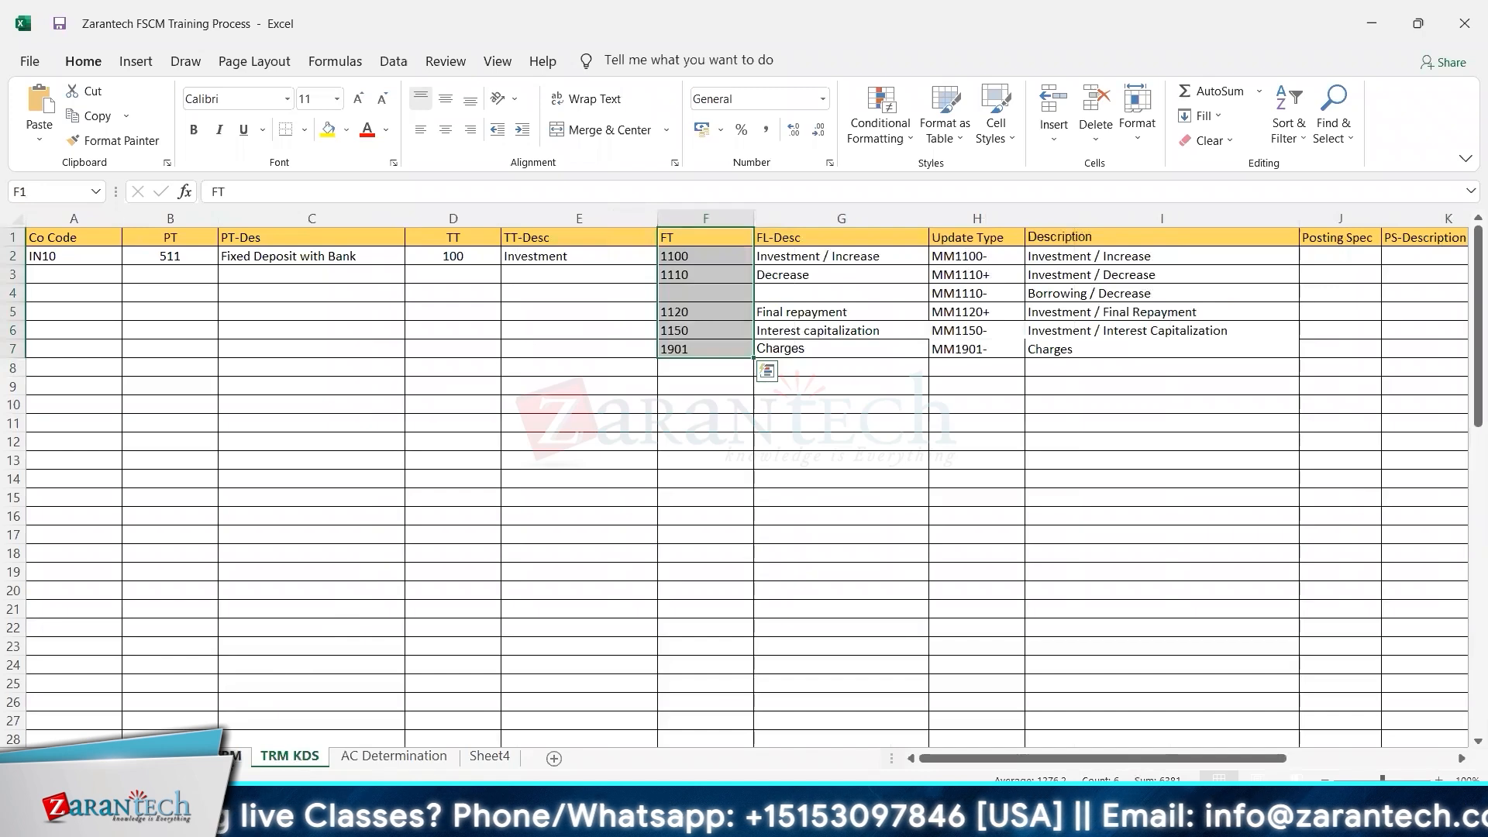
- On the sheet just before TRM KDS, highlight the fixed deposit accounting entries in B74:E85
left_click(232, 756)
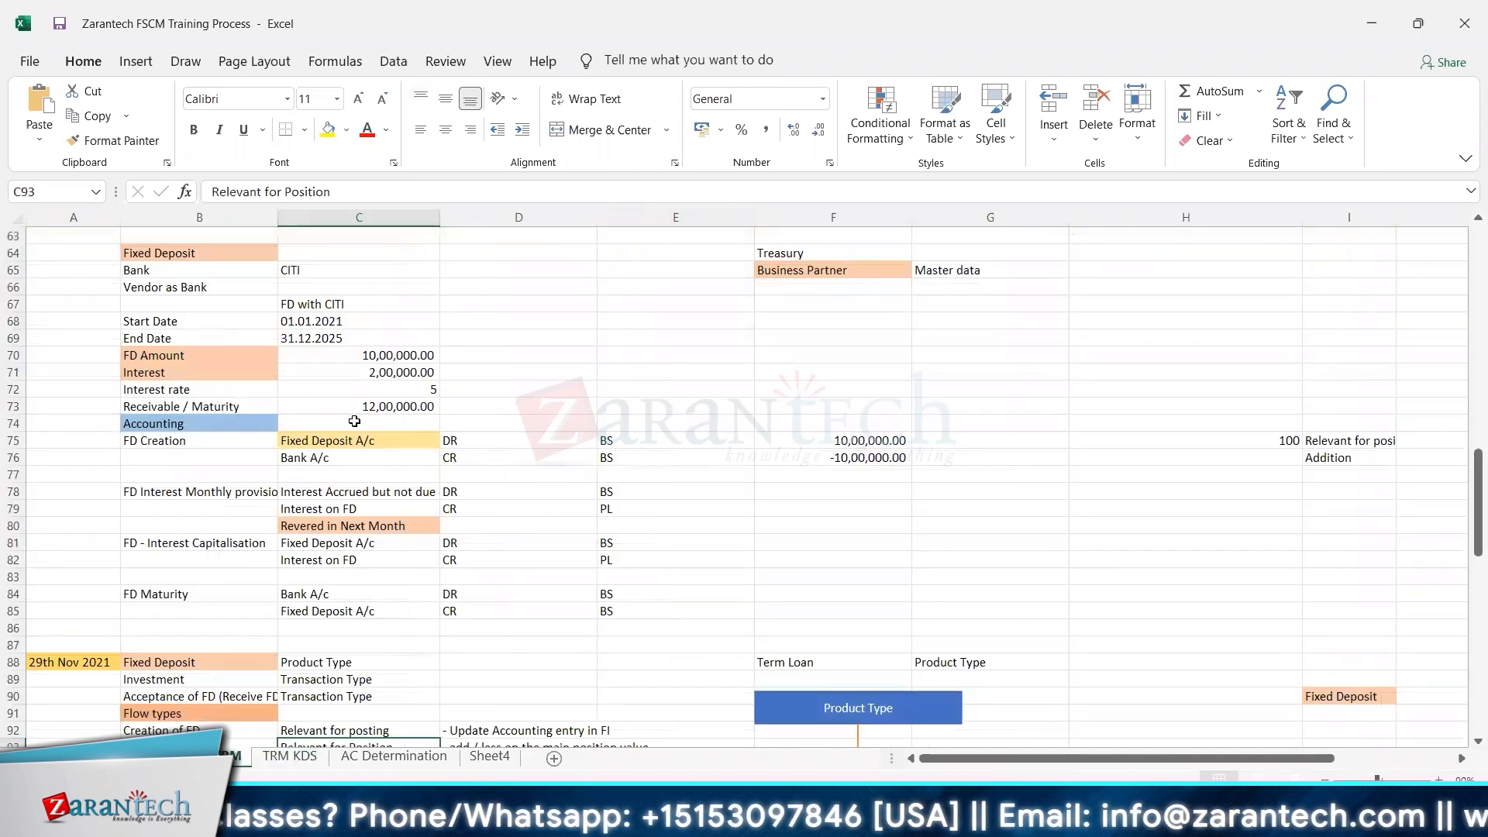
key("Left")
key("Left")
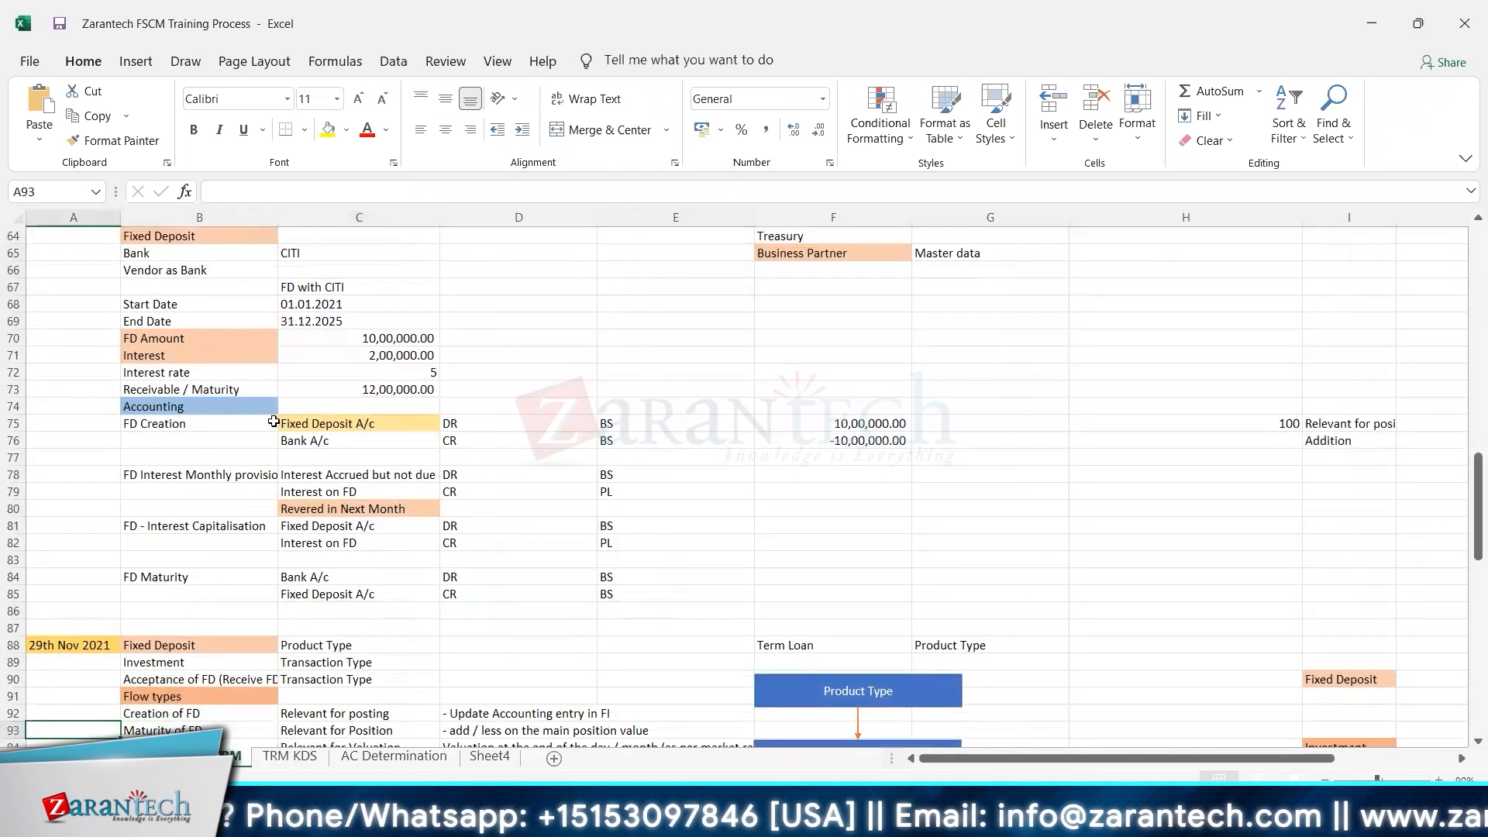
left_click(173, 407)
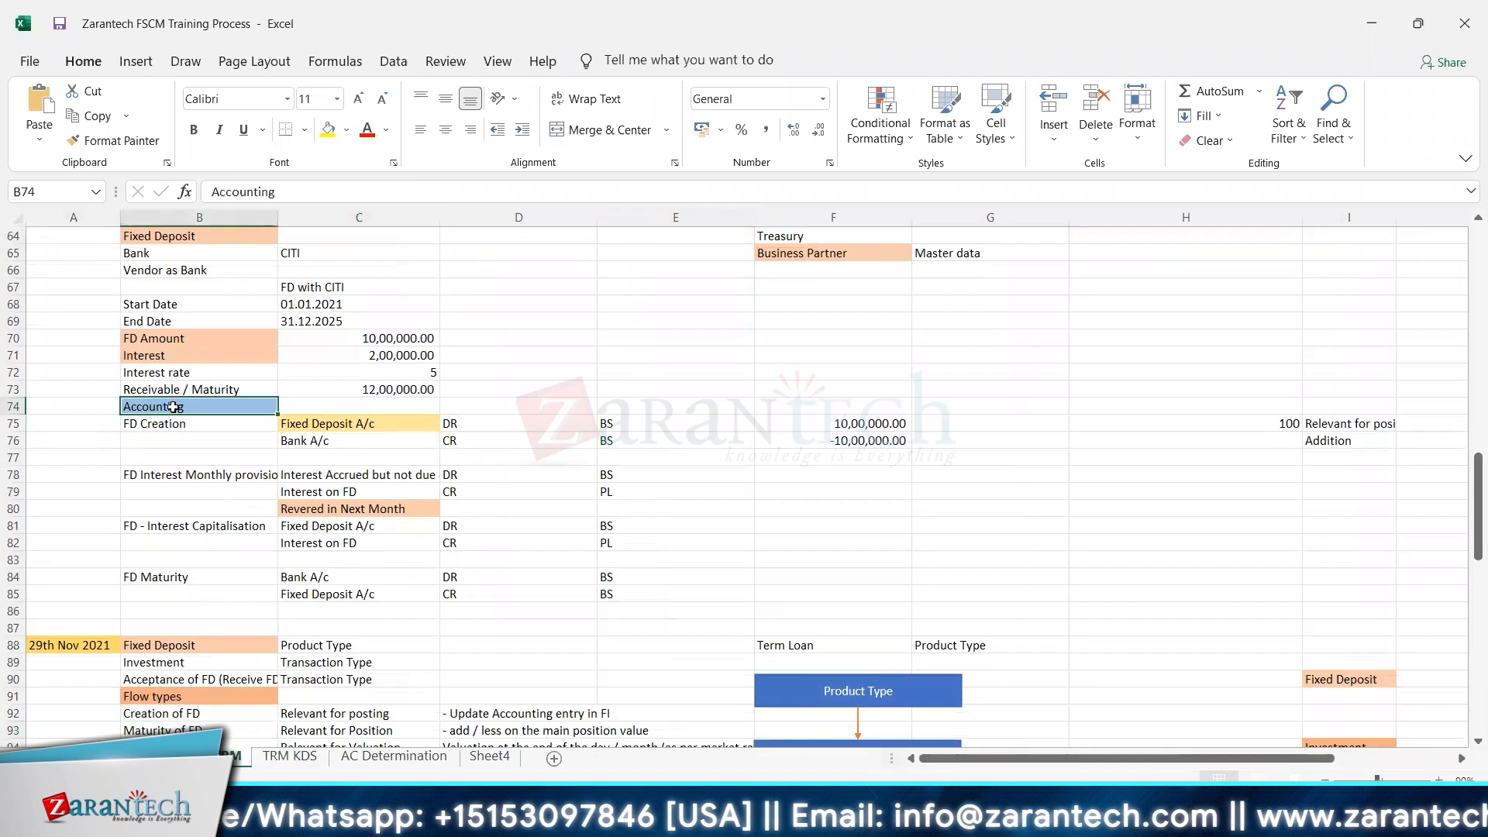
key("shift+Right")
key("shift+Right")
key("shift+Right")
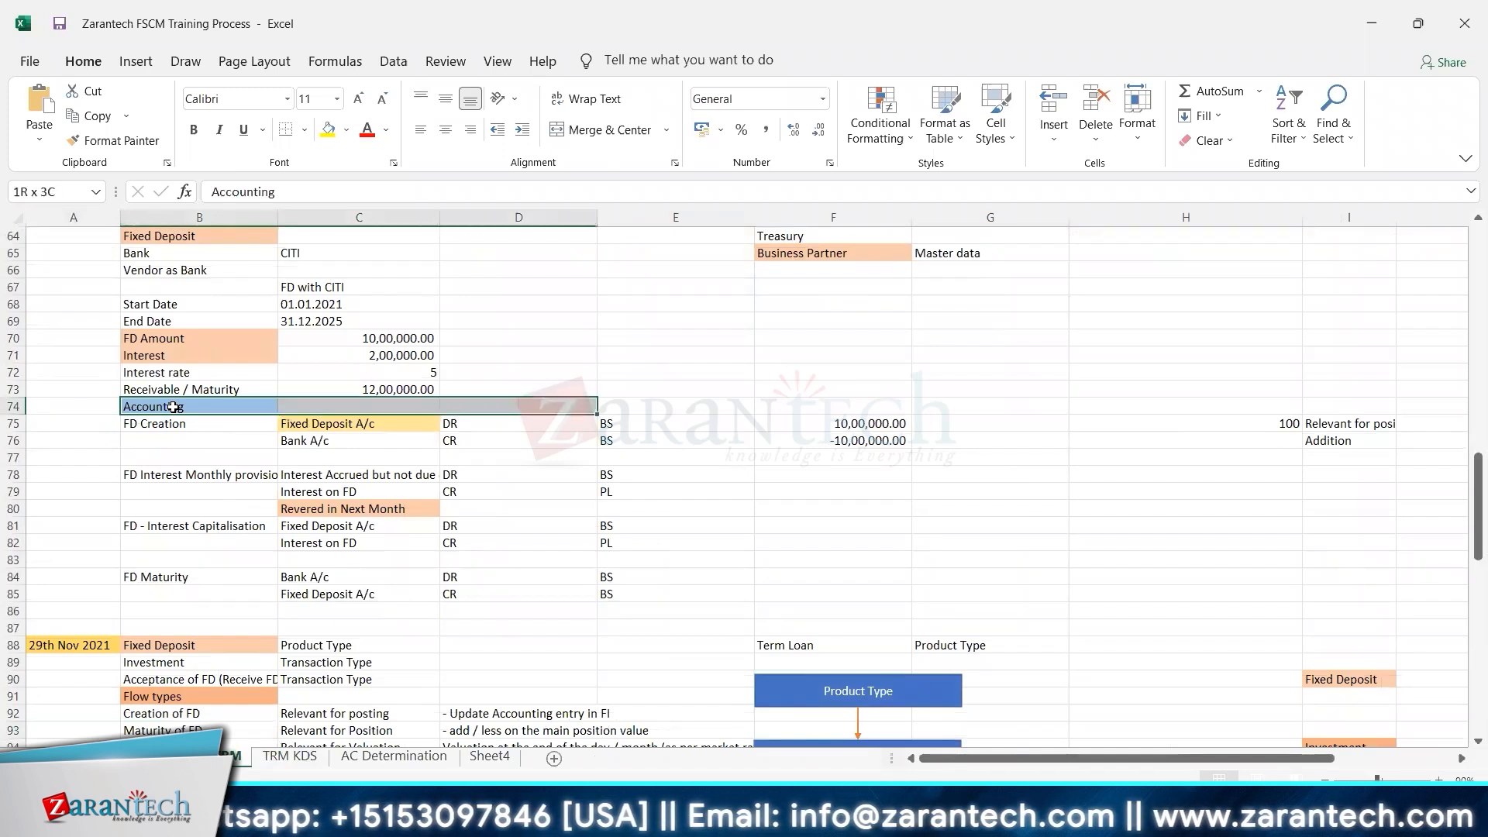
key("shift+Down")
key("shift+Down")
key("shift+Down")
key("shift+Down")
key("shift+Down")
key("shift+Down")
key("shift+Down")
key("shift+Down")
key("shift+Down")
key("shift+Down")
key("shift+Down")
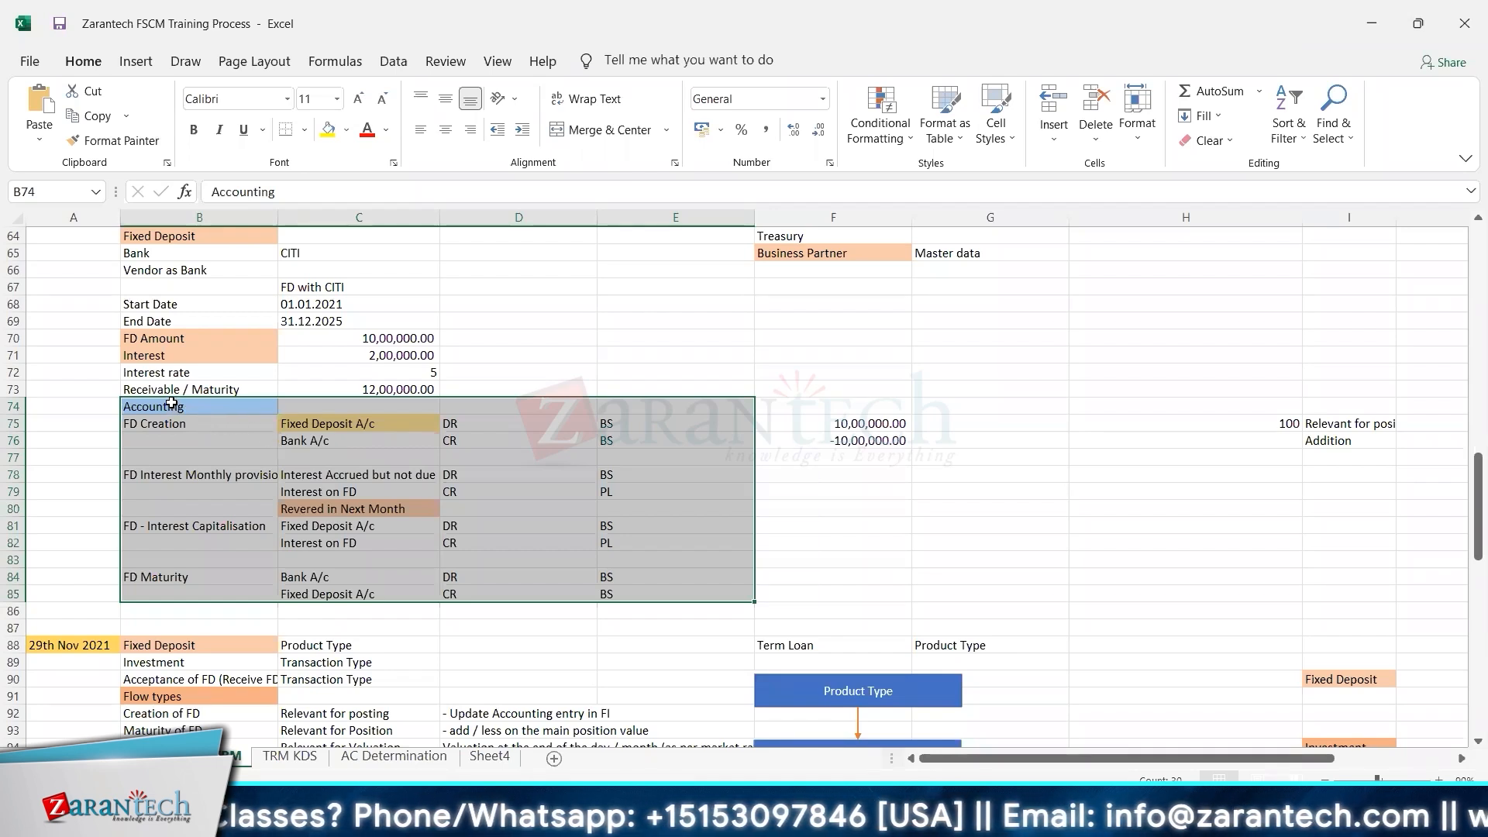
left_click_drag(172, 403, 606, 593)
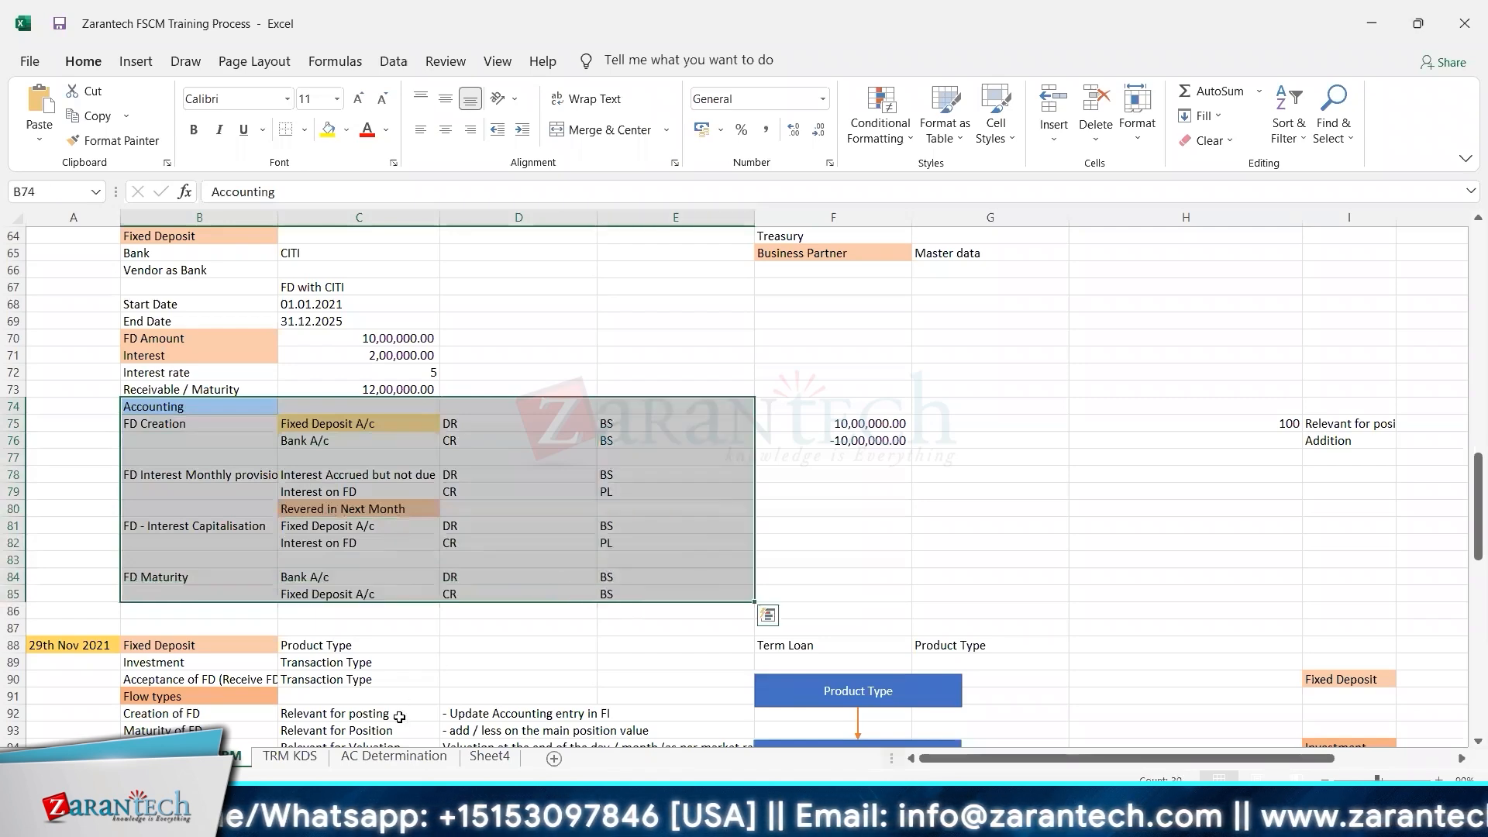
- Review the 29th Nov 2021 fixed deposit flow types and the diagram from Product Type to GL A/c
left_click(290, 756)
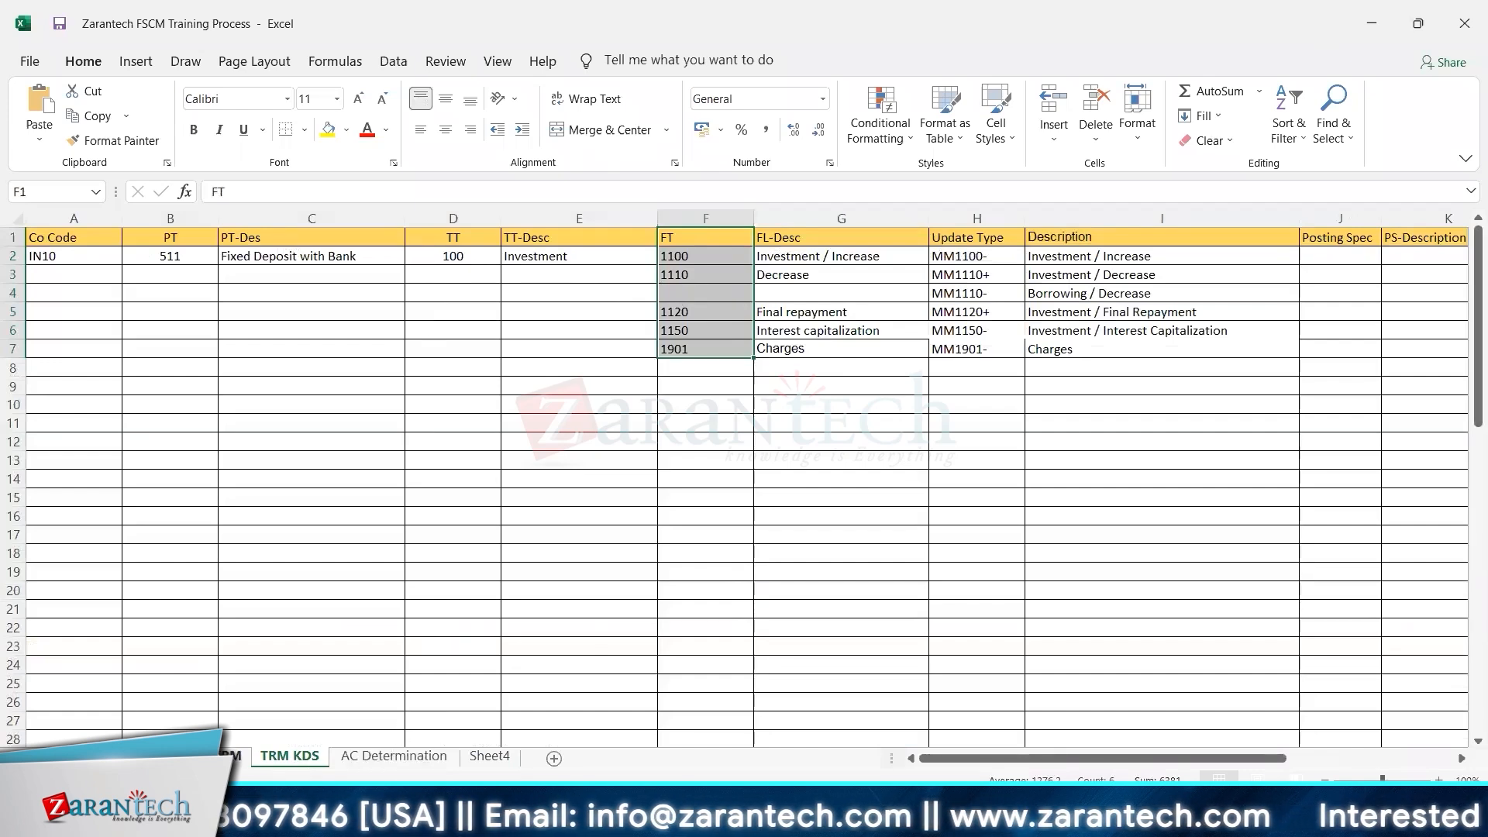
key("ctrl+Page_Up")
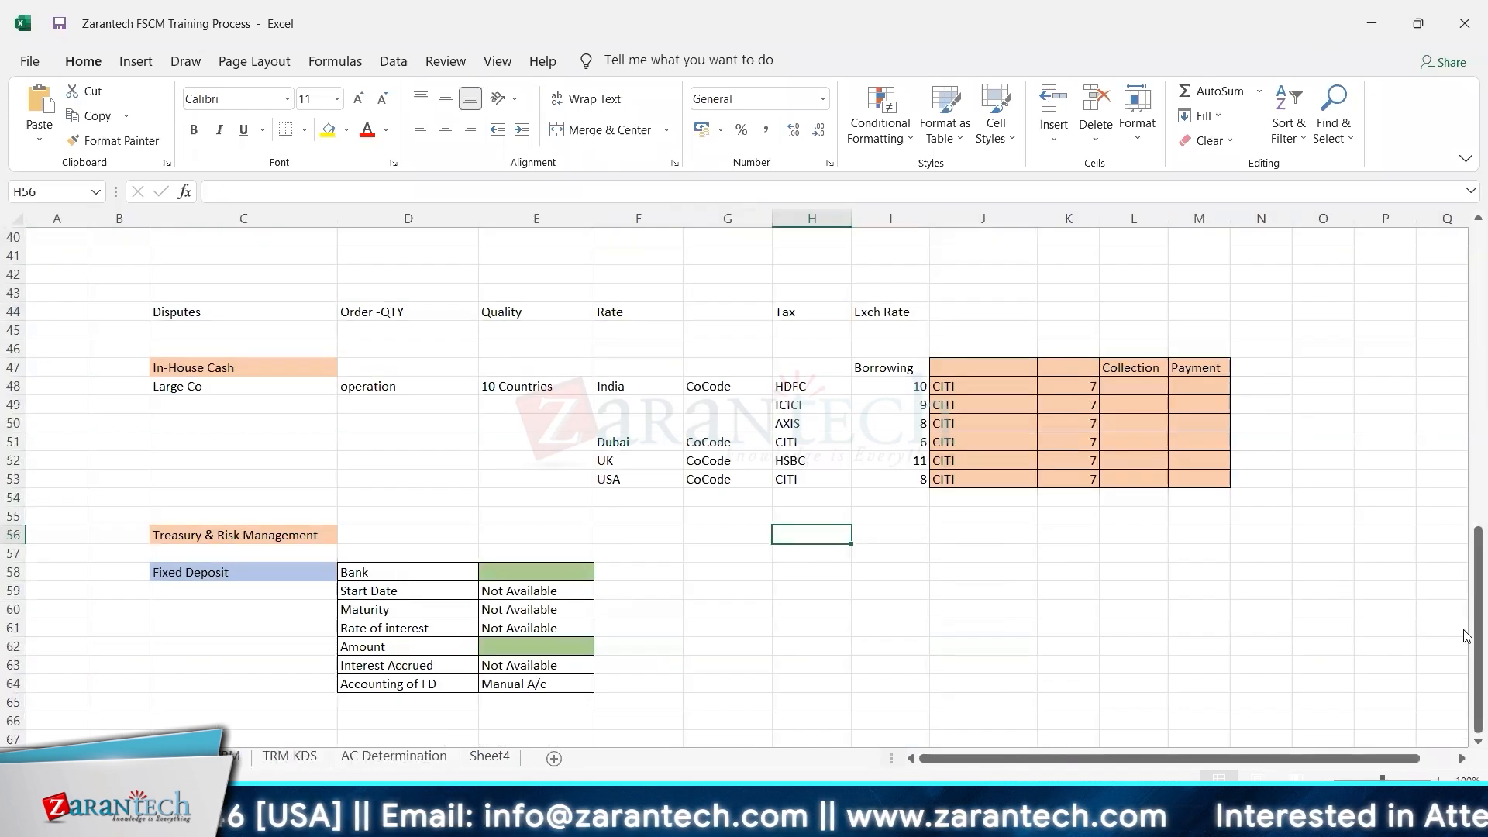
left_click_drag(1467, 628, 1465, 575)
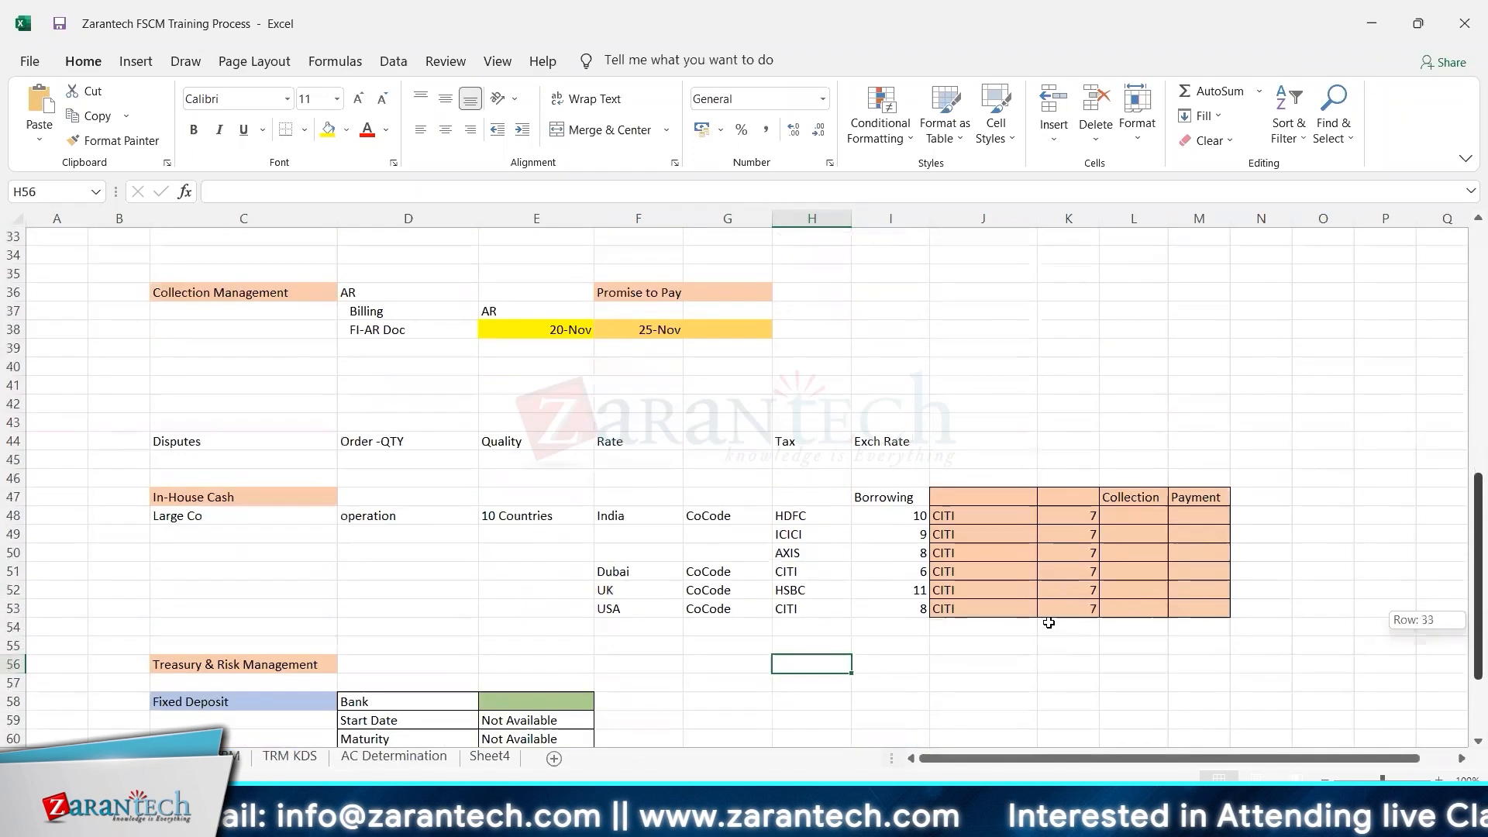
left_click(233, 759)
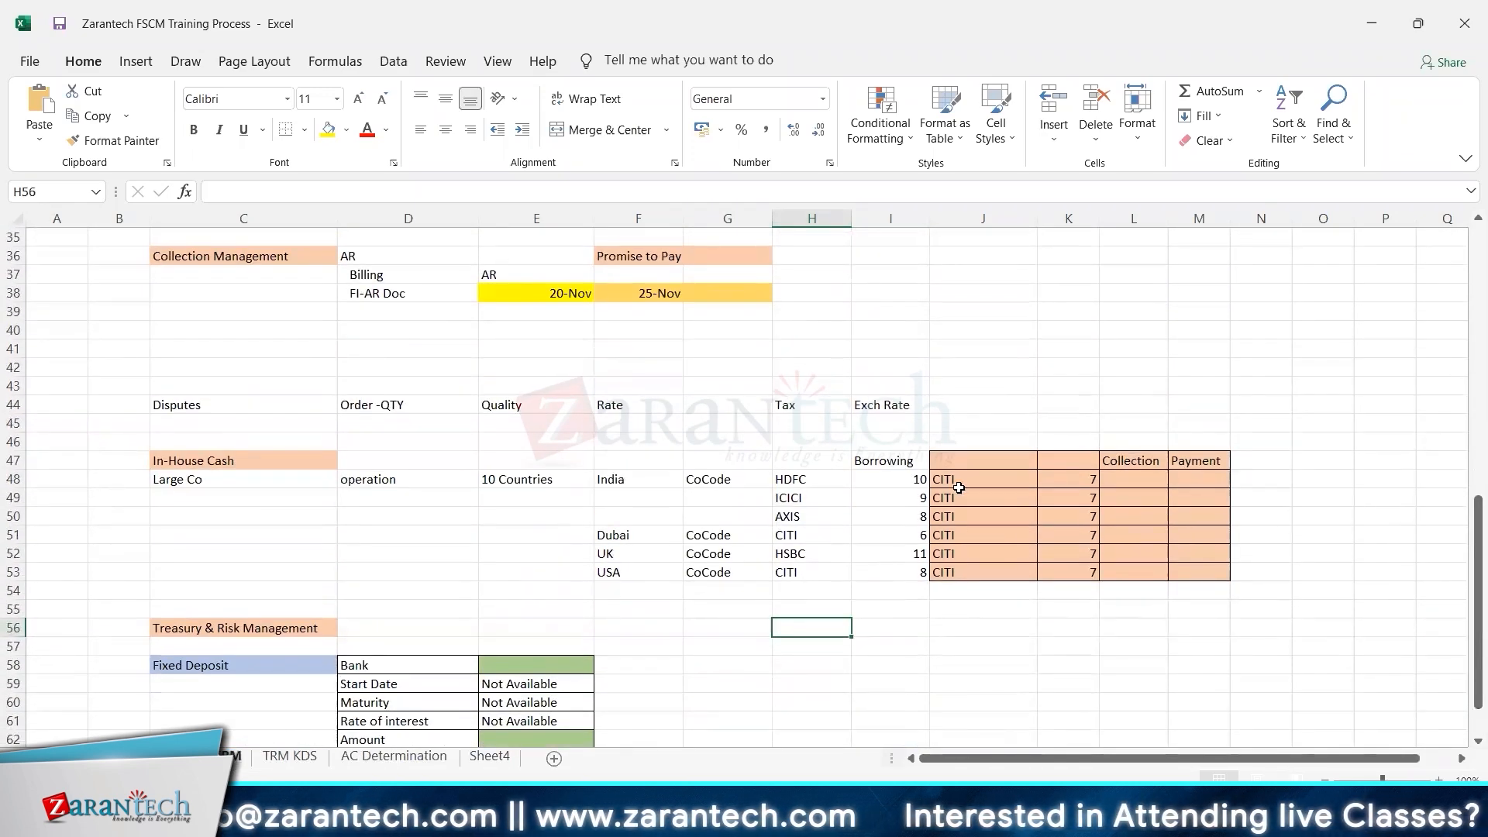
left_click_drag(1465, 505, 1466, 649)
scroll(1134, 431, "up", 3)
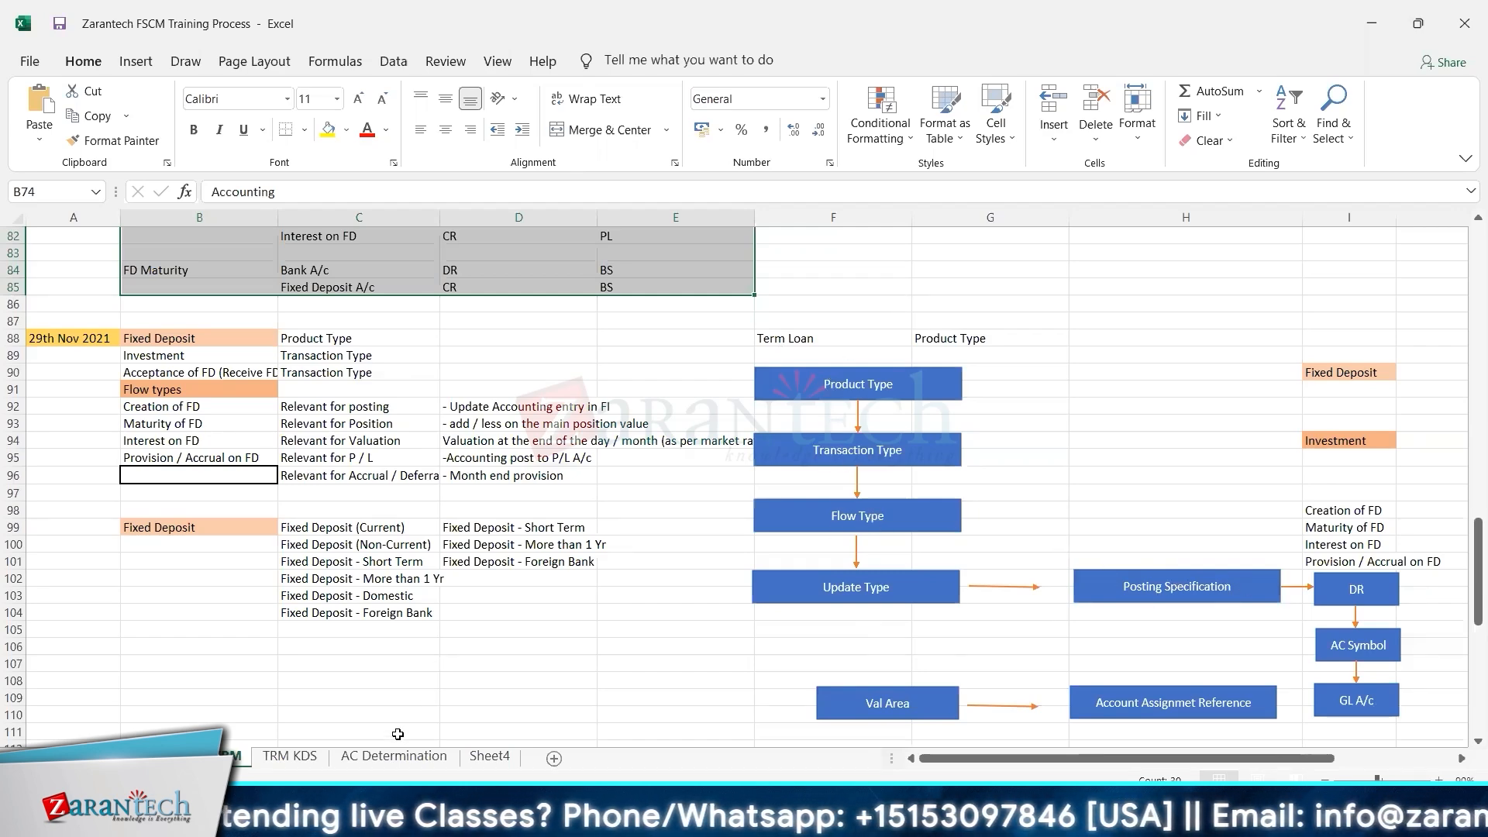
- On the TRM KDS sheet, examine the product type and transaction type values in row 2
left_click(289, 756)
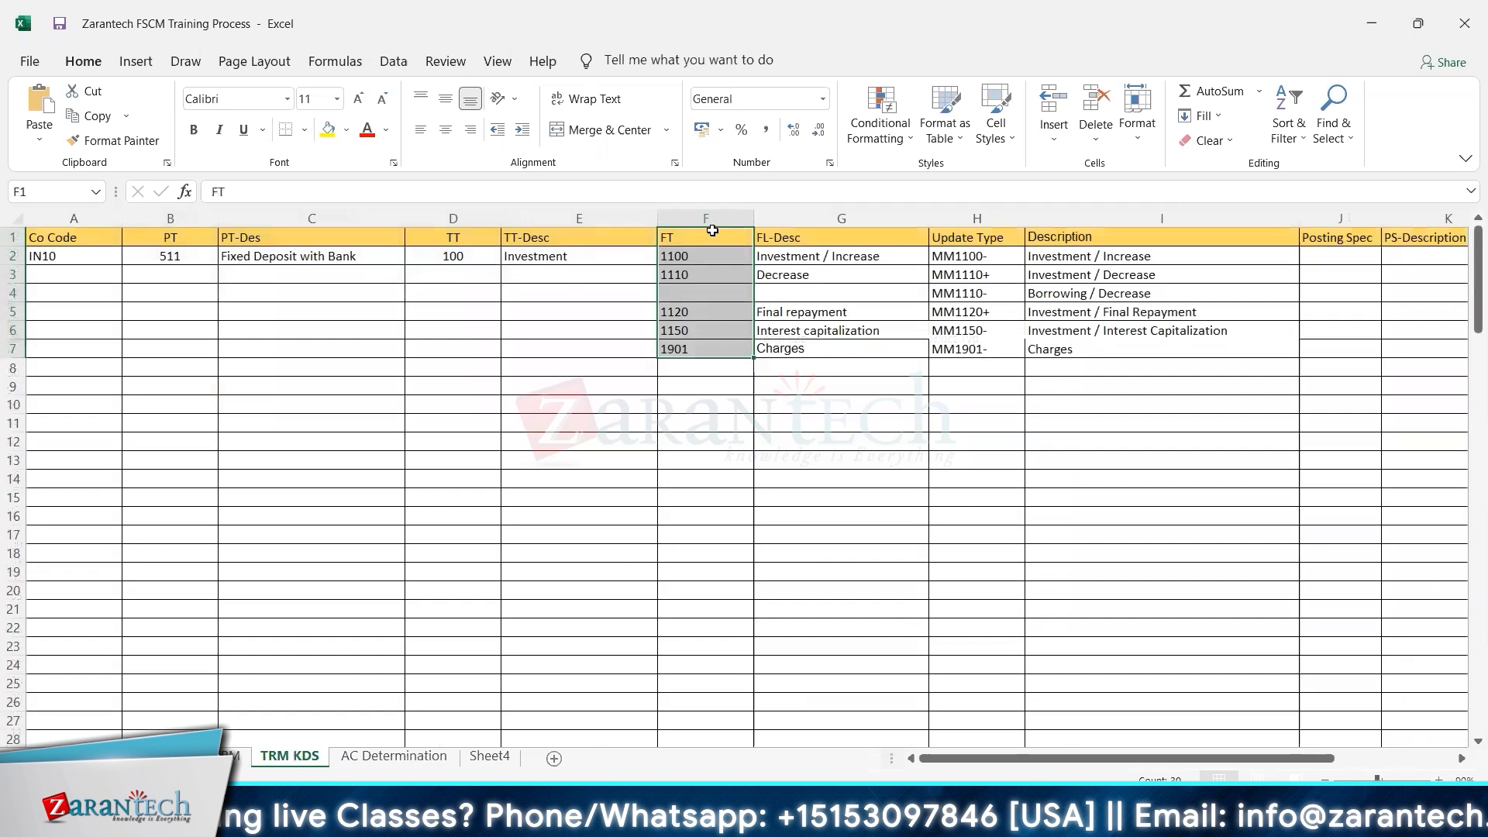
left_click(696, 270)
key("Up")
key("Up")
key("Left")
key("Left")
key("Left")
key("Left")
key("Left")
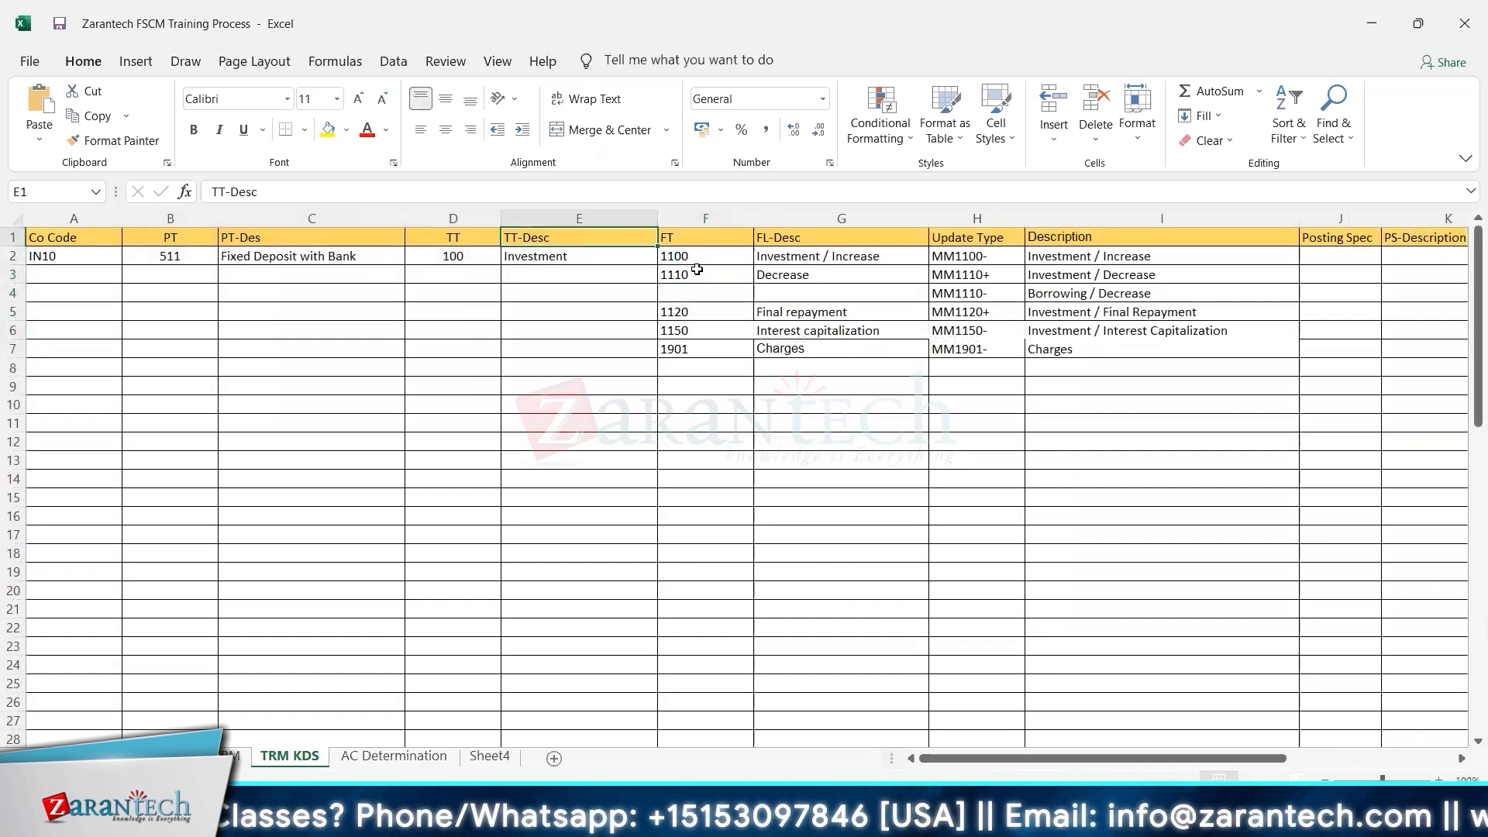
key("Down")
key("Right")
key("shift+Right")
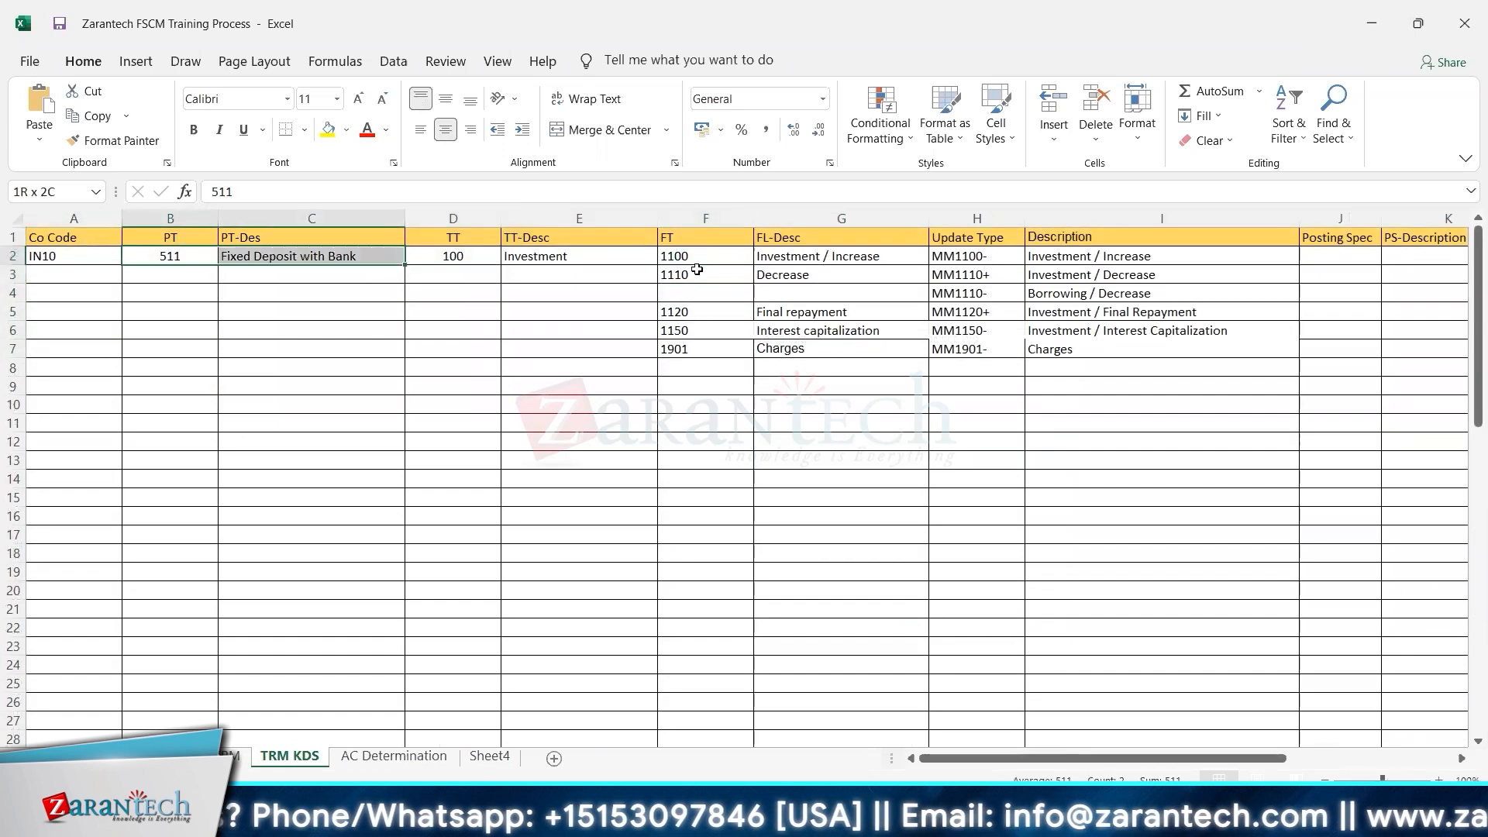
key("Right")
key("Right")
key("Right")
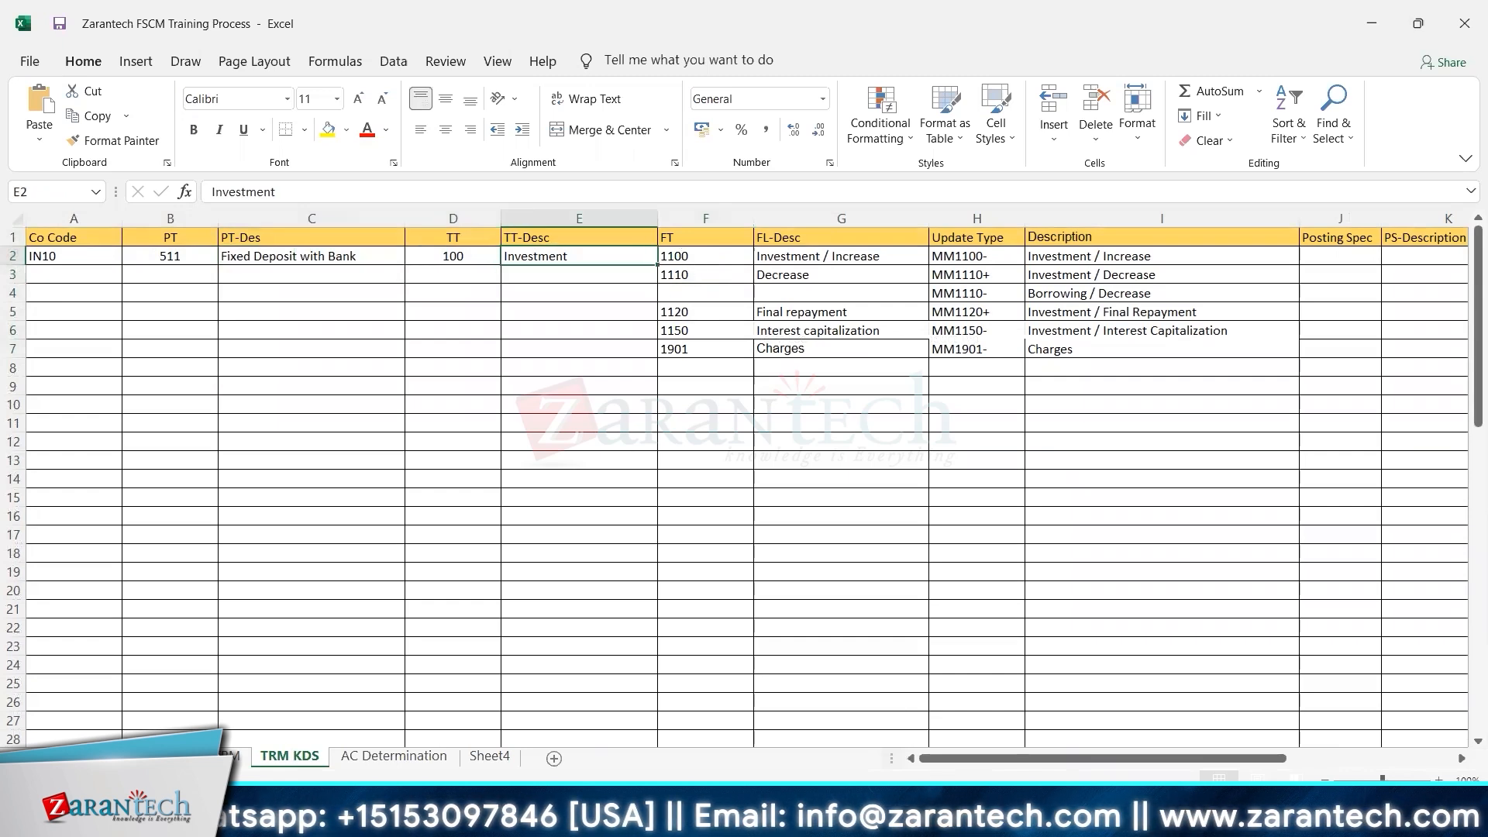
- Switch to SAP and open the Customizing Implementation Guide with transaction spro
left_click(1022, 718)
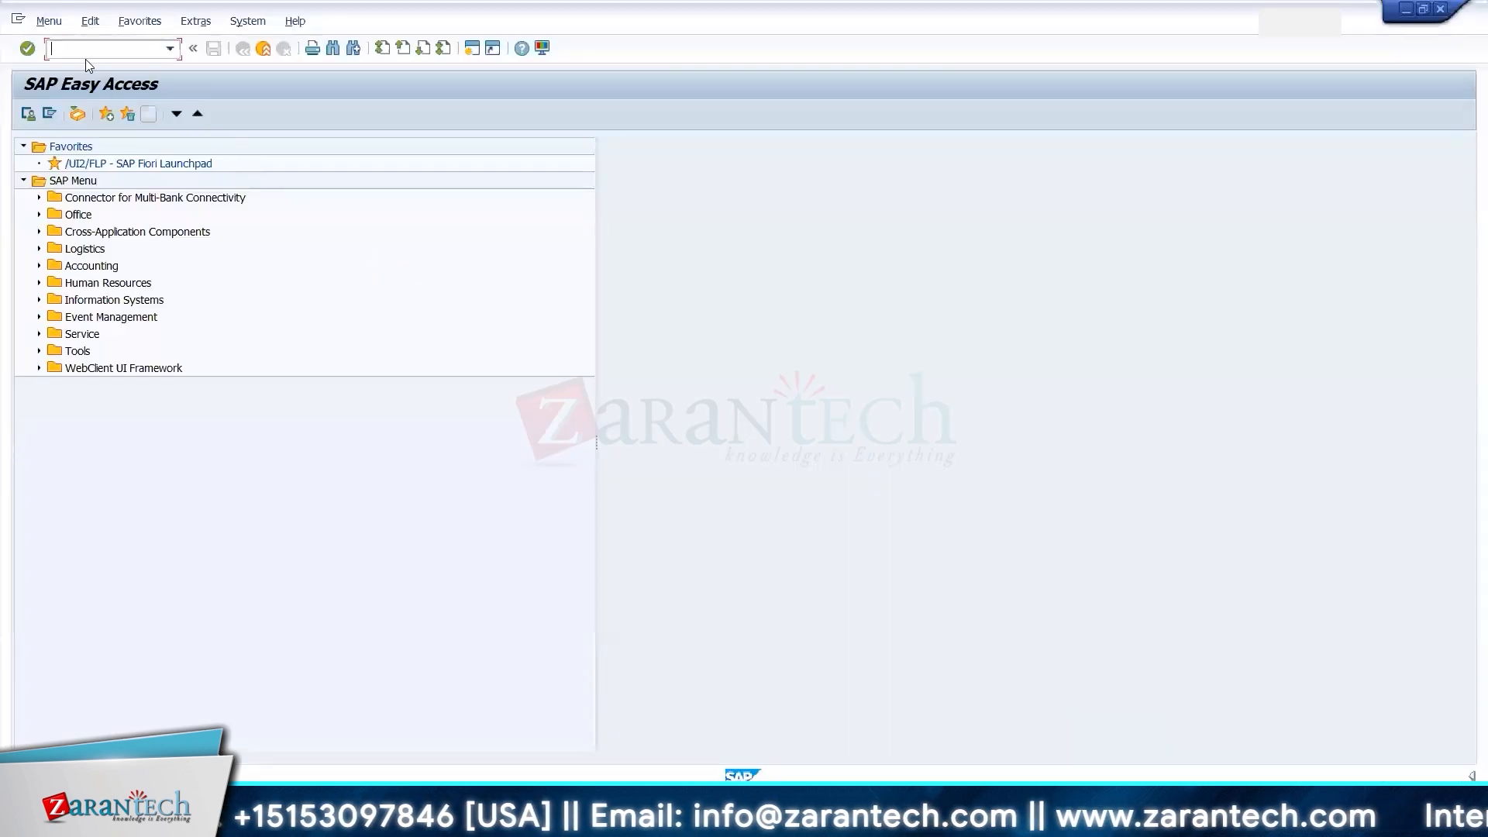
type("spro")
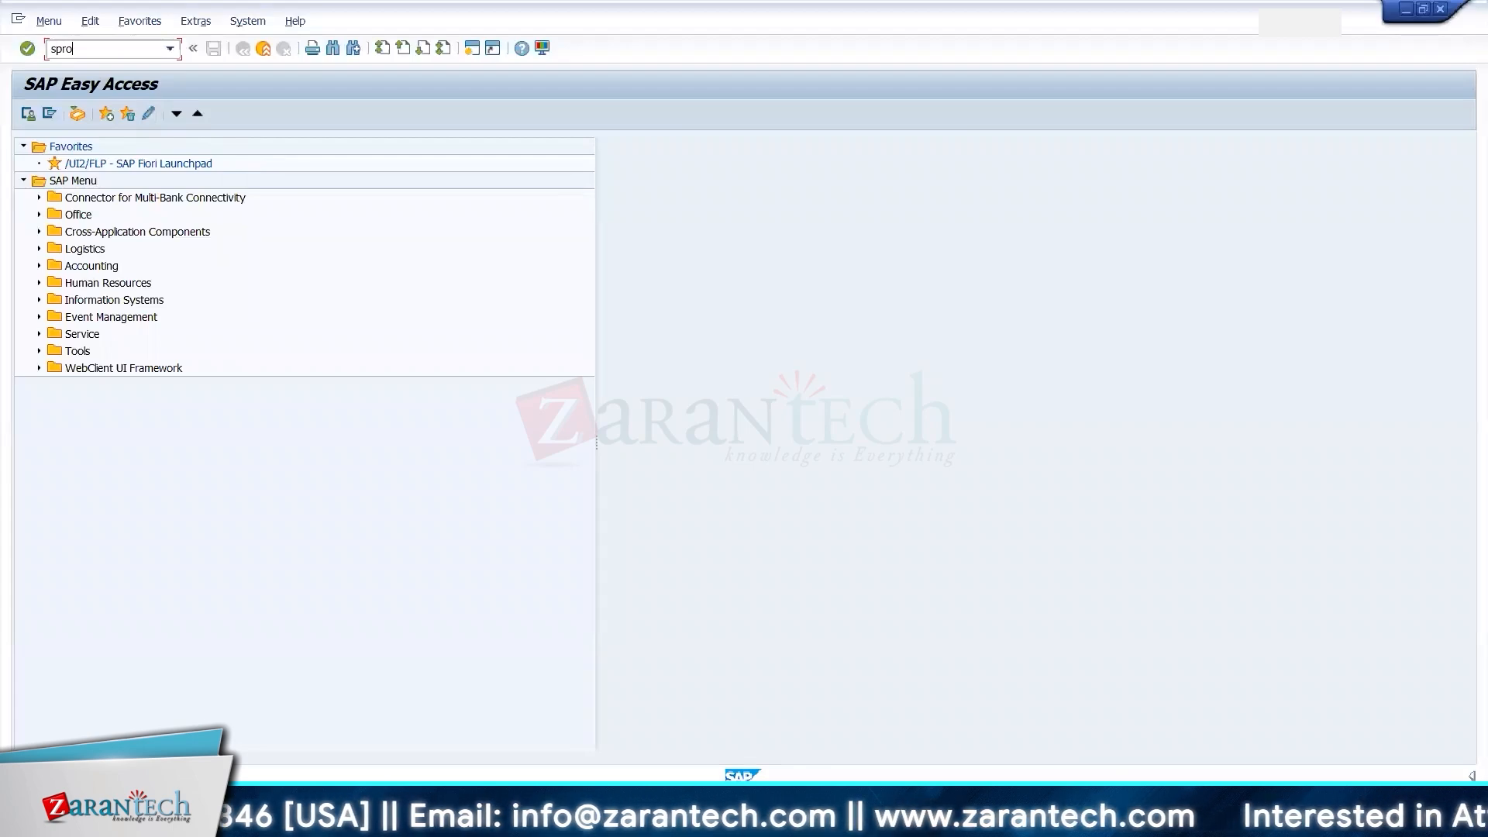
key("Return")
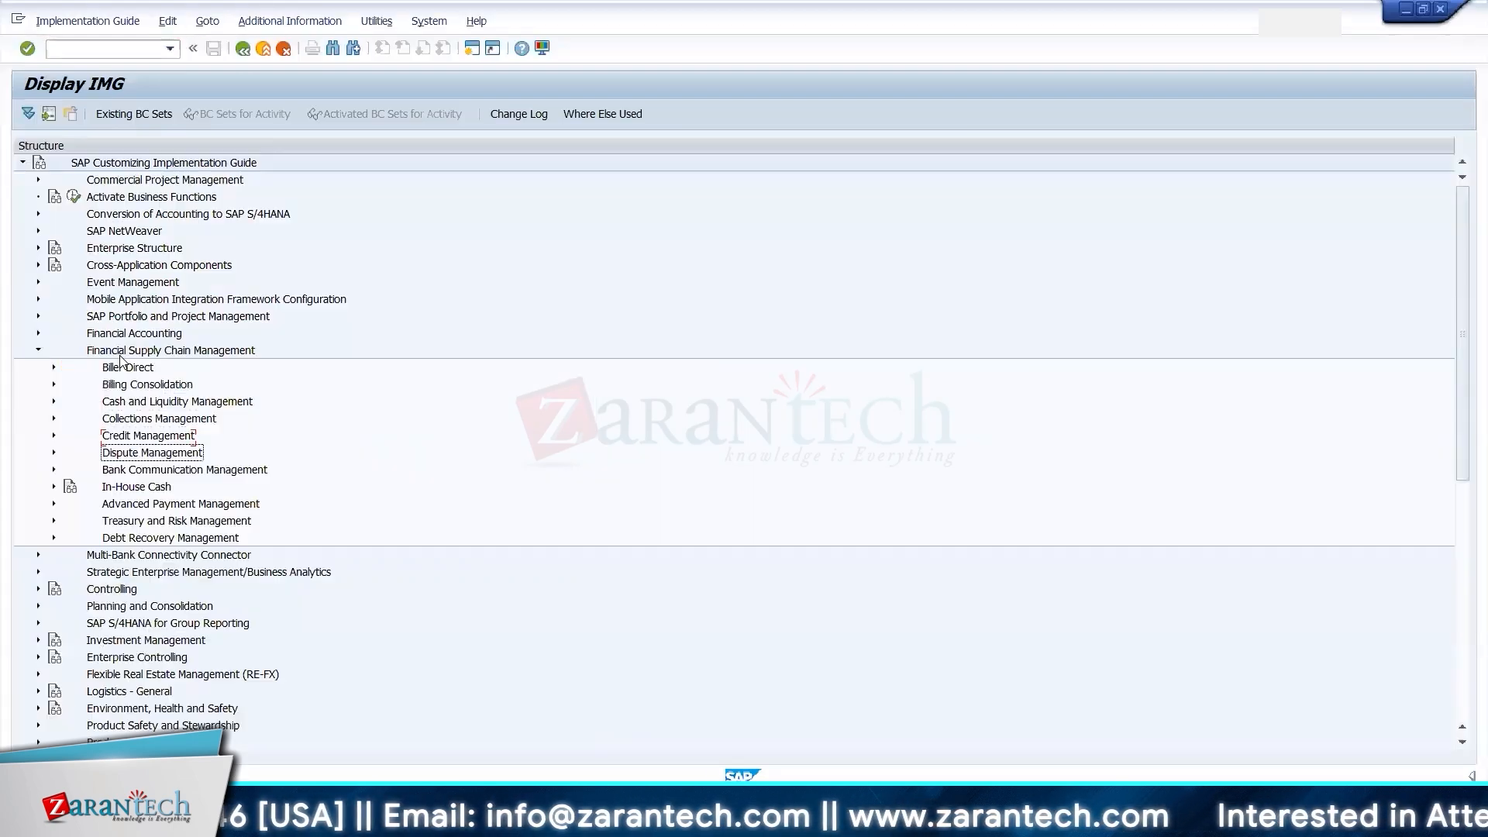
- Expand Treasury and Risk Management > Transaction Manager > Money Market > Transaction Management > Product Types in the implementation guide
double_click(176, 520)
key("Down")
key("Down")
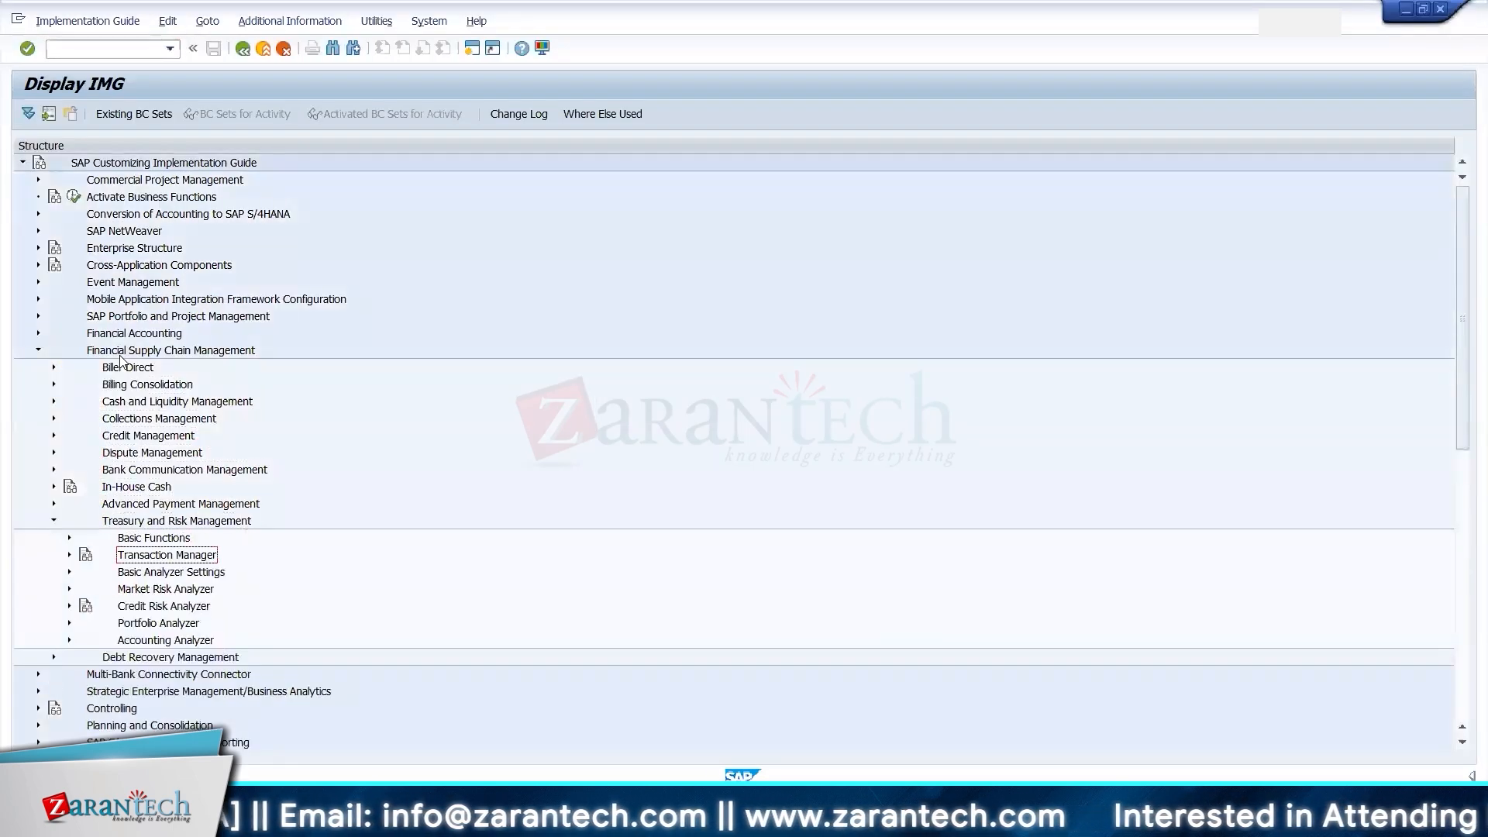
key("Right")
key("Down")
key("Down")
key("Right")
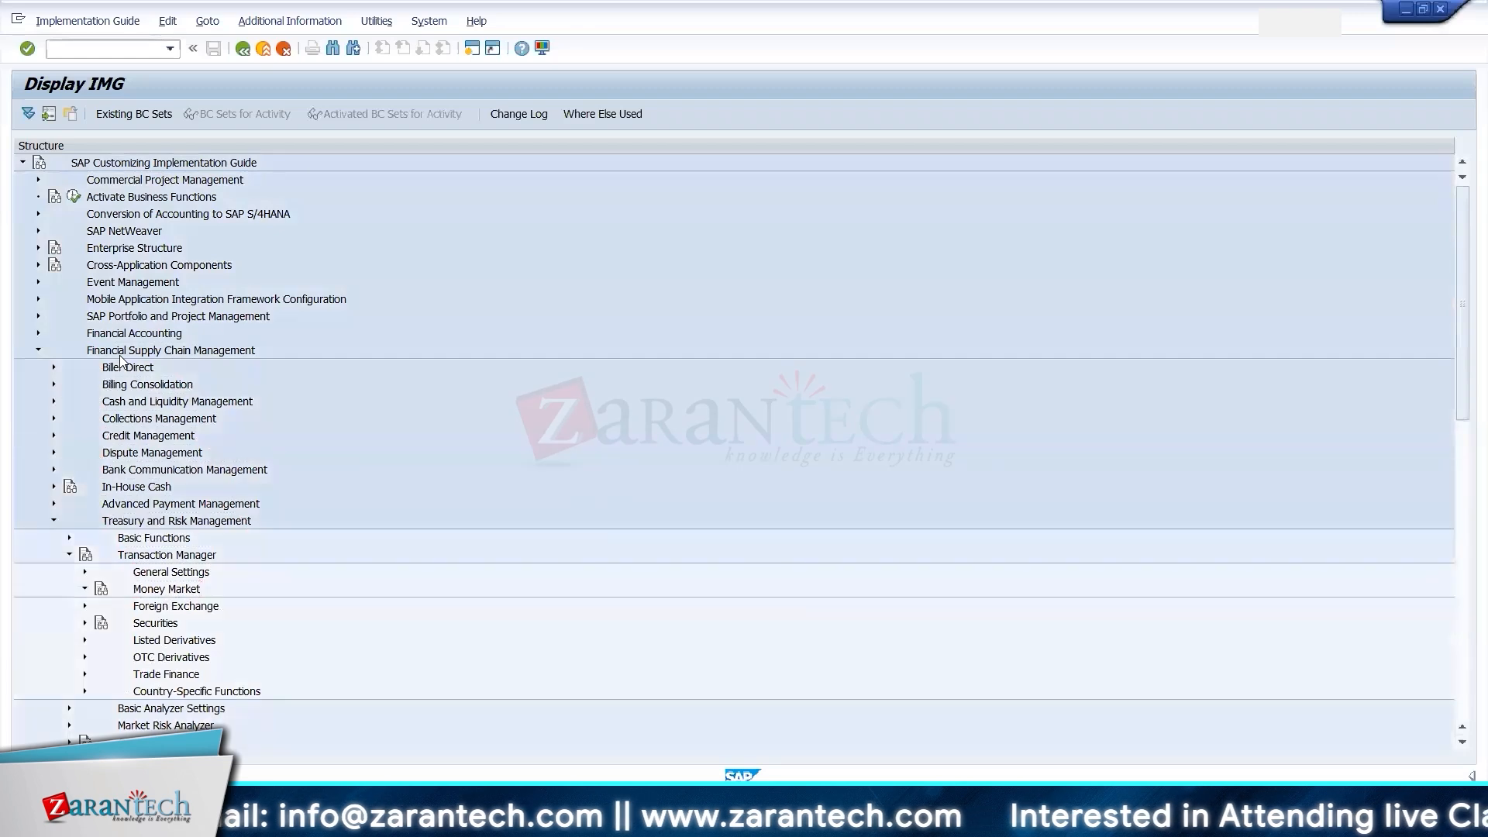
key("Down")
key("Right")
key("Down")
key("Right")
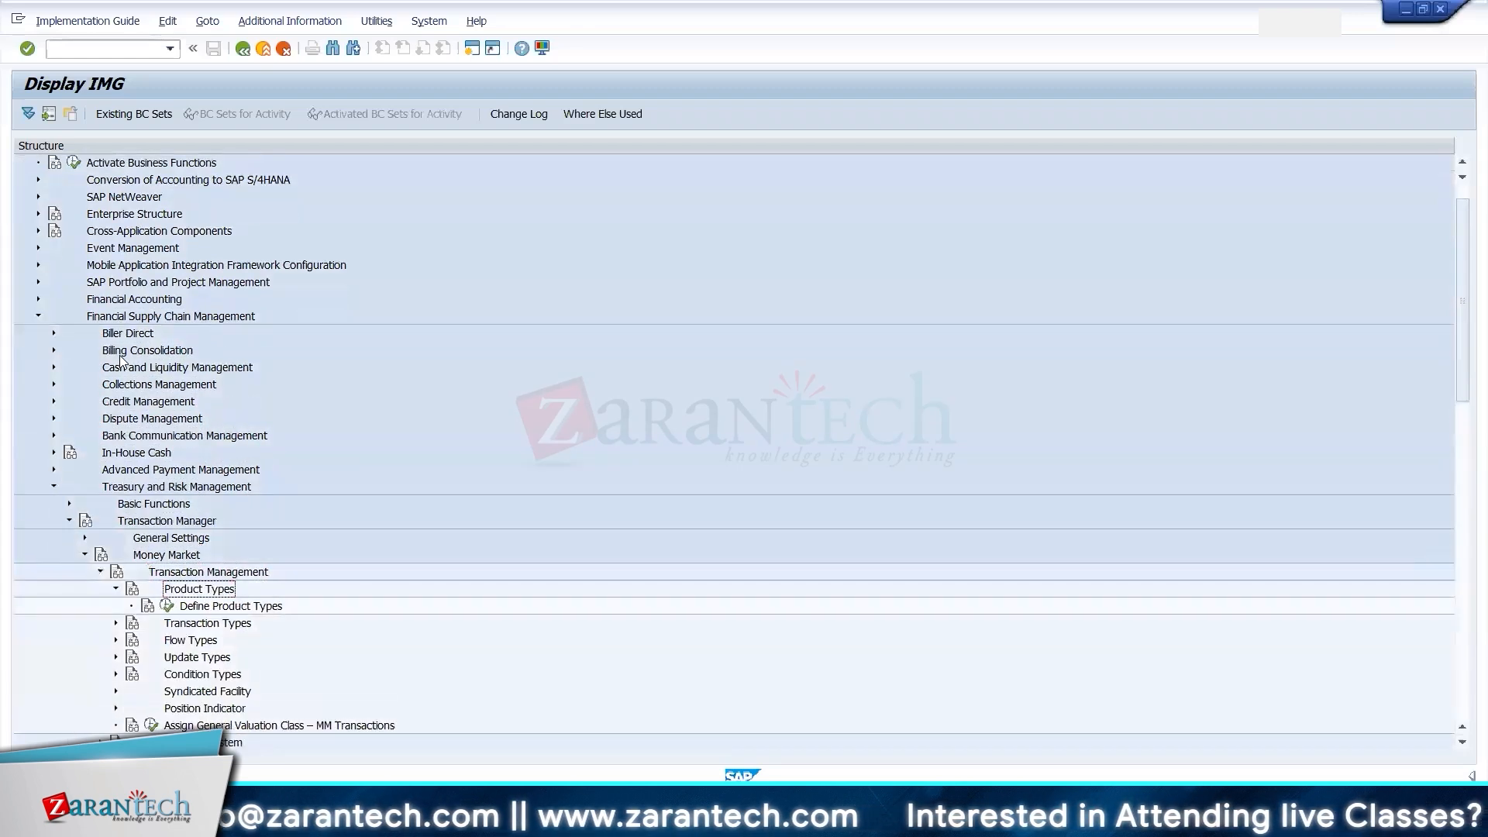
- Open Define Product Types, check the Fixed Deposit with Bank (IN10) entry 511, and return to the guide
left_click(167, 608)
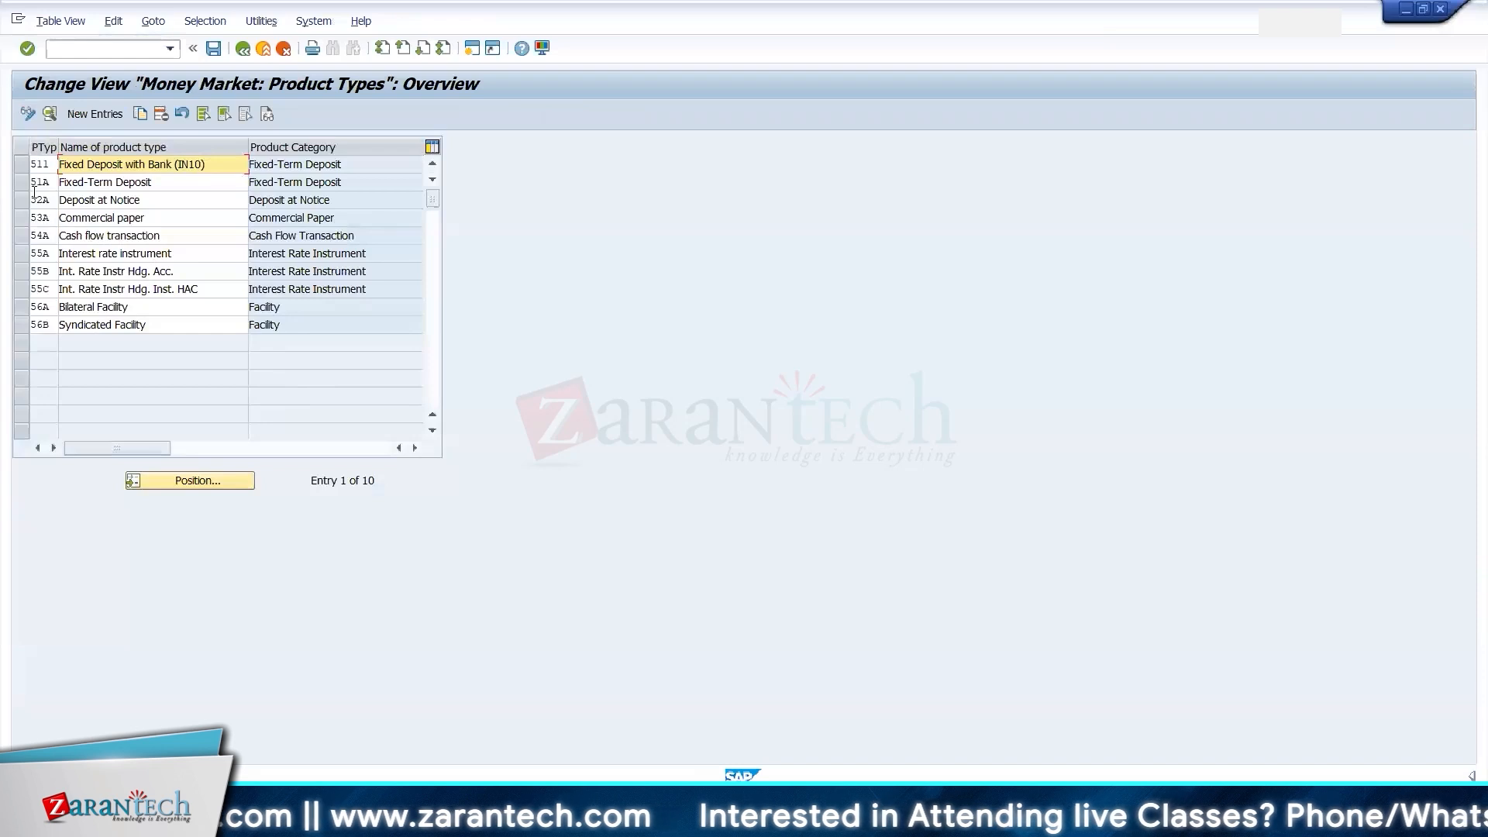
left_click(22, 164)
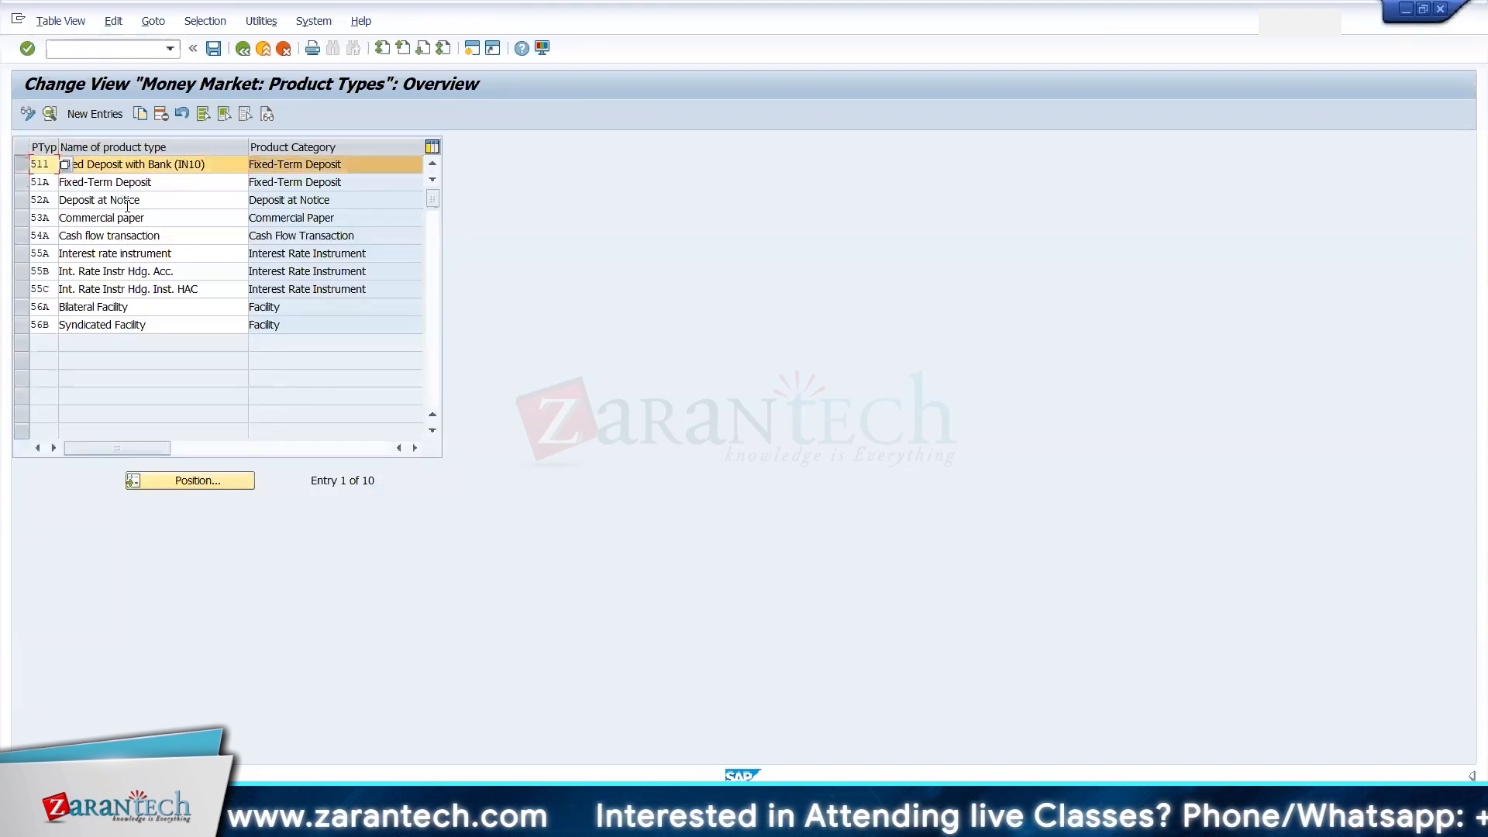
left_click(22, 164)
left_click(243, 48)
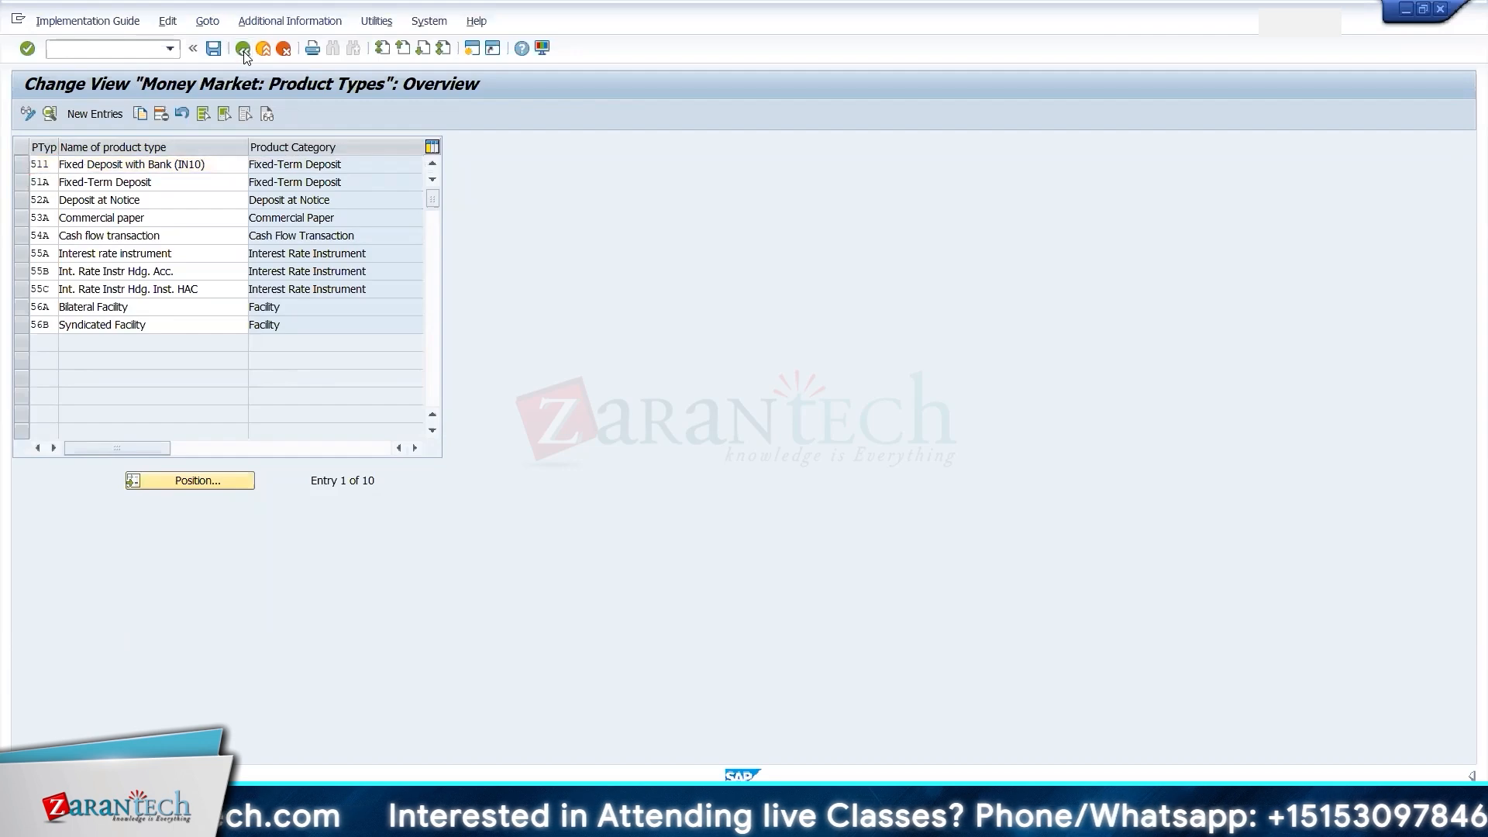
- Open Define Transaction Types, check the Investment transaction type 100 for product type 511, and return to the guide
left_click(116, 624)
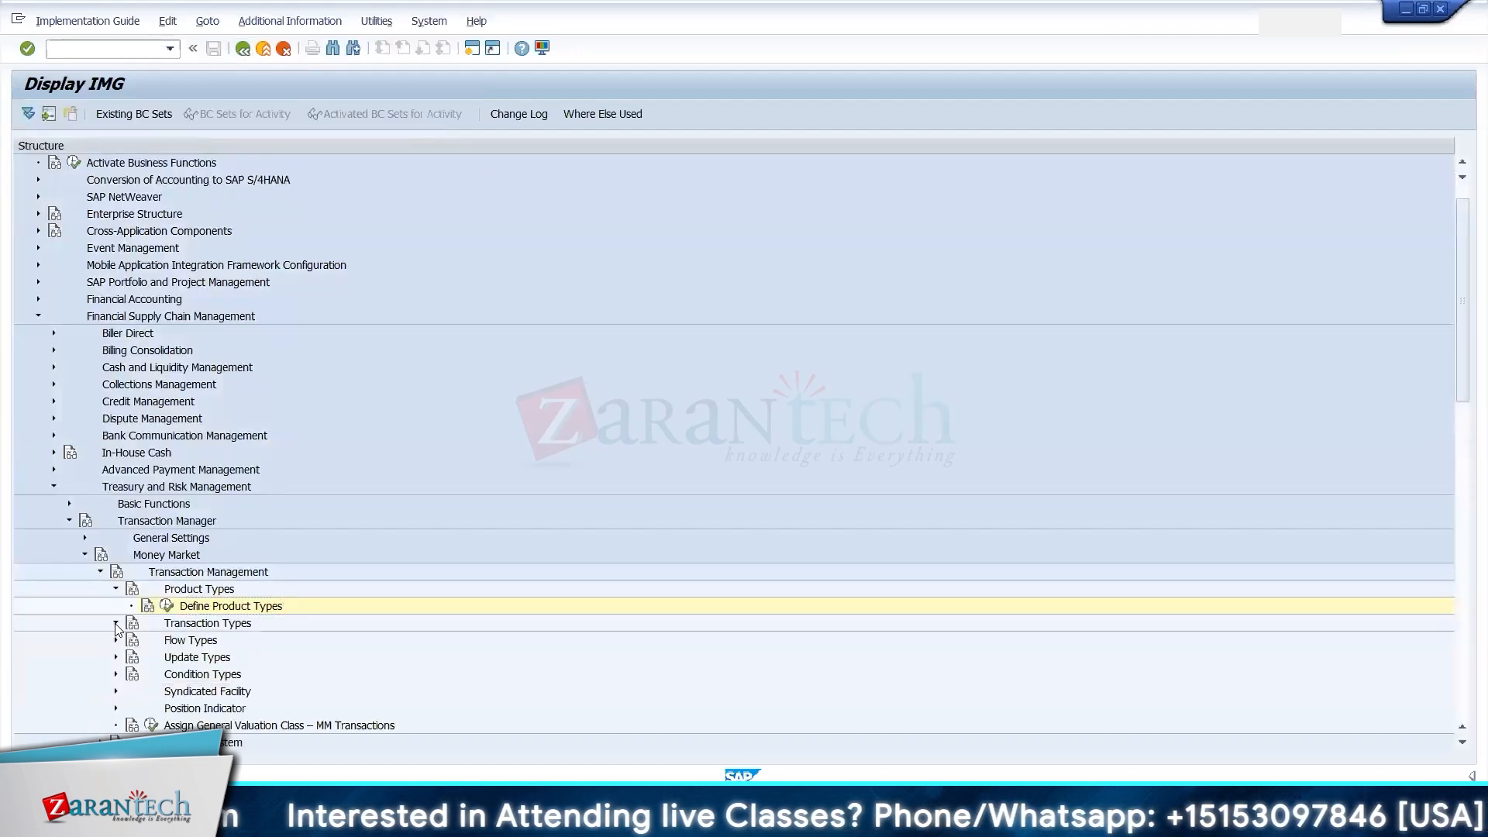
left_click(166, 657)
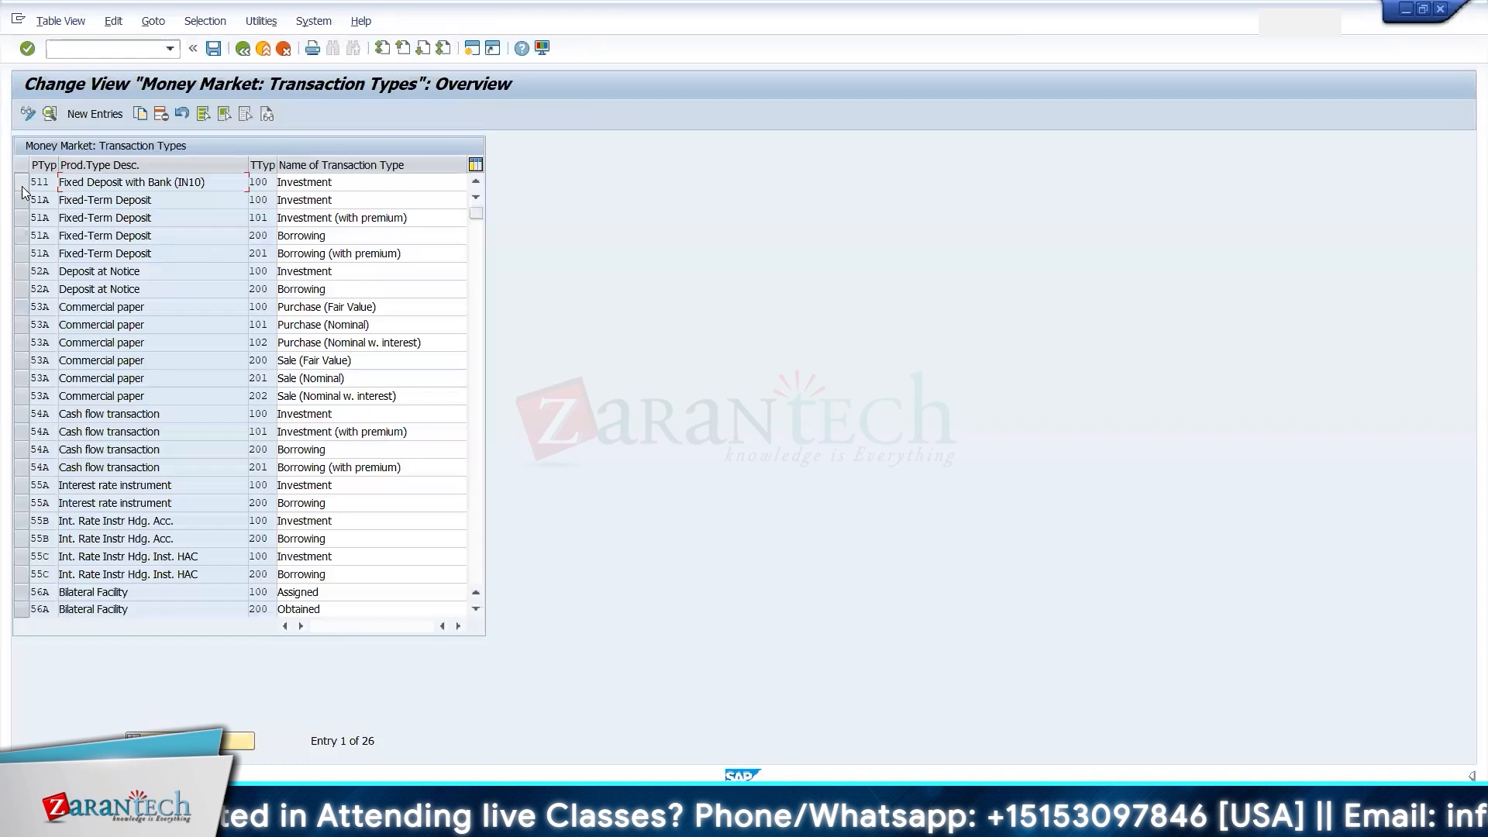
left_click(21, 184)
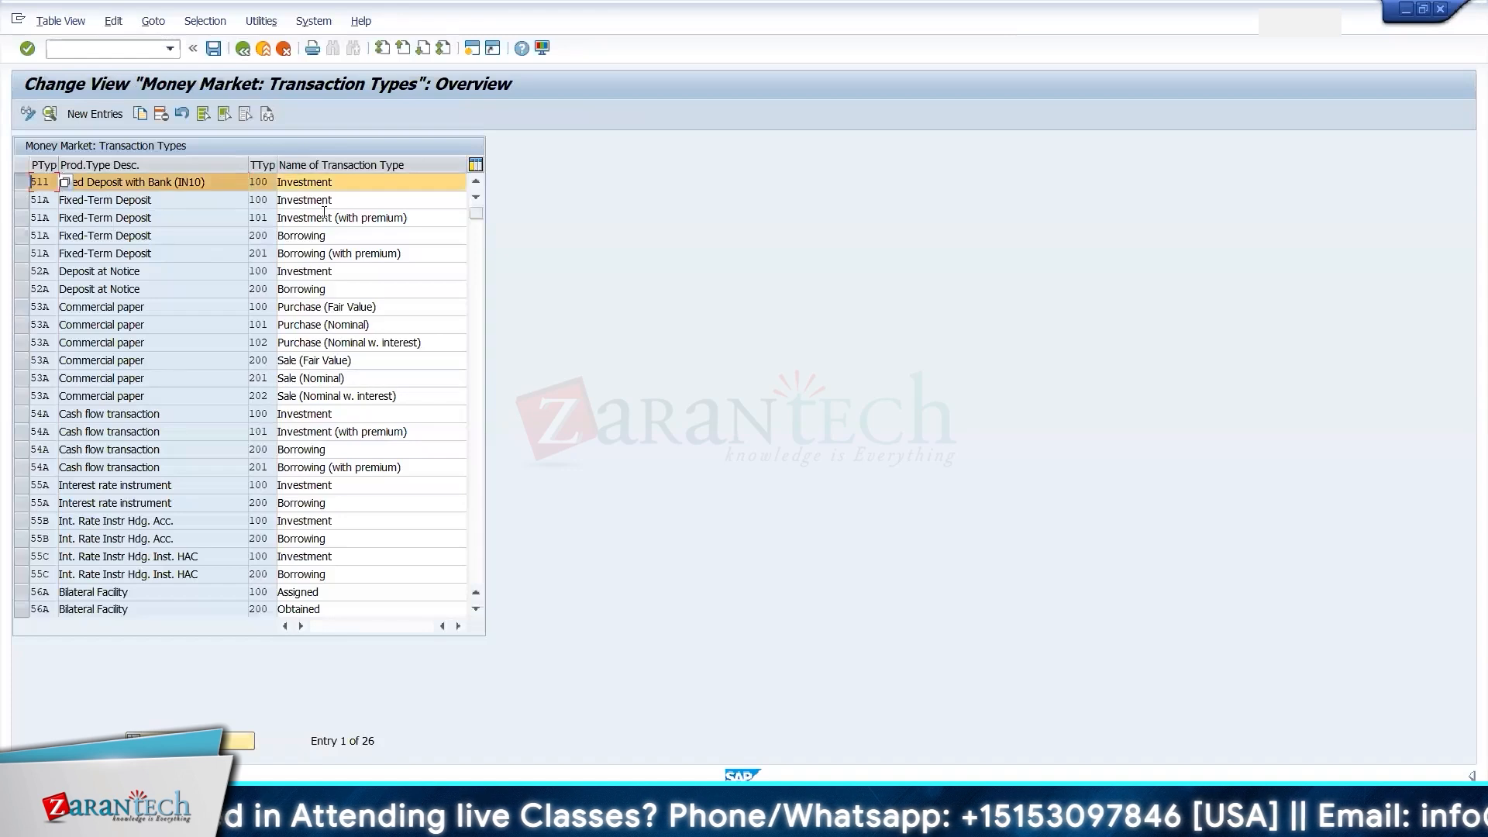
left_click(242, 48)
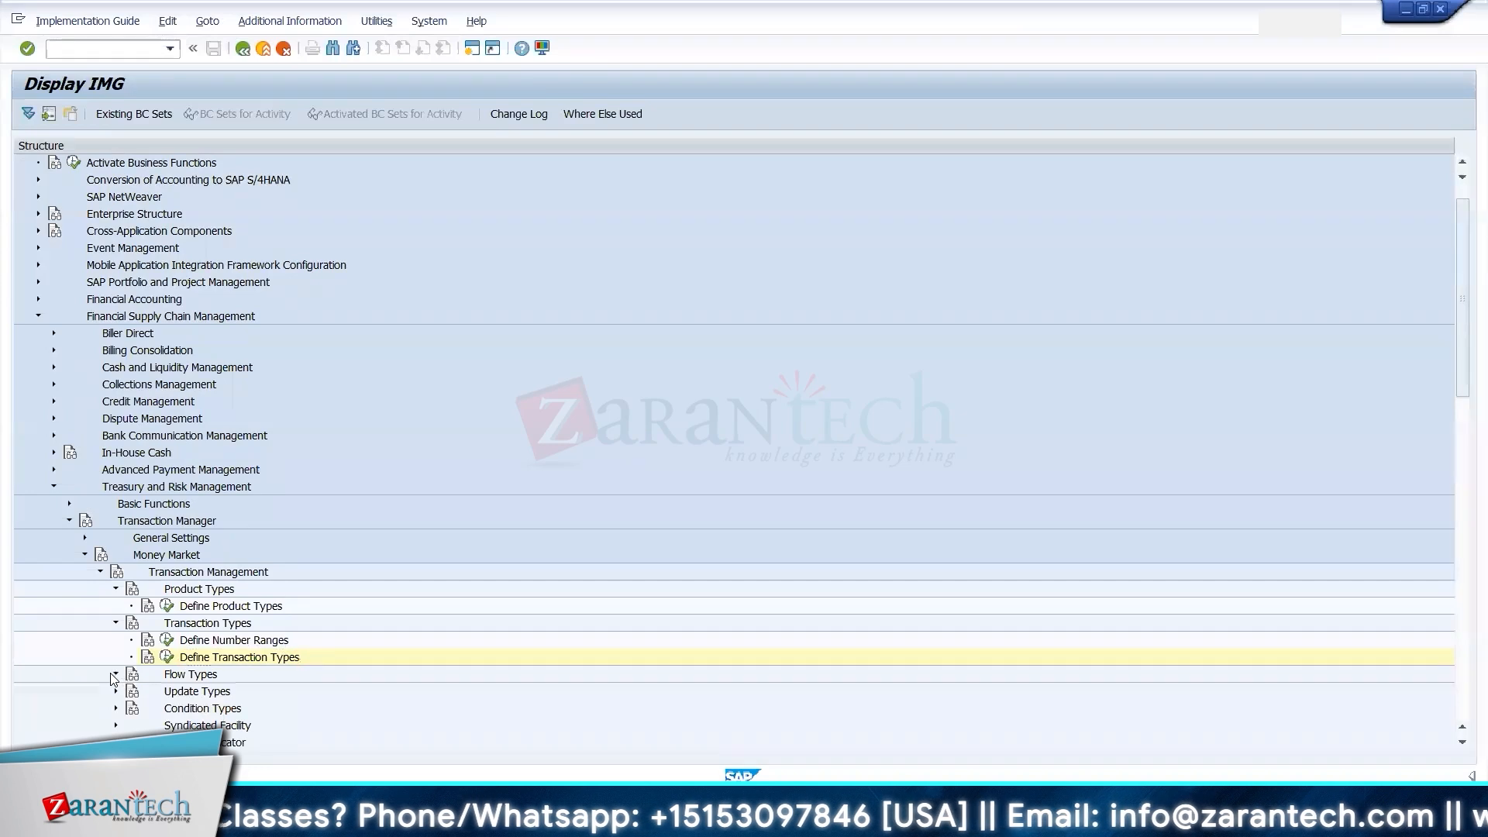
- Open Assign Flow Types to Transaction Type - MM Transactions and view the details of the 511 entry with flow type 1100
left_click(115, 674)
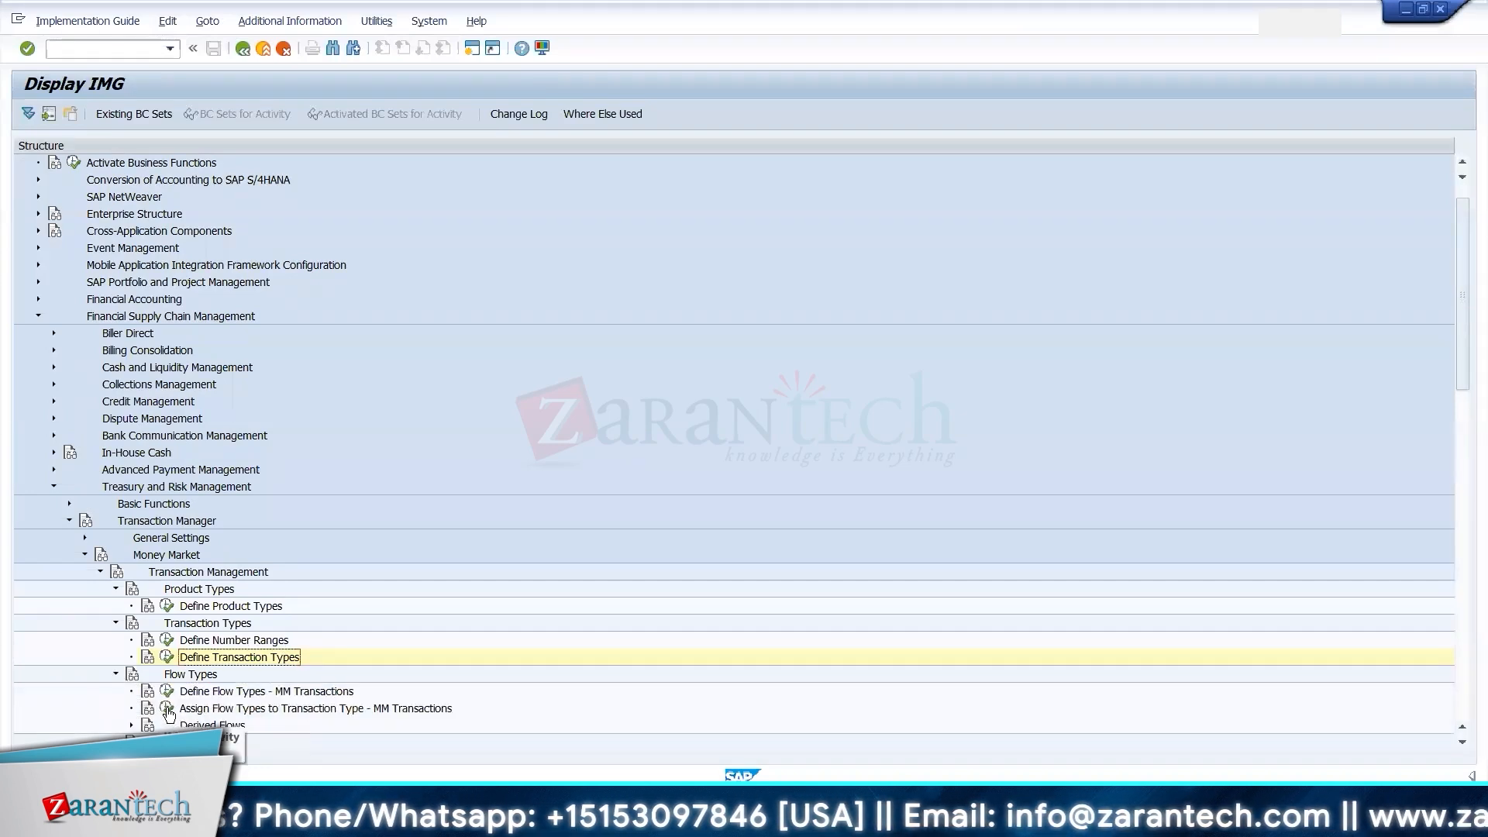
left_click(167, 709)
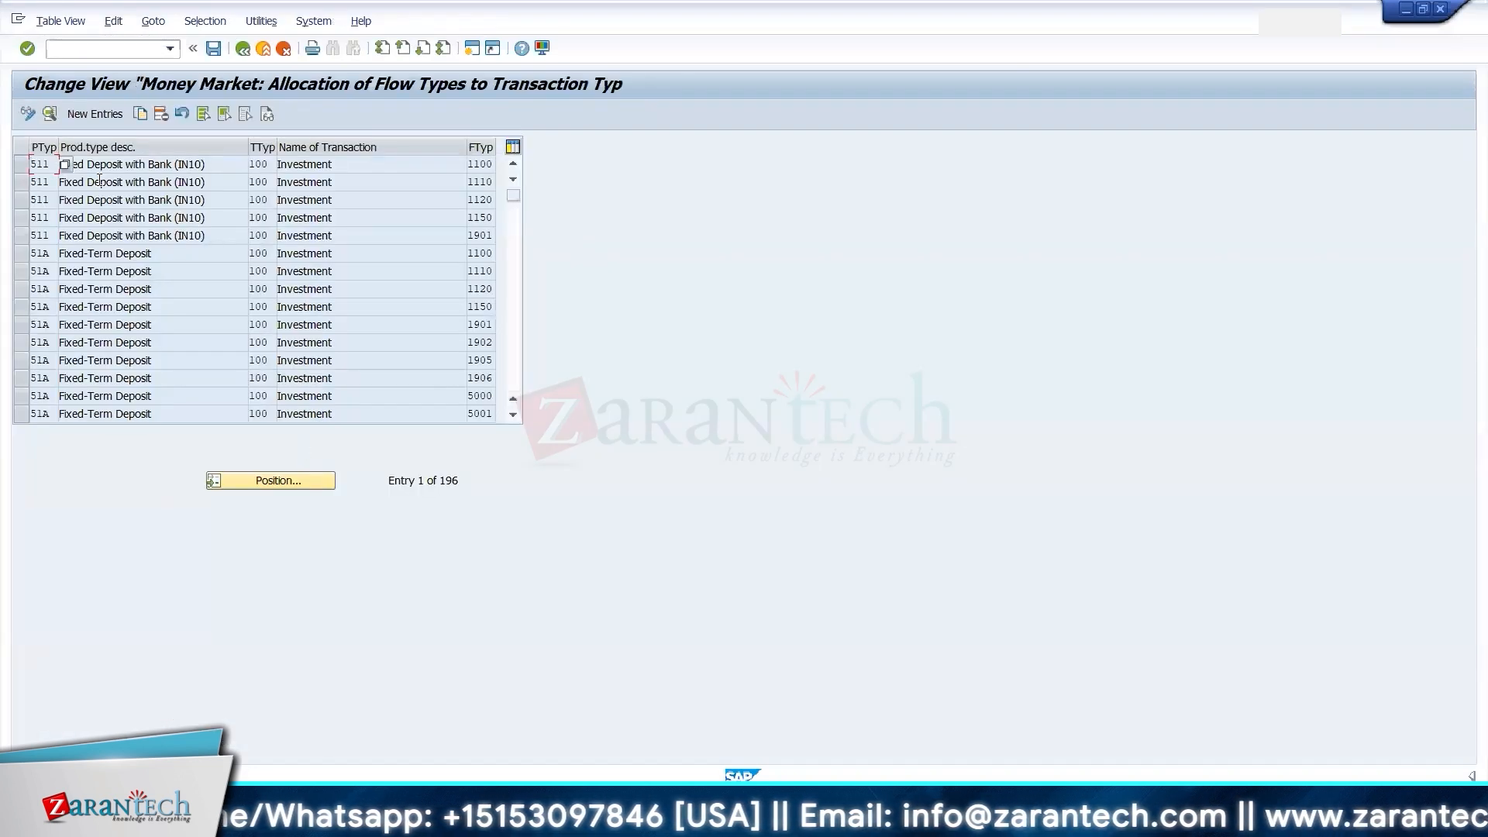
double_click(105, 165)
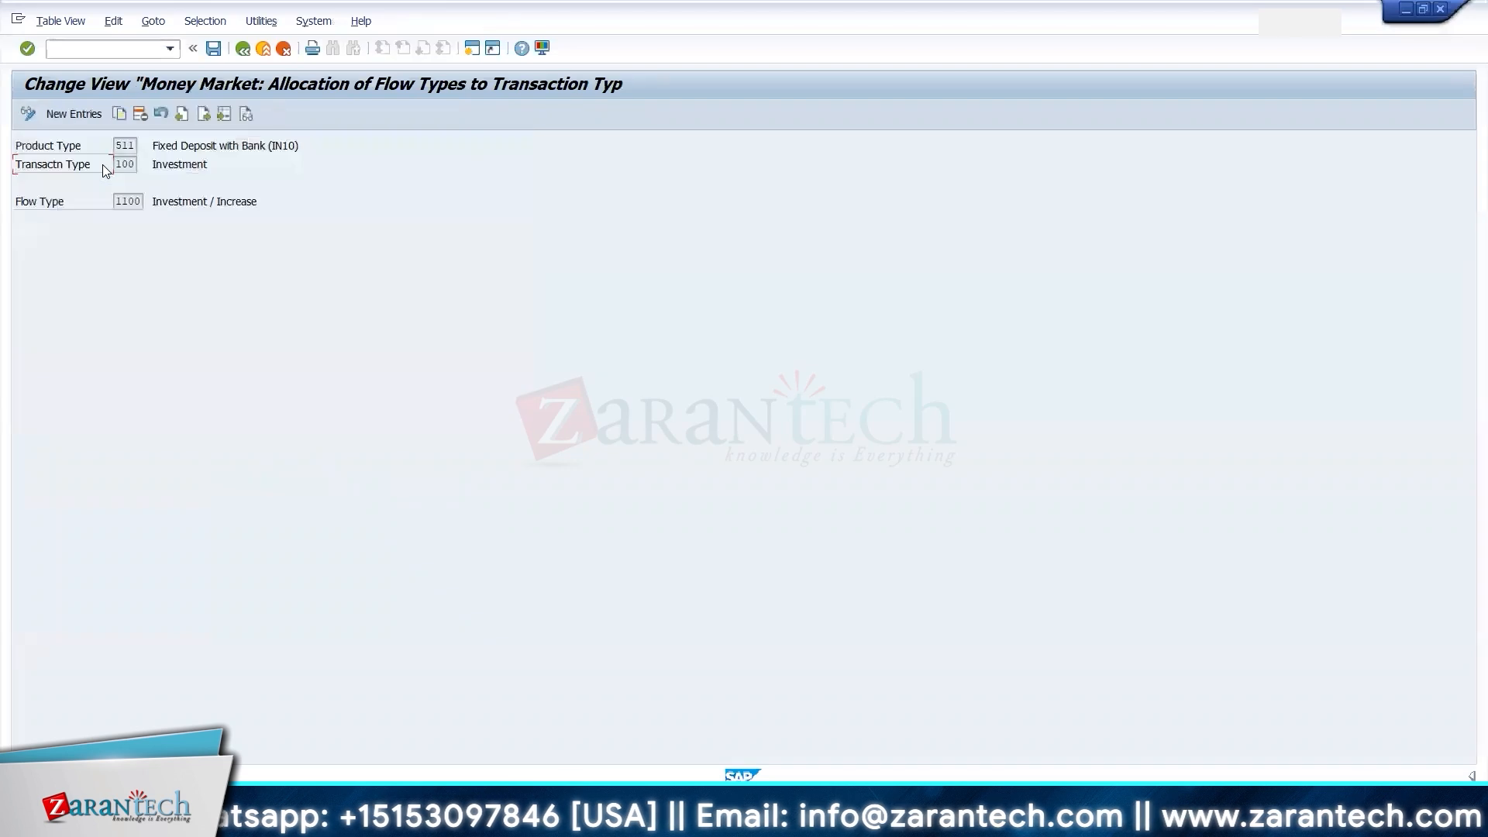
left_click(241, 50)
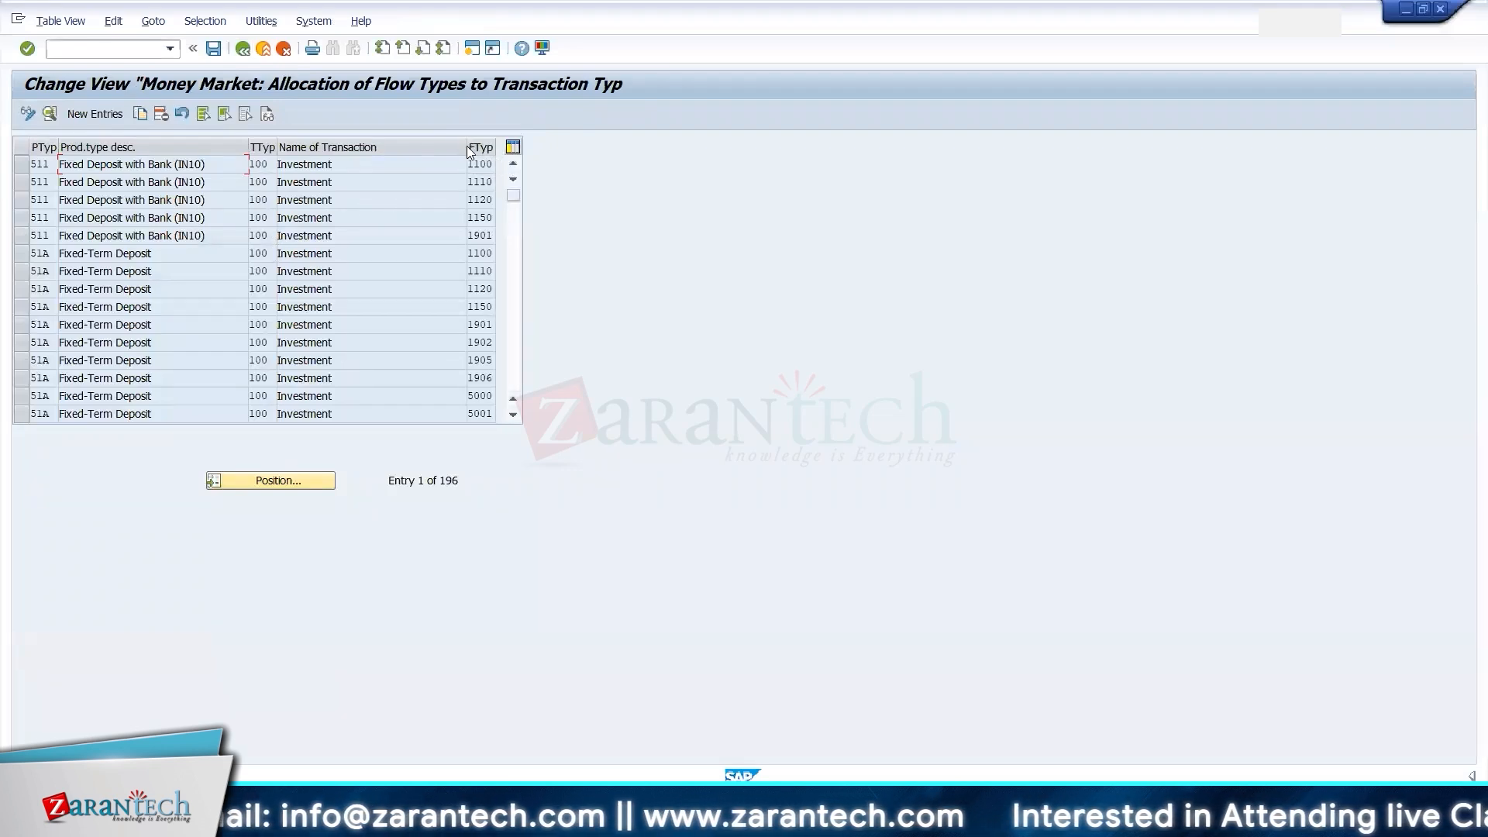
- Narrow the Name of Transaction column, check flow type 1100 for product type 511, and switch back to the Excel TRM KDS sheet
left_click_drag(467, 152, 369, 151)
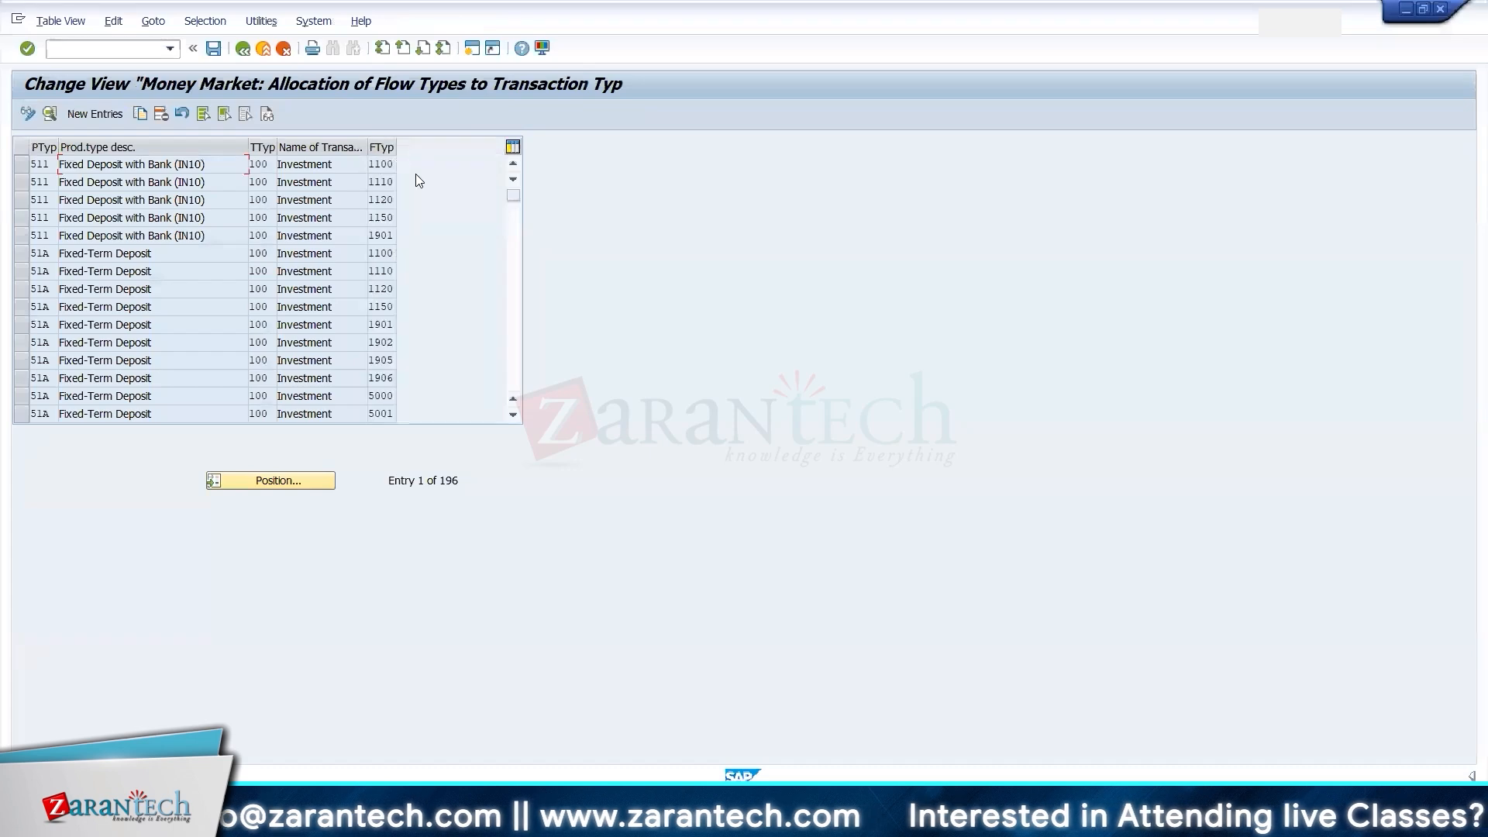
left_click(373, 166)
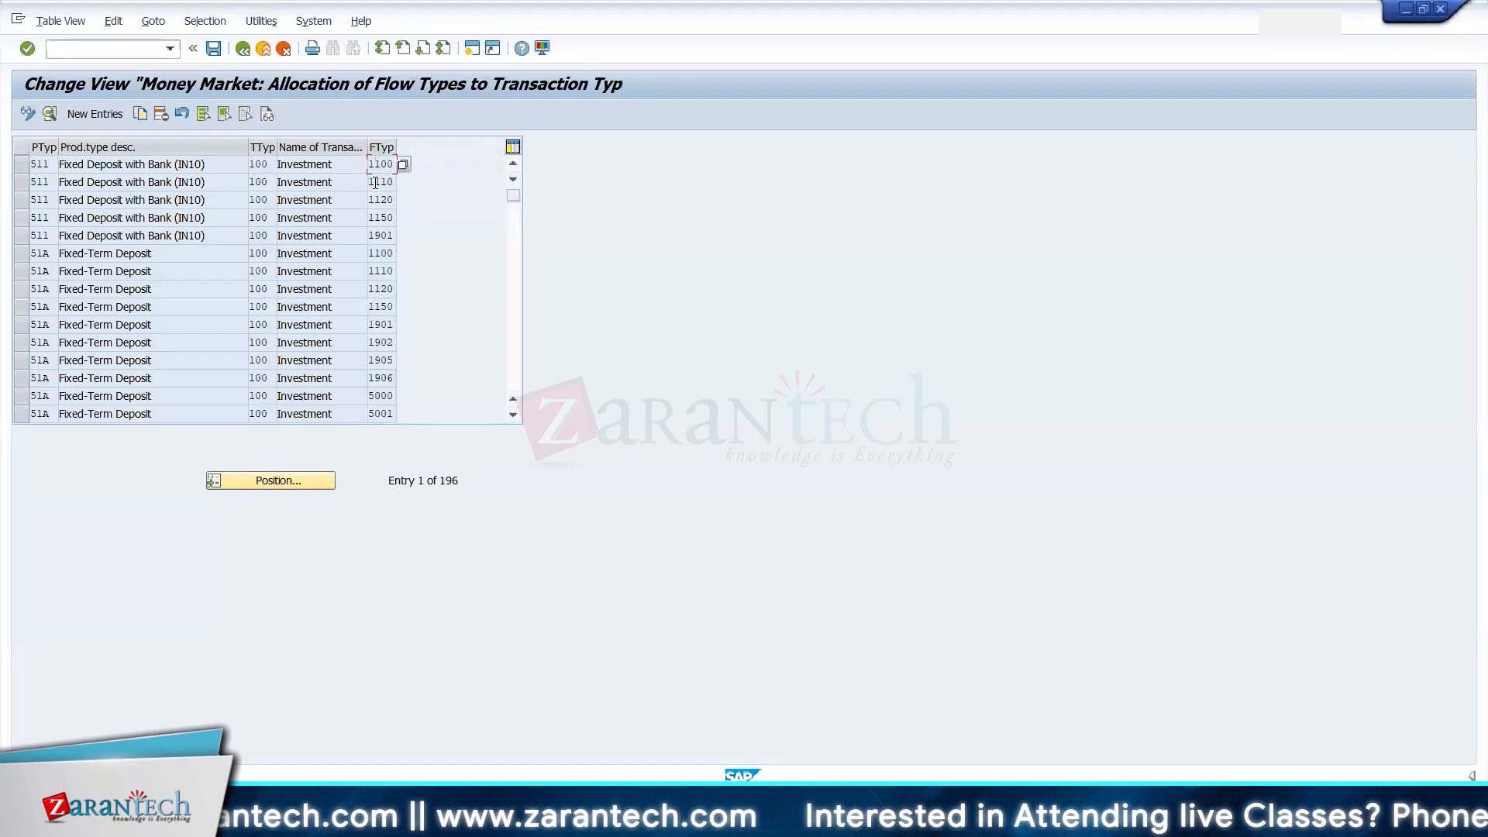
key("alt+Tab")
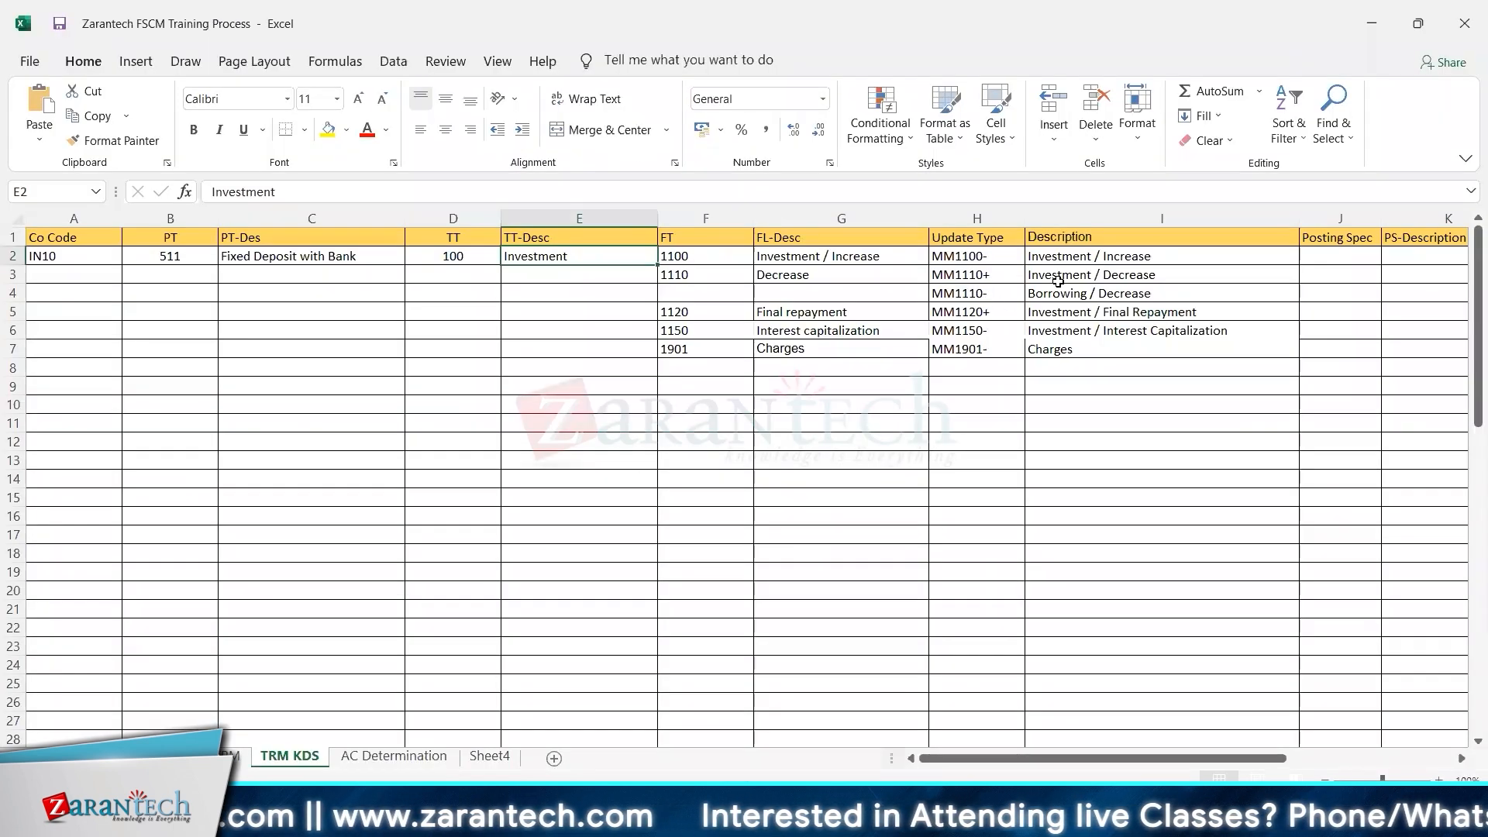
- Check the flow types 1100, 1110, 1120, 1150 and 1901 with their descriptions in the TRM KDS sheet
left_click(976, 259)
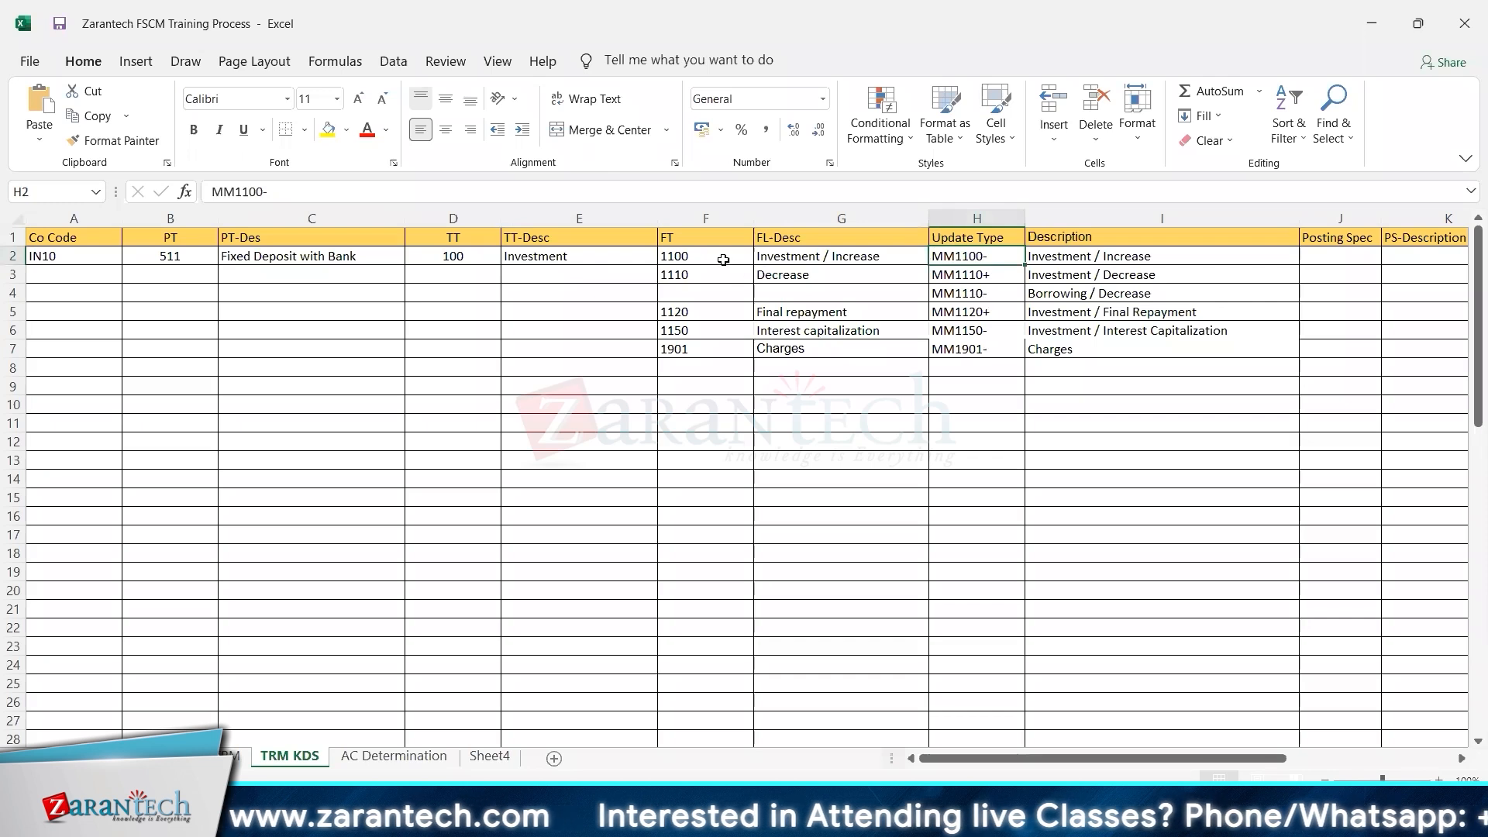
left_click_drag(725, 261, 784, 297)
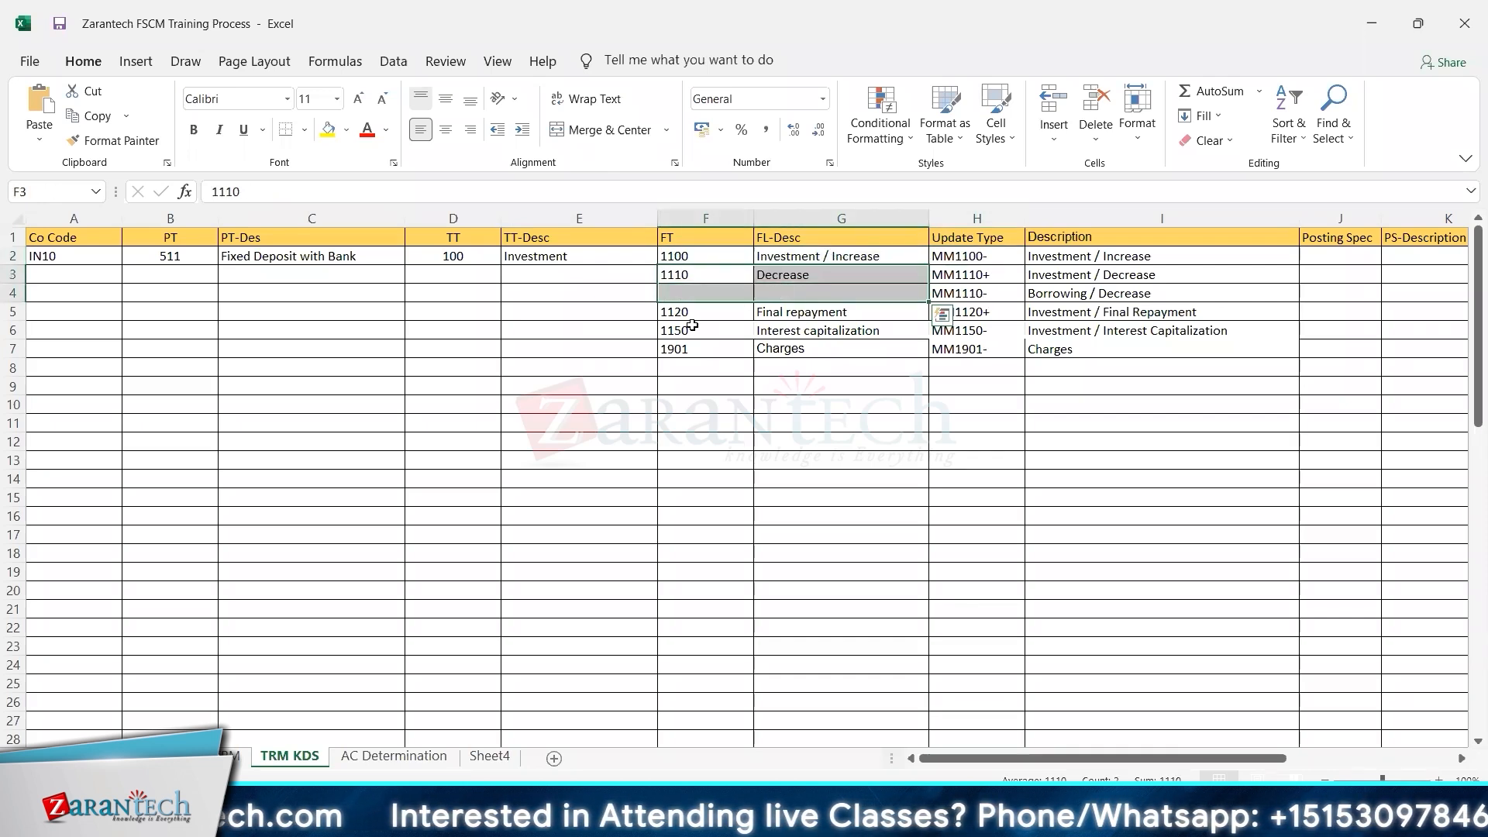
left_click(682, 313)
left_click(773, 306, "shift")
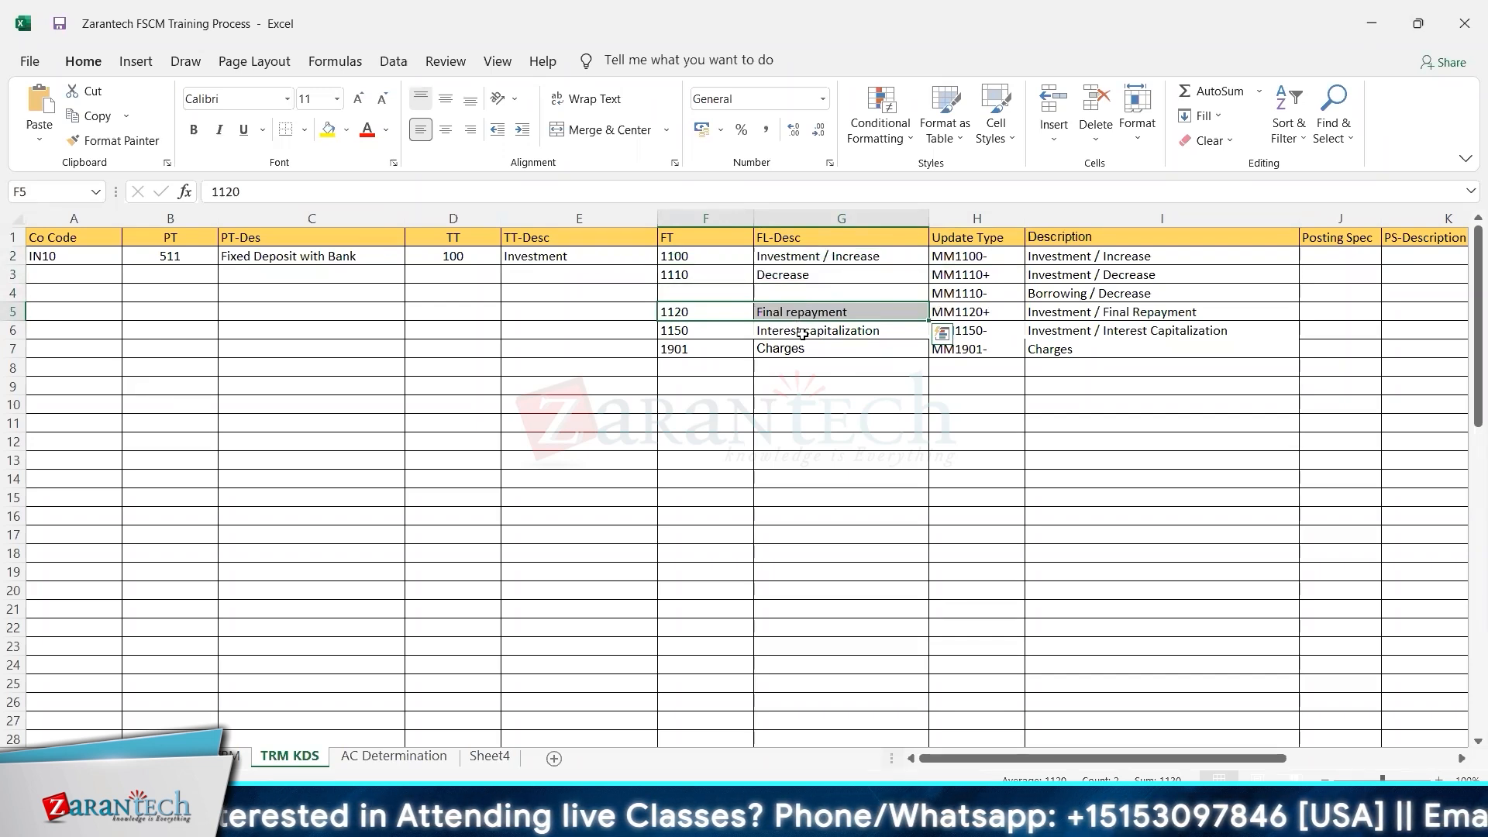
left_click_drag(700, 338, 792, 353)
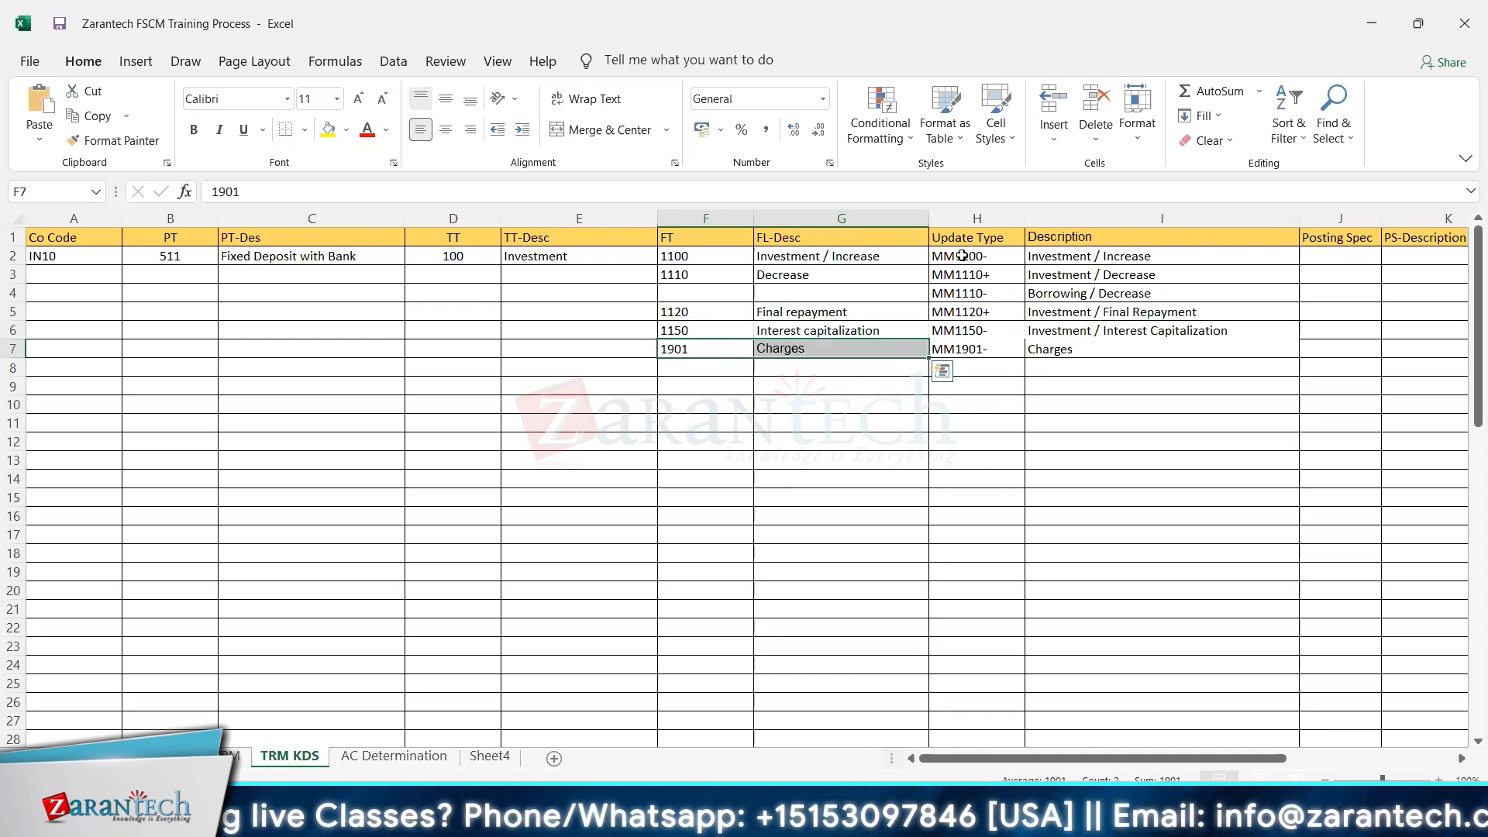
- Compare the update types with their flow types in the TRM KDS sheet, focusing on MM1100- for flow type 1100
left_click_drag(965, 261, 970, 337)
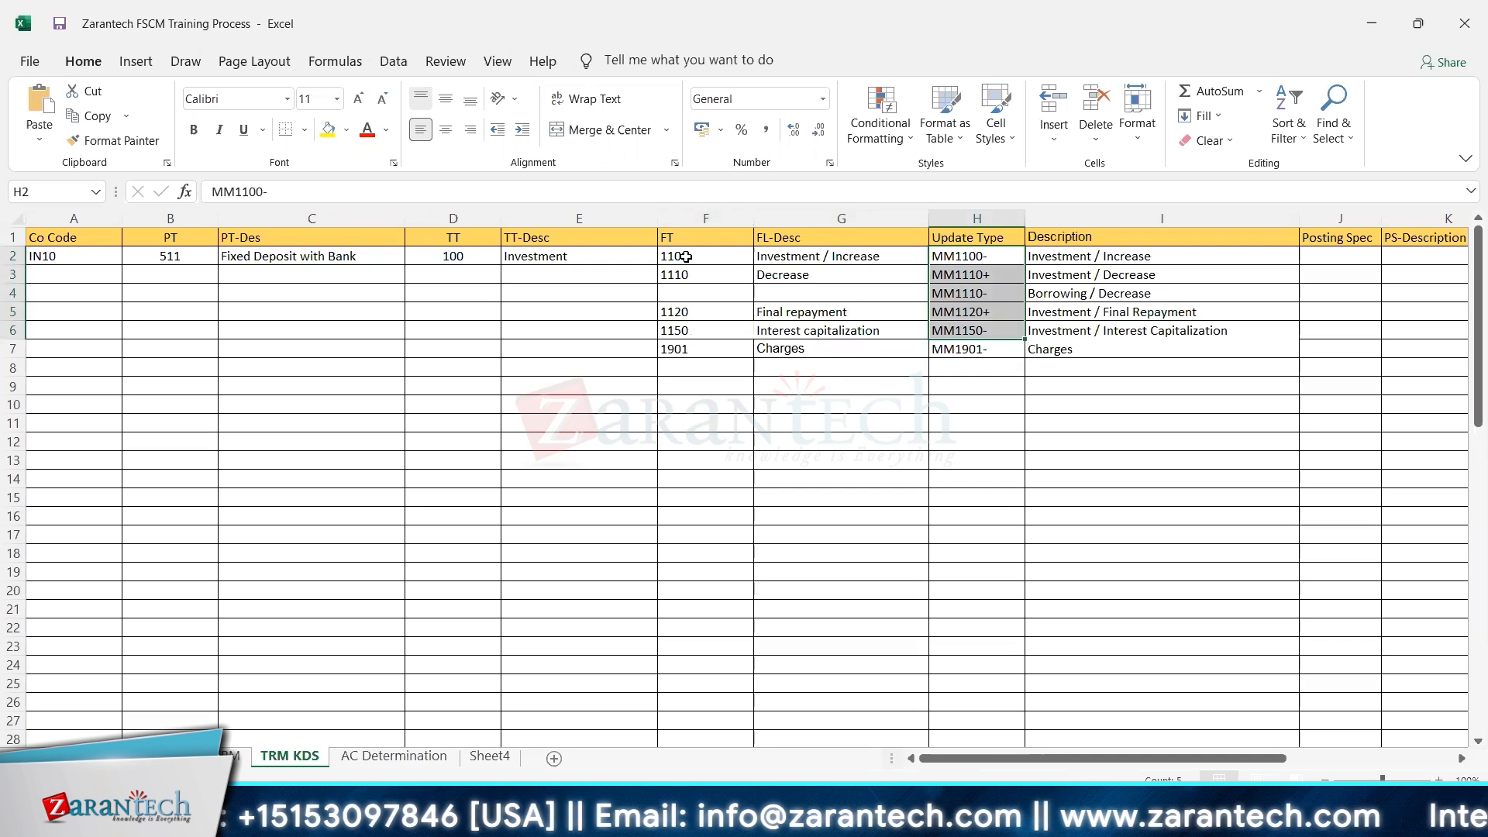
left_click_drag(689, 263, 700, 295)
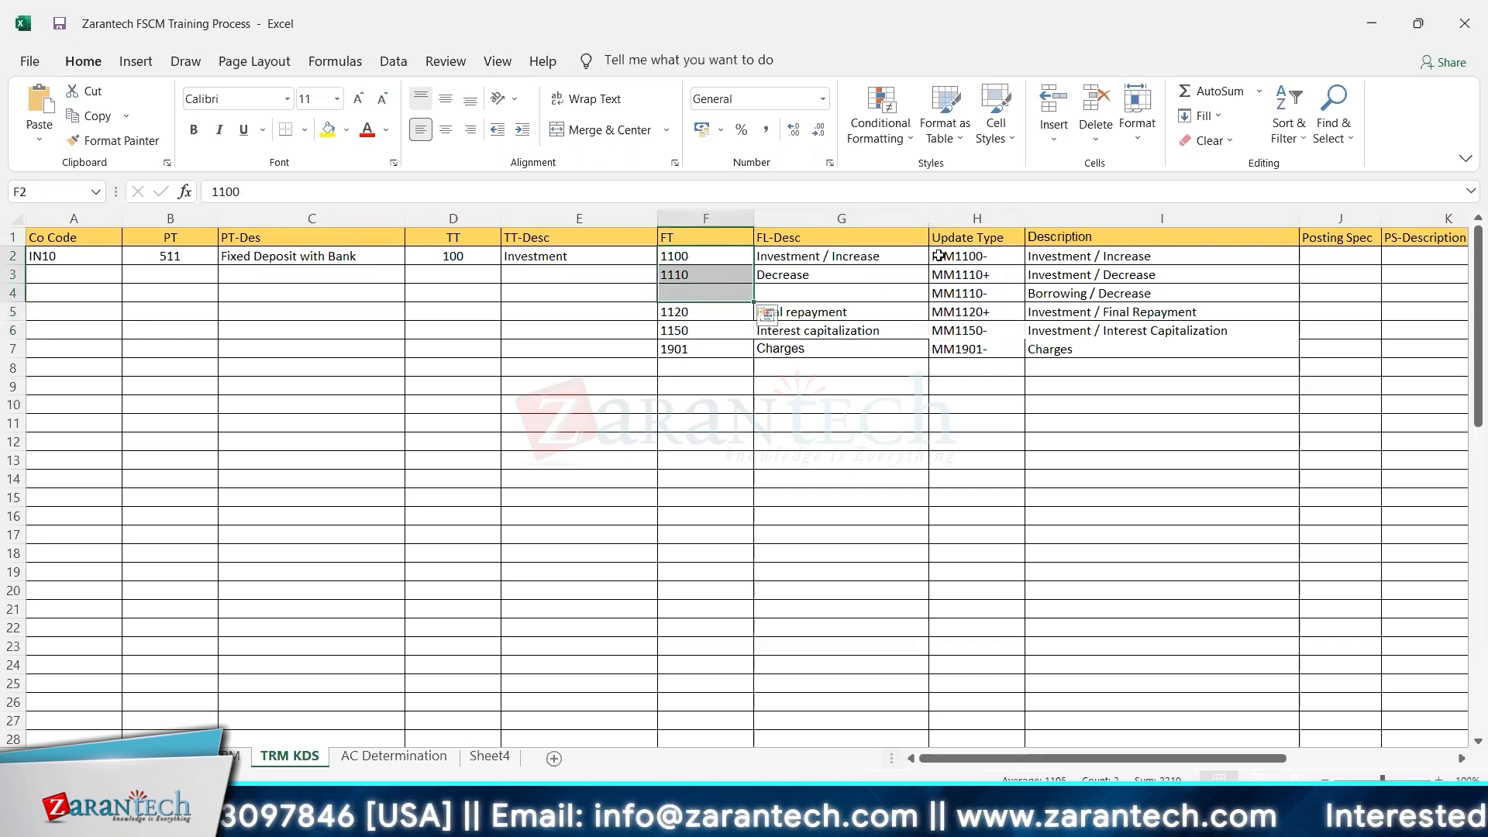
left_click_drag(958, 255, 963, 291)
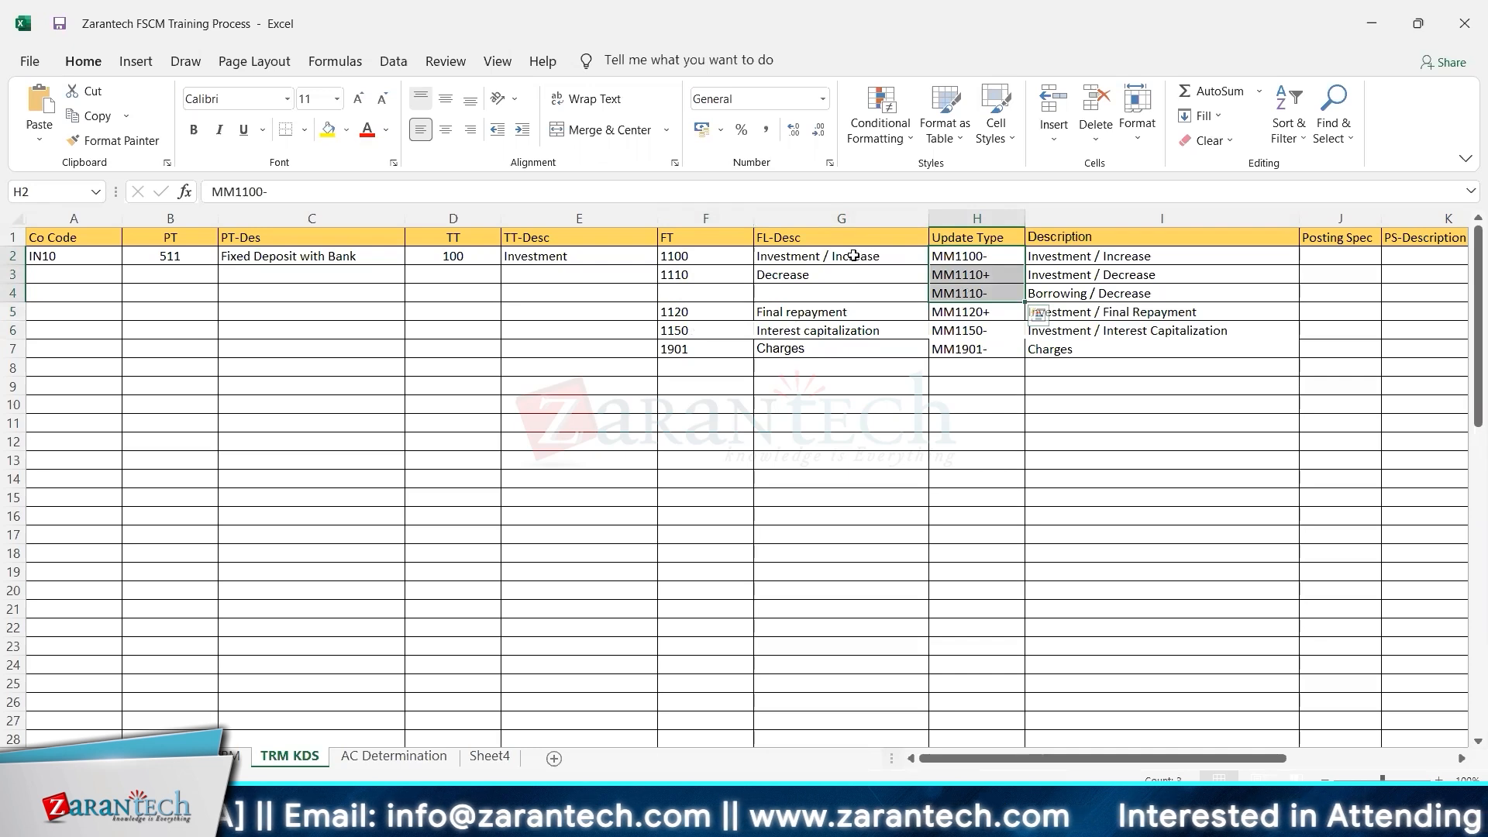
left_click_drag(697, 257, 1069, 250)
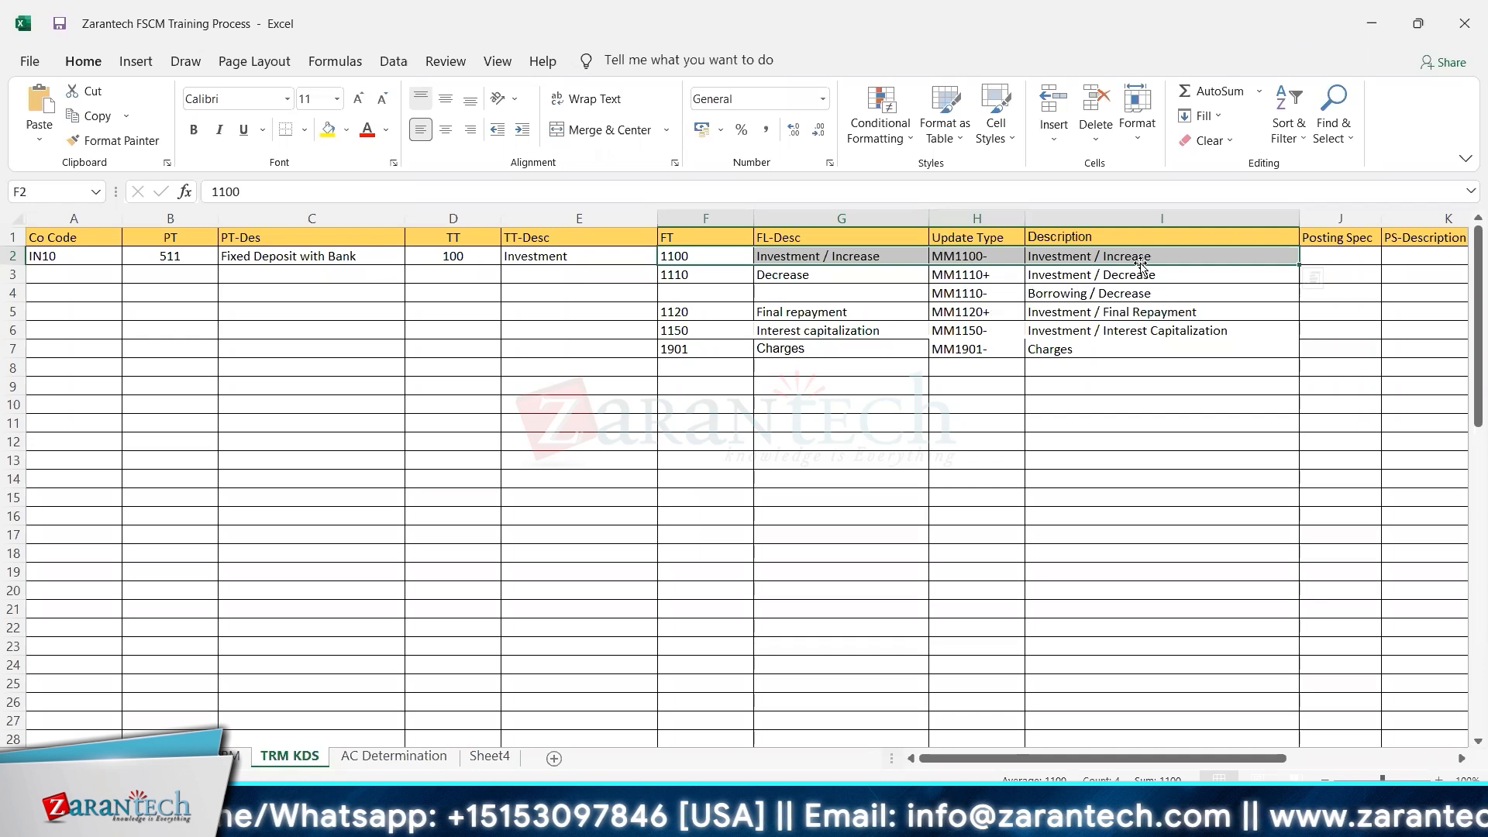
left_click(999, 258)
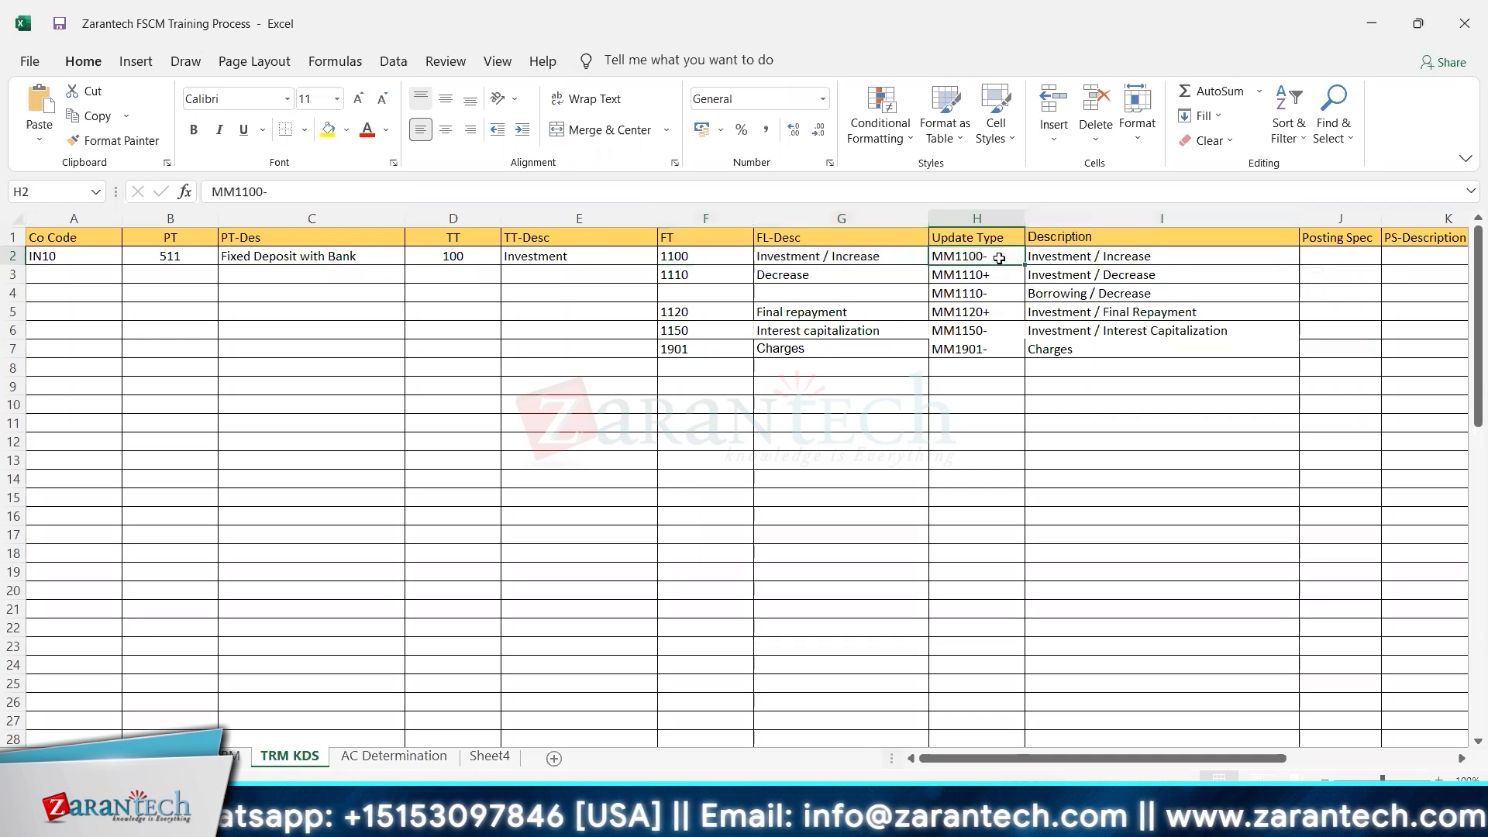
- Open the AC Determination sheet and check product type 511 and its three general valuation class descriptions
left_click(392, 757)
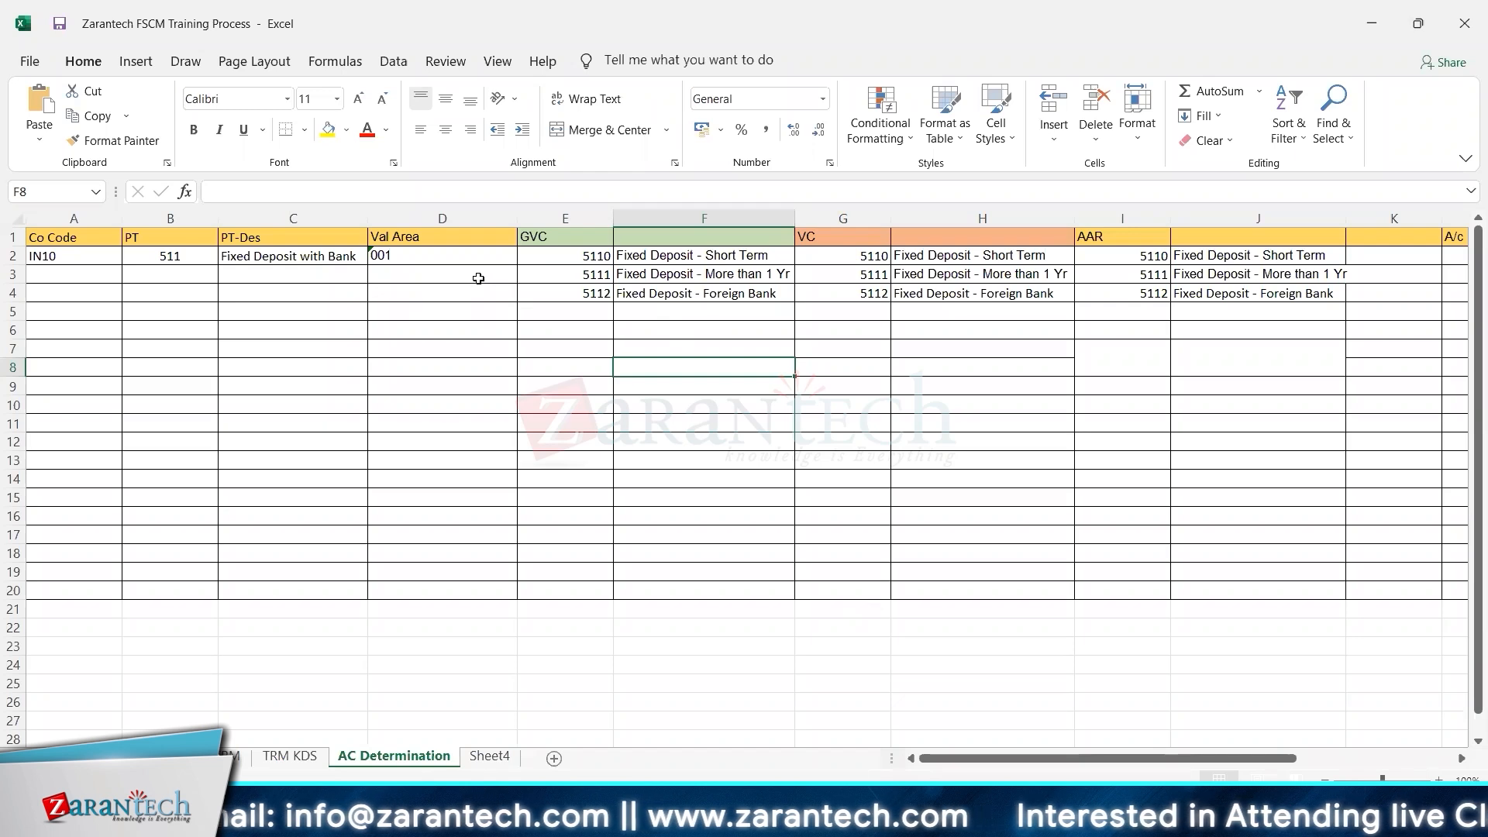
left_click(175, 258)
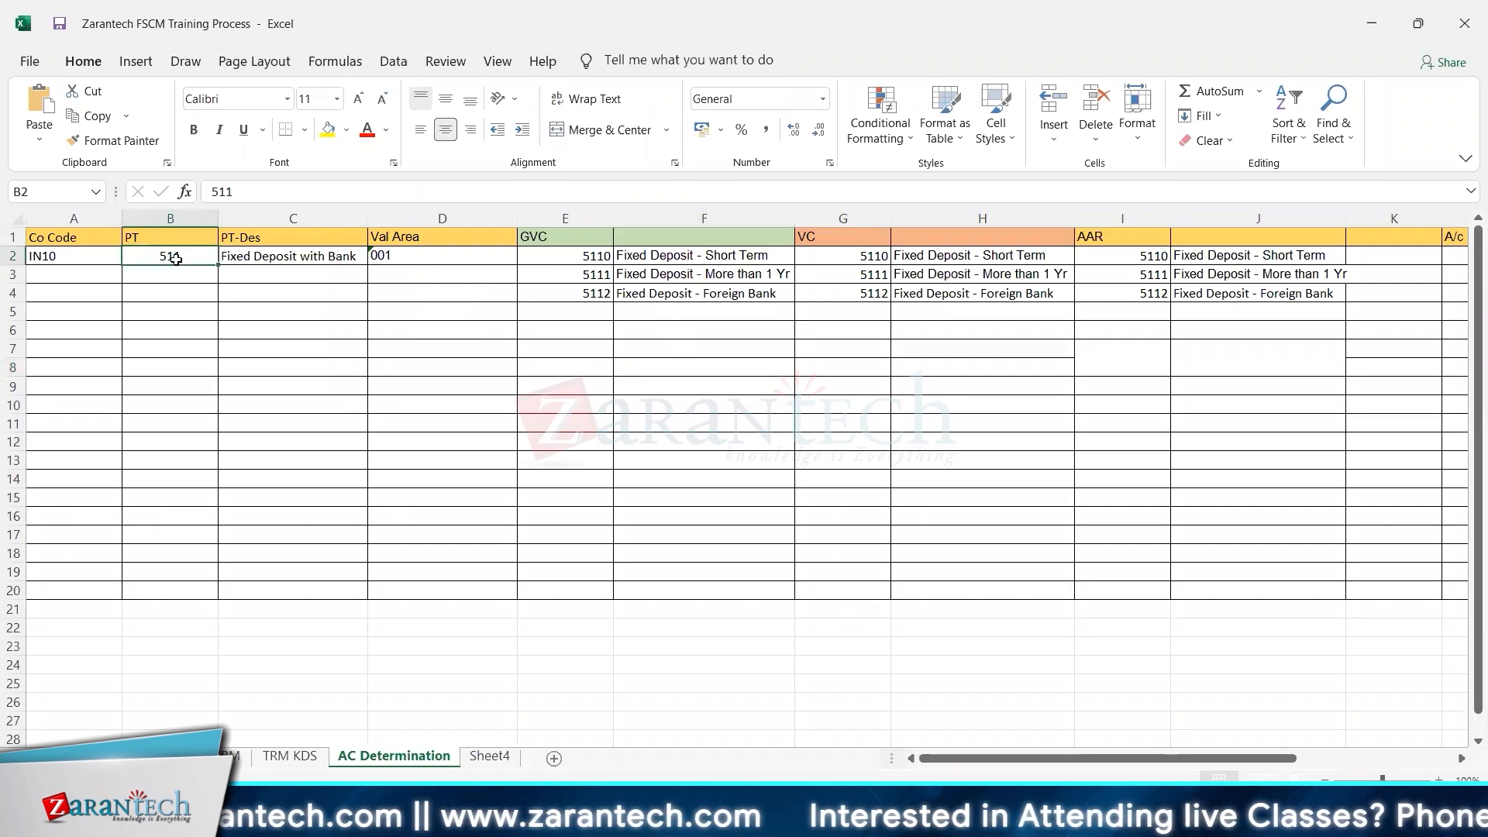
key("shift+Right")
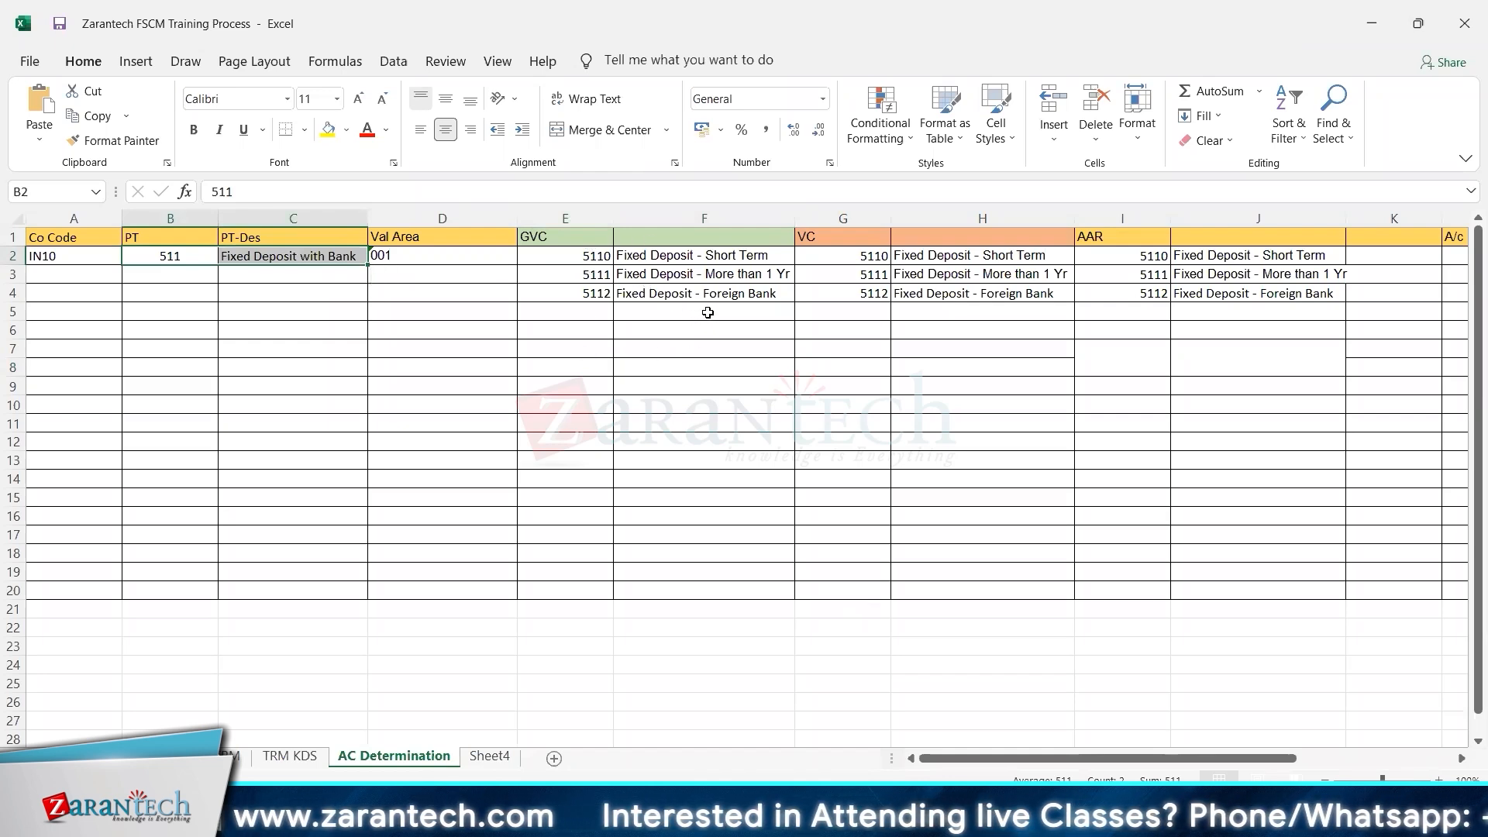
left_click(641, 259)
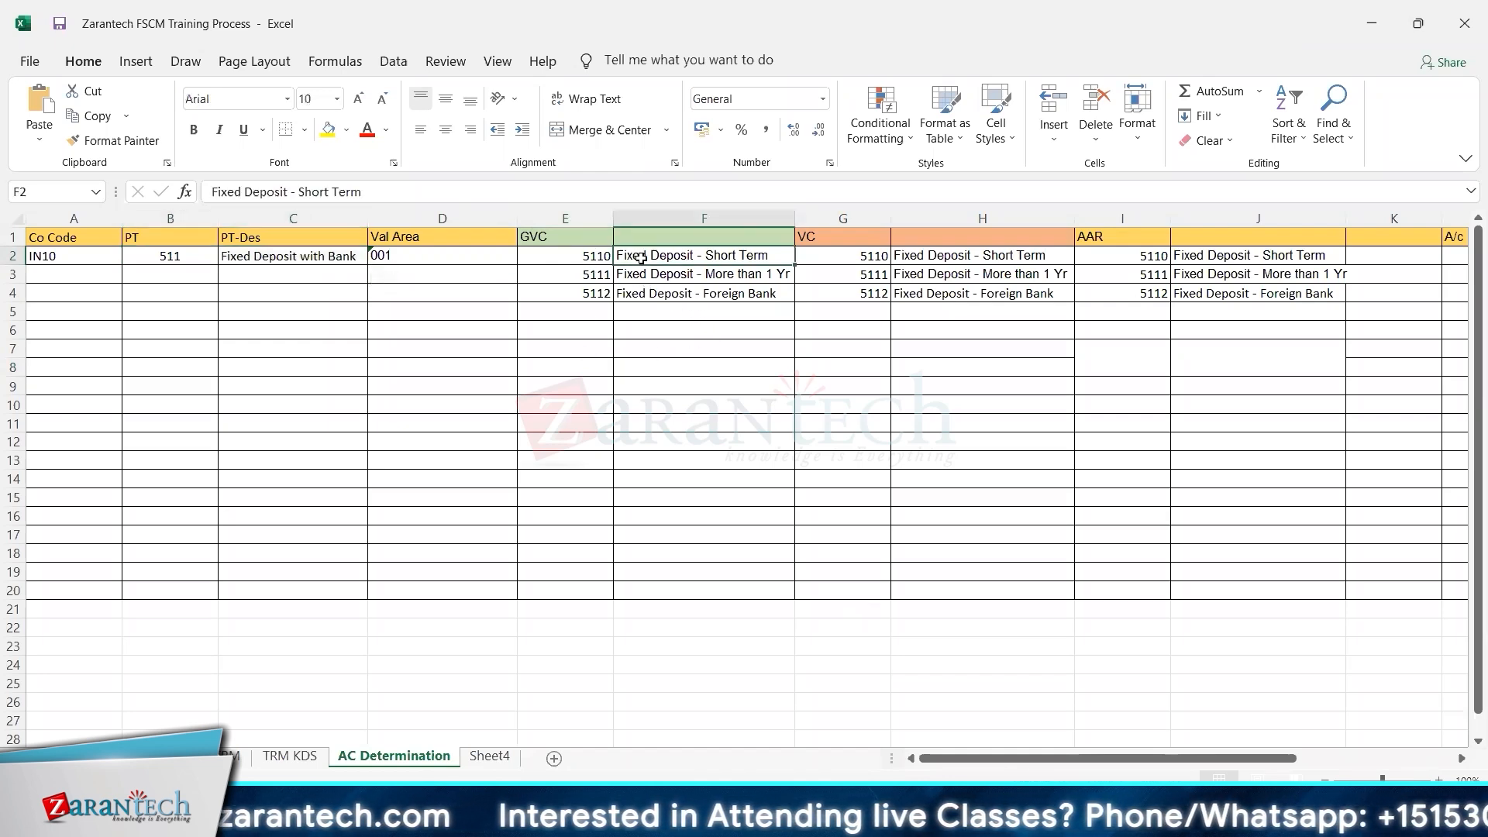
key("shift+Down")
key("shift+Down")
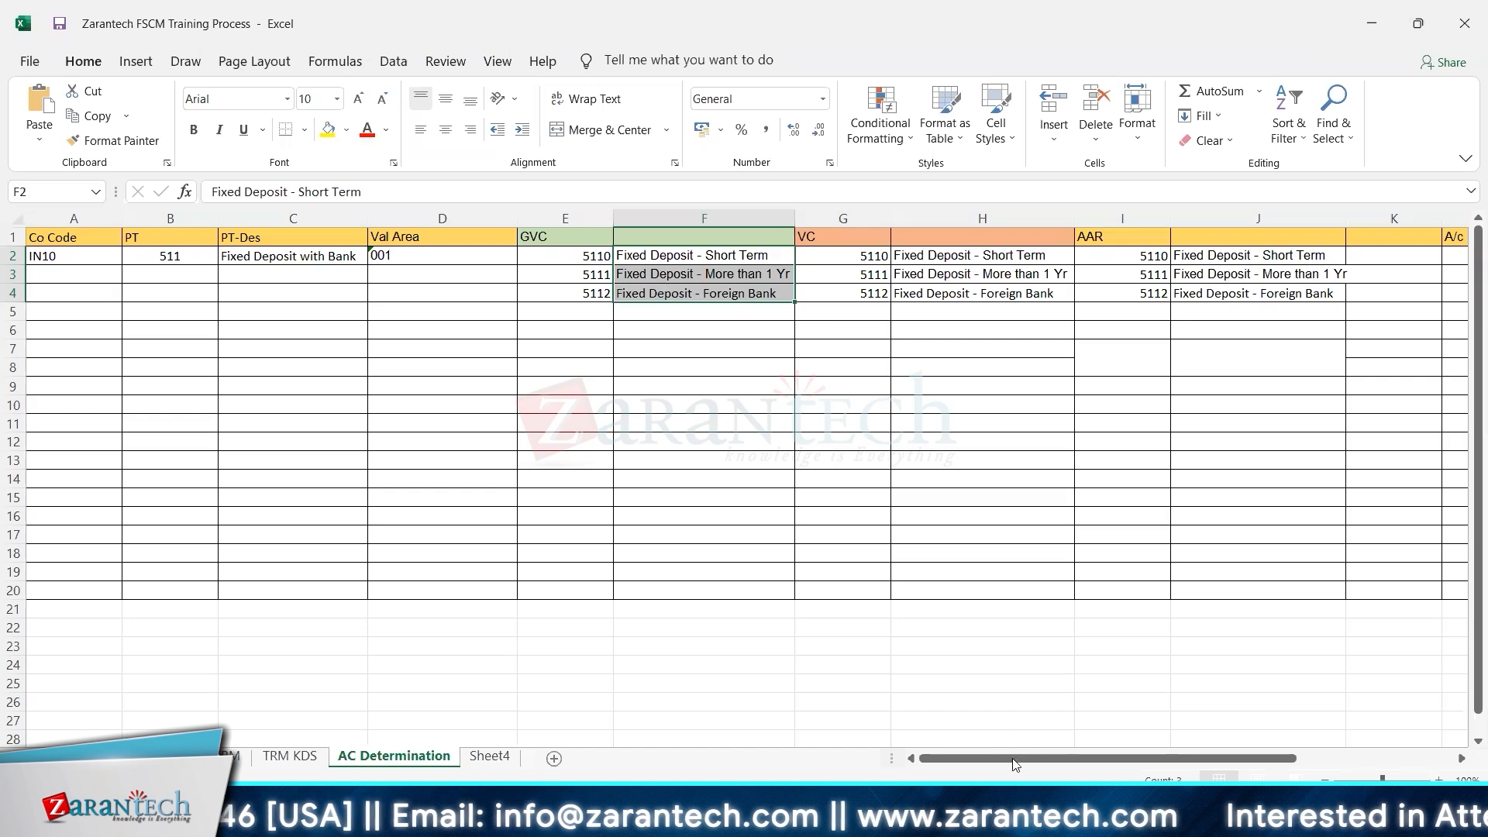
- Switch to SAP, return to the implementation guide, and expand General Settings under Transaction Manager
left_click(1001, 818)
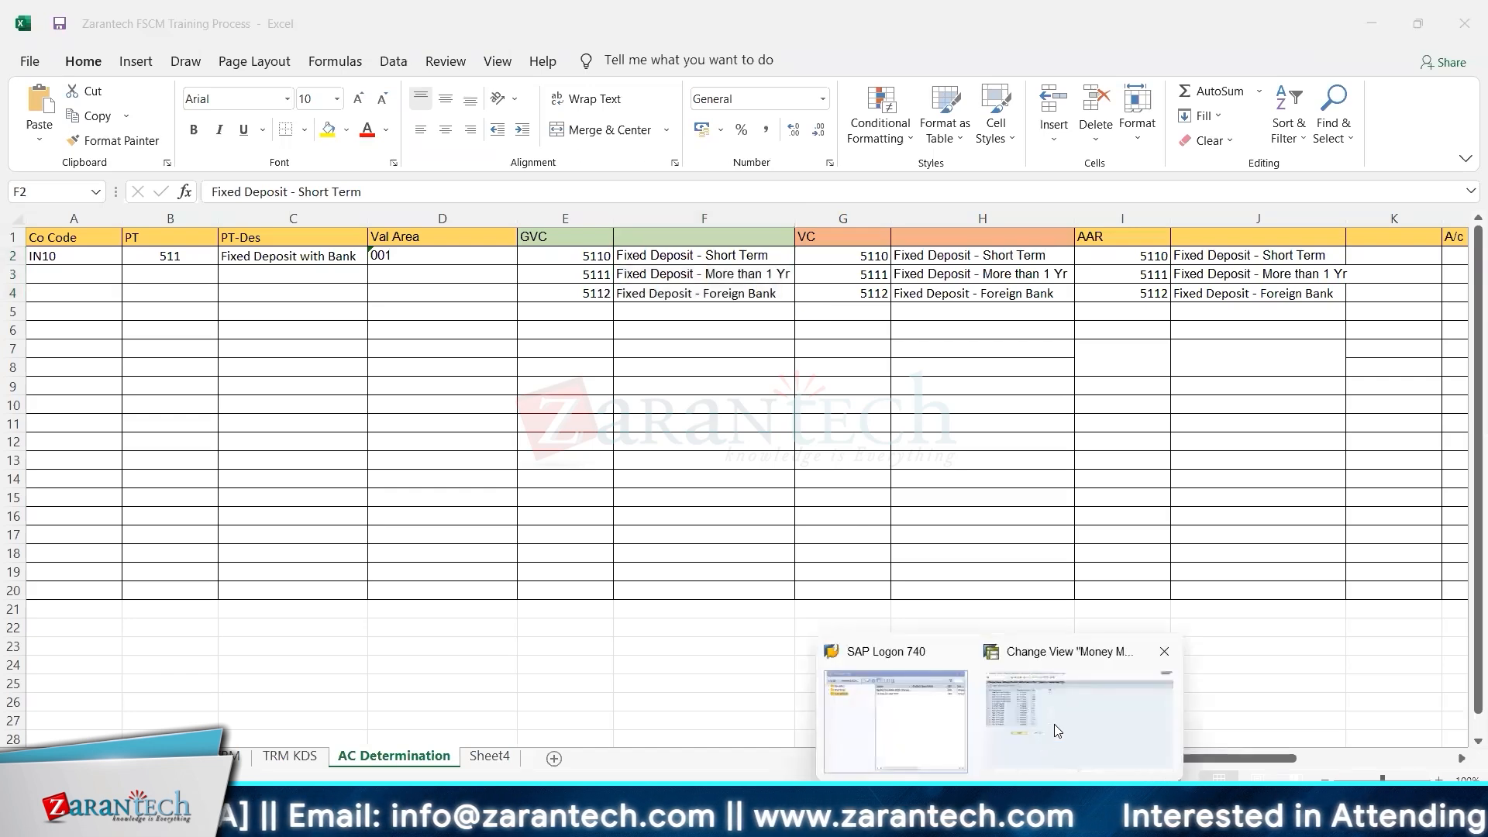
left_click(1127, 730)
left_click(264, 48)
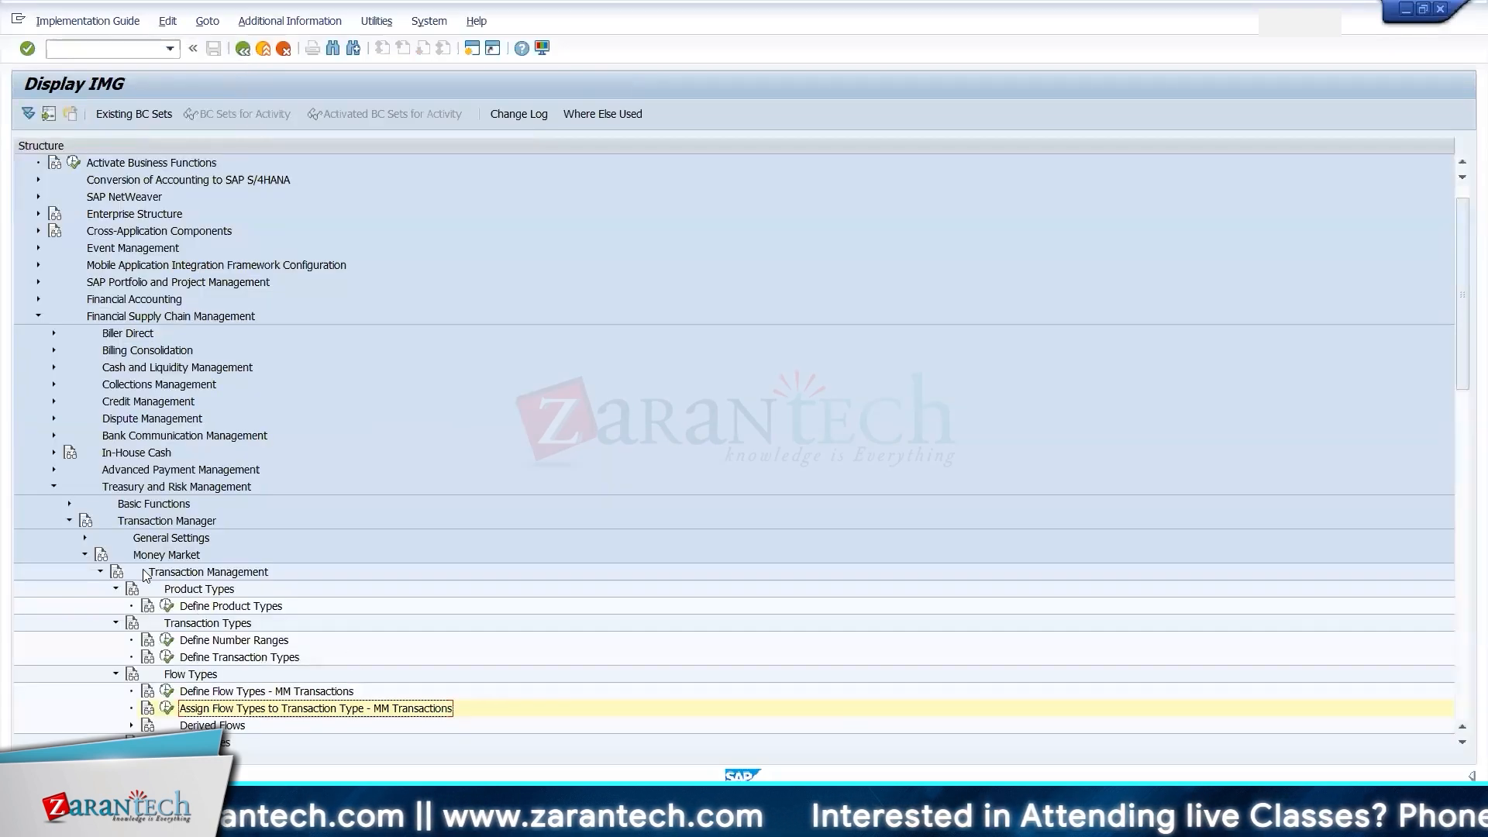
left_click(84, 538)
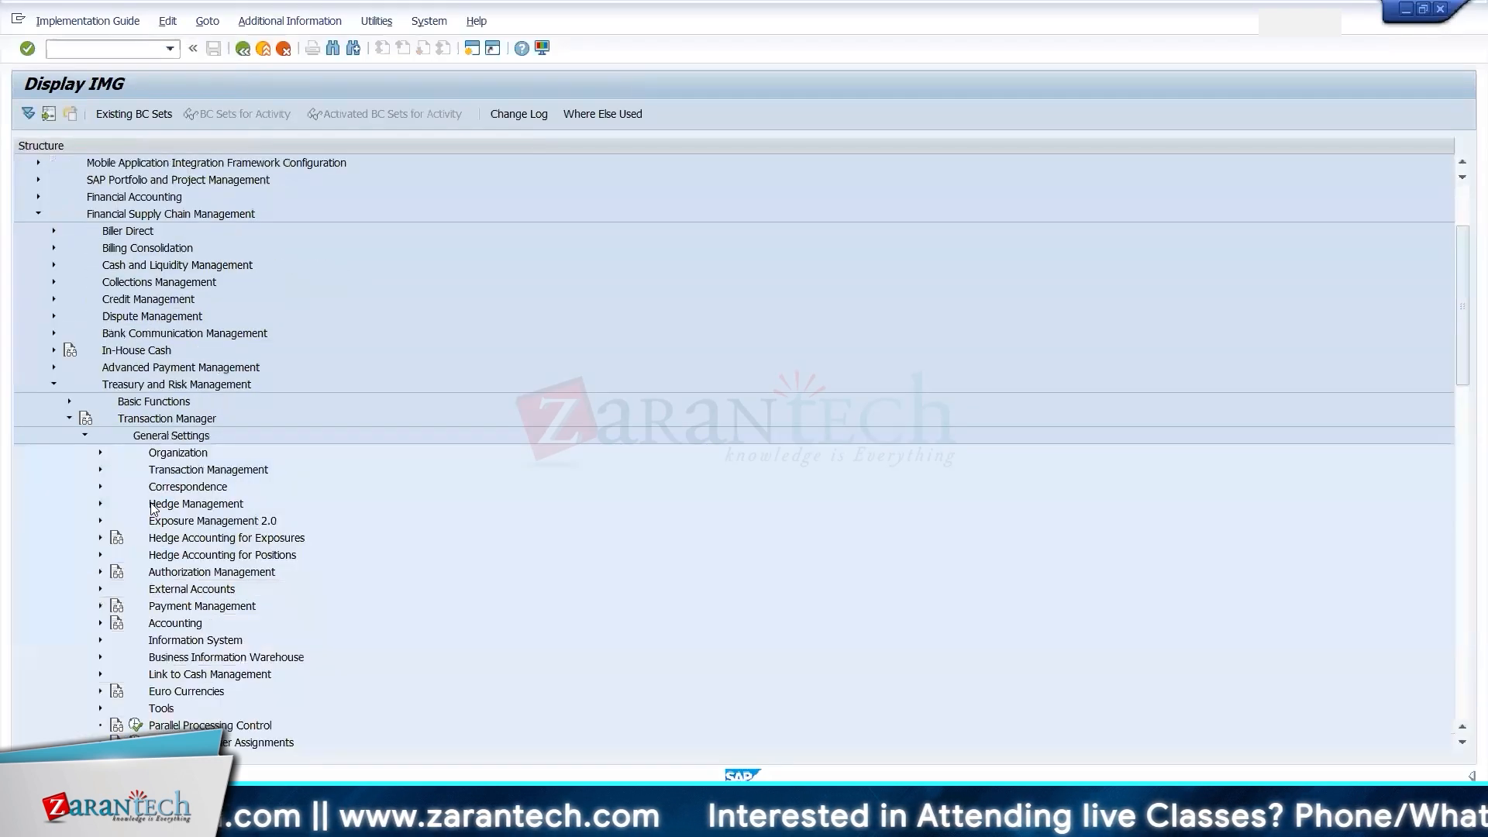
- Expand the Accounting node under General Settings in the implementation guide
left_click(156, 507)
key("Down")
key("Down")
key("Down")
key("Down")
key("Down")
key("Down")
key("Down")
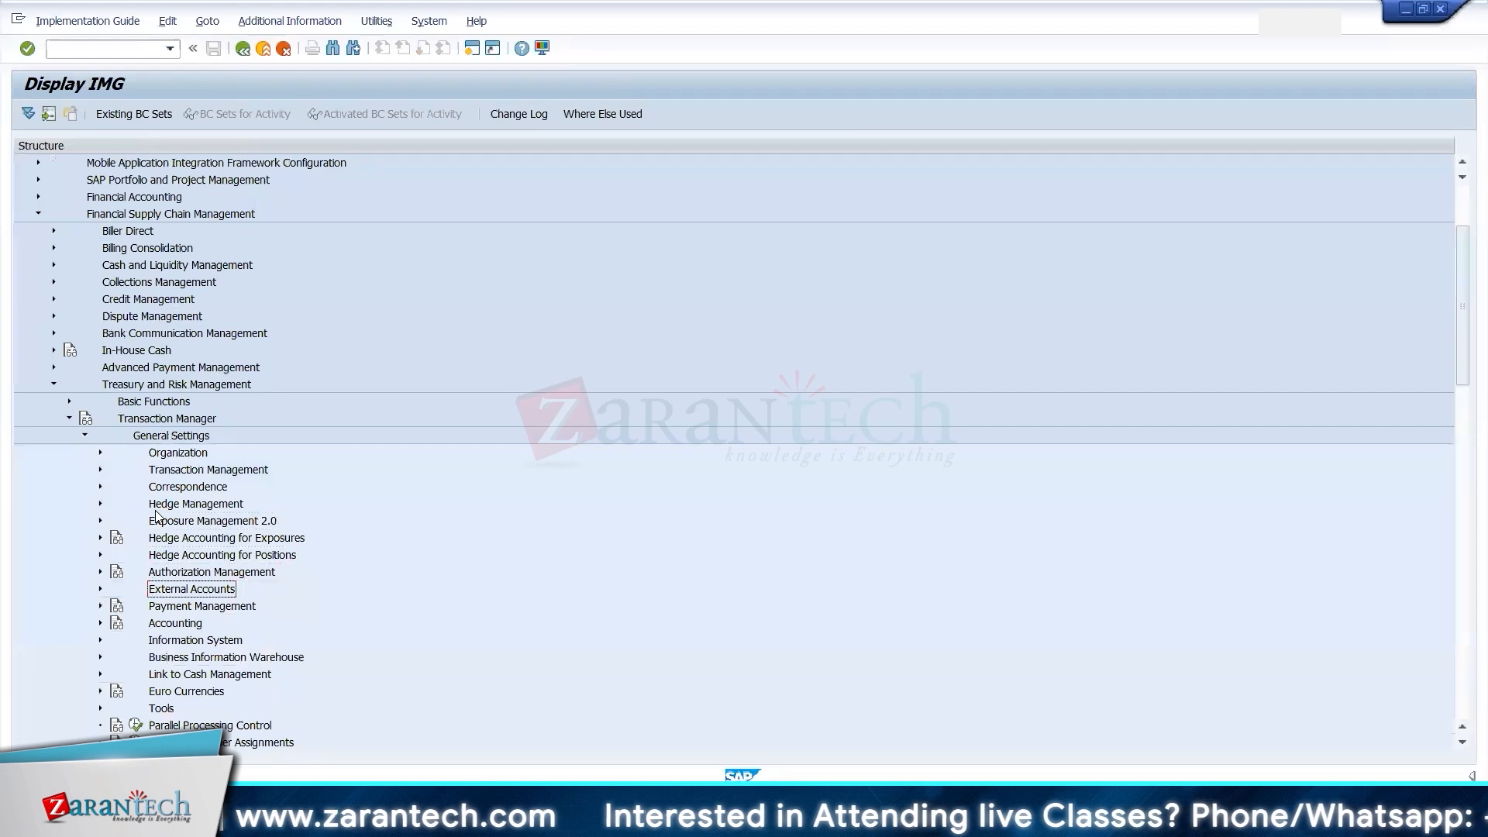
key("Right")
- Expand Settings for Position Management and open the Define and Assign Valuation Classes activity
key("Down")
key("Down")
key("Down")
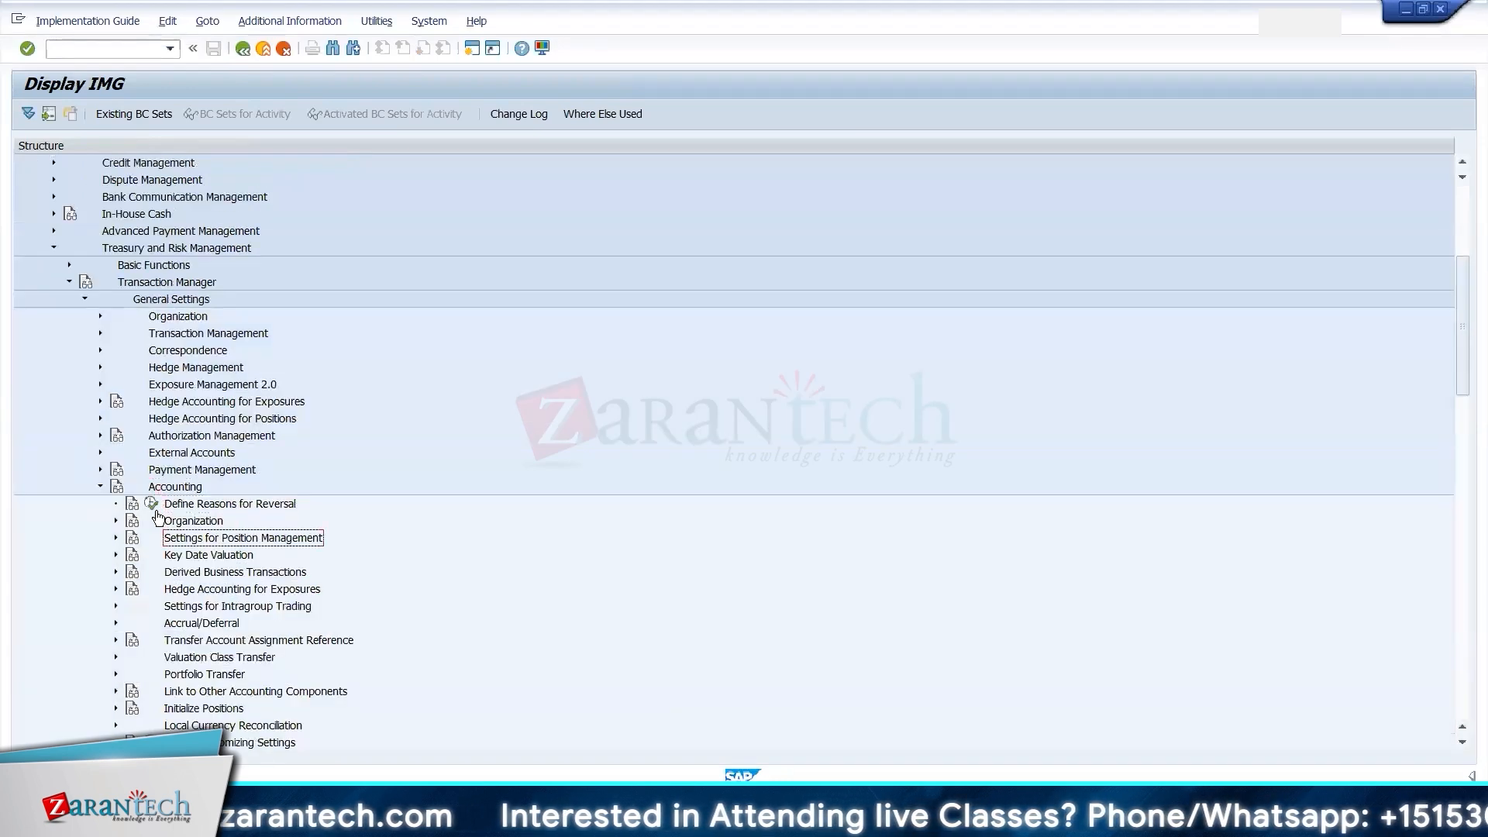
key("Right")
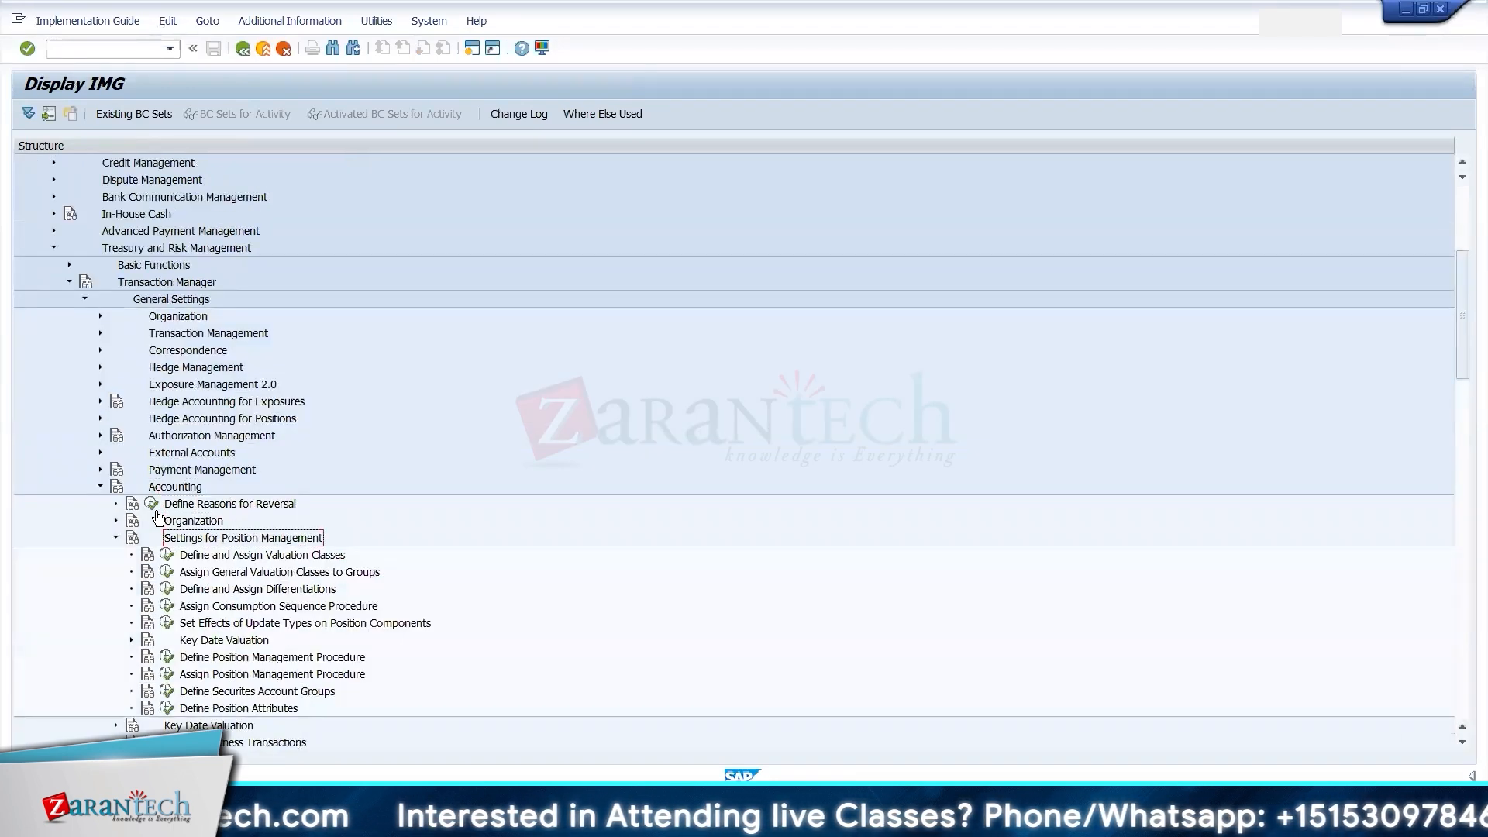
key("Down")
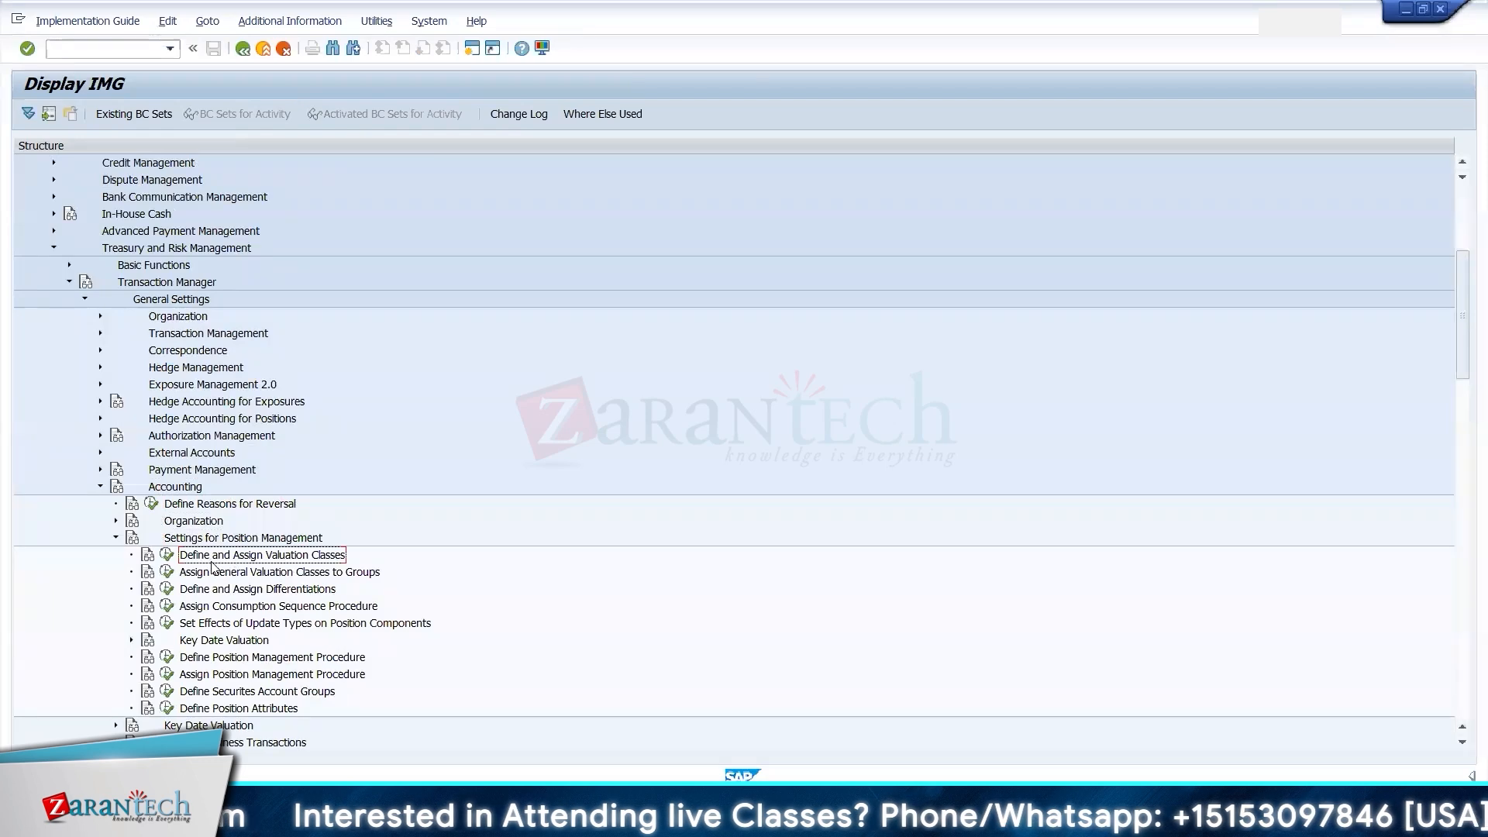
left_click(165, 555)
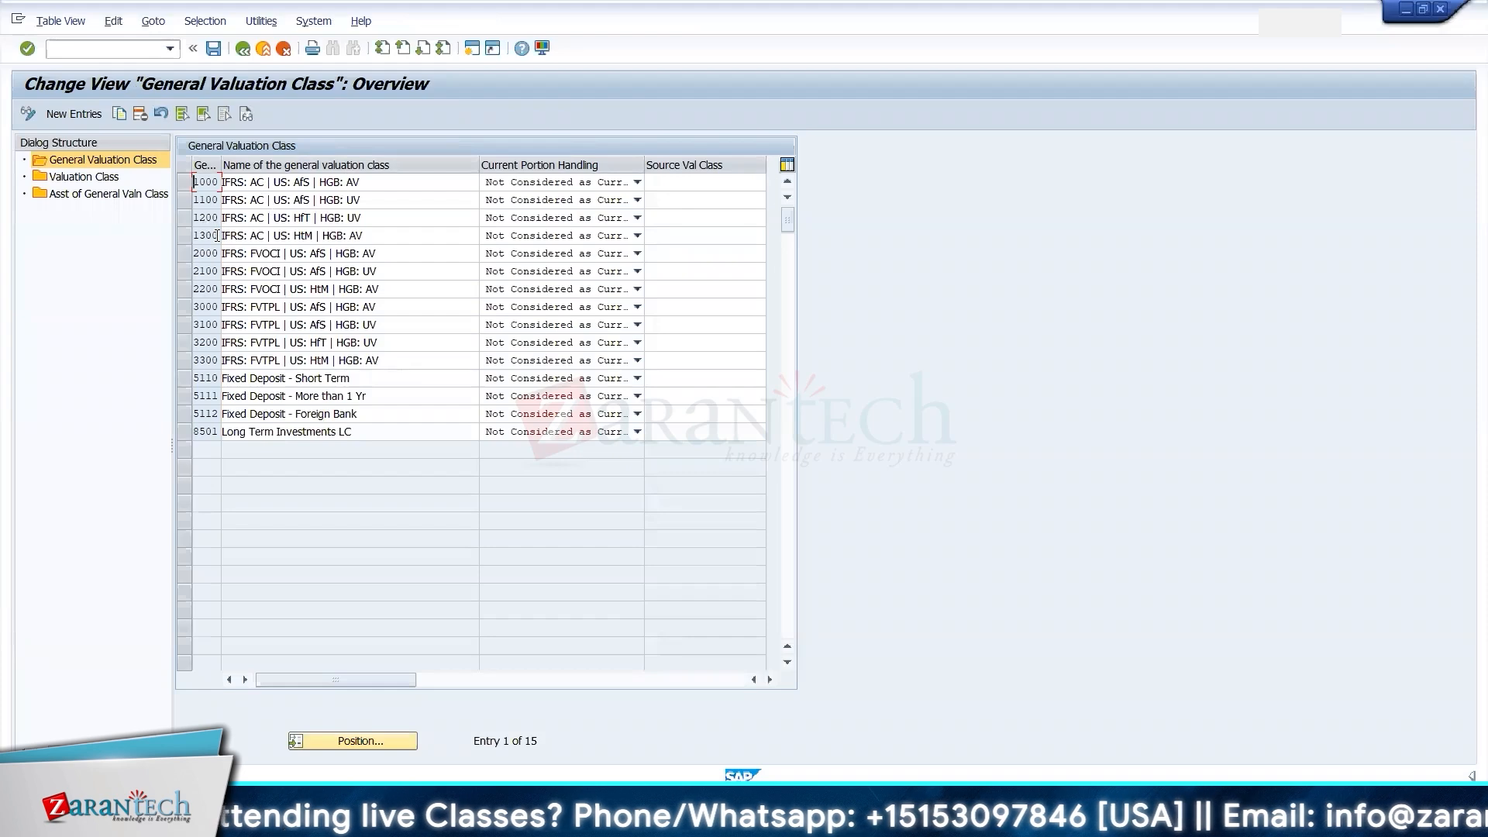
- Compare the general valuation classes with the GVC entries in the Excel AC Determination sheet, and check entry 1000 back in SAP
key("alt+Tab")
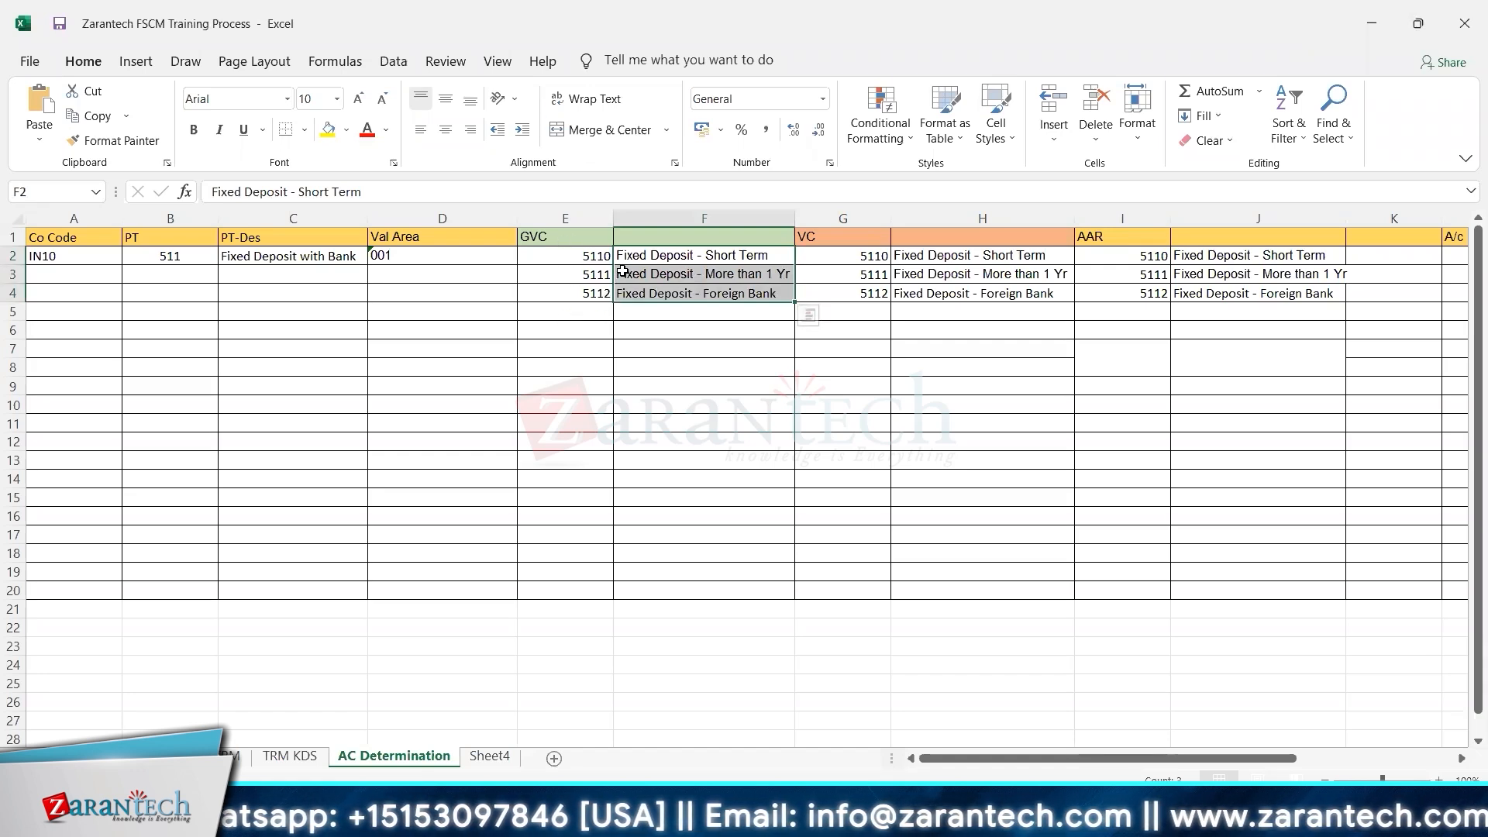
key("alt+Tab")
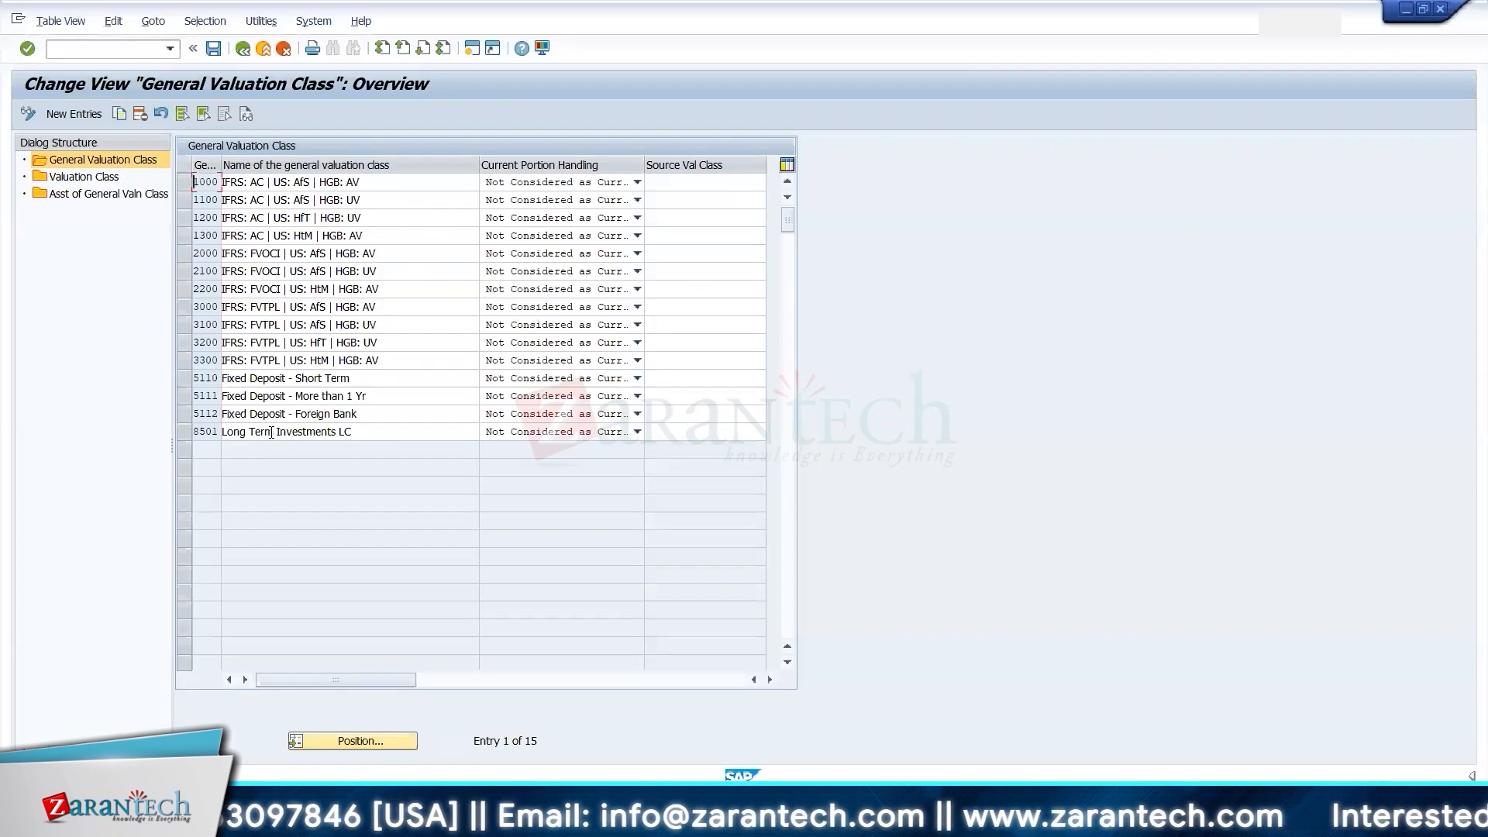
left_click(183, 185)
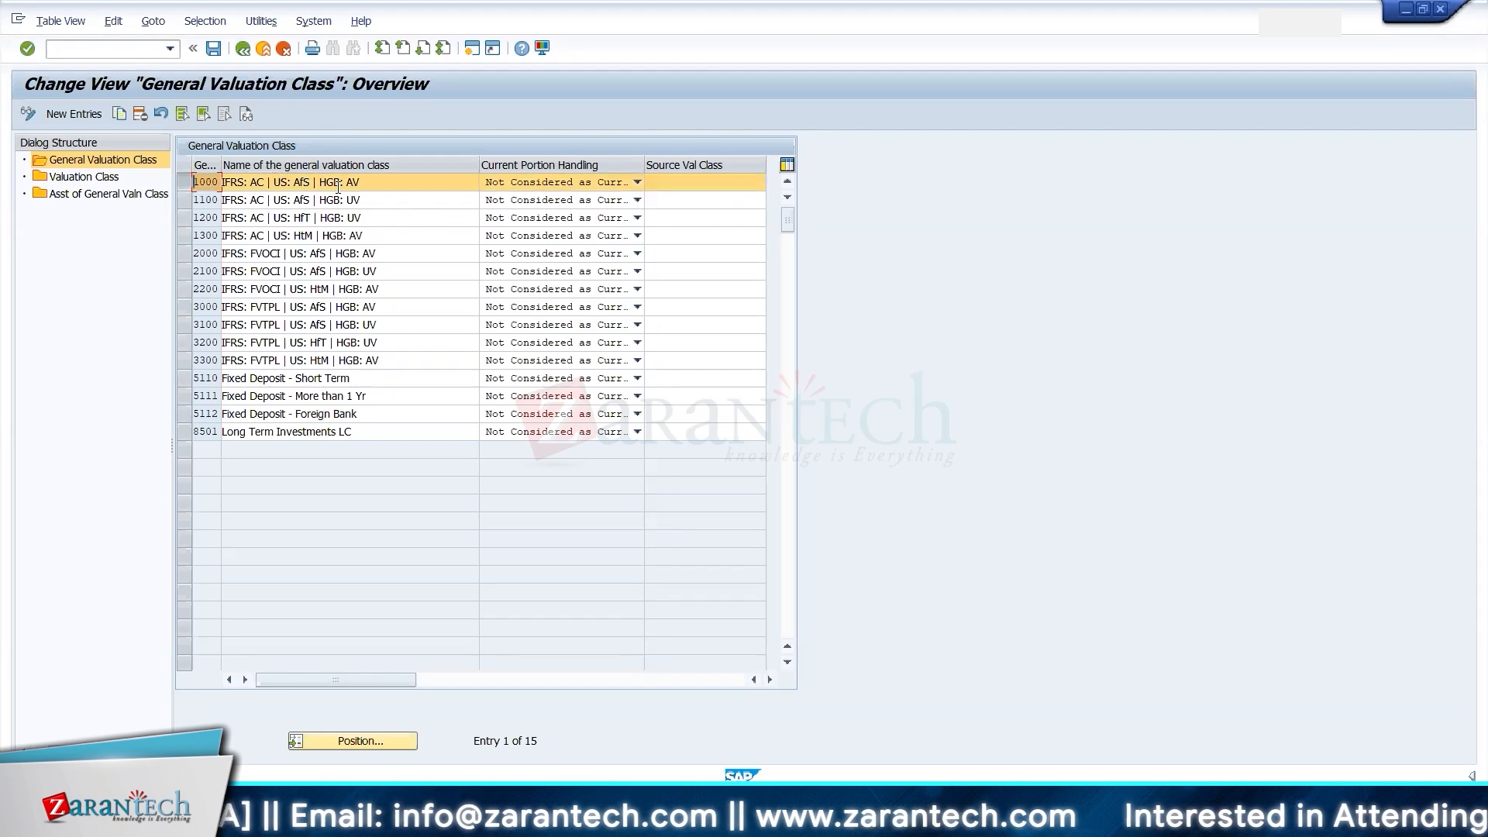
left_click(183, 182)
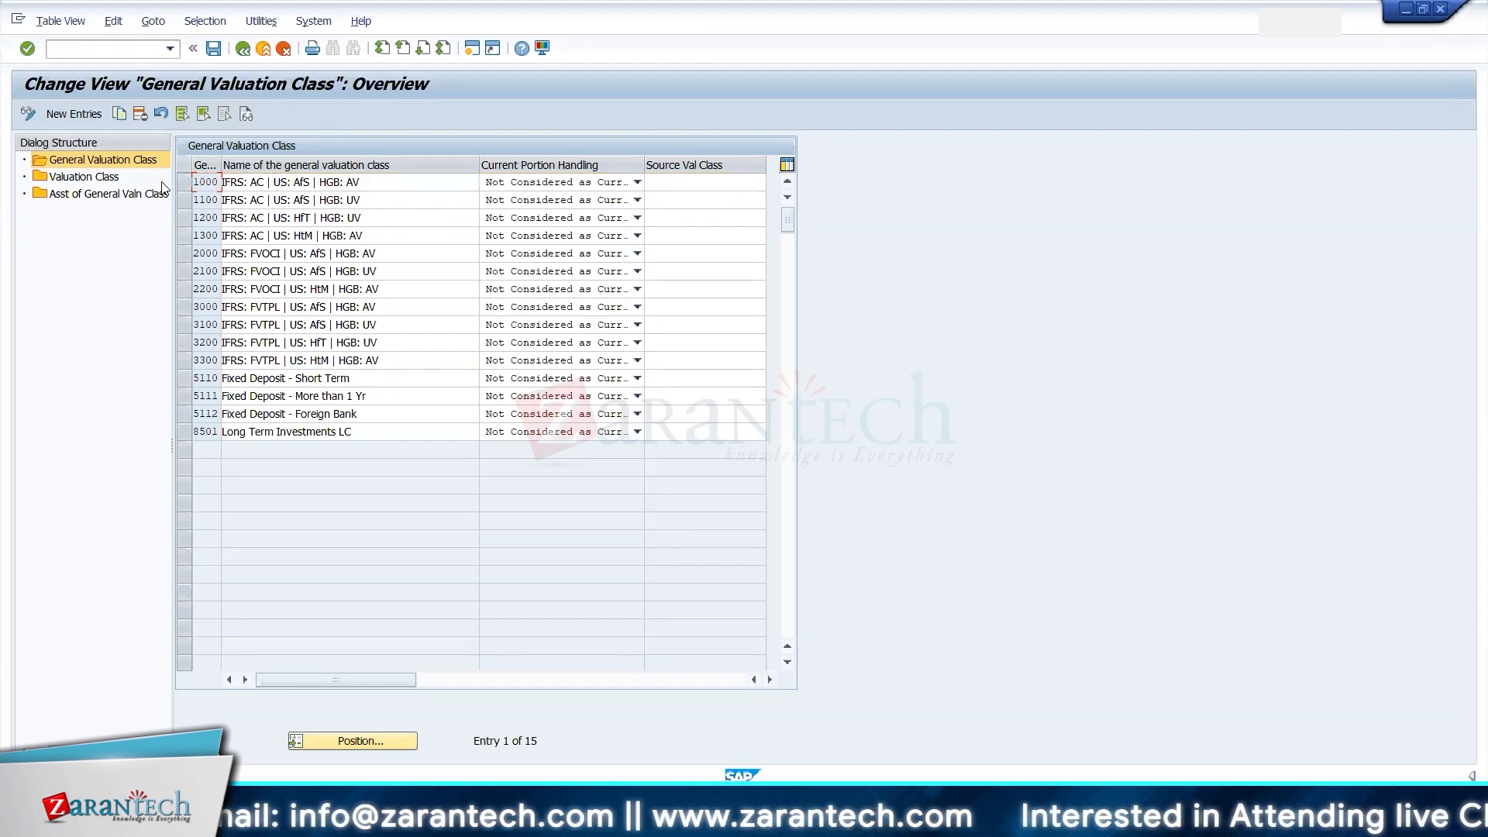
- Open the Valuation Class view and check the Accounting Standard IFRS classes, including Amortized Cost and Long Term LC
double_click(101, 183)
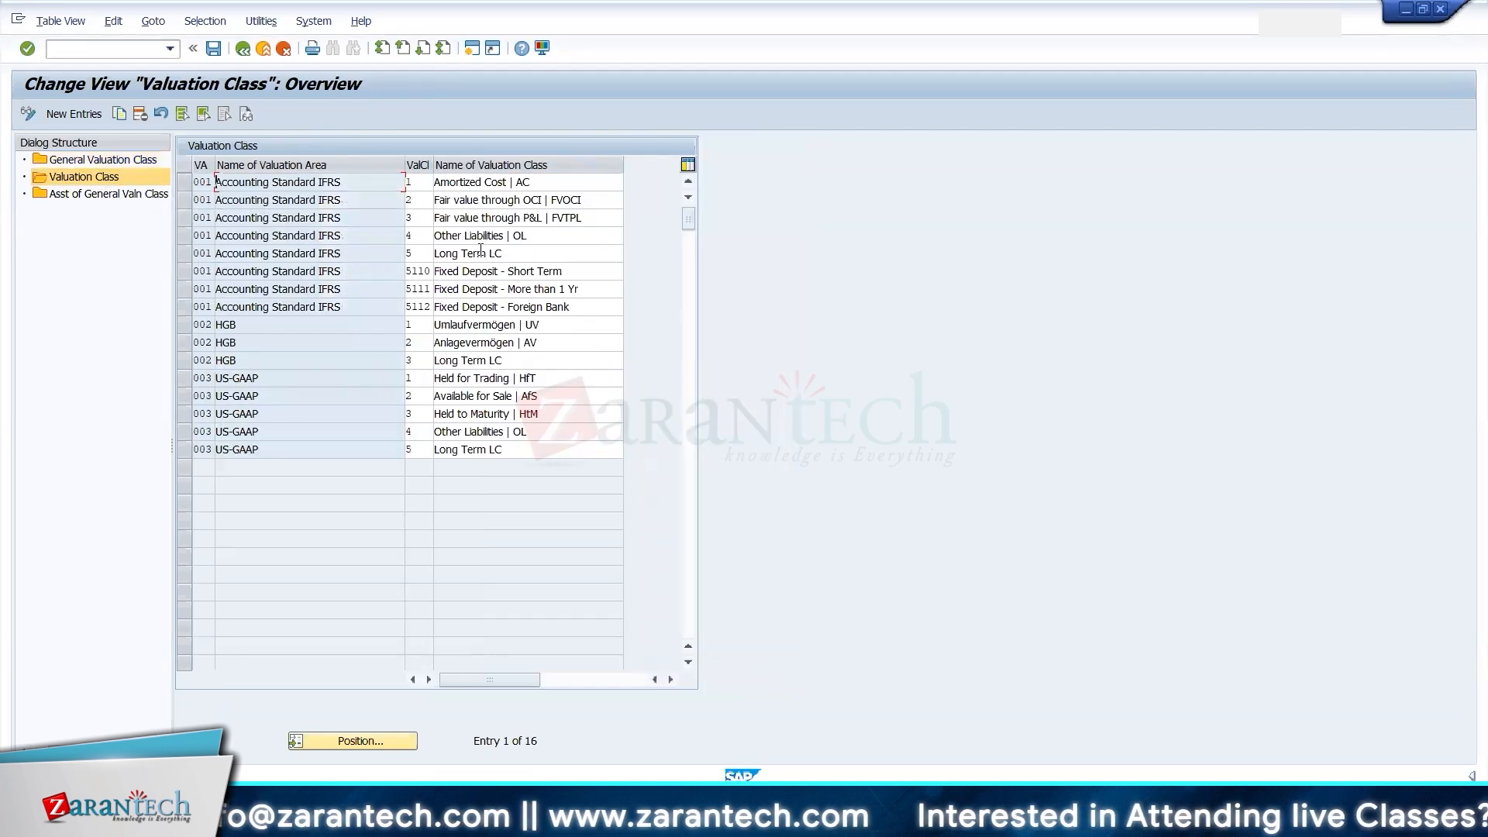
left_click(543, 183)
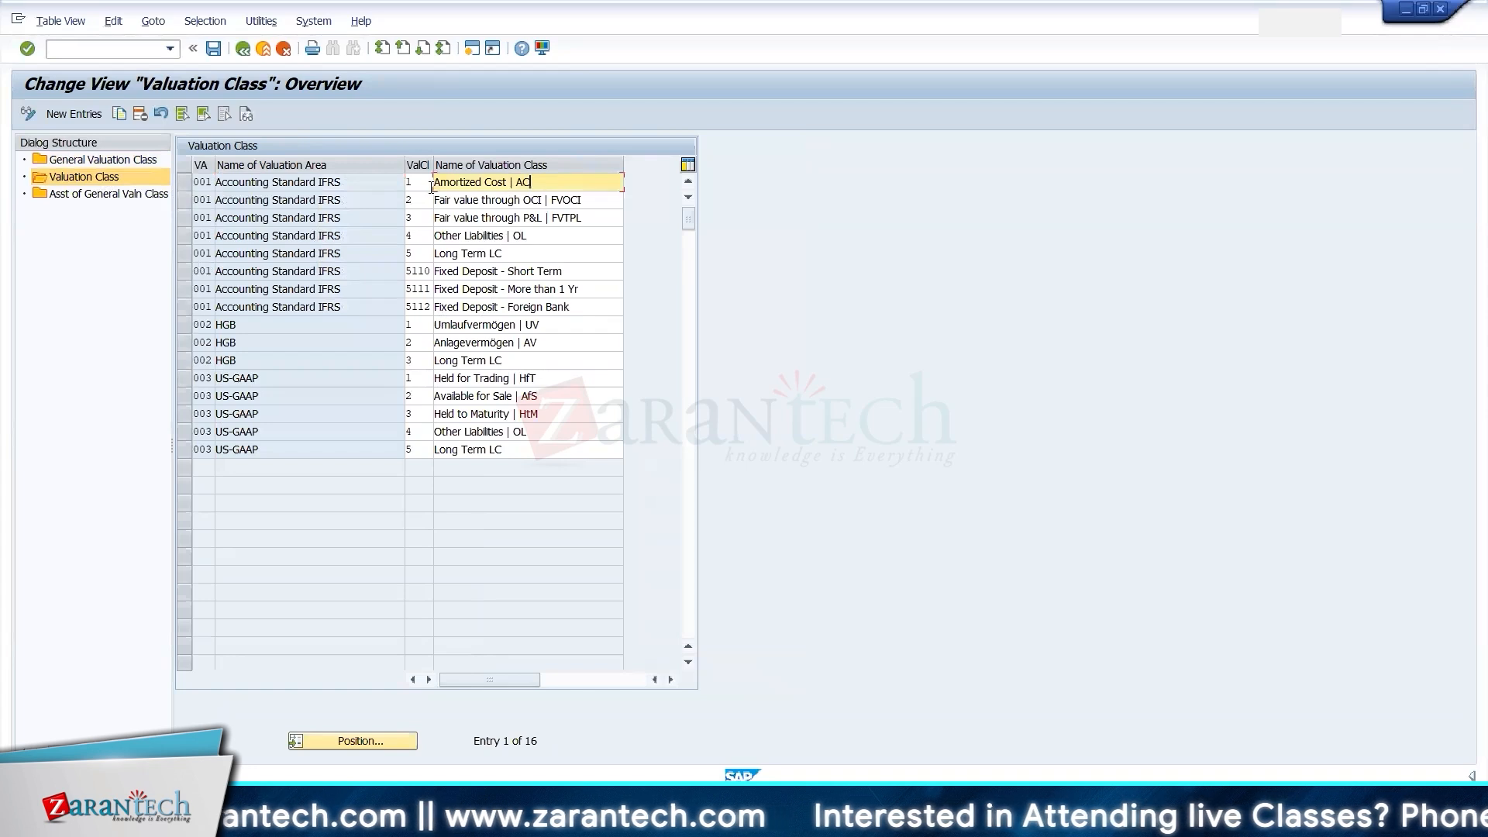
left_click(538, 199)
mouse_move(463, 235)
left_mouse_down()
mouse_move(527, 242)
mouse_move(446, 245)
left_mouse_up()
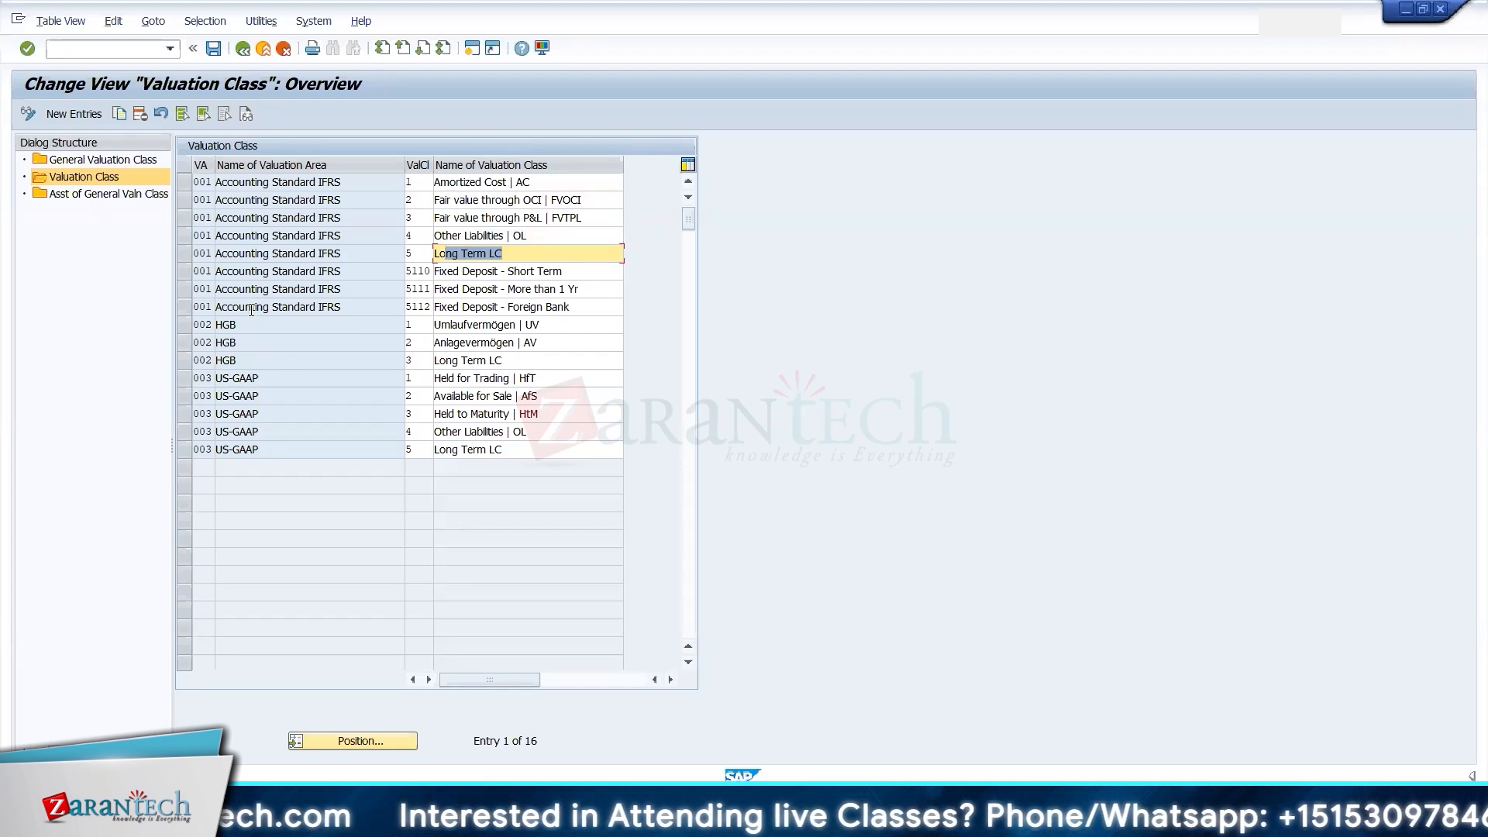
- Return to General Valuation Class and select the fixed deposit entries 5110, 5111 and 5112 for review
double_click(101, 159)
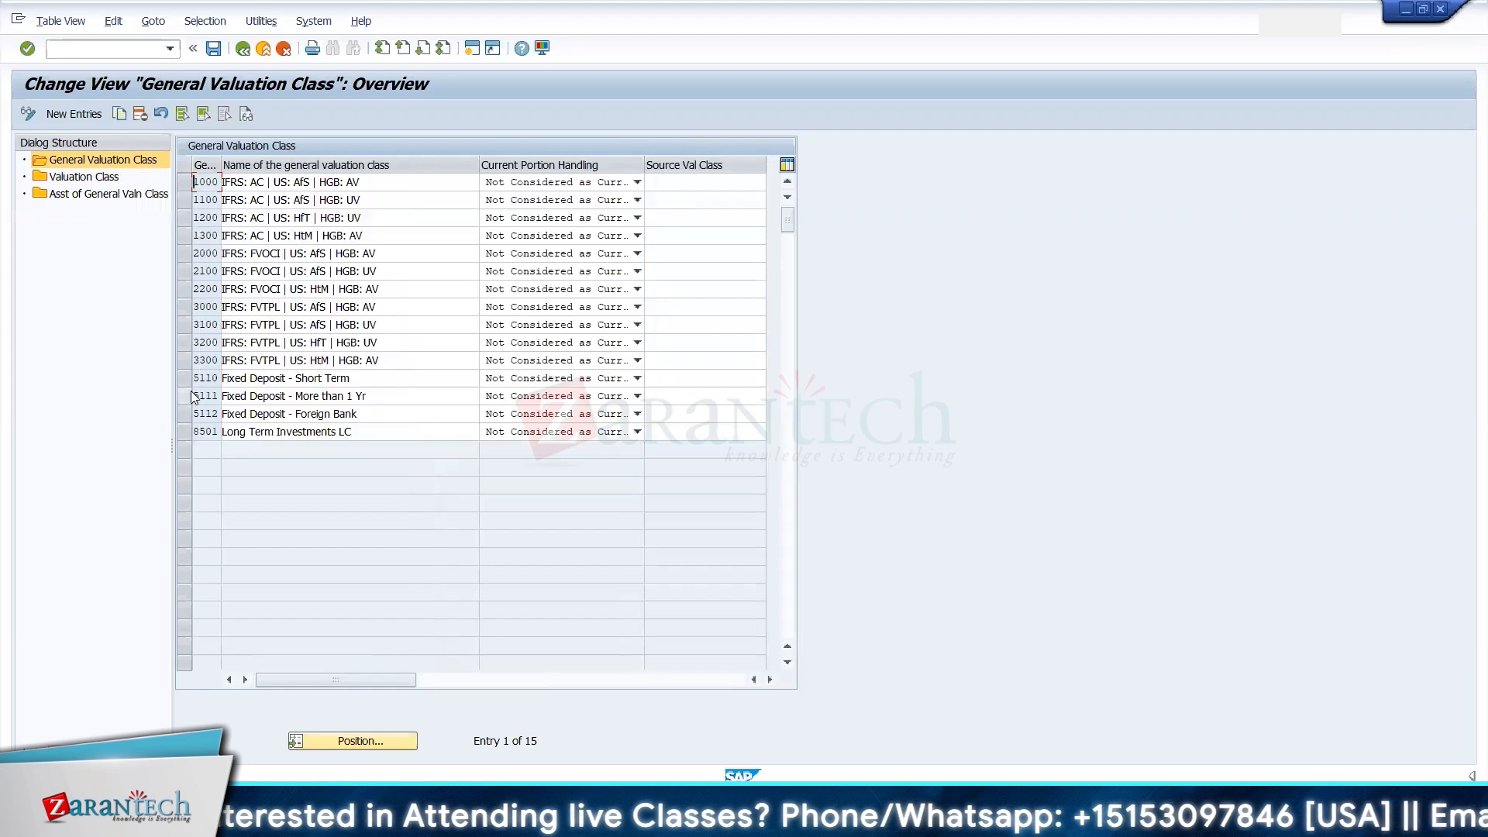
left_click(190, 383)
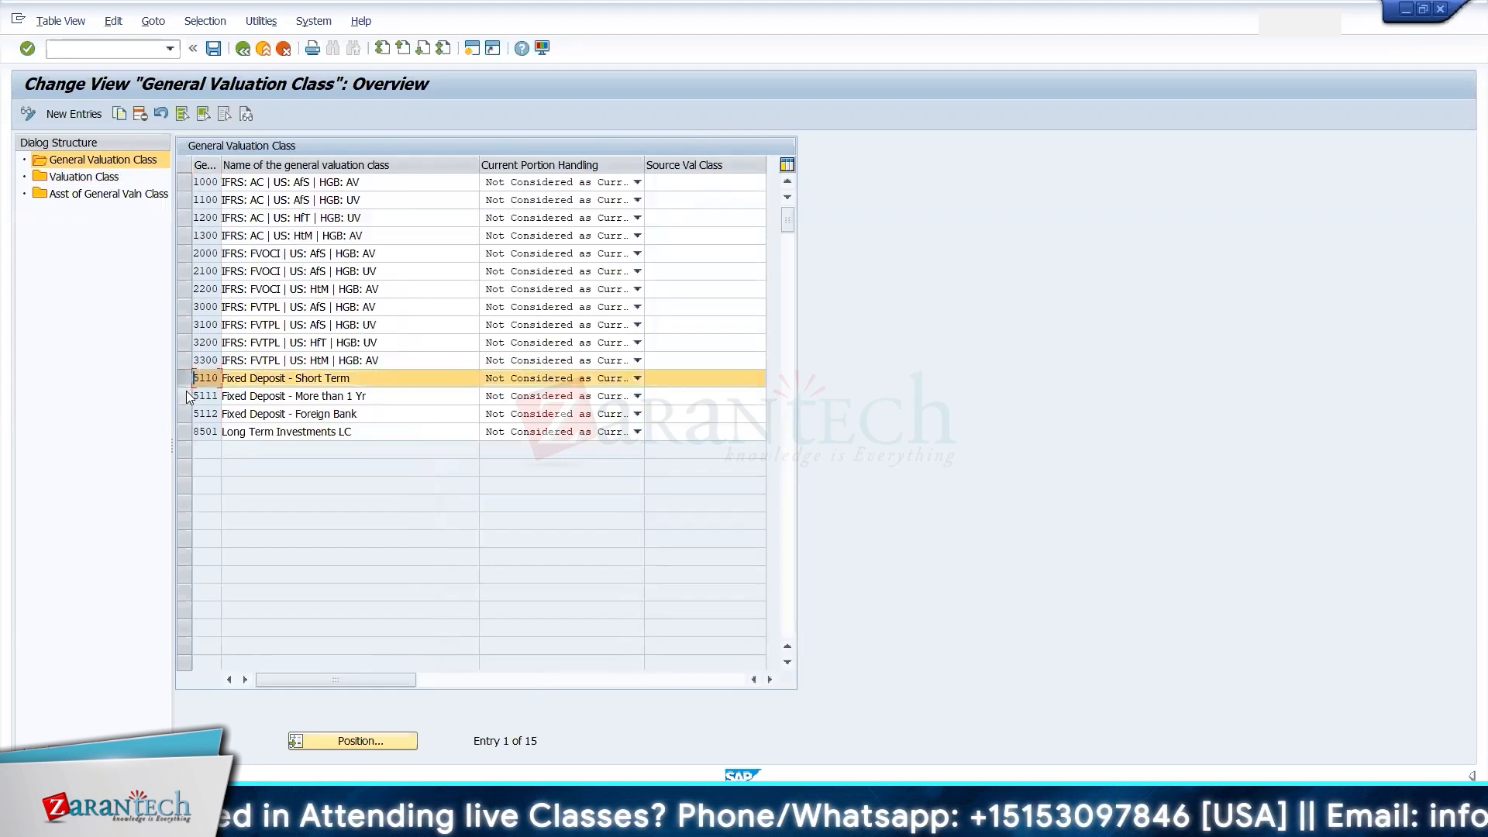
left_click(186, 394)
left_click(186, 415)
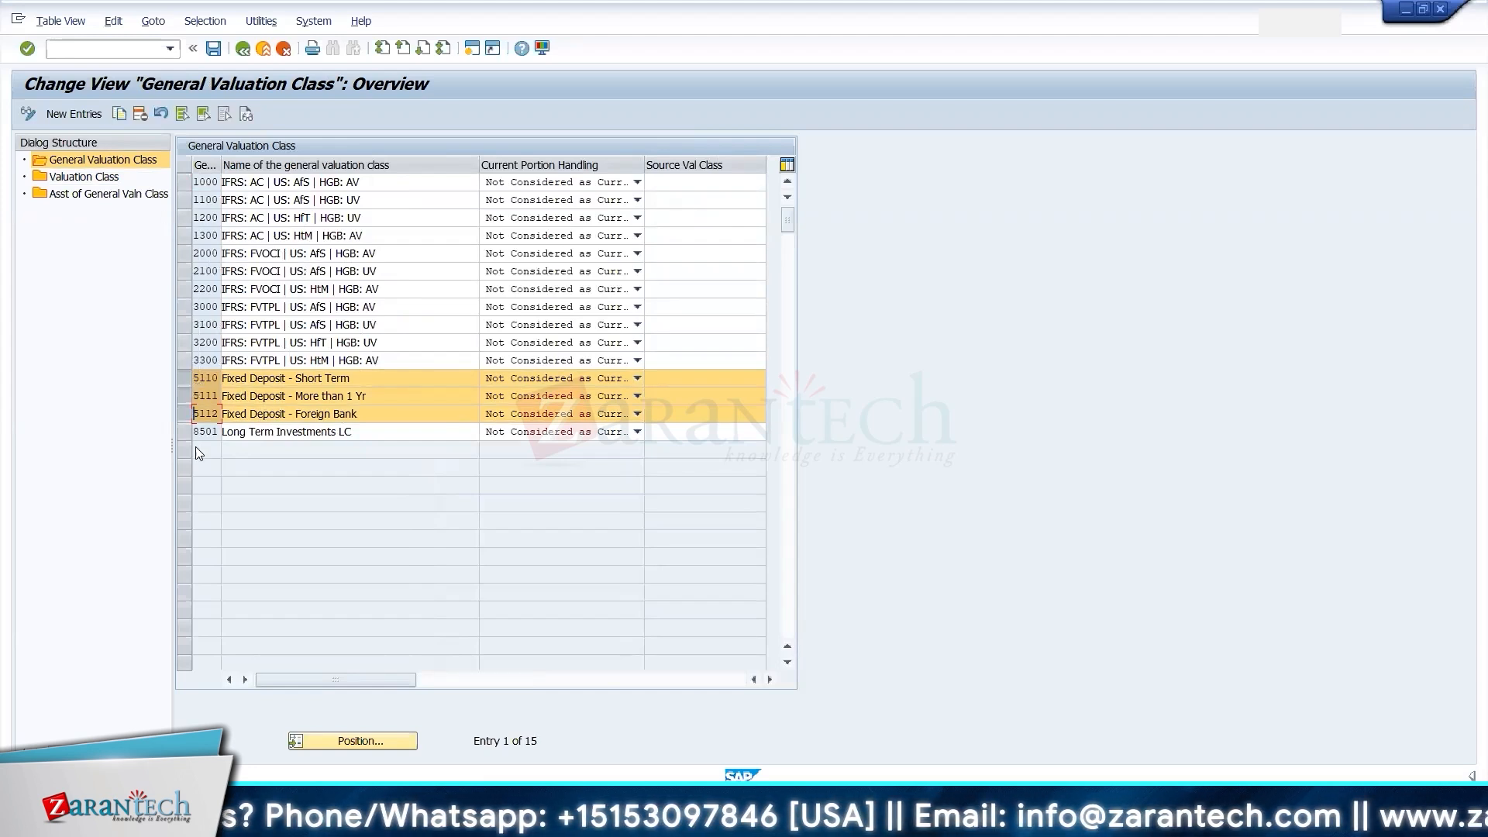
- Deselect the three fixed deposit general valuation classes and open the Valuation Class view again
left_click(183, 378)
left_click(183, 395)
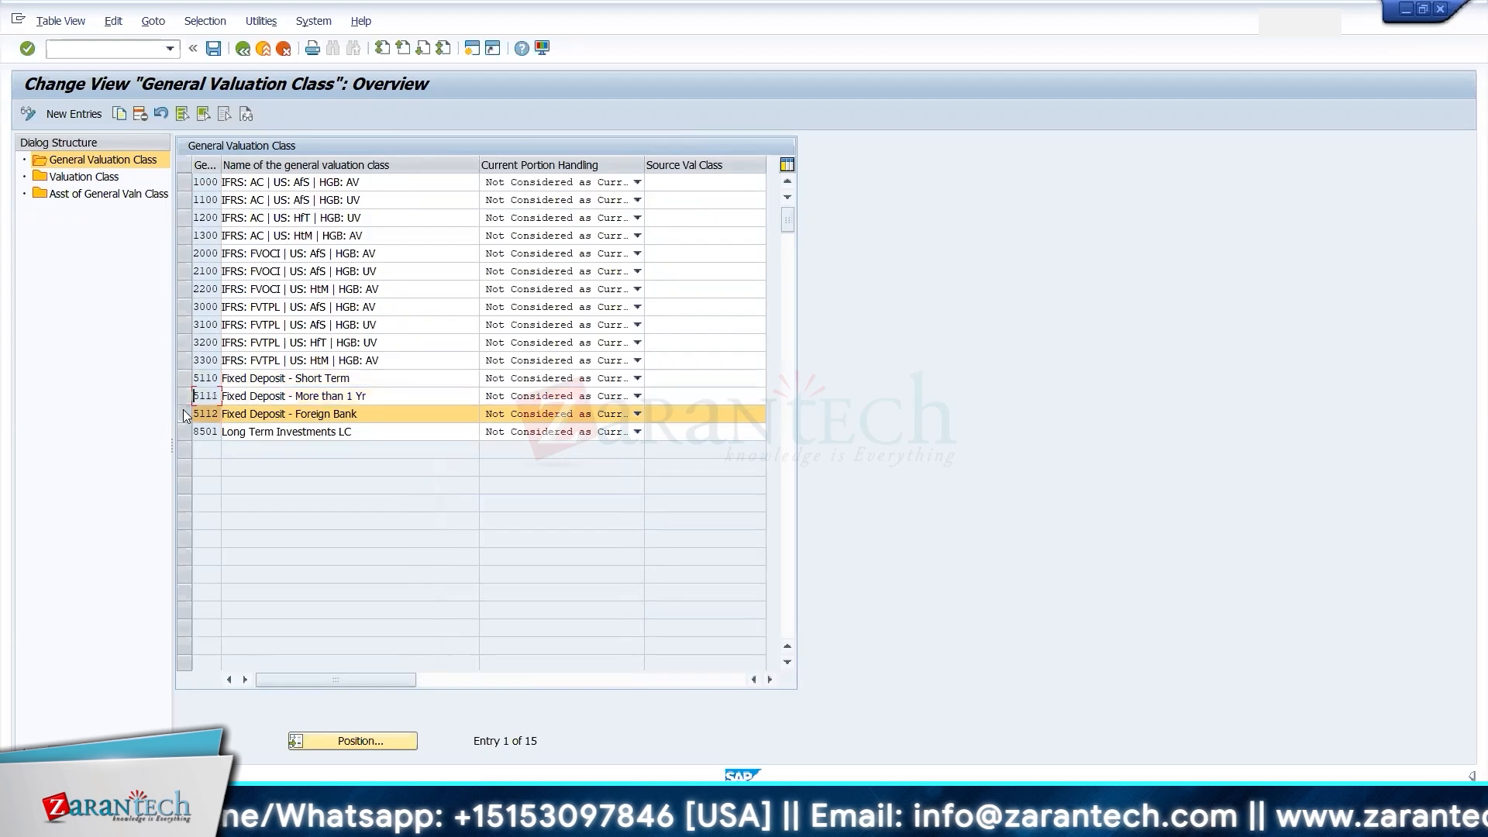
left_click(184, 414)
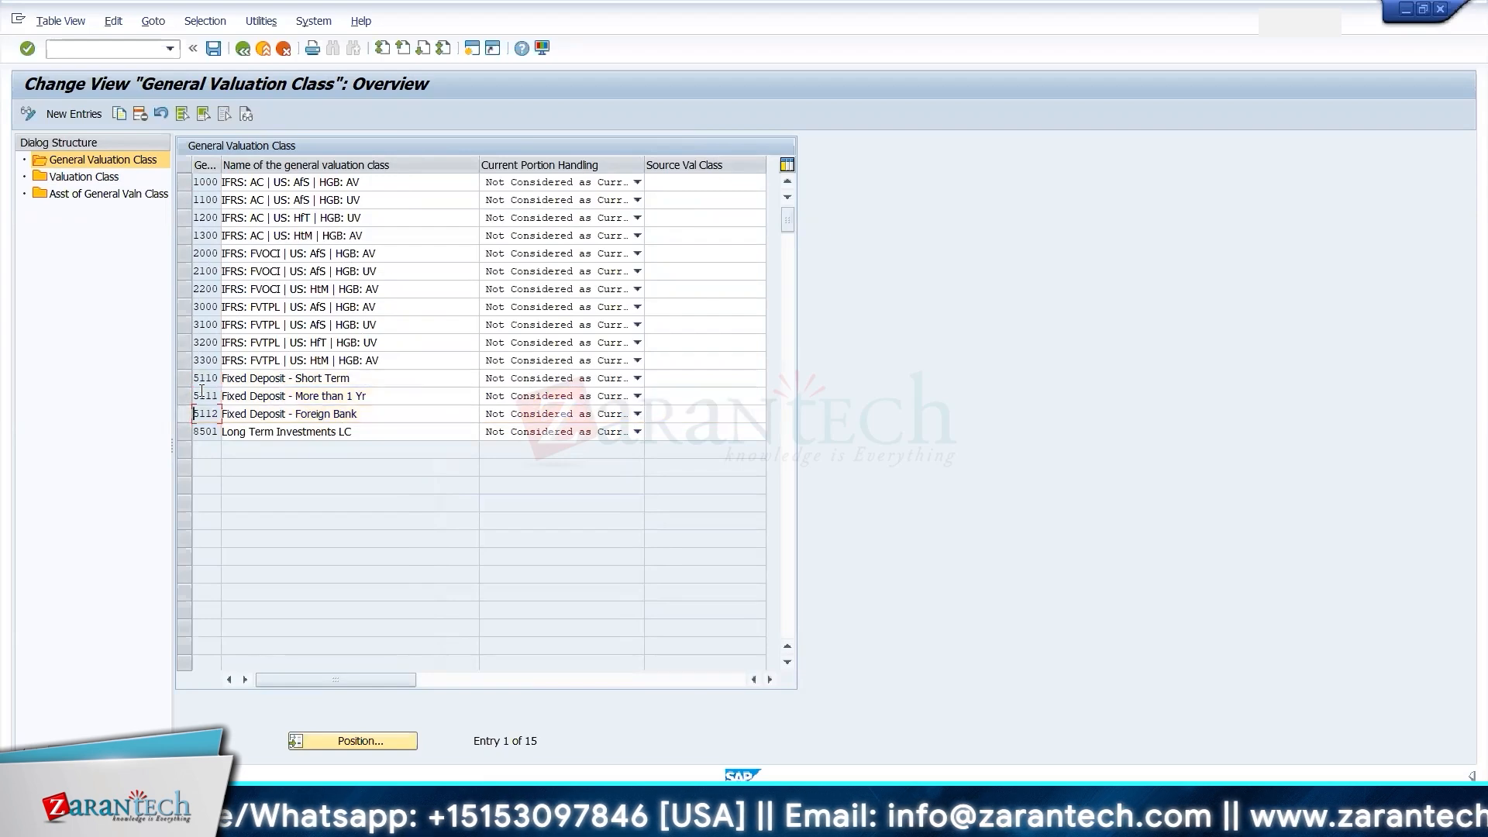
double_click(81, 177)
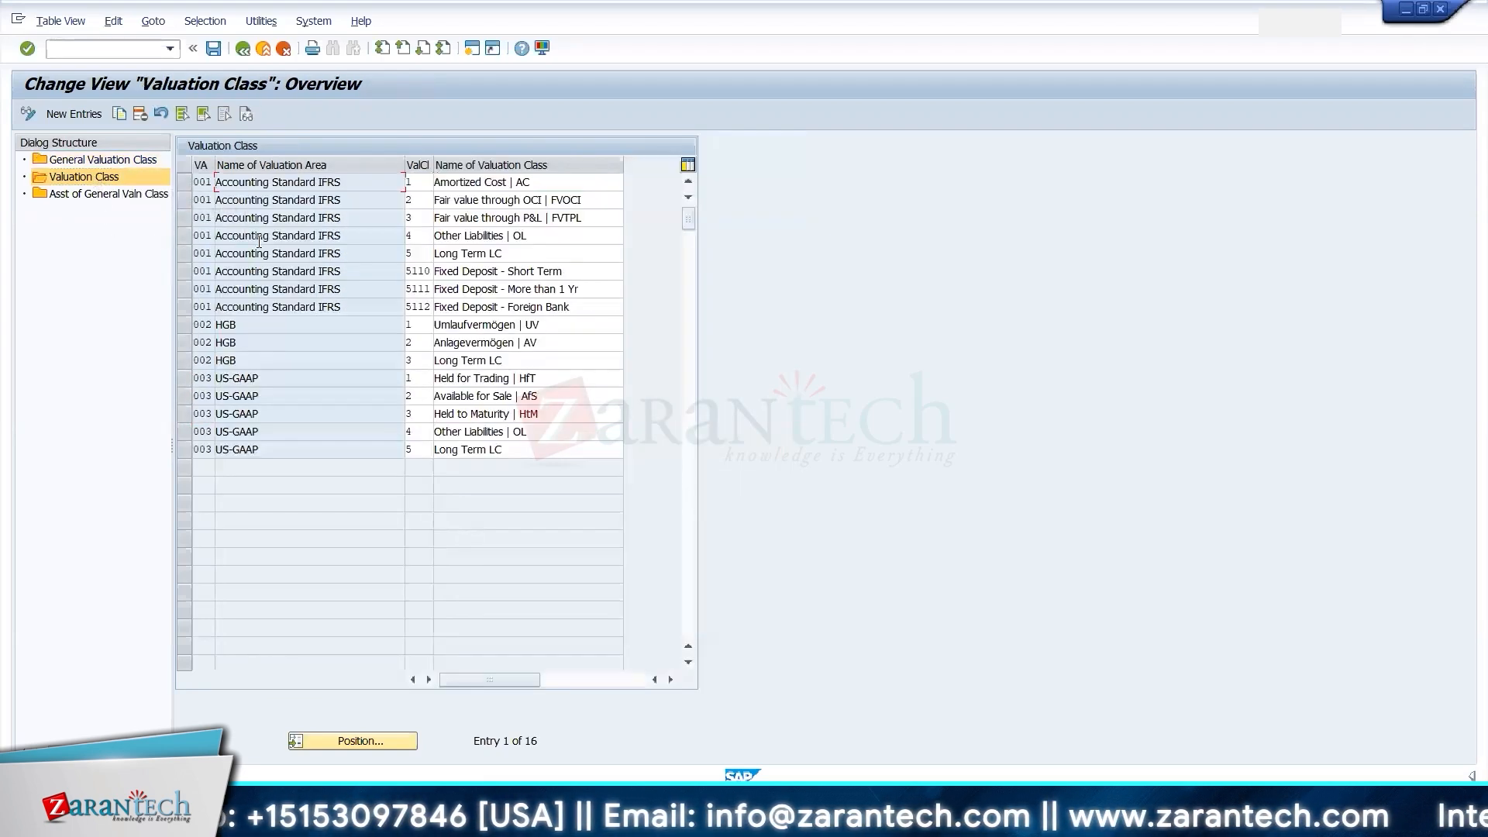
- Select the Accounting Standard IFRS fixed deposit valuation classes 5110, 5111 and 5112 for review
left_click(184, 273)
left_click(183, 290)
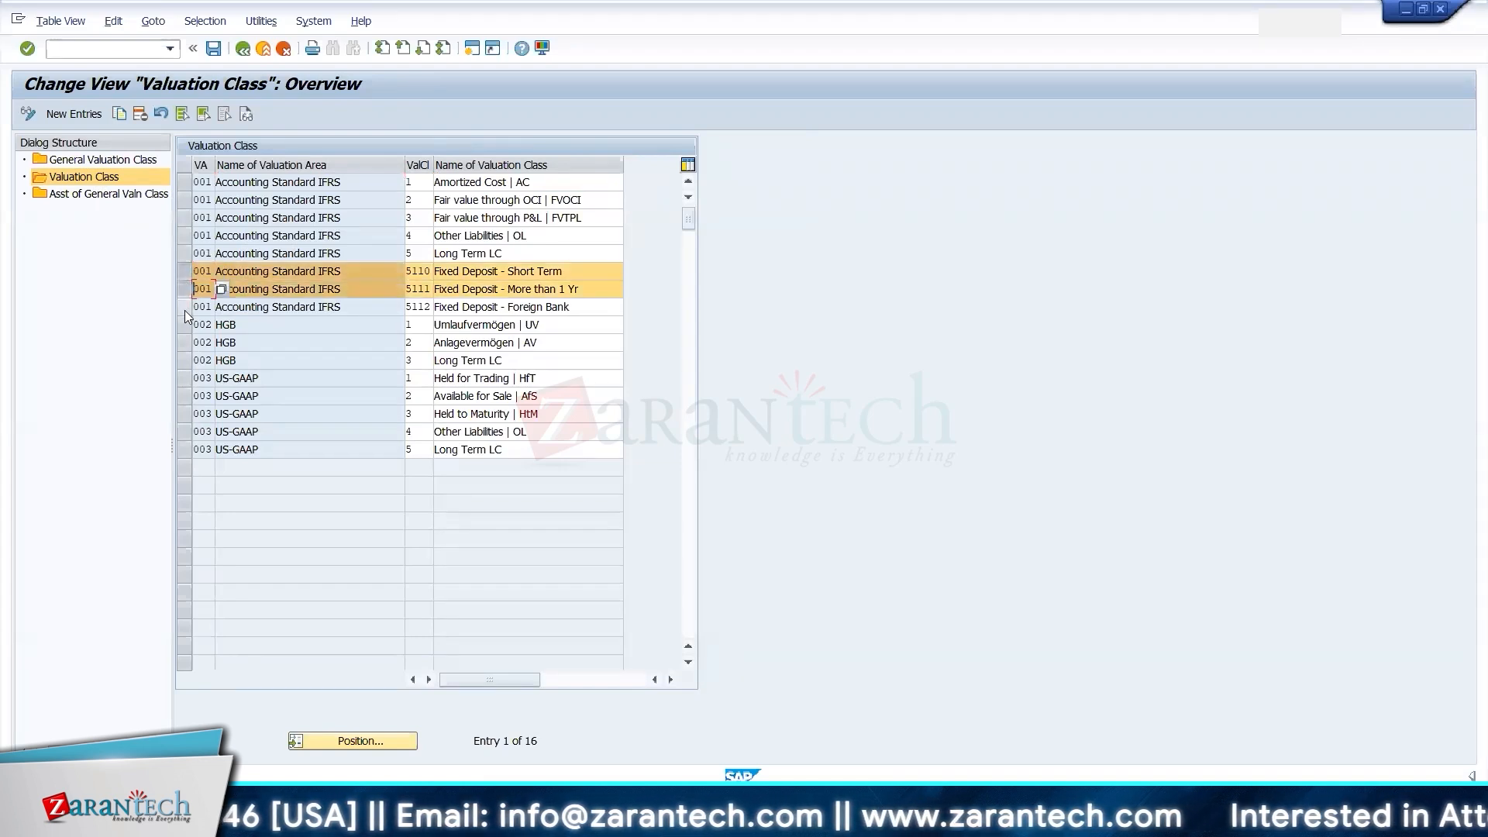
left_click(185, 309)
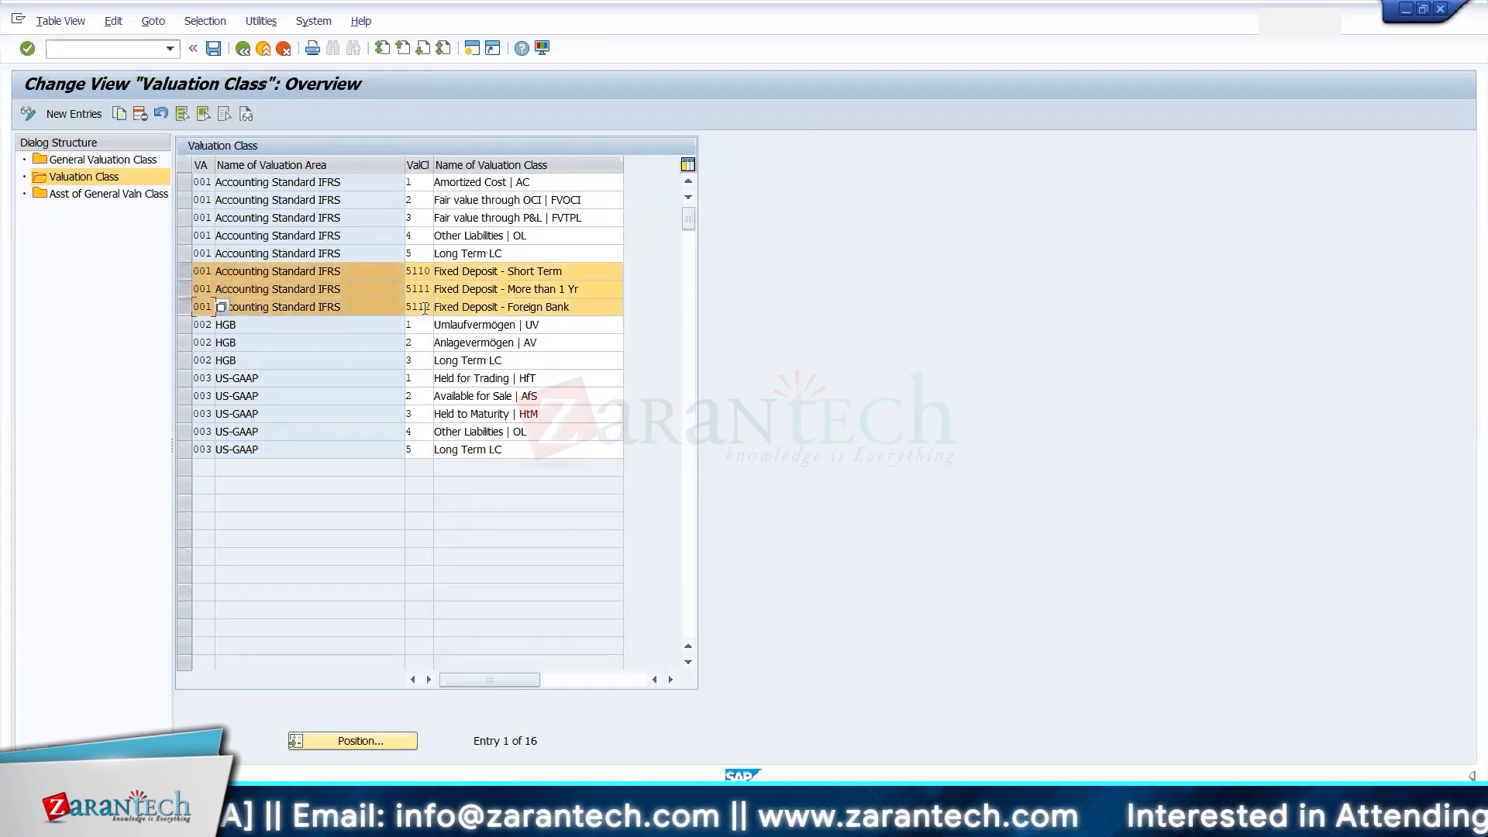
left_click(426, 307)
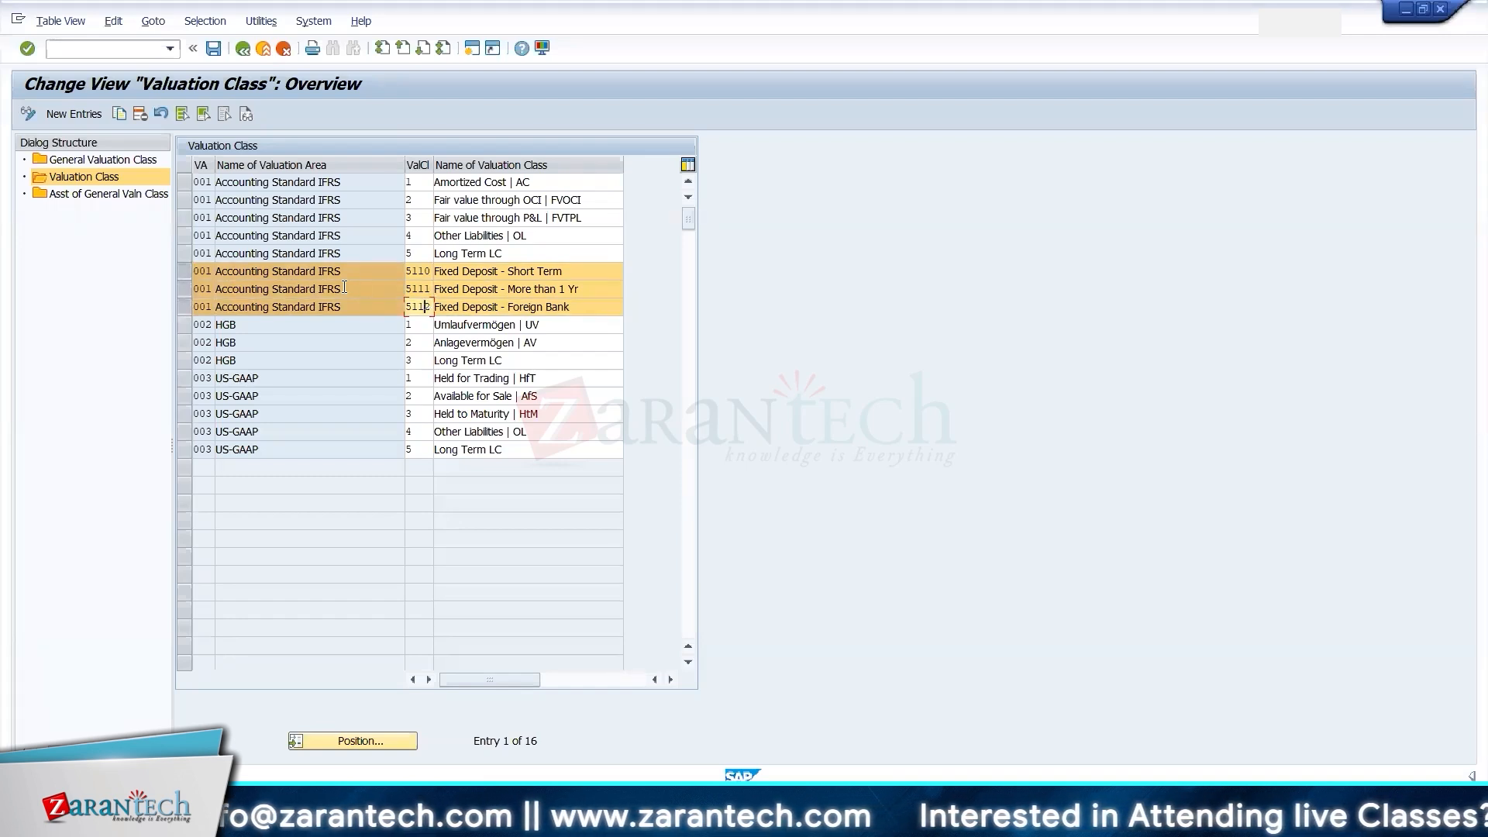
- Open the assignment of general to specific valuation classes and select the fixed deposit rows 5110, 5111 and 5112
double_click(118, 195)
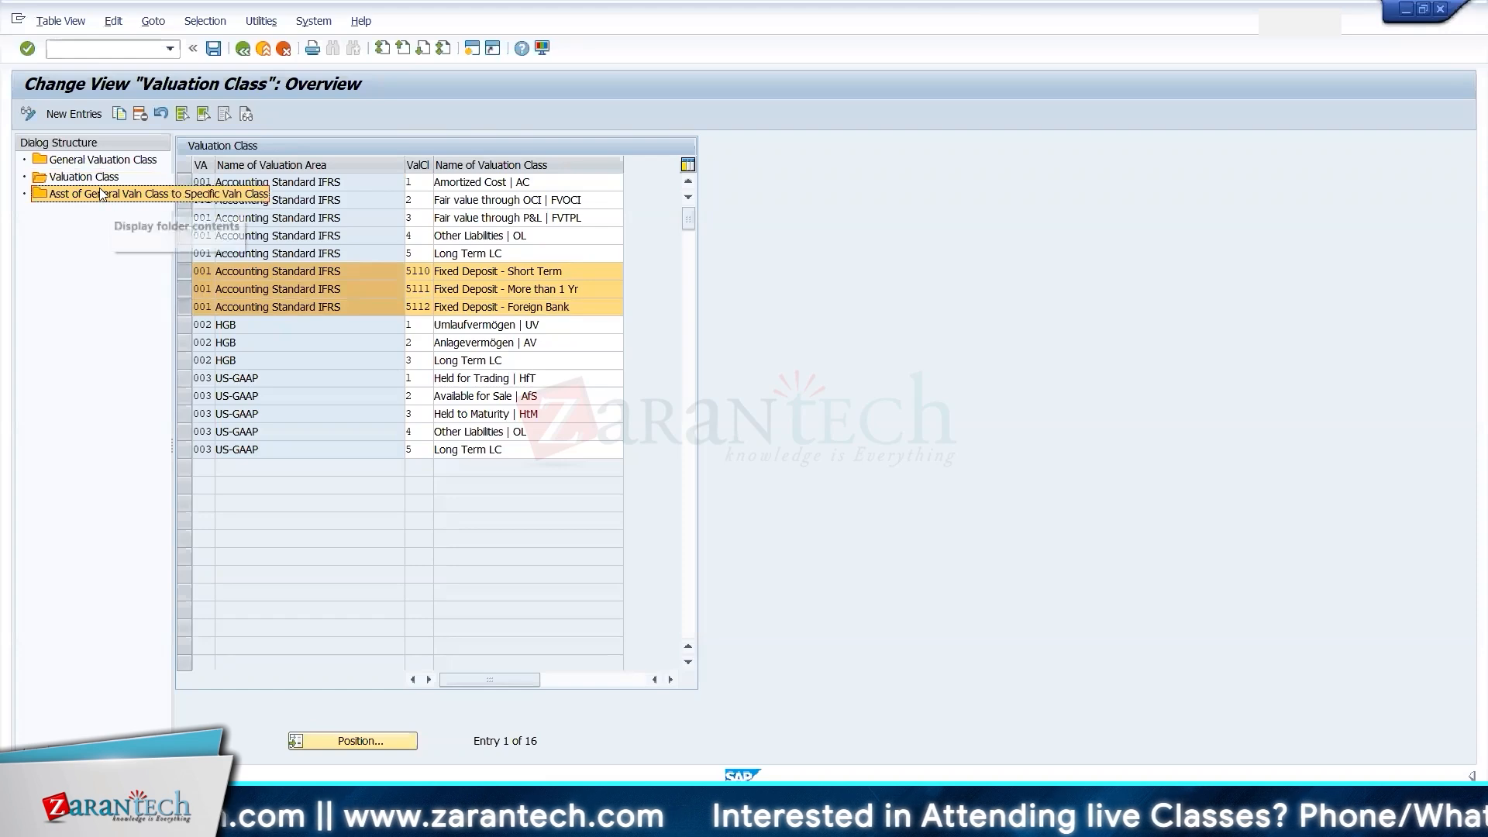
double_click(99, 197)
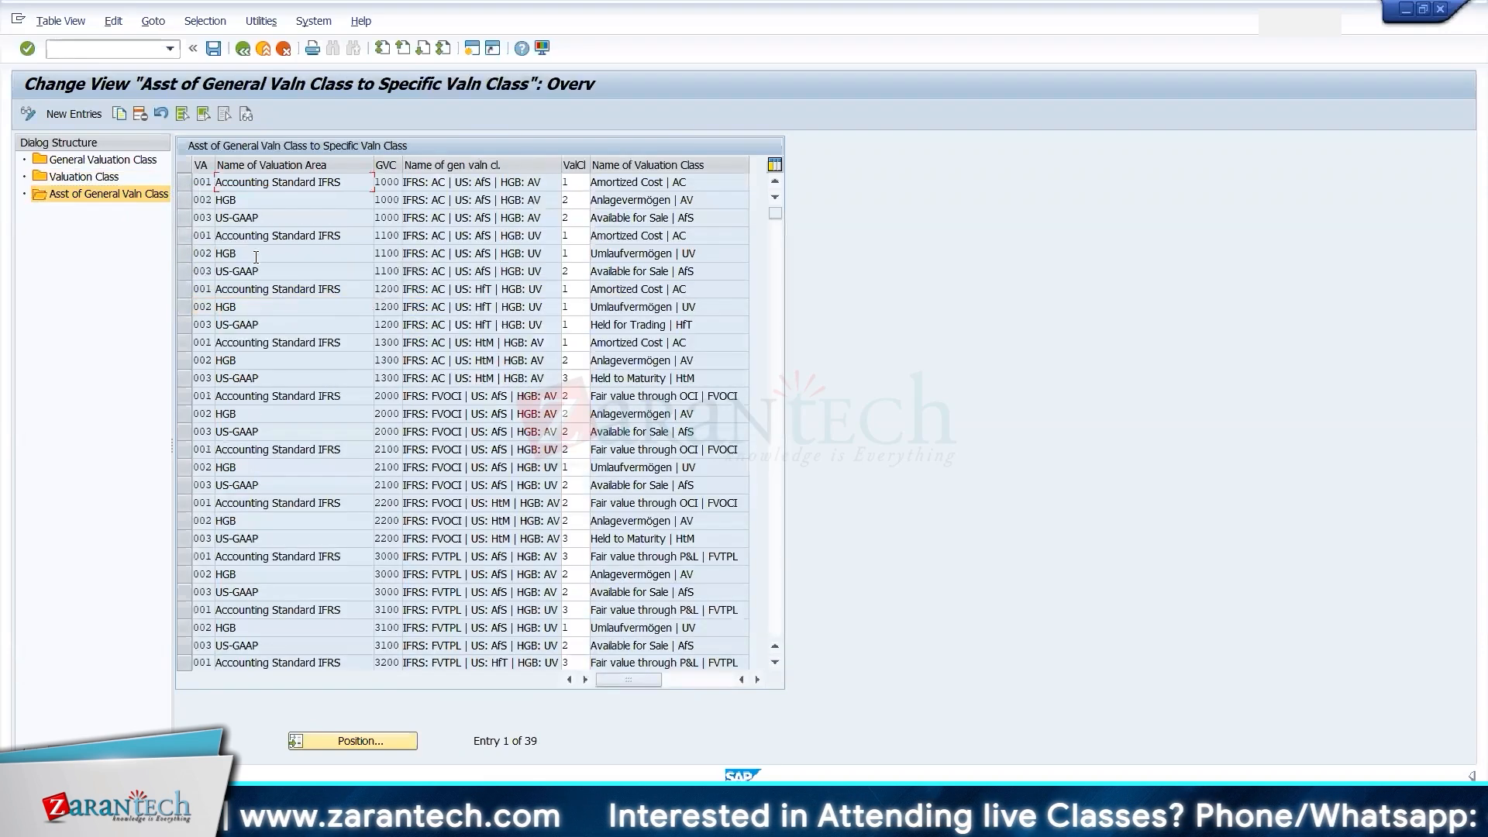
scroll(188, 193, "down", 10)
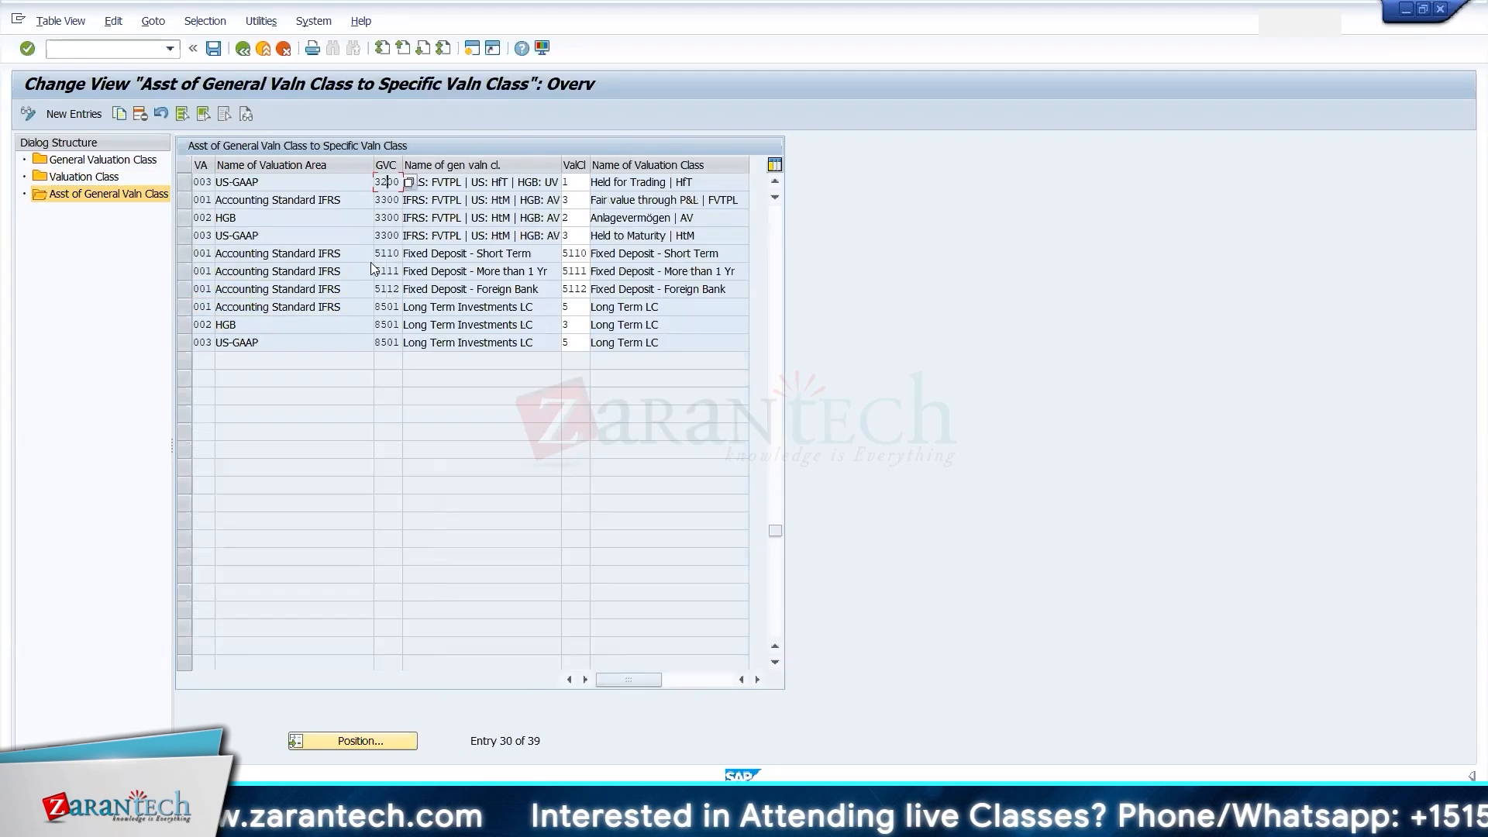
left_click(186, 254)
left_click_drag(192, 283, 206, 289)
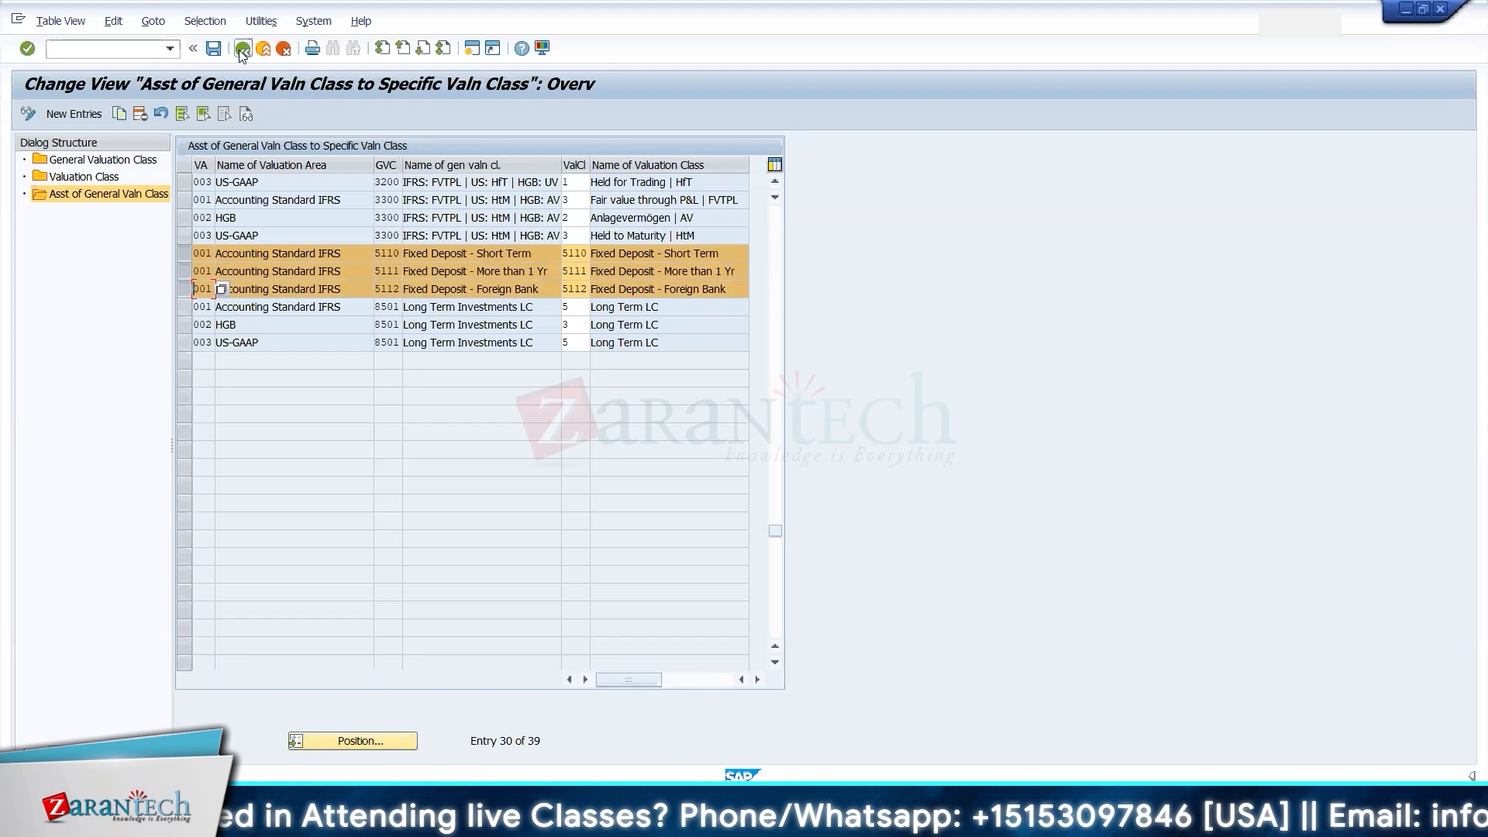
- Select the three fixed deposit general valuation classes for review, and deselect their rows in the assignment to specific valuation classes
double_click(103, 159)
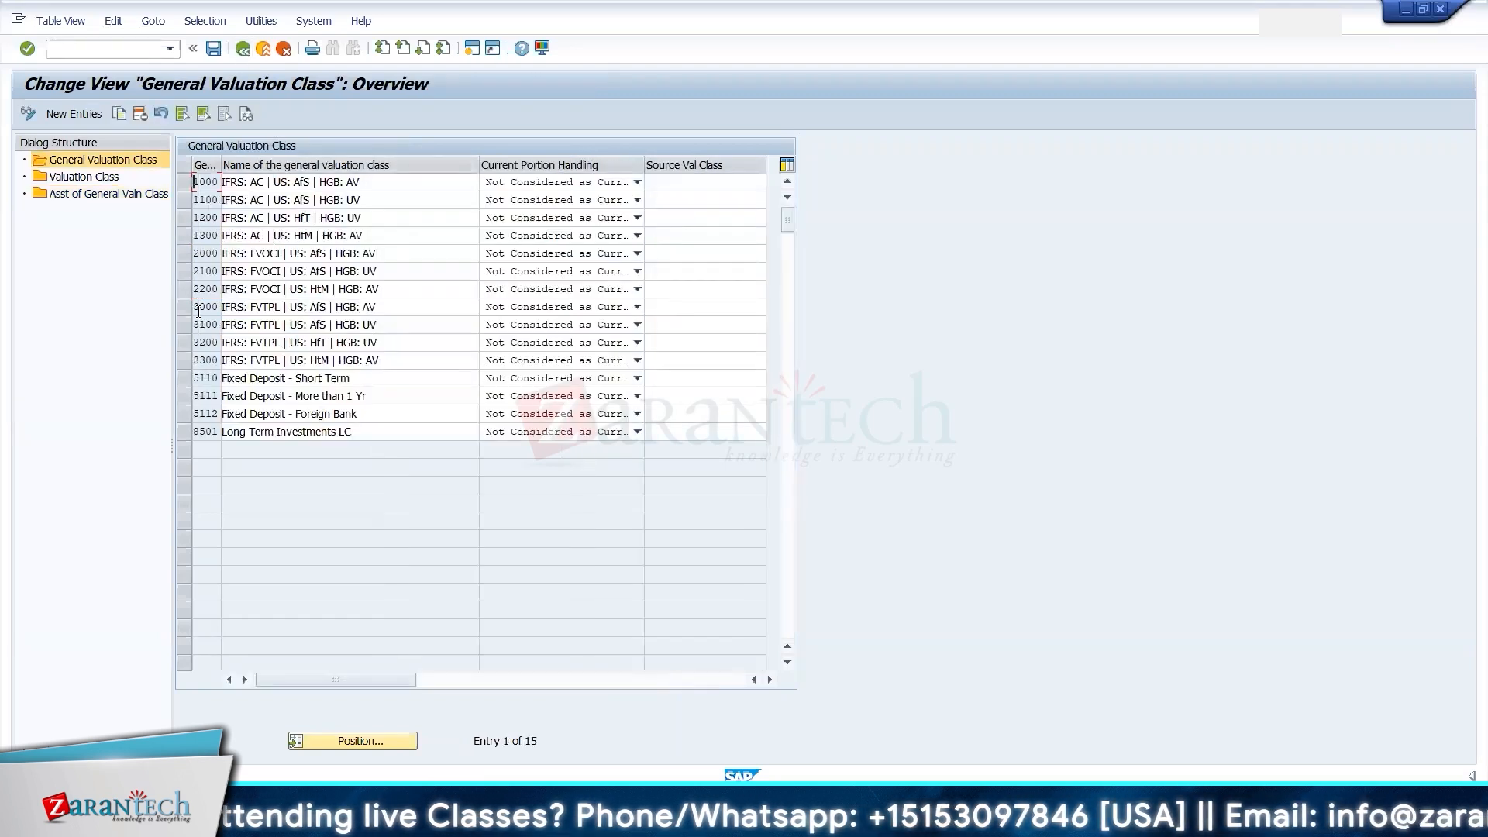
left_click_drag(189, 379, 188, 414)
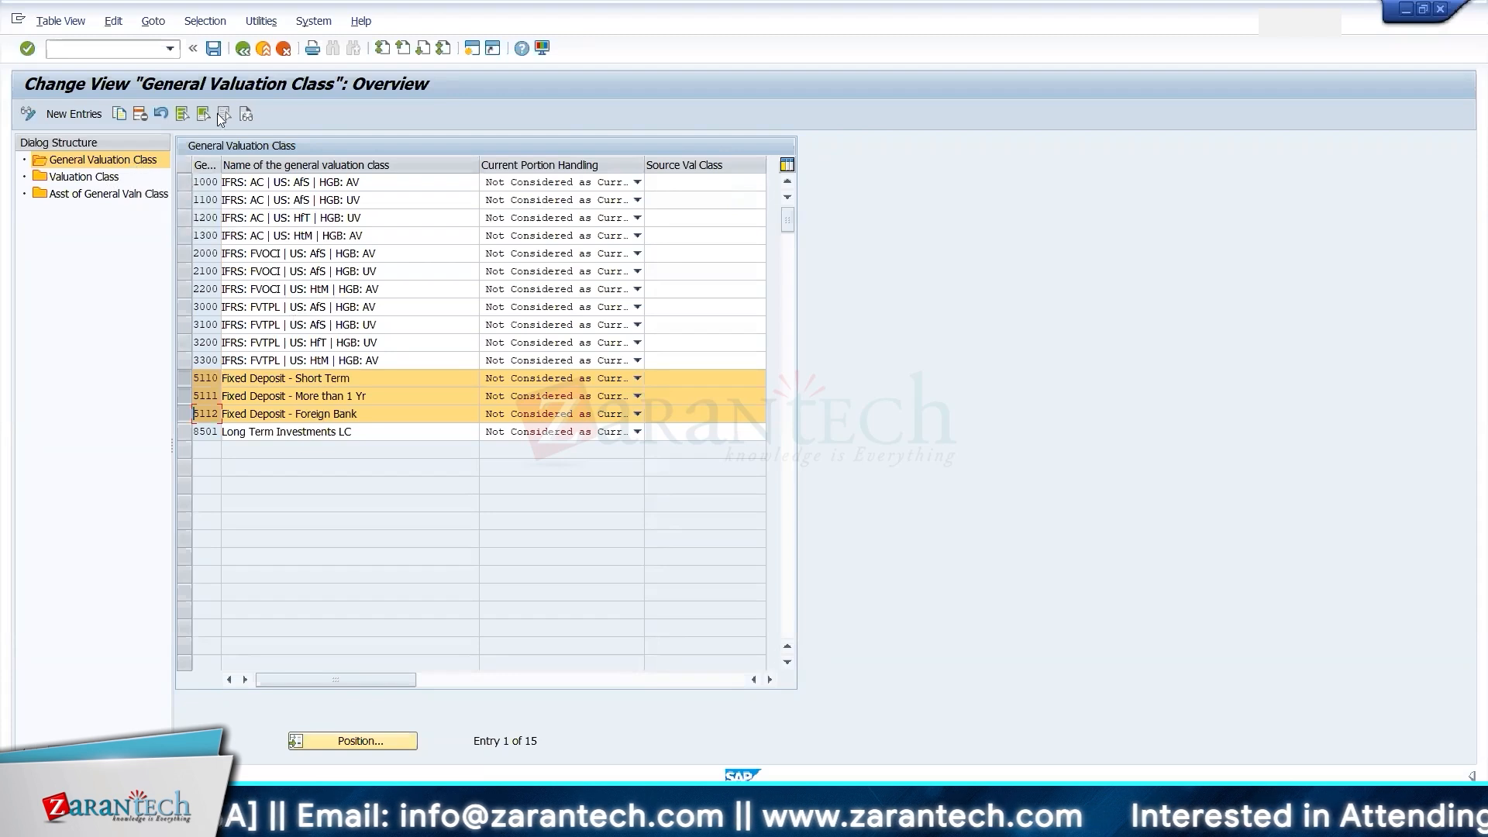
double_click(116, 194)
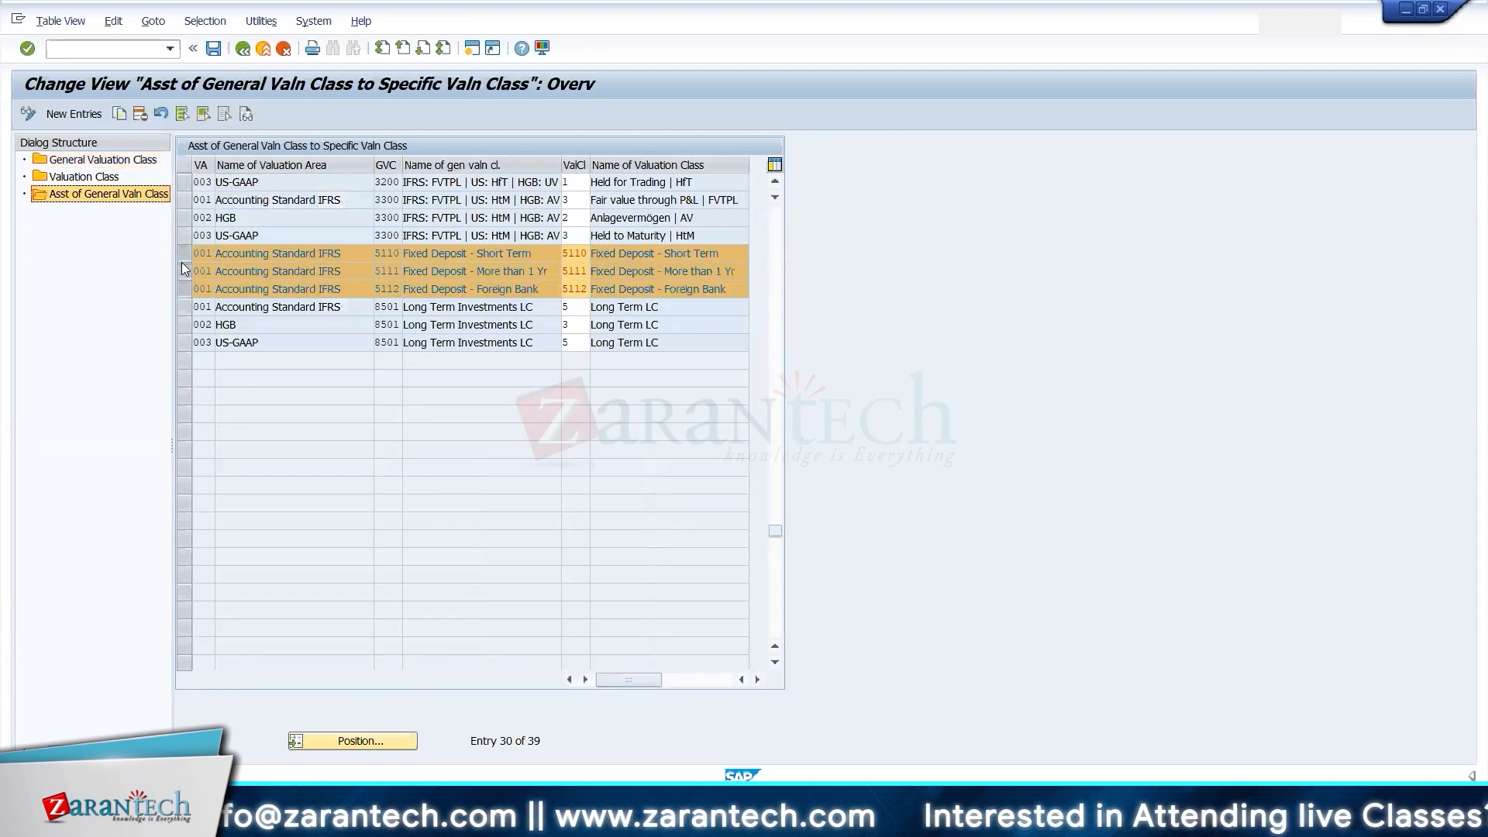
left_click(183, 254)
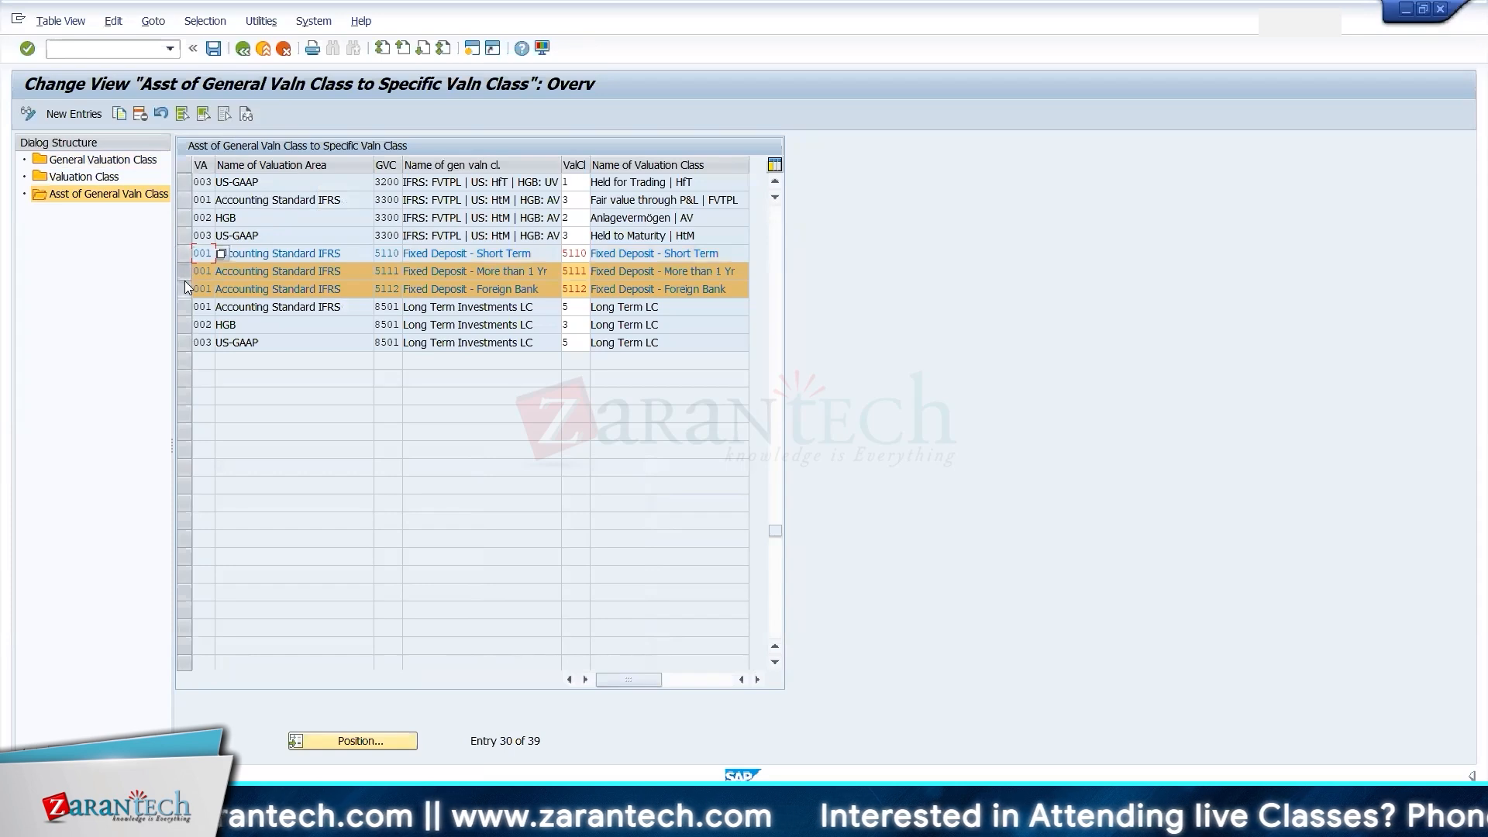
left_click(185, 285)
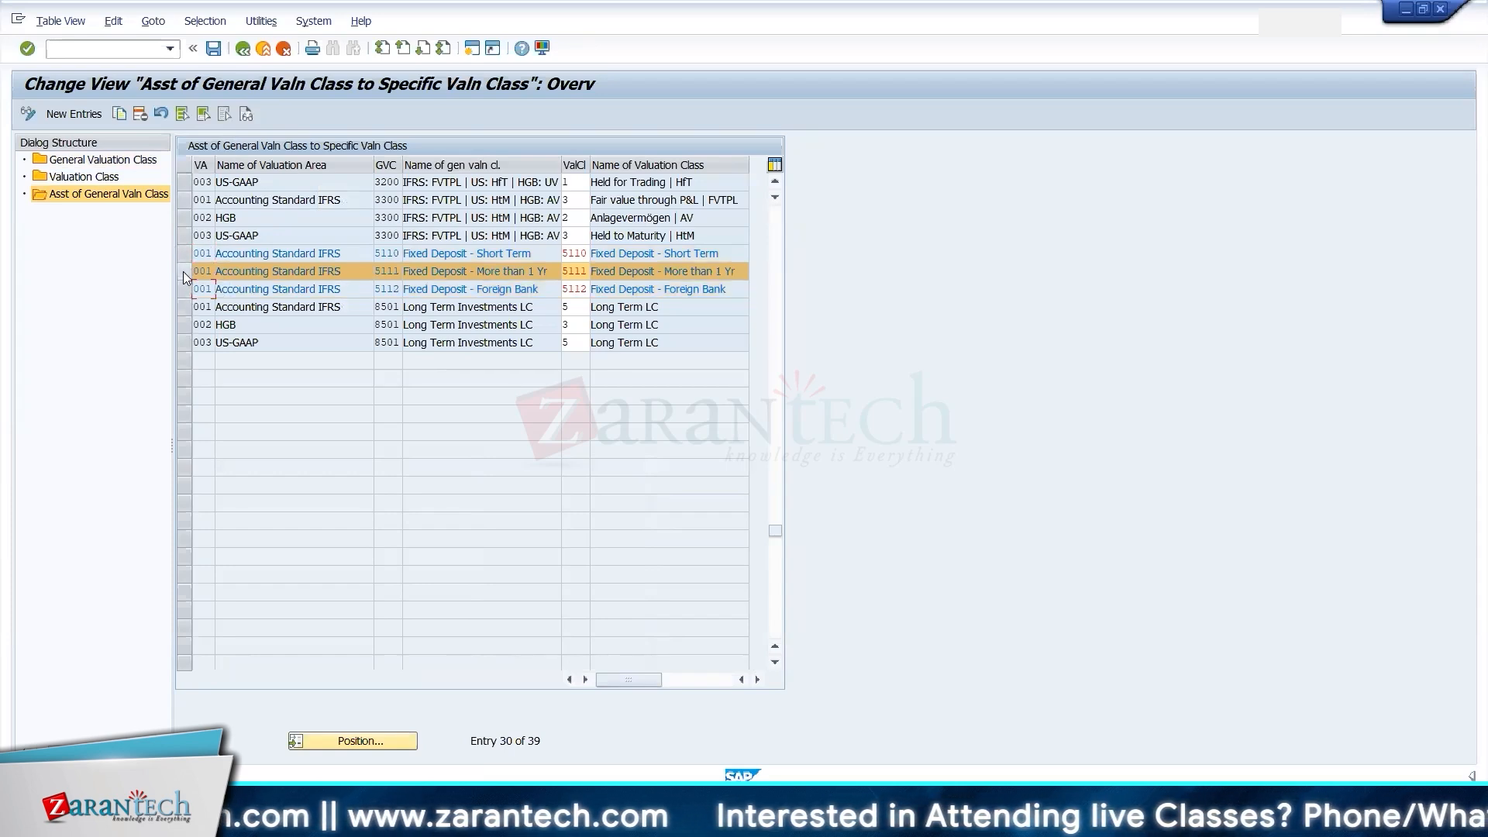
left_click(183, 271)
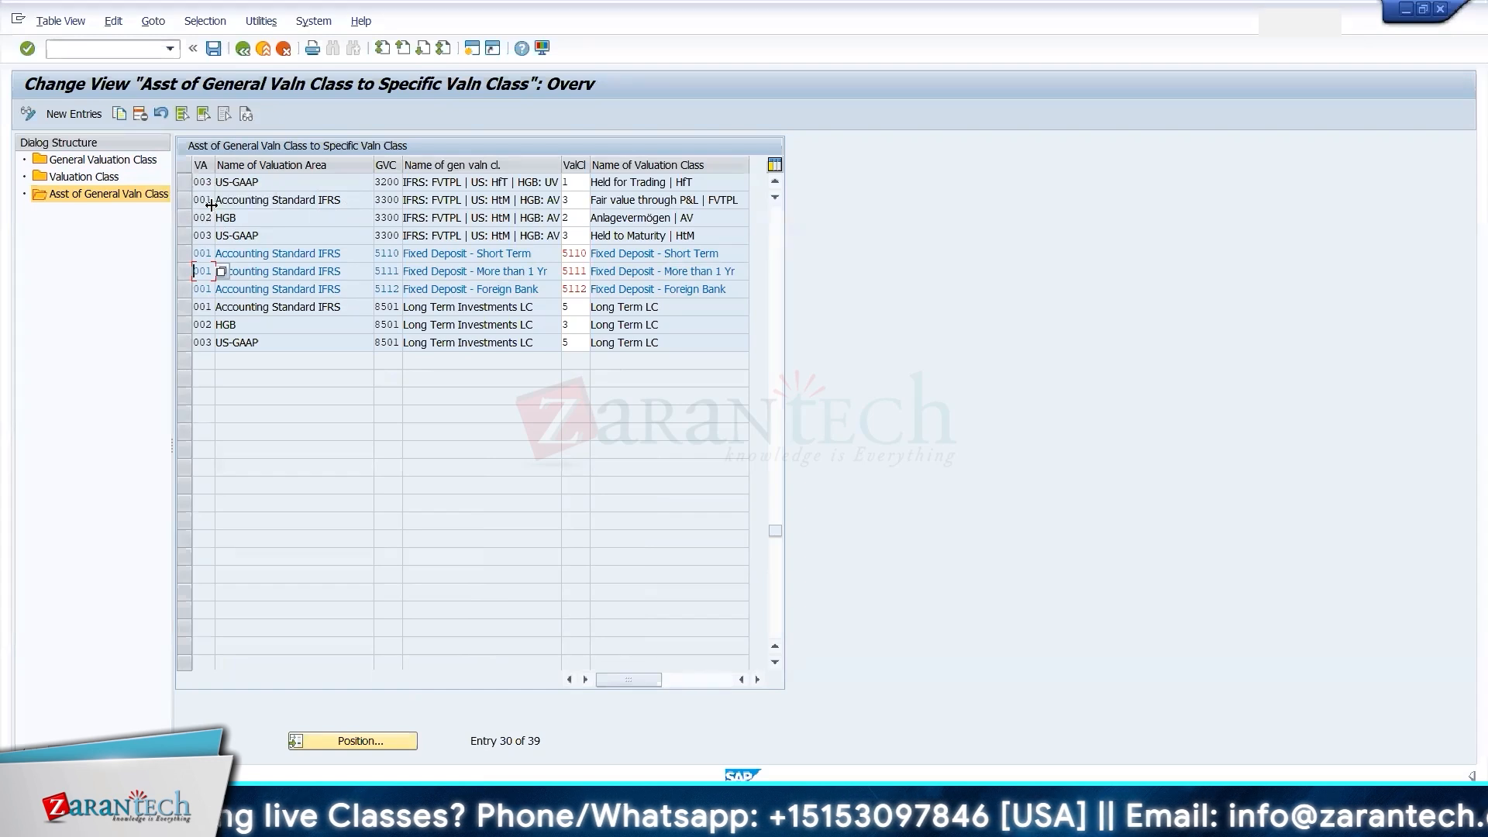
- Deselect the three fixed deposit entries in the Valuation Class view and check the IFRS Long Term LC and Other Liabilities classes
left_click(86, 176)
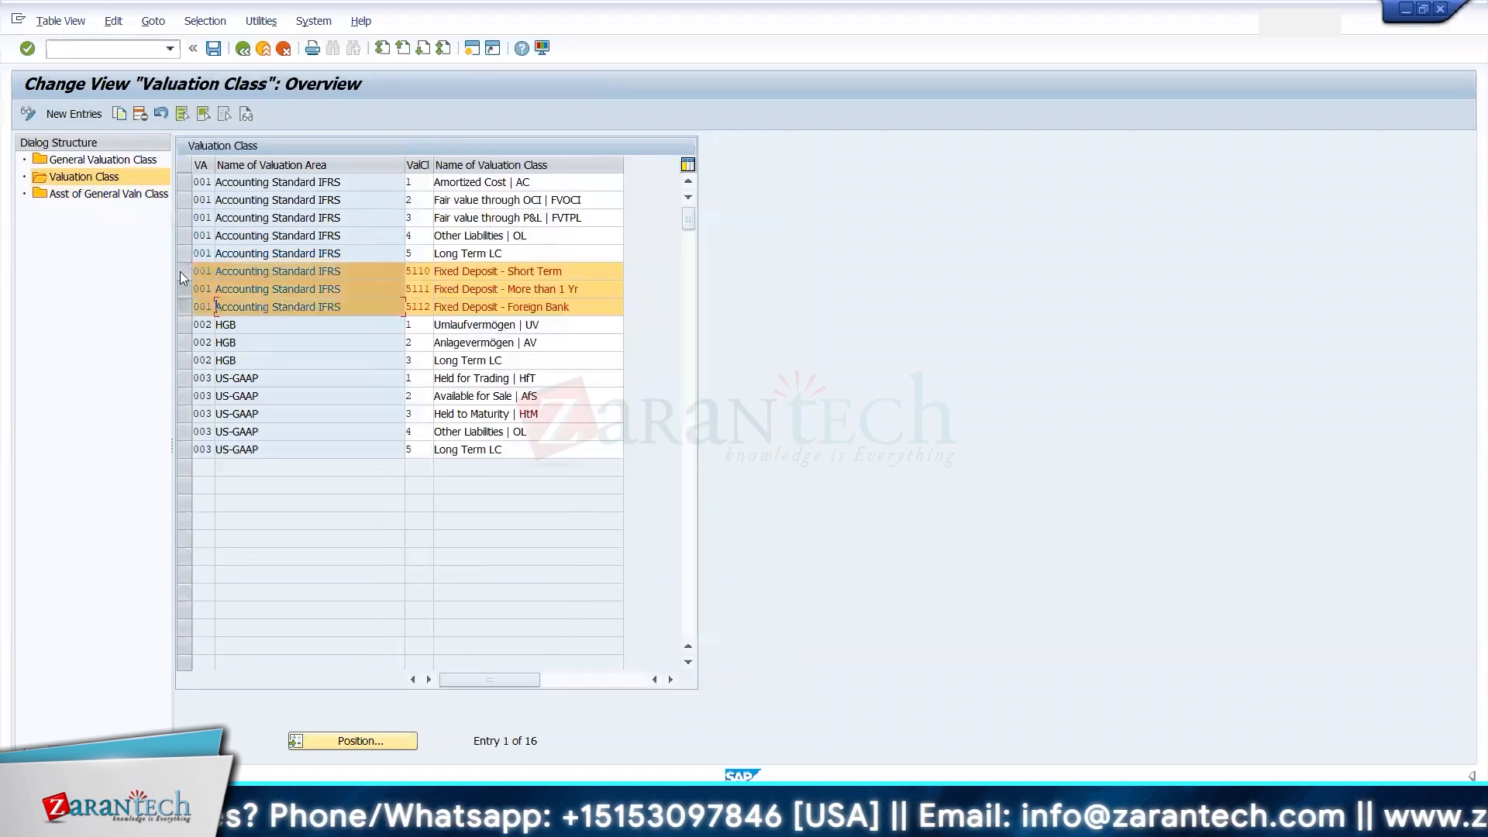
left_click(179, 271)
left_click(184, 290)
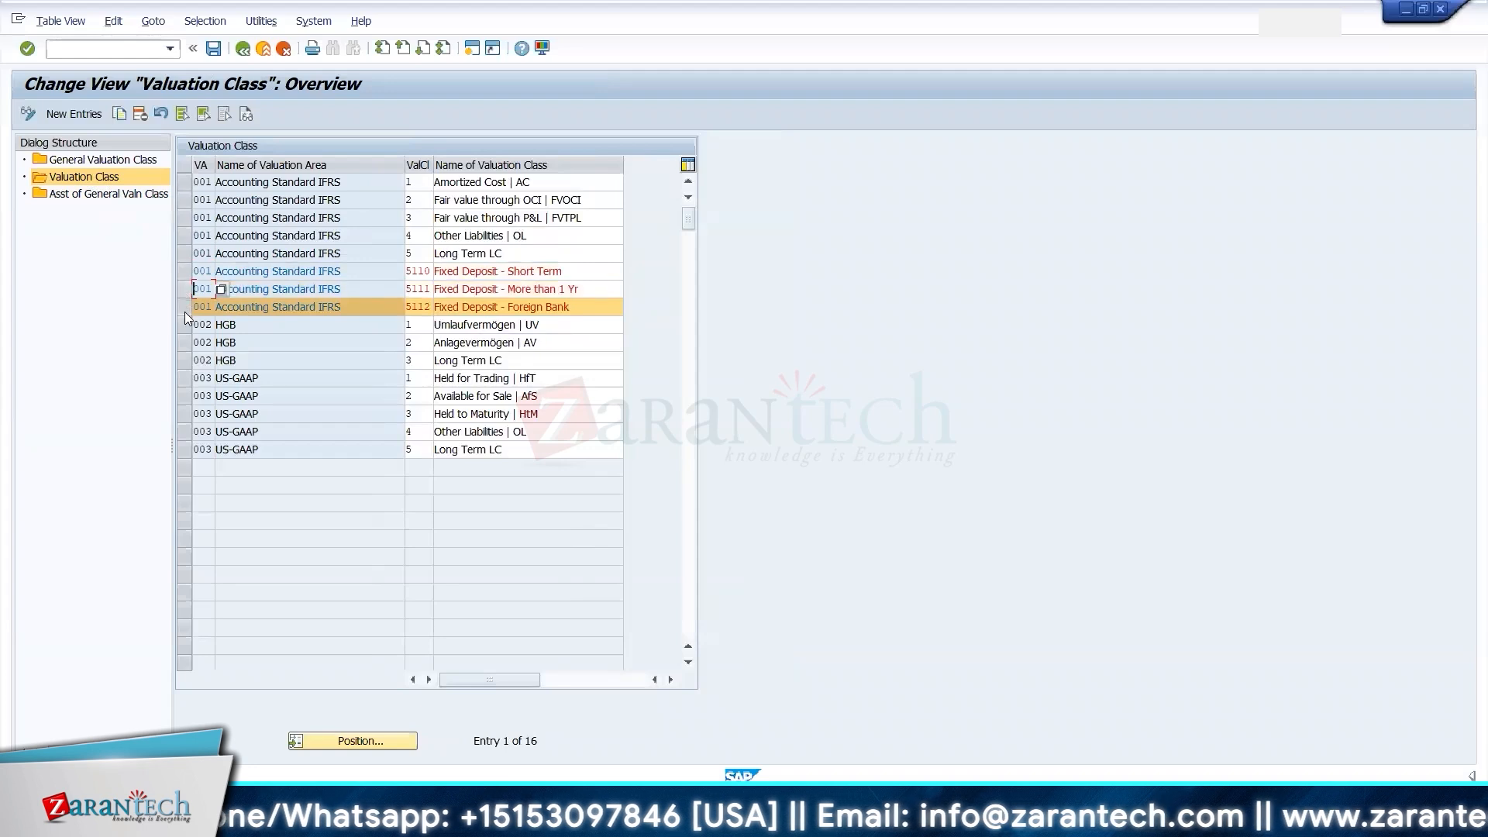
left_click(184, 313)
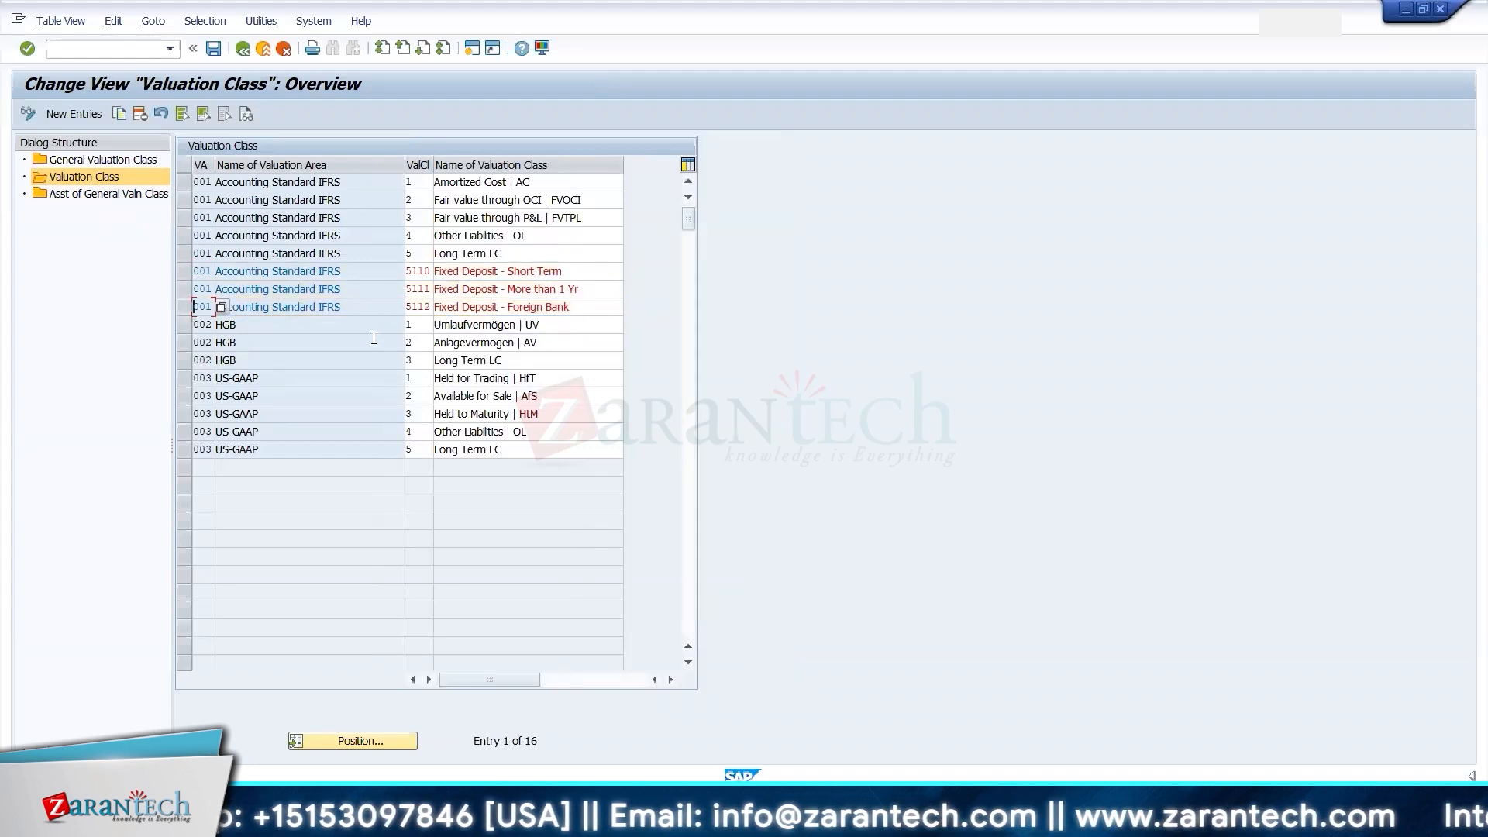
left_click(507, 252)
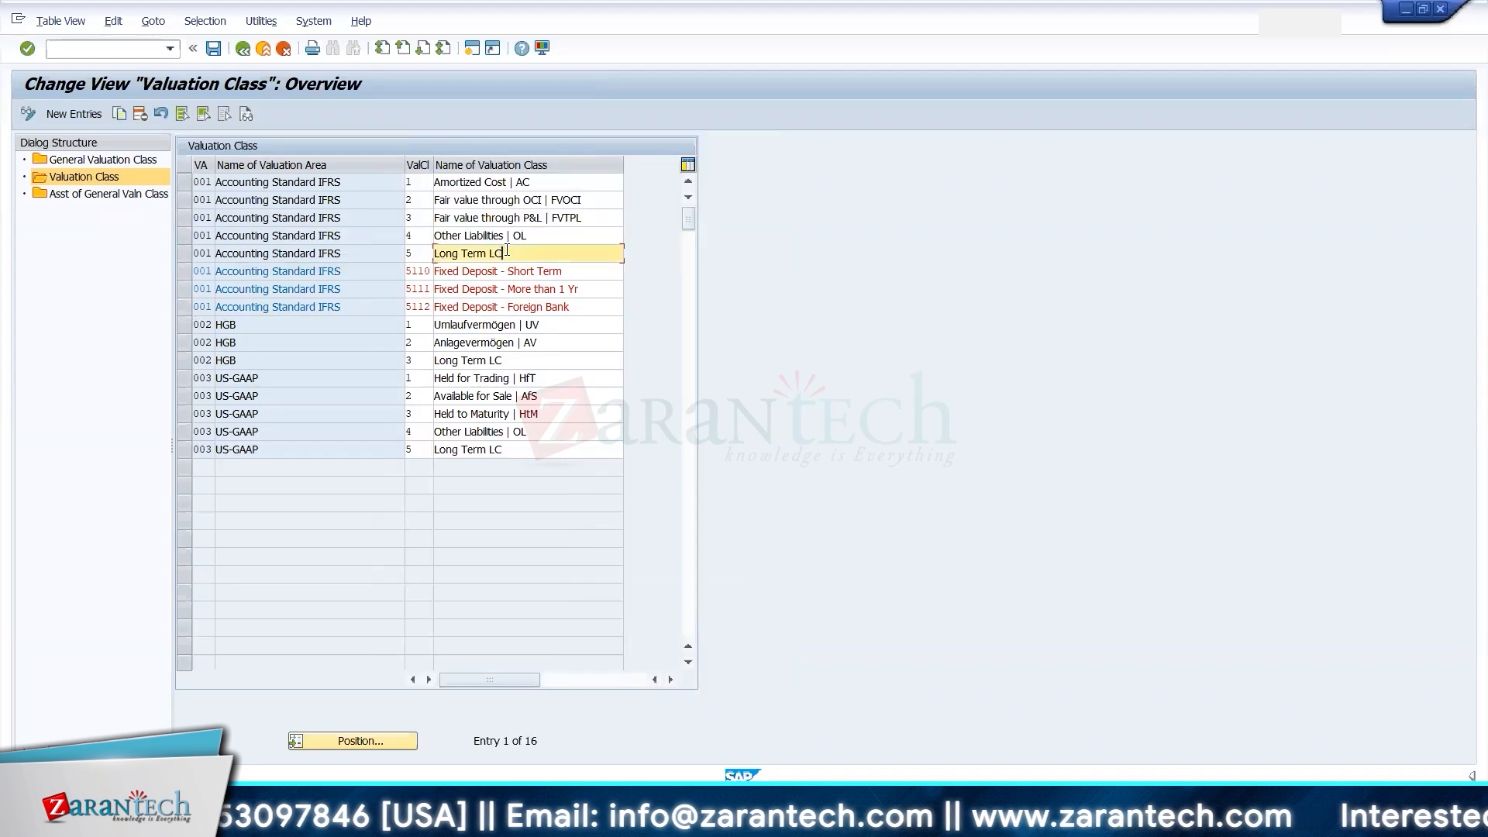
left_click(531, 235)
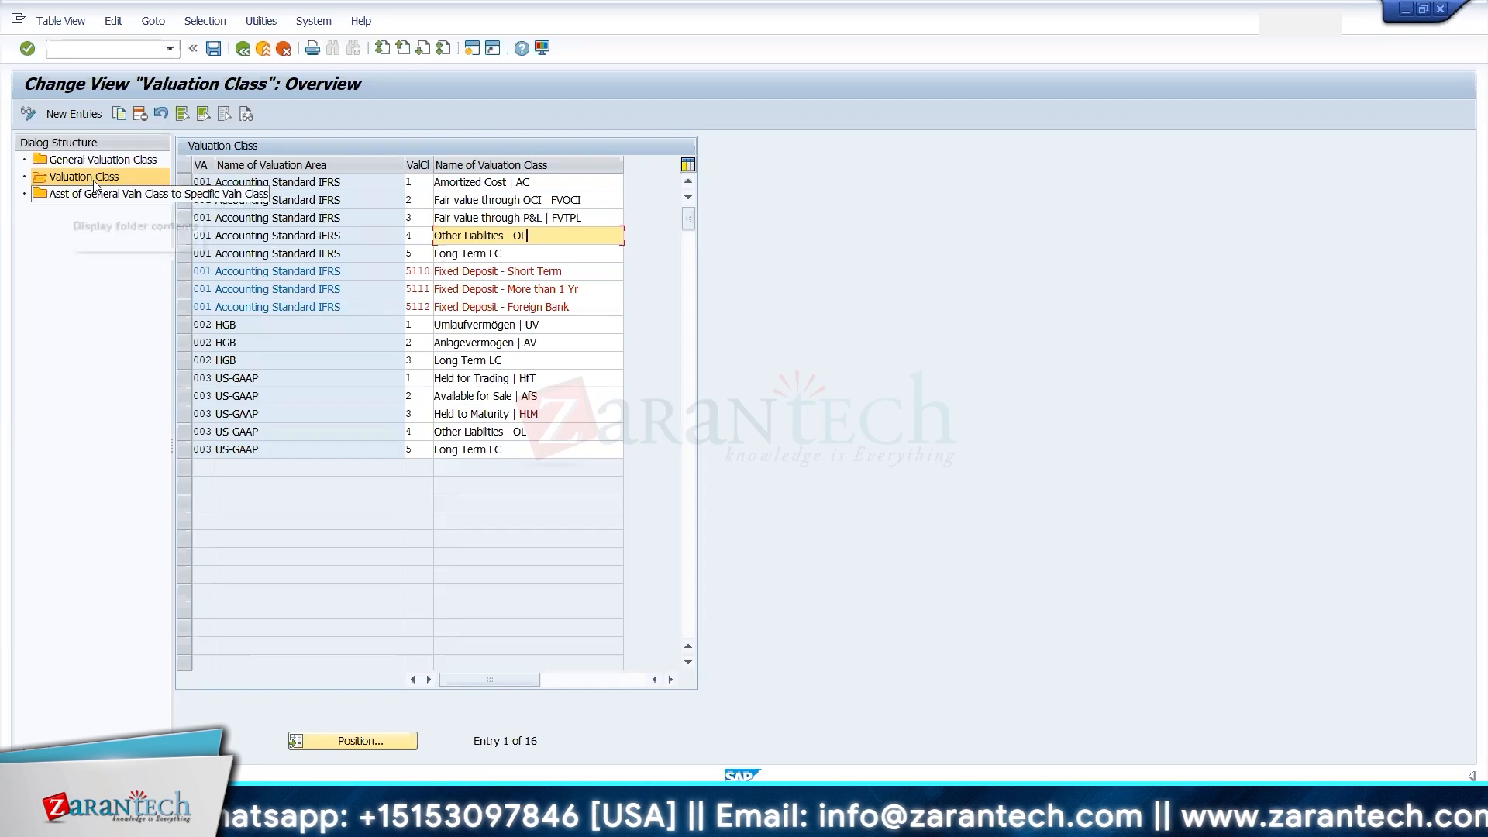
- Return to General Valuation Class and deselect the fixed deposit entries 5110, 5111 and 5112
left_click(113, 160)
left_click(114, 160)
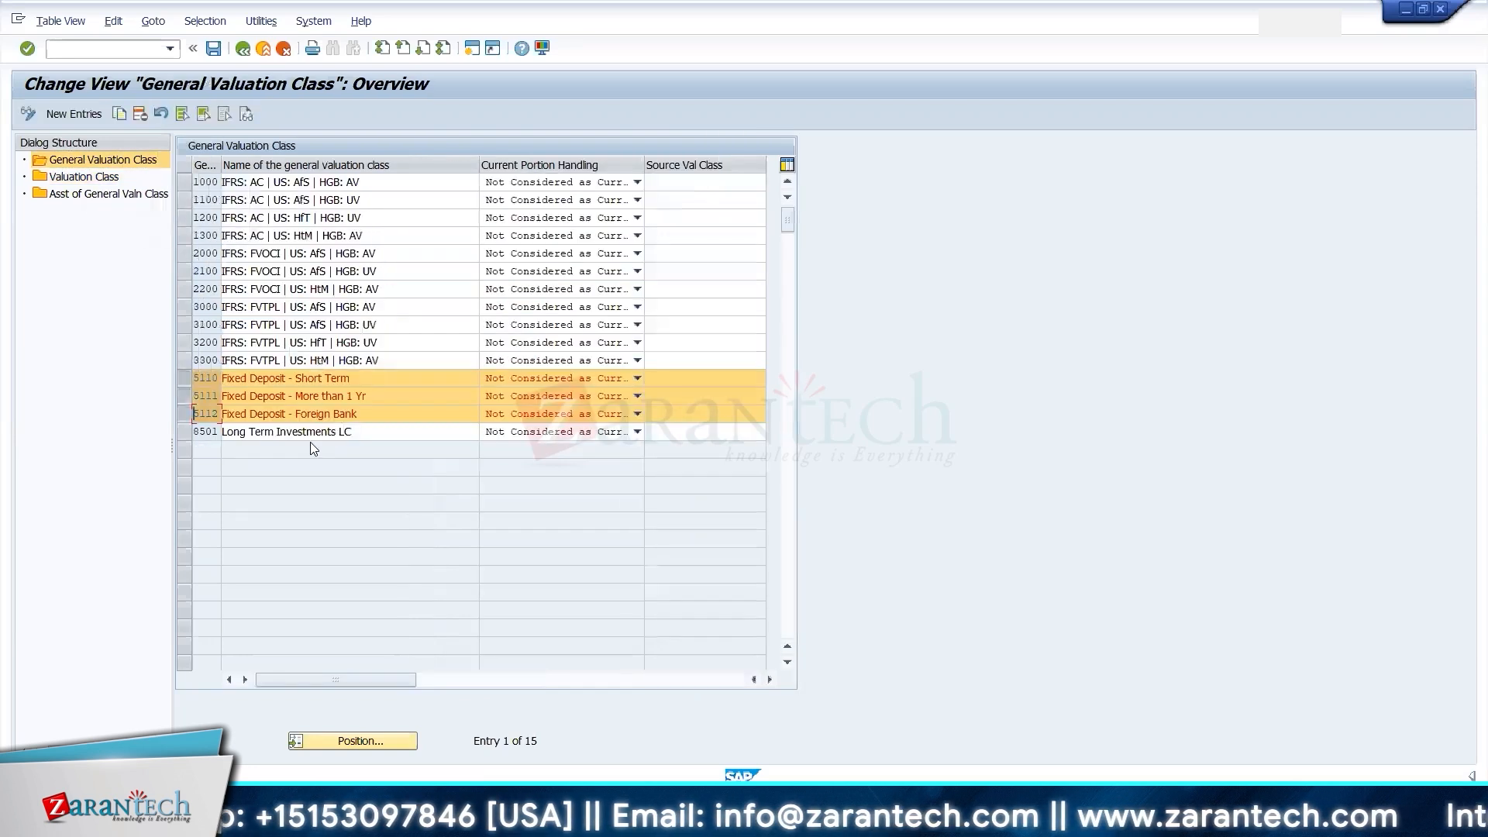
left_click(186, 396)
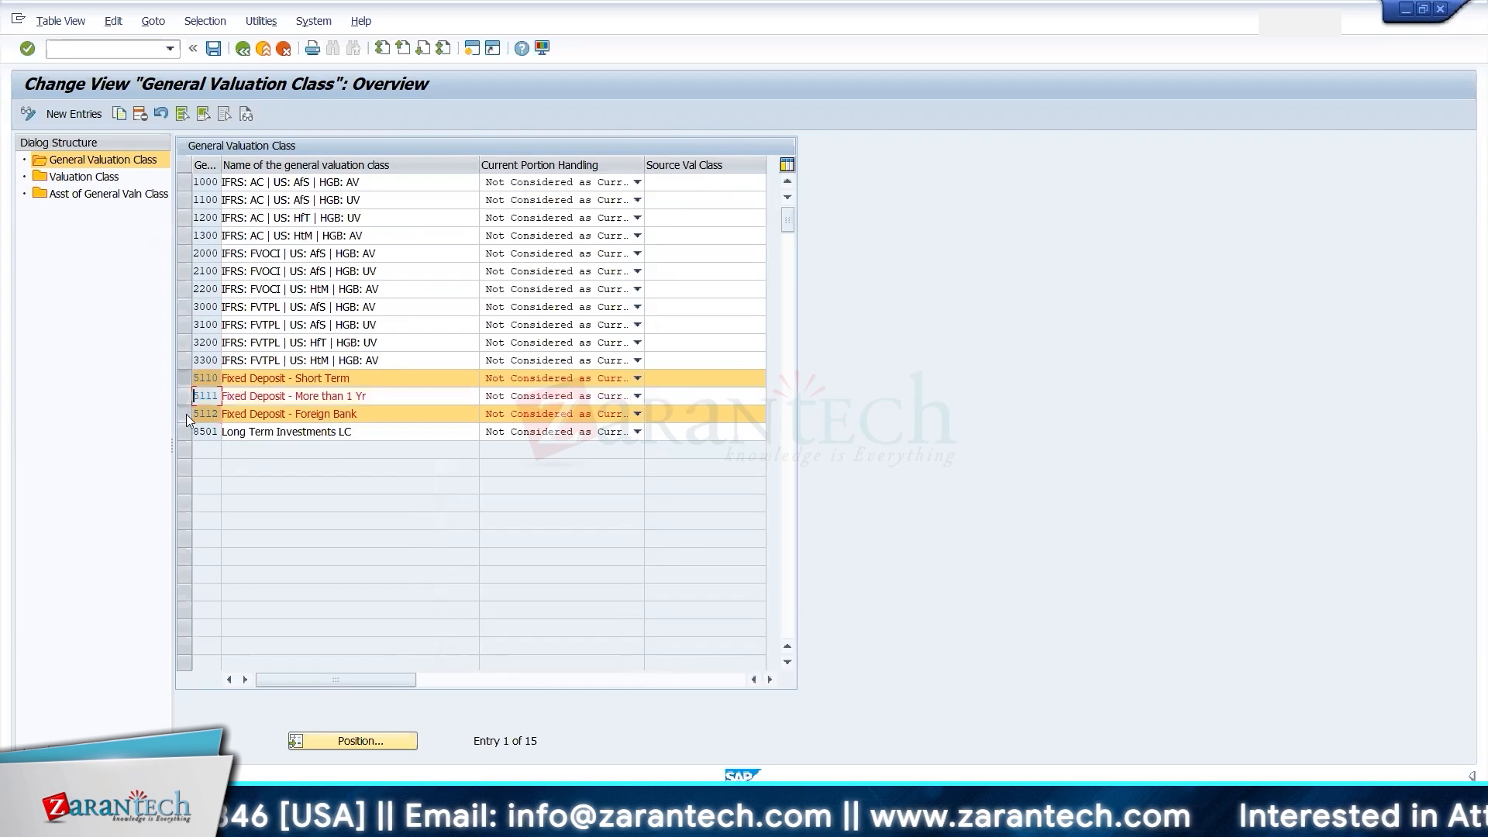
left_click(184, 415)
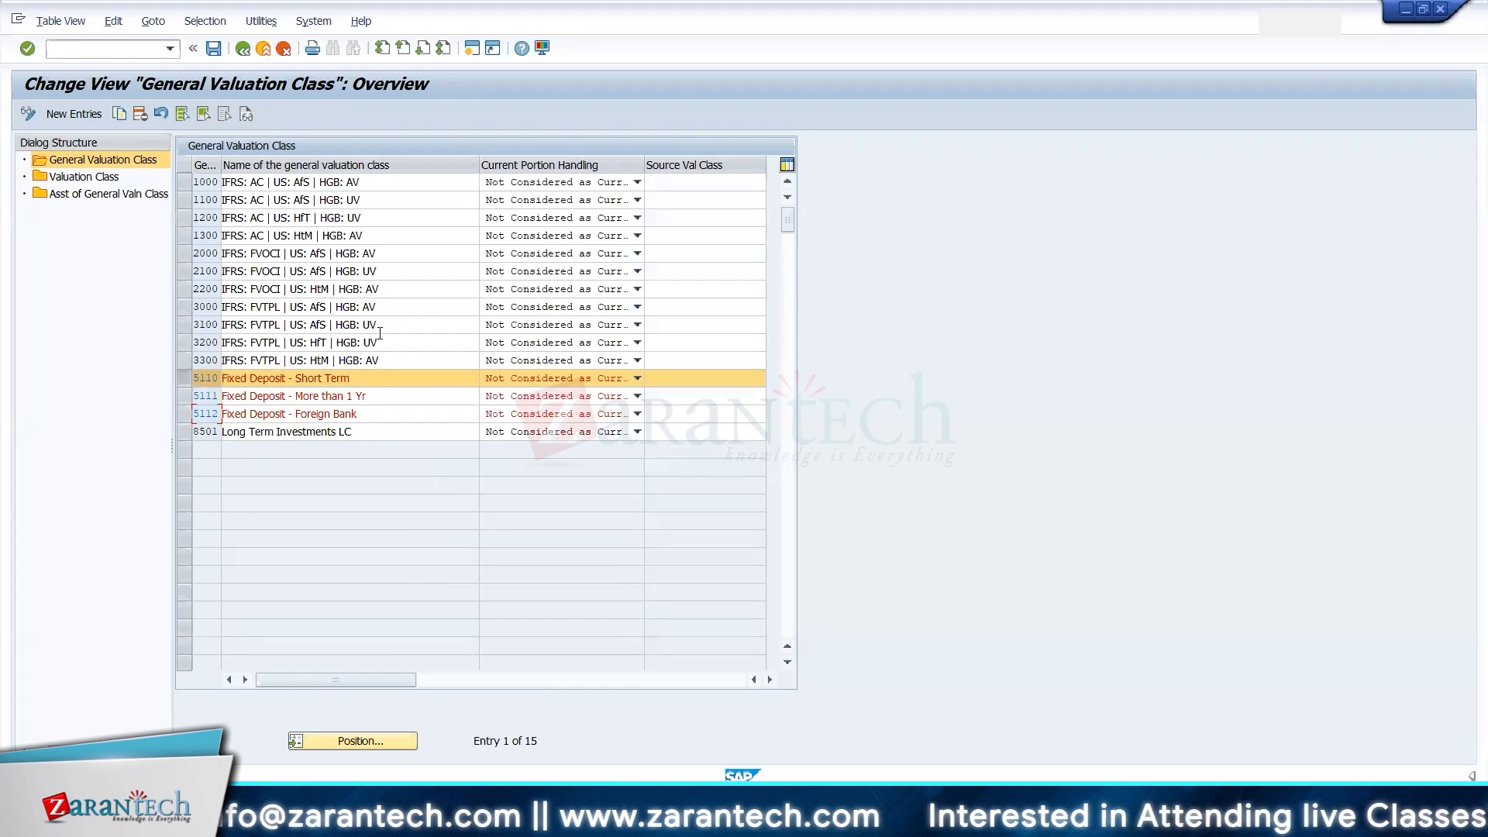
left_click(180, 380)
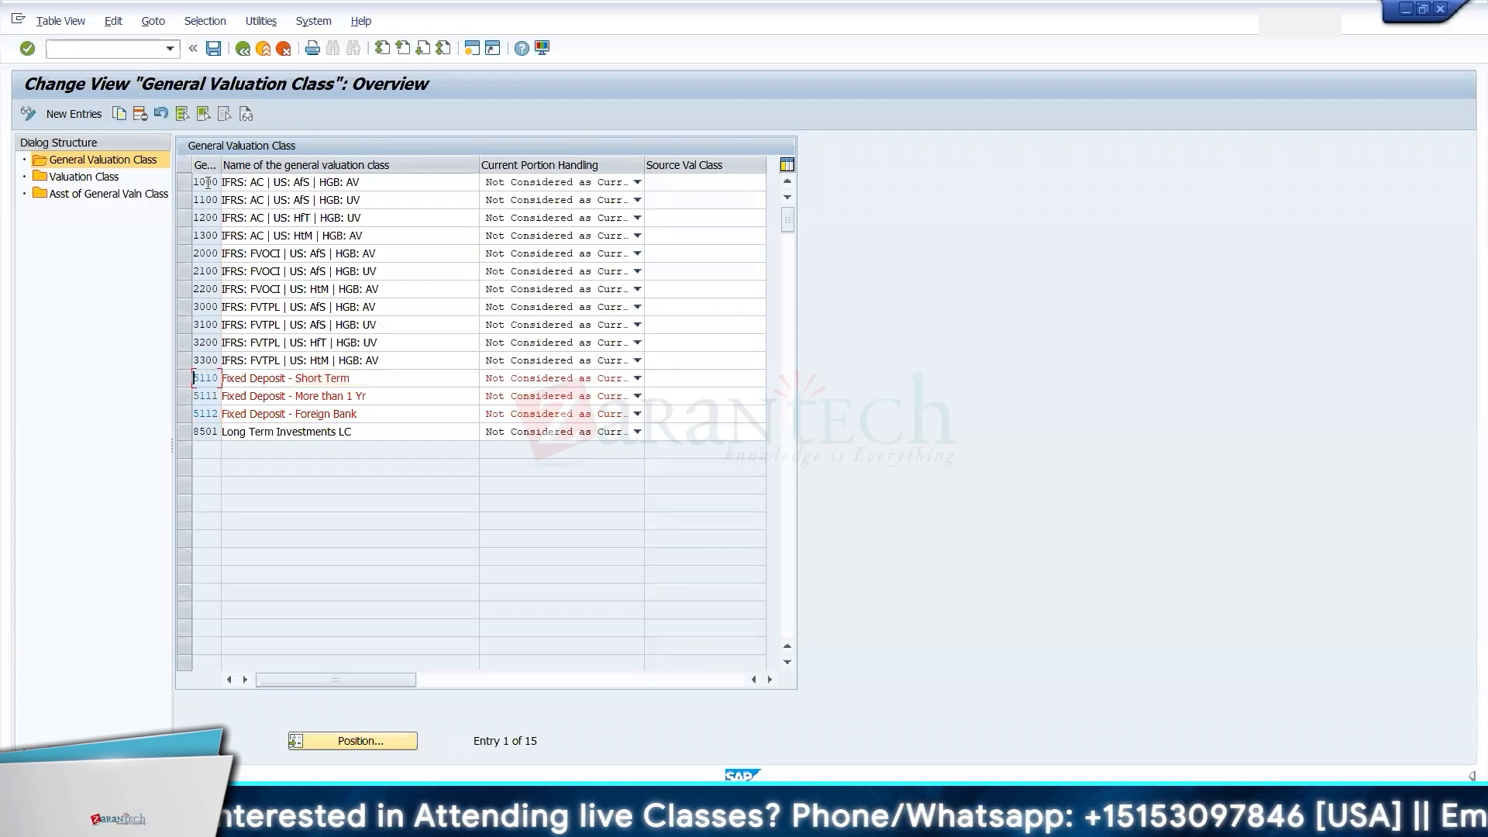
- Check general valuation class 1000 and the two related views, and exit to the implementation guide
left_click_drag(219, 182, 205, 182)
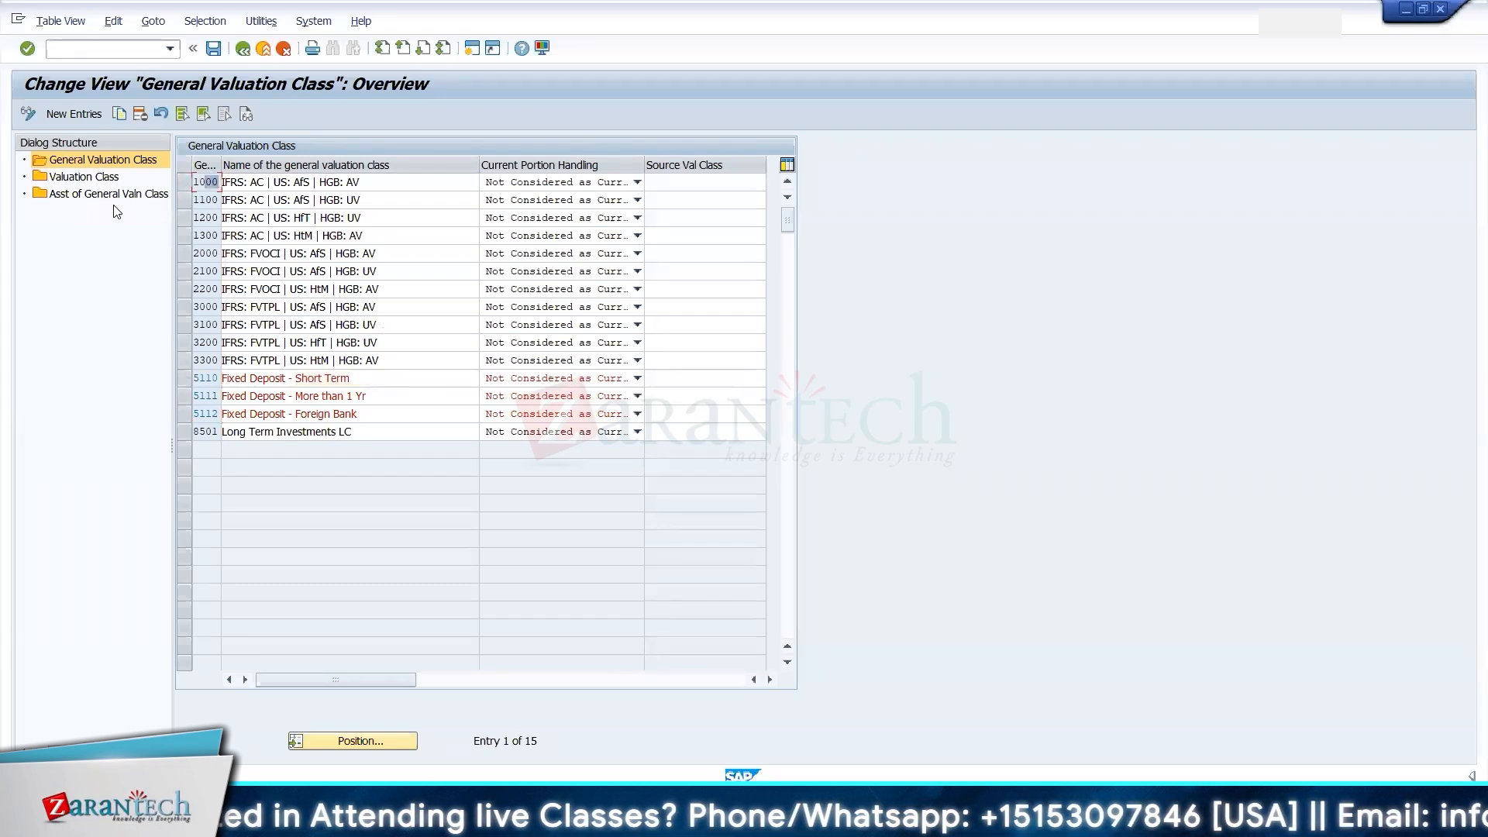
left_click(91, 178)
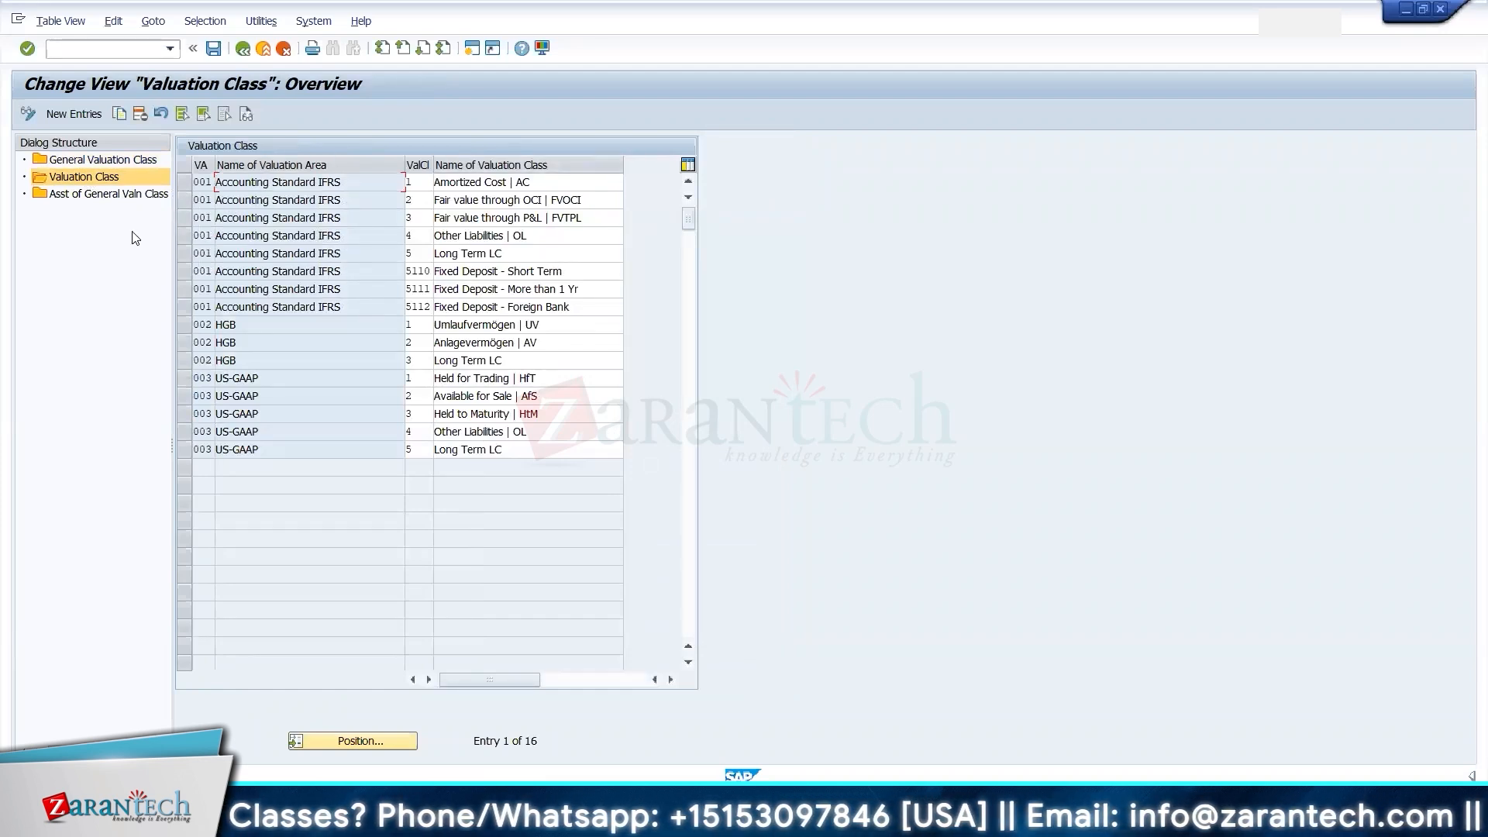
double_click(90, 195)
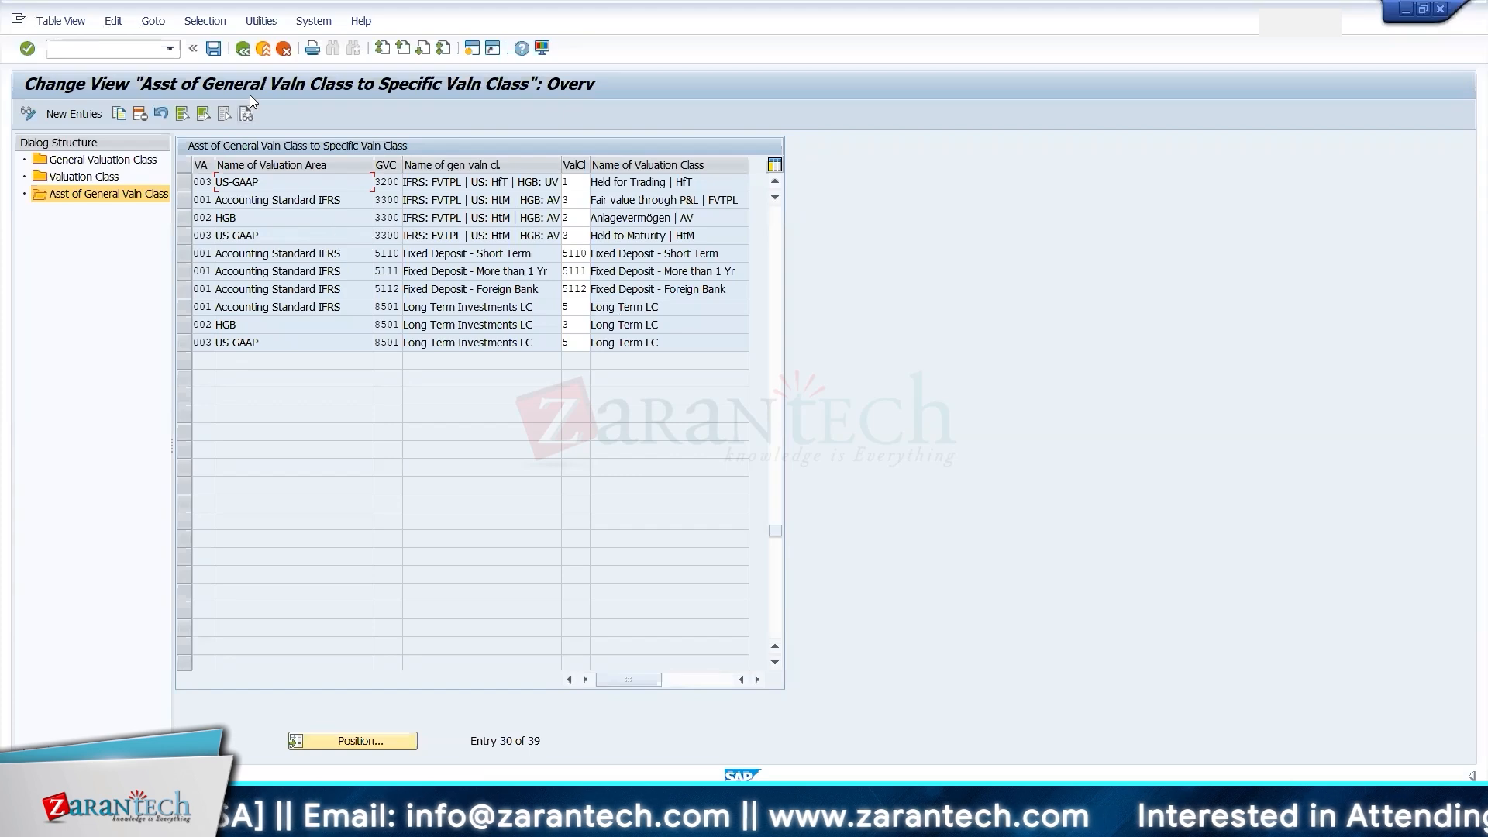
left_click(243, 50)
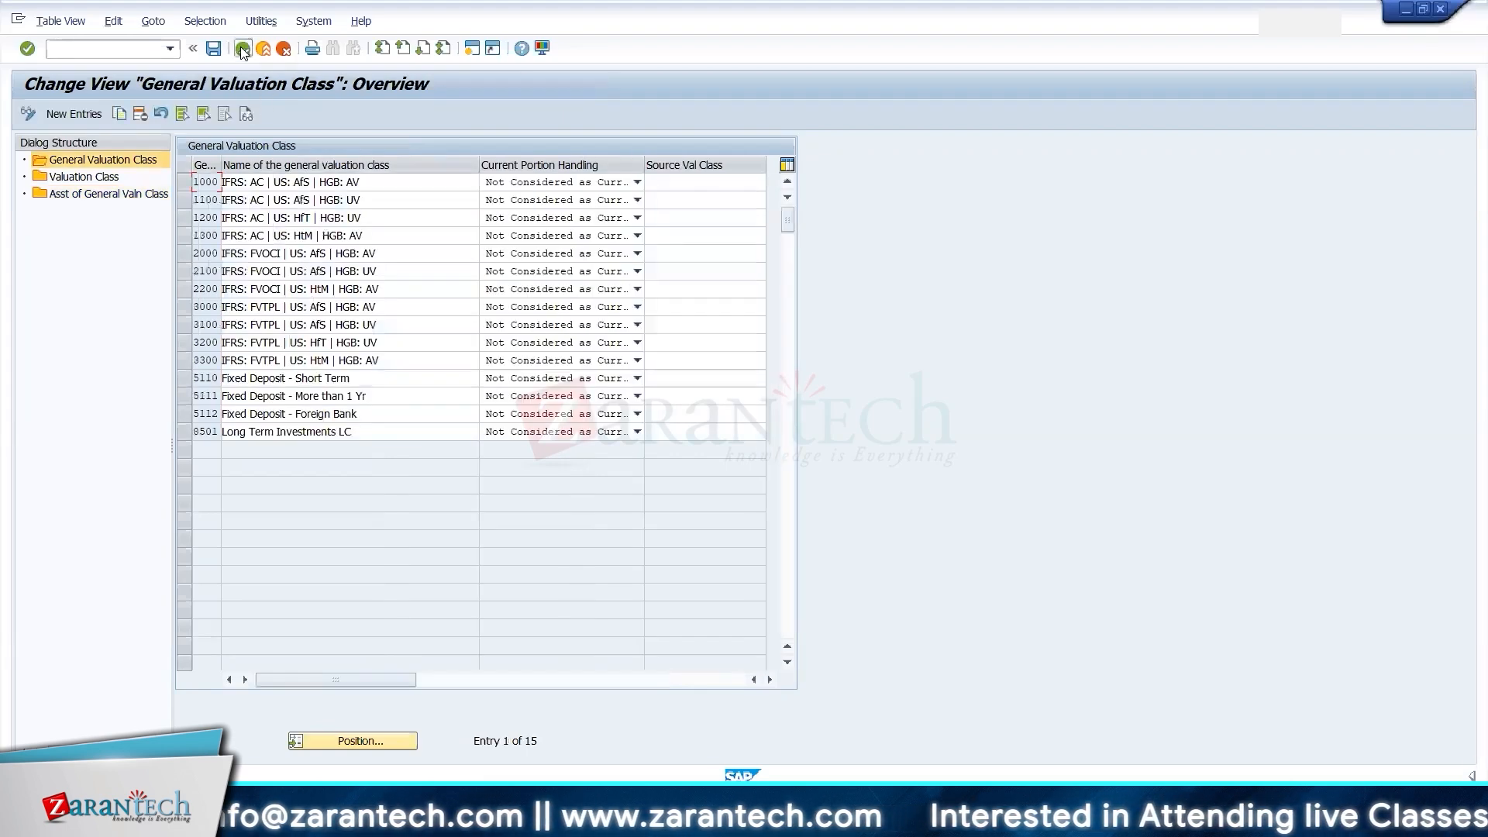
left_click(243, 50)
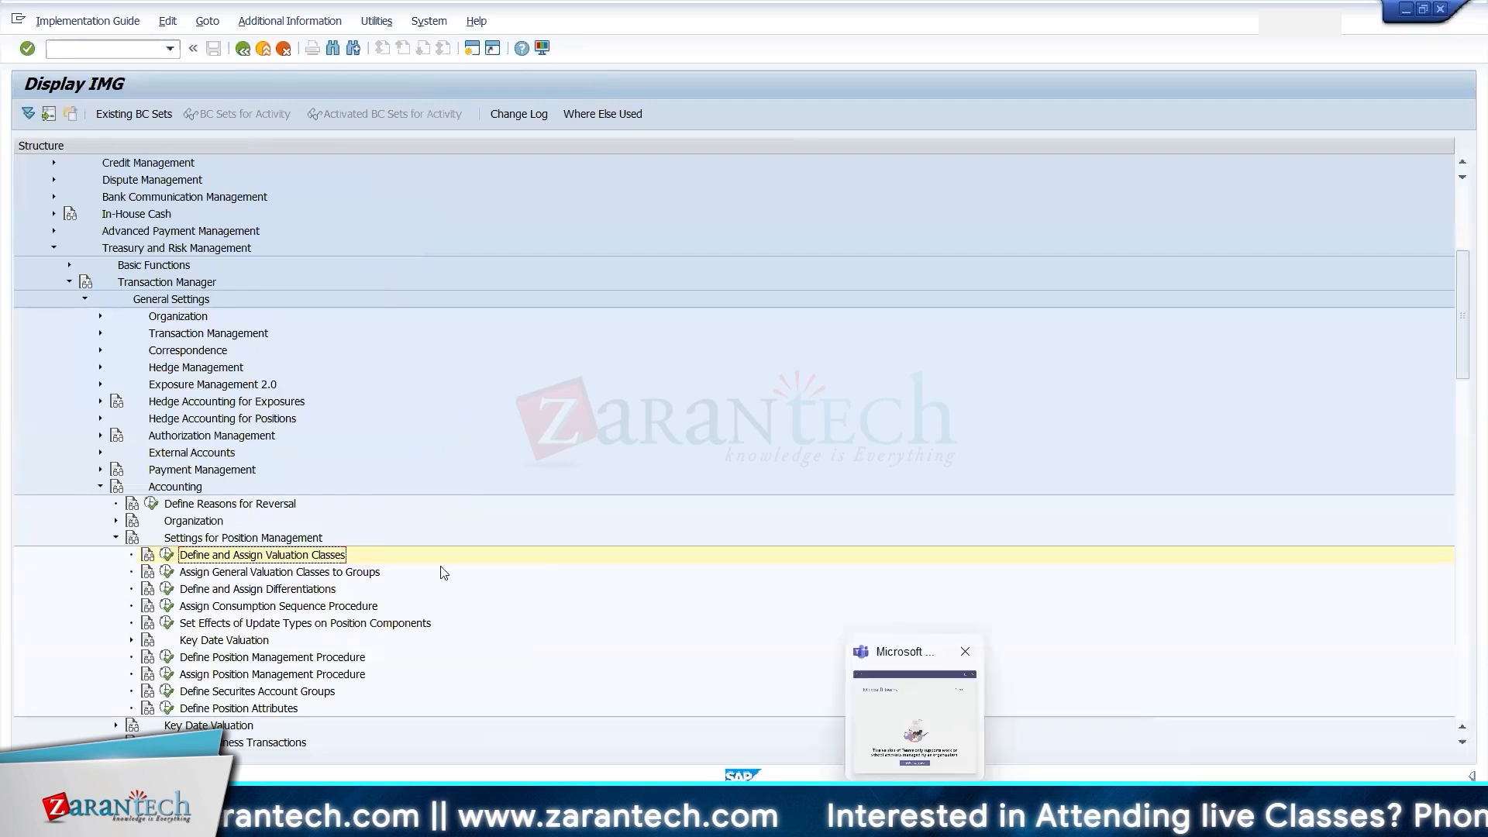
- Switch to the Excel AC Determination sheet and review the fixed deposit entries under GVC and VC
key("alt+Tab")
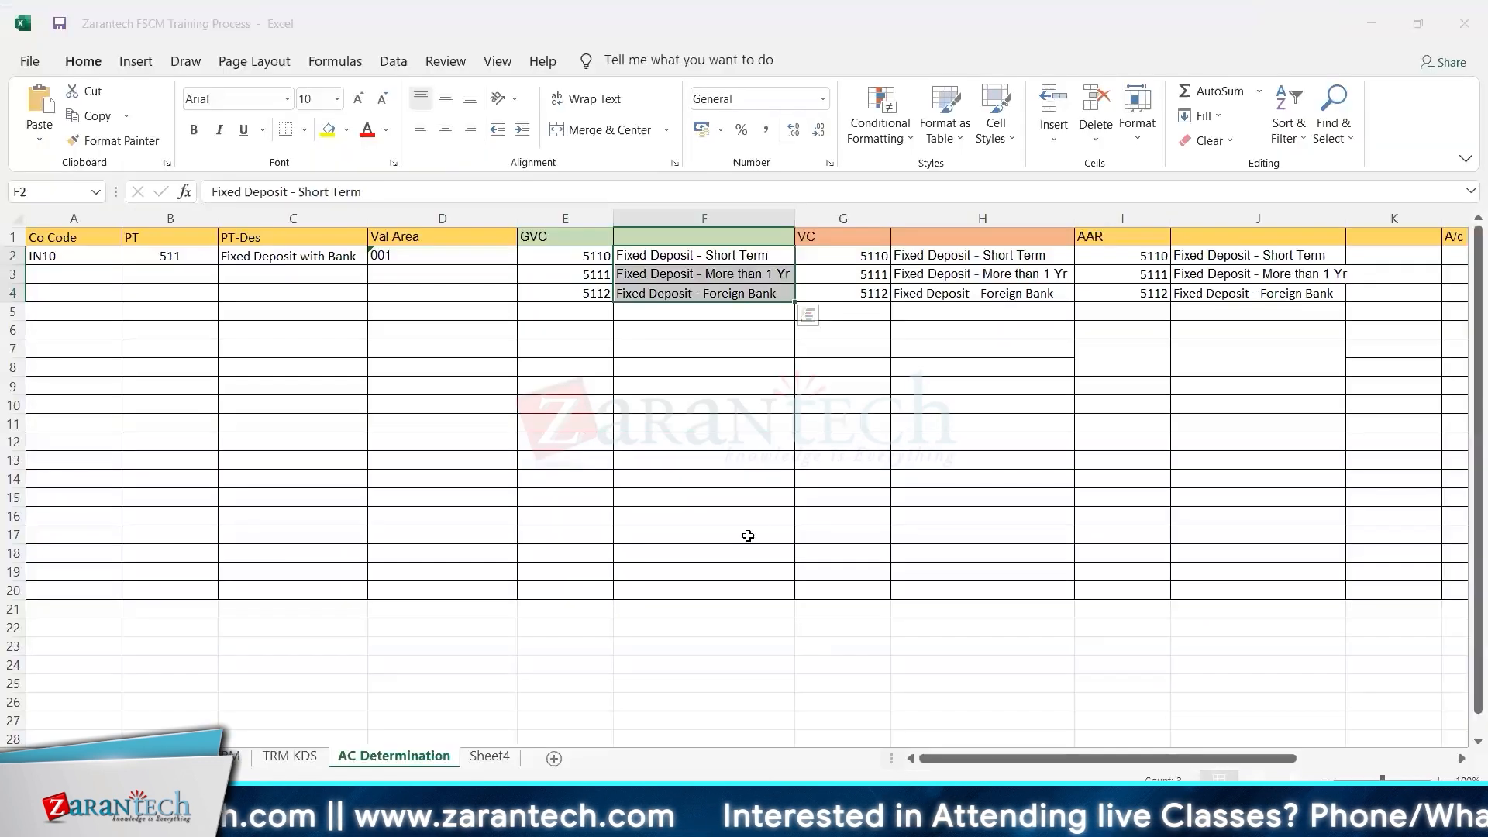
left_click(708, 349)
left_click_drag(589, 245, 743, 312)
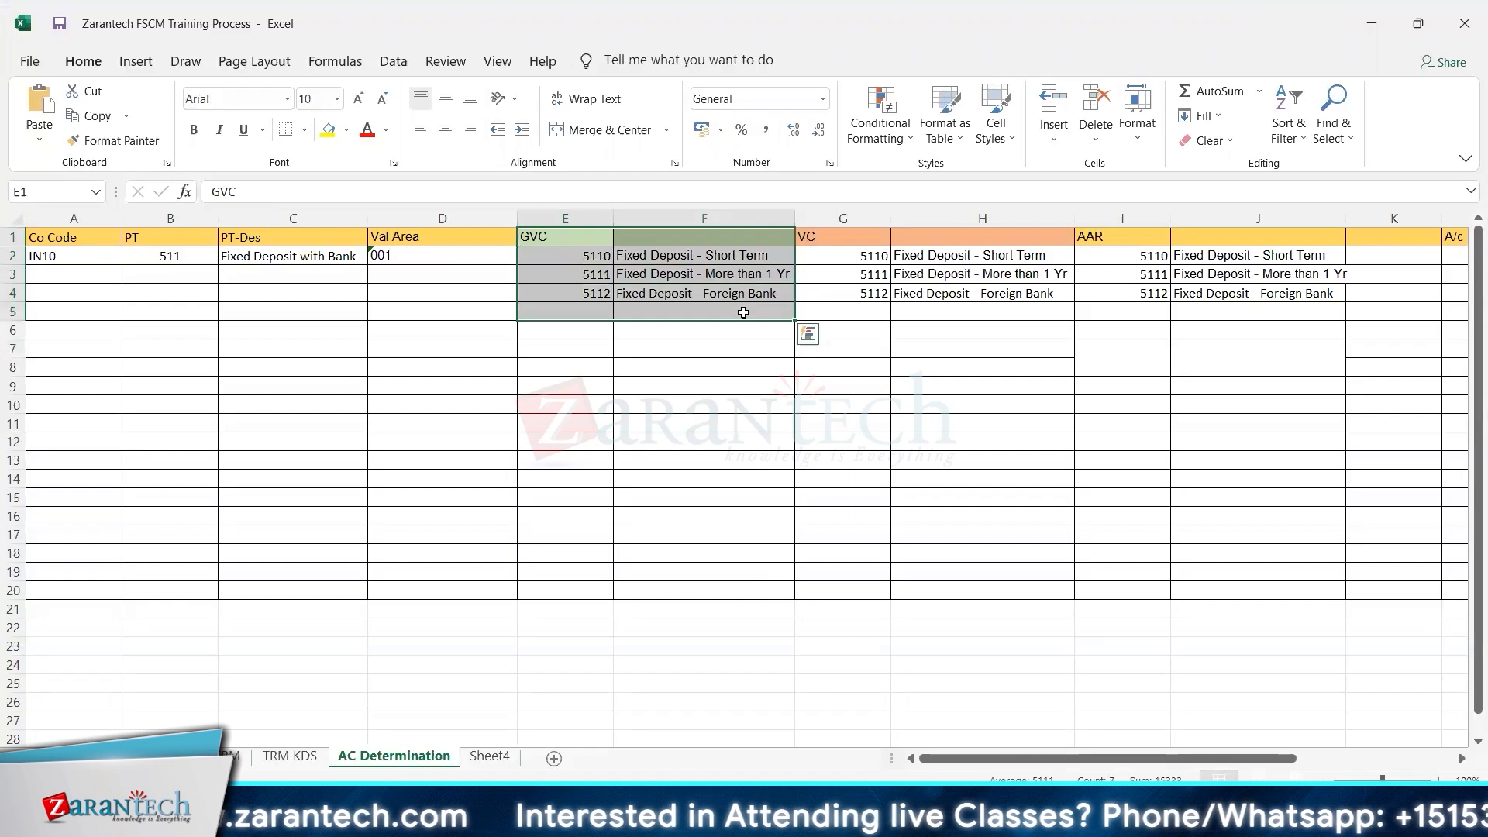
left_click(832, 238)
left_click_drag(832, 238, 987, 292)
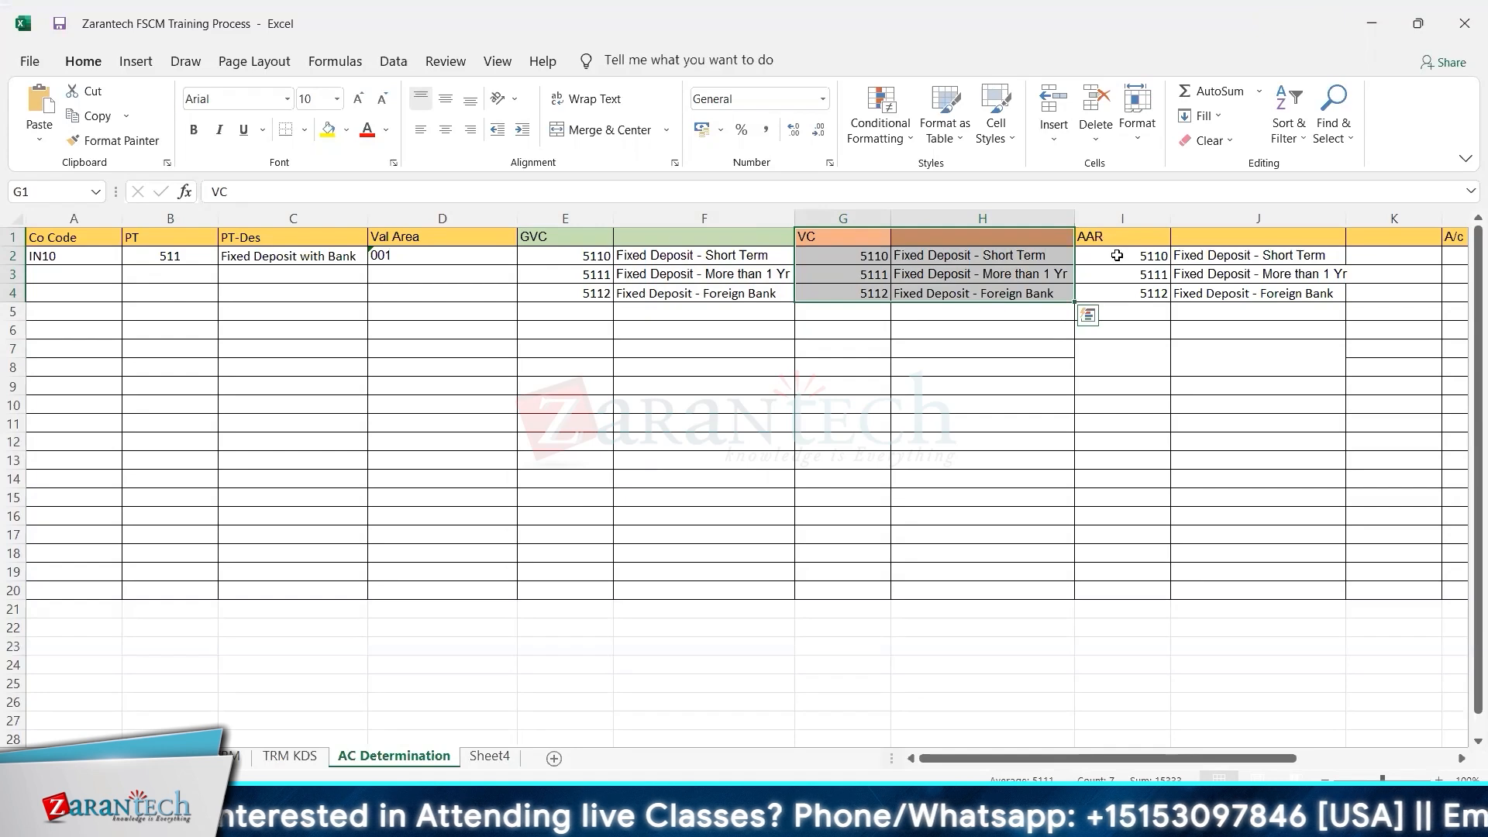
- Switch back to SAP, expand Link to Other Accounting Components under Accounting and locate Define Account Assignment References
key("alt+Tab")
left_click(235, 577)
key("Down")
key("Down")
key("Down")
key("Down")
key("Down")
key("Down")
key("Down")
key("Down")
key("Down")
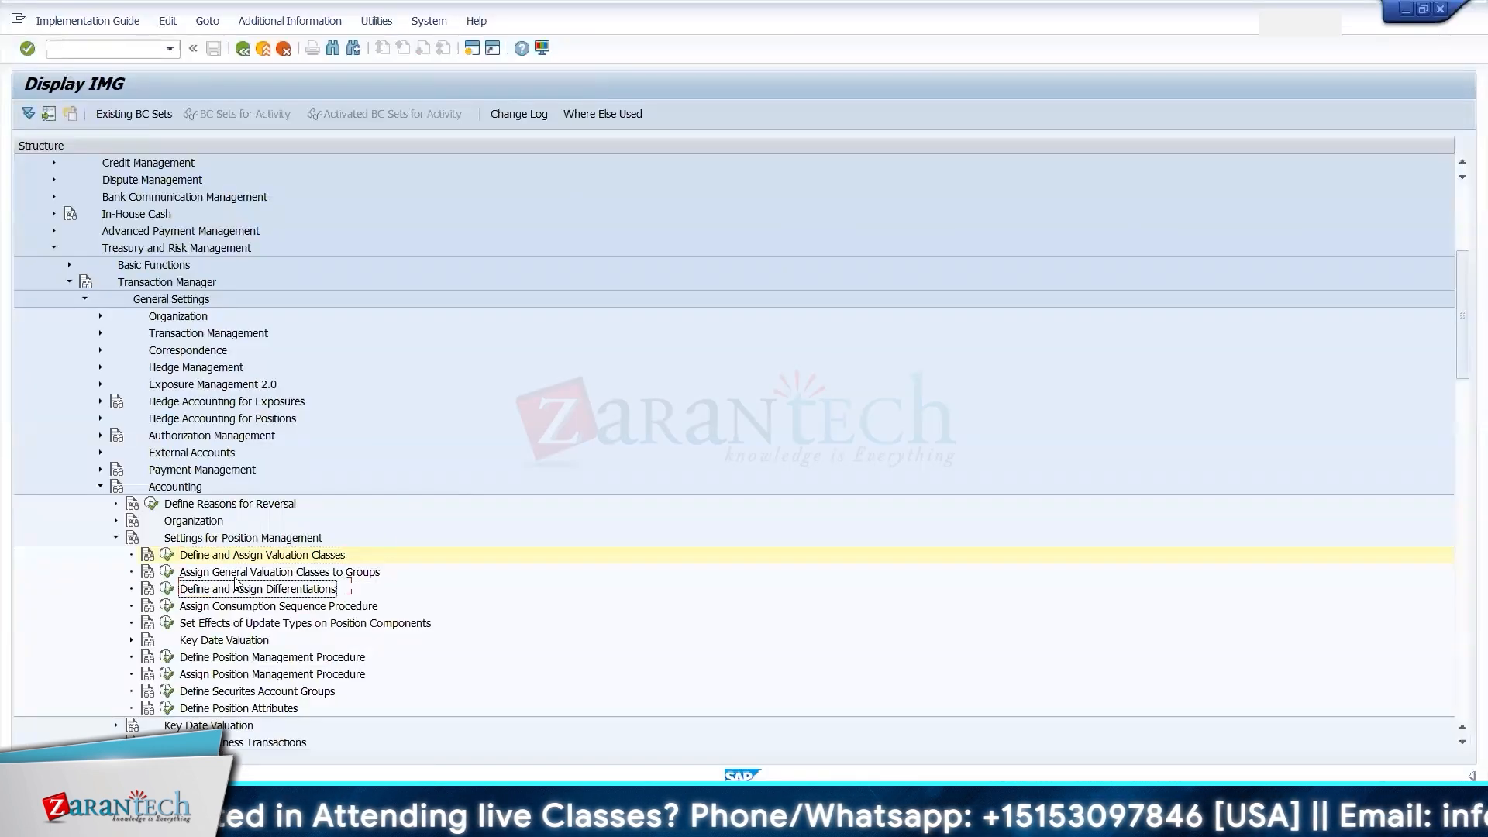
key("Down")
key("Down")
key("Down")
key("Down")
key("Down")
key("Down")
key("Down")
key("Down")
key("Down")
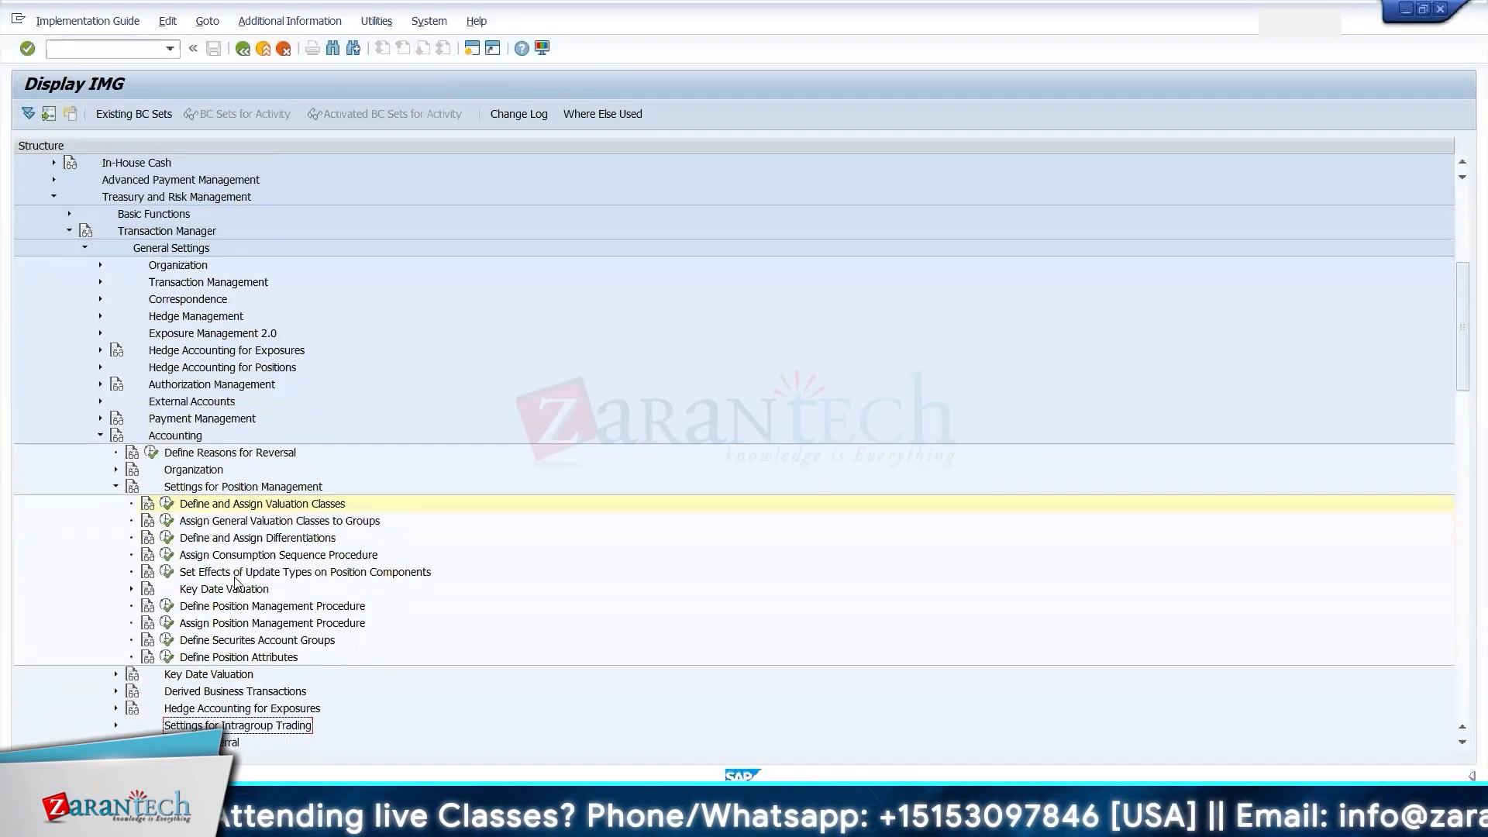
key("Up")
key("Up")
key("Up")
key("Up")
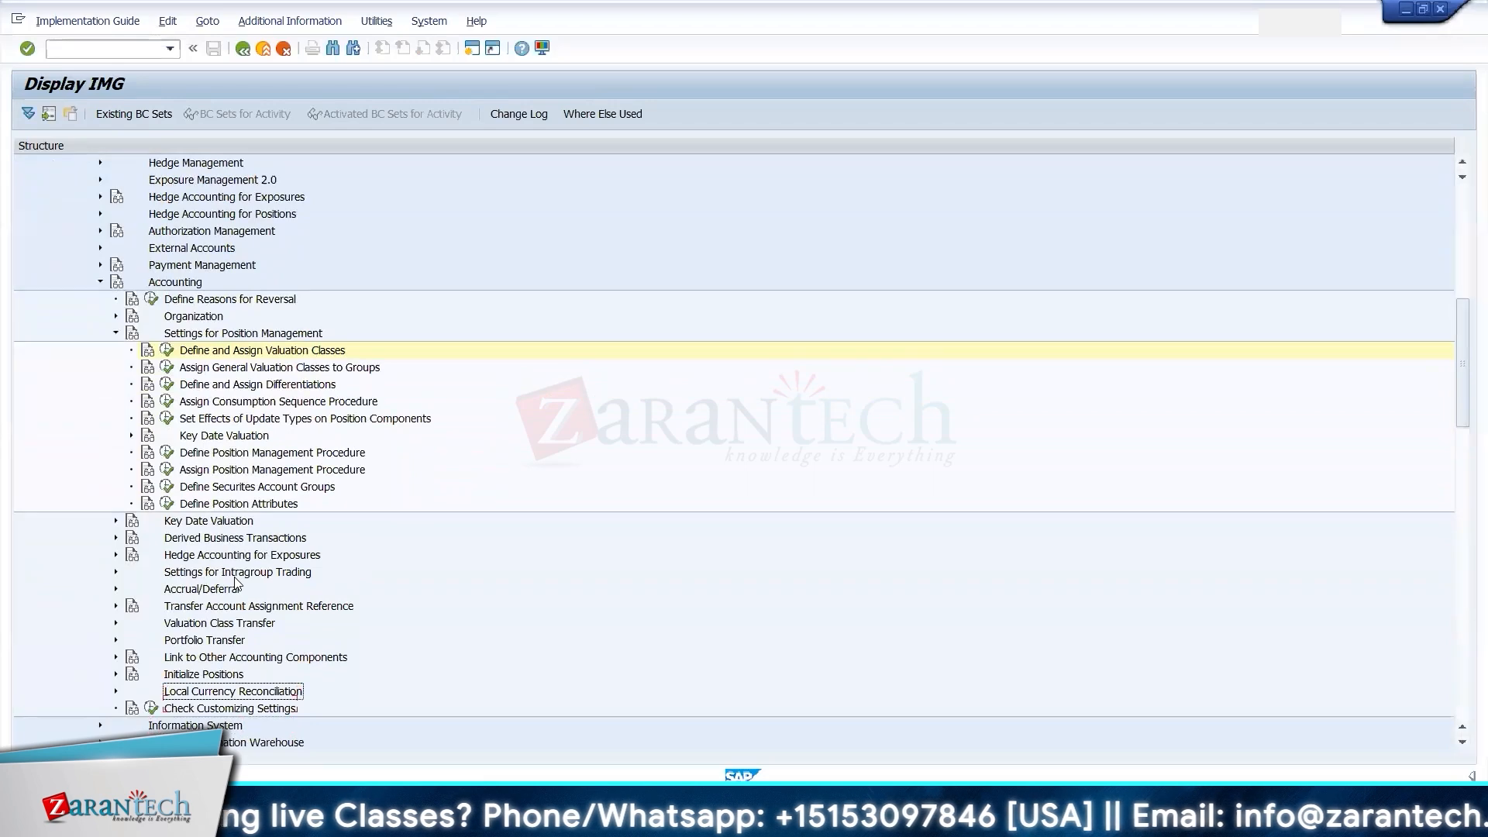
key("Right")
left_click(211, 472)
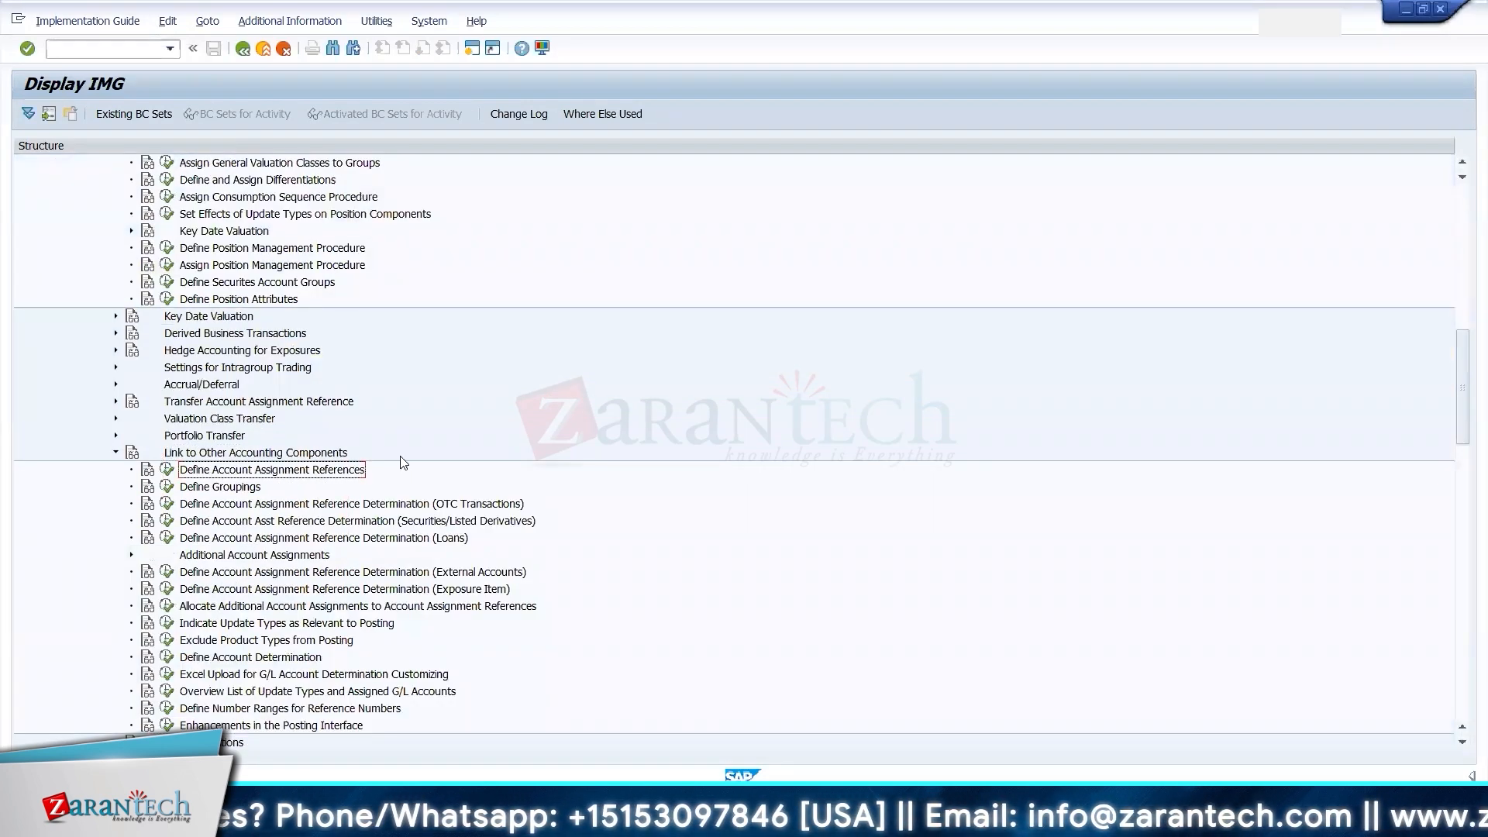
- Switch to the Excel AC Determination sheet and select the AAR codes 5110 to 5112 for review
key("alt+Tab")
left_click_drag(1122, 251, 1126, 291)
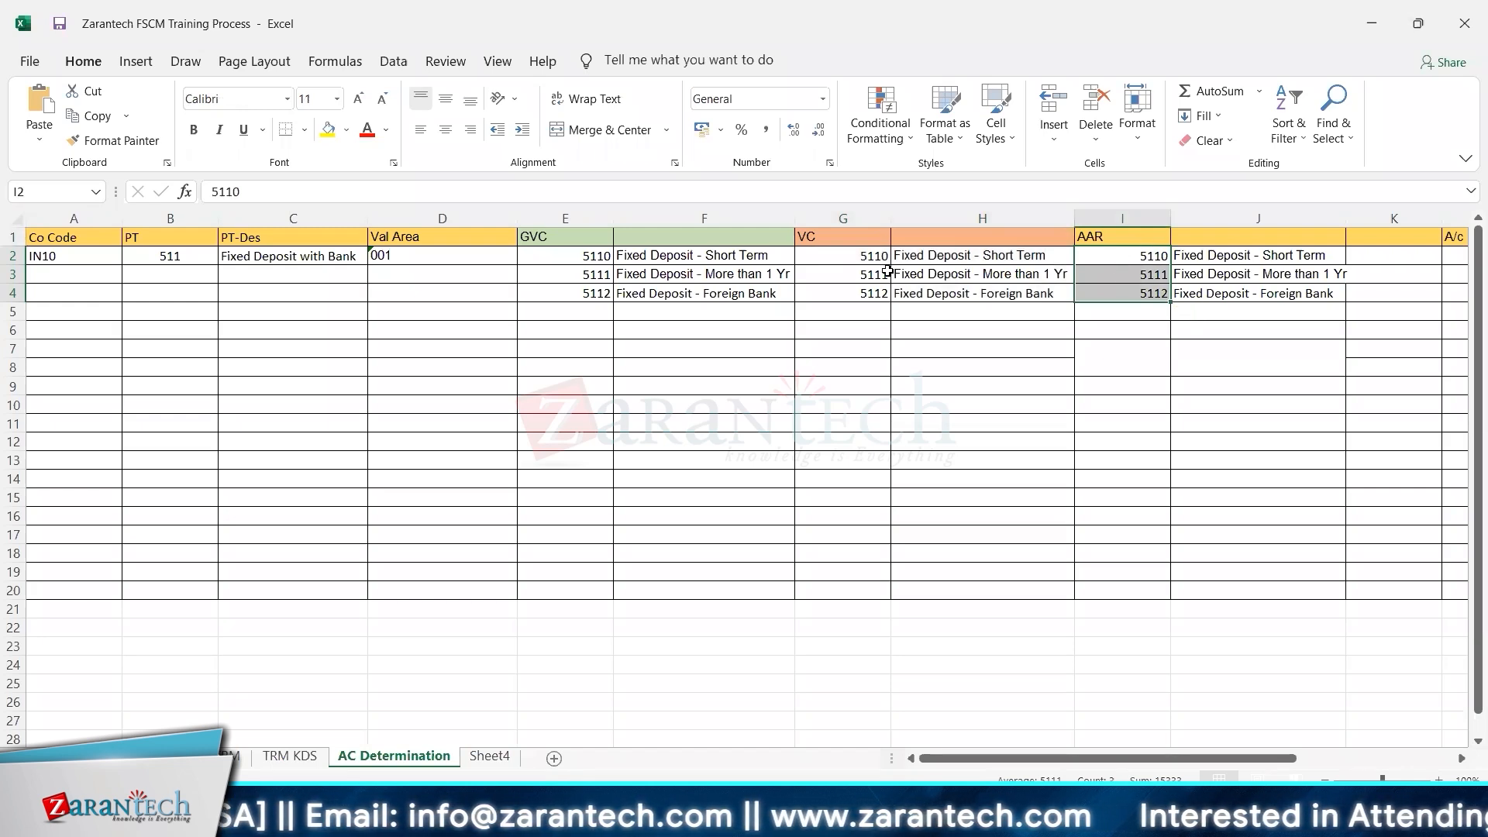
- Review product type 511 with its GVC and VC codes and the AAR codes 5110 to 5112 in the sheet
left_click(170, 250)
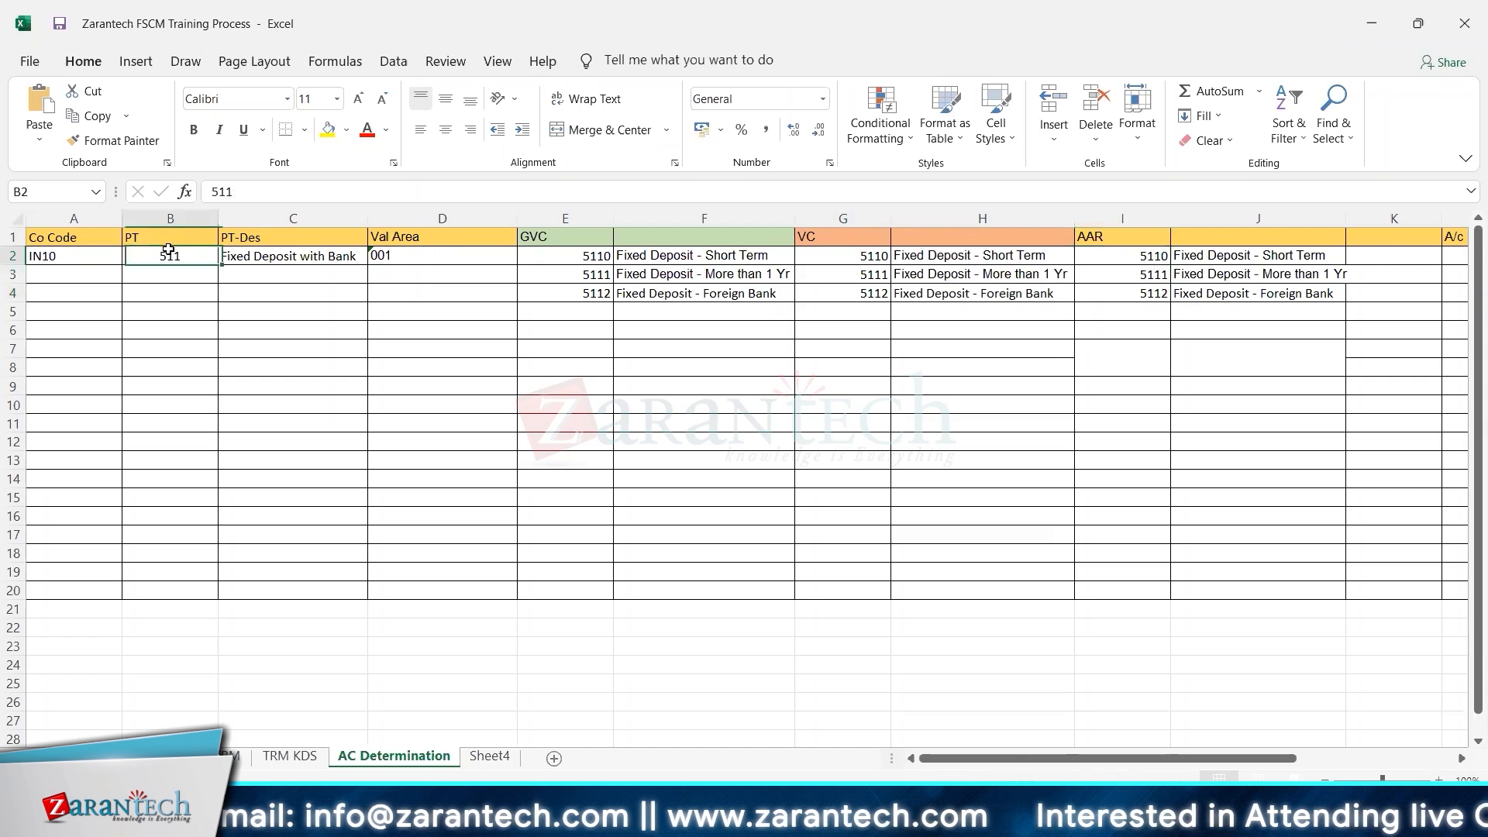
mouse_move(557, 236)
left_mouse_down()
mouse_move(868, 276)
mouse_move(881, 296)
left_mouse_up()
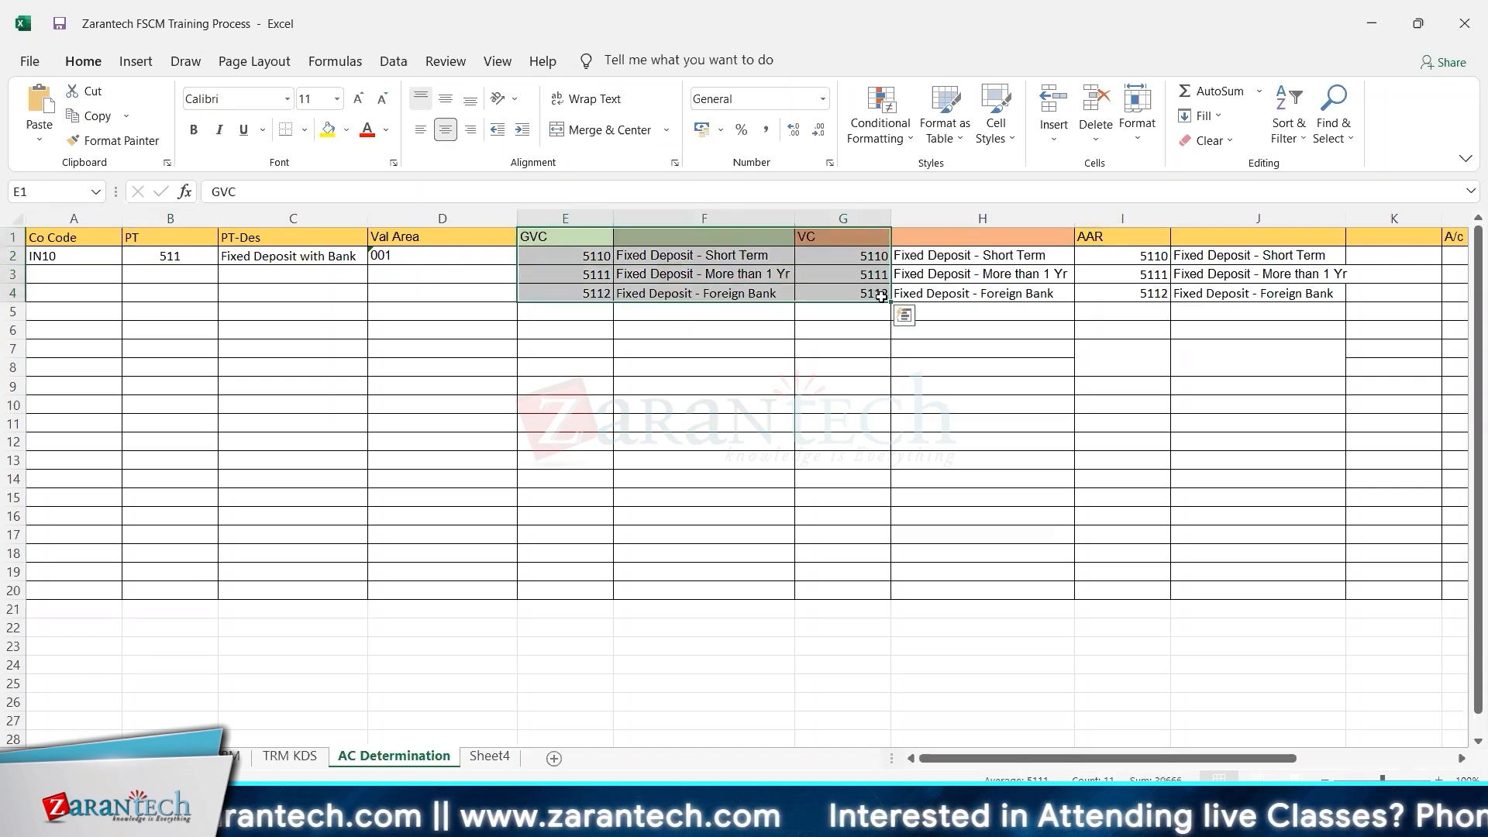
left_click_drag(1107, 242, 1111, 297)
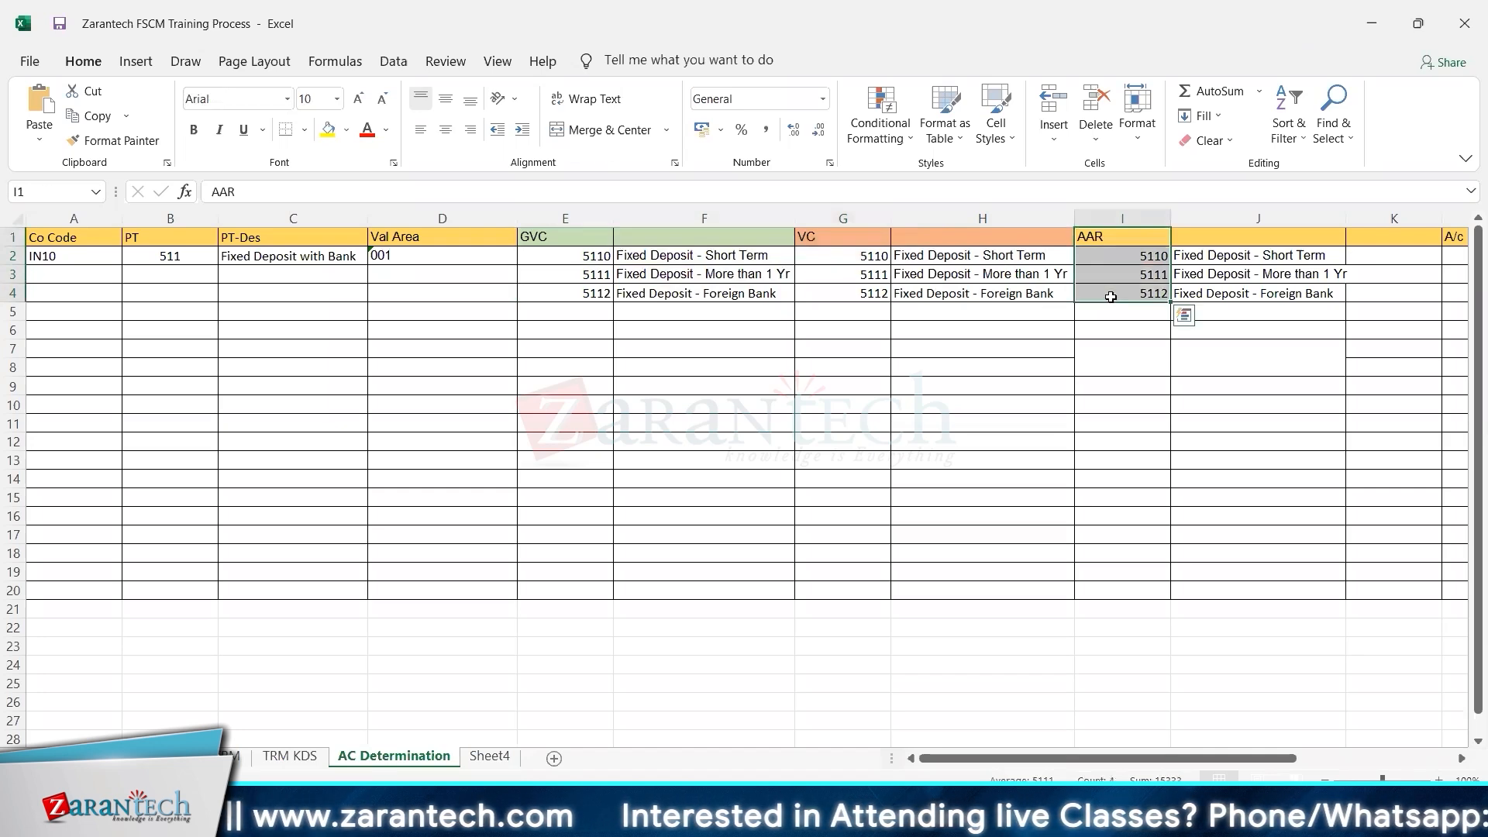
- Switch to SAP and open Define Account Assignment Reference Determination (OTC Transactions)
key("alt+Tab")
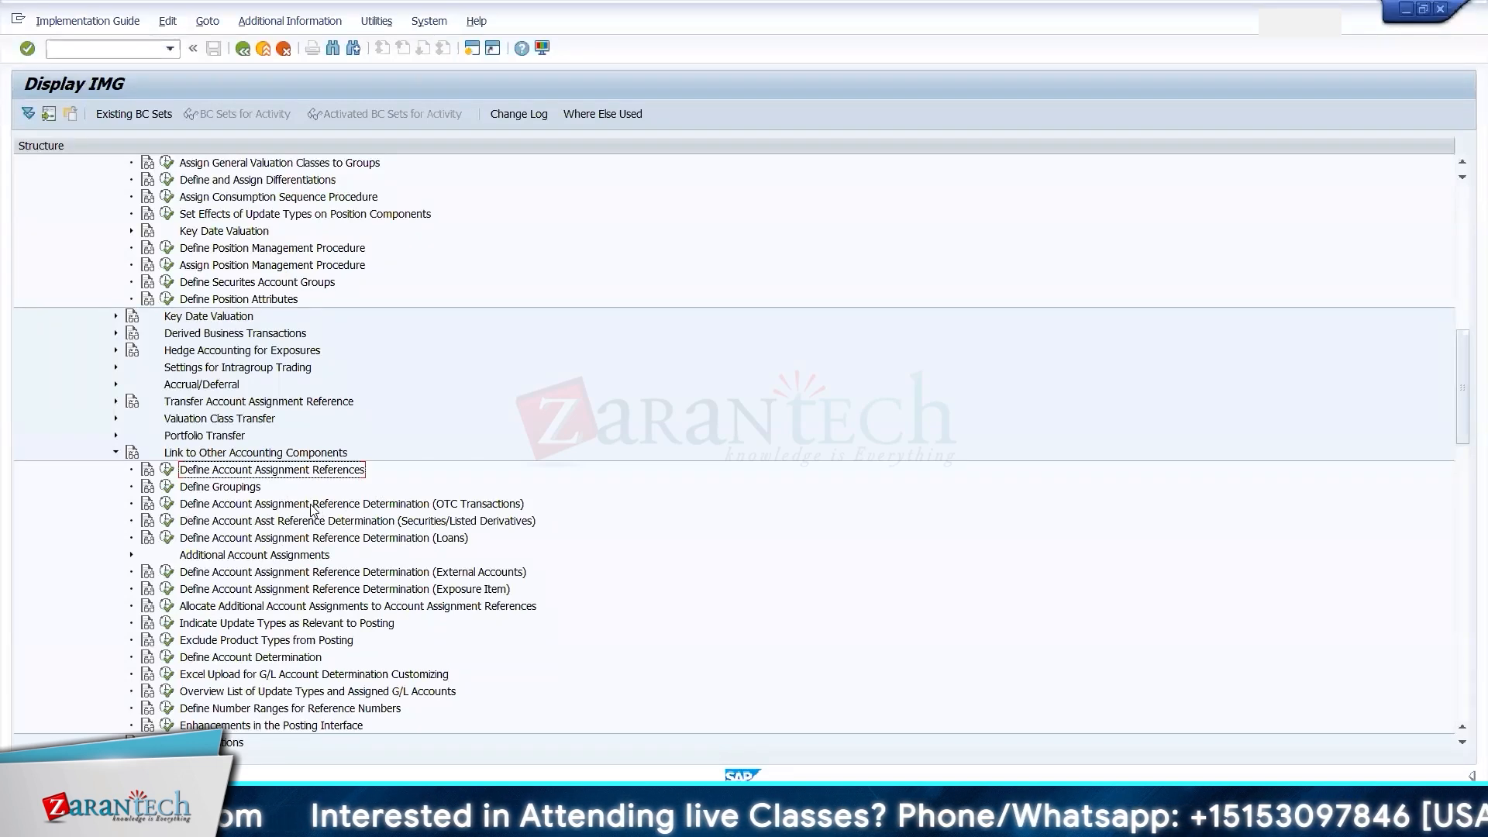
left_click(167, 504)
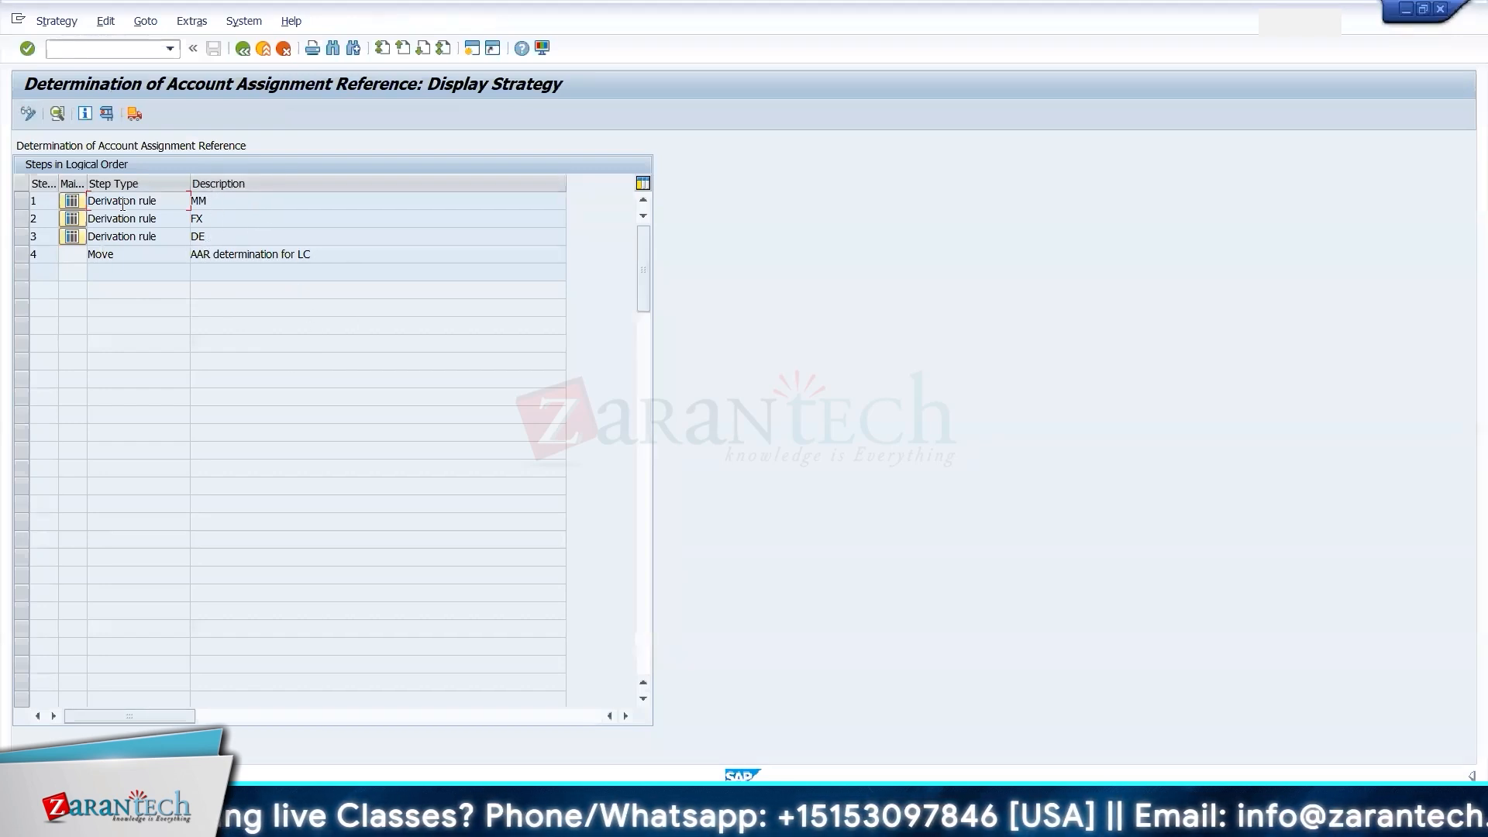
- Switch to the Excel AC Determination sheet and compare the short-term fixed deposit entry 5110 under VC and AAR
key("alt+Tab")
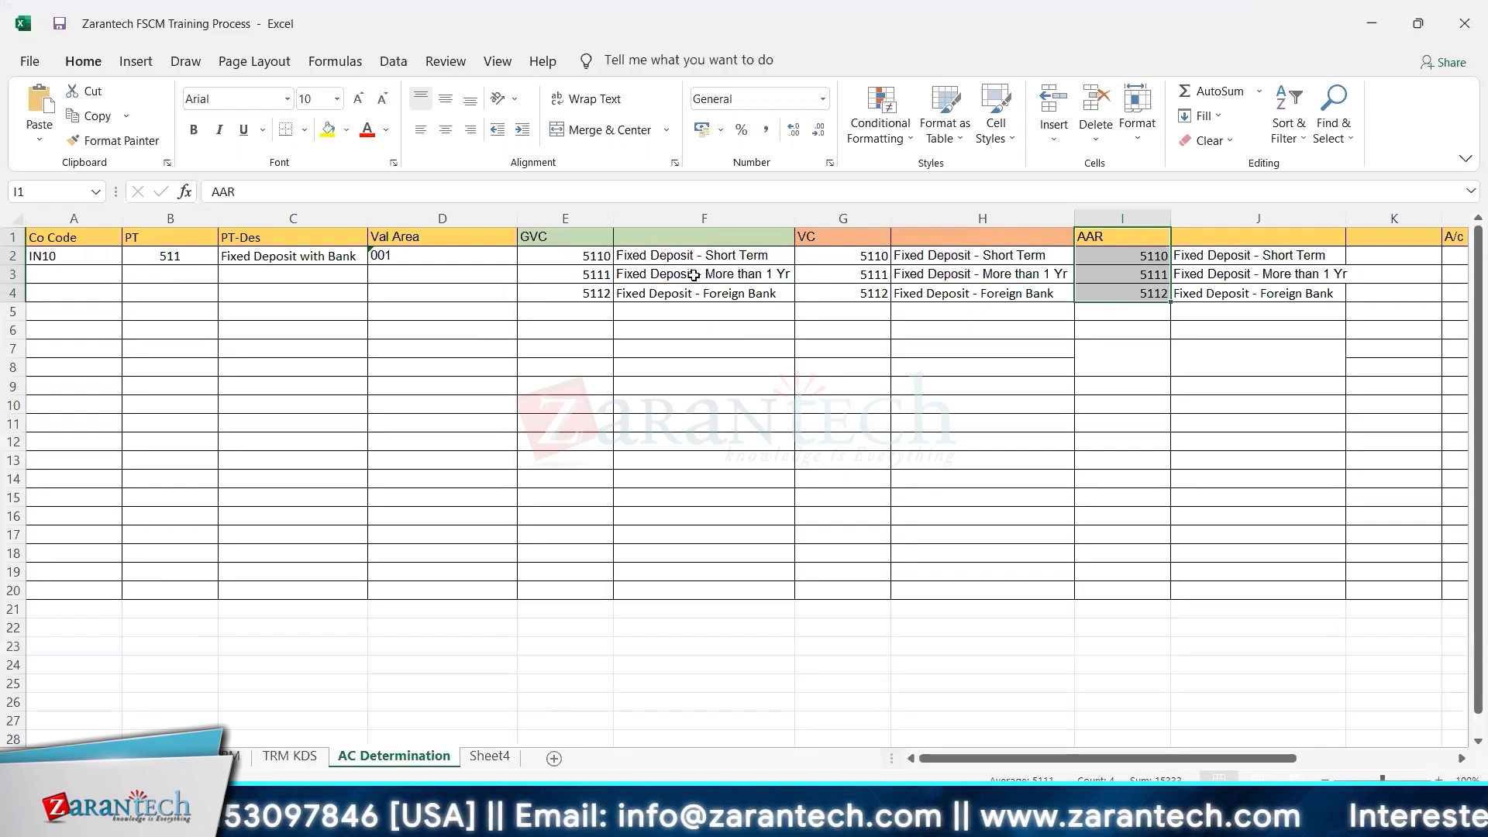
left_click_drag(840, 259, 945, 255)
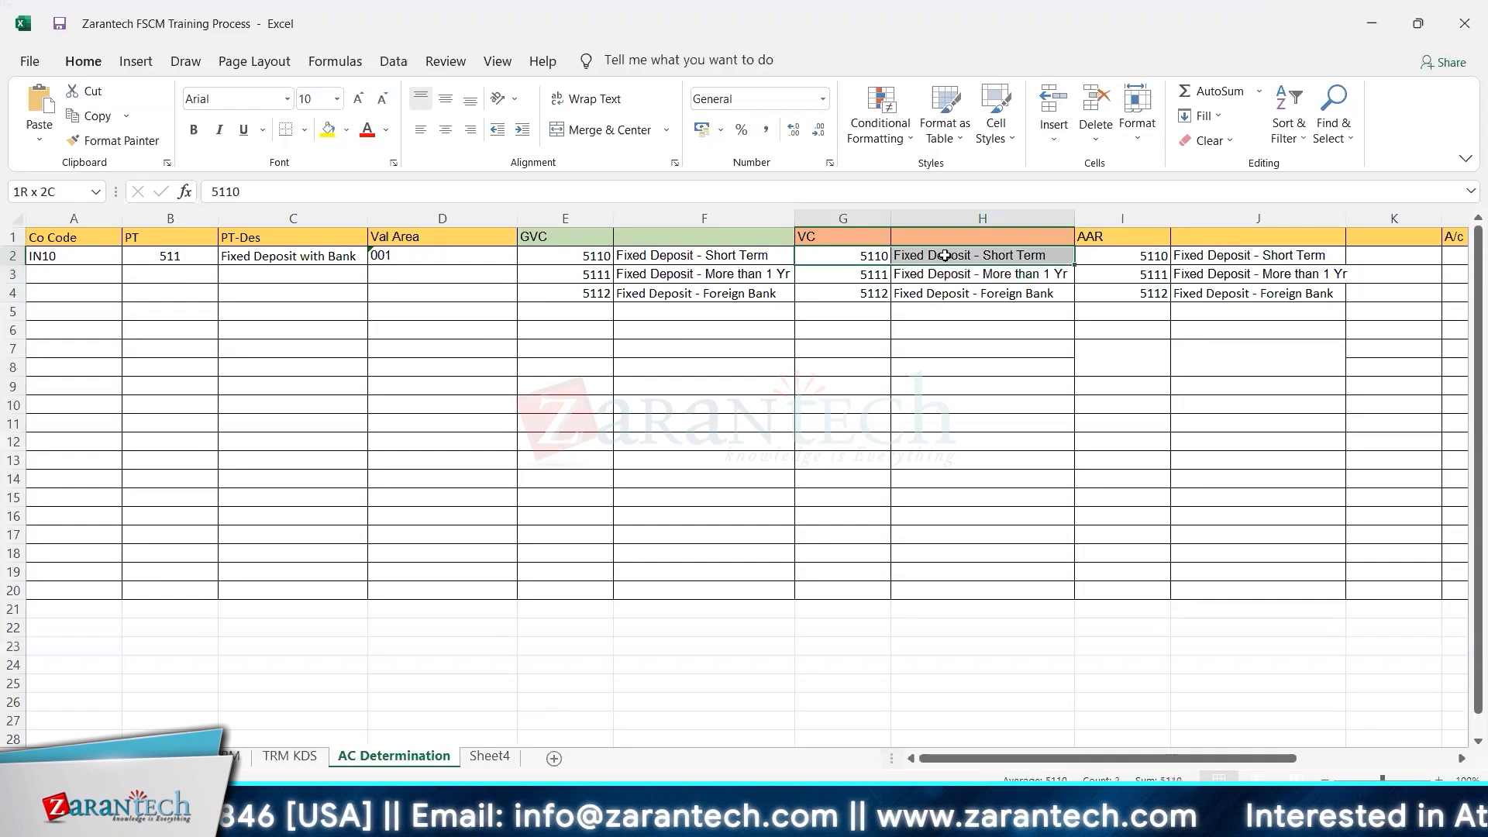
type("5110\tFixed Deposit - Short Term")
left_click_drag(1109, 259, 1267, 261)
type("5110\tFixed Deposit - Short Term")
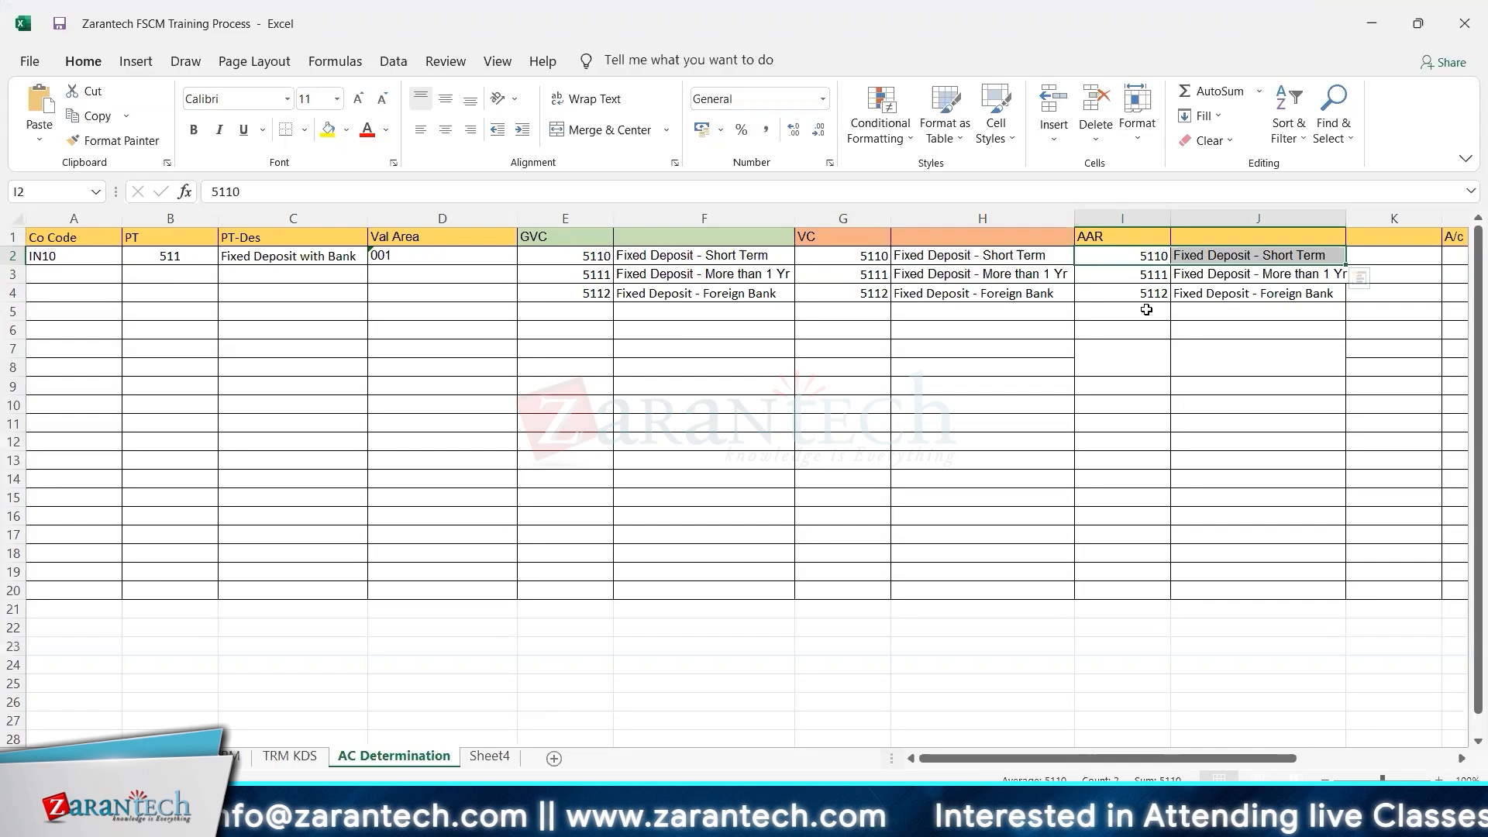
left_click_drag(852, 256, 986, 263)
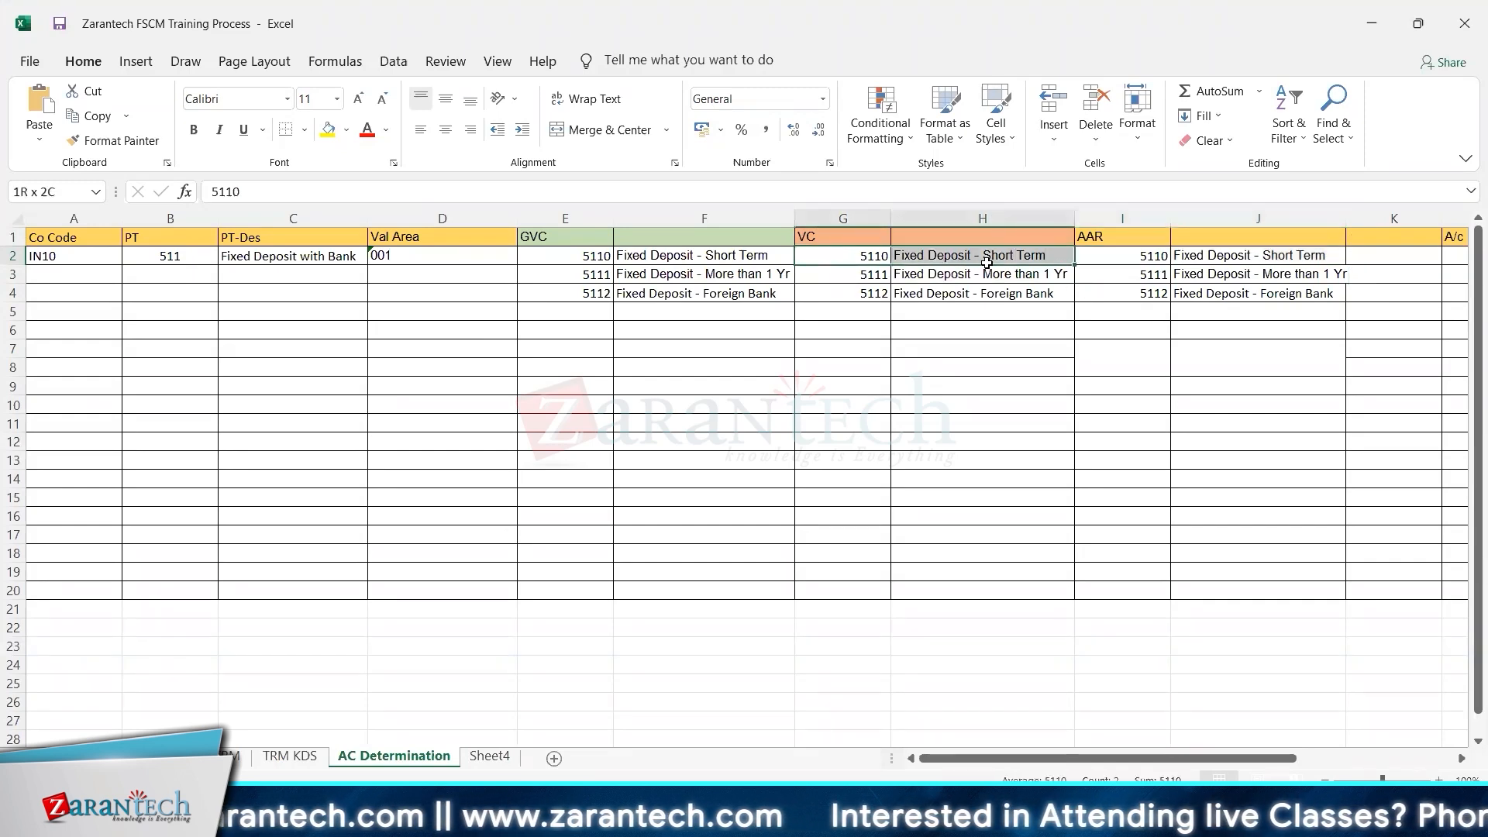
- Switch to SAP, put the strategy in change mode and create a derivation rule step described as Derivation Rule (MM)
key("alt+Tab")
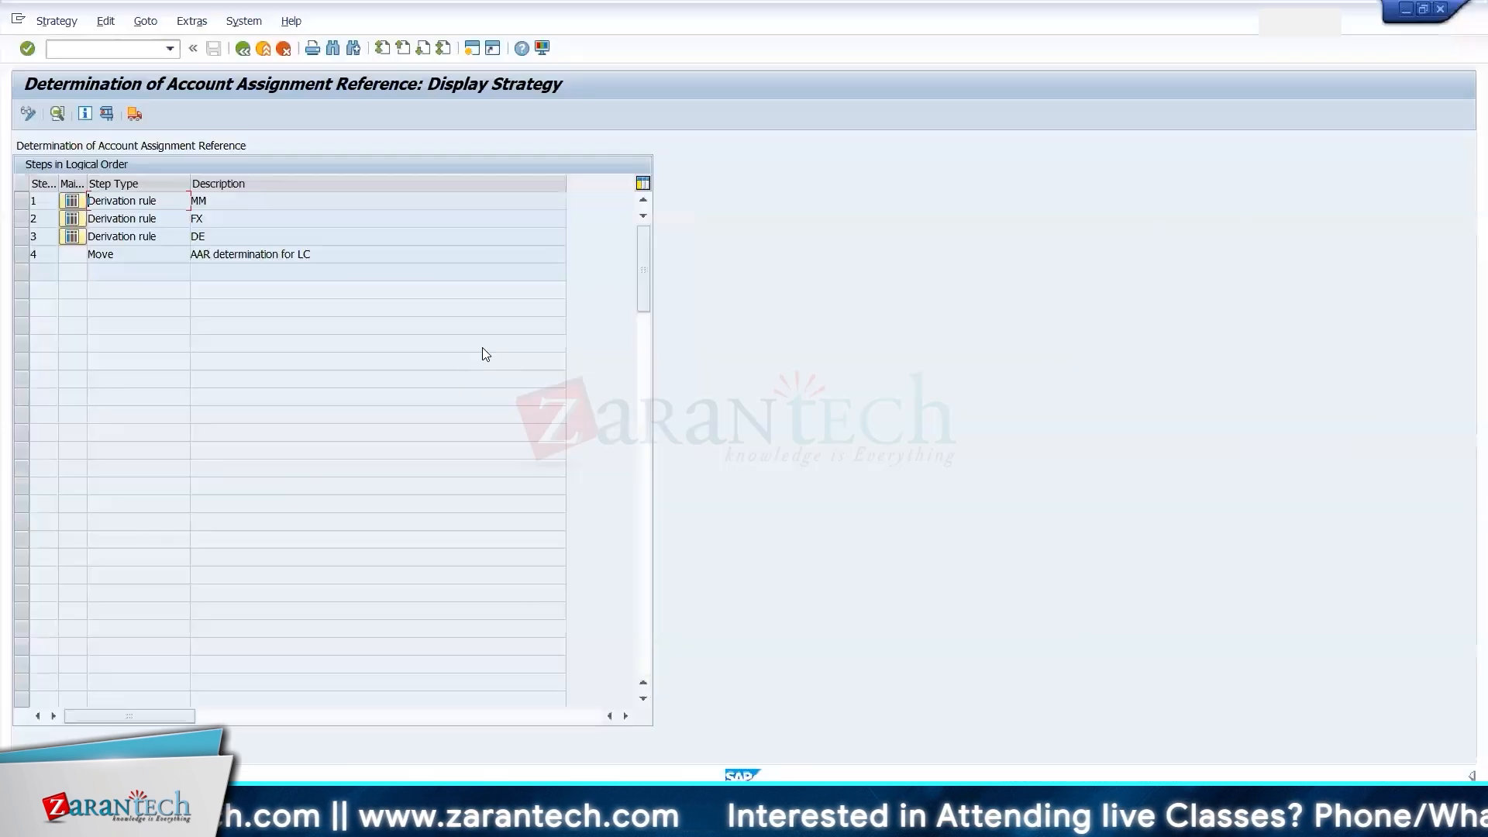
left_click(28, 114)
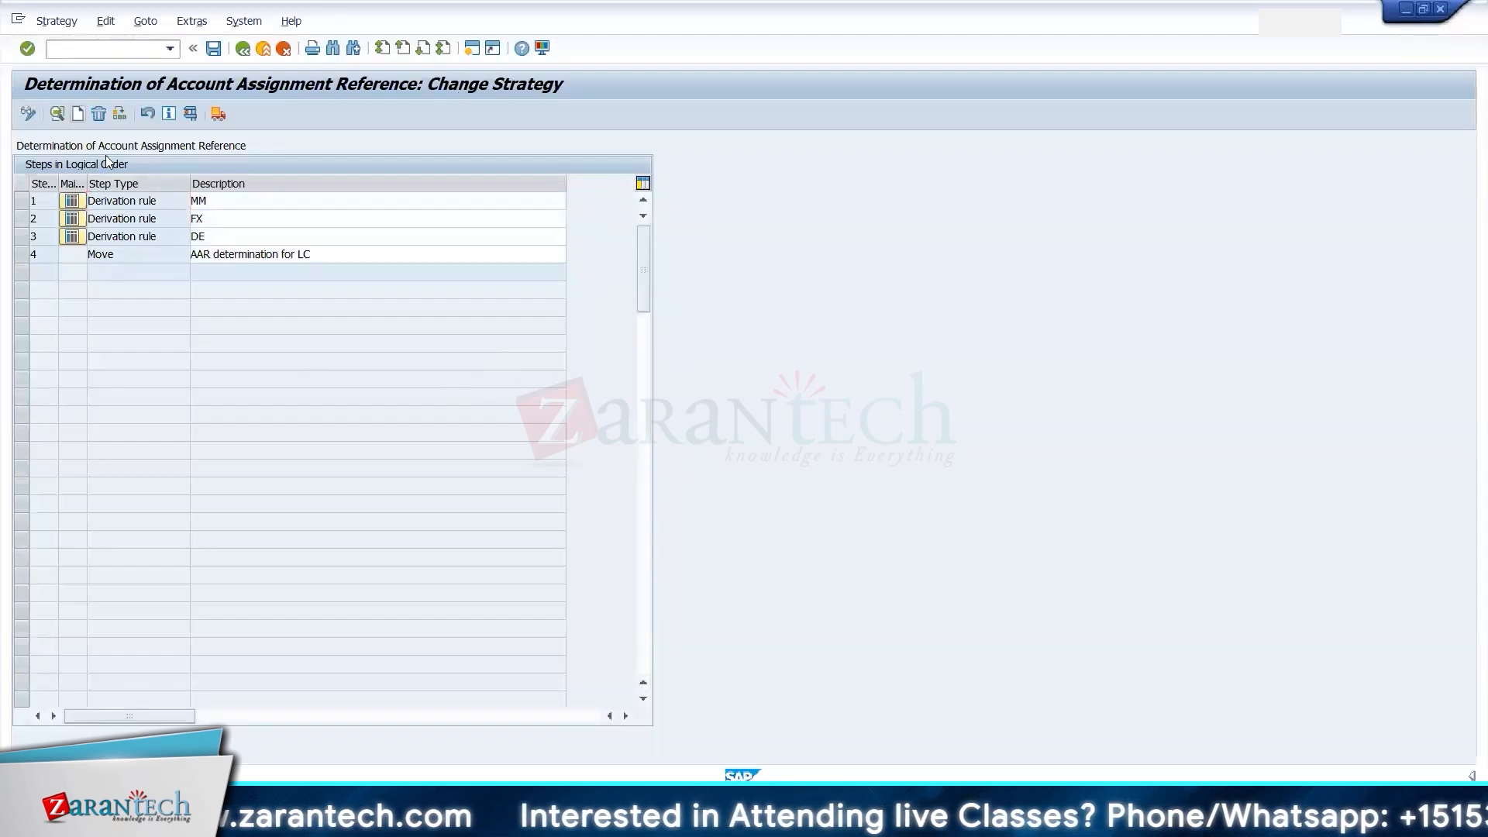
left_click(79, 113)
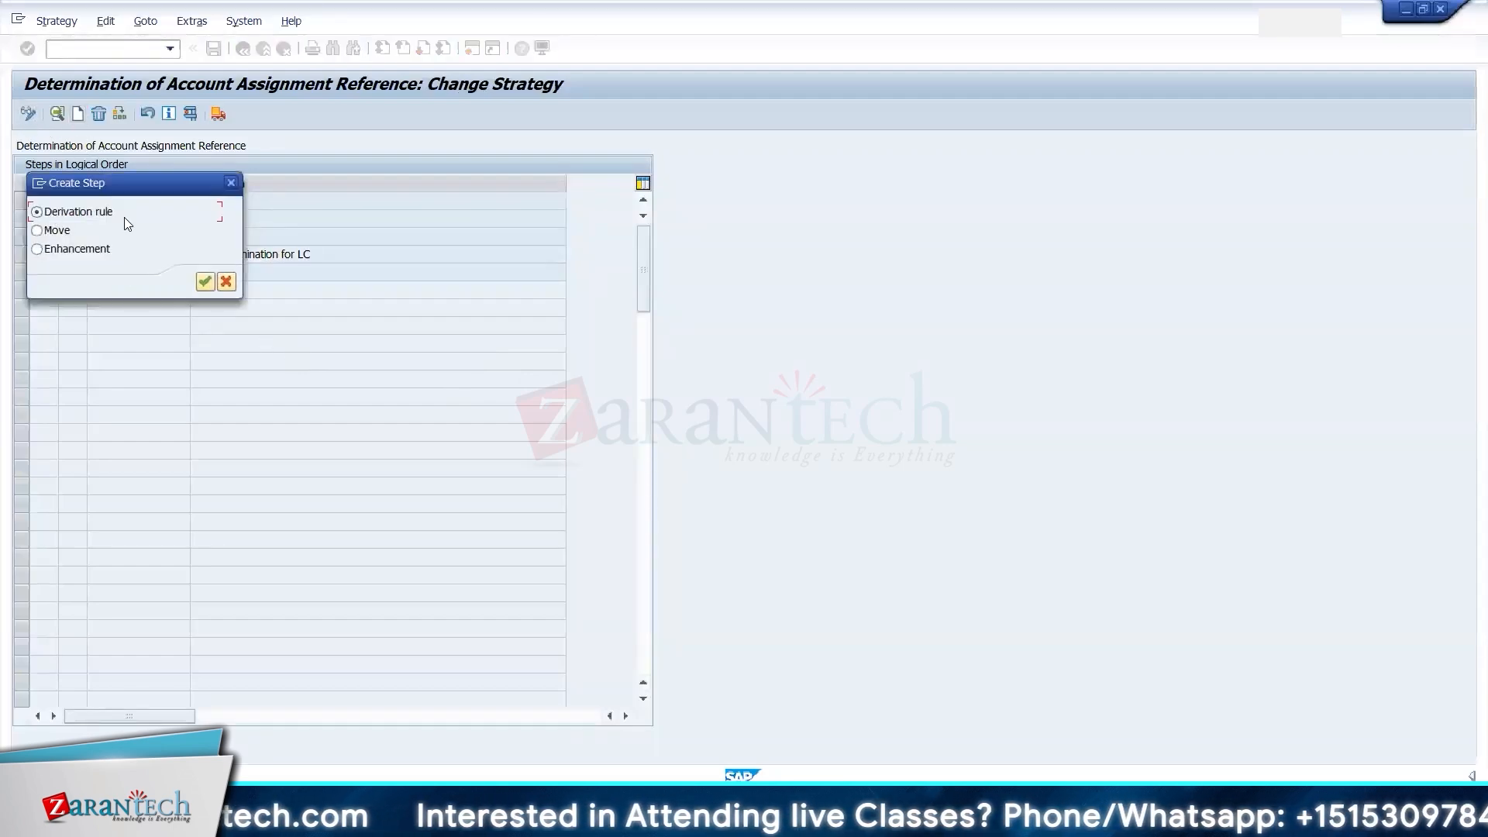
left_click(205, 281)
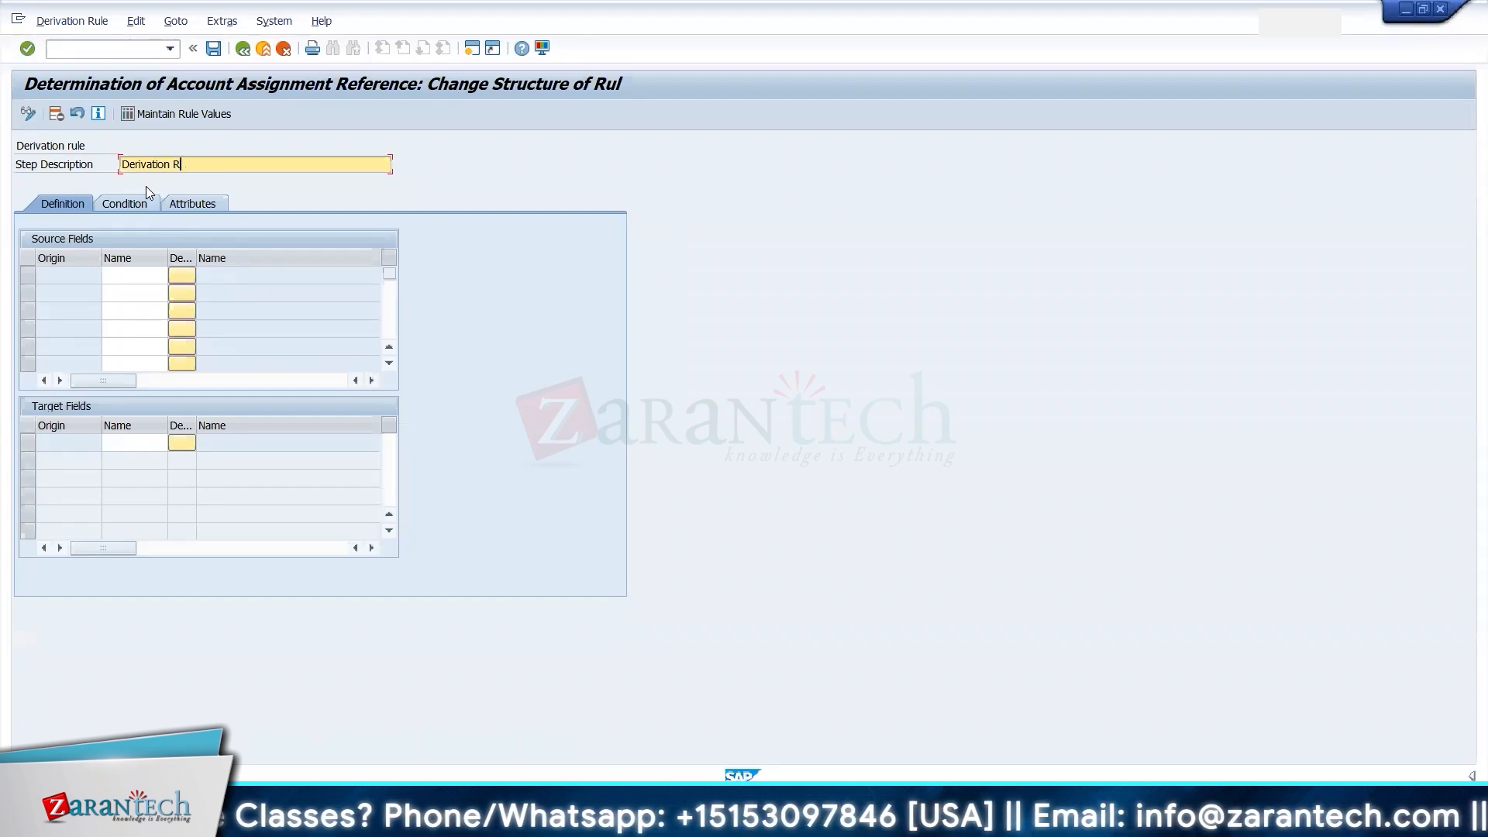
type("le (")
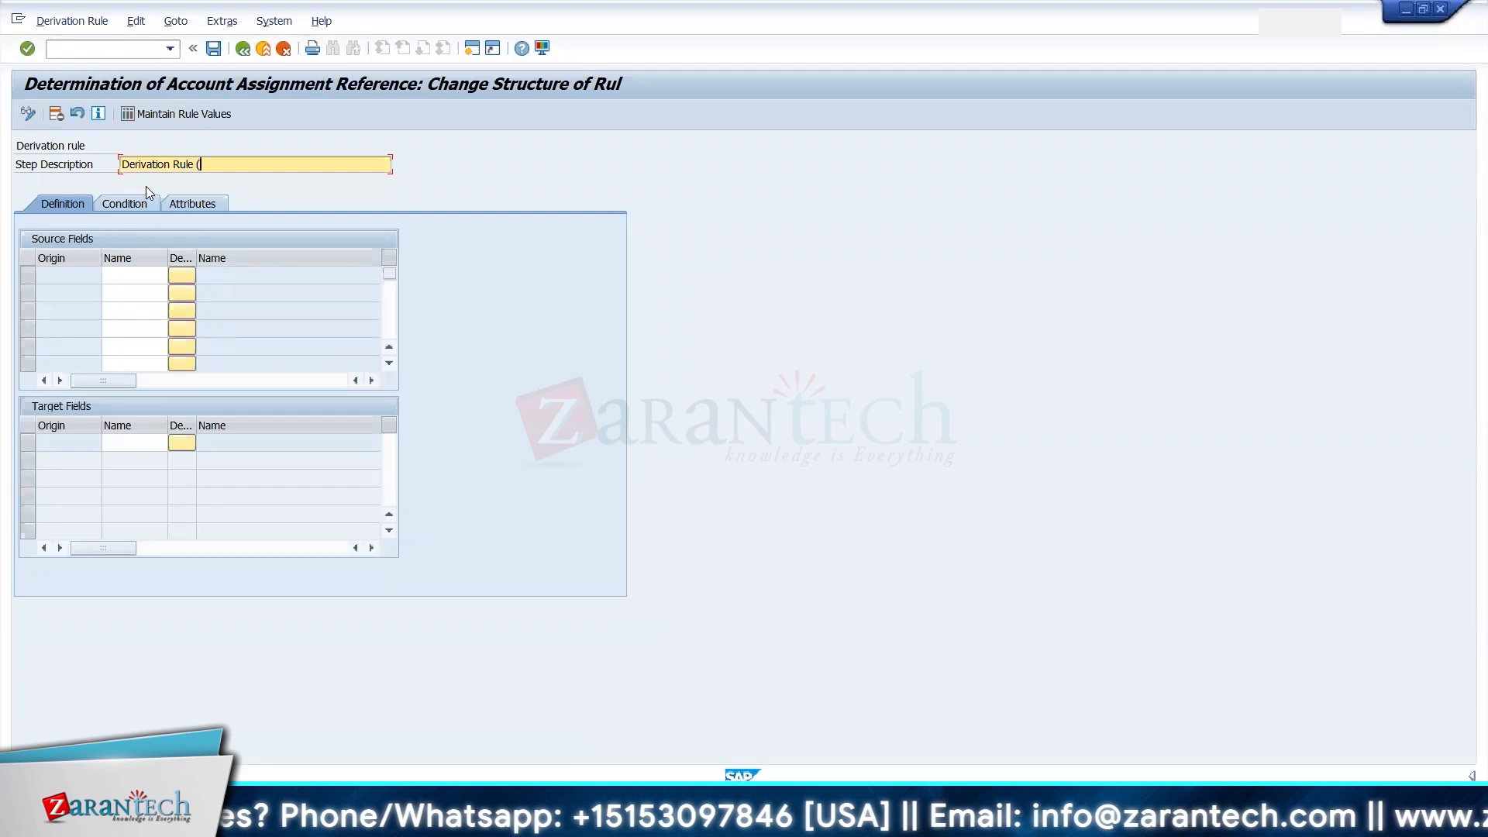
type("MM)")
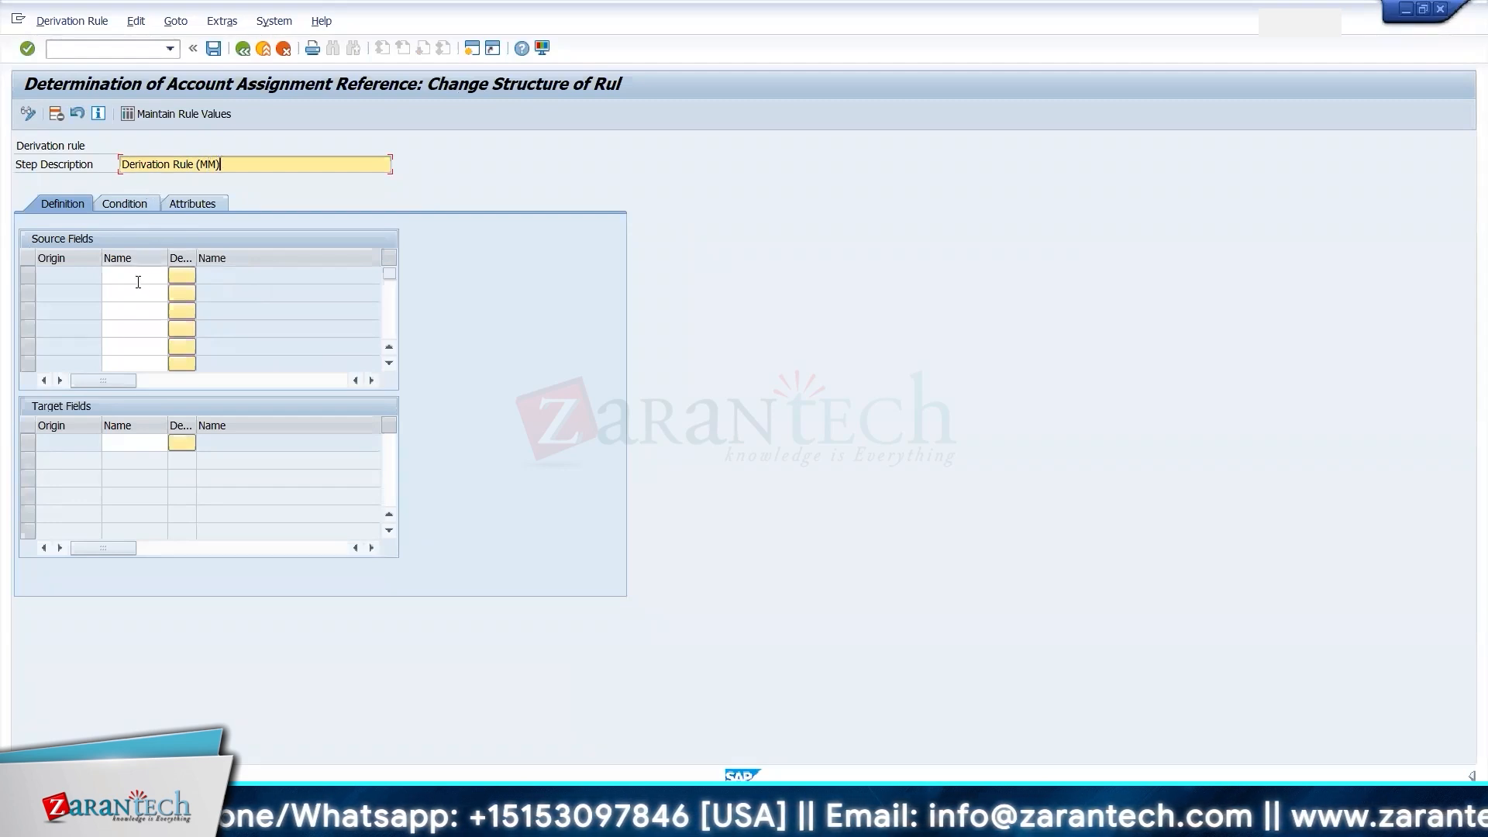
- Bring up the available fields for the rule's first source field and highlight COMPANY_CODE
left_click(134, 276)
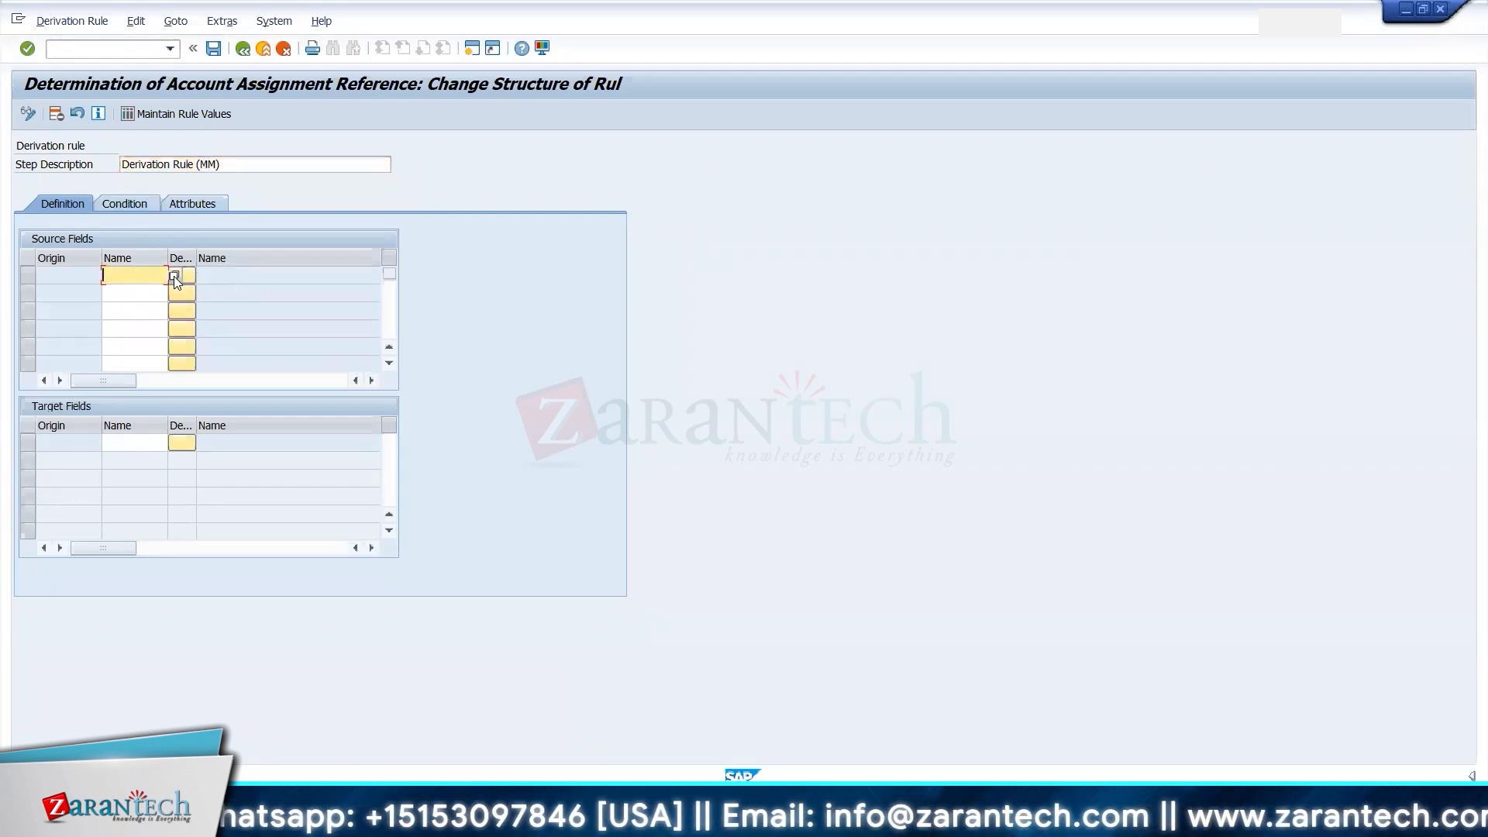
left_click(172, 275)
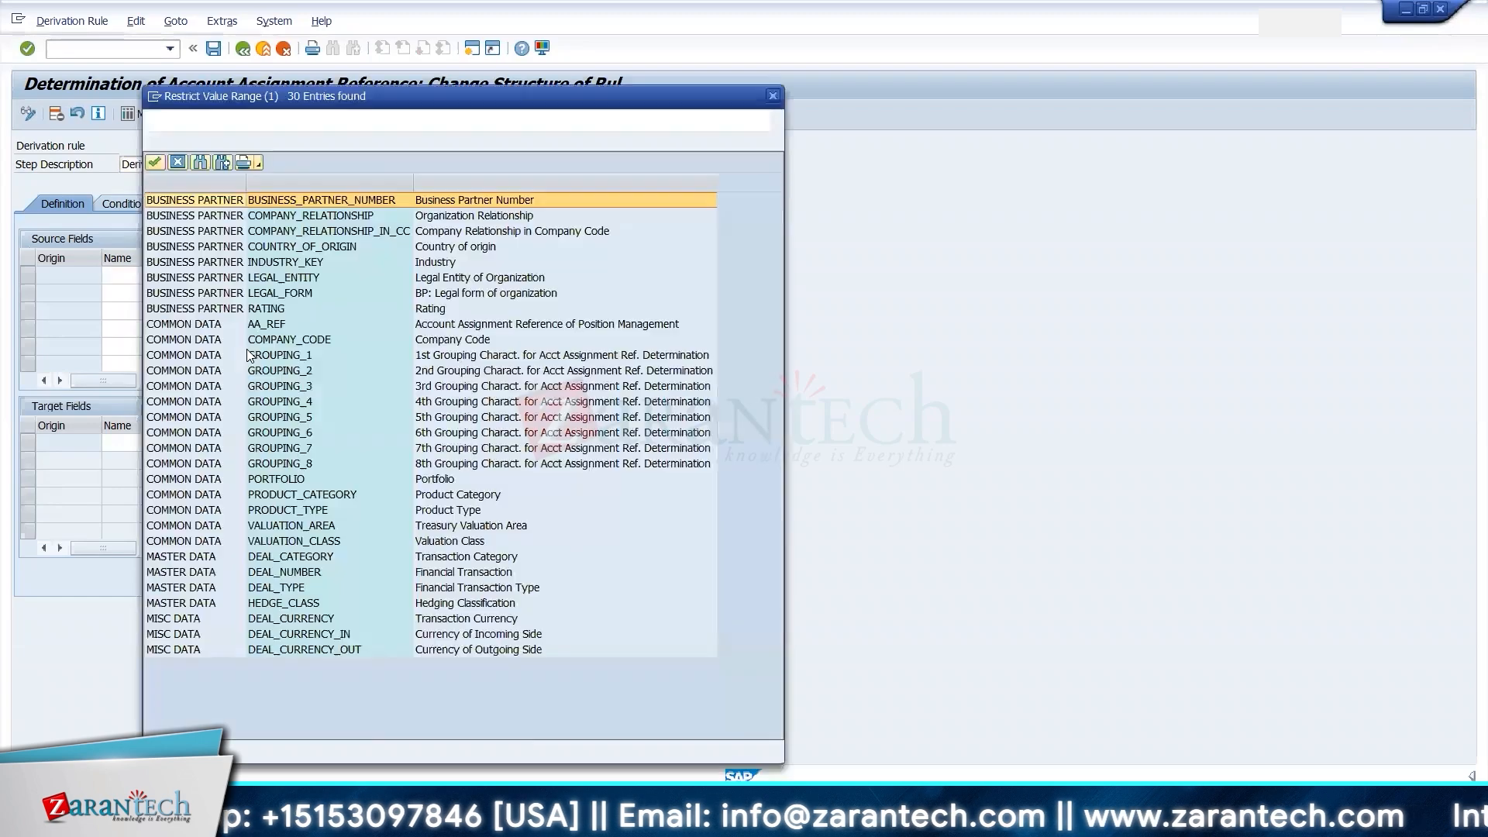
left_click(282, 346)
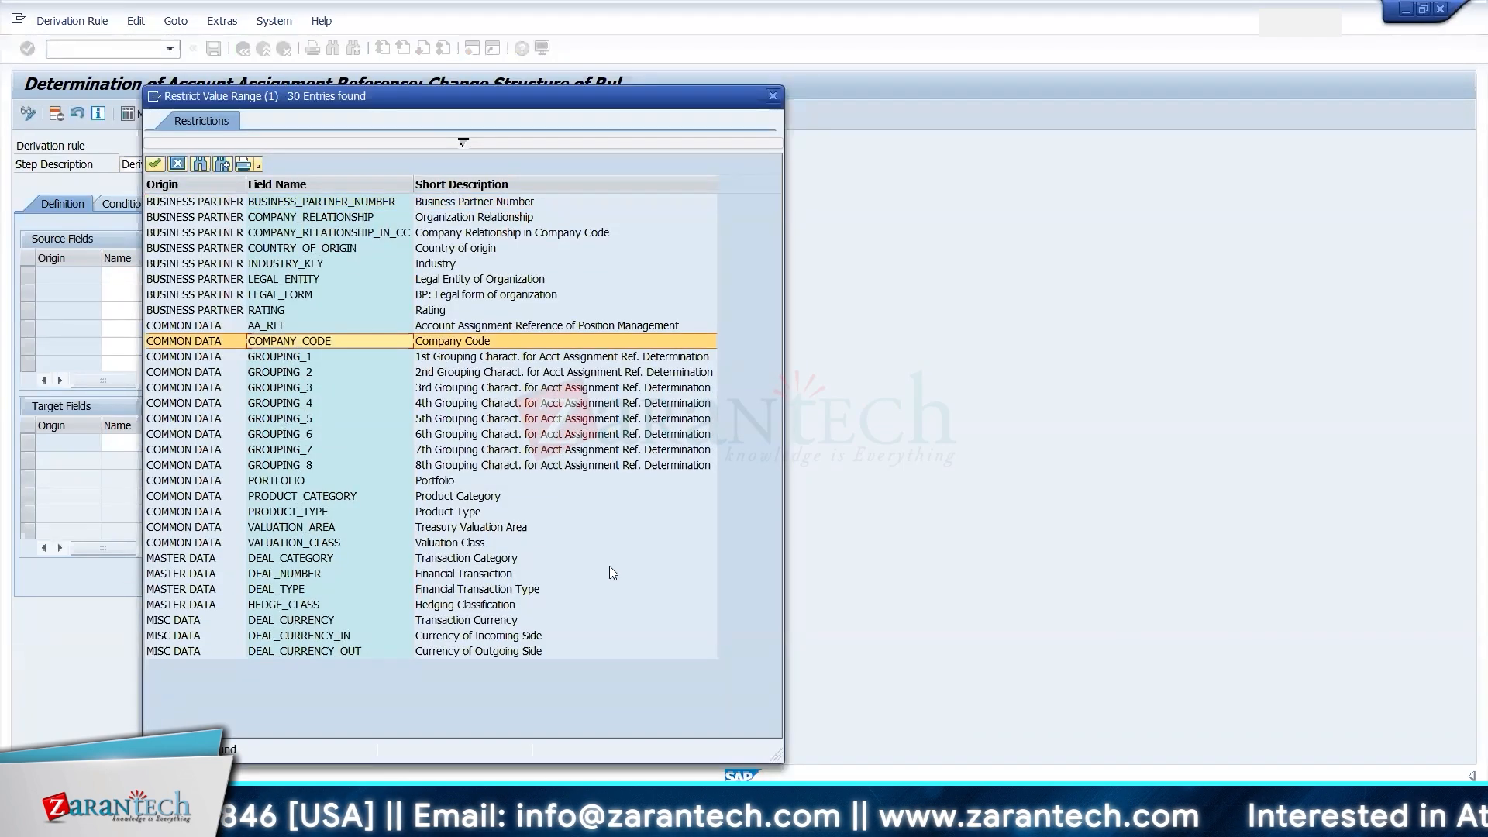
- Switch to the Excel AC Determination sheet and check company code IN10 in the fixed deposit row
key("alt+Tab")
left_click(309, 463)
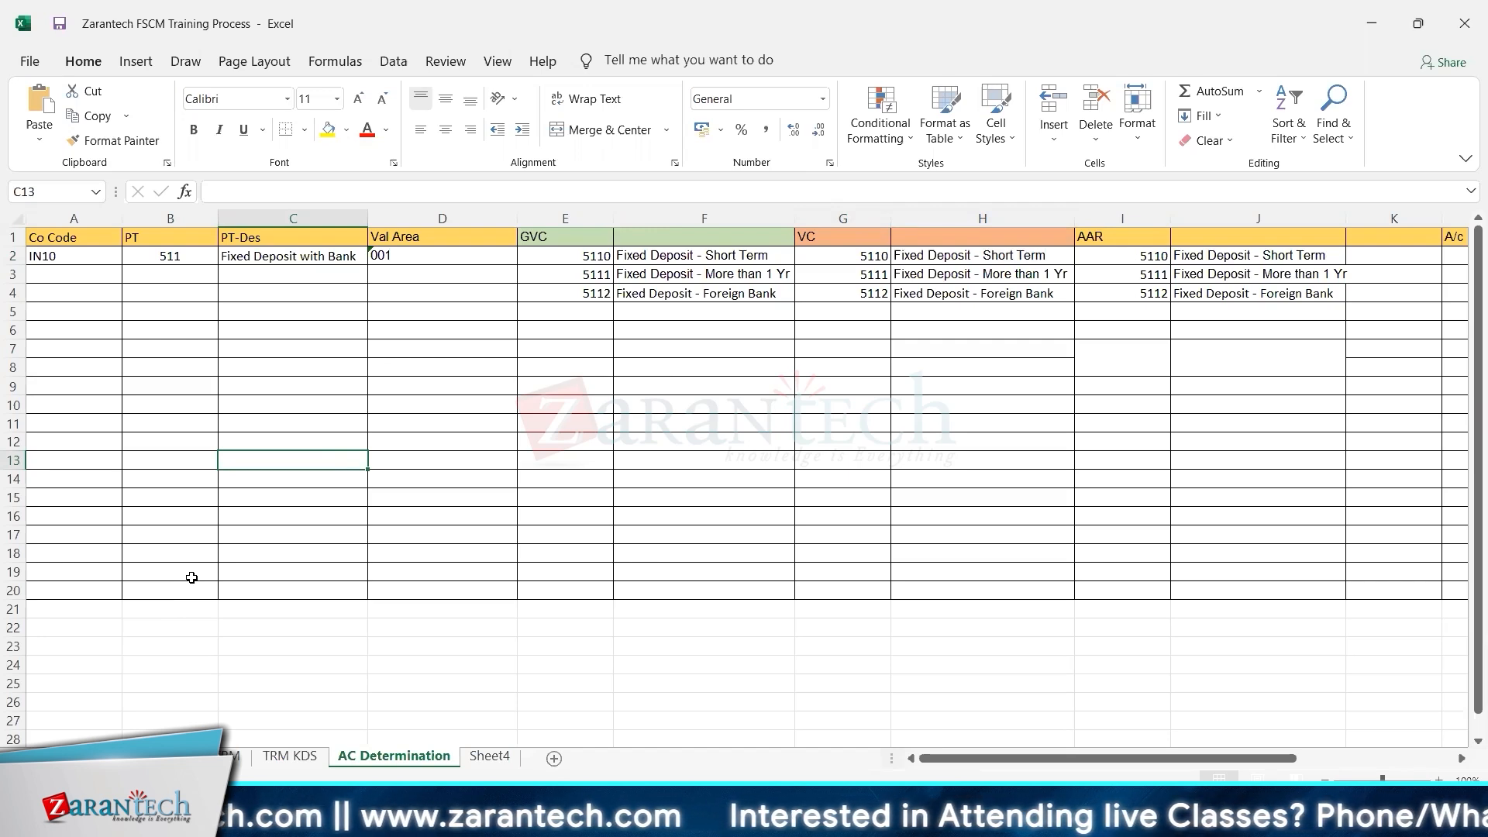
left_click(103, 441)
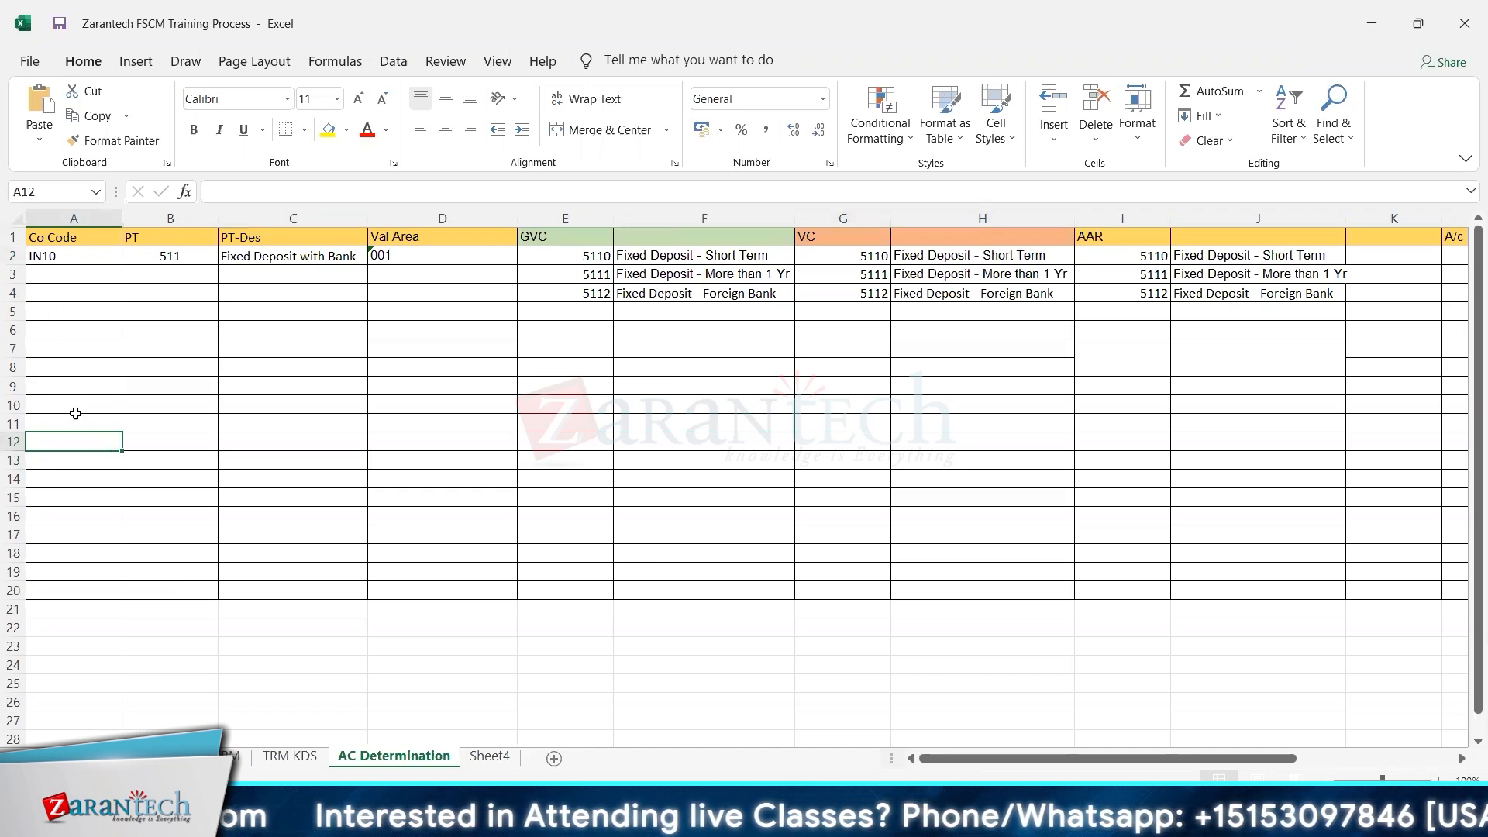
left_click(55, 253)
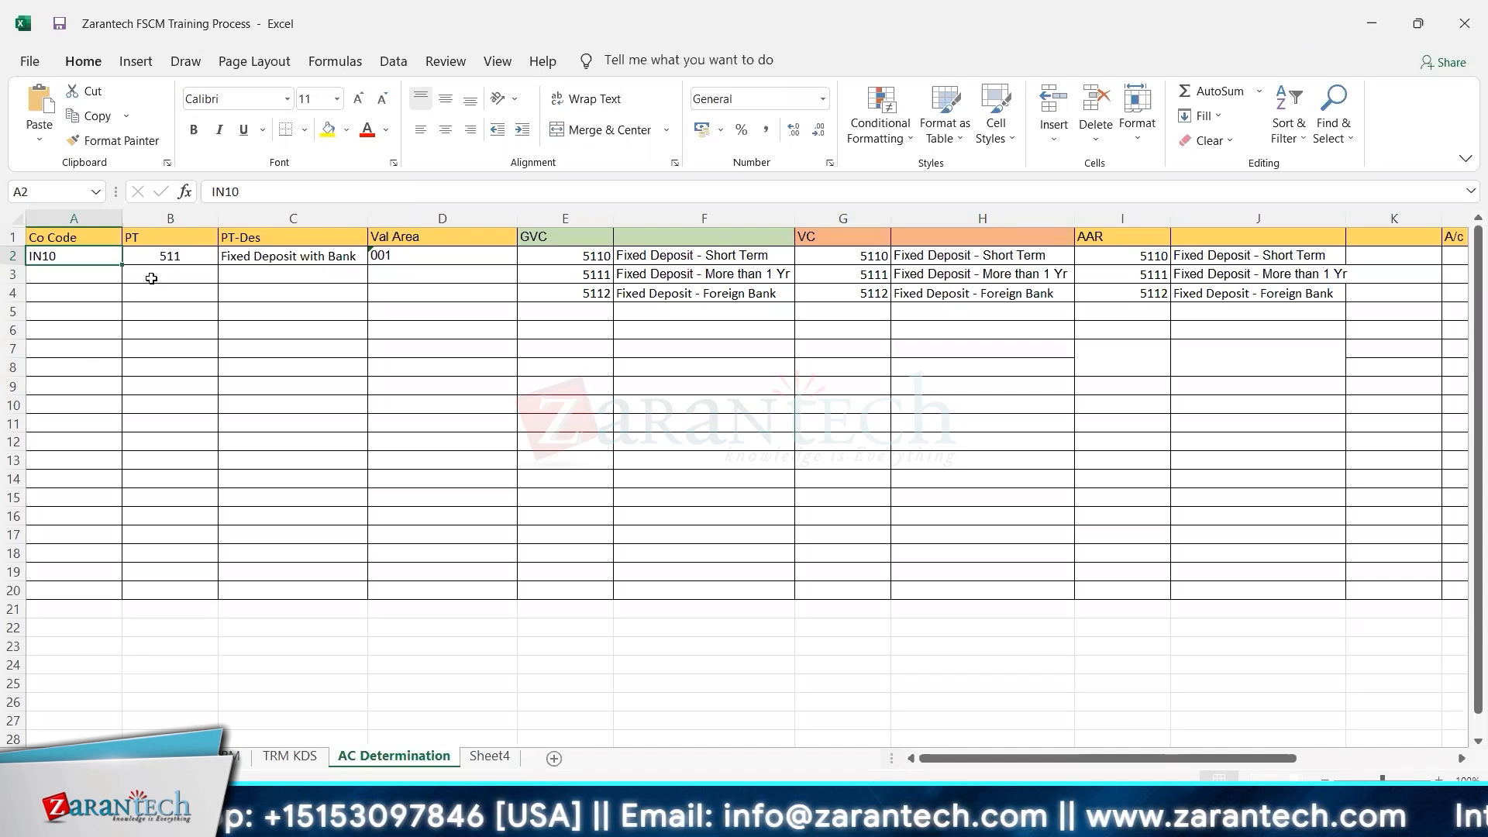
- Switch back to SAP and choose PRODUCT_TYPE as the first source field of the derivation rule
key("alt+Tab")
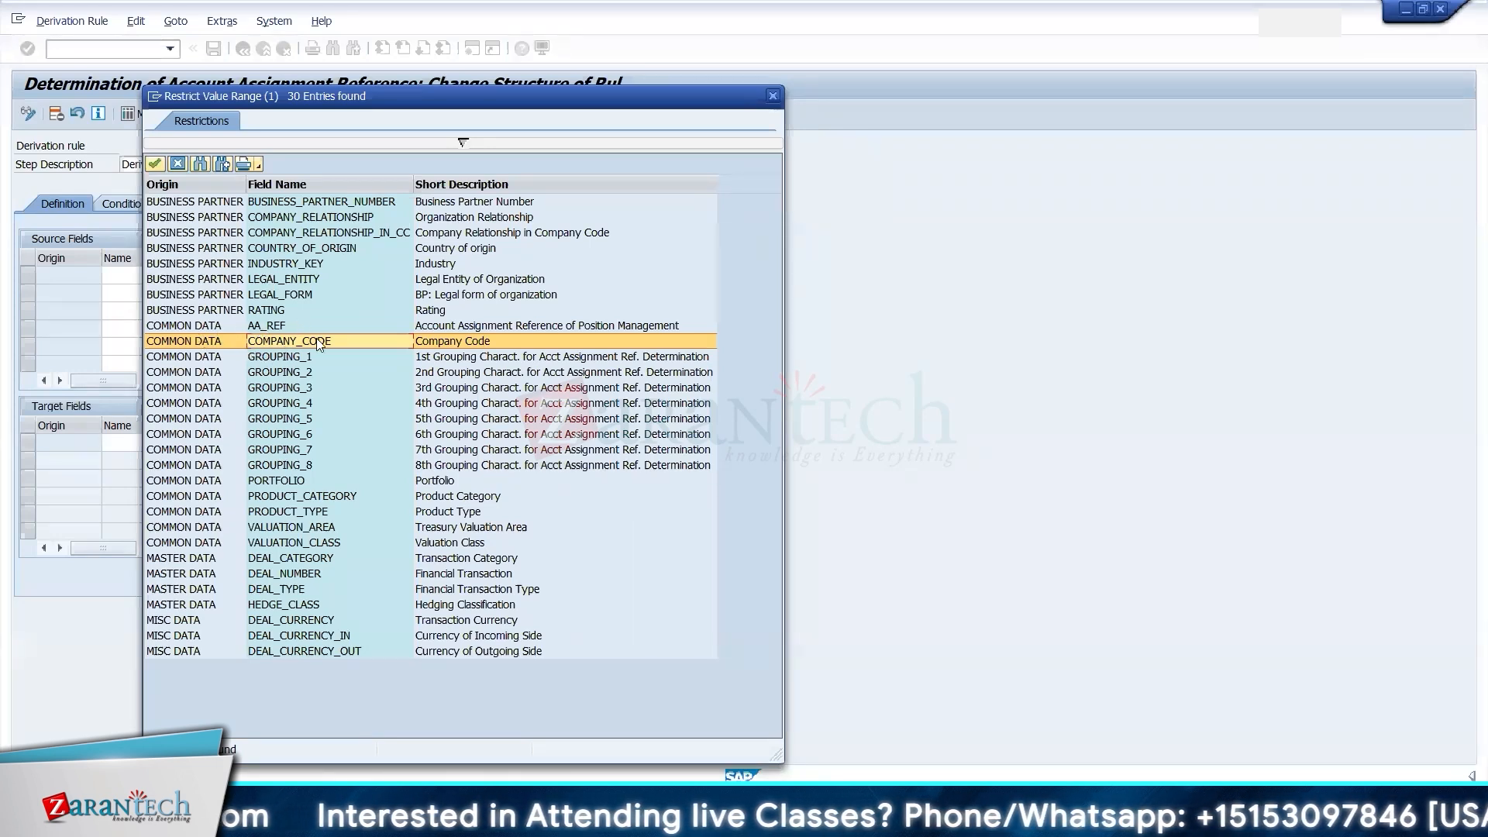
left_click(419, 513)
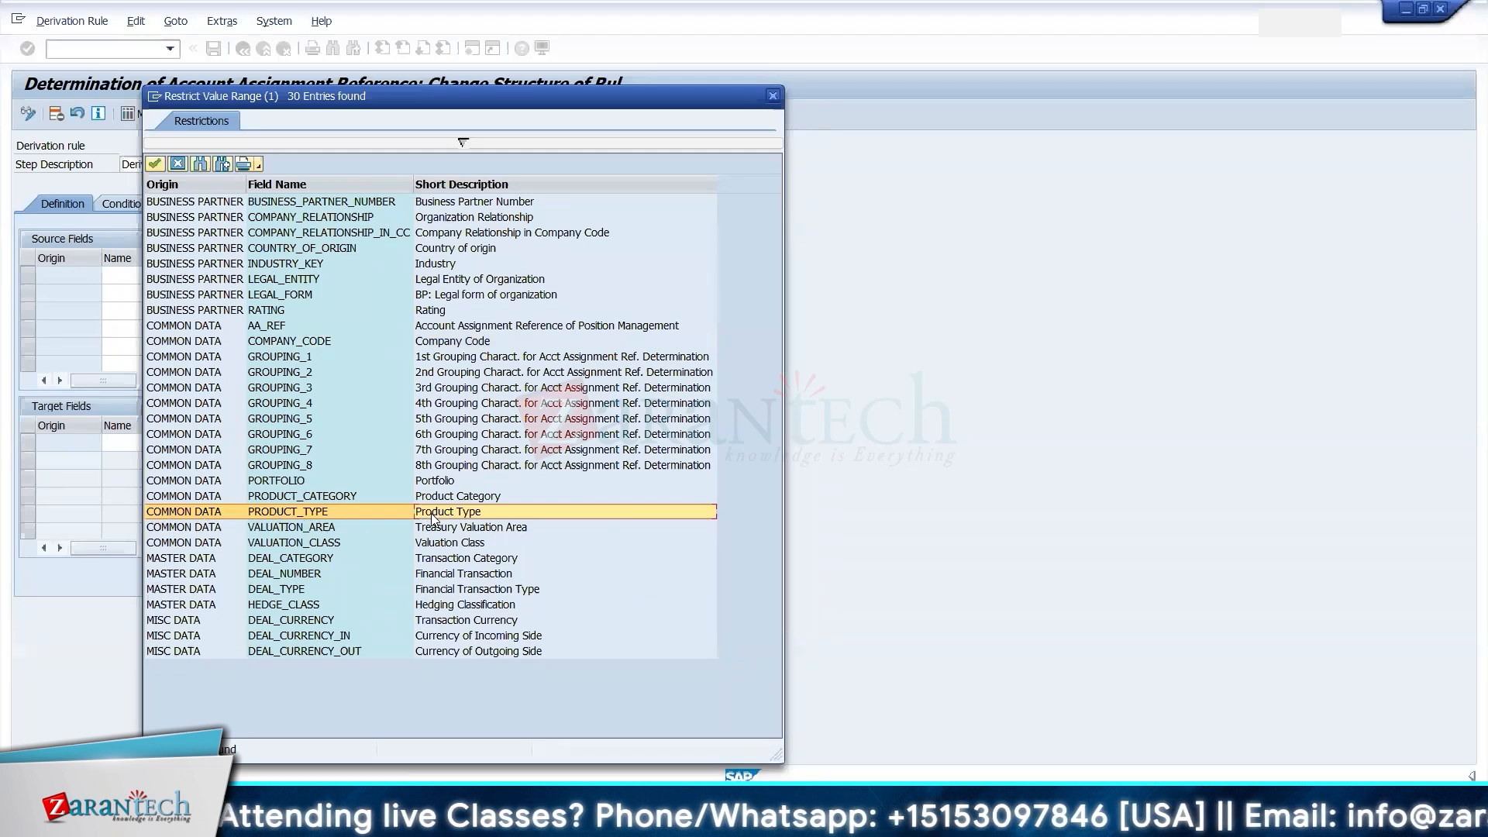
double_click(280, 515)
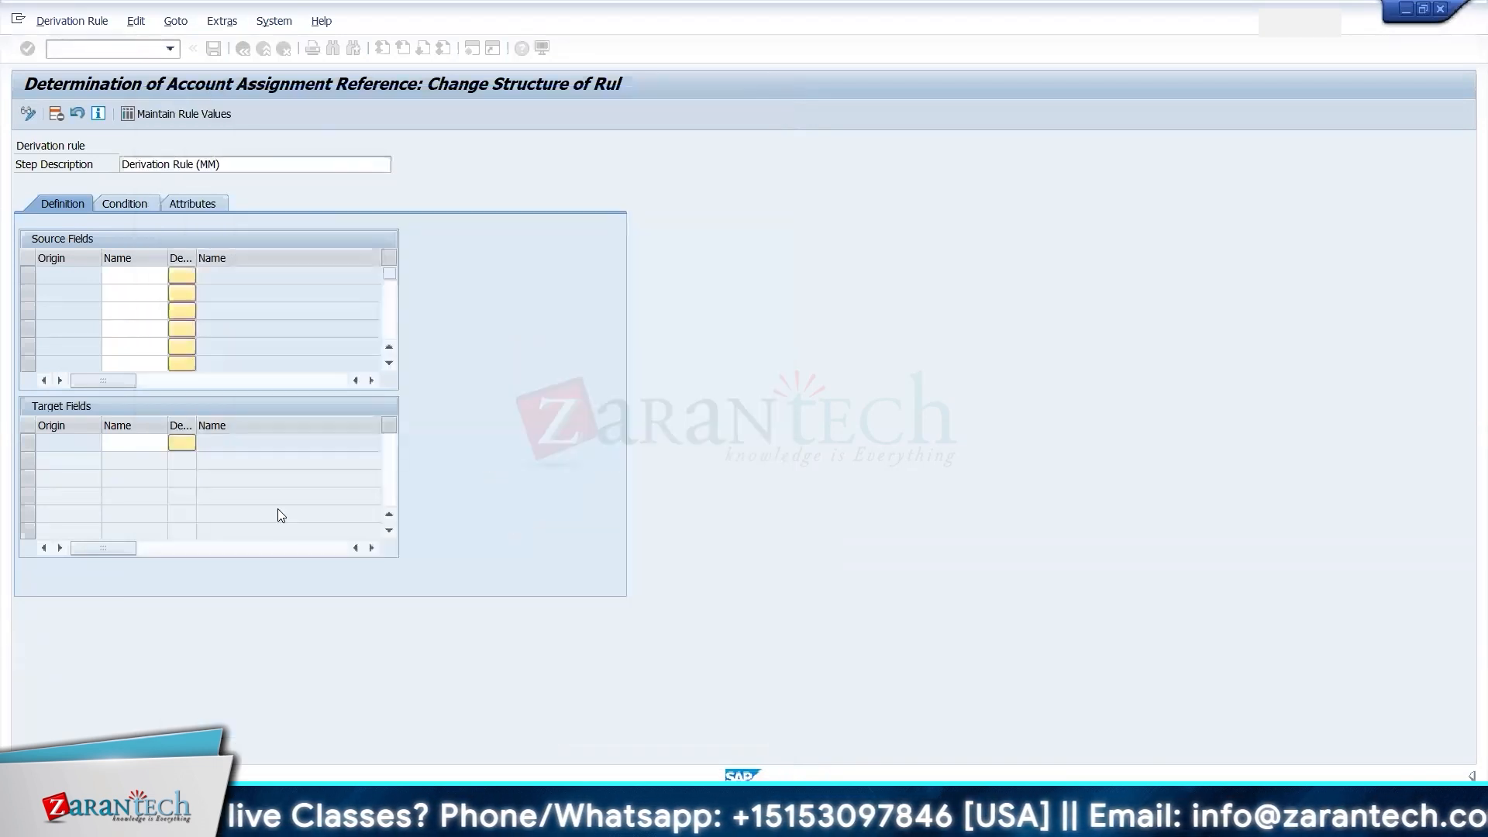
- Add VALUATION_CLASS as the second source field of the derivation rule
left_click(138, 295)
left_click(174, 294)
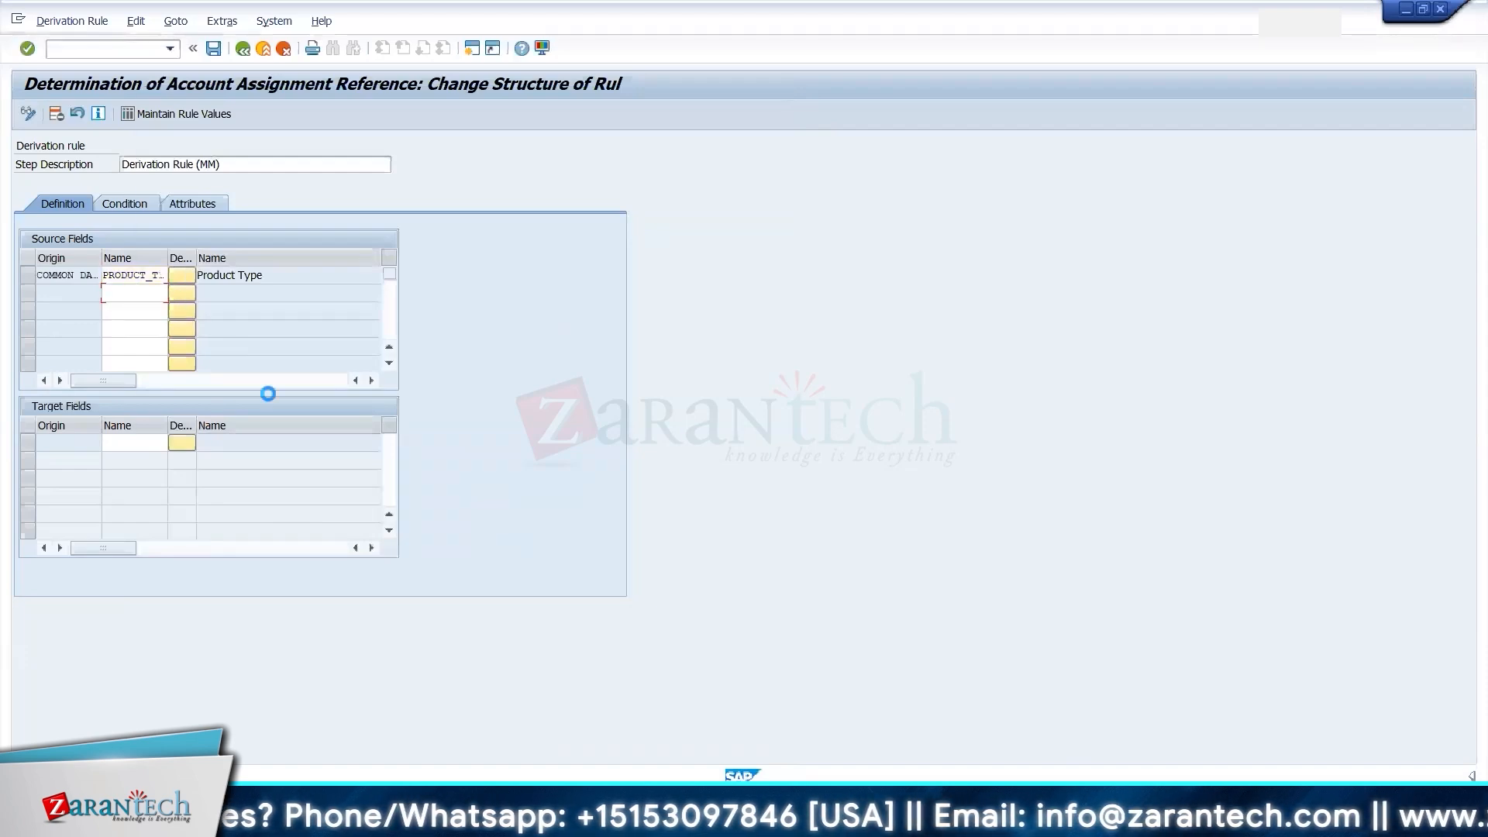
left_click(469, 529)
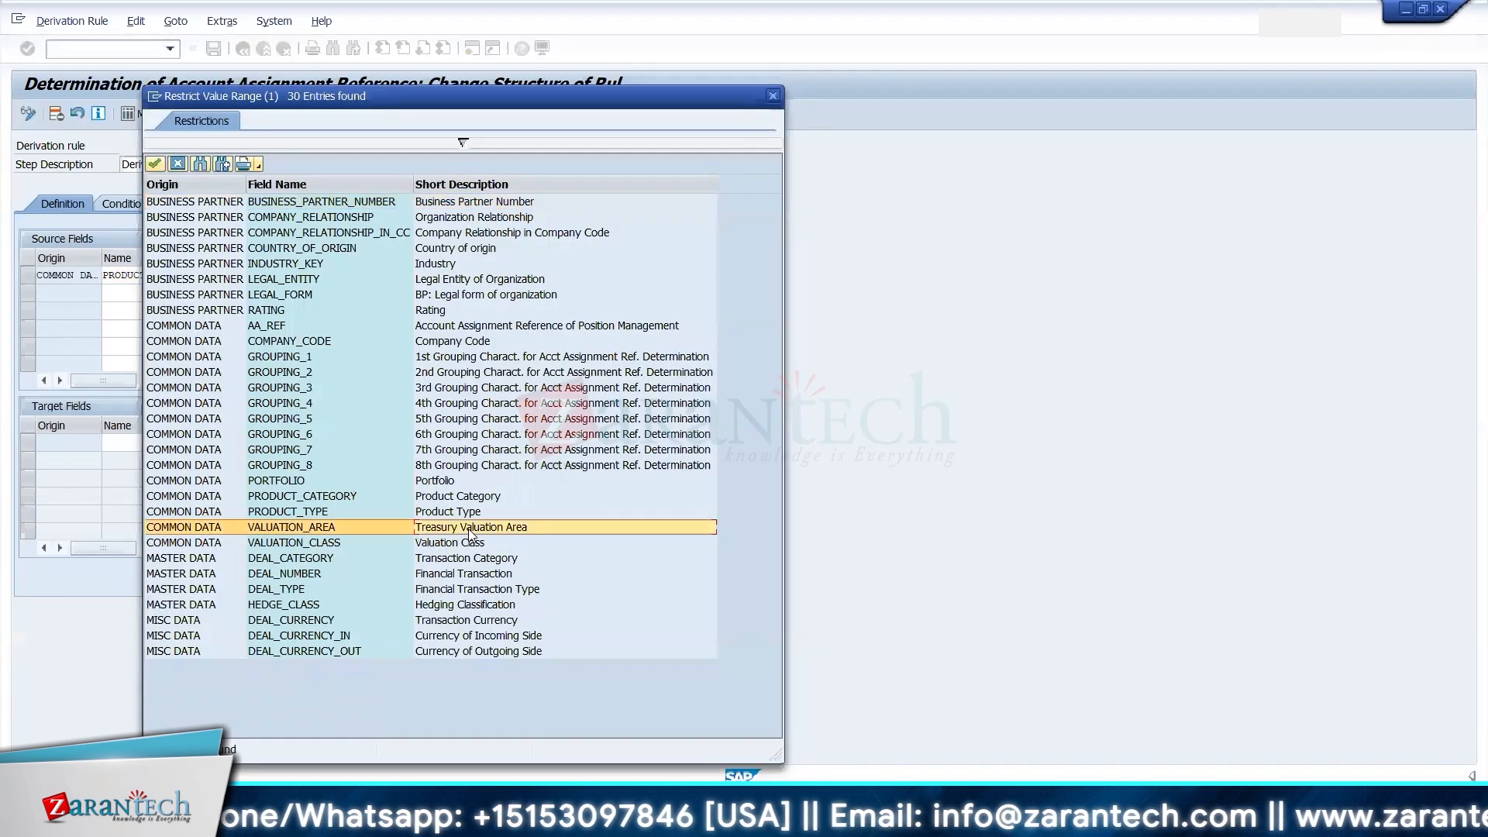
key("Down")
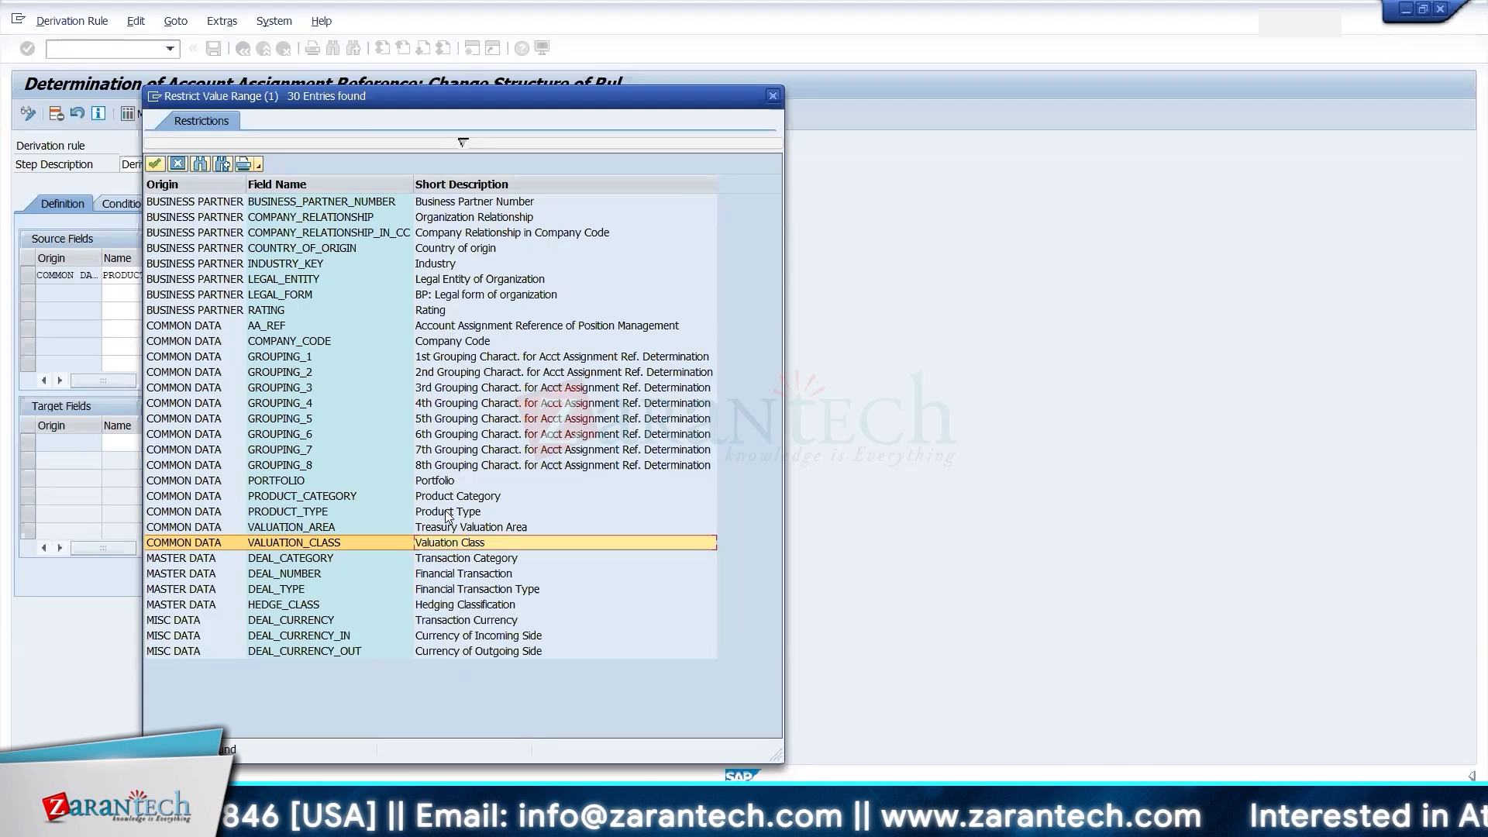
double_click(403, 542)
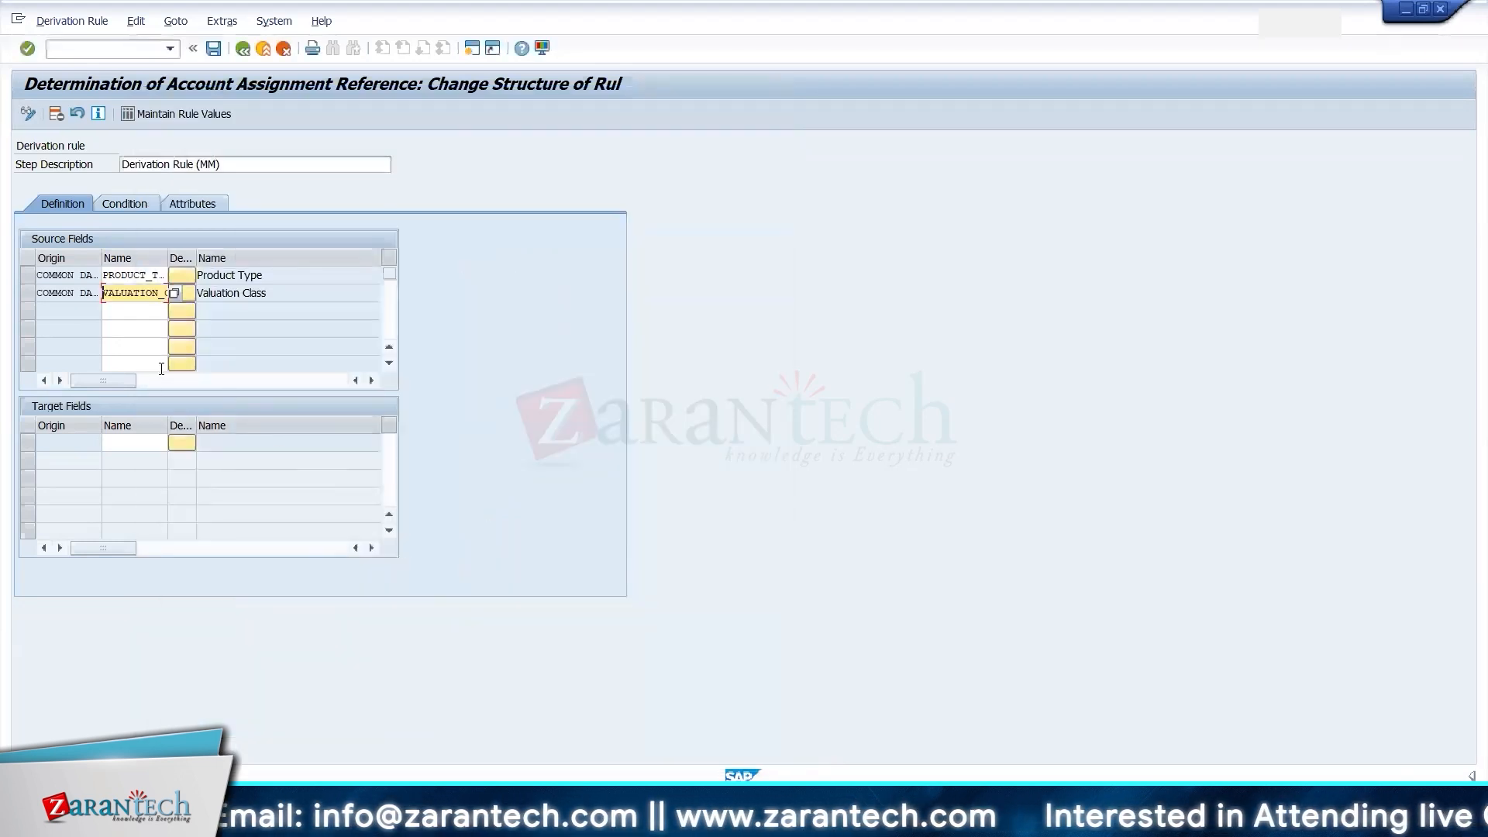
- Set AA_REF, the Account Assignment Reference of Position Management, as the target field and save the derivation rule
left_click(146, 445)
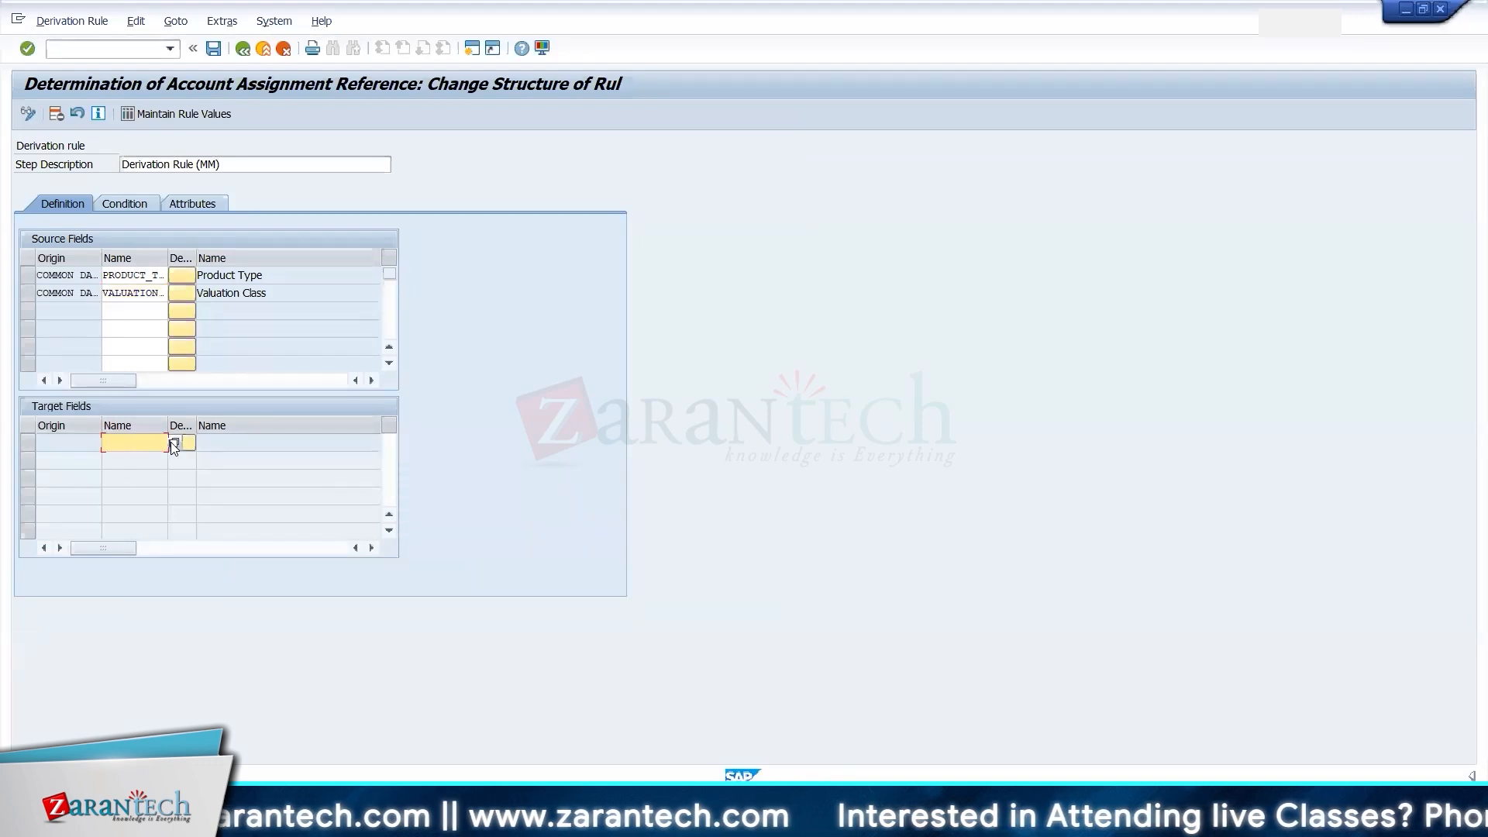
left_click(173, 444)
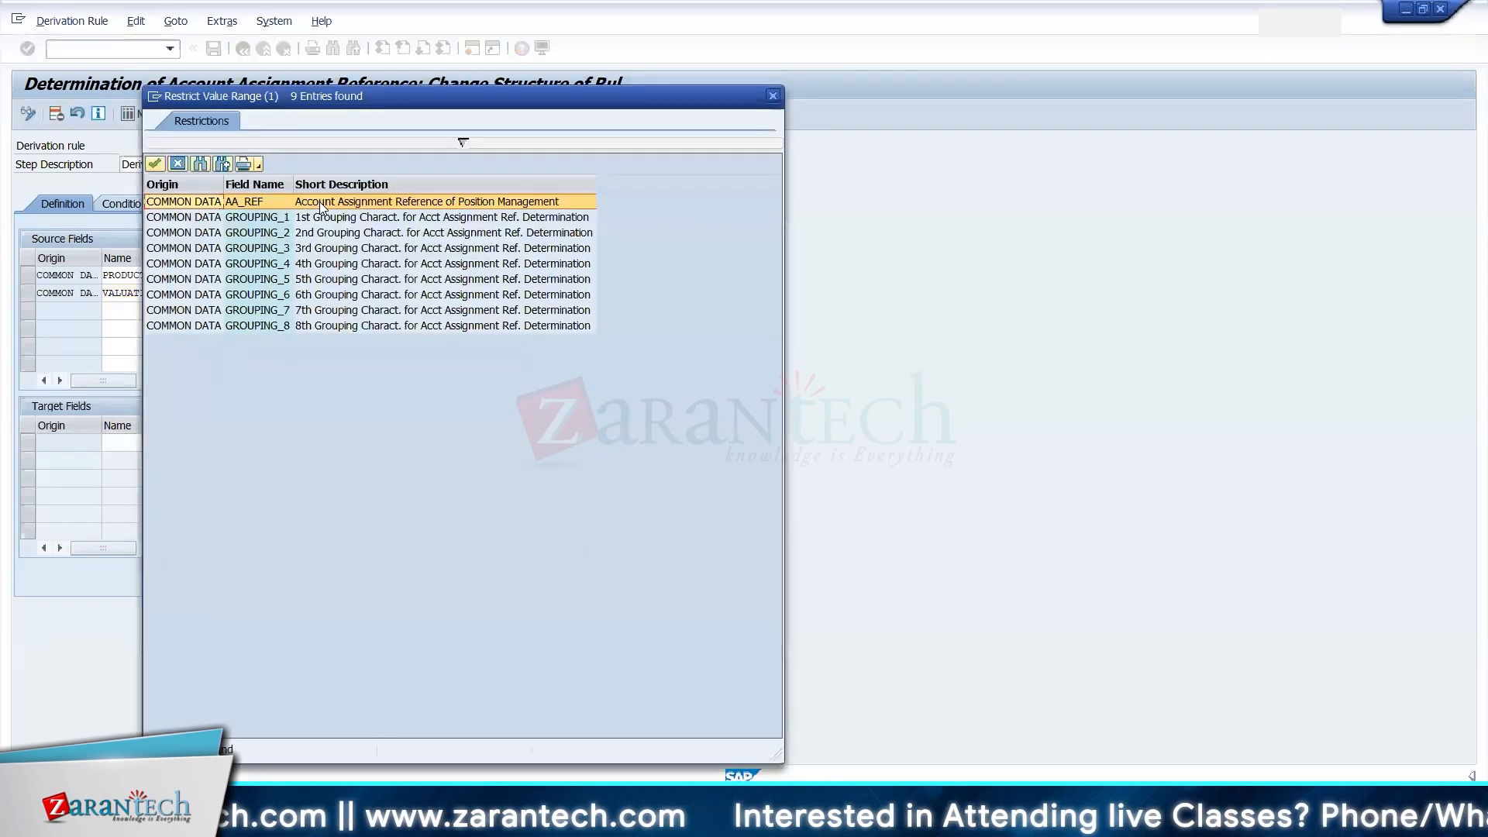
double_click(319, 201)
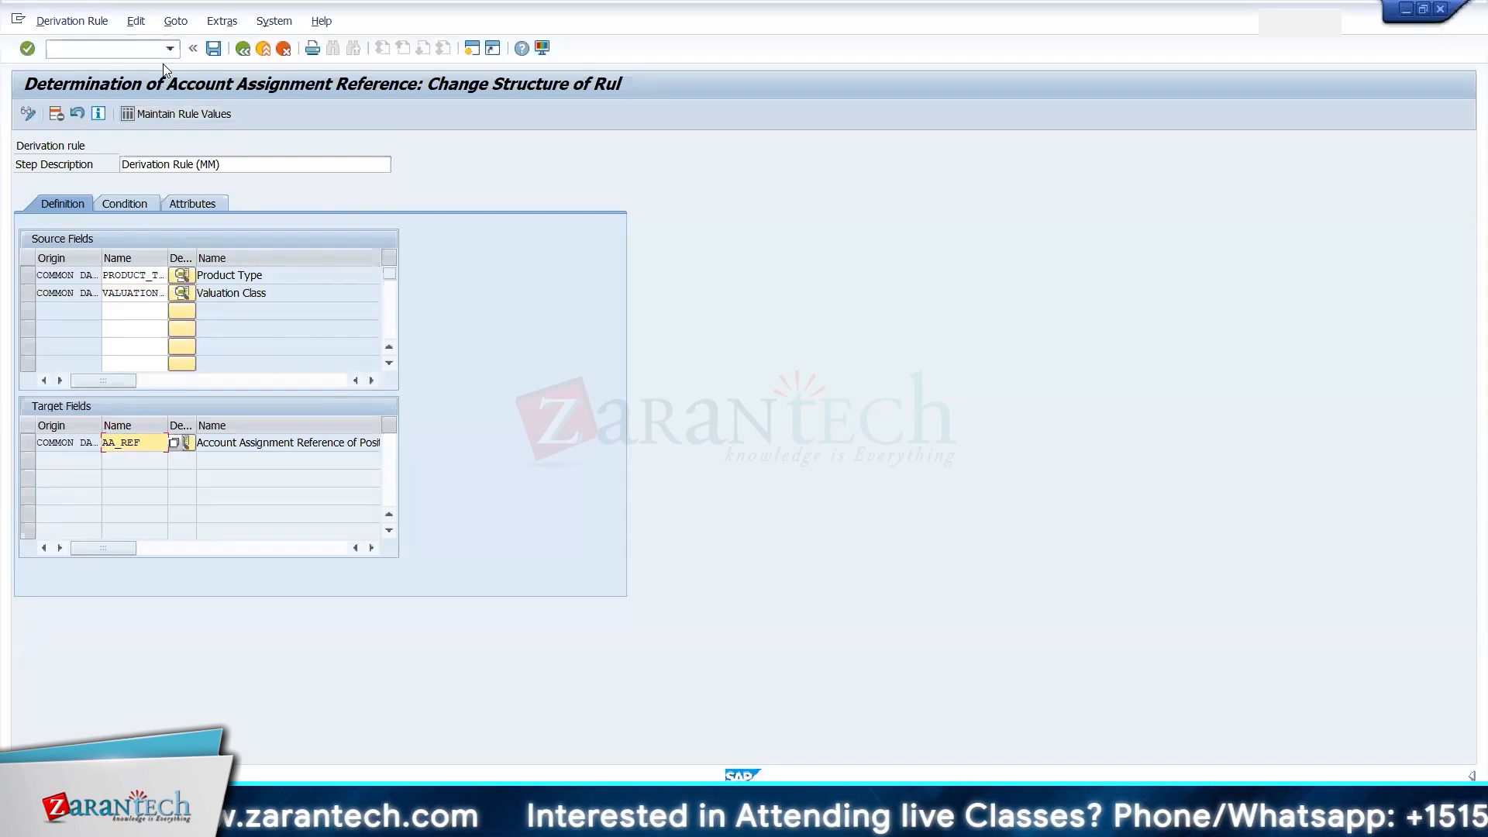
left_click(213, 49)
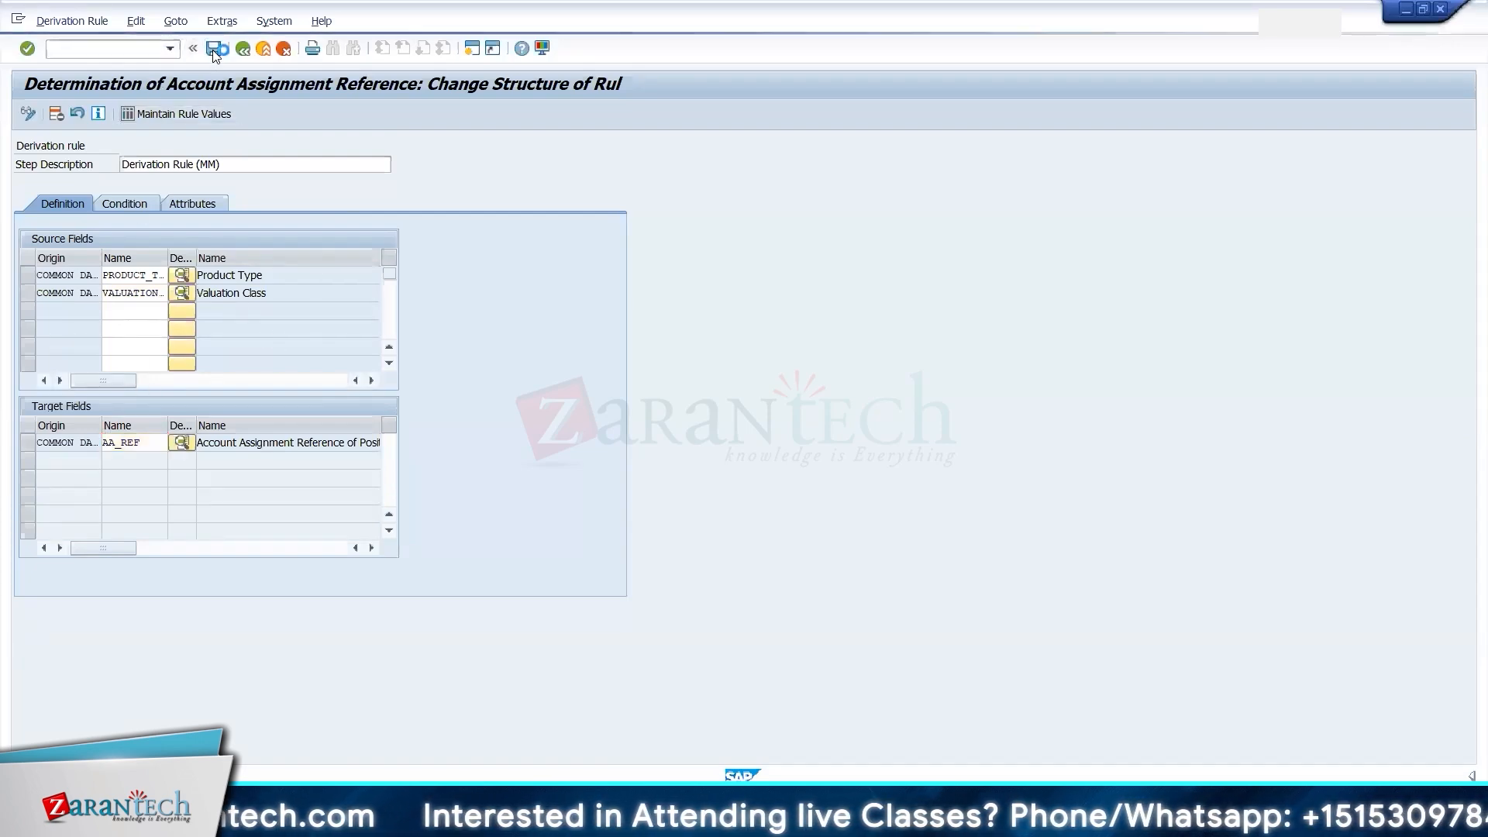
- Re-enter the end of the step description as Derivation Rule (MM) and open the rule values for maintenance
left_click(234, 167)
key("BackSpace")
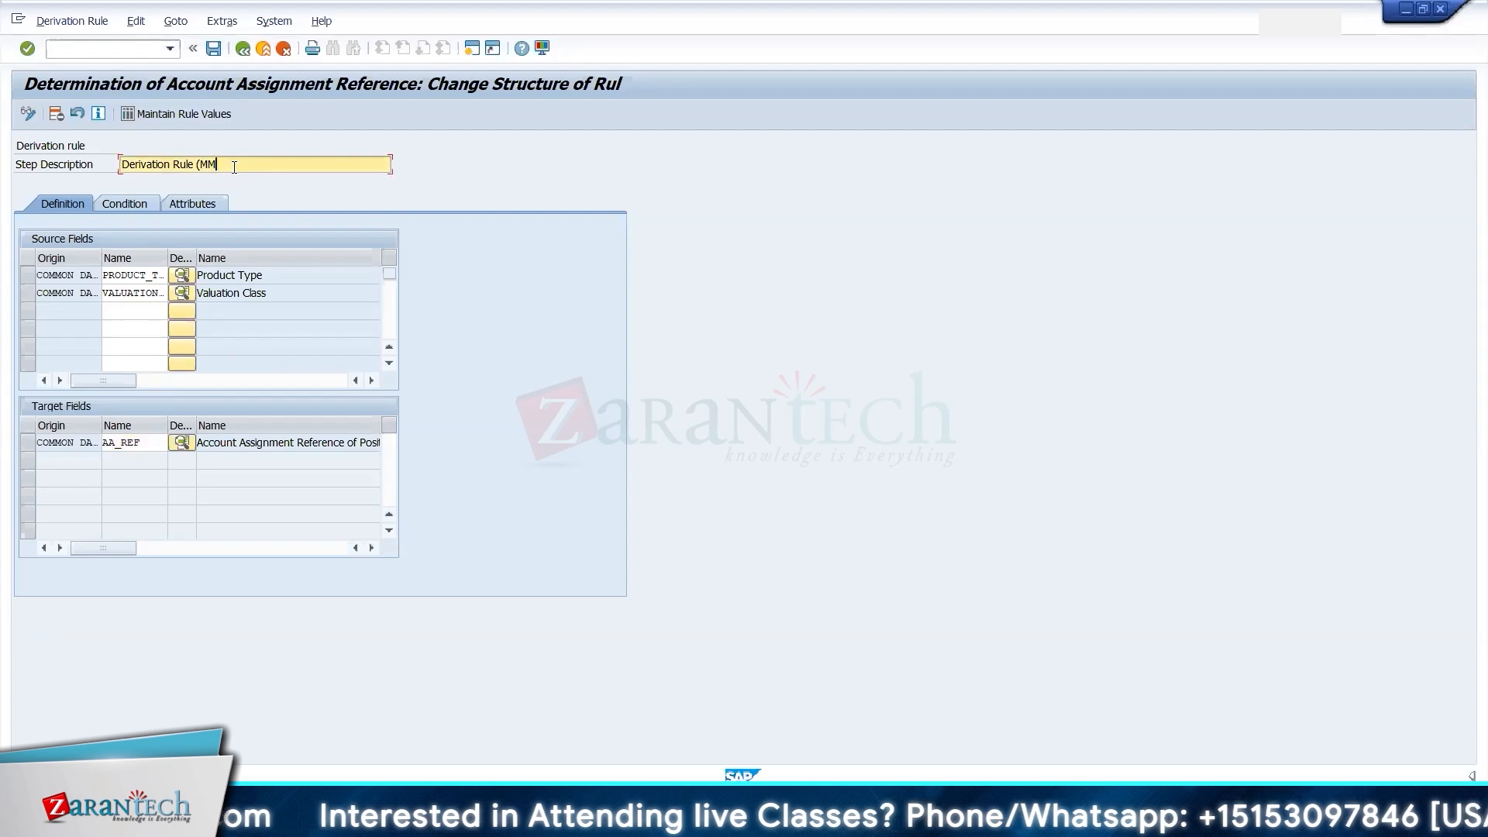
key("BackSpace")
type("M)")
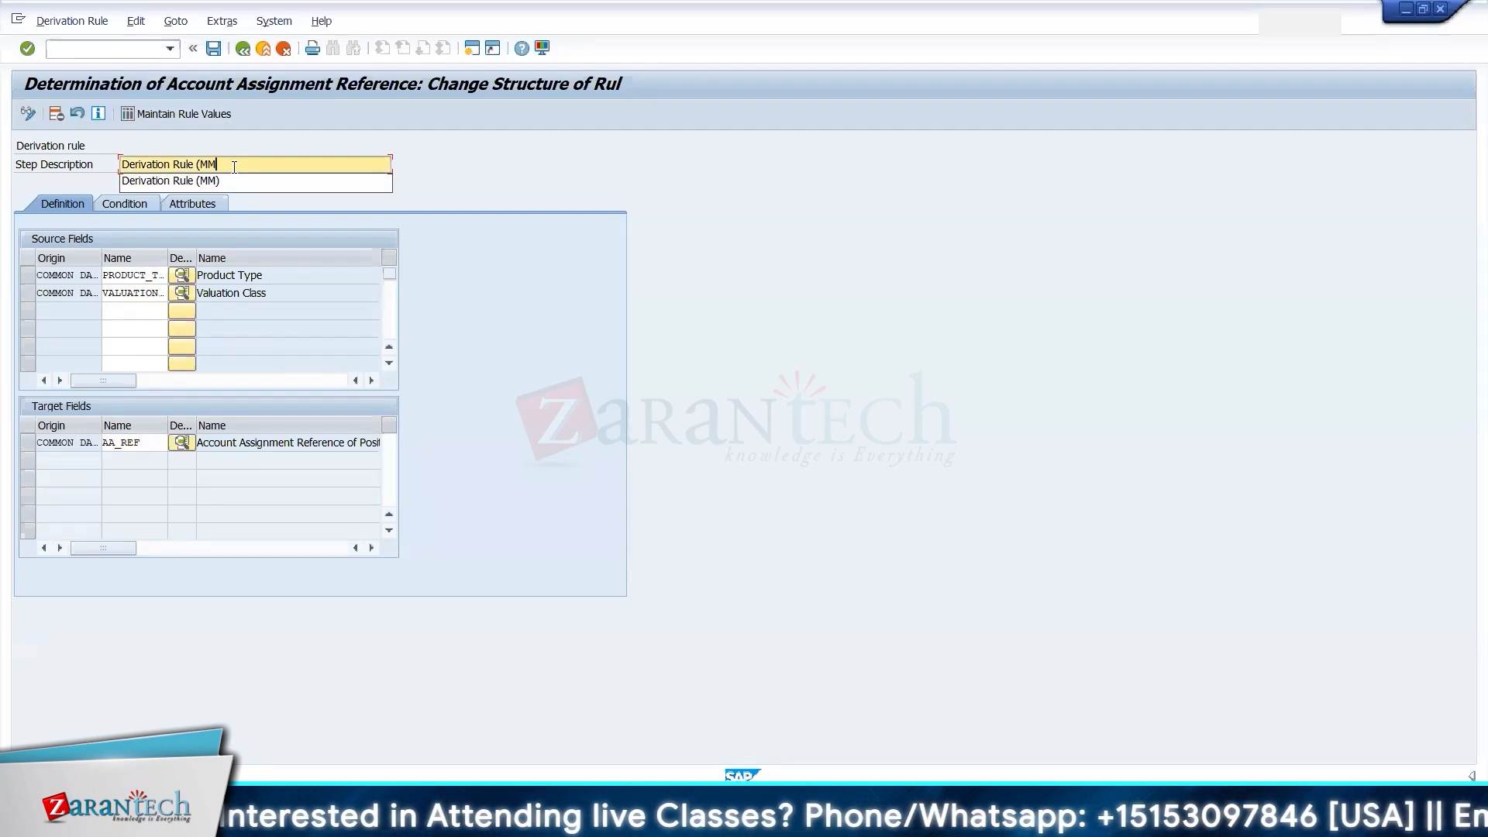
left_click(139, 116)
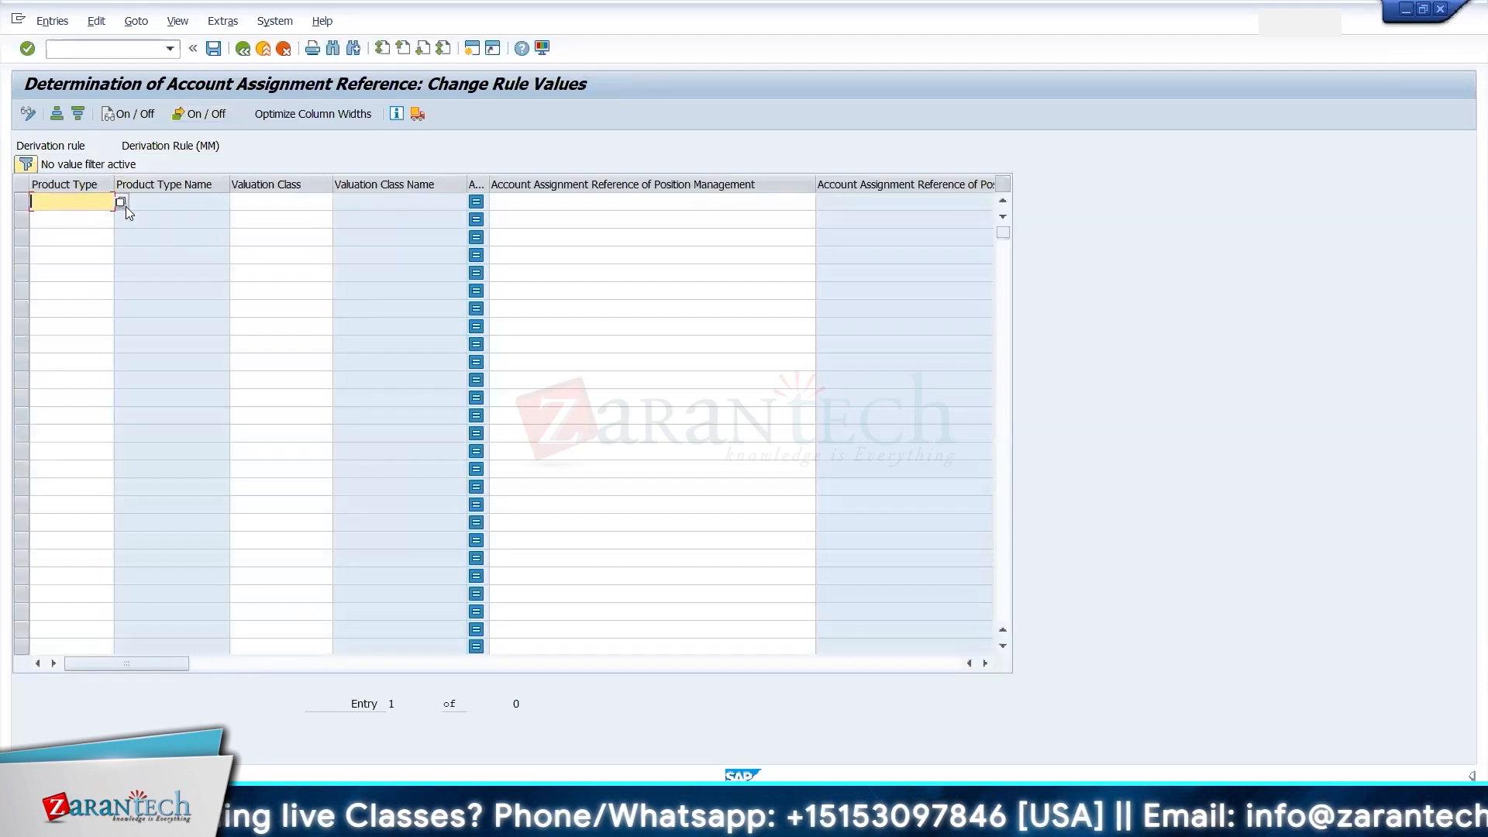
- Copy product type 511 from the Excel AC Determination sheet into the first three Product Type rows of the SAP rule values
key("alt+Tab")
left_click(160, 257)
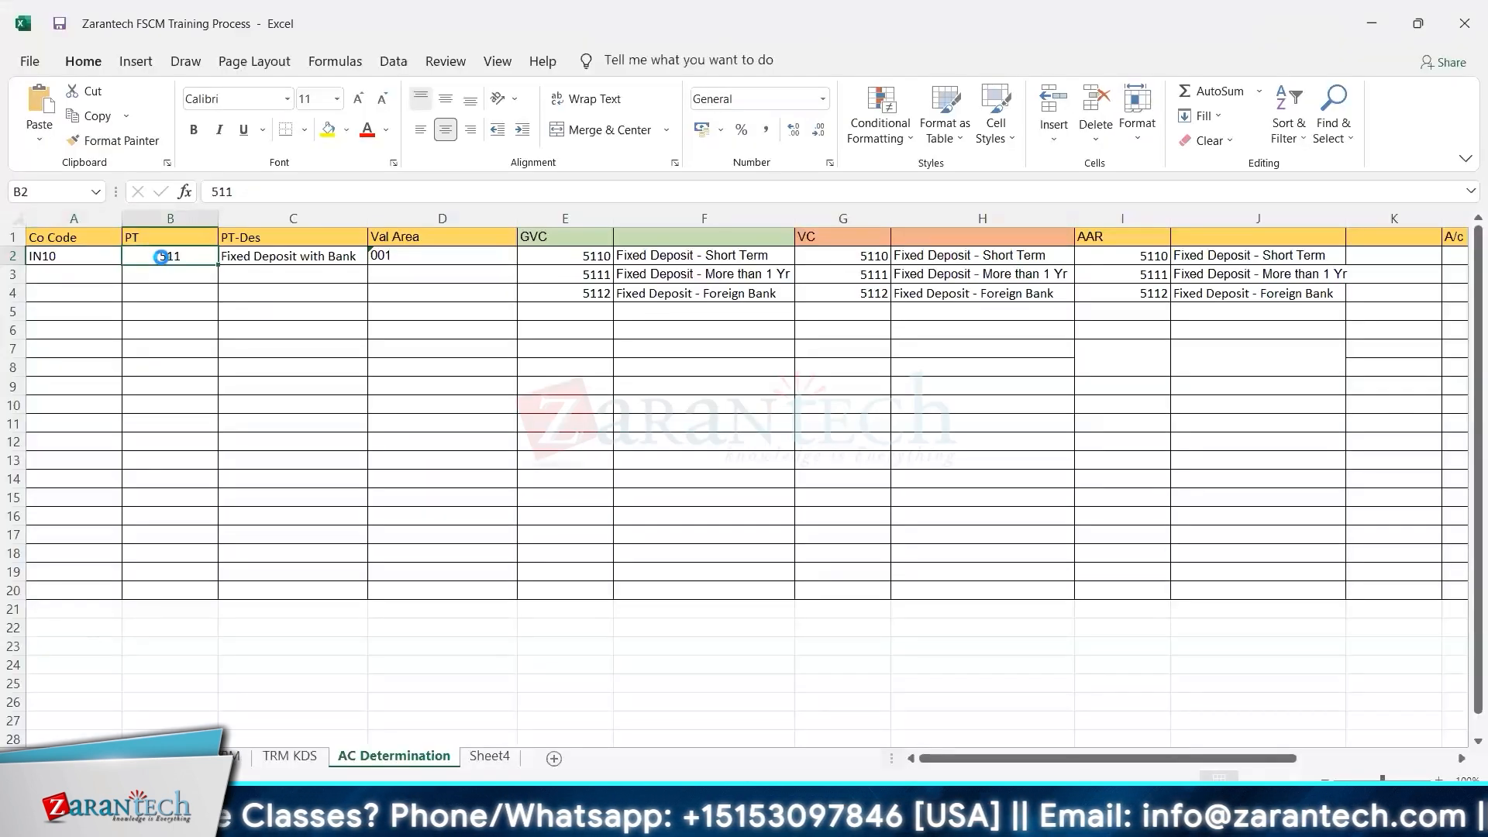
key("alt+Tab")
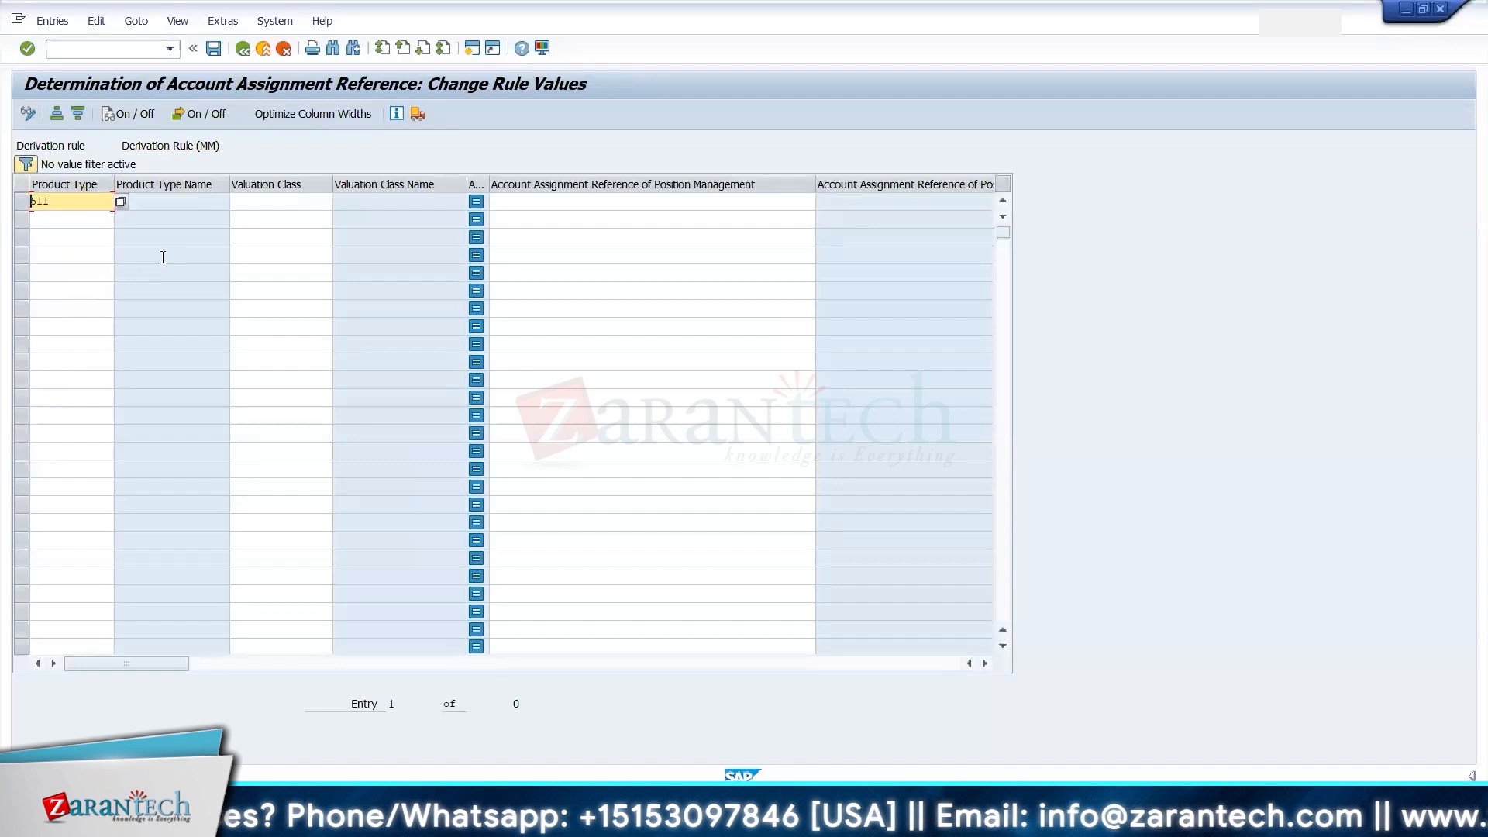
key("Down")
type("511")
key("Down")
key("Up")
key("Up")
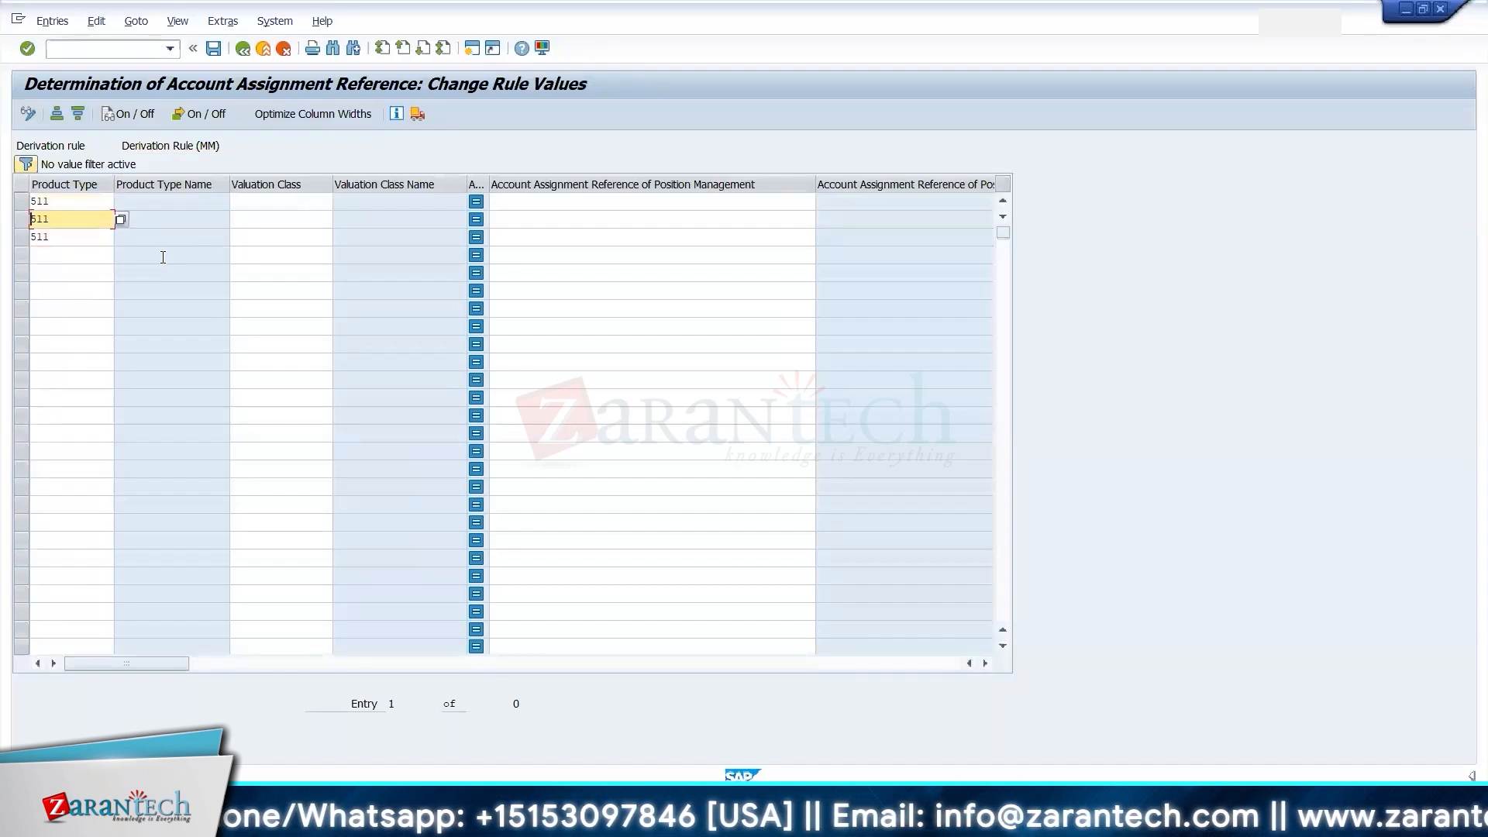
- Copy the classes 5110, 5111 and 5112 from the Excel sheet into the Valuation Class column of the three rule rows
key("Tab")
key("alt+Tab")
key("Right")
key("Right")
key("Right")
key("Right")
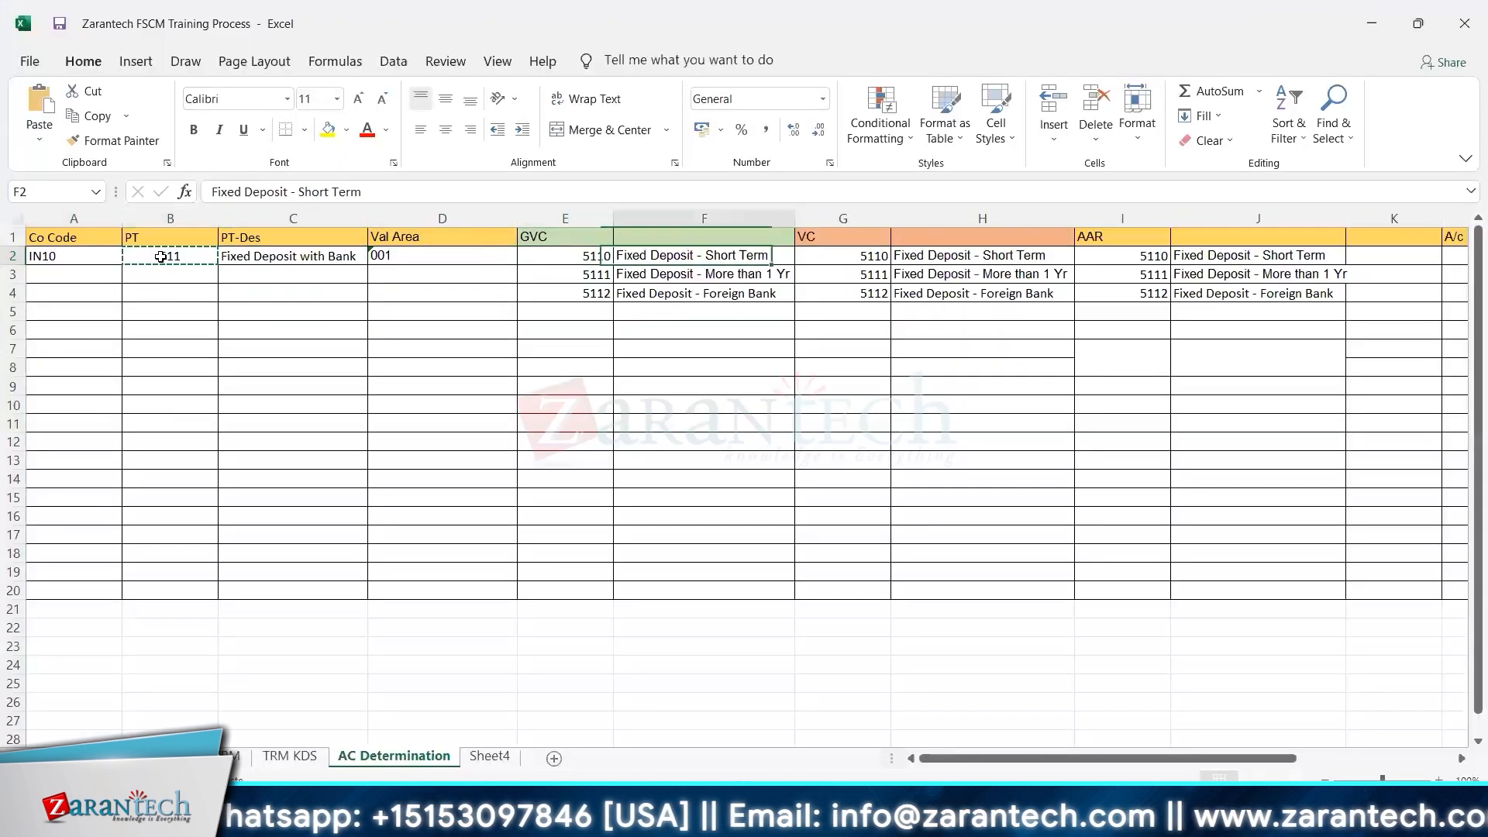
key("Left")
key("shift+Down")
key("shift+Down")
key("ctrl+c")
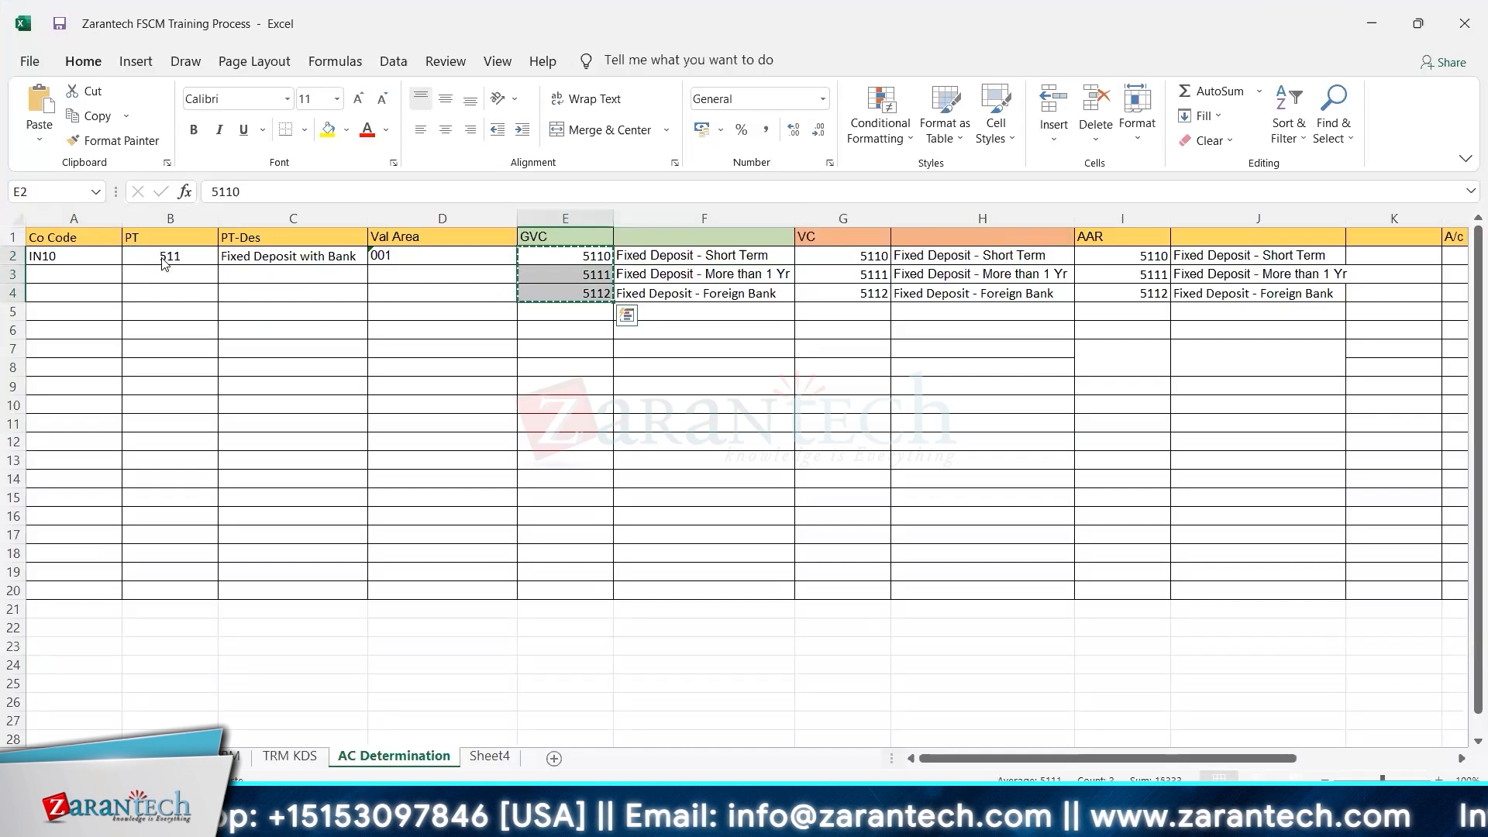
key("alt+Tab")
key("ctrl+v")
key("Tab")
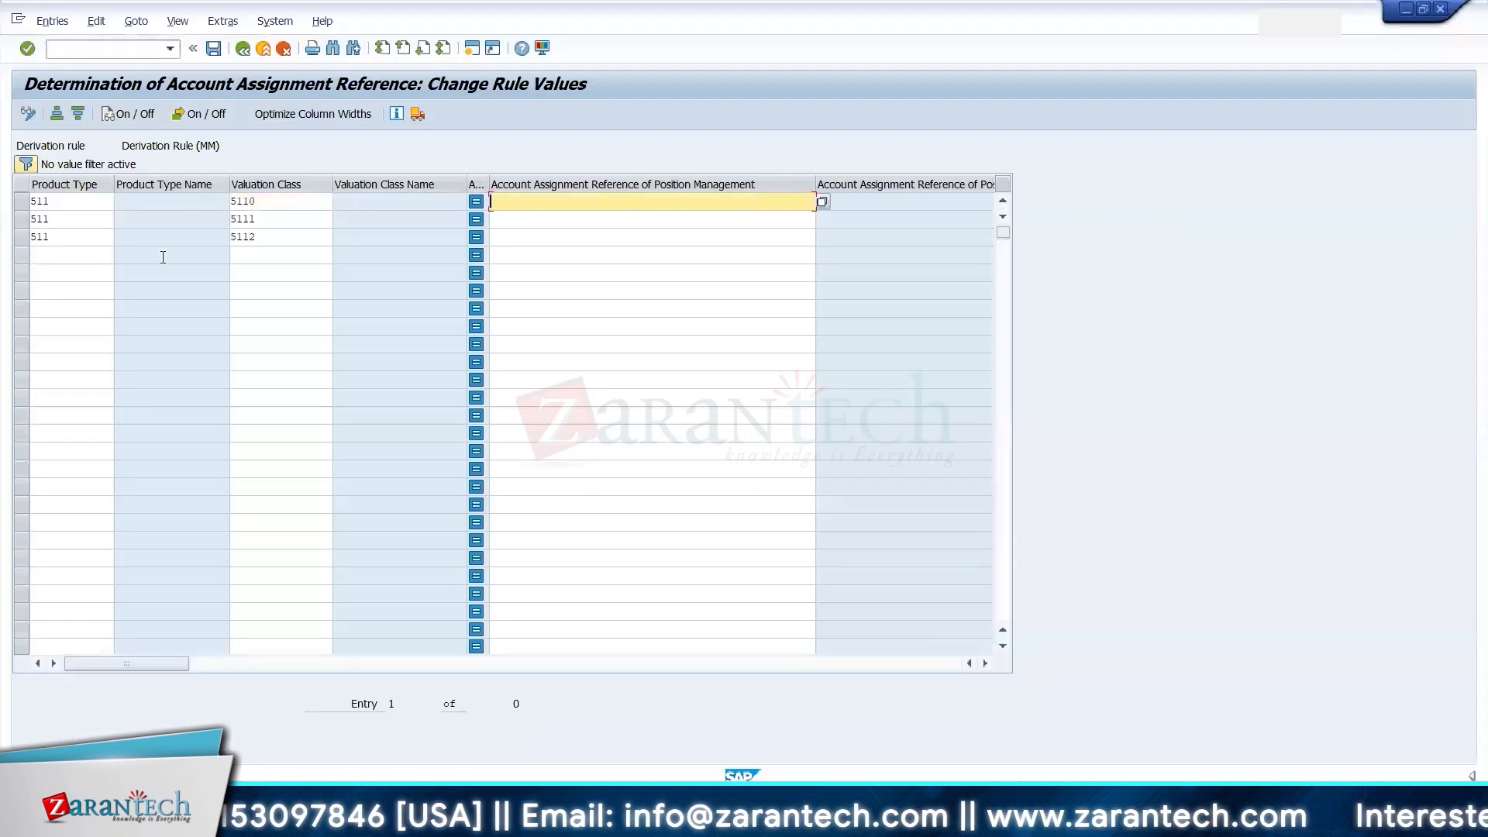
- Paste 5110, 5111 and 5112 as the account assignment references of the three rows, confirm the entries and return to the IMG
key("ctrl+v")
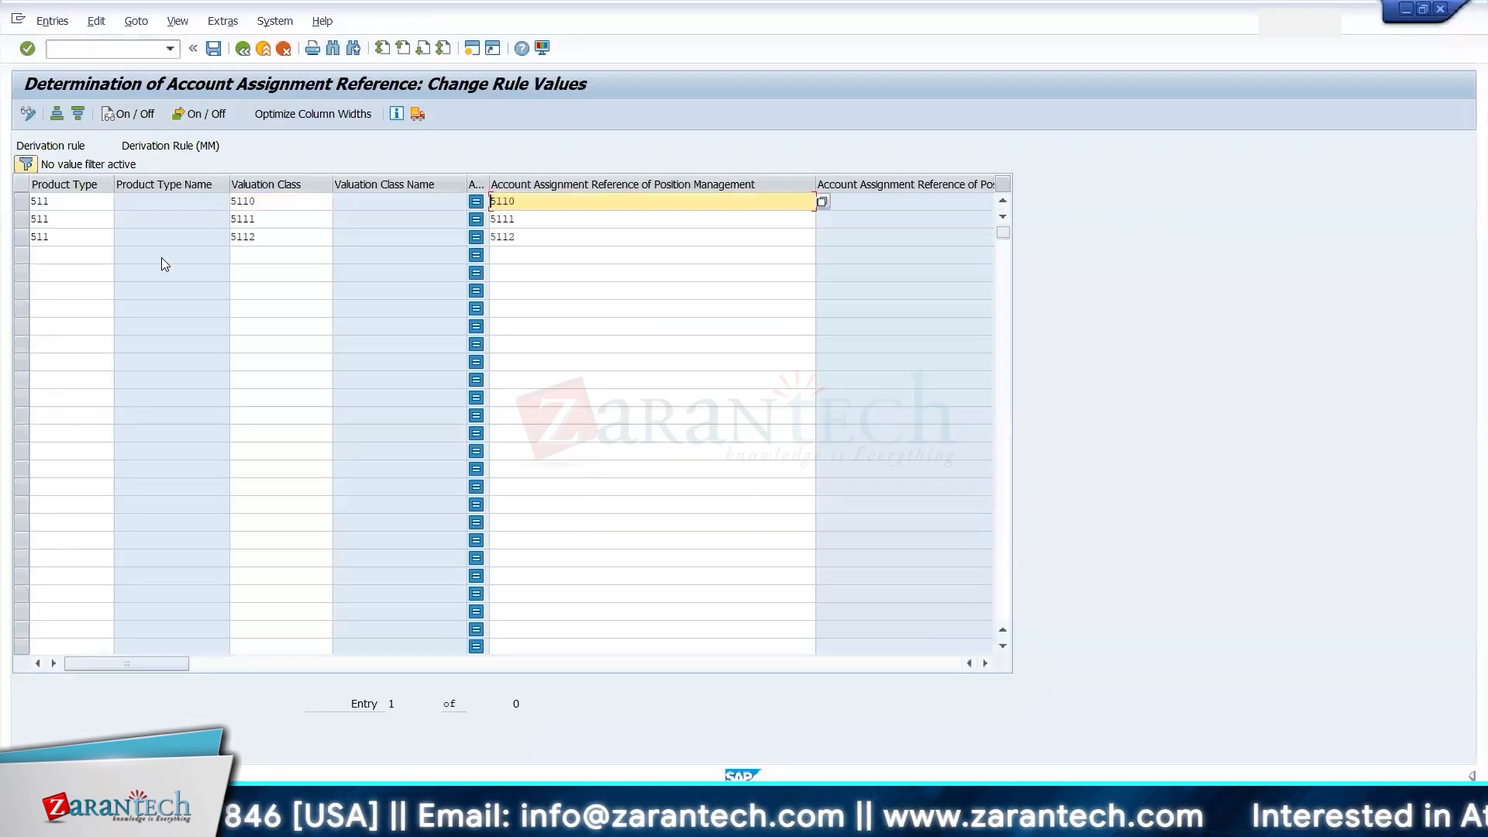
key("Return")
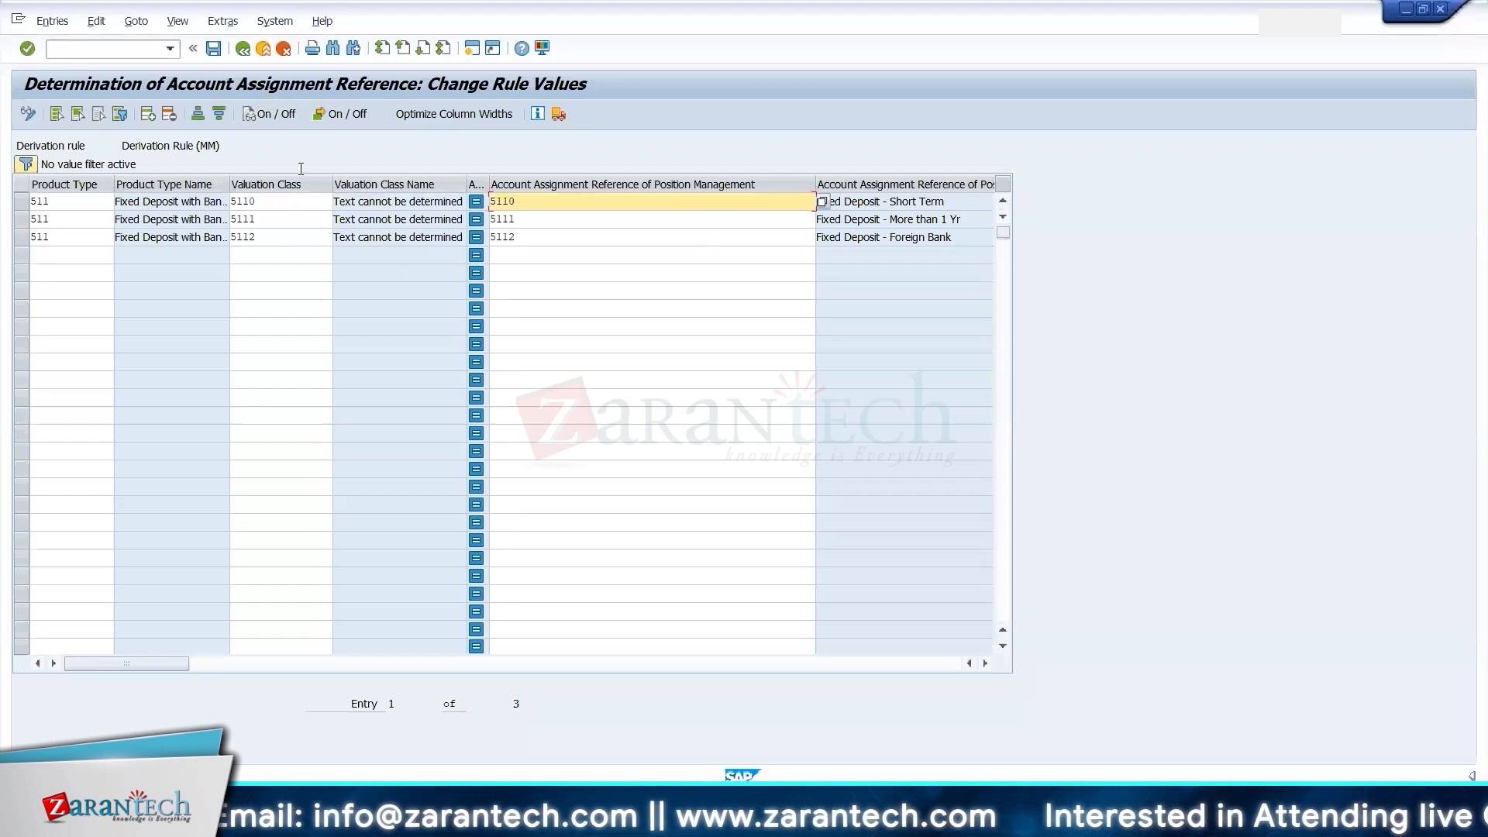
left_click(243, 49)
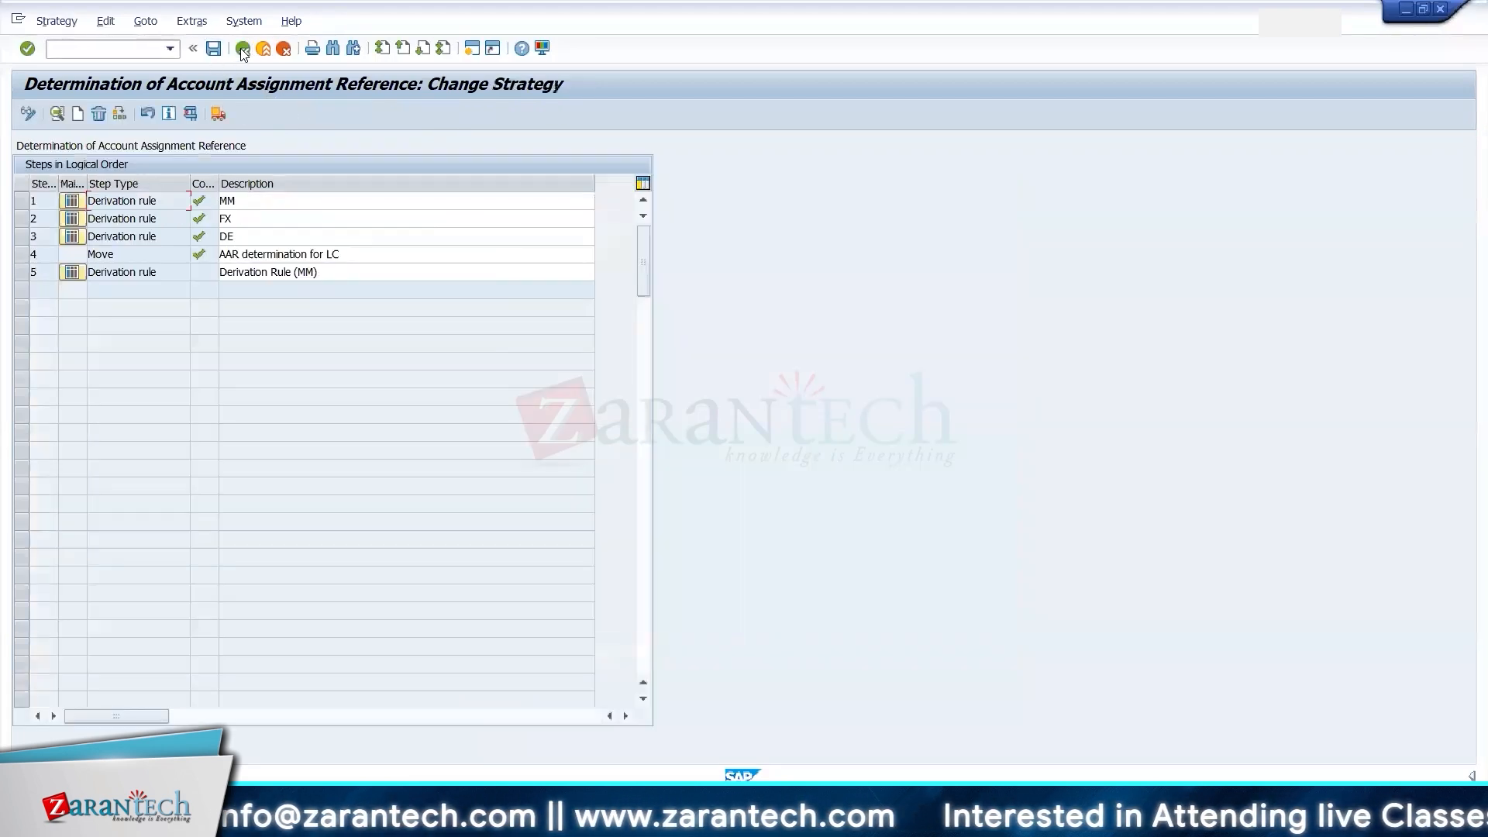
left_click(242, 49)
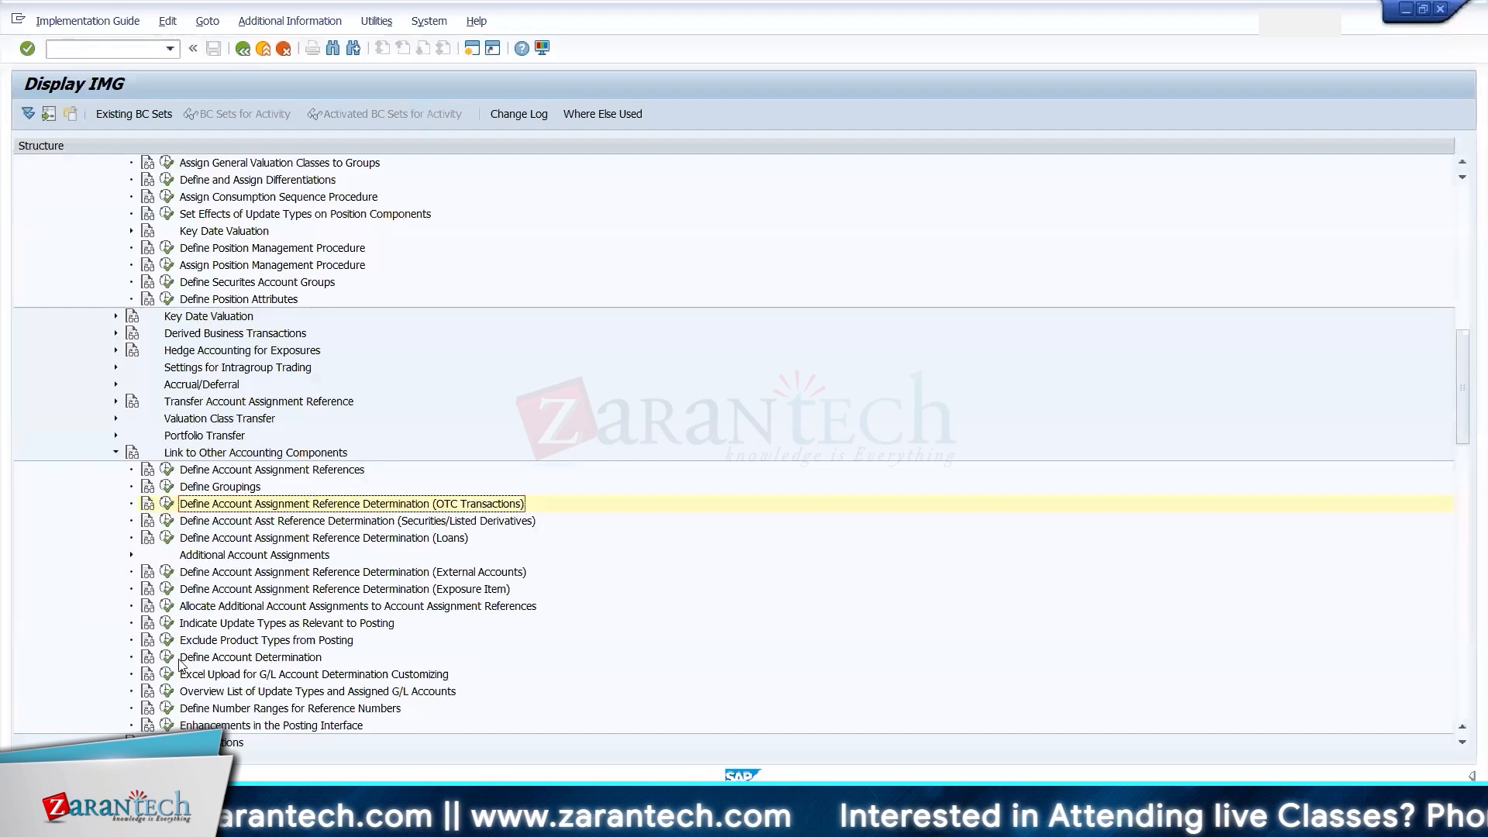
left_click(167, 657)
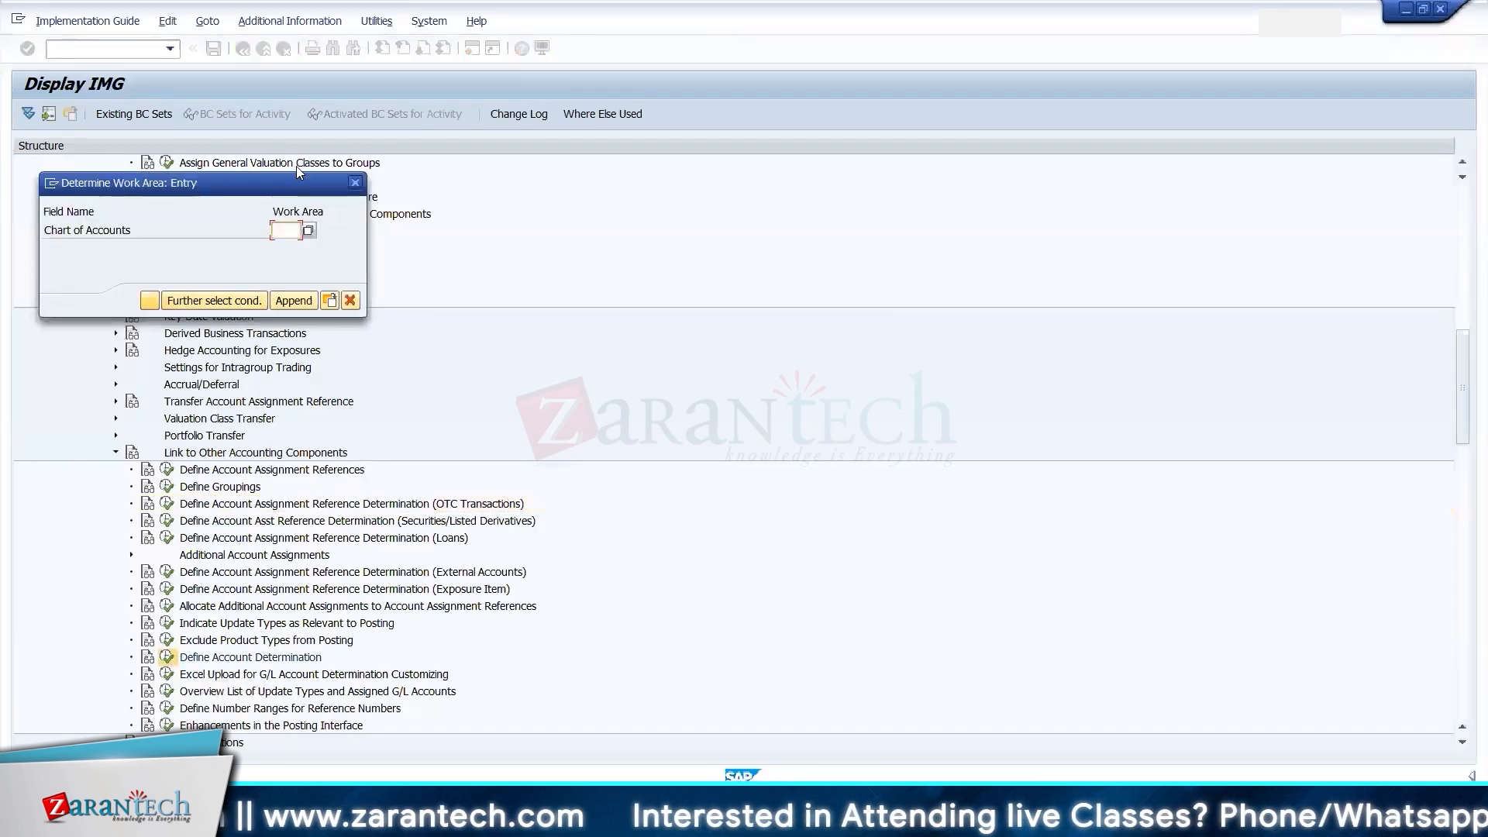
key("Tab")
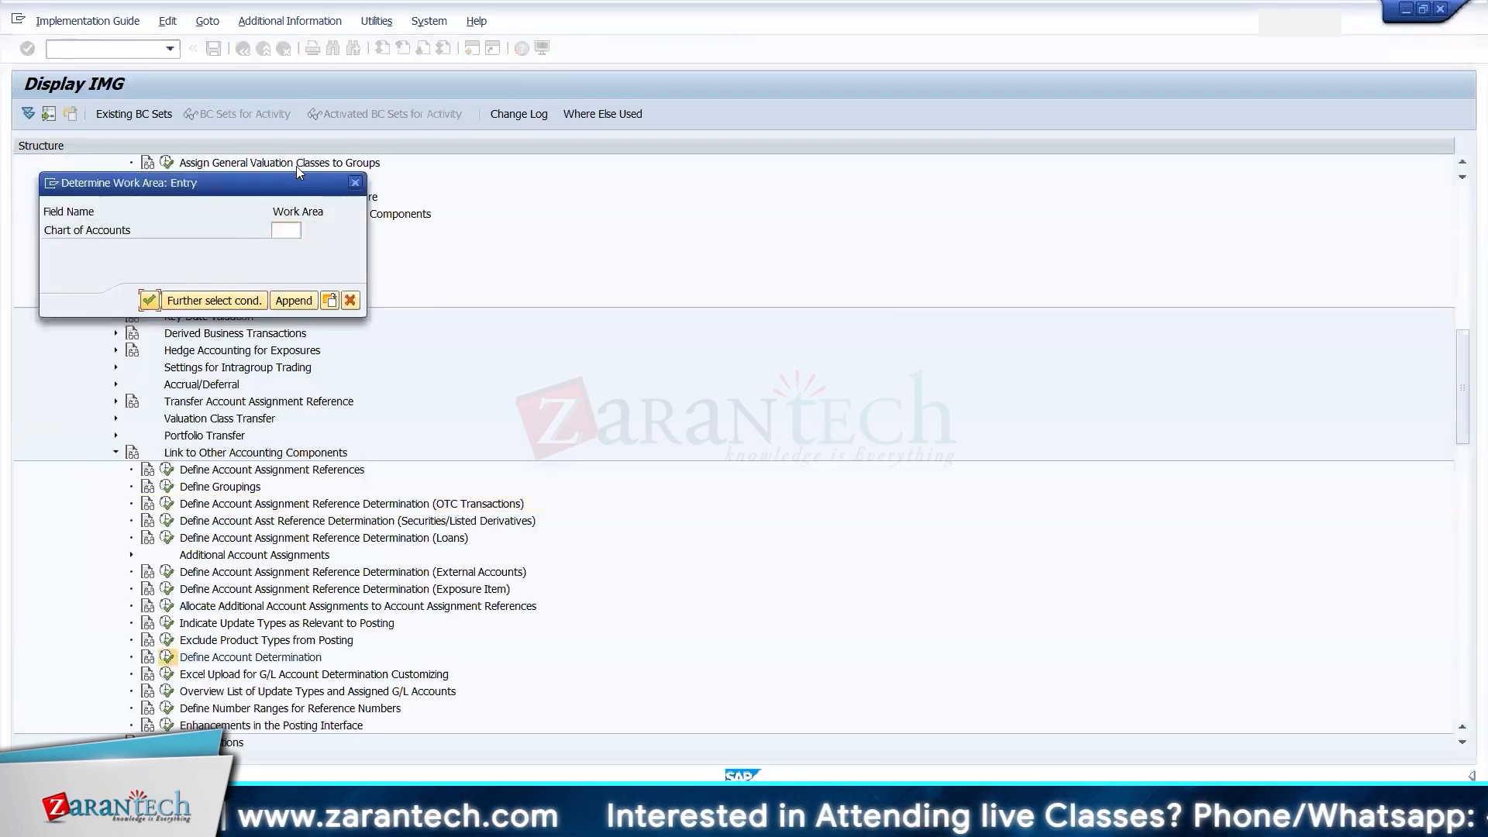
left_click(354, 183)
- Open the company code global data with transaction OBY6 in a new session and position the list at company code IN10
left_click(135, 55)
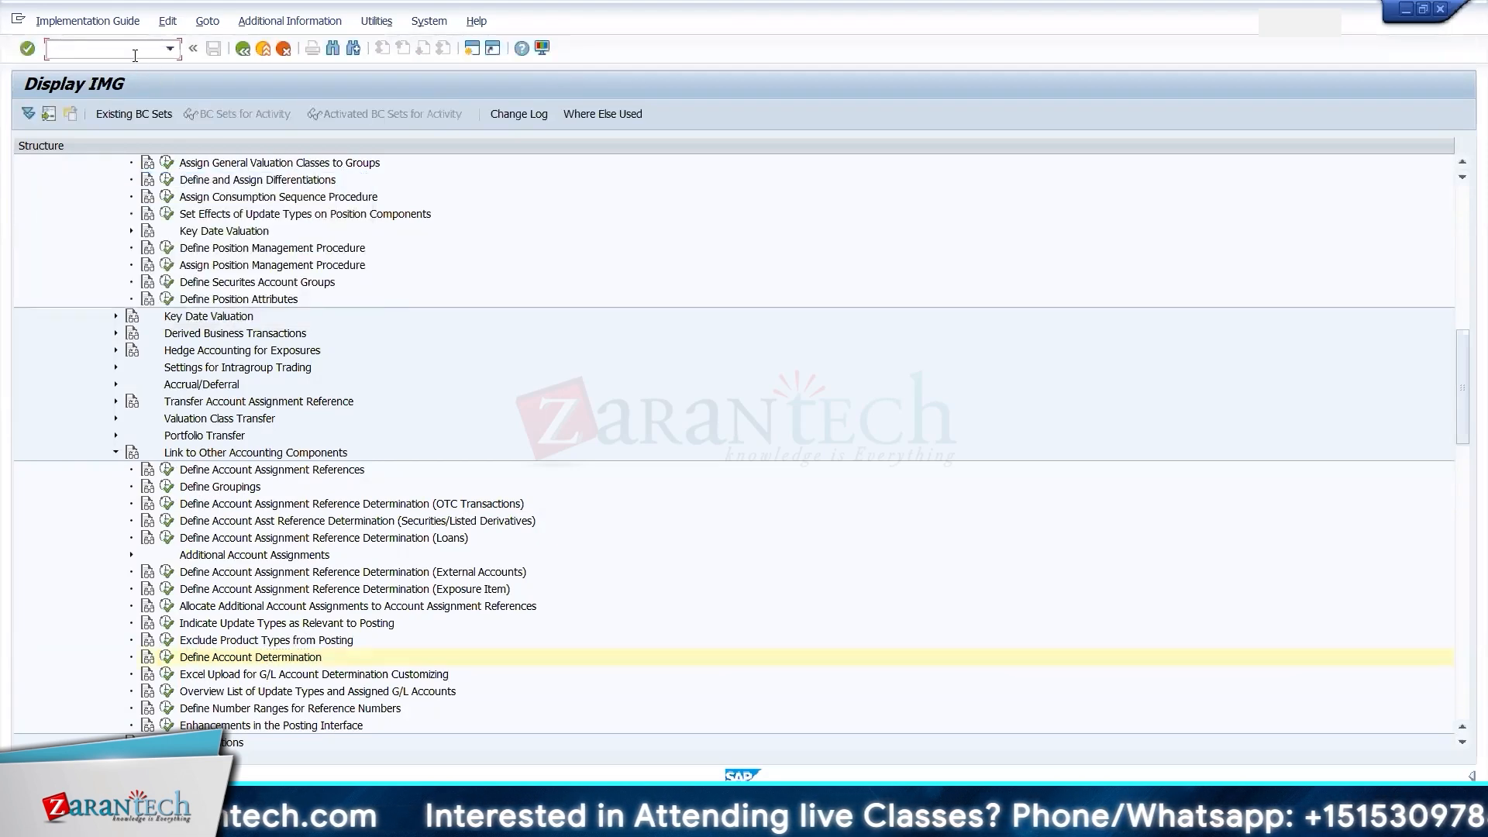
type("/noby6")
key("Return")
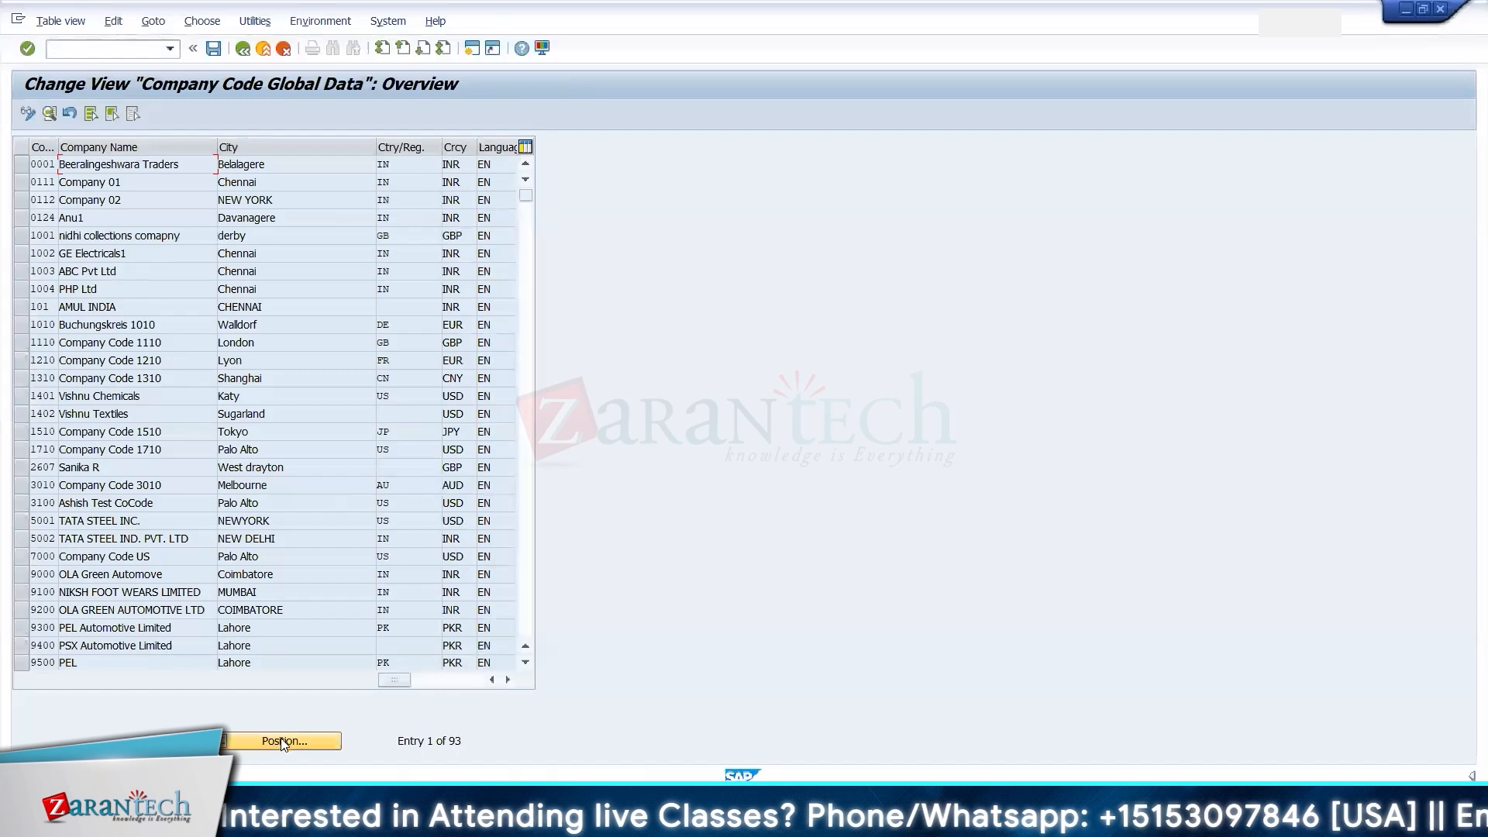
left_click(283, 742)
type("i")
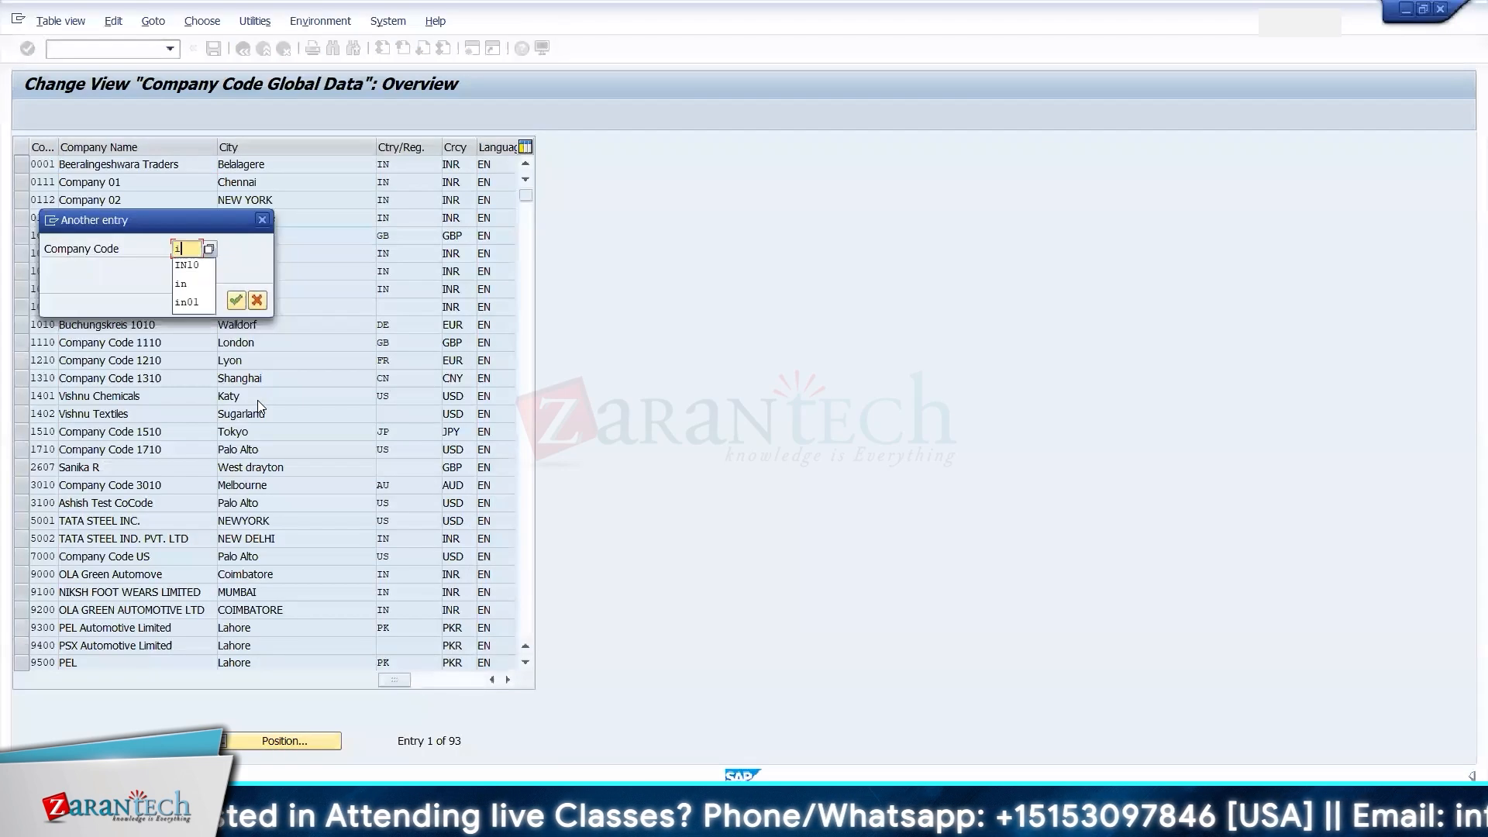
type("n10")
key("Return")
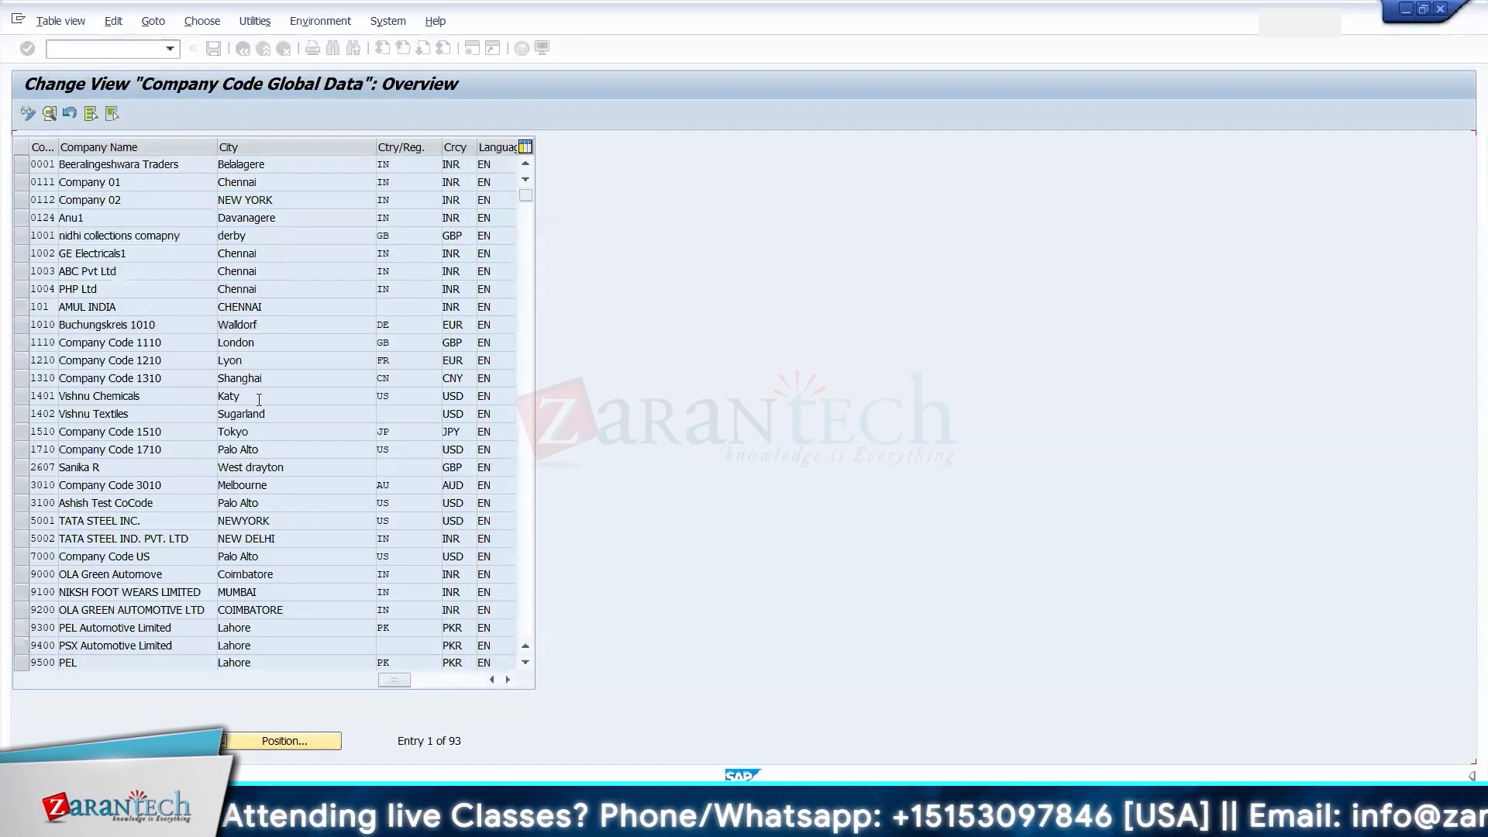
- Open the details of company code IN10 and select its chart of accounts value for copying
left_click(234, 164)
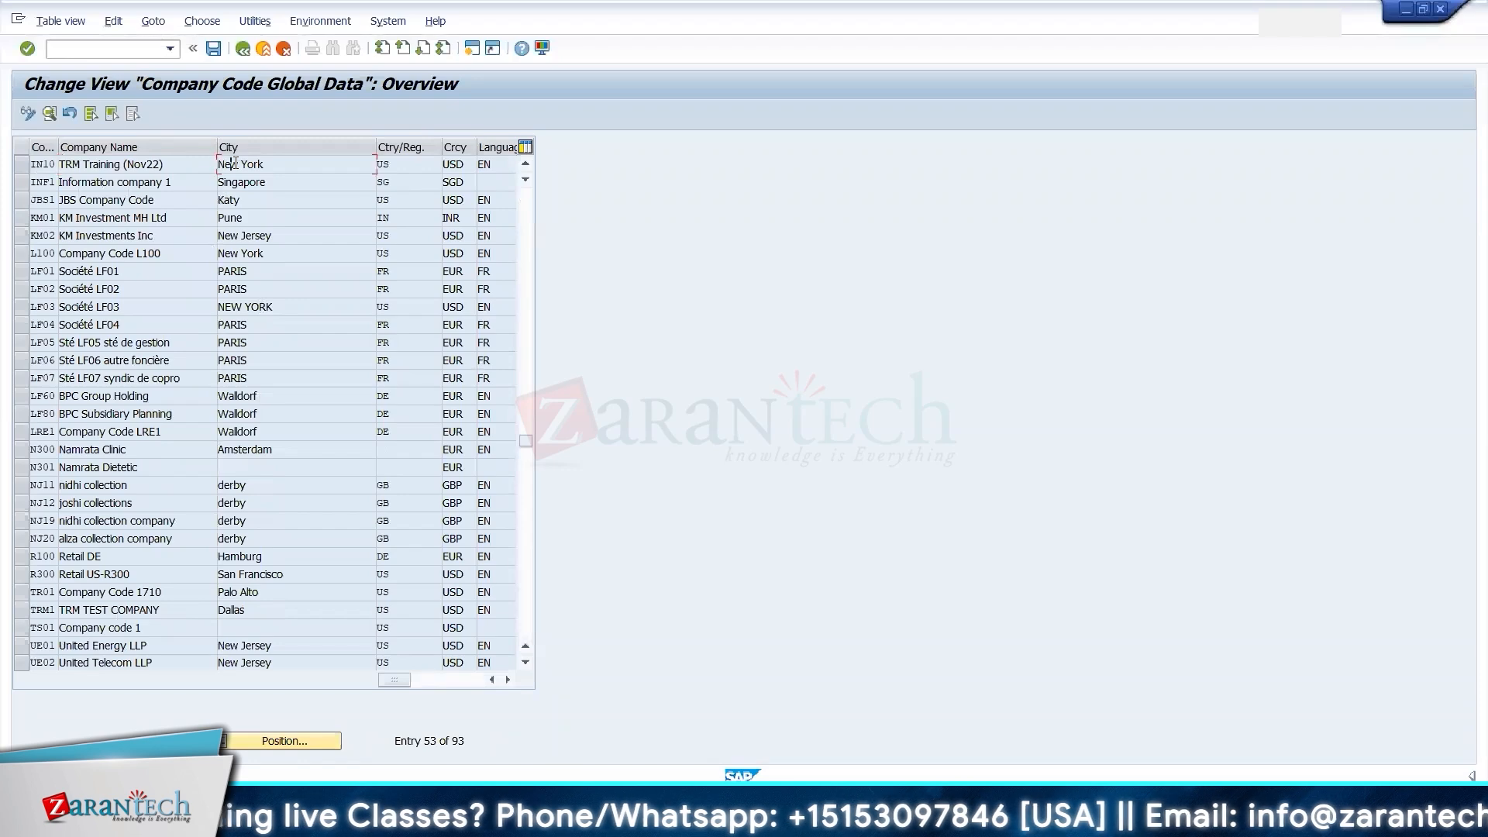
double_click(233, 164)
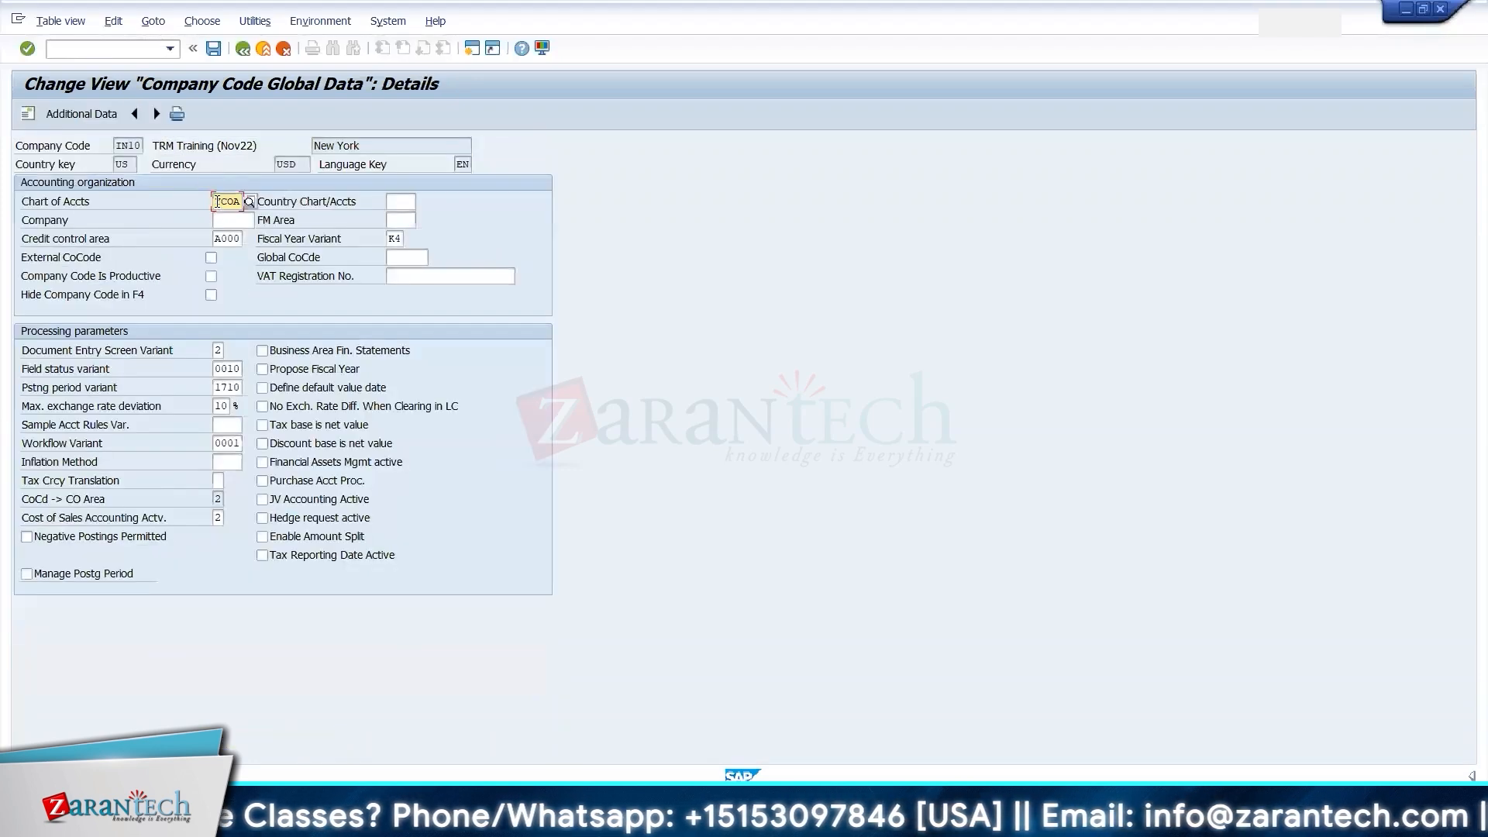
left_click_drag(217, 202, 248, 201)
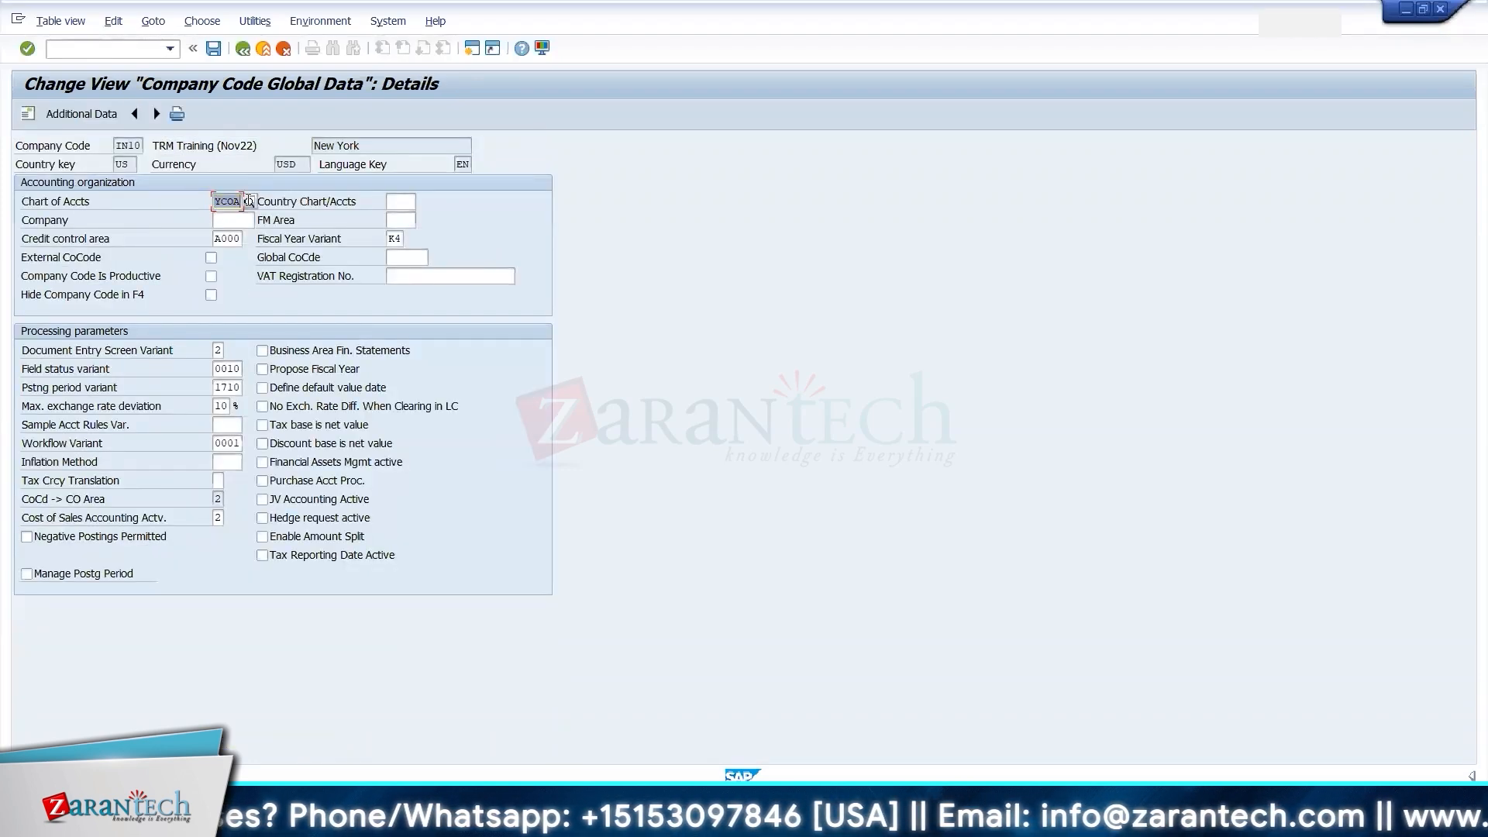
- Switch back to the IMG session and open Define Account Determination for chart of accounts YCOA
key("alt+Tab")
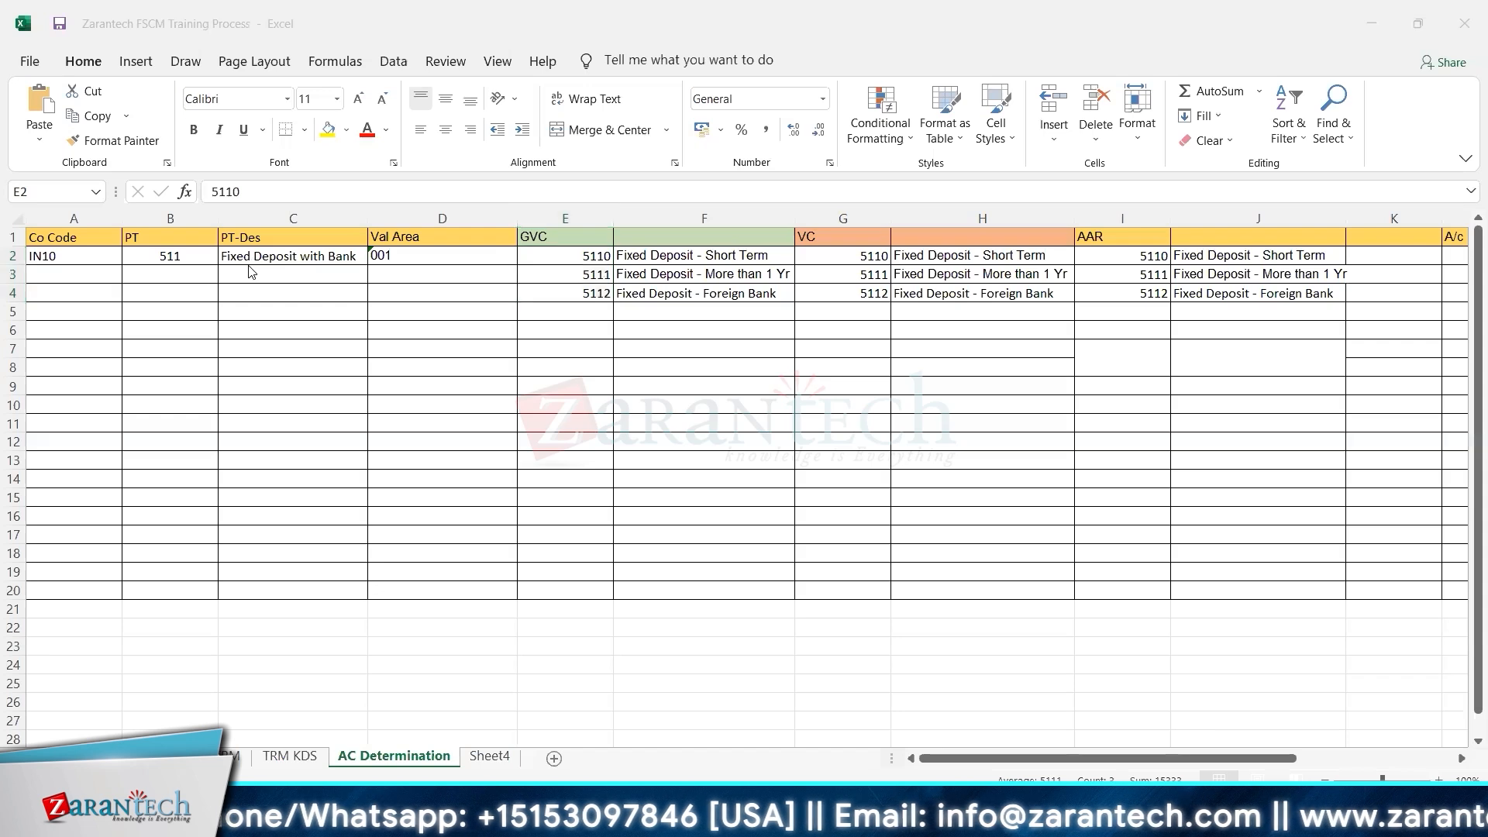
key("alt+Tab")
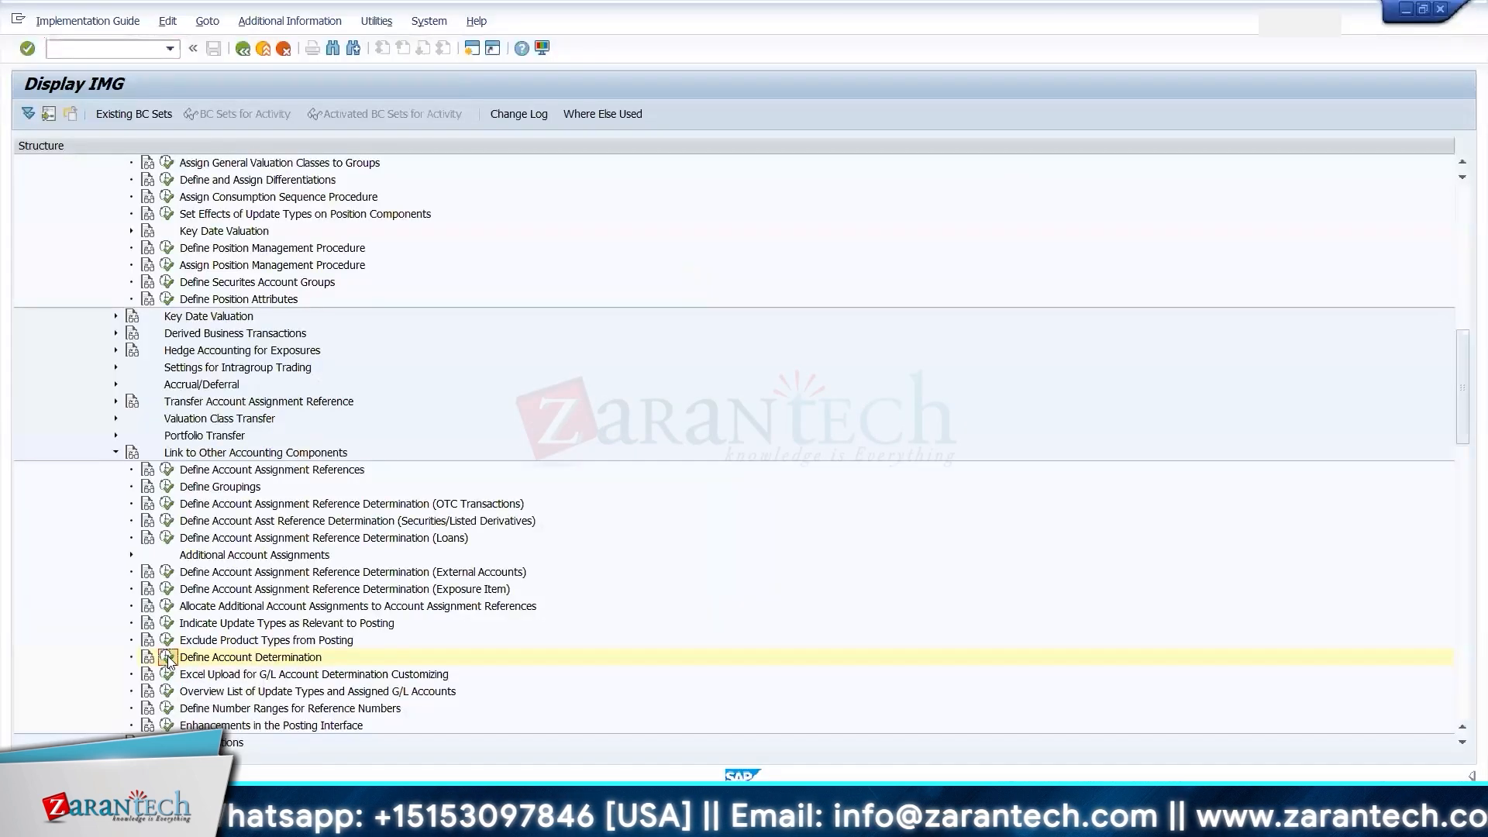
left_click(169, 658)
key("ctrl+v")
left_click(319, 305)
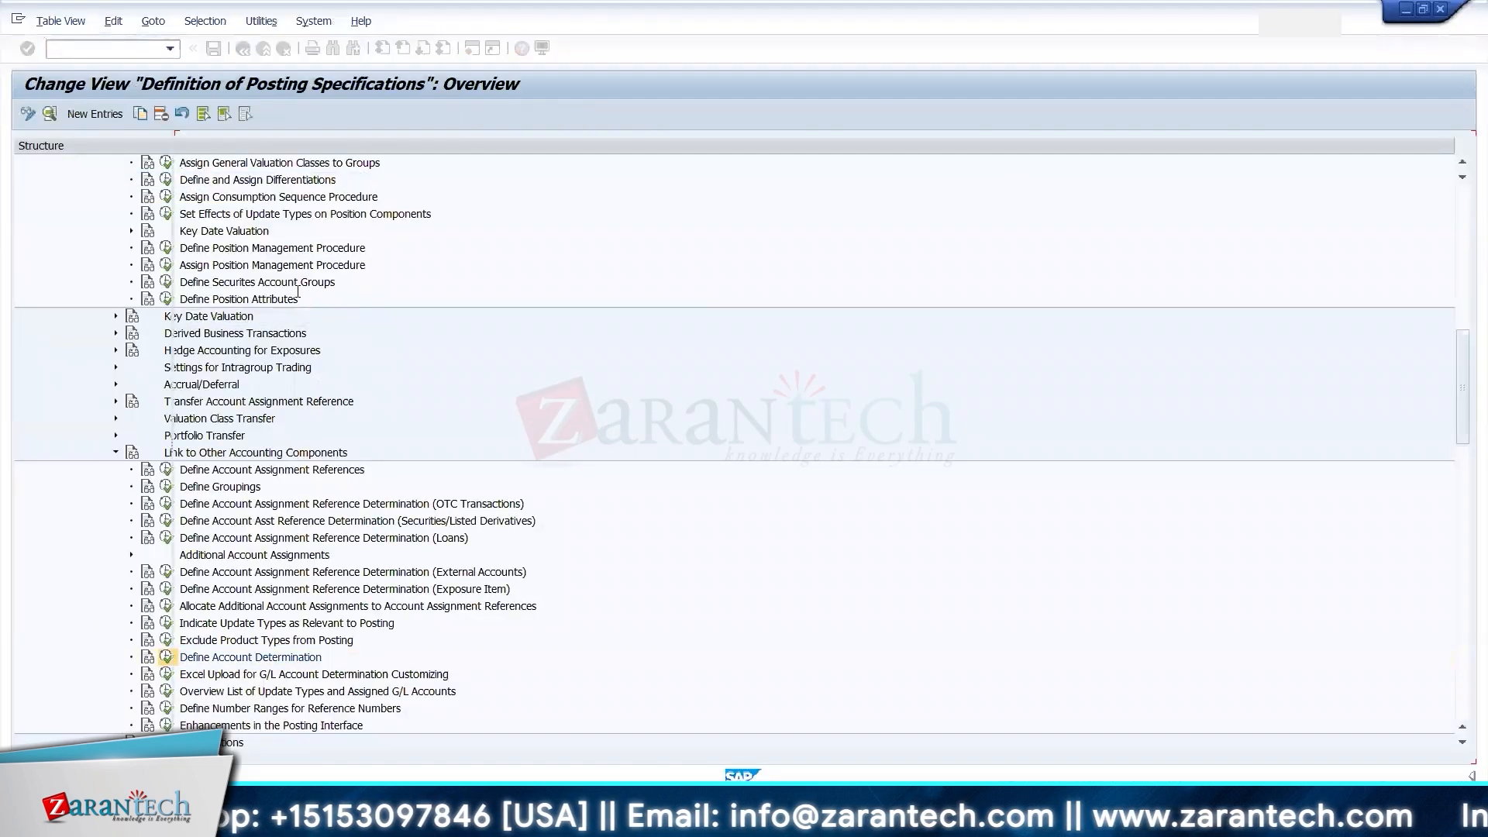
- Examine the account assignment references in the assignment of G/L accounts to account symbols, then leave that view
double_click(109, 244)
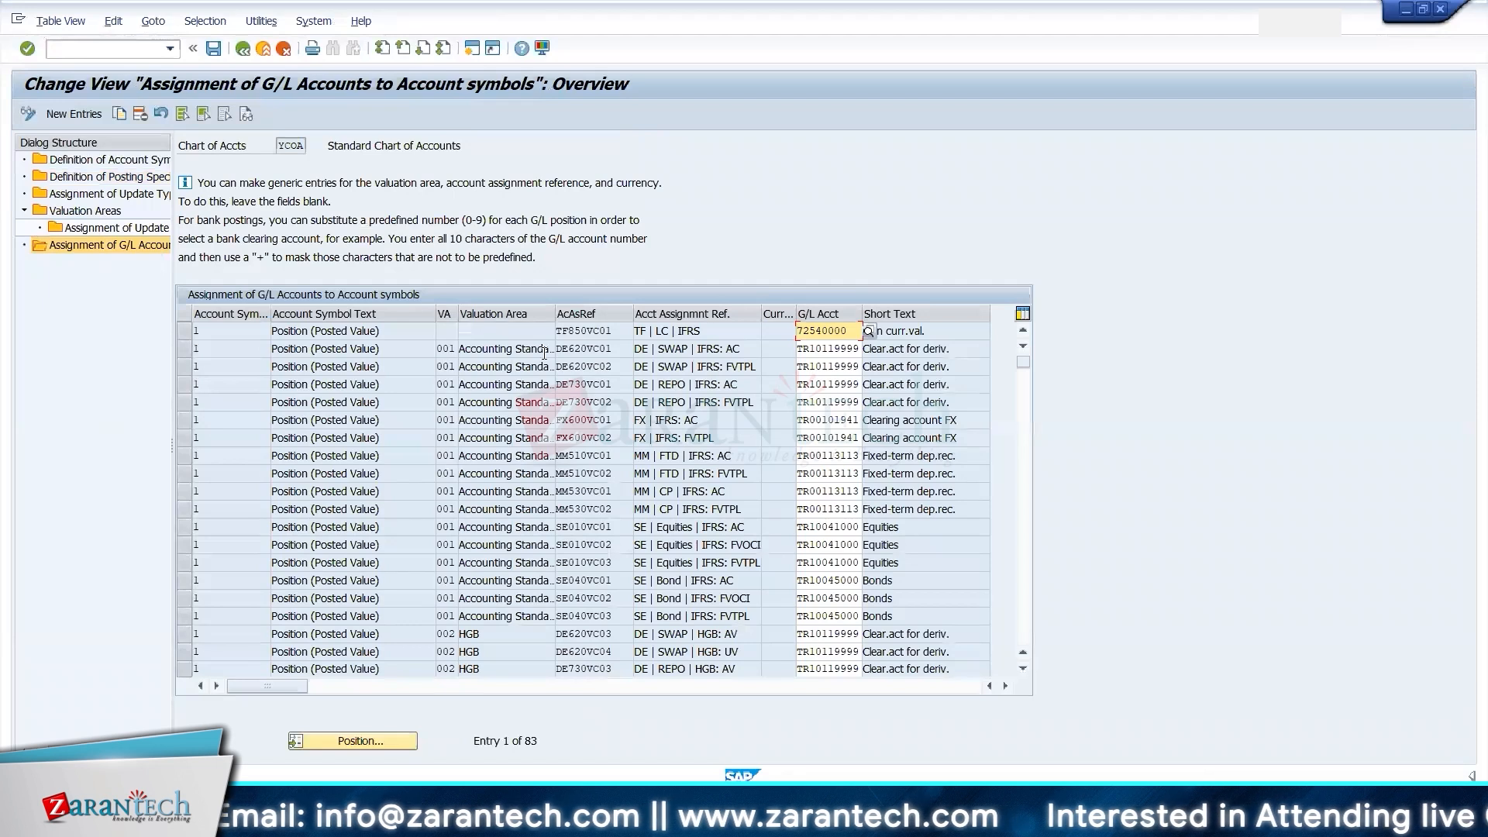
left_click_drag(616, 330, 551, 333)
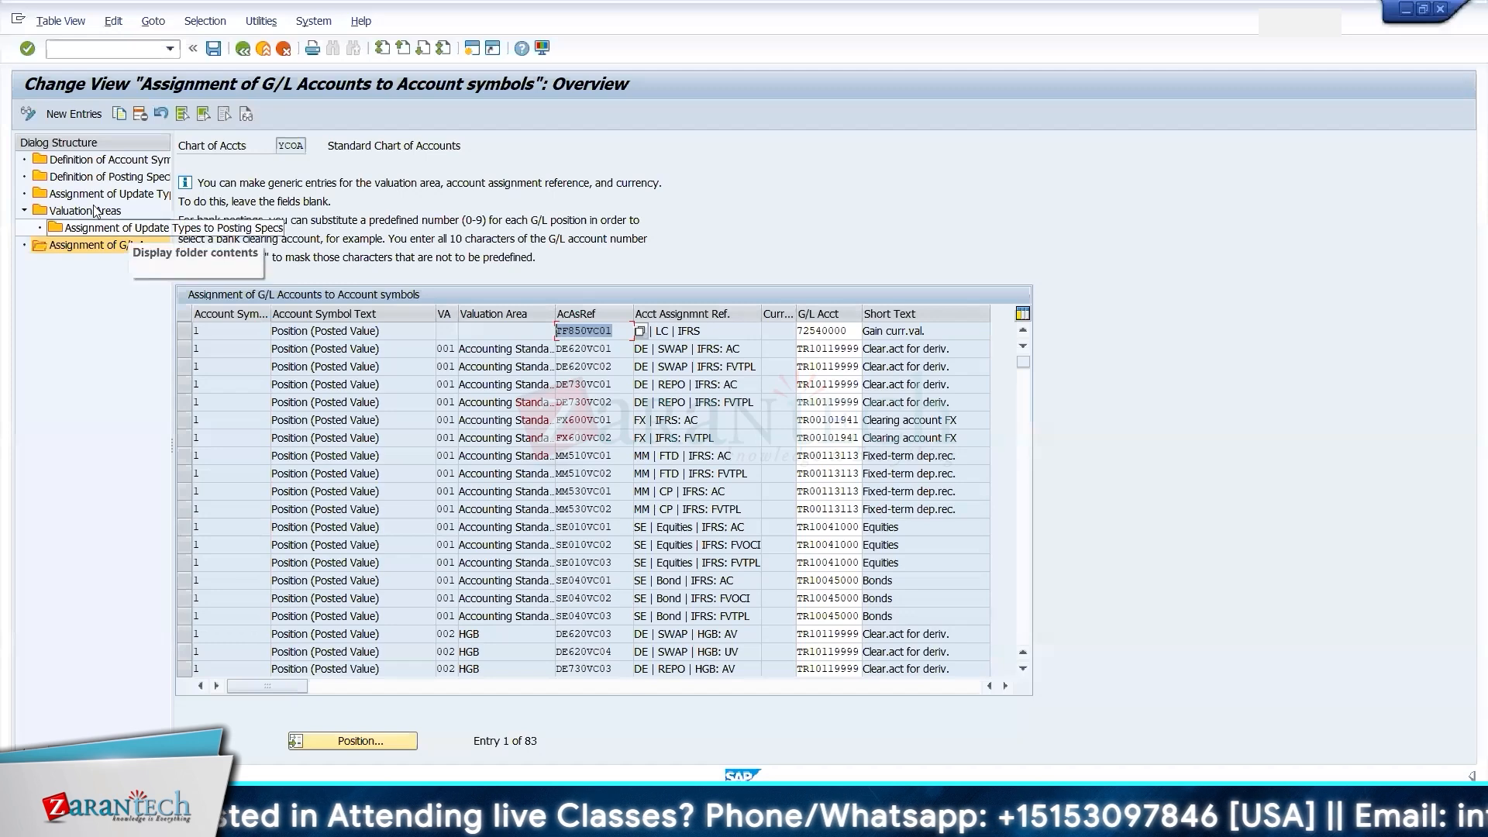
left_click(242, 51)
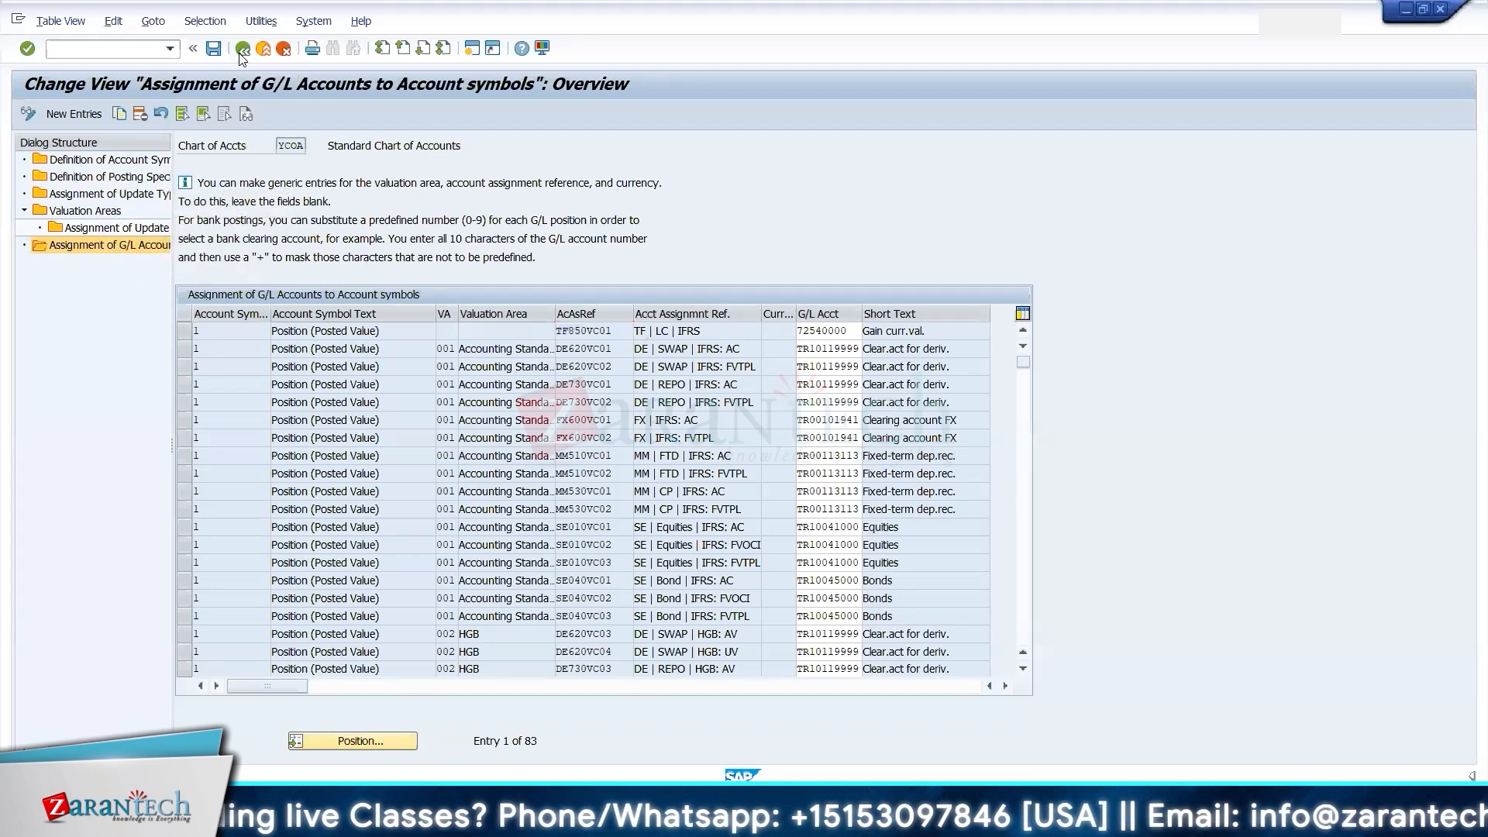
left_click(242, 51)
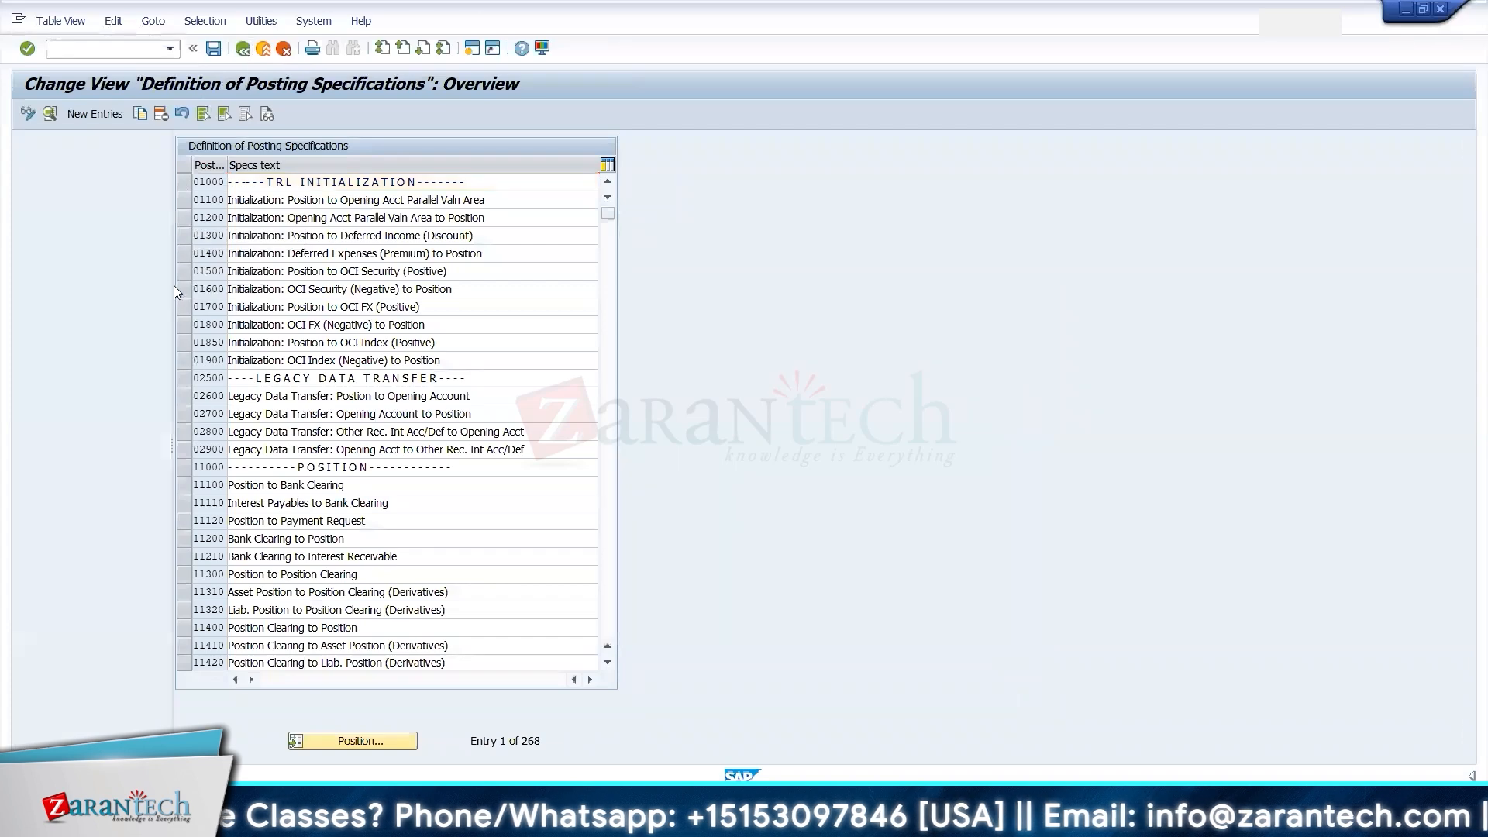
- Switch to Excel, locate the fixed deposit accounting entries and copy the Fixed Deposit A/c cell of the FD Creation entry
key("alt+Tab")
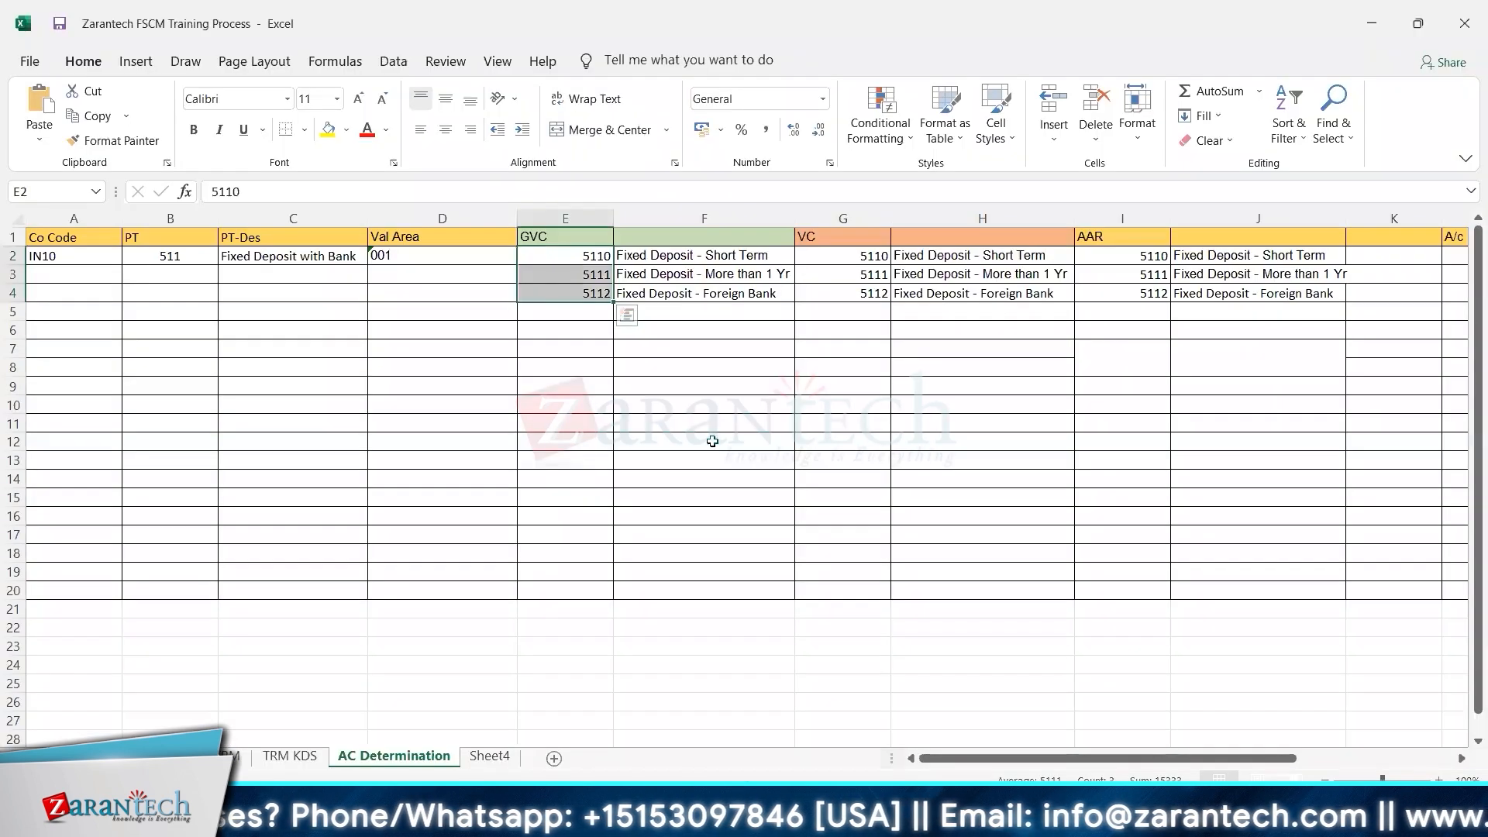
left_click(562, 368)
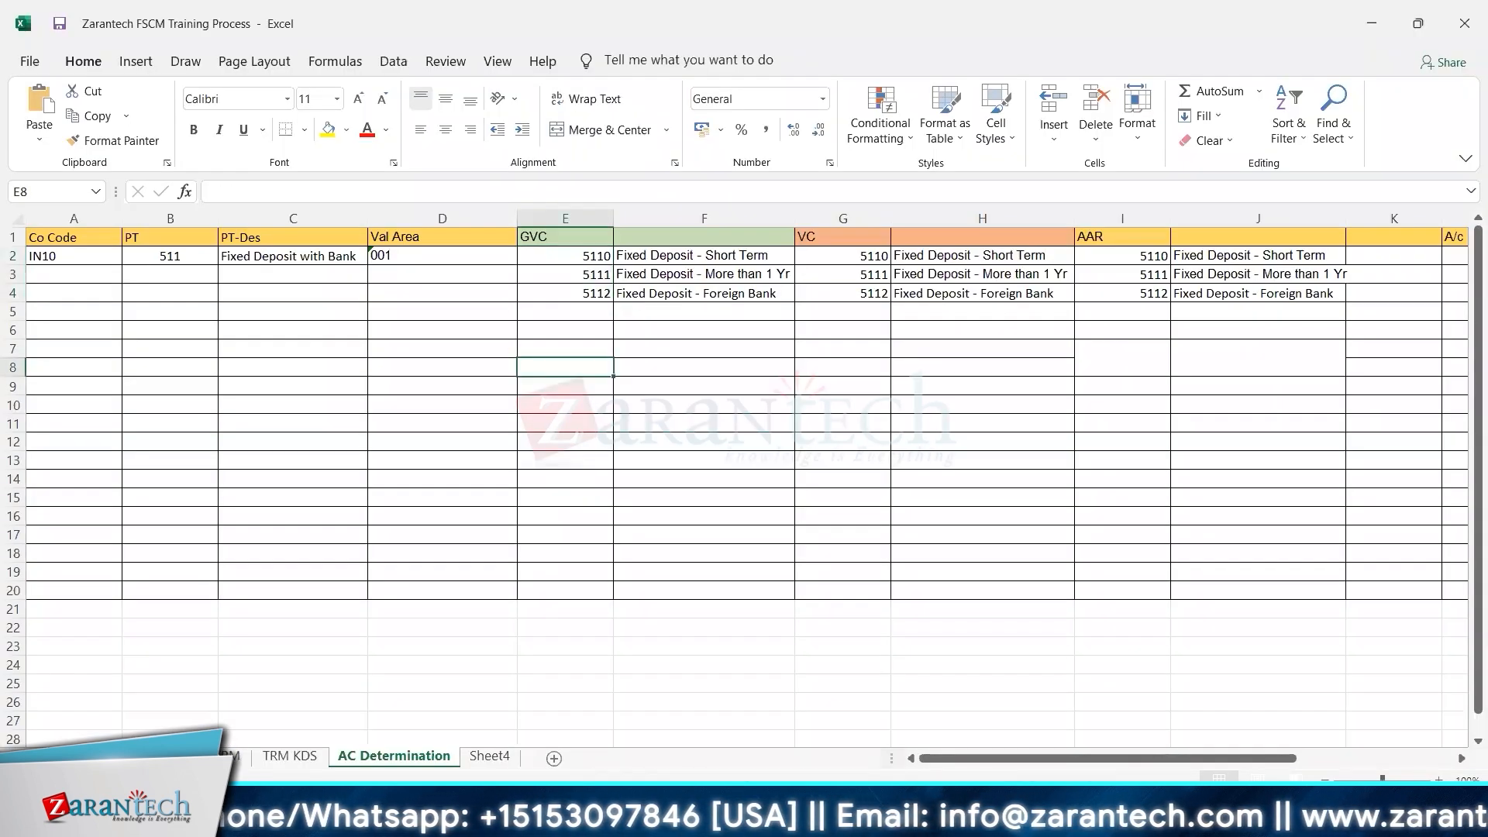
left_click(235, 758)
scroll(416, 359, "up", 2)
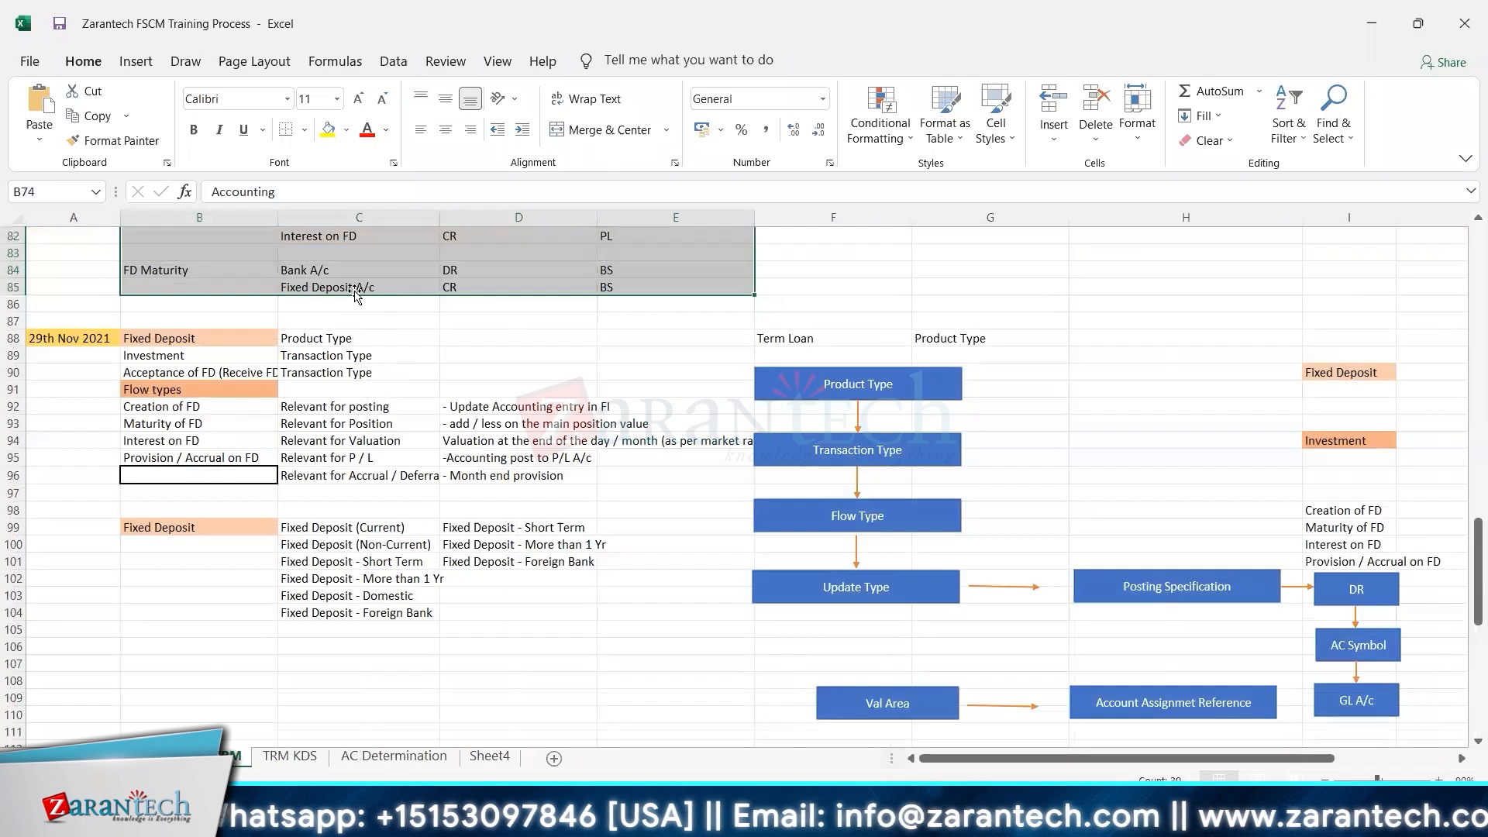
scroll(354, 291, "up", 3)
scroll(355, 291, "up", 1)
left_click_drag(172, 270, 601, 451)
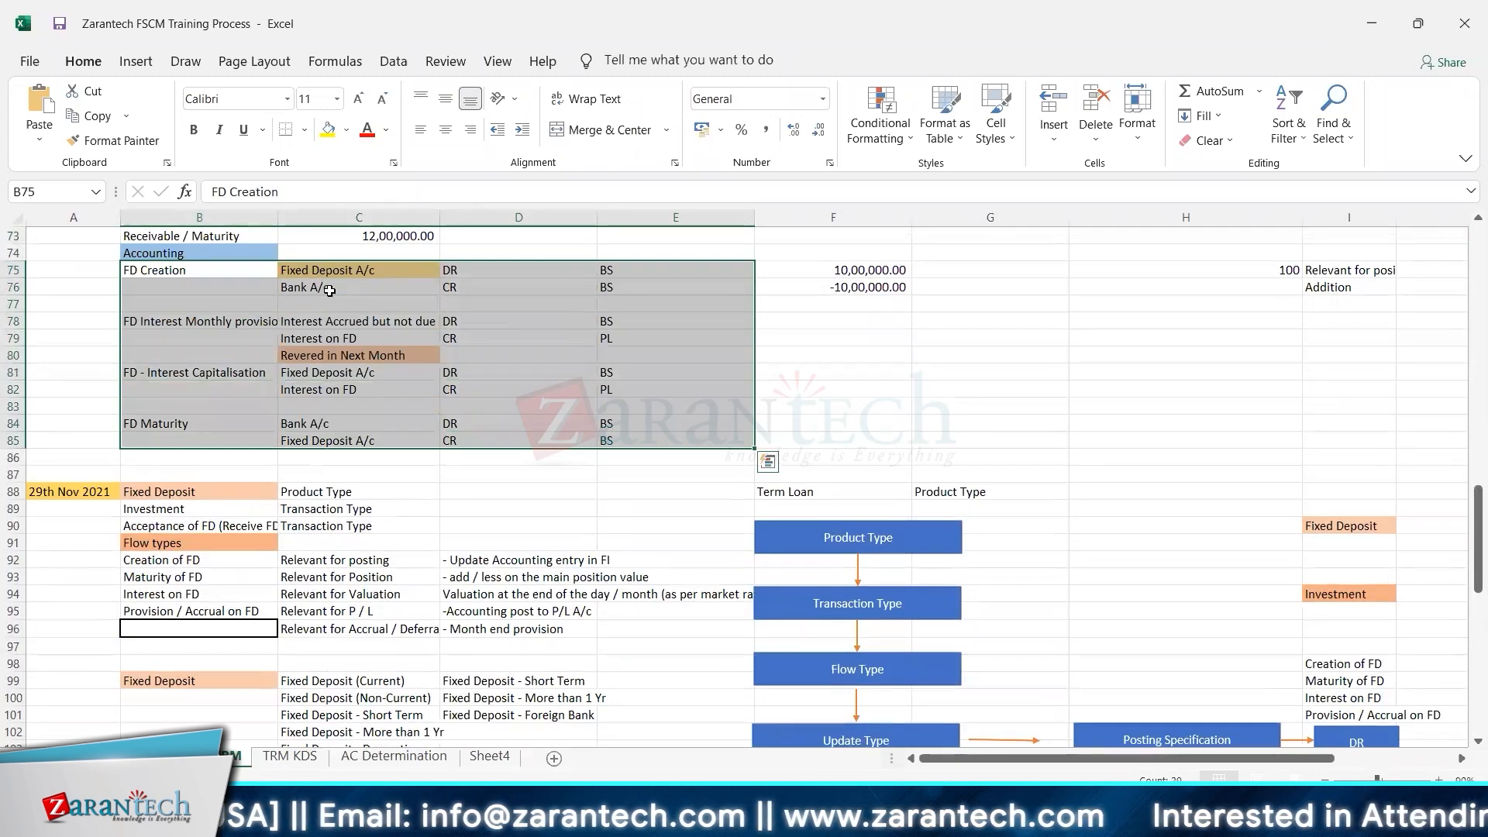
left_click(318, 285)
left_click(316, 273)
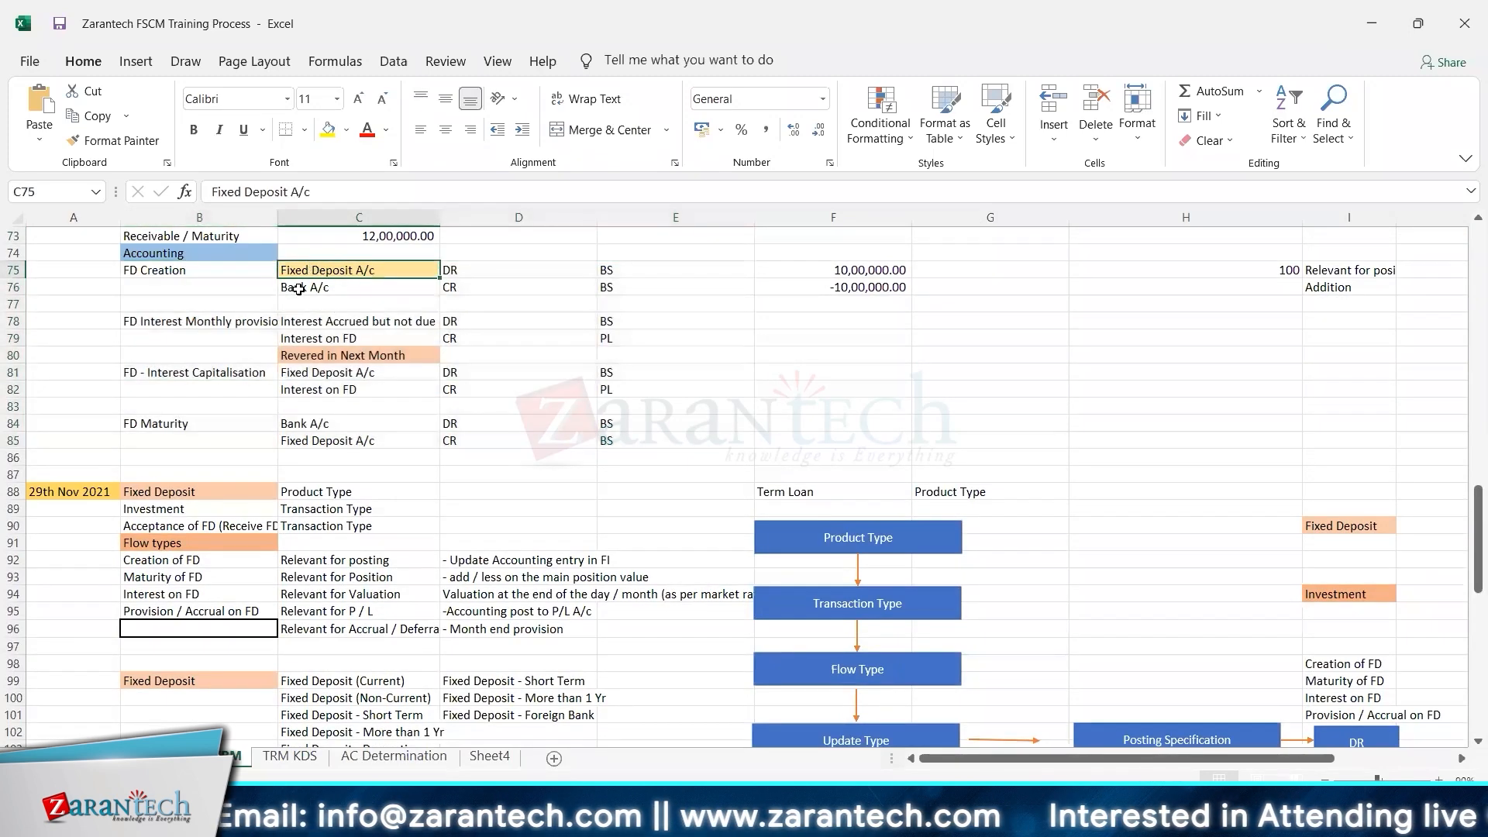
key("ctrl+c")
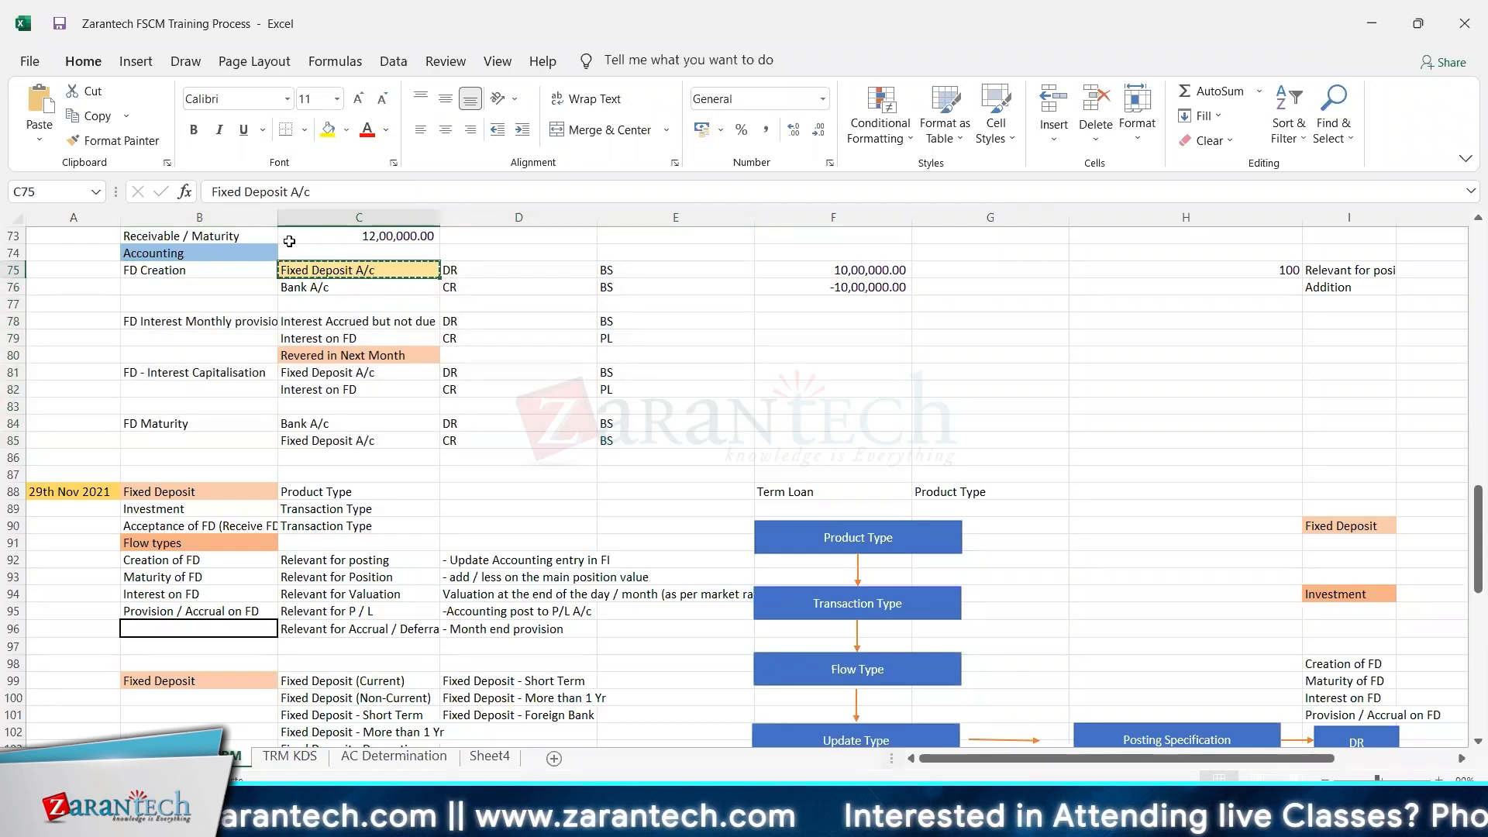
- Add a new worksheet after Sheet4 and name it GL Ac
left_click(417, 757)
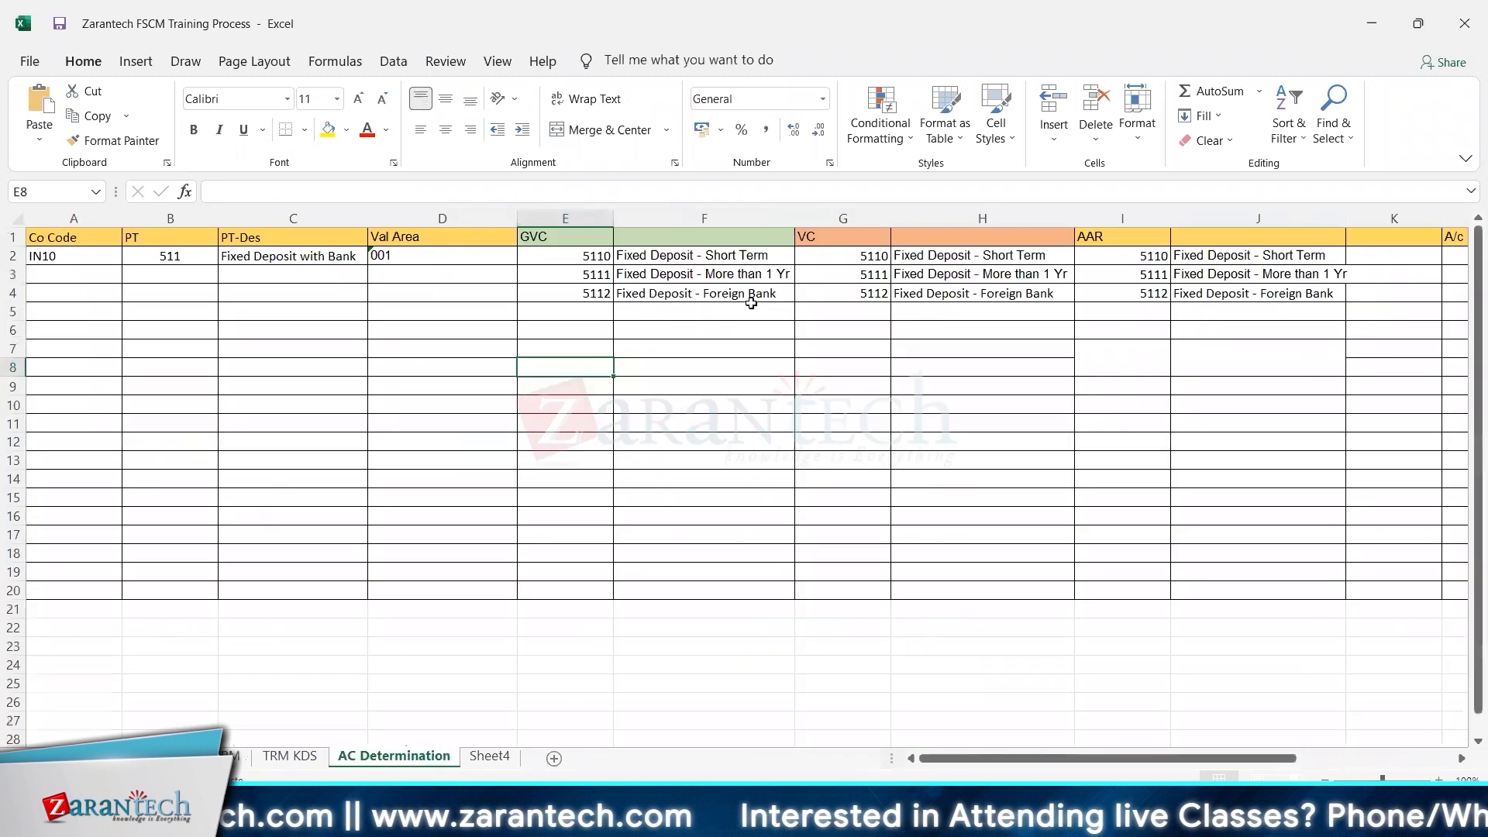
left_click_drag(710, 255, 708, 292)
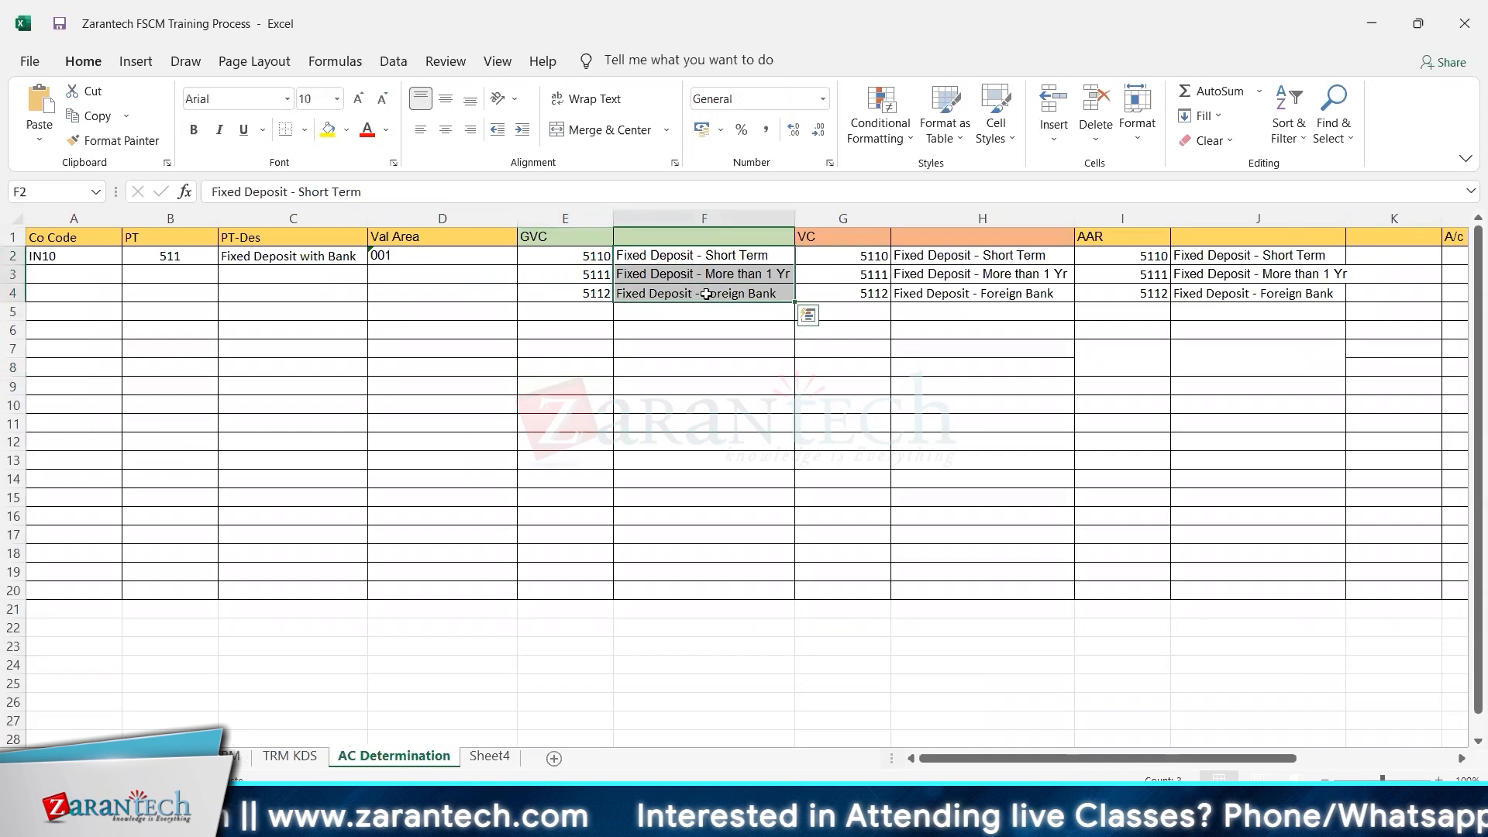
left_click(476, 757)
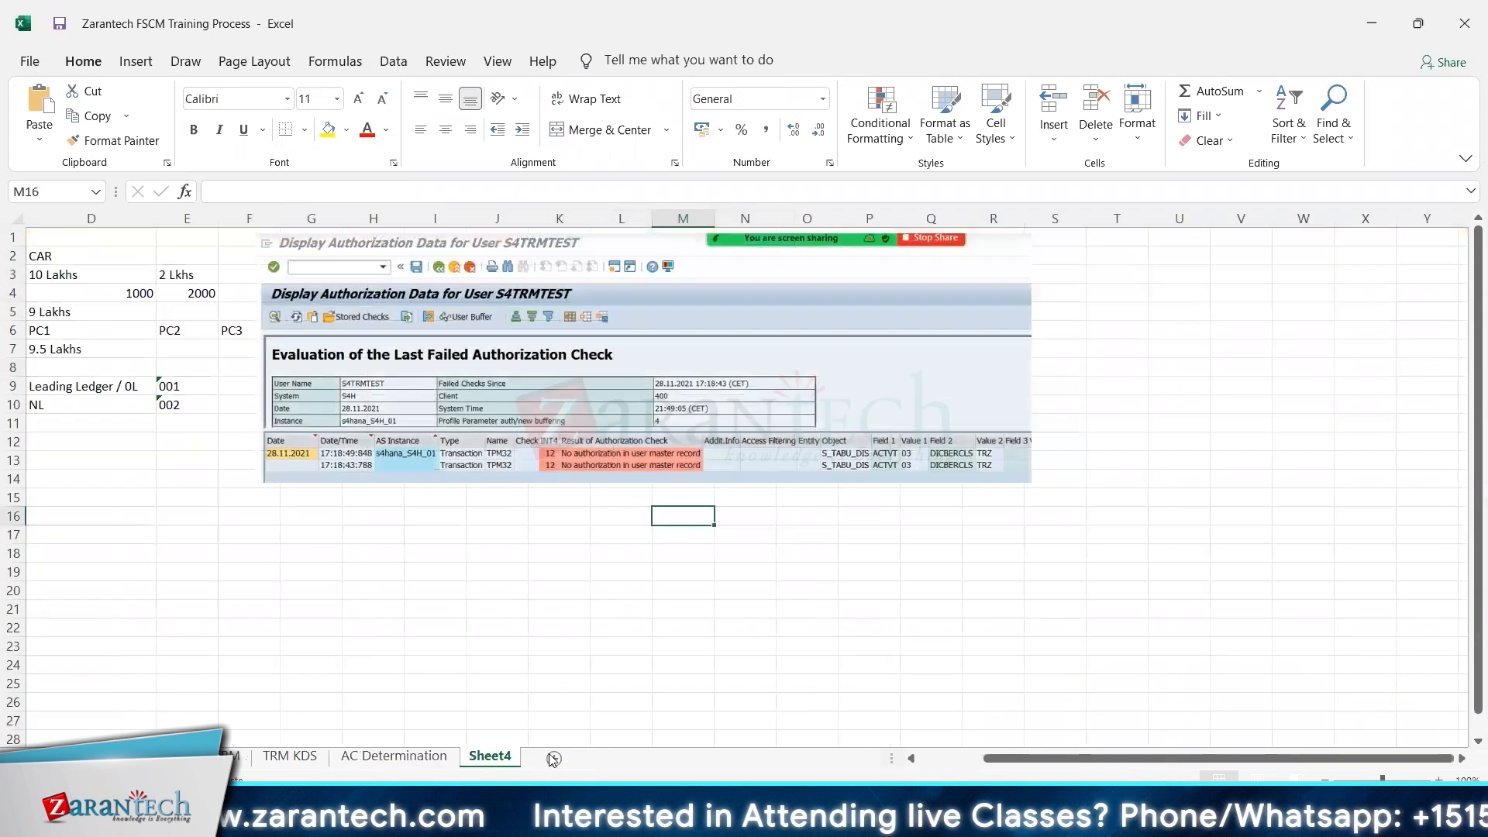
left_click(554, 758)
double_click(552, 757)
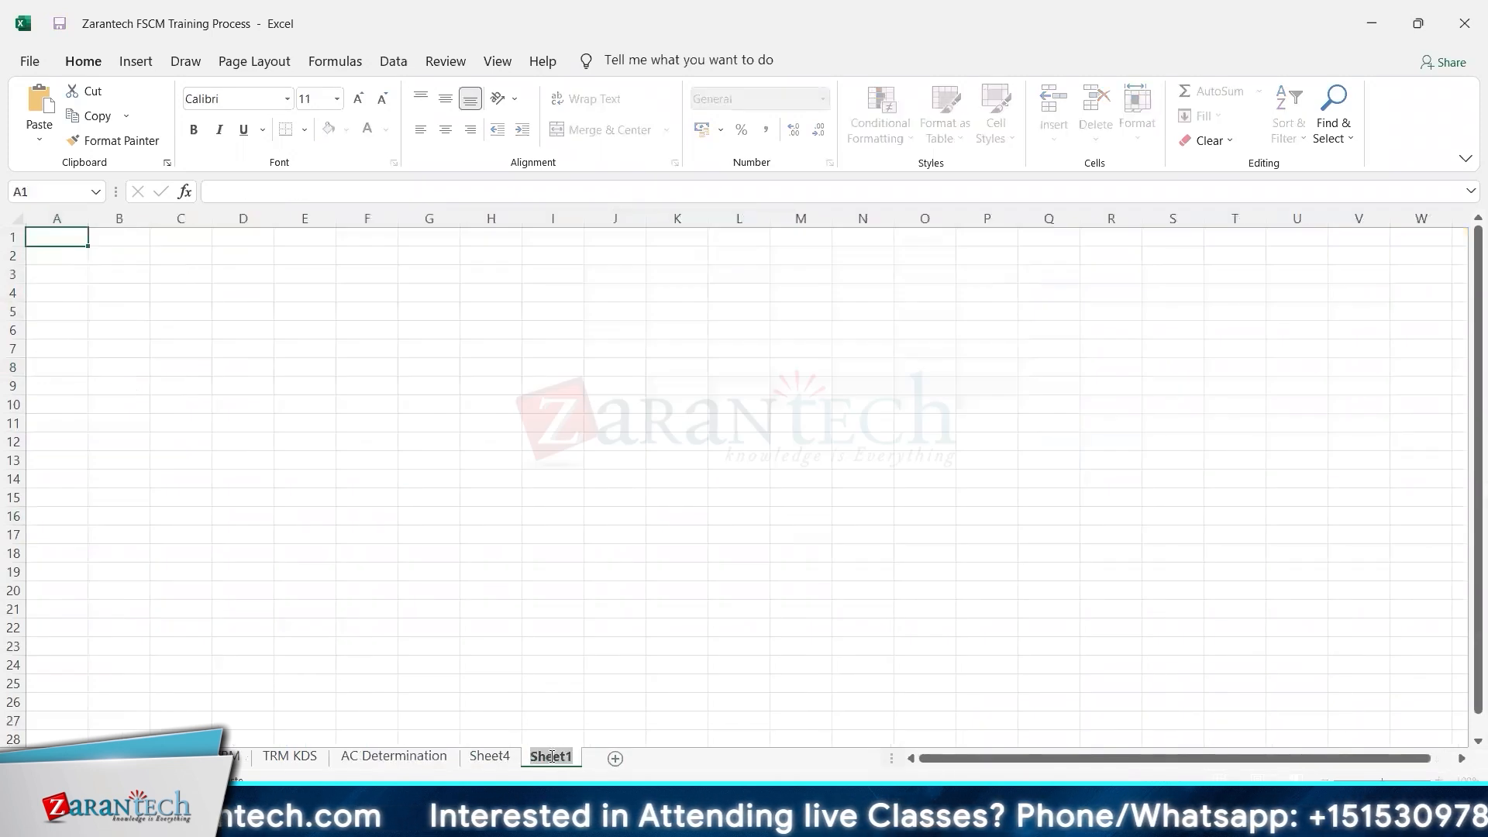
key("Return")
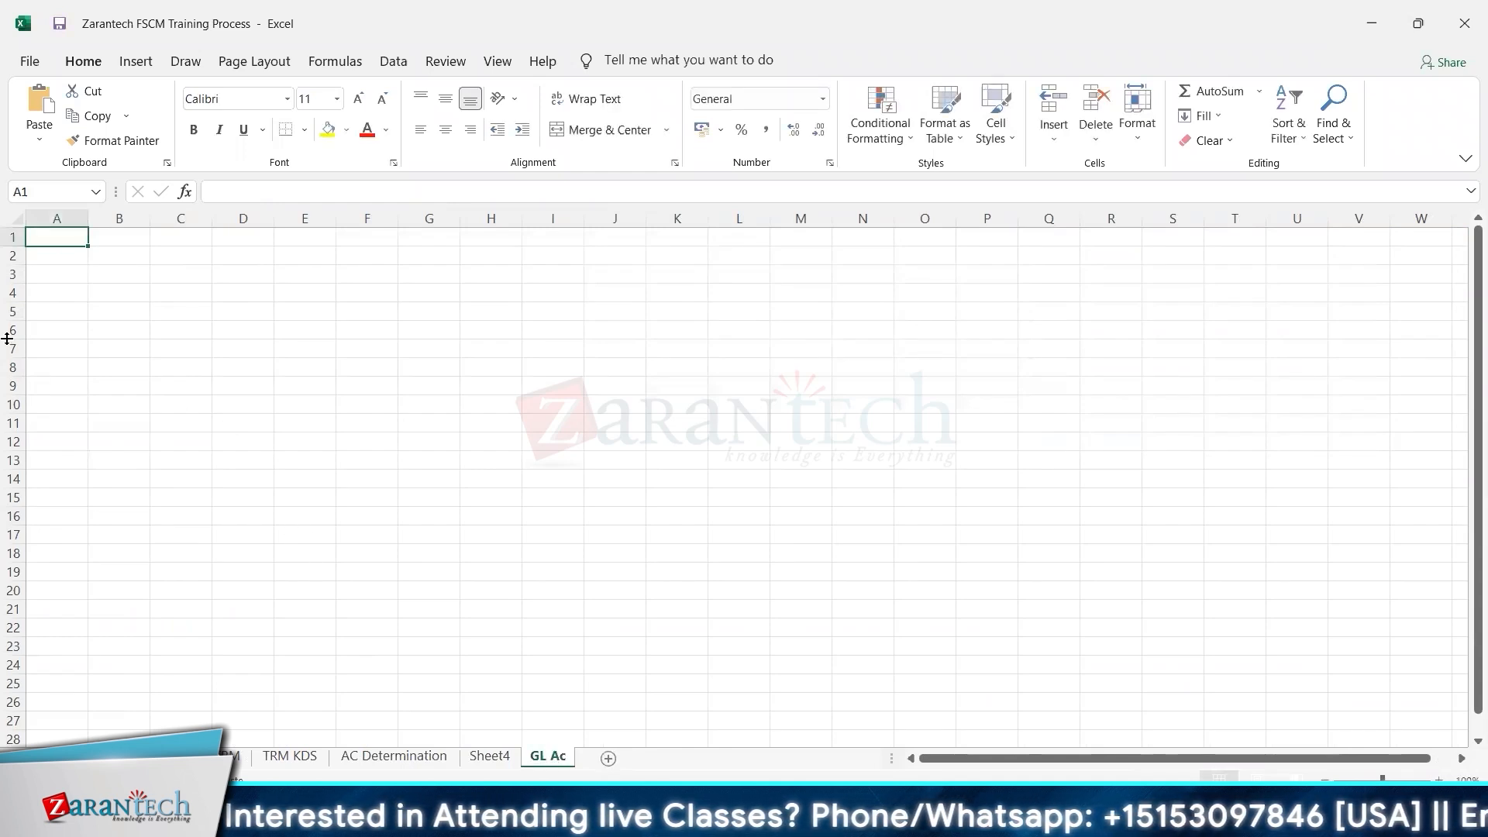
- Enter the headings PT in A1 and Description in B1, and widen column B to fit its heading
type("PT")
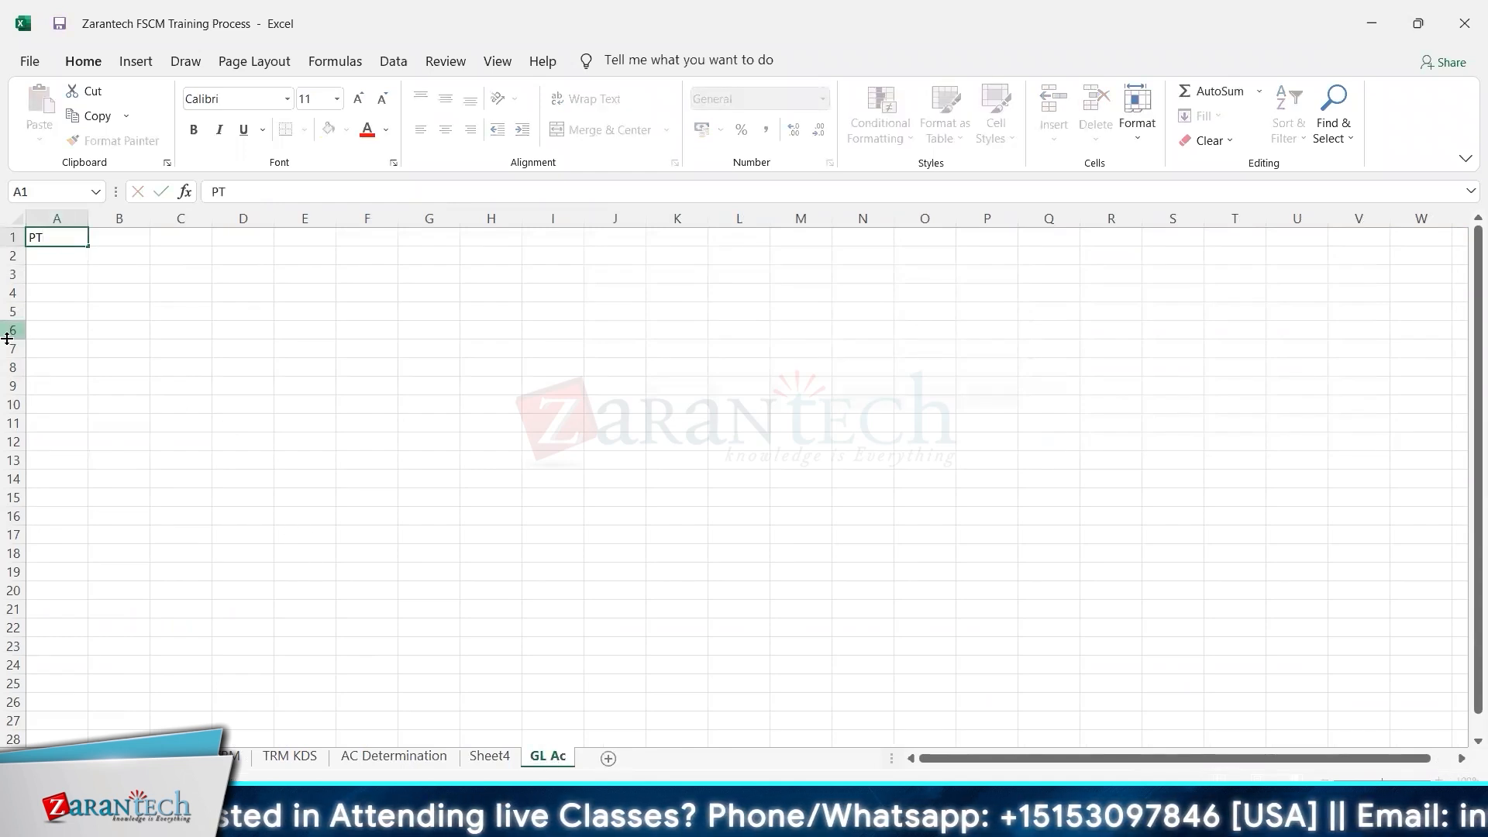
key("Tab")
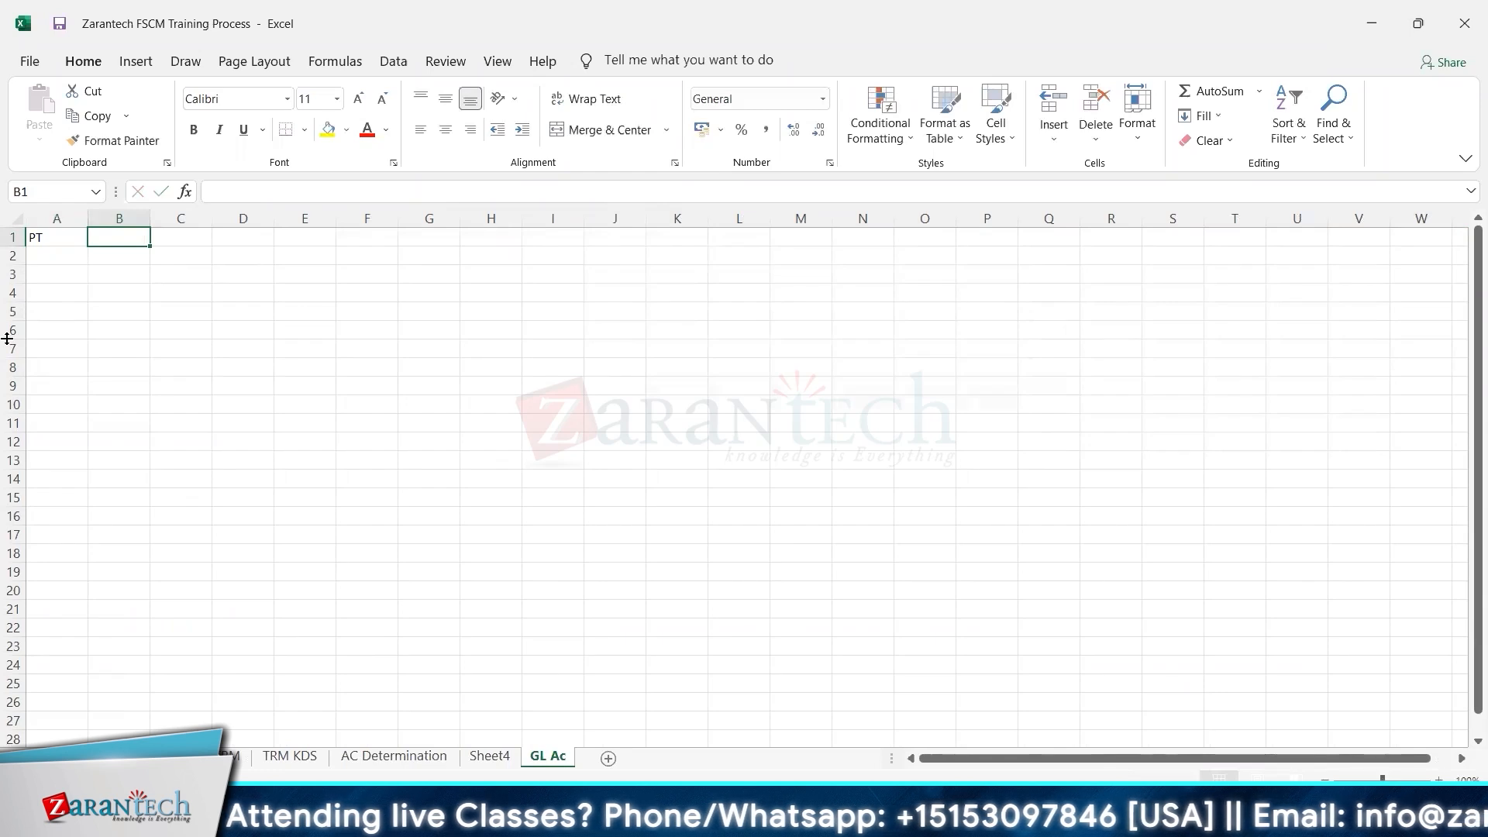
type("Descr")
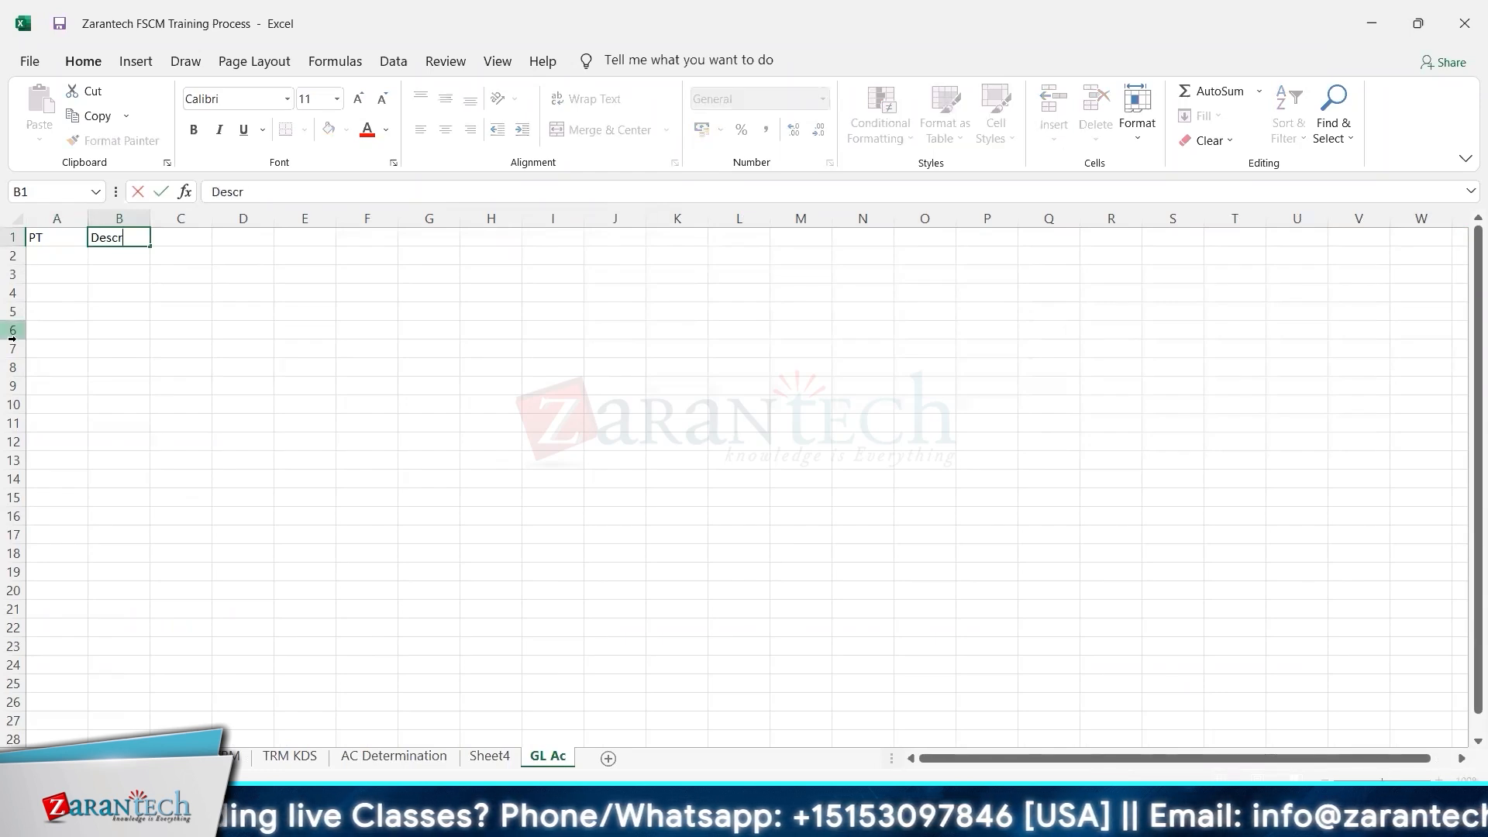
type("iption")
key("Tab")
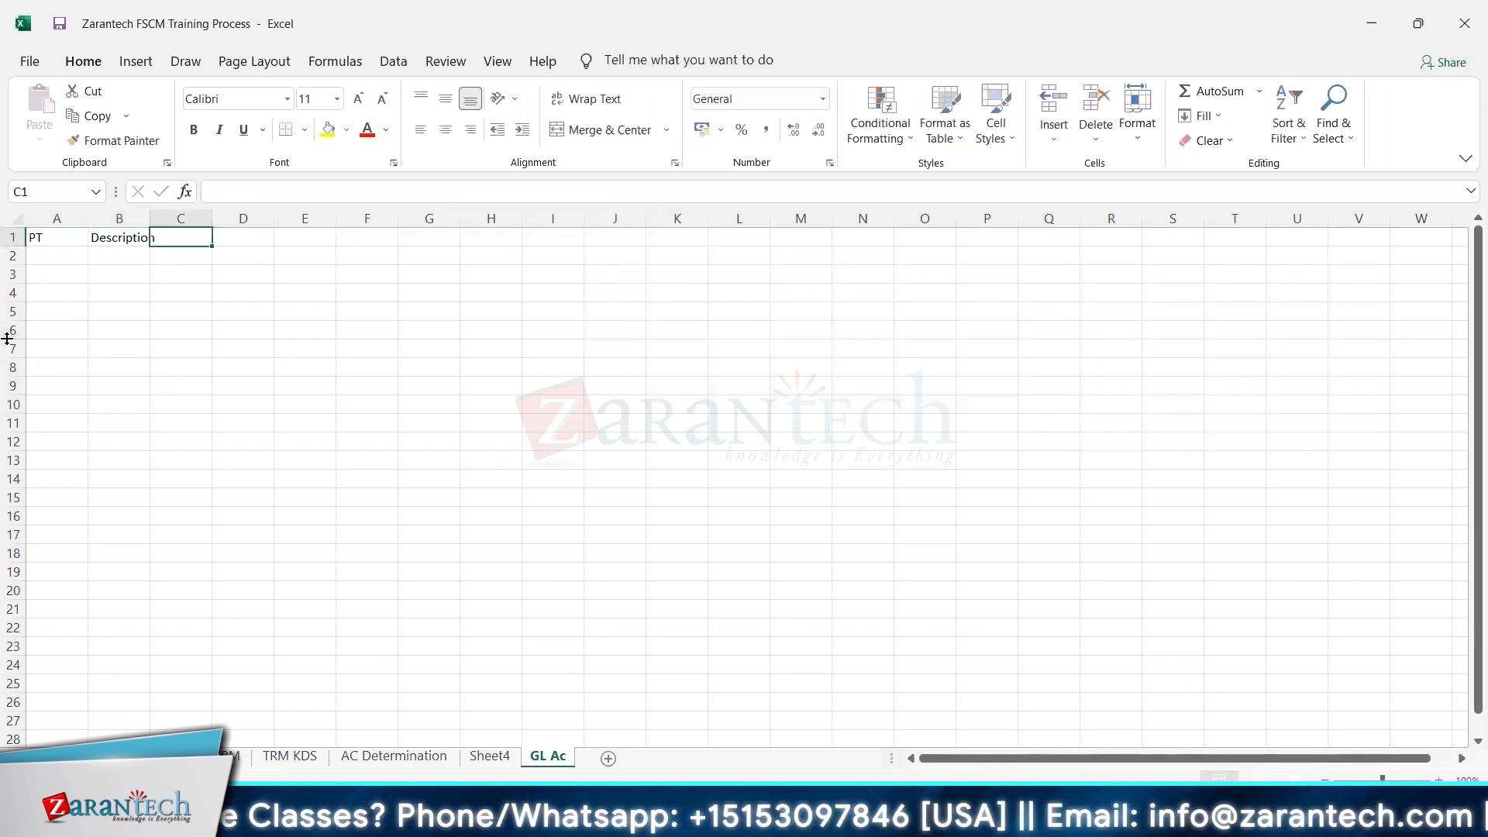
left_click_drag(149, 218, 159, 219)
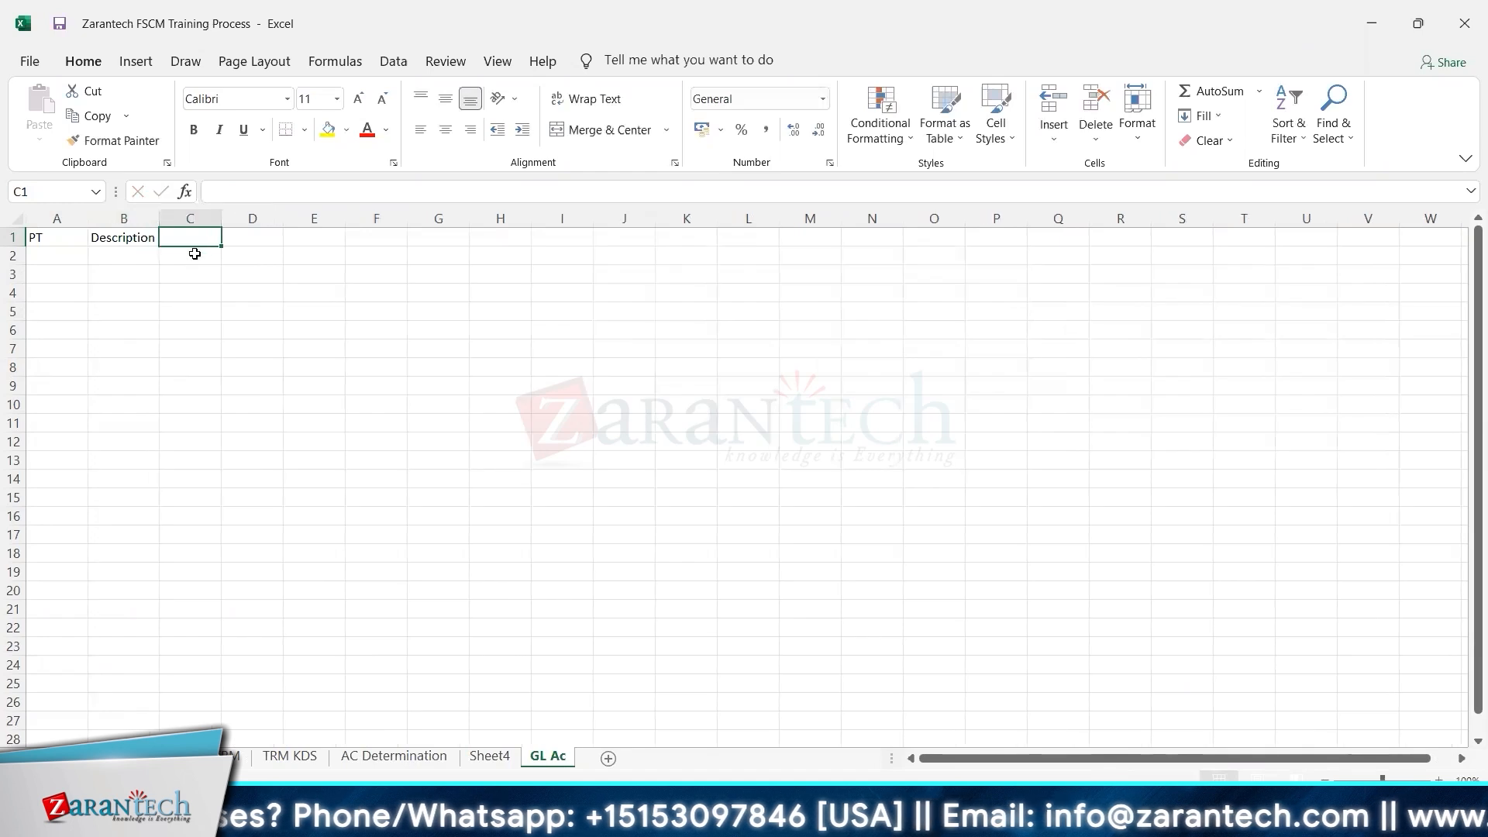
- Enter the headings TT in C1 and Descritpion in D1
type("T")
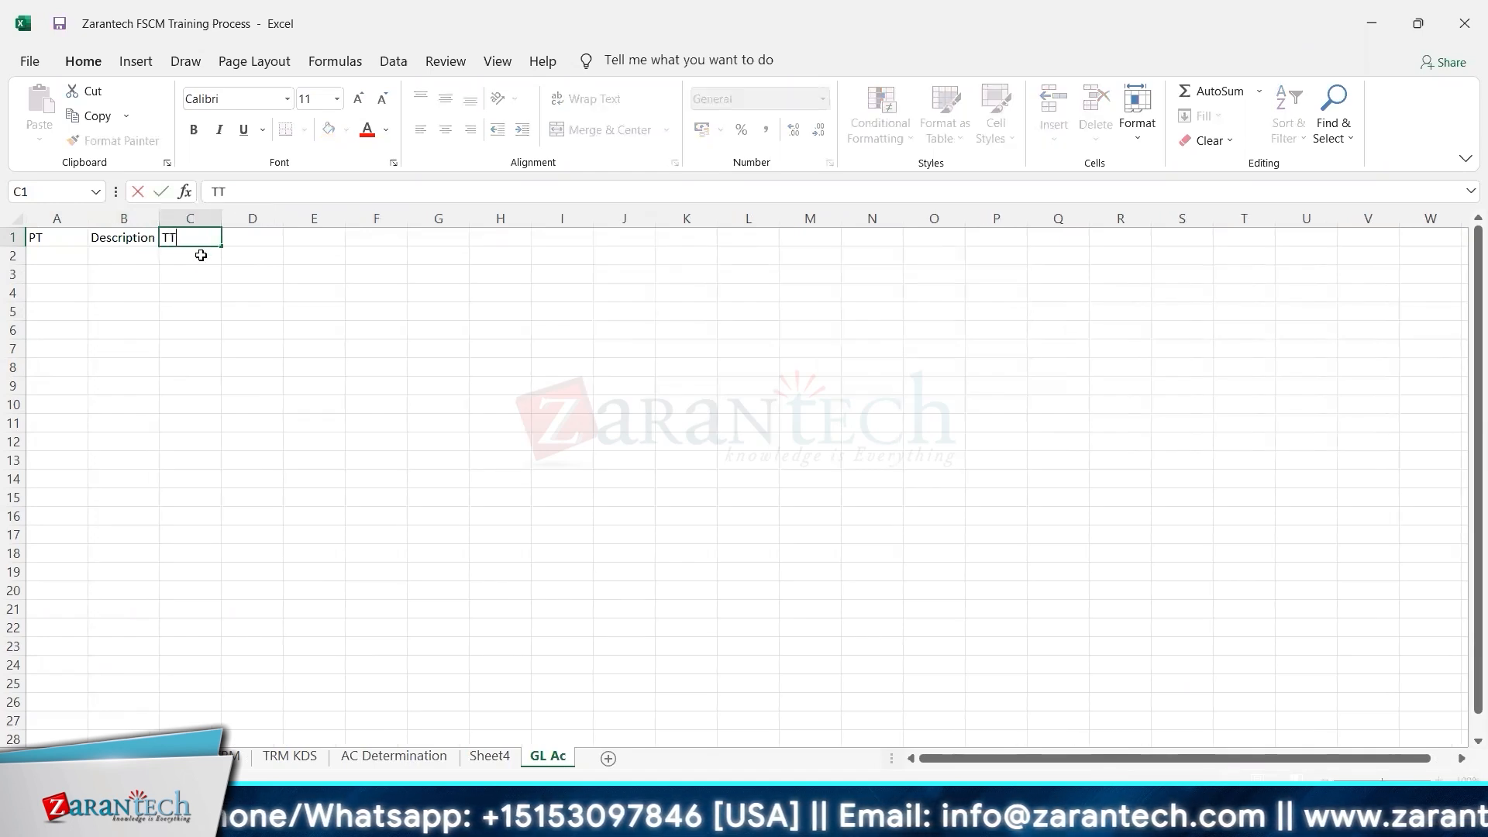
type("T")
key("Tab")
type("D")
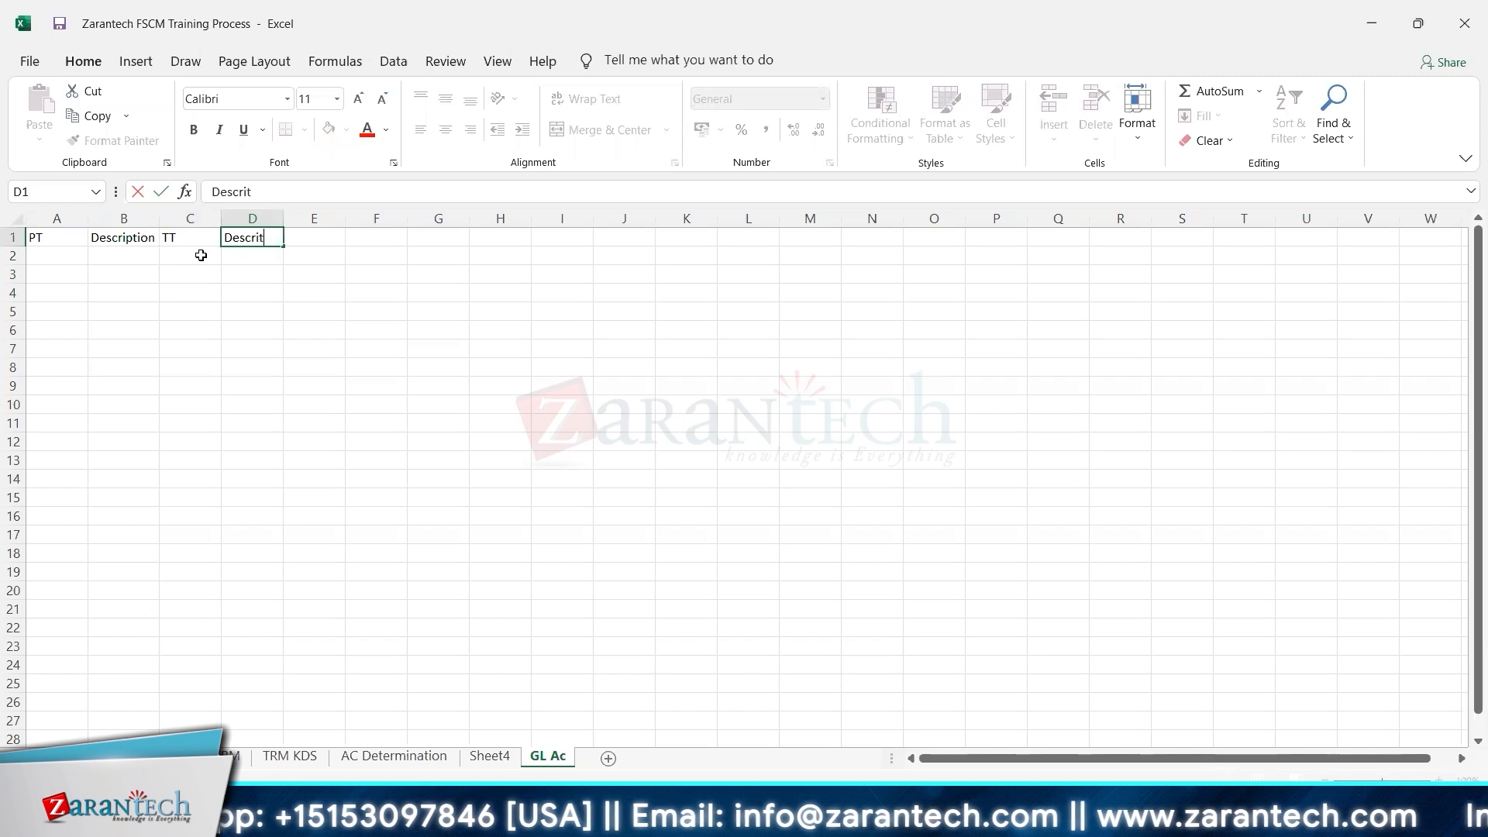
type("escritpion")
key("Tab")
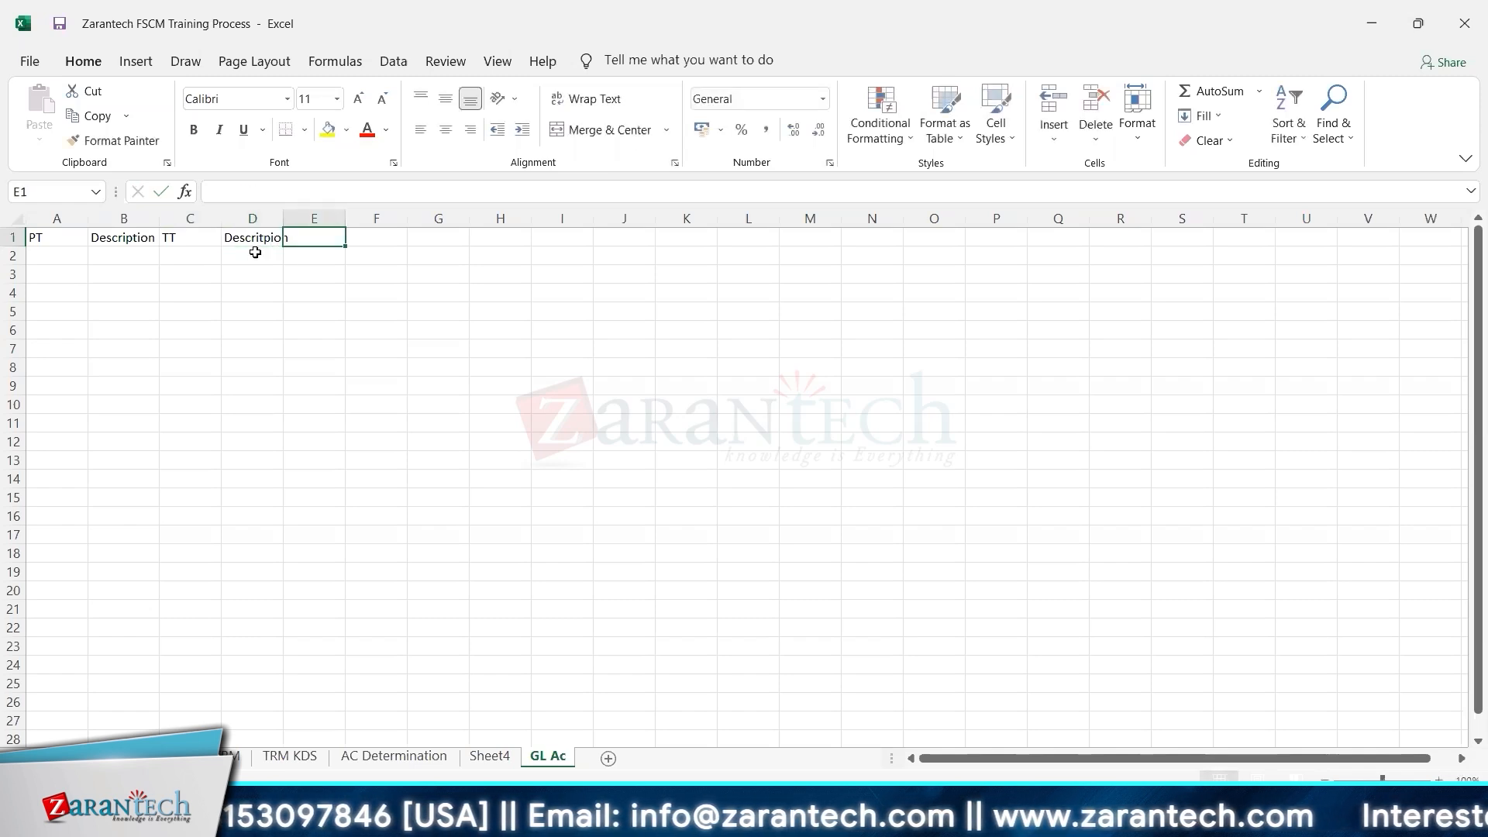
- Enter the headings GL A/c in E1 and GL Description\ in F1, and narrow column E
type("GL A/c")
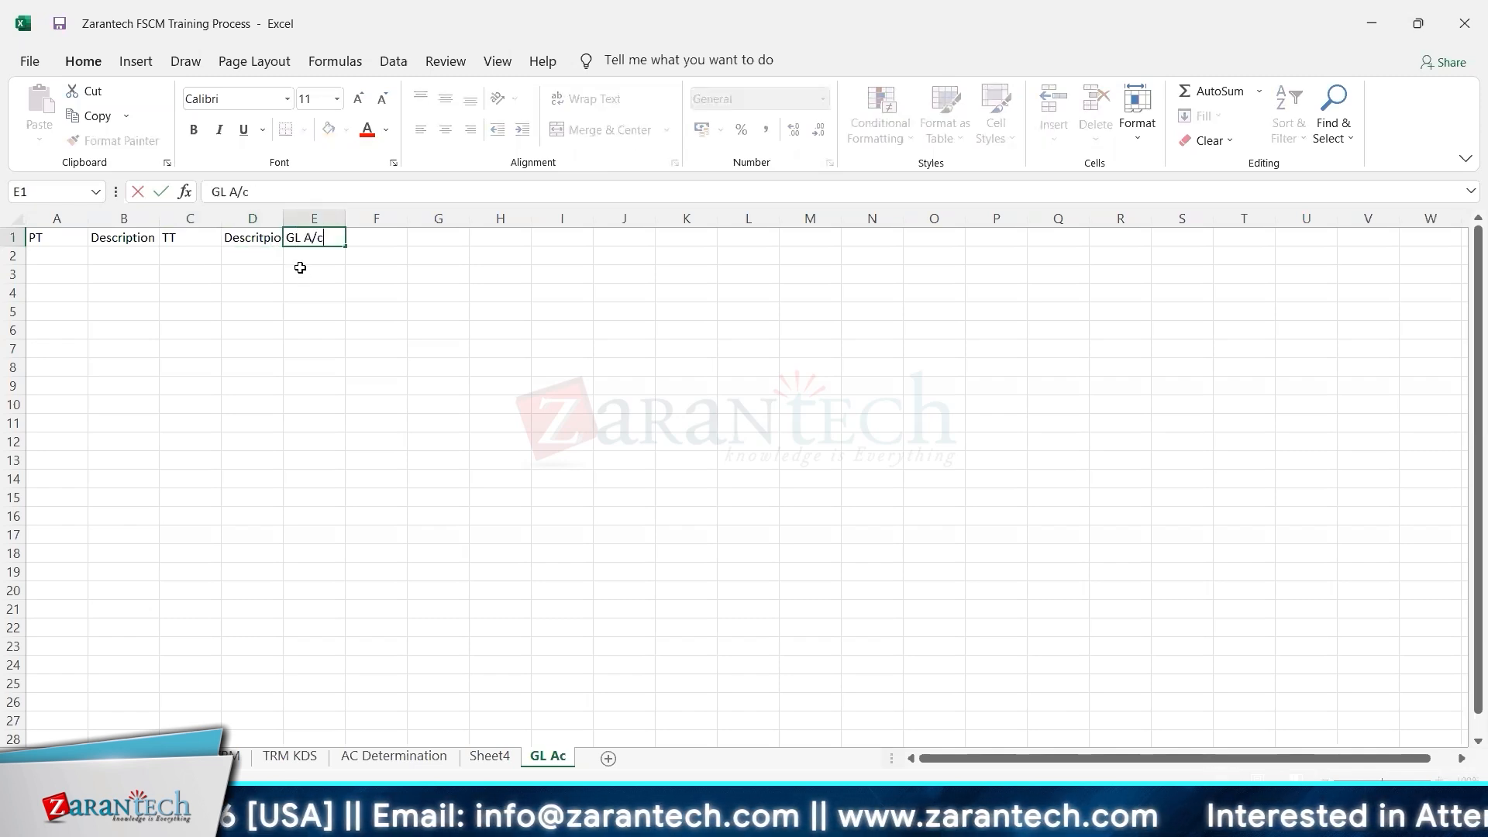
key("Tab")
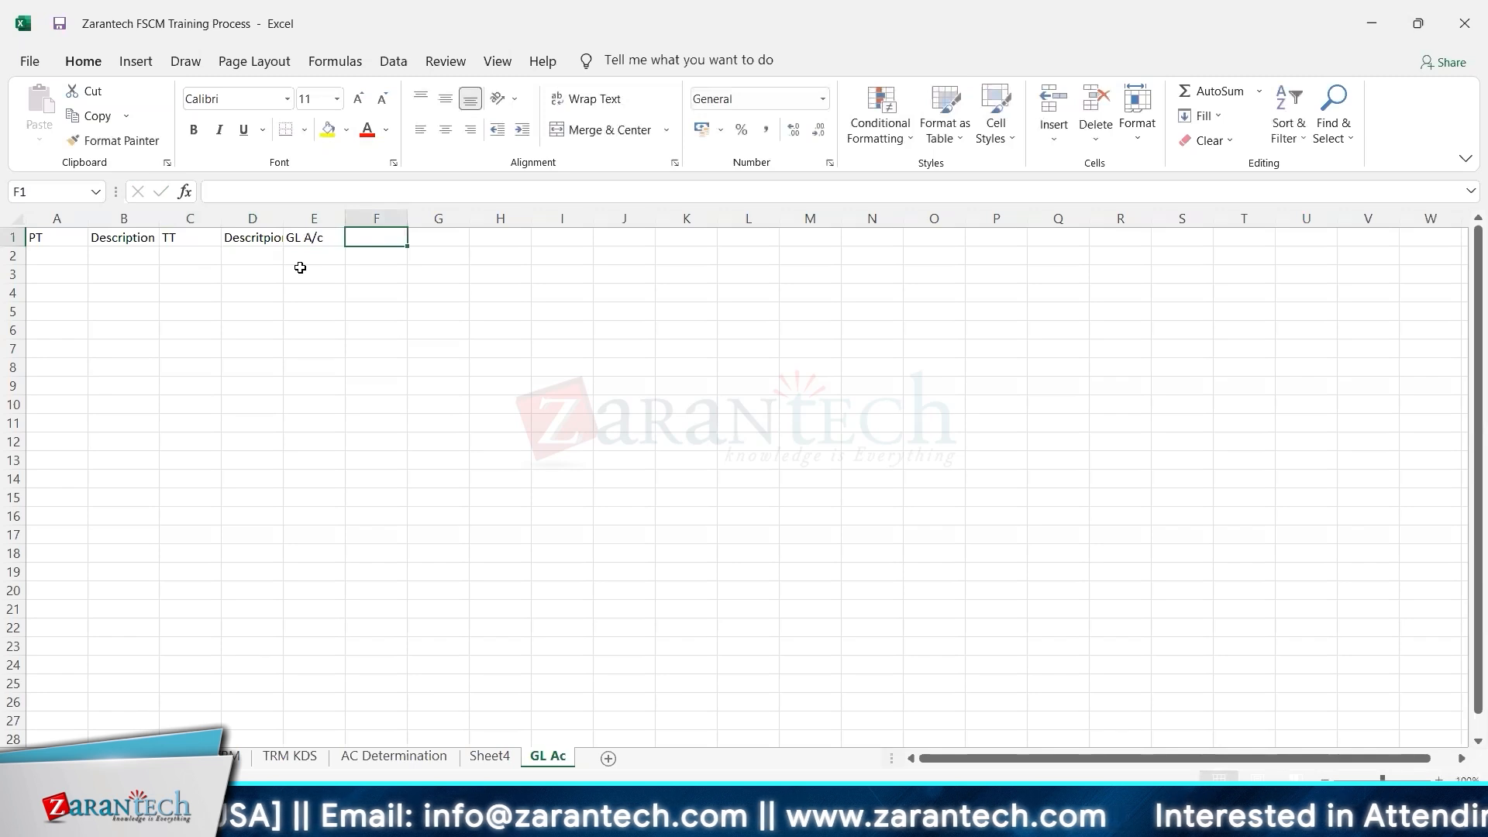
type("D")
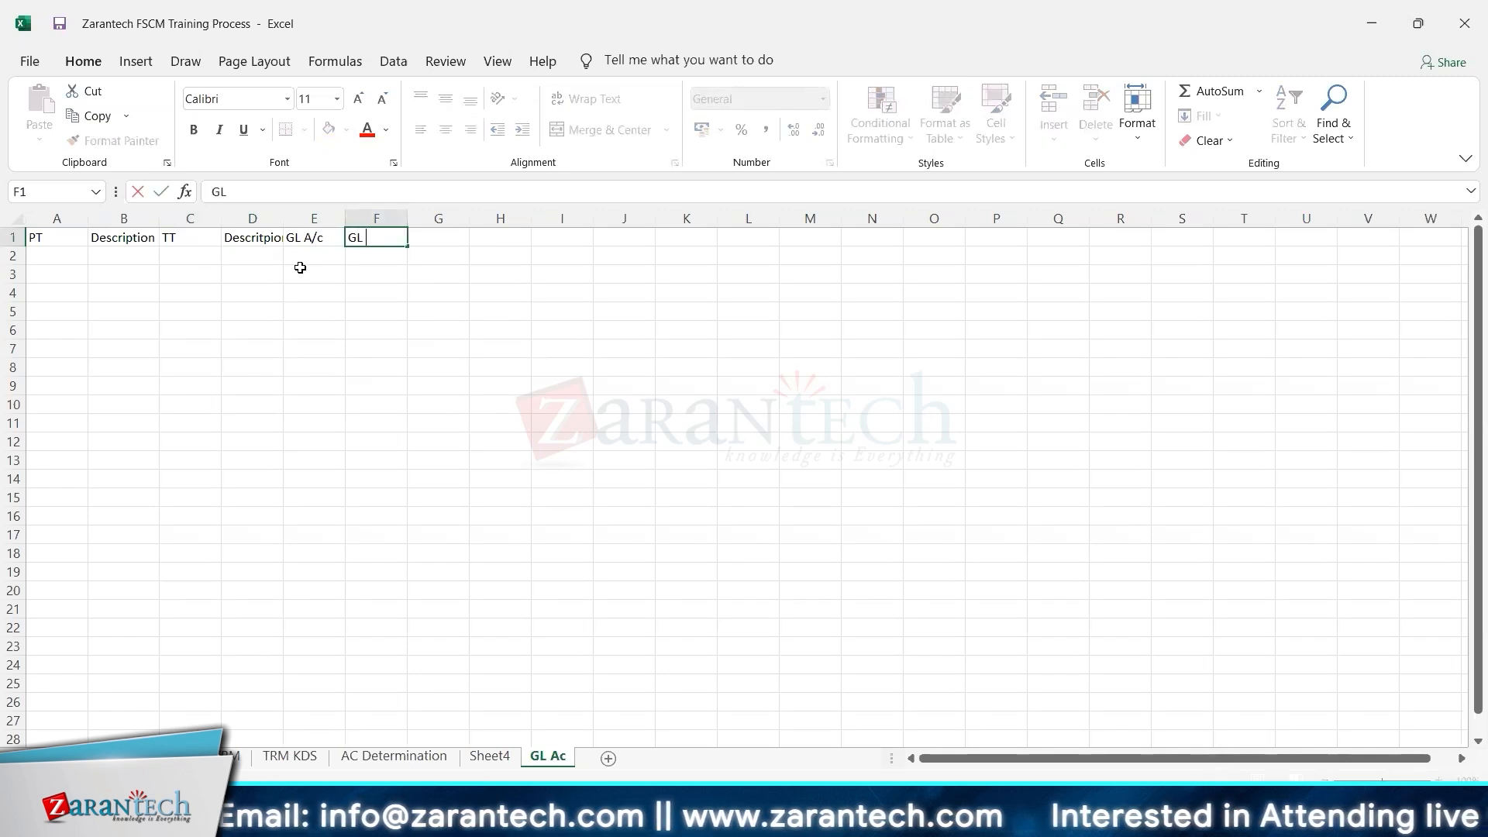
type("escription\\")
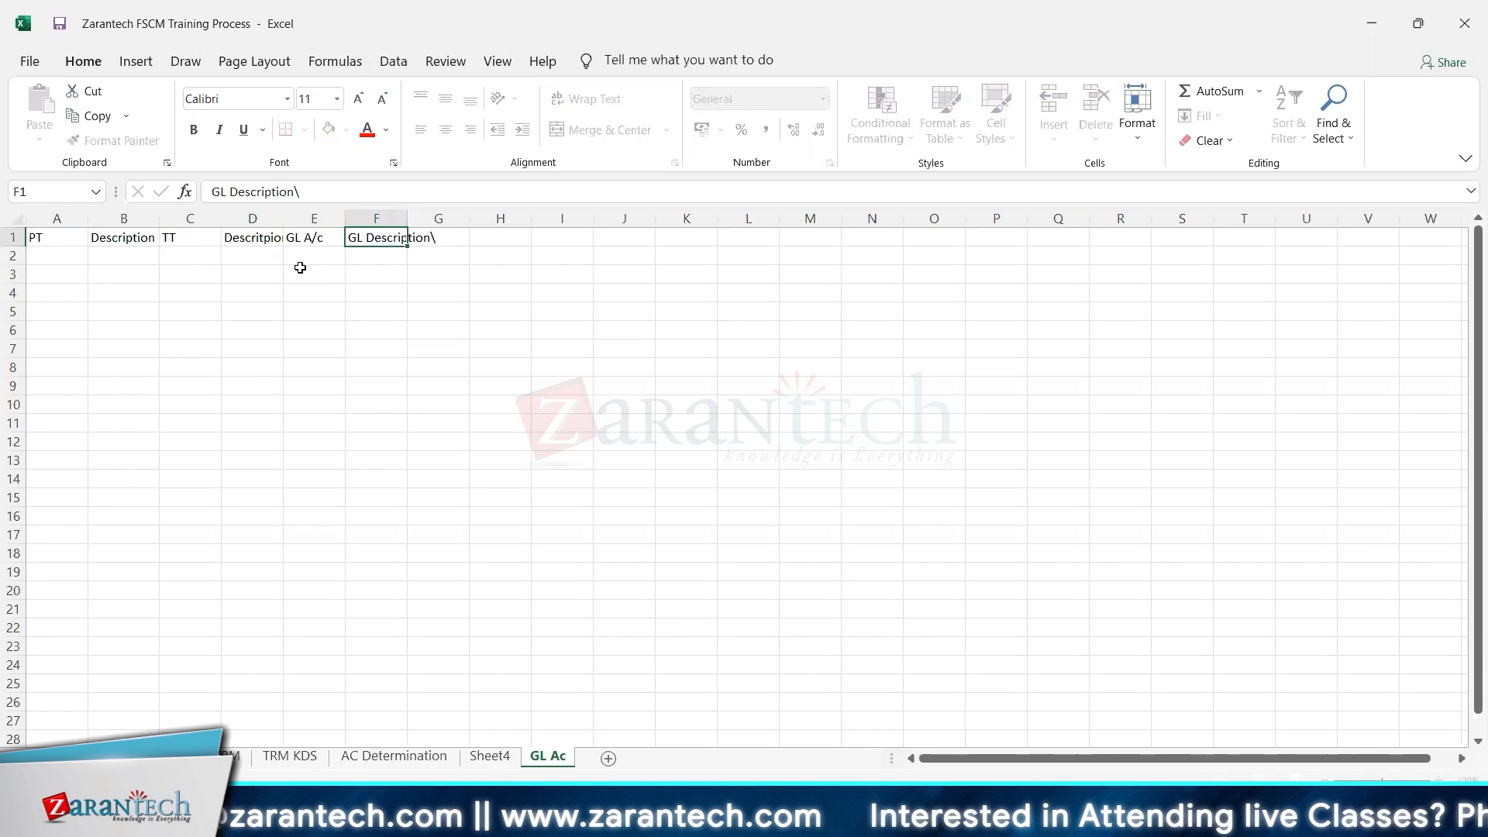
key("Return")
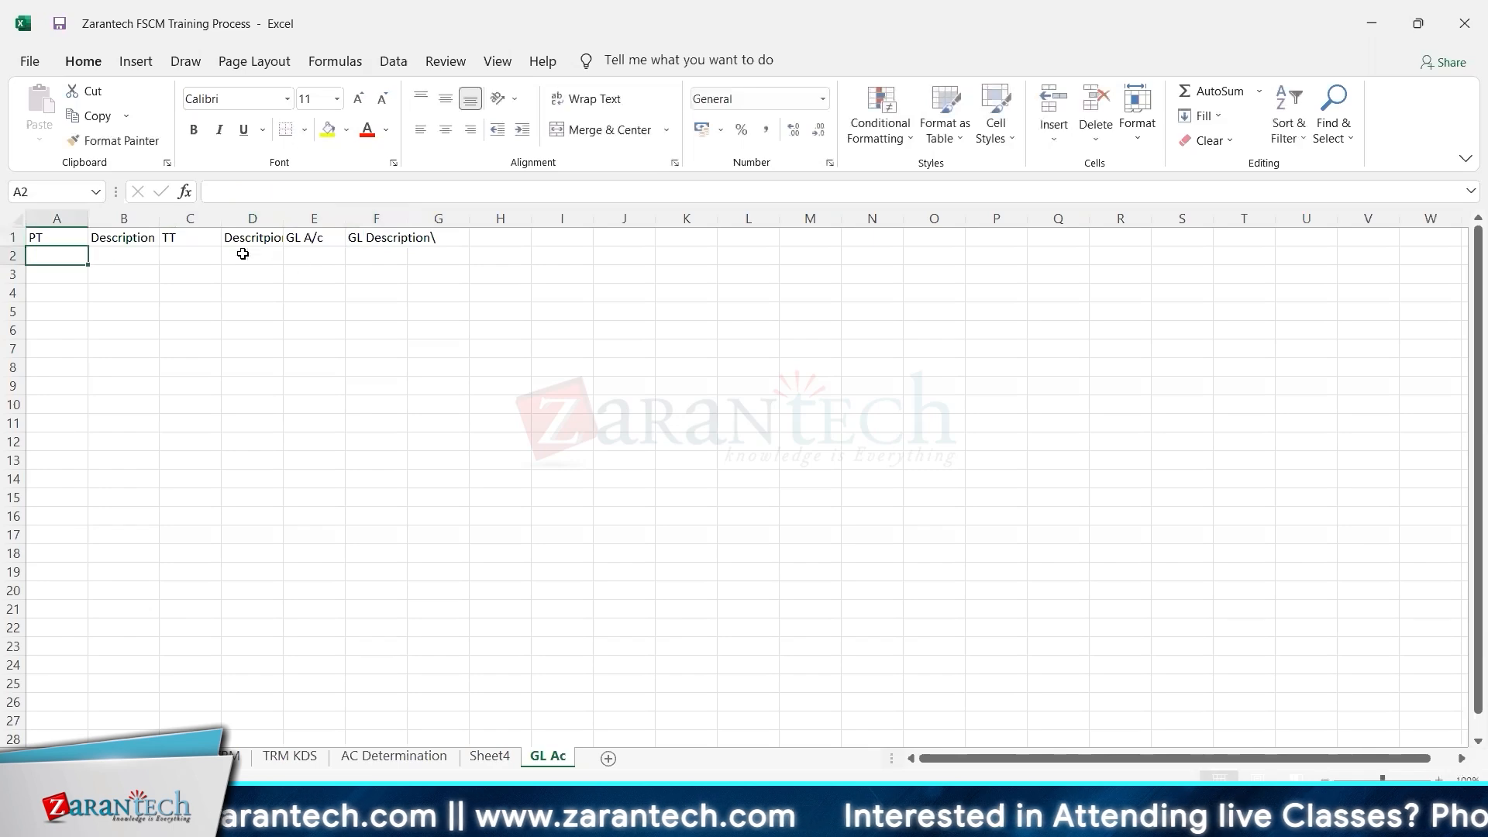
left_click_drag(345, 220, 327, 221)
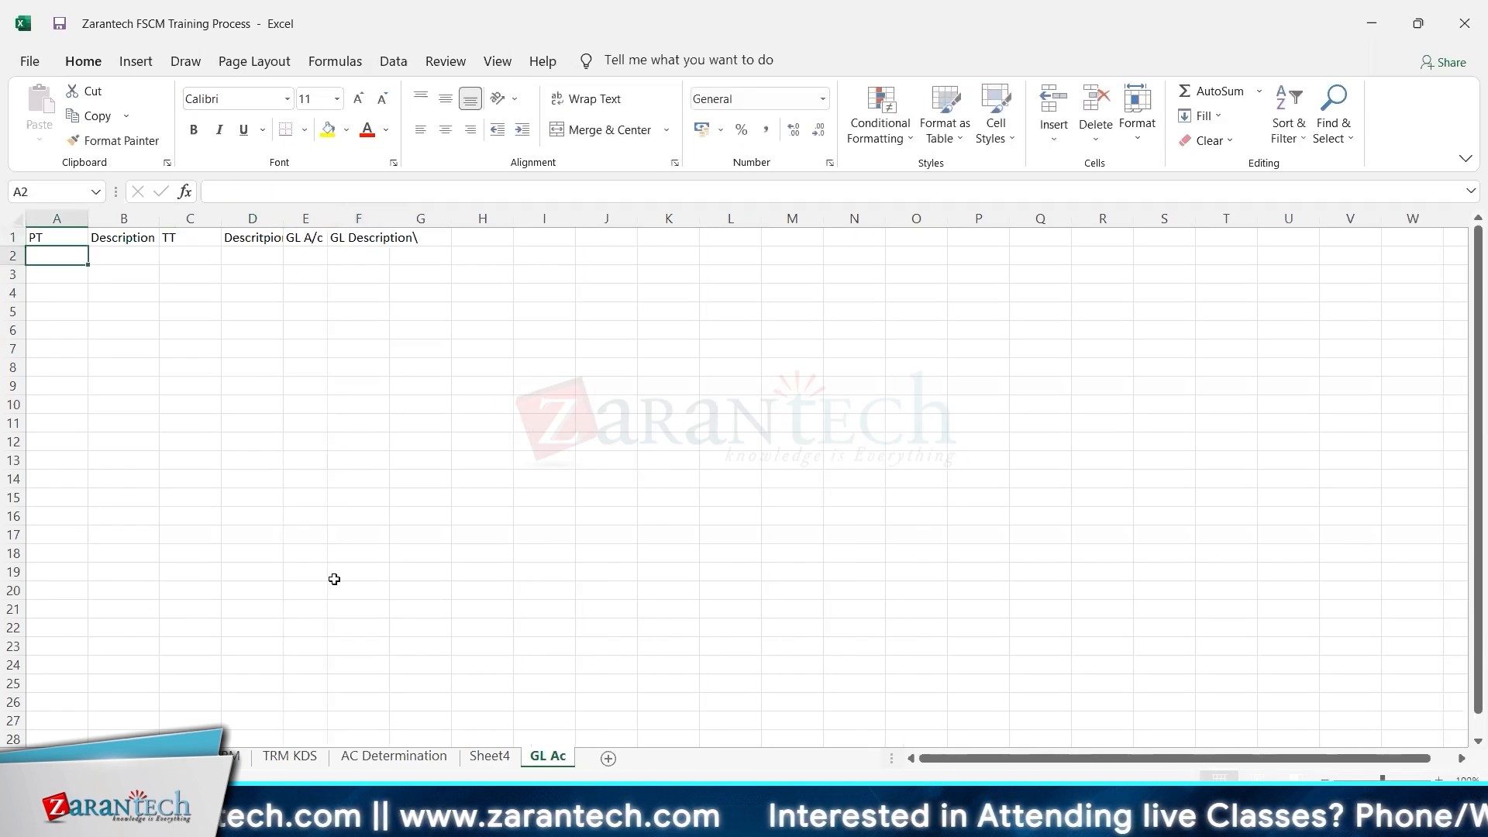
- Copy the product type 511 and transaction type 100 cells with descriptions from TRM KDS into A2:D2 of GL Ac, and fit column D
left_click(285, 764)
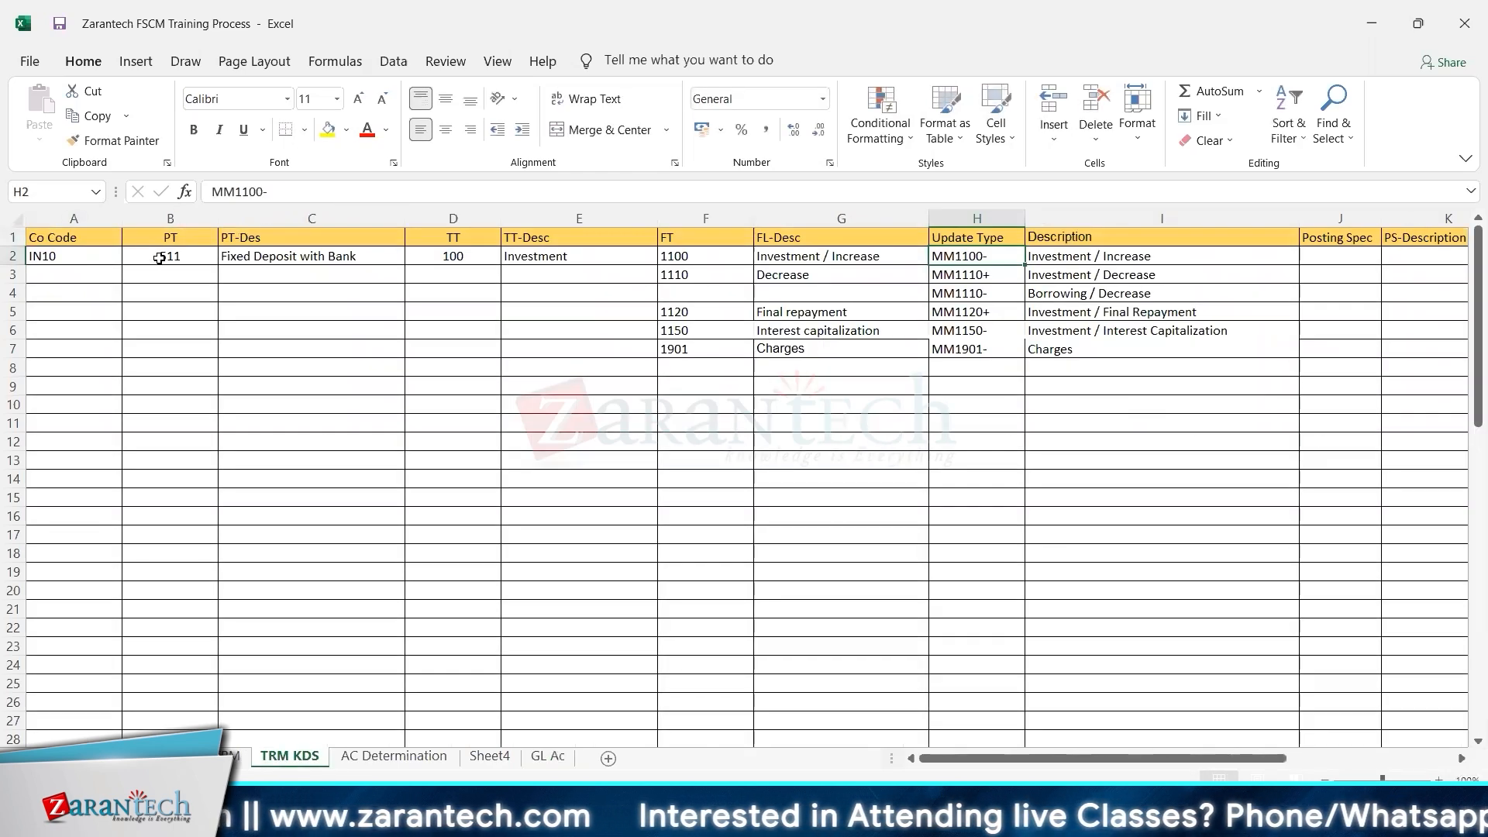
left_click_drag(168, 255, 525, 250)
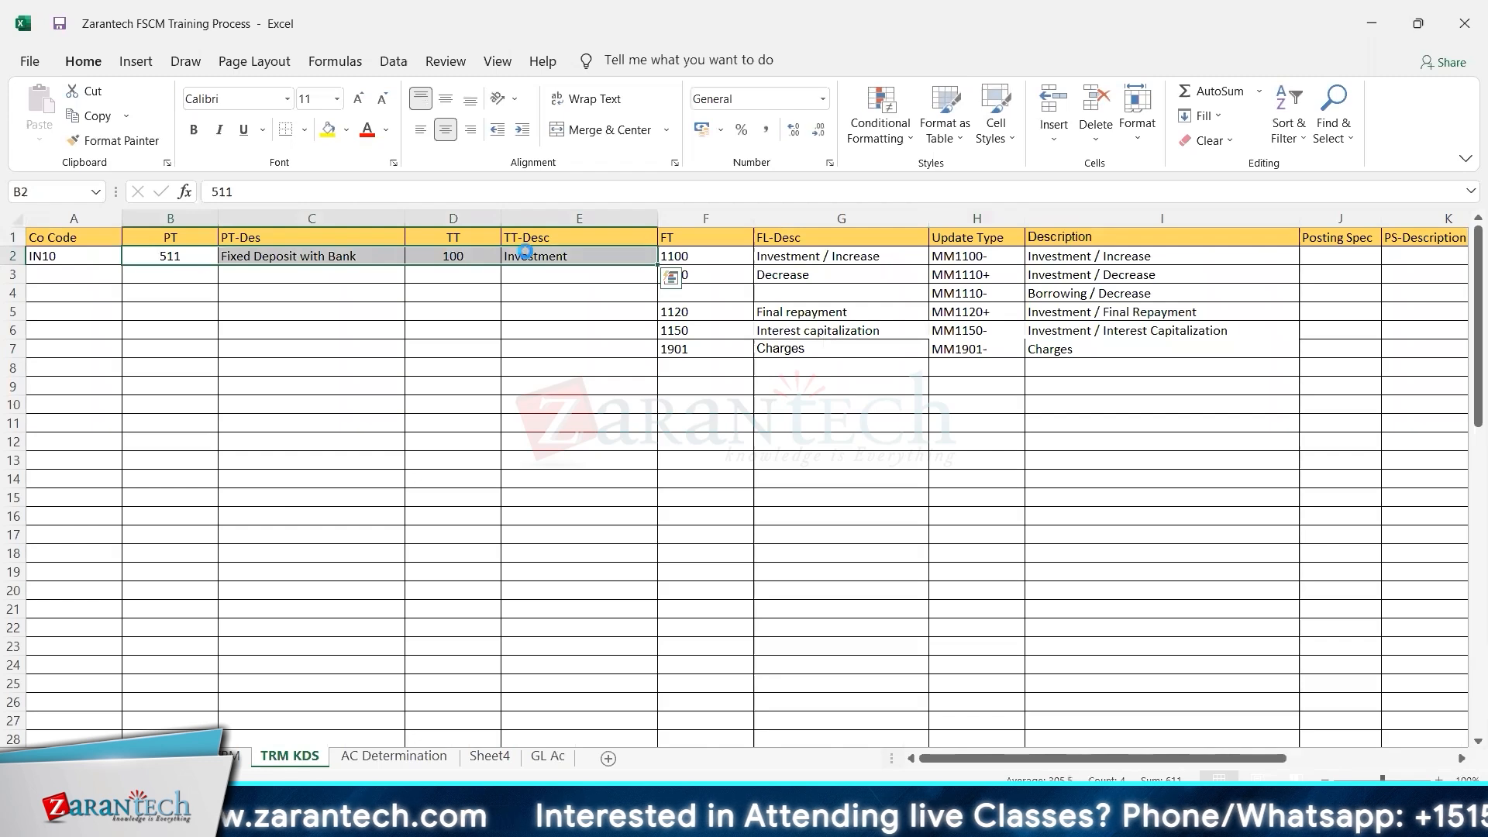
key("ctrl+c")
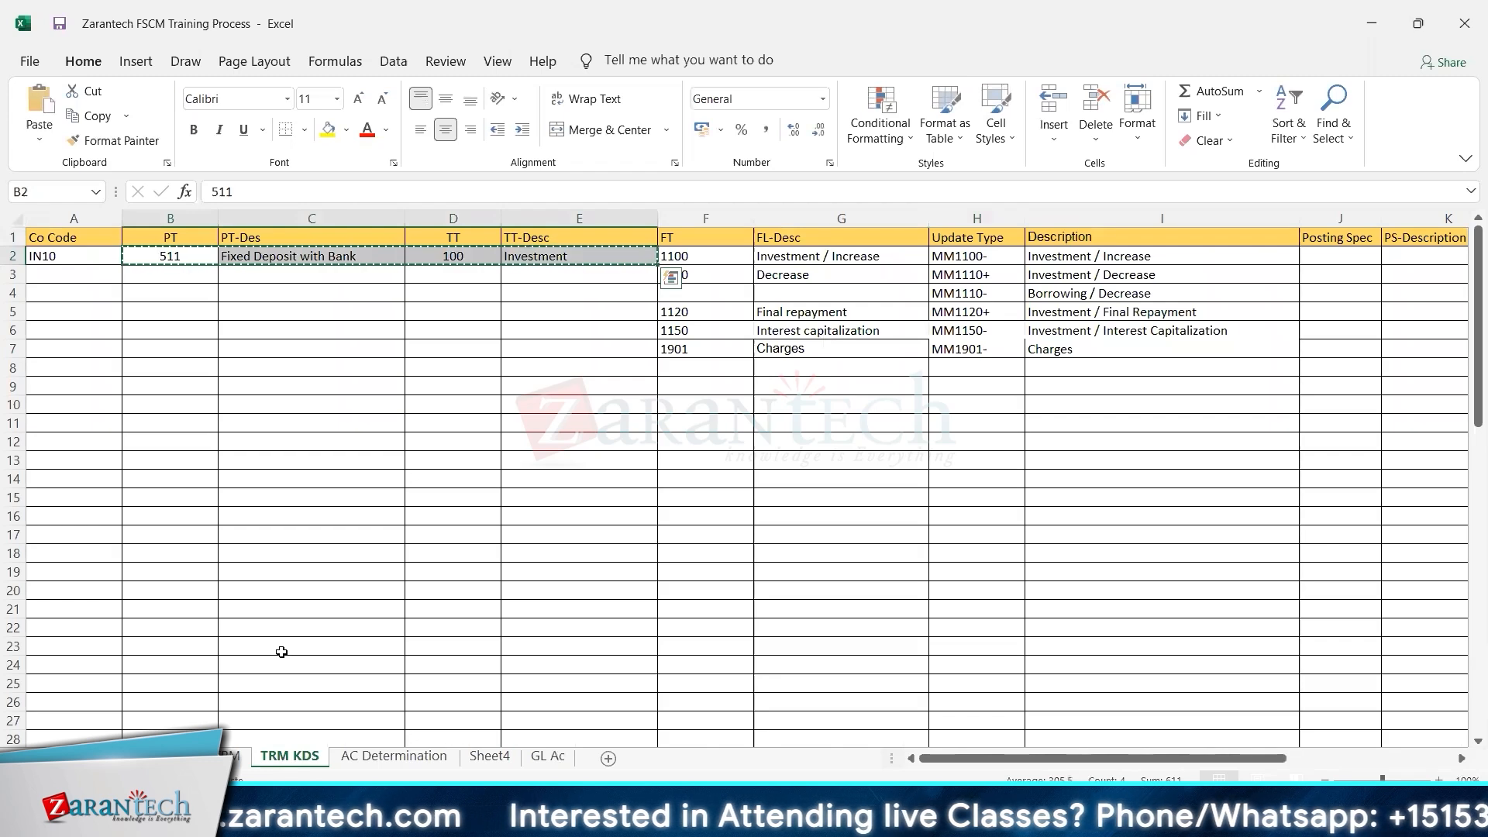
left_click(360, 759)
left_click(548, 757)
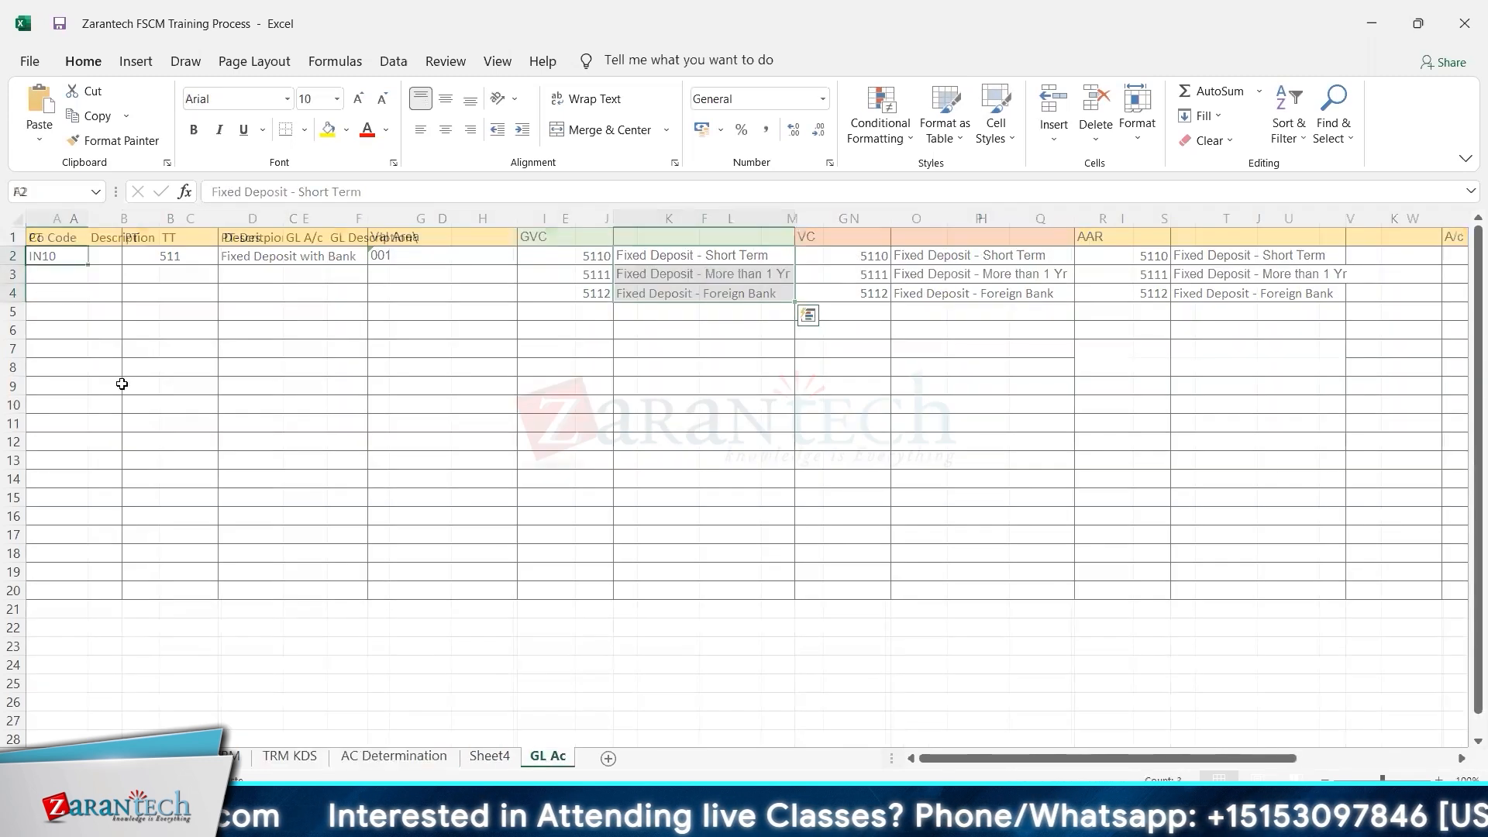
key("ctrl+v")
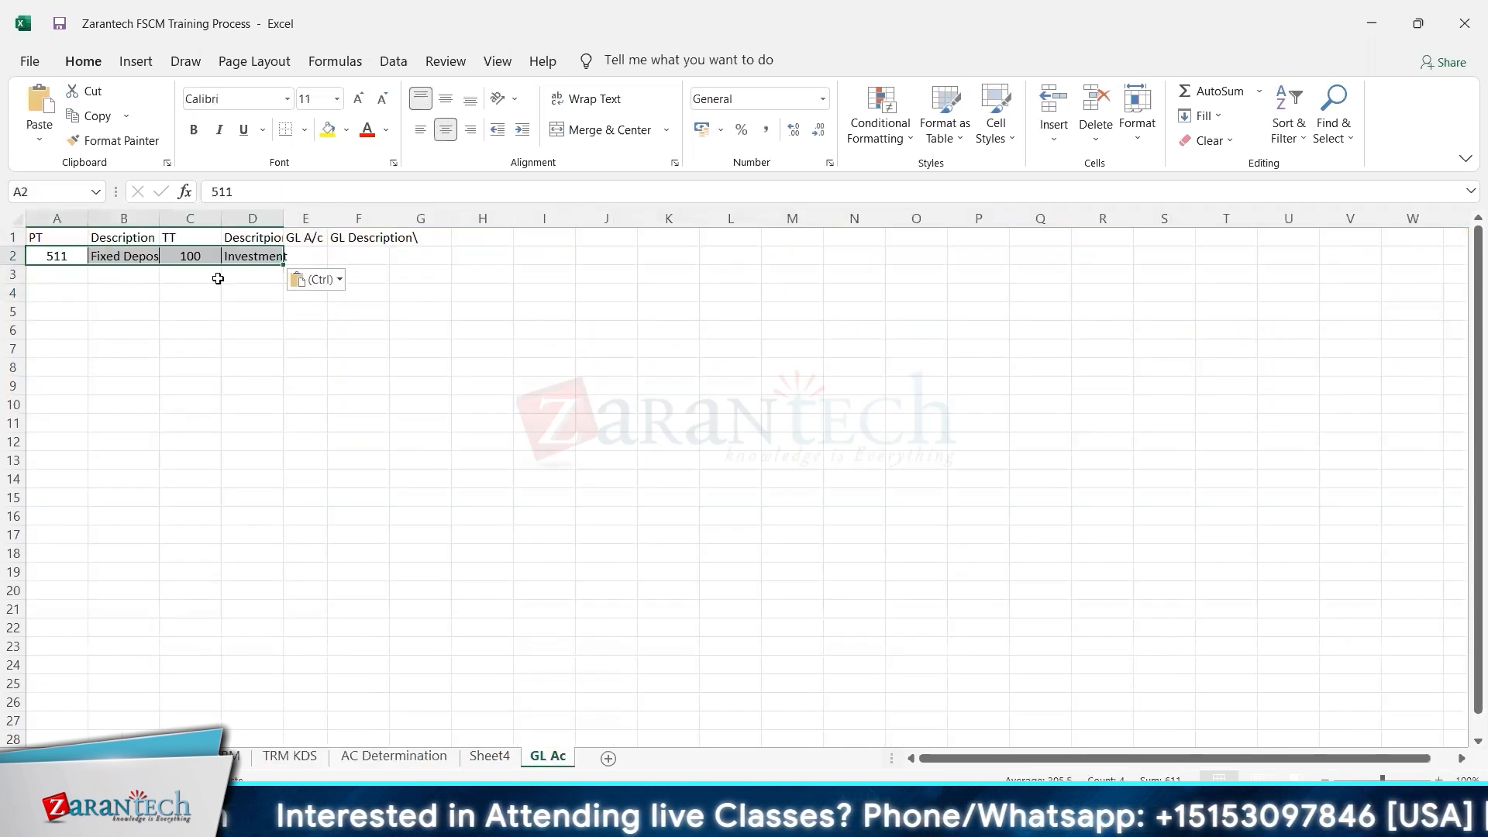
double_click(283, 218)
- Remove the trailing backslash from the GL Description heading in F1
left_click(360, 241)
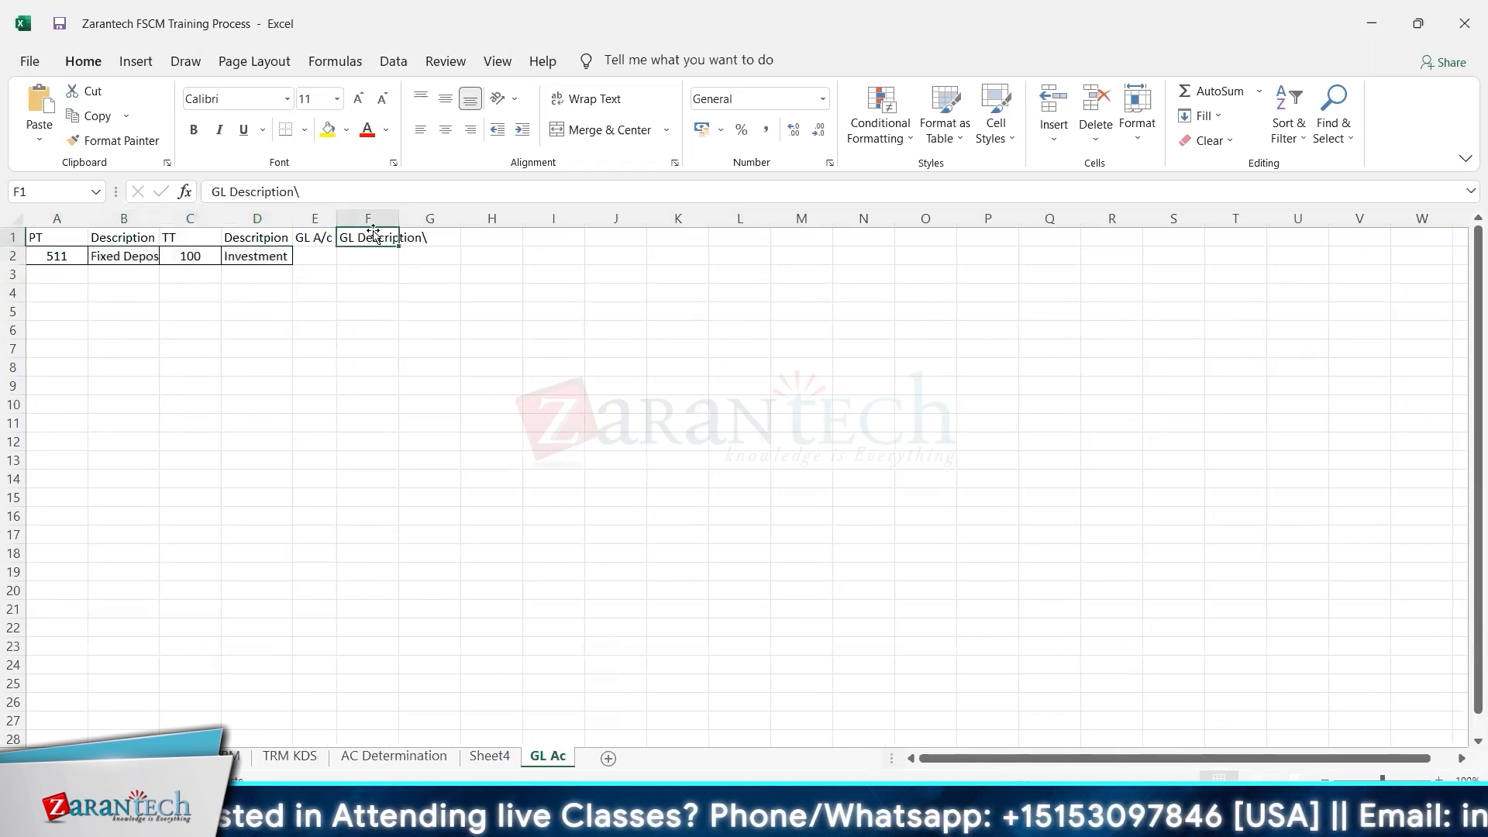
left_click(314, 193)
key("BackSpace")
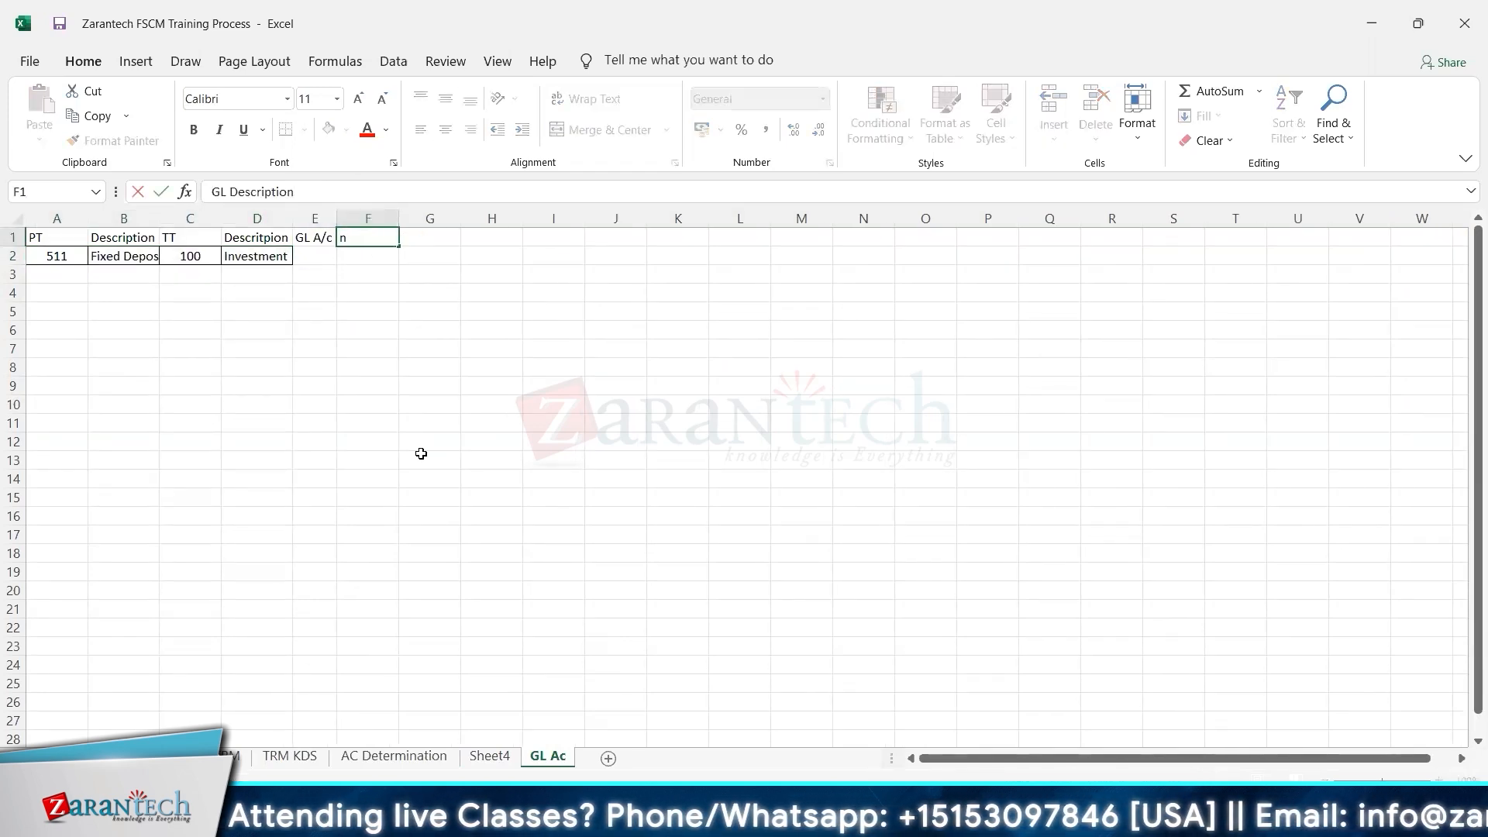
left_click(421, 453)
- Copy the three fixed deposit descriptions under GVC in AC Determination into F2:F4 of GL Ac, and fit column F to its contents
left_click(435, 757)
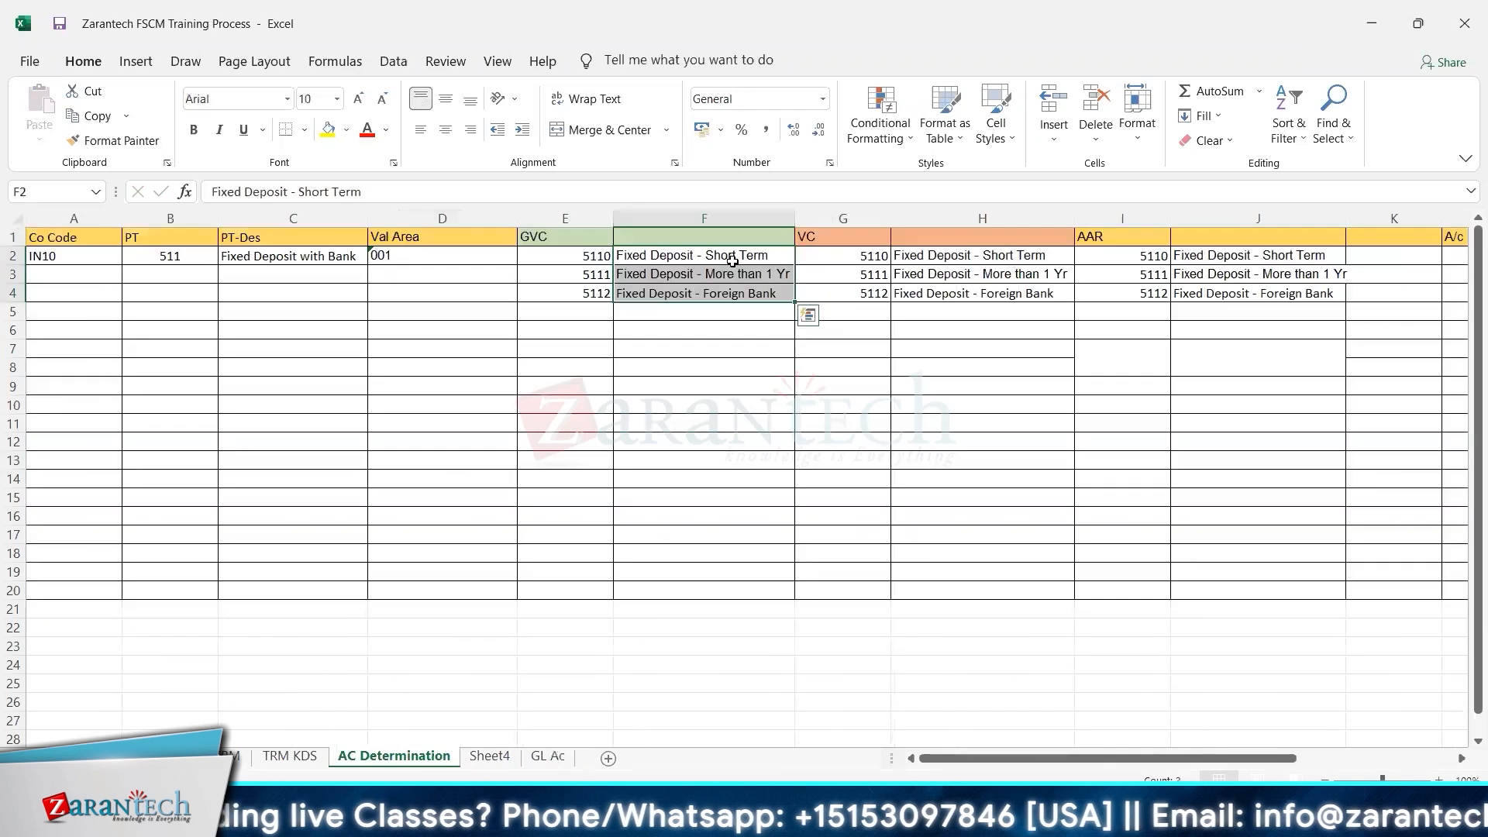
left_click_drag(715, 255, 714, 296)
key("ctrl+c")
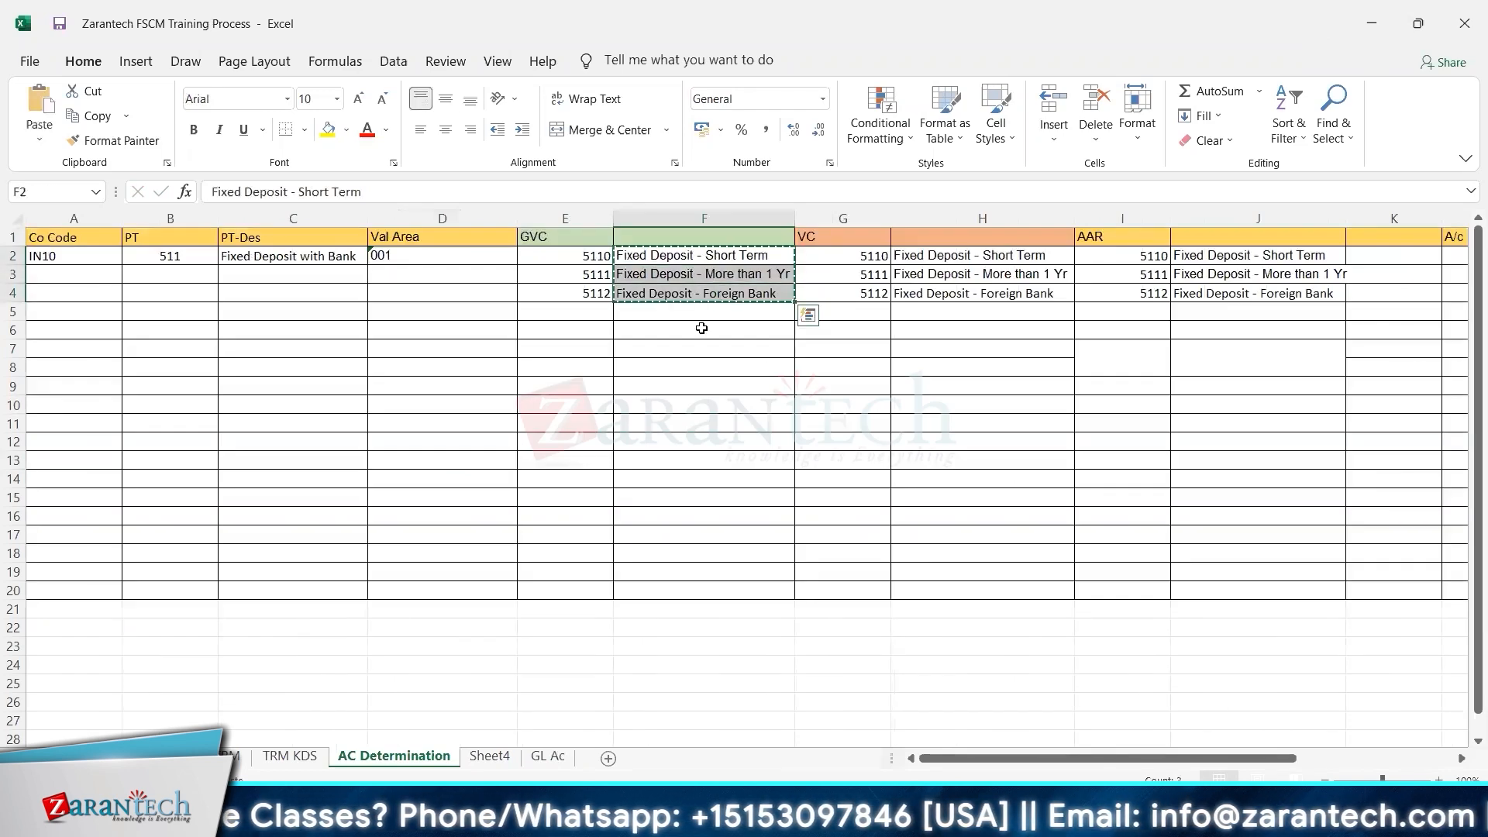
left_click(548, 757)
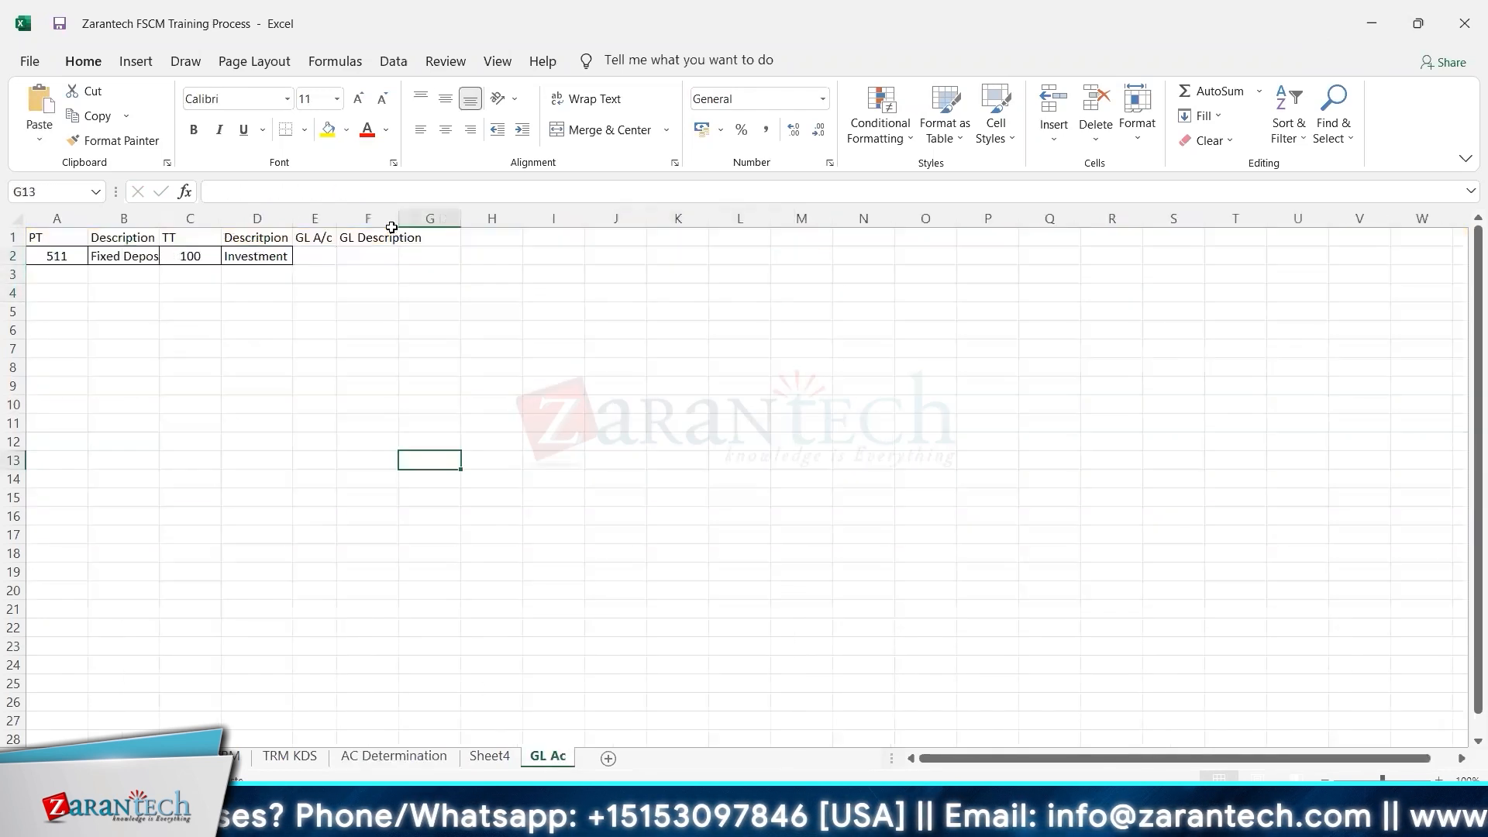
left_click(350, 256)
key("ctrl+v")
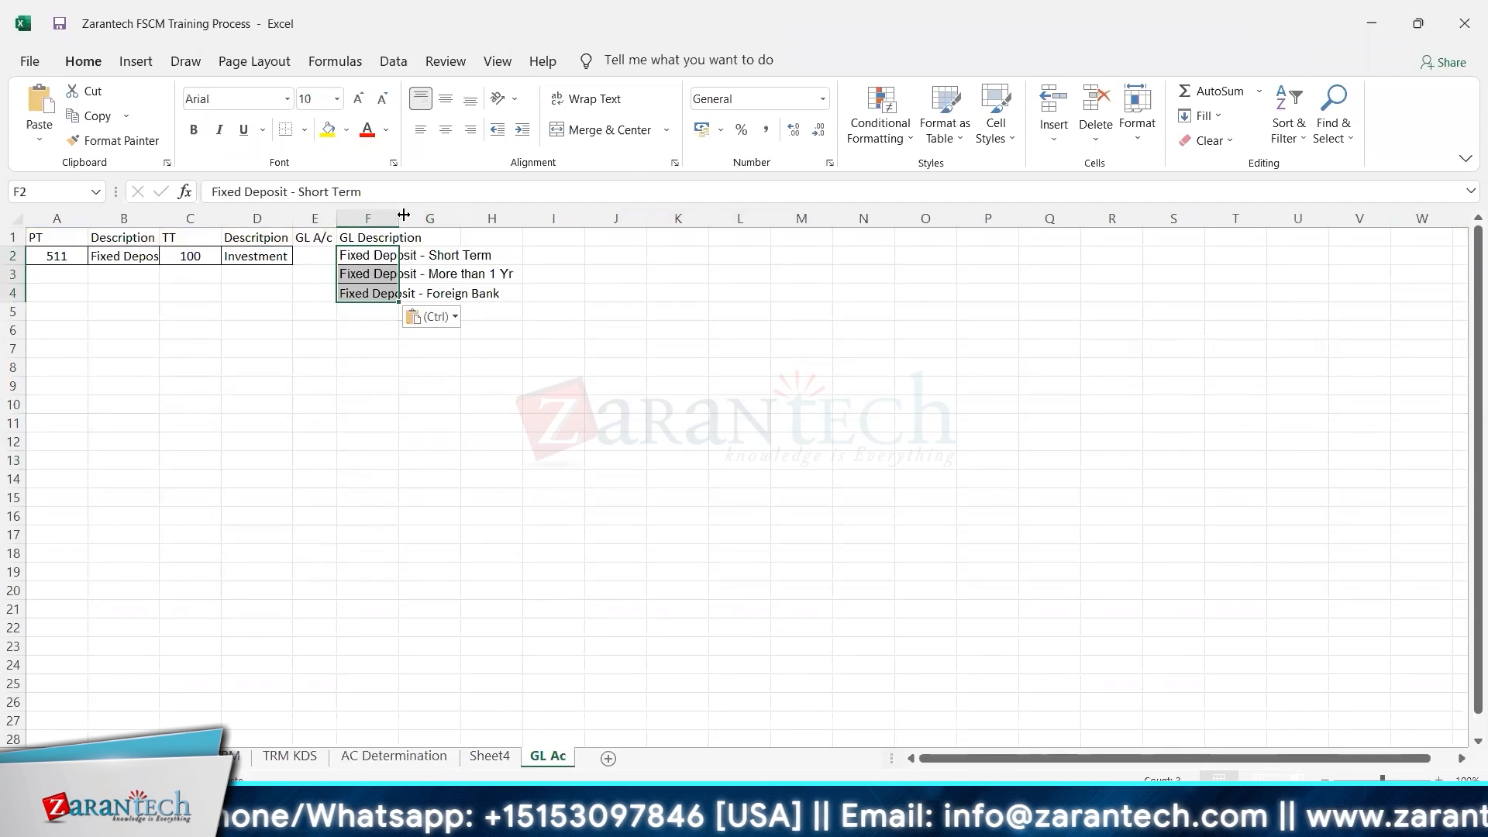
double_click(399, 217)
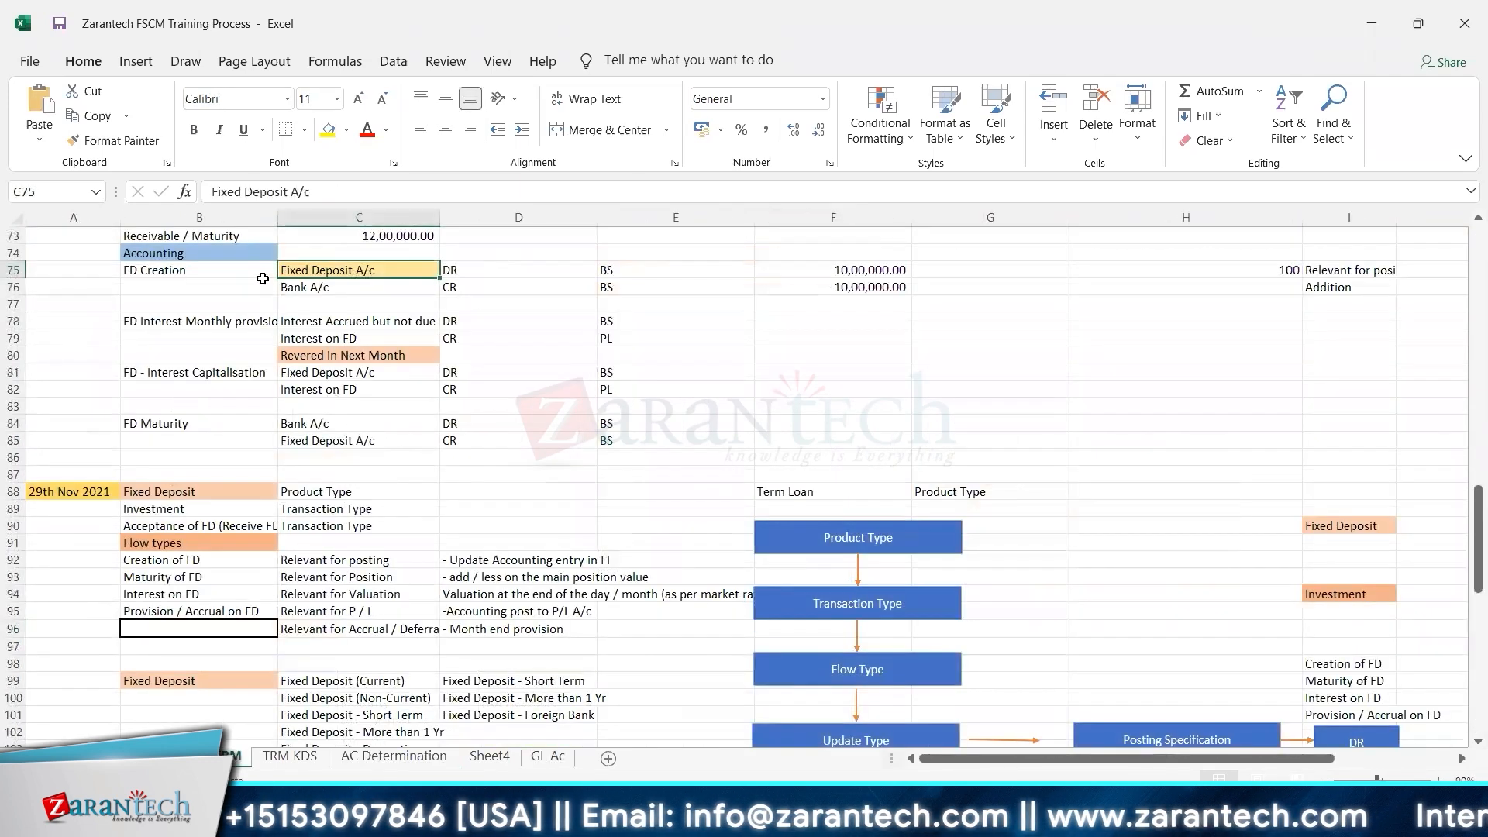
- Copy Bank A/c from the FD Creation entry in C76 into F5 of the GL Ac sheet
left_click_drag(238, 272, 366, 270)
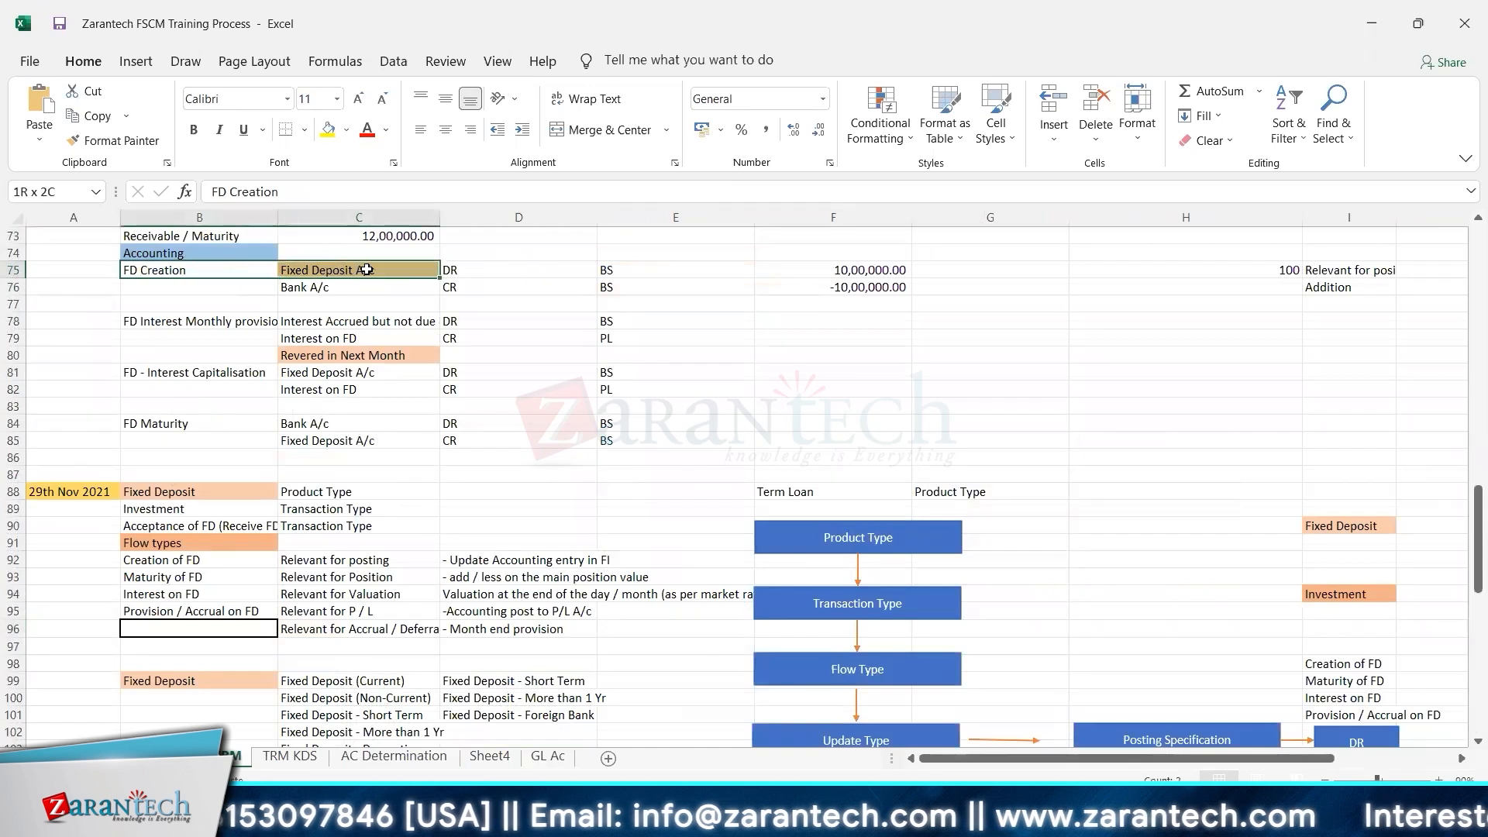
left_click_drag(249, 289, 356, 289)
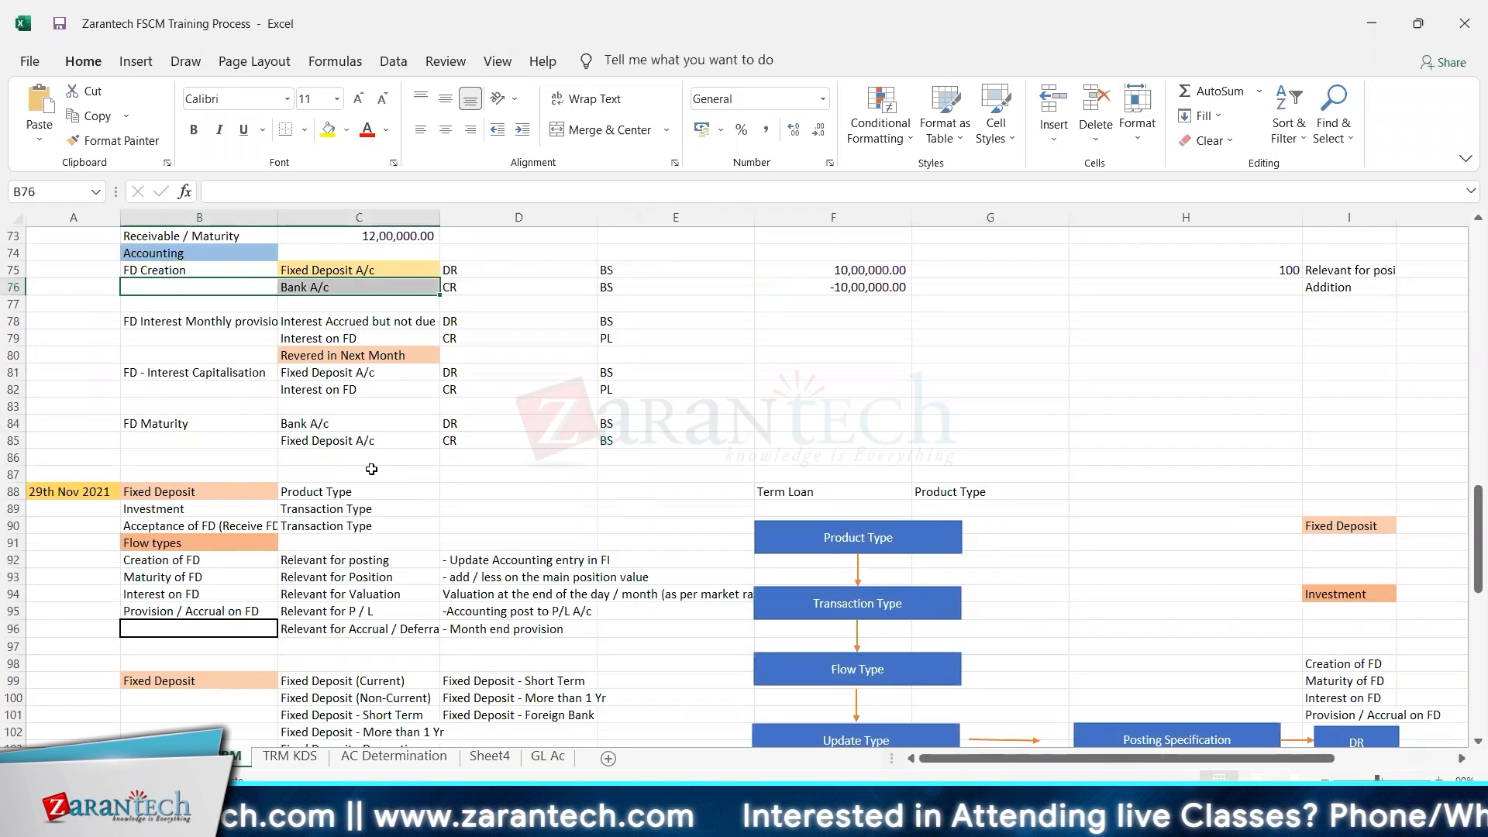
left_click(313, 288)
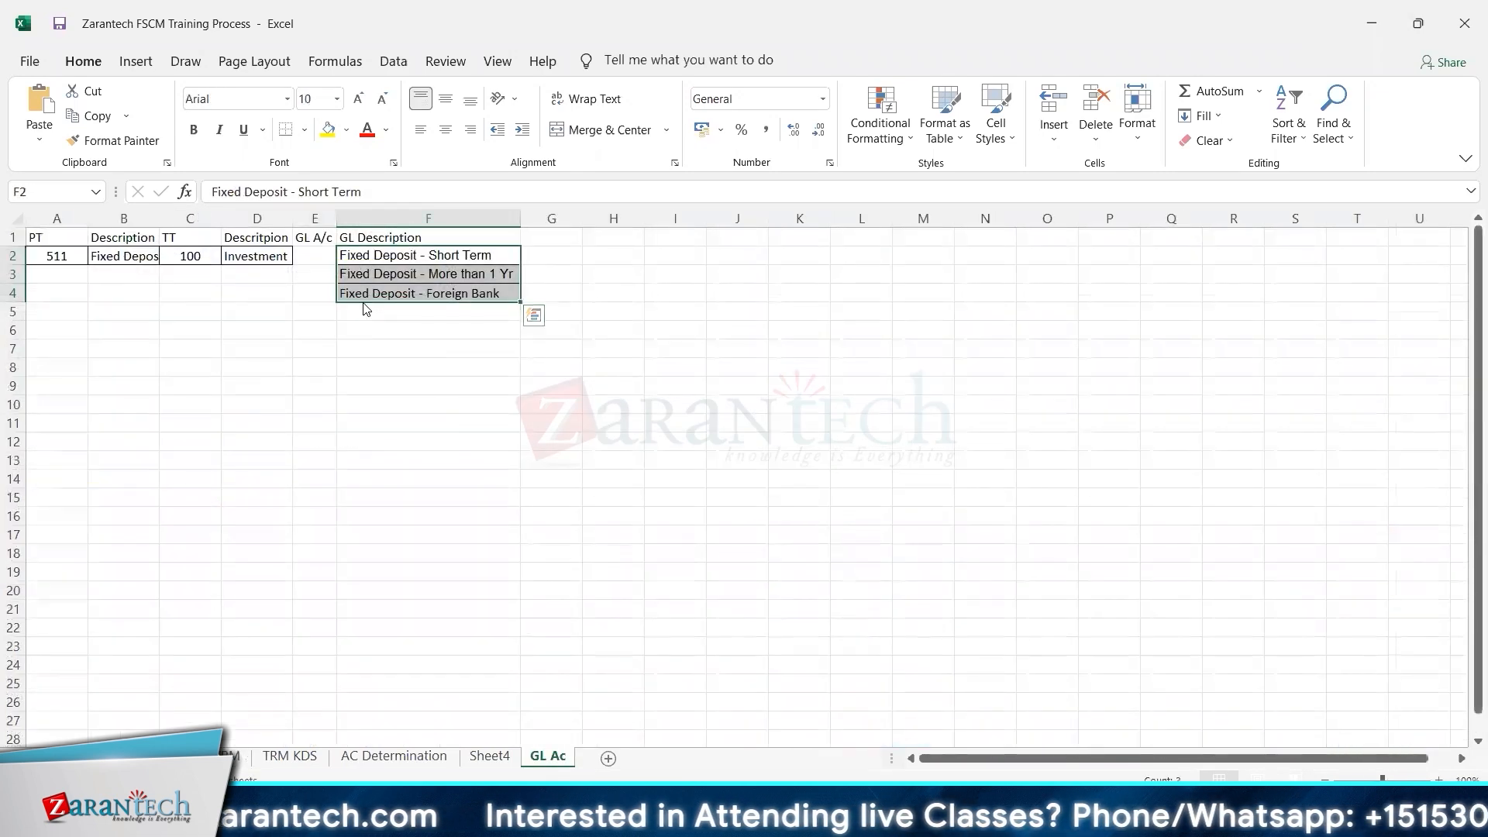
key("ctrl+q")
left_click(376, 315)
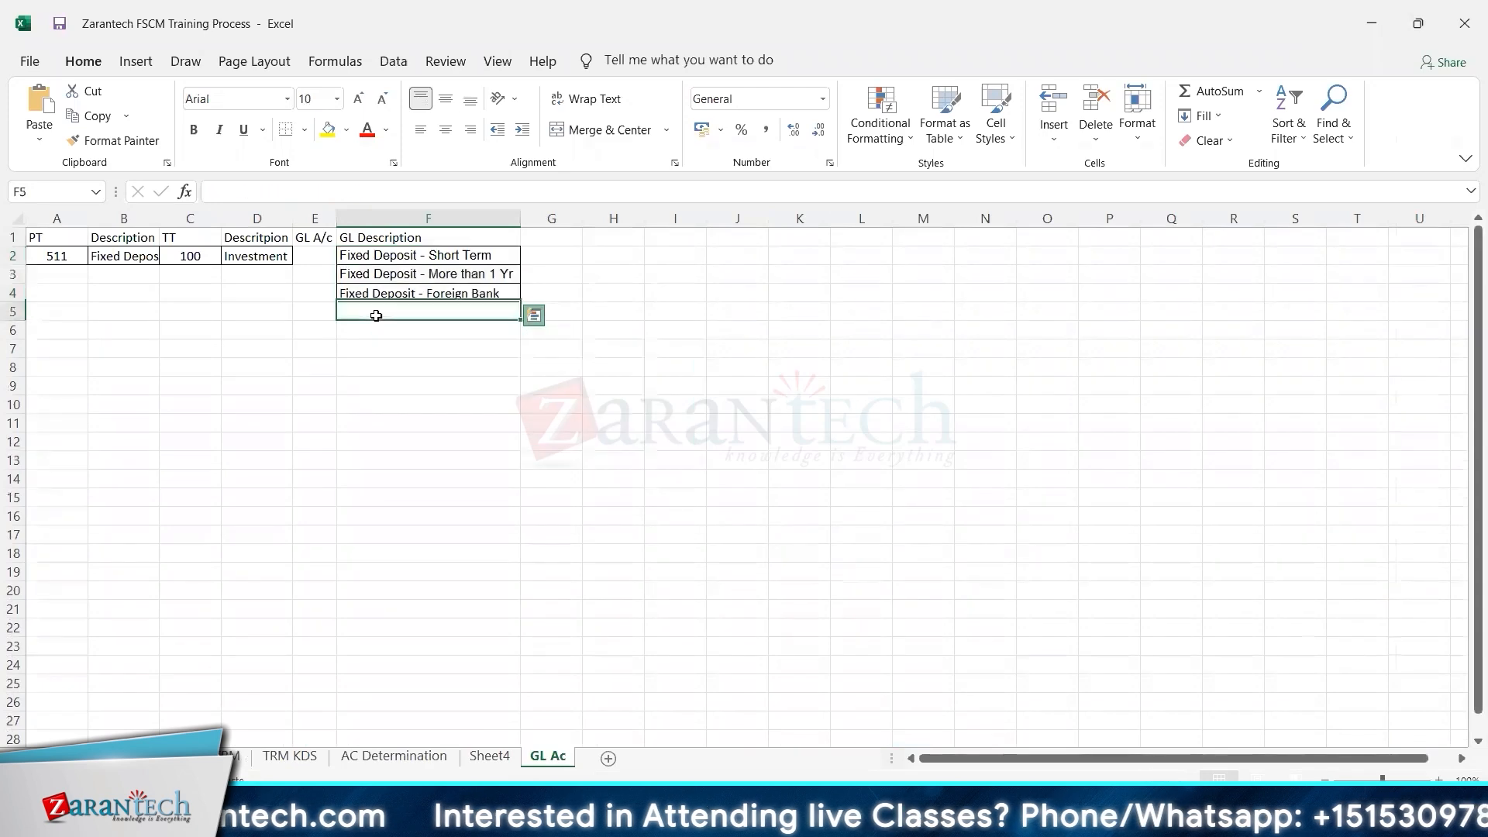
key("ctrl+v")
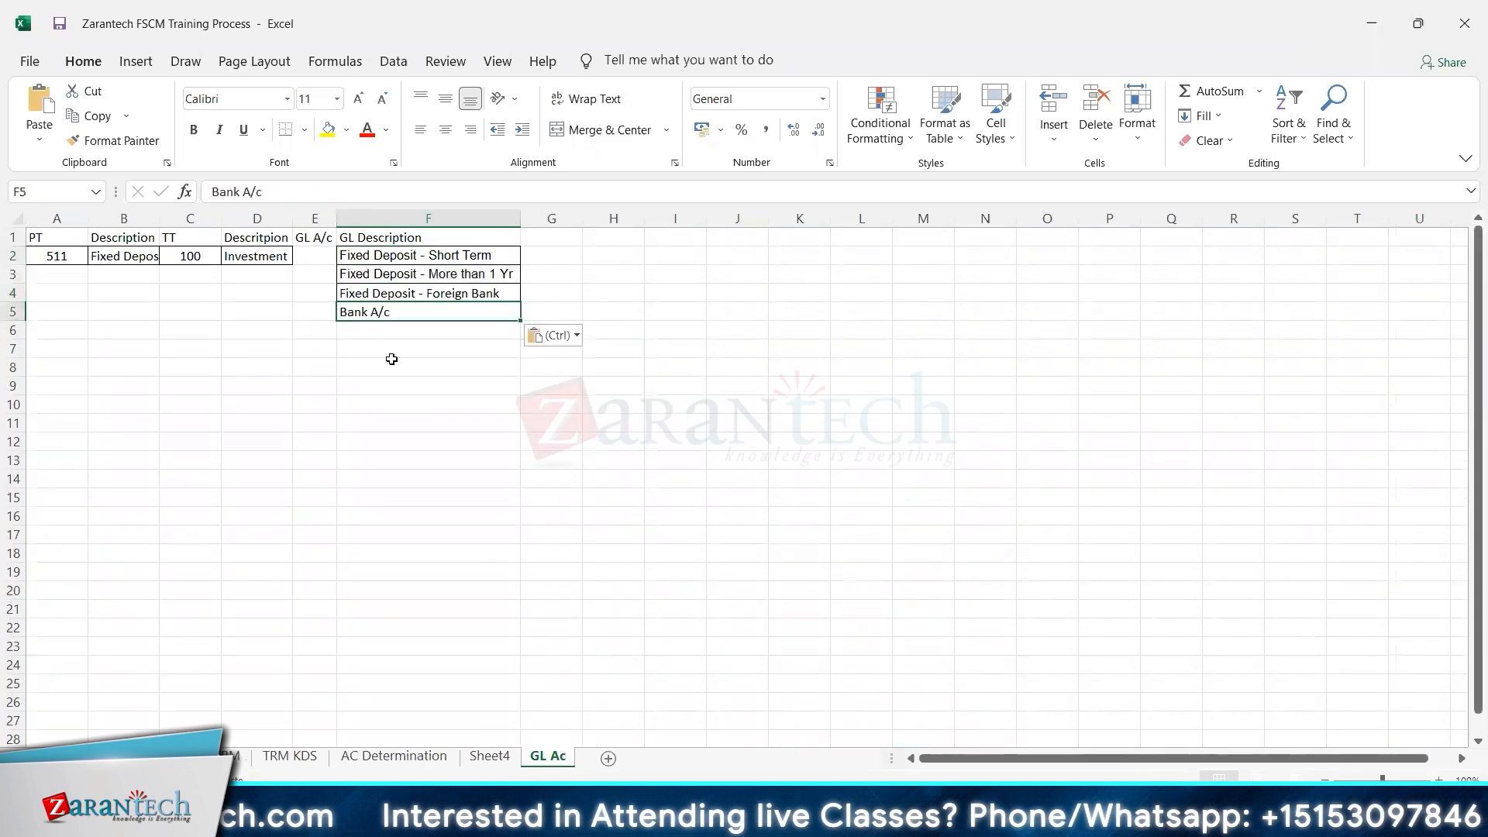
- Copy Interest Accrued but not due on FD from C78 into F6 of GL Ac, and fit column F to its contents
left_click(233, 756)
key("Escape")
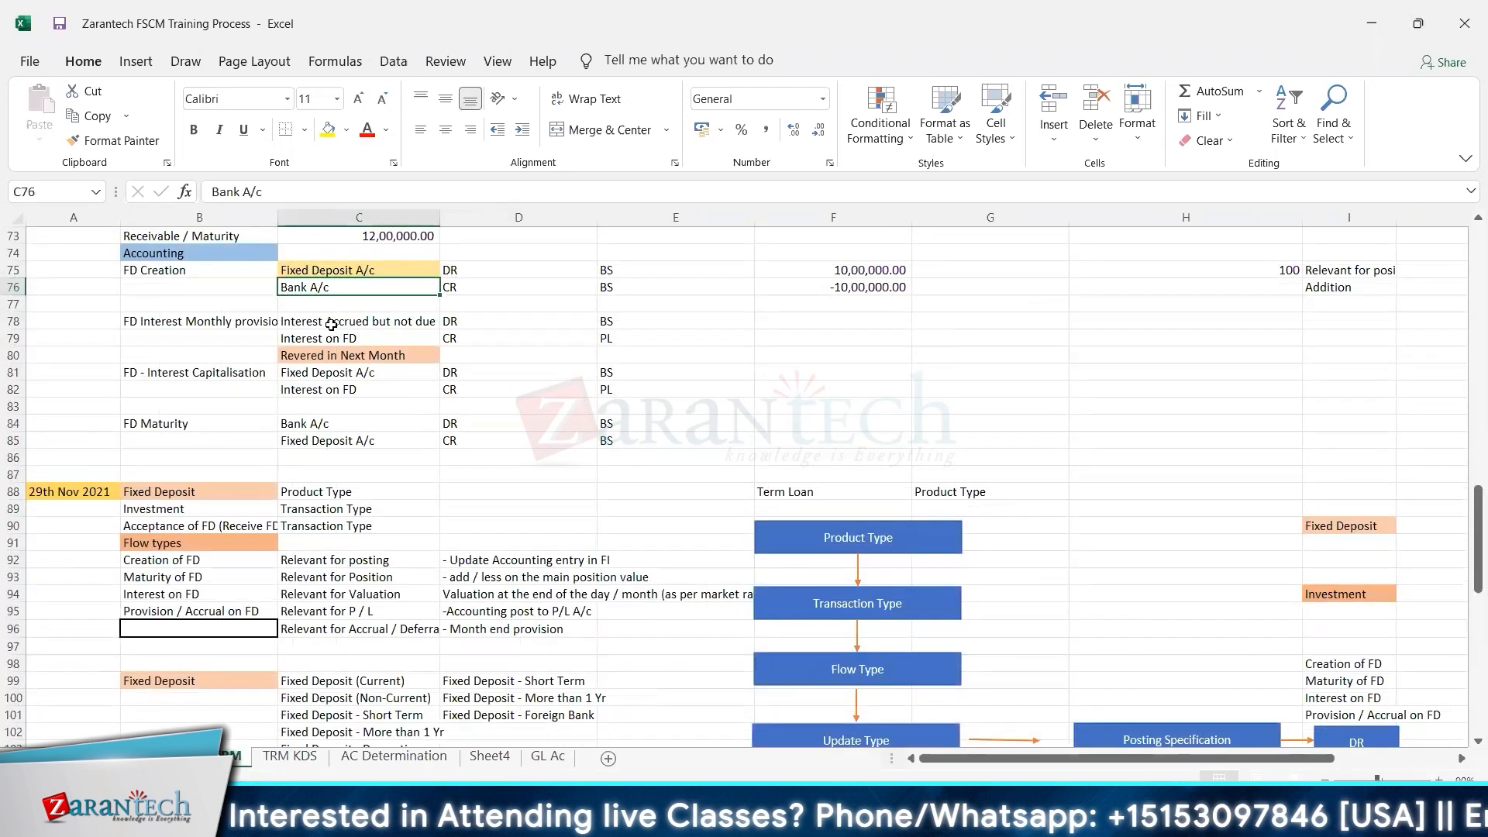
left_click(331, 324)
key("ctrl+c")
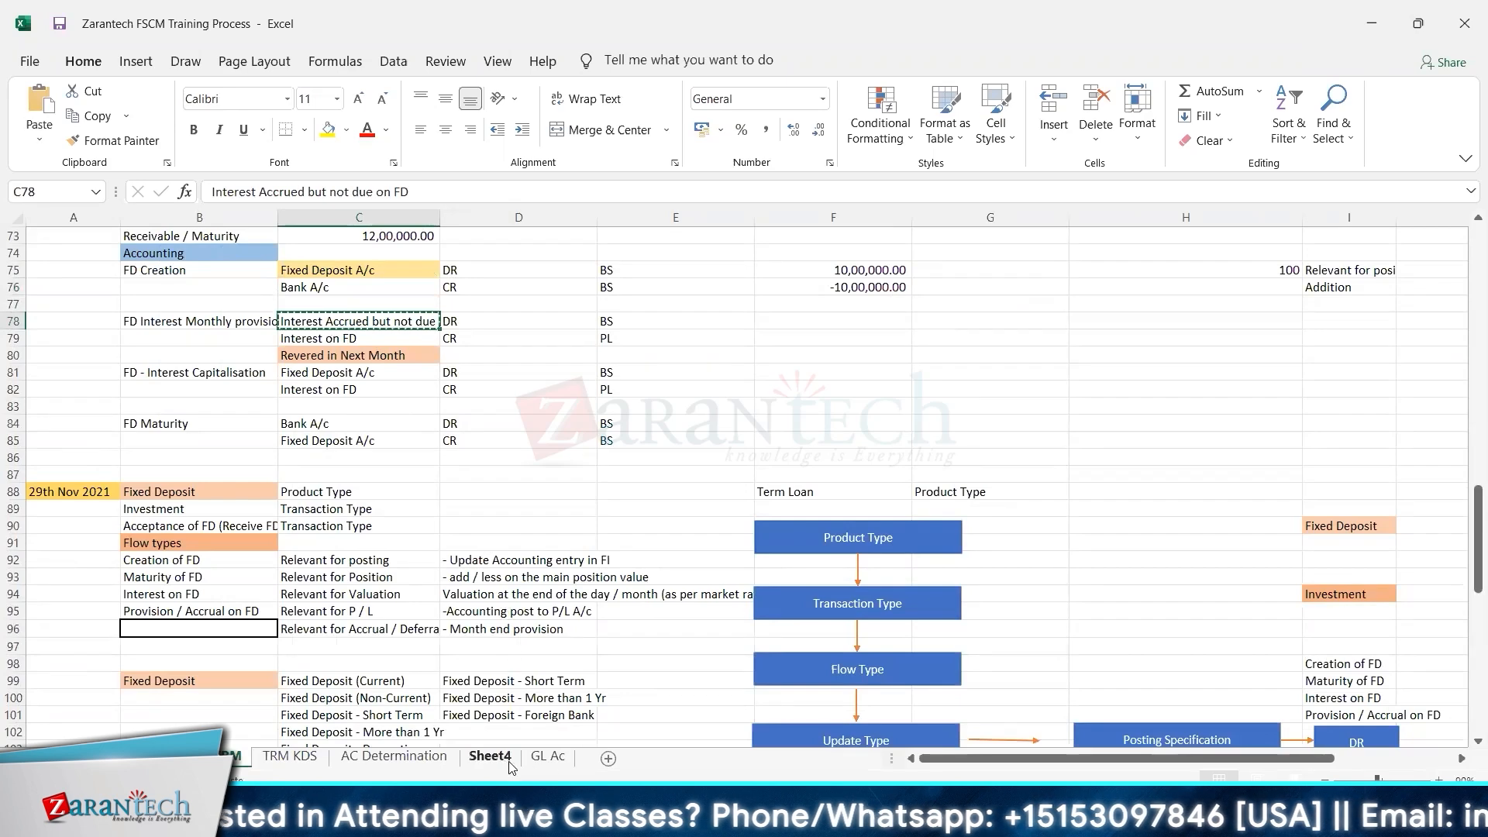
left_click(542, 759)
left_click(359, 328)
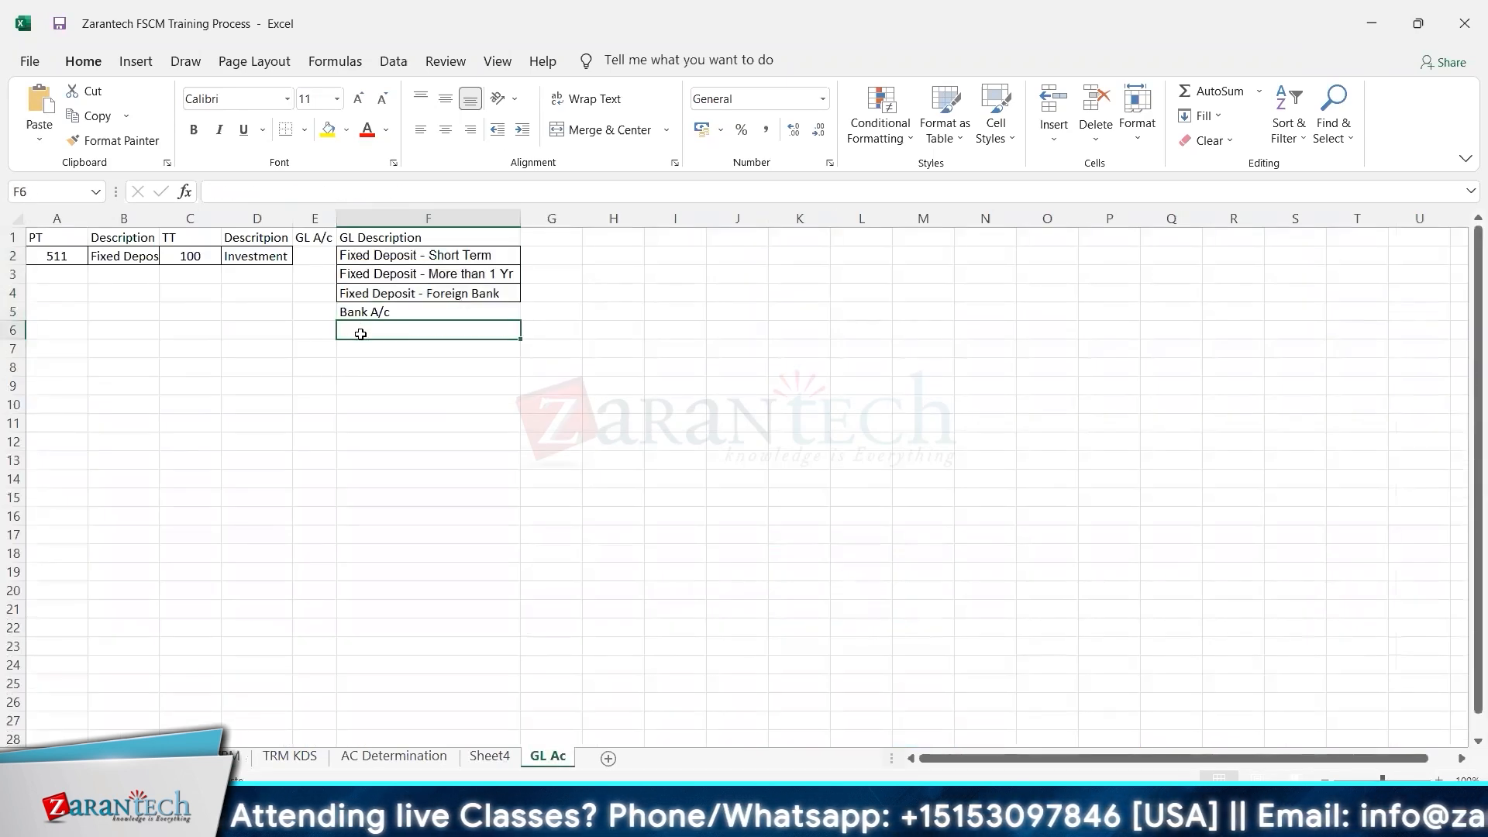
key("ctrl+v")
double_click(525, 222)
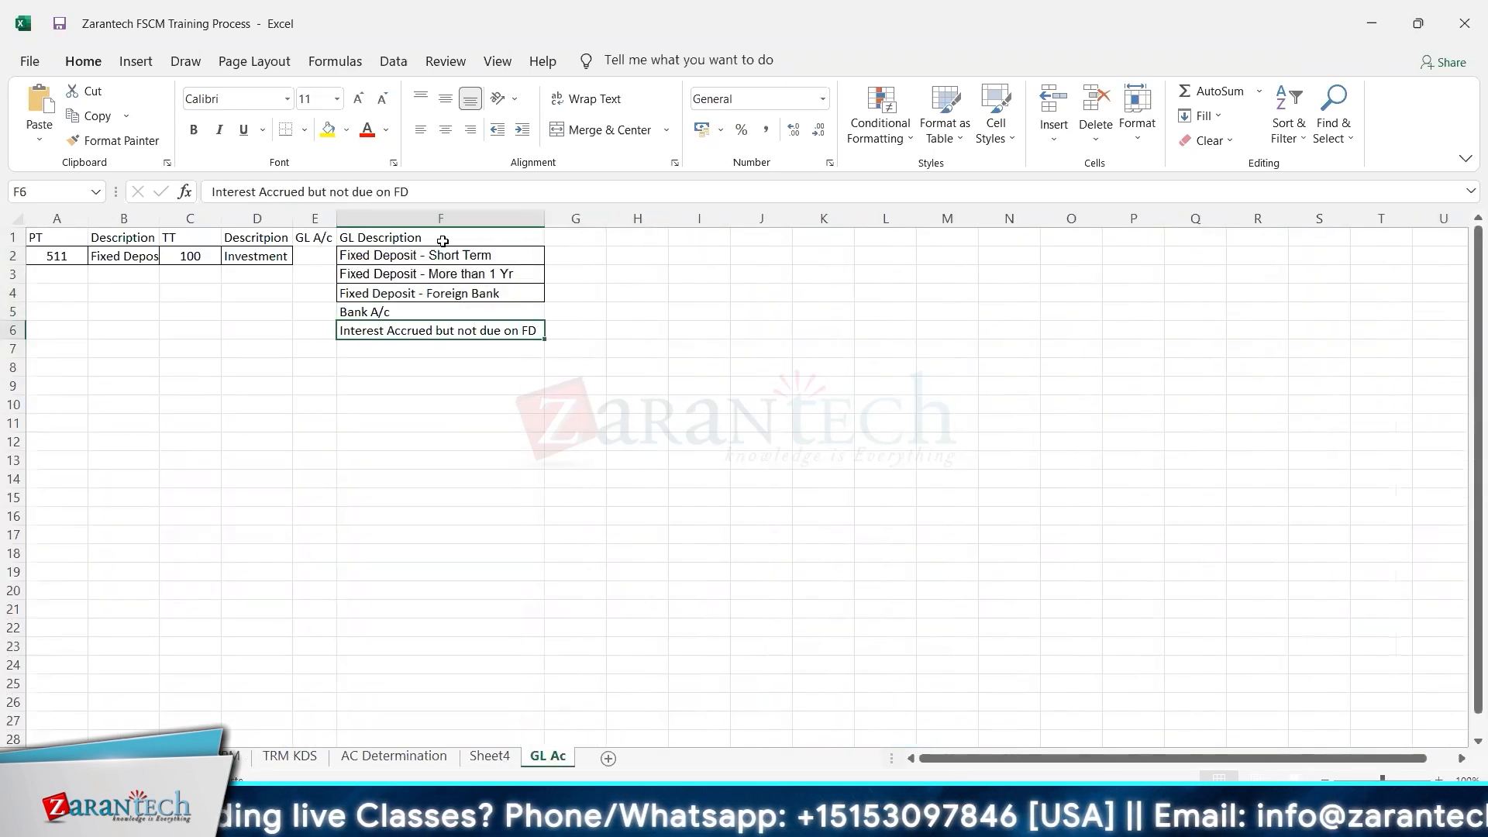
- Copy Interest on FD from C79 of the accounting entries into F7 of GL Ac
left_click_drag(434, 257, 440, 301)
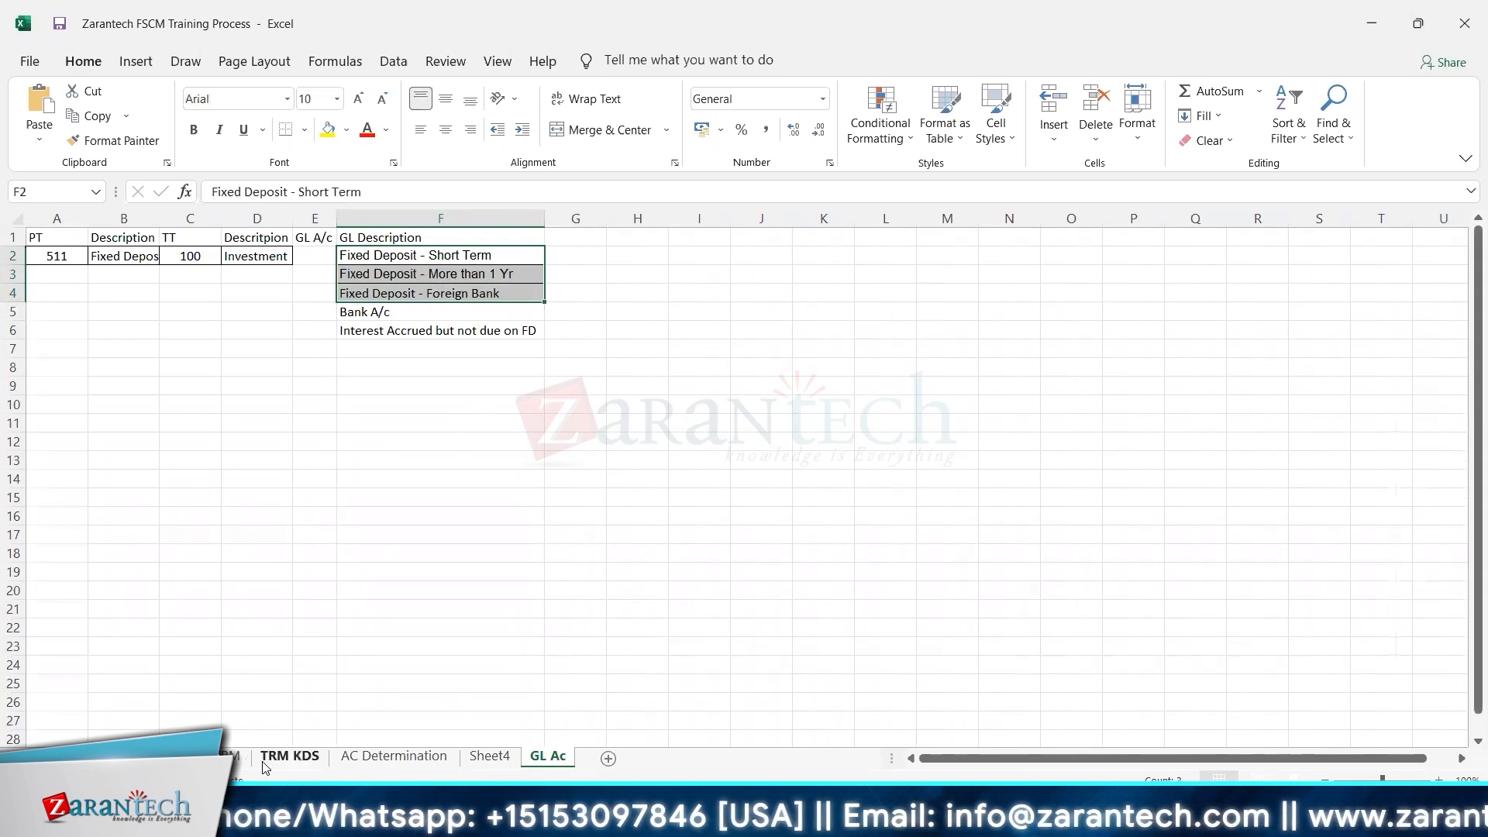
left_click(235, 759)
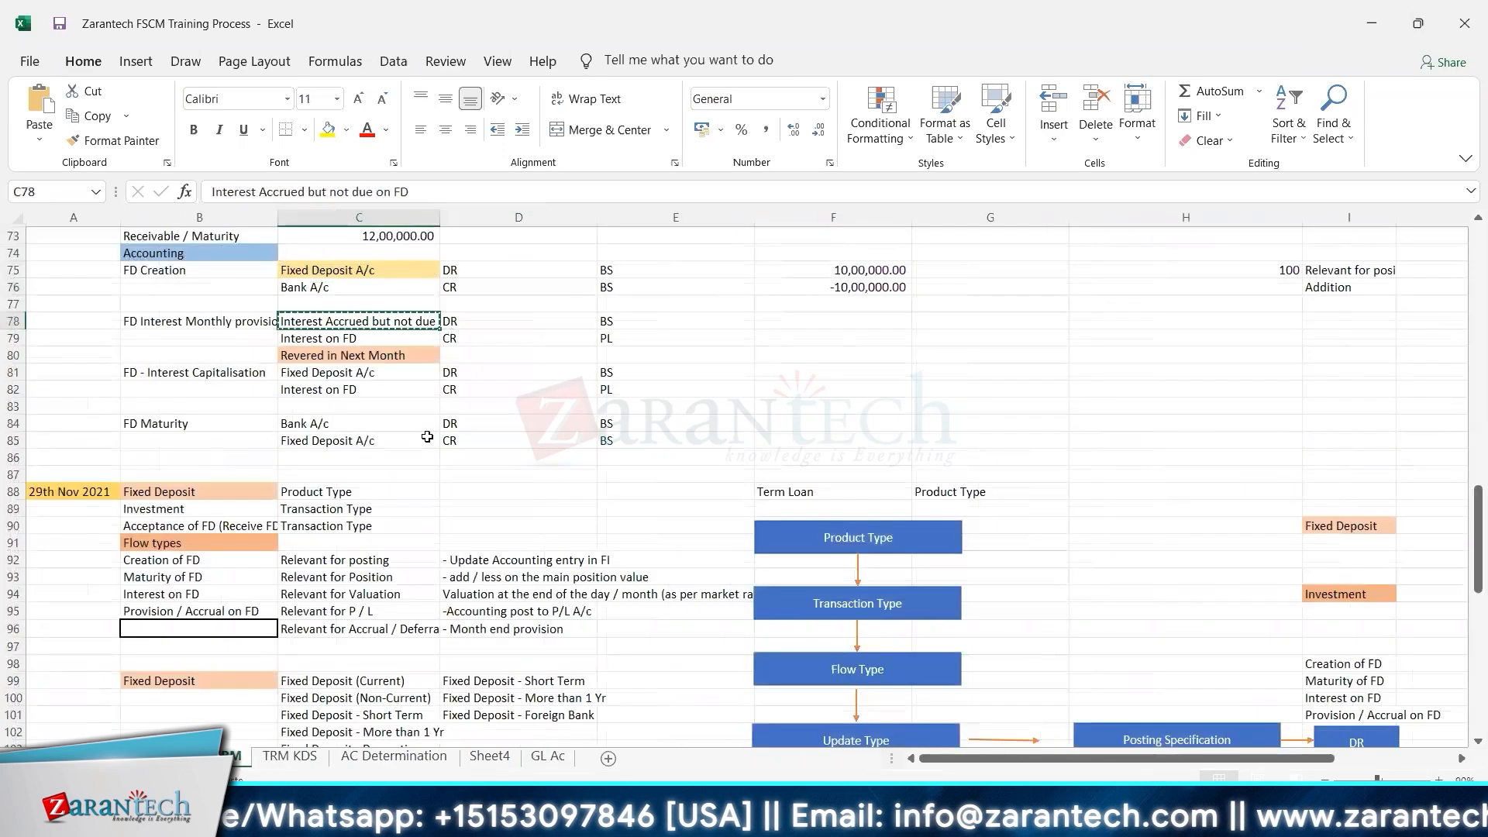
left_click(329, 339)
key("ctrl+c")
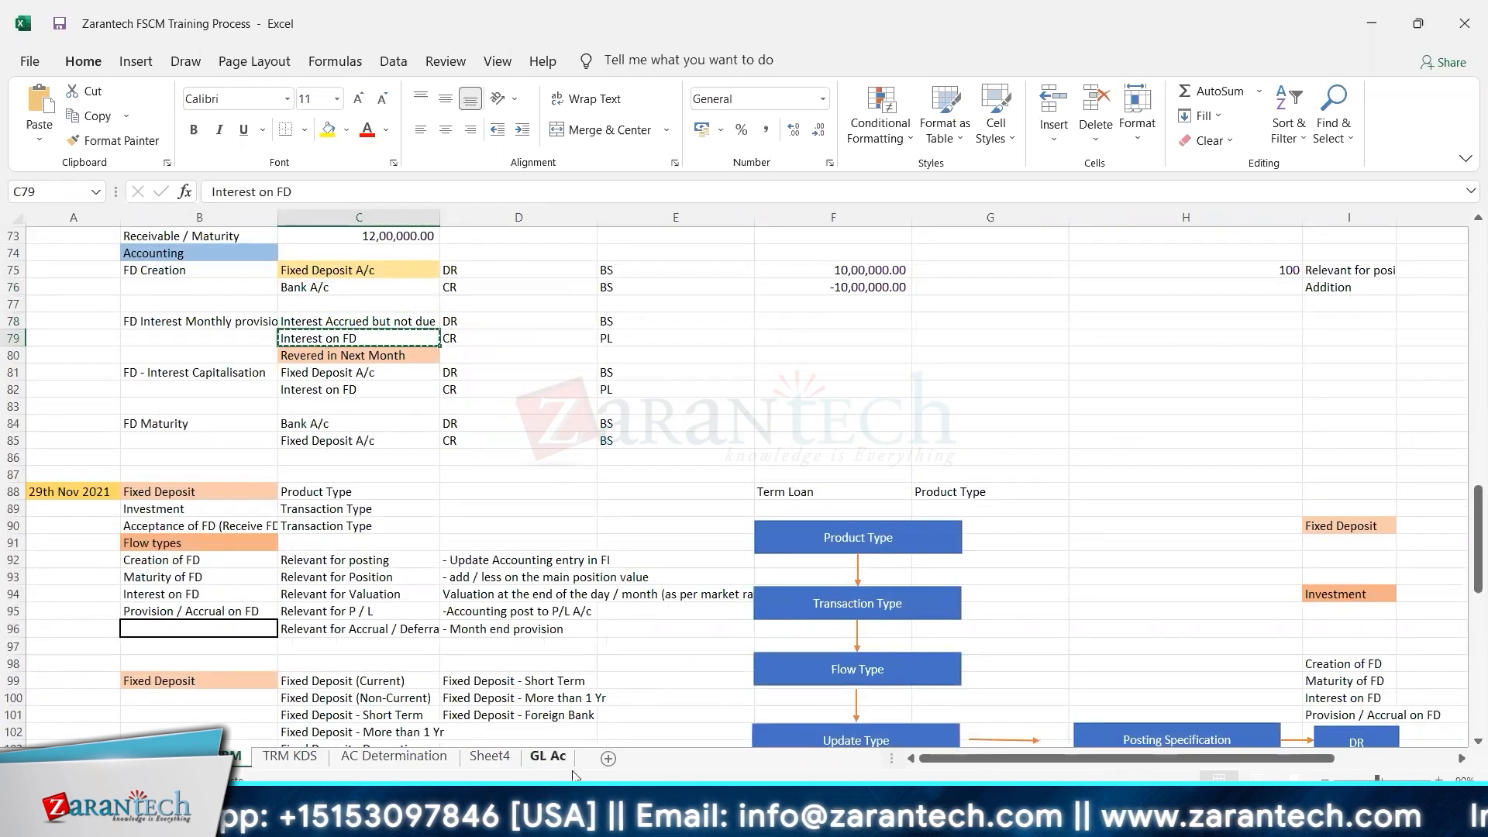
left_click(547, 757)
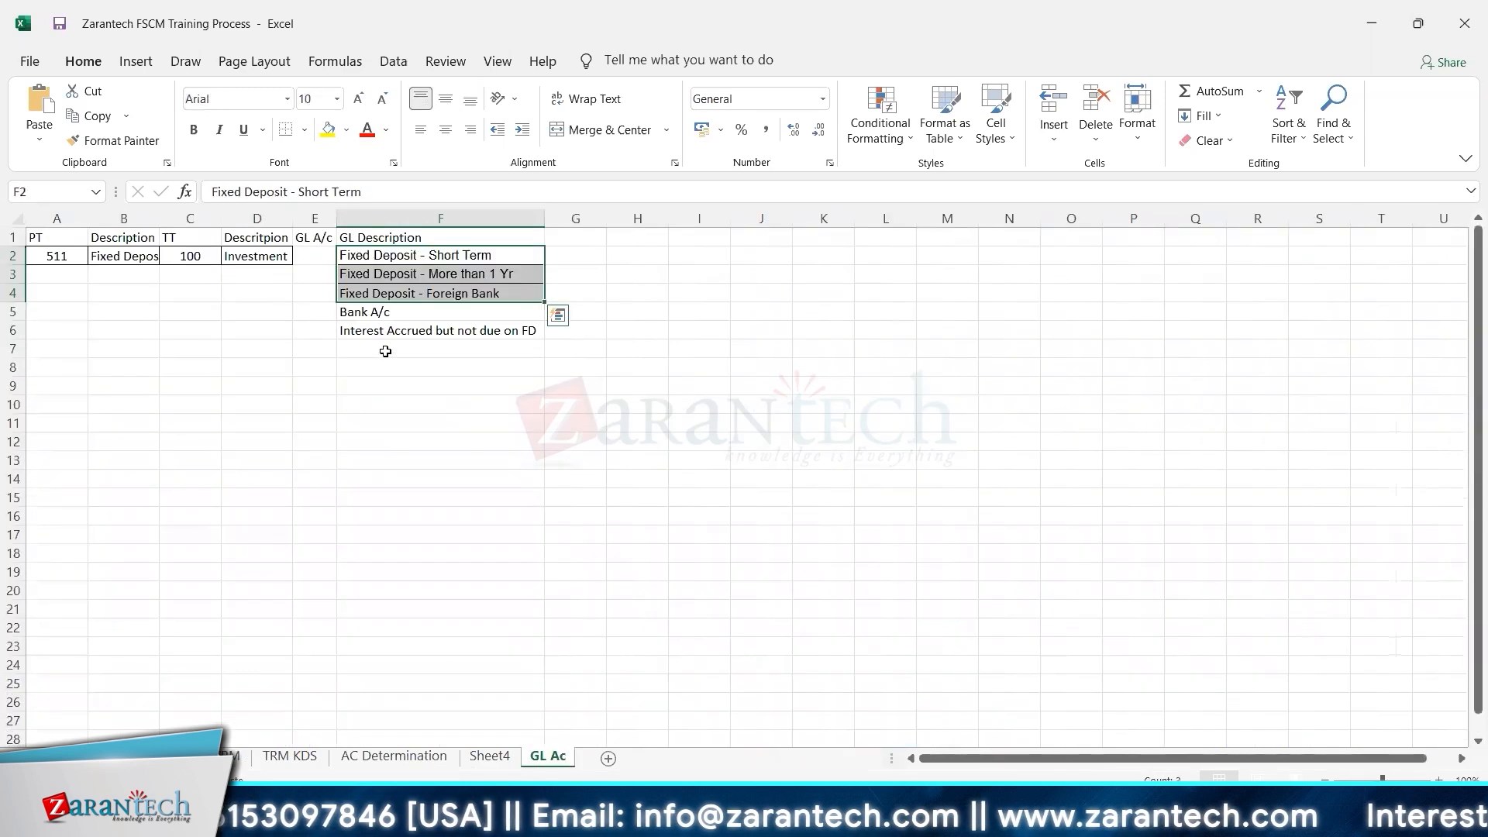
left_click(382, 348)
key("ctrl+v")
- Check the FD - Interest Capitalisation and FD Maturity entries for accounts still missing from the G/L list
left_click(233, 759)
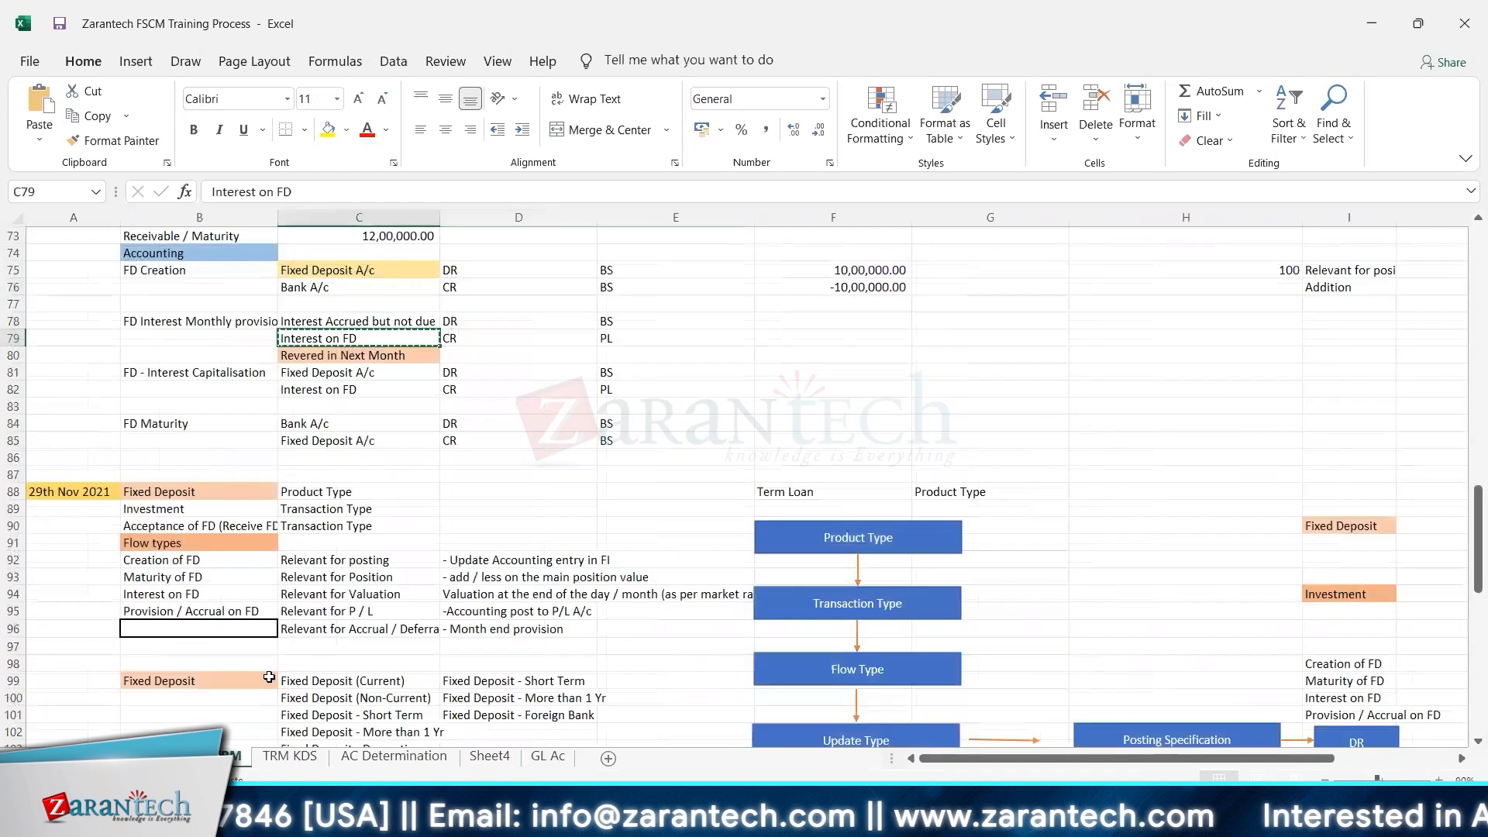
left_click(338, 373)
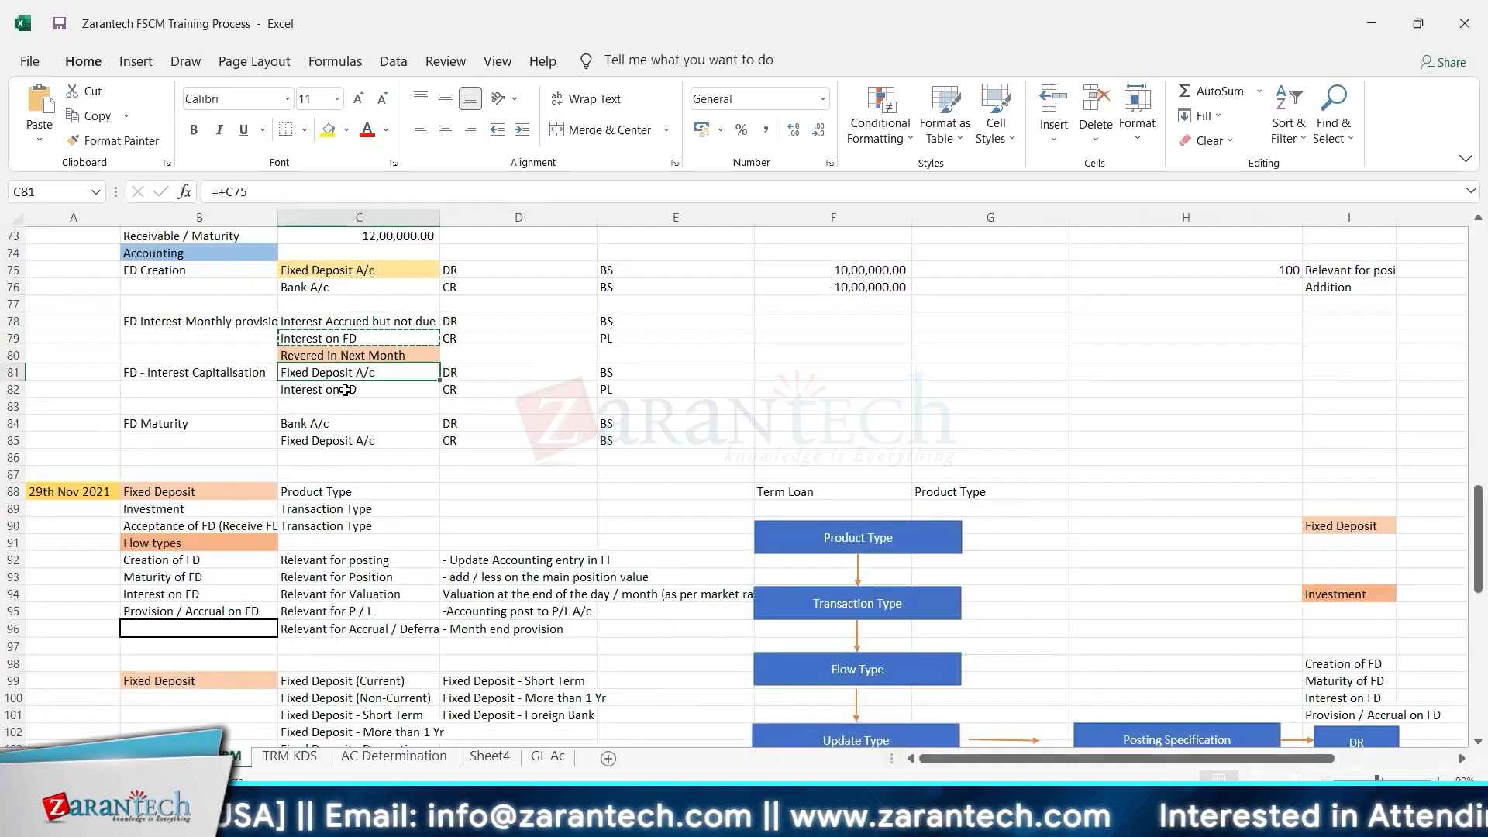
left_click(324, 391)
left_click(300, 426)
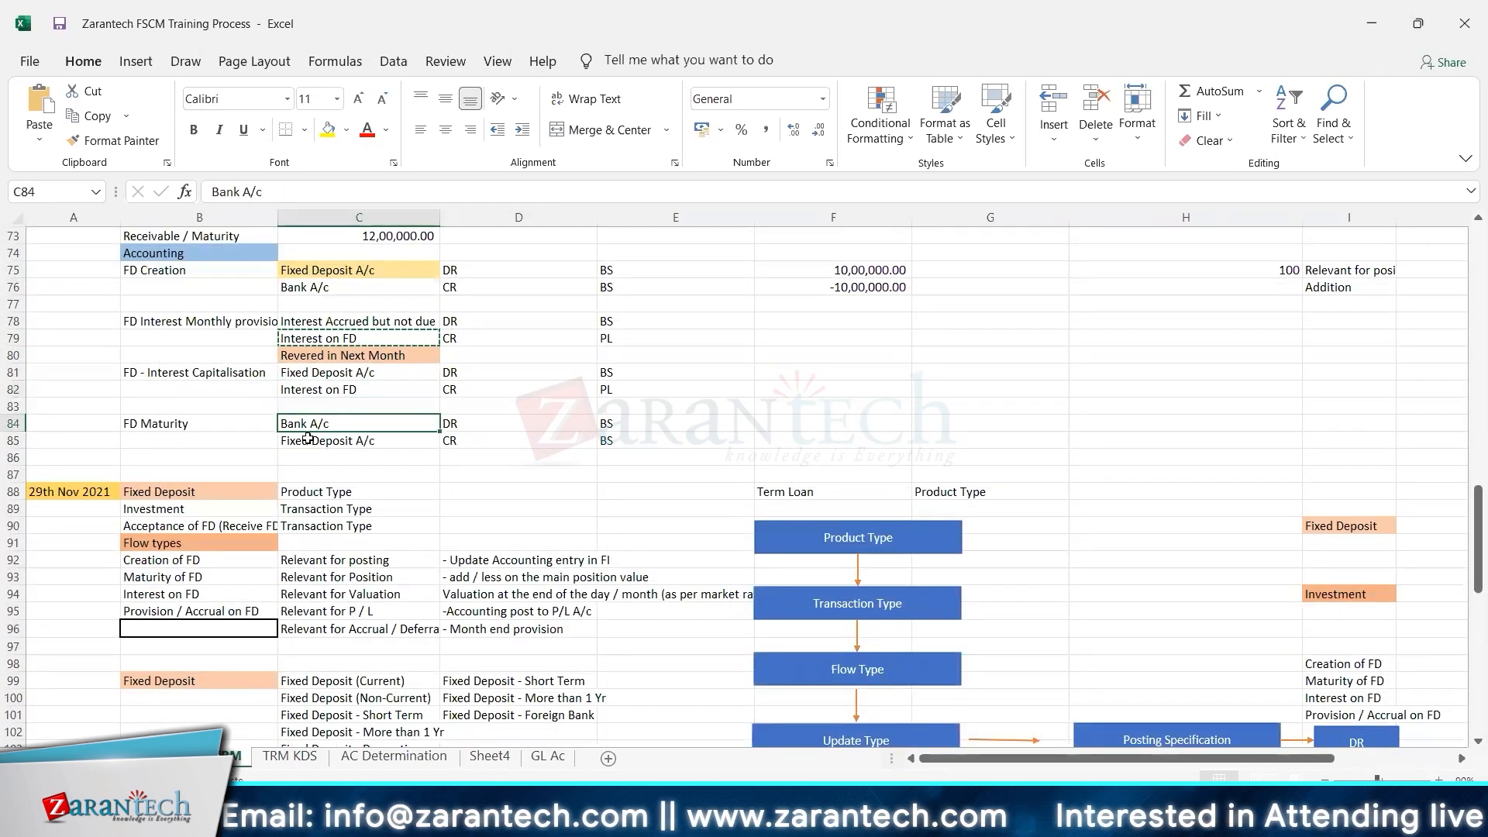
left_click(341, 441)
key("Escape")
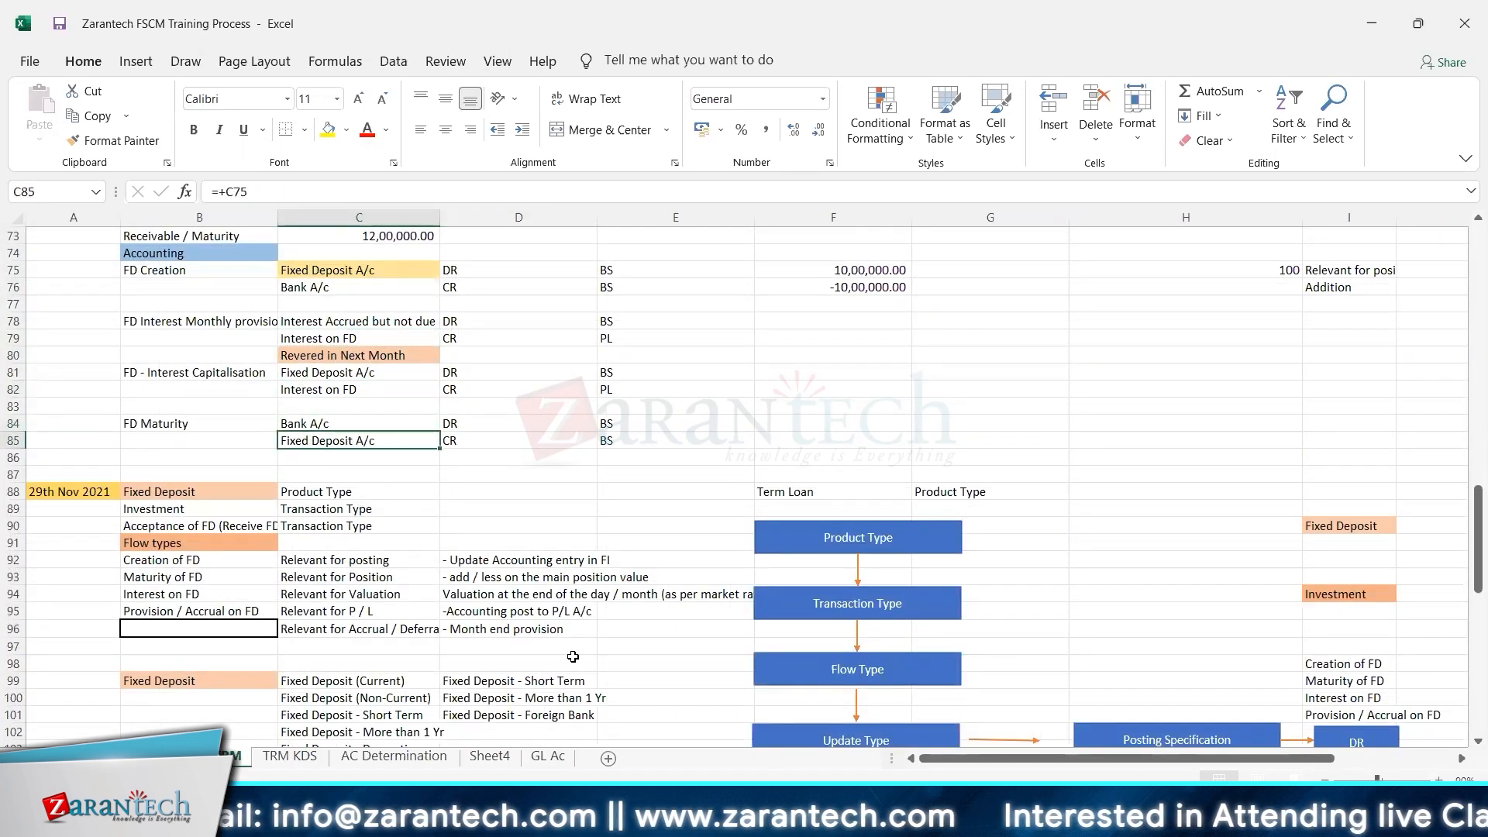
- Widen the GL Description and GL A/c columns on the GL Ac sheet
left_click(545, 756)
left_click_drag(539, 218, 604, 218)
left_click(554, 366)
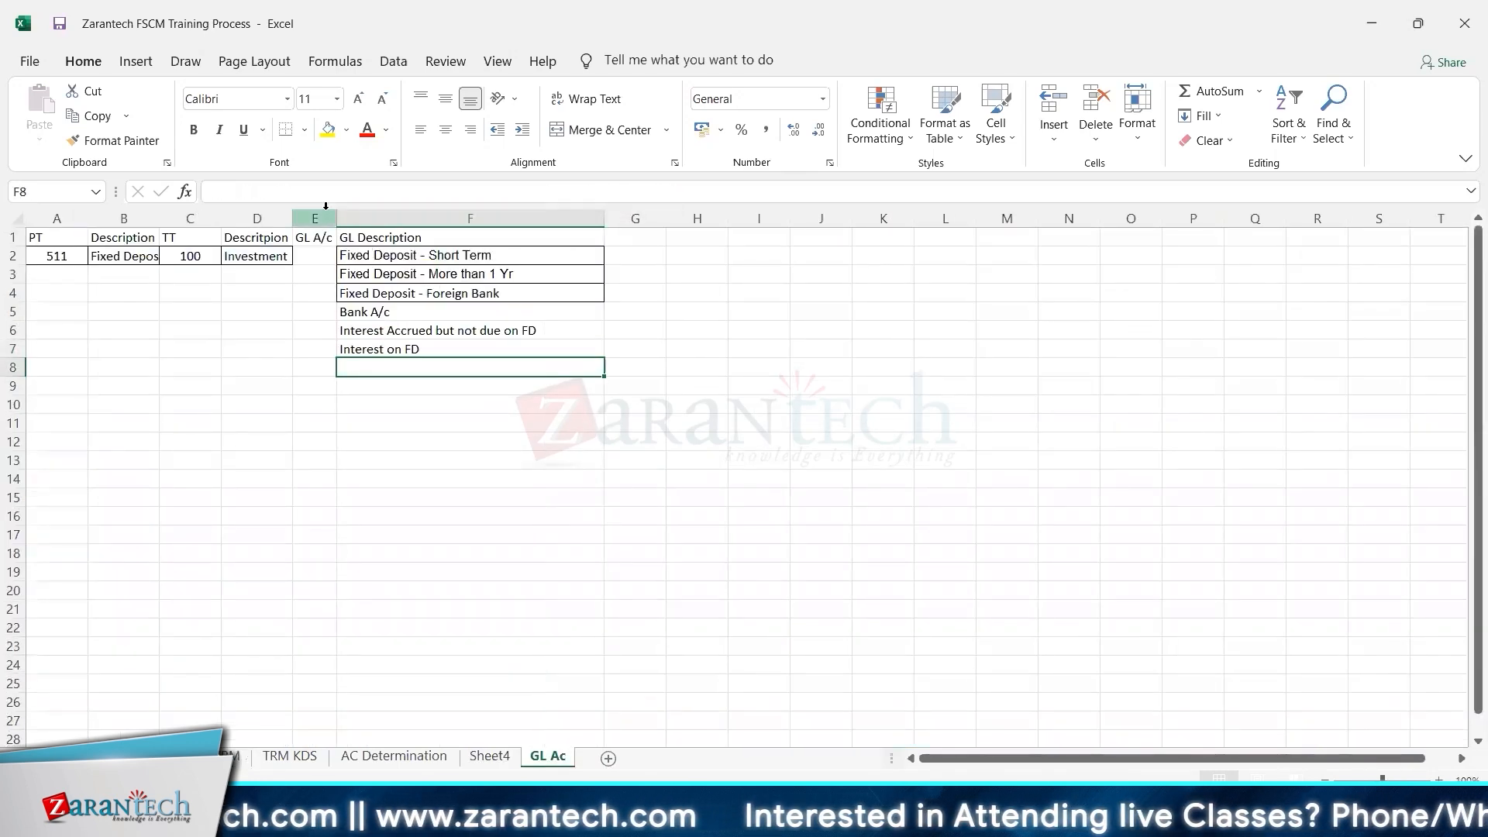
left_click_drag(336, 219, 407, 219)
left_click(375, 311)
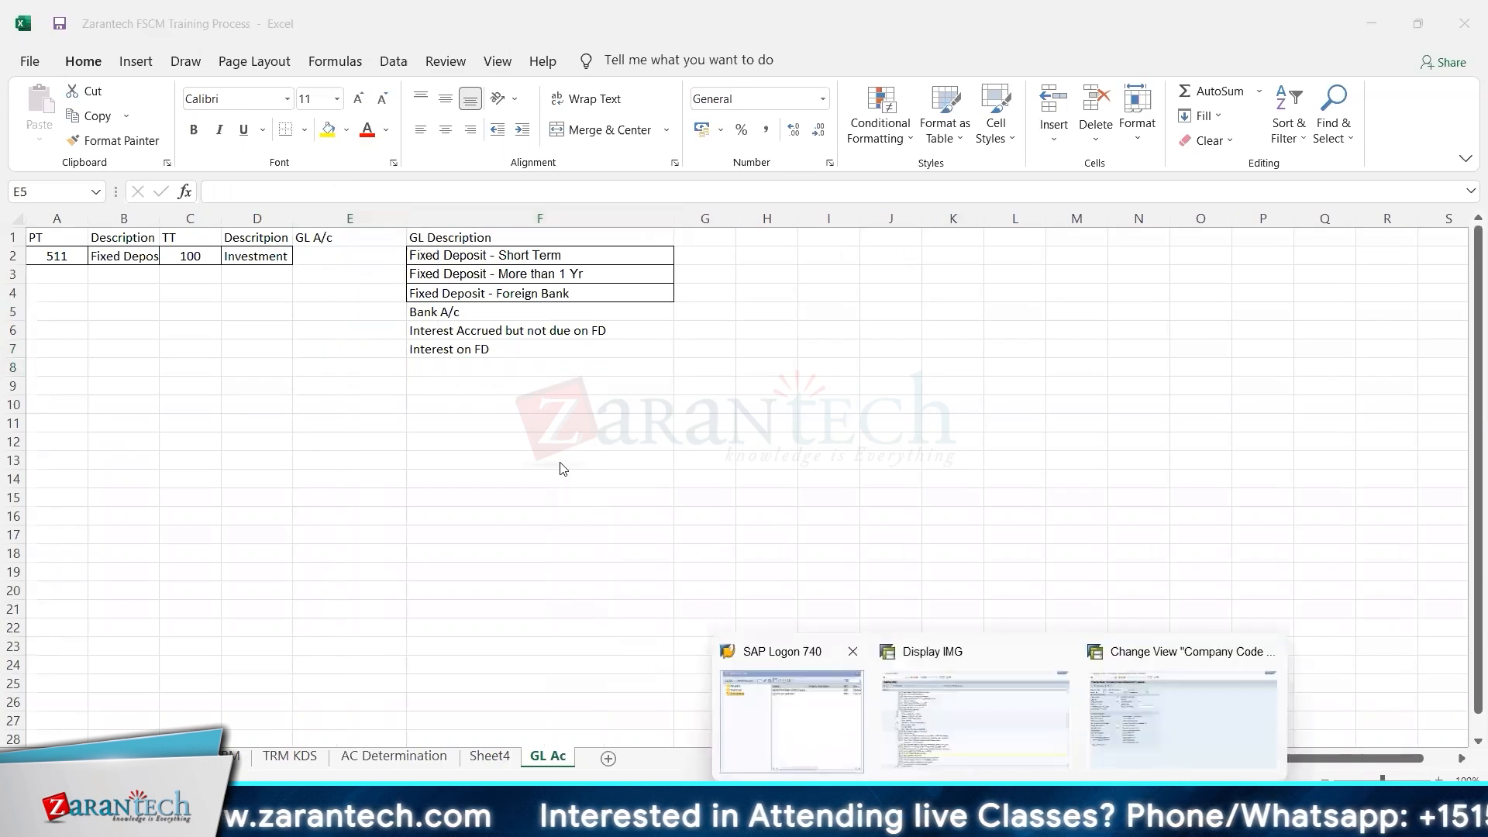
- Switch to SAP, leave the company code global data, and open the SAP Reference IMG with transaction spro
left_click(1146, 710)
left_click(233, 202)
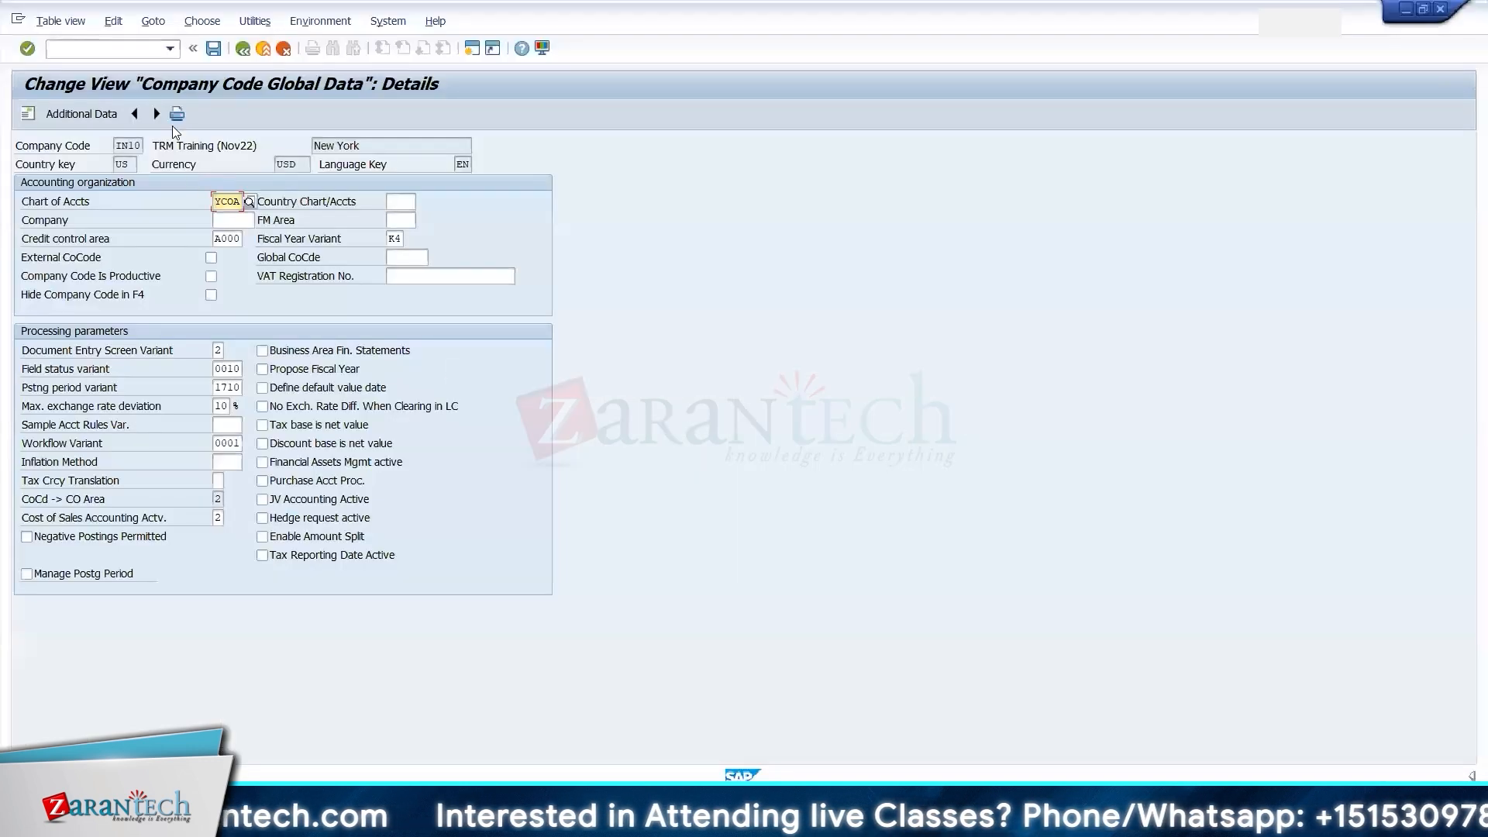
left_click(110, 51)
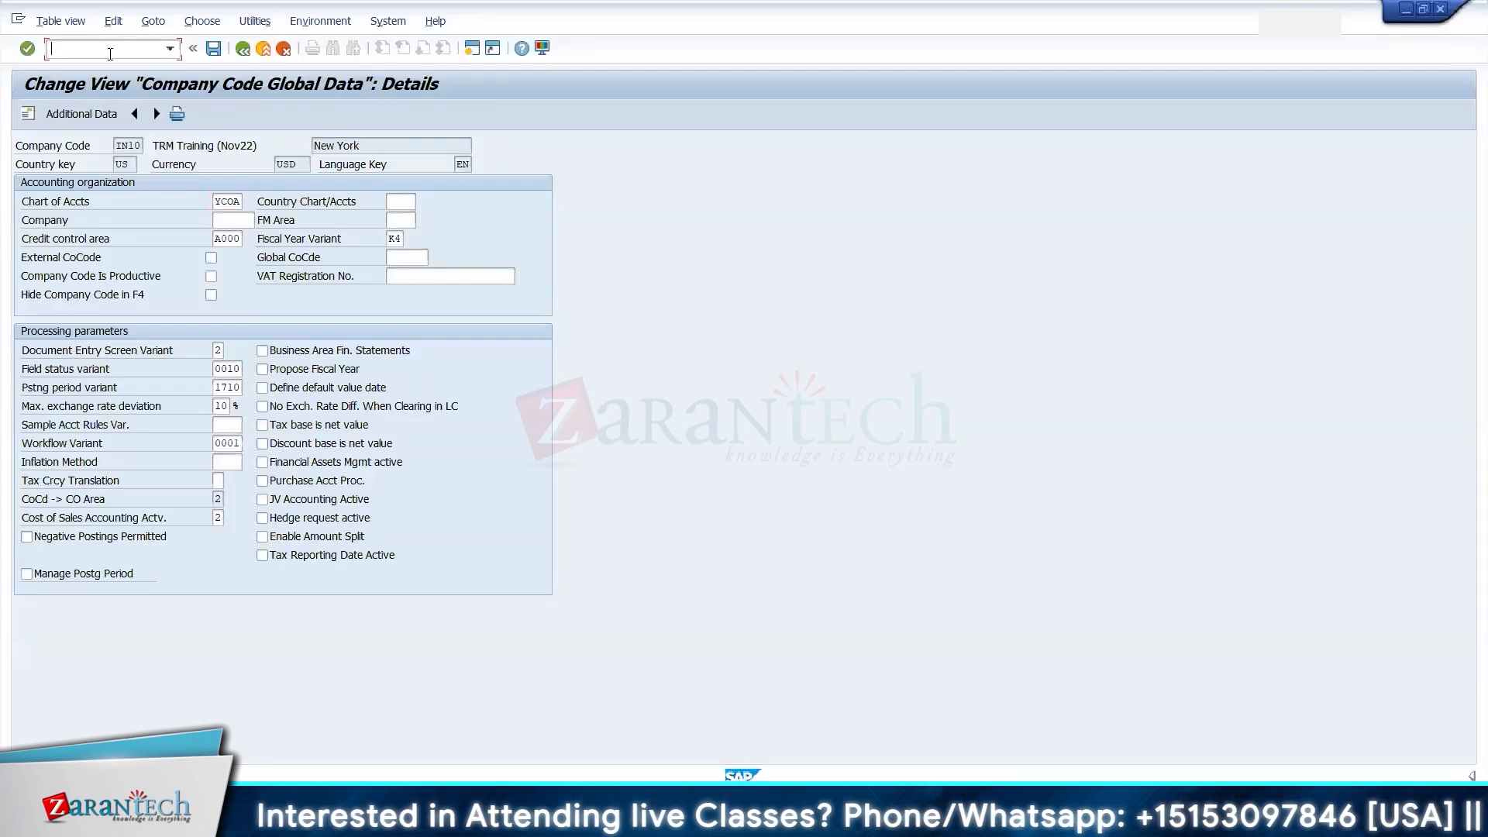
left_click(243, 50)
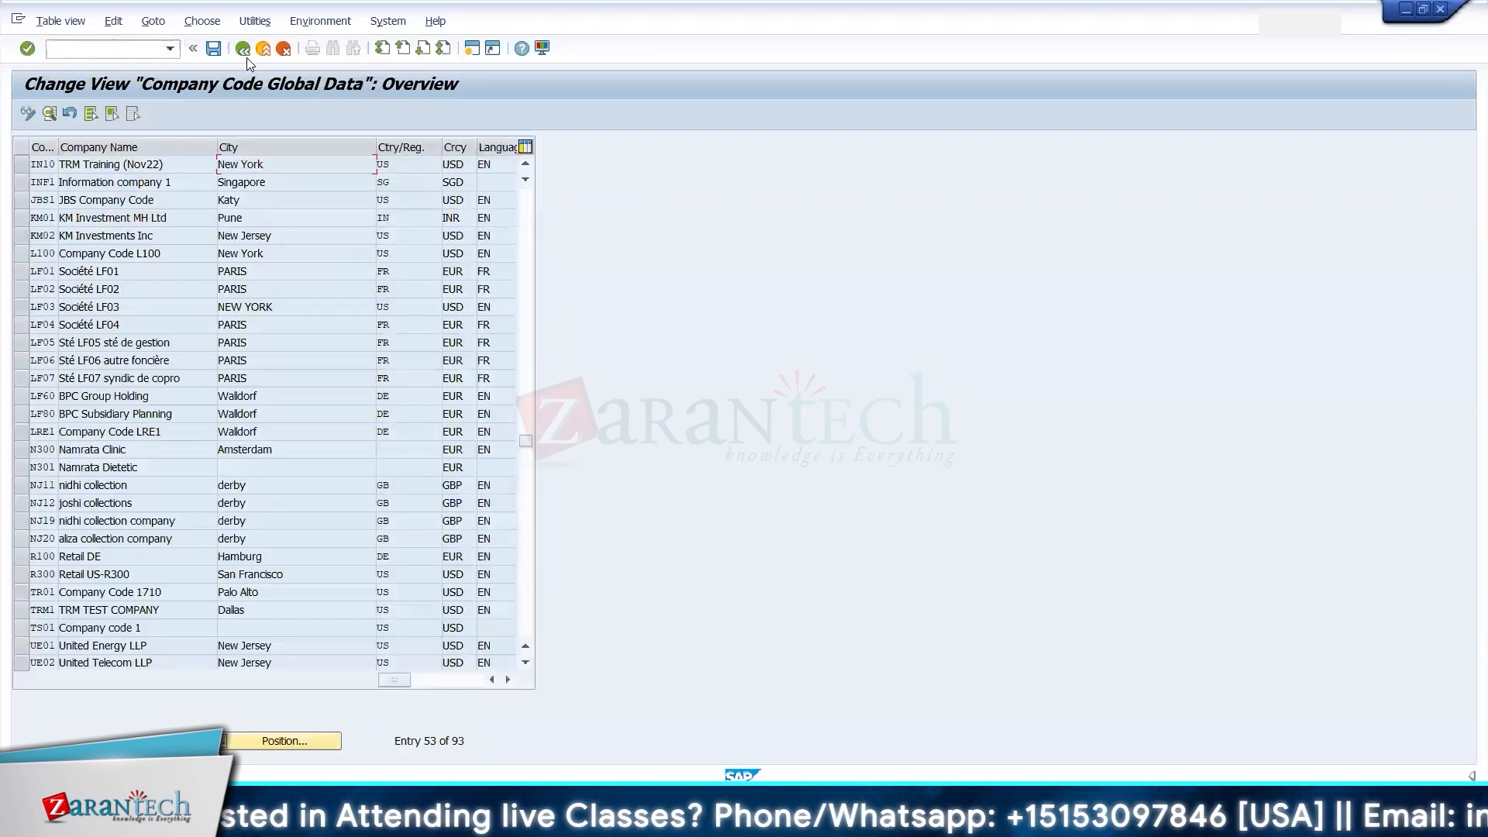
left_click(243, 51)
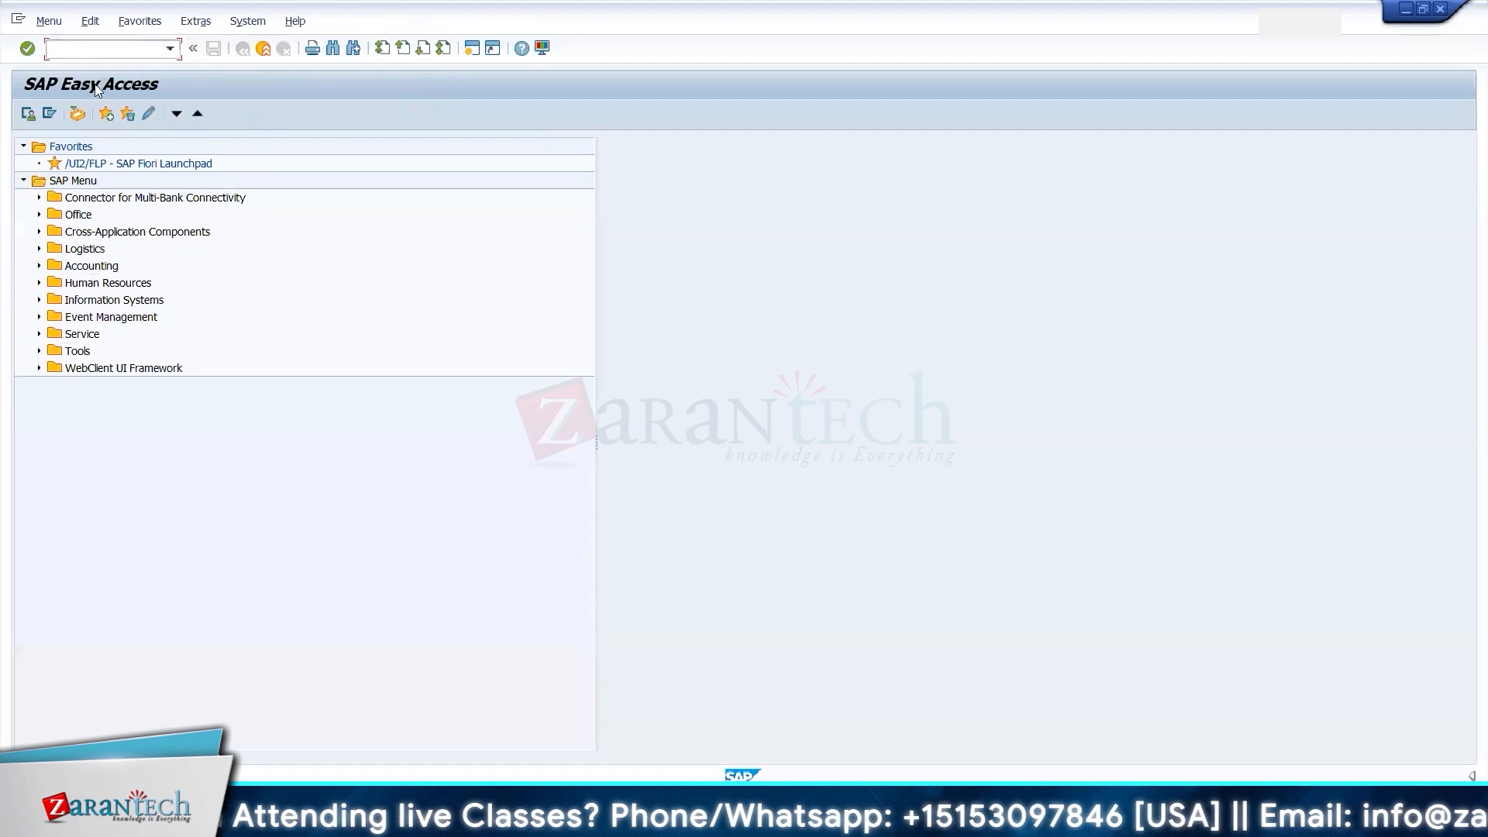
type("spro")
key("Return")
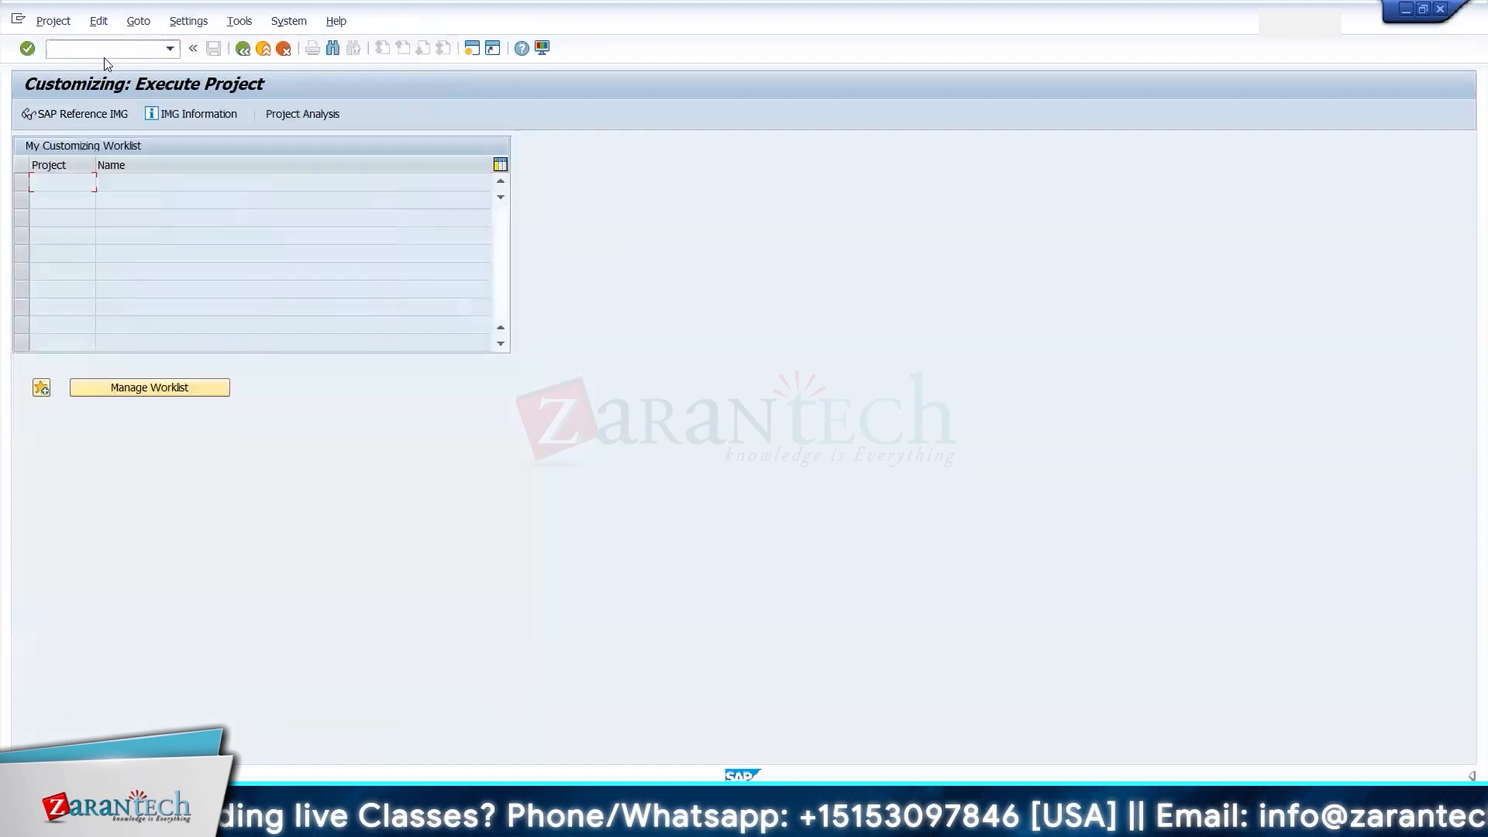
left_click(86, 115)
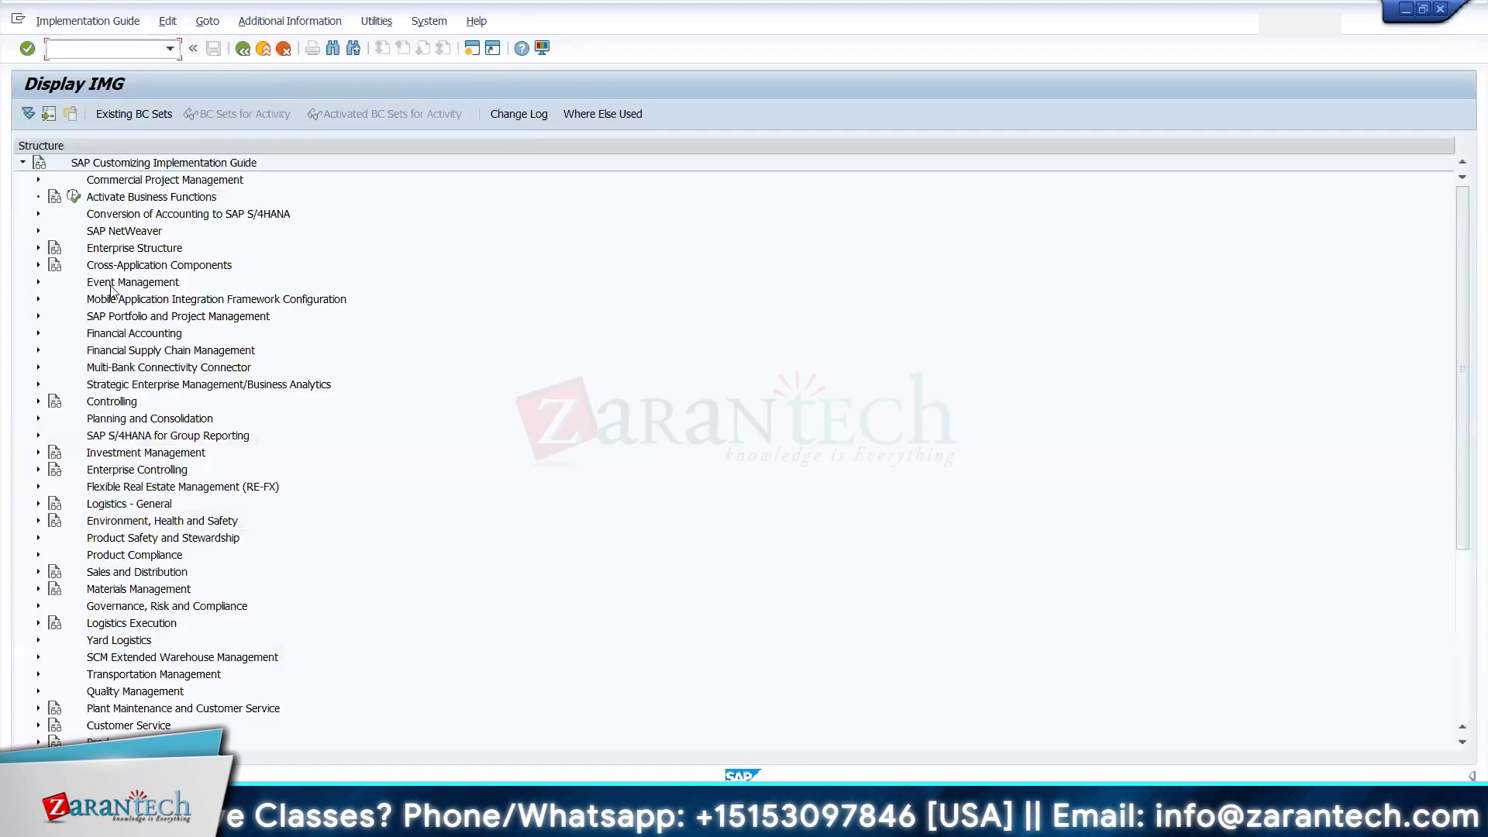
- Expand Financial Accounting and General Ledger Accounting in the IMG structure
left_click(118, 334)
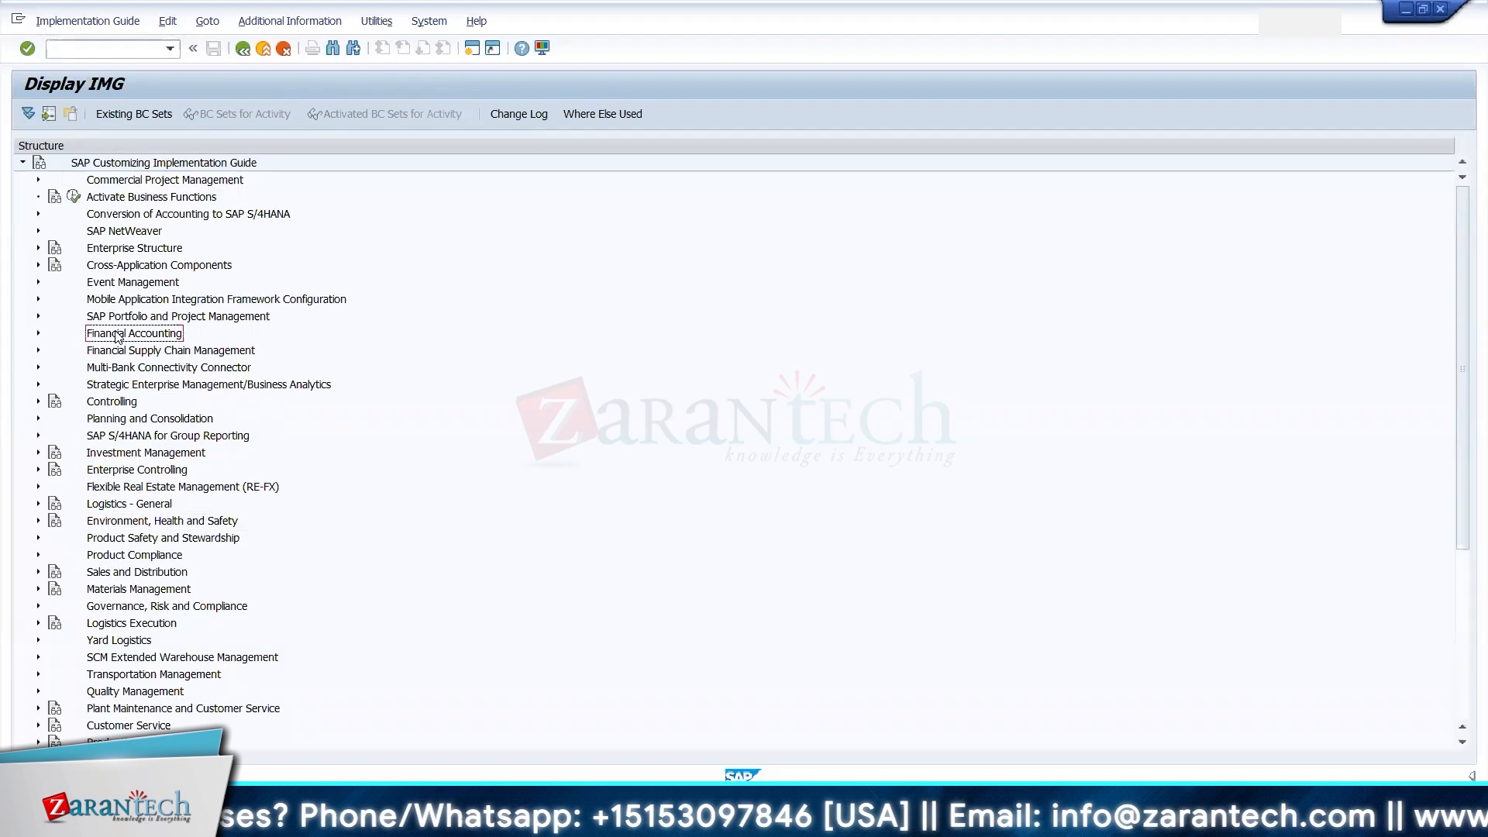
double_click(118, 335)
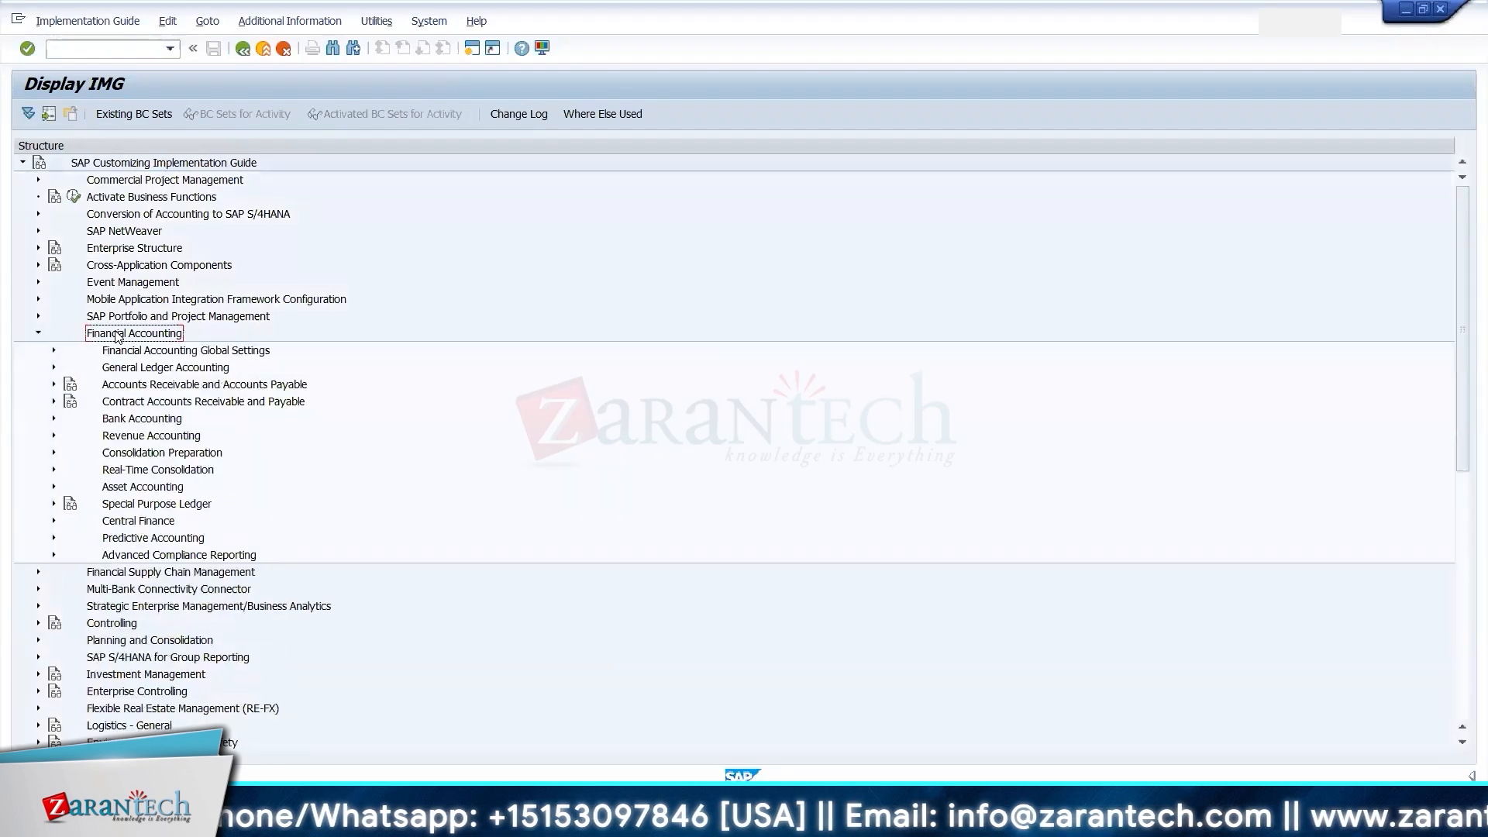
key("Down")
key("Down")
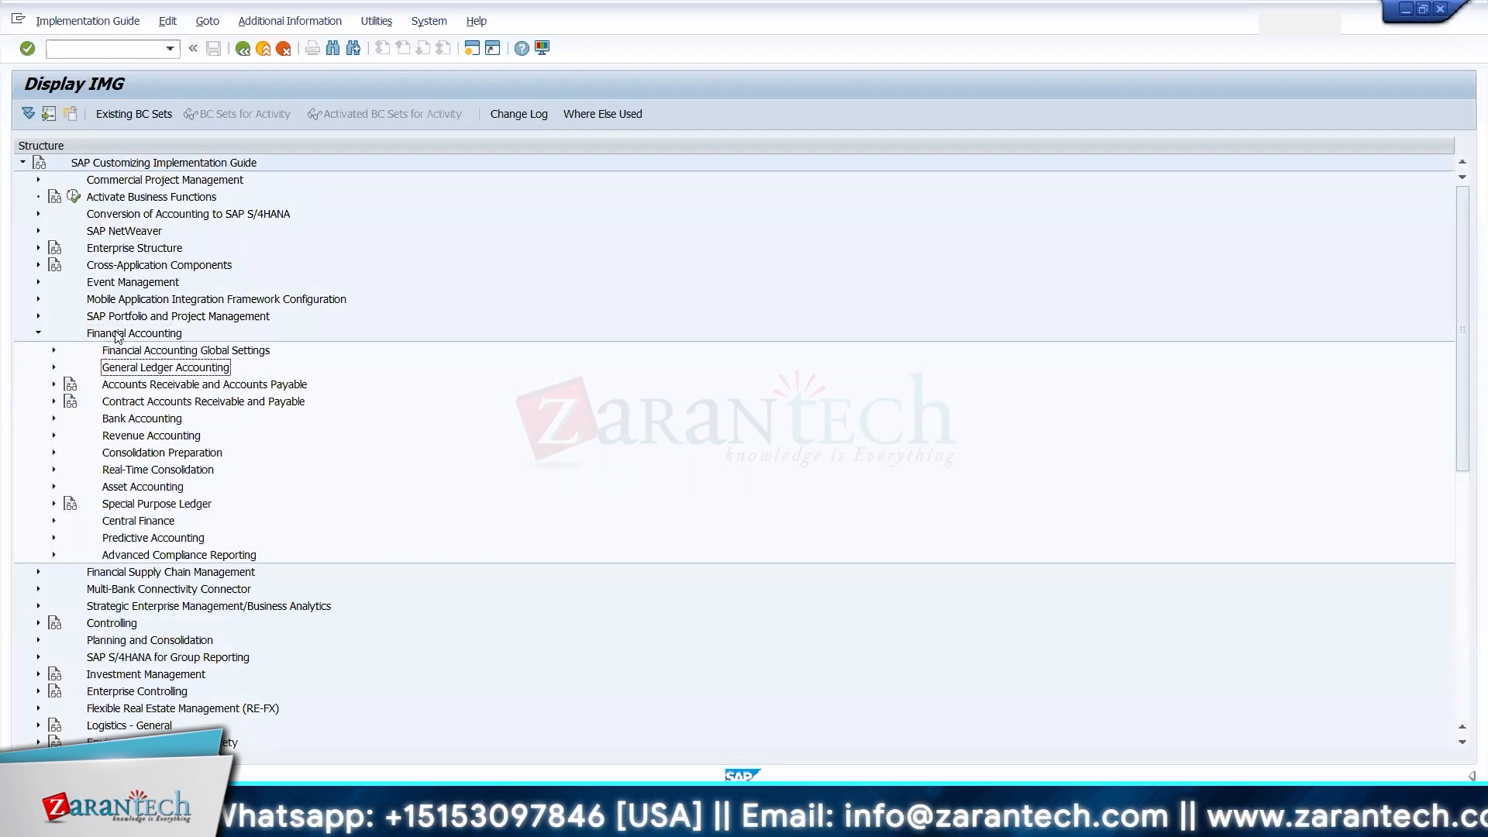
key("Right")
key("Down")
key("Down")
key("Up")
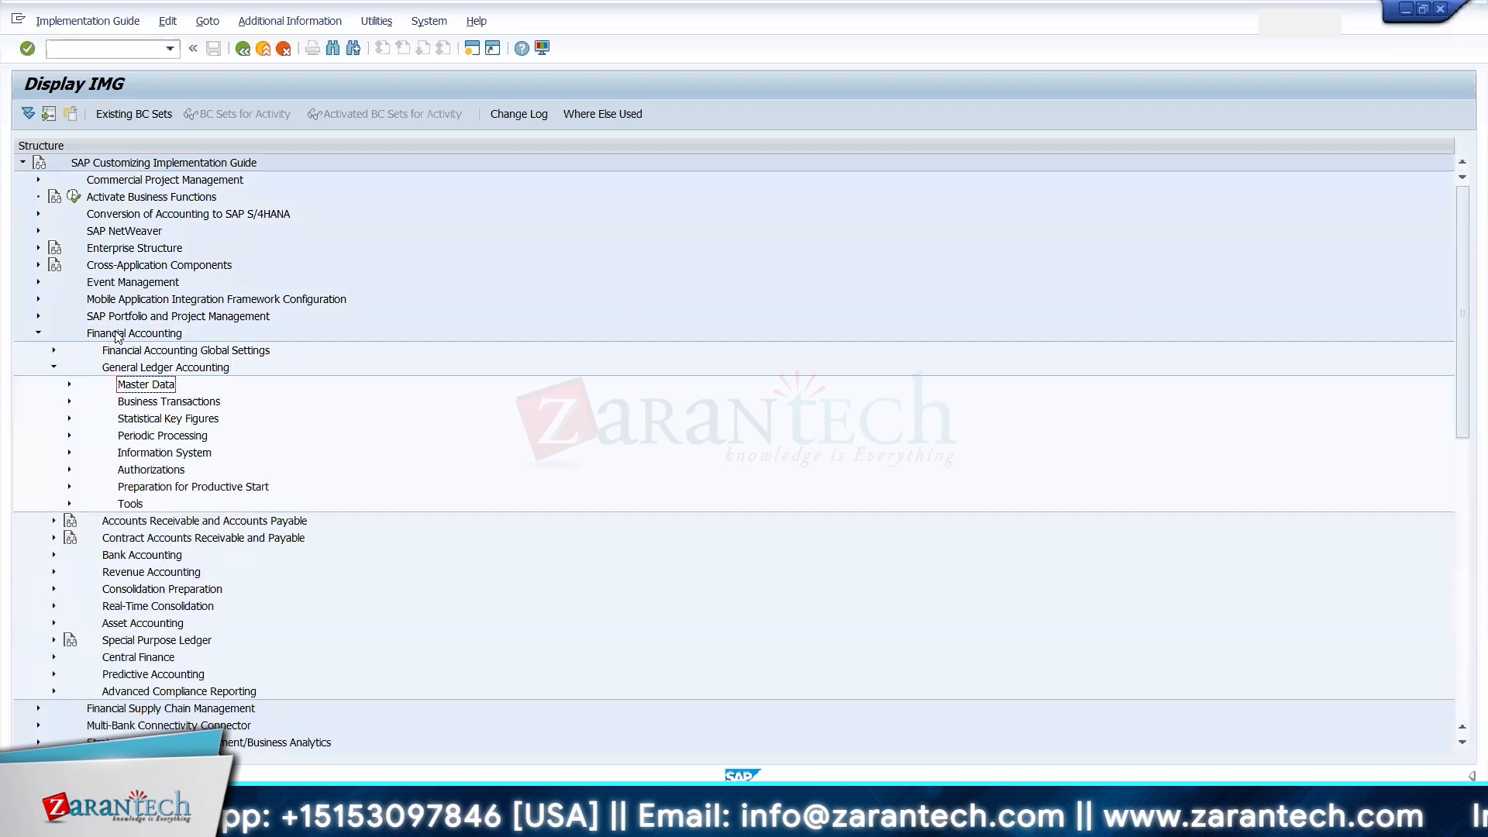
- Expand Master Data, G/L Accounts, and G/L Account Creation and Processing to view the account creation activities
key("Right")
key("Down")
key("Right")
key("Down")
key("Down")
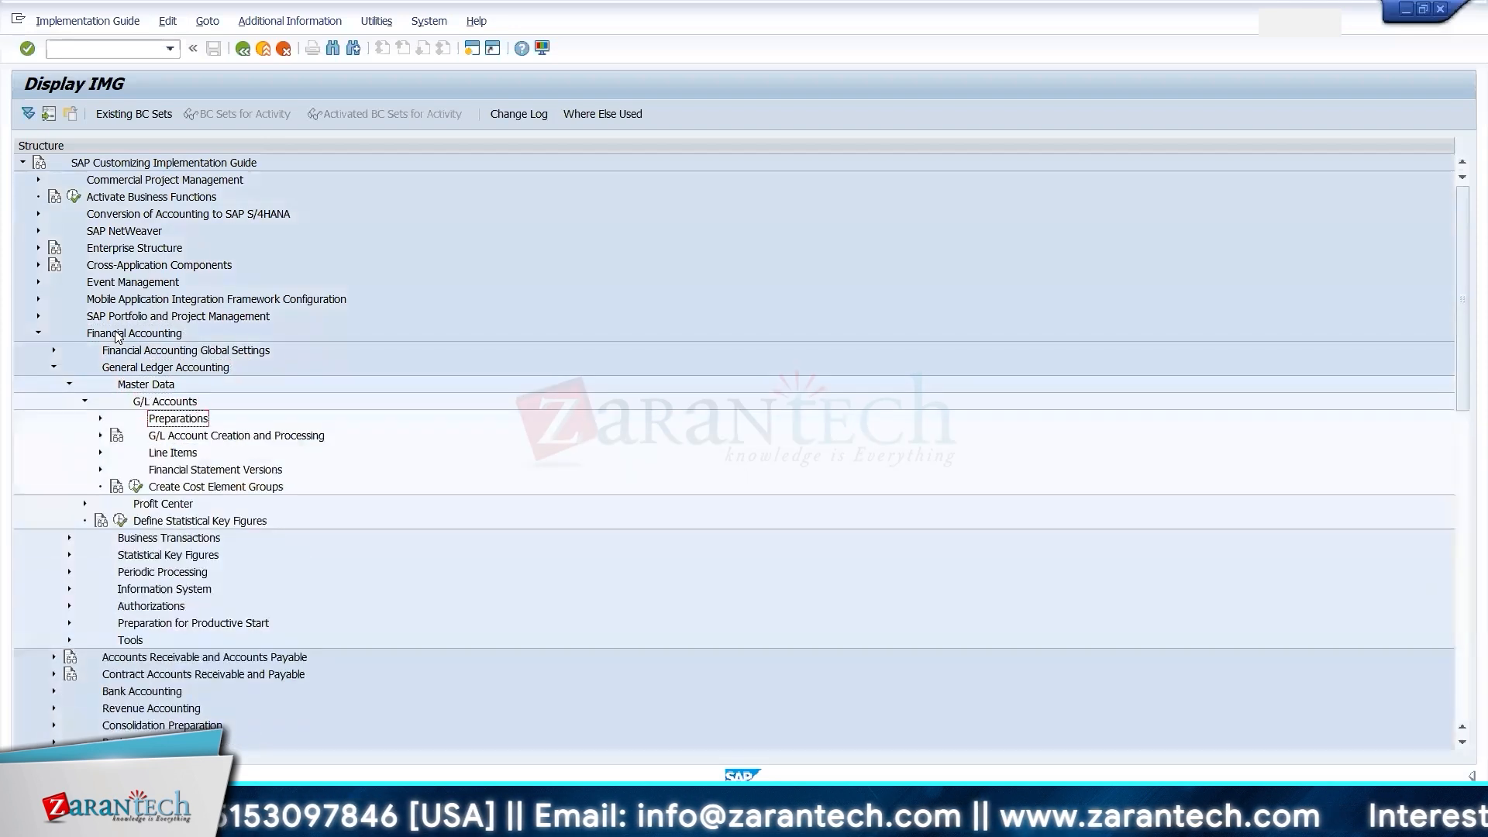
key("Right")
key("Down")
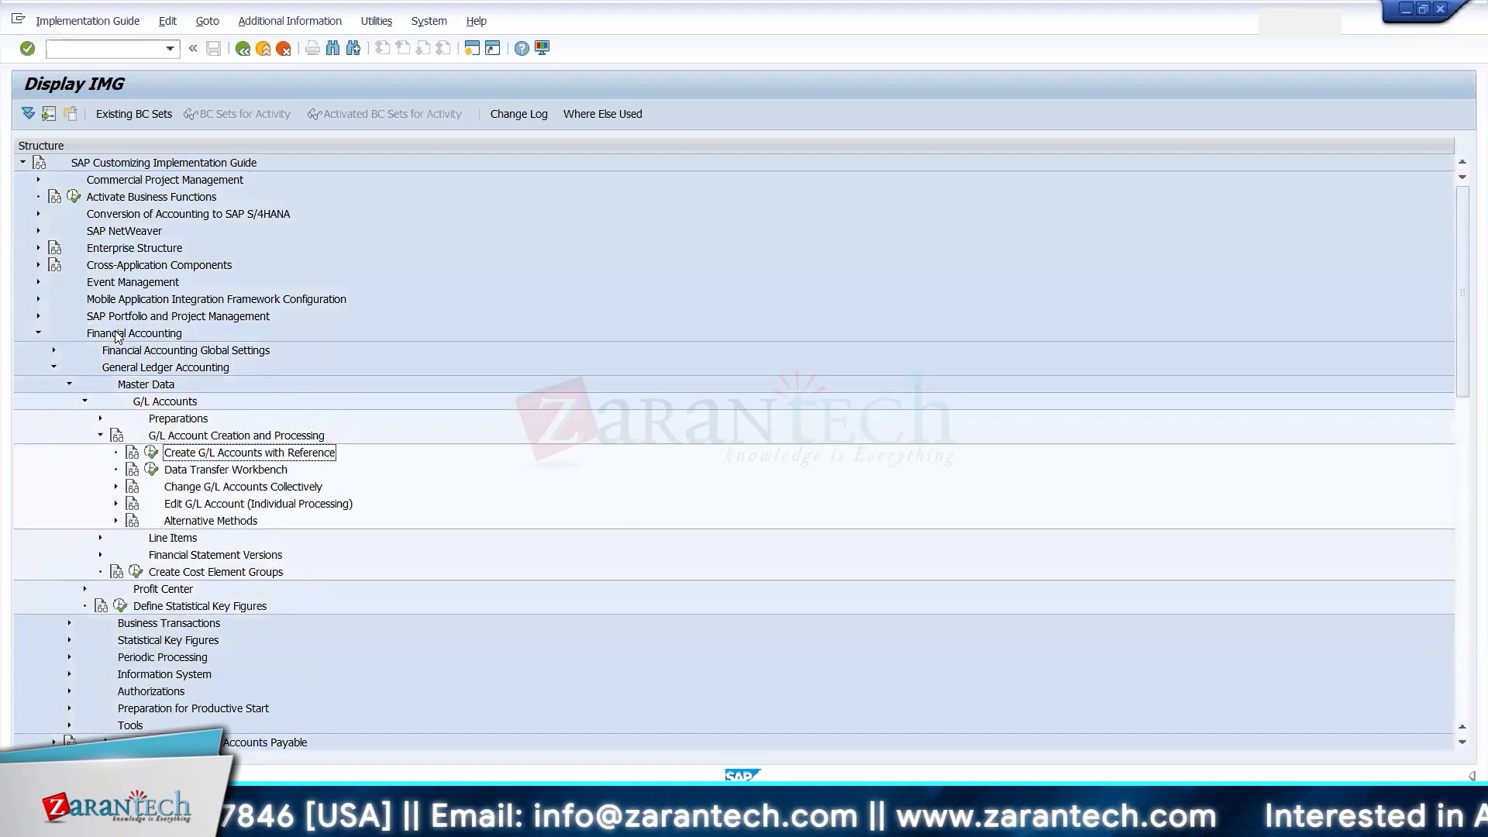
key("Down")
key("Down")
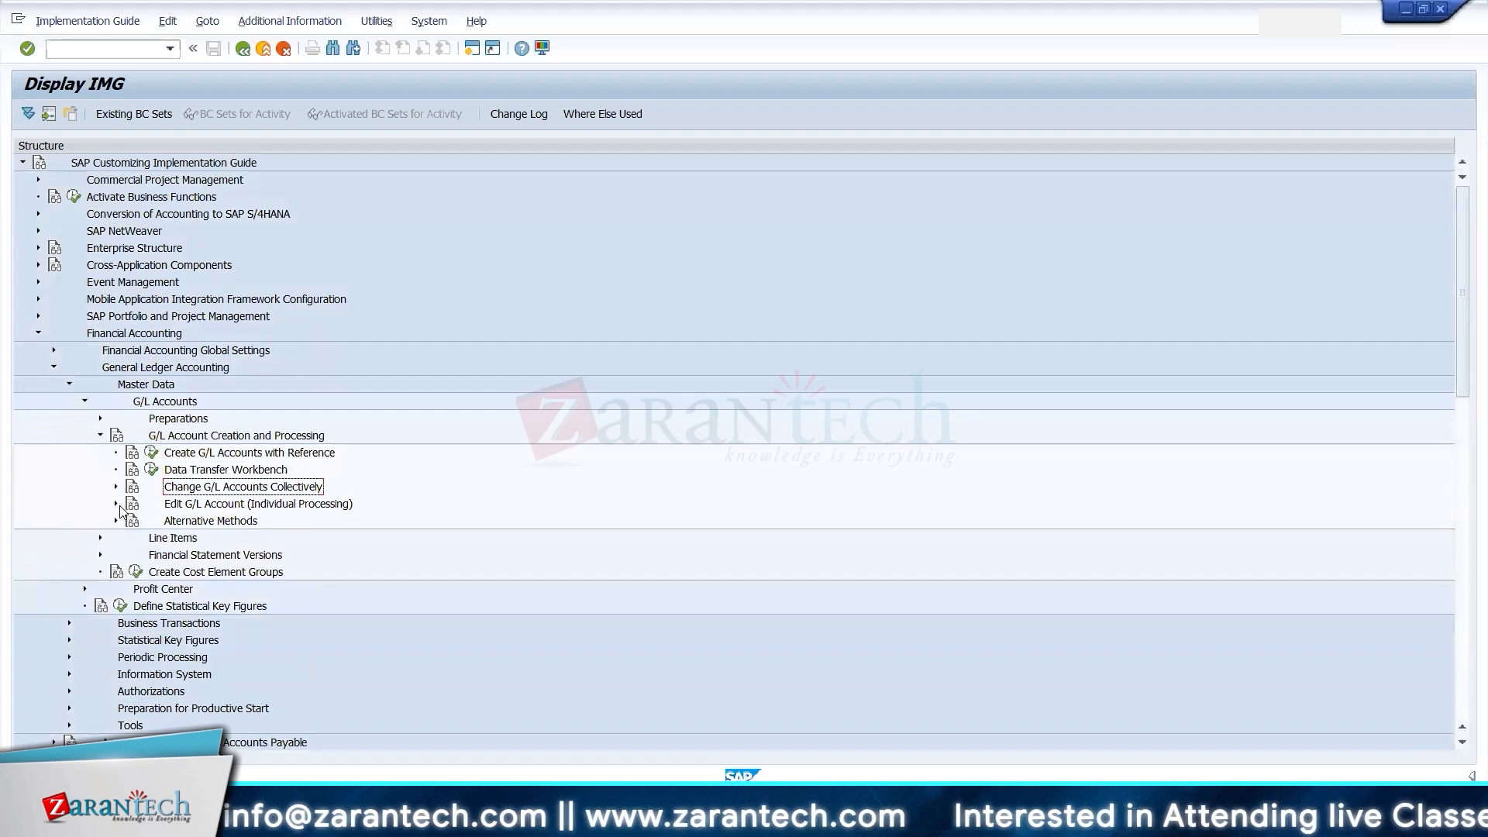
- Open Define Account Group under the G/L account preparations and jump to the entries for chart of accounts YCOA
left_click(100, 420)
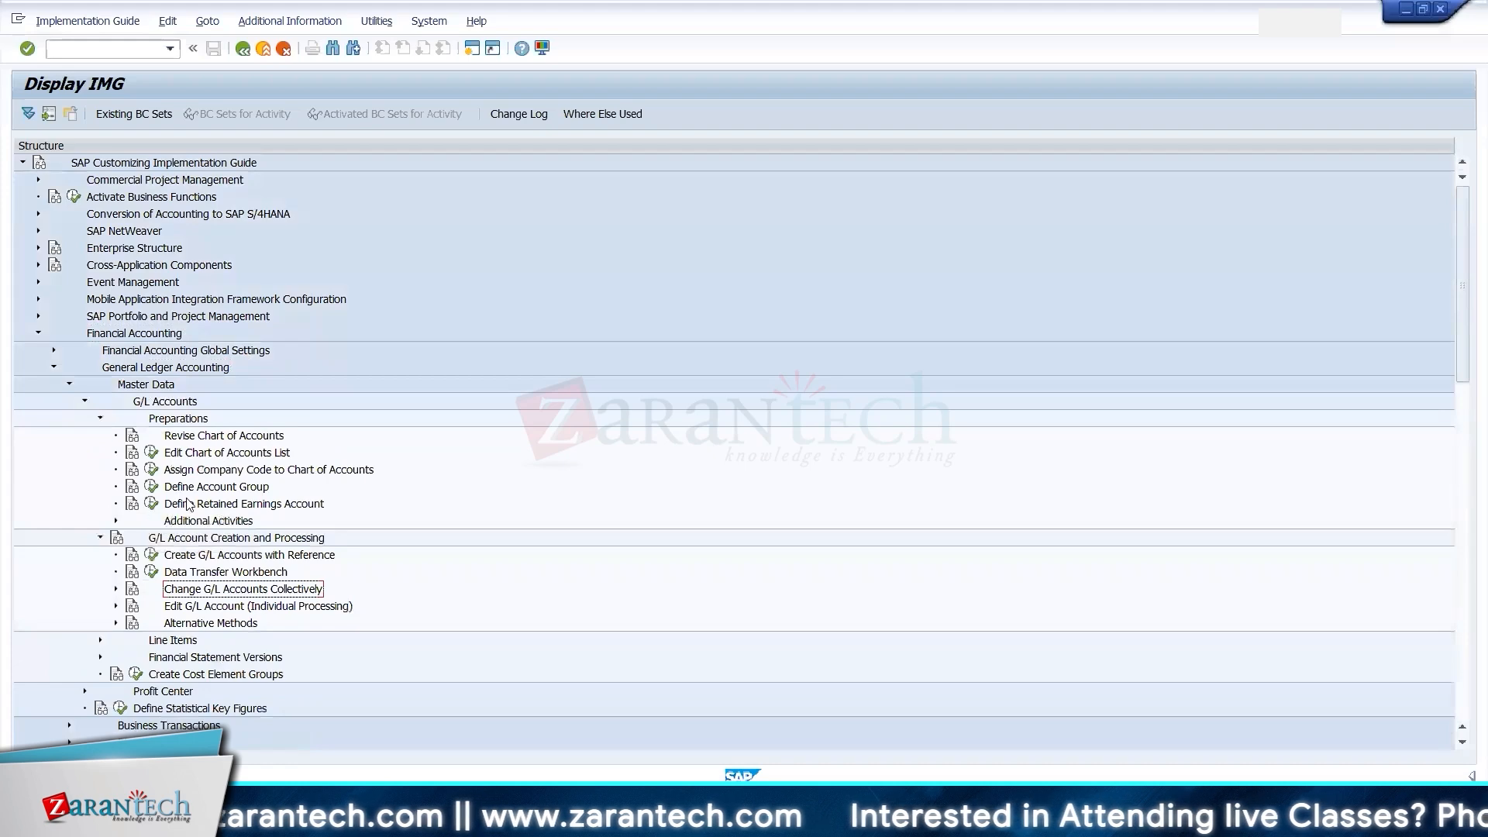
double_click(177, 488)
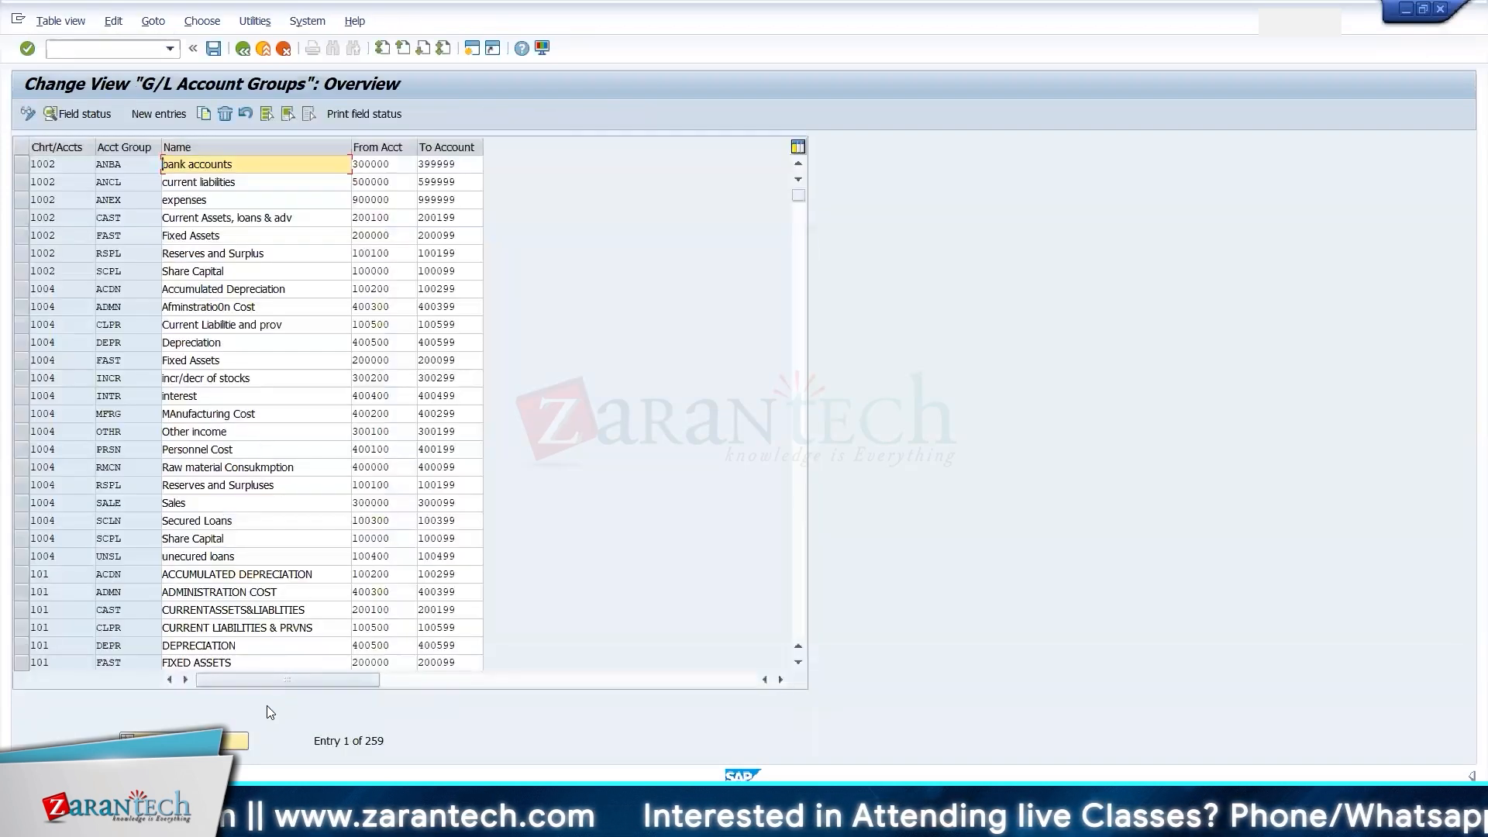
left_click(229, 741)
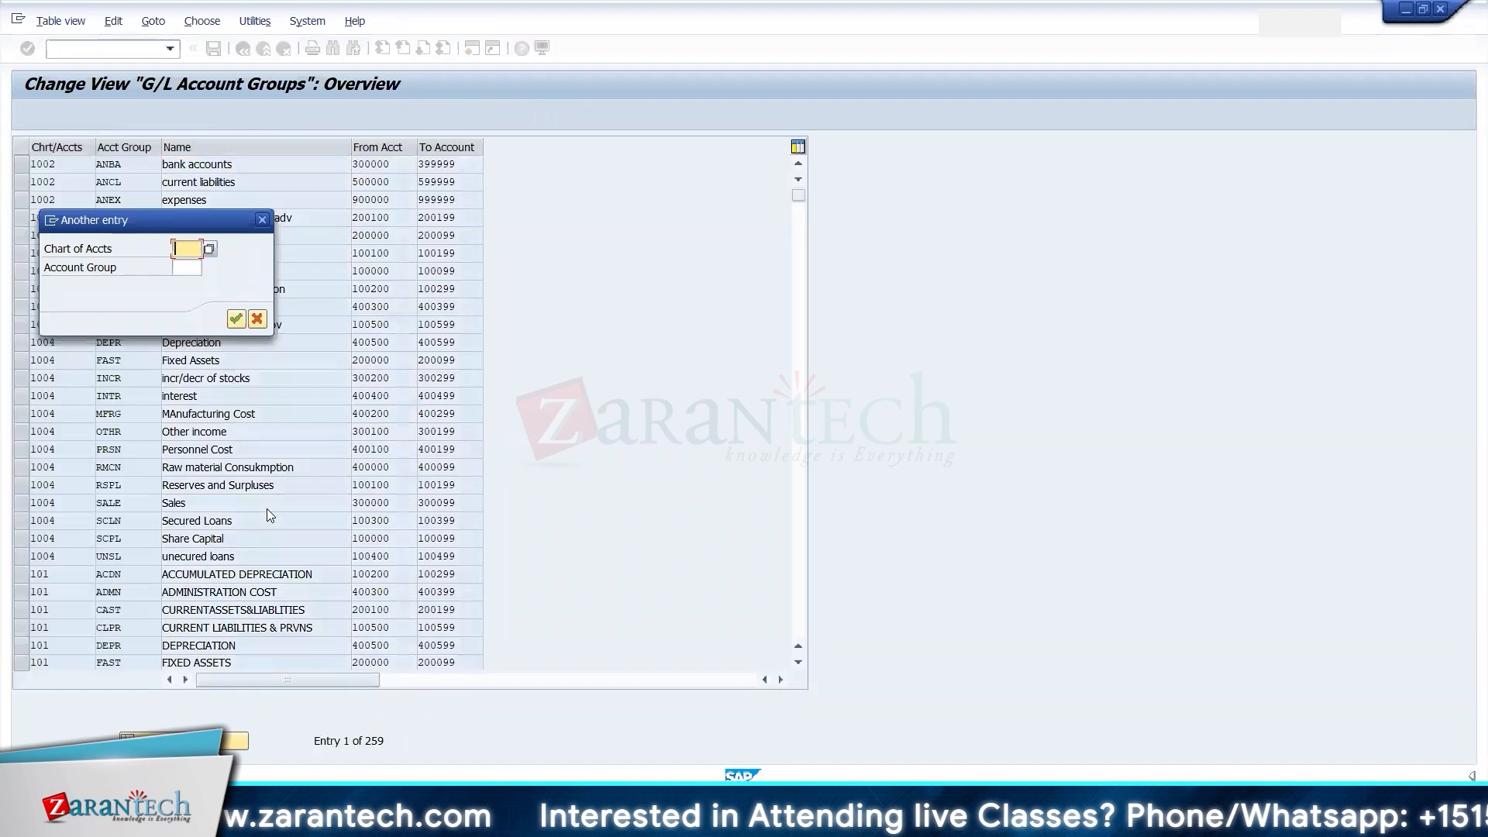
type("YCOA")
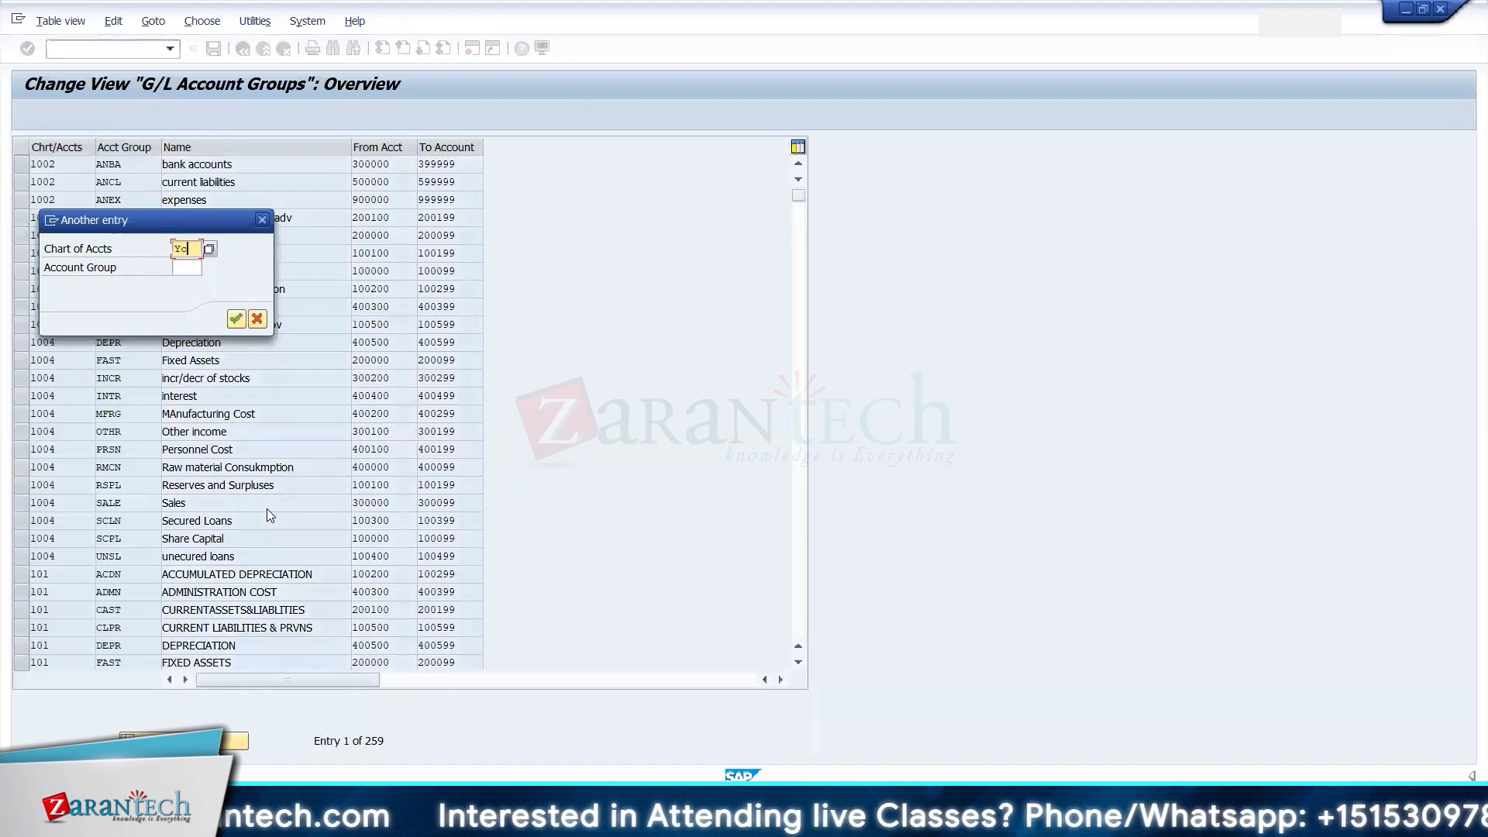
key("Return")
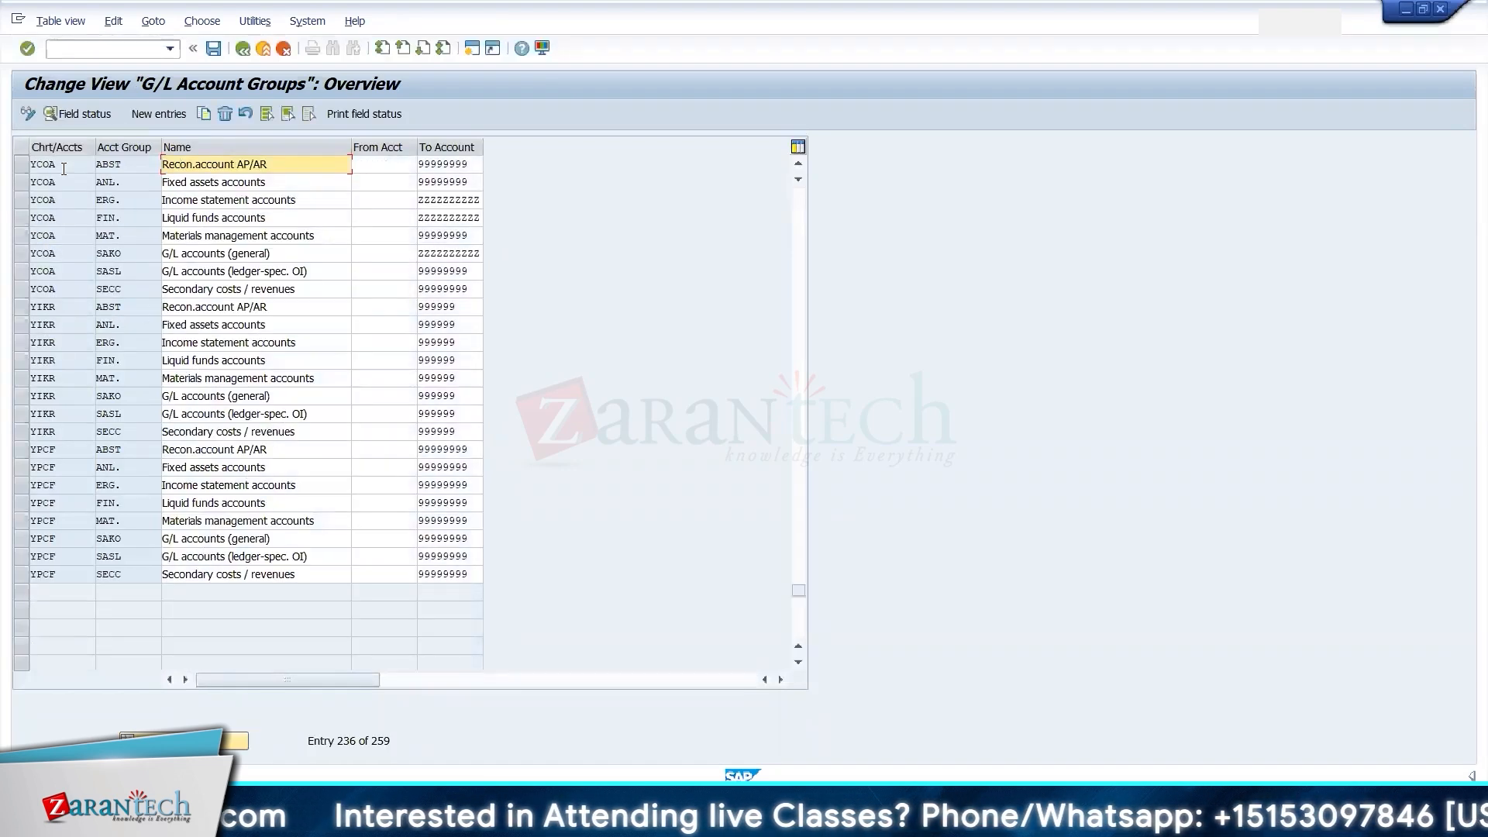
left_click_drag(62, 165, 29, 165)
- In the Excel GL Ac sheet, insert a column before GL A/c, head it COA, and enter YCOA in row 2
key("alt+Tab")
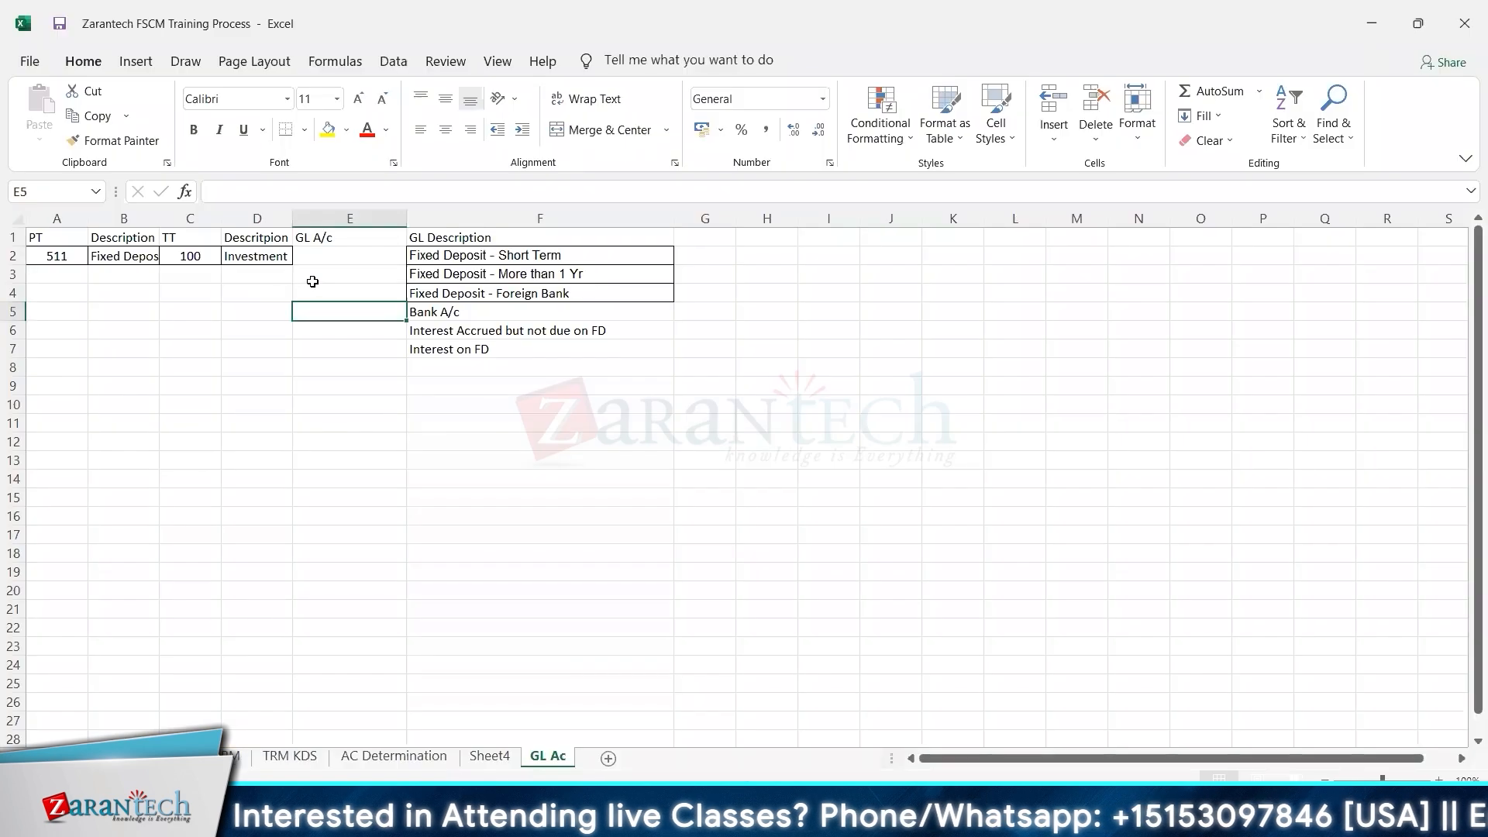
left_click(364, 233)
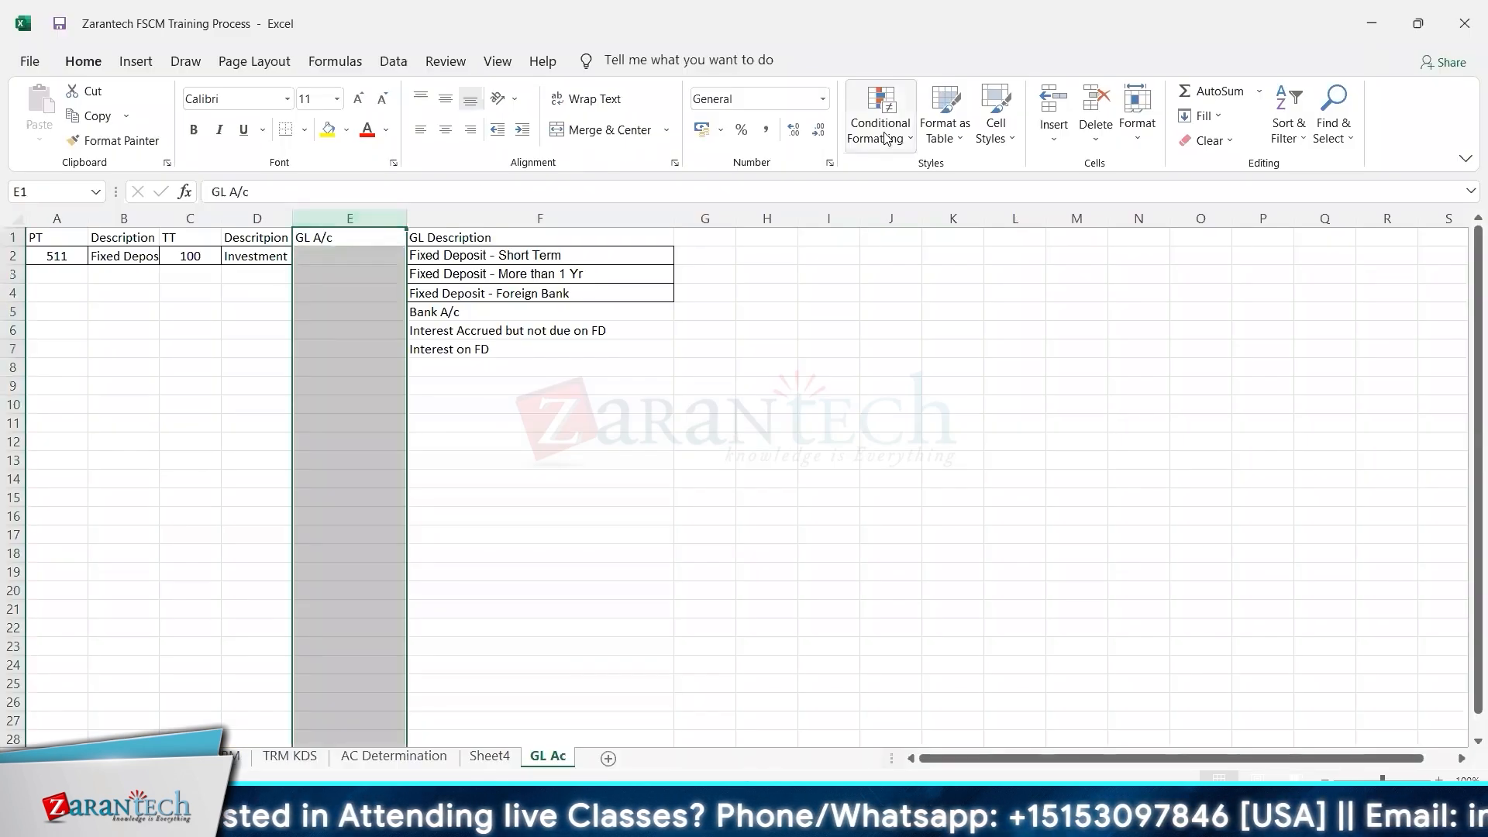
left_click(1050, 114)
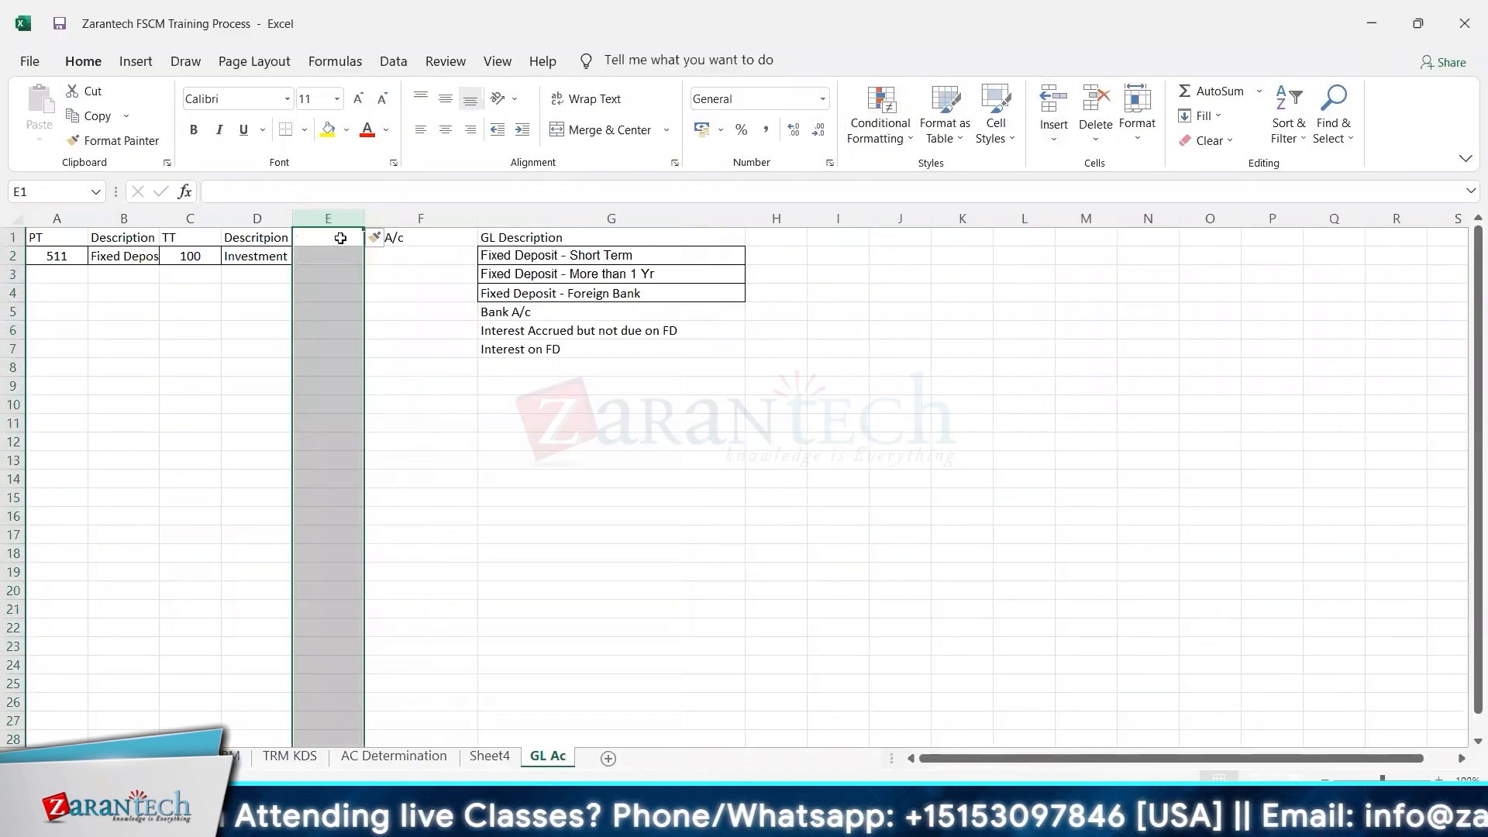
left_click(341, 237)
type("COA")
key("Return")
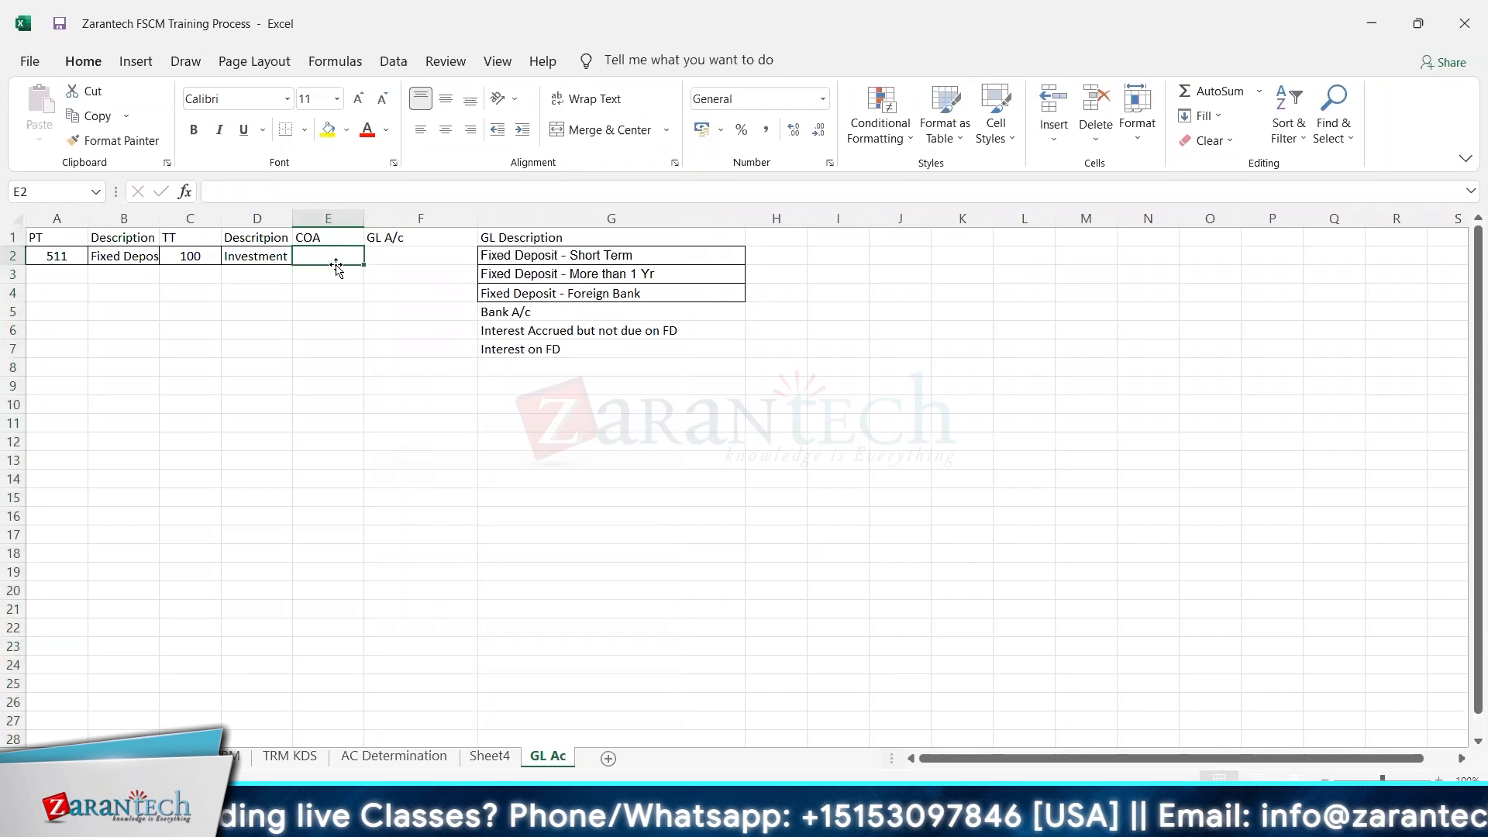
type("YCOA")
key("Return")
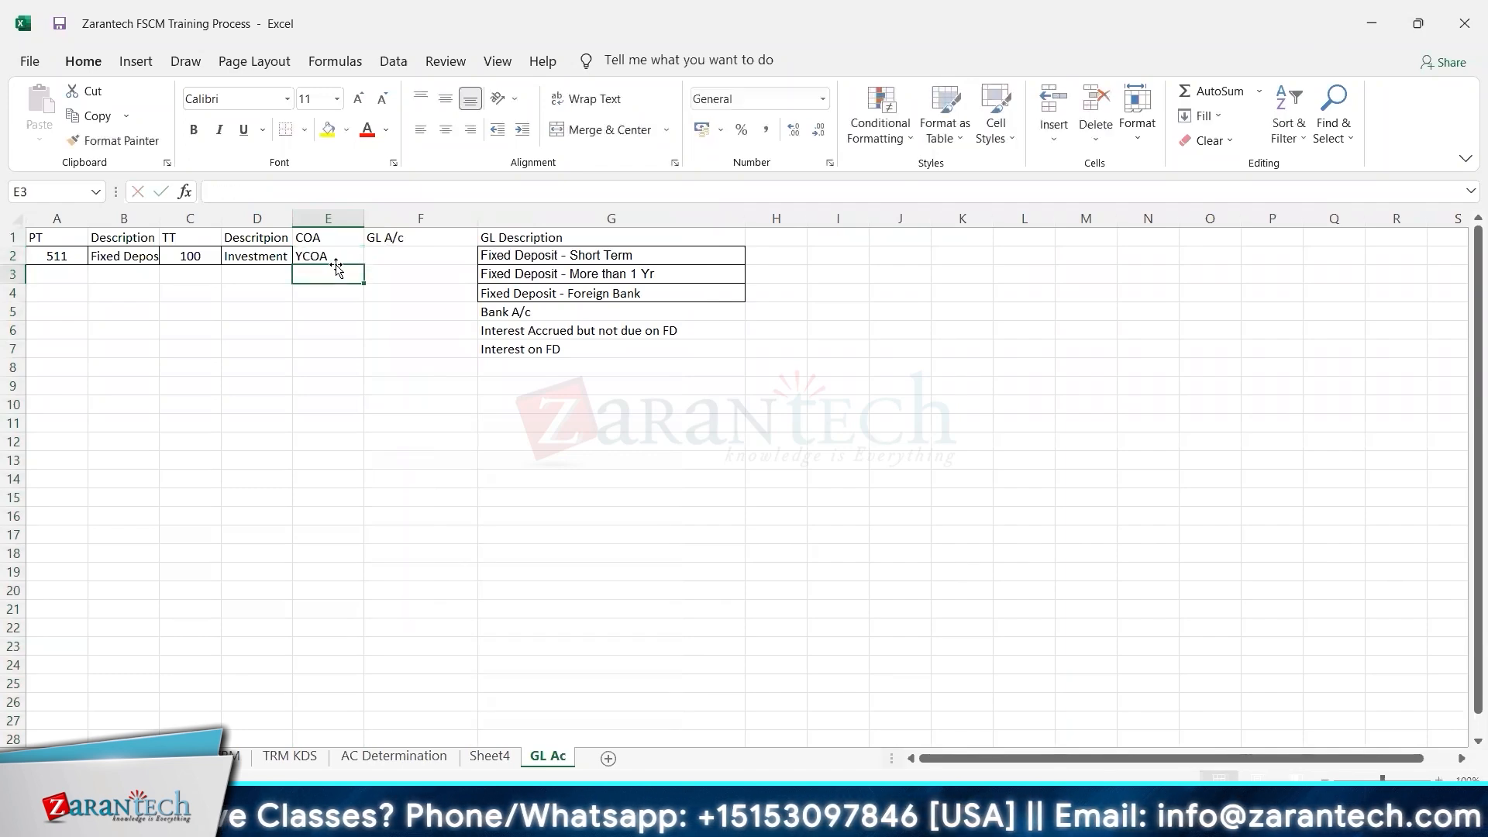
- Switch to SAP and mark all the YCOA account group rows, from ABST through SECC
key("alt+Tab")
left_click(109, 182)
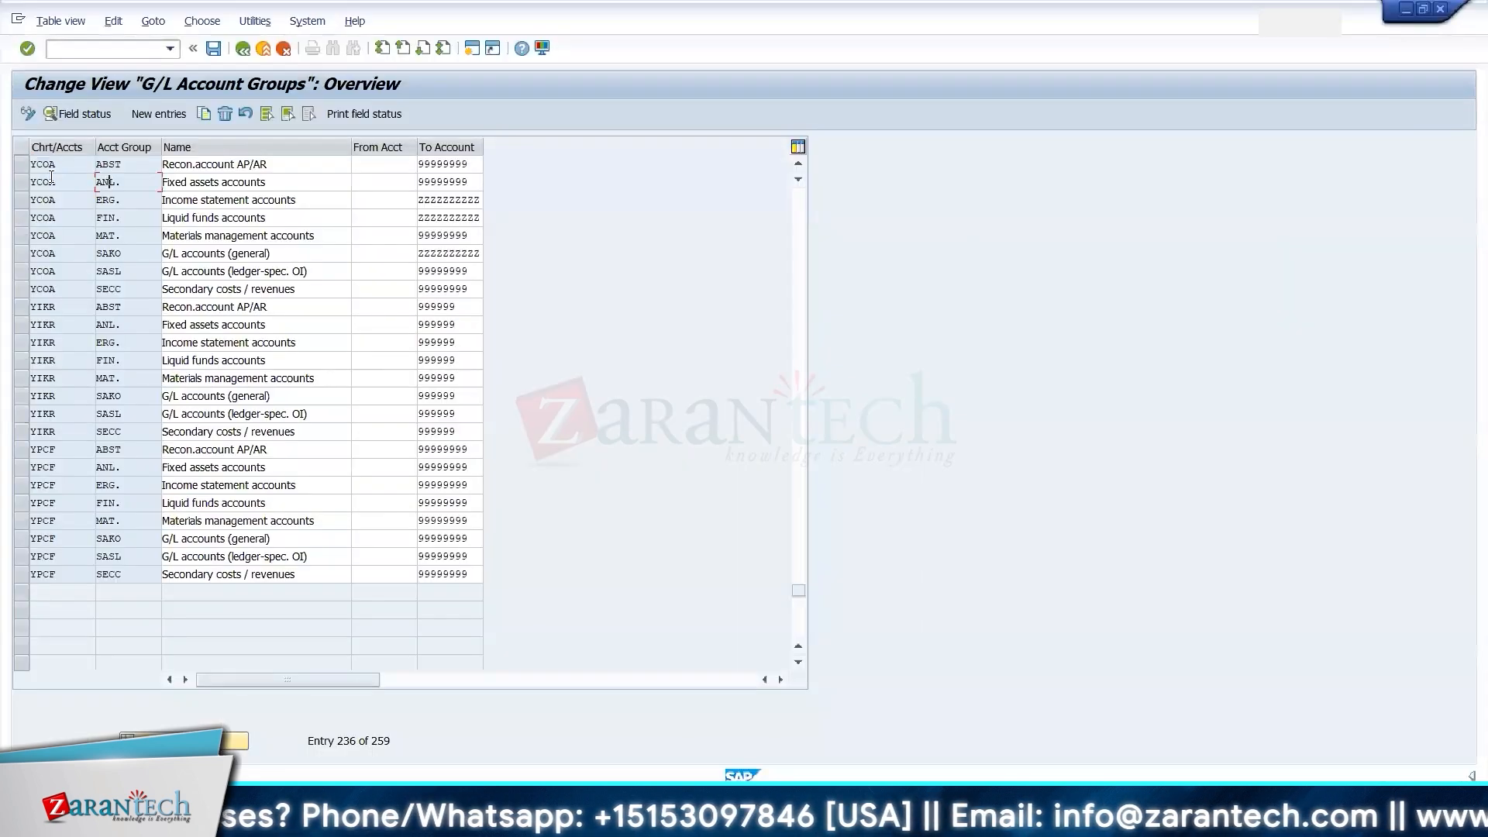
left_click(23, 165)
left_click(22, 199)
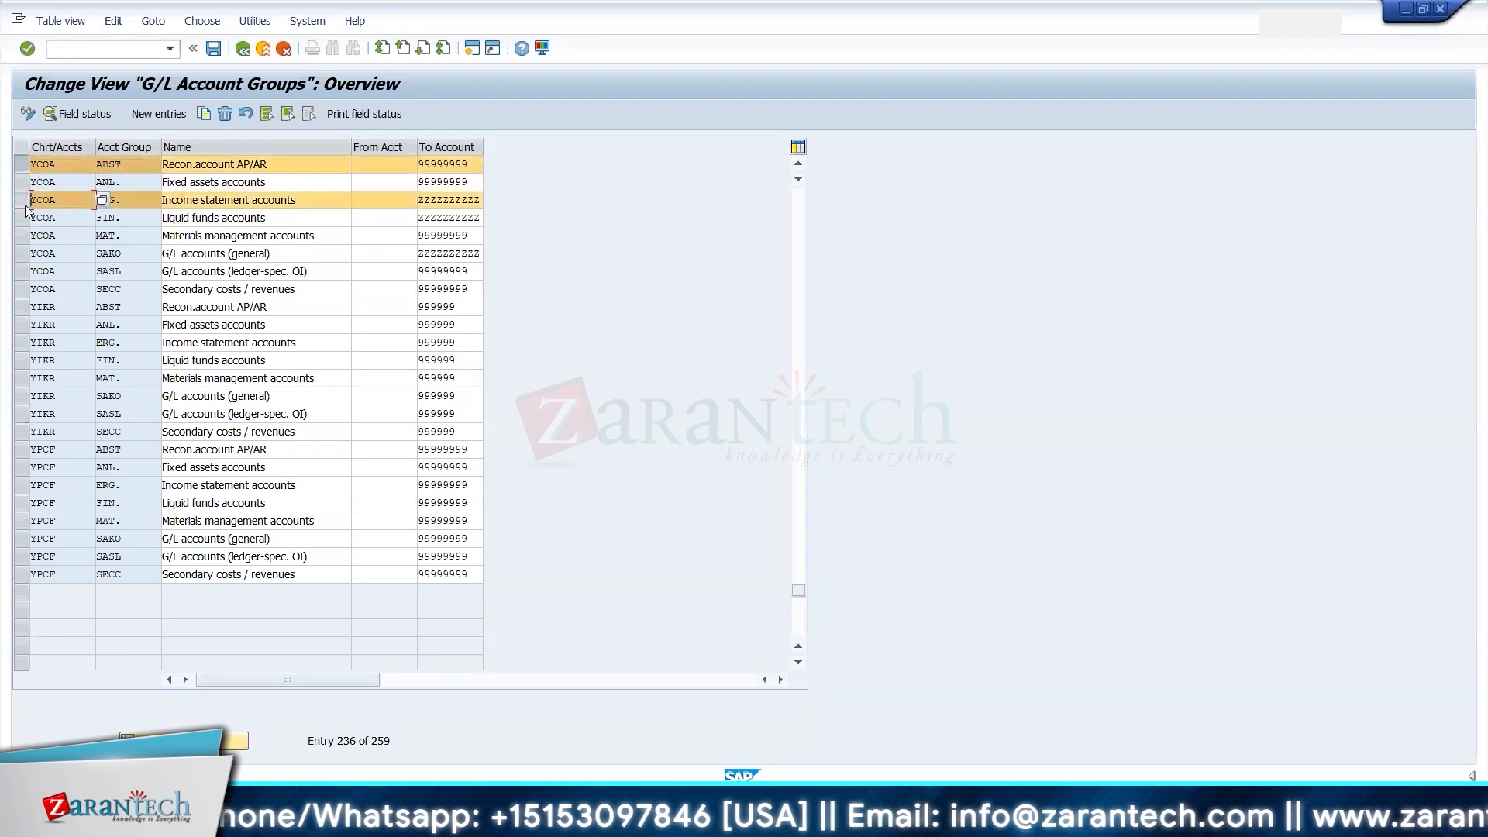
left_click(22, 182)
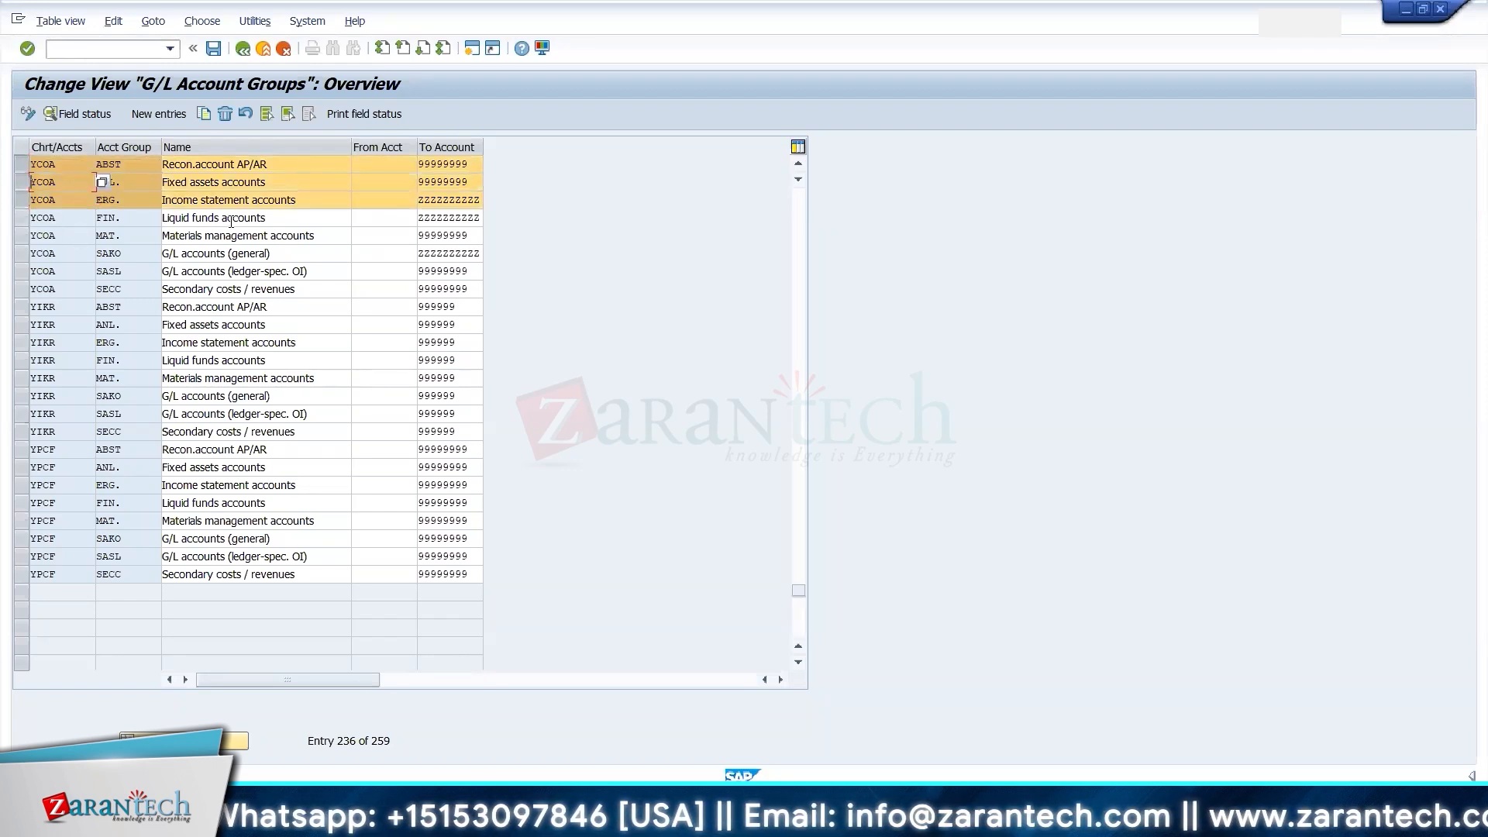
left_click(23, 219)
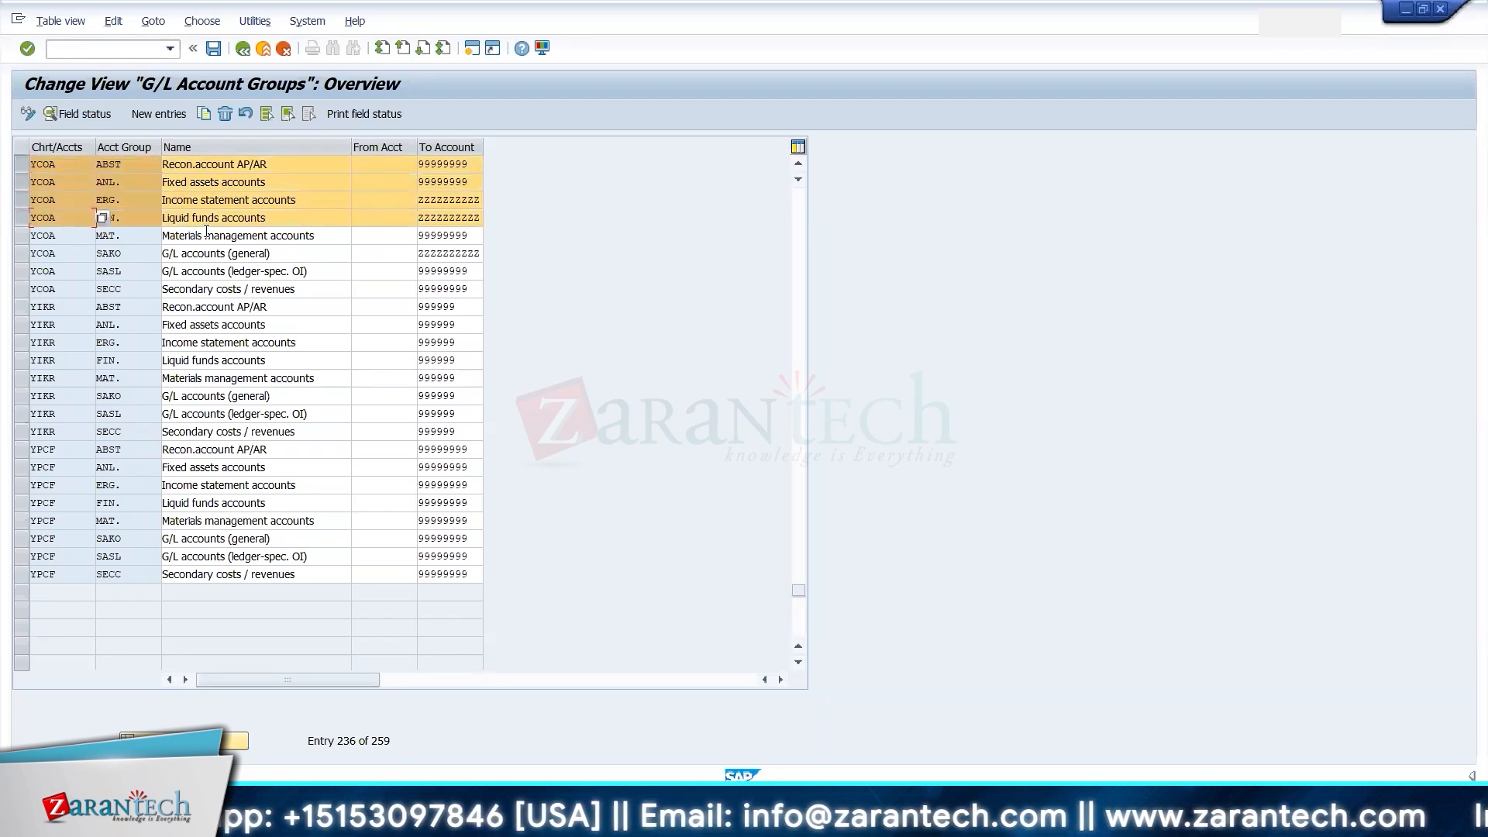
left_click(24, 237)
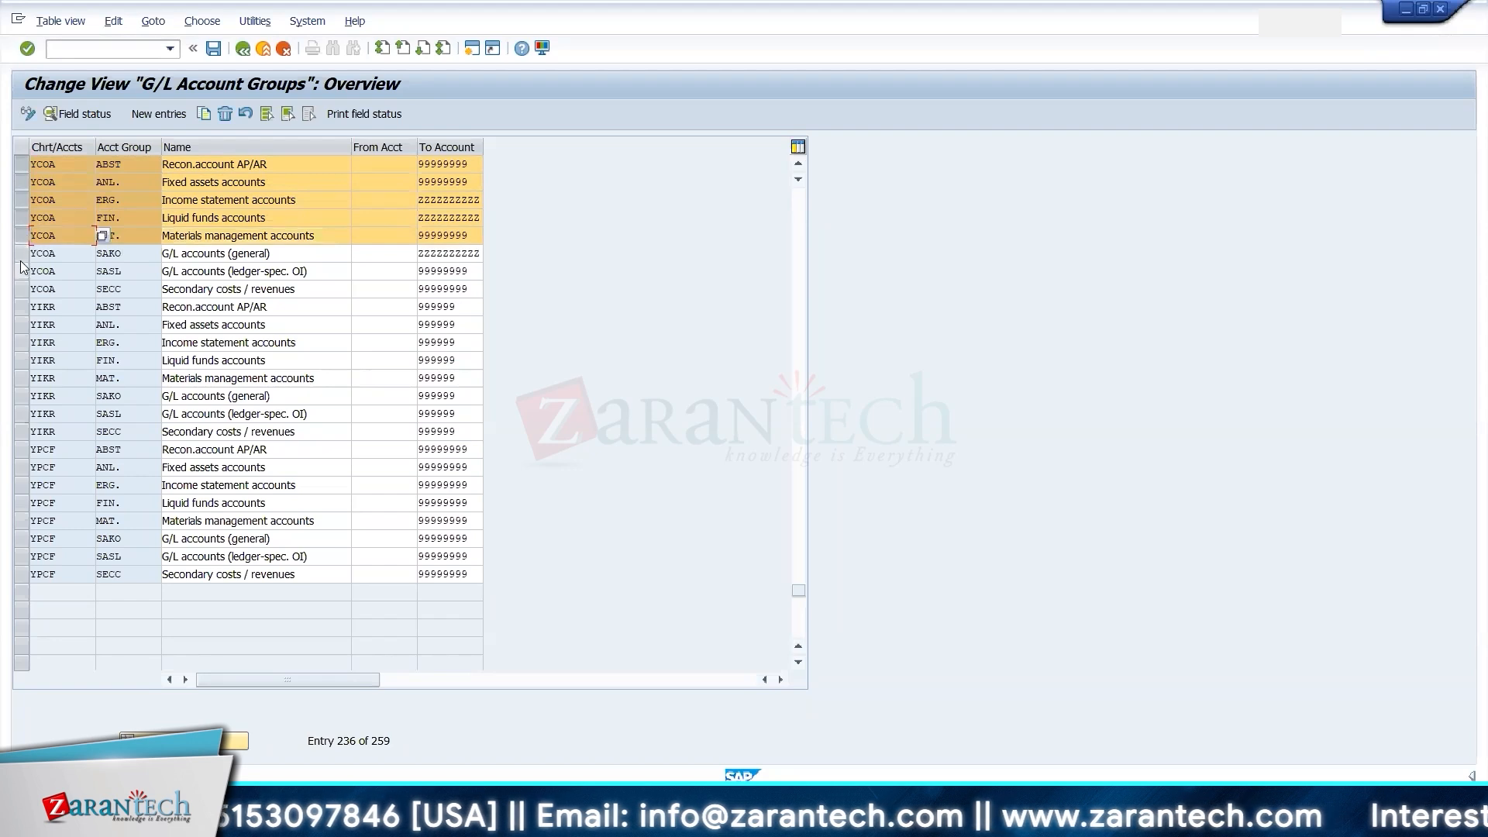
left_click(21, 254)
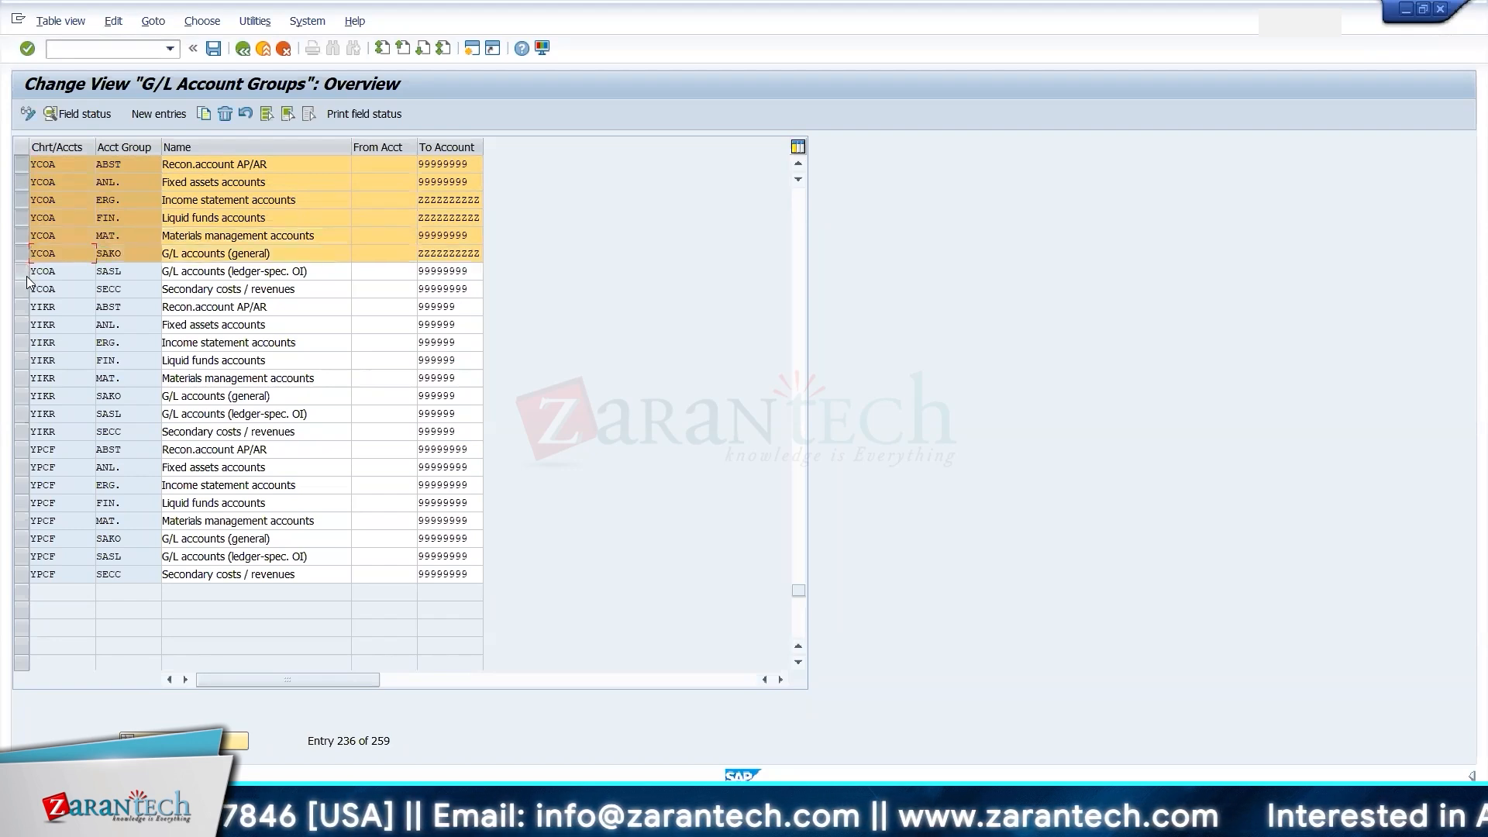
left_click(24, 273)
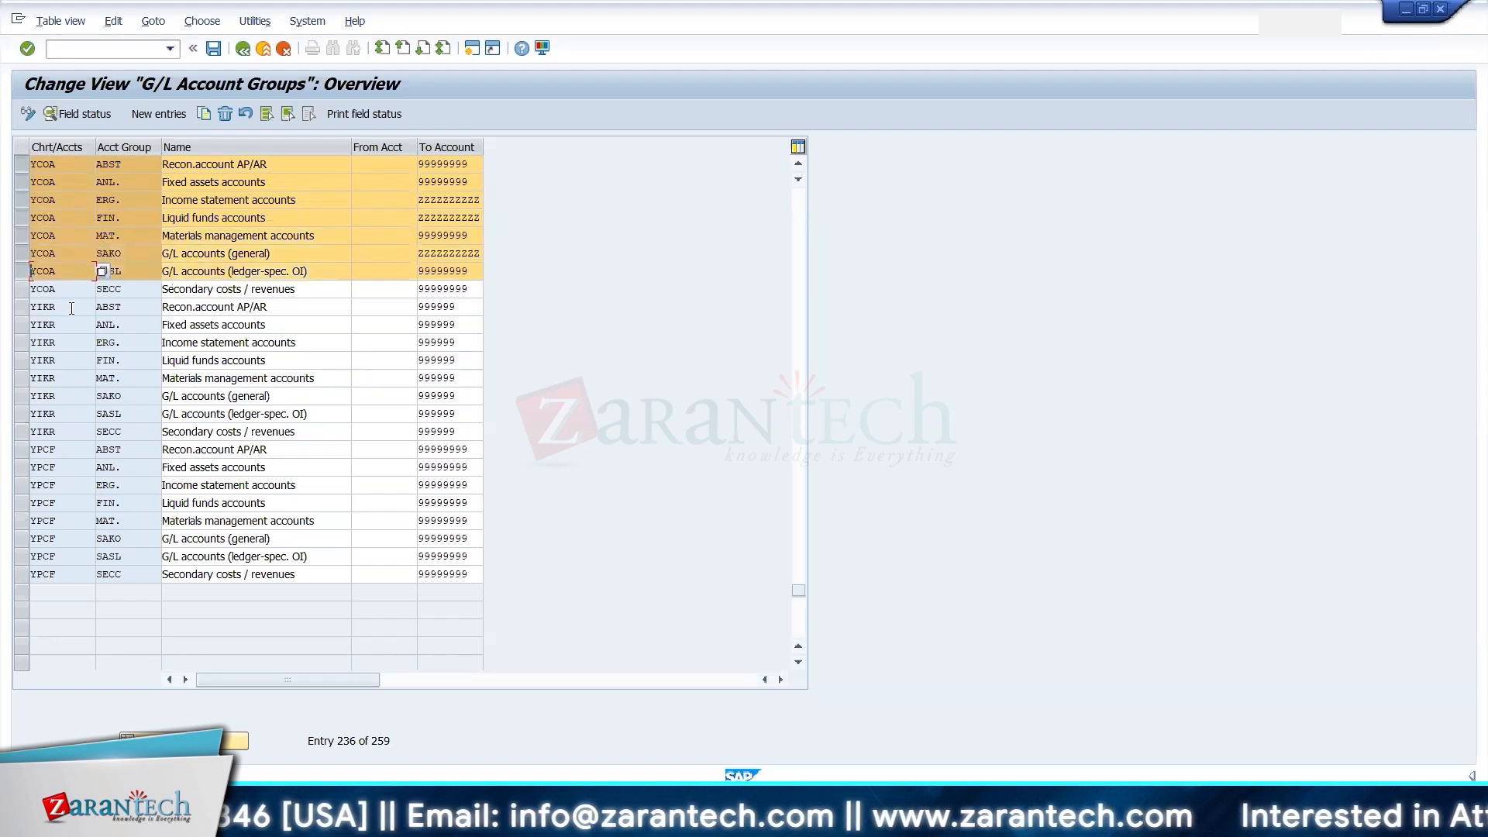
left_click(23, 291)
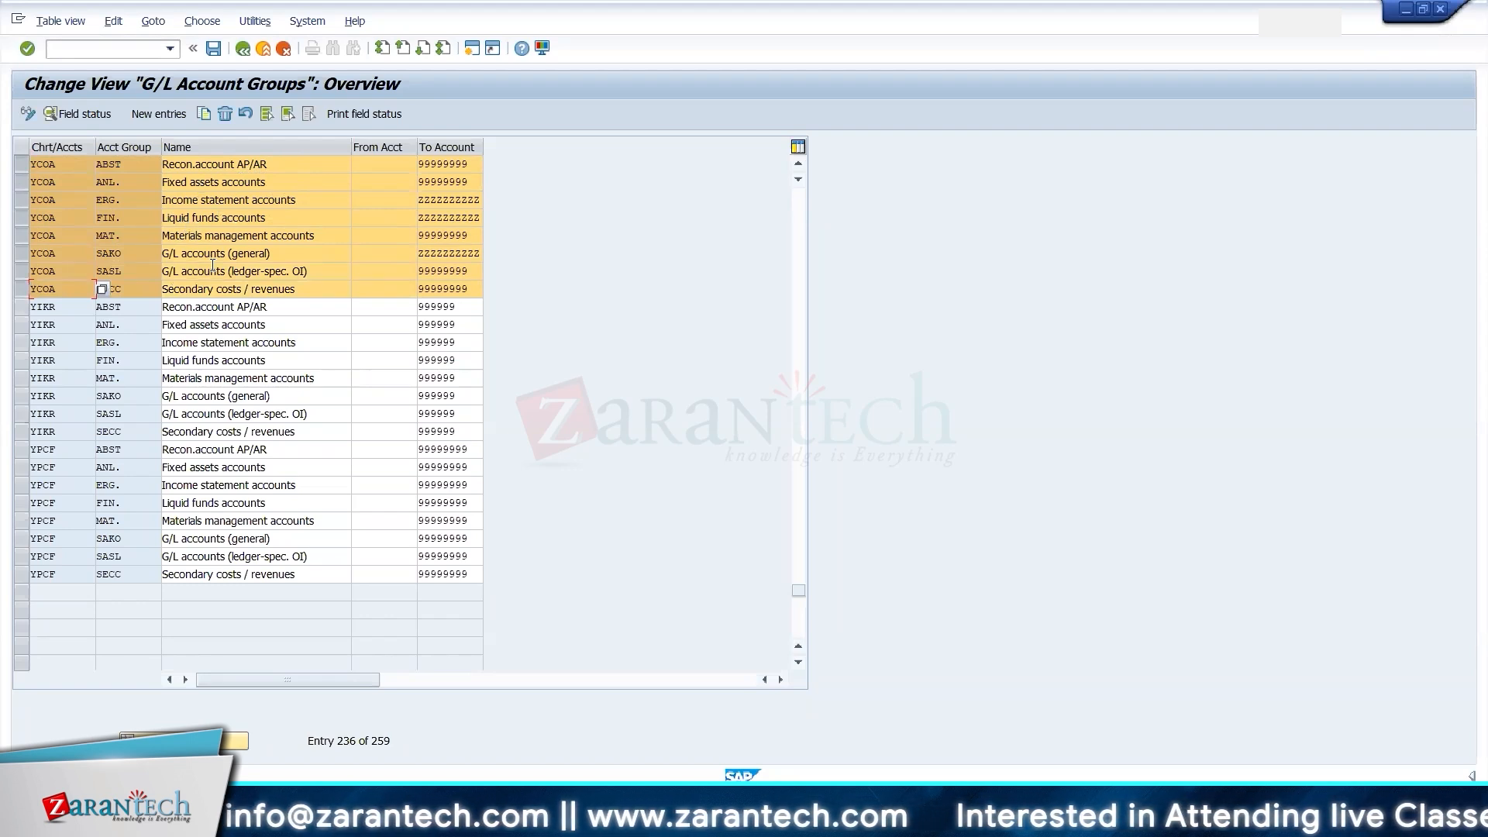
- Examine the YCOA Fixed assets and Liquid funds account groups, including the FIN. group's upper account limit
left_click(219, 183)
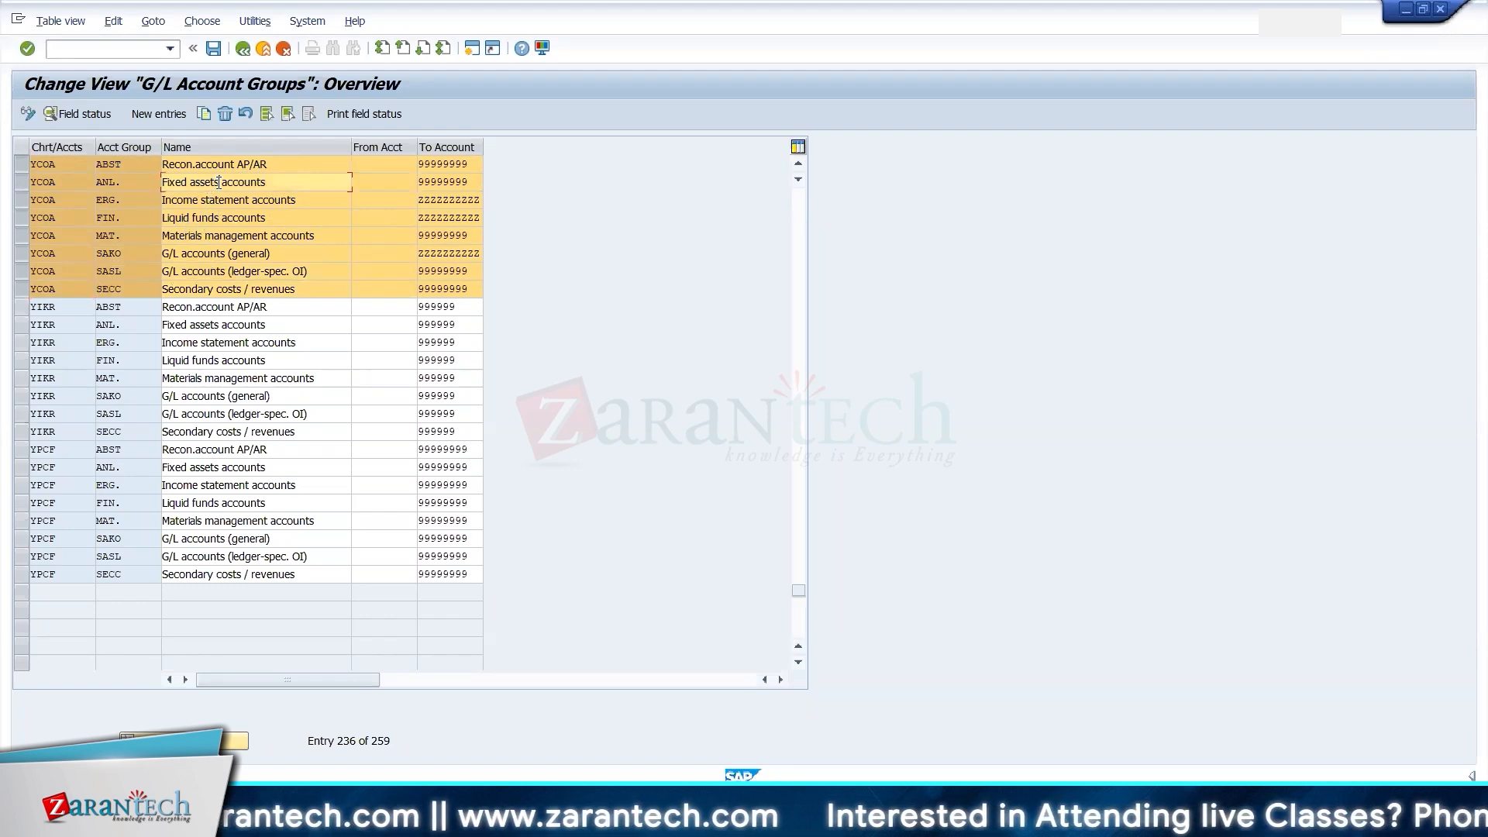
left_click(208, 219)
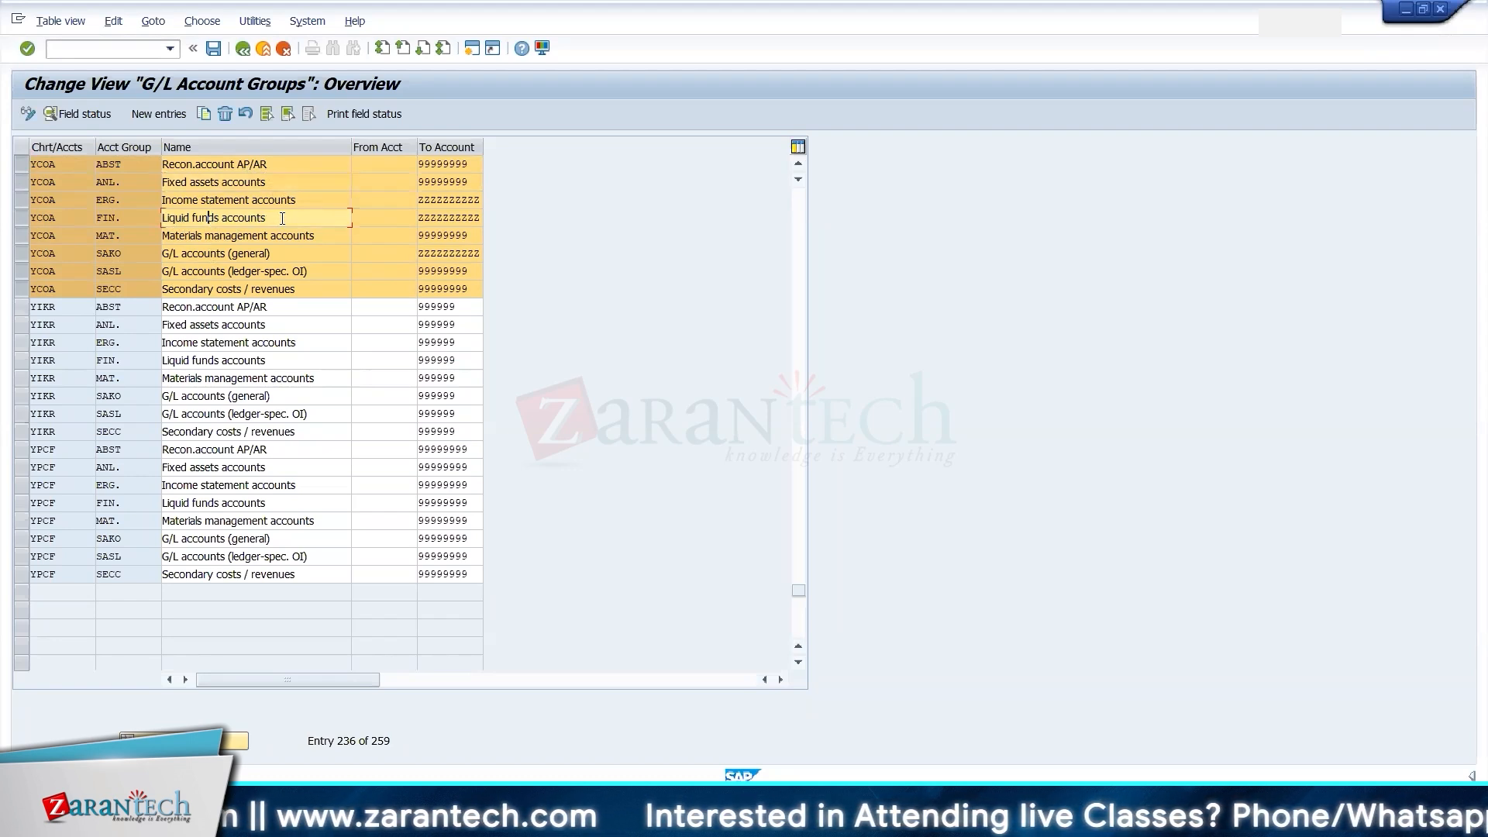
left_click_drag(248, 219, 201, 219)
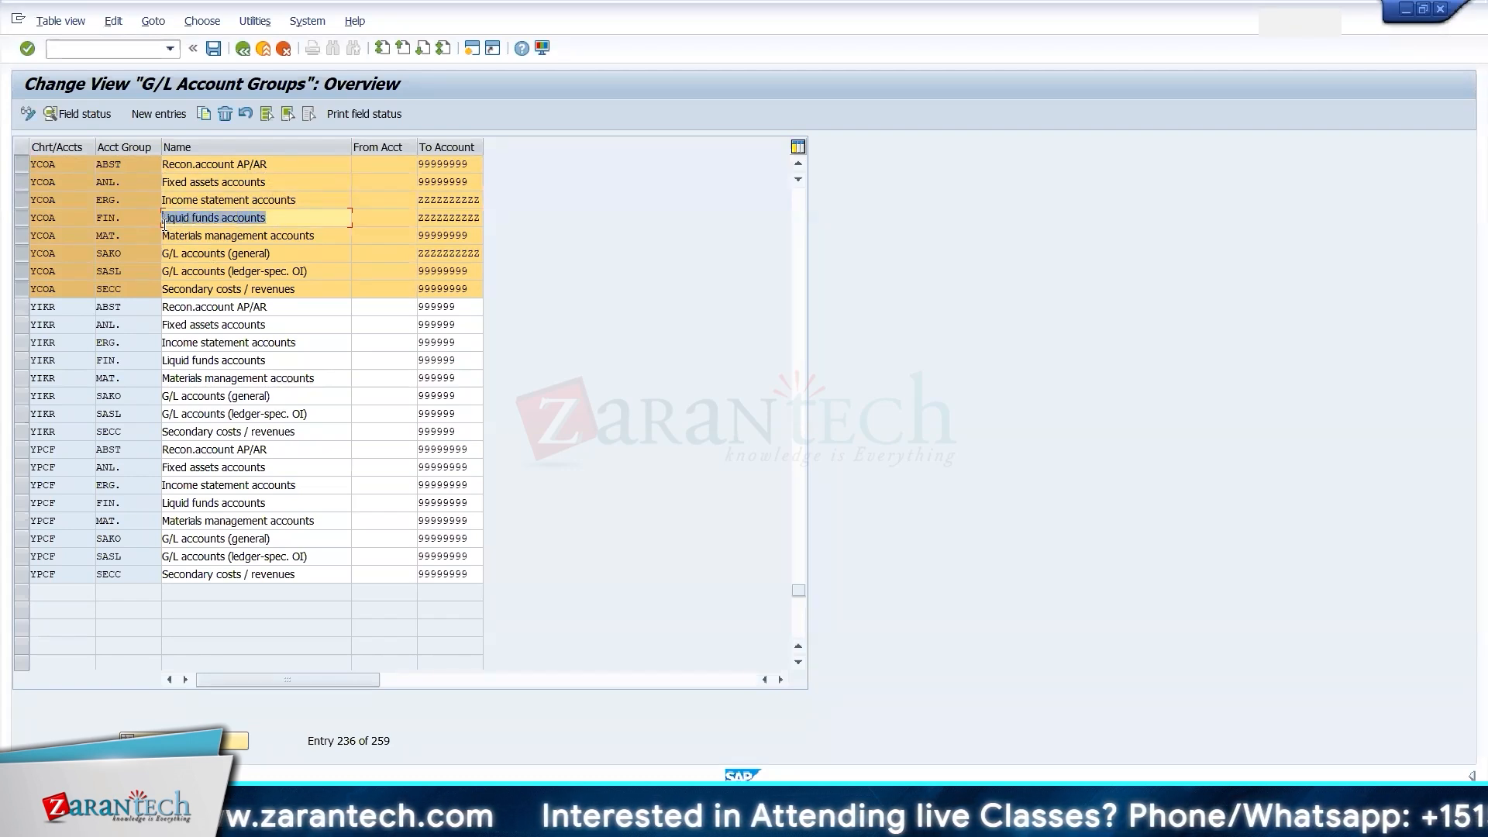
left_click(121, 220)
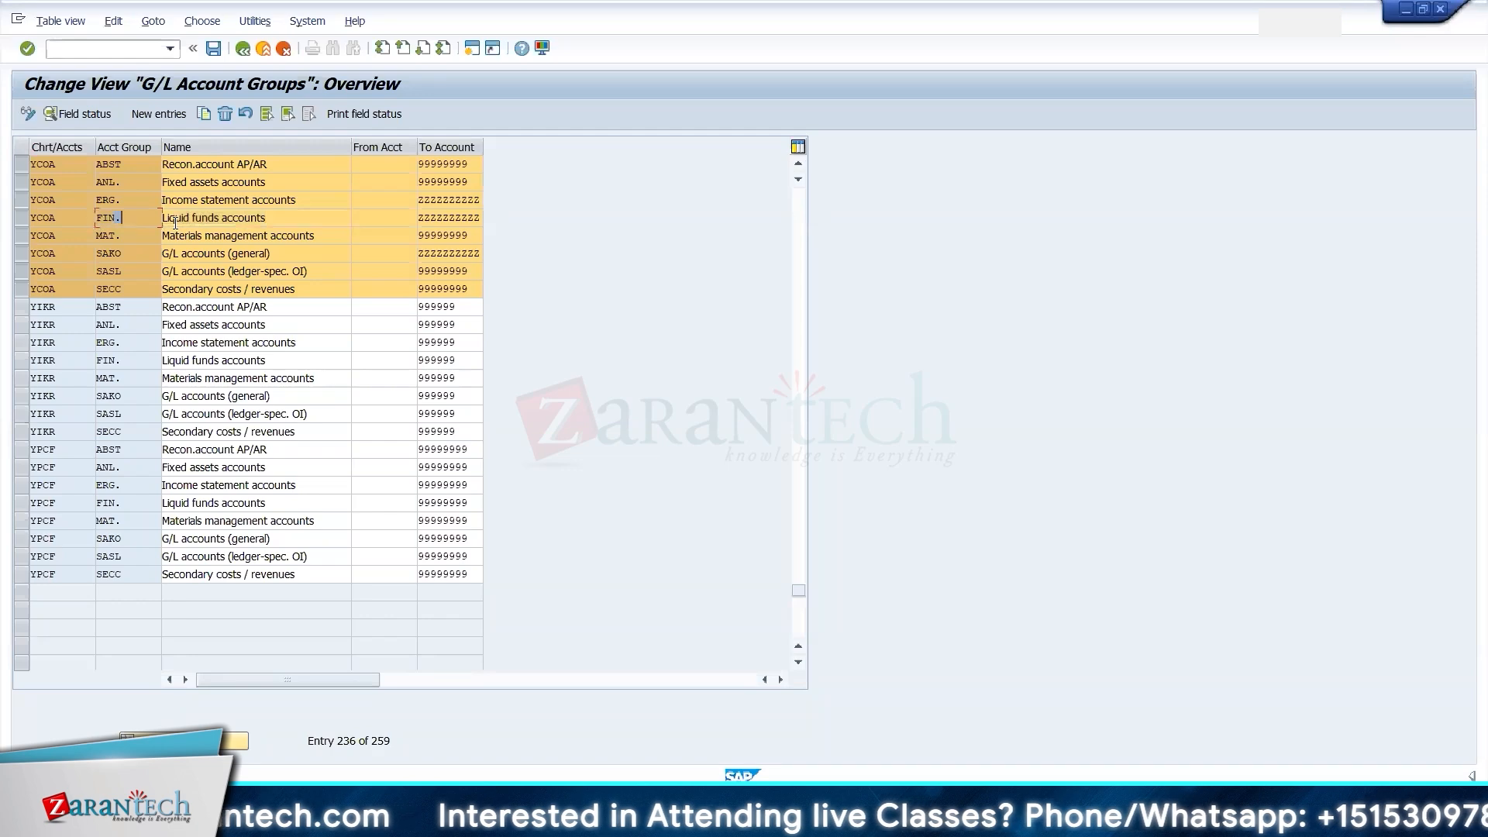
key("alt+Tab")
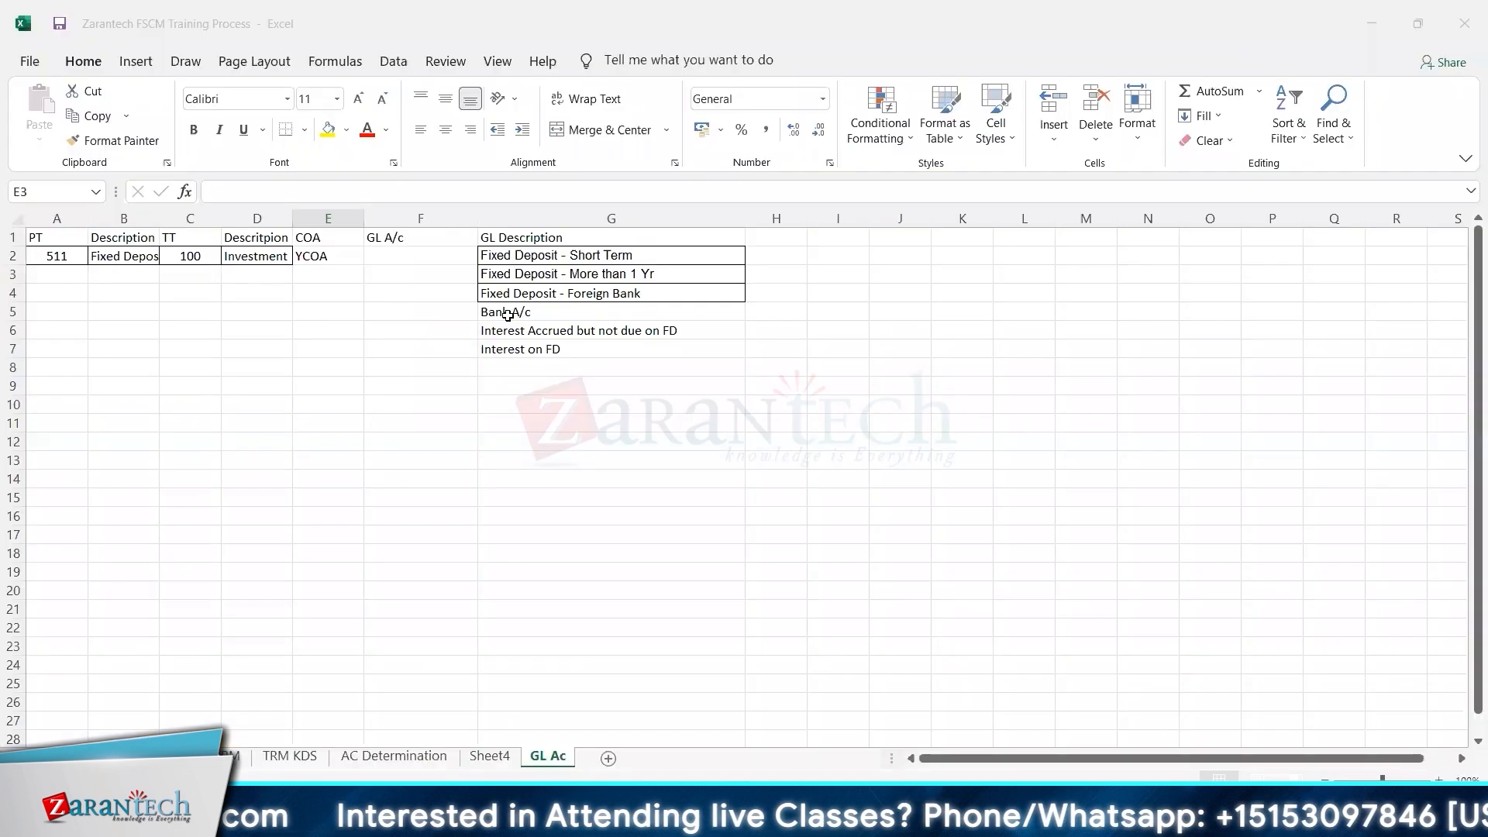
key("alt+Tab")
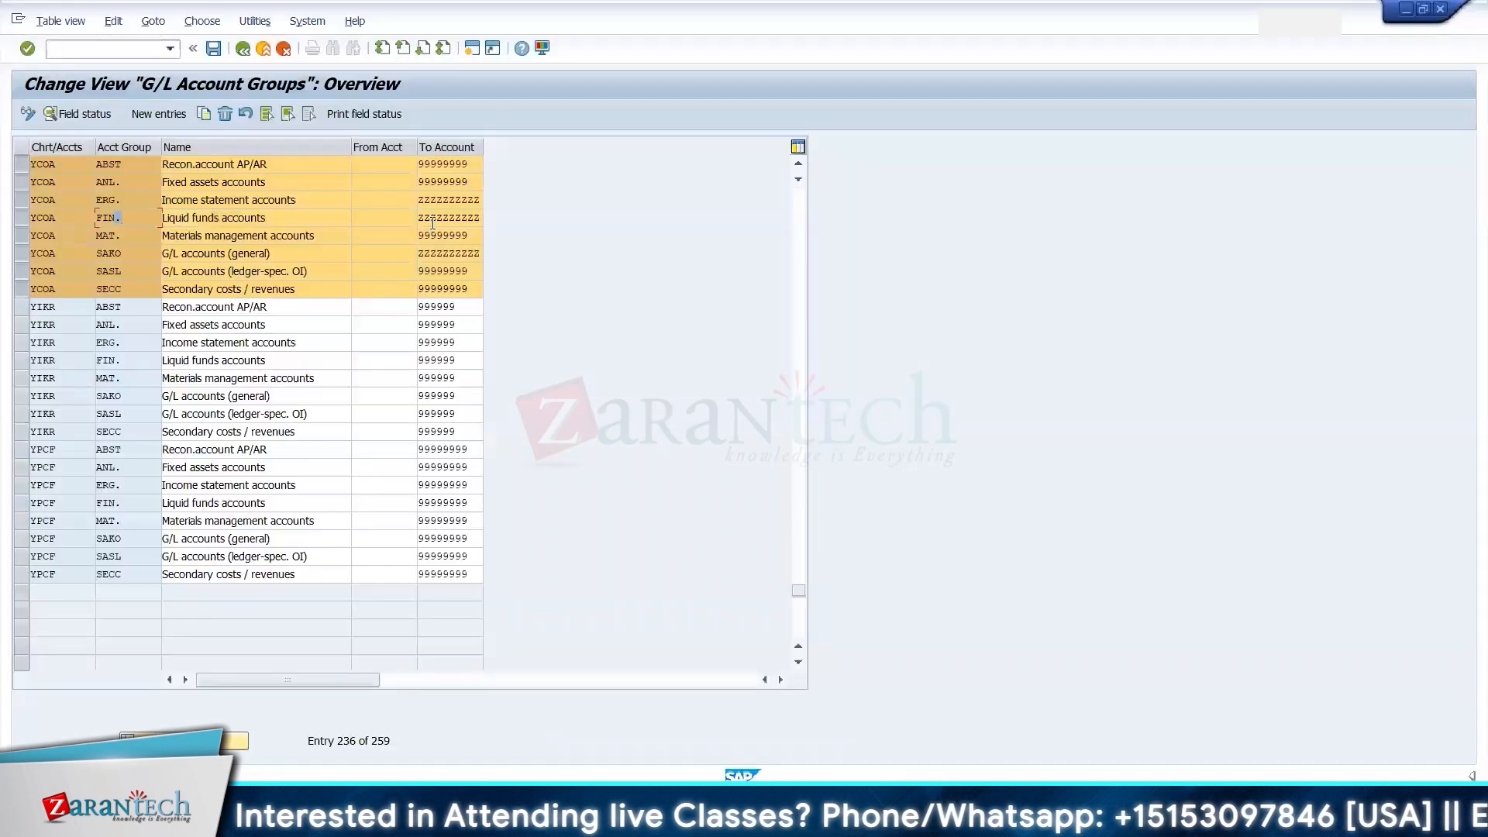
left_click_drag(422, 218, 520, 219)
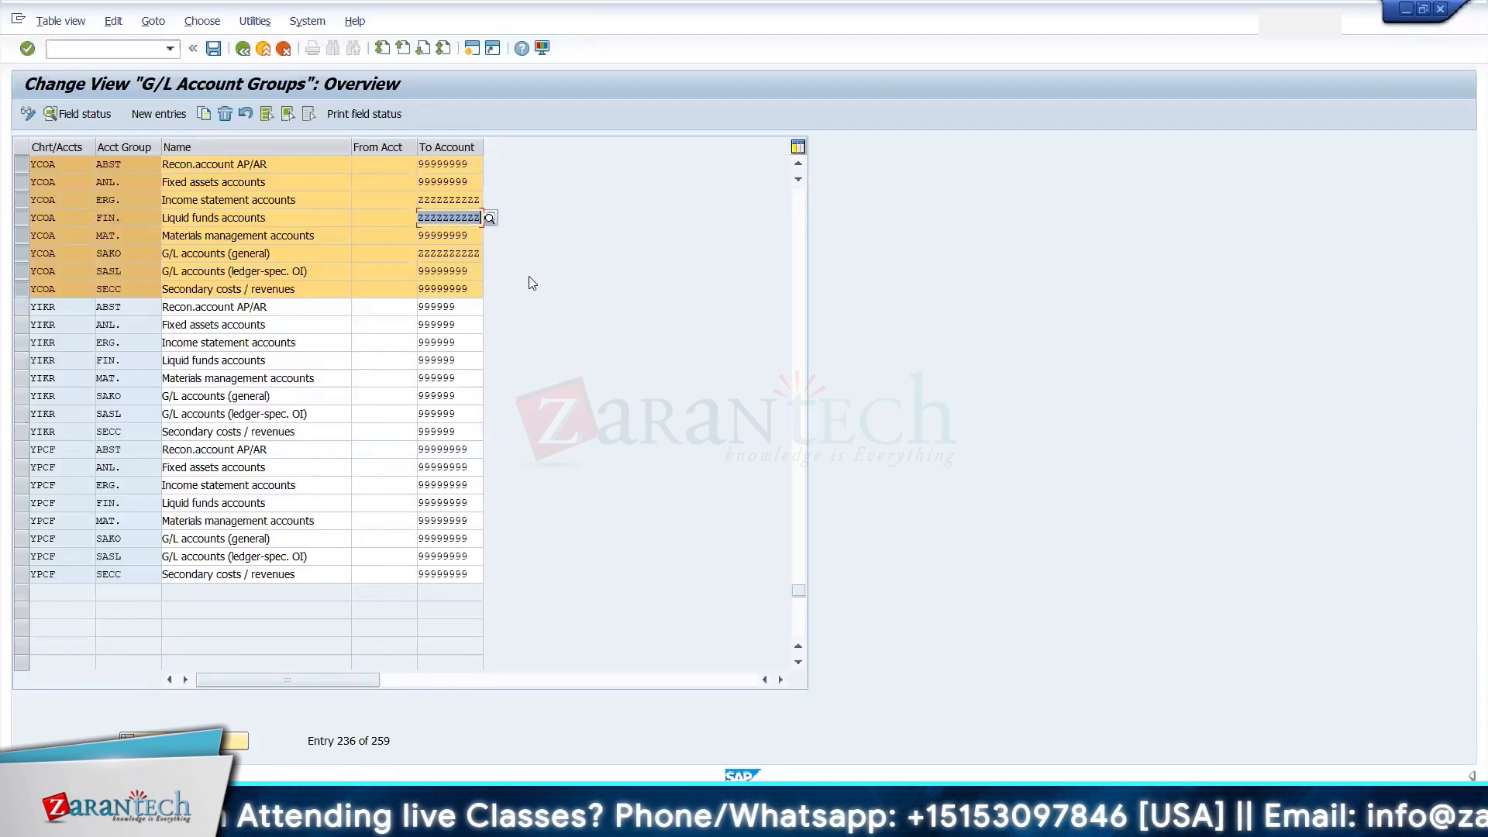
- In Excel, enter GL A/c 201010 for Fixed Deposit - Short Term and fill the two other fixed deposit rows with formulas adding 10 each
key("alt+Tab")
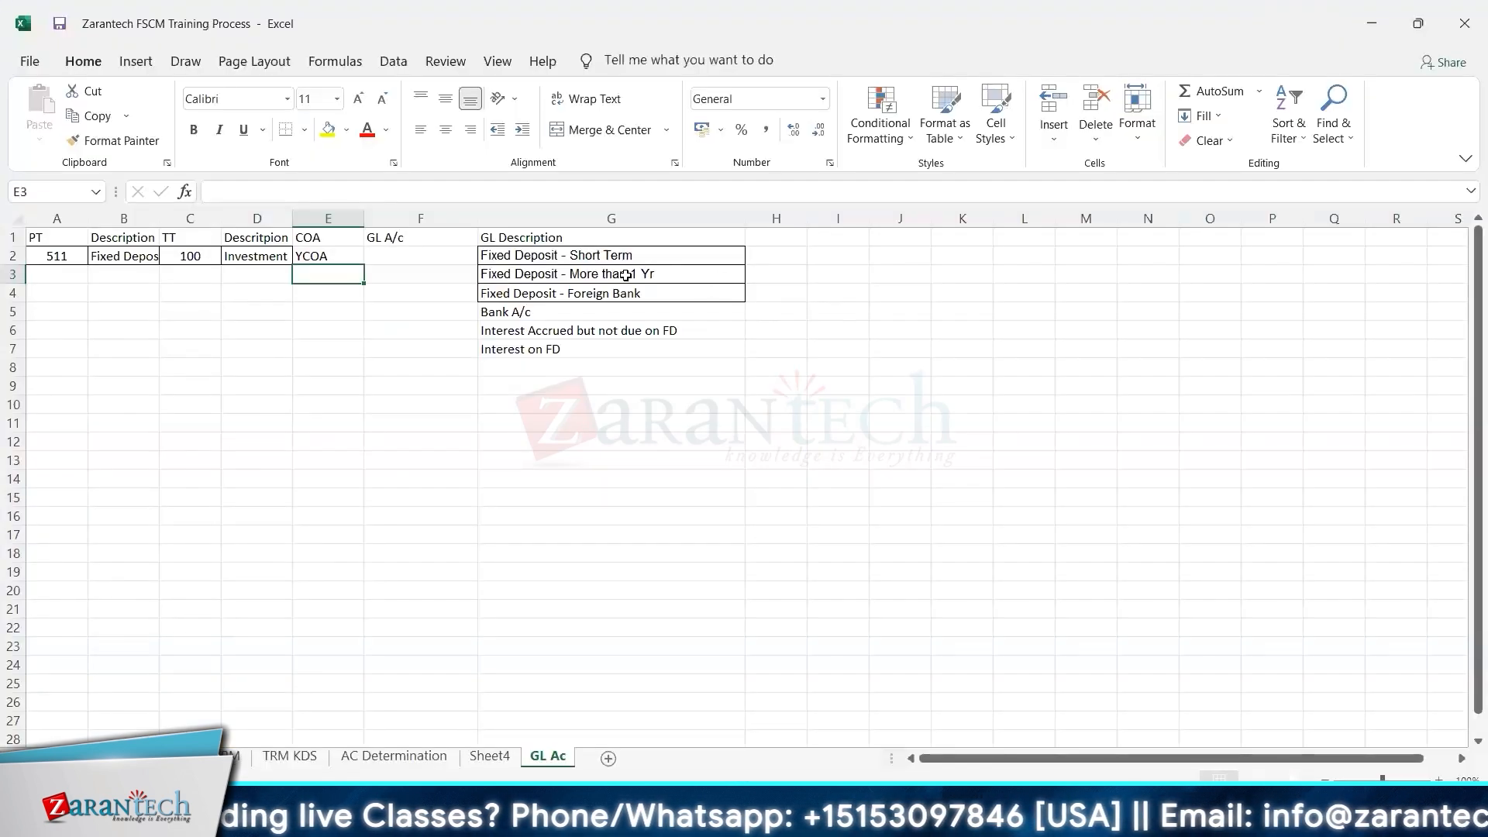
left_click(414, 257)
type("201010")
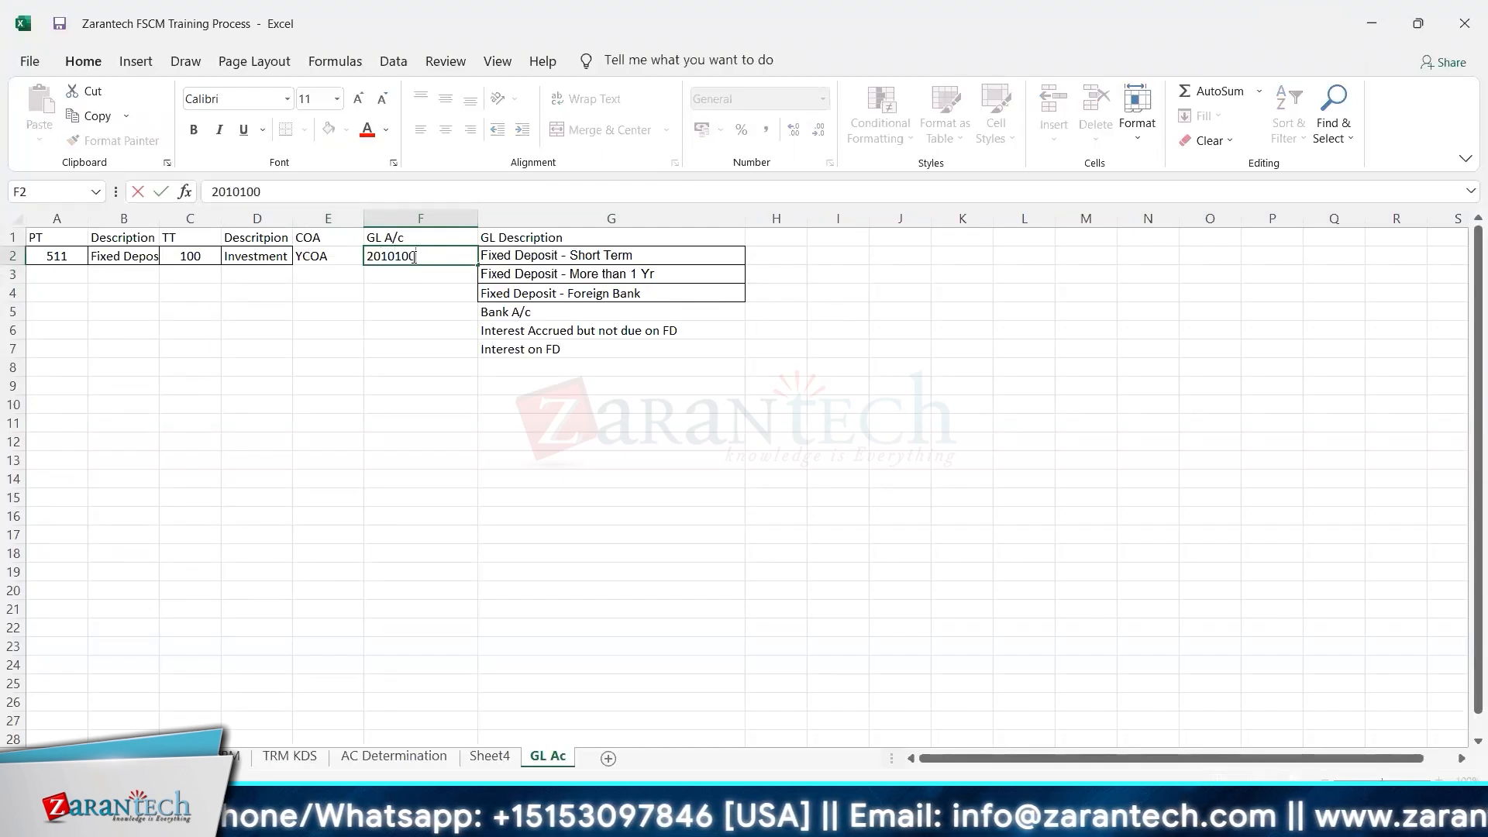
key("Return")
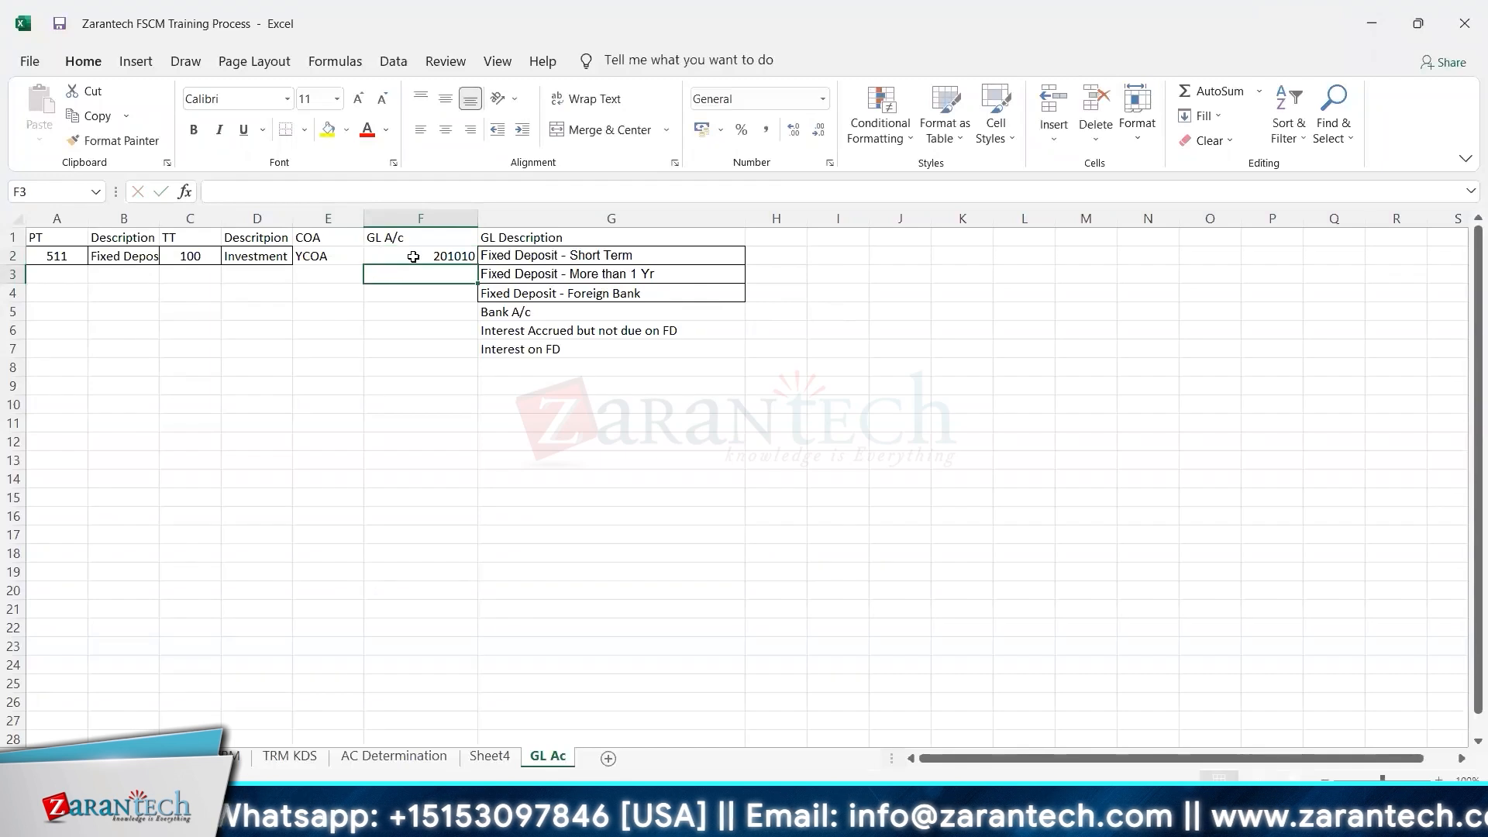
type("+")
left_click(414, 257)
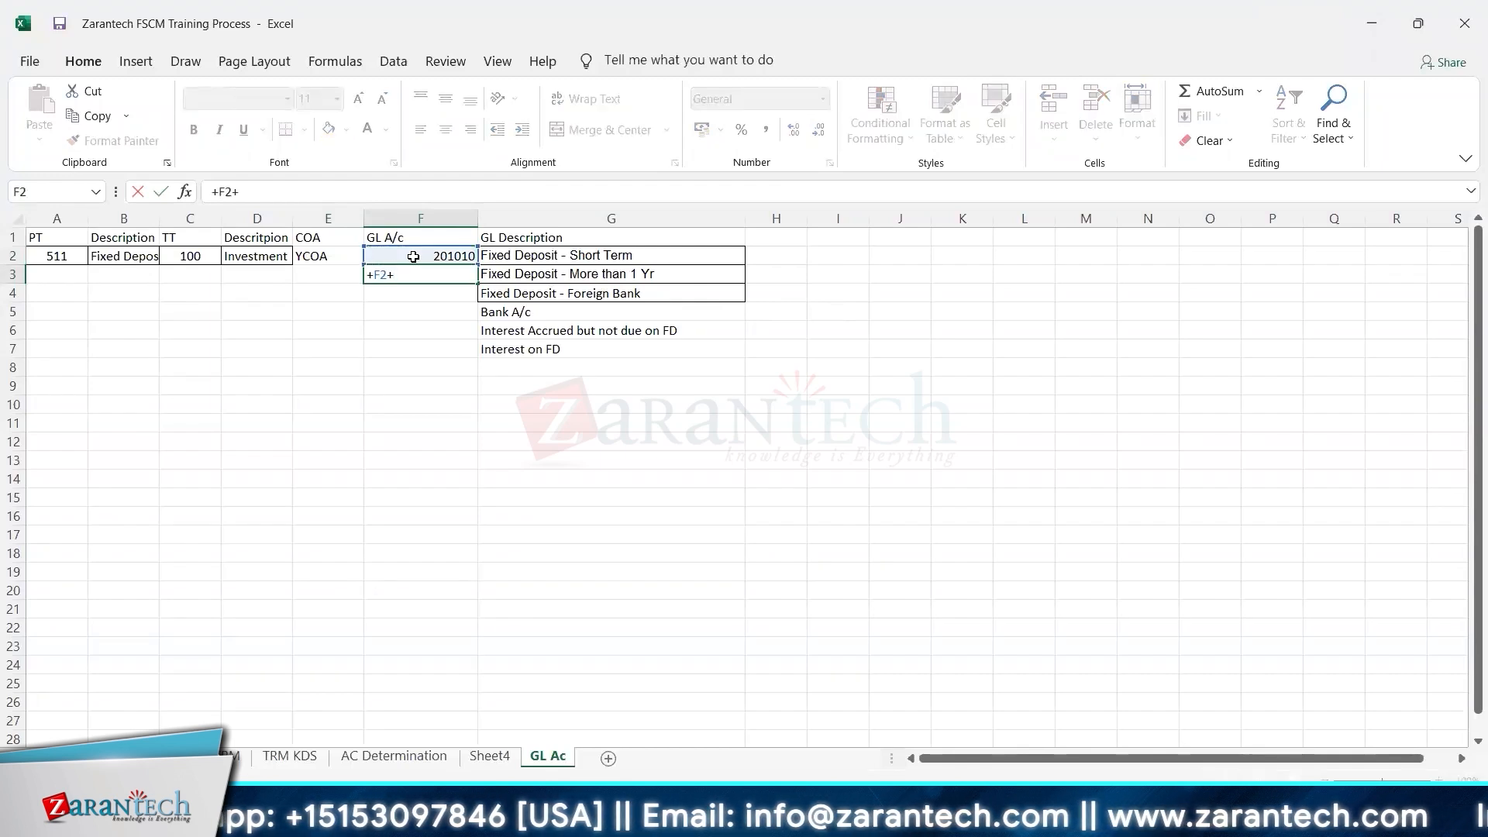
key("Return")
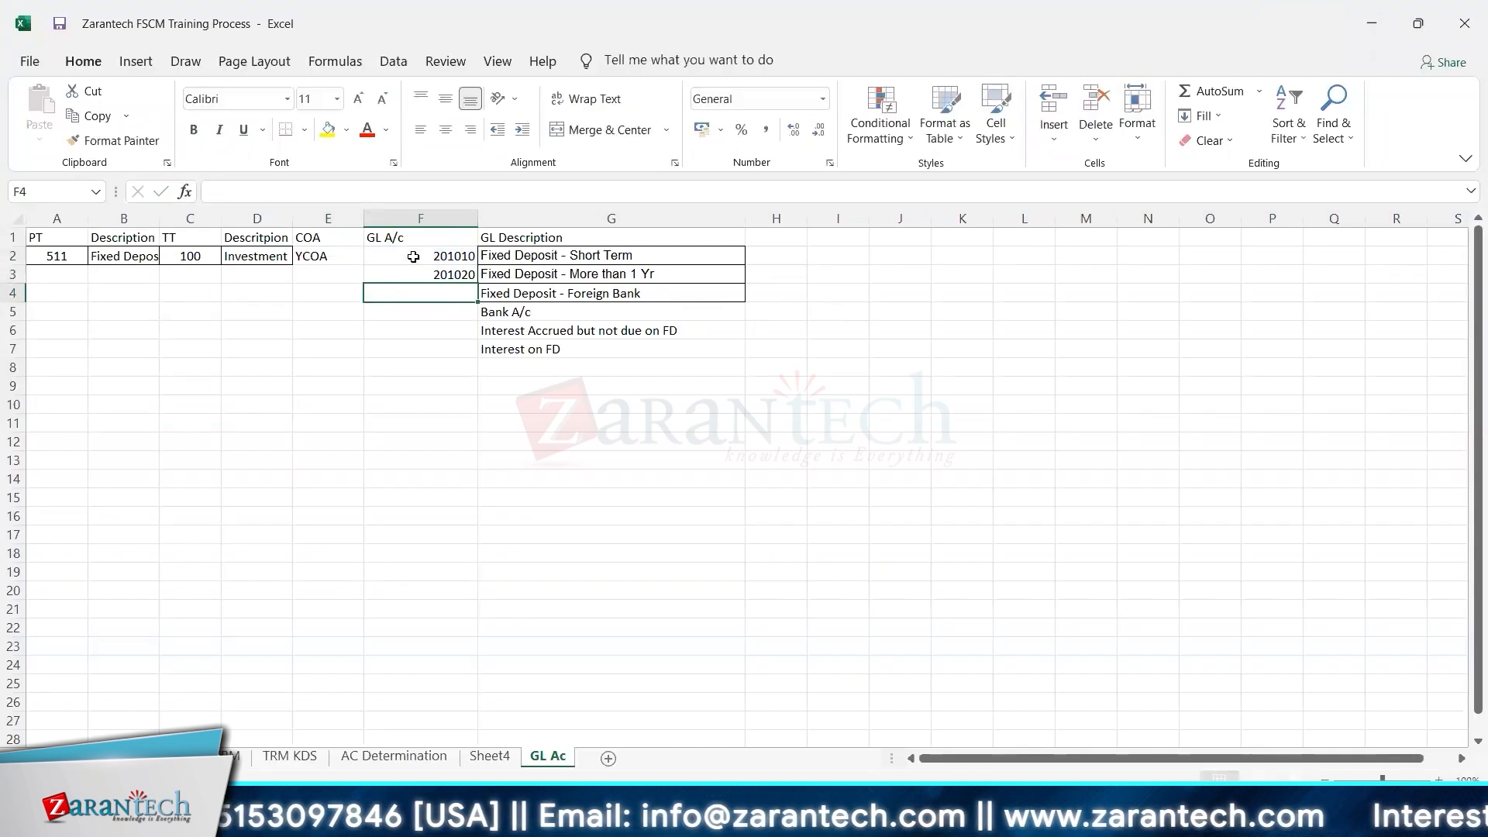
type("+")
key("Up")
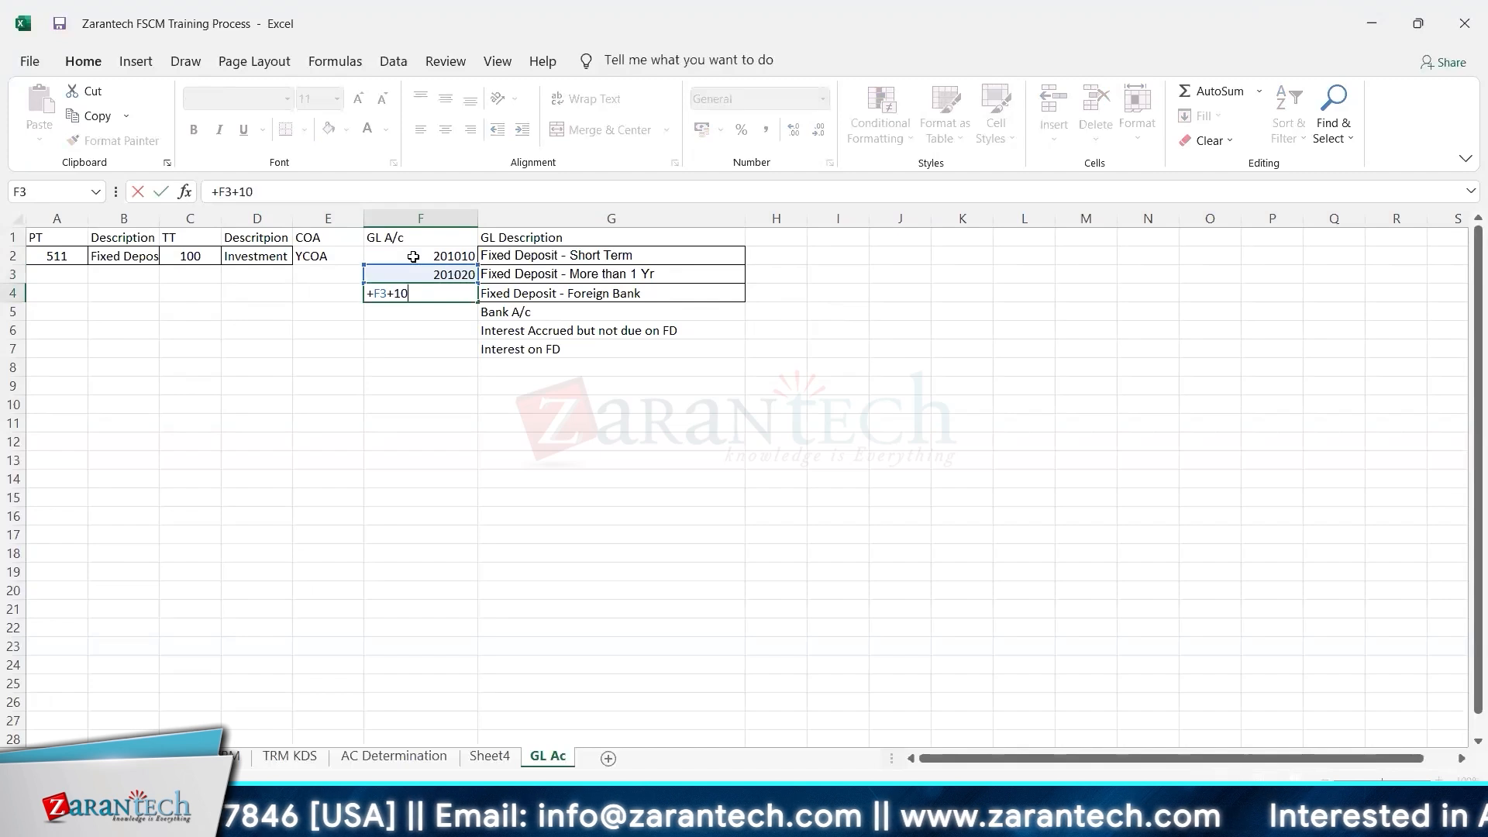
key("Return")
- Enter 202000 as the GL A/c for Interest Accrued but not due on FD
key("Down")
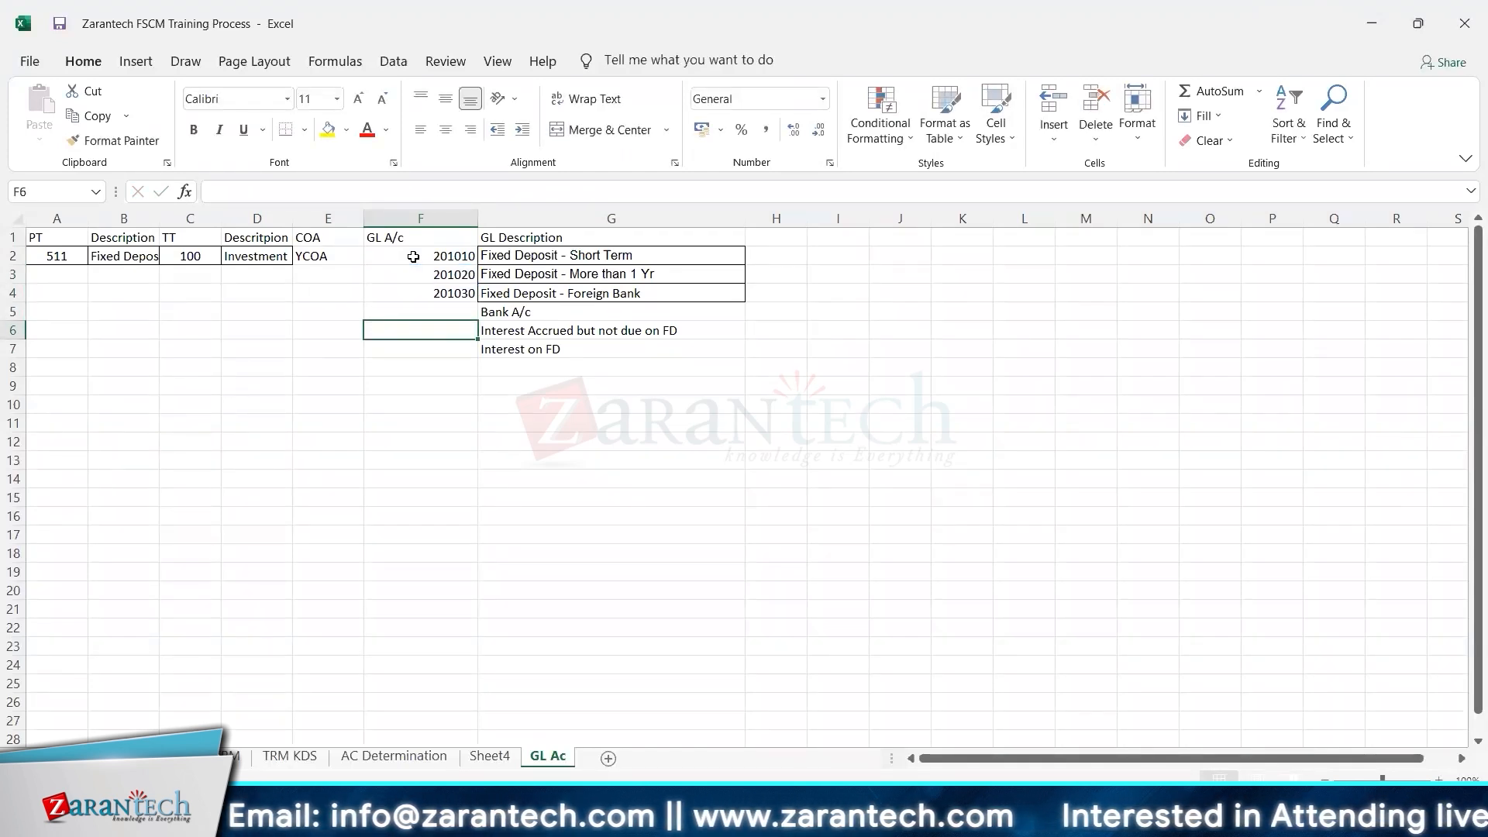
type("2020")
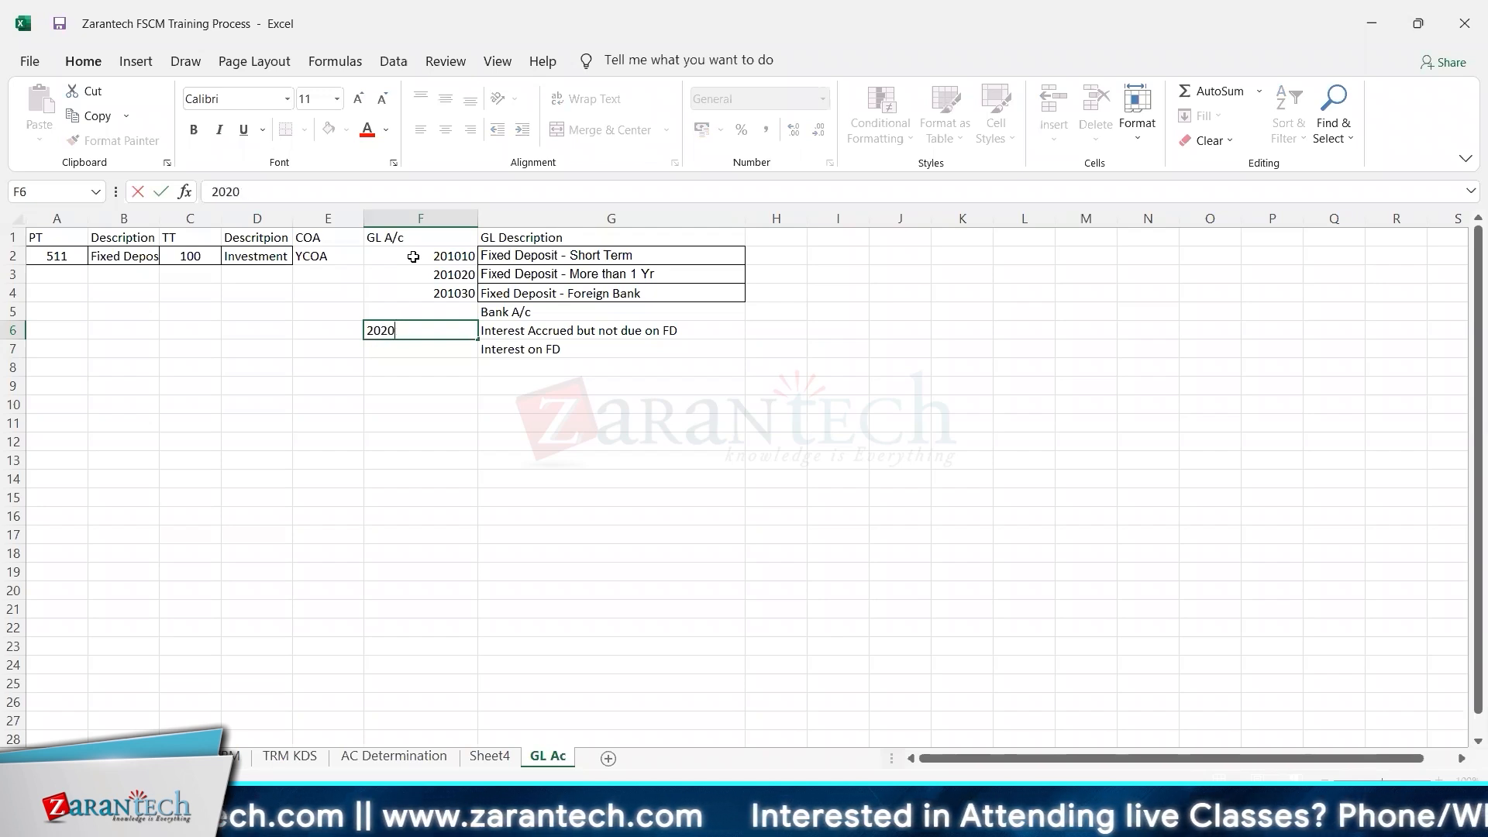
type("00")
key("Return")
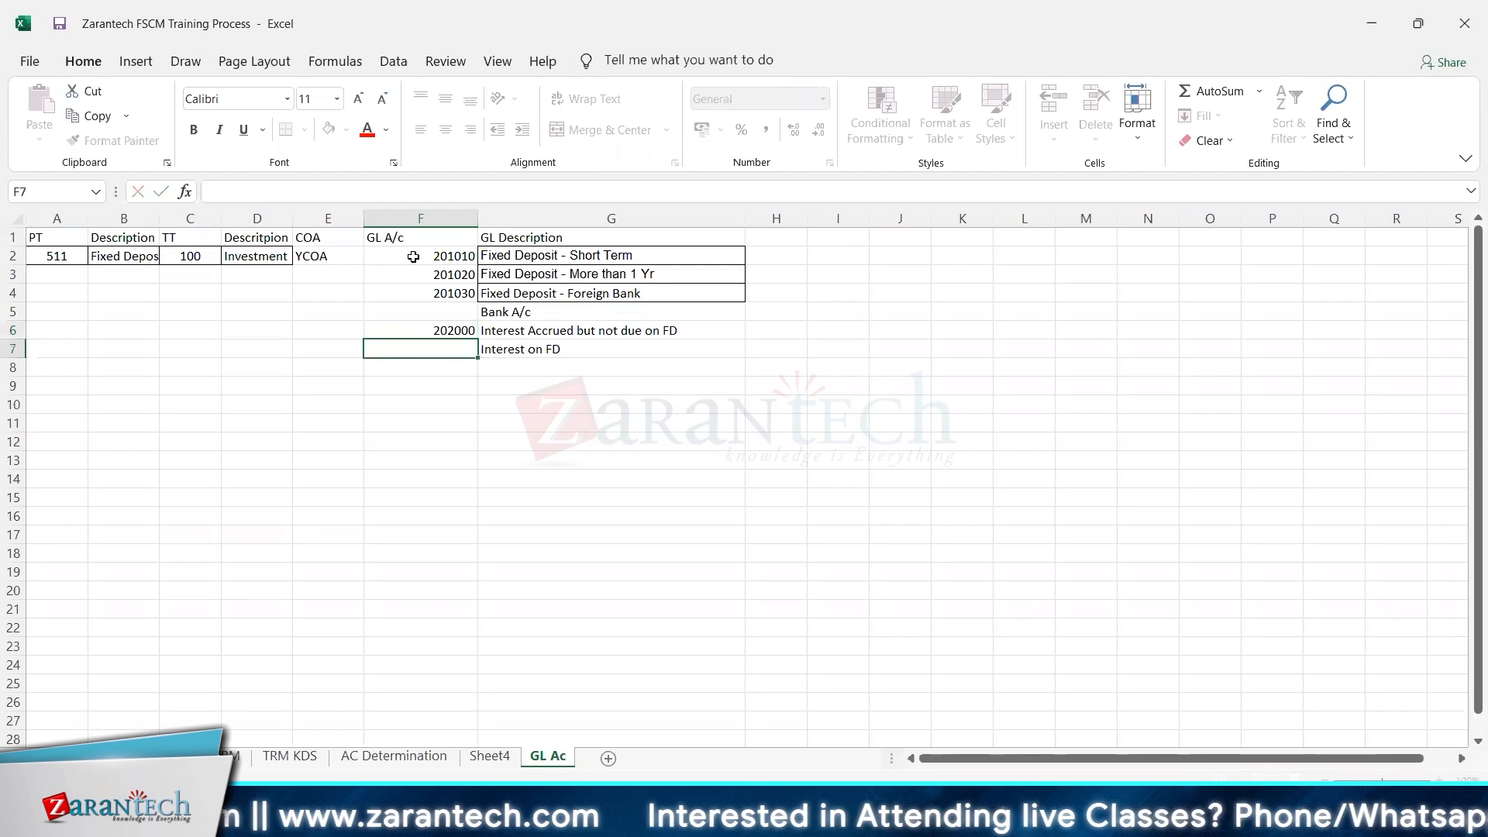
key("Up")
key("Return")
key("Up")
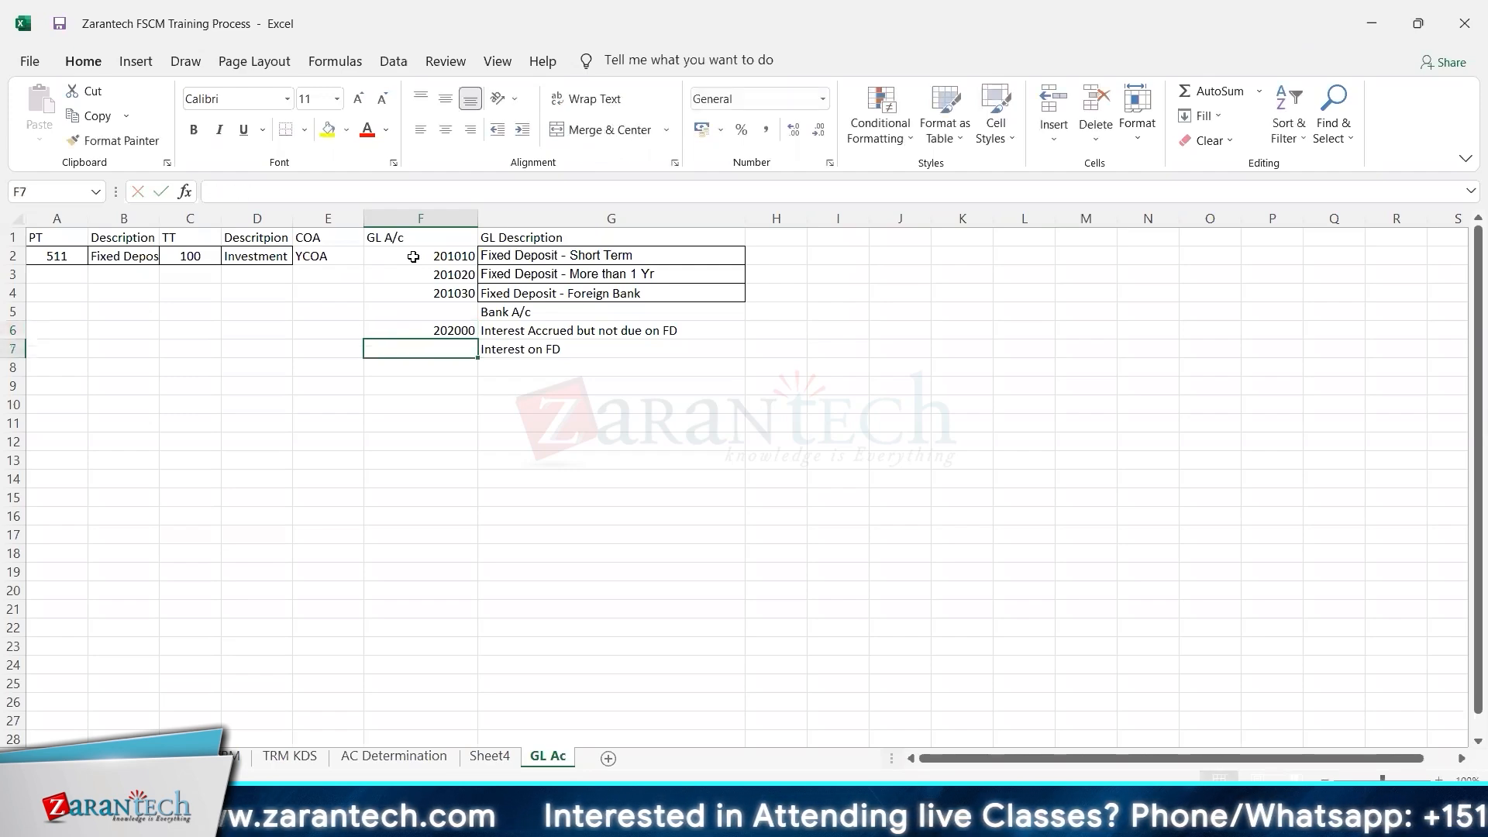
- Check the YCOA Income statement account group in SAP, and enter 301000 as the GL A/c for Interest on FD in Excel
key("alt+Tab")
left_click_drag(296, 203, 128, 205)
left_click(128, 203)
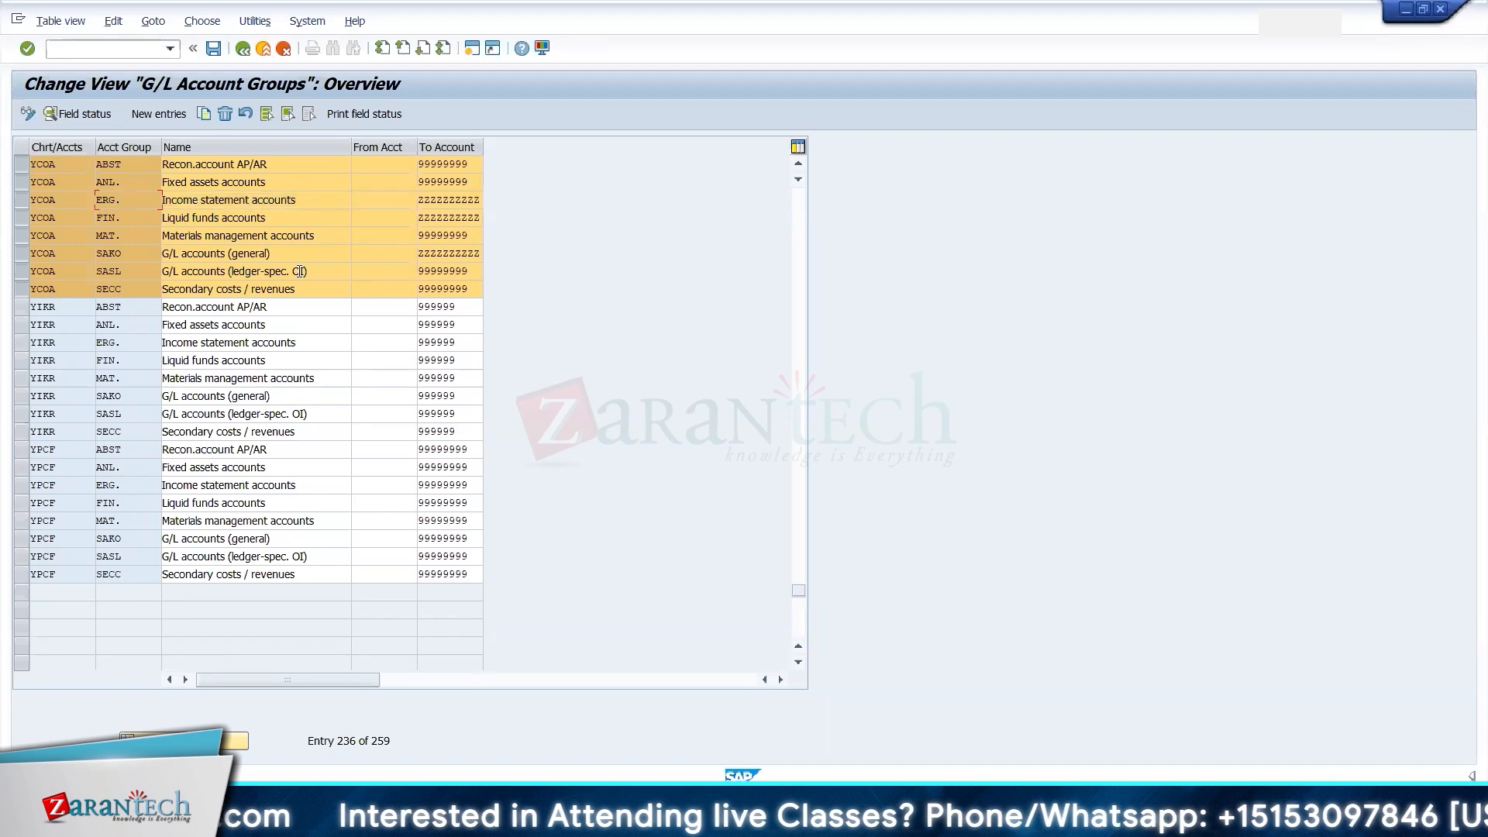
key("alt+Tab")
type("3")
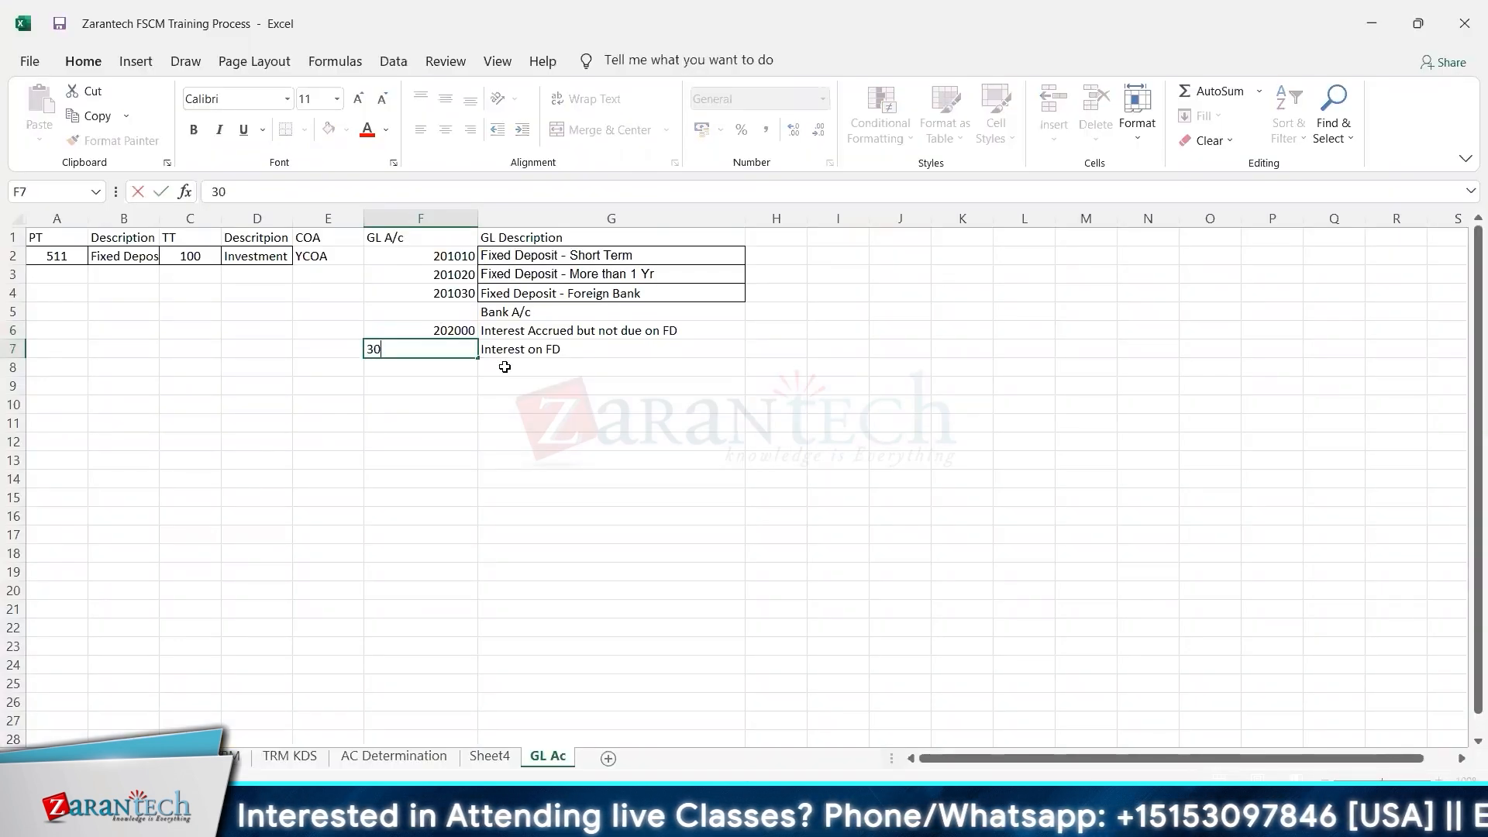
type("01000")
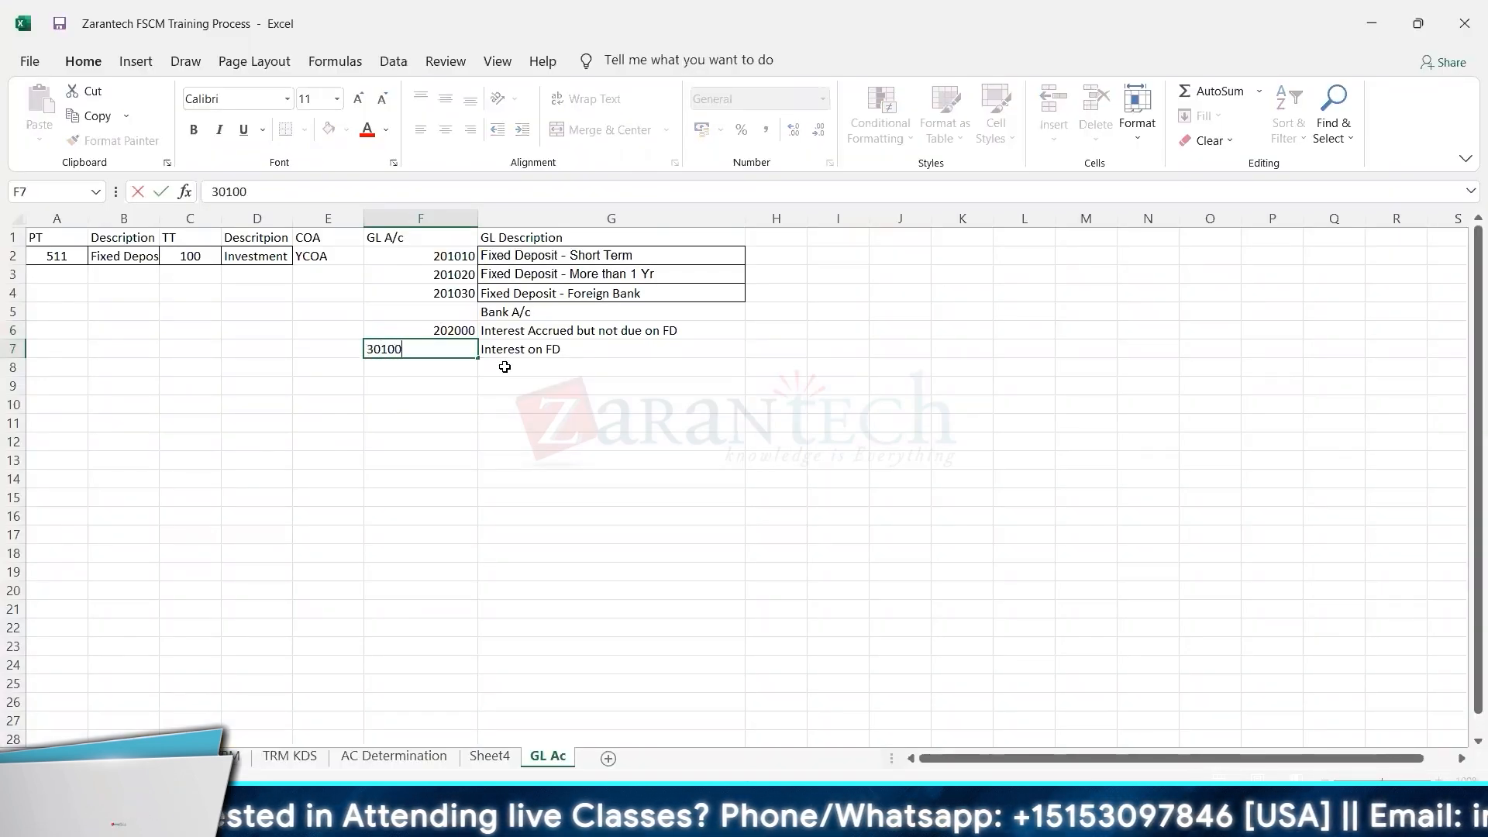
key("Return")
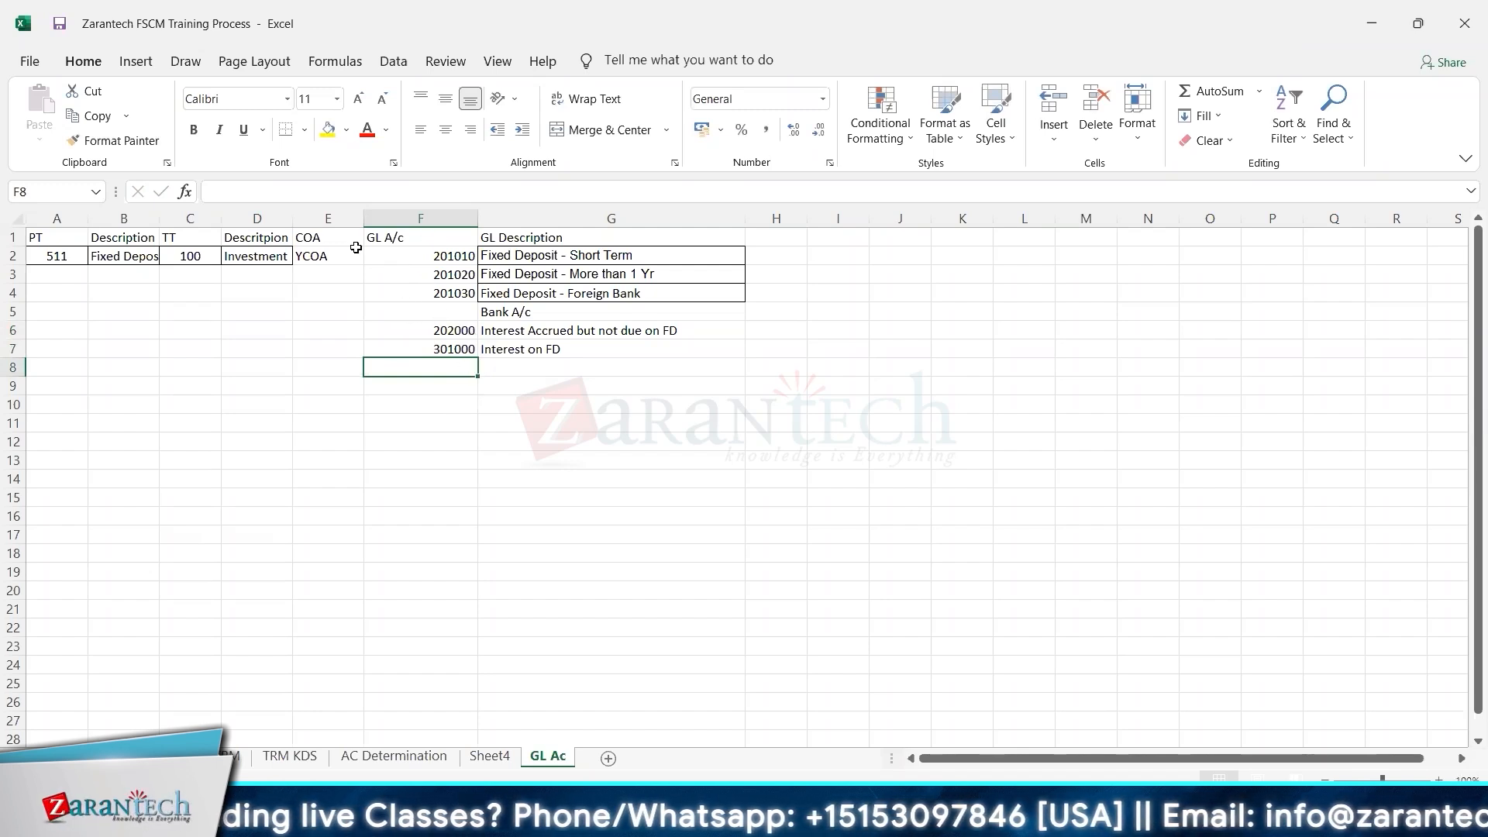
- Fill the header row A1:G1 with light green
left_click_drag(66, 232, 677, 238)
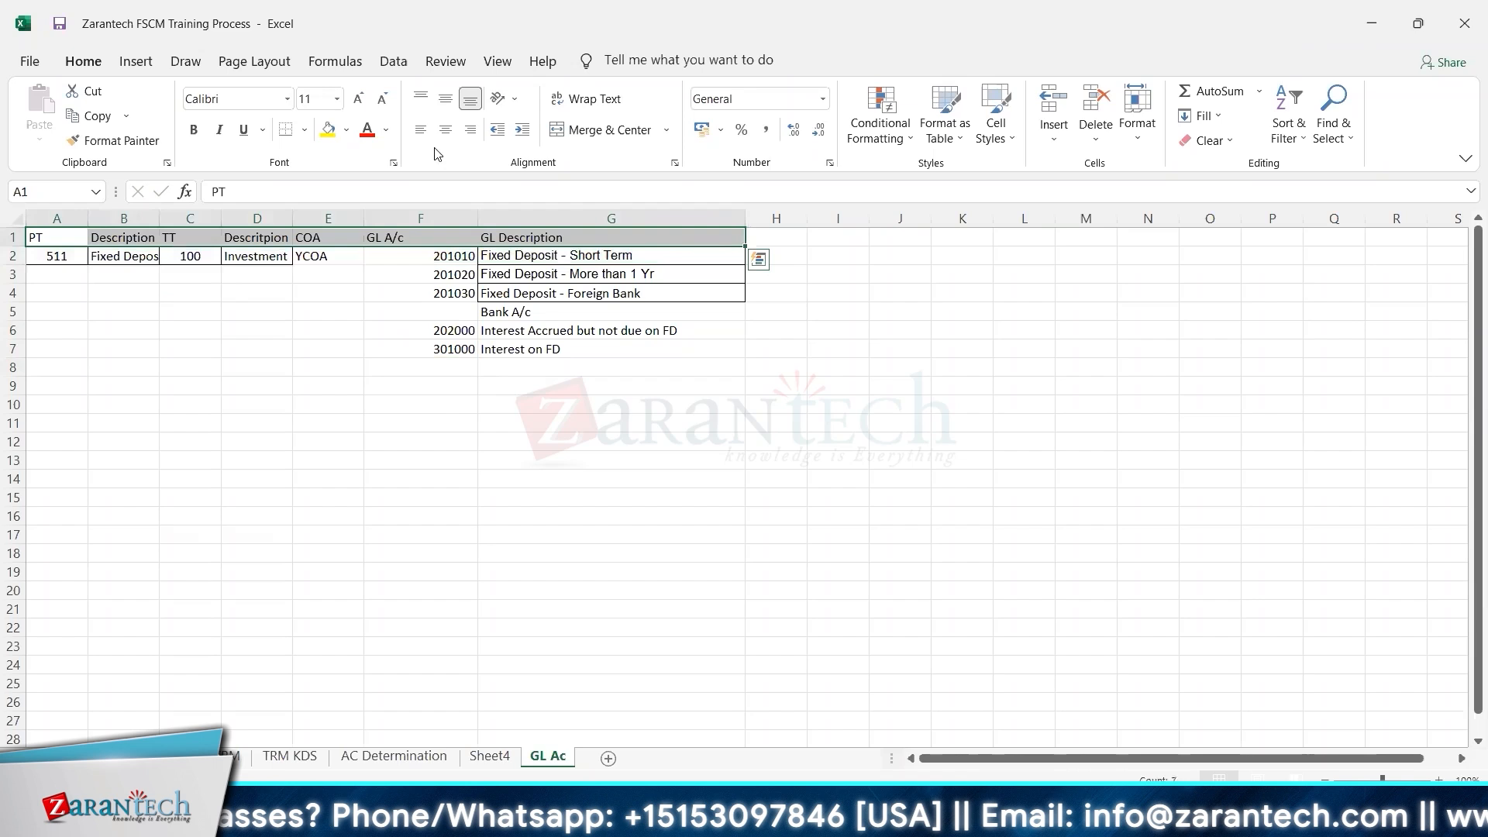
left_click(346, 129)
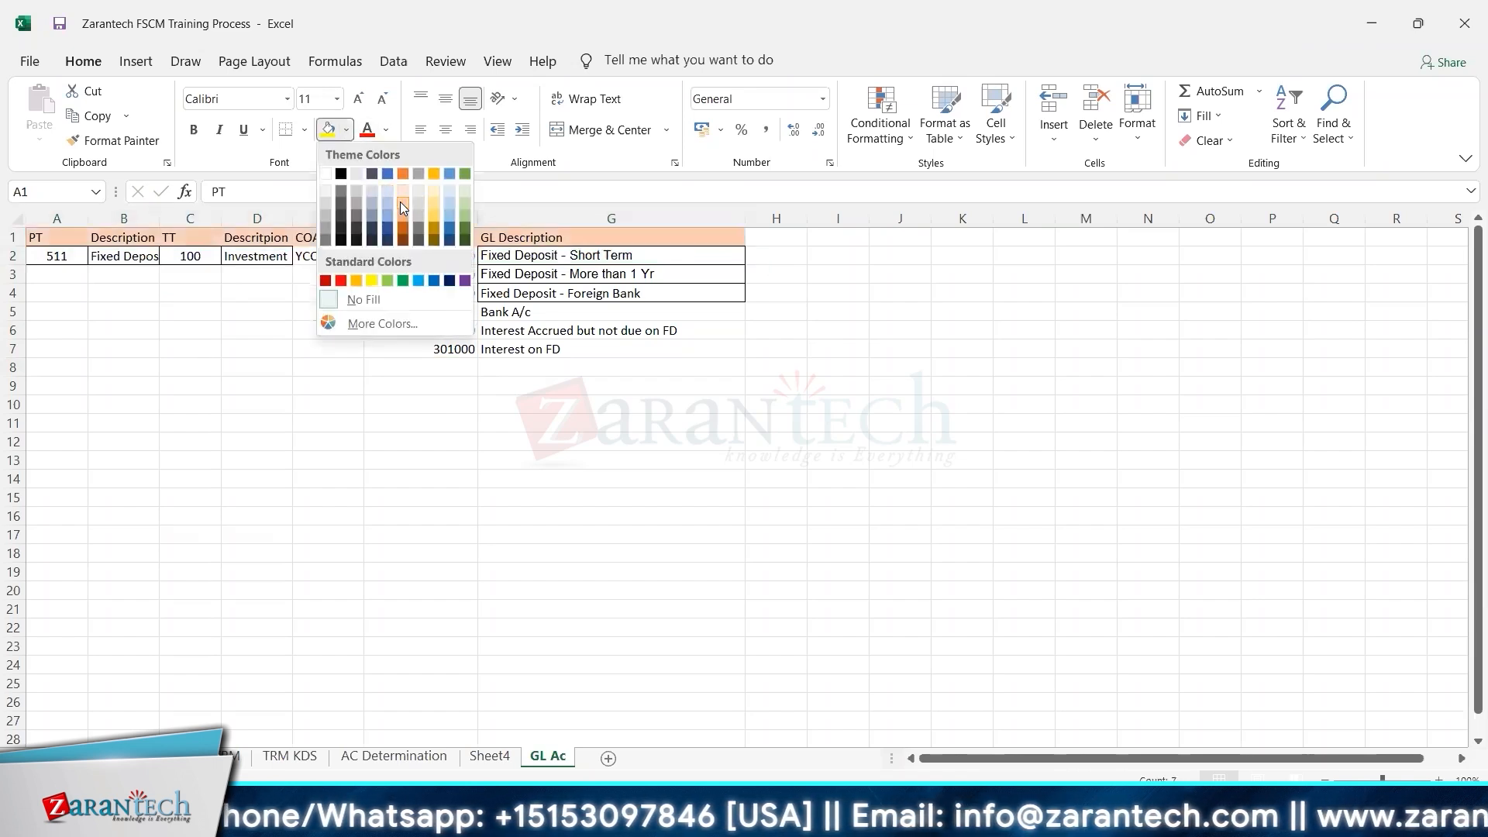
left_click(468, 203)
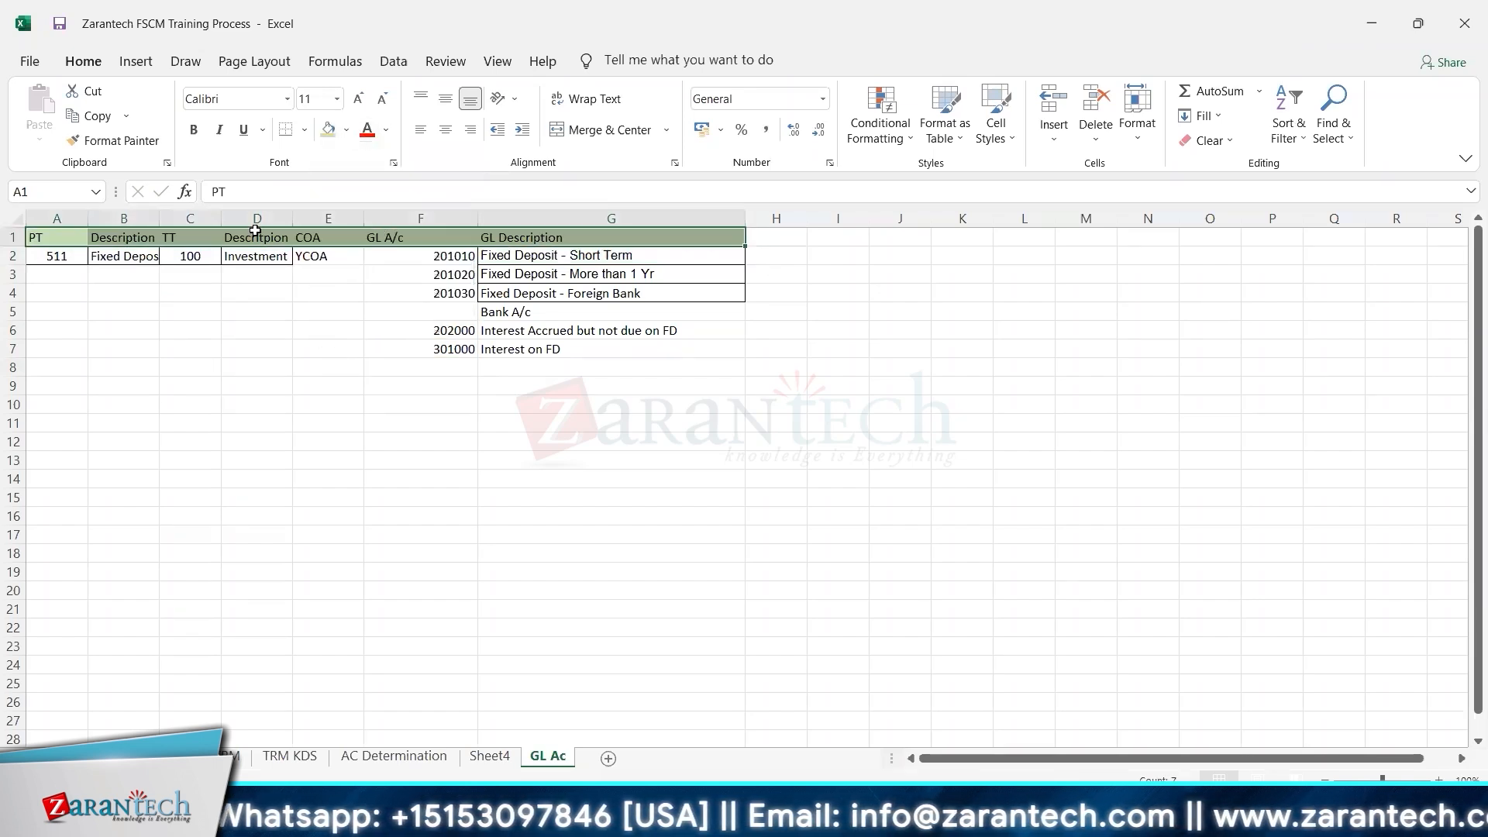
- Apply borders to the table range from A1 to G10 and centre the GL A/c column
left_click_drag(66, 232, 740, 407)
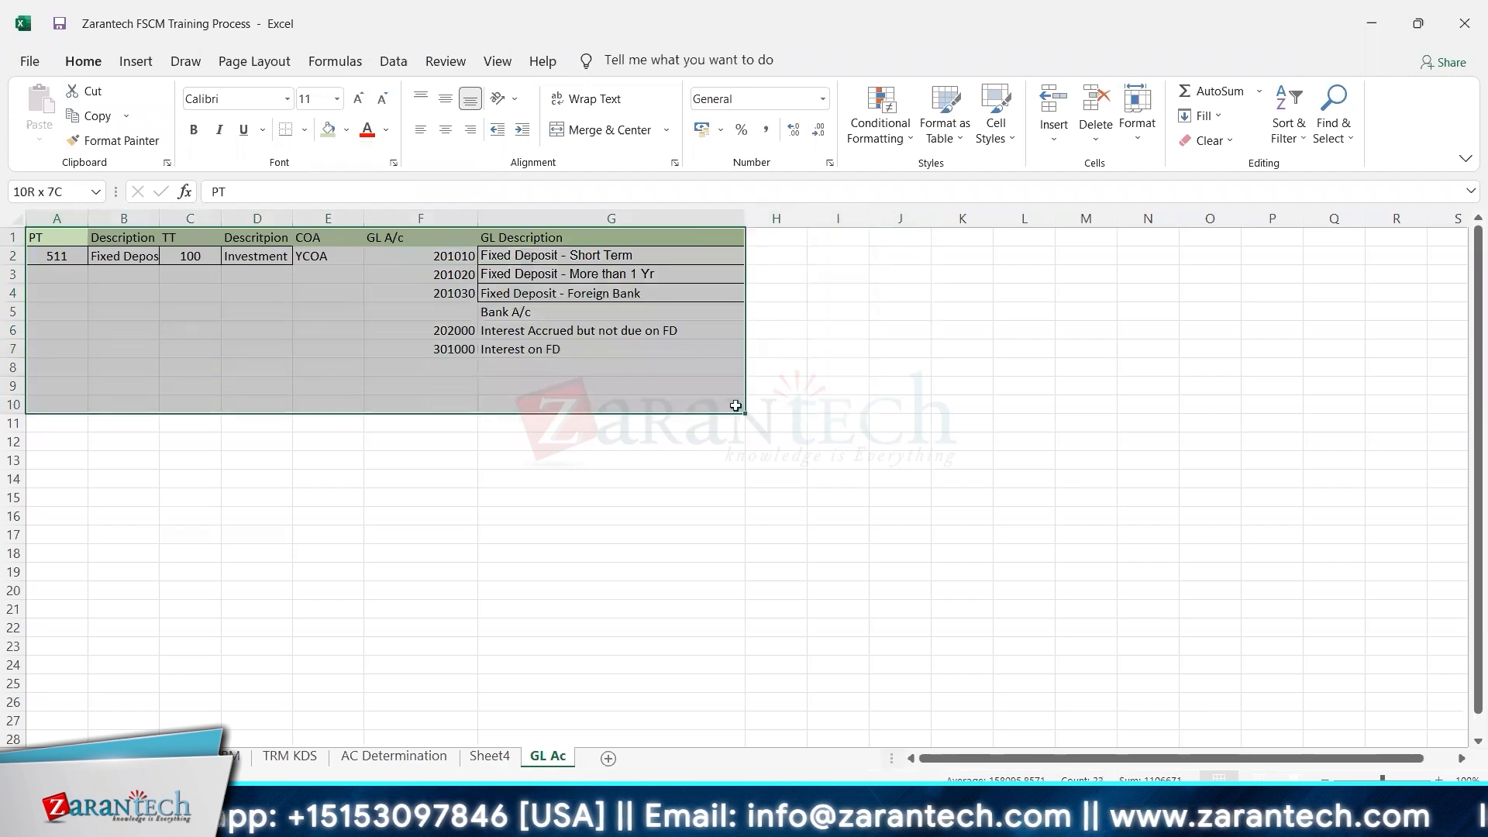
left_click(306, 132)
left_click(334, 292)
left_click(421, 218)
left_click(445, 130)
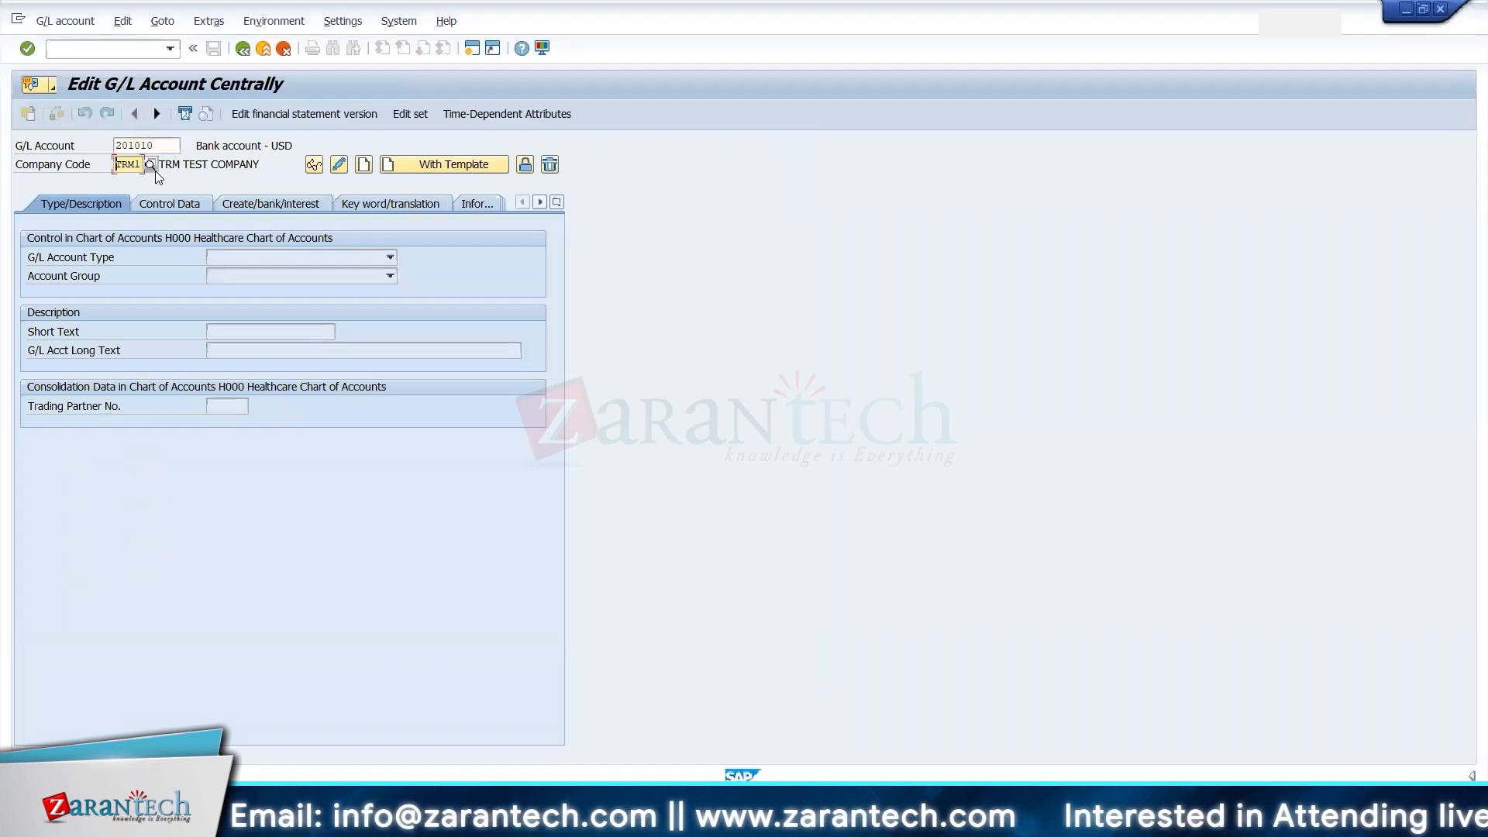
- In SAP's central G/L account maintenance, start creating account 201010 for company code IN10
type("IN101")
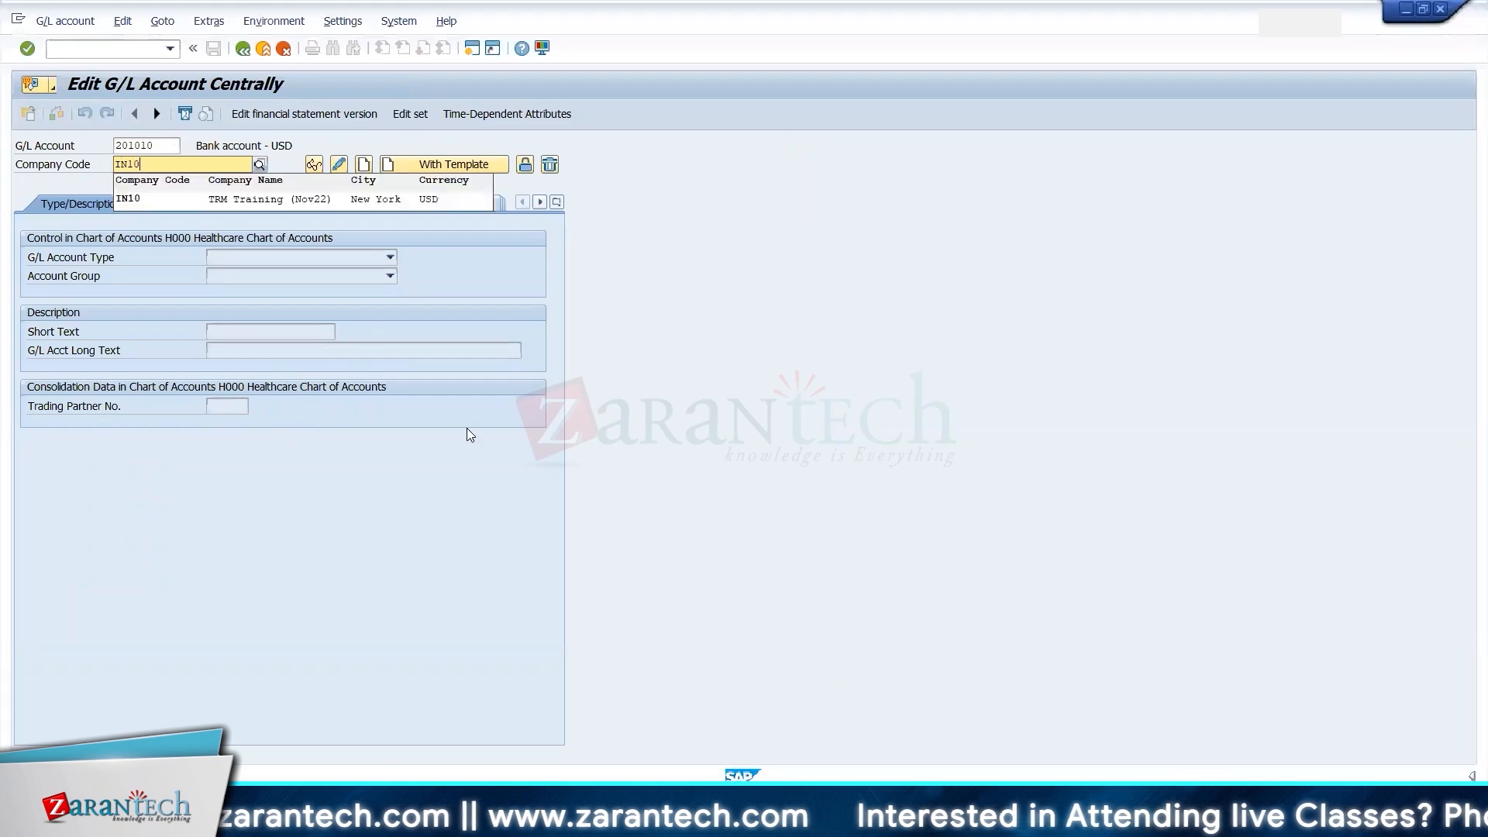
key("Return")
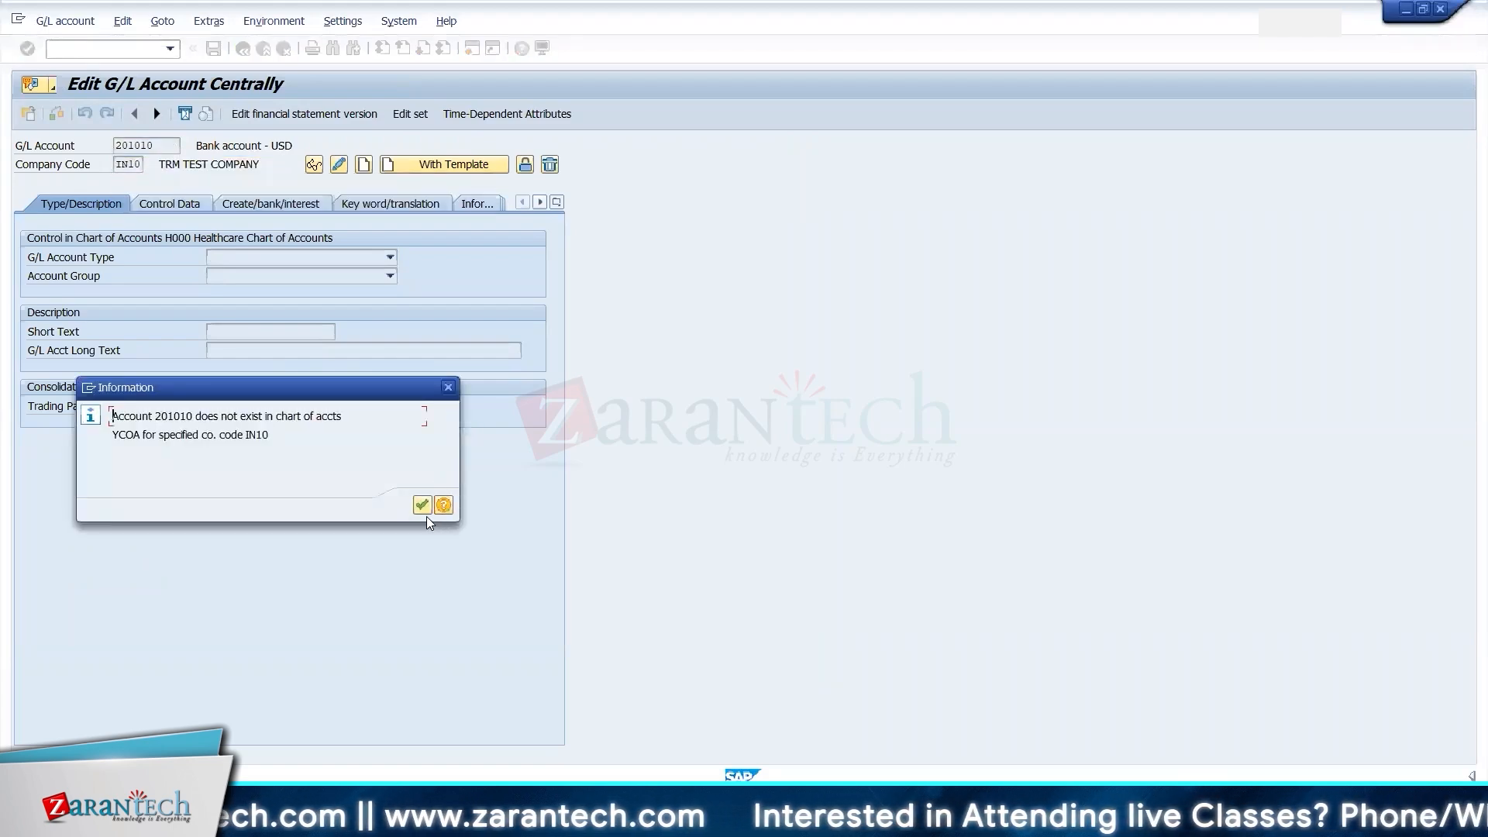
left_click(429, 507)
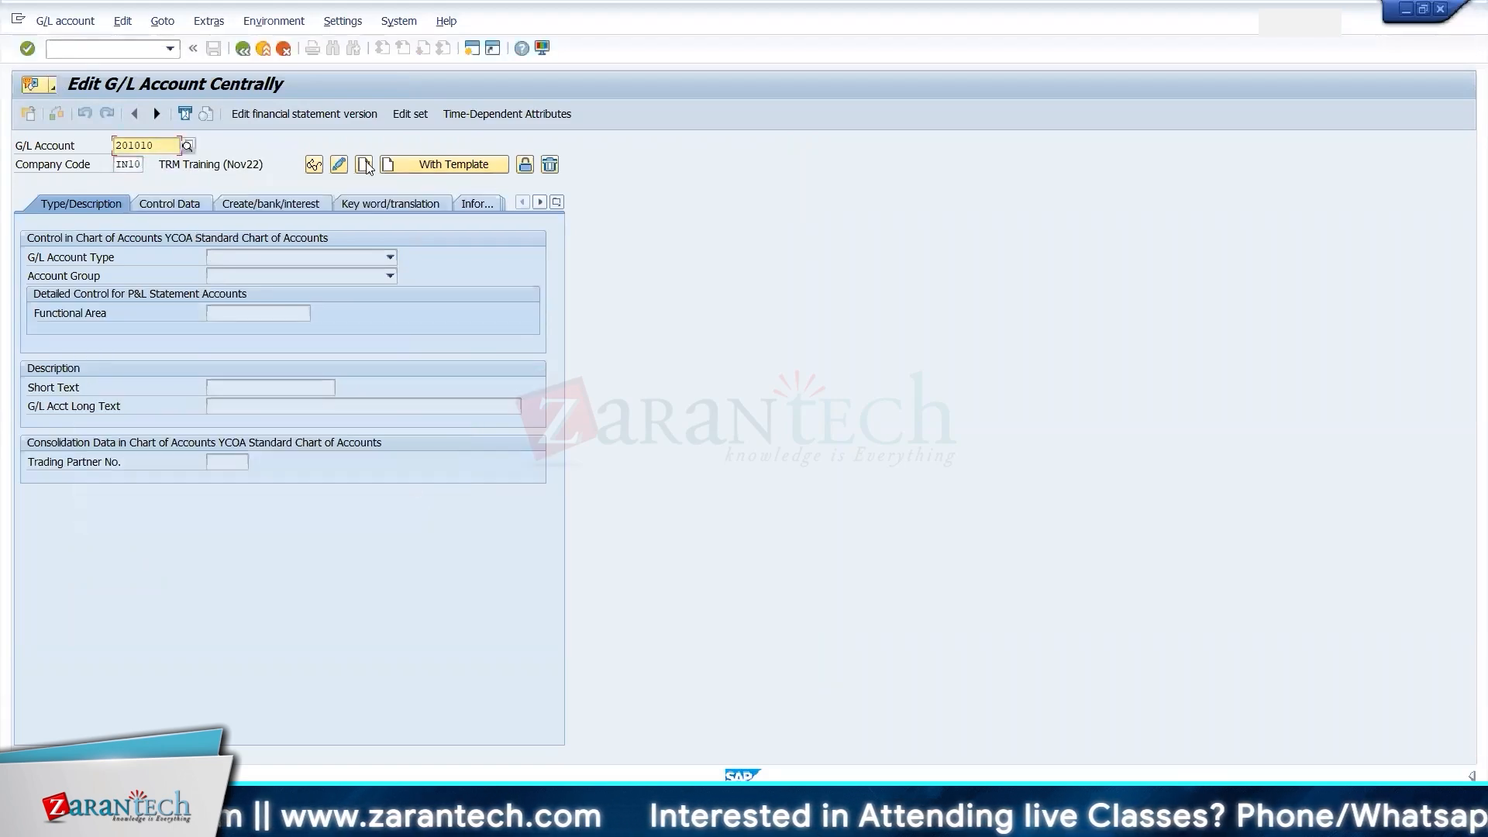
left_click(363, 164)
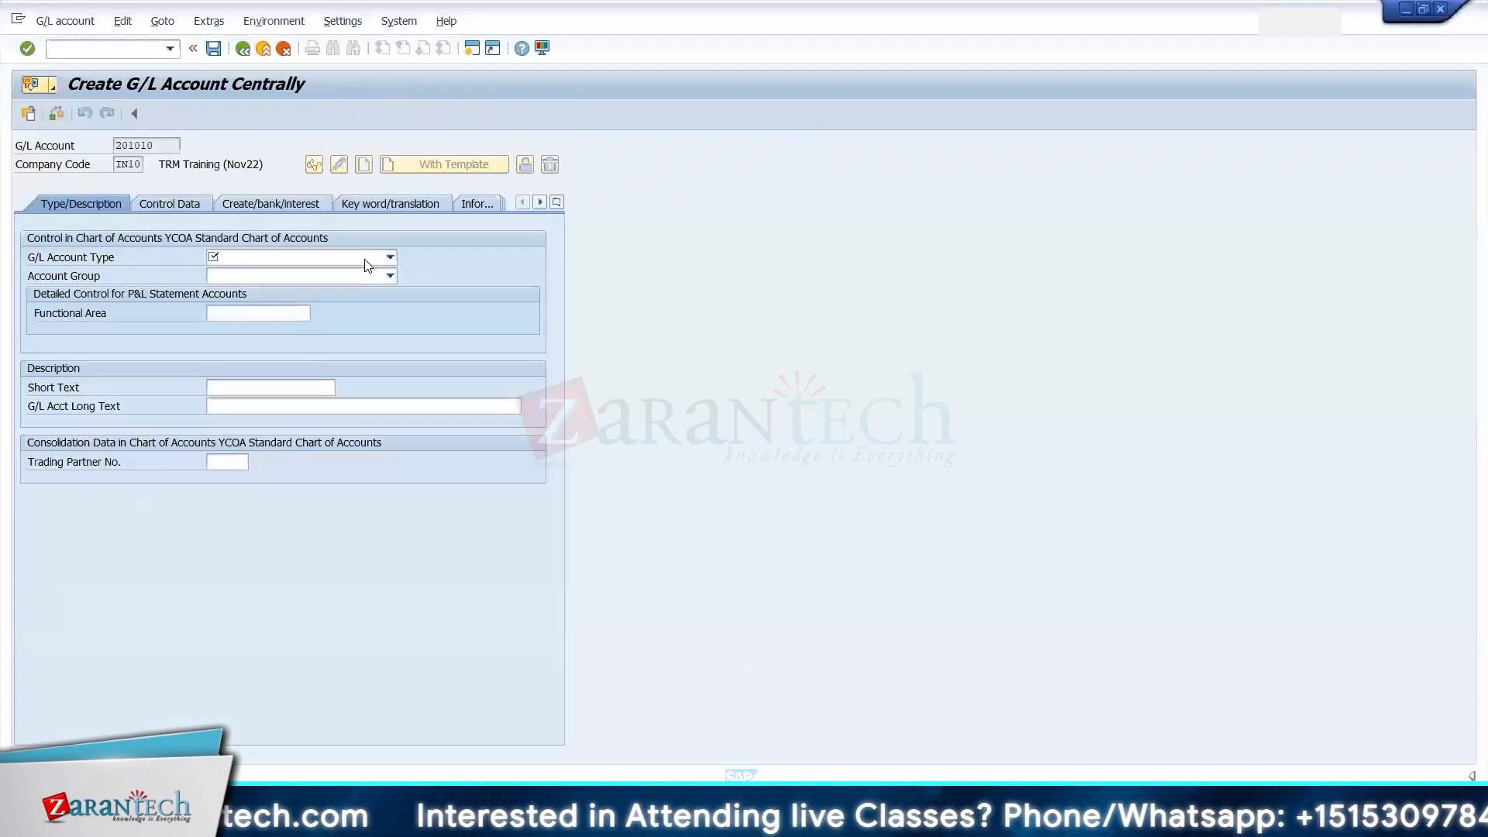
- Set the G/L account type to Balance Sheet Account and the account group to FIN. Liquid funds accounts
left_click(364, 259)
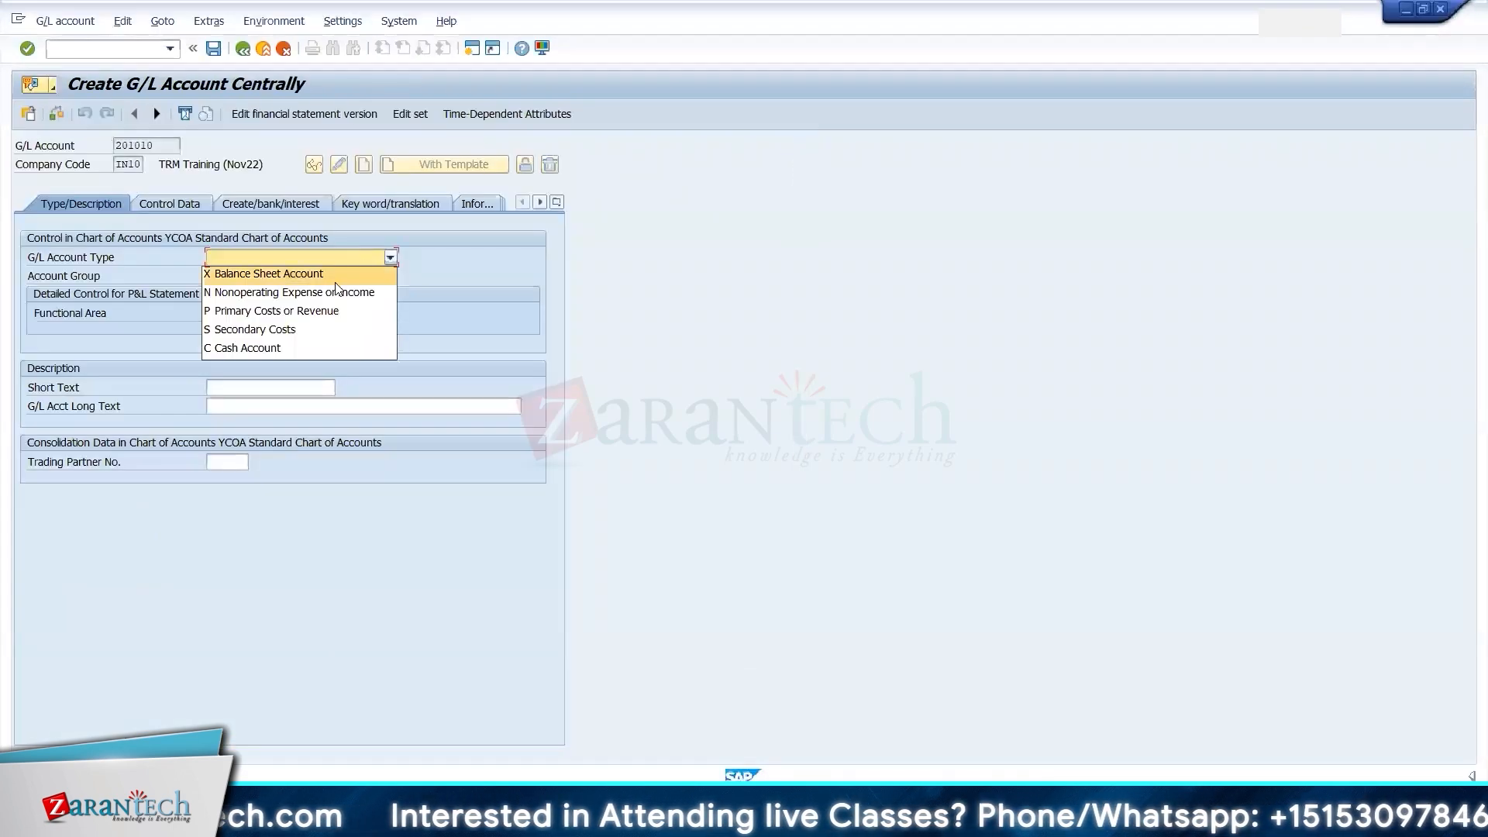
left_click(271, 274)
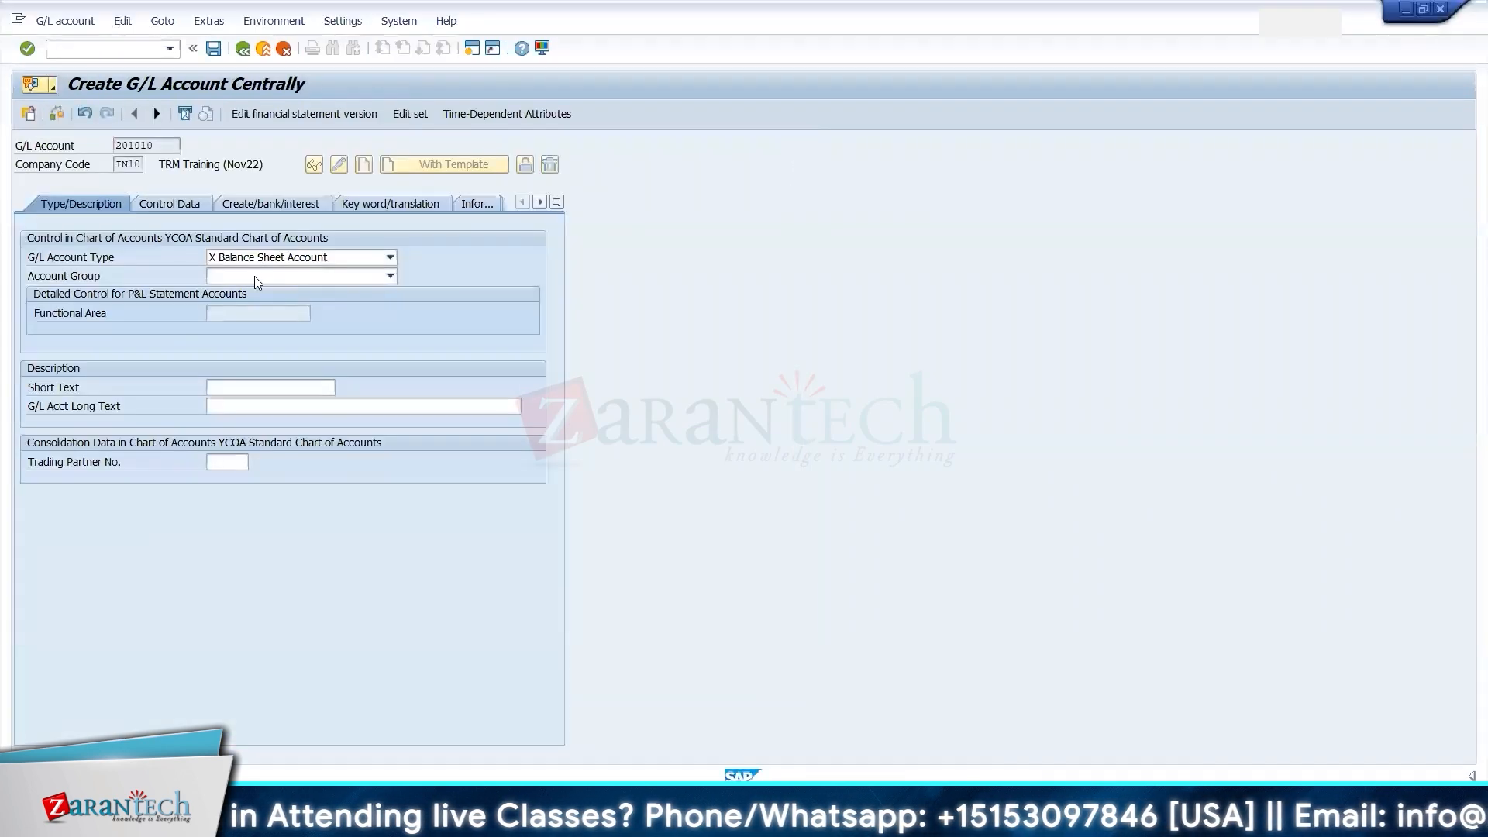
left_click(259, 277)
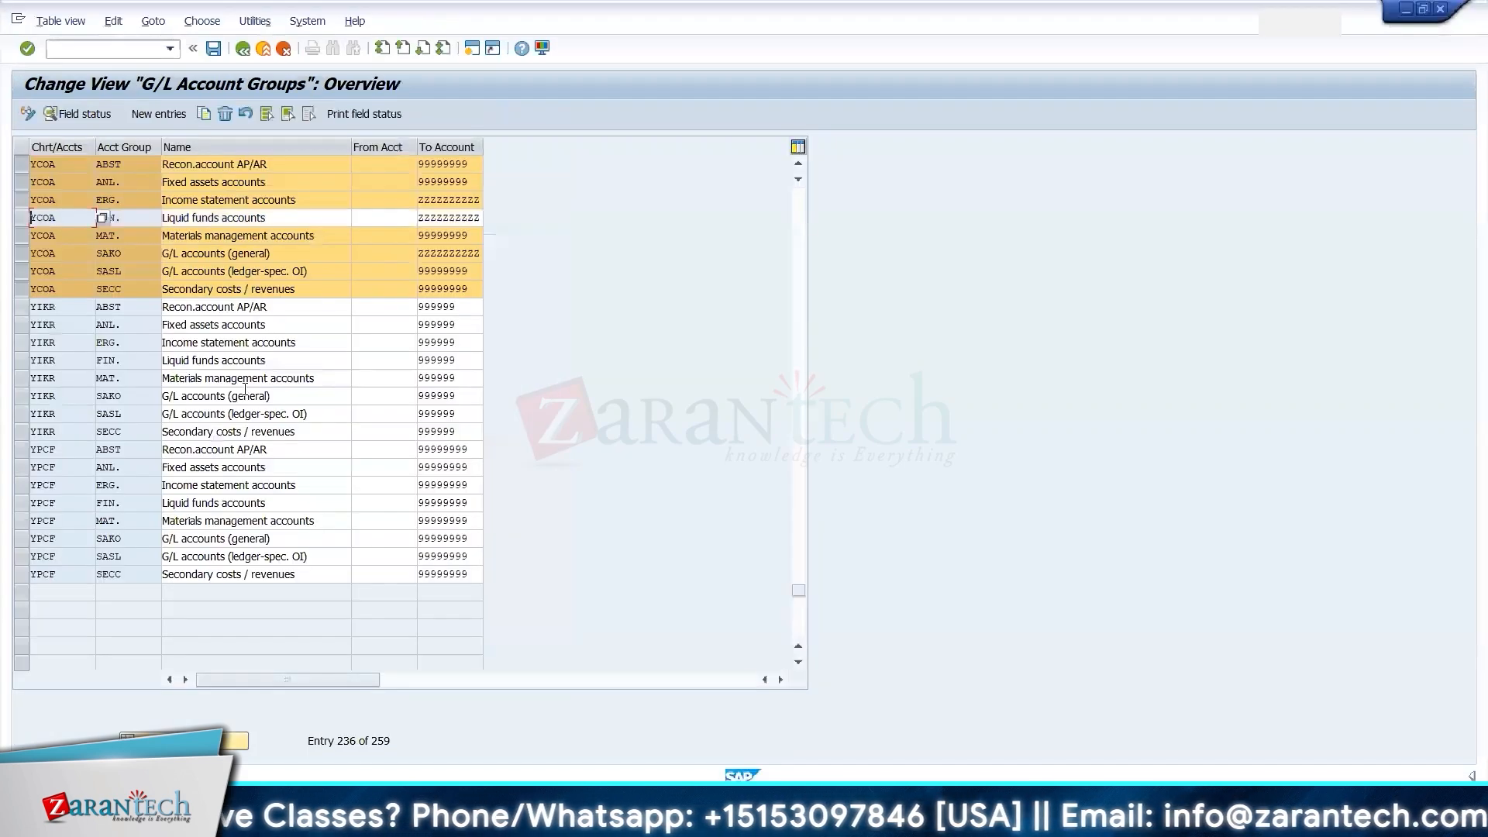
key("alt+Tab")
key("alt+Tab")
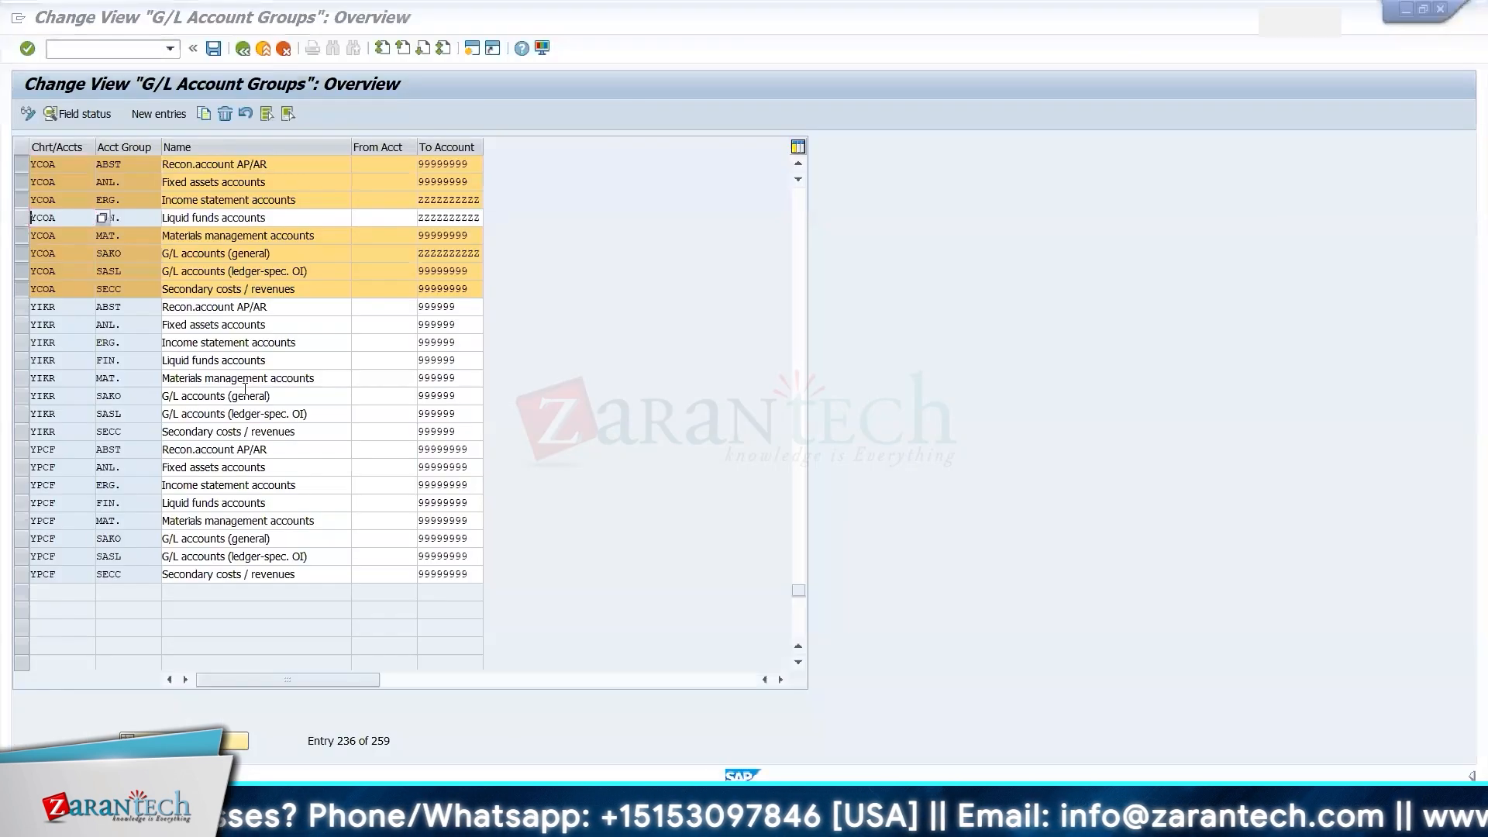
key("alt+Tab")
- Enter "Fixed Deposit - Shor" as the short text and "Fixed Deposit - Short Term" as the G/L account long text
type("Fixed Deposit - Shor")
key("Tab")
type("Fixed Deposit - Short Term")
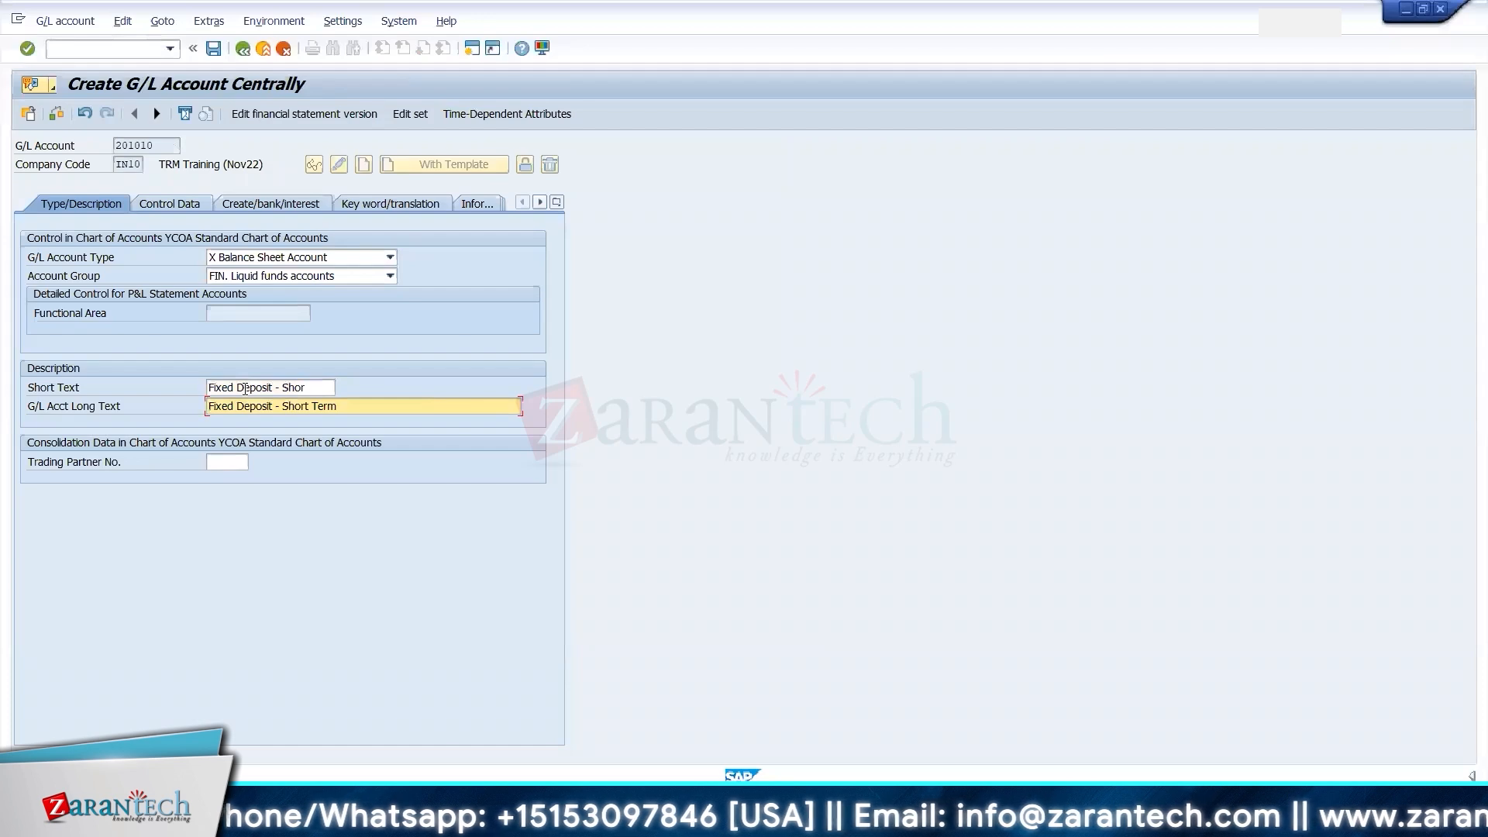
- Set the account's sort key to 001 Posting date in the control data
left_click(166, 204)
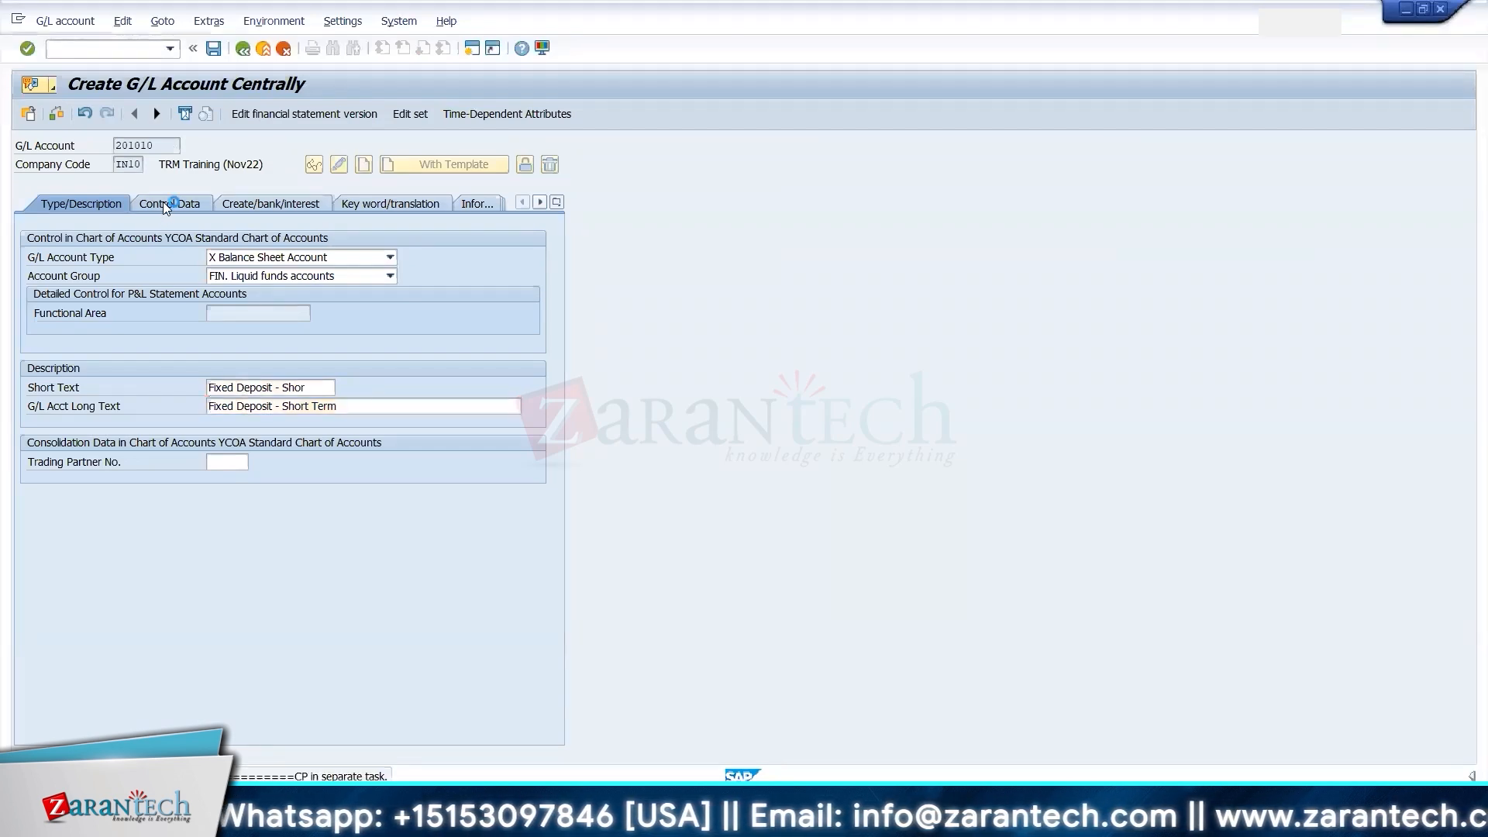
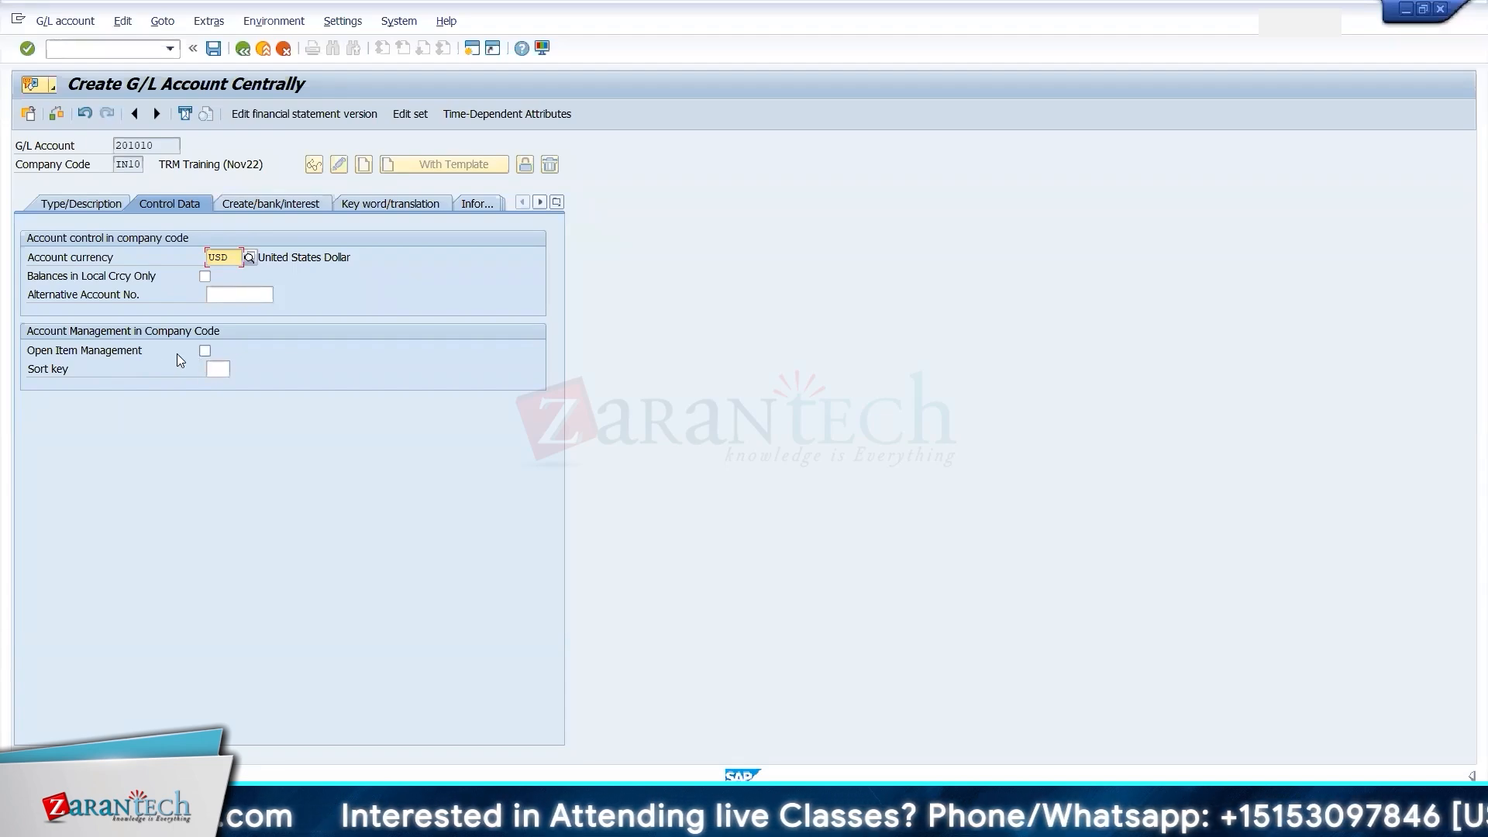
left_click(218, 369)
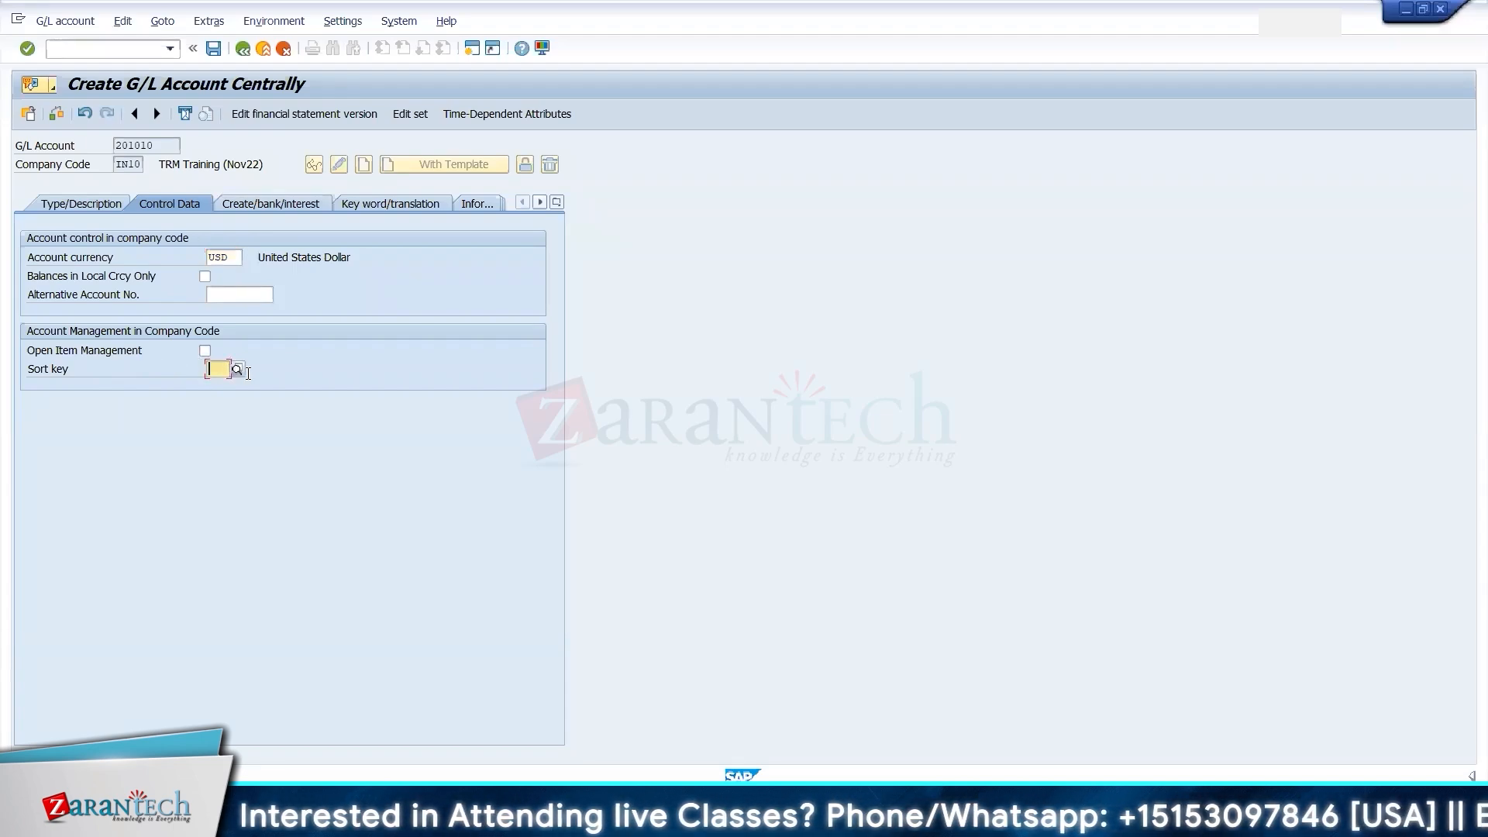
left_click(240, 372)
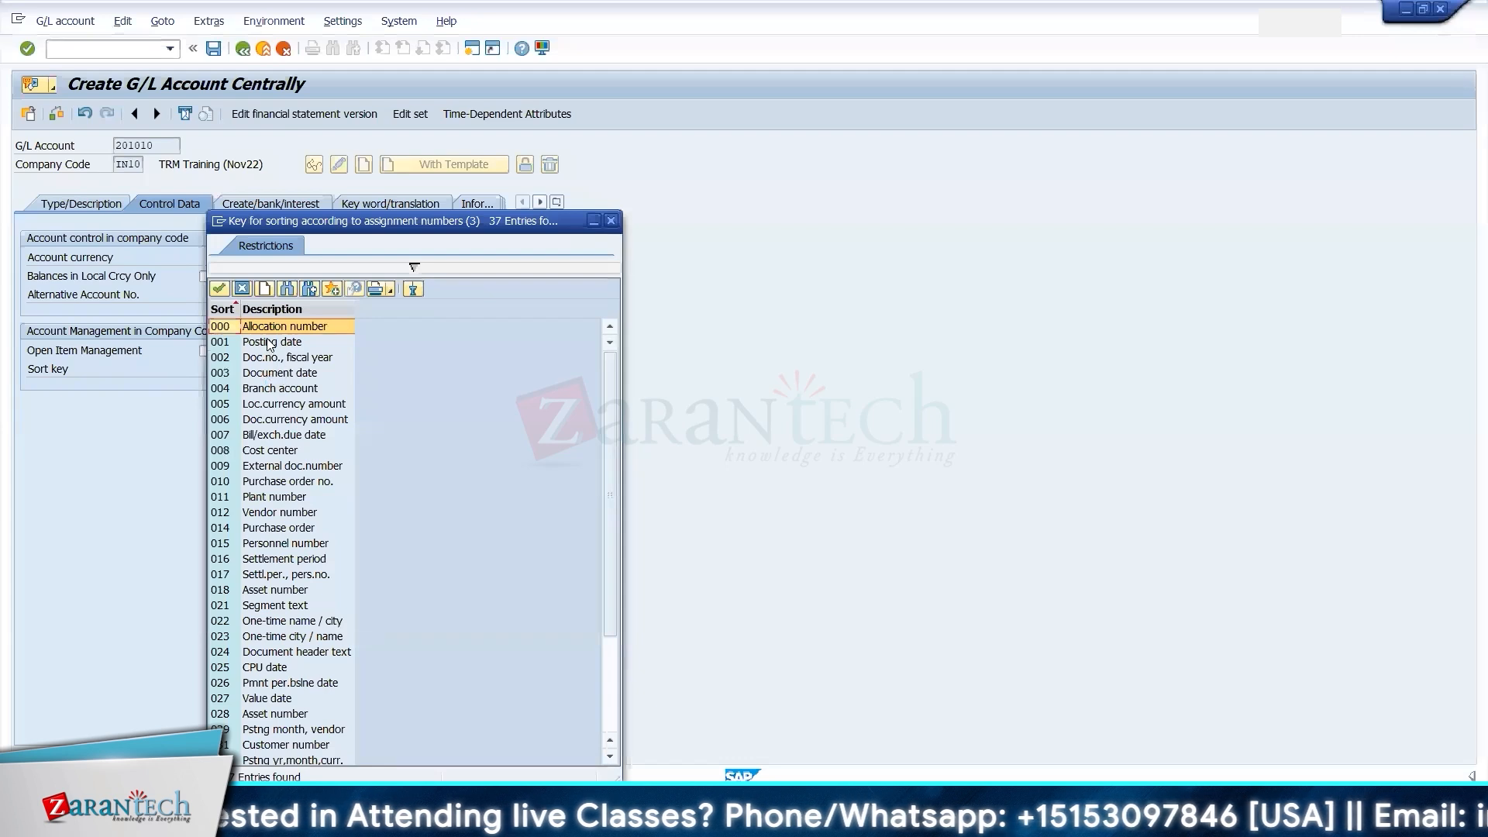
double_click(260, 343)
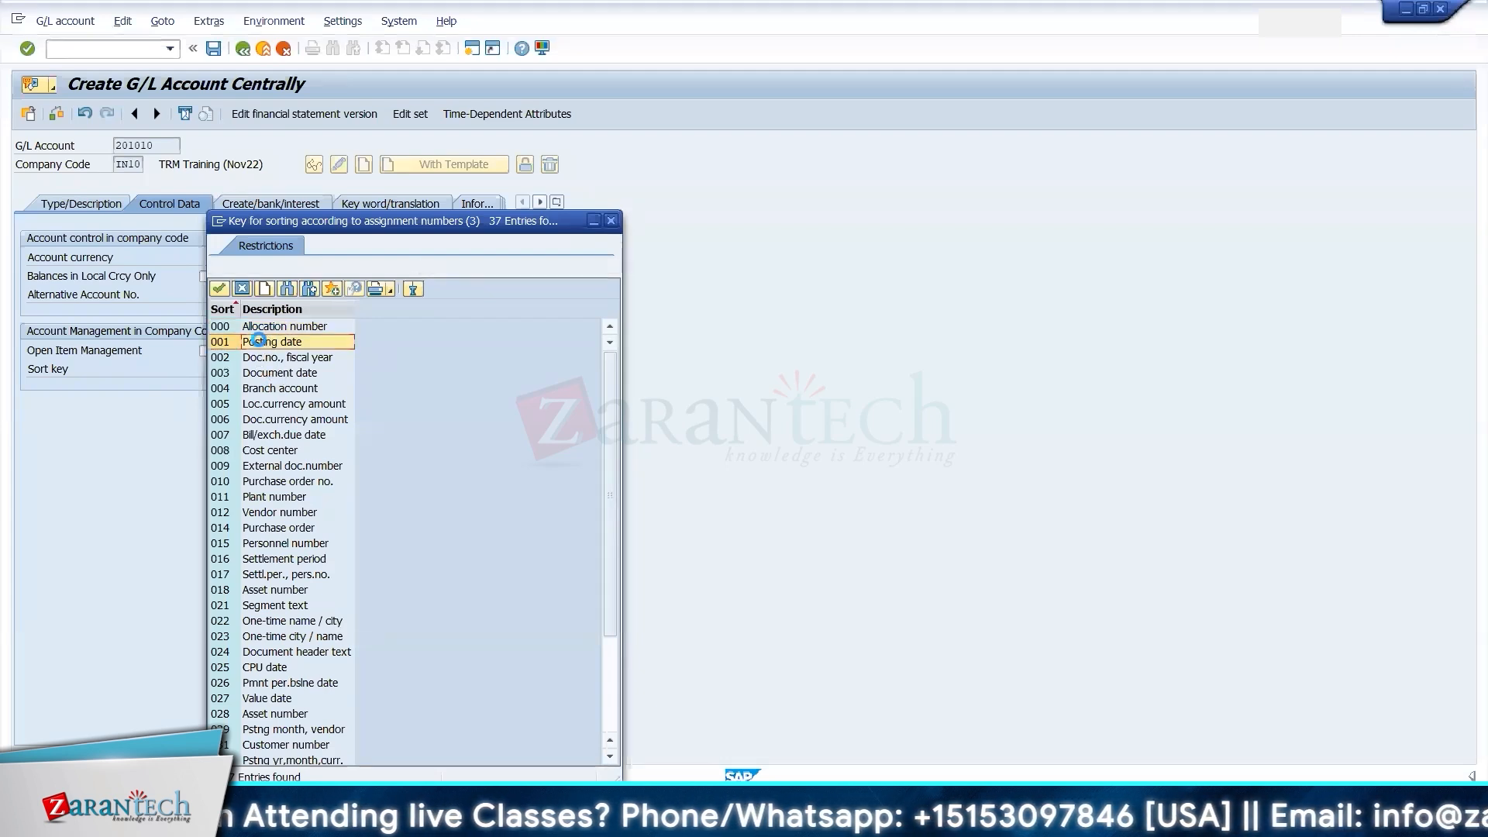
- Assign field status group YB01, mark the account as Relevant to Cash Flow, and save it despite the warnings
left_click(256, 203)
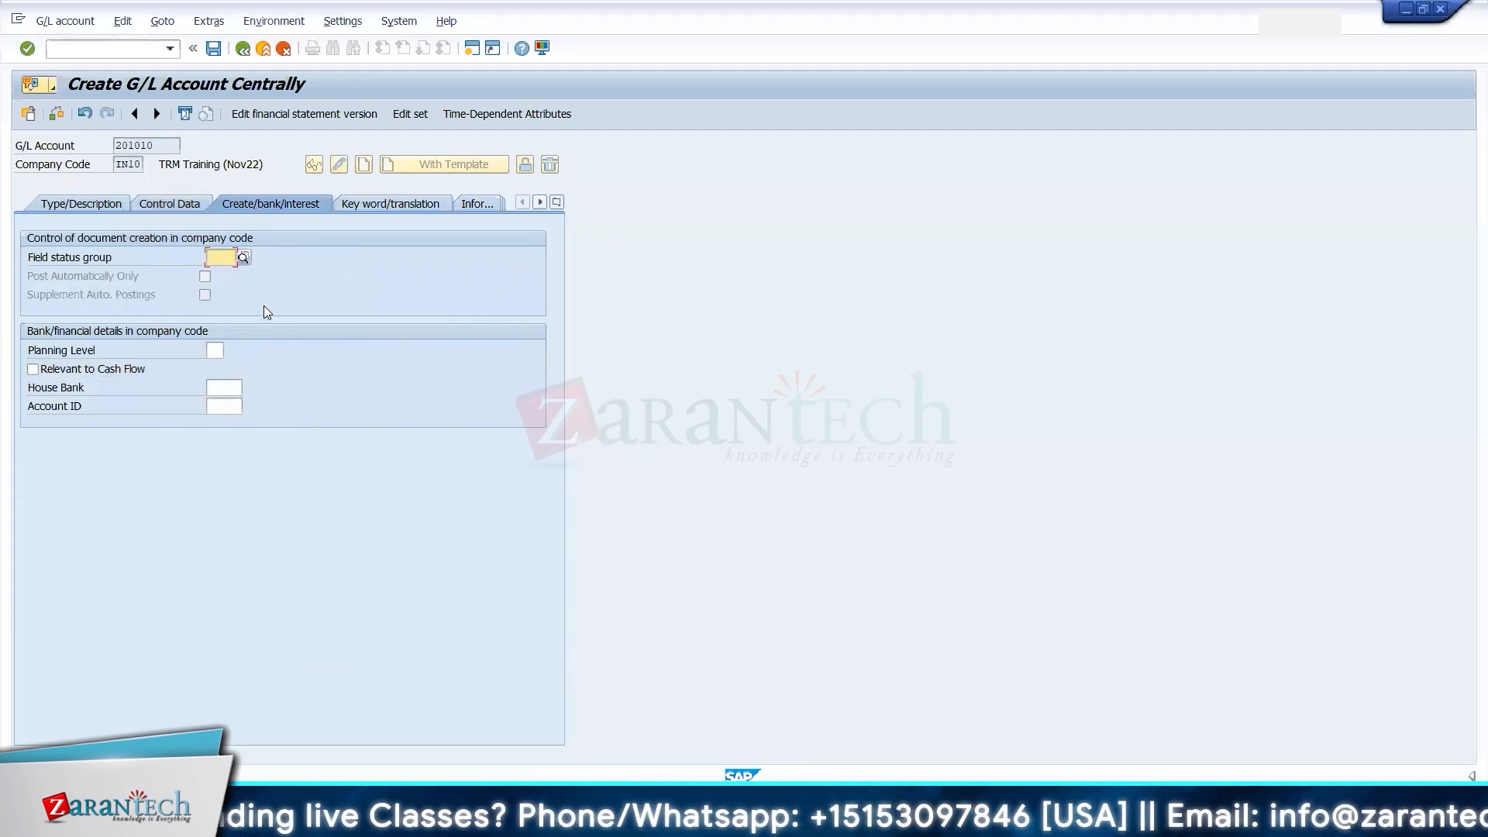
left_click(243, 257)
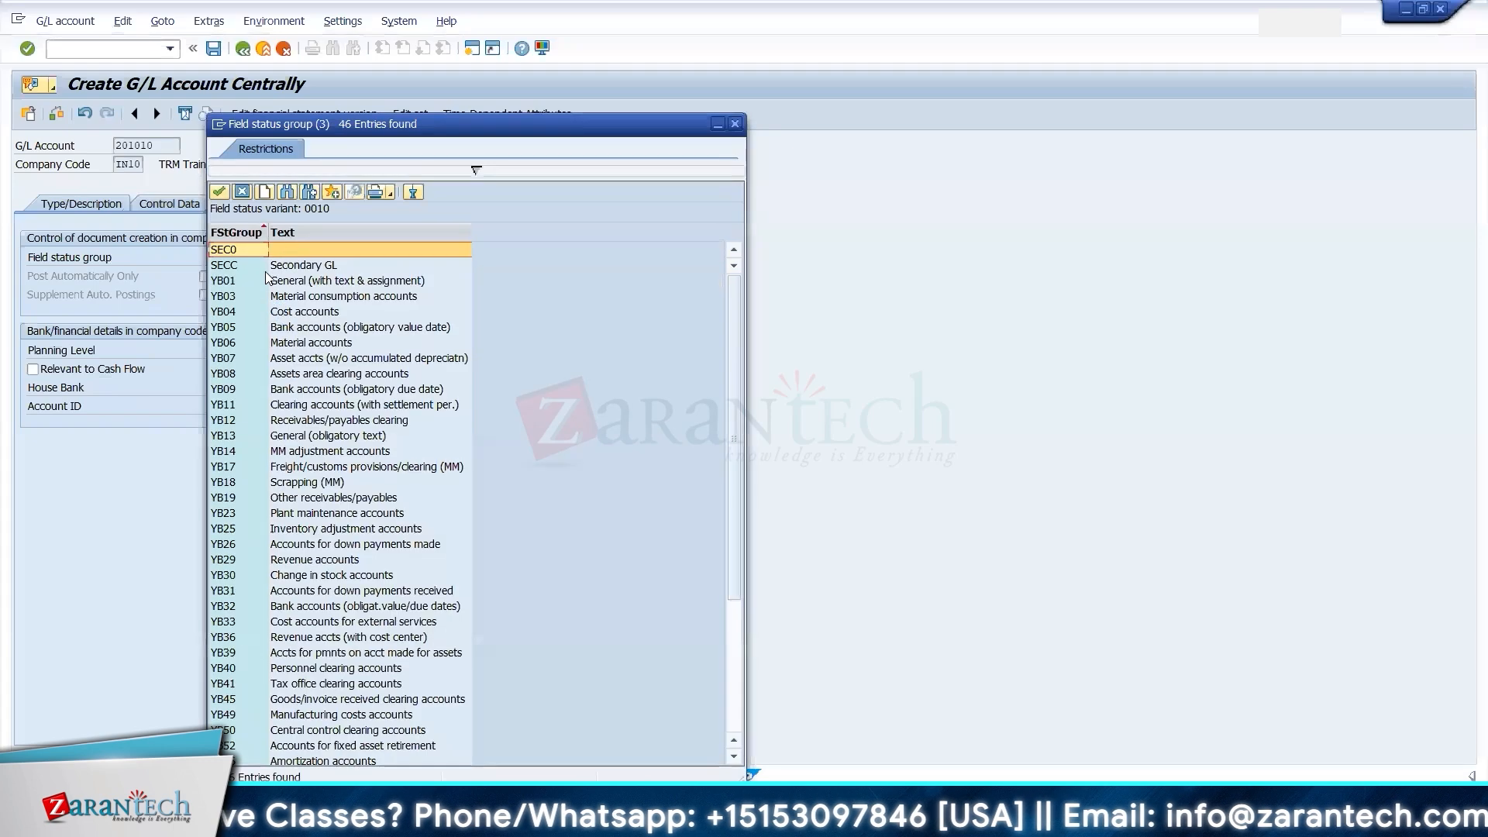
left_click(258, 280)
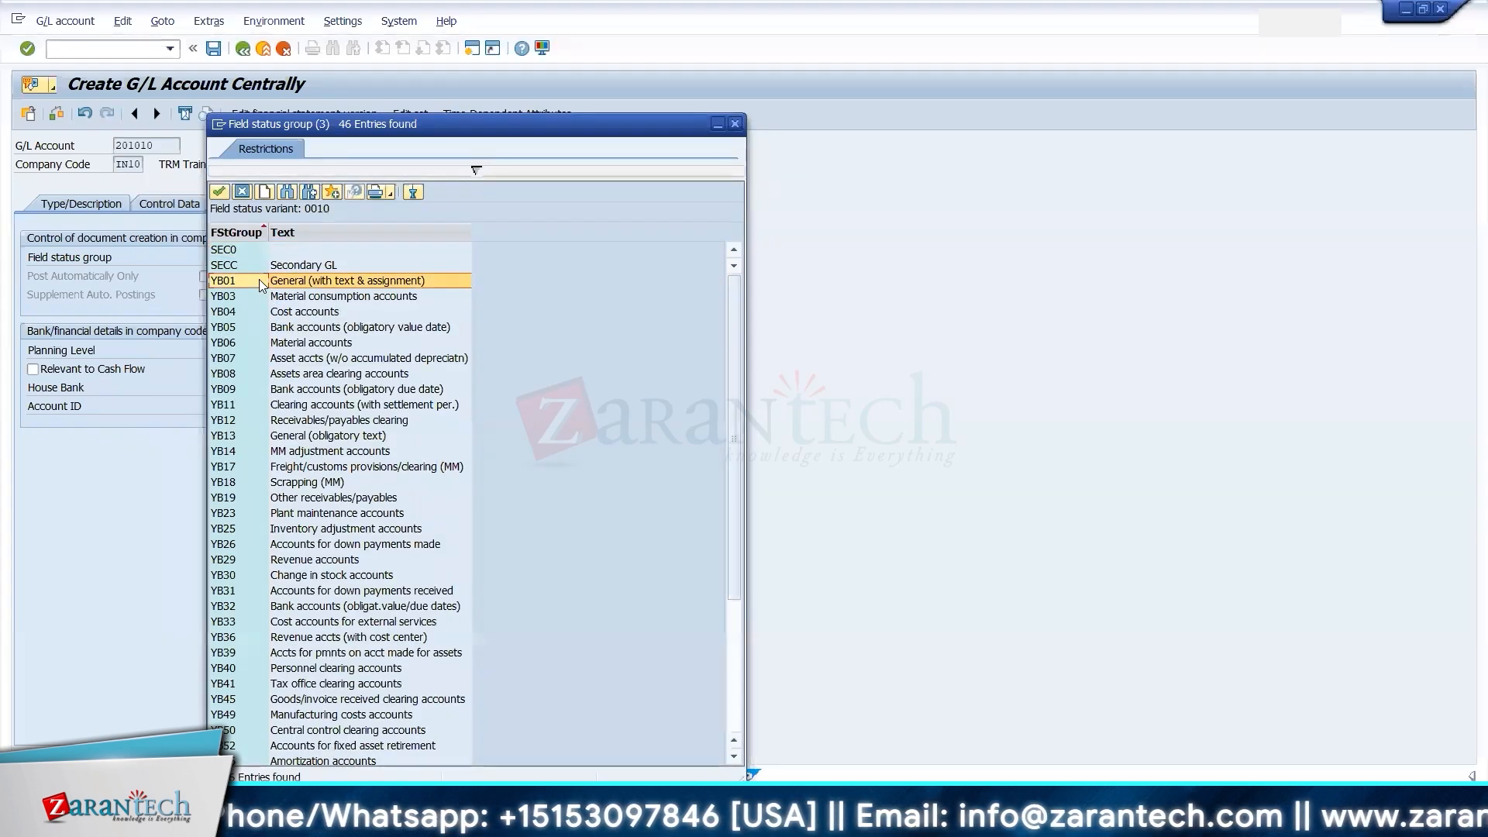
double_click(259, 280)
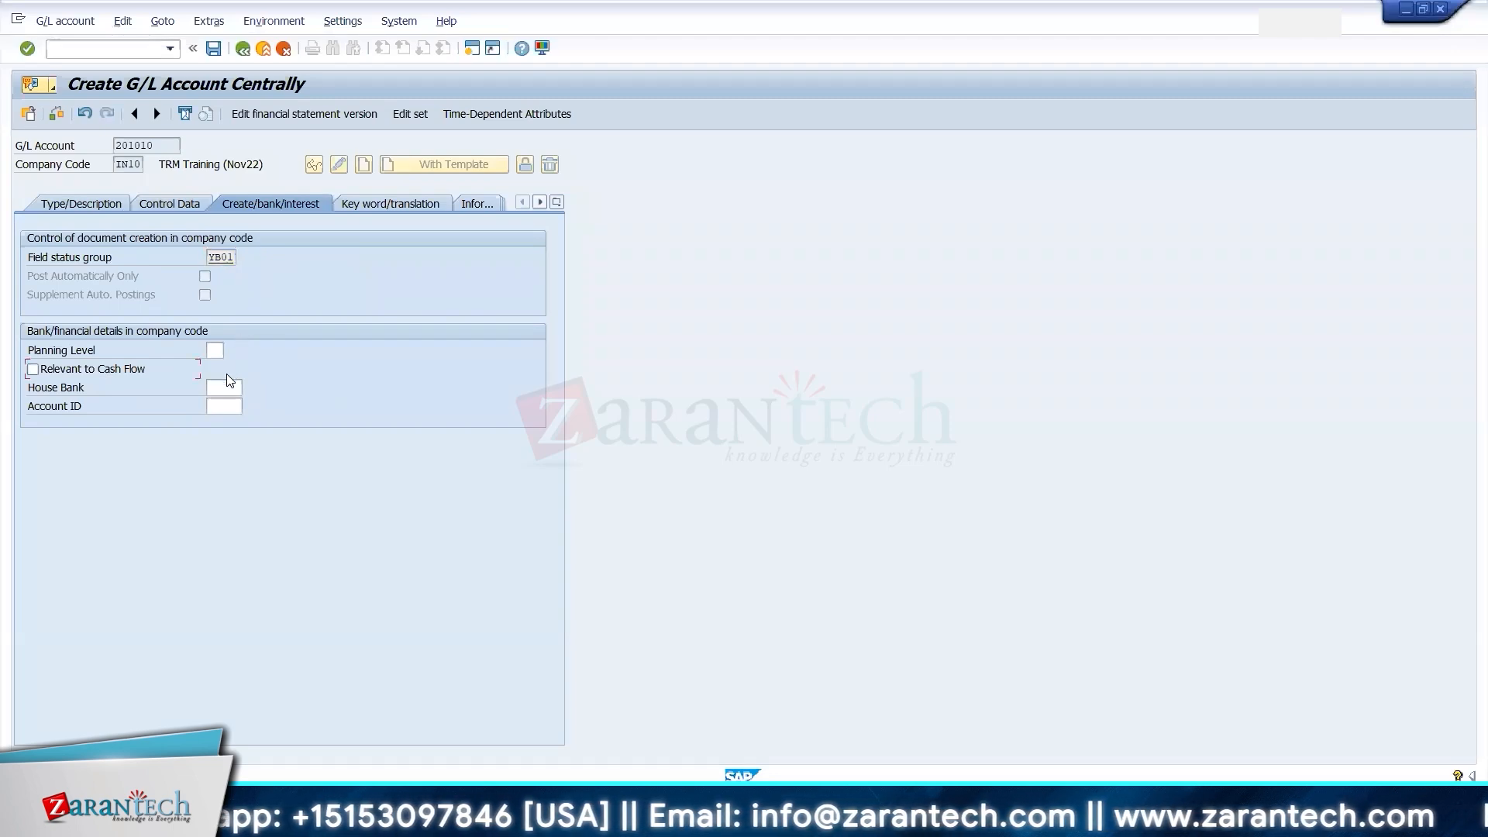
key("Return")
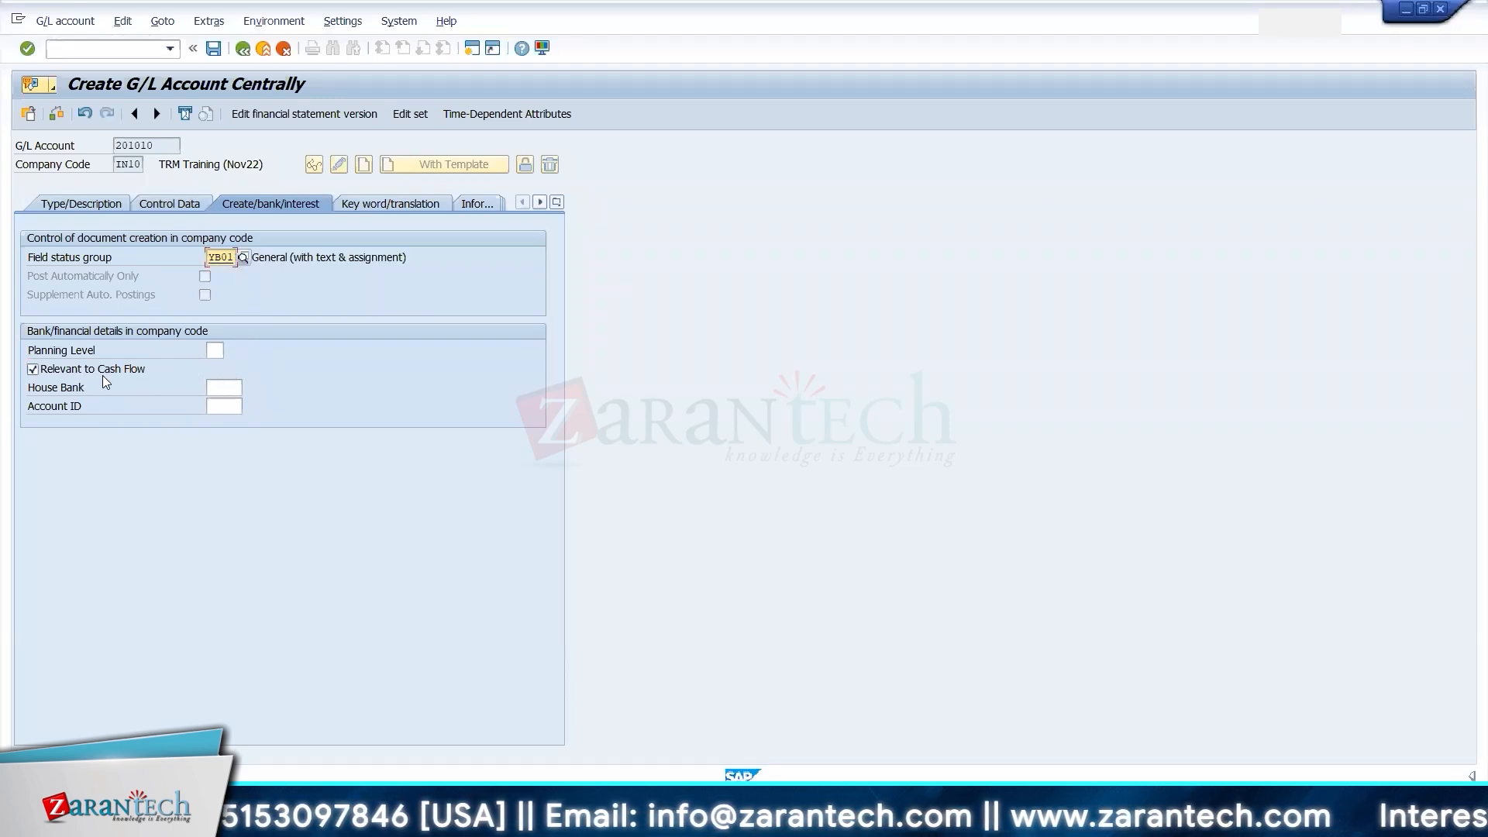
left_click(214, 48)
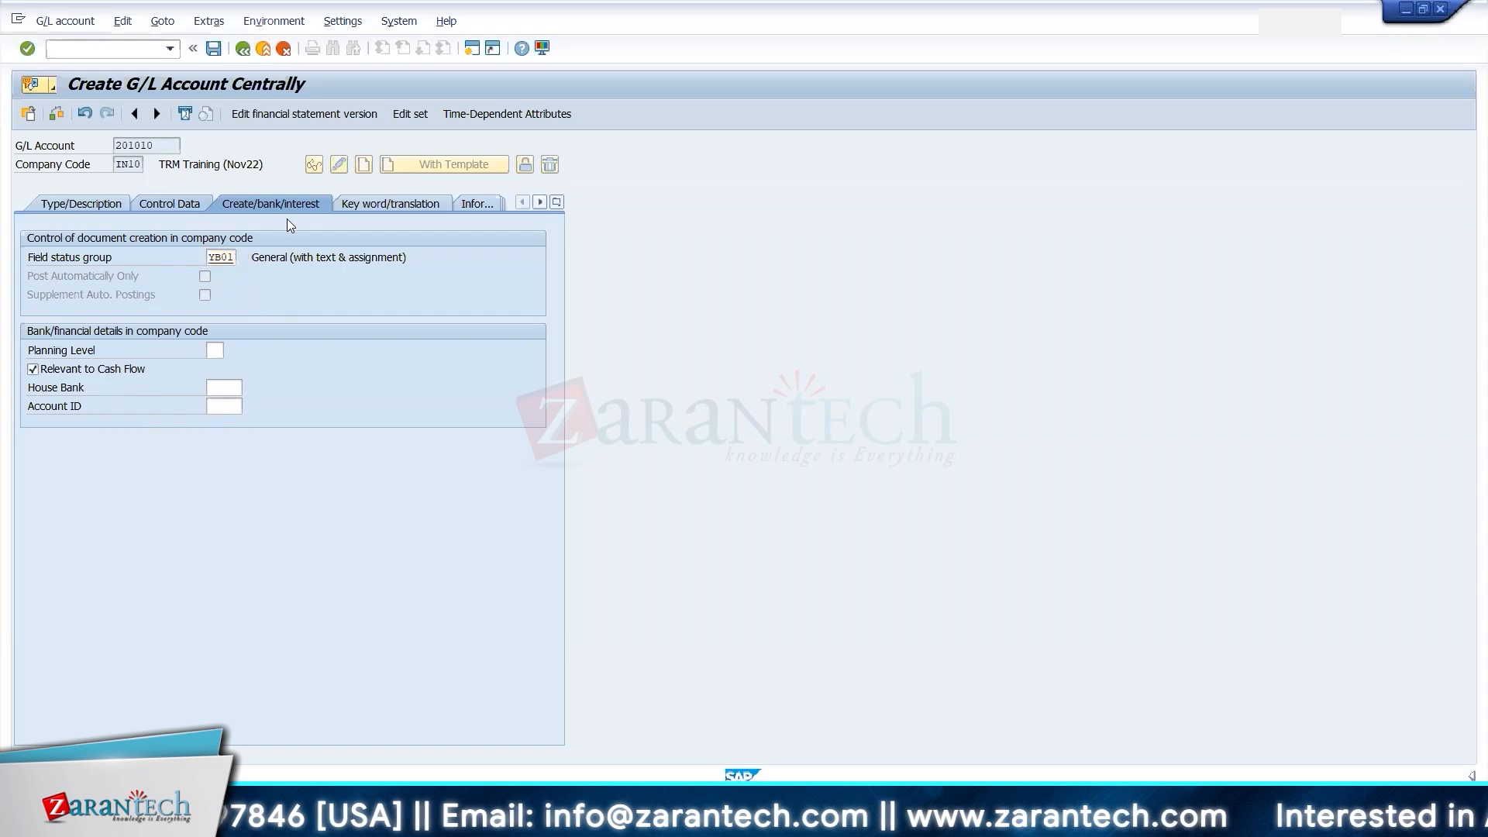
left_click(35, 340)
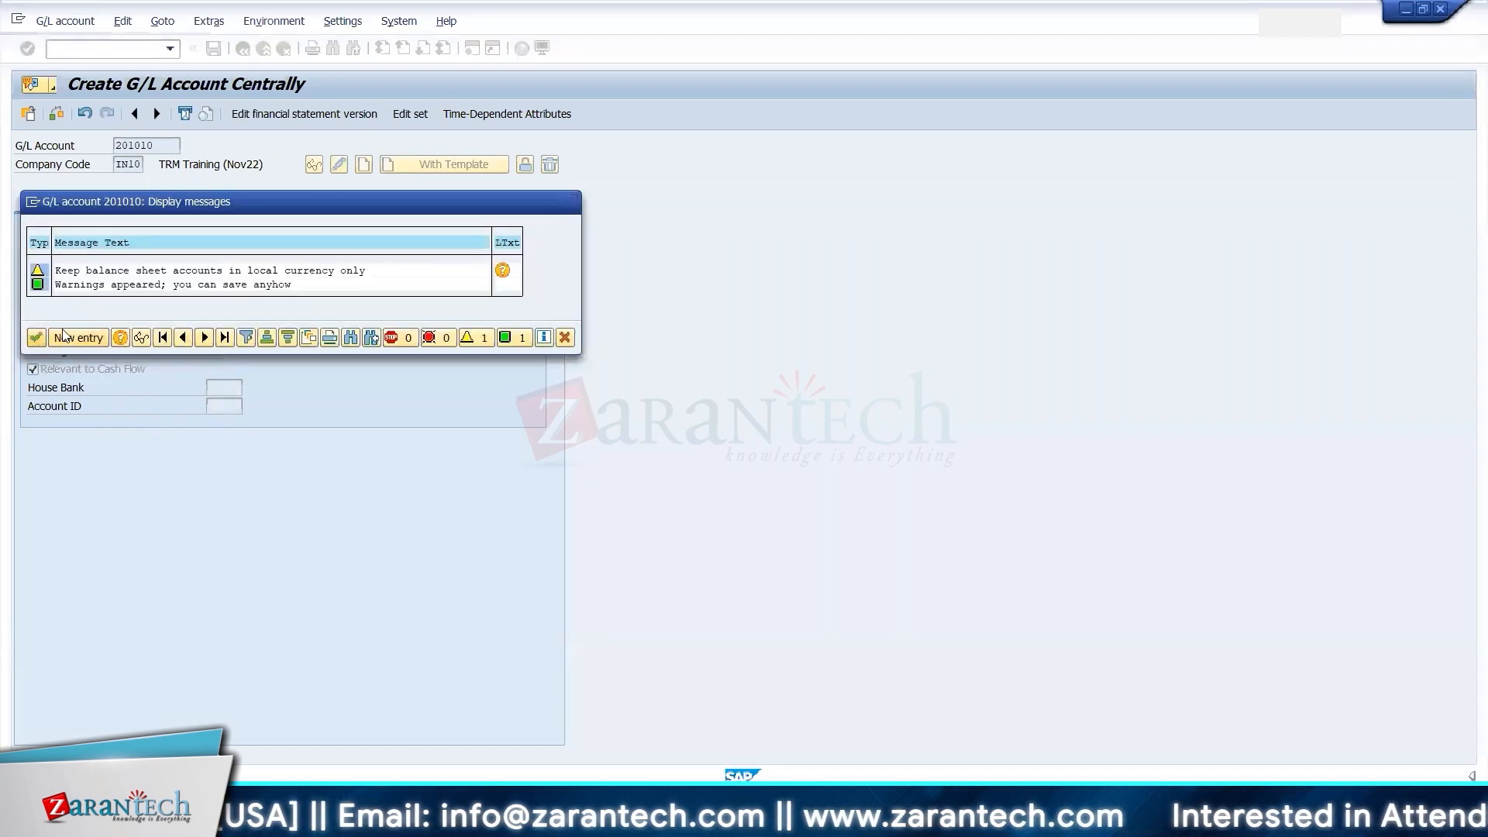
- Change account 201010 to keep Balances in Local Crcy Only and save it
left_click(188, 207)
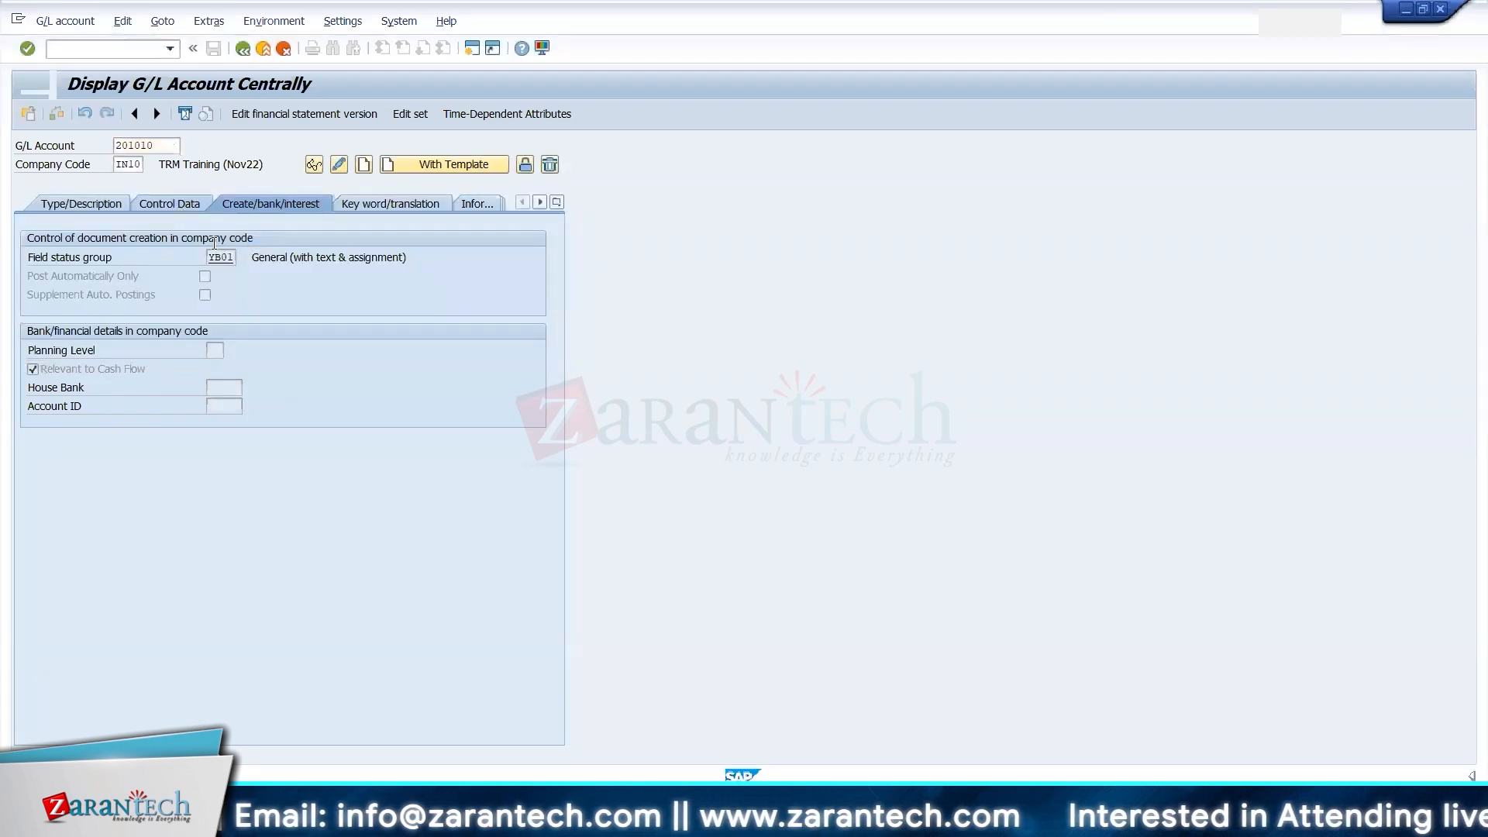
left_click(339, 164)
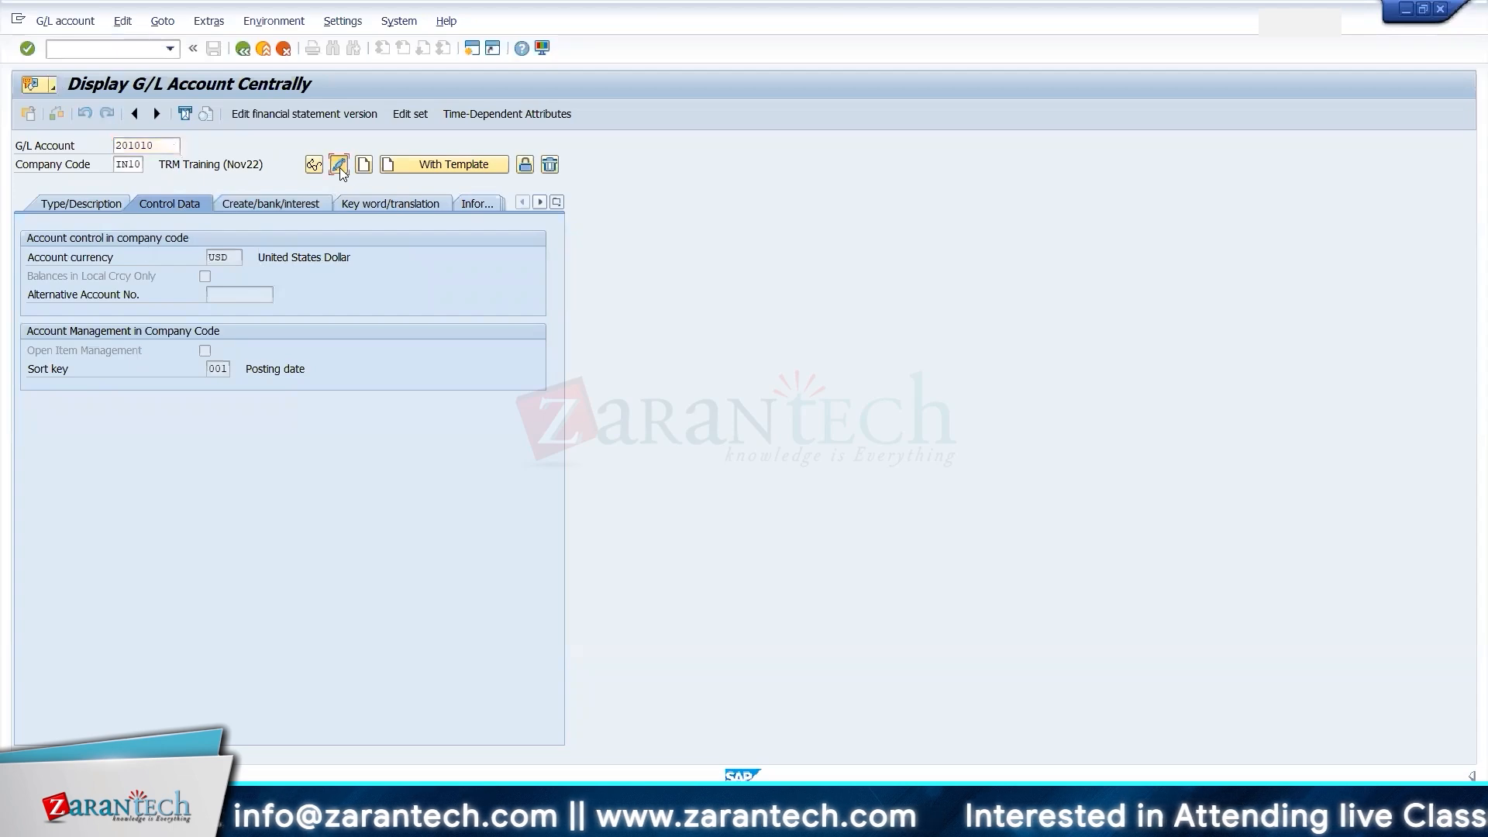
left_click(205, 277)
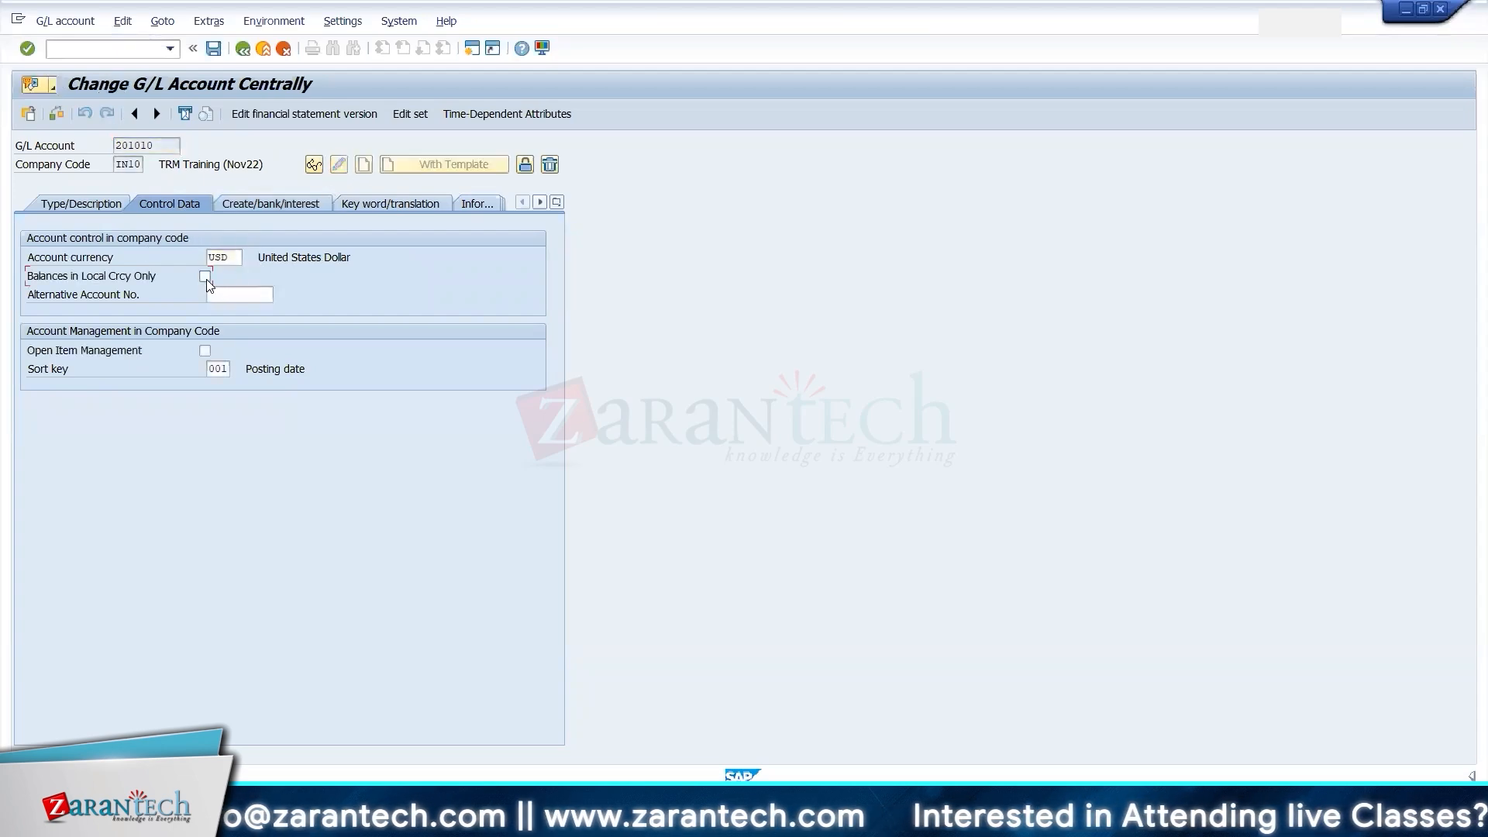
left_click(213, 48)
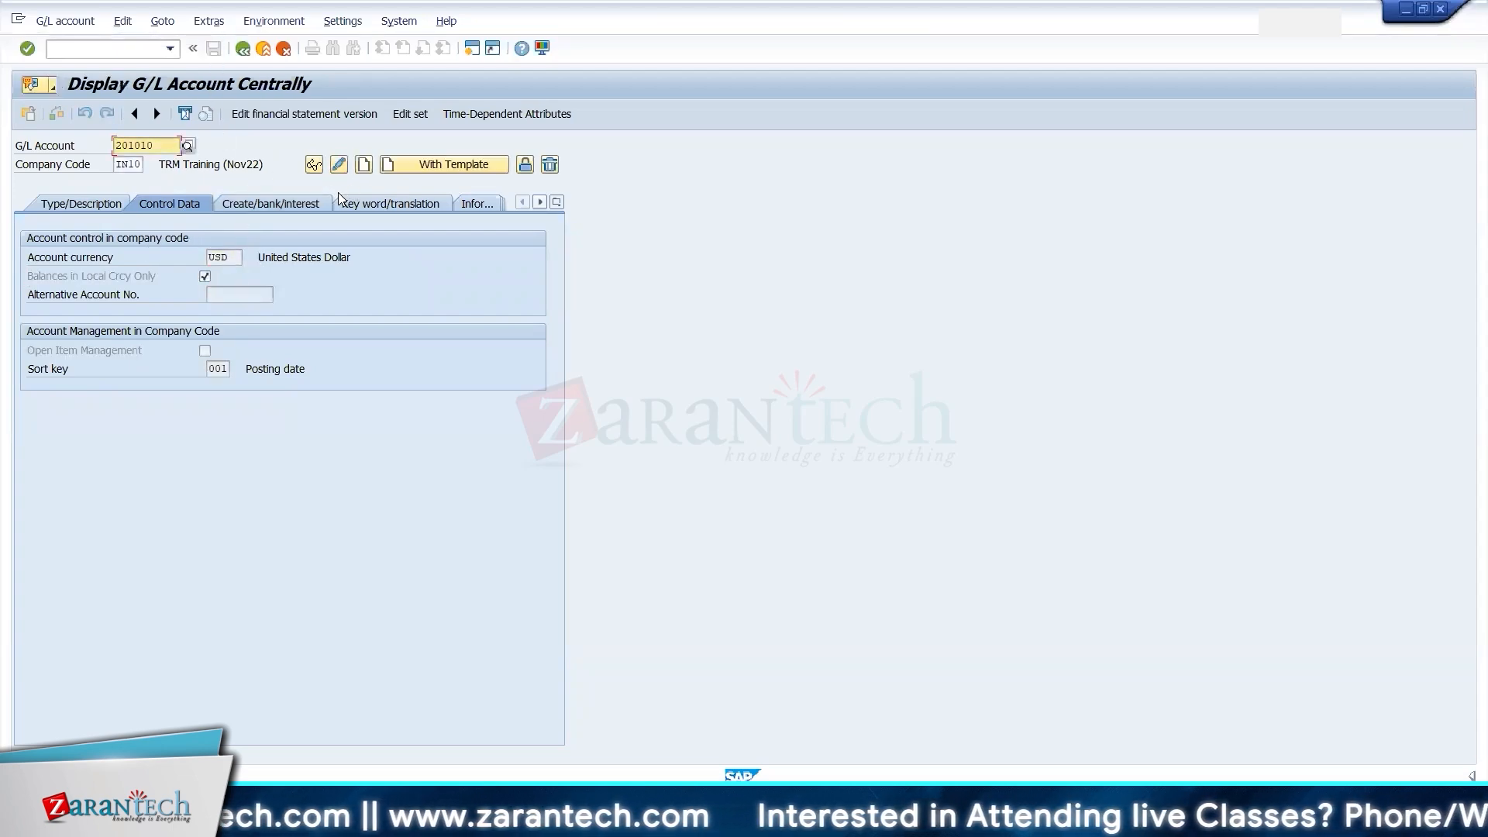
- Set the G/L account number to 201020 and start creating it with a template account
left_click(166, 148)
key("BackSpace")
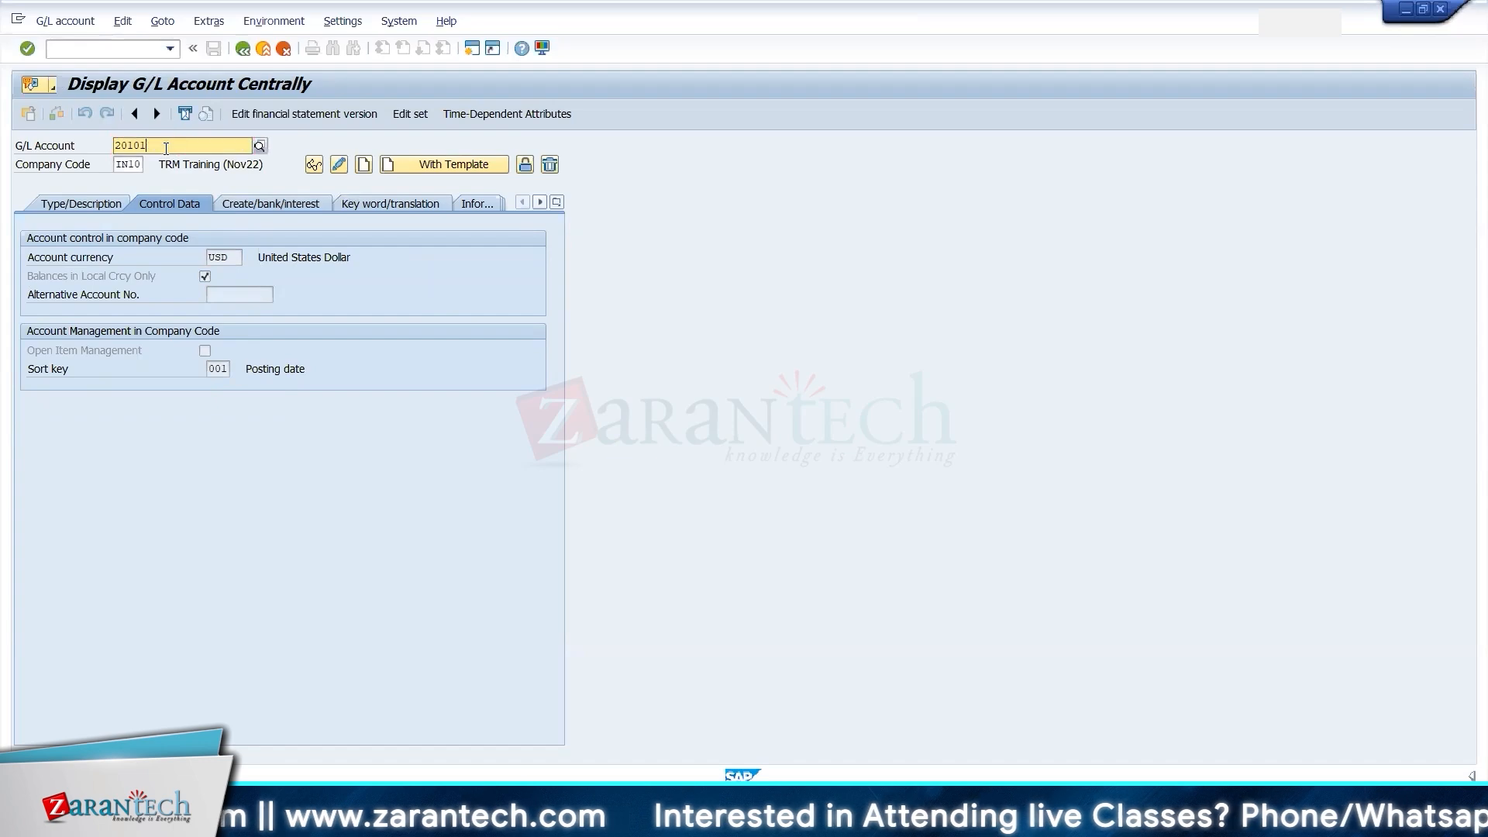
type("20")
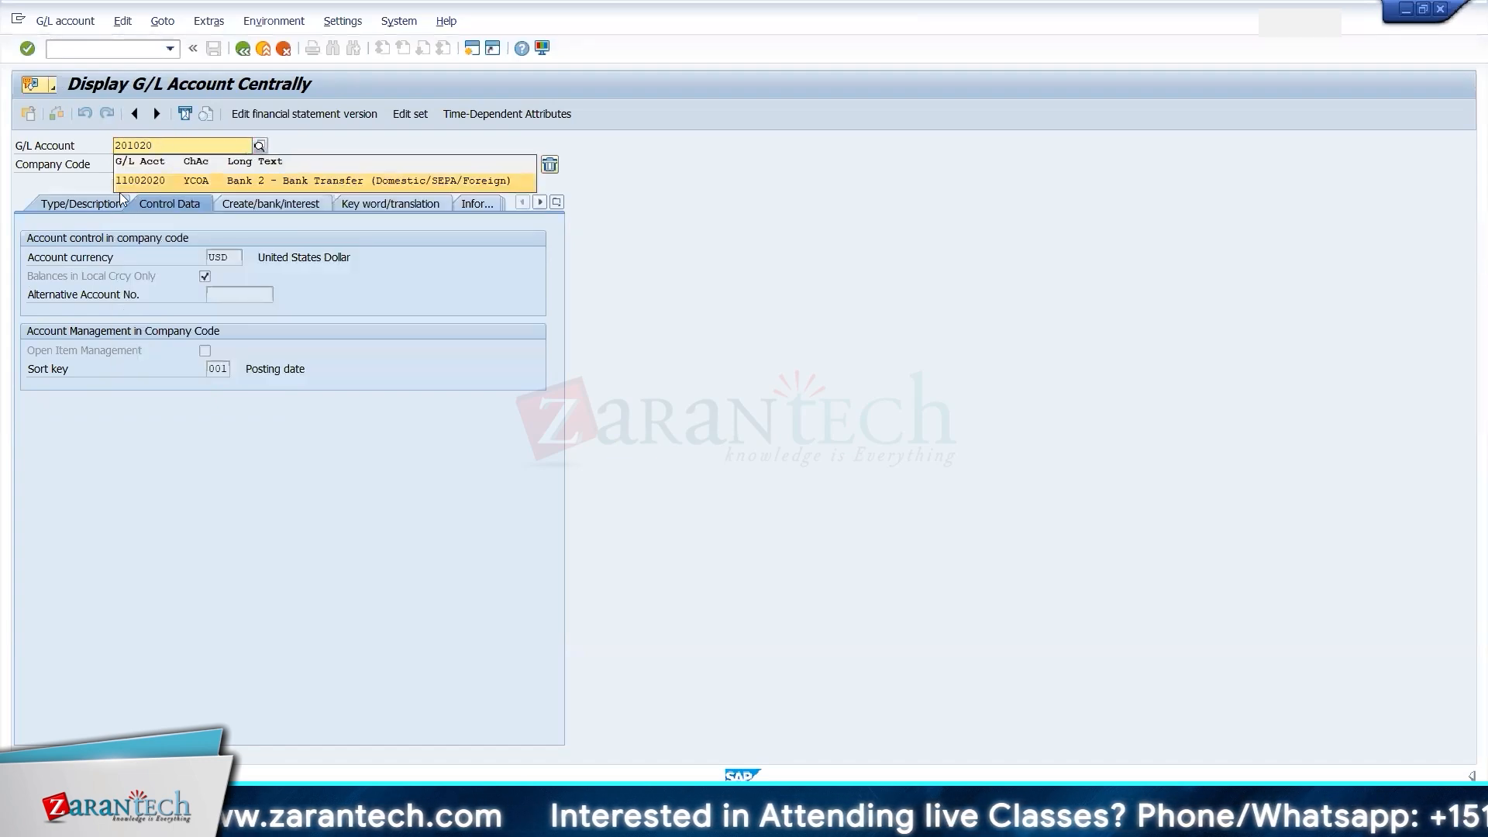
key("Return")
left_click(418, 164)
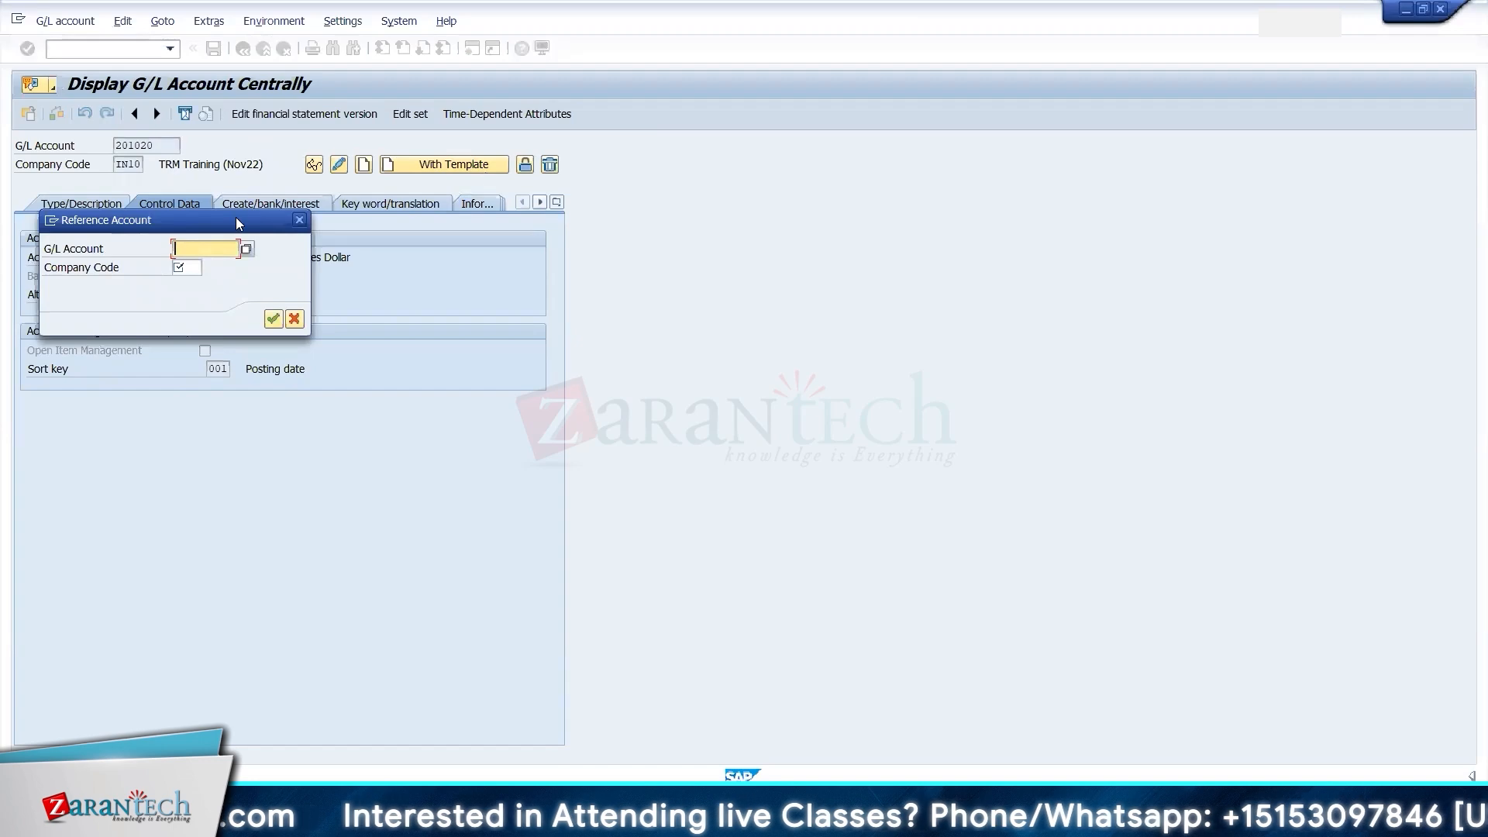
- Try G/L account 201020, copied from the Excel list, with company code IN10 as the reference account
left_click_drag(242, 220, 606, 270)
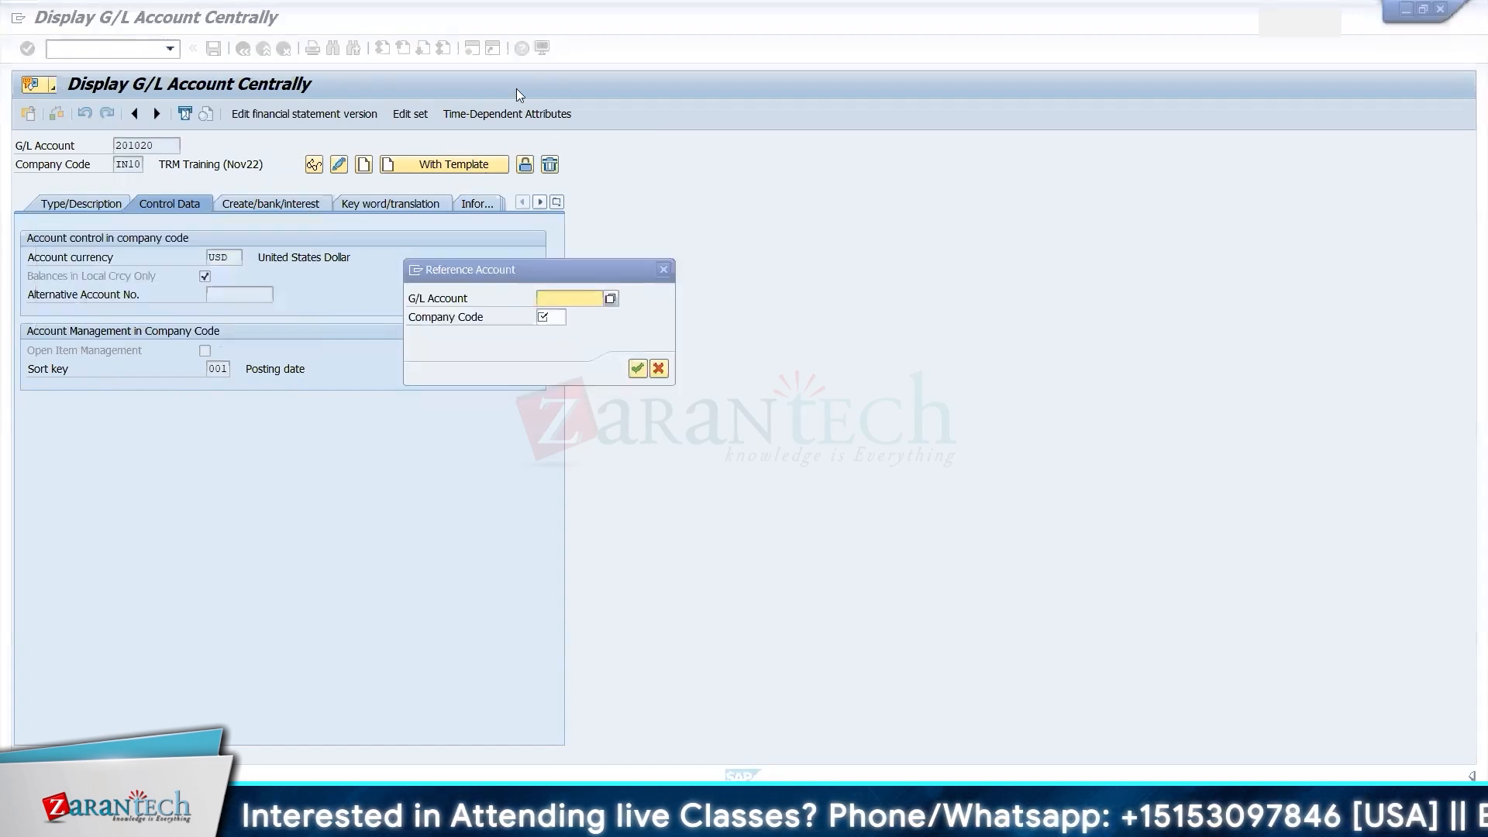
key("alt+Tab")
left_click(443, 278)
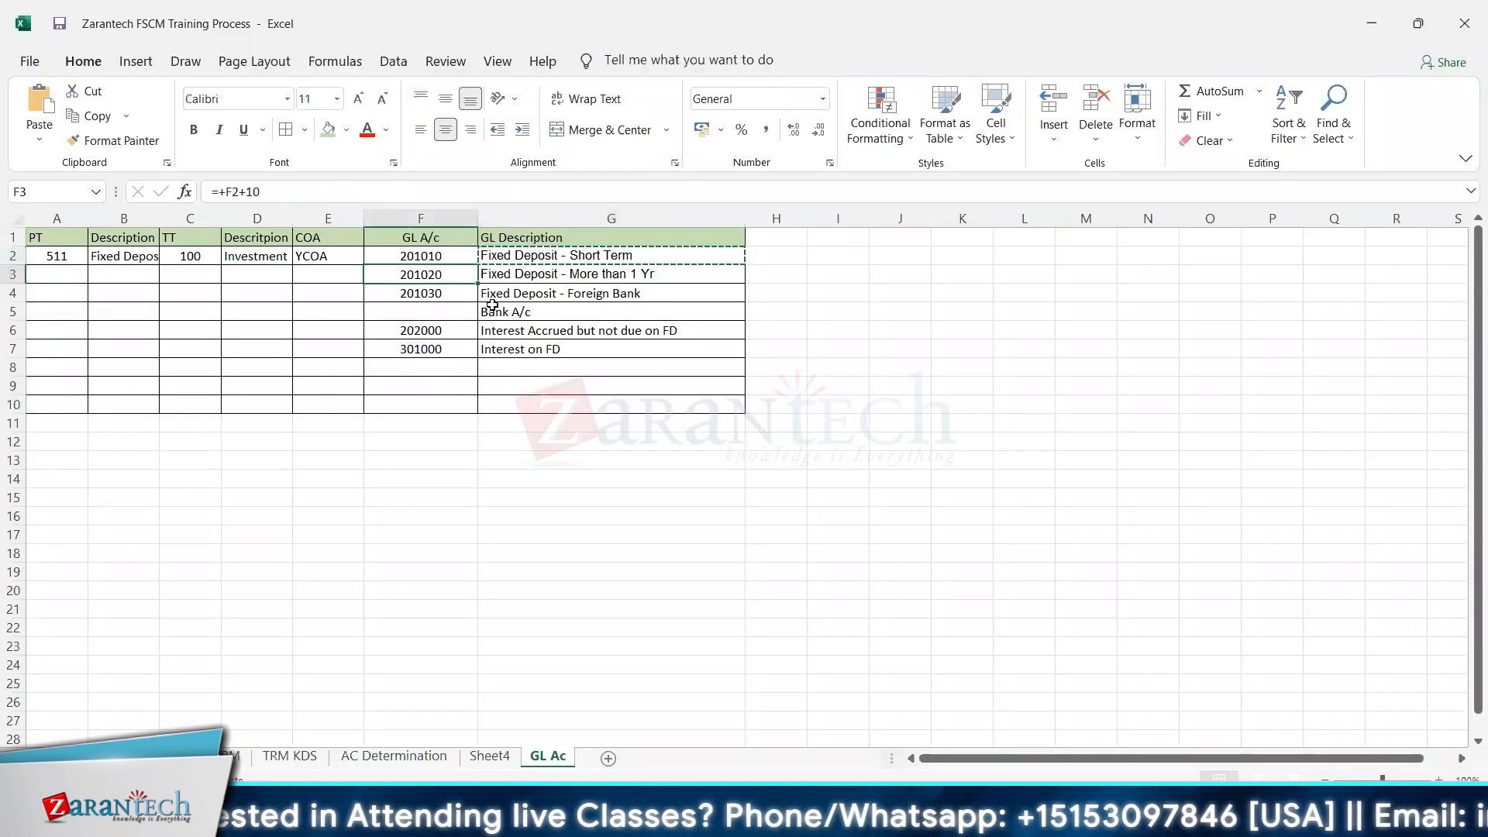
key("ctrl+c")
key("alt+Tab")
key("ctrl+v")
type("IN10")
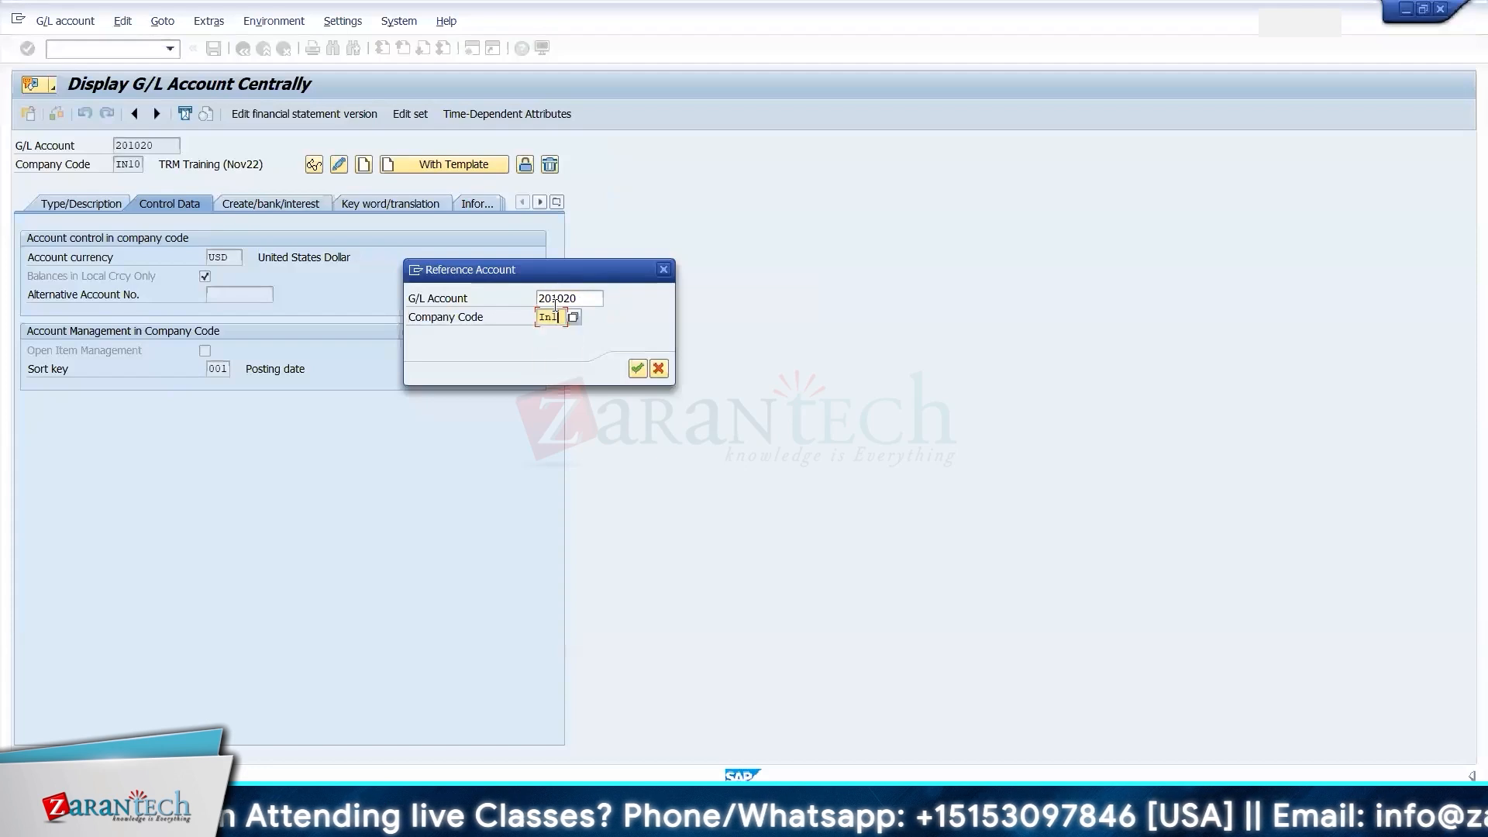
left_click(637, 372)
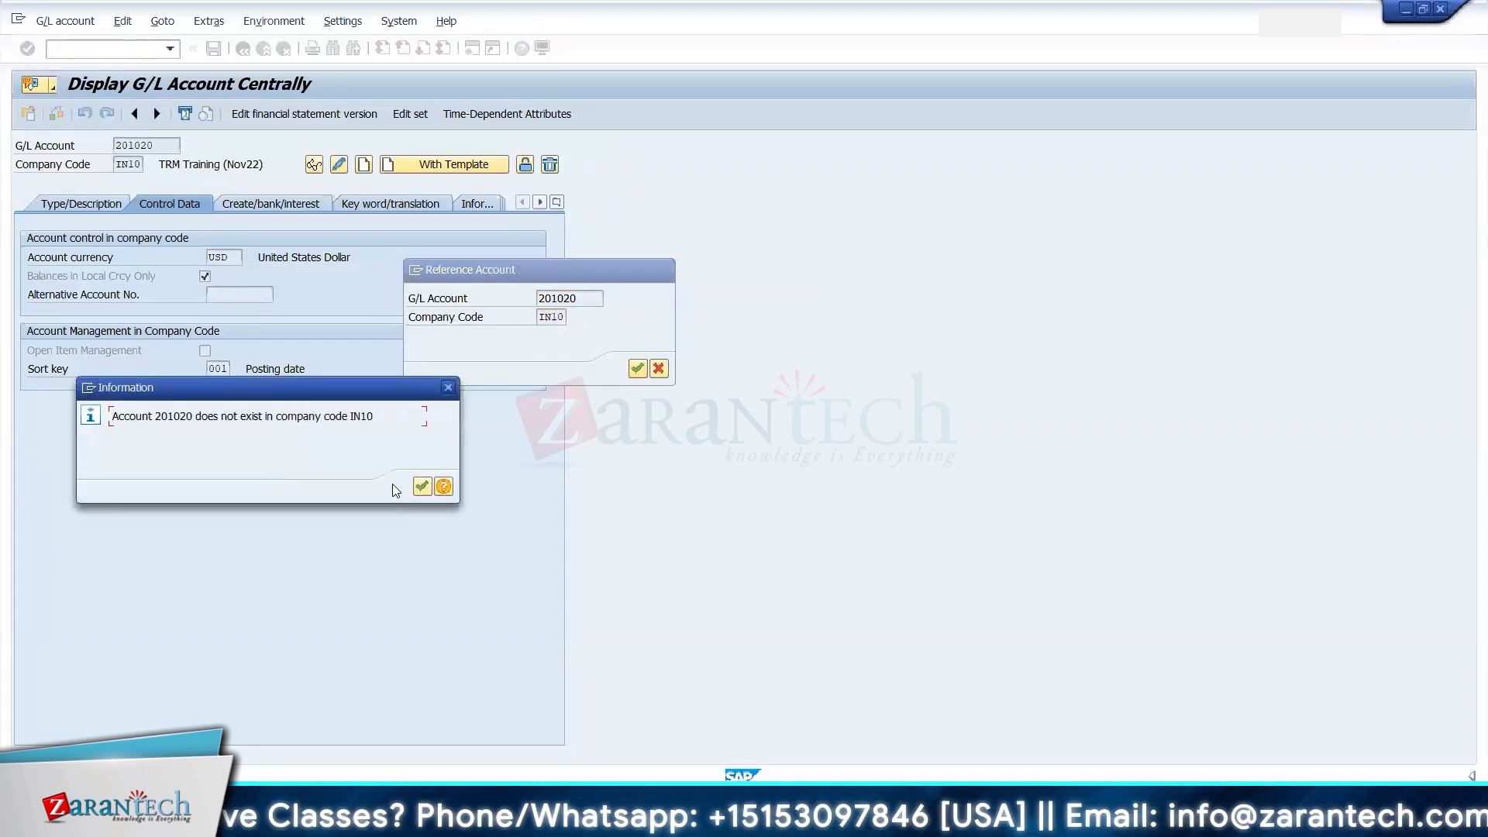
left_click(421, 486)
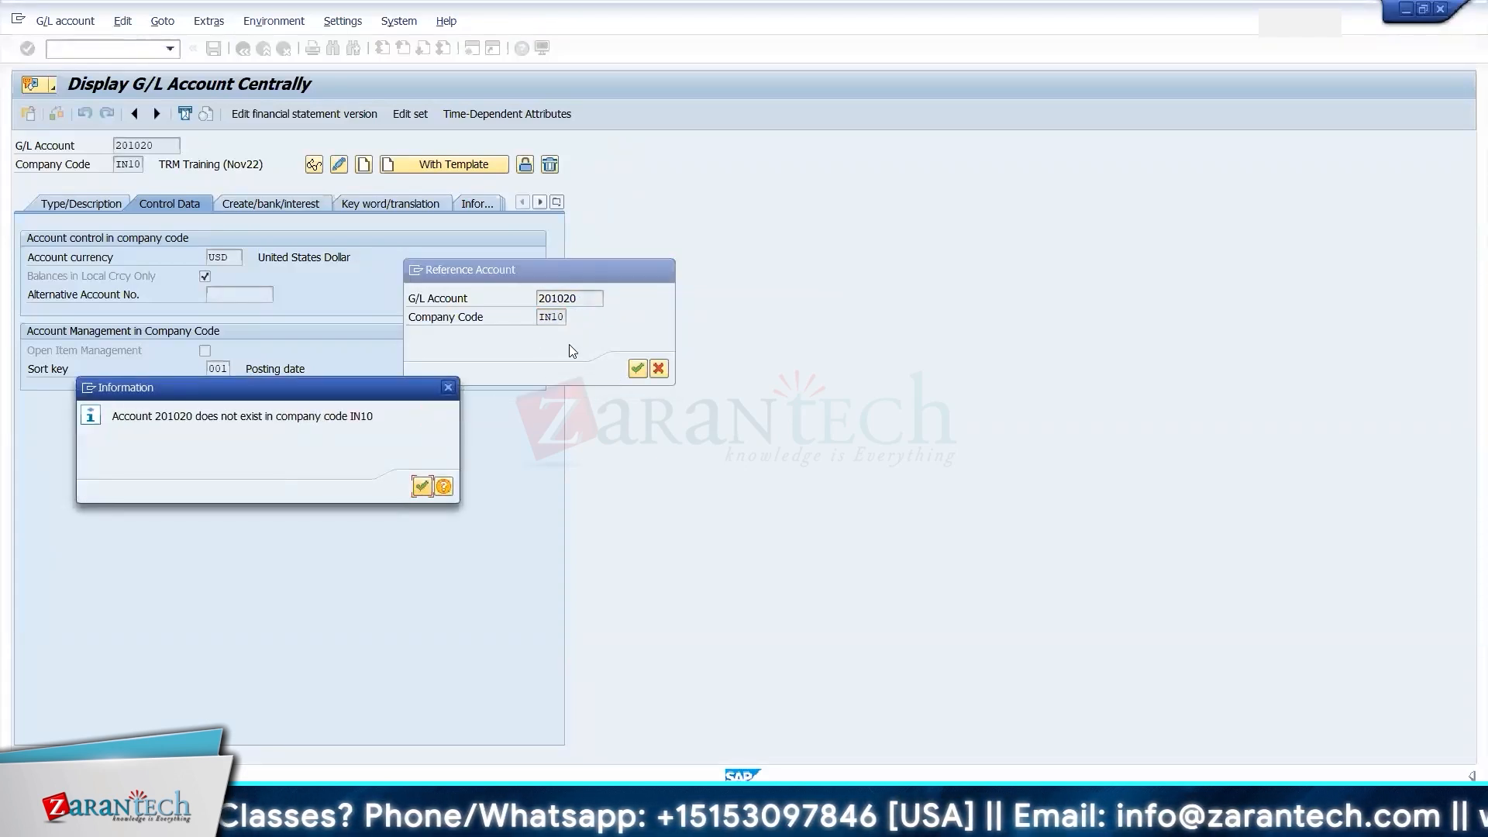
left_click(422, 486)
- Change the reference account to 201010 and continue creating account 201020 from it
left_click(586, 298)
key("BackSpace")
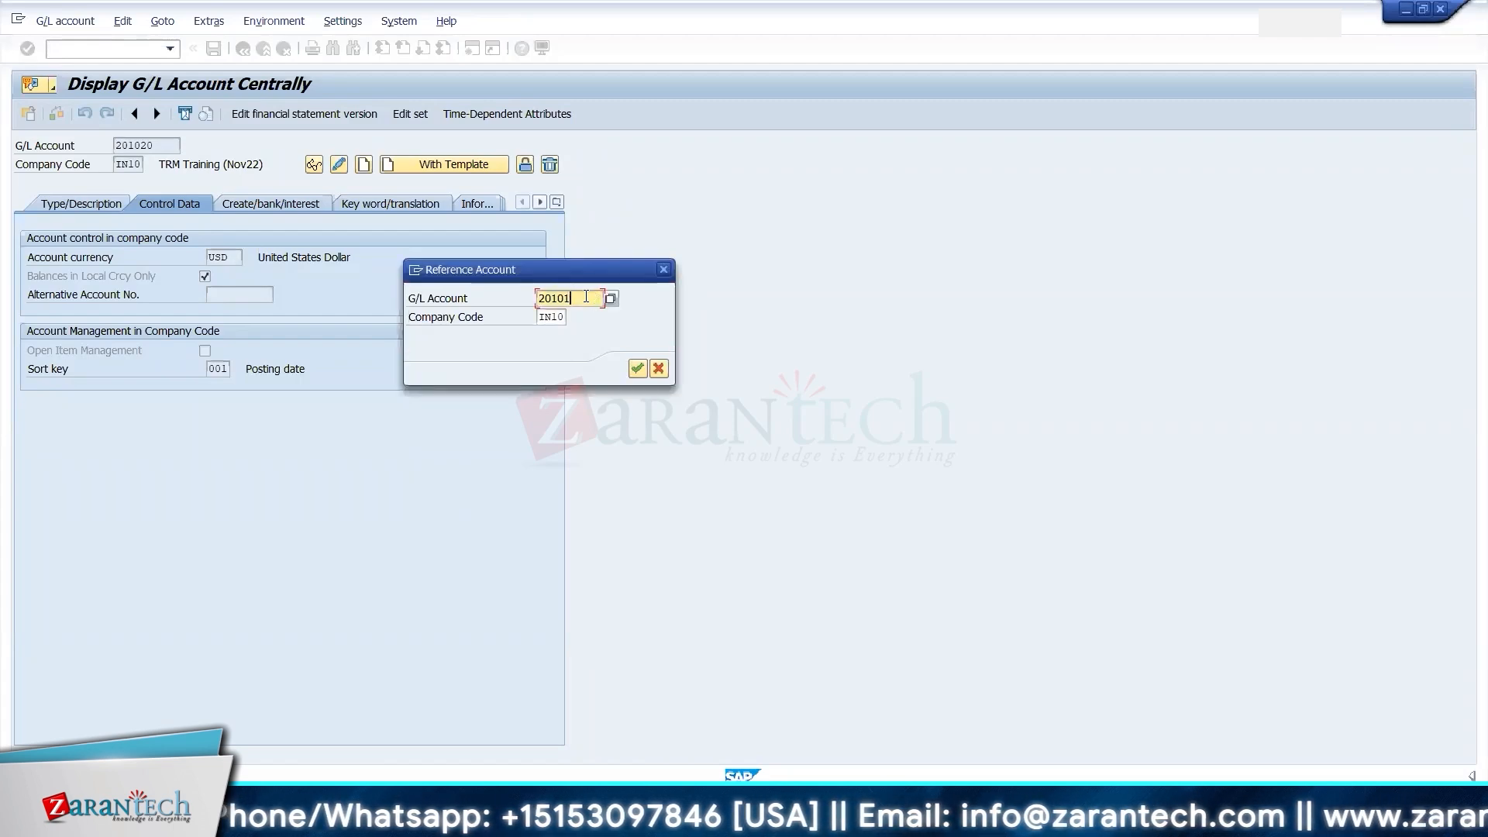
type("1")
key("Return")
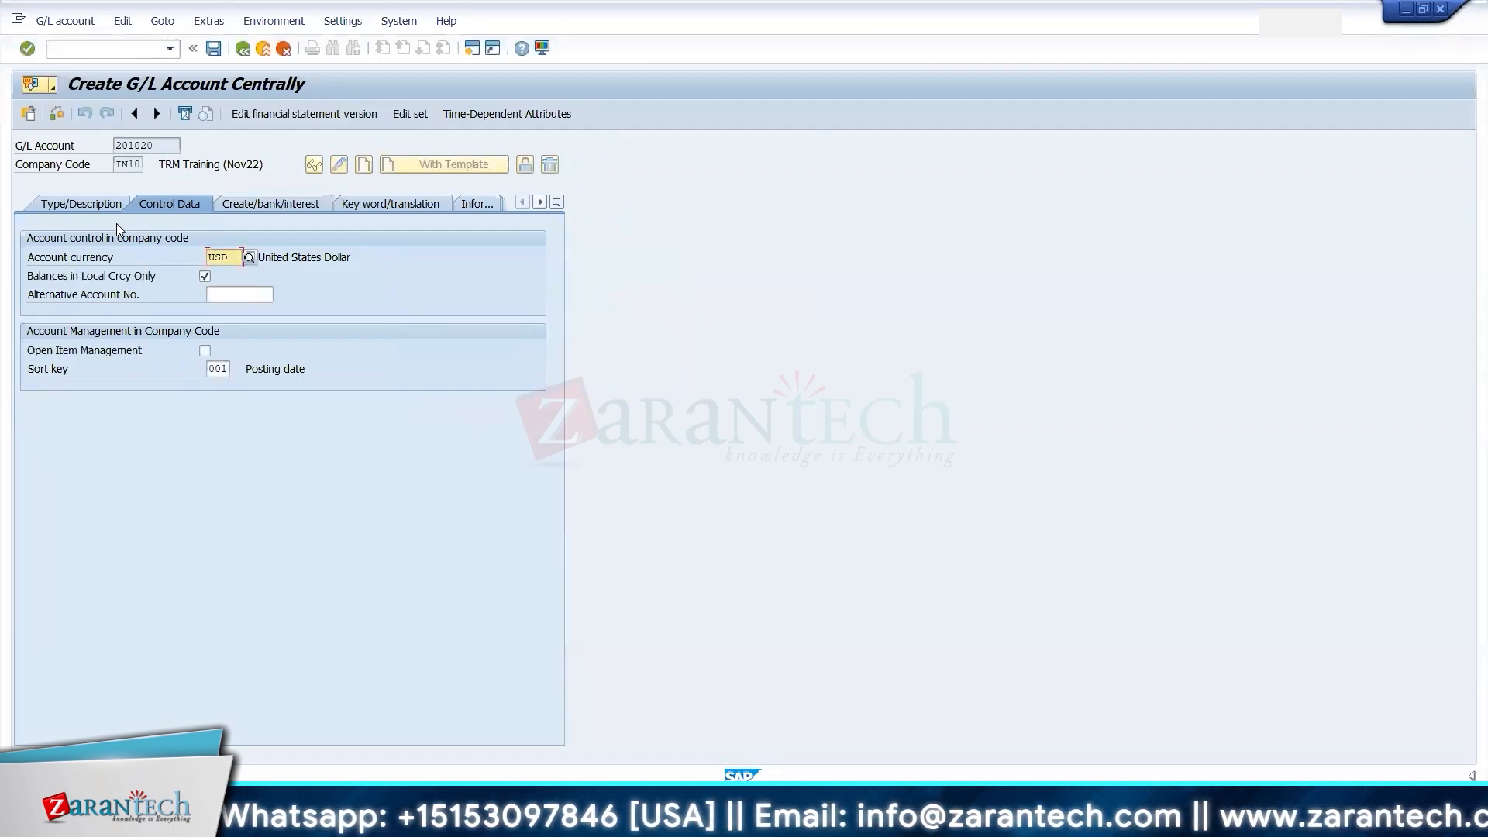
- Open the new account's type and description data, and copy "Fixed Deposit - More than 1 Yr" from the Excel GL Ac sheet
left_click(96, 203)
key("alt+Tab")
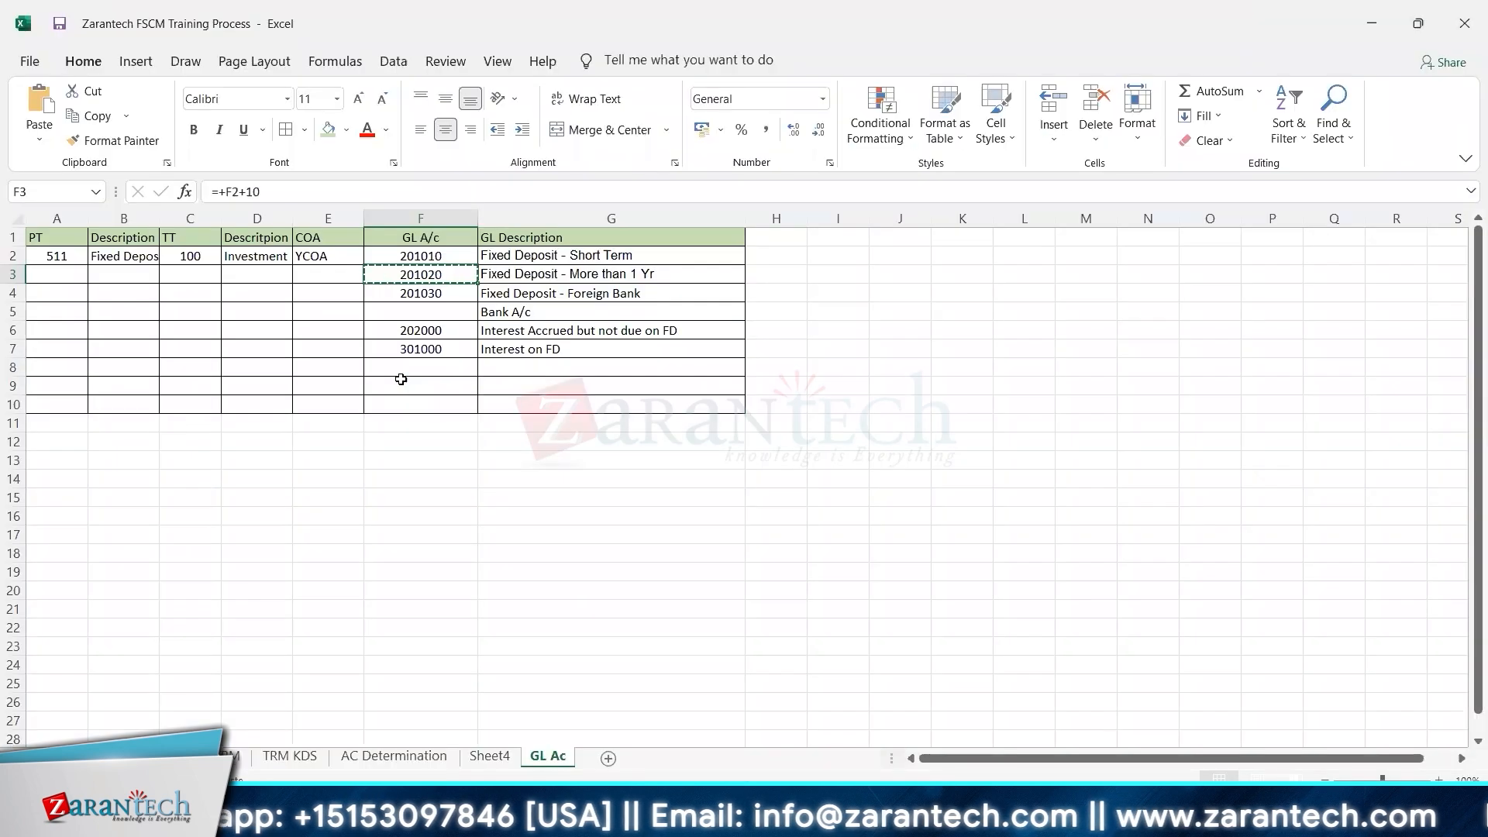
left_click(532, 273)
key("ctrl+c")
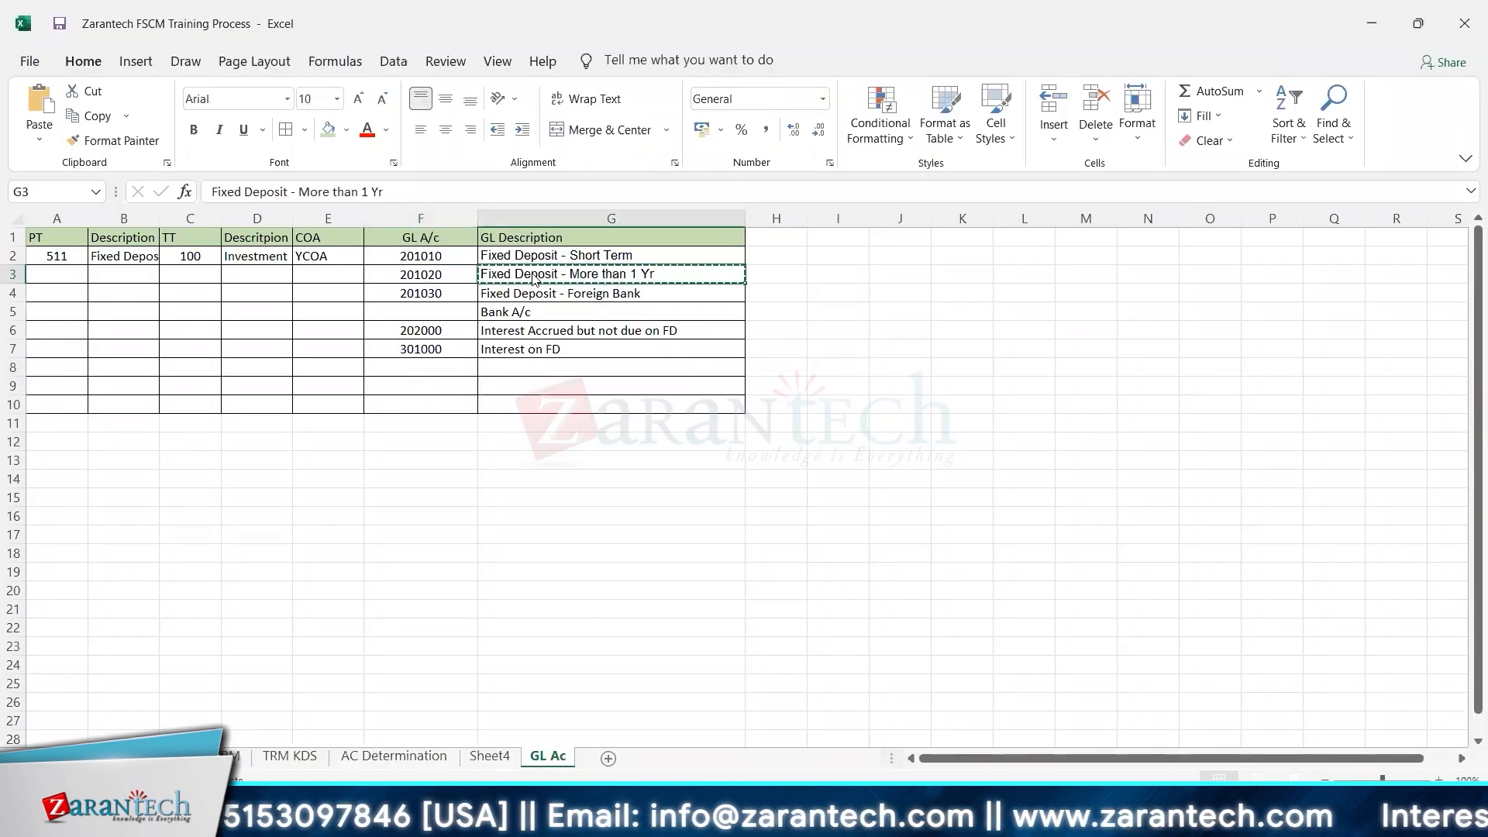
- In SAP, replace the short text with "Fixed Deposit - More" and the long text with "Fixed Deposit - More than 1 Yr", and save account 201020
key("alt+Tab")
left_click(313, 387)
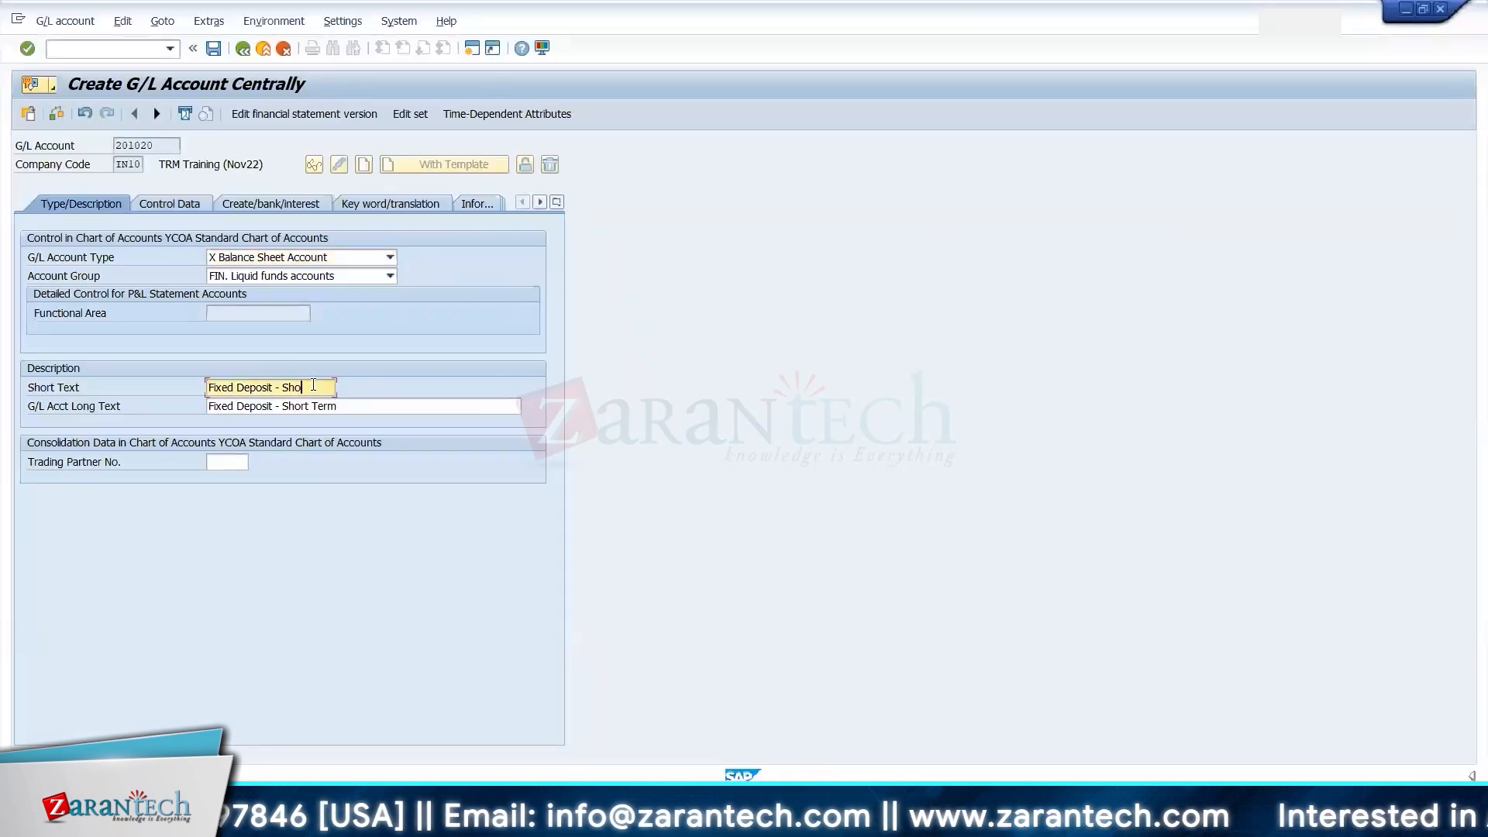
key("BackSpace")
key("BackSpace")
key("BackSpace")
key("BackSpace")
key("BackSpace")
key("BackSpace")
key("BackSpace")
key("BackSpace")
key("BackSpace")
key("BackSpace")
key("BackSpace")
key("BackSpace")
key("BackSpace")
key("BackSpace")
key("BackSpace")
key("BackSpace")
key("ctrl+a")
key("ctrl+v")
key("Tab")
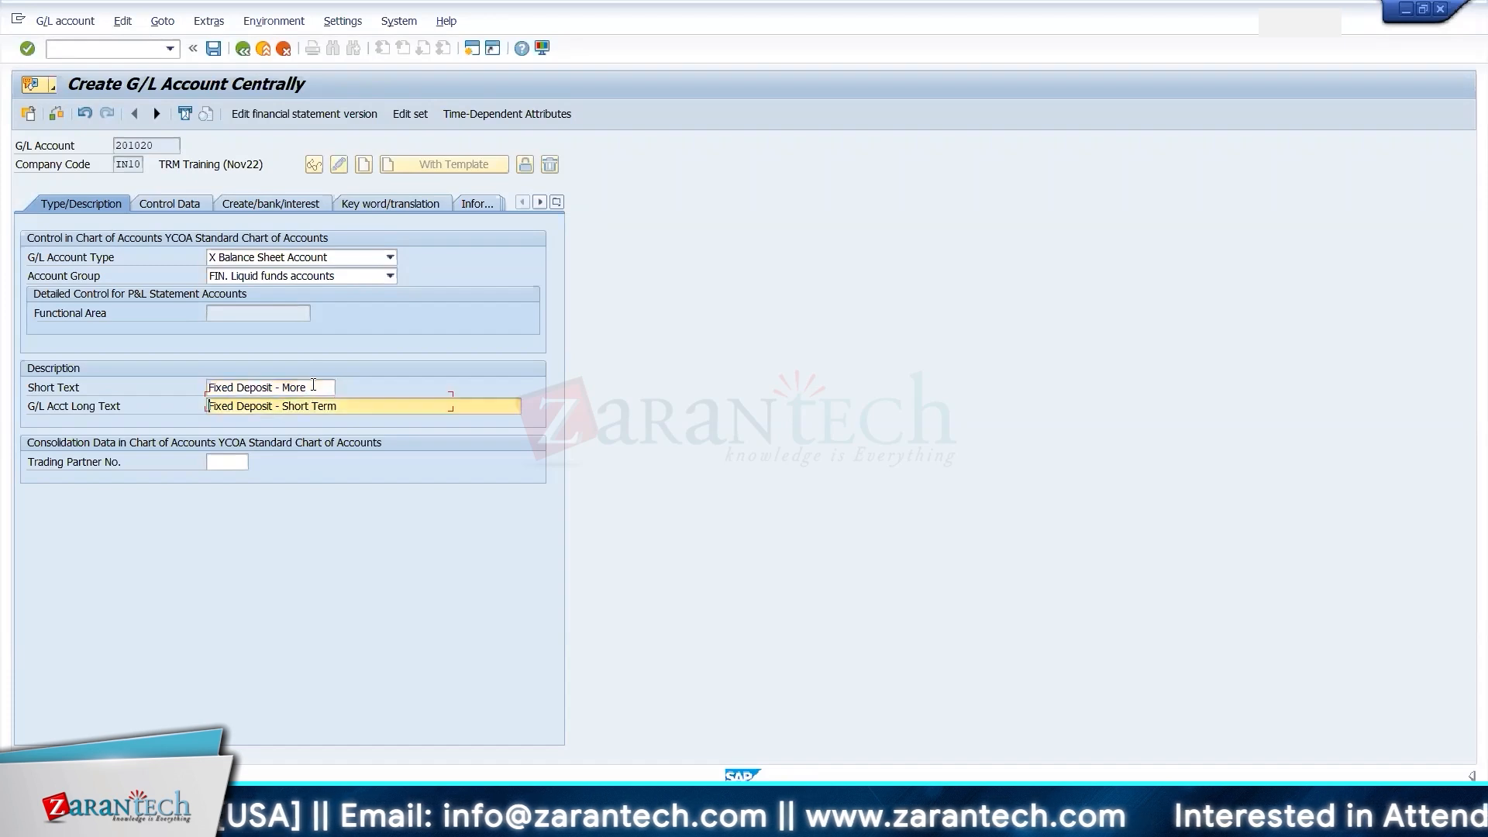
key("ctrl+v")
key("Return")
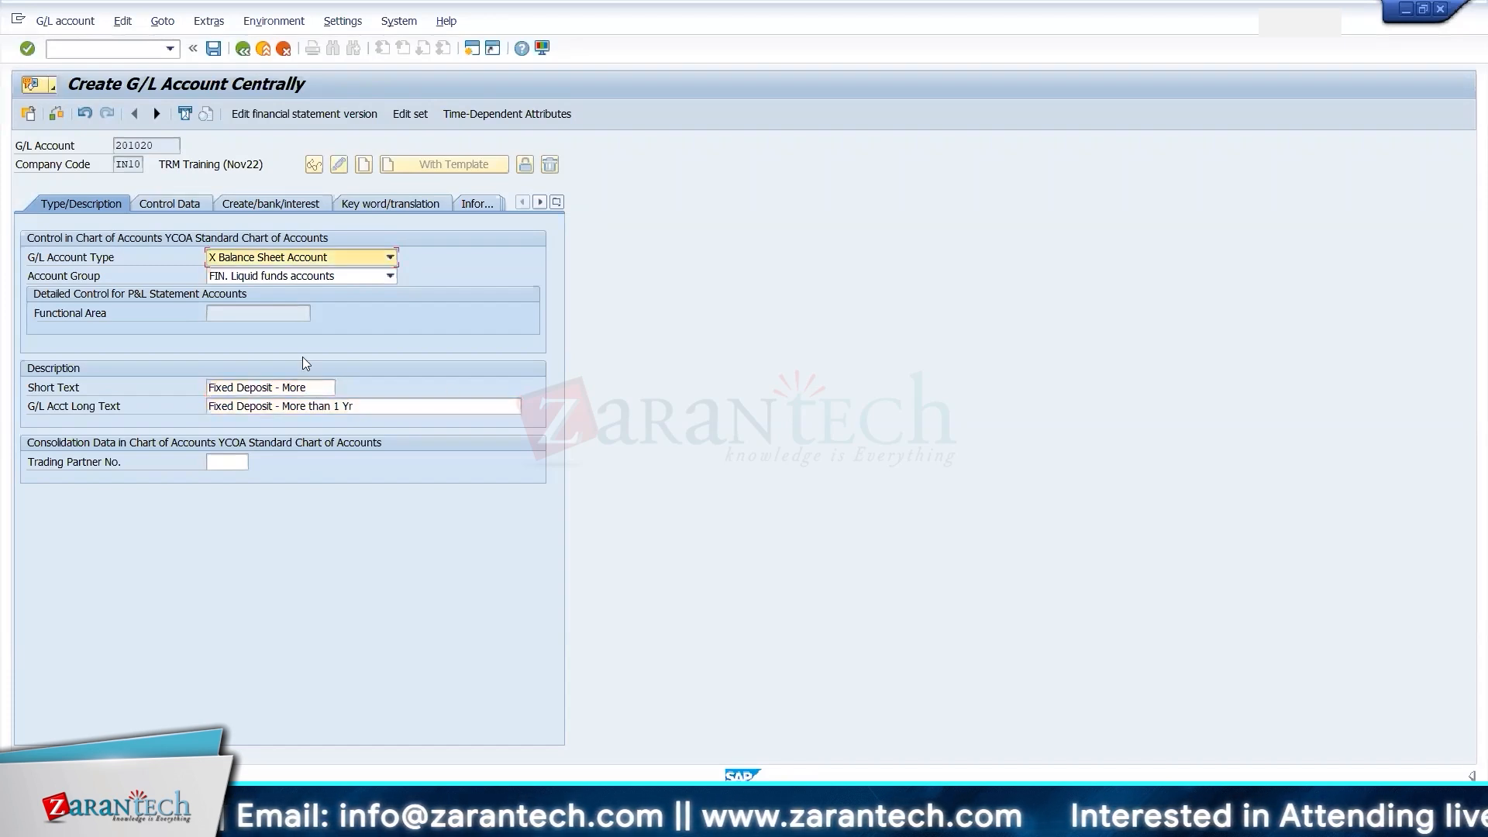
left_click(213, 48)
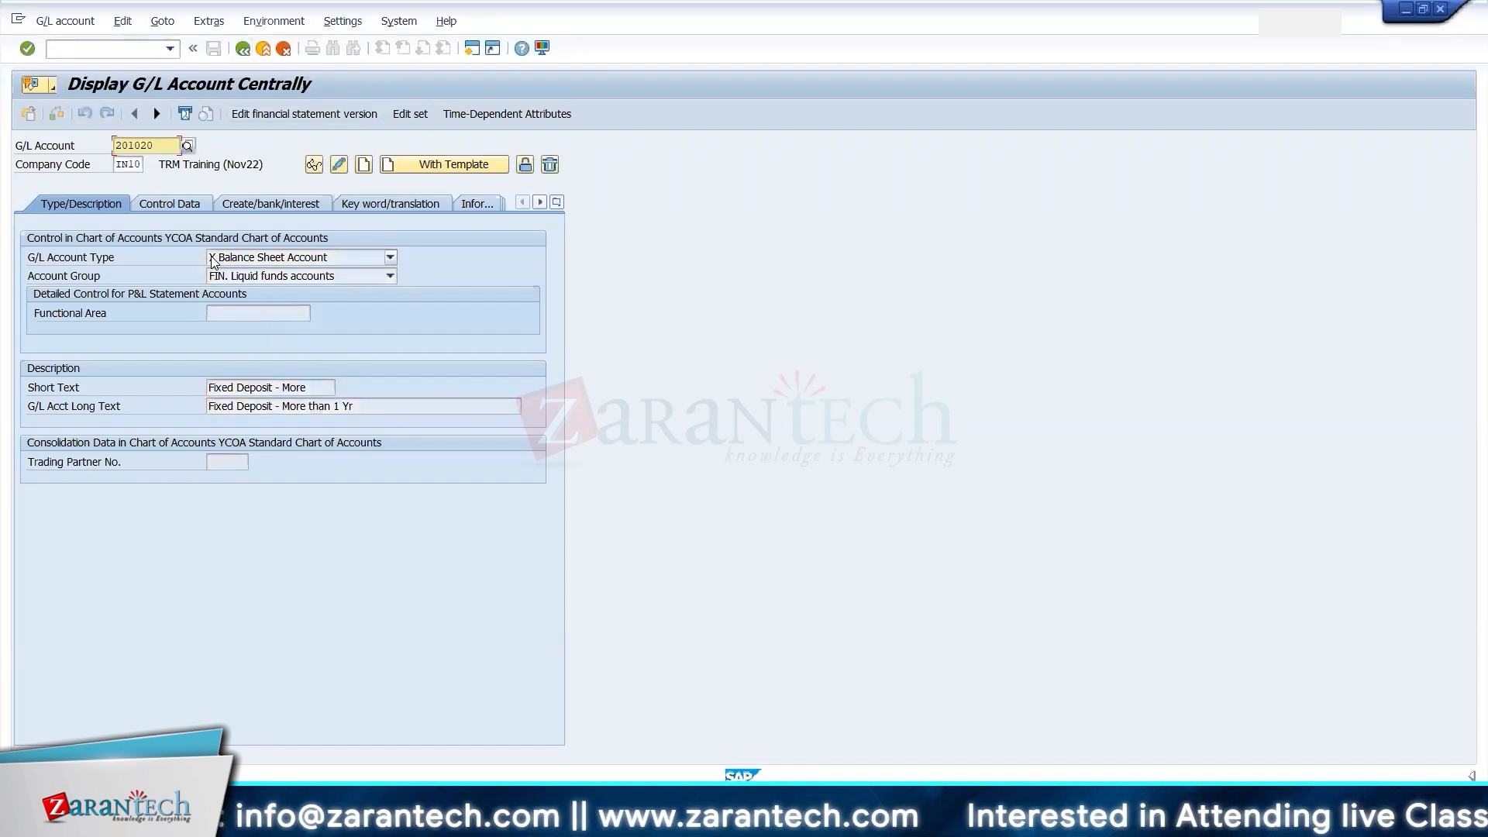
- Start creating G/L account 201030 using account 201010 in company code IN10 as the template
left_click(155, 147)
key("BackSpace")
key("BackSpace")
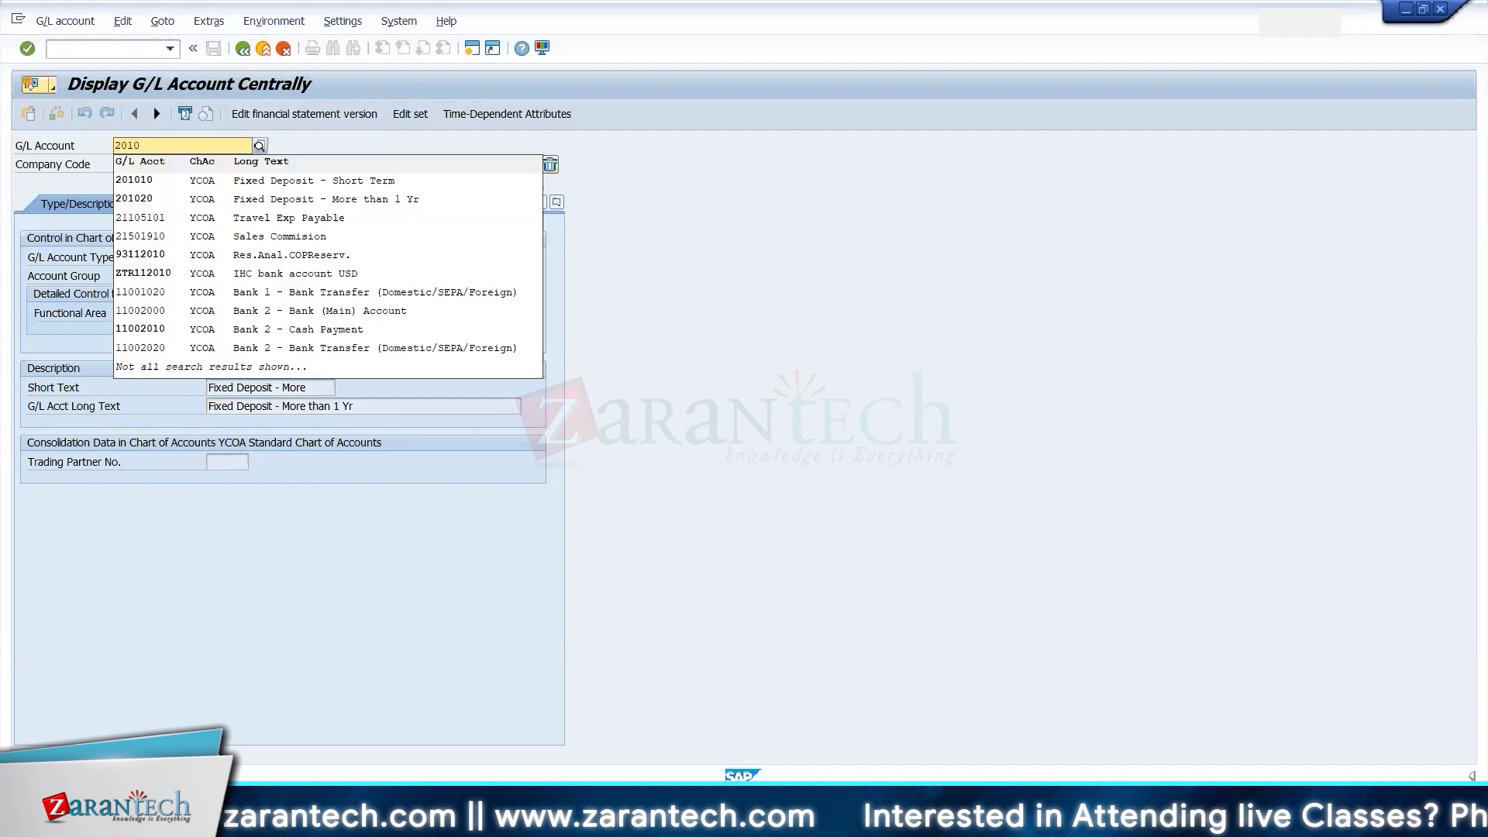
type("30")
left_click(580, 256)
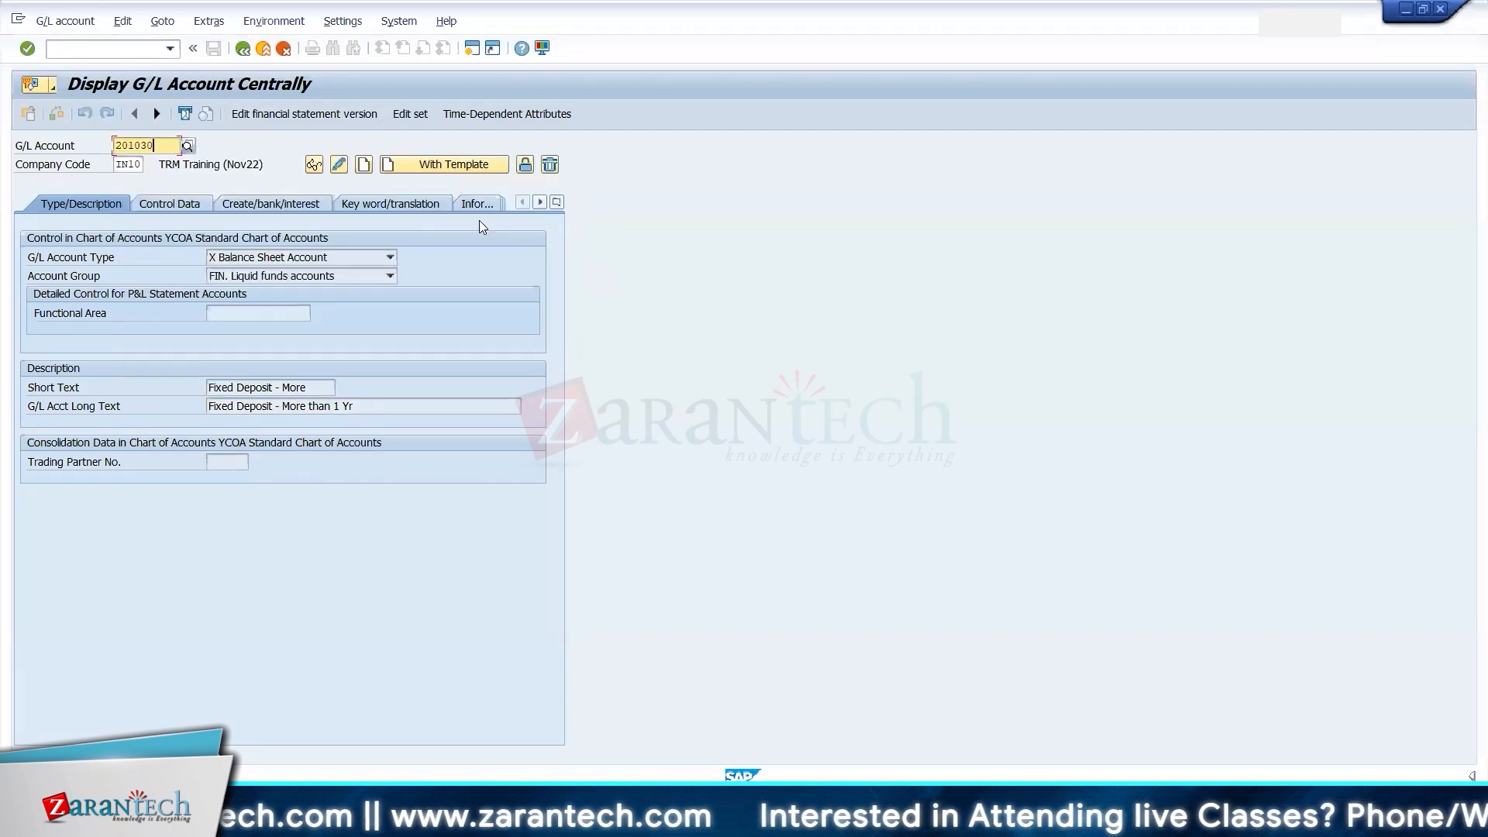
left_click(400, 166)
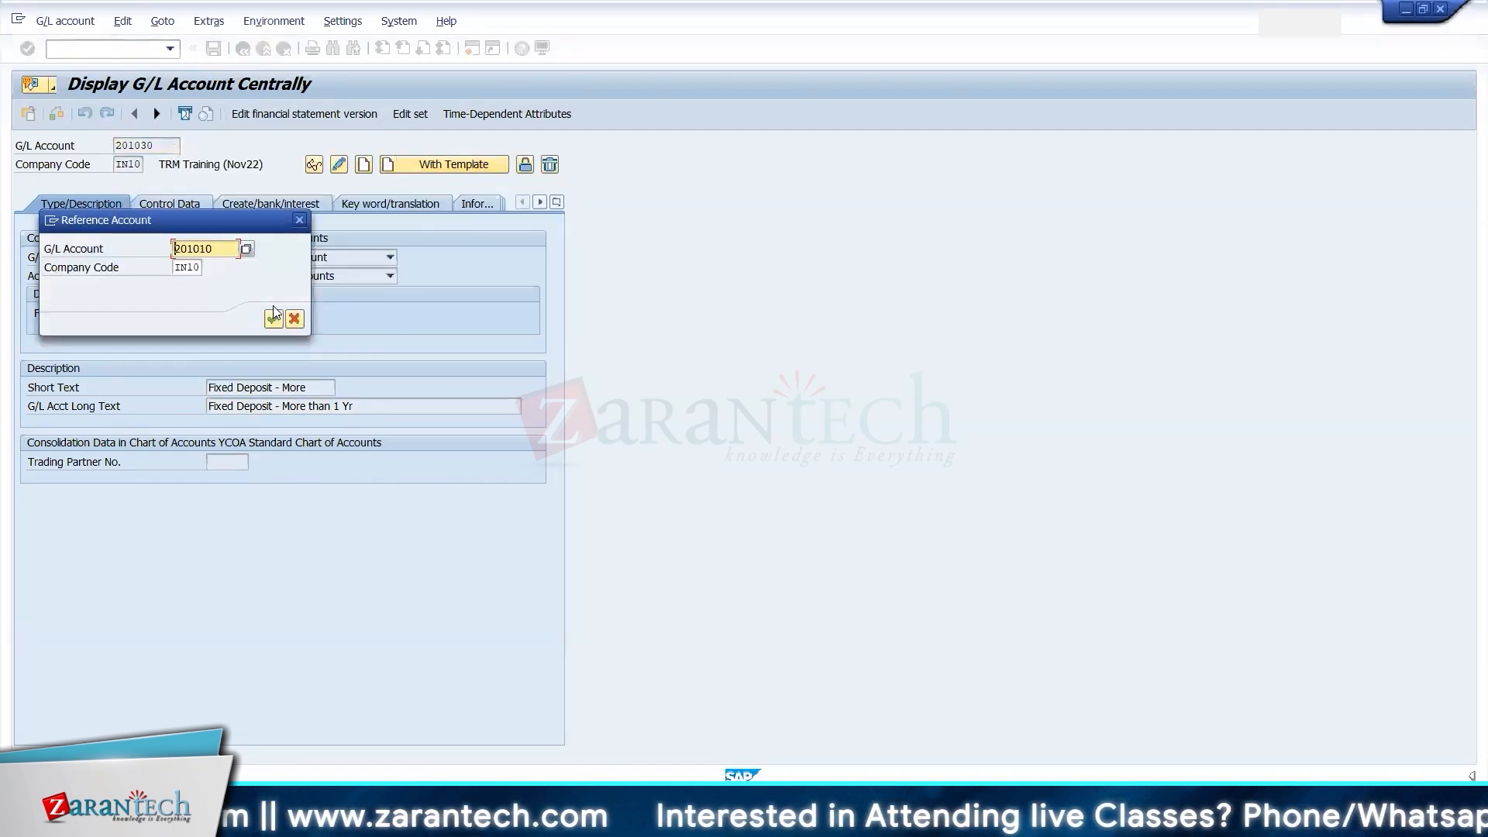
left_click(273, 318)
- Fill in short text "Fixed Deposit - Fore" and long text "Fixed Deposit - Foreign Bank", copied from Excel, and save account 201030
key("alt+Tab")
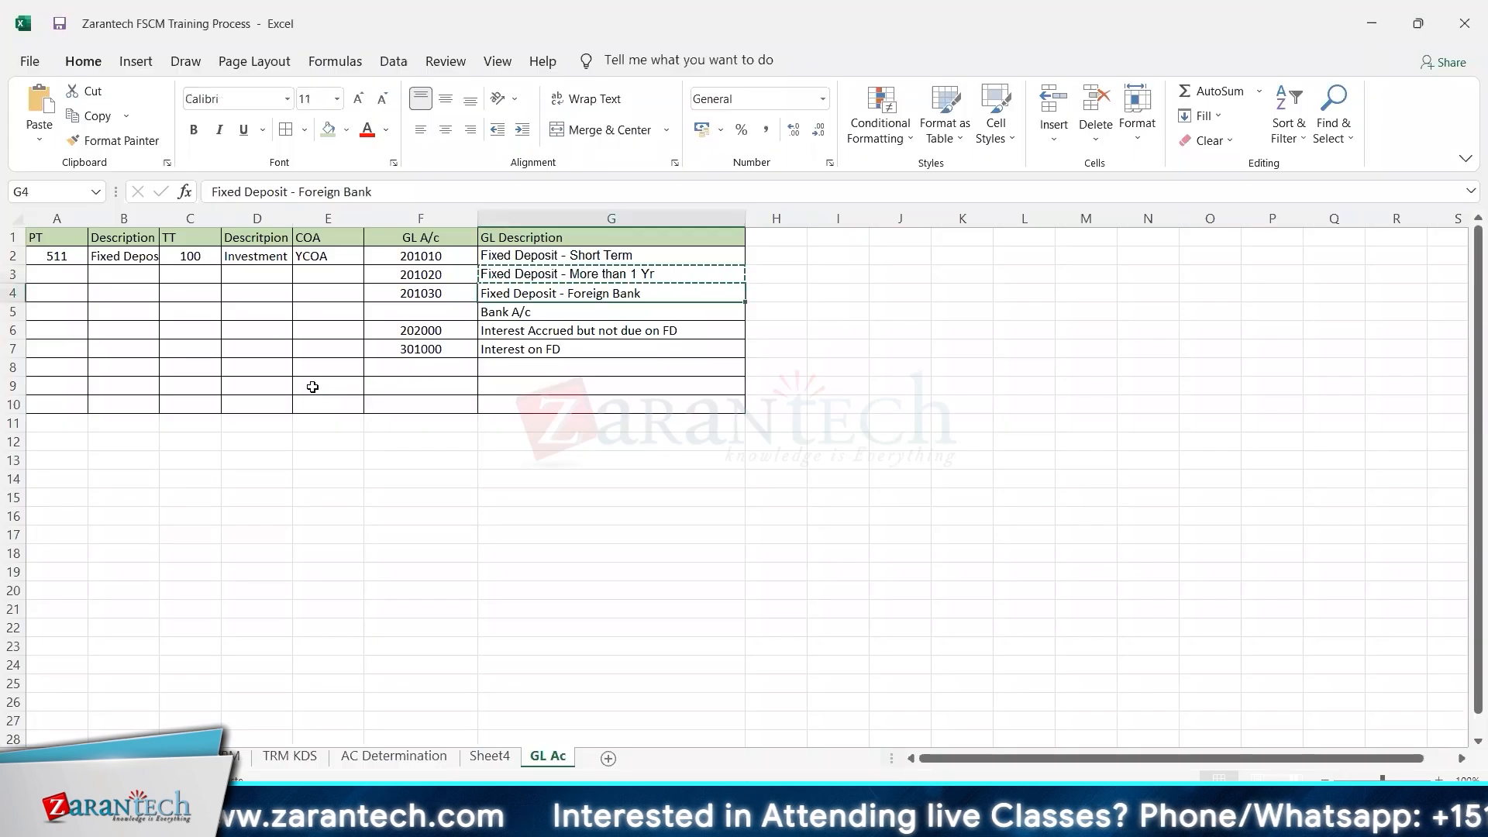
key("Right")
key("alt+Tab")
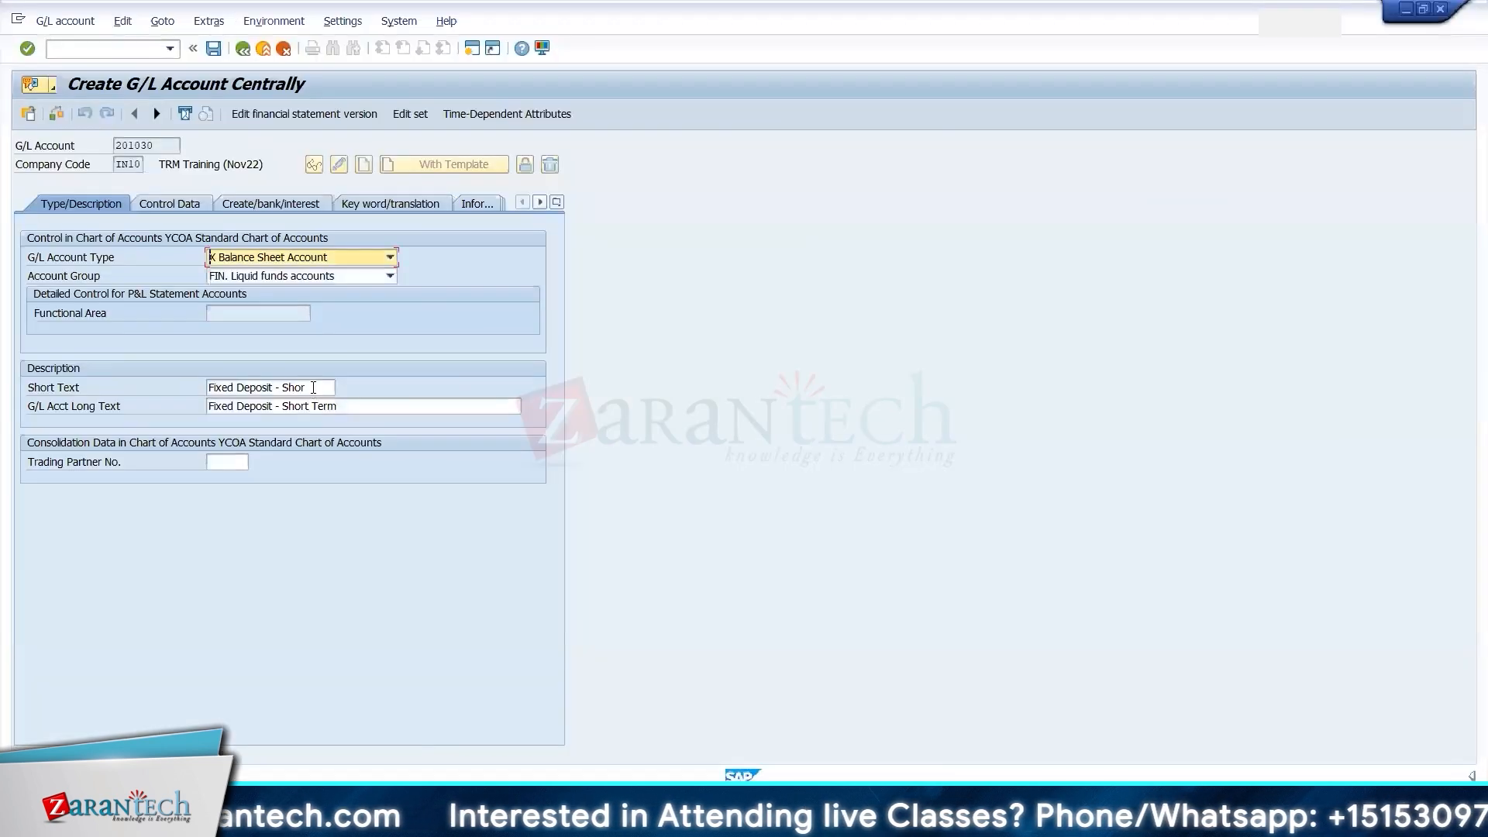
key("Tab")
key("Tab")
key("Tab")
key("shift+Tab")
key("ctrl+v")
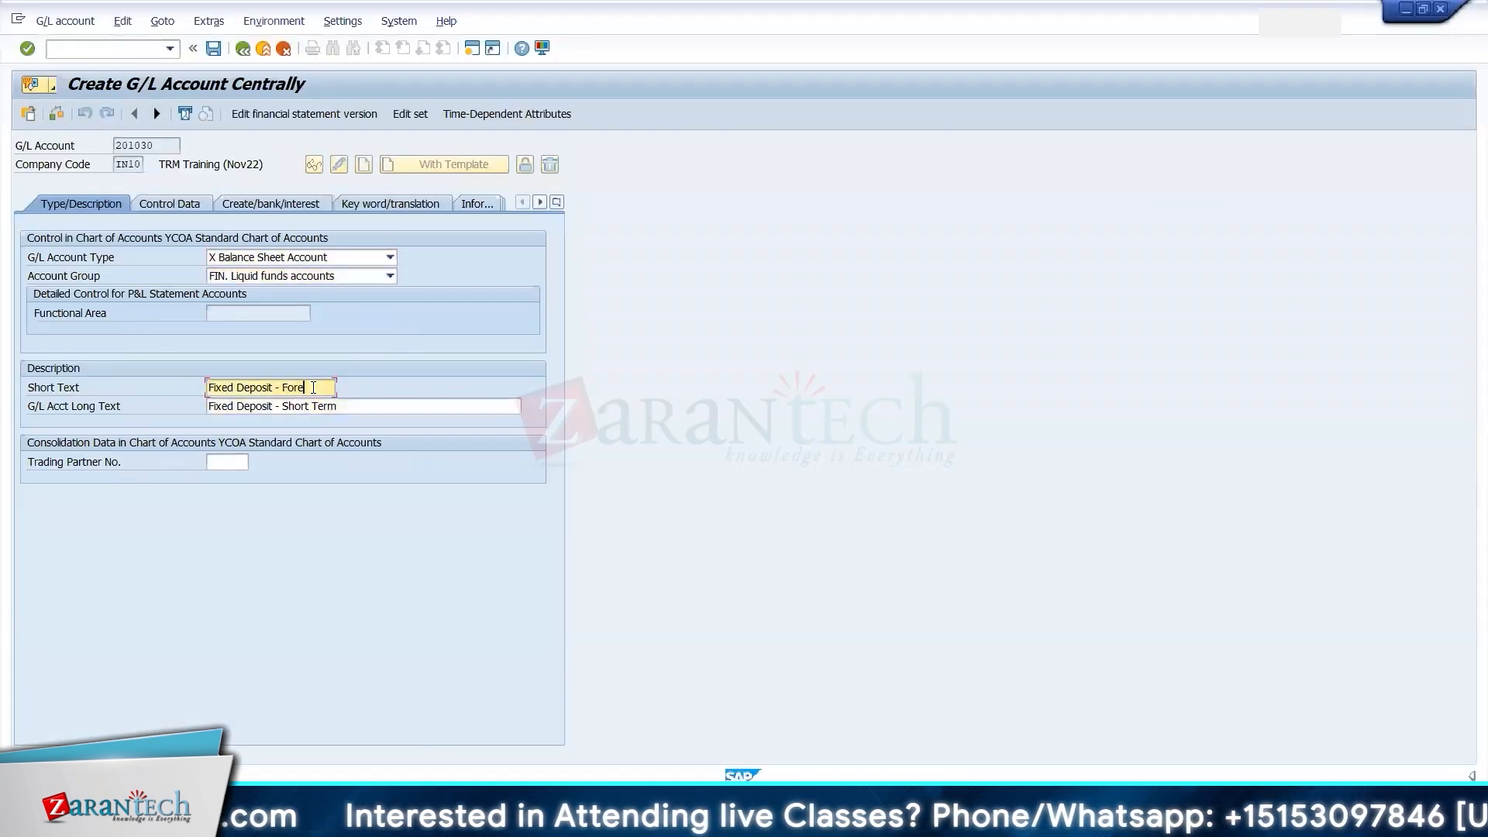
key("Tab")
key("ctrl+v")
key("Return")
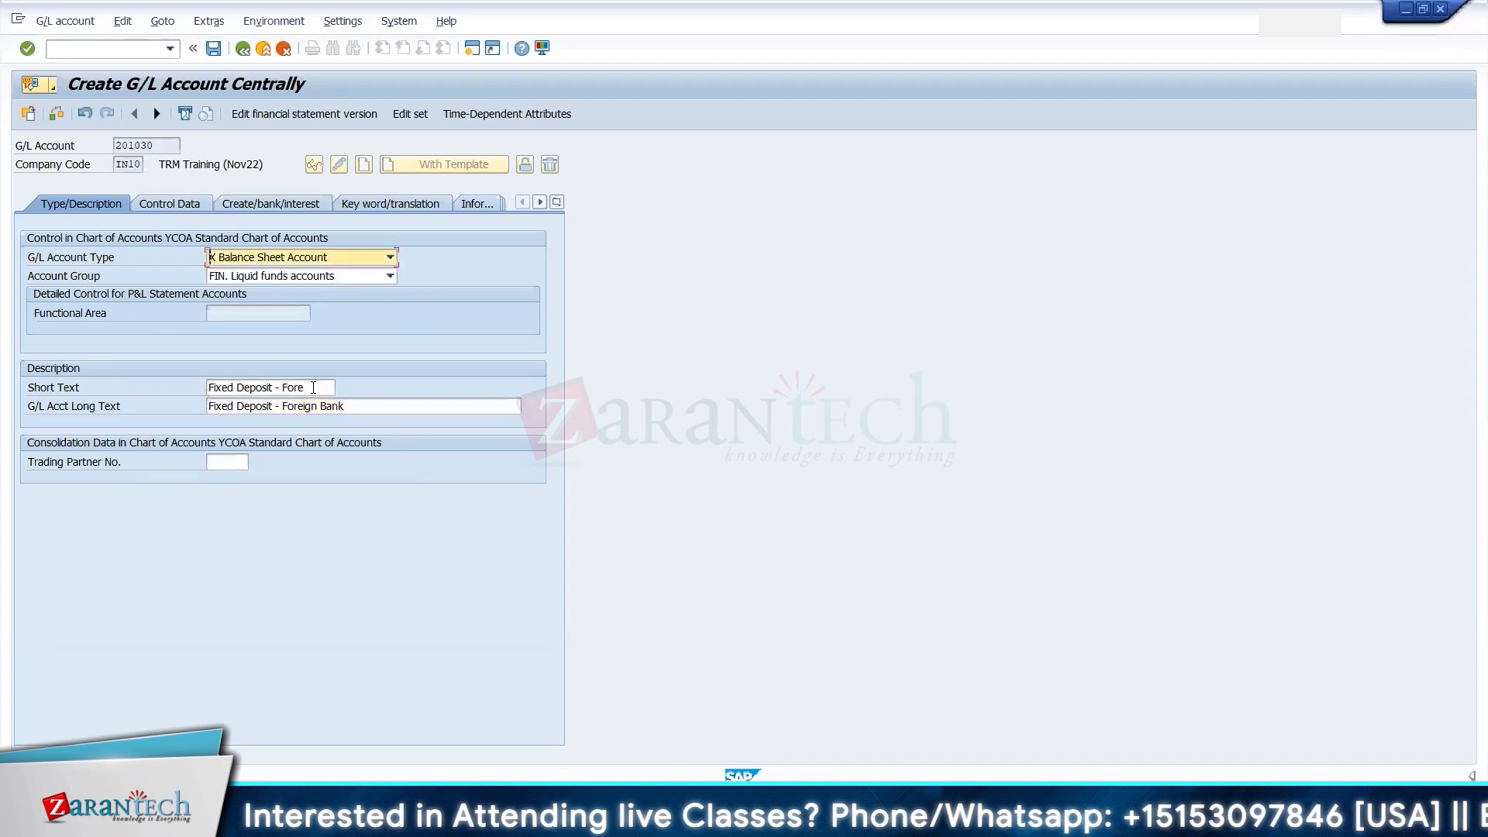
key("ctrl+s")
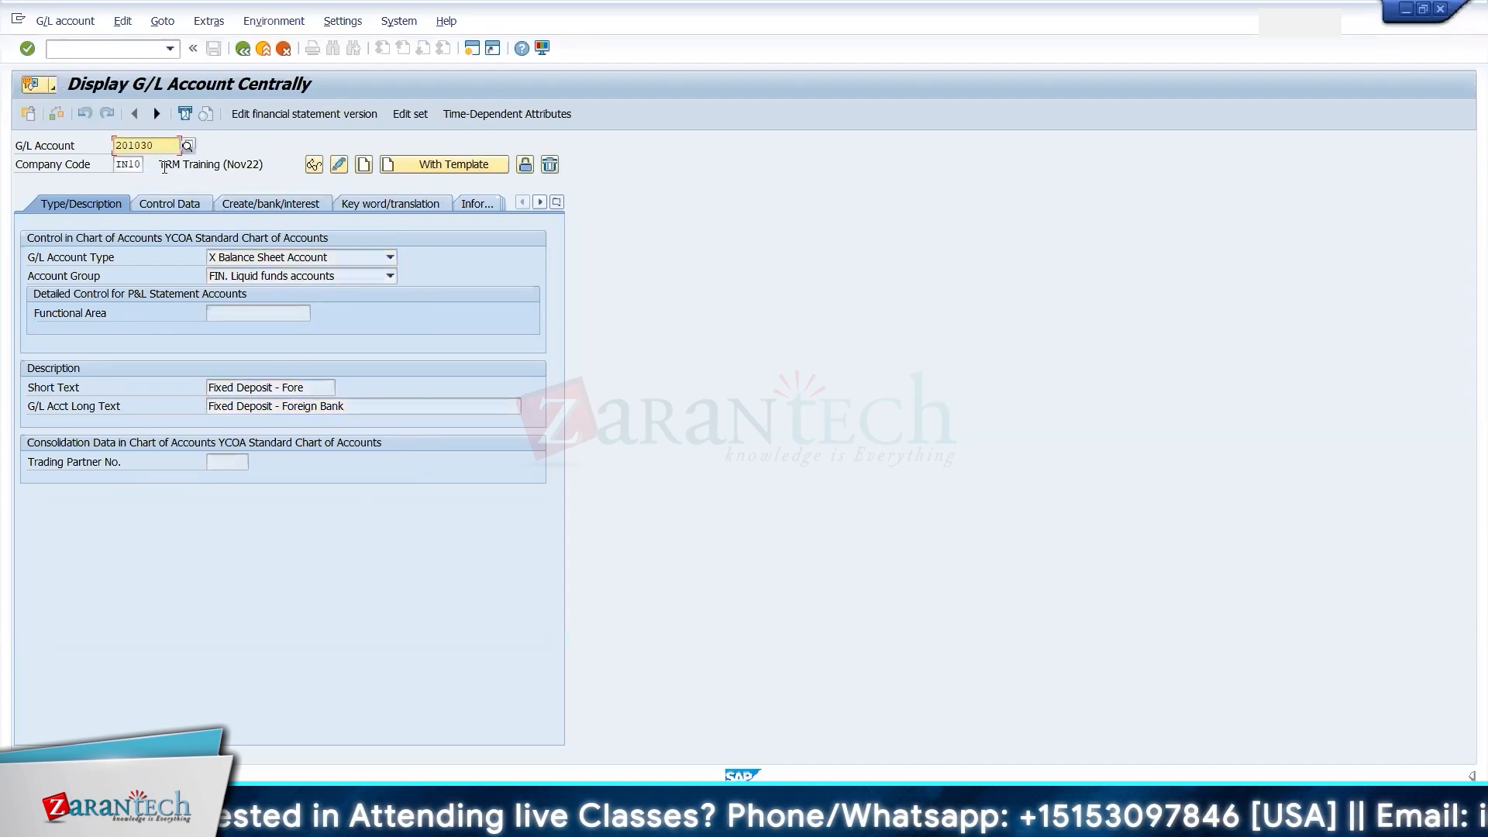
- Check the next planned G/L account after the fixed deposit accounts in the Excel GL Ac sheet, and return to SAP
key("alt+Tab")
key("Down")
key("Down")
key("Left")
key("Left")
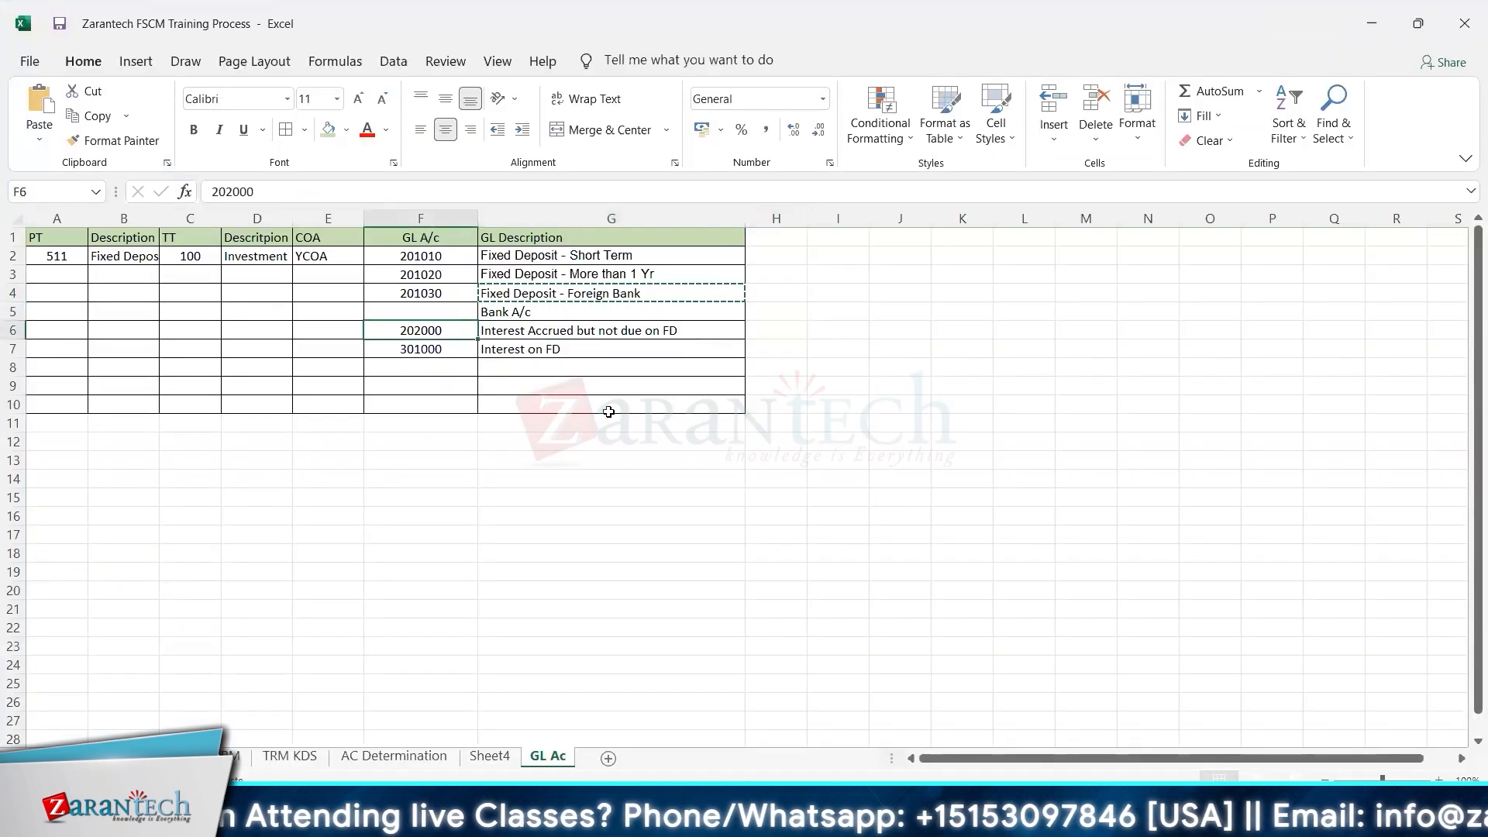
key("Left")
key("Right")
key("alt+Tab")
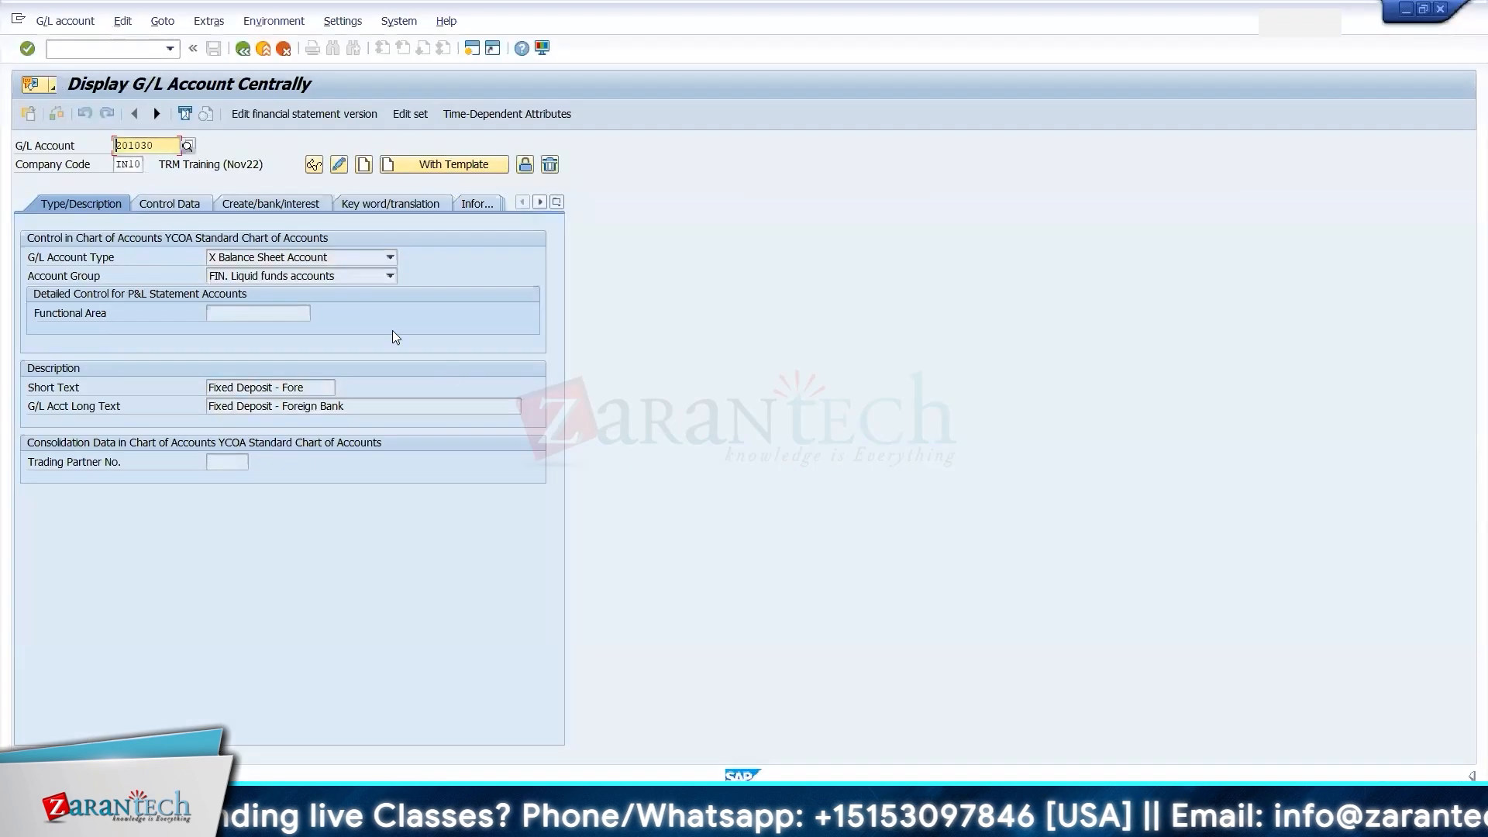
- Open transaction FI12 in a new session, examine the house banks of company code IN10, and return to the G/L account display
left_click(118, 53)
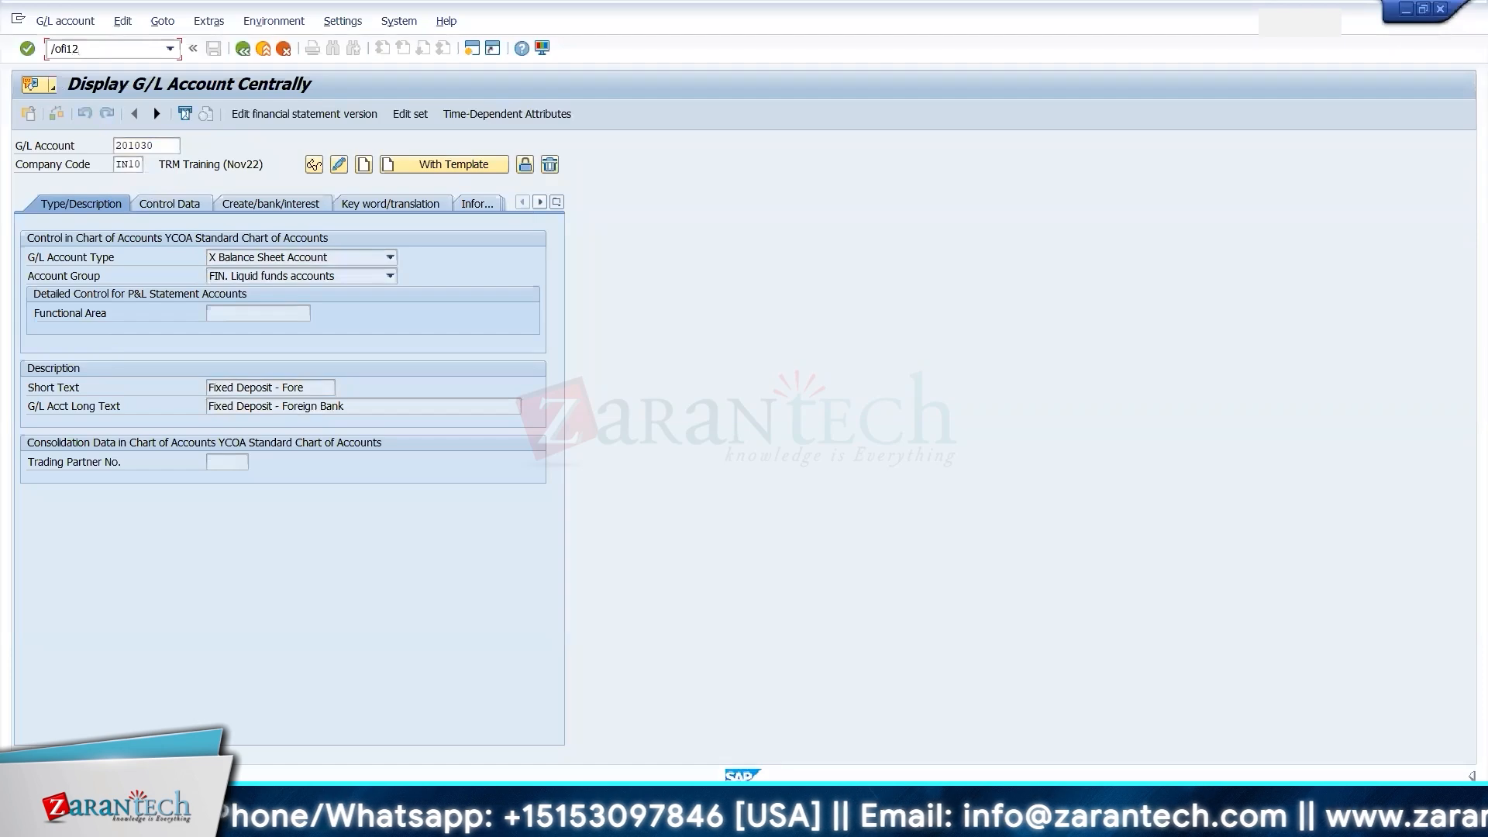
key("Return")
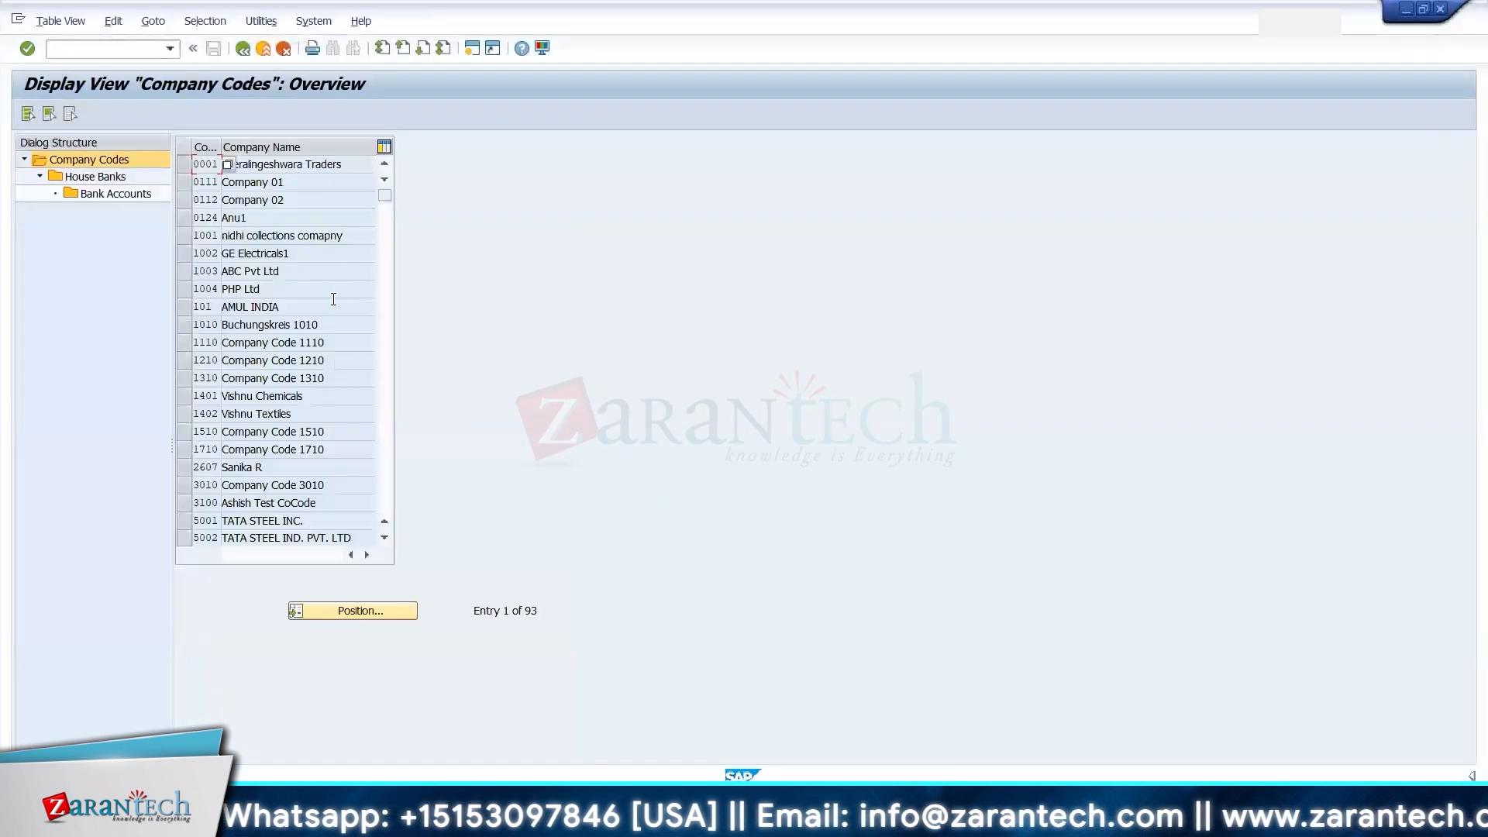
left_click(356, 610)
type("in10")
key("Return")
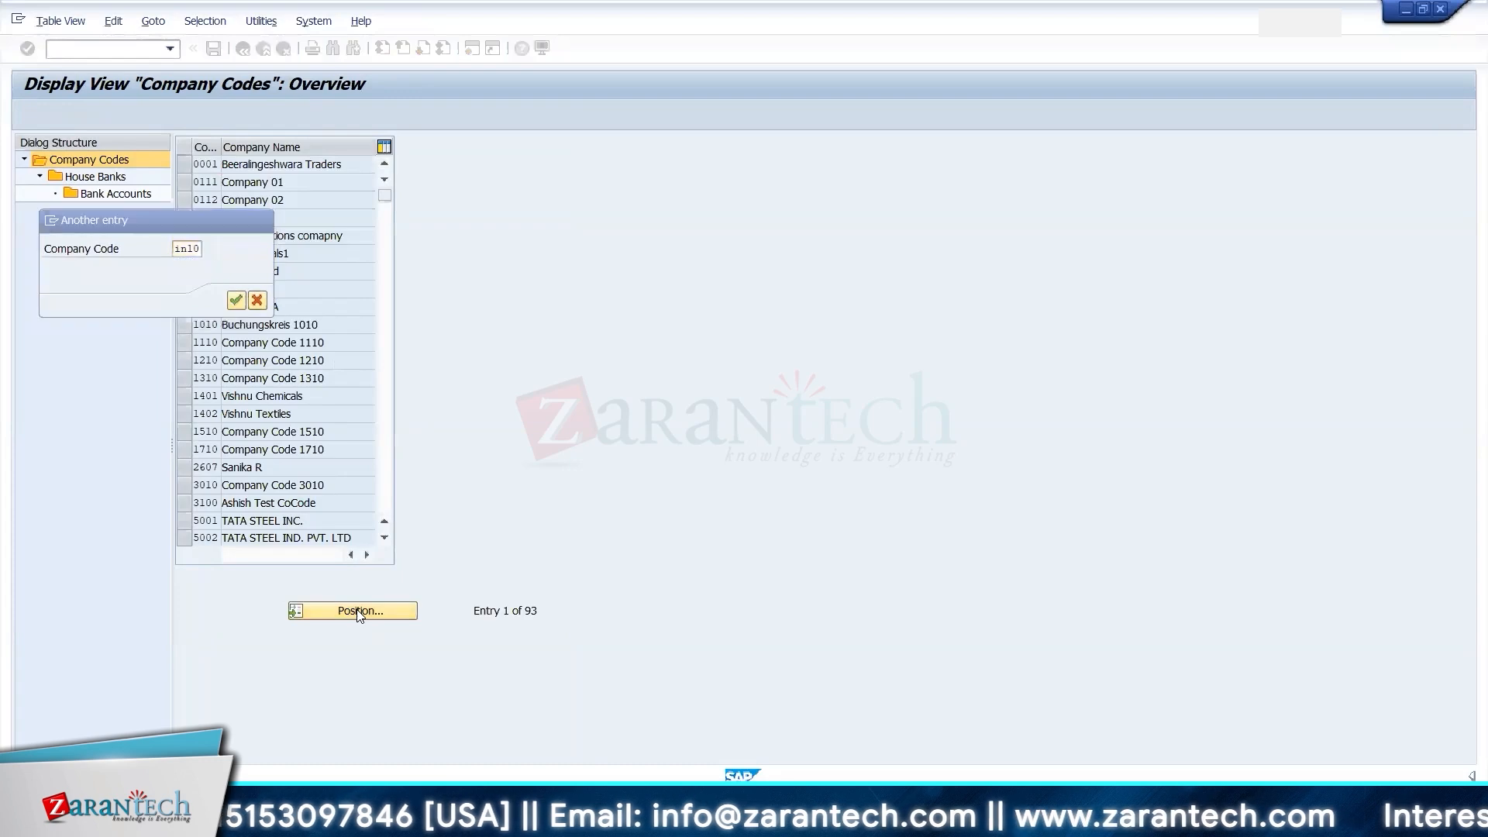
left_click(184, 165)
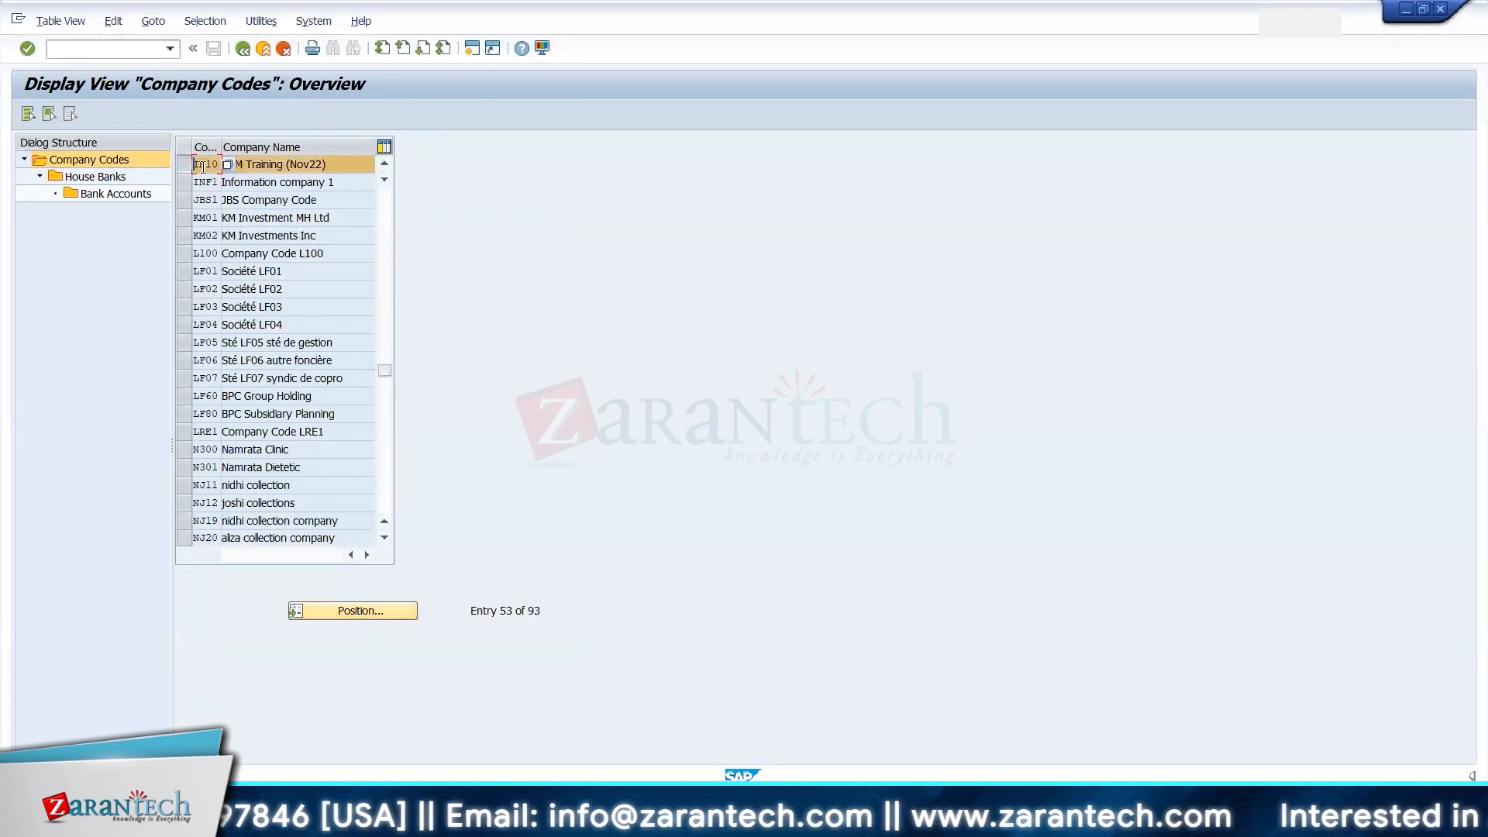
left_click(110, 181)
double_click(109, 185)
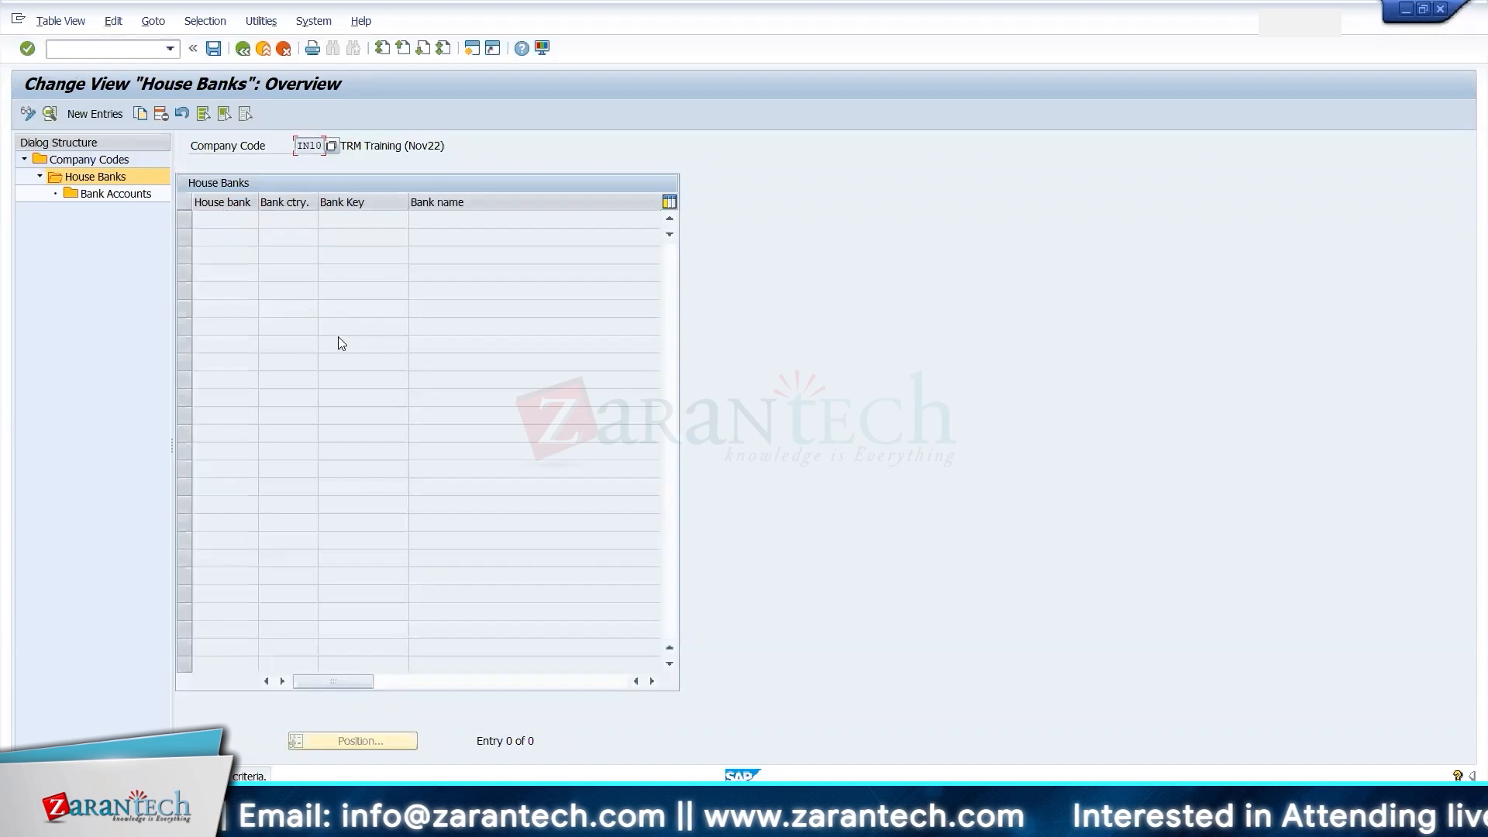
key("F5")
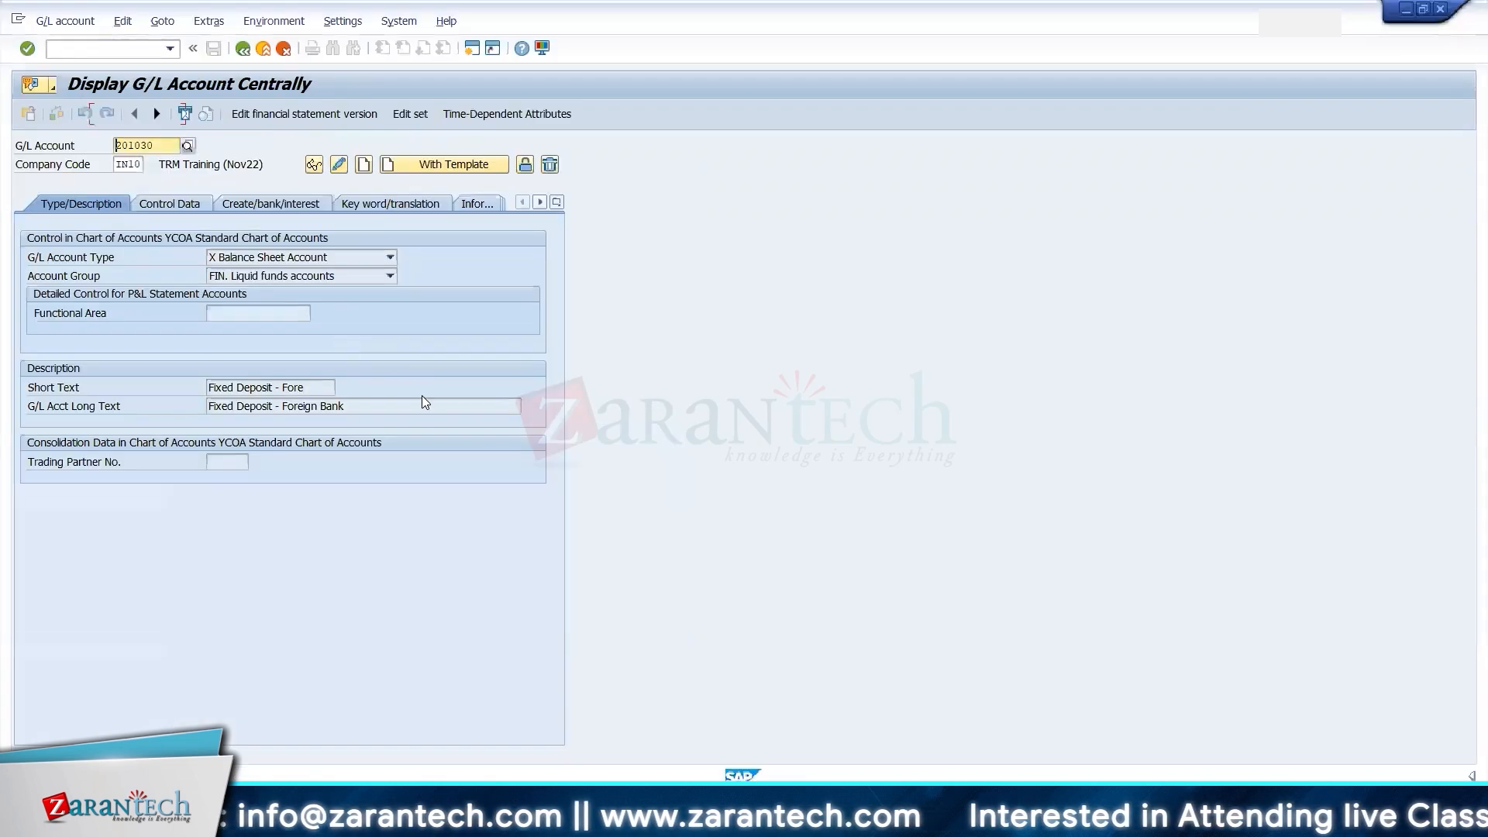
- Review the Bank A/c row in the Excel GL Ac sheet
key("alt+Tab")
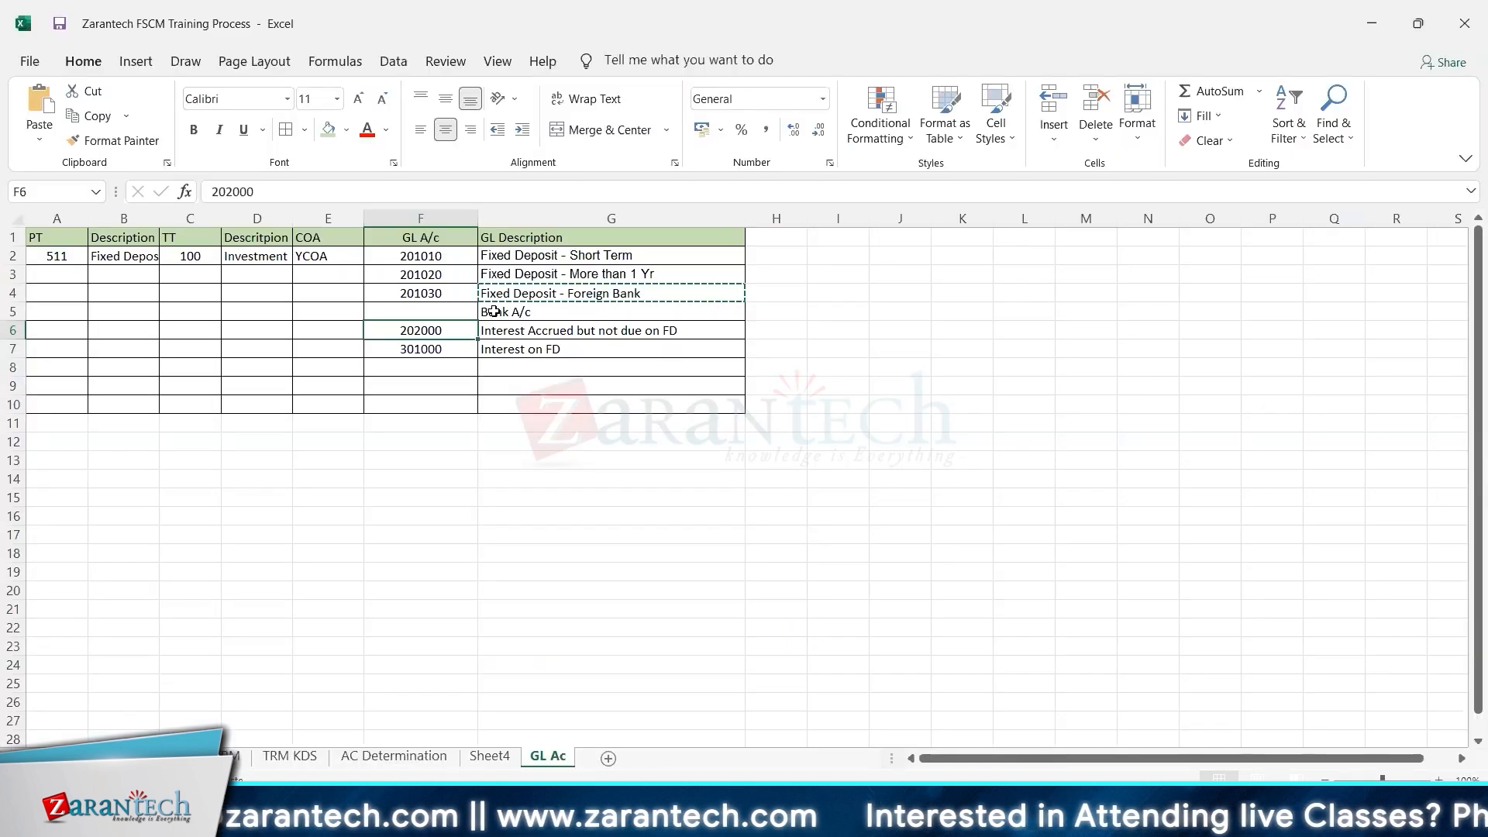
left_click(494, 312)
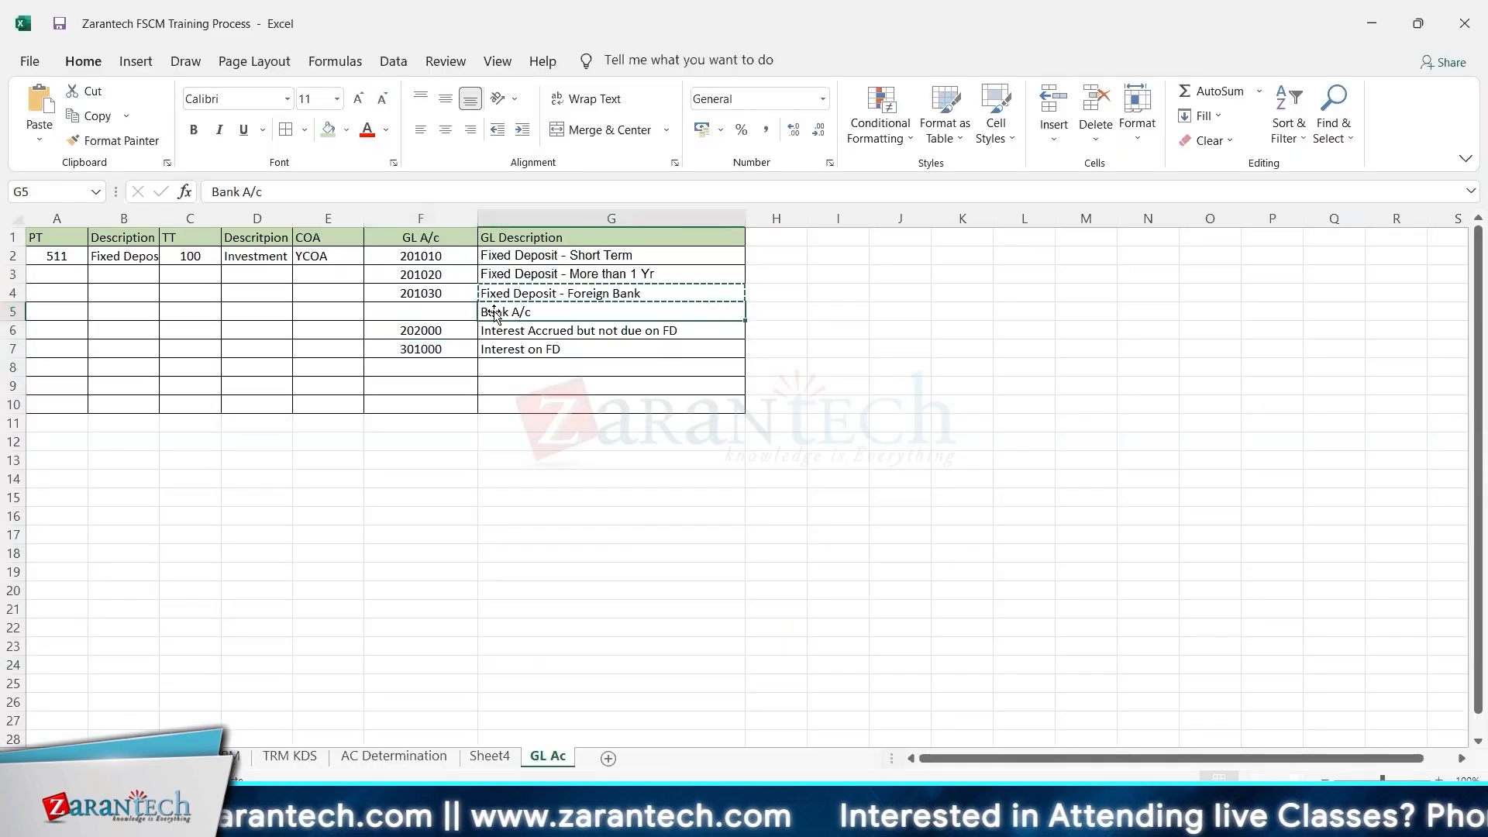
left_click(893, 243)
left_click(904, 256)
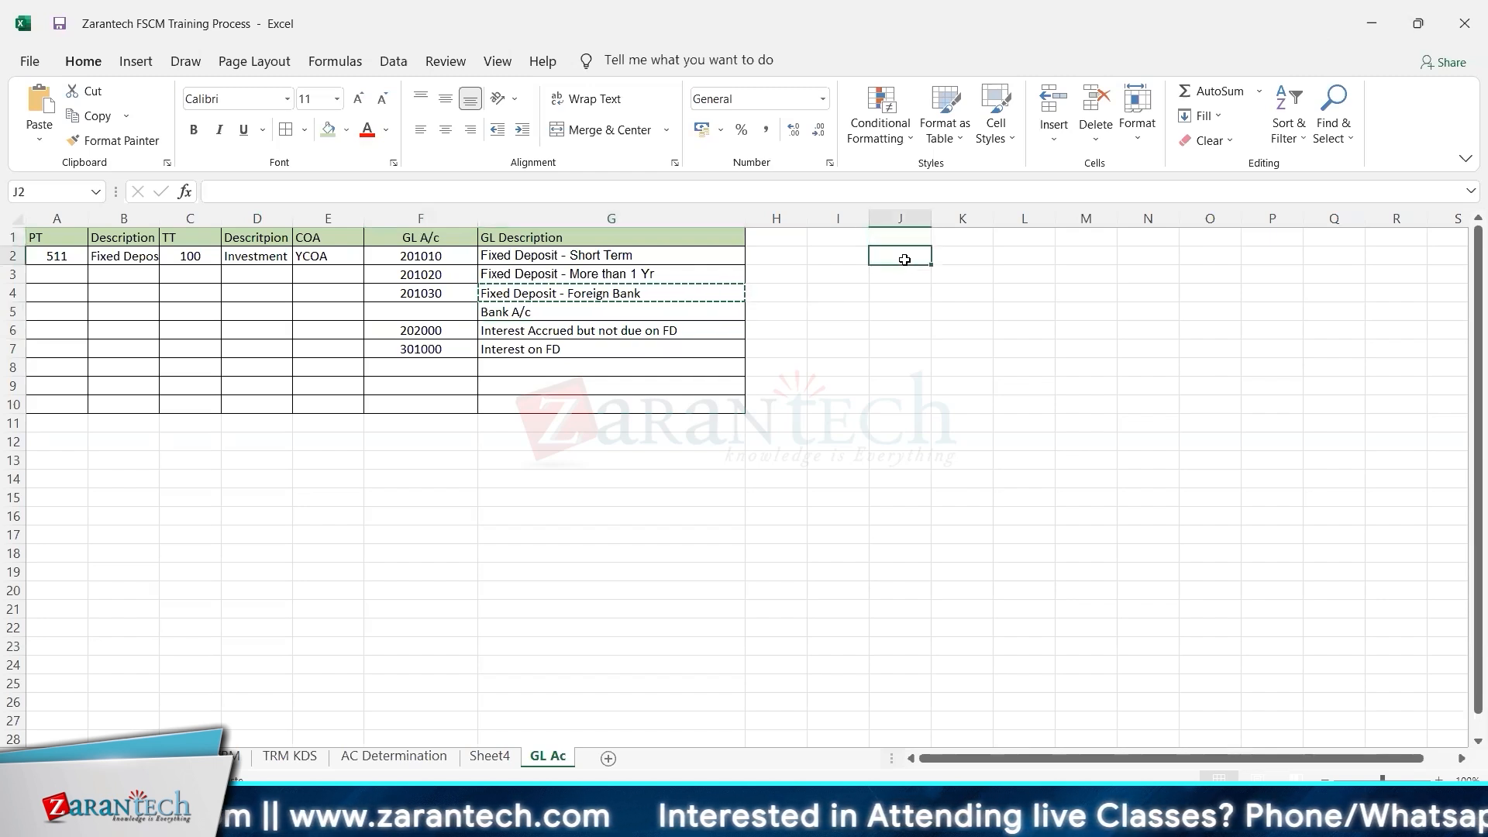
- Enter "HDFC Main Bank" in cell J2 of the GL Ac sheet
type("HDFC")
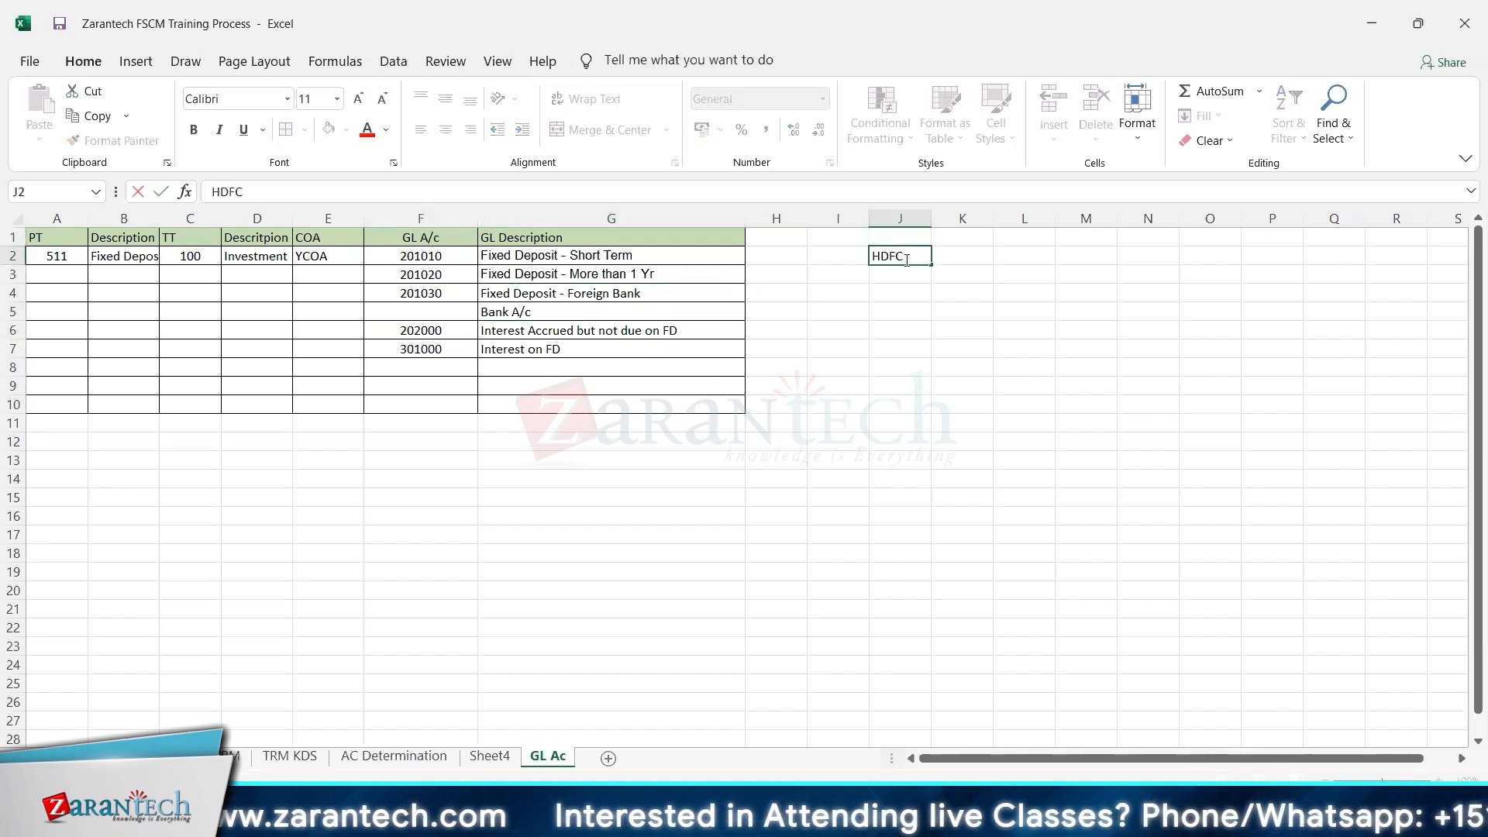
type(" Ban")
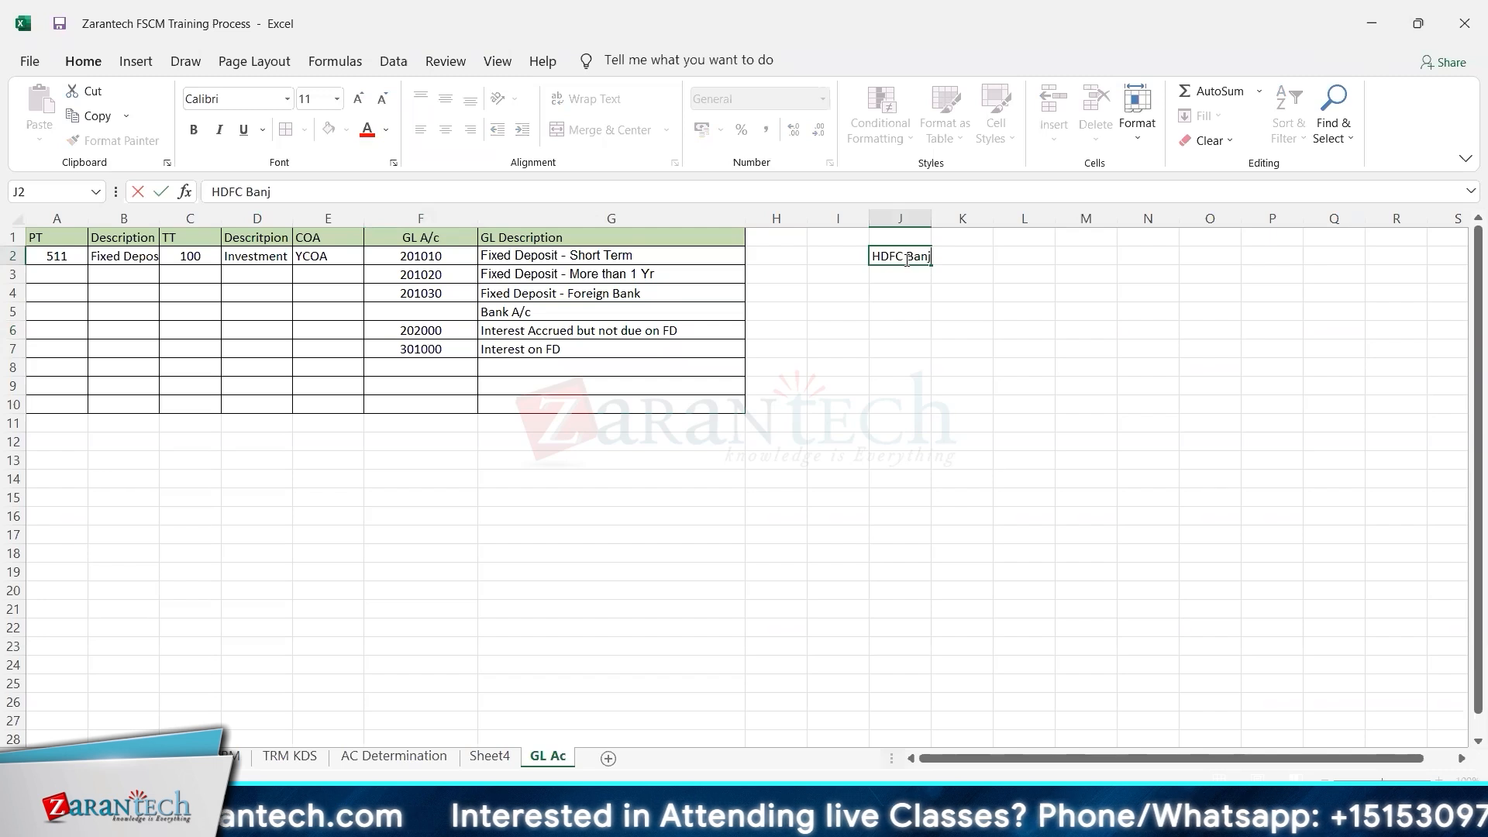
type("j")
key("BackSpace")
type("k")
key("Tab")
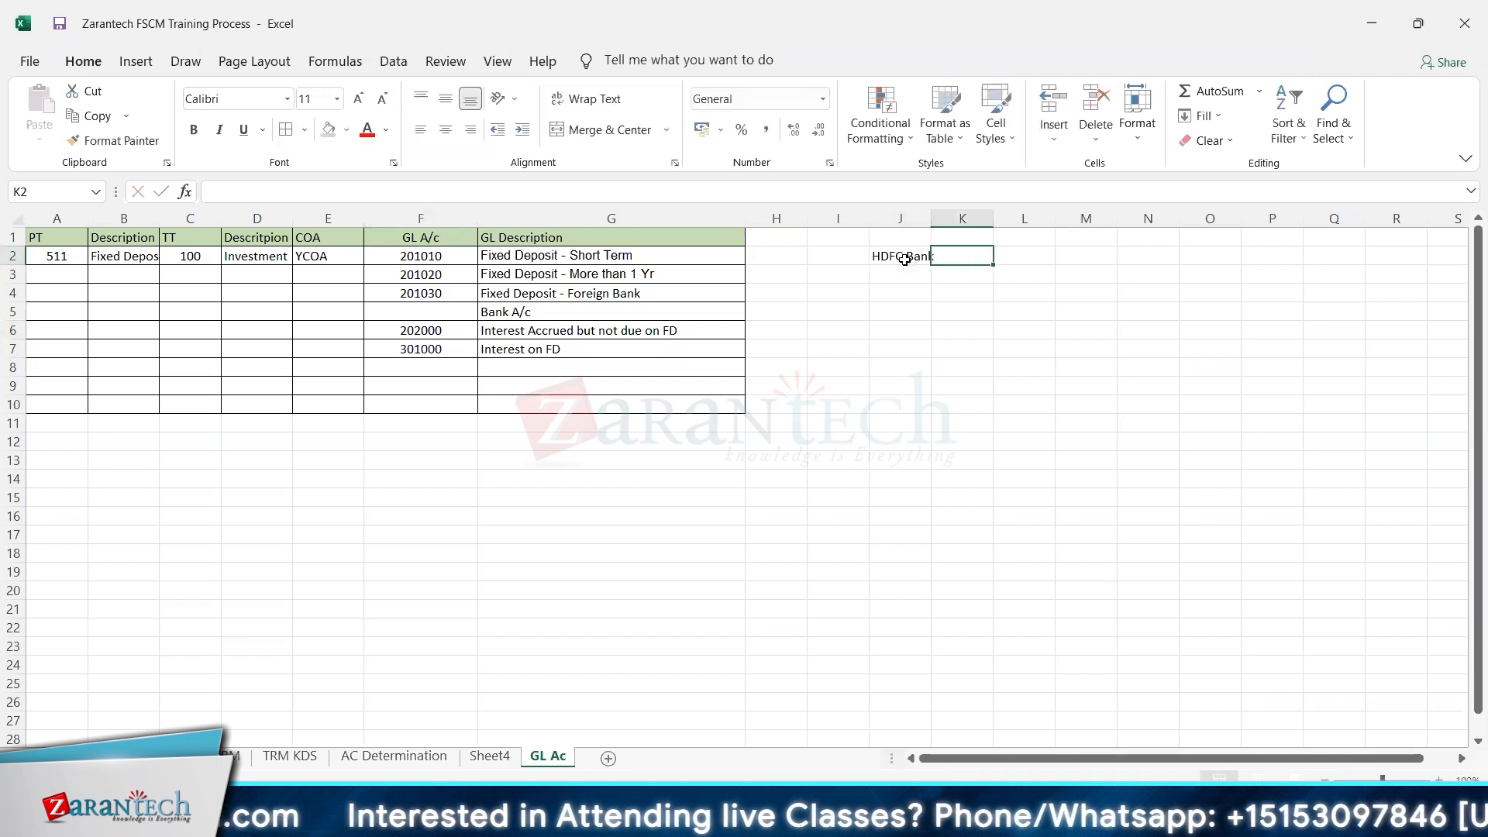
left_click(905, 259)
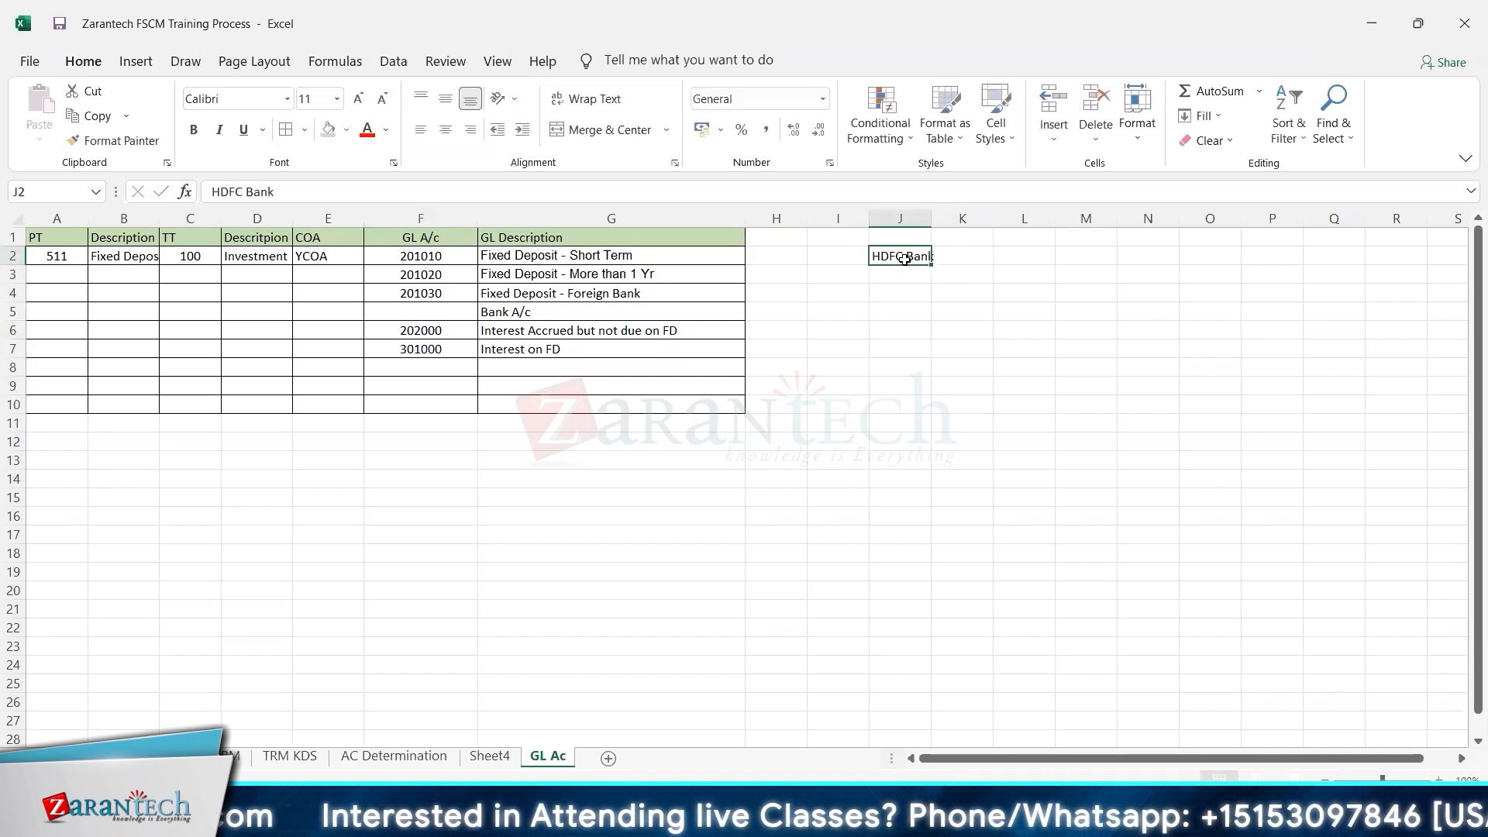
left_click(246, 192)
type("Main")
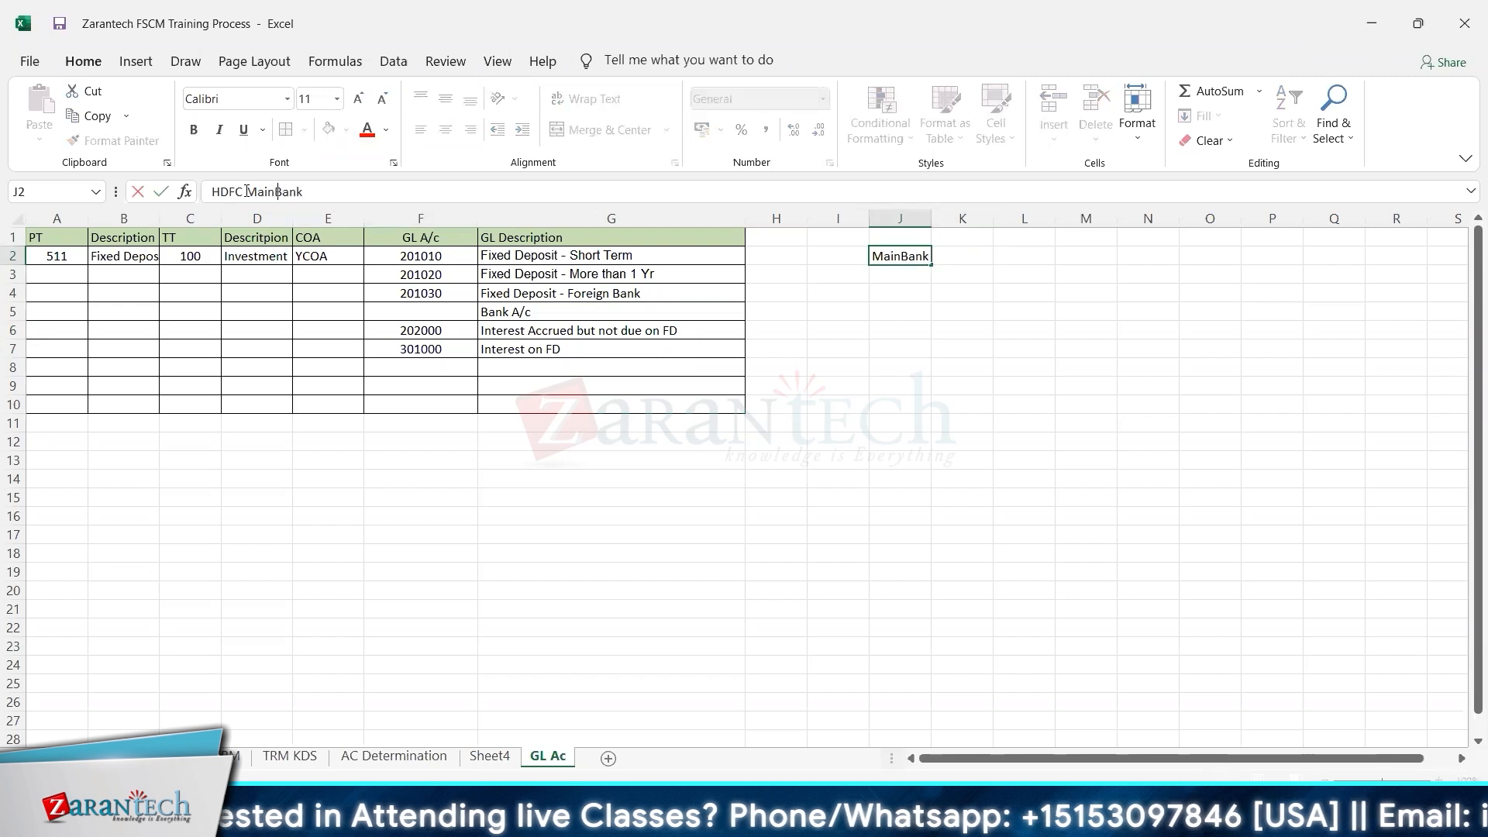
key("Return")
- Copy the bank name in J2 into cells J3 and J4
key("Up")
key("ctrl+c")
key("Down")
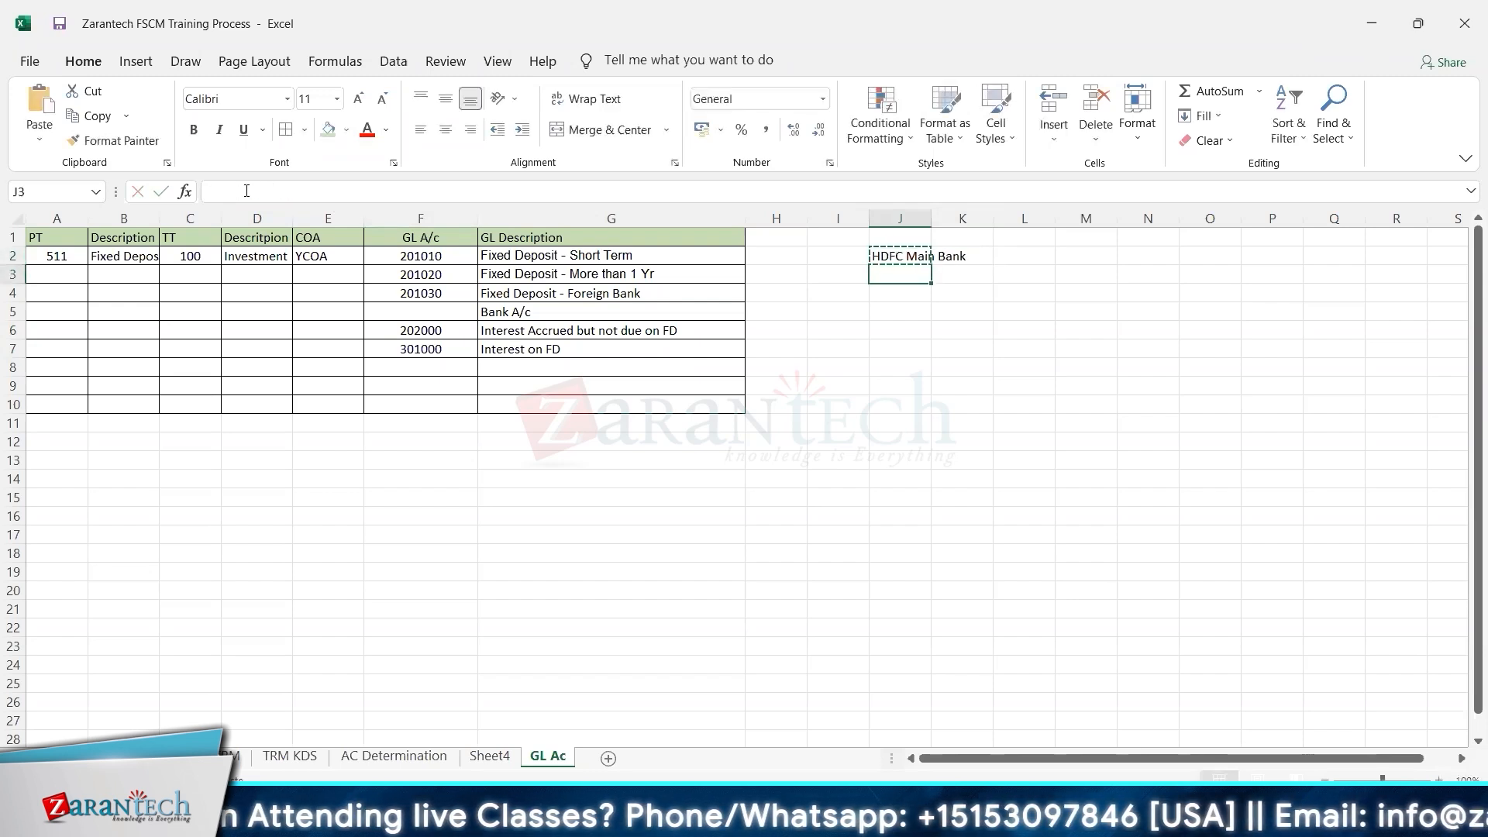
key("ctrl+v")
key("Down")
key("ctrl+v")
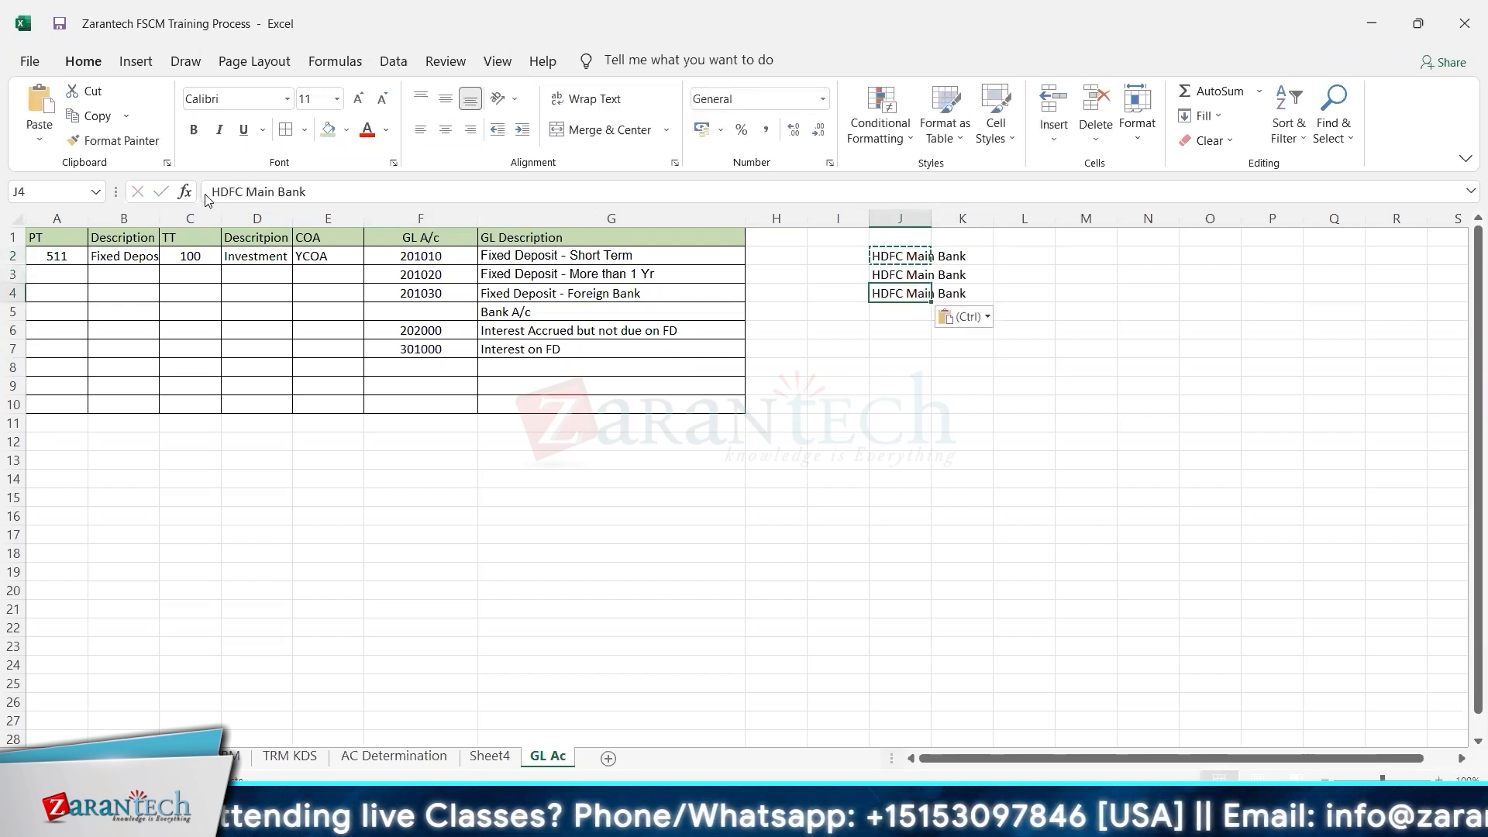
- Change the bank name in cell J4 to "HDFC payment Bank"
left_click(274, 191)
key("BackSpace")
key("BackSpace")
key("BackSpace")
key("BackSpace")
type("payment")
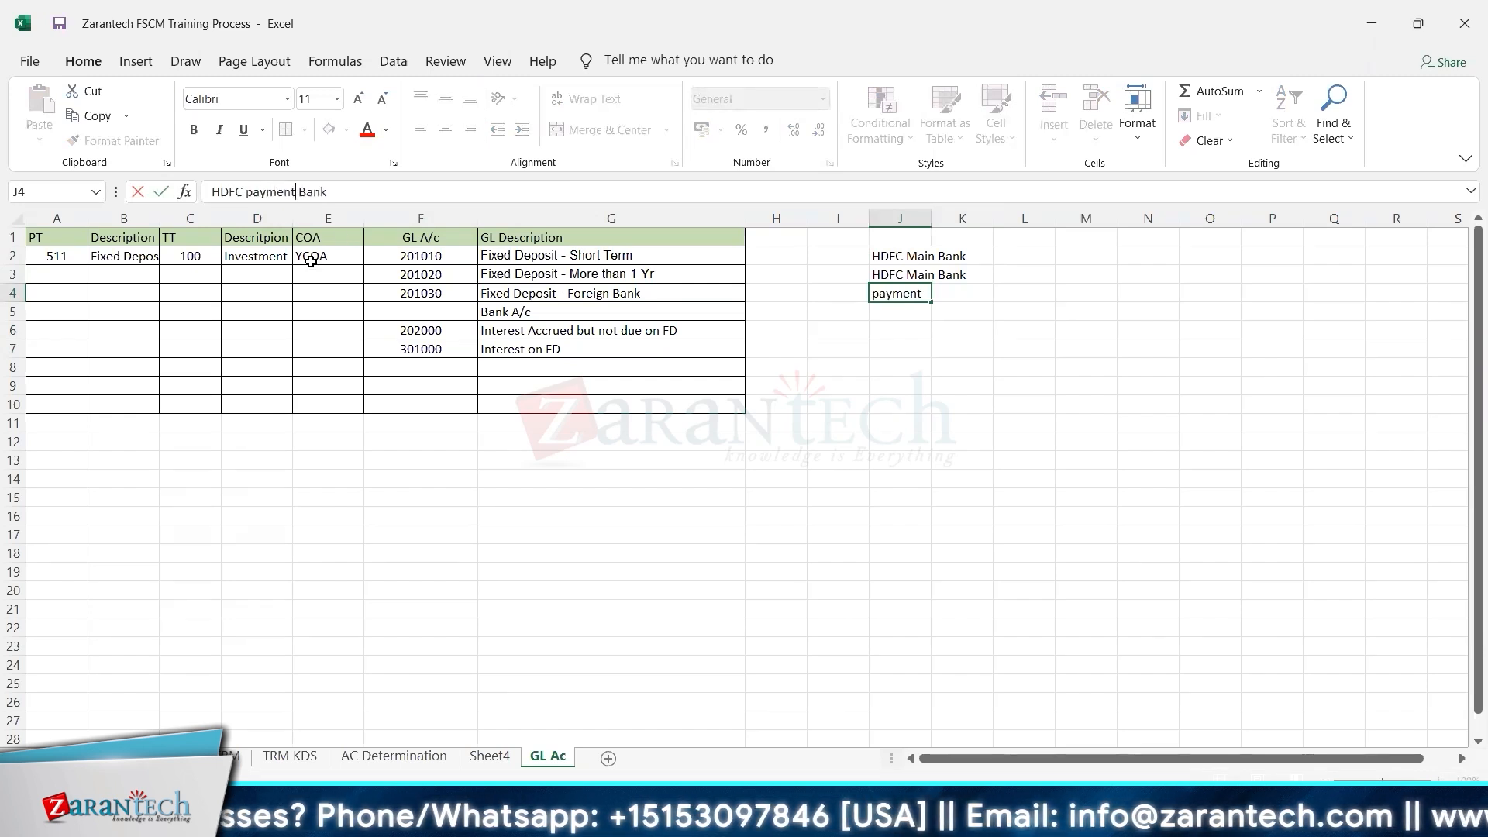
key("Return")
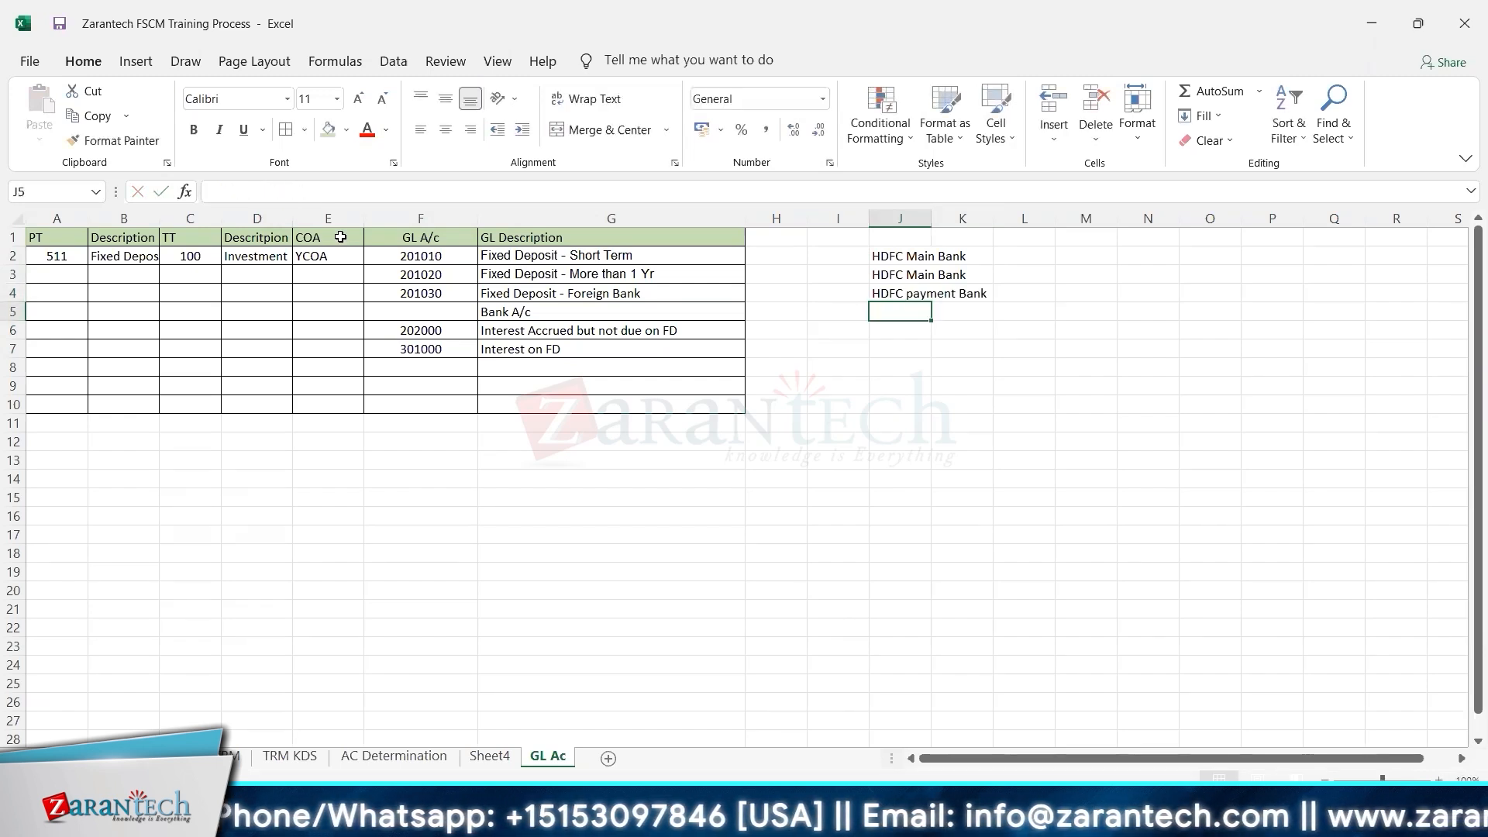
- Move the "HDFC Main Bank" entry from cell J2 to J5
type("HDF")
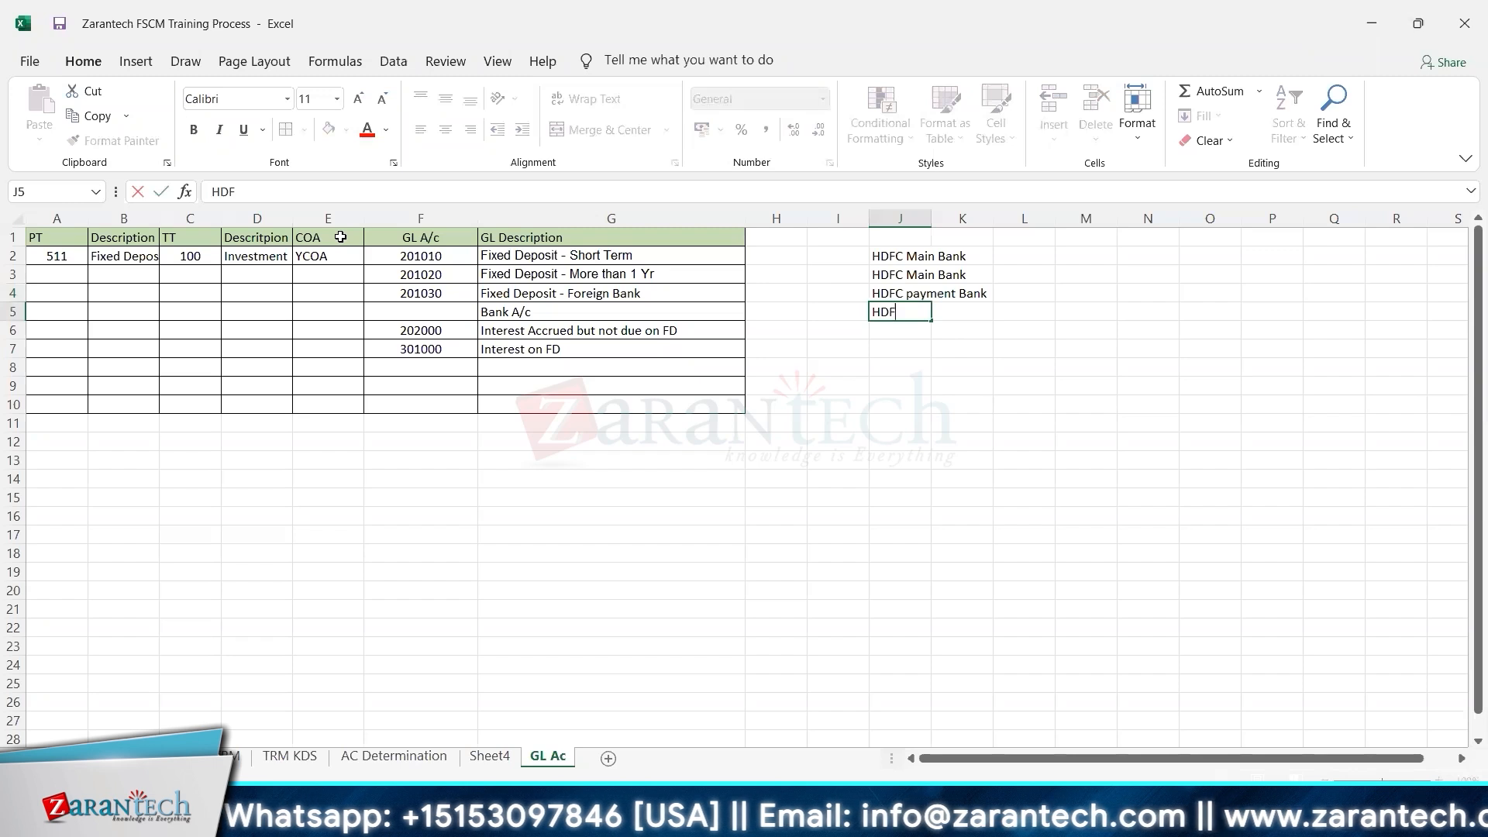
key("Escape")
key("Up")
key("Up")
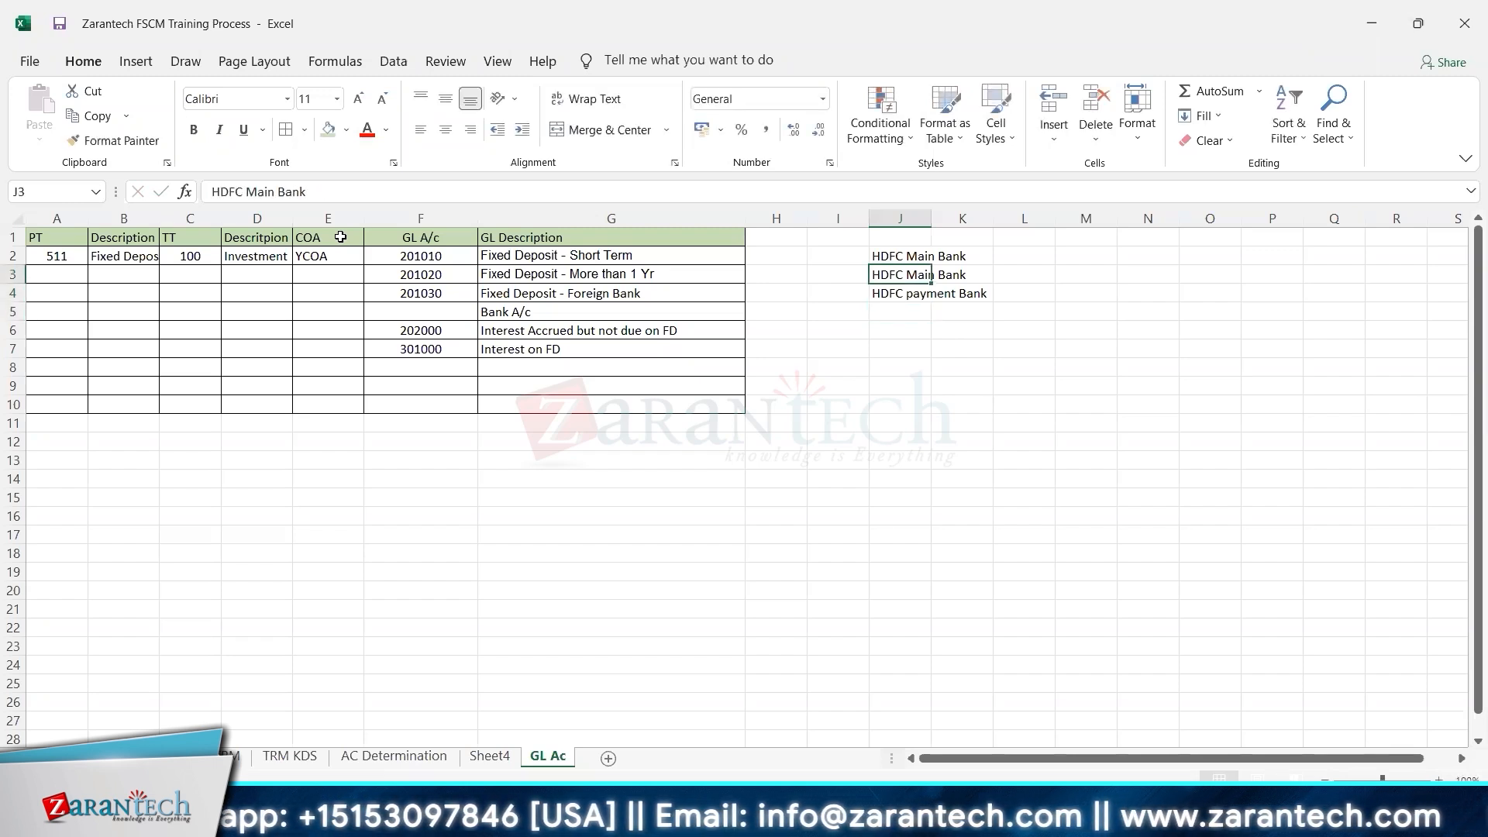
key("Up")
key("ctrl+x")
key("Down")
key("Down")
key("Down")
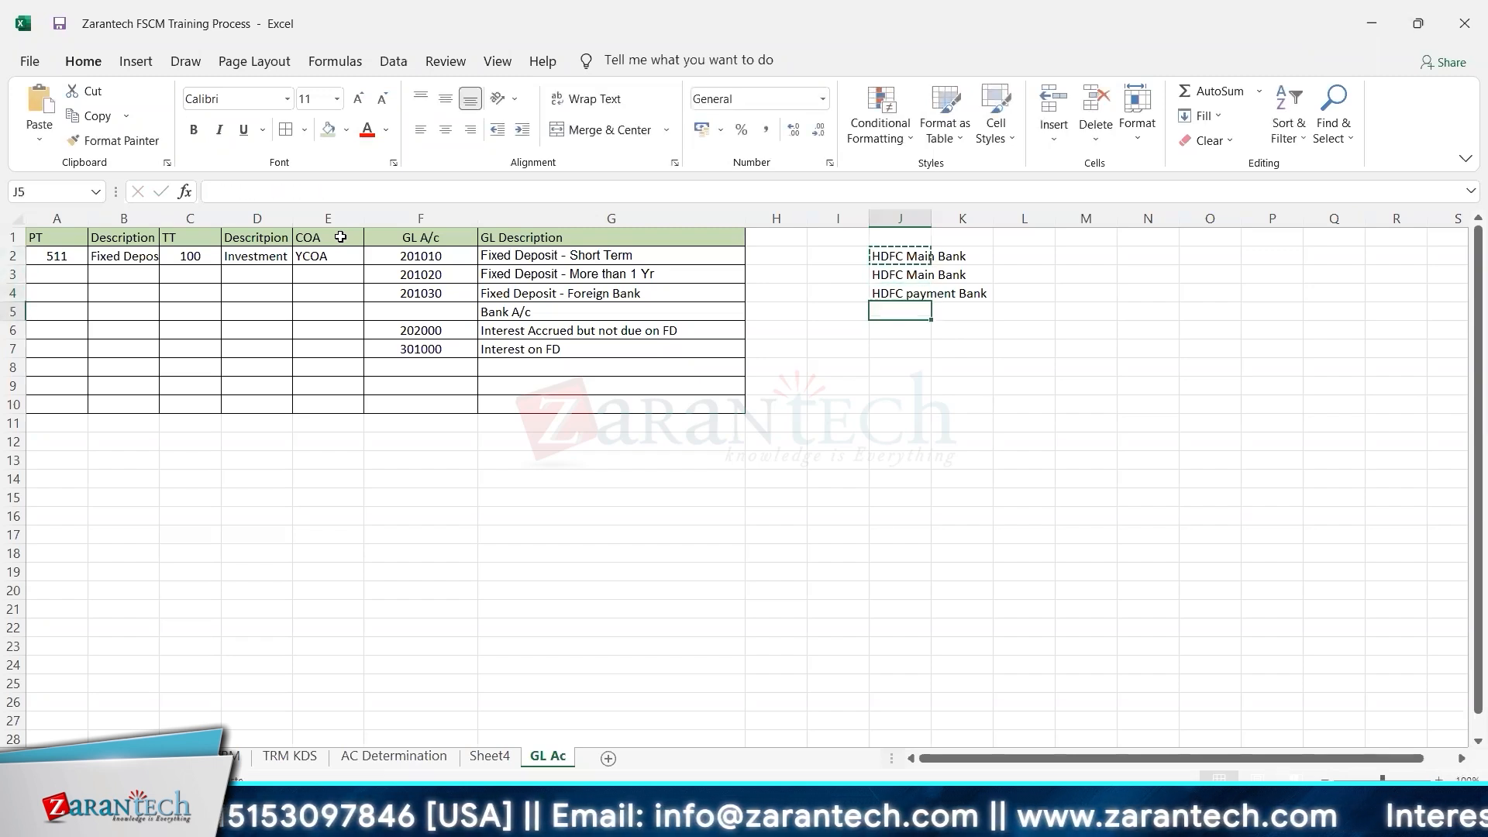
key("ctrl+v")
- Change the bank name in cell J5 to "HDFC Receipt Bank"
left_click(274, 194)
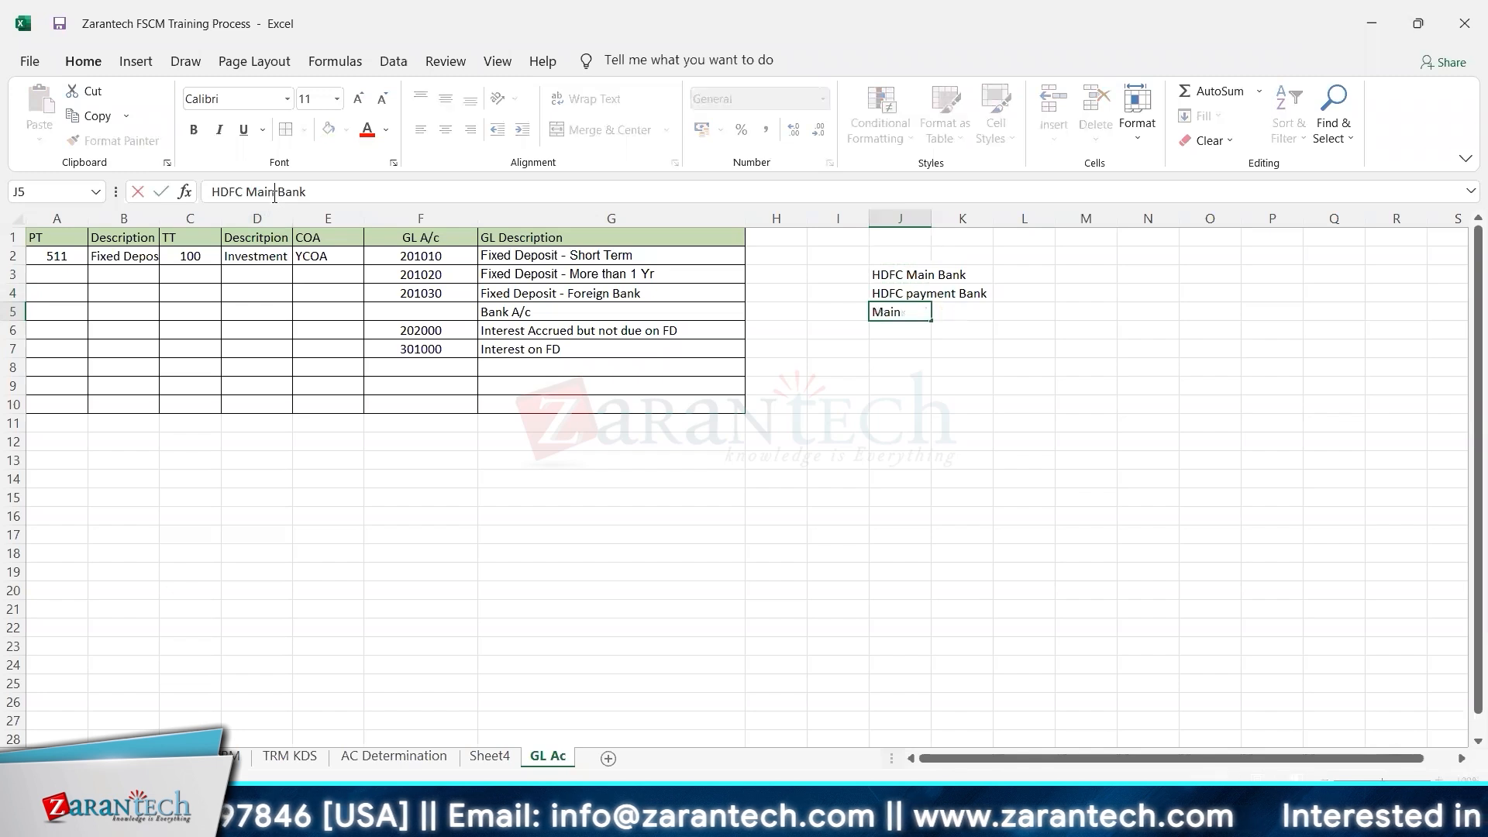
key("BackSpace")
key("BackSpace")
key("BackSpace")
key("BackSpace")
type("Receipt")
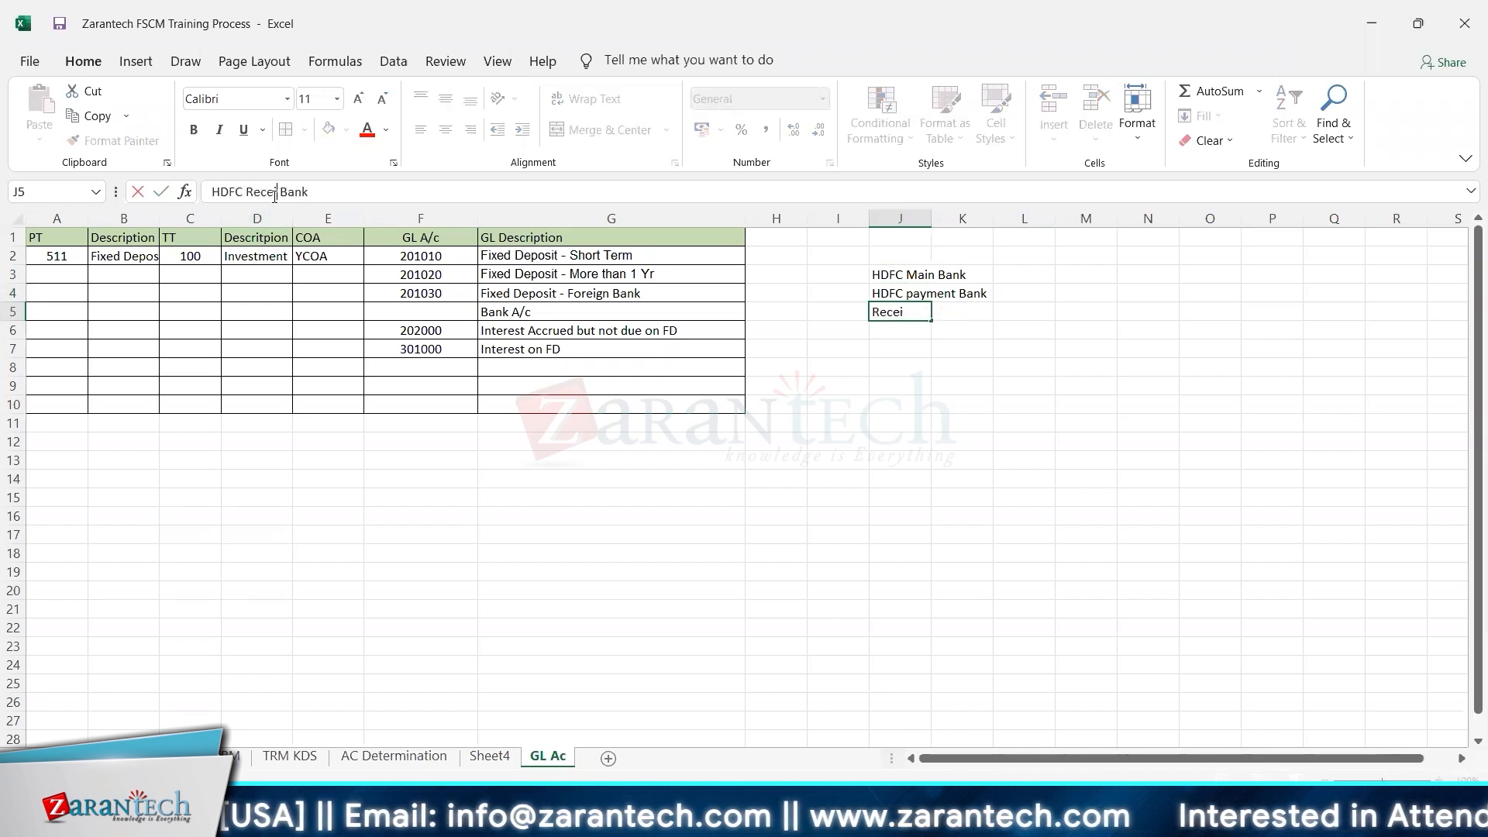
key("Return")
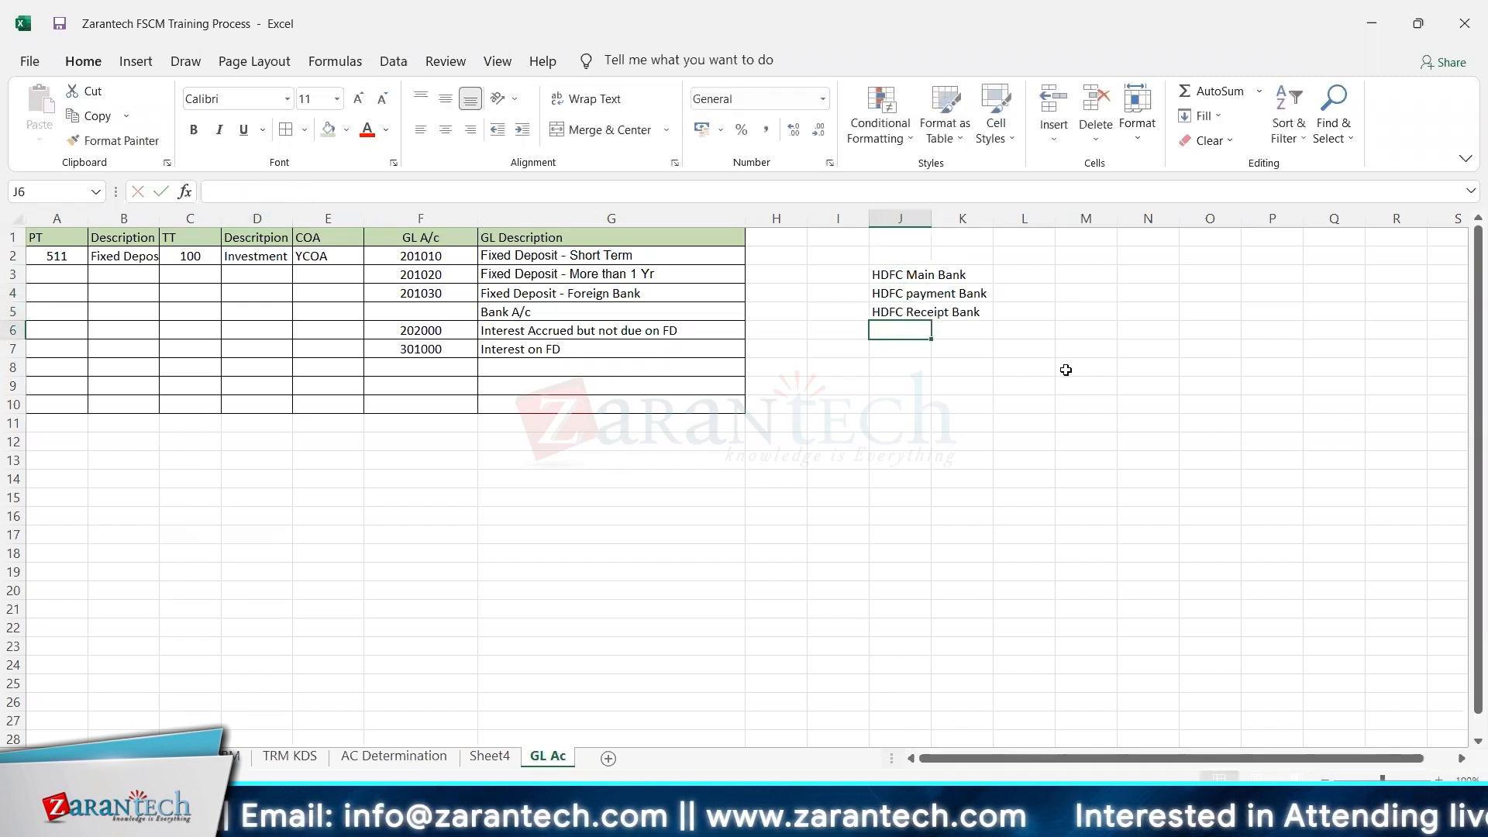
- Fit column J to its contents and put G/L number 205000 beside HDFC Main Bank in K3
double_click(931, 219)
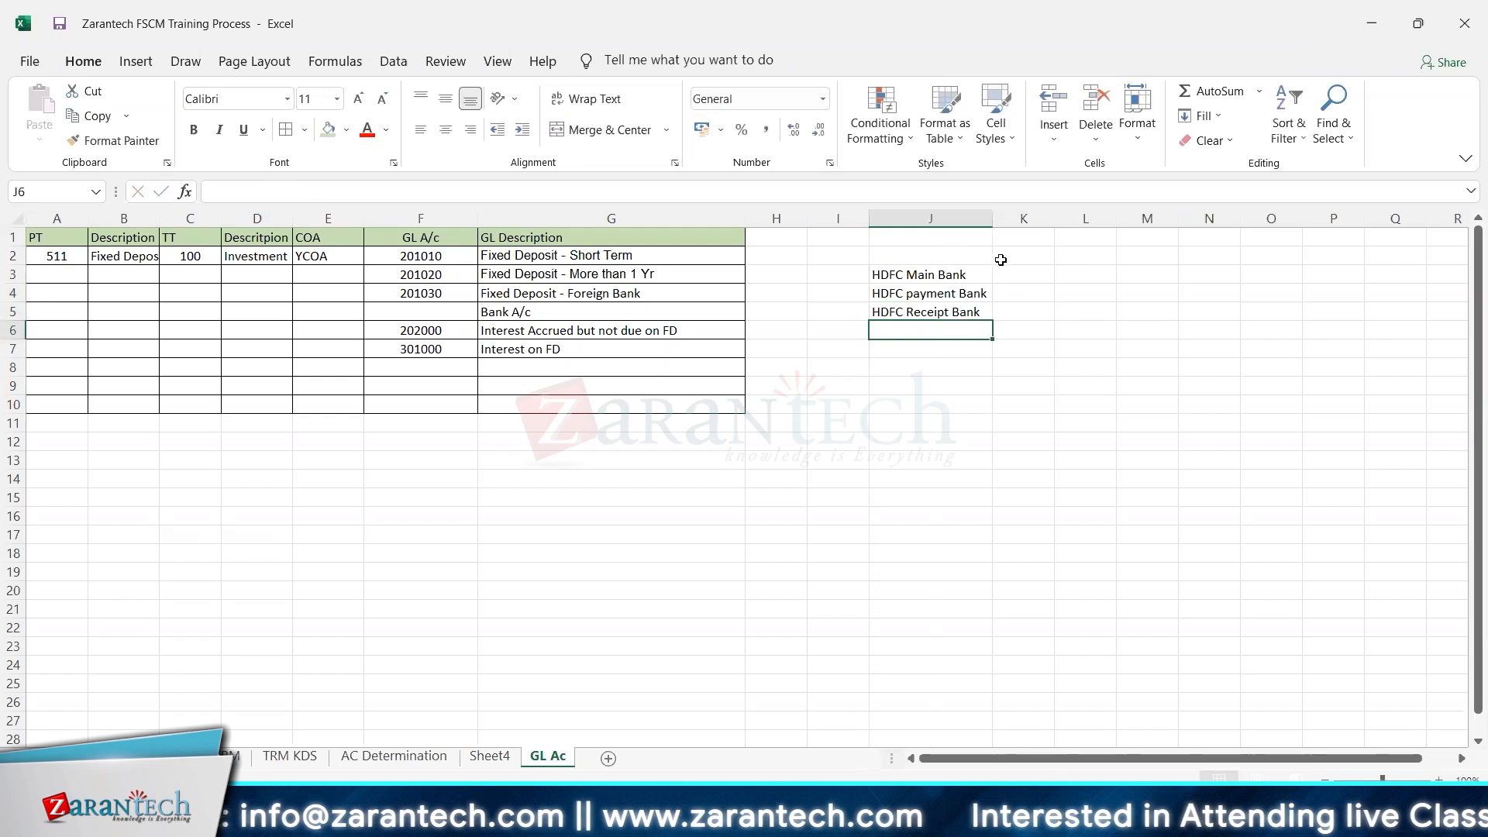
left_click(1012, 287)
type("2050")
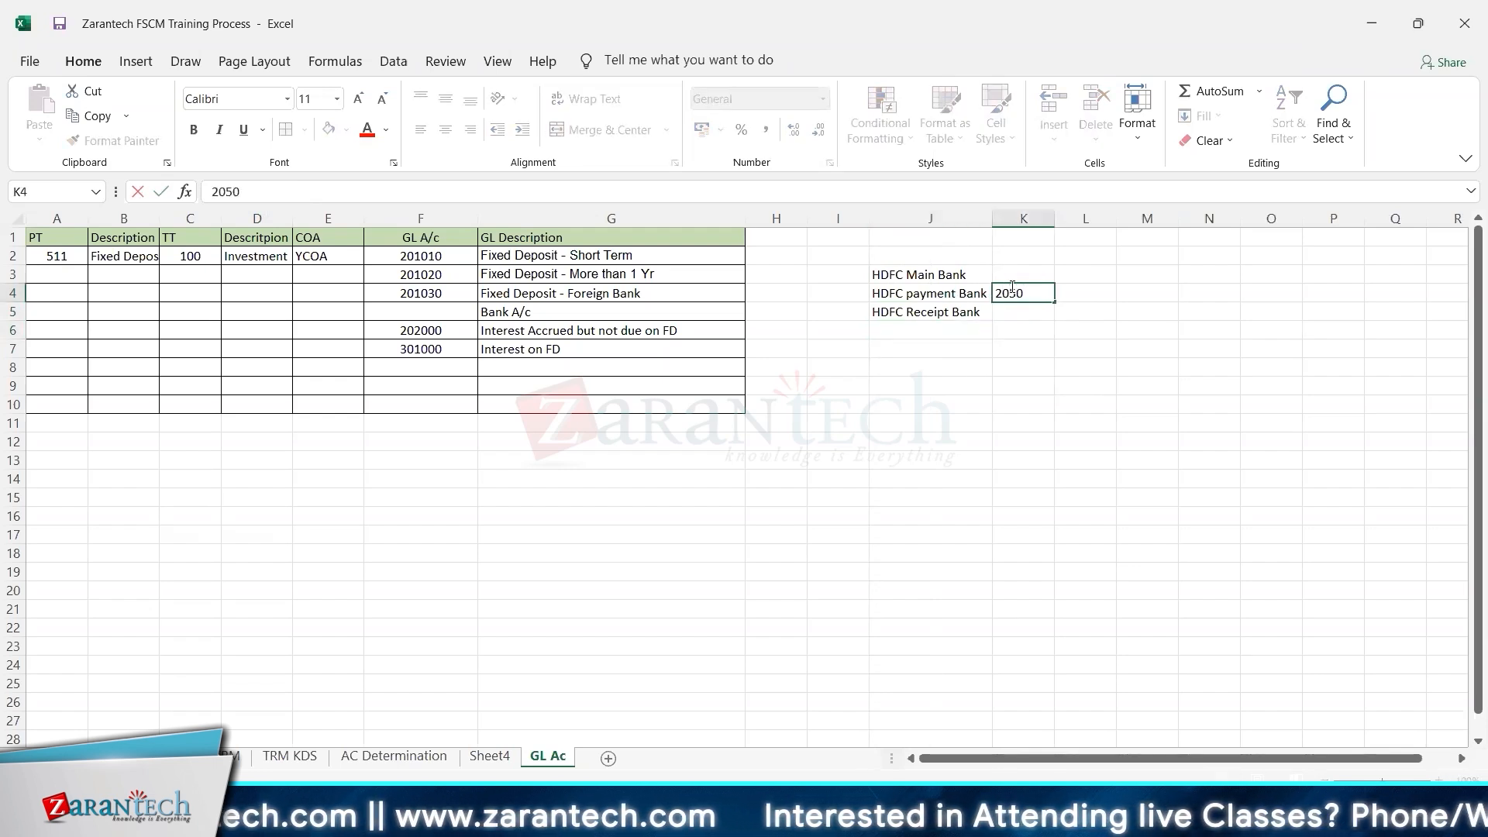
type("00")
key("Return")
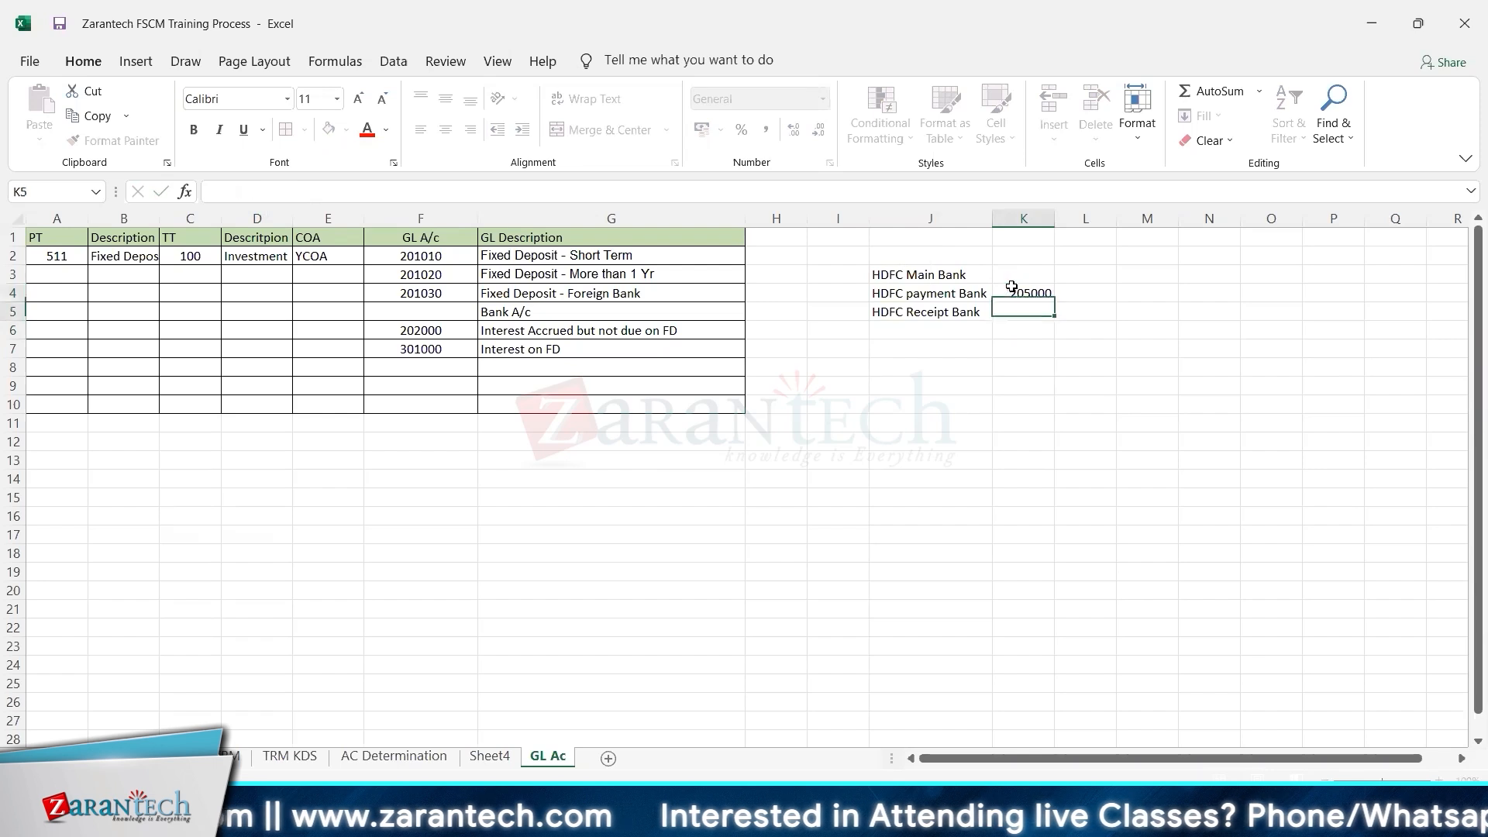
left_click(1011, 287)
key("ctrl+x")
key("Up")
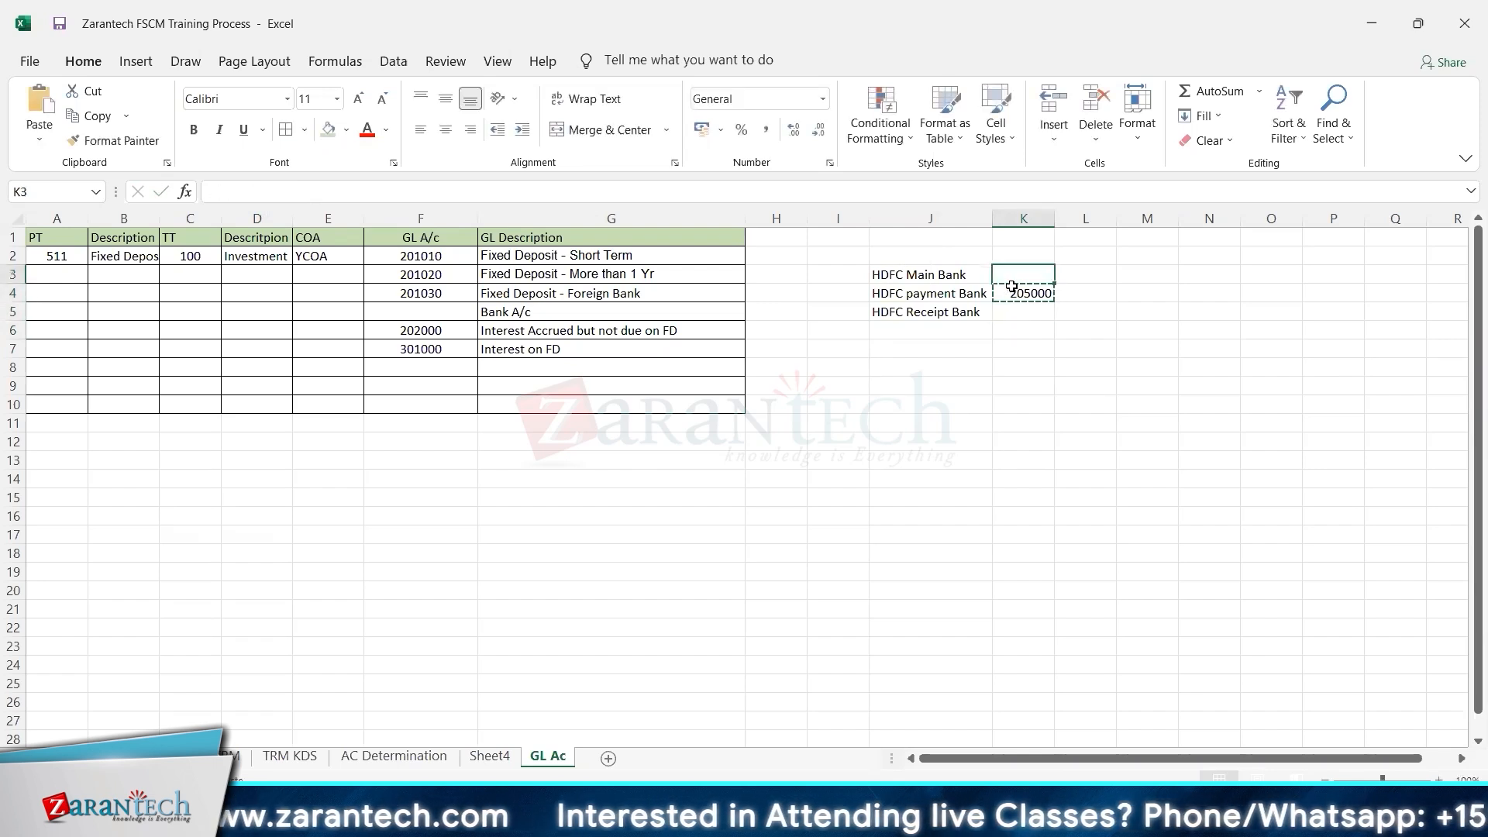
key("ctrl+v")
- Number HDFC payment Bank in K4 with a formula that adds 1 to K3
key("Down")
type("+")
key("Up")
type("+1")
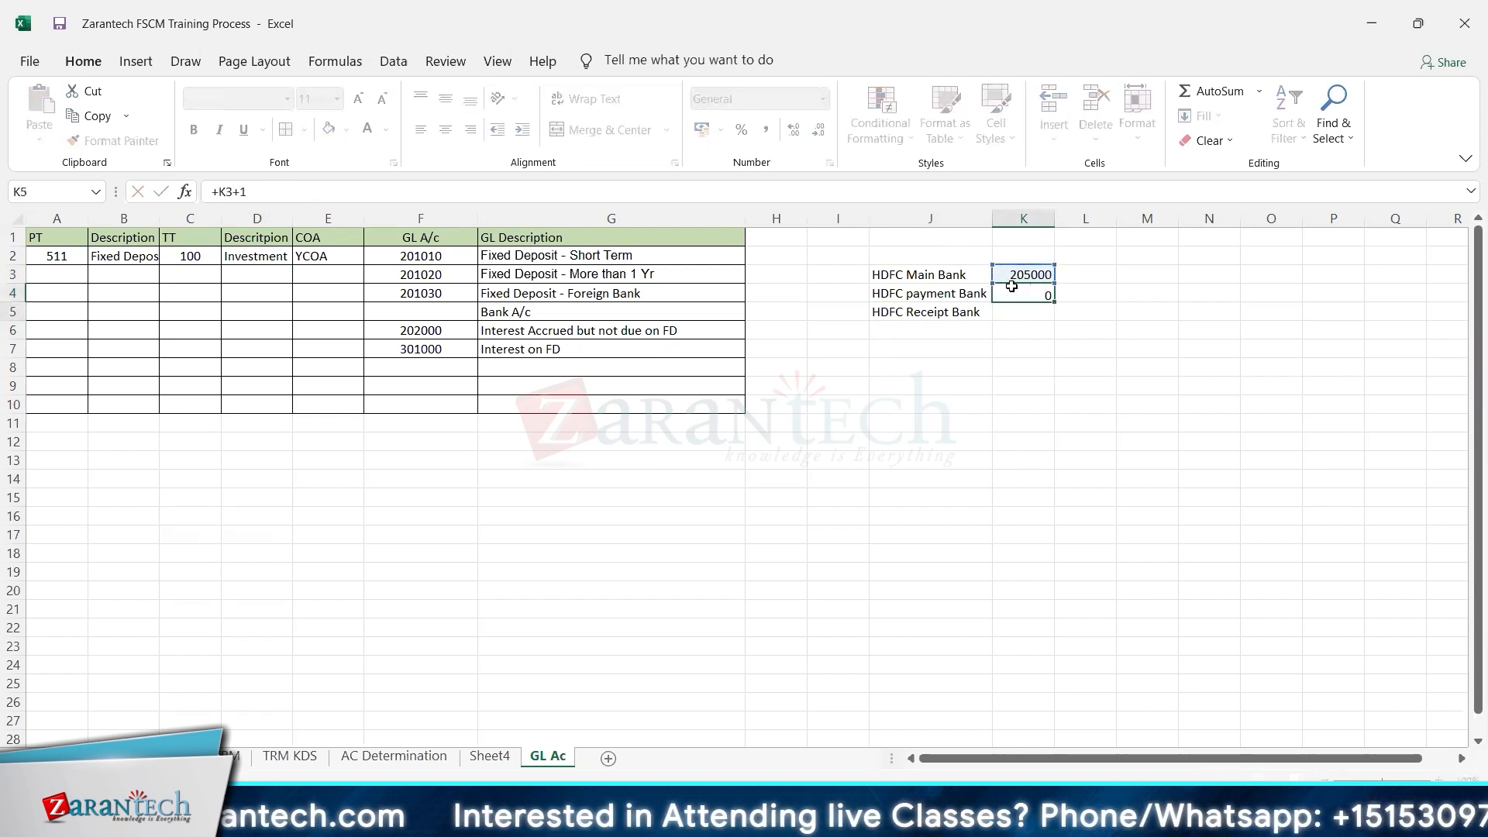
key("Return")
- Number HDFC Receipt Bank in K5 with a formula that adds 1 to K4
type("+")
key("Up")
type("+2")
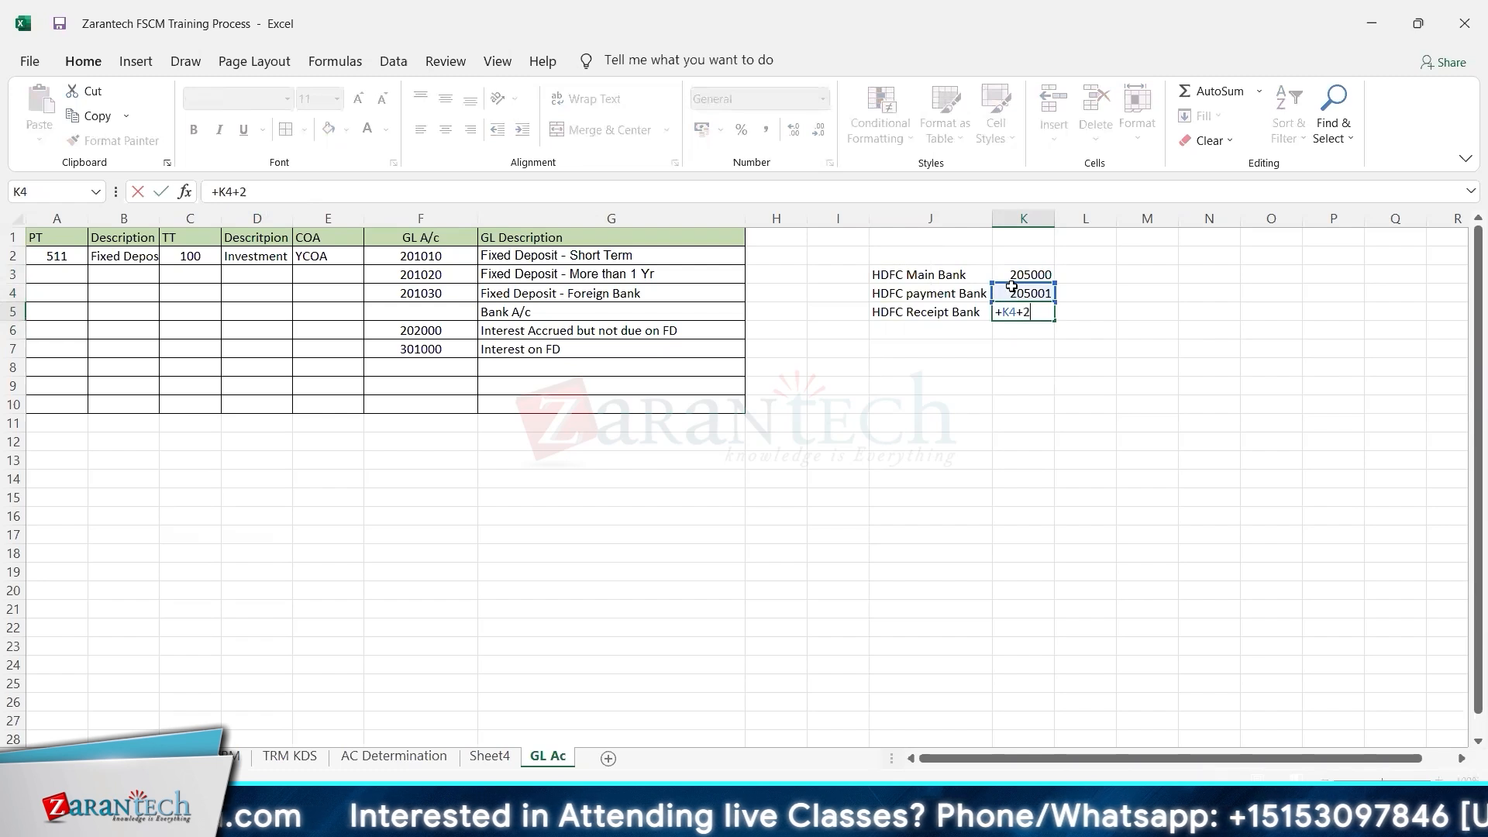
key("Return")
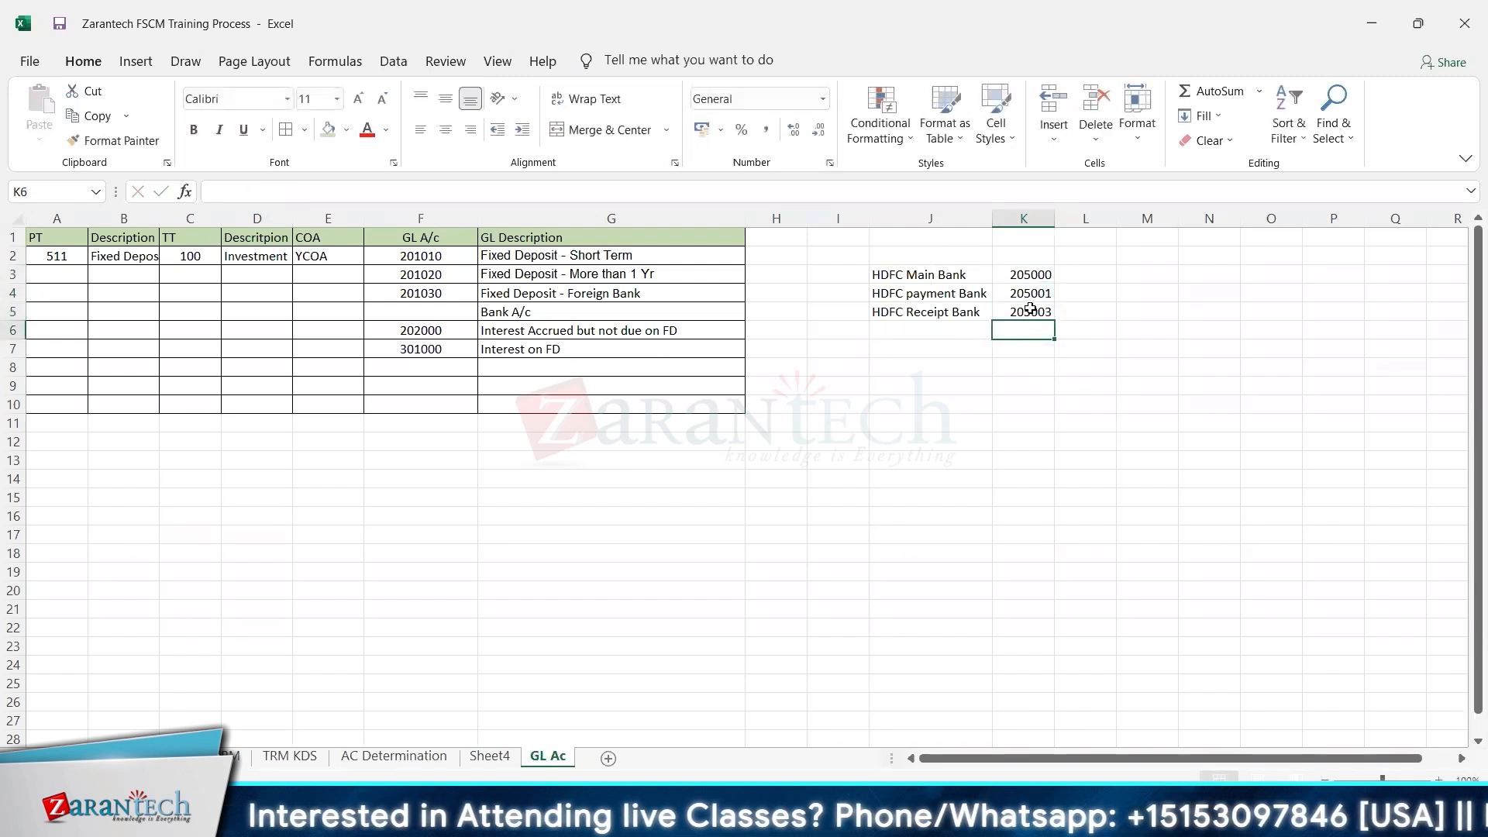
left_click(1029, 312)
left_click(283, 194)
key("Return")
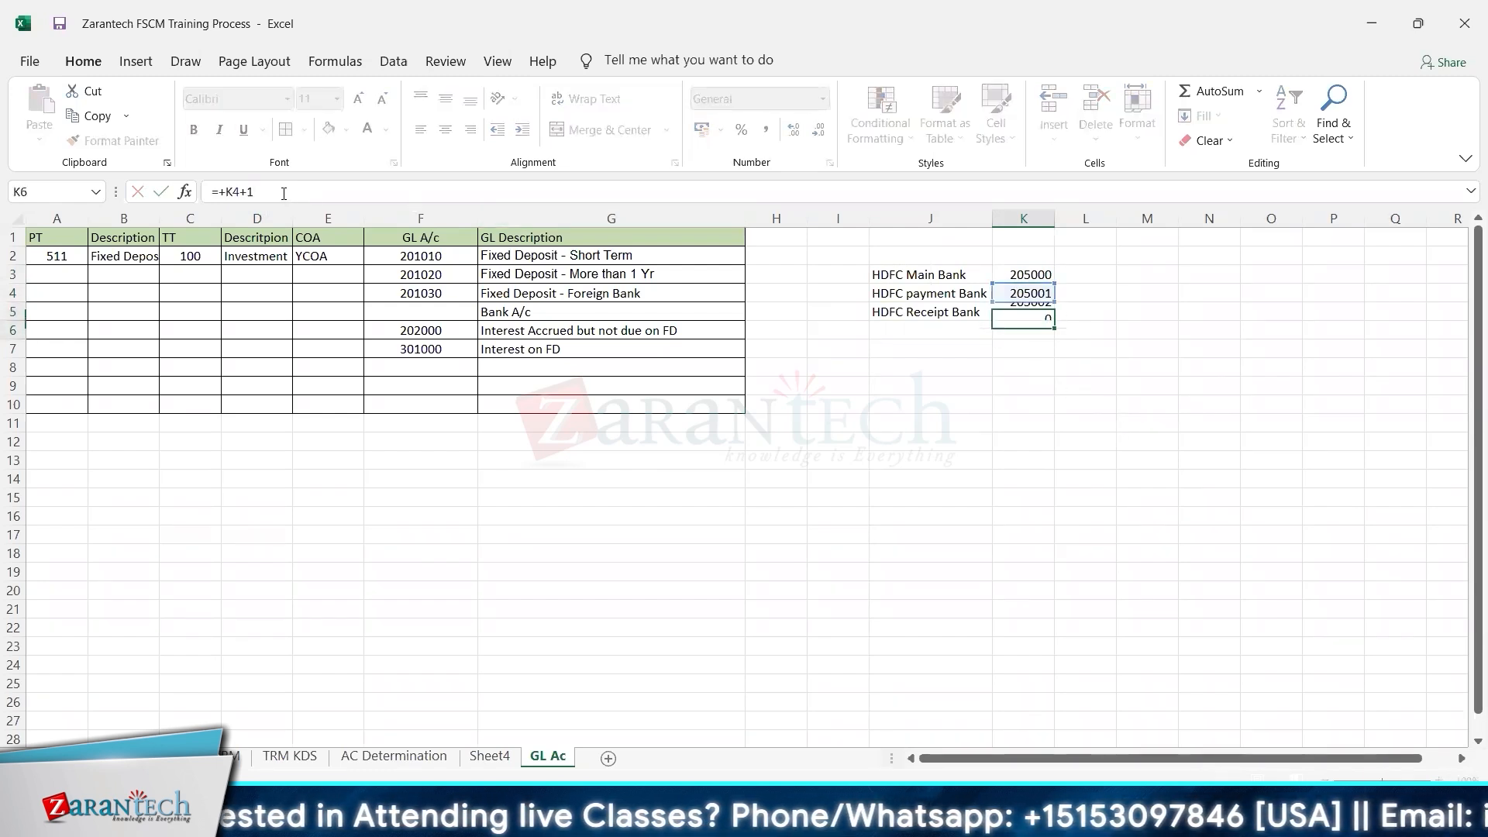
- Copy account number 202000 from Excel and start creating it in SAP with a template for company code IN10
left_click(609, 362)
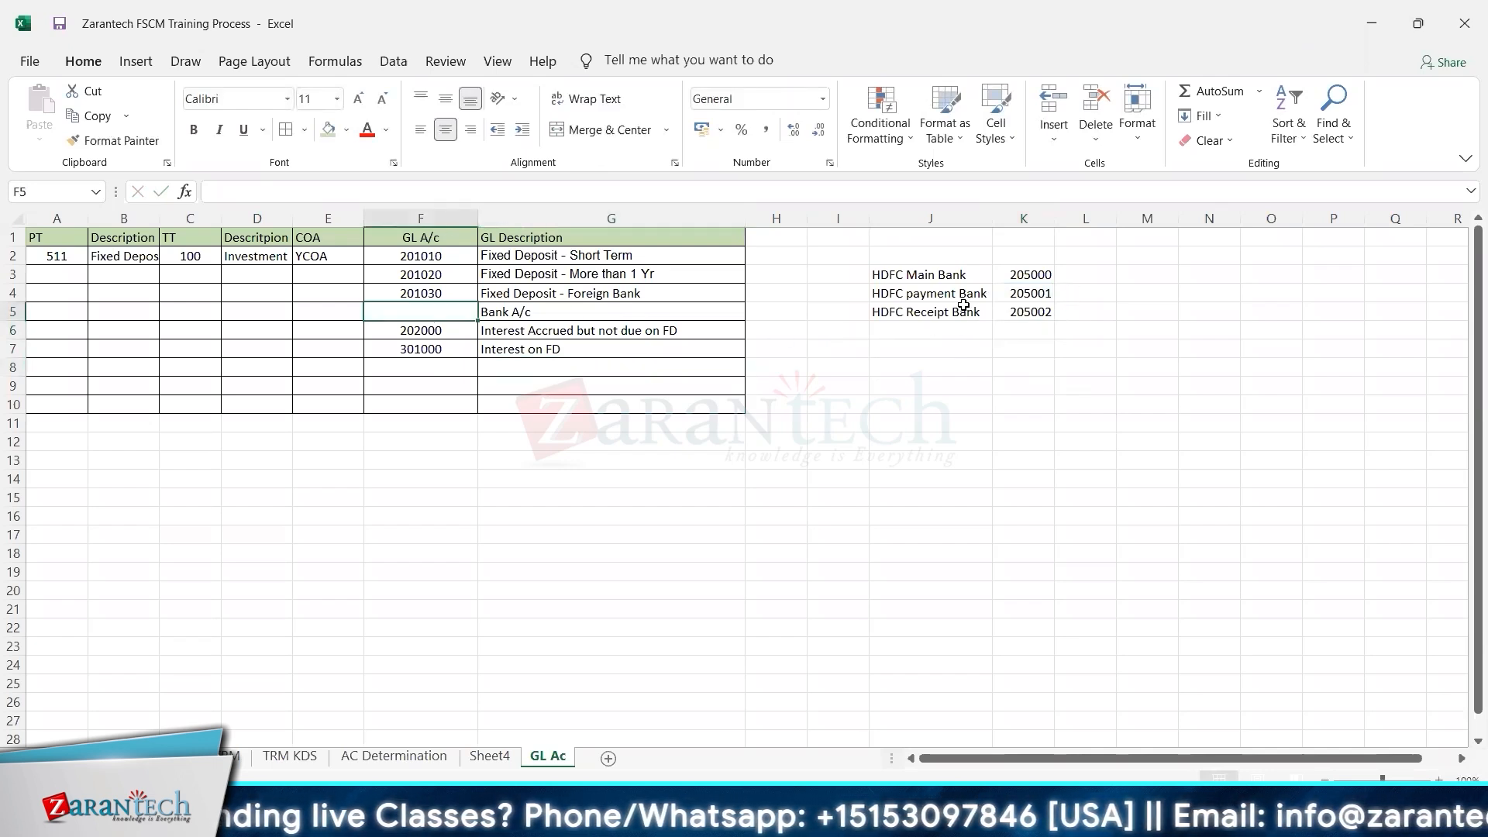
left_click(942, 277)
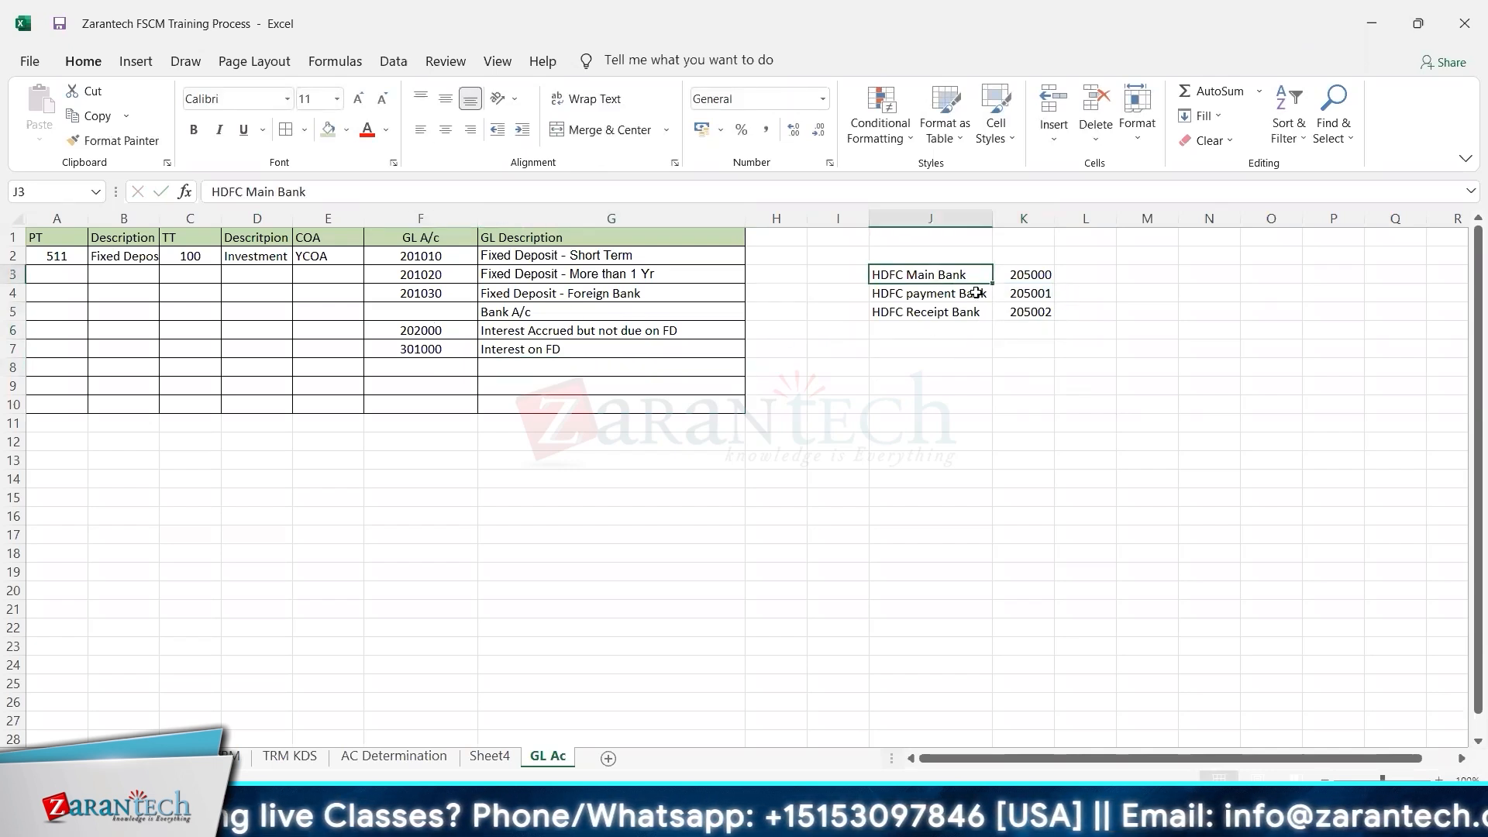
left_click(431, 330)
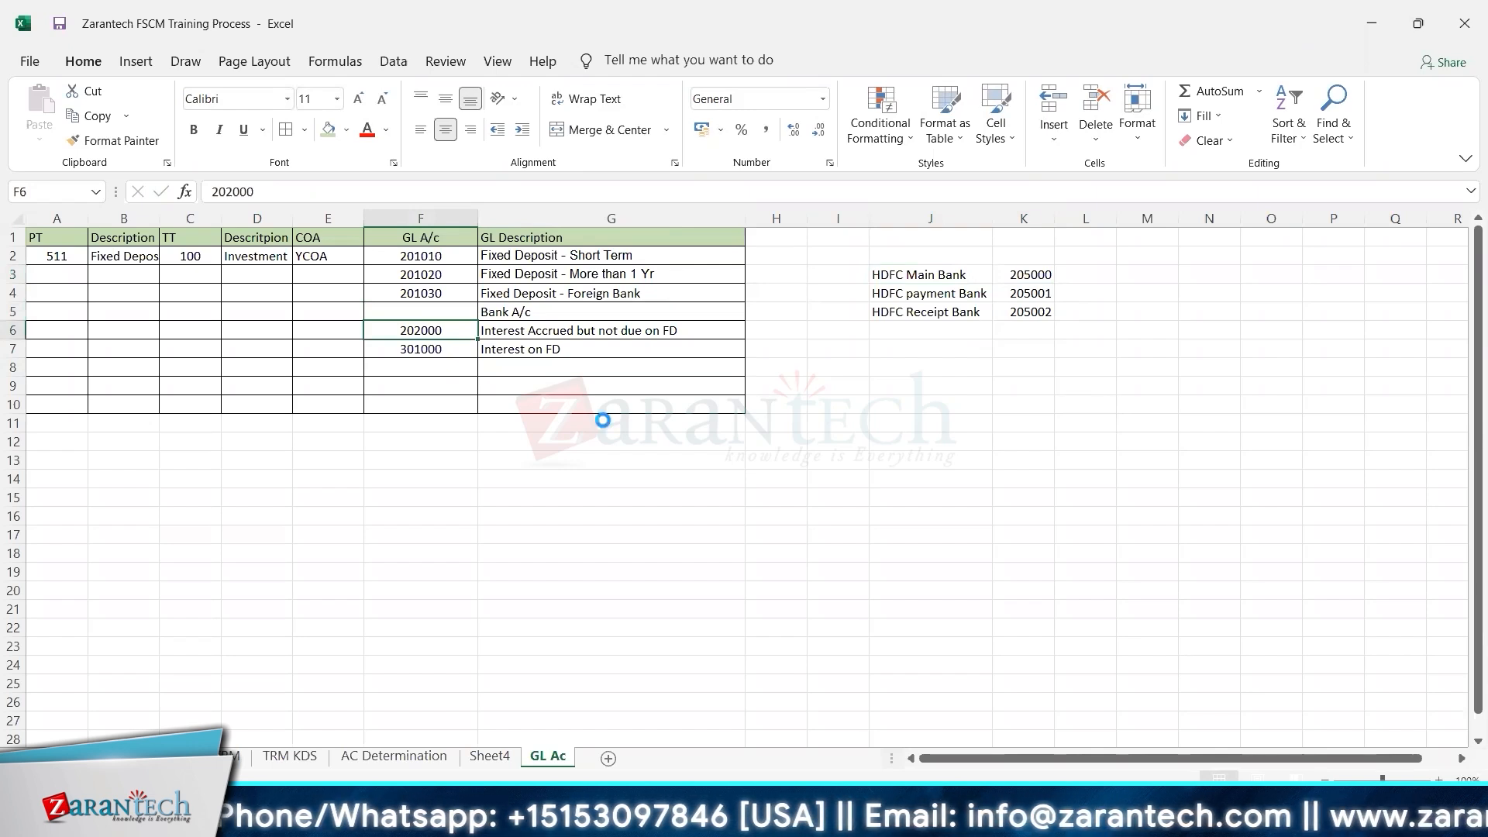
key("ctrl+c")
key("alt+Tab")
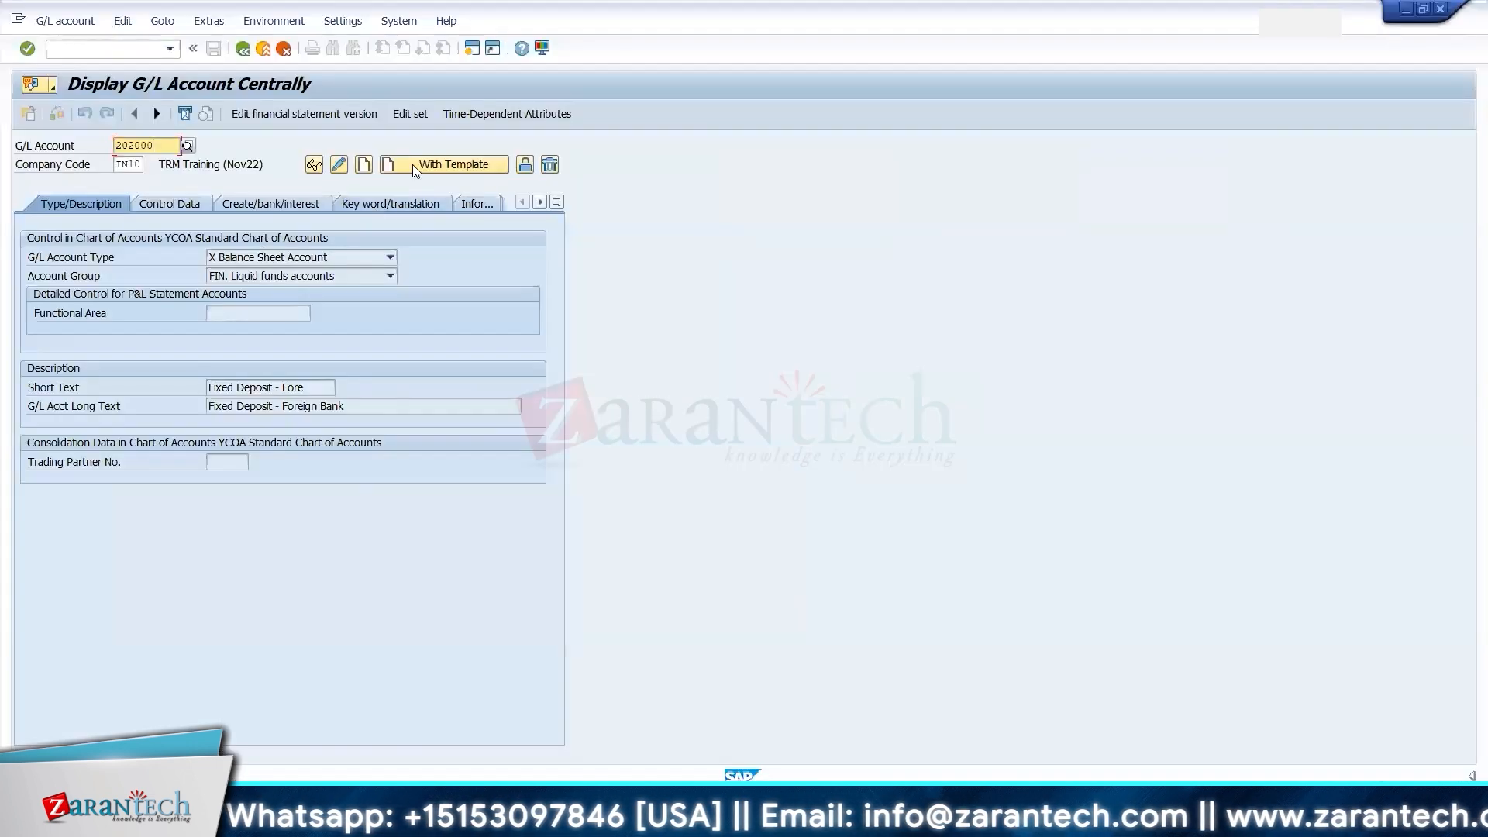
left_click(412, 164)
key("Return")
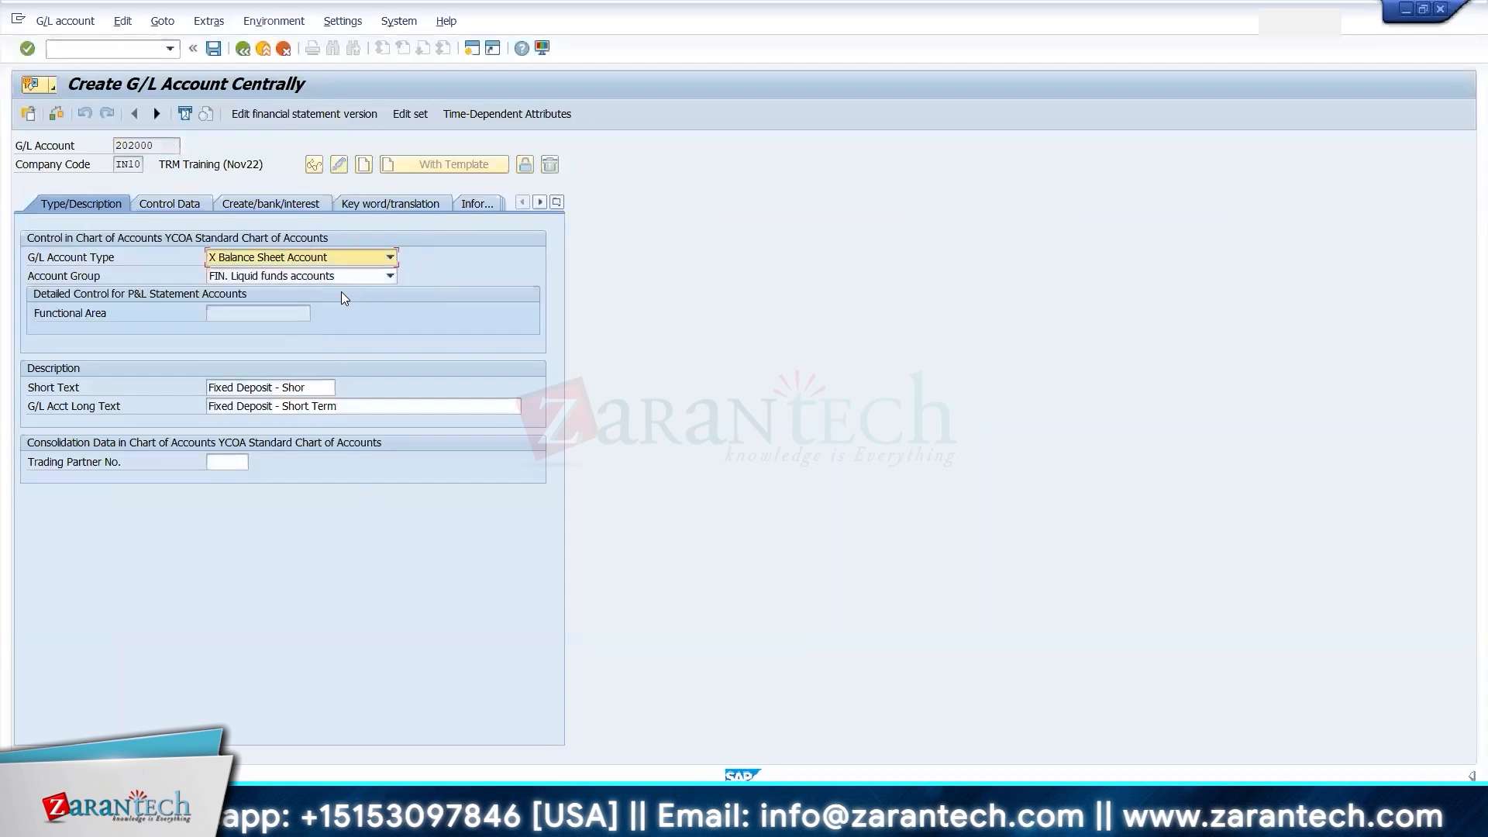
- Fill in short text "Interest Accrued but" and long text "Interest Accrued but not due on FD" for account 202000, copied from Excel
left_click(316, 389)
key("alt+Tab")
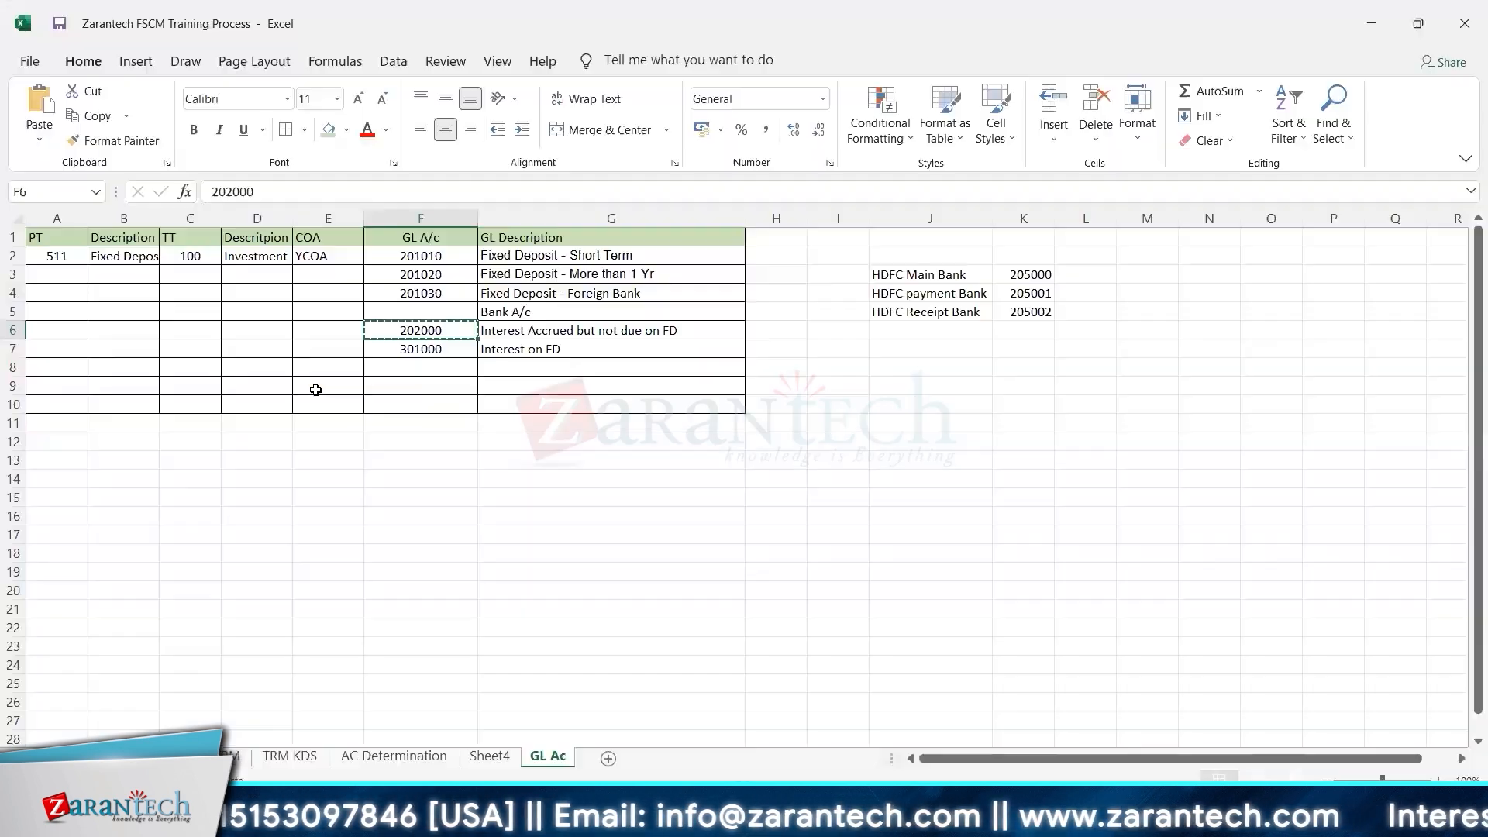
key("Left")
key("Right")
key("Right")
key("ctrl+c")
key("alt+Tab")
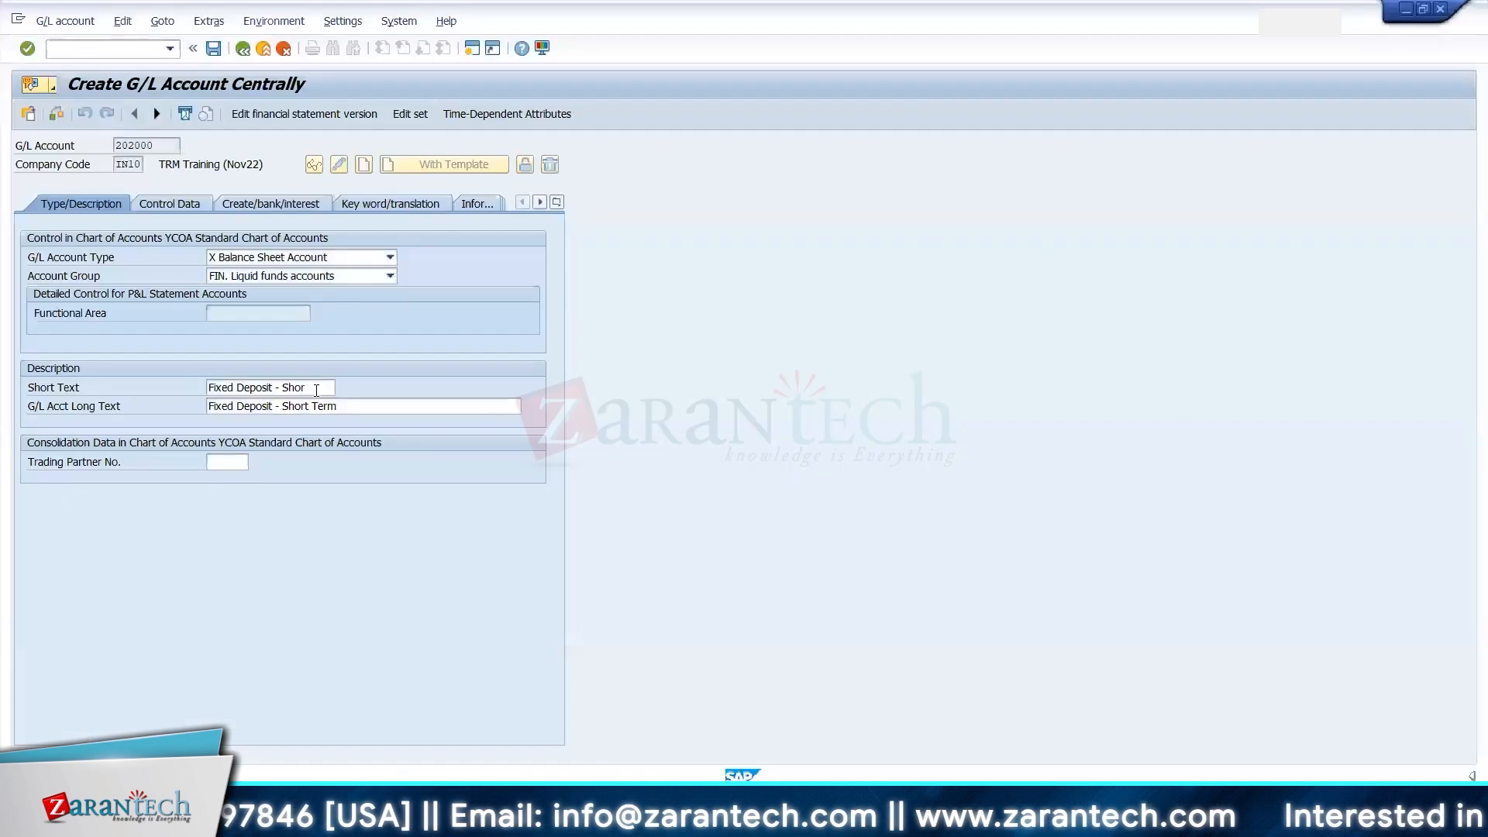
key("Tab")
key("shift+Tab")
key("ctrl+v")
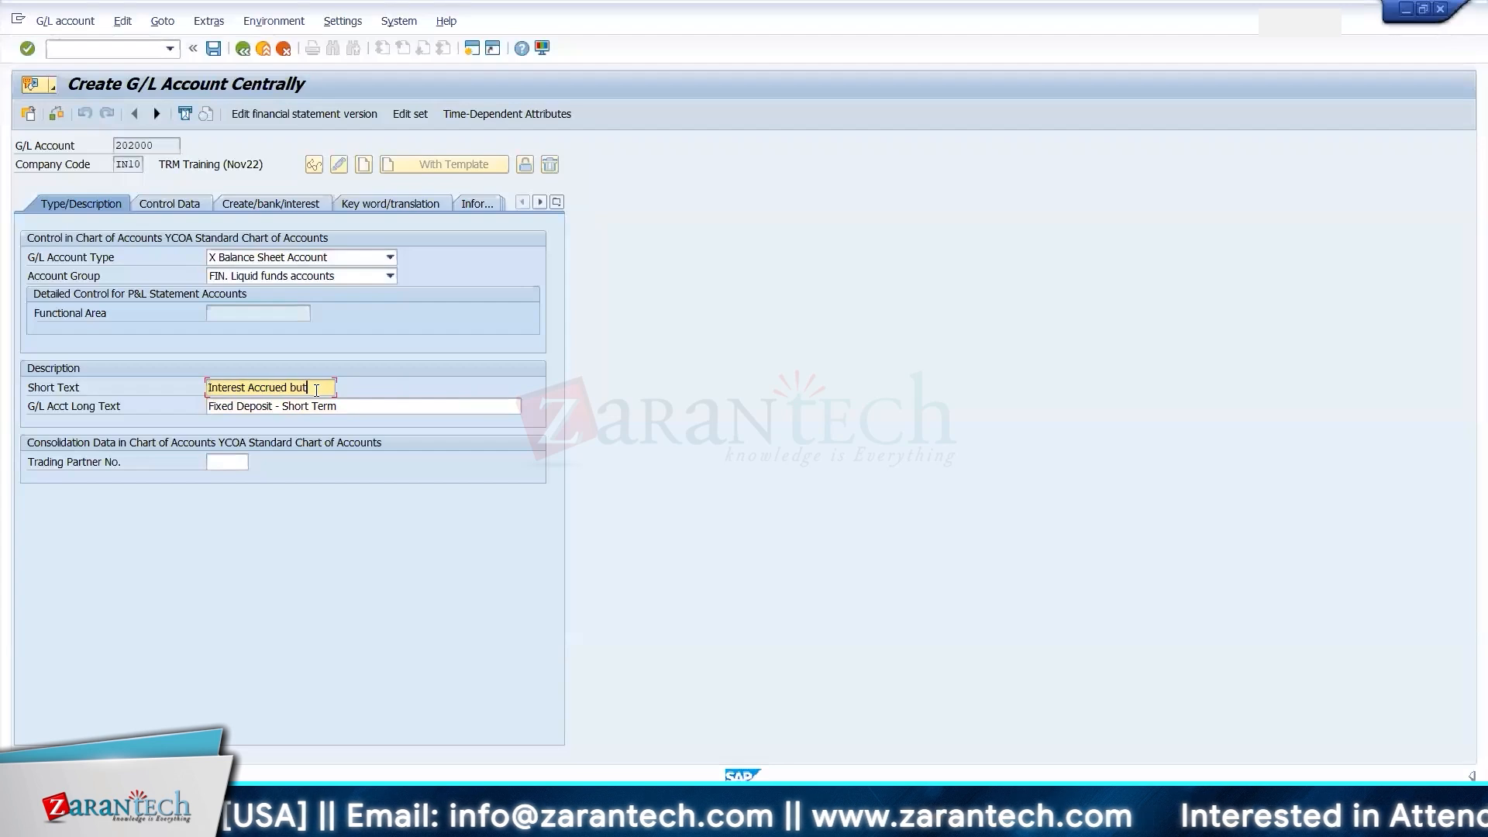
key("Tab")
key("ctrl+v")
key("Return")
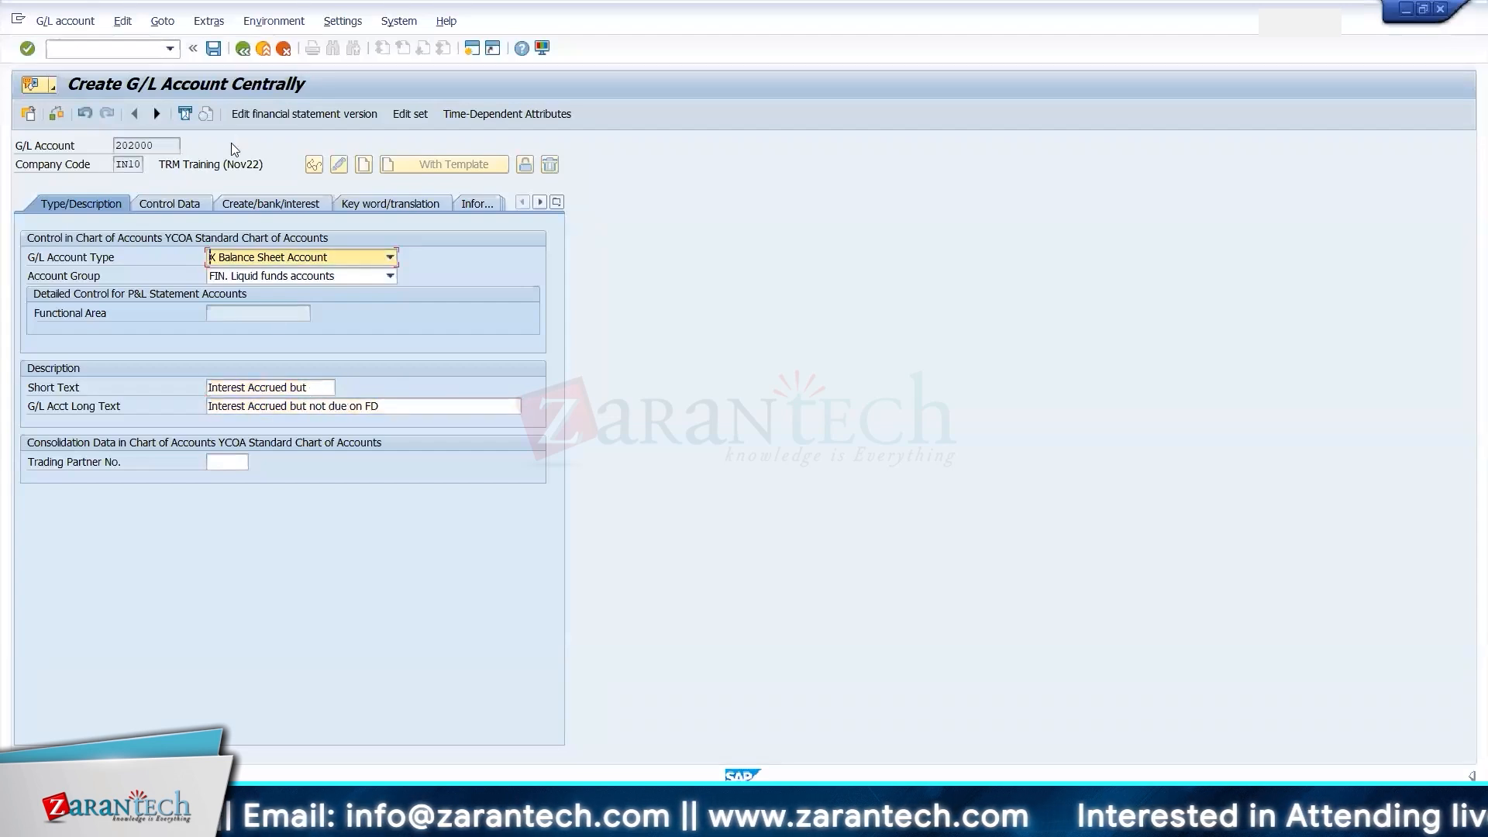
- Save G/L account 202000, and copy the Interest on FD account number 301000 from the Excel sheet into SAP's G/L Account field
left_click(214, 48)
key("alt+Tab")
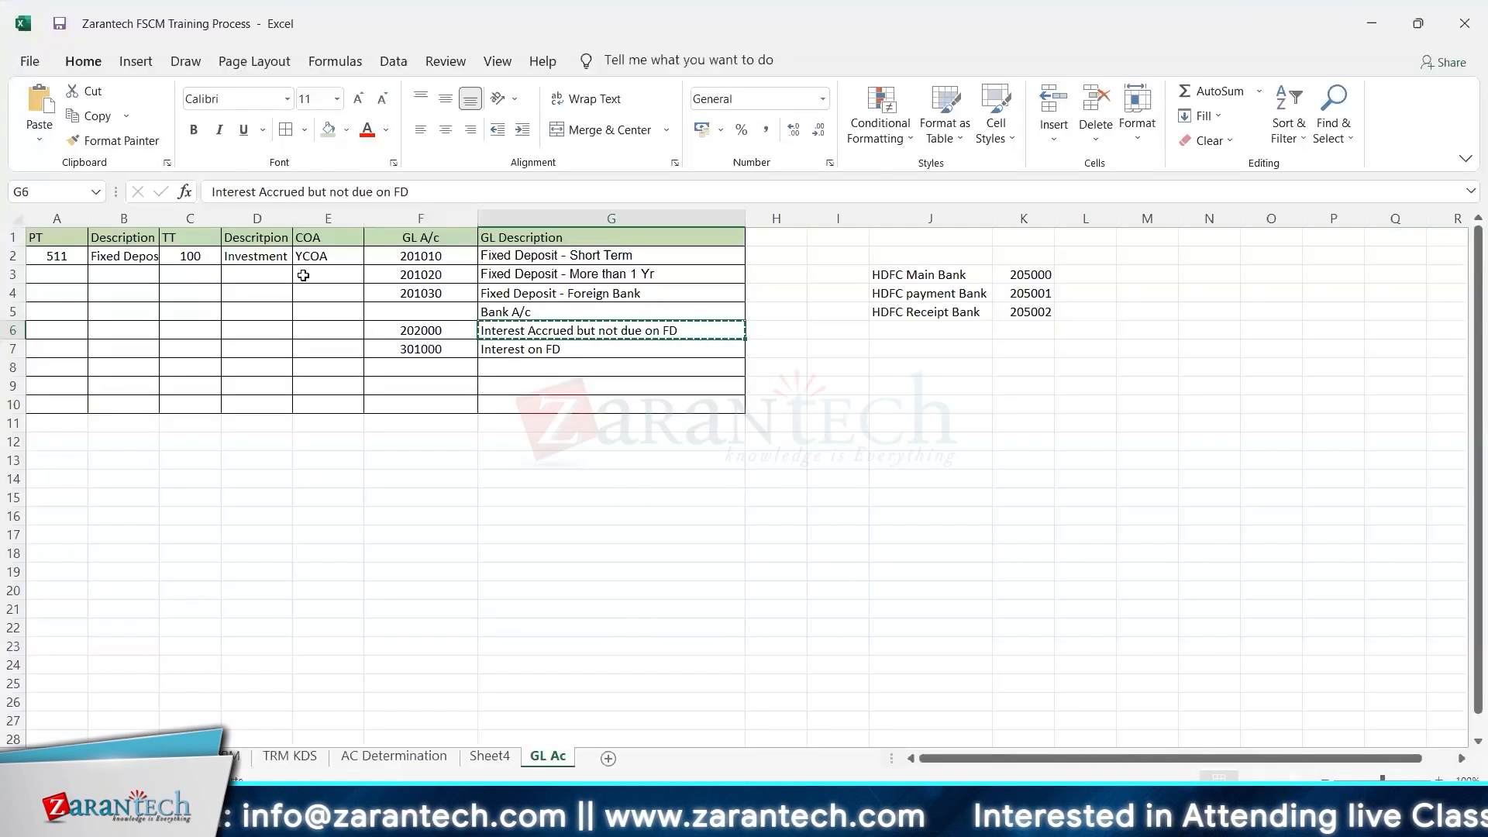
key("Down")
key("Up")
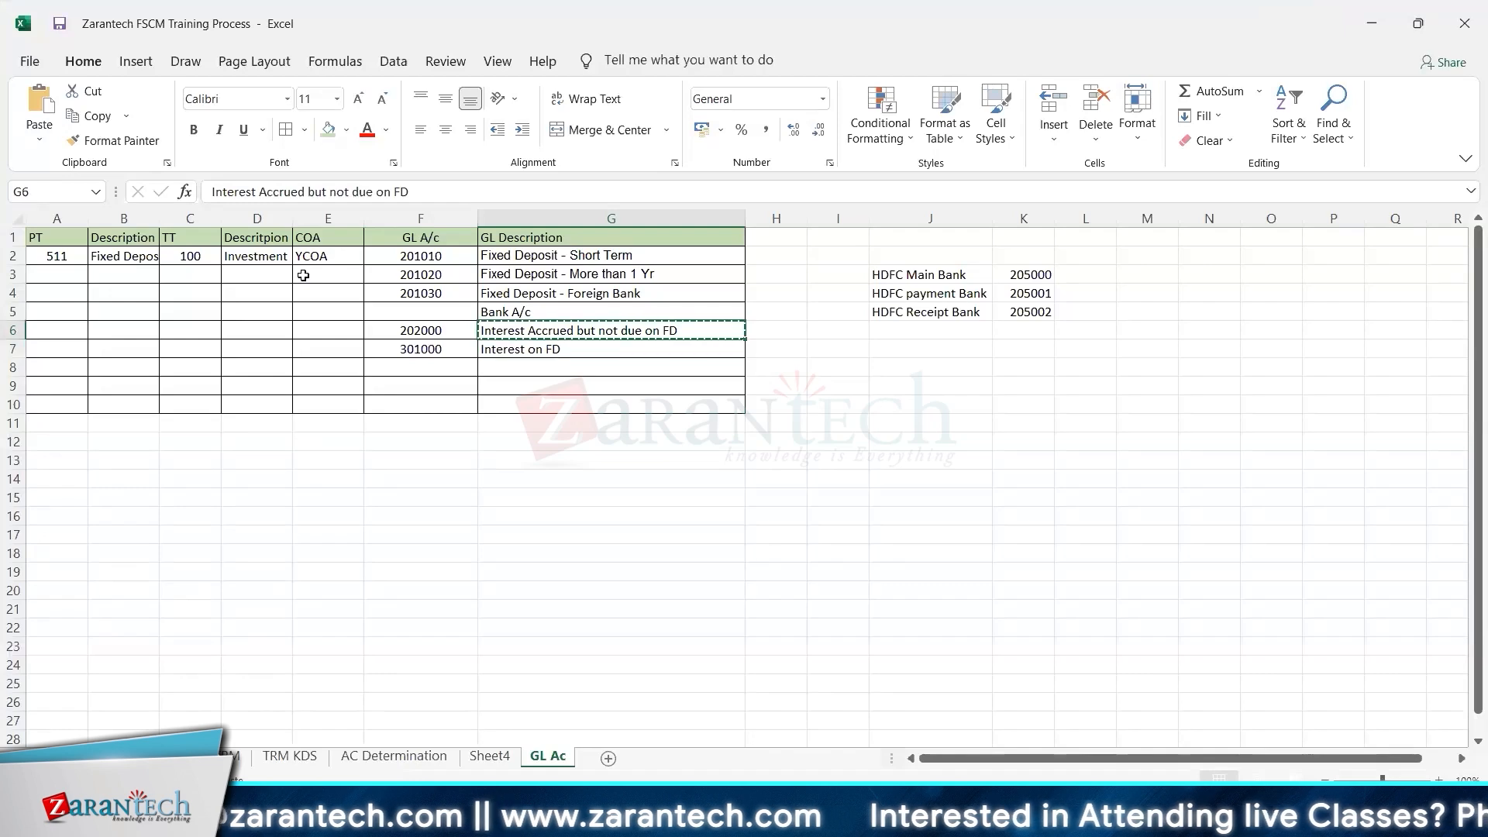
key("Down")
key("alt+Tab")
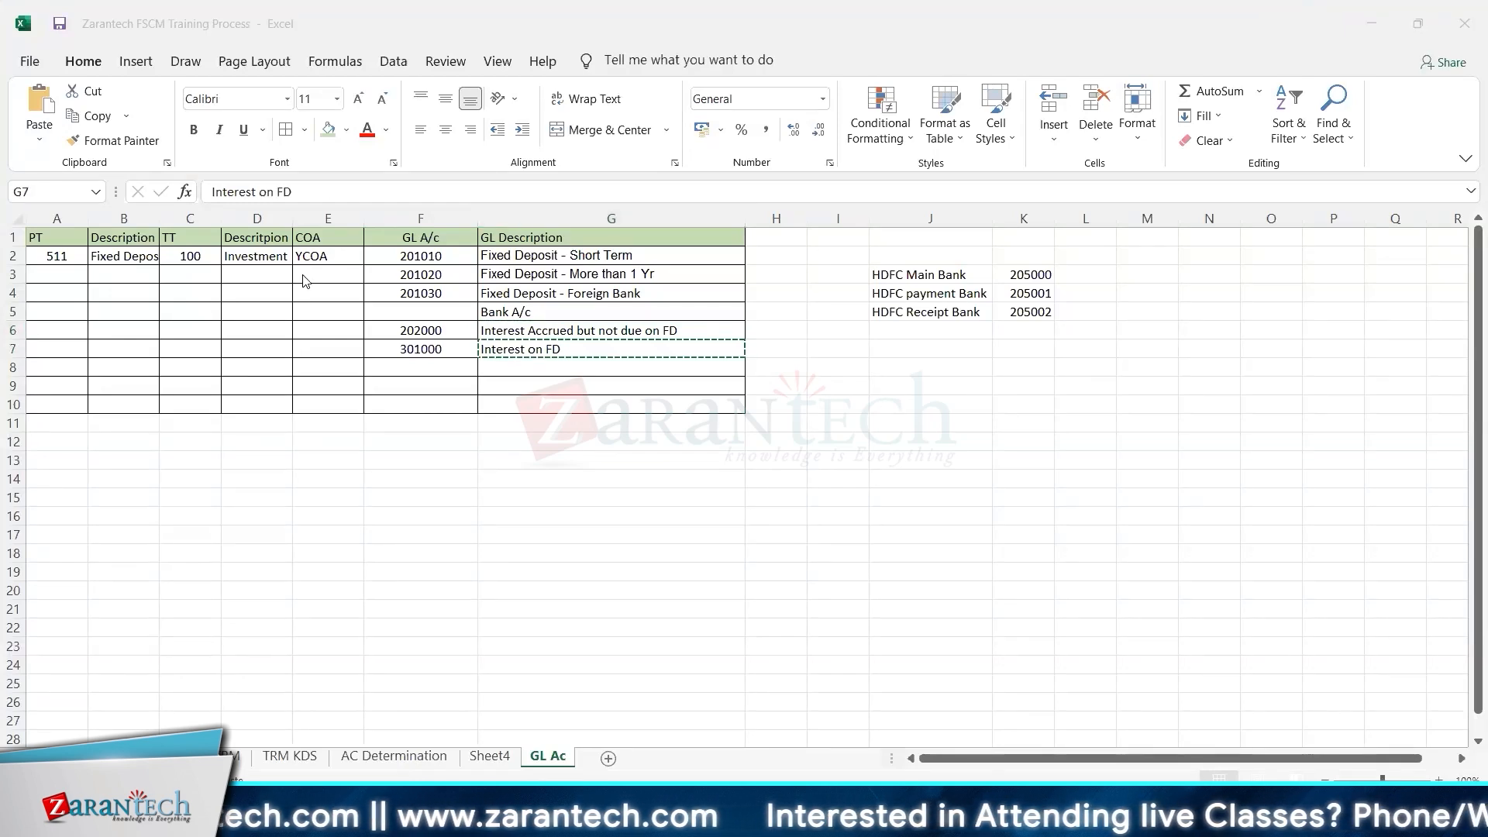
key("alt+Tab")
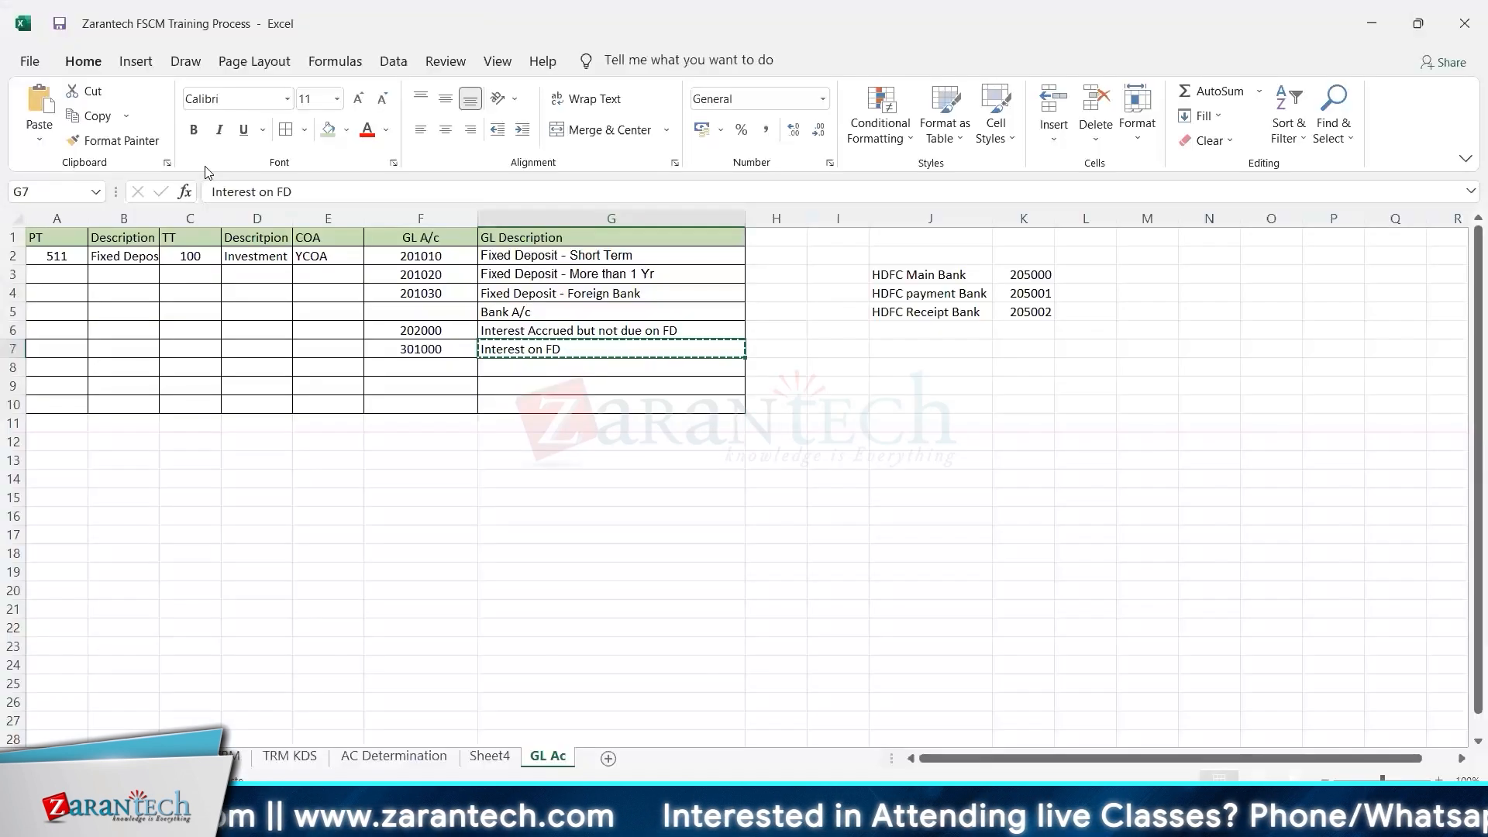
key("Left")
key("ctrl+c")
key("alt+Tab")
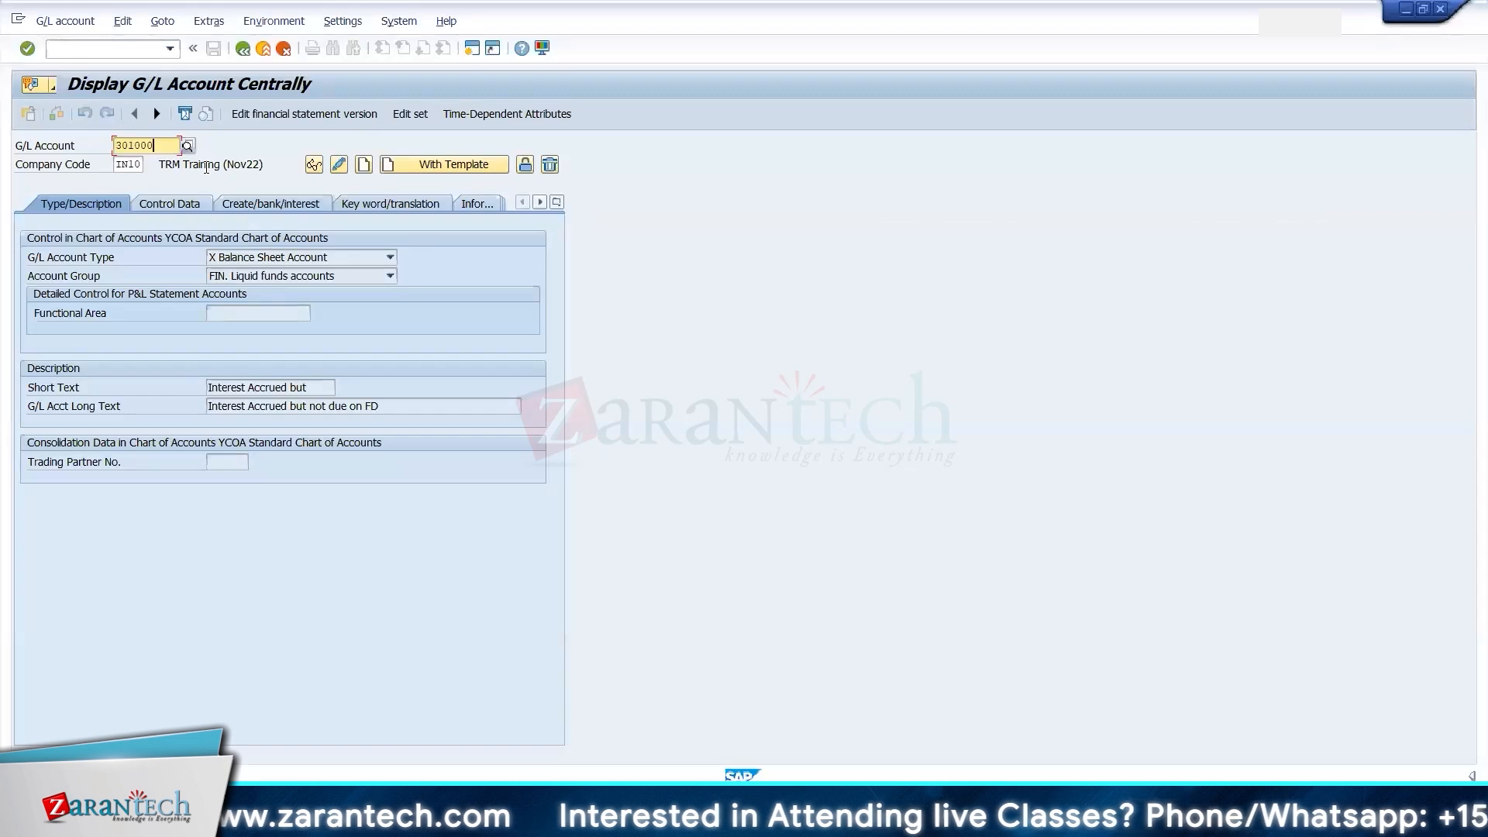
- Start creating G/L account 301000 with type Primary Costs or Revenue and account group Income statement accounts
left_click(364, 165)
left_click(312, 262)
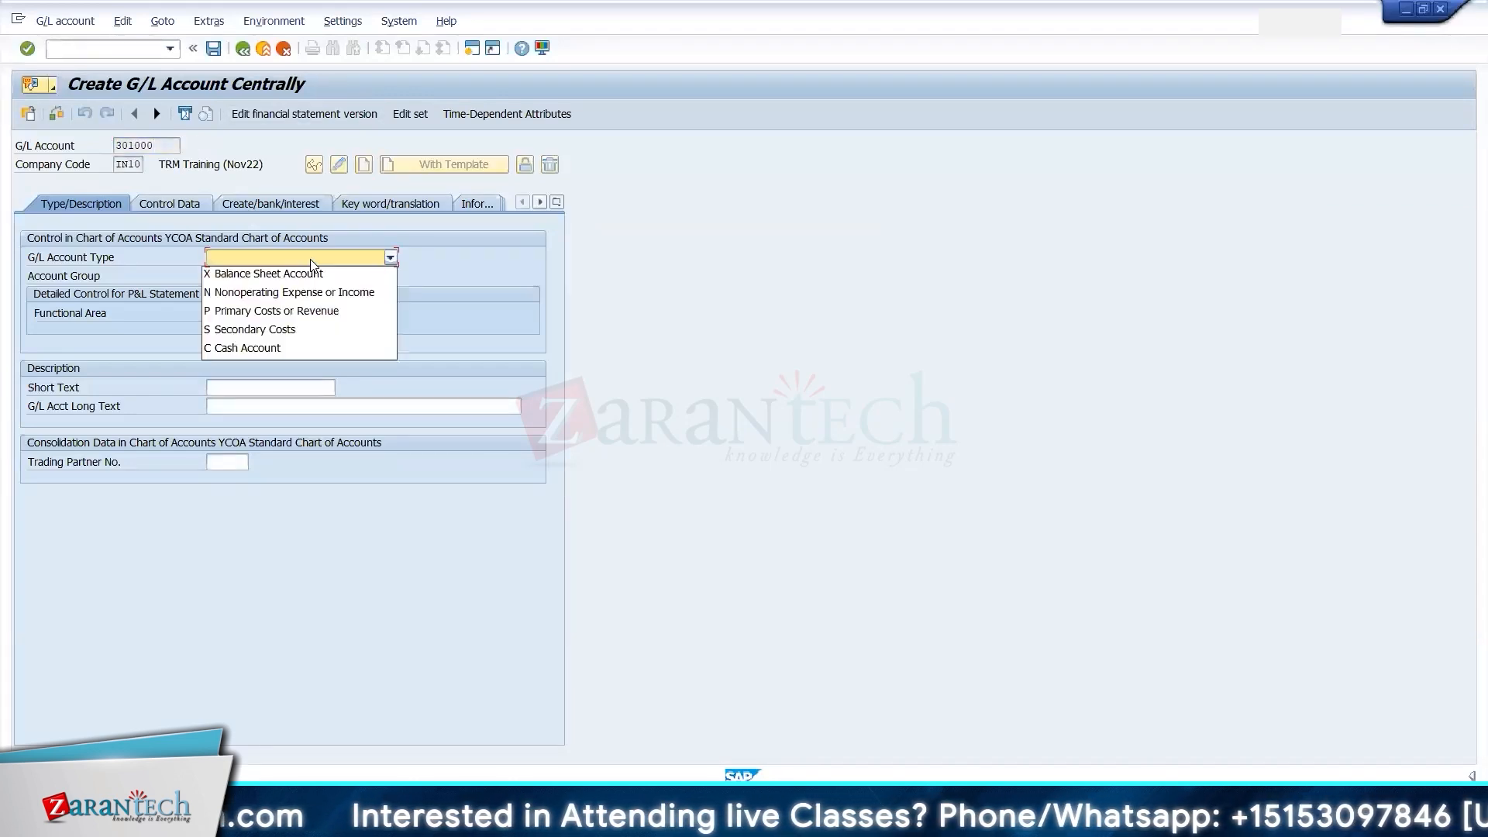
left_click(256, 311)
left_click(231, 277)
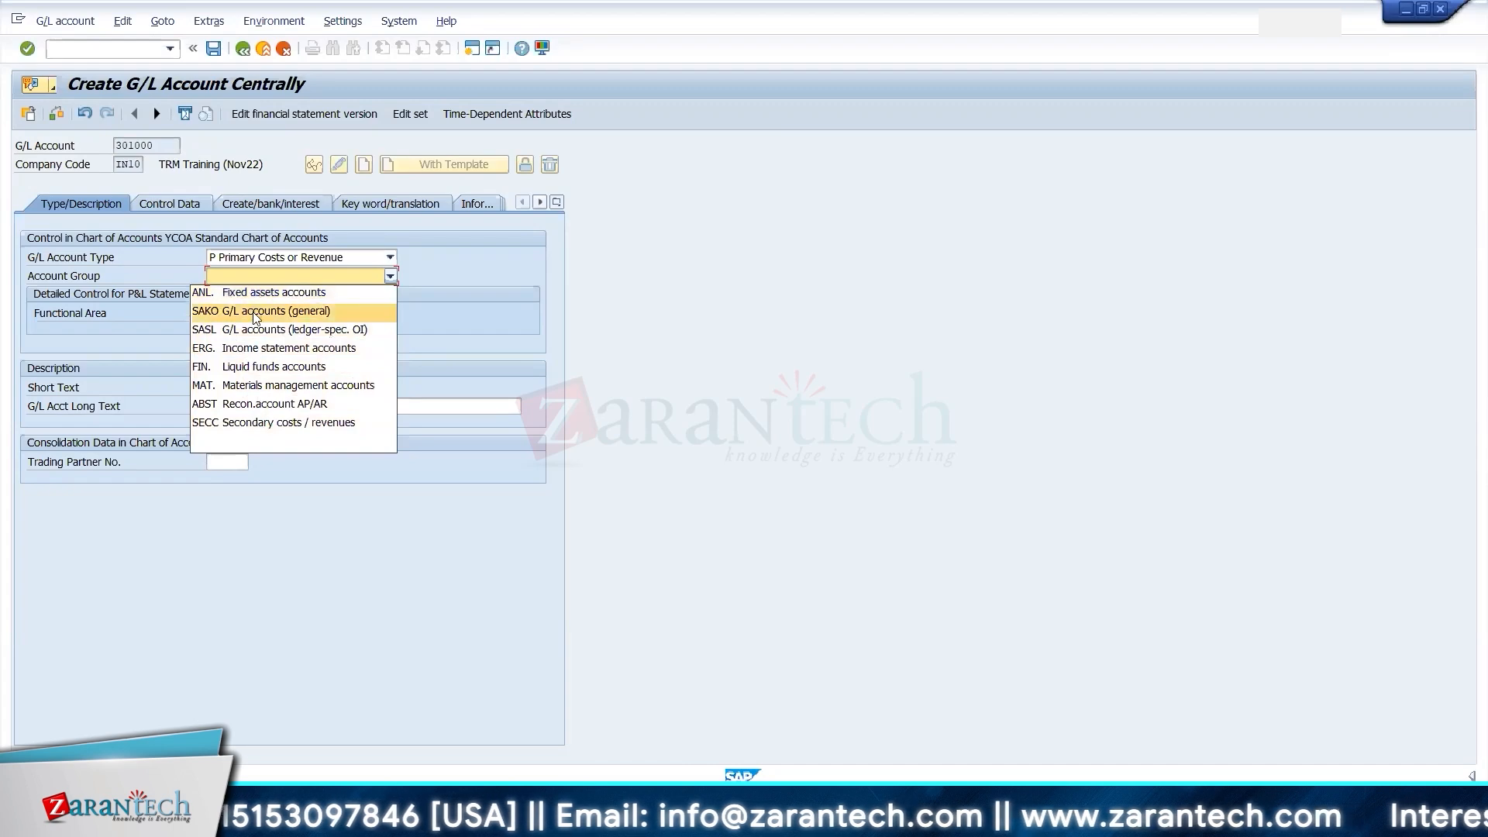
left_click(255, 351)
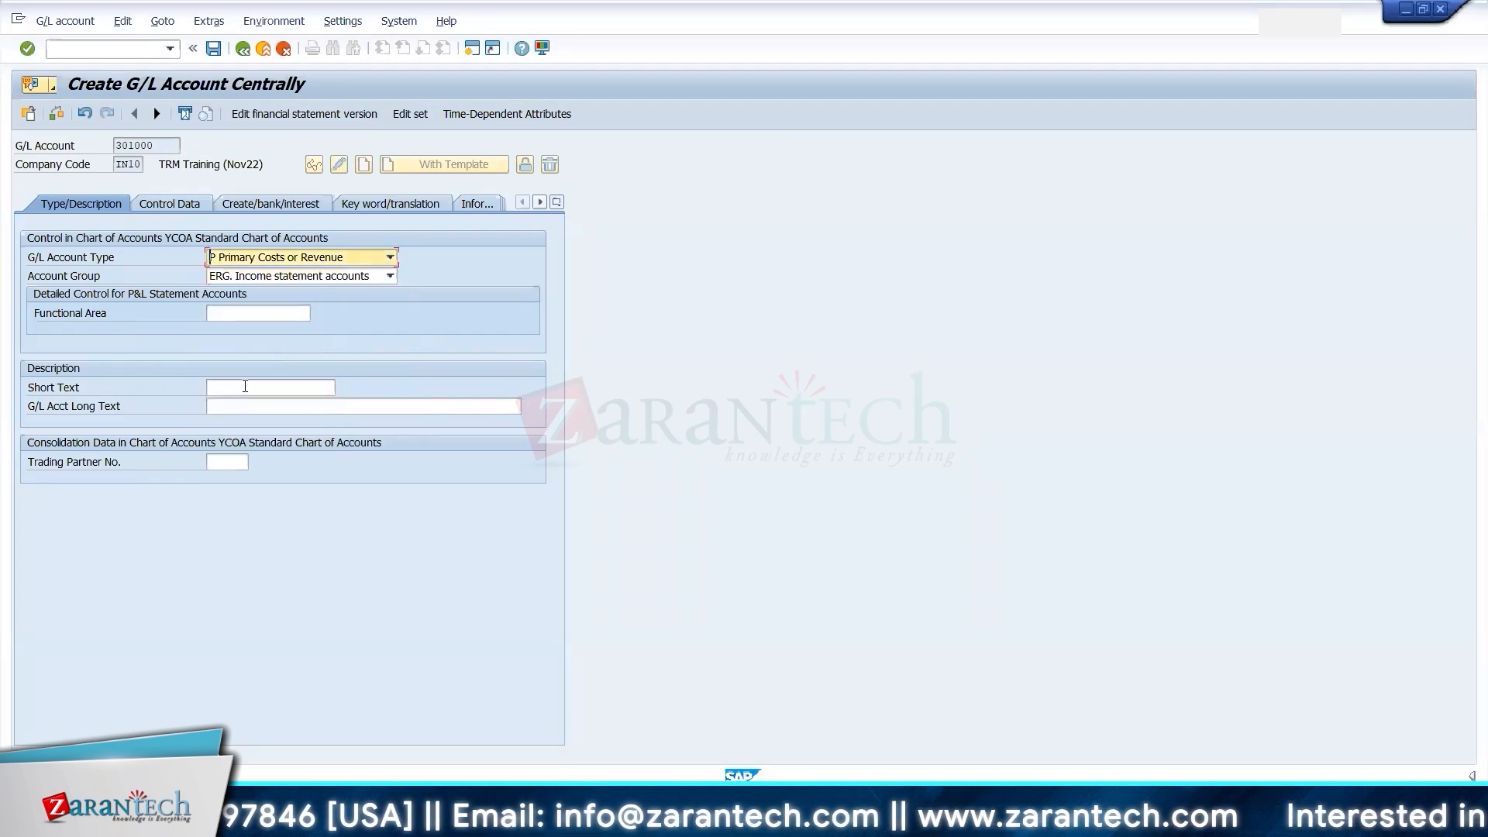
- Copy the description "Interest on FD" from the Excel sheet into the account's short text and long text in SAP
left_click(242, 385)
key("alt+Tab")
key("Right")
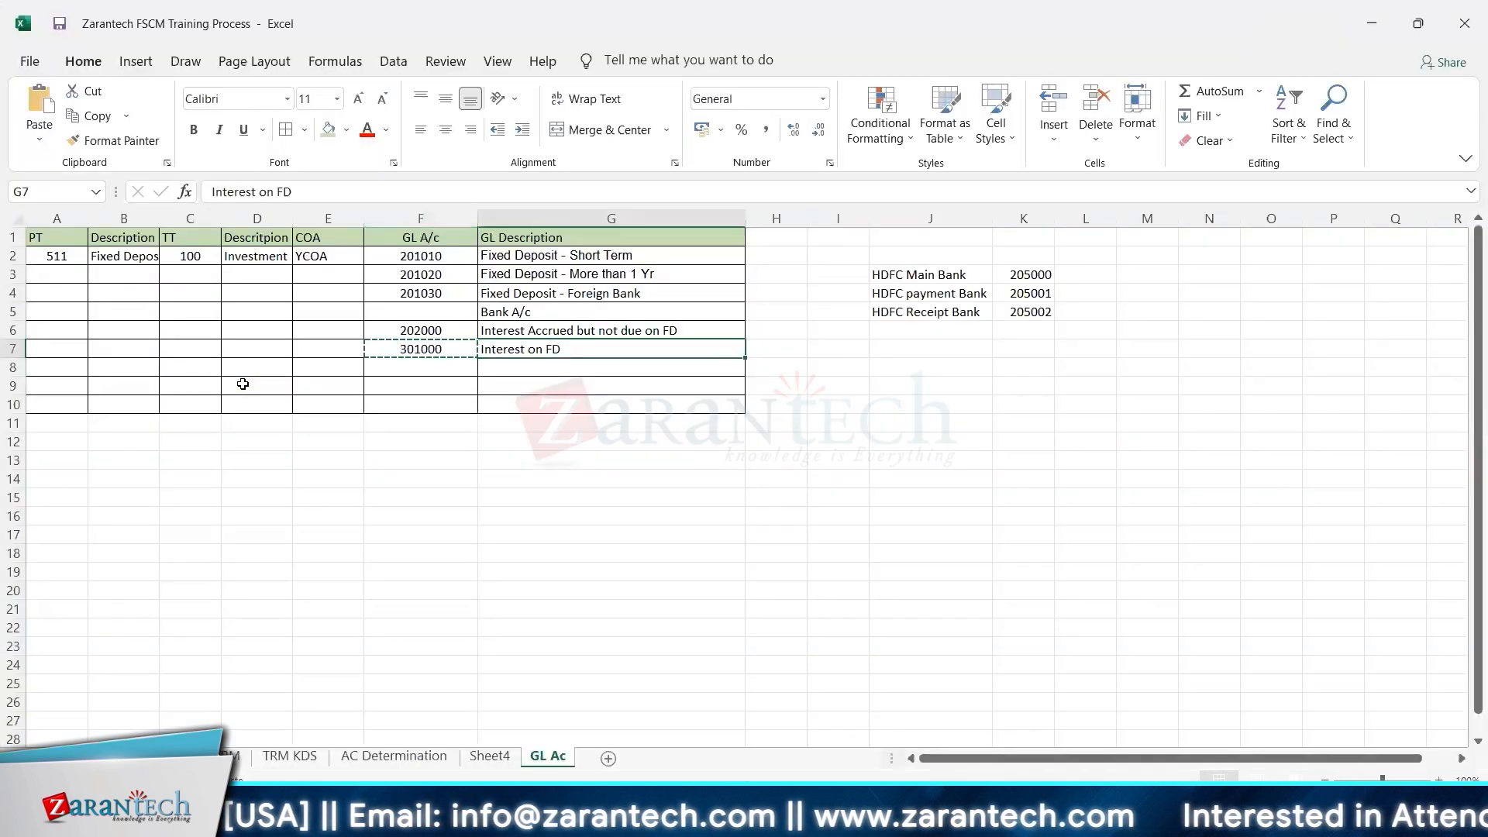
key("ctrl+c")
key("alt+Tab")
key("ctrl+v")
key("Tab")
key("ctrl+v")
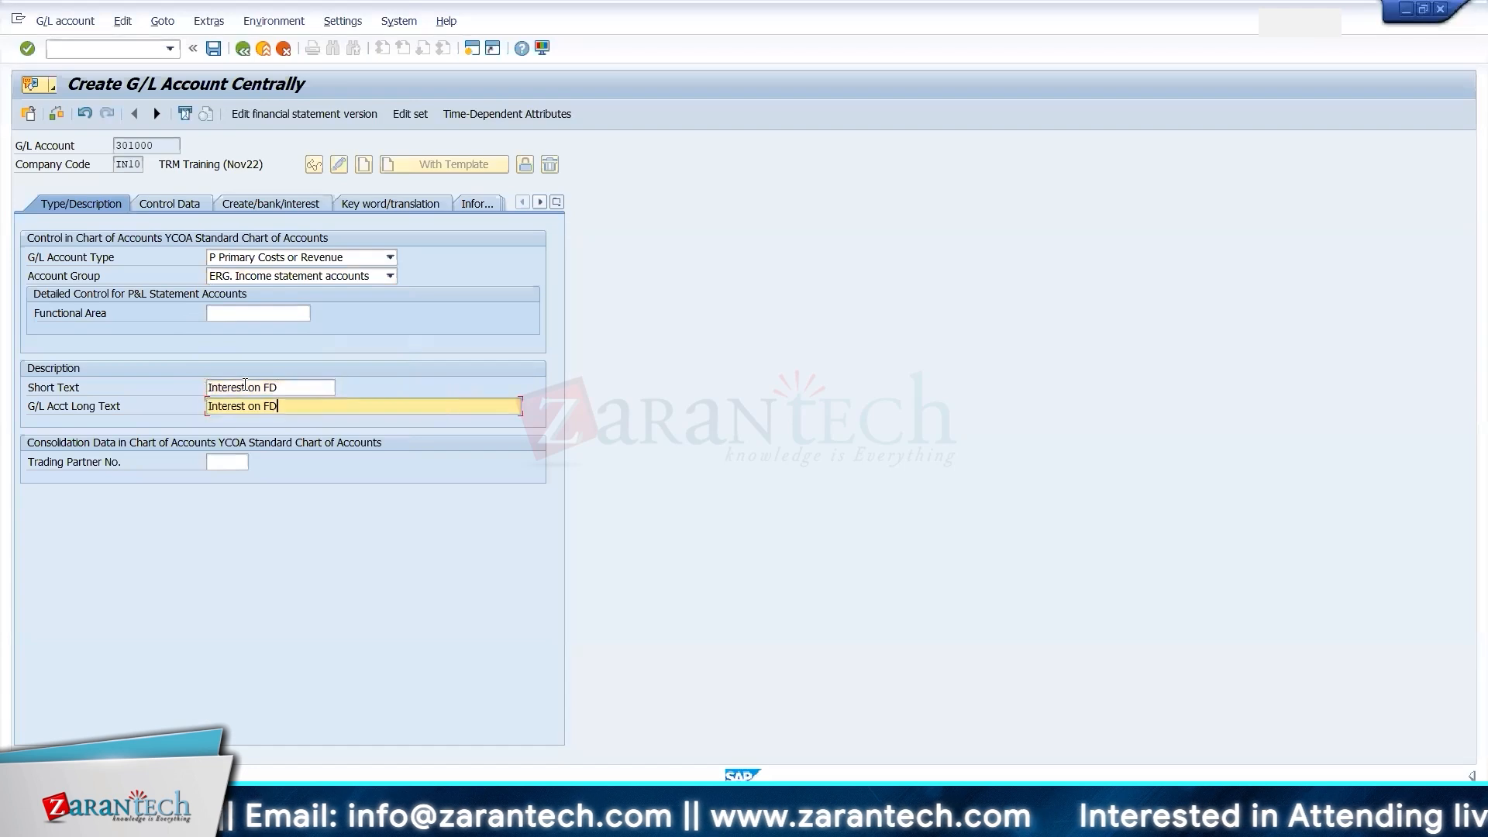
- Set the account's sort key to 001 and its cost element category to 01, Primary costs/cost-reducing revenues
left_click(183, 205)
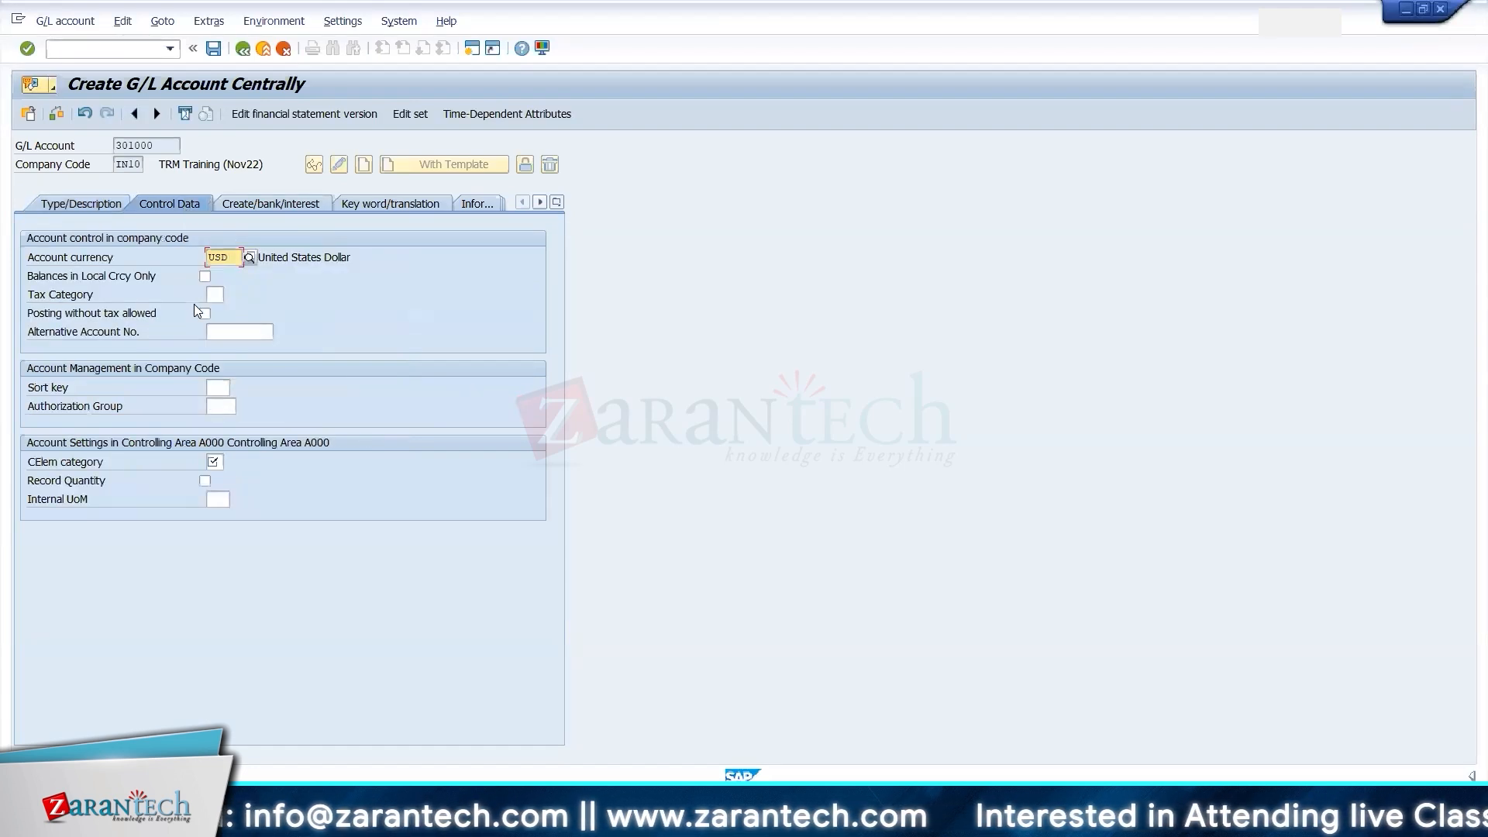
left_click(219, 388)
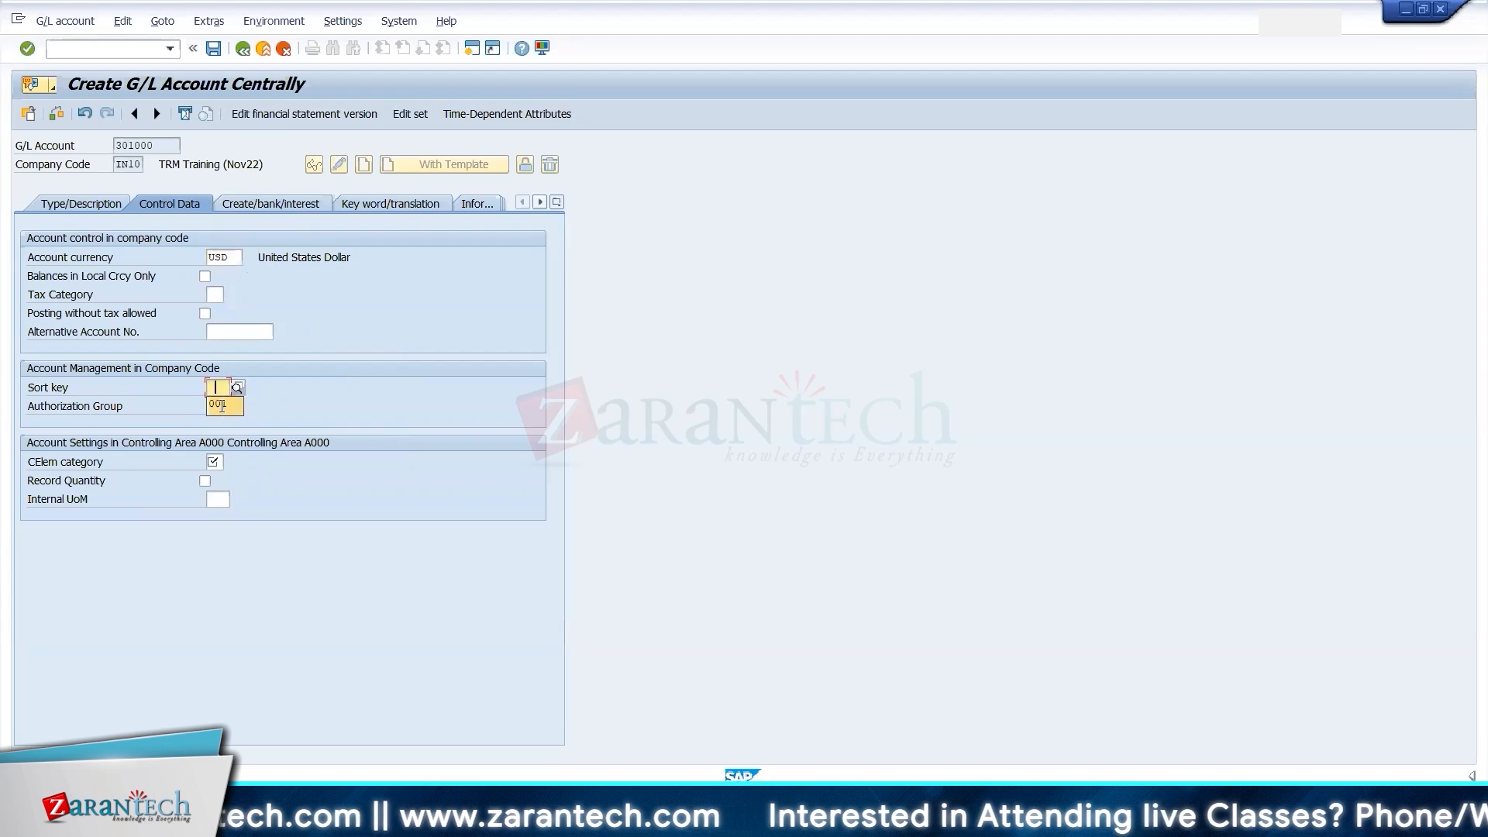
left_click(222, 405)
left_click(212, 464)
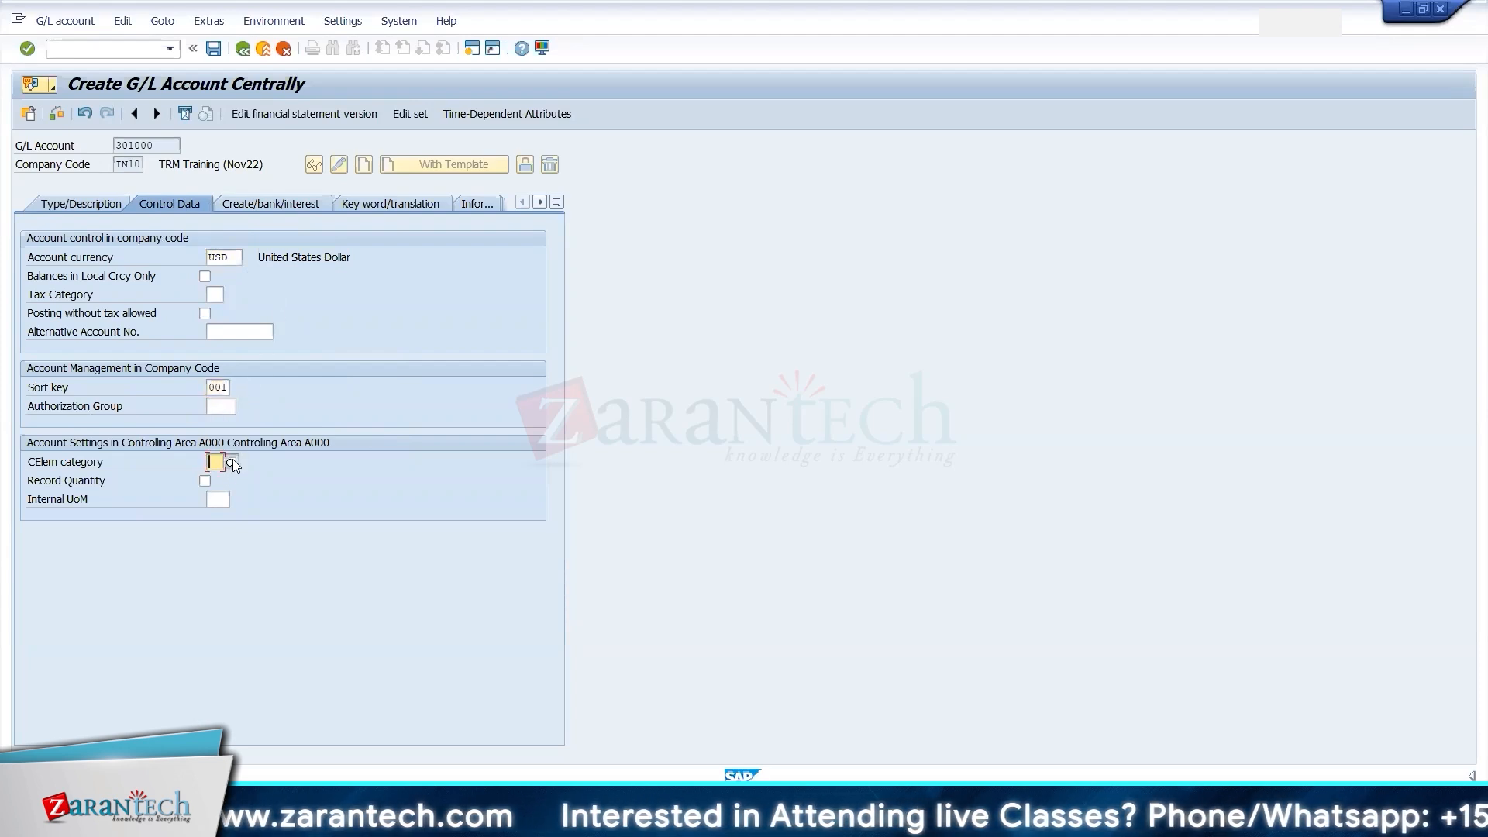
left_click(233, 462)
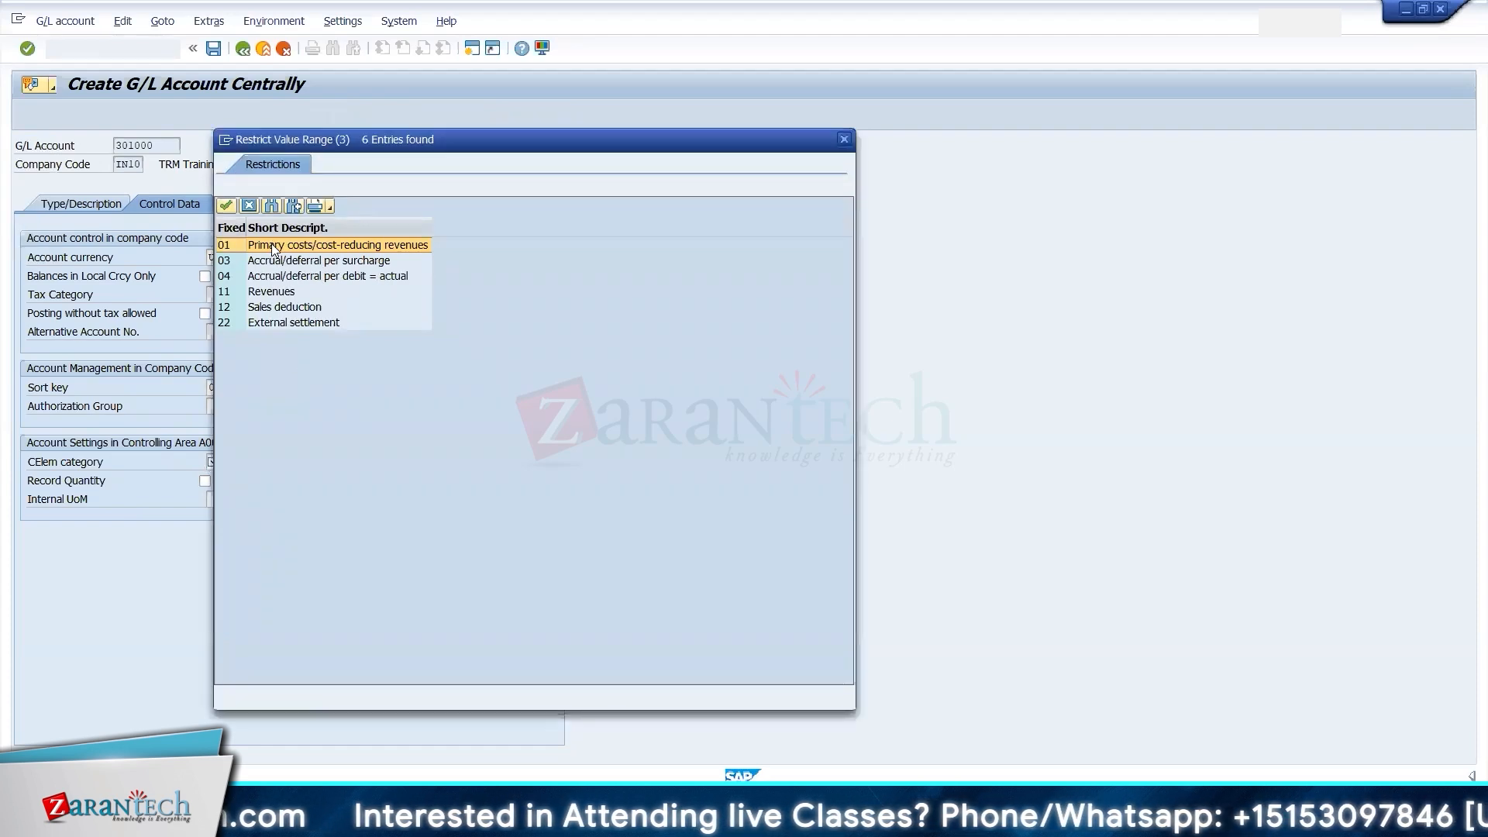
double_click(271, 243)
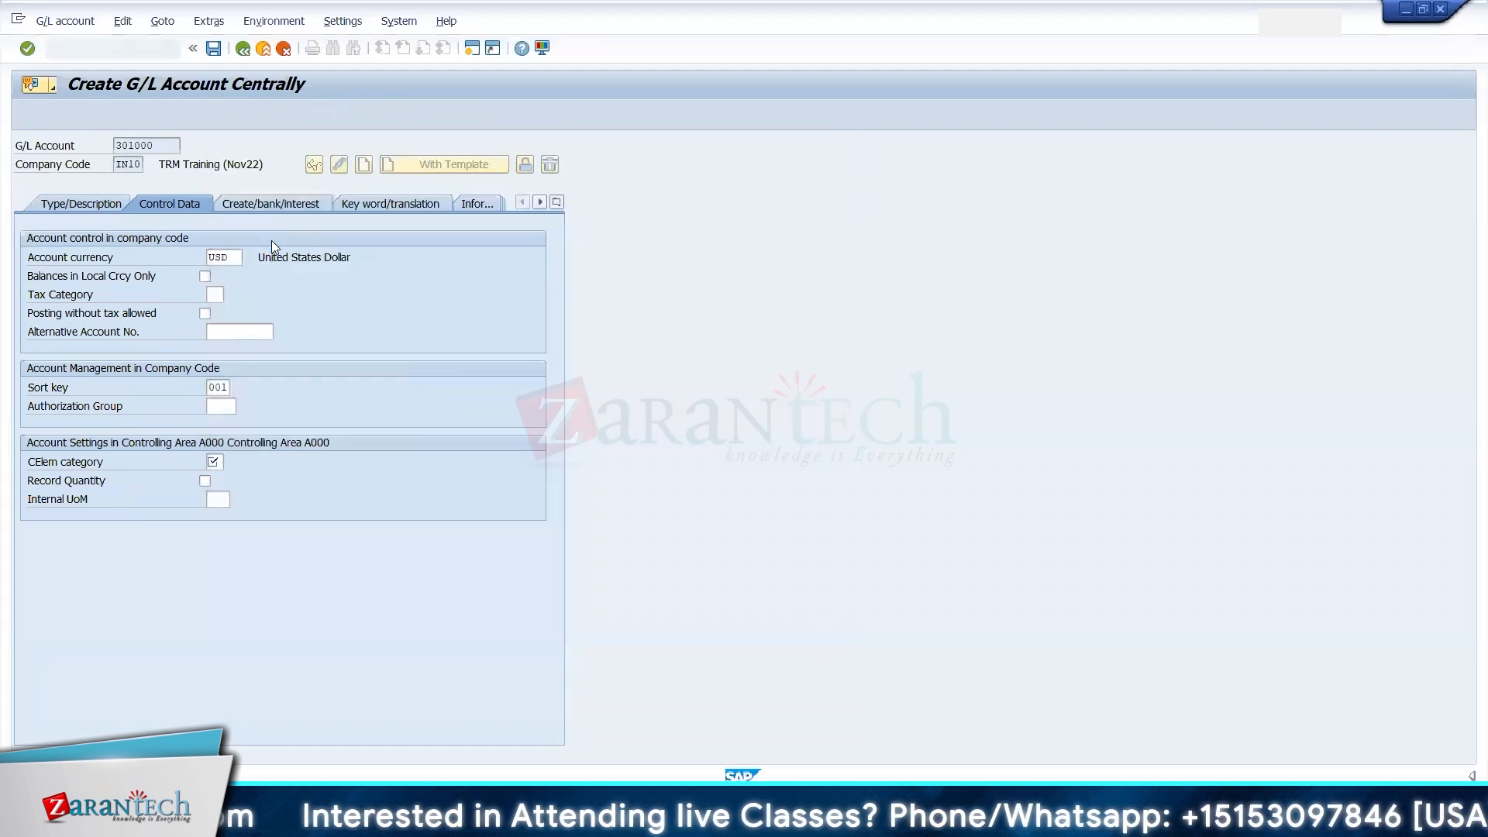
- Assign field status group YB04 (Cost accounts) and save G/L account 301000
left_click(262, 200)
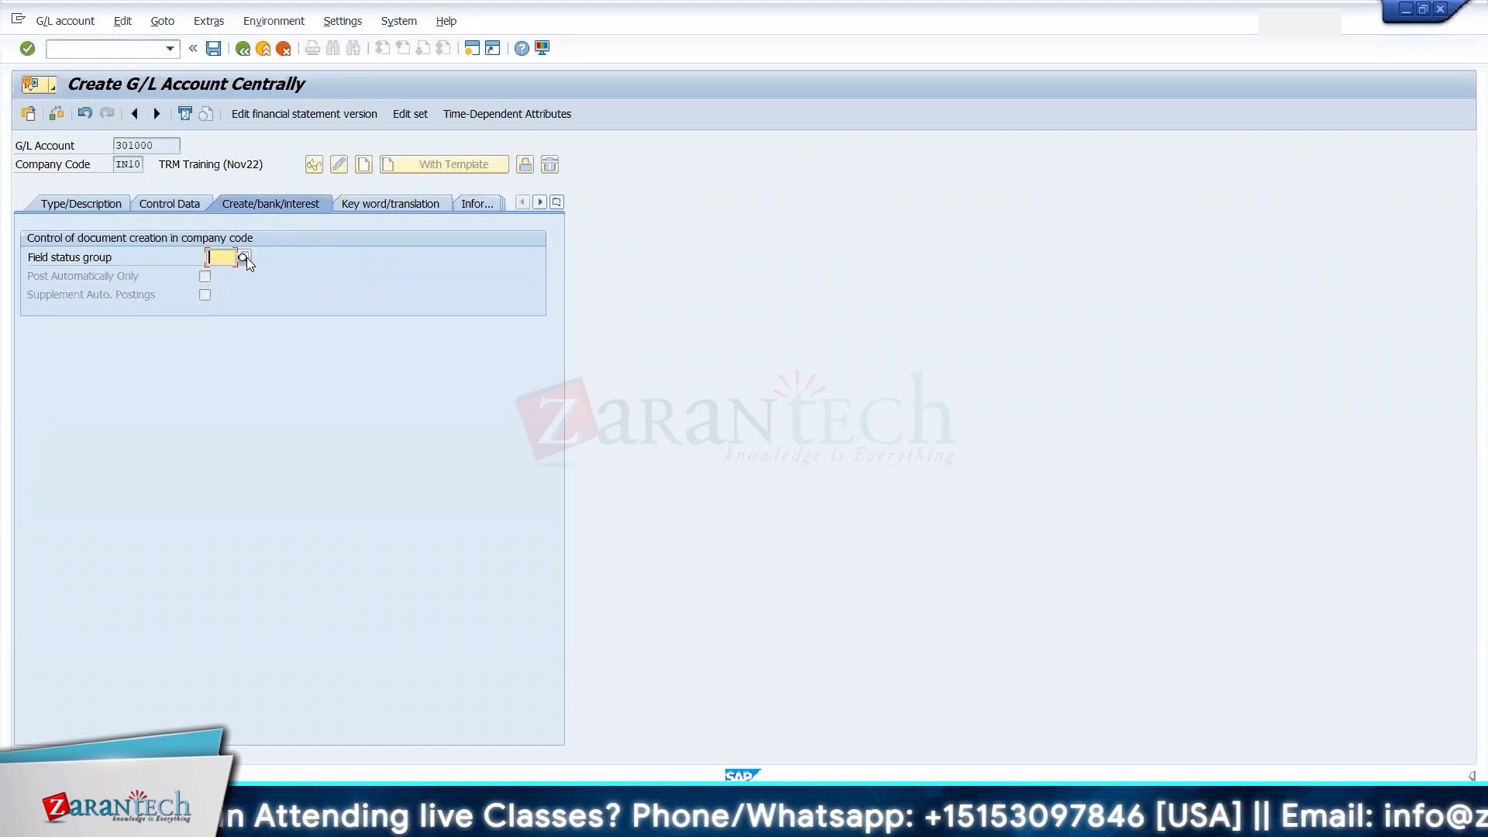
left_click(247, 258)
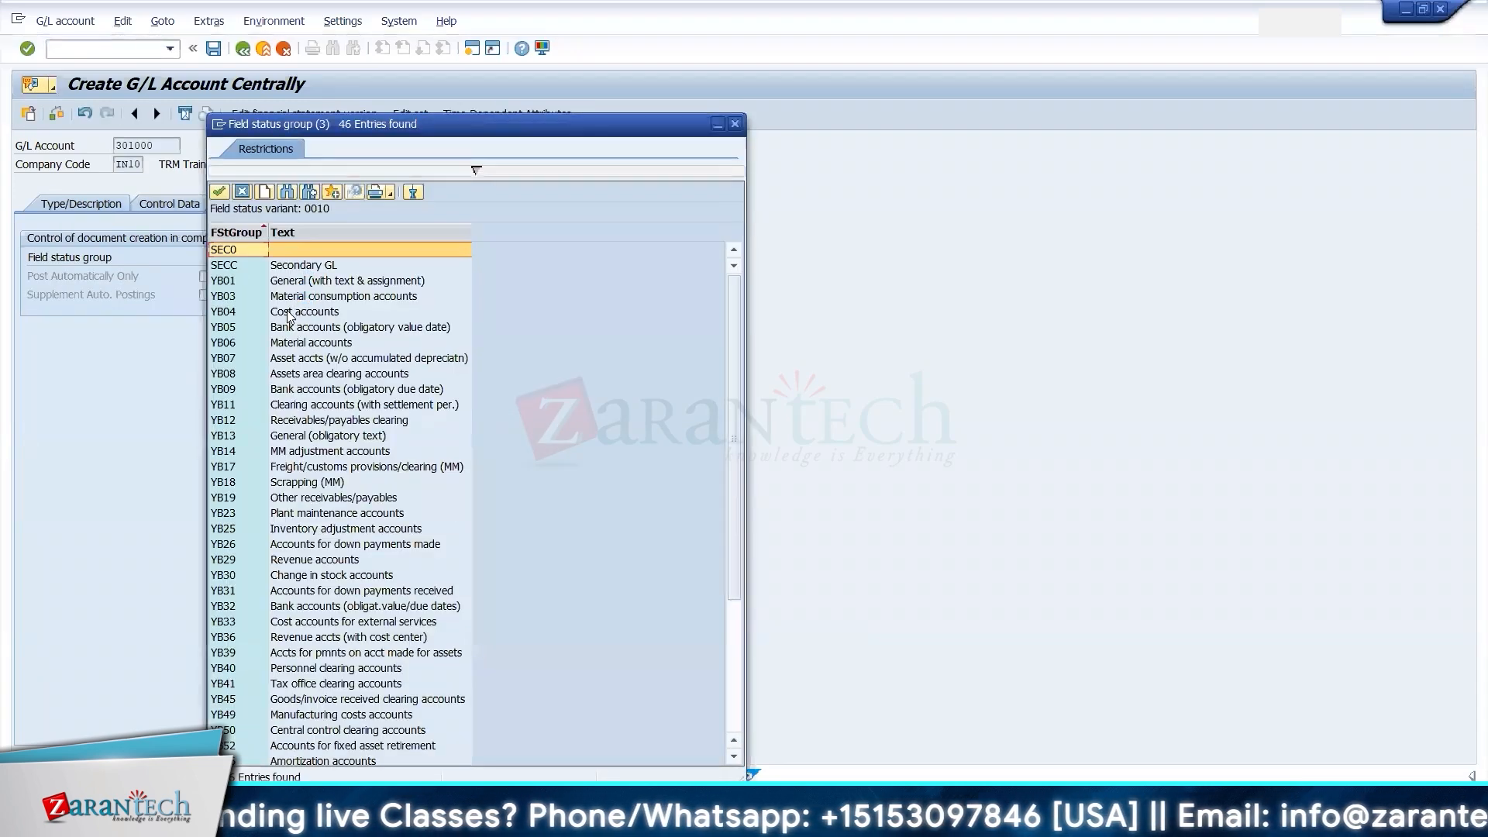
double_click(287, 313)
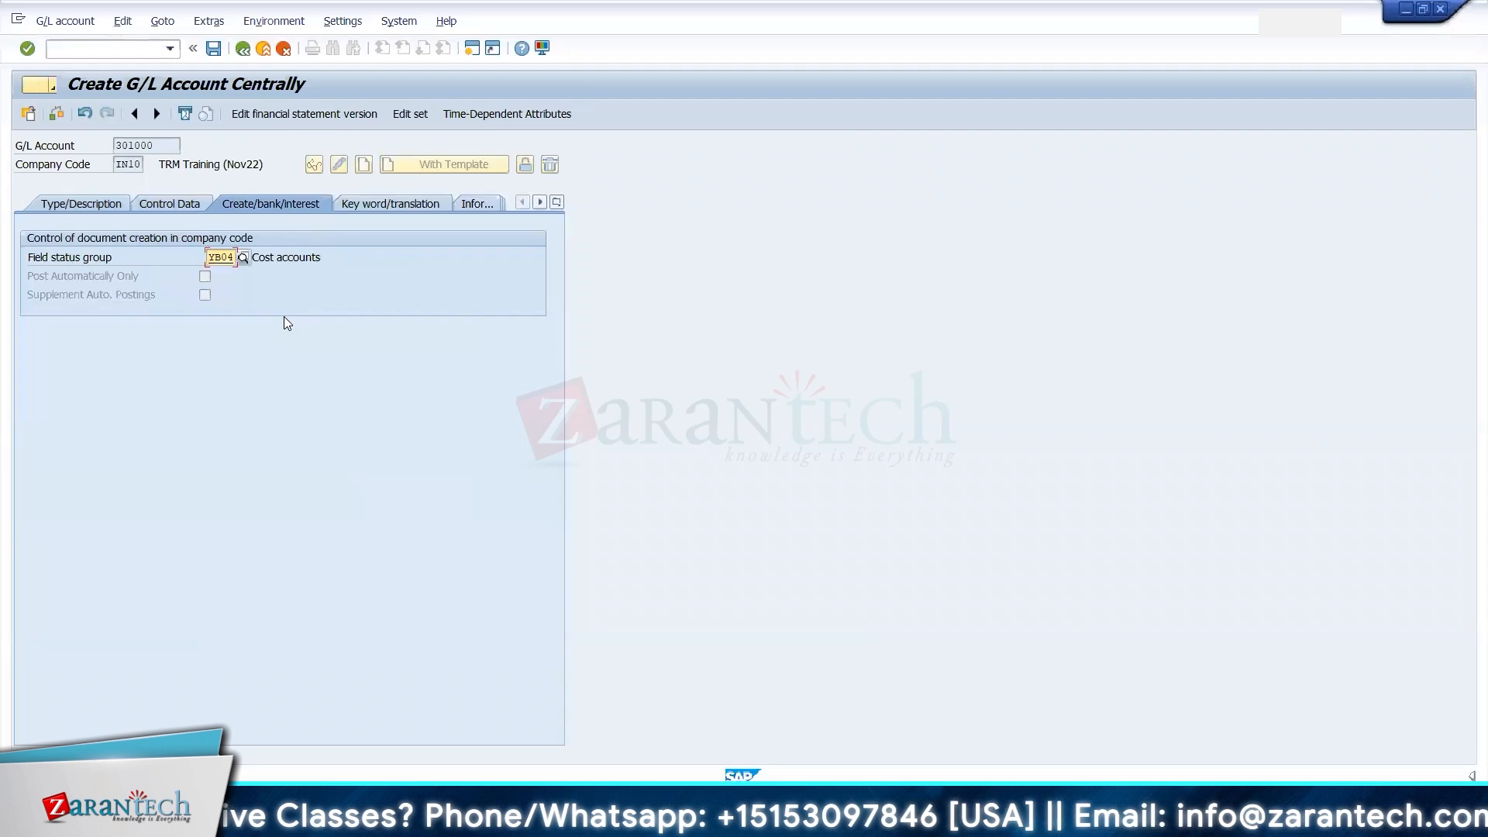
left_click(214, 48)
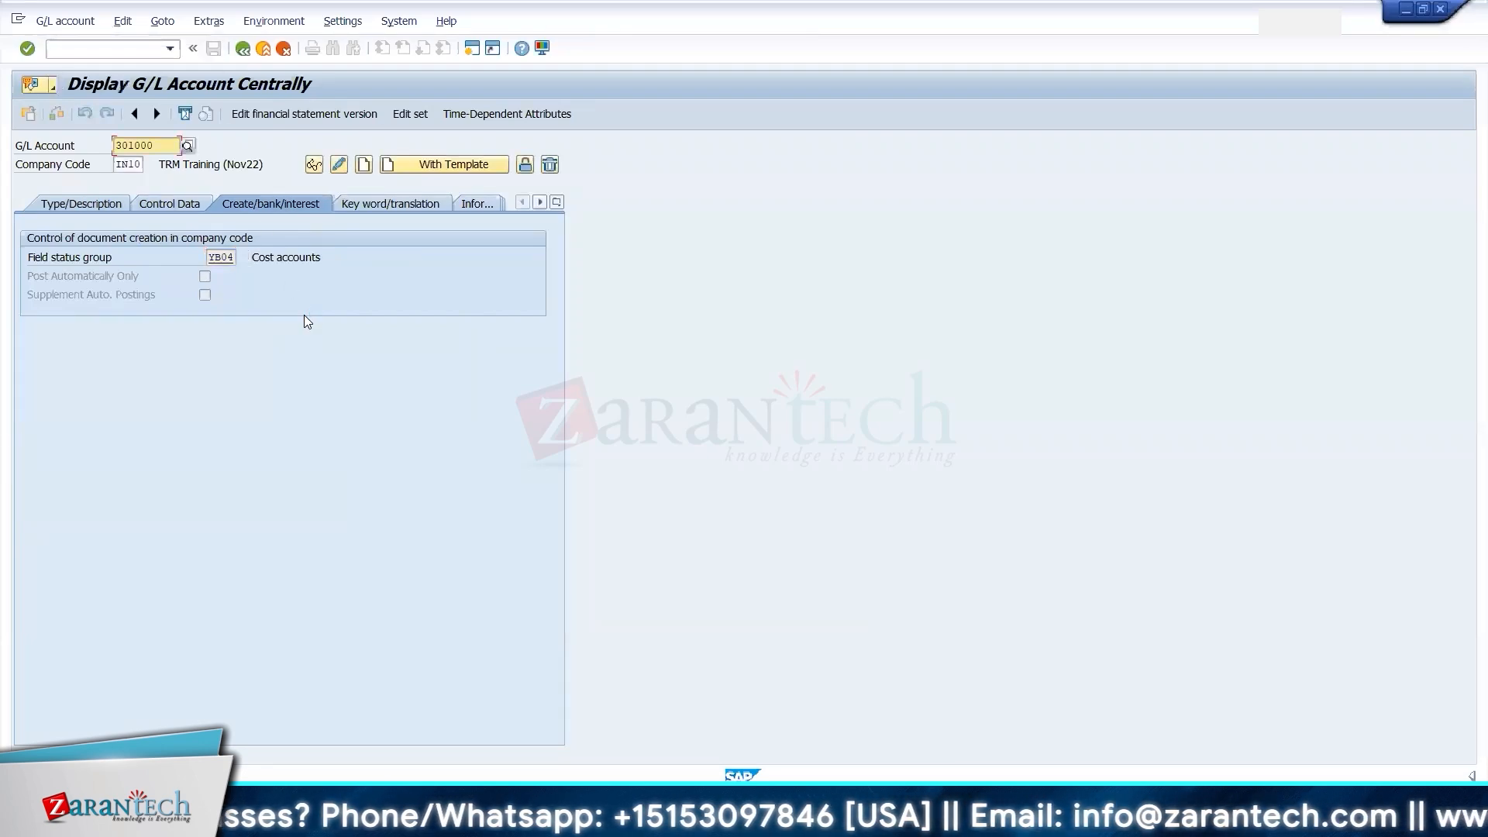
key("F3")
- Copy the HDFC Main Bank account number 205000 from Excel into SAP and create it using account 201010 in company code IN10 as template
key("alt+Tab")
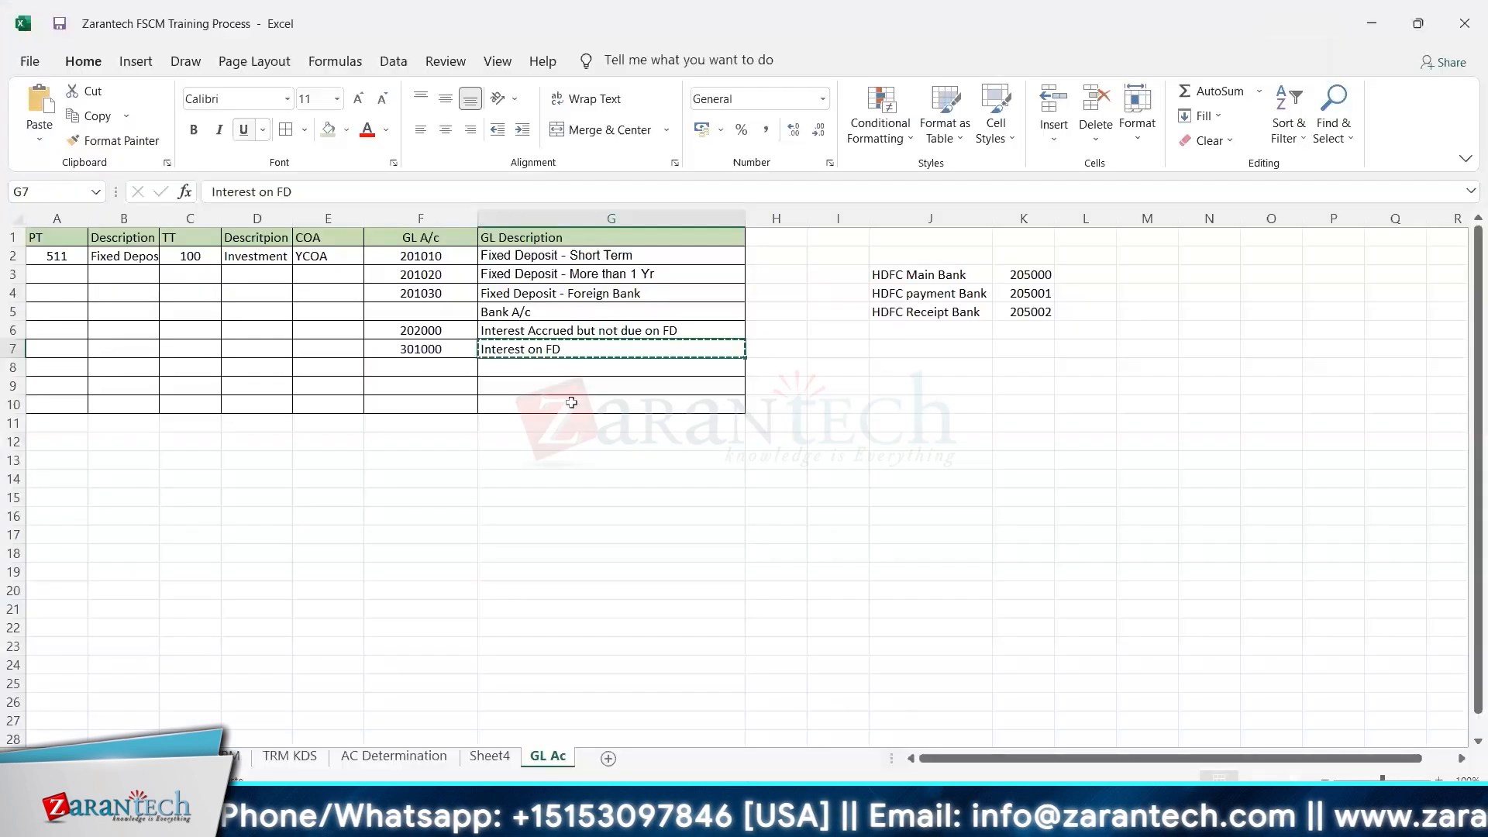
key("alt+Tab")
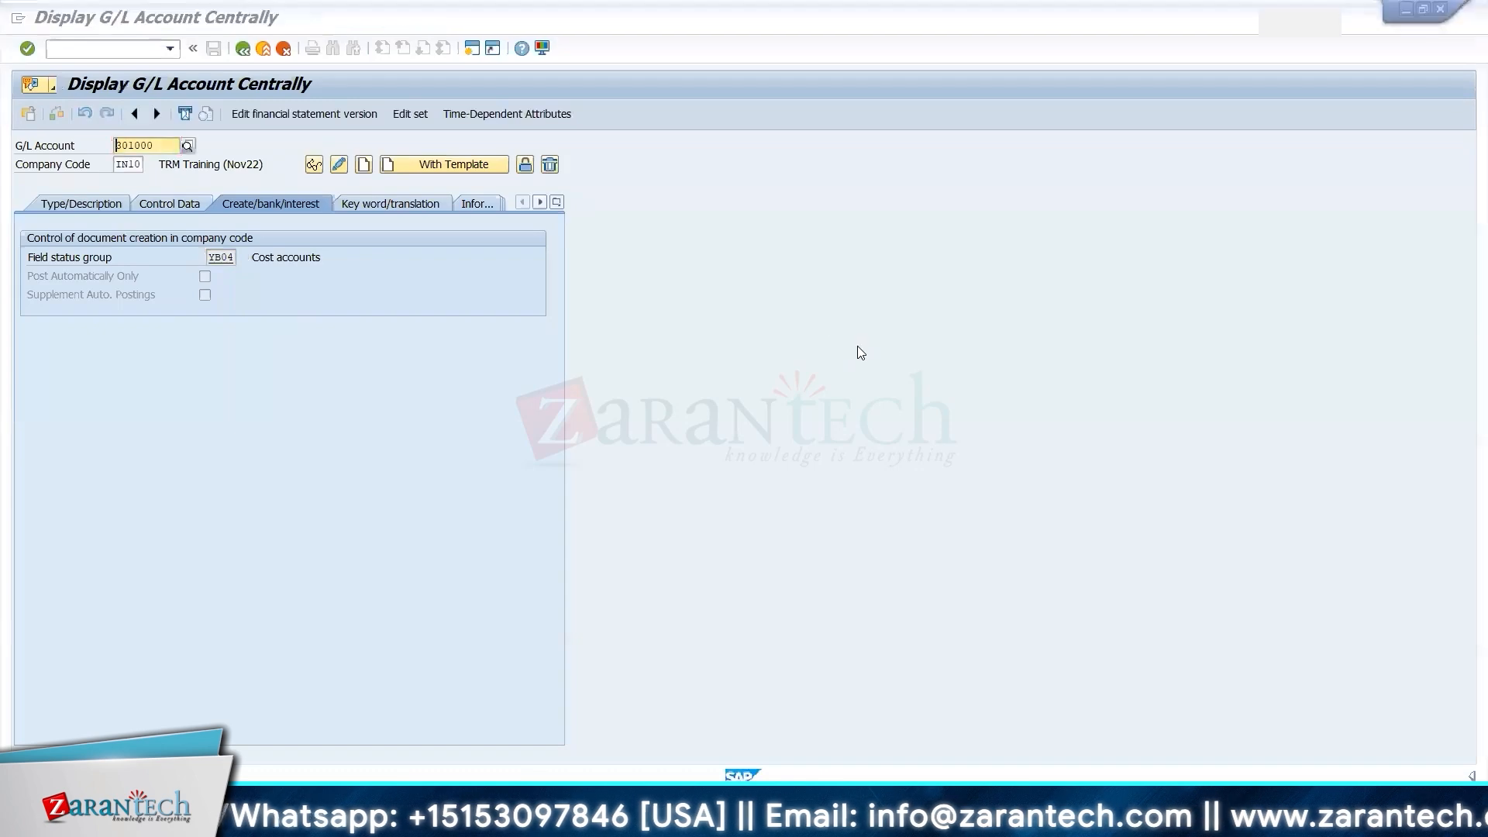
key("alt+Tab")
left_click(1014, 276)
key("ctrl+c")
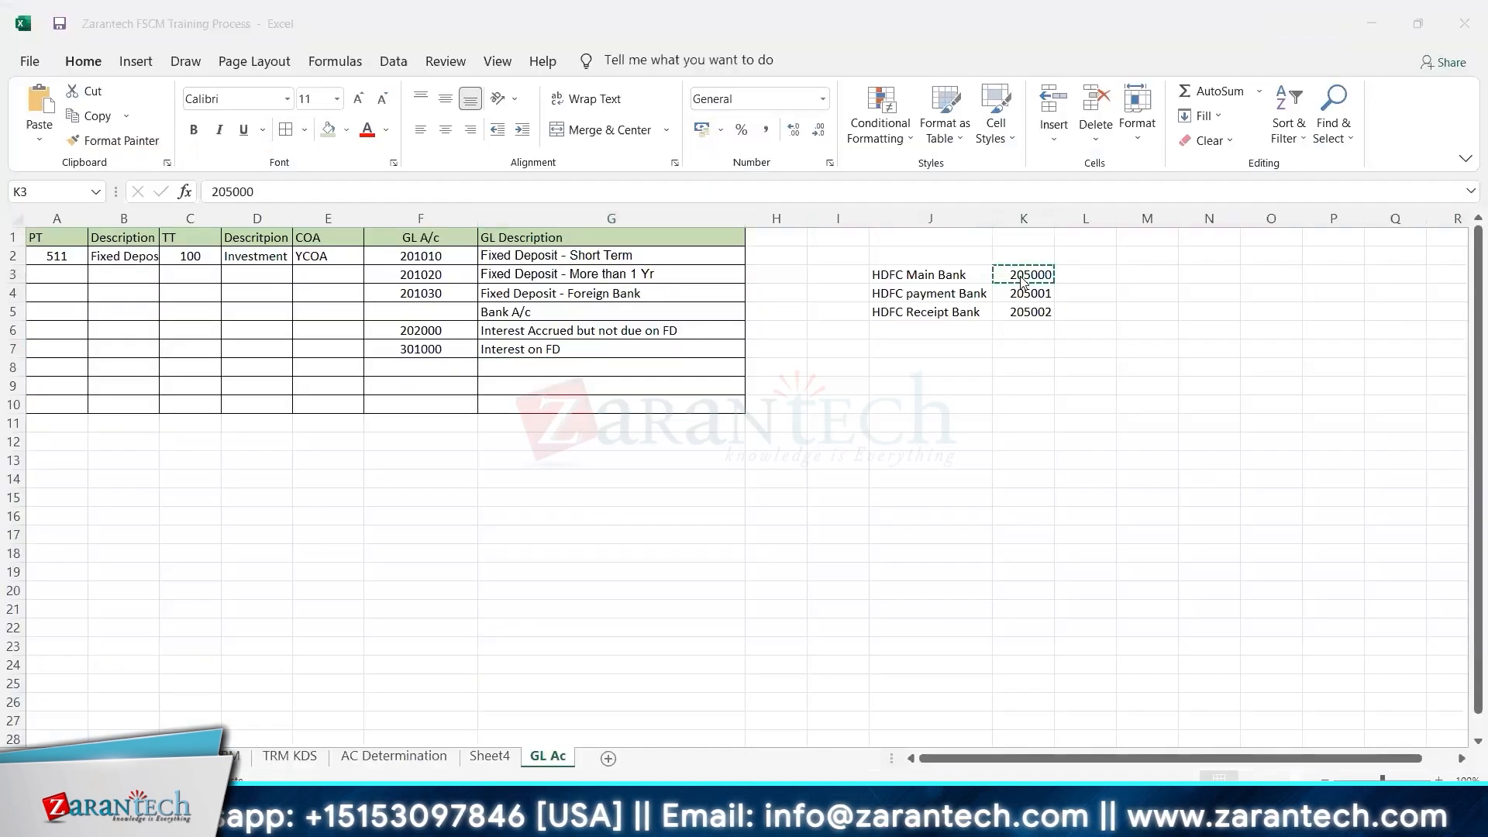
key("alt+Tab")
key("ctrl+v")
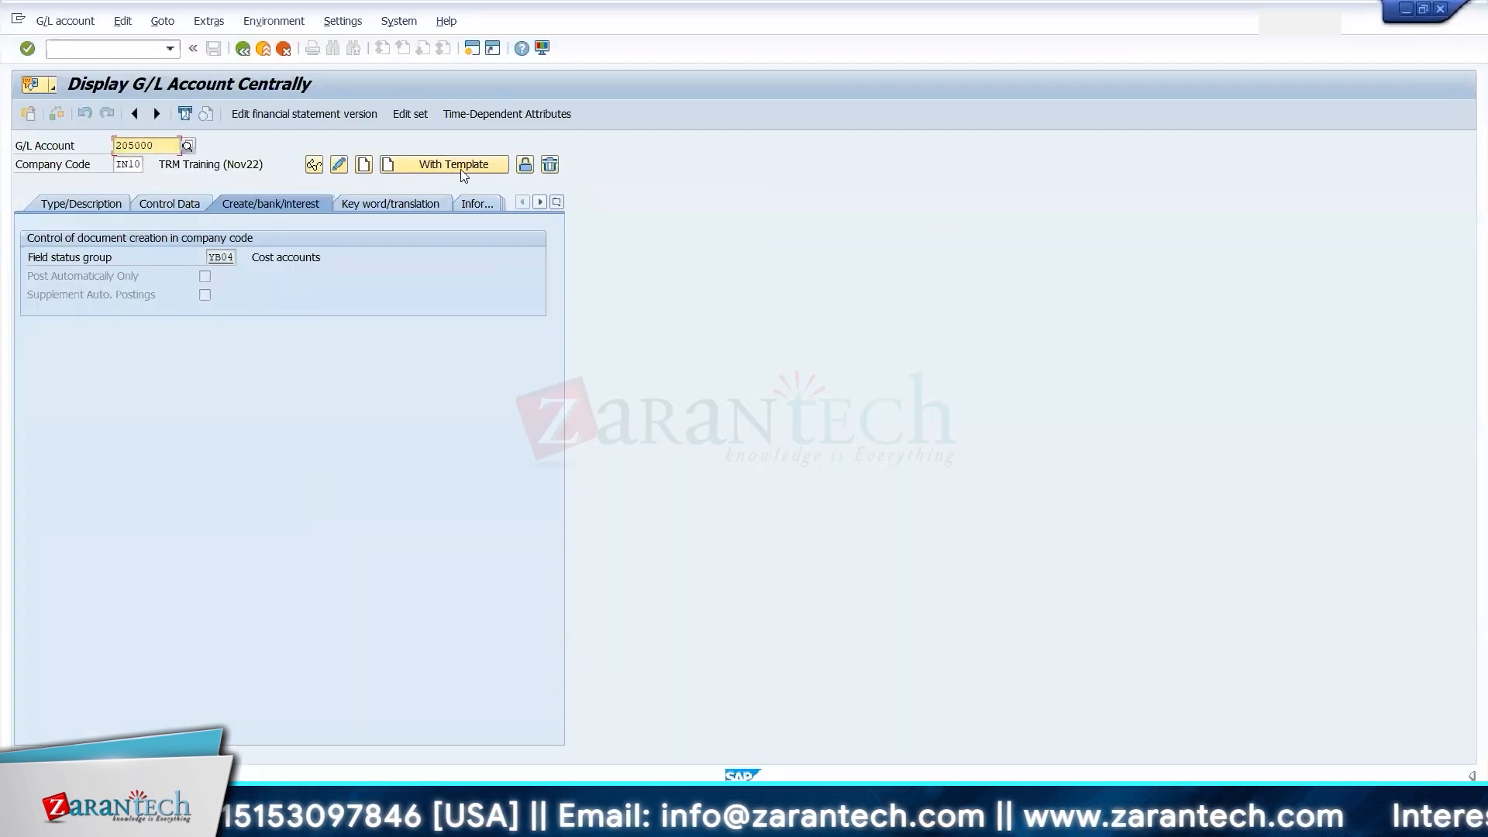
left_click(454, 165)
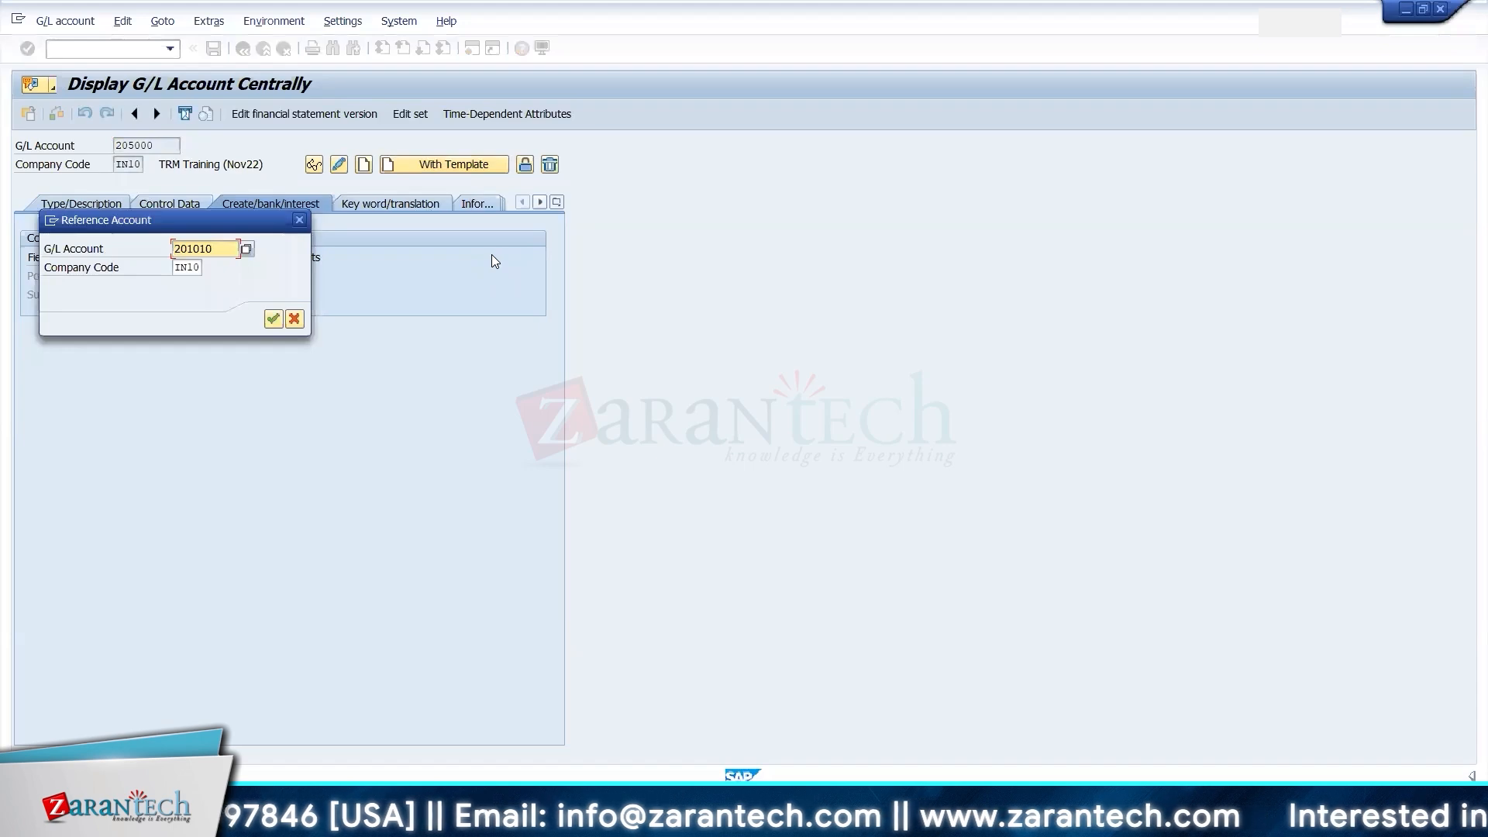
key("Return")
- Replace the short text of account 205000 with "HDFC Main Bank" copied from the Excel sheet
left_click(91, 206)
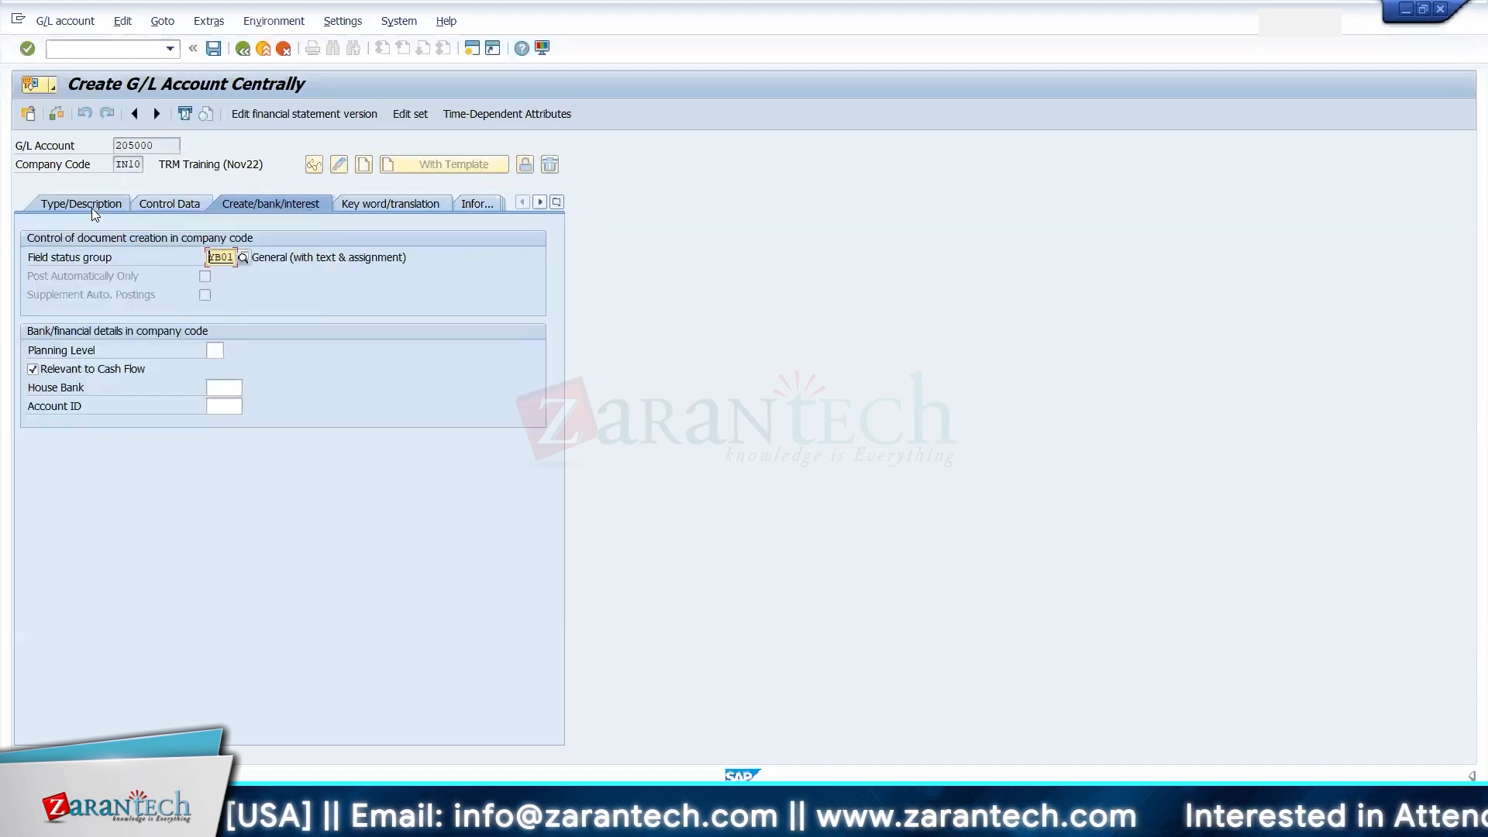
key("Tab")
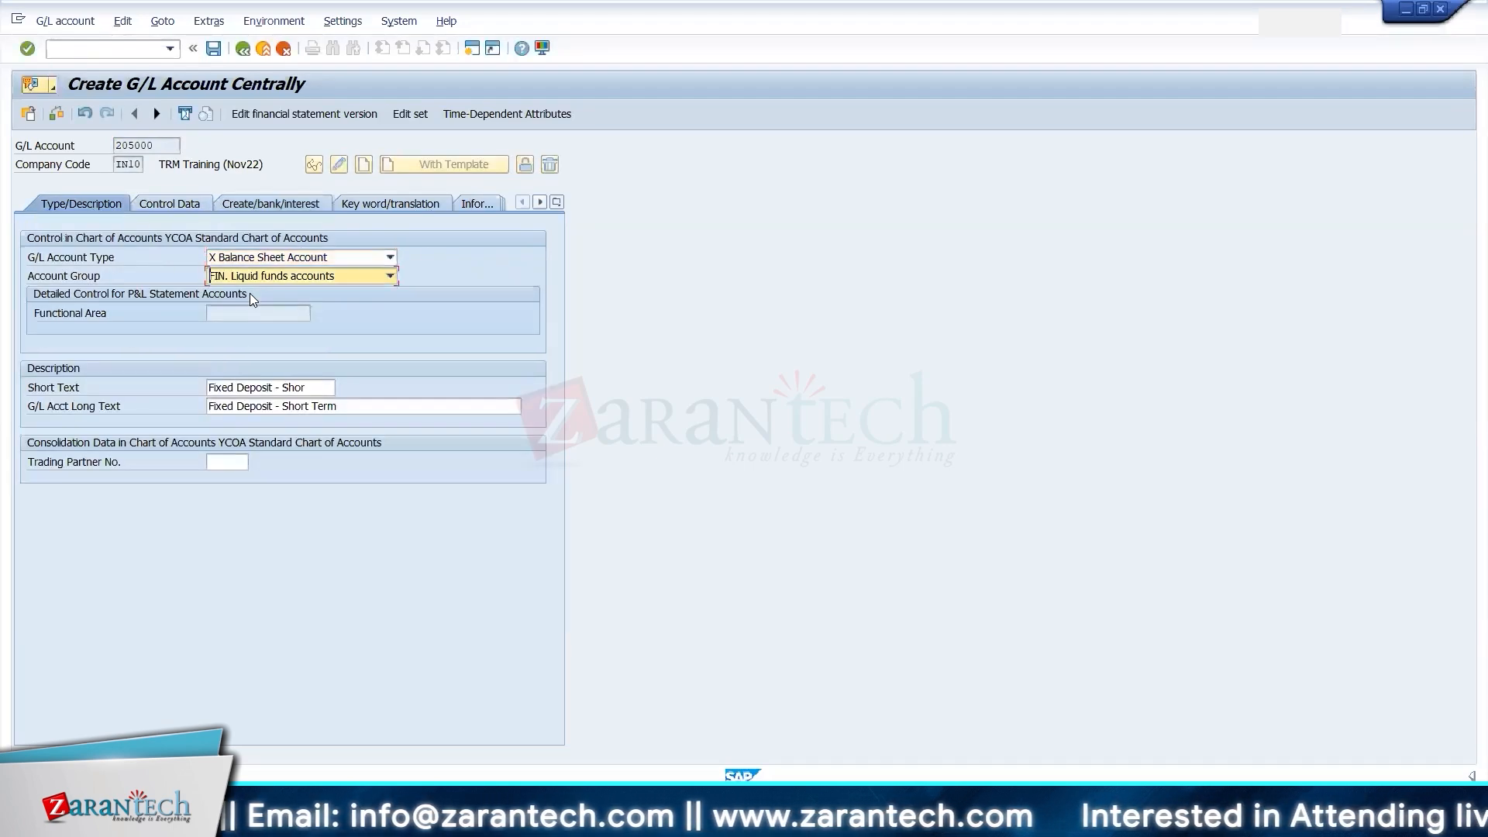
key("Tab")
key("alt+Tab")
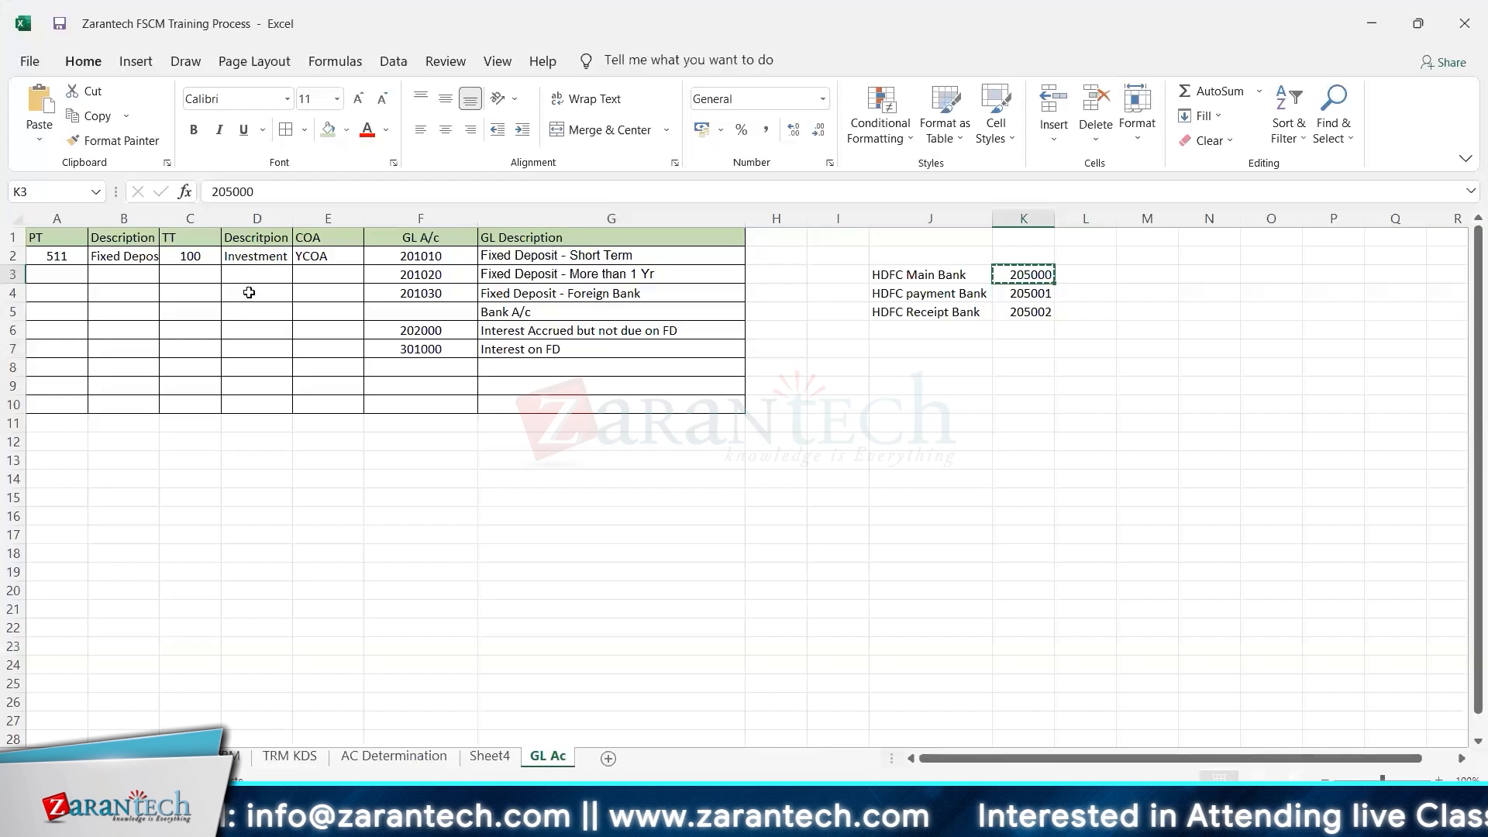
key("Left")
key("ctrl+c")
key("alt+Tab")
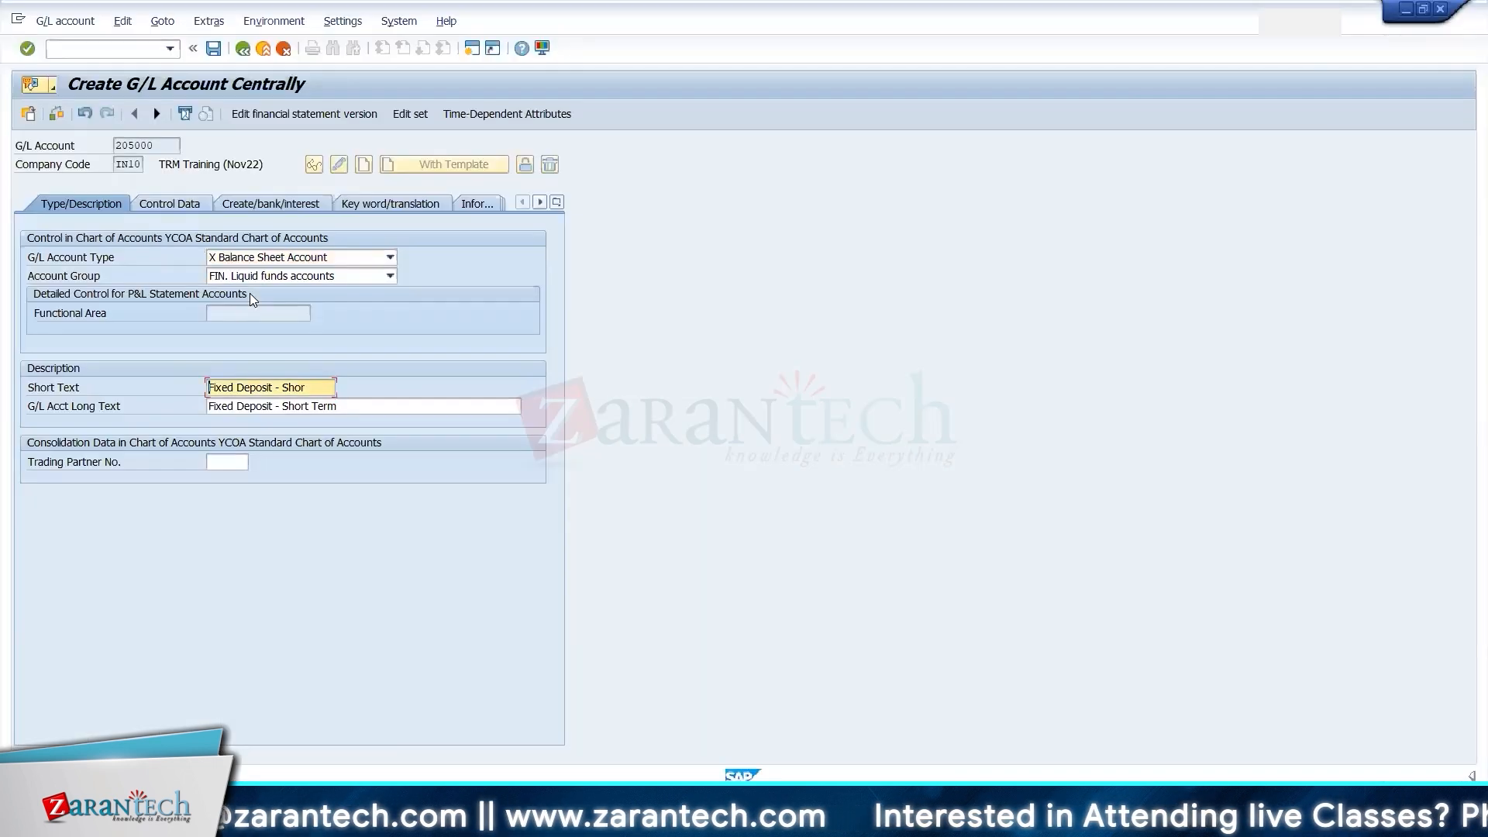
key("ctrl+v")
key("Delete")
key("Delete")
key("Delete")
key("Delete")
key("Delete")
key("Delete")
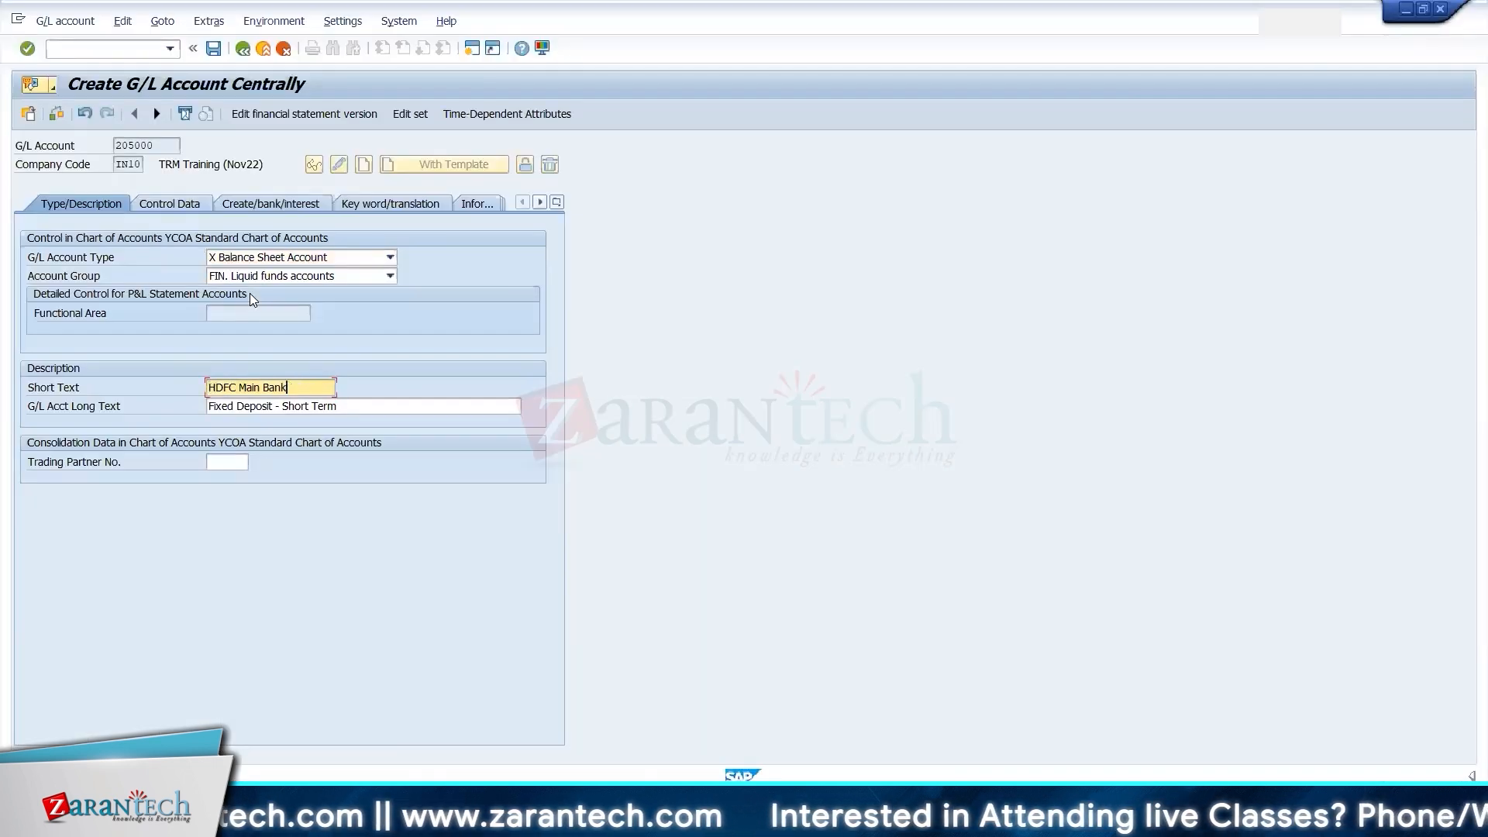
- Replace the G/L account long text with "HDFC Main Bank" and save account 205000
key("Tab")
key("ctrl+v")
key("Delete")
key("Delete")
key("Delete")
key("Delete")
key("Delete")
key("Delete")
key("Delete")
key("Delete")
key("Delete")
key("Delete")
key("Delete")
key("Delete")
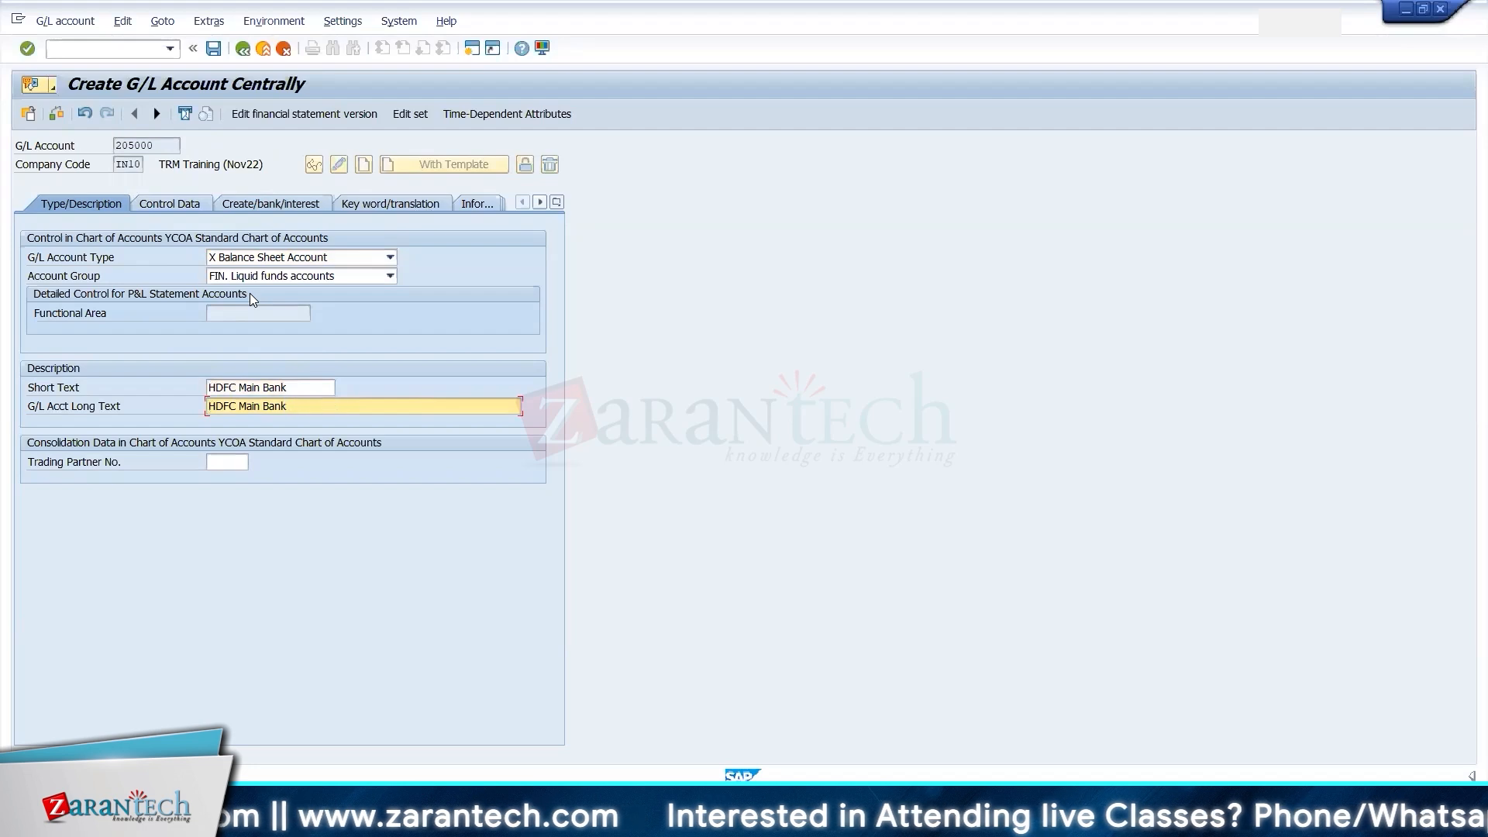
key("ctrl+s")
- Reopen account 205000 for changes, review its control data and bank/interest settings, and leave change mode by saving
key("ctrl+F1")
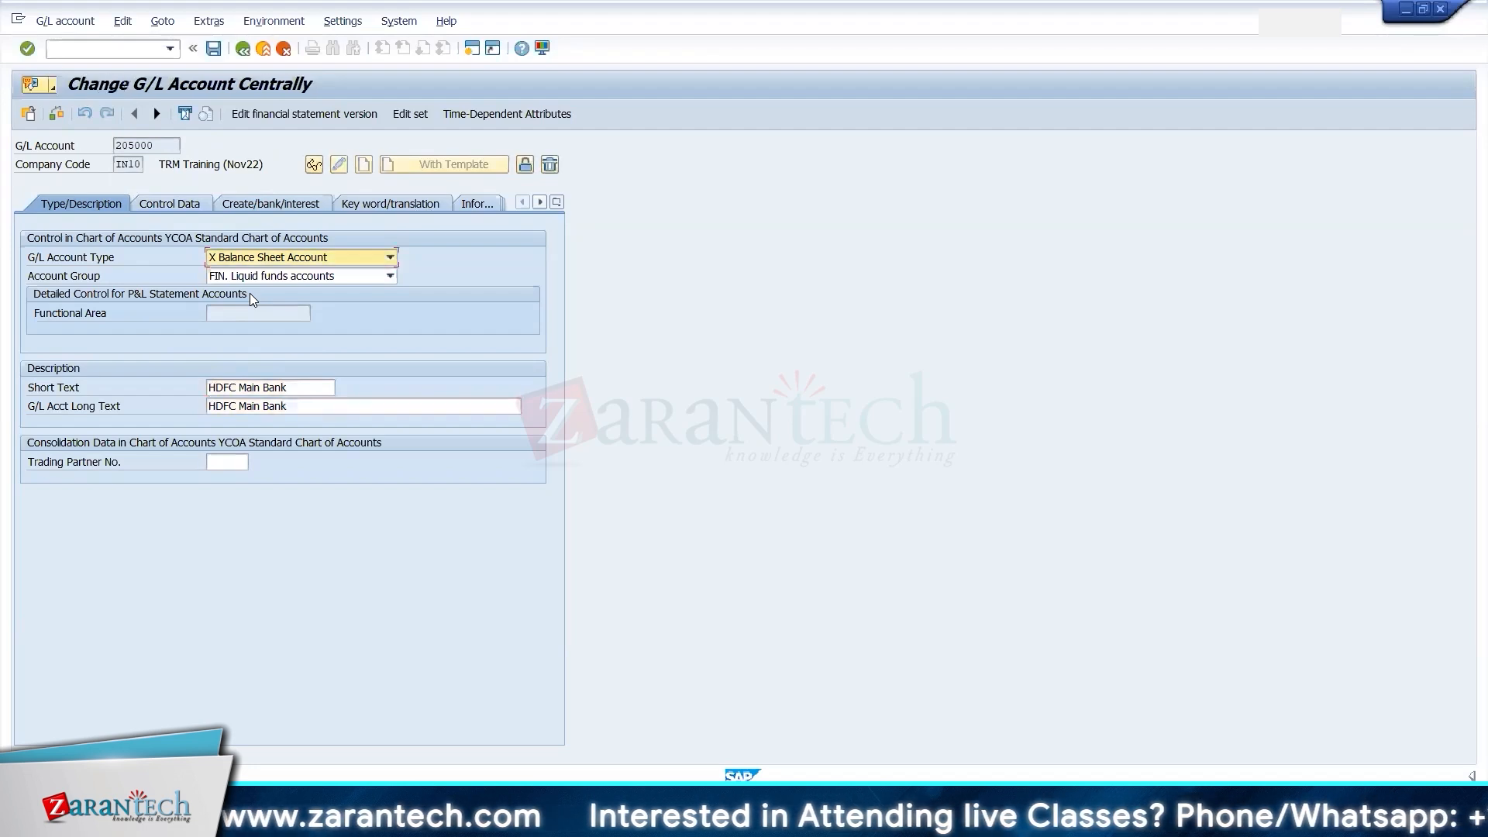
left_click(181, 203)
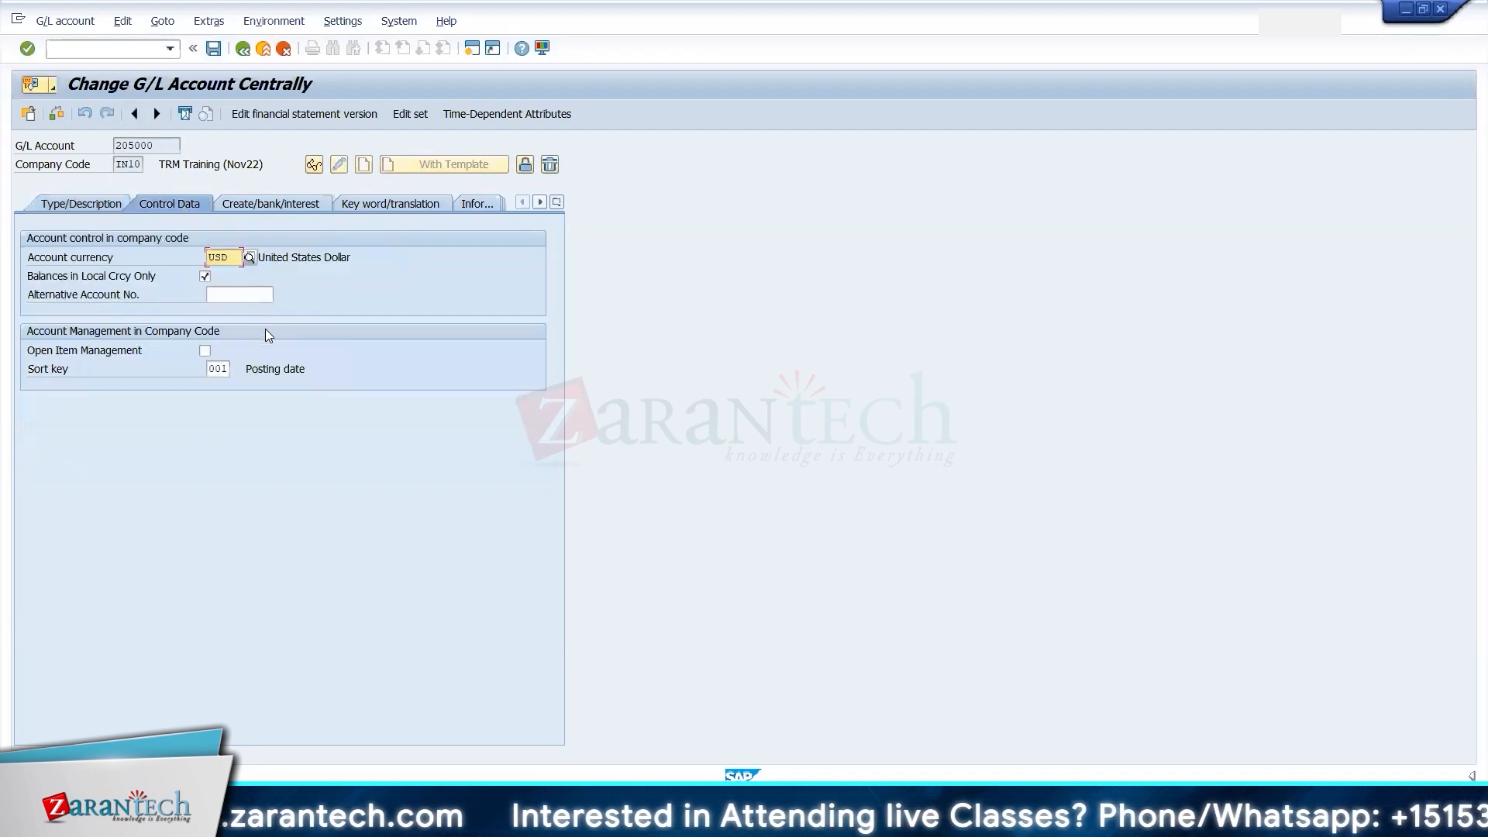
left_click(232, 204)
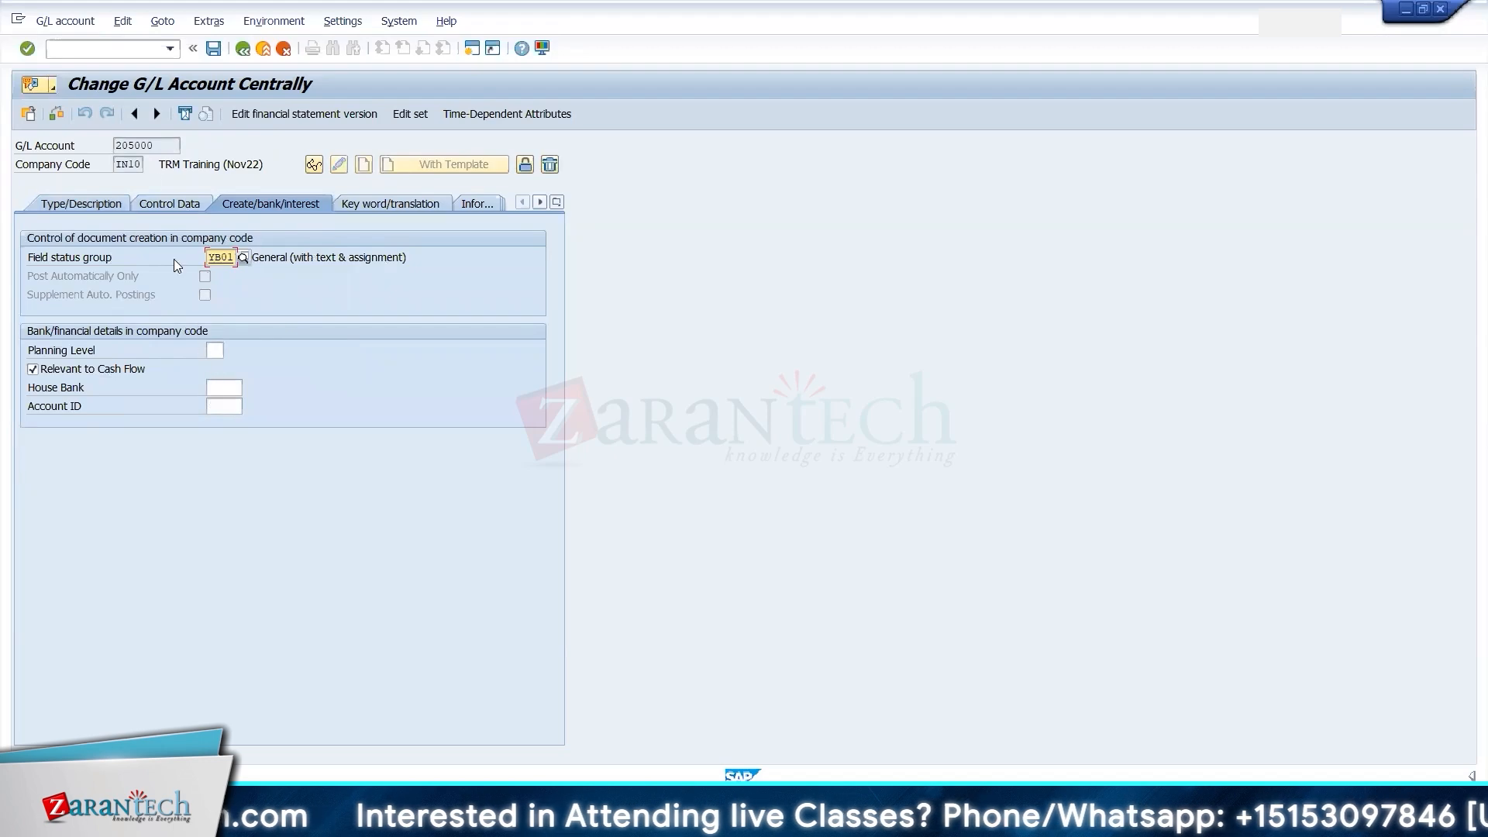
left_click(213, 48)
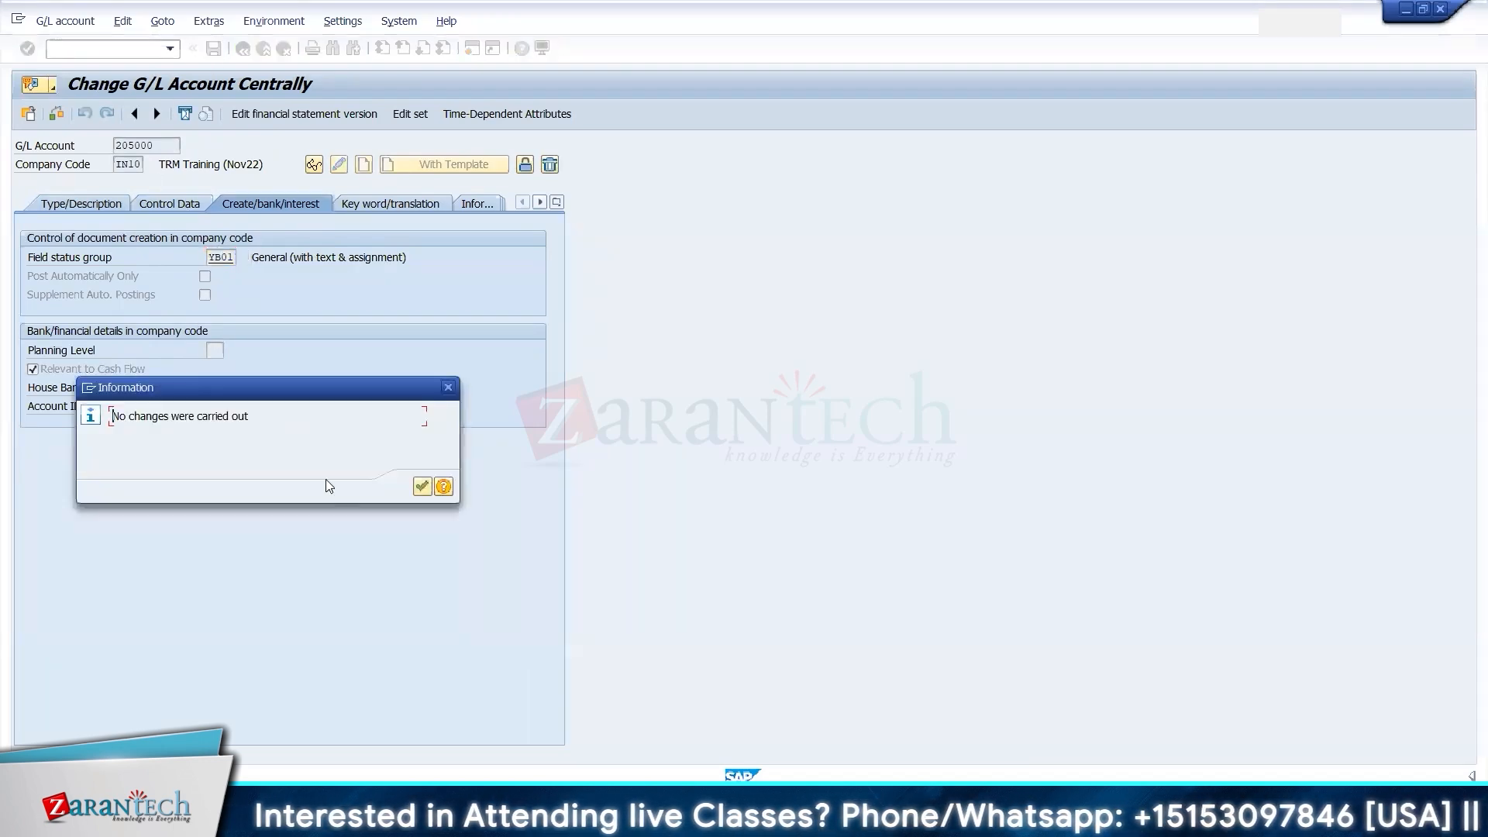
left_click(422, 487)
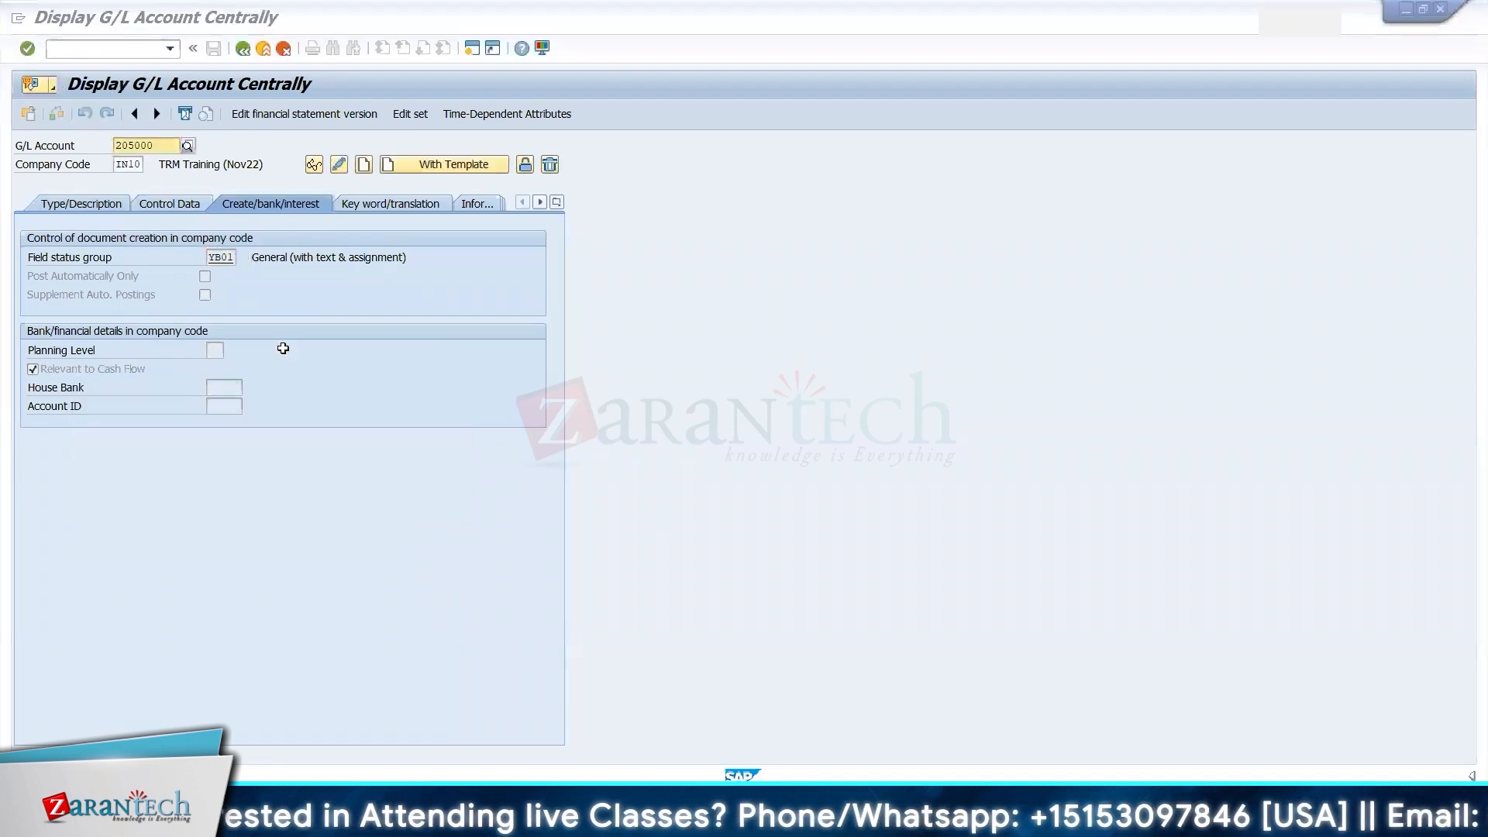
- Look up the HDFC payment Bank account number in Excel and enter 205001 as the G/L account in SAP
key("alt+Tab")
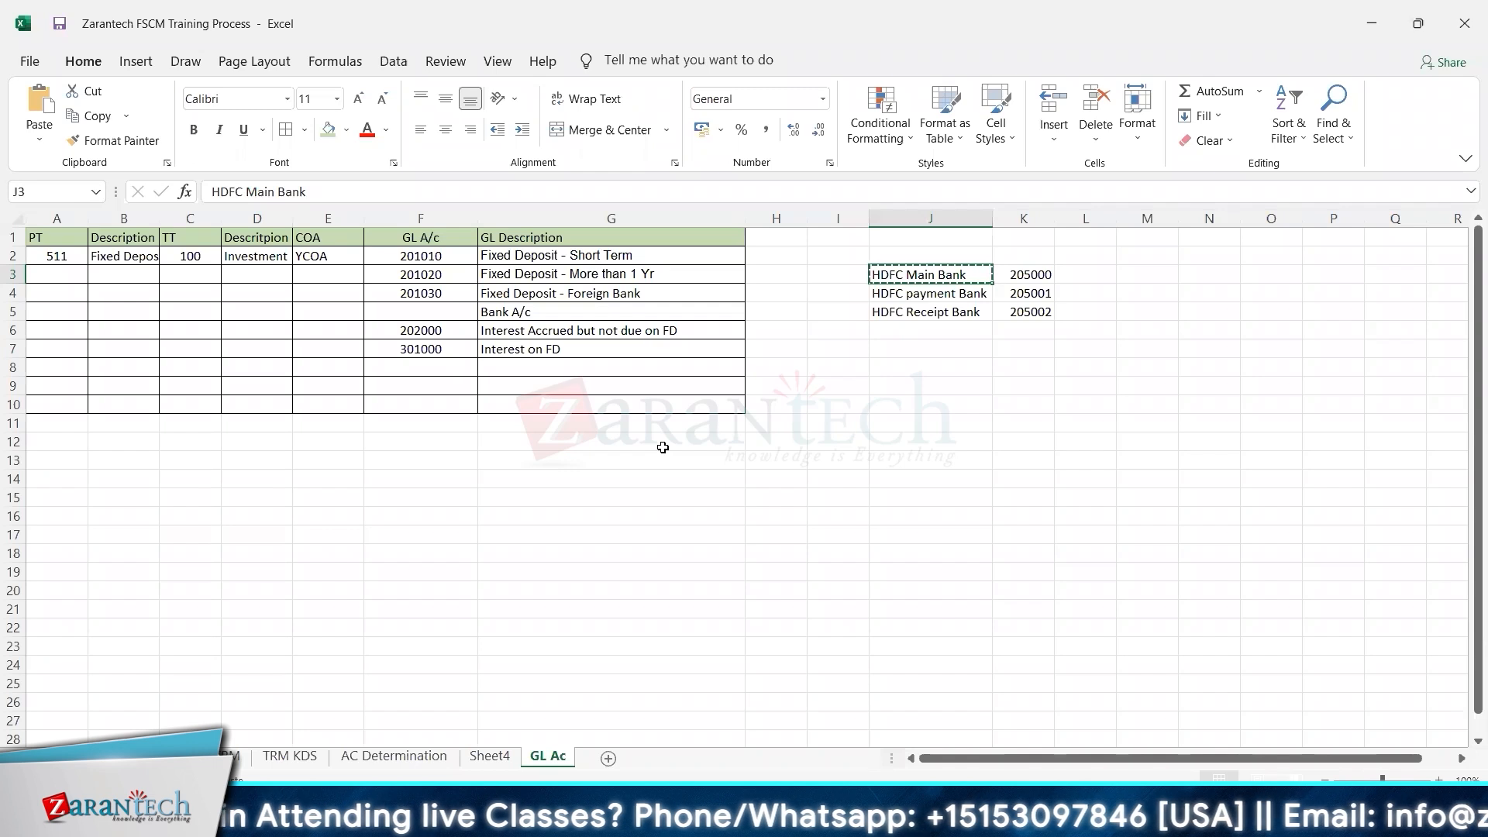
key("Right")
key("Down")
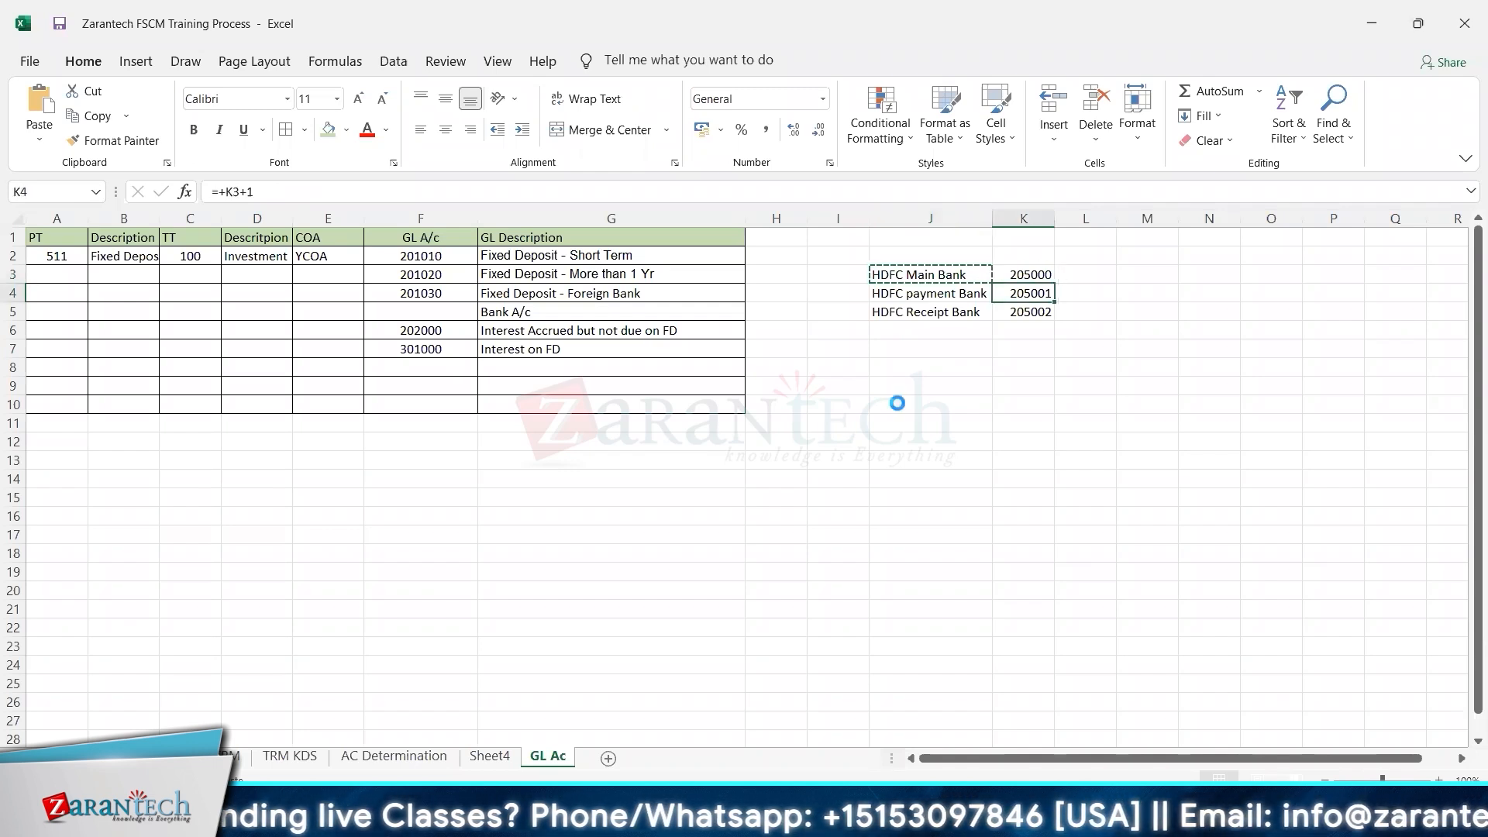
key("alt+Tab")
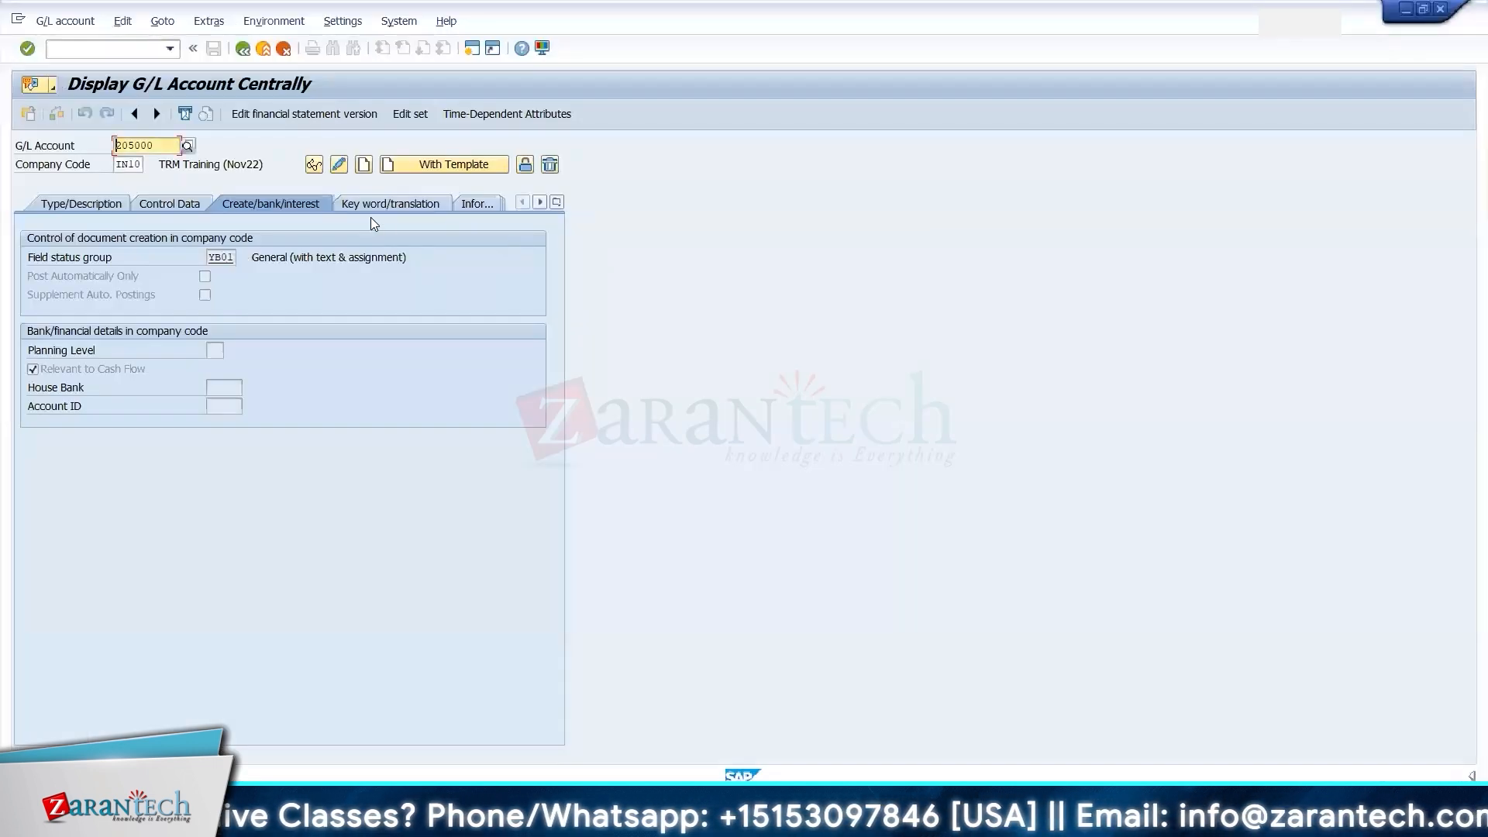
key("End")
key("BackSpace")
type("1")
- Create account 205001 with template, using account 205000 copied from Excel in company code IN10 as reference account
left_click(448, 168)
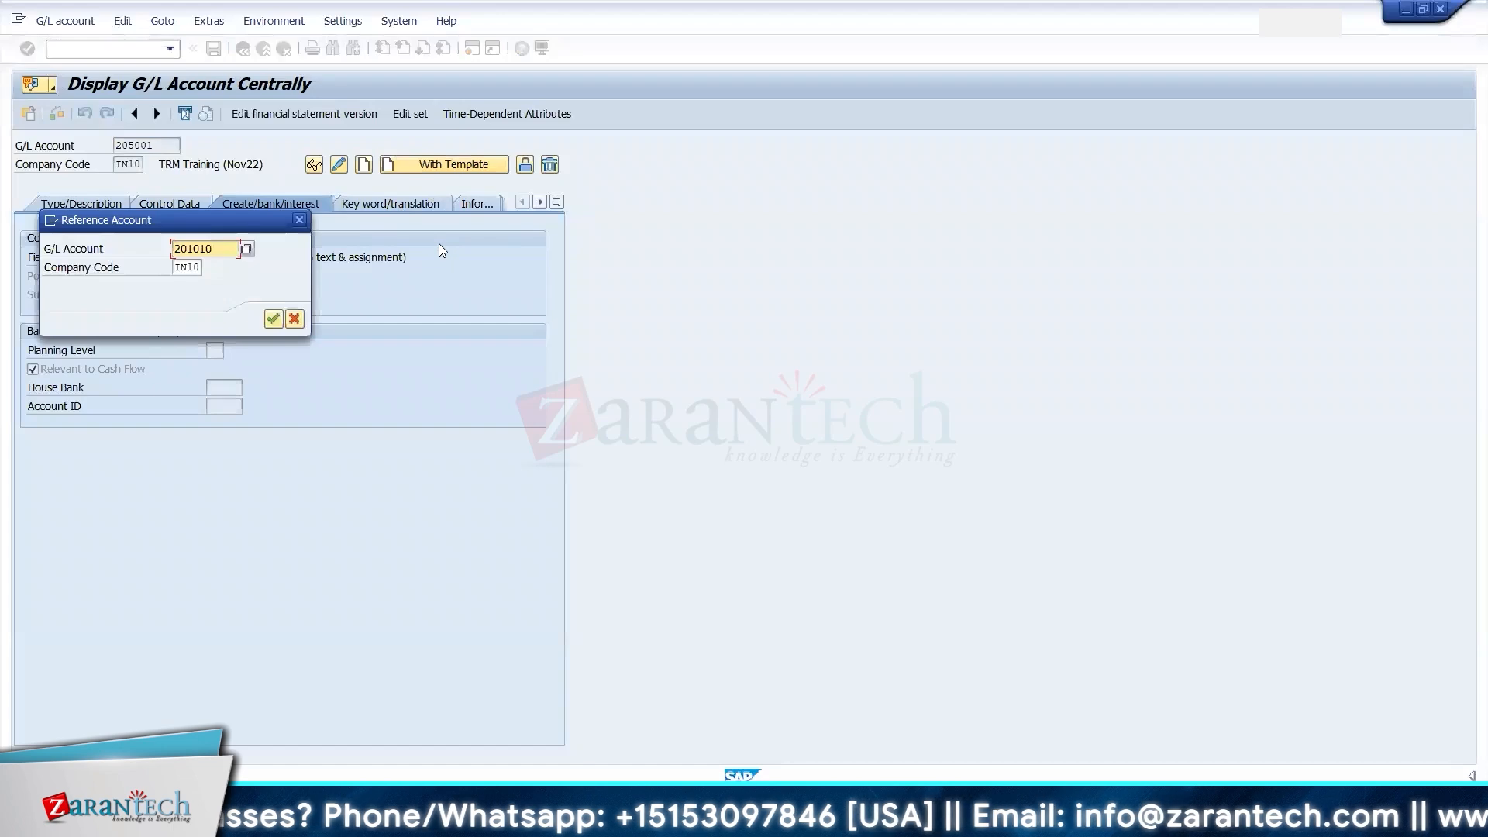
key("alt+Tab")
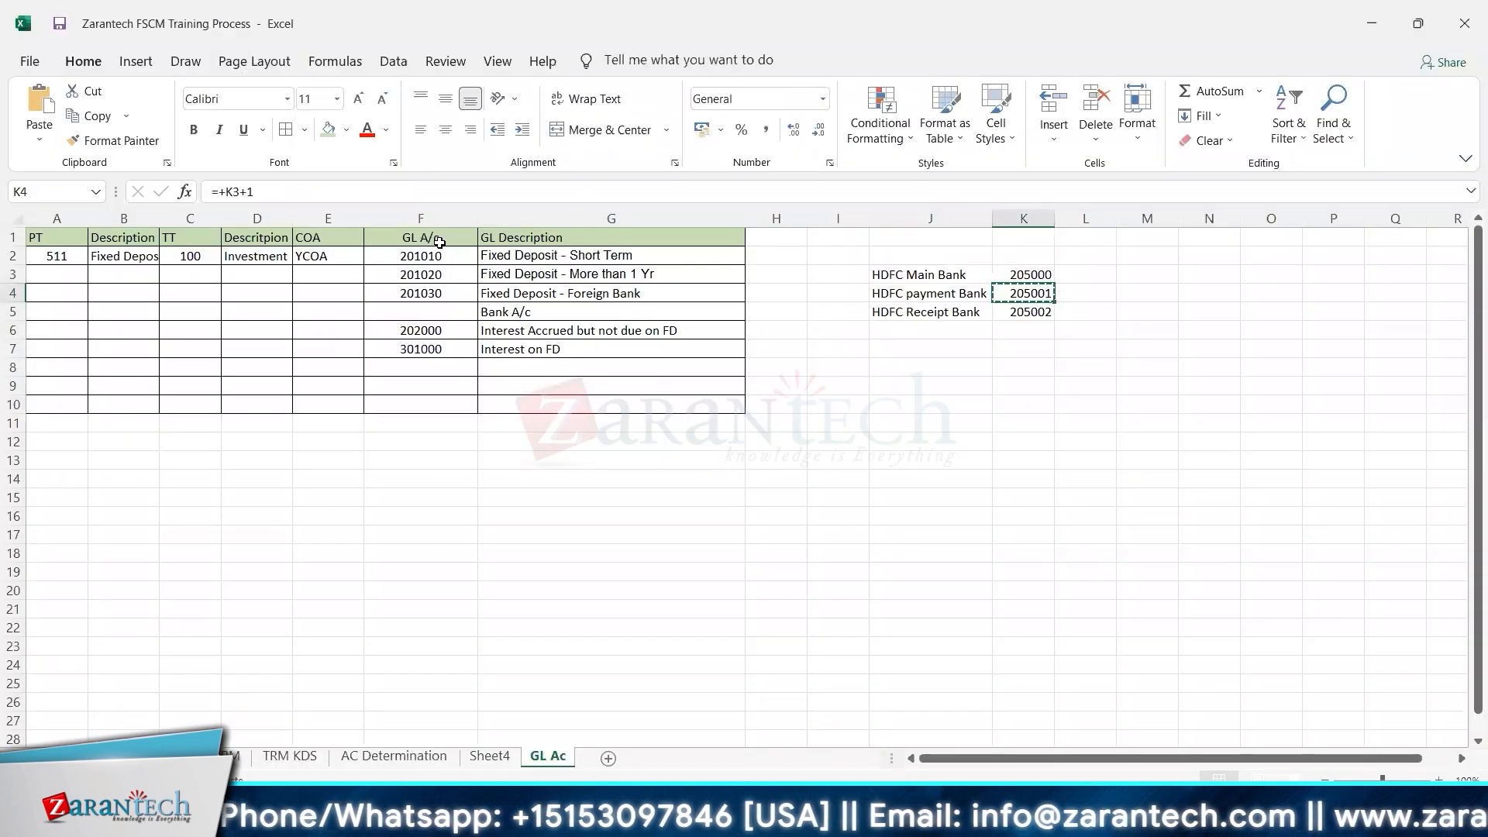
key("Up")
key("ctrl+c")
key("alt+Tab")
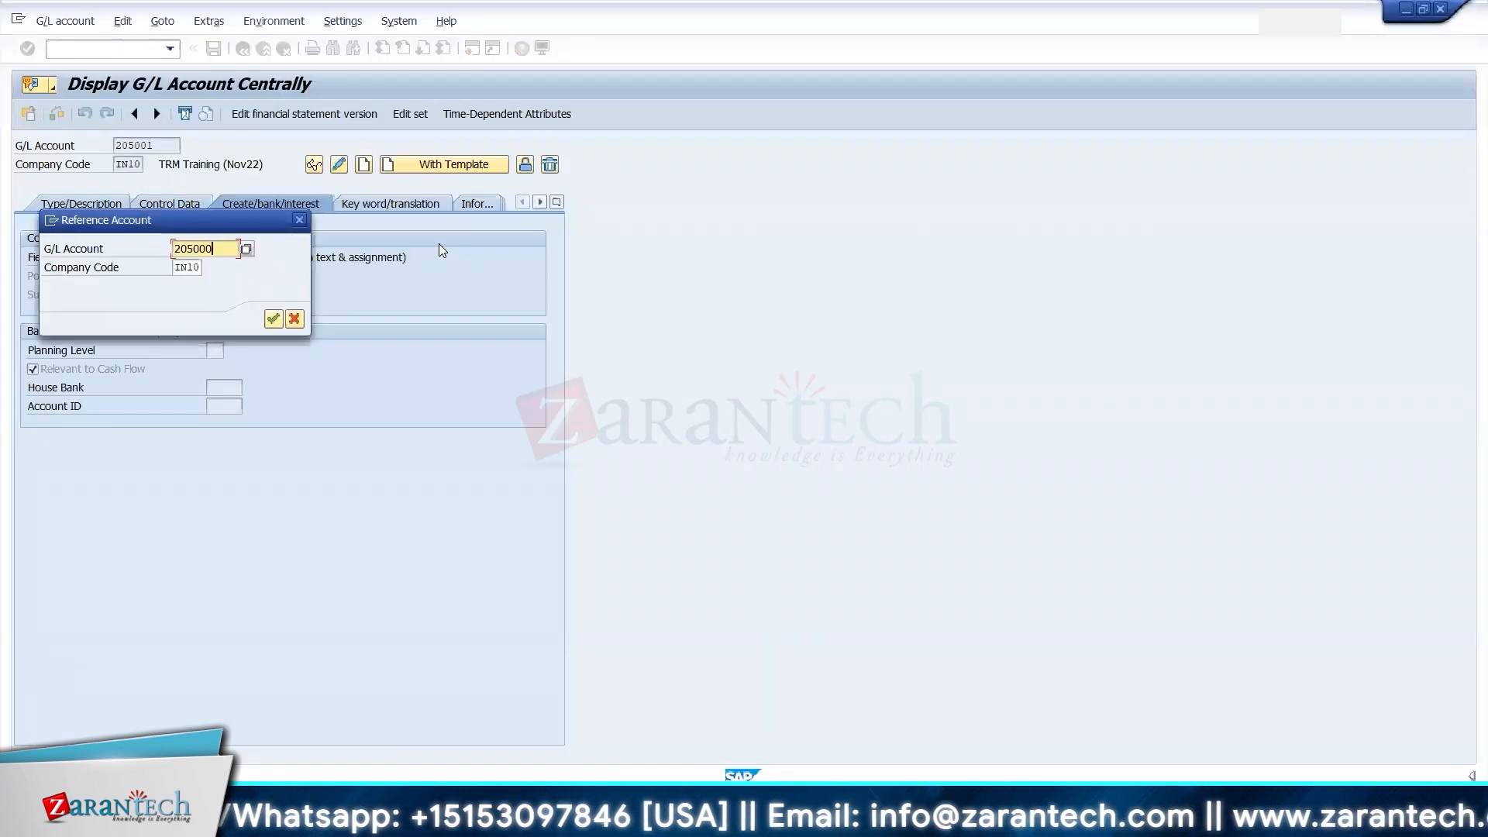
key("Return")
- Replace the short text and G/L account long text of account 205001 with "HDFC payment Bank" copied from Excel
left_click(194, 200)
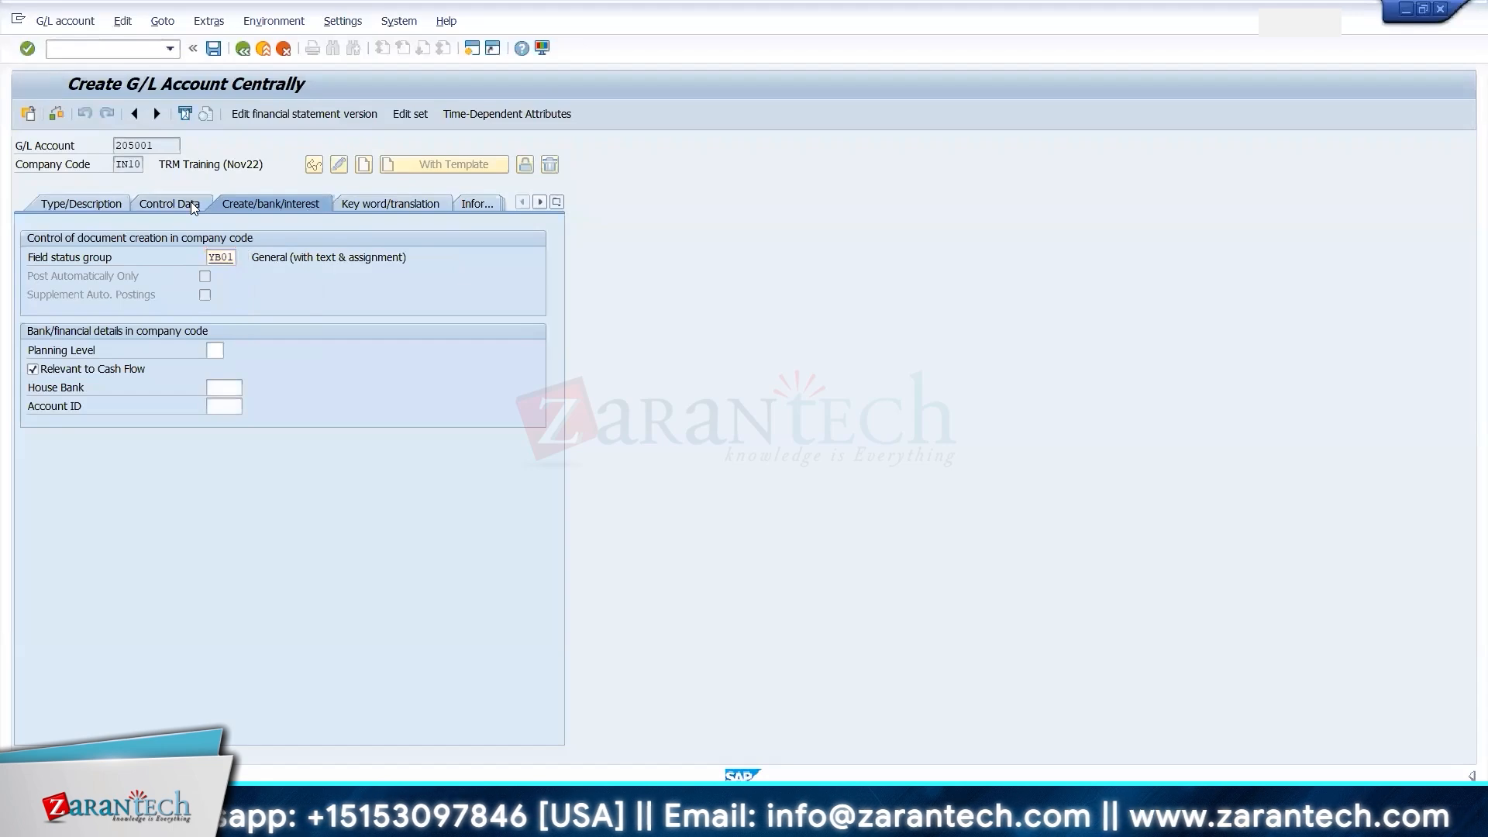
left_click(107, 200)
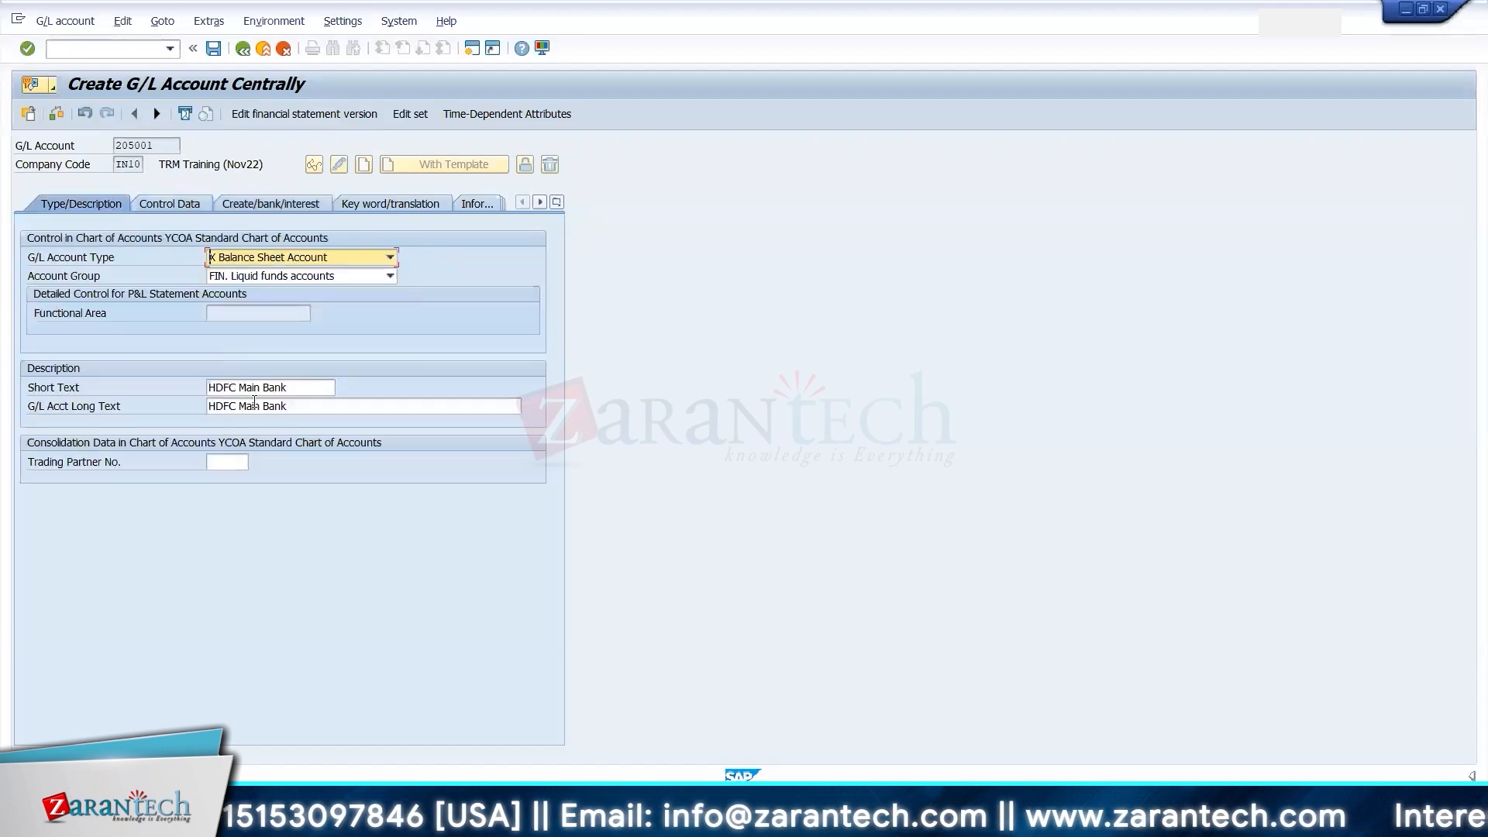
key("alt+Tab")
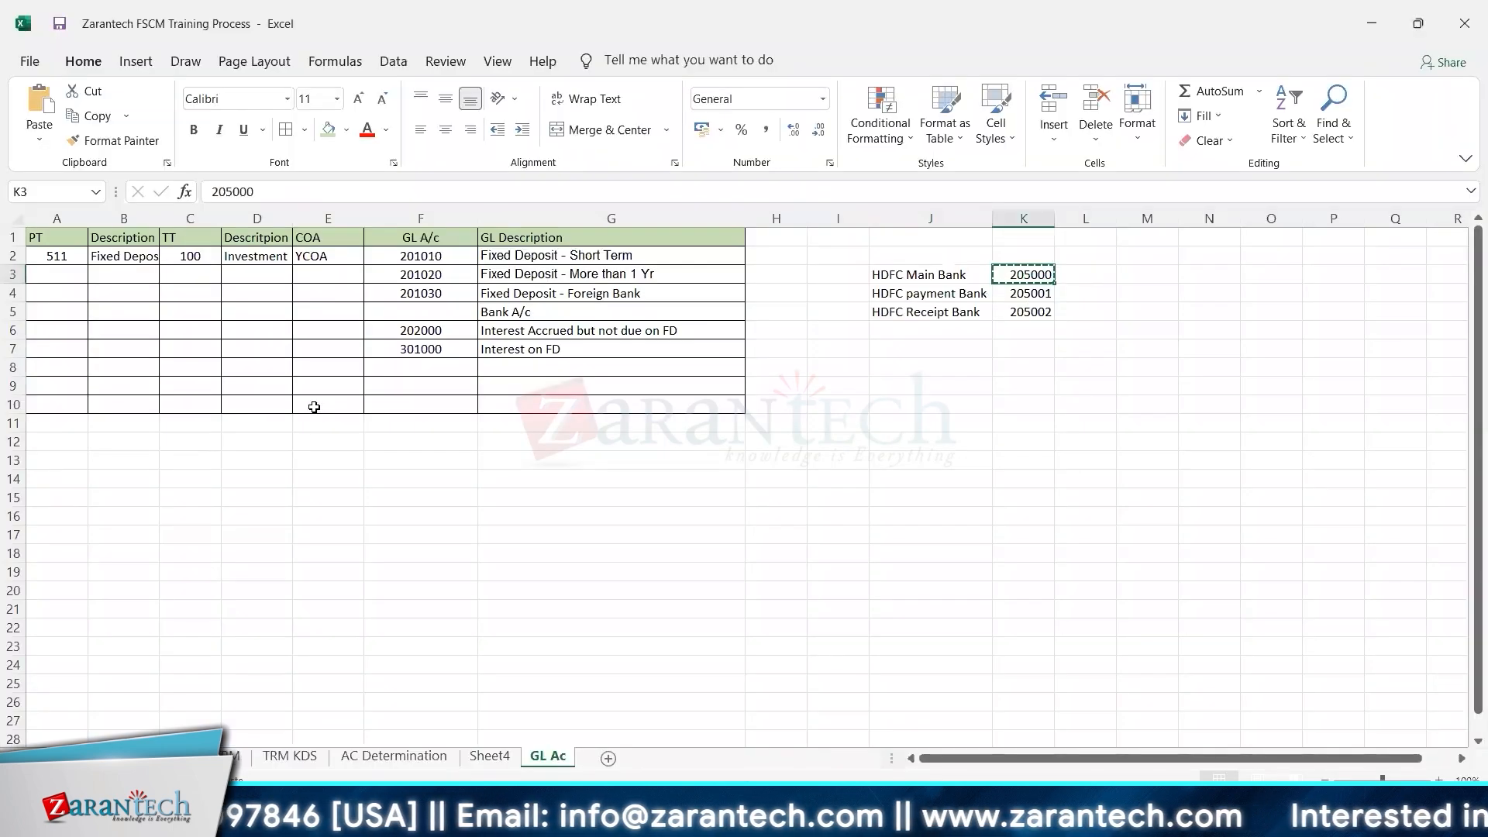
key("Left")
key("Down")
key("ctrl+c")
key("alt+Tab")
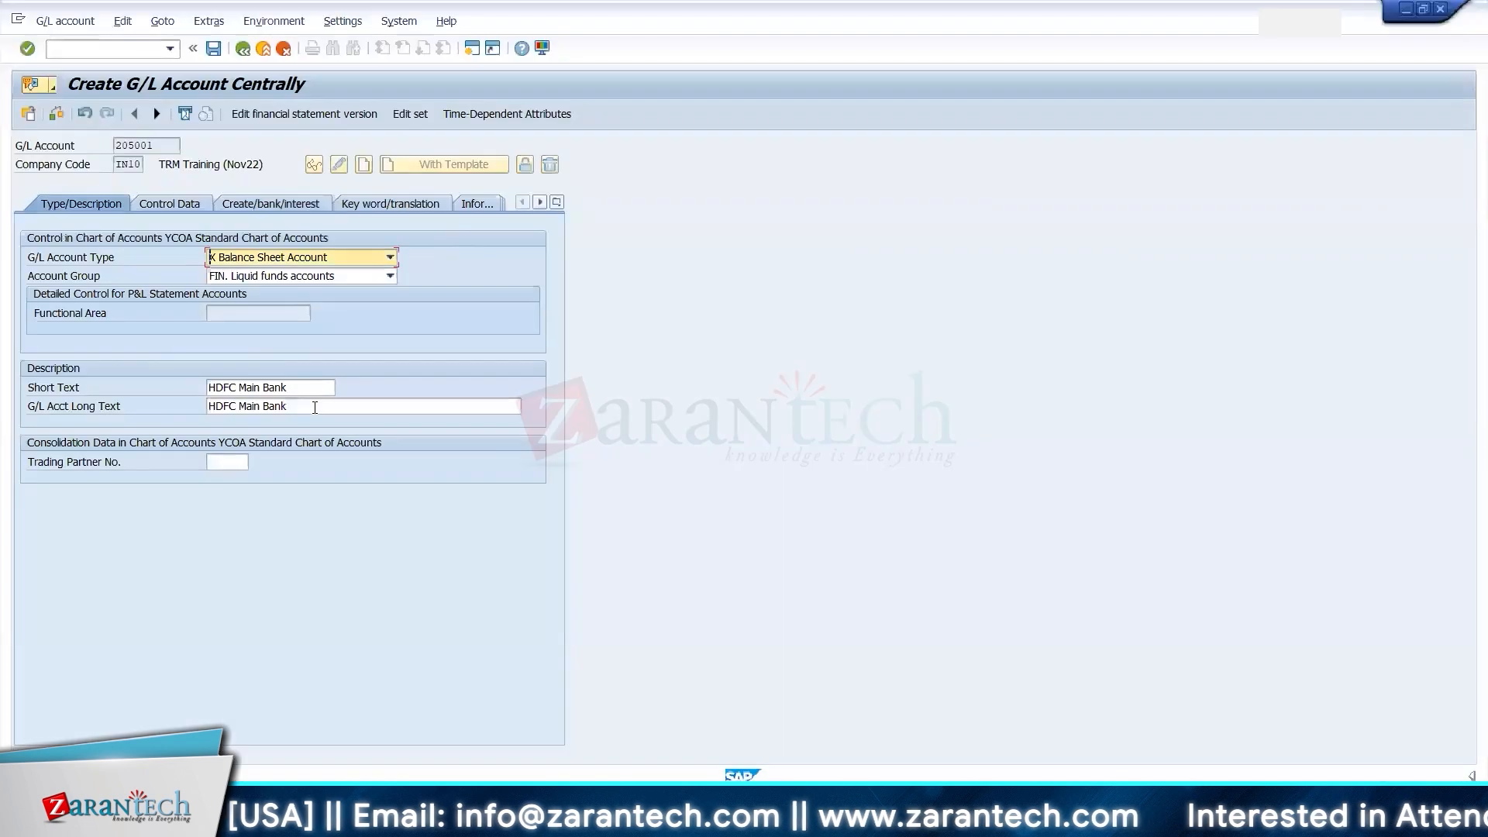
key("Tab")
key("Tab")
key("ctrl+v")
key("Tab")
key("ctrl+v")
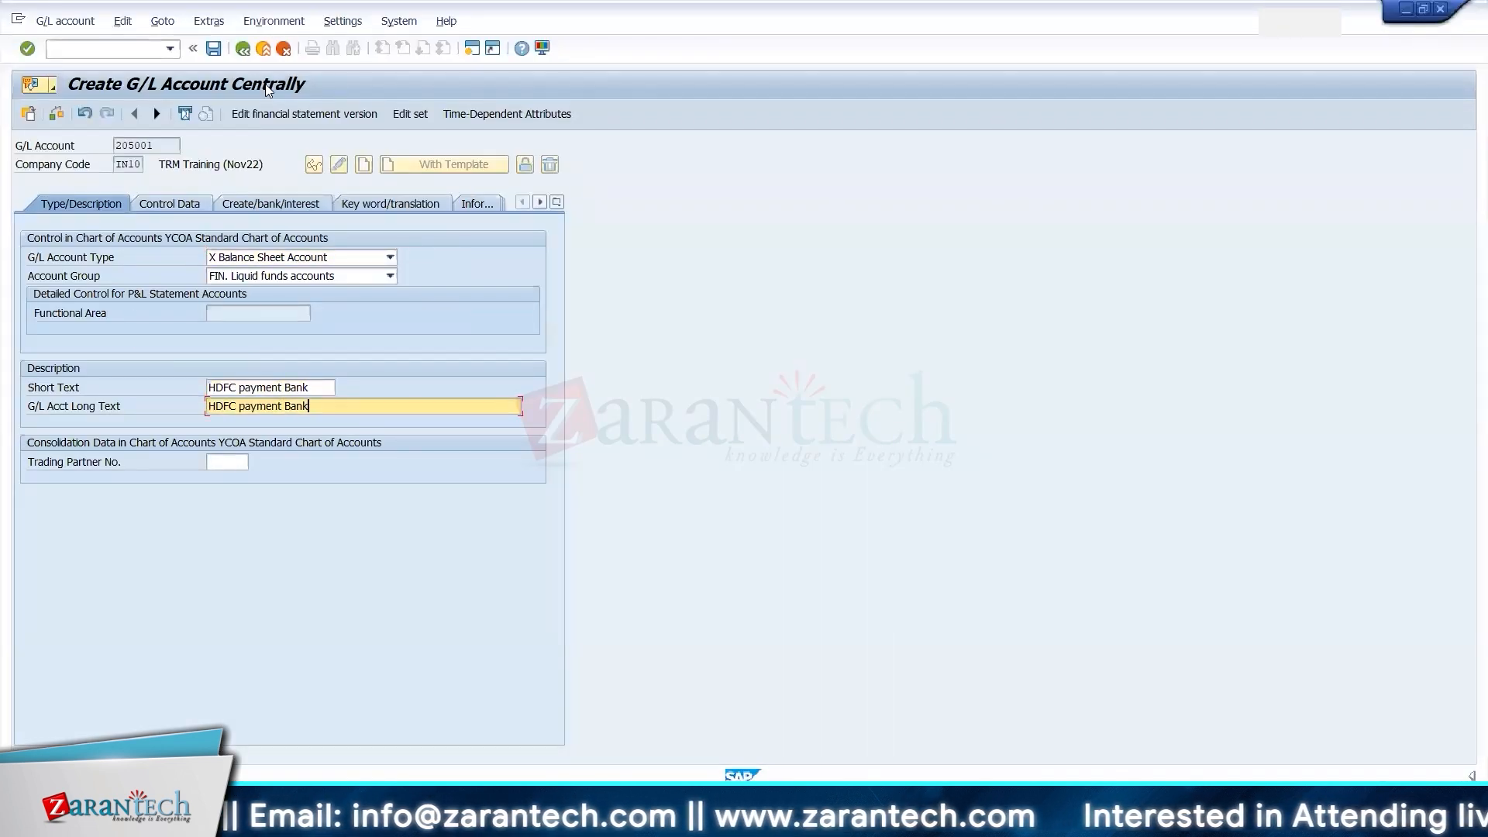
- Replace both description texts of account 205002 with "HDFC Receipt Bank" copied from Excel, save the account and leave account maintenance
key("alt+Tab")
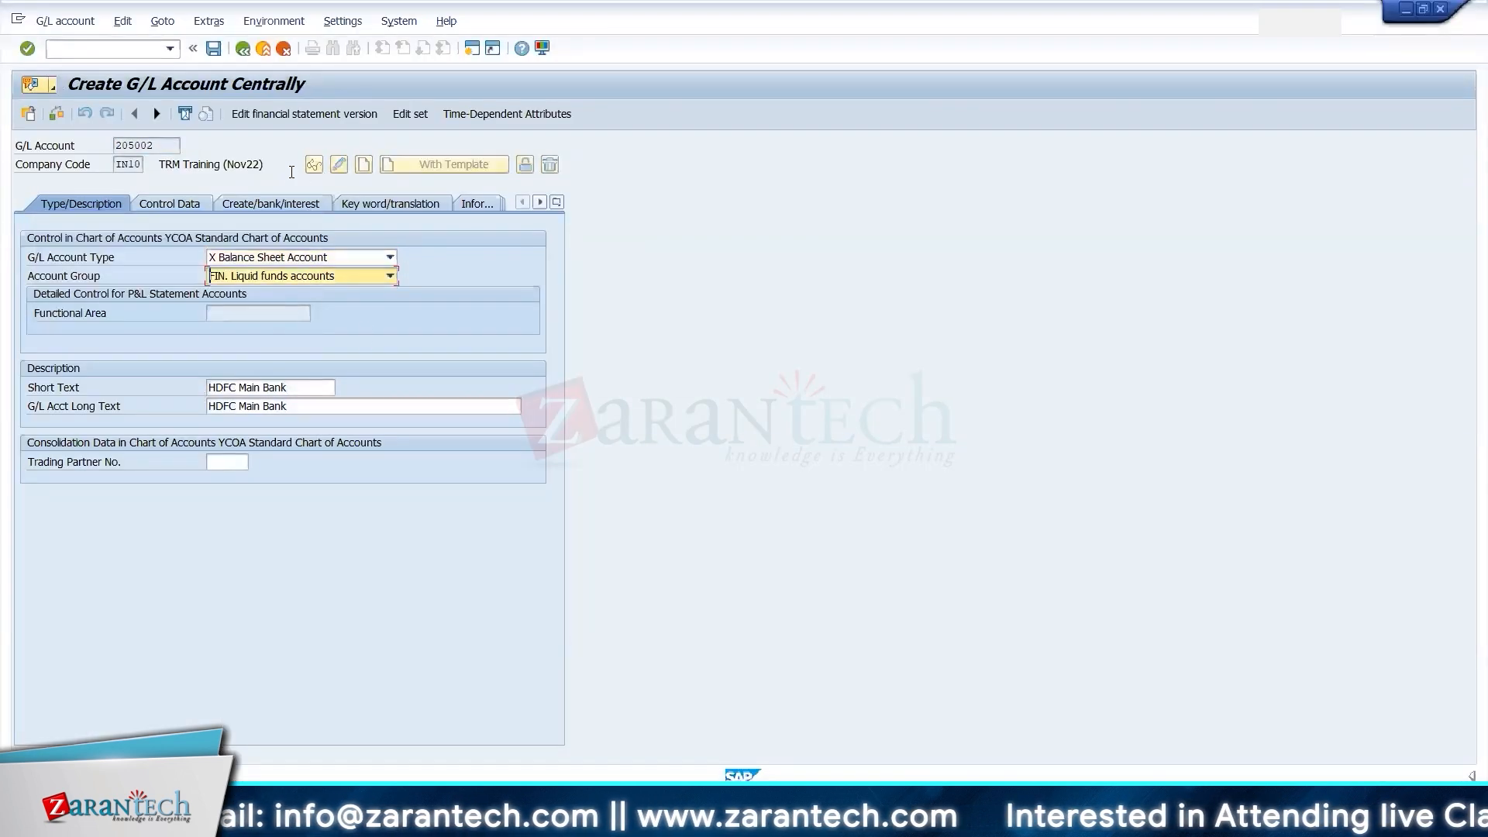
key("Tab")
key("alt+Tab")
key("Down")
key("ctrl+c")
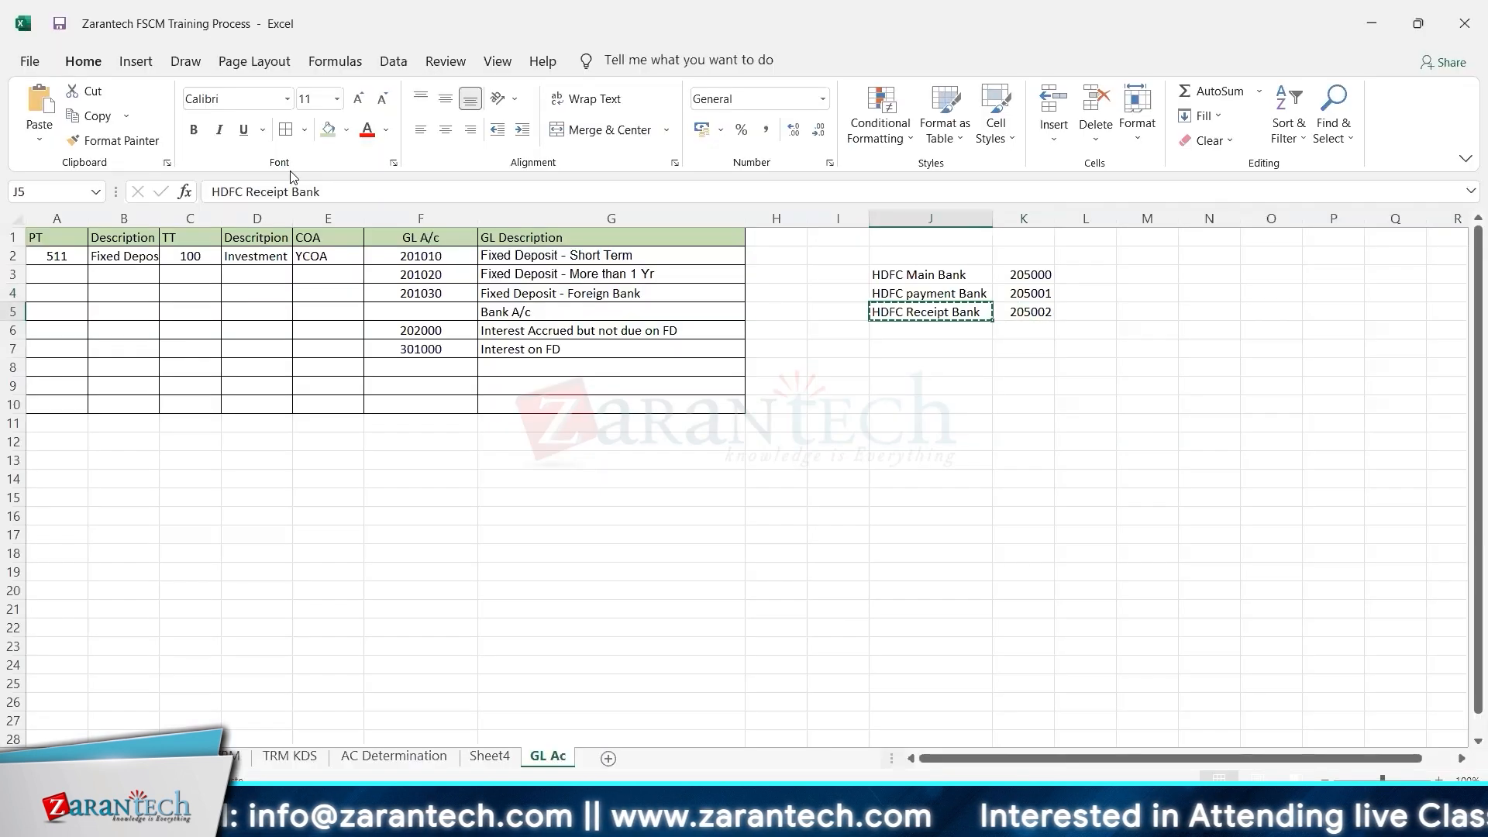
key("alt+Tab")
key("ctrl+v")
key("Tab")
key("ctrl+v")
left_click(213, 48)
left_click(244, 49)
- Clear the copy selection in Excel and open the Define Account Determination activity in the SAP IMG for chart of accounts YCOA
key("alt+Tab")
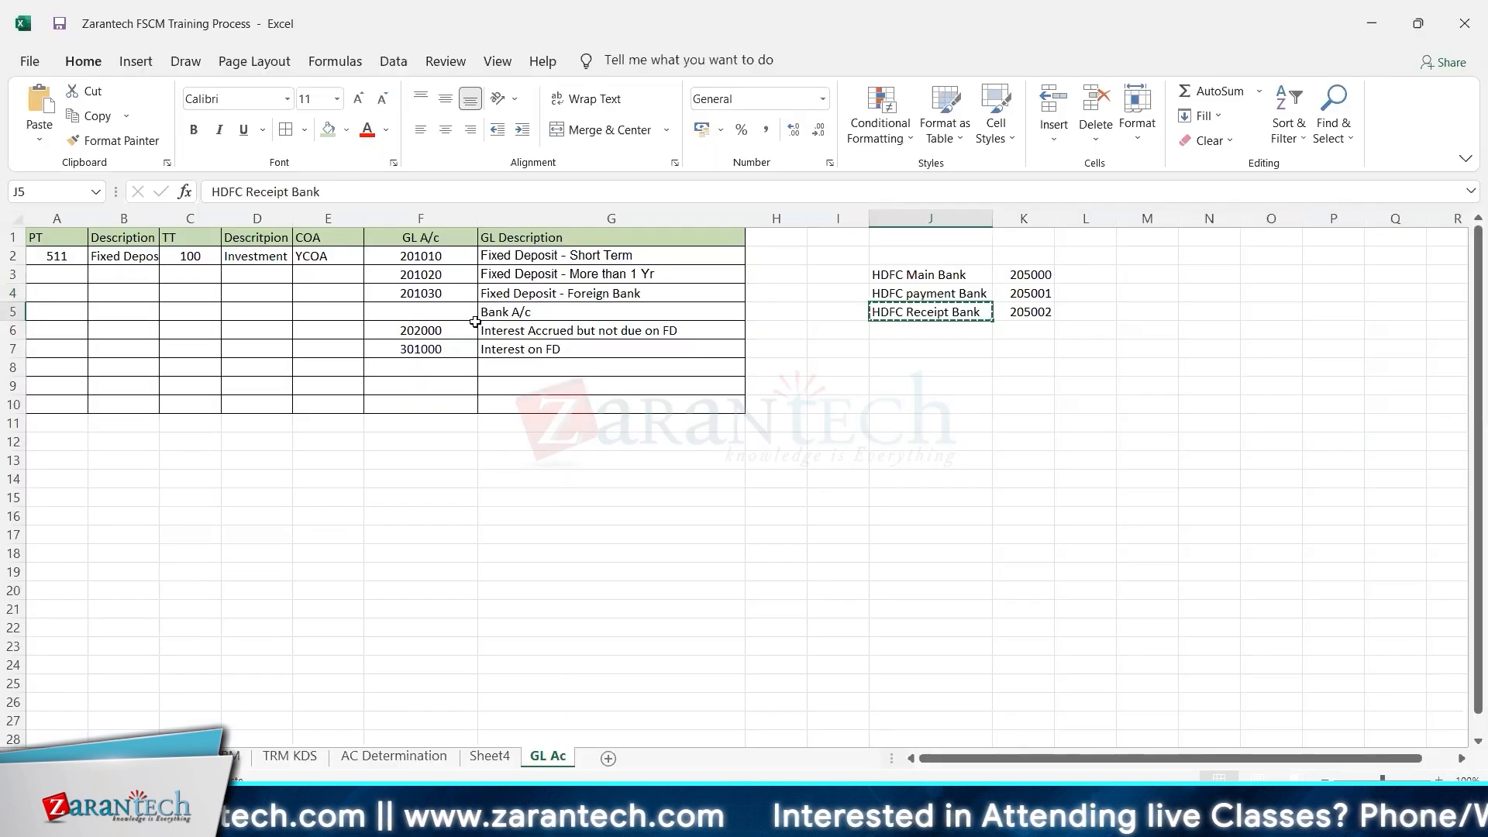
key("Escape")
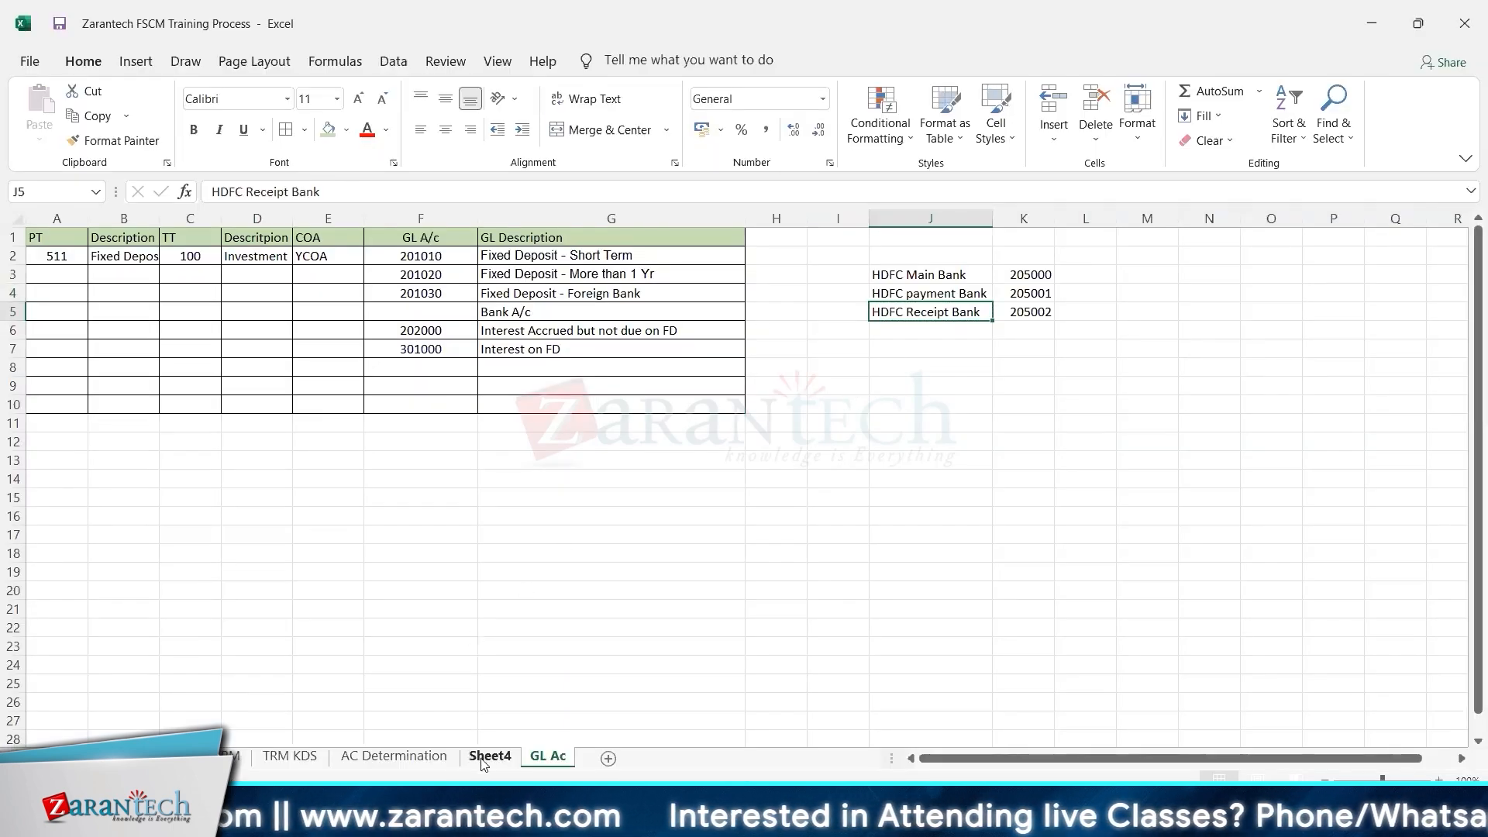
key("alt+Tab")
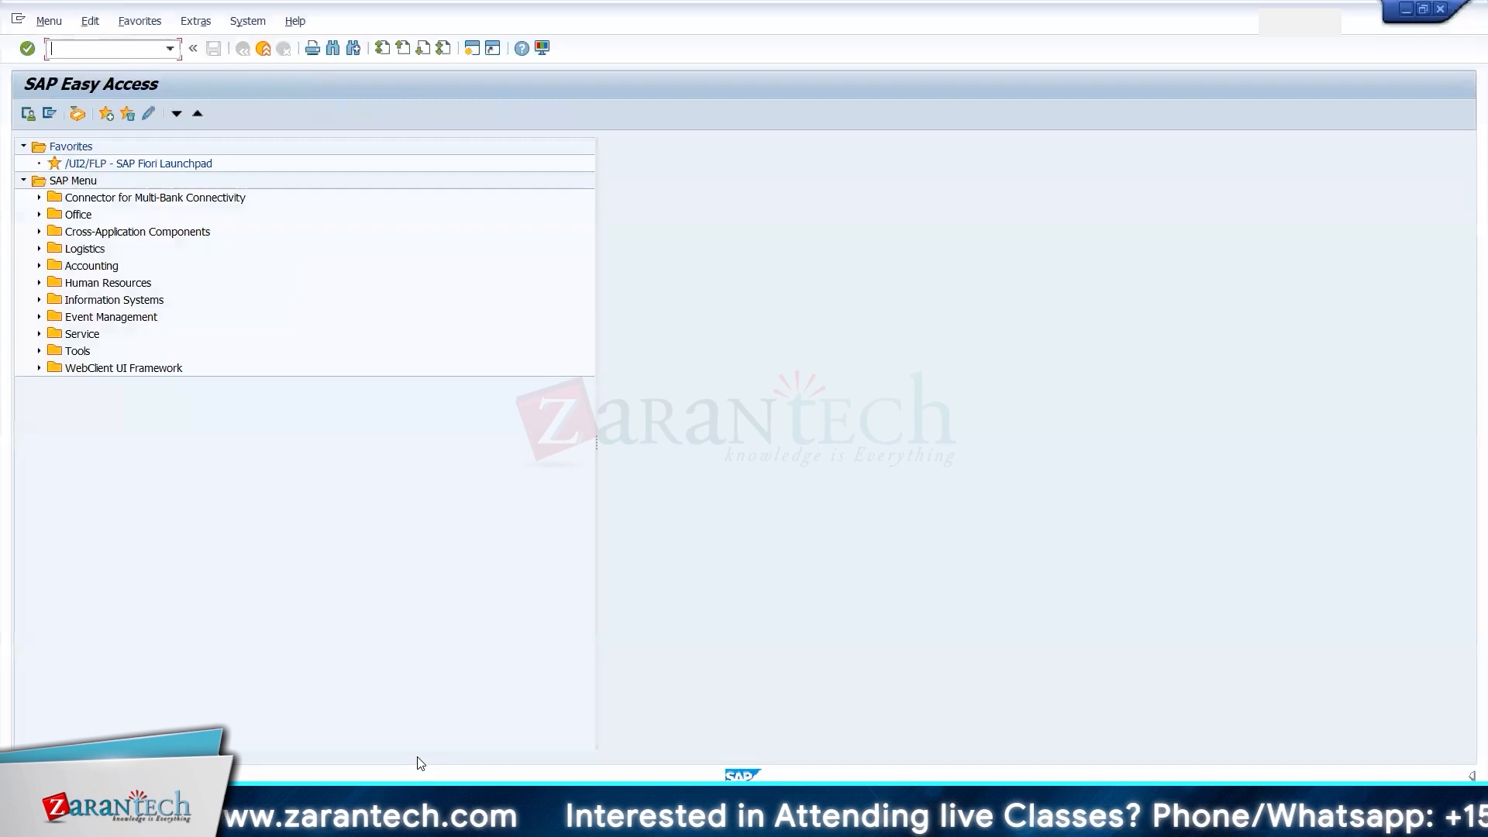
key("alt+Tab")
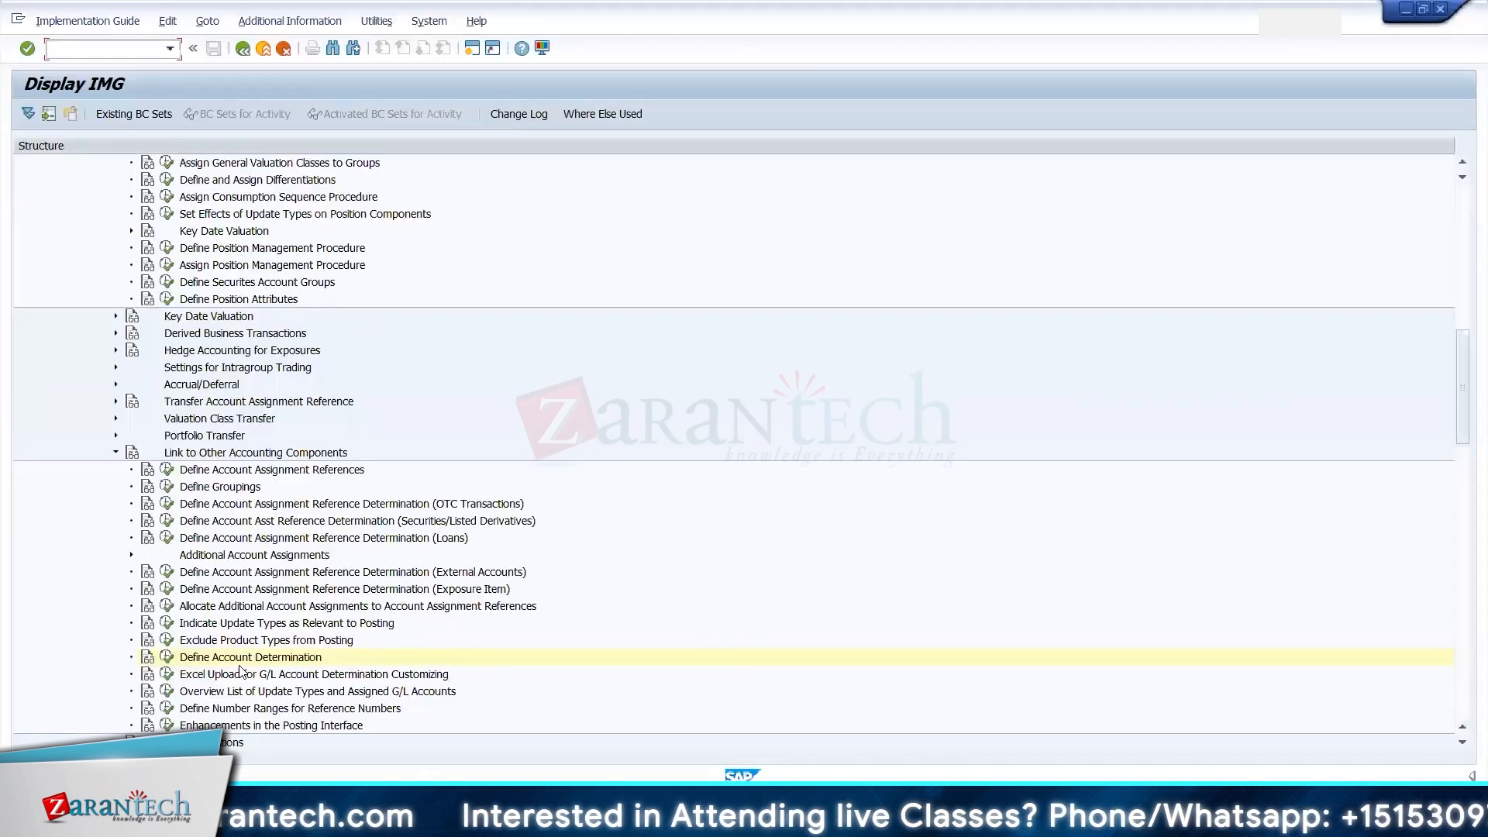
left_click(169, 660)
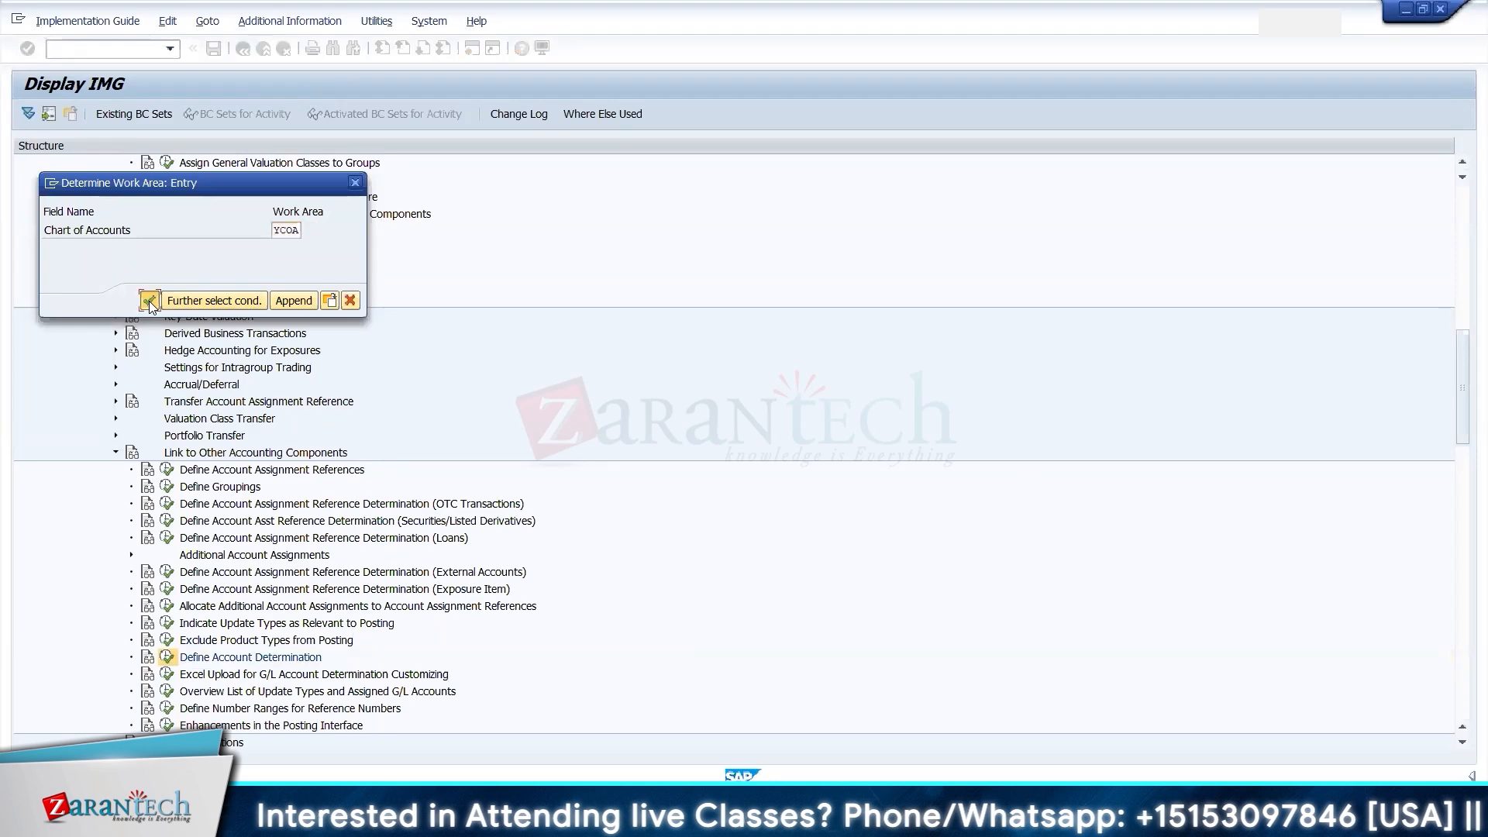
left_click(149, 302)
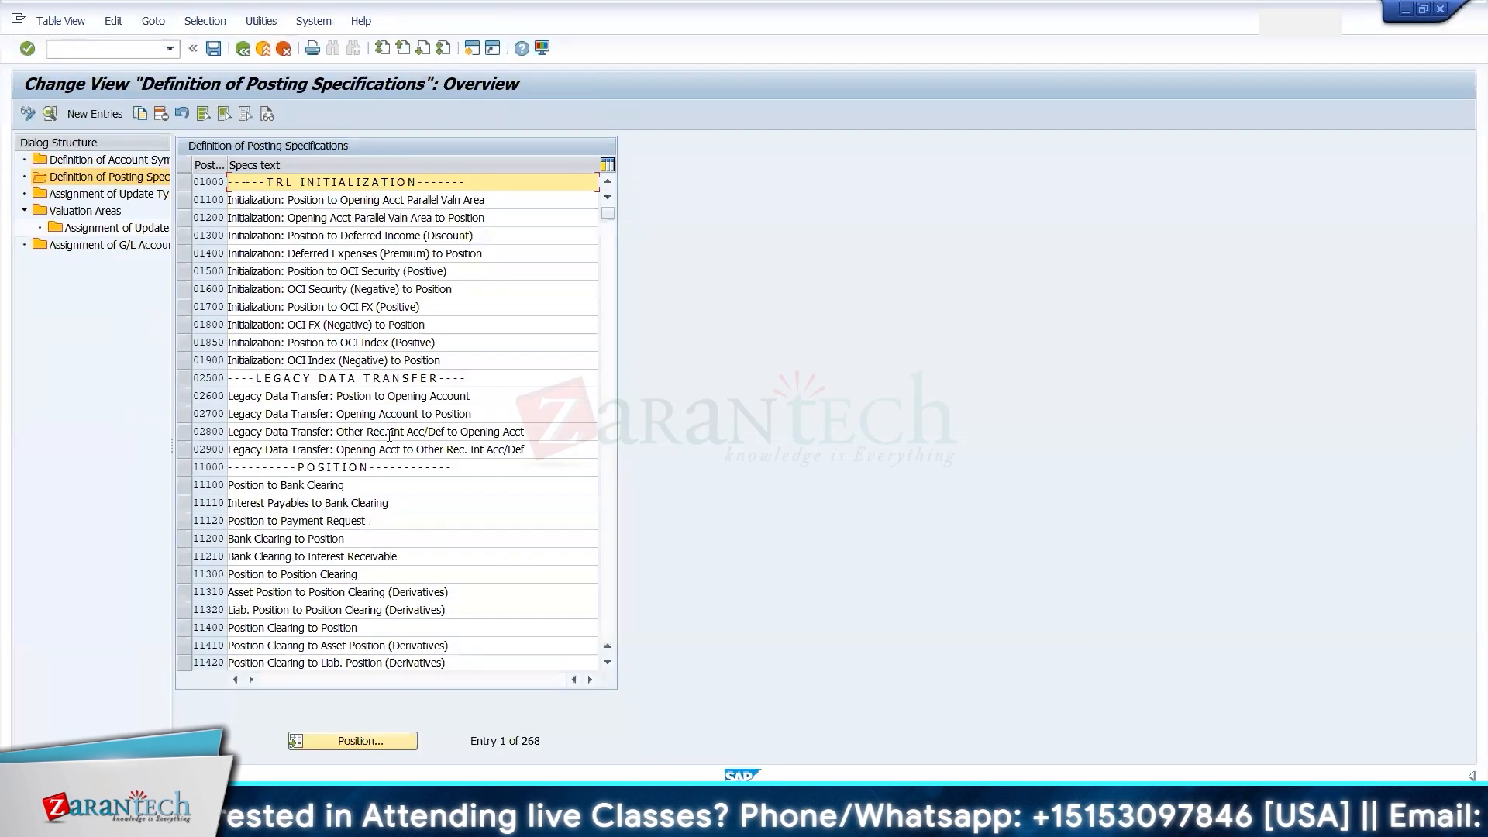
- Look up the update type for Investment / Increase on the TRM KDS sheet of the Excel workbook
key("alt+Tab")
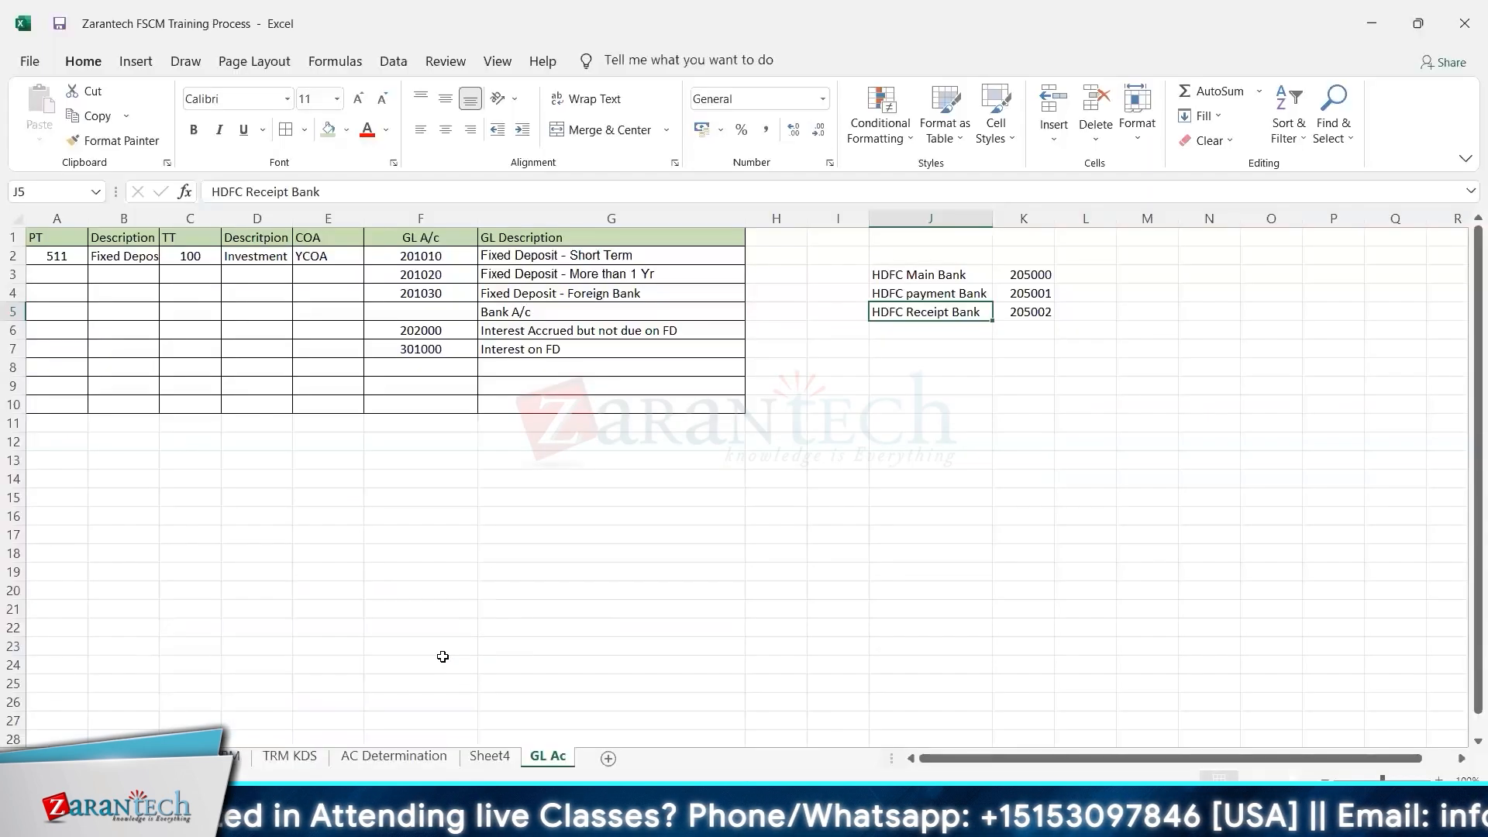
left_click(415, 758)
left_click(294, 760)
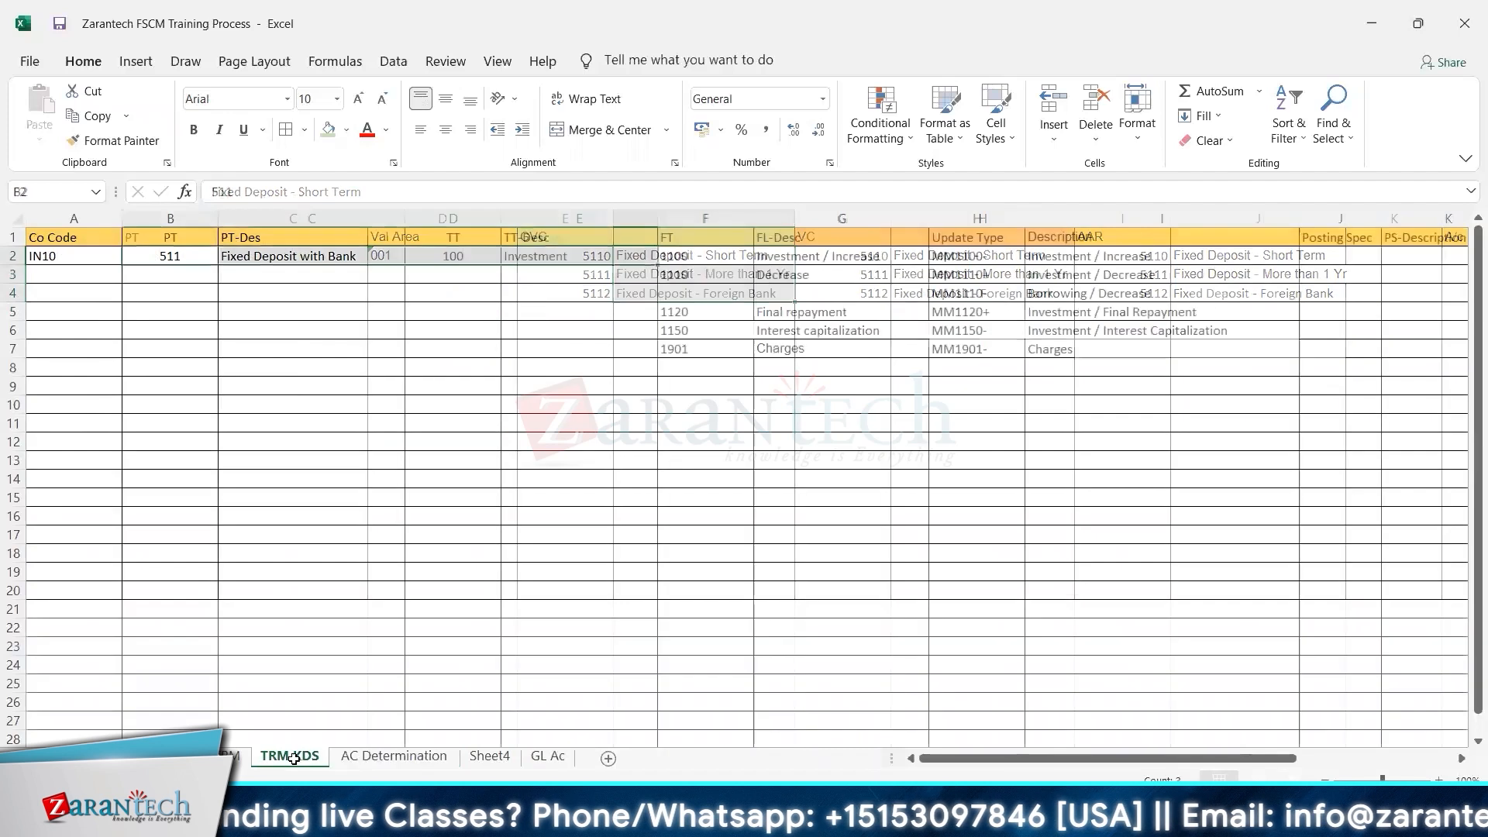
left_click(962, 257)
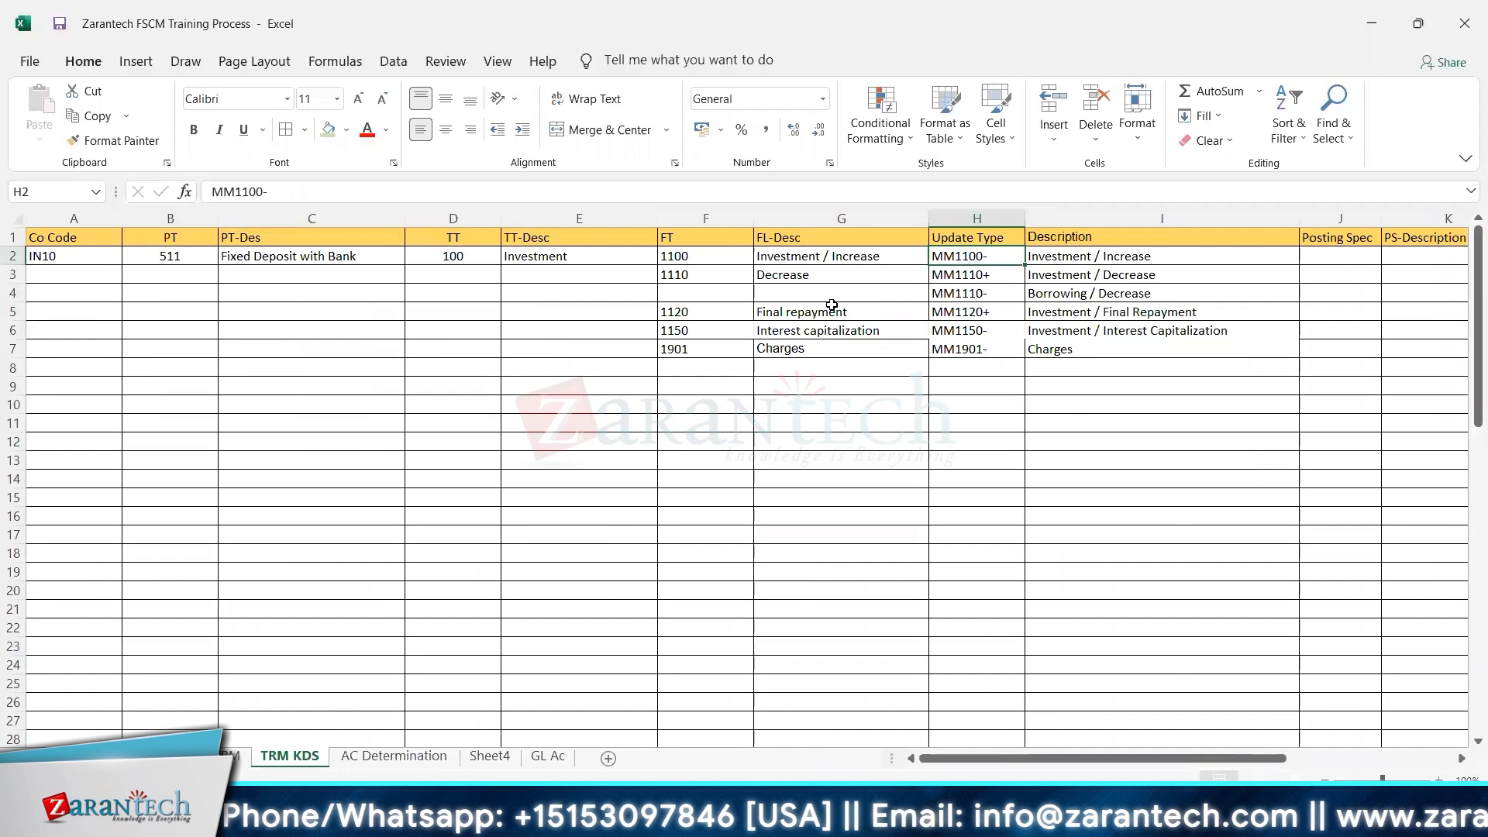
- Examine the Excel flow diagram linking update type, posting specification, debit and credit account symbols and G/L accounts, and compare it with SAP's posting specifications
left_click(233, 756)
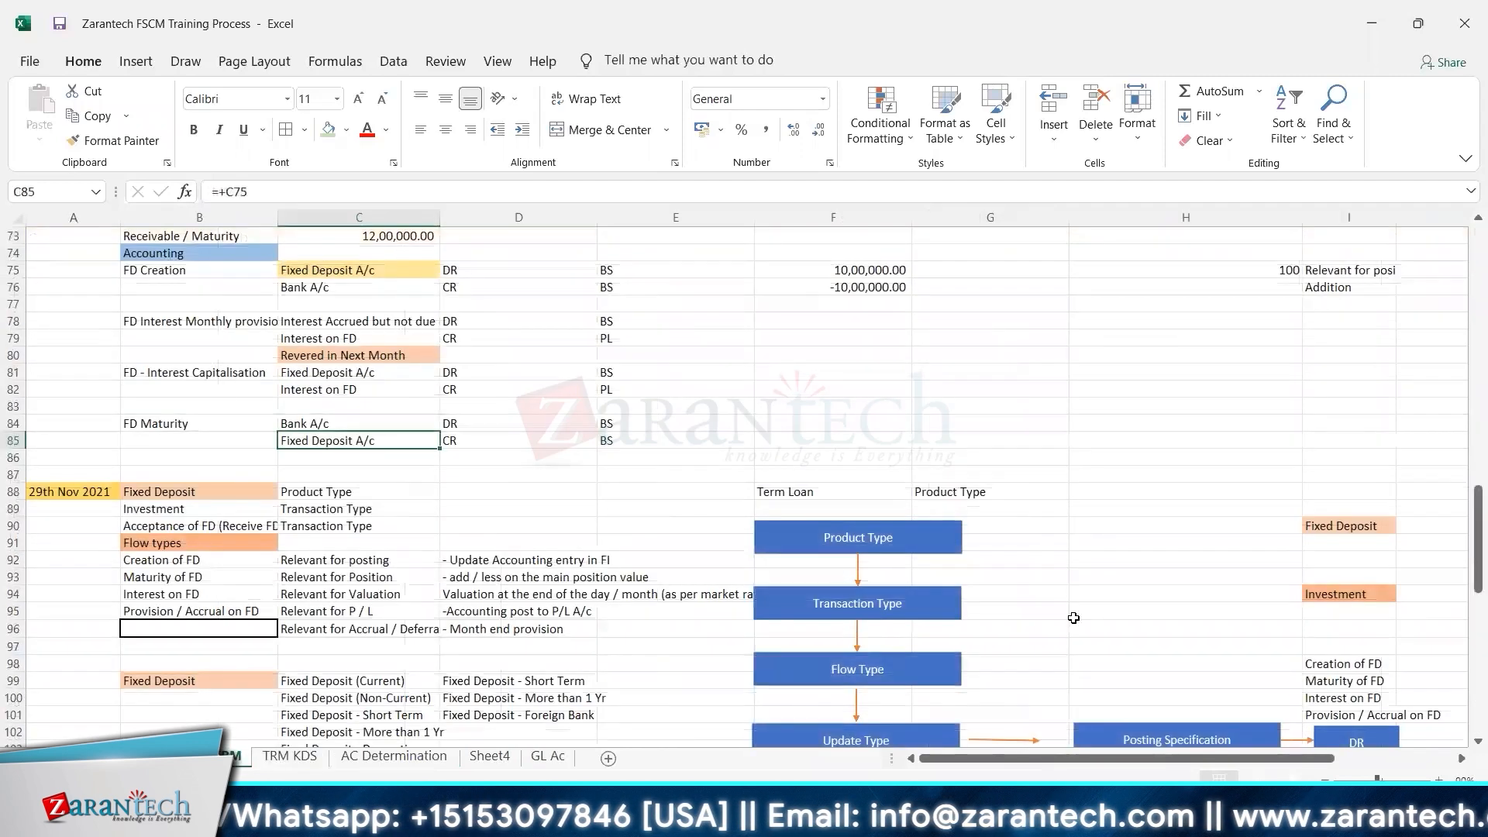
left_click(1477, 742)
scroll(771, 663, "down", 3)
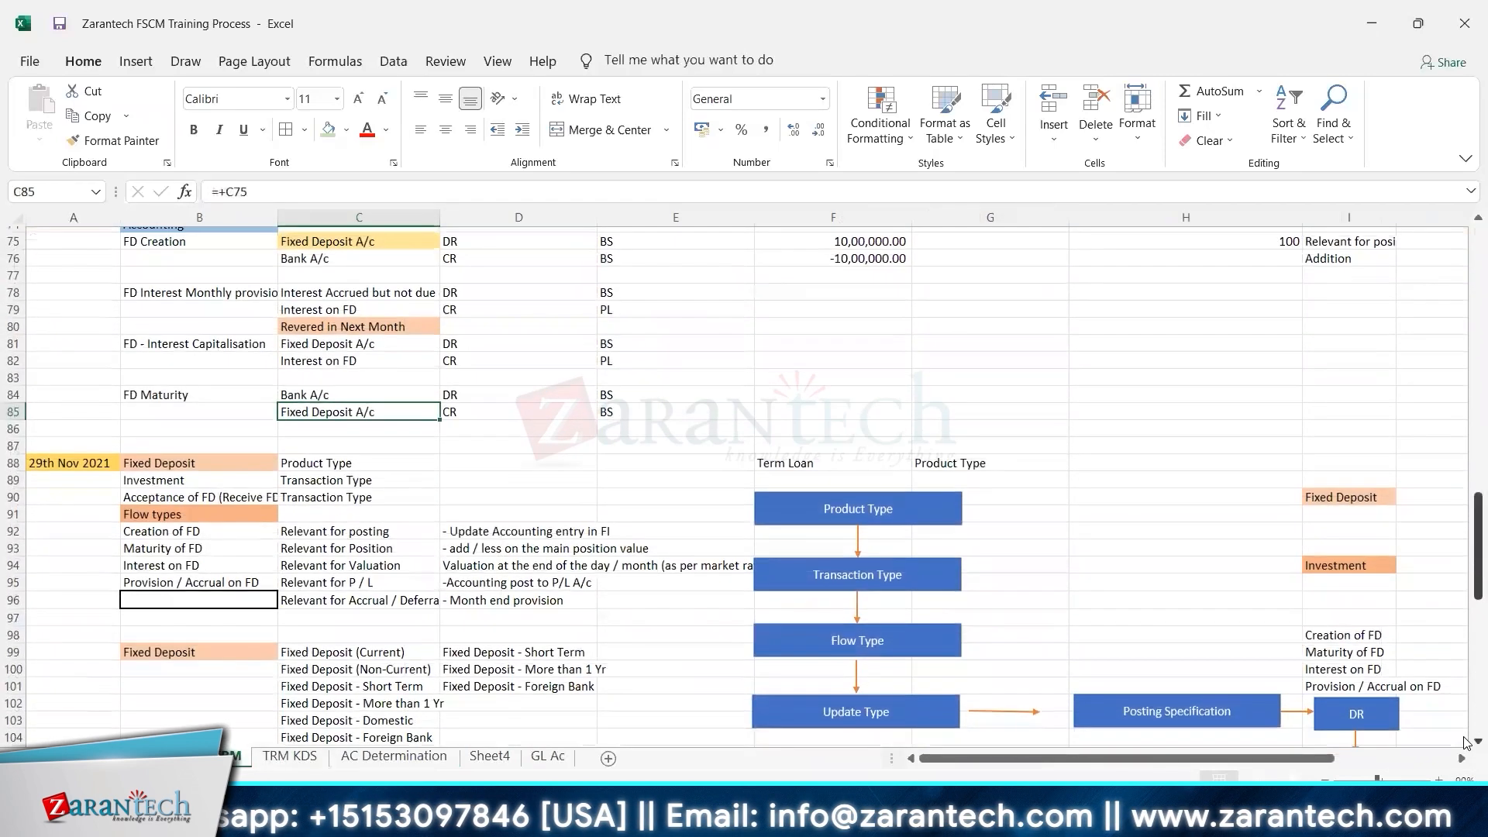
scroll(771, 662, "down", 1)
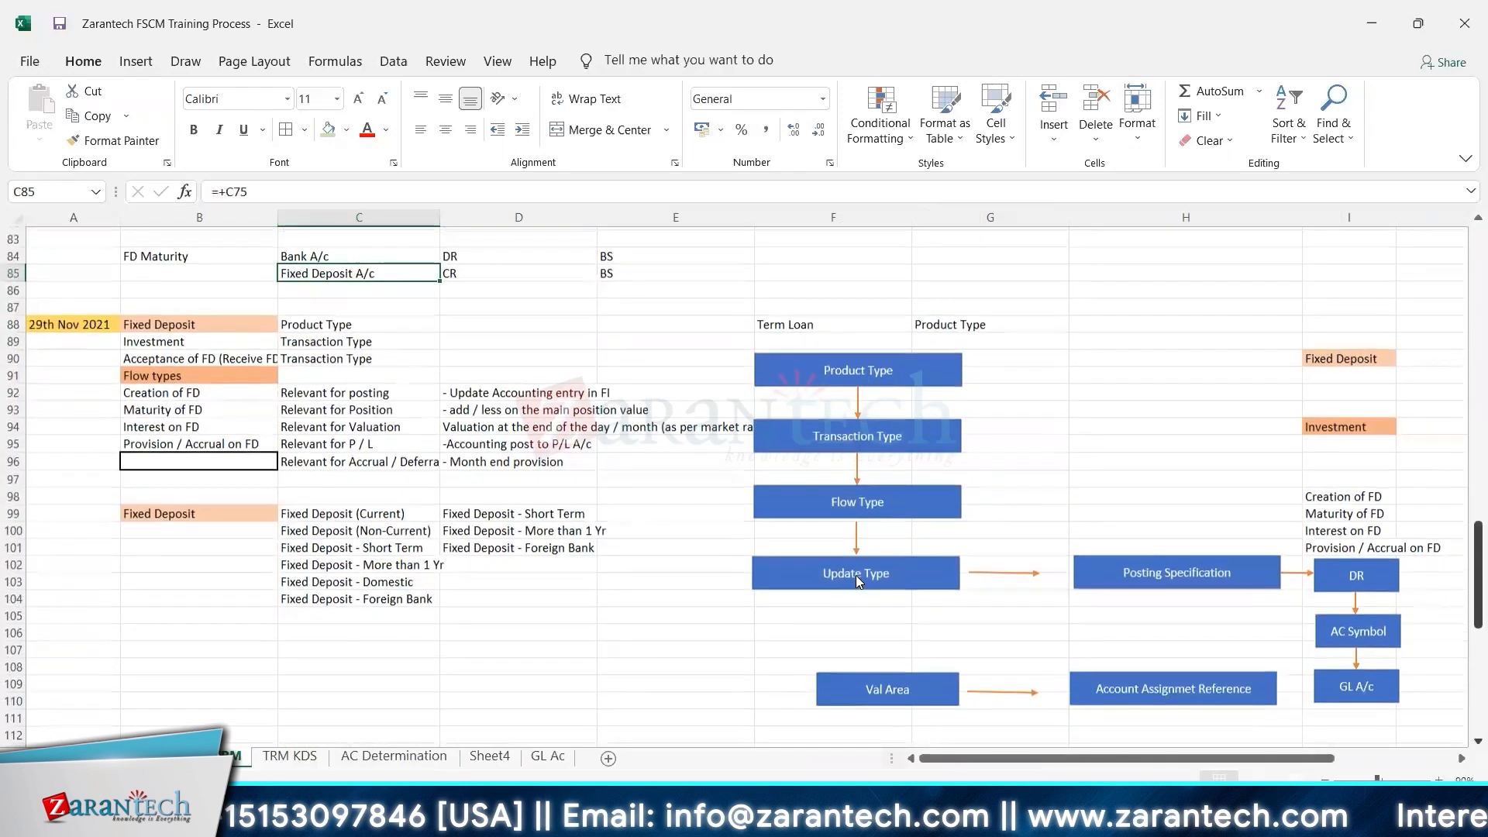
left_click(856, 575)
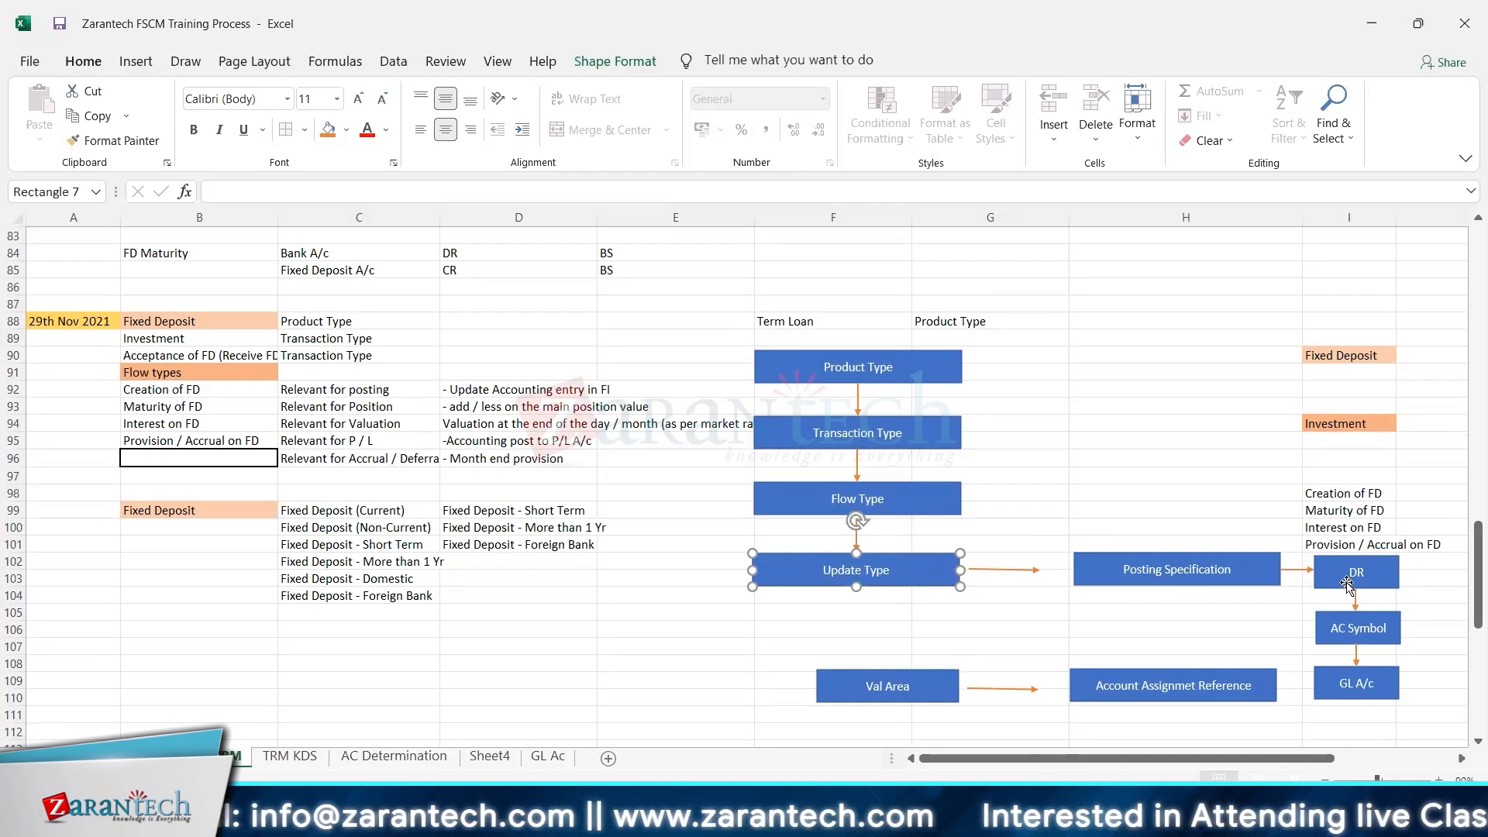
left_click(1461, 759)
left_click(1461, 759)
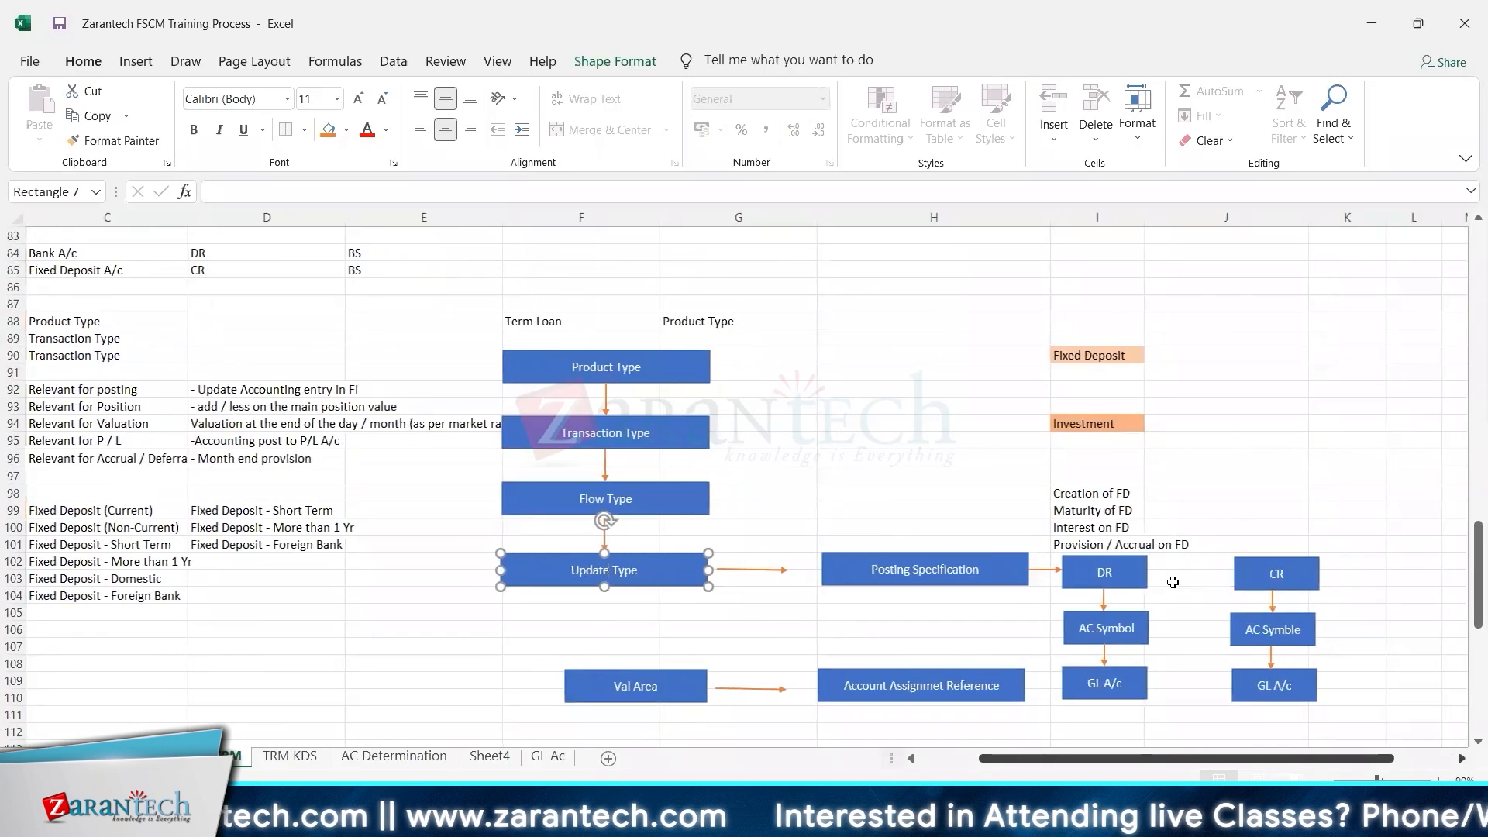
left_click(855, 595)
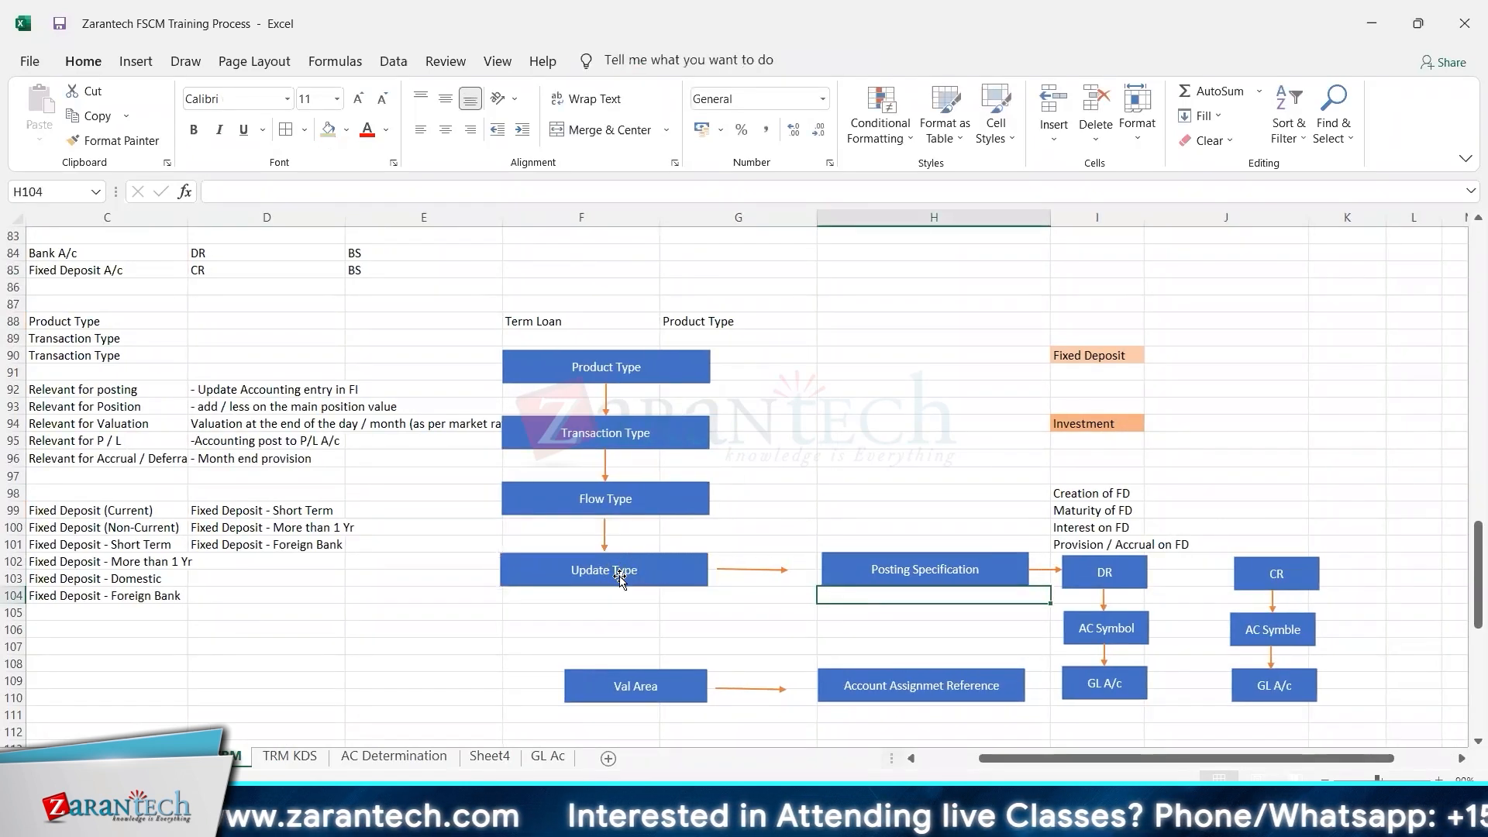
left_click(624, 580)
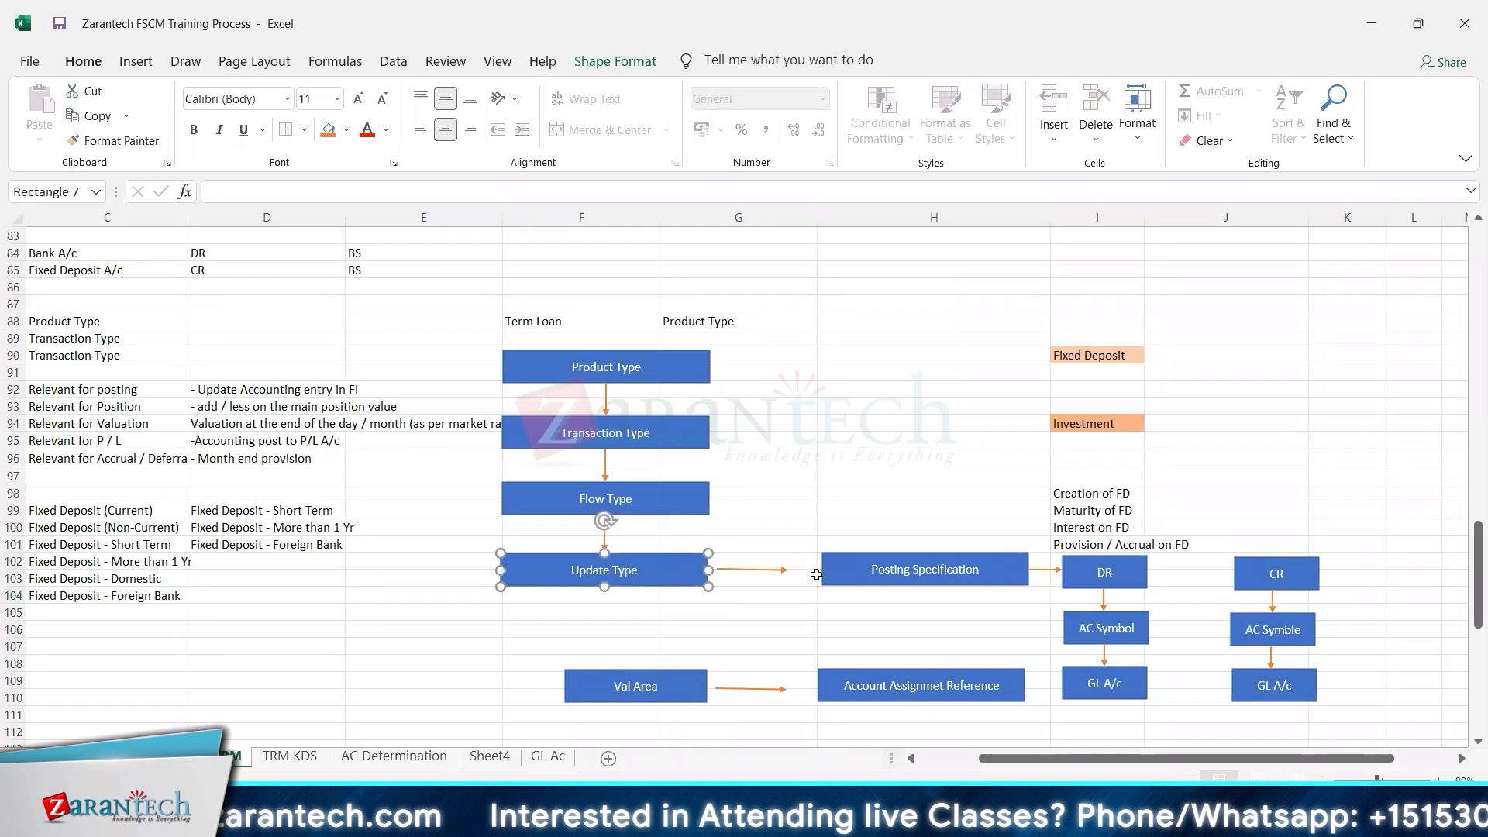
left_click(891, 576)
left_click(601, 570)
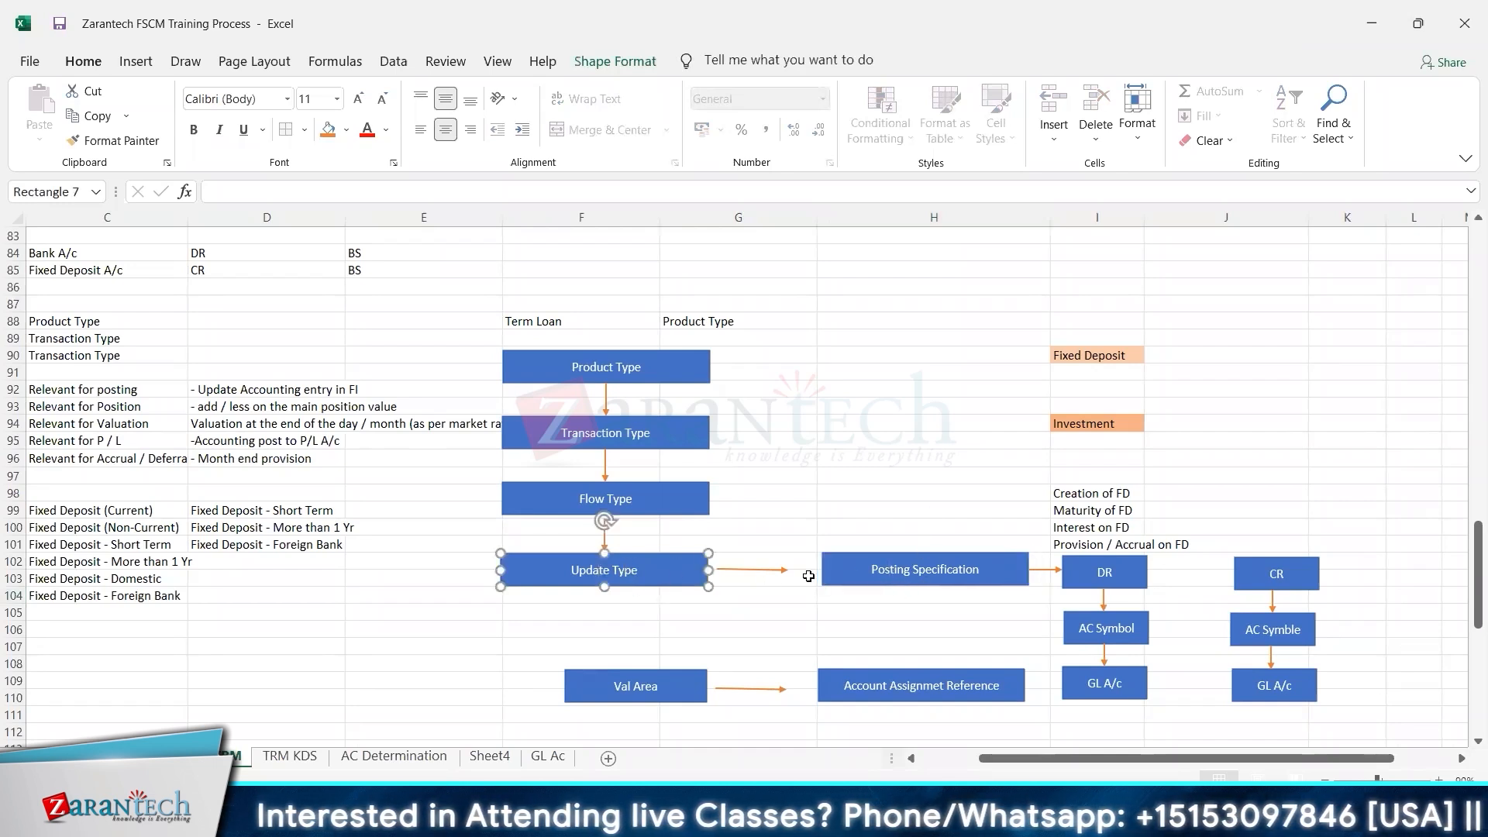
key("alt+Tab")
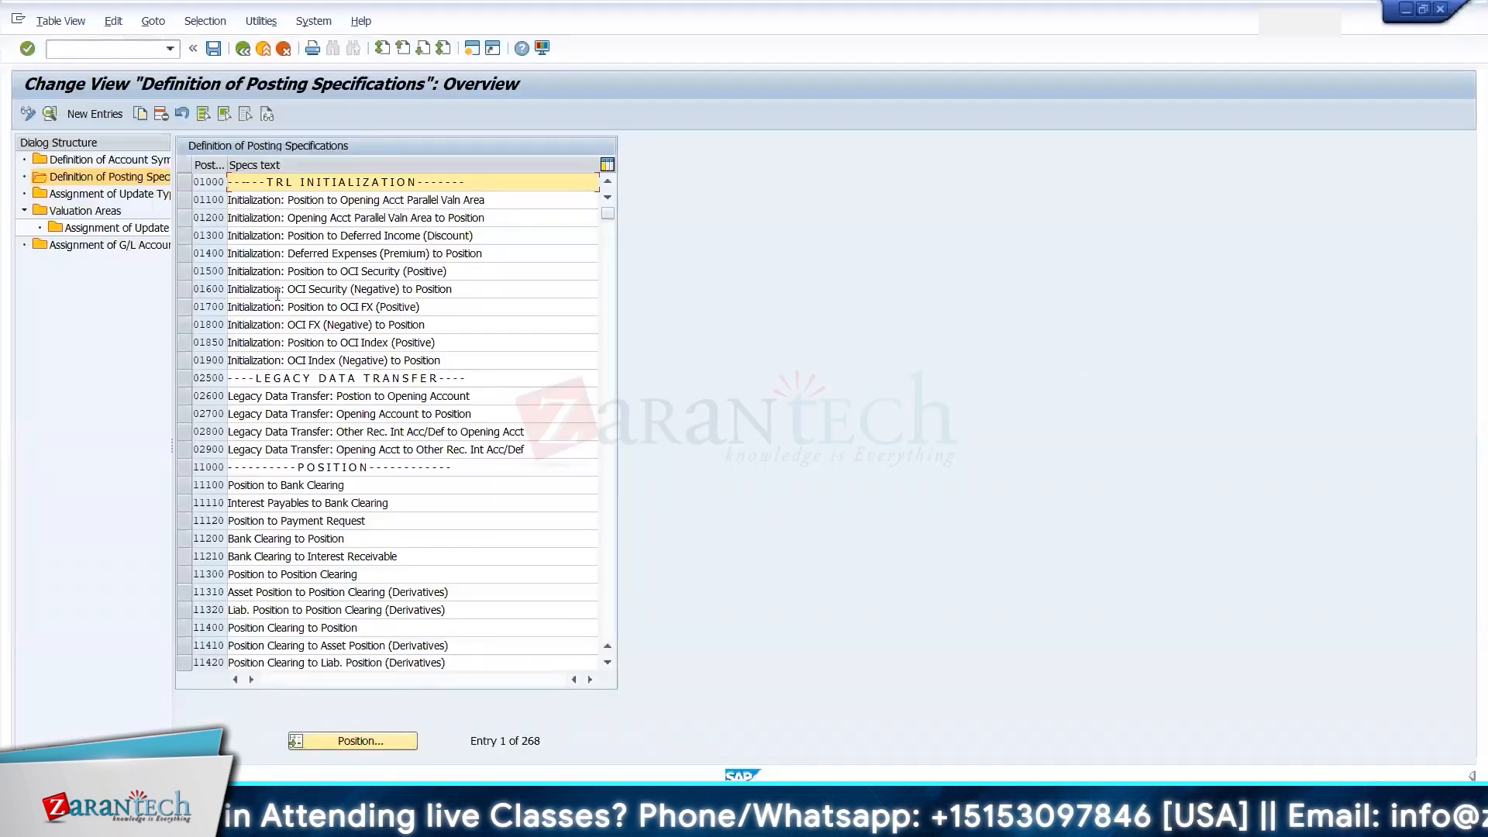
key("alt+Tab")
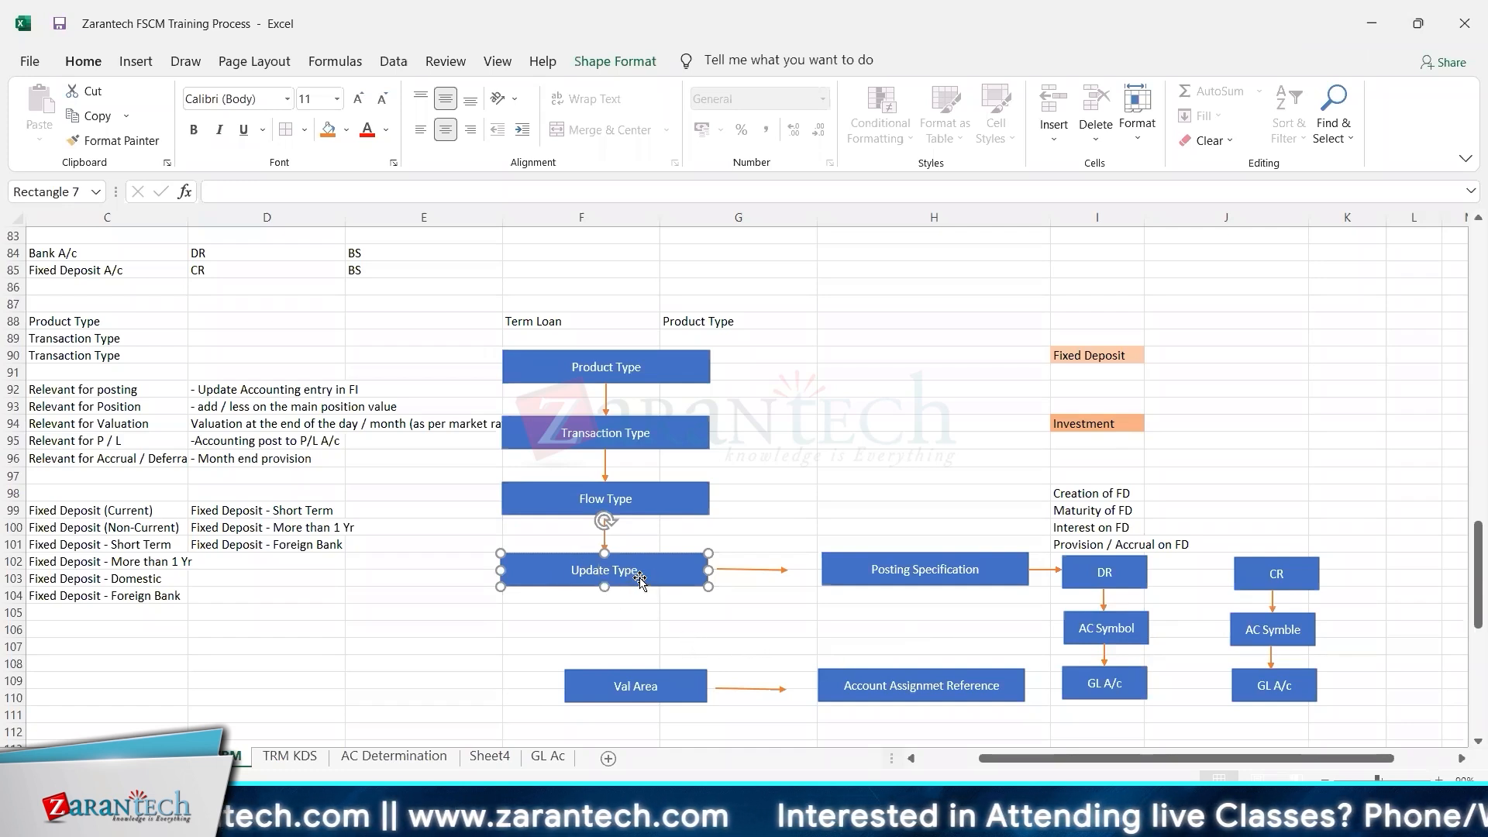
key("alt")
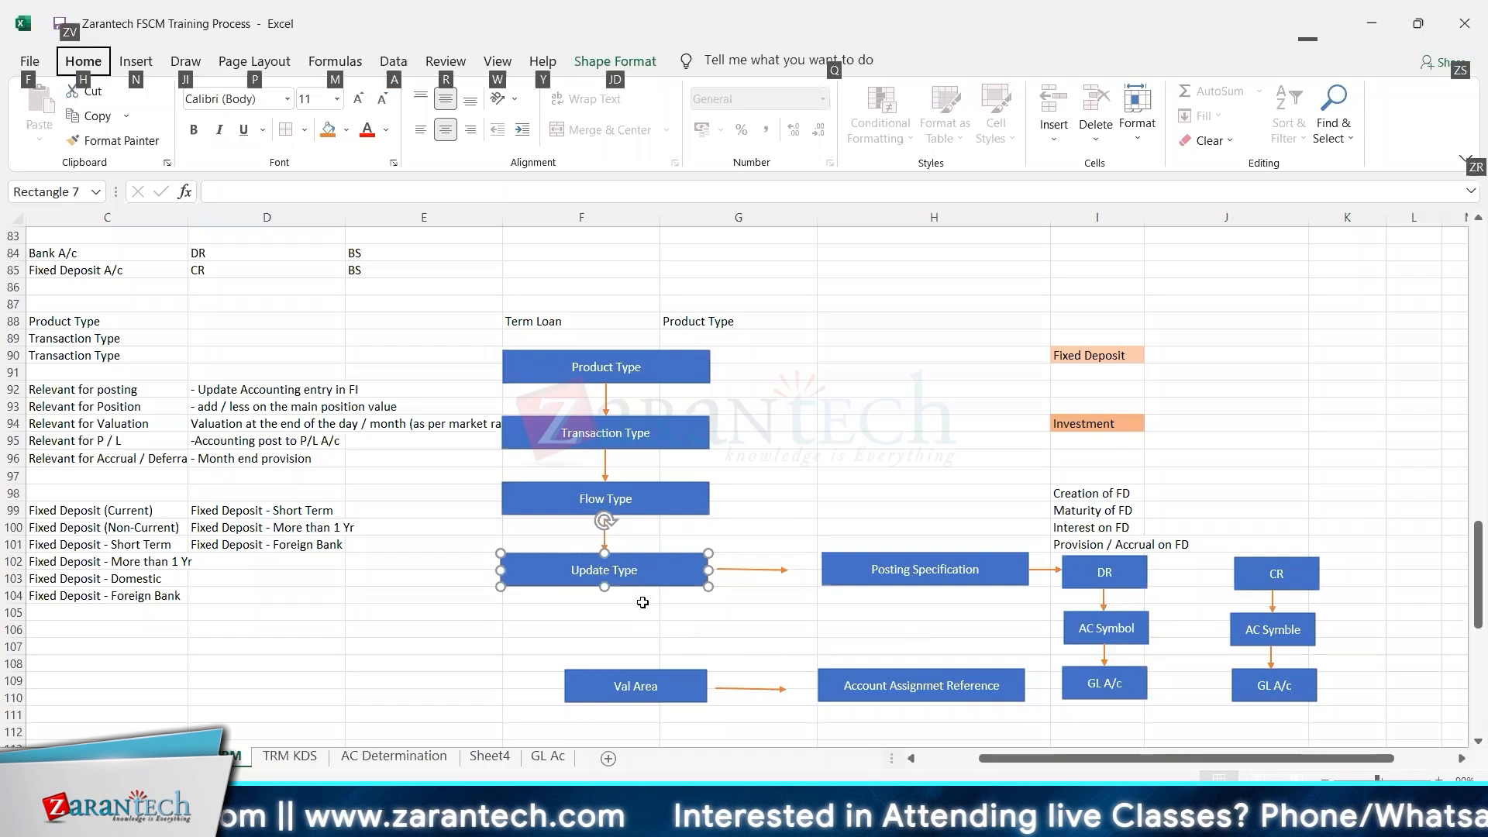
- Copy update type MM1100- from the TRM KDS sheet and locate it in SAP's Assignment of Update Types to Posting Specs
left_click(308, 760)
key("ctrl+c")
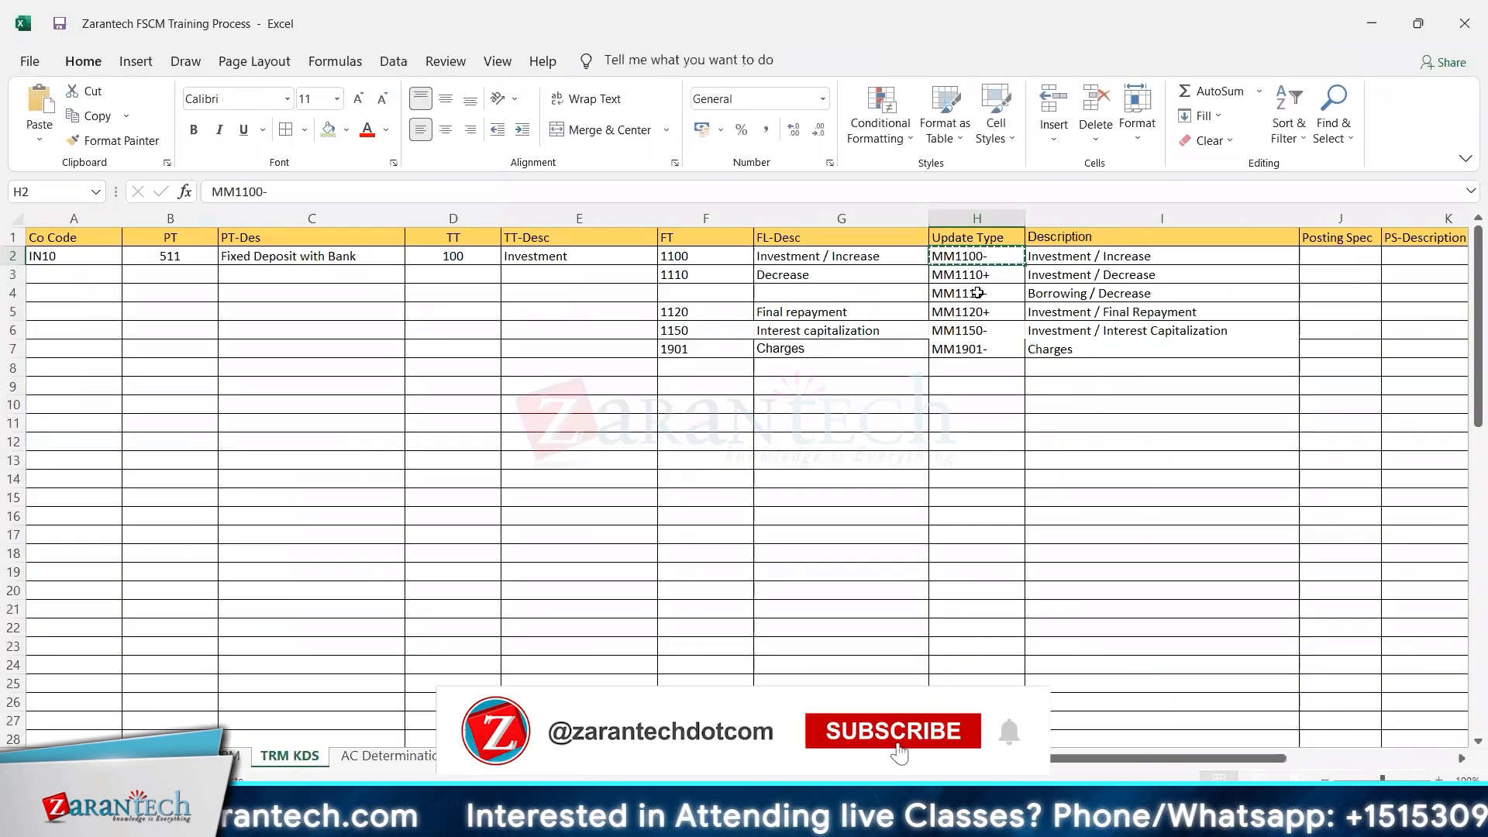
key("alt+Tab")
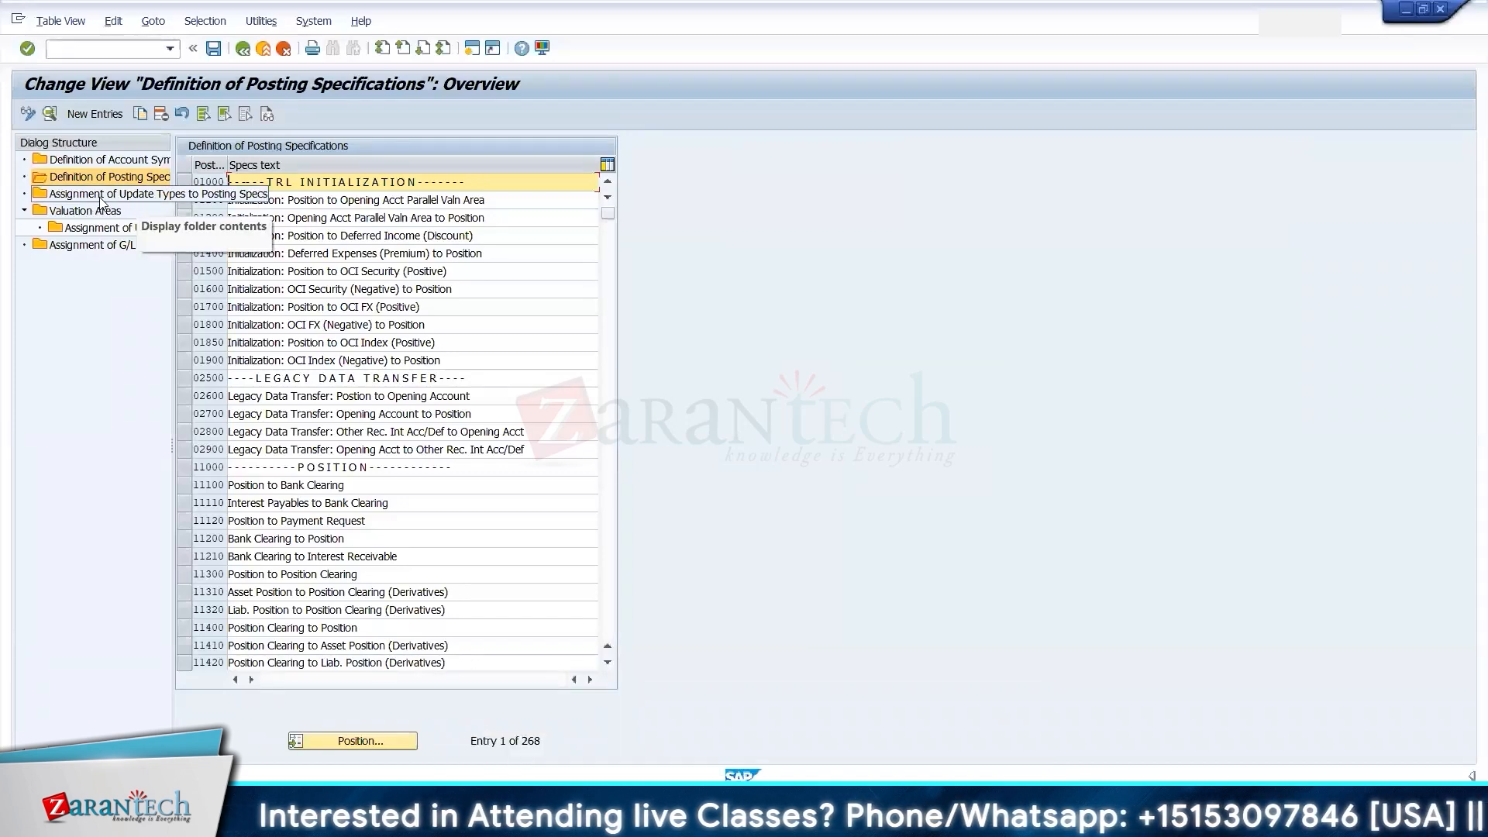
double_click(129, 194)
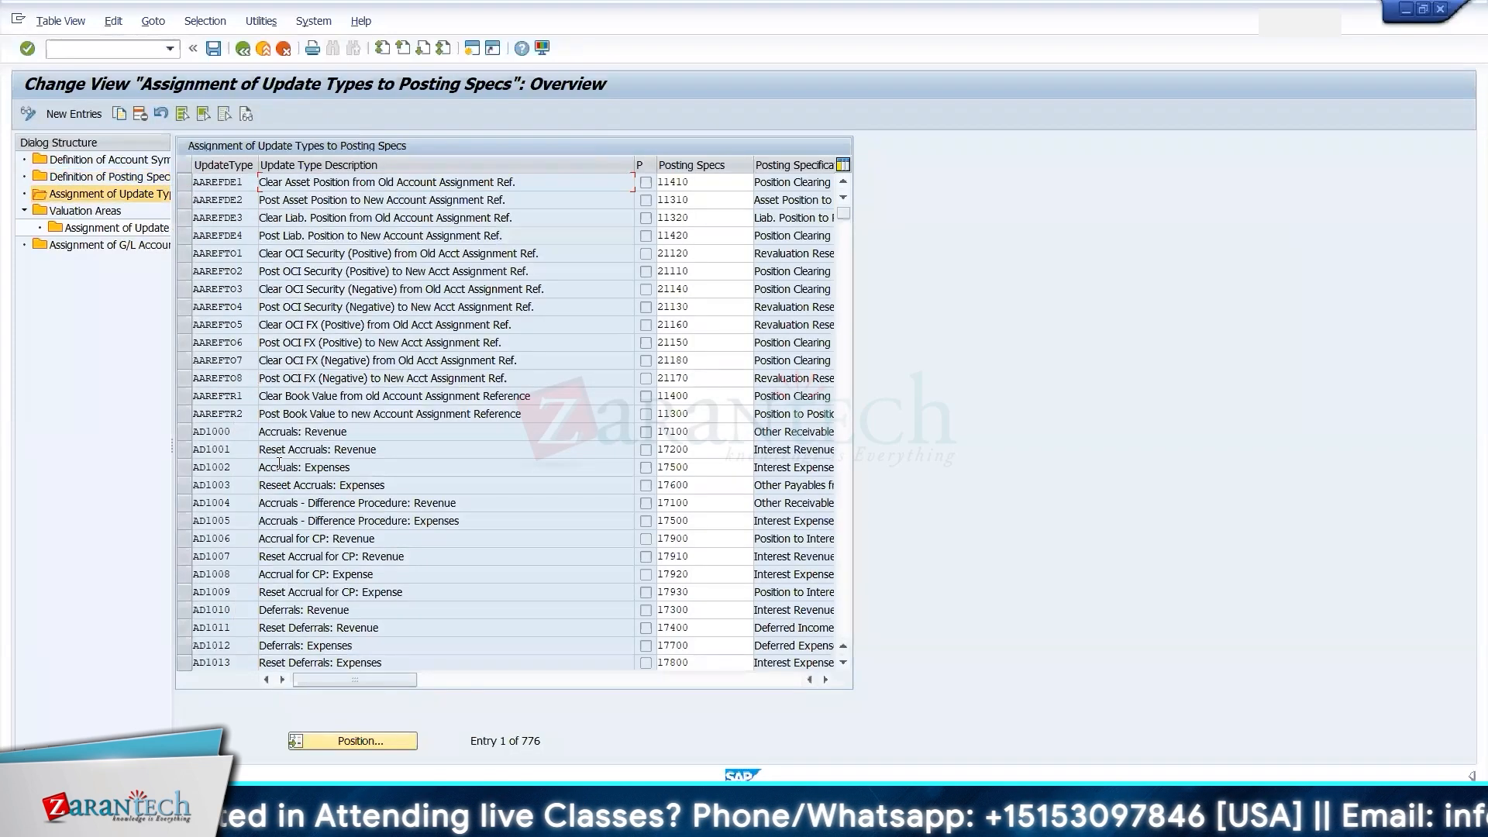
left_click(366, 743)
key("ctrl+v")
key("Return")
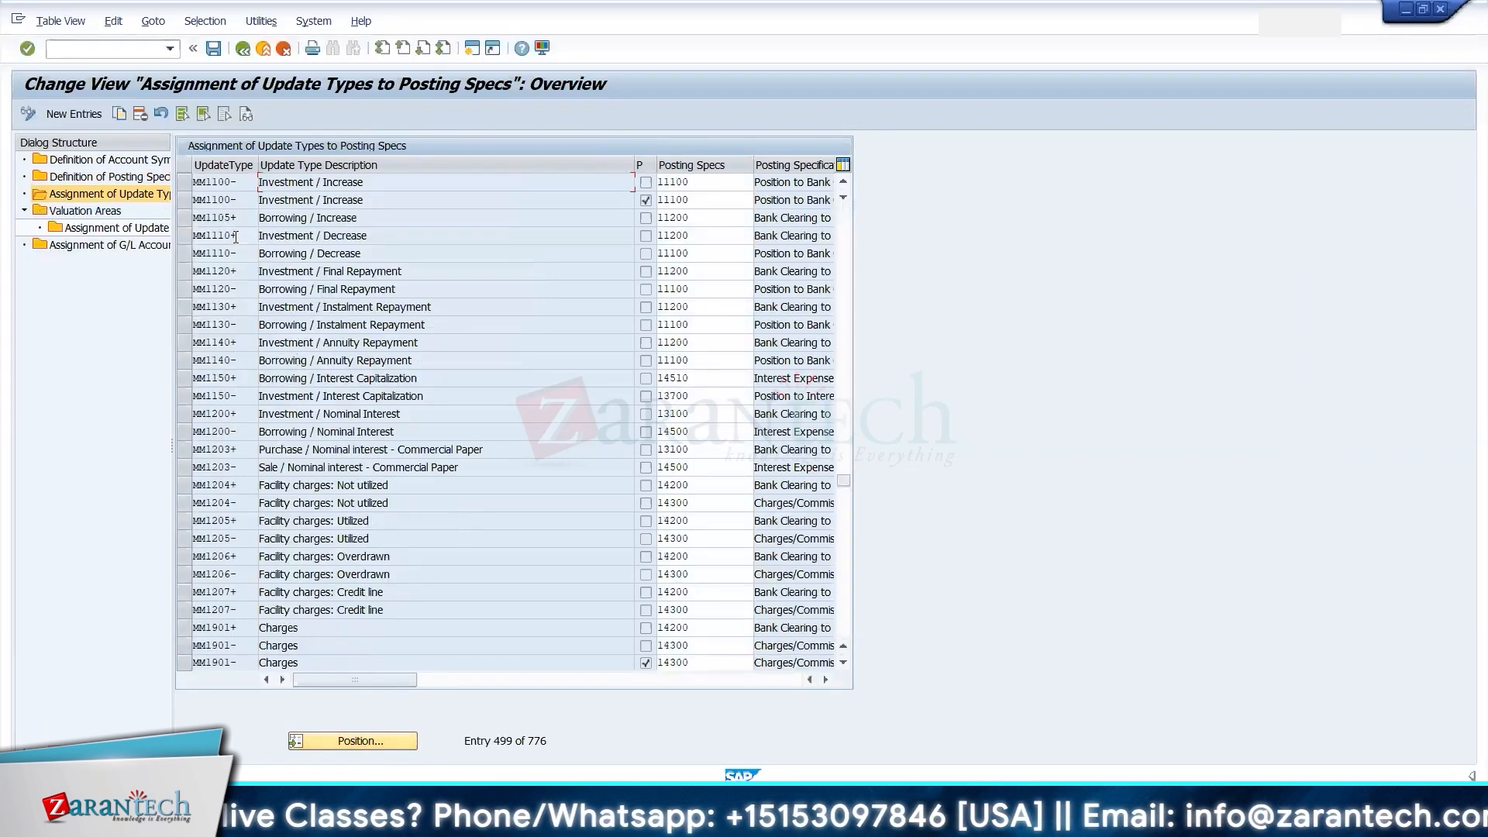
- Copy posting specification 11100 from SAP's MM1100- entry into the Posting Spec cell of the Investment / Increase row in Excel
double_click(707, 184)
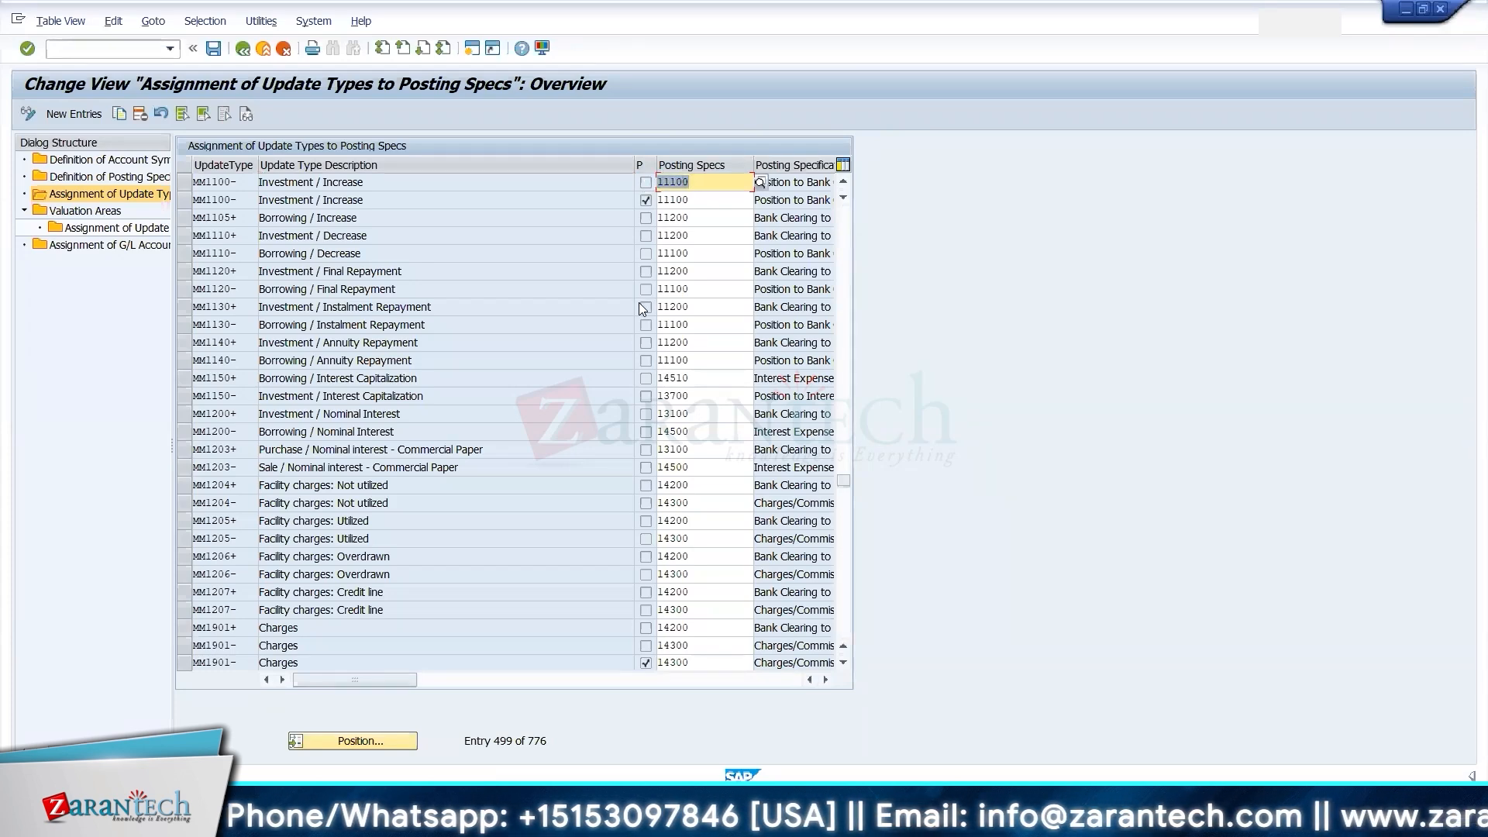
key("alt+Tab")
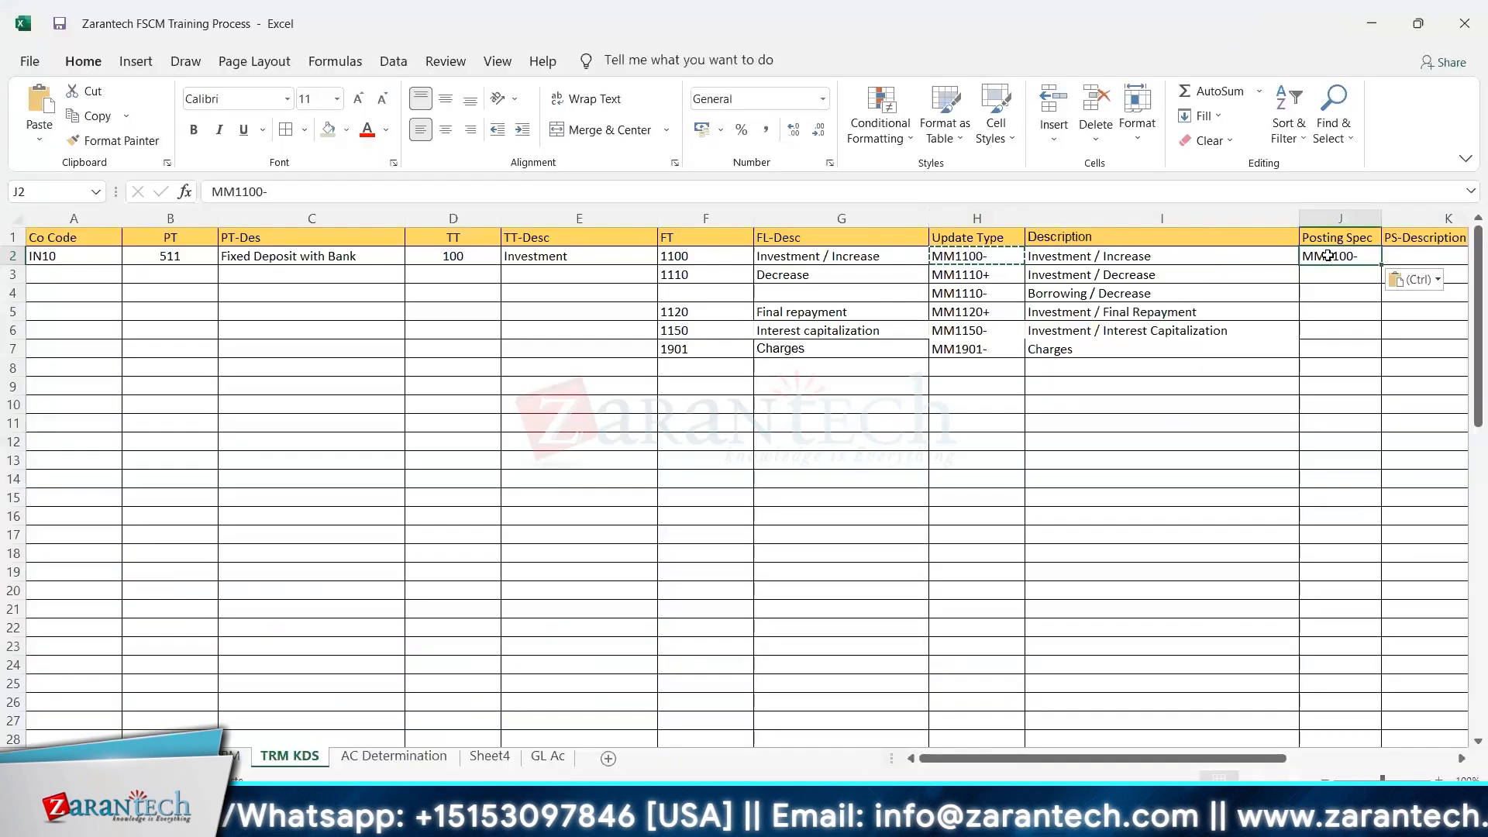
key("Right")
key("Right")
key("Left")
key("Left")
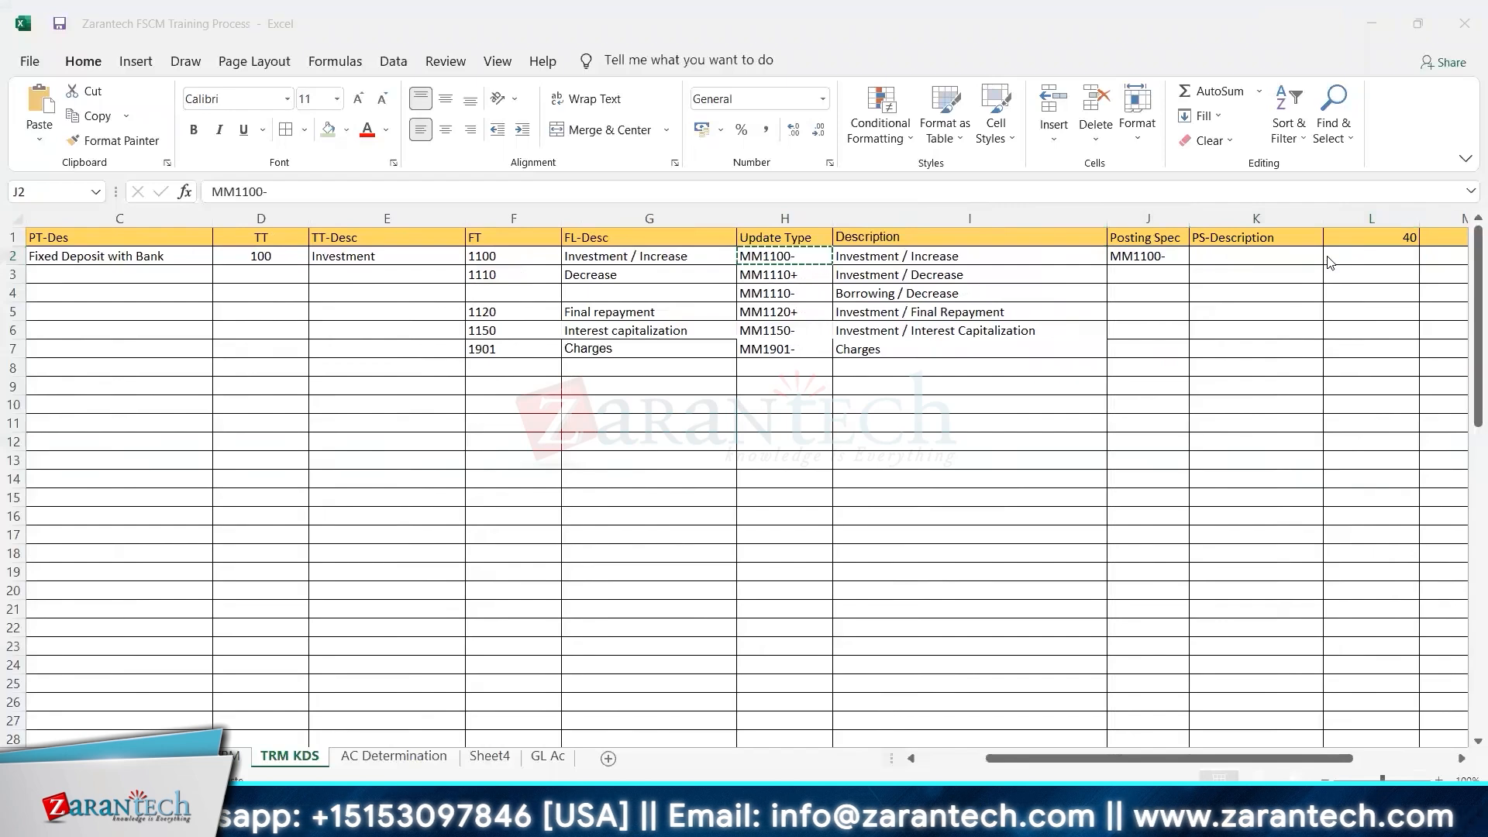
key("alt+Tab")
key("ctrl+c")
key("alt+Tab")
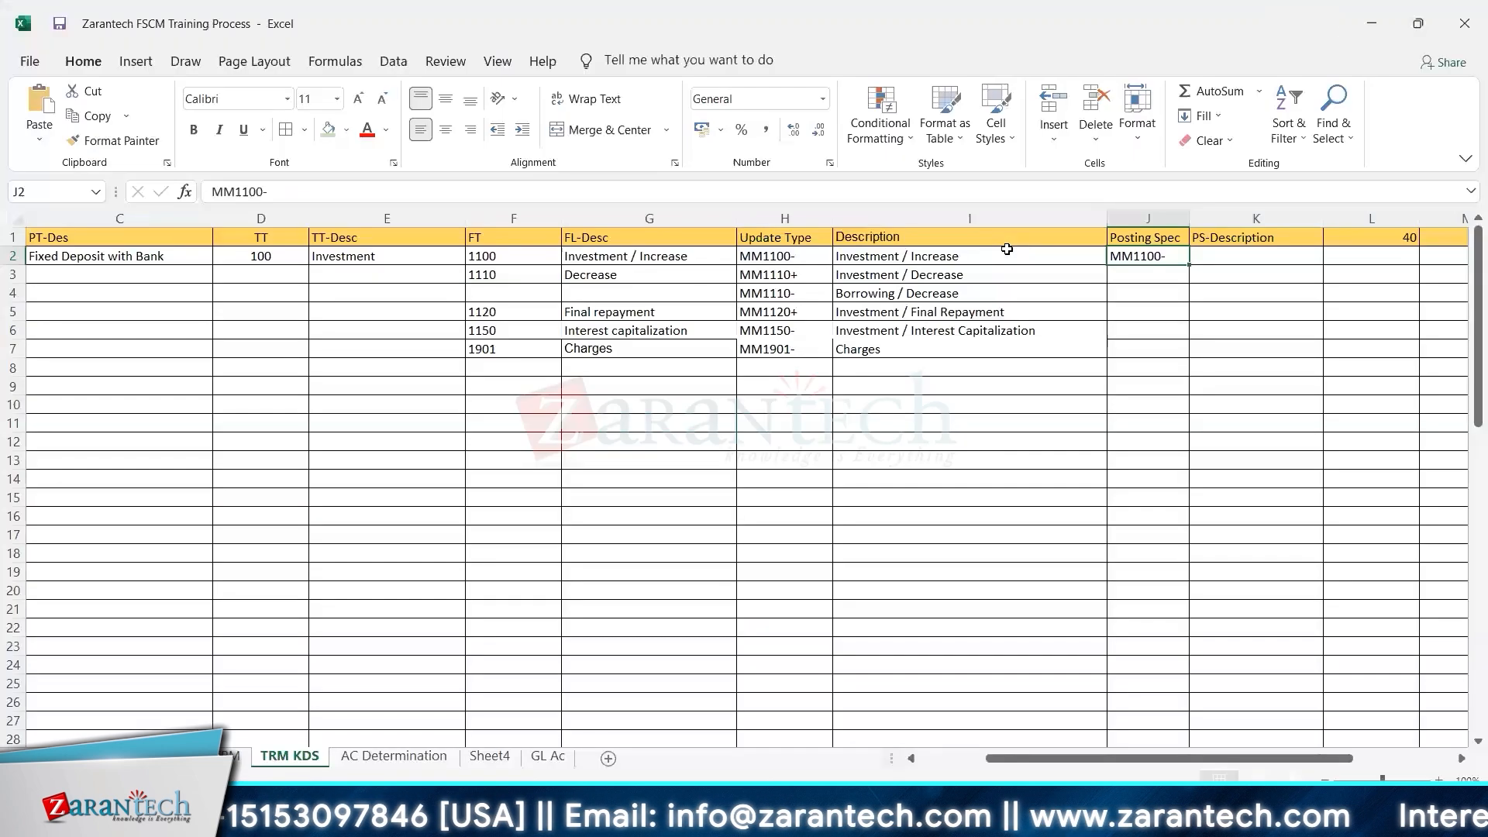
key("ctrl+v")
key("Right")
- Copy the SAP specification text "Position to Bank Clearing" into the MM1100- row's PS-Description cell and slightly narrow the Posting Spec column
key("alt+Tab")
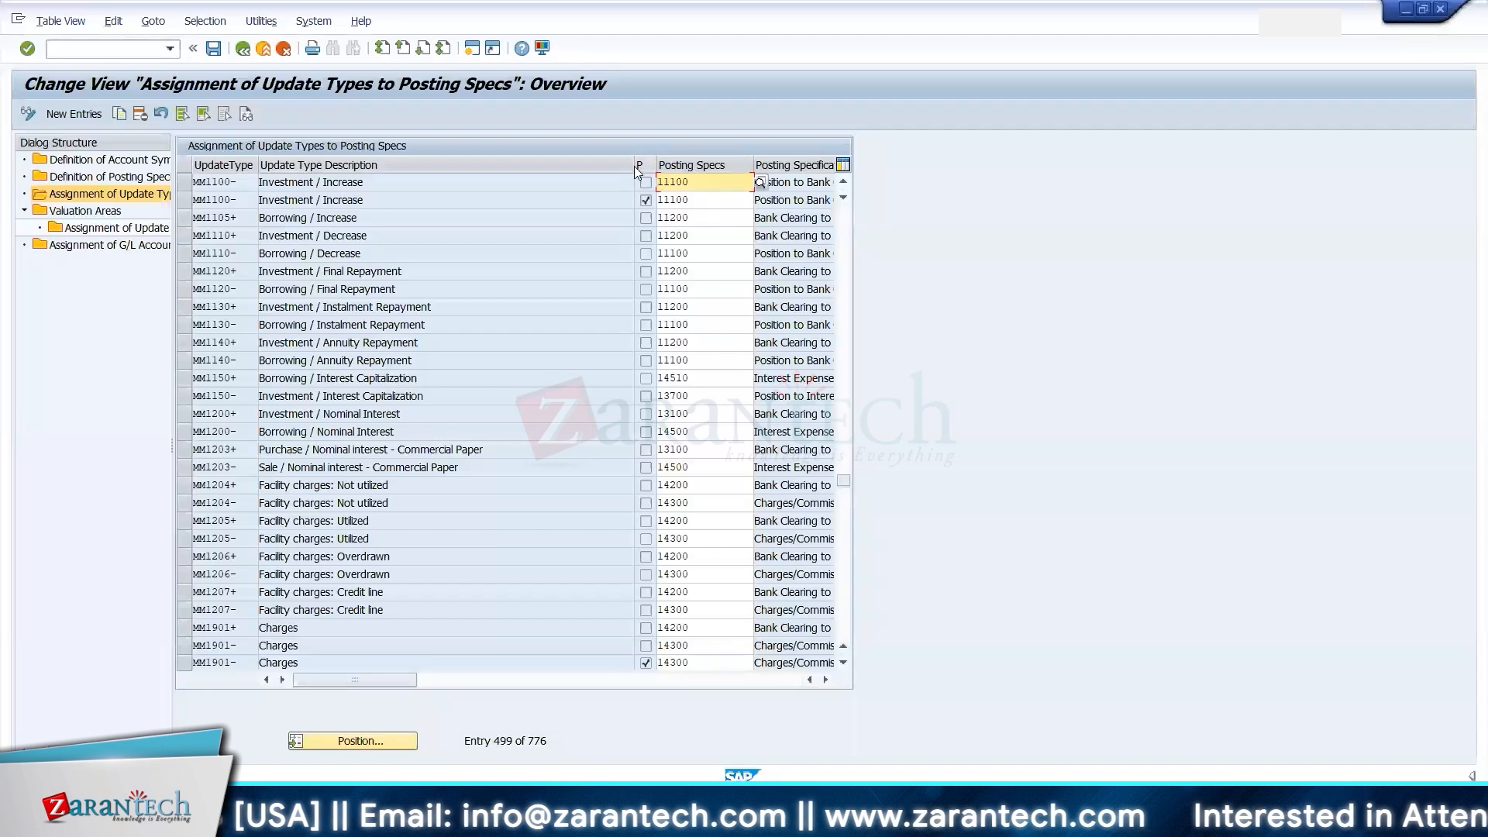
left_click_drag(633, 163, 518, 162)
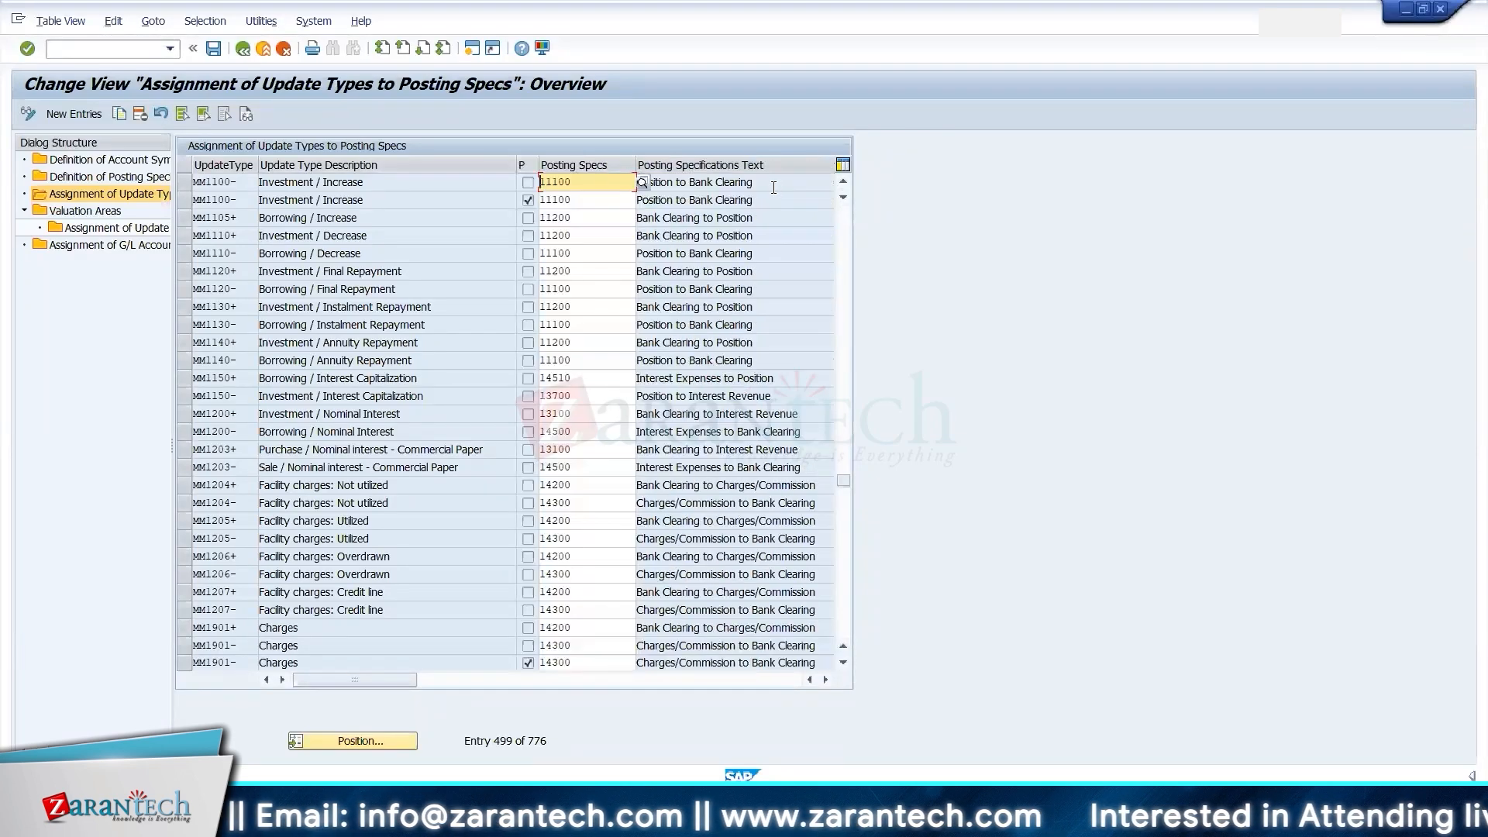
key("Tab")
key("ctrl+c")
key("alt+Tab")
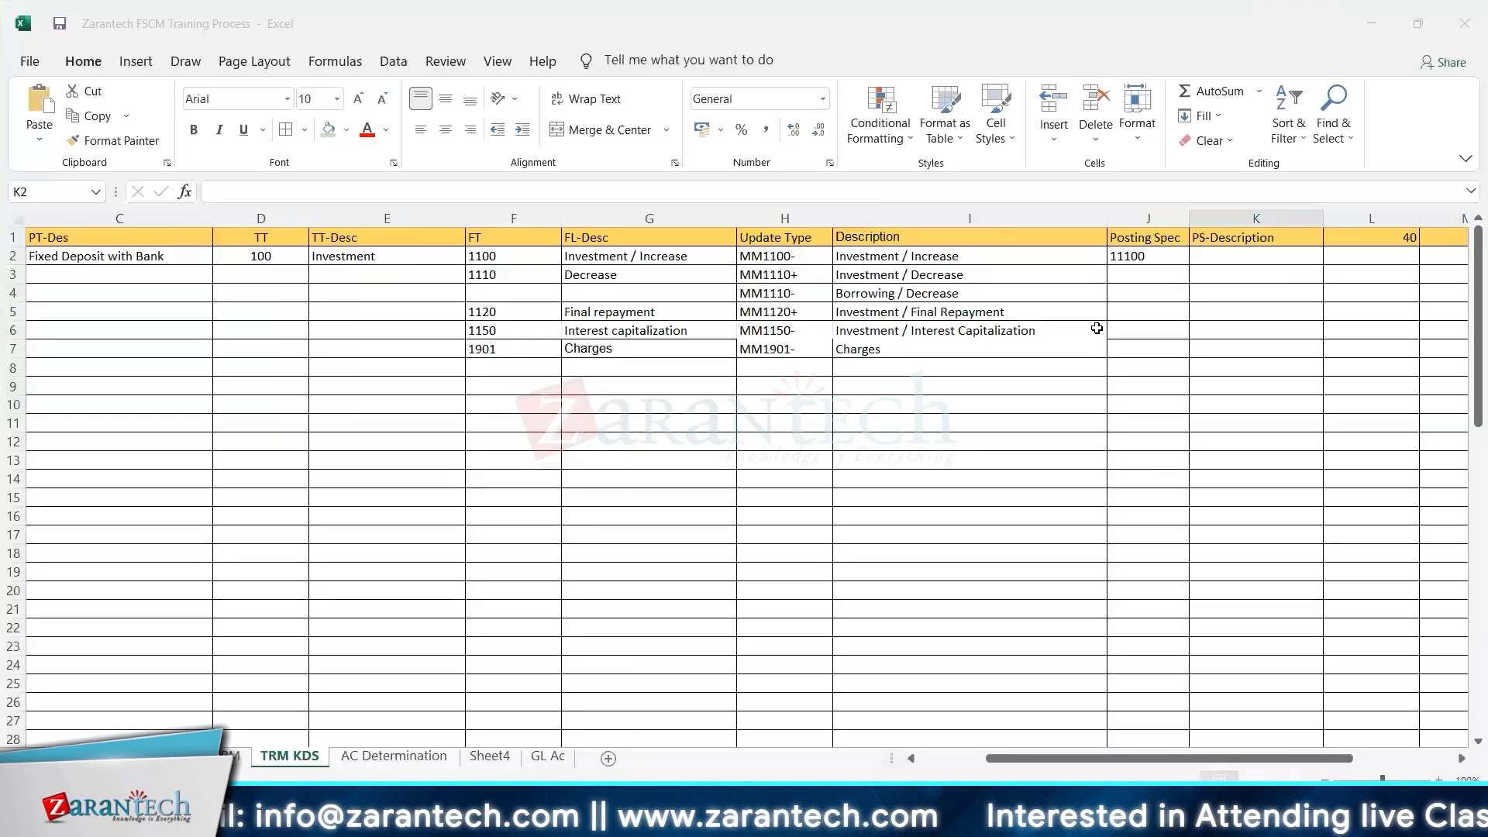
key("ctrl+v")
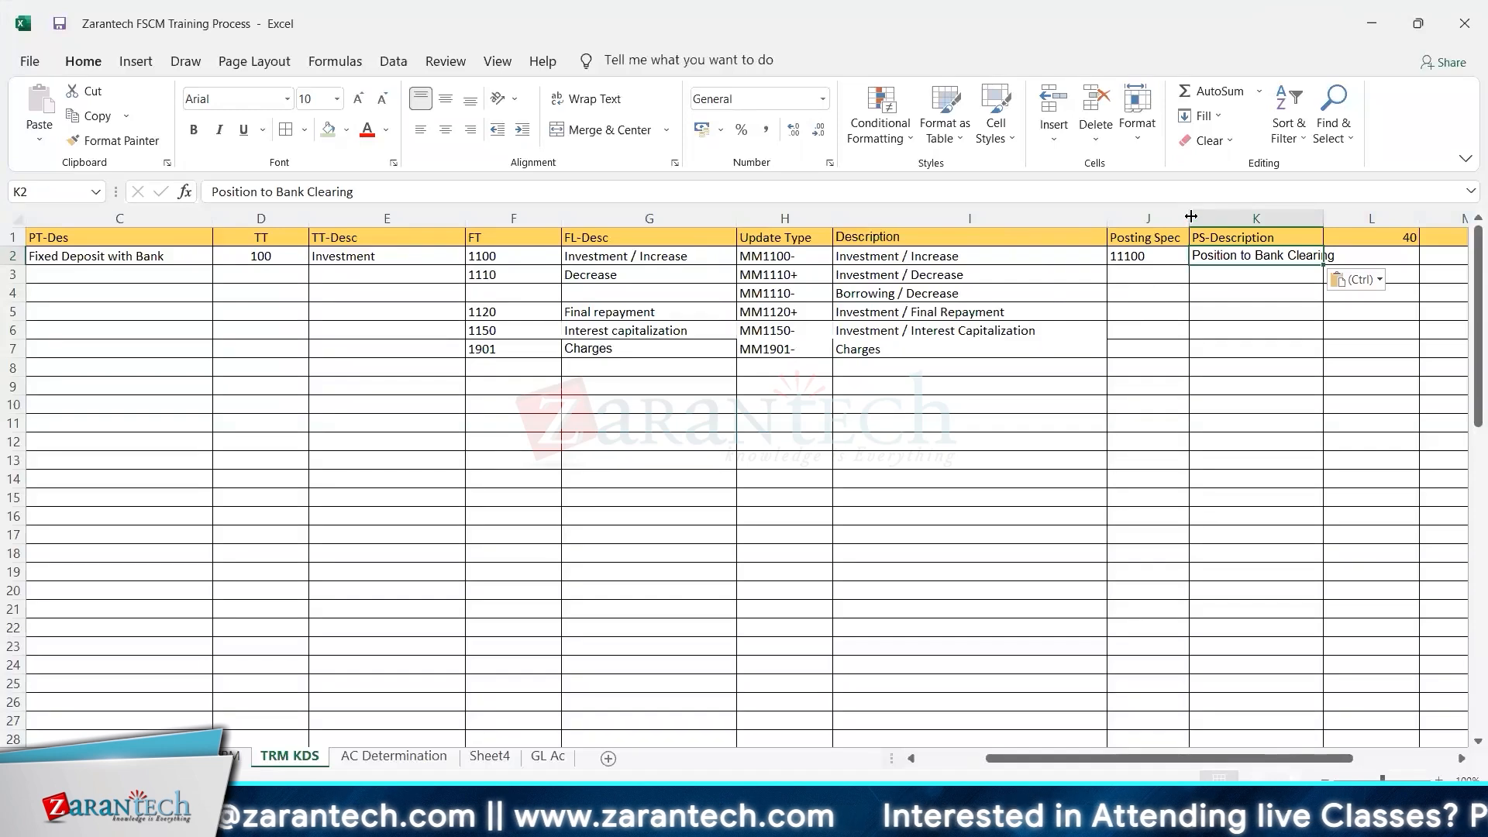
left_click_drag(1189, 223, 1185, 223)
- Copy update type MM1110+ from the Excel sheet and locate its entry in SAP's update type assignments
left_click(803, 273)
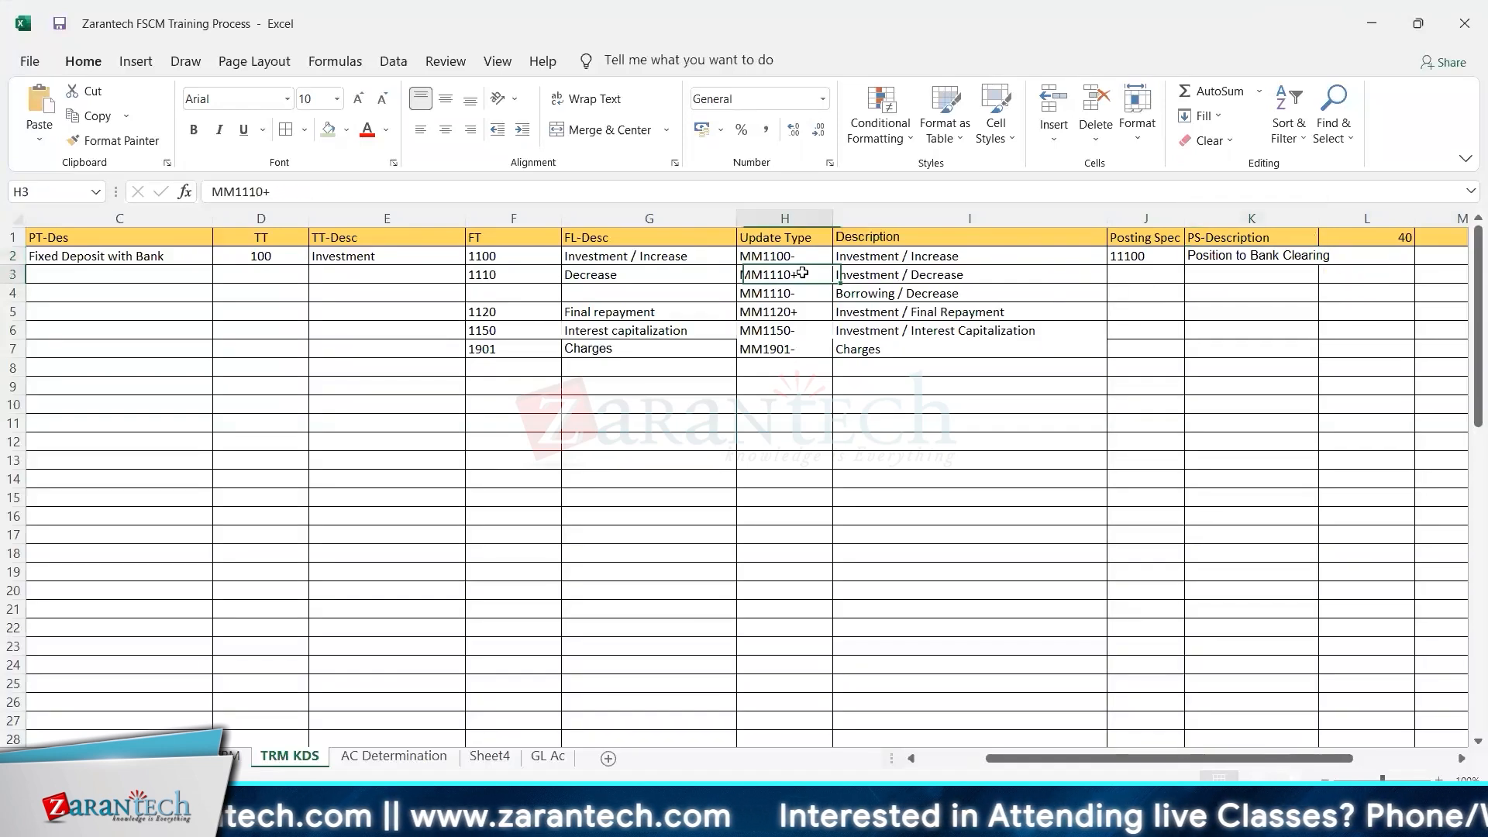
key("ctrl+c")
key("alt+Tab")
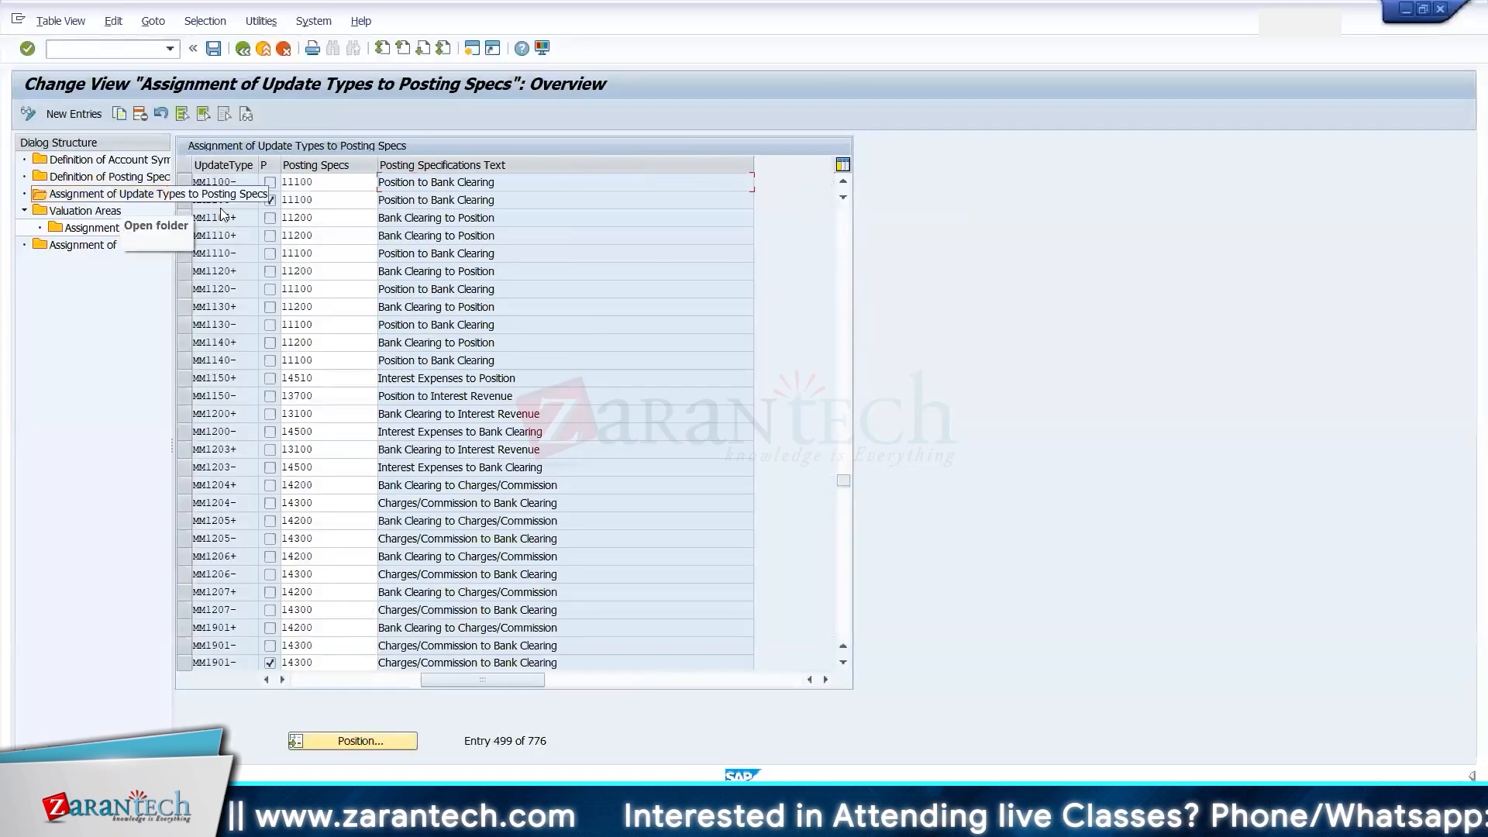
left_click(316, 739)
key("ctrl+v")
key("Return")
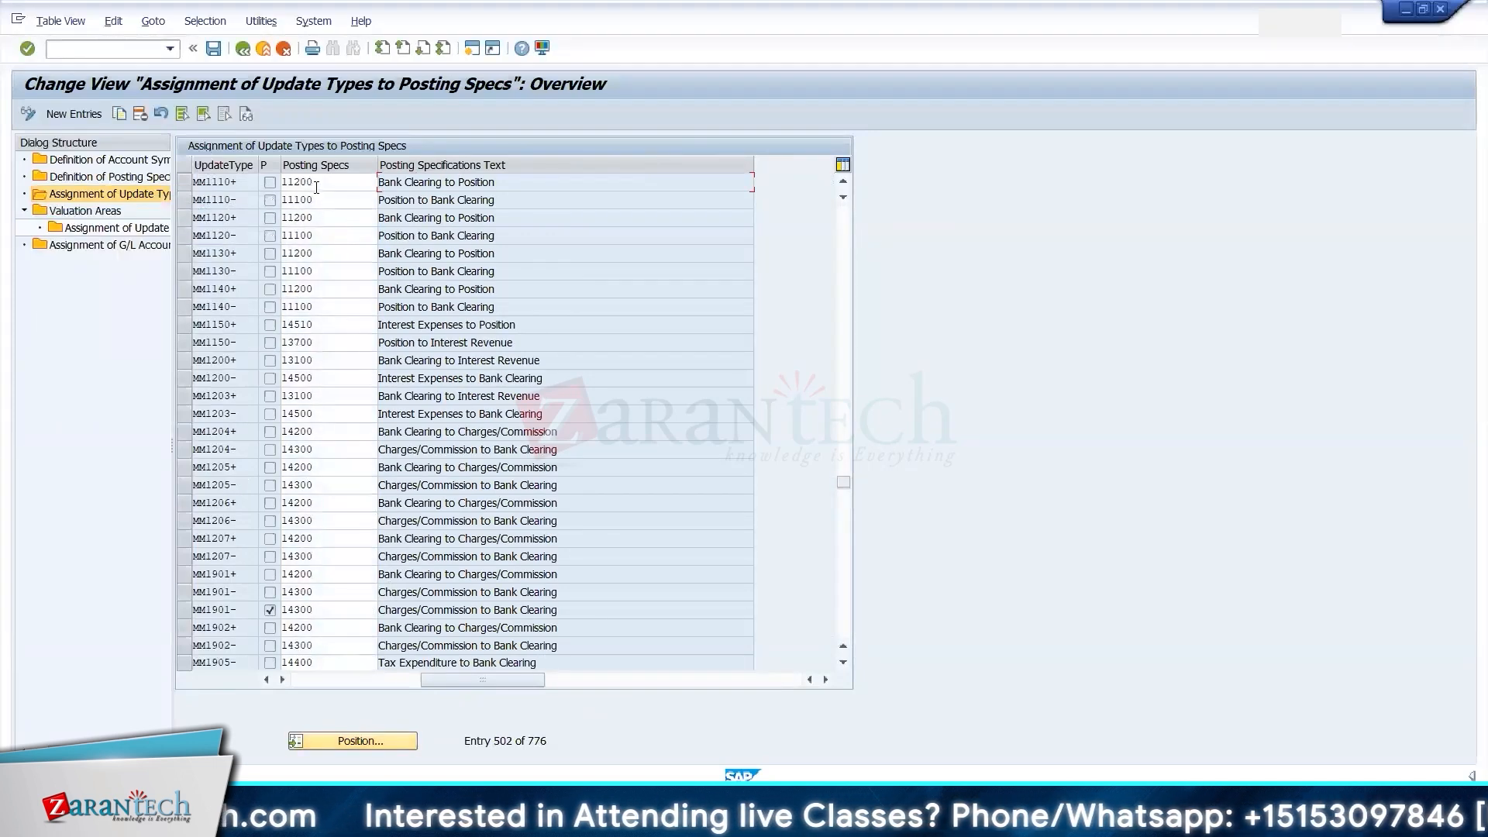
- Copy posting specification 11200 from SAP's MM1110+ entry into that update type's Posting Spec cell in Excel
left_click_drag(318, 183, 242, 183)
key("ctrl+c")
key("alt+Tab")
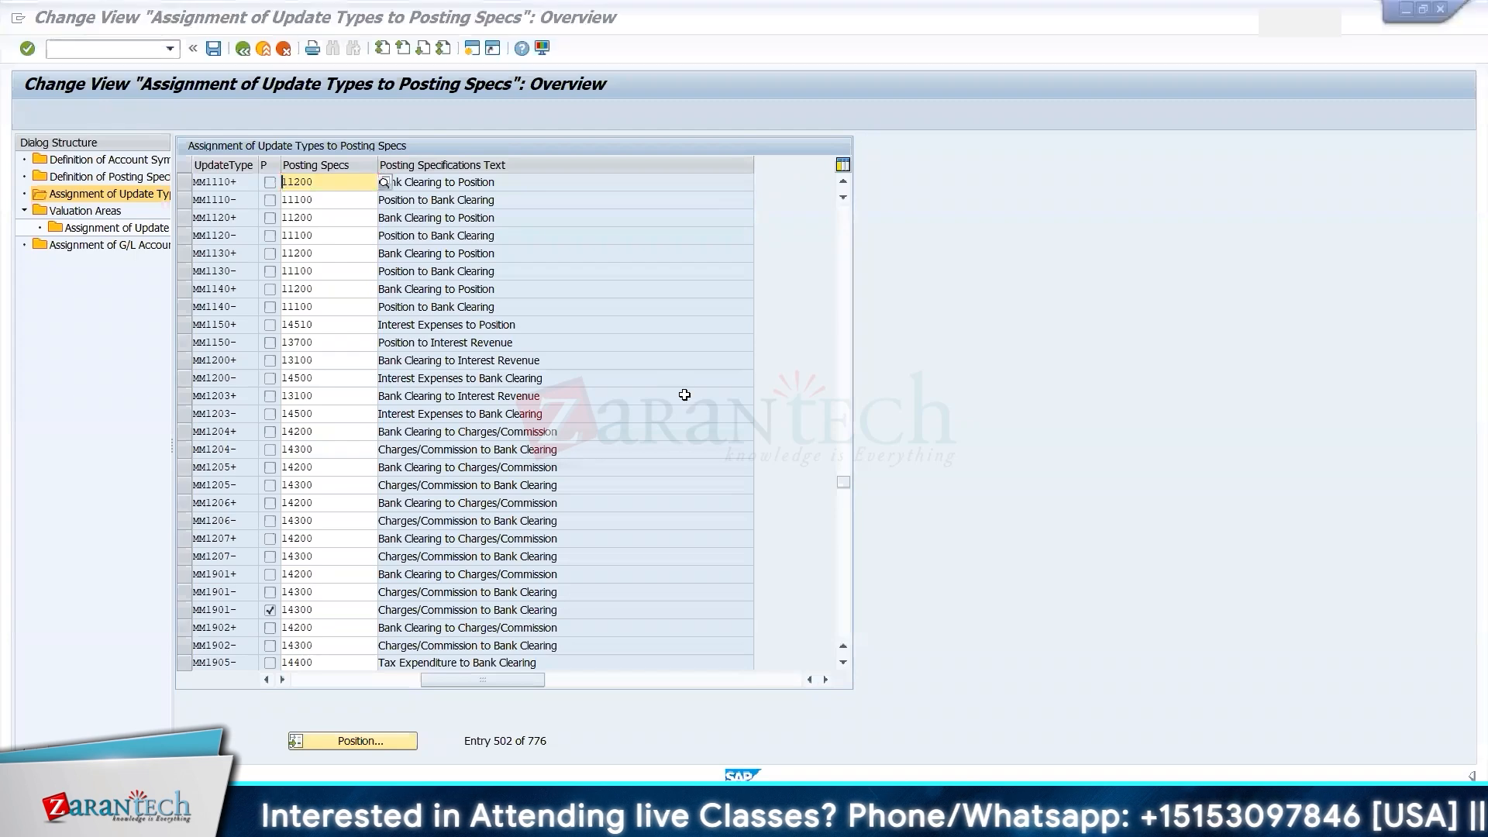
key("Right")
key("Right")
key("ctrl+v")
- Copy the SAP specification text "Bank Clearing to Position" into the PS-Description cell of the MM1110+ row
key("alt+Tab")
left_click_drag(508, 179, 373, 182)
key("ctrl+c")
key("alt+Tab")
key("Right")
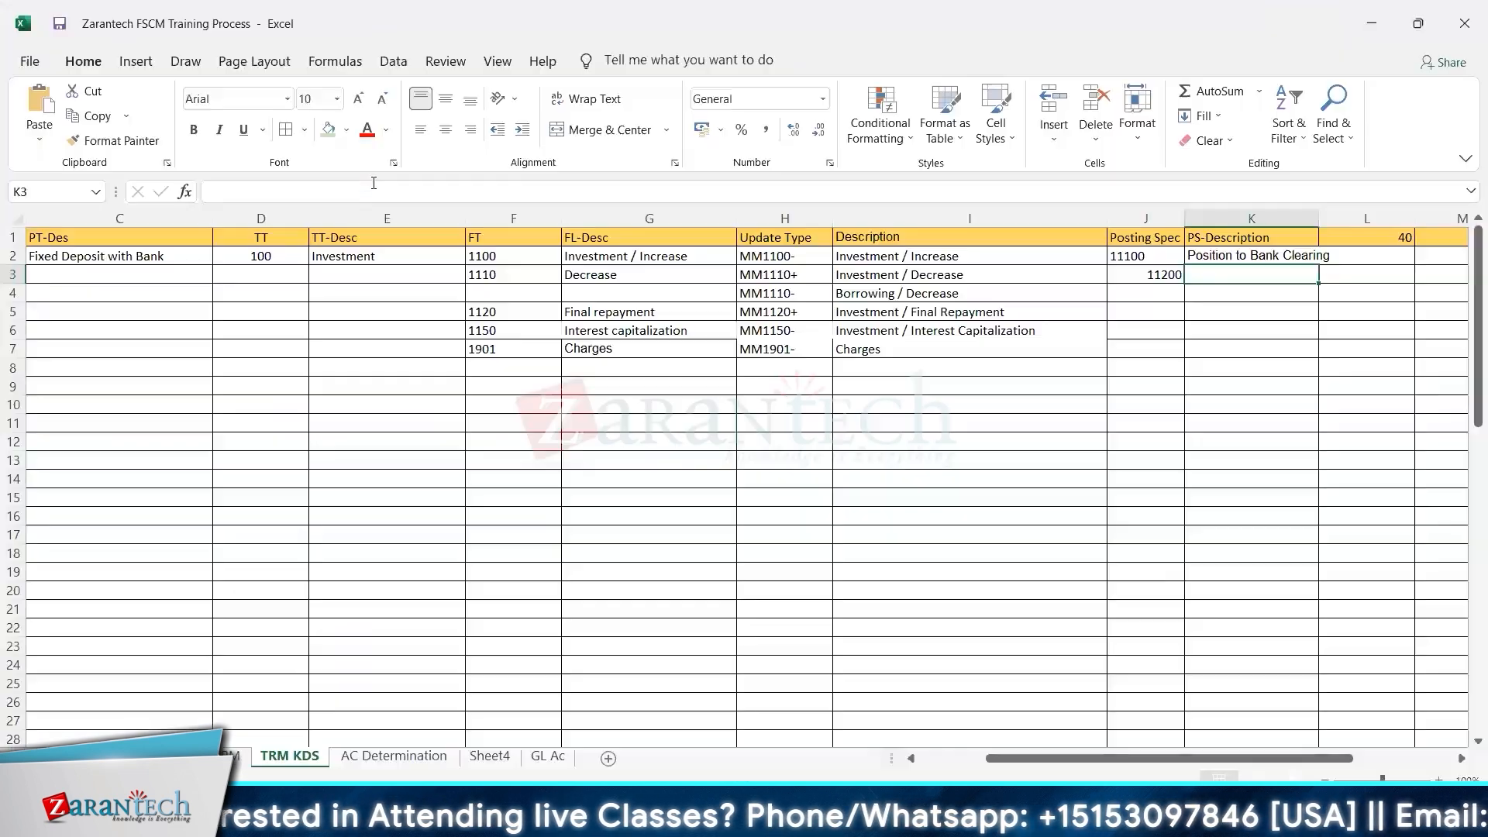
key("ctrl+v")
key("Down")
key("Left")
key("Left")
key("Left")
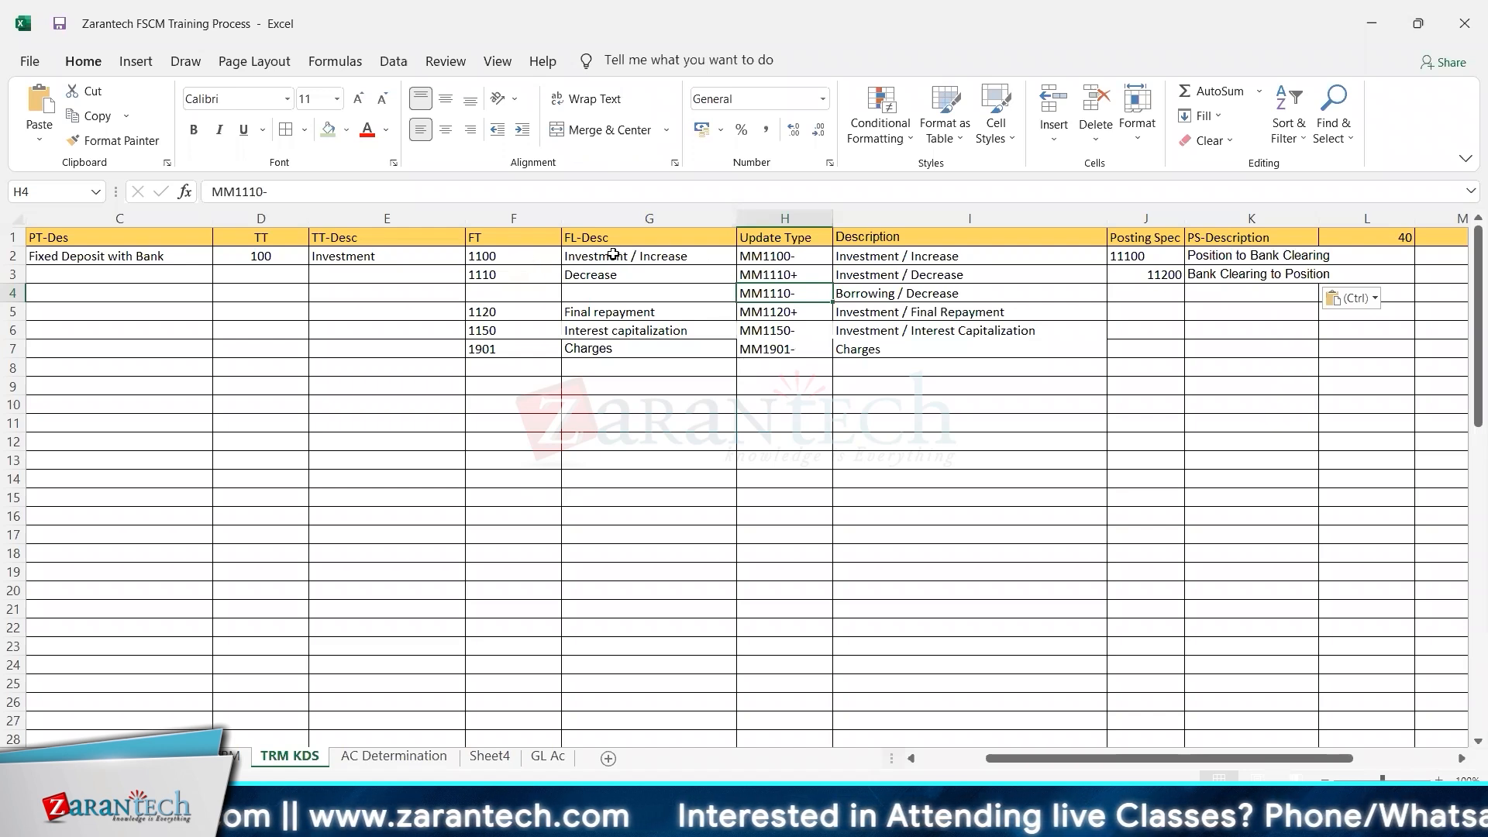
- Examine how flow types 1100 and 1110 map to their update types, descriptions and posting specifications on the TRM KDS sheet
left_click(501, 258)
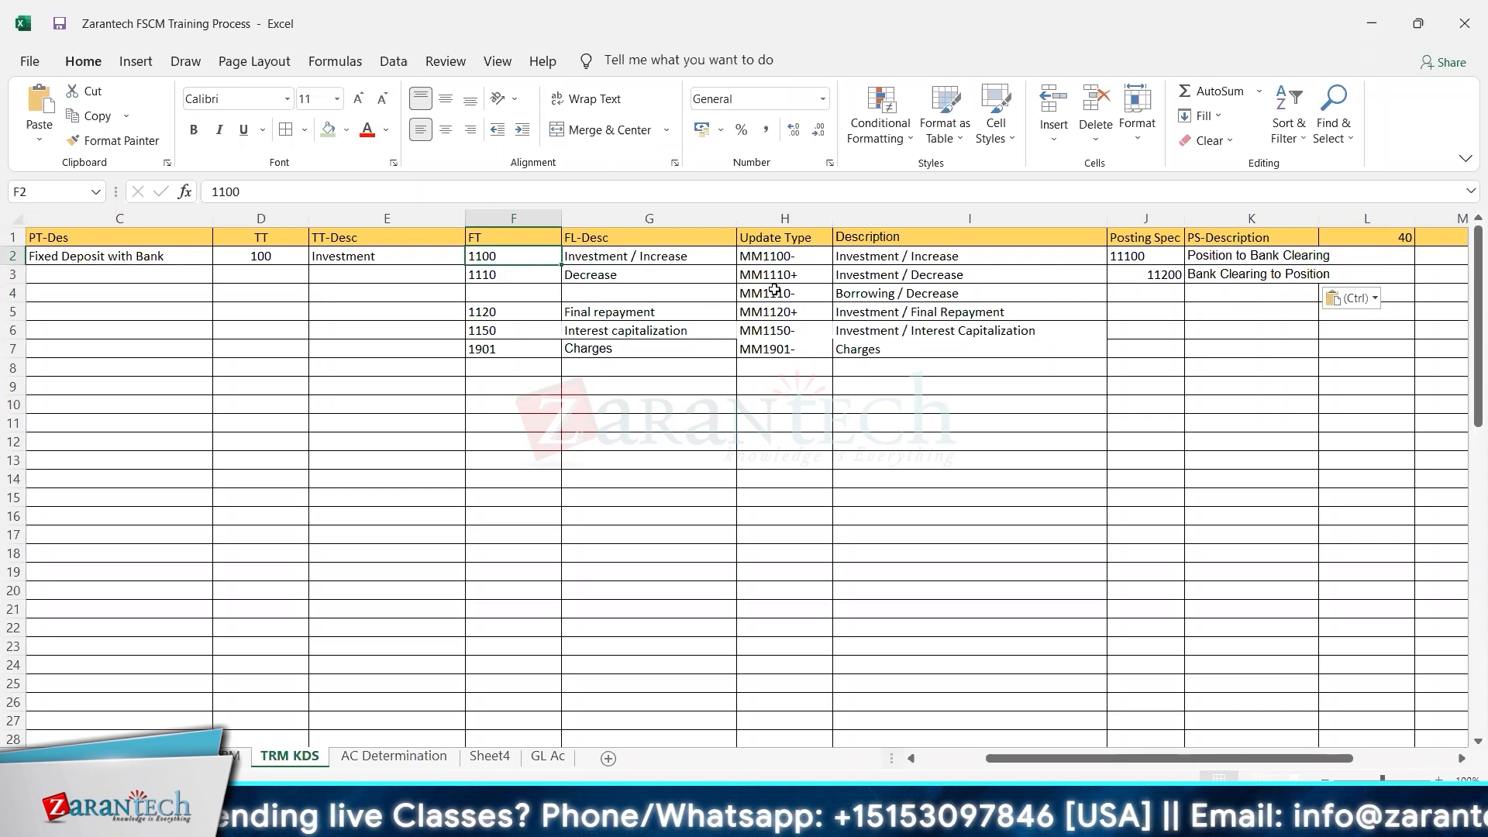
left_click(492, 275)
left_click(498, 258)
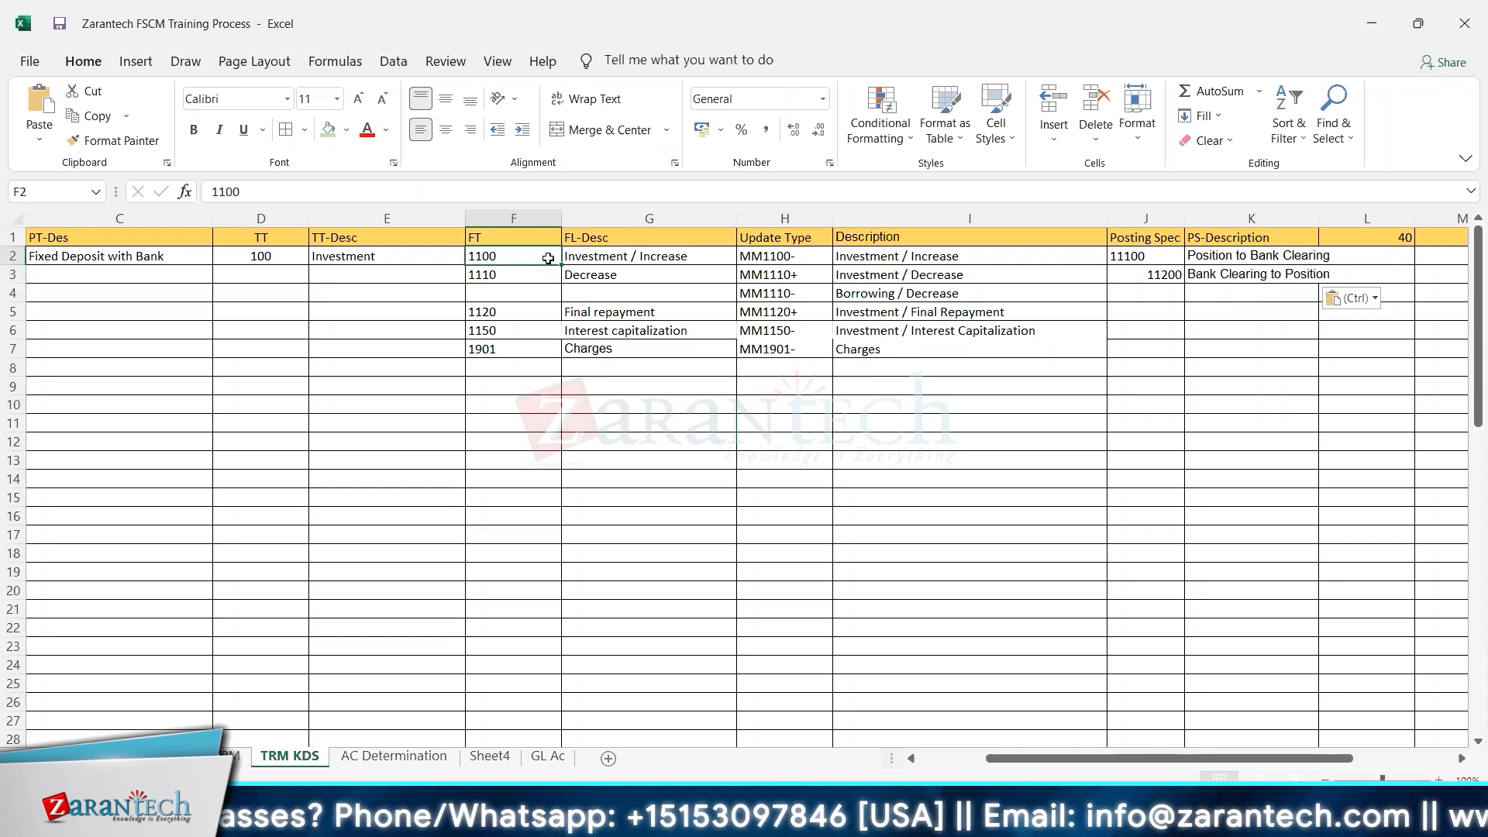
left_click_drag(548, 258, 609, 258)
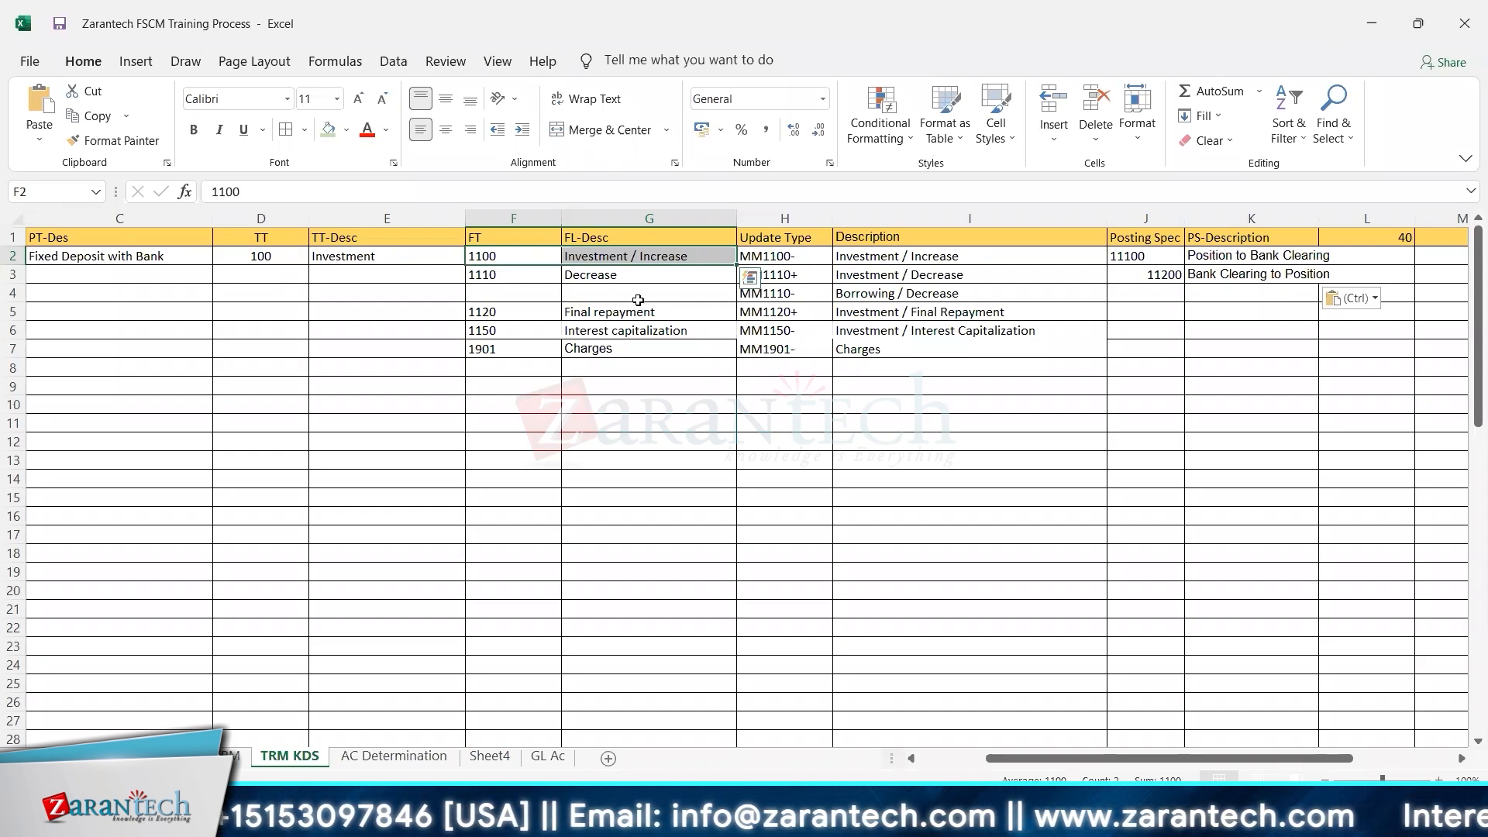
left_click(786, 257)
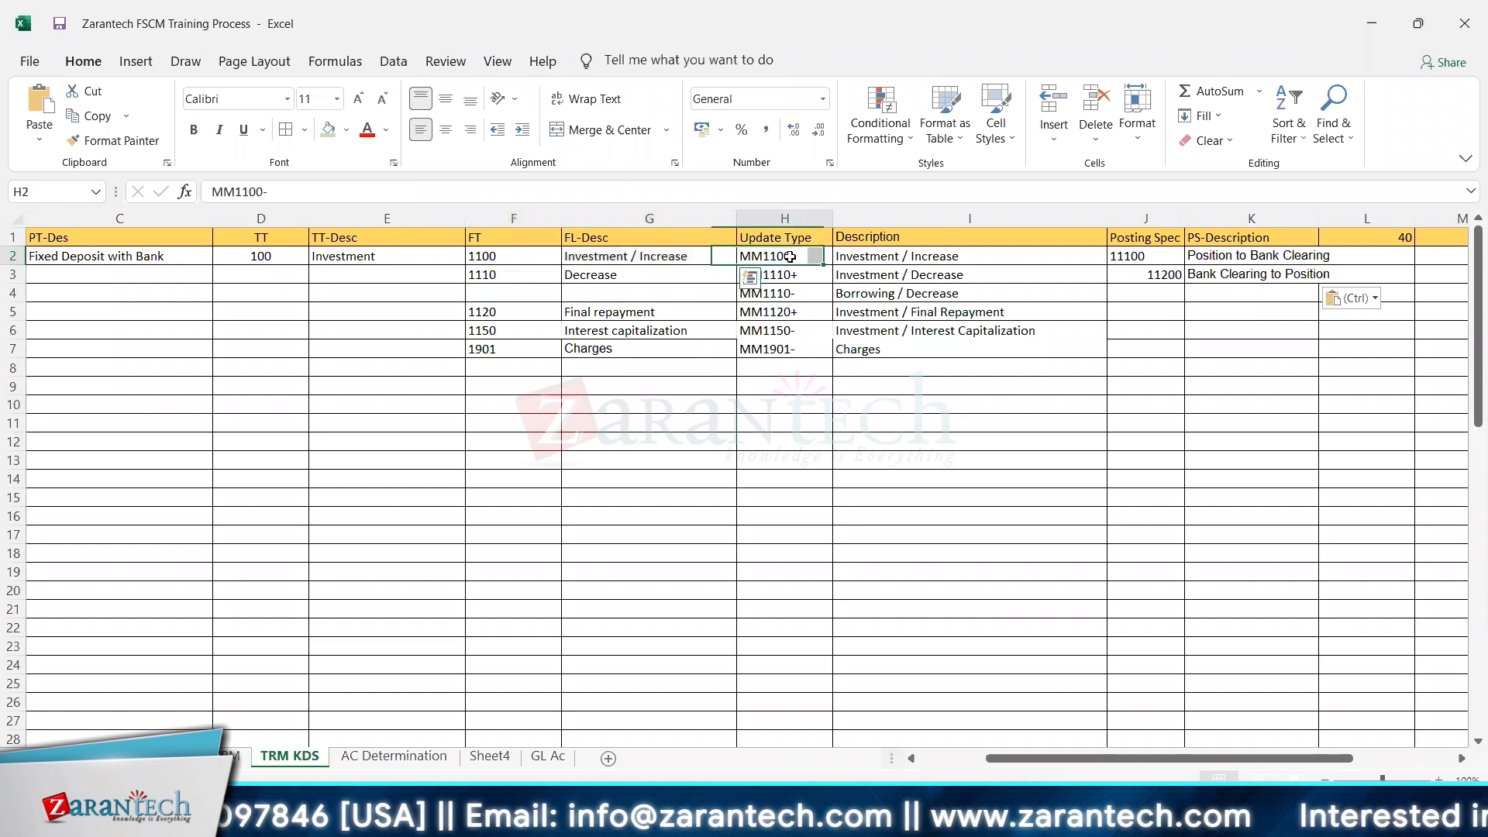
left_click_drag(784, 265, 1256, 258)
left_click_drag(487, 254, 577, 262)
left_click(484, 277)
left_click_drag(485, 277, 622, 292)
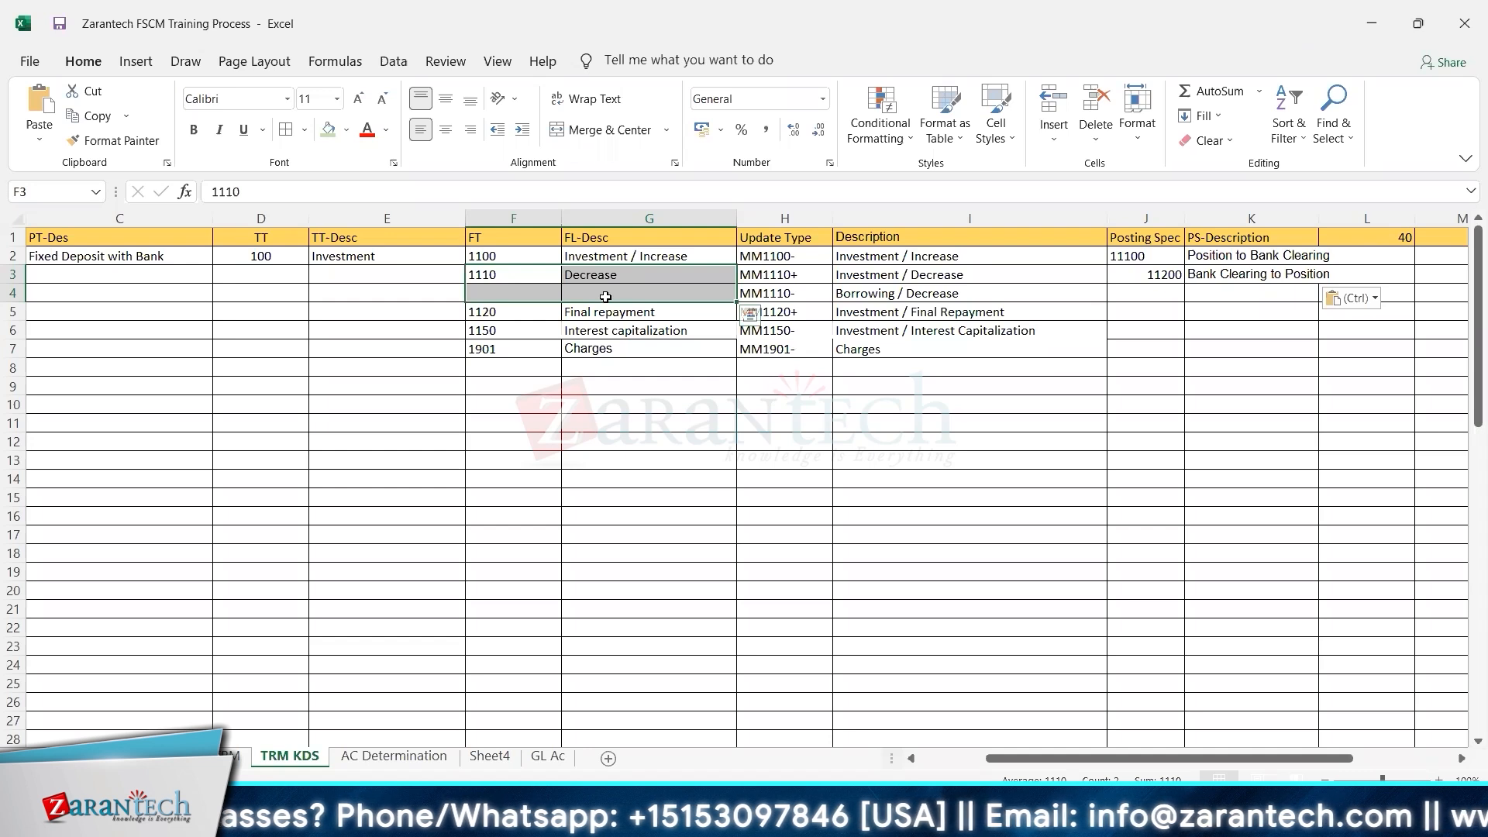
left_click(760, 279)
left_click_drag(760, 279, 802, 288)
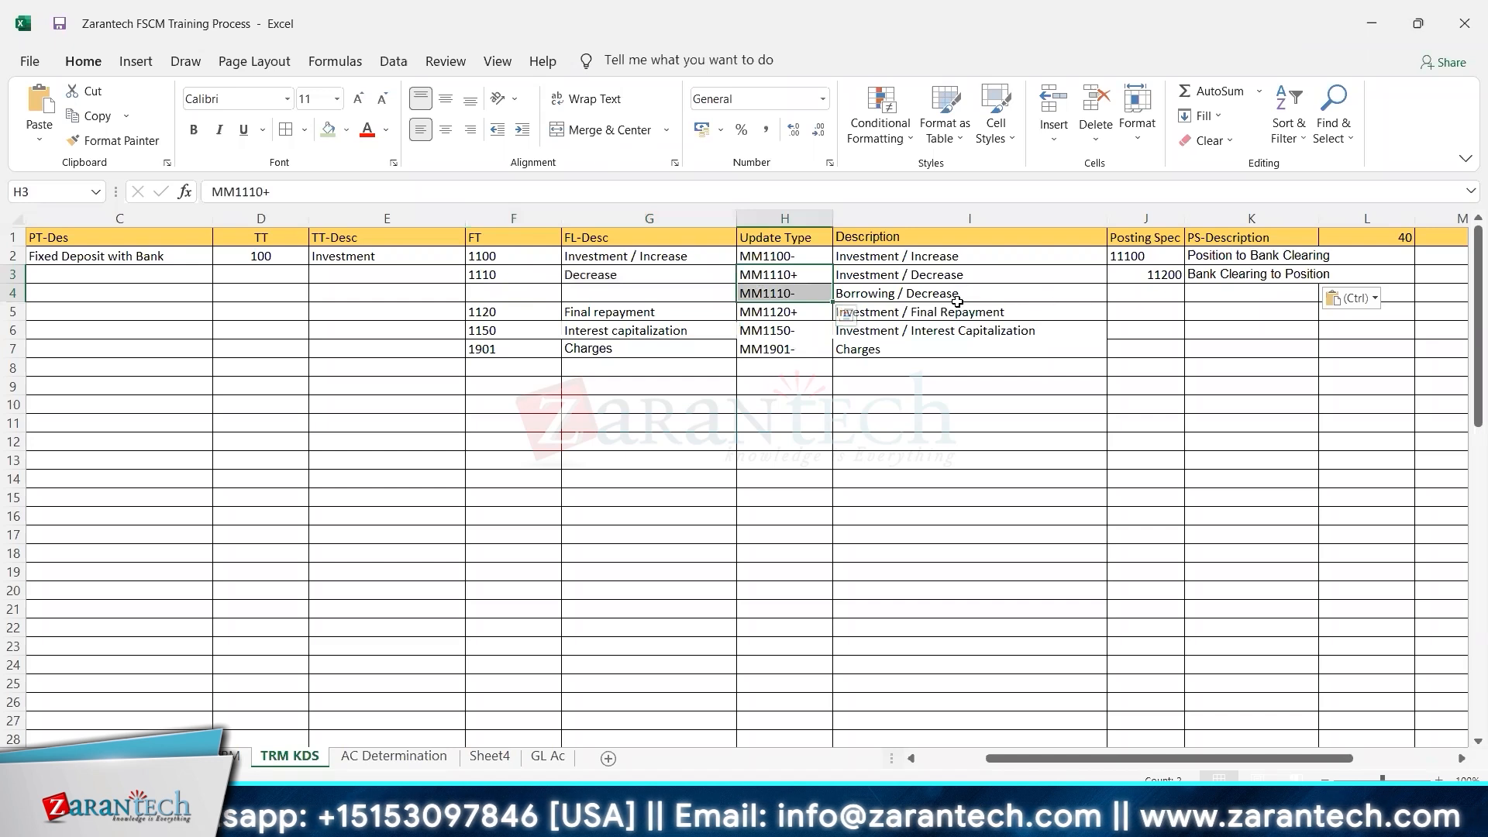
left_click(806, 276)
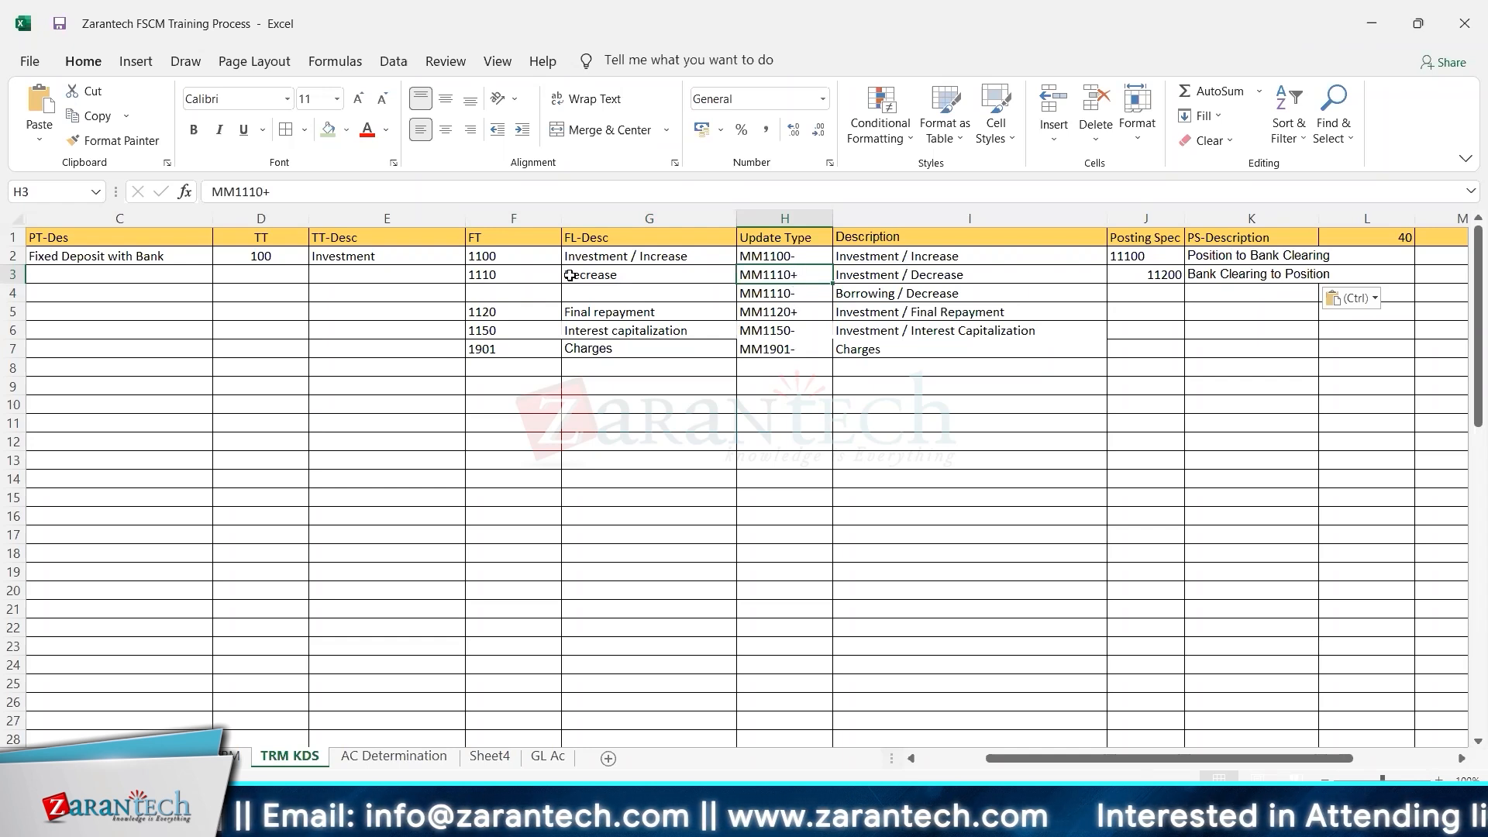
left_click_drag(479, 273, 602, 287)
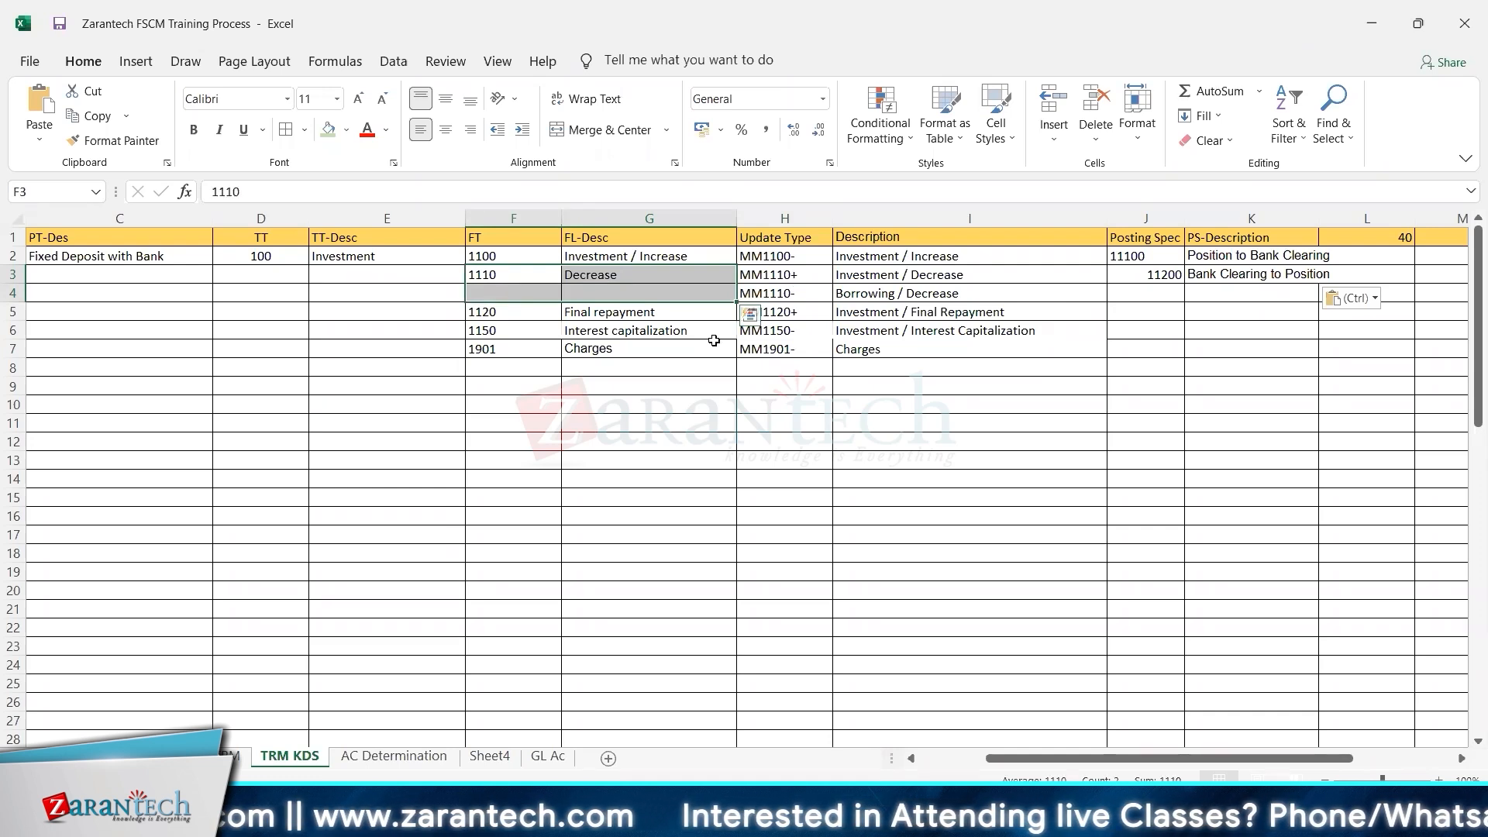
left_click(784, 275)
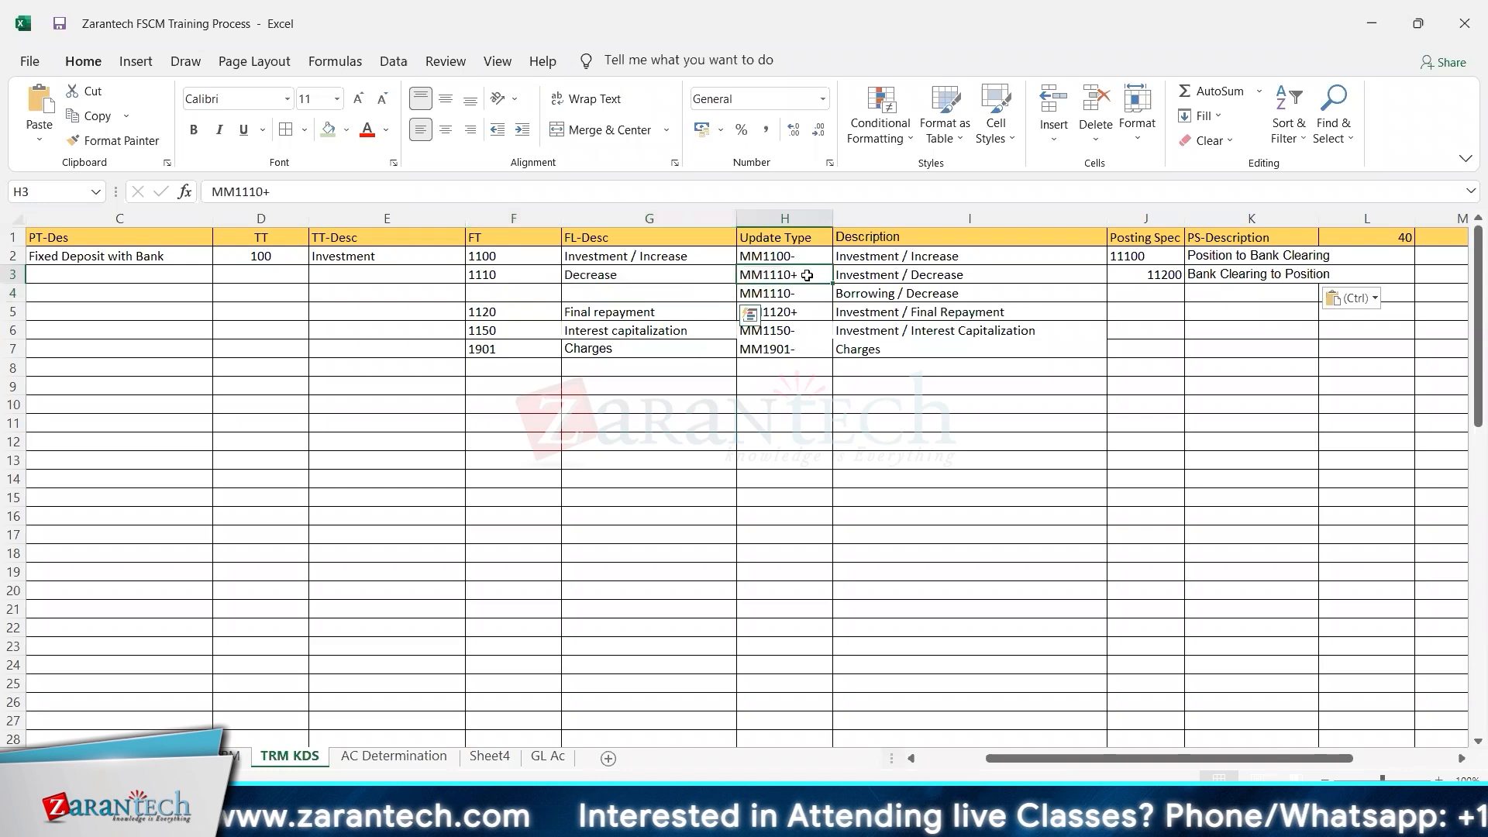
left_click_drag(806, 276, 1033, 275)
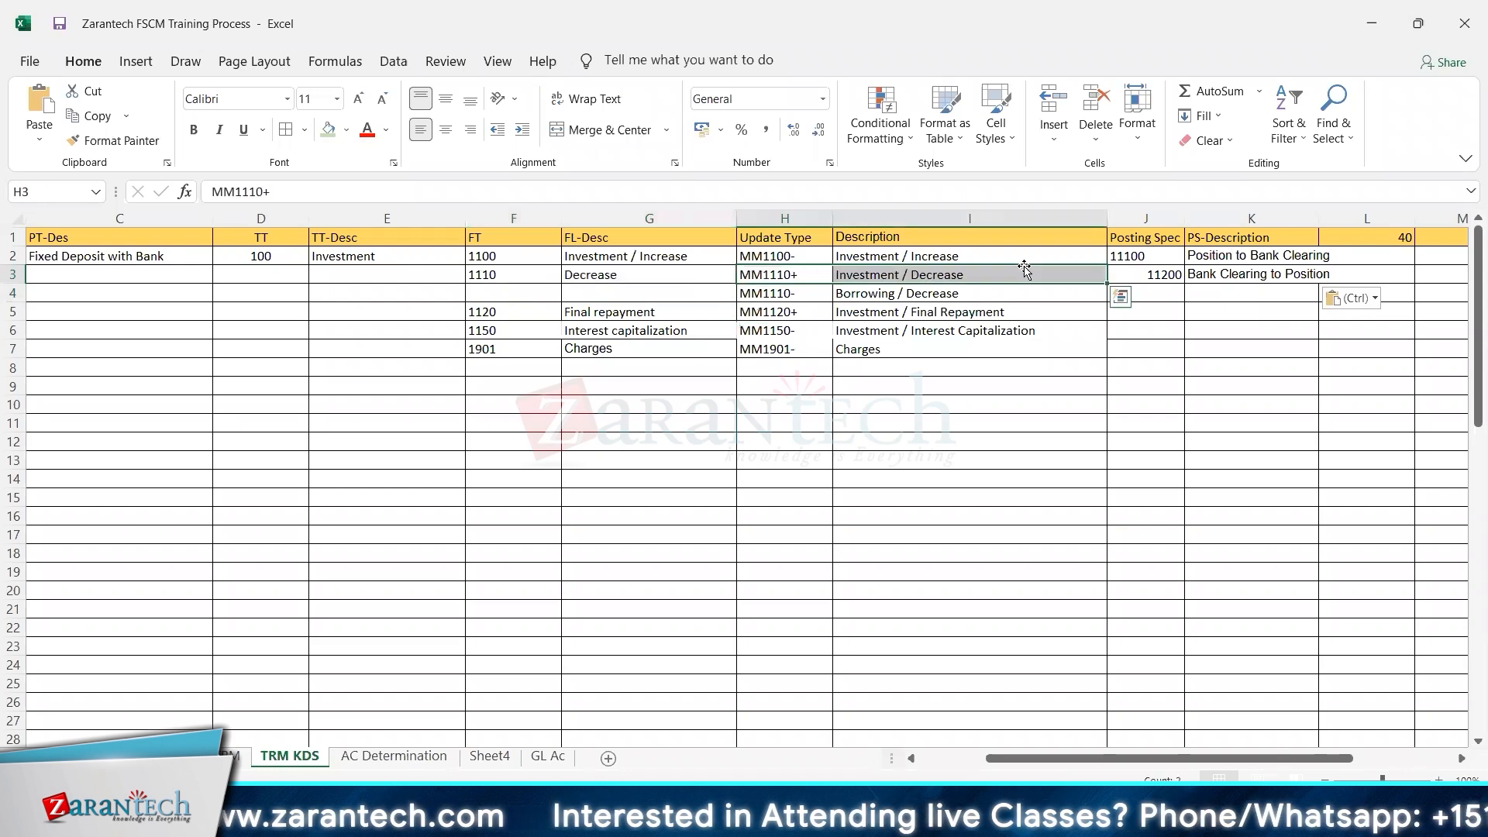
left_click(1151, 277)
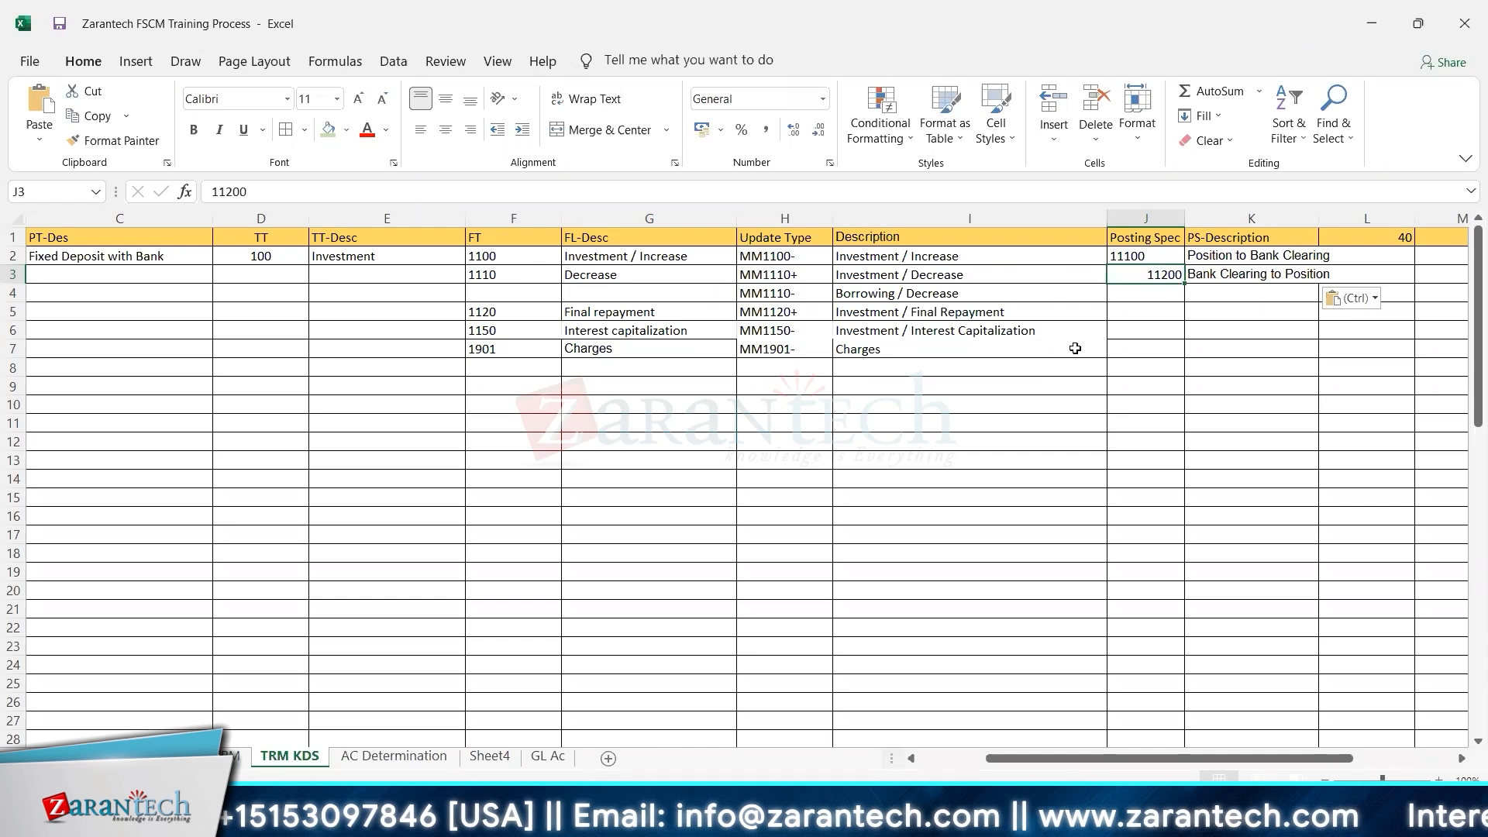
- Left-align the Posting Spec column and widen the PS-Description column to fit its texts
key("alt")
left_click(1156, 300)
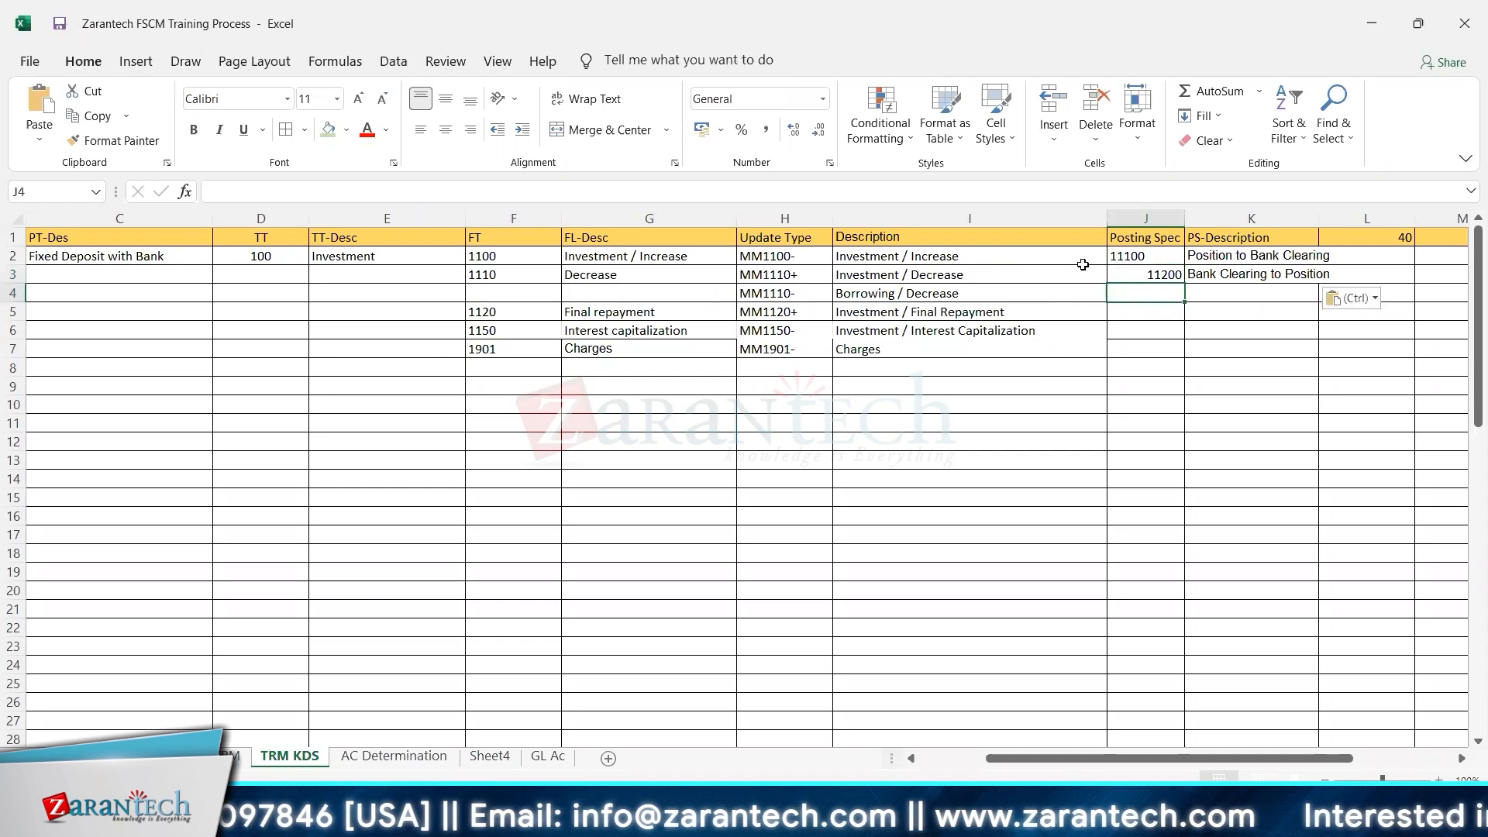
left_click(1131, 216)
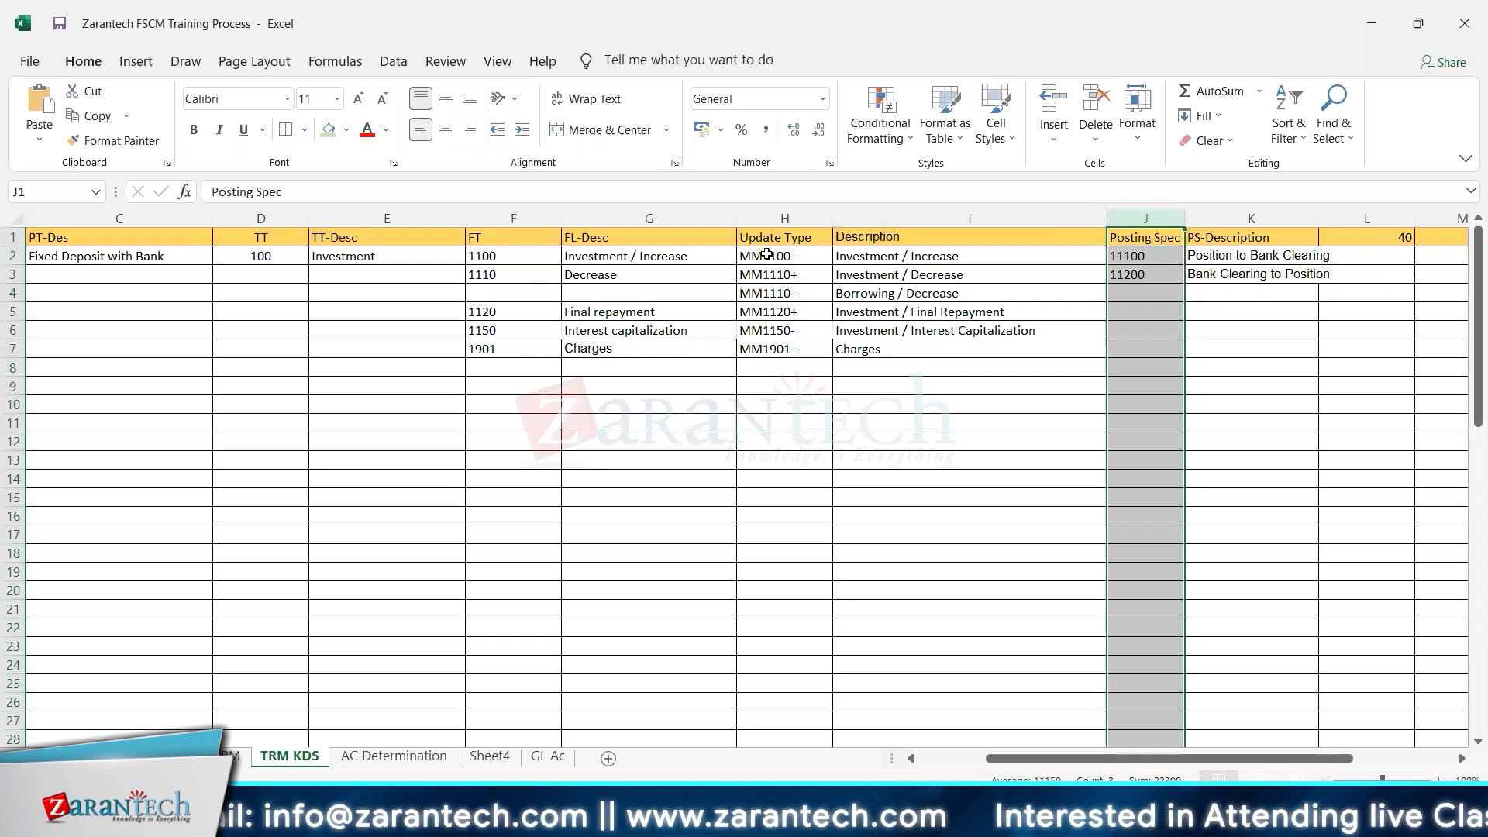
left_click(1138, 256)
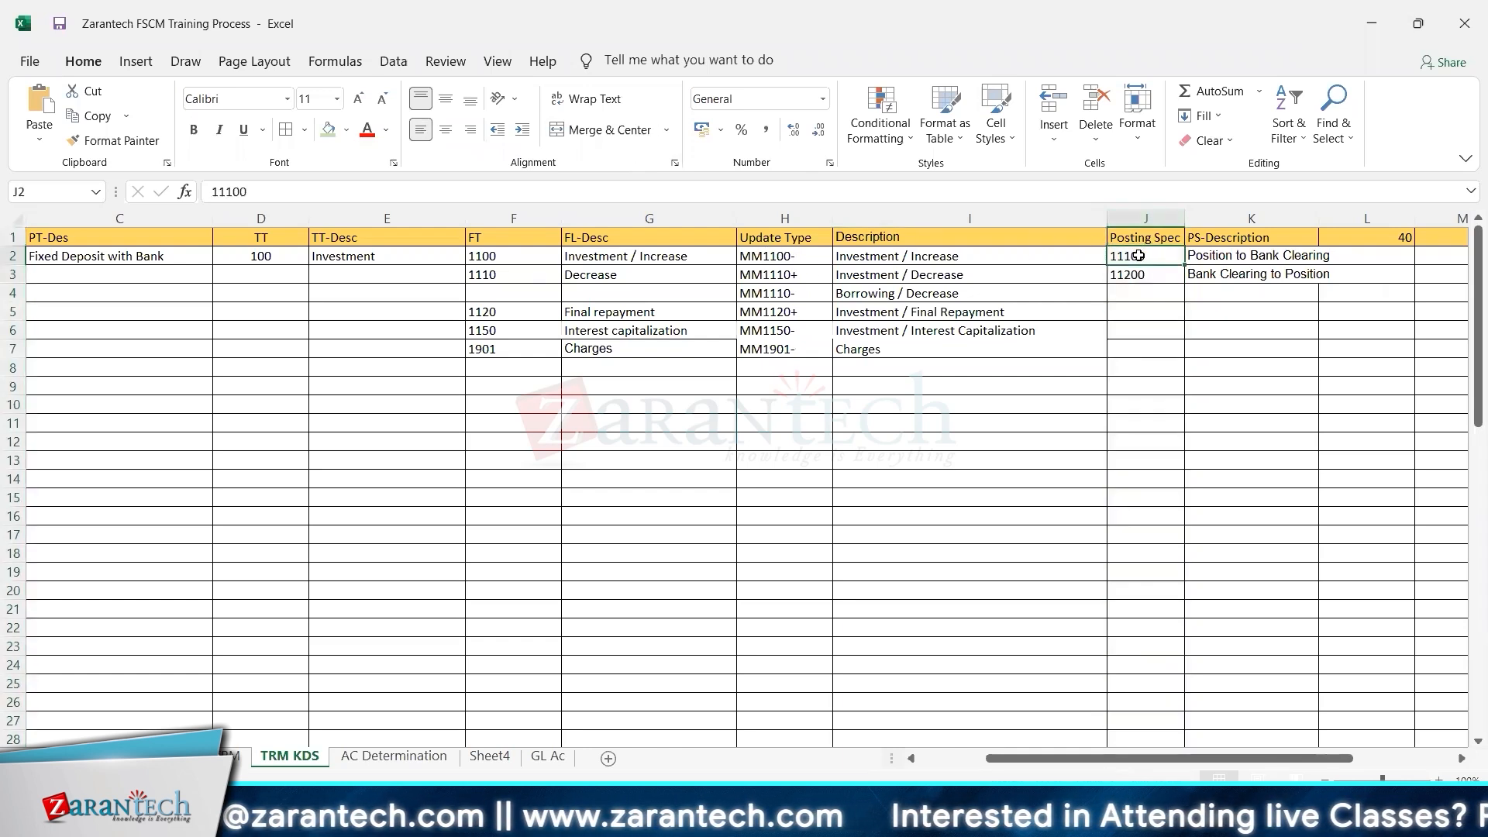
left_click_drag(1320, 221, 1337, 222)
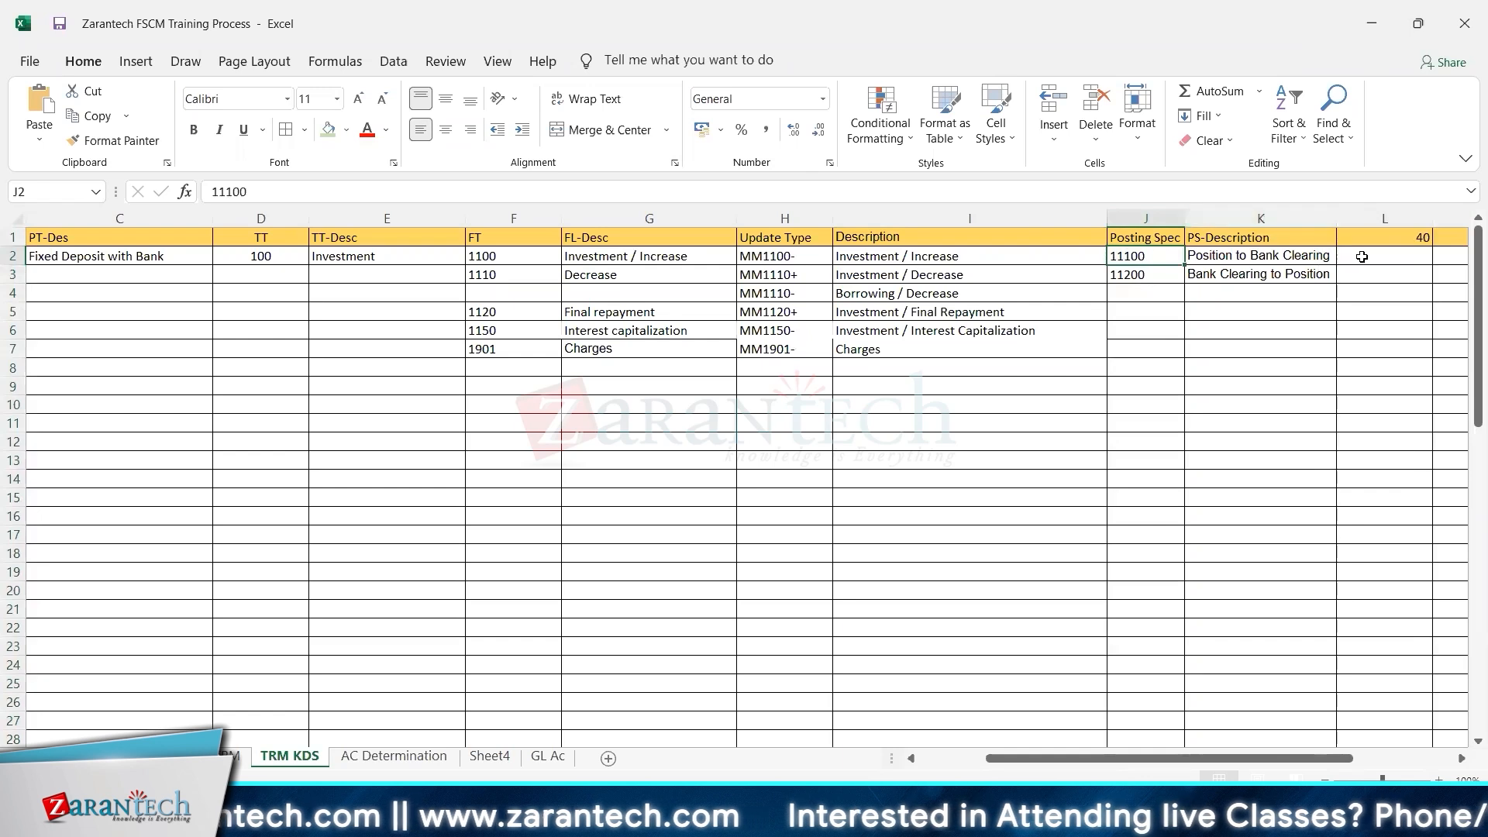
- Check the posting key columns 40 and 50 in the MM1100- row and return to its posting specification
left_click(1362, 257)
key("Right")
key("Right")
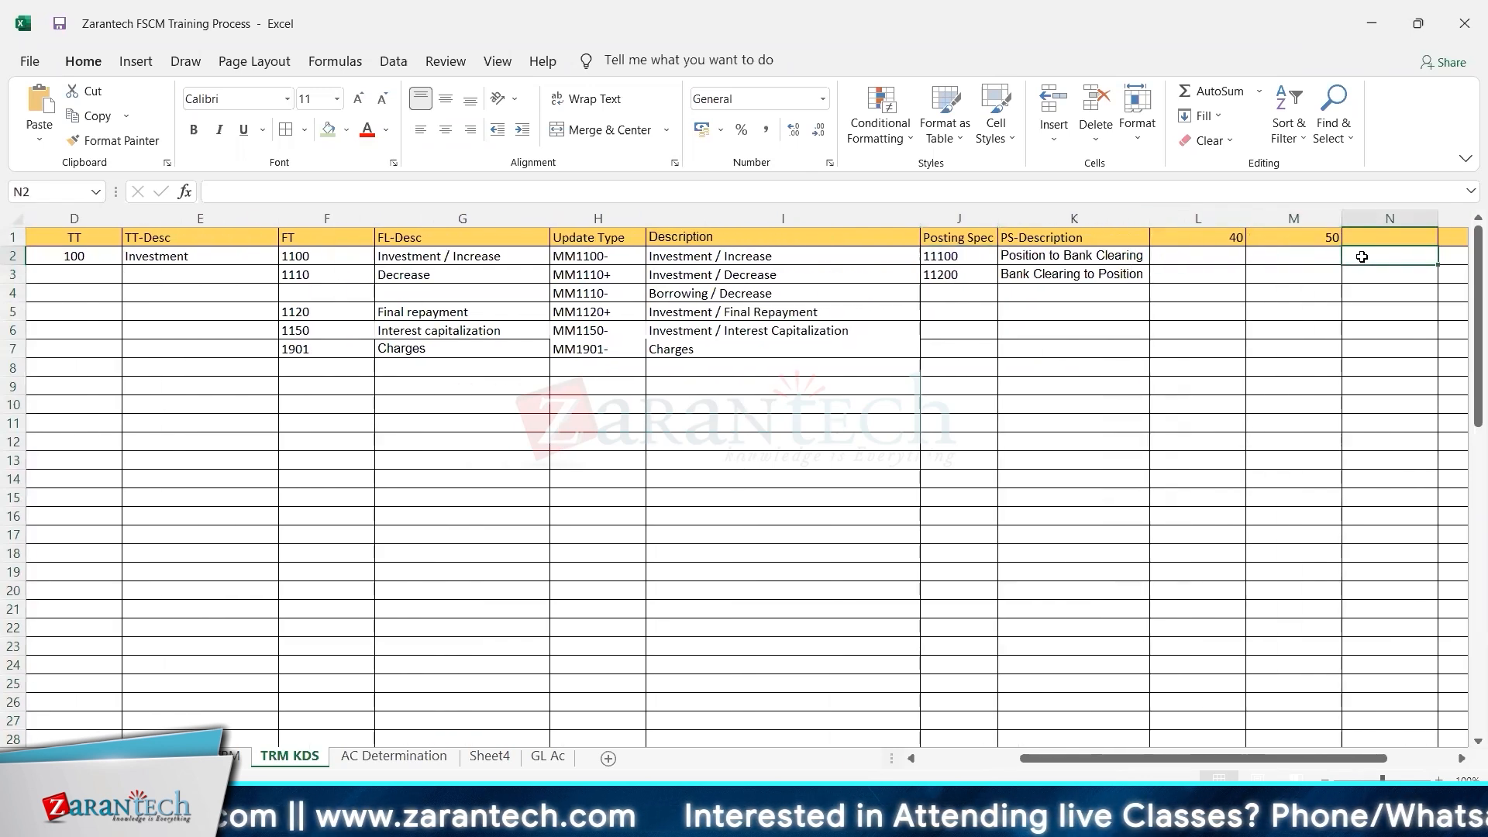
key("Left")
key("Left")
key("Left")
key("Left")
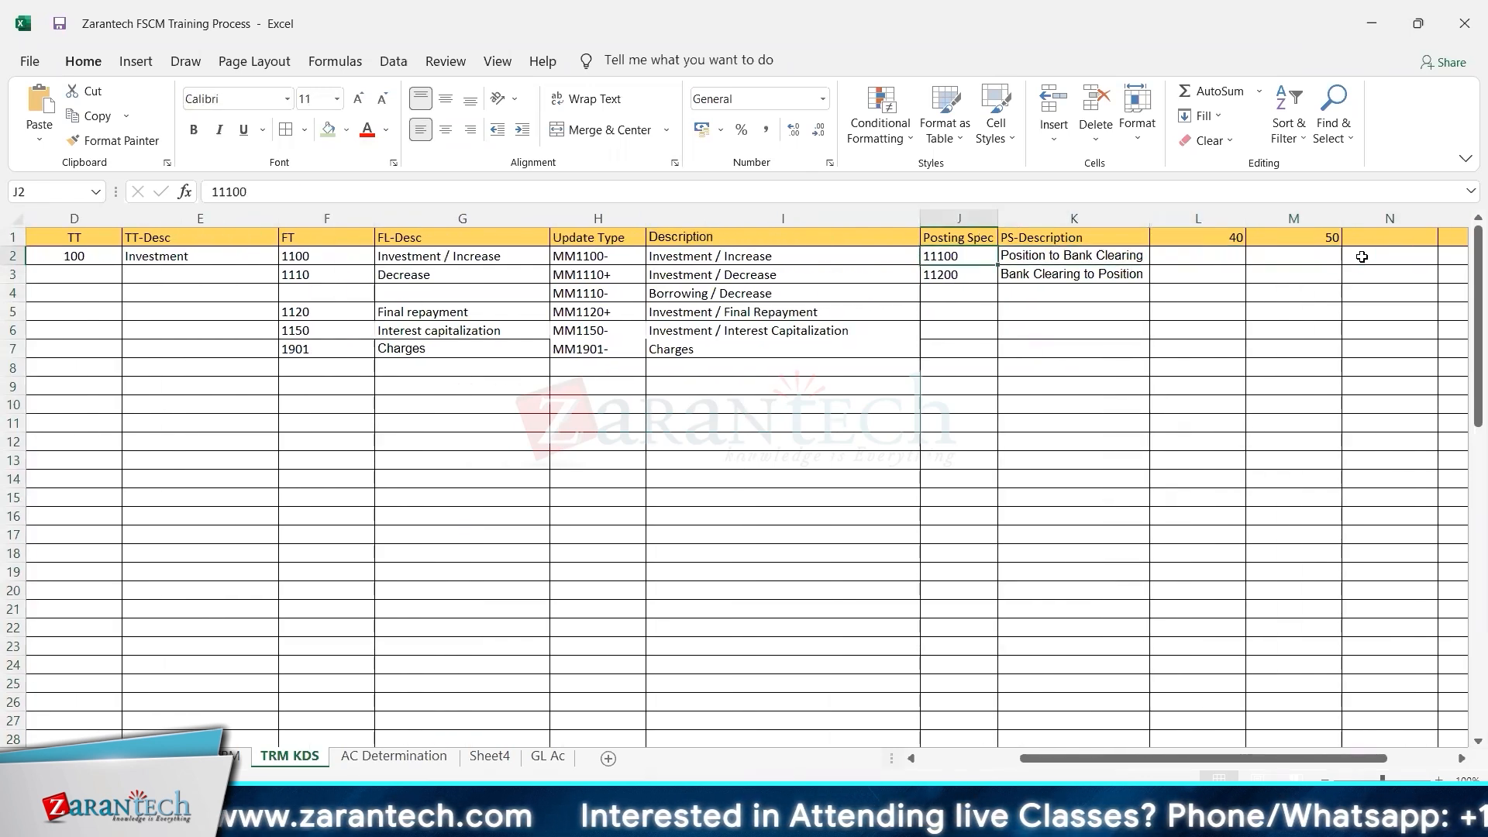
- Copy the posting specification 11100 of update type MM1110- from SAP into the Posting Spec cell of its TRM KDS row in Excel
key("Down")
key("Down")
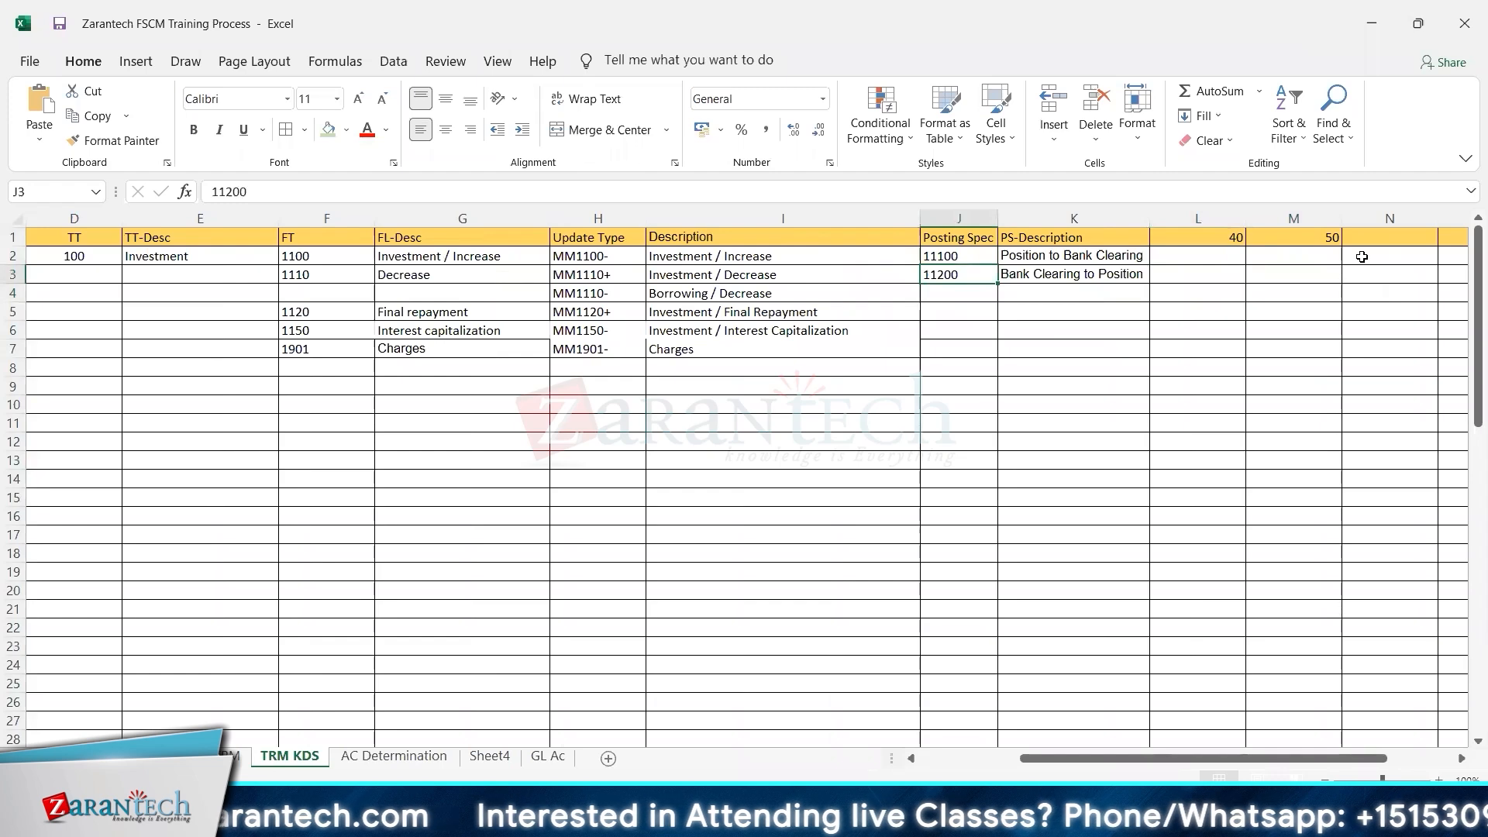
key("Down")
key("Left")
key("Left")
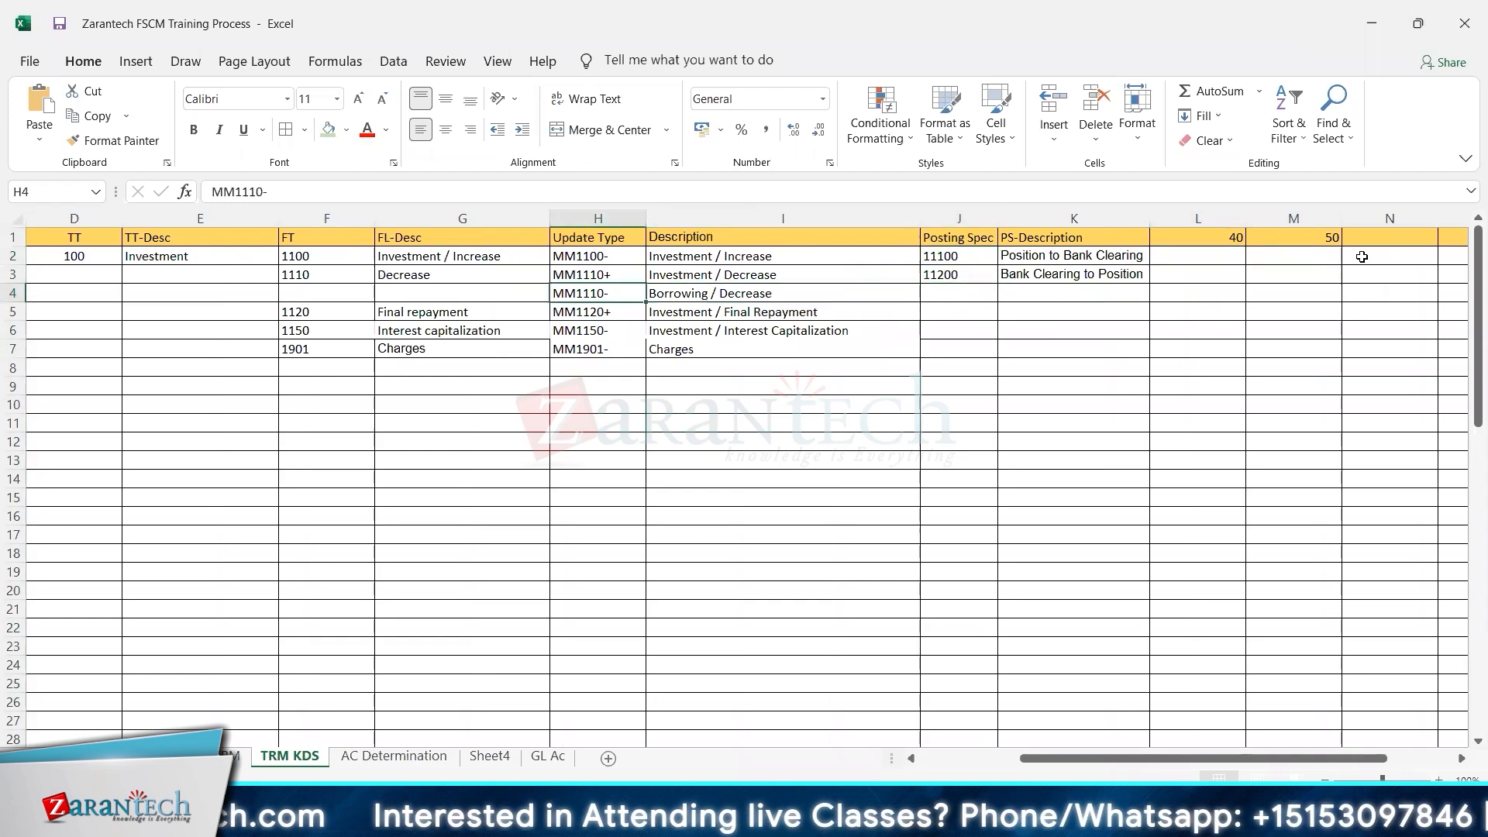
key("alt+Tab")
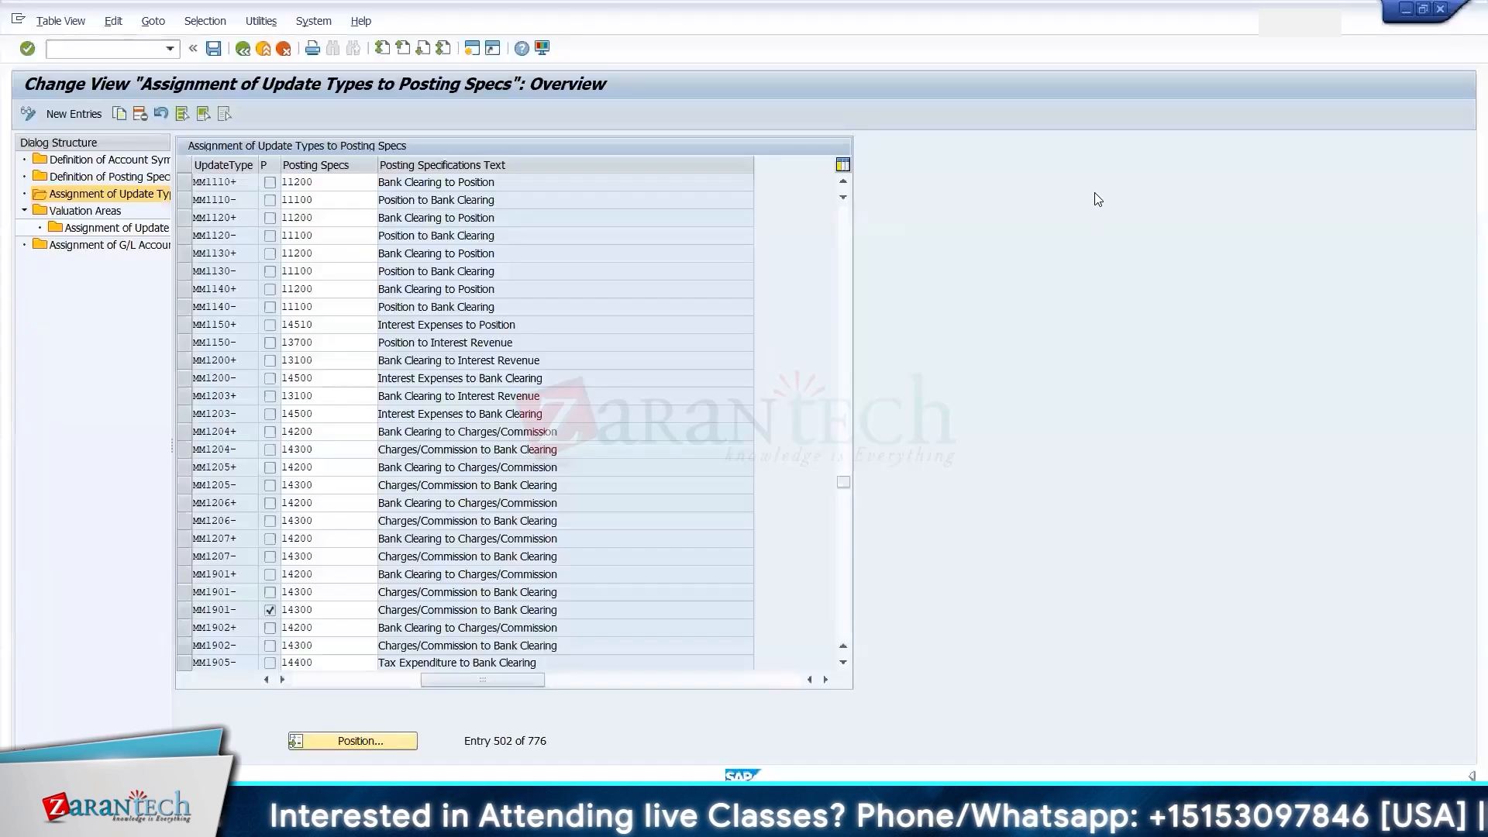
left_click(327, 200)
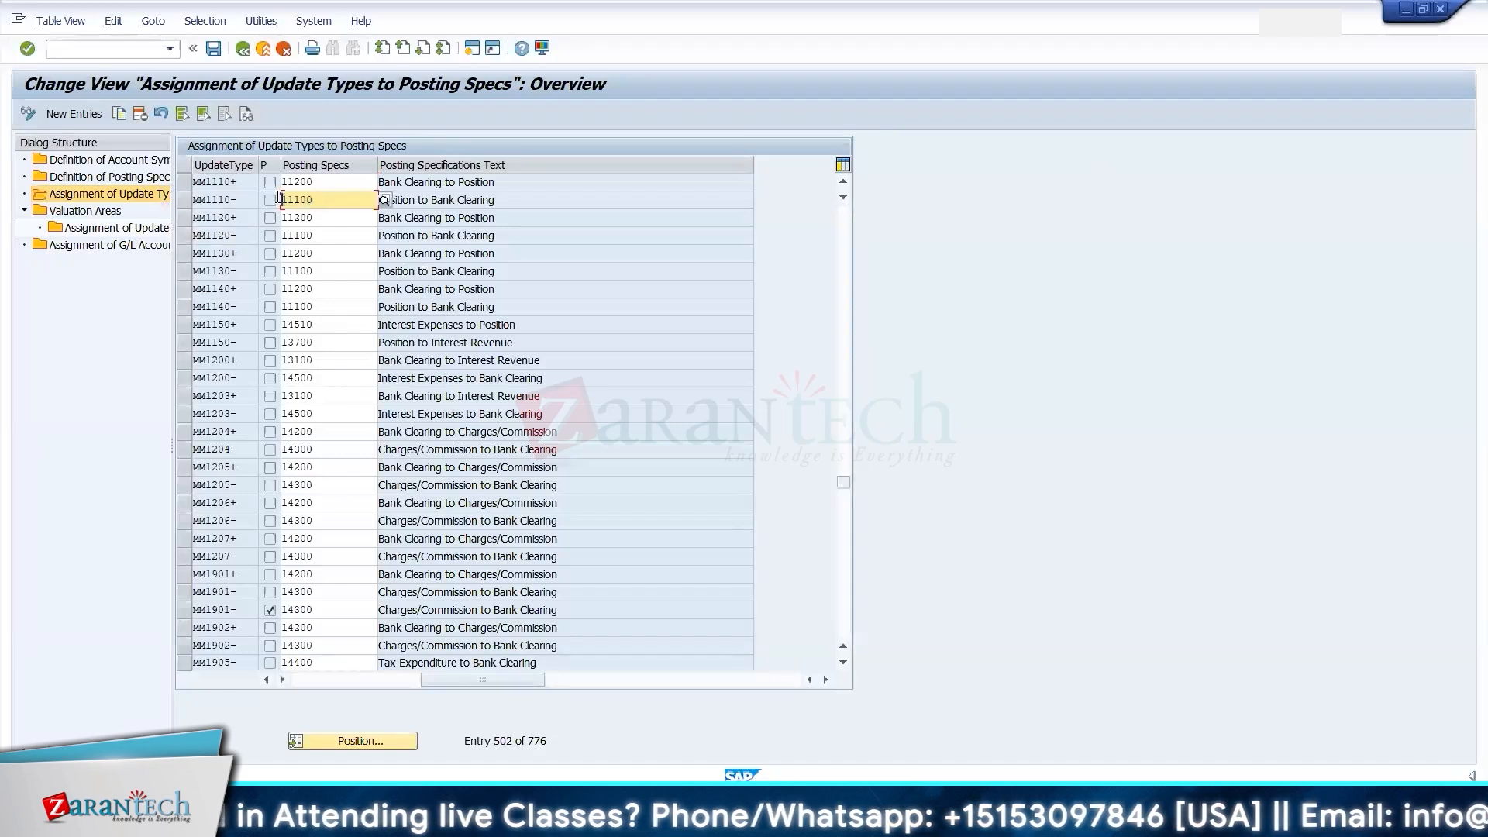
key("alt+Tab")
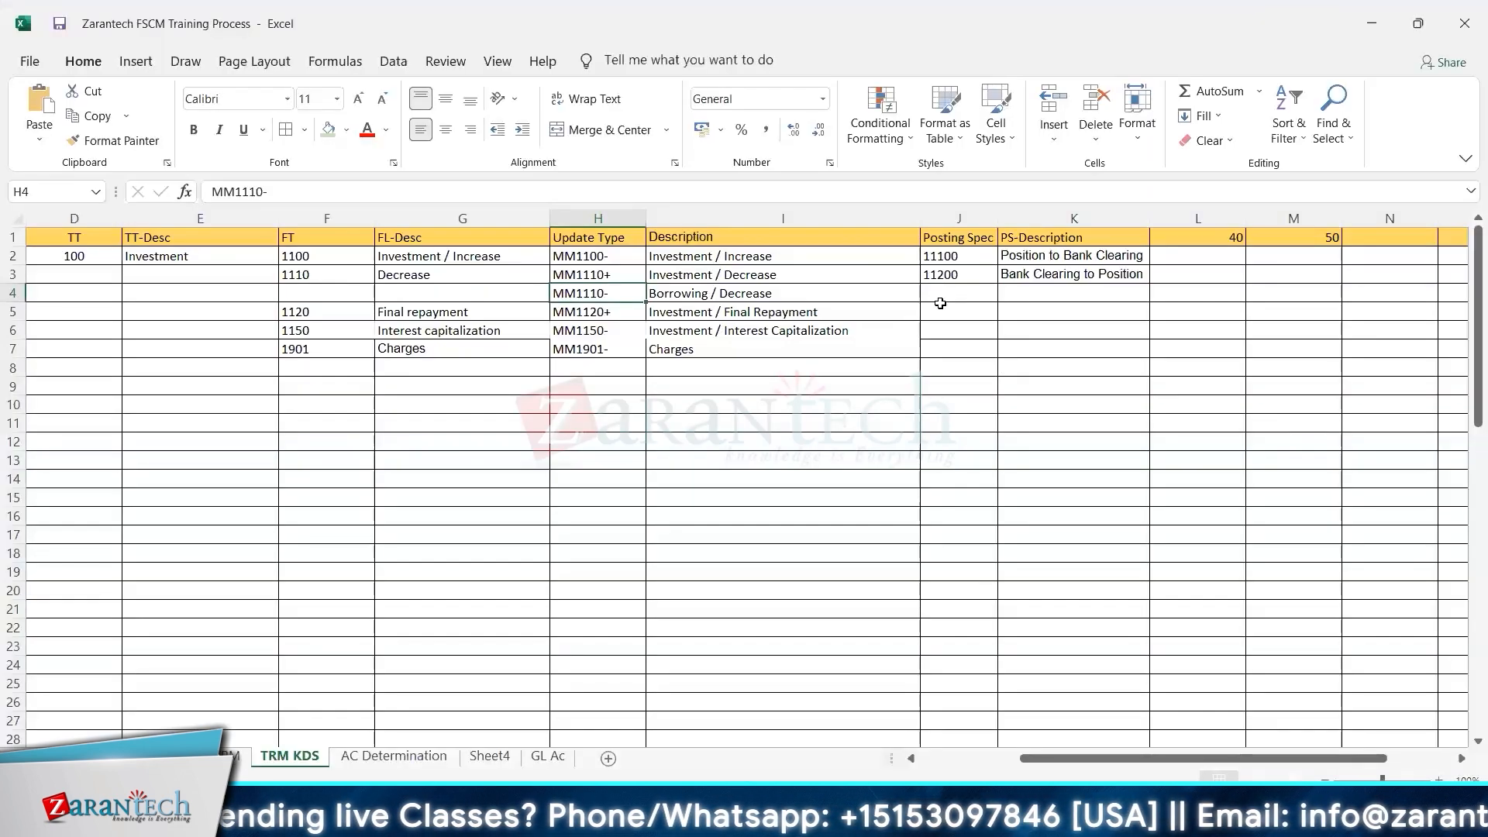
left_click(941, 308)
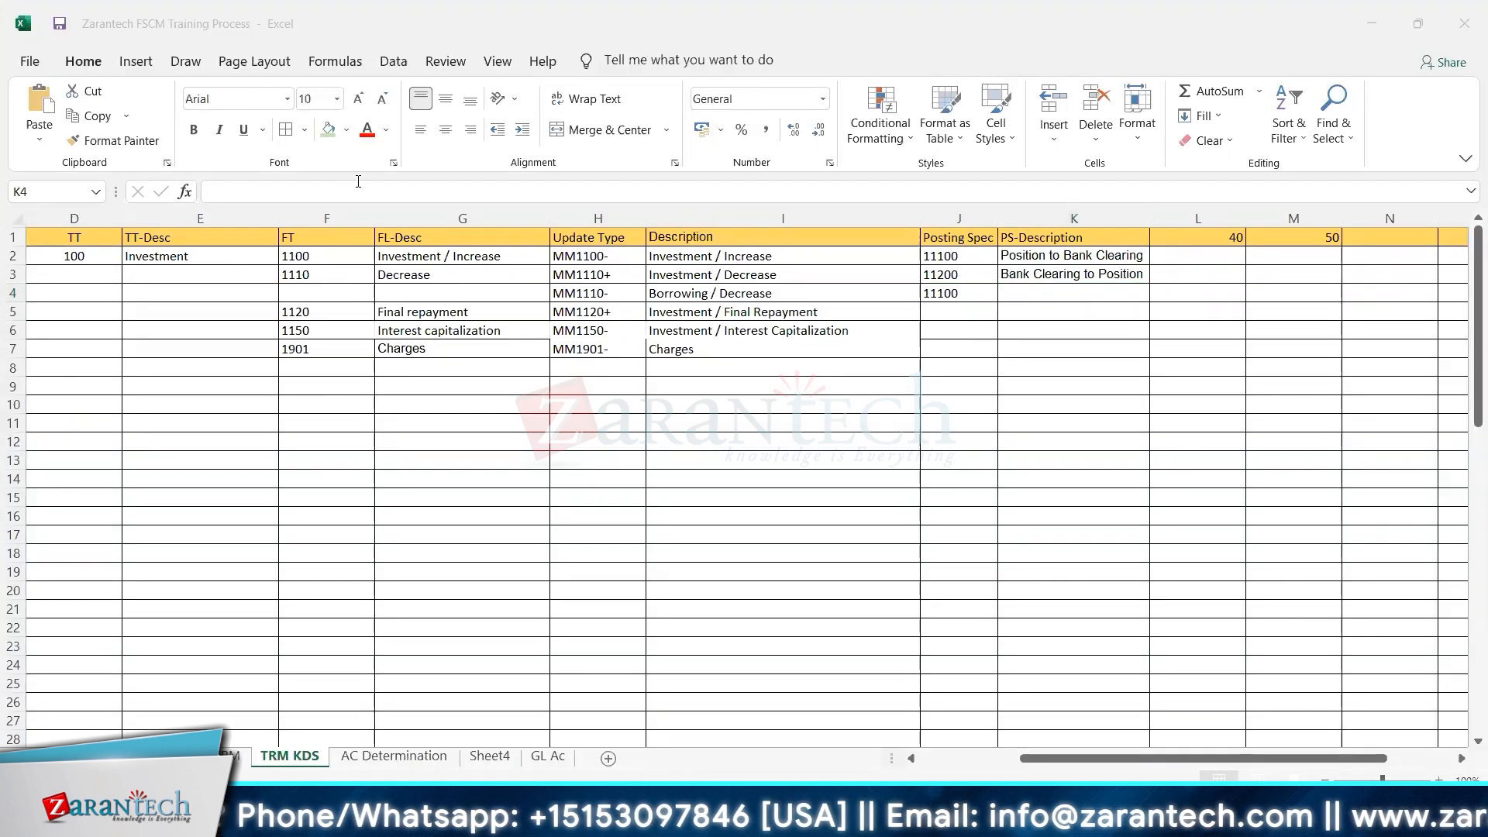
- Copy the SAP specification text "Position to Bank Clearing" into the PS-Description cell of the MM1110- row
key("alt+Tab")
left_click_drag(493, 200, 381, 200)
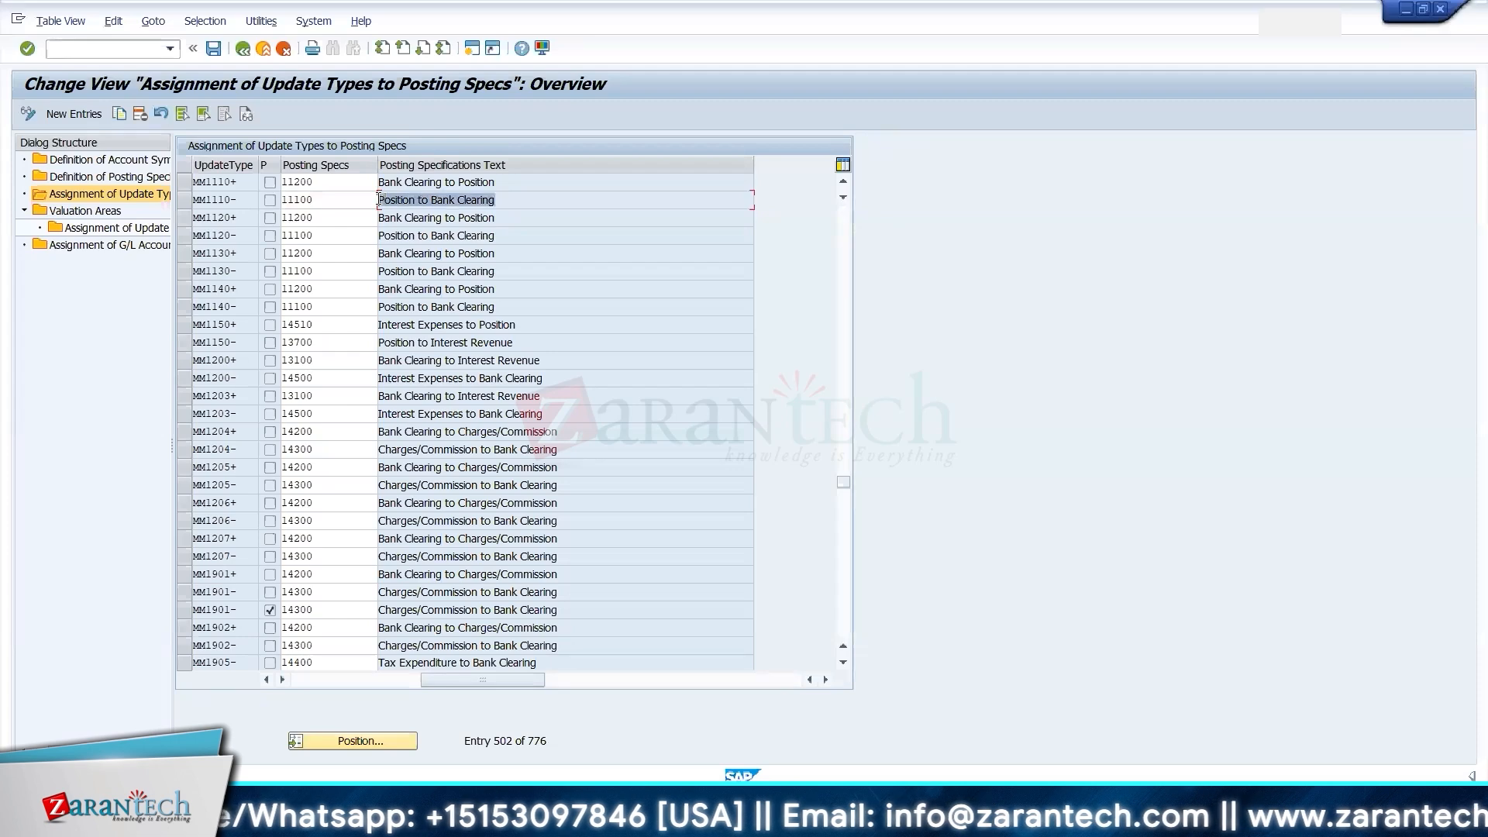
key("ctrl+c")
key("alt+Tab")
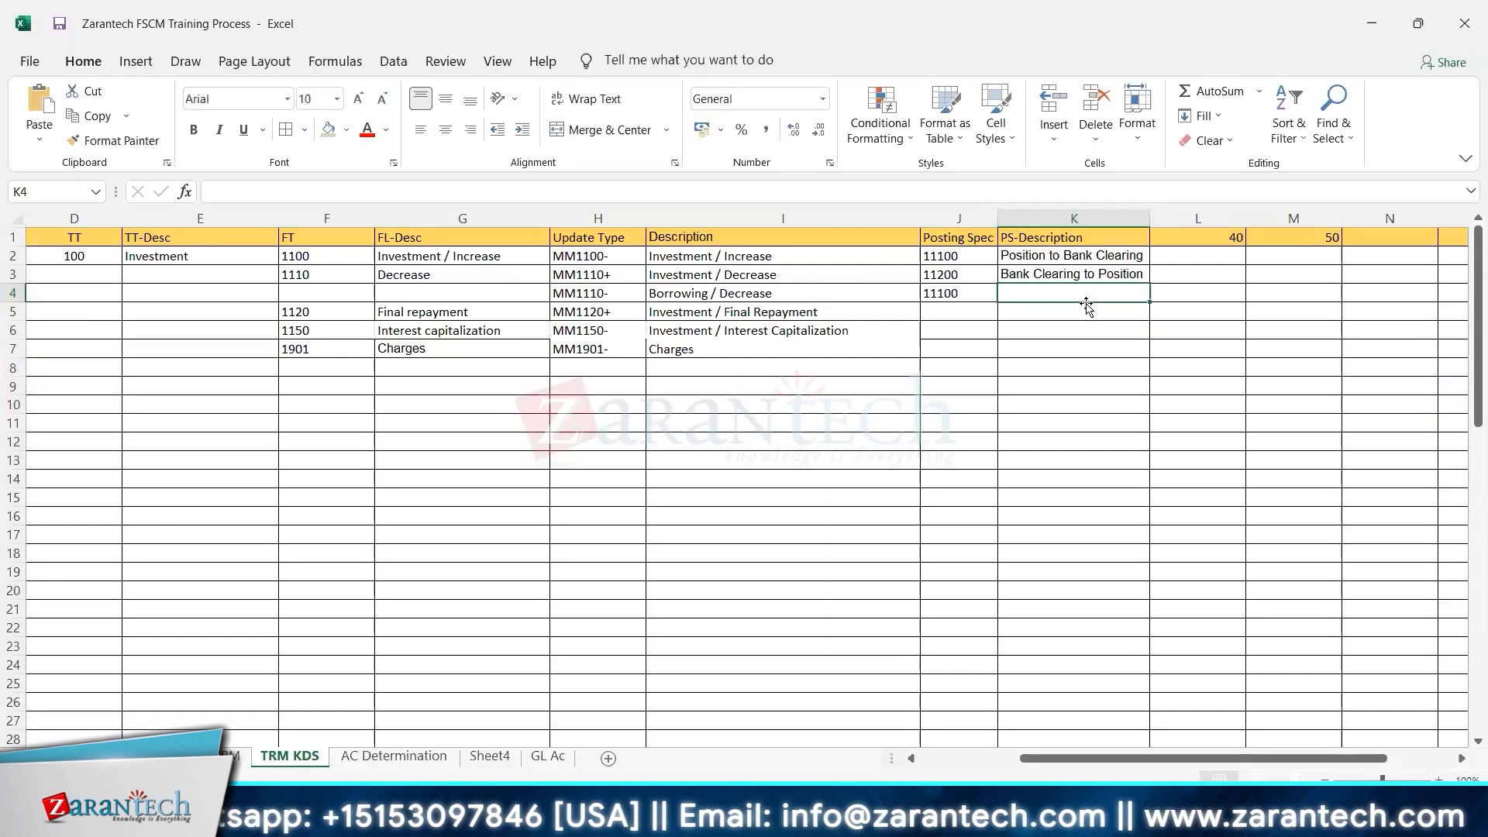
key("ctrl+v")
- Copy update type MM1120+ from the TRM KDS sheet and position SAP's posting specification assignment list at that entry
left_click(974, 313)
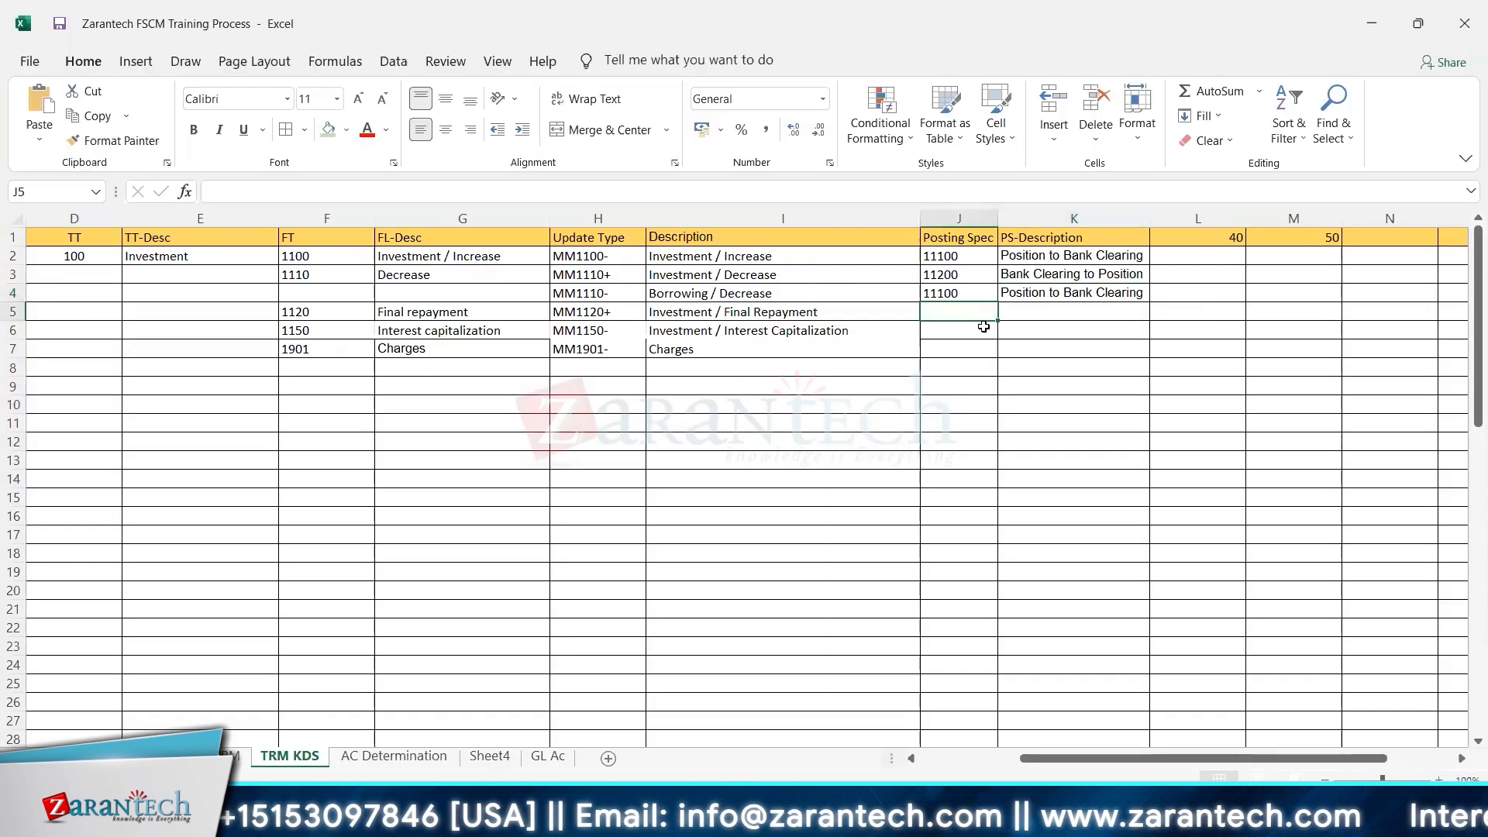
key("alt+Tab")
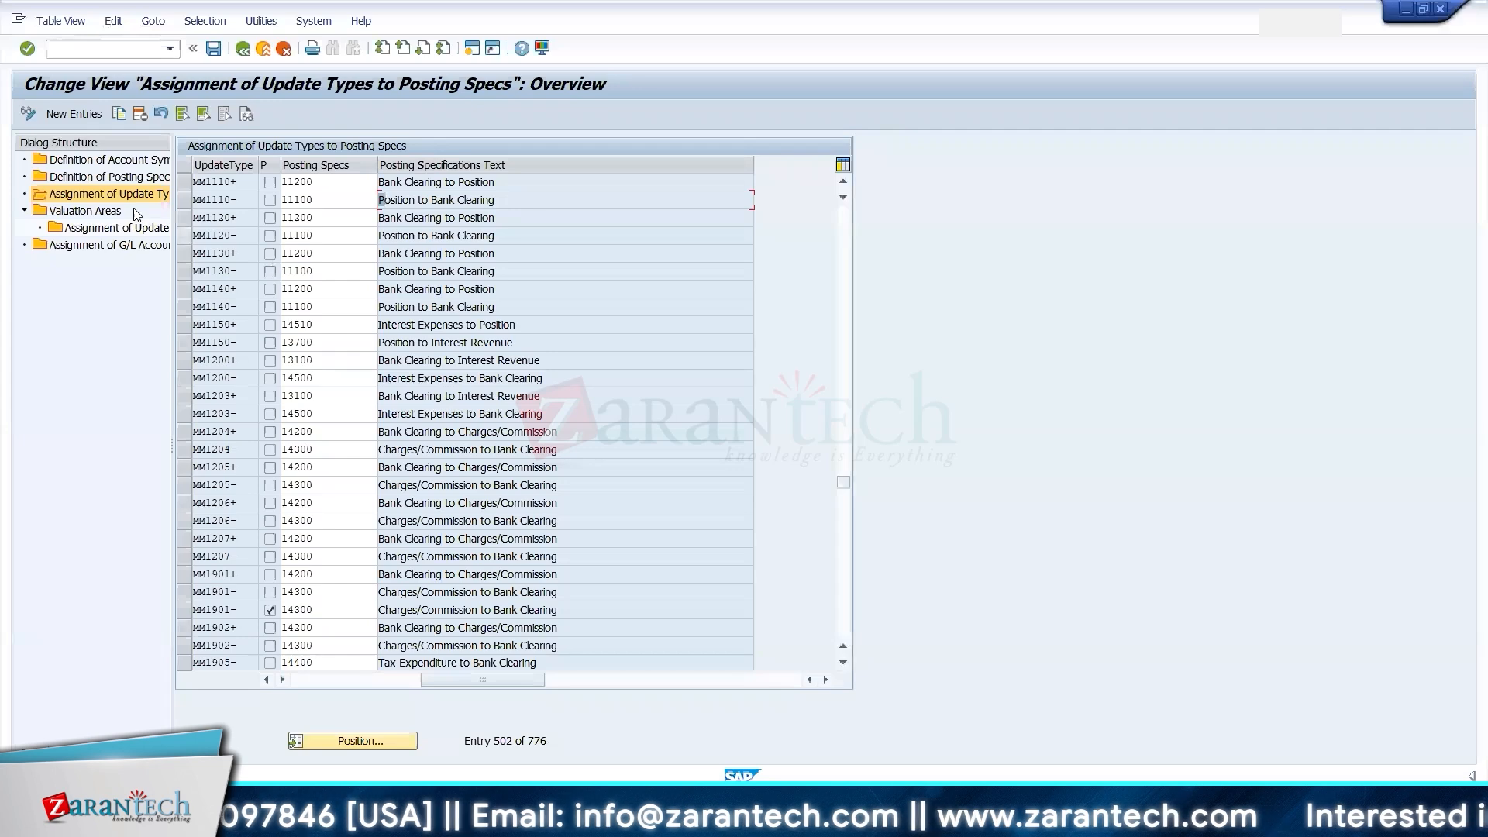
key("alt+Tab")
left_click(602, 313)
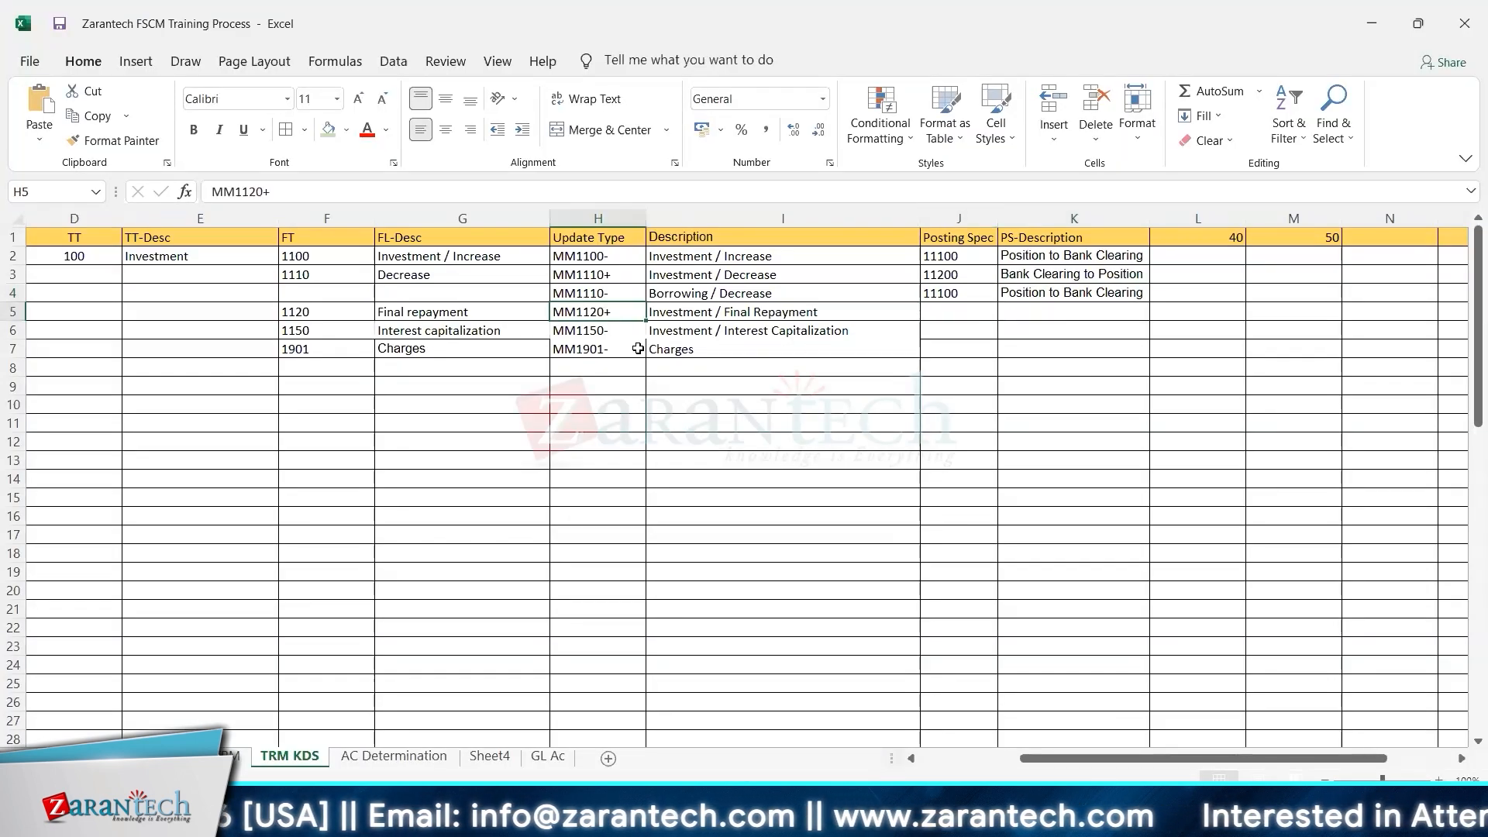
key("ctrl+c")
key("alt+Tab")
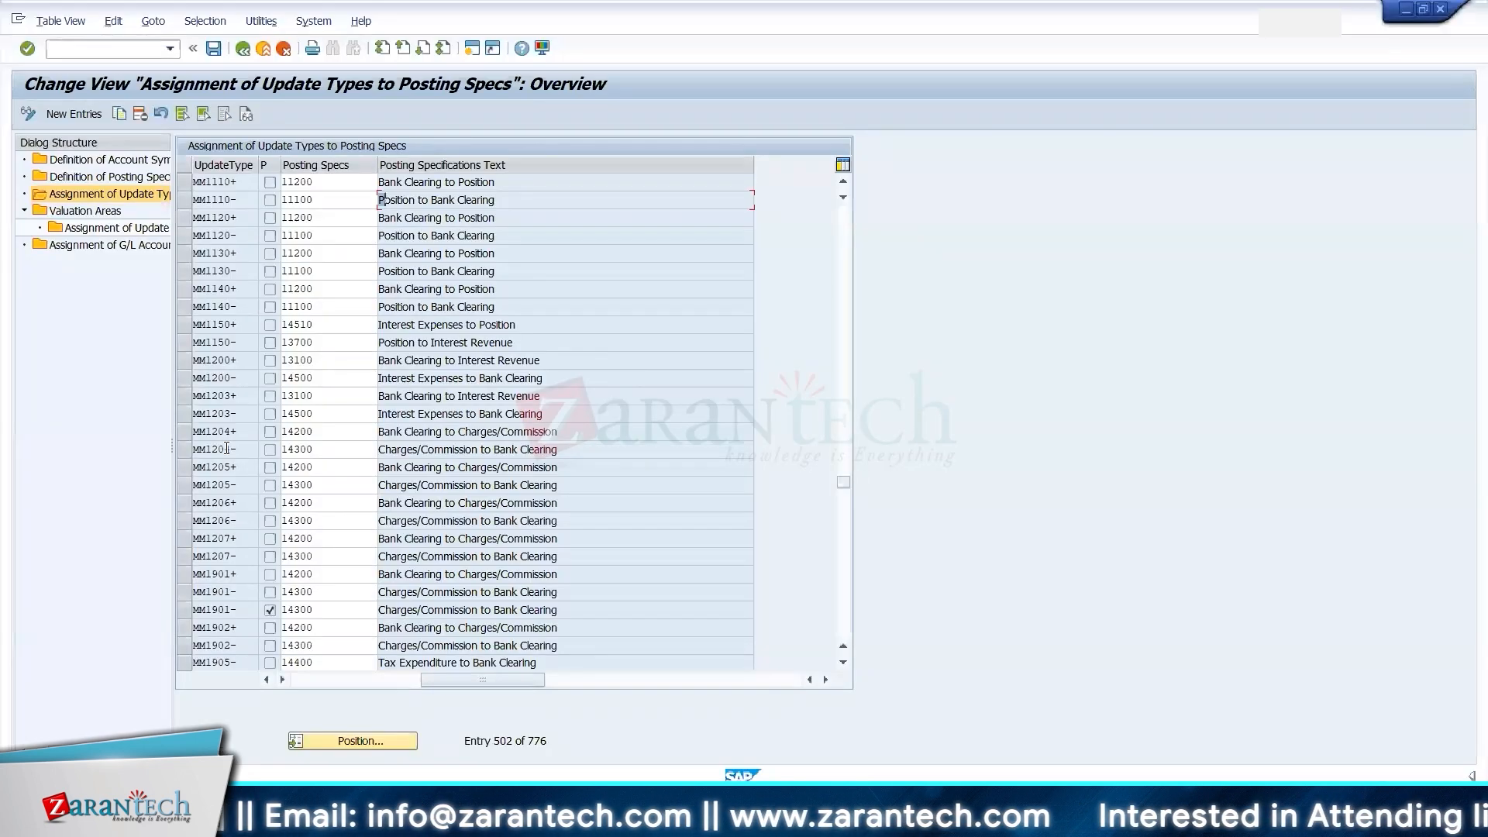
left_click(325, 736)
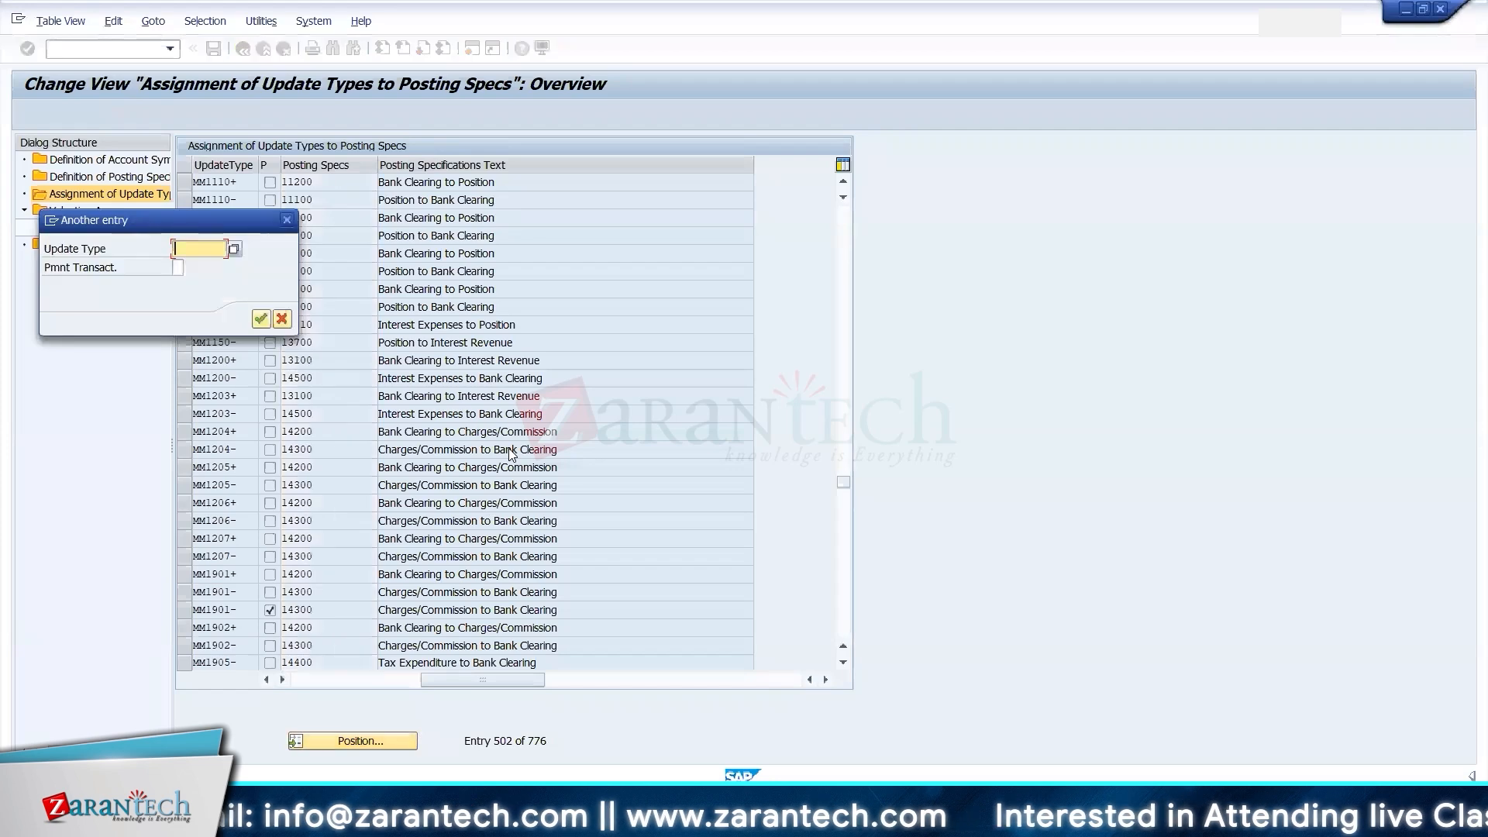
key("ctrl+v")
key("Return")
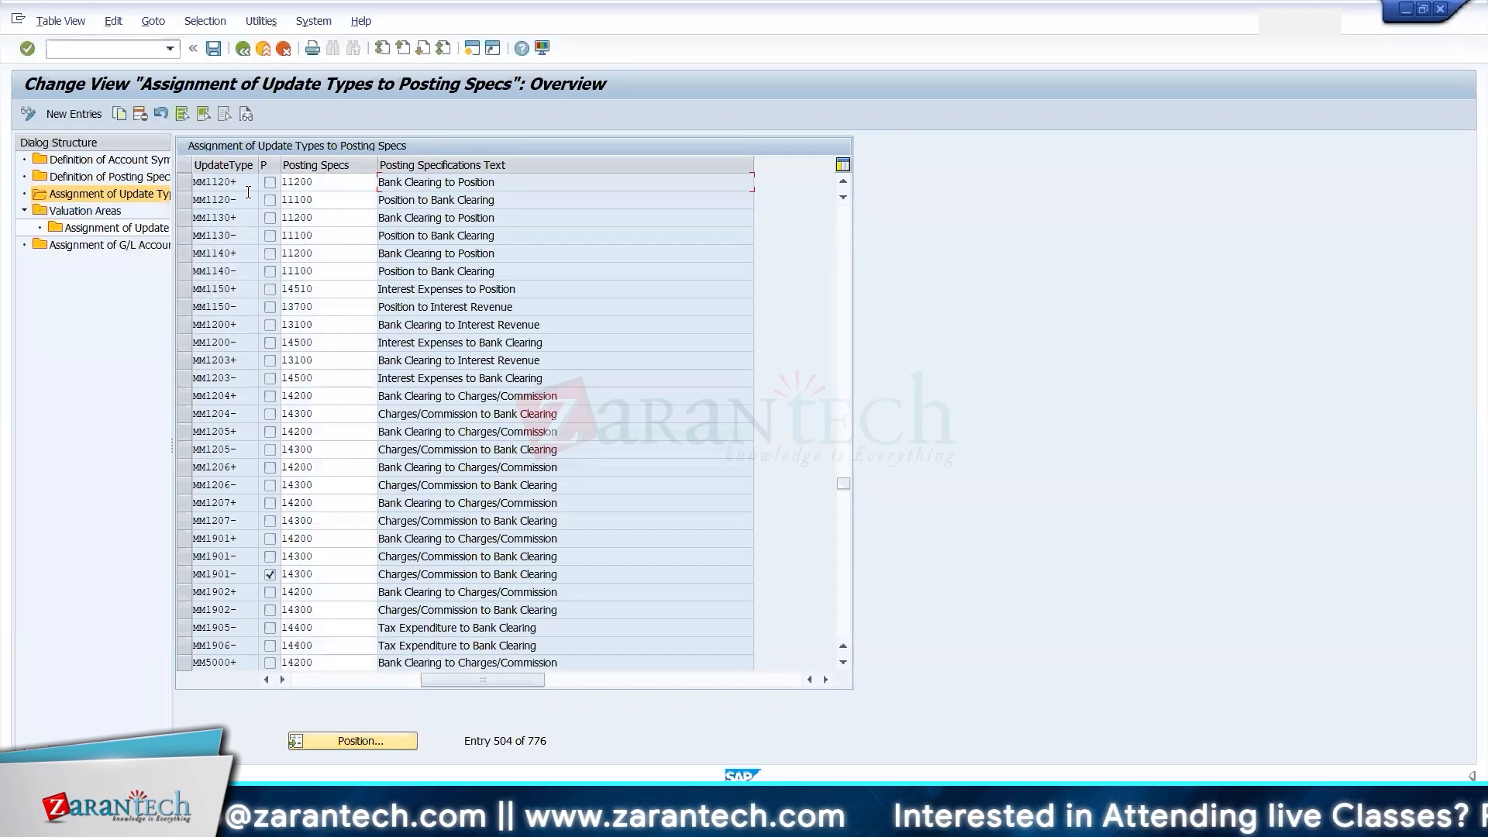
- Copy the posting specification 11200 of MM1120+ from SAP into the Posting Spec cell of its Excel row
key("alt+Tab")
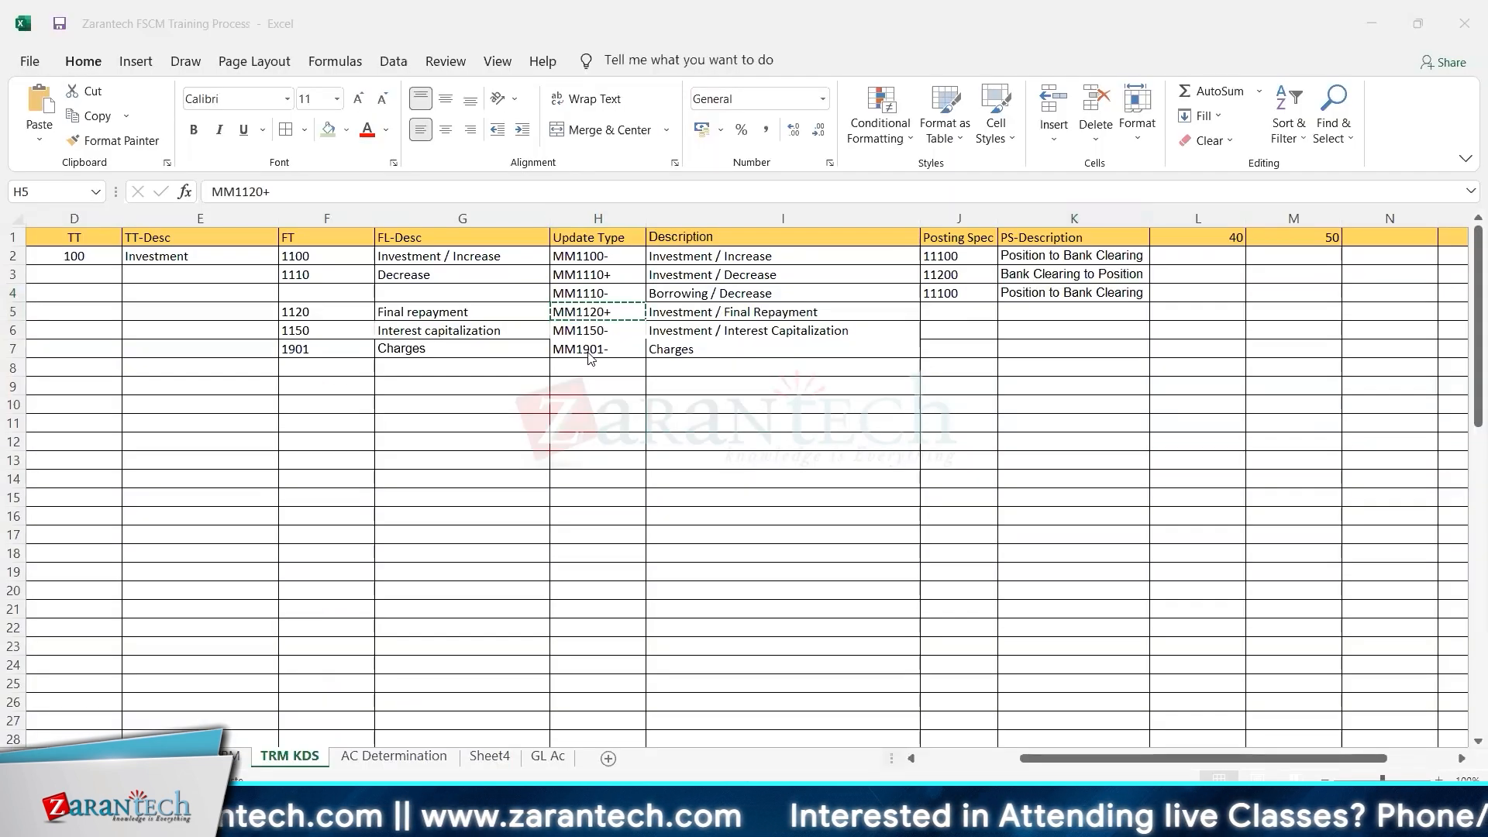
key("alt+Tab")
left_click_drag(339, 181, 269, 180)
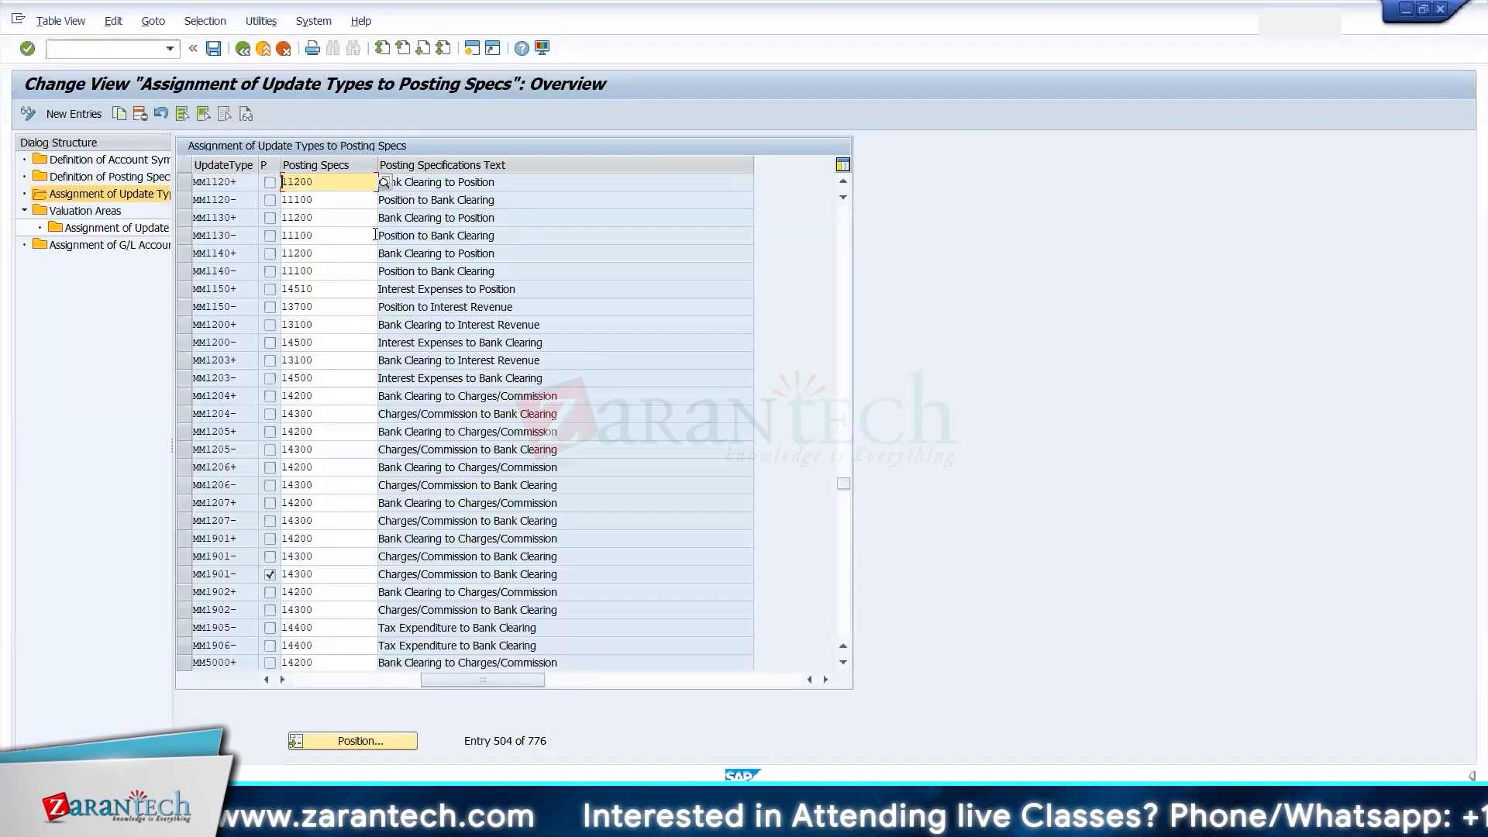
key("alt+Tab")
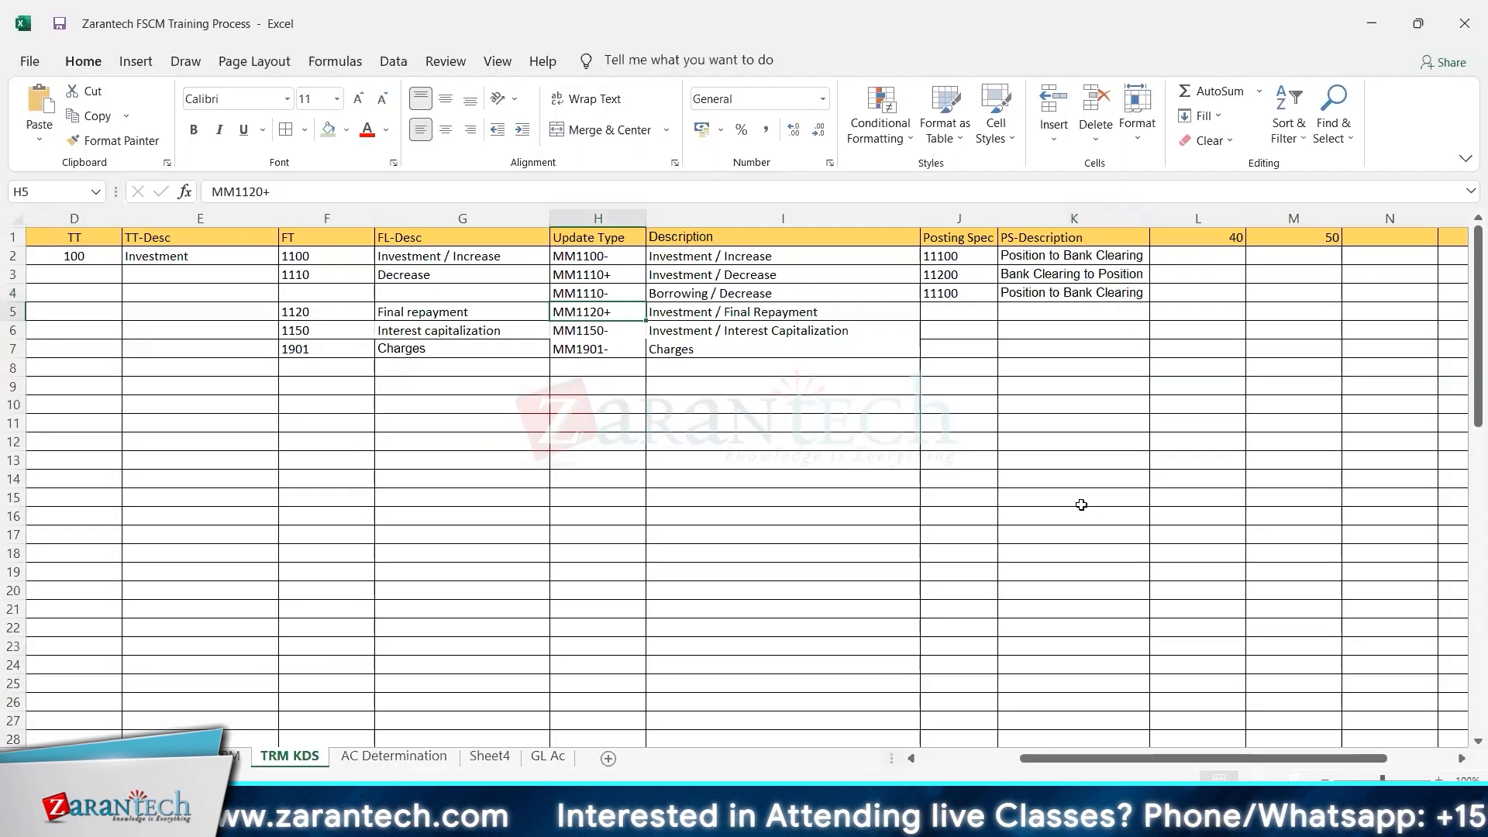
left_click(941, 314)
key("ctrl+v")
- Copy the SAP specification text "Bank Clearing to Position" into the PS-Description cell of the MM1120+ row
key("alt+Tab")
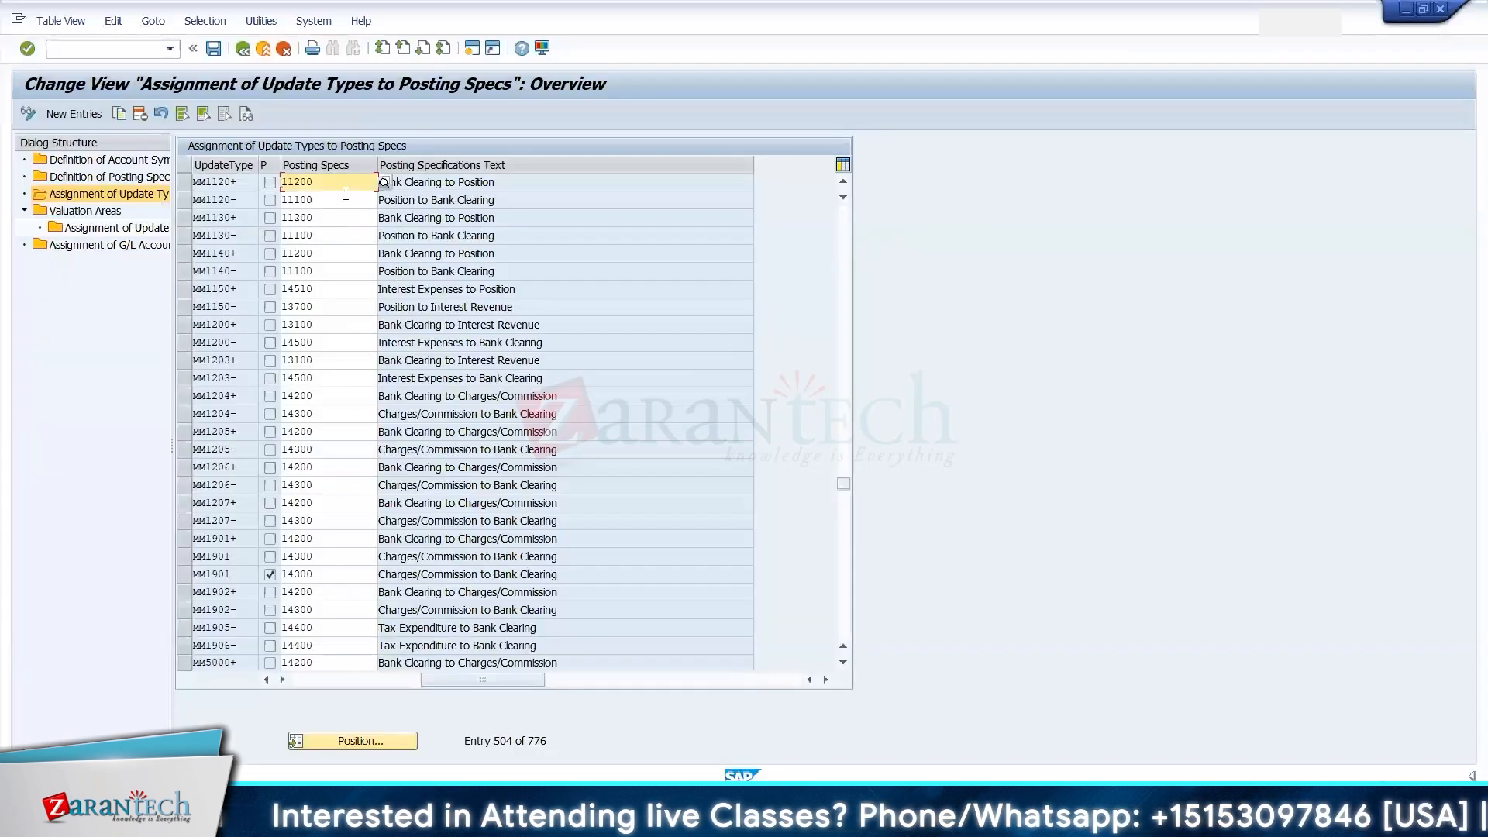
key("alt+Tab")
key("Right")
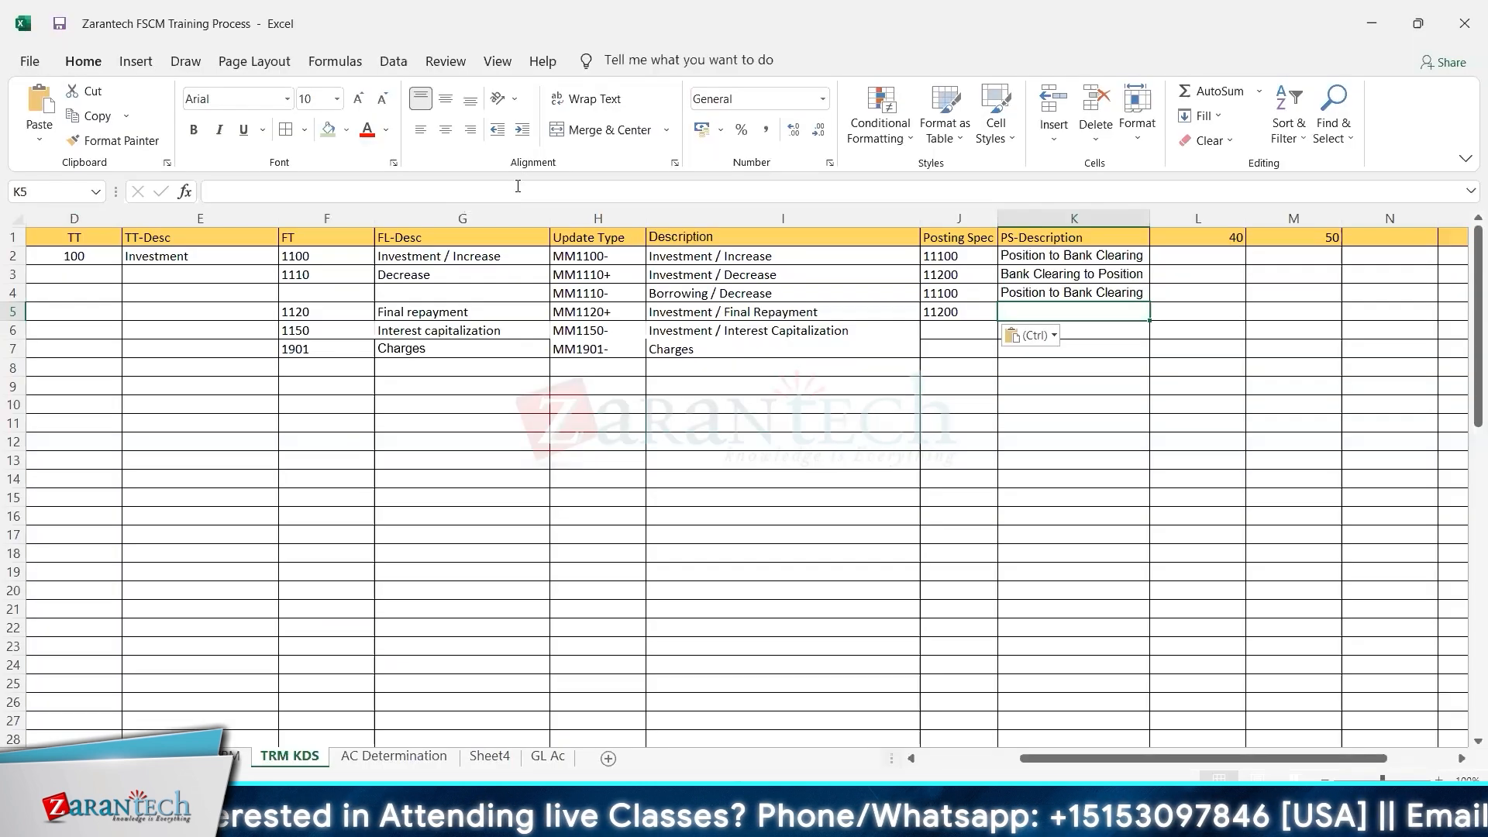
key("alt+Tab")
key("ctrl+c")
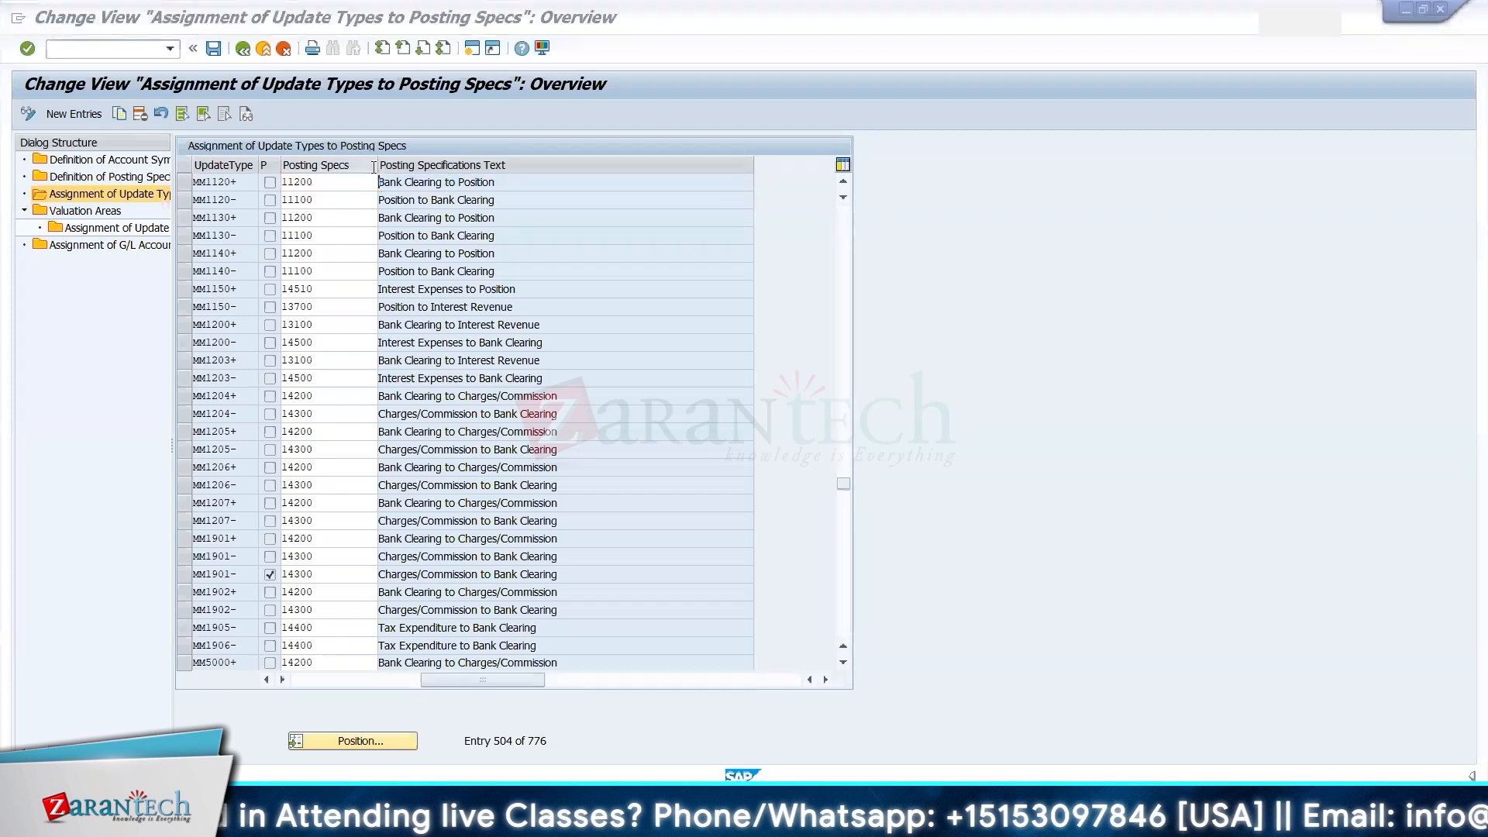
key("alt+Tab")
key("ctrl+v")
- Copy update type MM1150- from the TRM KDS sheet and switch to SAP's list of posting specification assignments
left_click(606, 331)
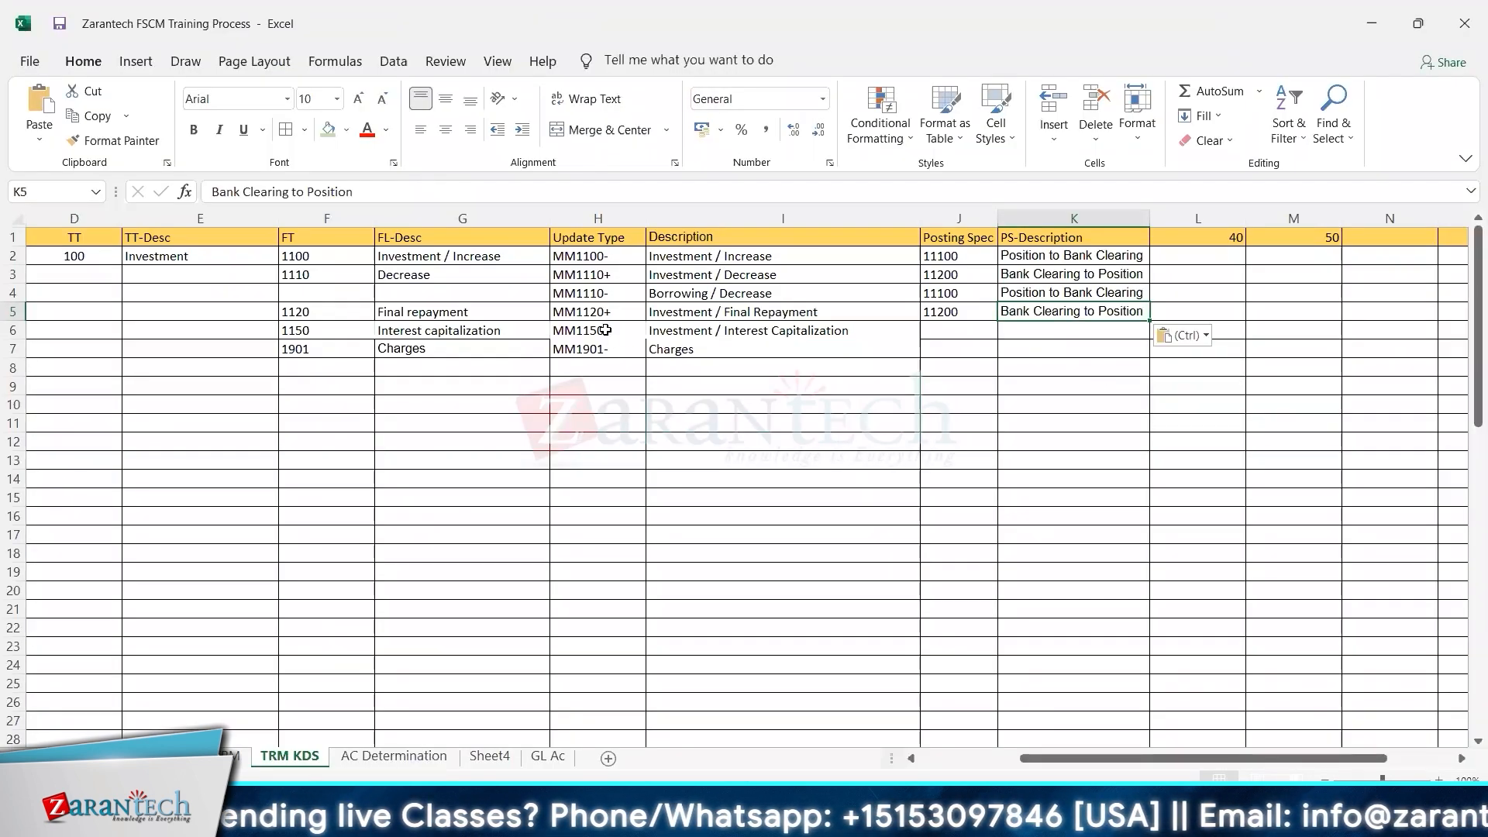
left_click(606, 330)
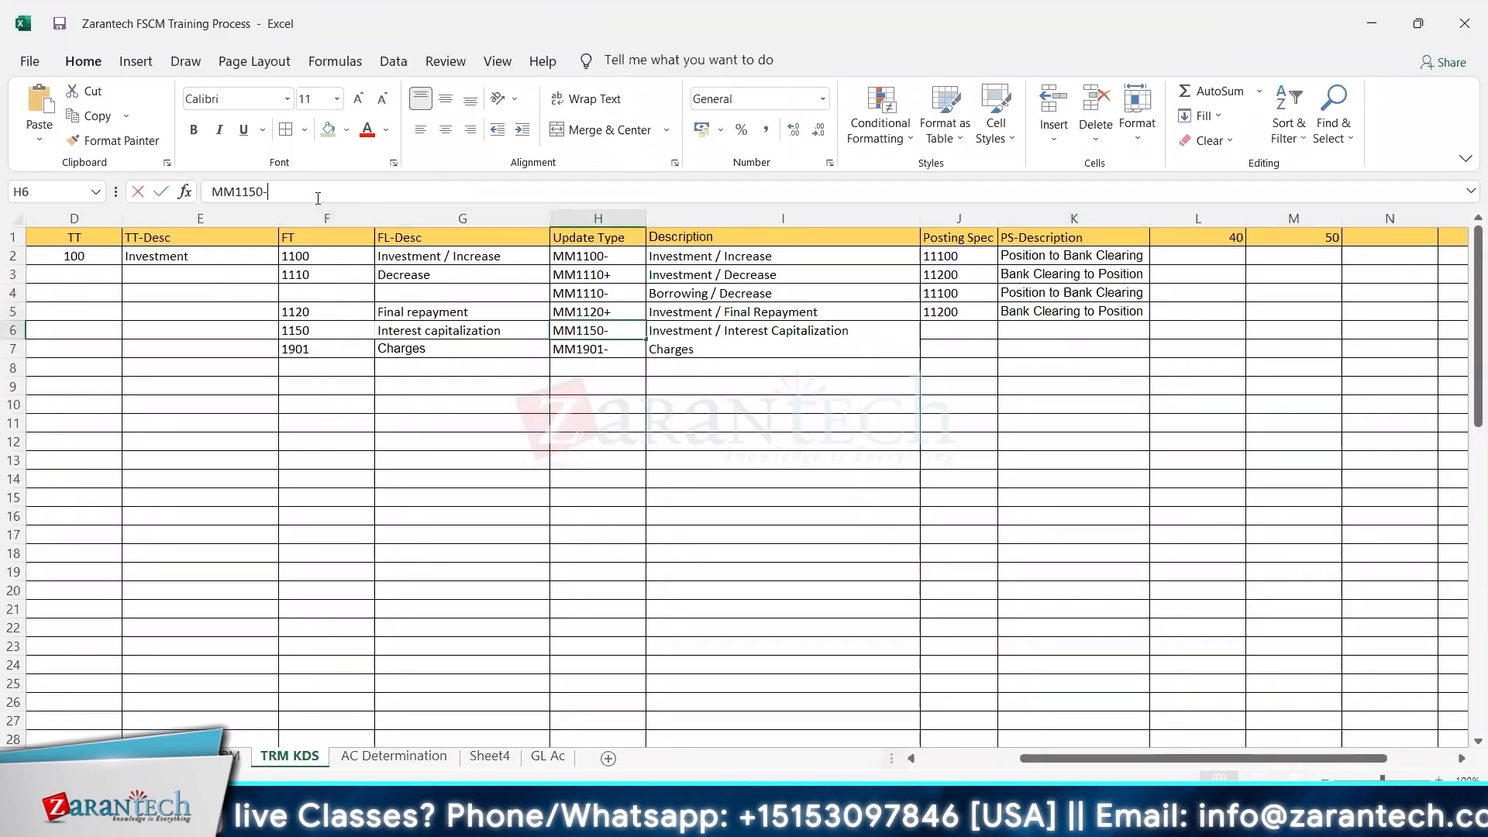
left_click_drag(157, 174, 156, 175)
key("alt+Tab")
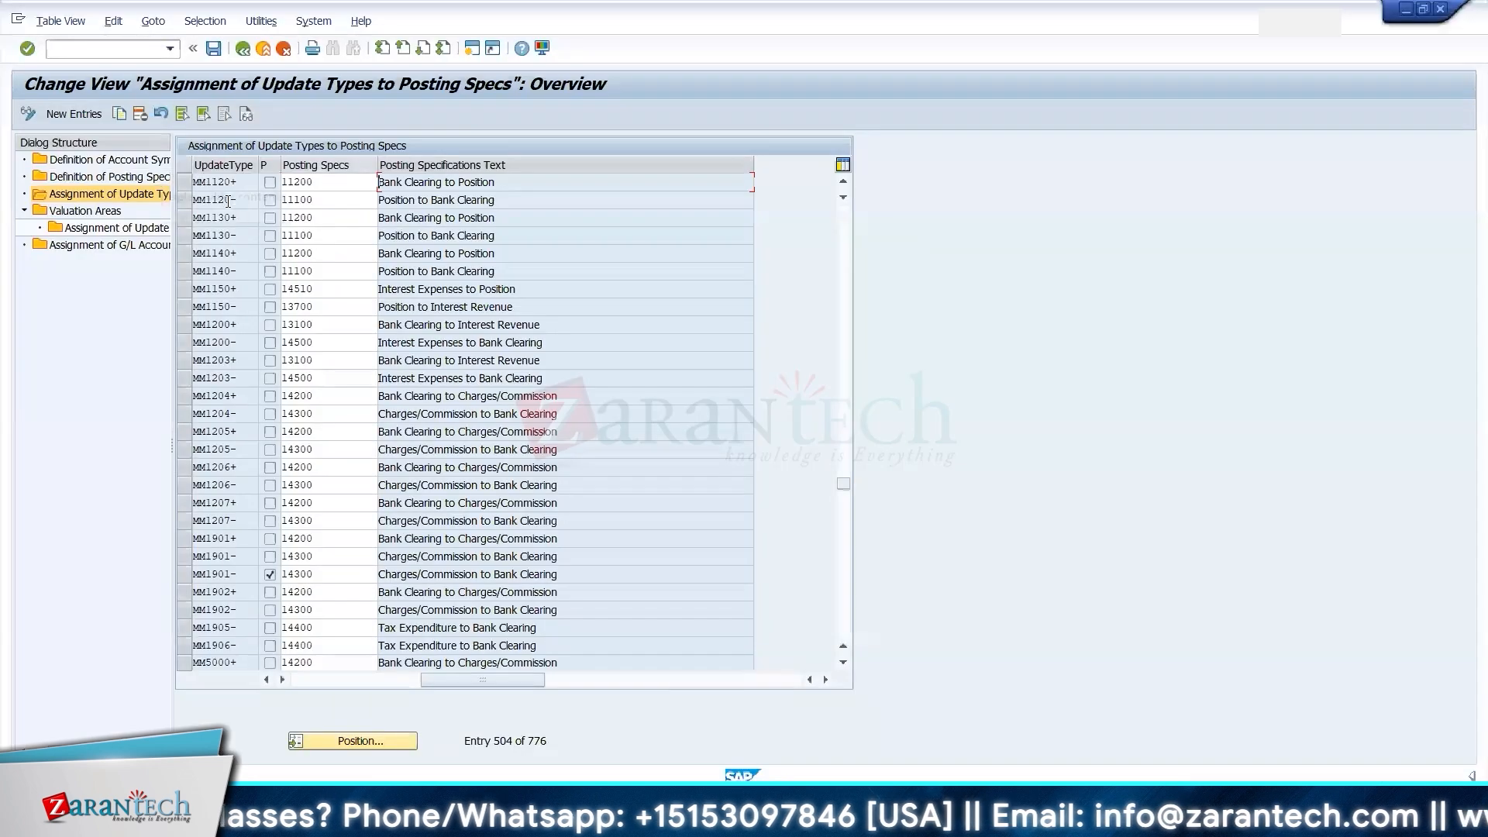
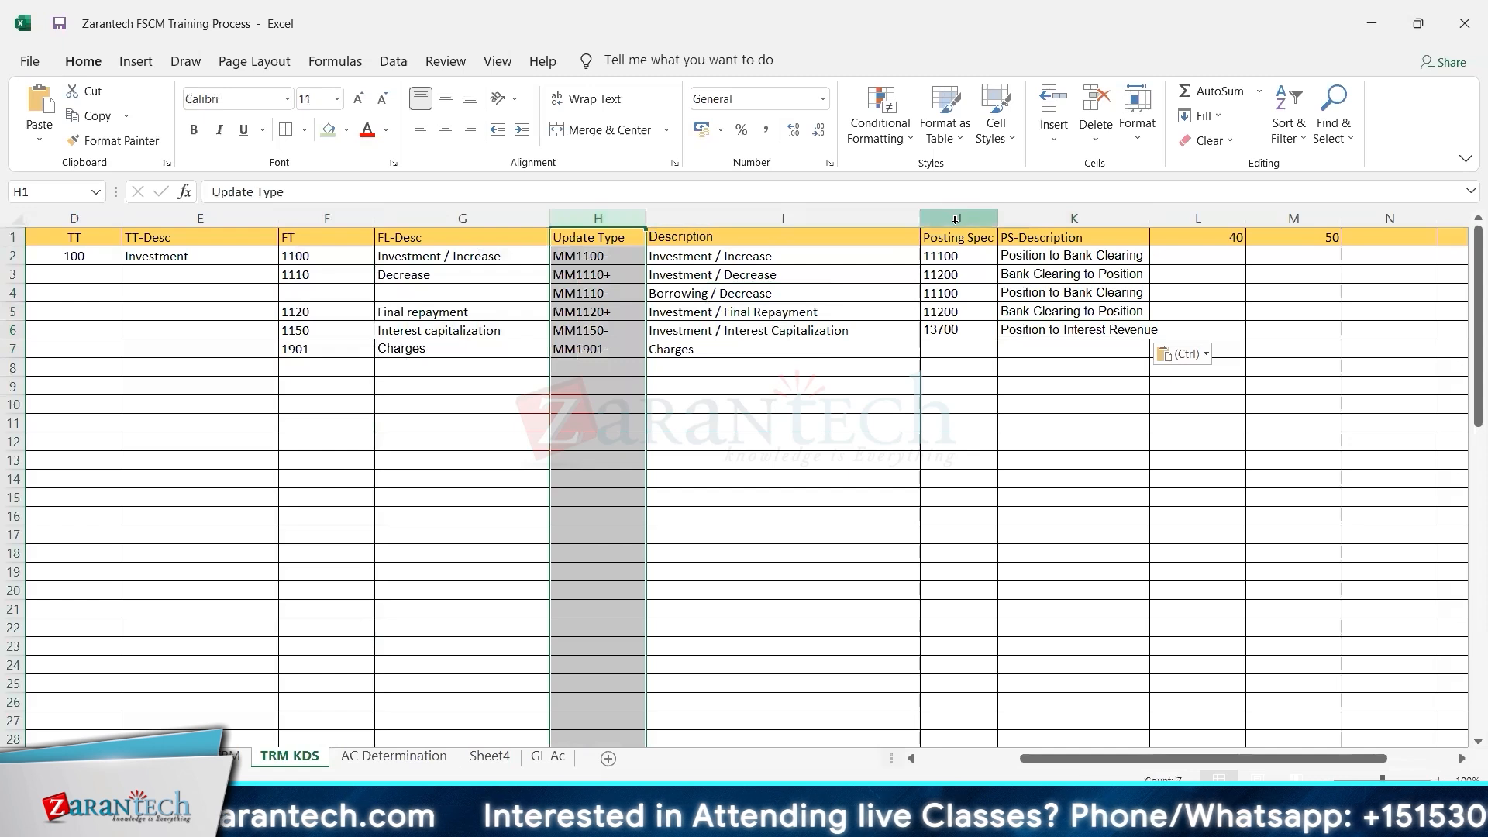
- Widen the PS-Description column on the TRM KDS sheet to fit its longest text
left_click(970, 218)
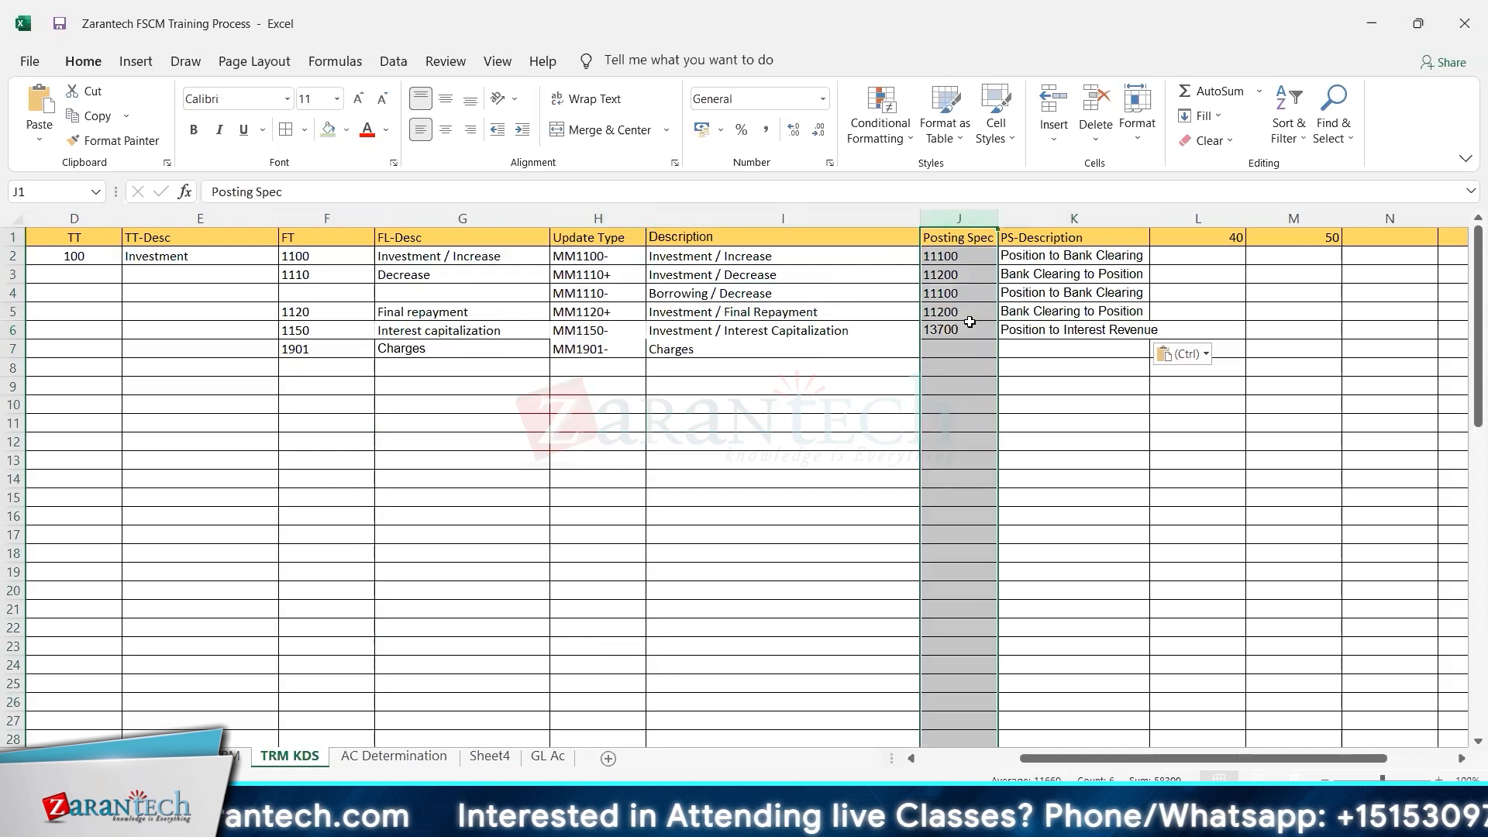
double_click(1151, 222)
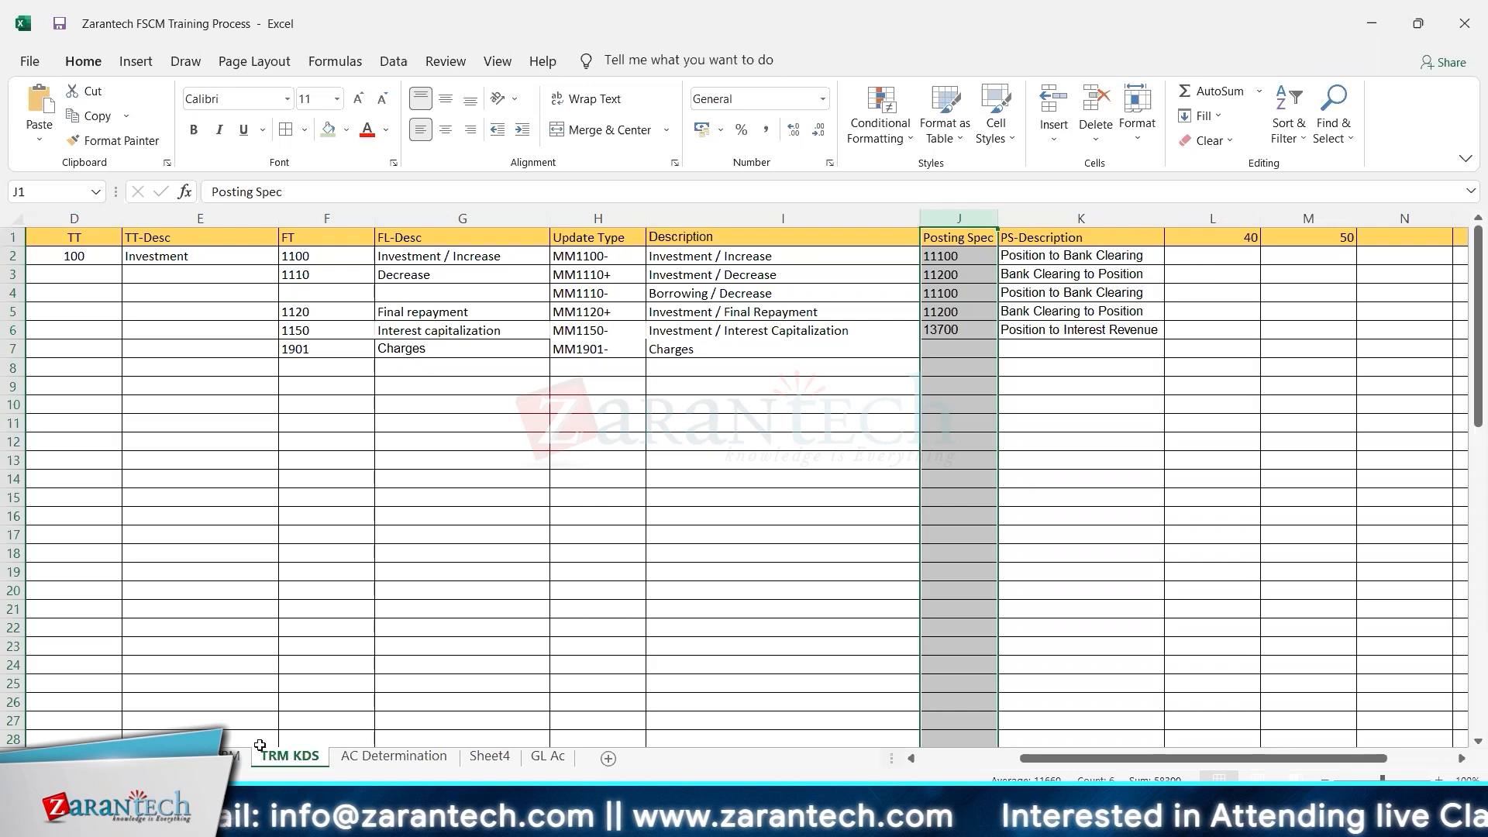
- Review the TRM KDS rows from transaction type through flow types and update types to their posting specifications
left_click(237, 765)
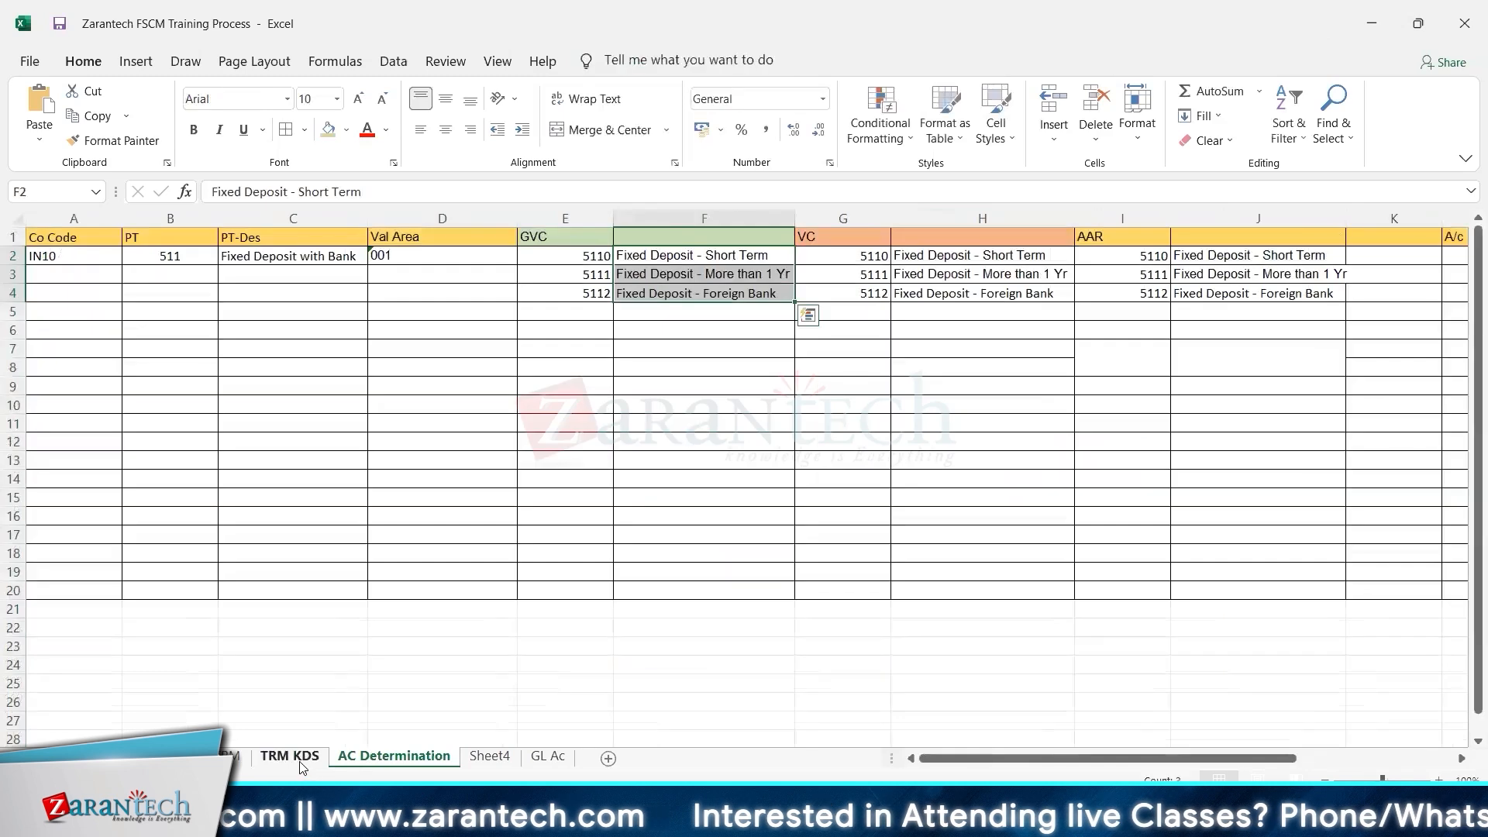
left_click(284, 760)
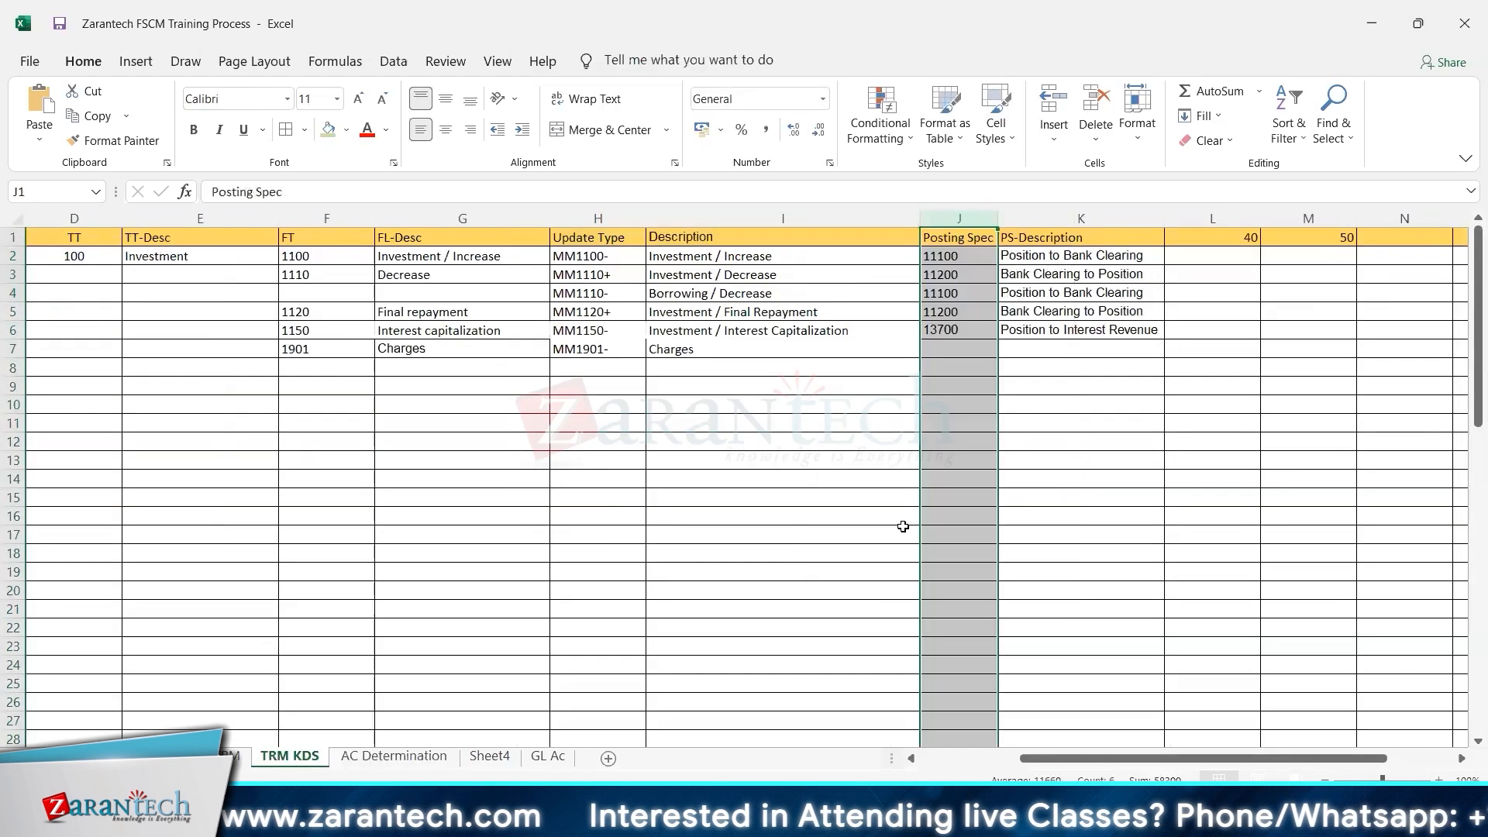
left_click(930, 337)
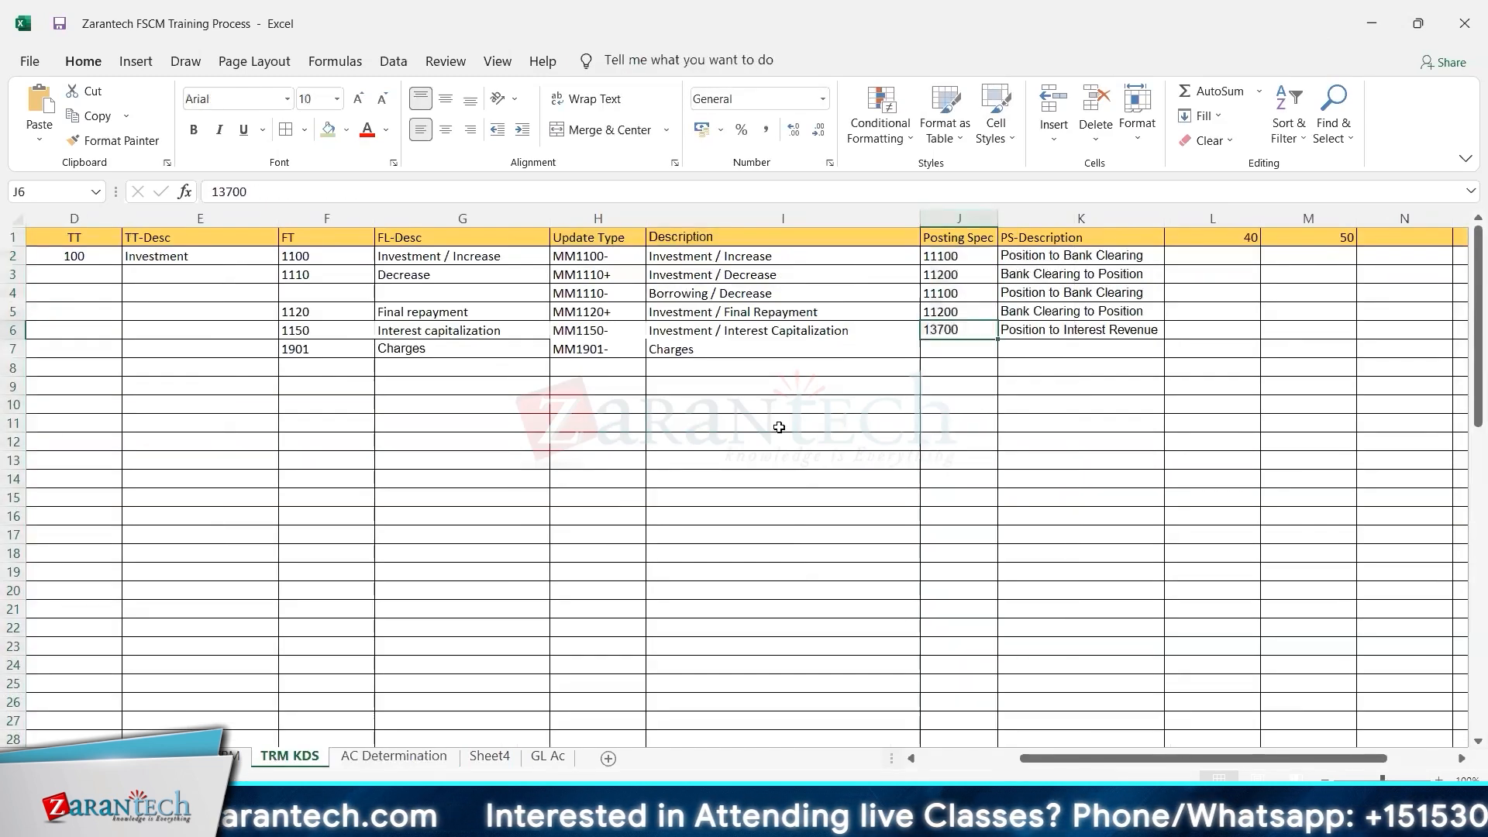
left_click(63, 258)
left_click_drag(63, 258, 1101, 364)
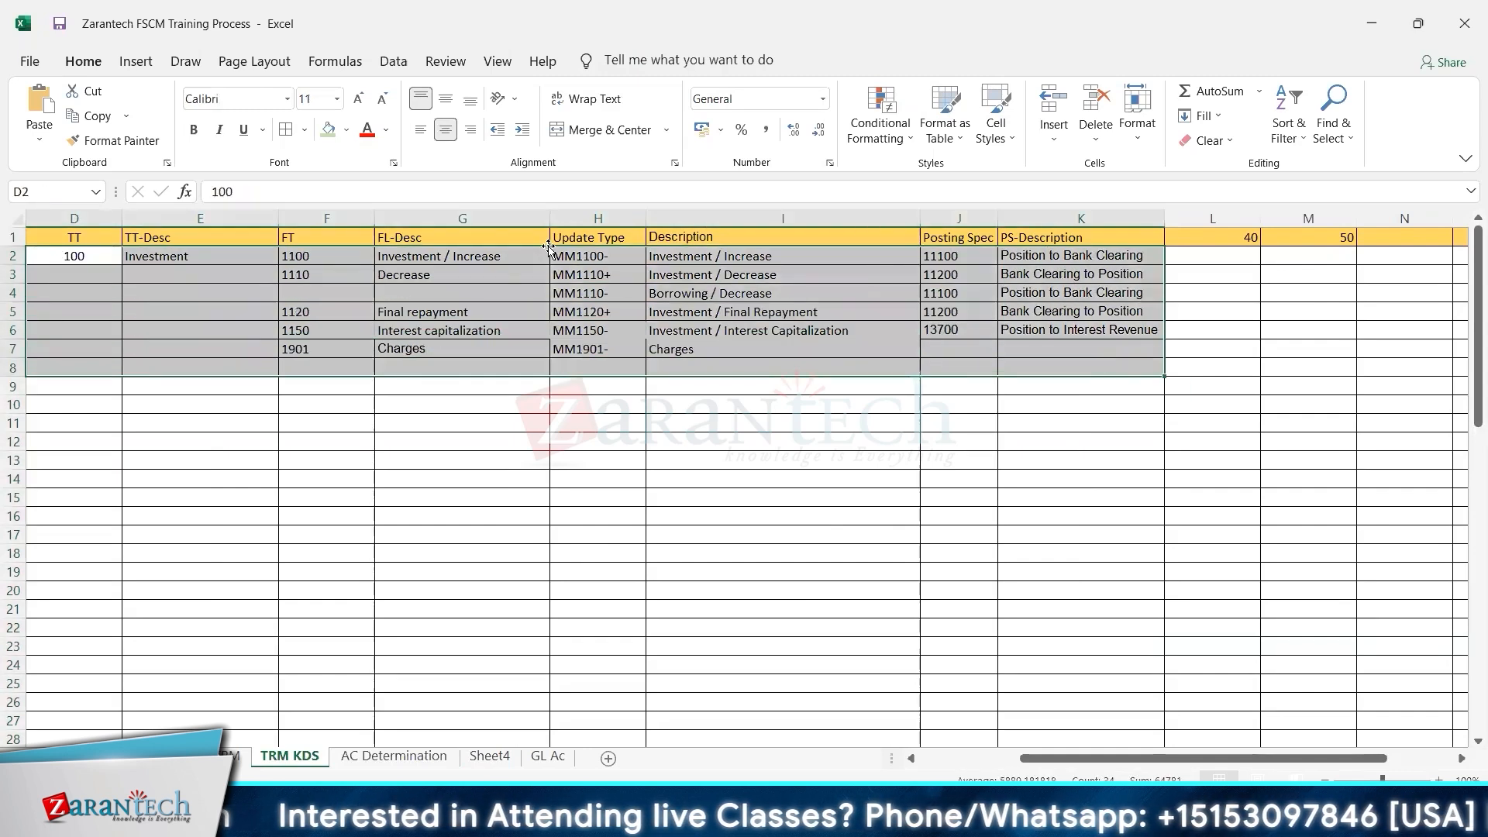
left_click(758, 391)
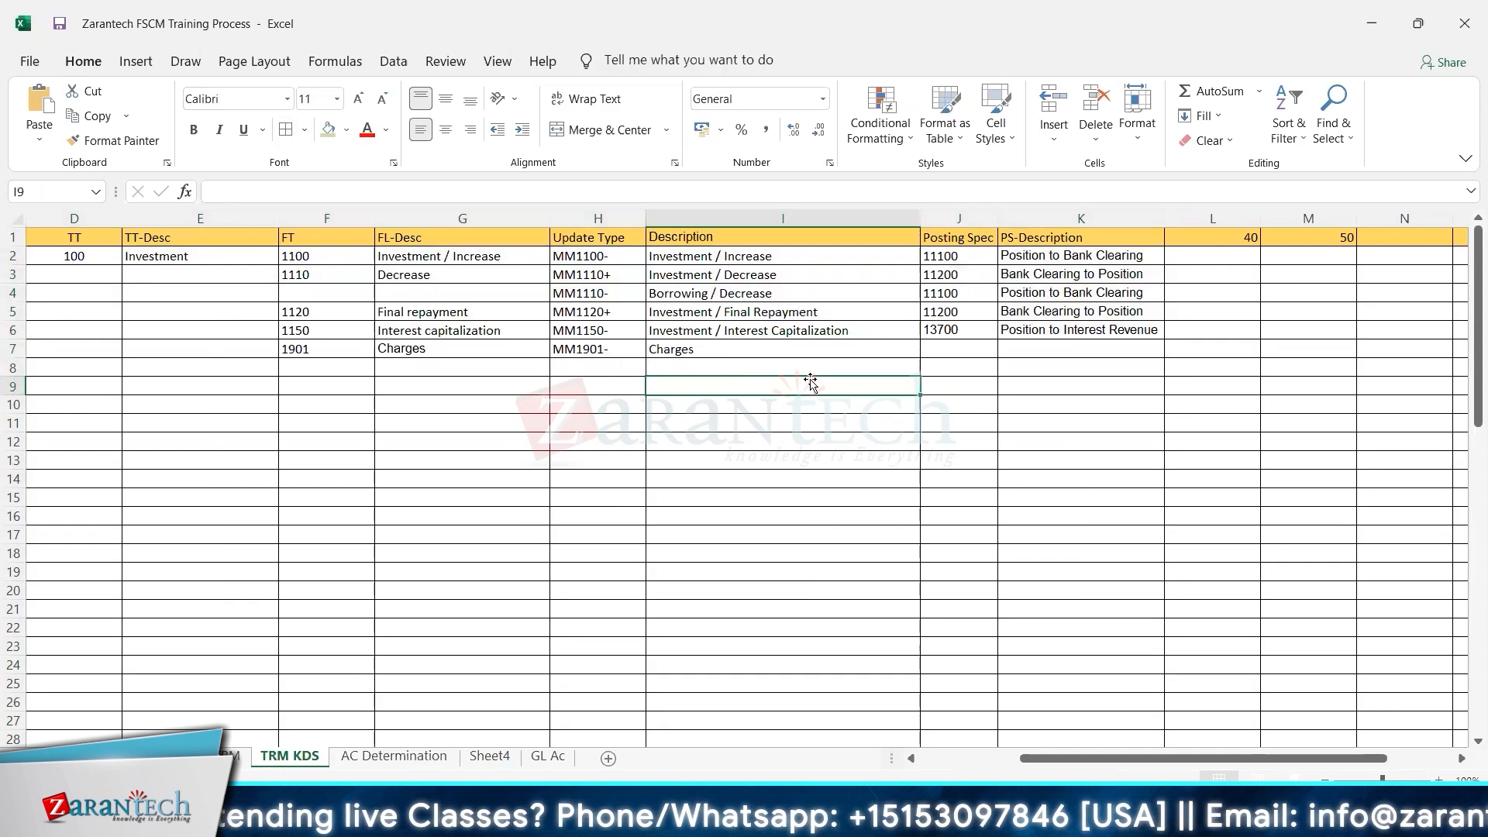
- Copy update type MM1901- from the TRM KDS sheet and position SAP's posting specification assignment list at that entry
left_click(603, 351)
key("ctrl+c")
key("alt+Tab")
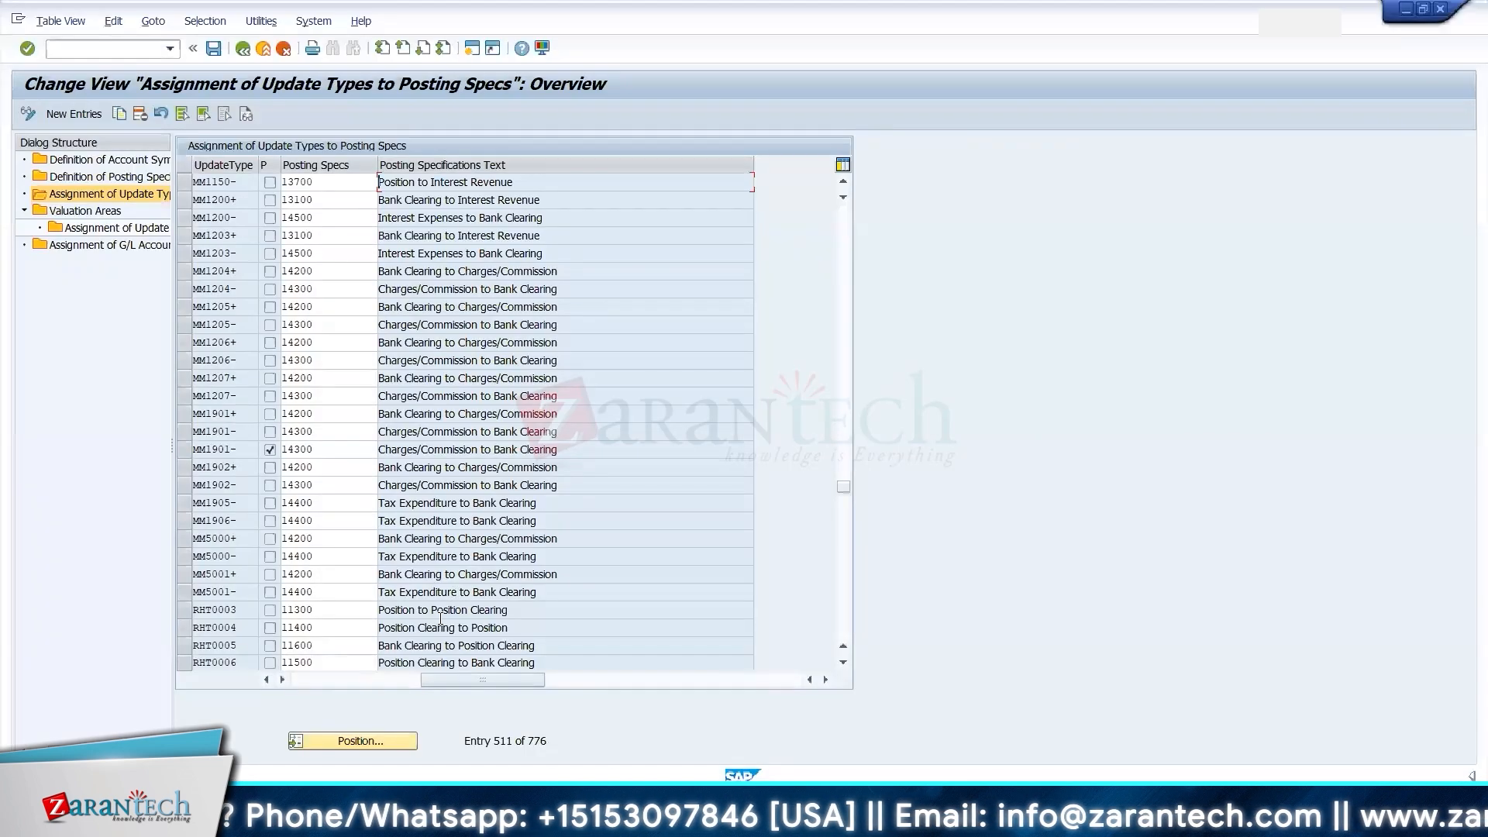
left_click(393, 741)
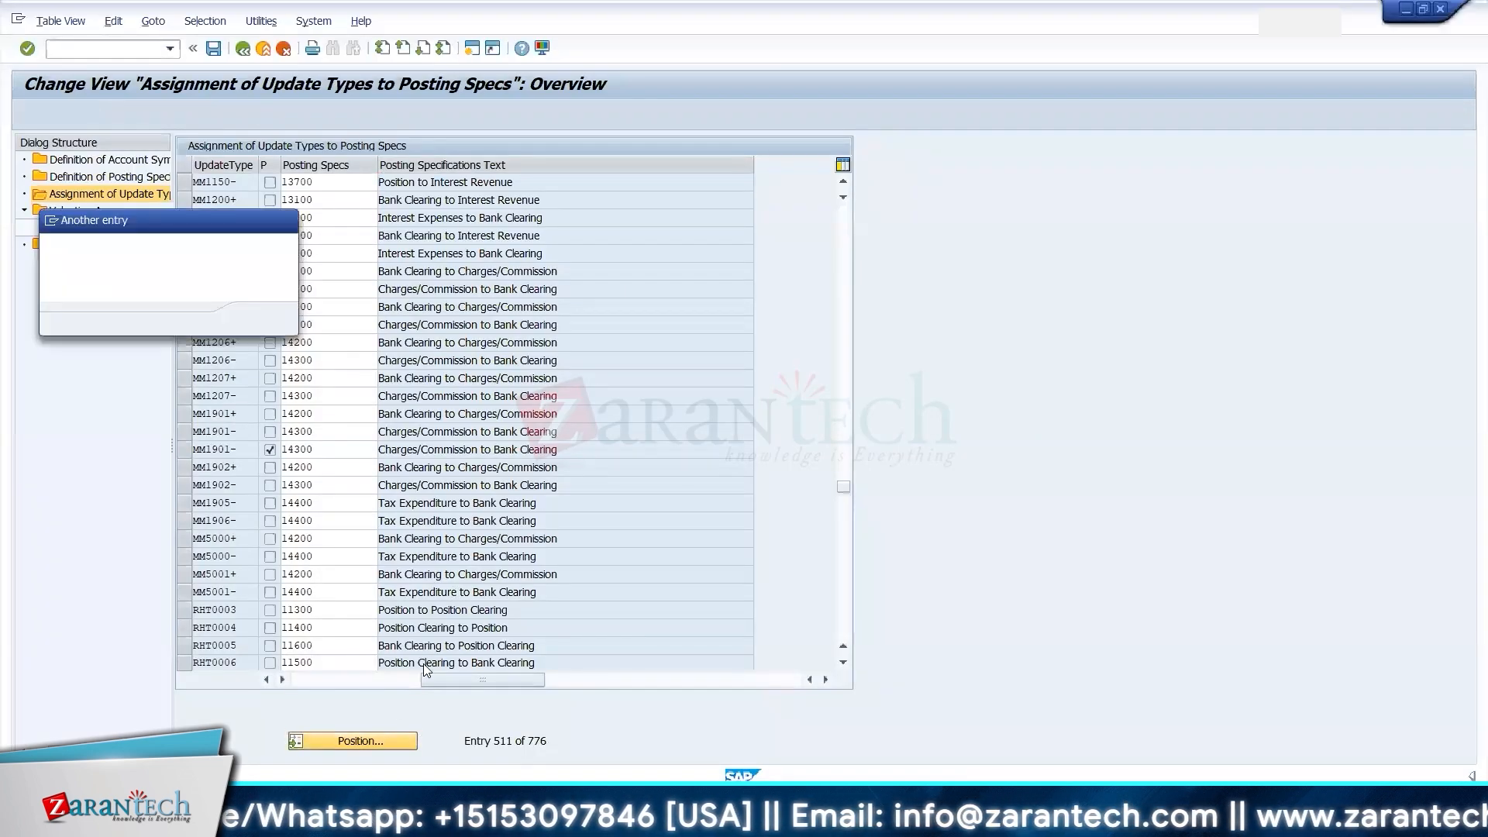
key("ctrl+v")
key("Return")
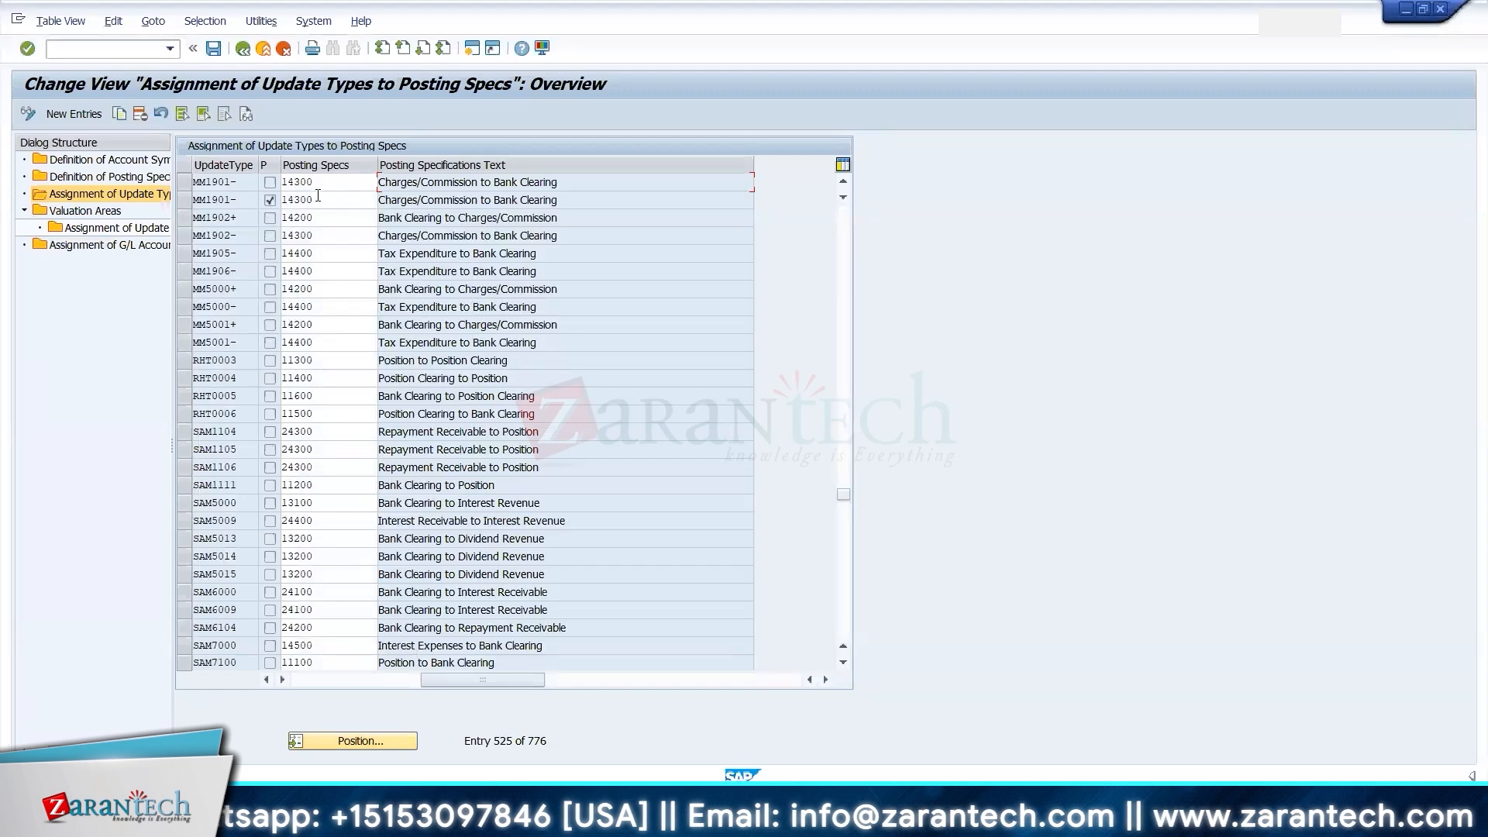
- Copy posting specification 14300 of update type MM1901- from SAP into the Posting Spec column of its TRM KDS row
left_click(324, 187)
left_click_drag(324, 187, 268, 185)
key("alt+Tab")
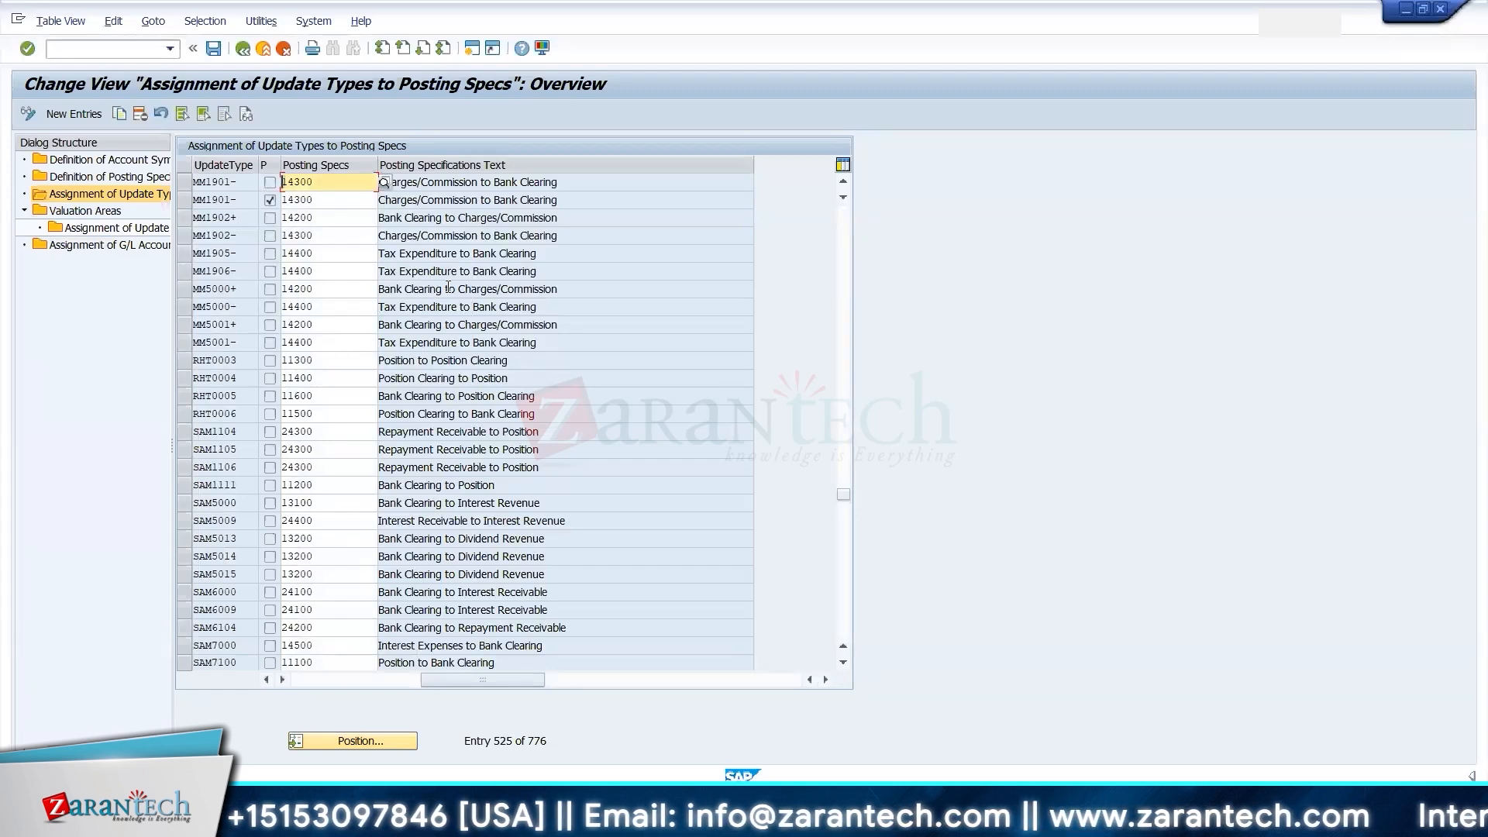
left_click(937, 351)
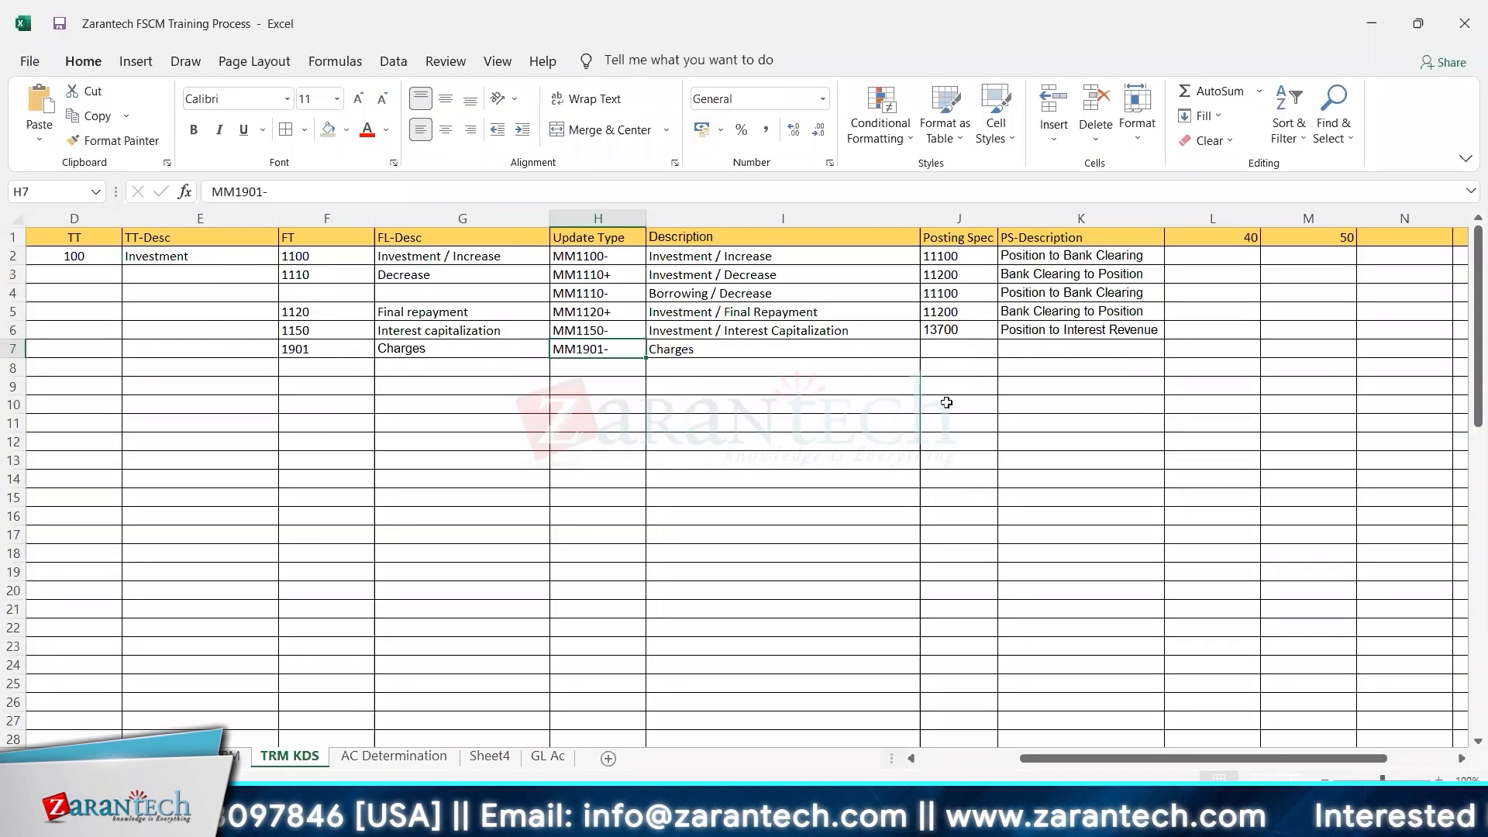
key("ctrl+v")
key("Right")
- Copy the text "Charges/Commission to Bank Clearing" from SAP into MM1901-'s PS-Description cell and widen that column to fit
key("alt+Tab")
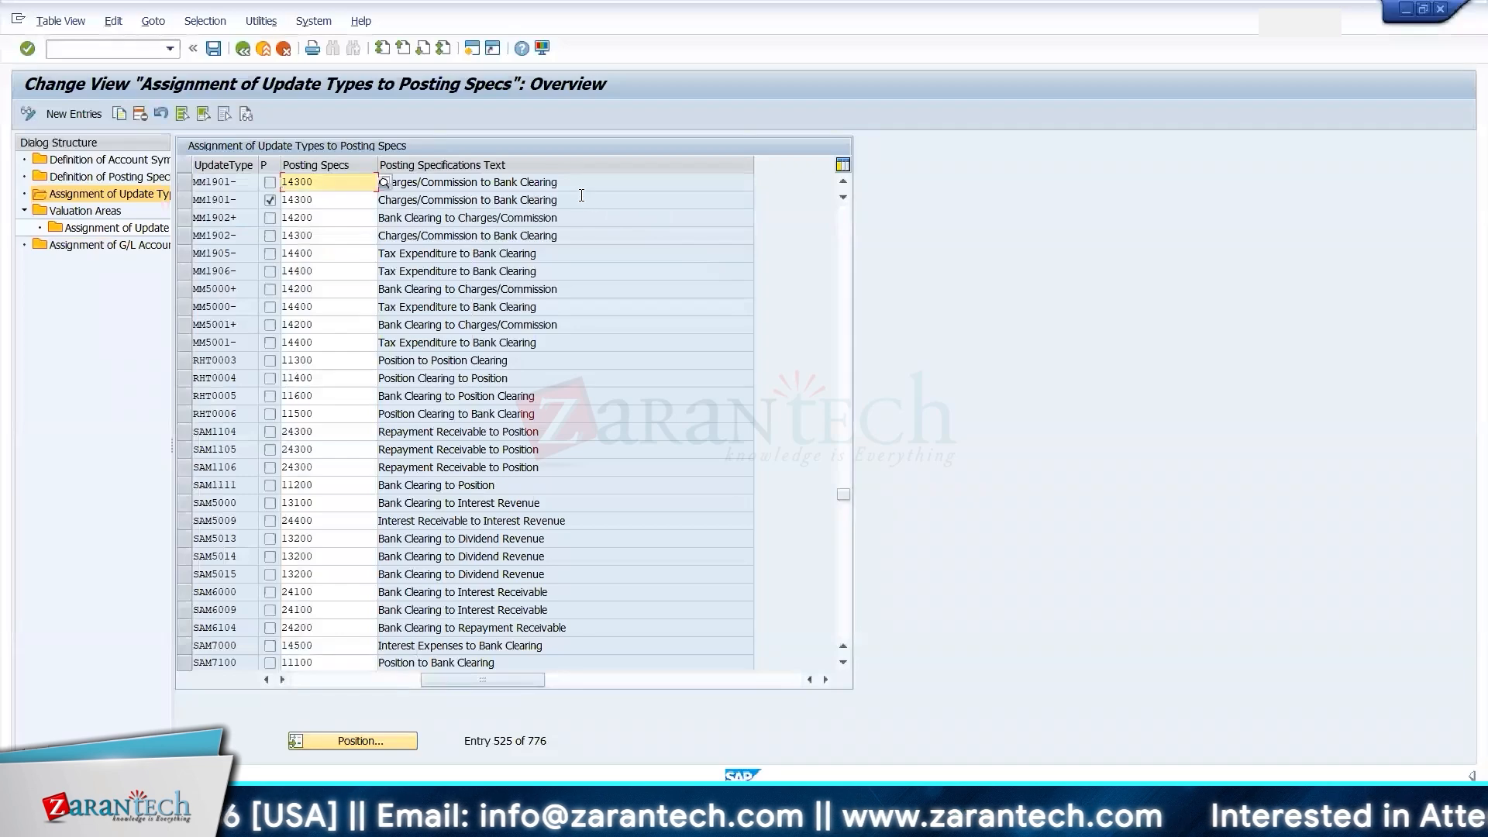
left_click_drag(561, 183, 327, 162)
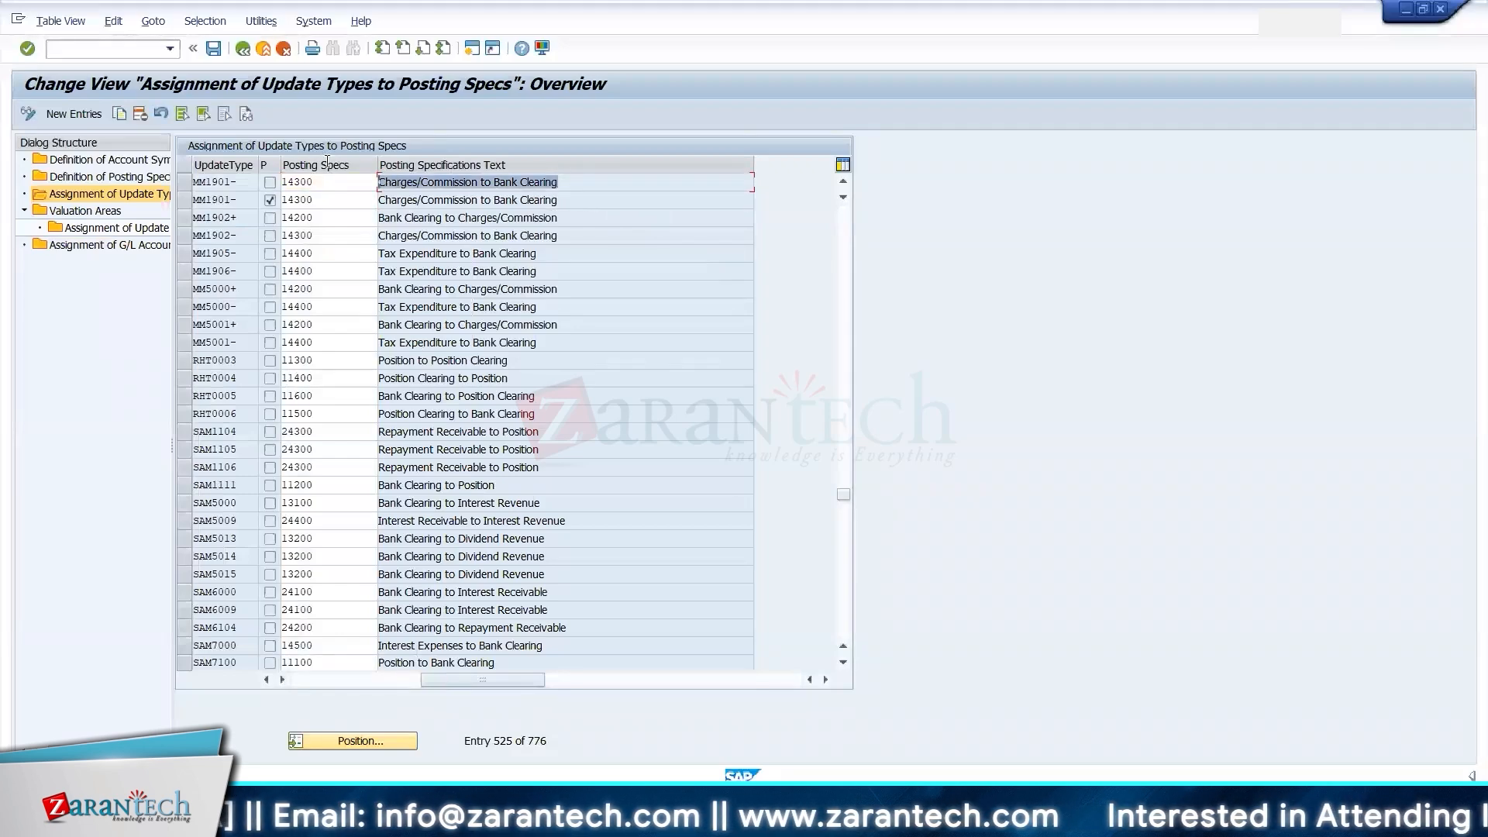
key("ctrl+c")
key("alt+Tab")
key("ctrl+v")
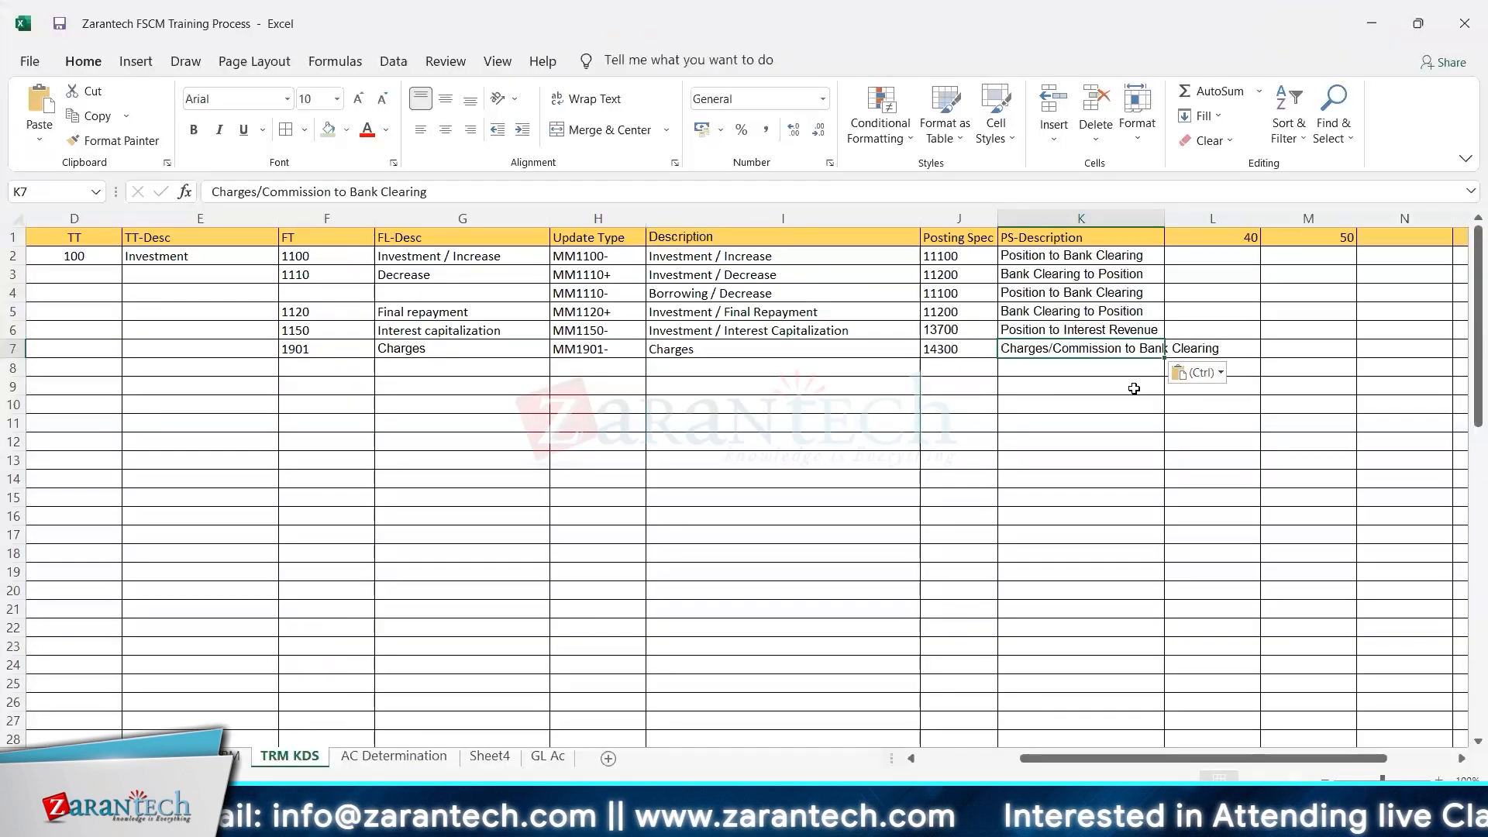
double_click(1164, 219)
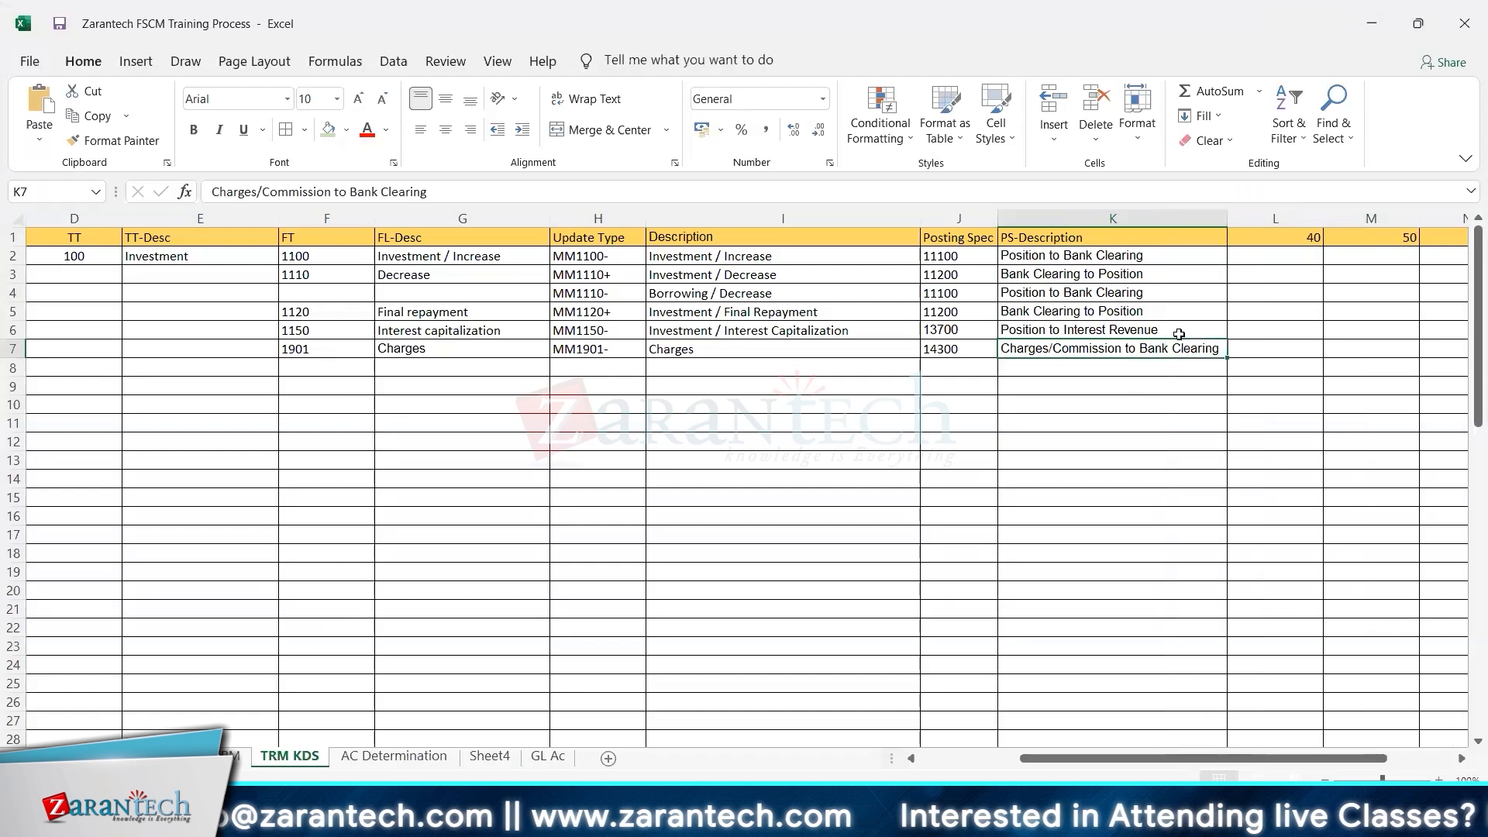
left_click(1160, 405)
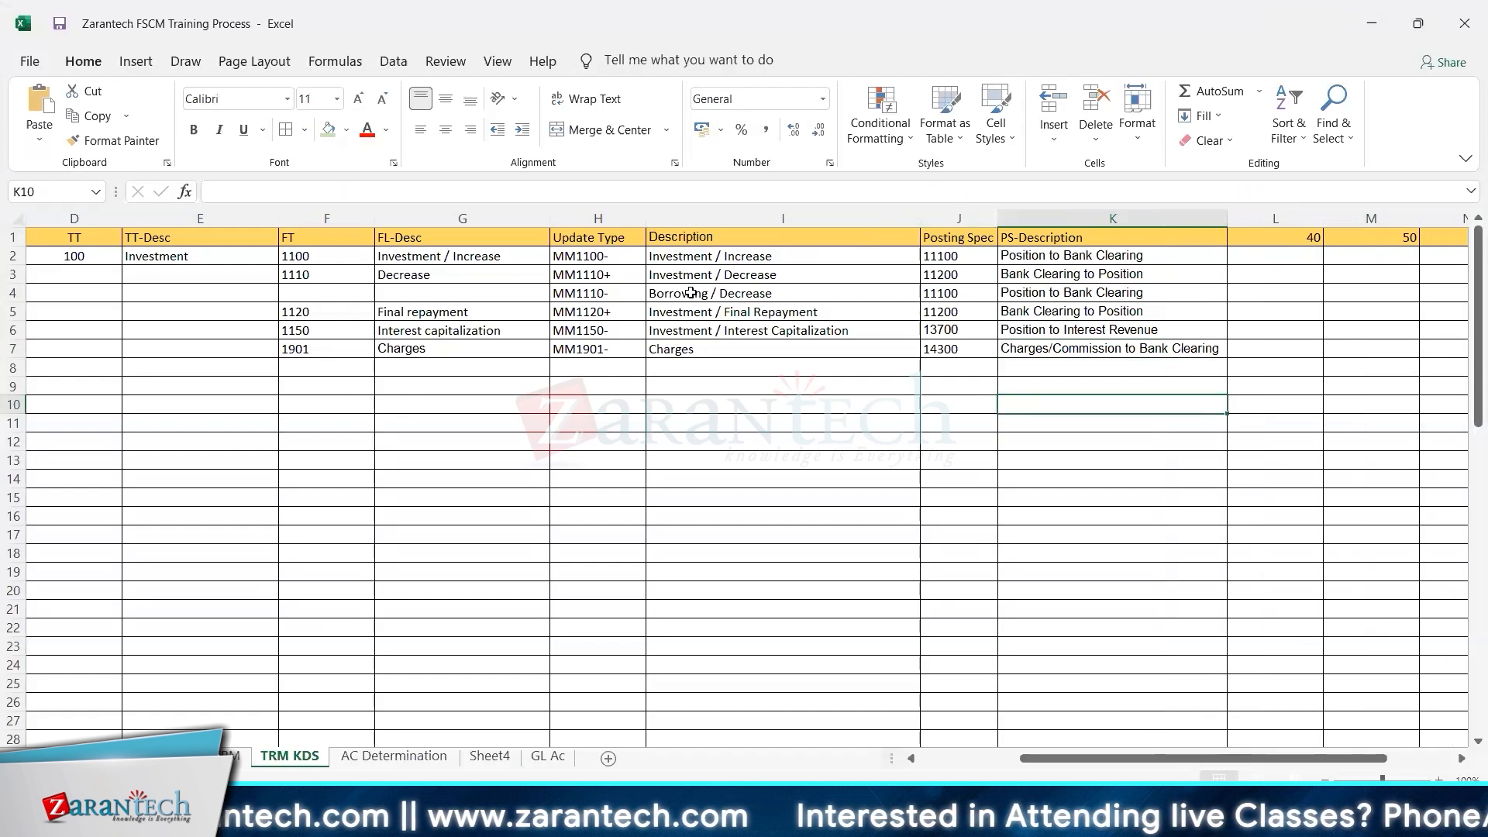
- Review the Update Type and Posting Spec columns and the empty 40 and 50 columns on the TRM KDS sheet
left_click(574, 217)
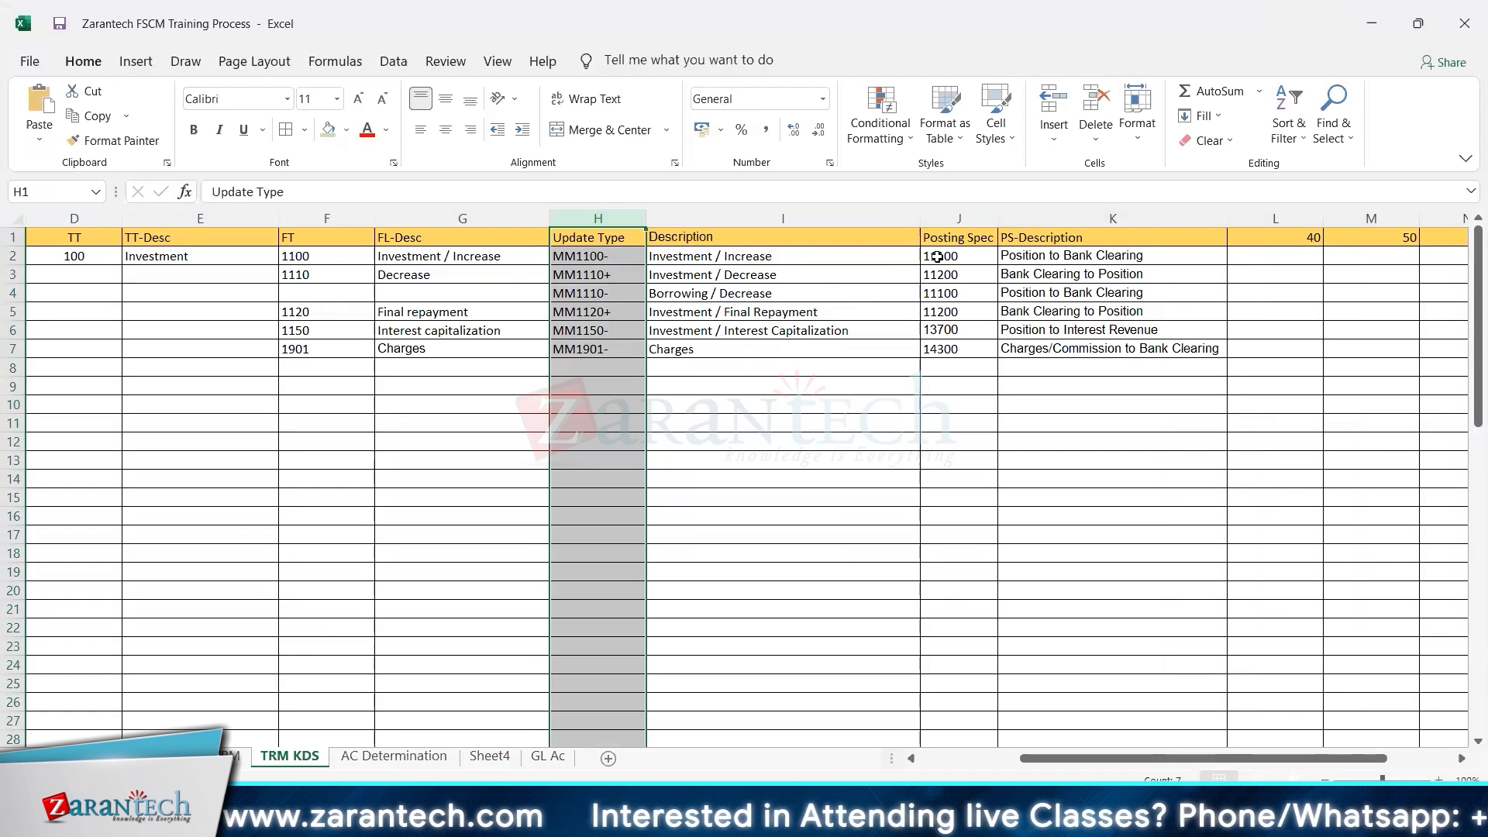
left_click(948, 218)
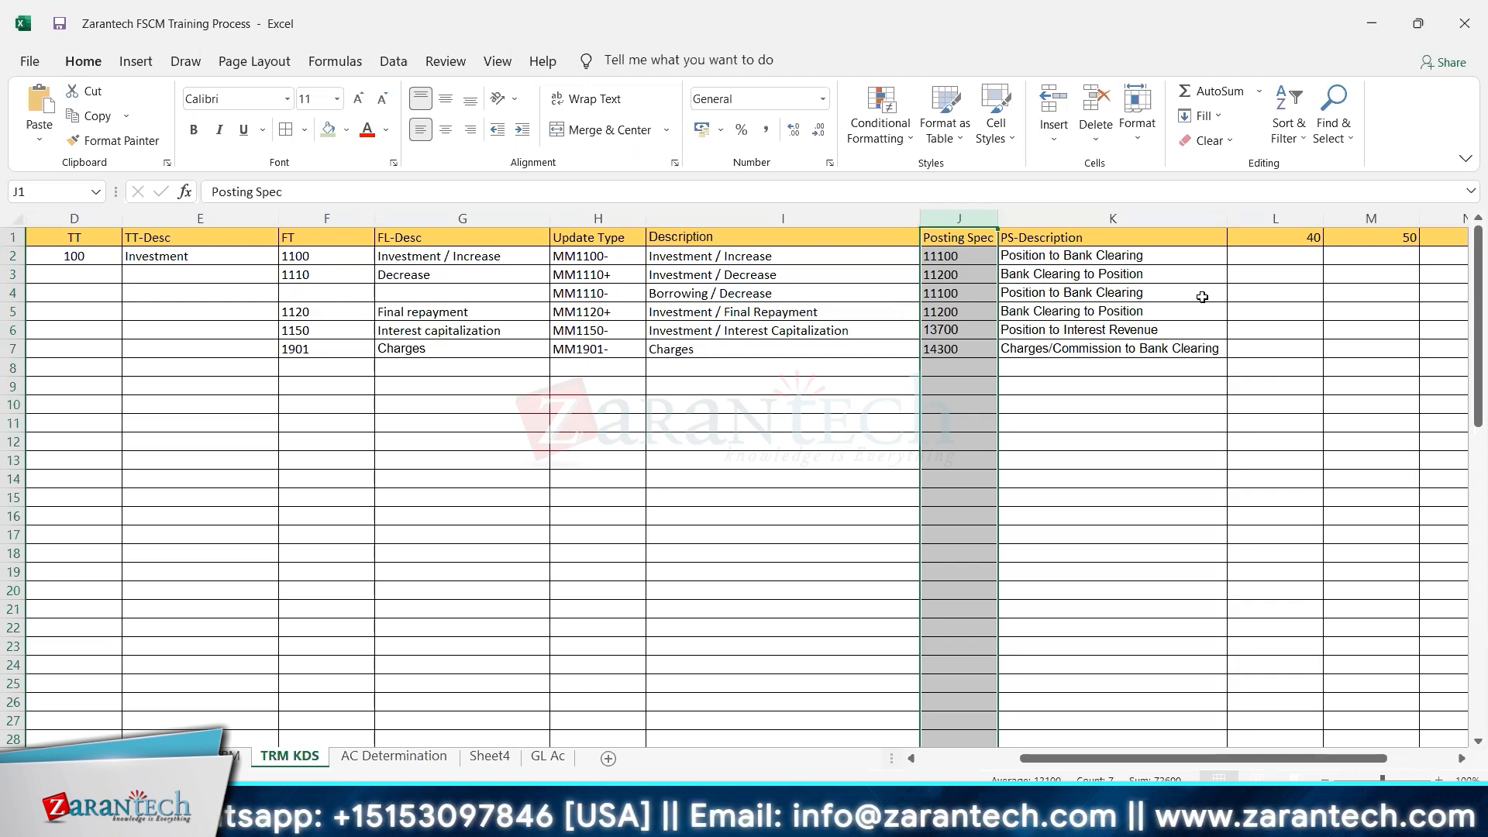
left_click(1263, 262)
key("Right")
key("Right")
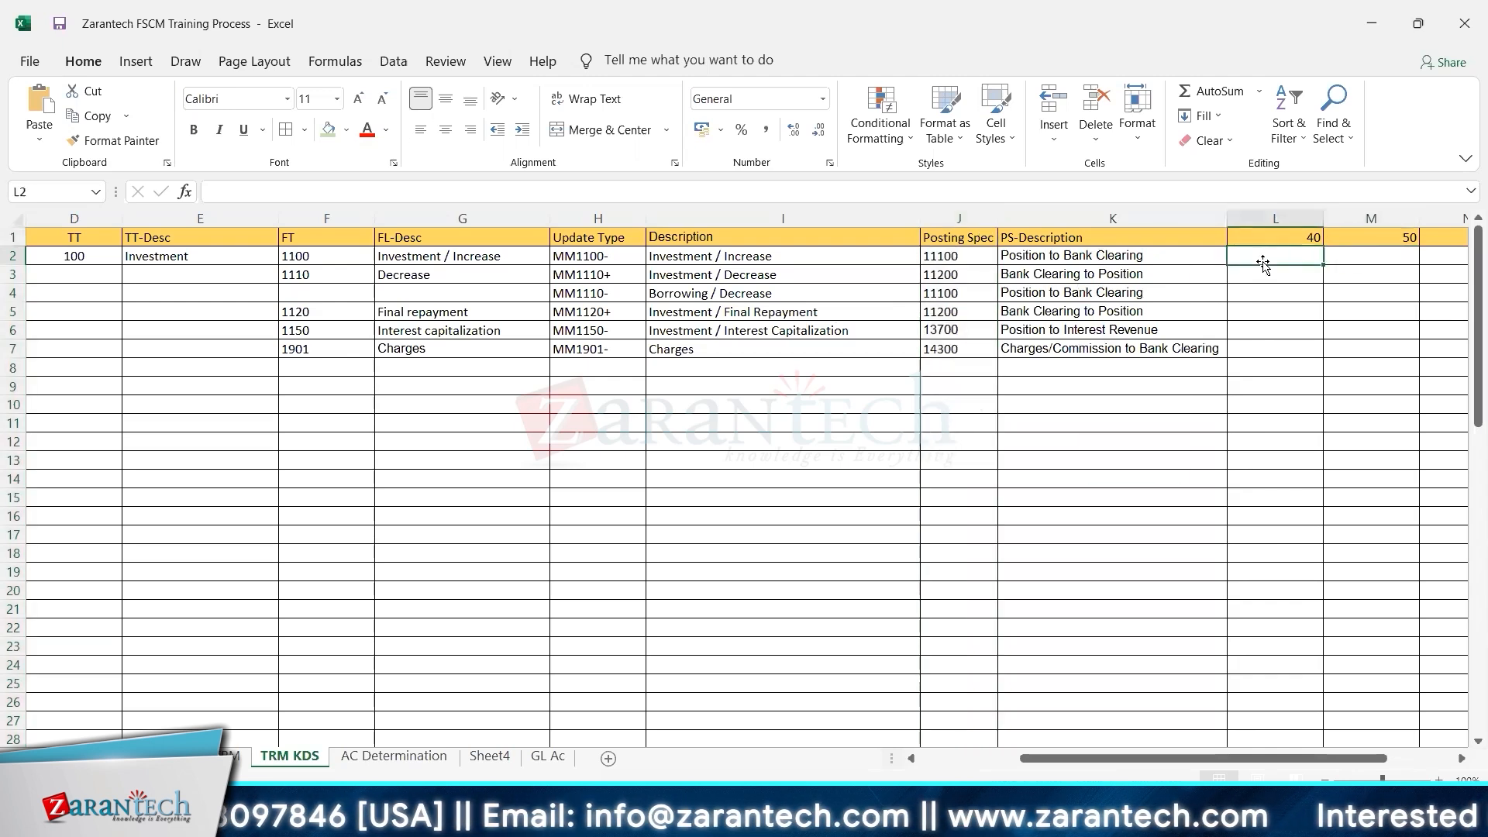
left_click(1262, 261)
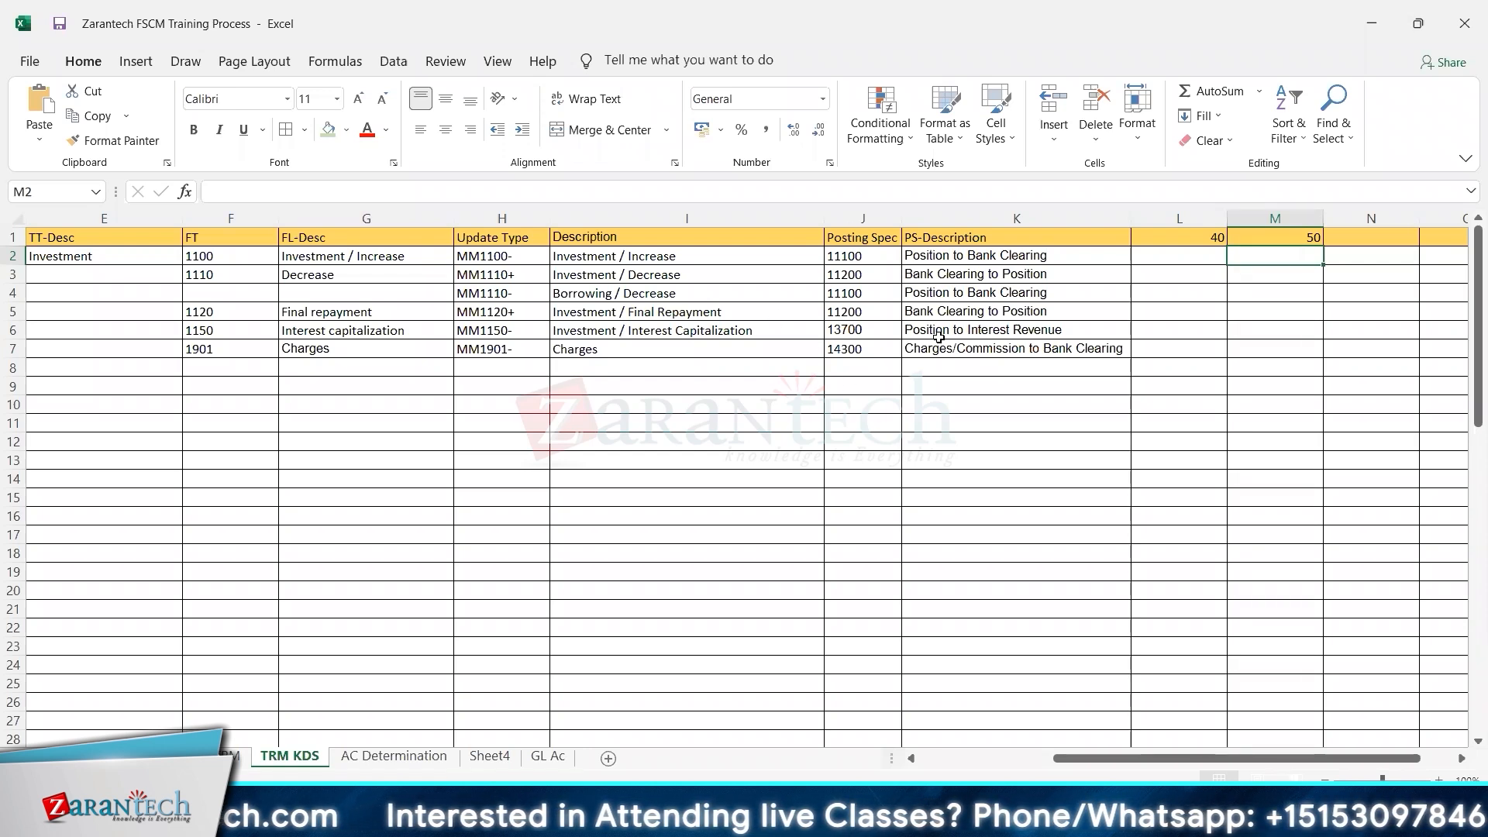
- Copy posting specification 11100 from the MM1100- row and open its details in SAP's Definition of Posting Specifications
left_click(875, 259)
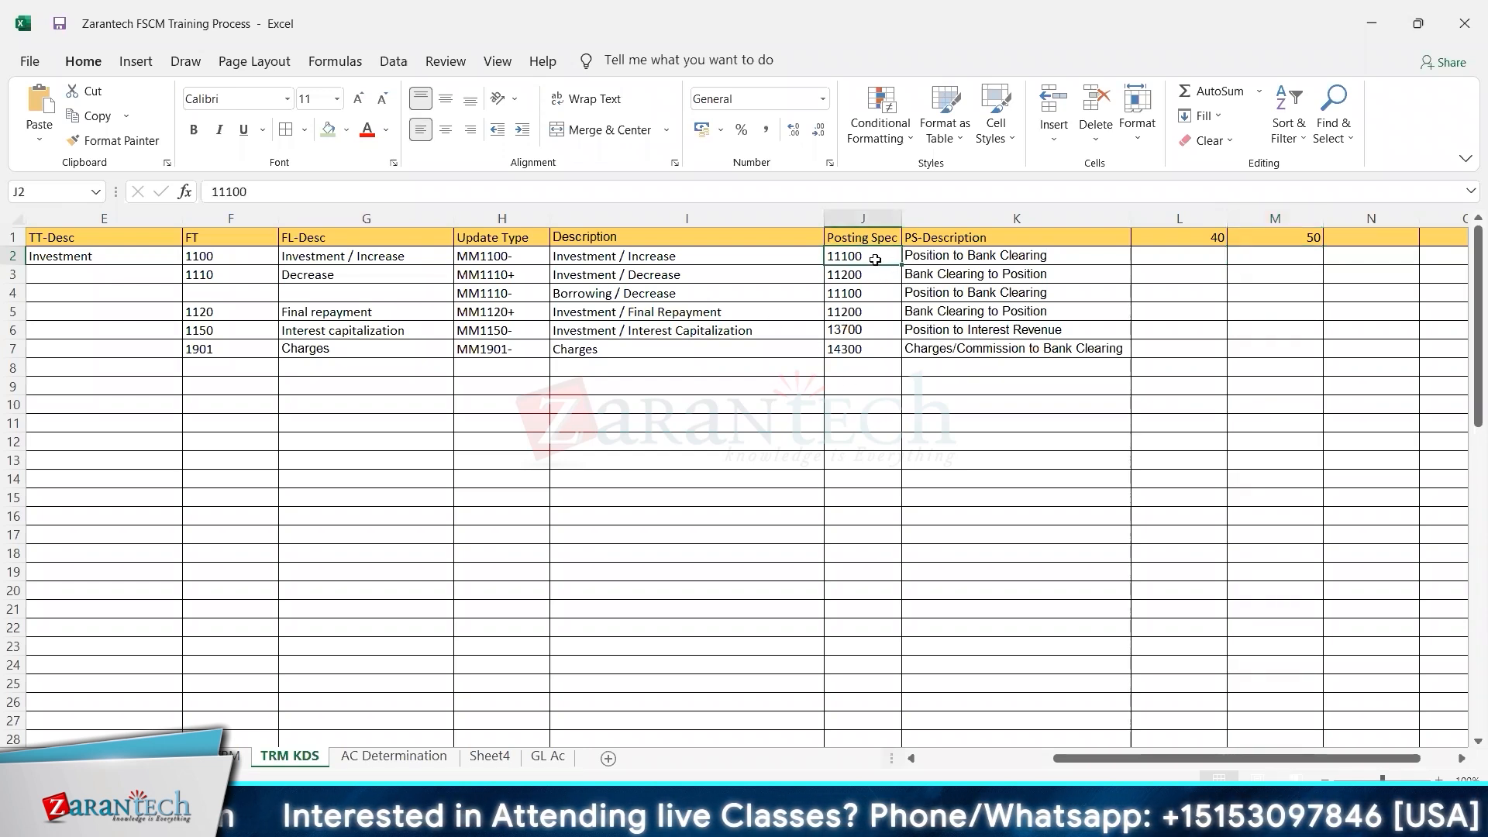
key("ctrl+c")
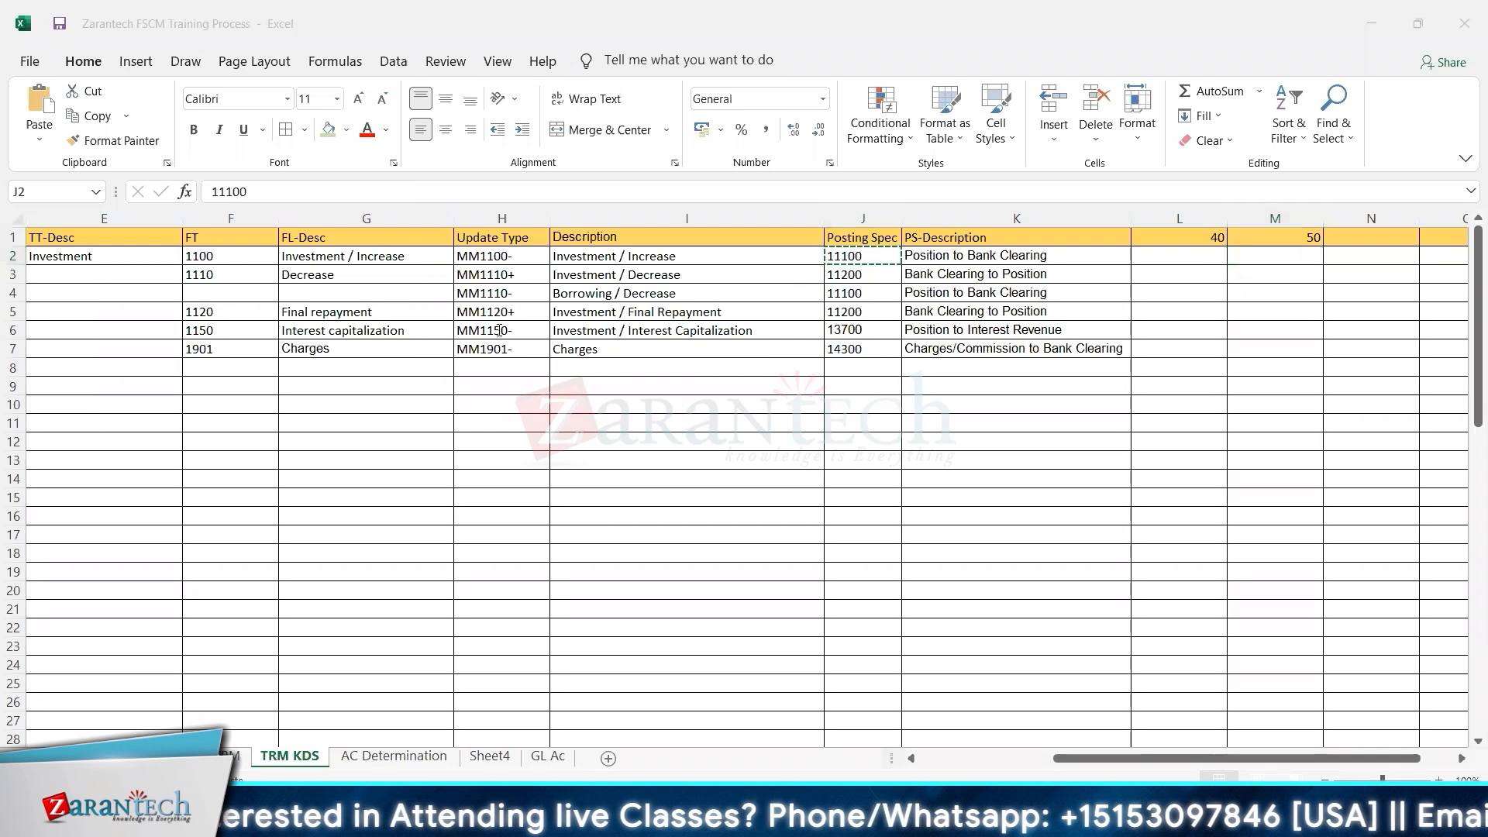
key("alt+Tab")
double_click(126, 179)
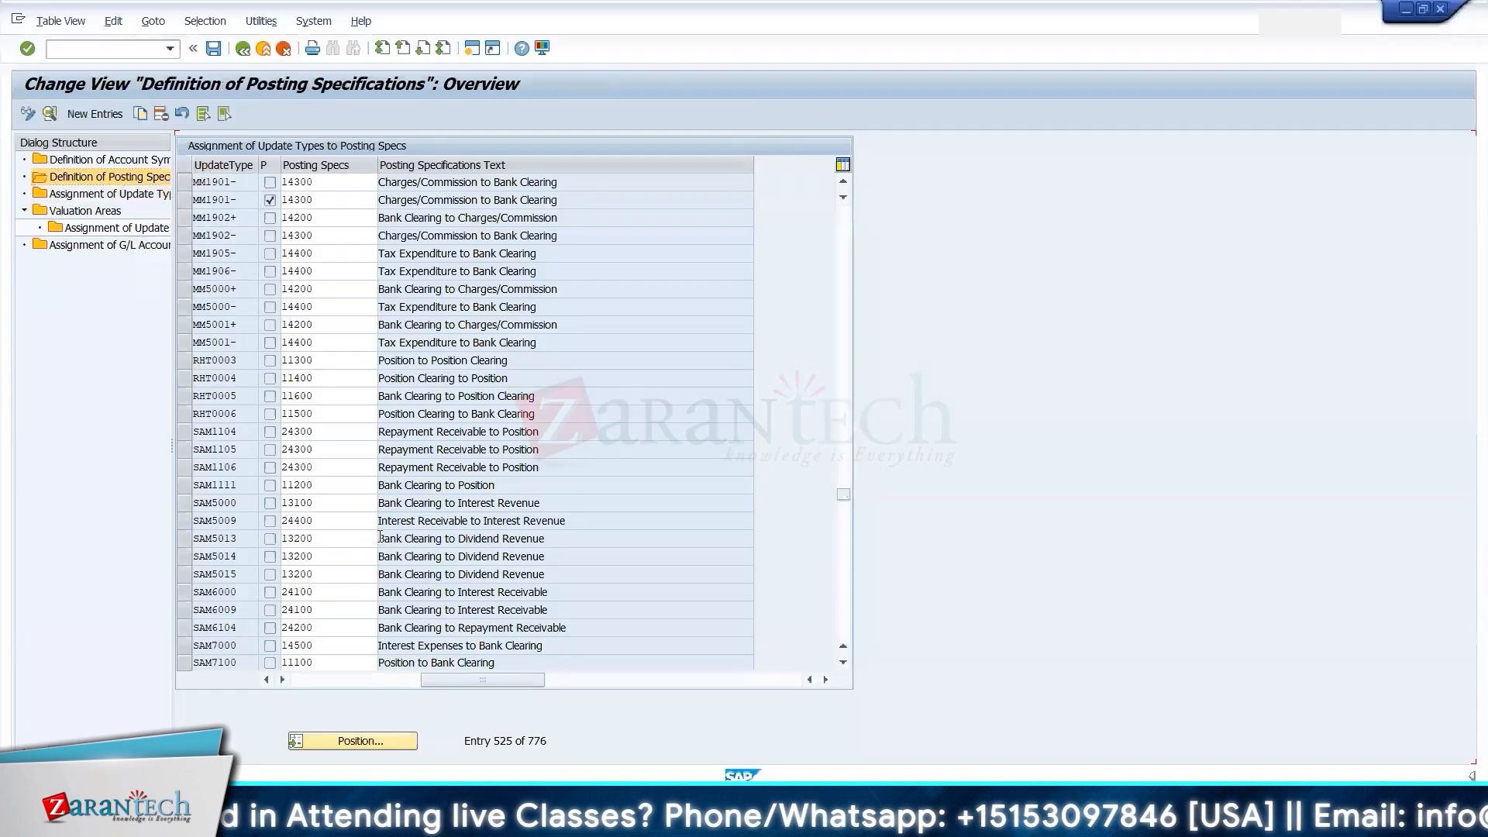
left_click(359, 741)
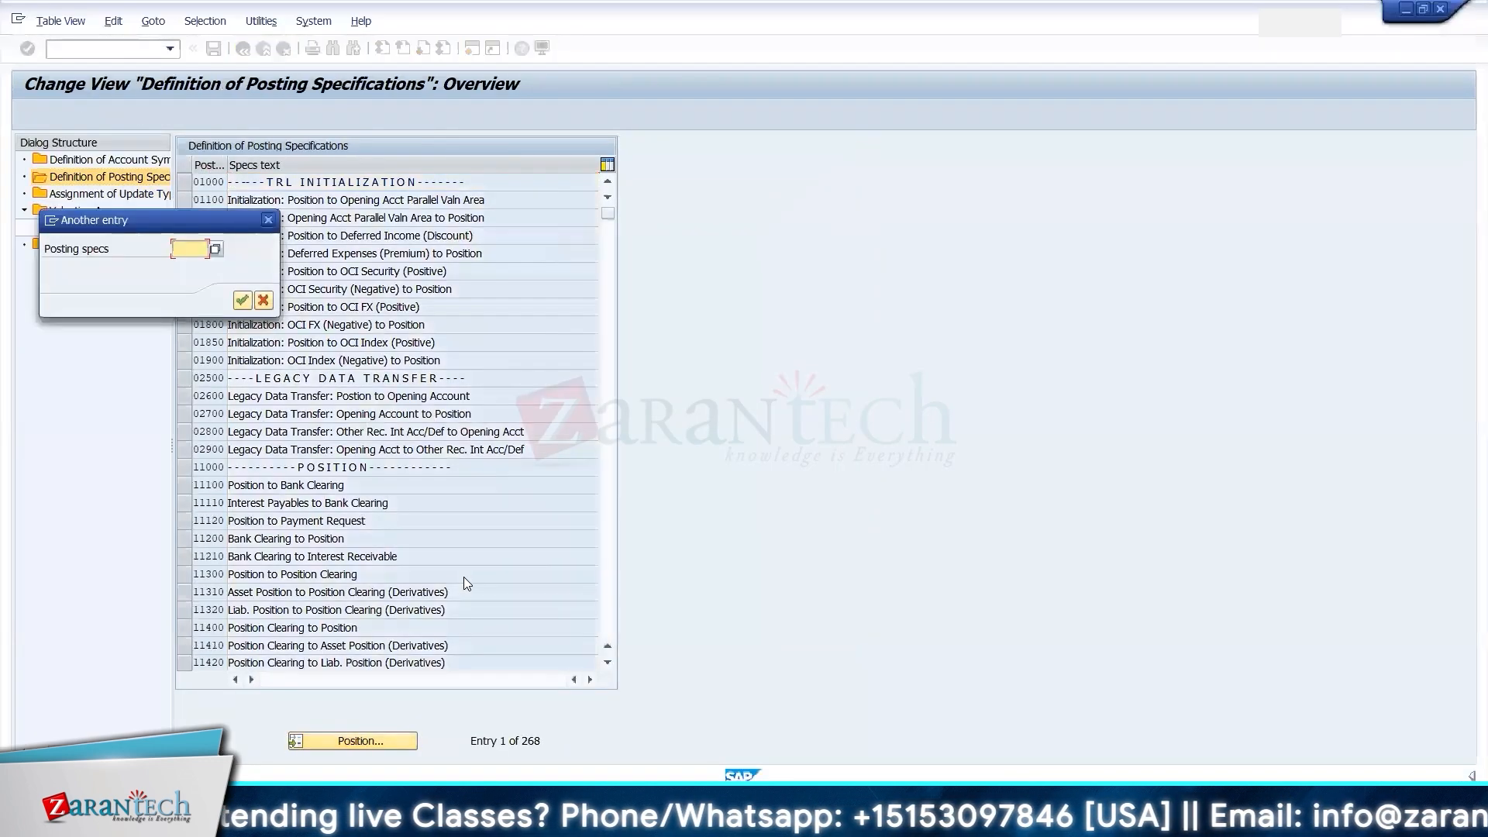
key("ctrl+v")
key("Return")
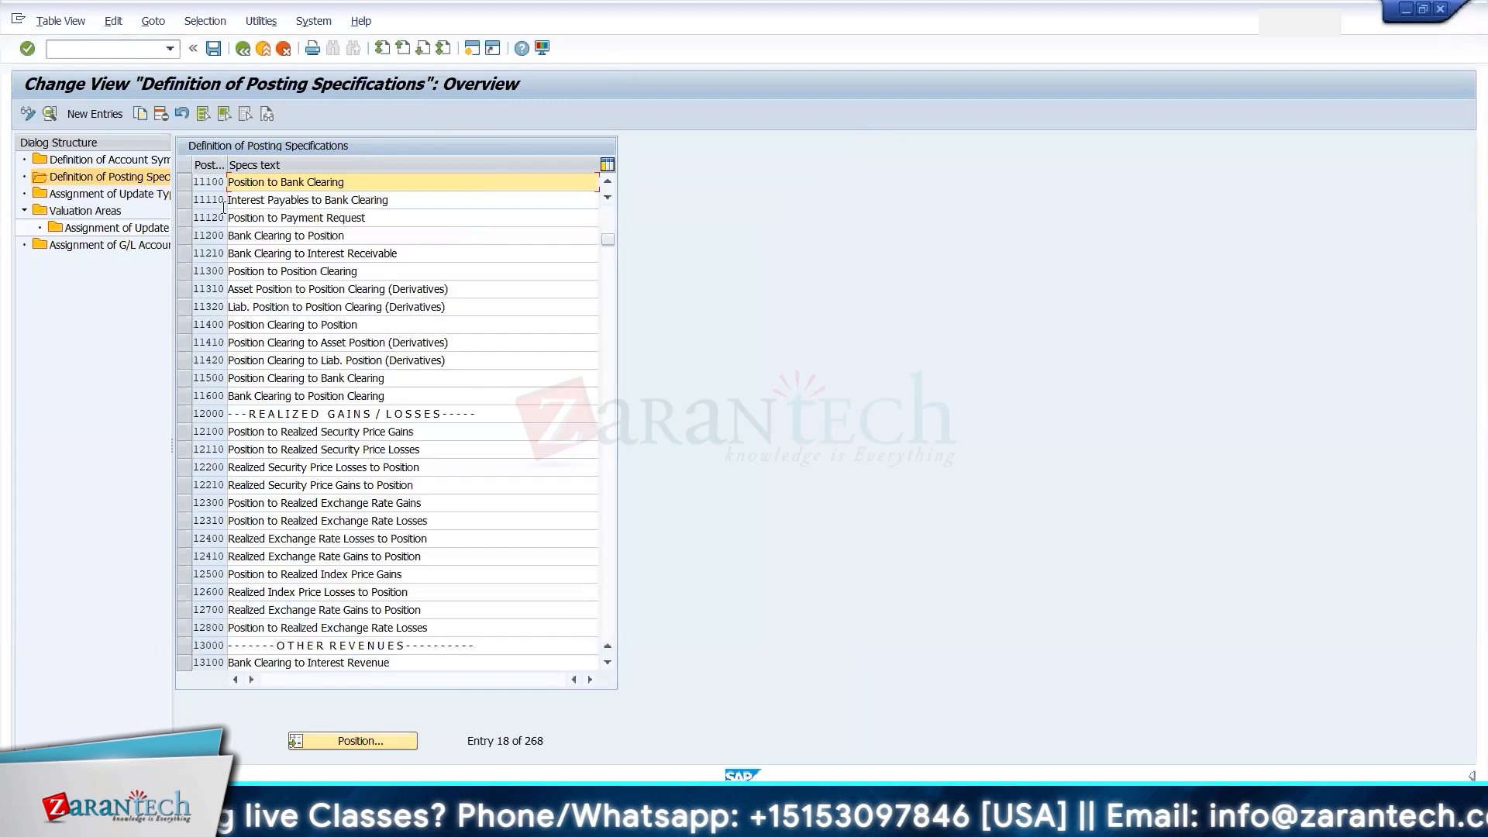
double_click(350, 182)
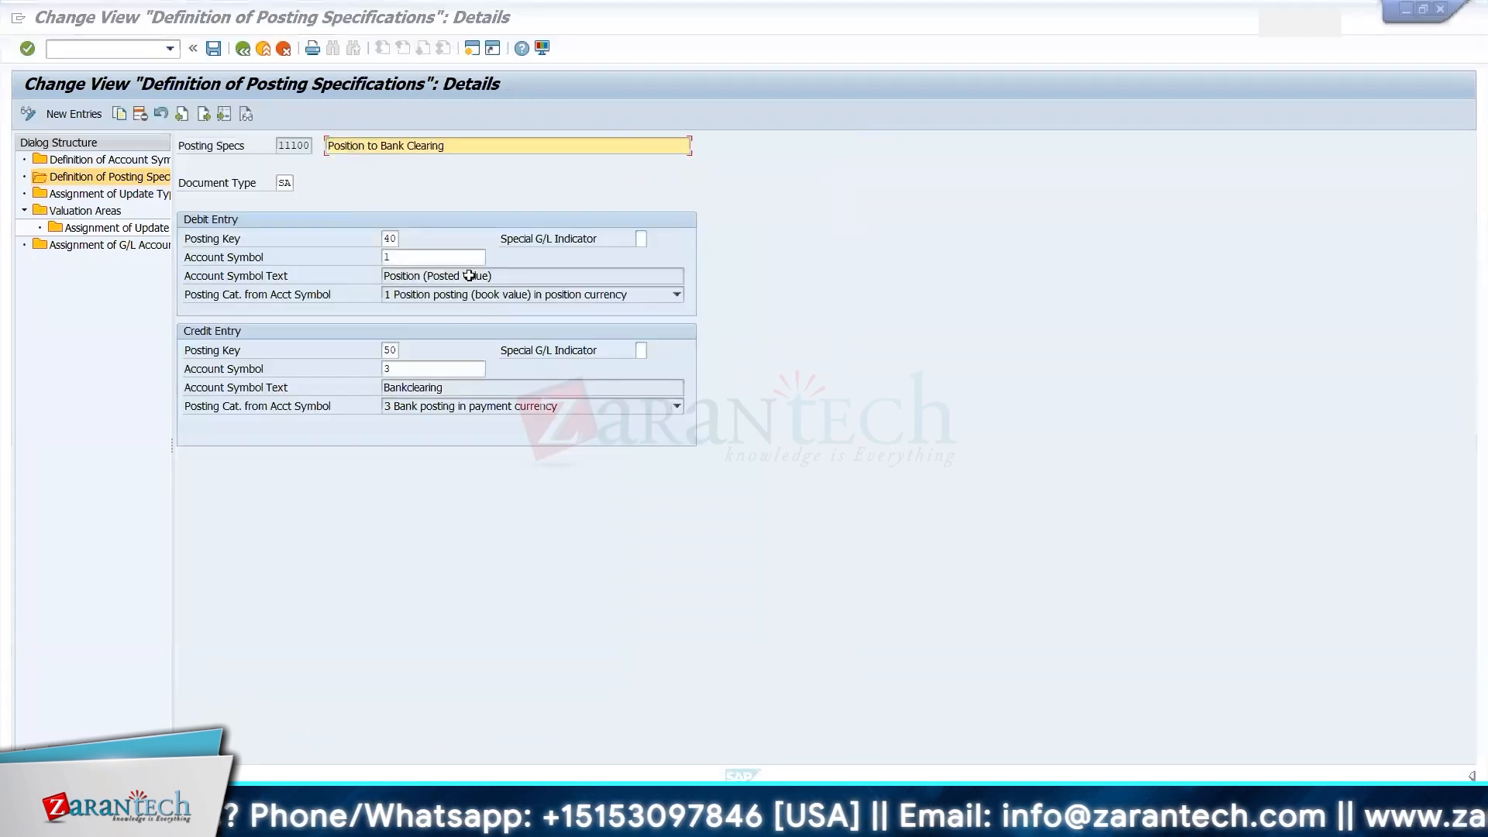
- Examine the debit and credit accounts listed for FD Creation in the accounting section of the Excel training workbook
key("alt+Tab")
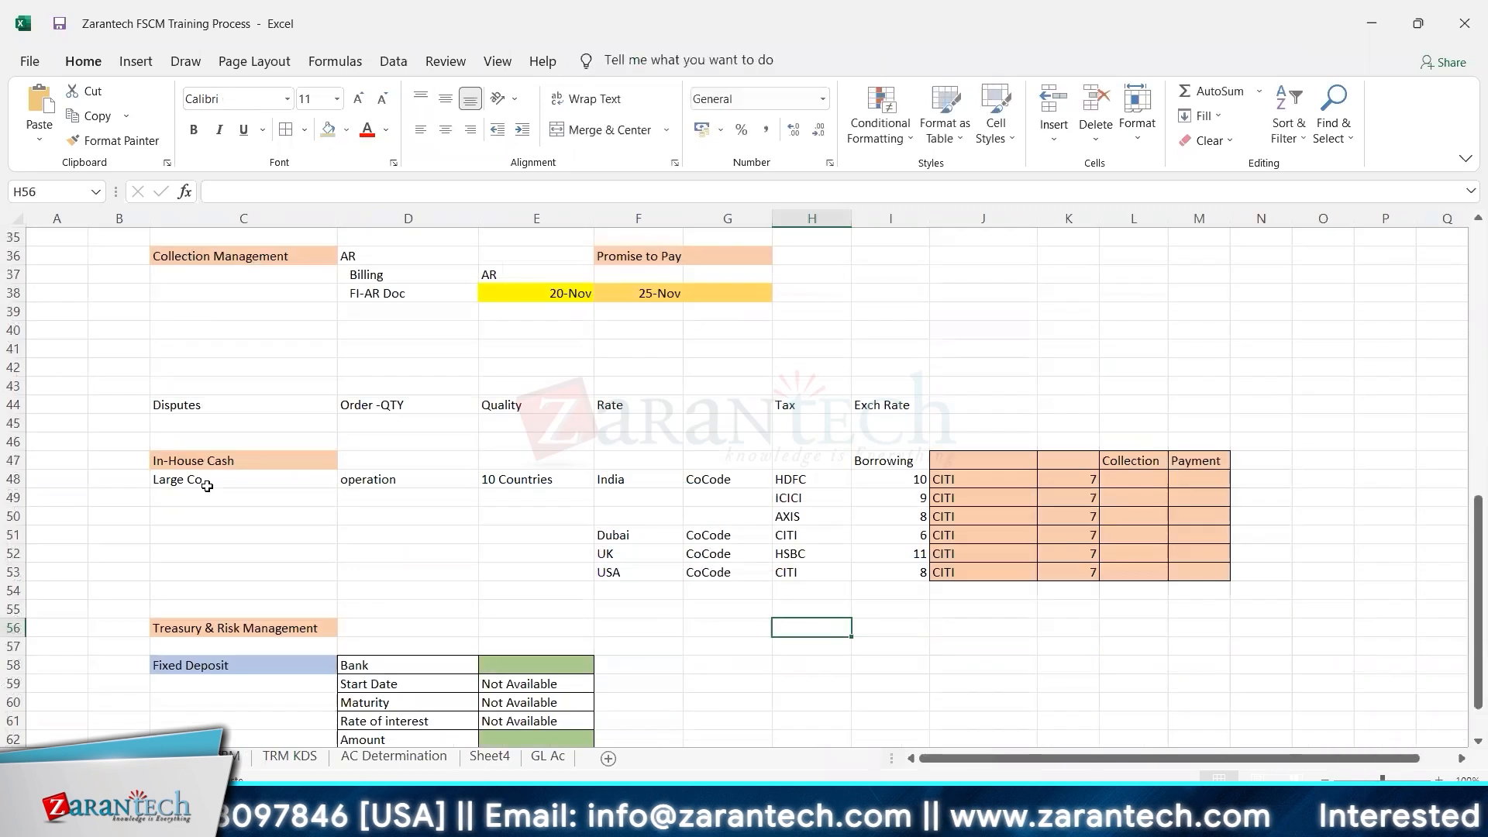
scroll(207, 486, "up", 8)
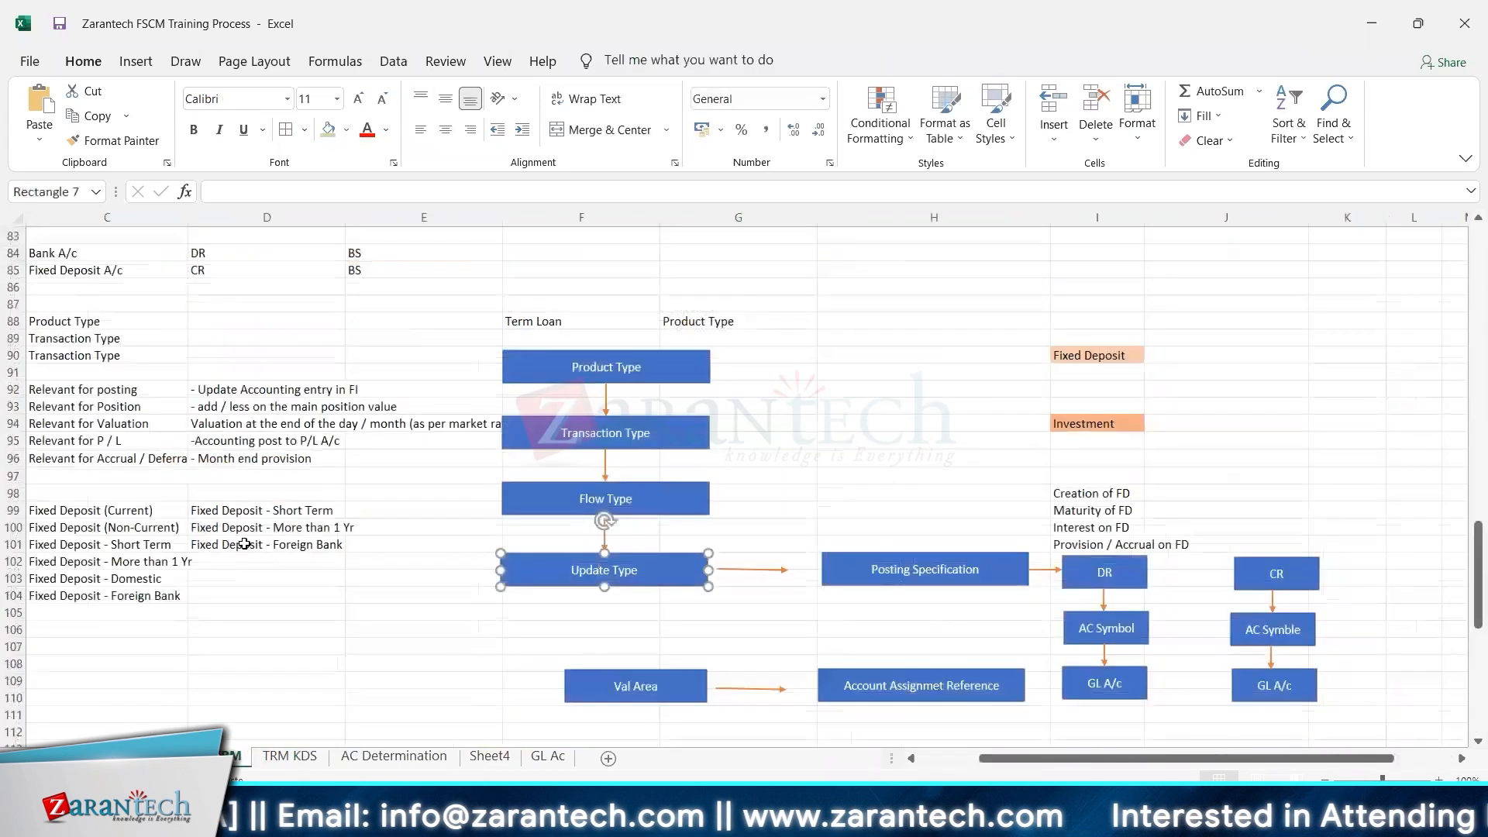
left_click(244, 544)
key("Up")
key("Up")
key("Up")
key("Up")
key("Up")
key("Up")
key("Up")
key("Up")
key("Up")
key("Up")
key("Up")
key("Up")
key("Up")
key("Up")
key("Up")
key("Up")
key("Up")
key("Up")
key("Up")
key("Up")
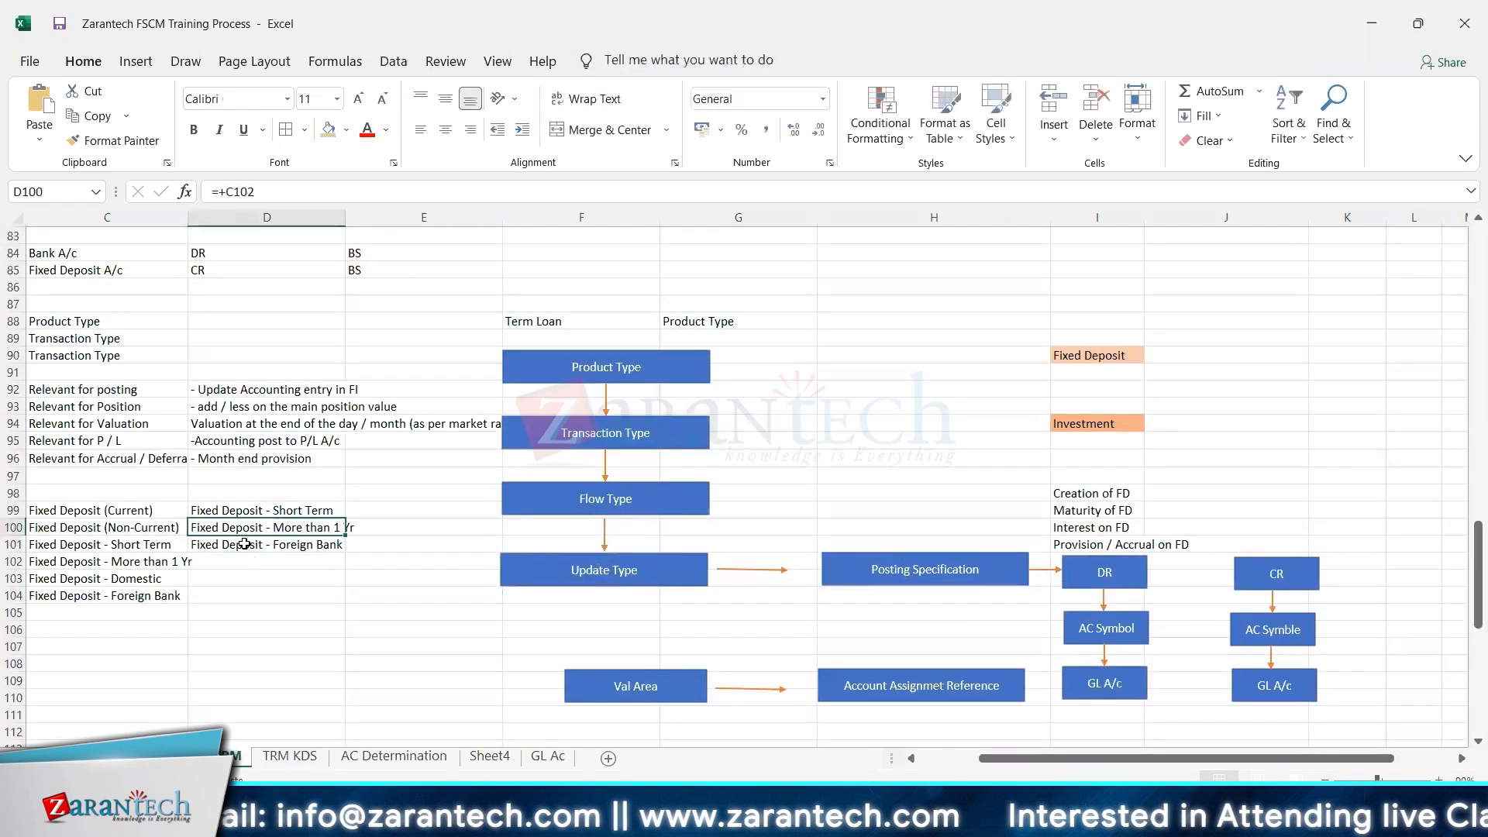
key("Left")
key("Left")
key("Left")
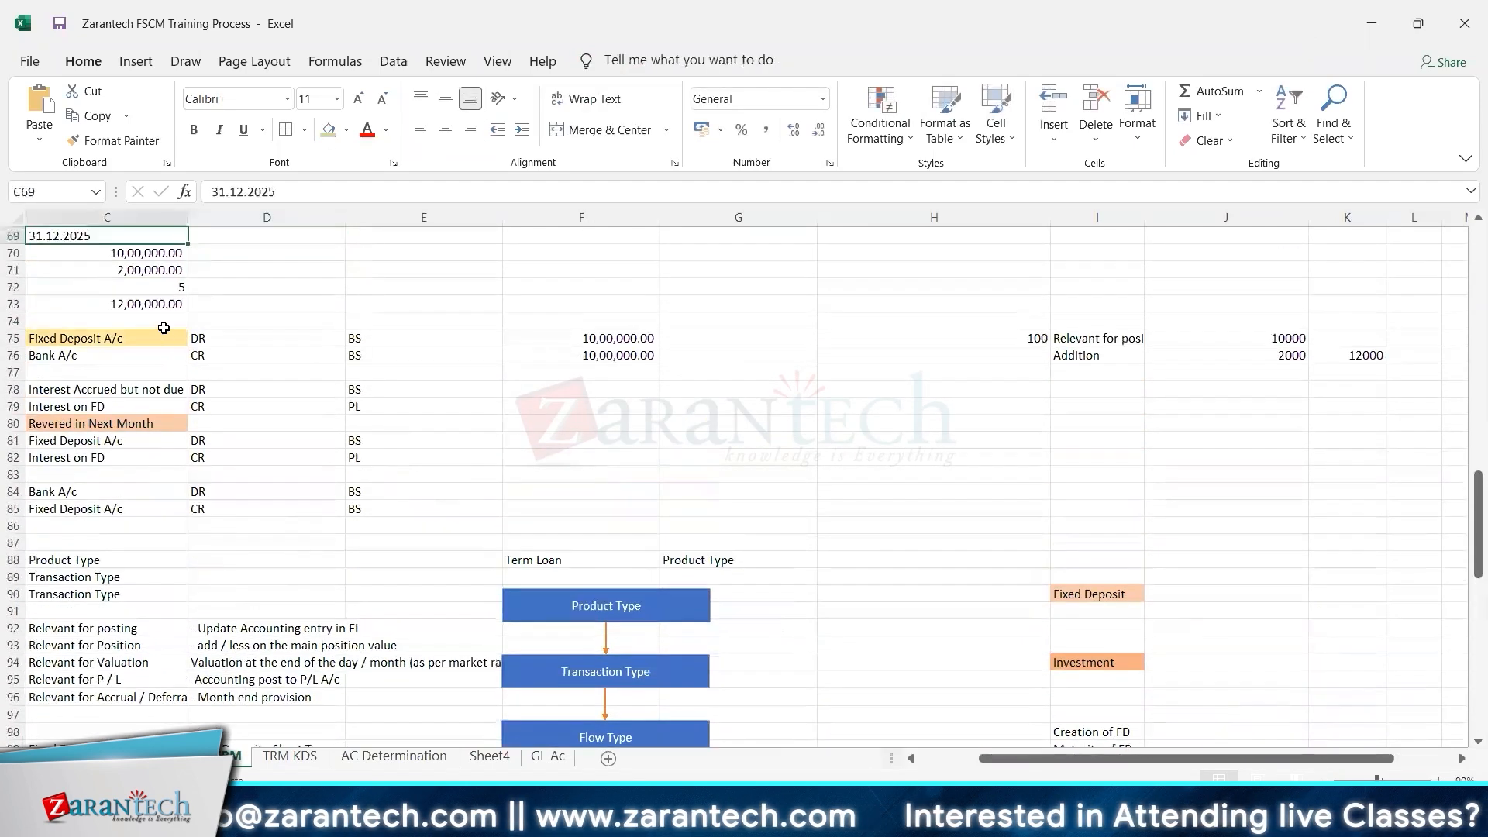
left_click(161, 352)
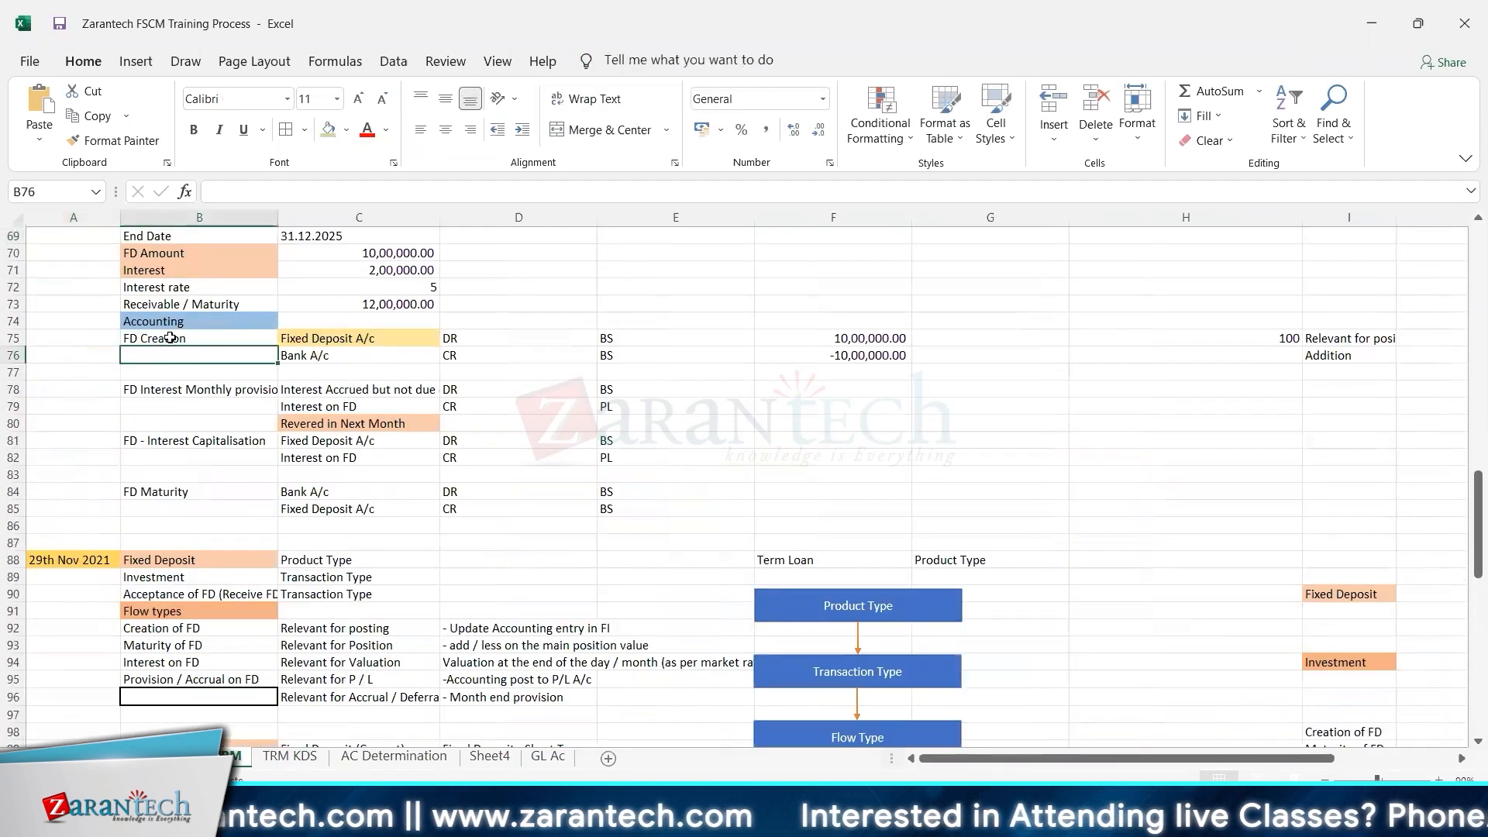
left_click(303, 341)
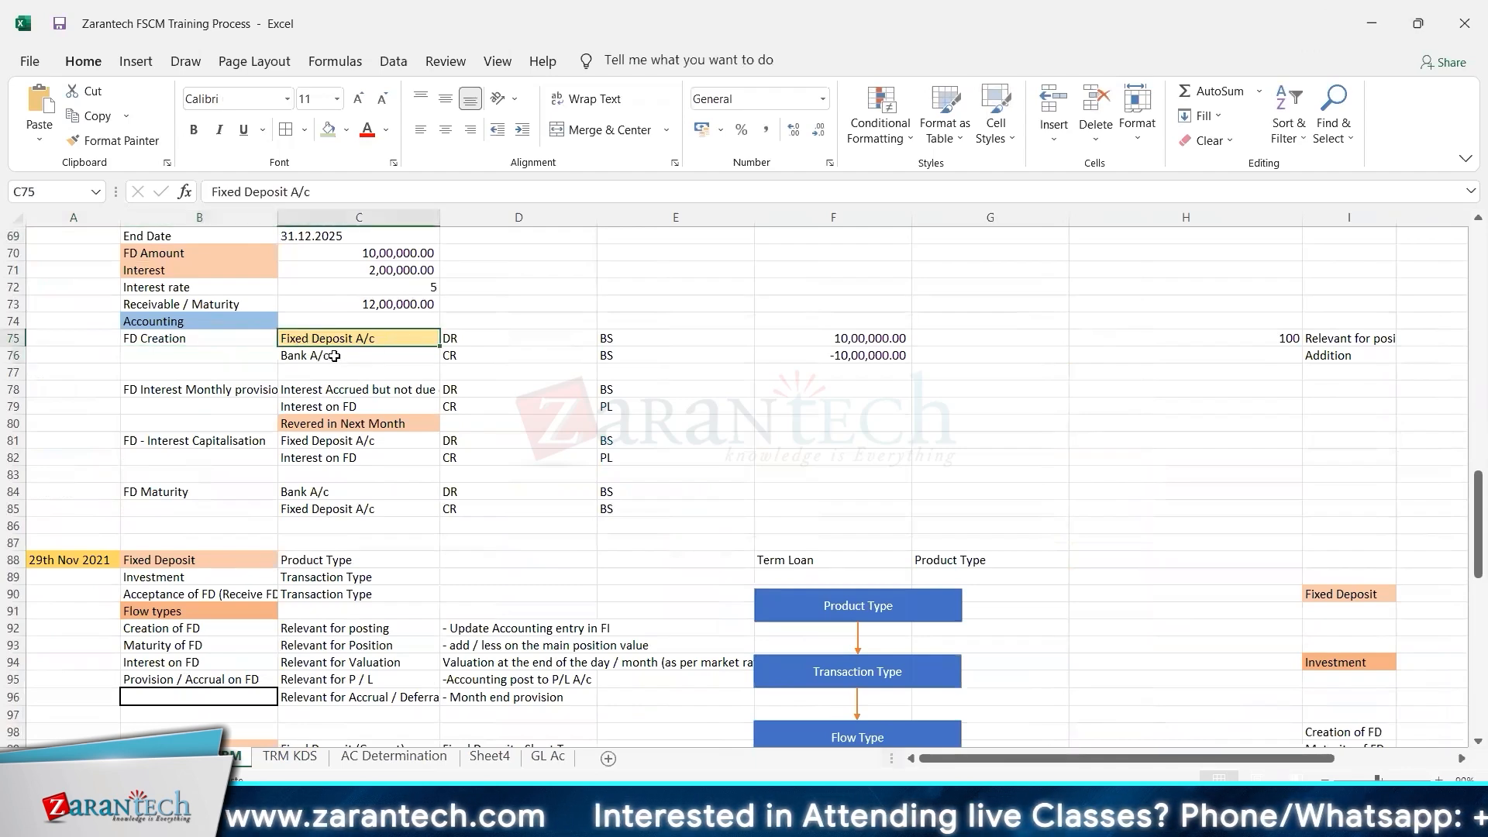
left_click_drag(334, 356, 463, 366)
- Return to SAP's details of posting specification 11100 and examine its document type
key("alt+Tab")
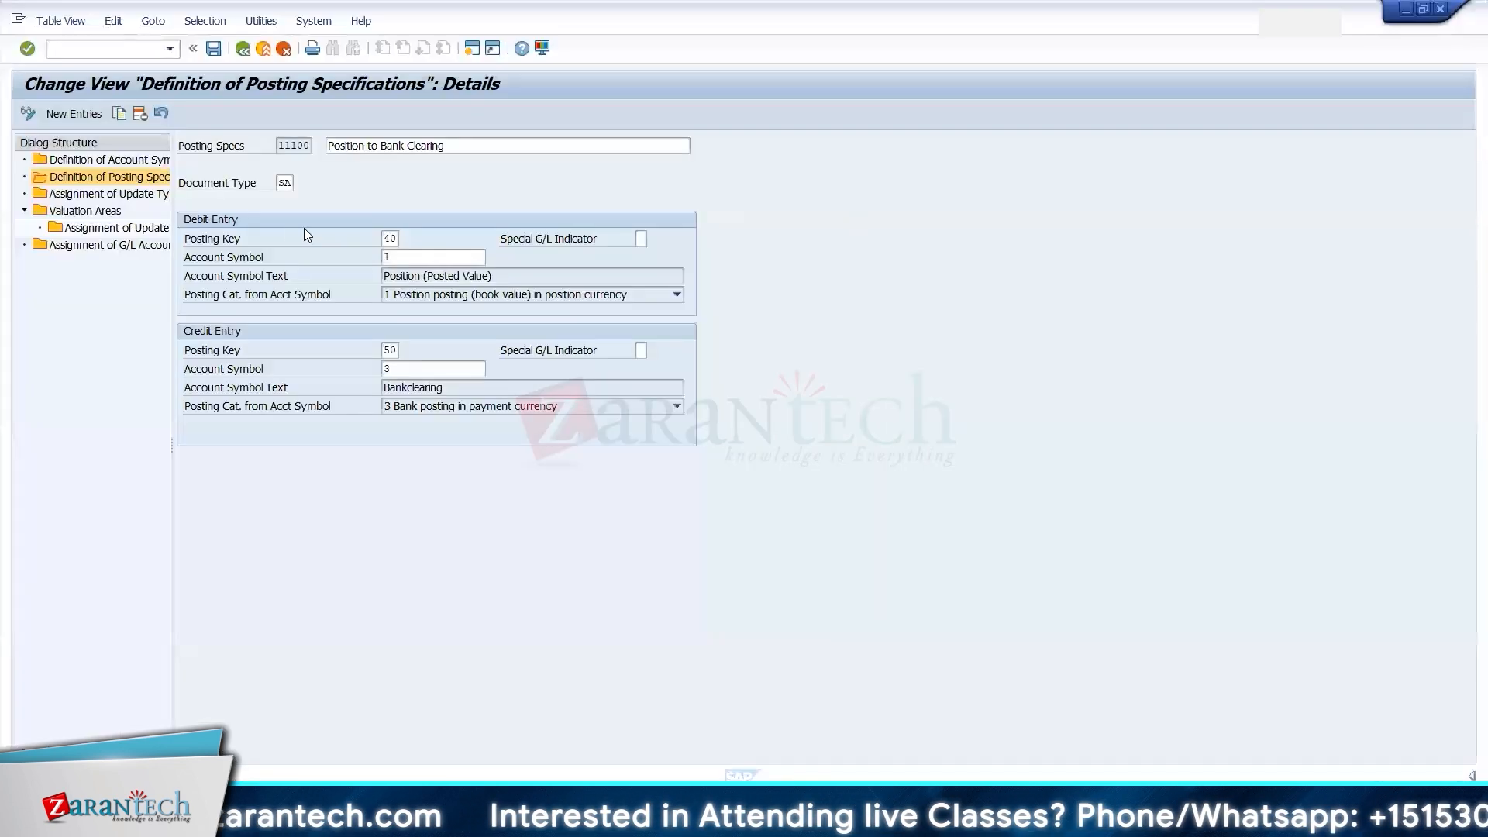
left_click_drag(276, 146, 301, 183)
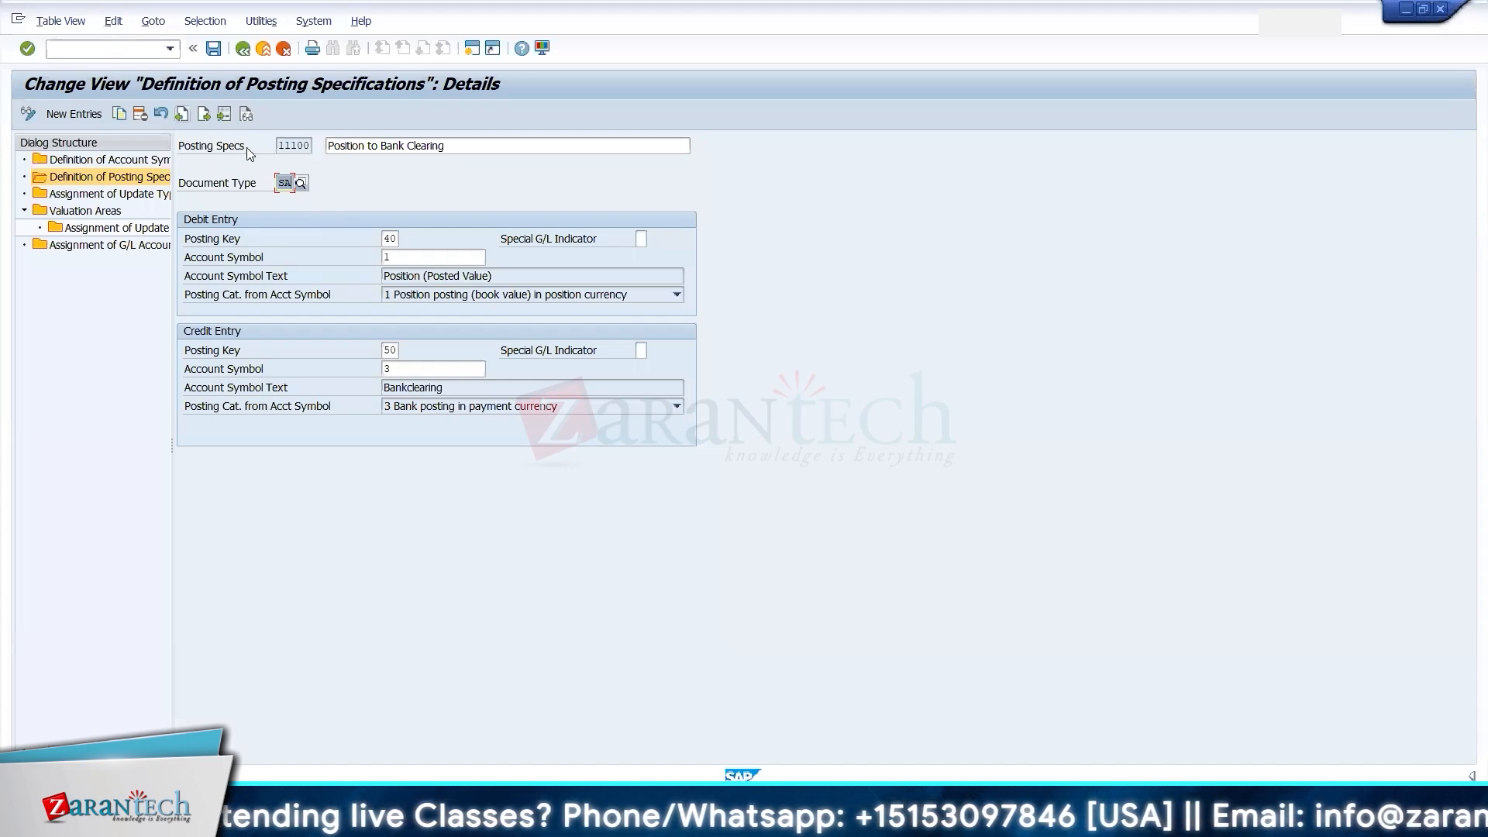
left_click(124, 49)
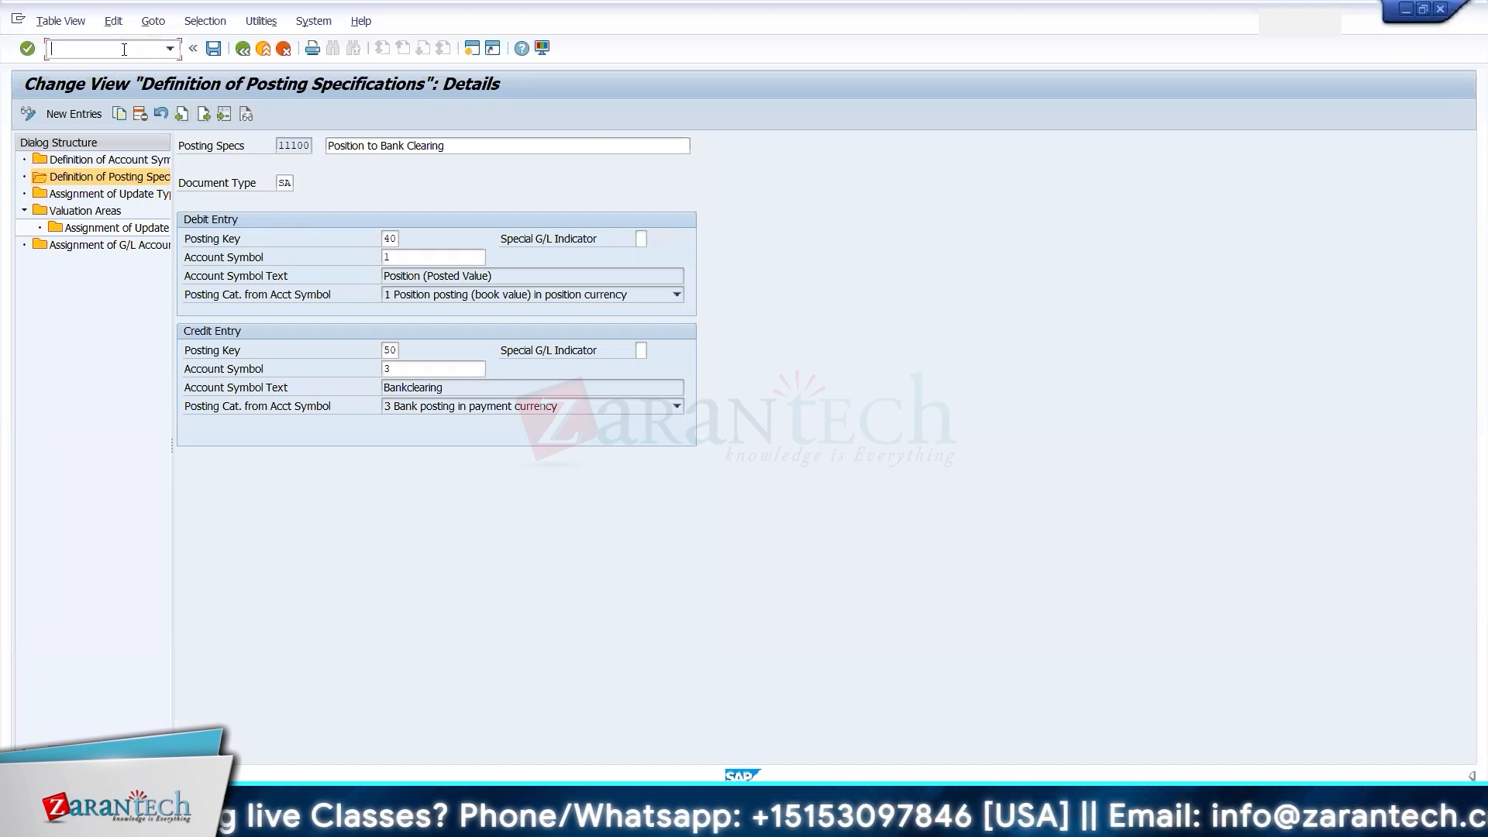
- Switch to the House Banks session, run transaction /nspro there and display the SAP Reference IMG
key("super+Tab")
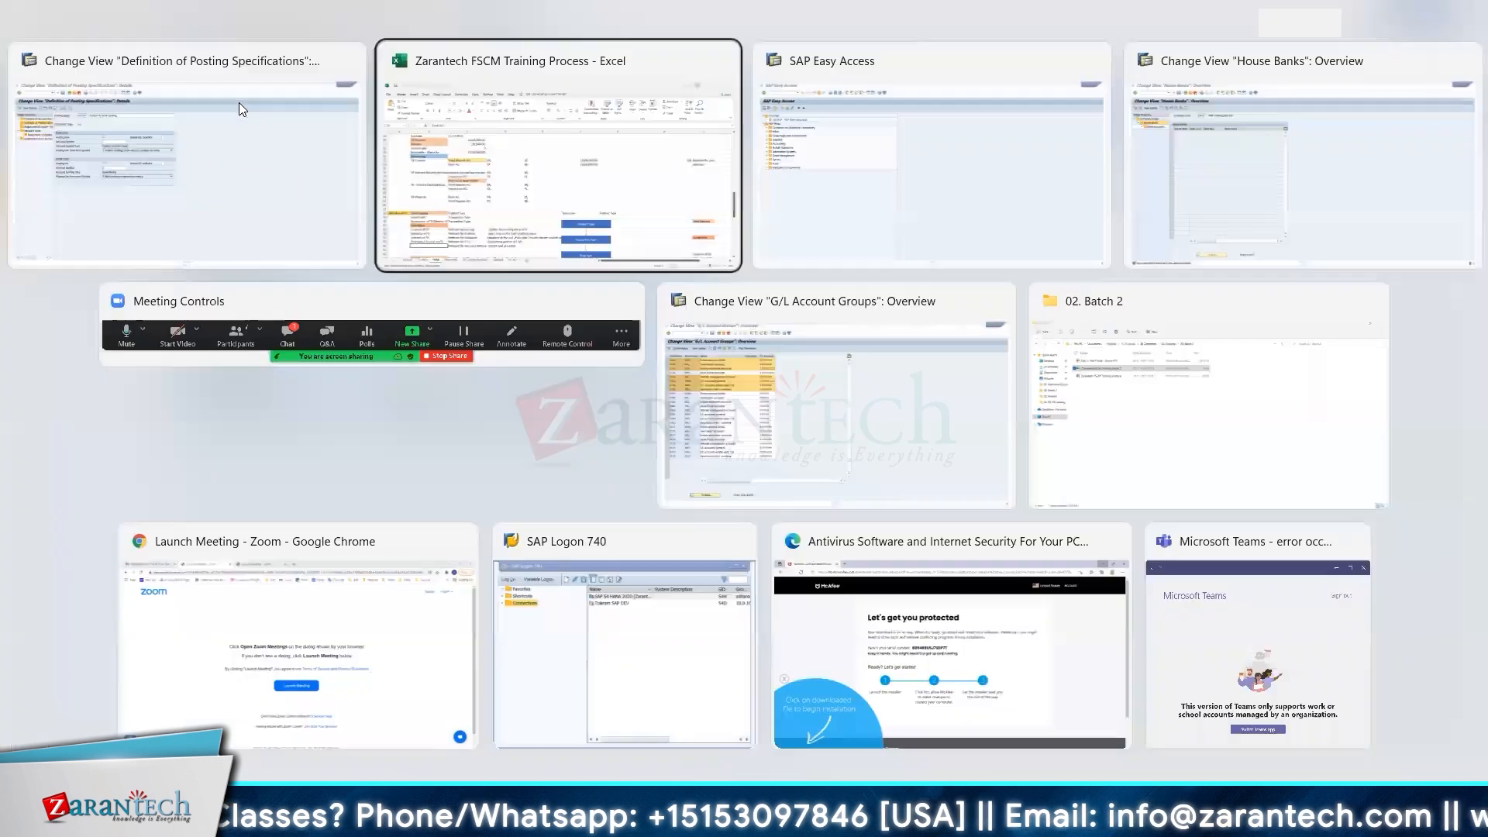
key("alt+Tab")
key("alt+Tab")
key("alt+Tab")
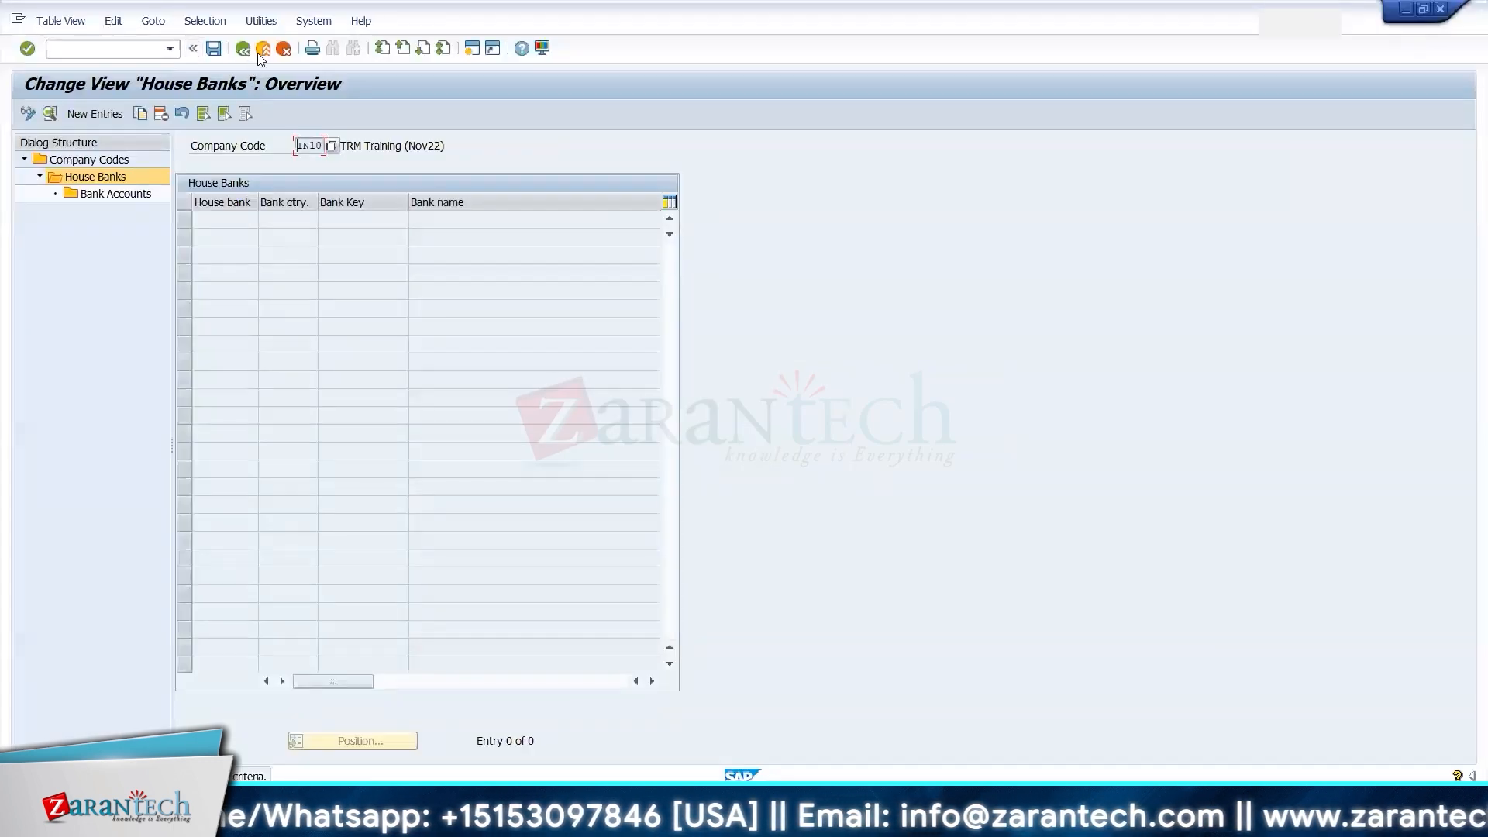
left_click(113, 47)
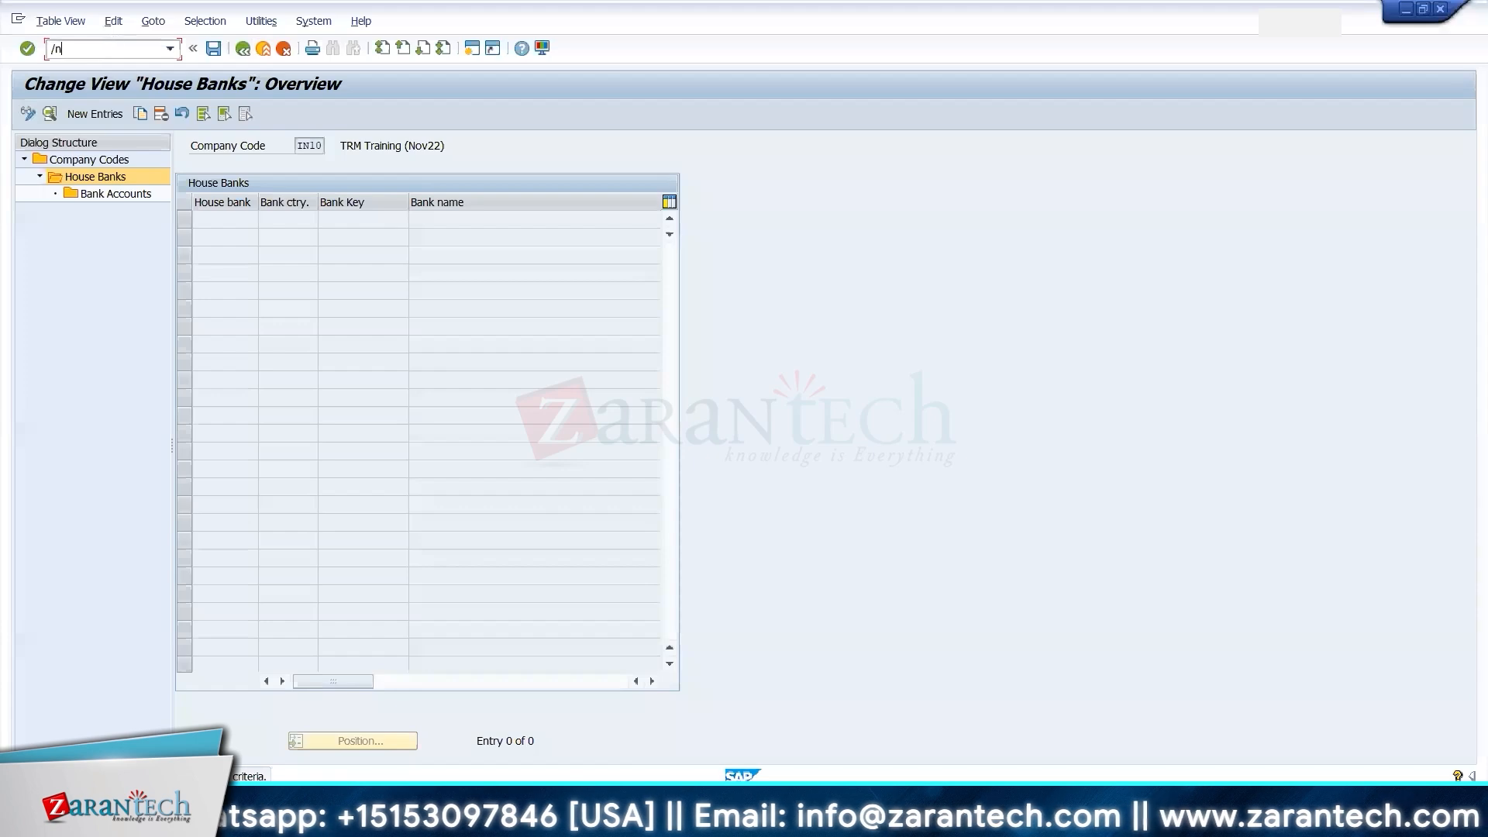
type("/nspro")
key("Return")
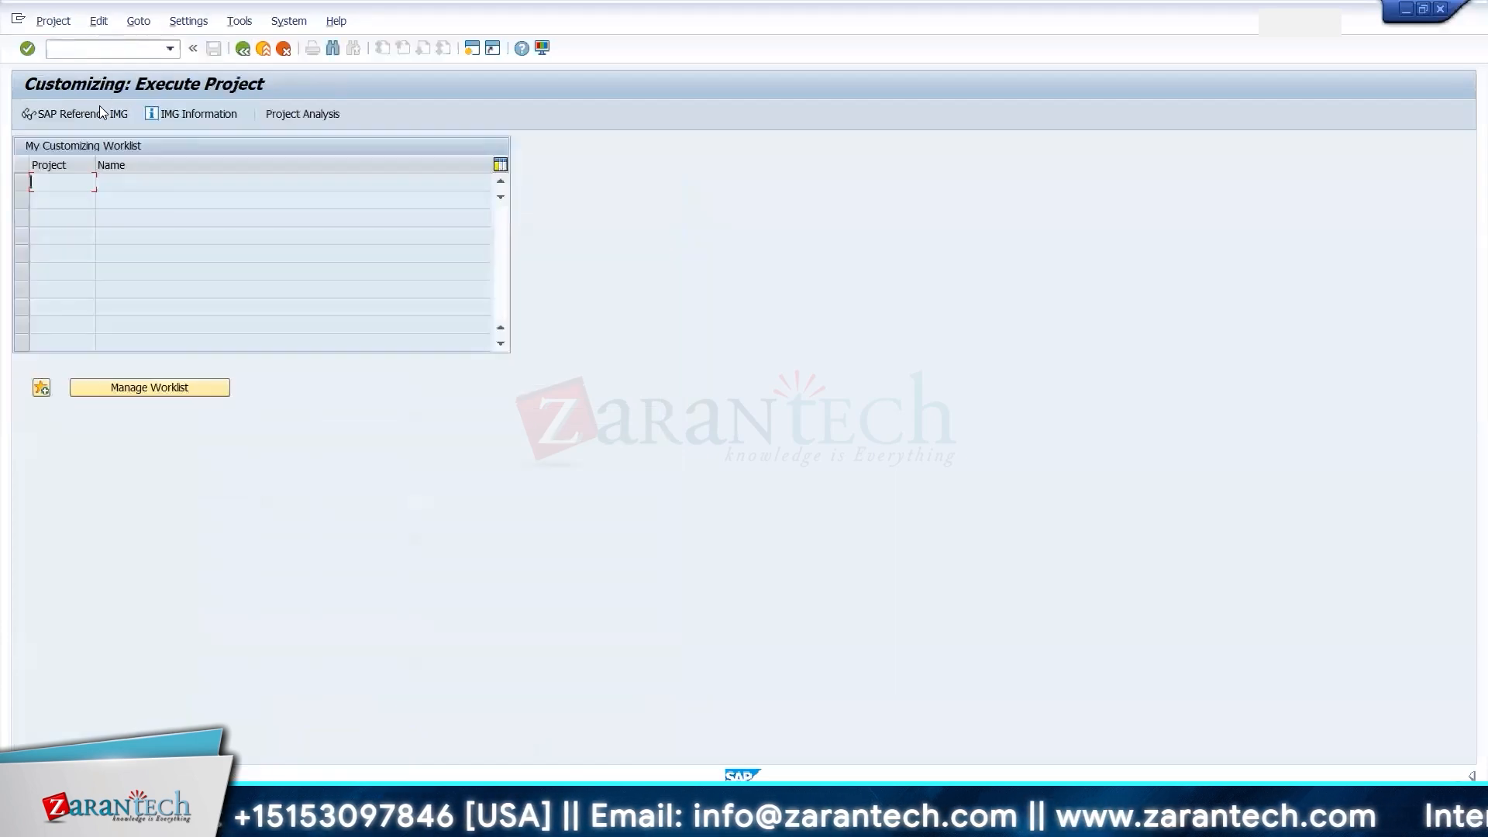
left_click(96, 116)
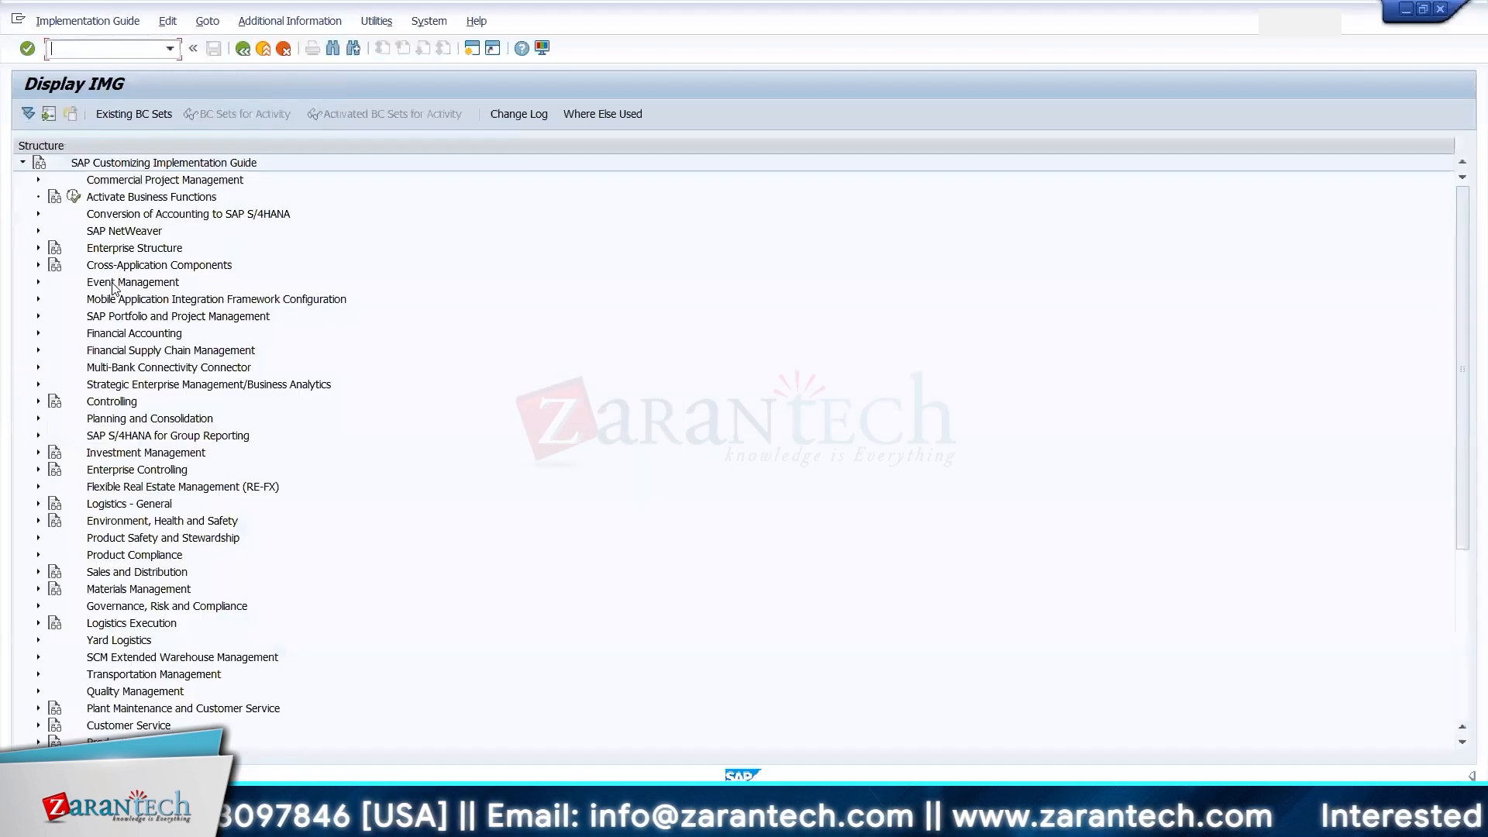
- Expand Financial Accounting and its Financial Accounting Global Settings node in the IMG structure
double_click(122, 334)
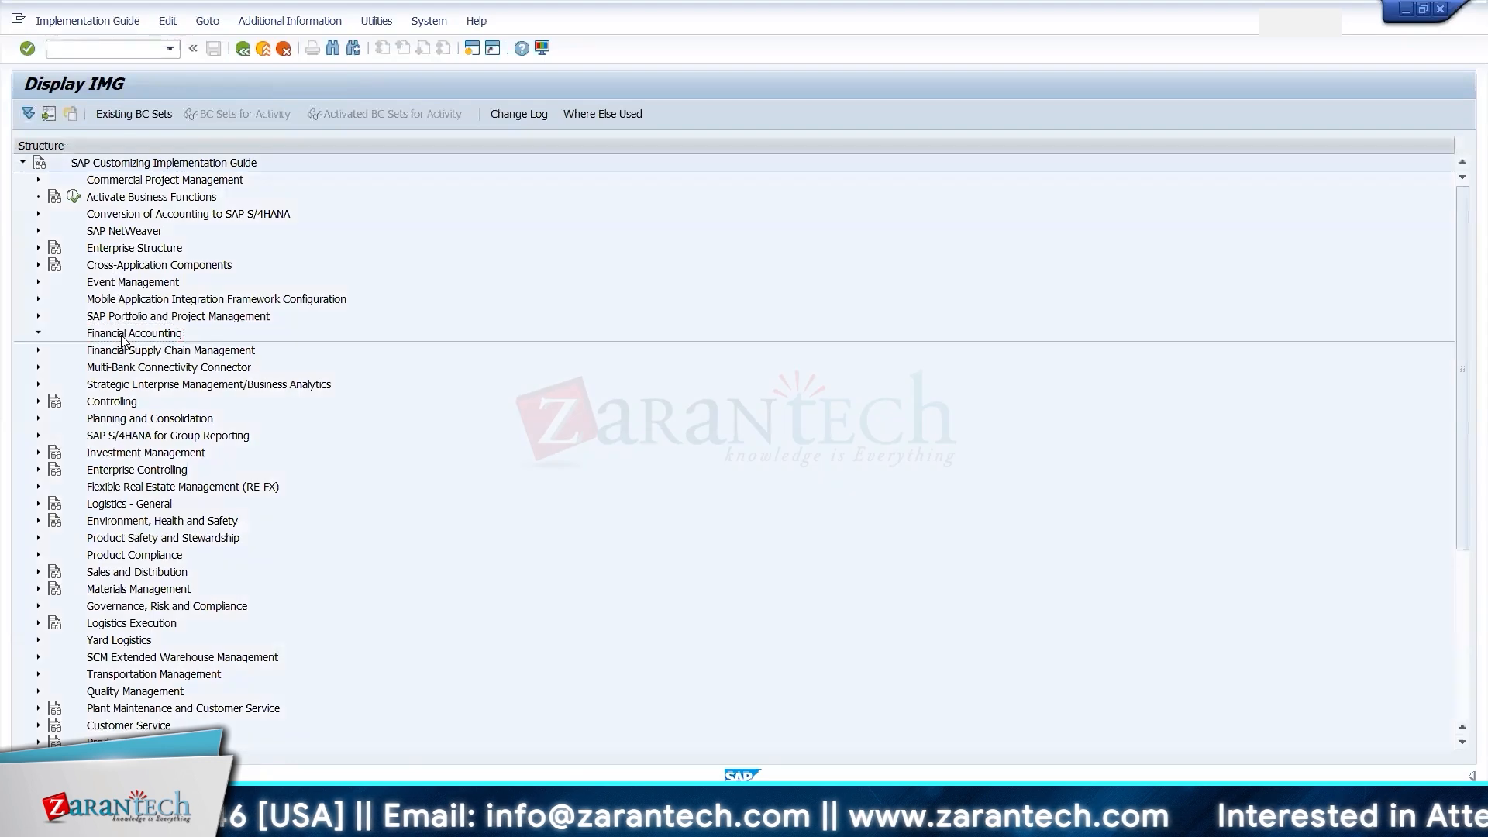
key("Down")
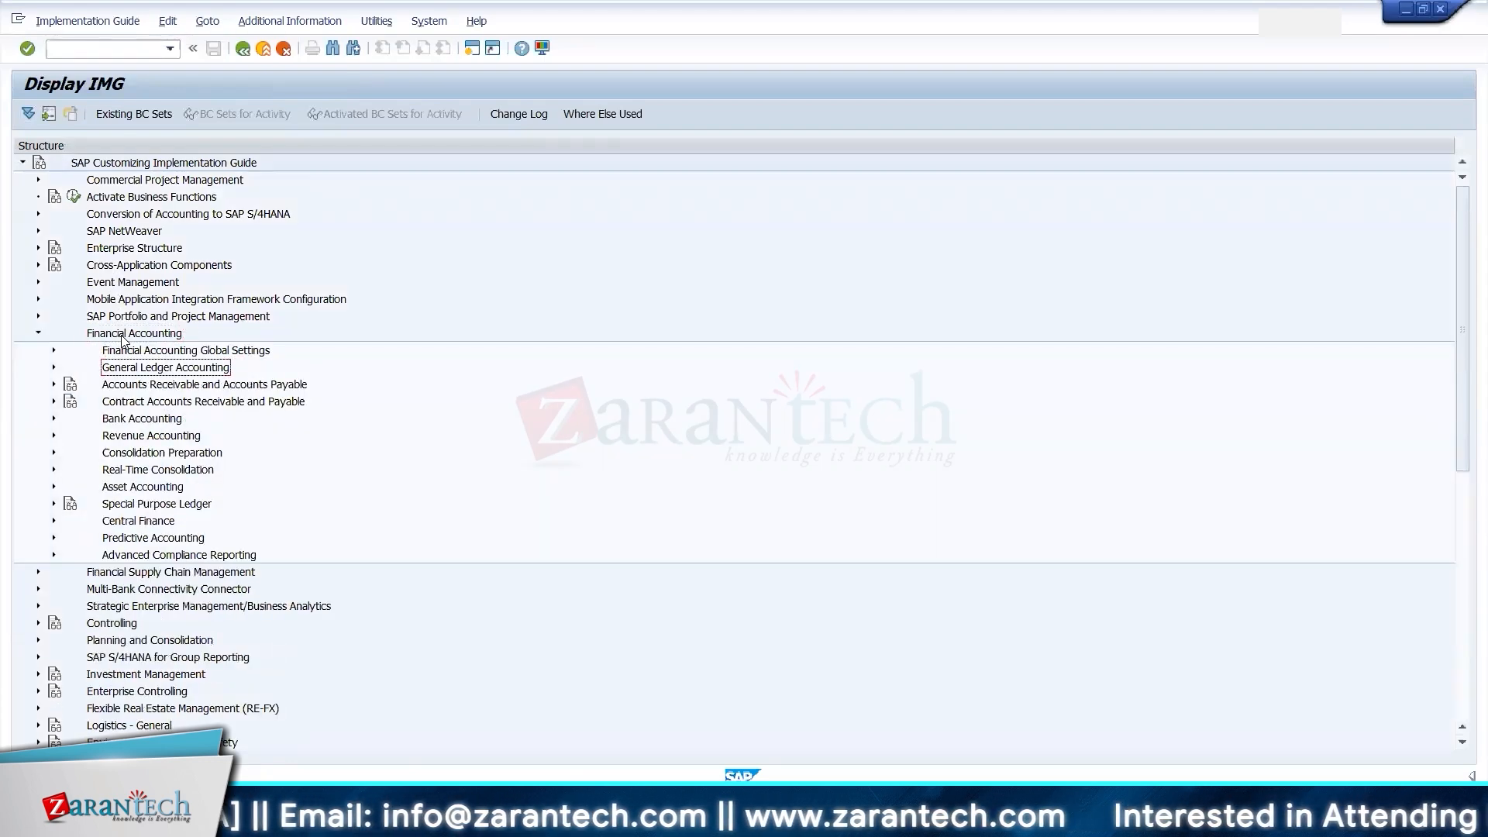
key("Right")
key("Up")
key("Right")
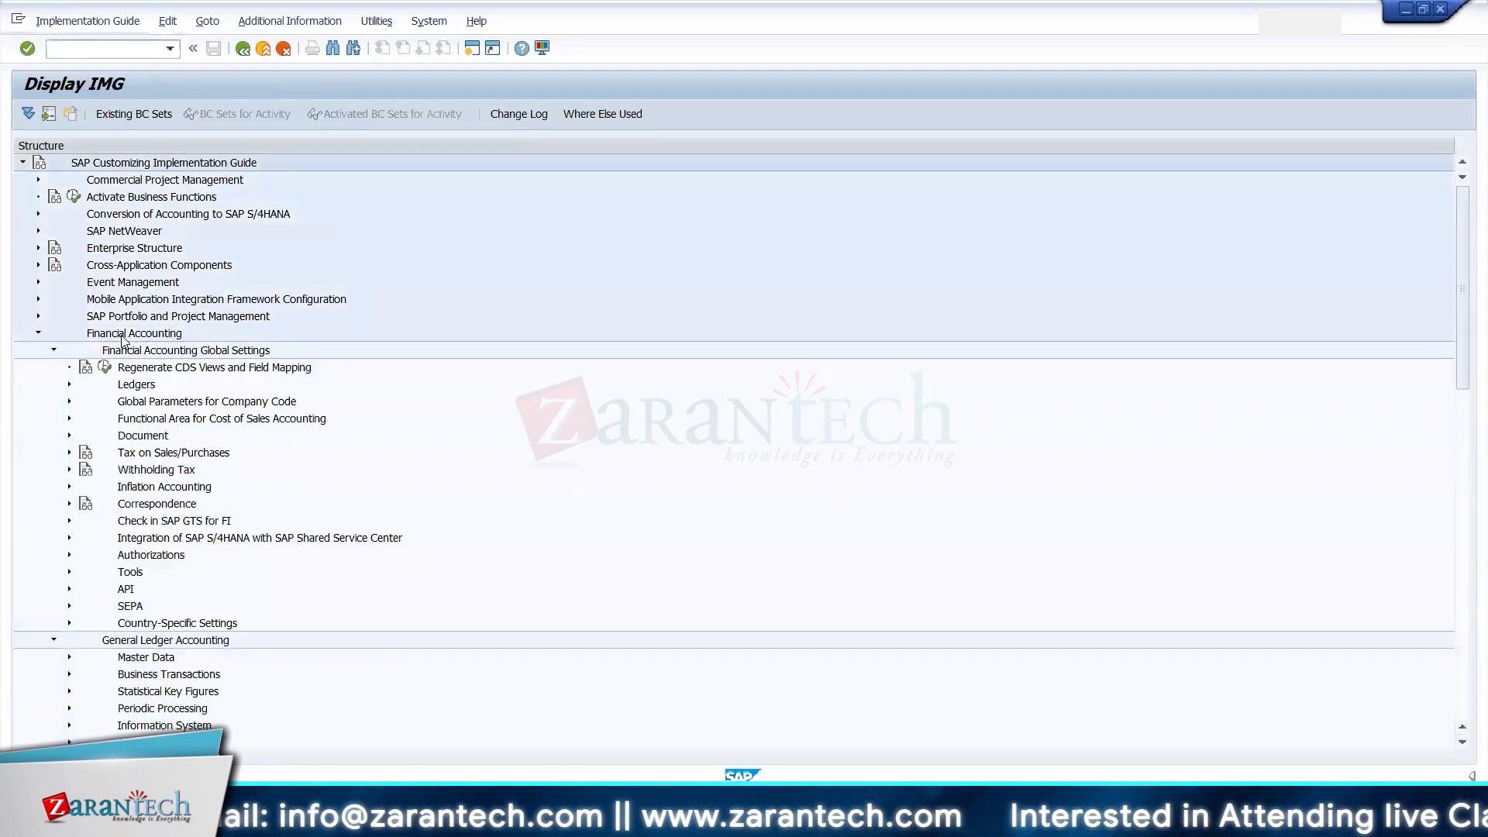
- Open the Define Document Types activity under Document, Document Types in Financial Accounting Global Settings
key("Down")
key("Down")
key("Down")
key("Down")
key("Down")
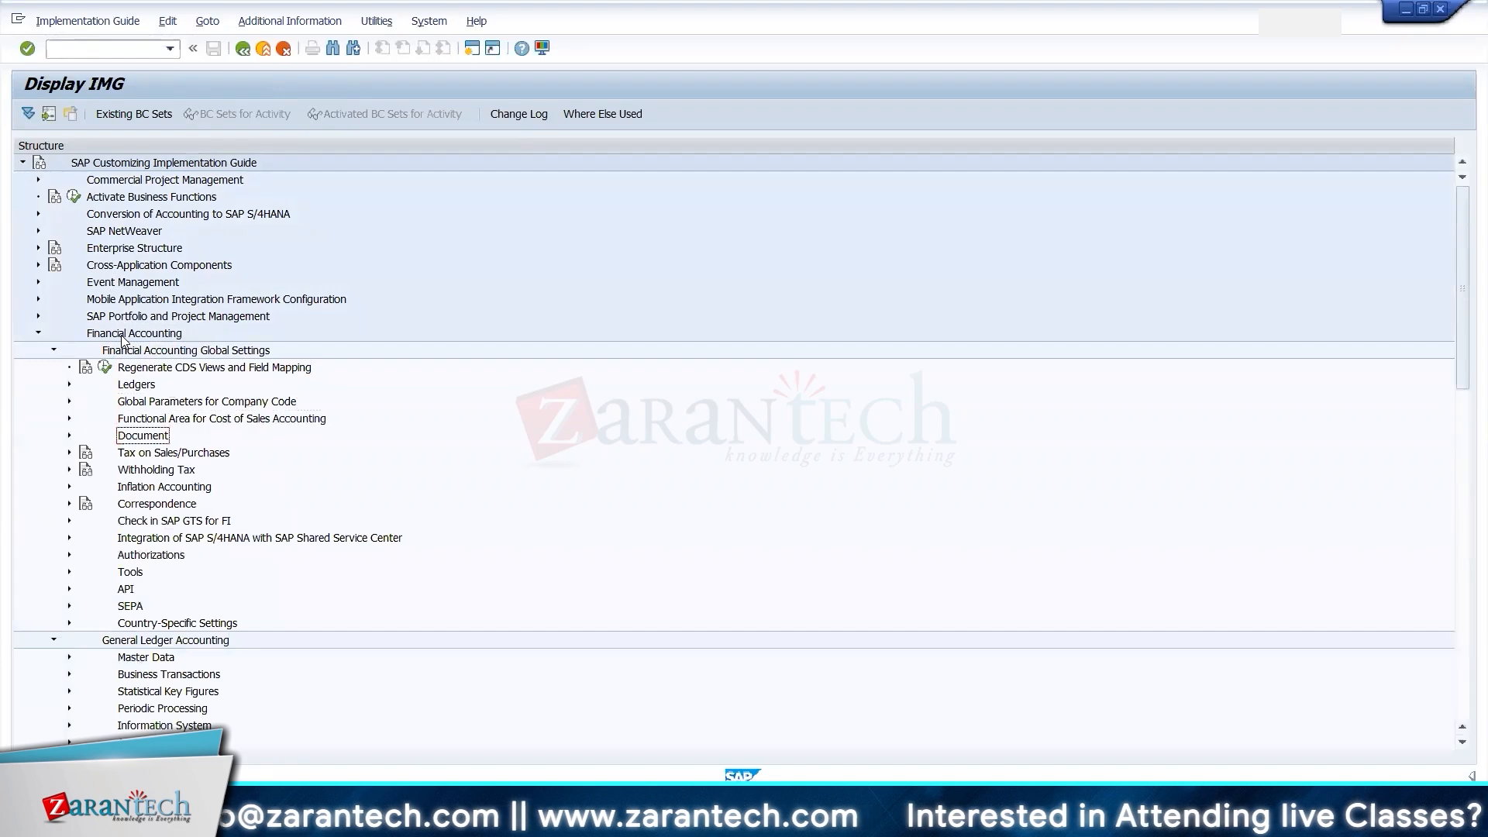
key("Right")
key("Down")
key("Right")
key("Down")
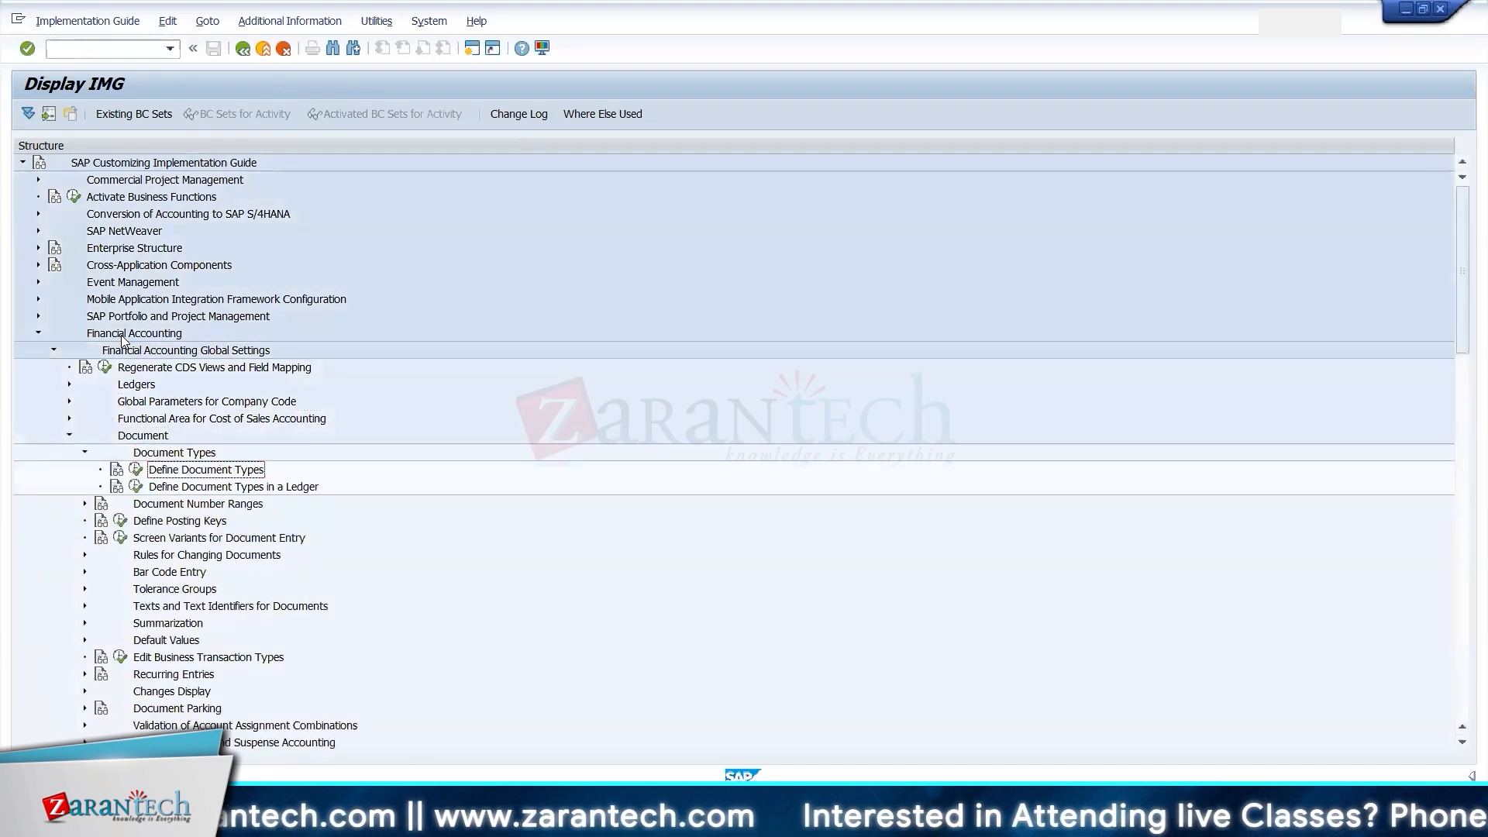
left_click(135, 470)
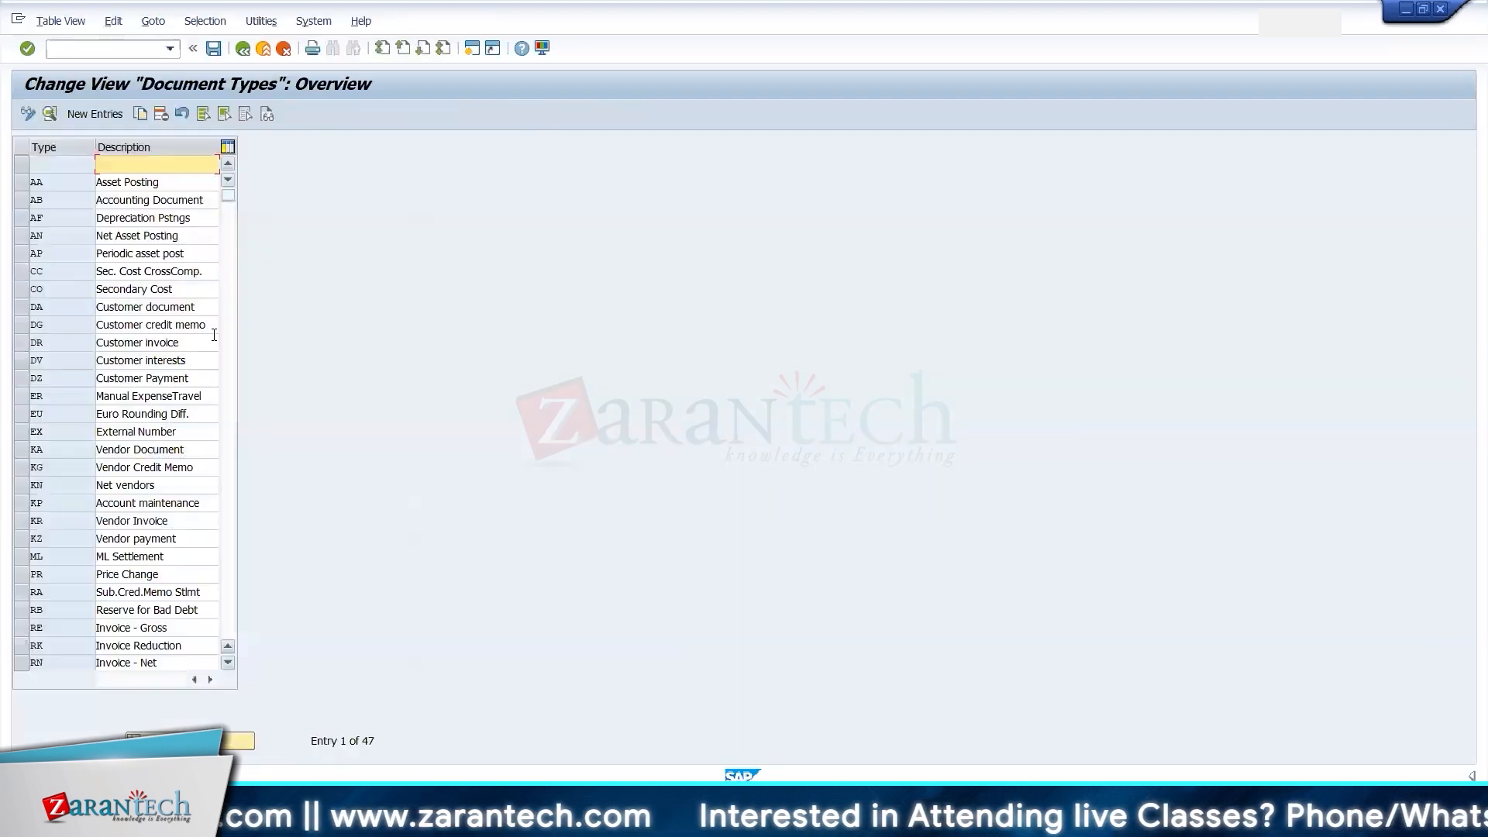
- Position the document type list at TR and copy the UE Data Transfer entry as TR with number range 50
left_click(232, 741)
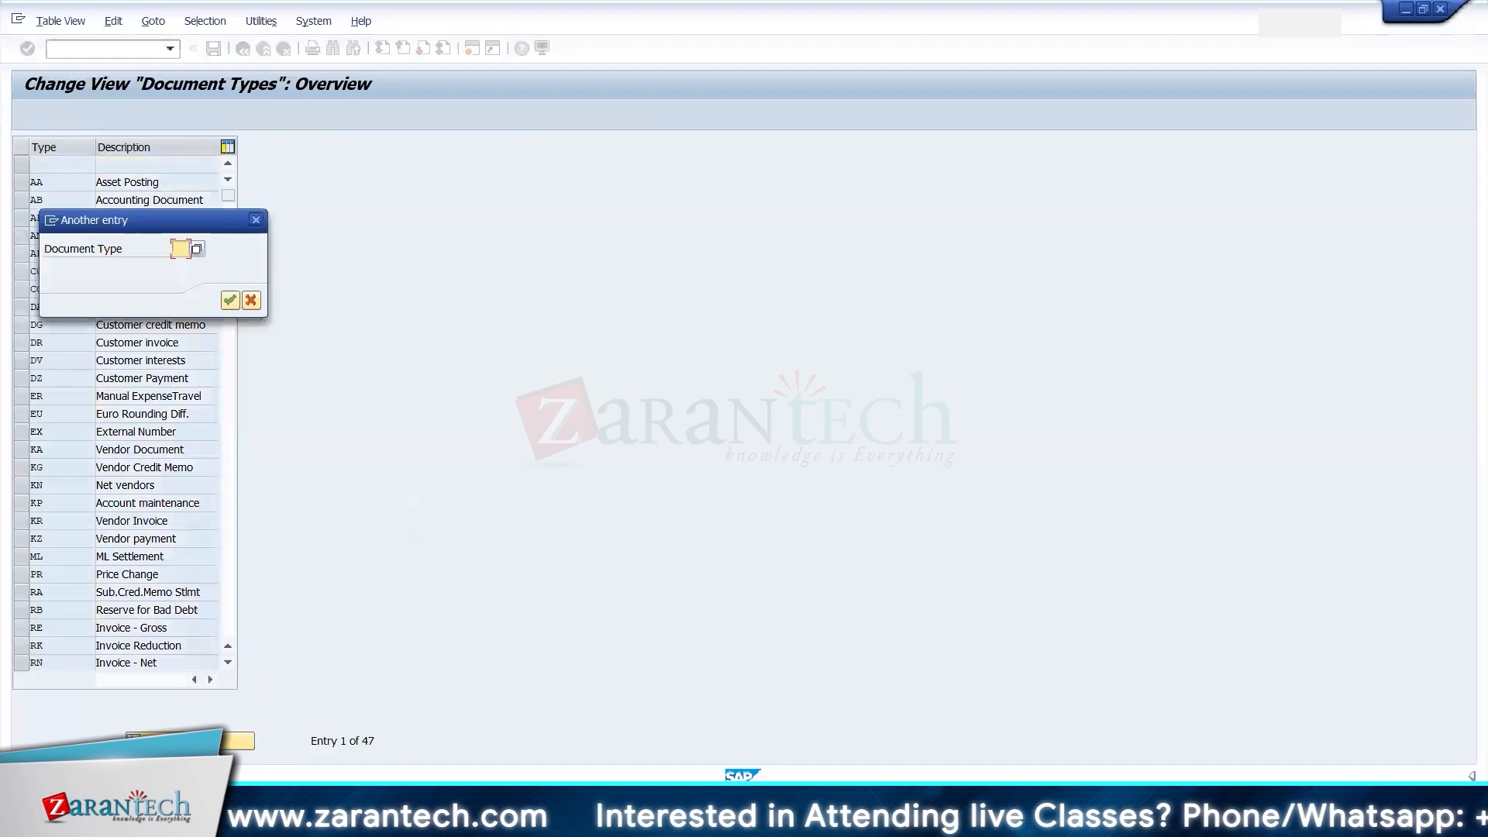
type("TR")
key("Return")
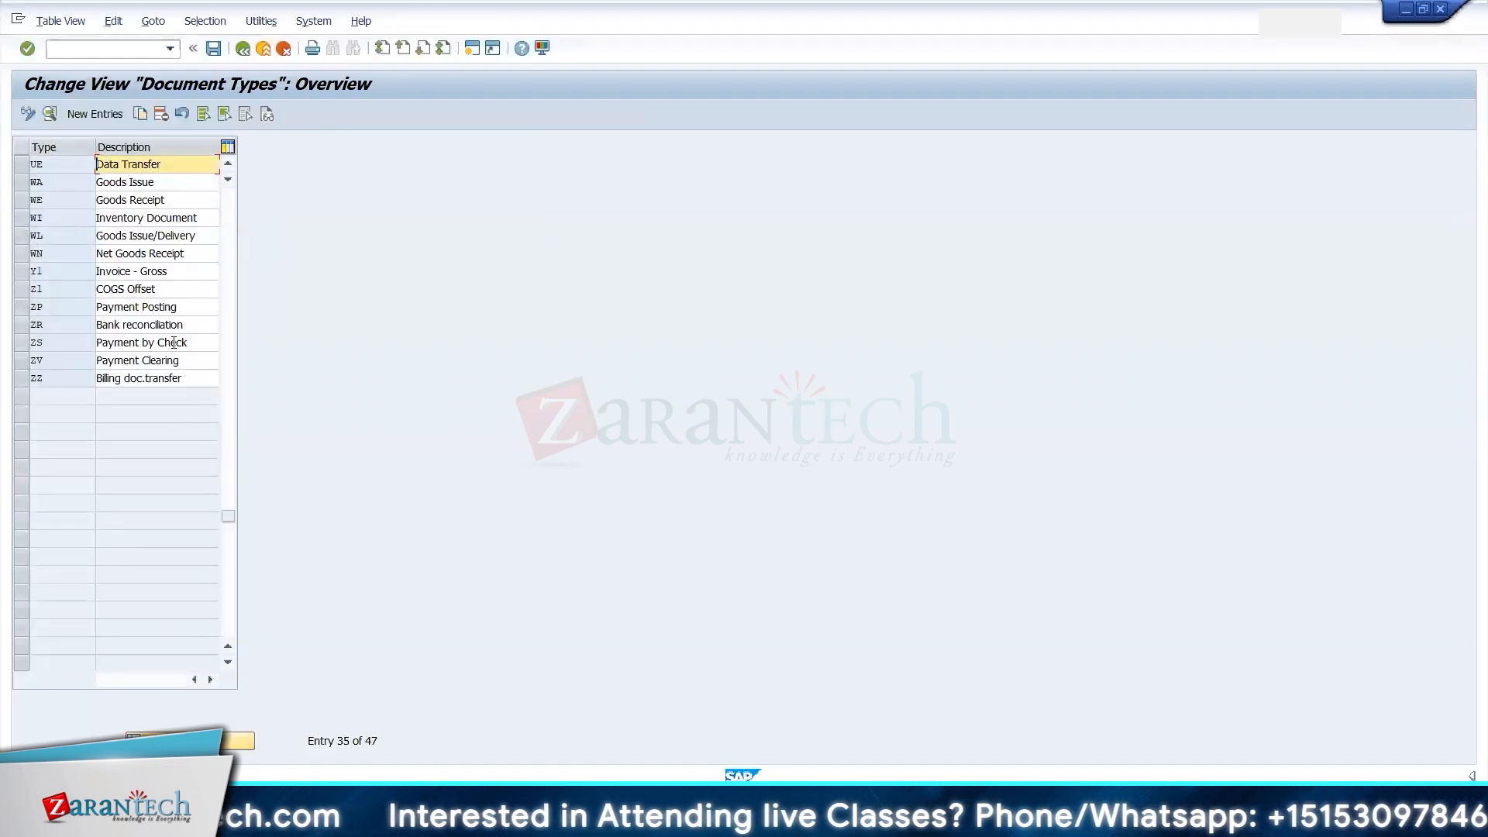
left_click(21, 165)
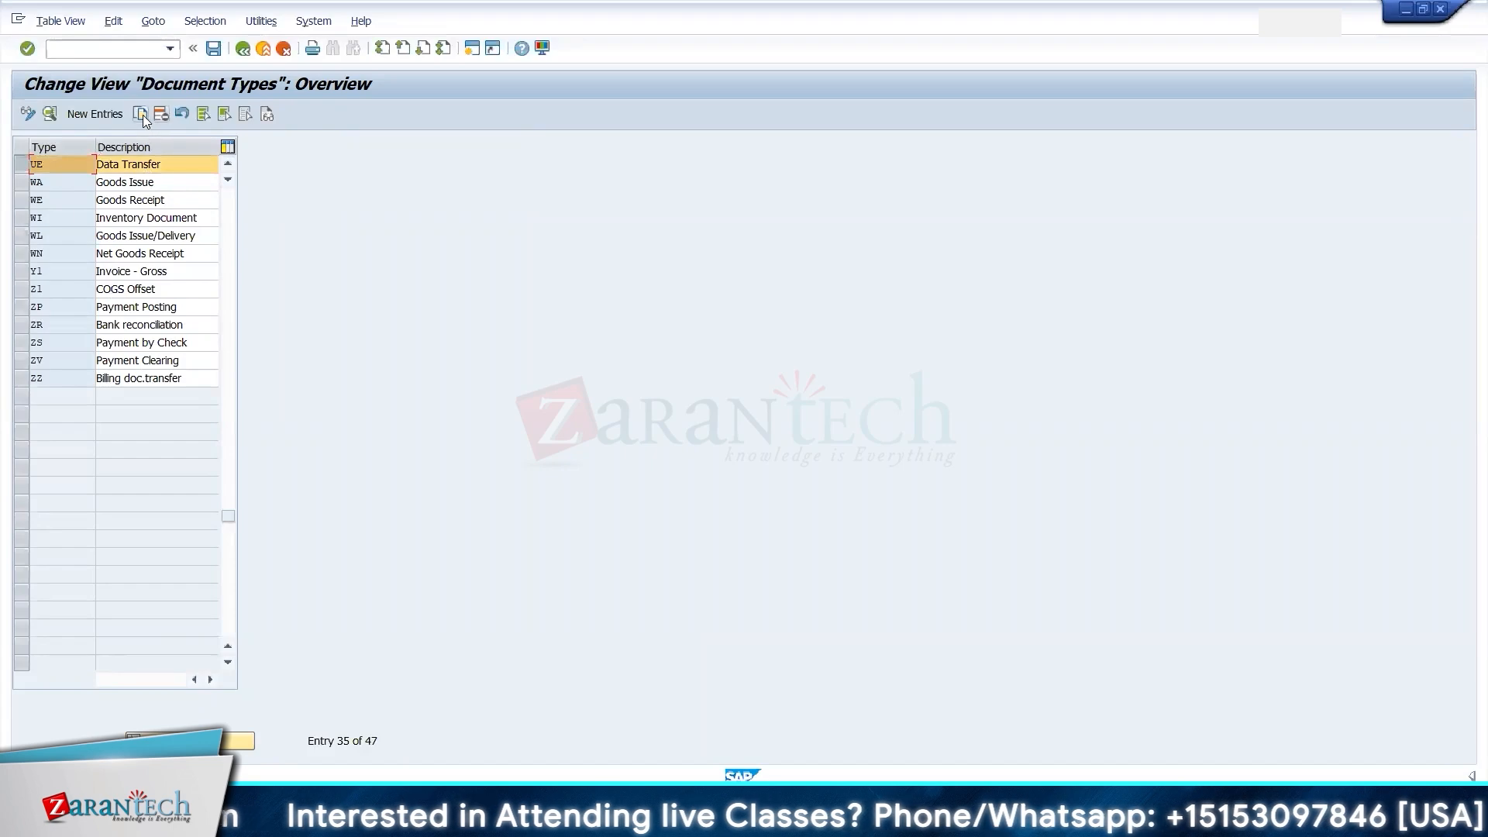
key("F2")
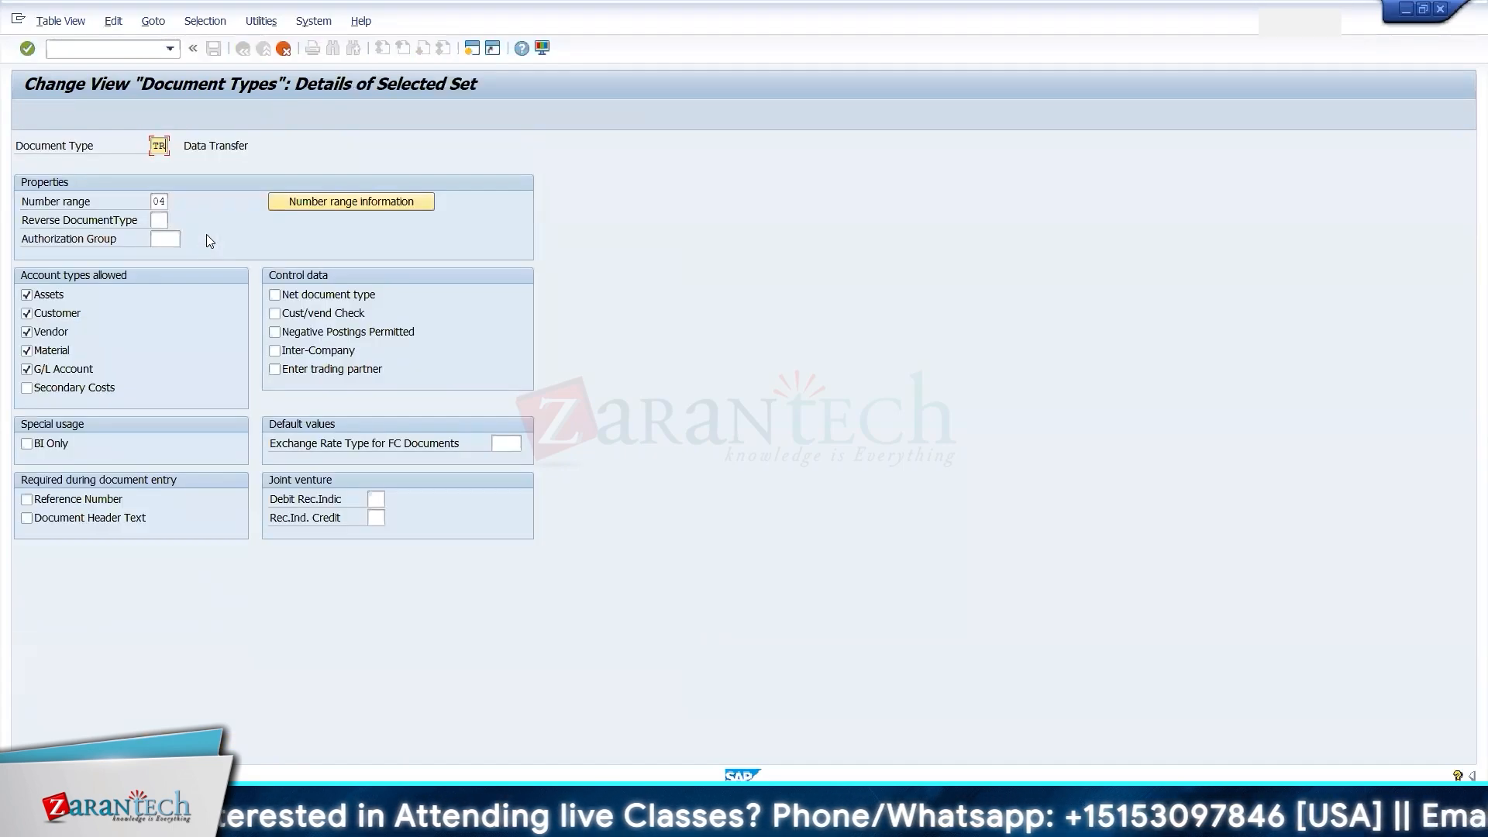
key("Tab")
type("50")
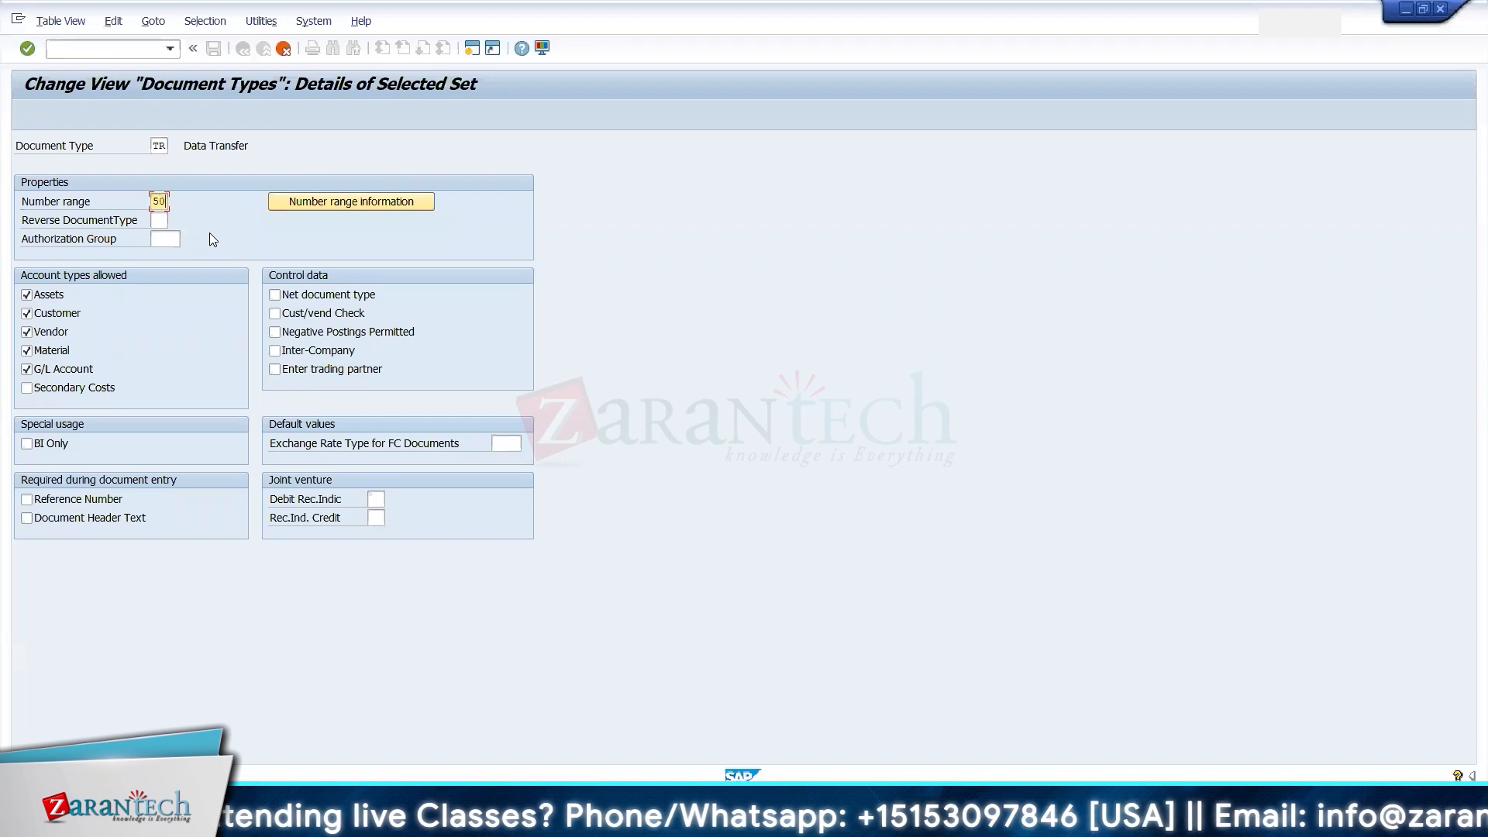
- Disallow the account types Assets, Vendor and Material for document type TR
left_click(43, 295)
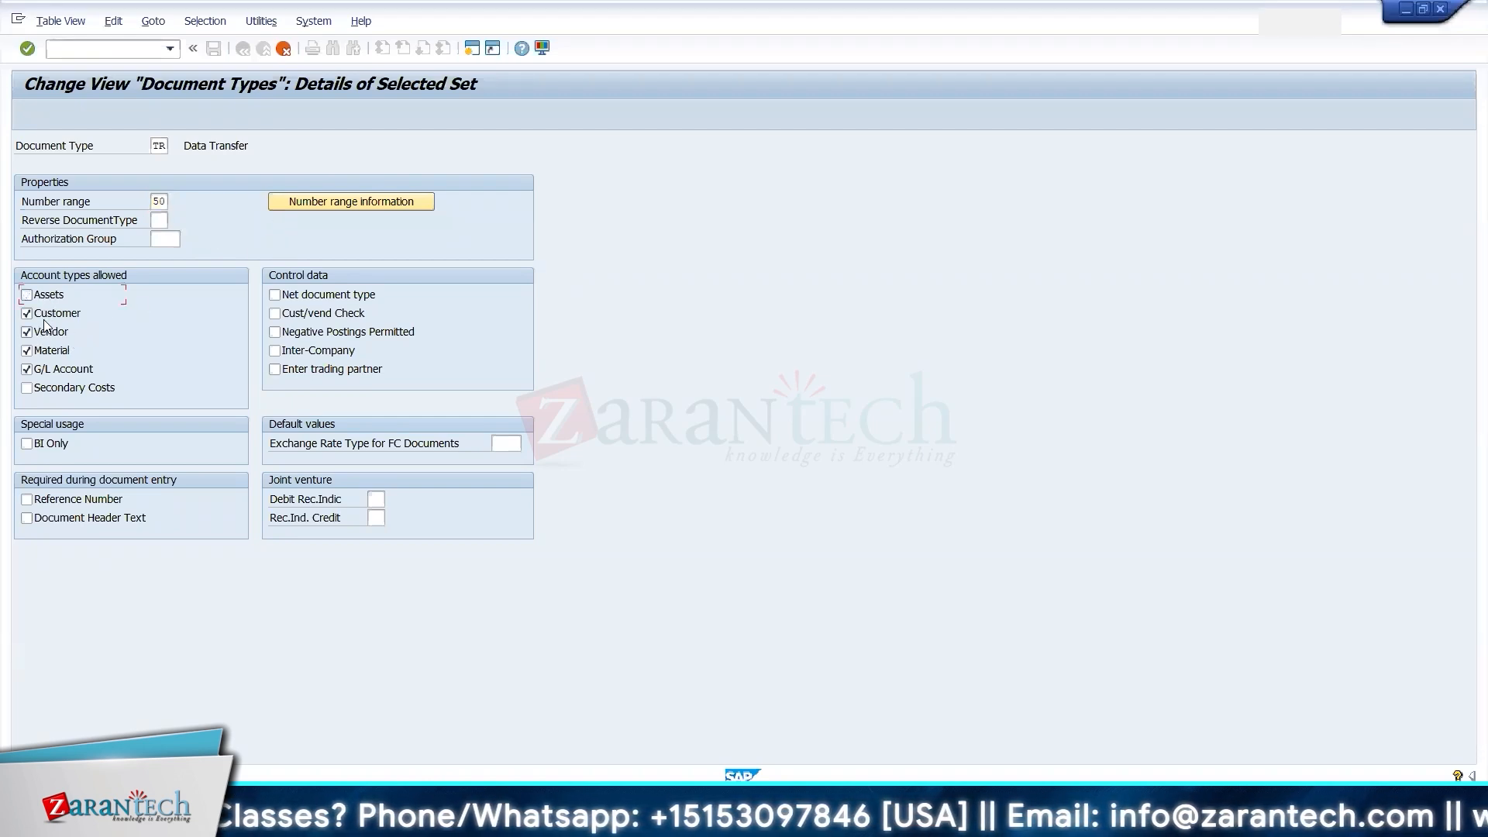
left_click(43, 333)
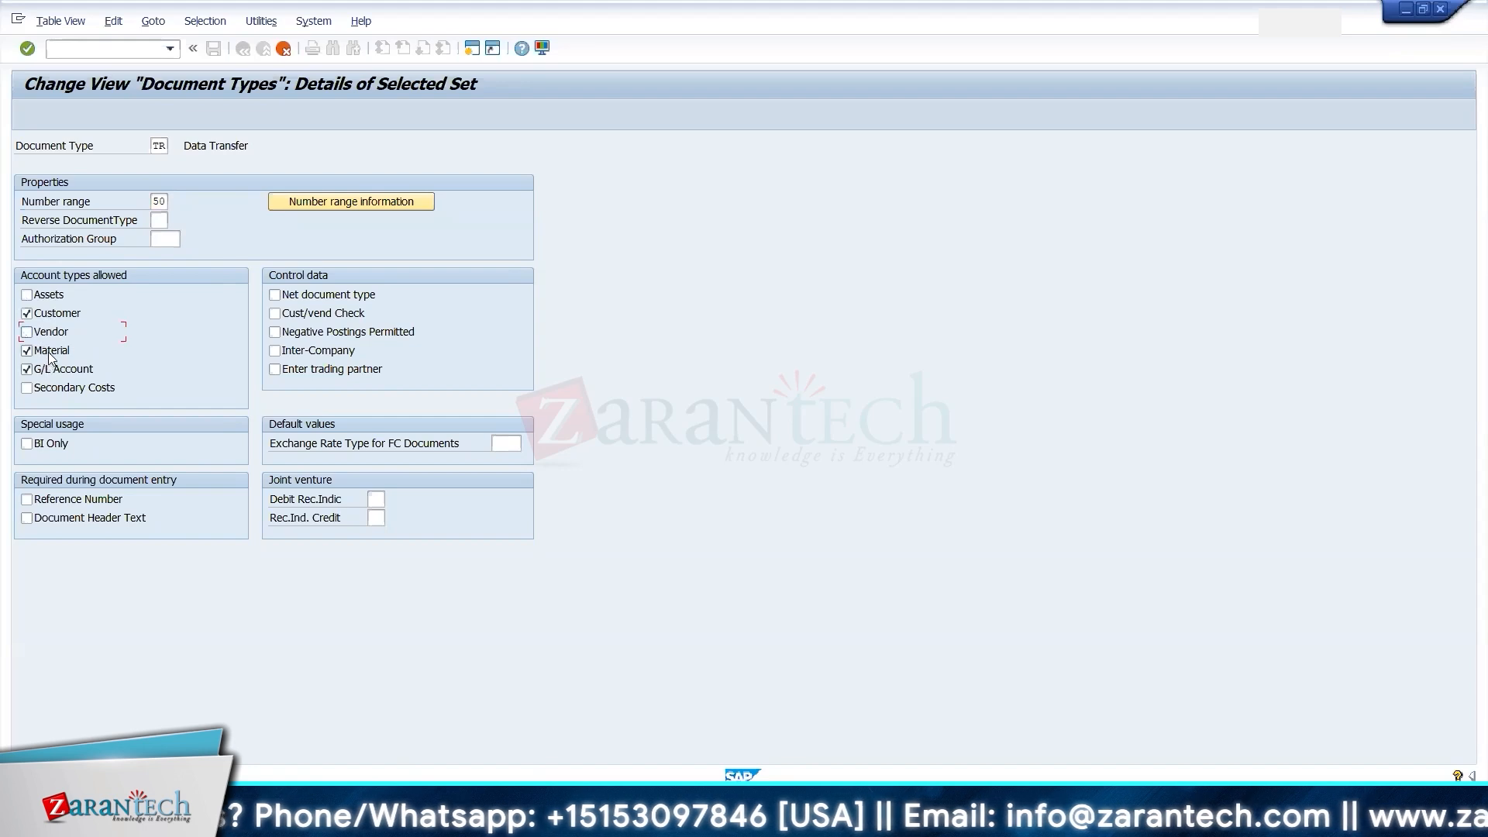
left_click(50, 352)
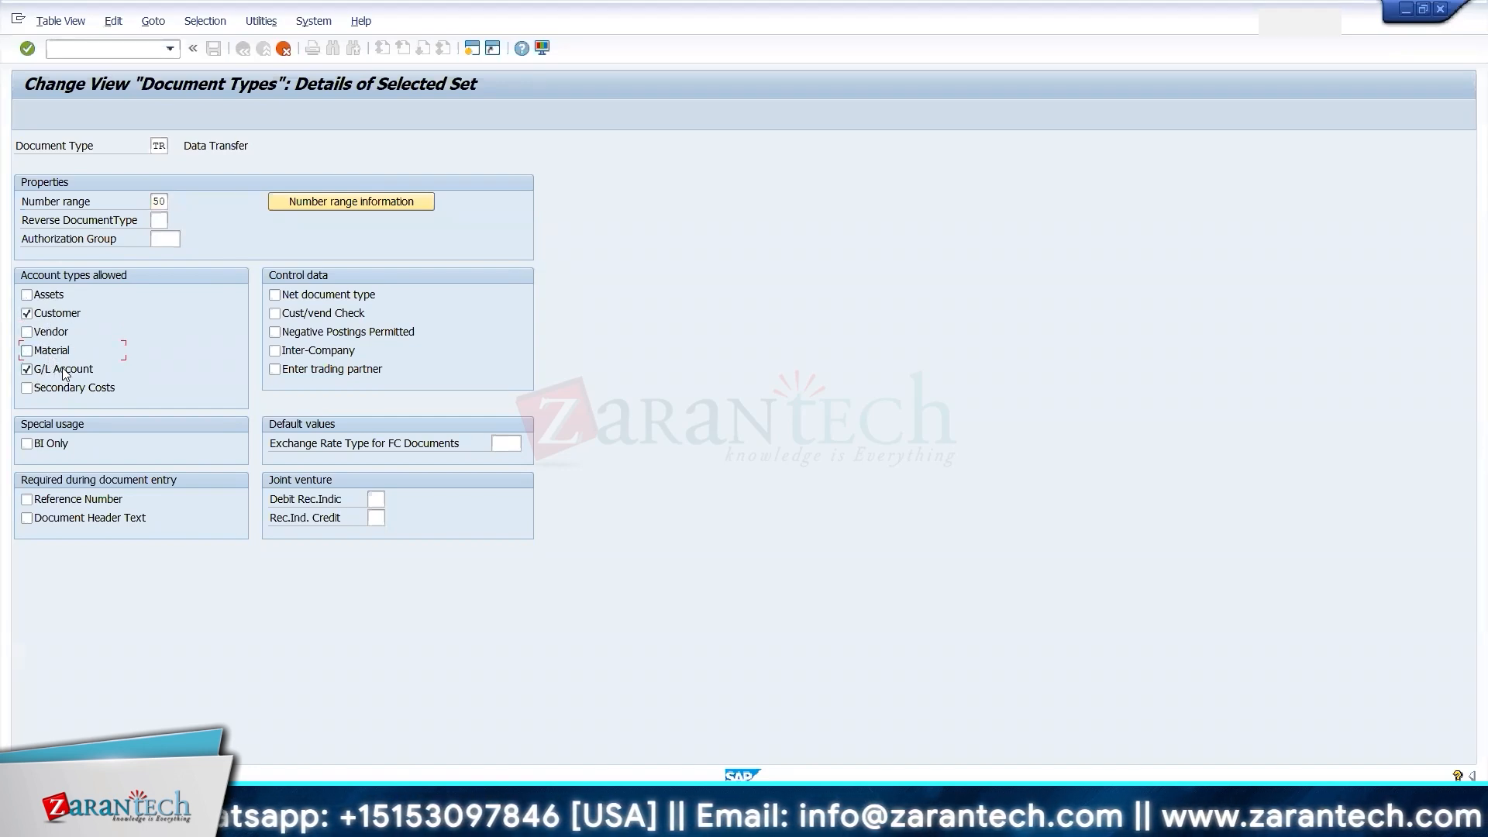
- Review the document type, posting keys and account symbols of posting specification 11100 and return to the document type session
key("alt+Tab")
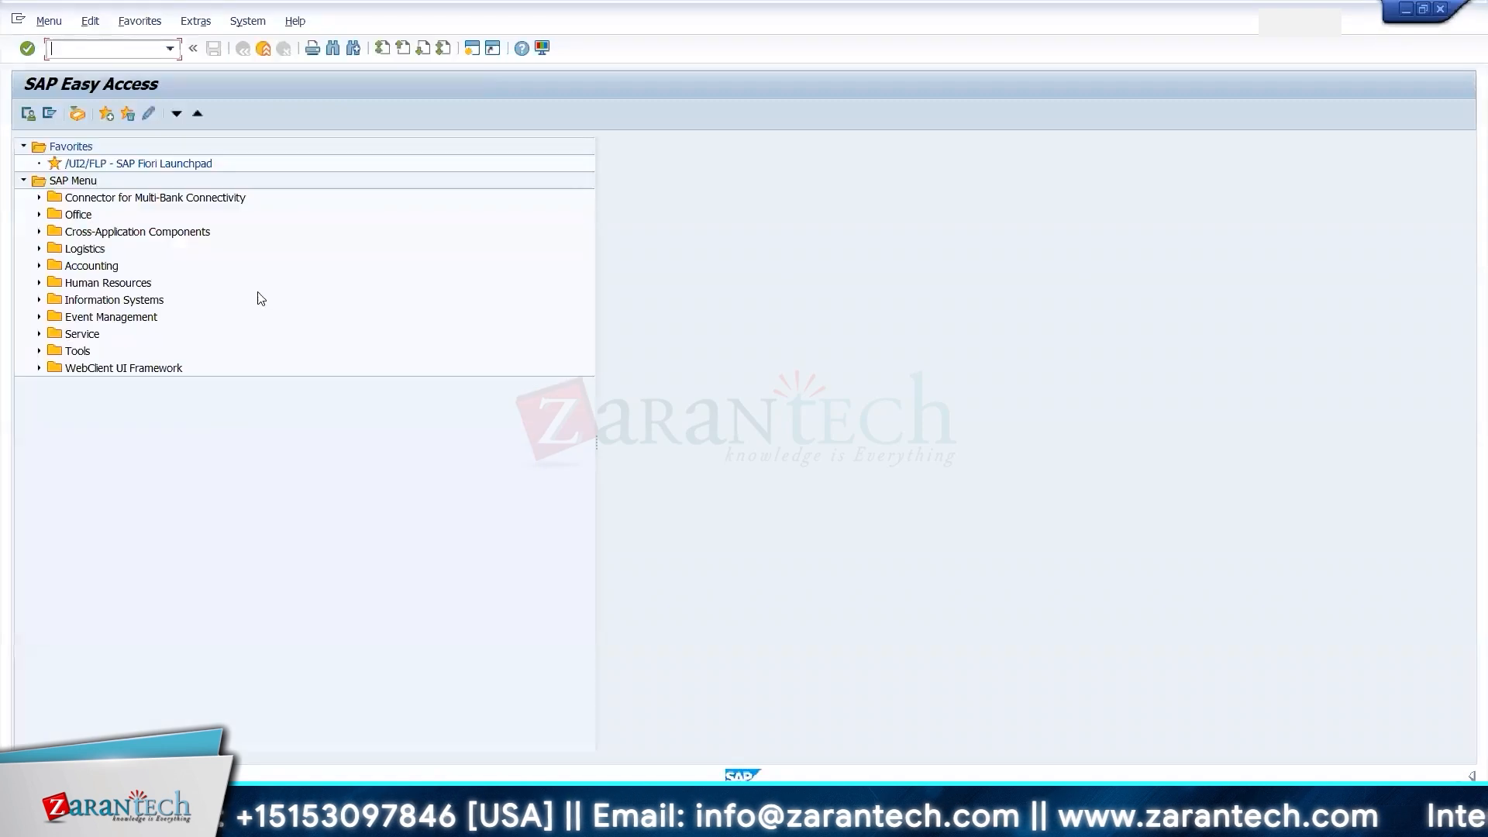
key("alt+Tab")
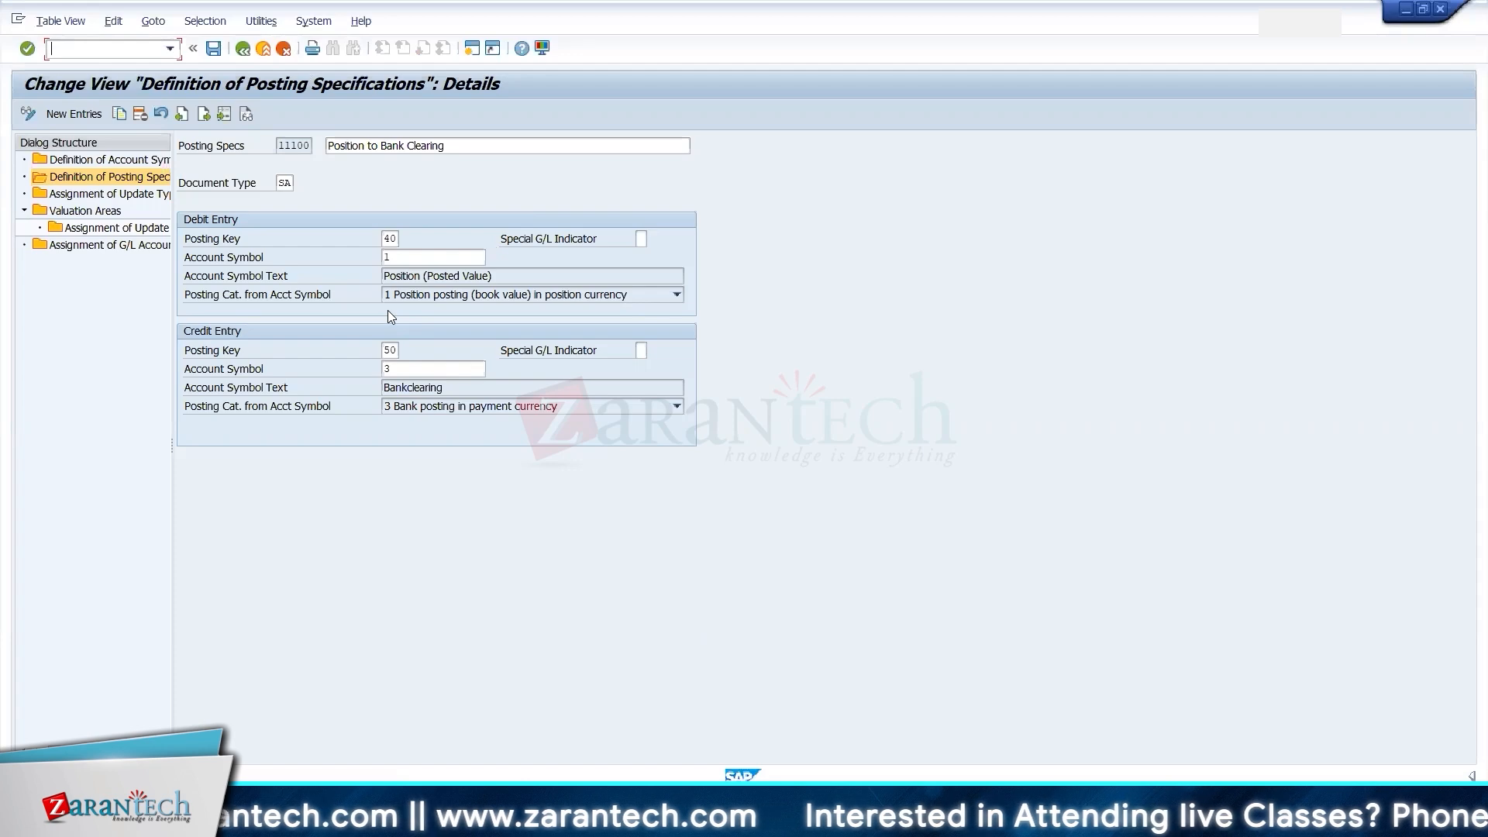
key("alt+Tab")
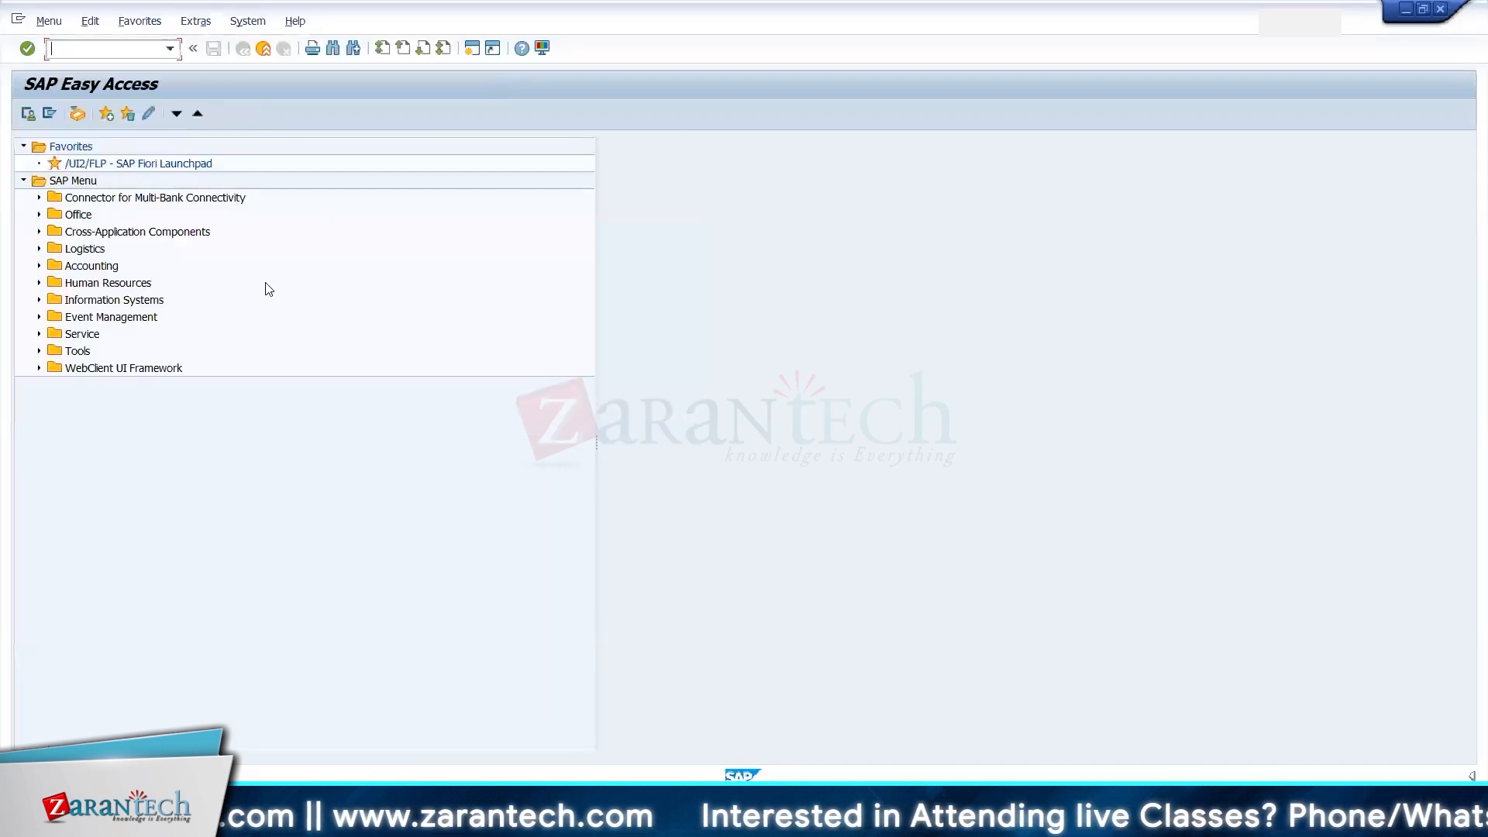
key("alt+Tab")
key("alt+Tab")
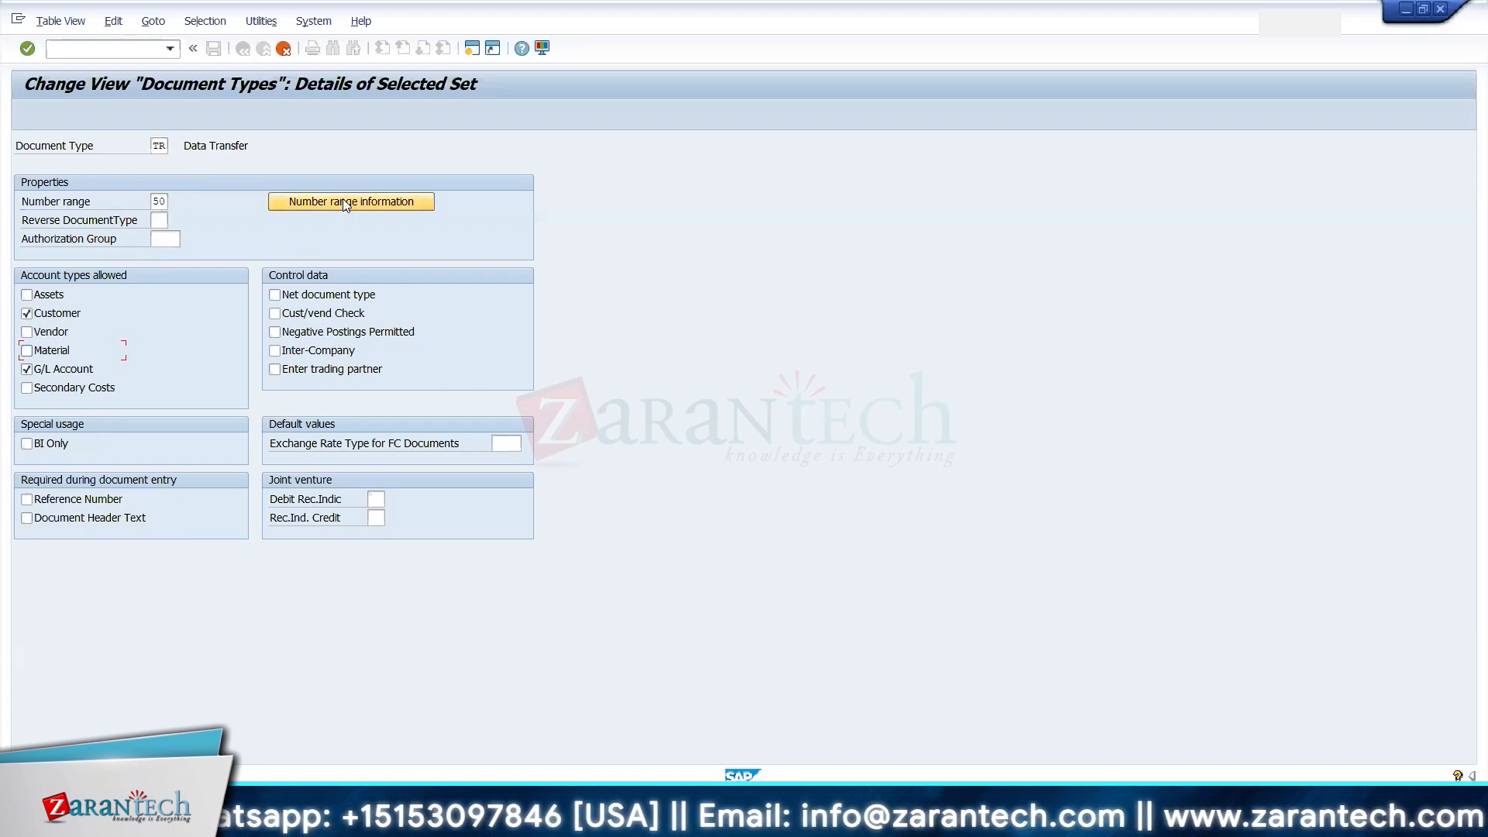
- Return to the document types overview and change the description of document type TR to "Treasury Accouting"
key("F3")
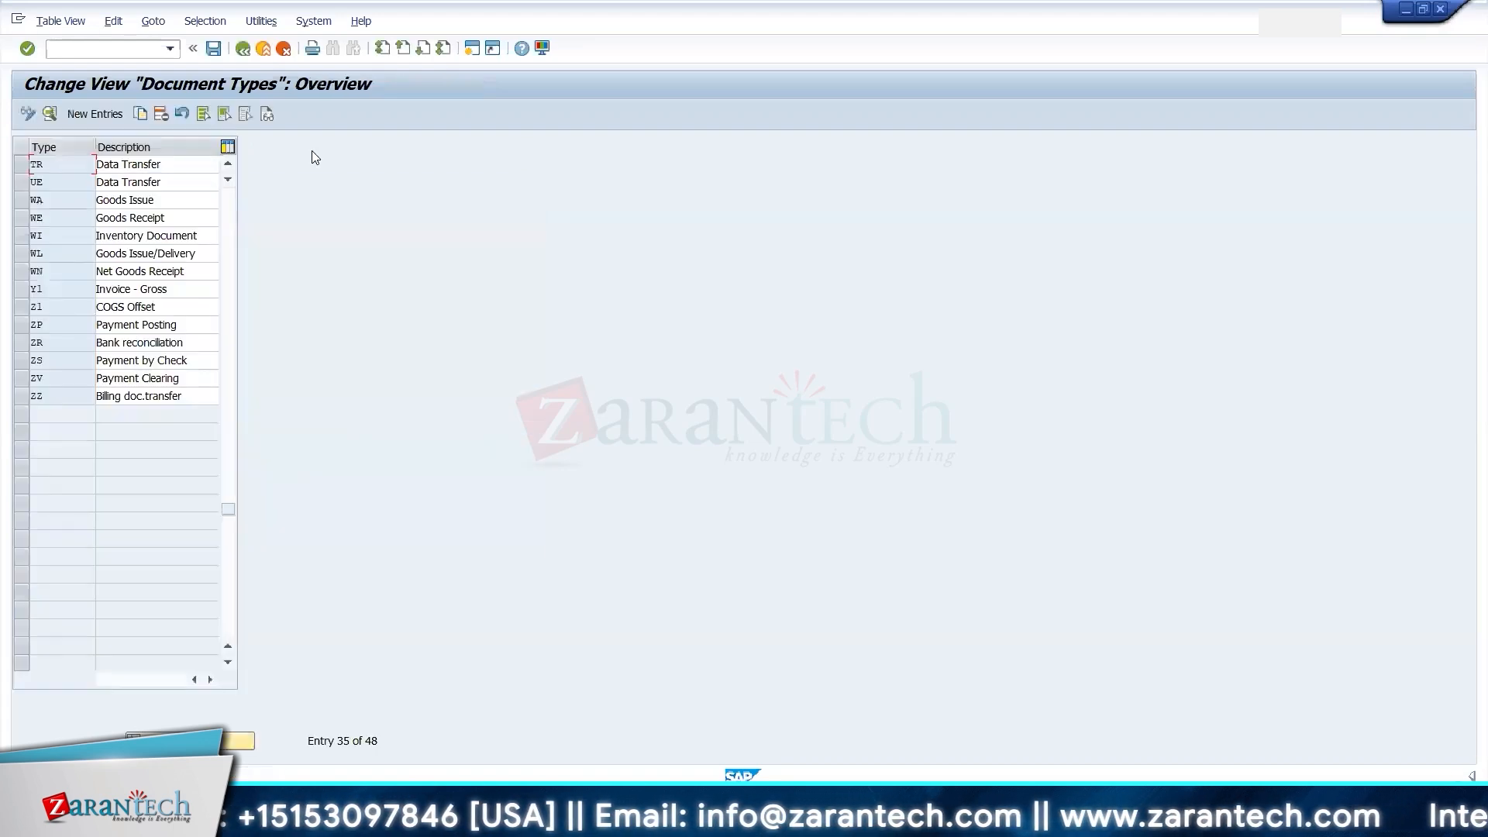
left_click(171, 164)
key("BackSpace")
key("BackSpace")
key("BackSpace")
key("BackSpace")
key("BackSpace")
key("BackSpace")
key("BackSpace")
key("BackSpace")
key("BackSpace")
key("BackSpace")
key("BackSpace")
key("BackSpace")
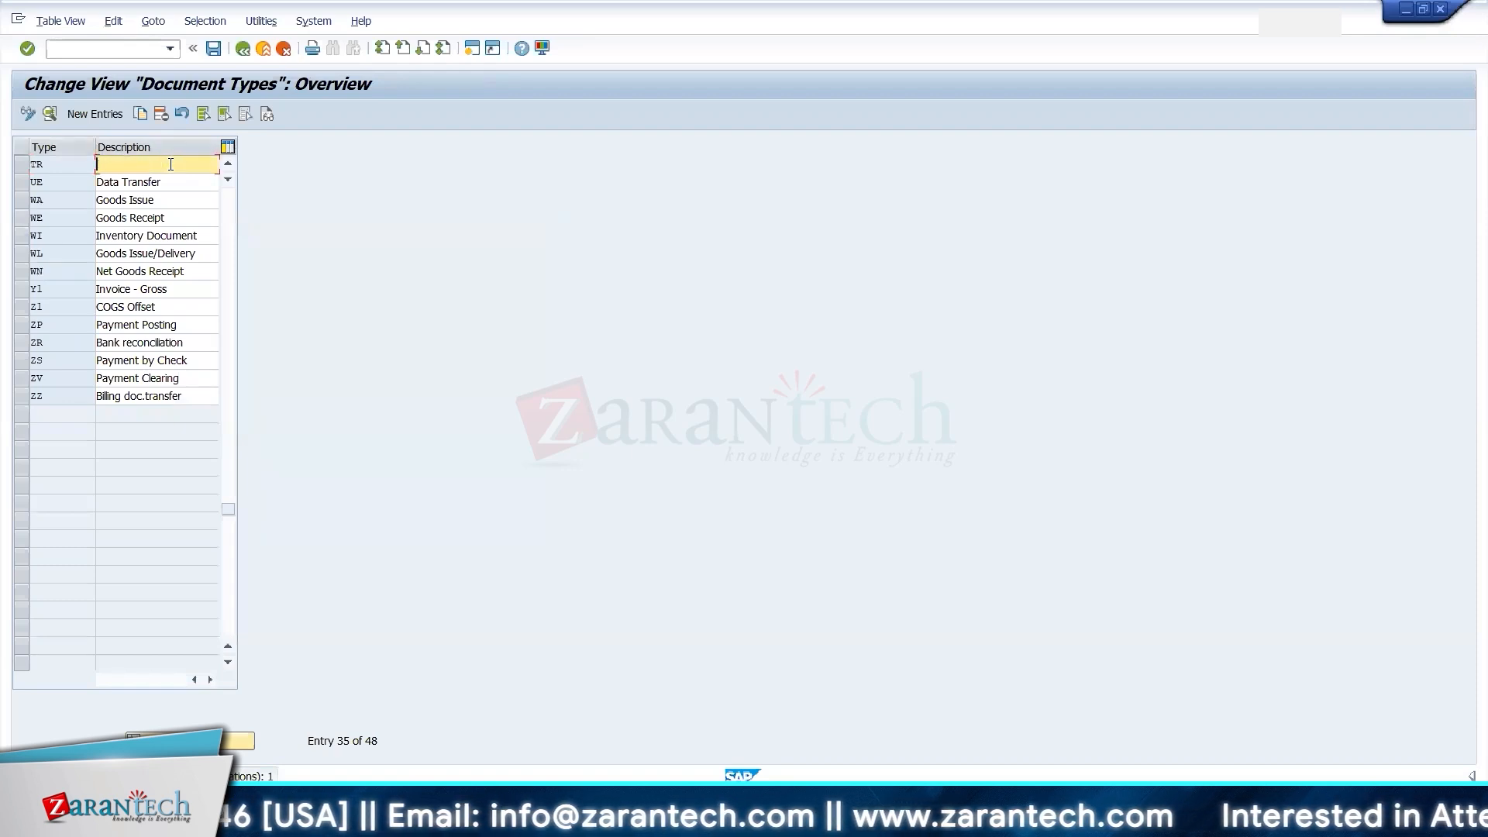
type("Treasury ")
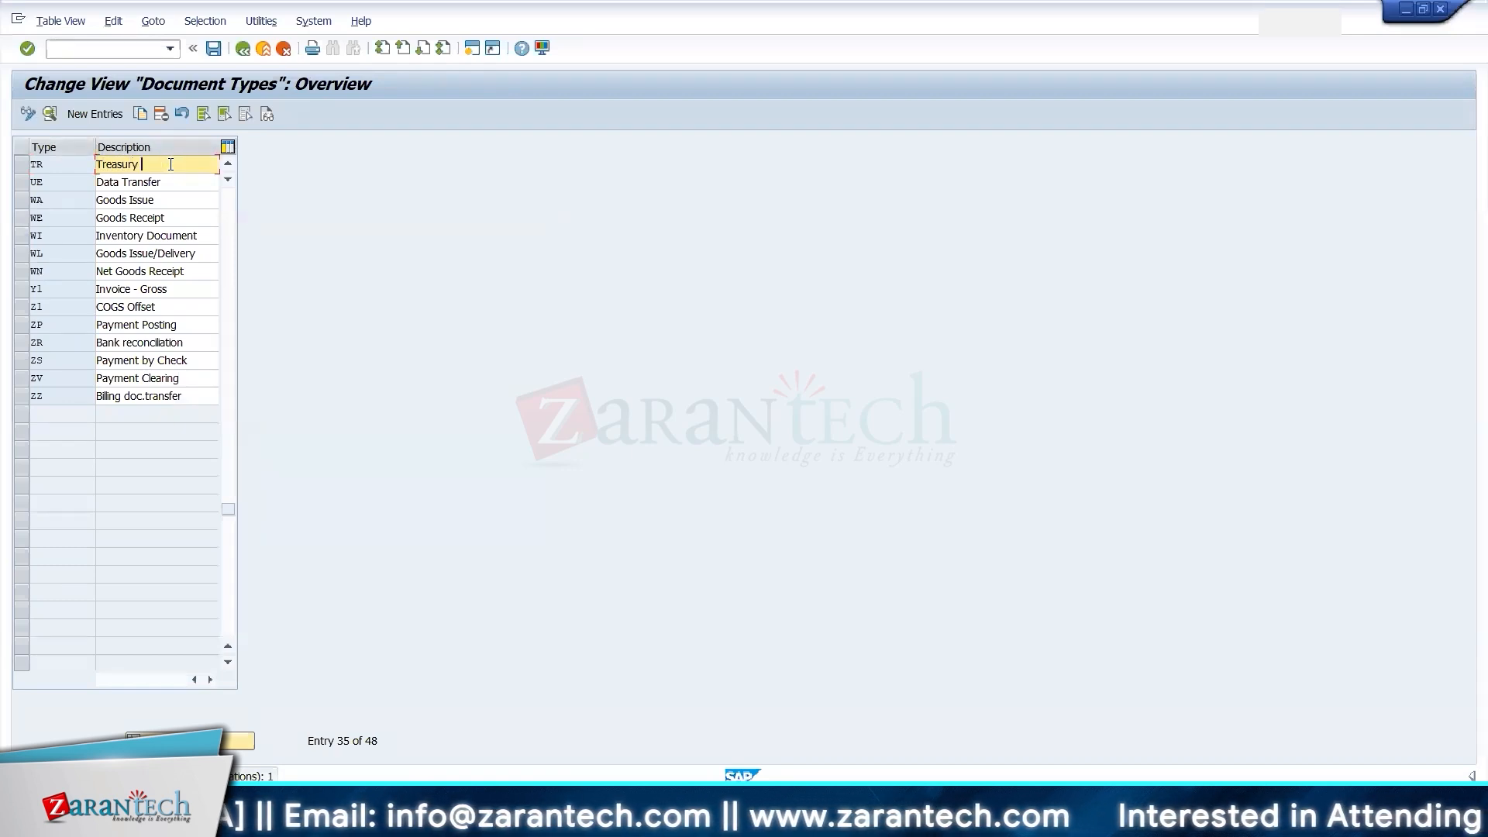
type("Accounting")
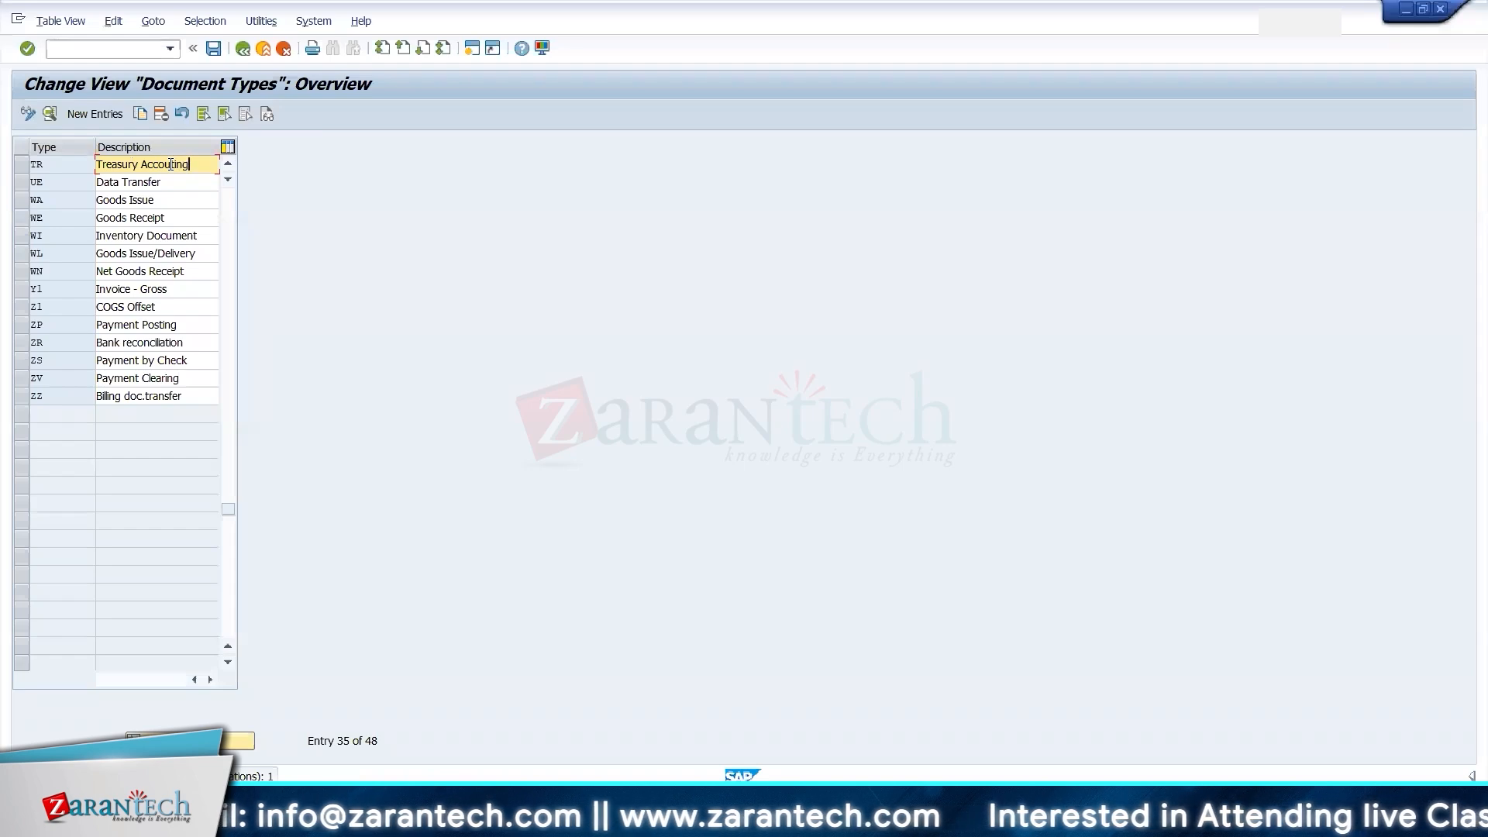
key("Return")
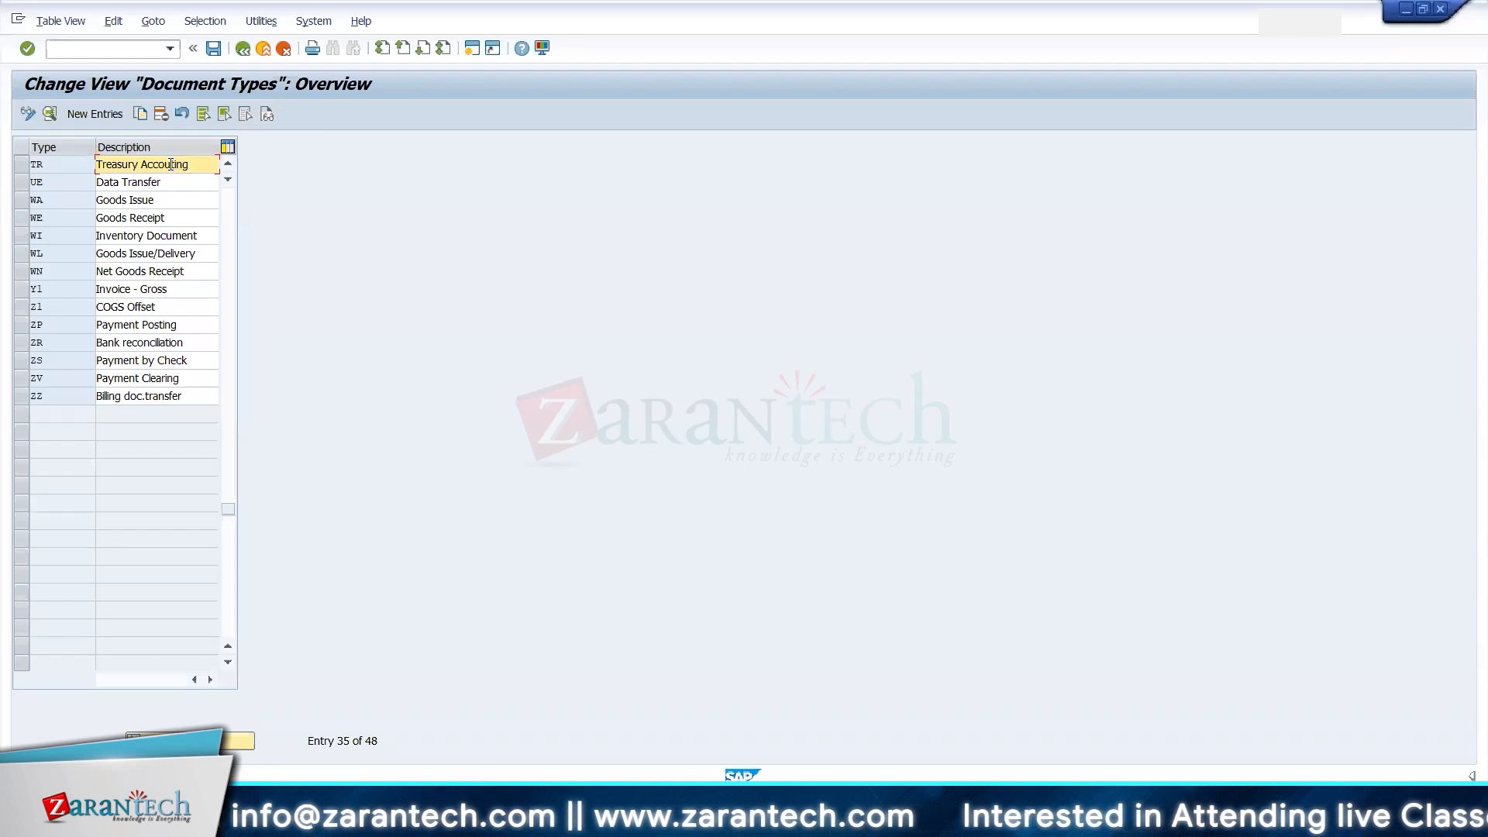
- Open the details of document type TR and try to save it with reverse document type 50
double_click(80, 165)
left_click(159, 221)
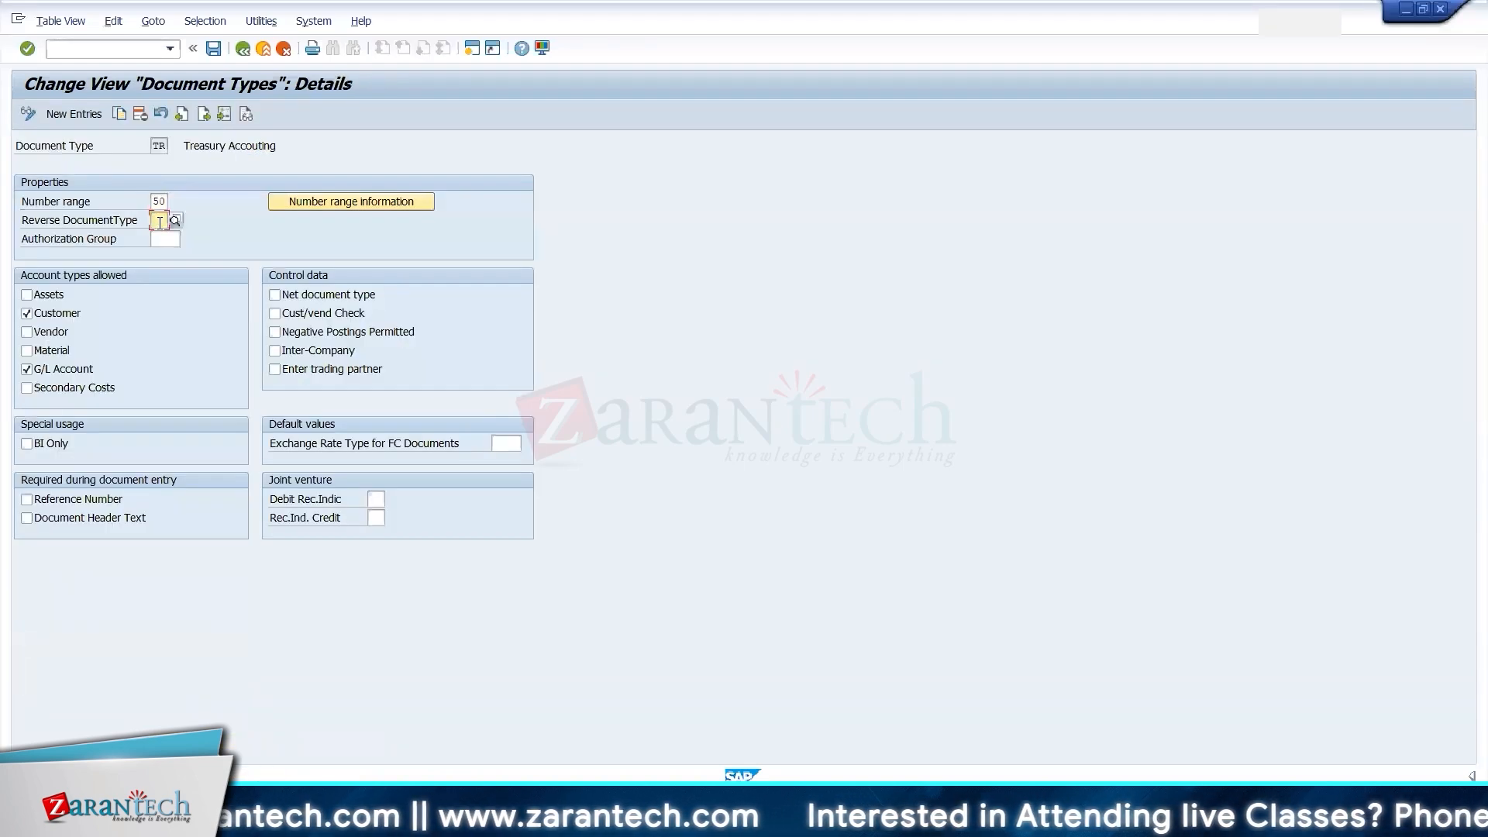
type("50")
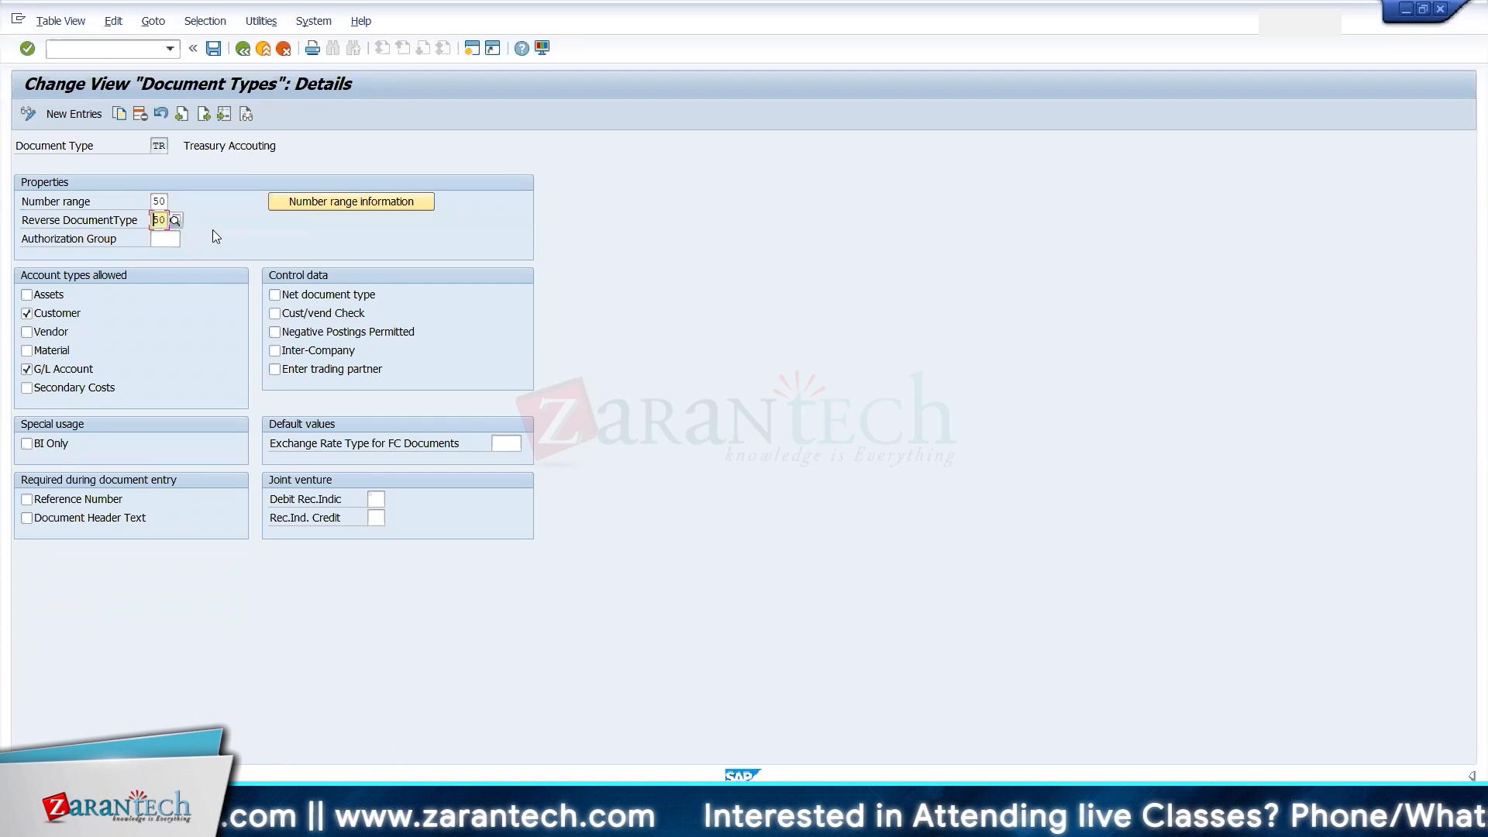
left_click(213, 48)
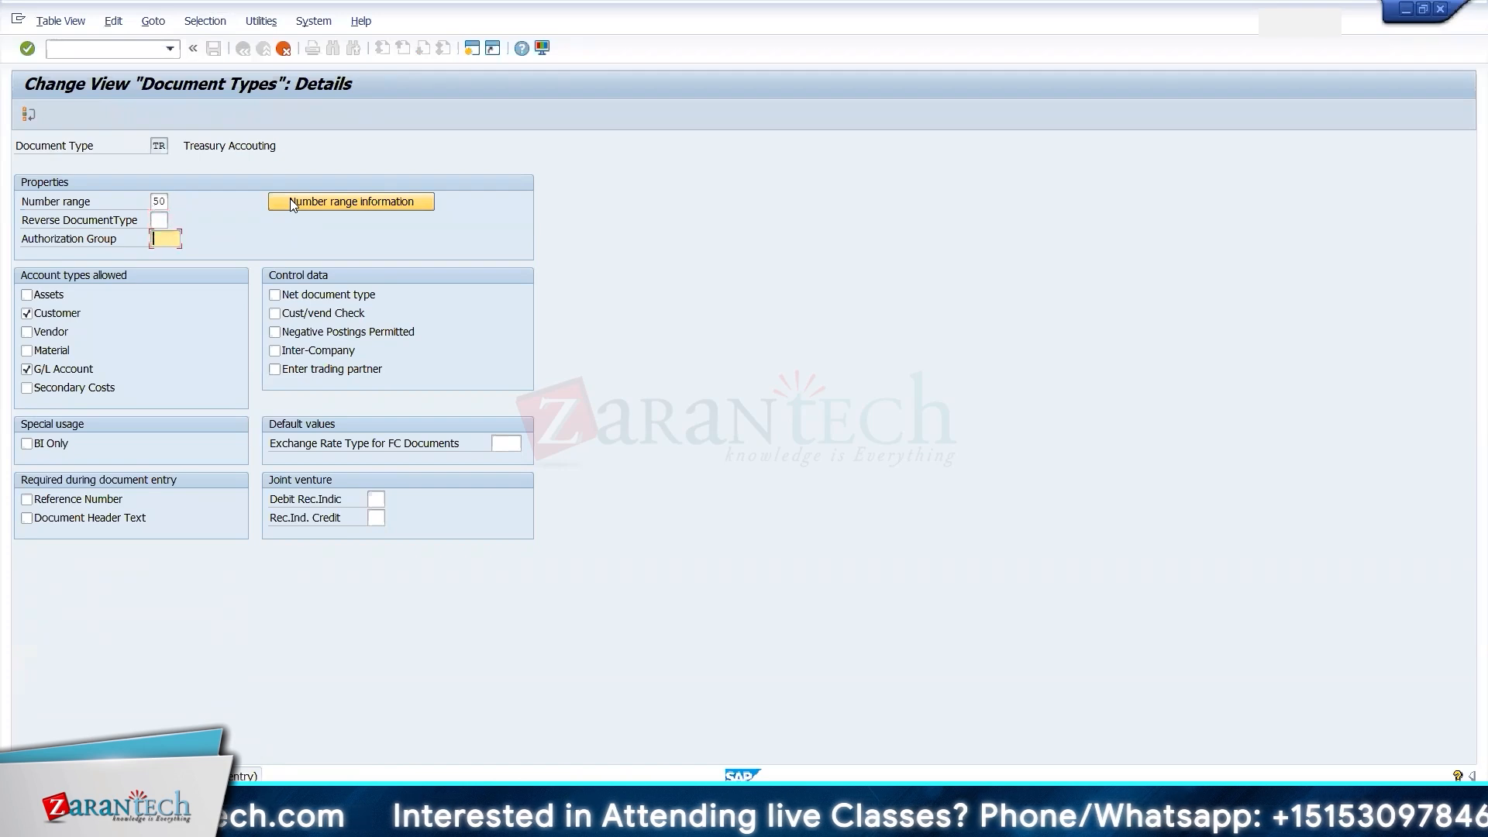
- Clear the reverse document type and save document type TR in the customizing request TRM TEST SET-UP
type("TR")
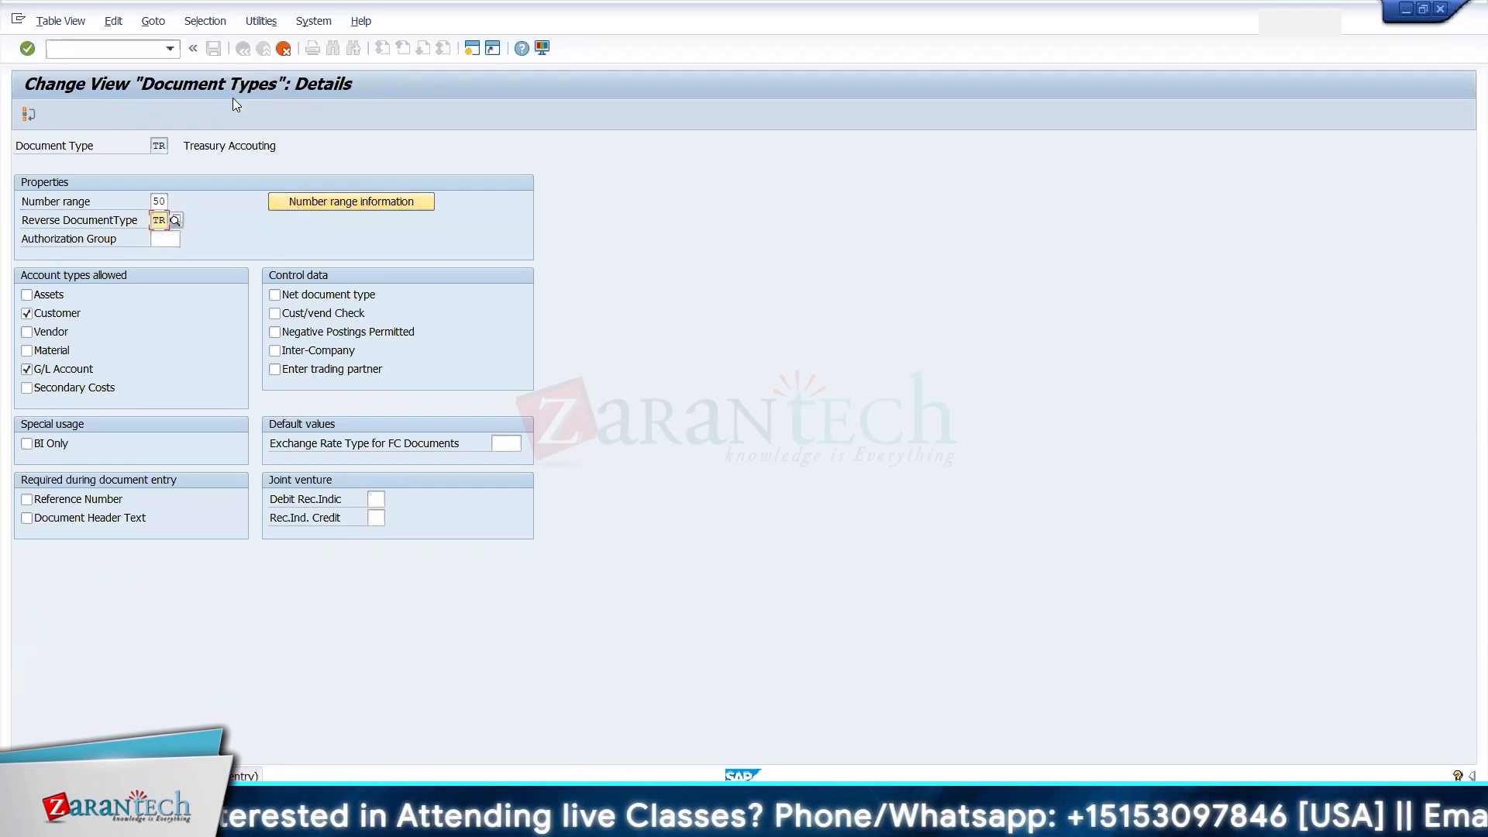
key("BackSpace")
key("BackSpace")
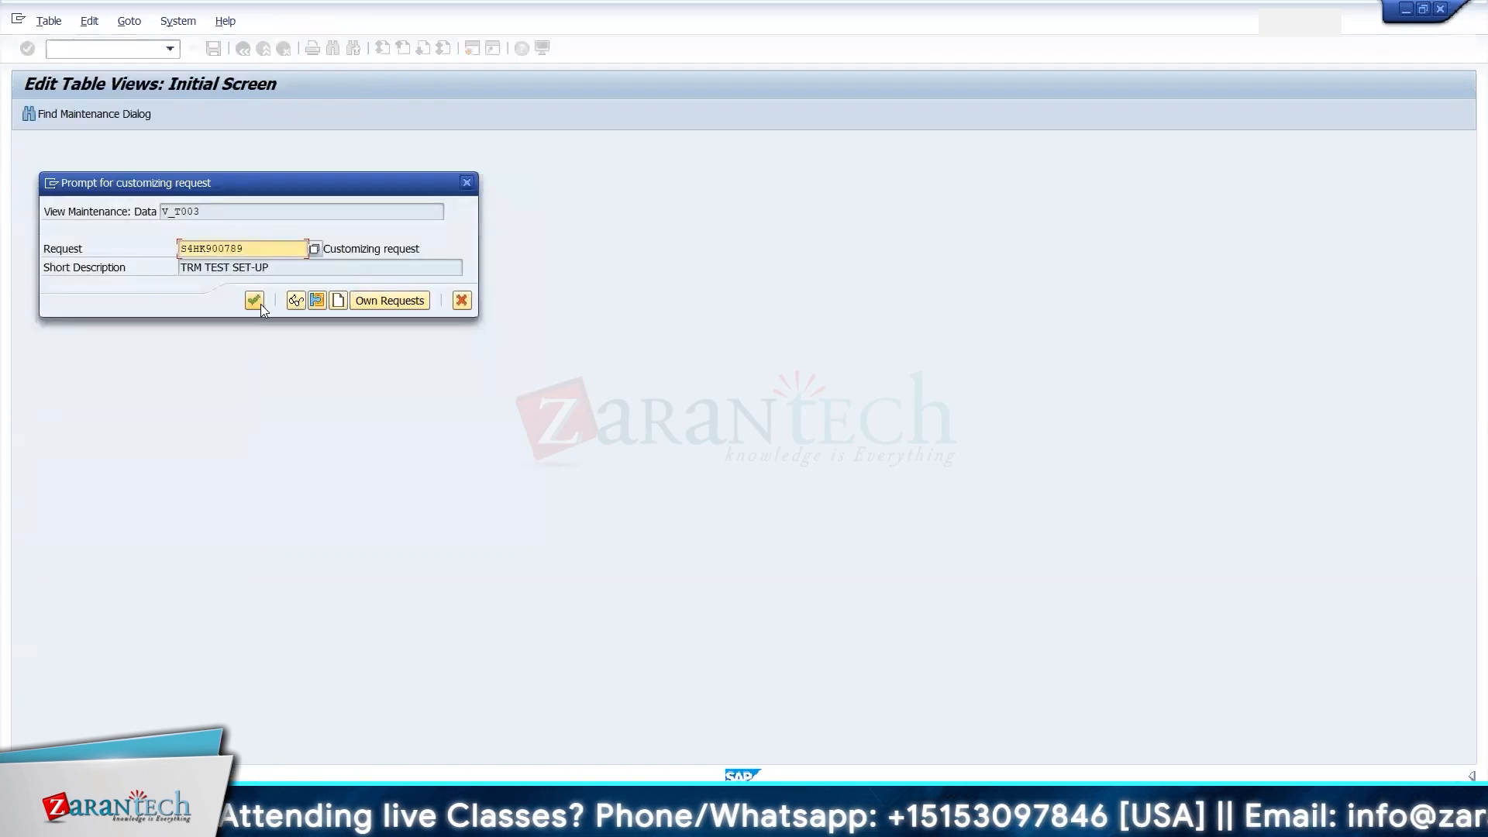
left_click(261, 302)
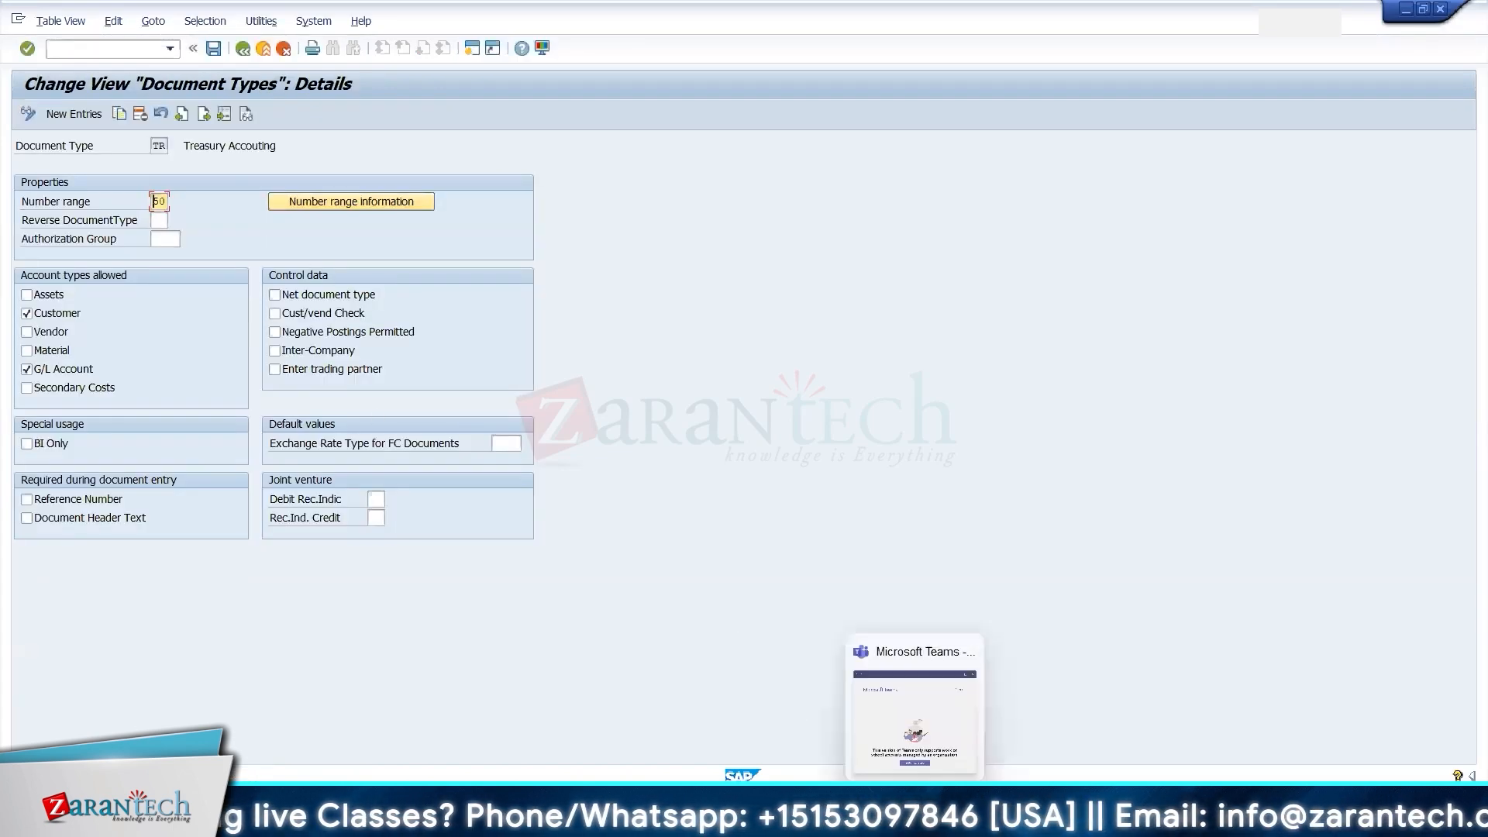
- Switch to the Excel training workbook and look through the fixed deposit notes up to cell F54
left_click(957, 819)
left_click(575, 578)
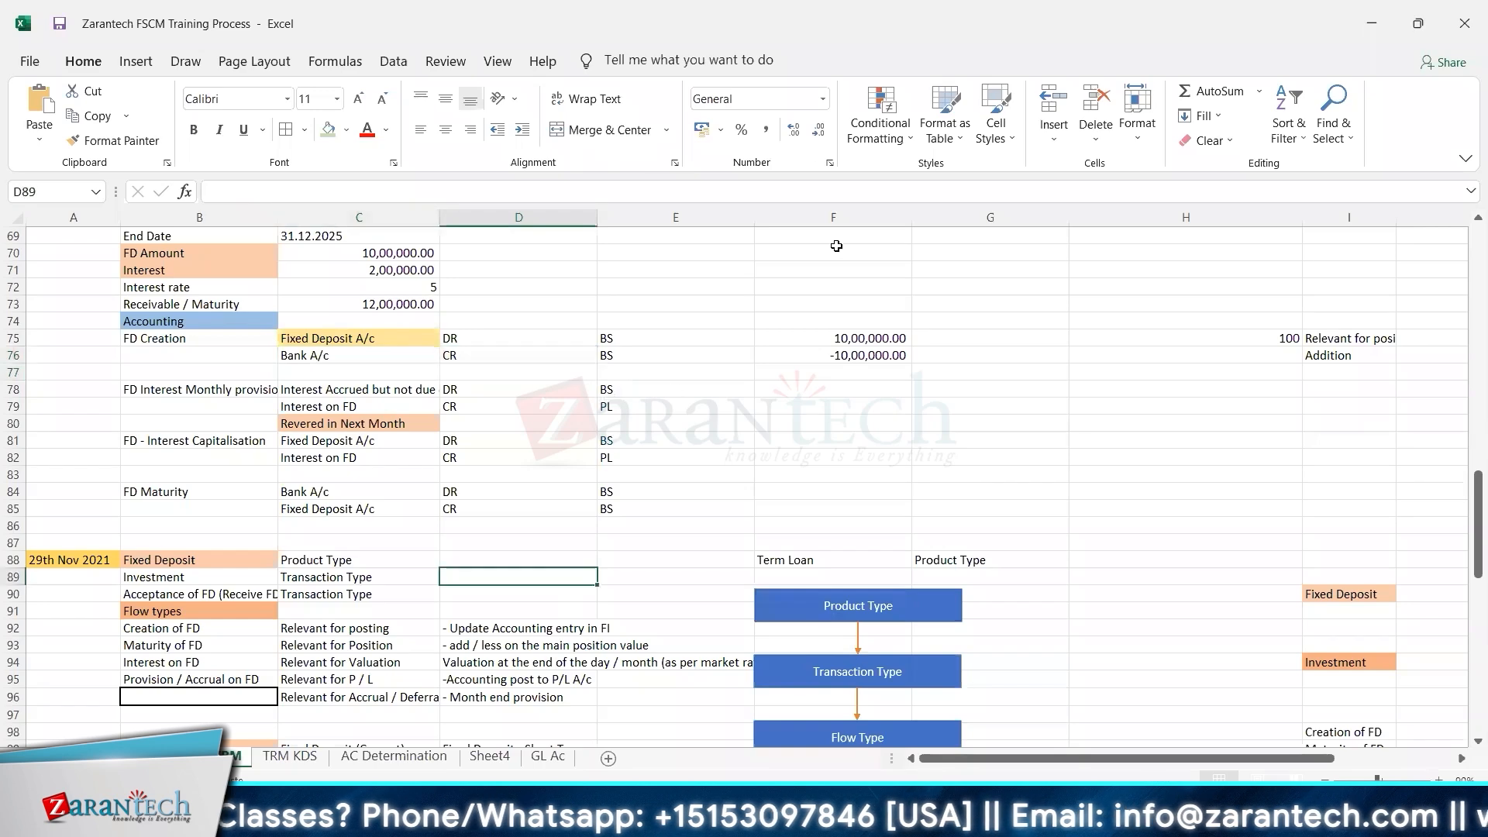
left_click(878, 303)
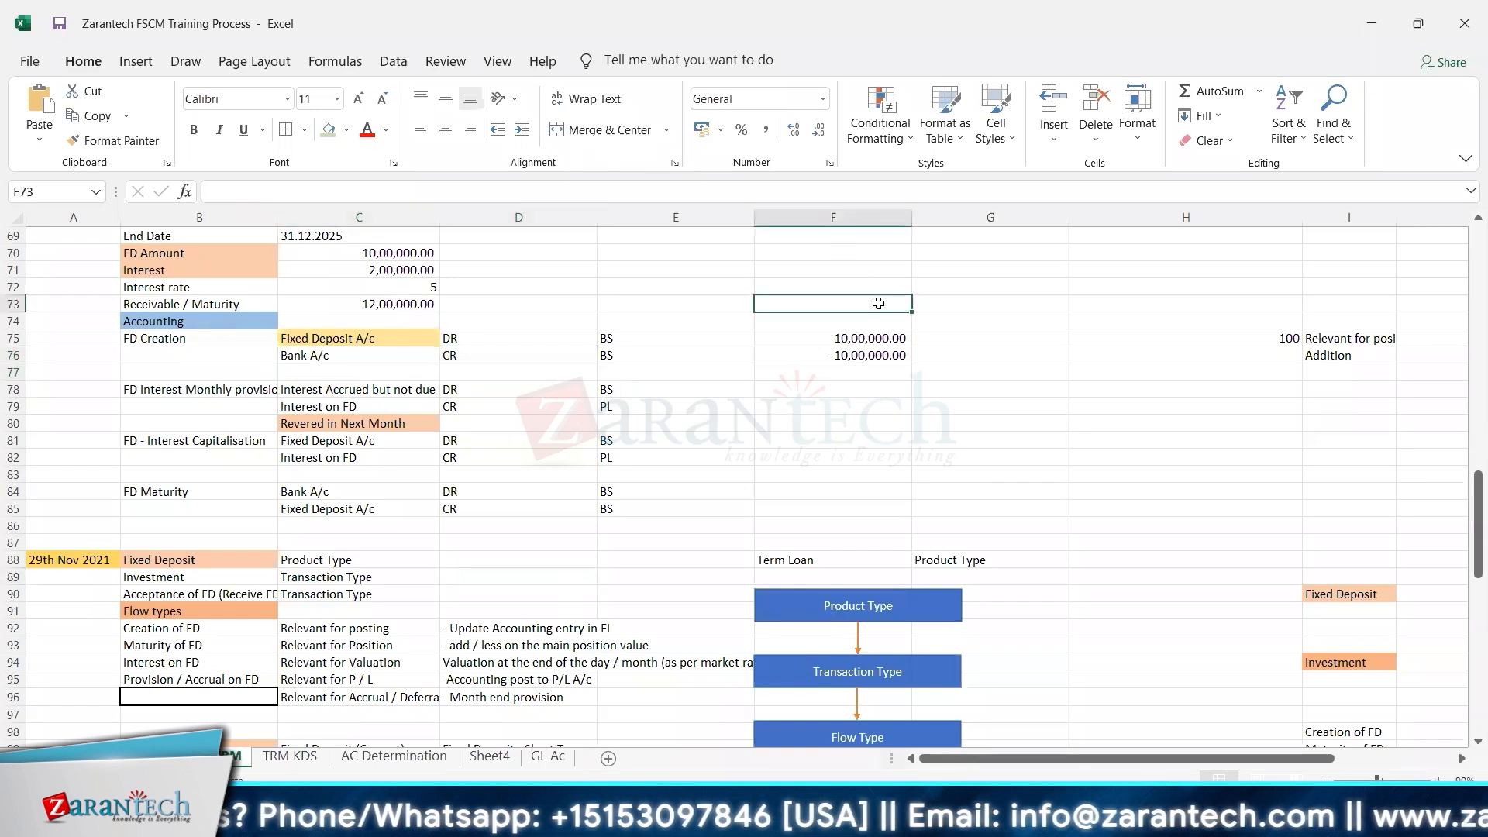
key("Up")
key("Up")
key("Up")
key("Up")
key("Up")
key("Up")
key("Up")
key("Up")
key("Up")
key("Up")
key("Up")
key("Up")
key("Up")
key("Up")
key("Up")
key("Up")
key("Up")
key("Up")
key("Up")
key("Up")
key("Up")
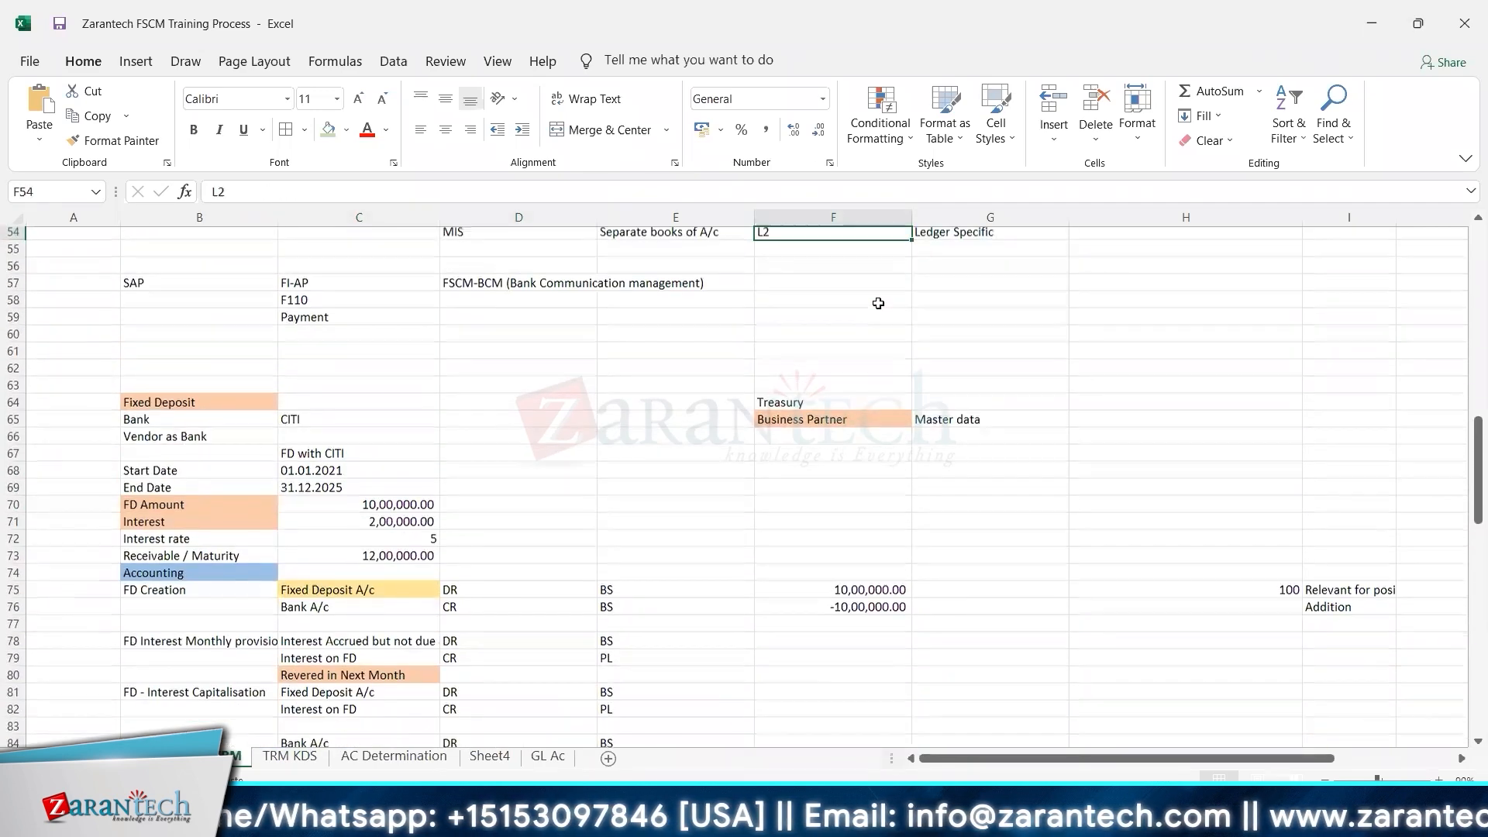
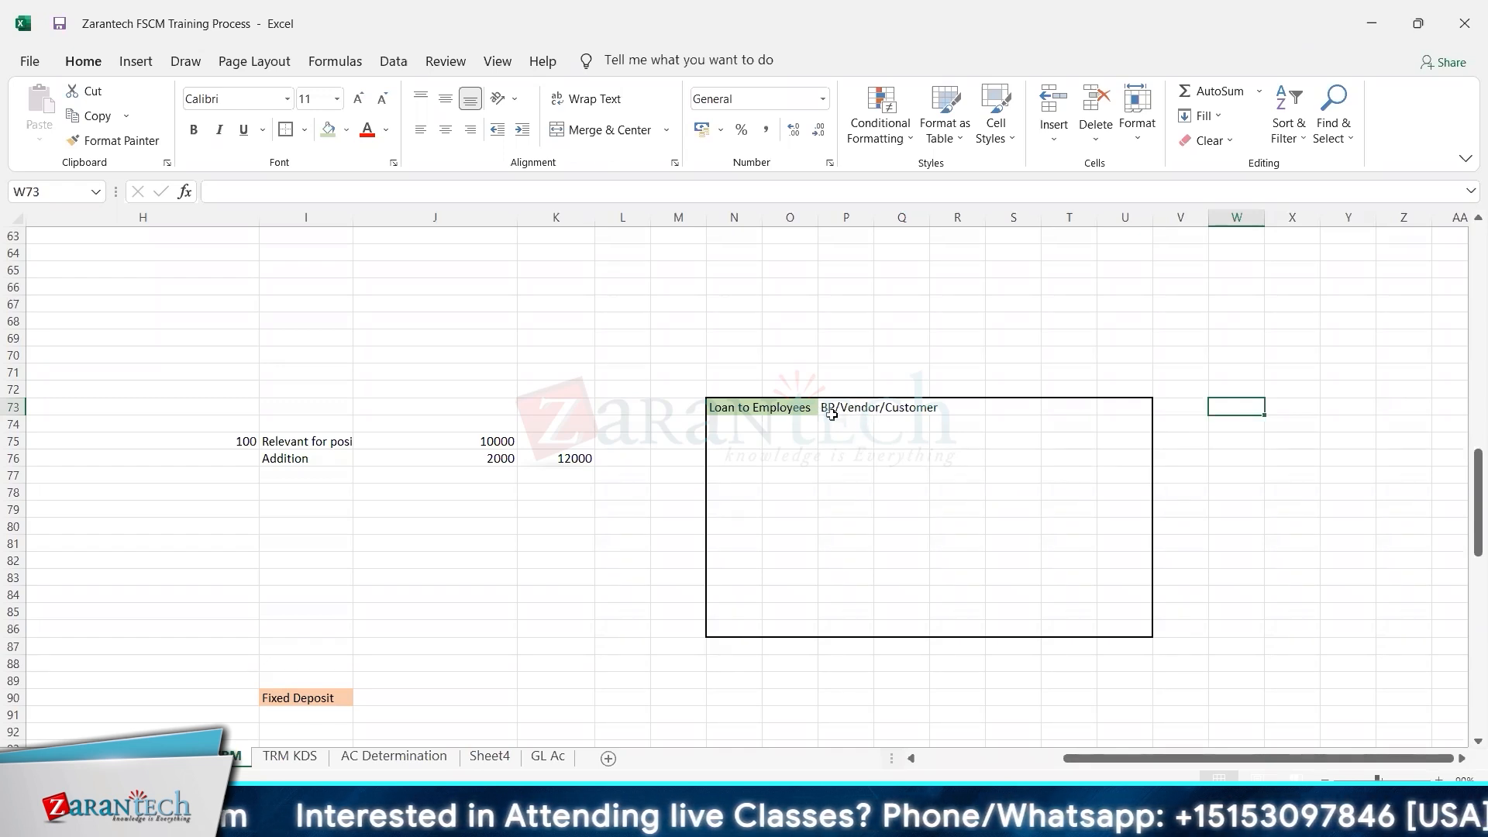
- Enter the note "TDS - as deduction" in cell N76, inside the bordered Loan to Employees box
left_click(771, 407)
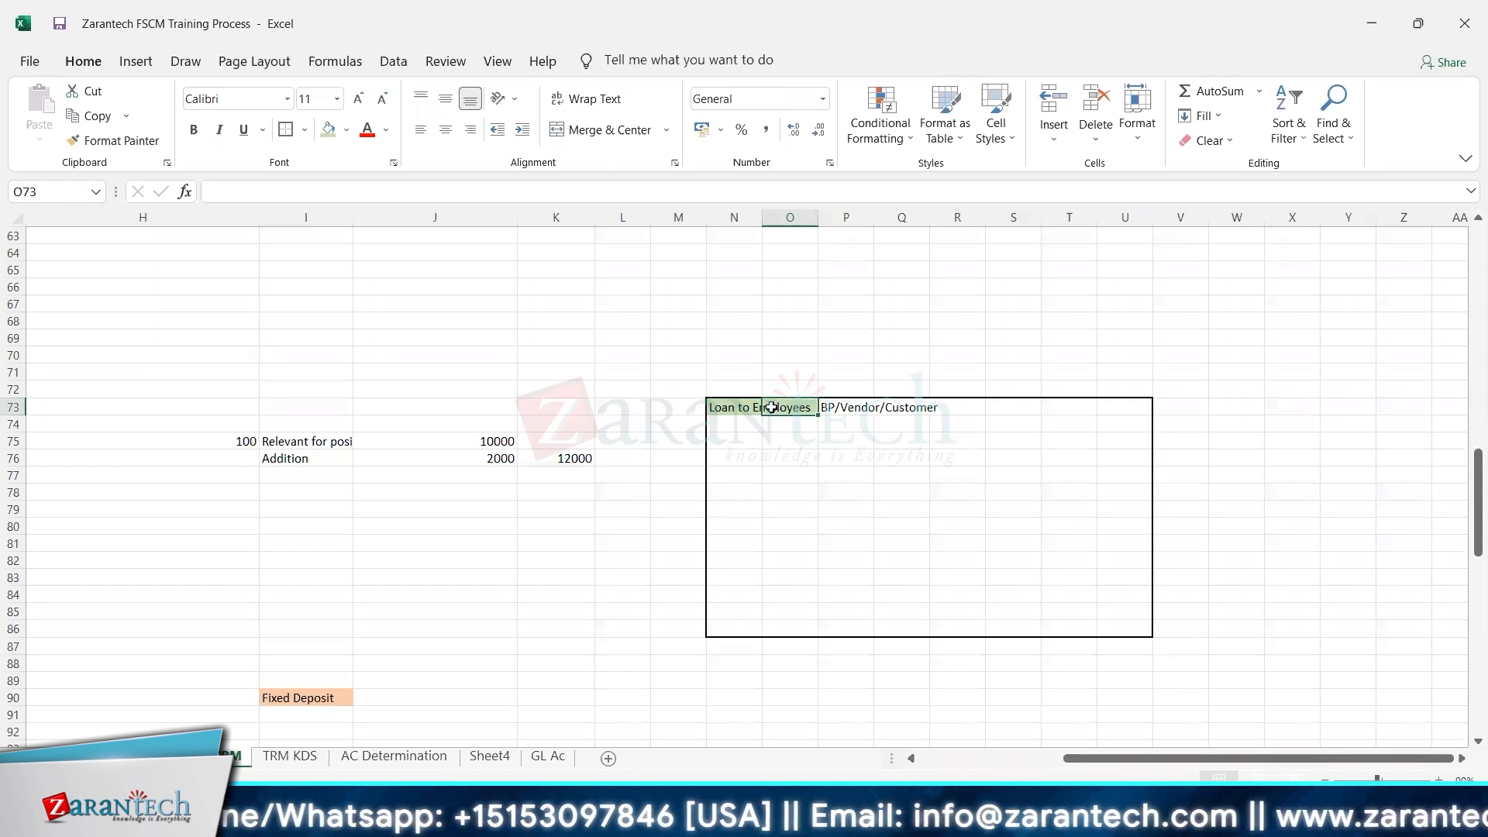
key("Down")
key("Left")
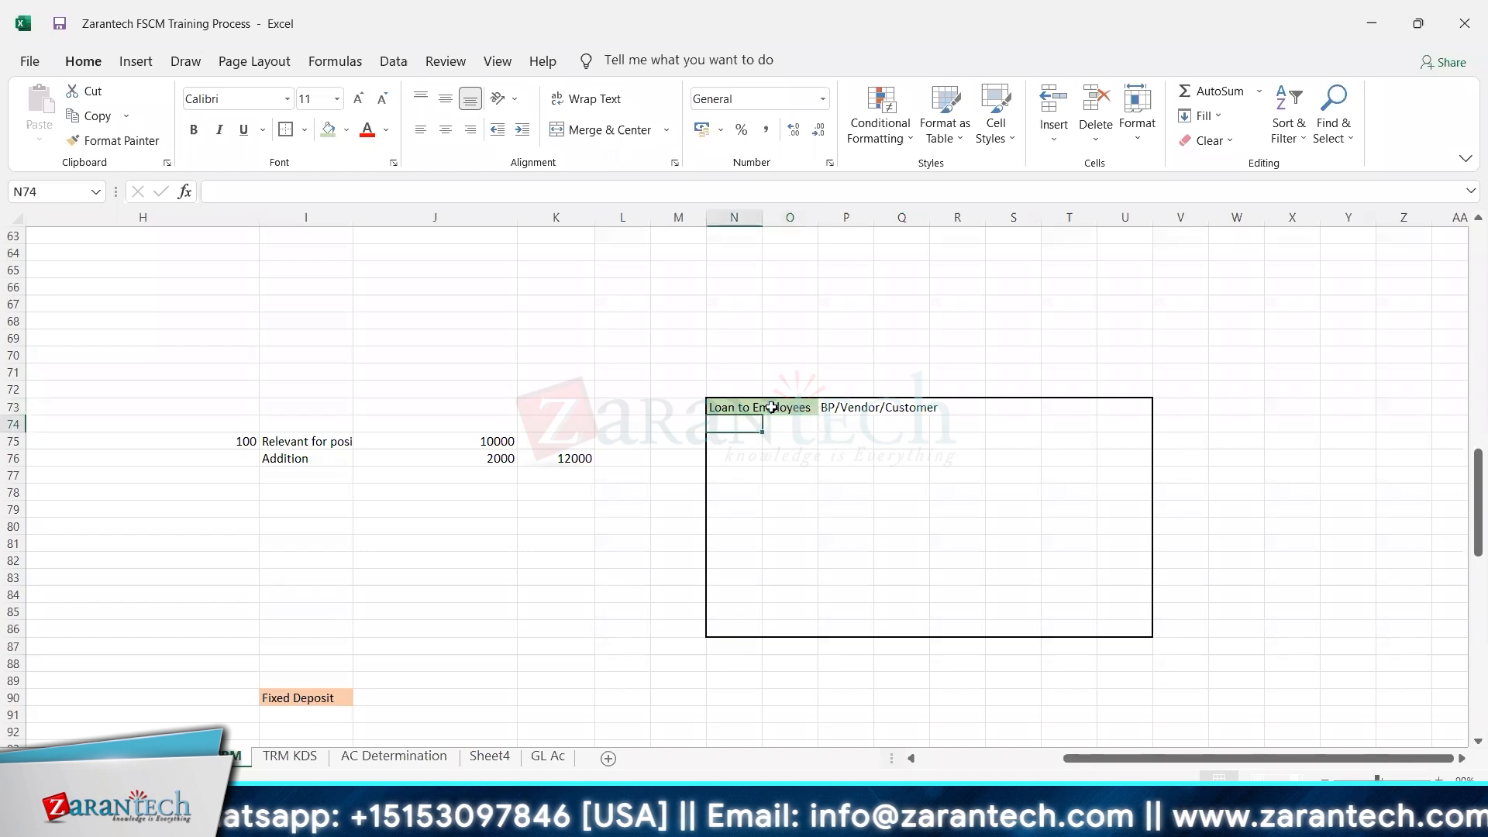
key("Down")
key("Down")
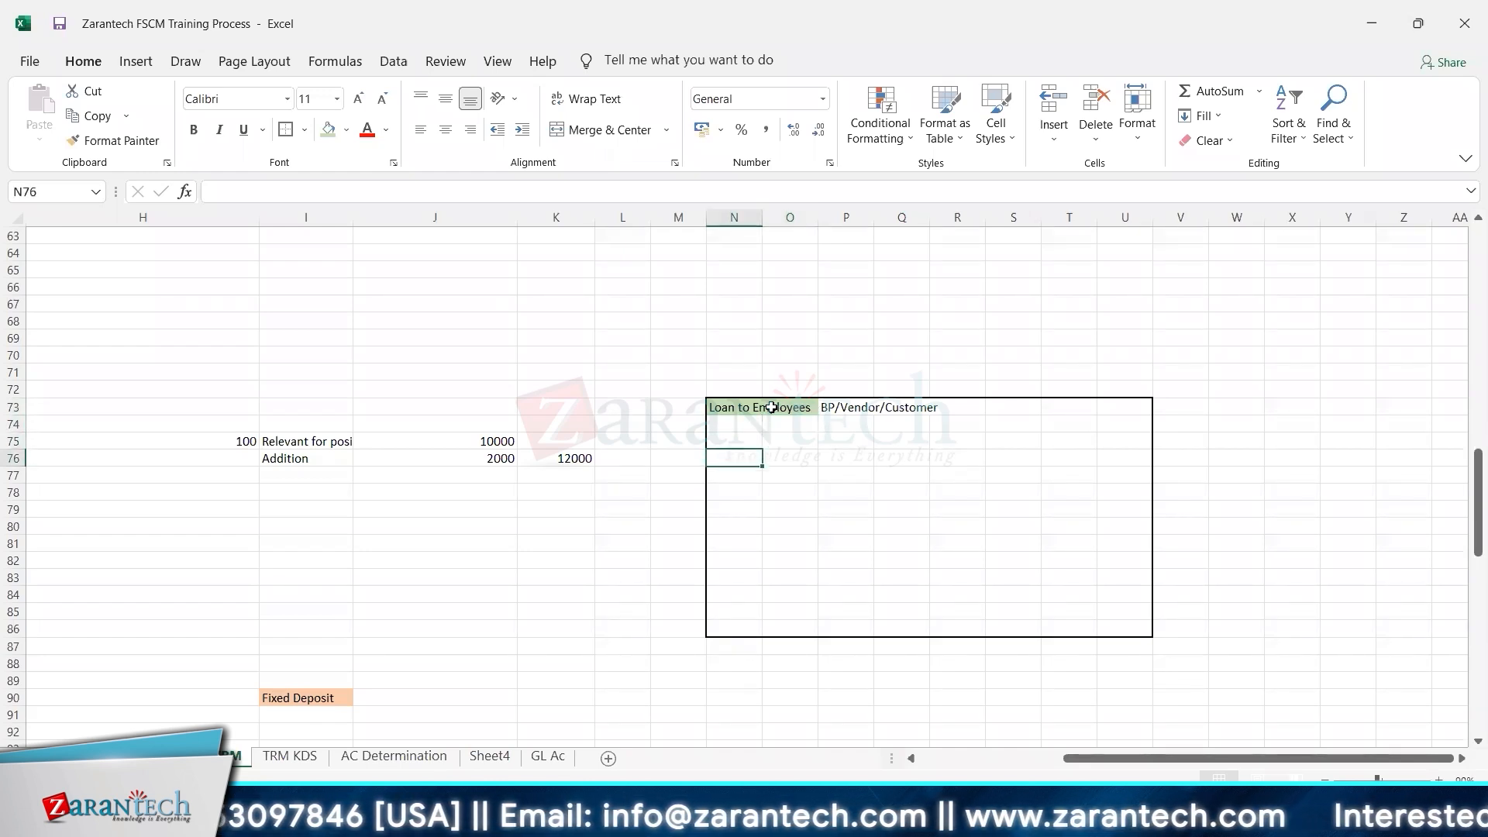
type("TDS")
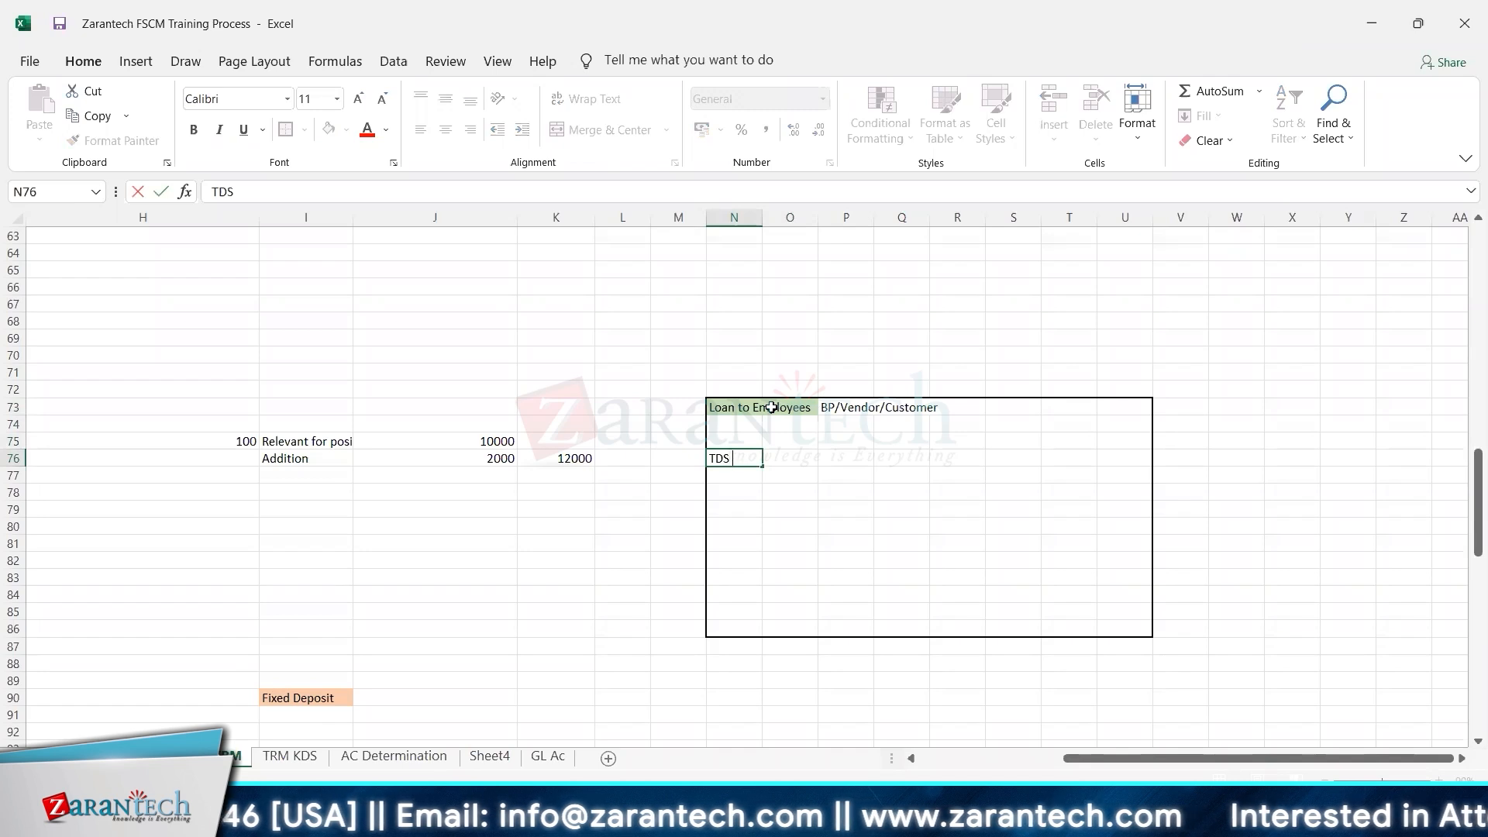
type(" -")
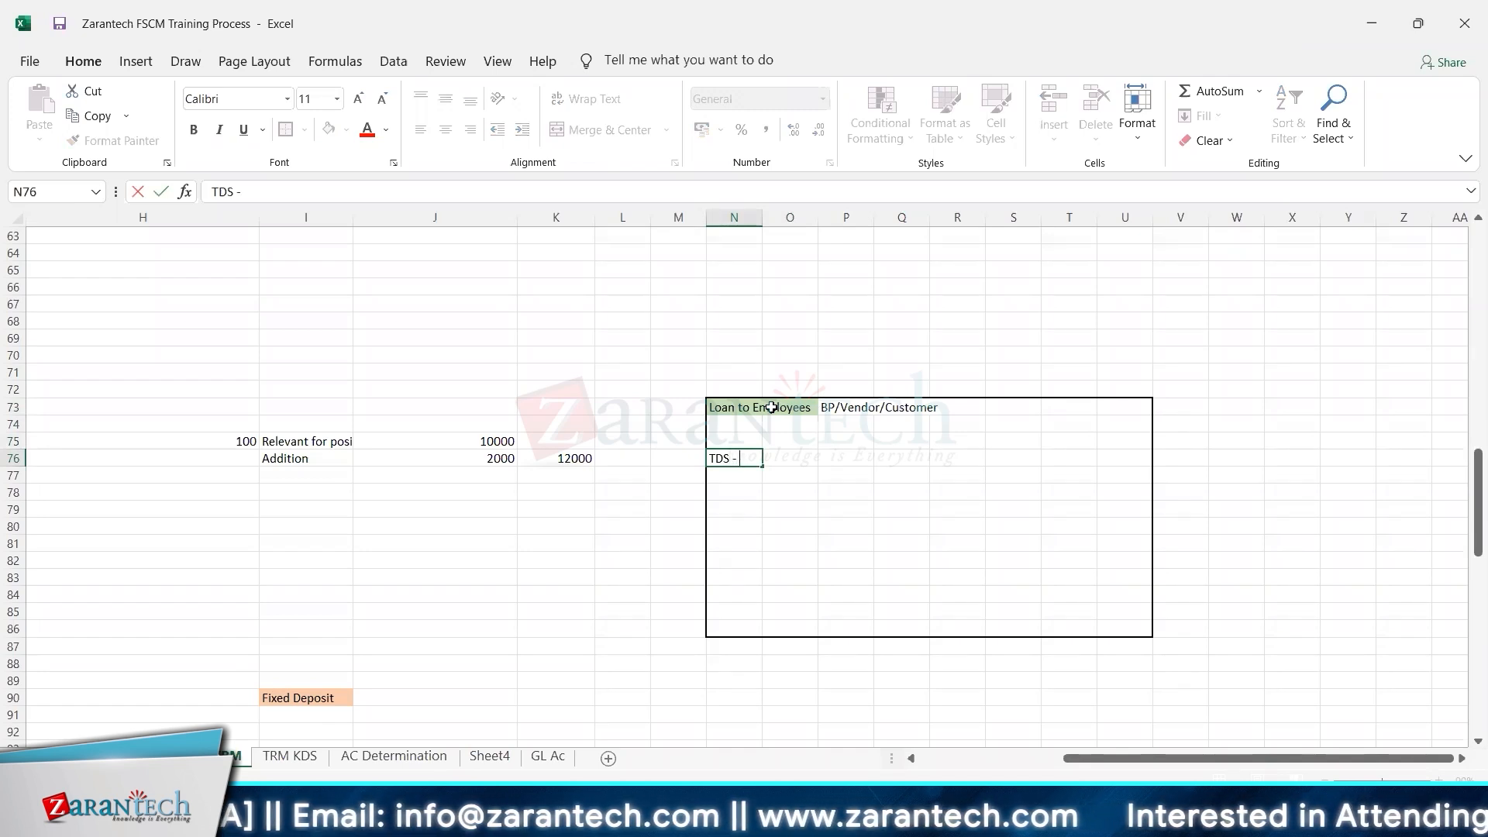
type(" P")
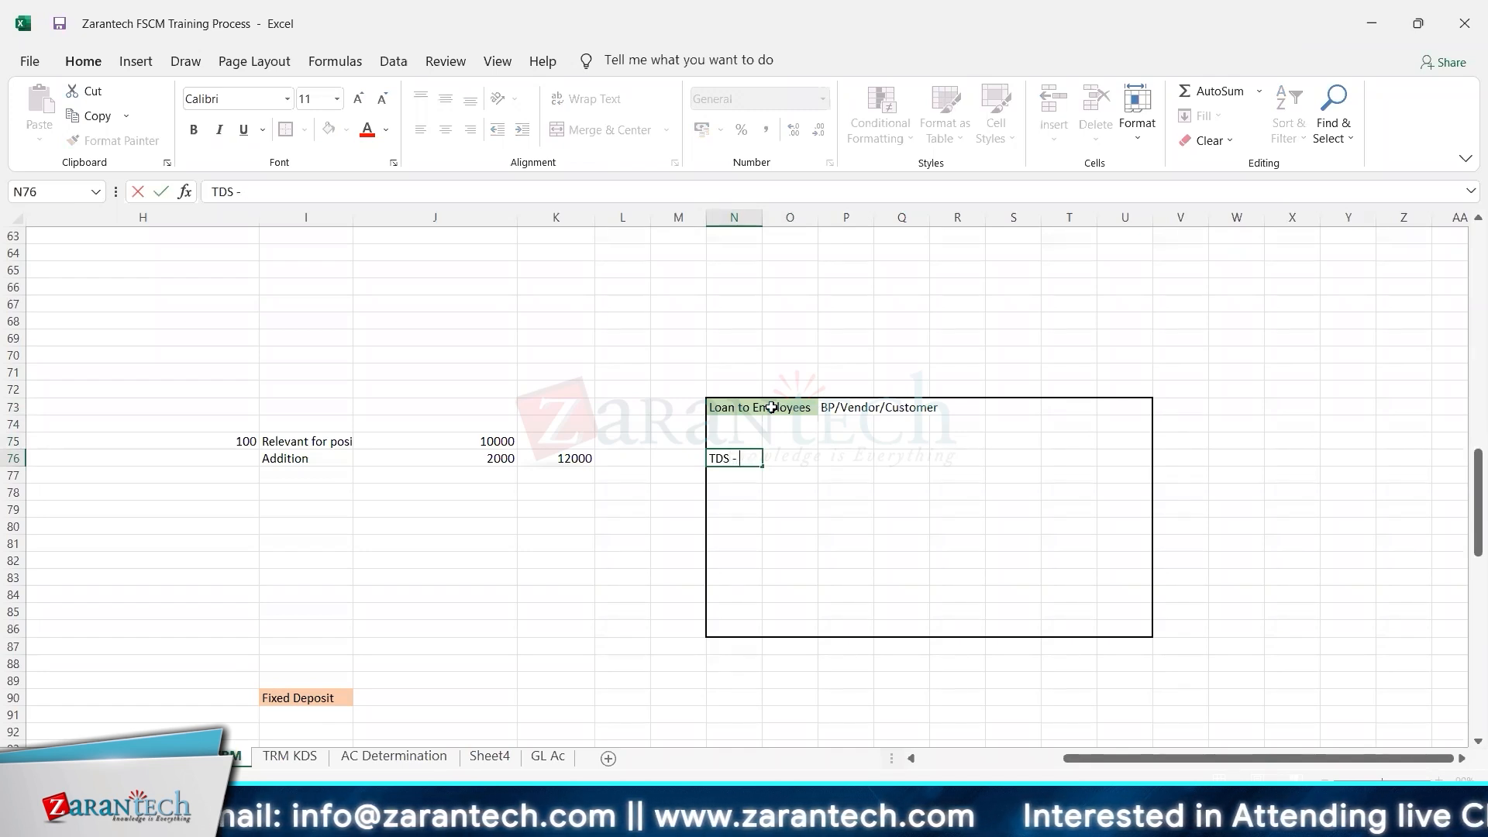
type("as De")
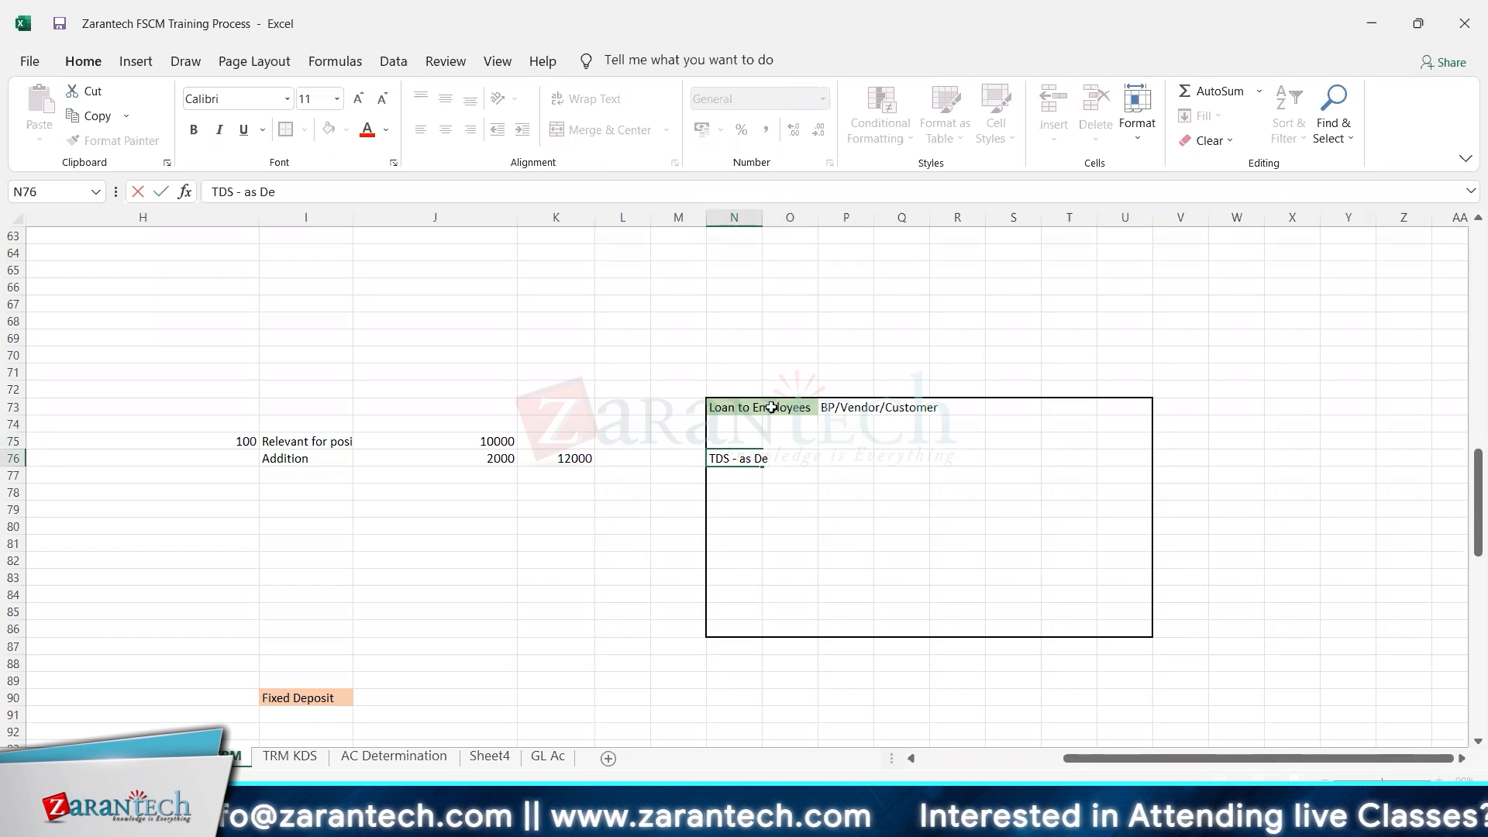
key("BackSpace")
key("BackSpace")
type("ded")
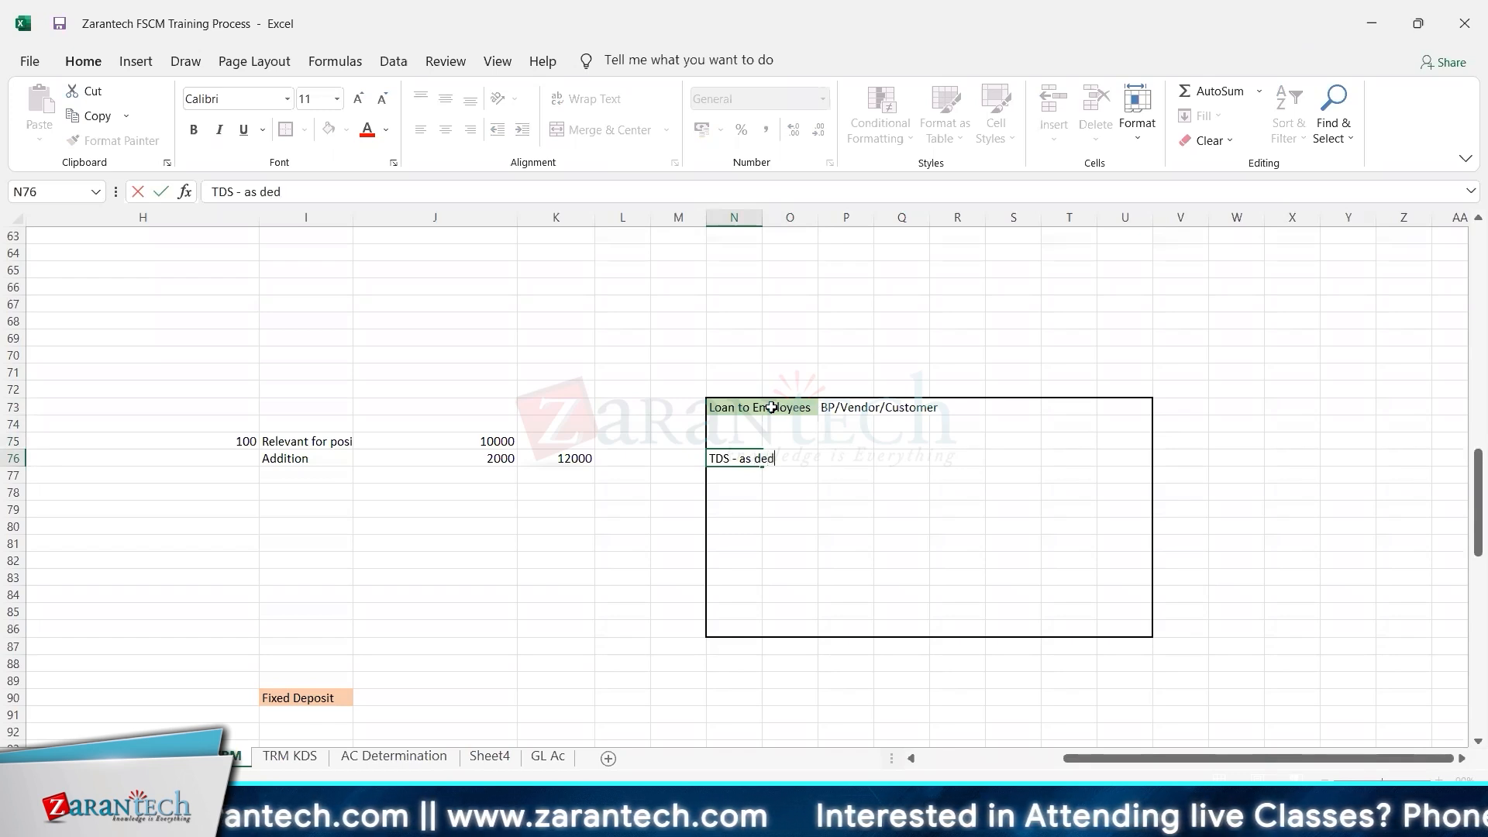
type("uction")
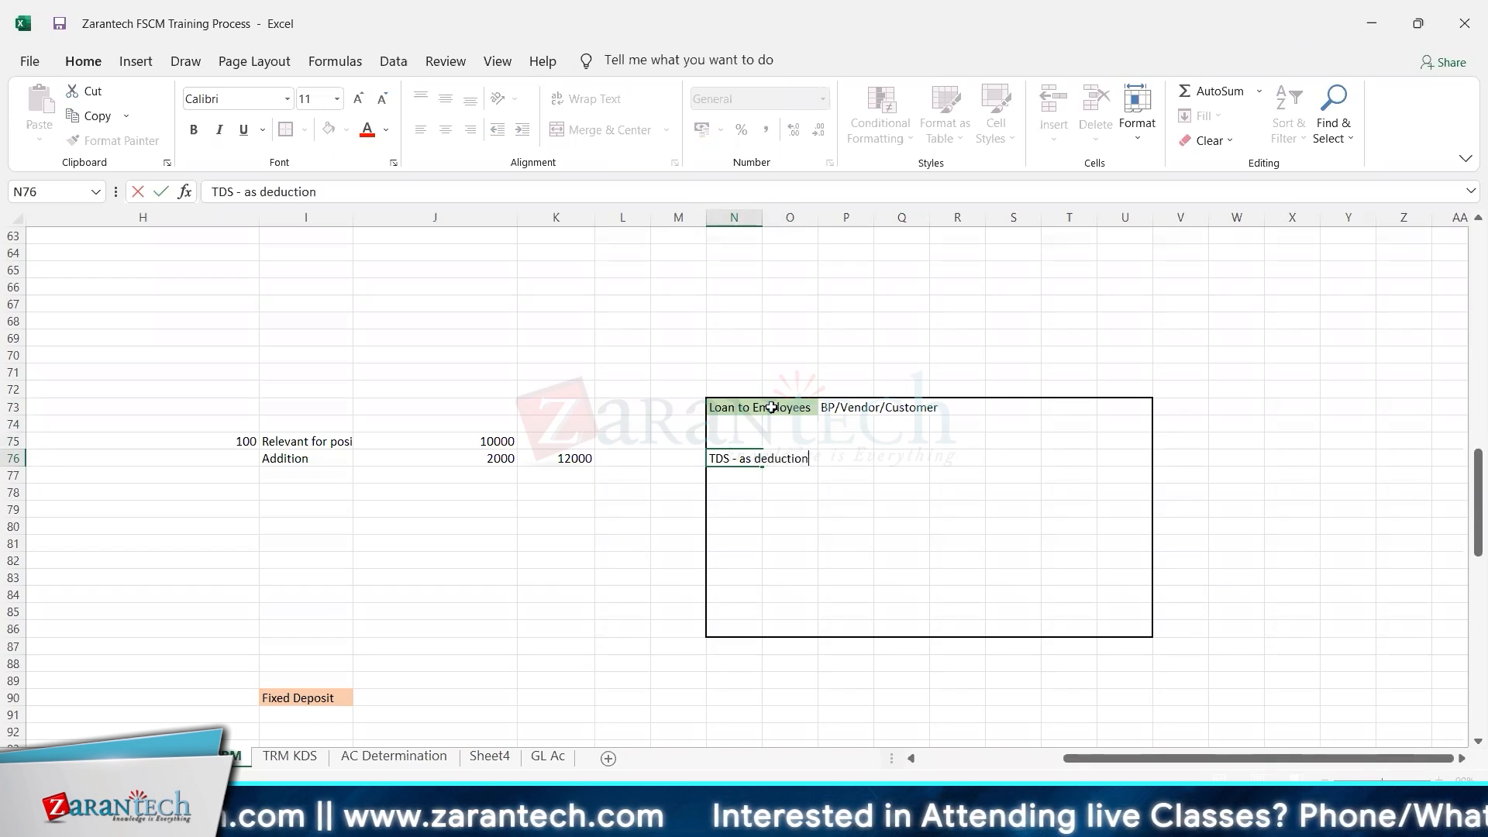
key("Return")
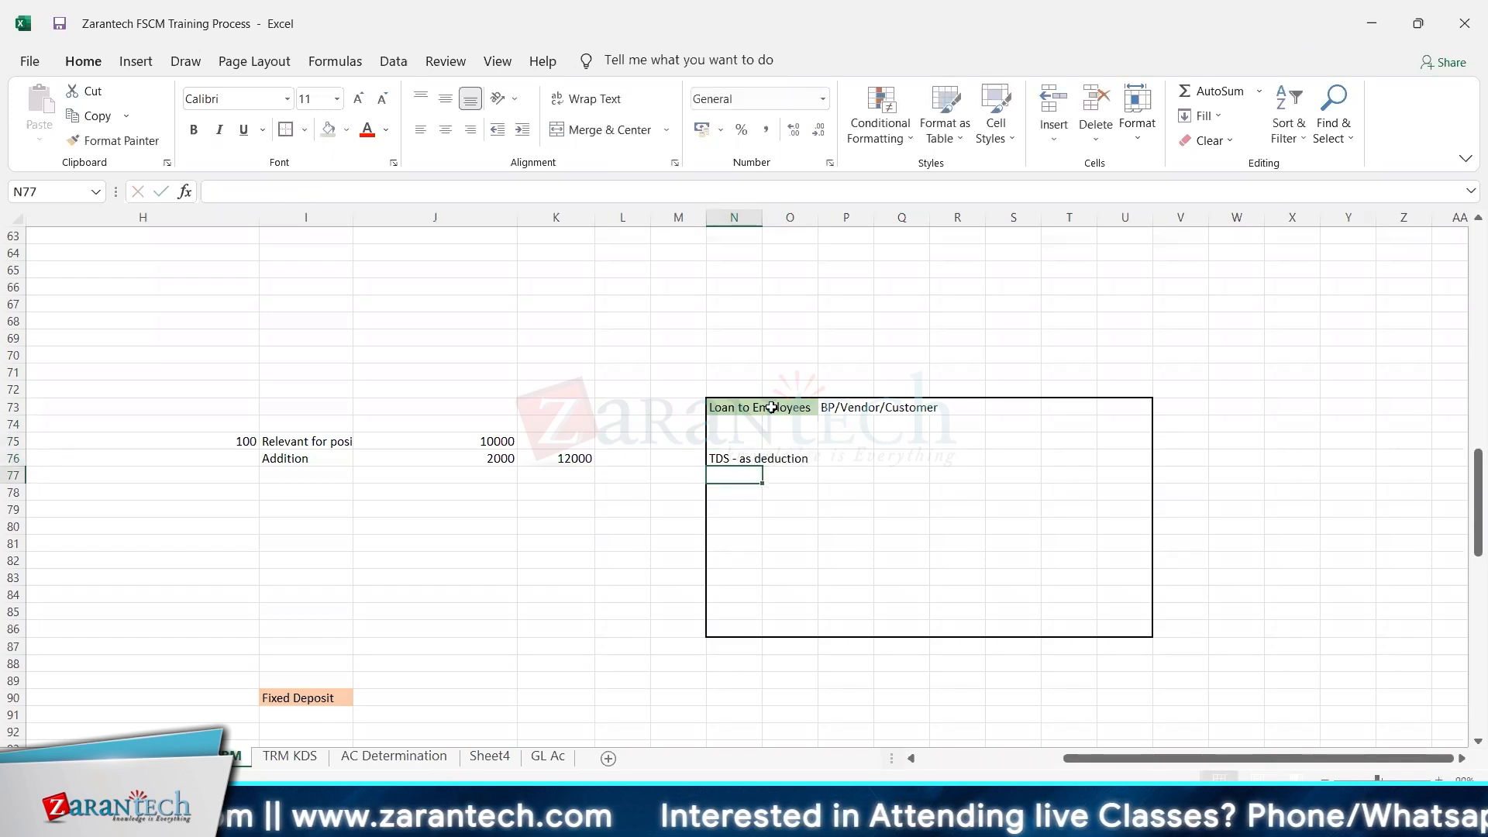
- Fill cells N76:O76 with the same light green as the Loan to Employees heading
left_click(730, 458)
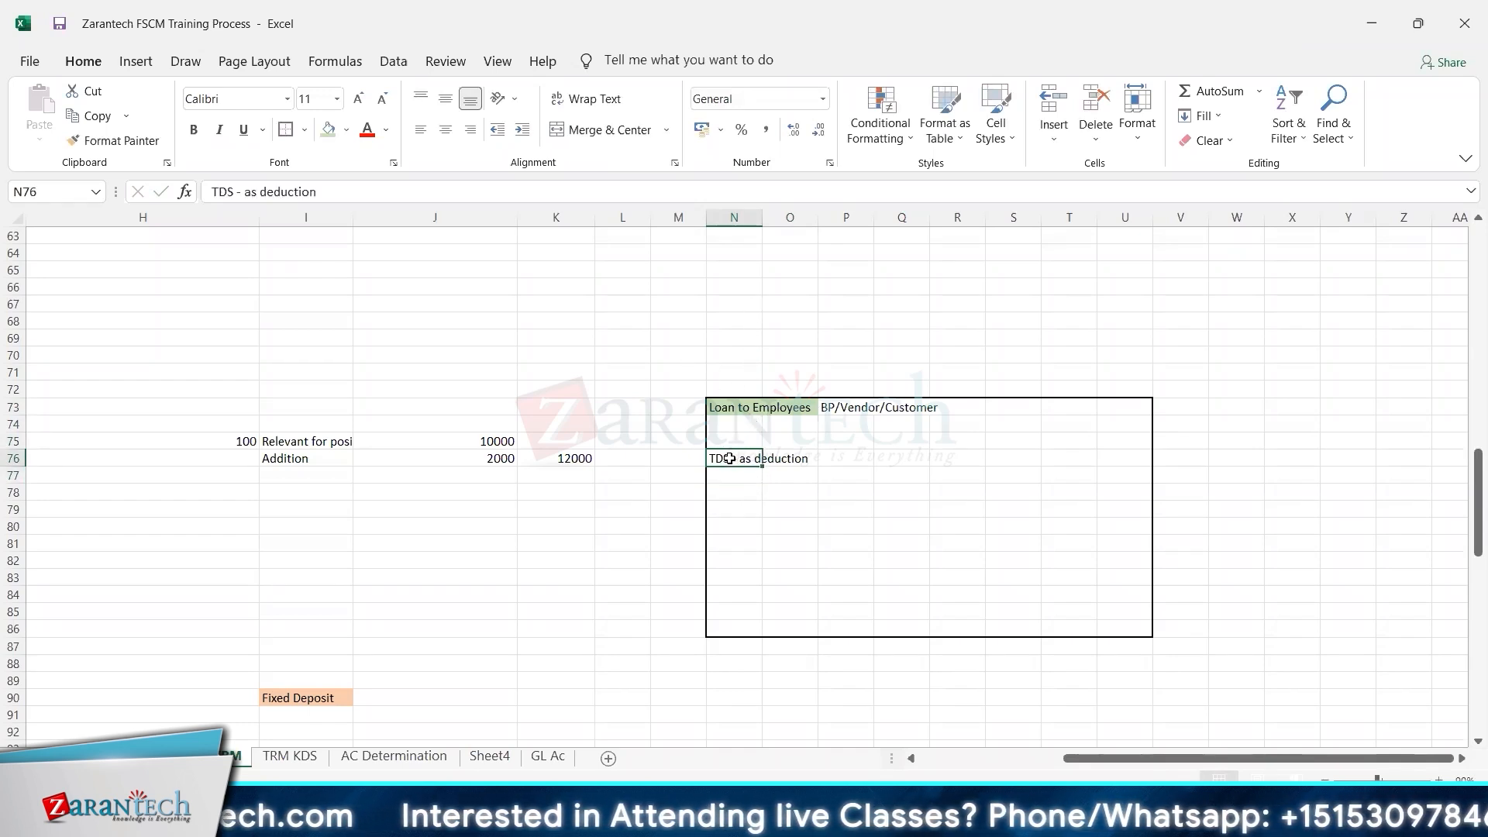
left_click_drag(730, 459, 776, 459)
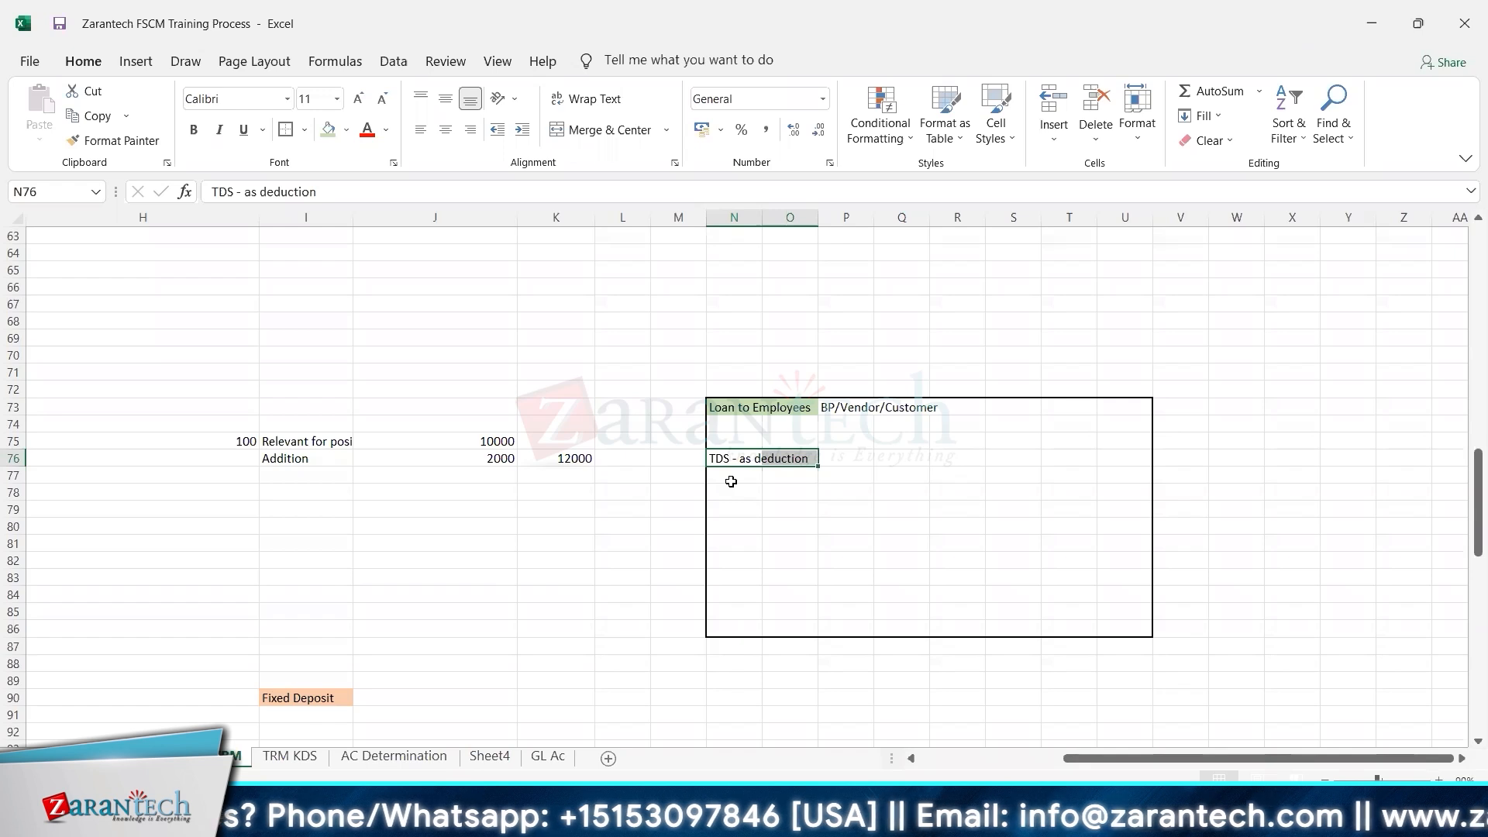
left_click(726, 460)
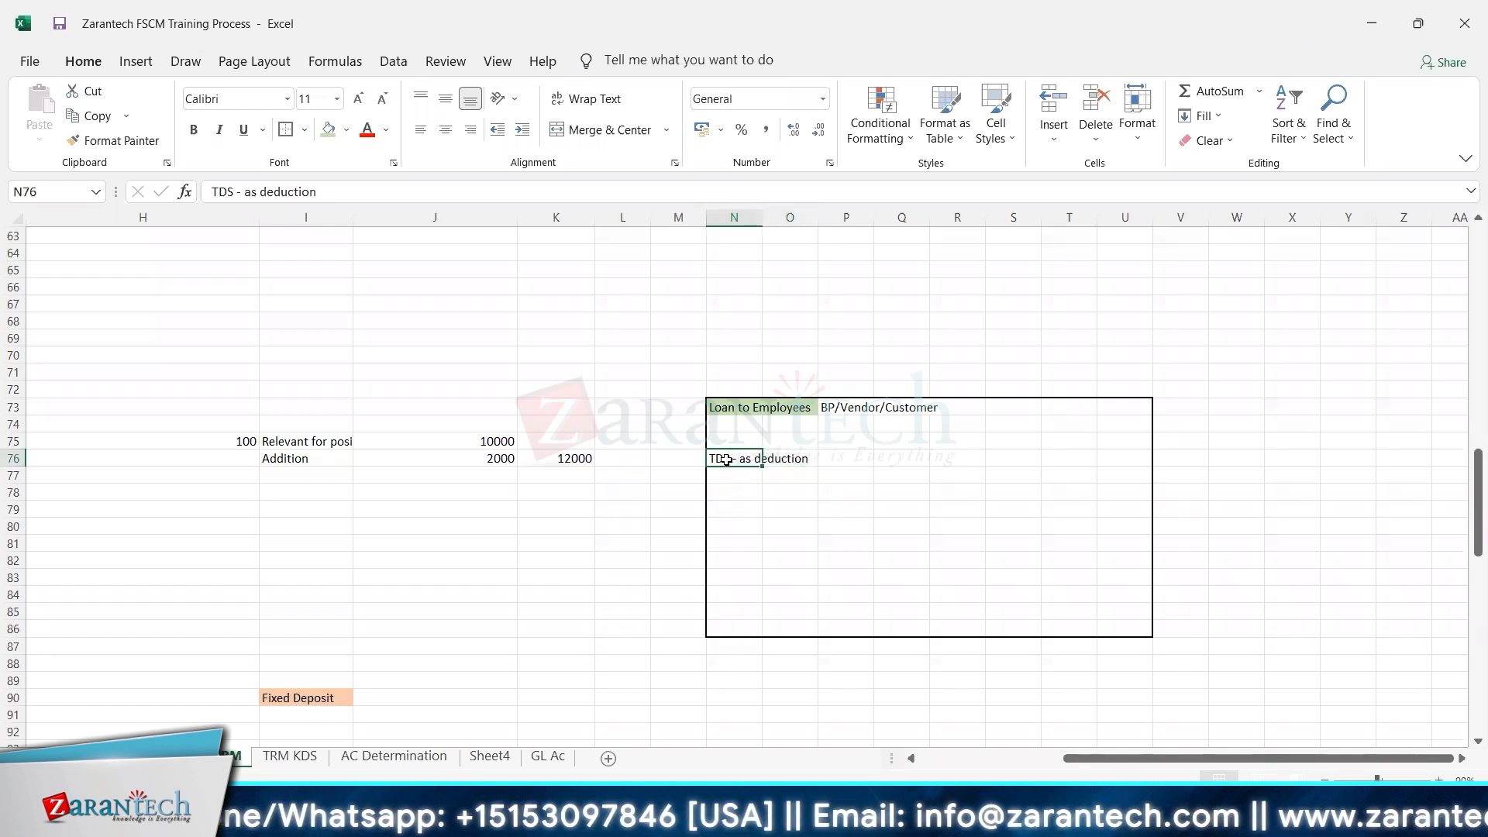
left_click_drag(727, 459, 770, 457)
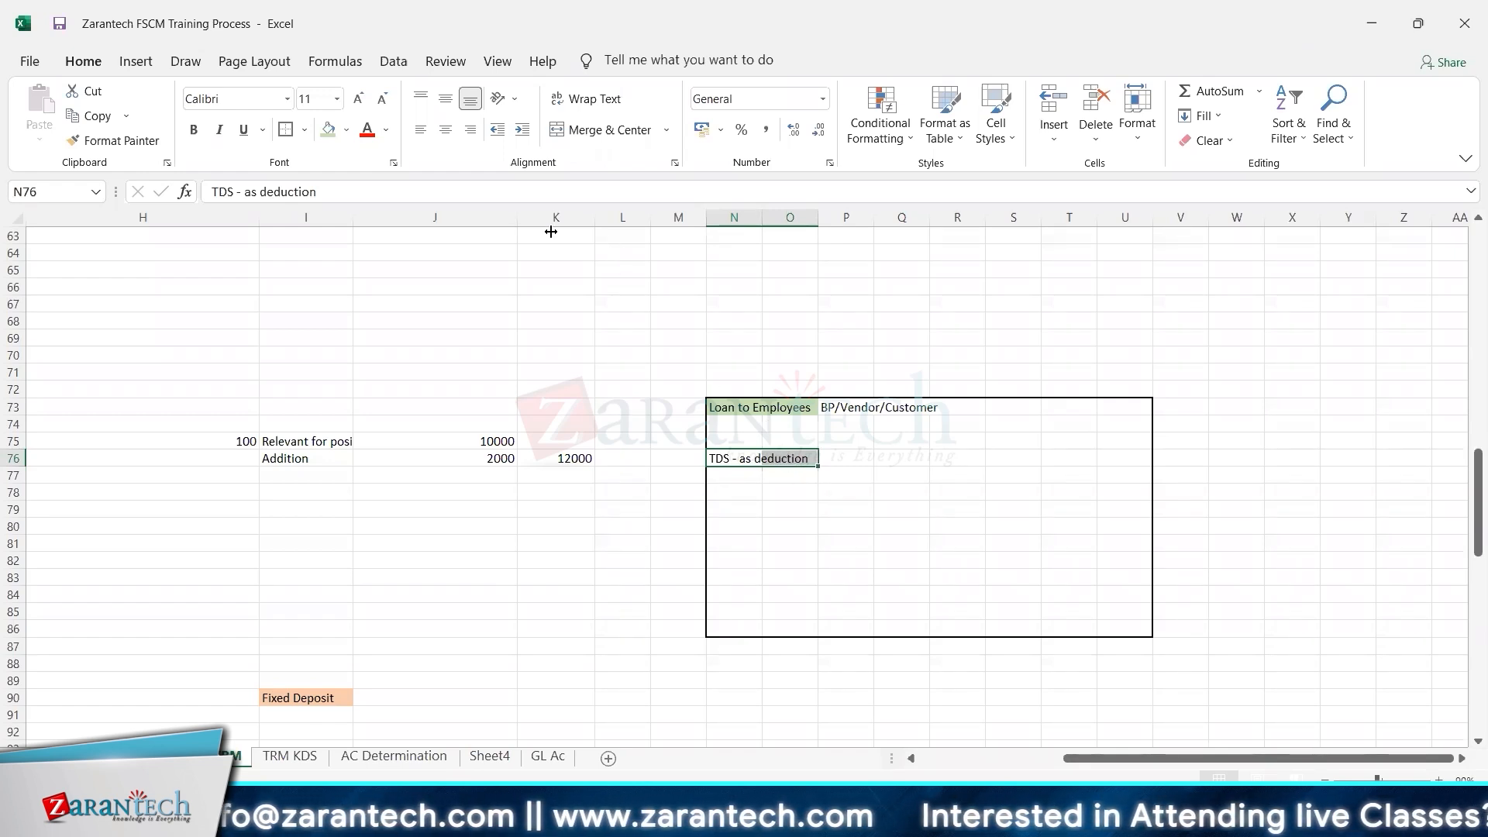
left_click(327, 136)
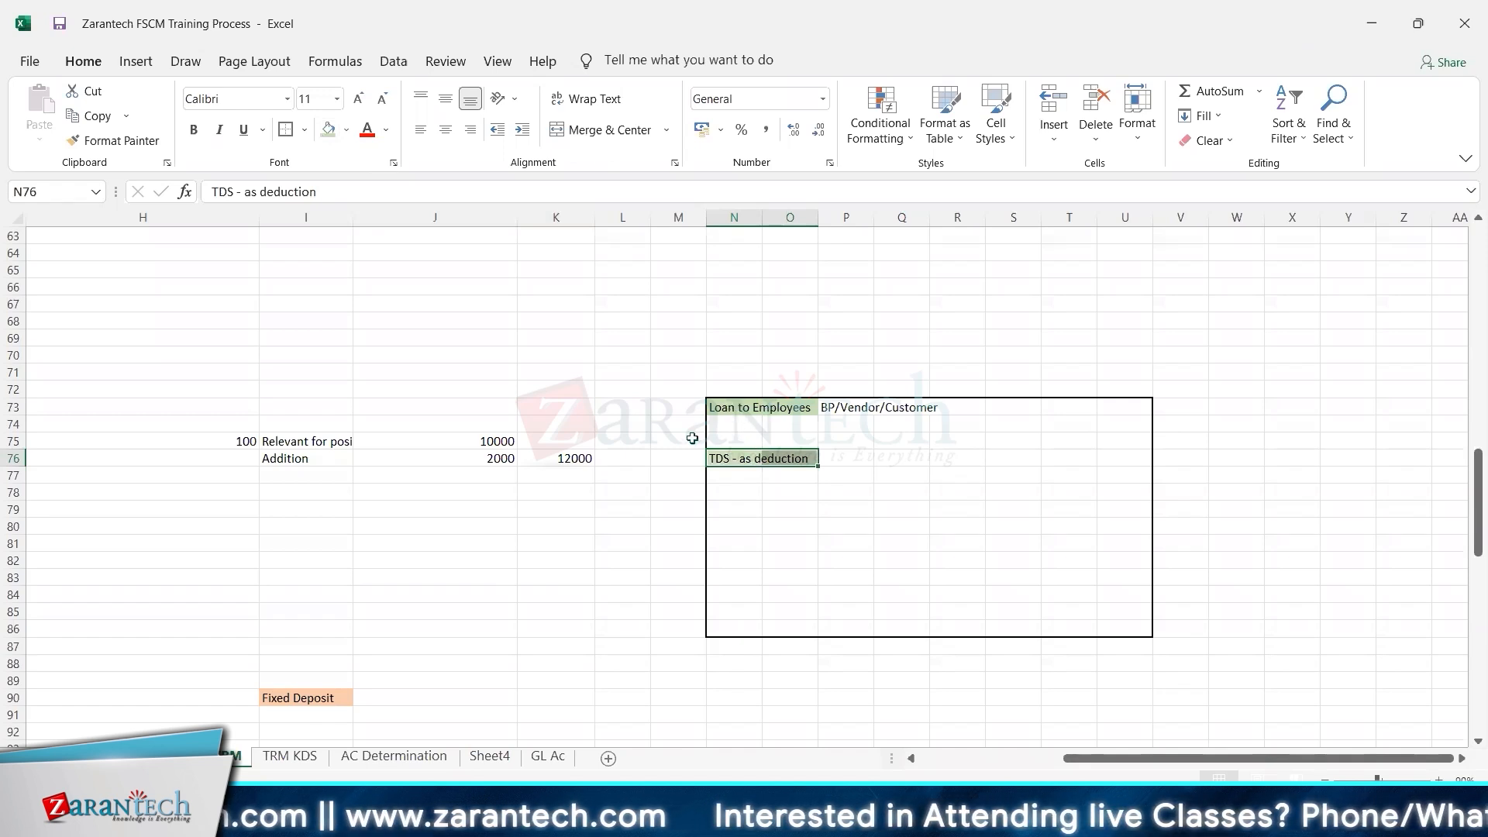
- Label cell M76 "Compliance", widen column M to fit the text, and fill the cell light green
left_click(673, 460)
type("C")
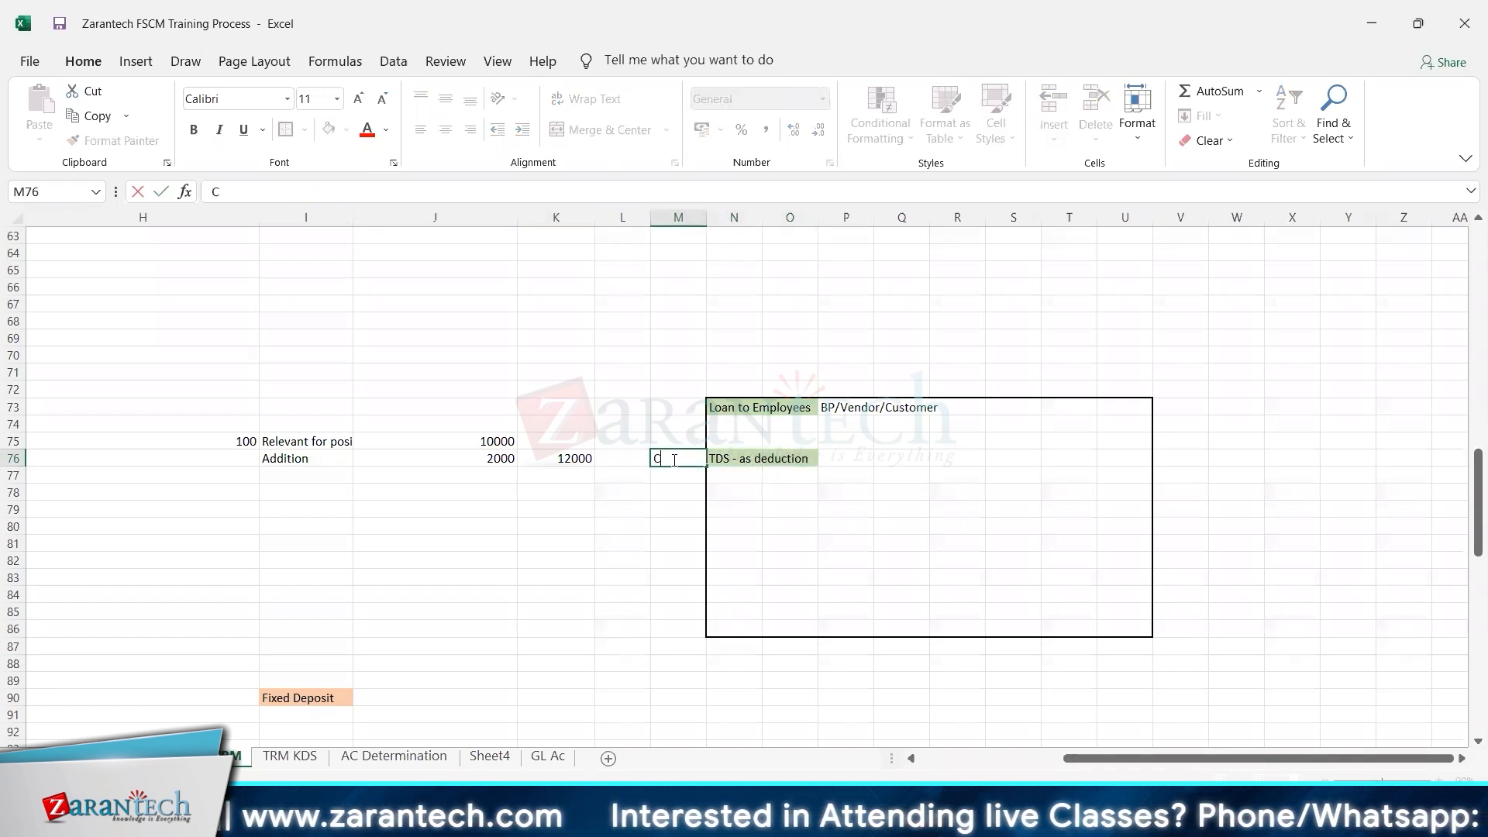
type("ompliance")
key("Return")
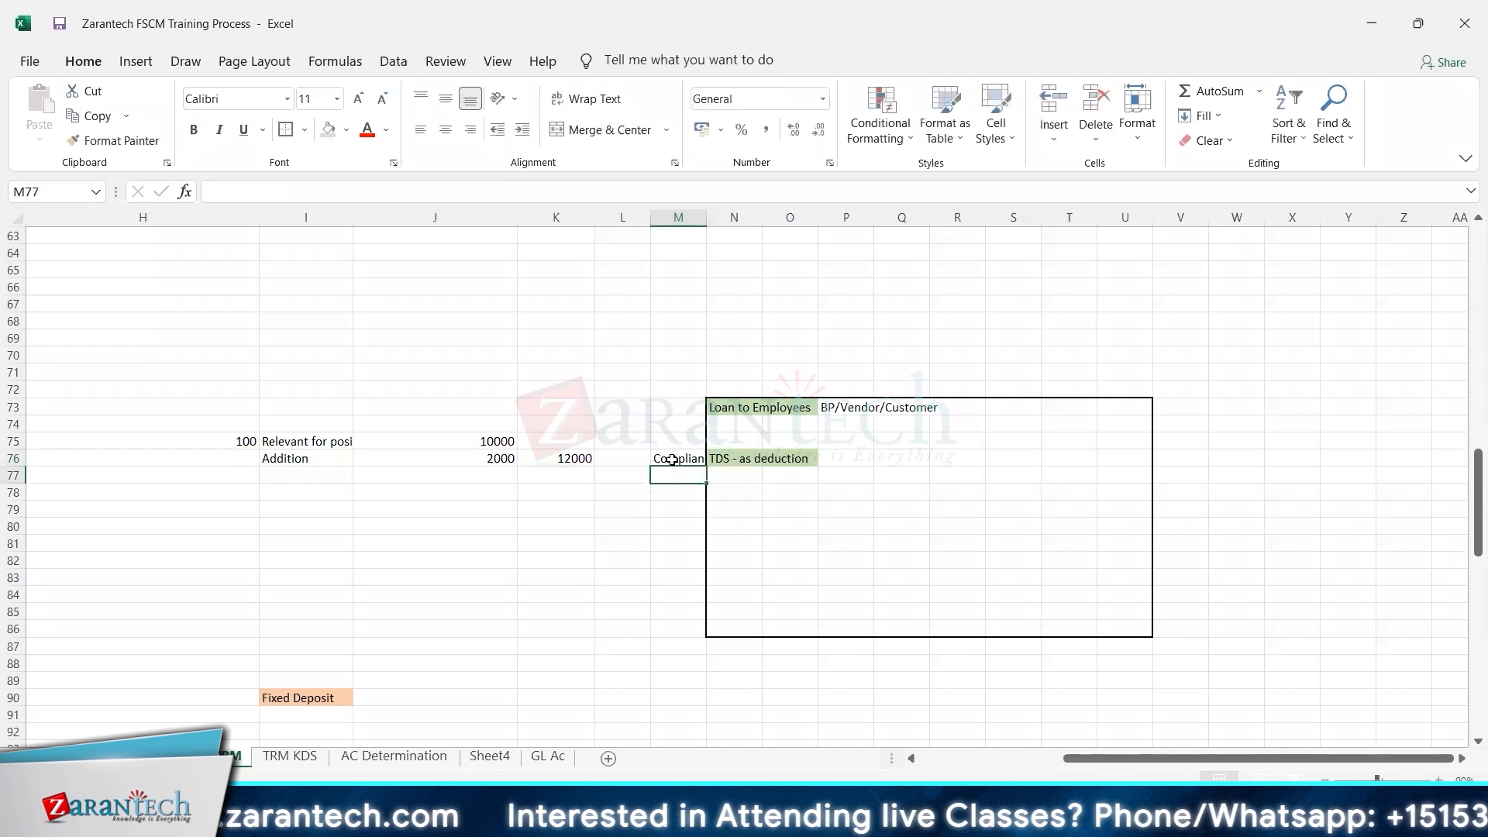
left_click_drag(706, 212, 720, 211)
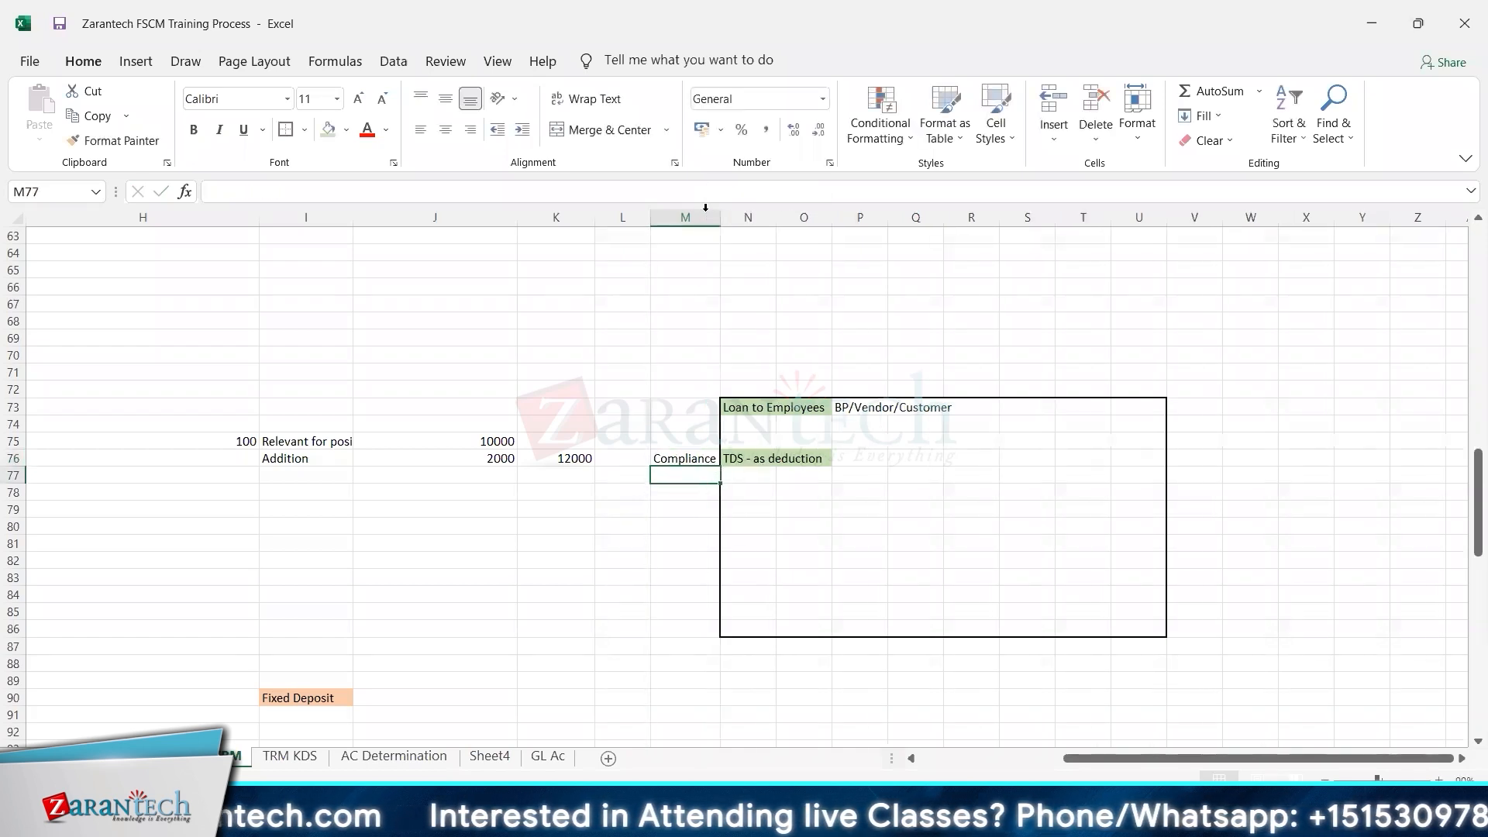
left_click(685, 459)
left_click(329, 130)
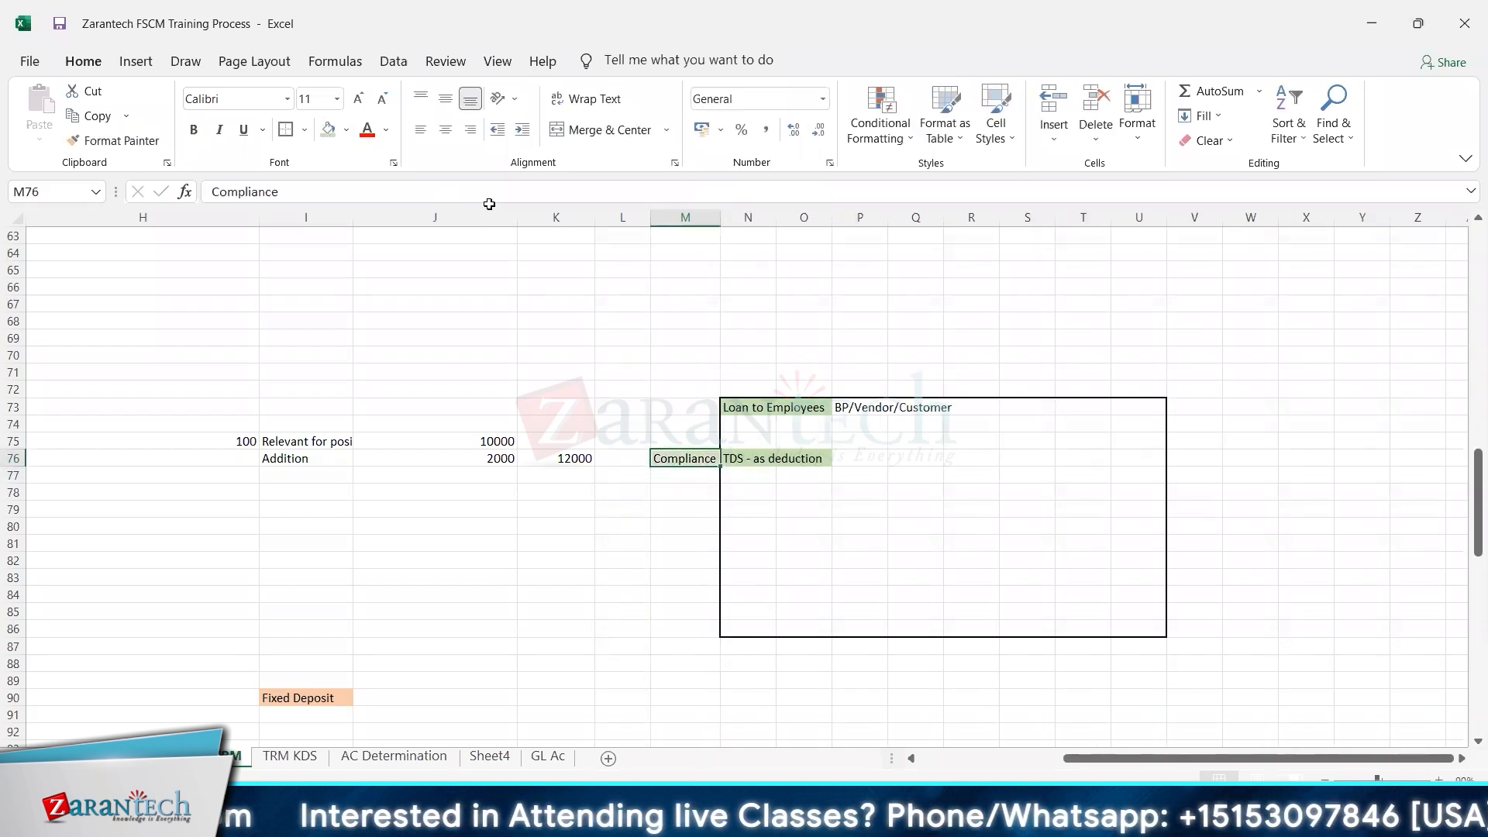
- Label cell M73 "Reporting" beside the Loan to Employees heading and fill it light green
left_click(678, 410)
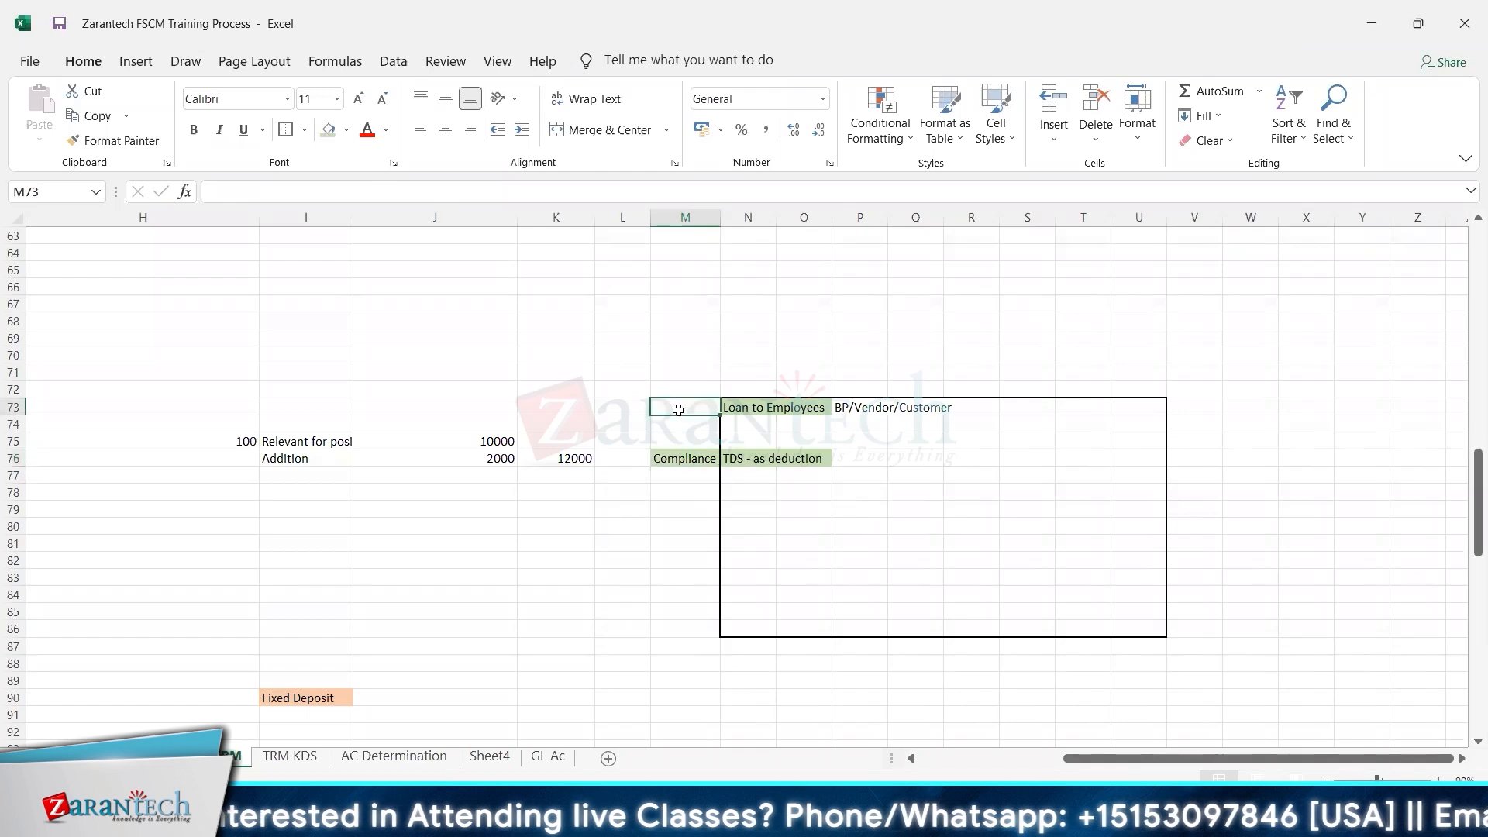
type("Reporting")
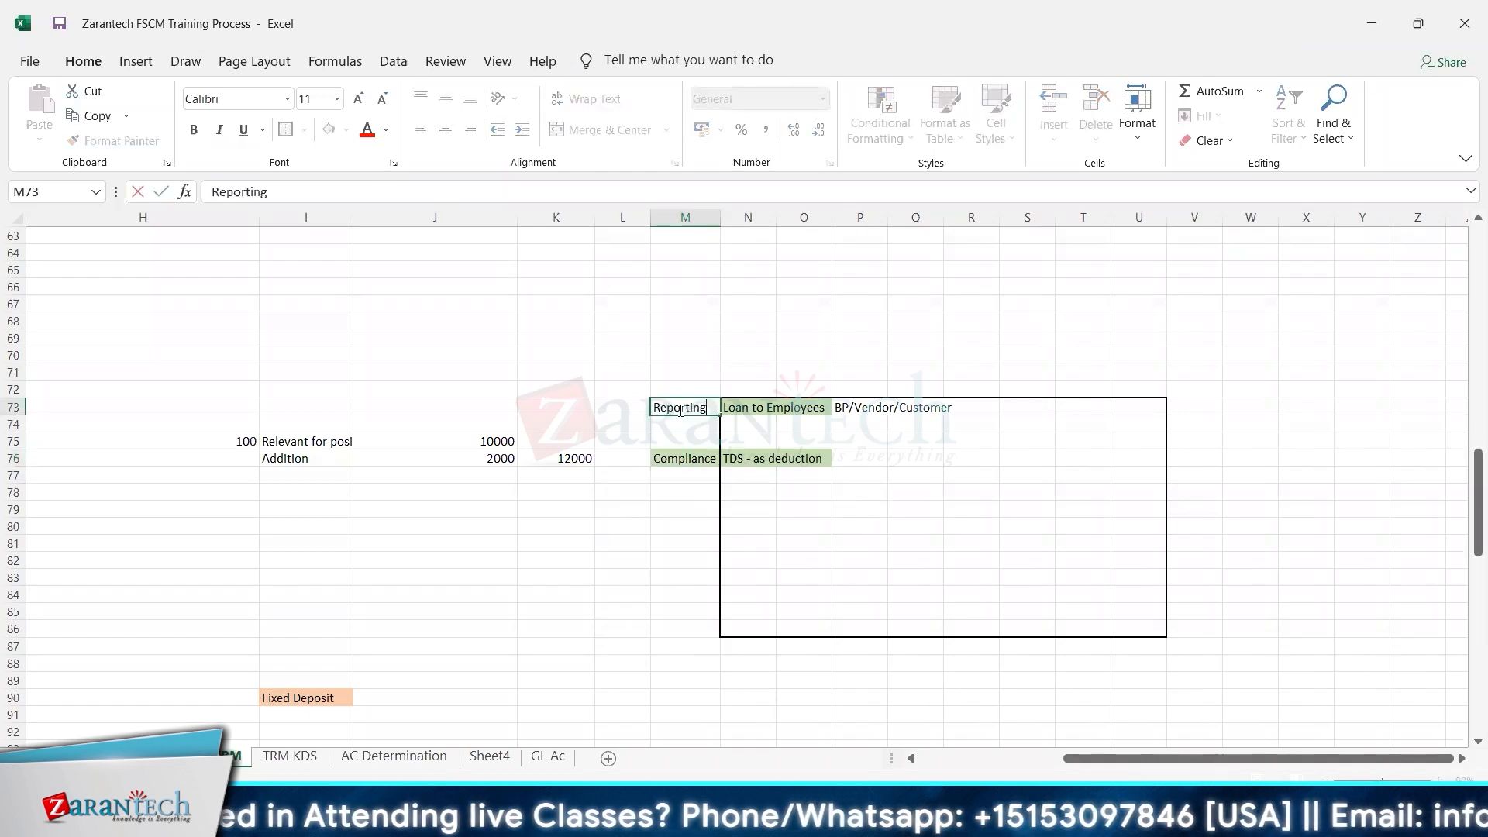
key("Return")
right_click(678, 410)
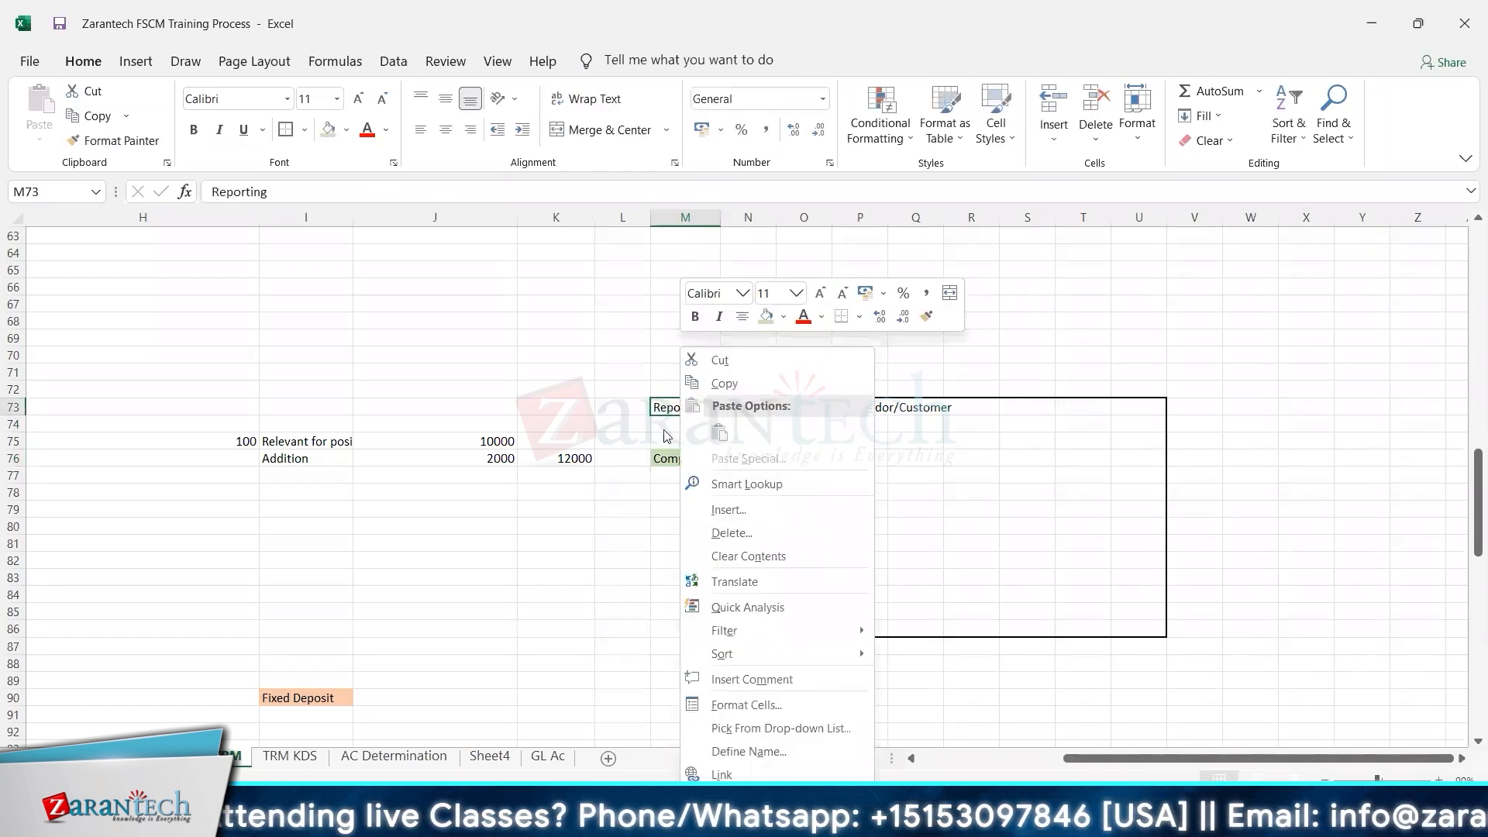
key("Escape")
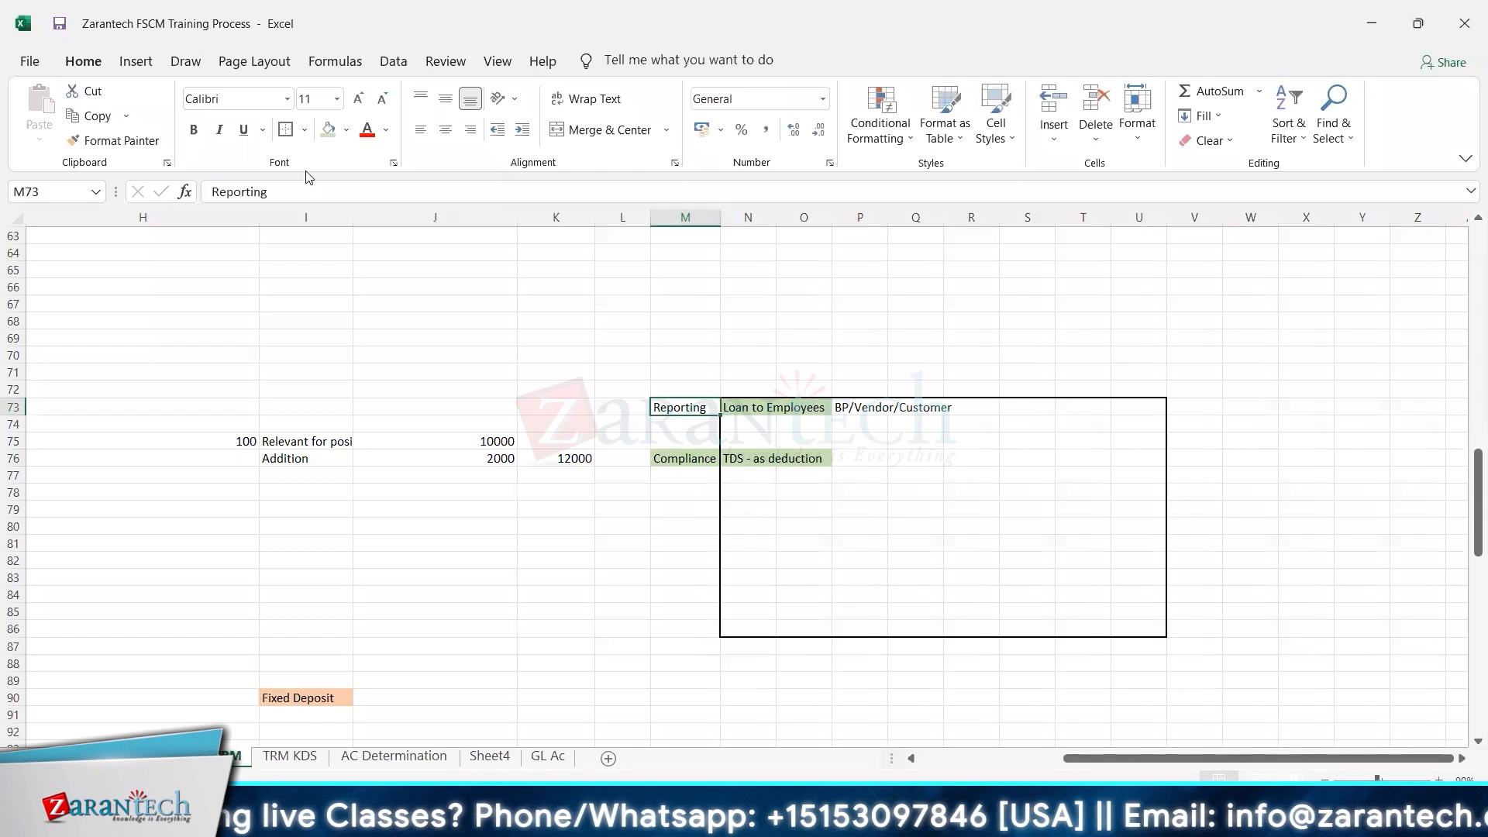
left_click(327, 129)
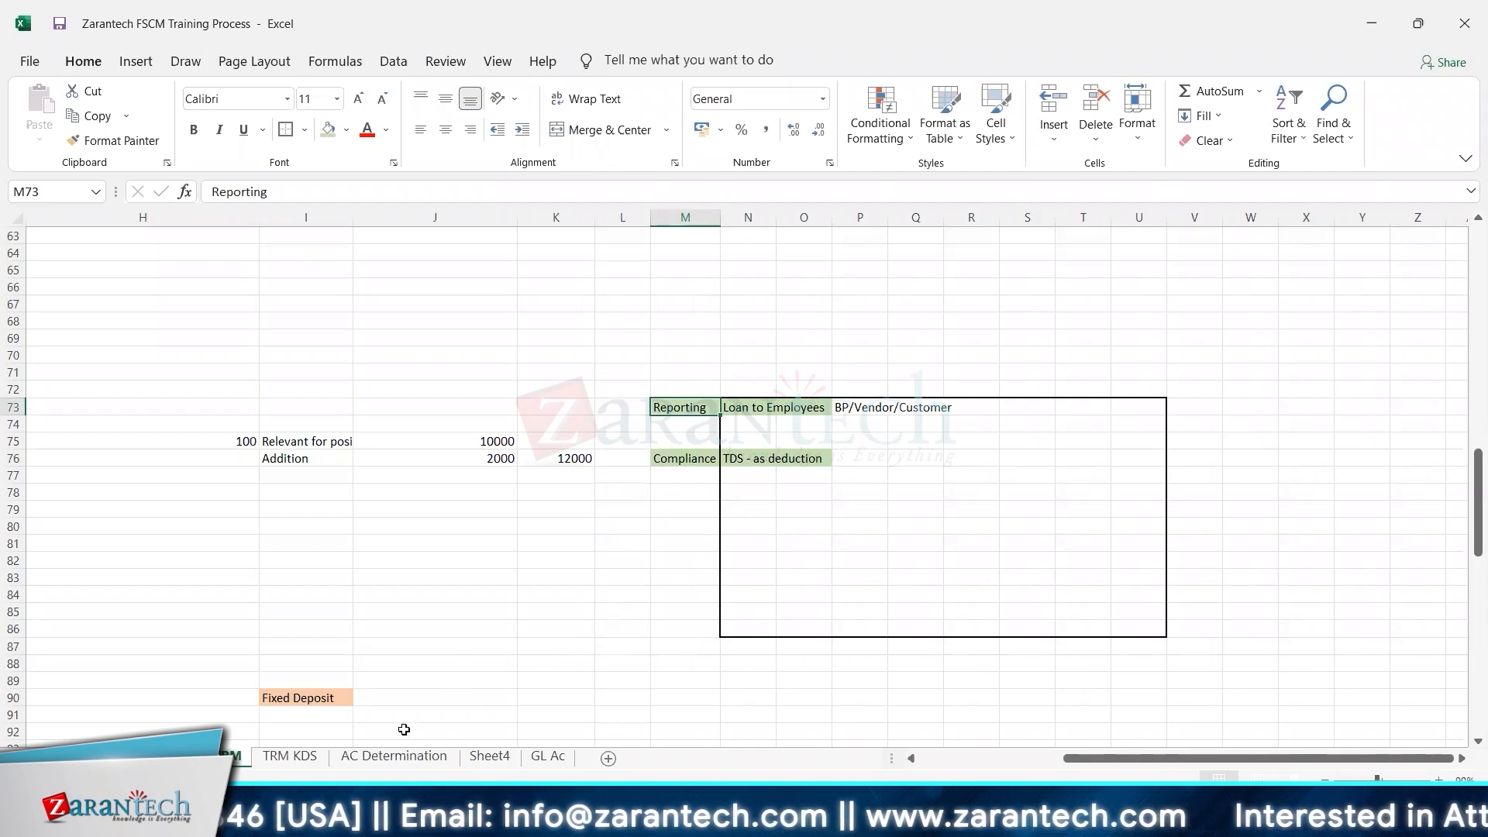
- Review the TRM KDS sheet, the HDFC bank accounts on the GL Ac sheet, and the AC Determination sheet
left_click(287, 756)
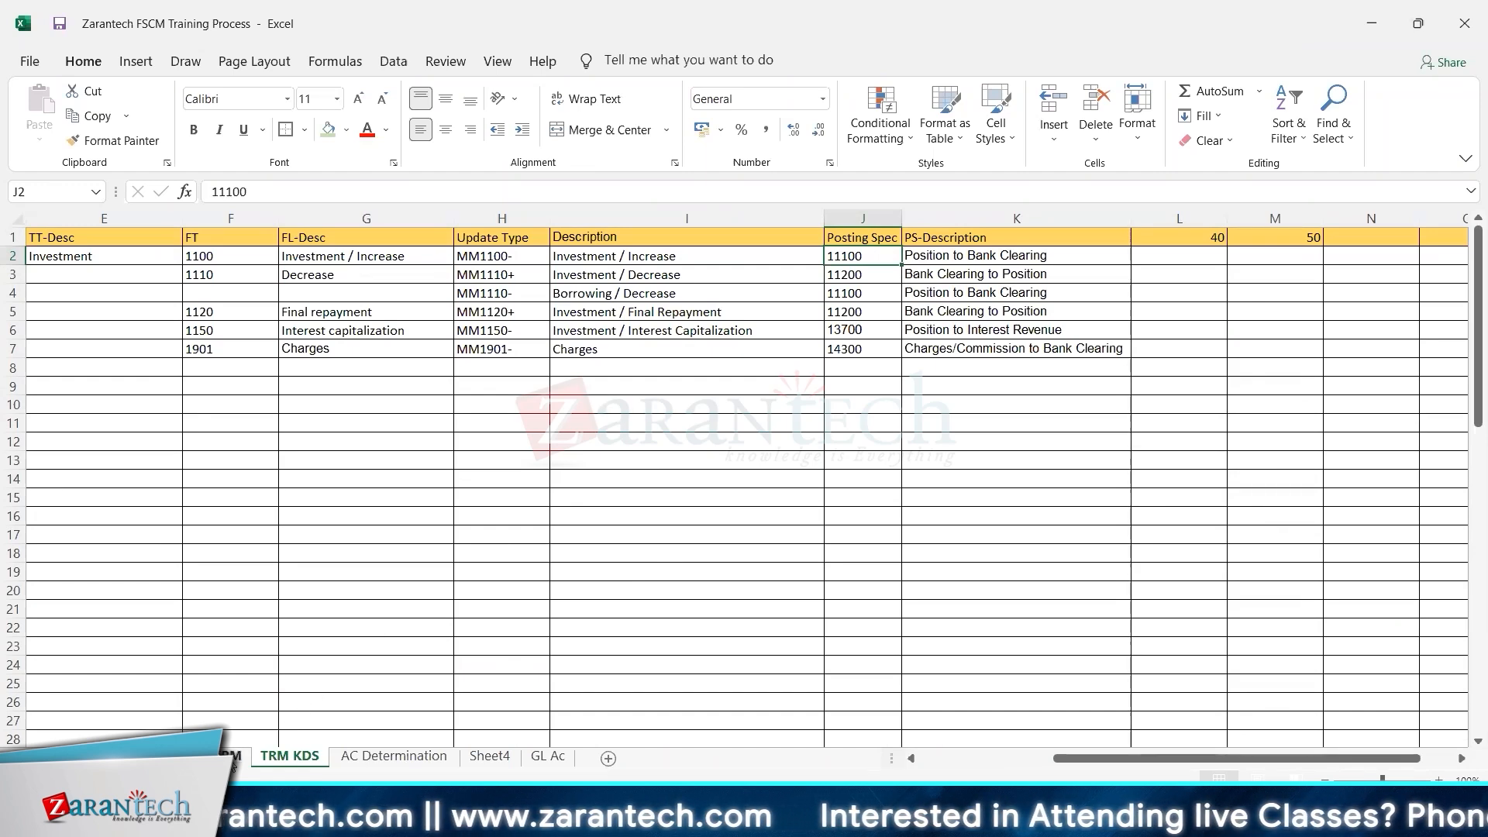
left_click(233, 756)
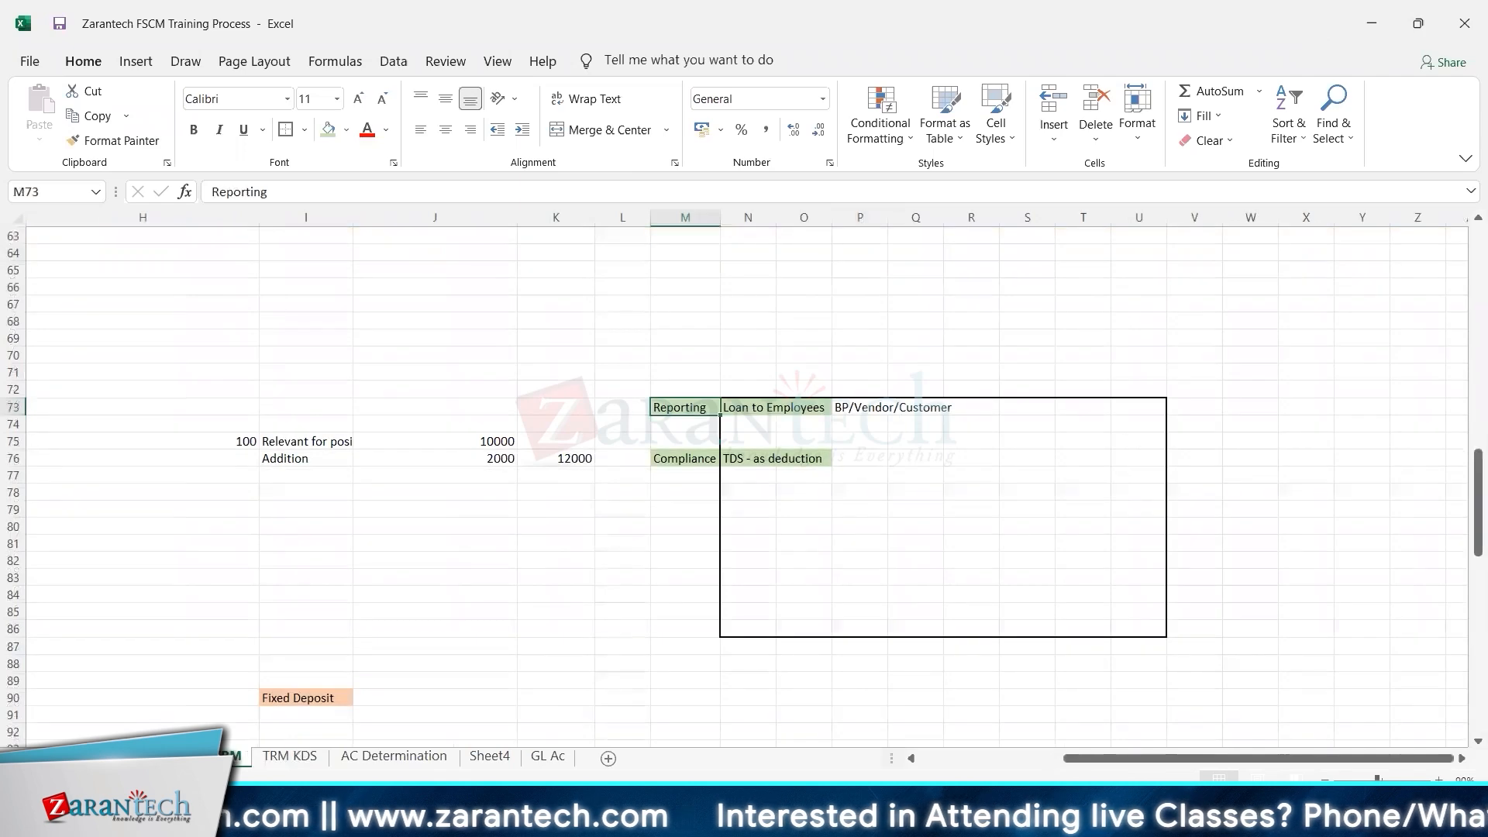
left_click(545, 757)
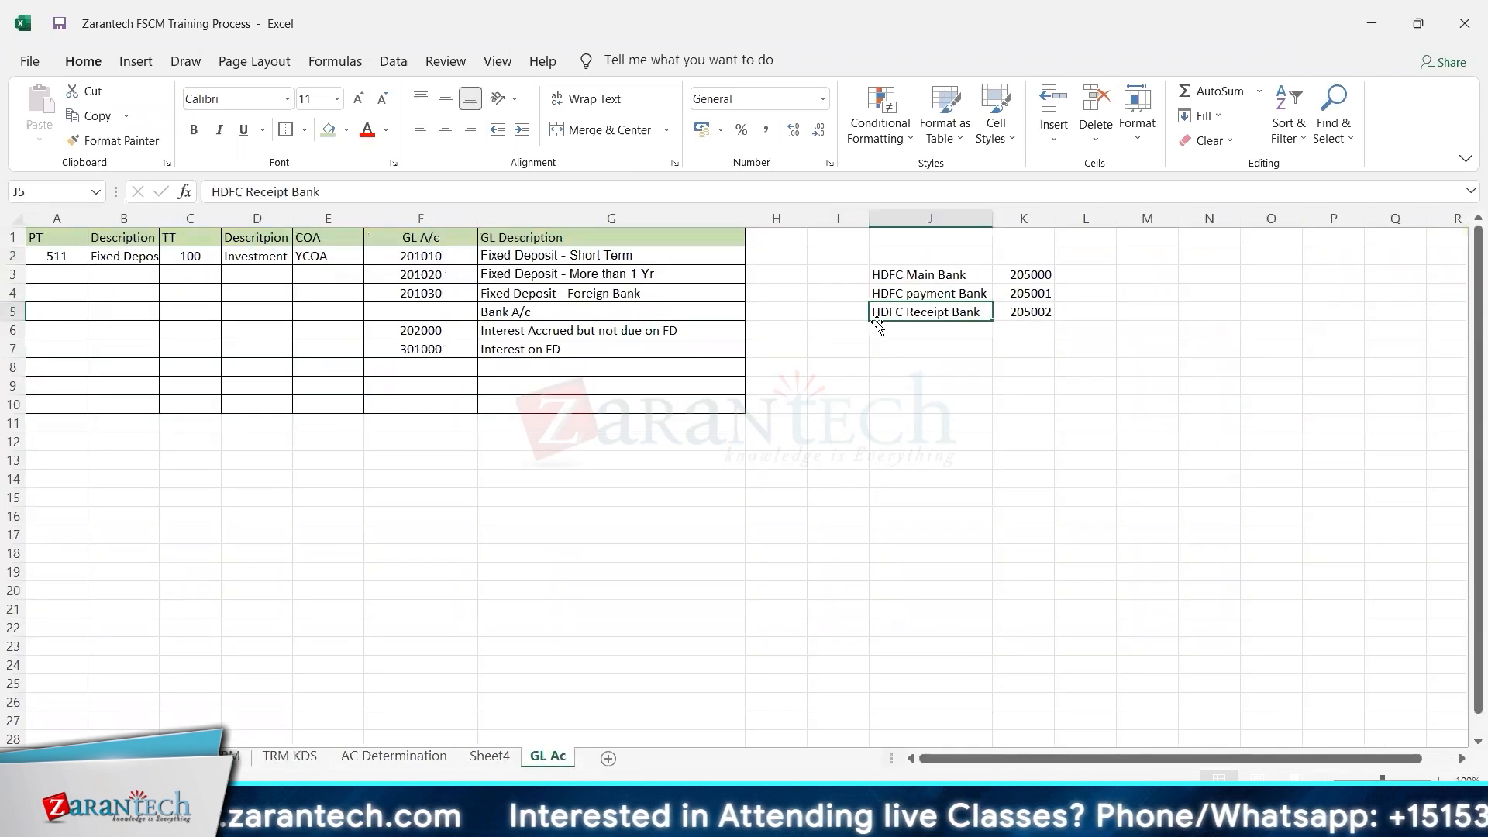
left_click_drag(870, 273, 1035, 324)
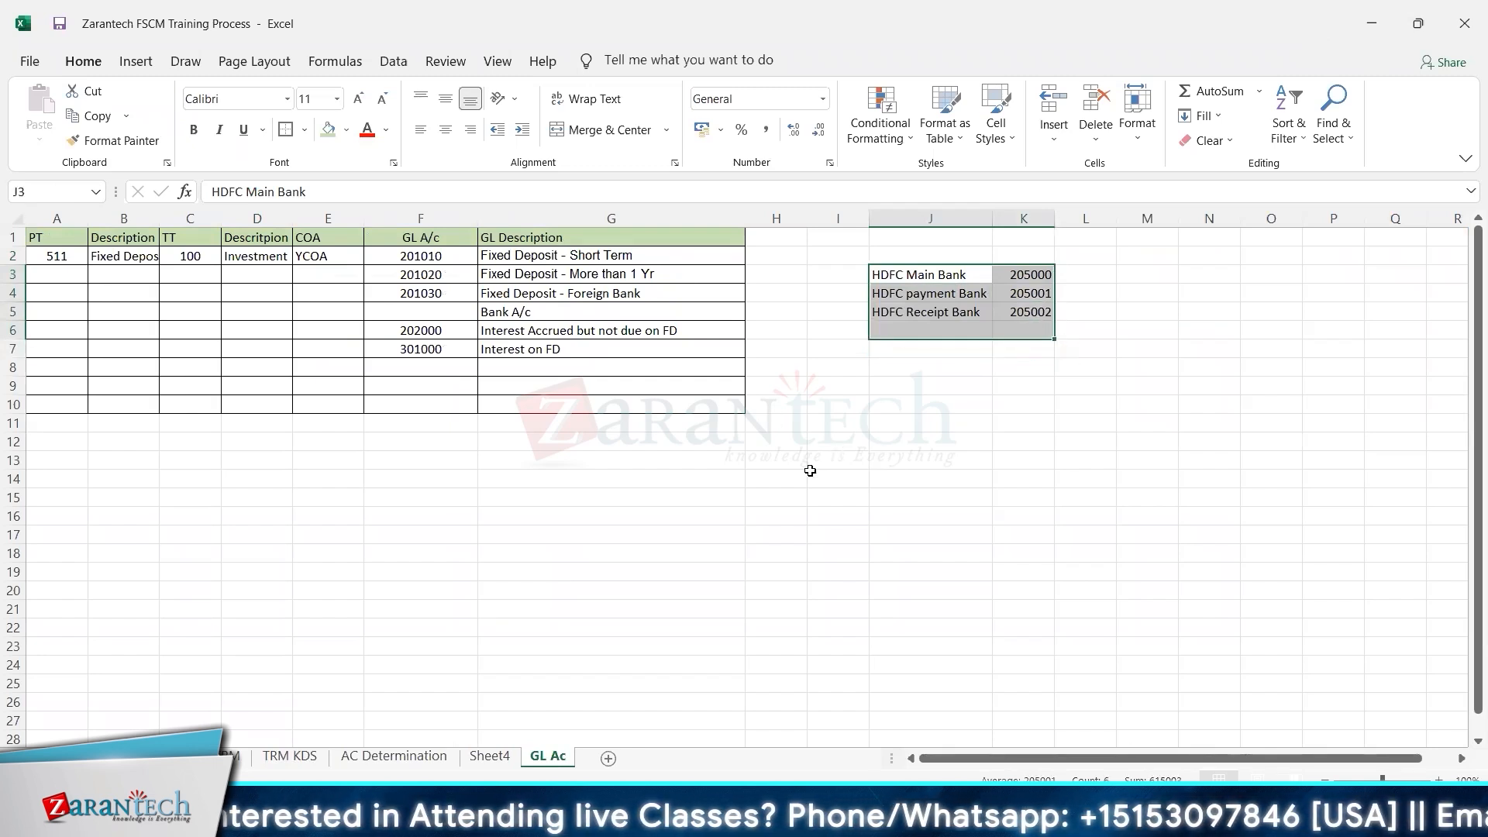
left_click(361, 758)
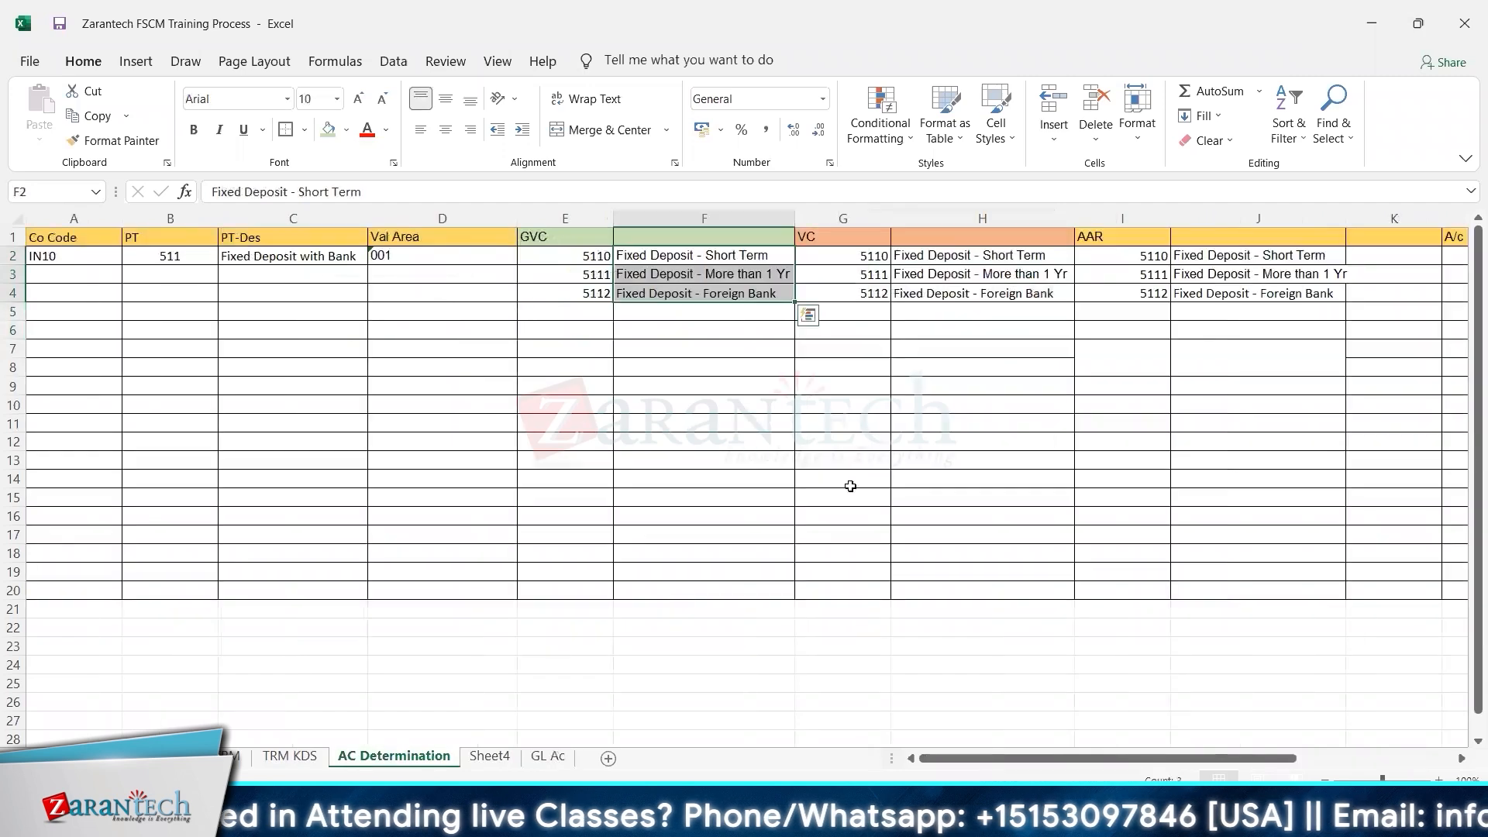
left_click(288, 760)
- Switch to SAP and check company code IN10's interval for number range 50, used by document type TR
key("alt+Tab")
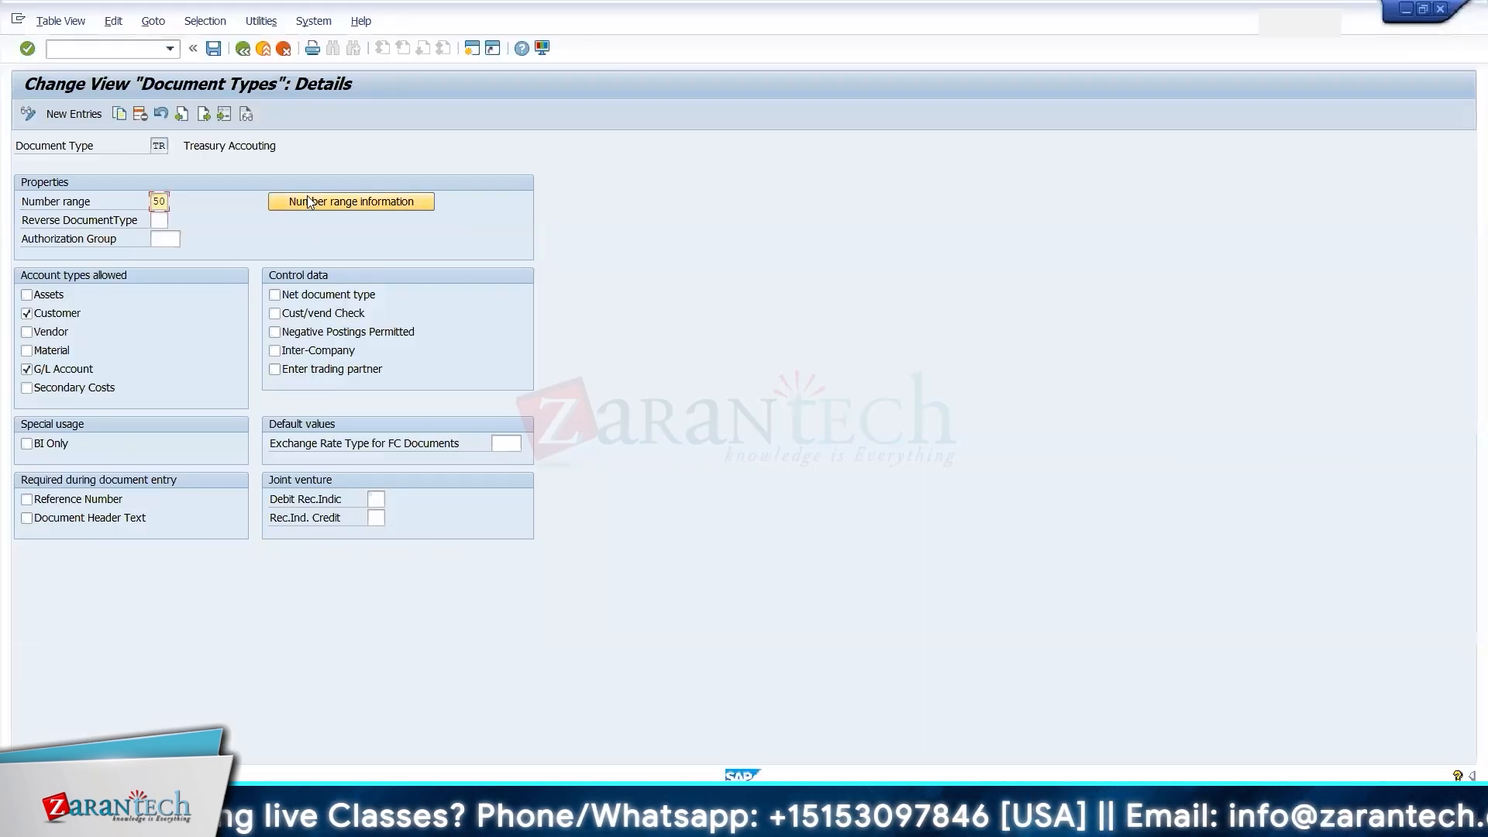
left_click(306, 200)
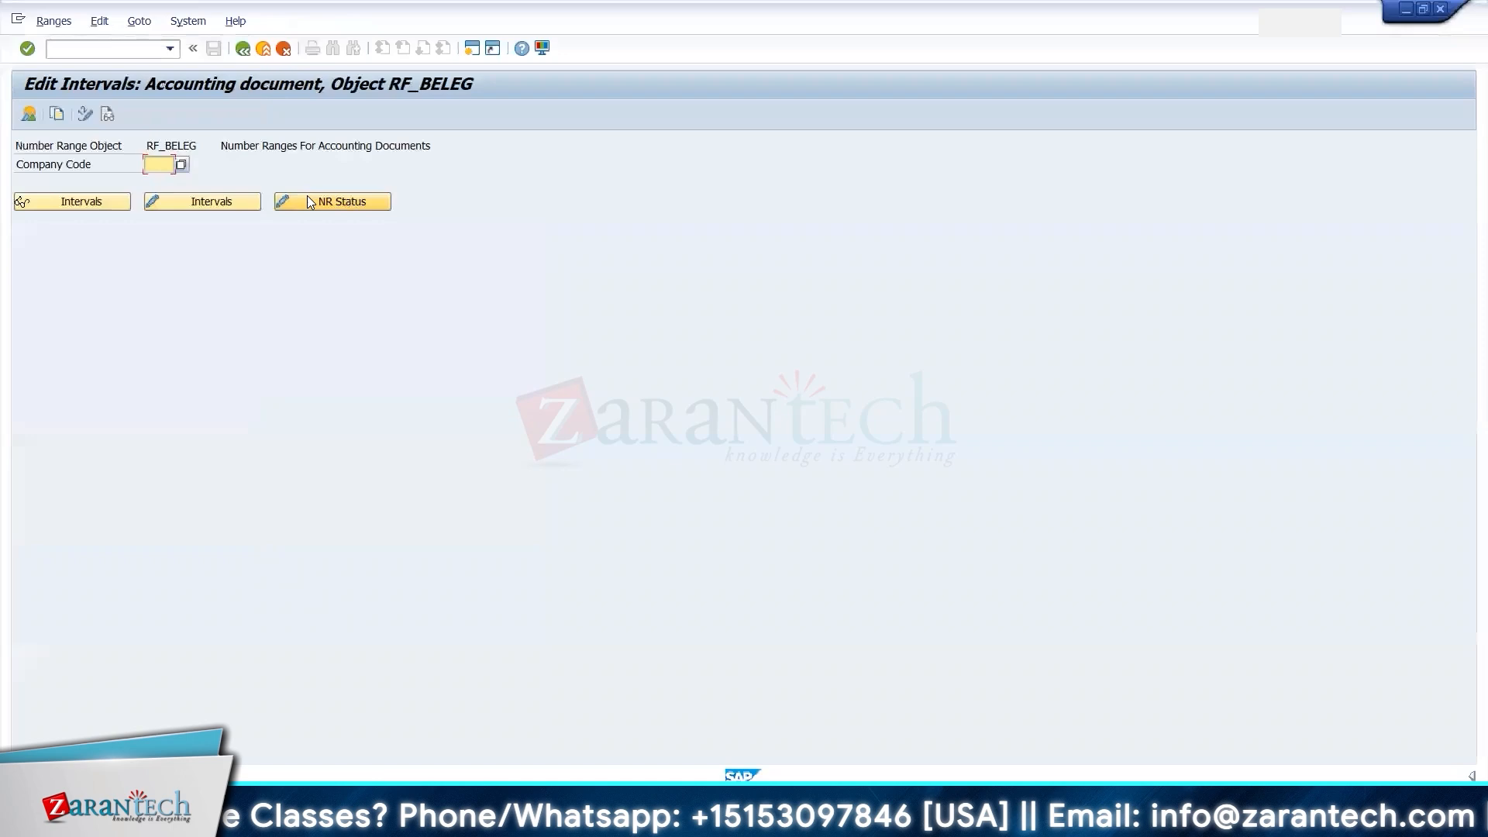
left_click(178, 203)
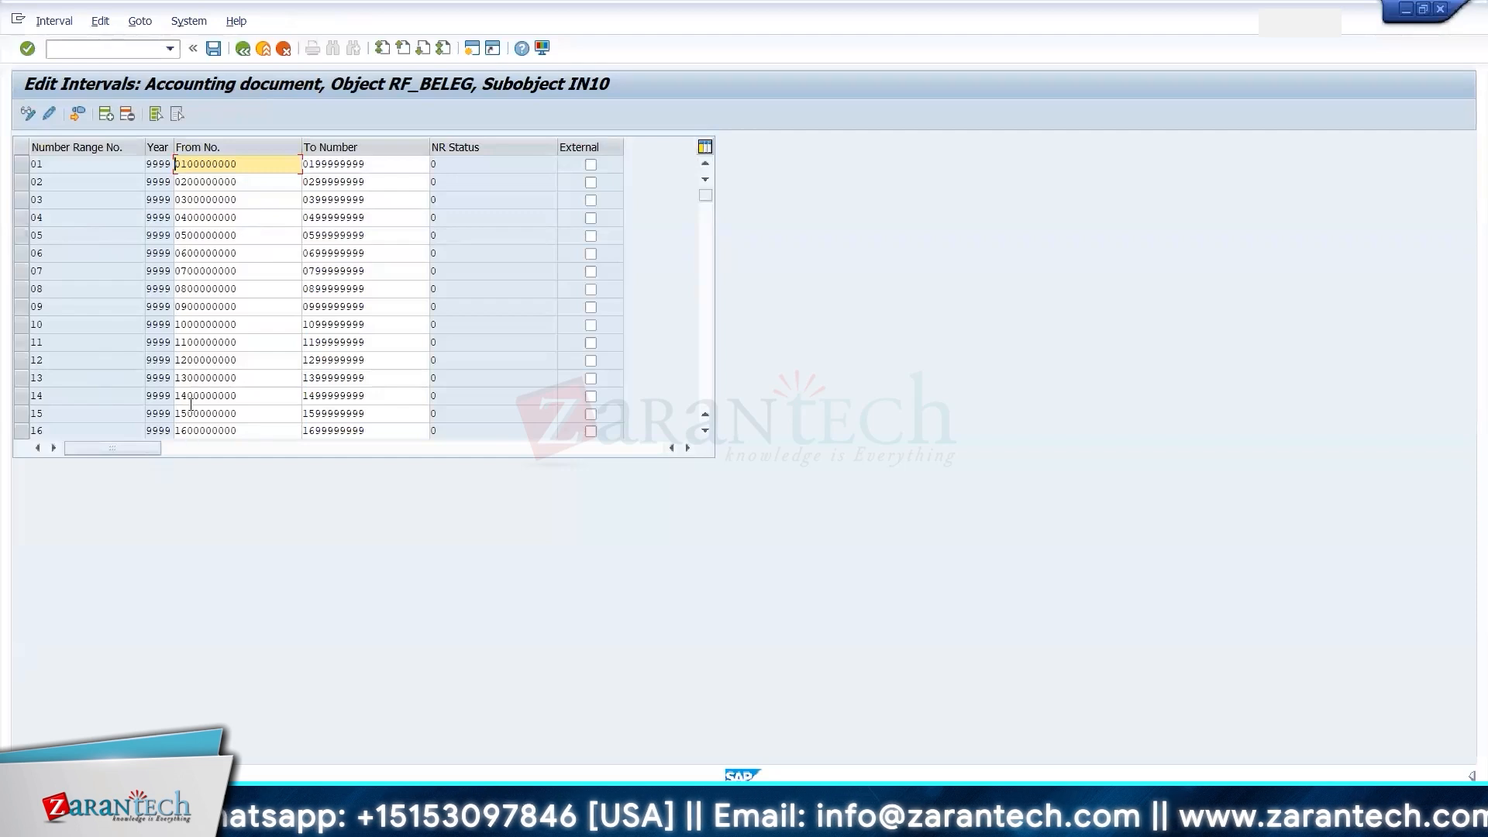
scroll(715, 372, "down", 3)
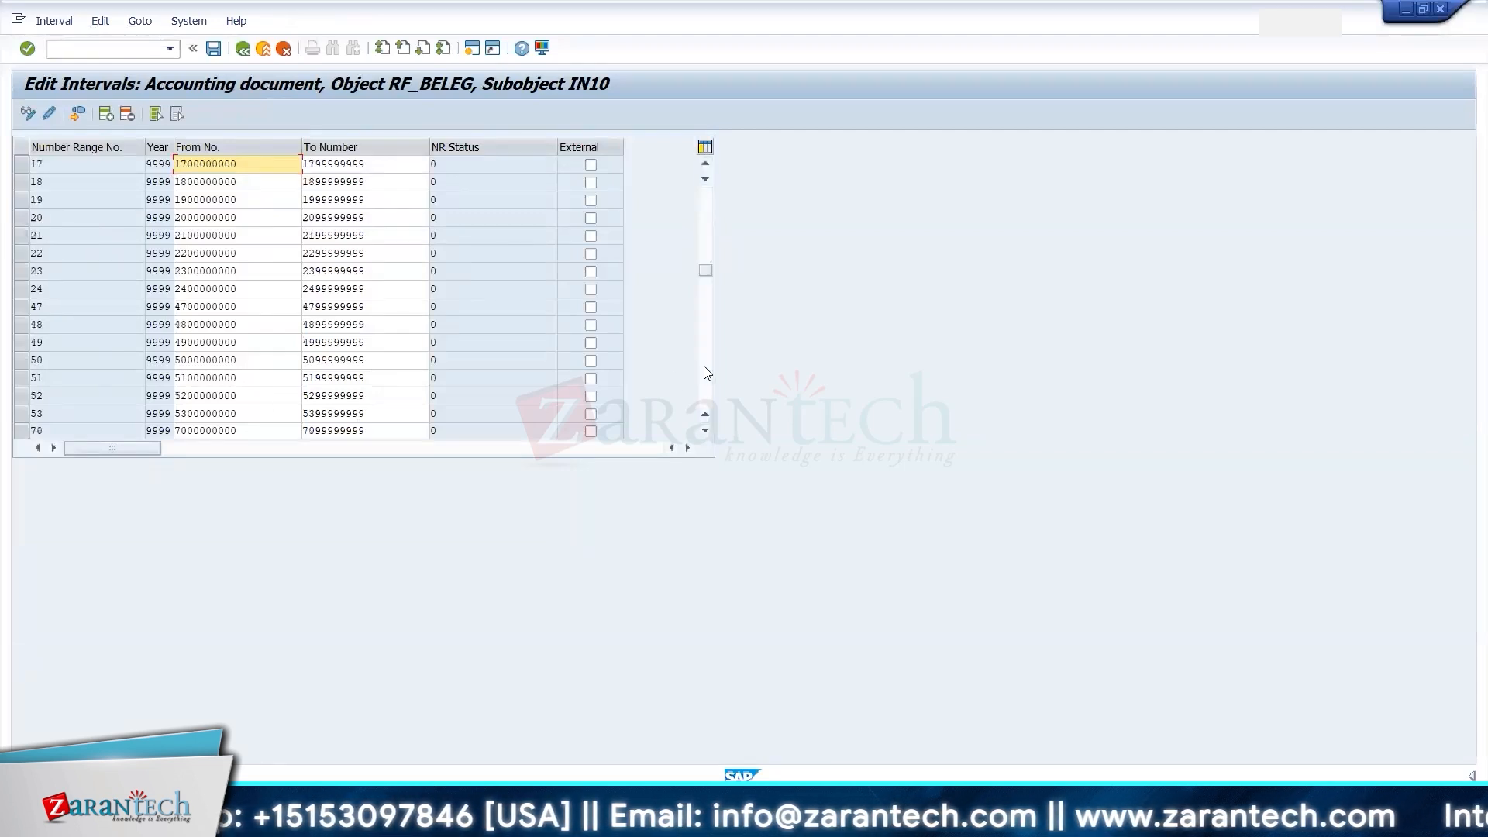
scroll(714, 372, "down", 5)
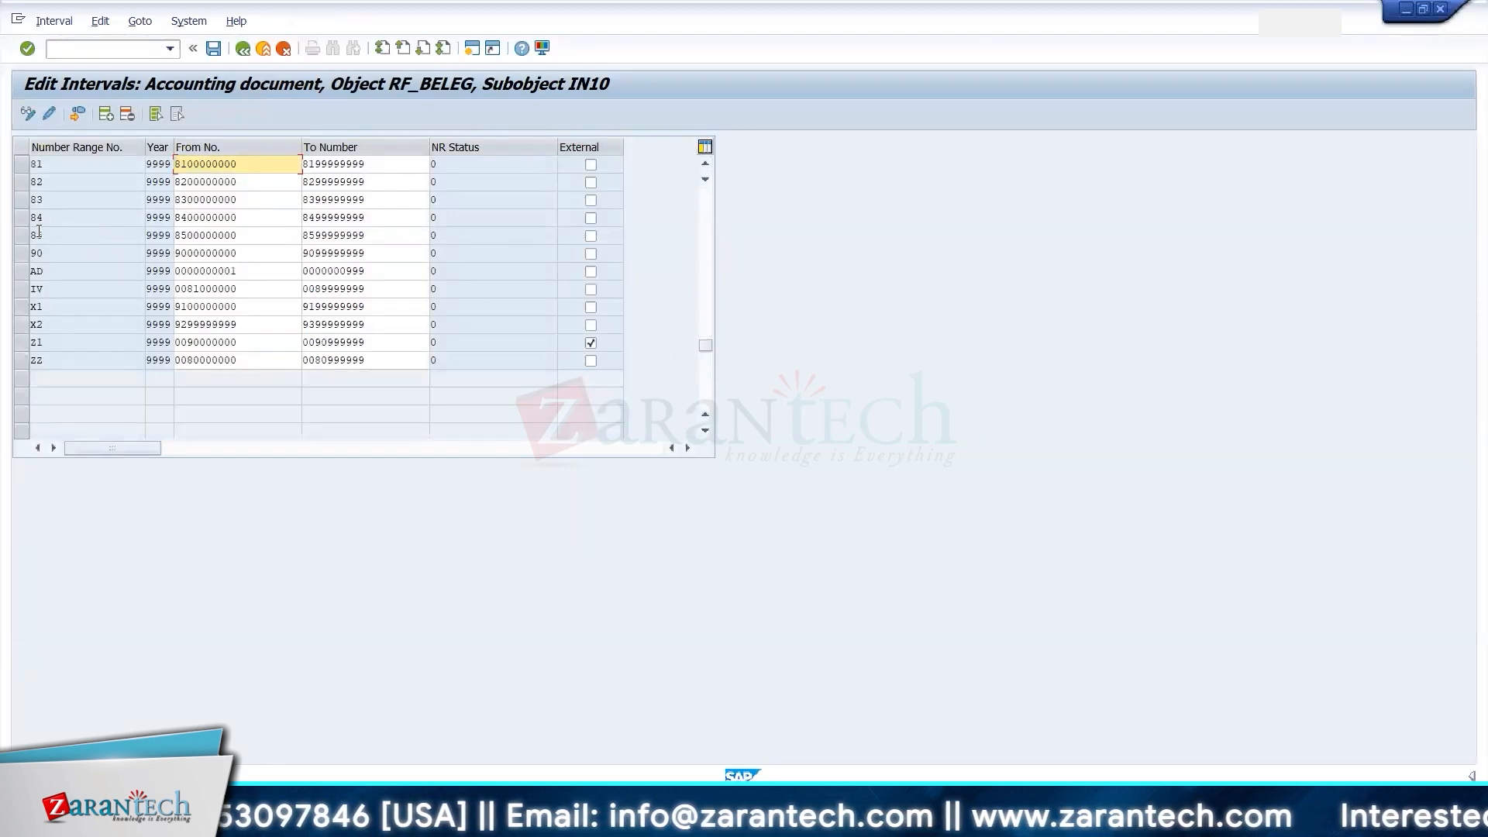
scroll(707, 256, "up", 5)
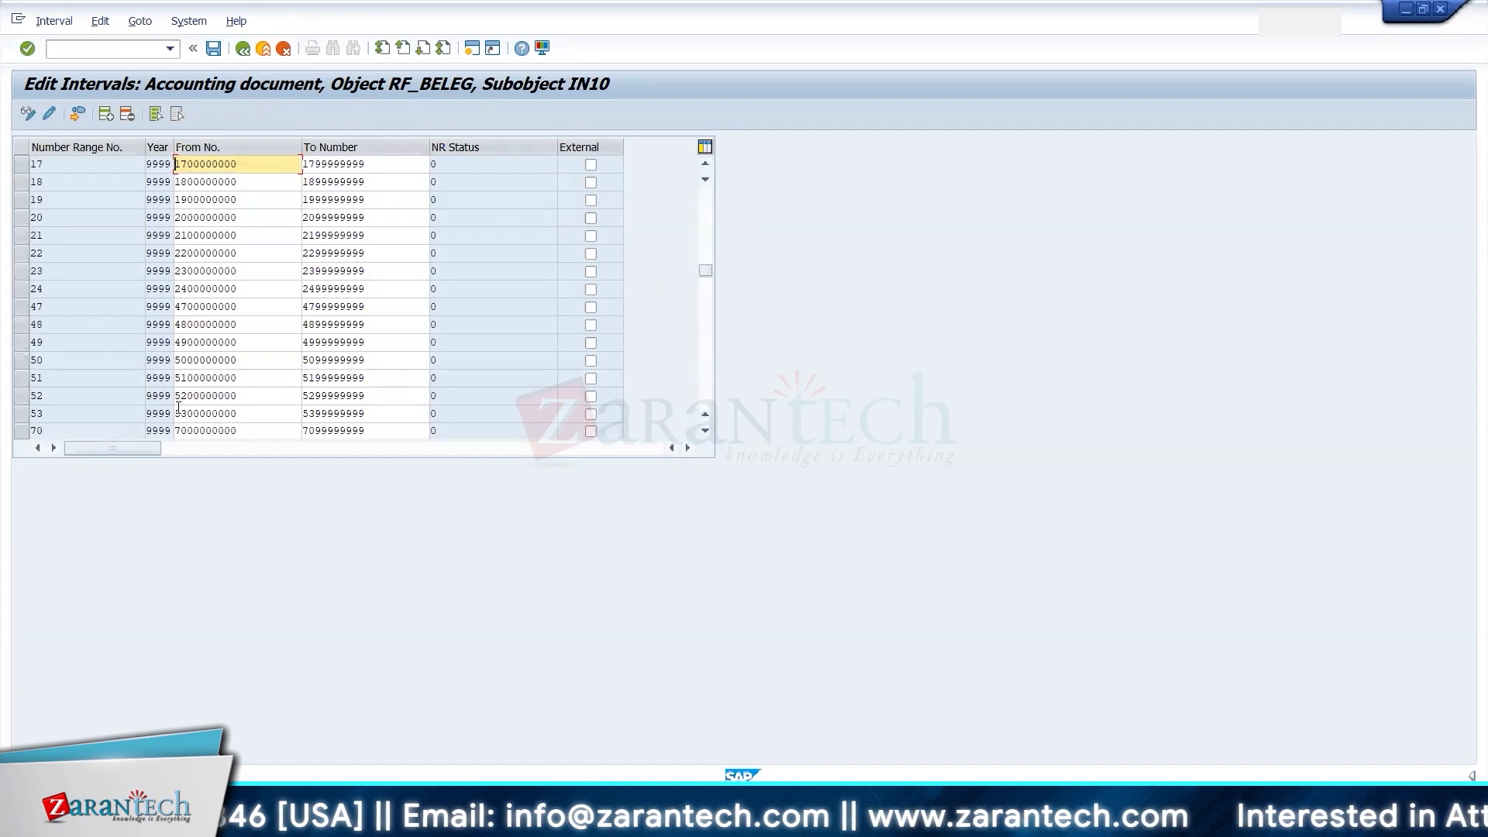
left_click(21, 364)
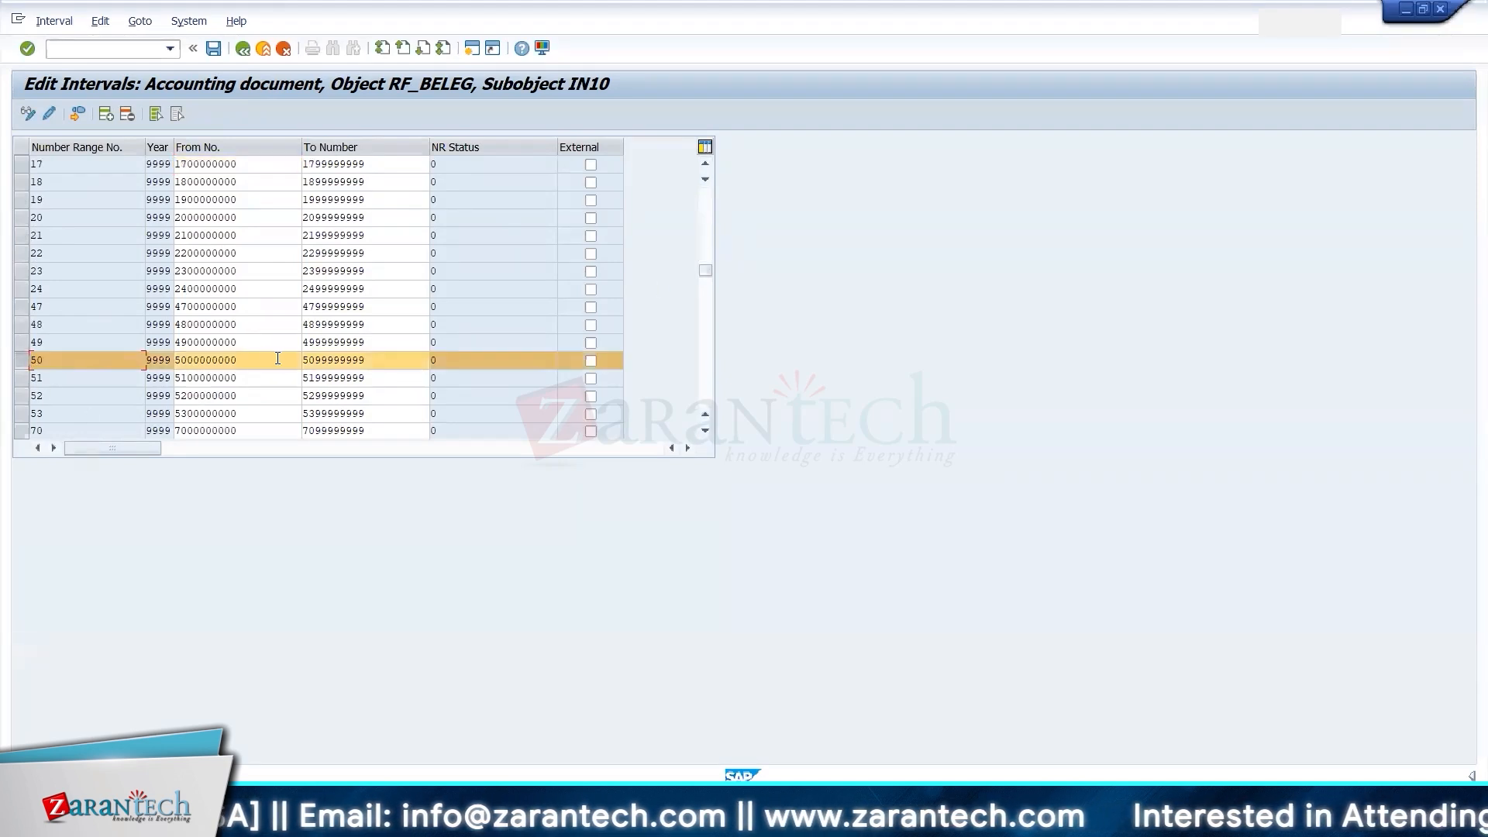
left_click_drag(274, 359, 164, 360)
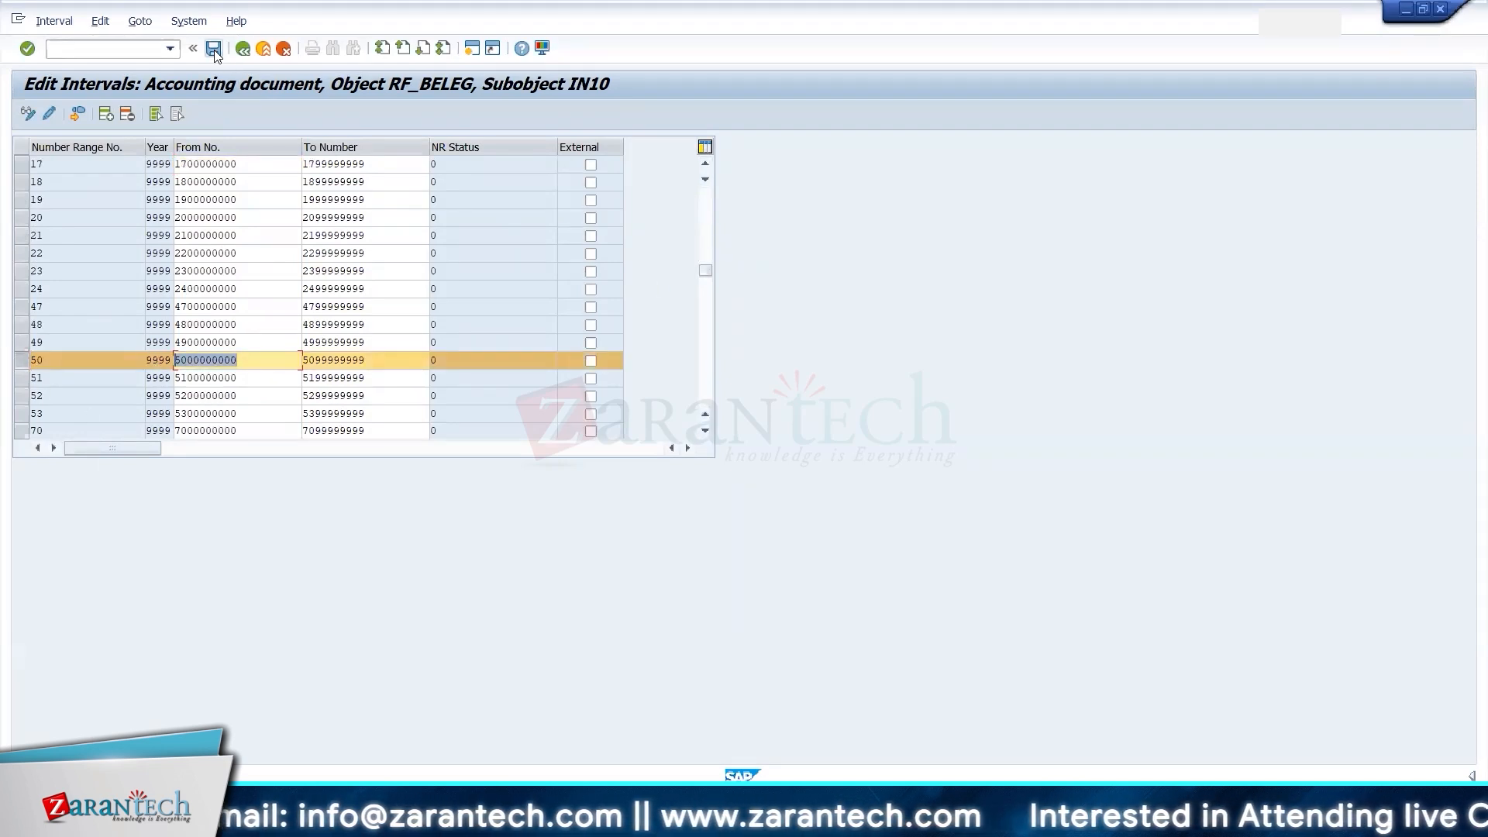
left_click(243, 49)
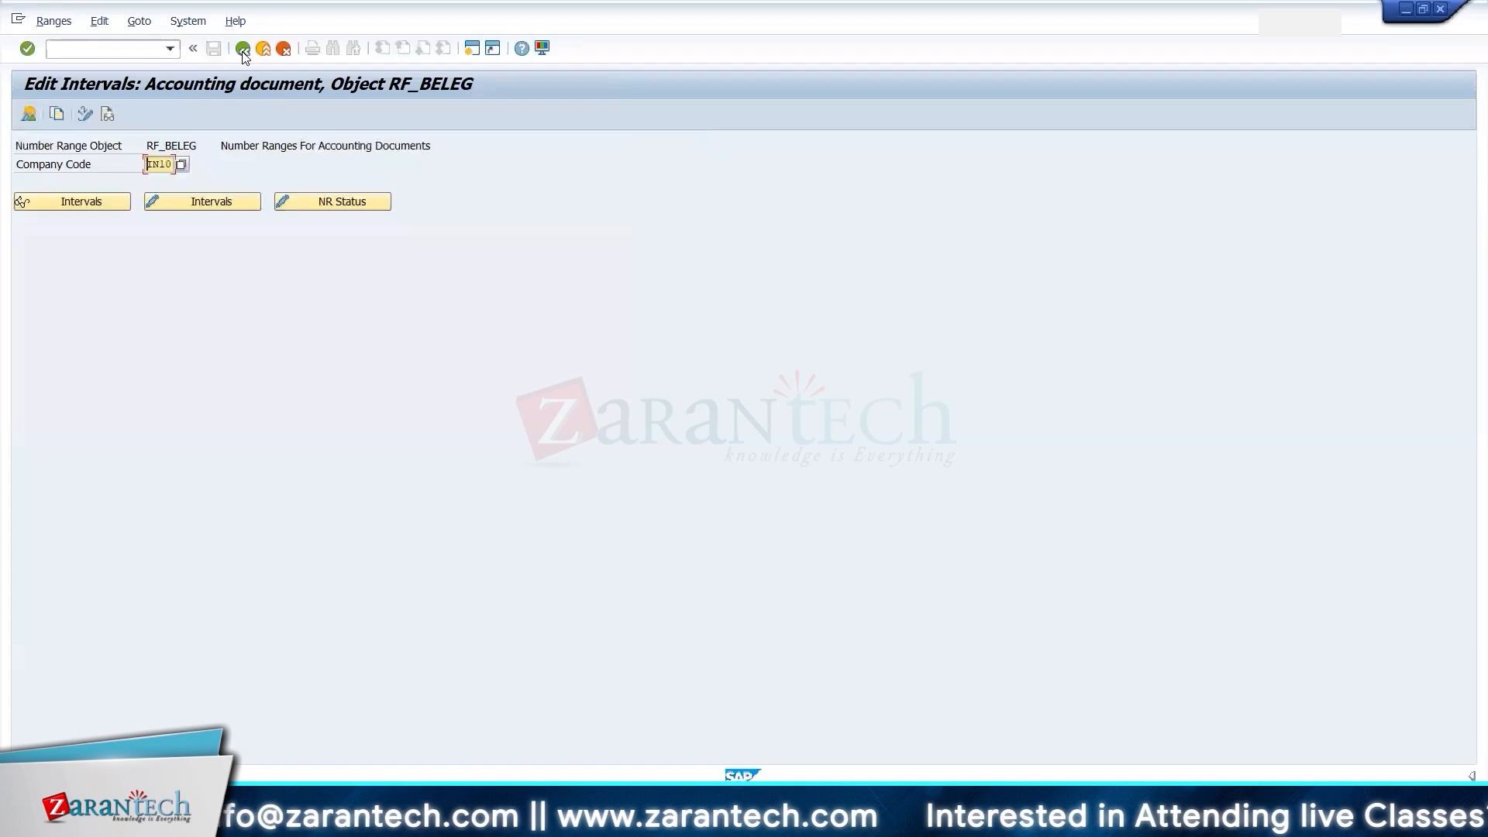
left_click(242, 49)
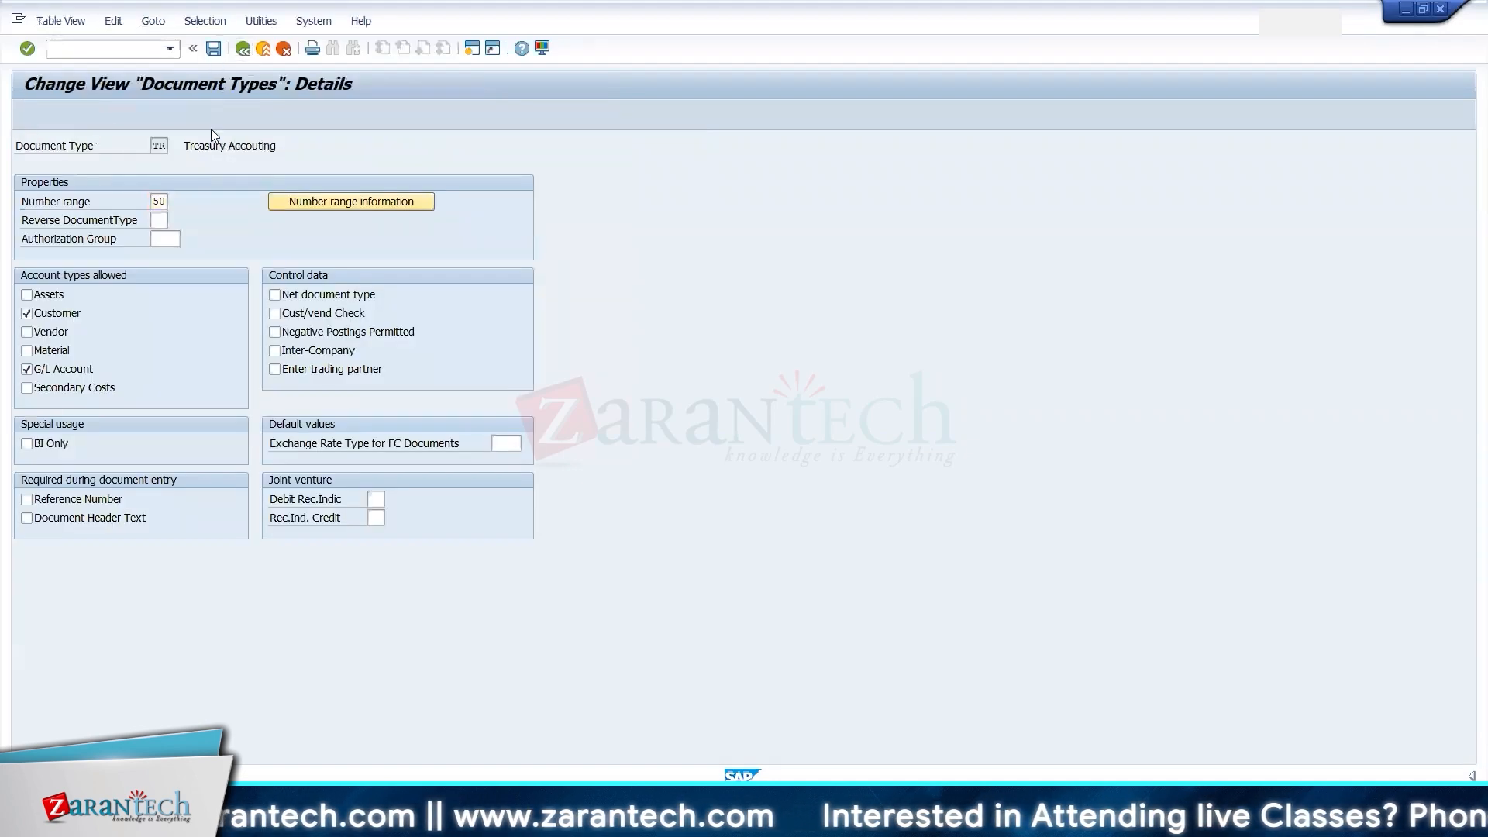
- Set the reverse document type of document type TR to TR and leave its details
left_click(160, 218)
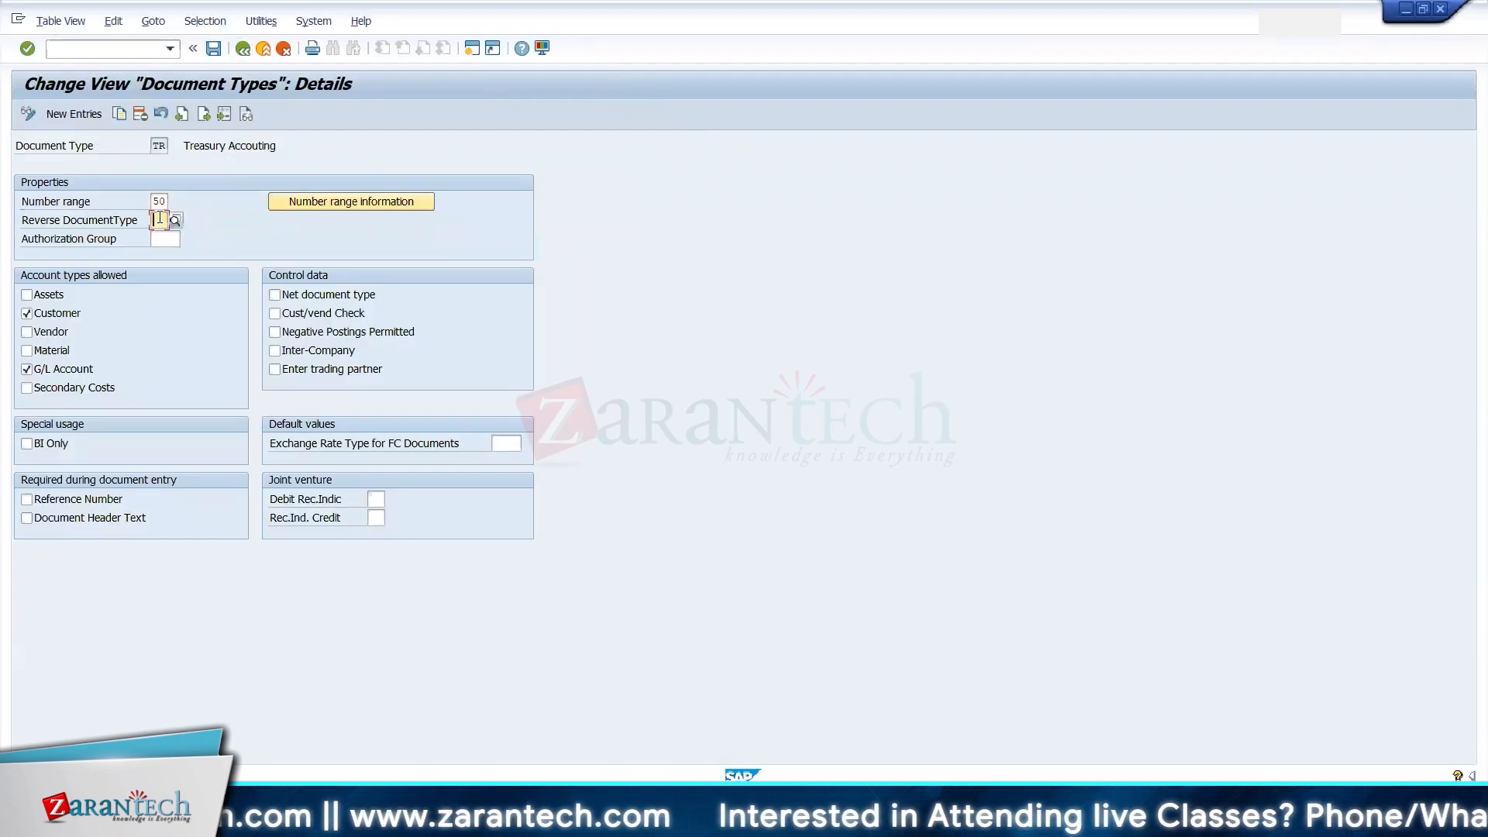
type("TR")
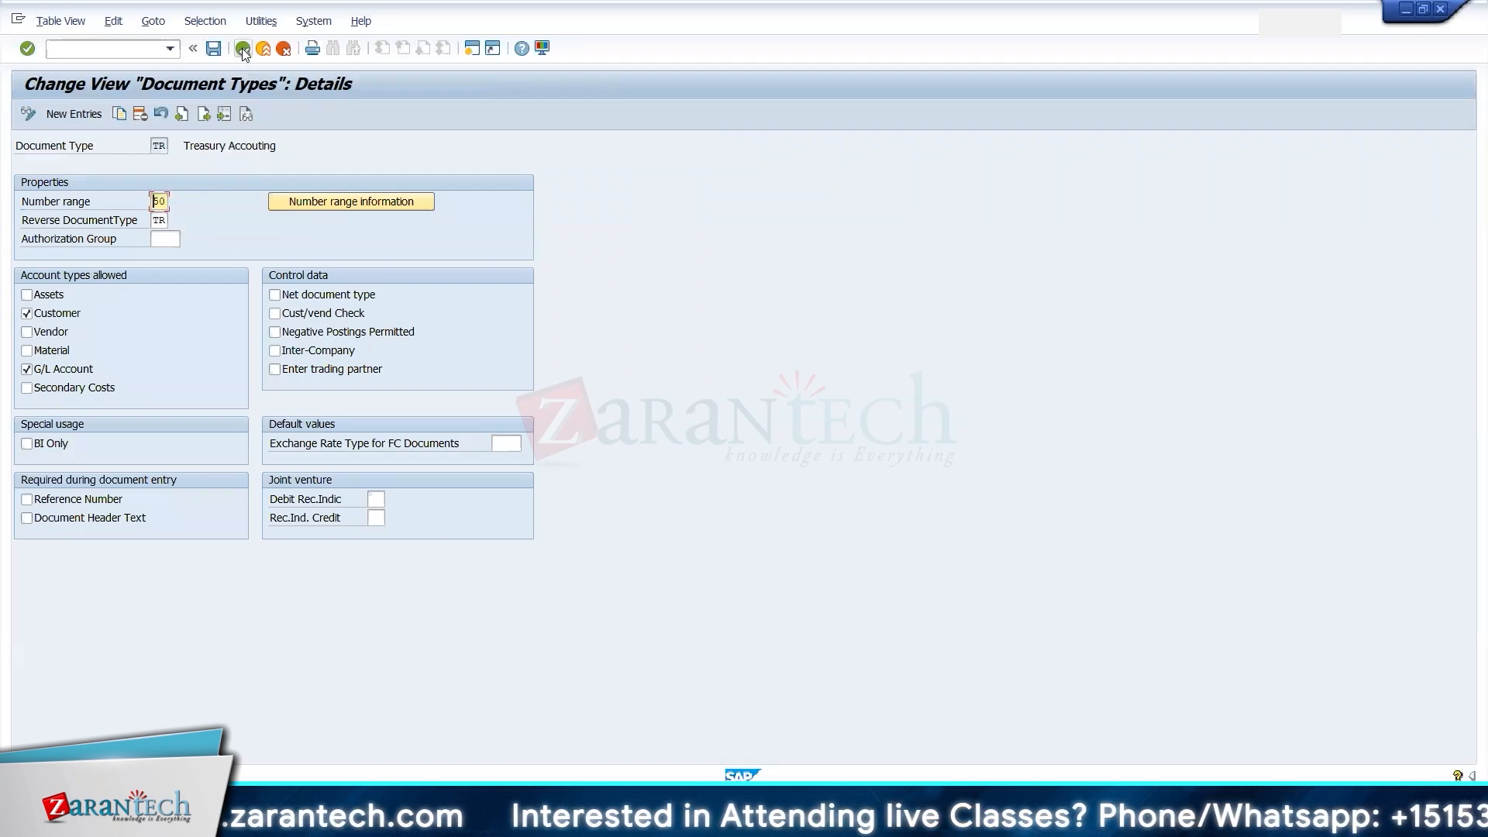
left_click(243, 50)
- Set the document type of posting specification 11100, Position to Bank Clearing, to TR and save it, accepting the customizing request
key("alt+Tab")
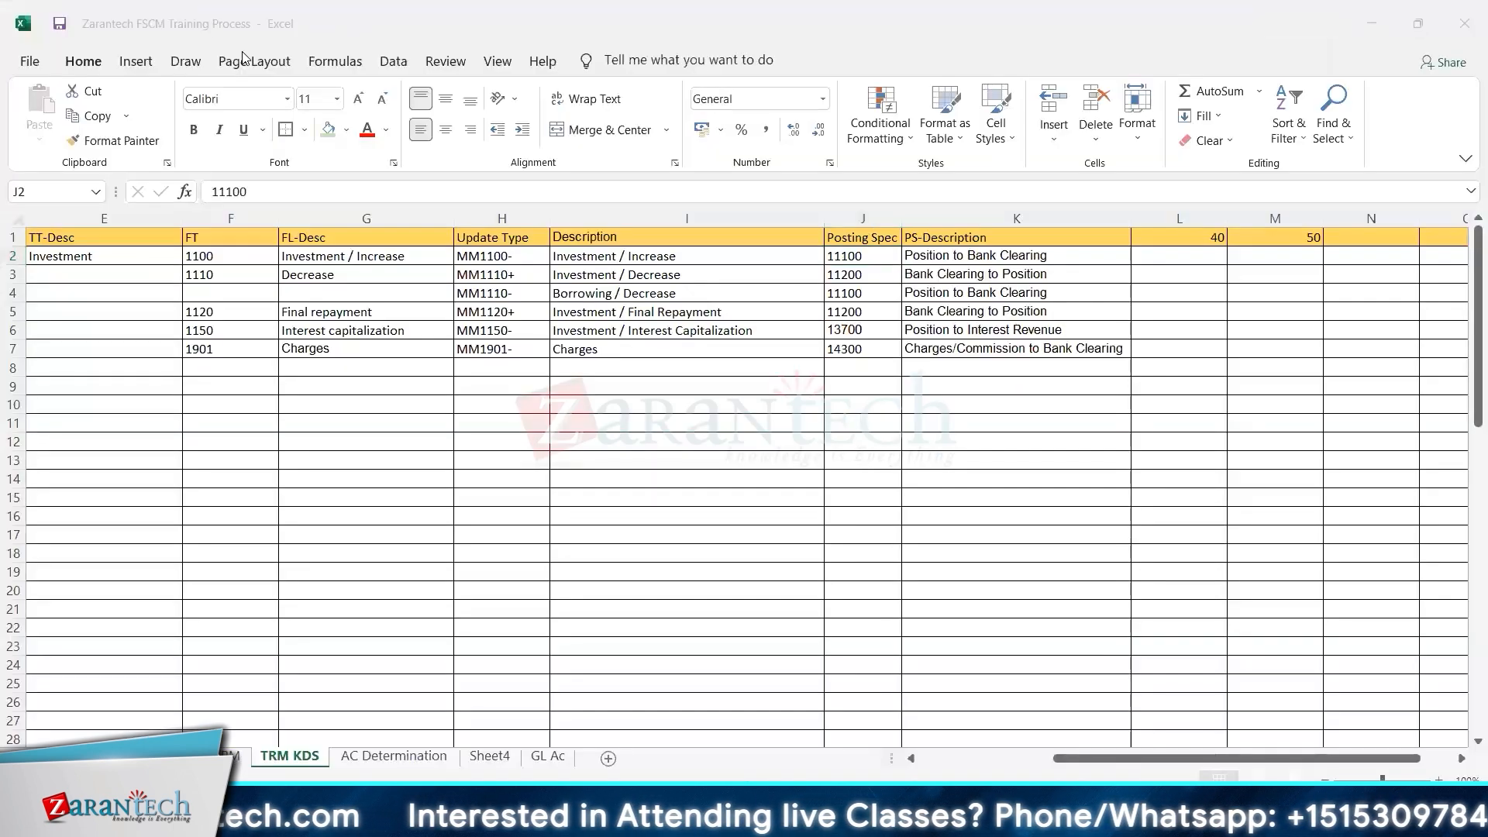
key("alt+Tab")
key("Tab")
key("Tab")
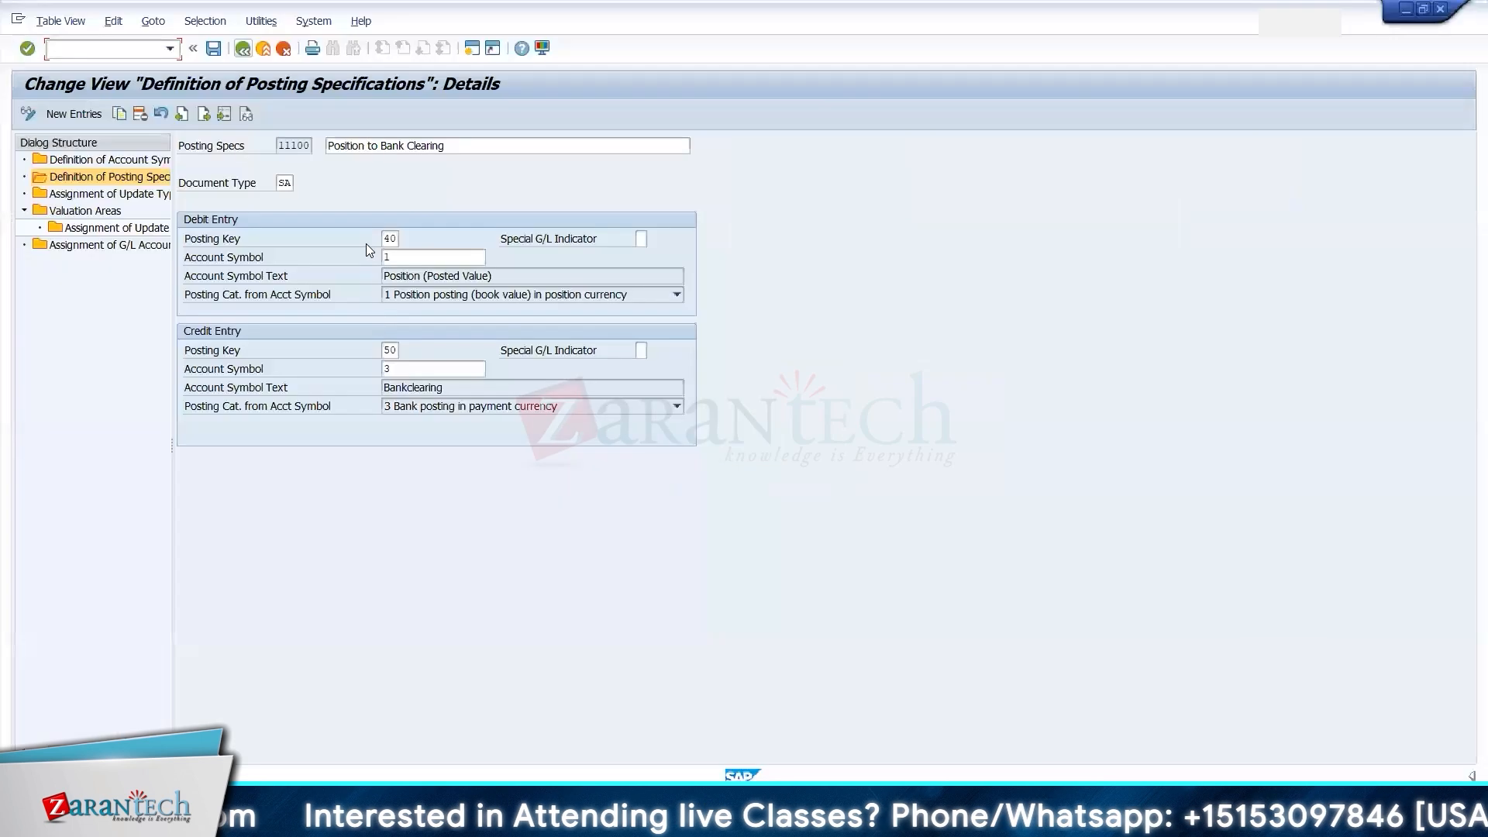
left_click(278, 185)
type("z")
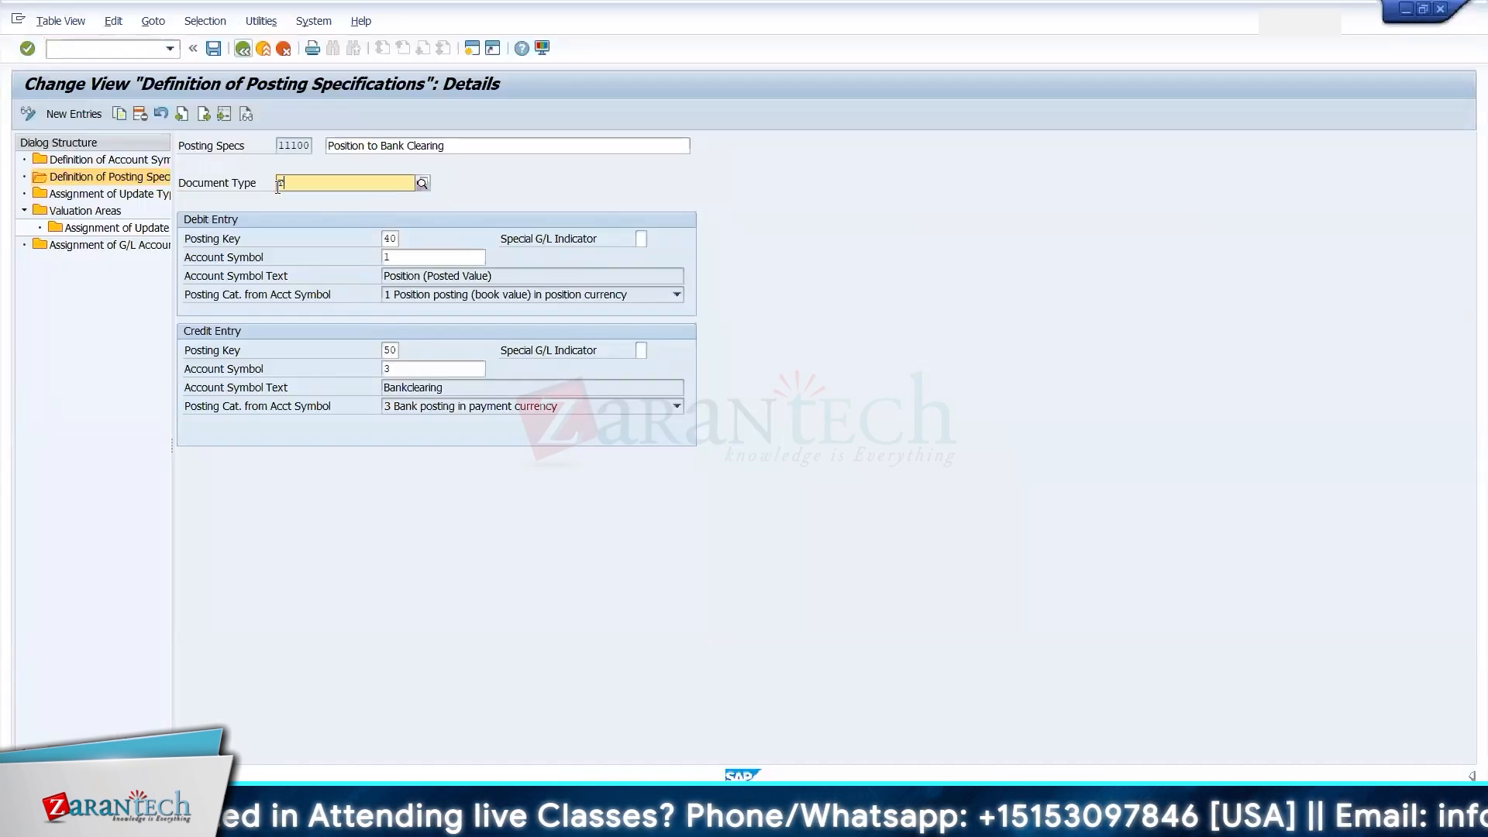
left_click(302, 215)
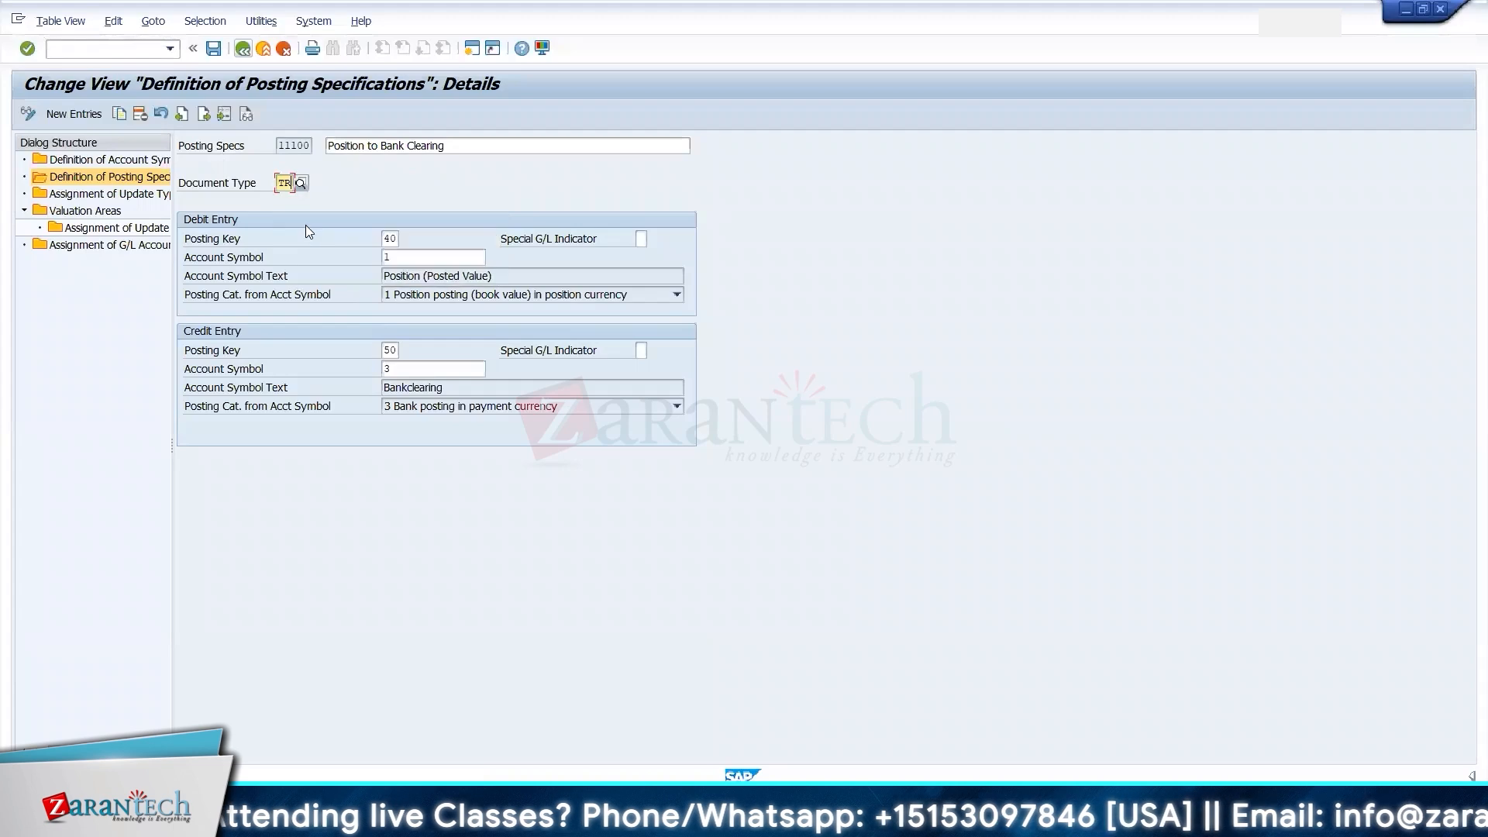
key("Return")
left_click(213, 49)
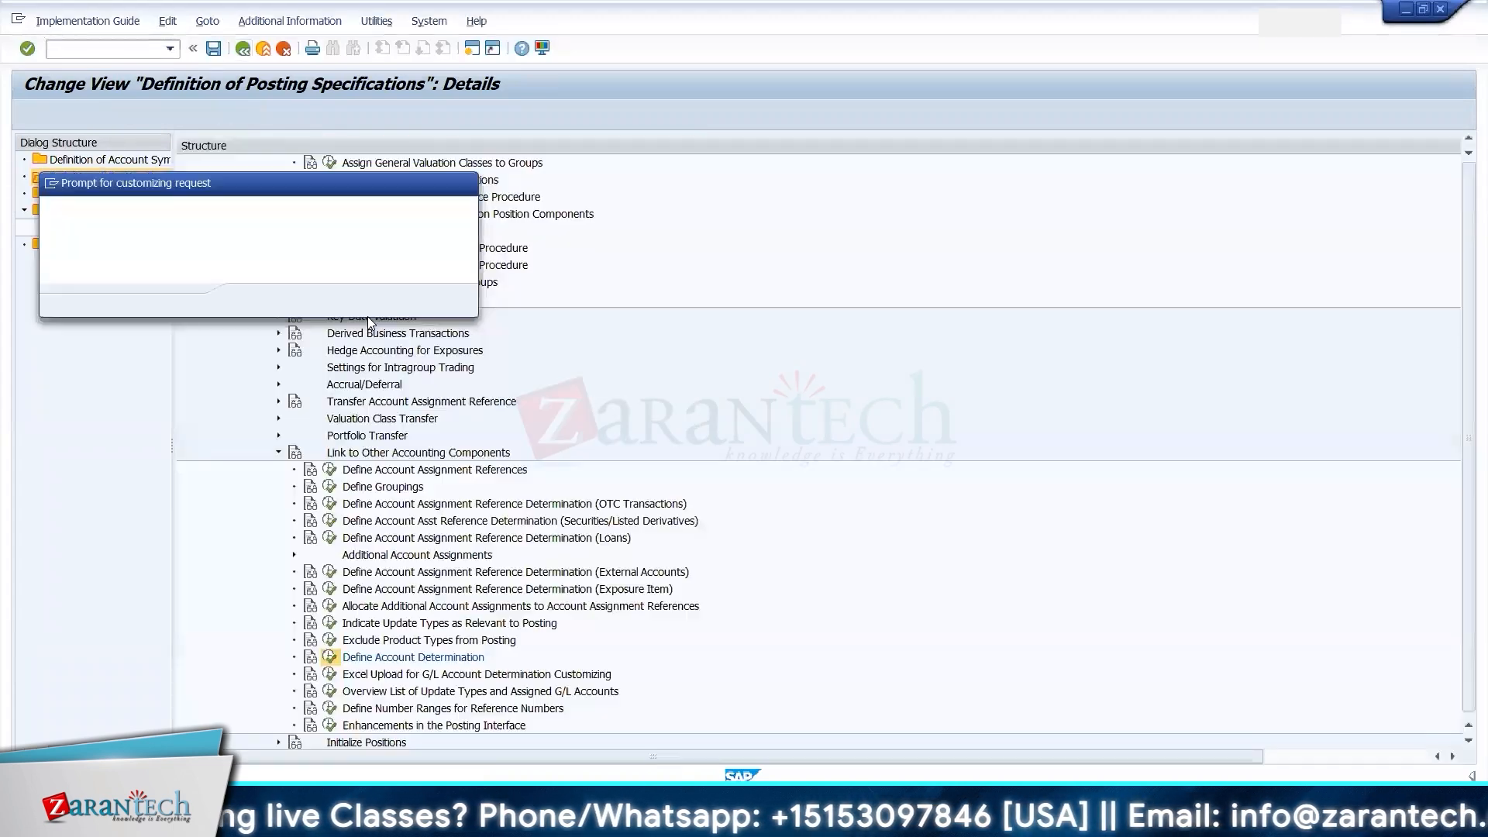
left_click(254, 300)
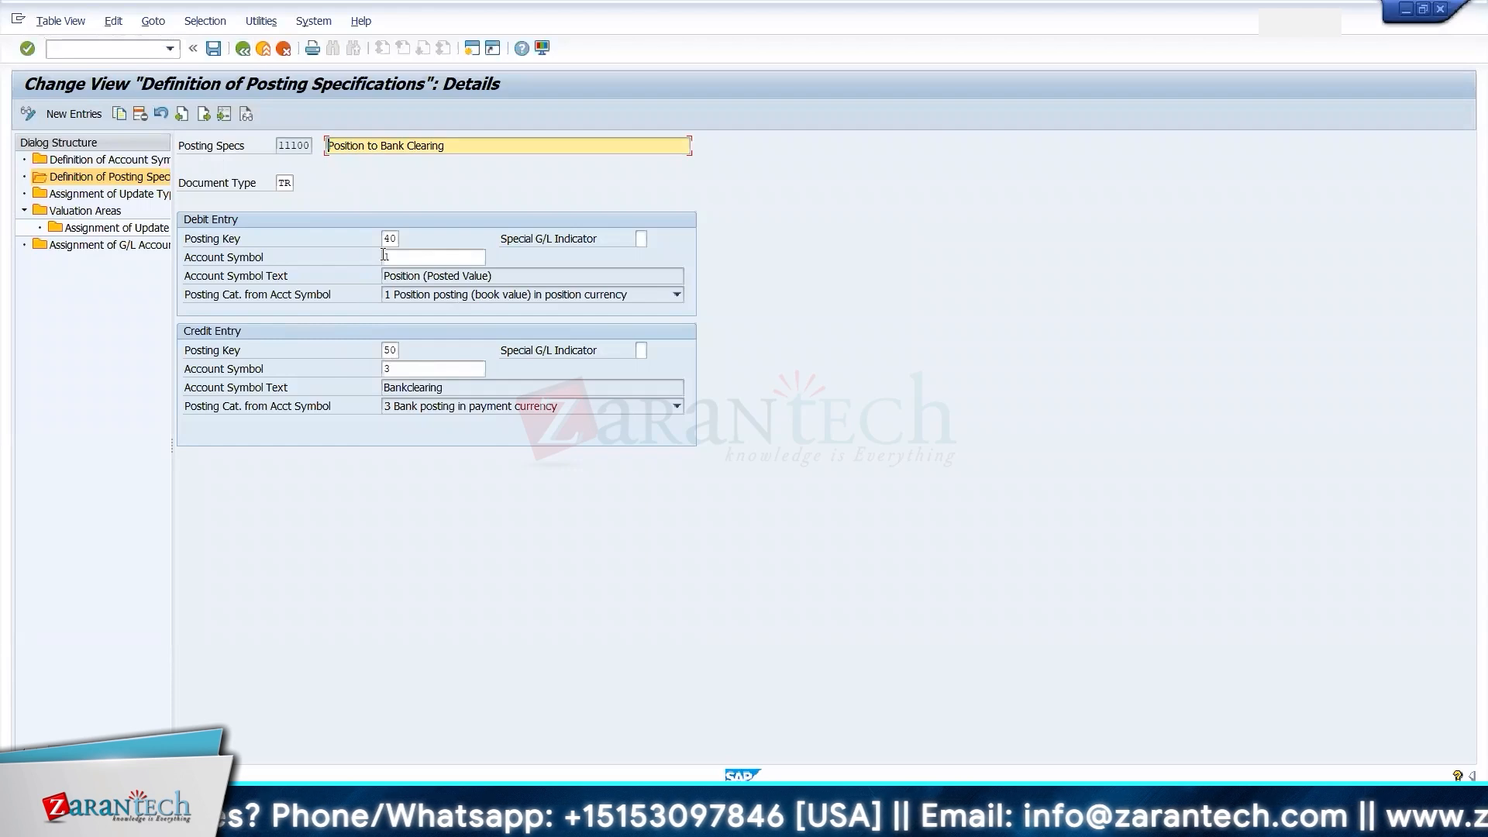
- Examine the debit account symbol of posting specification 11100 and the posting categories of account symbols 1 and 3
left_click(191, 262)
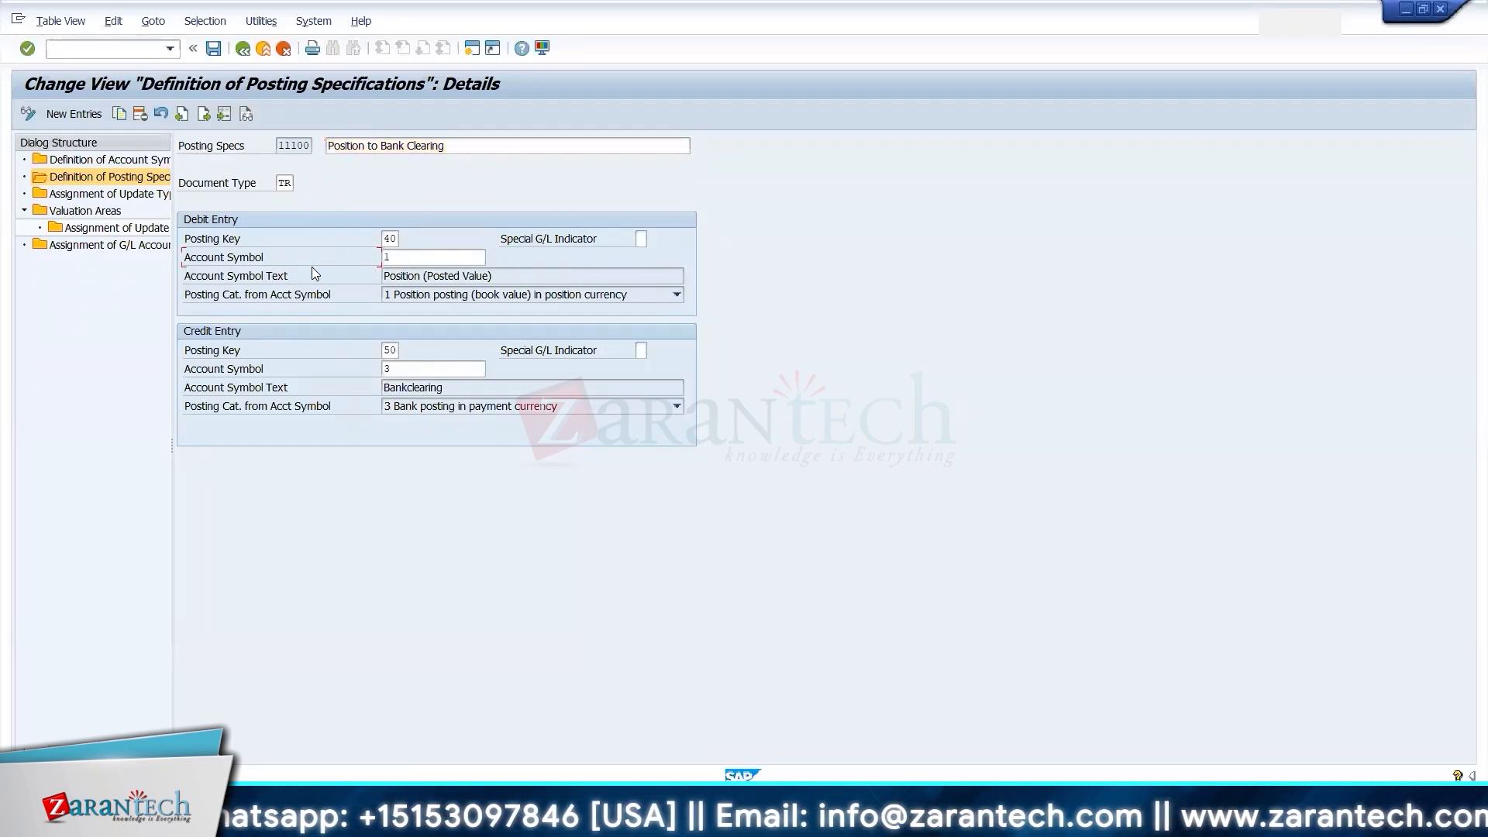
left_click(403, 259)
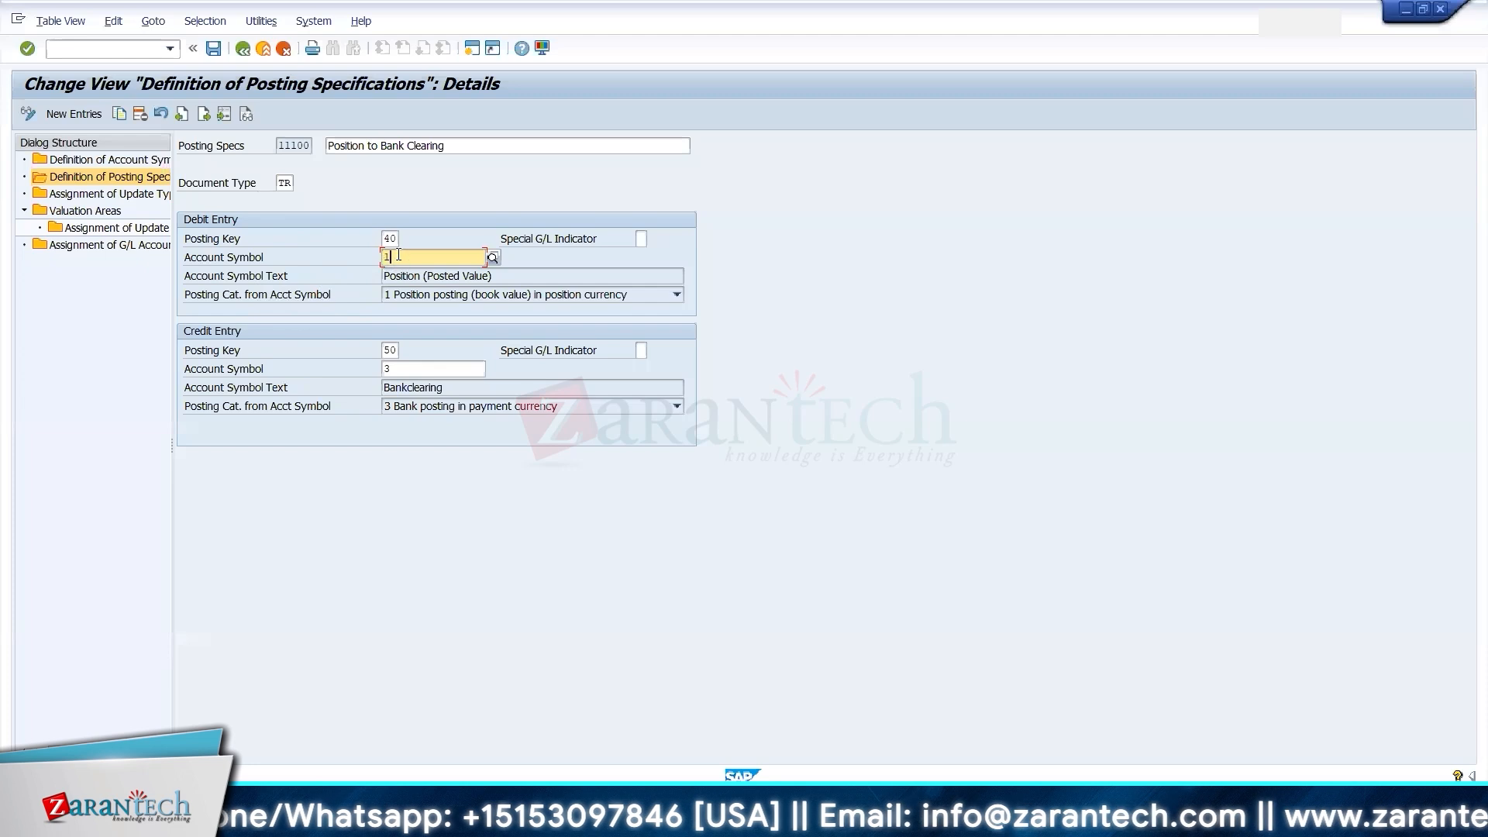
left_click_drag(395, 253, 376, 256)
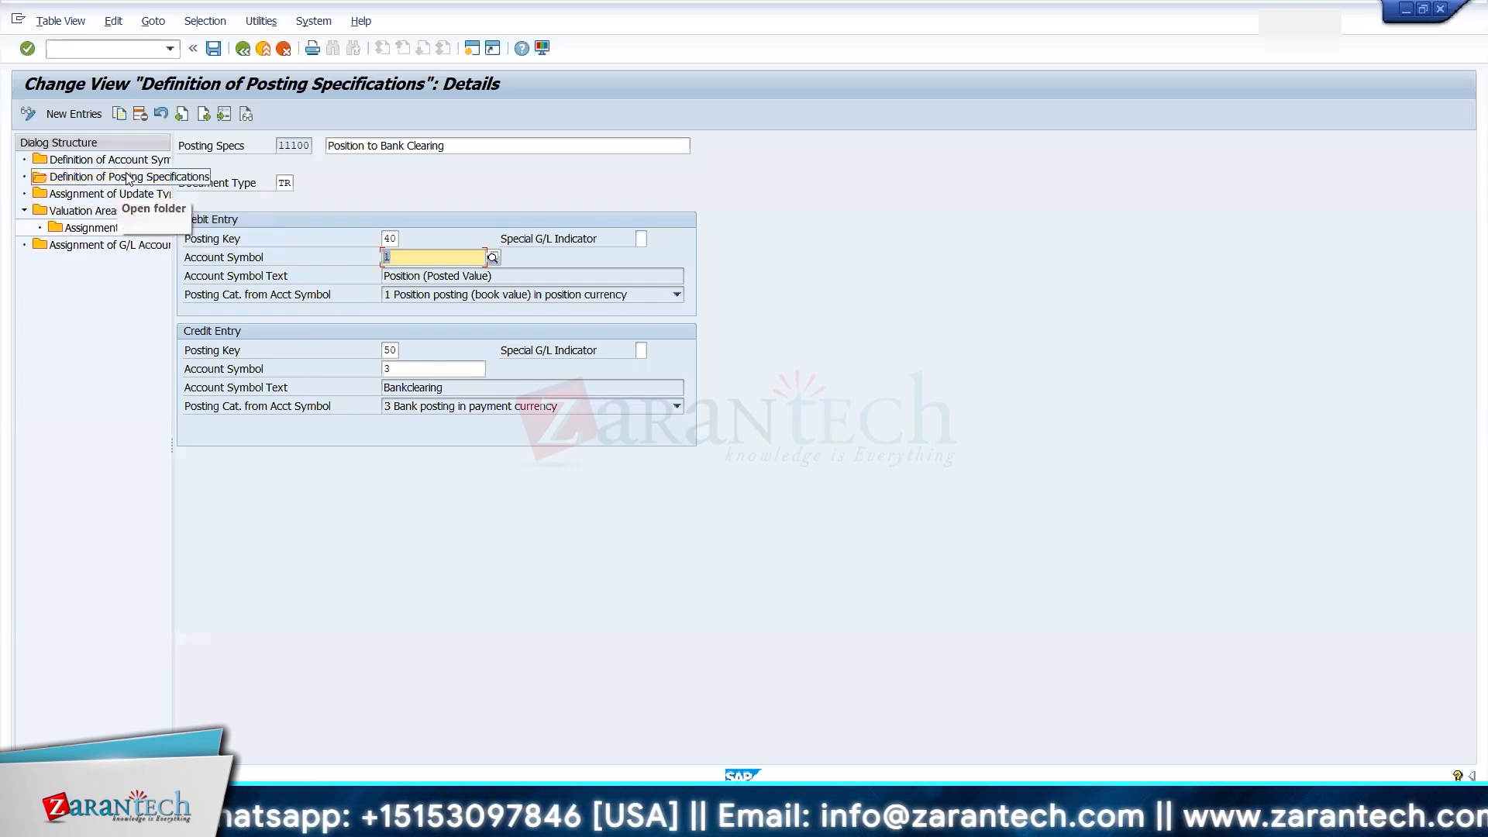
double_click(93, 159)
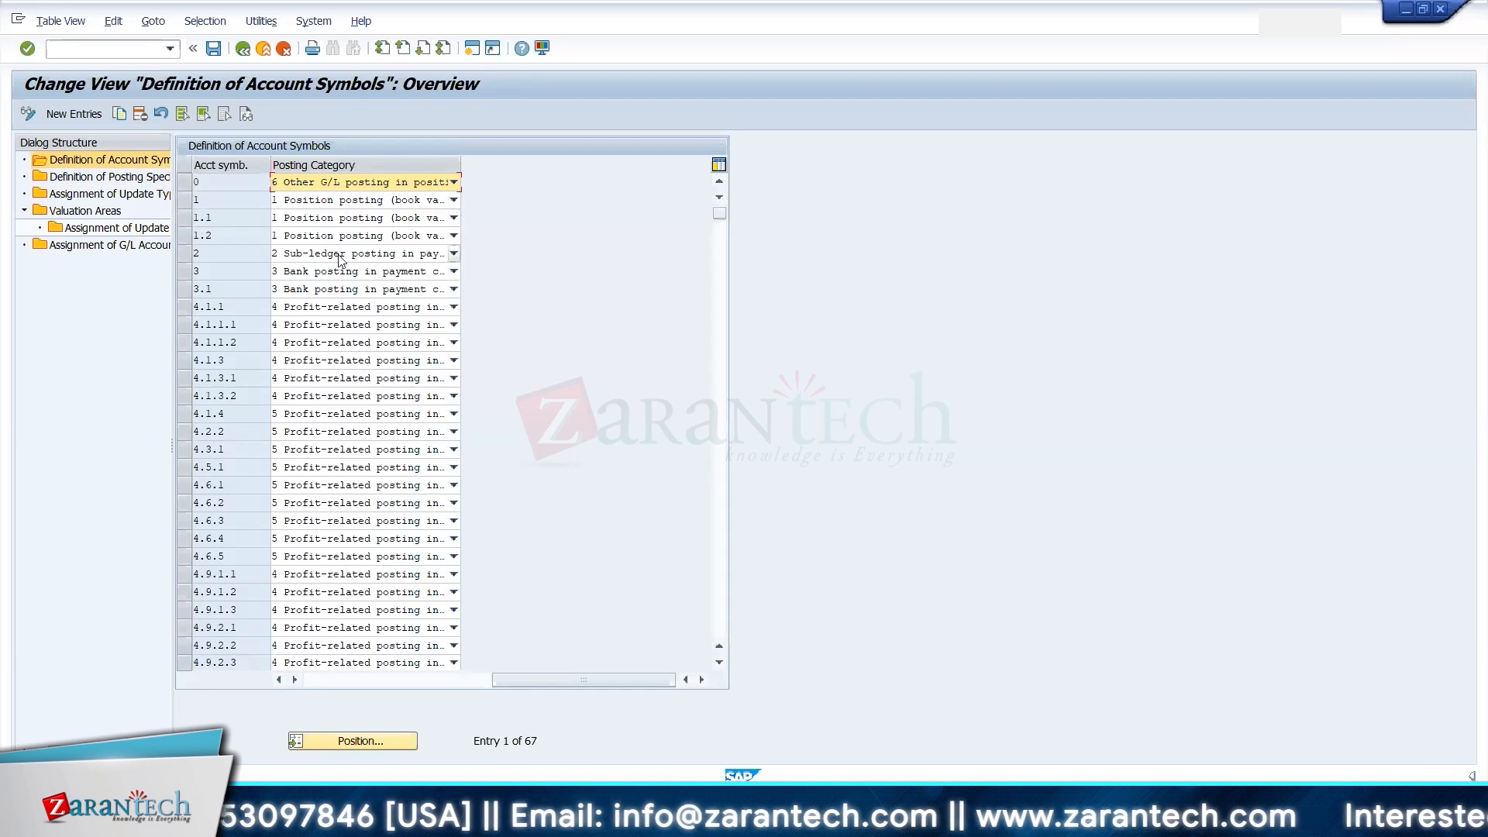
left_click(159, 194)
left_click(199, 204)
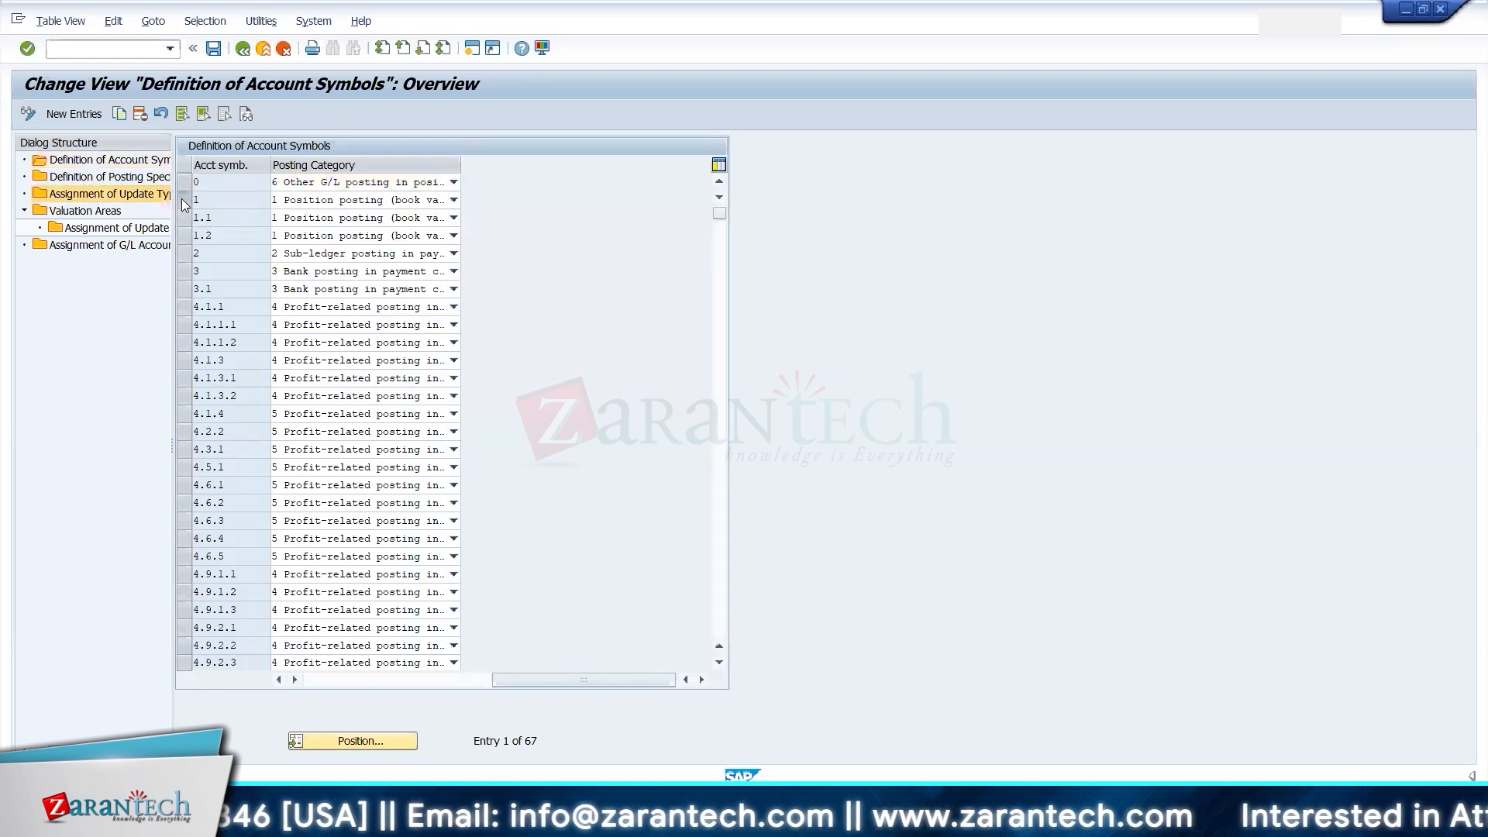
left_click(349, 201)
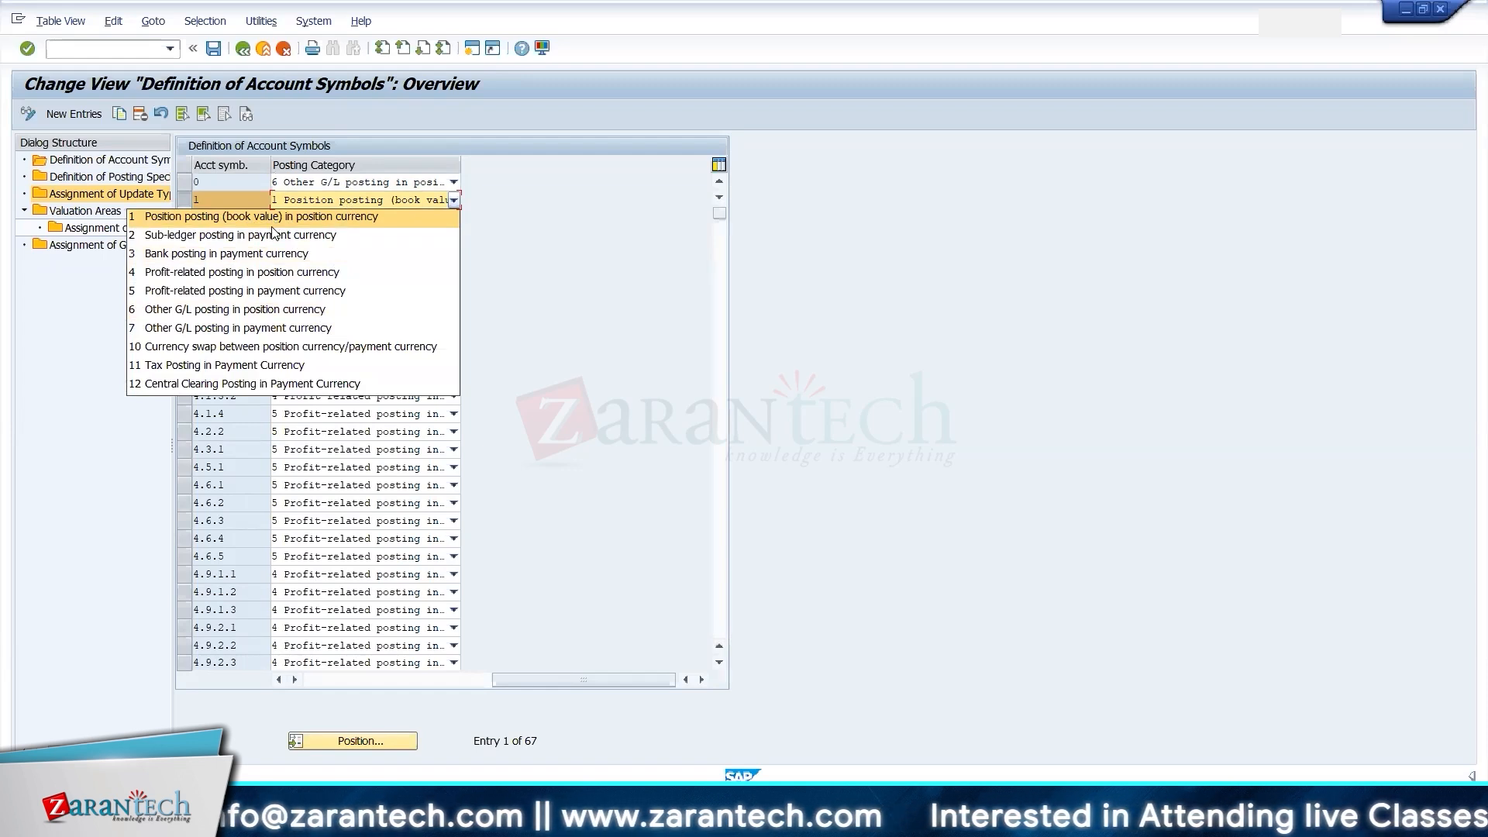
left_click(233, 197)
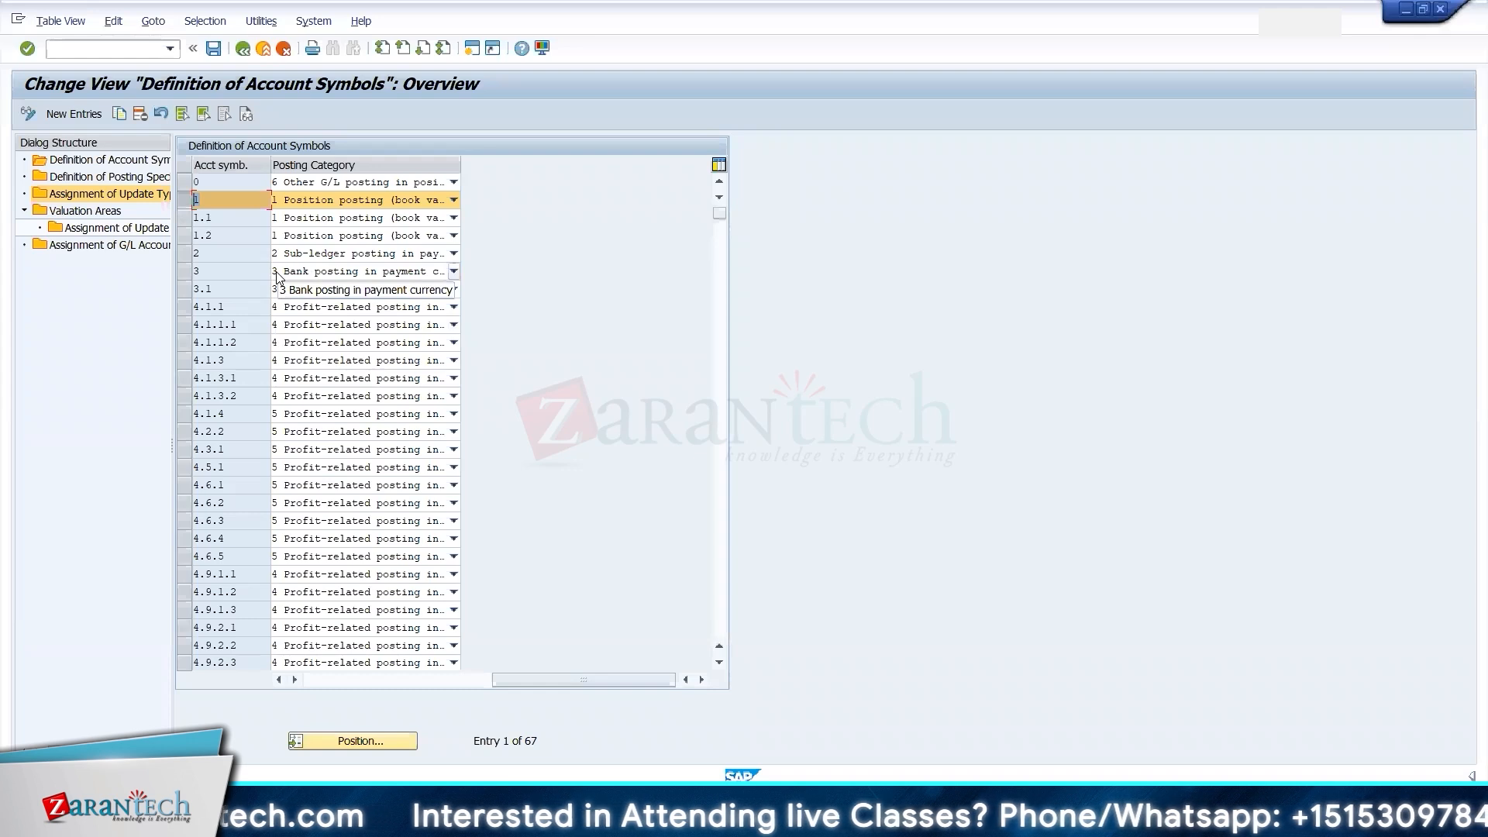
left_click(180, 272)
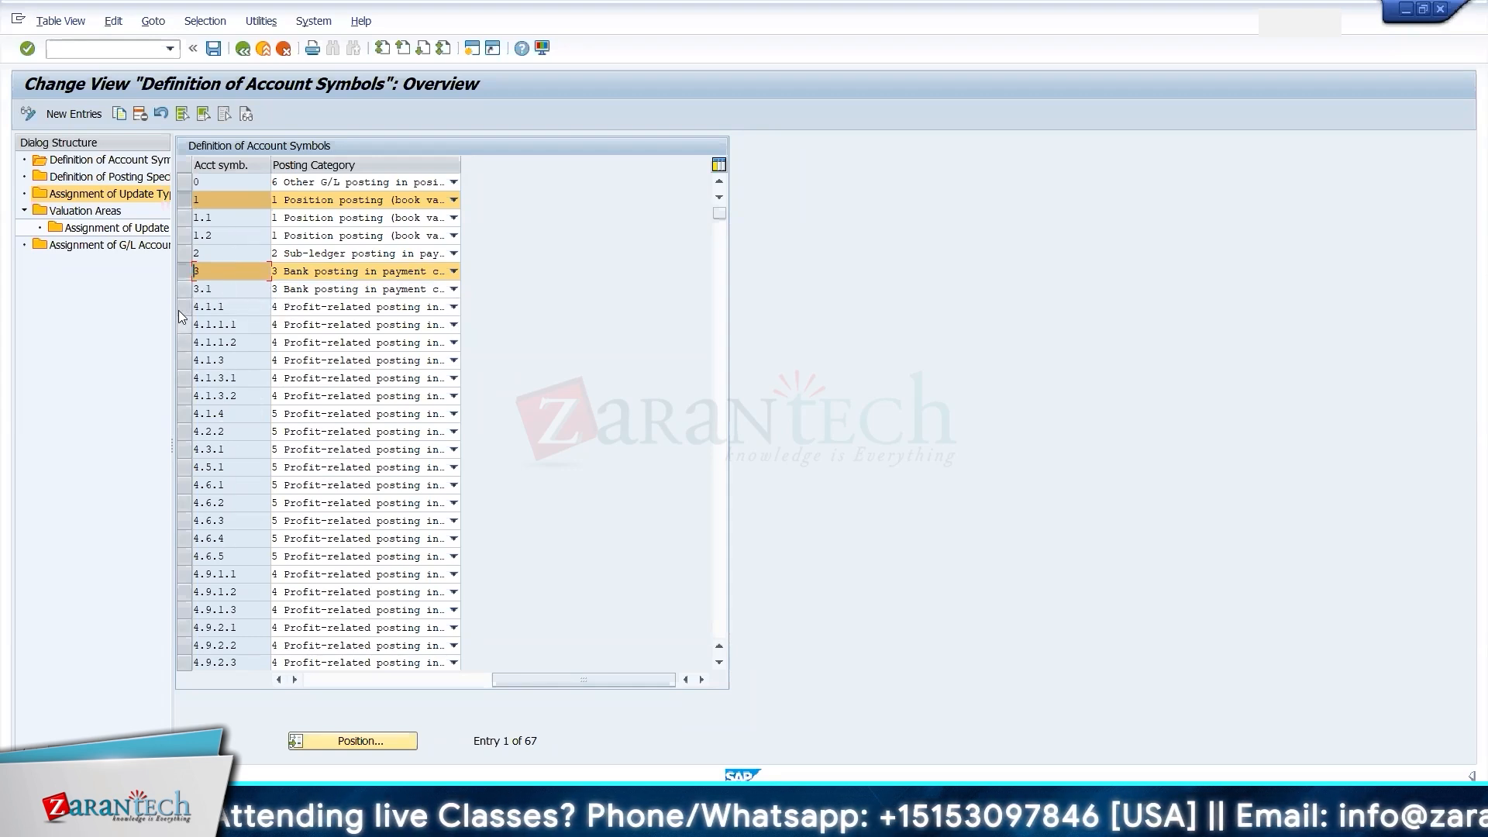
left_click(184, 271)
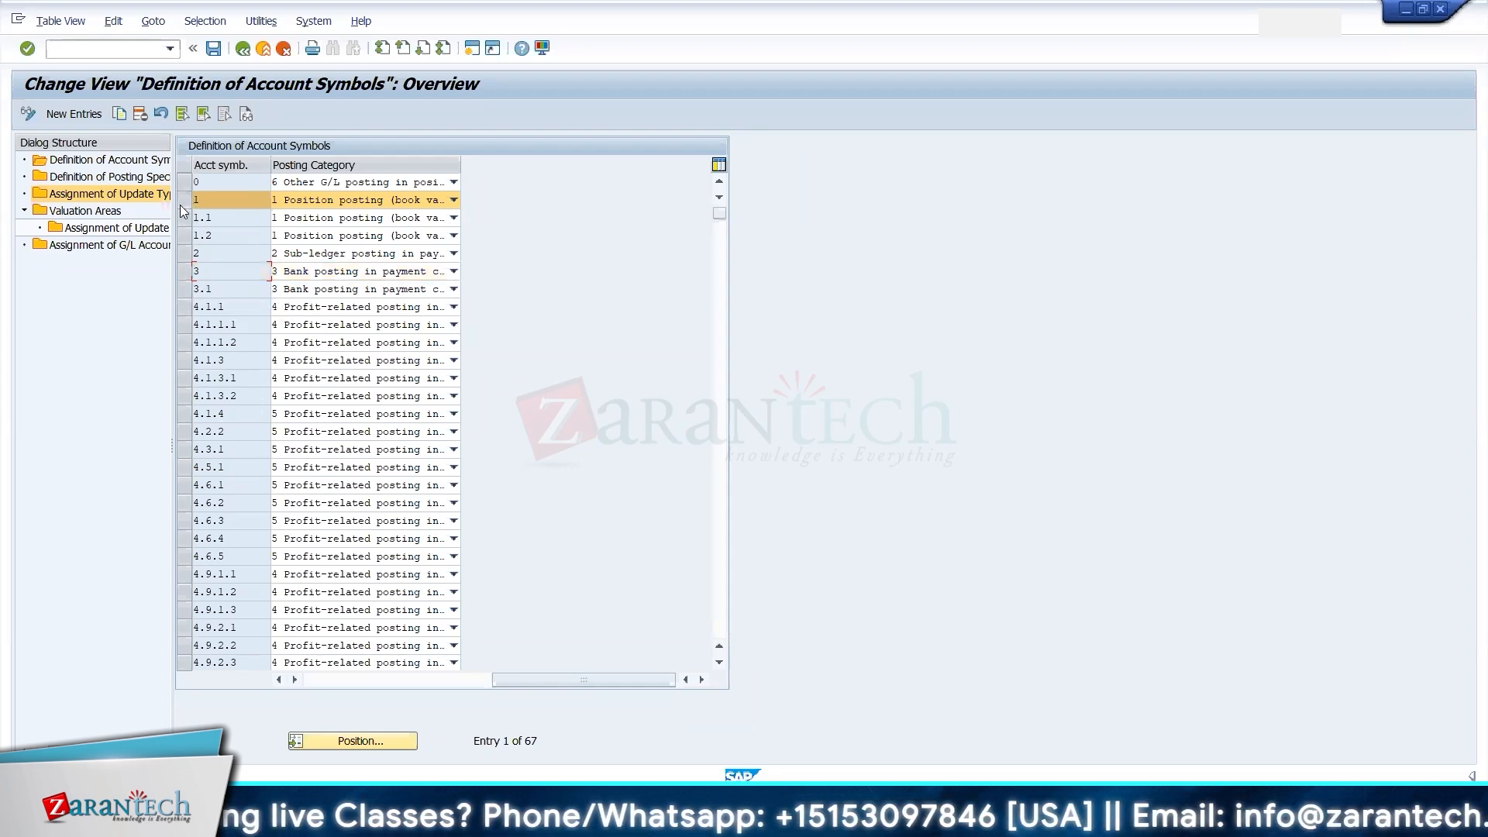
left_click(183, 200)
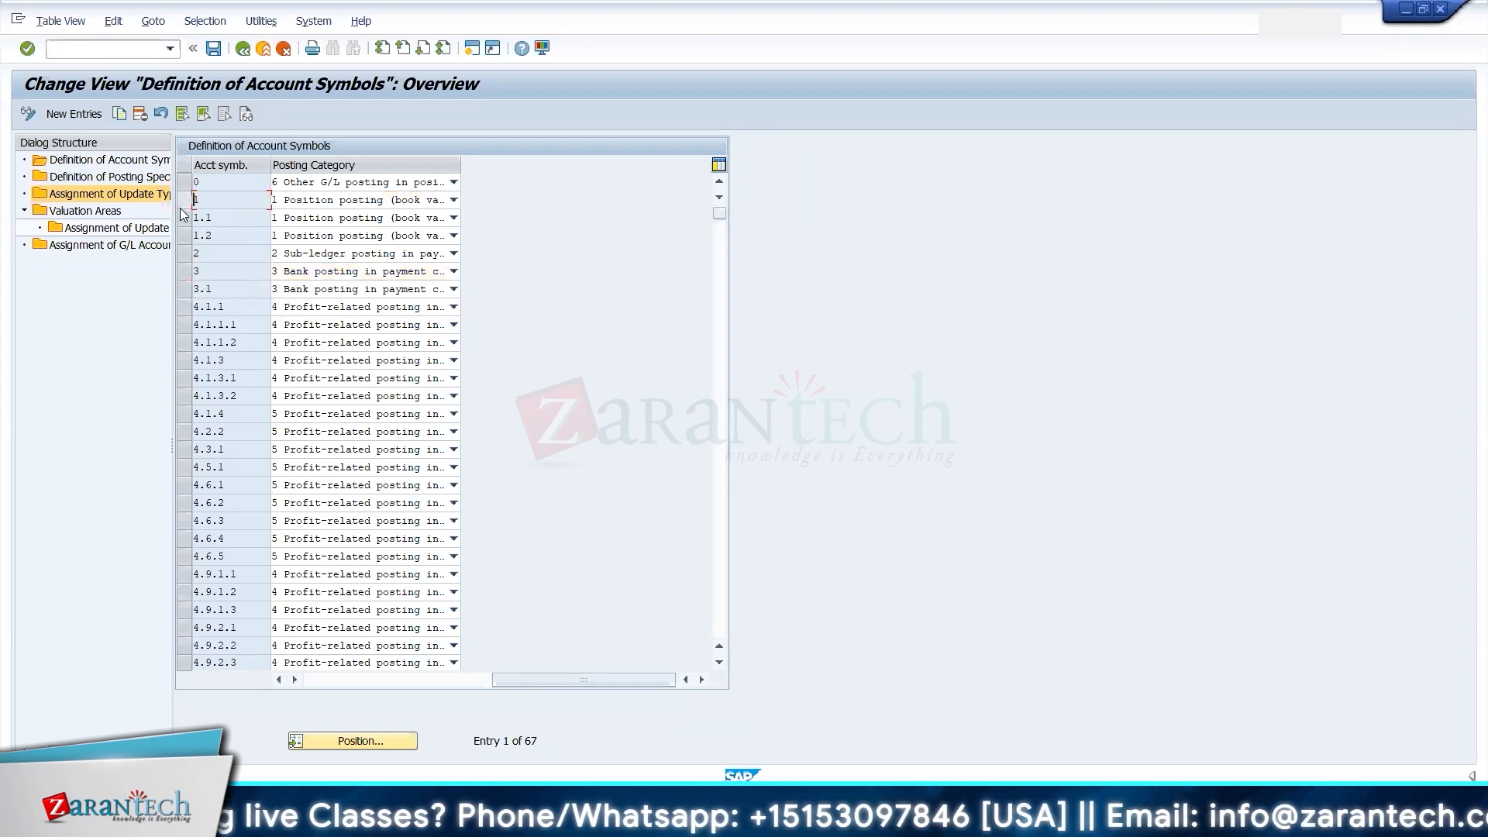
- Compare posting specification 11100's debit and credit posting keys with the 40 and 50 columns on the workbook's TRM KDS sheet
double_click(127, 179)
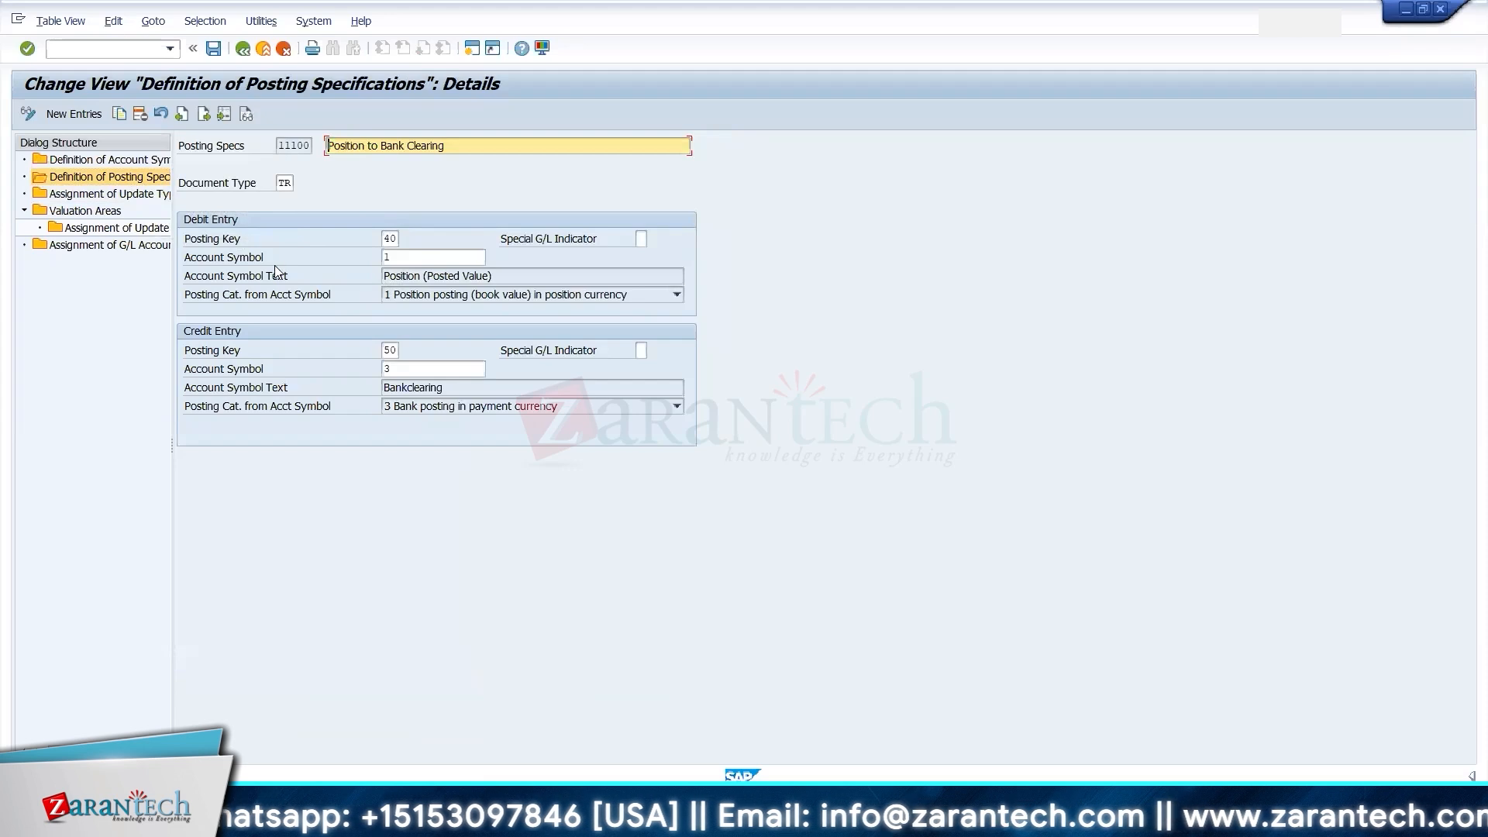
left_click(390, 239)
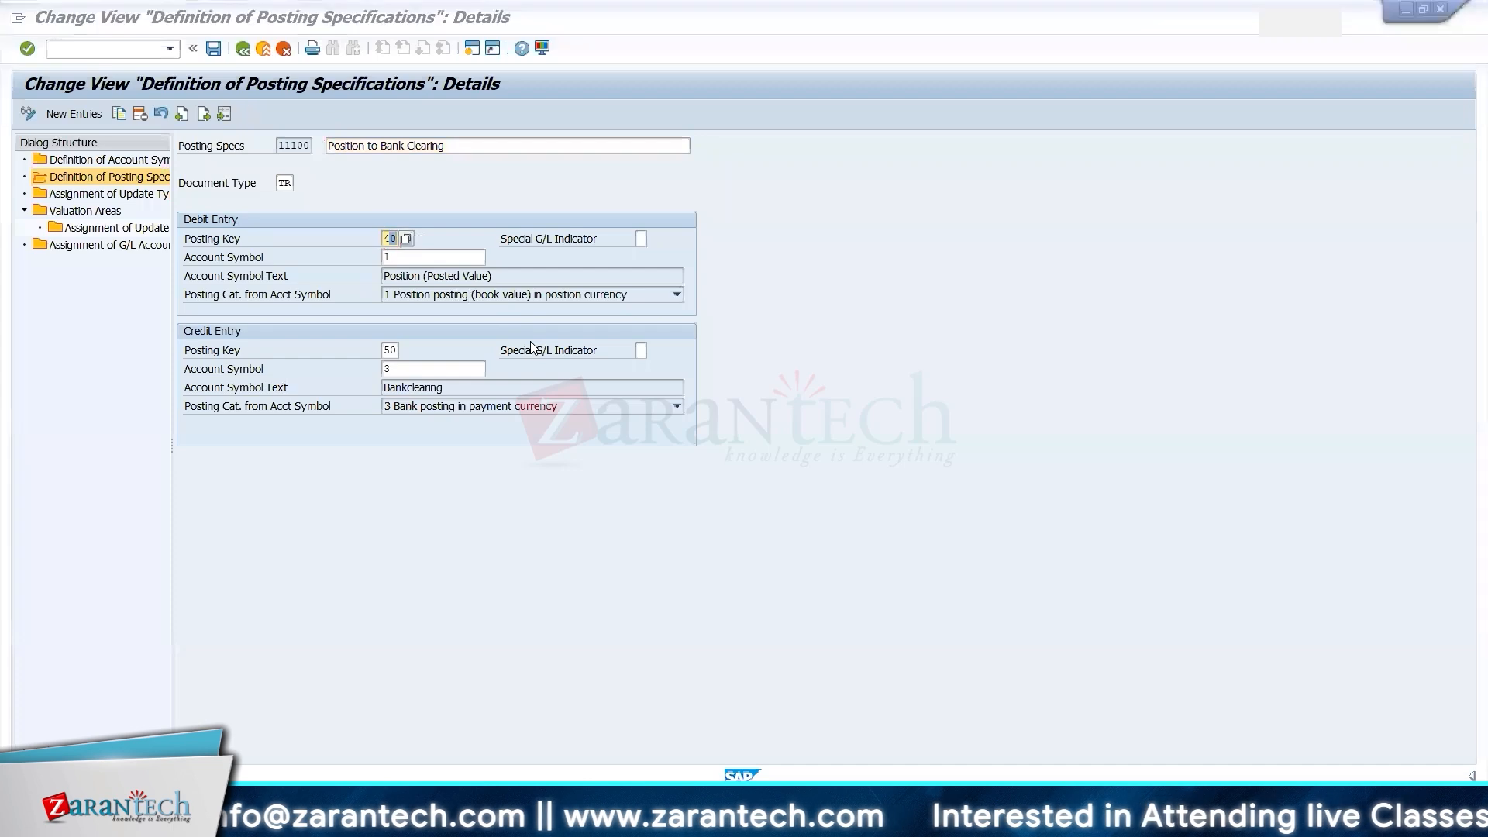
key("alt+Tab")
left_click(1198, 233)
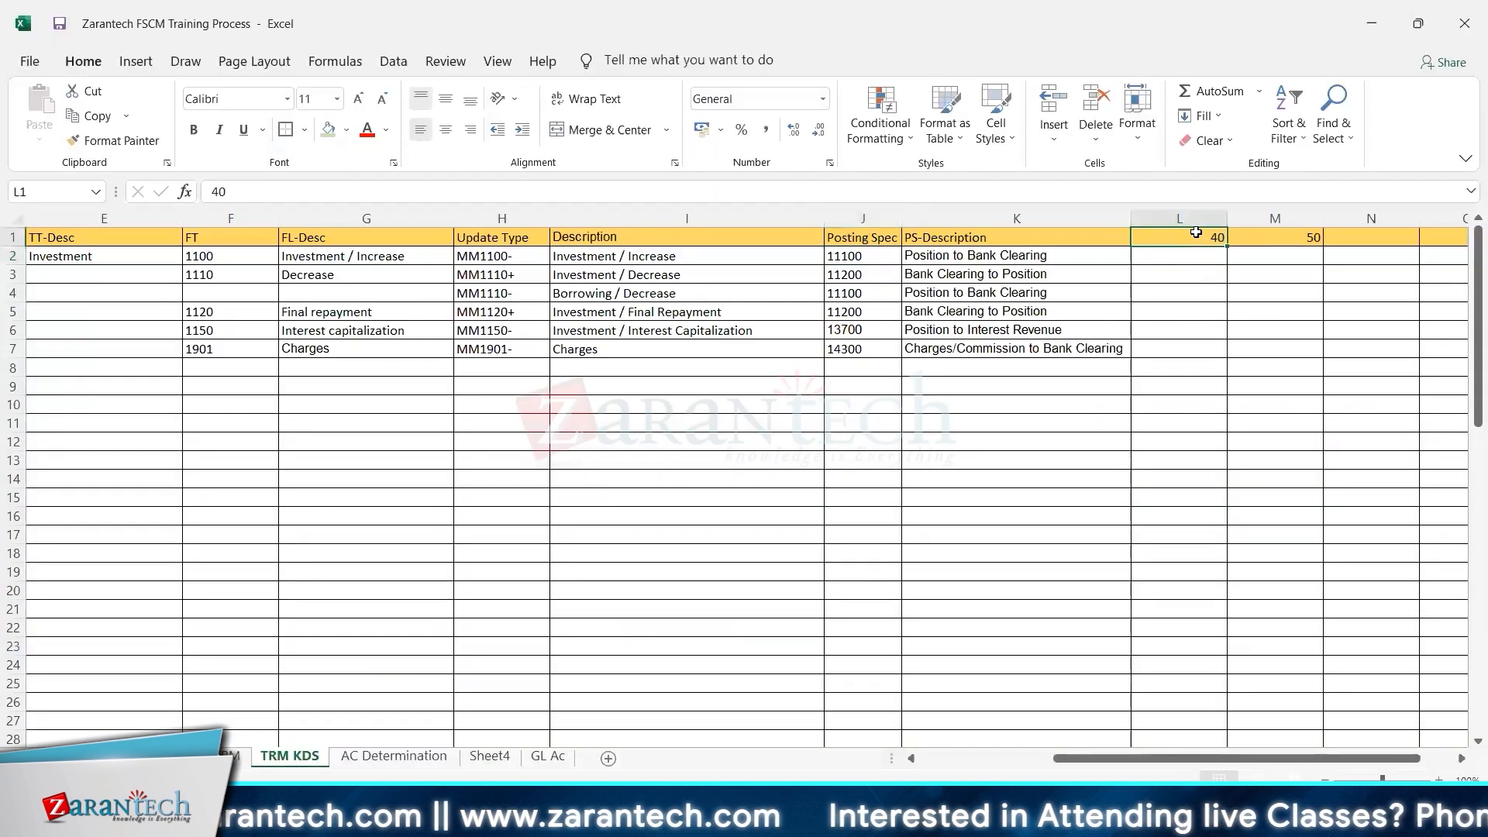
key("Right")
key("Down")
key("Left")
key("Right")
key("Right")
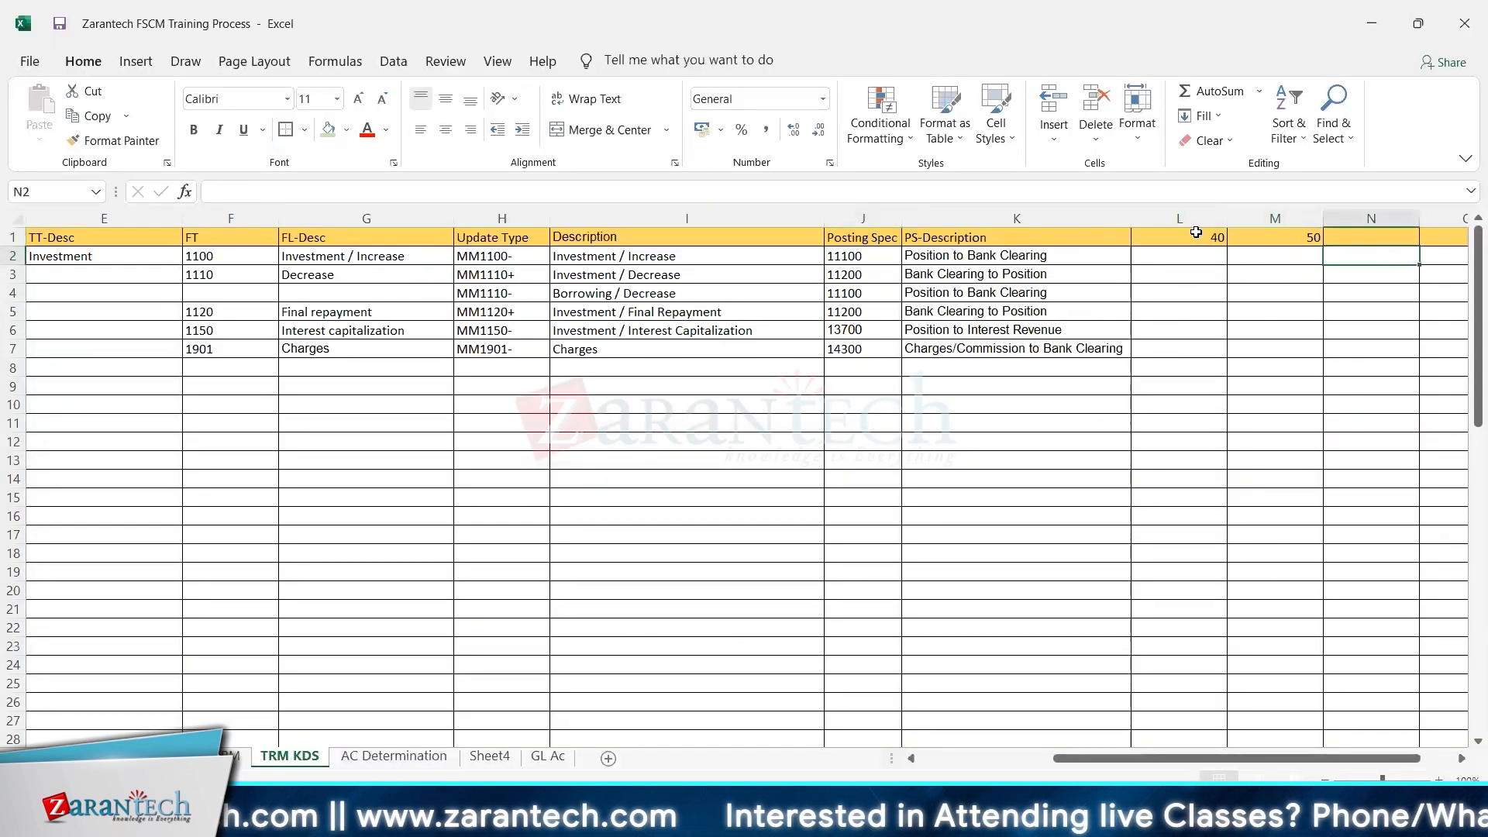
key("Left")
key("Left")
key("Right")
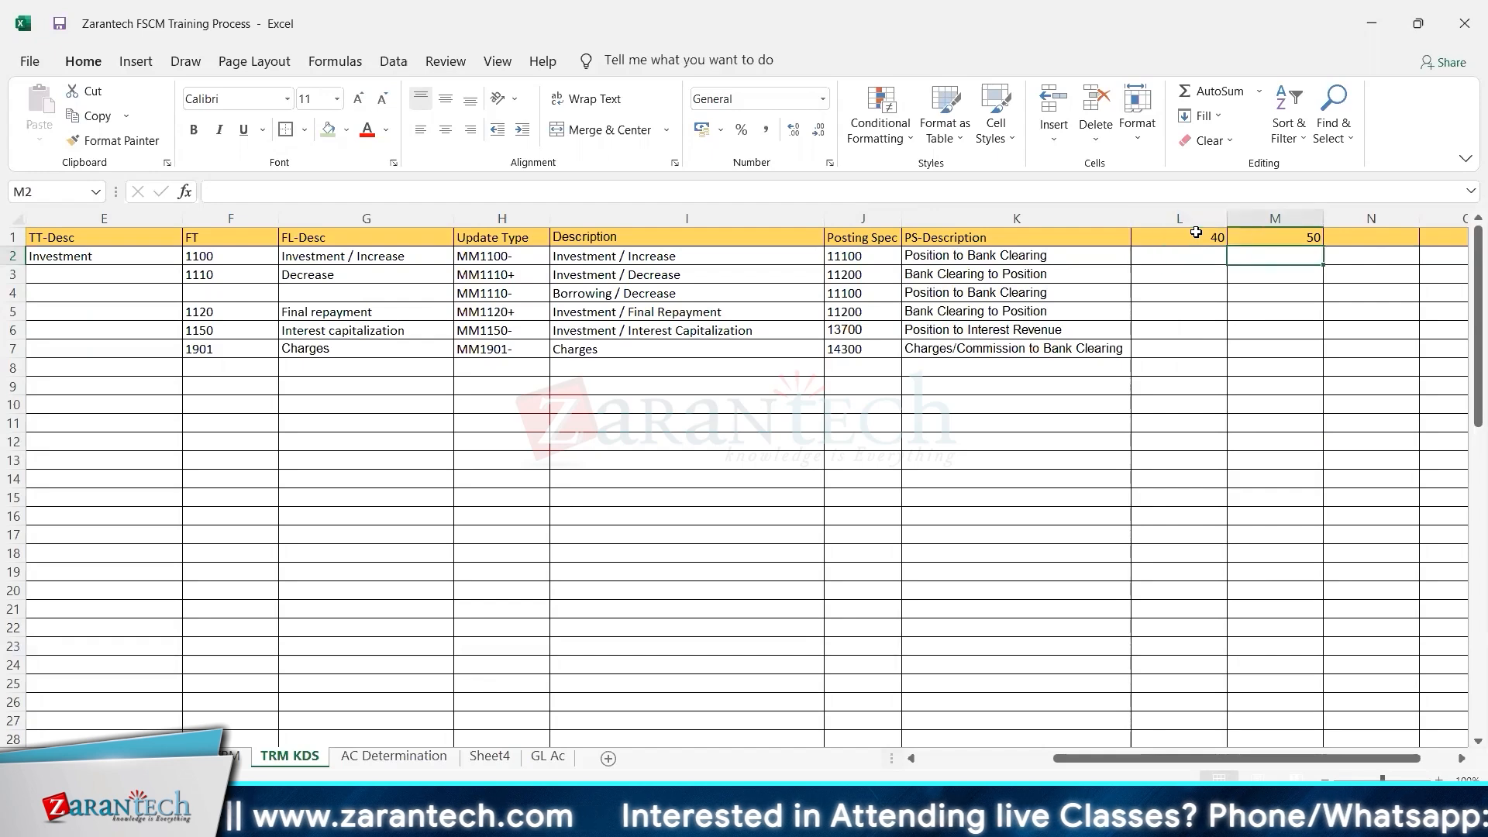
key("Up")
key("Down")
key("Left")
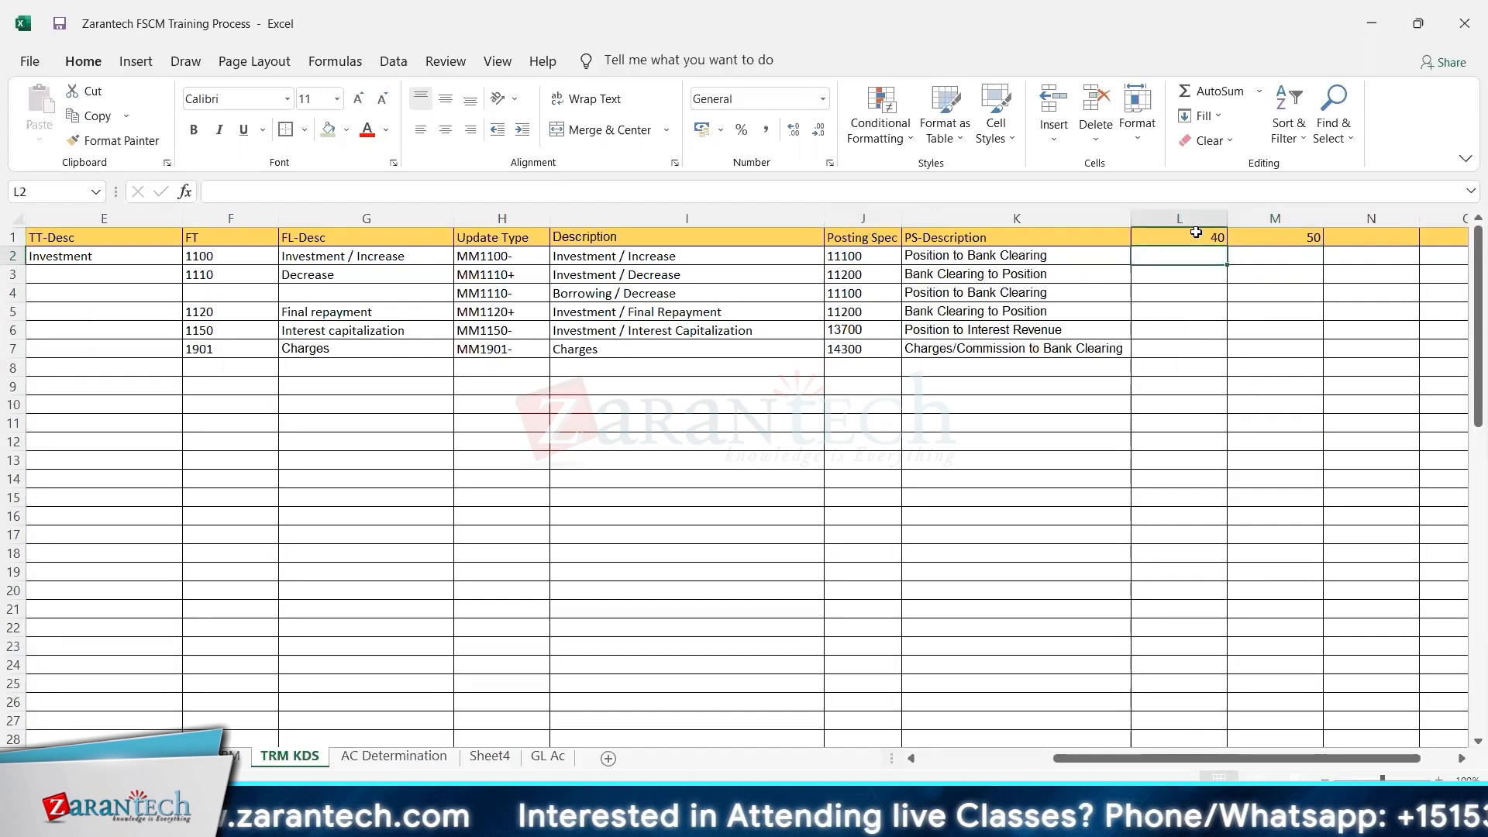
key("alt+Tab")
key("alt+Tab")
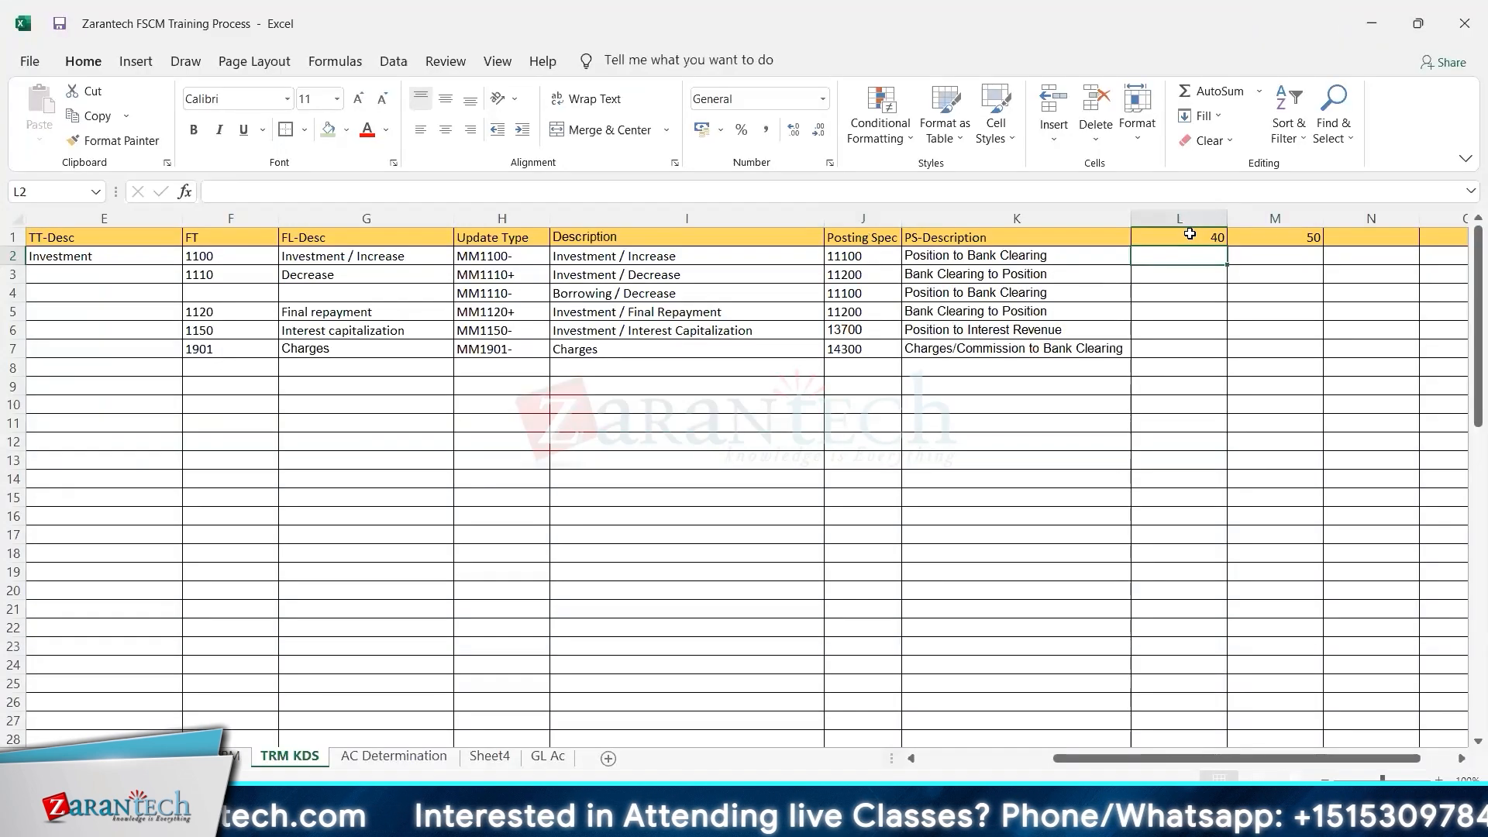
- Record account symbols 1 under 40 and 3 under 50 for posting specification 11100 in row 2 of the TRM KDS sheet
type("1")
key("Tab")
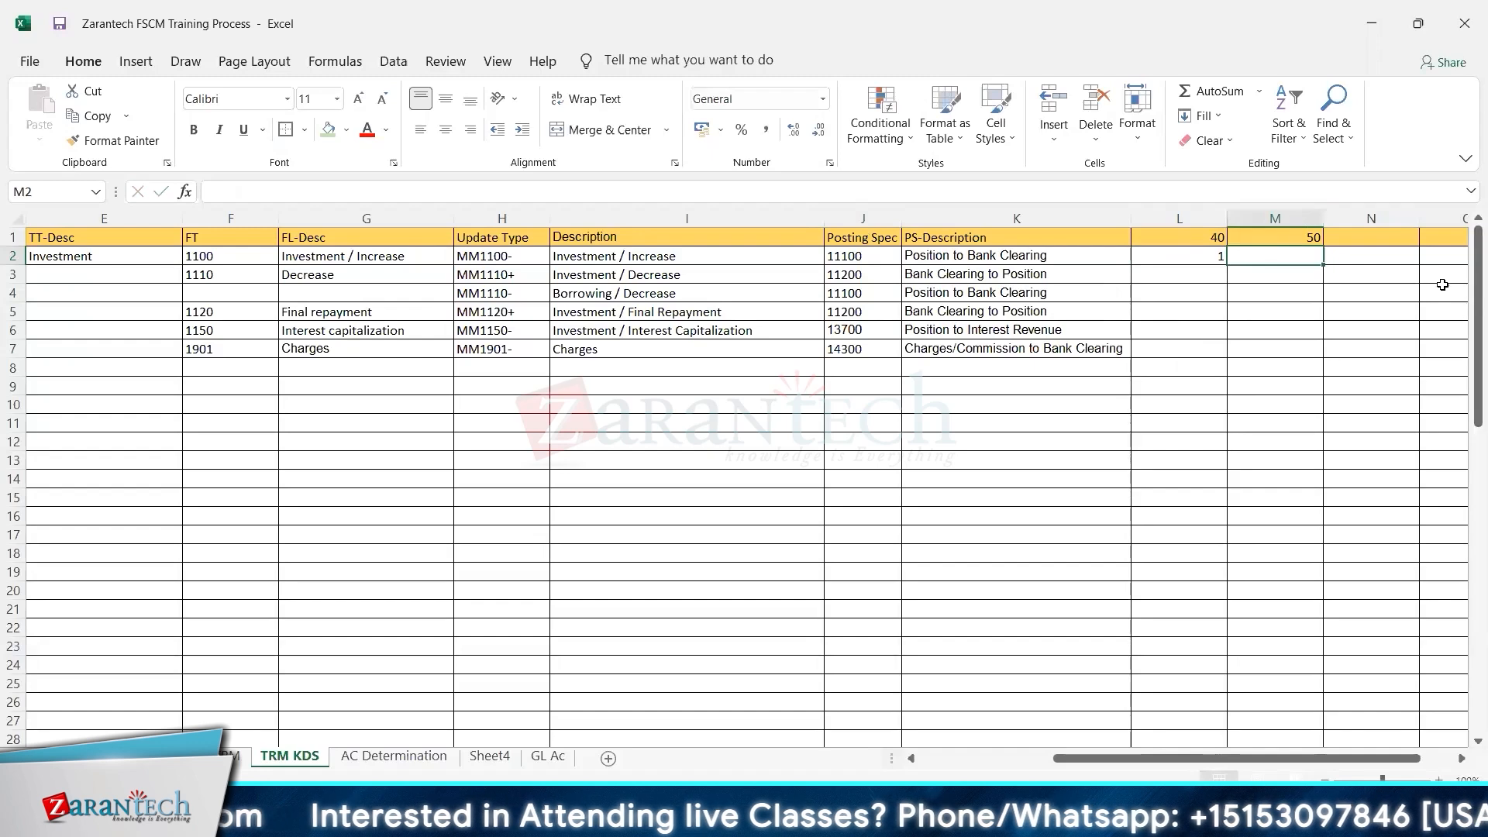
left_click(1300, 215)
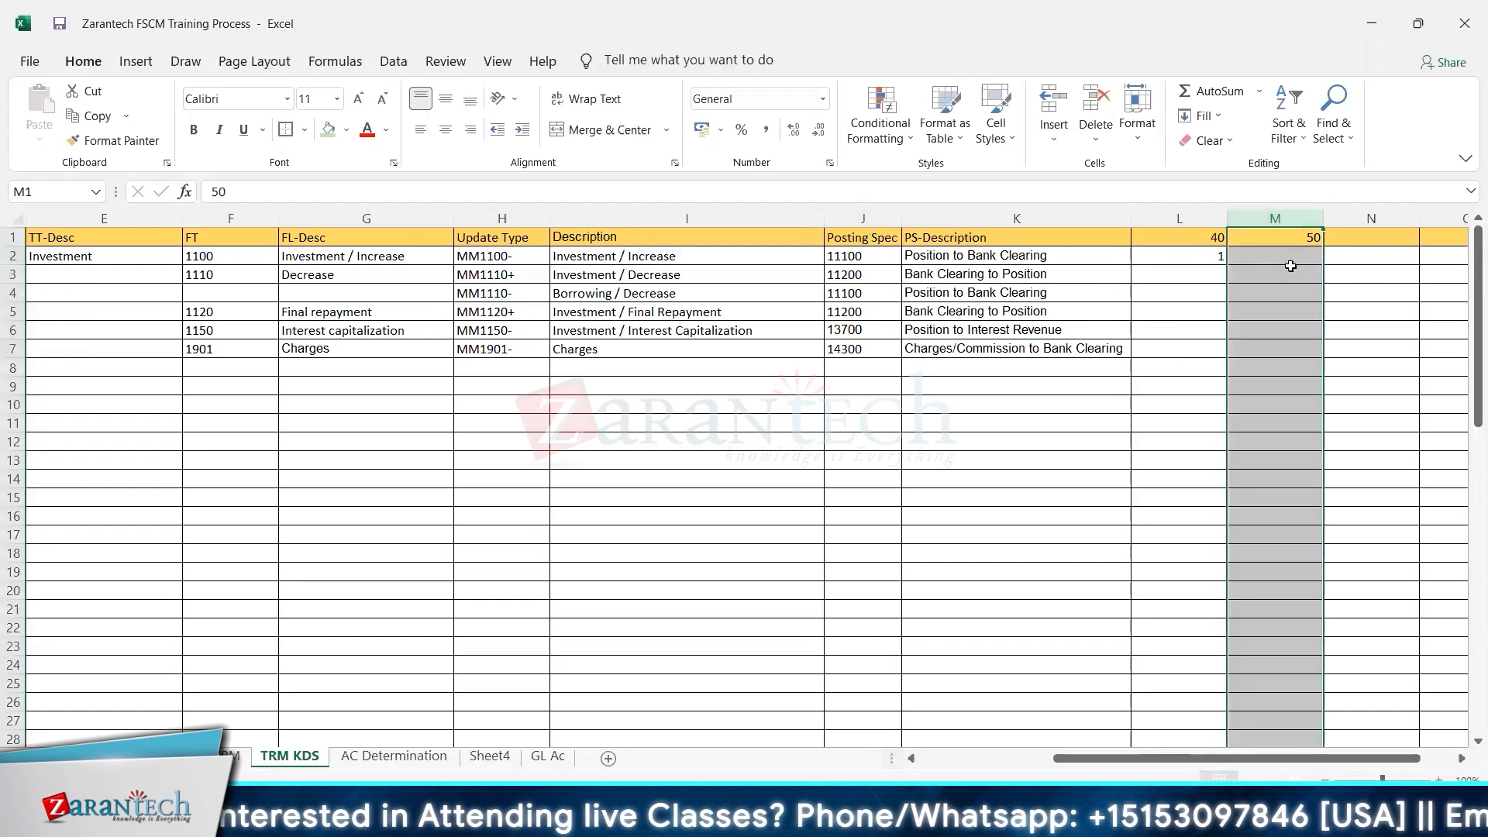
left_click(1287, 263)
key("alt+Tab")
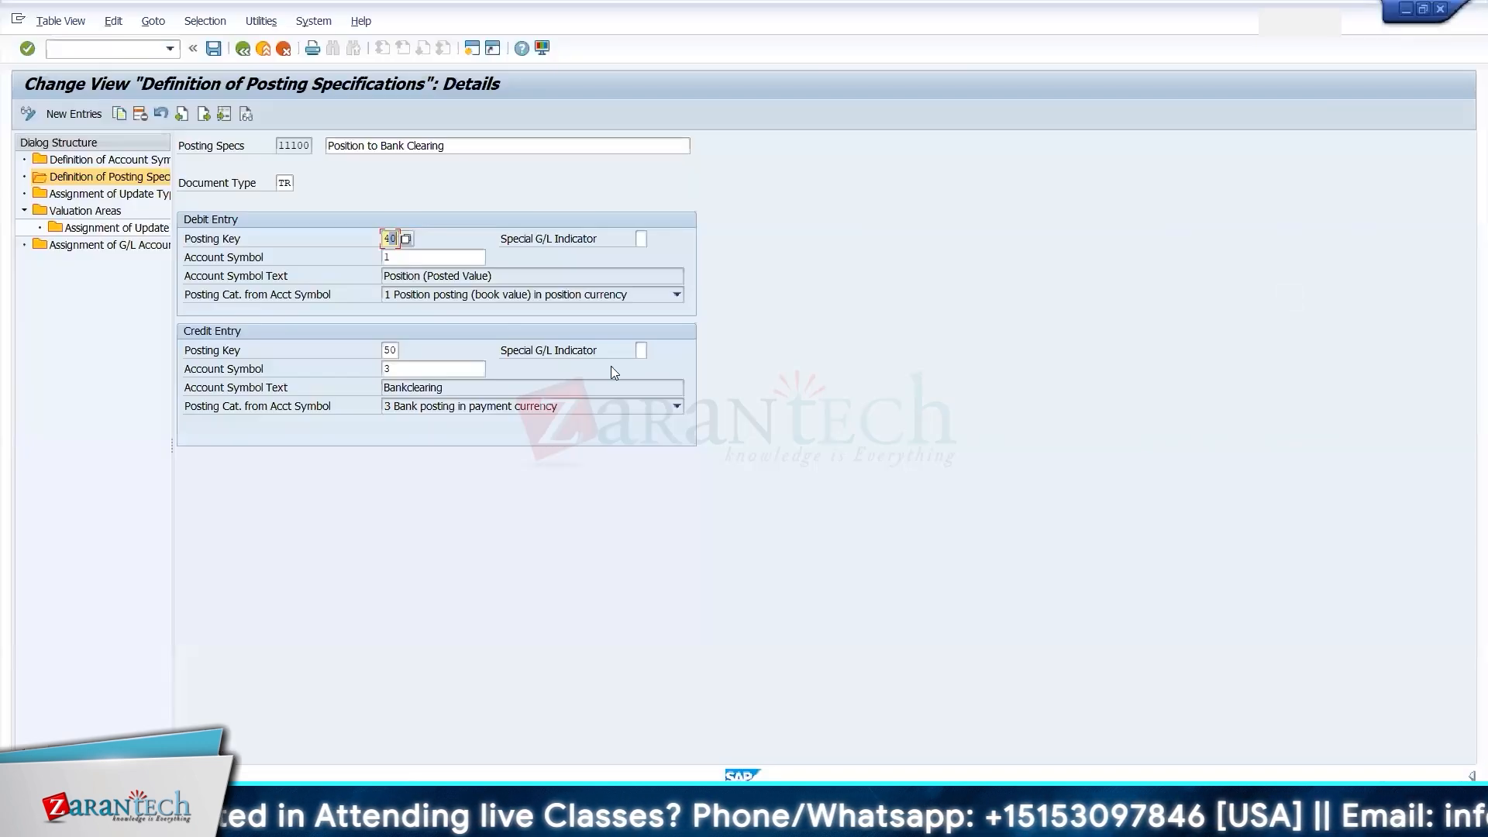
key("alt+Tab")
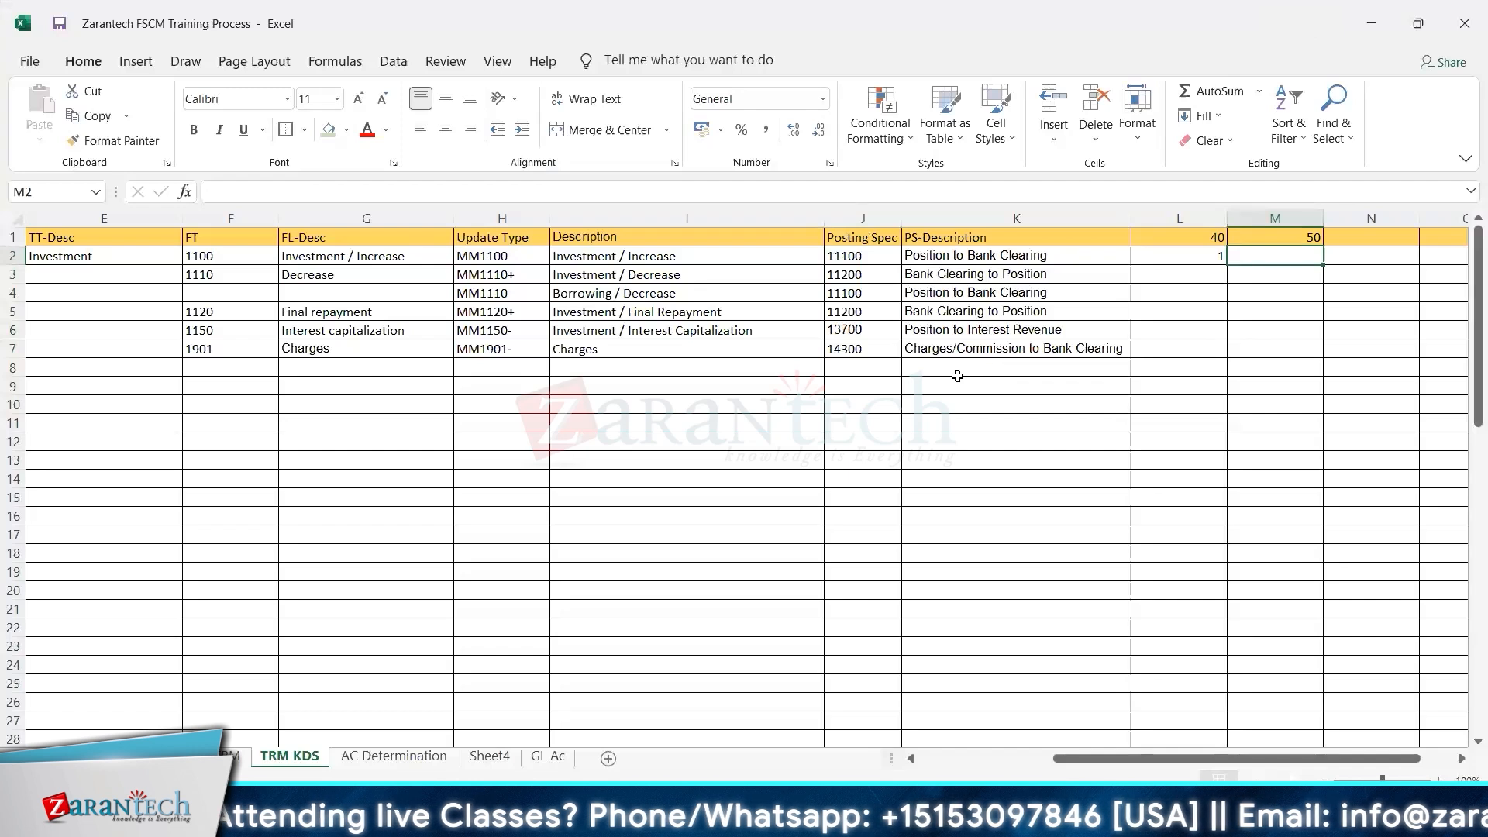
type("3")
key("Return")
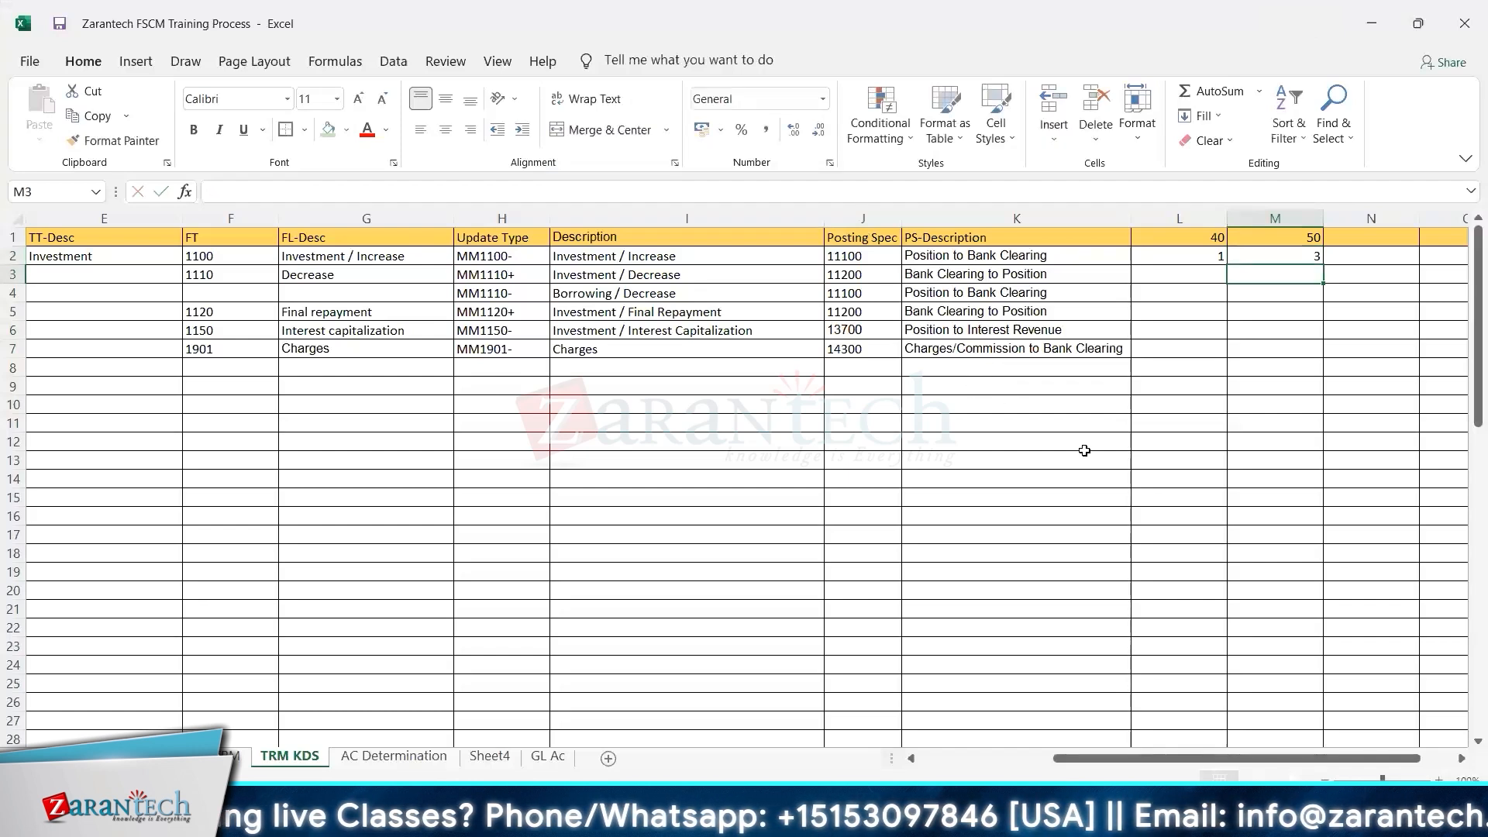
- Switch to SAP, find posting specification 11200 using its number from the workbook, and open its details
key("alt+Tab")
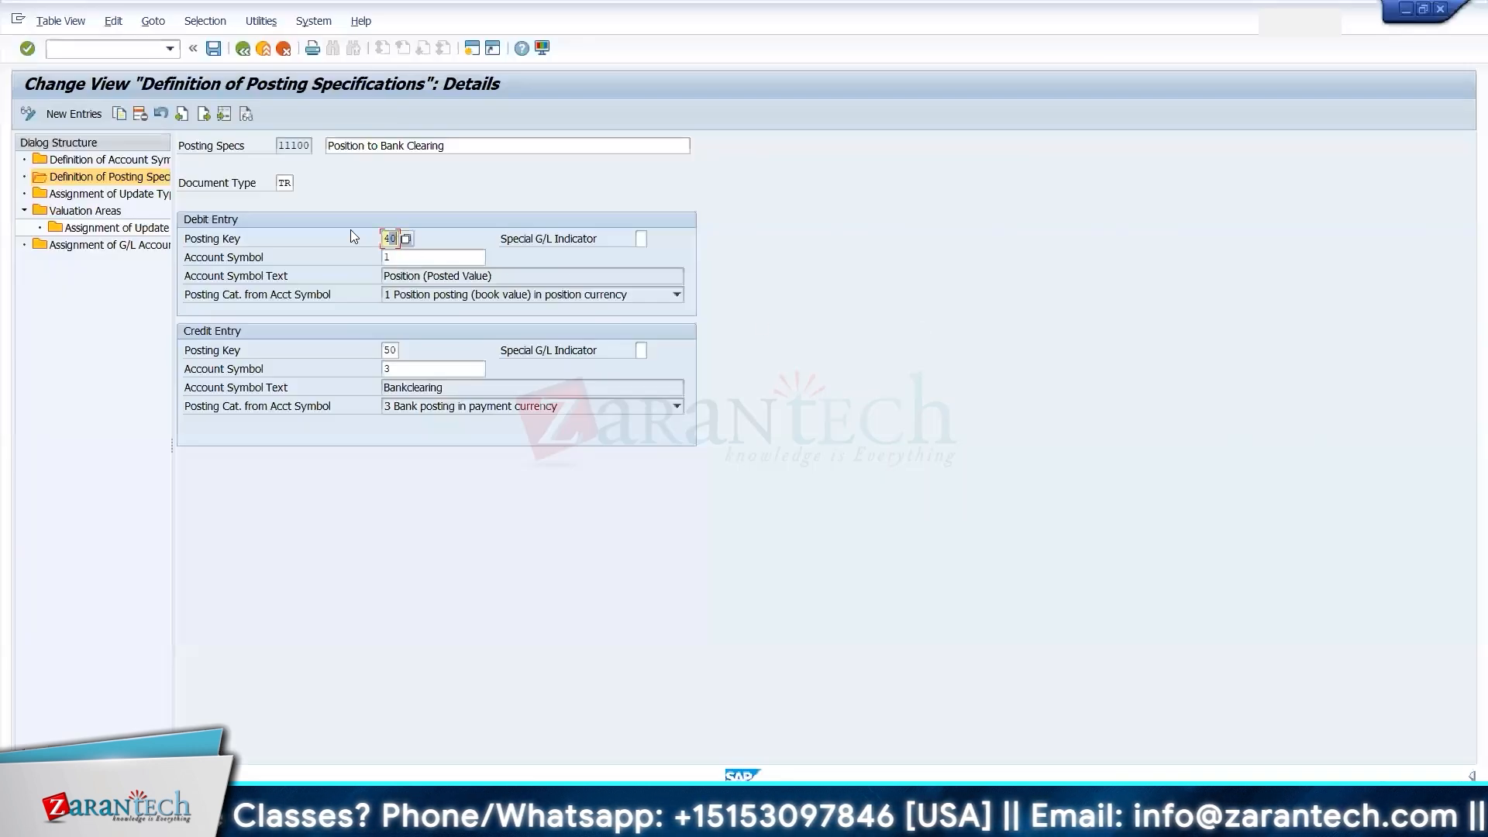
left_click(243, 50)
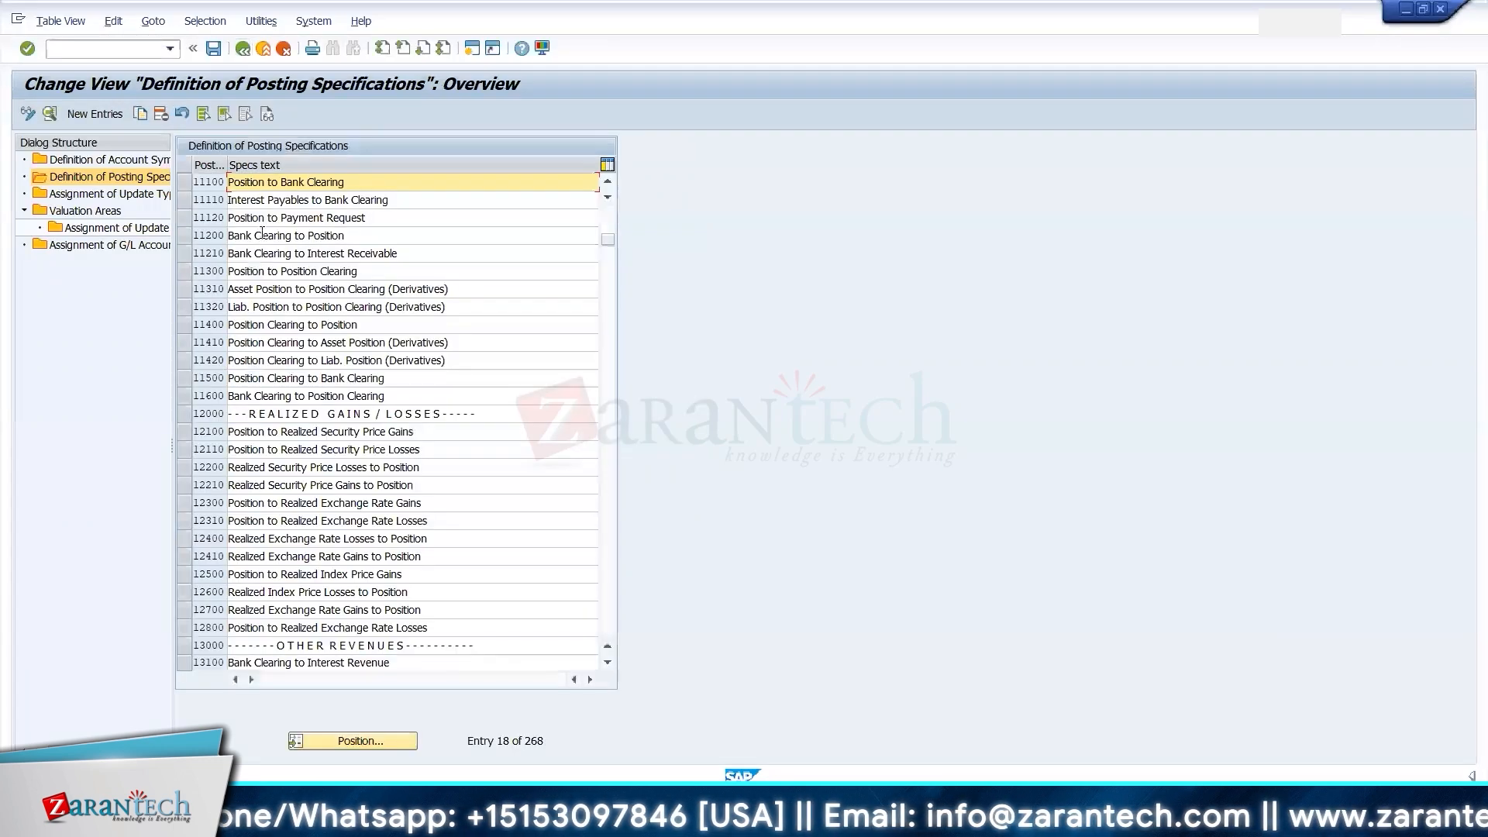
key("alt+Tab")
key("Left")
key("Left")
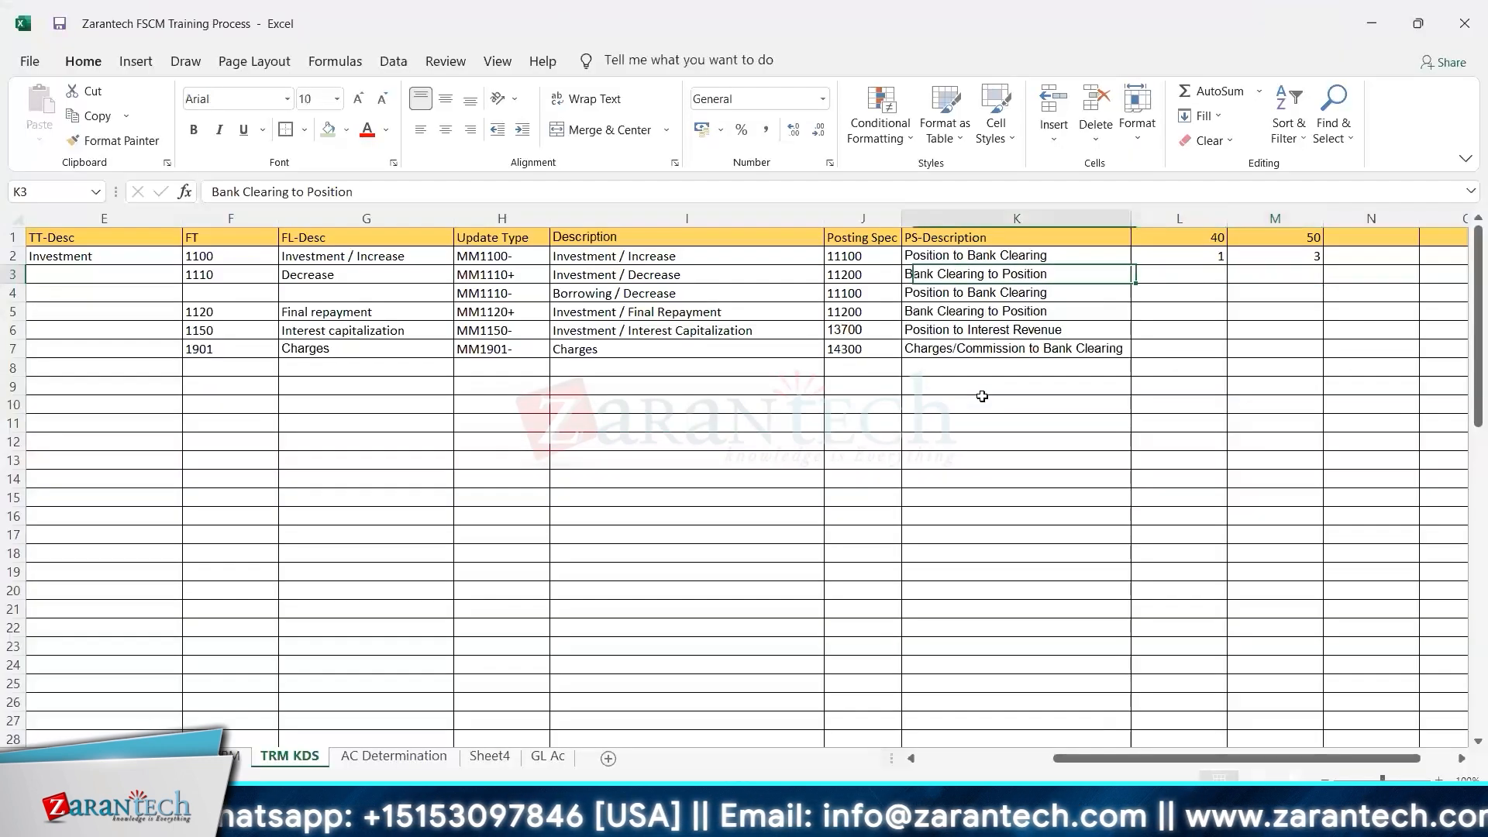
key("Left")
key("ctrl+c")
key("alt+Tab")
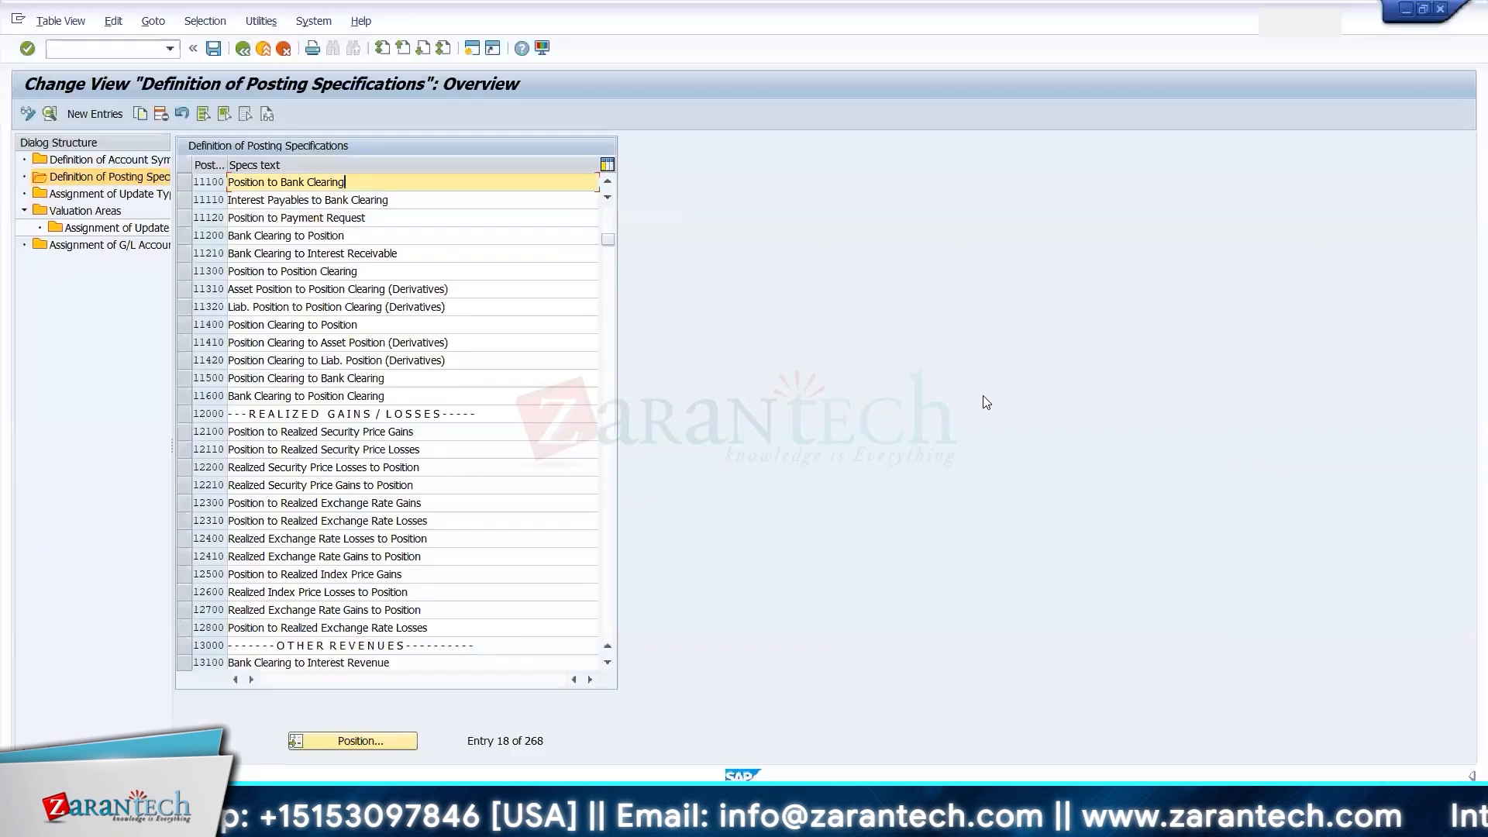
left_click(352, 740)
key("ctrl+v")
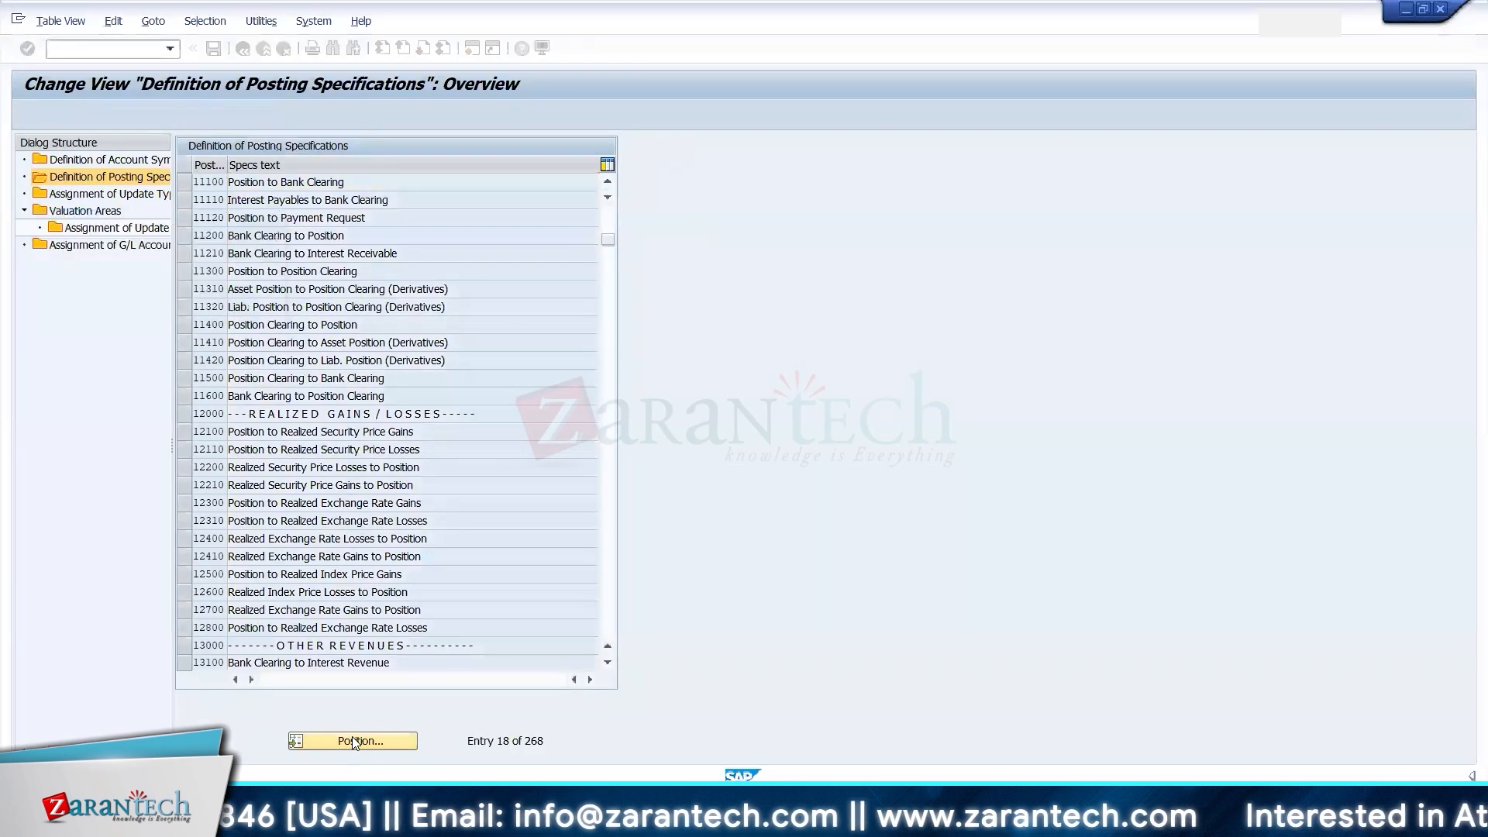
key("Return")
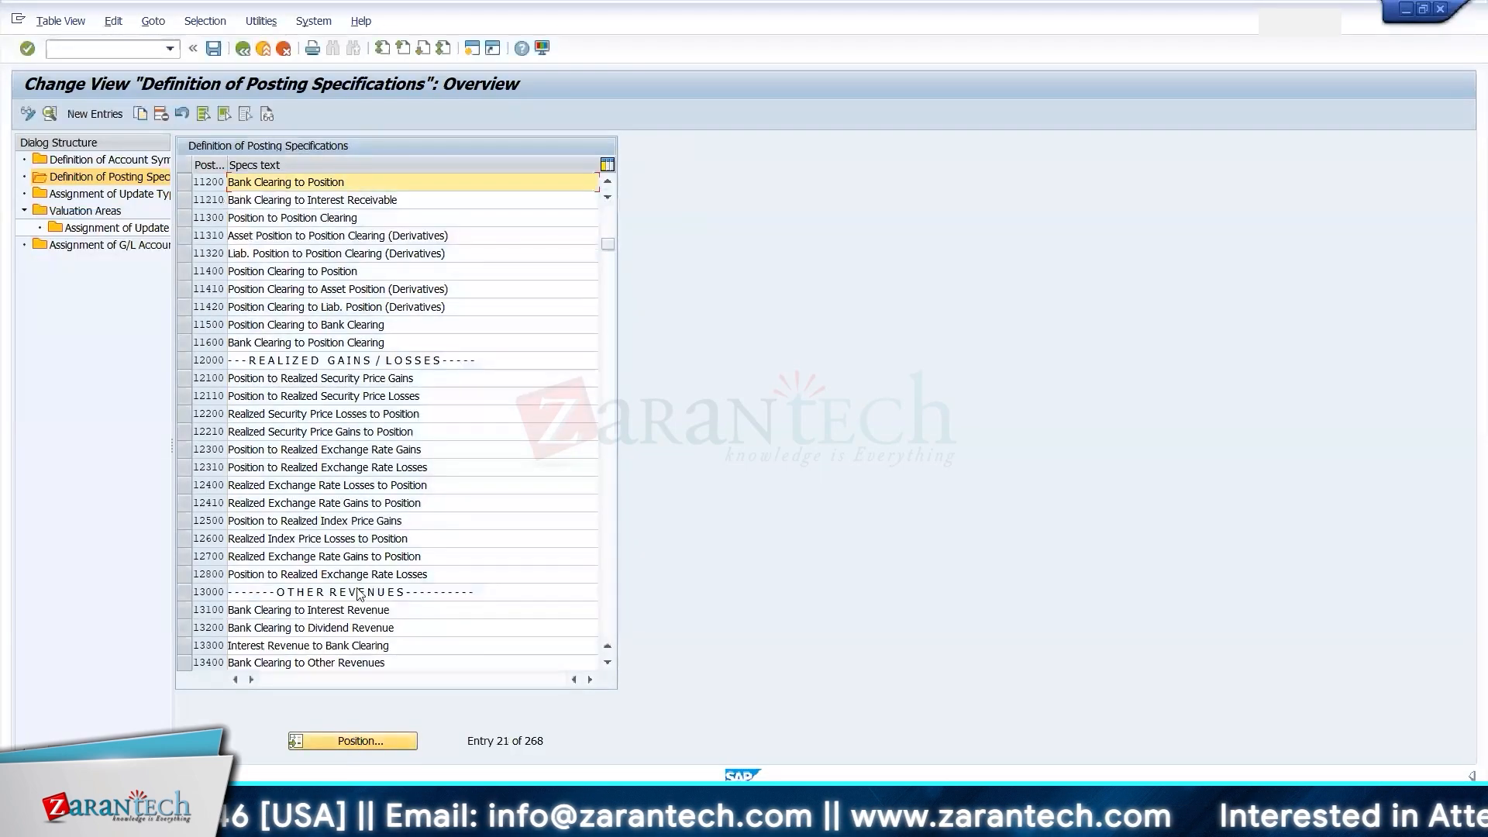
double_click(295, 182)
- Record posting specification 11200's account symbols in row 3 of the workbook: 3 under 40 and 1 under 50
key("alt+Tab")
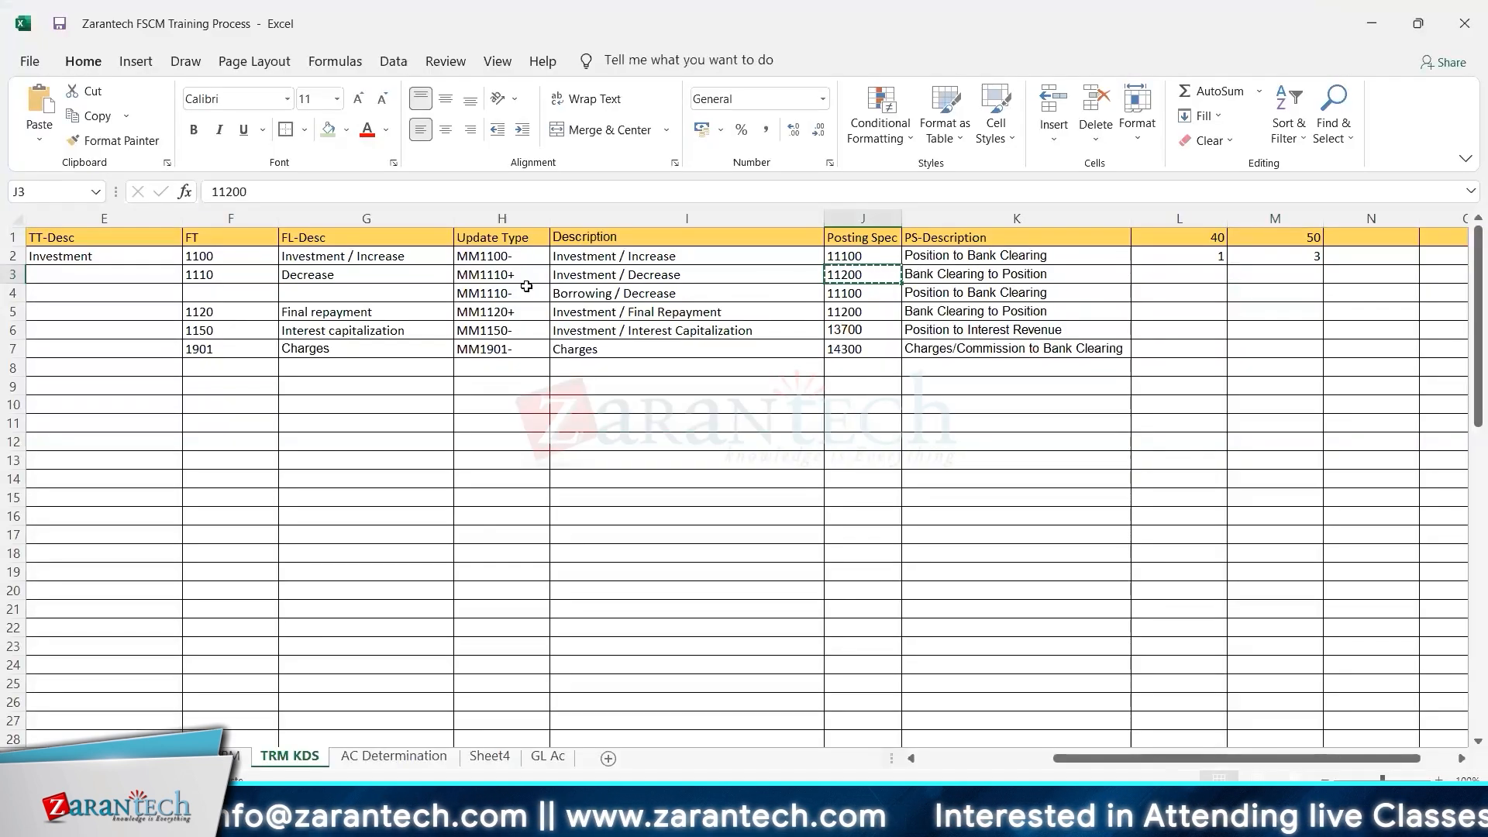
key("alt+Tab")
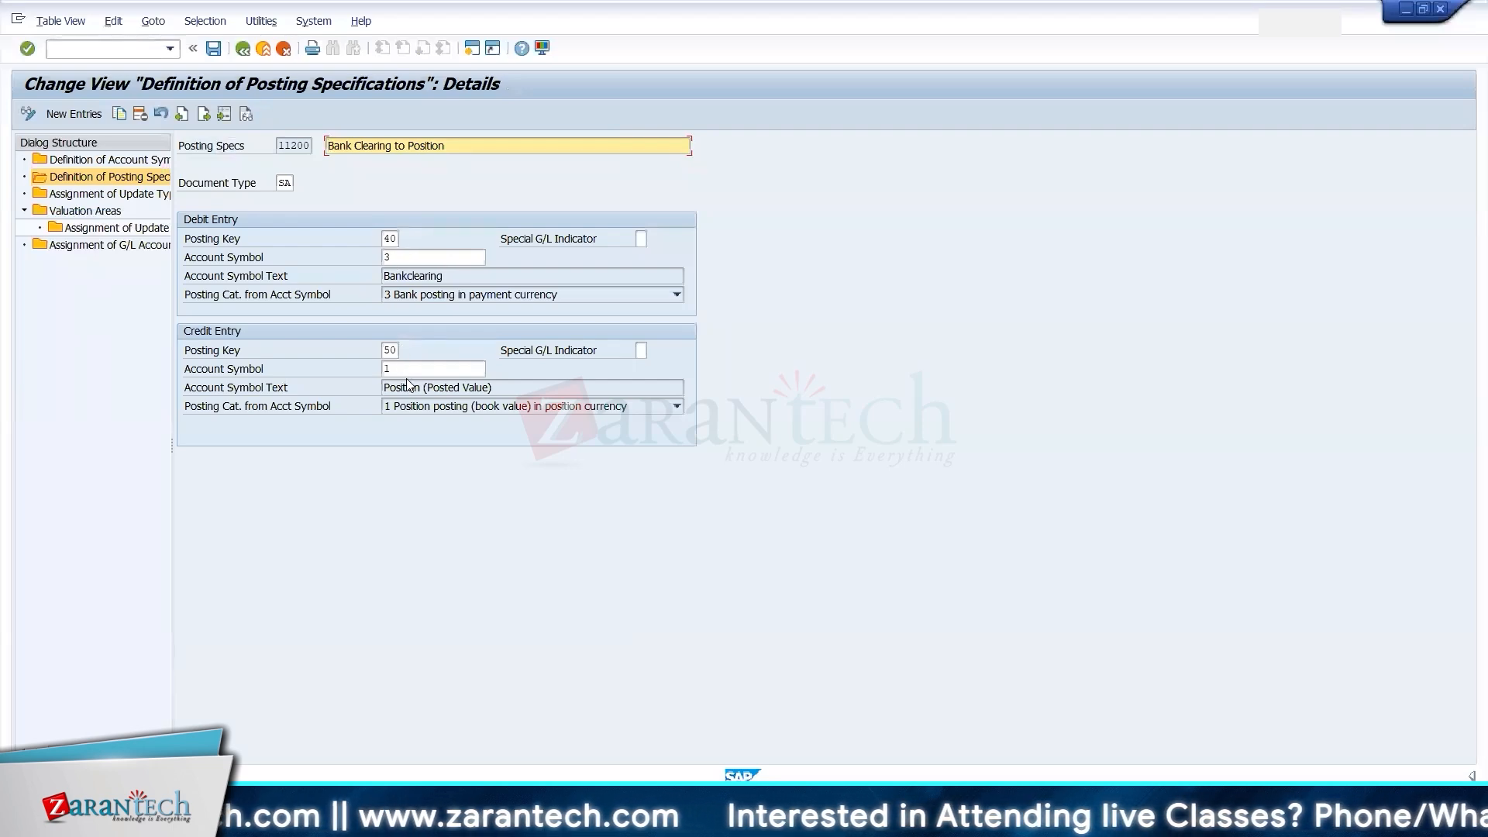
key("alt+Tab")
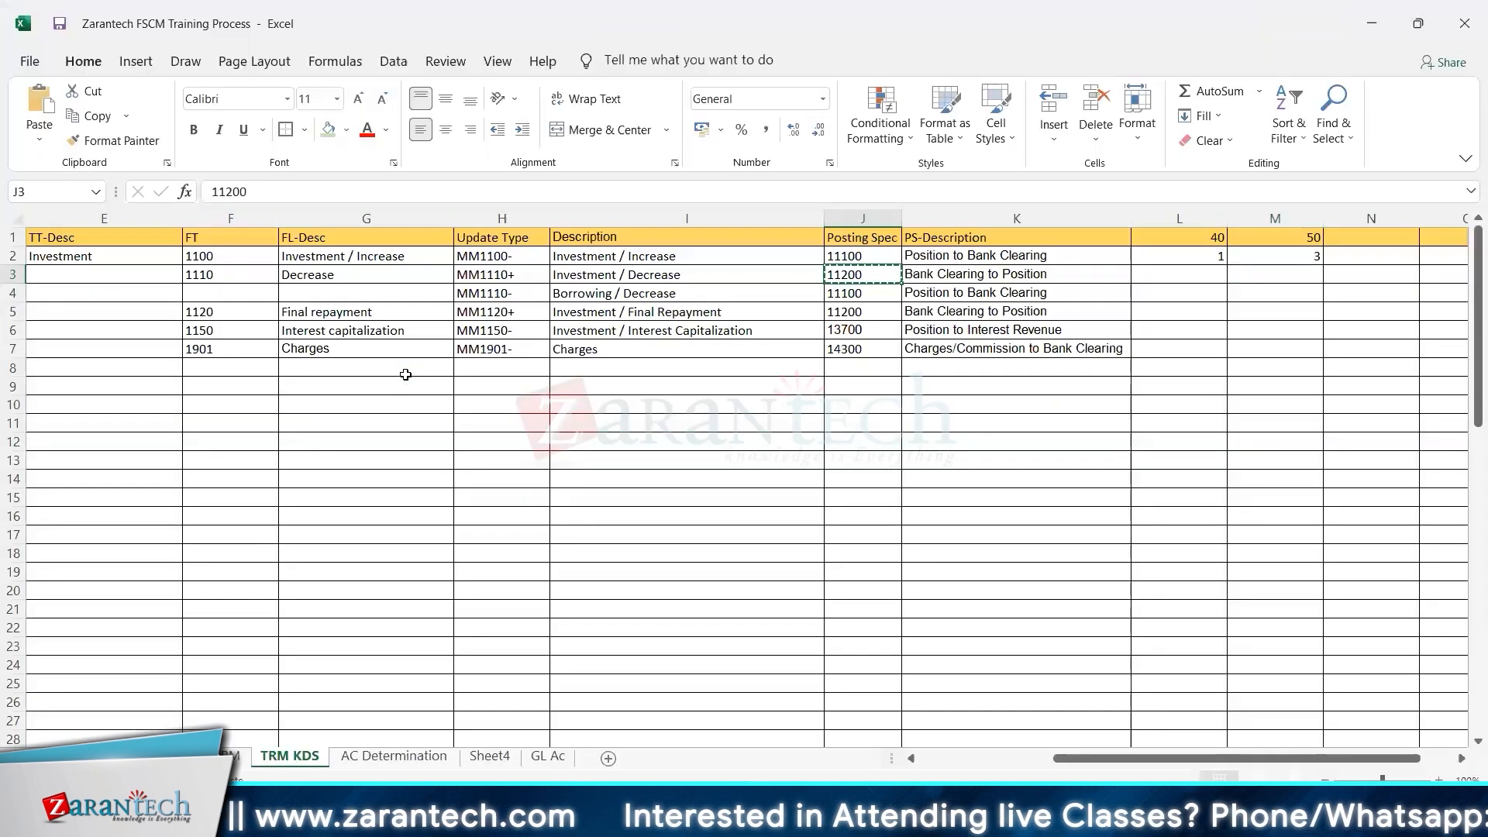
key("Right")
key("Right")
type("3")
key("Tab")
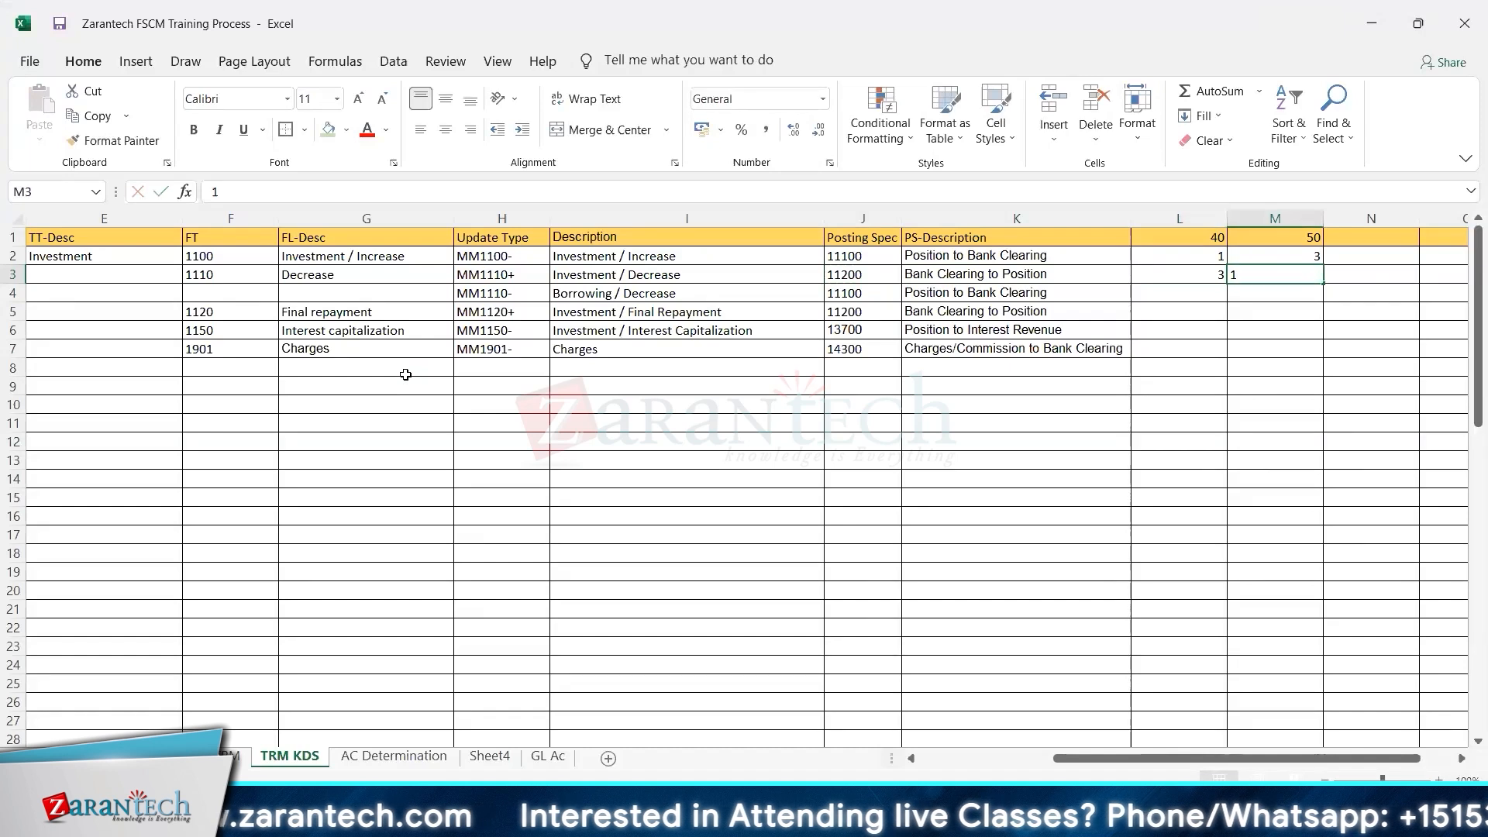
type("1")
key("Return")
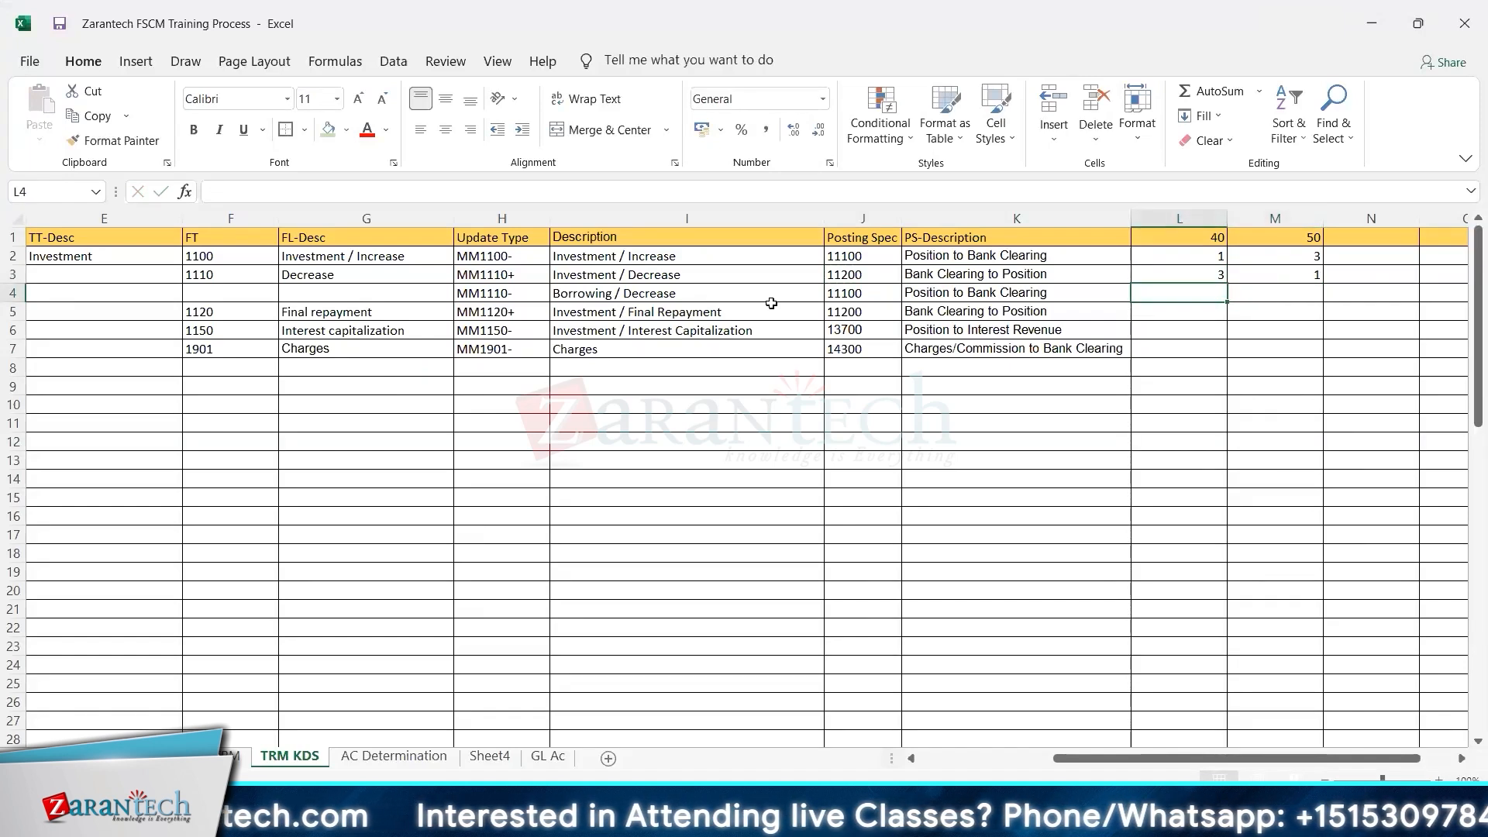
- Shade the update types MM1100- and MM1110-, which share posting specification 11100, in light green
left_click(859, 293)
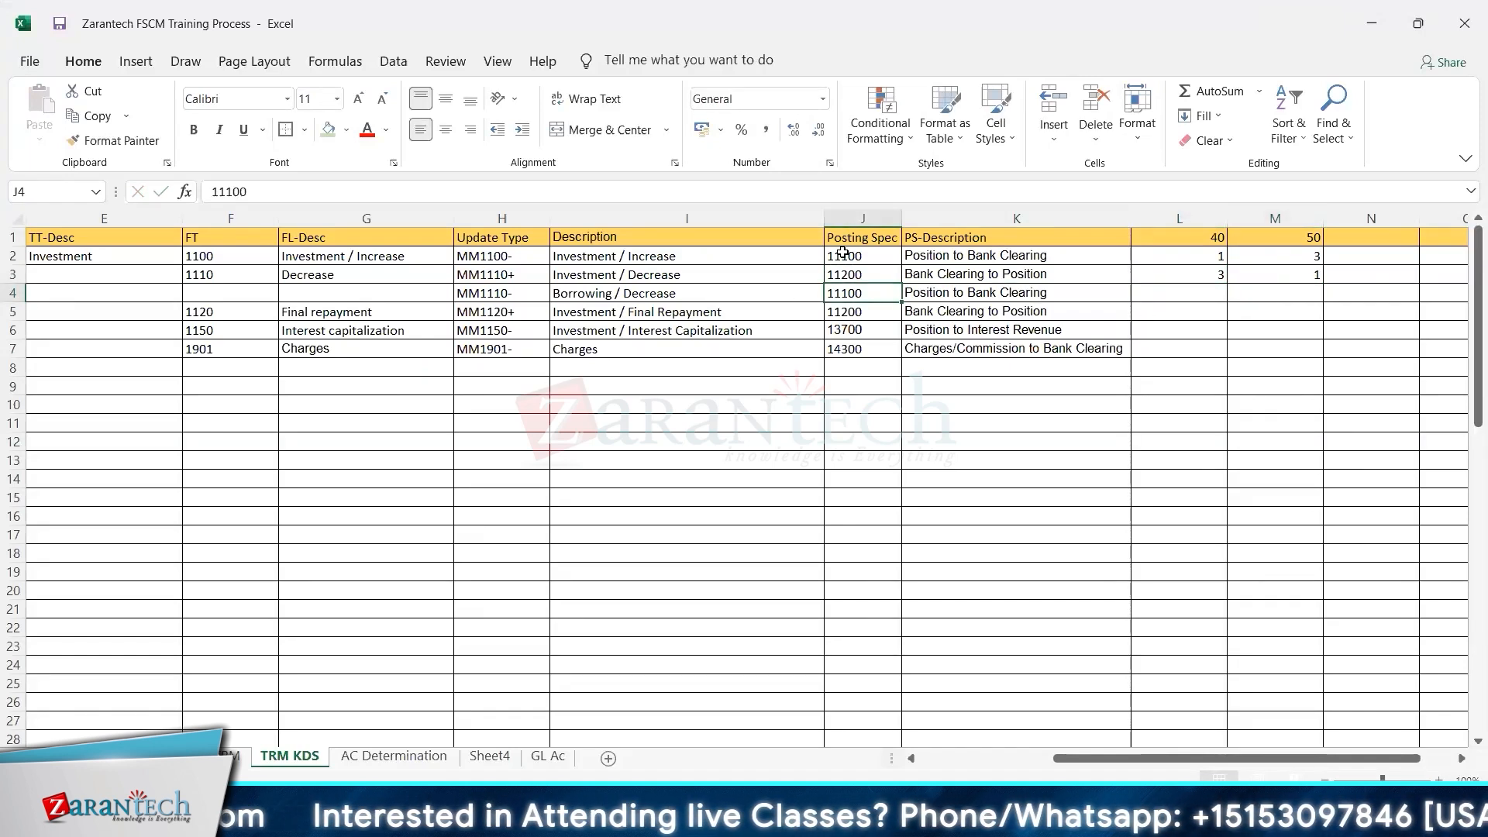
left_click_drag(843, 252, 949, 254)
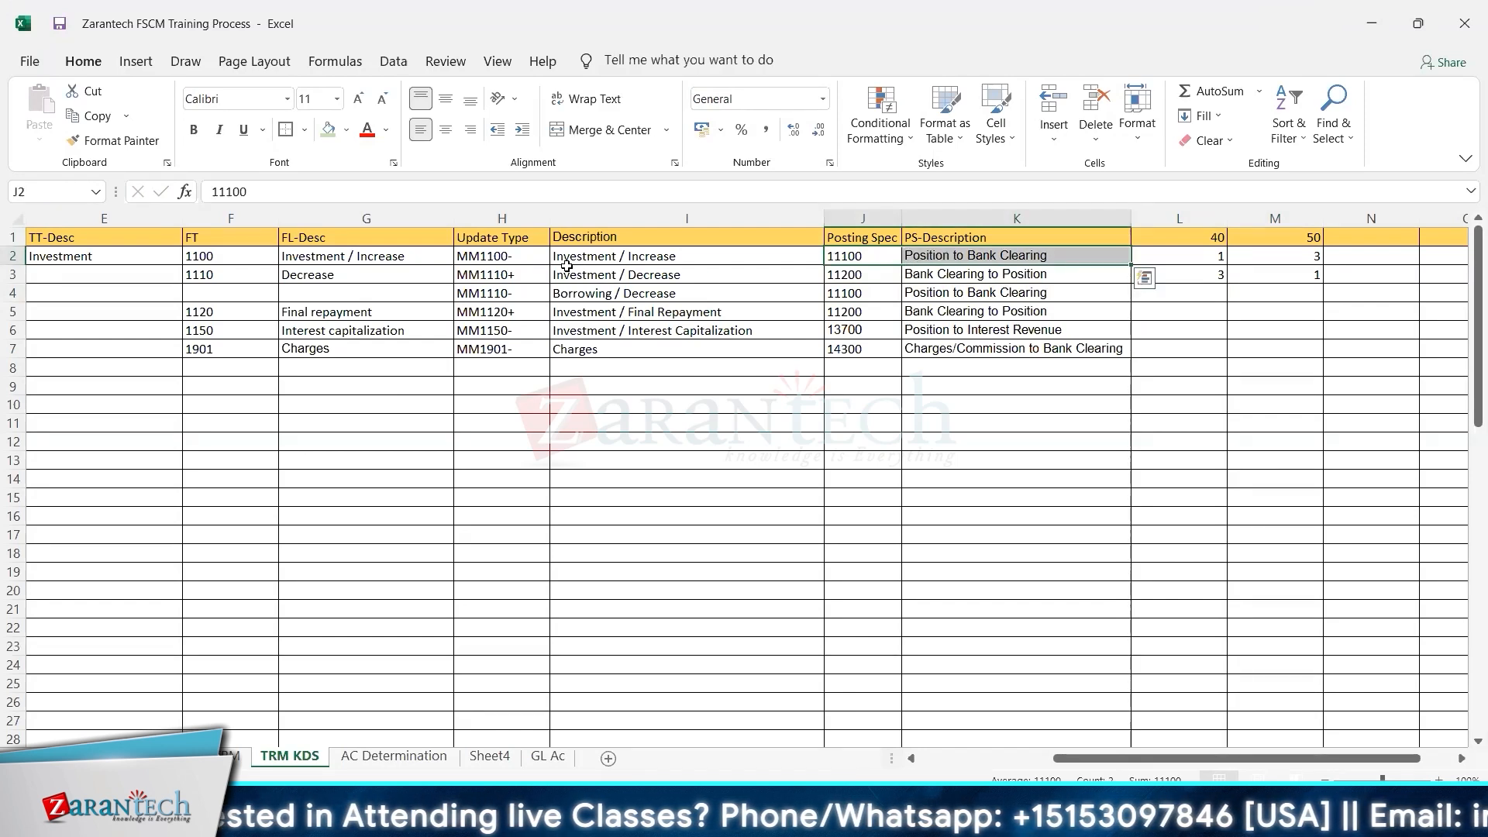
left_click(506, 259)
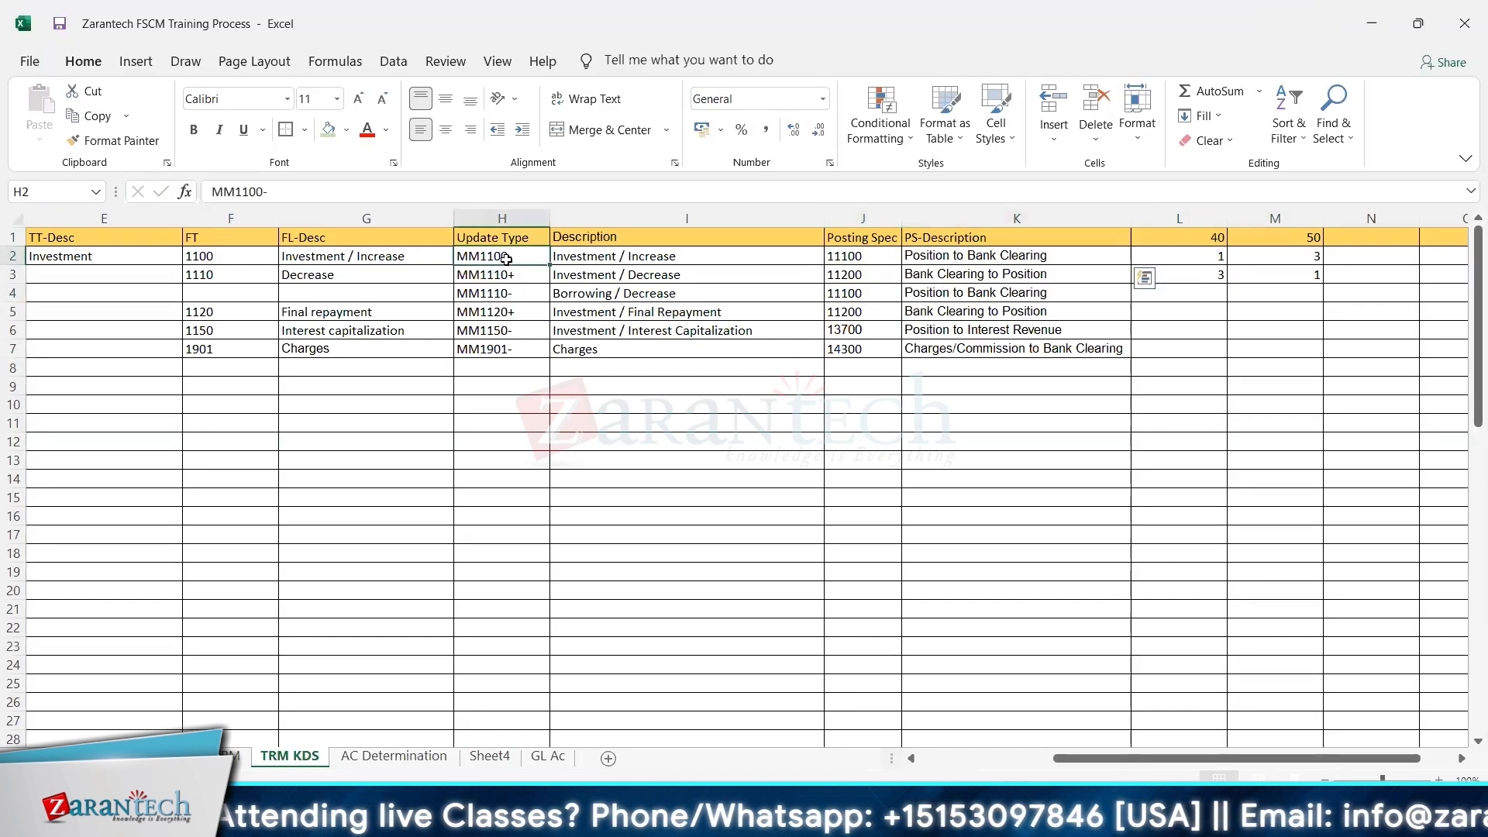
left_click(328, 131)
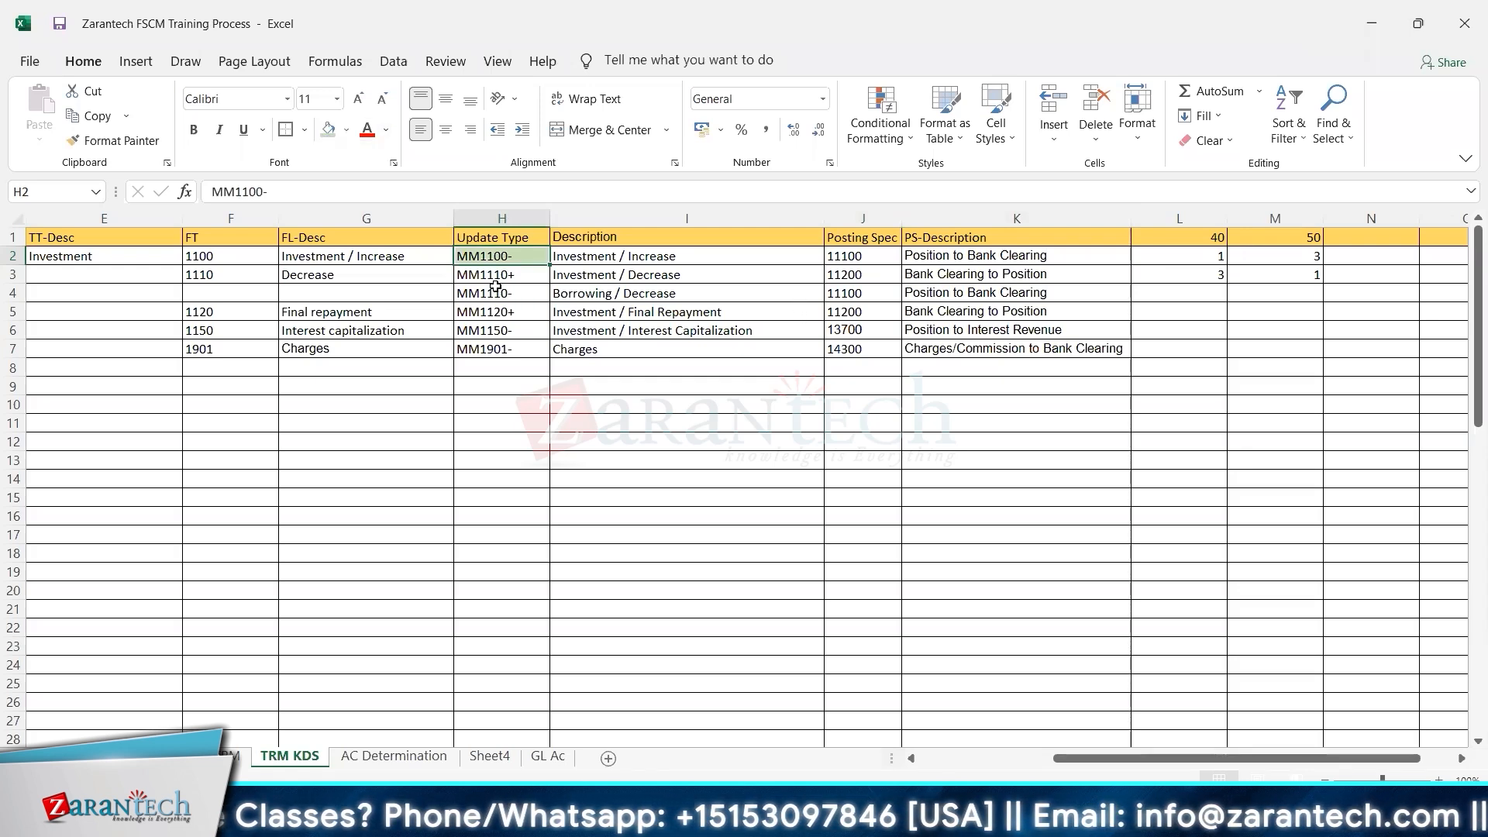
left_click(496, 295)
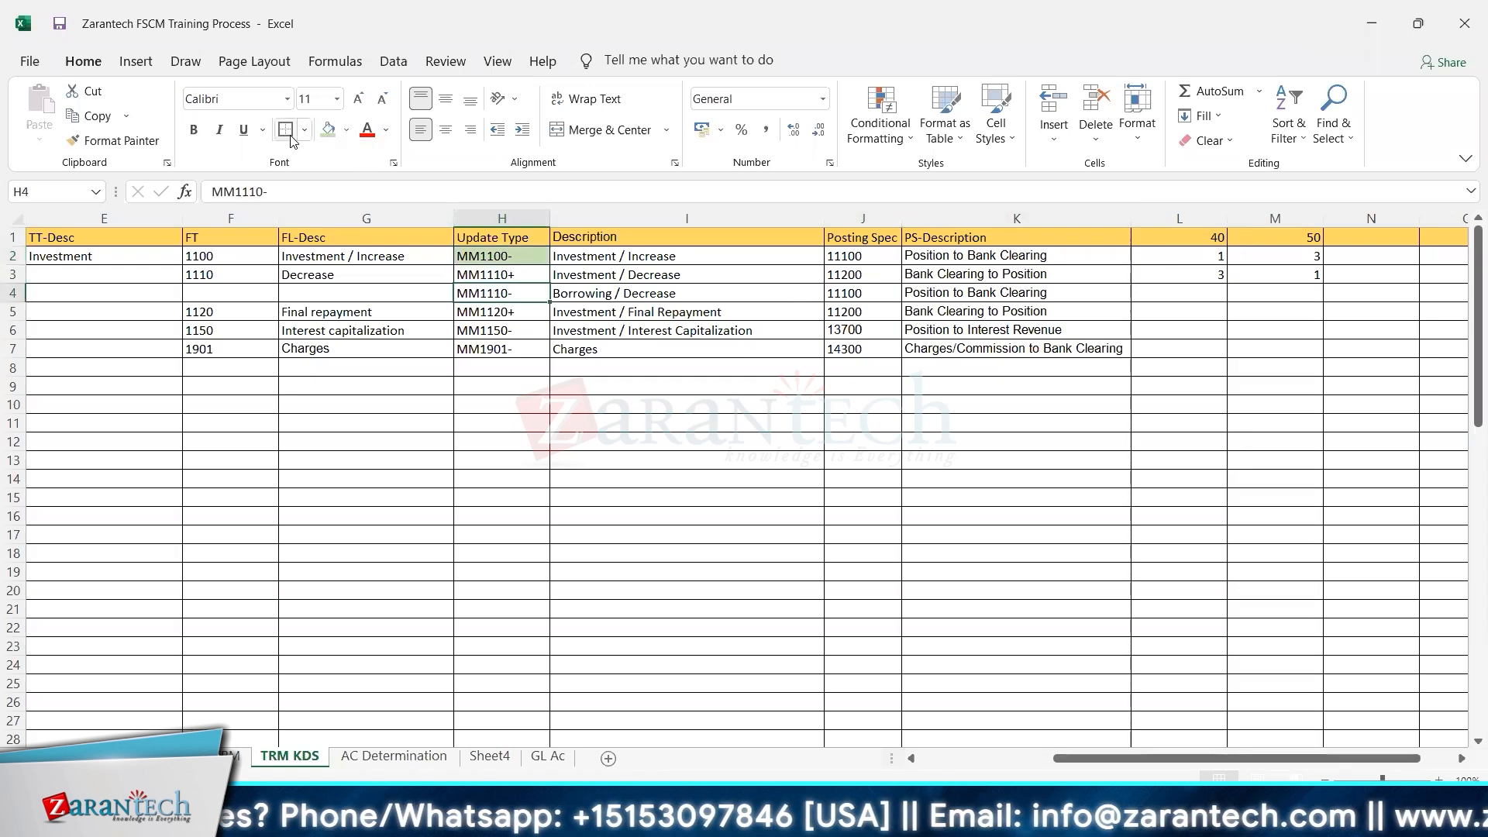
left_click(329, 130)
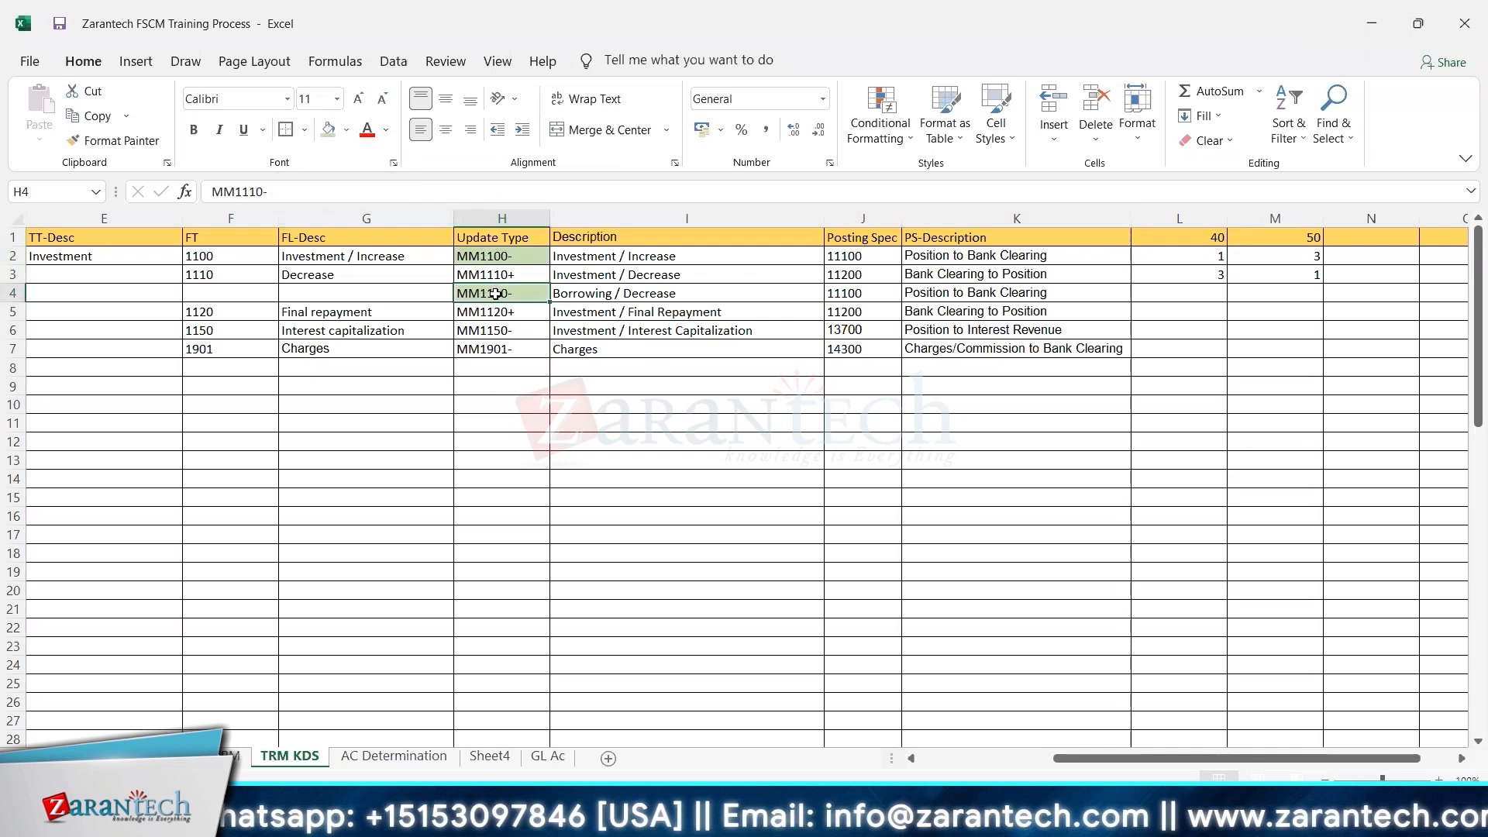
- Copy account symbols 1 and 3 from row 2 to the MM1110- row's 40 and 50 columns
left_click(1210, 258)
left_click_drag(1209, 258, 1321, 258)
key("ctrl+c")
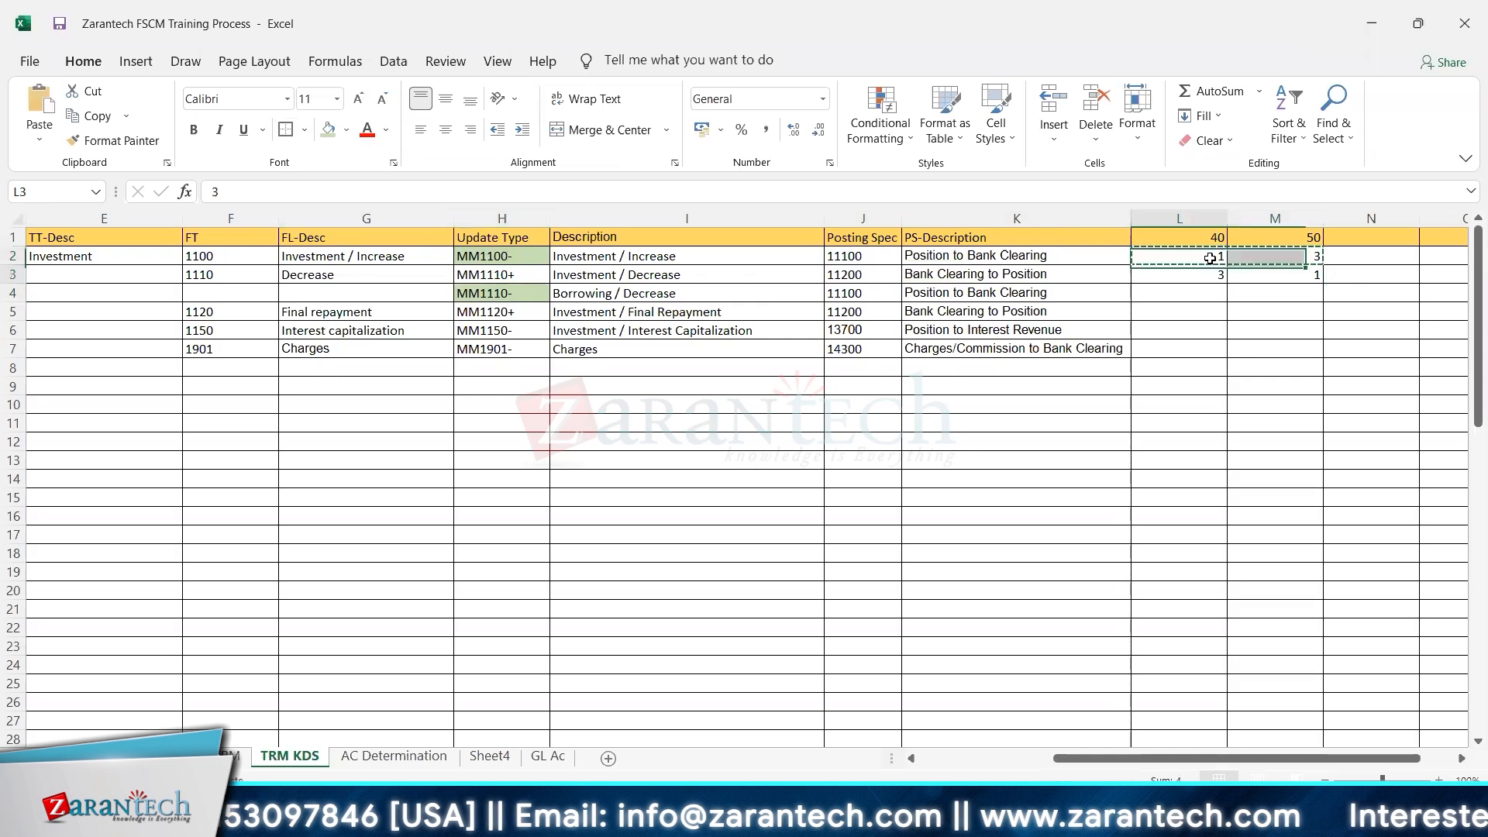
key("Down")
key("Down")
key("ctrl+v")
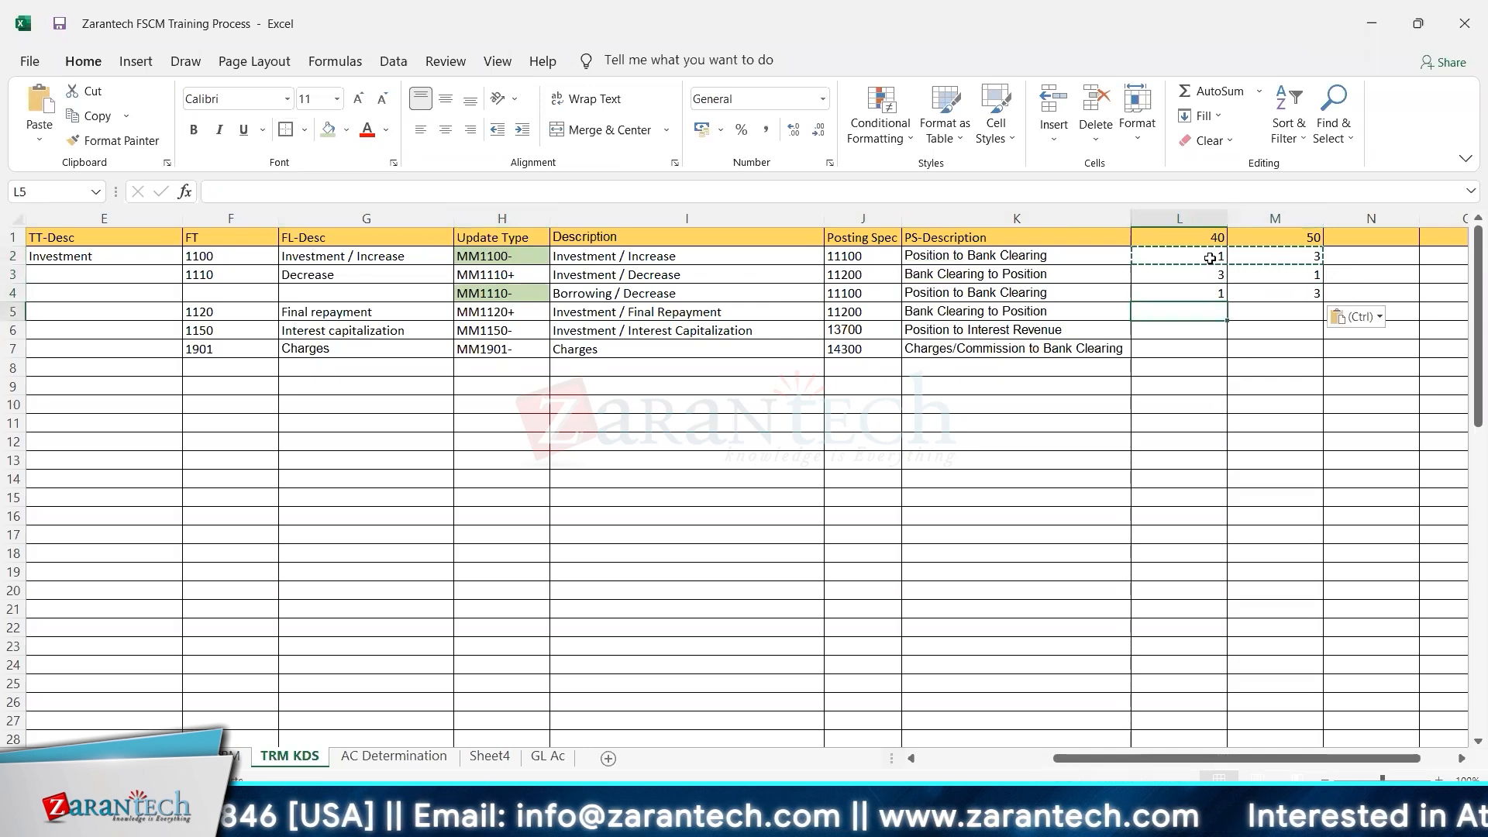
key("Escape")
key("Left")
key("Down")
key("Left")
key("Left")
key("Left")
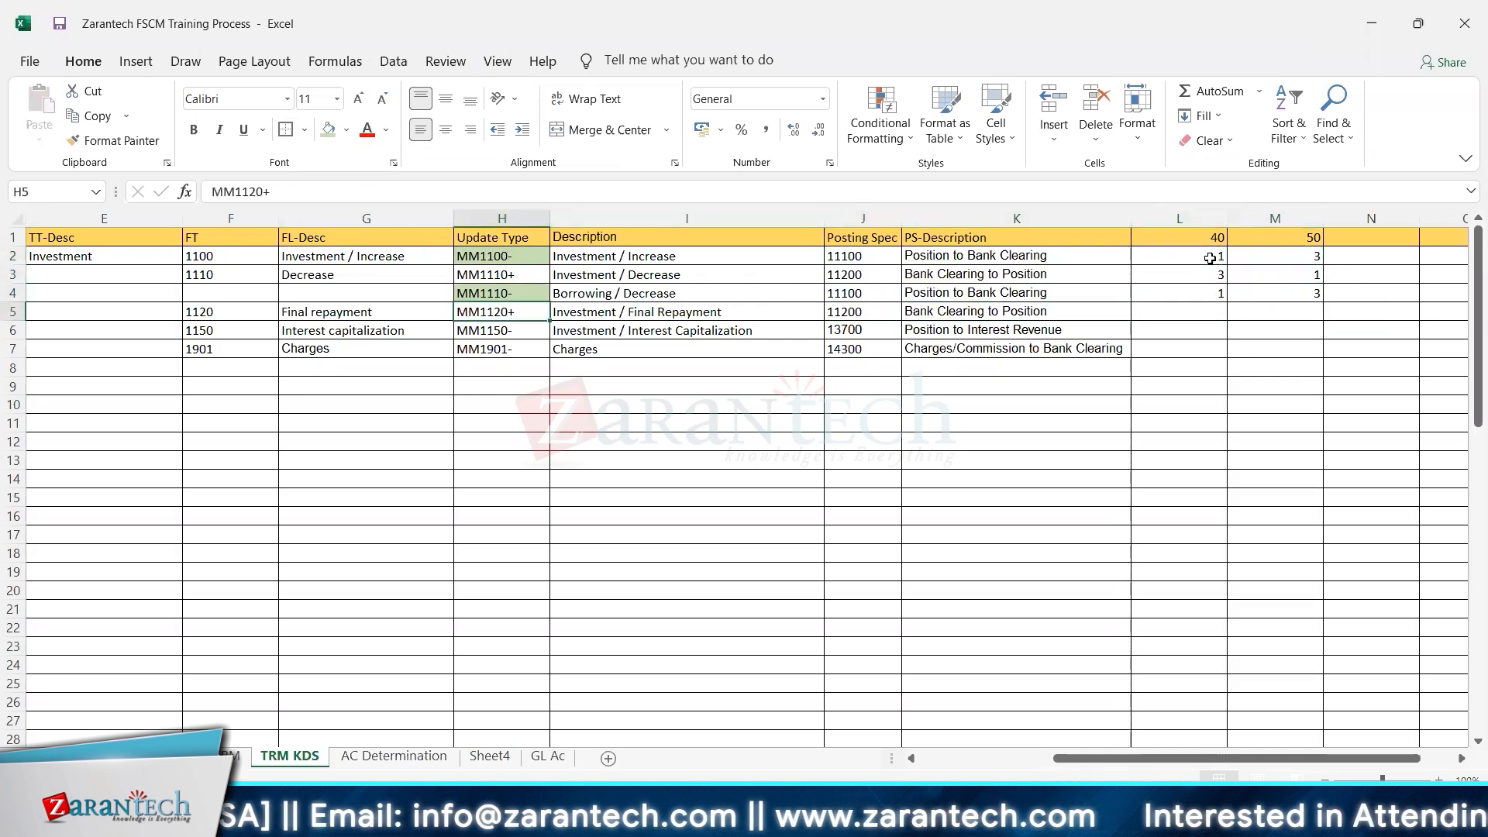
key("ctrl+c")
key("alt+Tab")
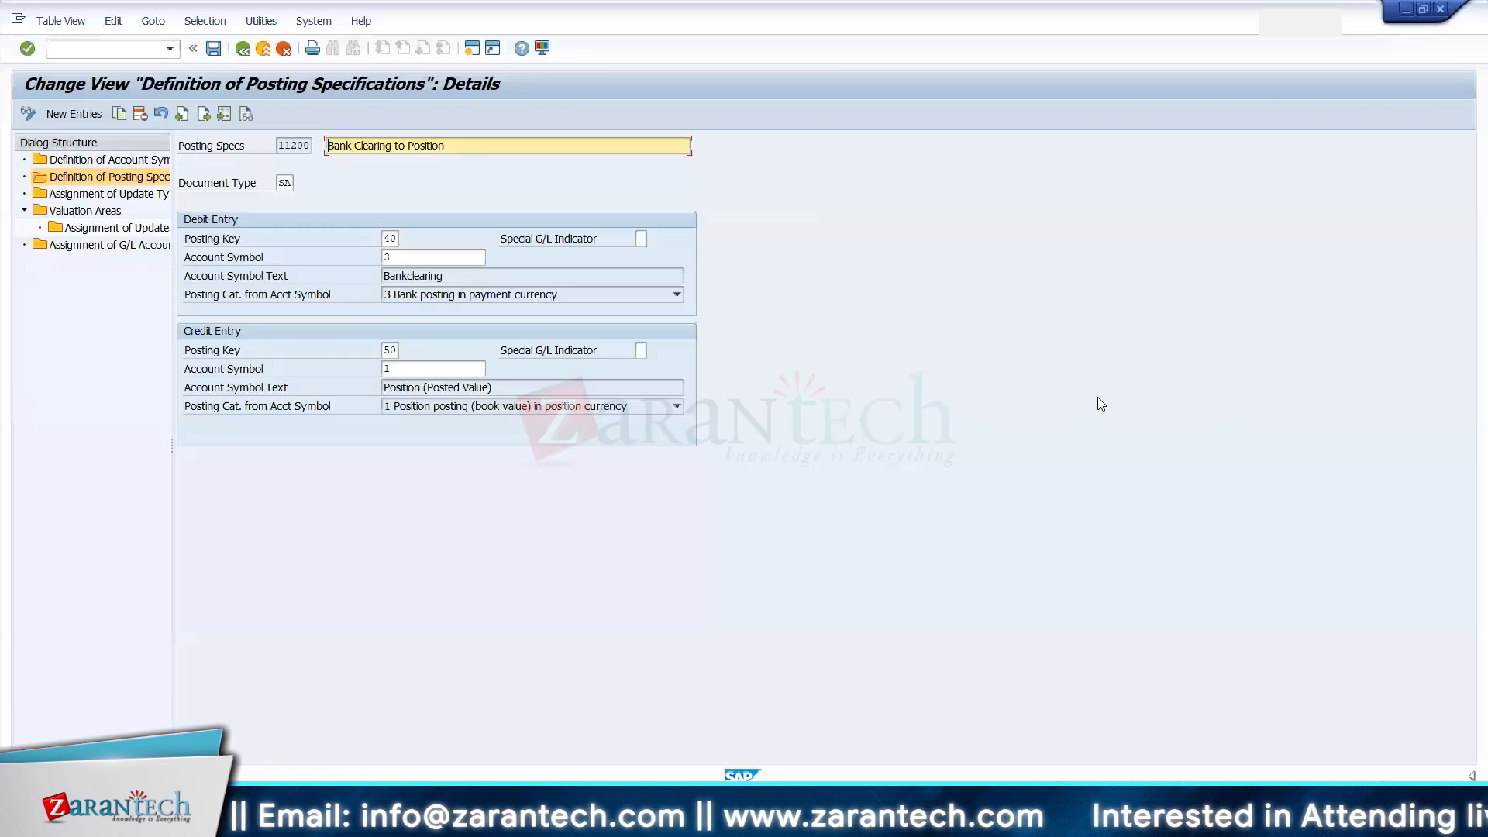
left_click(242, 48)
left_click(367, 741)
key("ctrl+v")
left_click(293, 323)
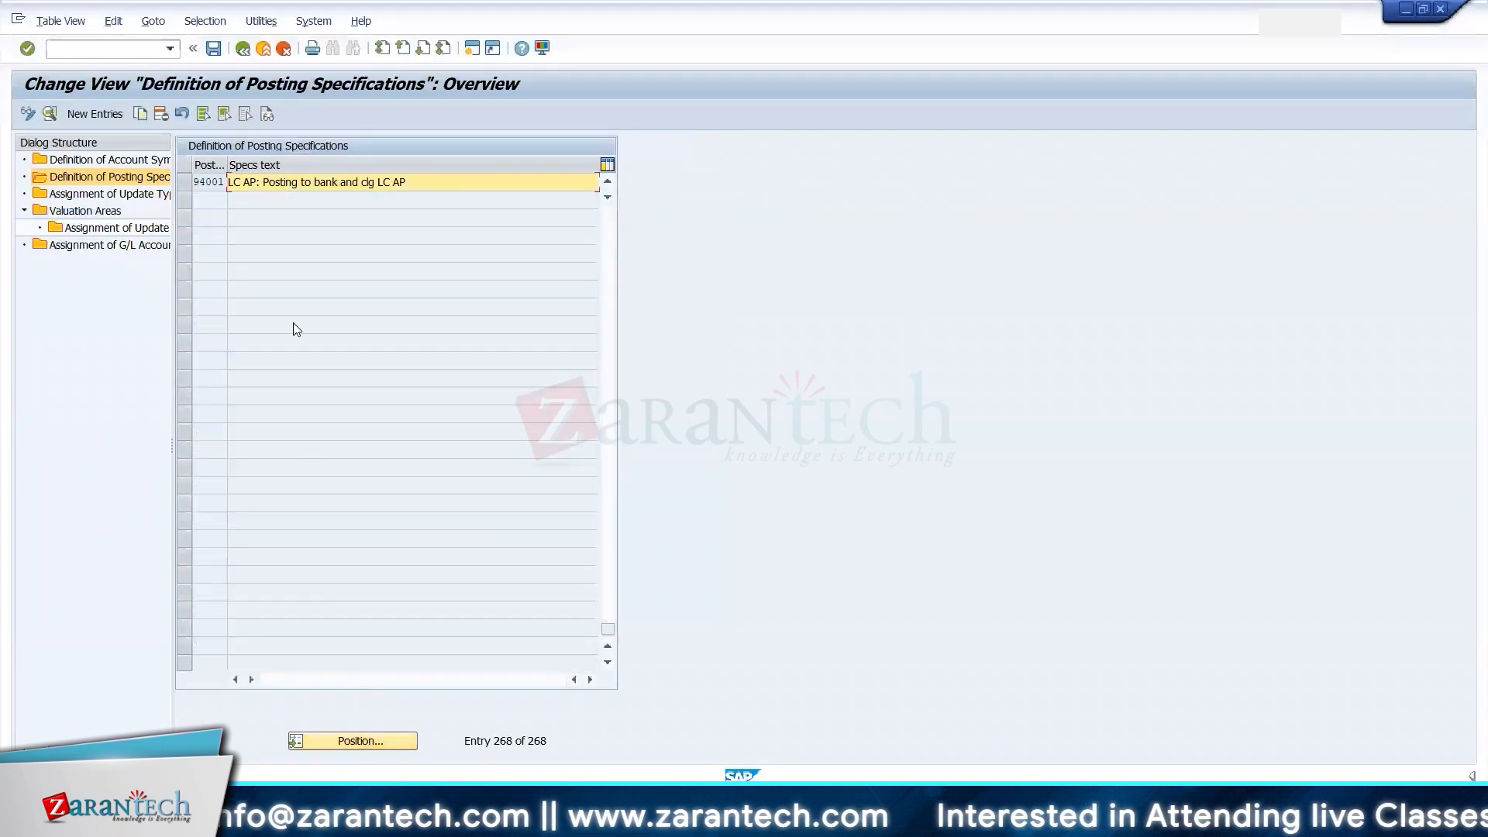
- Copy the MM1120+ row's posting specification number 11200 from the workbook and open that specification's details in SAP
key("alt+Tab")
key("Right")
key("Right")
key("ctrl+c")
key("alt+Tab")
left_click(366, 741)
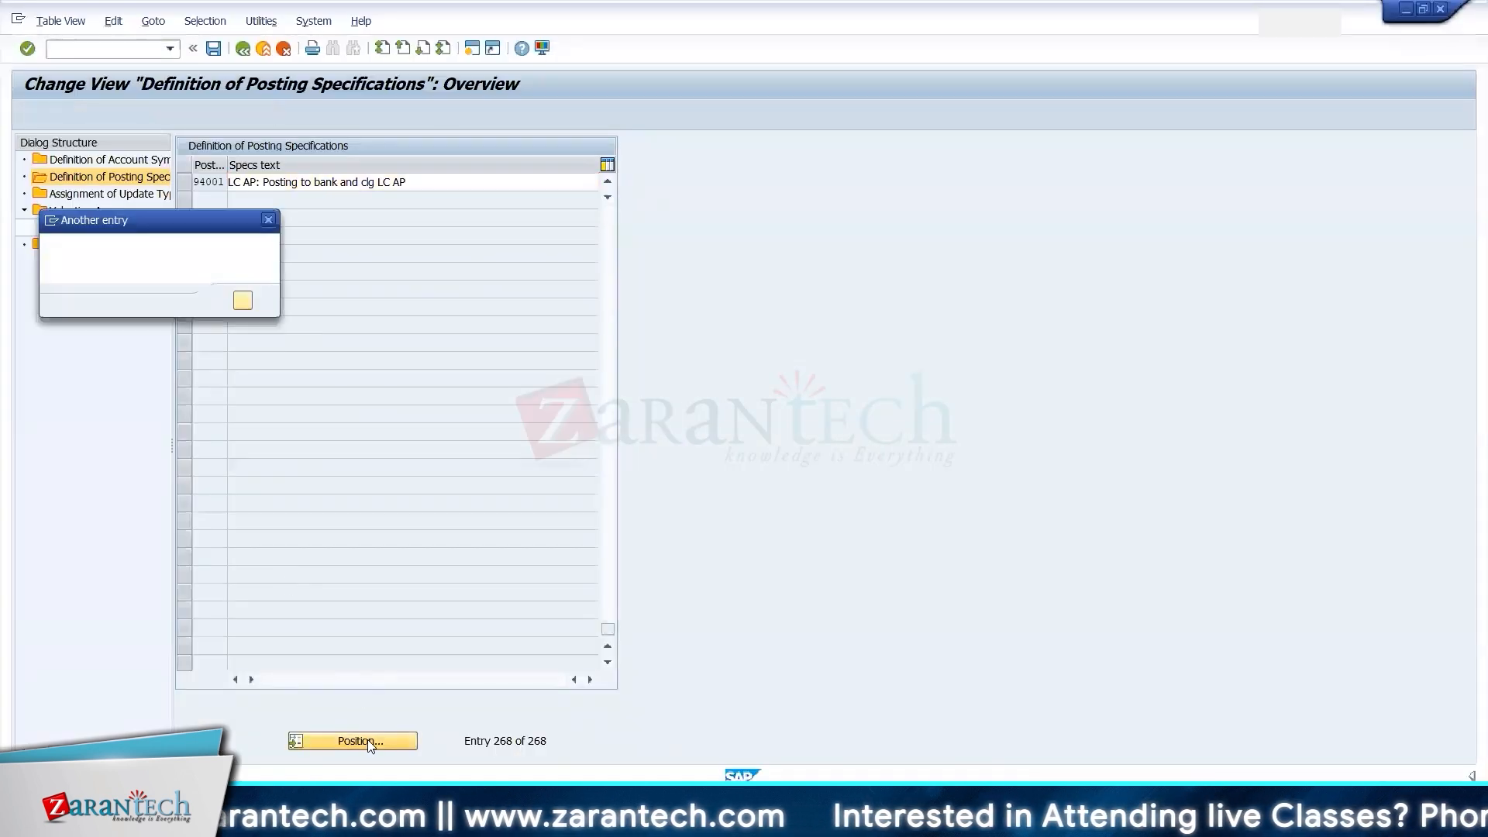
key("ctrl+v")
key("Return")
double_click(279, 181)
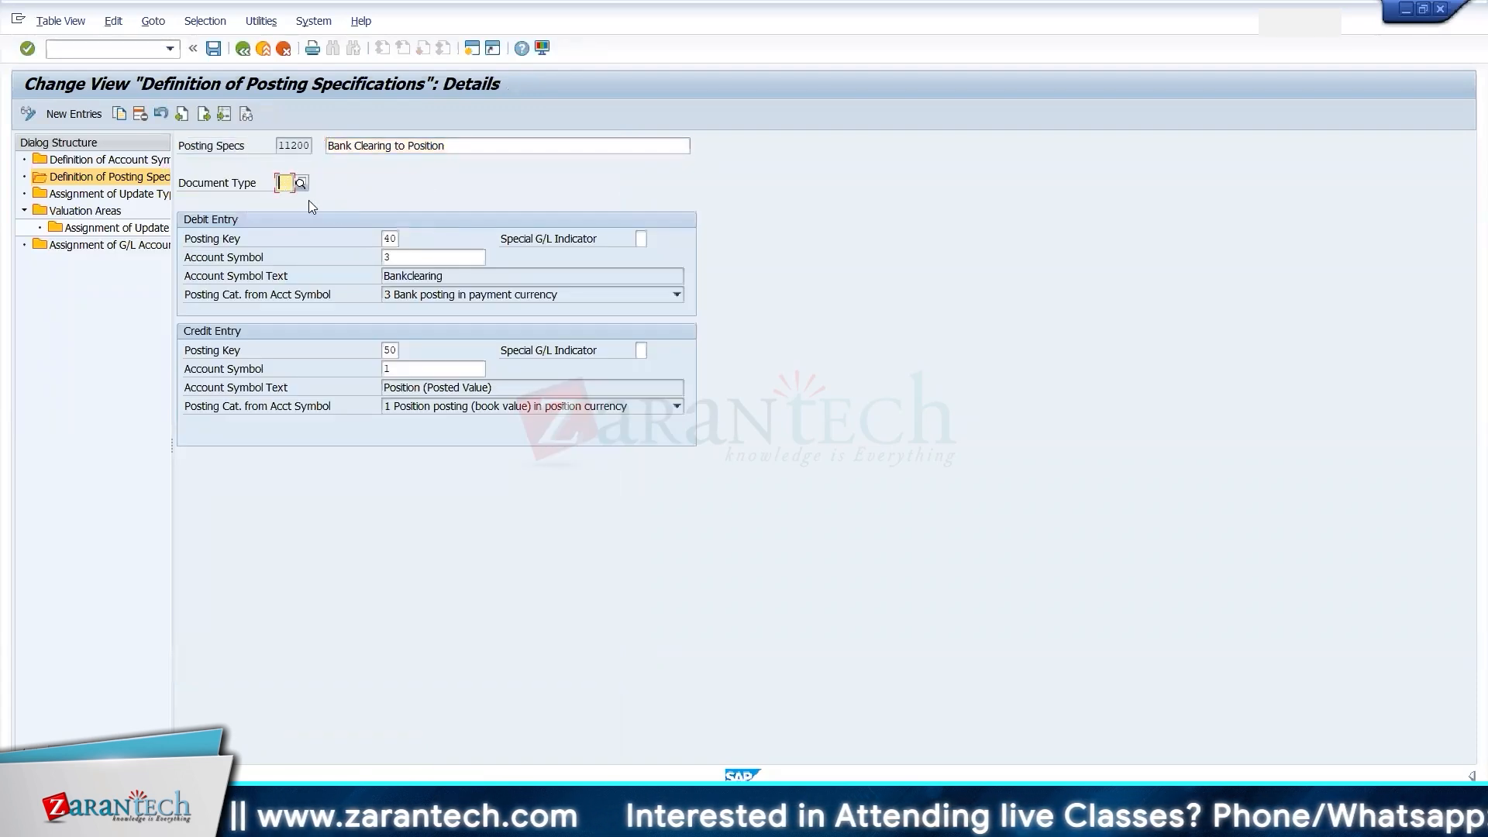
- Set the document type of posting specification 11200, Bank Clearing to Position, to TR
left_click(285, 183)
type("TR")
key("BackSpace")
key("BackSpace")
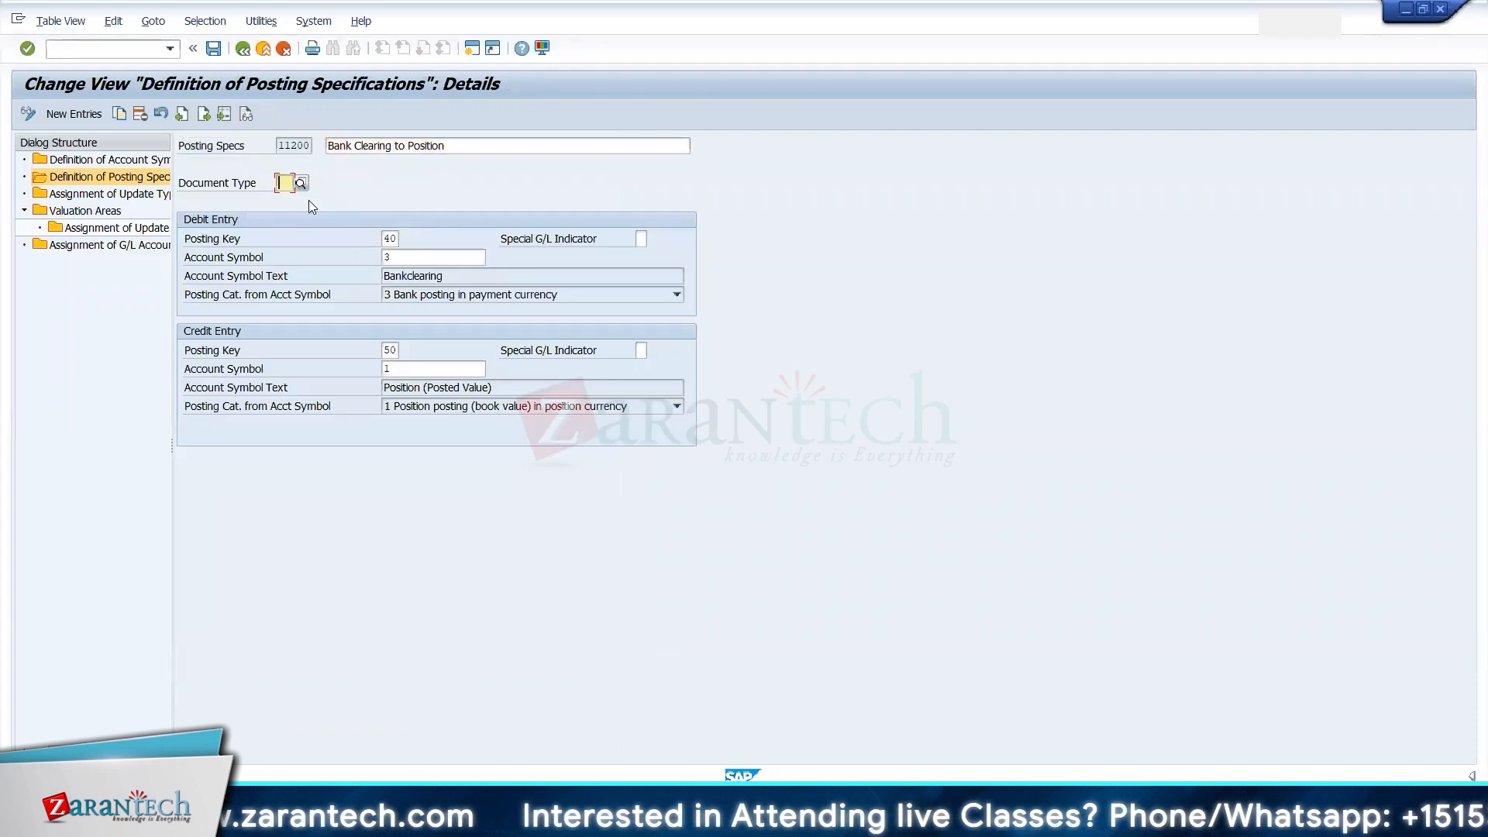
type("TR")
key("Return")
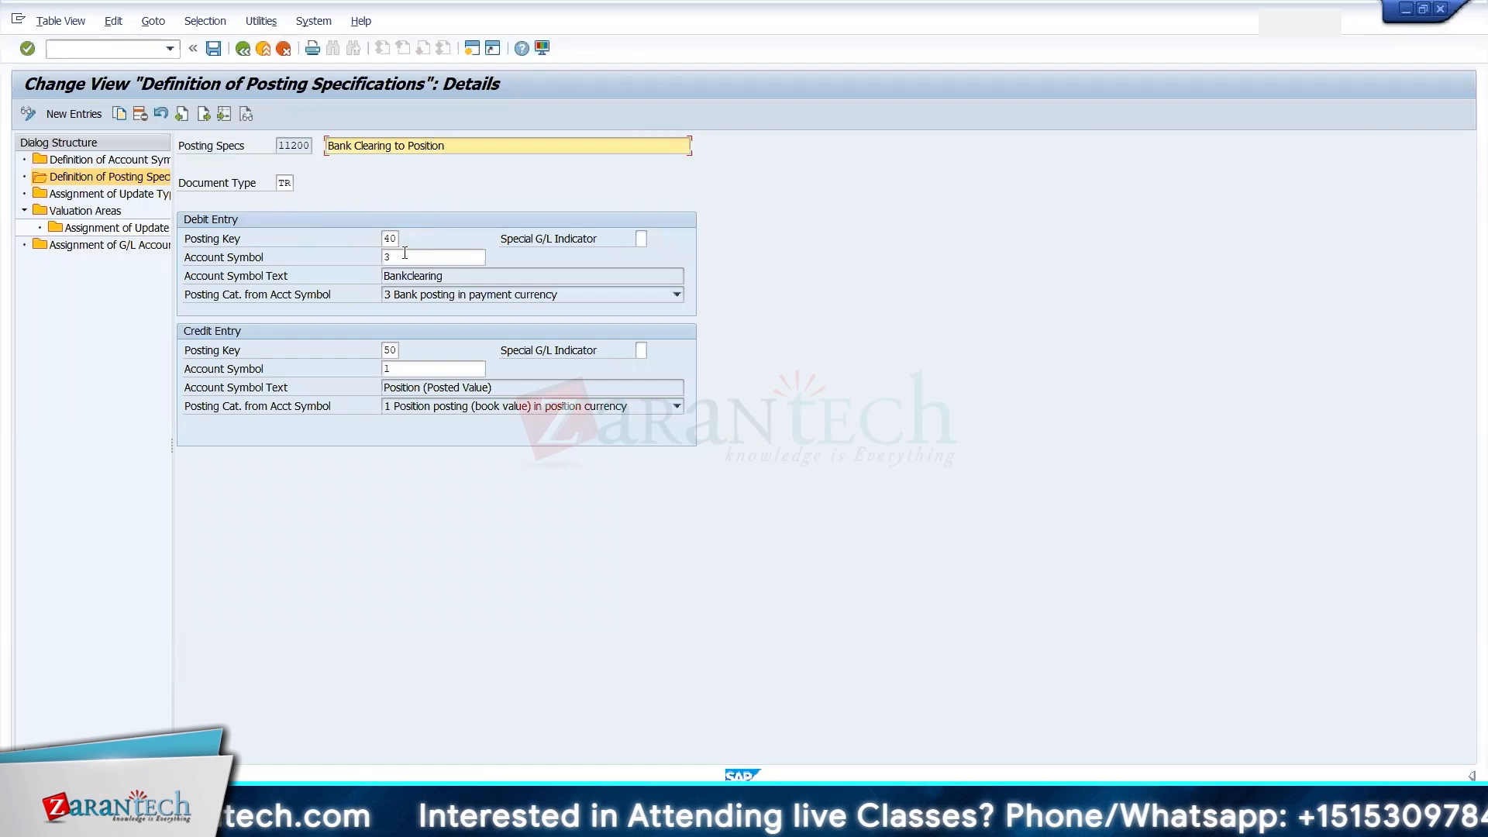
- Record account symbols 3 under 40 and 1 under 50 in the workbook's MM1120+ row and switch back to SAP
left_click(405, 256)
key("alt+Tab")
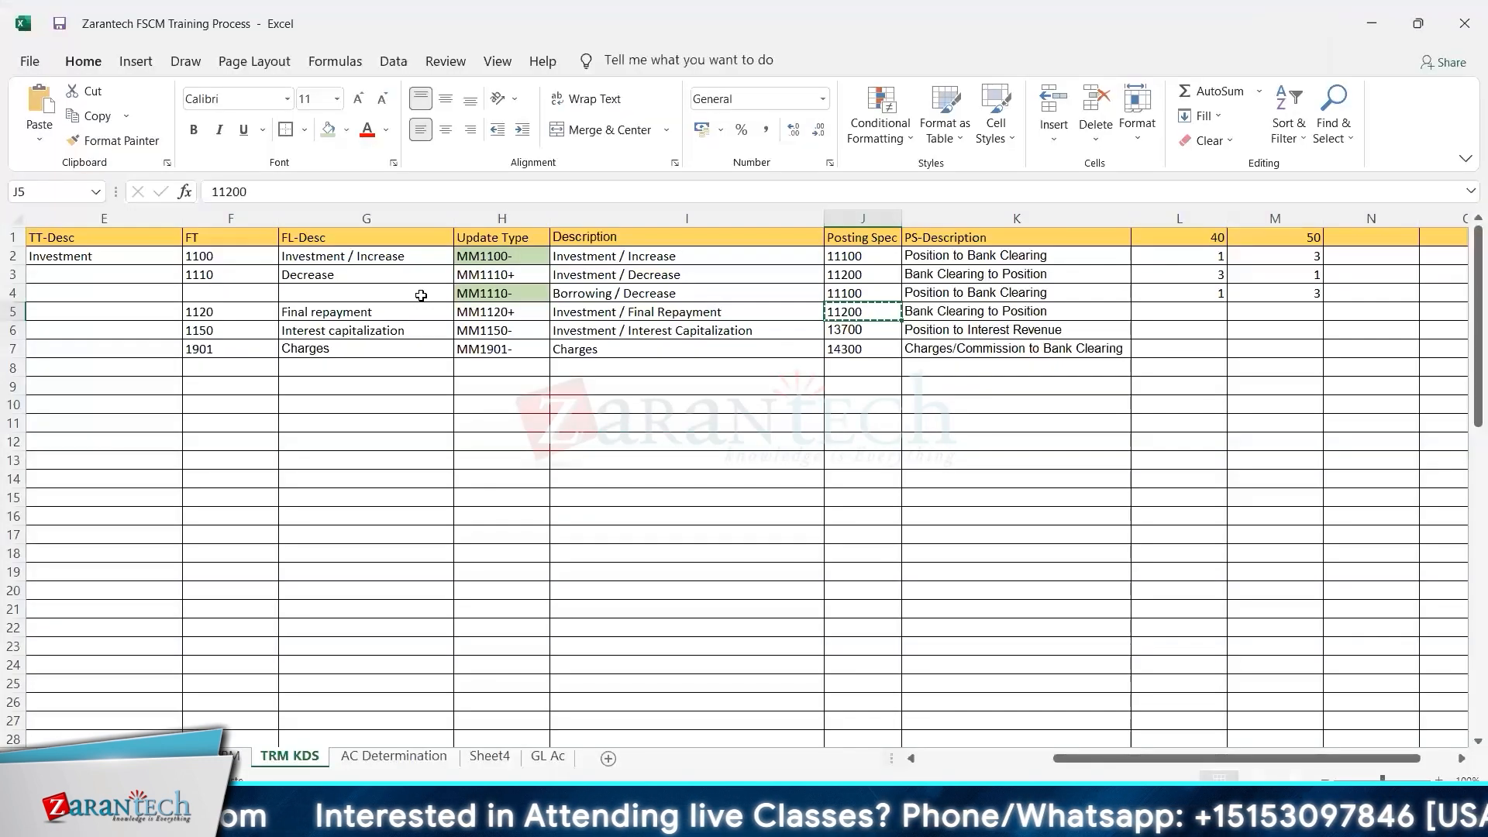
key("Right")
key("Right")
key("Right")
key("Left")
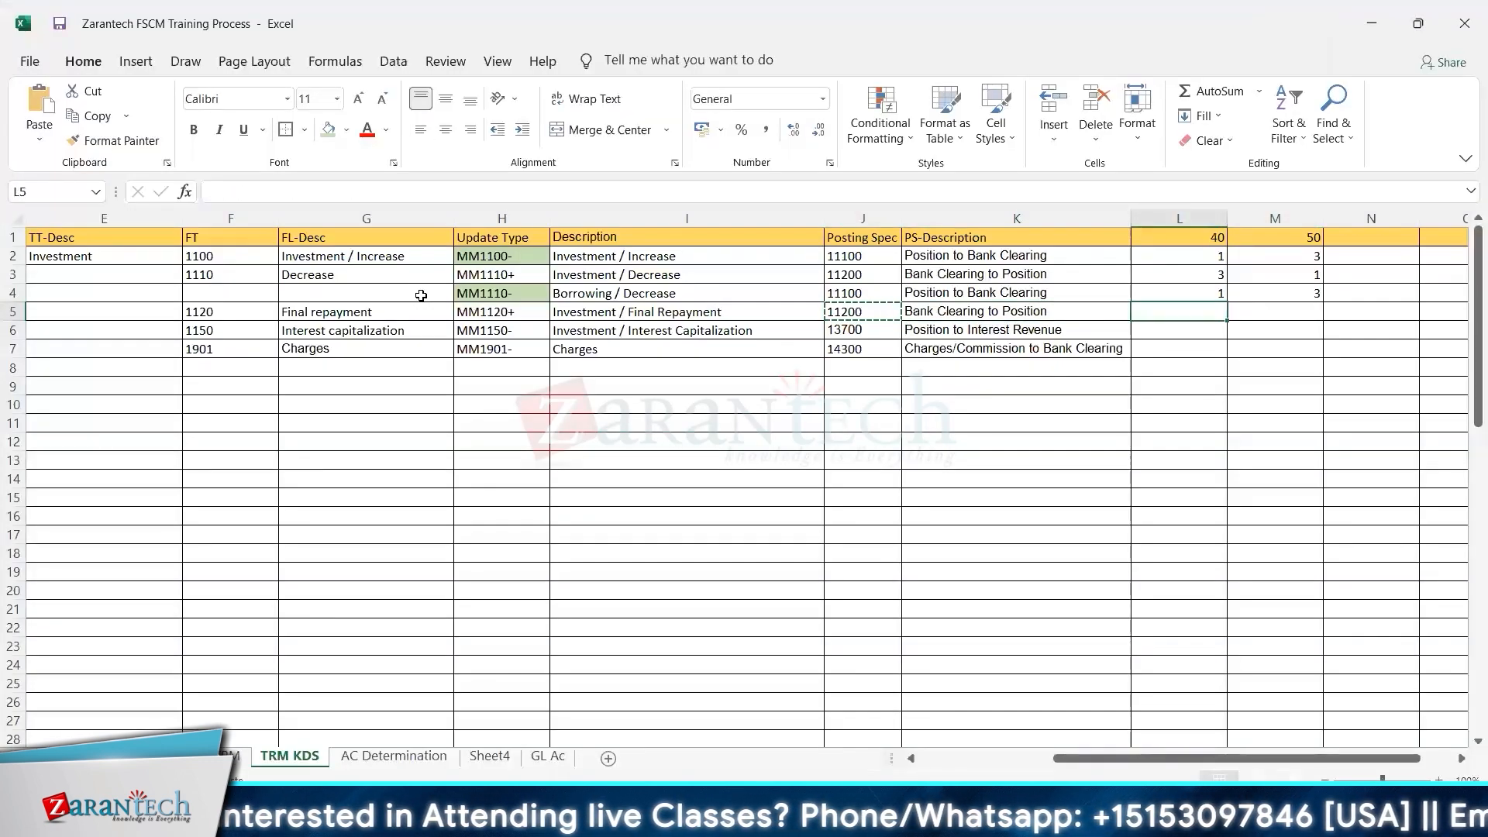
type("3")
key("Right")
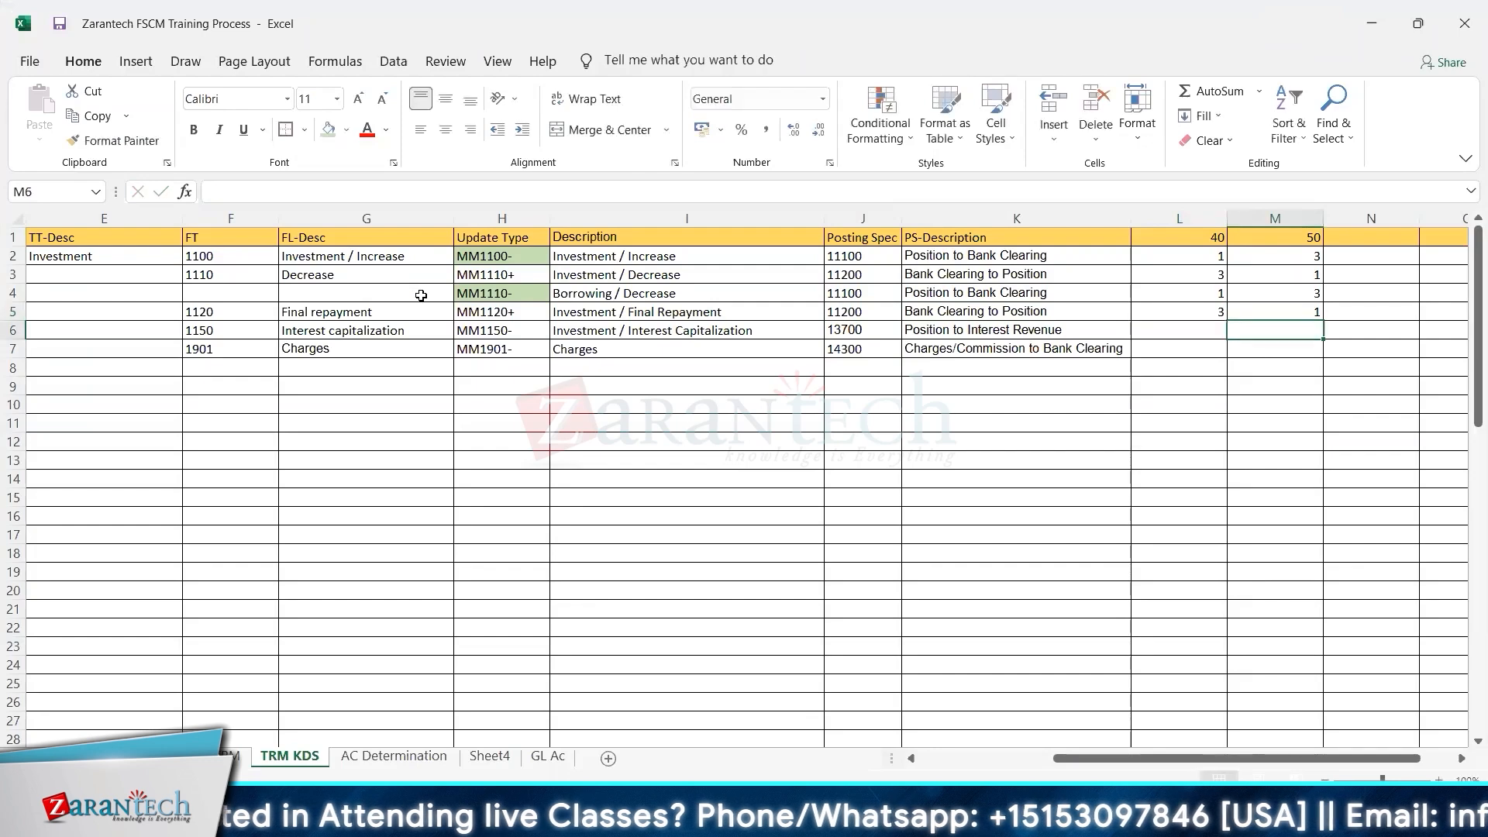
key("Left")
key("alt+Tab")
left_click(423, 258)
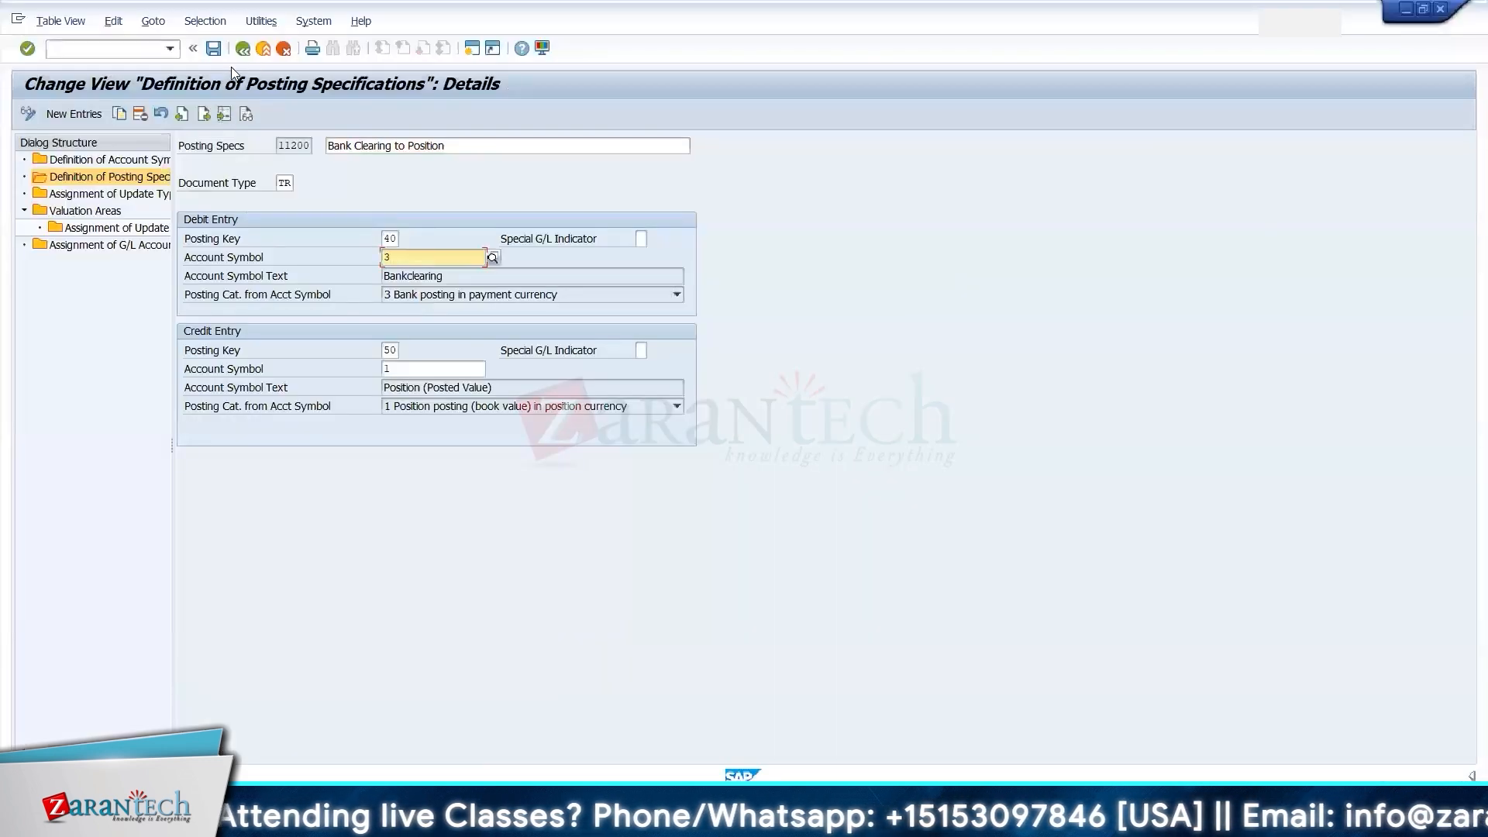
- Save posting specification 11200 and copy the MM1150- row's posting specification number 13700 from the workbook
left_click(214, 49)
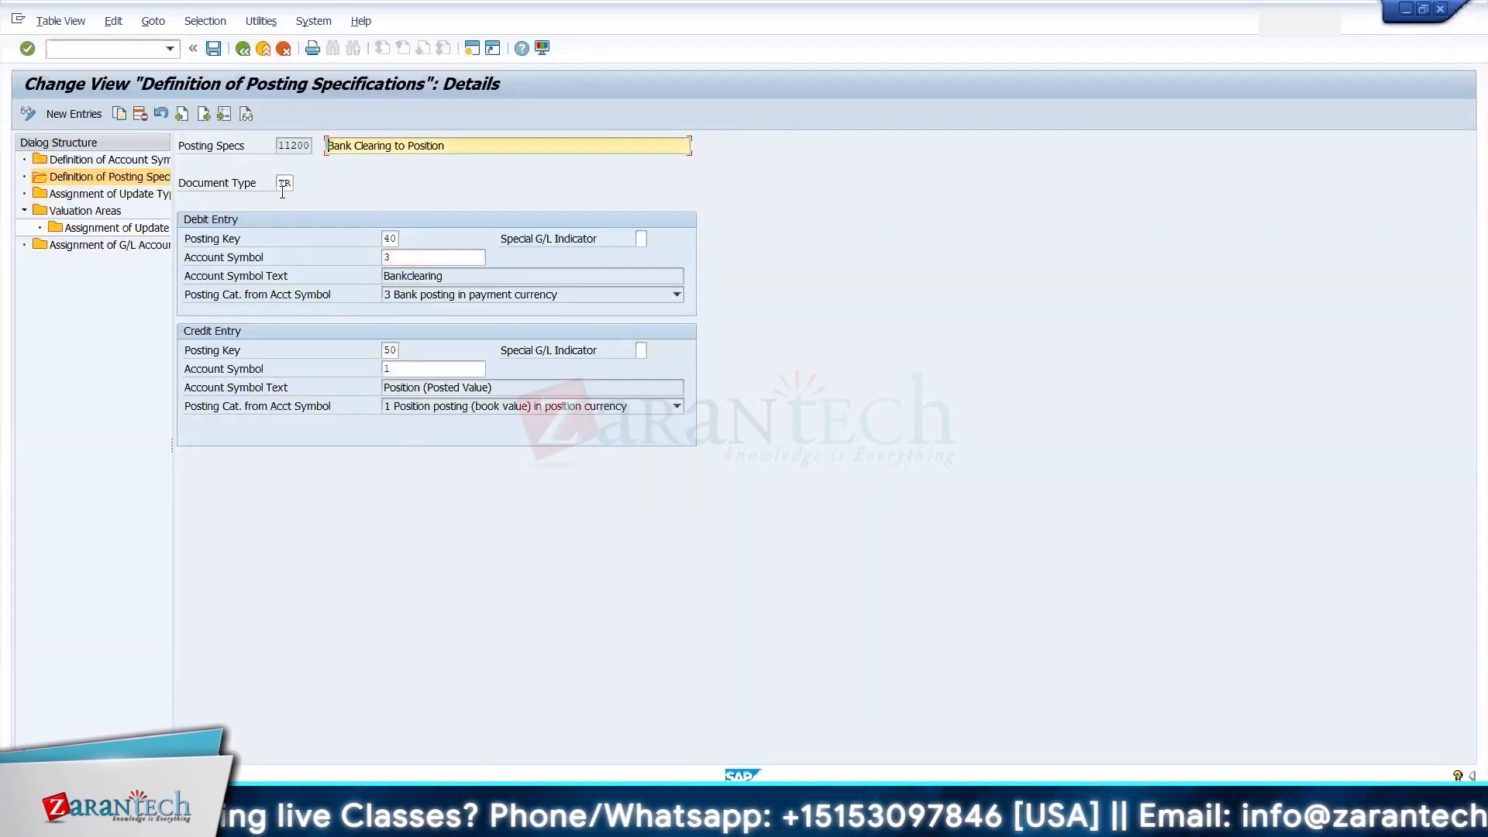
key("alt+Tab")
key("Left")
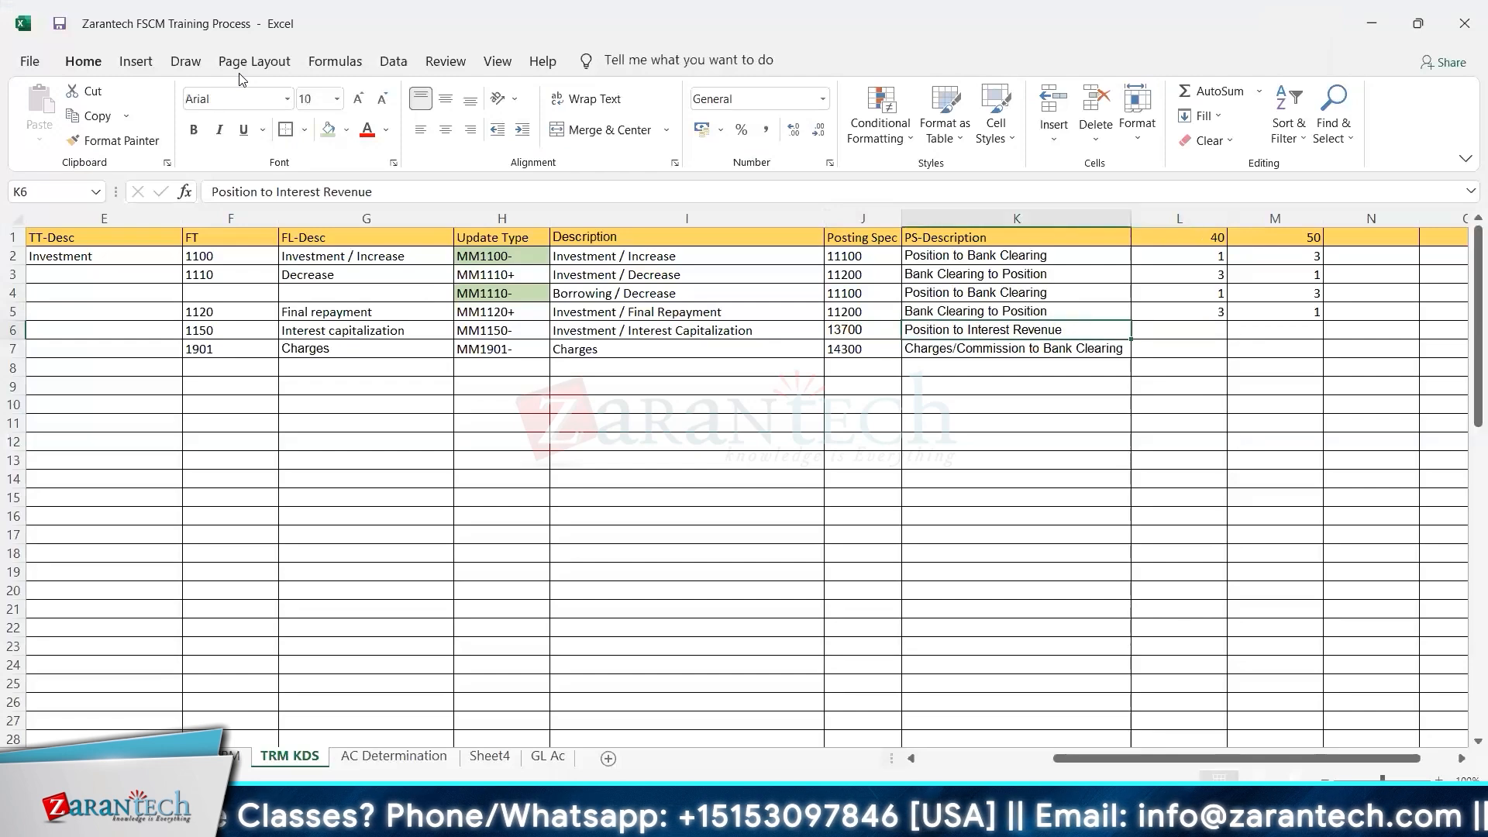
key("Left")
key("ctrl+c")
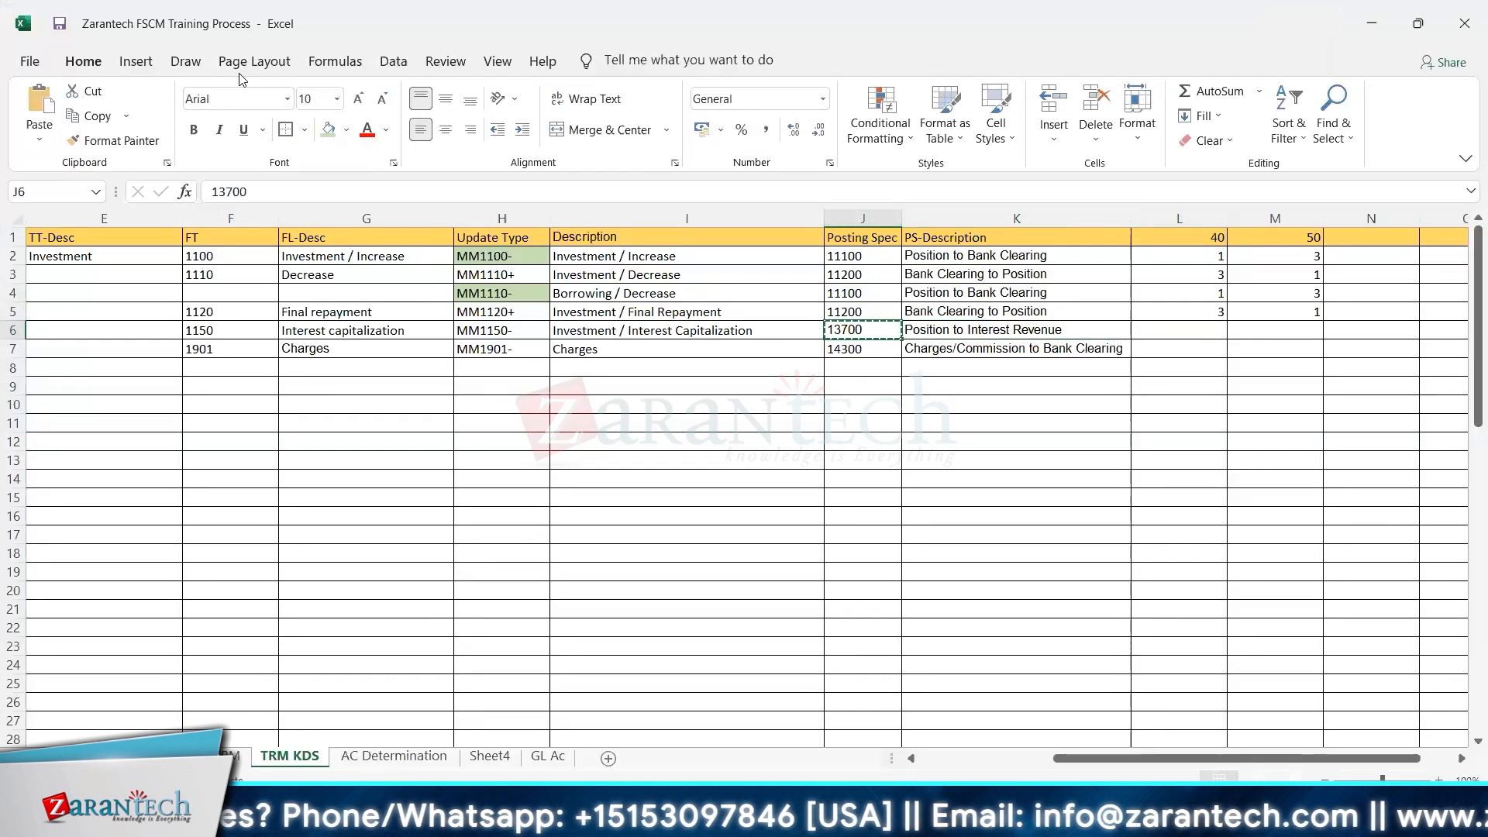
key("alt+Tab")
- Return to the posting specifications overview, position the list at 13700 and open the details of Position to Interest Revenue
left_click(243, 49)
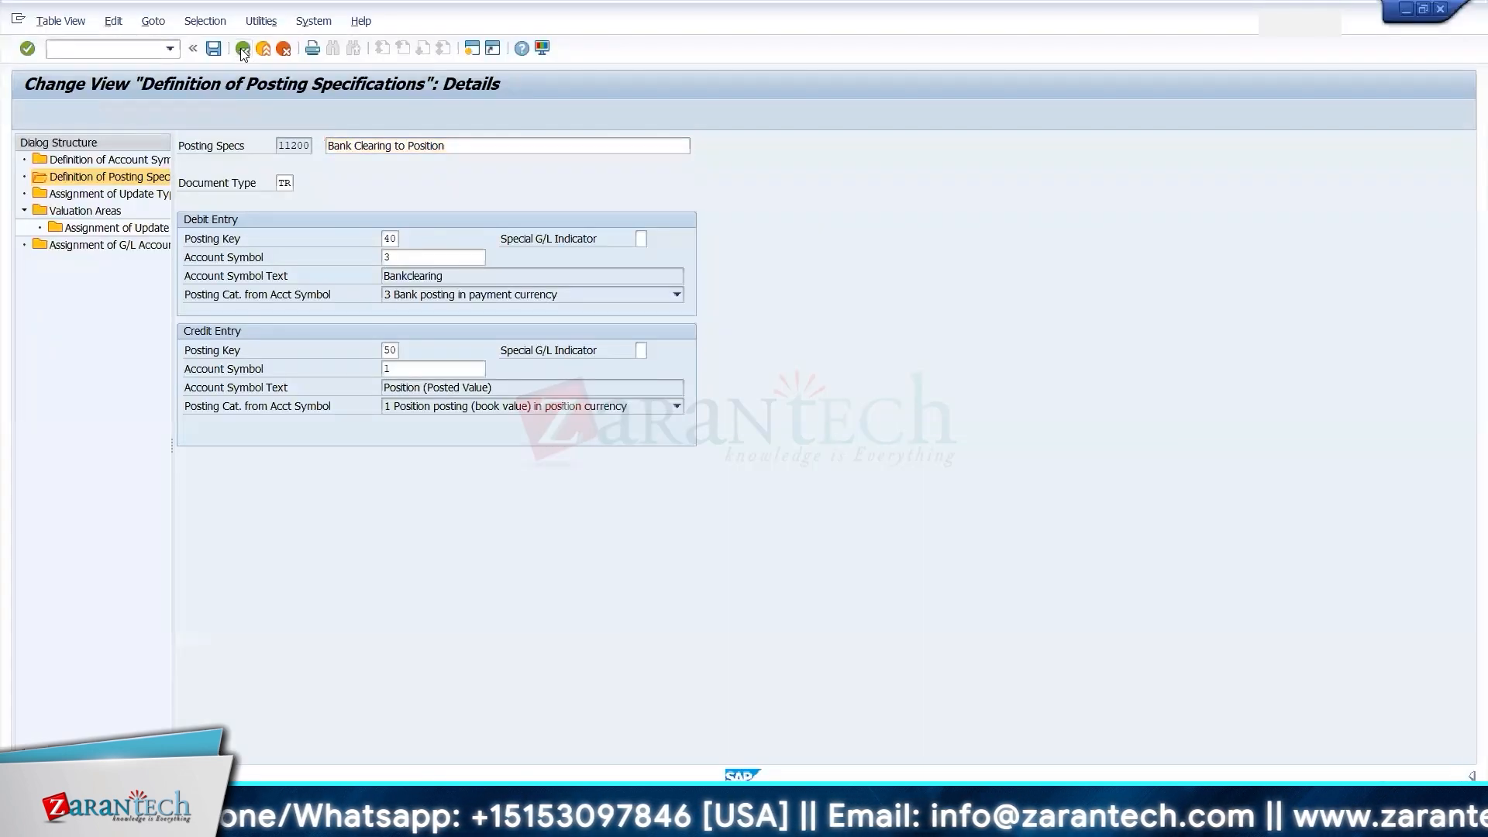
left_click(345, 744)
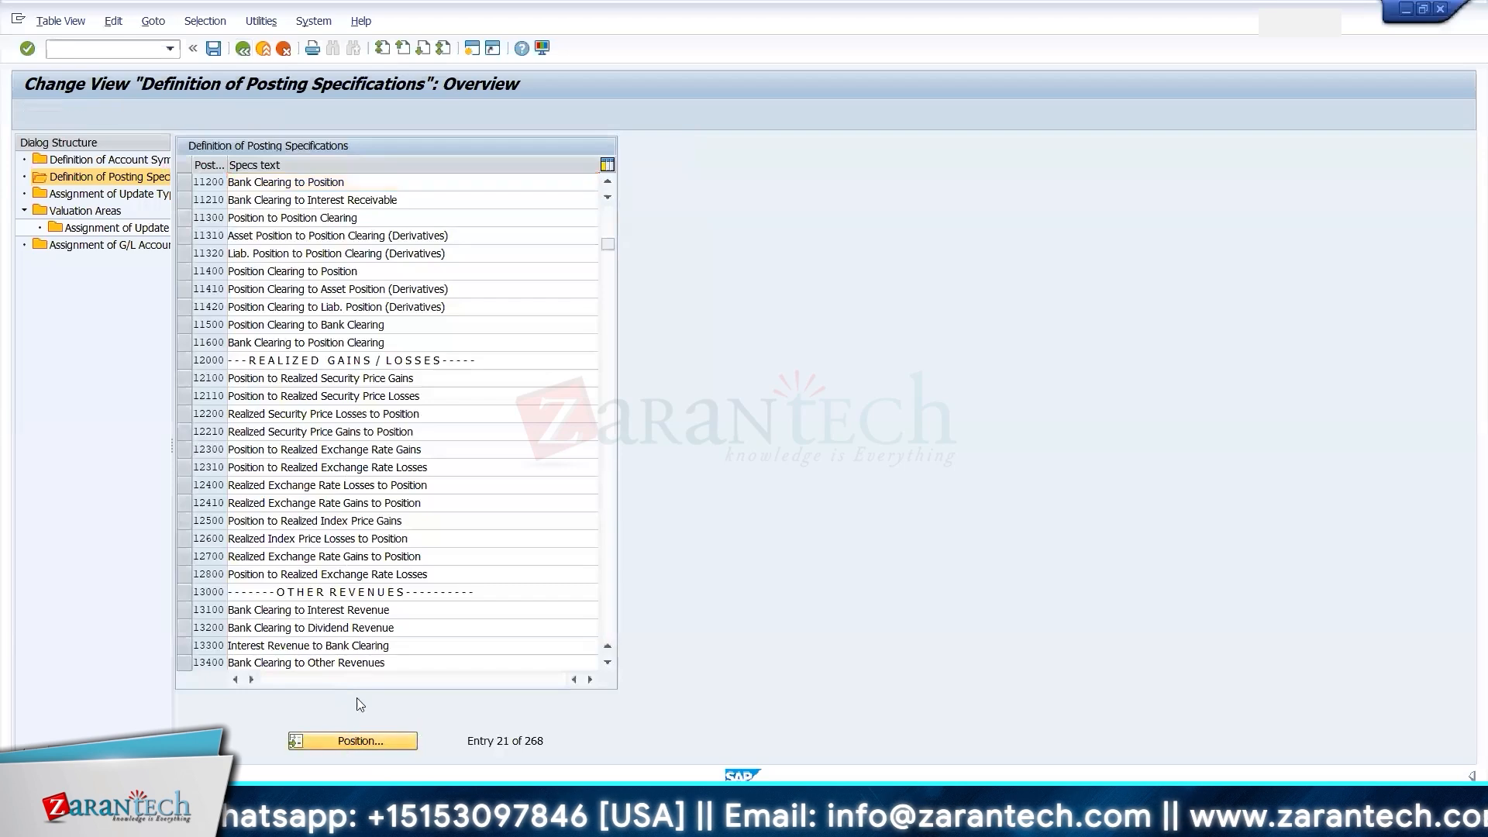
key("ctrl+v")
key("Return")
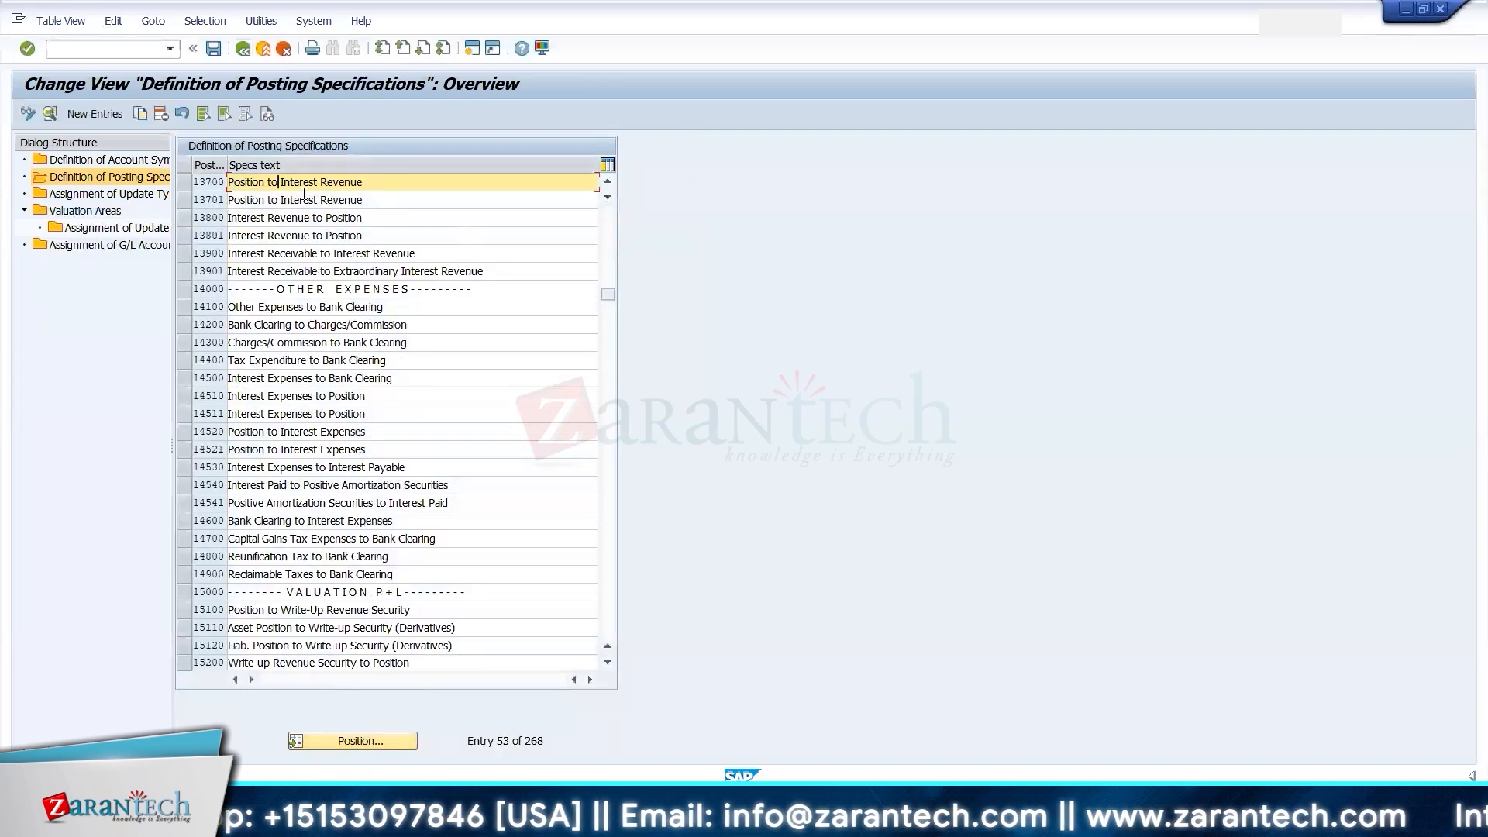
double_click(273, 183)
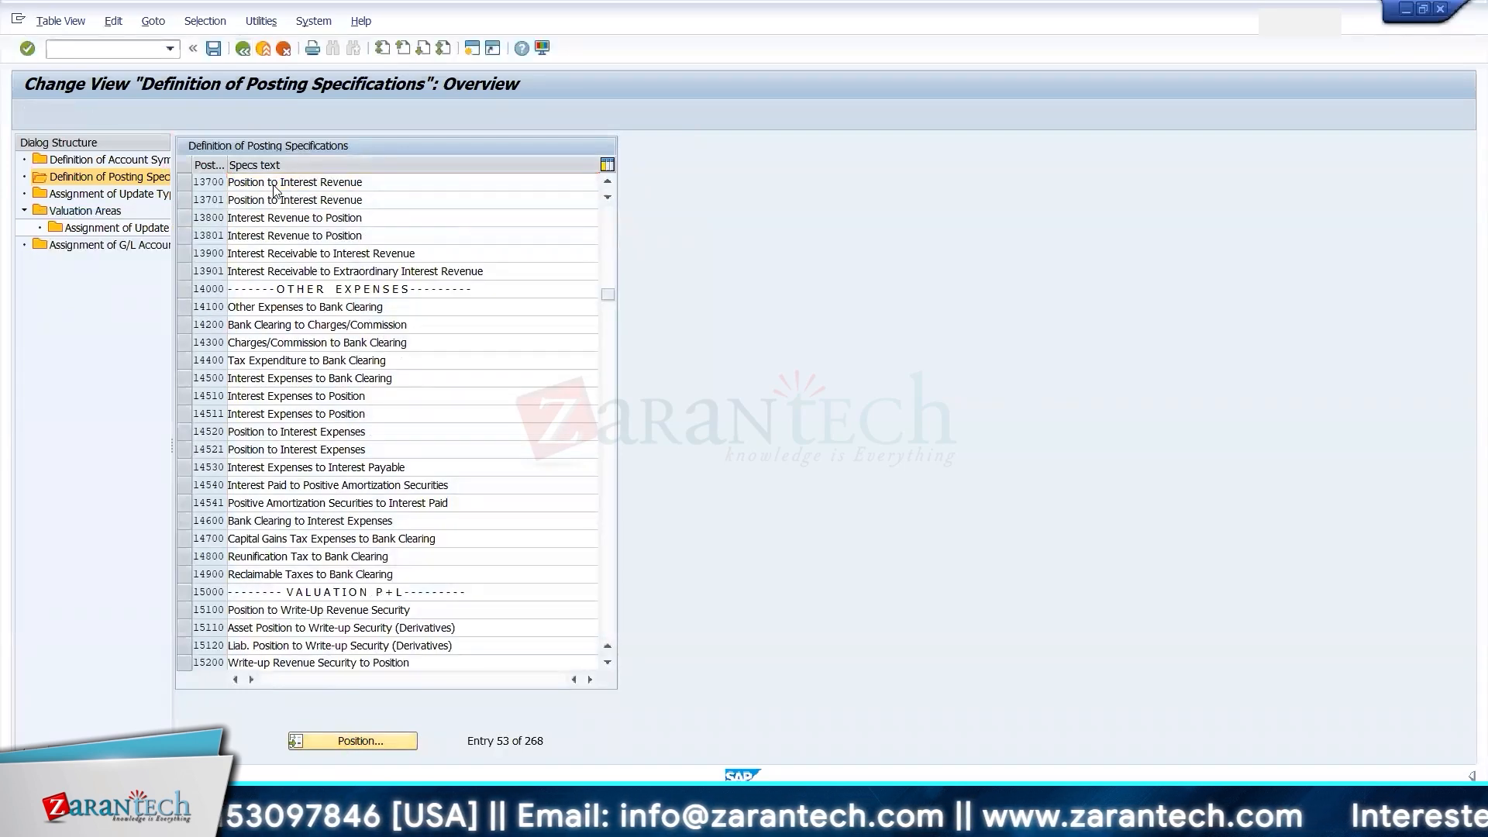
- Set the document type of posting specification 13700, Position to Interest Revenue, to TR
left_click(281, 184)
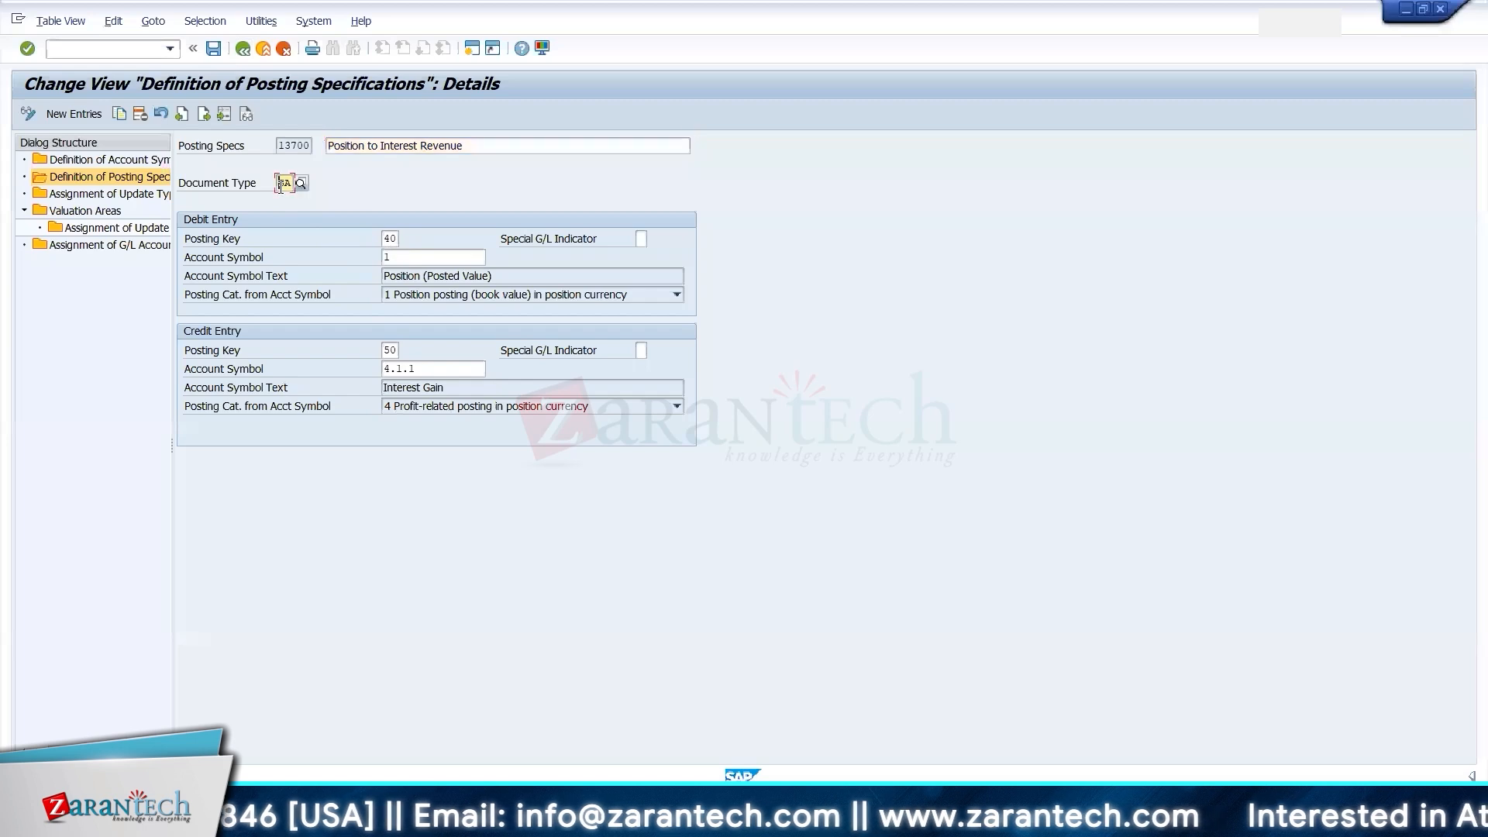
type("TR")
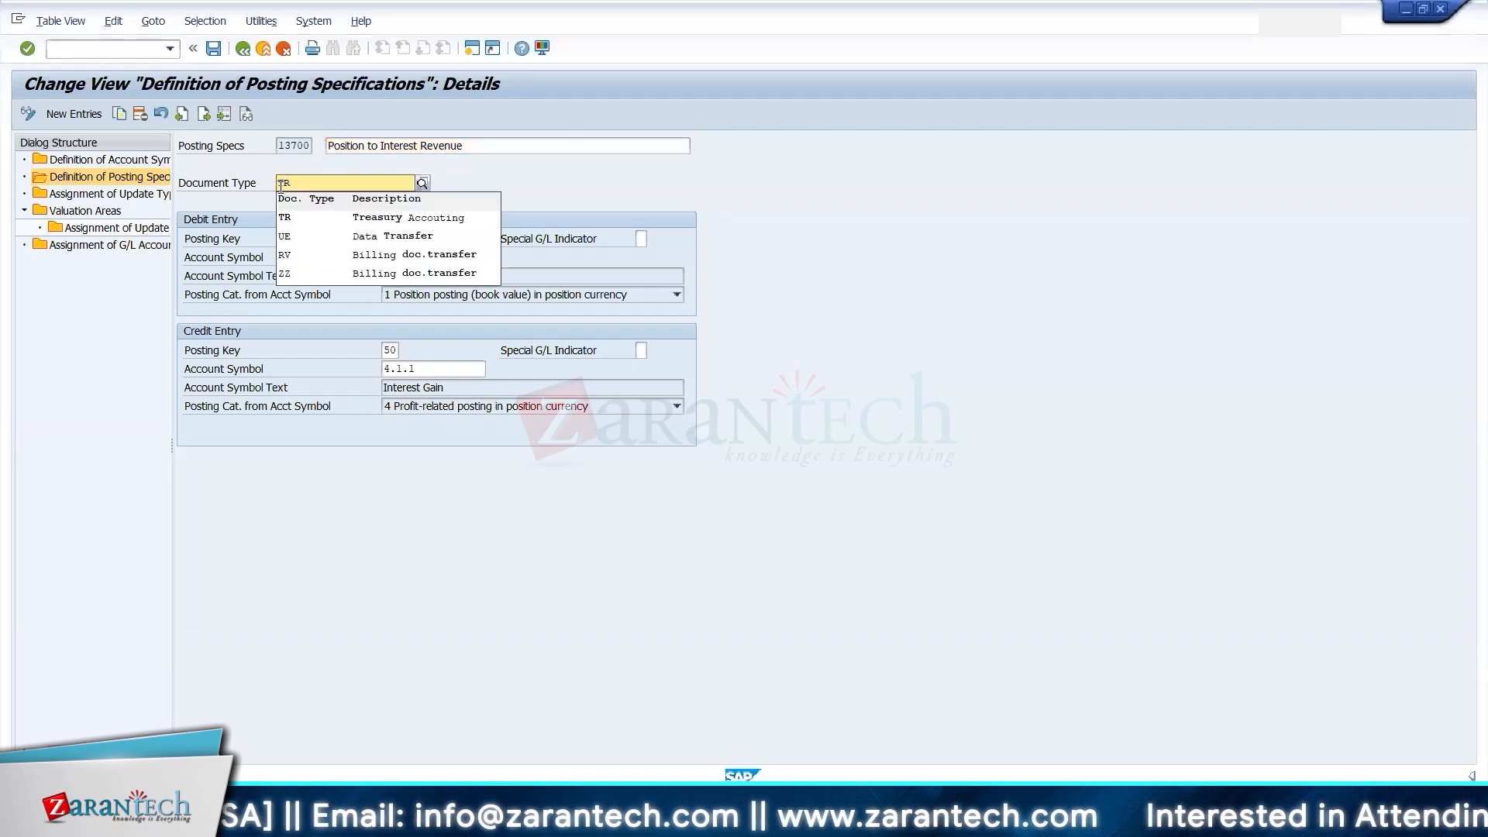
left_click(288, 218)
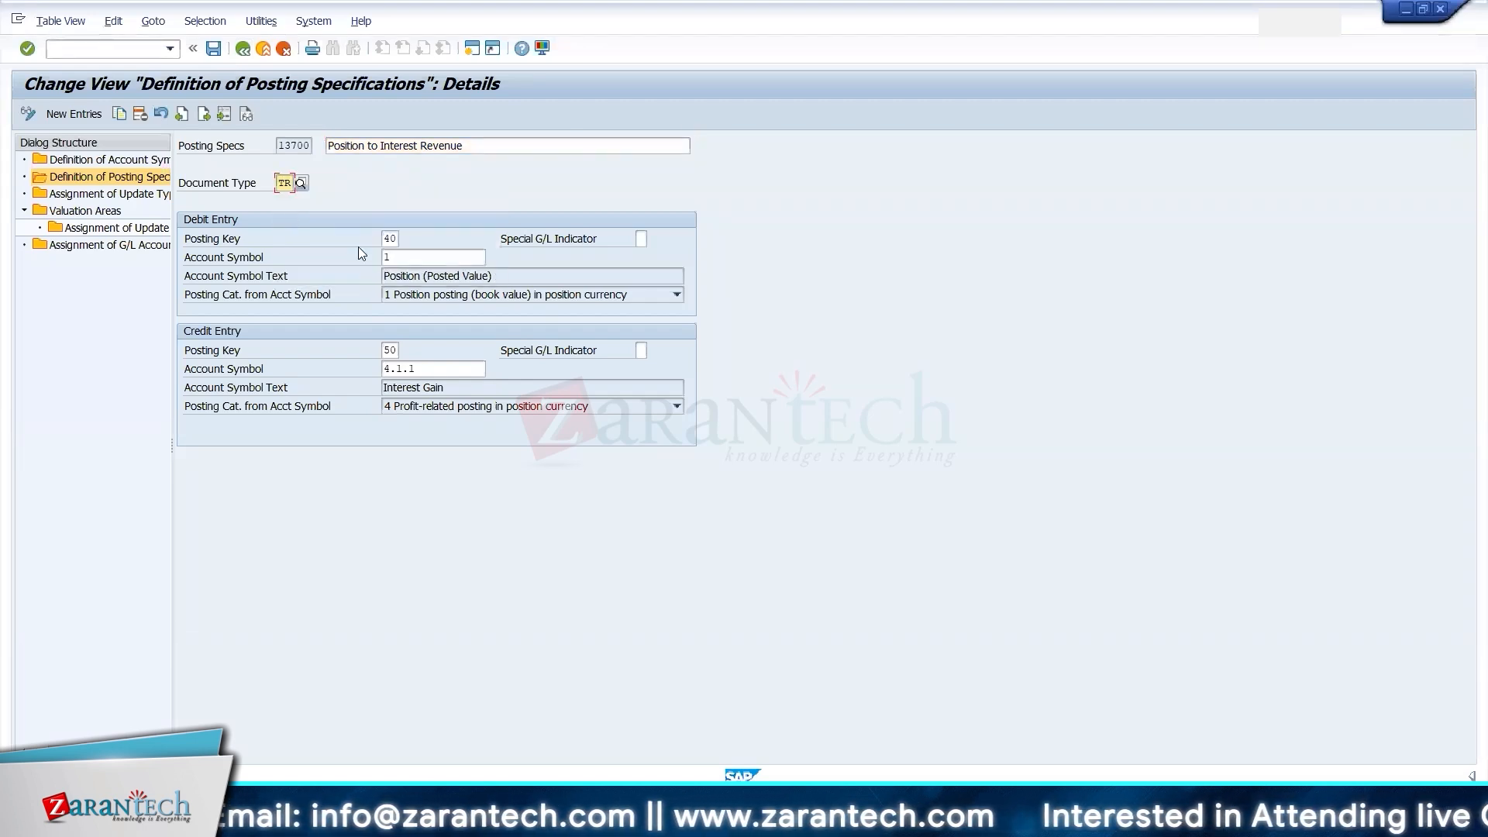
left_click(409, 262)
- Switch to the workbook, examine the FD - Interest Capitalisation debit and credit entries in the fixed deposit notes, and return to SAP
key("alt+Tab")
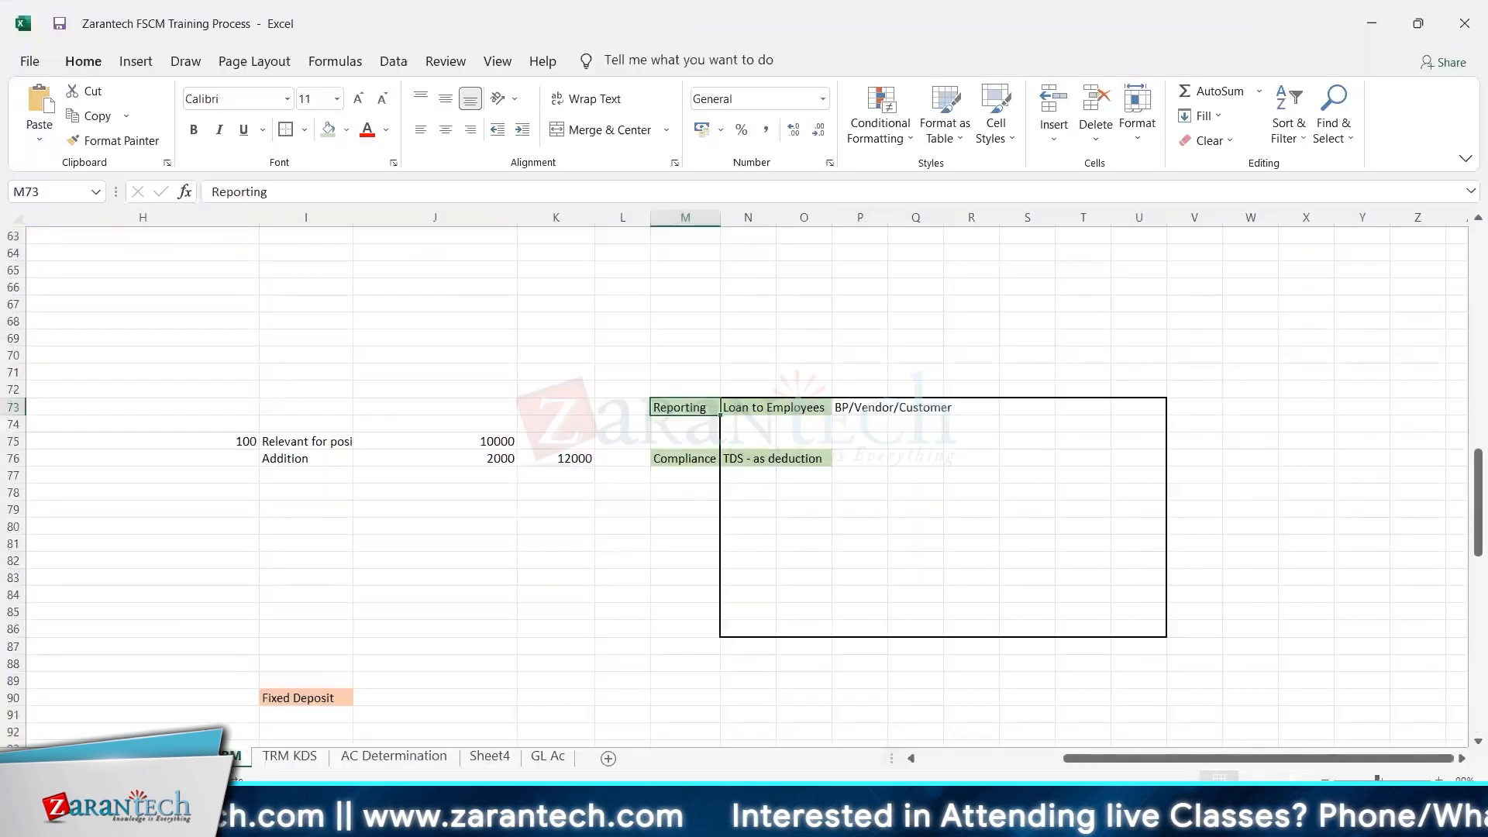
left_click(188, 756)
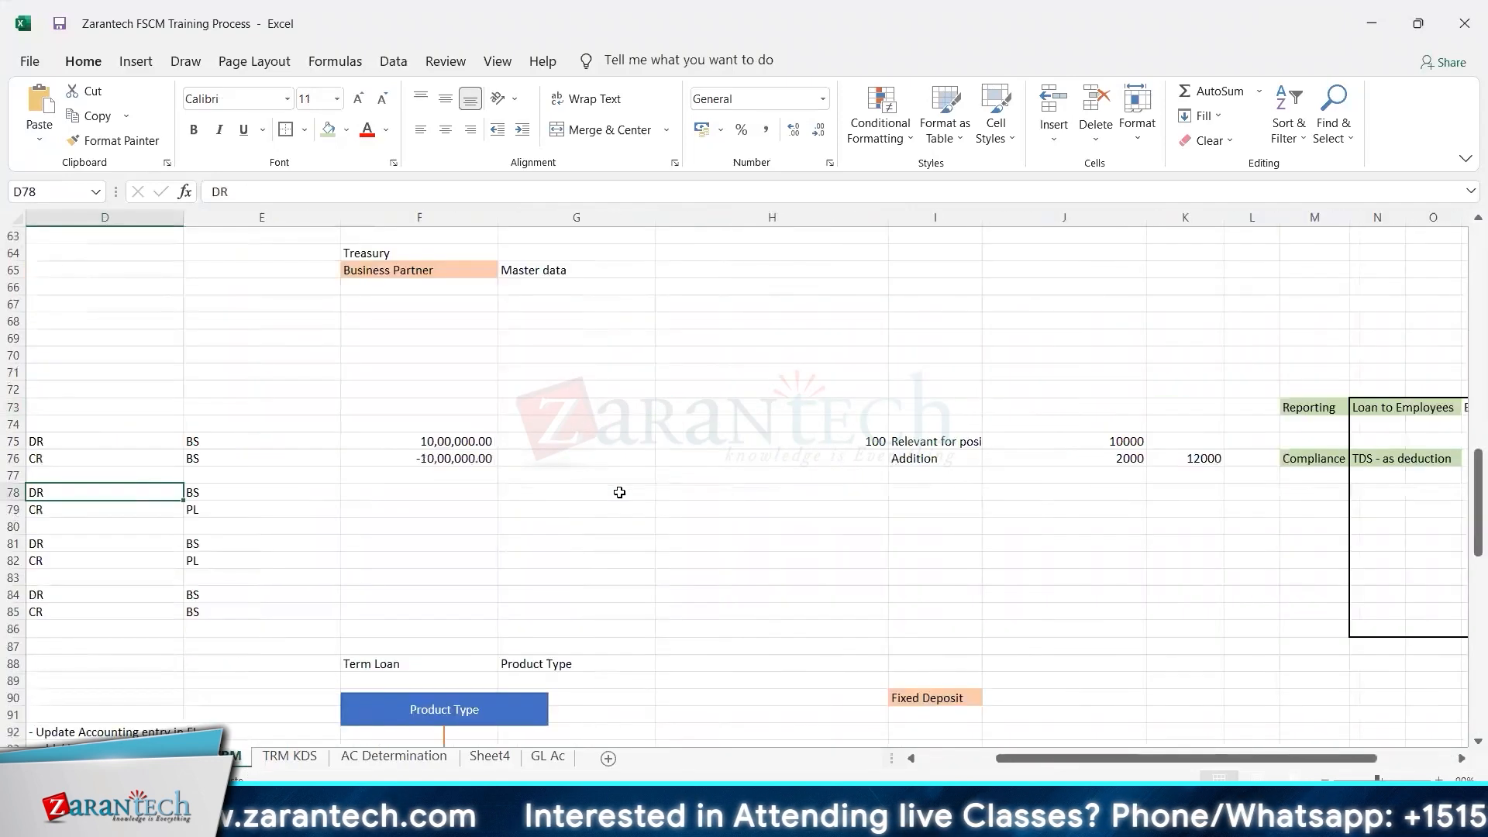
scroll(620, 492, "left", 3)
key("Left")
key("Left")
key("Down")
key("Down")
key("Down")
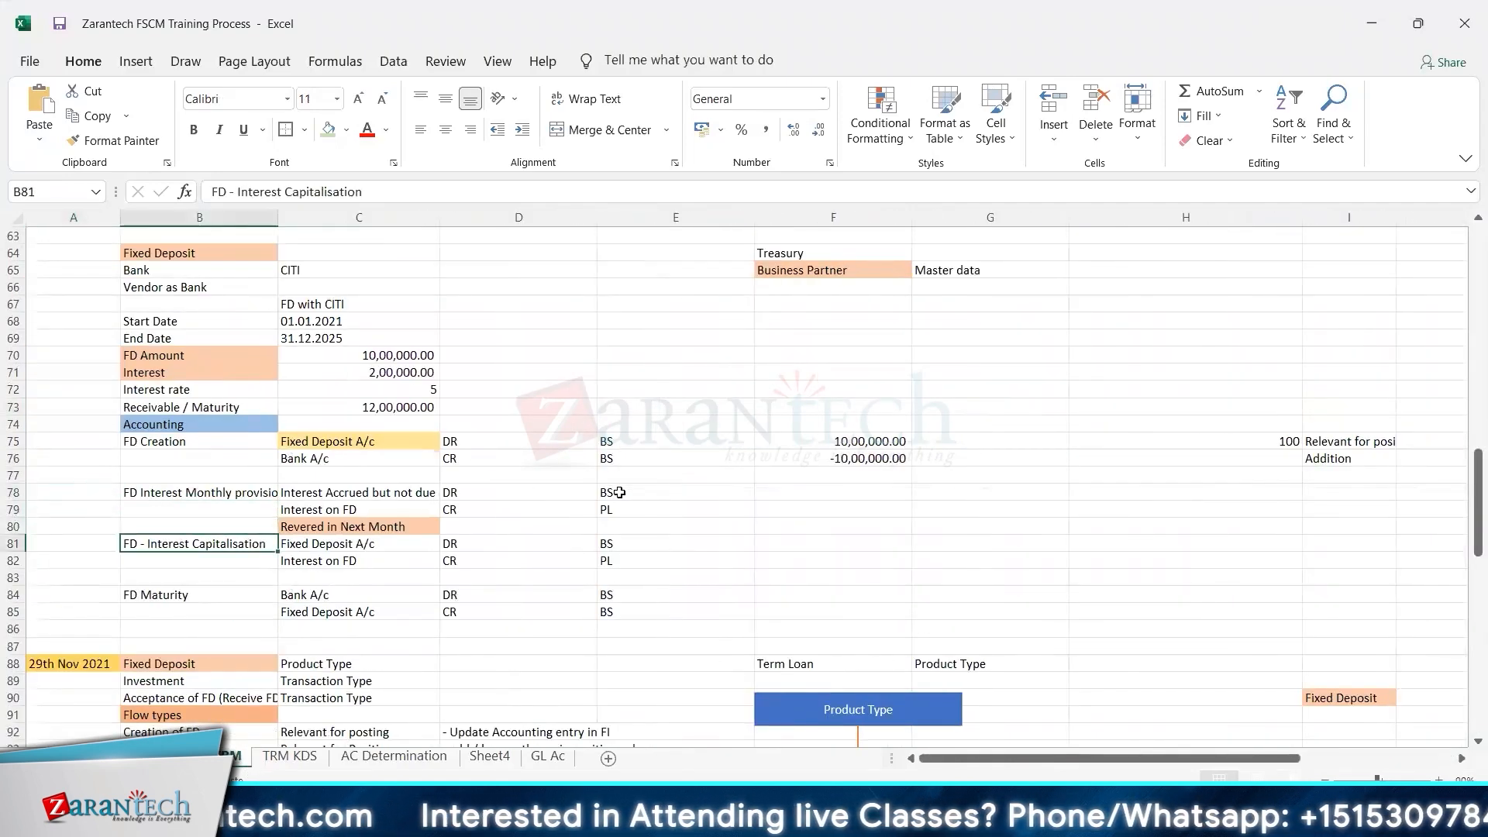
key("shift+Right")
key("shift+Right")
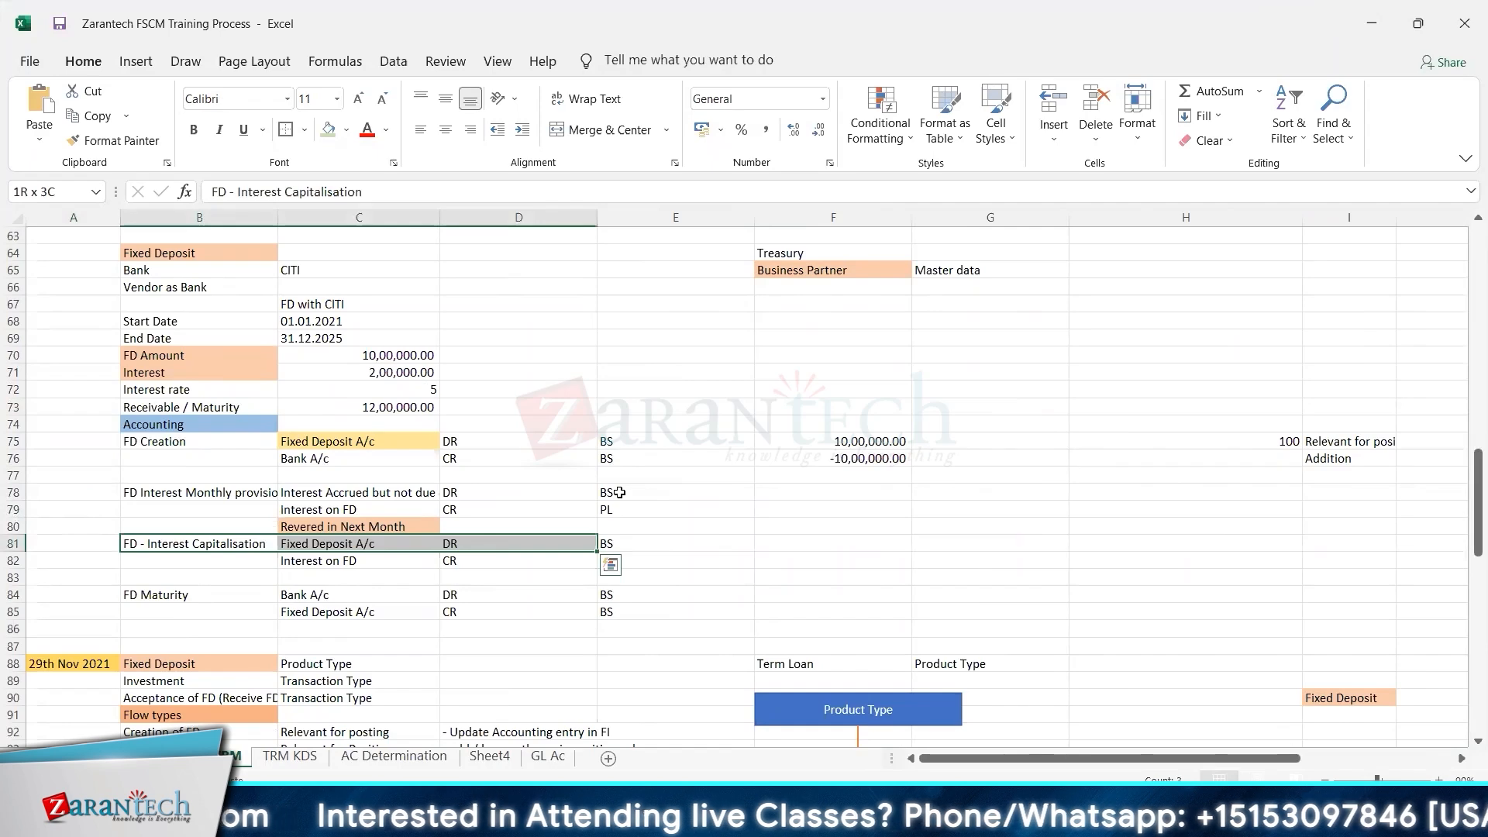
key("shift+Down")
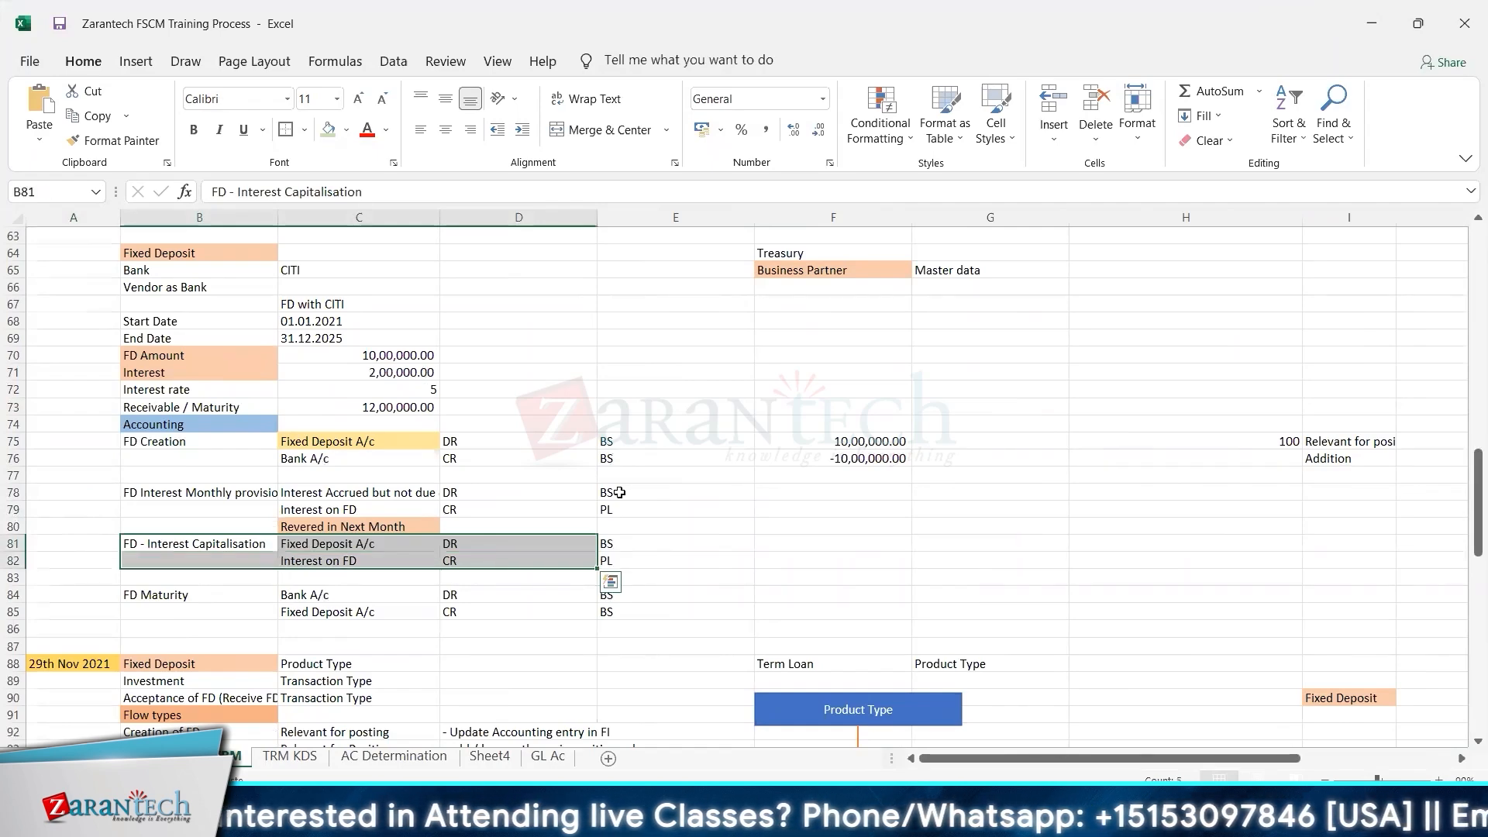
key("alt+Tab")
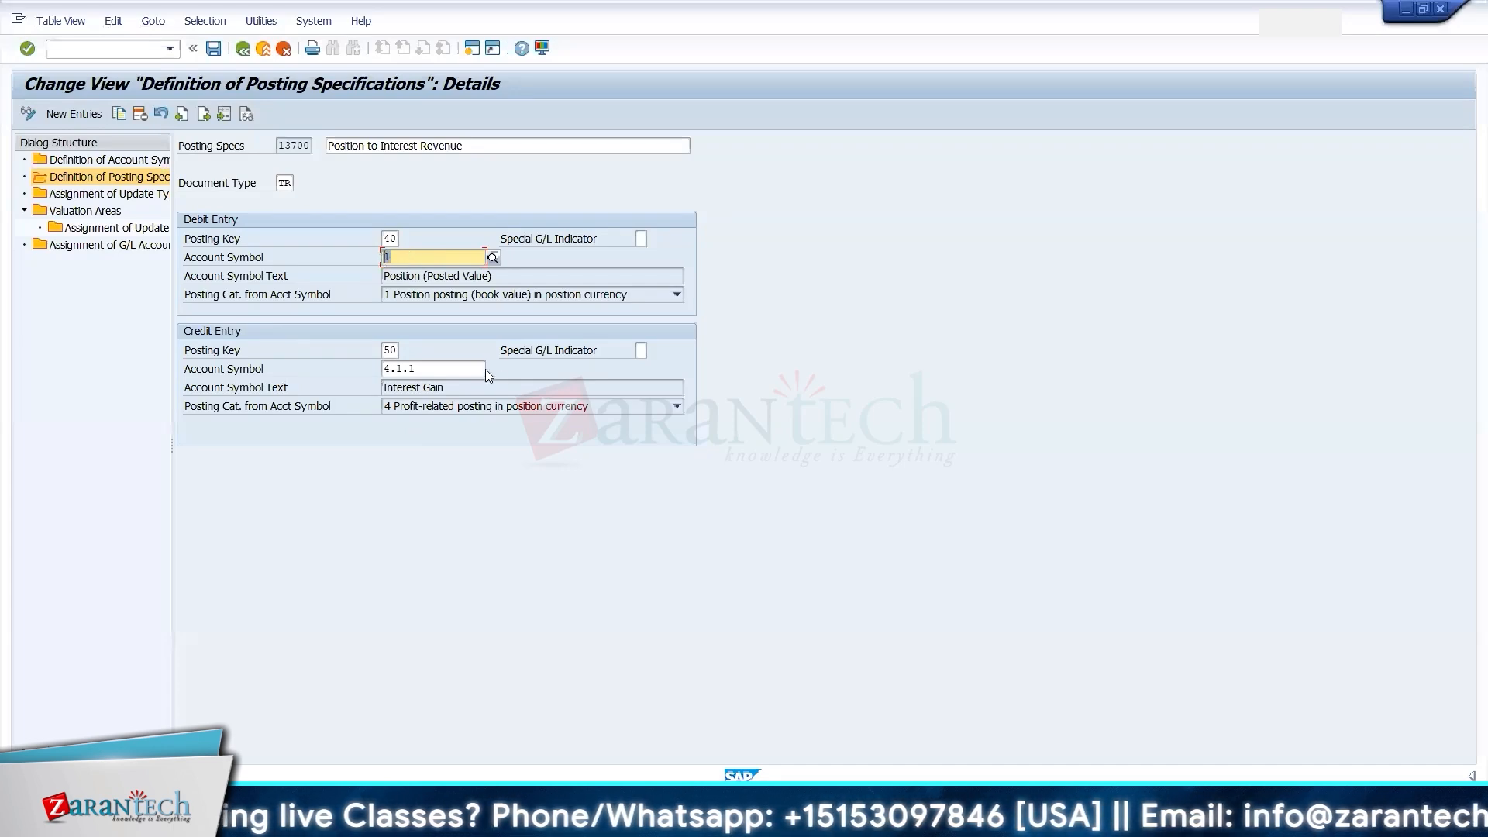
- Record account symbol 1 under 40 in the MM1150- row of the workbook's TRM KDS sheet
key("alt+Tab")
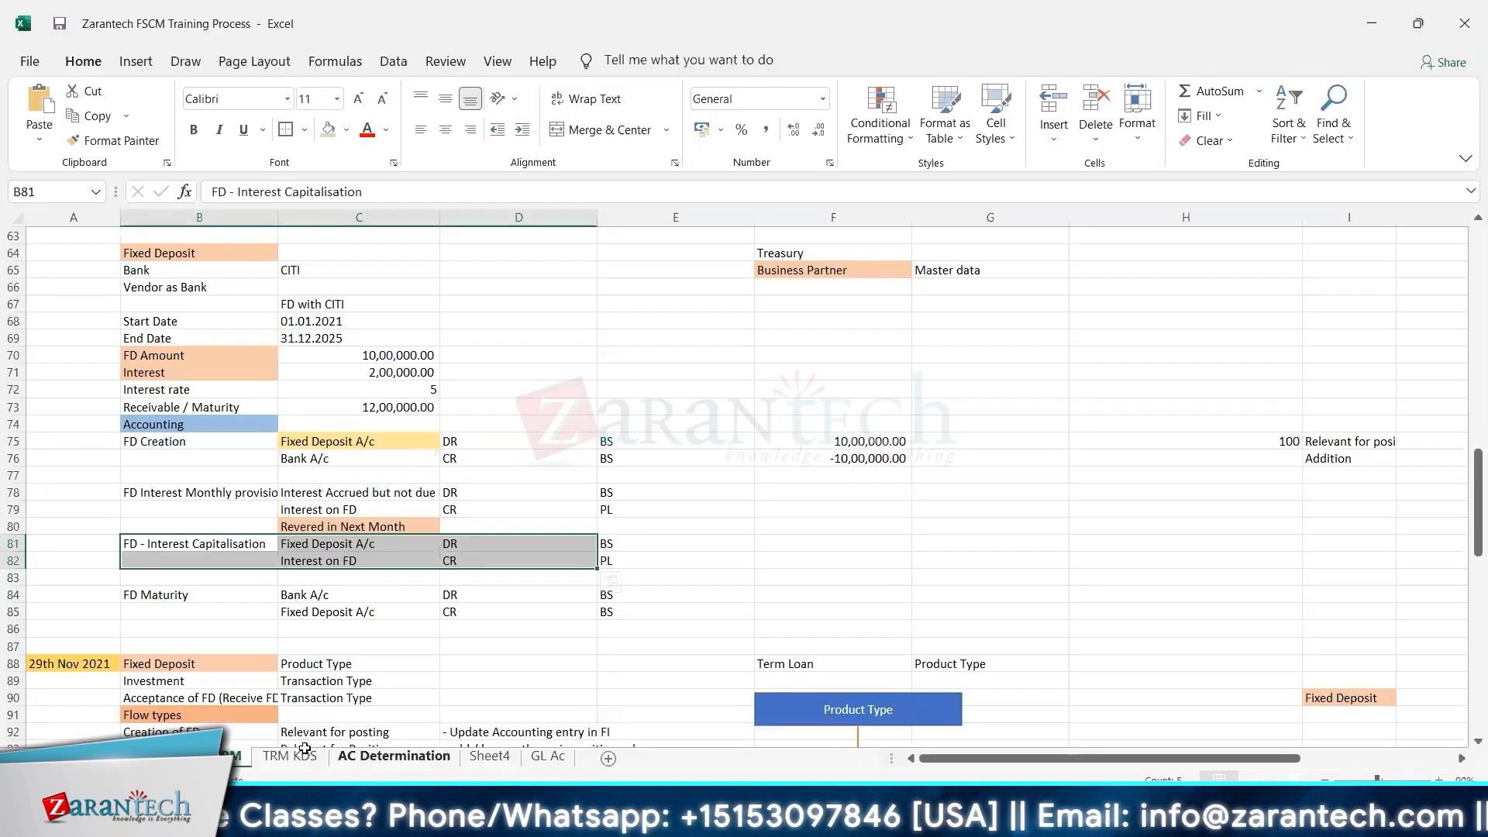
left_click(304, 750)
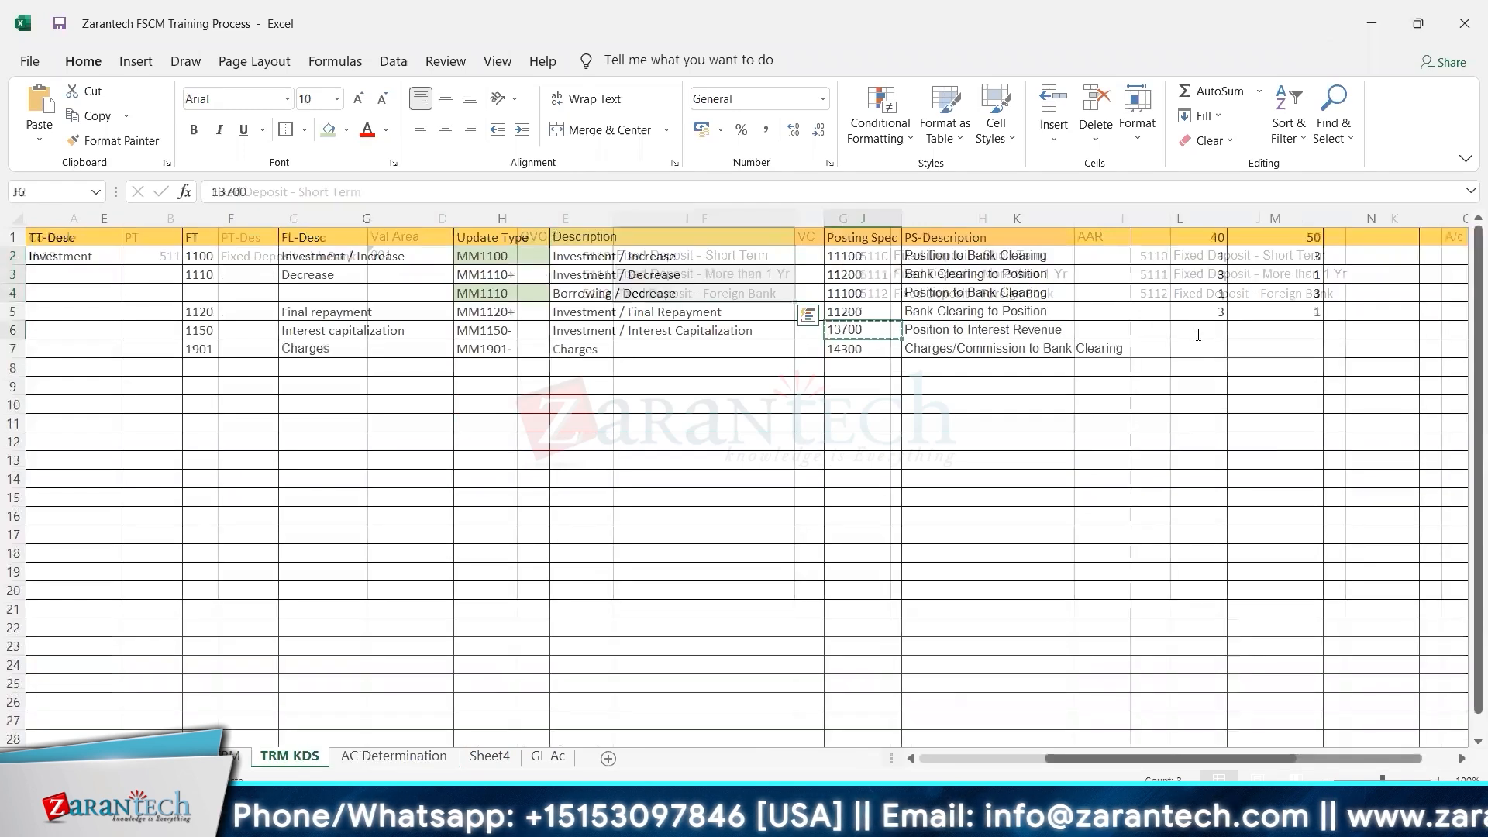
left_click(1198, 331)
type("1")
key("Tab")
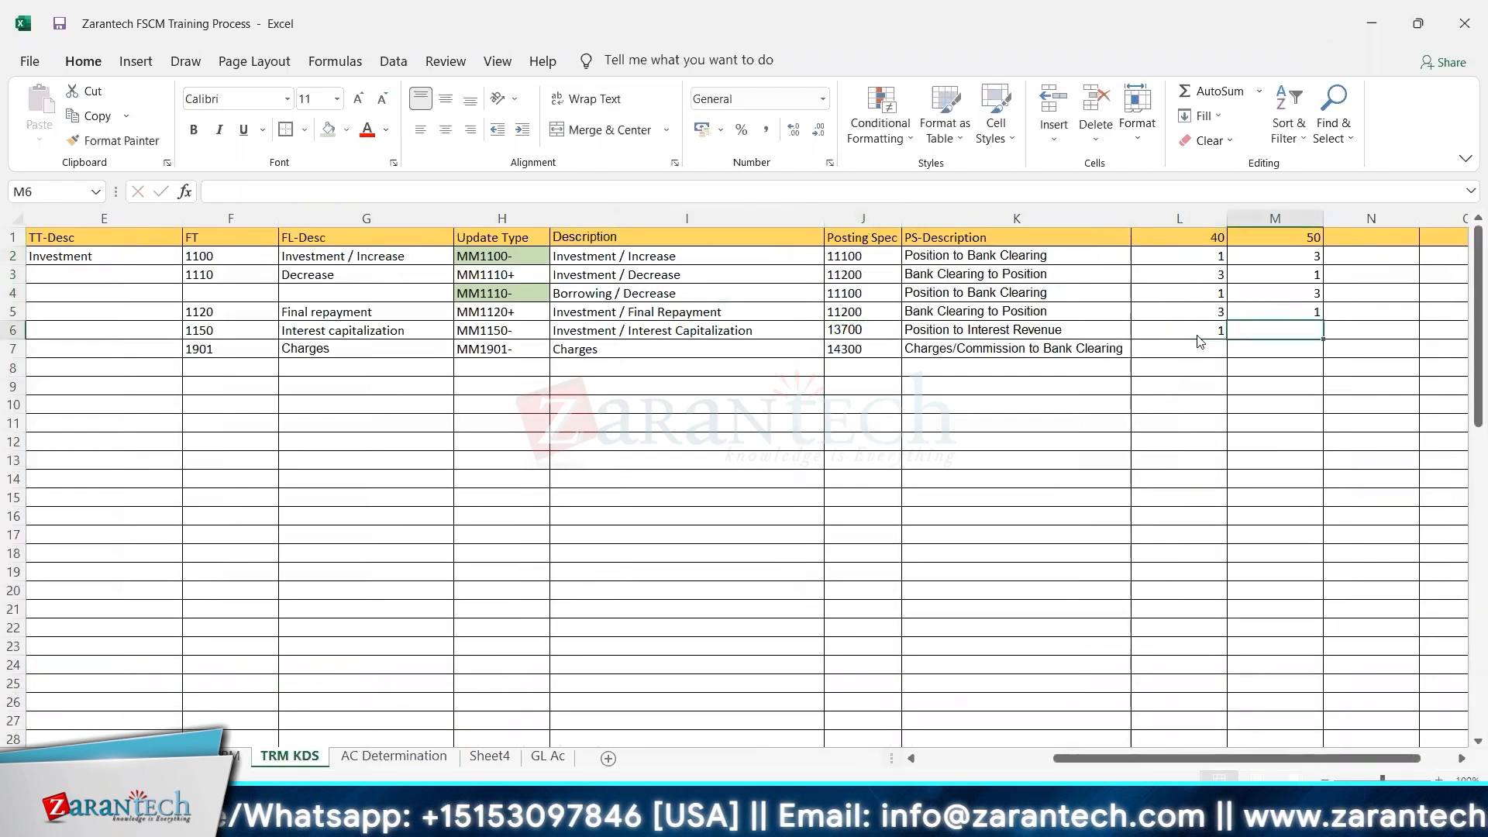
- Copy the credit account symbol 4.1.1 from posting specification 13700 in SAP to the MM1150- row's 50 column in the workbook
key("alt+Tab")
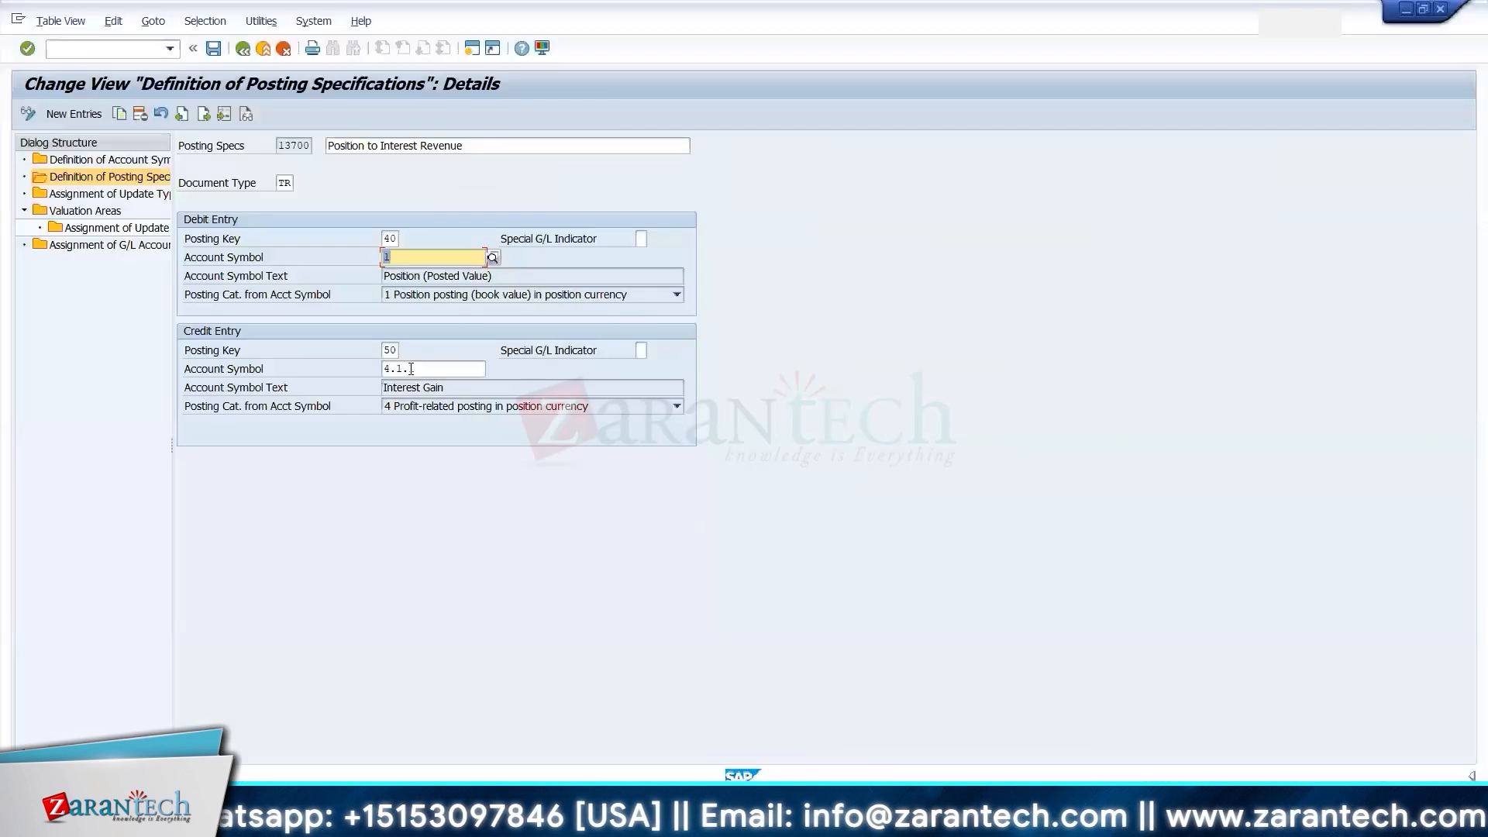
left_click_drag(423, 369, 369, 373)
key("ctrl+c")
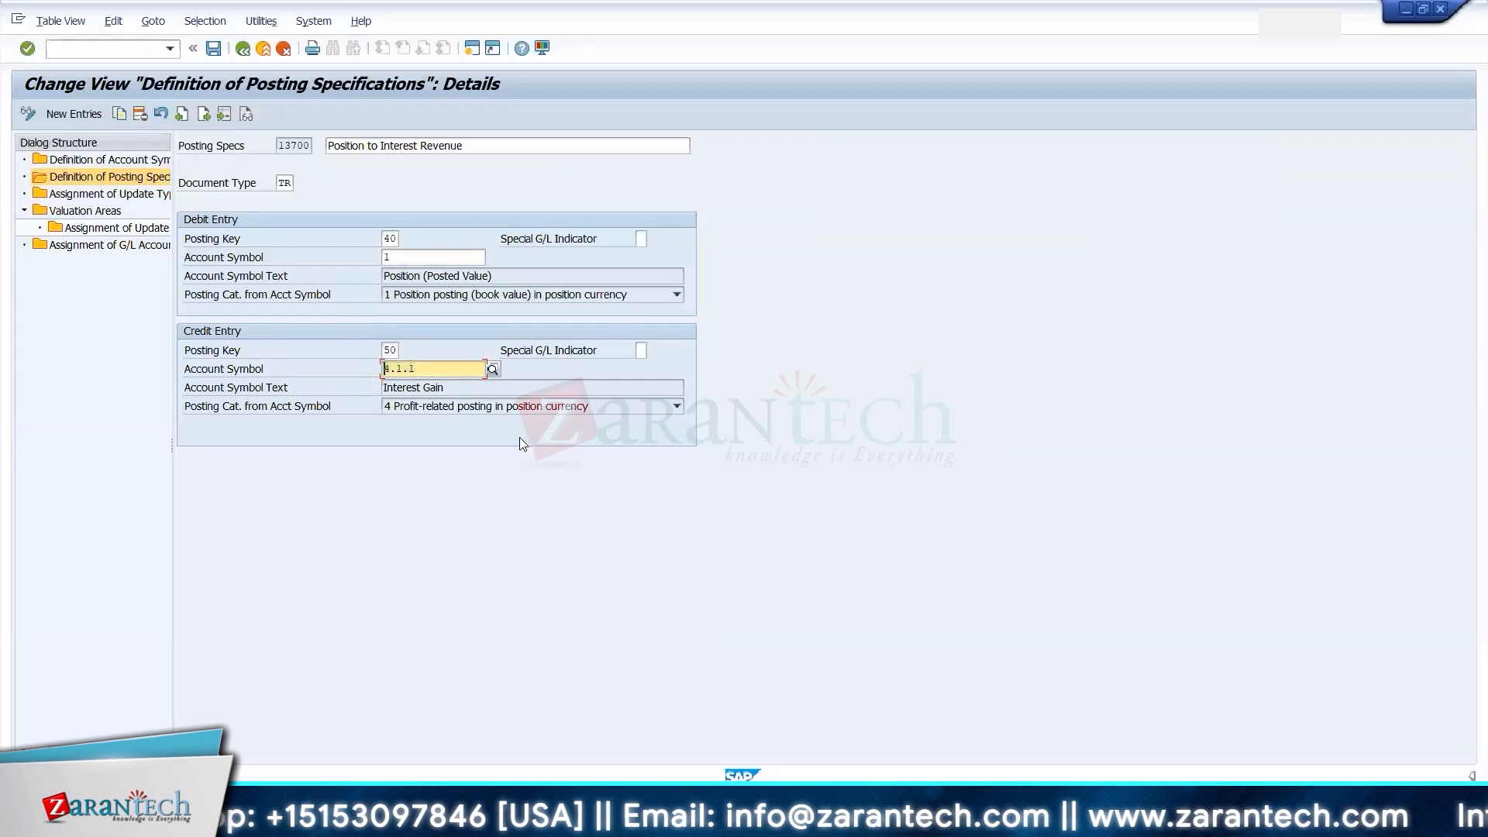
key("alt+Tab")
key("ctrl+v")
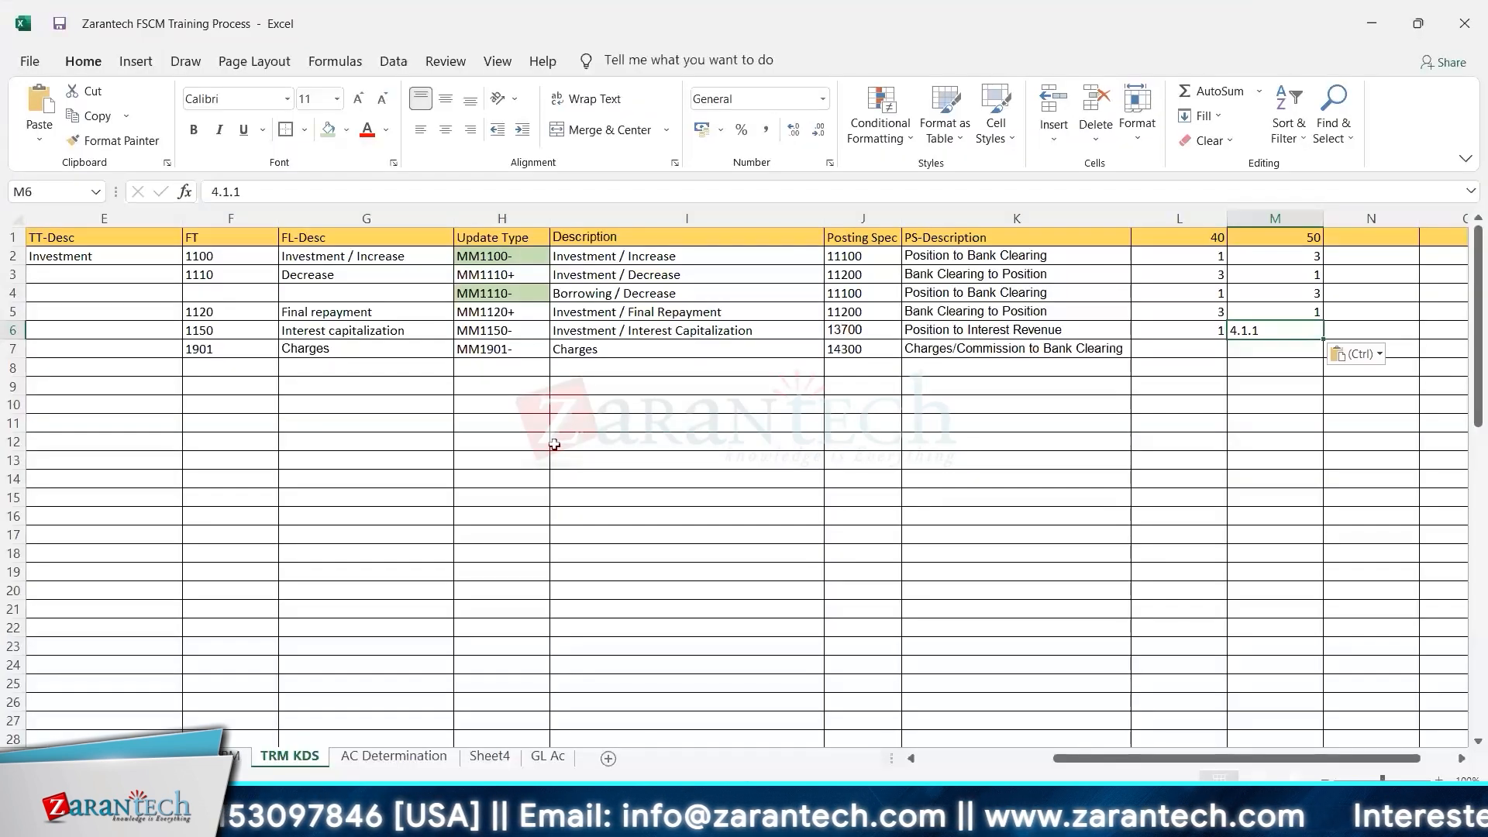
- Examine the Charges row for flow type 1901, including its update type MM1901- and description
key("Down")
key("Left")
key("Left")
key("Left")
key("Left")
key("Left")
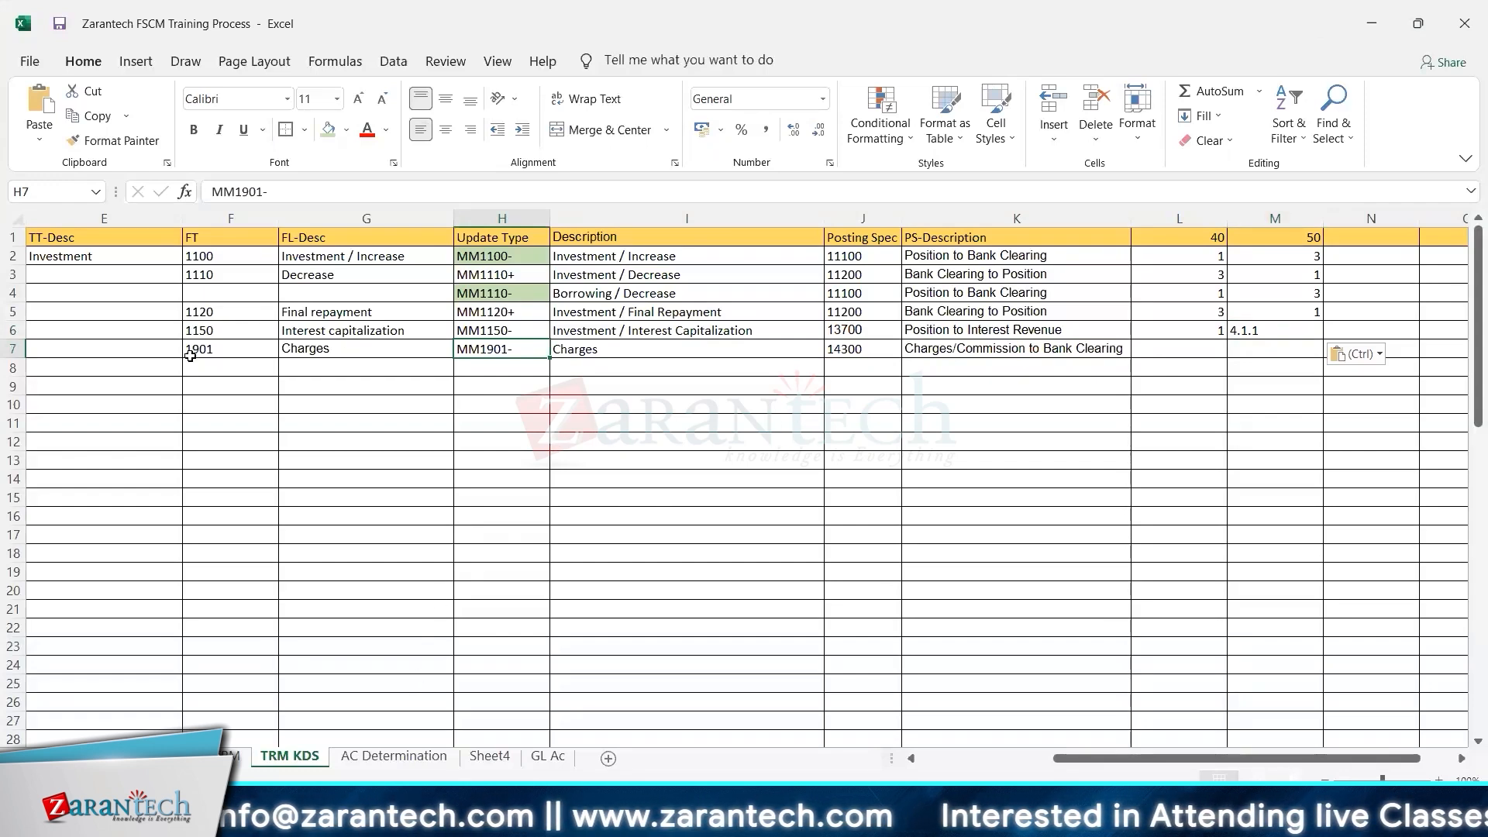
left_click_drag(190, 355, 670, 351)
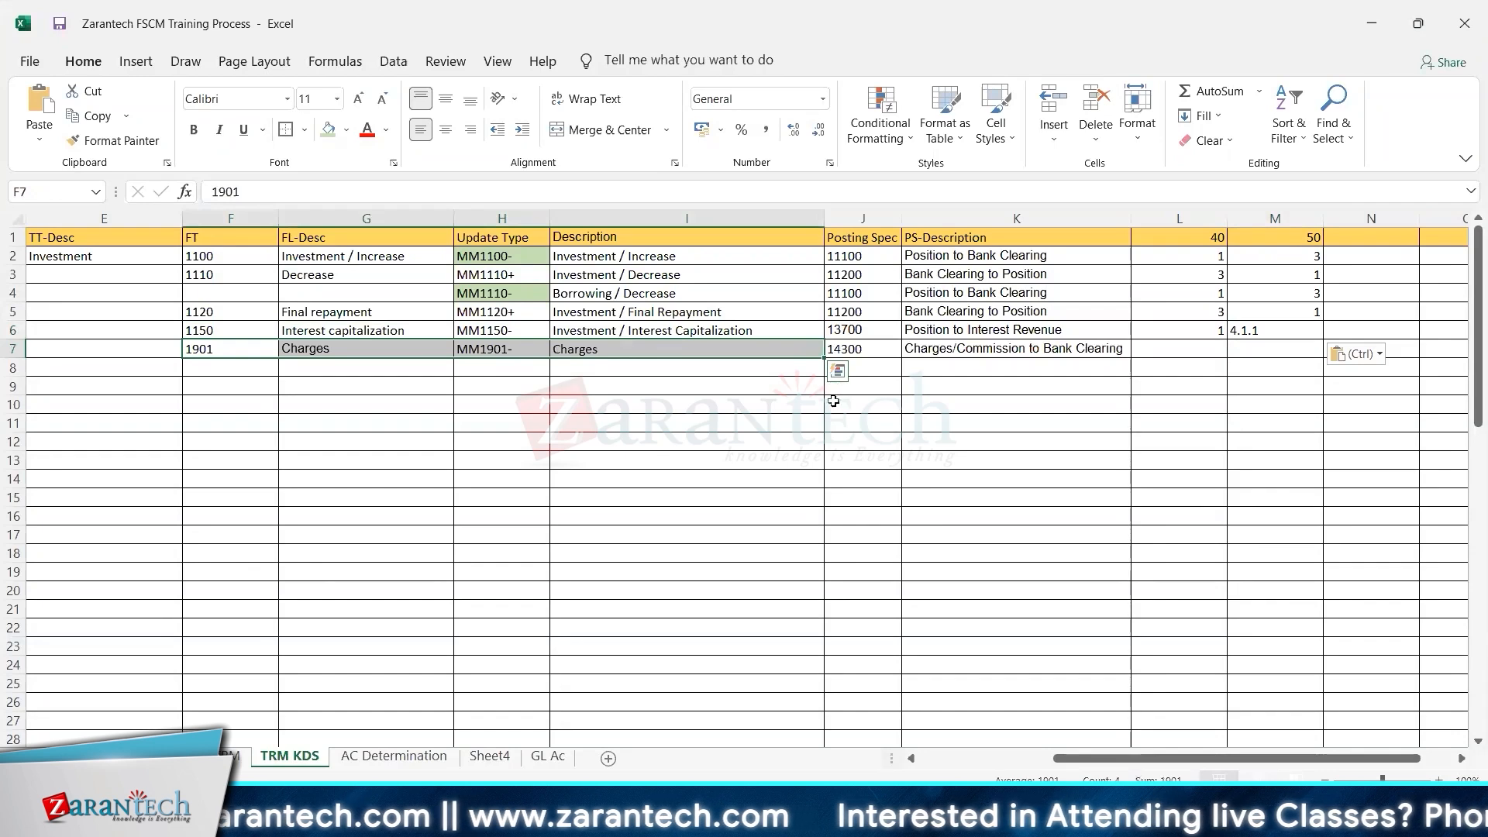
- Center the contents of the 50 column horizontally in the TRM KDS sheet
left_click(1279, 330)
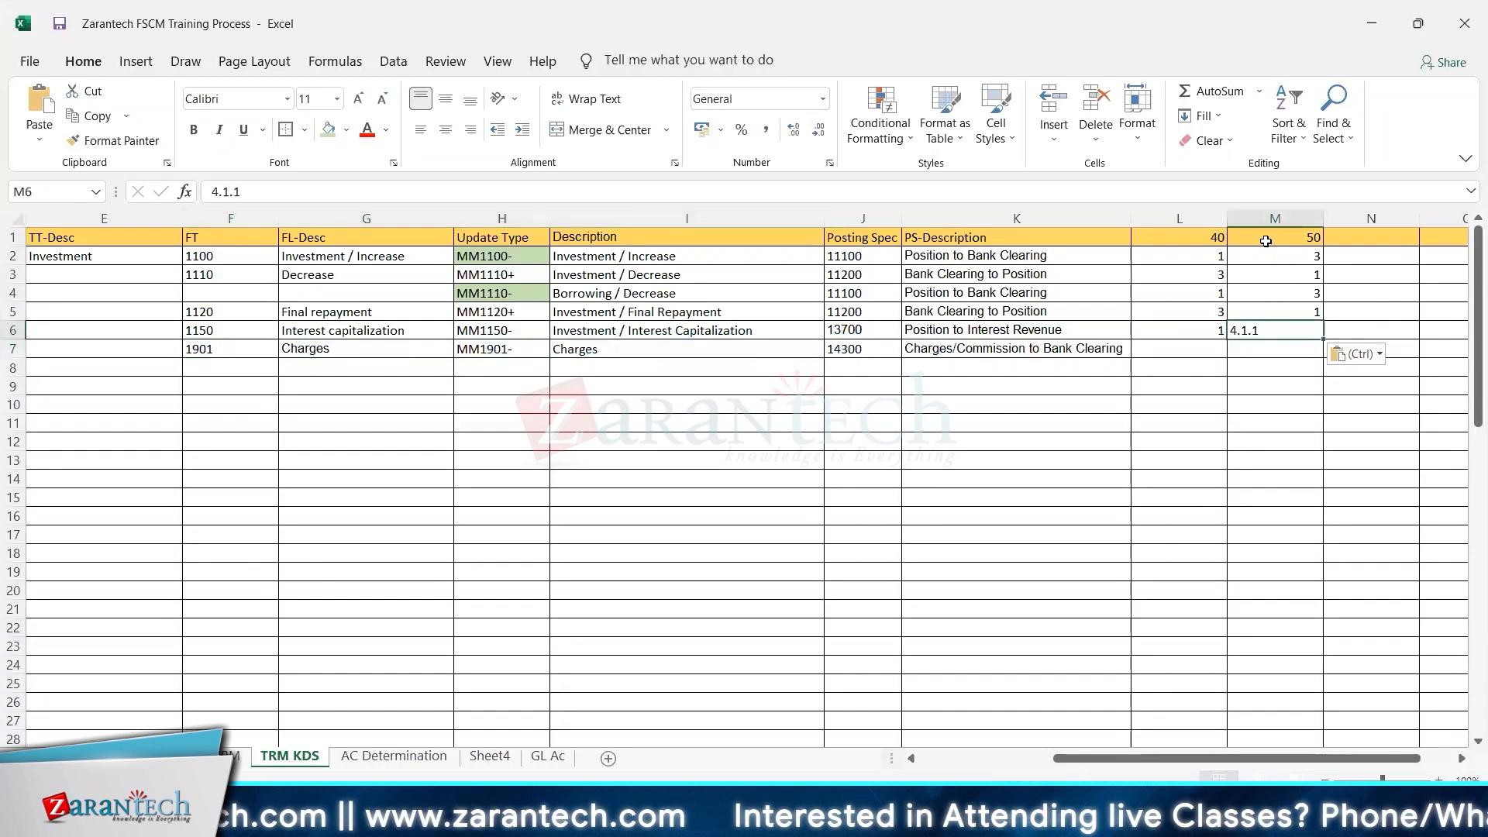
left_click(1275, 218)
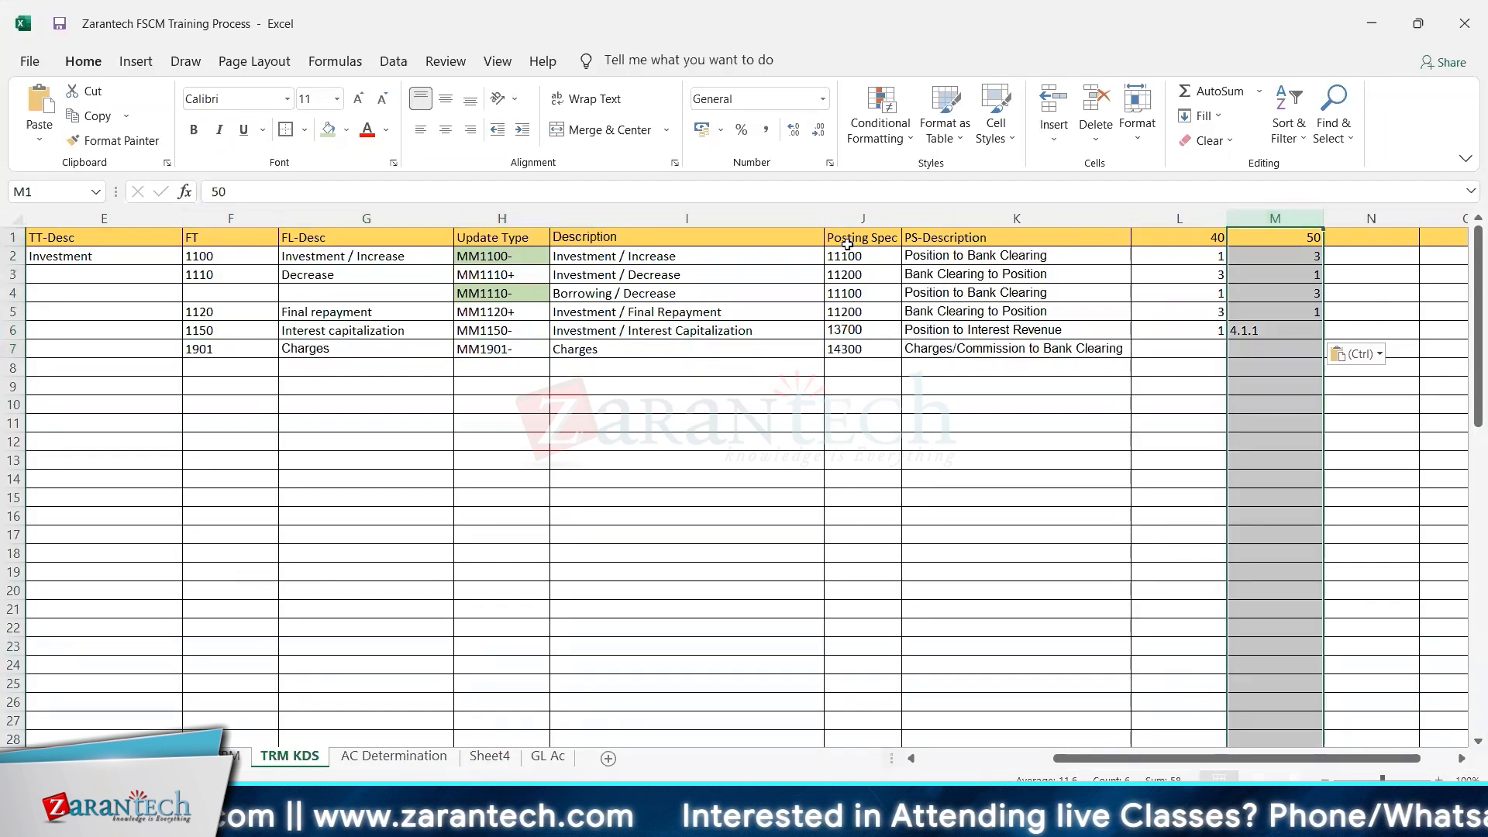
left_click(446, 129)
left_click(973, 460)
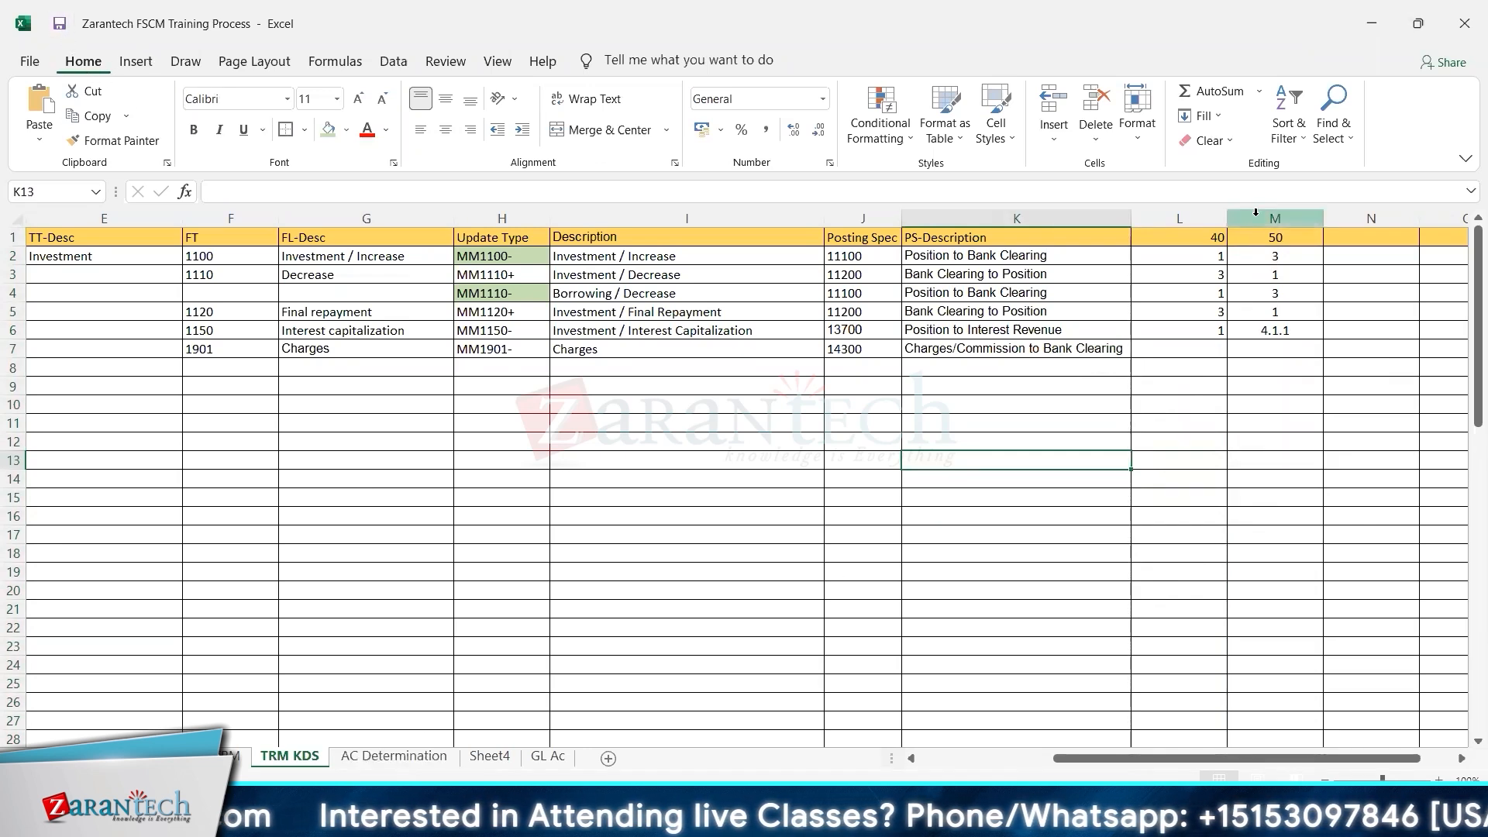
- Compare the MM1100- row's account symbols with the AAR and A/c Symbol columns of the AC Determination sheet, and return to TRM KDS
left_click_drag(1188, 260, 1273, 254)
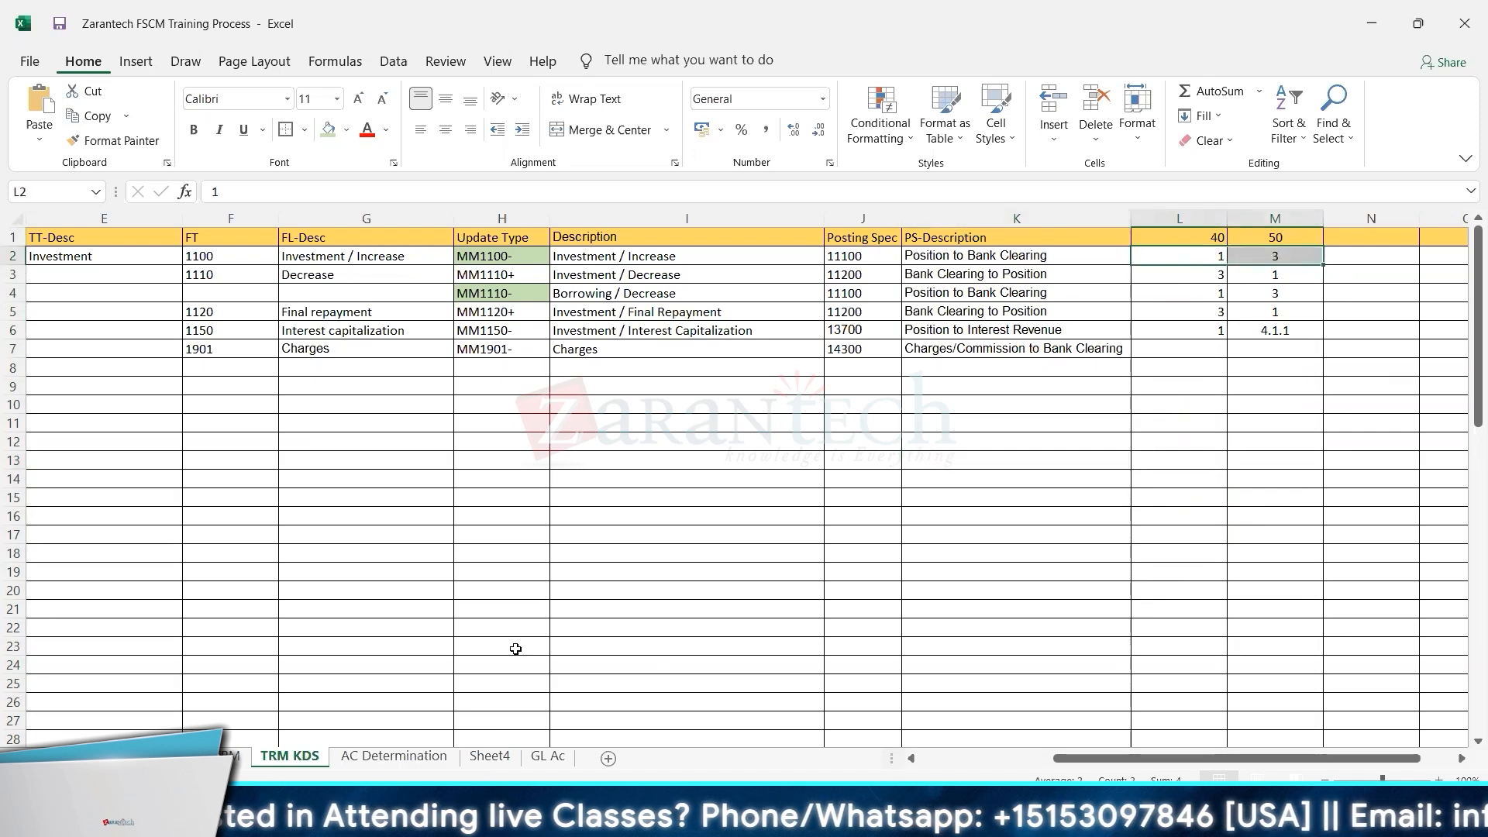
left_click(394, 756)
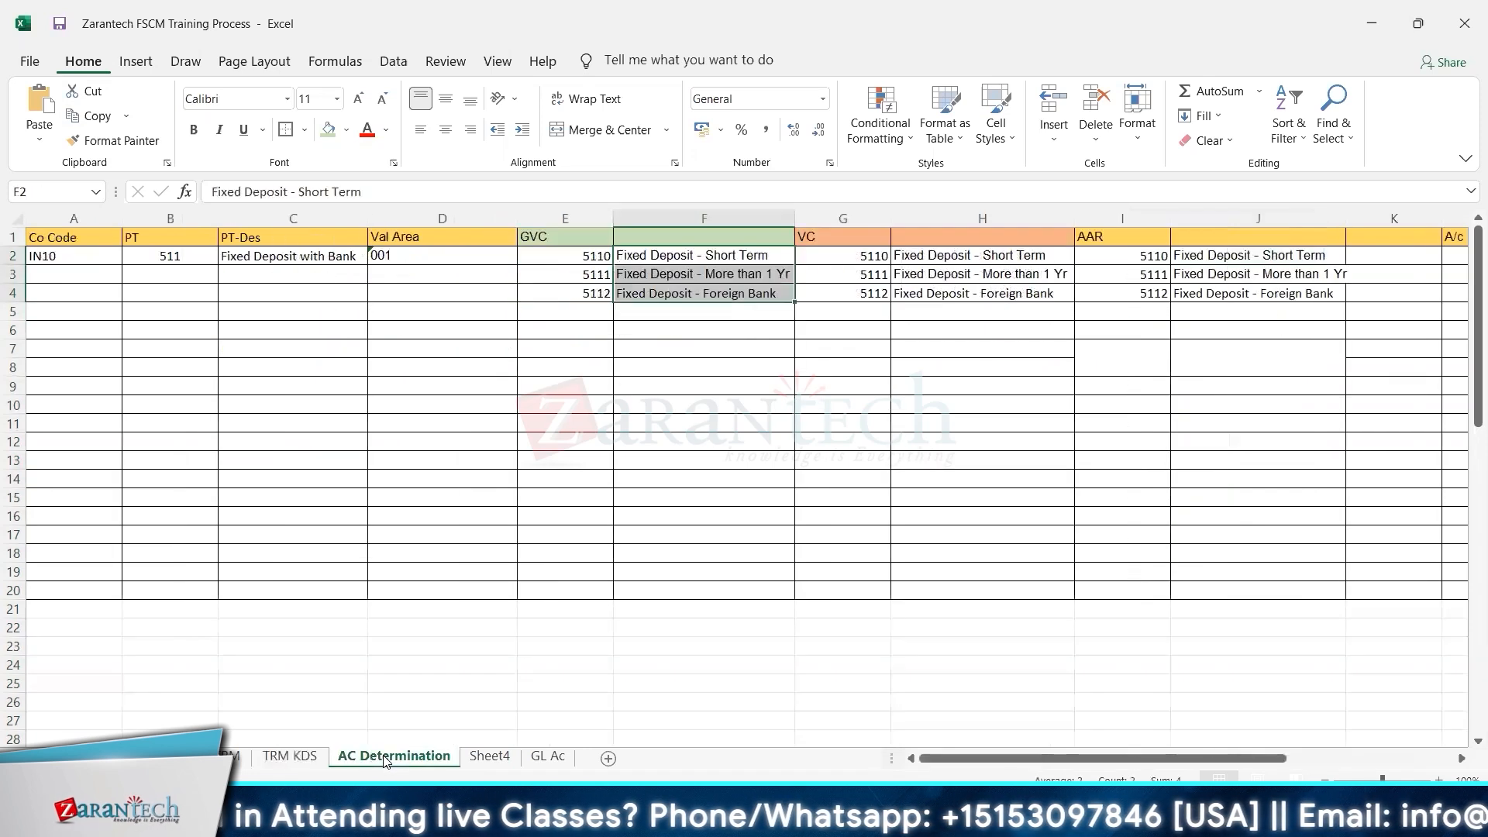
left_click(1129, 277)
key("Right")
key("Right")
key("Right")
key("Right")
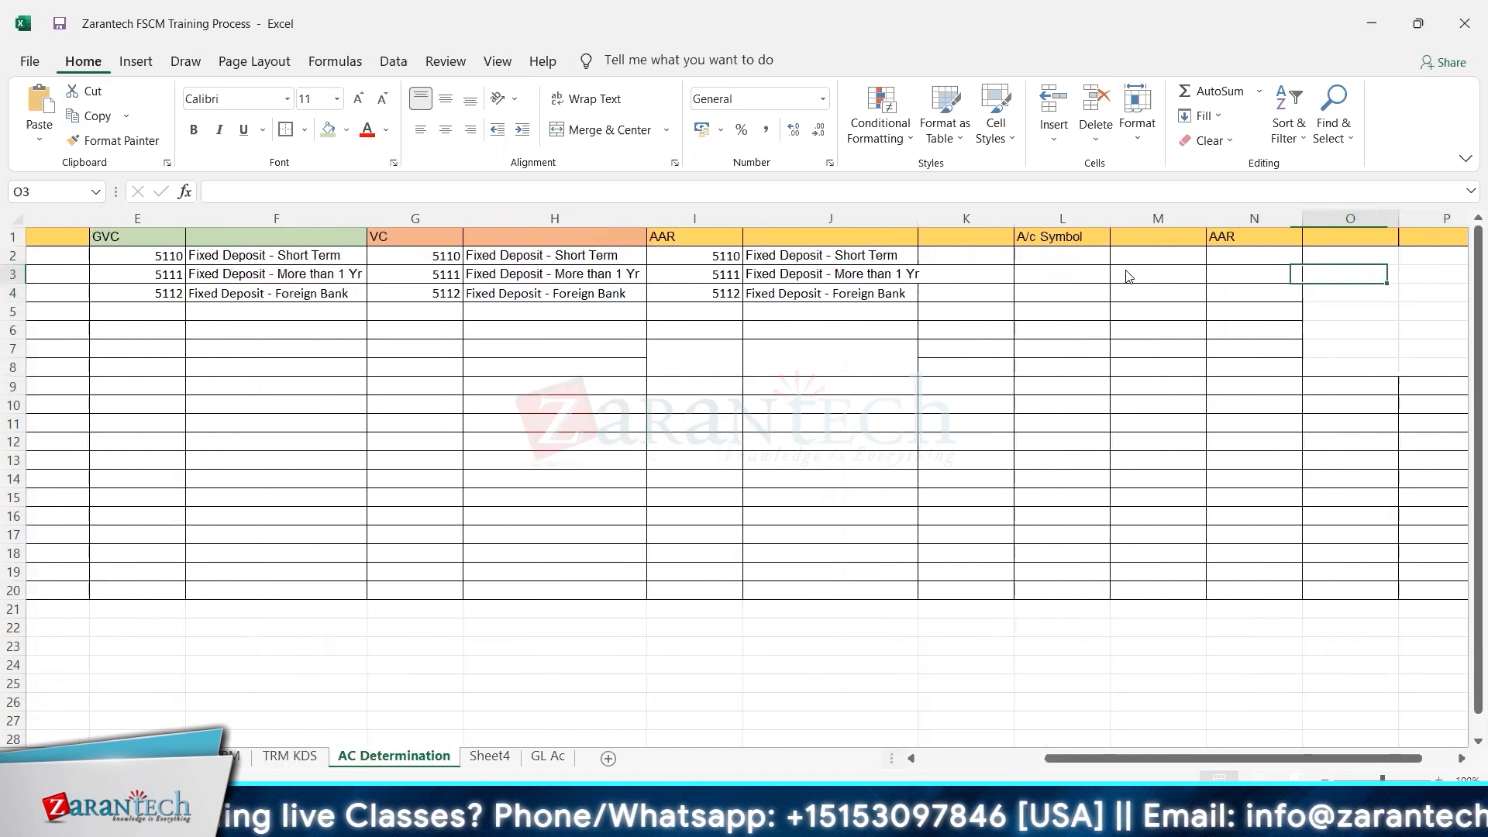
key("Left")
key("Up")
key("Up")
key("Left")
key("Left")
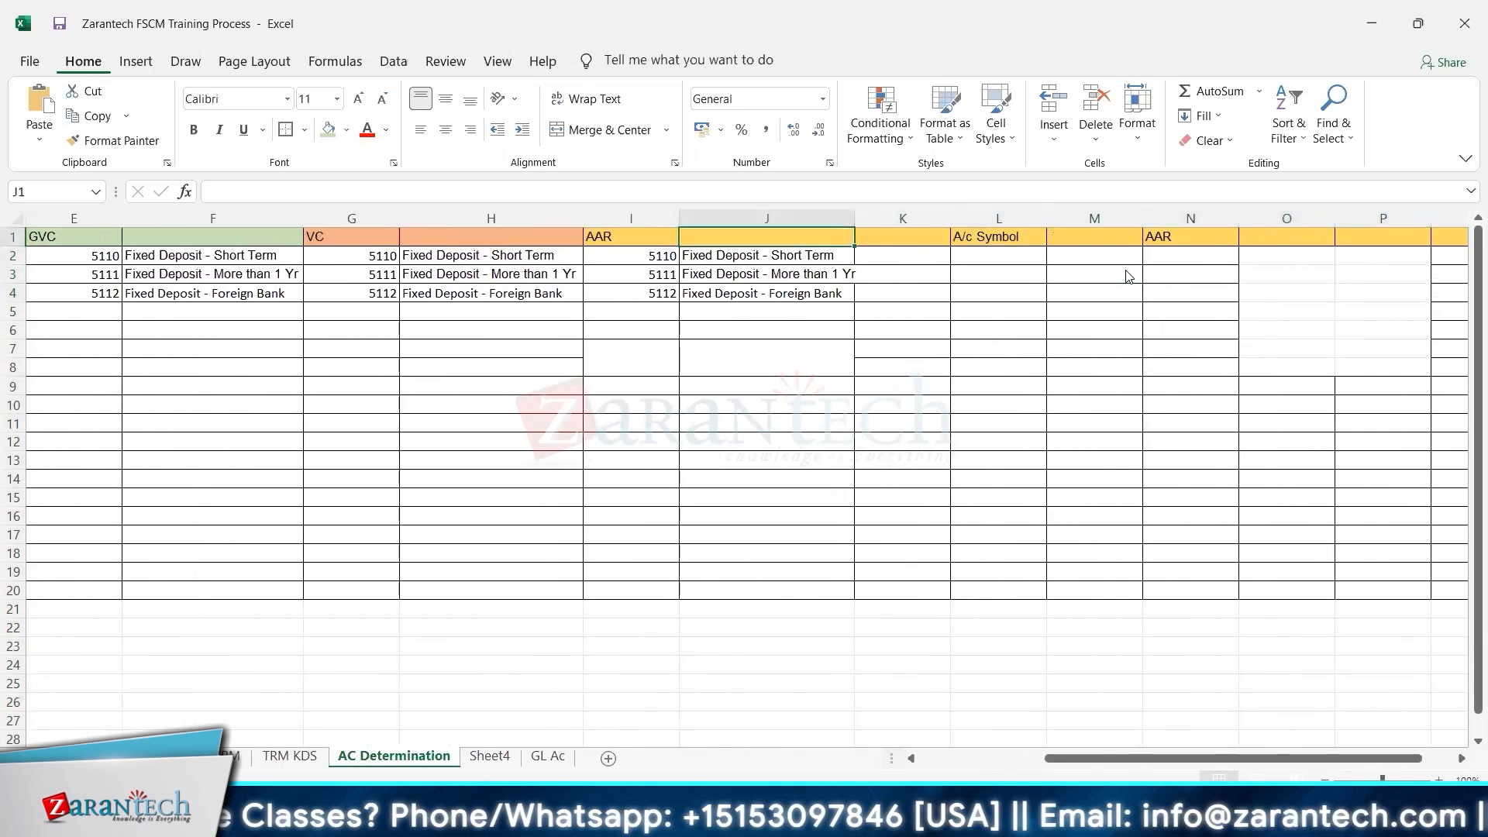
key("Left")
key("Right")
key("Right")
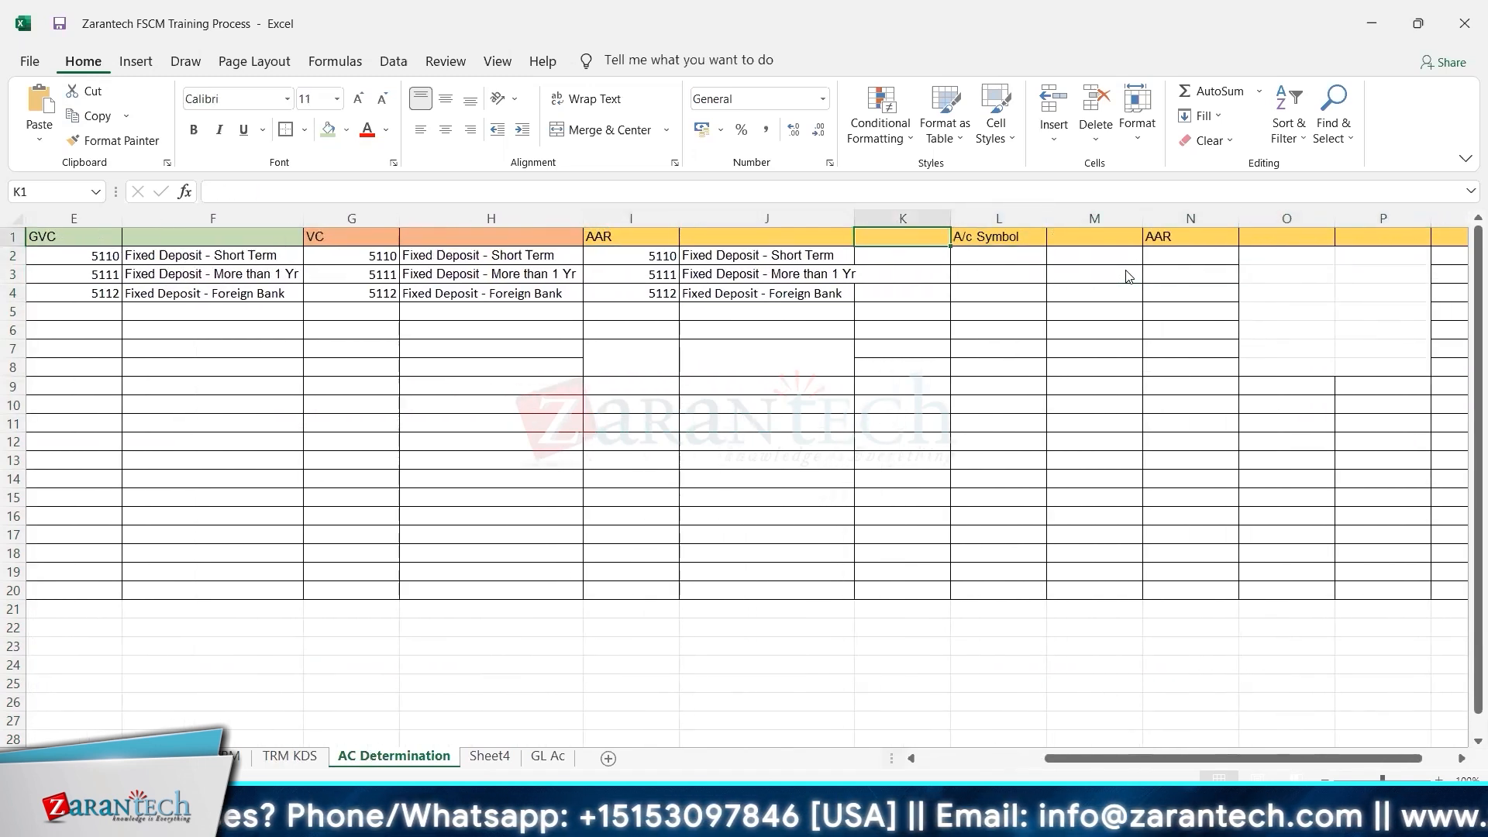
left_click_drag(628, 246, 637, 298)
left_click(906, 237)
left_click_drag(906, 236, 905, 263)
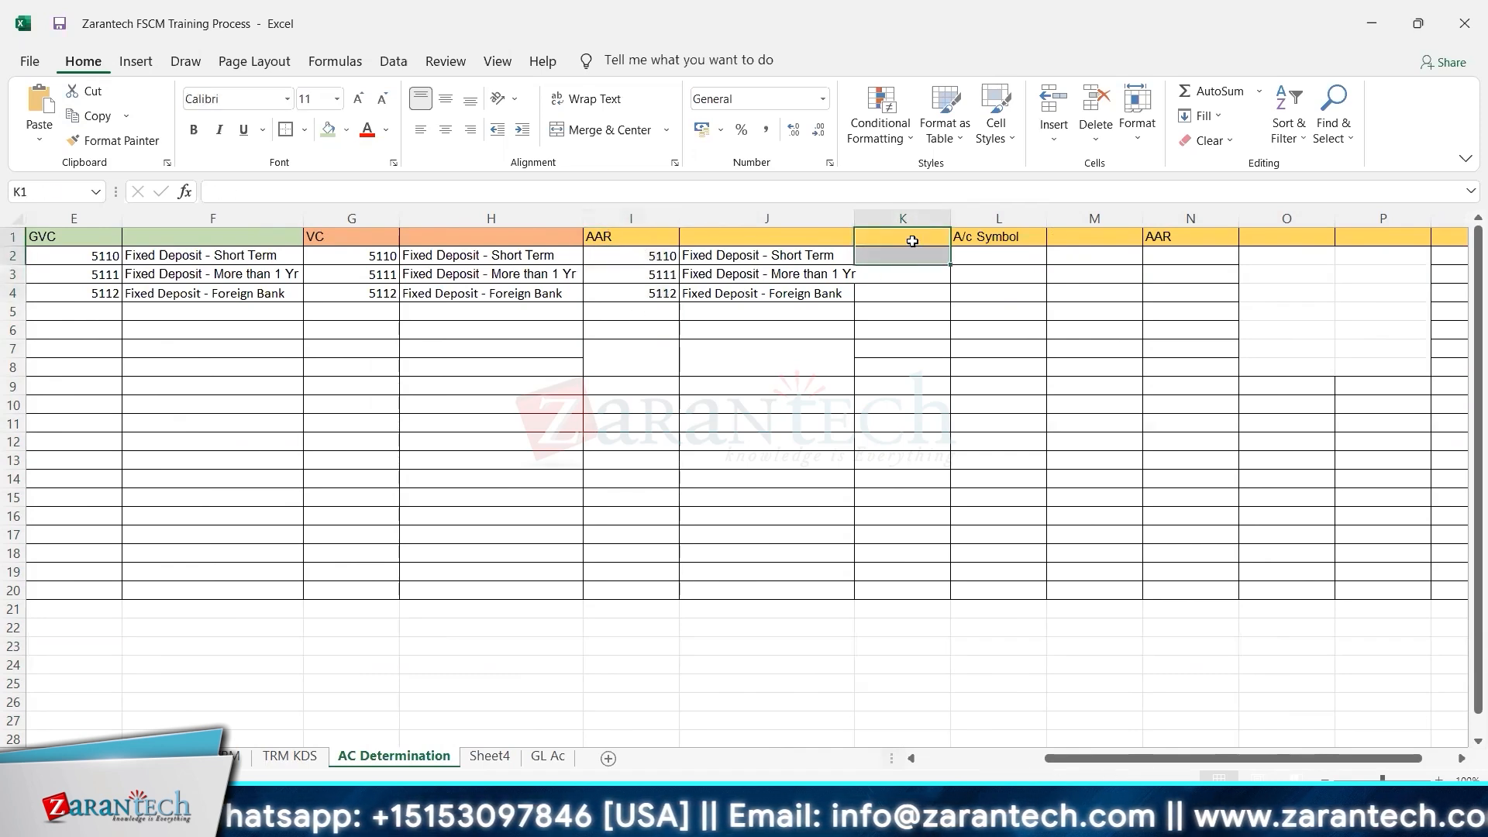
left_click(907, 221)
left_click(906, 237)
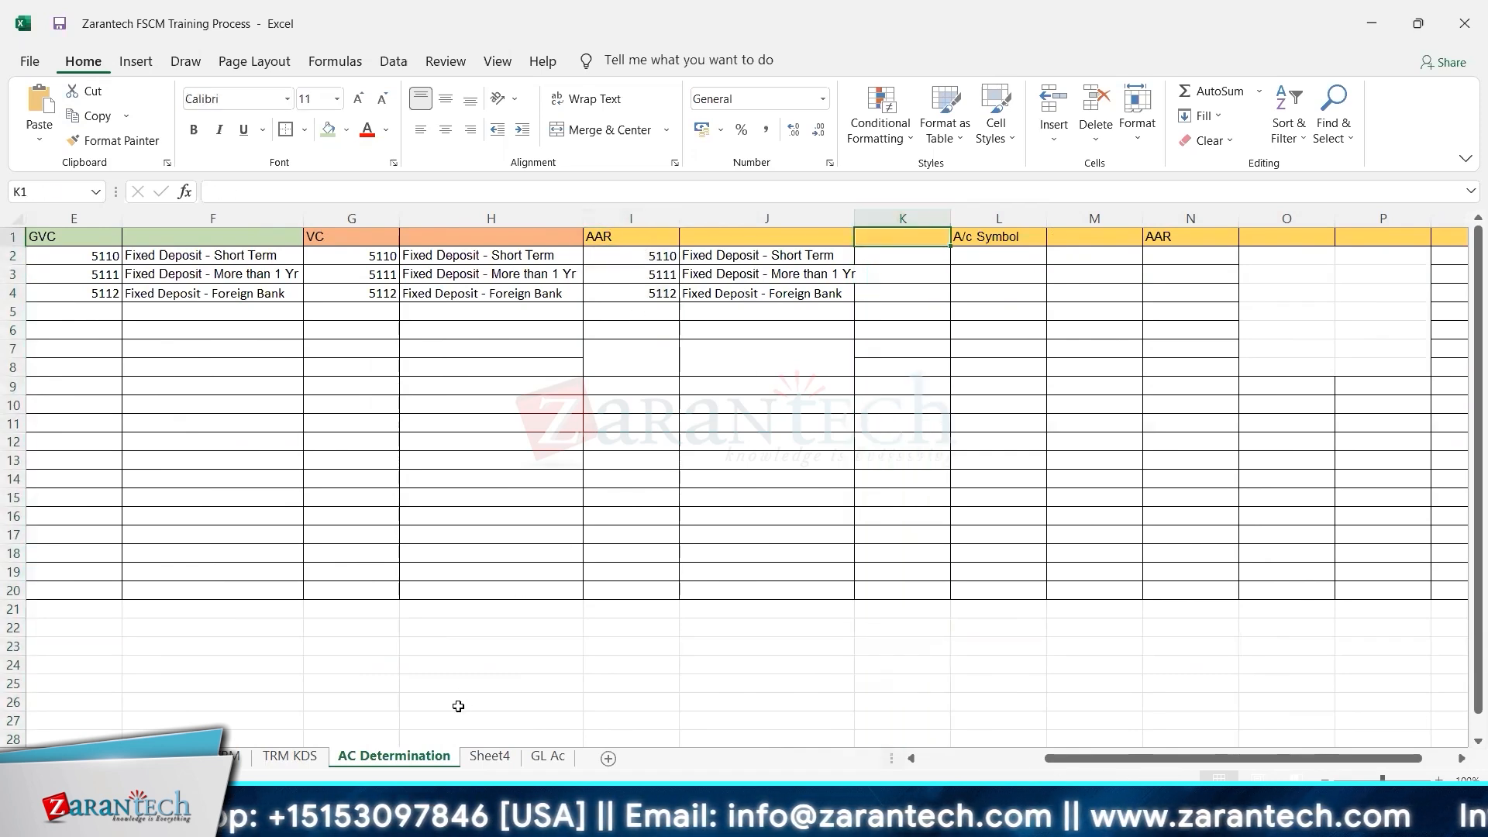
left_click(290, 757)
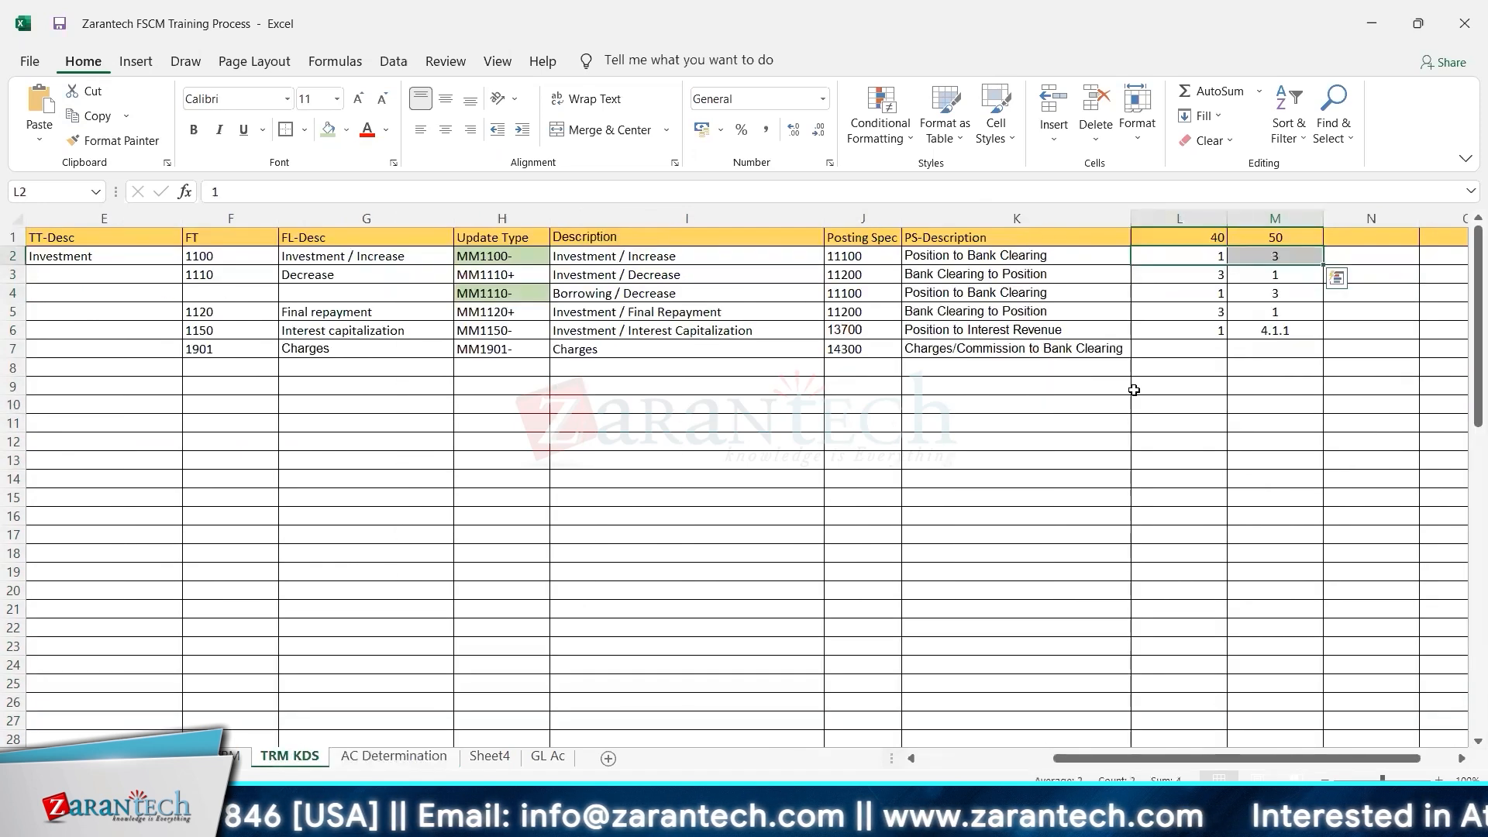
left_click(856, 258)
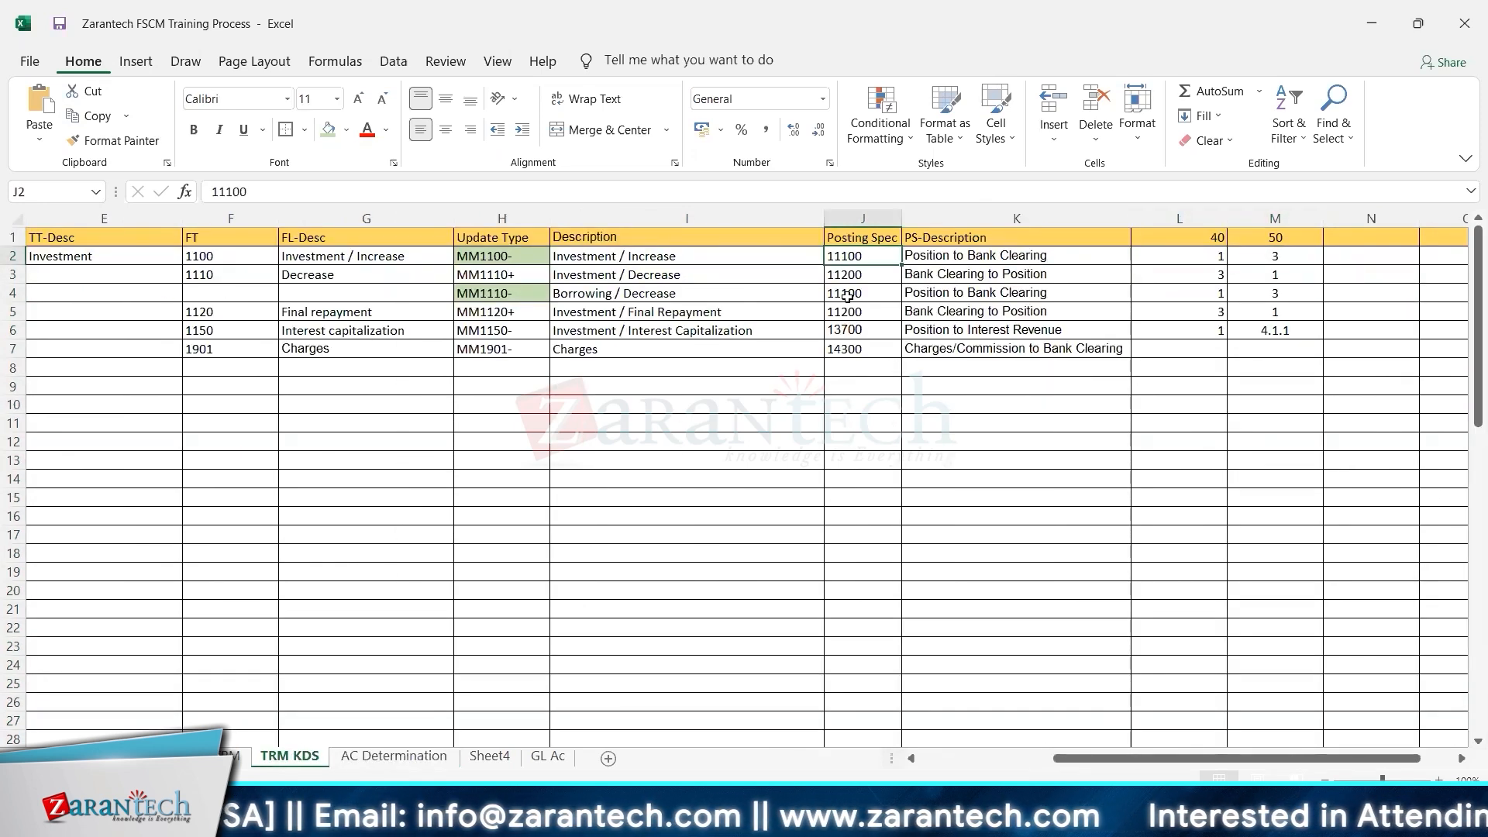
key("ctrl+c")
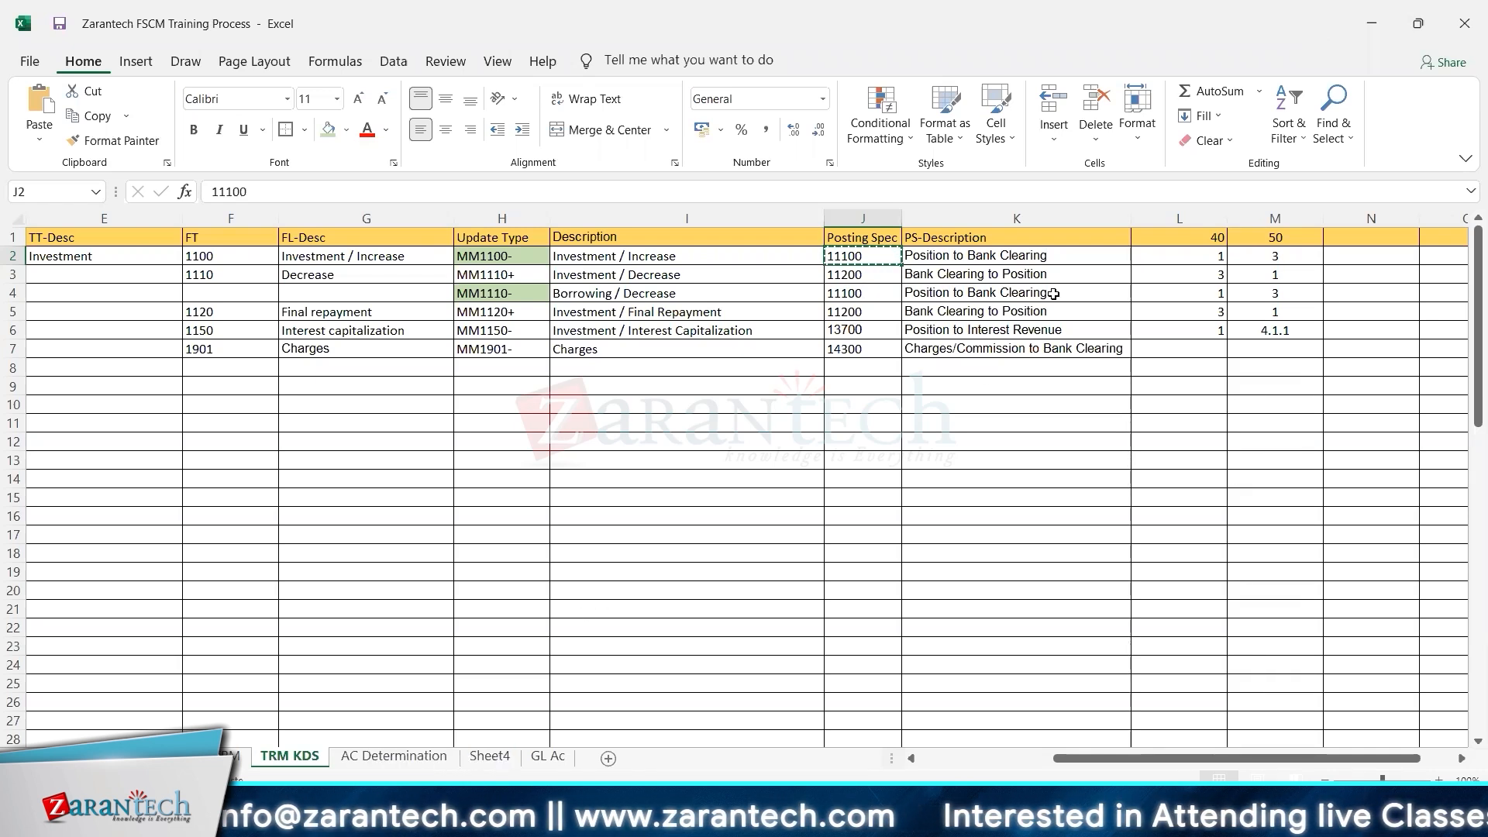
key("Escape")
key("shift+Right")
- Copy the Posting Spec, PS-Description, 40 and 50 headers with the 11100 row to K1 of the AC Determination sheet
key("Up")
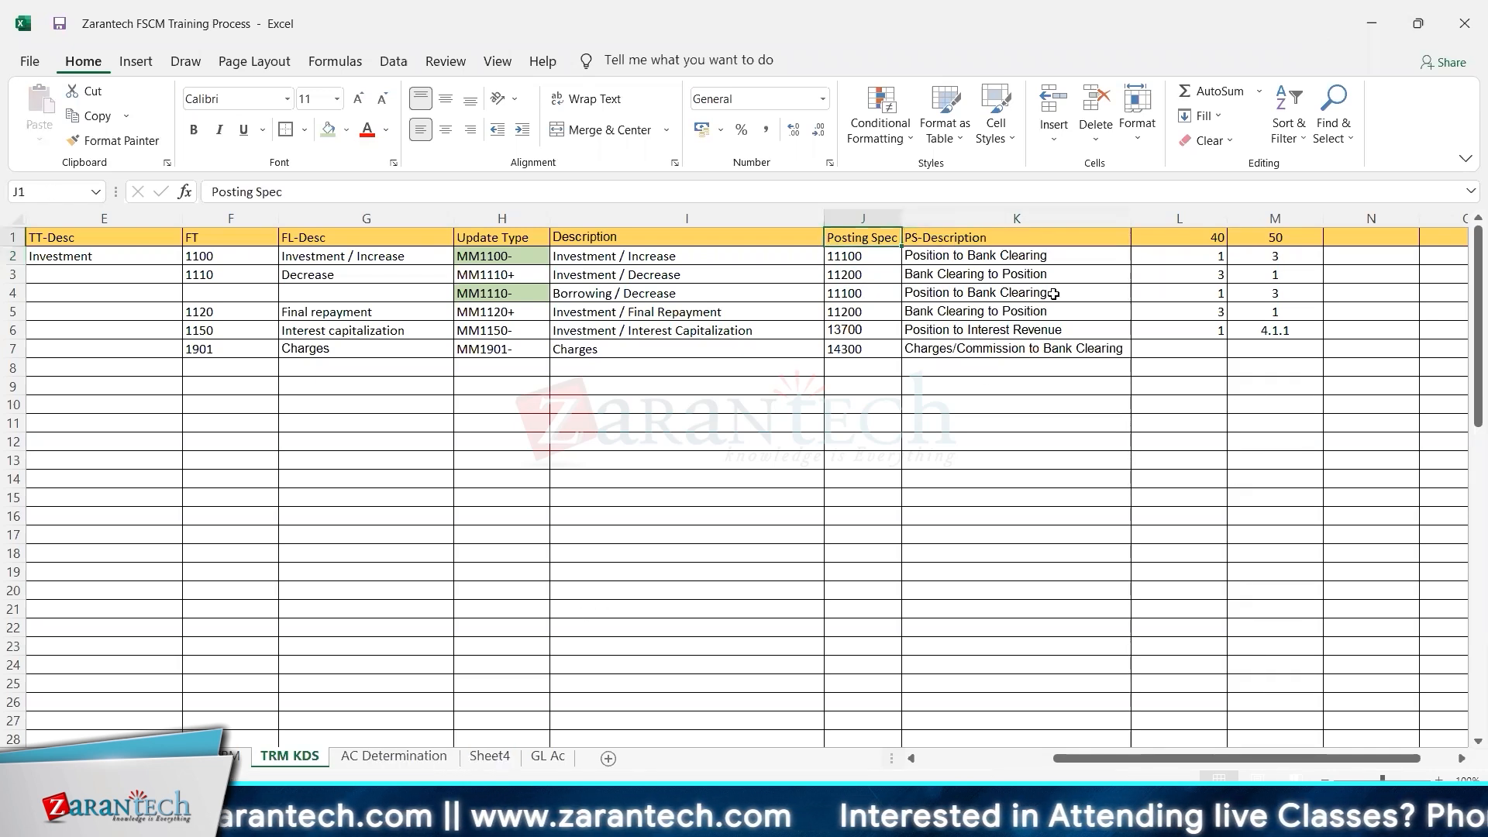
key("shift+Right")
key("shift+Down")
key("ctrl+c")
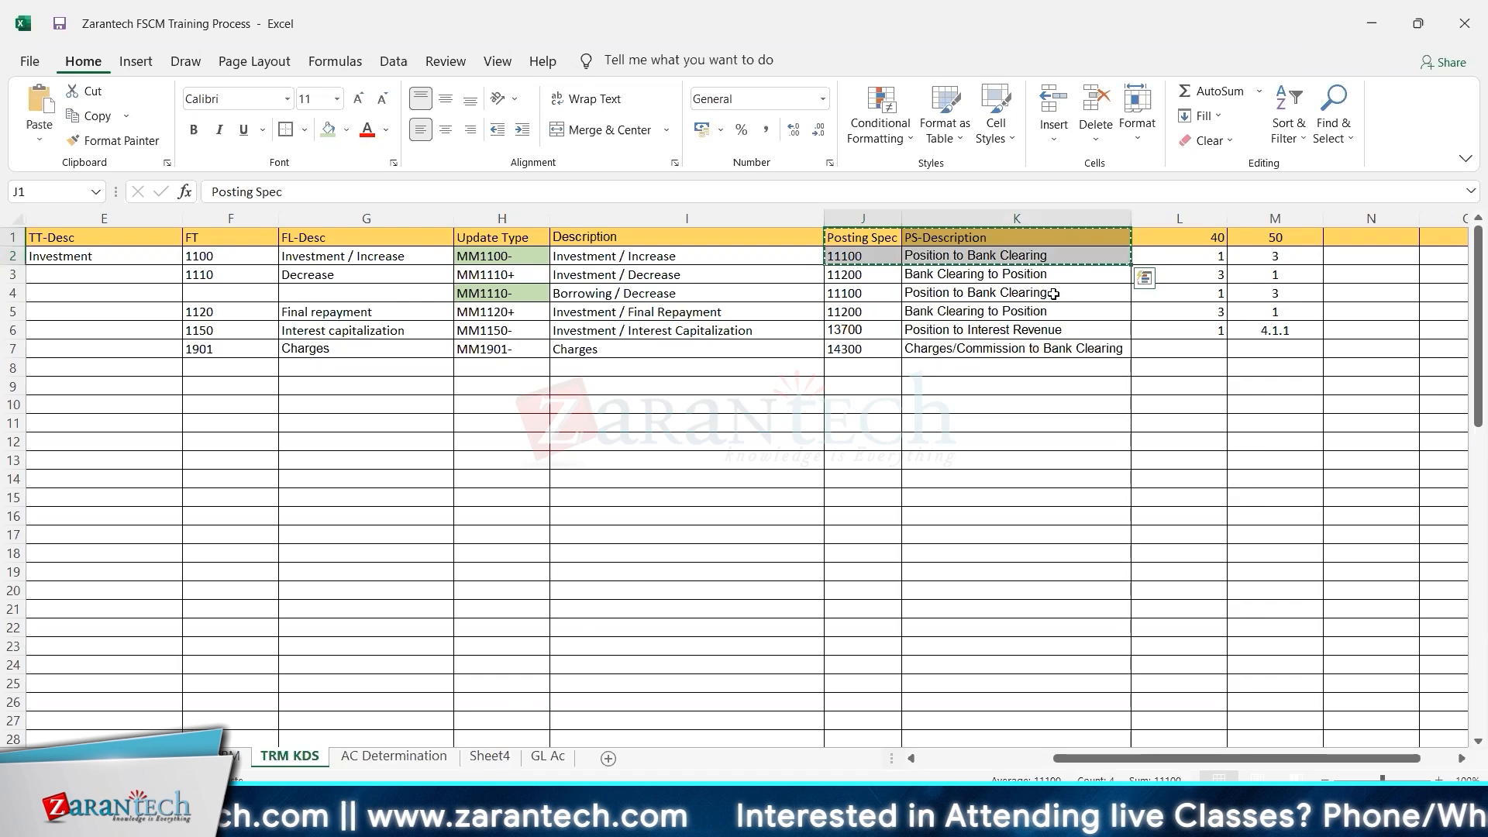
key("shift+Right")
key("shift+Right")
key("ctrl+c")
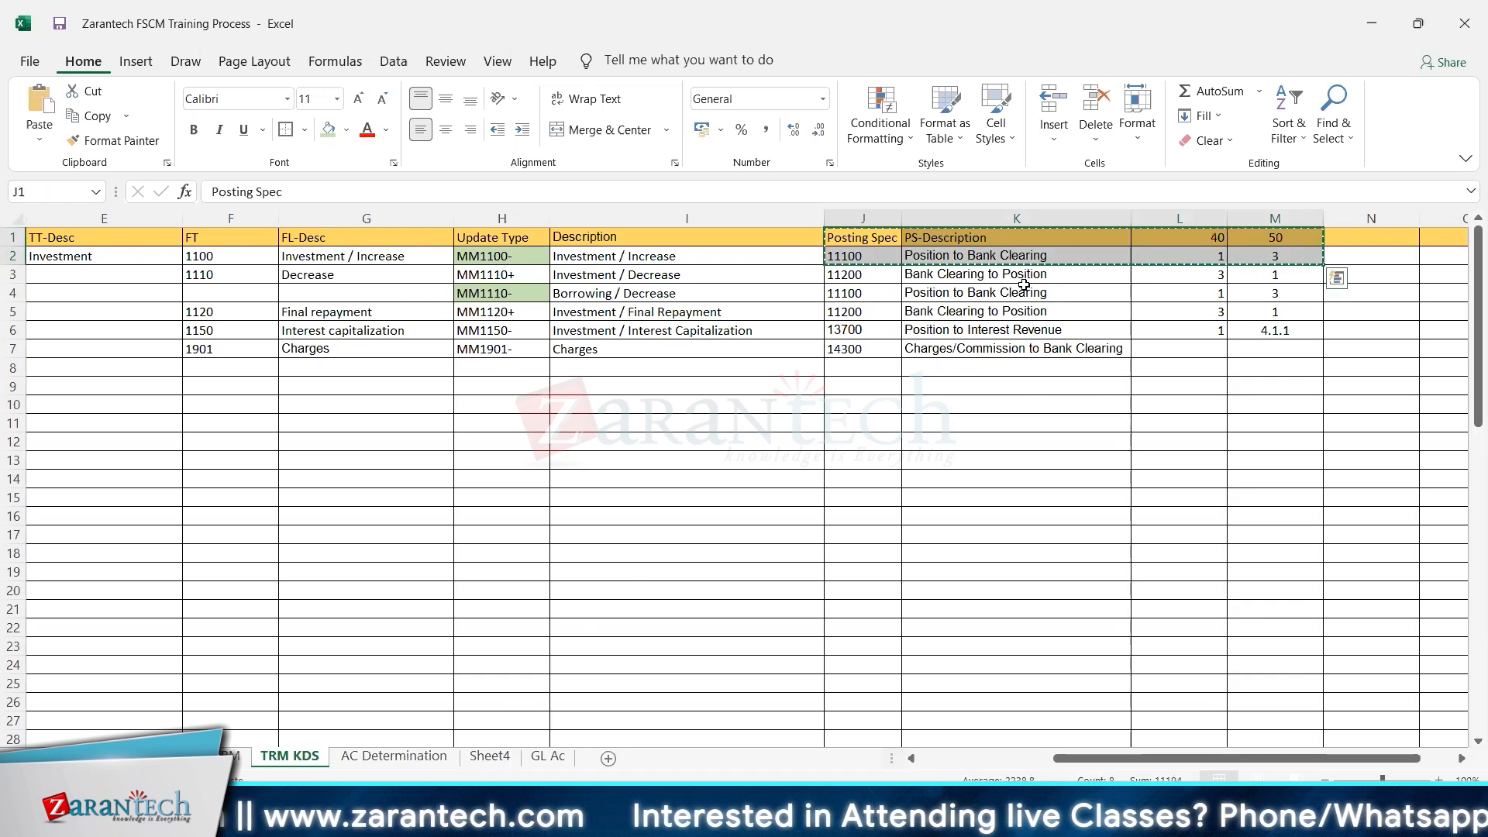
left_click(425, 764)
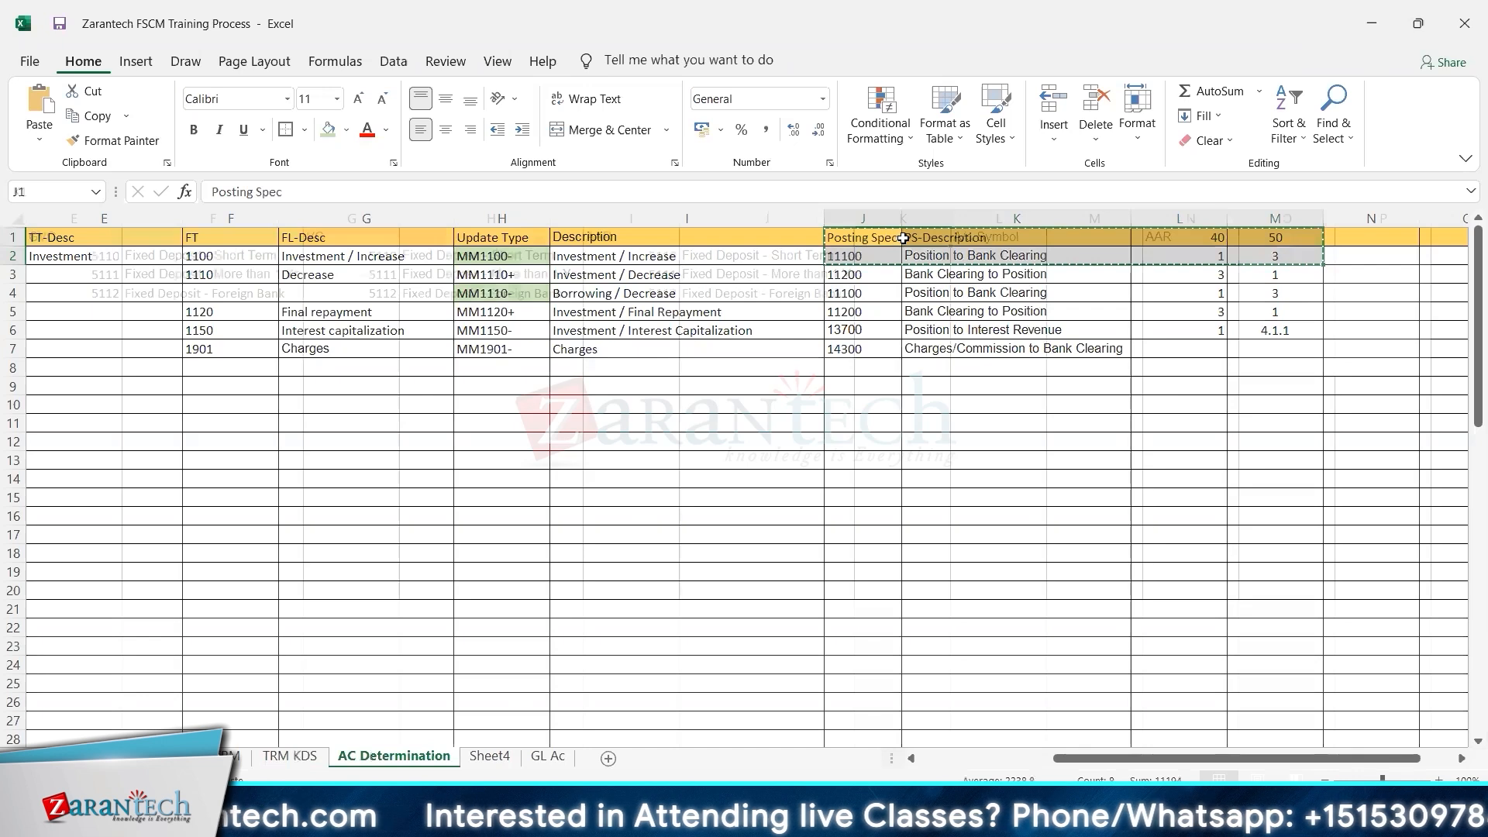
left_click(903, 238)
key("ctrl+v")
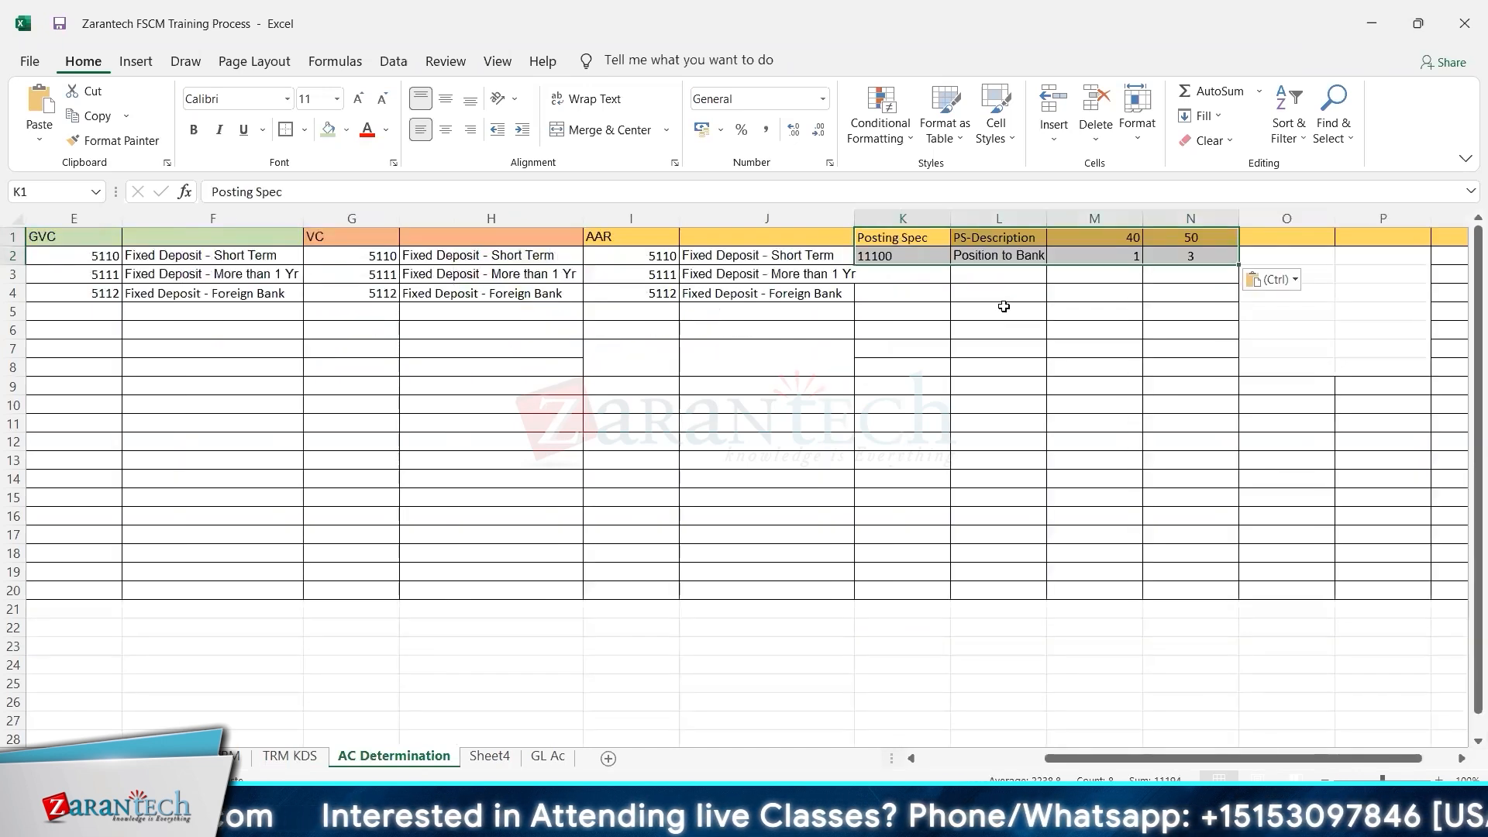
left_click(1004, 307)
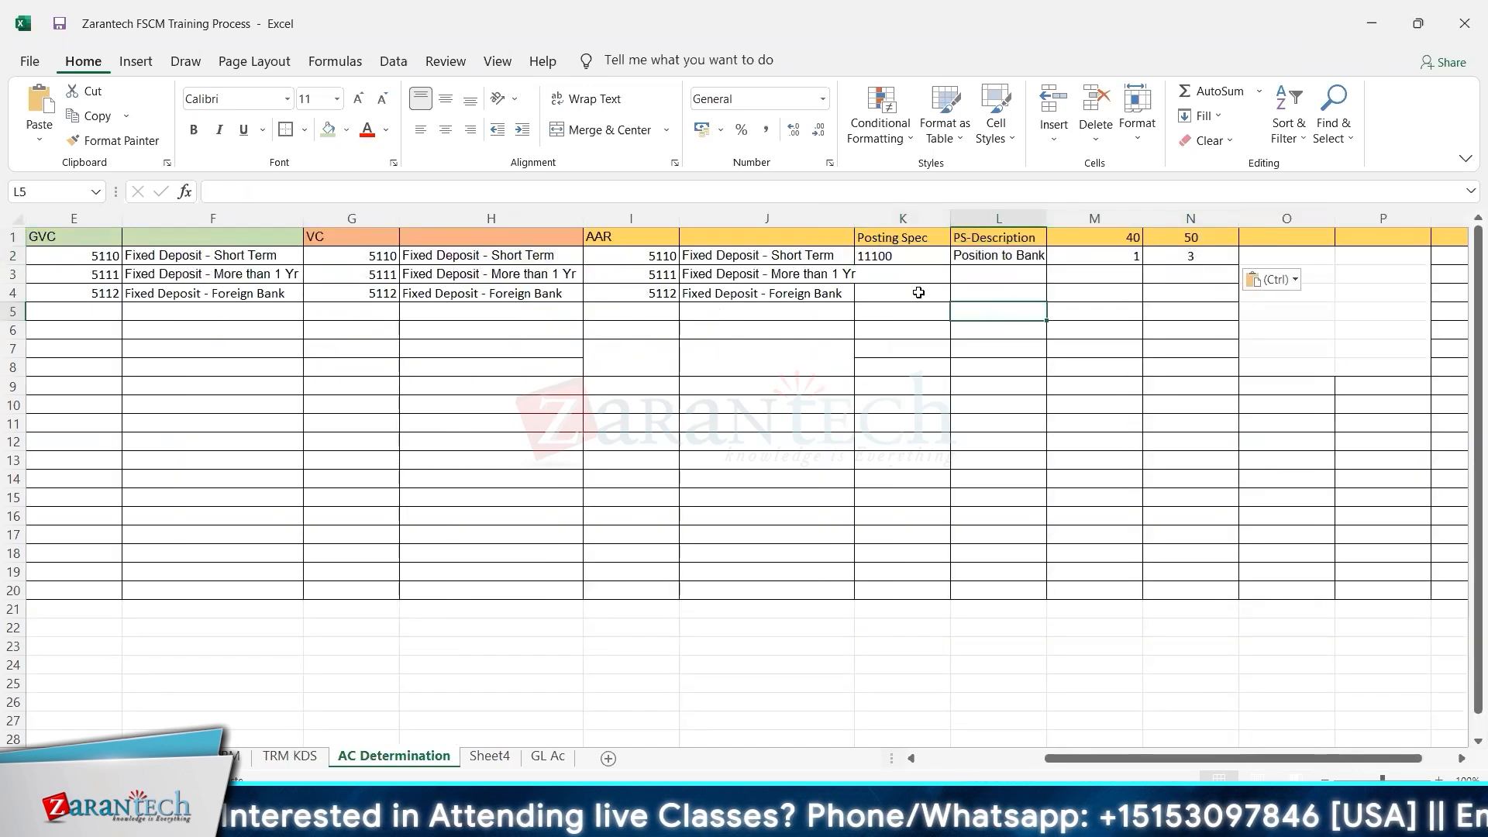
- Fill the 11100 posting specification row down to the 5111 and 5112 fixed deposit rows
left_click(886, 257)
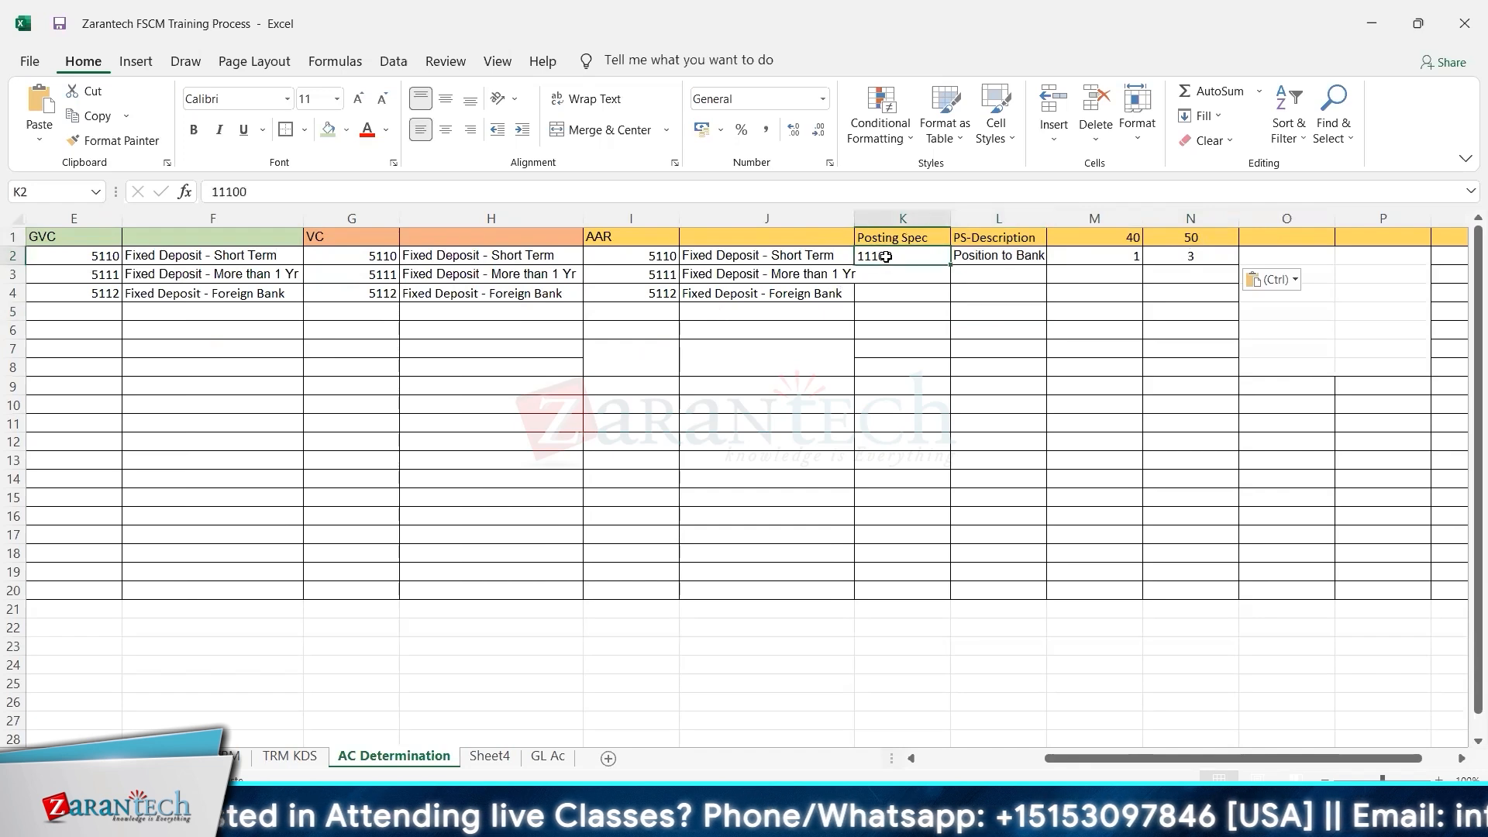
key("shift+Right")
key("shift+Right")
key("shift+Right")
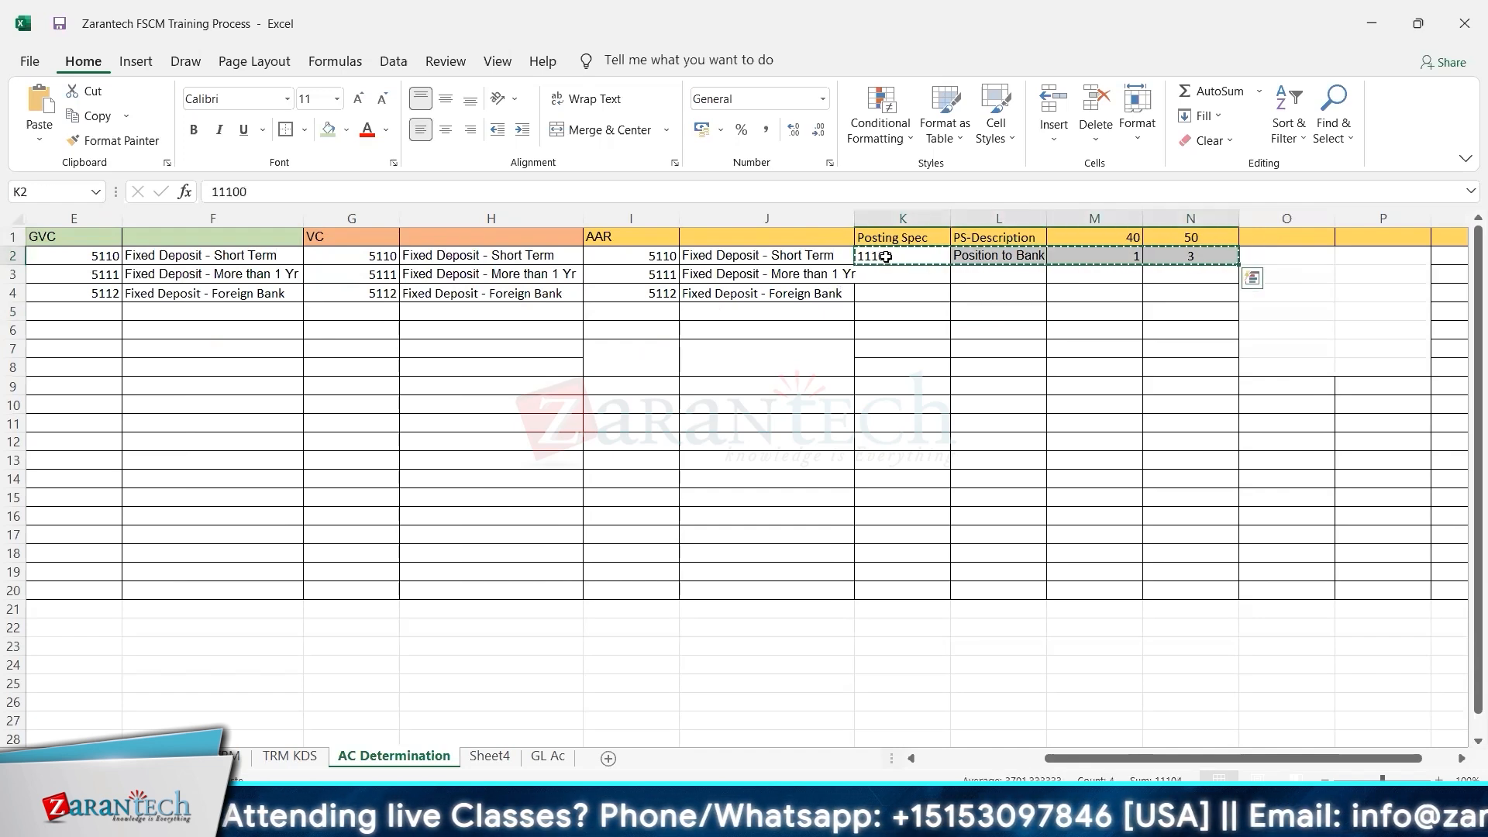
key("shift+Down")
key("shift+Down")
key("ctrl+d")
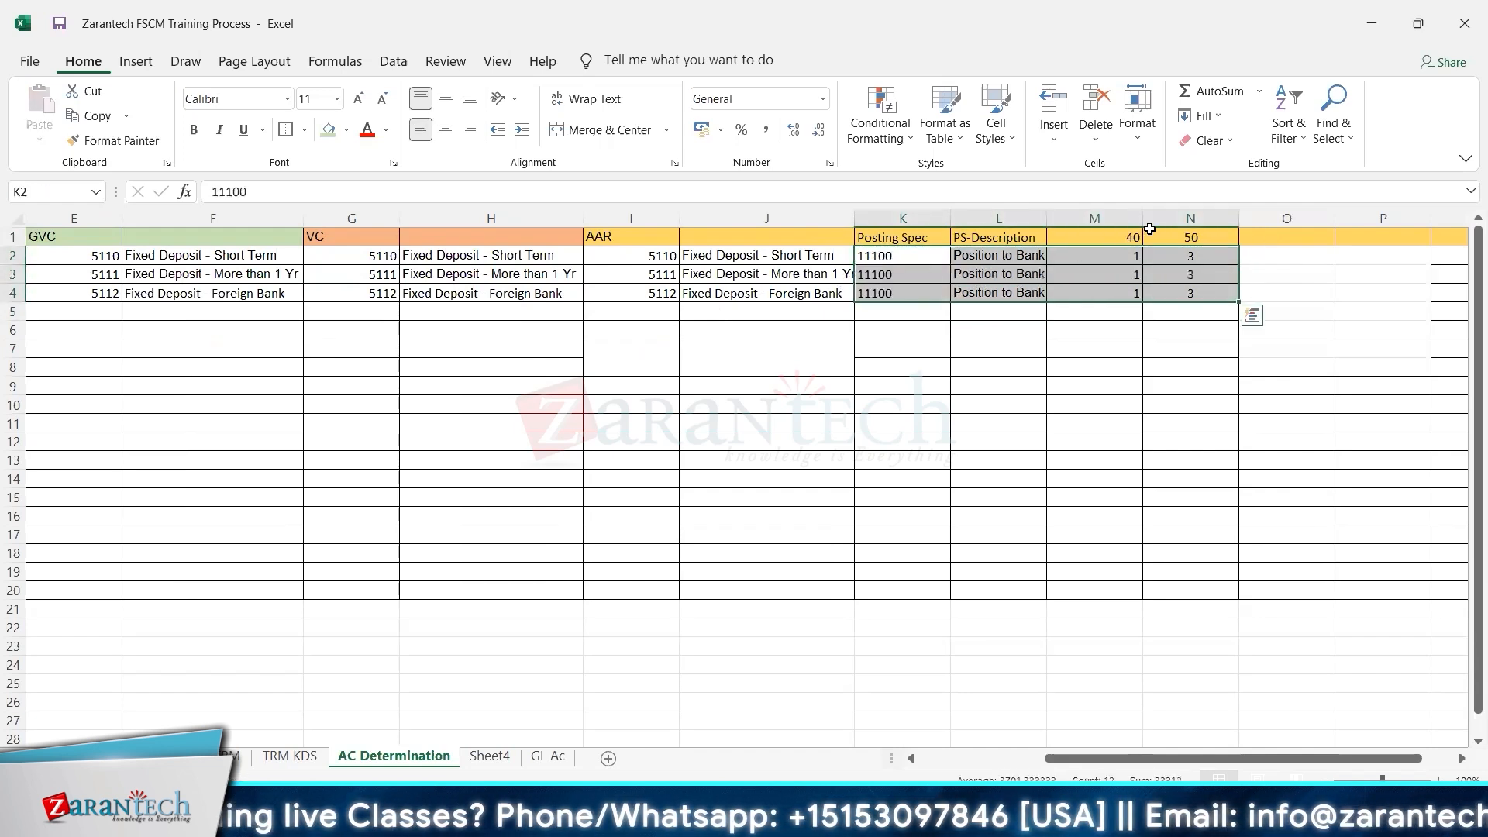
- Insert a blank column between the 40 and 50 columns of the AC Determination sheet
left_click(1173, 219)
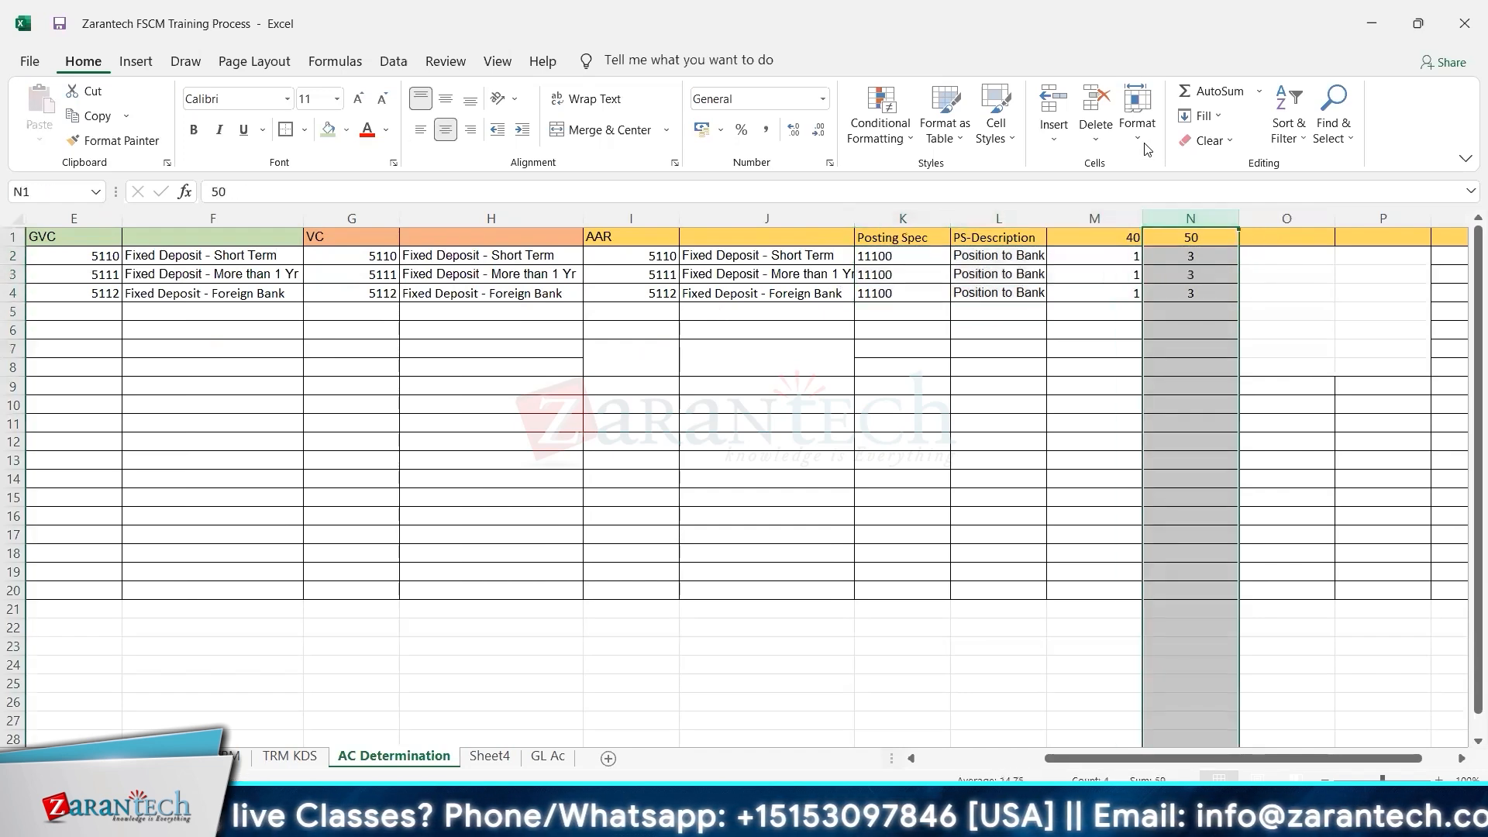
left_click(1046, 109)
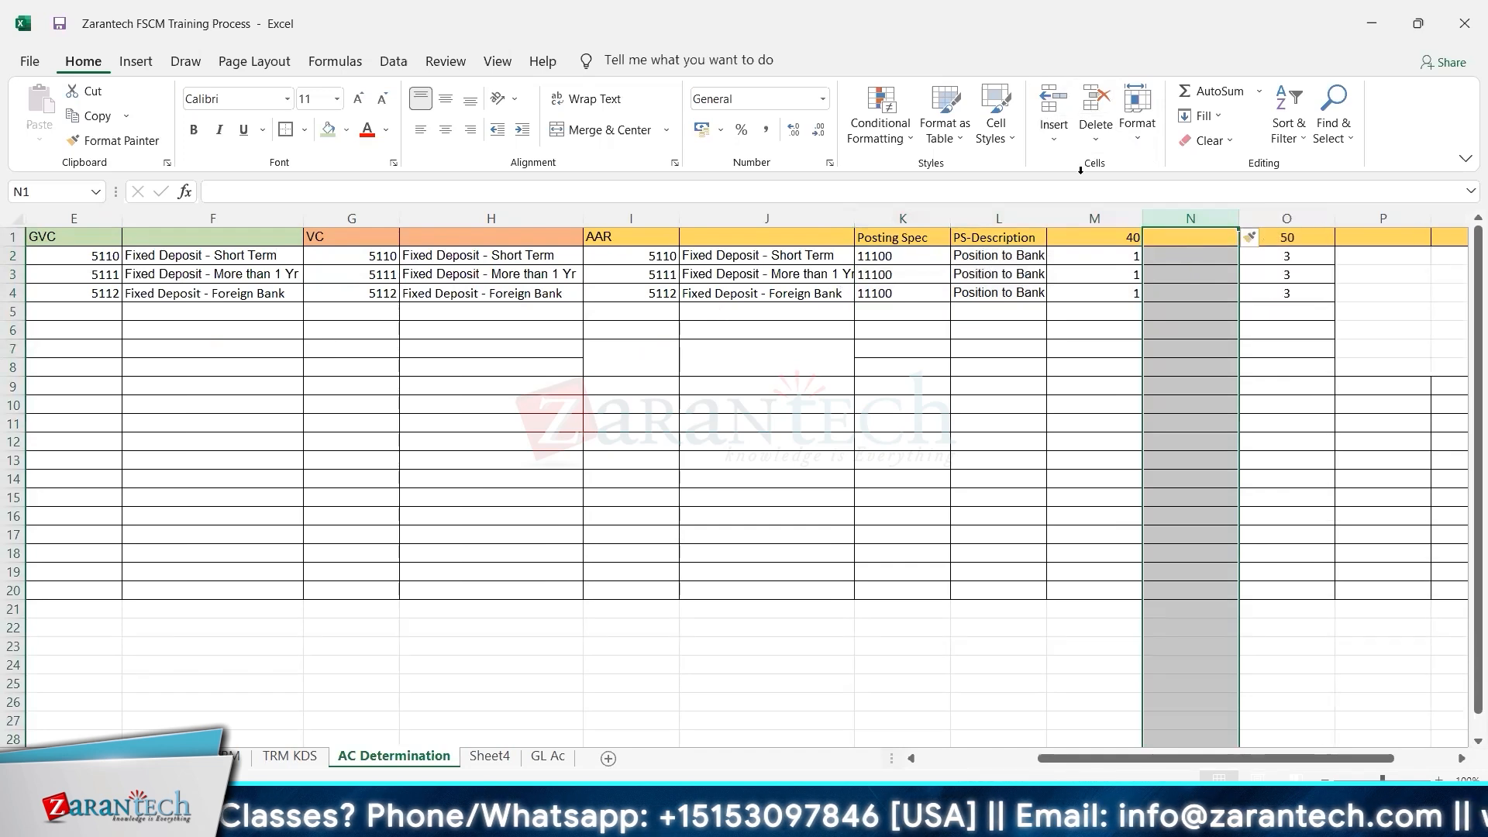
- Enter a formula in cell N2 that links to cell F3 of the GL Ac sheet
left_click(1160, 256)
type("+")
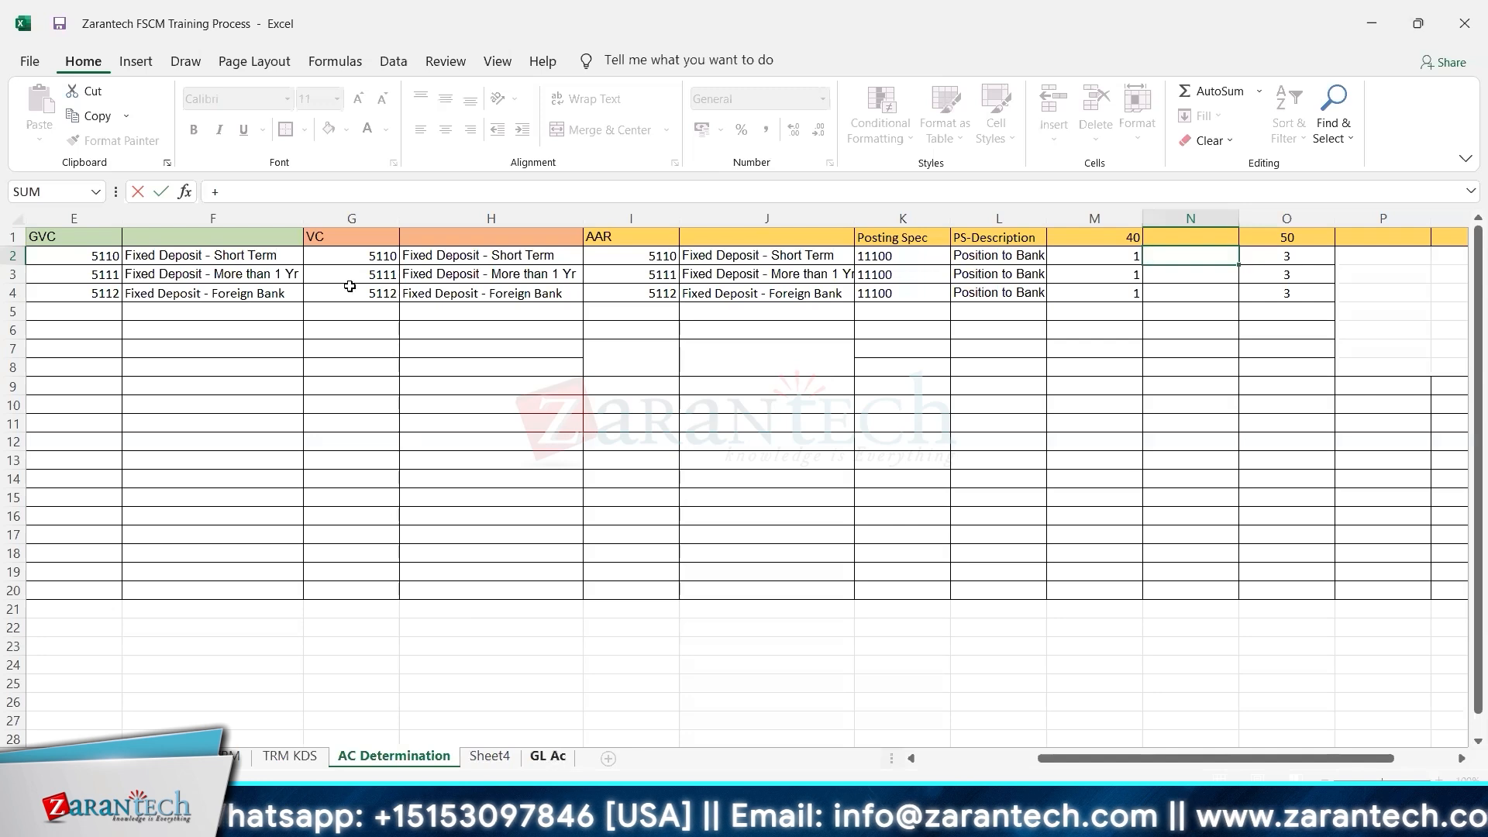
left_click(548, 756)
left_click(417, 271)
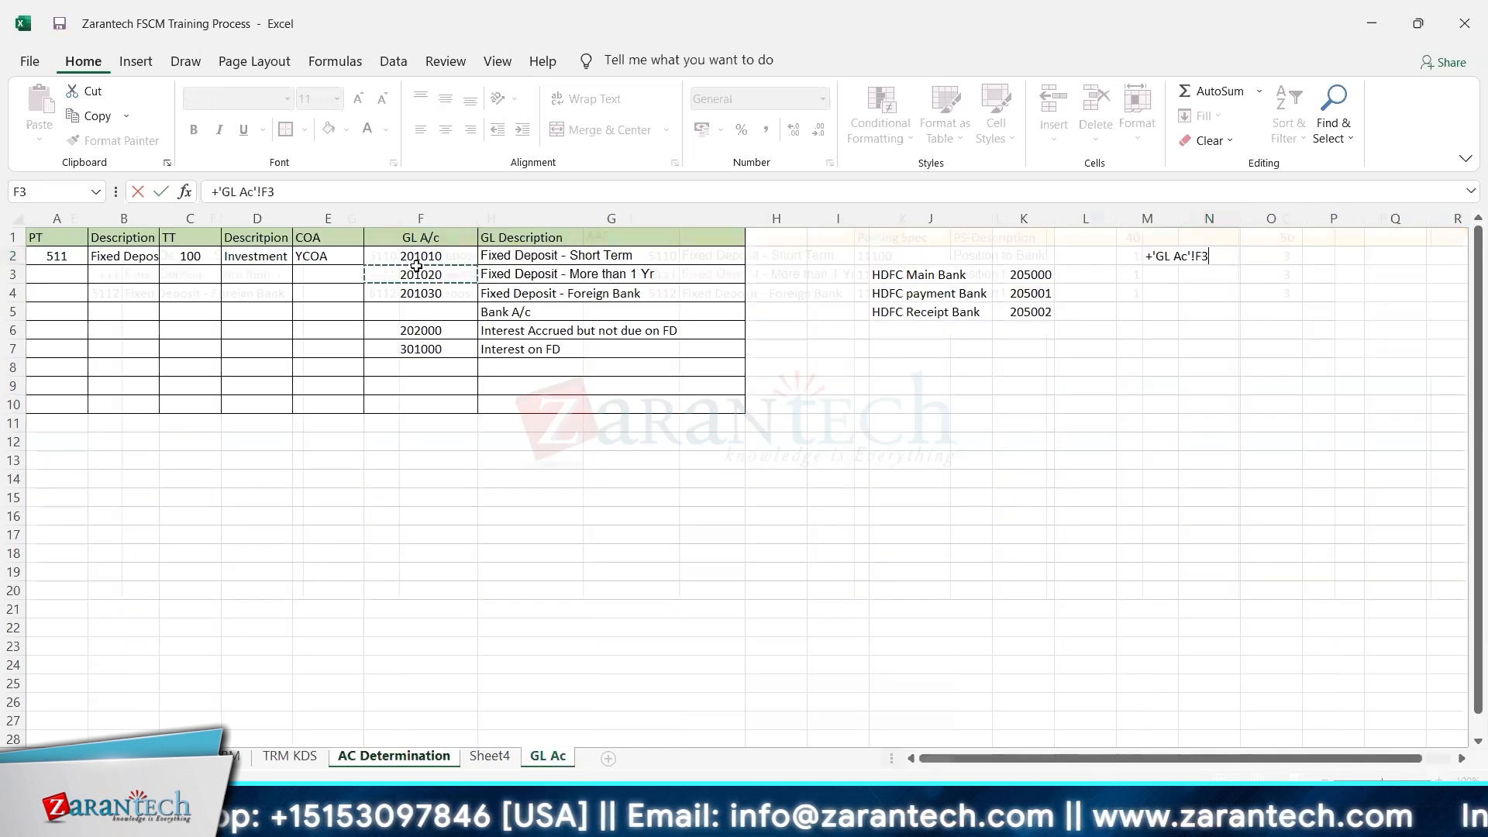
key("Return")
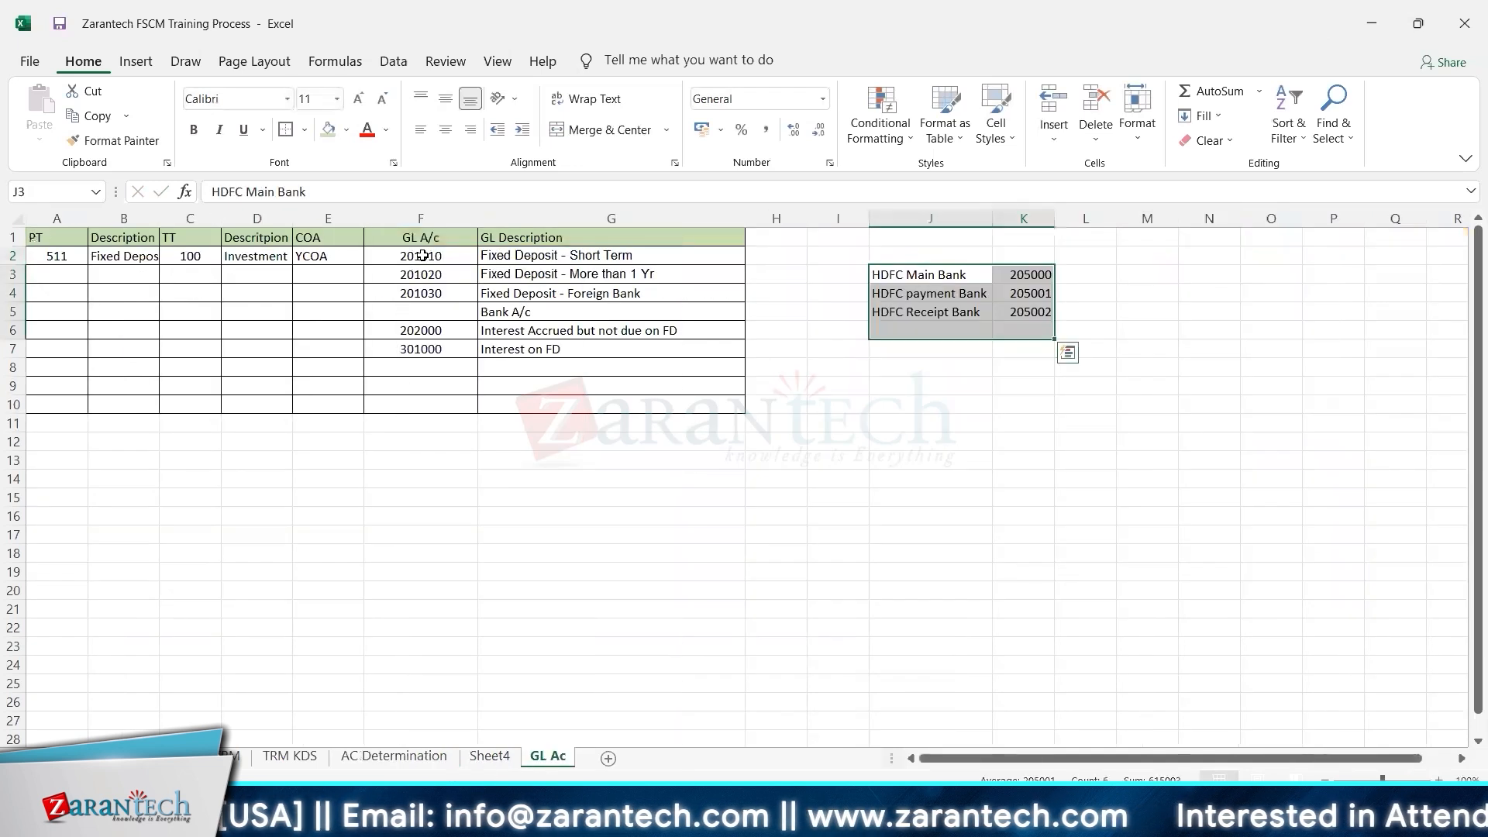
- Copy the short term, more than 1 year and foreign bank fixed deposit G/L accounts from GL Ac to N2:N4 of AC Determination
left_click_drag(420, 256, 424, 291)
key("ctrl+c")
left_click(394, 755)
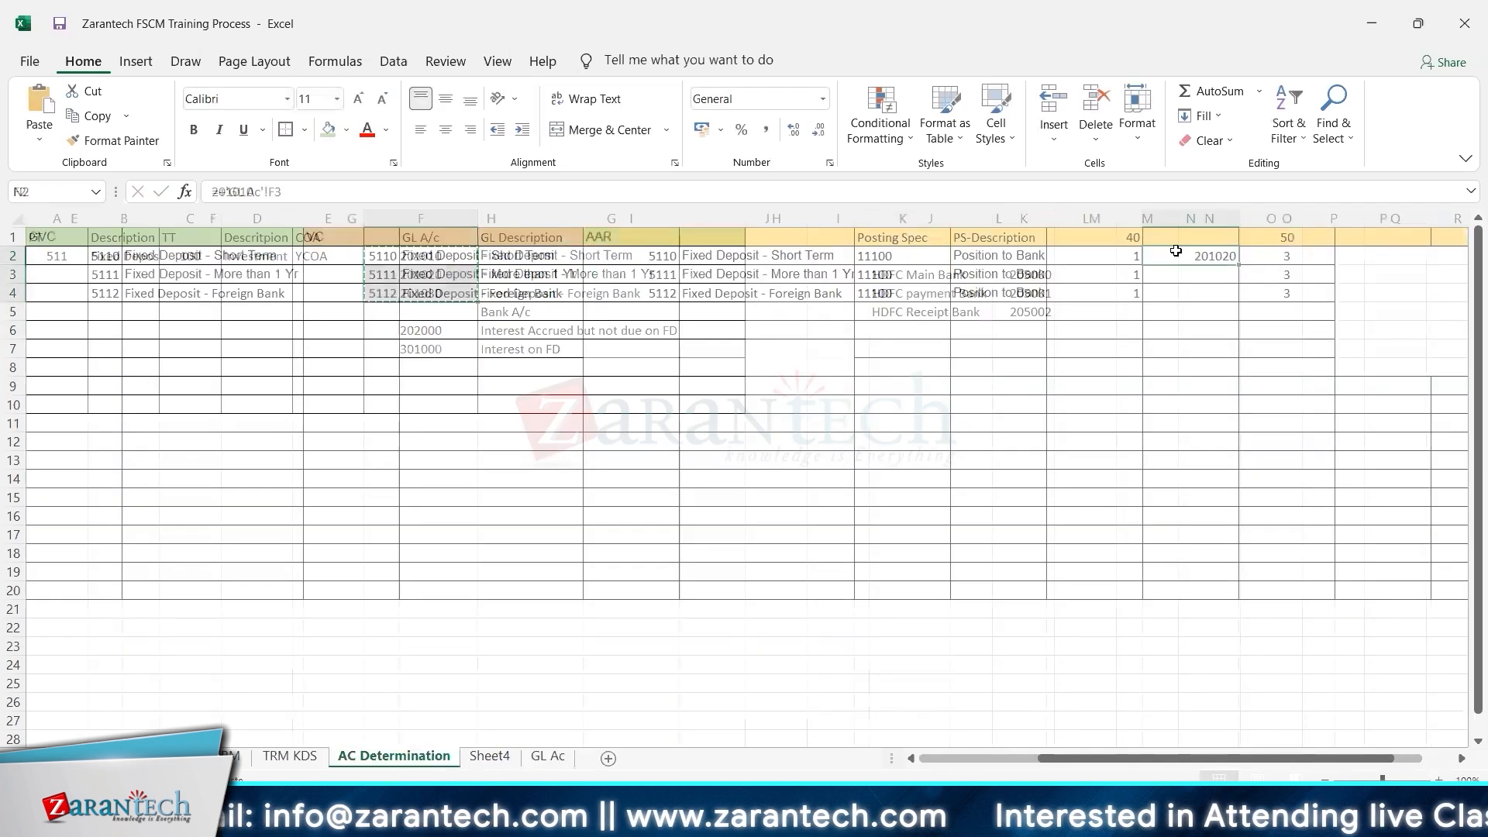
left_click(1186, 257)
key("ctrl+v")
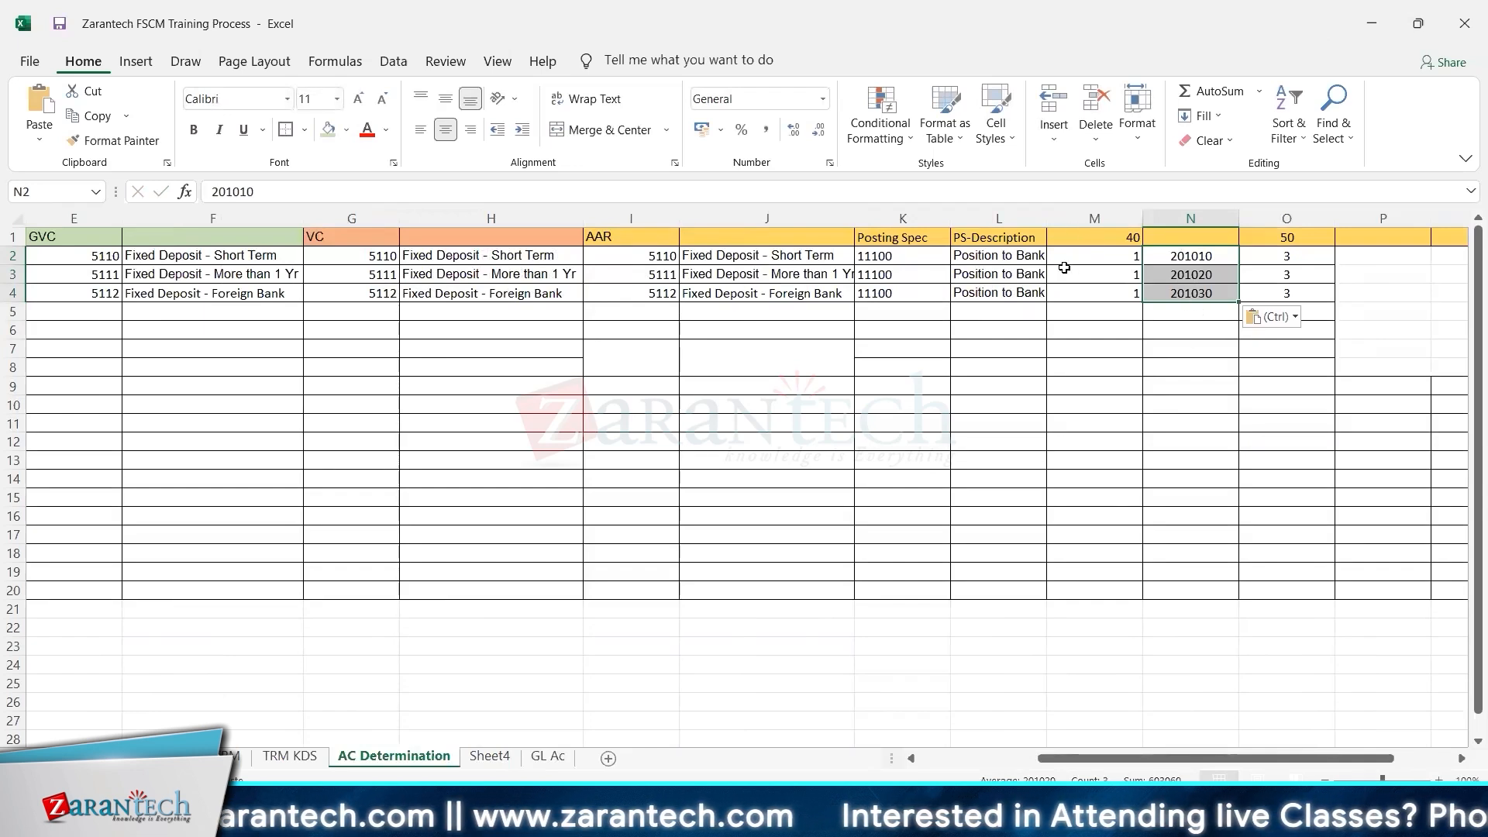
left_click(1021, 277)
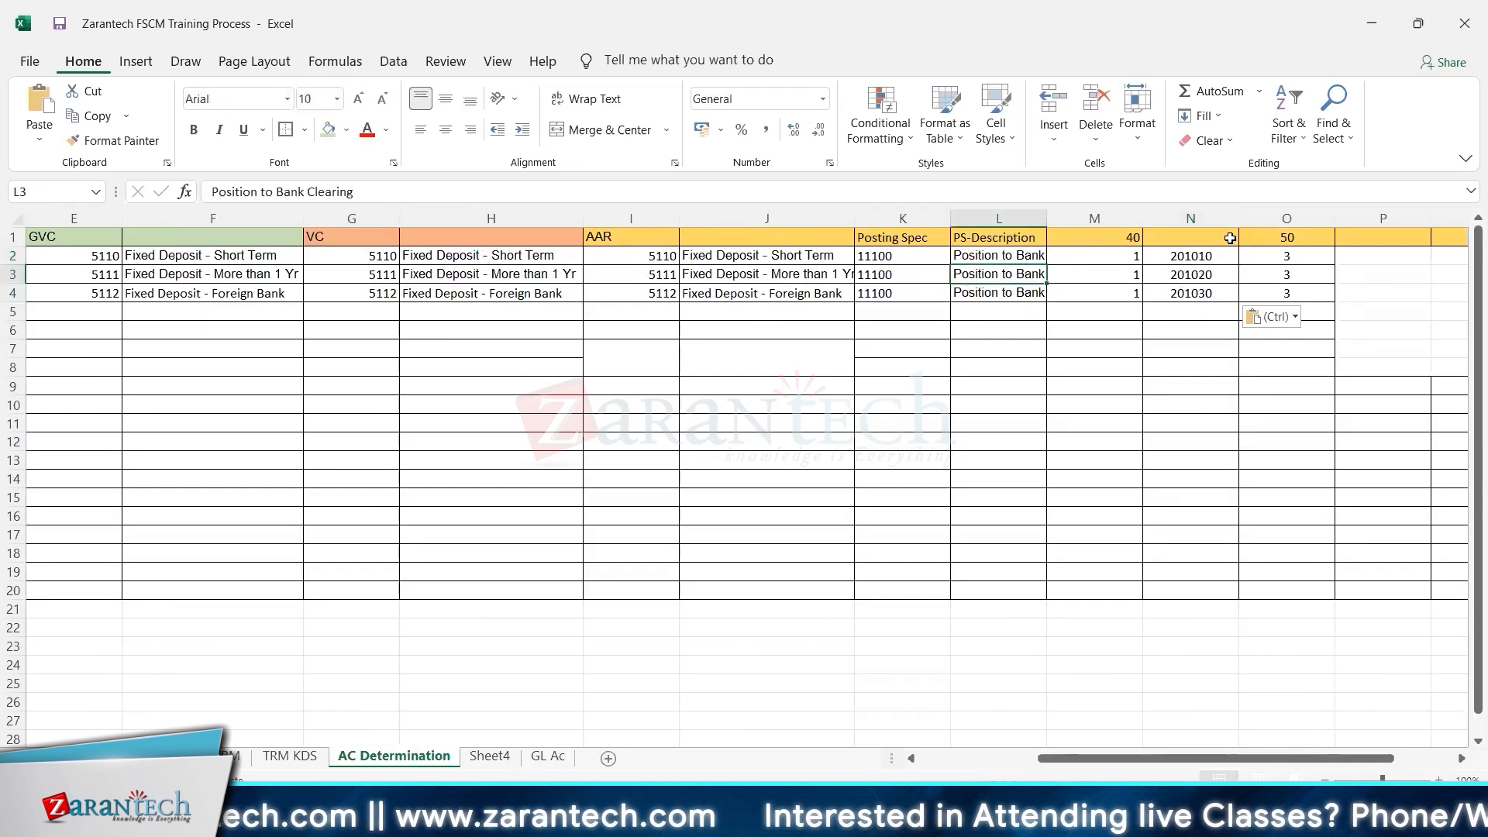
- Head the new column after the 40 column "GL A/c"
left_click(1191, 242)
type("GL")
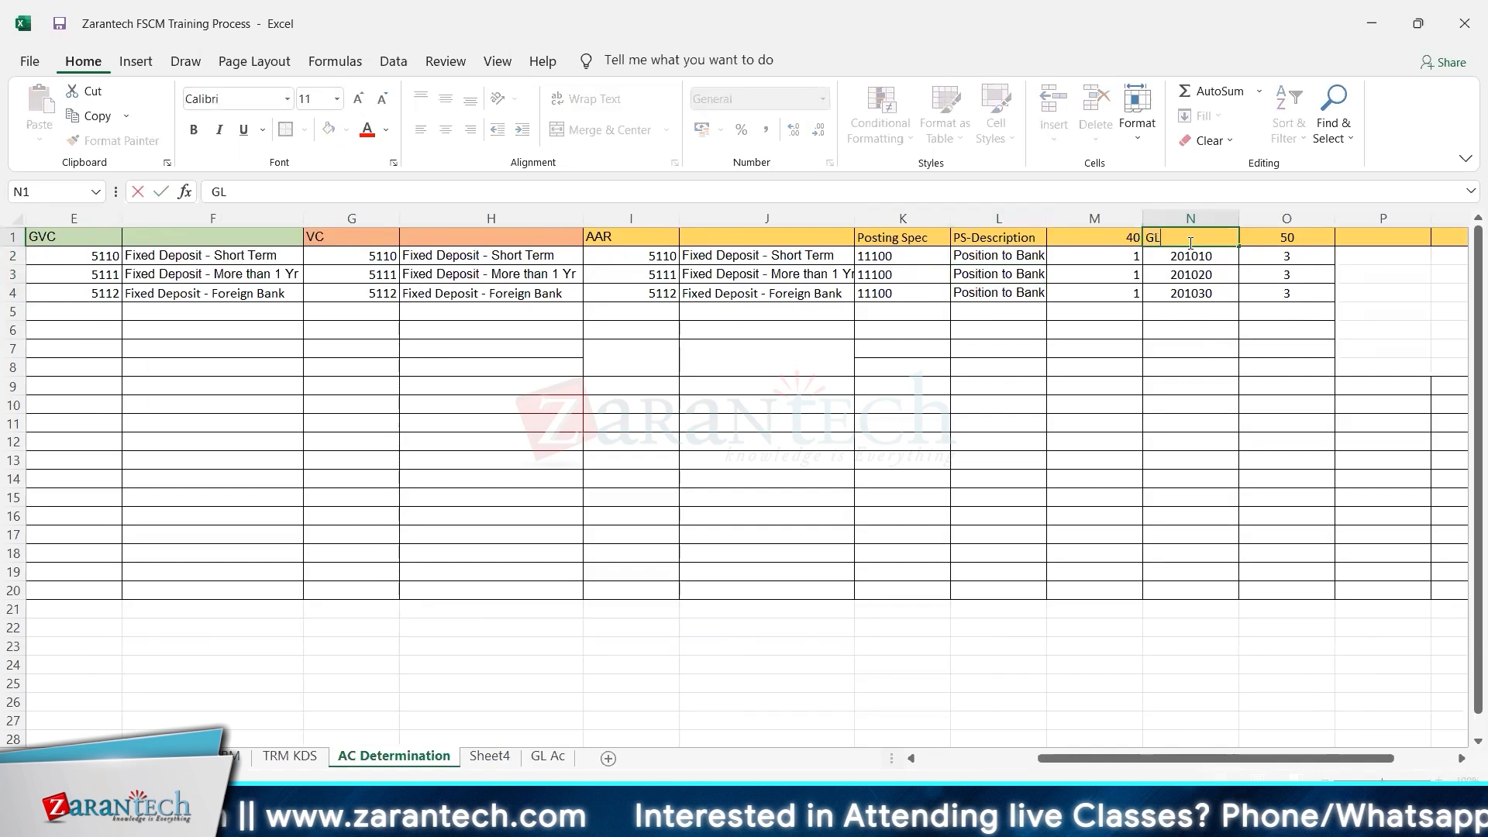
type(" A/c")
key("Tab")
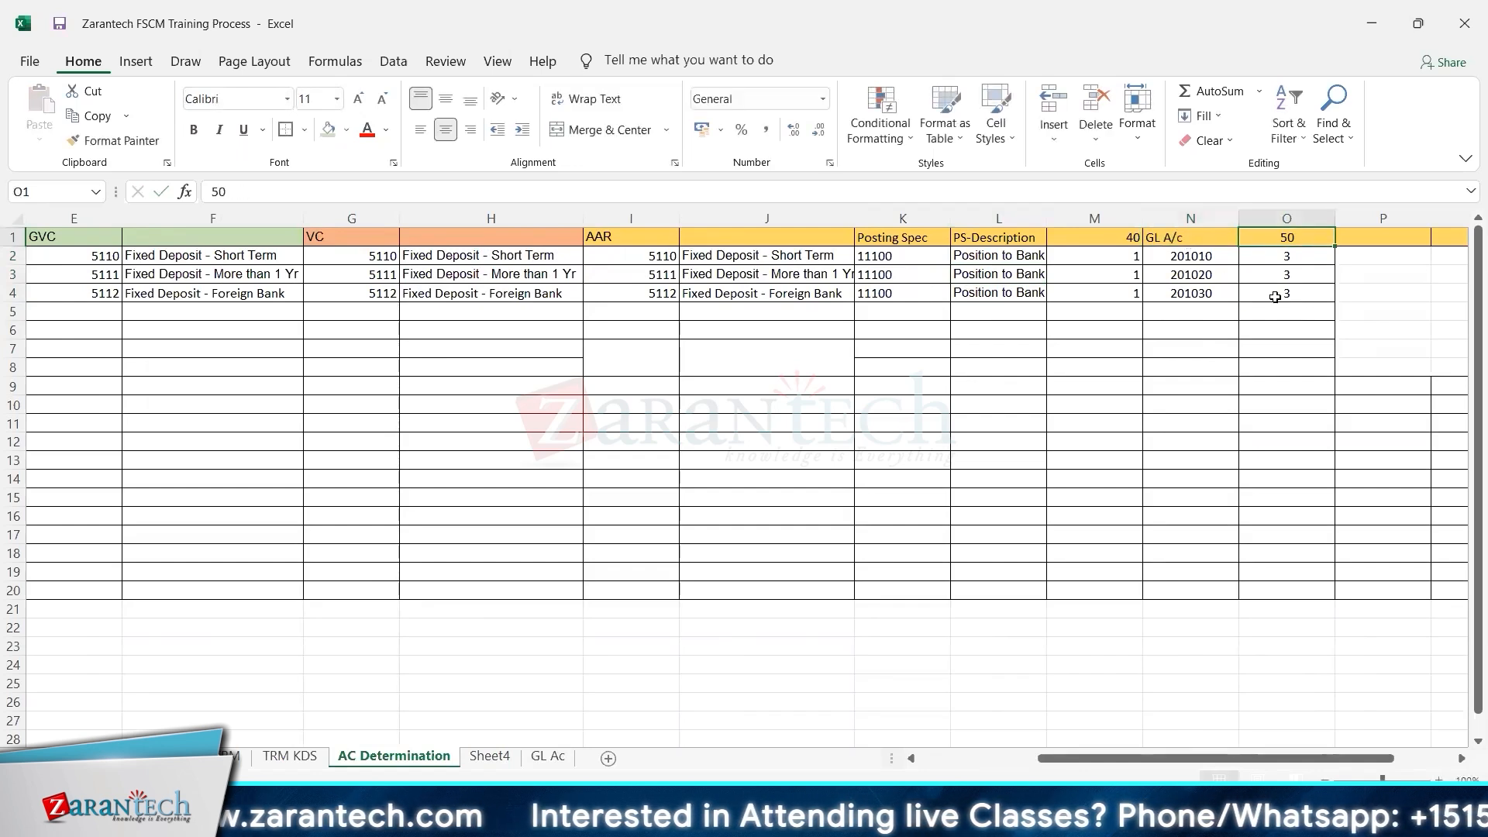
- Compare the account symbols in the 50 column with the HDFC payment and receipt bank accounts in the GL Ac sheet
left_click(1299, 220)
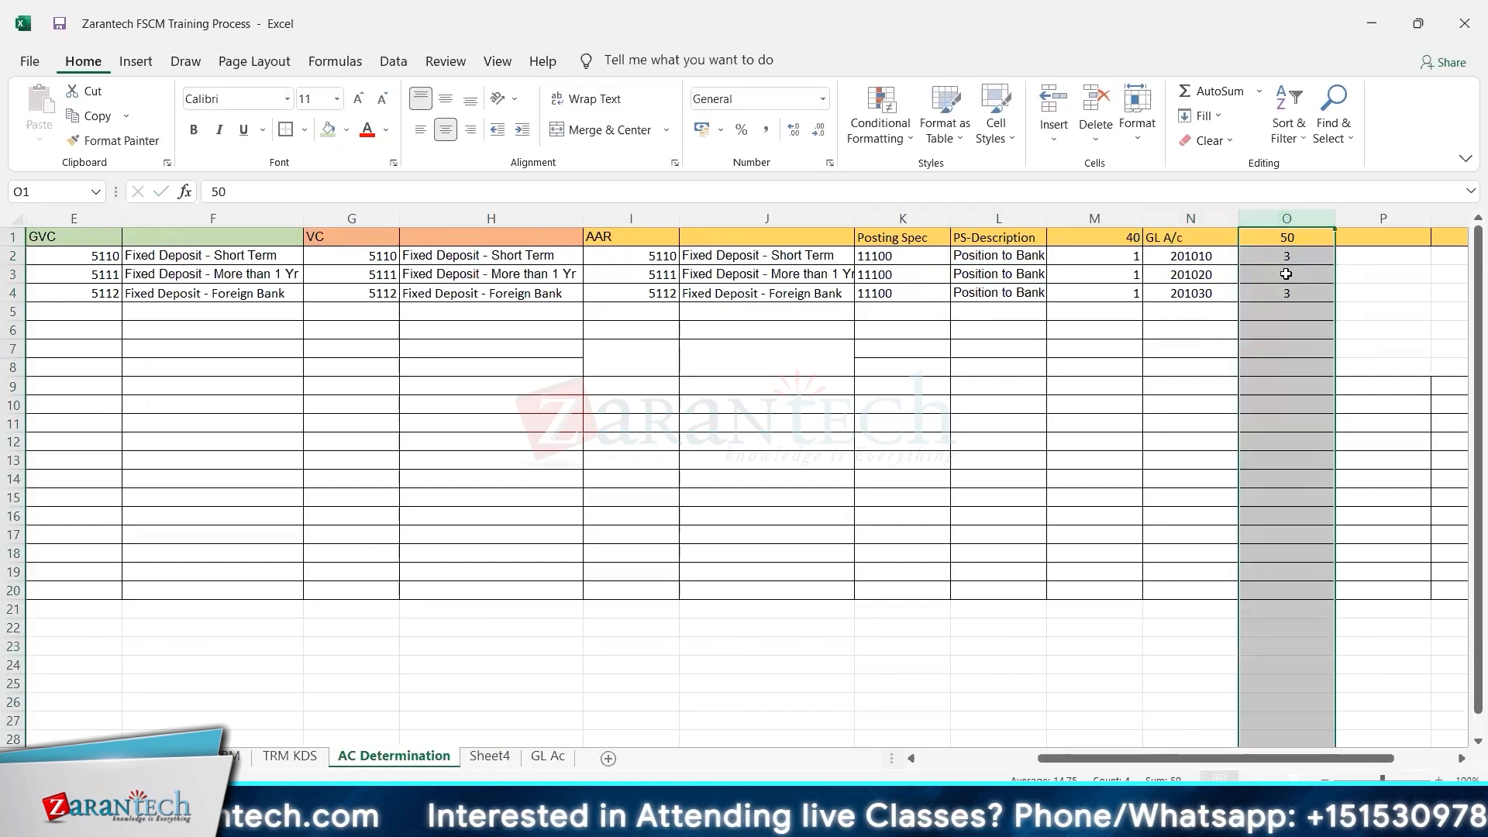
left_click(1286, 268)
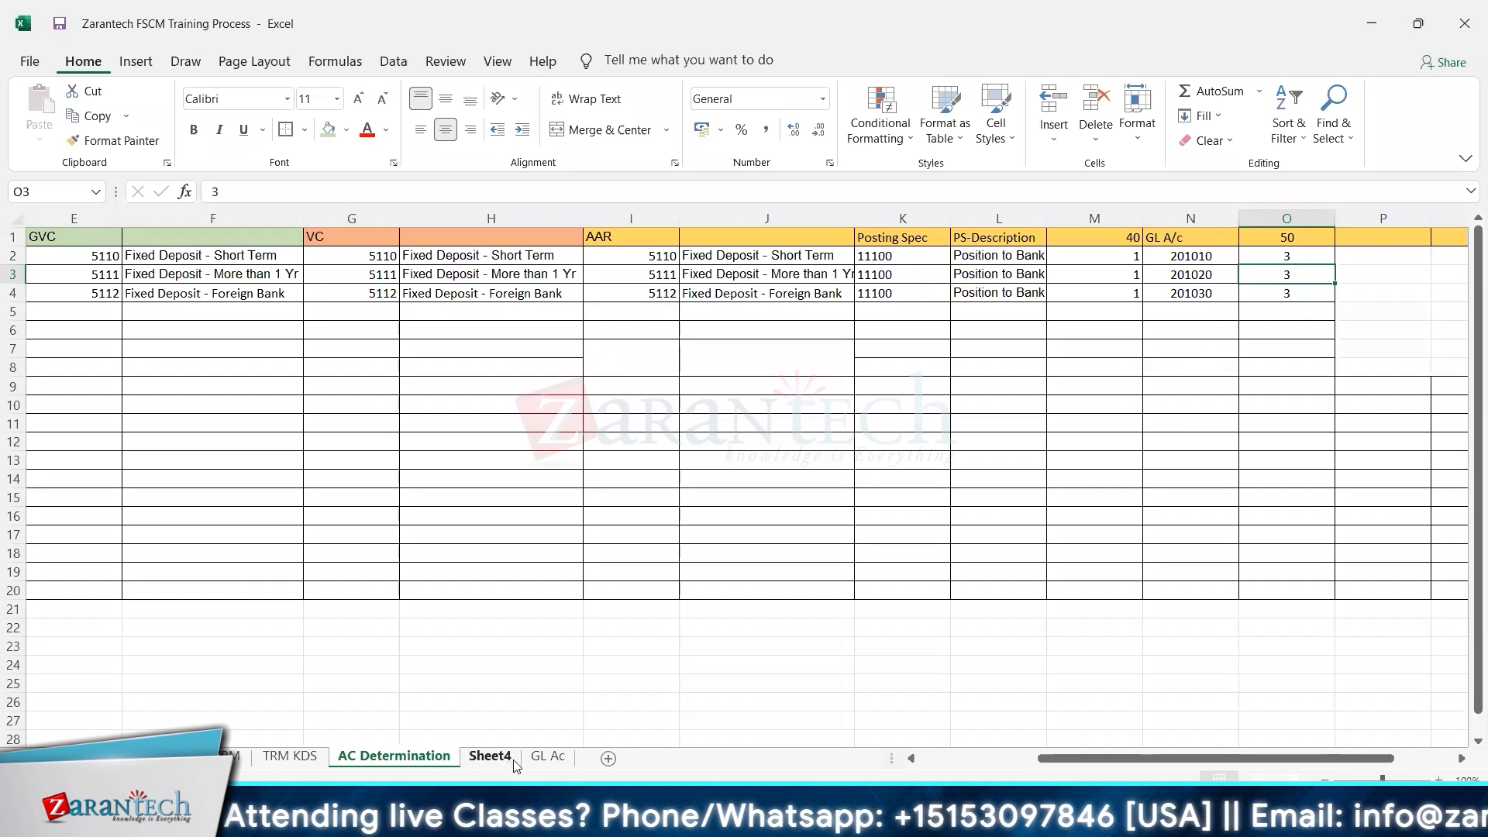
left_click(546, 757)
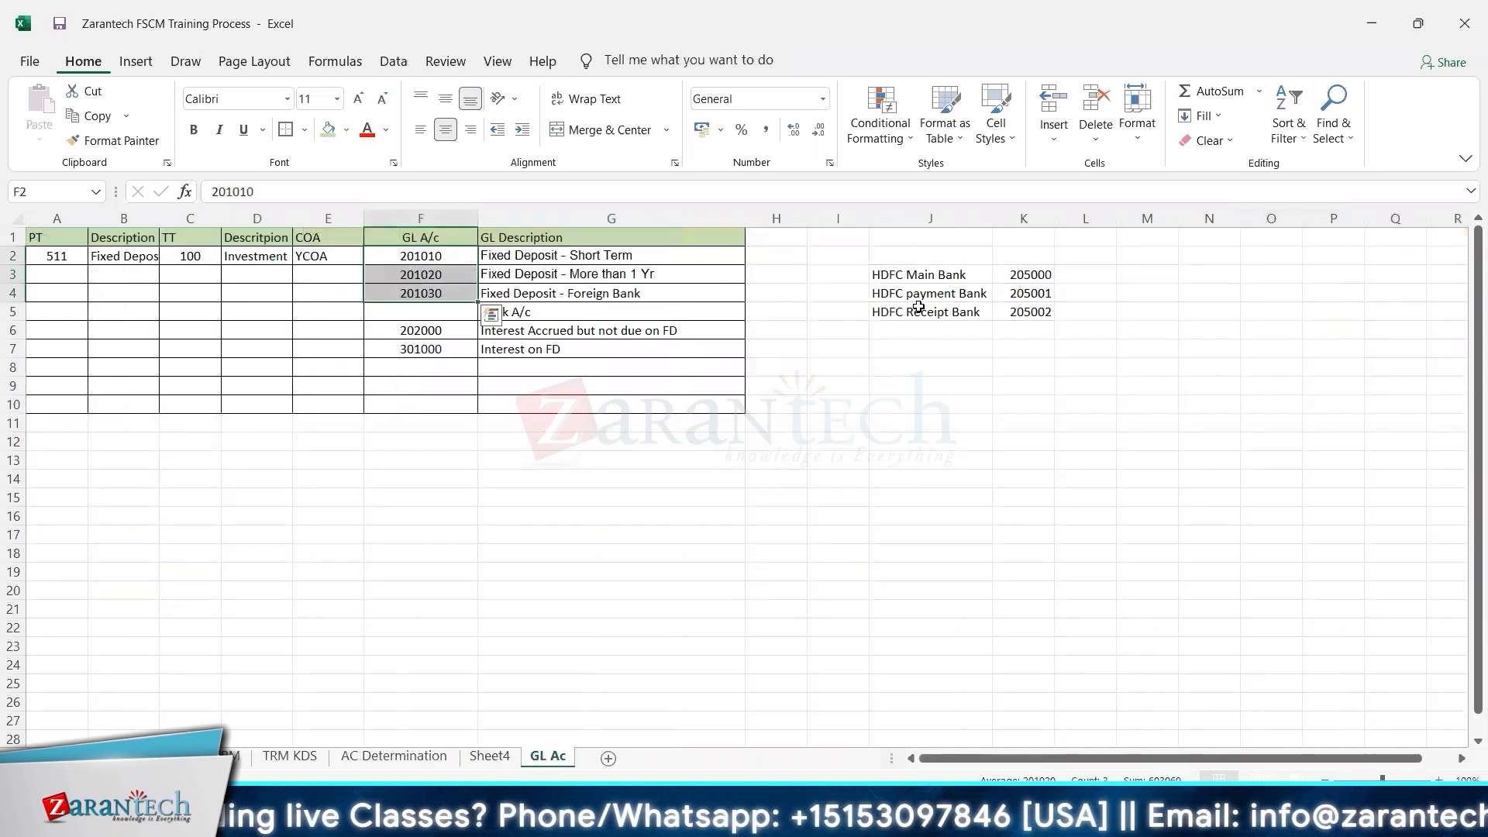
left_click_drag(899, 294, 1007, 292)
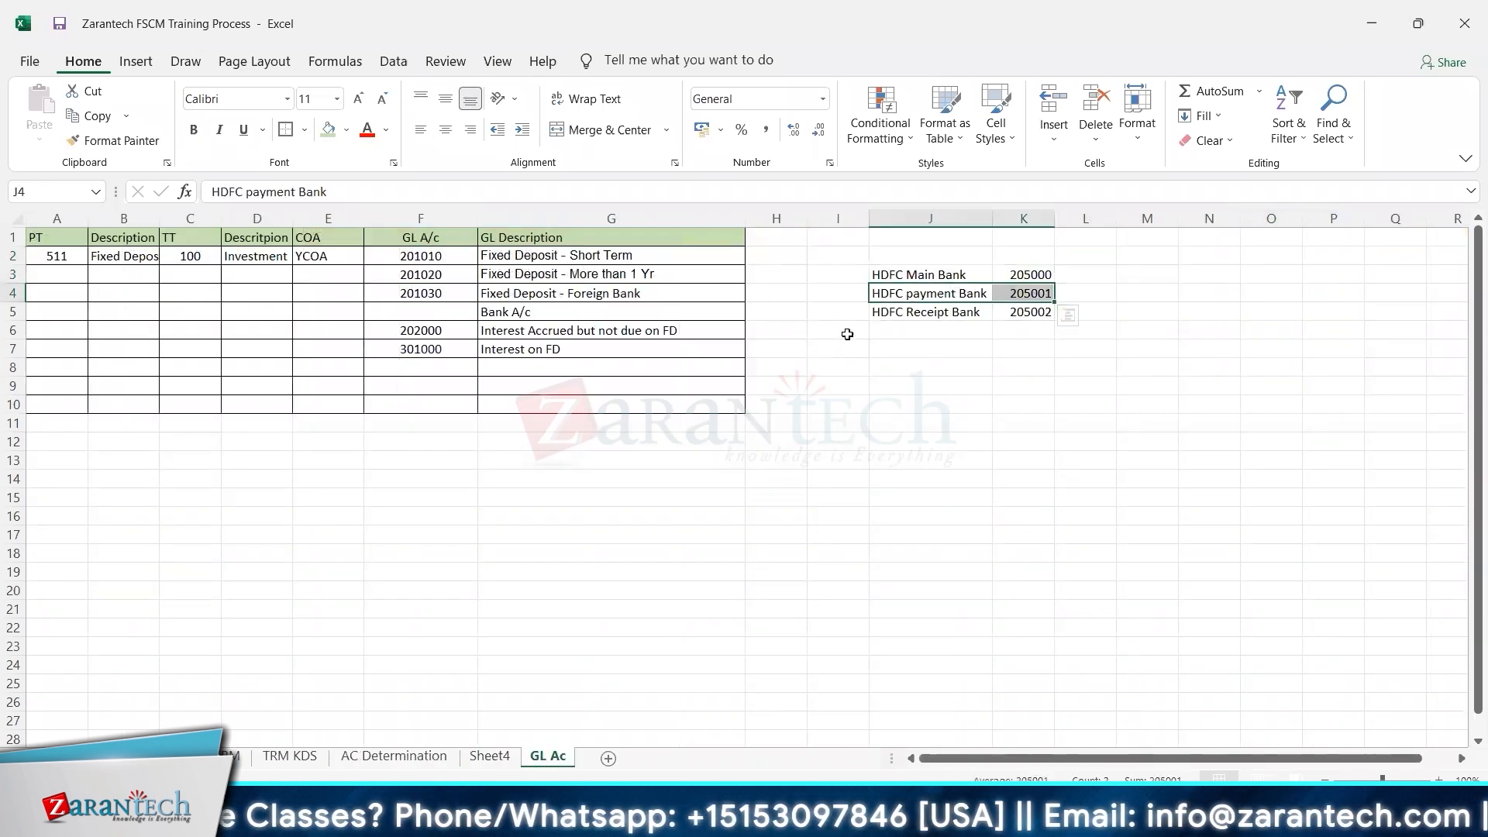
left_click_drag(899, 312, 1041, 318)
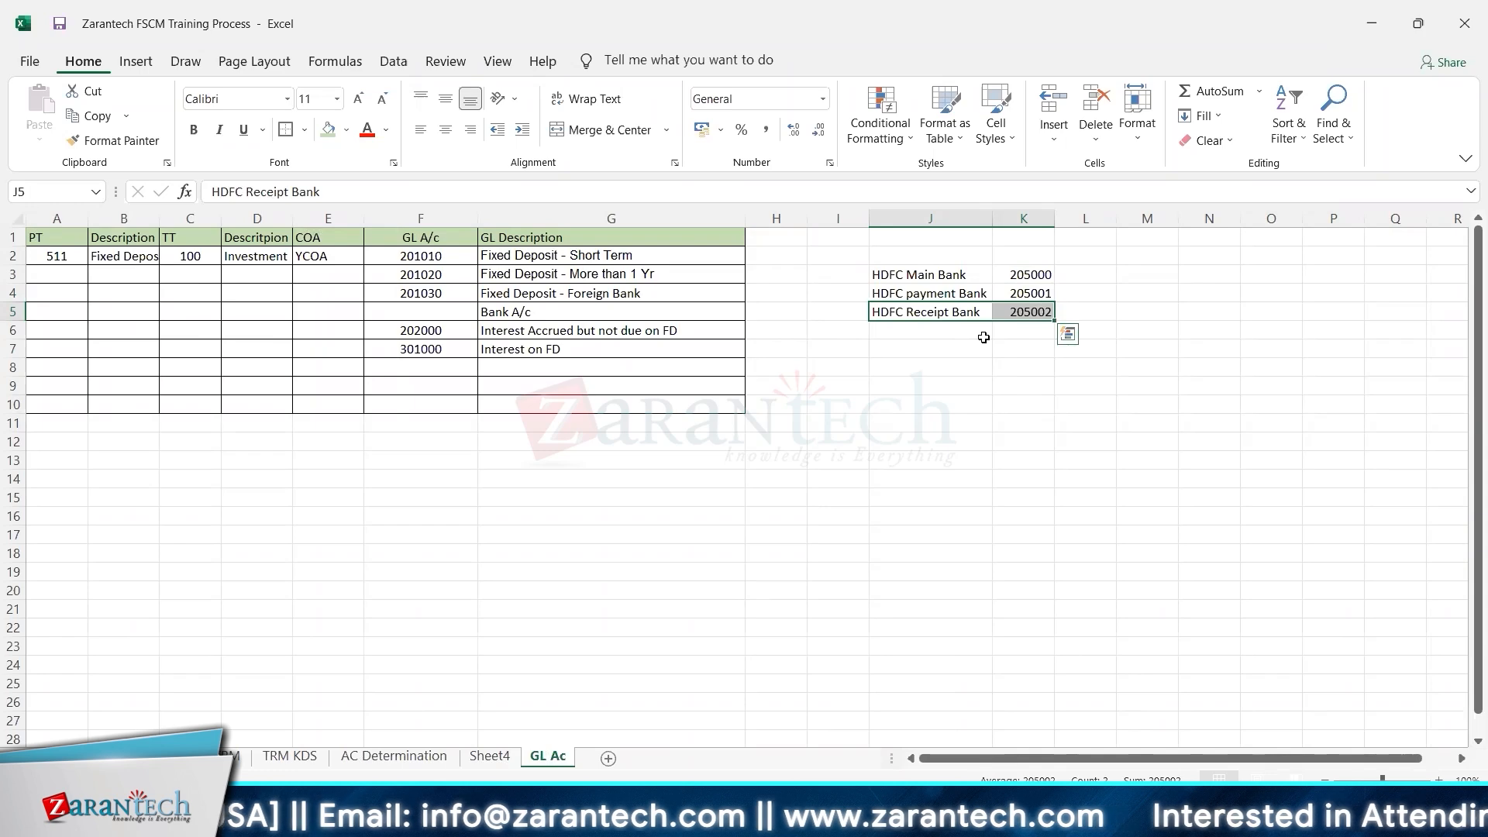
left_click(391, 757)
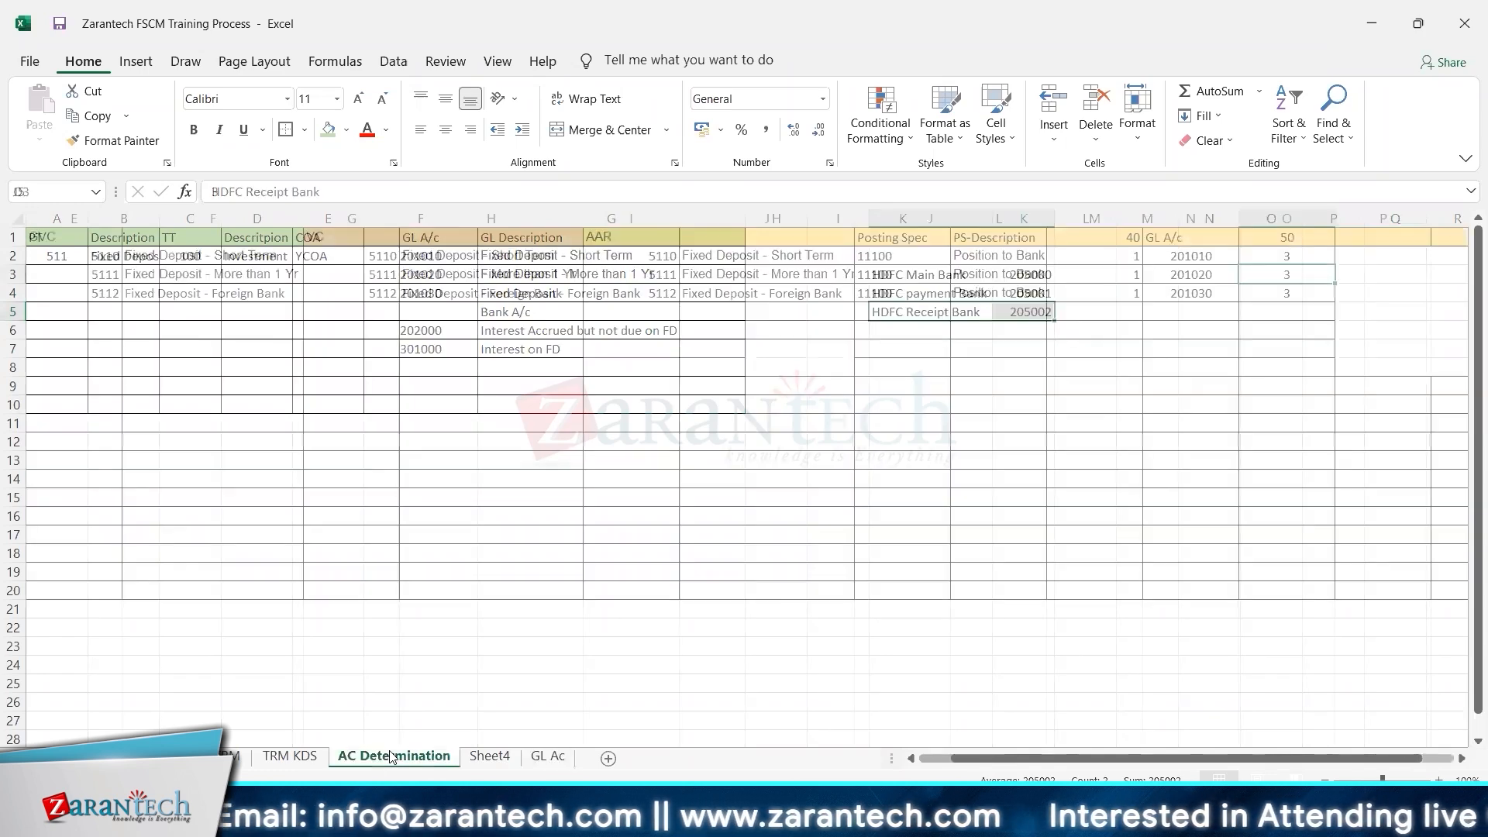
- Copy the HDFC Main Bank G/L account from GL Ac to P2 of AC Determination and fill it down to P4
left_click(546, 758)
left_click(1020, 275)
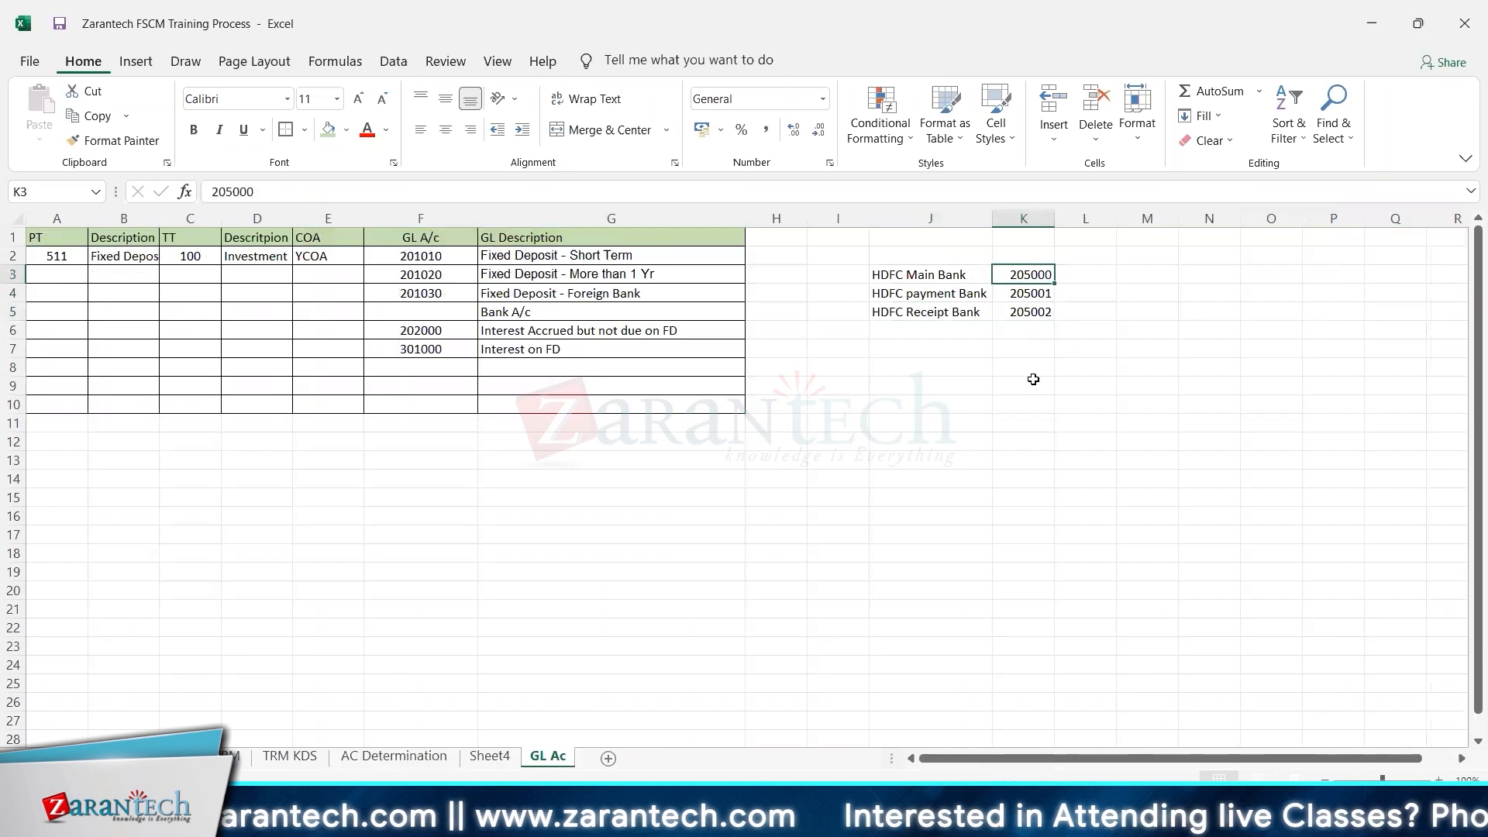
key("ctrl+c")
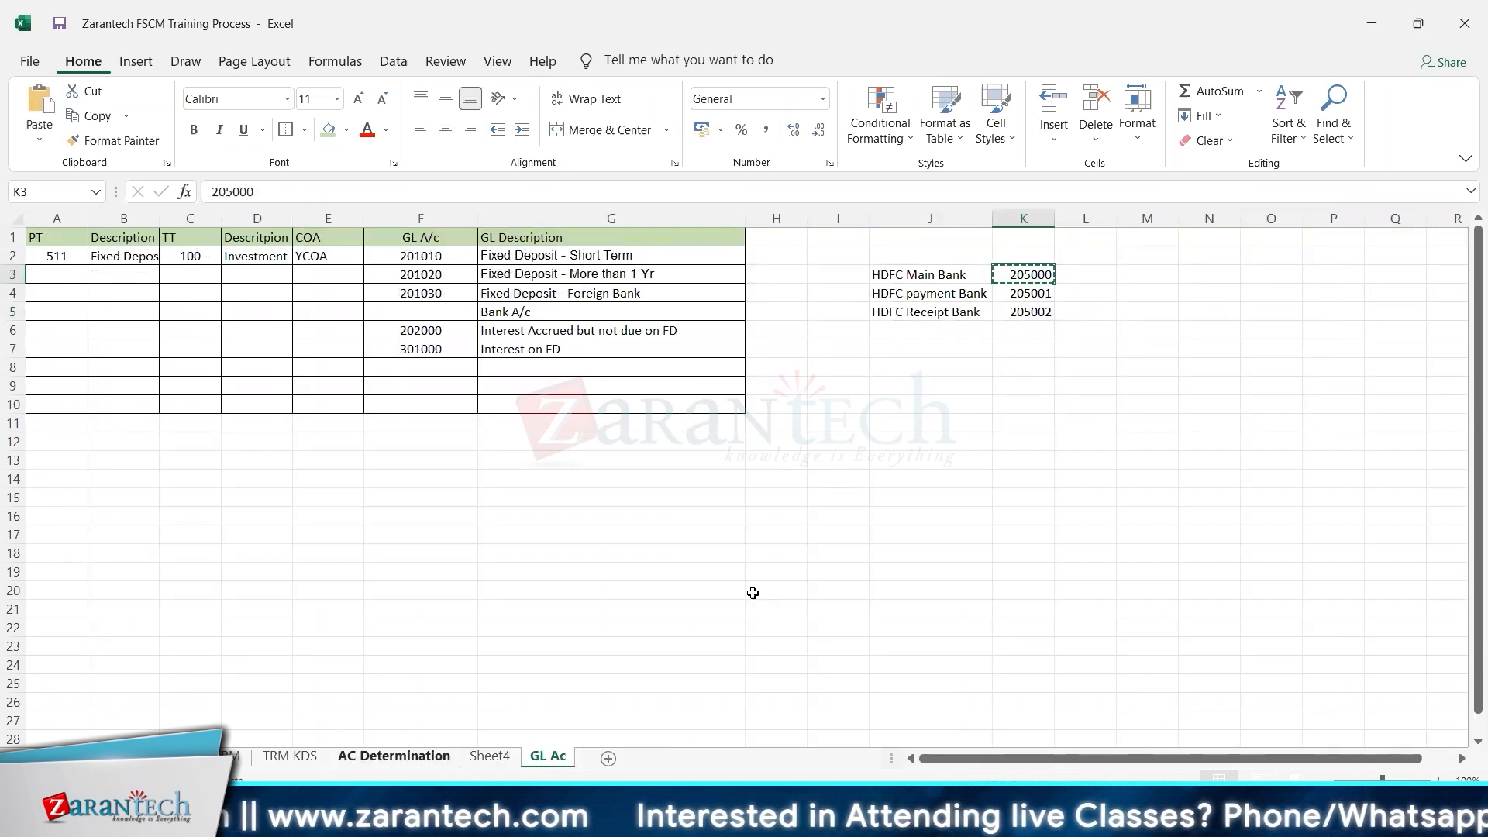
left_click(394, 757)
key("ctrl+v")
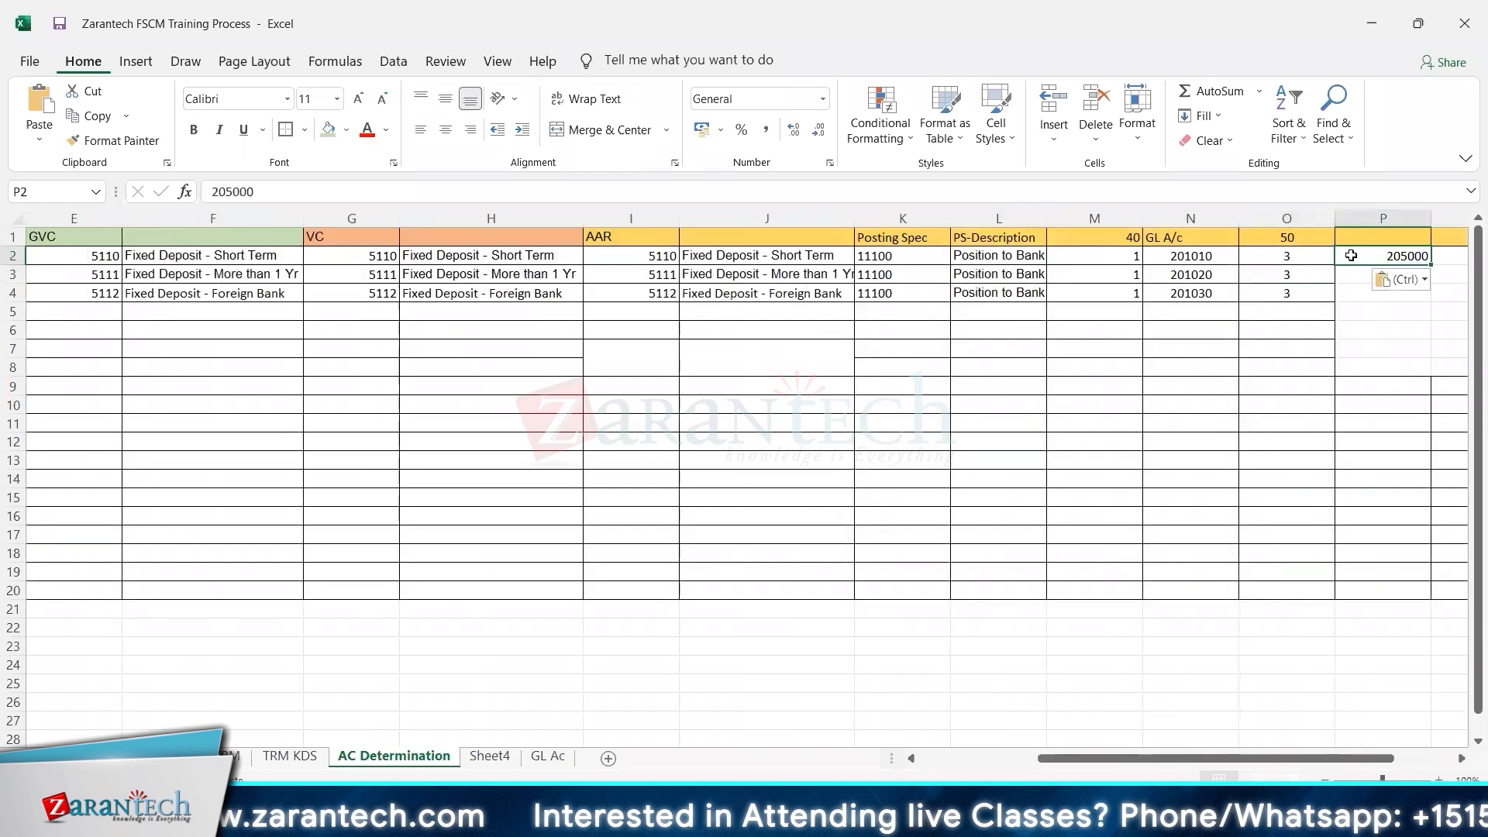
key("shift+Down")
key("shift+Down")
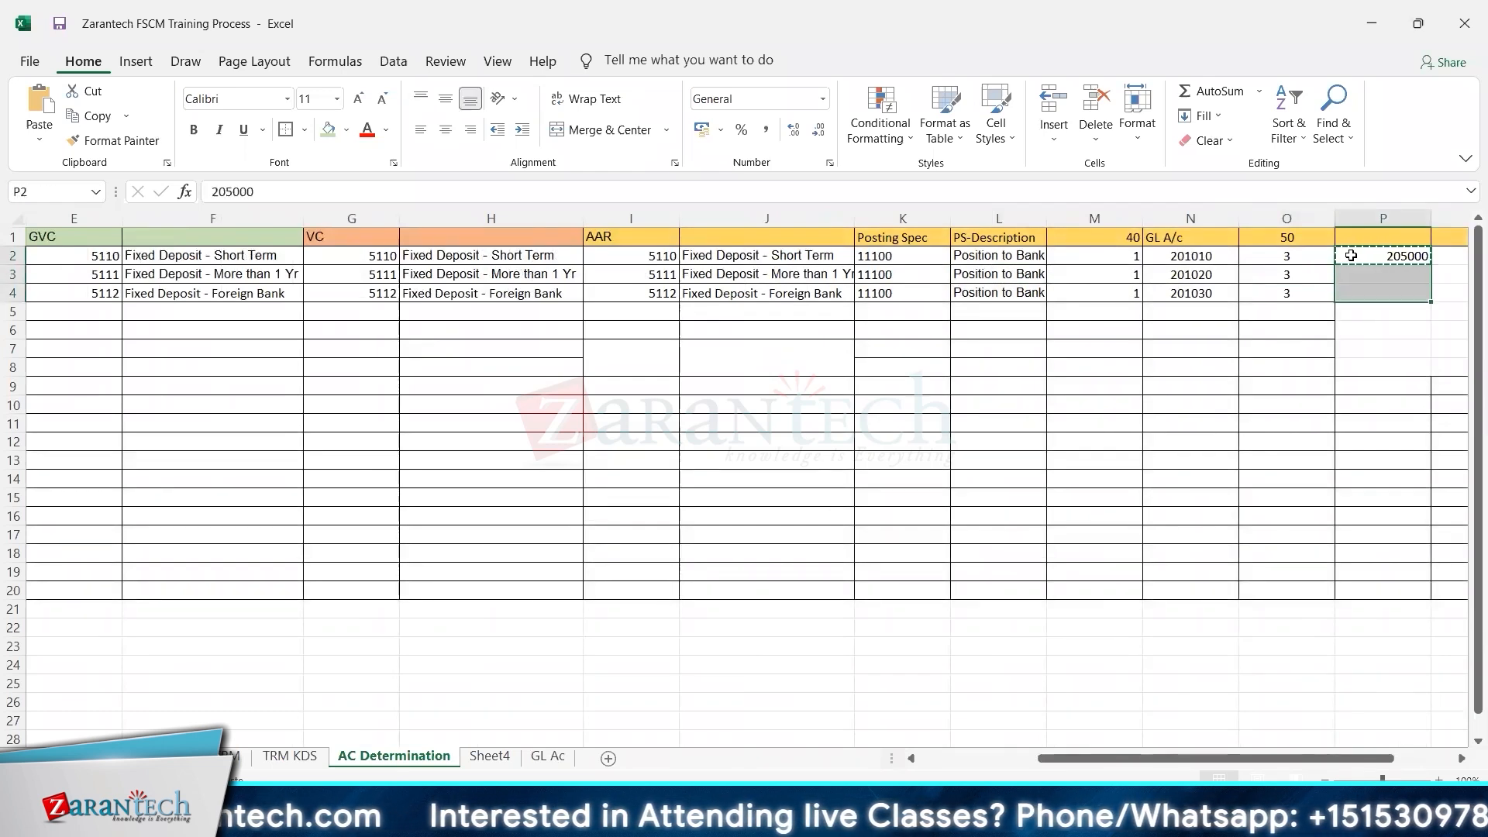
key("ctrl+d")
left_click(986, 347)
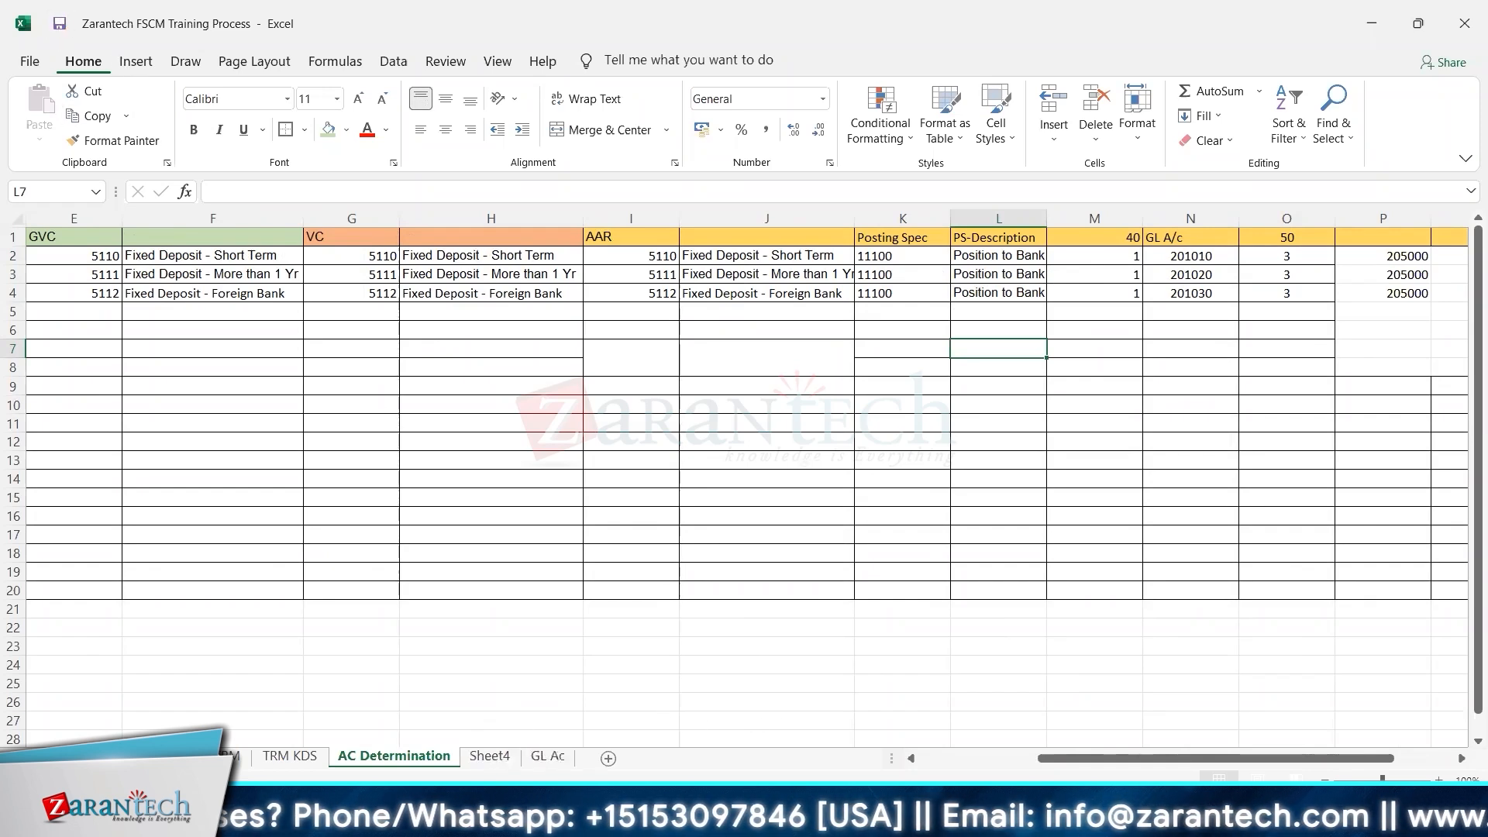
- Switch to SAP, start new entries under Assignment of G/L Accounts to Account Symbols, and return to the workbook
key("alt+Tab")
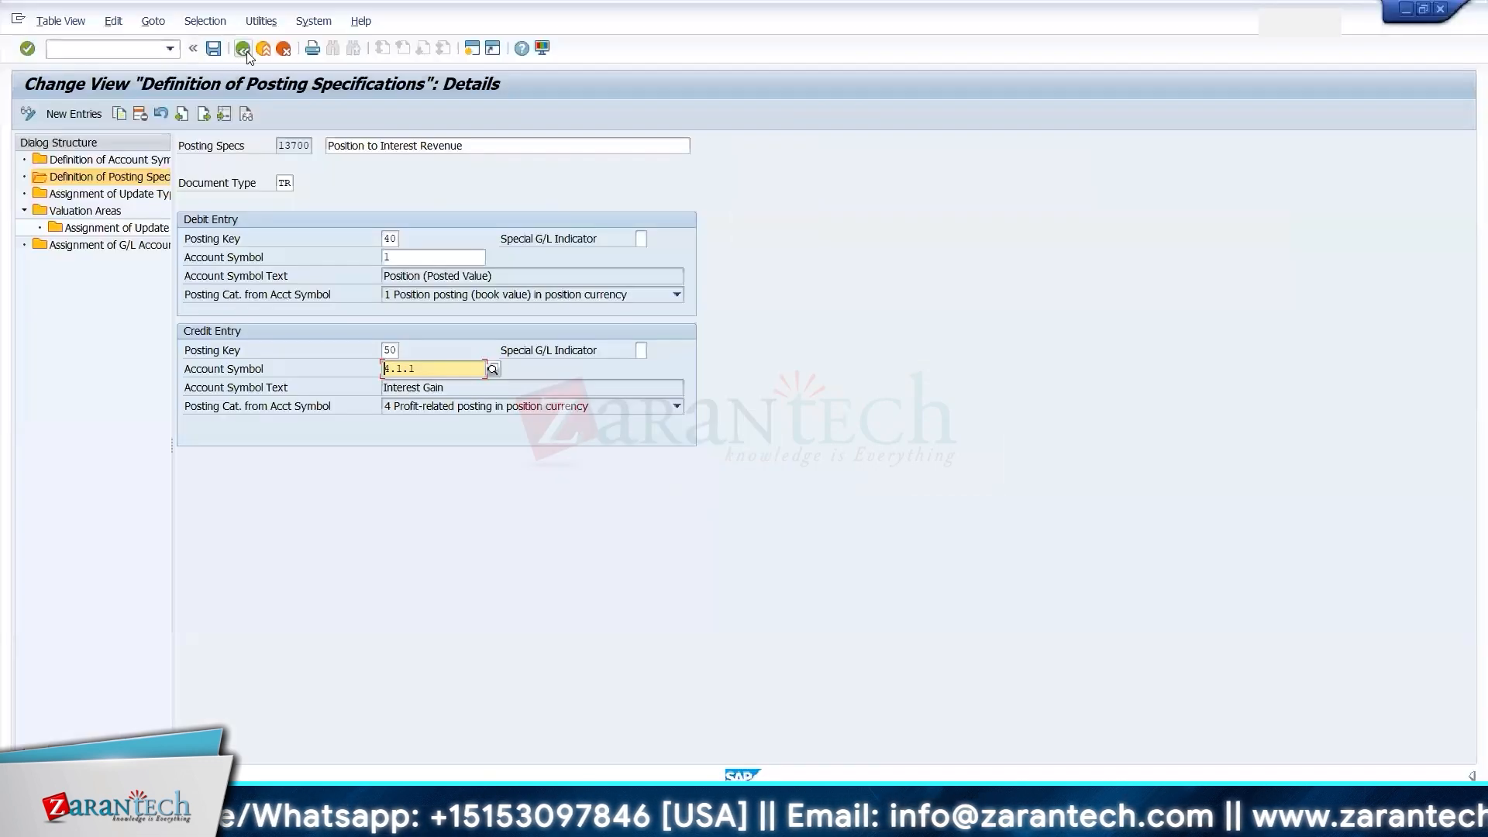
left_click(245, 51)
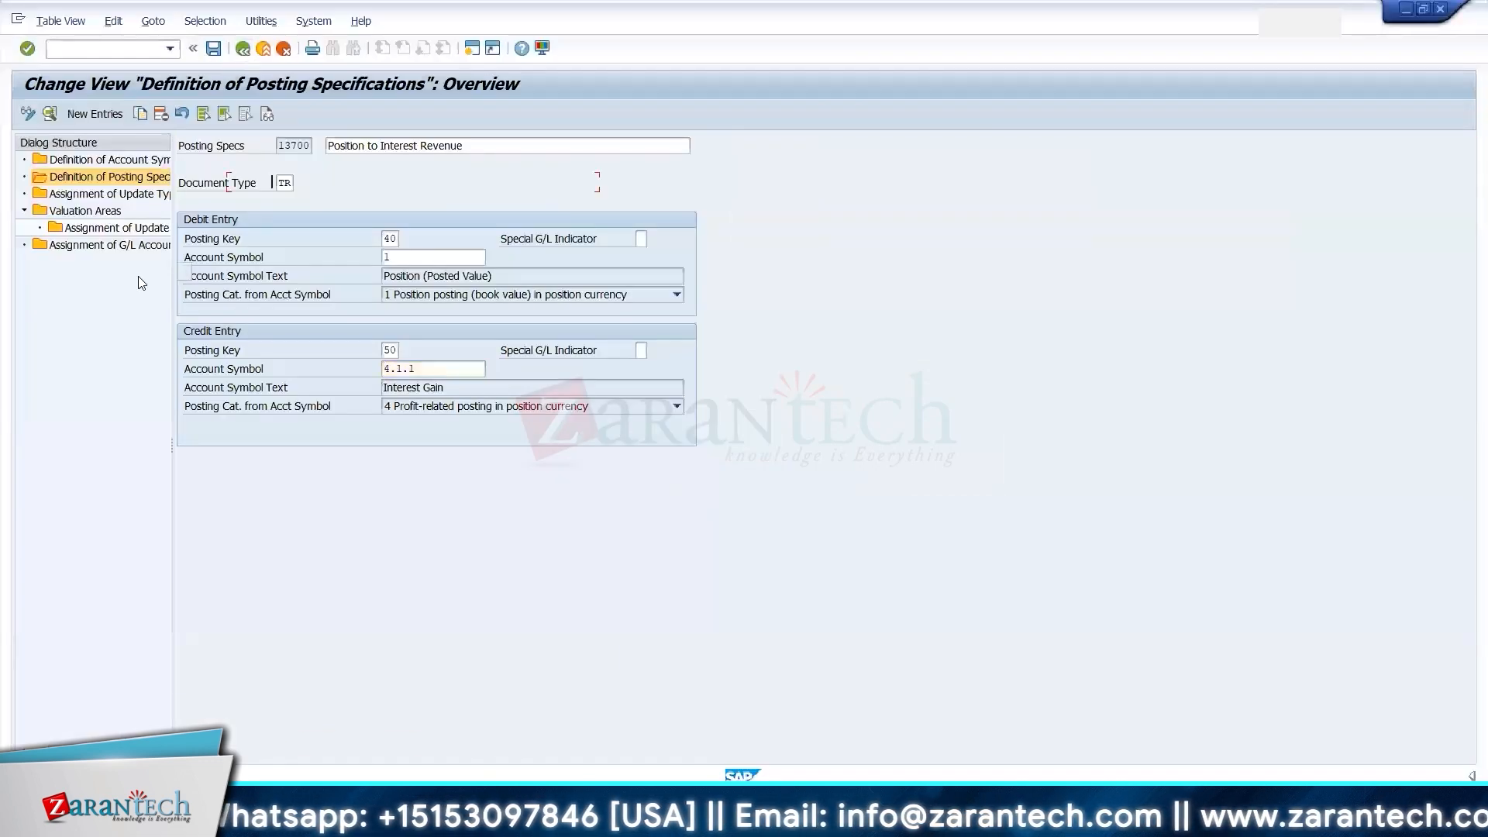
double_click(119, 248)
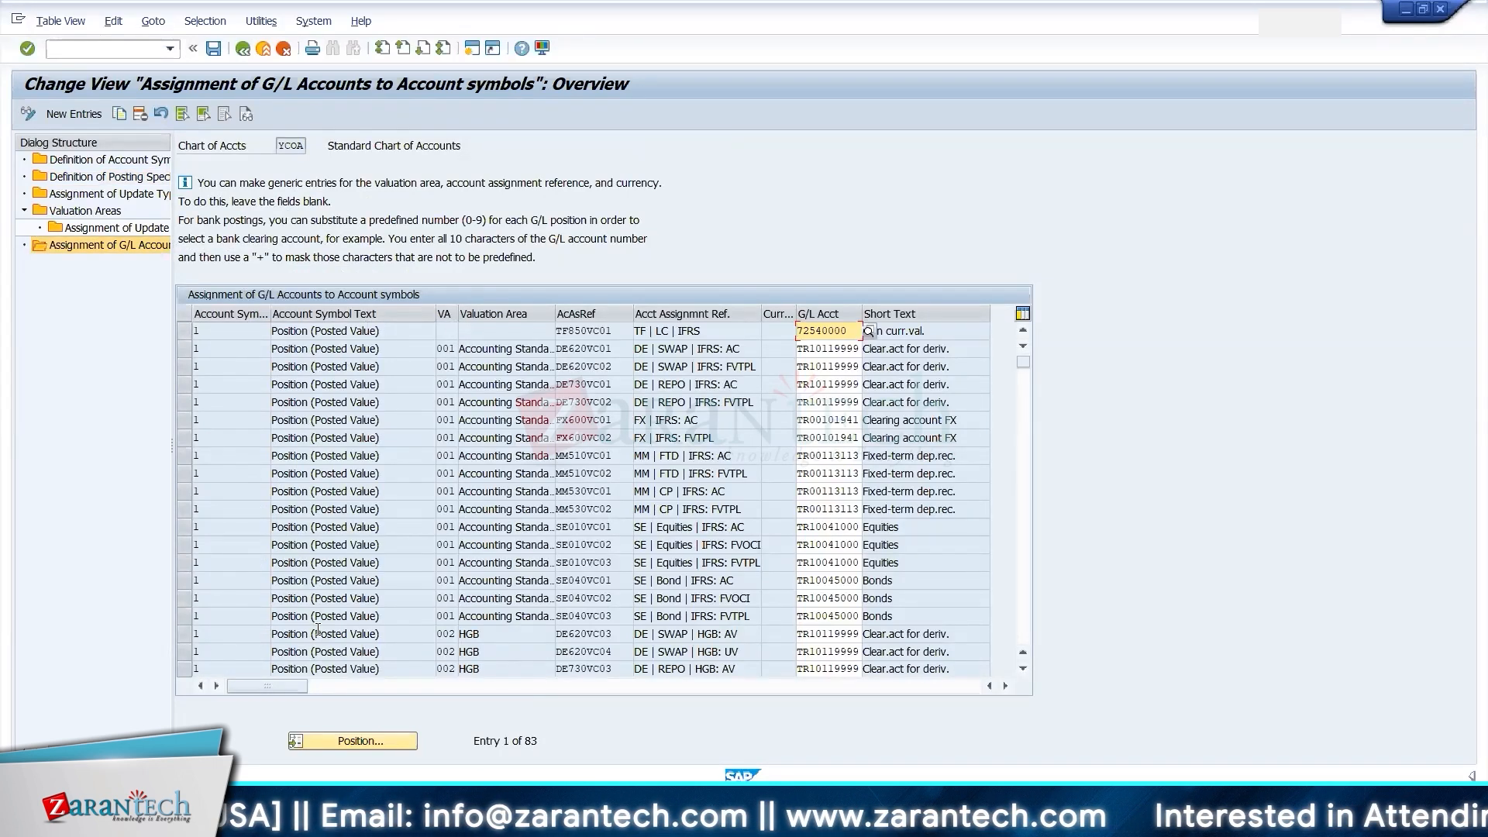
left_click(67, 115)
key("alt+Tab")
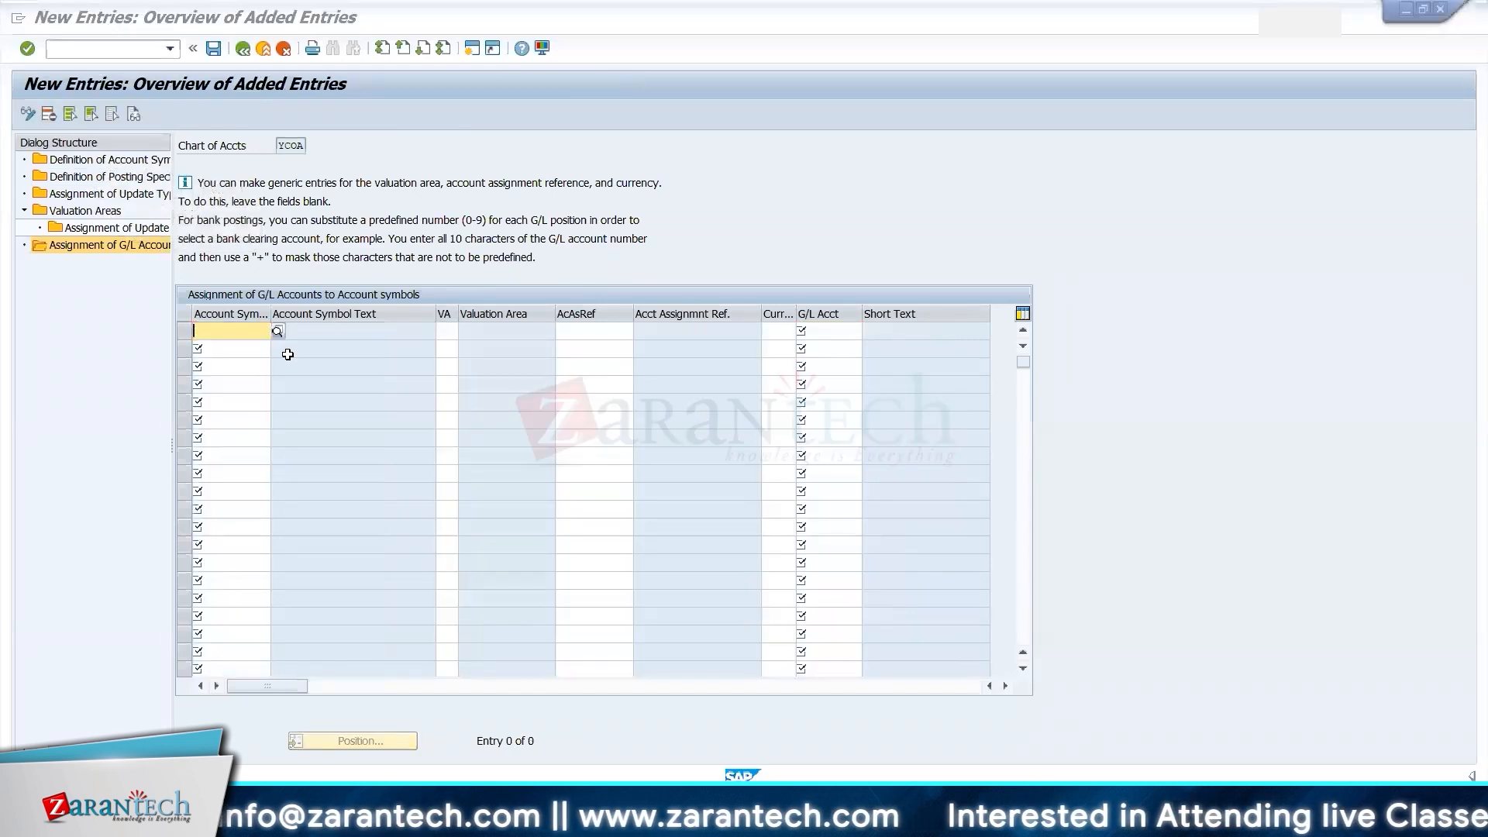
- Copy account symbol 1 from the Excel AC Determination sheet into the first SAP G/L assignment row
left_click(1086, 270)
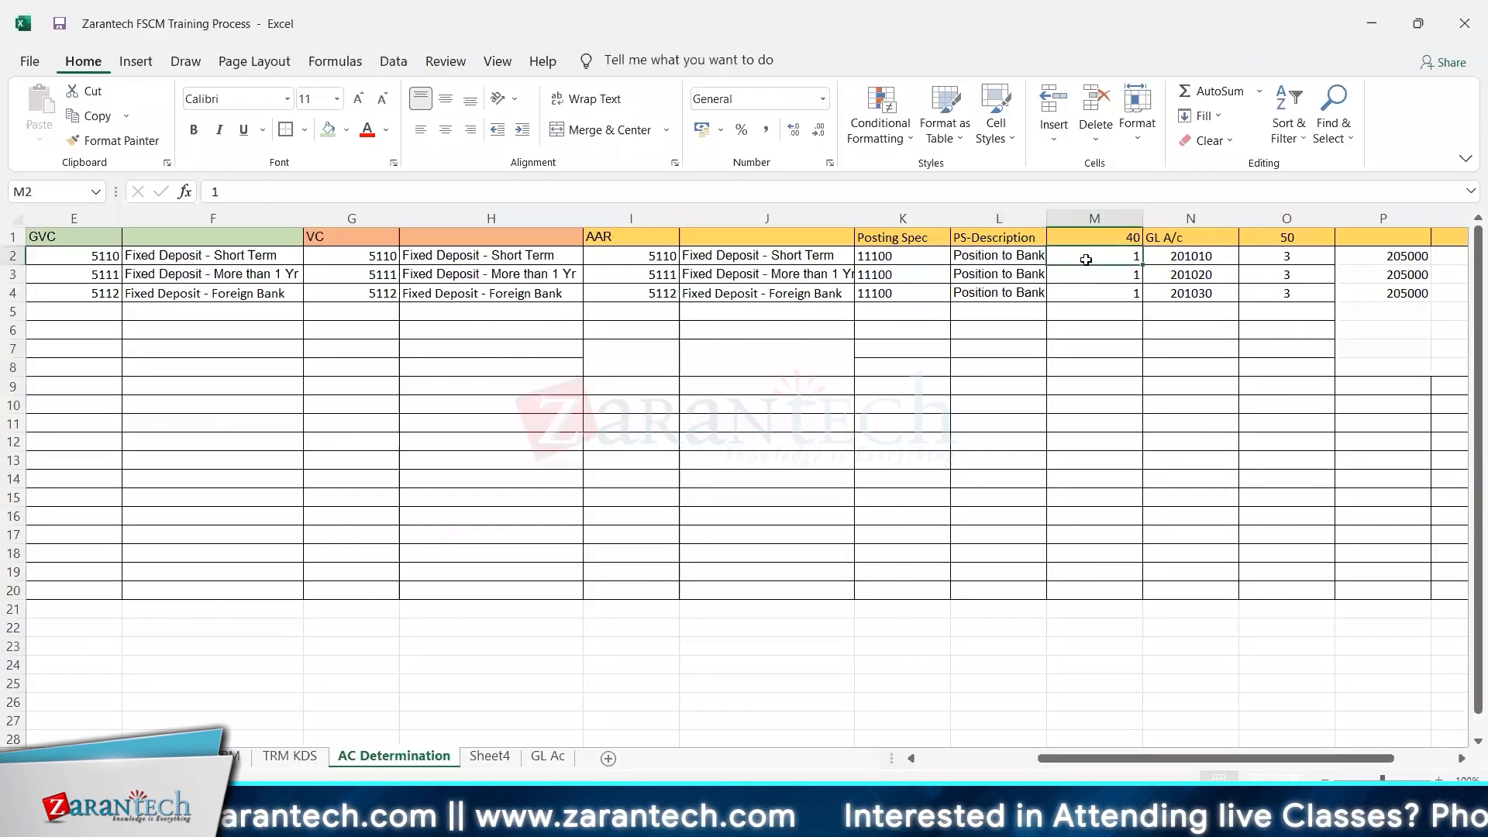
key("ctrl+c")
key("alt+Tab")
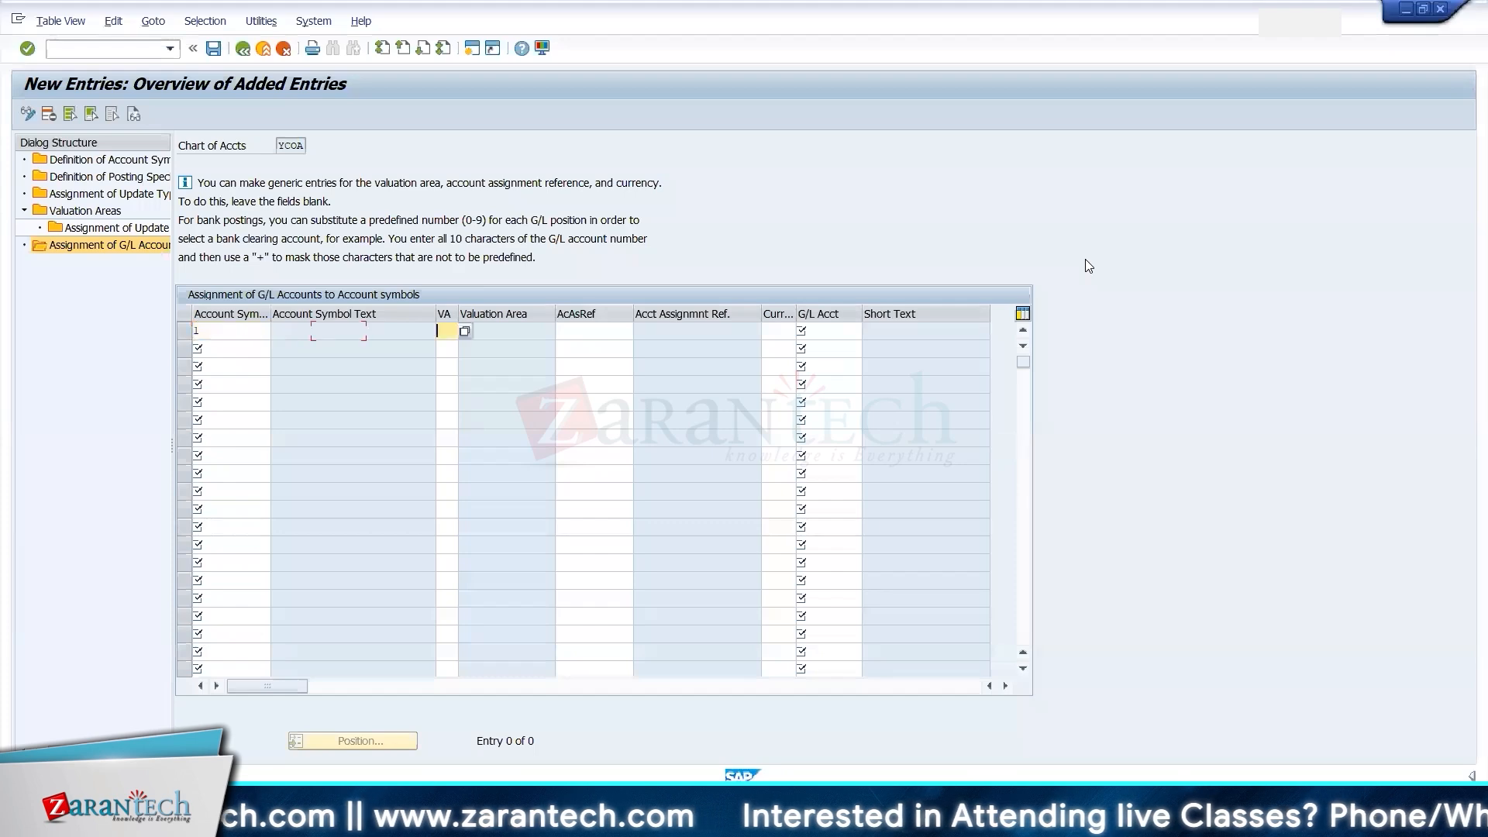
- Copy valuation area 001 from the Excel sheet into the first SAP assignment row
key("alt+Tab")
key("Left")
key("Left")
key("Left")
key("Left")
key("Left")
key("Left")
key("Left")
key("Left")
key("Left")
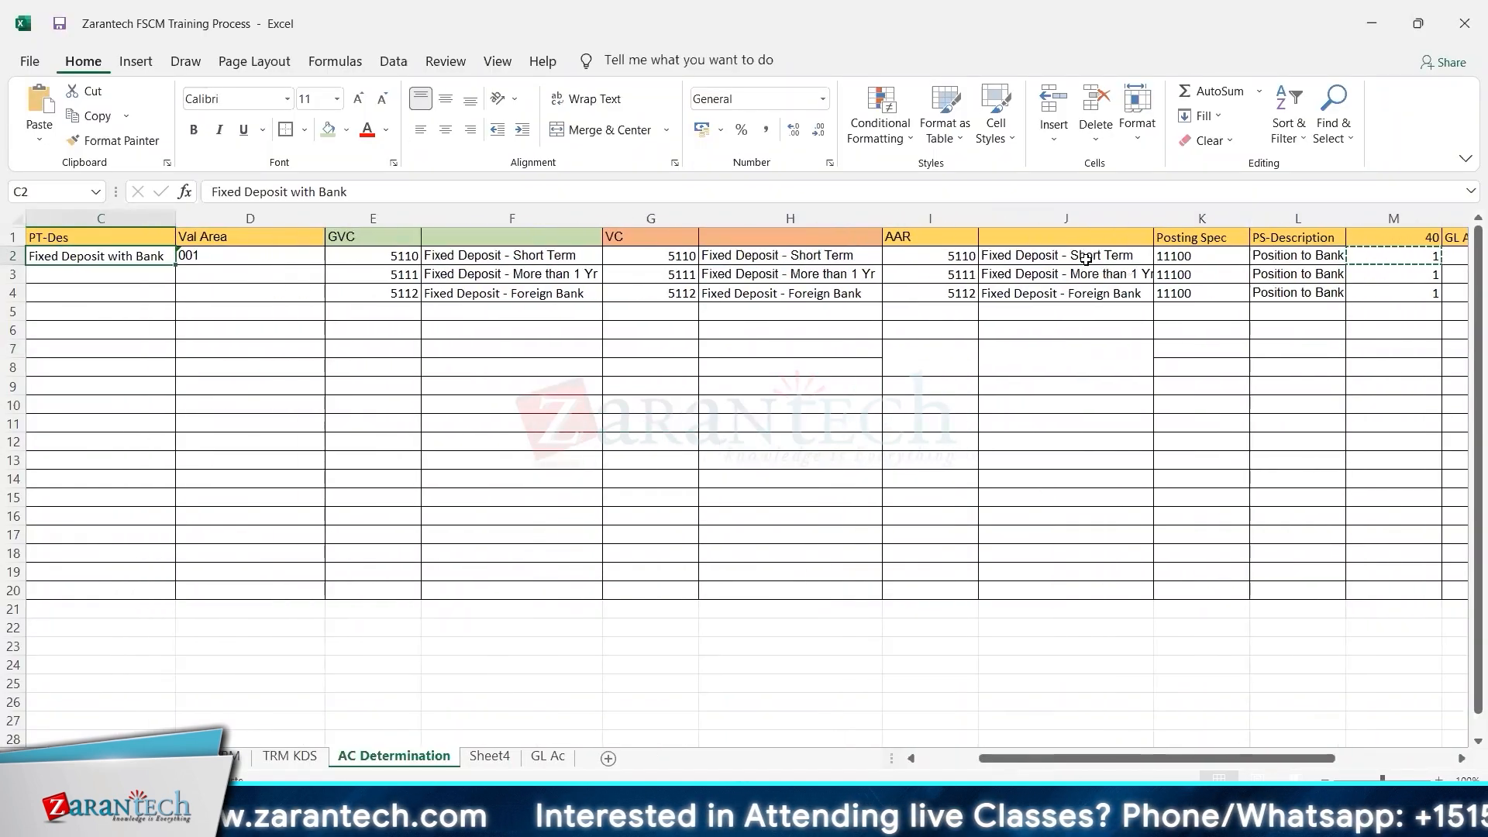
key("Right")
key("ctrl+c")
key("alt+Tab")
key("ctrl+v")
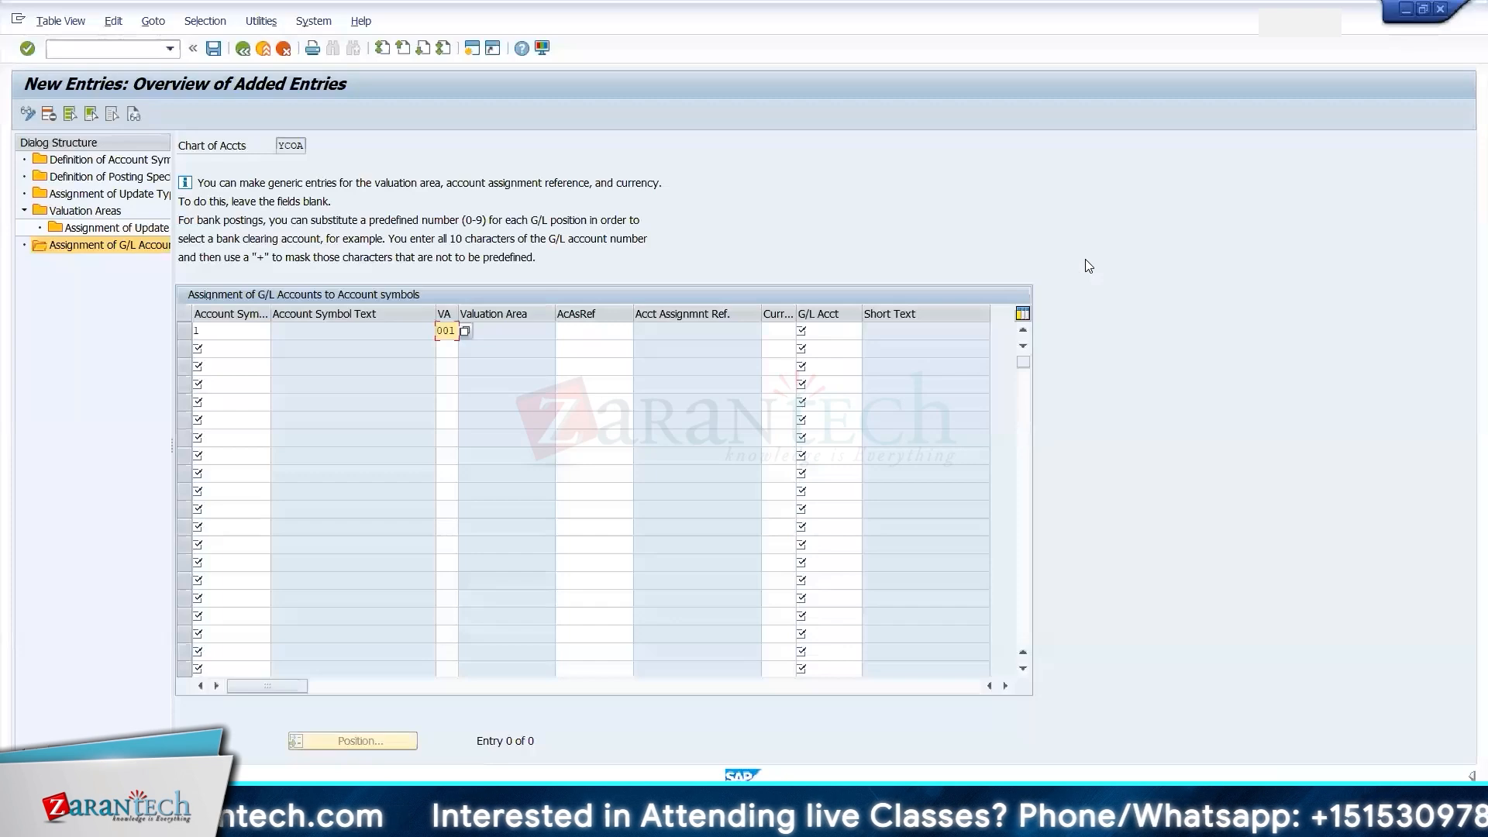
key("Tab")
- Copy account assignment reference 5110 from the Excel AAR column into the first SAP assignment row
key("alt+Tab")
key("Right")
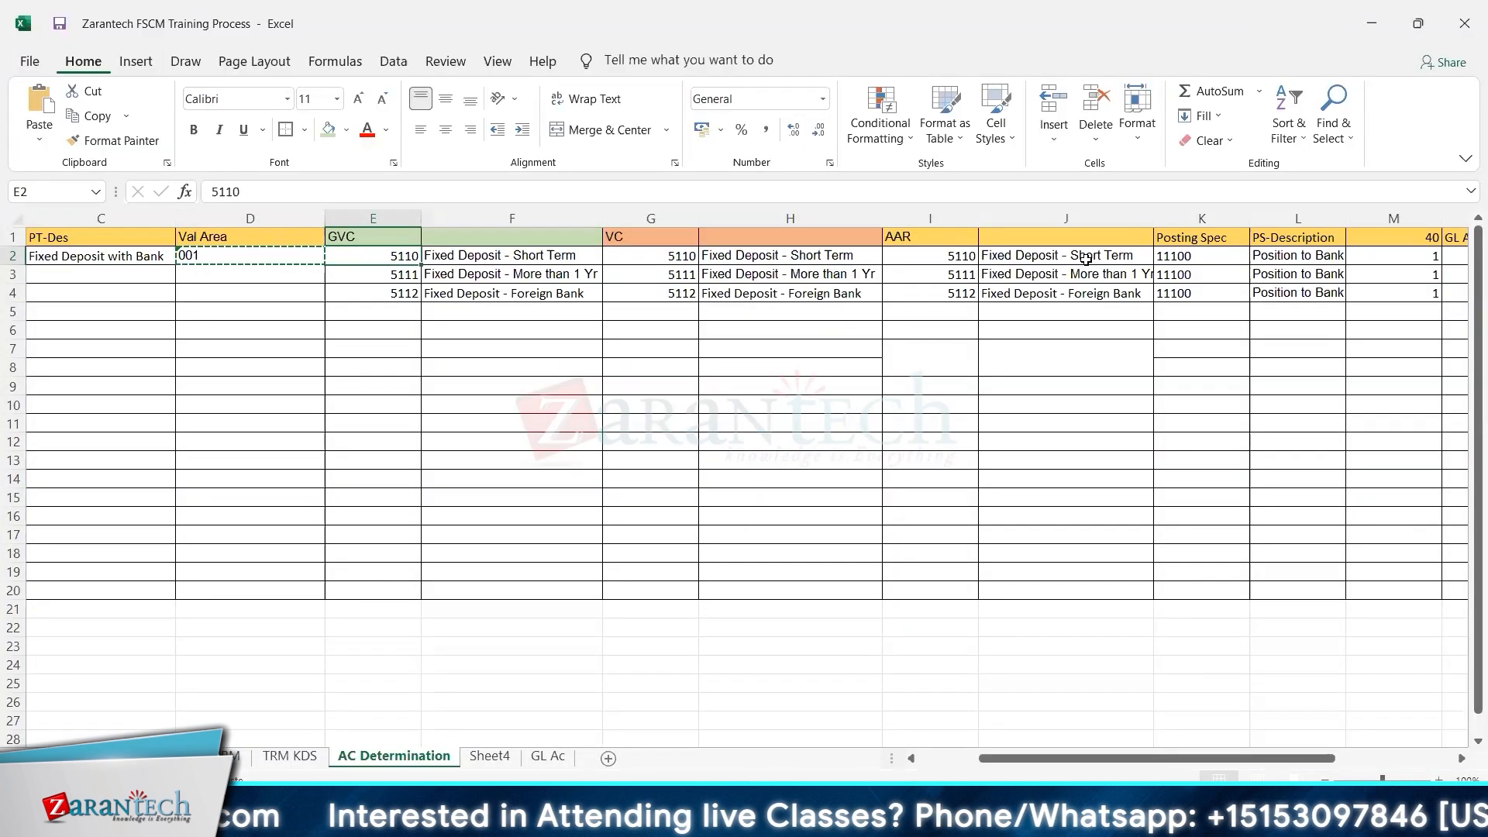
key("Right")
key("Right")
key("Right")
key("Right")
key("ctrl+c")
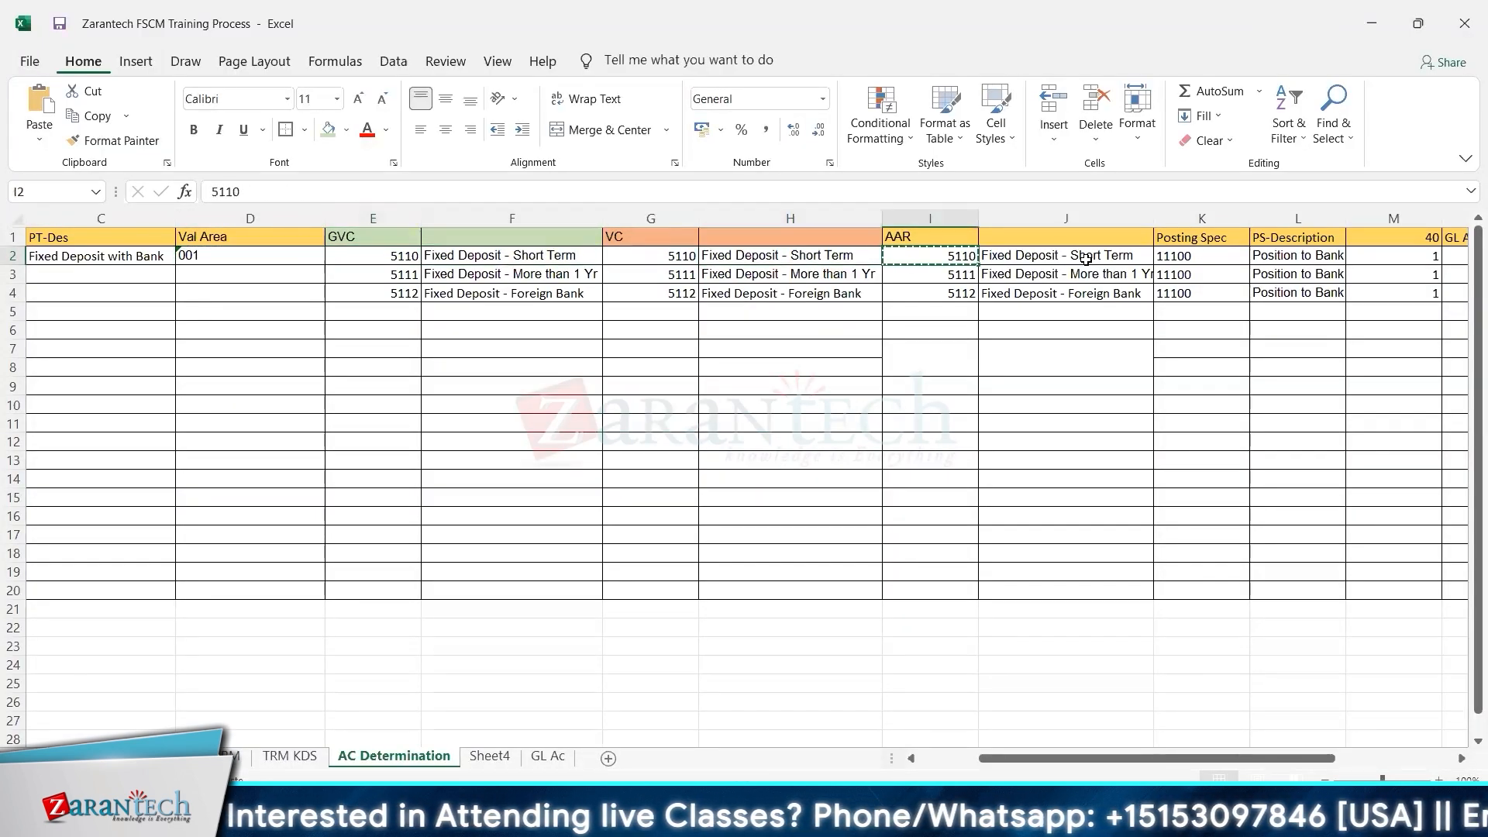
key("alt+Tab")
key("Tab")
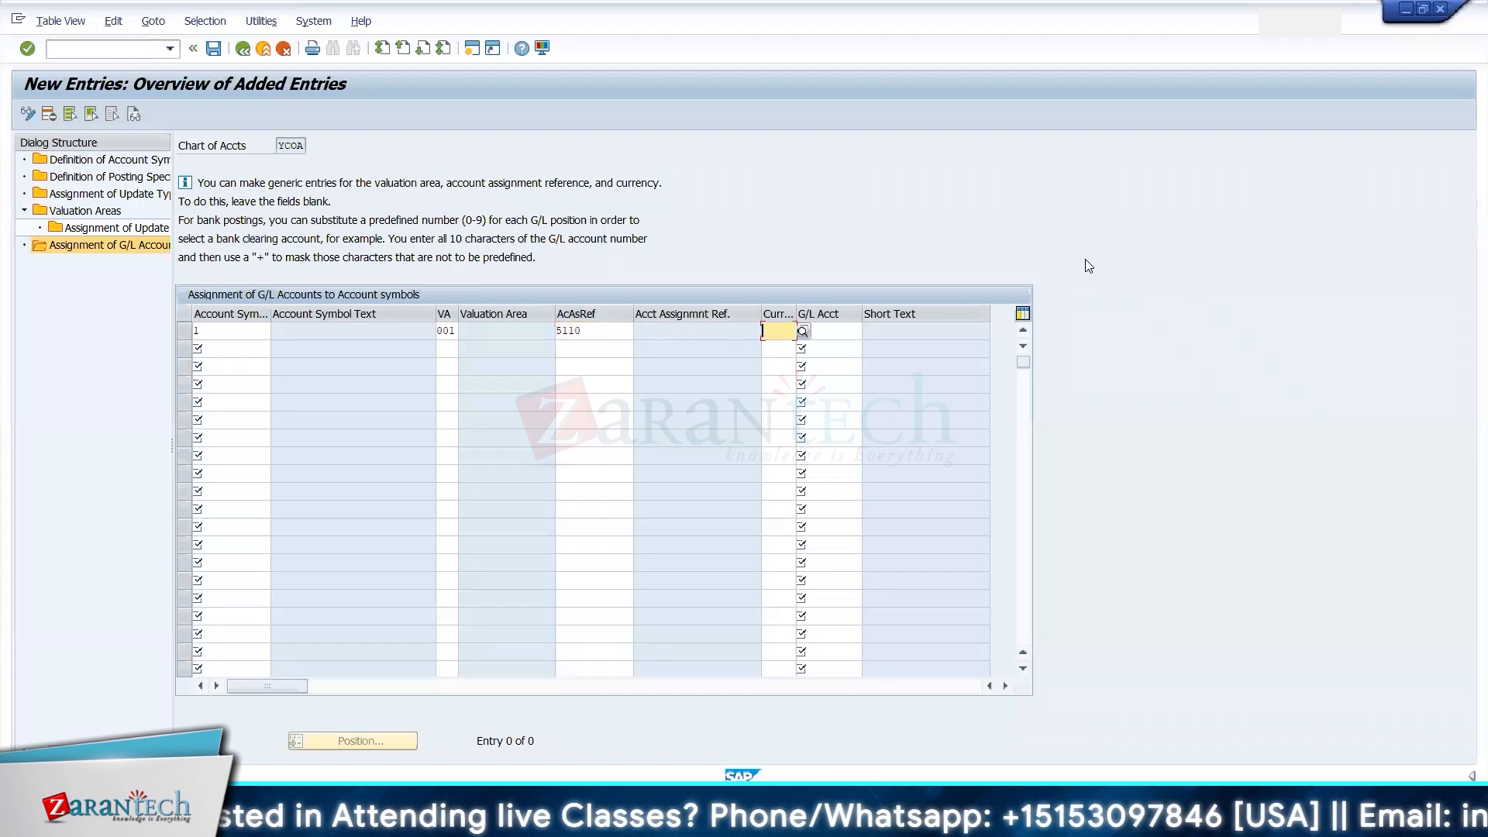
- Copy G/L account 201010 from the first data row of the Excel sheet into the first SAP assignment row
key("alt+Tab")
key("Right")
key("Right")
key("Right")
key("Right")
key("Right")
key("Right")
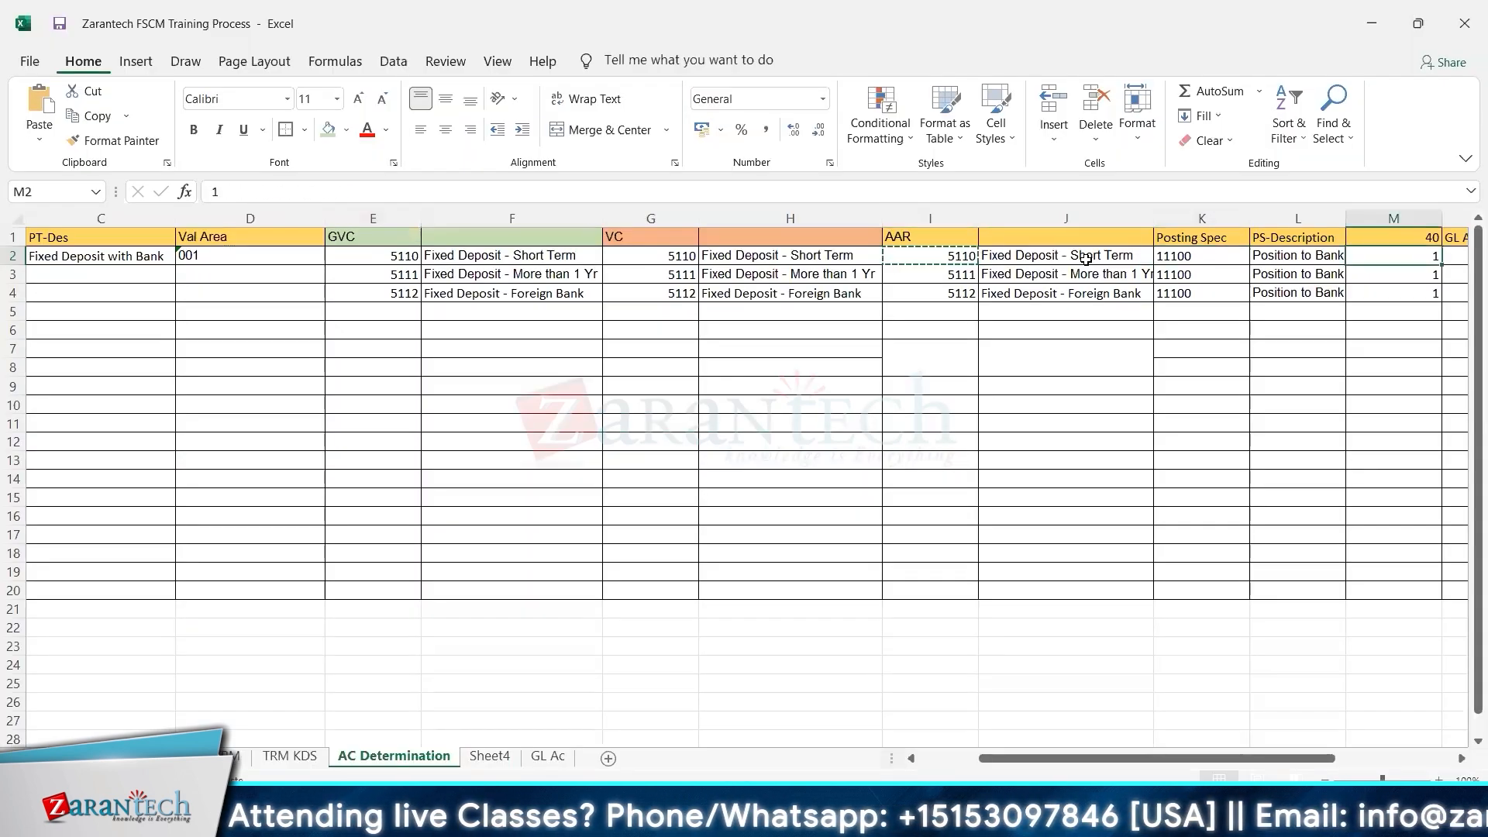
key("Left")
key("Left")
key("Right")
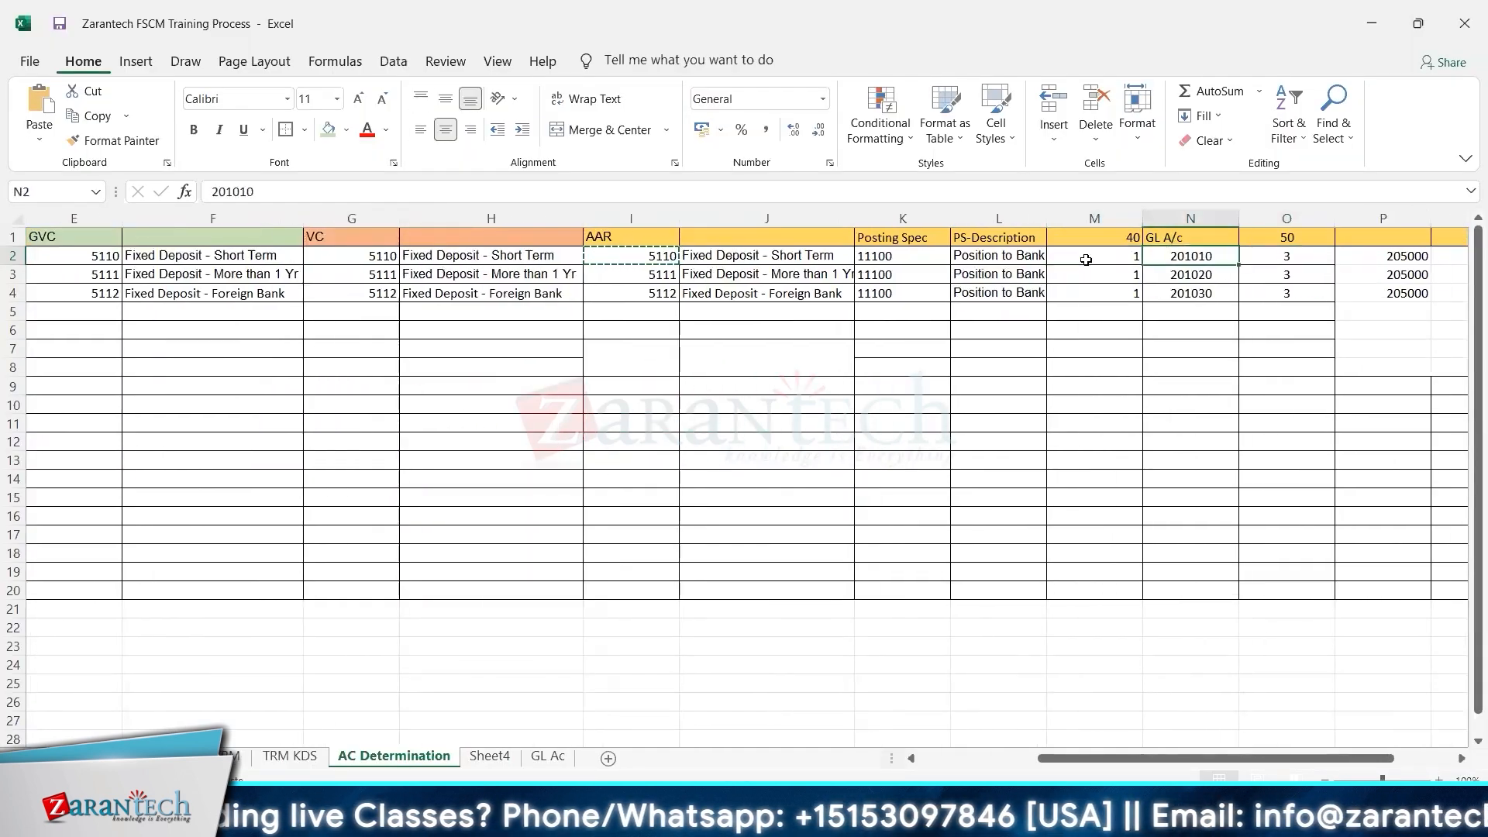
key("ctrl+c")
key("alt+Tab")
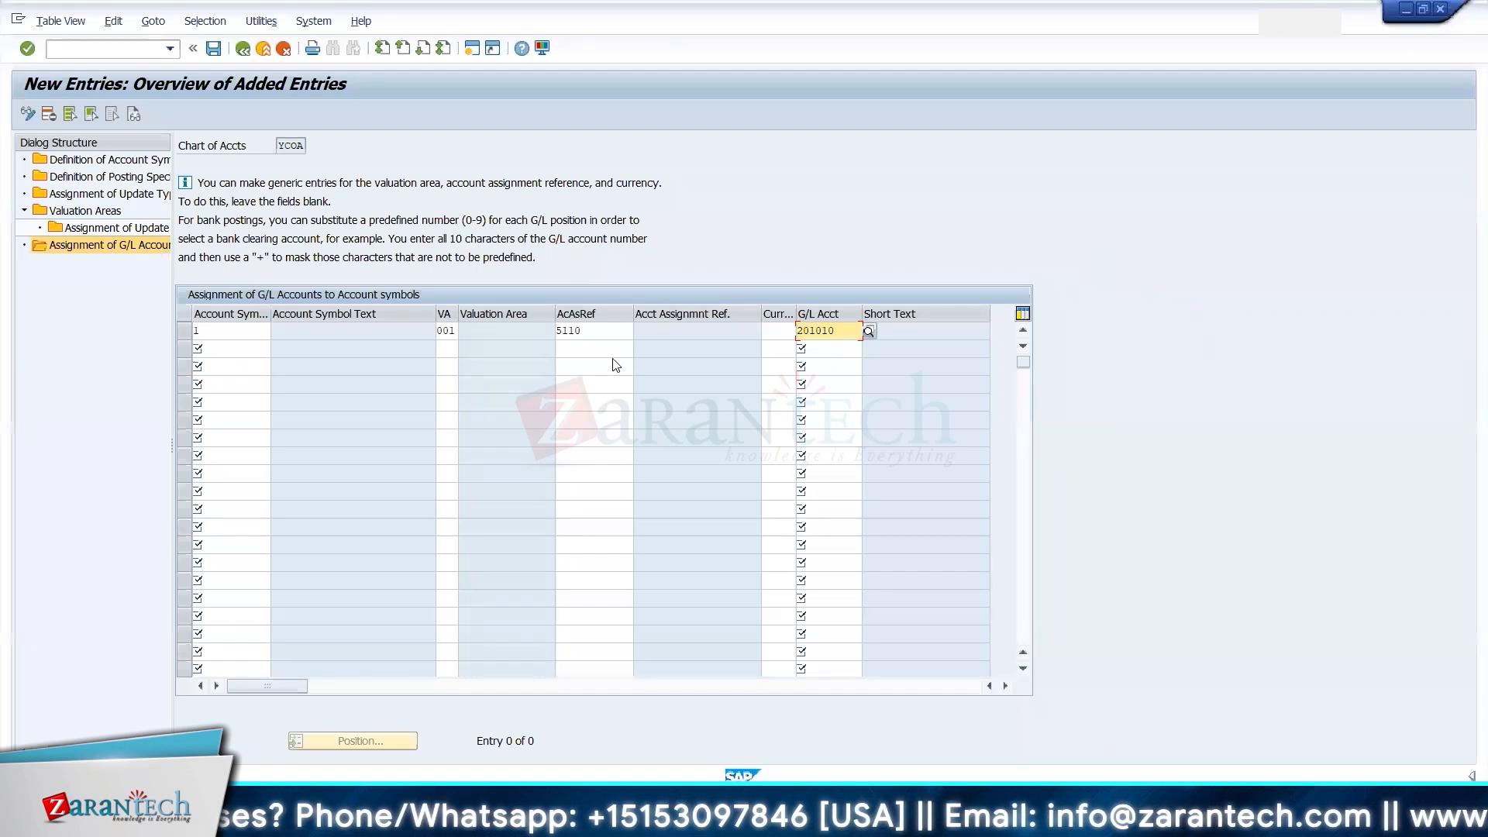
- Enter account symbol 1 and valuation area 001 in the second and third assignment rows
left_click(228, 346)
type("1")
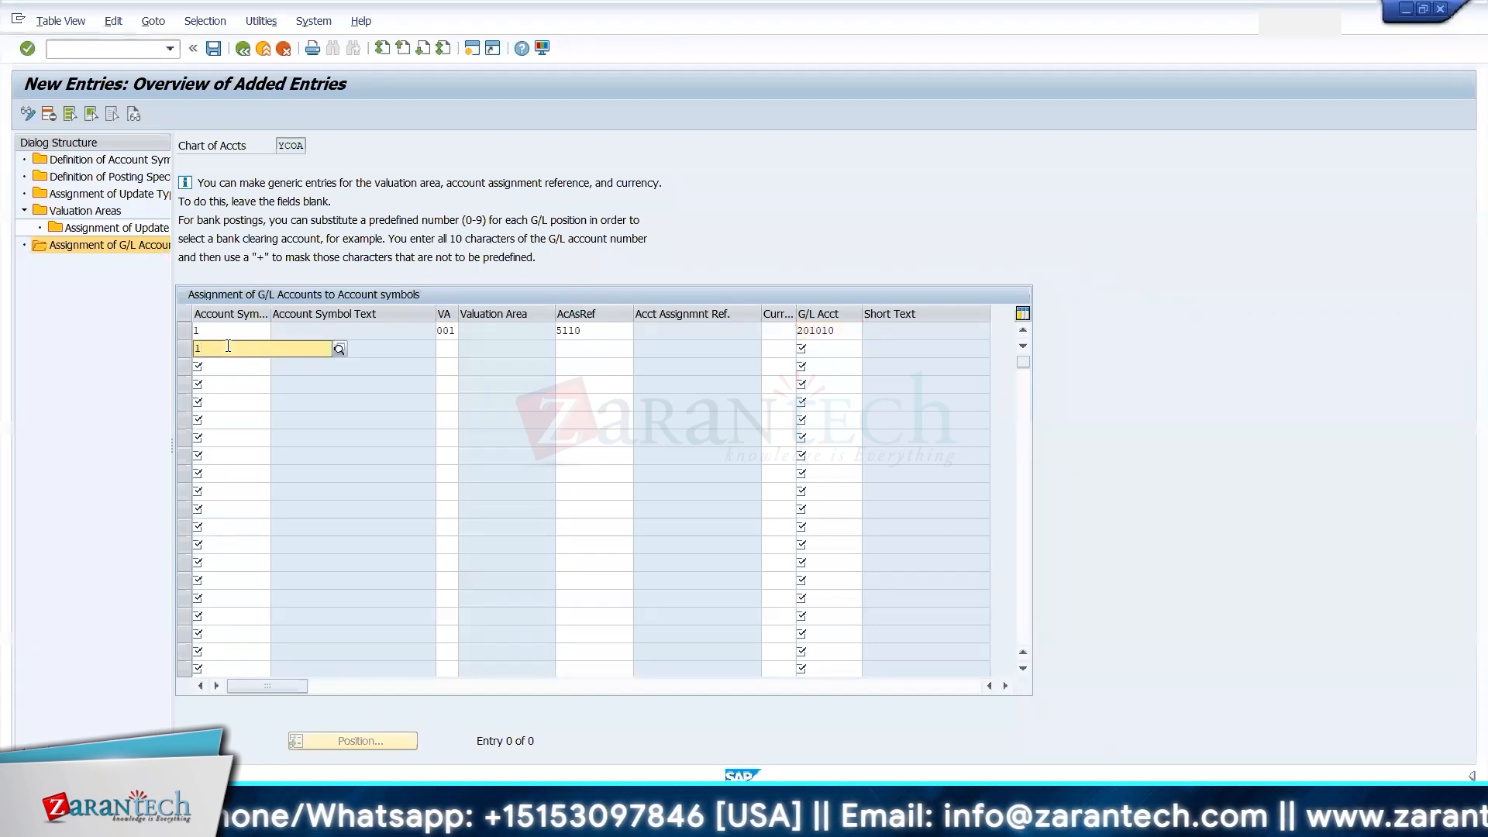
left_click(207, 384)
left_click(209, 373)
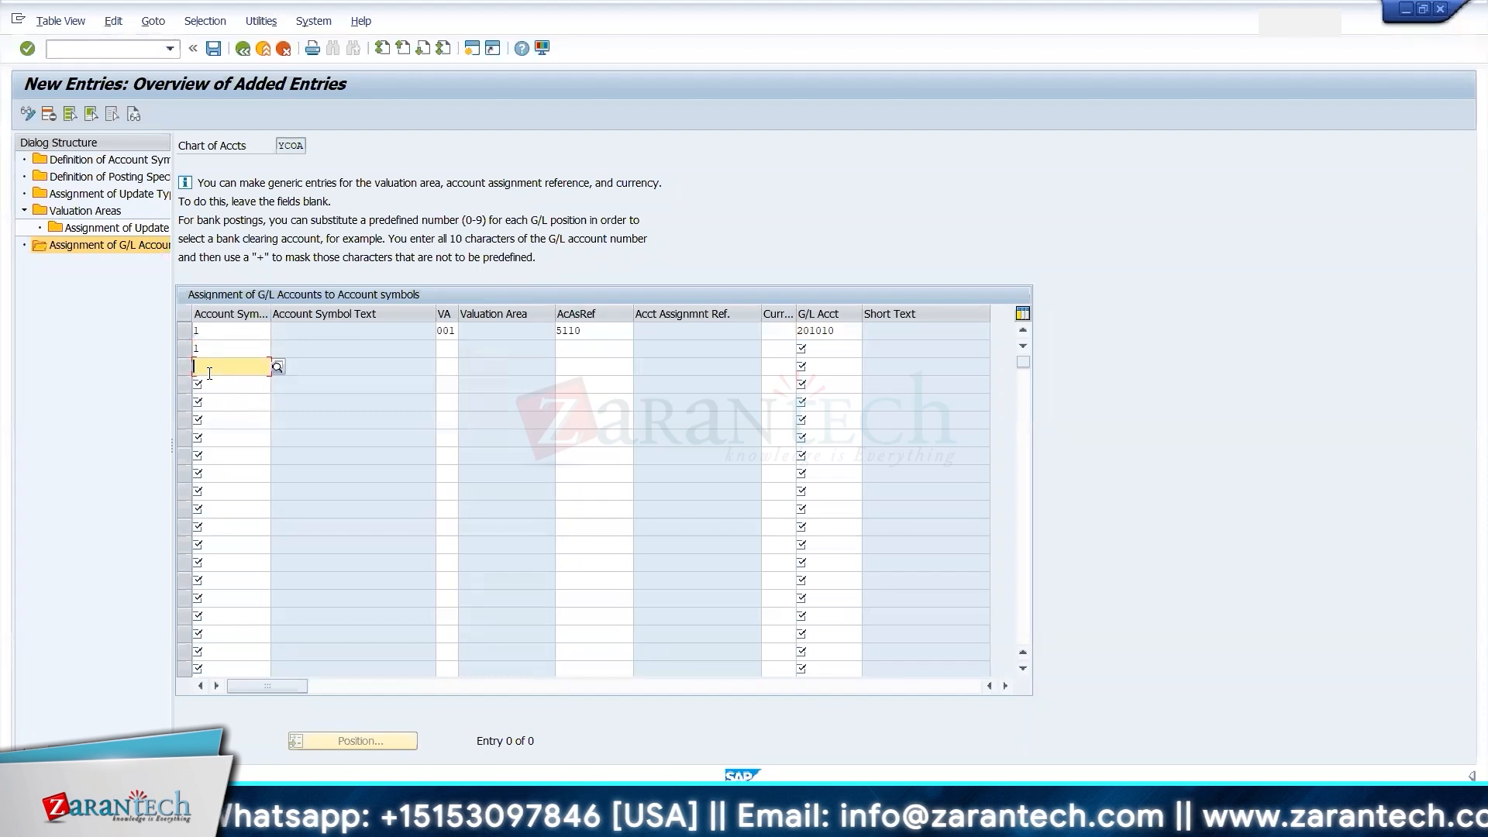
type("1")
left_click(447, 347)
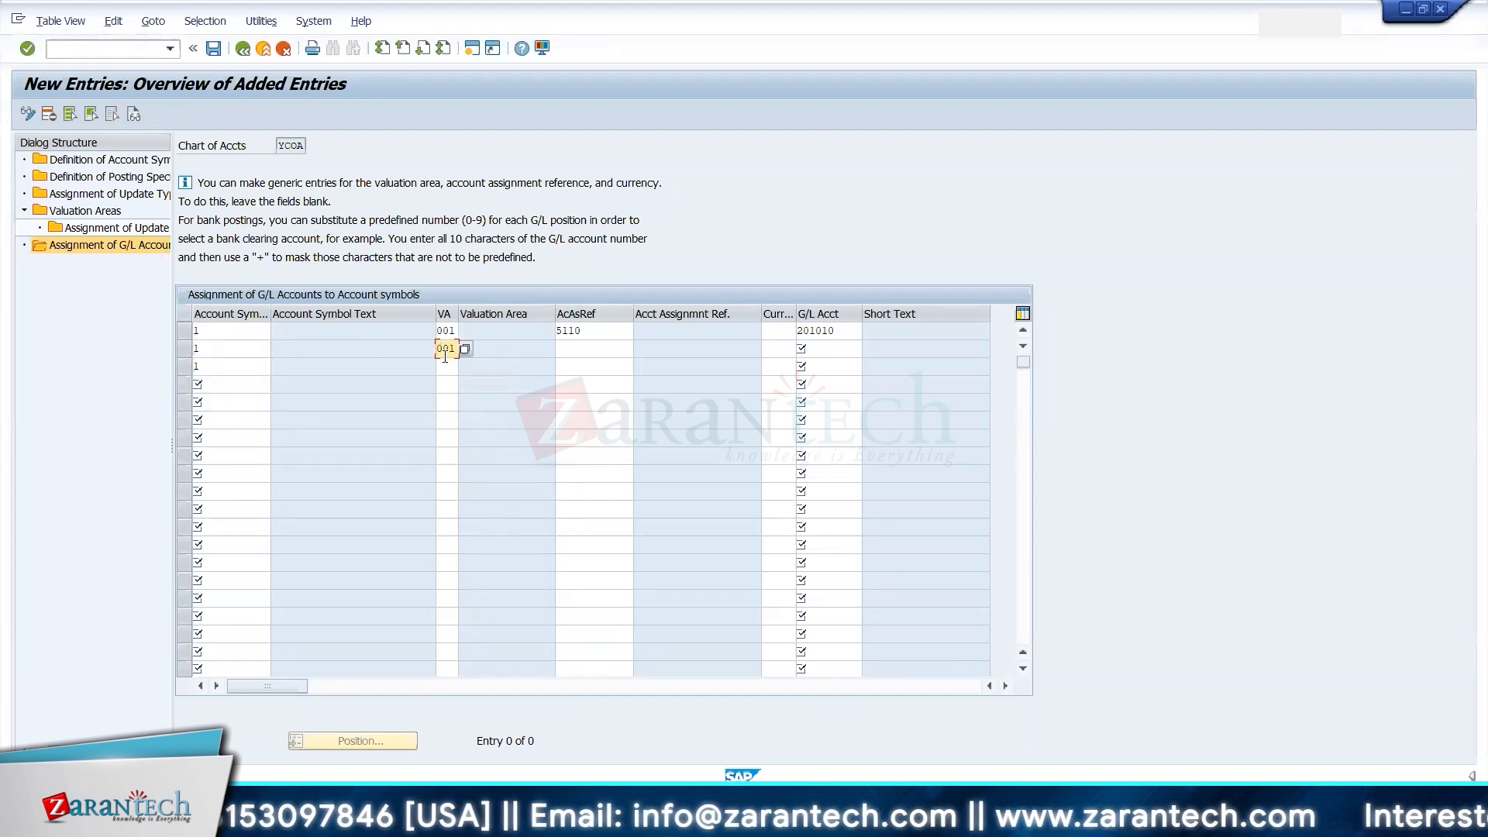
left_click(448, 369)
key("Tab")
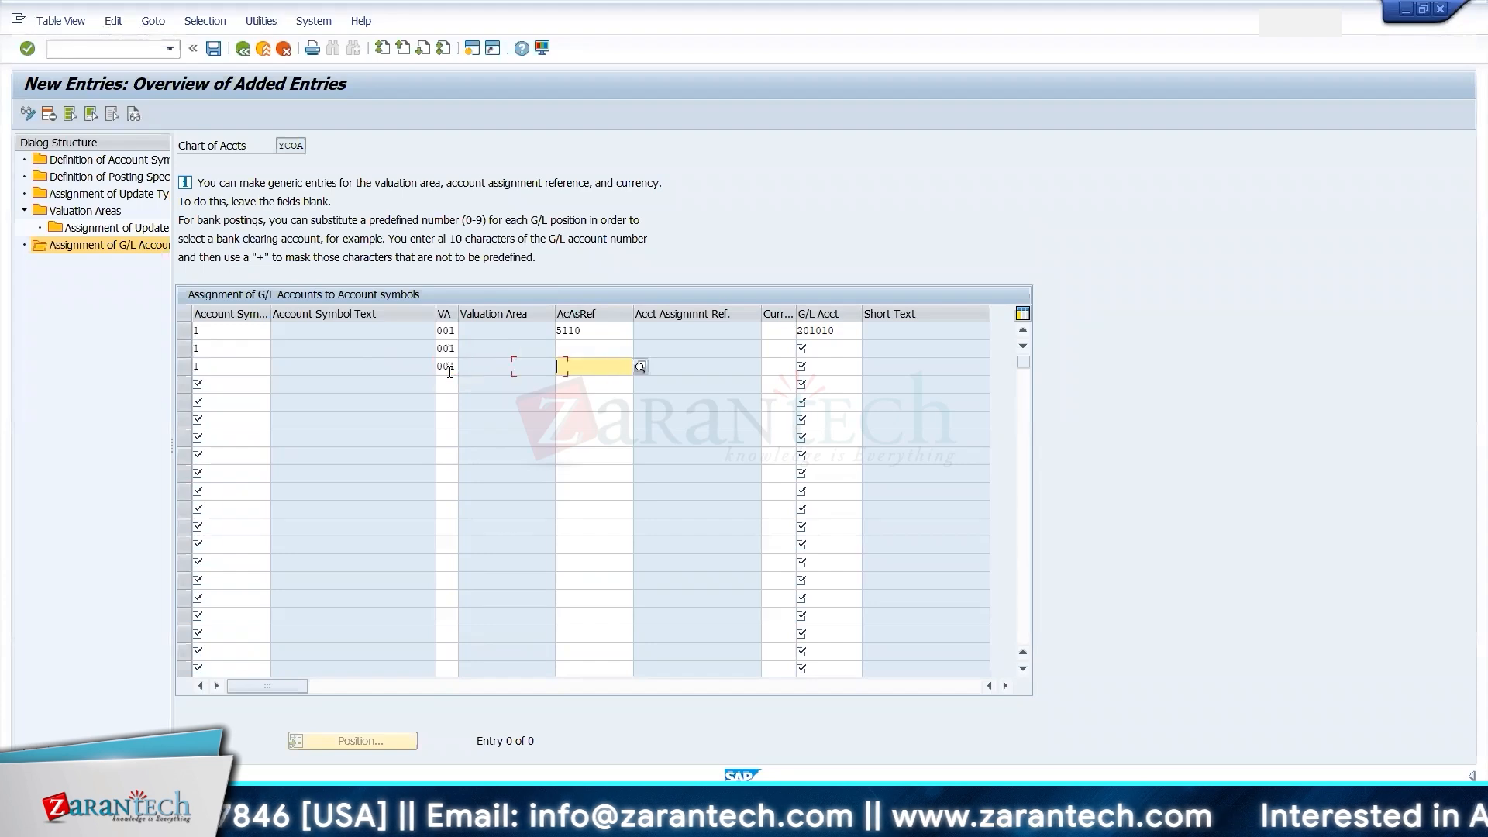
- Copy references 5111 and 5112 from the Excel AAR column into the second and third SAP rows' account assignment reference
key("Up")
key("Up")
key("Down")
key("F4")
key("alt+Tab")
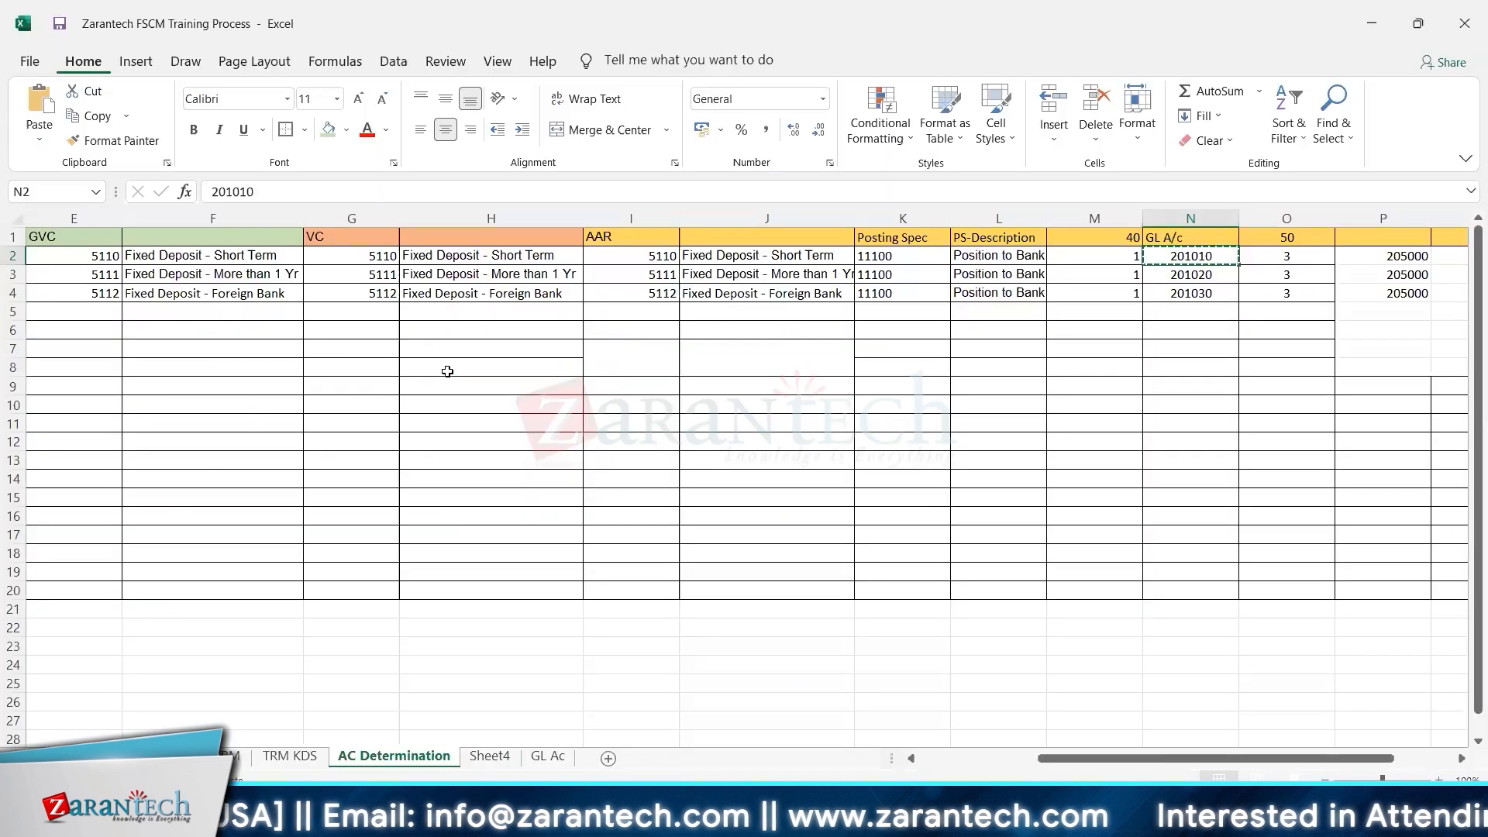
key("Left")
key("Left")
key("Left")
key("Left")
key("Down")
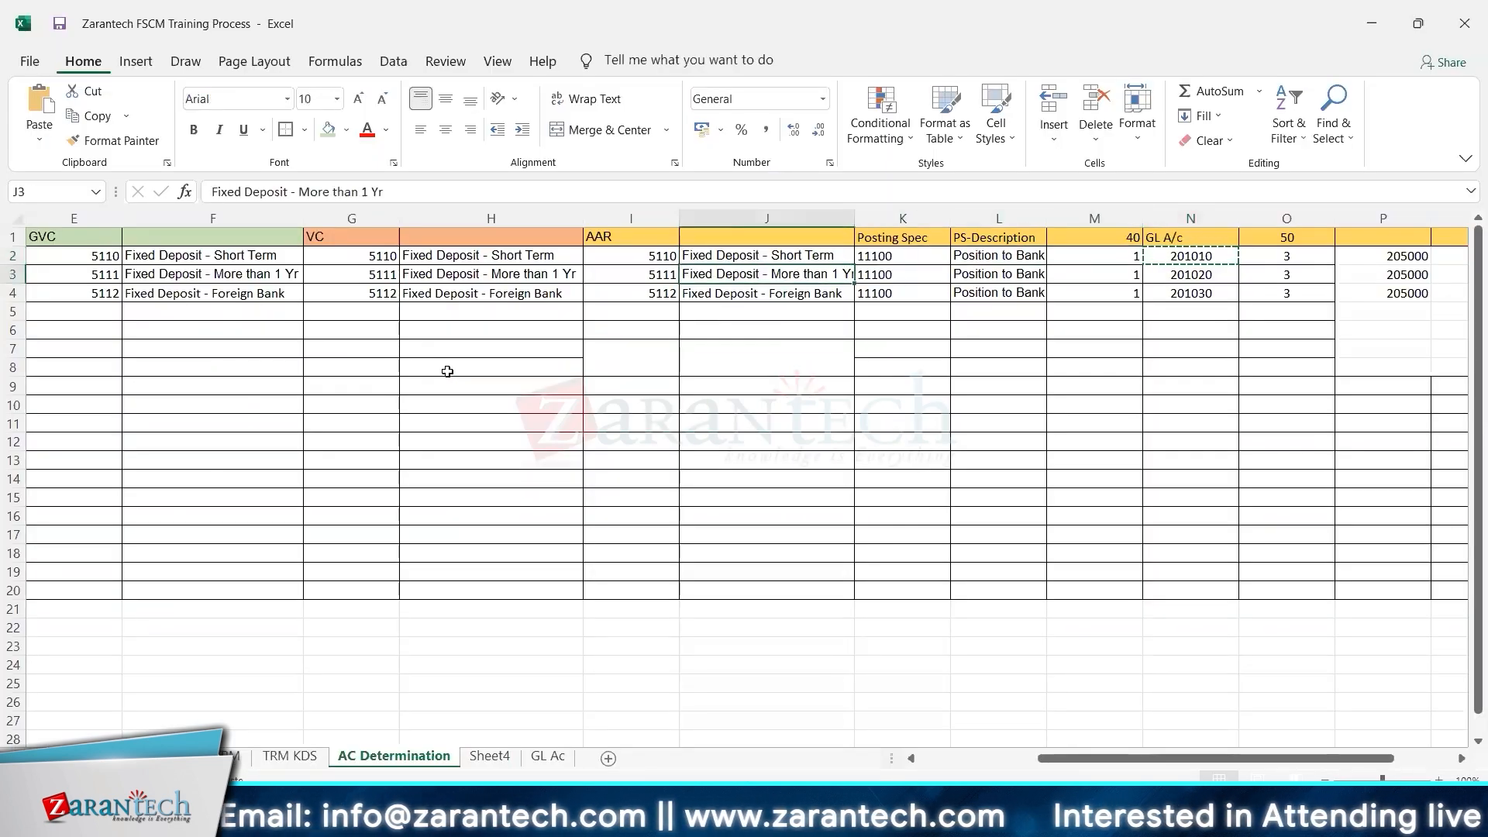
key("Left")
key("shift+Down")
key("ctrl+c")
key("alt+Tab")
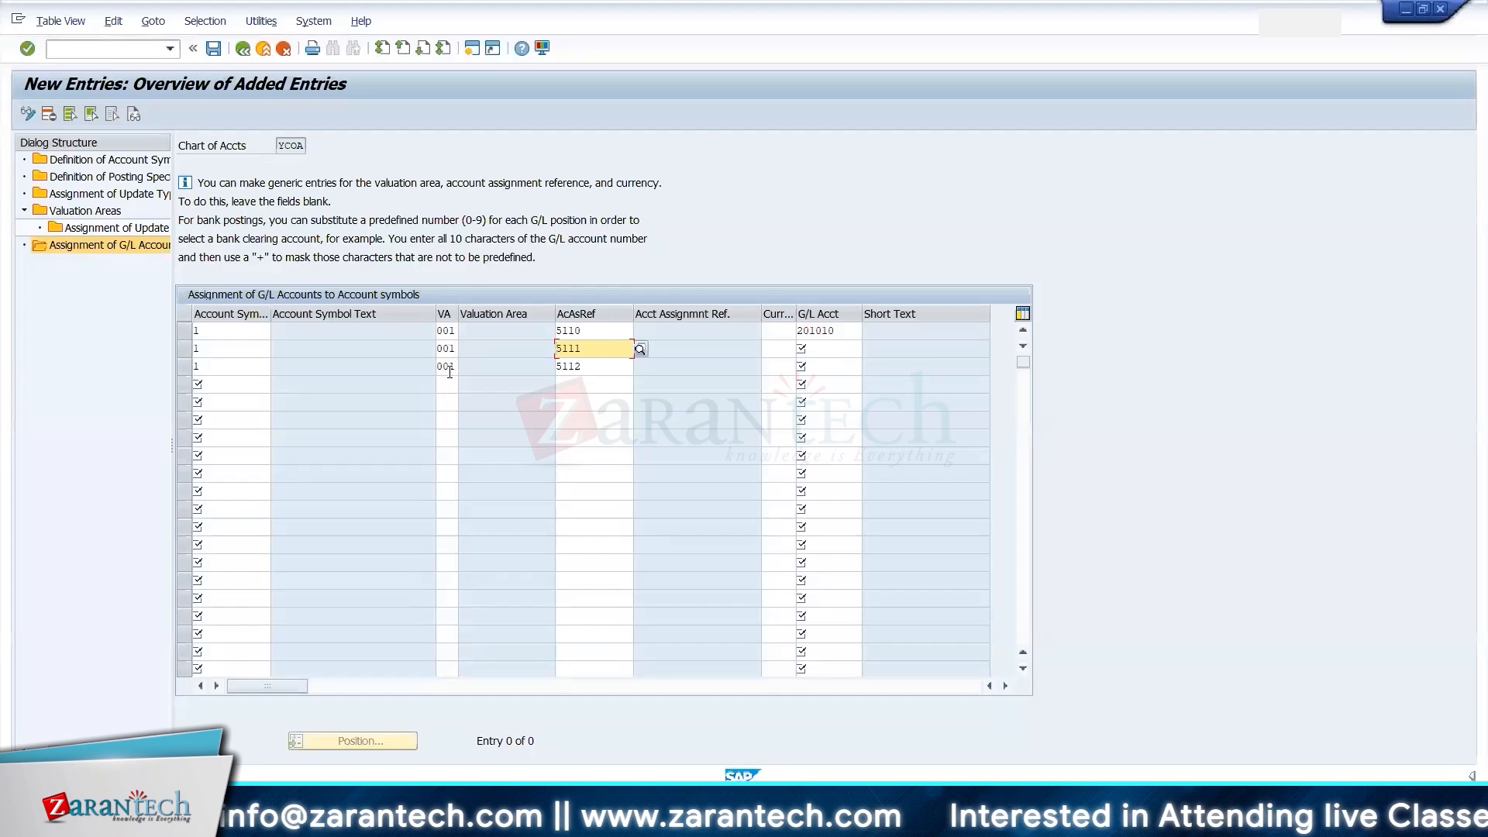
- Copy G/L accounts 201020 and 201030 from the Excel sheet into the second and third SAP assignment rows
key("Up")
key("Tab")
key("Tab")
key("Down")
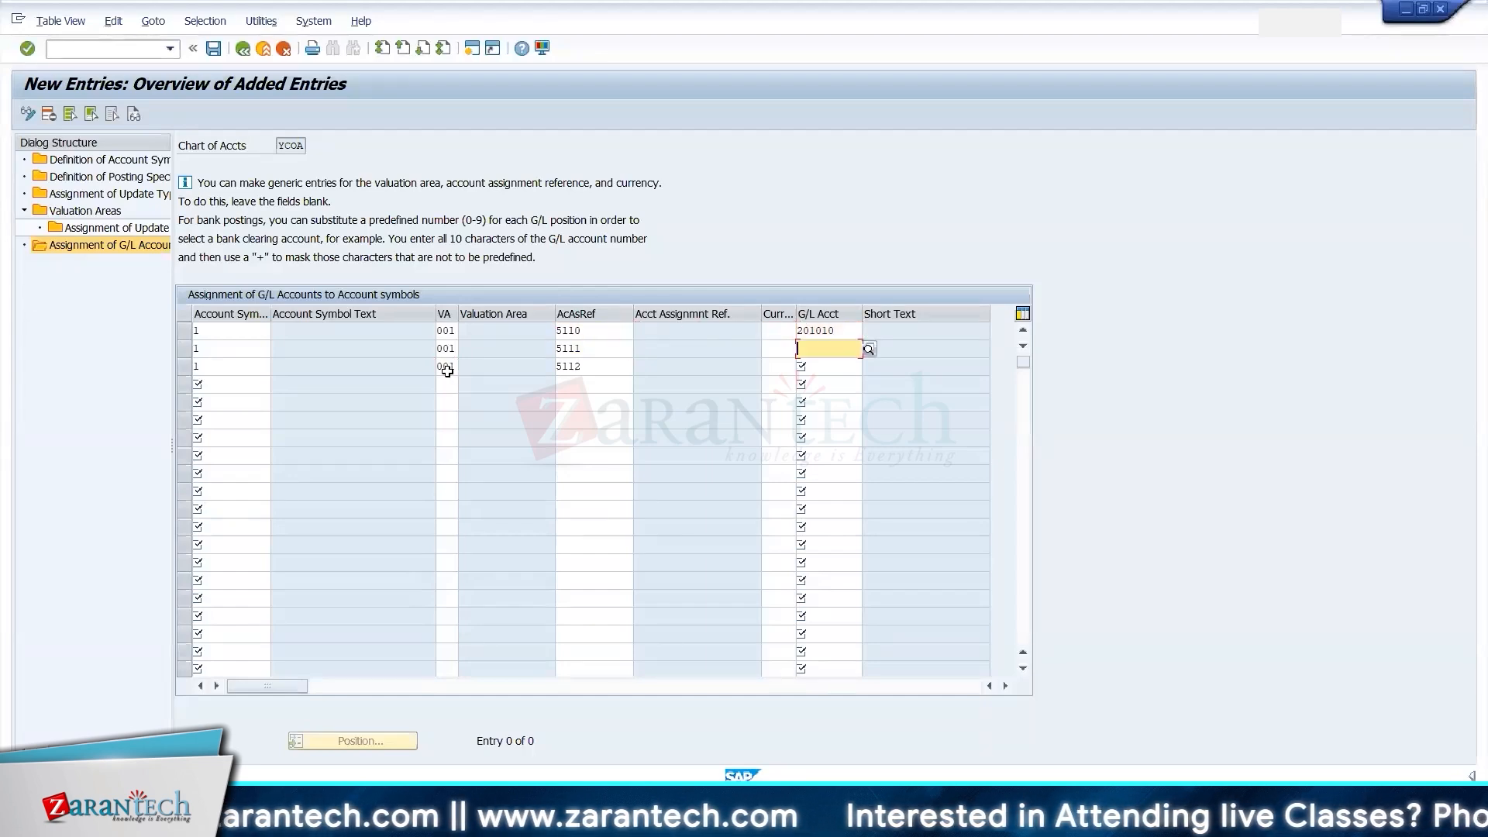
key("alt+Tab")
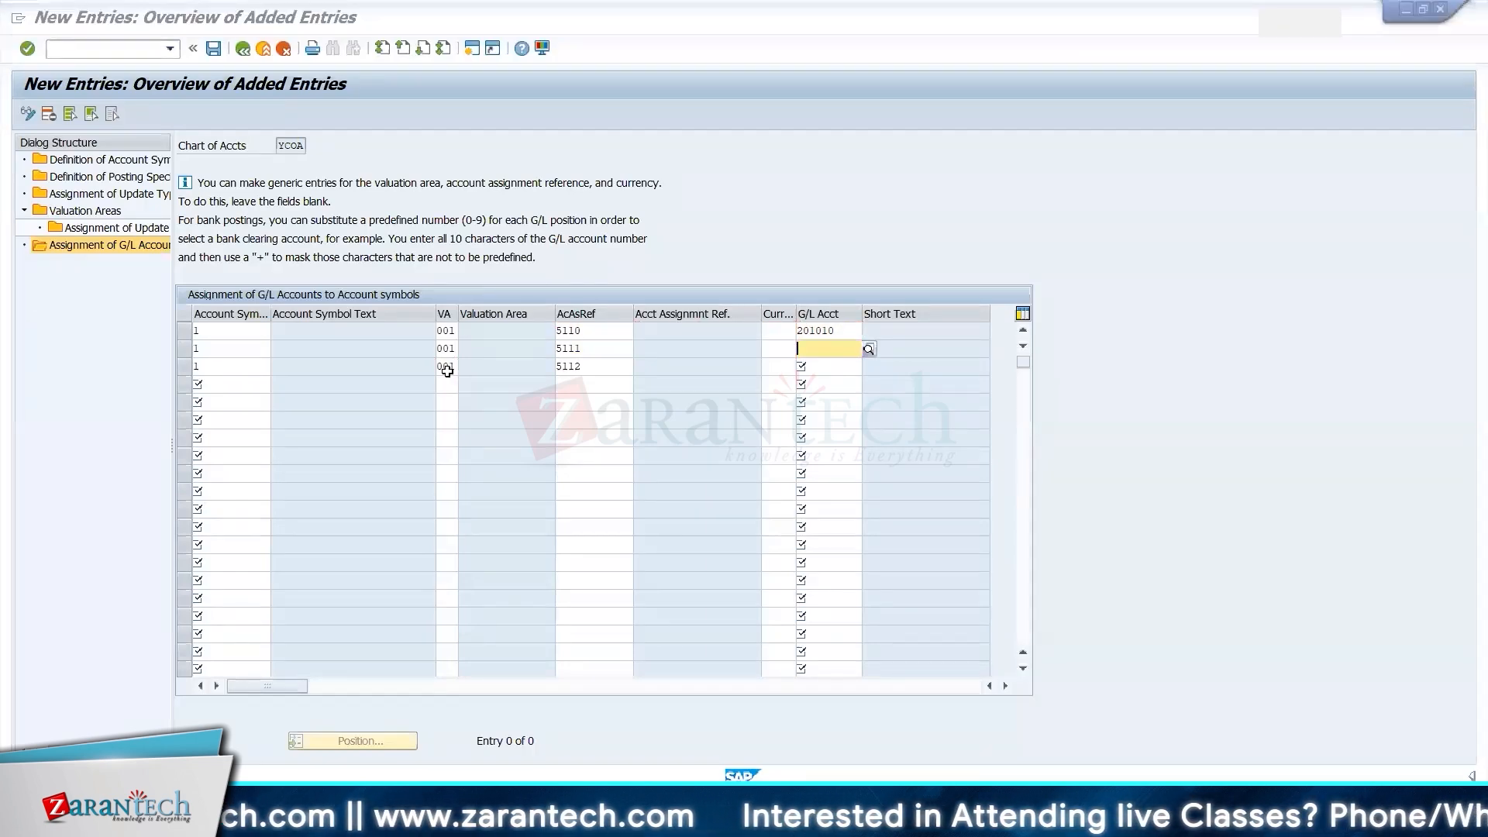
key("Right")
key("Right")
key("Right")
key("Right")
key("Right")
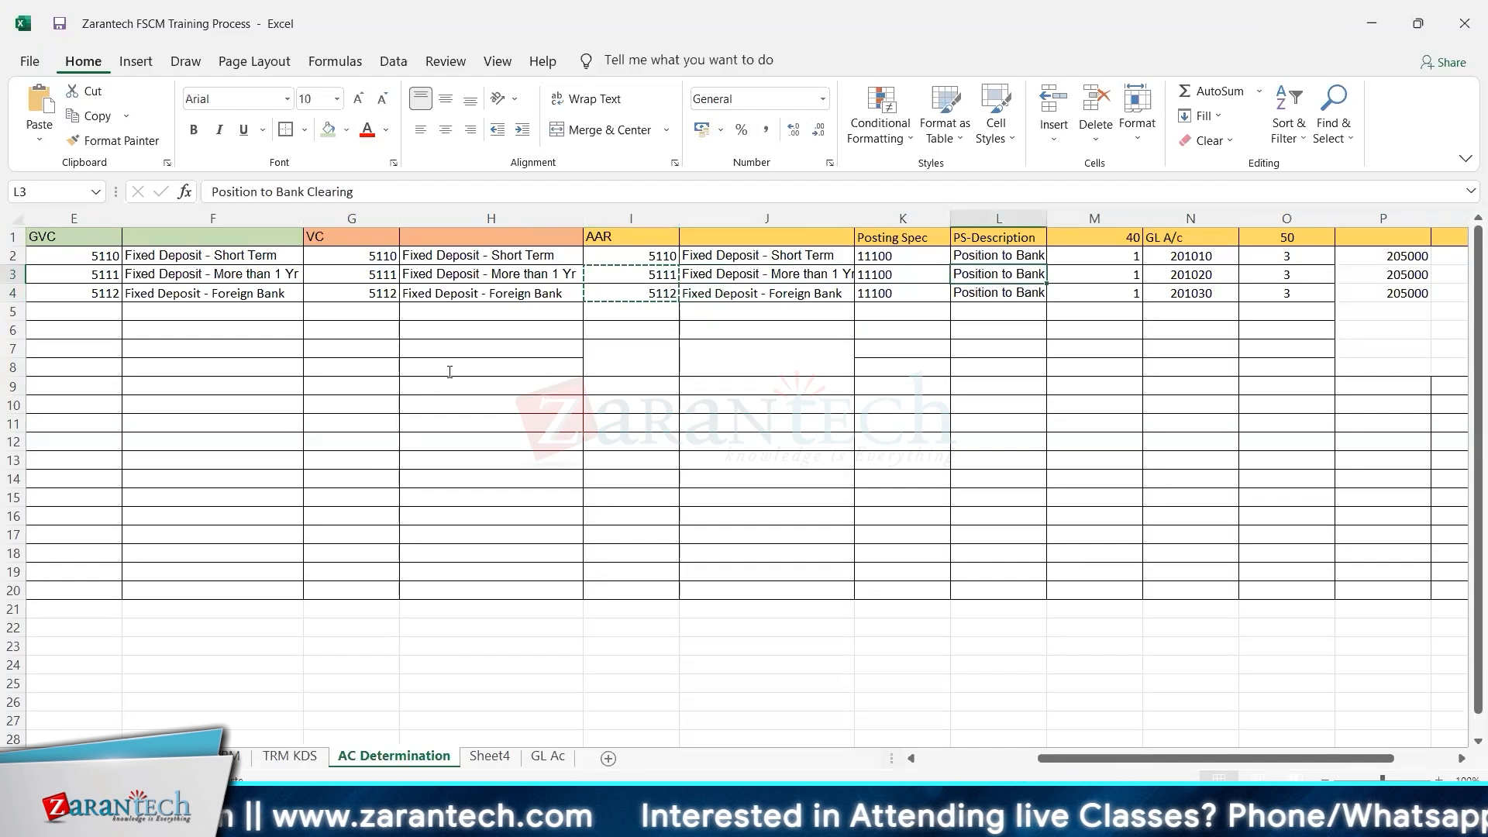
key("shift+Down")
key("ctrl+c")
key("alt+Tab")
key("ctrl+v")
- Add a fourth SAP assignment row with account symbol 3 copied from the Excel sheet and valuation area 001
key("alt+Tab")
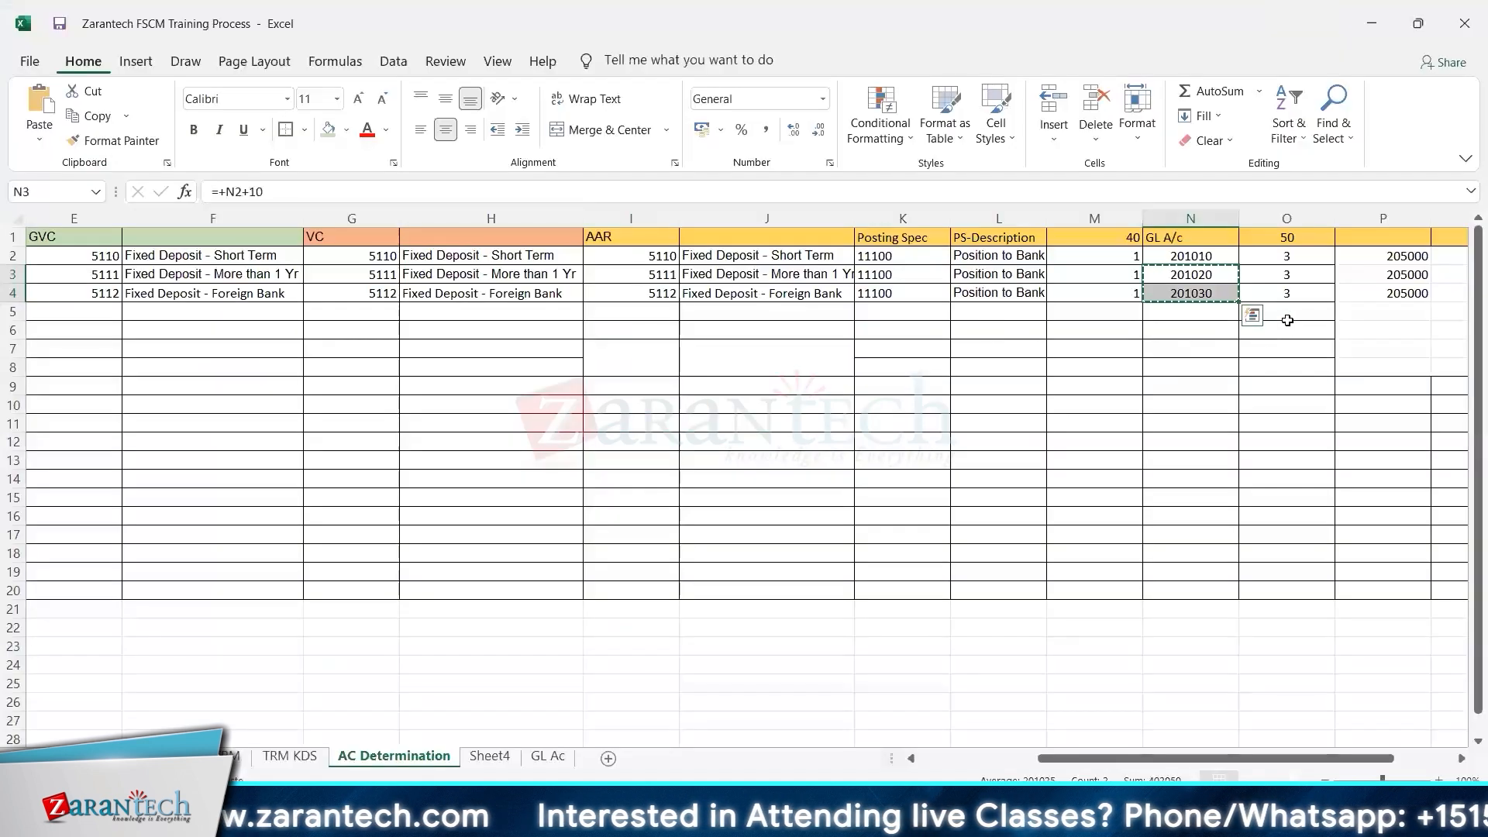
left_click(1308, 255)
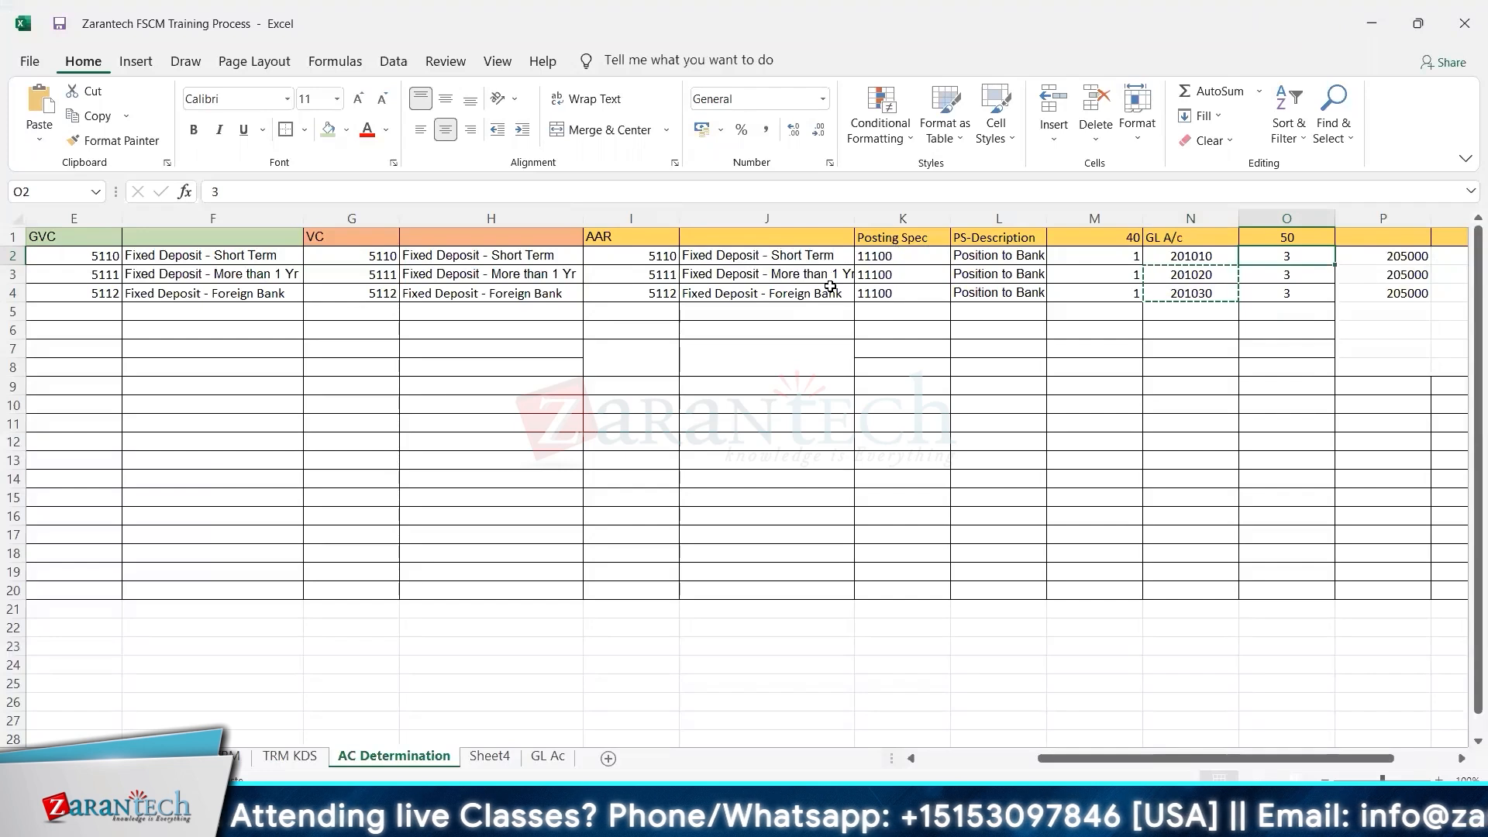
key("alt+Tab")
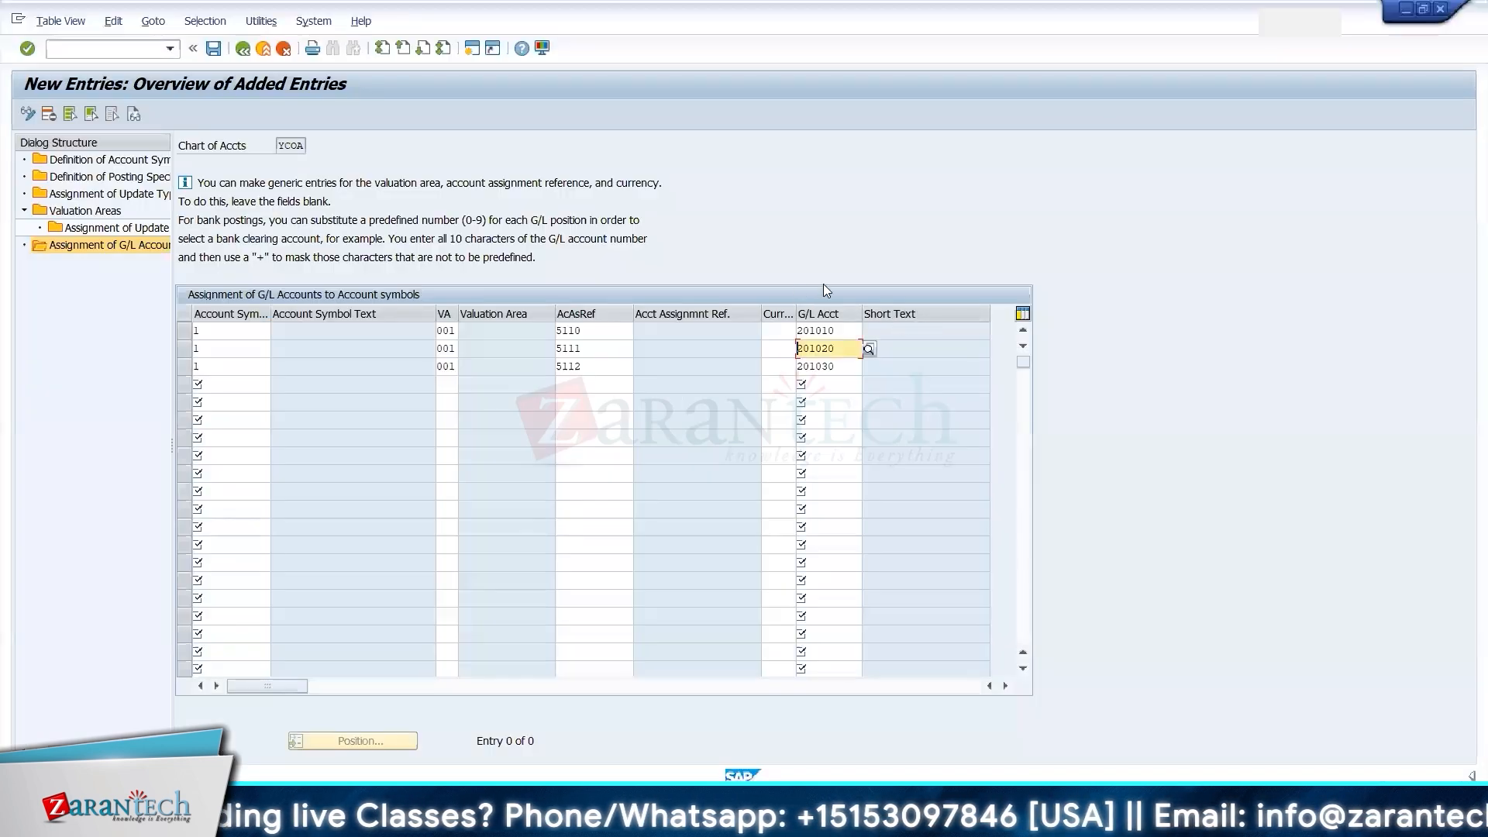
key("alt+Tab")
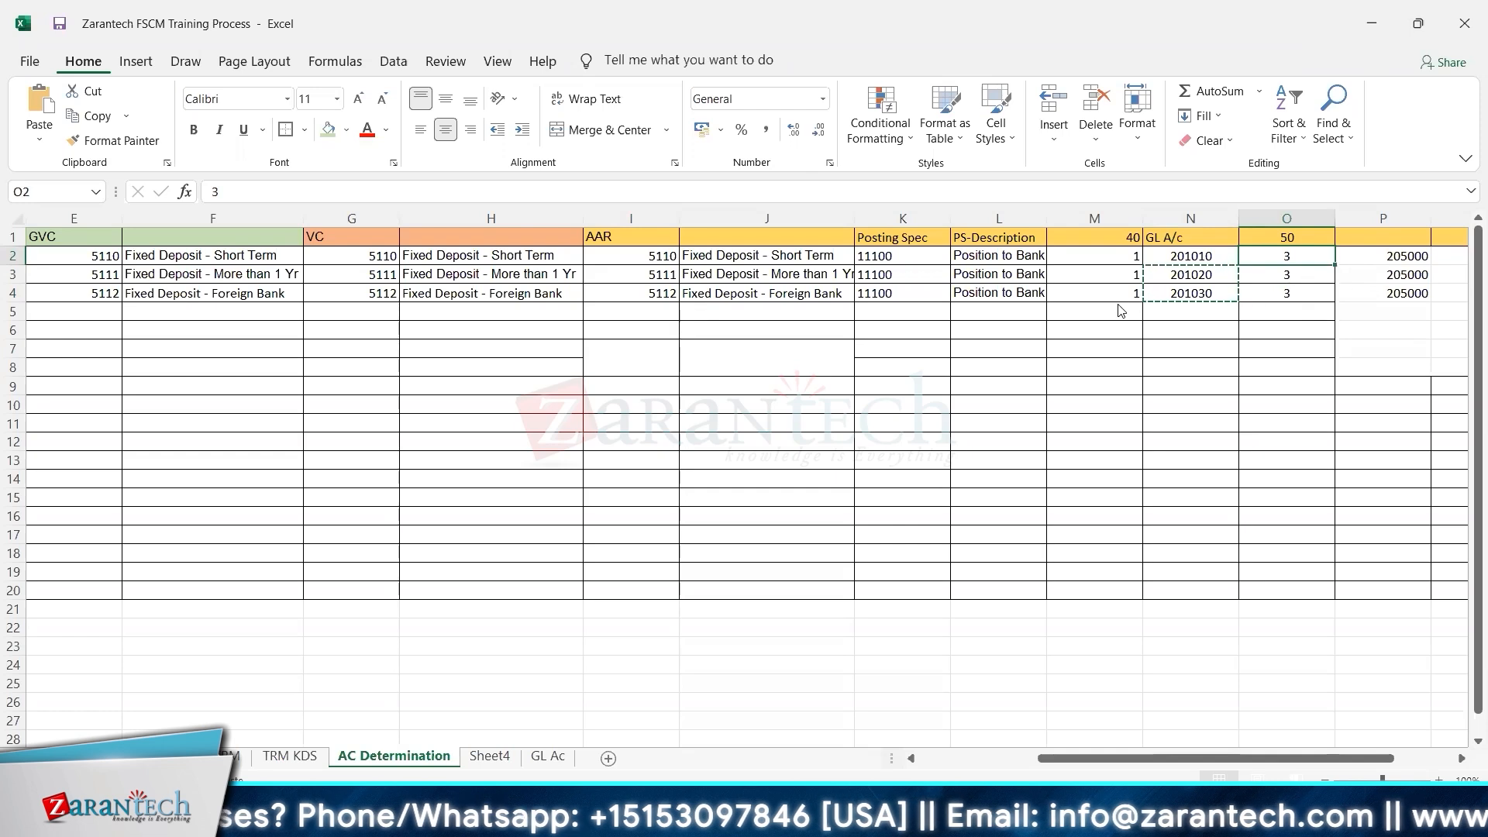
key("alt+Tab")
left_click(215, 385)
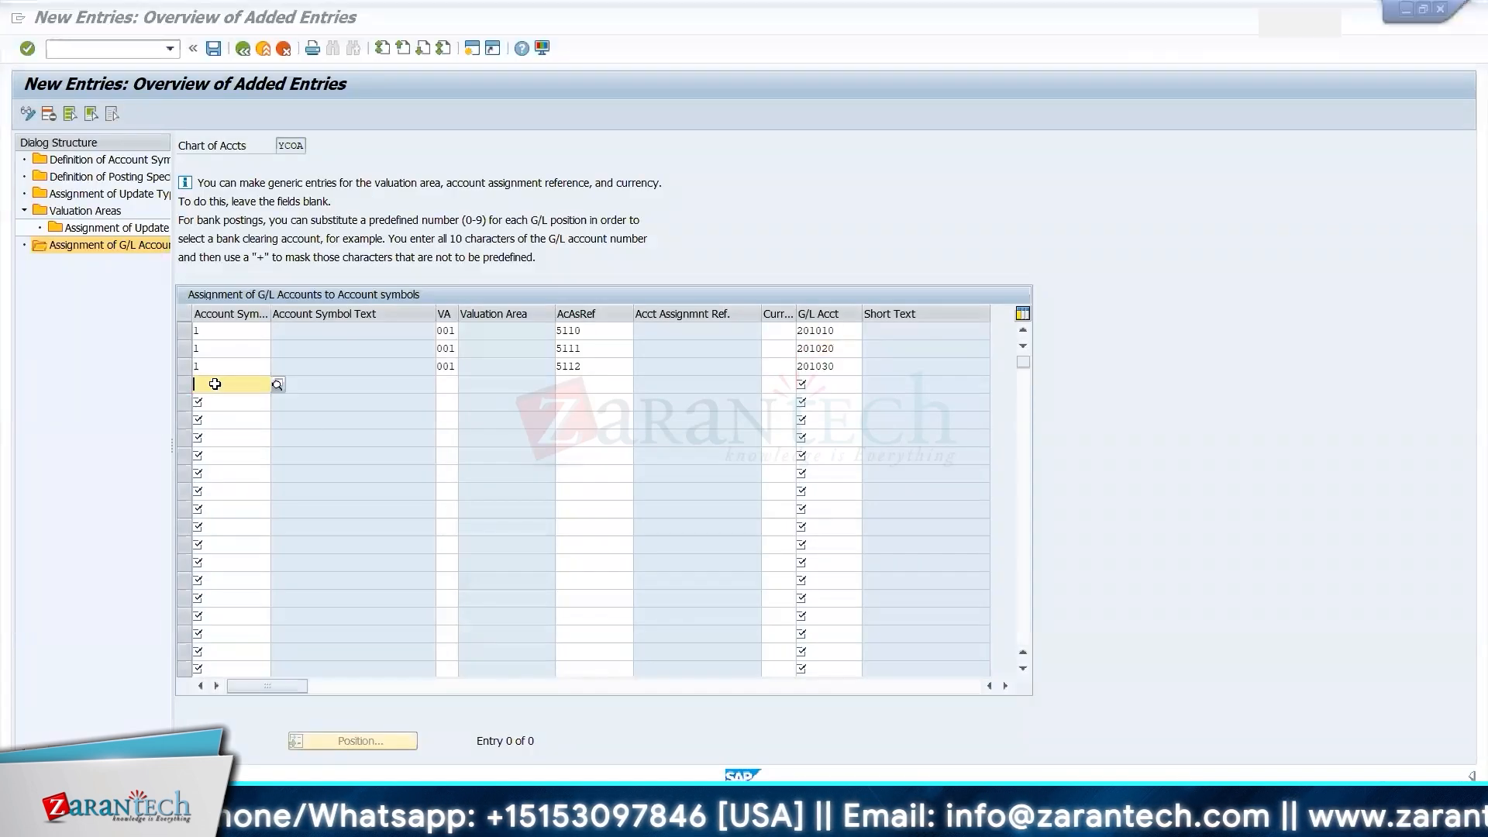
key("alt+Tab")
key("Right")
key("Left")
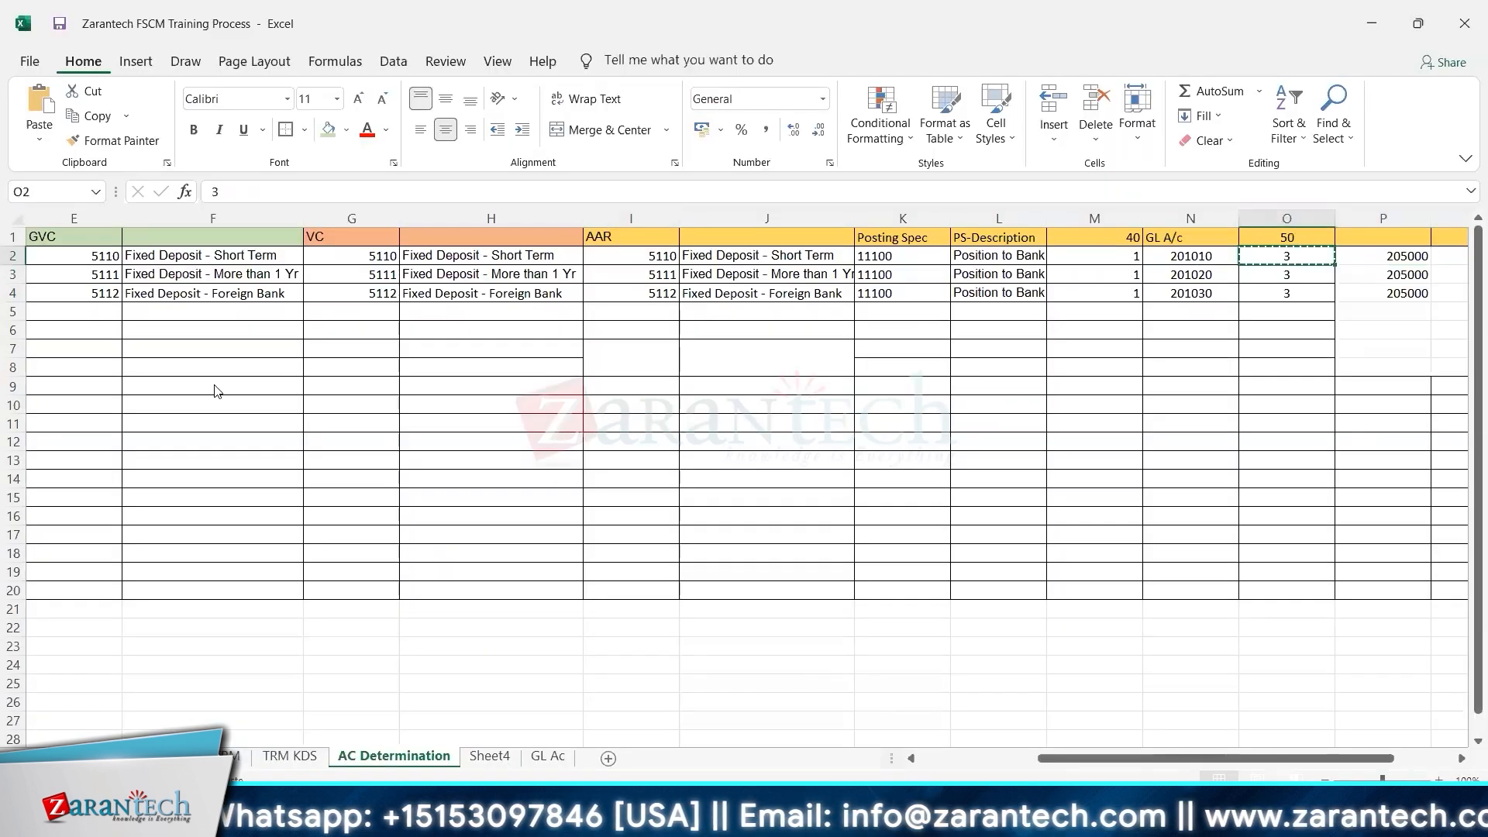
key("alt+Tab")
key("Tab")
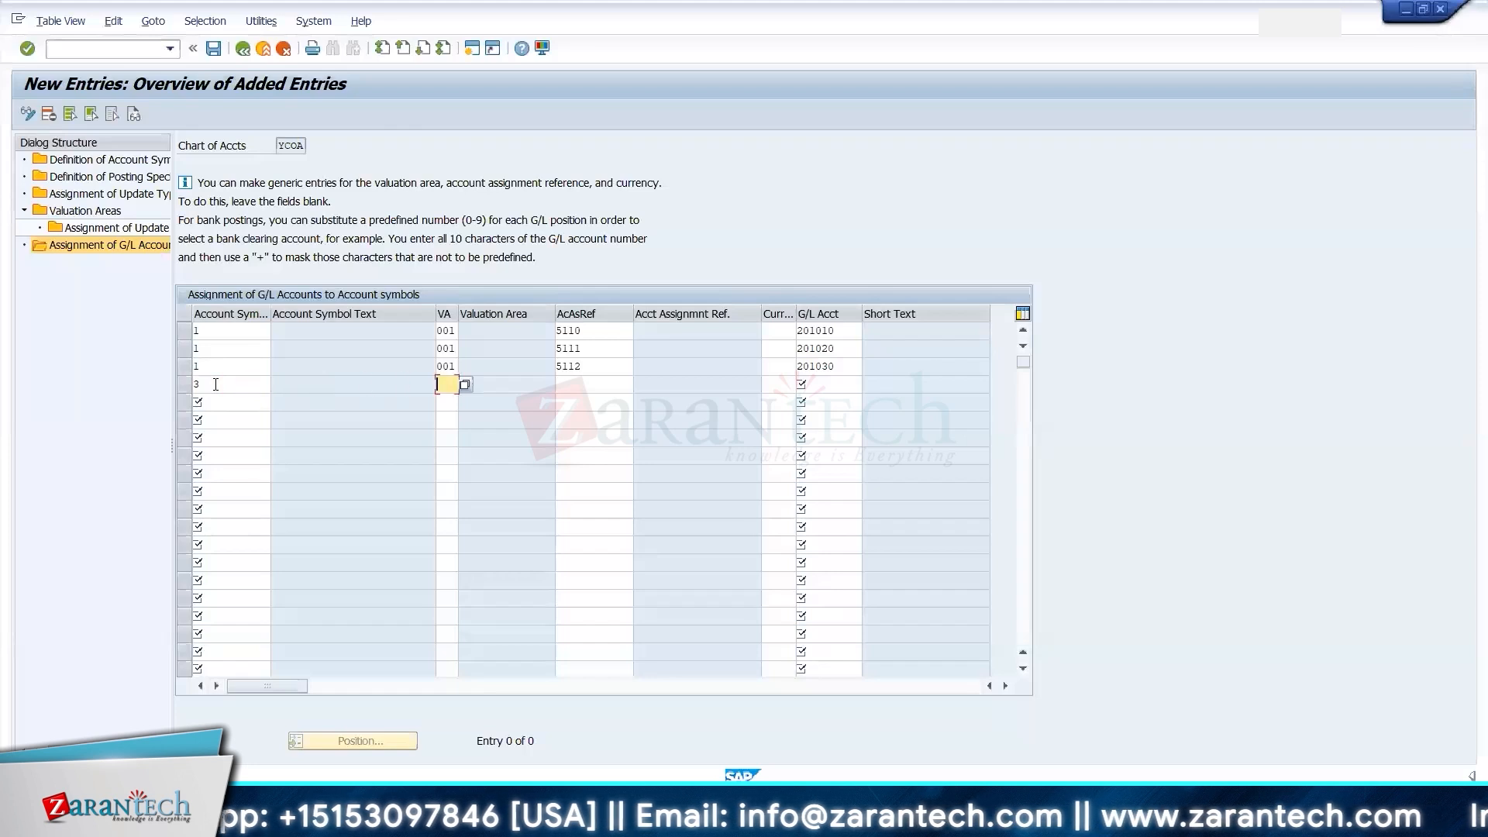
key("Tab")
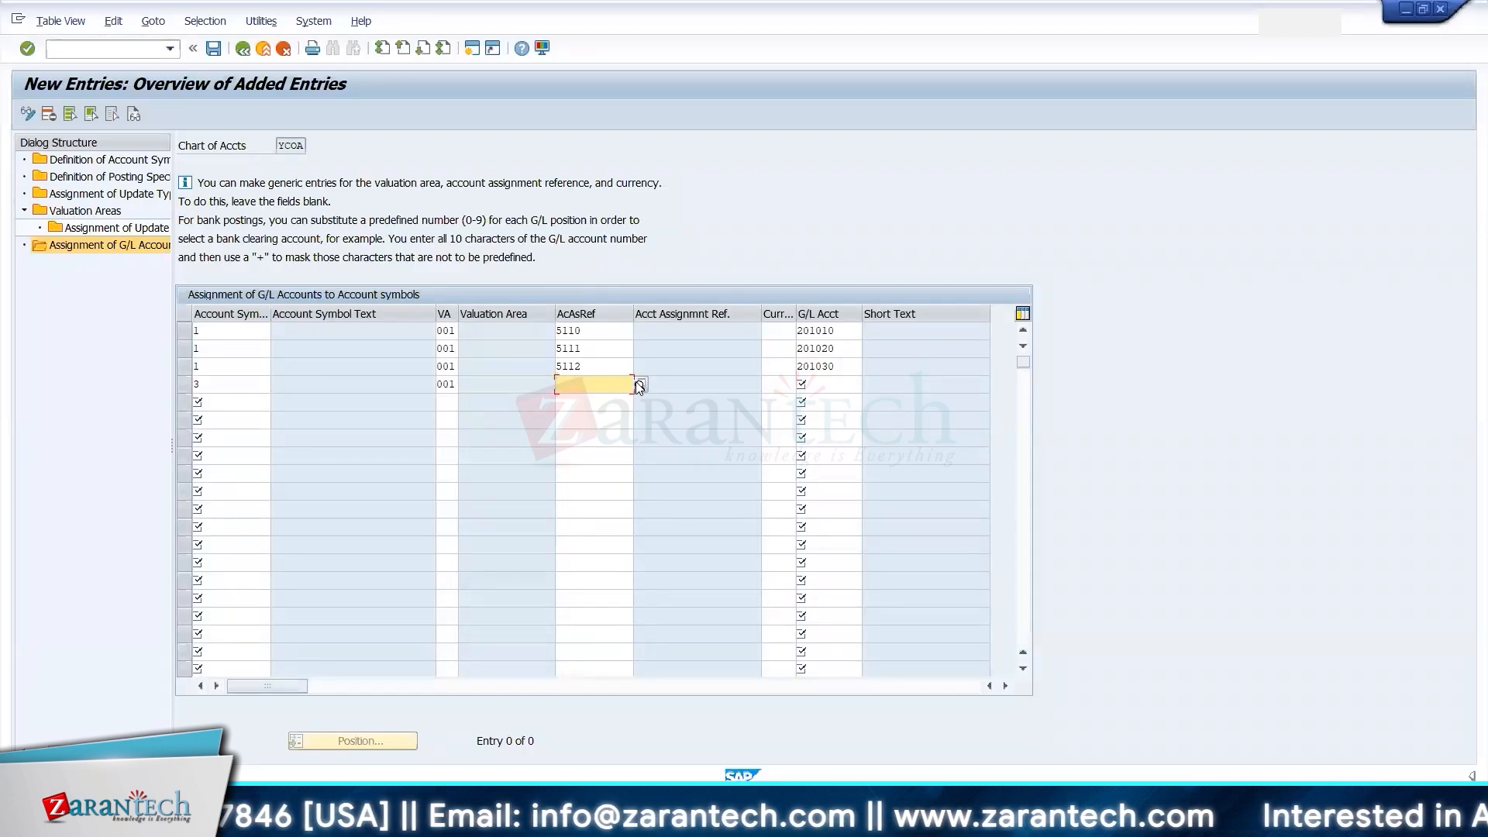
- Copy G/L account 205000 from Excel into the fourth SAP row, leave its assignment reference blank, and validate the entries
key("Tab")
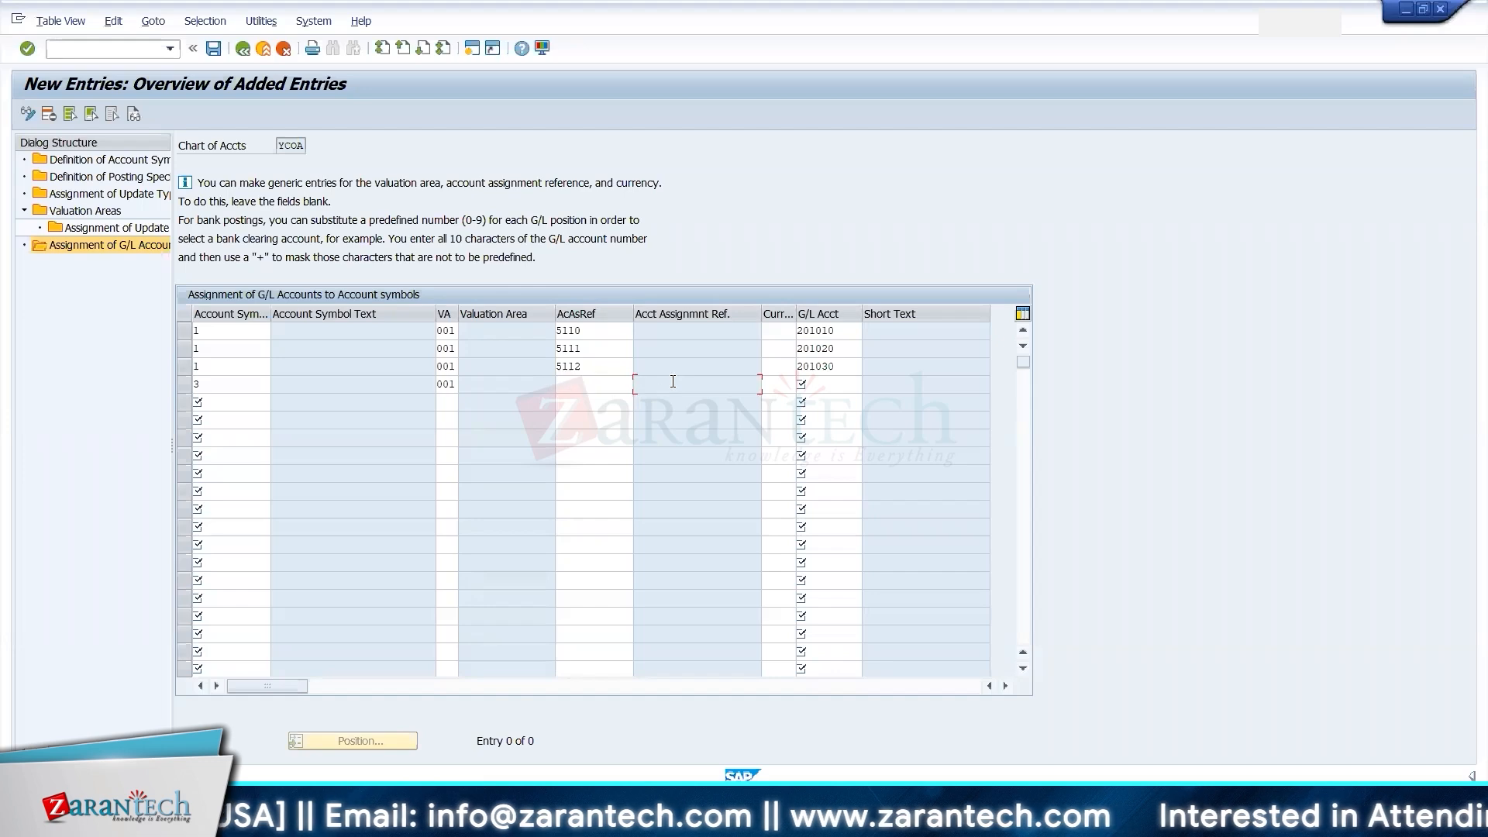
left_click(608, 388)
left_click(821, 381)
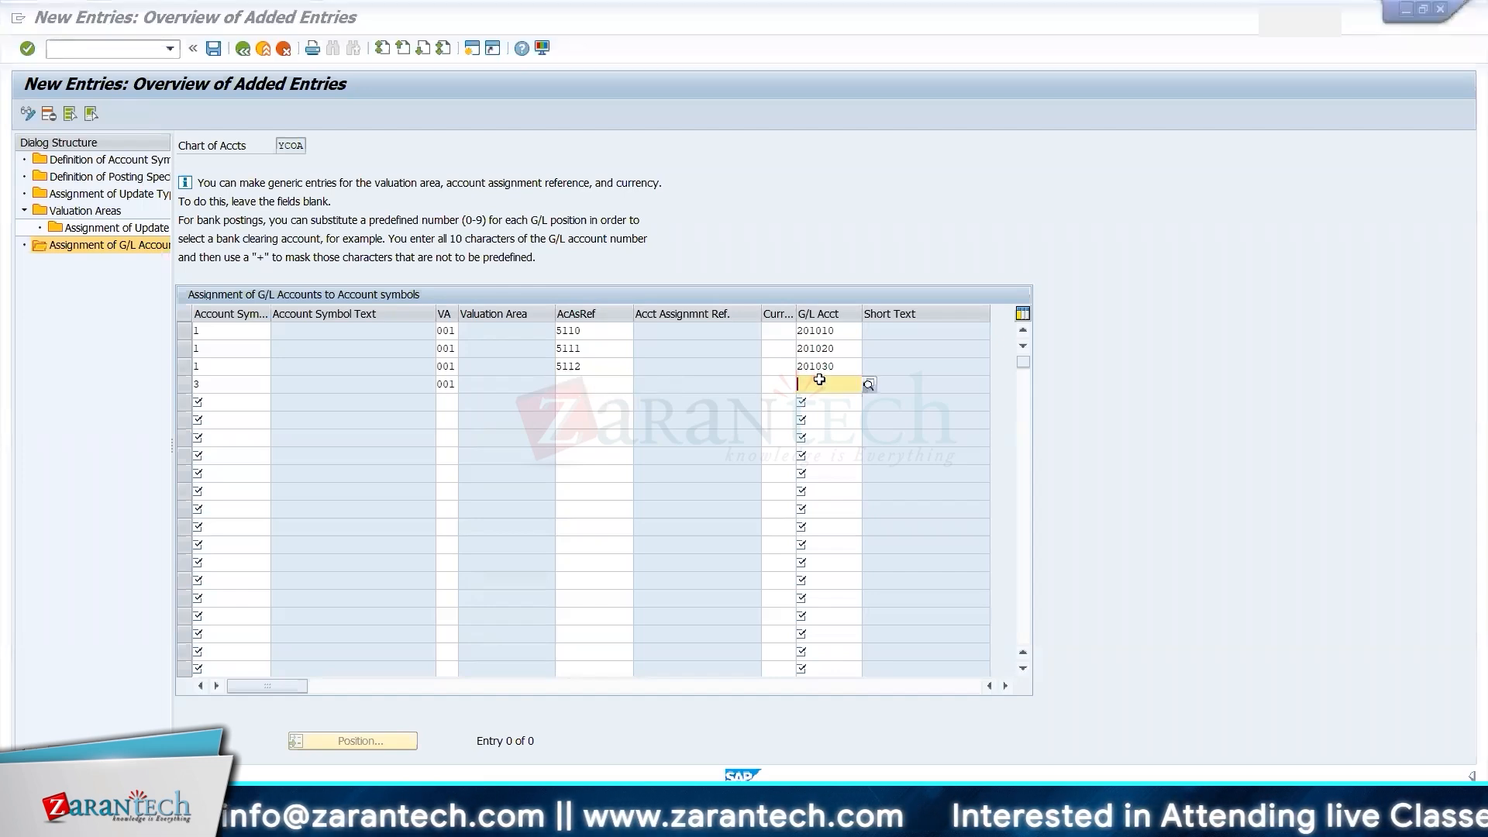
key("alt+Tab")
key("Right")
key("ctrl+c")
key("alt+Tab")
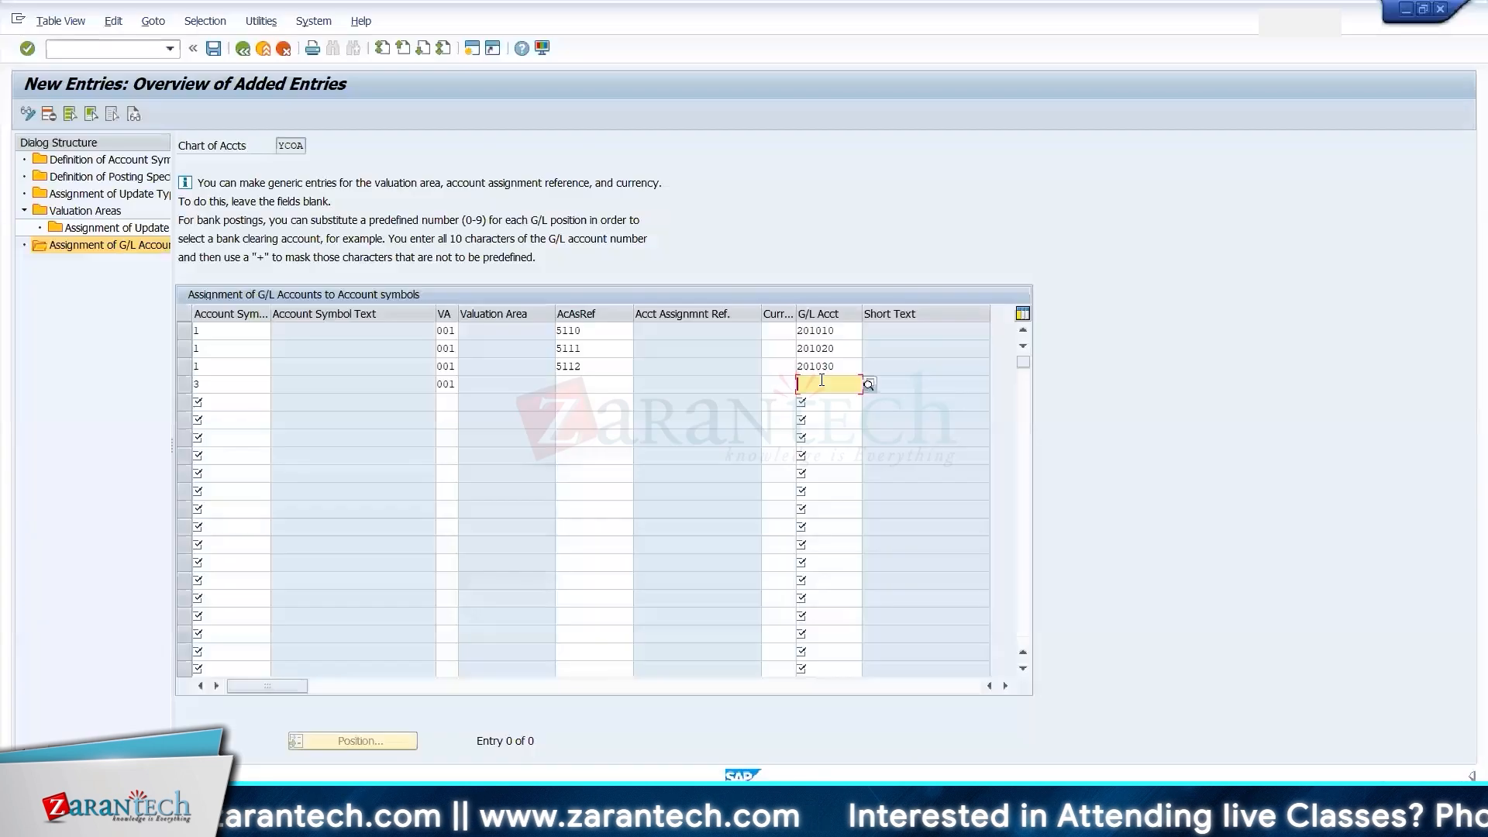
key("Return")
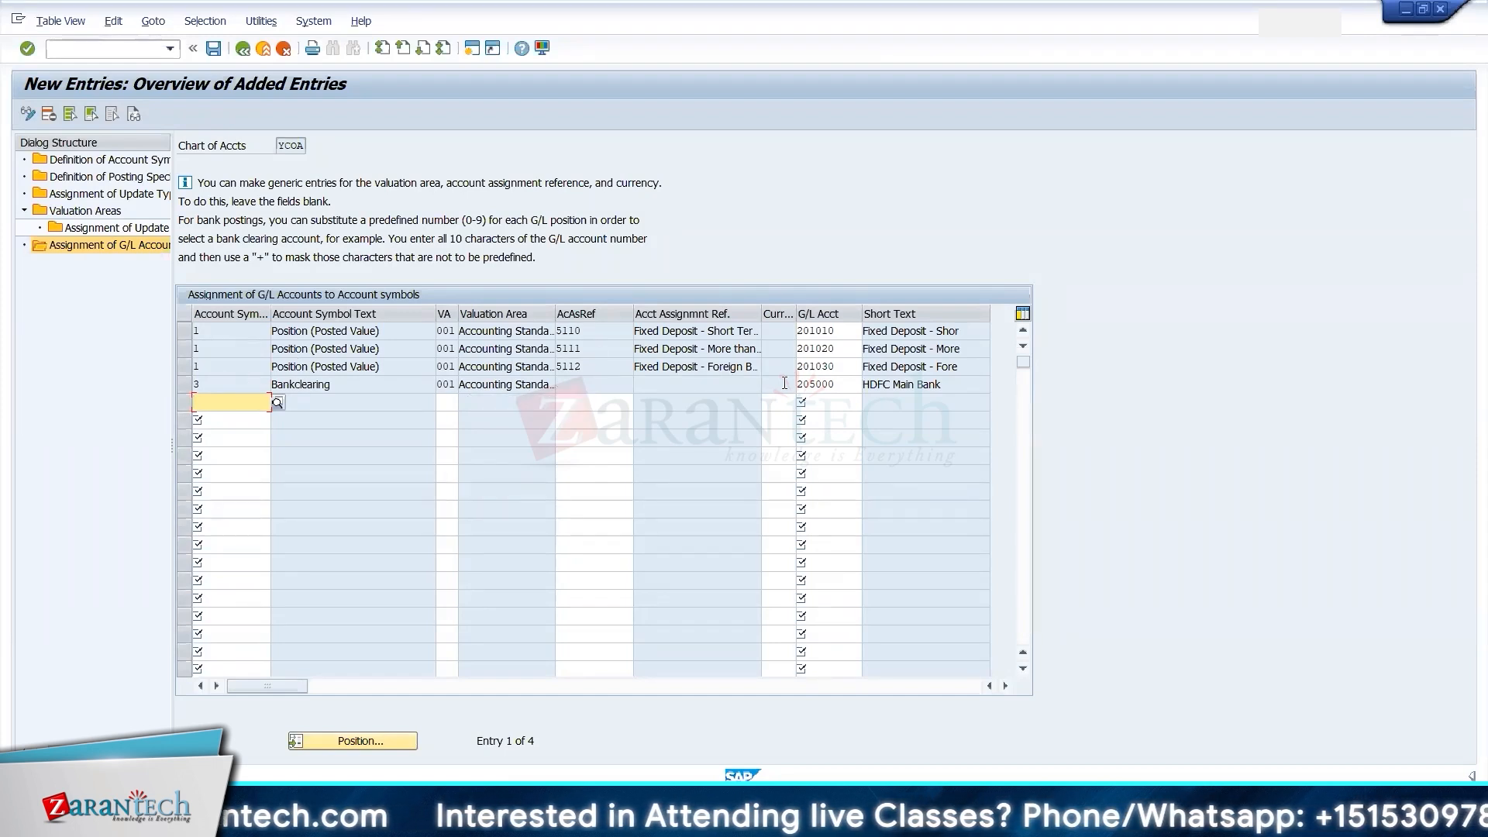
left_click_drag(850, 386, 788, 383)
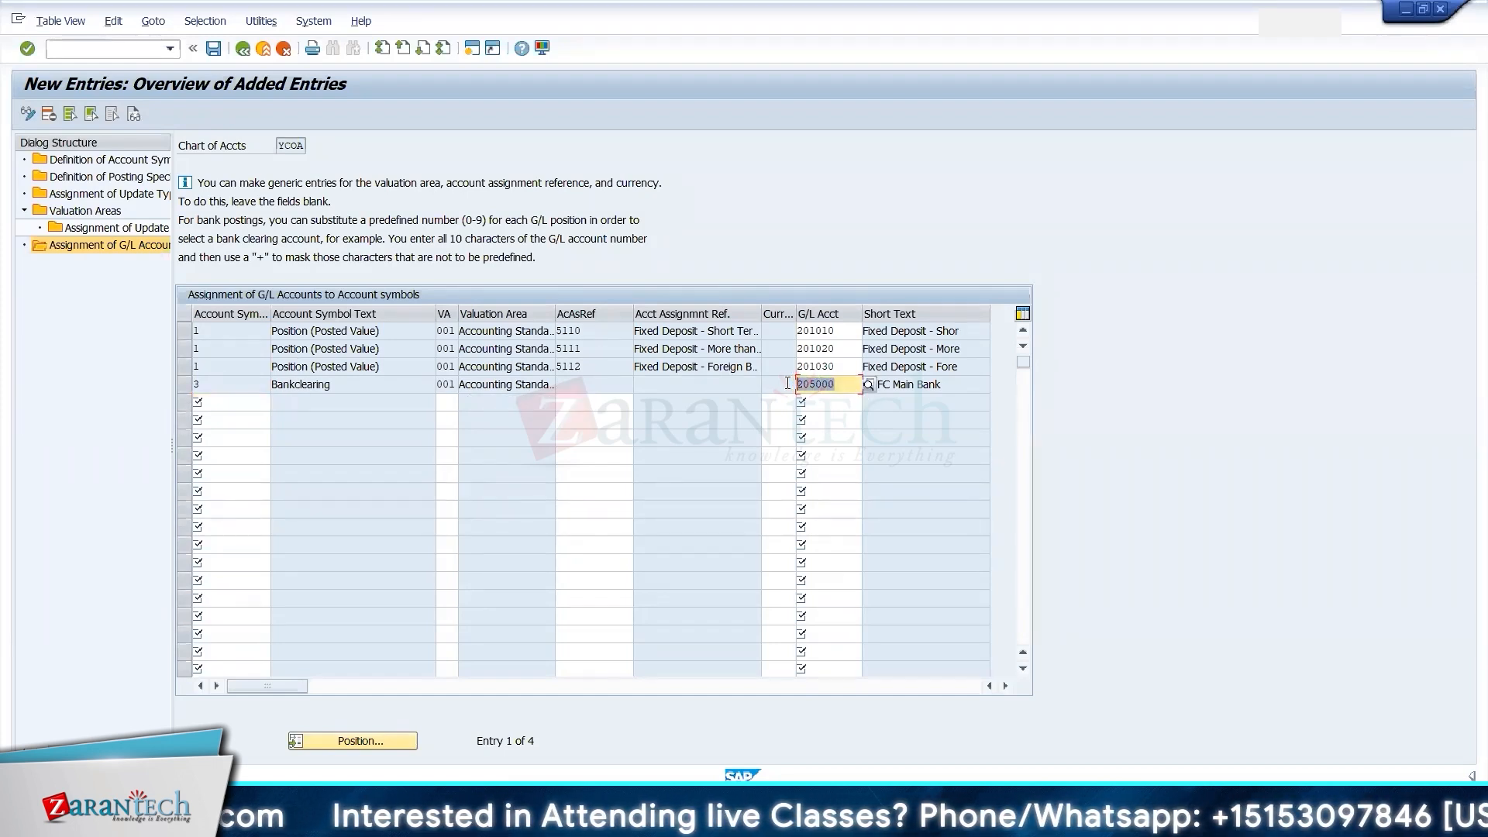
left_click(597, 387)
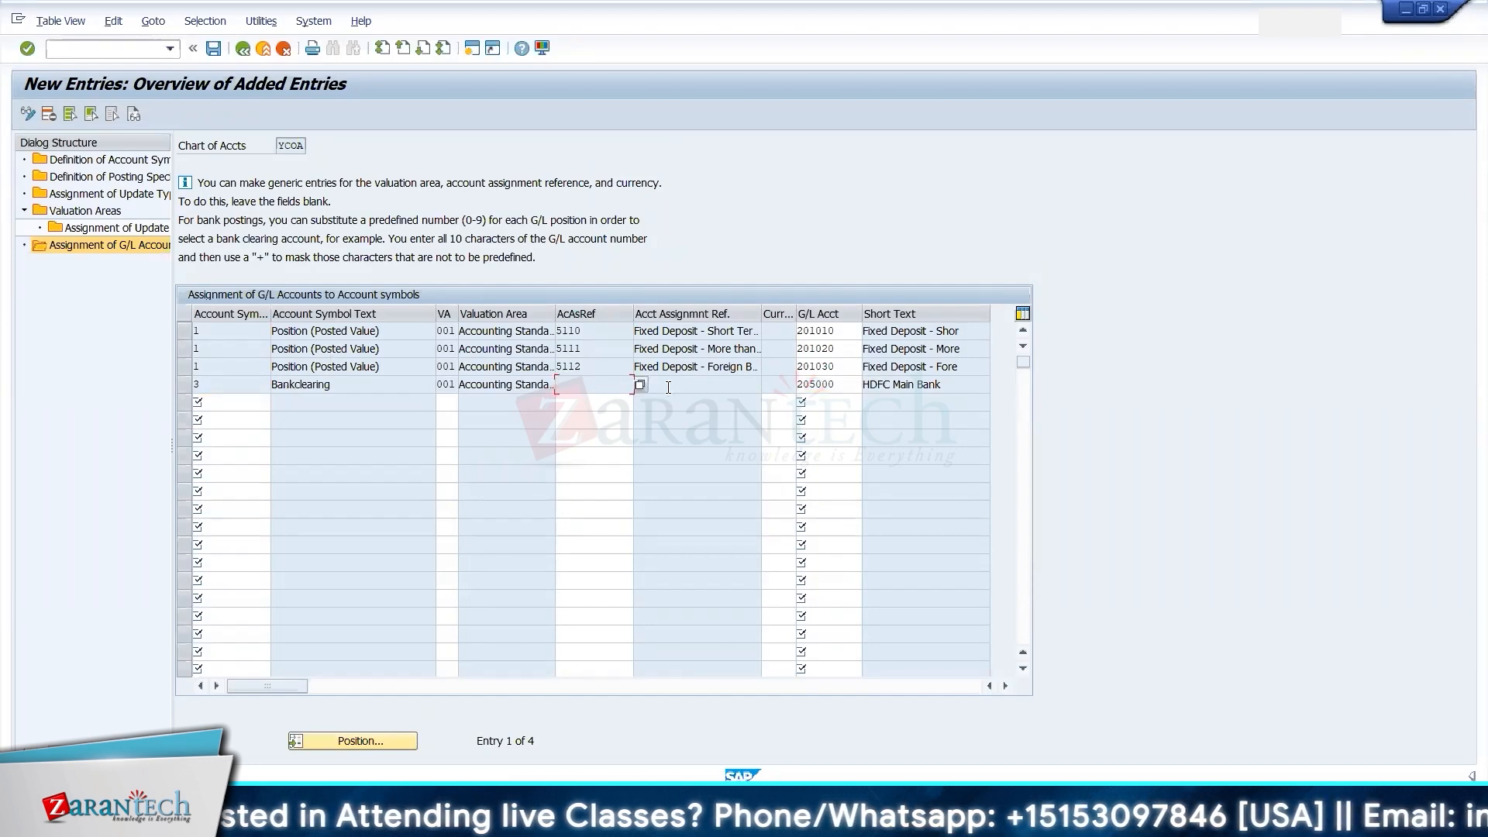
key("alt+Tab")
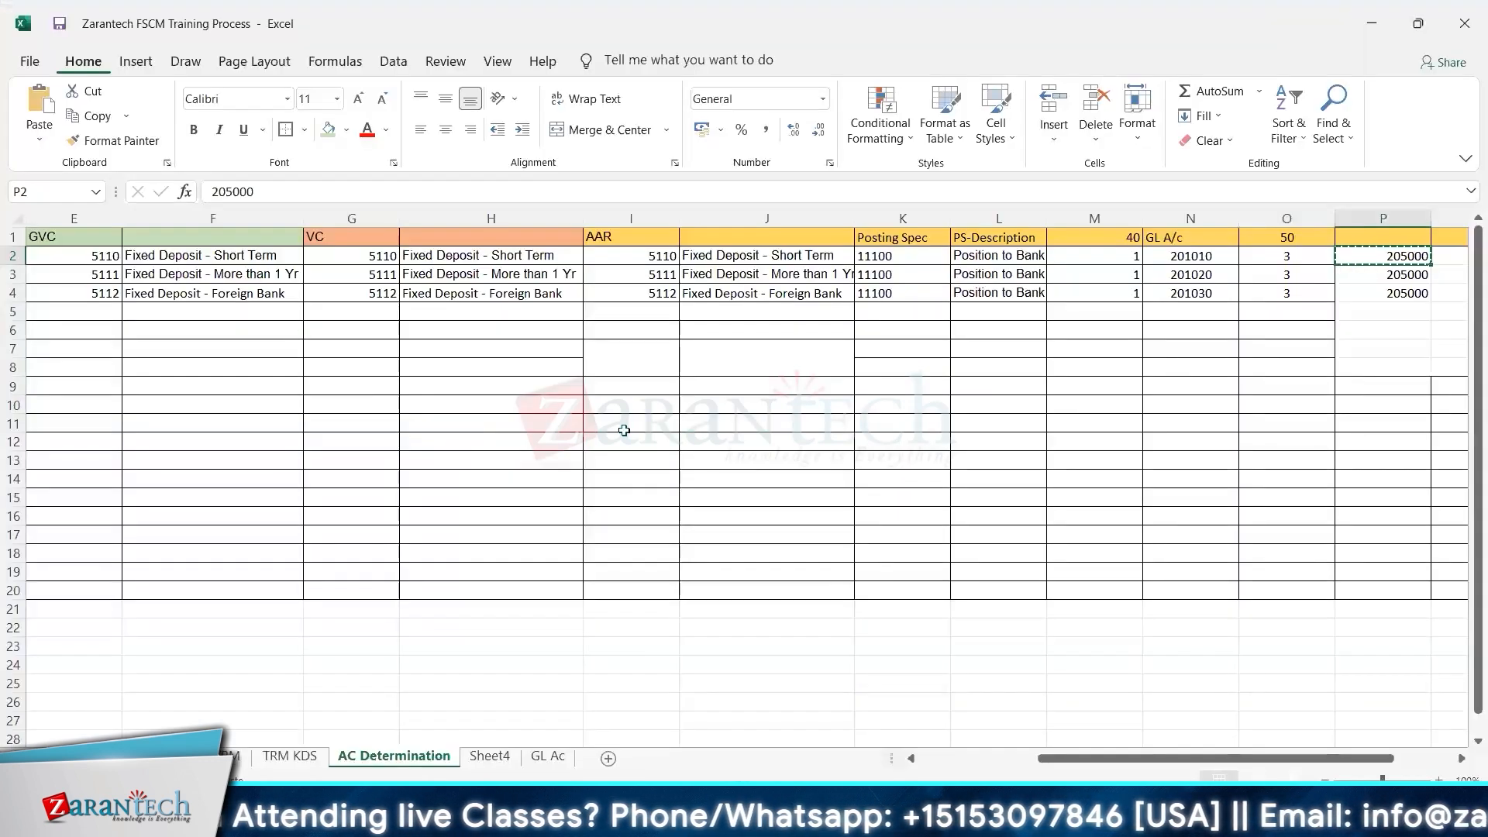
key("alt+Tab")
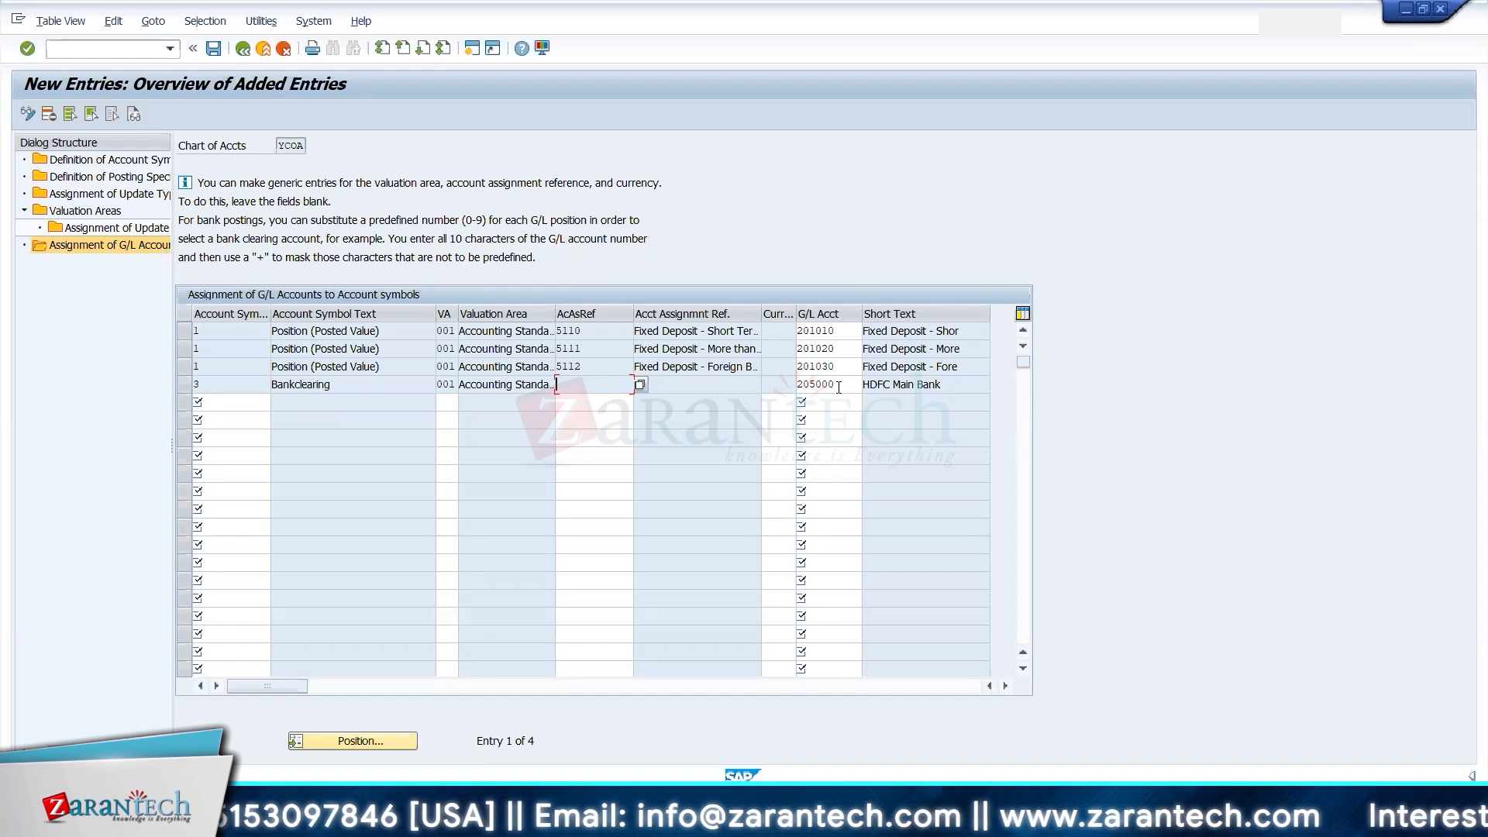
left_click(839, 388)
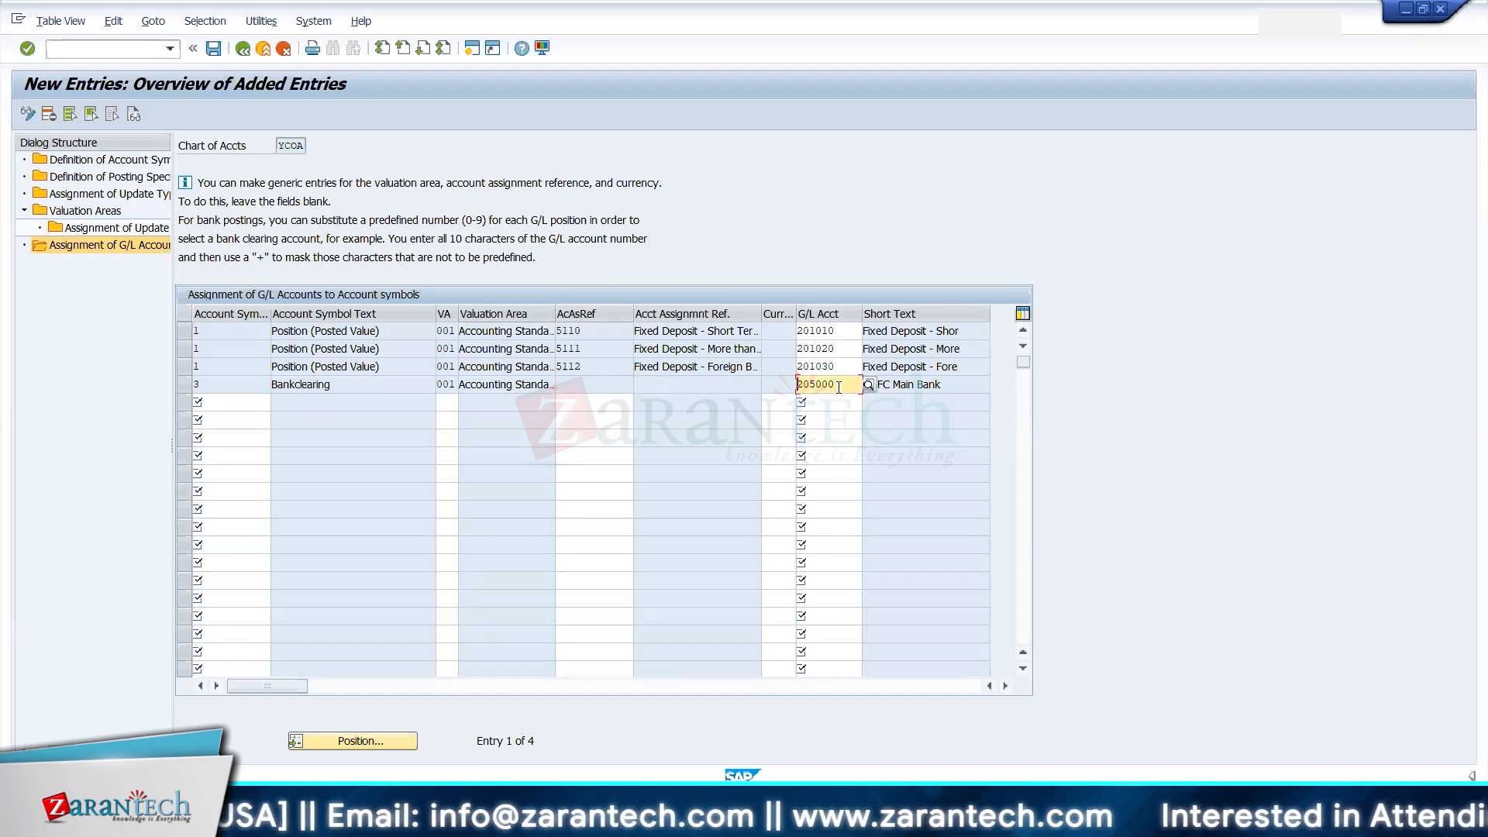
key("alt+Tab")
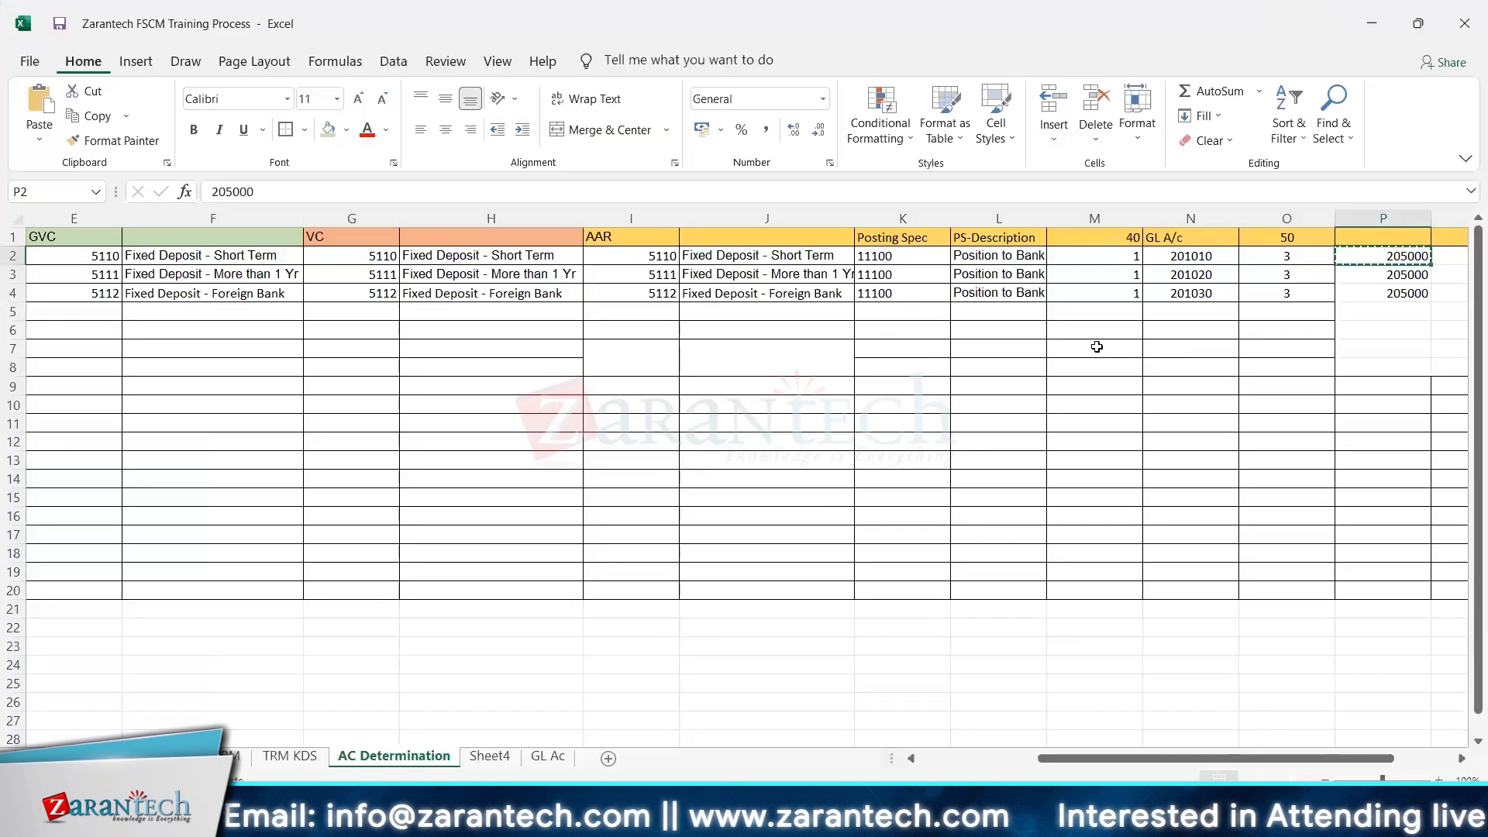
left_click(575, 323)
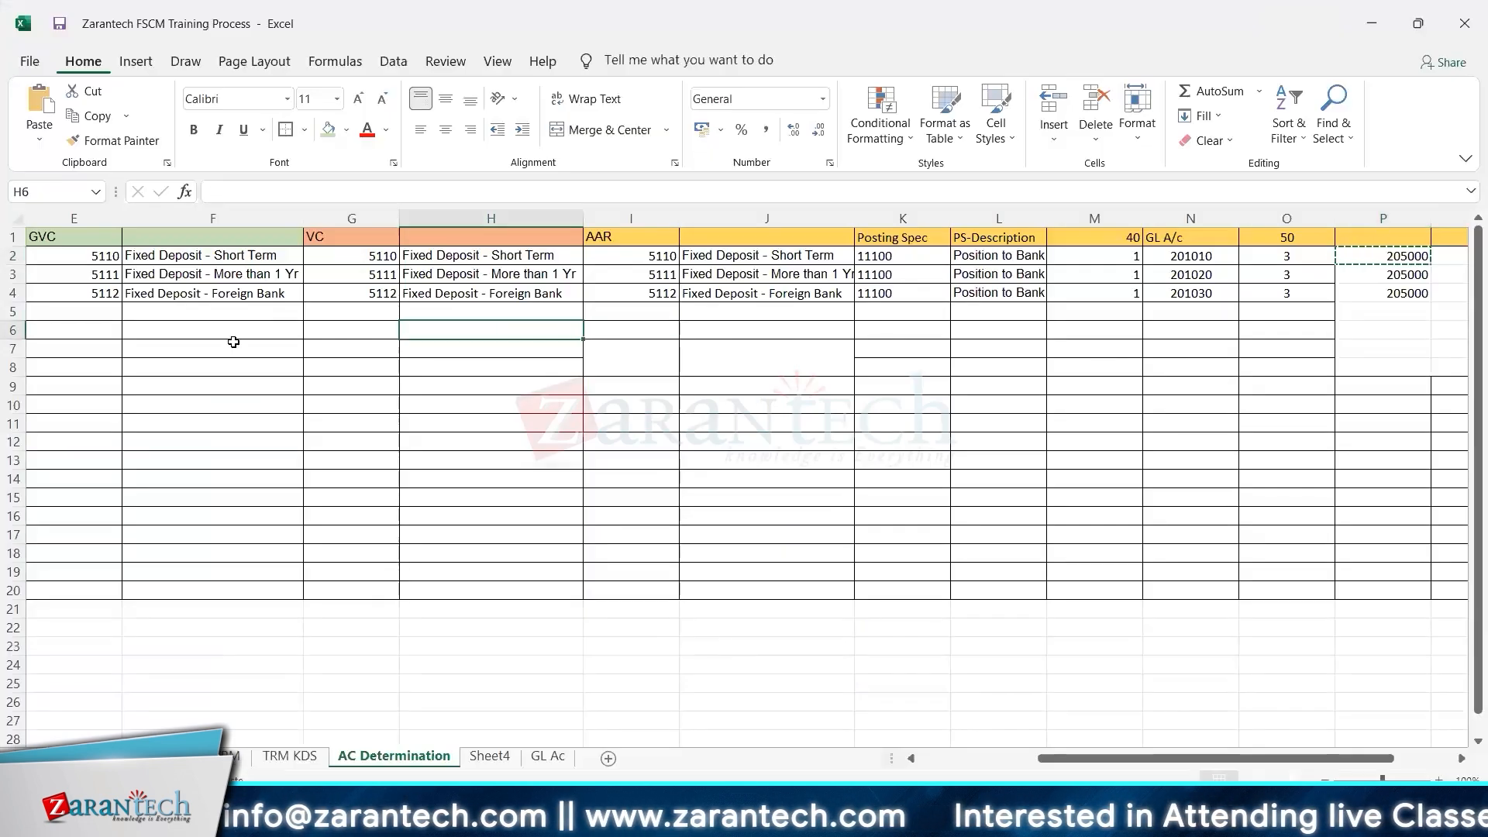
- Copy account symbol 4.1.1 from the TRM KDS sheet's Position to Interest Revenue row into cell M5 of the AC Determination sheet
left_click(551, 760)
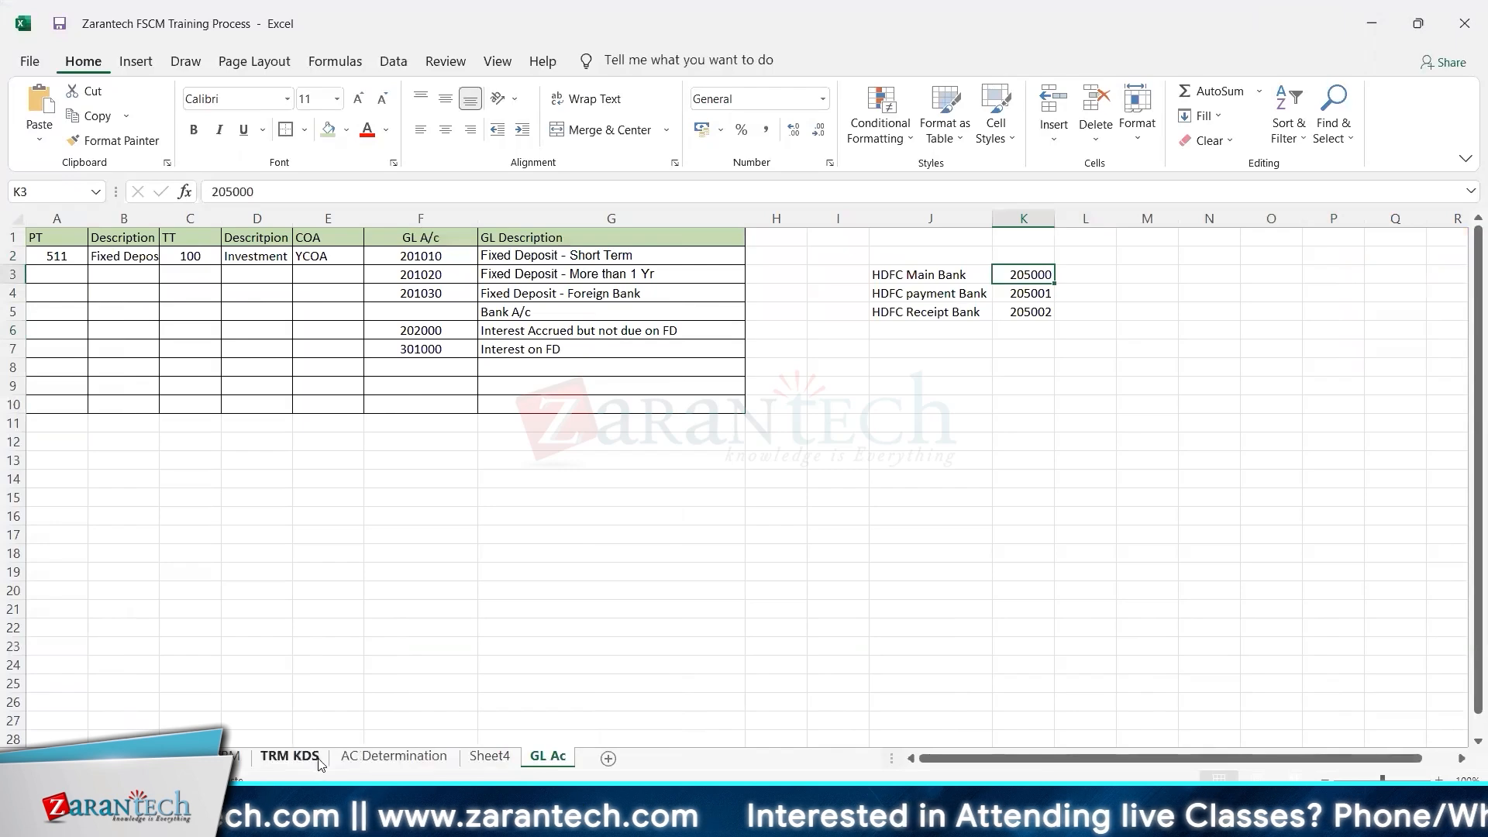
left_click(290, 757)
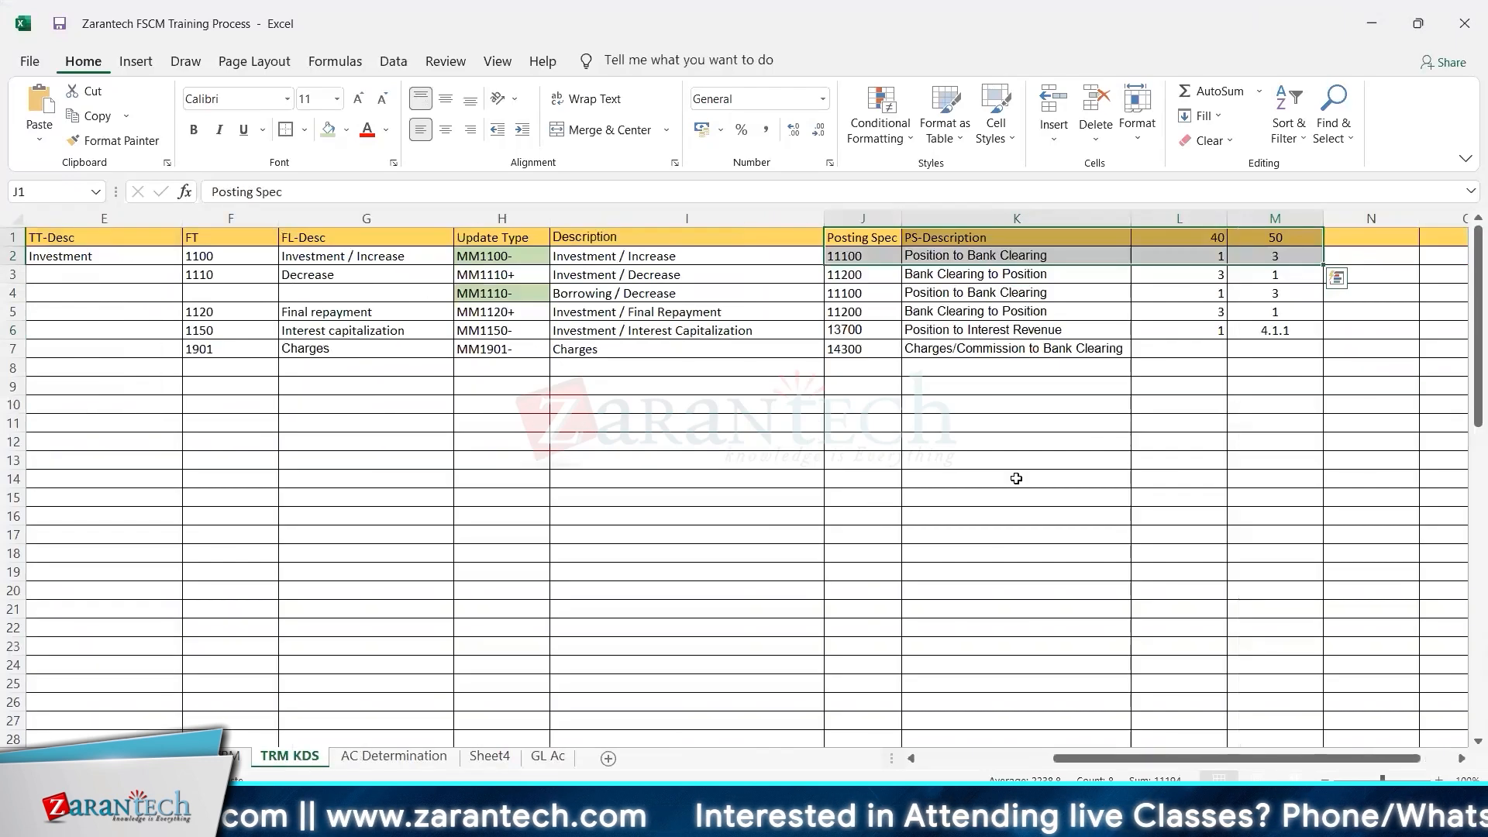
left_click(1213, 292)
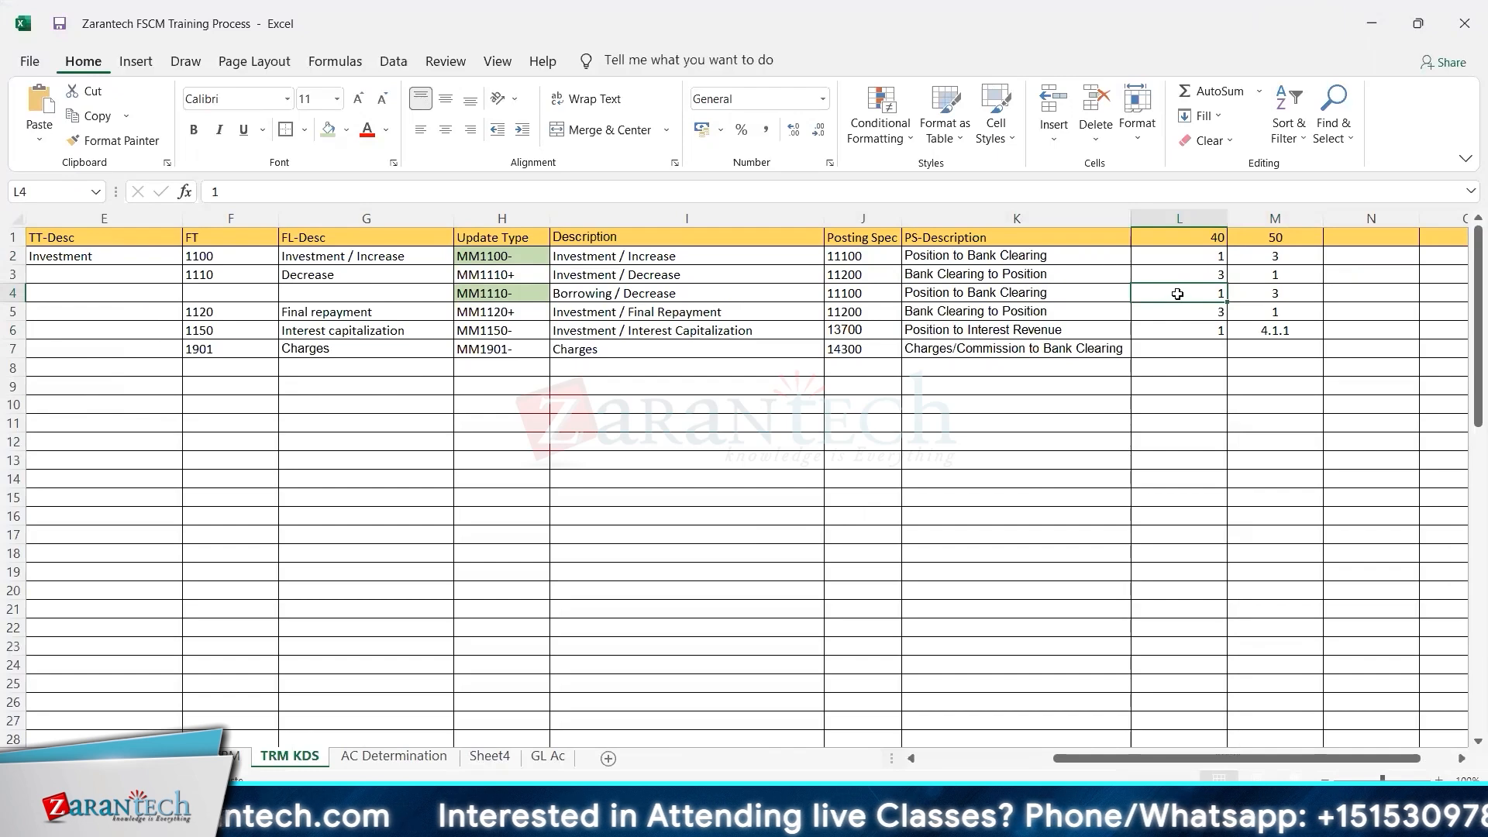
left_click_drag(1170, 291, 1260, 316)
left_click(1259, 333)
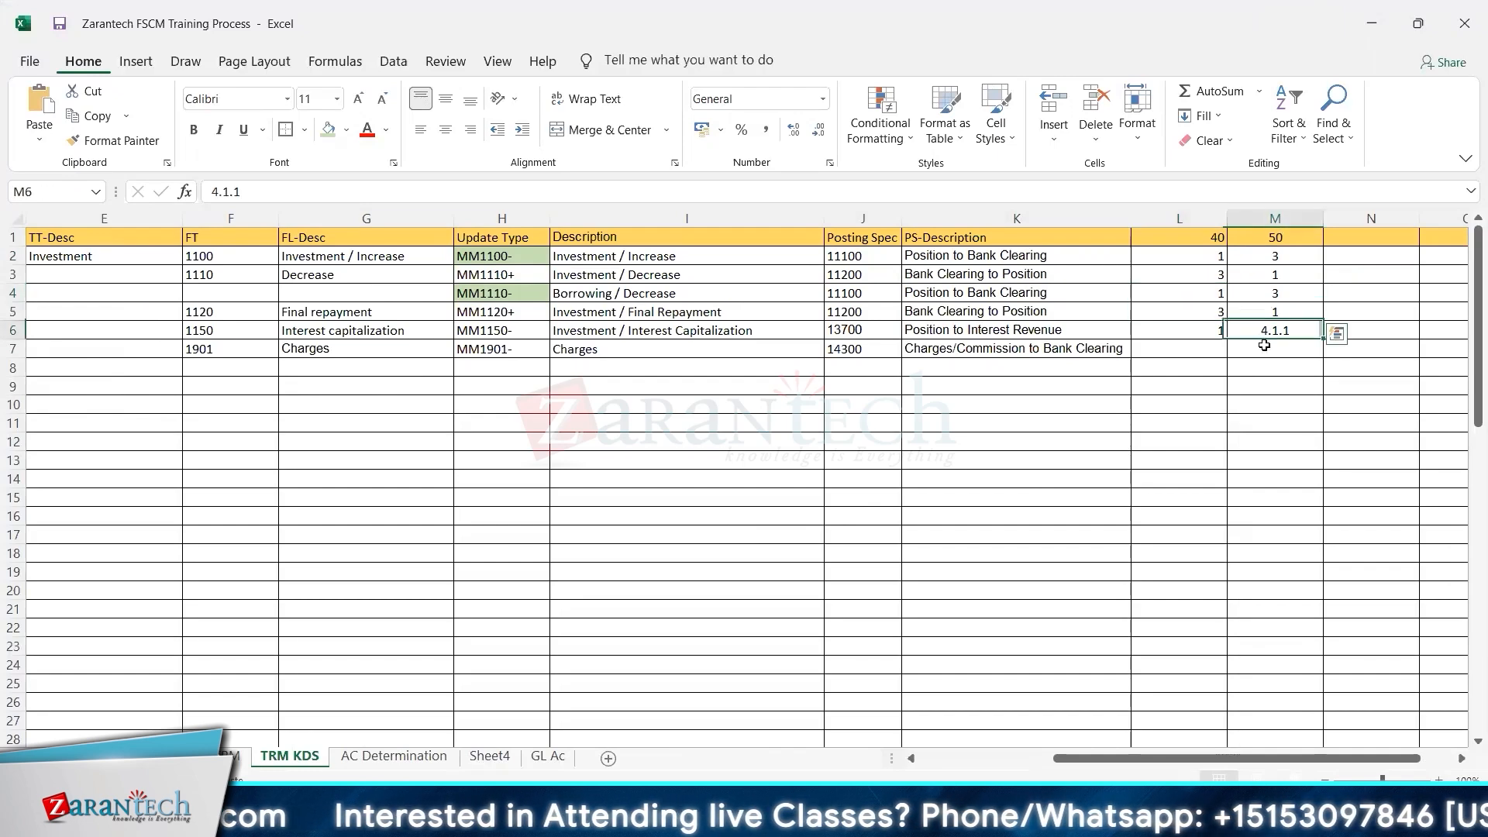
key("ctrl+c")
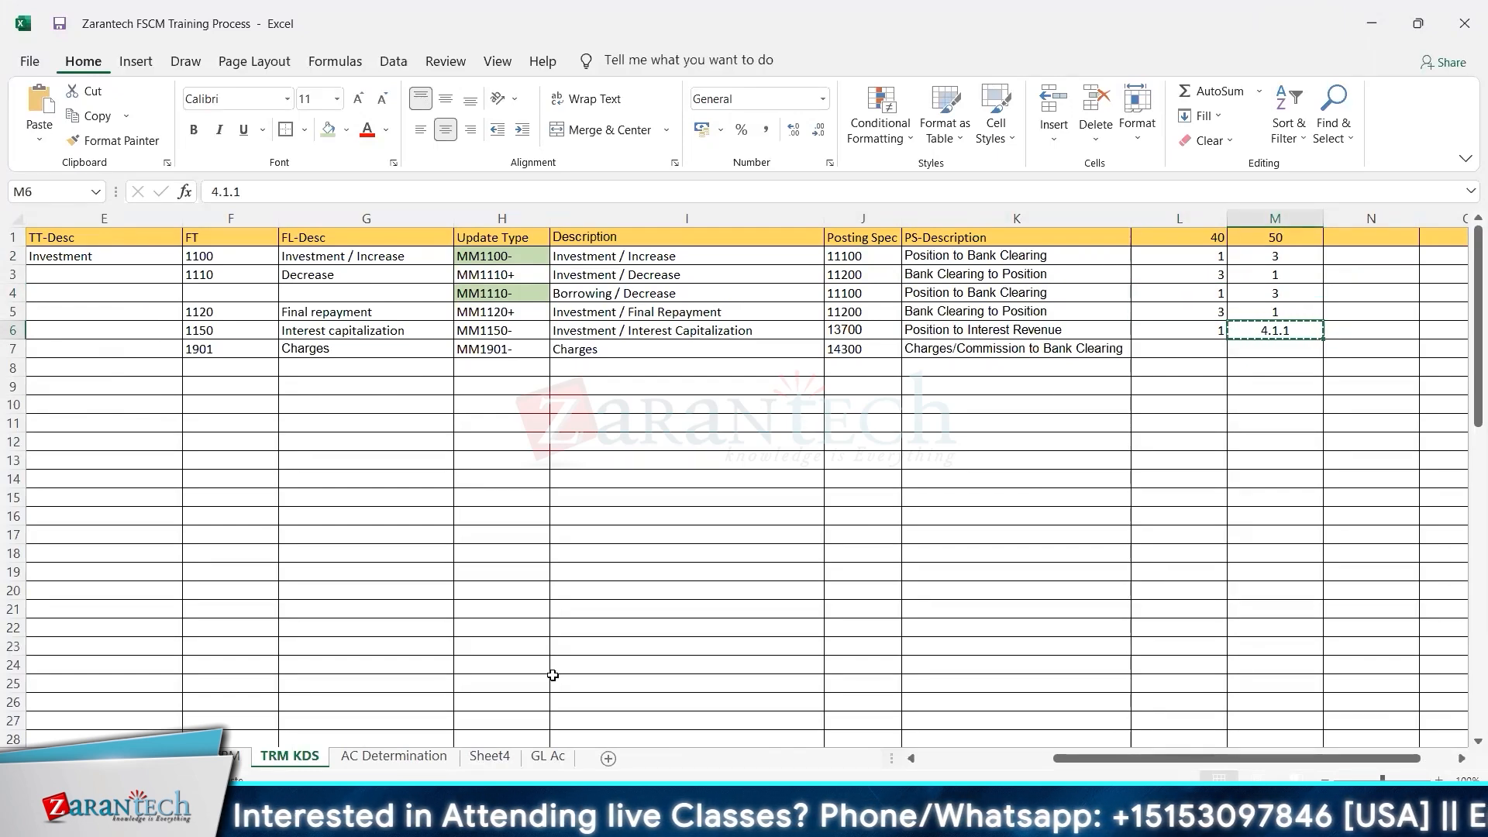
left_click(548, 756)
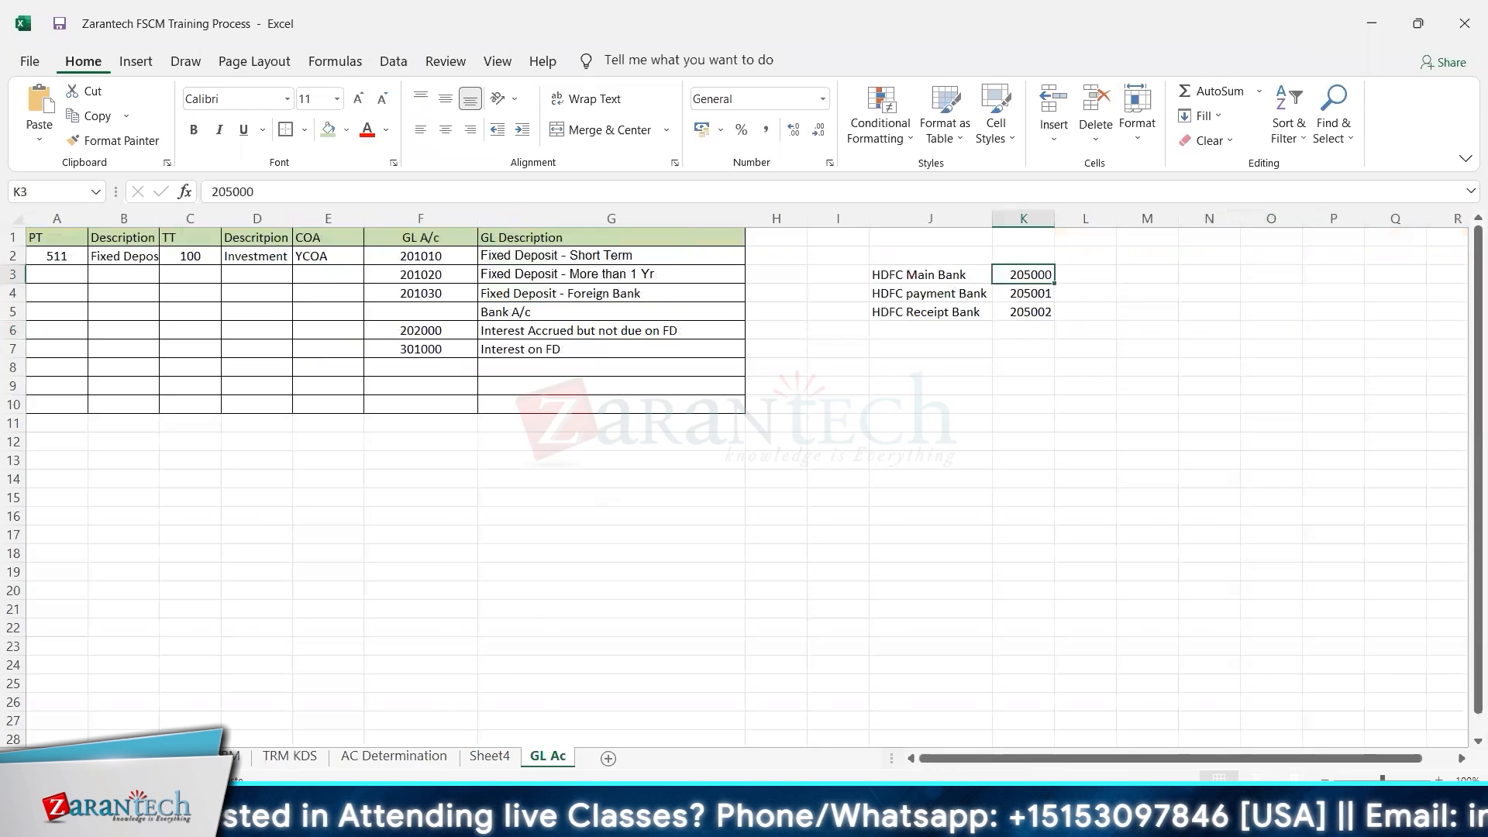
left_click(393, 755)
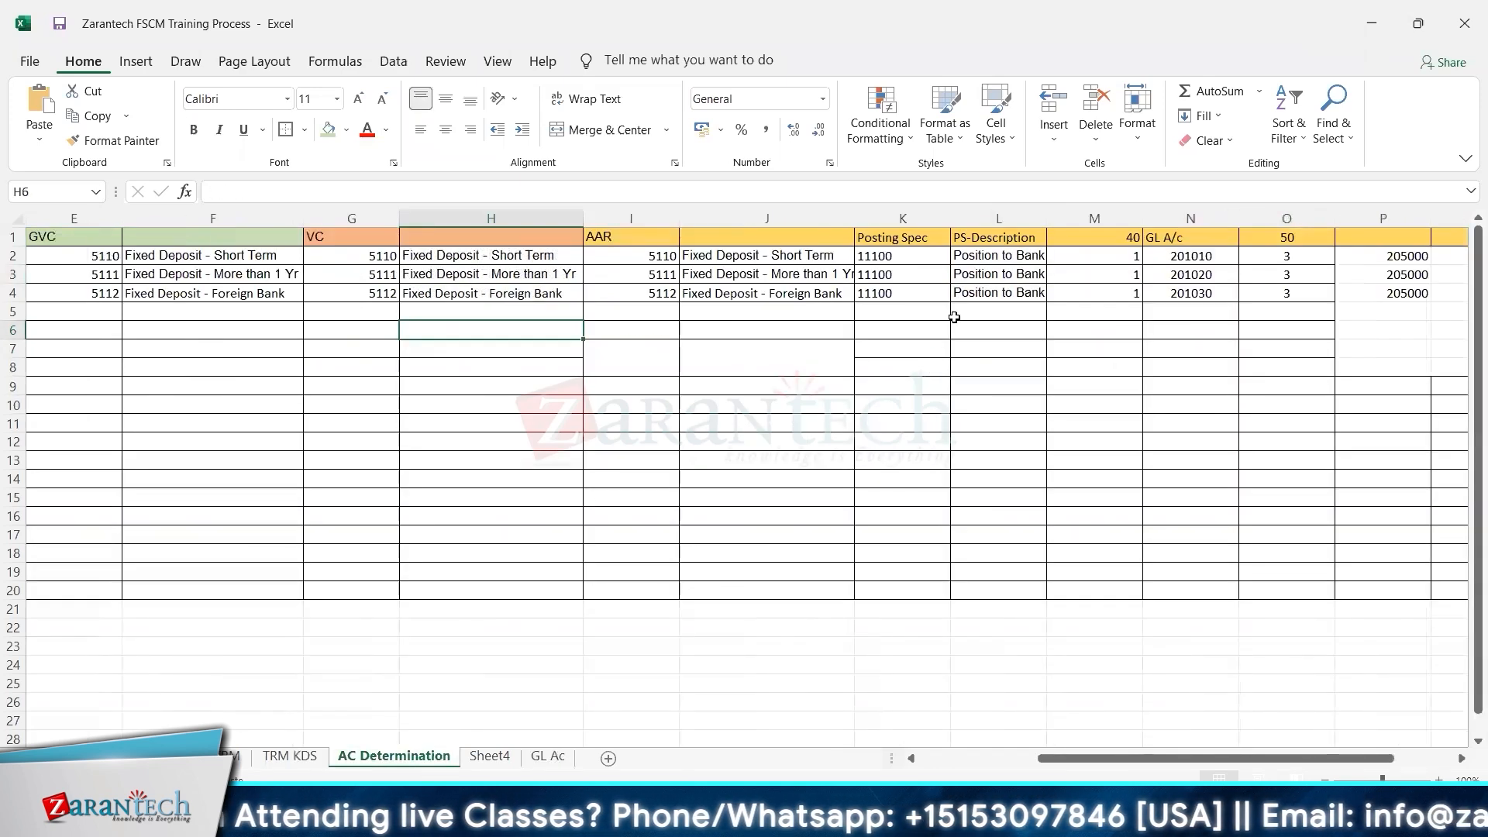
left_click(1120, 314)
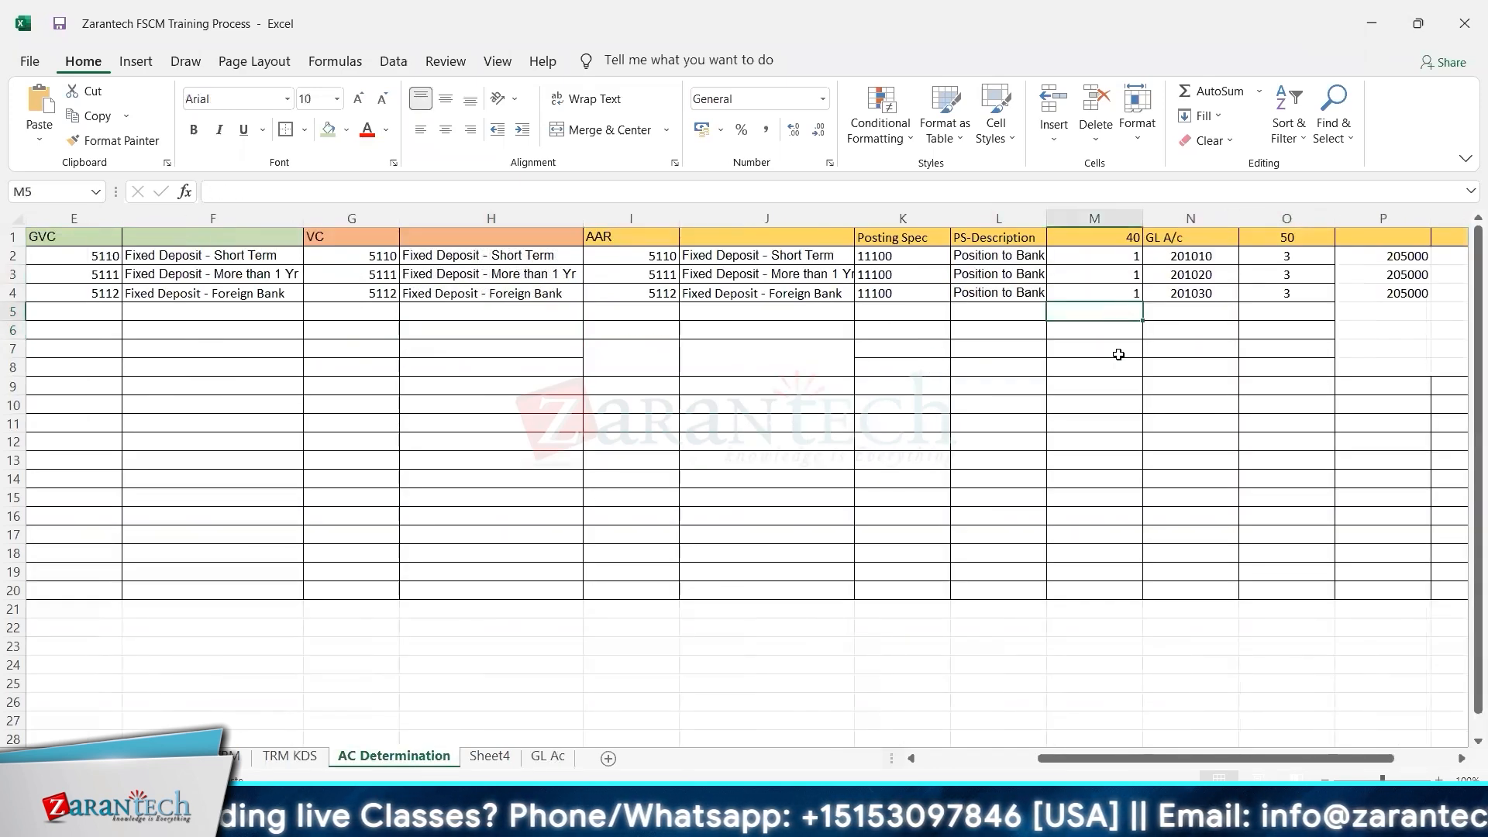
key("ctrl+v")
left_click(897, 309)
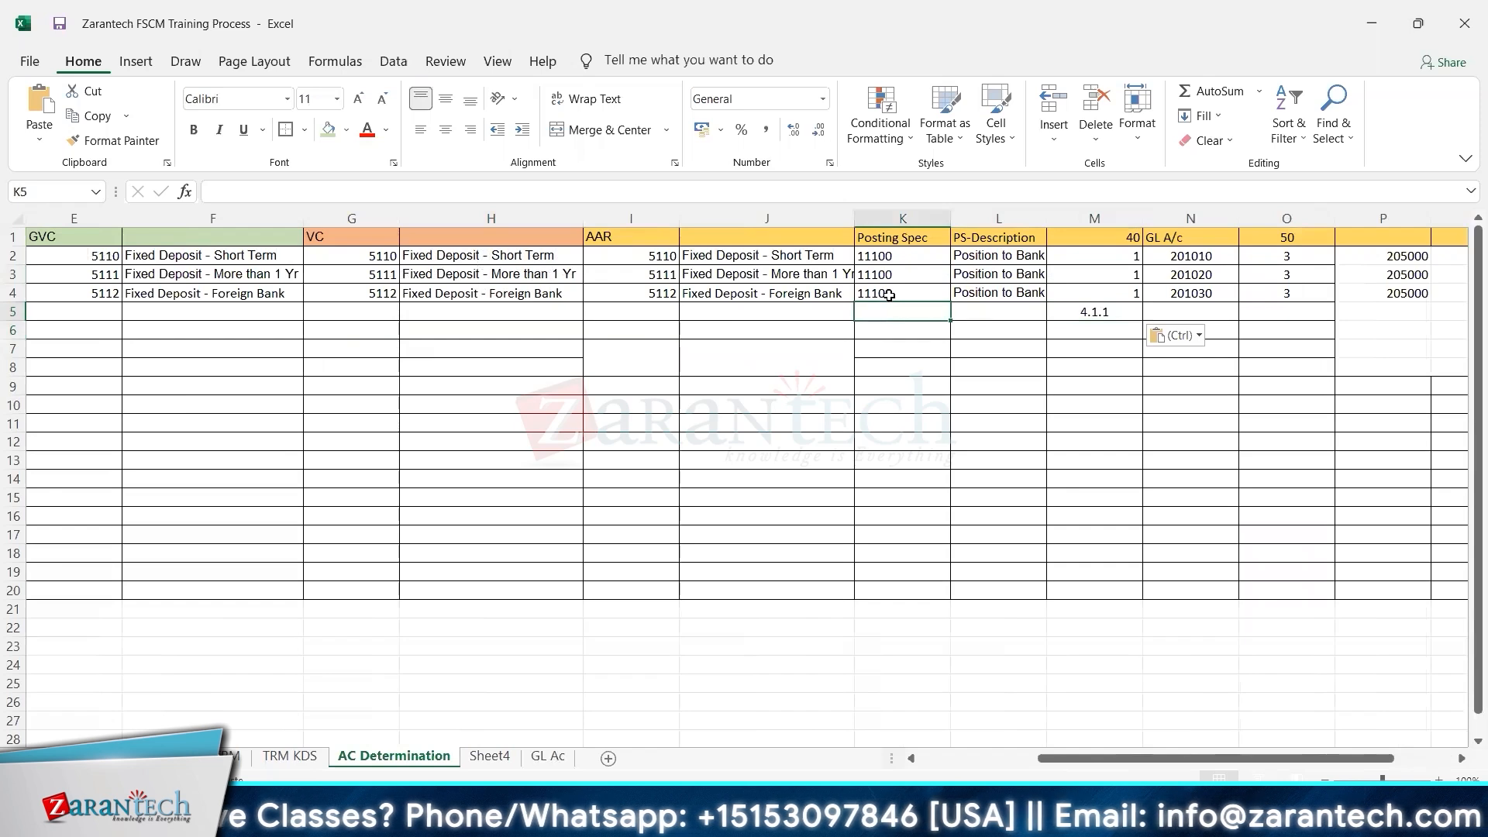
left_click(887, 293)
key("Left")
key("Left")
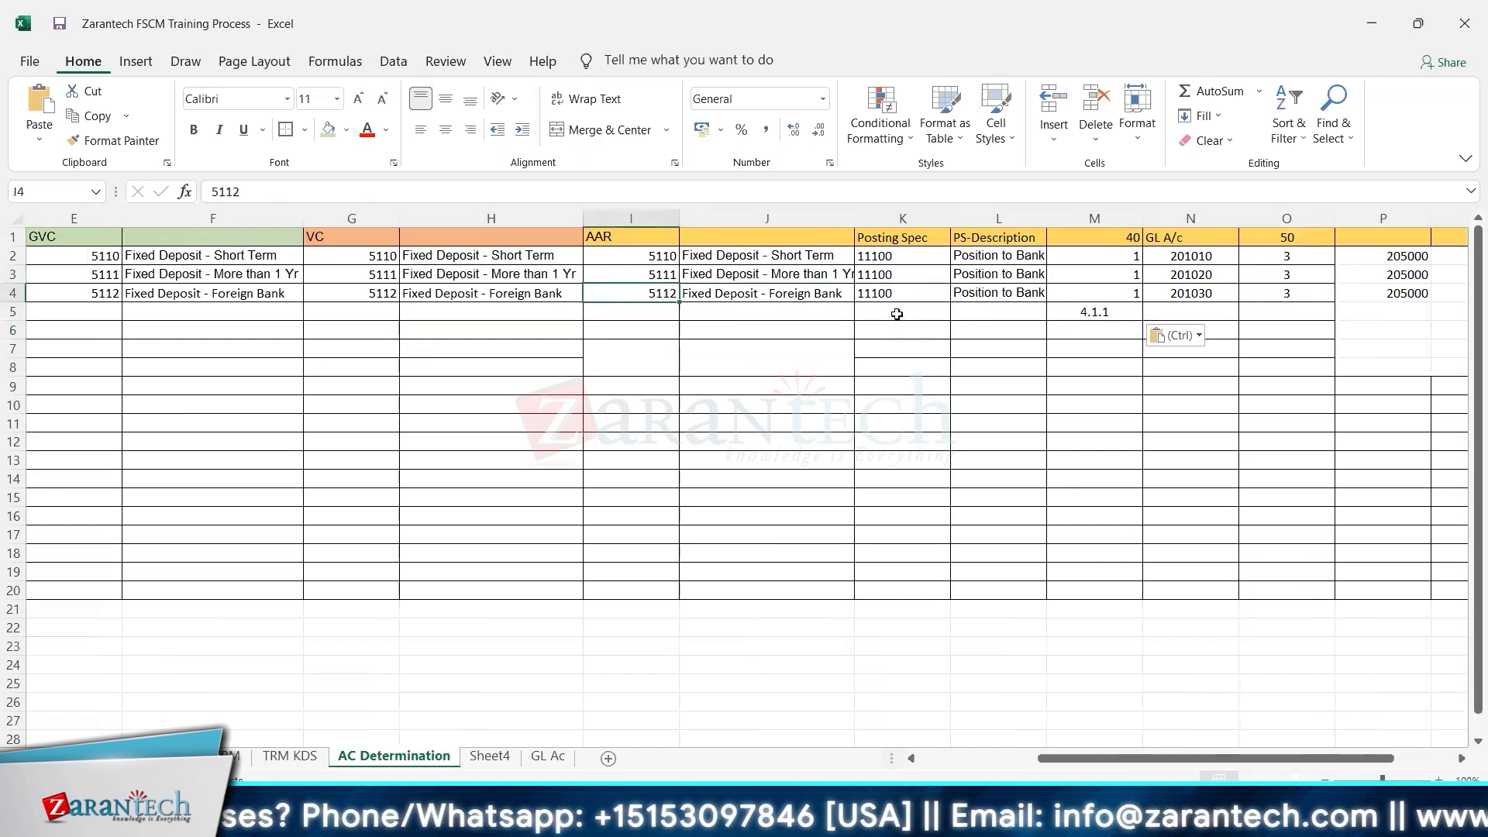
key("Left")
key("Left")
key("Left")
key("Left")
key("Right")
key("Right")
key("Right")
key("Right")
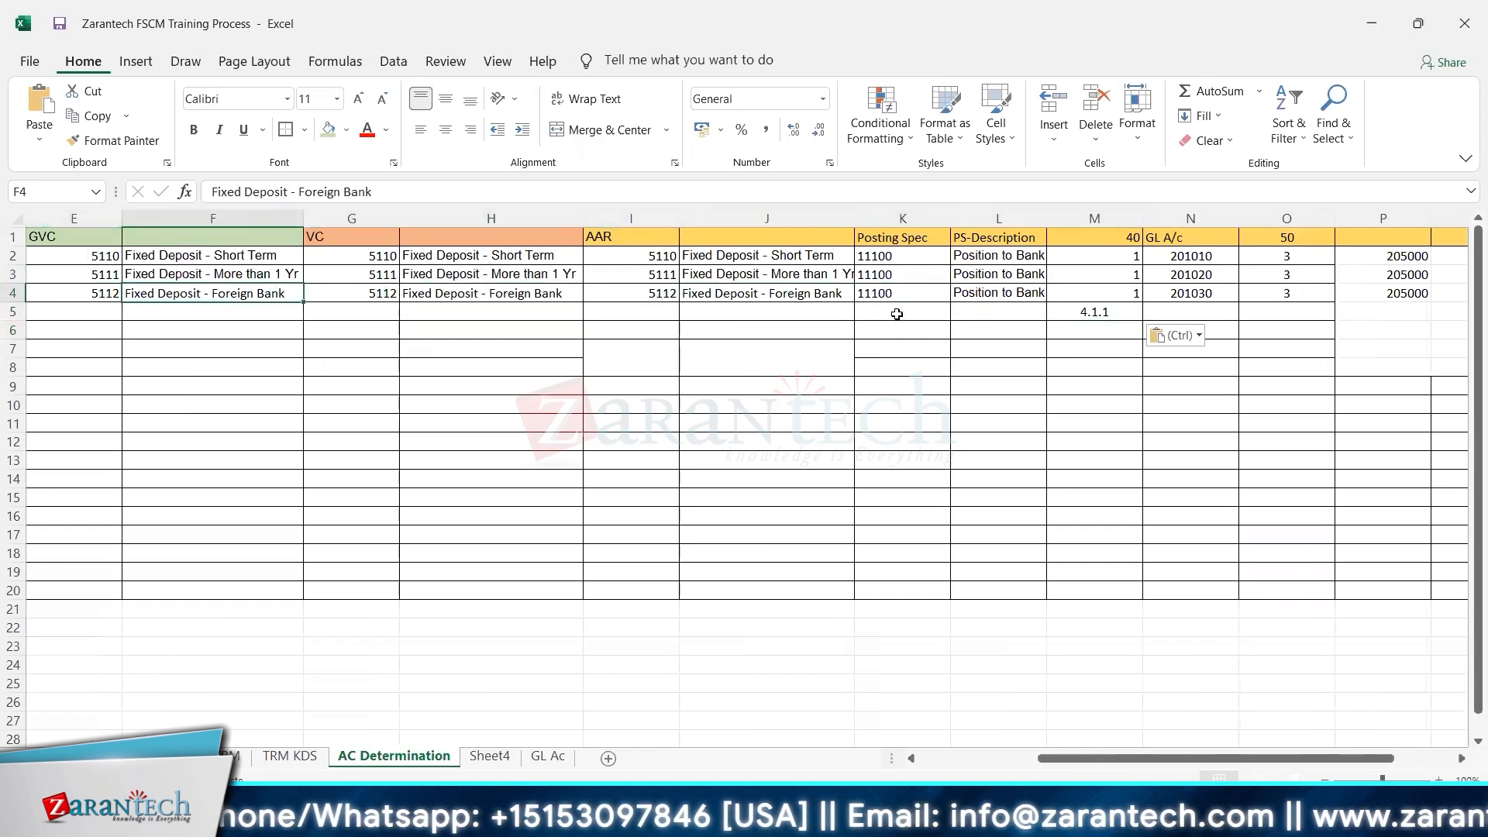
key("Right")
key("Right")
key("Right")
key("Right")
key("Down")
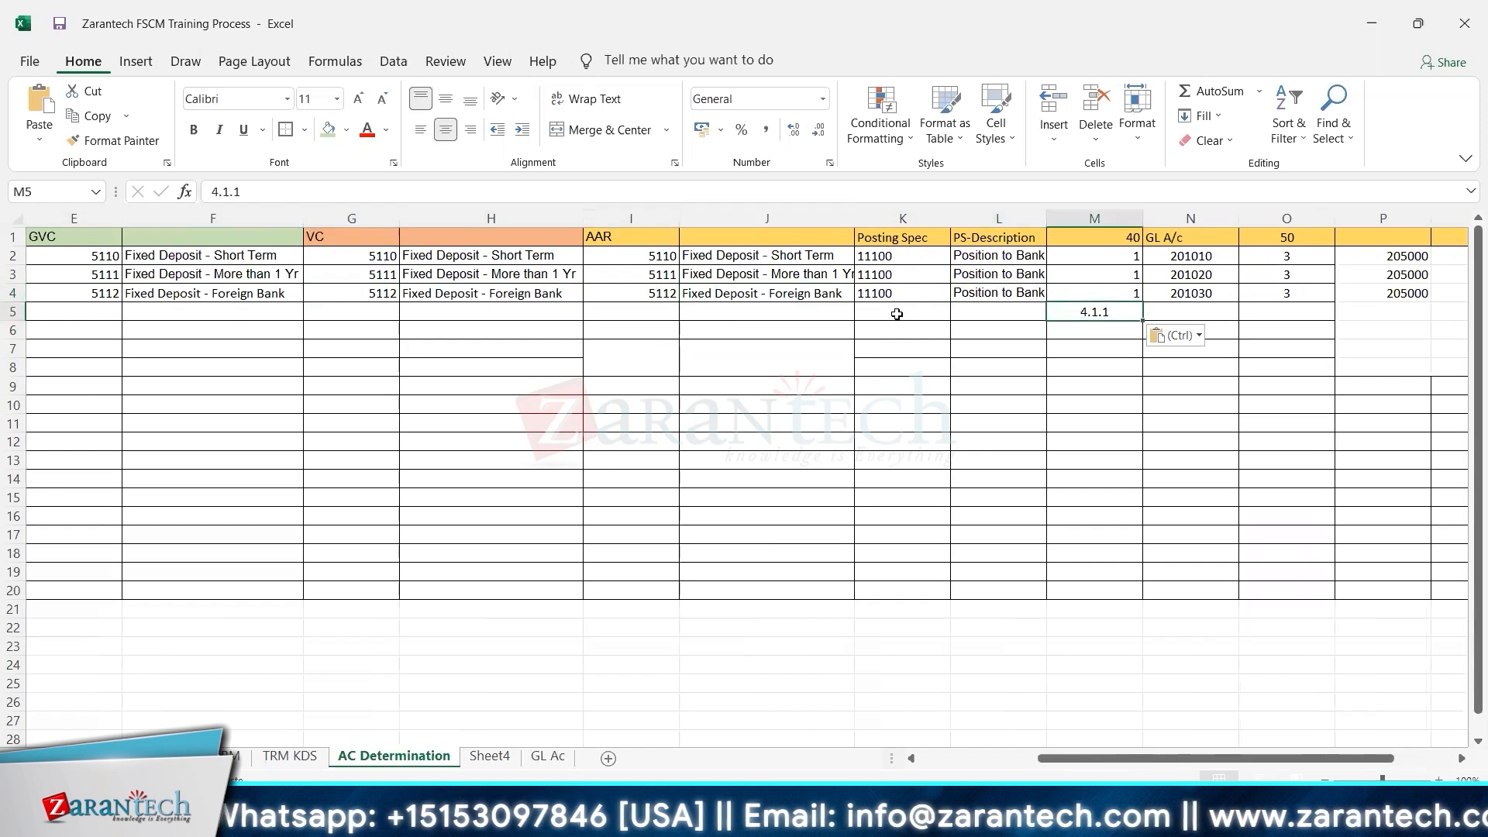
- Copy the Interest on FD account 301000 from the GL Ac sheet into cell N5 of AC Determination
left_click(555, 766)
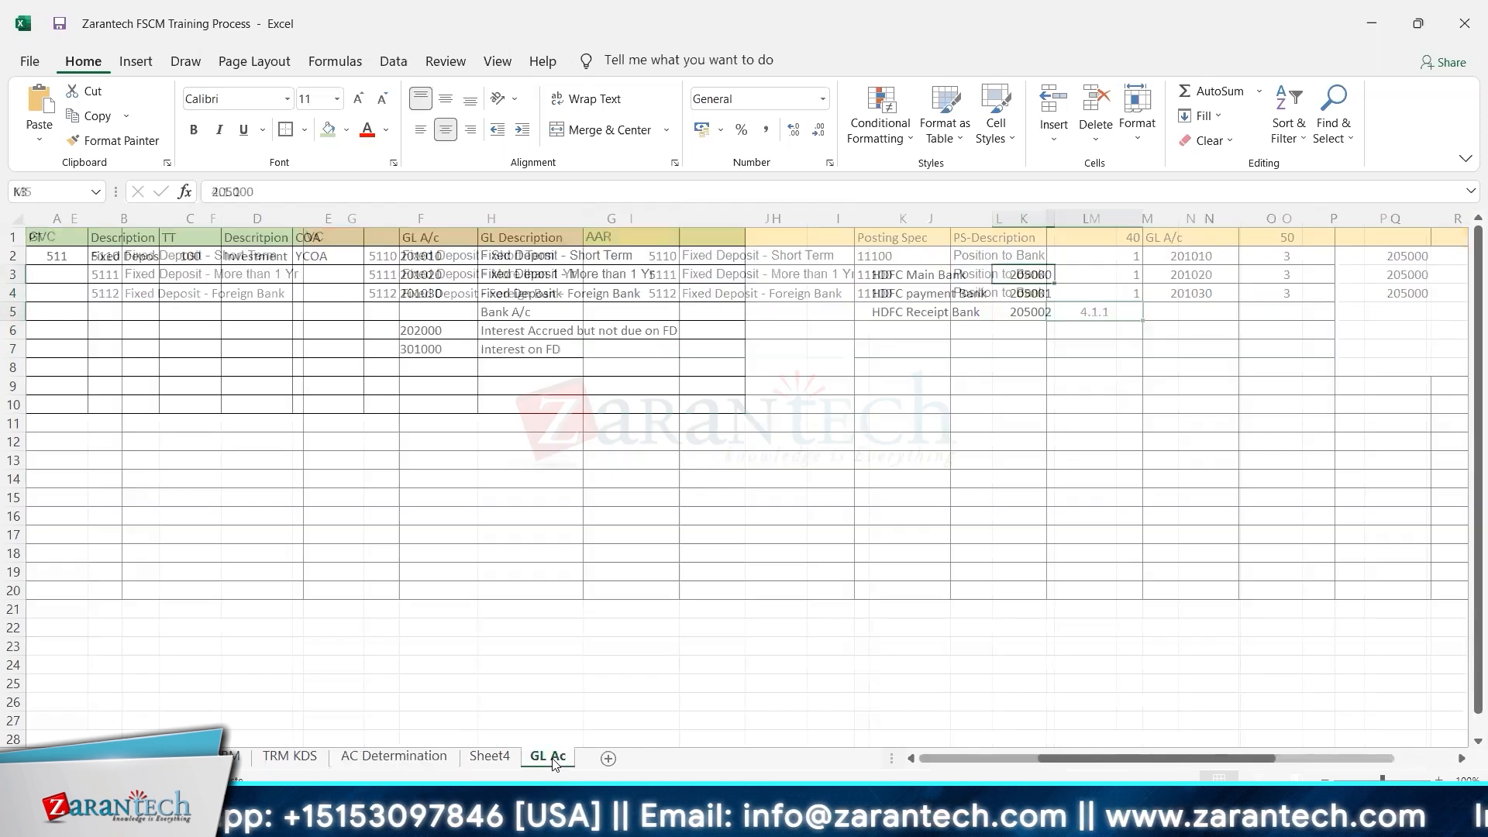
left_click(442, 352)
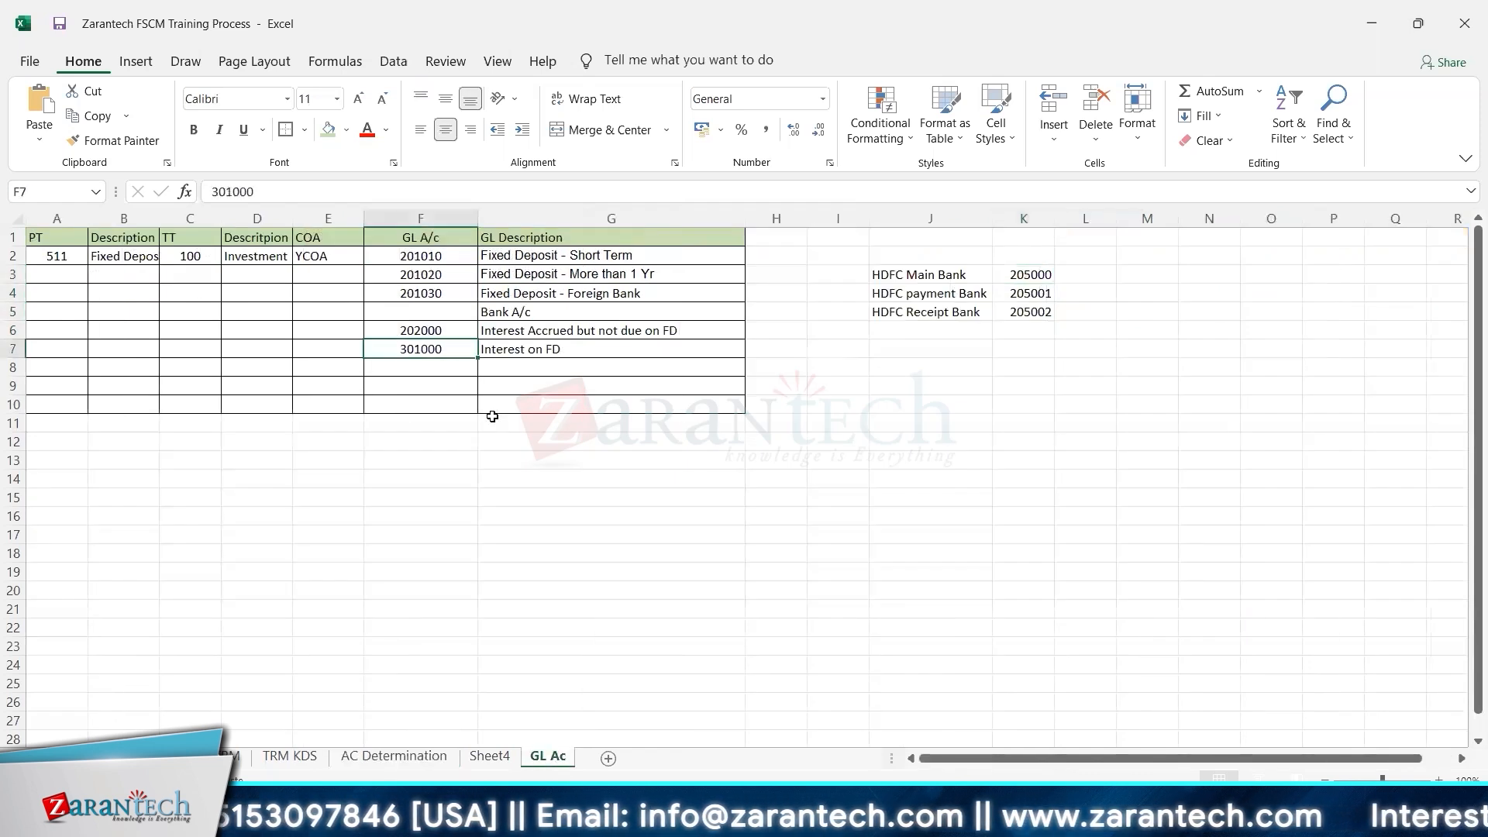
key("ctrl+c")
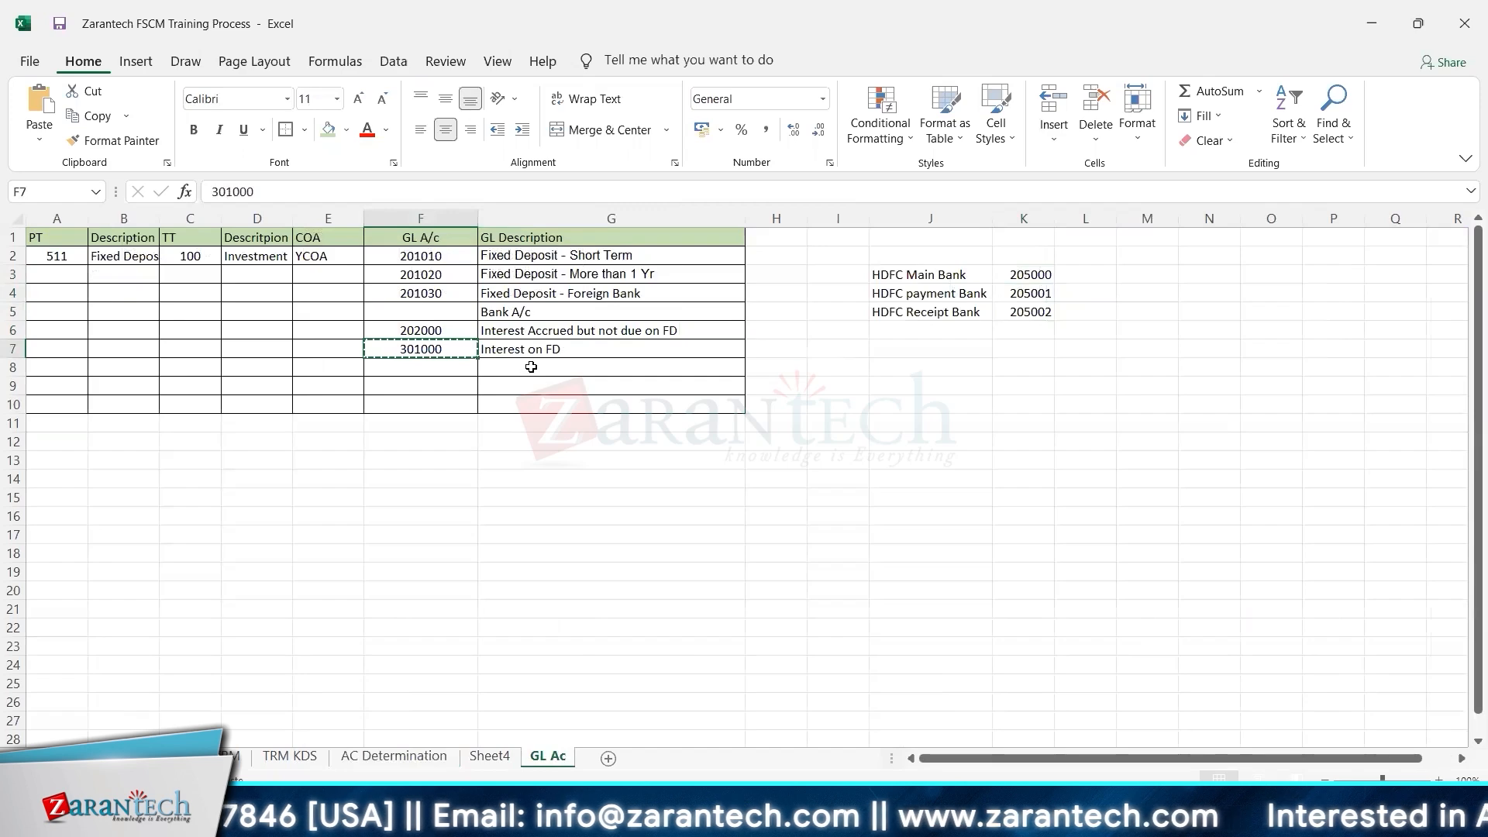
left_click(394, 756)
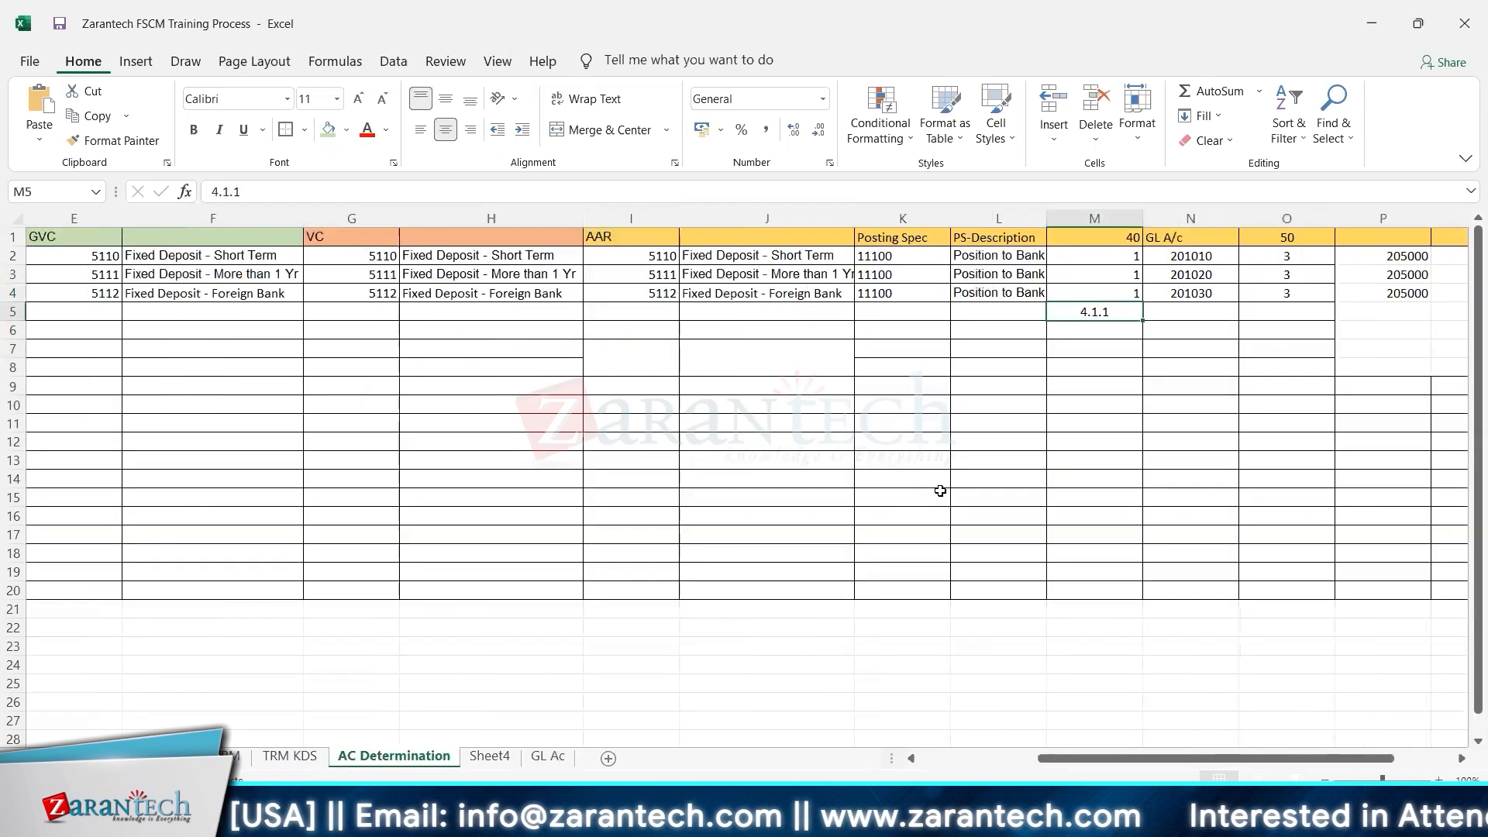
left_click(1188, 314)
key("ctrl+v")
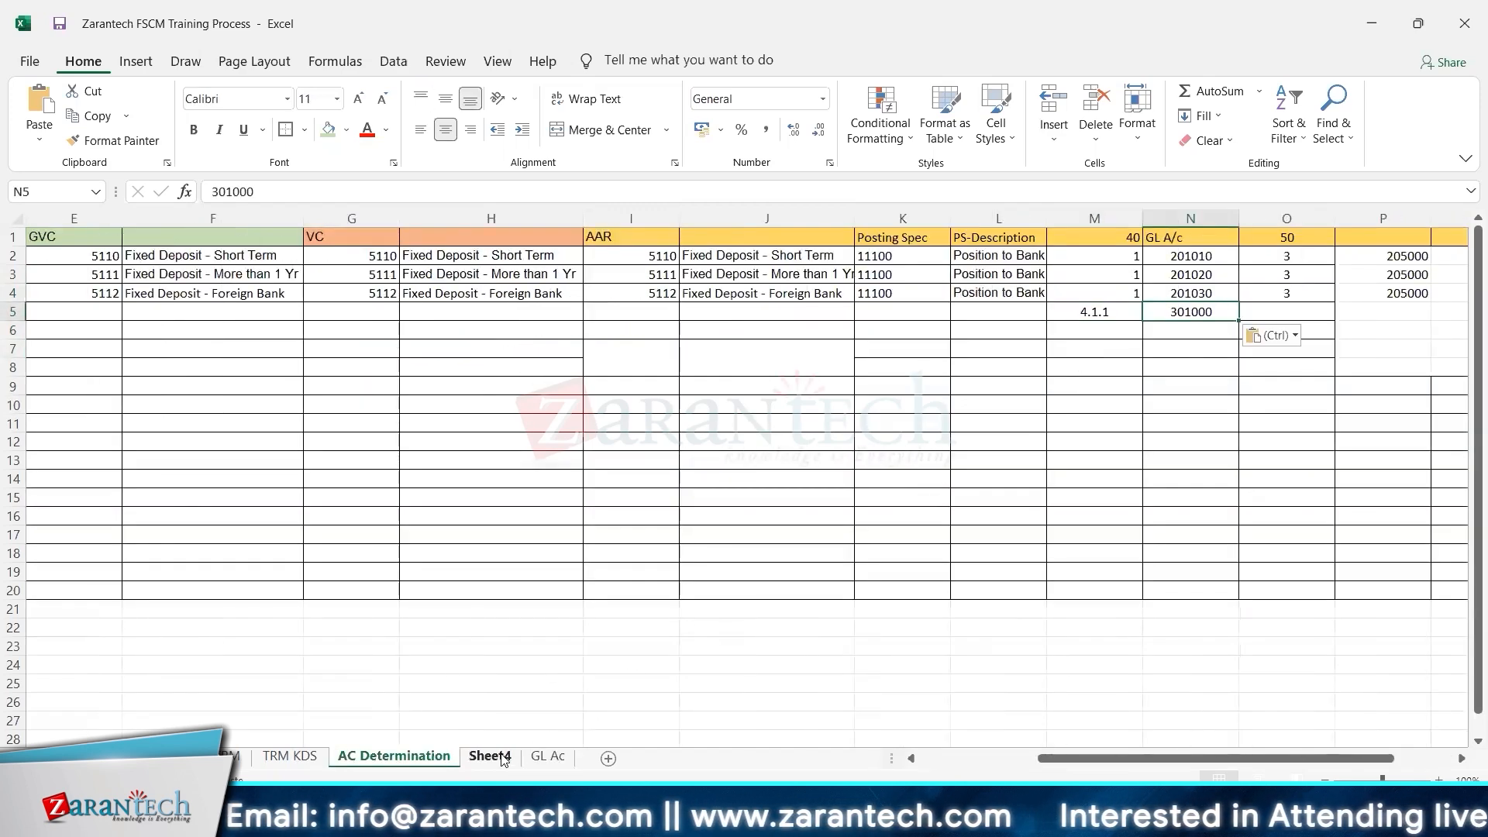
- Check the Interest Accrued but not due on FD account on the GL Ac sheet and return to AC Determination
left_click(535, 759)
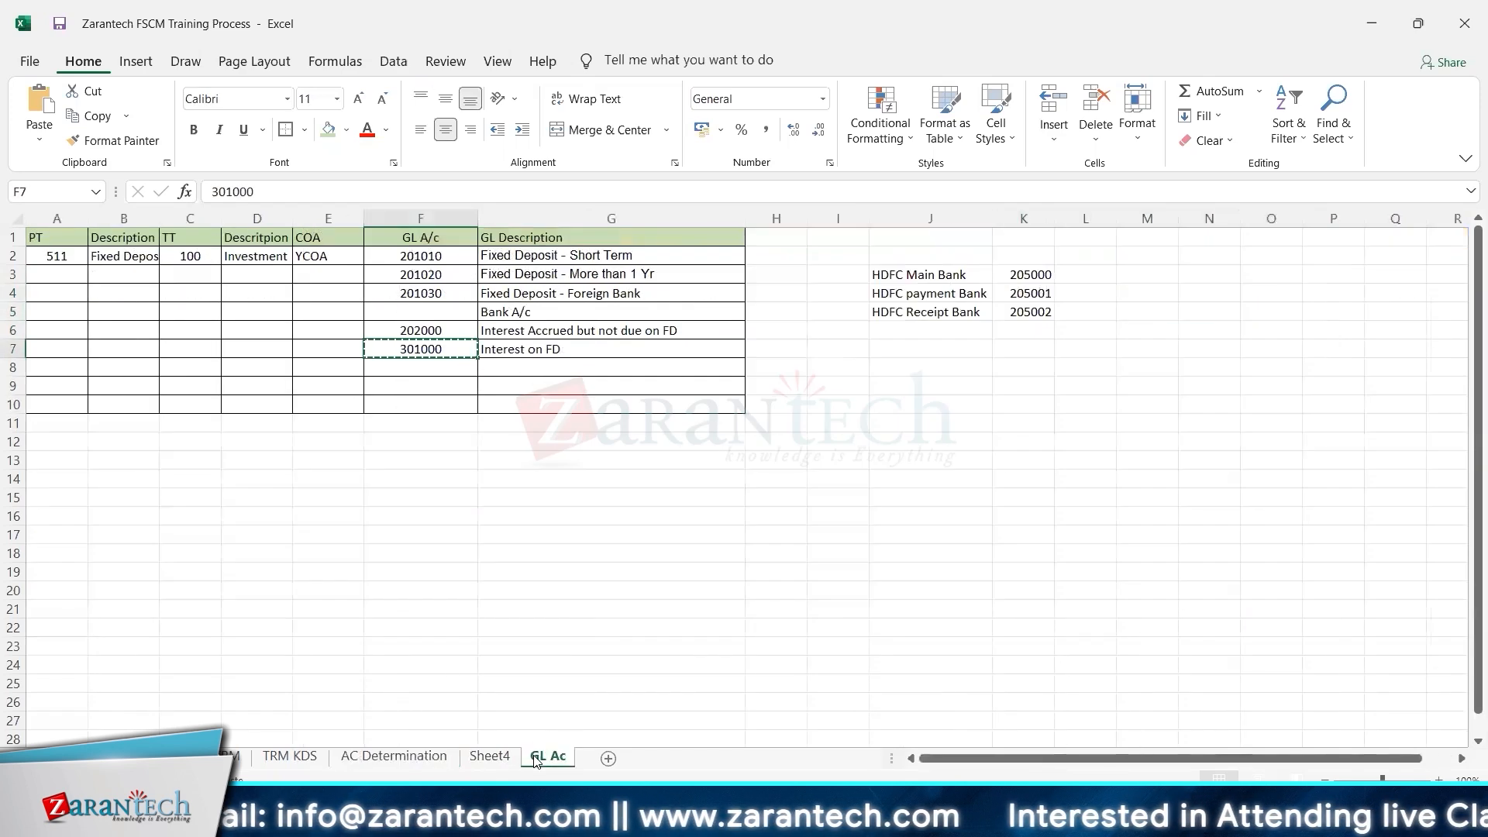
left_click(428, 330)
left_click_drag(531, 327, 552, 331)
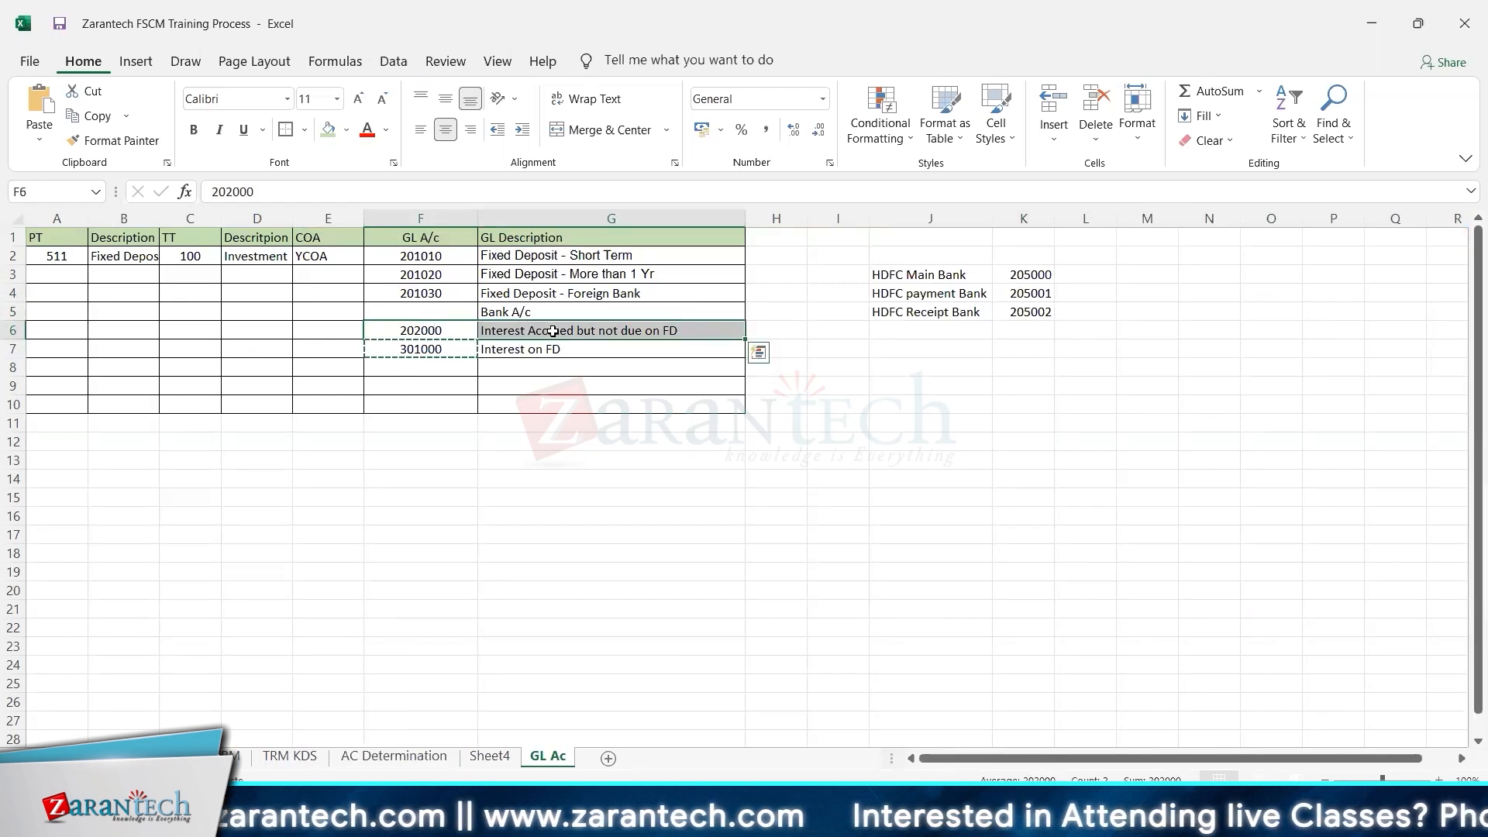
key("Escape")
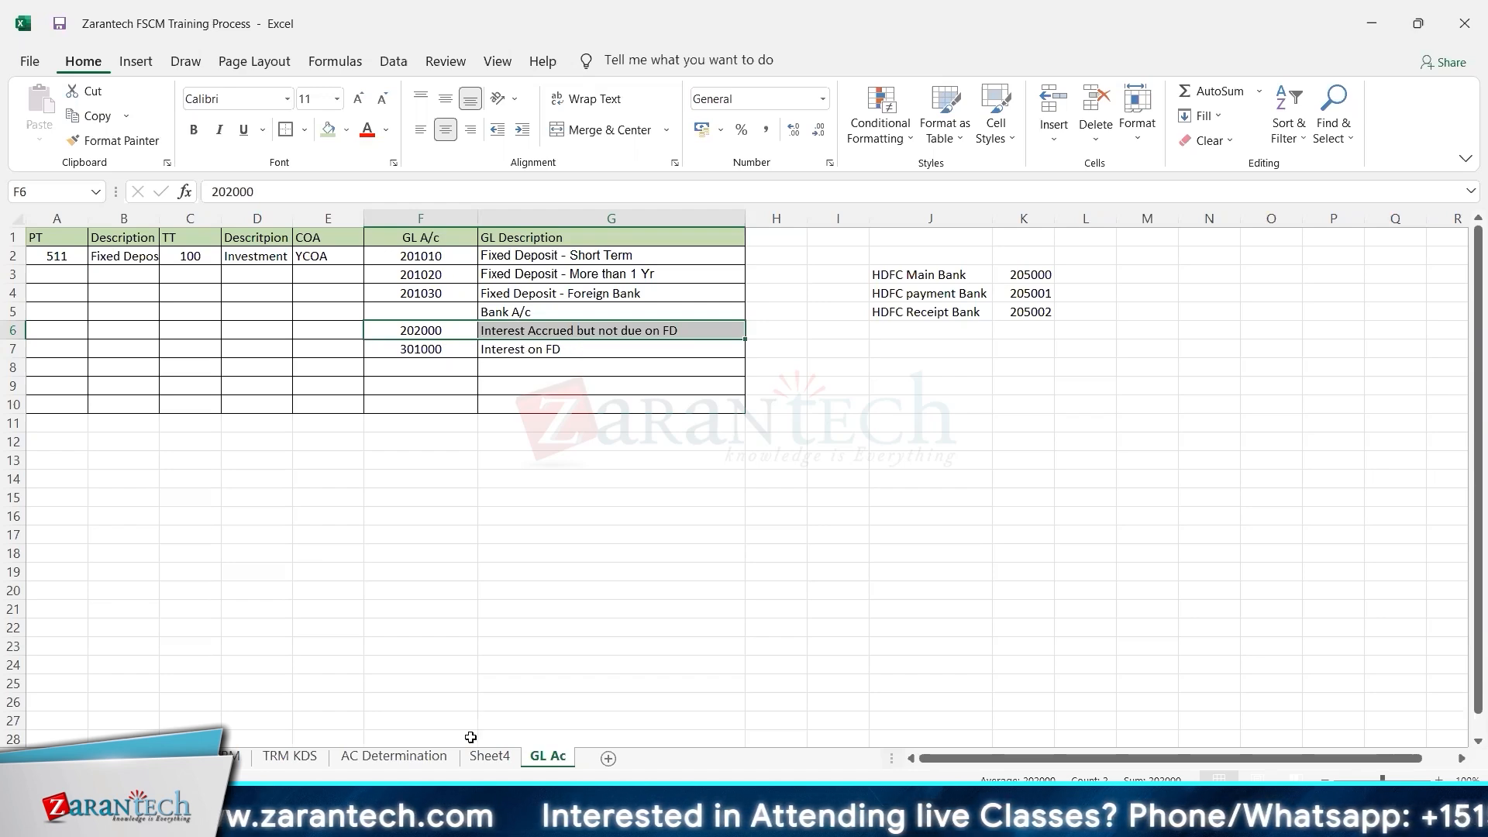
left_click(421, 764)
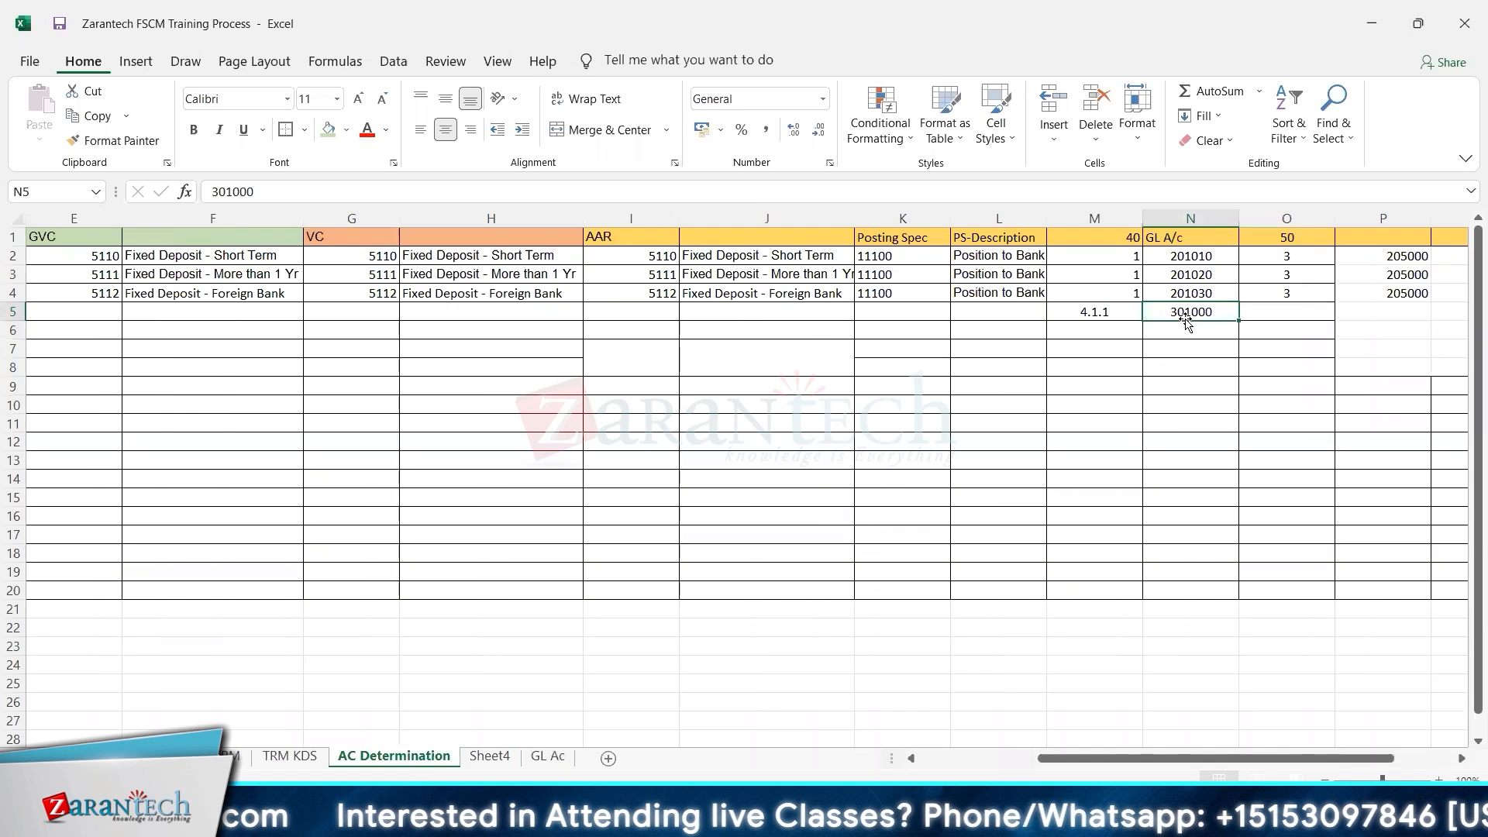
key("Left")
key("Left")
key("Left")
key("Left")
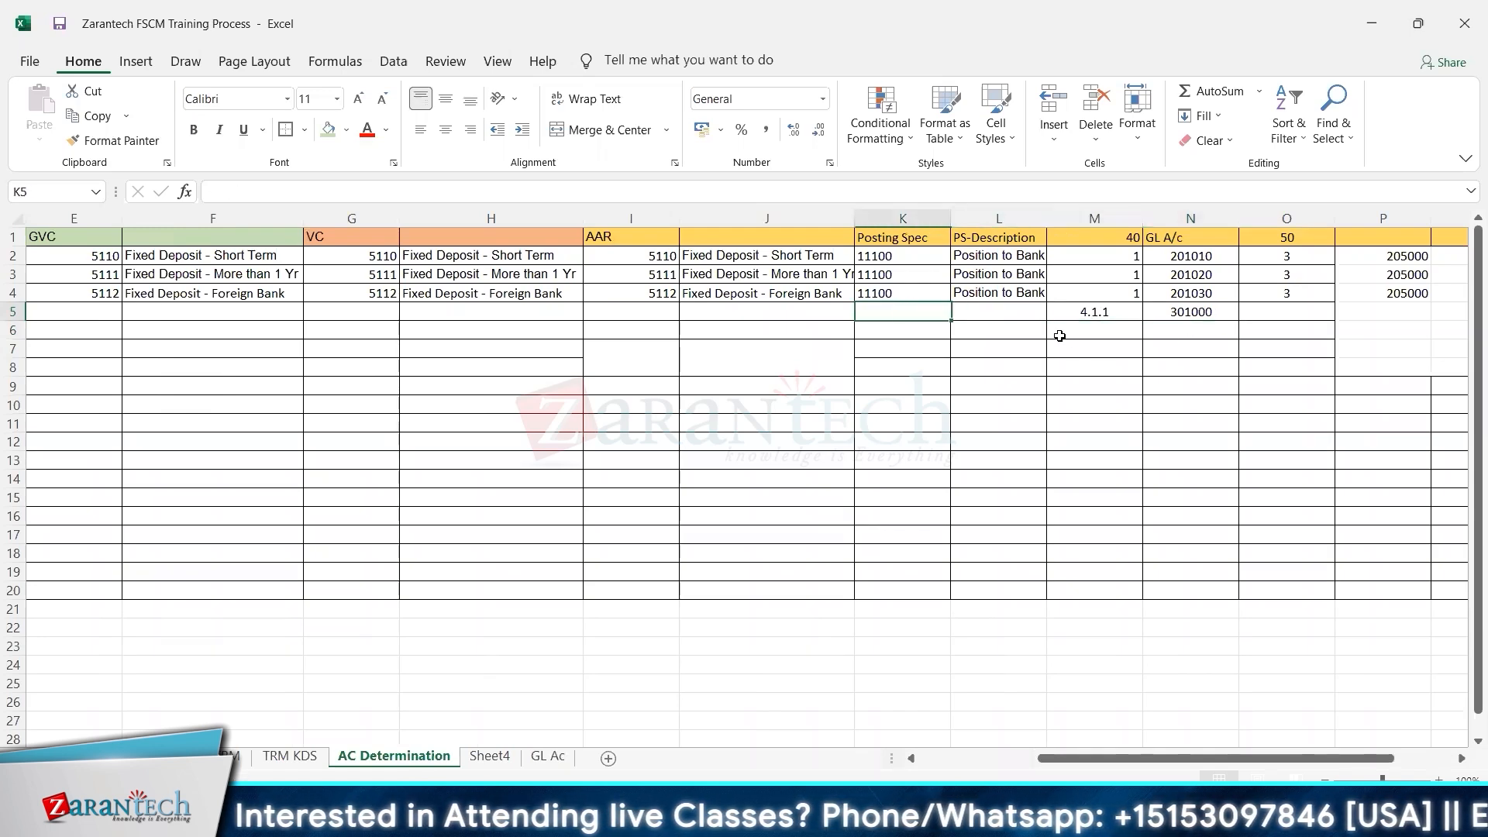
key("Up")
key("Up")
key("Left")
key("Up")
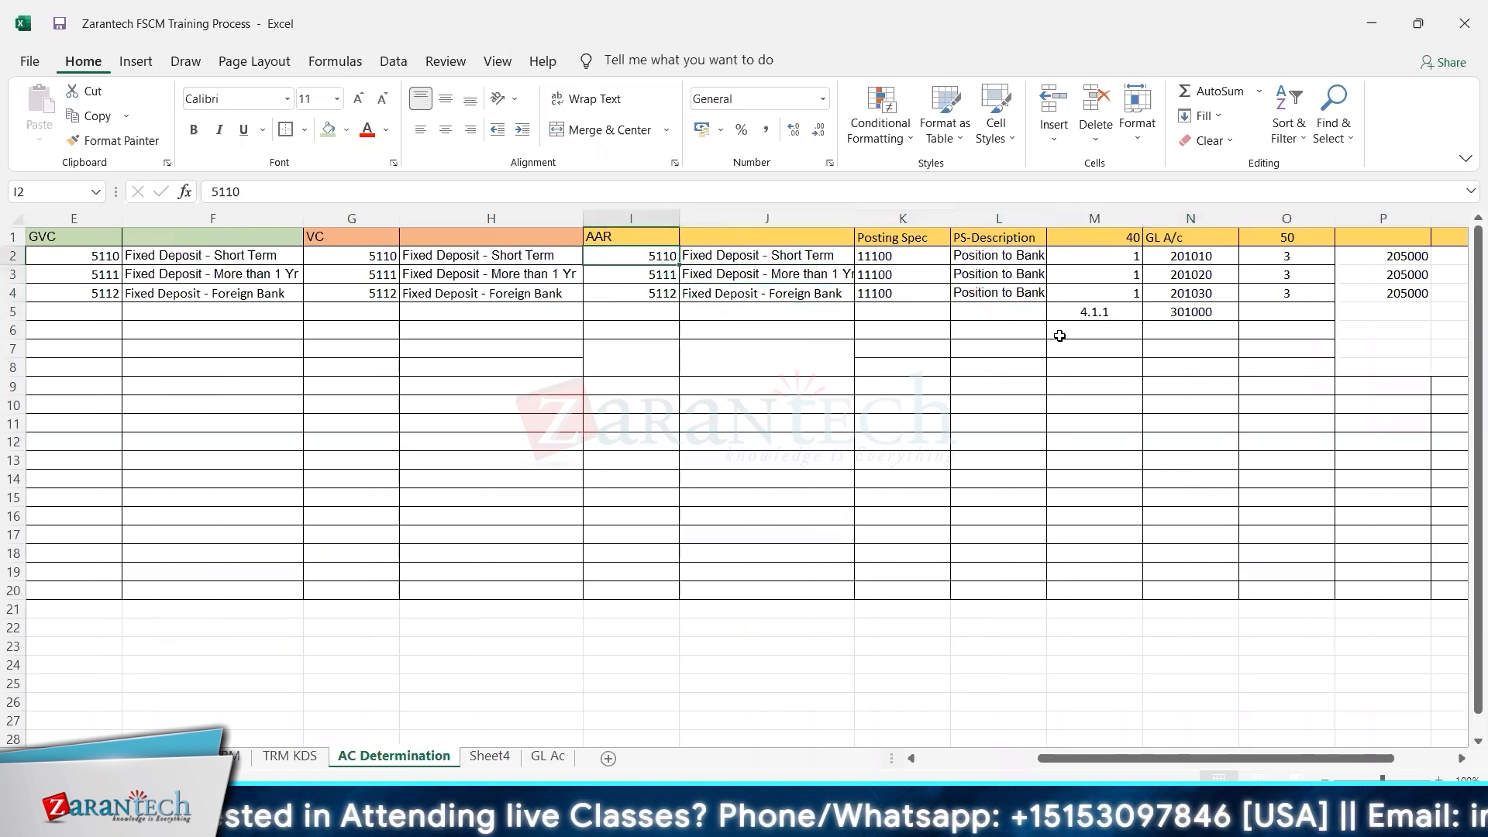
key("shift+Down")
key("shift+Right")
key("Right")
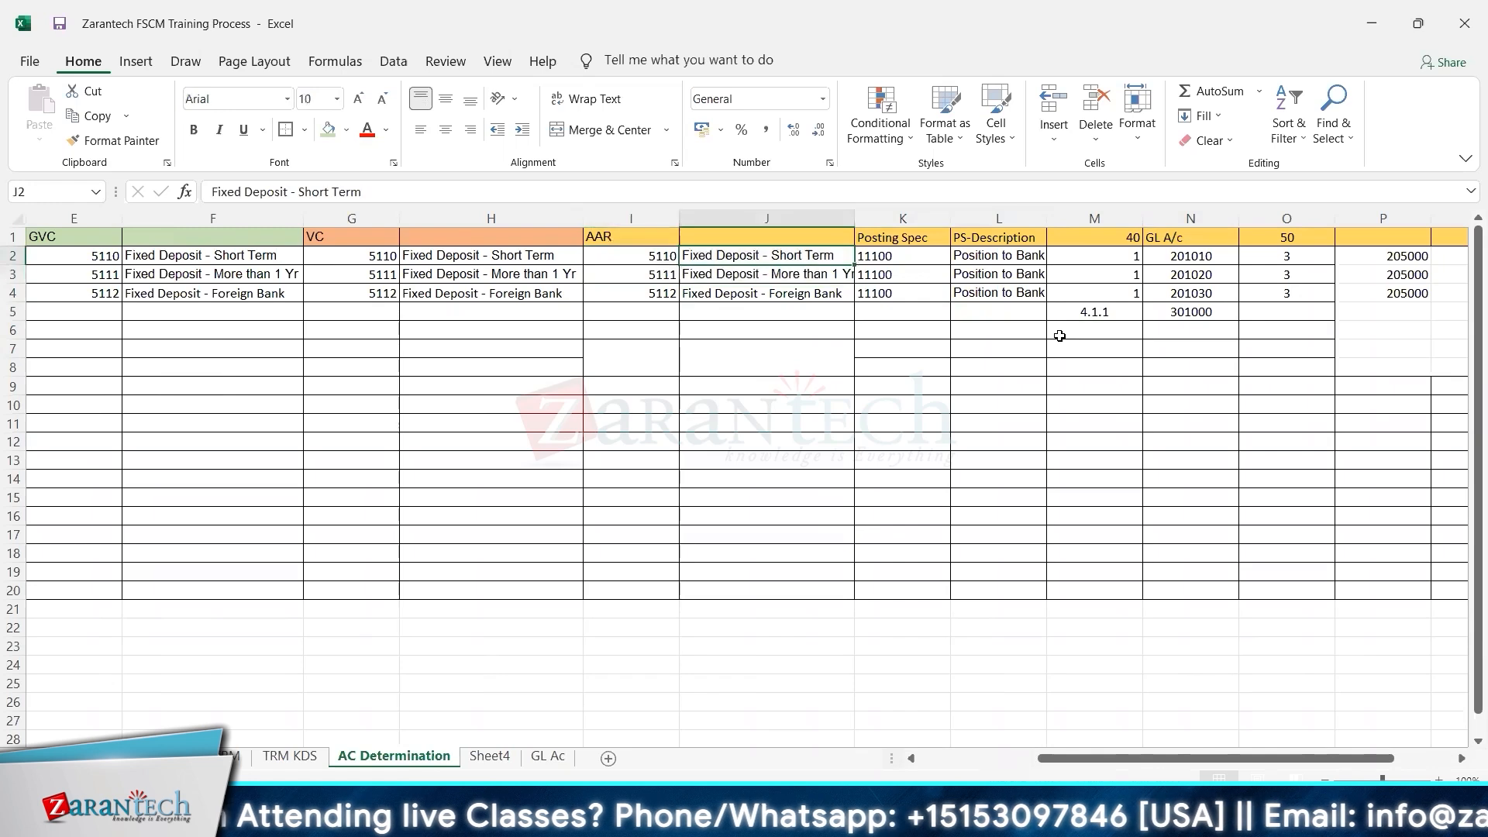
key("Left")
key("shift+Right")
key("shift+Right")
key("shift+Right")
key("shift+Down")
key("shift+Down")
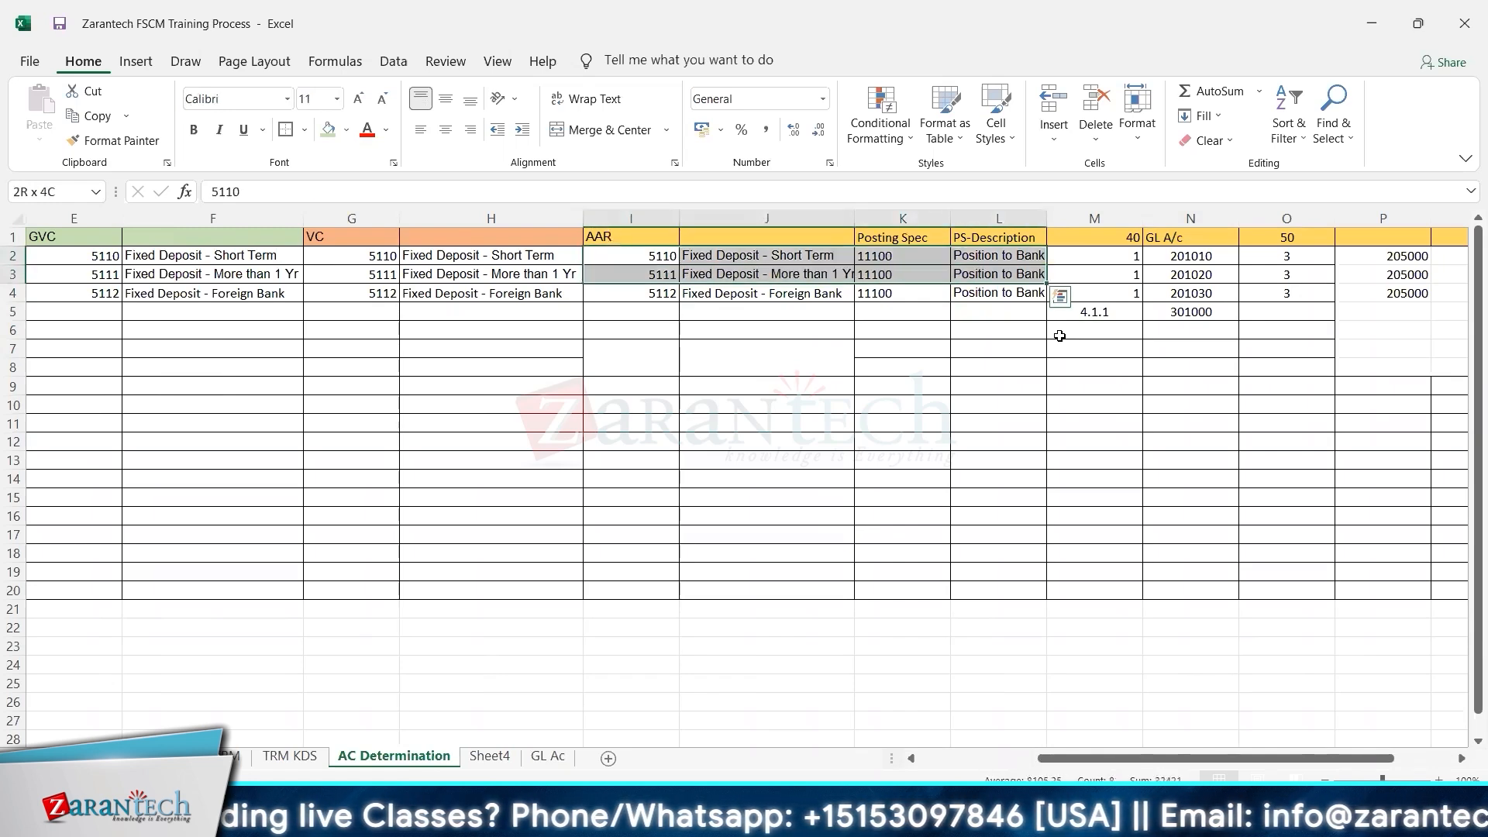
- Duplicate the three fixed deposit rows from the GVC through PS-Description columns (E2:L4) into rows 5 to 7, starting at E5
key("Left")
key("Left")
key("Left")
key("Left")
key("Left")
key("Left")
key("Right")
key("Right")
key("Right")
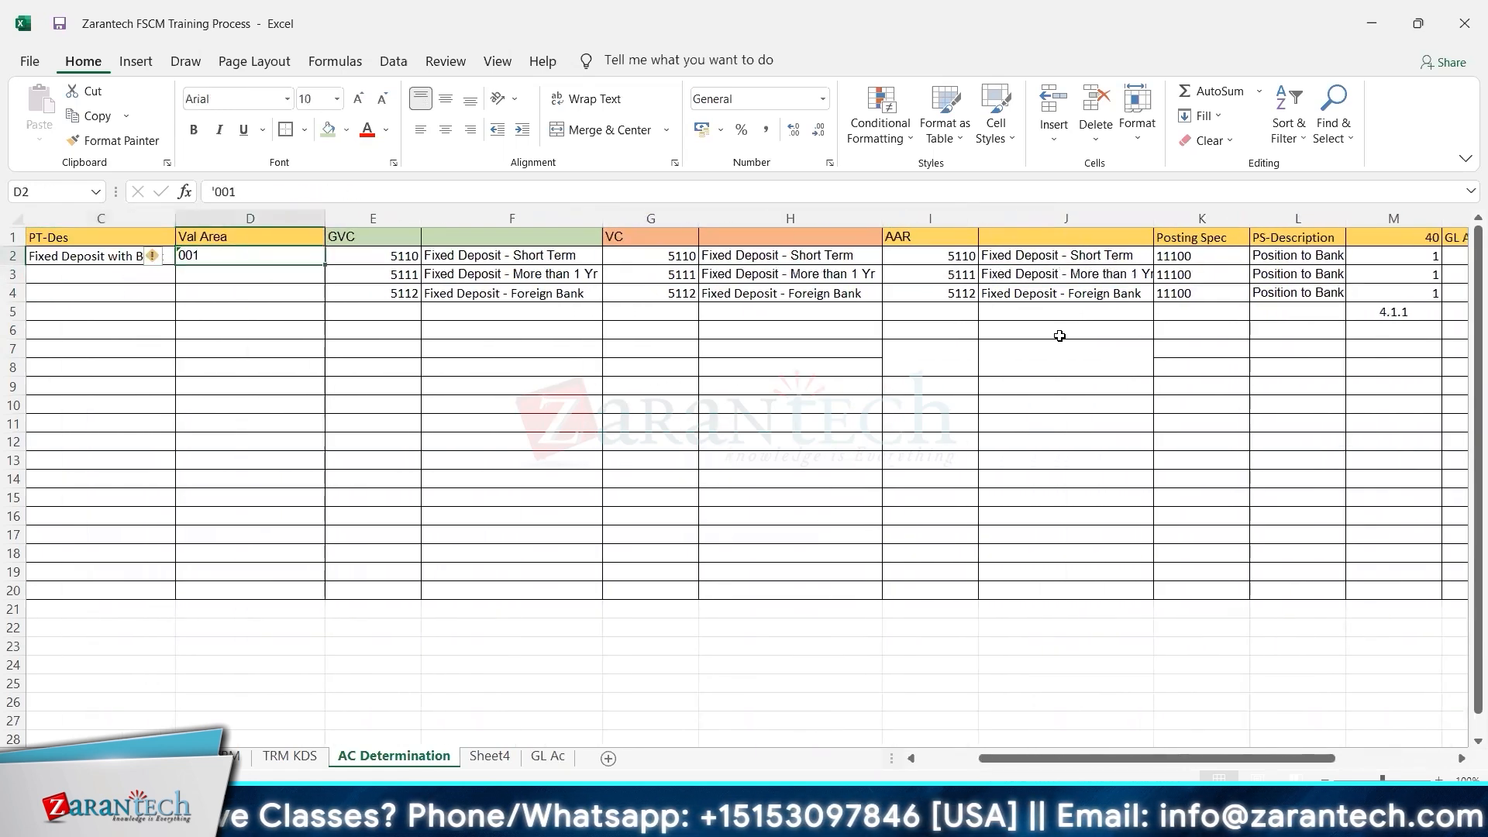
key("Left")
key("shift+Right")
key("shift+Right")
key("shift+Right")
key("shift+Right")
key("shift+Right")
key("shift+Right")
key("shift+Right")
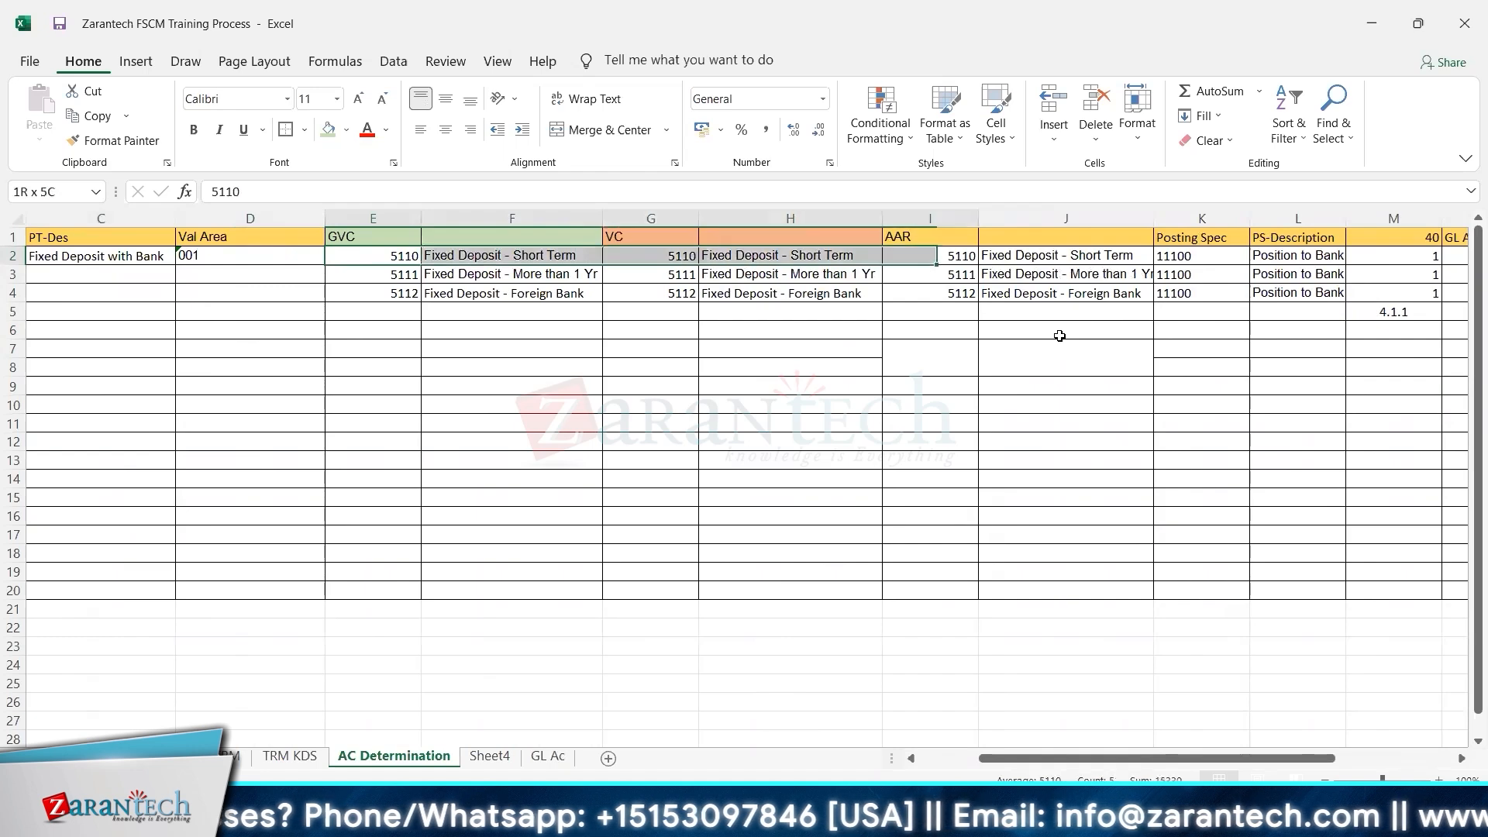
key("shift+Down")
key("shift+Down")
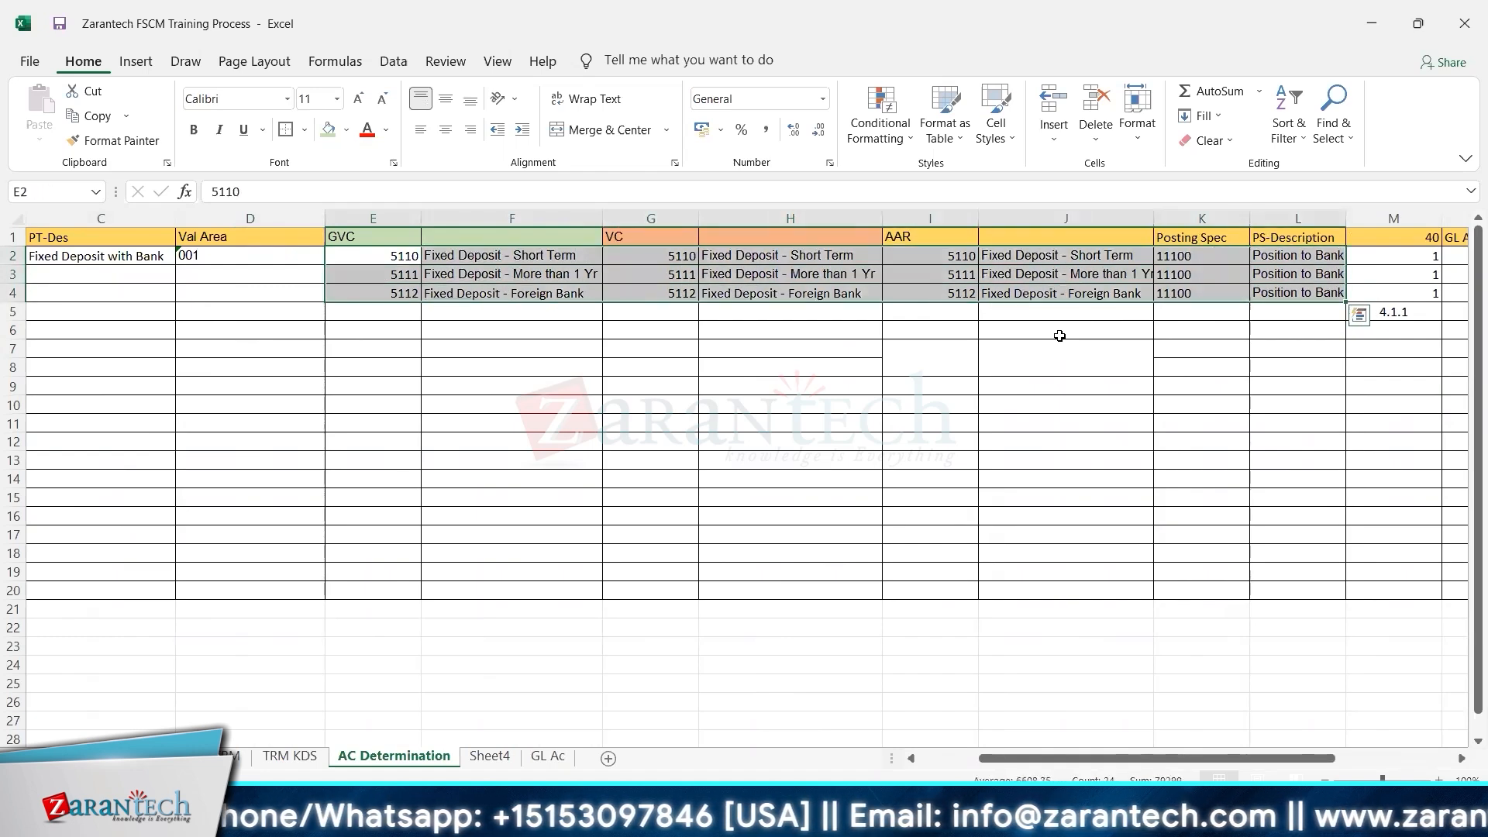
key("ctrl+c")
key("Down")
key("Down")
key("Down")
key("ctrl+v")
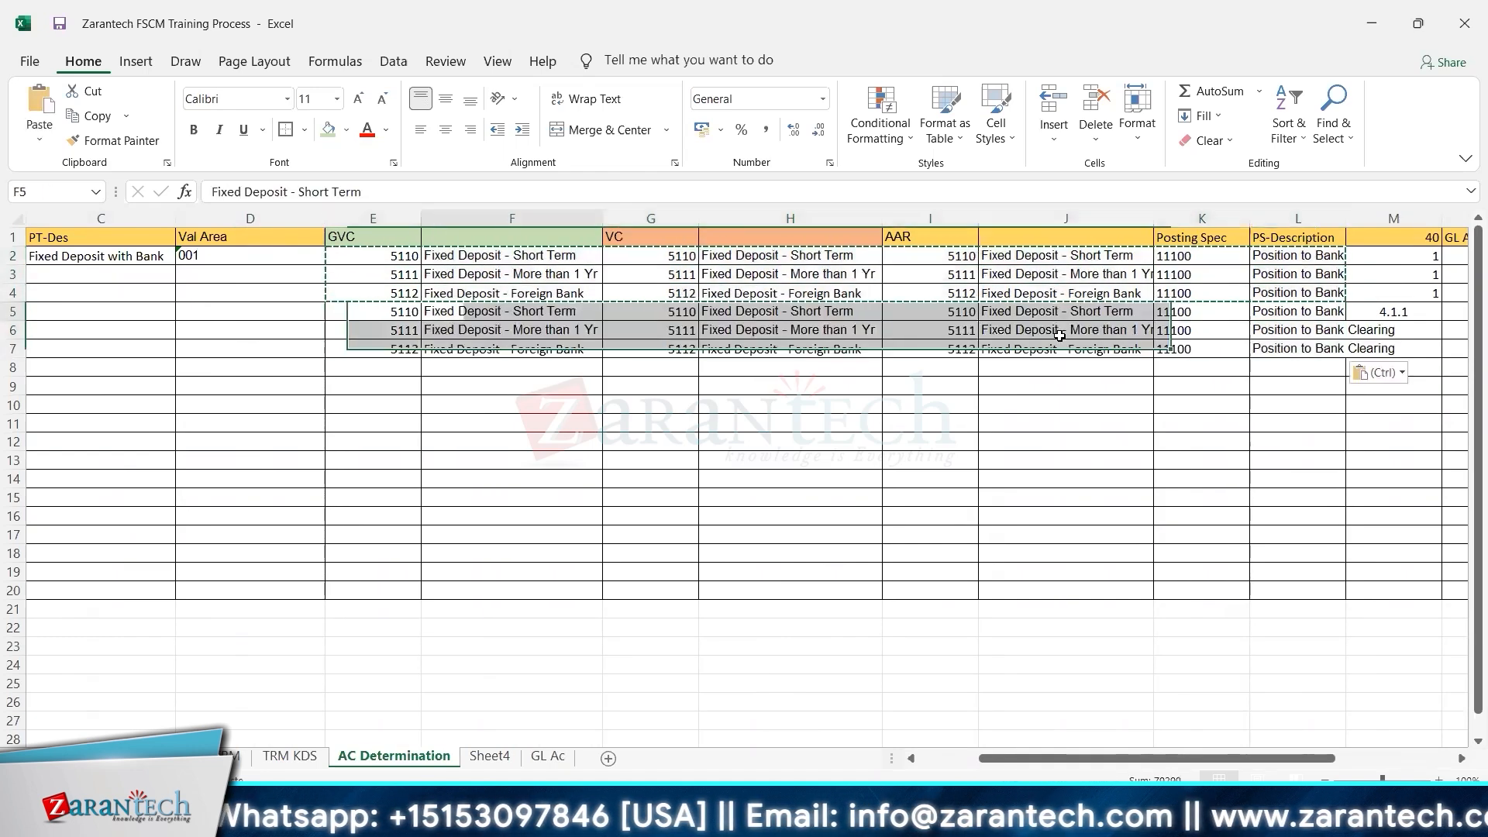
- Copy posting specification 13700 from the interest capitalization row of TRM KDS into cell K5 of AC Determination
key("Right")
key("Right")
key("Right")
key("Right")
key("Right")
key("Right")
key("Left")
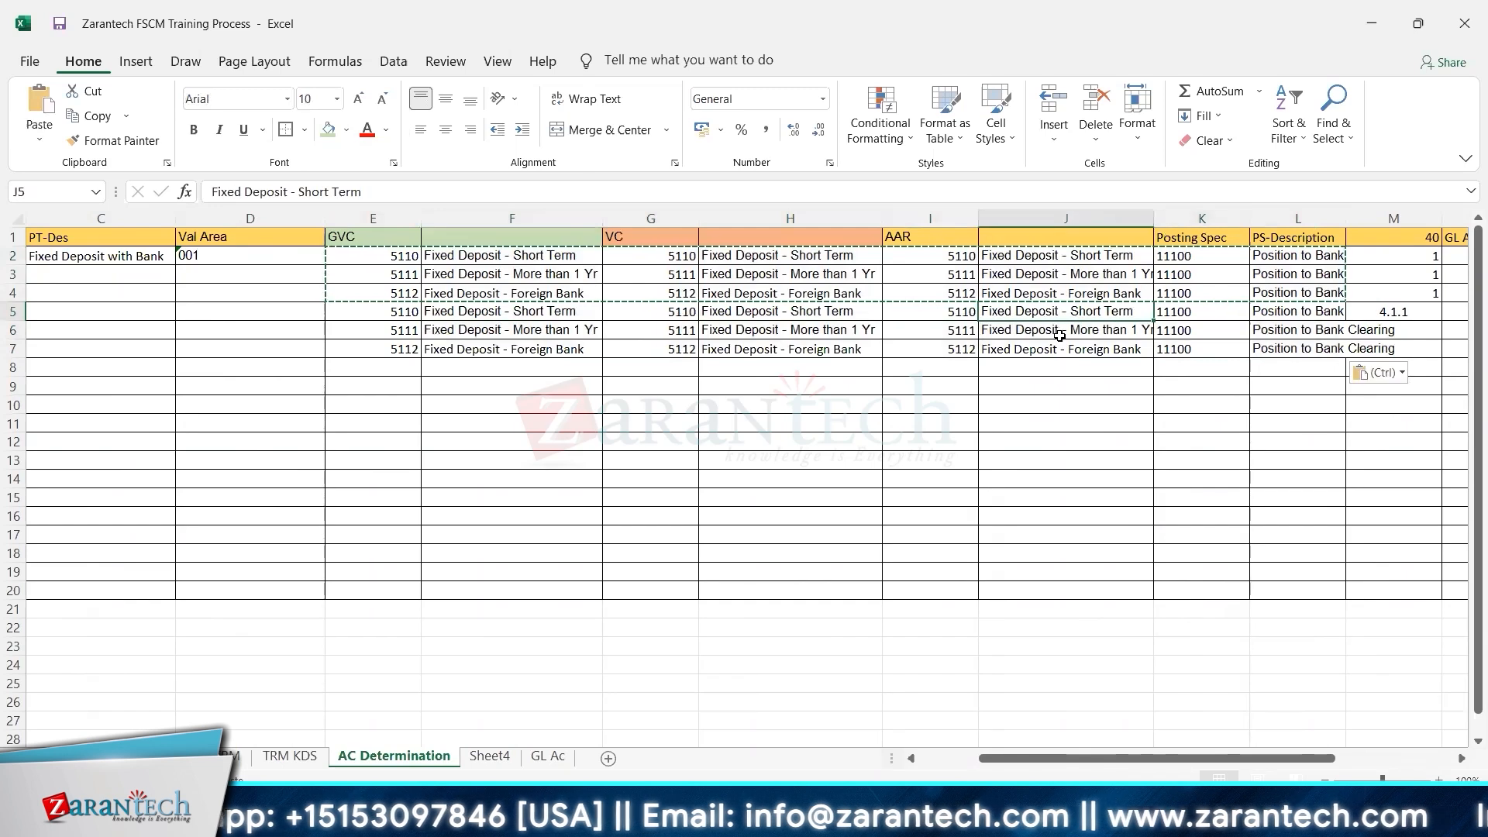
key("Right")
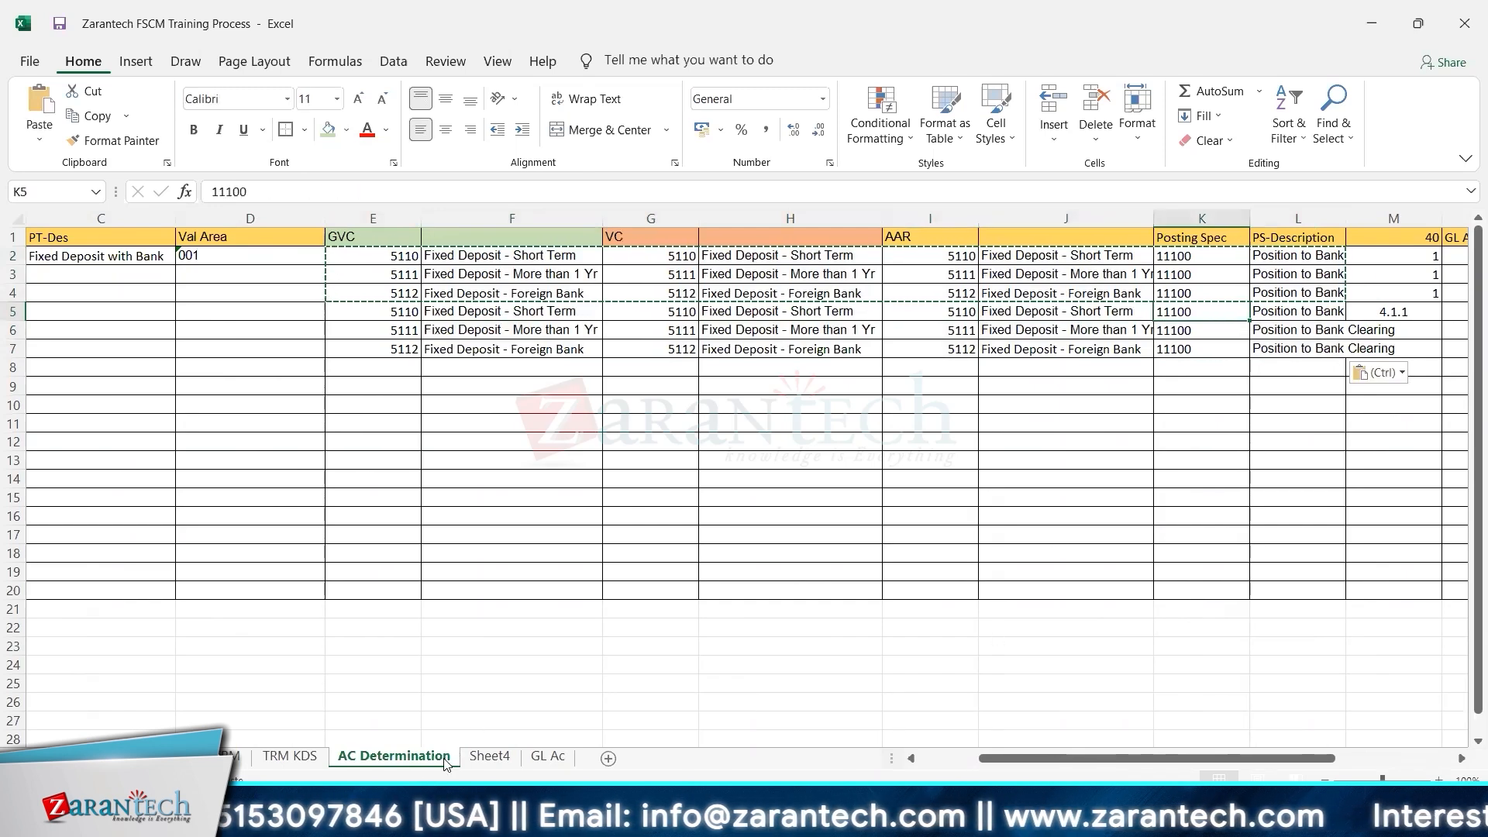
left_click(308, 757)
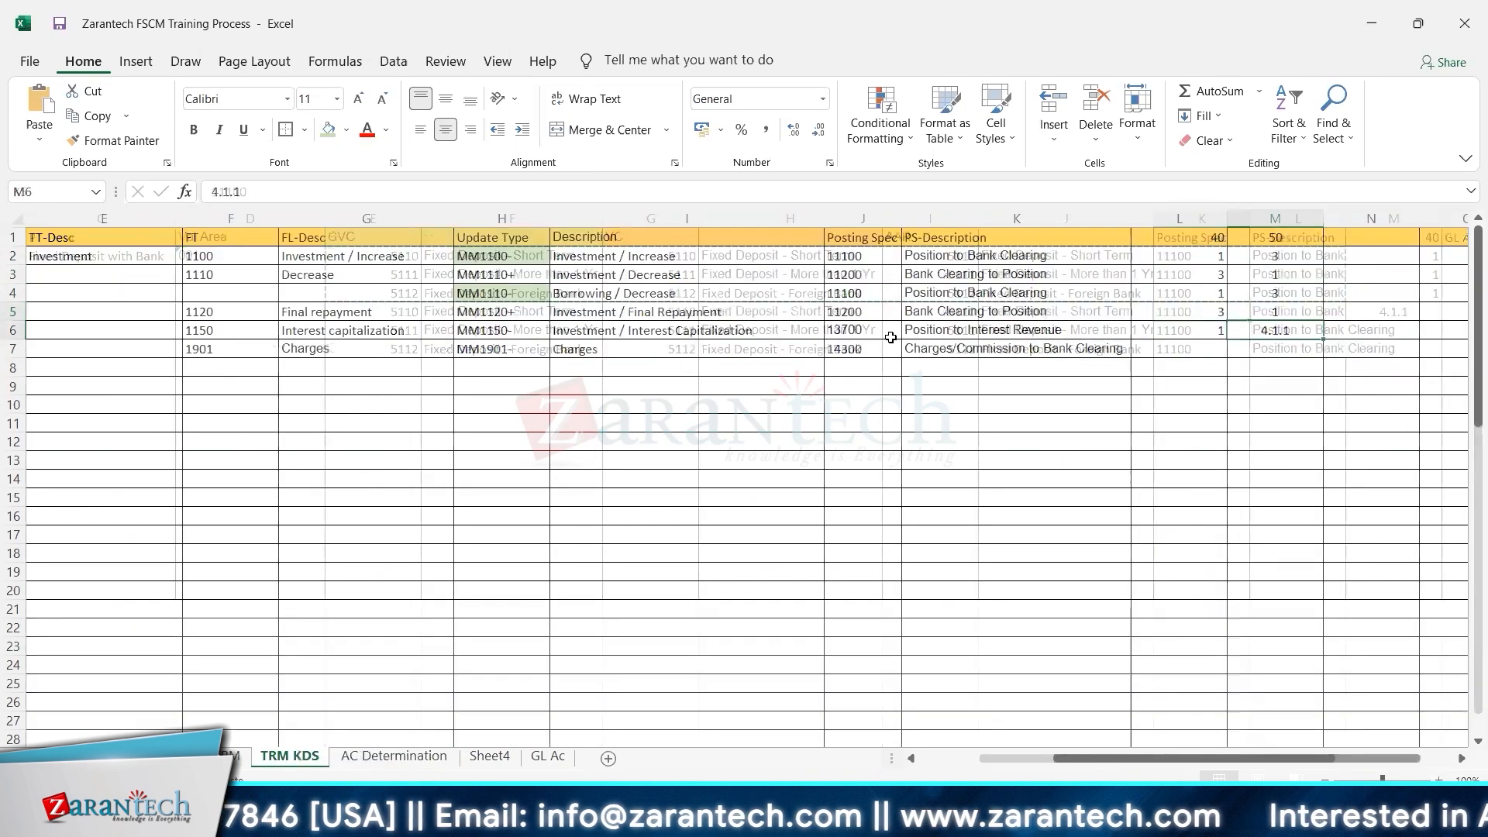
left_click(877, 334)
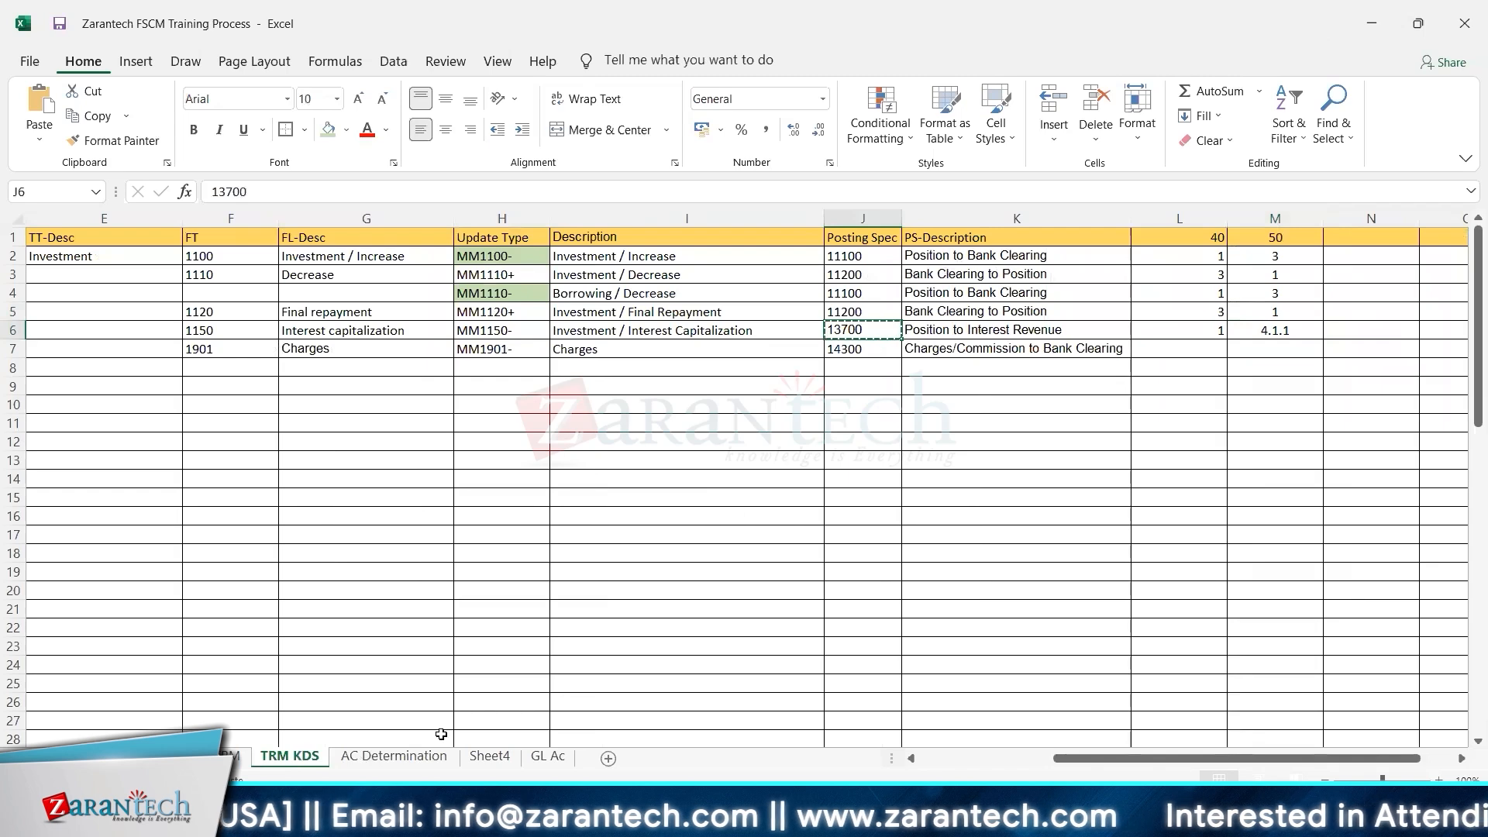
key("ctrl+c")
left_click(537, 758)
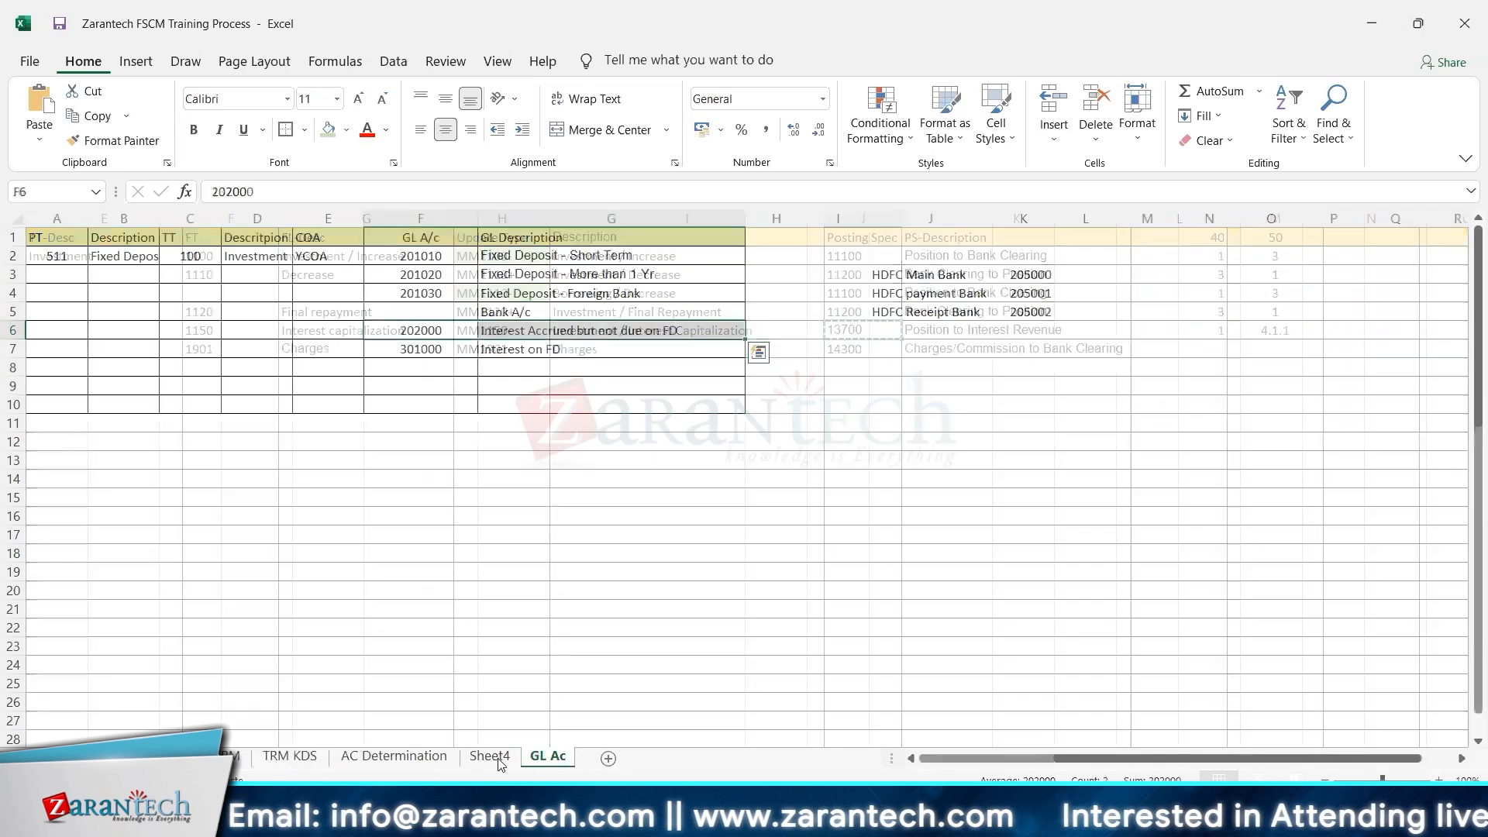
left_click(394, 757)
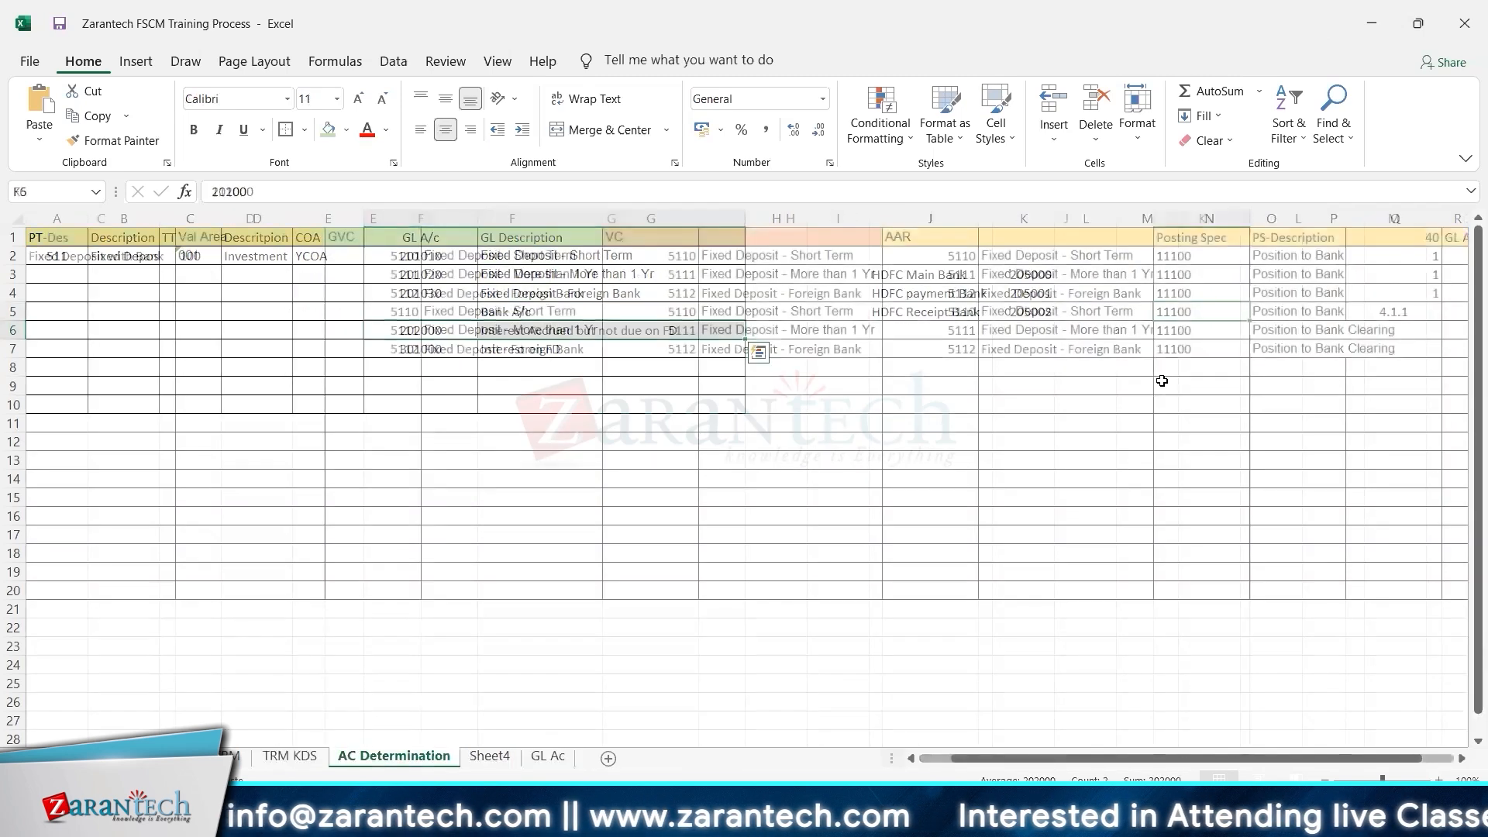
left_click(1202, 311)
key("ctrl+v")
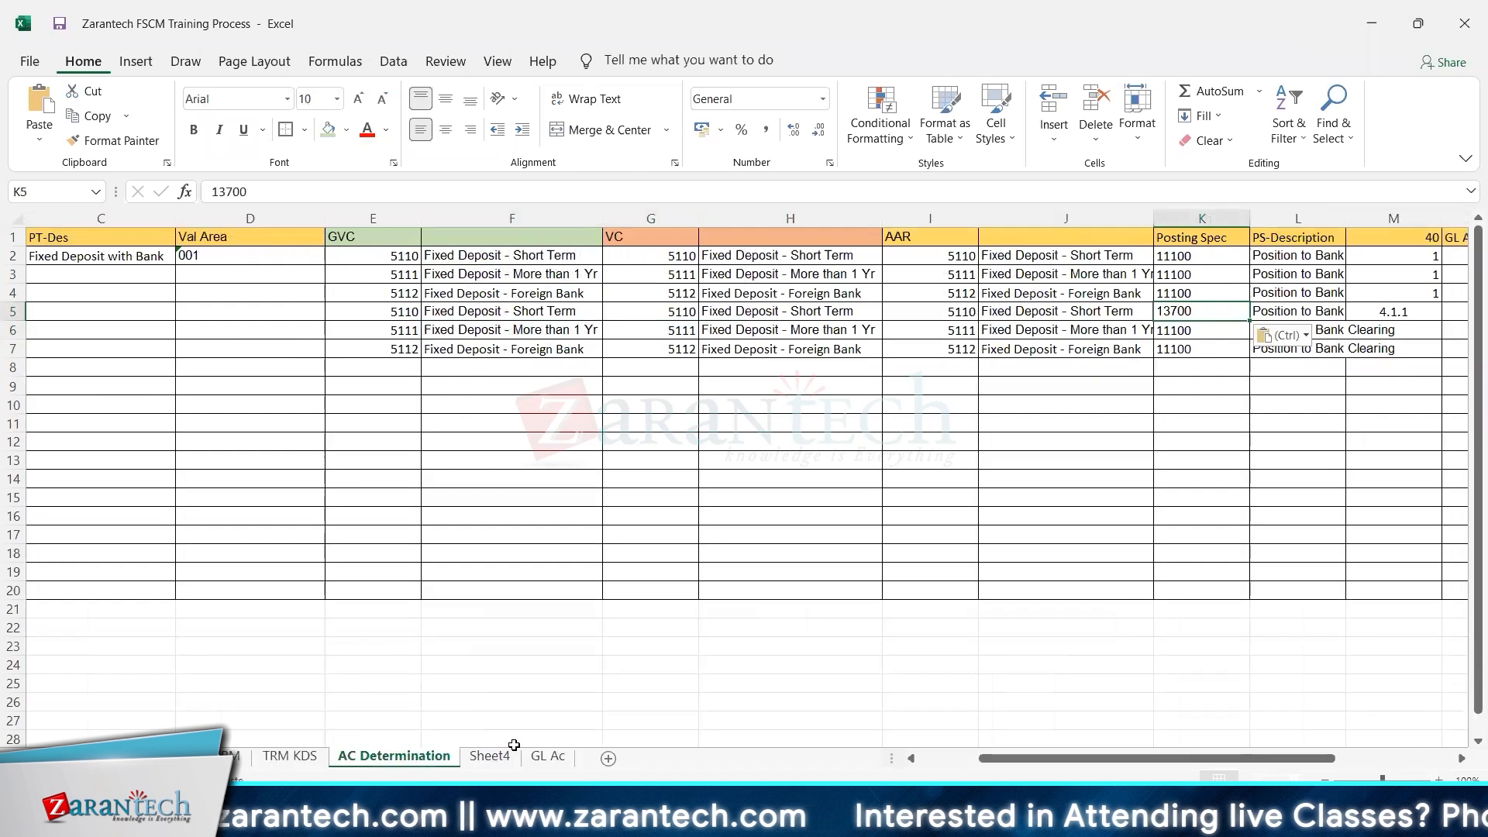
- Copy posting specification 13700 together with its Position to Interest Revenue description from TRM KDS into K5:L5 of AC Determination
left_click(312, 764)
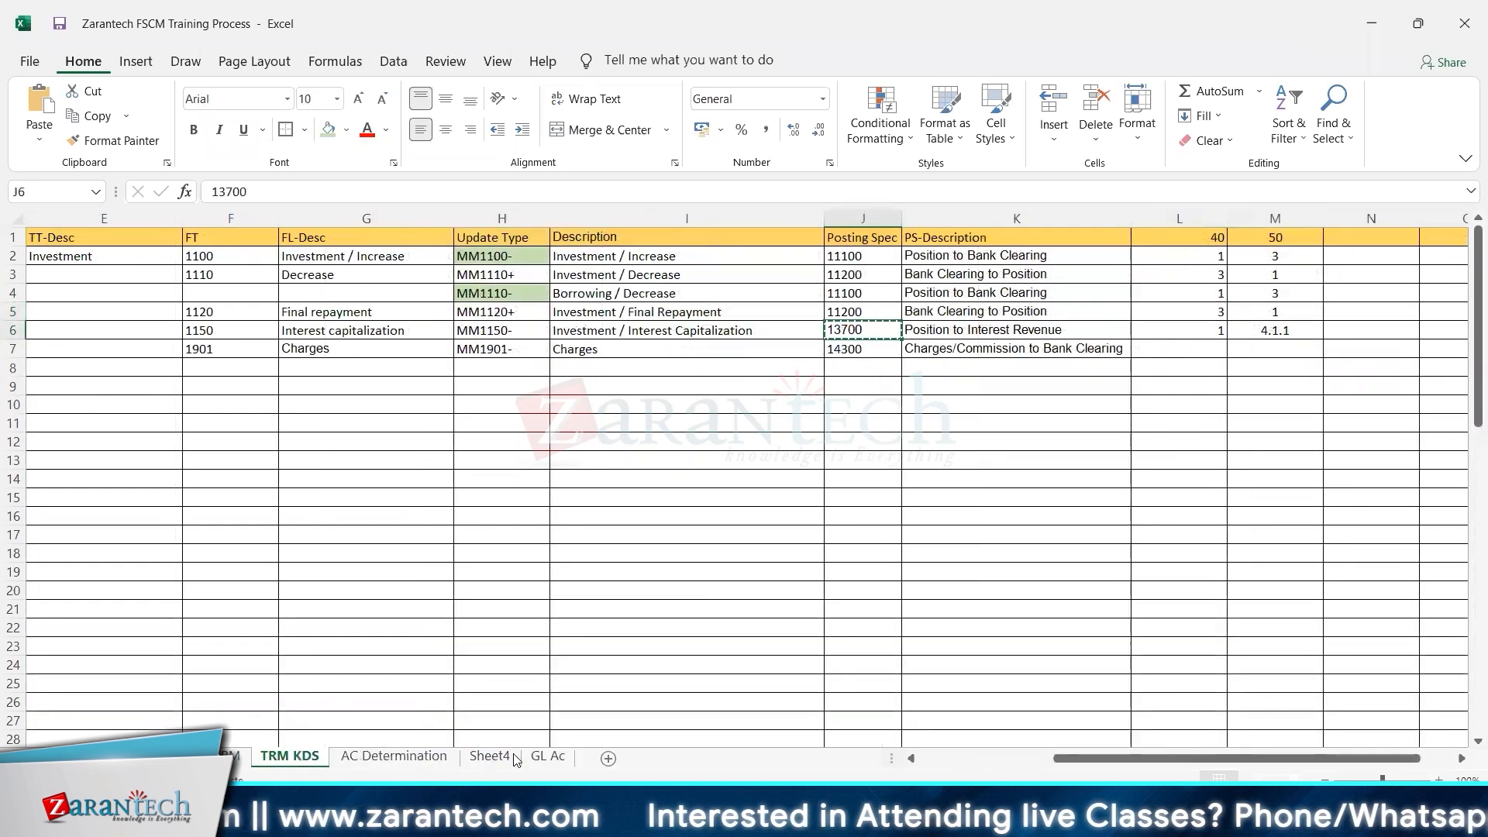
key("shift+Right")
key("ctrl+c")
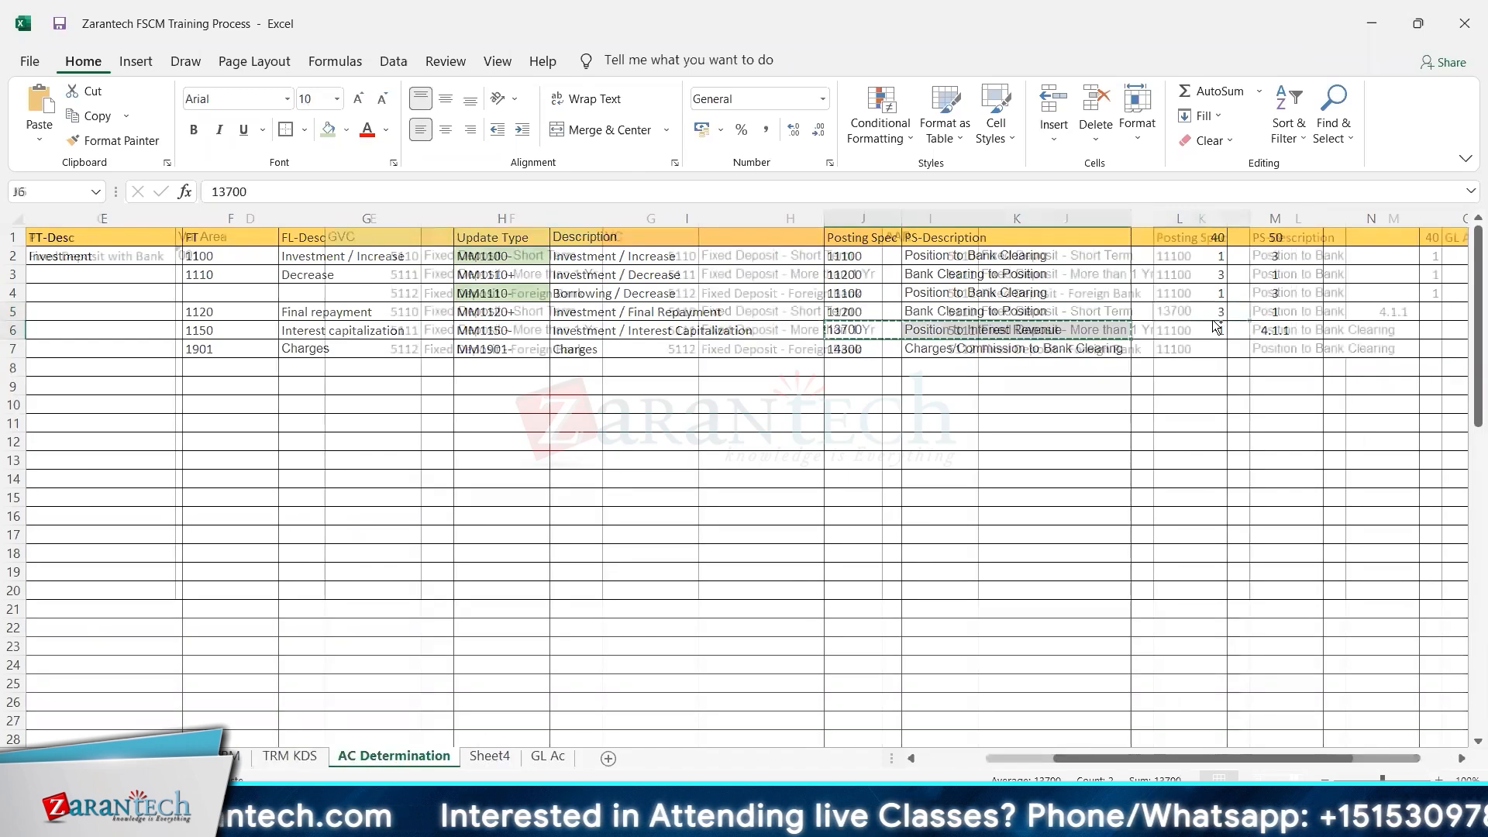
key("ctrl+v")
key("ctrl")
key("Escape")
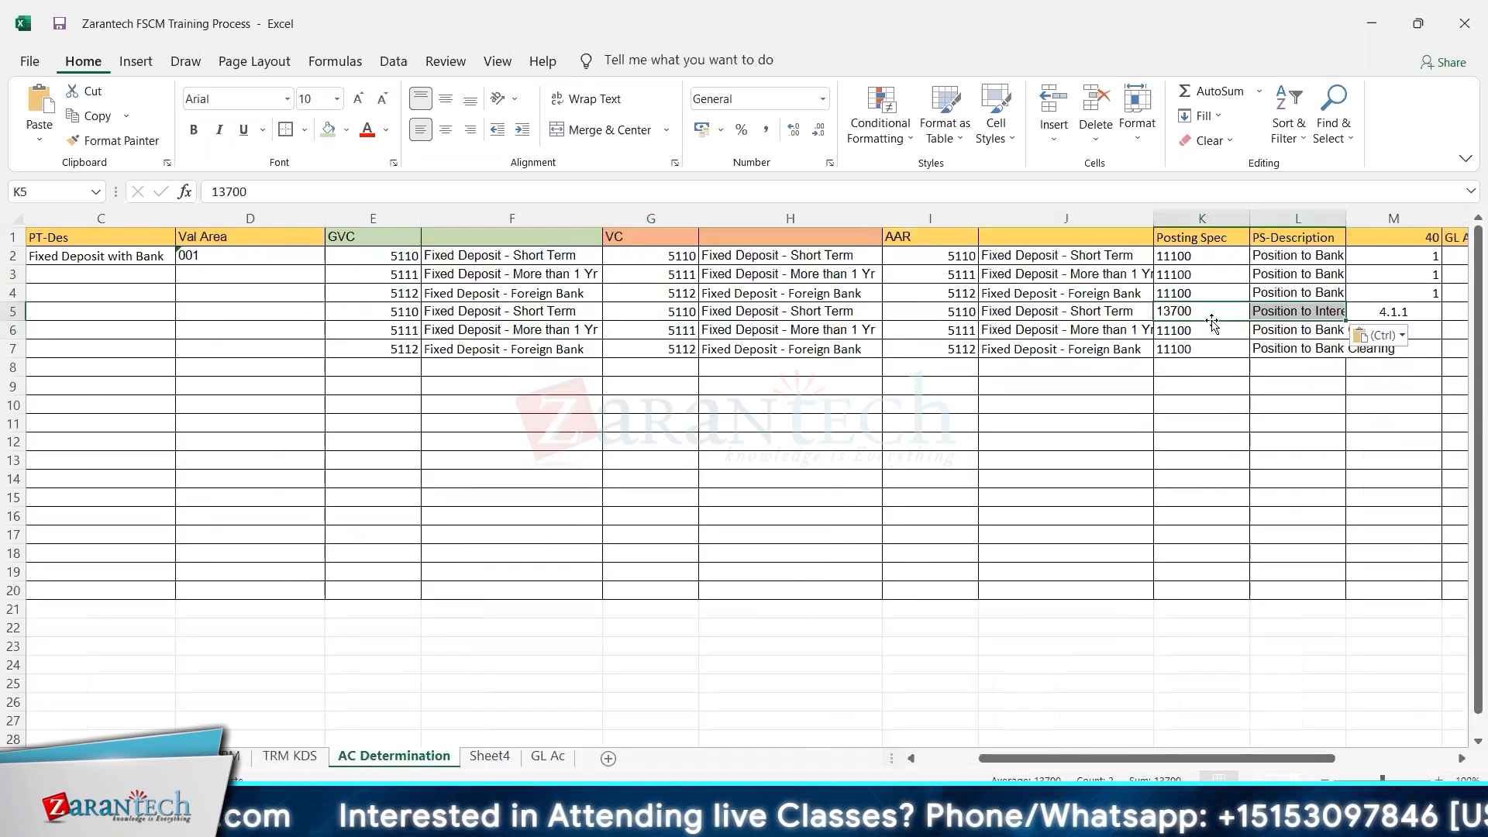
- Fill posting specification 13700 and its Position to Interest Revenue description from row 5 down to row 7
key("ctrl+c")
key("shift+Down")
key("shift+Down")
key("Return")
- Fill account symbol 4.1.1 from cell M5 down to M7
key("Right")
key("Right")
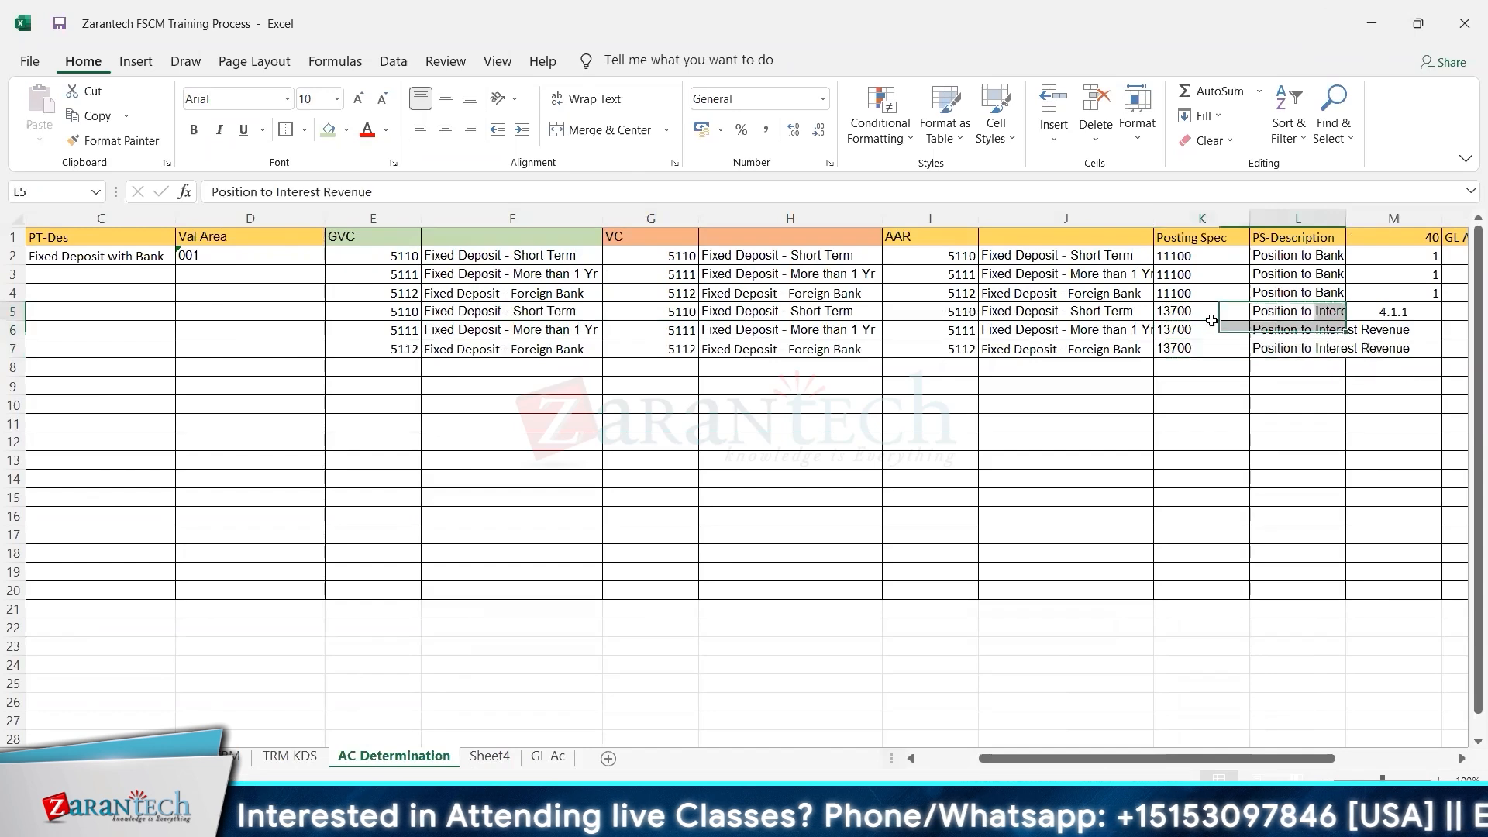
key("ctrl+c")
key("shift+Down")
key("shift+Down")
key("Return")
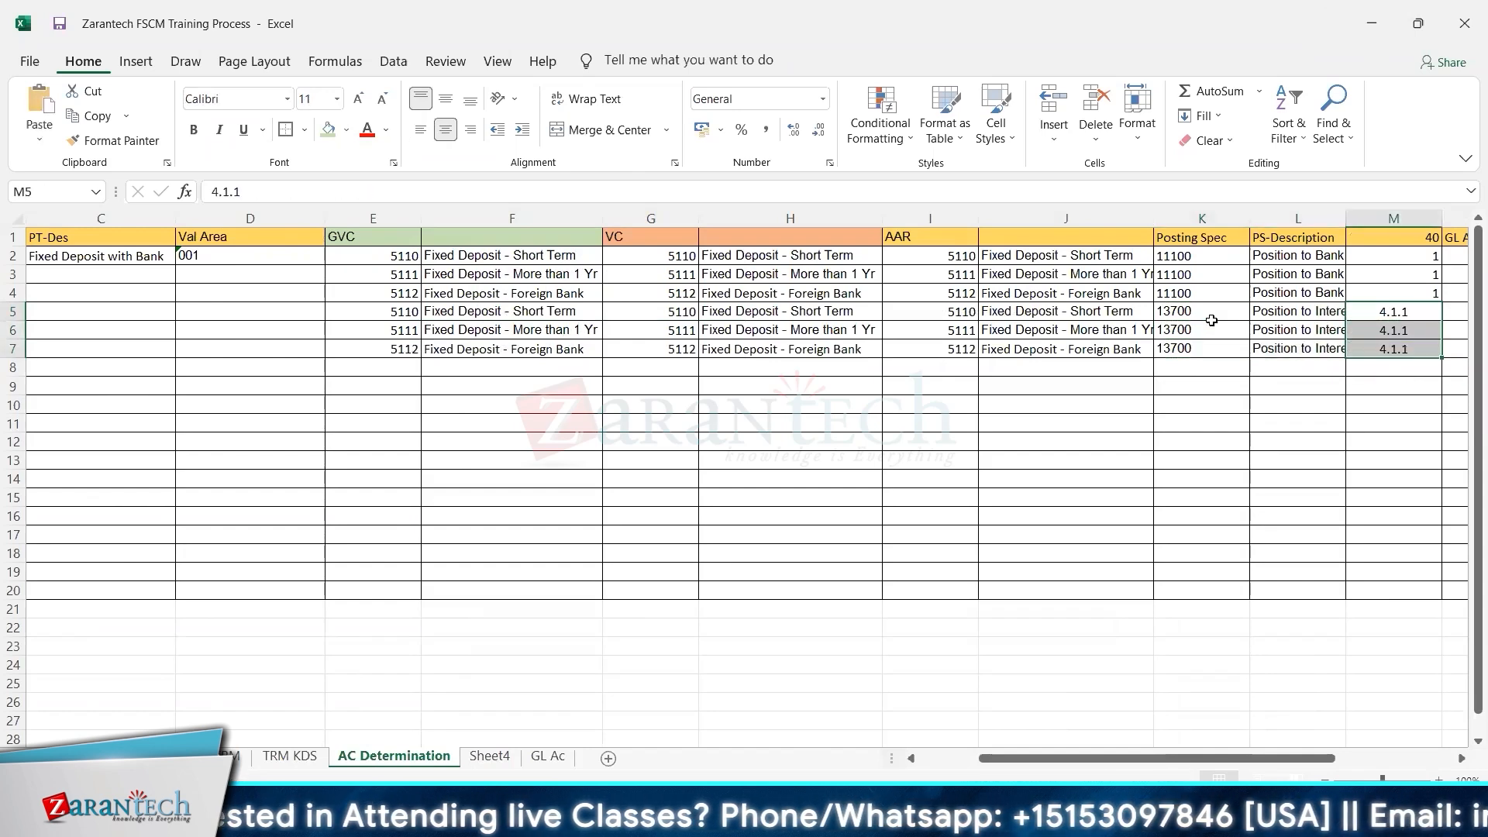
- Fill G/L account 301000 from cell N5 down to N7
key("Right")
key("Right")
left_click(1211, 317)
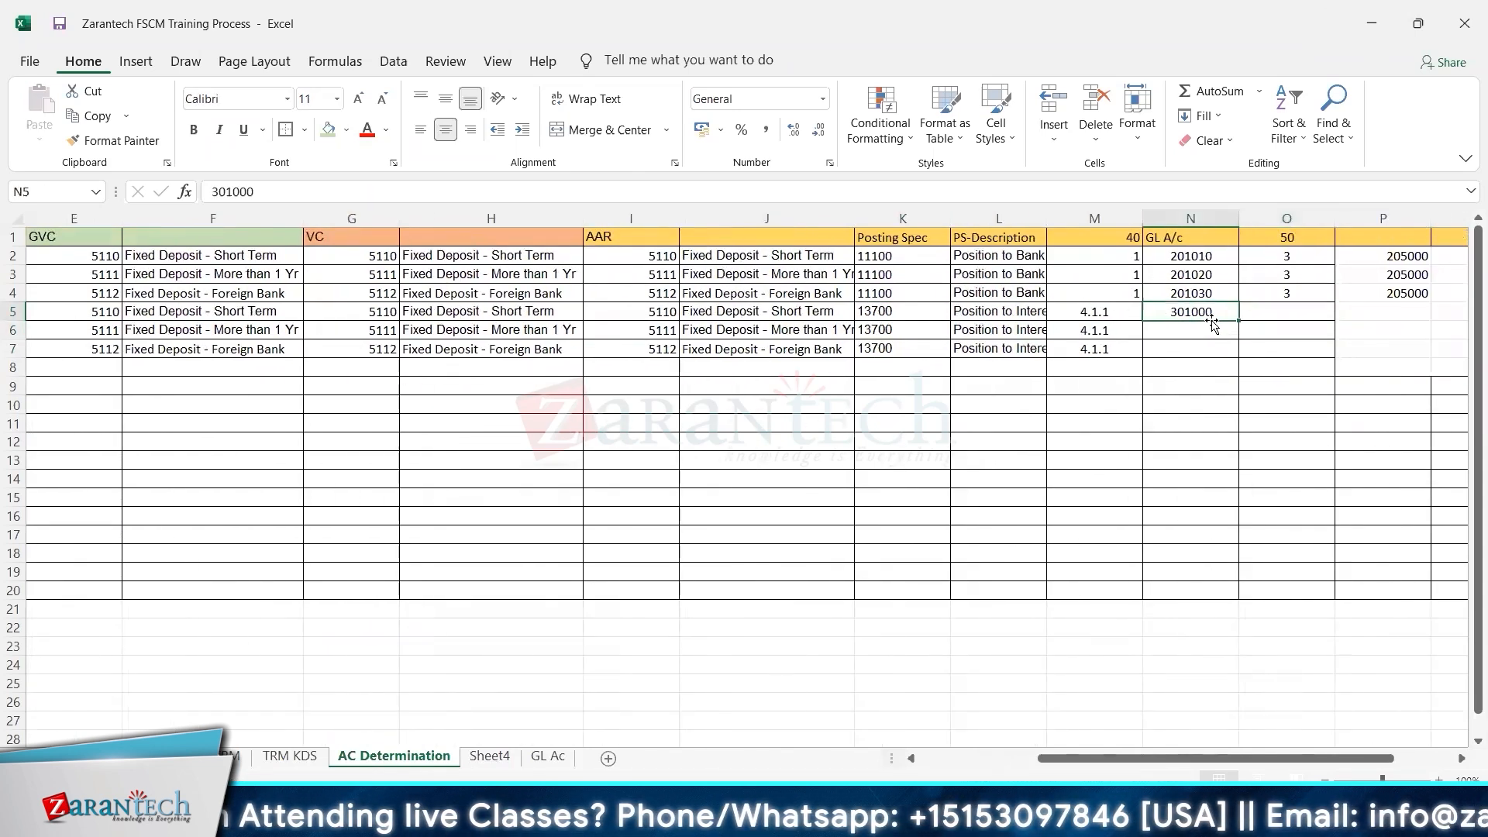
key("ctrl+c")
key("shift+Down")
key("shift+Down")
key("Return")
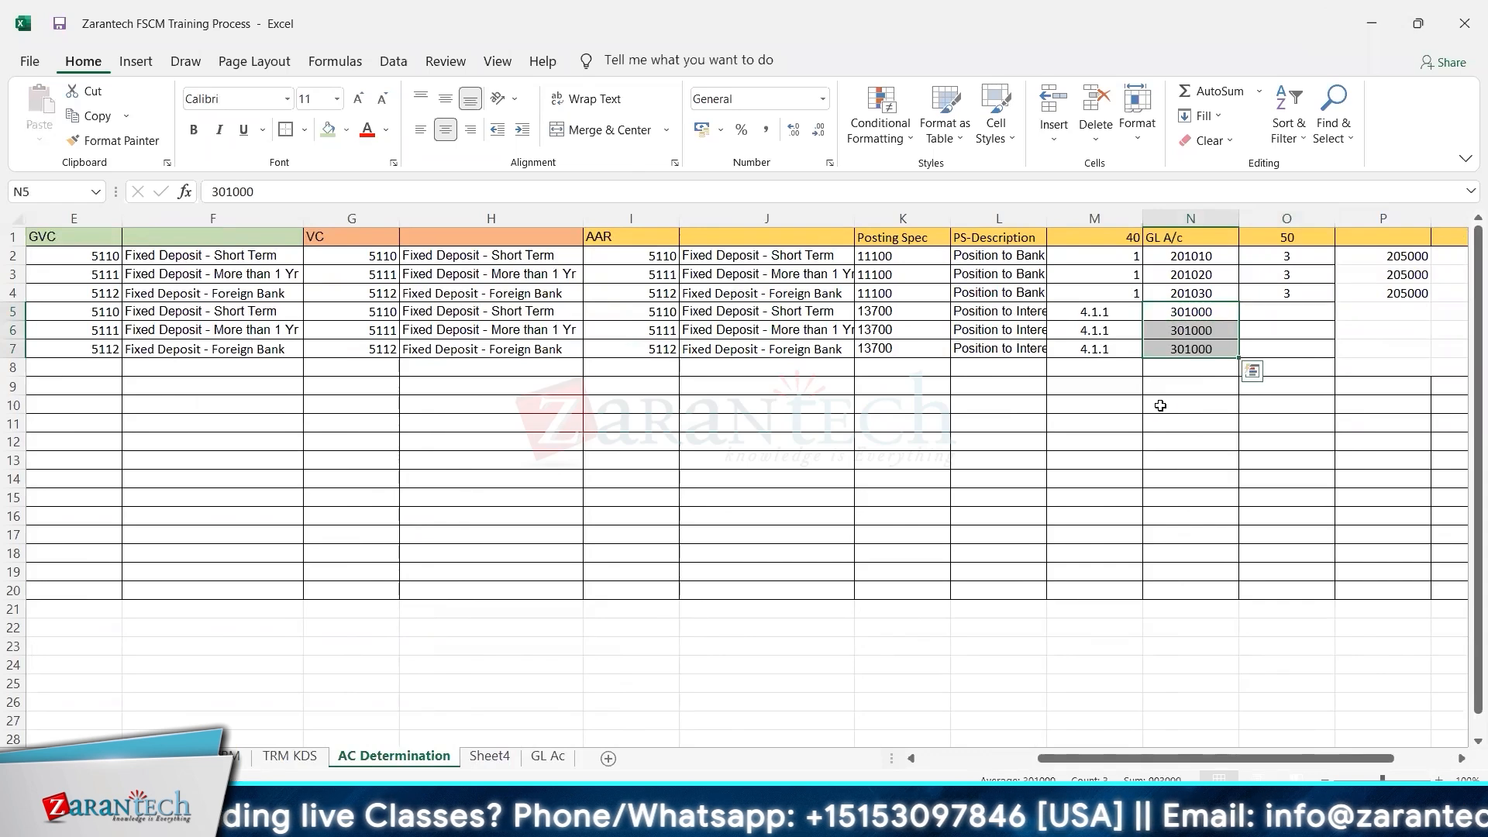
- Copy the three 4.1.1 symbols in M5:M7 into the Account Symbol column of SAP's new G/L assignment entries, below Bankclearing
left_click_drag(1118, 318, 1120, 361)
key("ctrl+c")
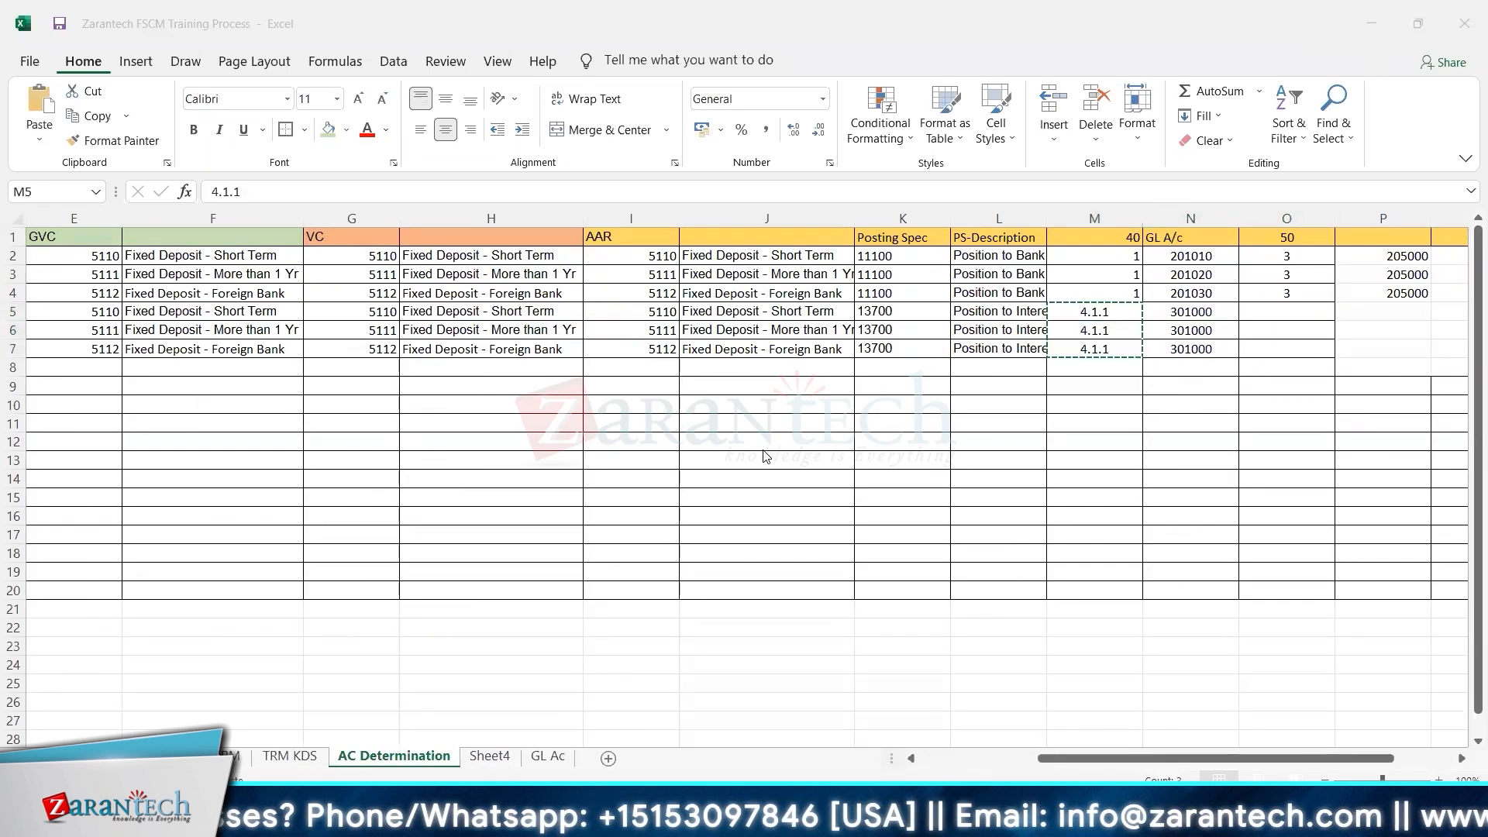
key("alt+Tab")
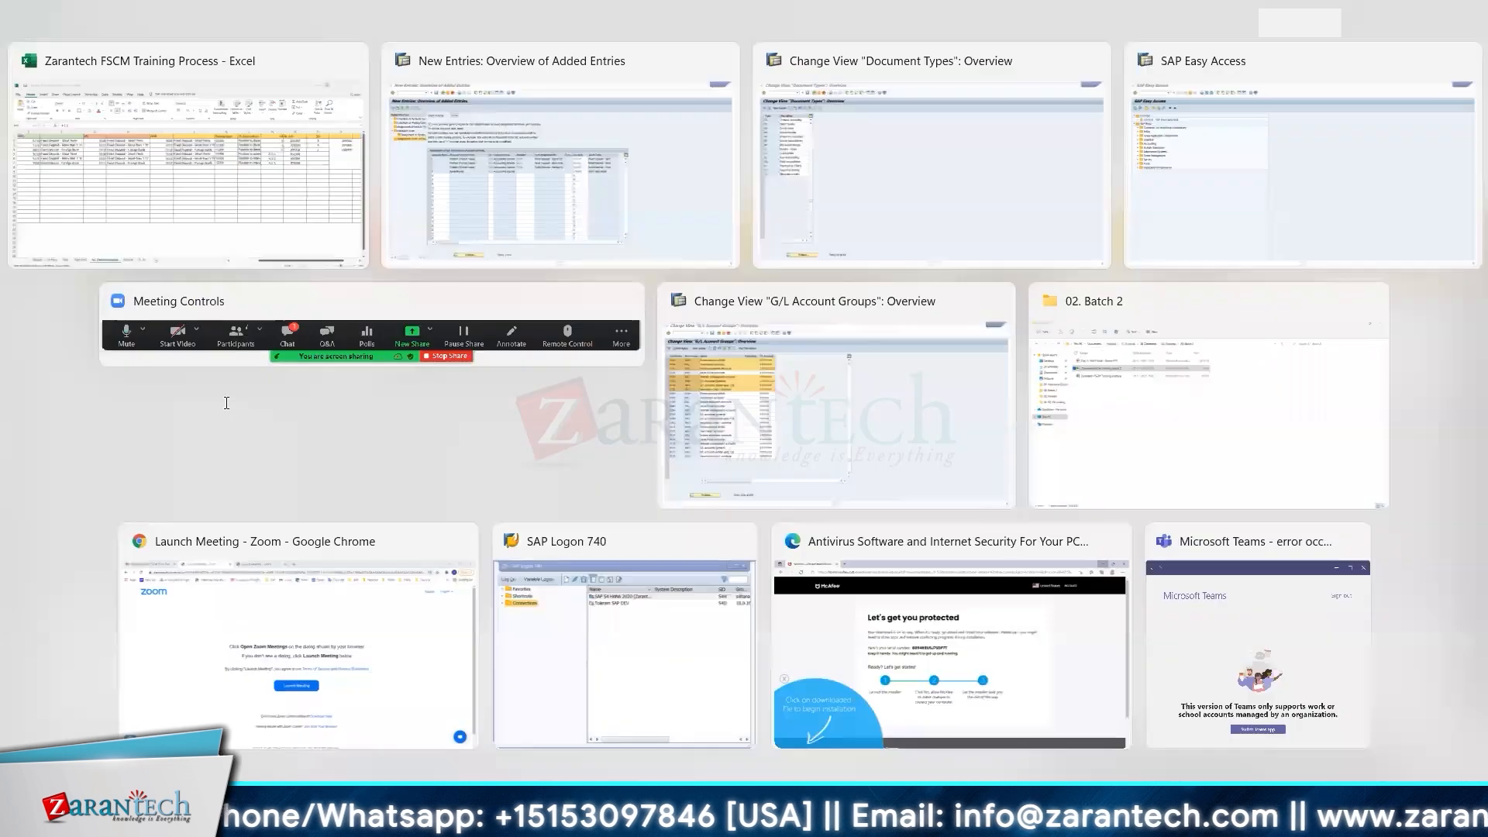
left_click(226, 403)
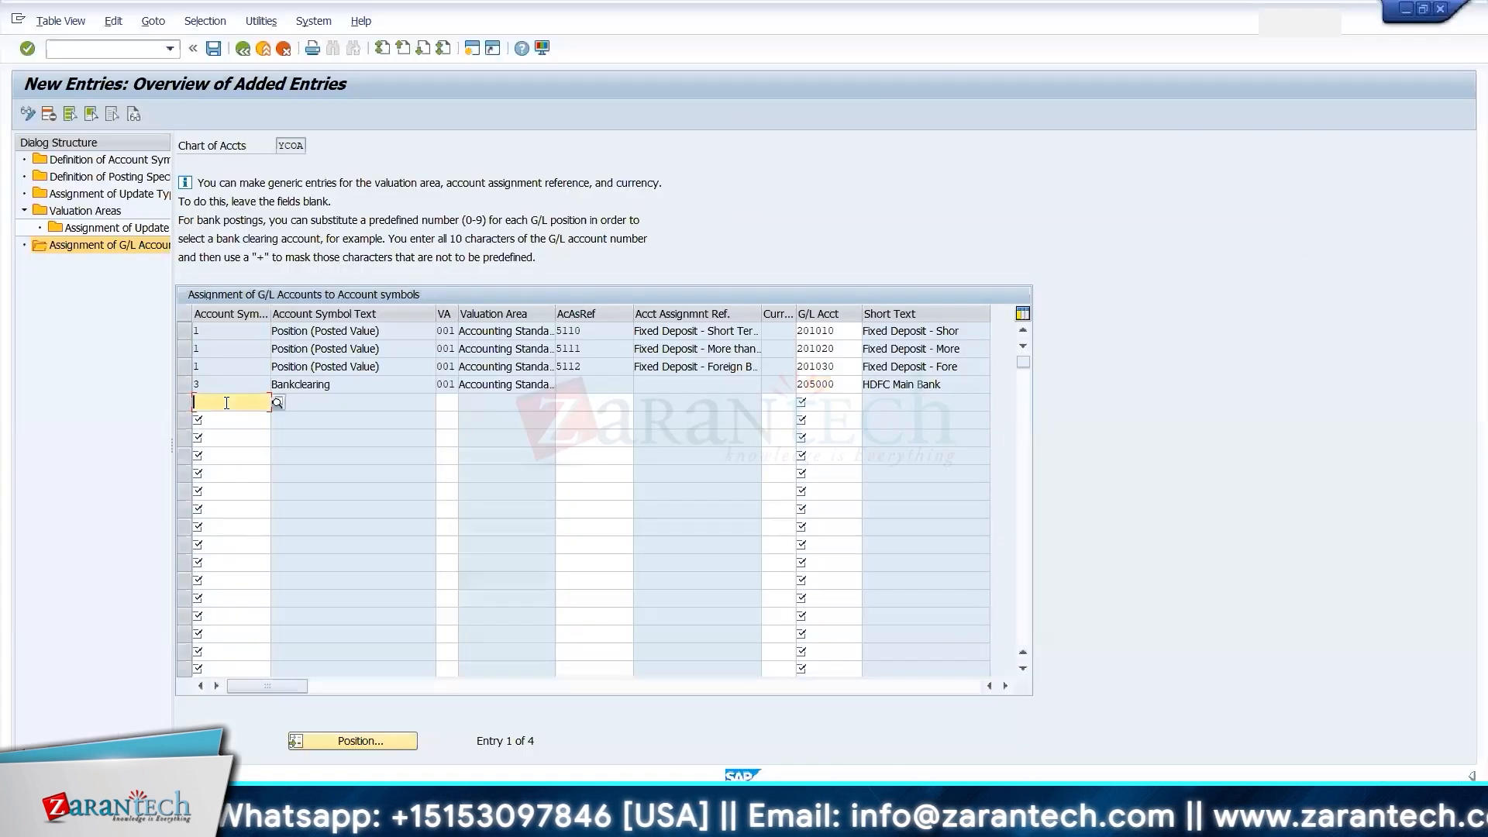
key("ctrl+v")
key("Tab")
key("alt+Tab")
key("alt+Tab")
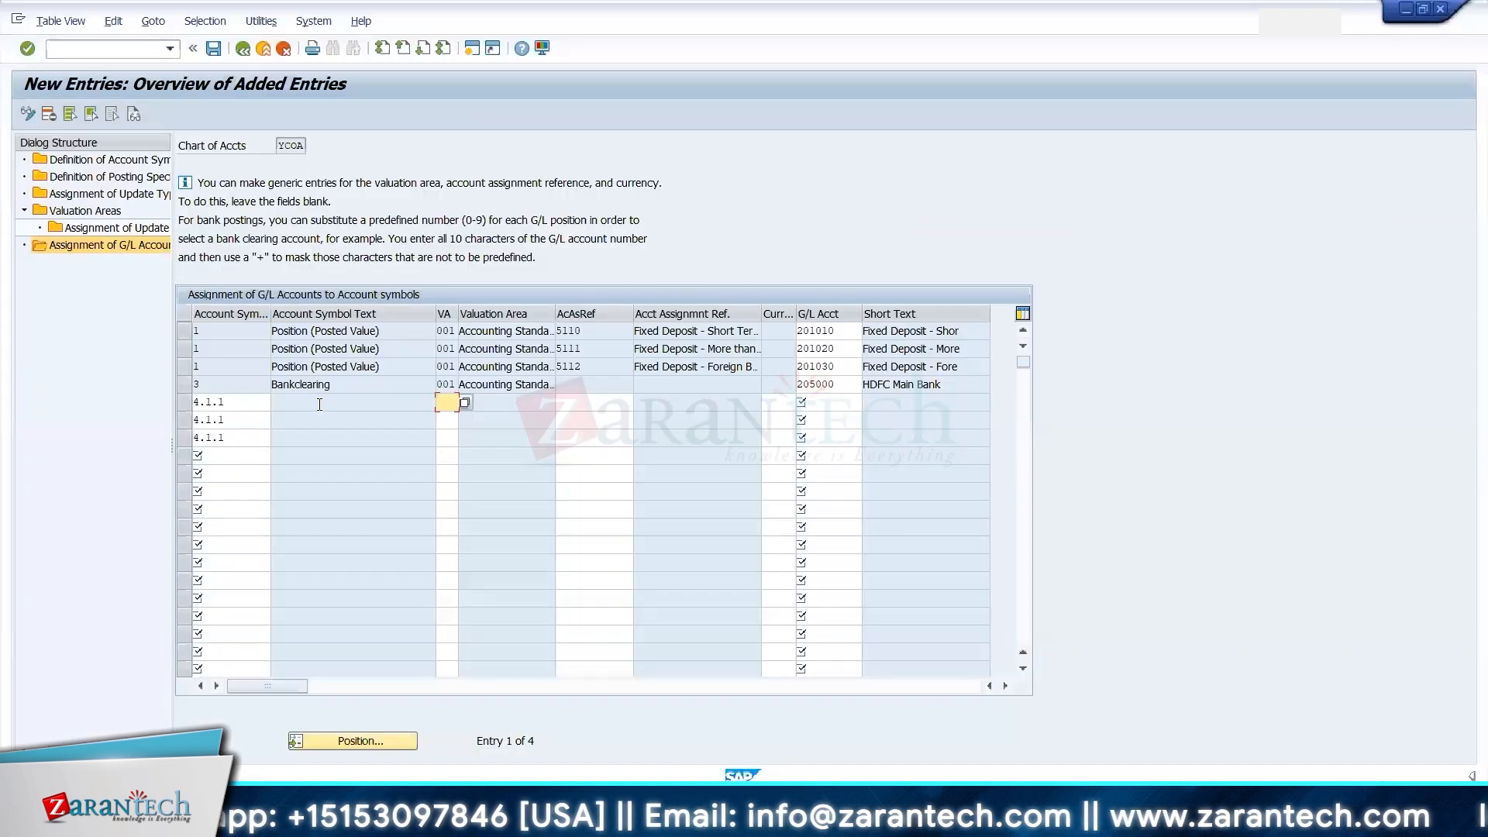
- Set the valuation area to 001 for all three new 4.1.1 entries
type("001")
key("Down")
type("001")
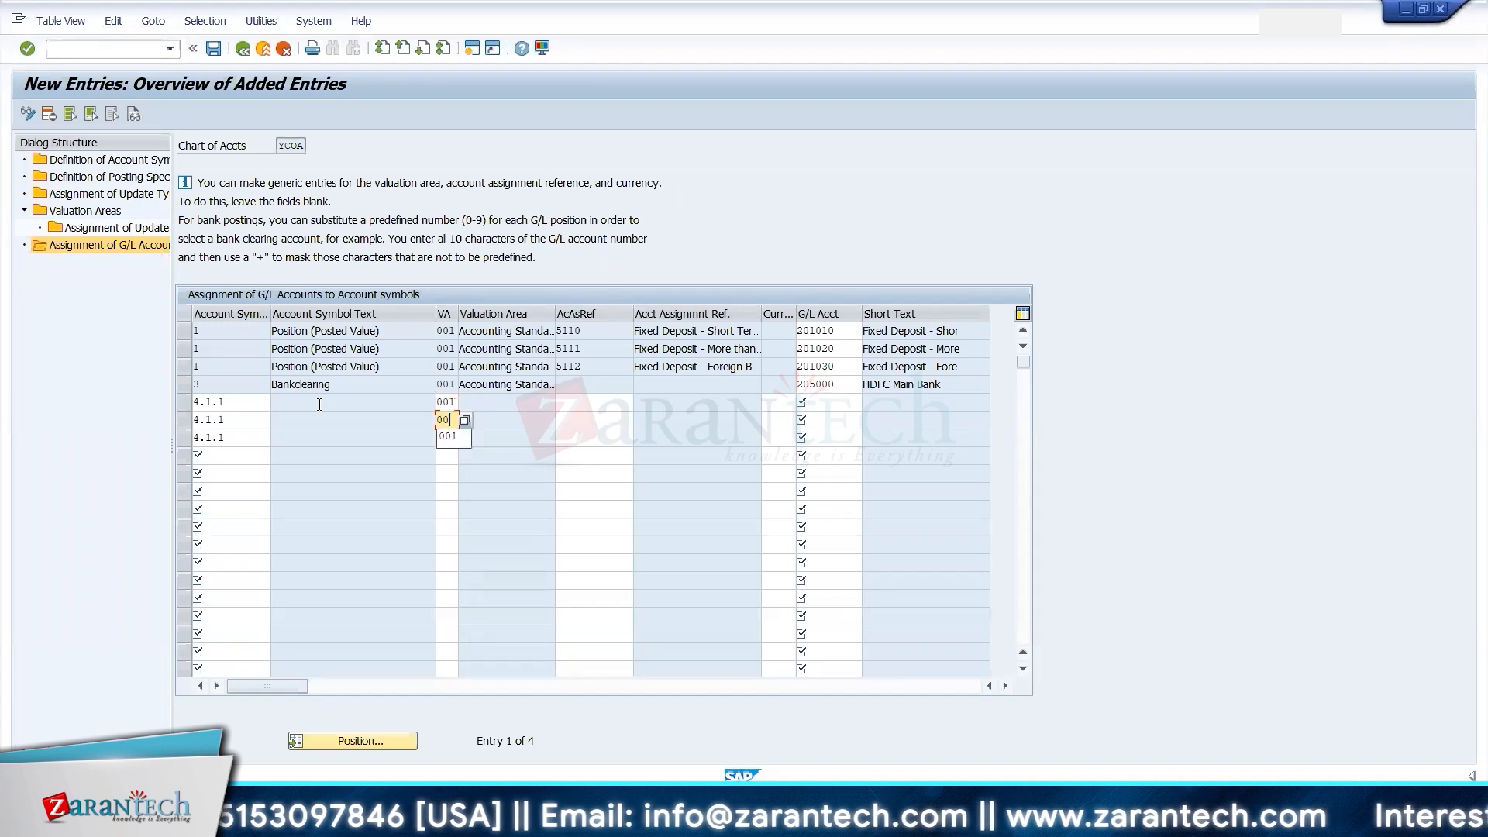
key("Down")
type("001")
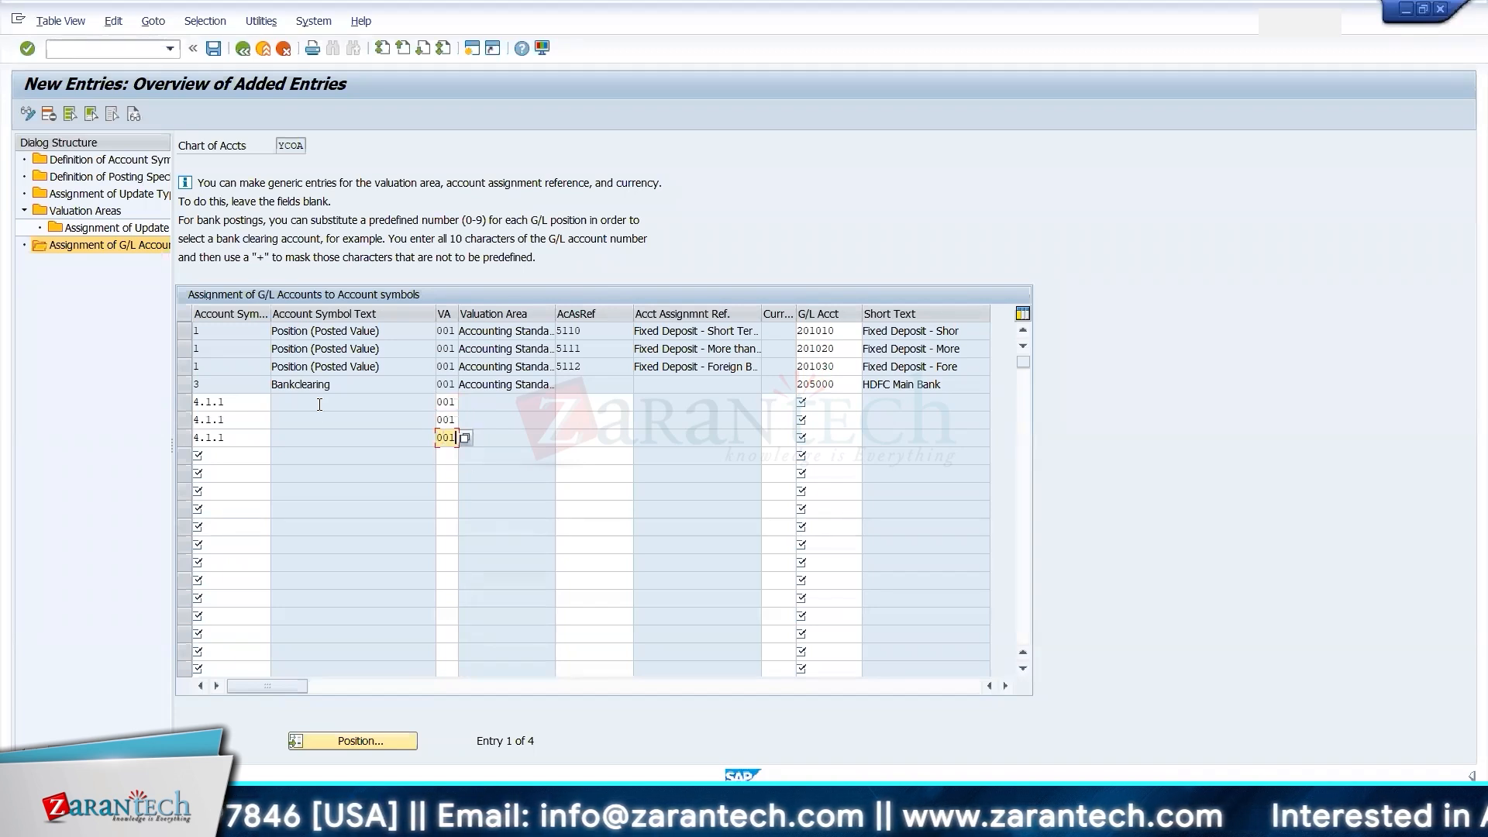
- Copy account assignment references 5110, 5111 and 5112 from I5:I7 in Excel into the AcAsRef column of the 4.1.1 entries in SAP
key("Up")
key("Up")
key("Tab")
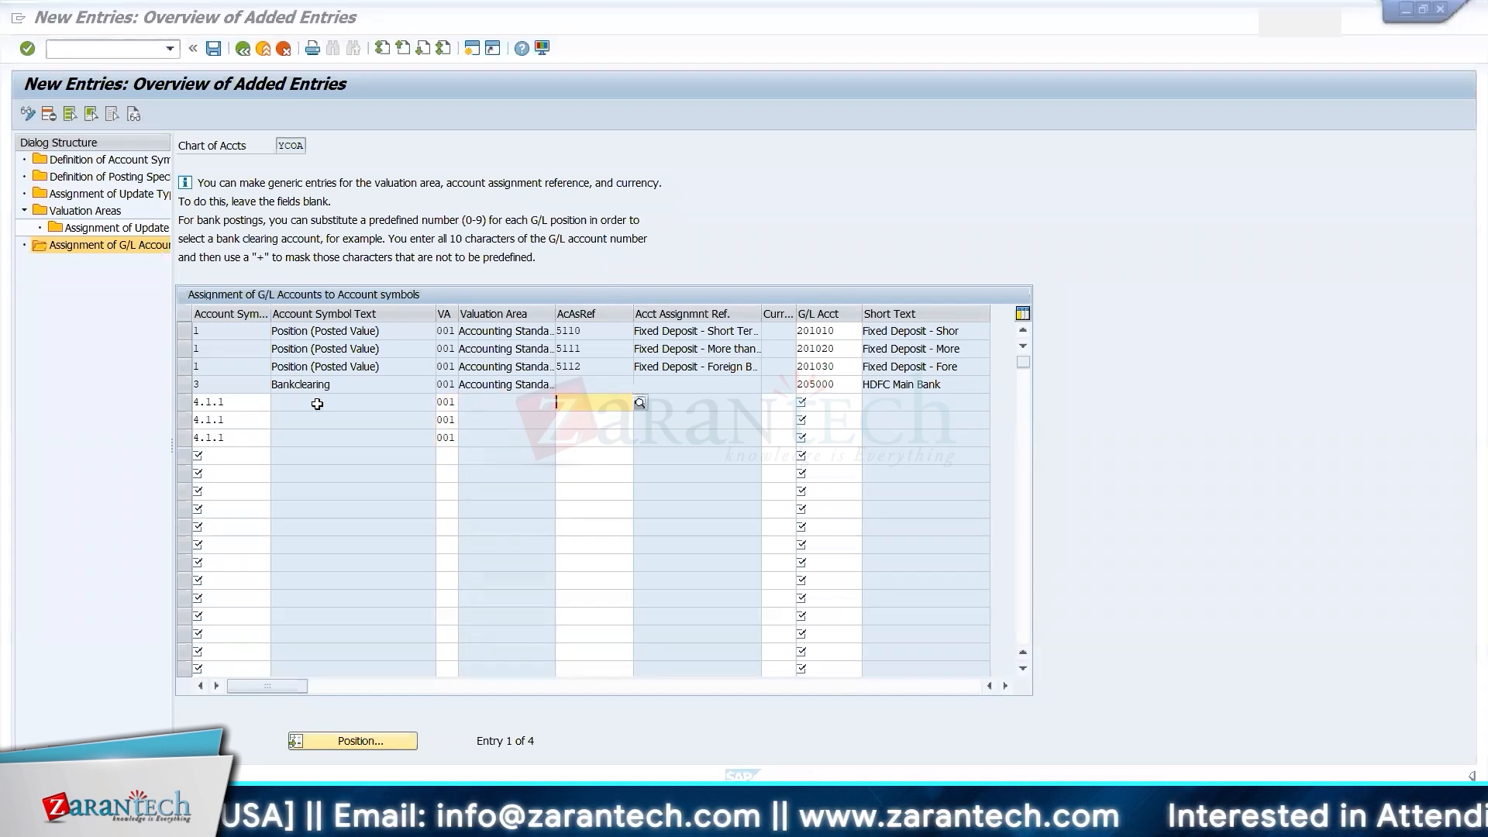
key("alt+Tab")
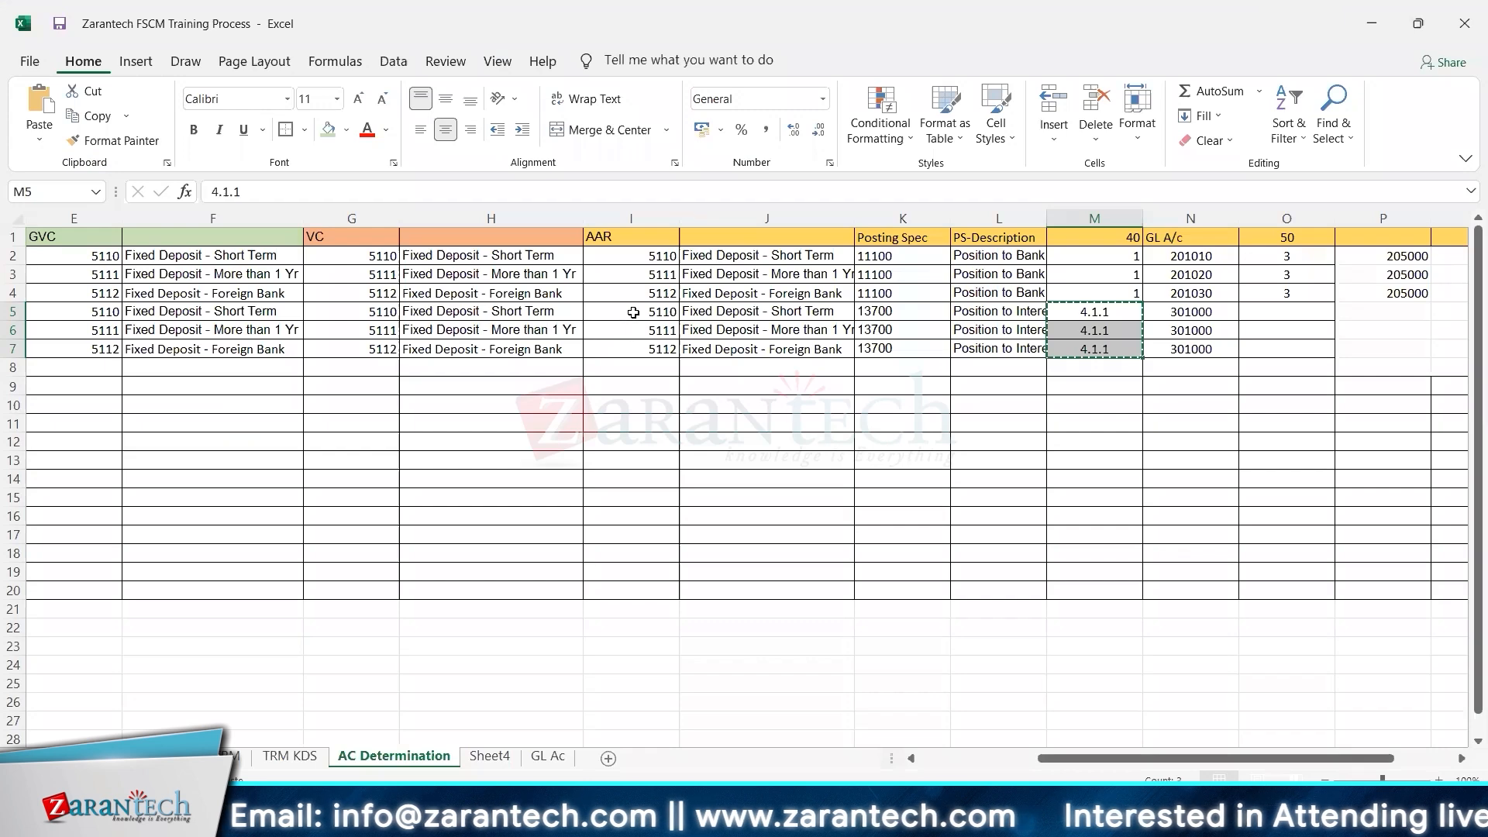
left_click(634, 311)
key("shift+Down")
key("shift+Down")
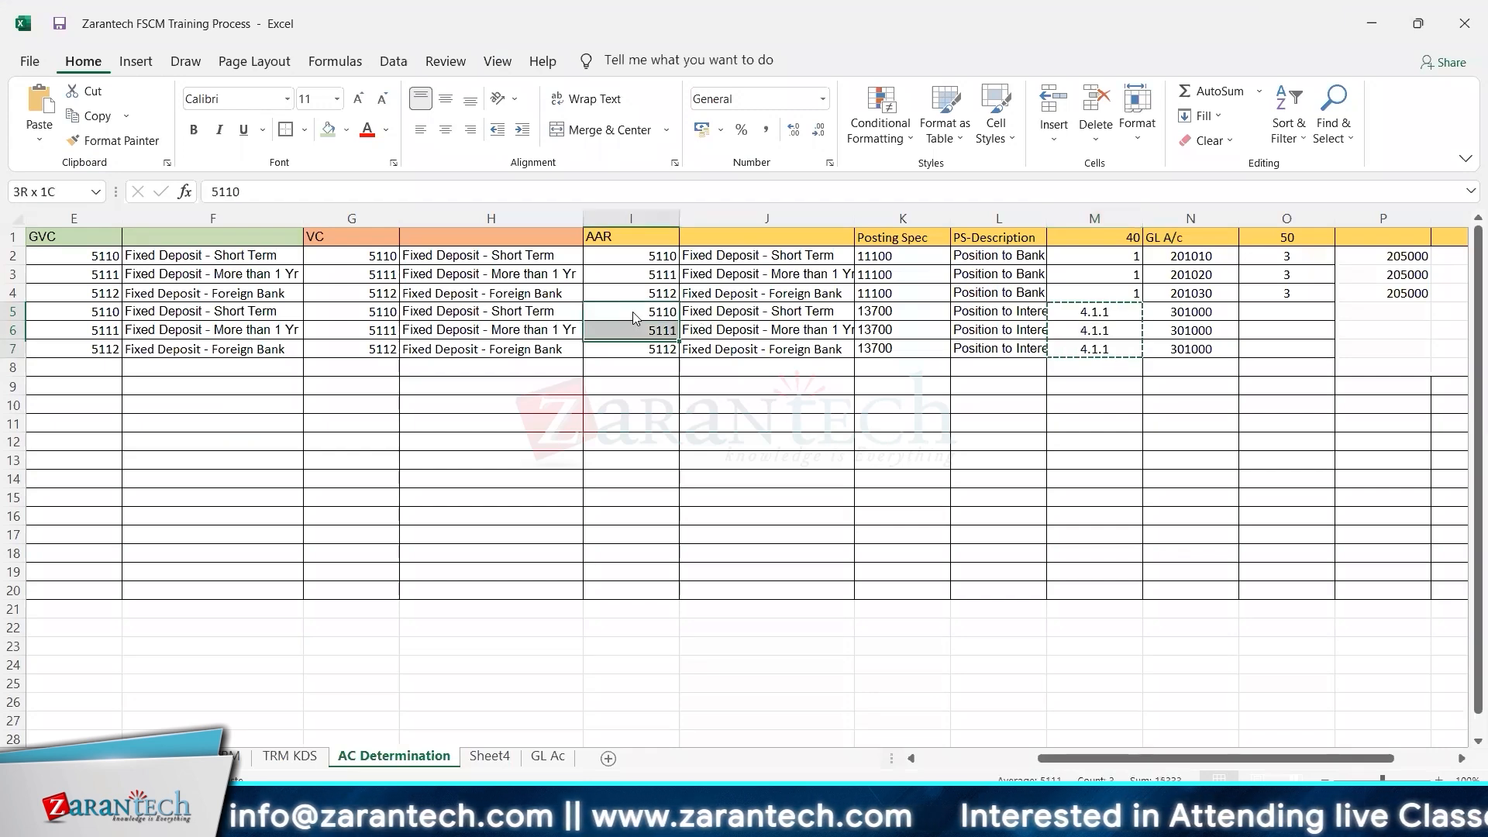
key("ctrl+c")
key("alt+Tab")
key("ctrl+v")
key("Tab")
key("Tab")
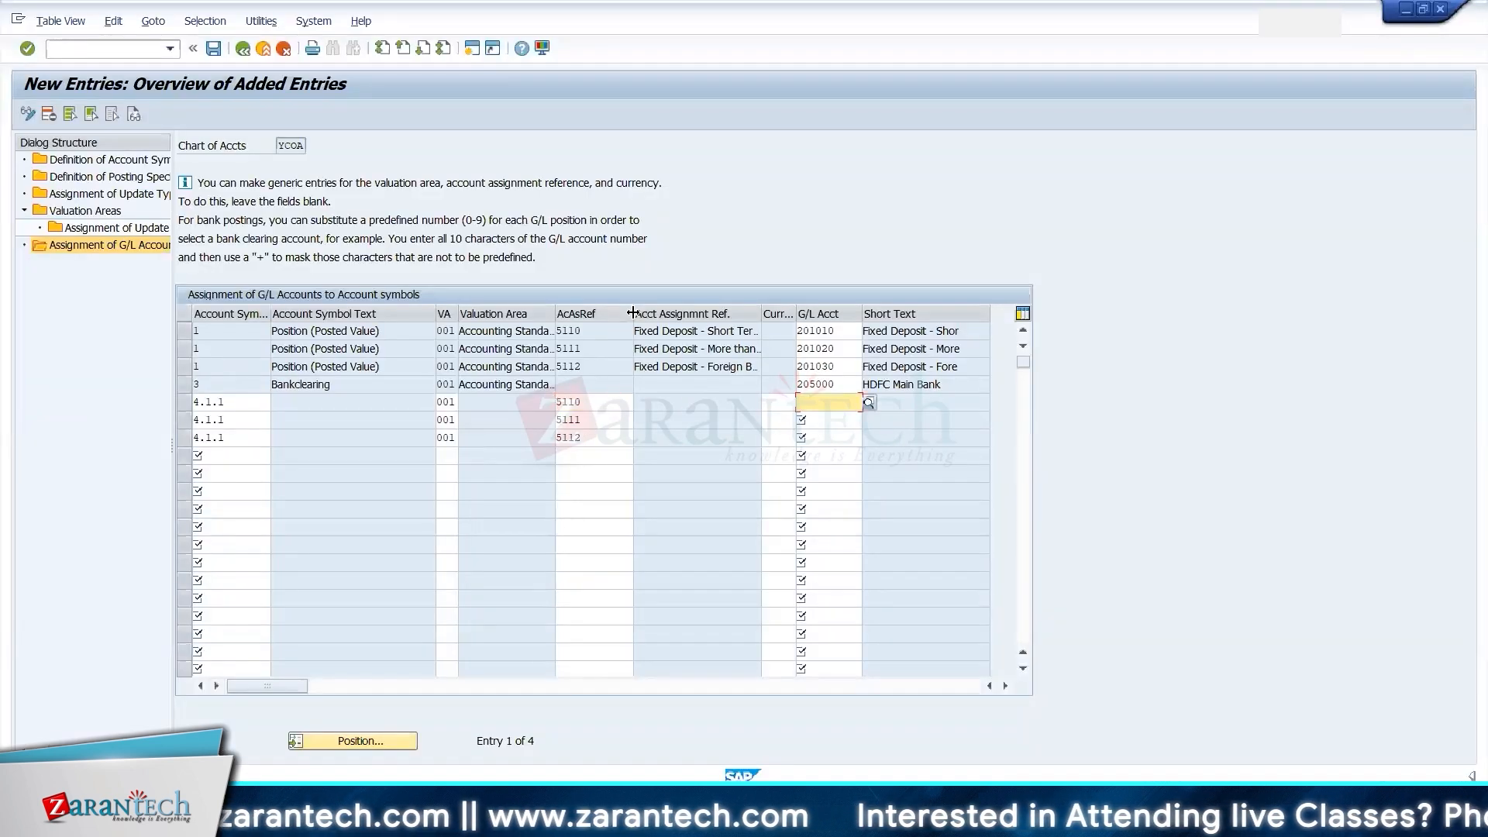
- Copy G/L account 301000 from N5:N7 in Excel into the three 4.1.1 entries in SAP and validate them
key("alt+Tab")
key("Right")
key("Right")
key("Right")
key("Right")
key("Right")
key("shift+Down")
key("shift+Down")
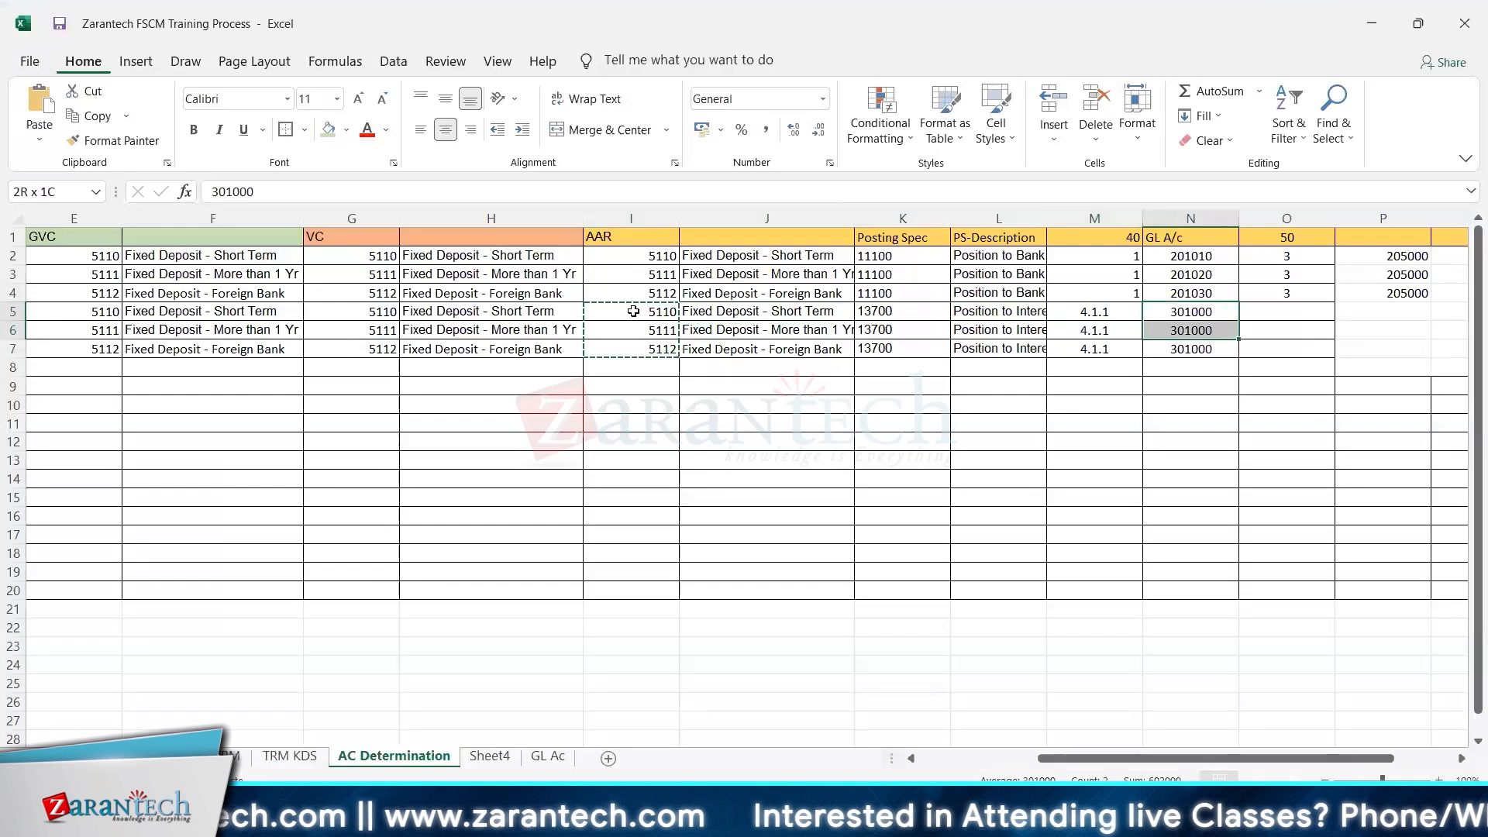
key("ctrl+c")
key("alt+Tab")
key("ctrl+v")
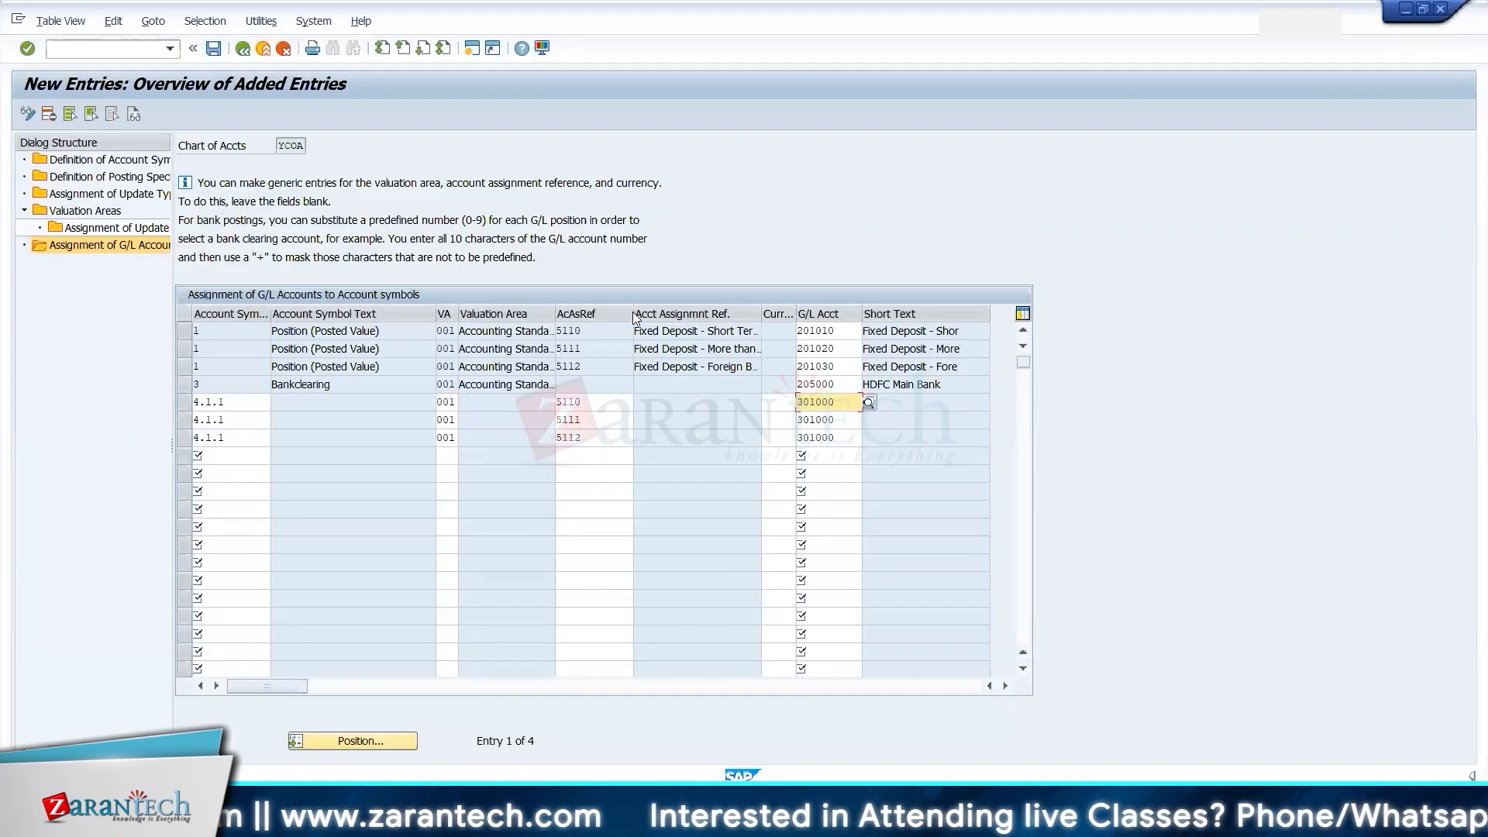
key("Return")
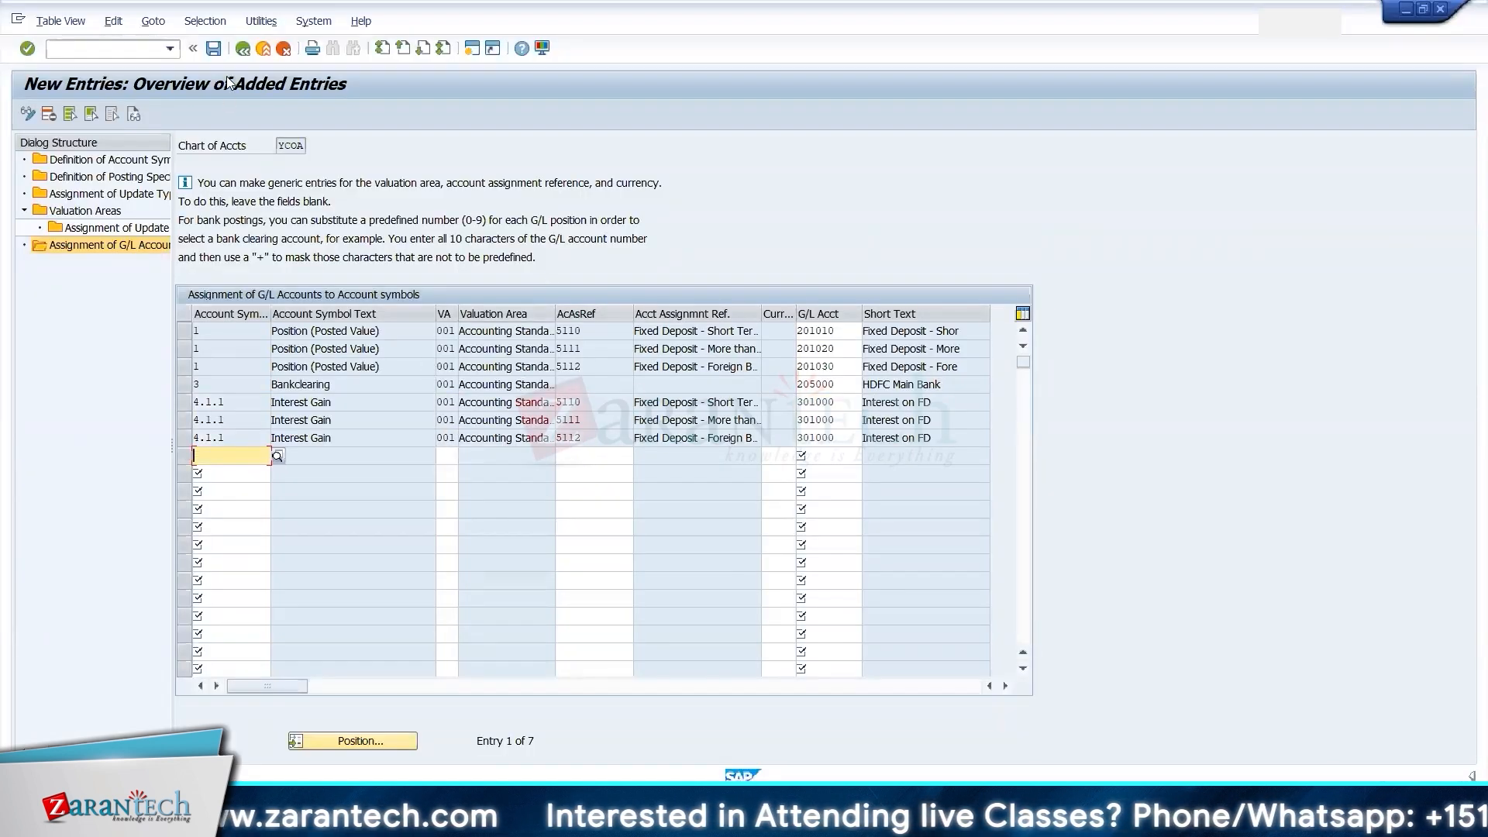
- Save the G/L account assignments and leave account determination to return to the Display IMG structure
left_click(208, 50)
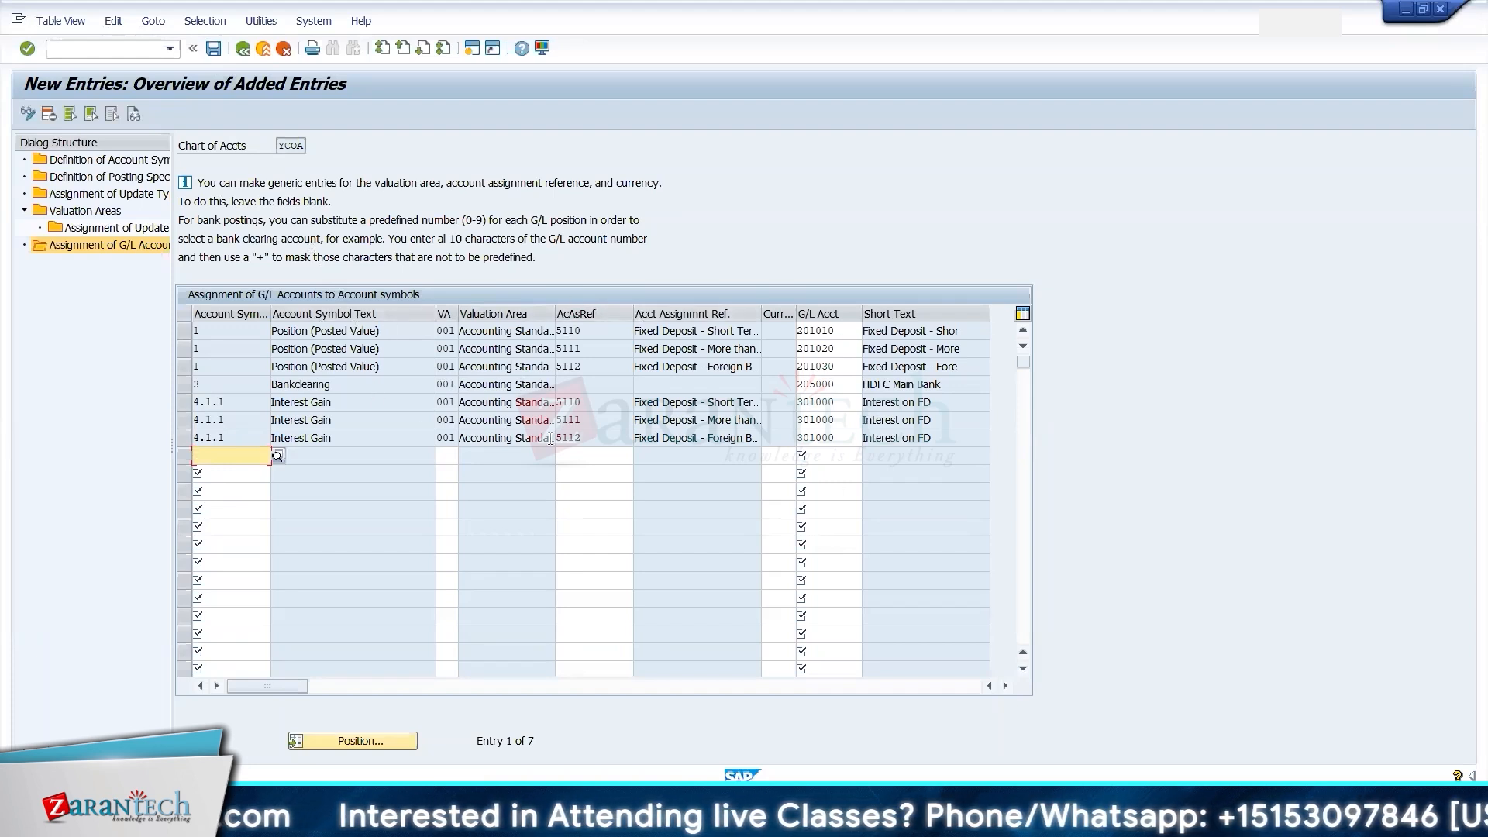
left_click(213, 50)
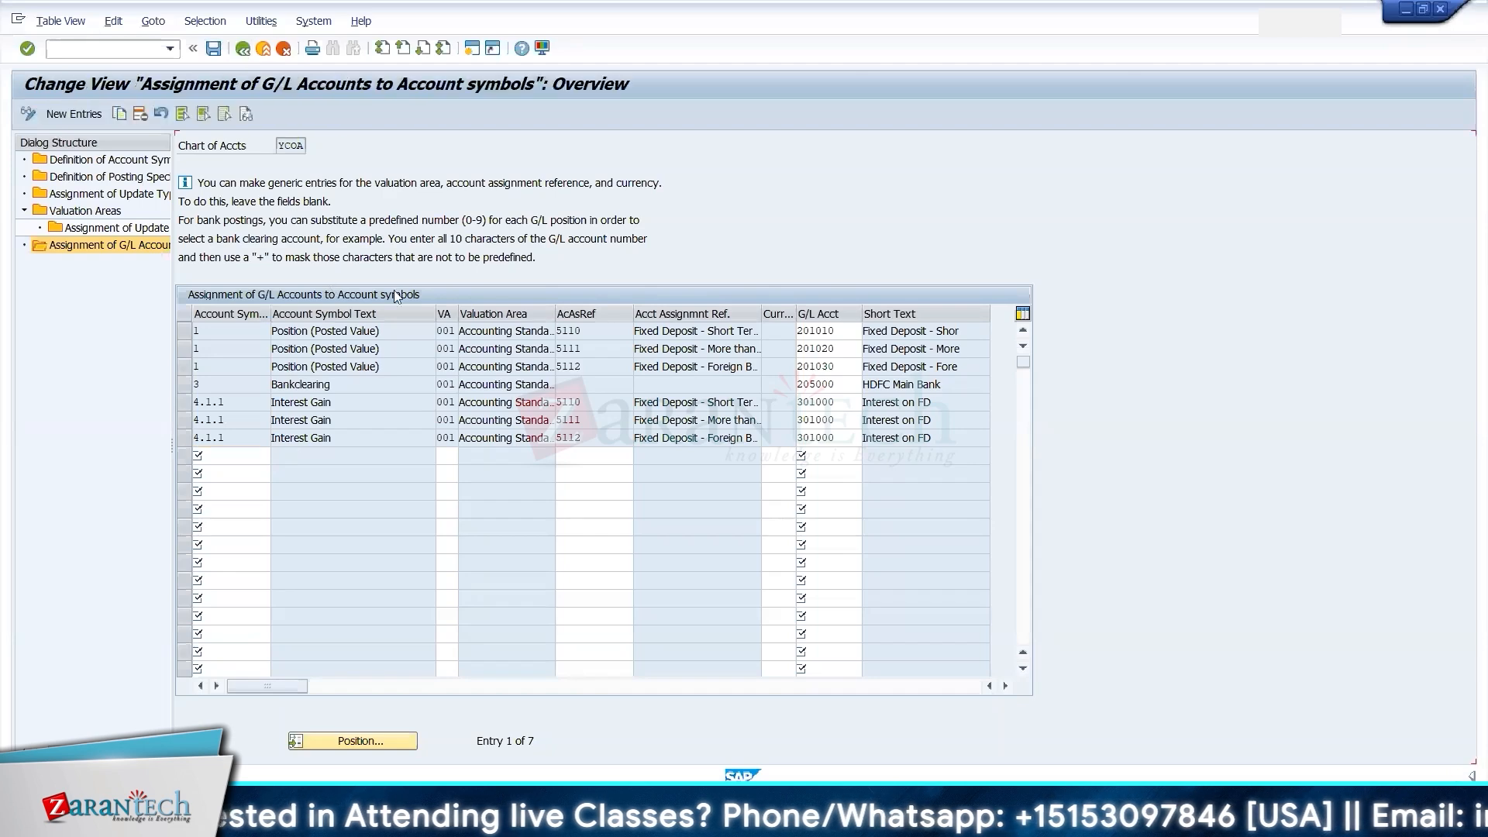
left_click(242, 50)
left_click(243, 50)
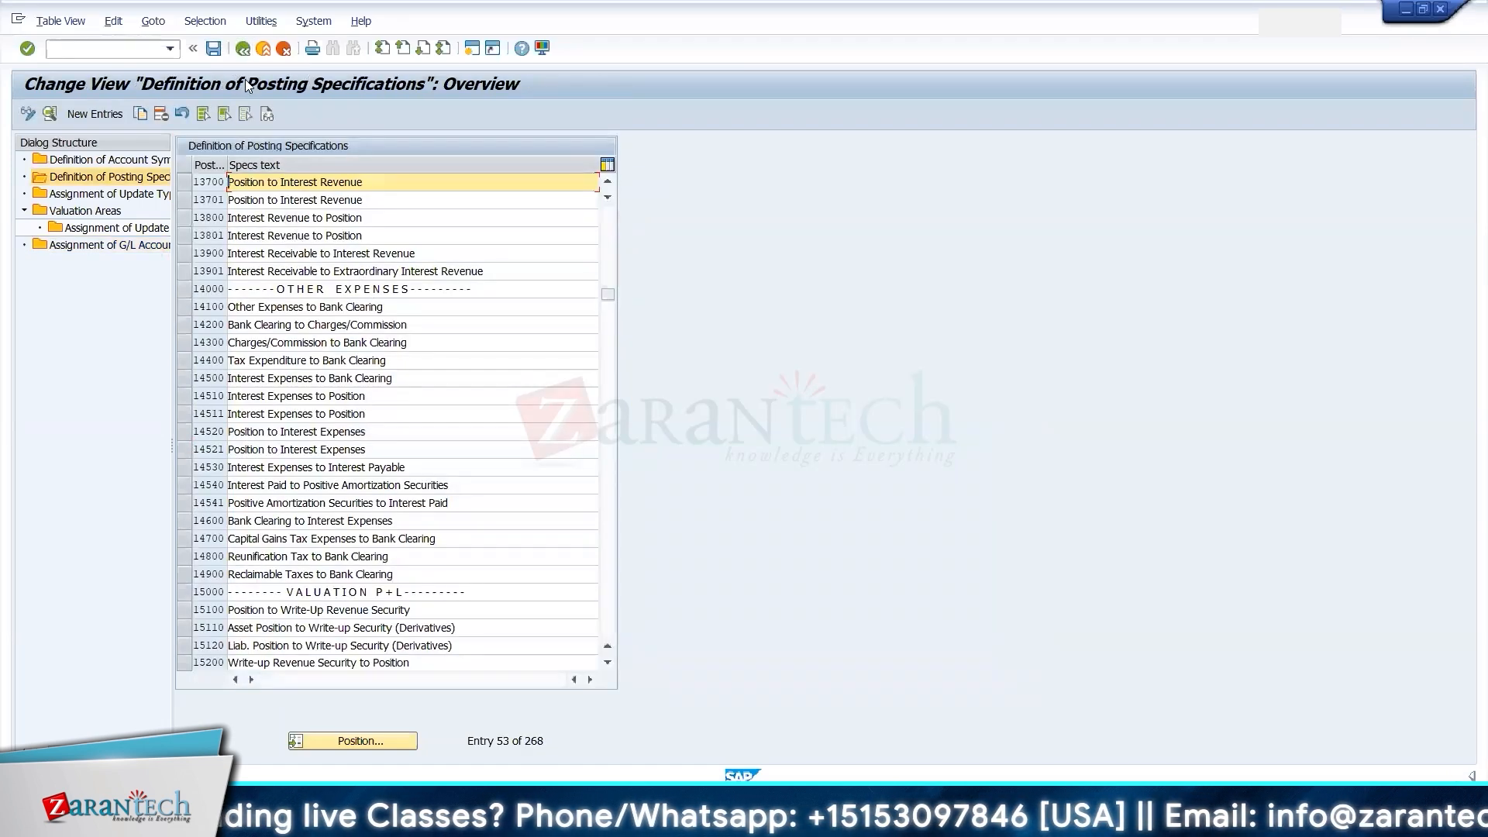
left_click(243, 49)
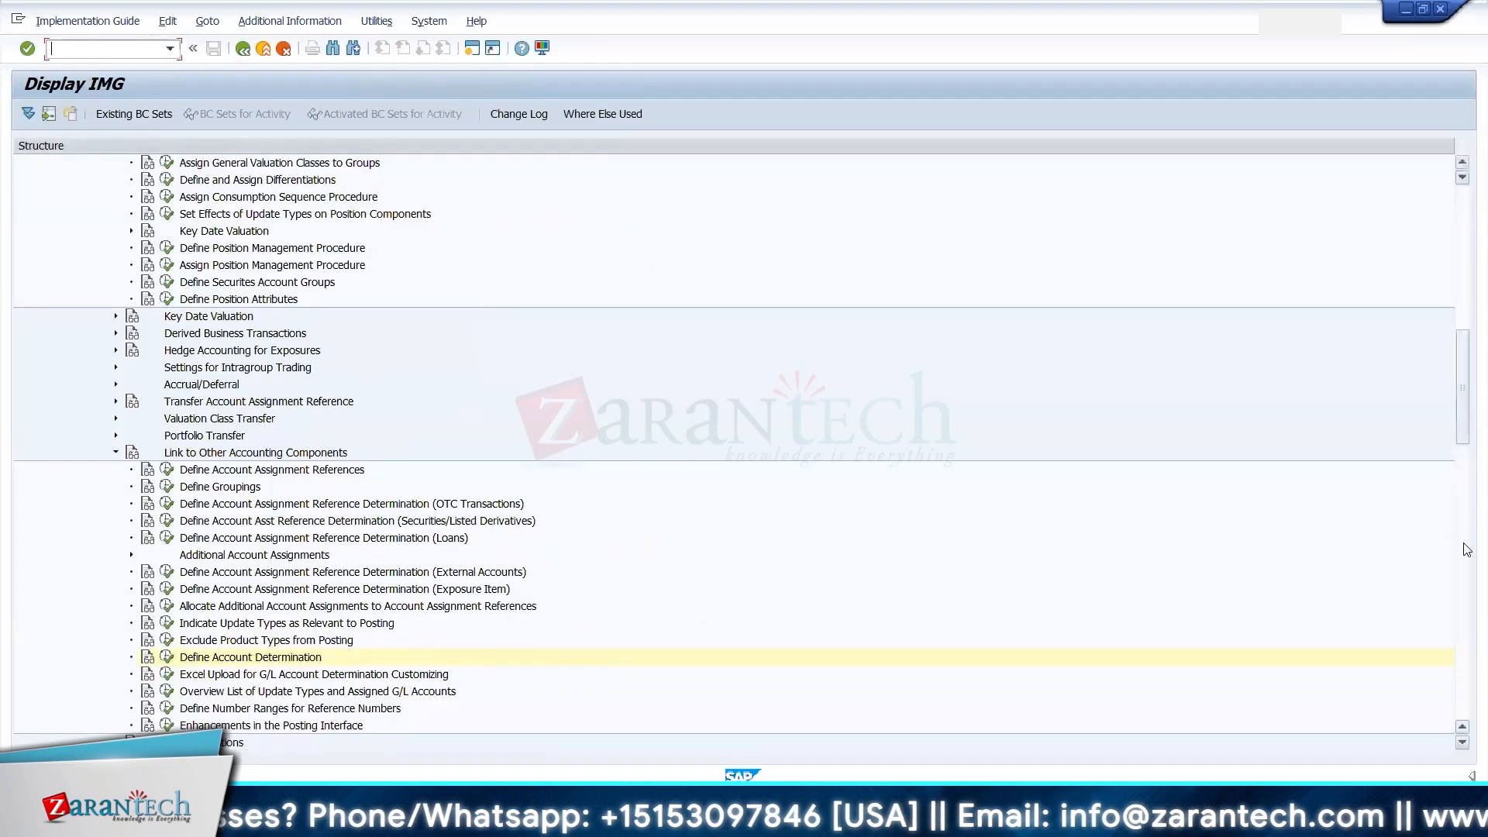
scroll(1459, 331, "up", 6)
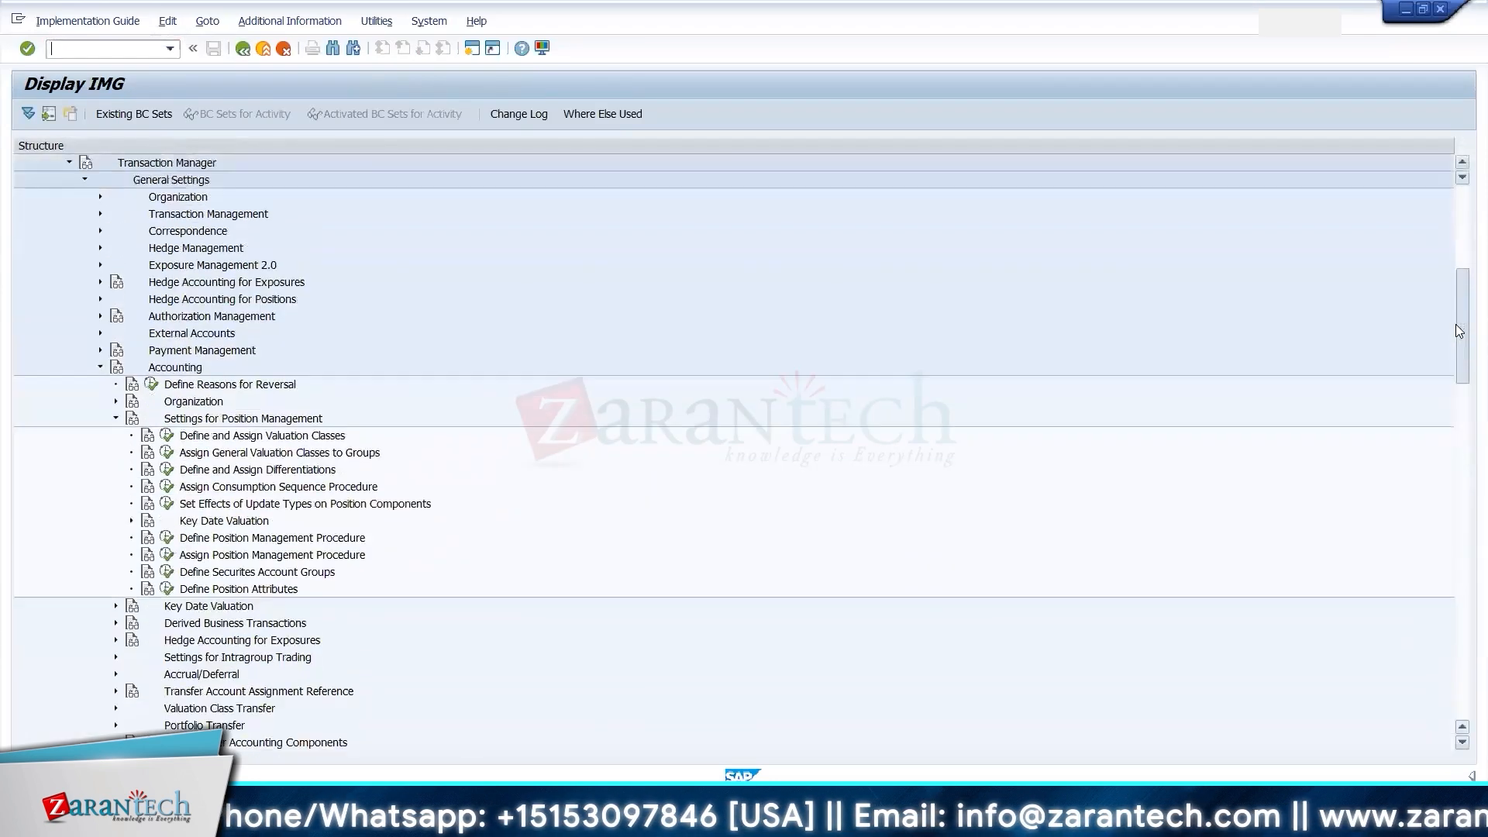
left_click_drag(1455, 326, 1453, 302)
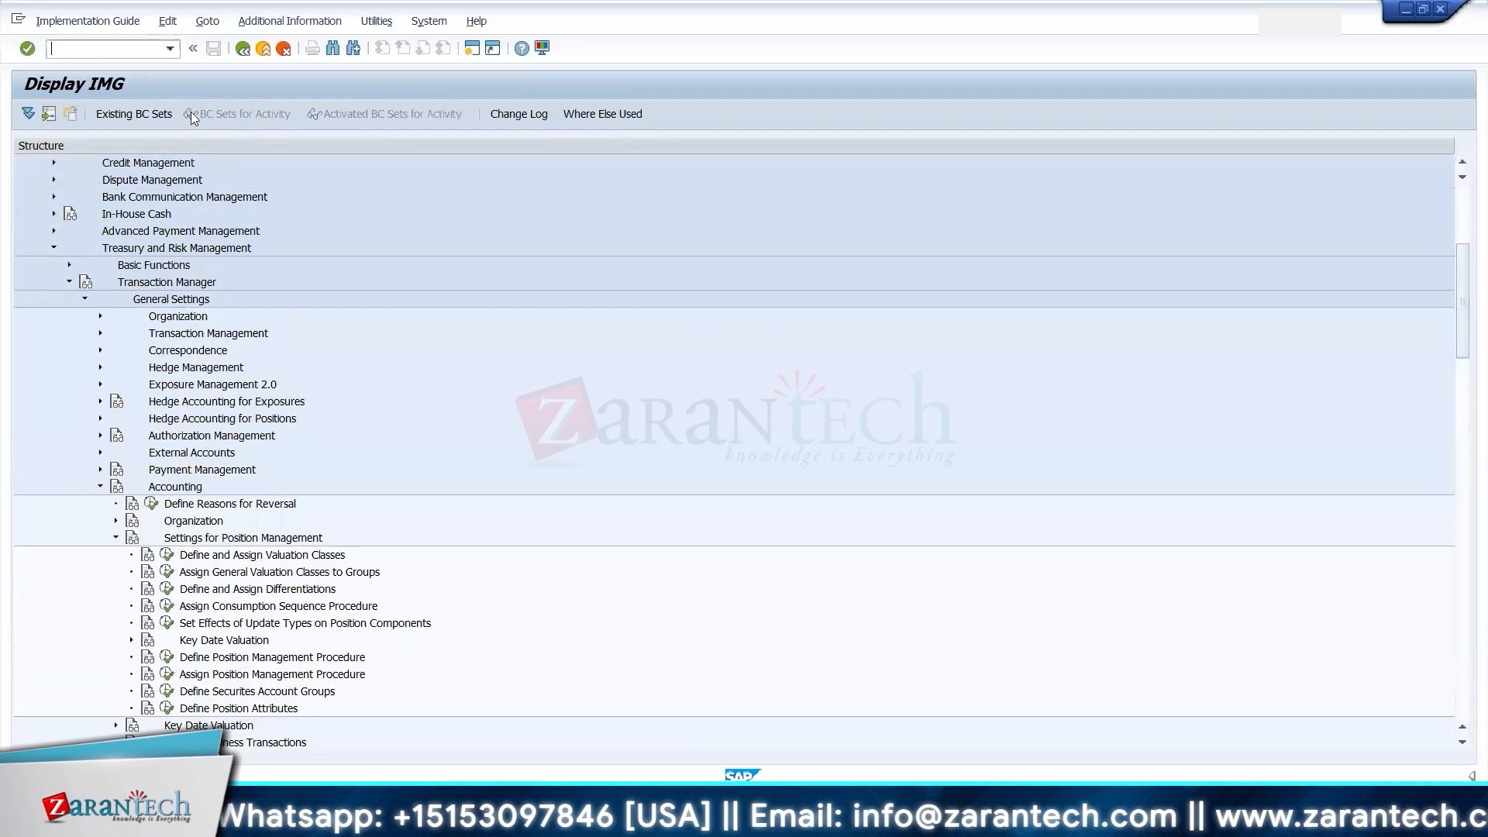
mouse_move(957, 817)
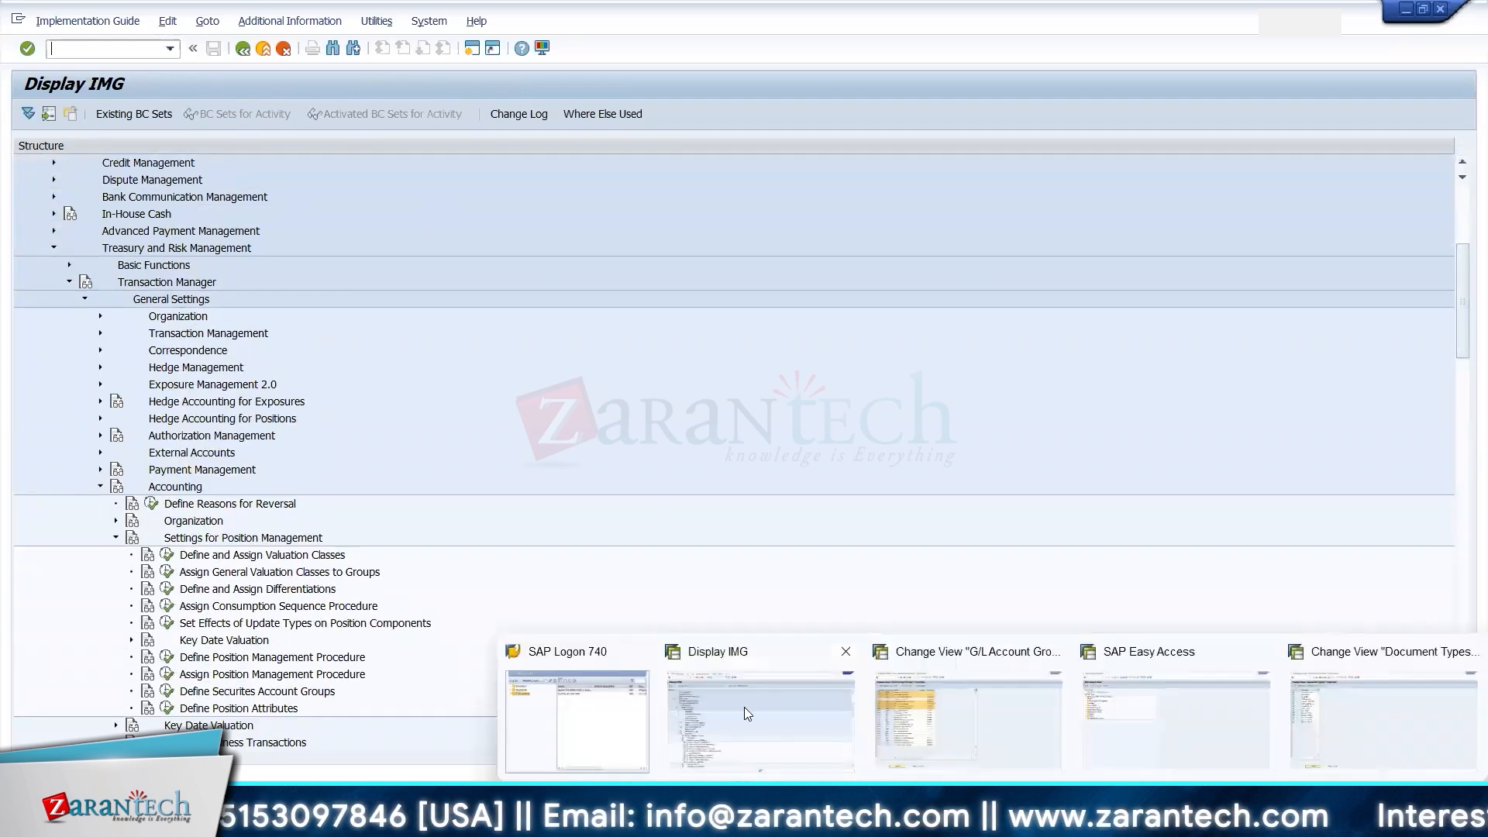
left_click(746, 712)
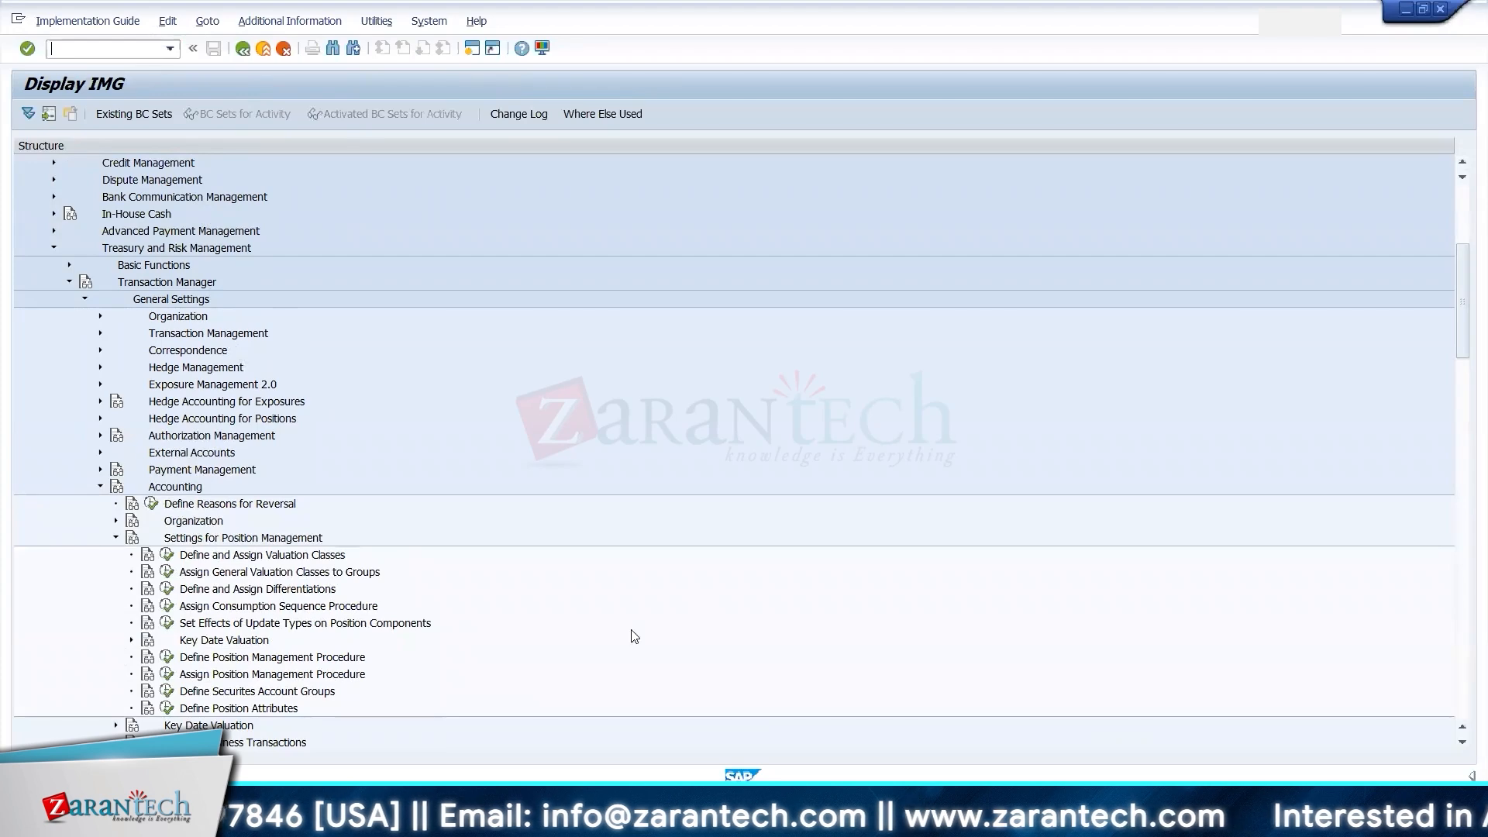
- Run transaction BP in the SAP Easy Access session and start creating a business partner as an organization
mouse_move(918, 818)
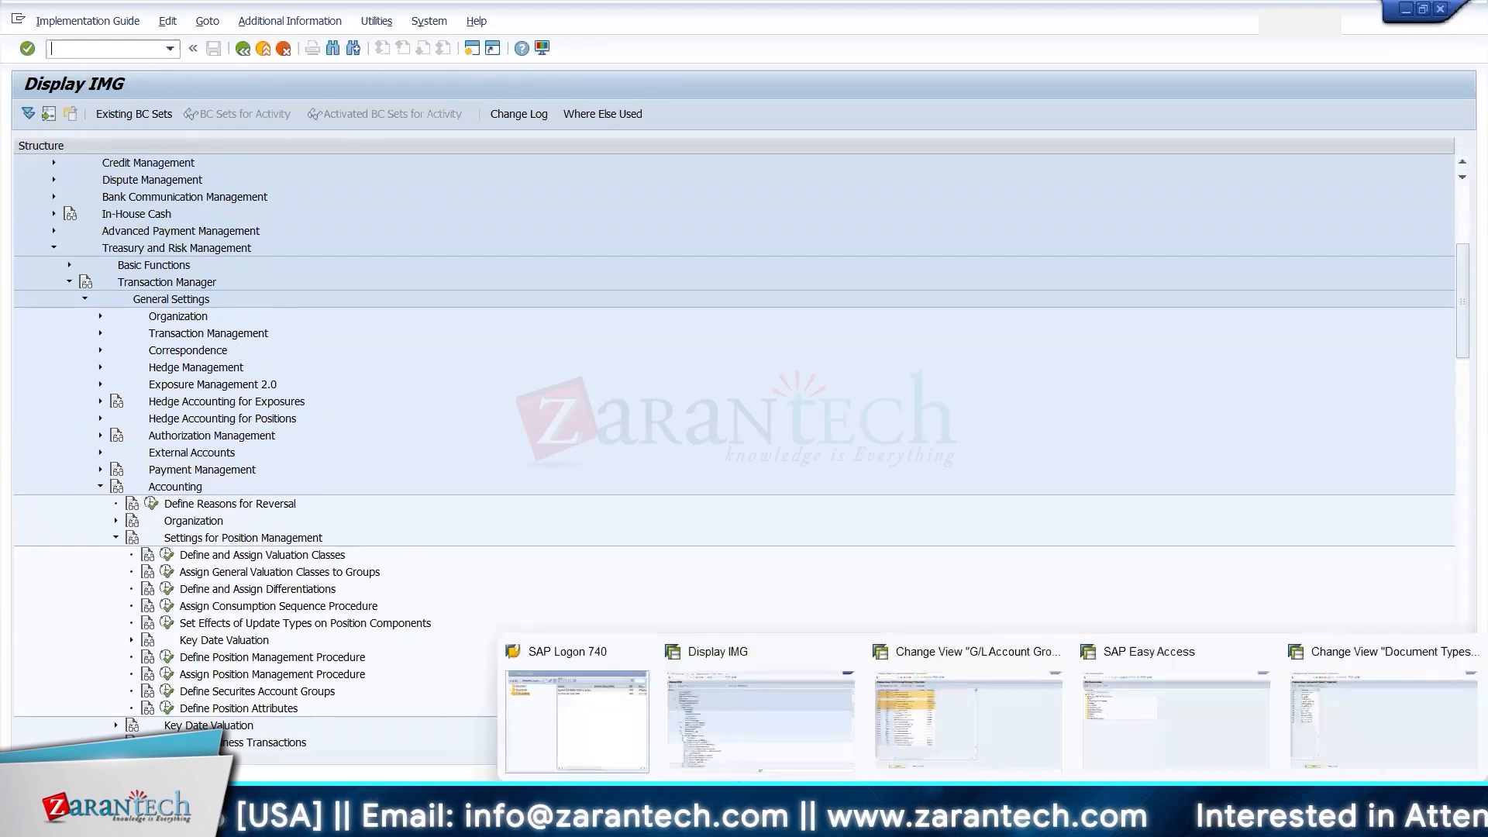
left_click(1214, 756)
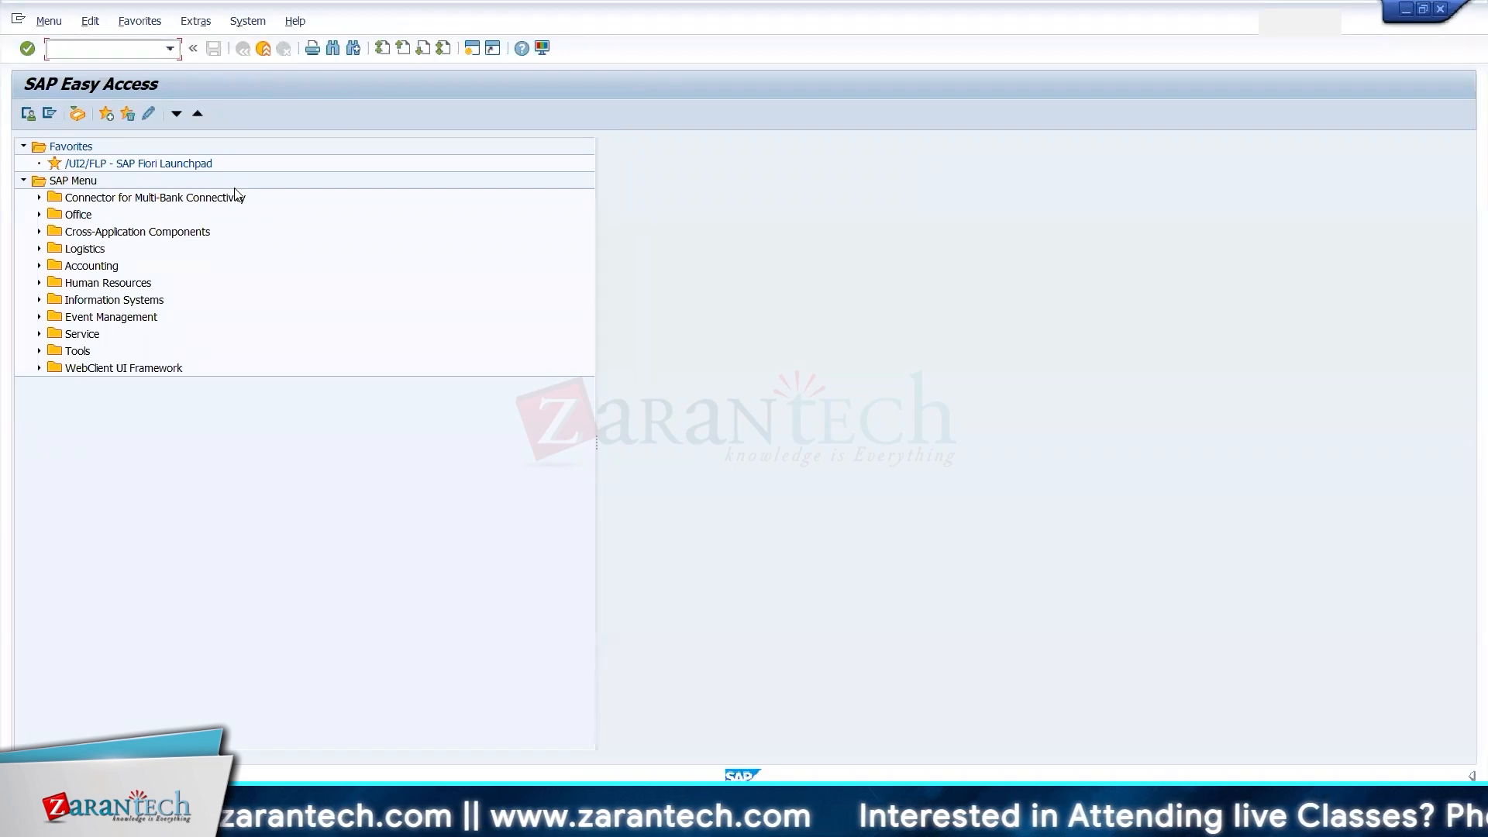
type("BP")
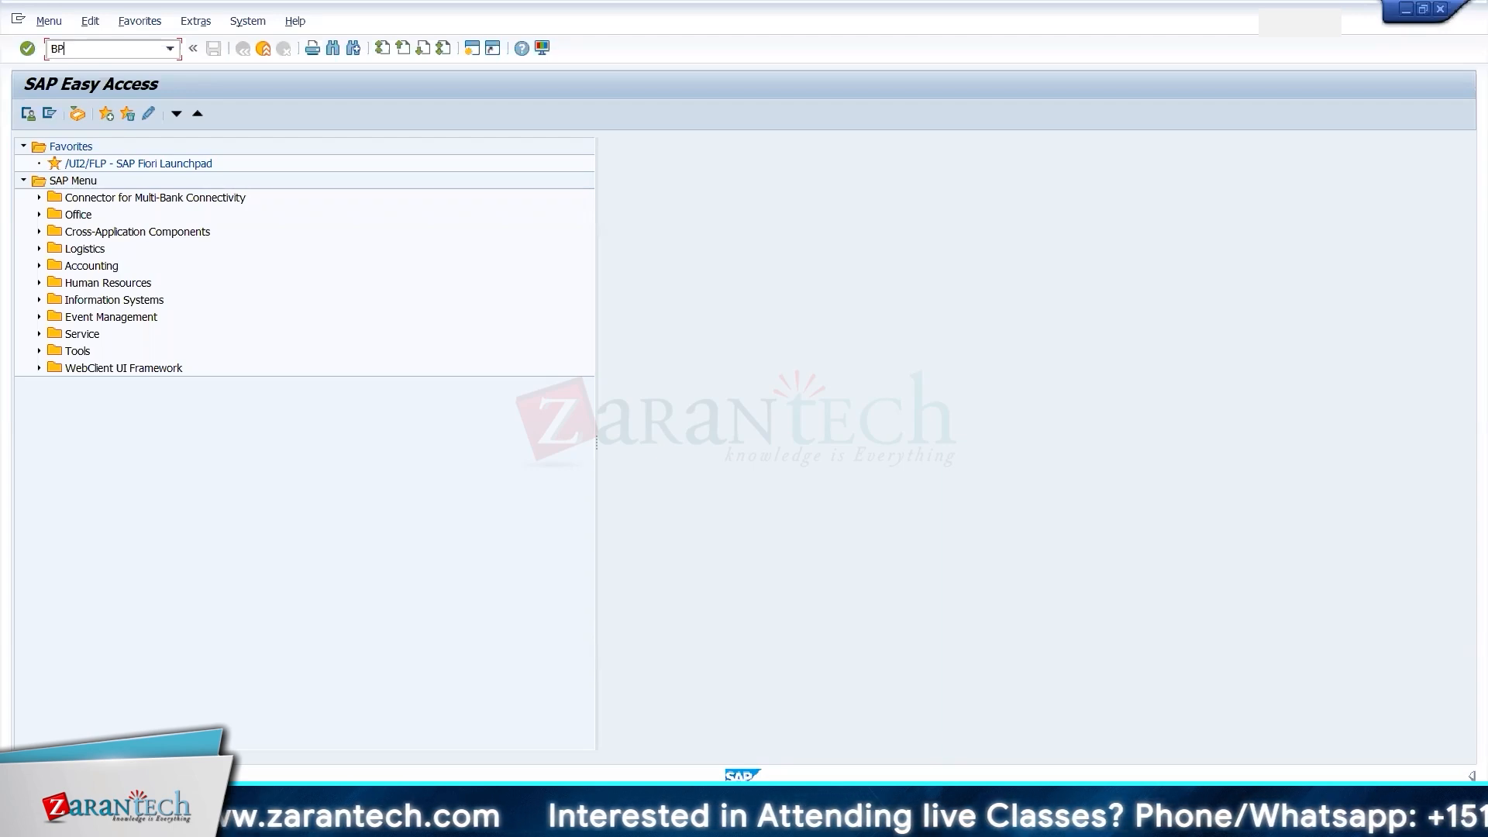
key("Return")
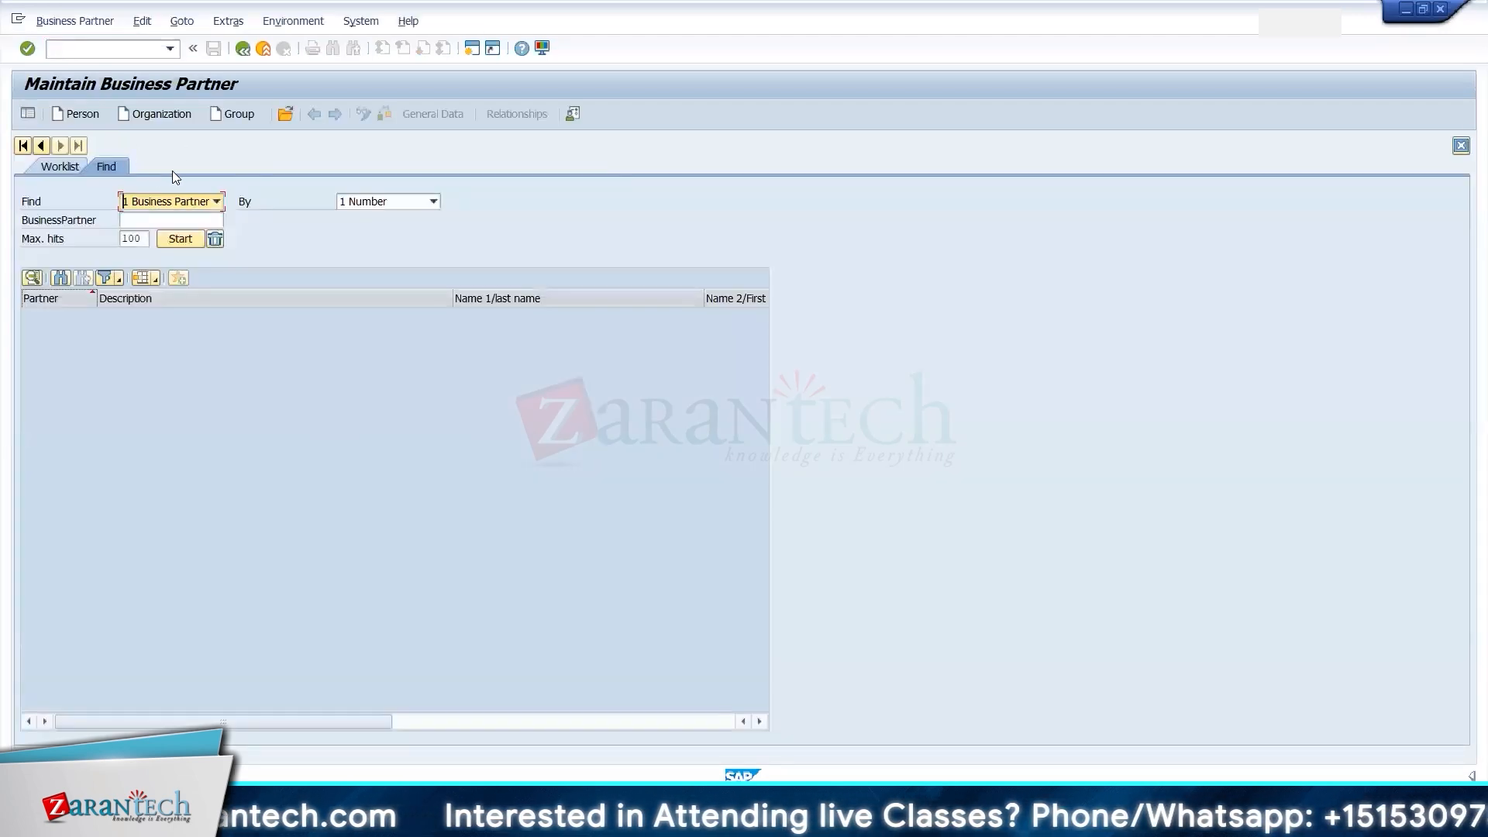
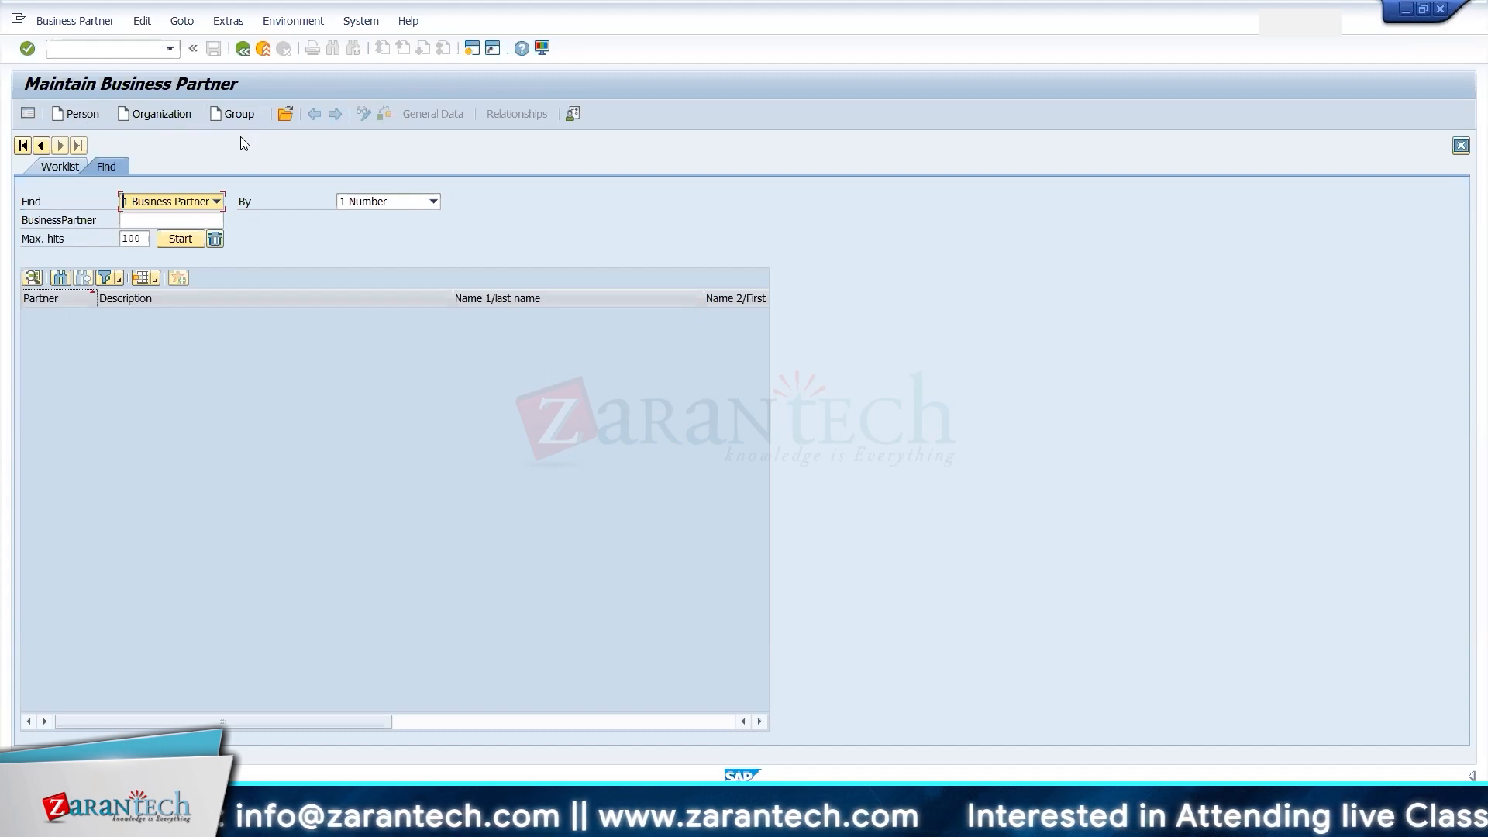
left_click(160, 114)
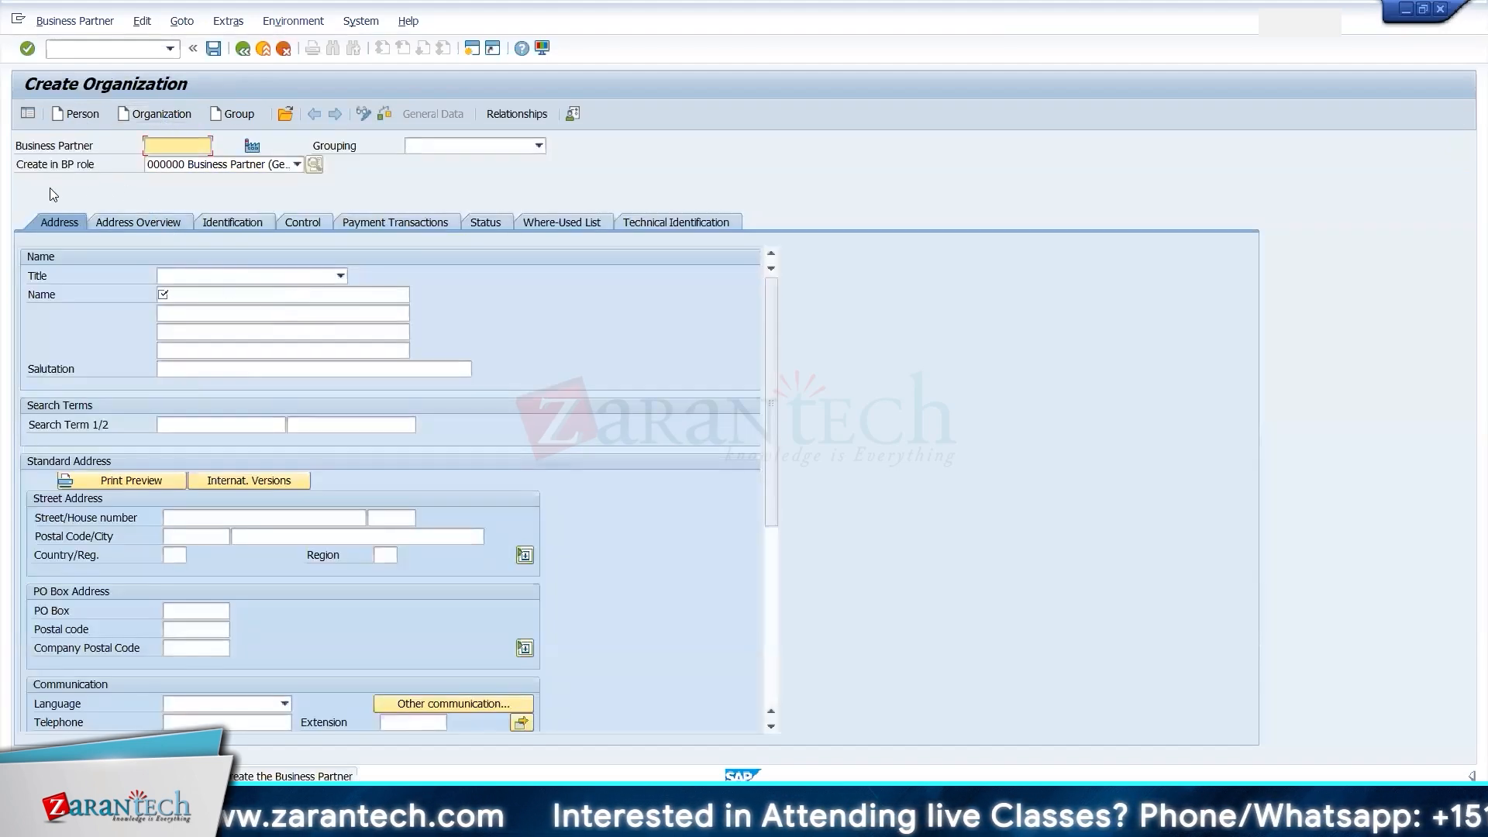
- Examine the available BP roles and groupings for the new organization without choosing any
left_click(184, 166)
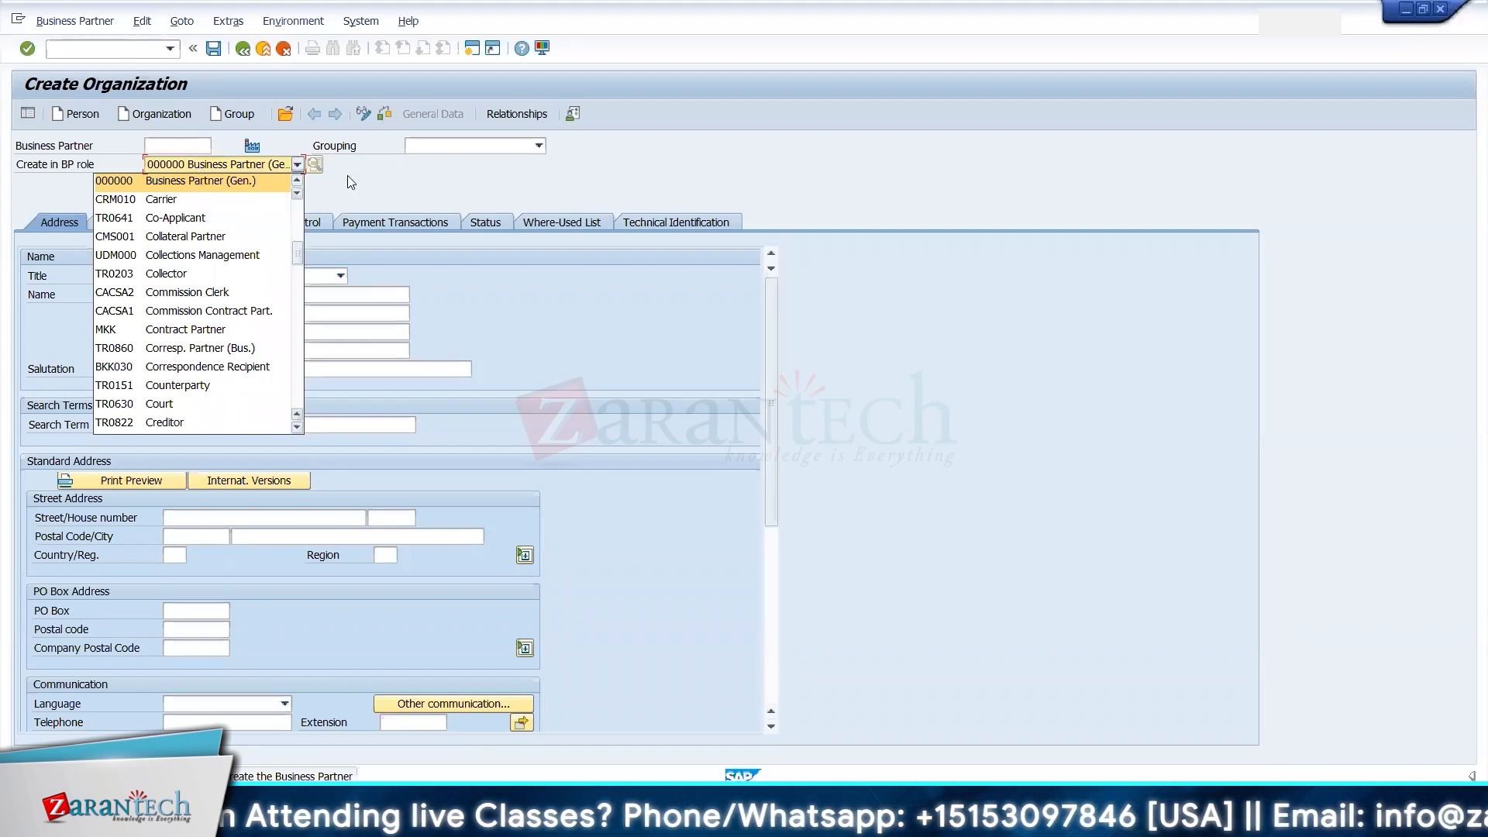
left_click(426, 146)
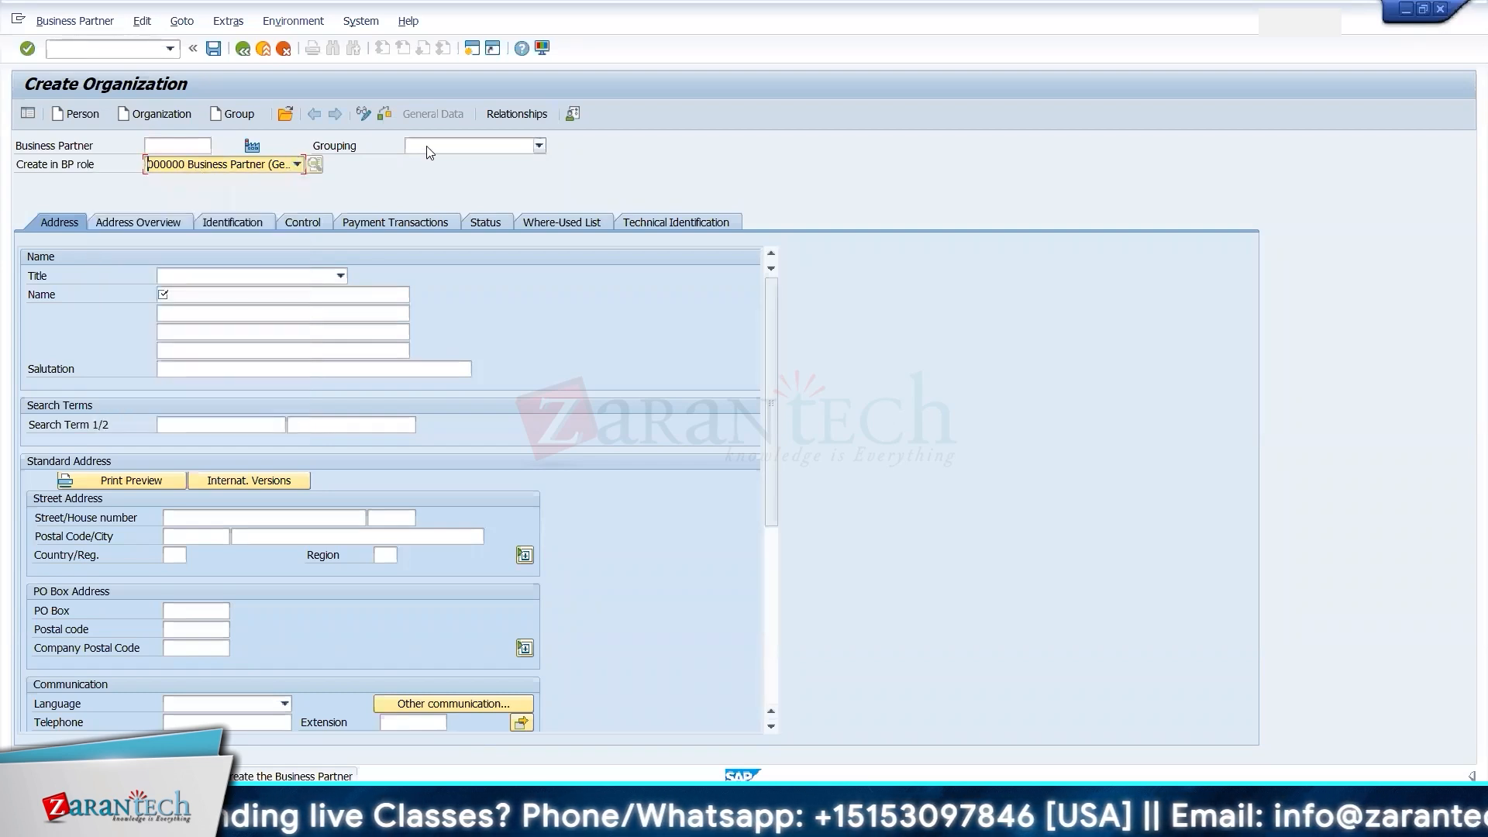
left_click(426, 146)
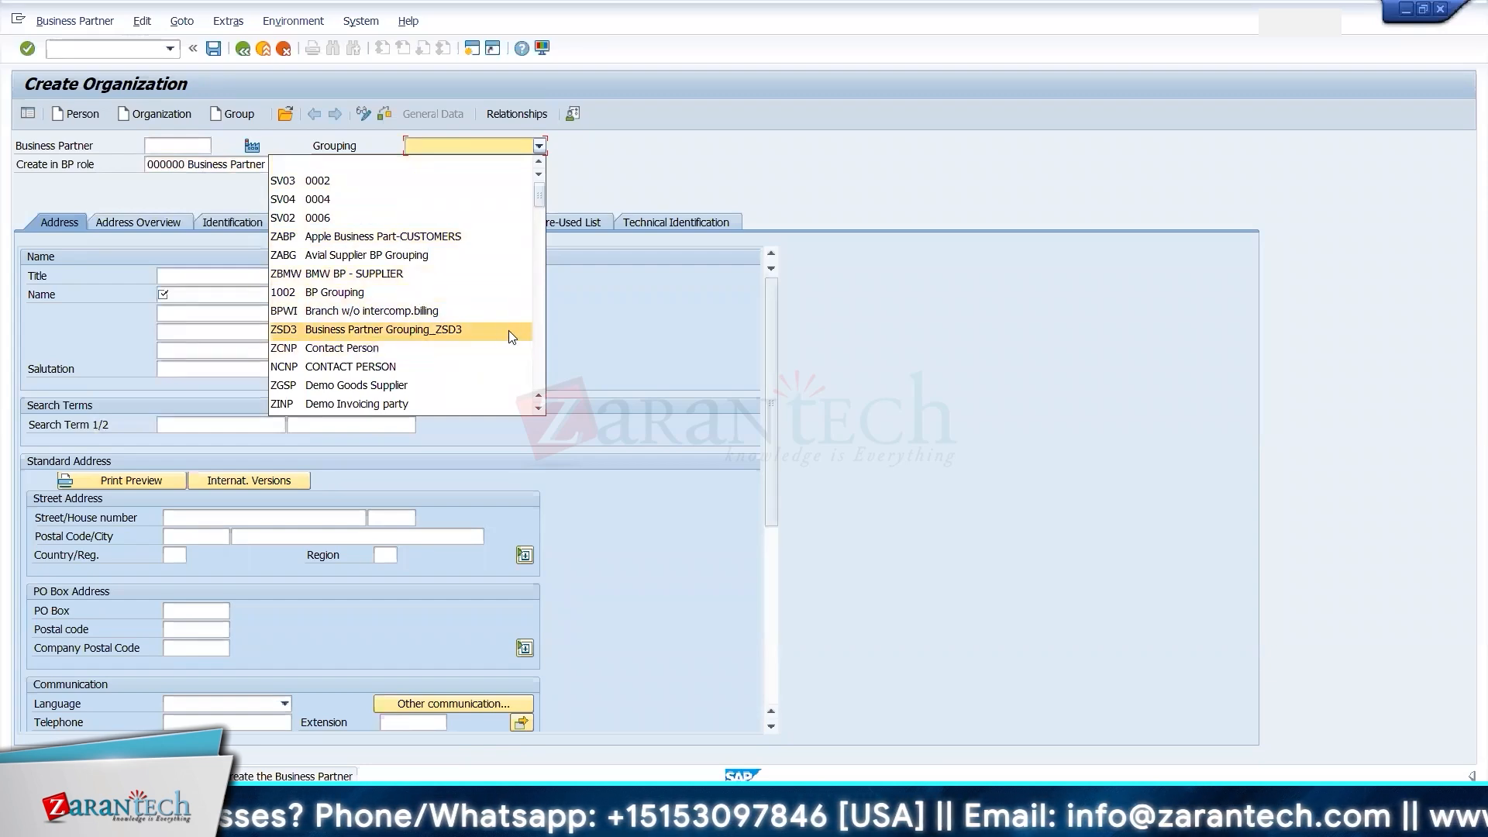
left_click(510, 398)
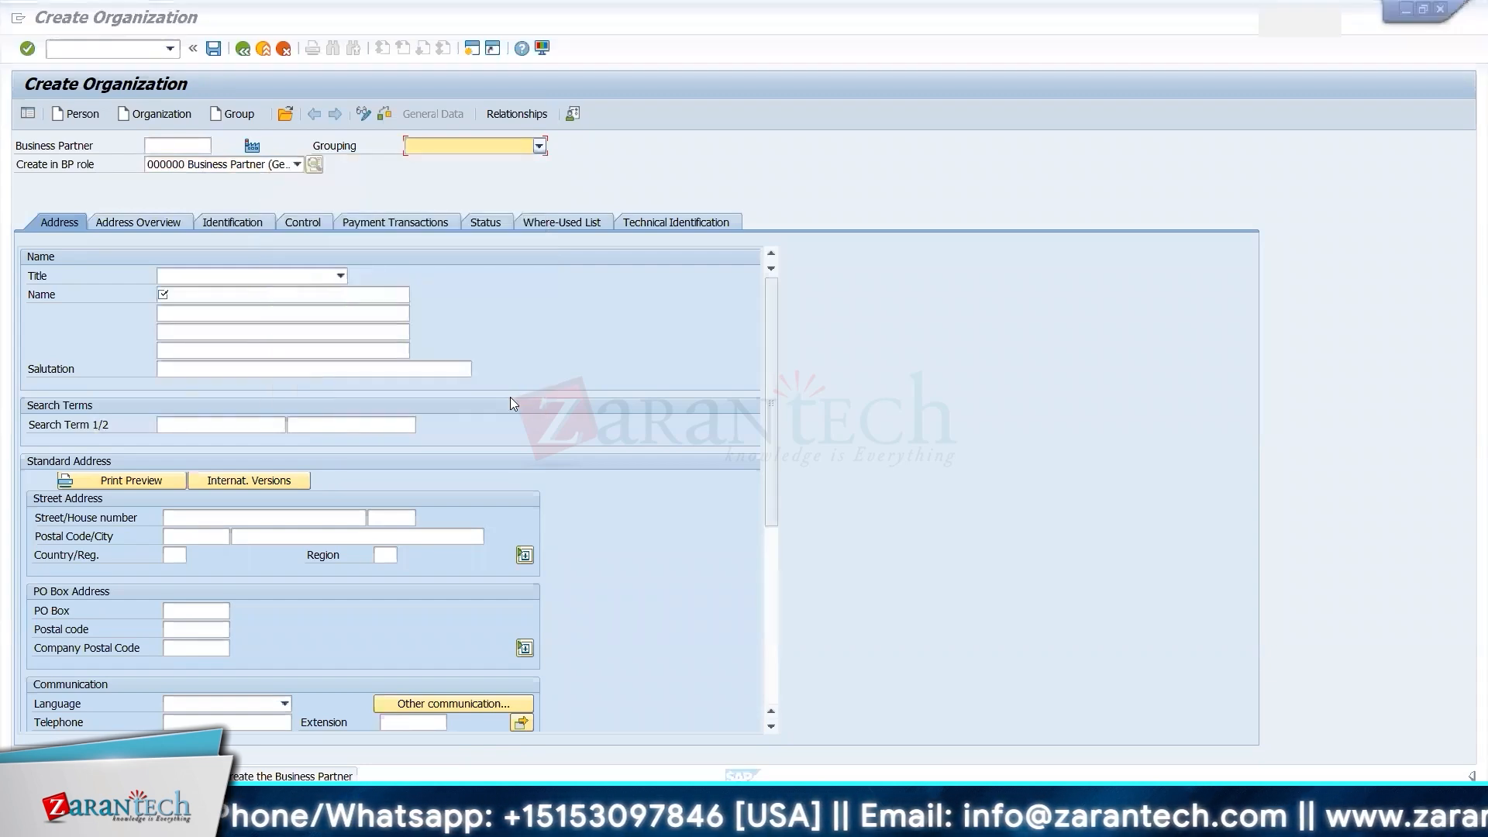
- Switch to the Display IMG session and expand Basic Functions > SAP Business Partner for Financial Services > General Settings > Business Partner
key("alt+Tab")
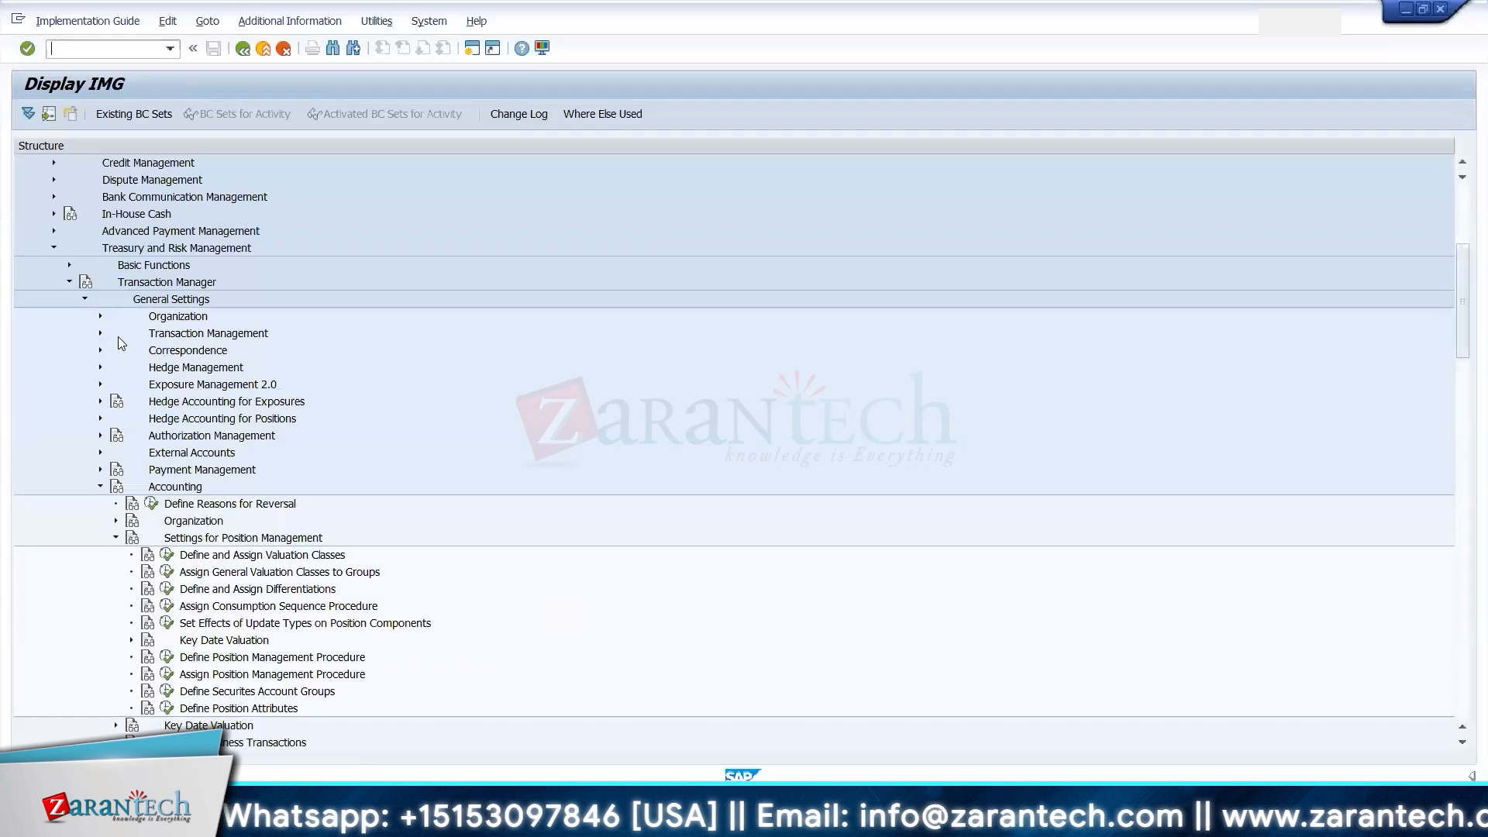
left_click(69, 265)
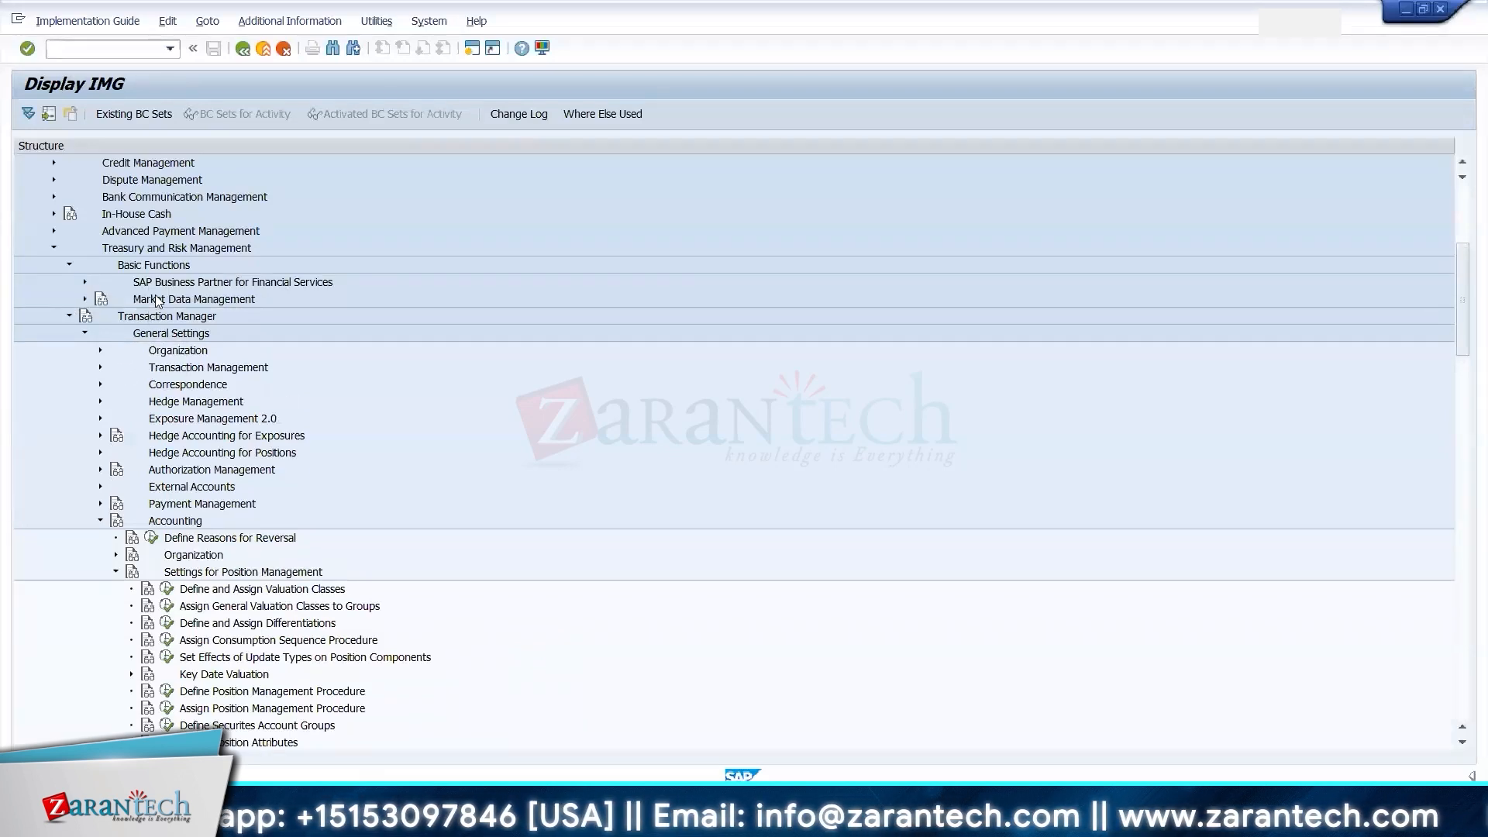
left_click(142, 284)
double_click(142, 284)
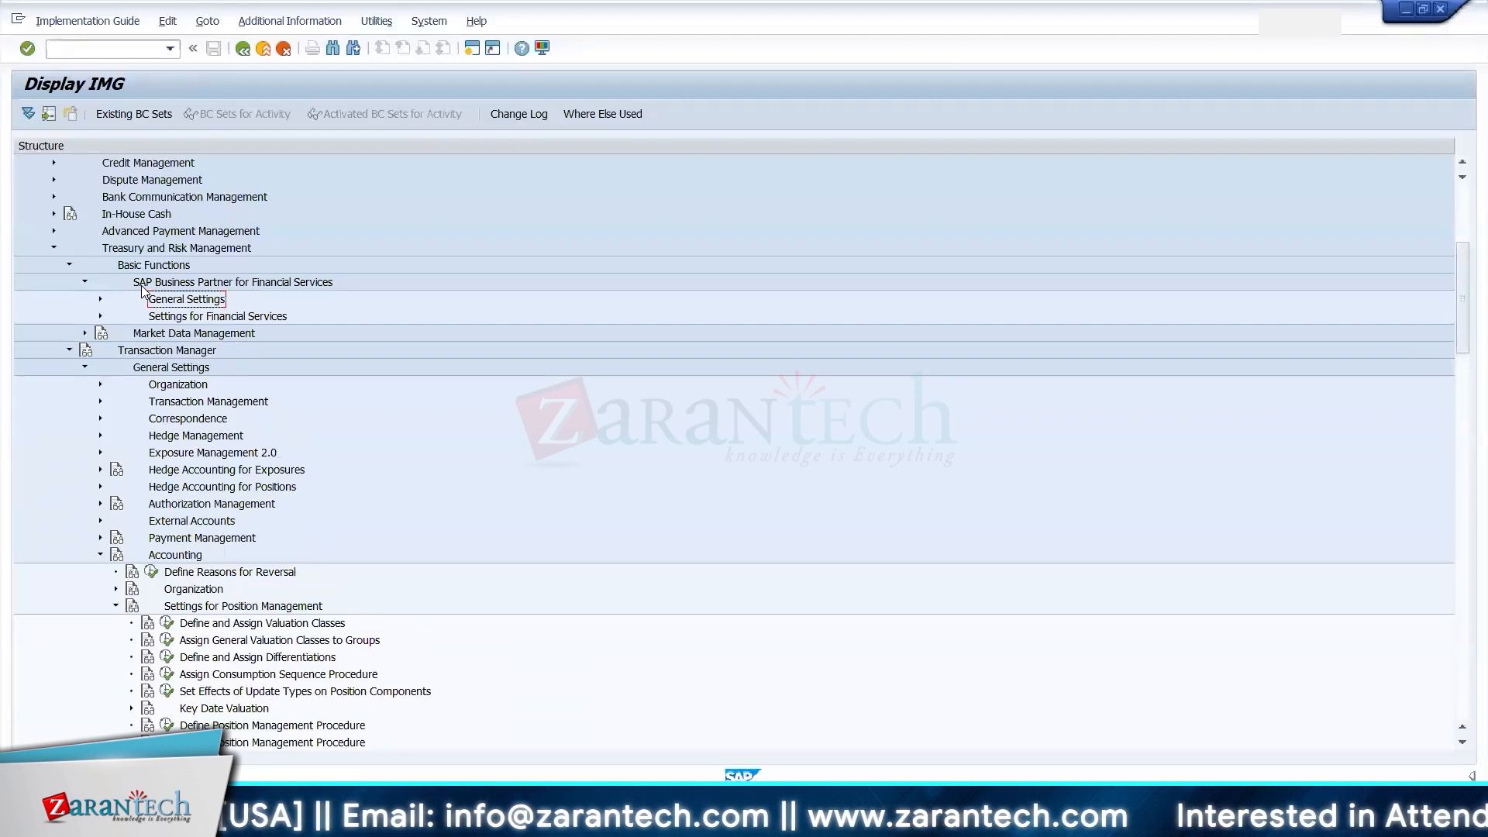
key("Right")
key("Down")
key("Down")
key("Right")
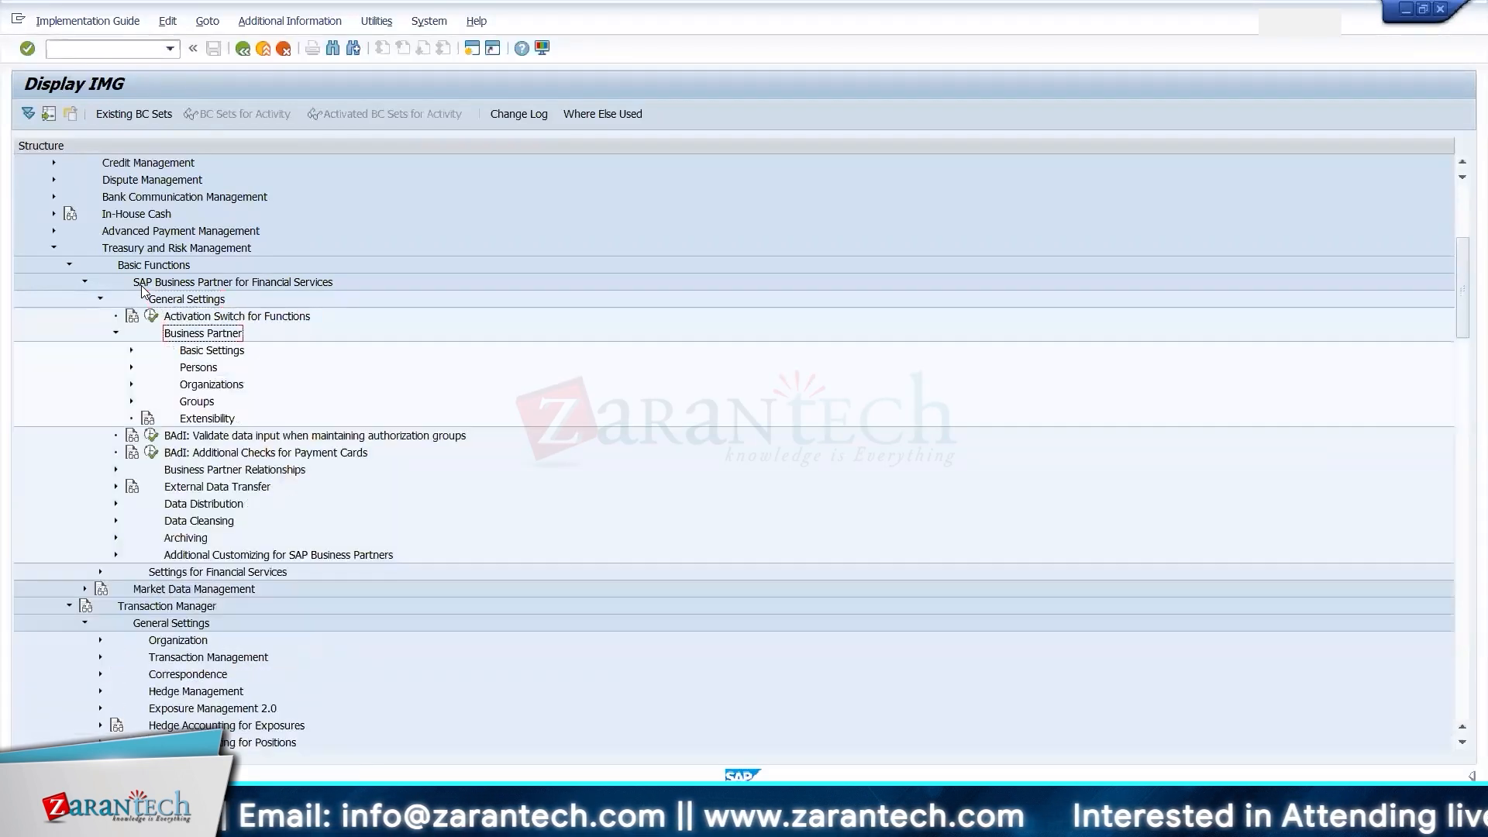
- Expand Basic Settings under Business Partner, including its Number Ranges and Groupings node
key("Down")
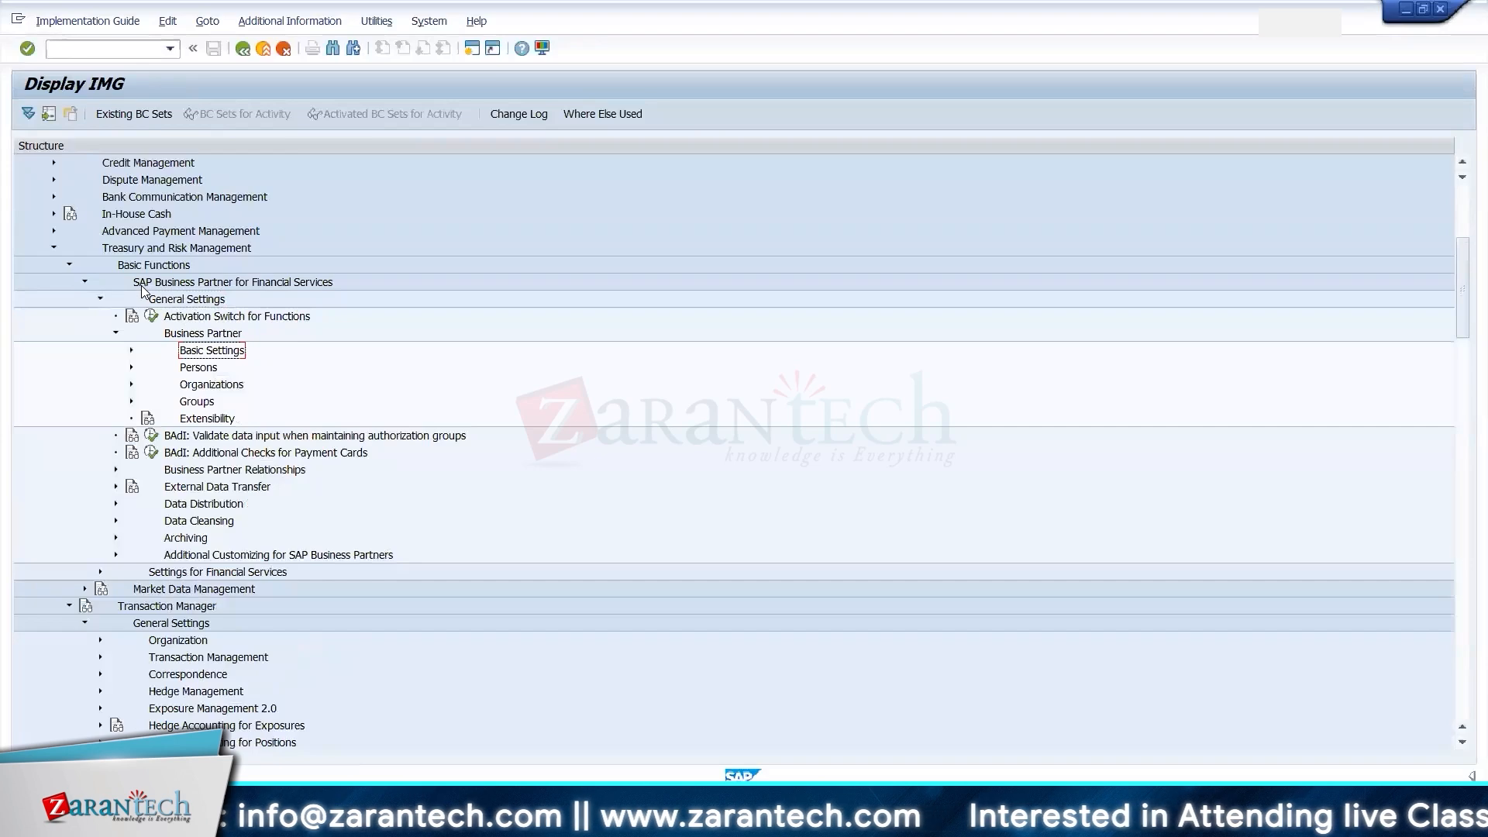
key("Right")
key("Down")
key("Down")
key("Down")
key("Right")
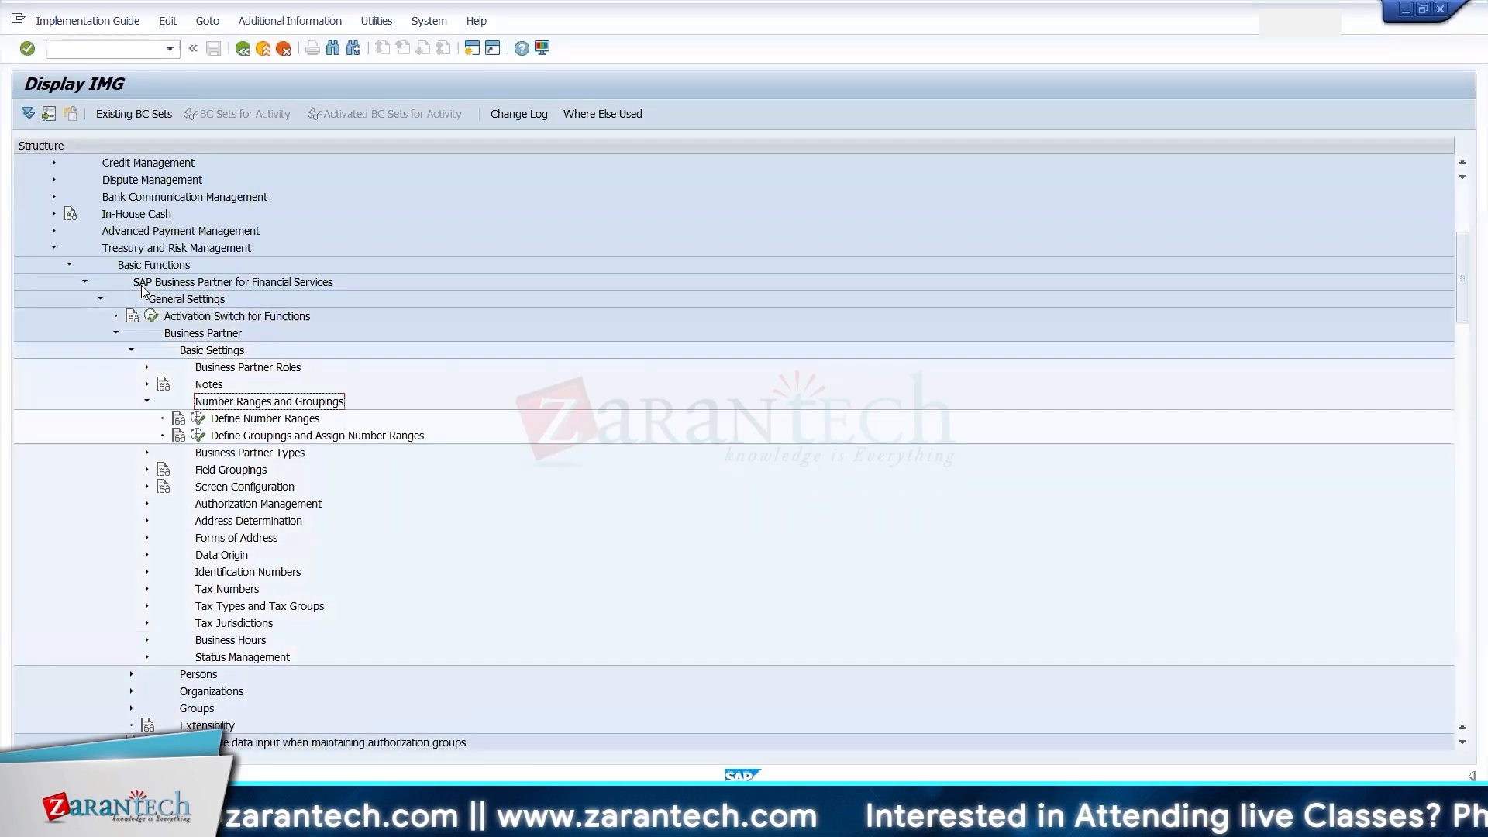
- Open Define Groupings and Assign Number Ranges, examine the existing BP groupings with their number ranges, and return to the IMG
left_click(198, 436)
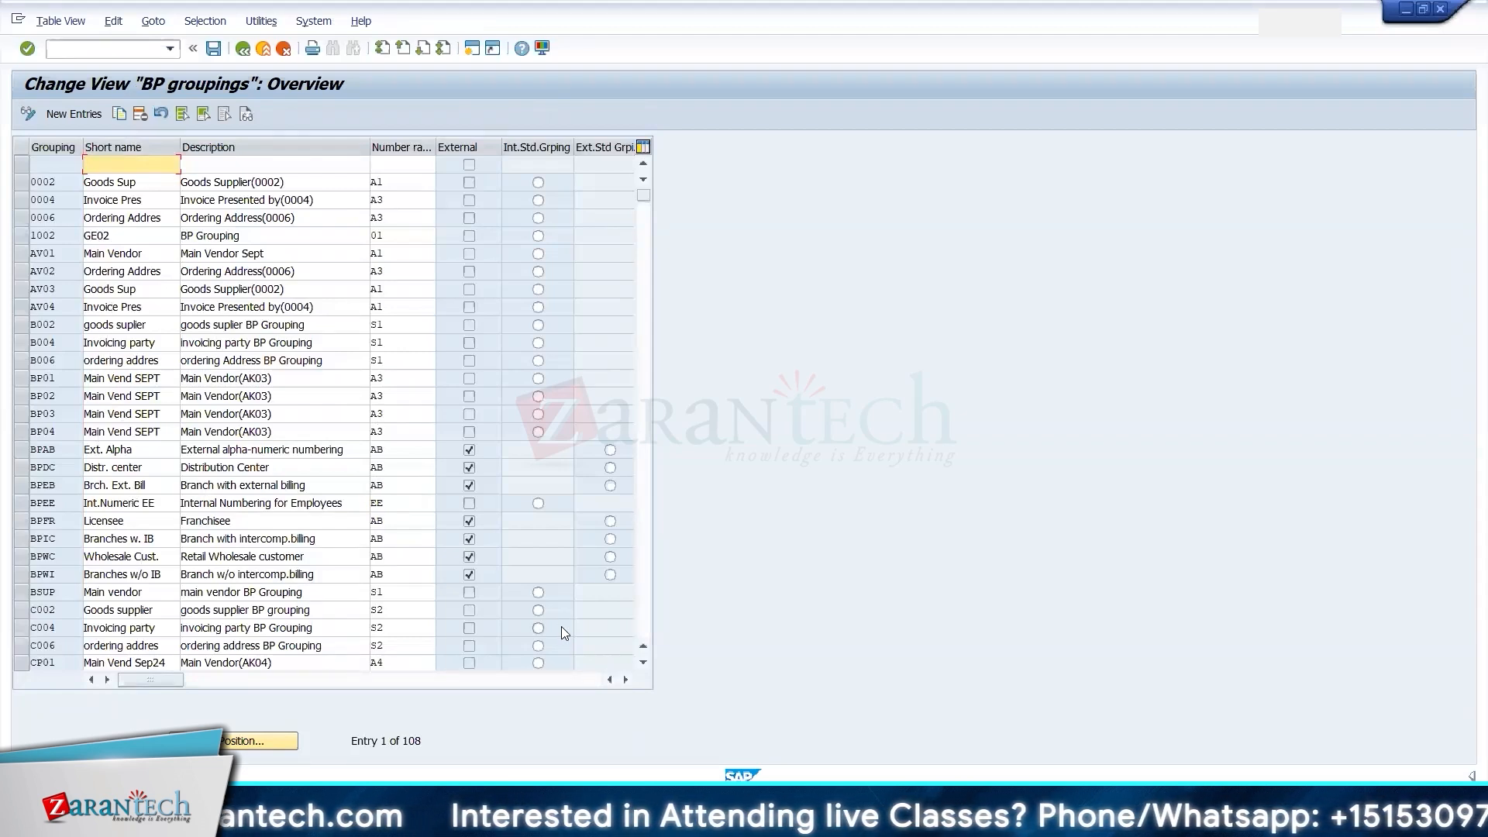
left_click(647, 620)
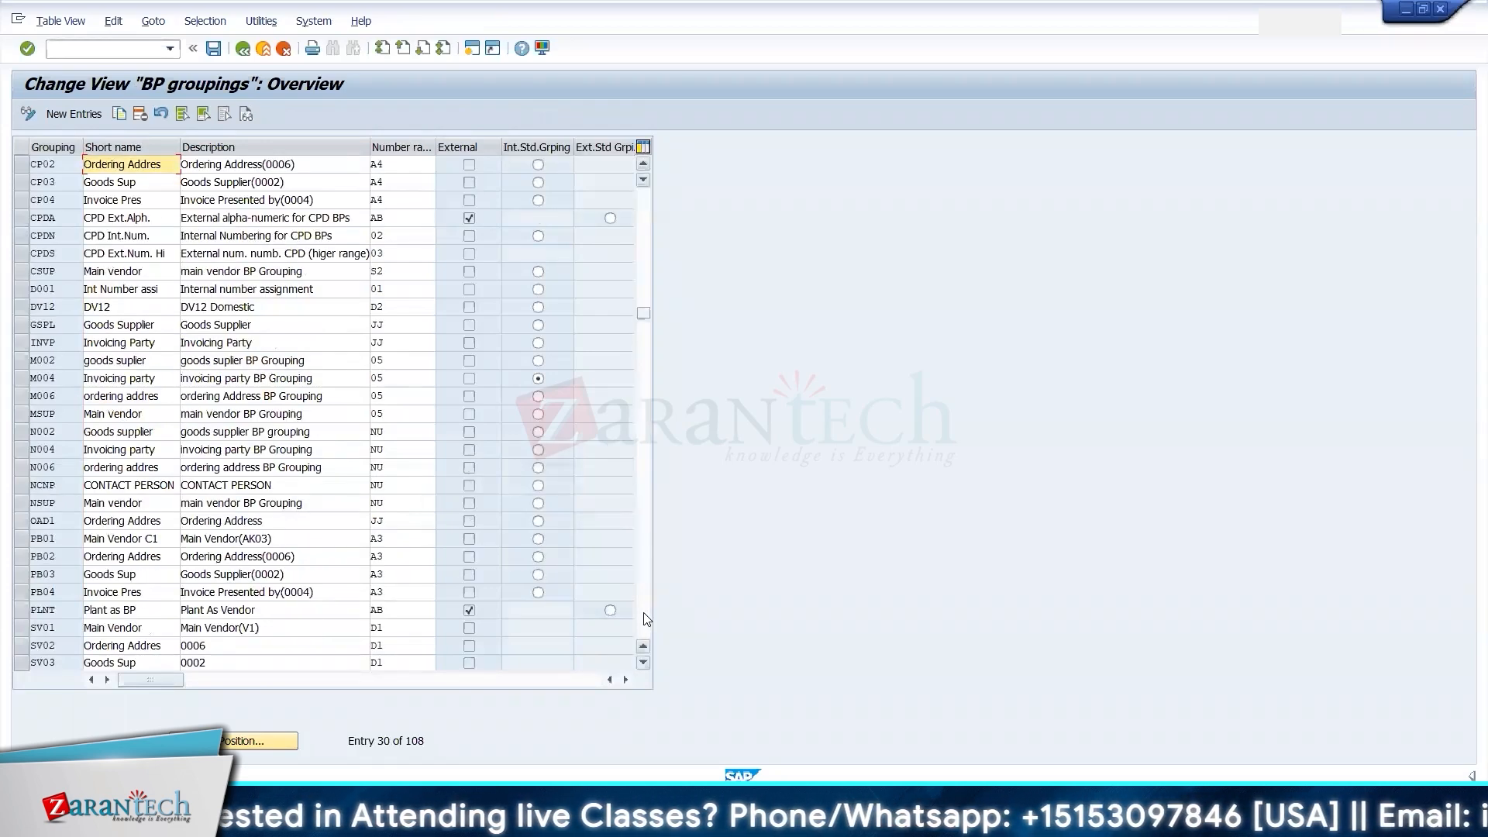
left_click(647, 619)
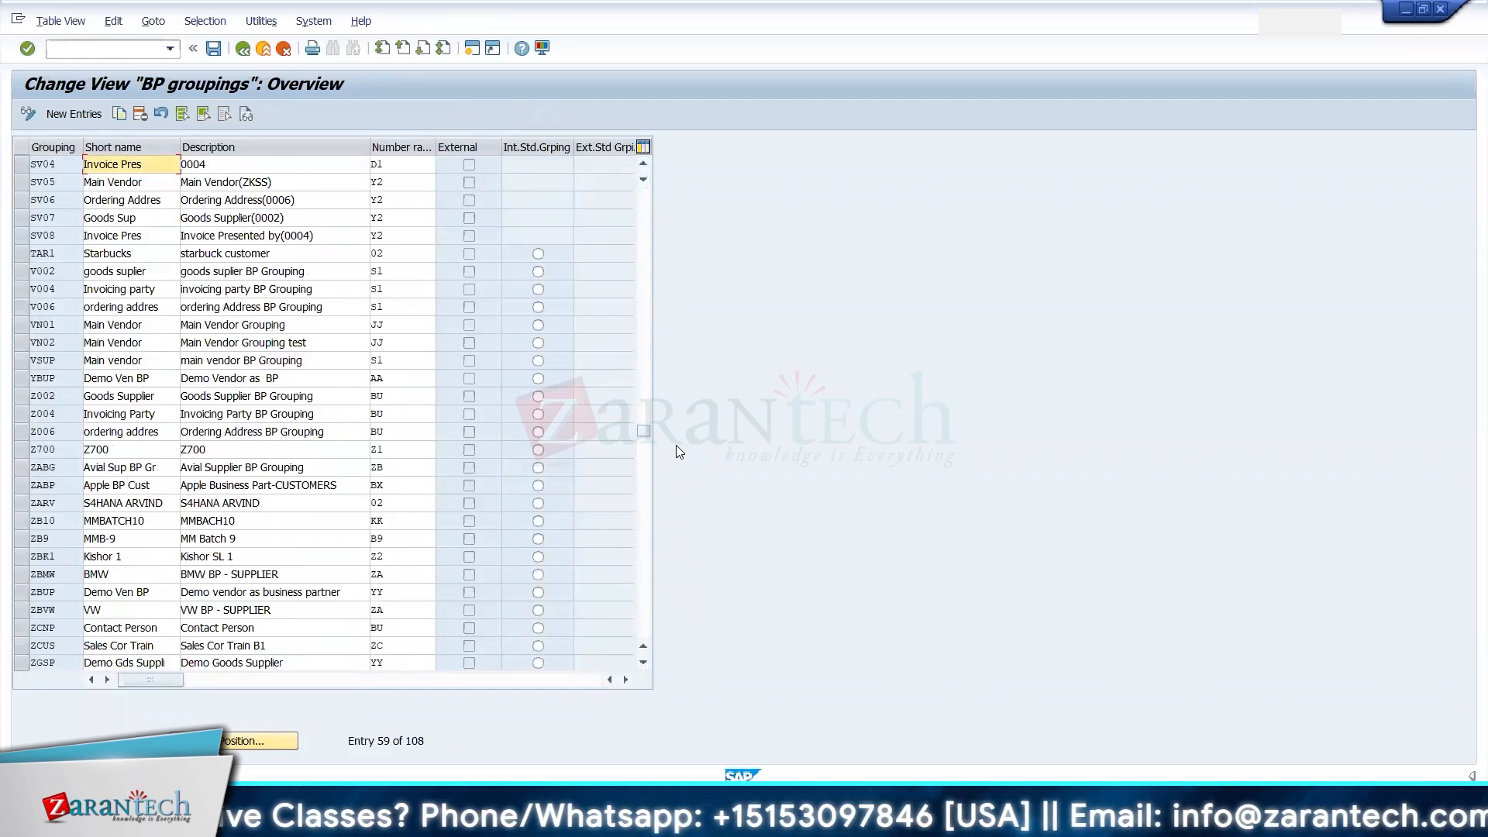
left_click_drag(645, 431, 644, 195)
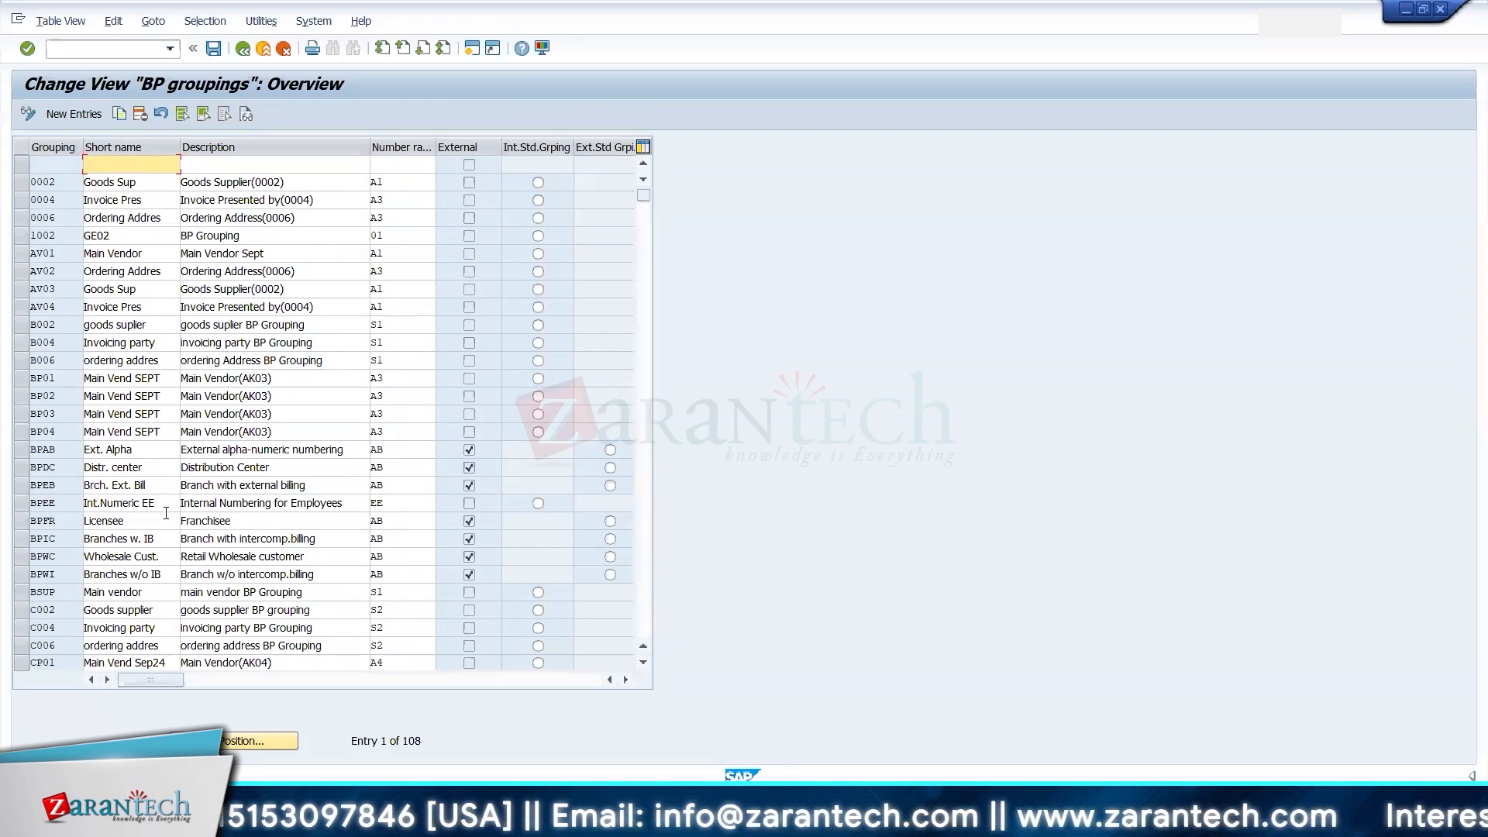
left_click(193, 549)
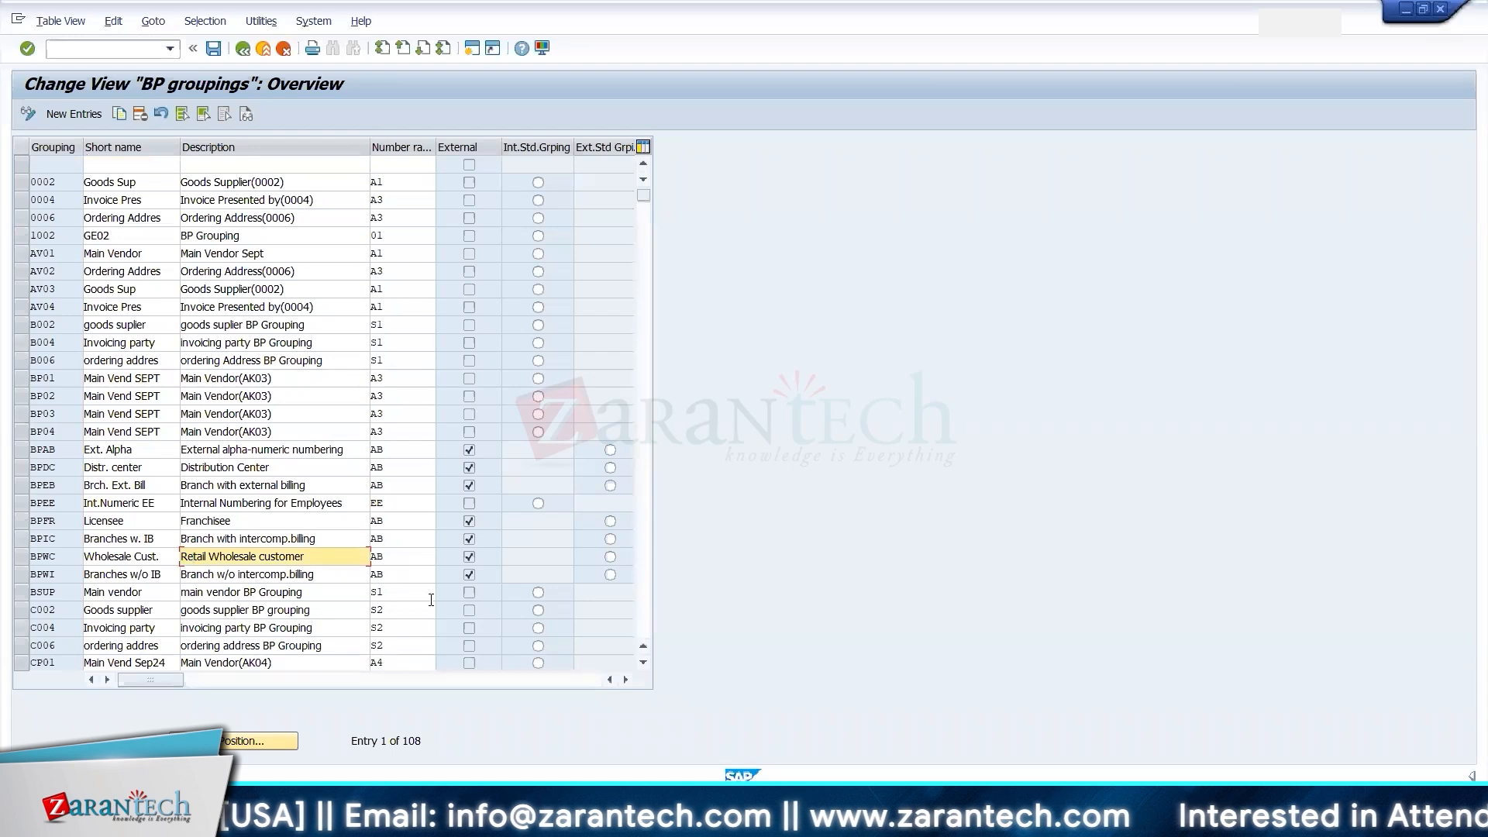
left_click(643, 663)
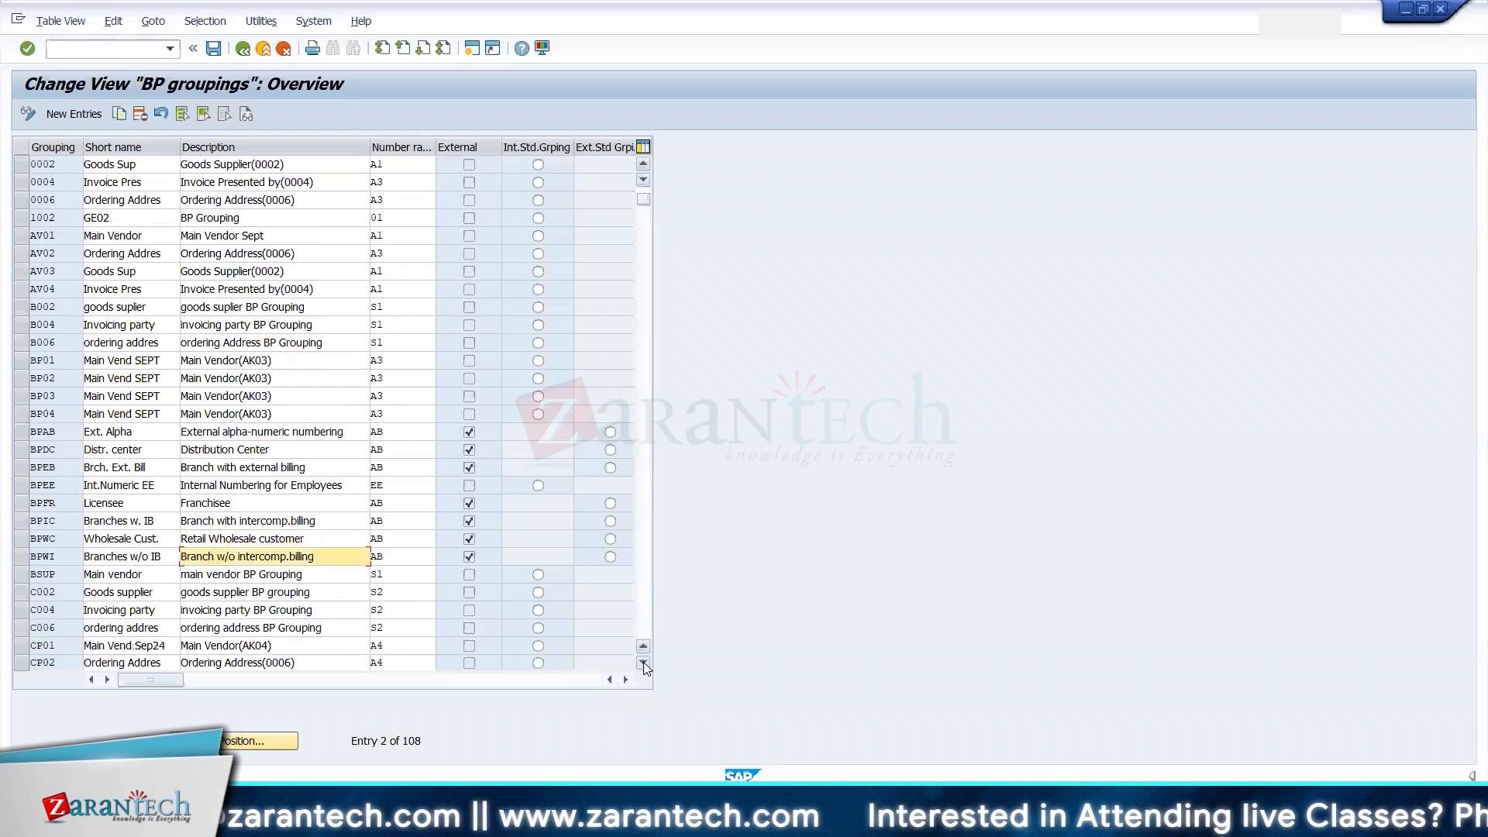
left_click(644, 663)
left_click(643, 663)
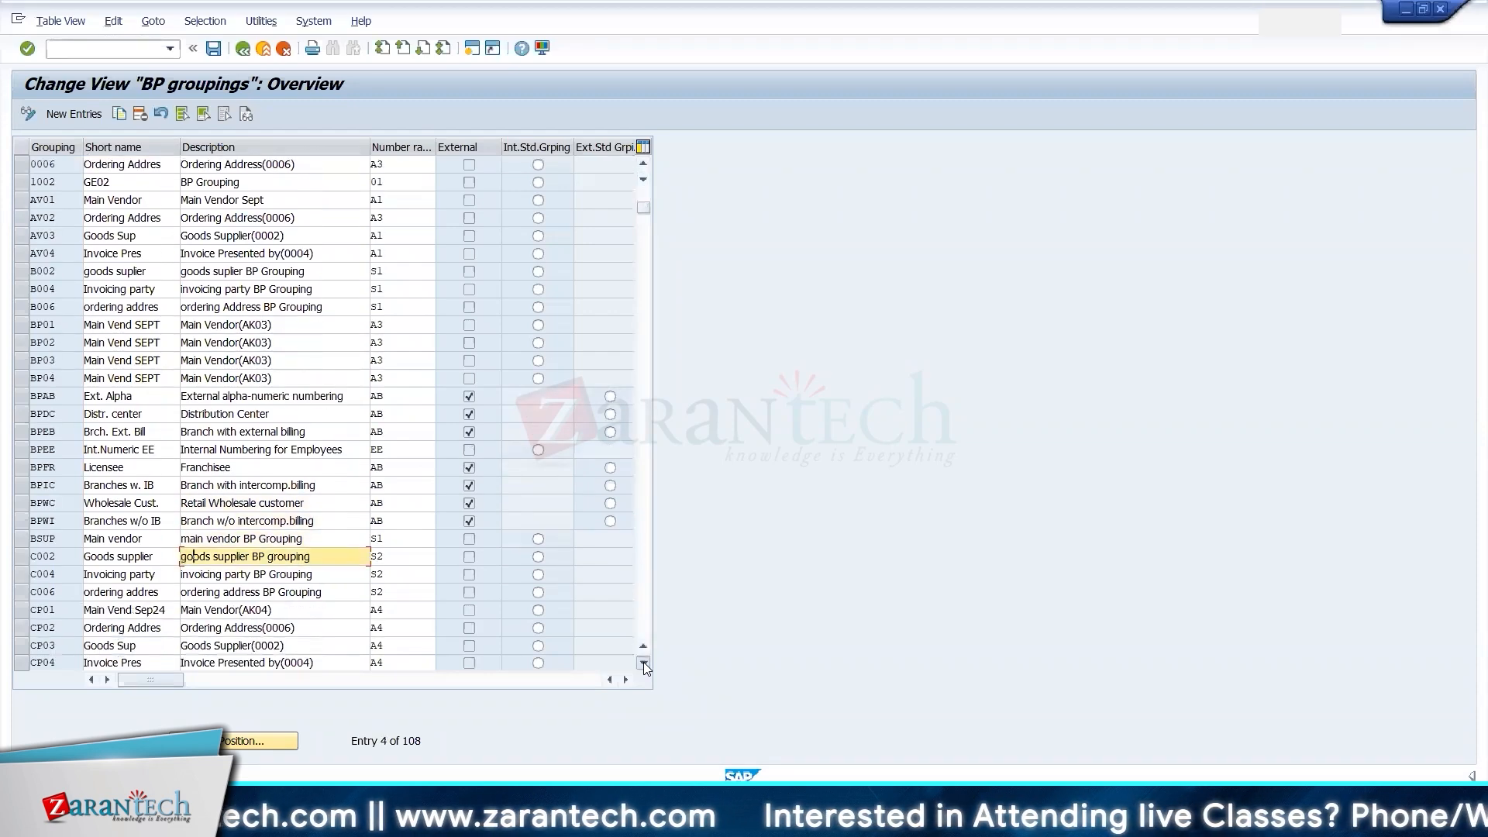
left_click(643, 664)
left_click(643, 664)
left_click(643, 663)
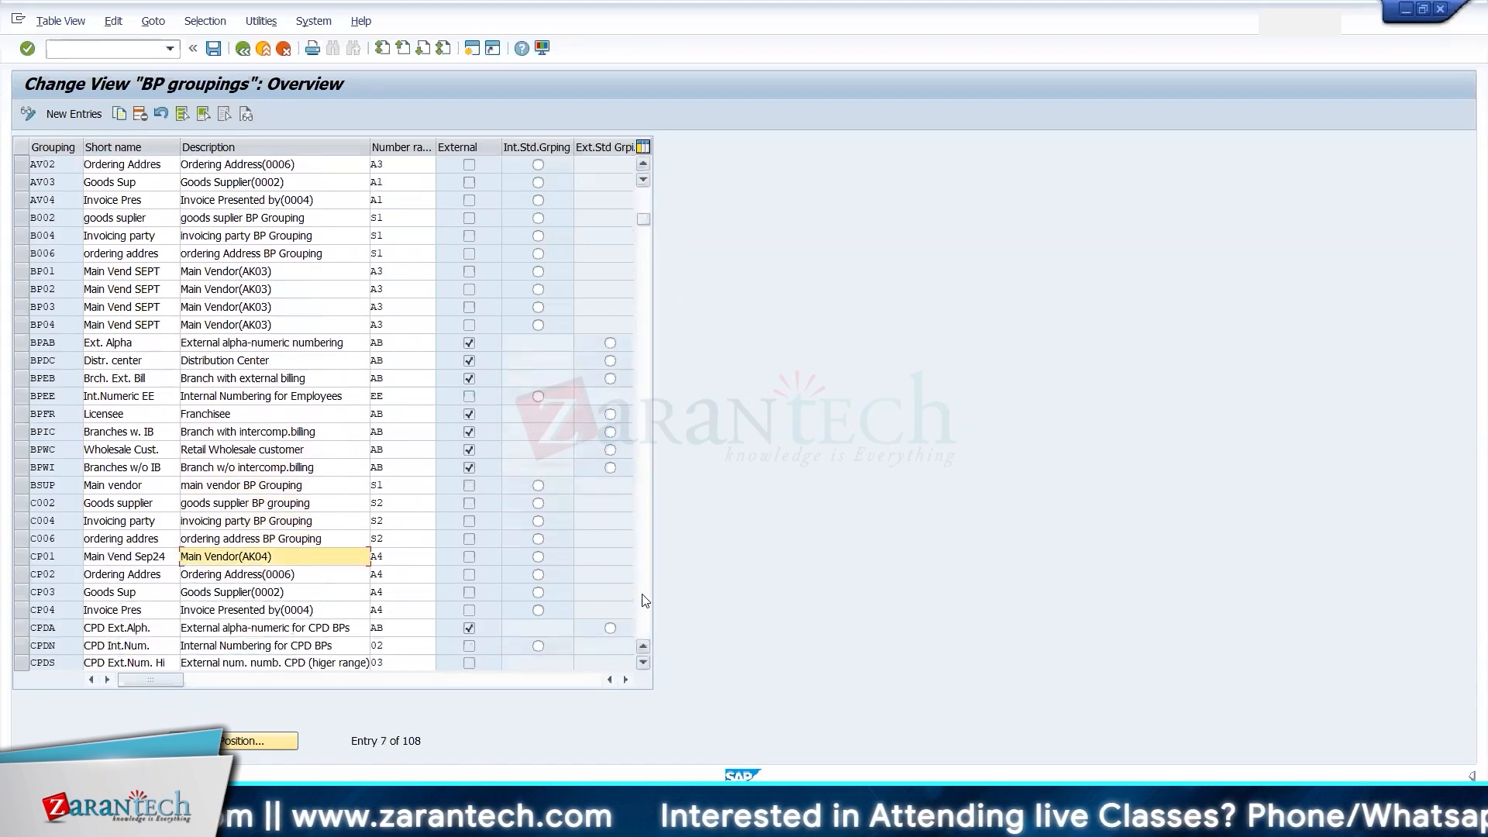
left_click(644, 593)
left_click(644, 593)
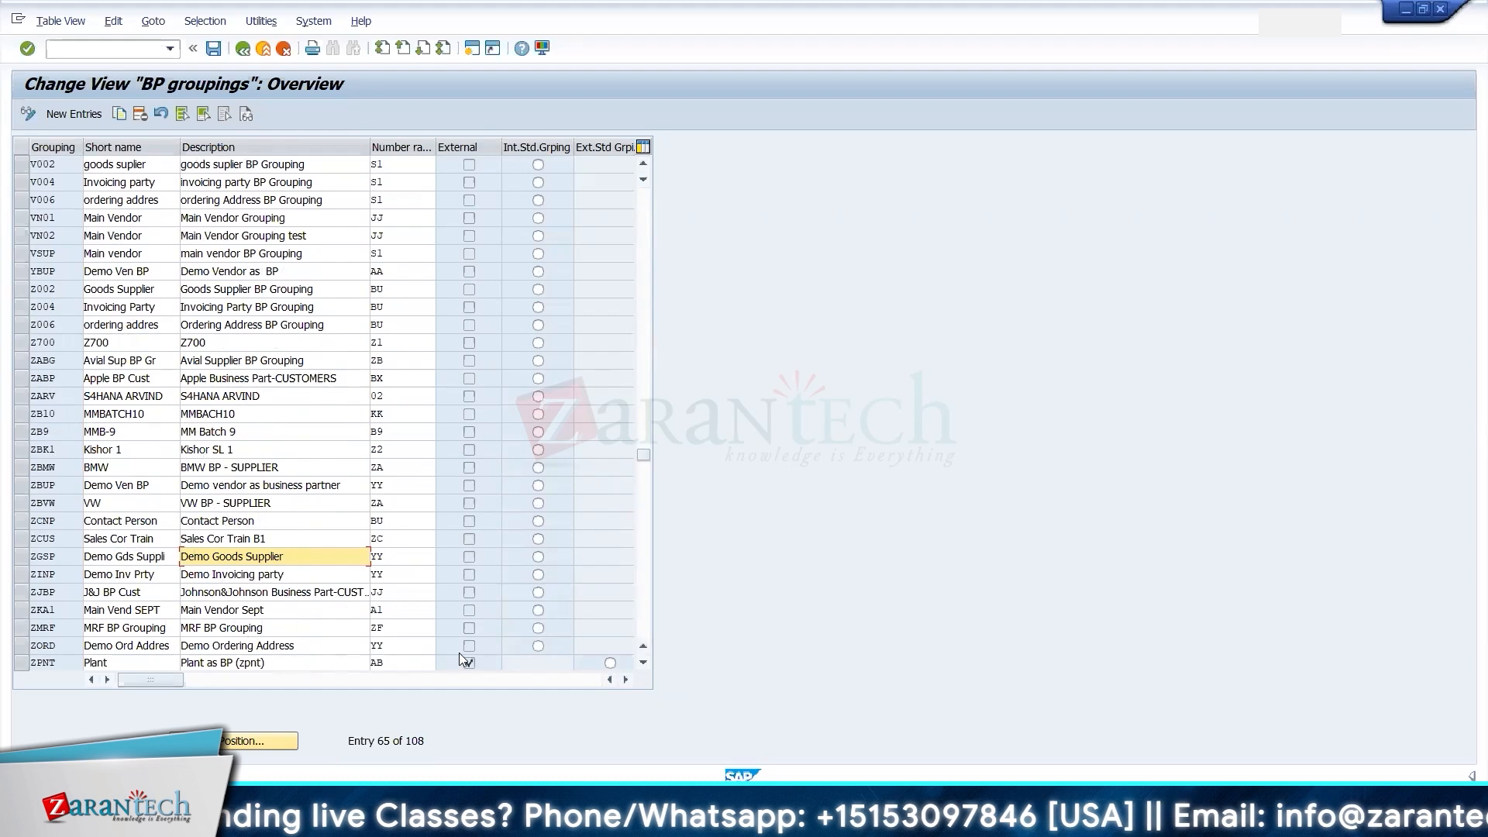
left_click(648, 609)
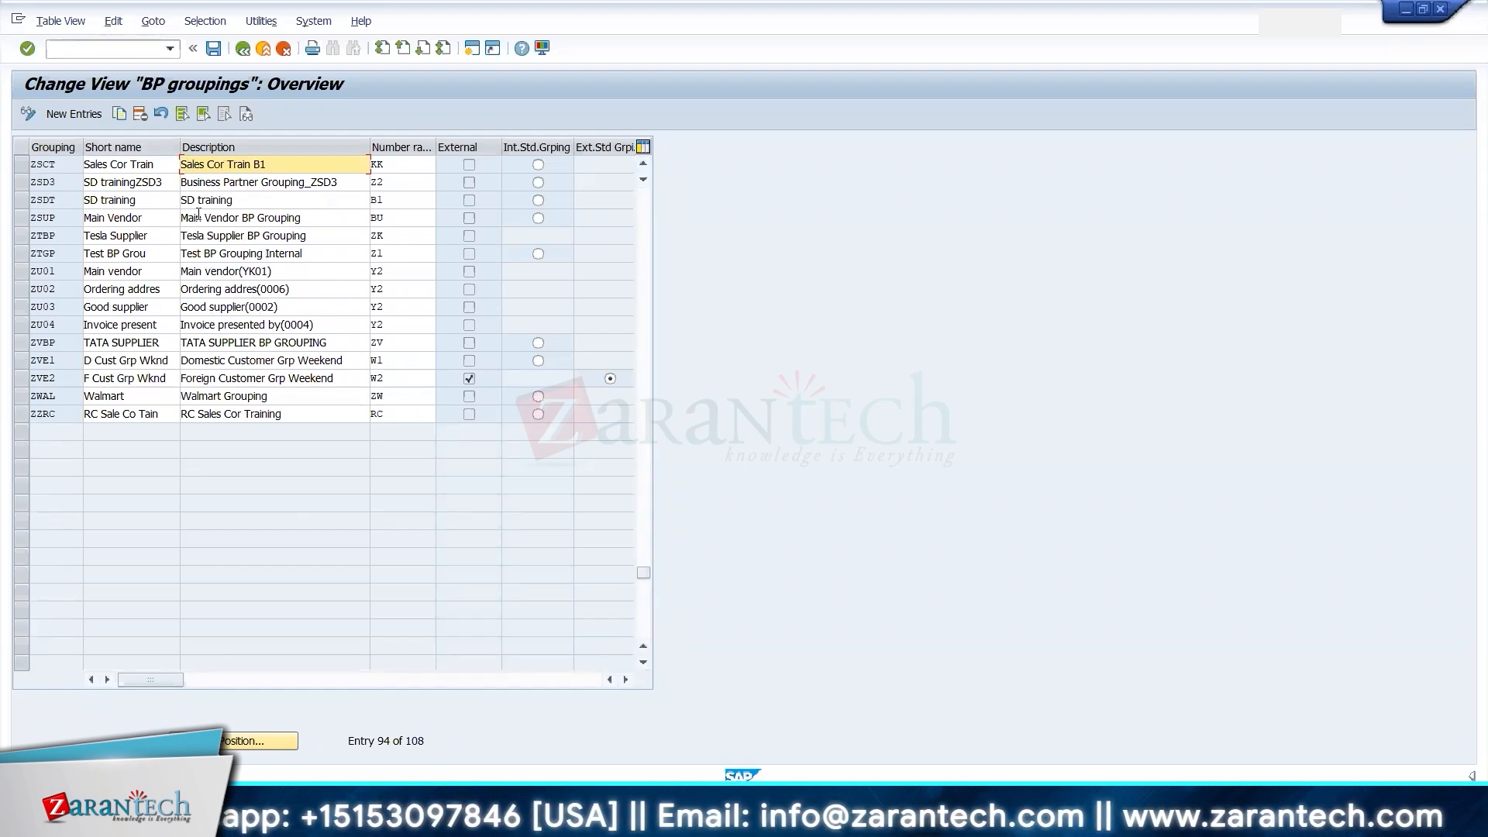
left_click(238, 56)
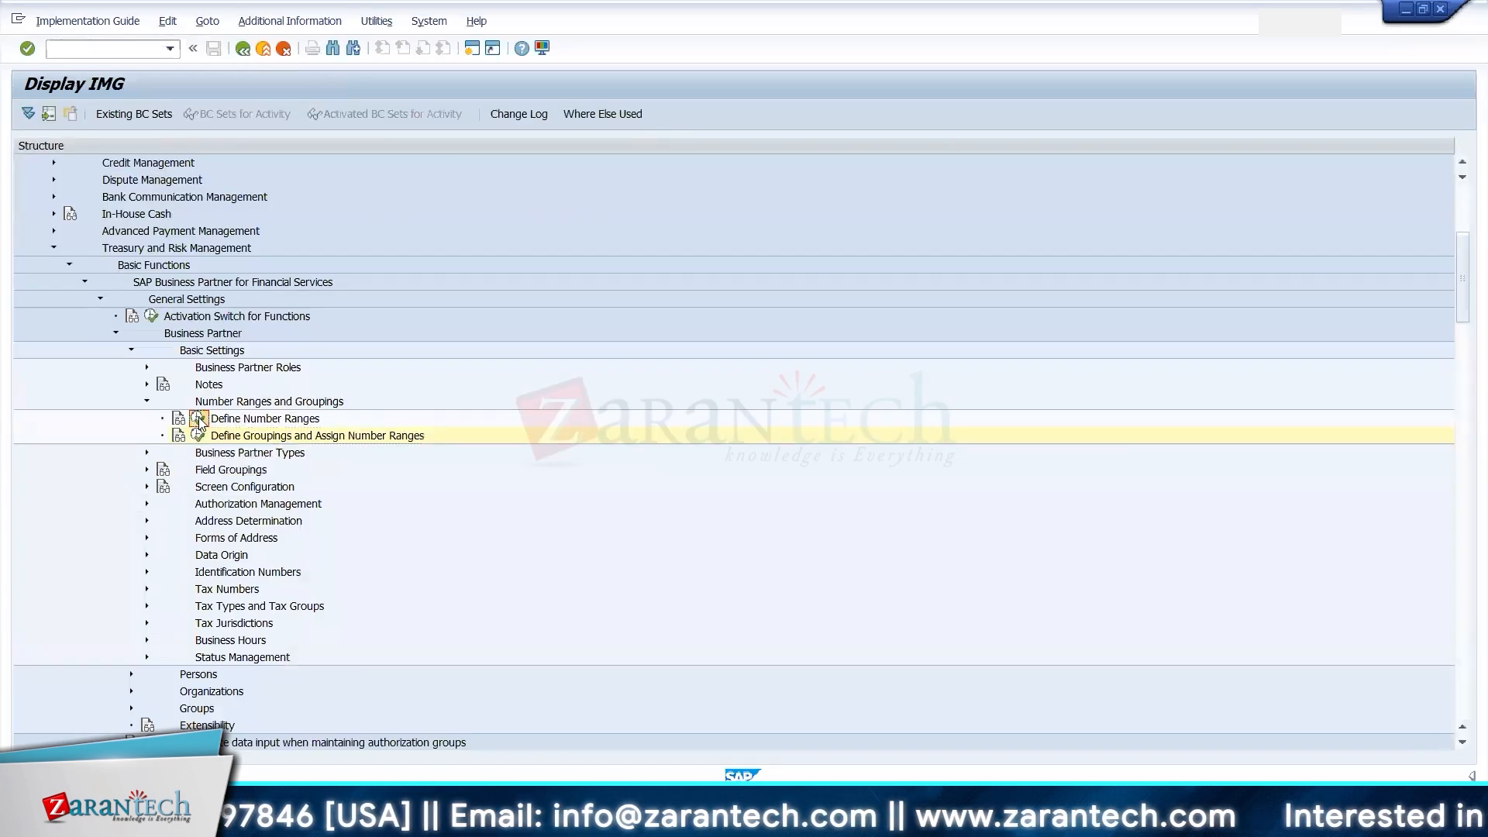
- Examine the number range intervals of the business partner object BU_PARTNER, including range 01, and return to the IMG
left_click(198, 419)
left_click(211, 184)
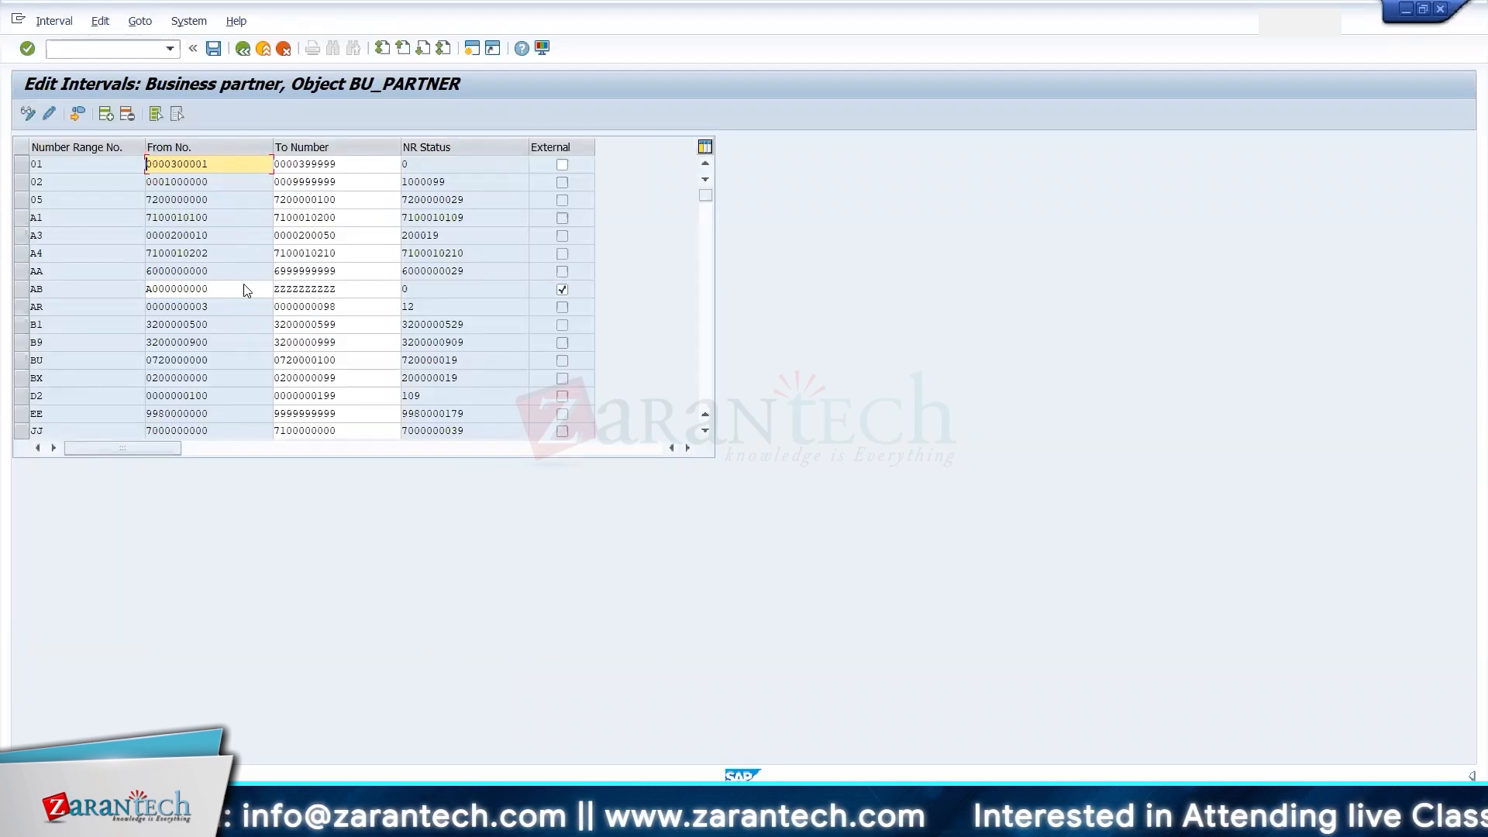
left_click_drag(61, 167, 17, 173)
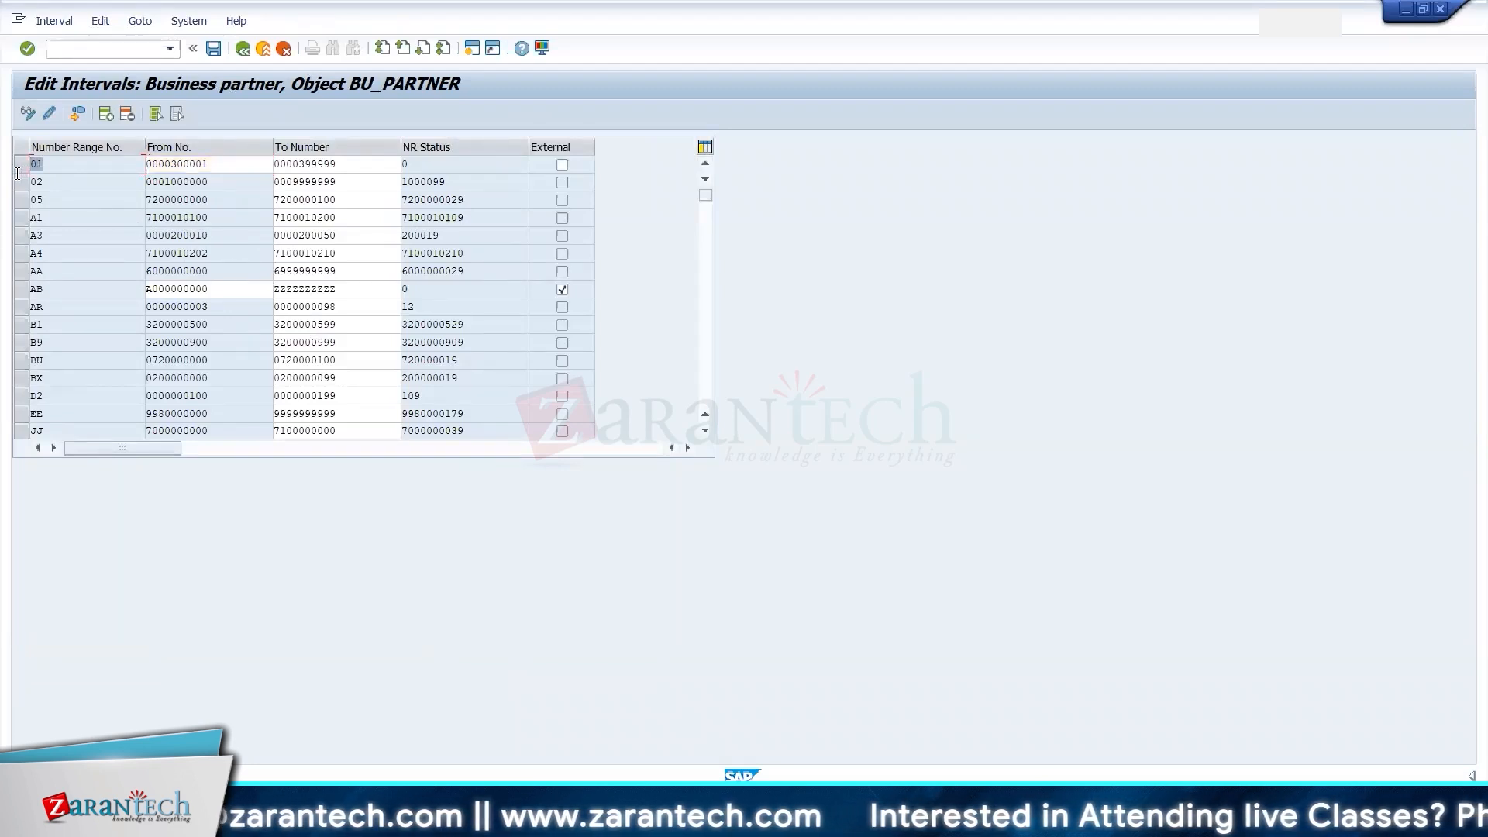
left_click(242, 54)
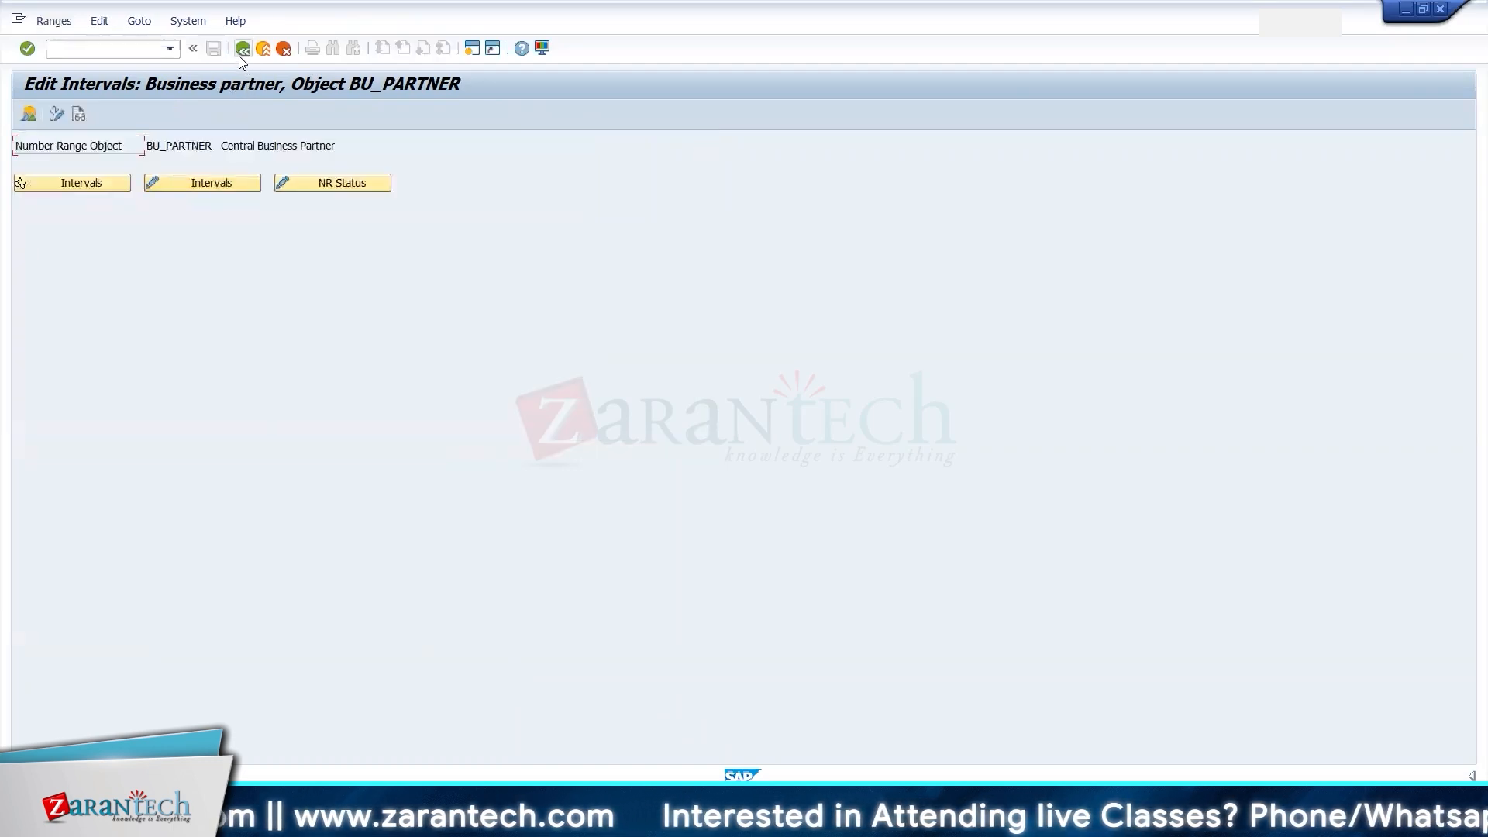
left_click(242, 52)
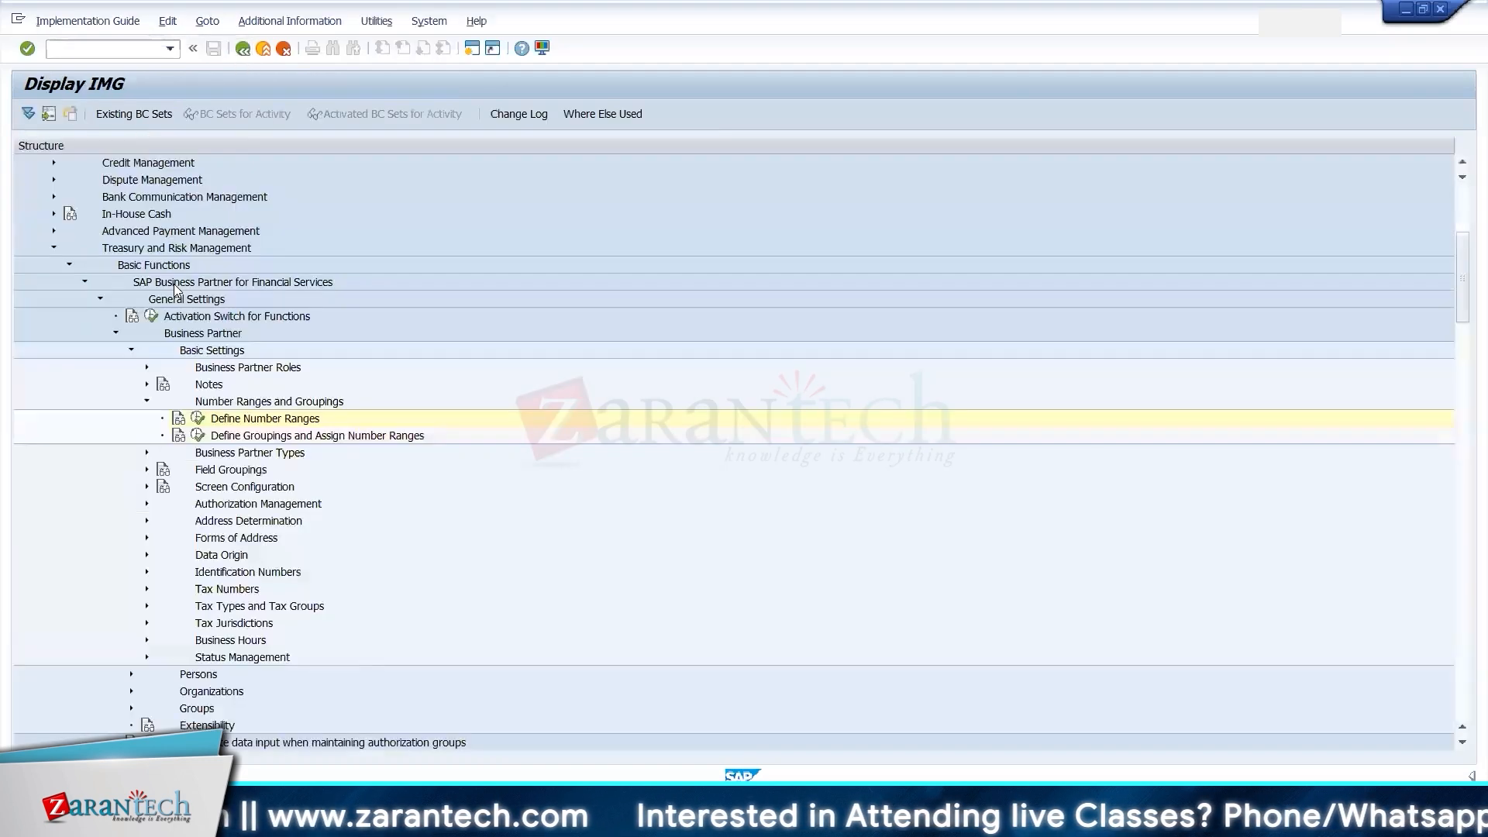
- Add a new BP grouping TR00 with the short name Treasury under Define Groupings and Assign Number Ranges
left_click(198, 436)
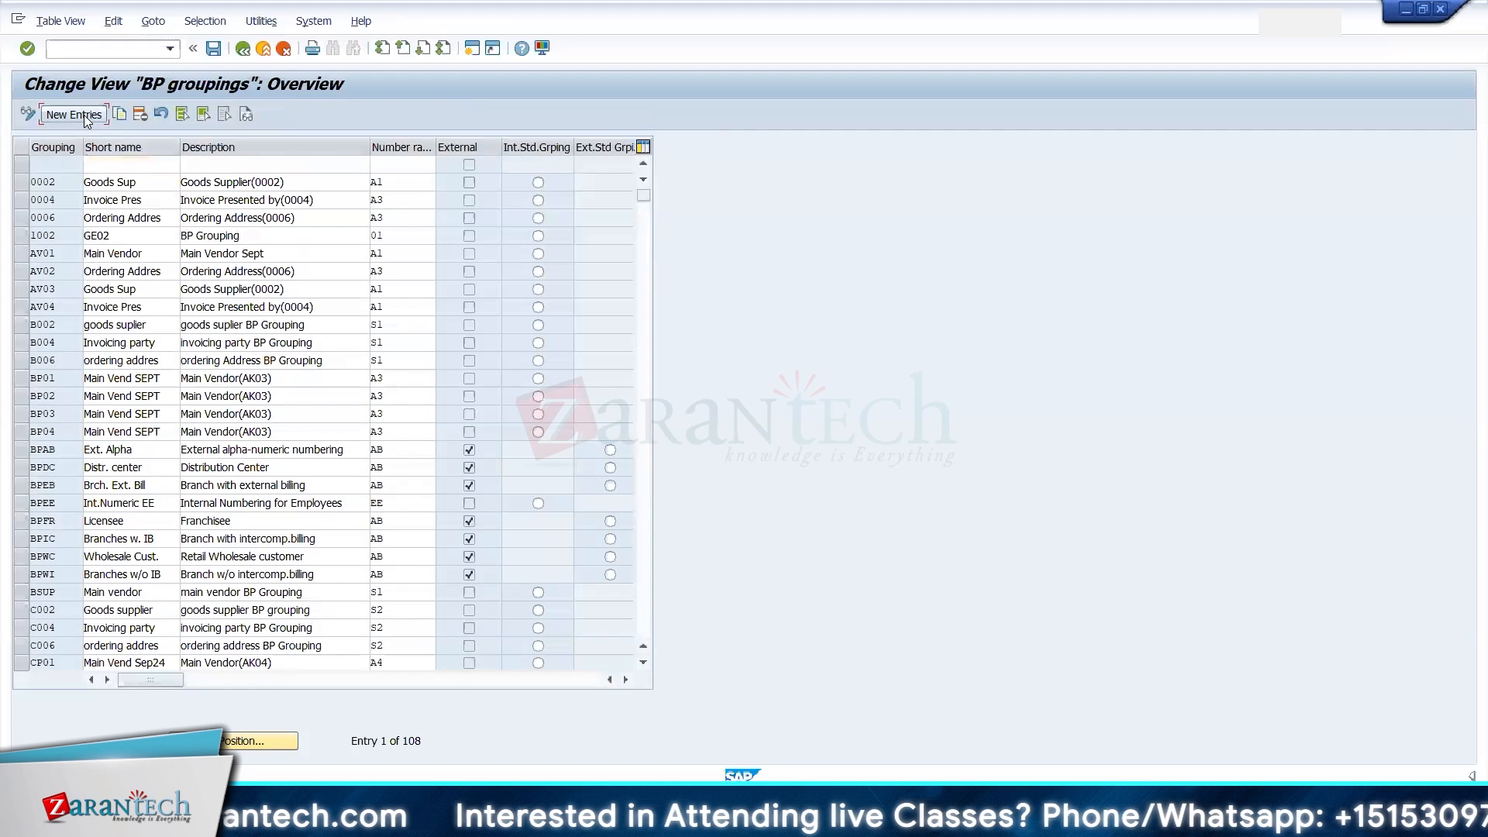
left_click(74, 114)
type("Z")
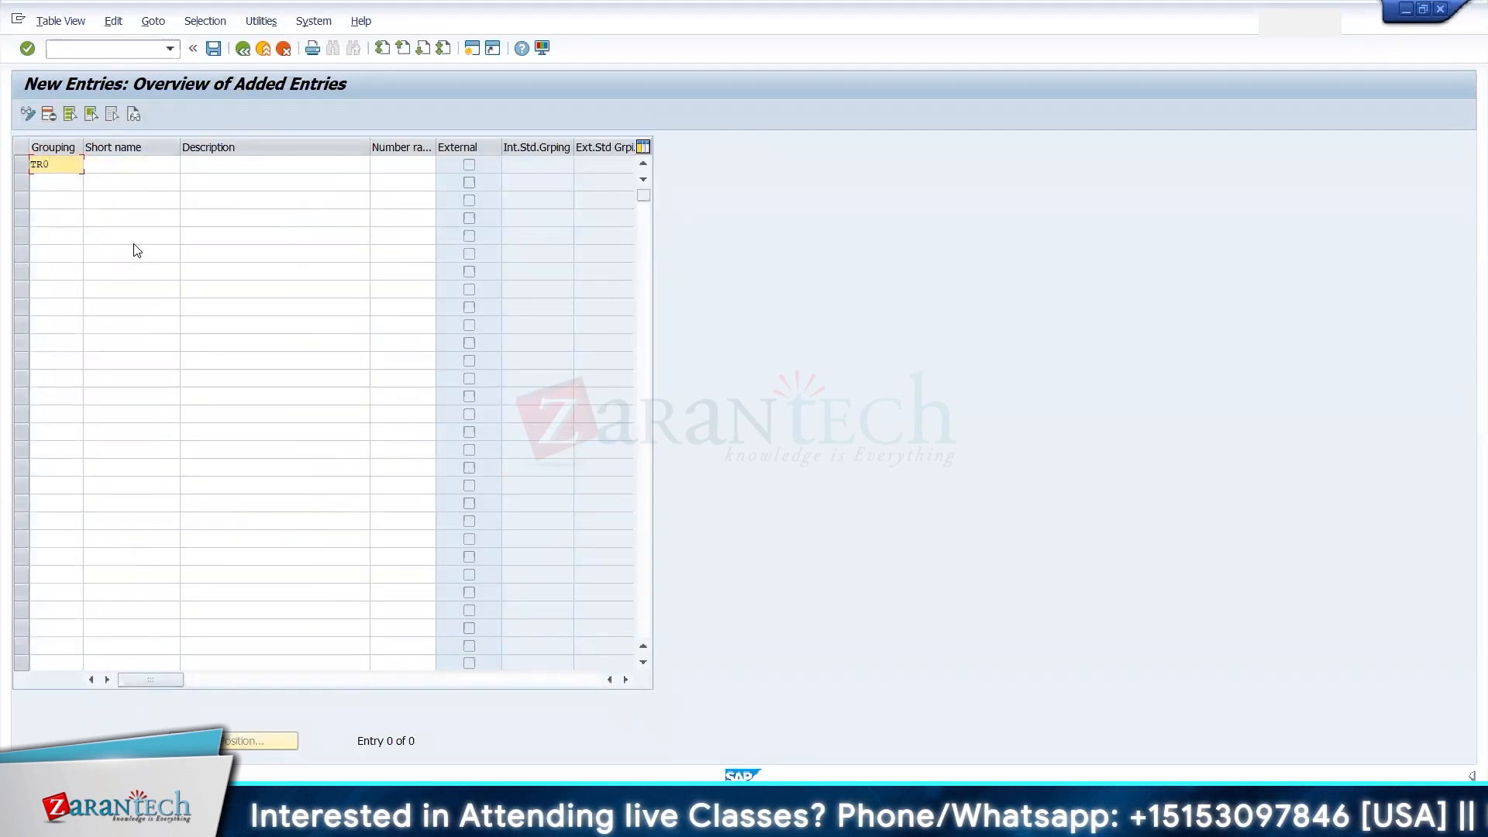
key("Tab")
type("T")
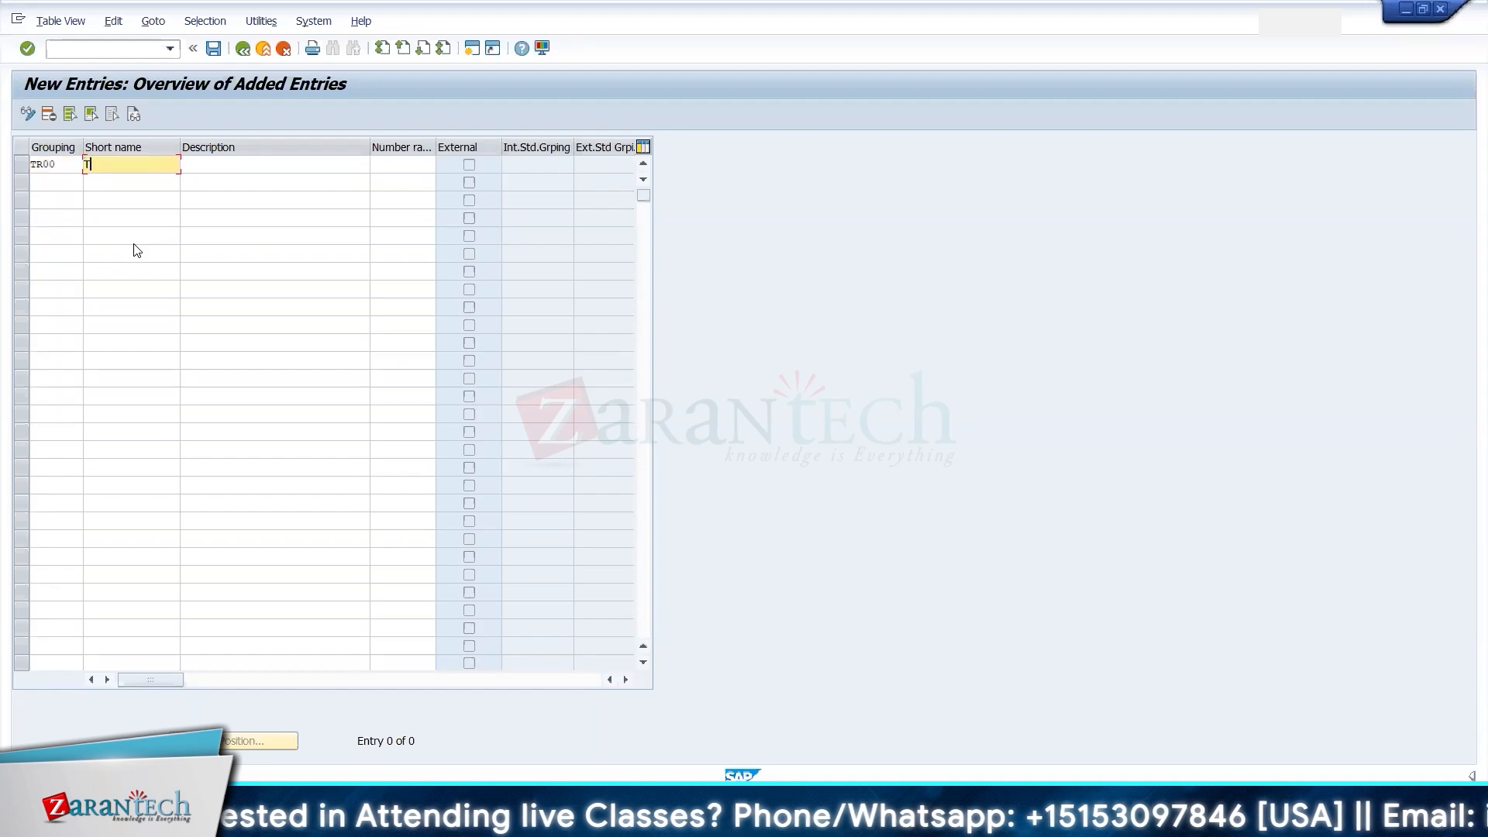
type("reasury")
key("Tab")
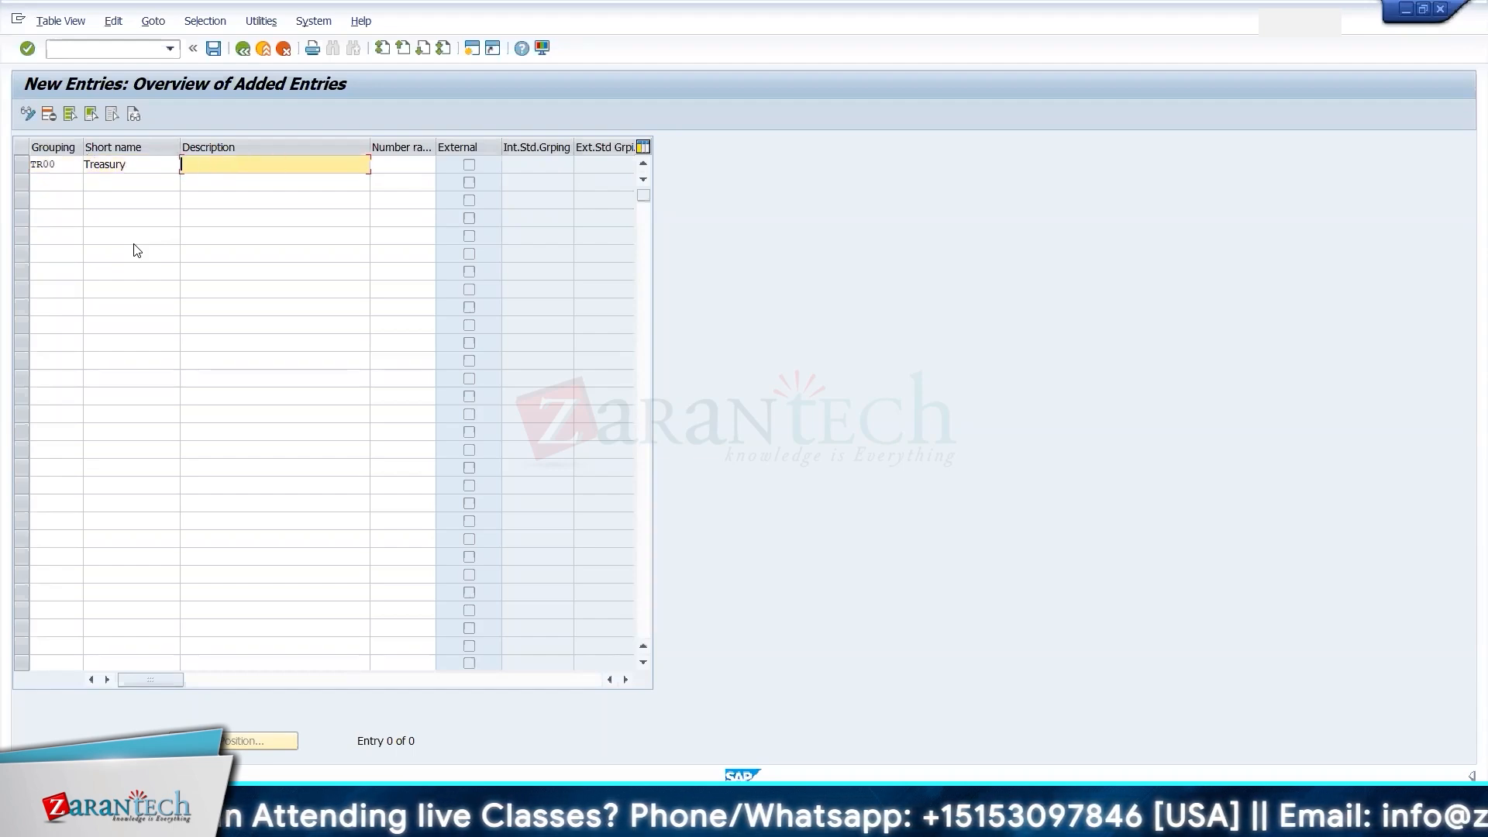
- Give grouping TR00 the description Treasury and assign number range 02
type("Treas")
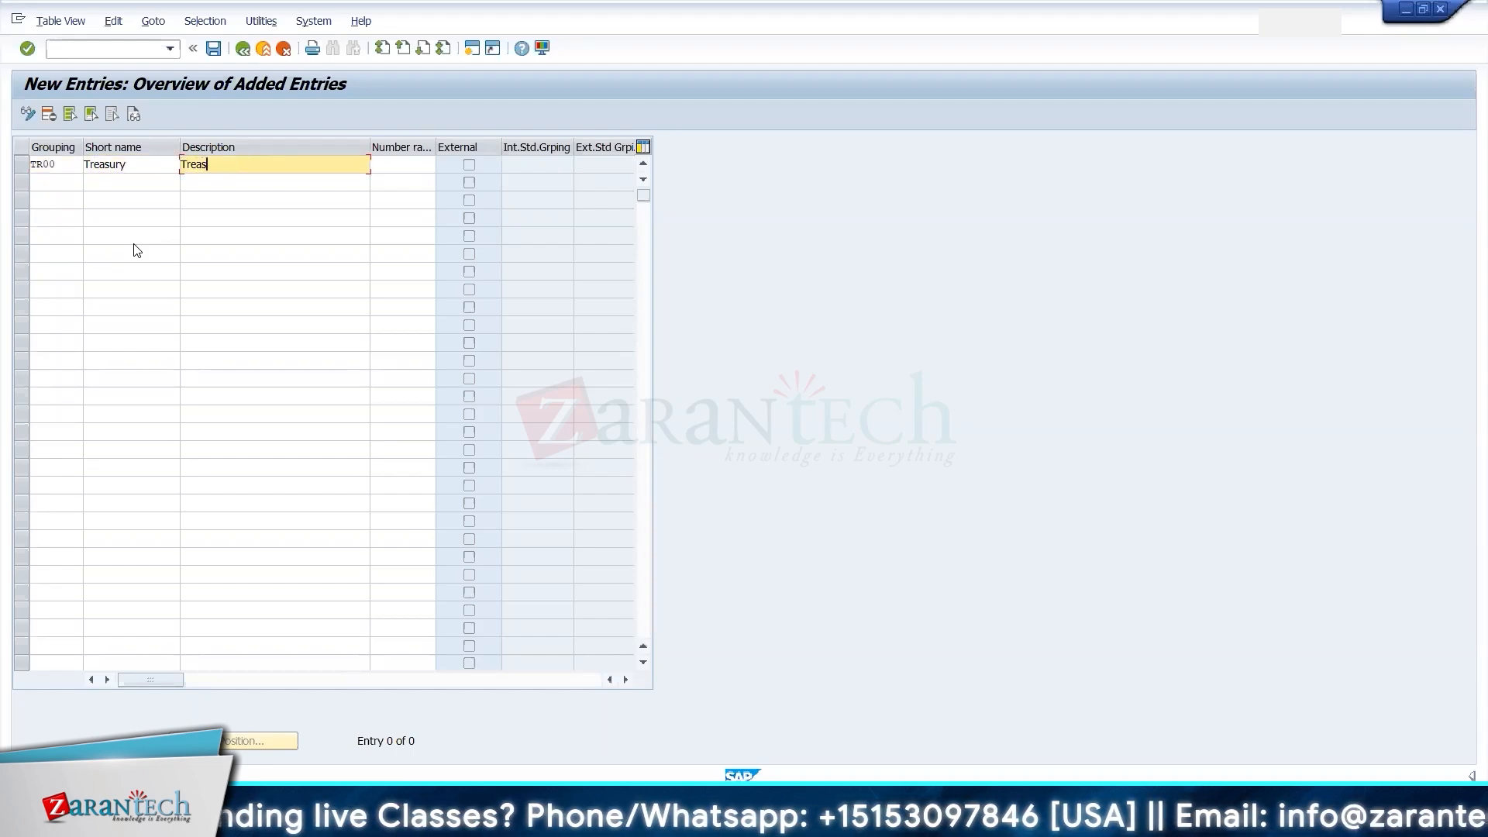
type("ury")
key("Tab")
type("0")
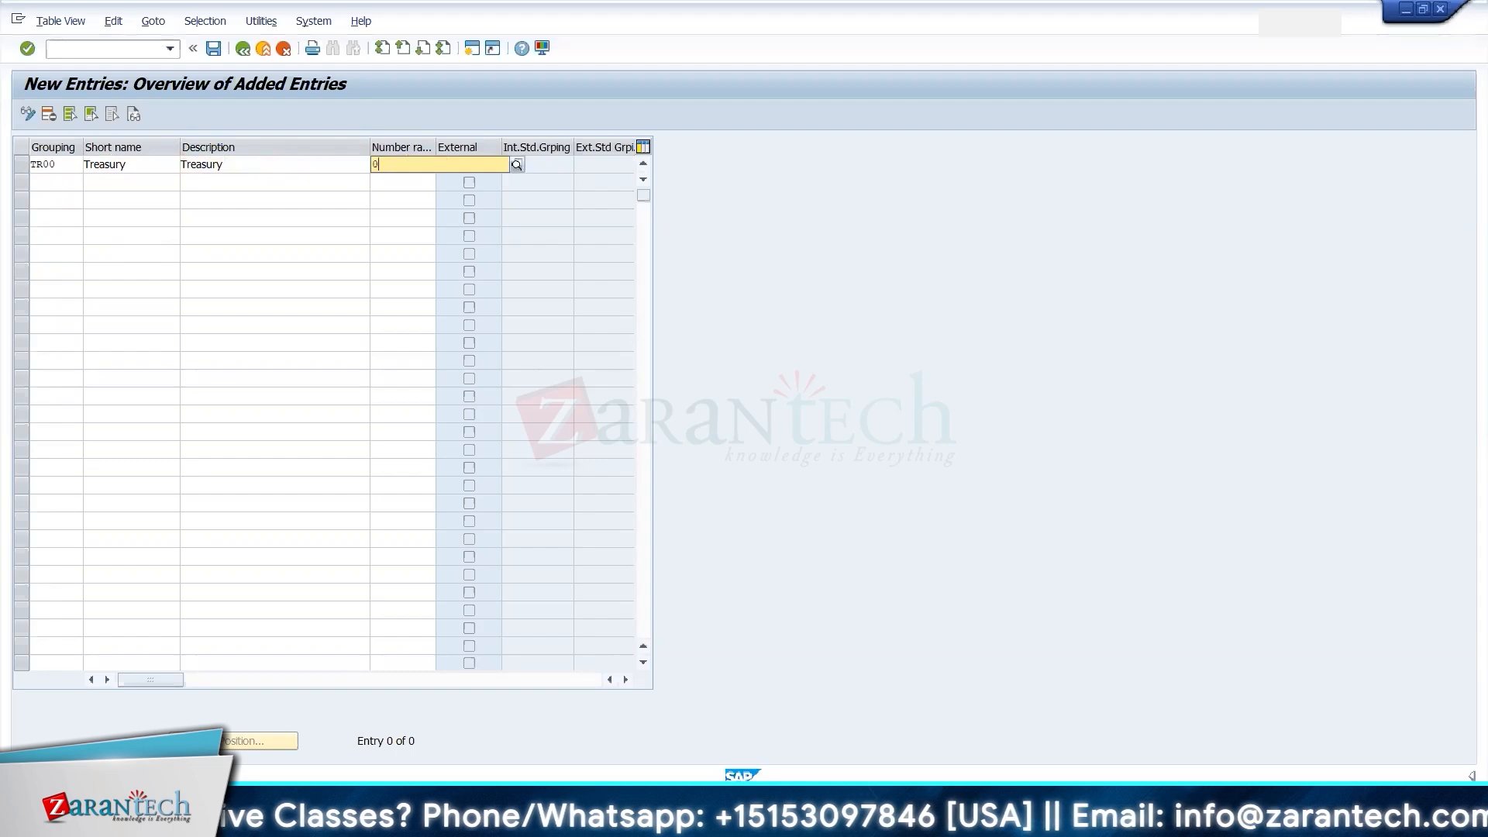
type("12")
key("Return")
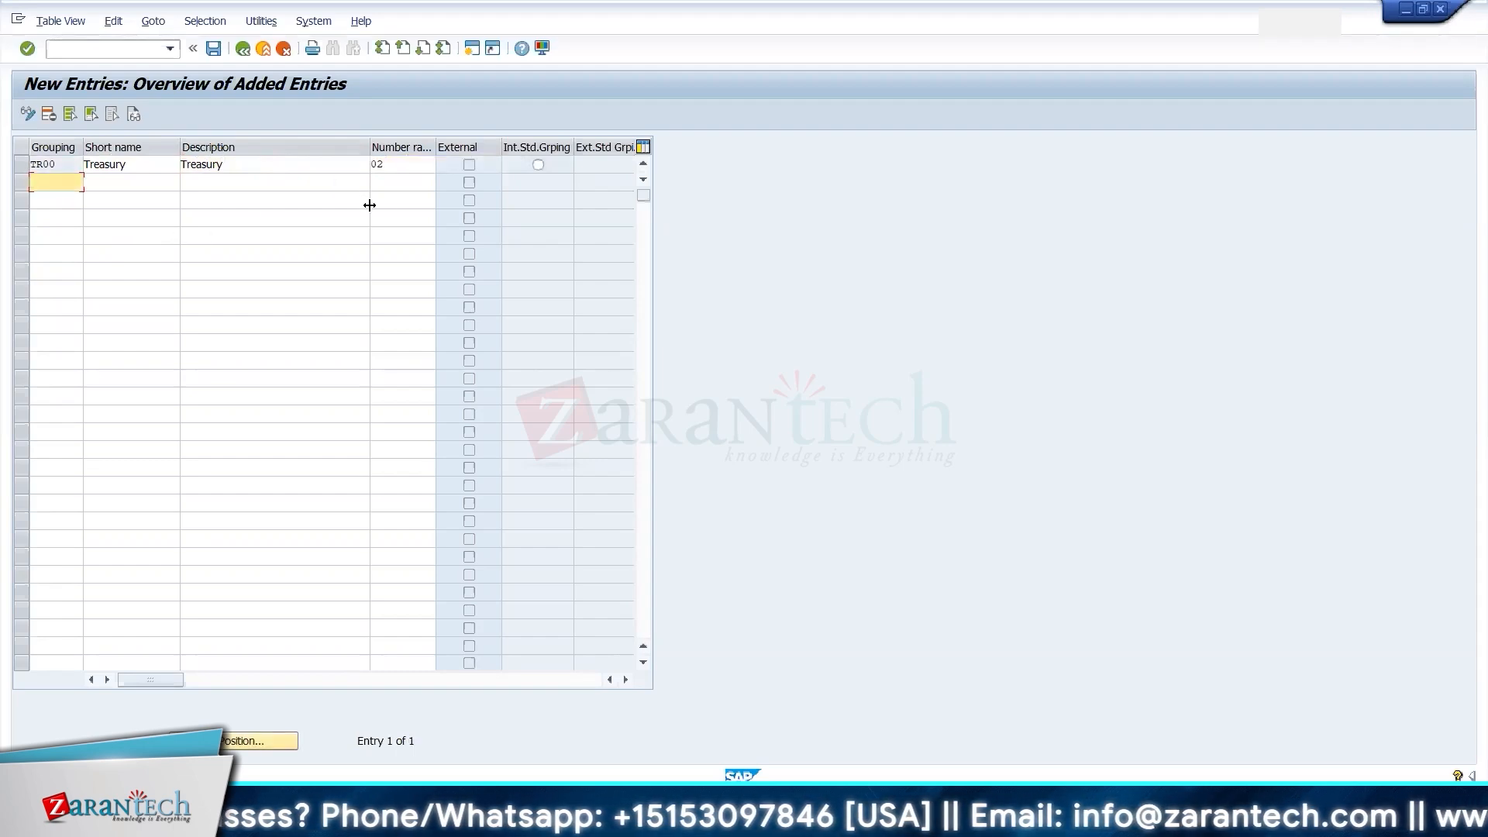
- Try to save grouping TR00 as the internal standard grouping, discard that edit and return to the groupings overview
left_click(538, 164)
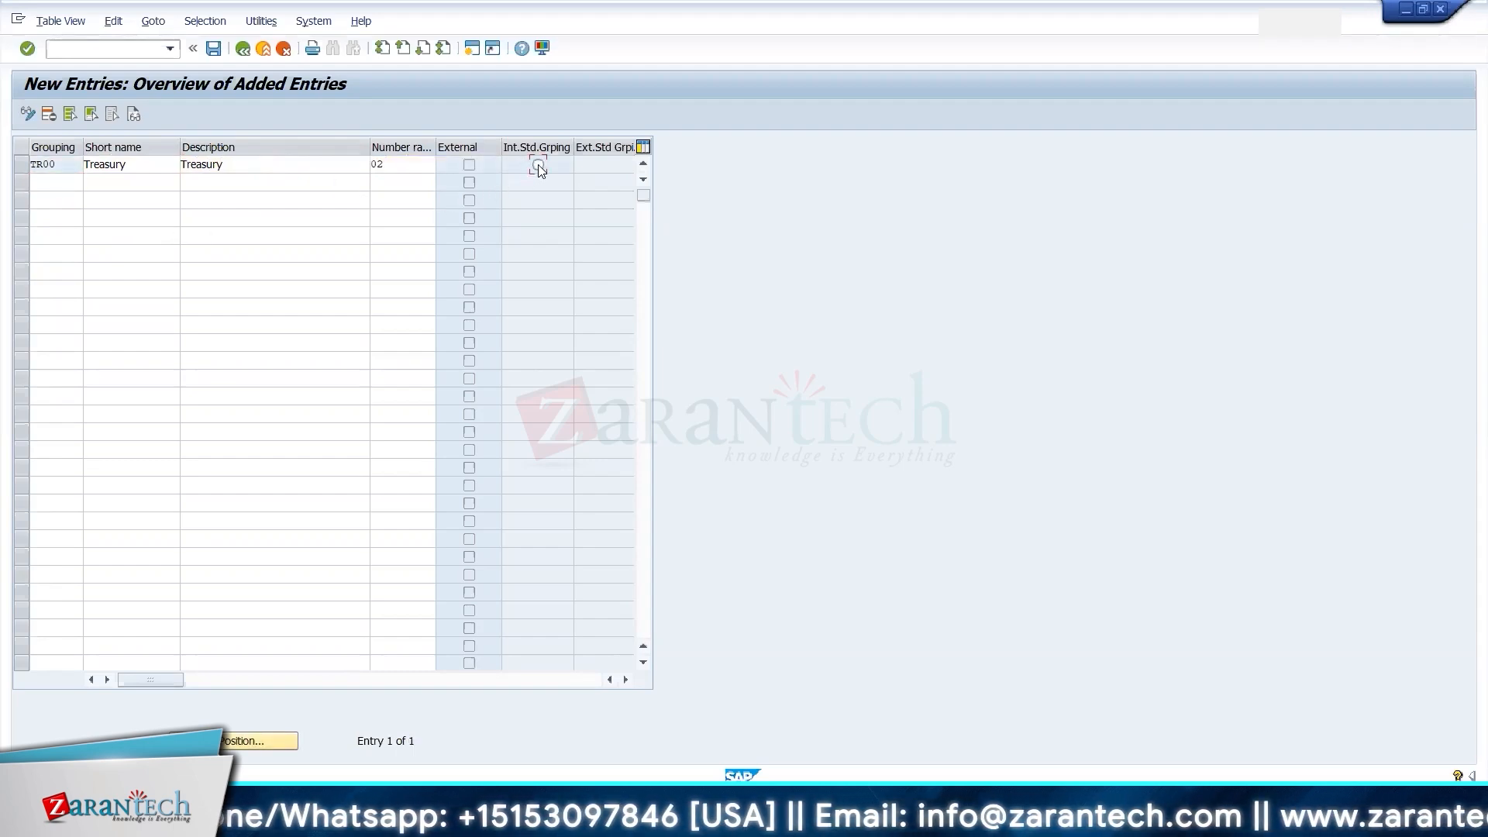
left_click(212, 49)
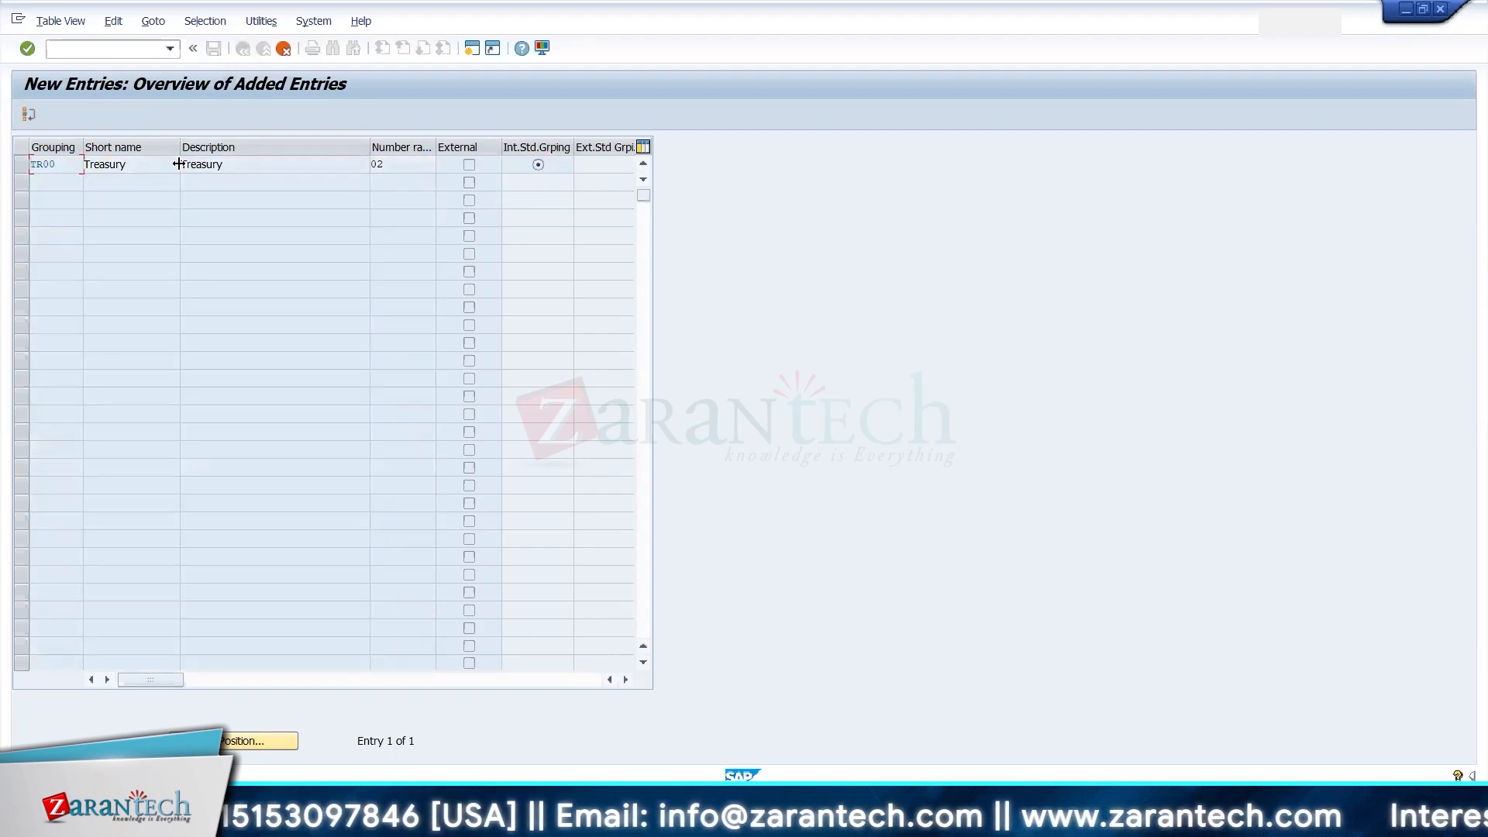
left_click(283, 49)
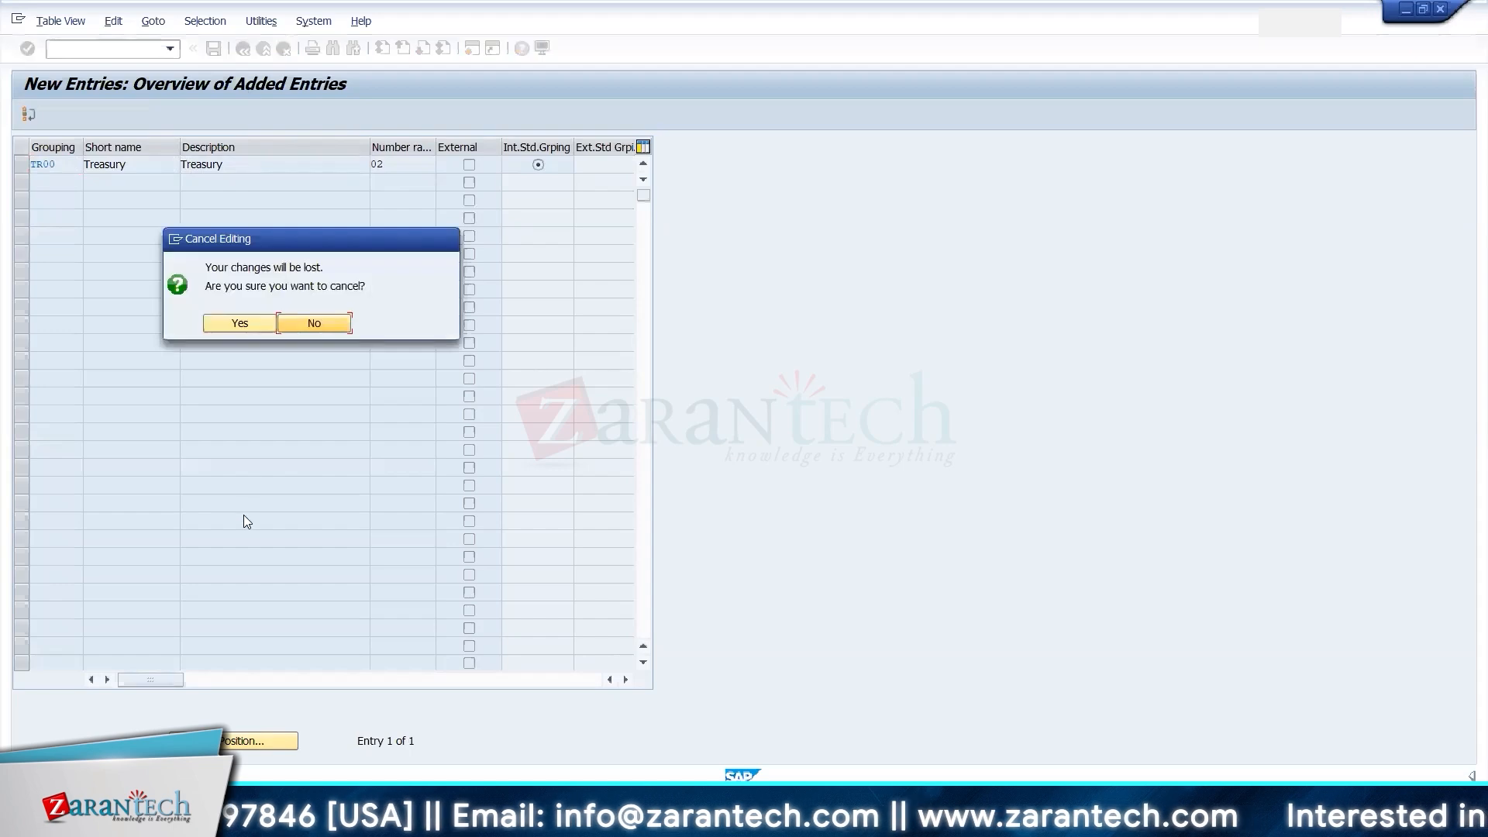
left_click(254, 327)
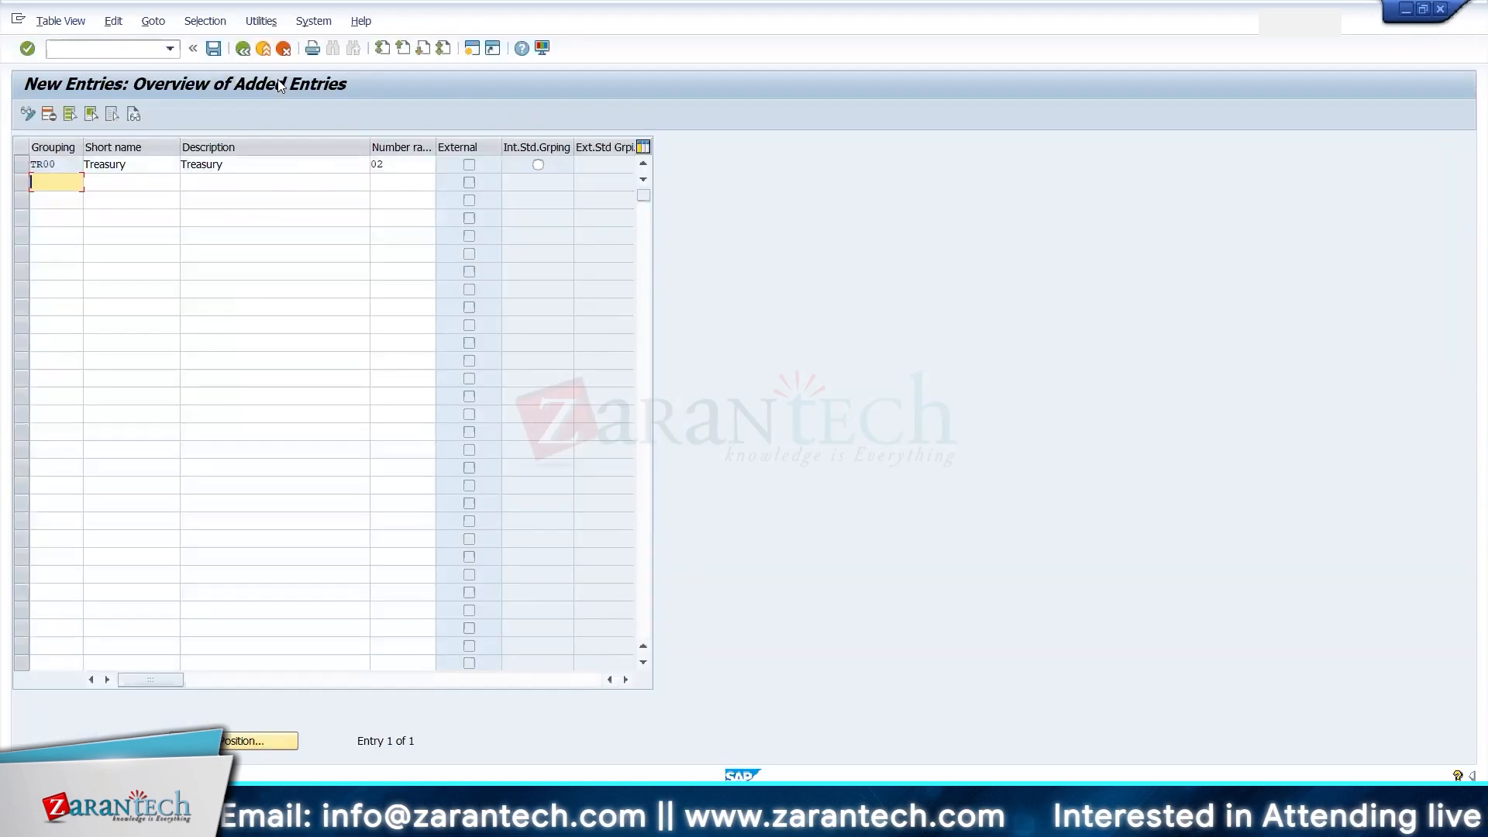
left_click(243, 49)
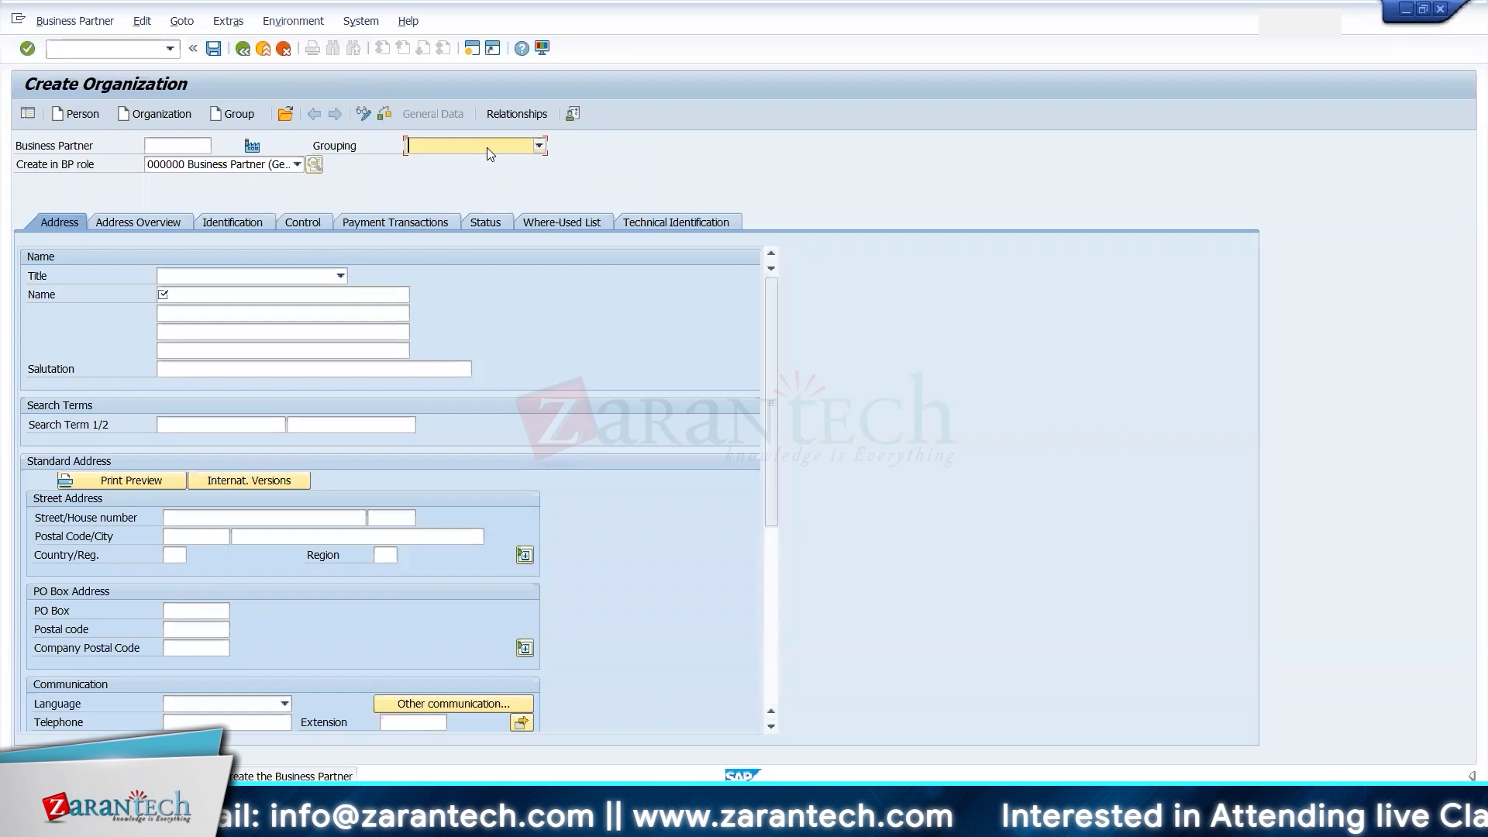
- Check the grouping choices of the new organization, restart the BP transaction, and leave it
left_click(487, 146)
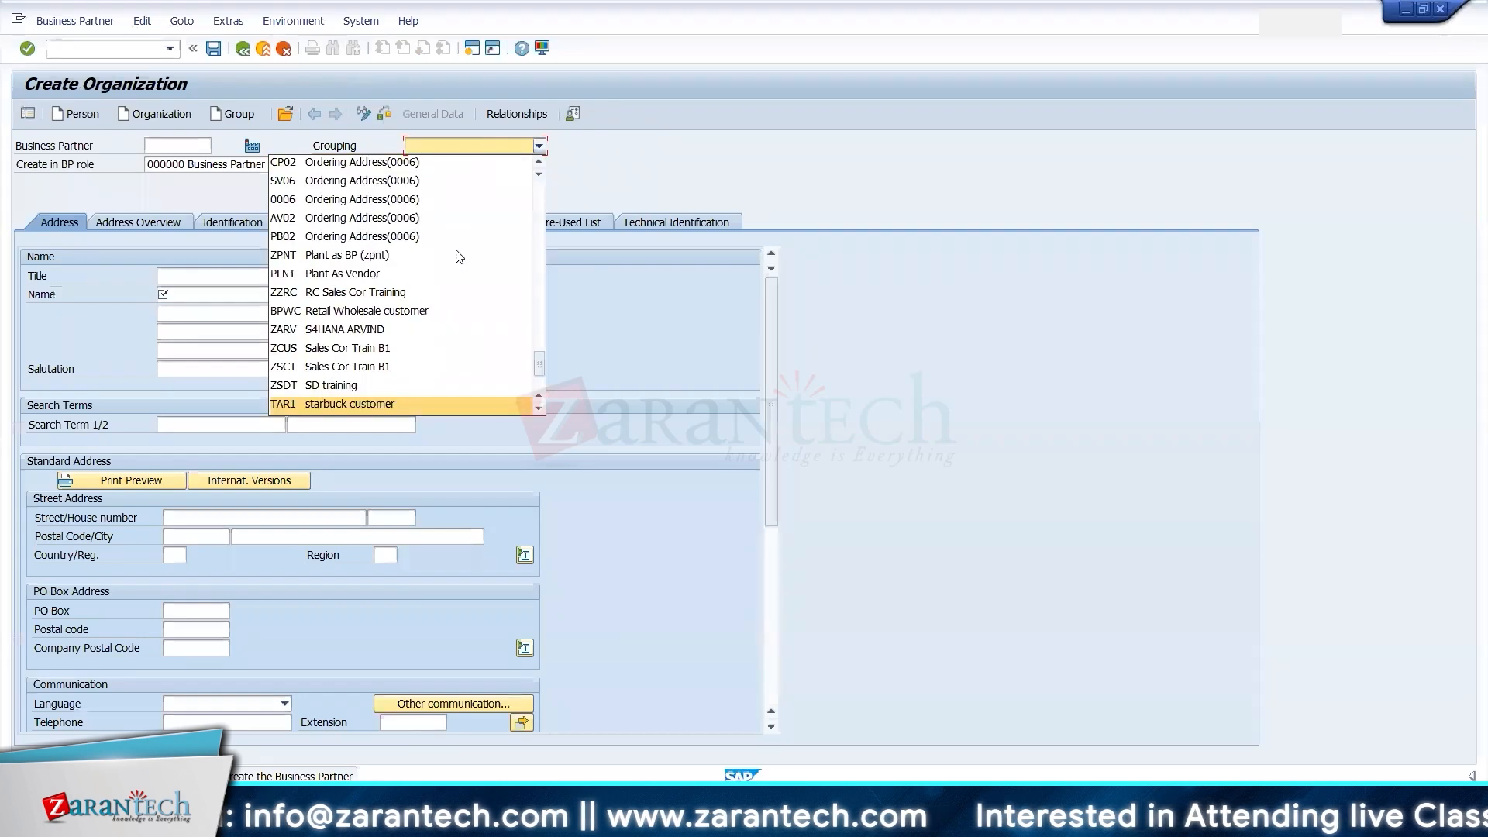
left_click(91, 48)
type("/nbp")
key("Return")
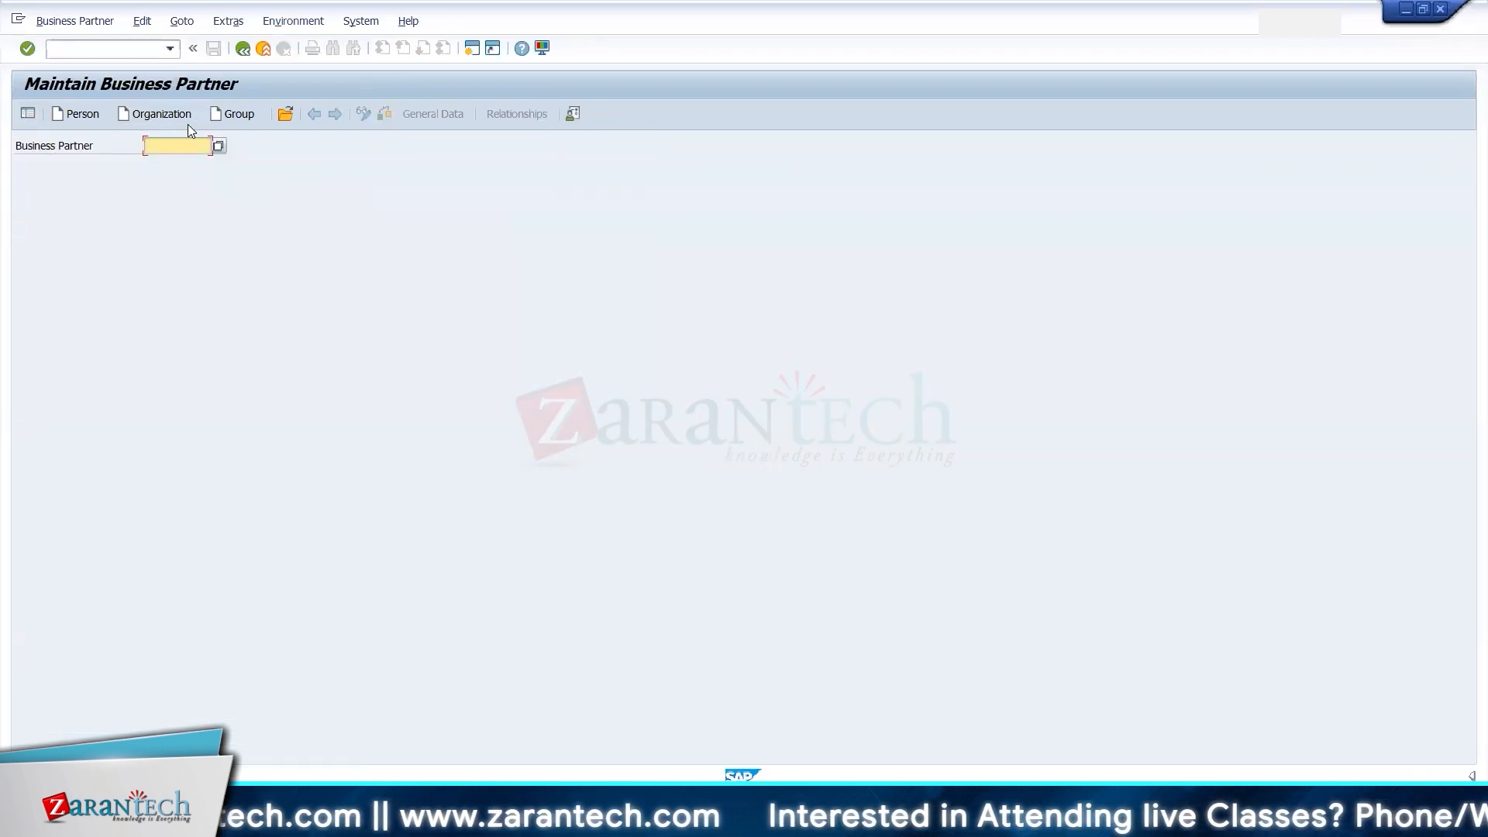
left_click(263, 49)
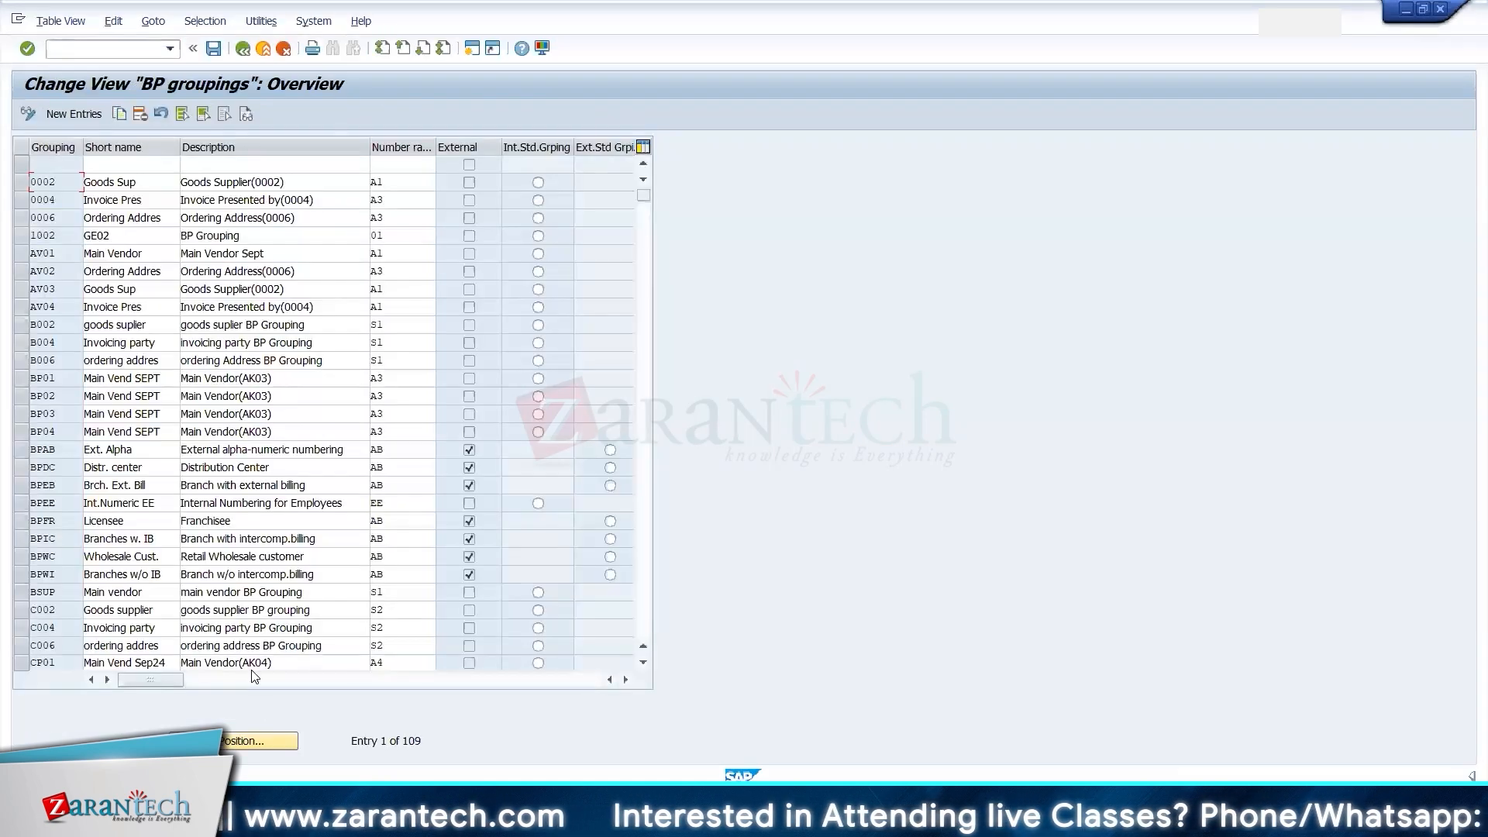
- Locate TR00 in the BP groupings and close the help text about the internal standard grouping in the business partner session
left_click(256, 741)
key("Return")
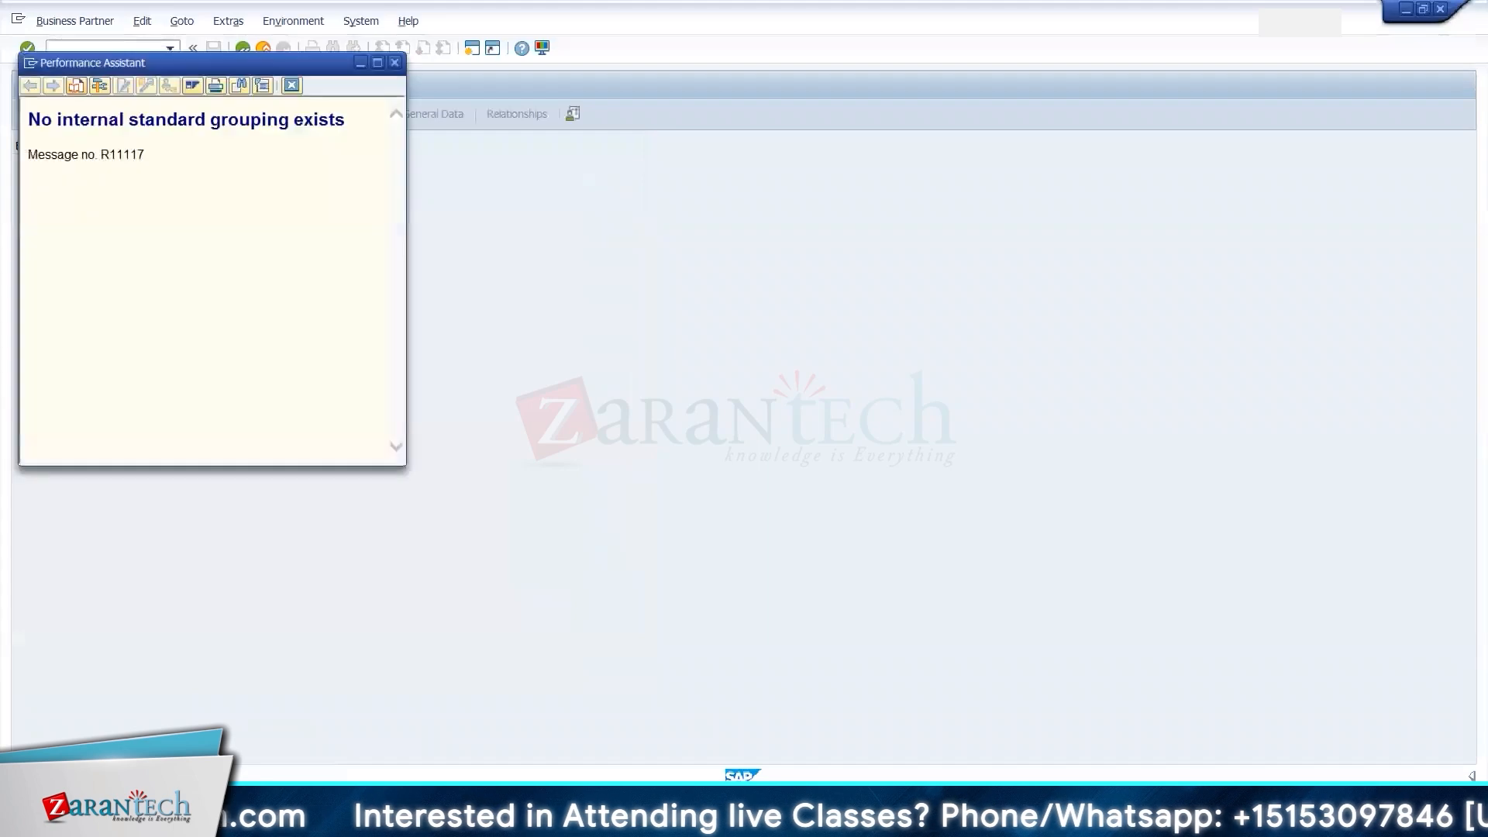
left_click(398, 61)
left_click(266, 48)
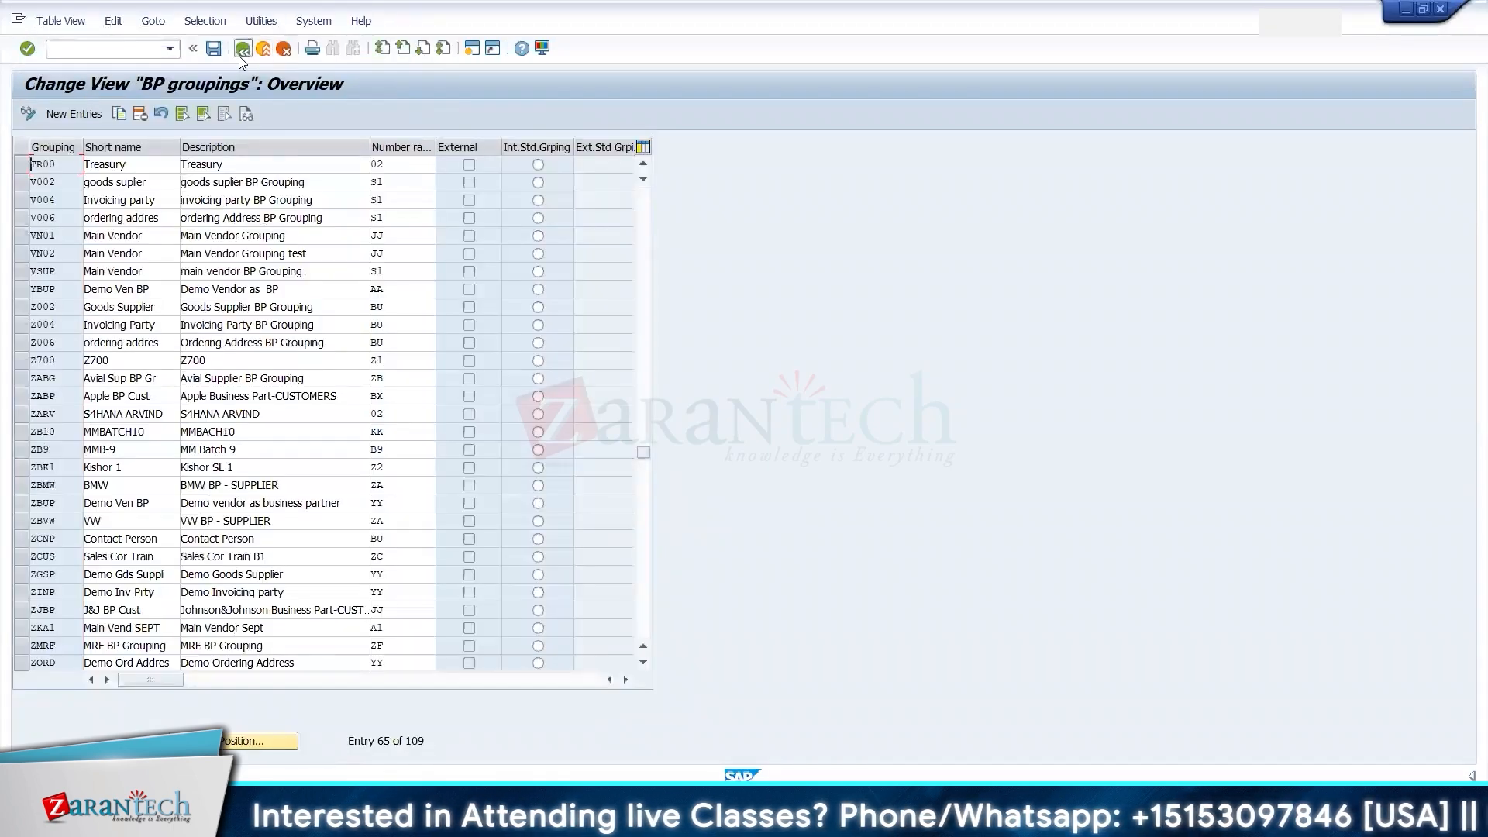
left_click(242, 49)
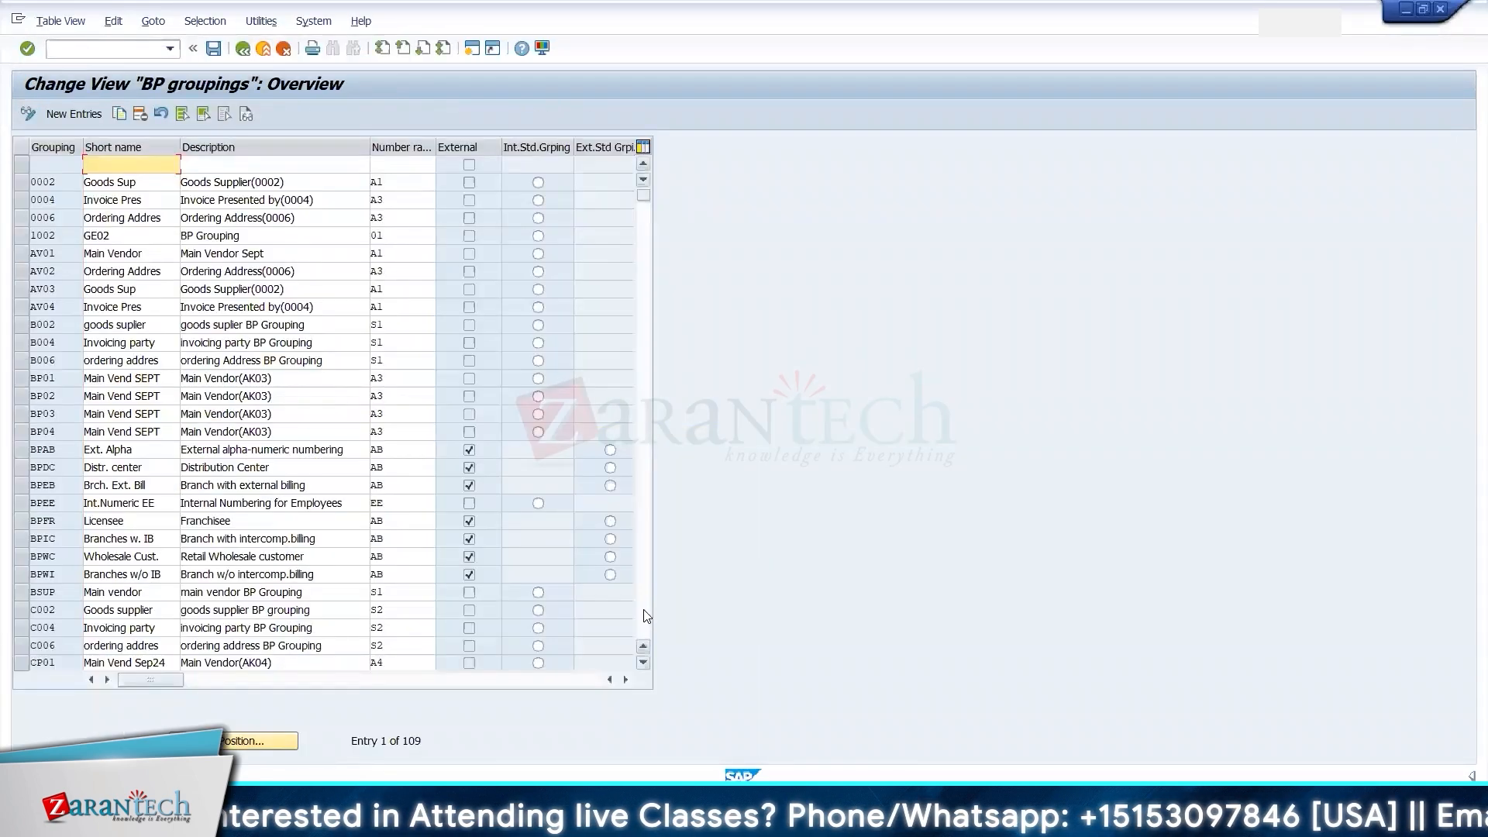
- Browse the BP groupings overview and position the list on grouping TR00
left_click(644, 610)
left_click(645, 608)
left_click(645, 605)
left_click(645, 604)
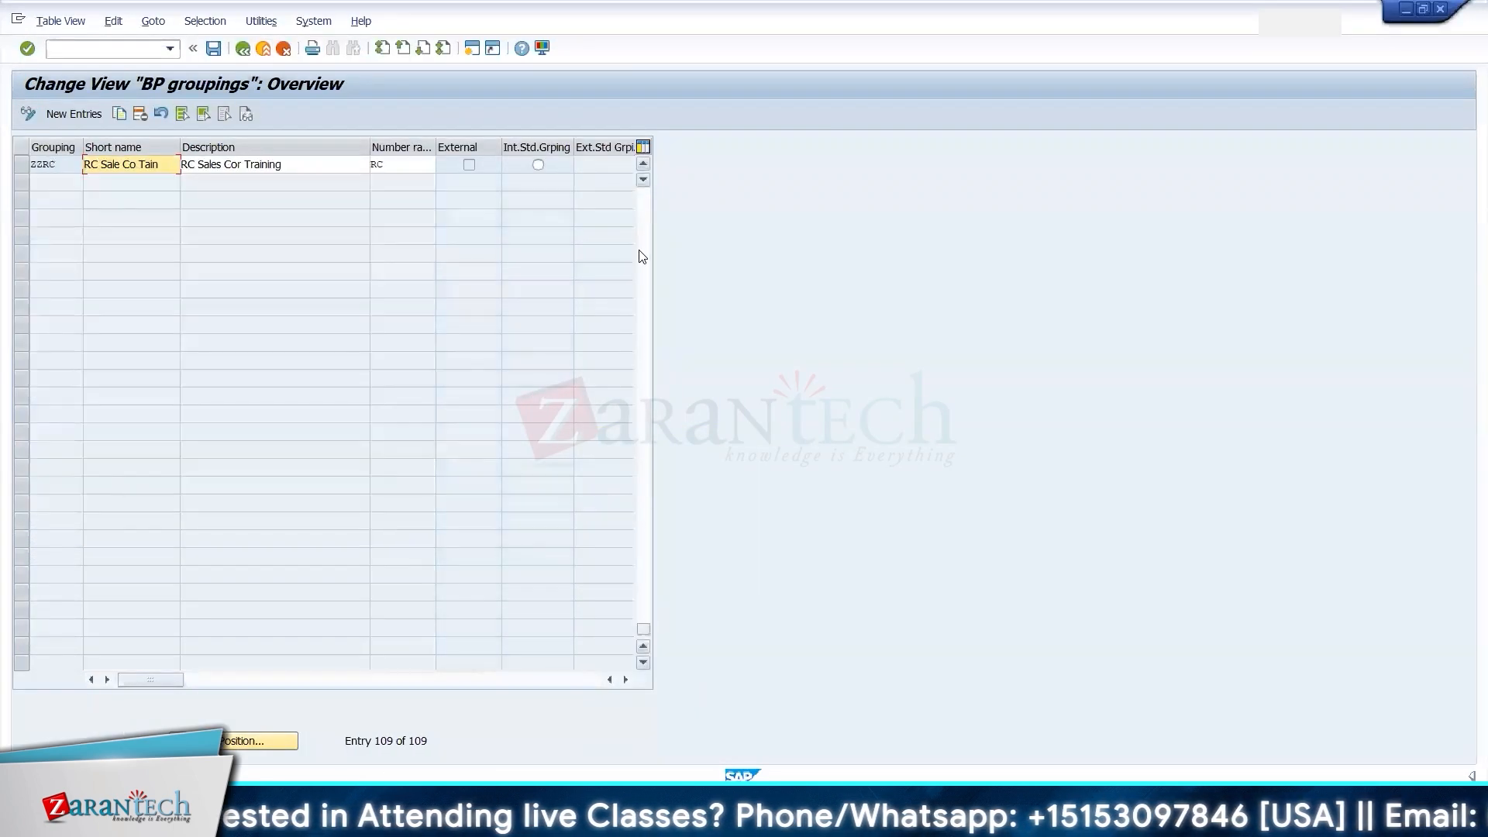
left_click(643, 242)
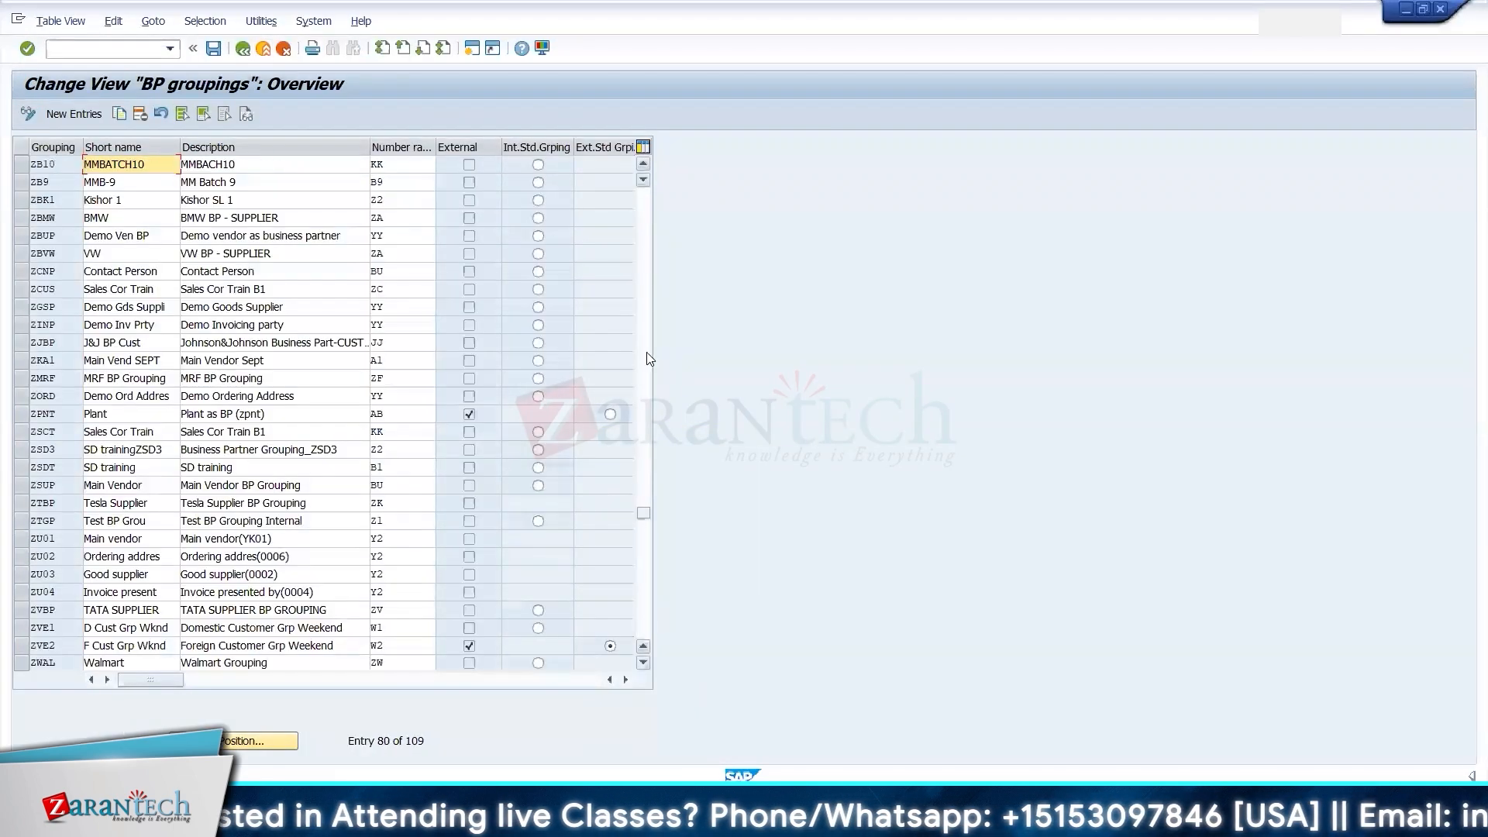
left_click(284, 742)
type("TR00")
key("Return")
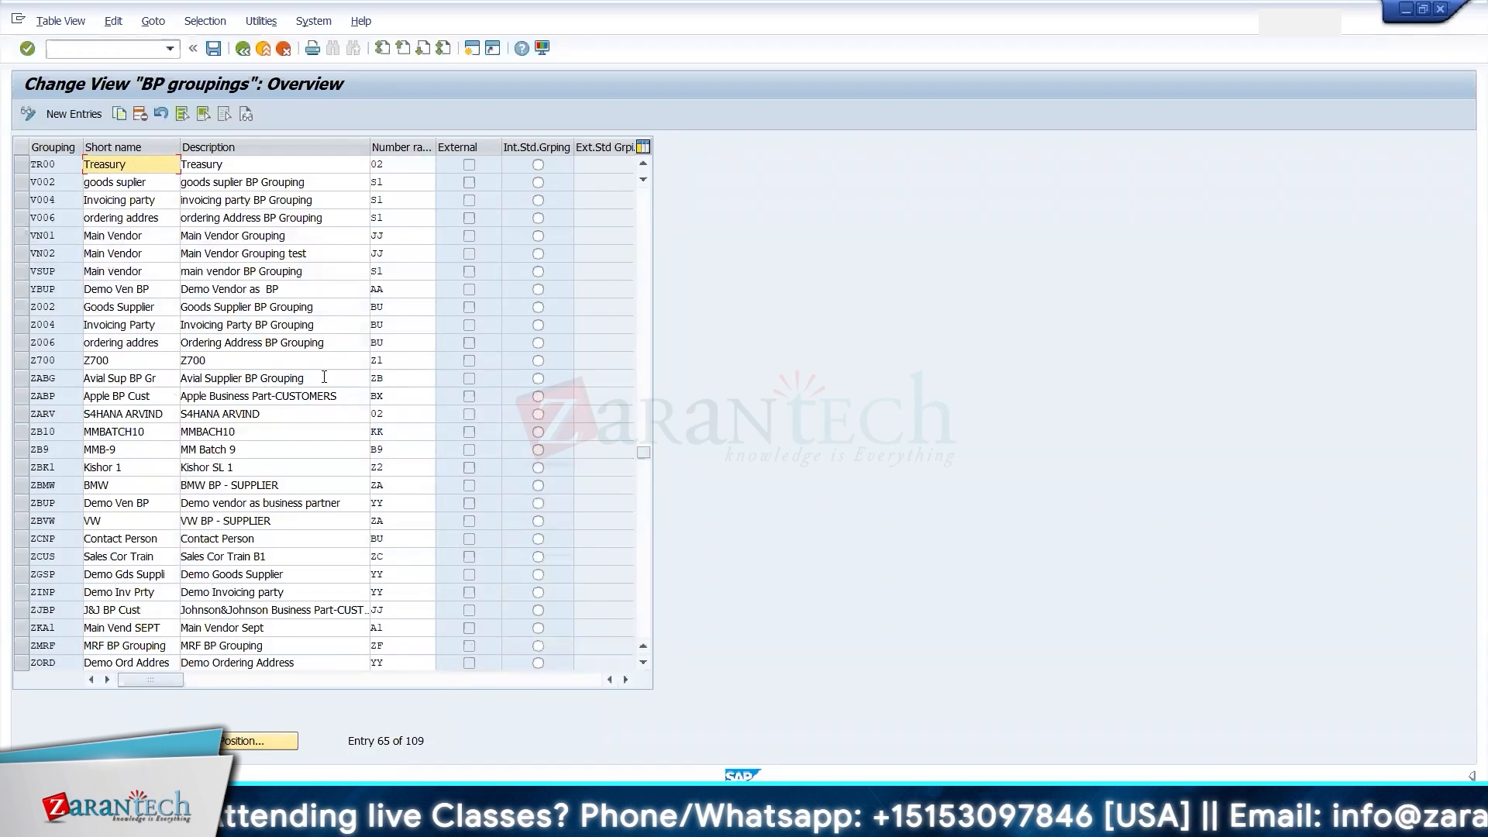
- Leave the BP groupings view and open the business partner transaction in a new session from Display IMG
left_click(264, 49)
key("alt+Tab")
key("alt+Tab")
left_click(1295, 164)
left_click(1440, 10)
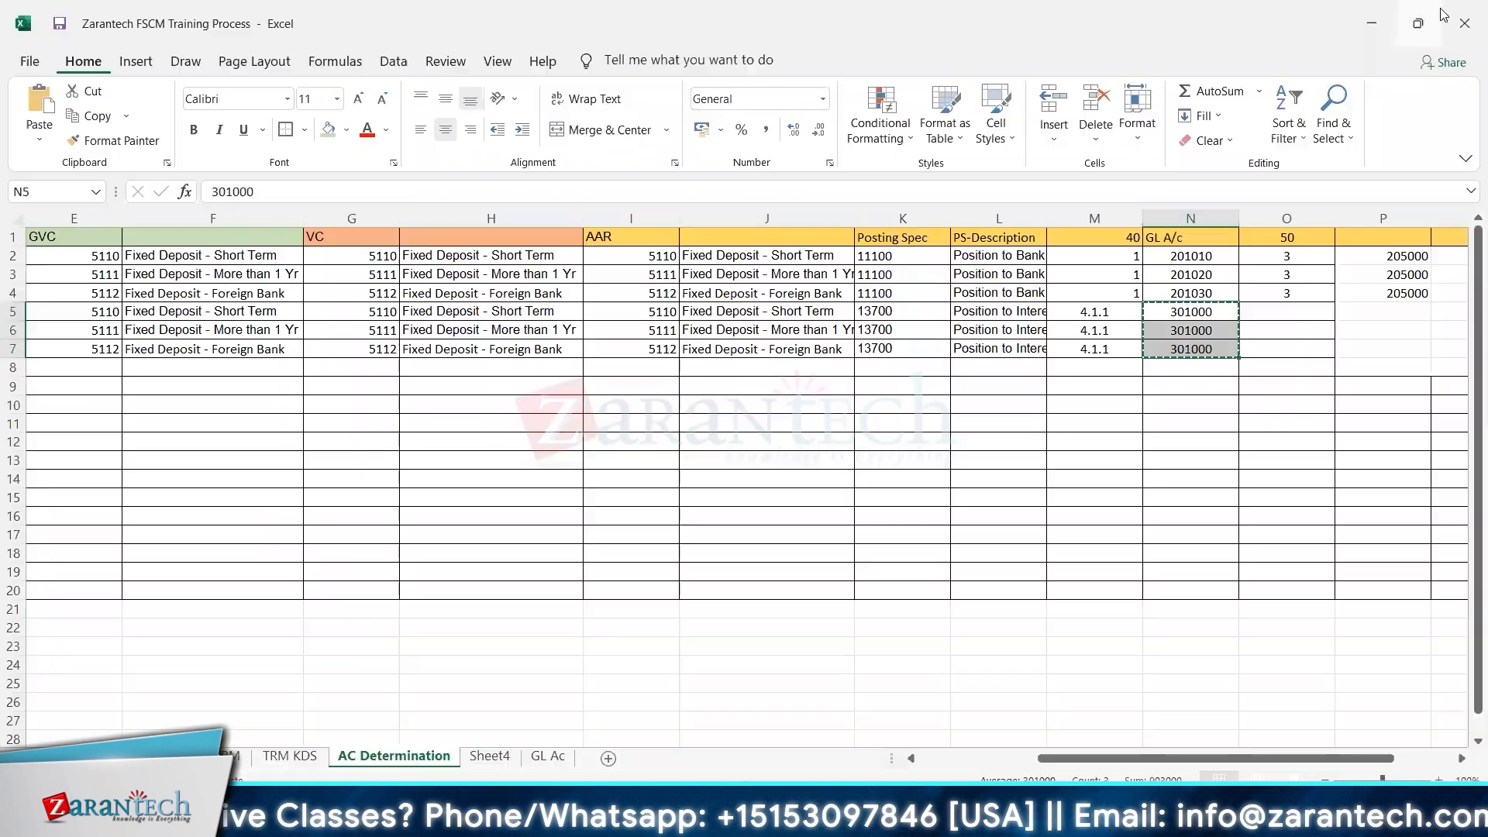
mouse_move(996, 820)
left_click(978, 701)
left_click(129, 48)
type("/nbp")
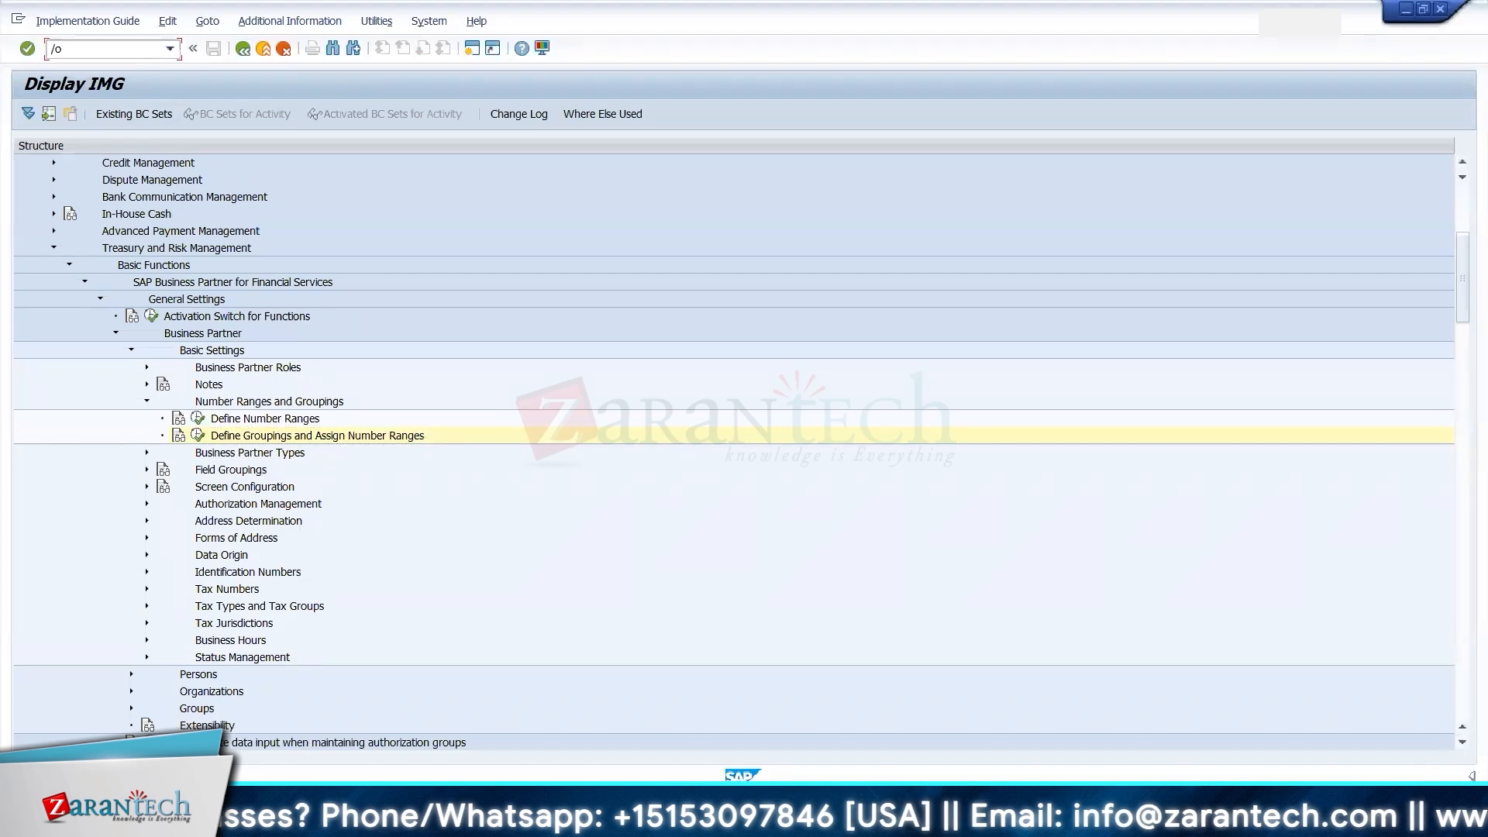
key("Return")
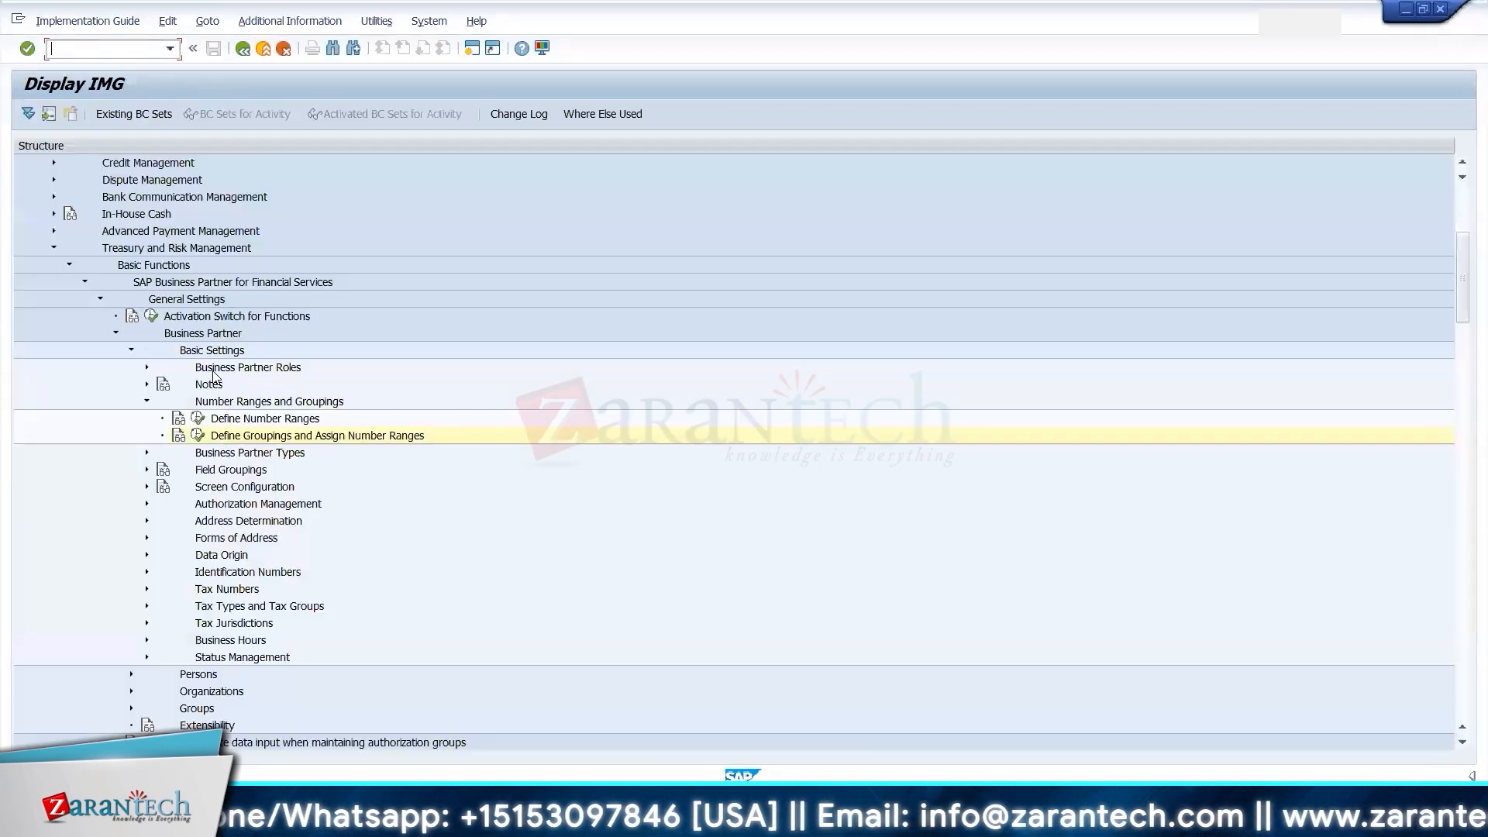
- Switch to the Maintain Business Partner session and exit it to SAP Easy Access
key("alt+Tab")
key("alt+Tab")
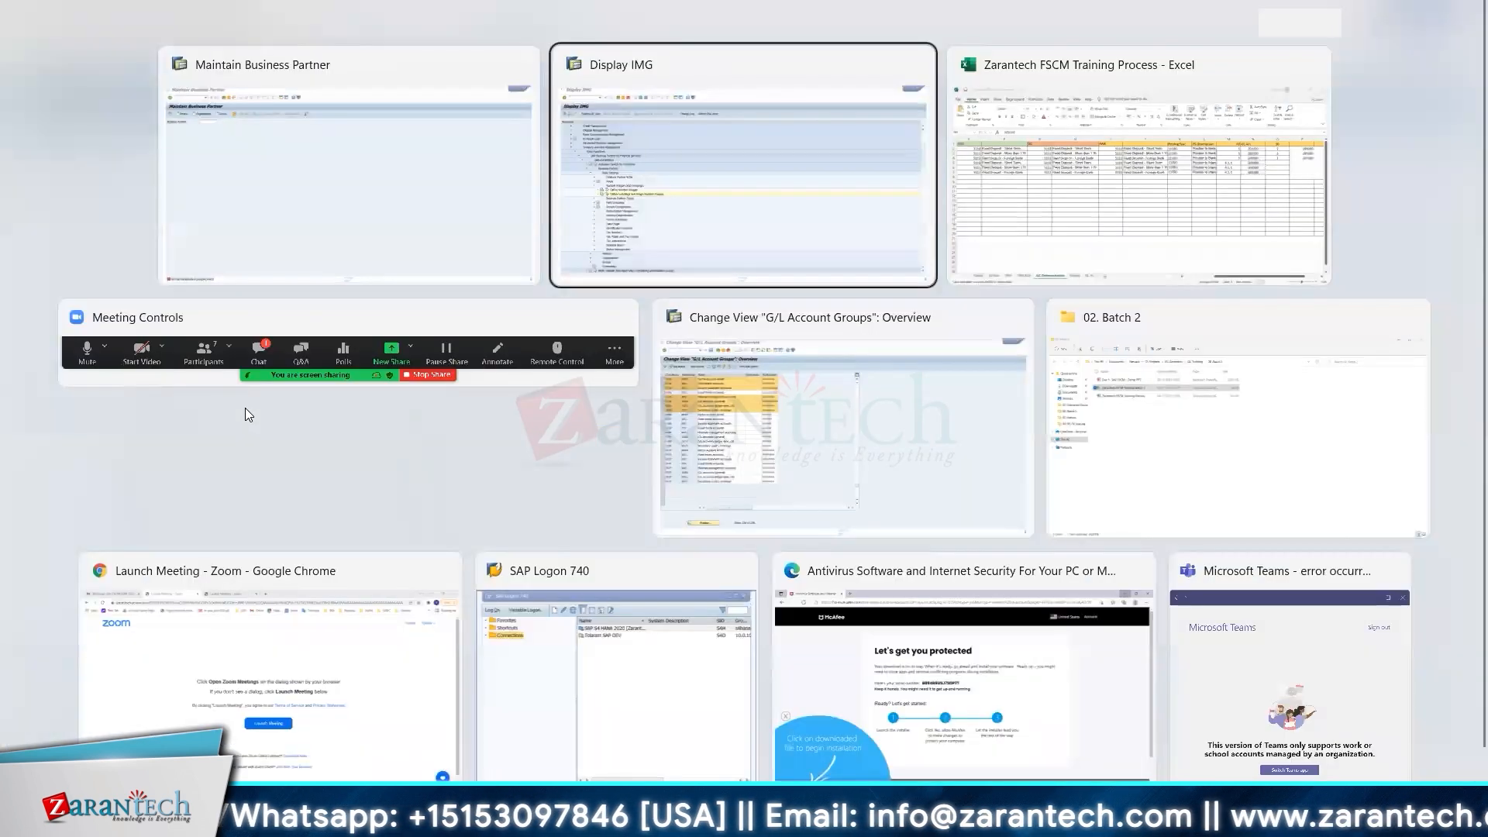
key("alt+Tab")
key("alt+Tab")
key("alt+Tab")
key("alt+Tab")
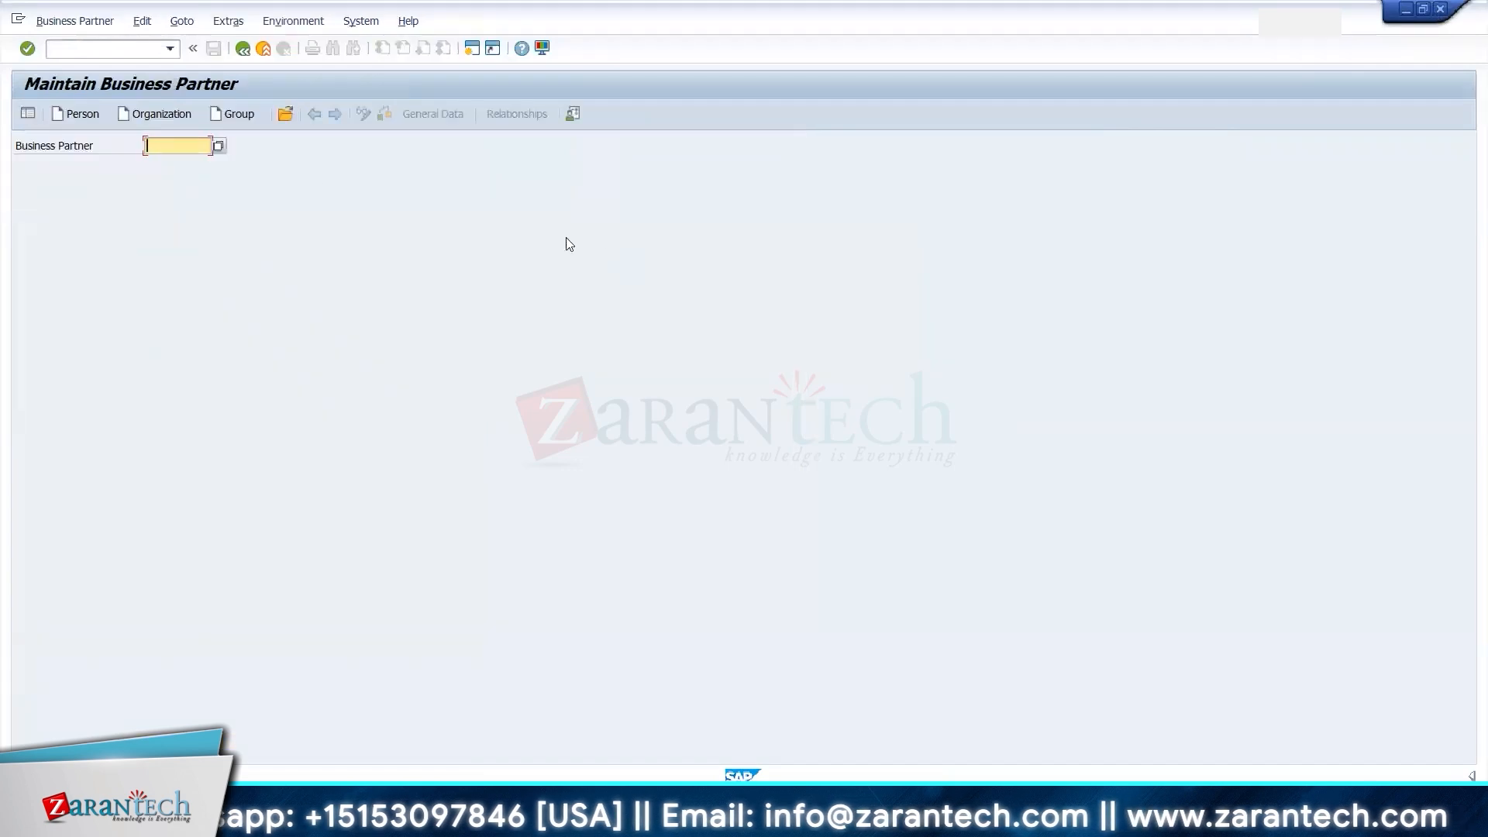
left_click(264, 51)
- Reopen Define Groupings and Assign Number Ranges from Display IMG and accept the customizing request TRM TEST SET-UP
left_click(1002, 818)
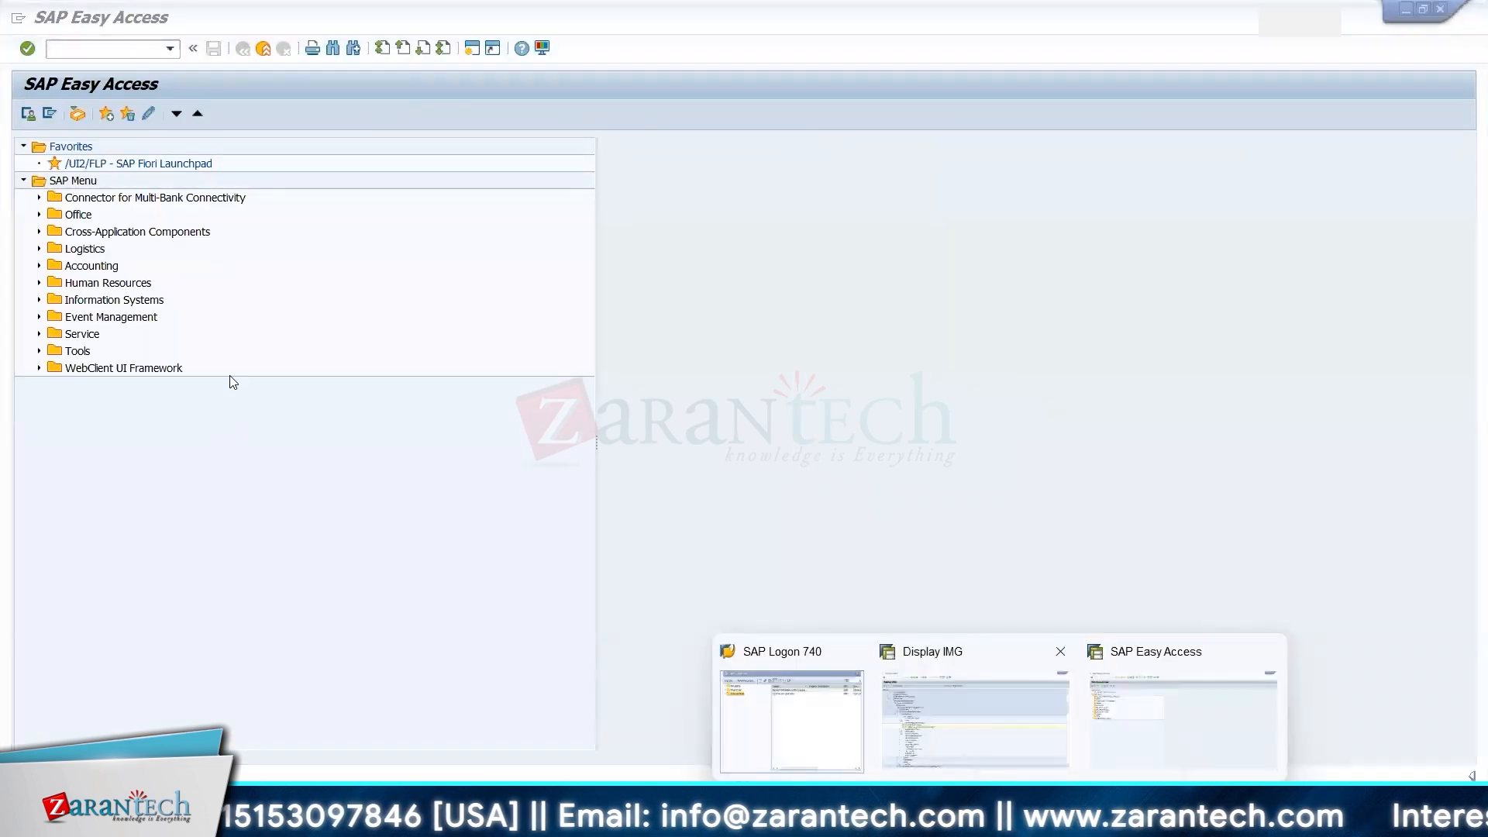
left_click(974, 717)
left_click(196, 434)
left_click(272, 734)
key("Return")
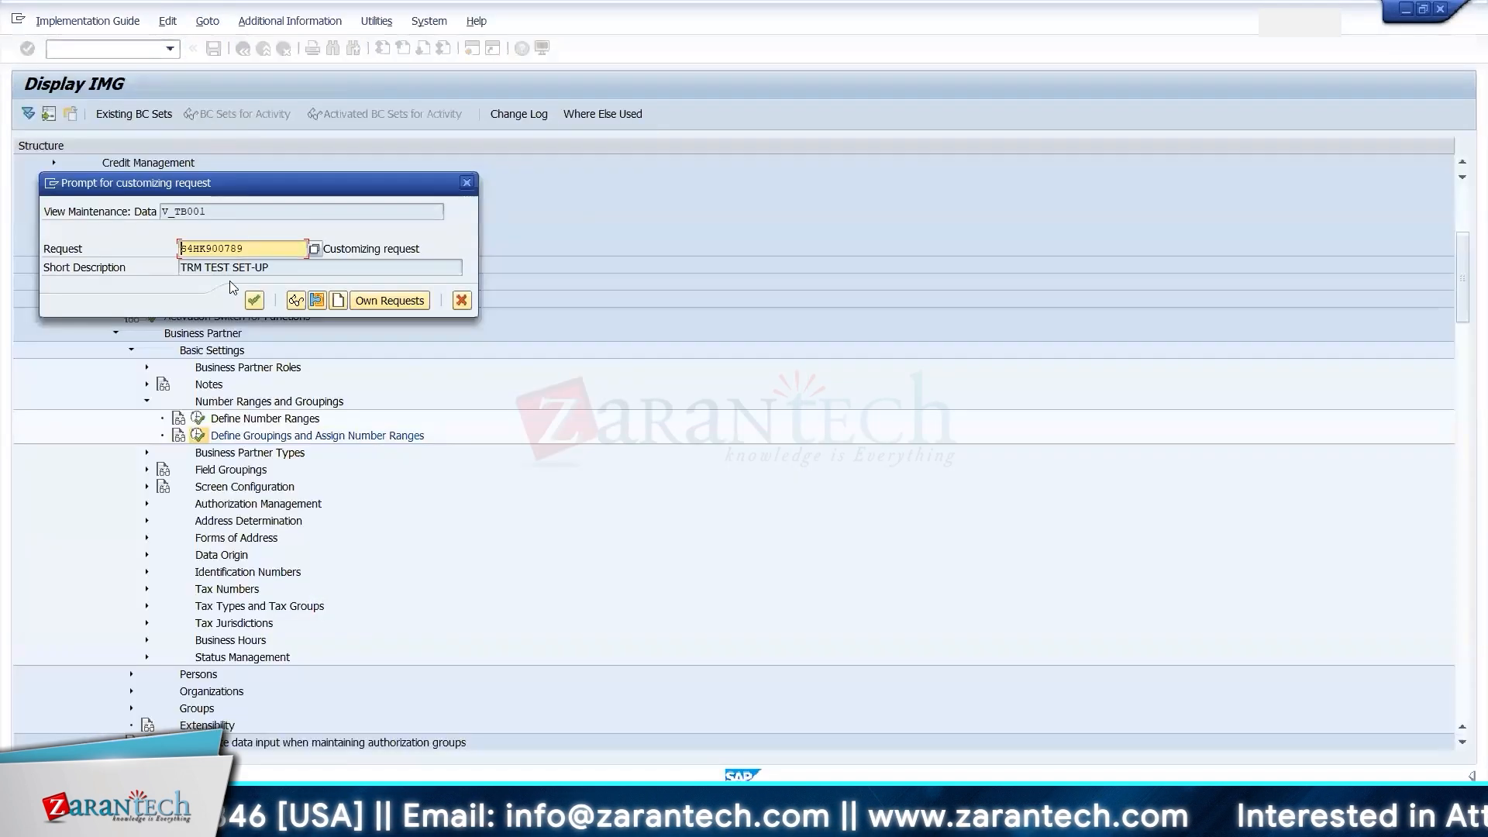
left_click(254, 300)
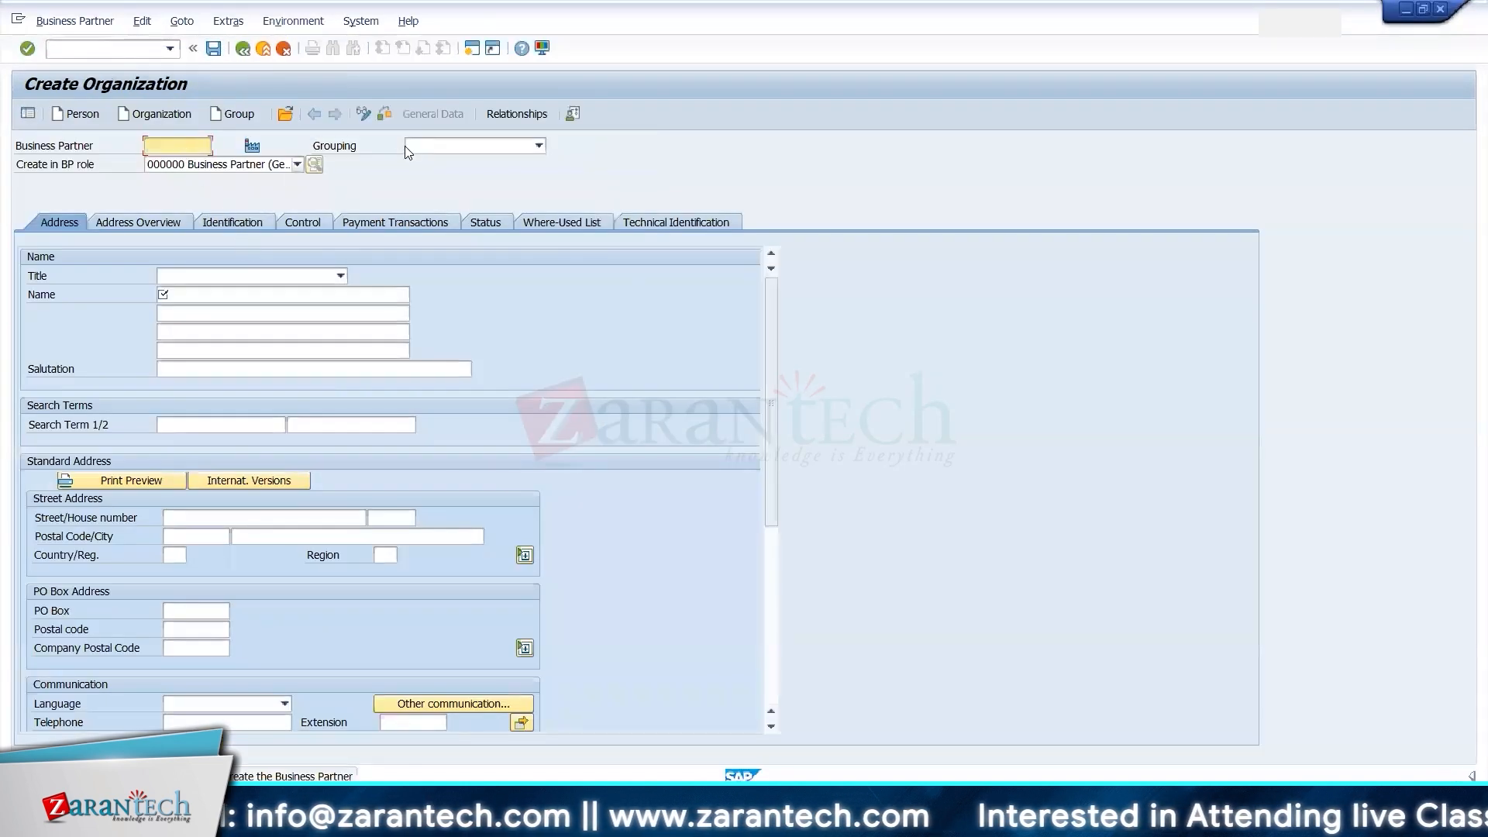
- Assign the grouping TR00 Treasury to the new organization
left_click(430, 145)
scroll(387, 349, "down", 10)
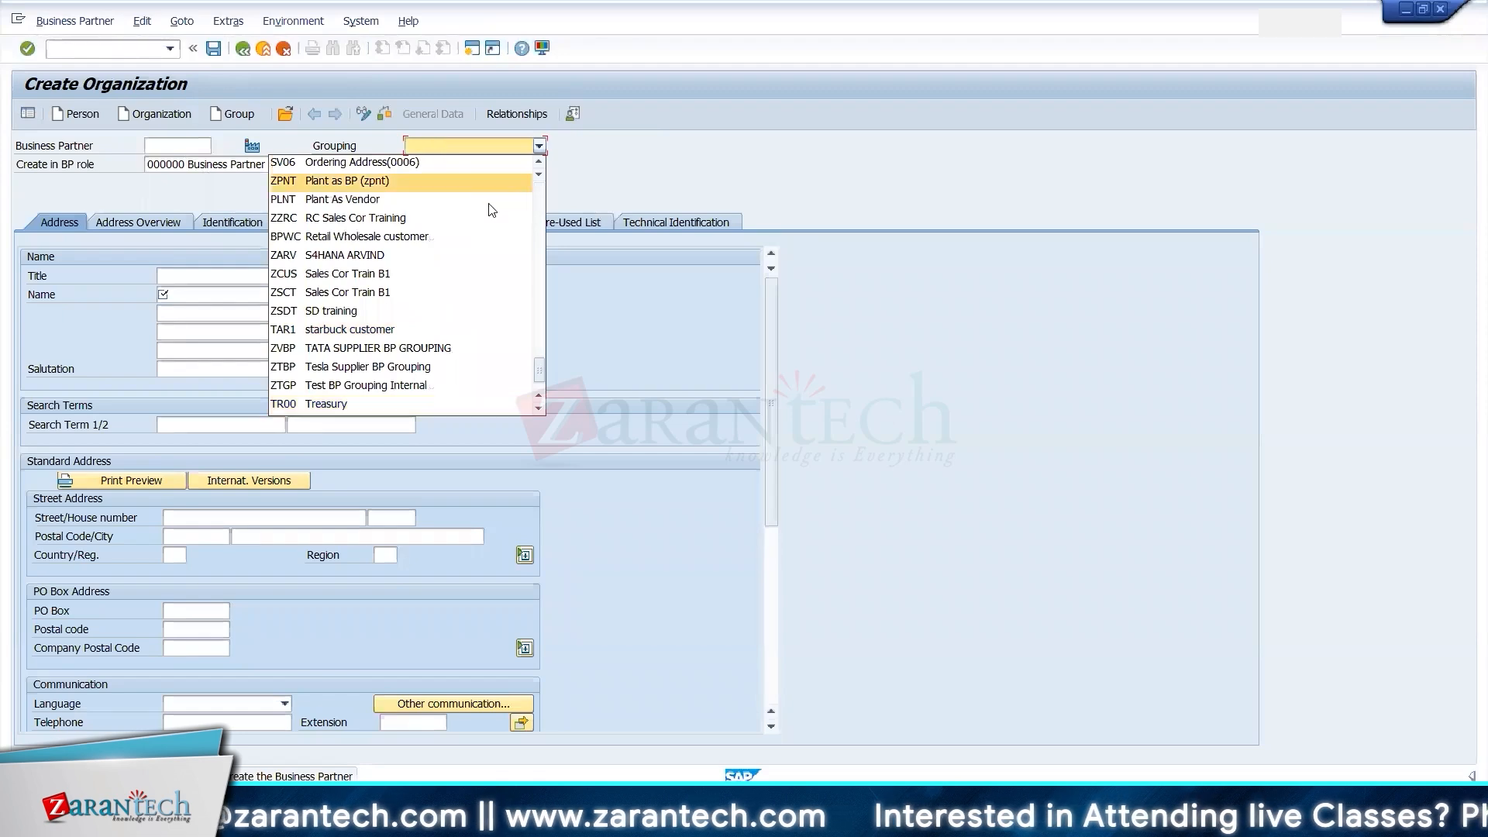
left_click(341, 404)
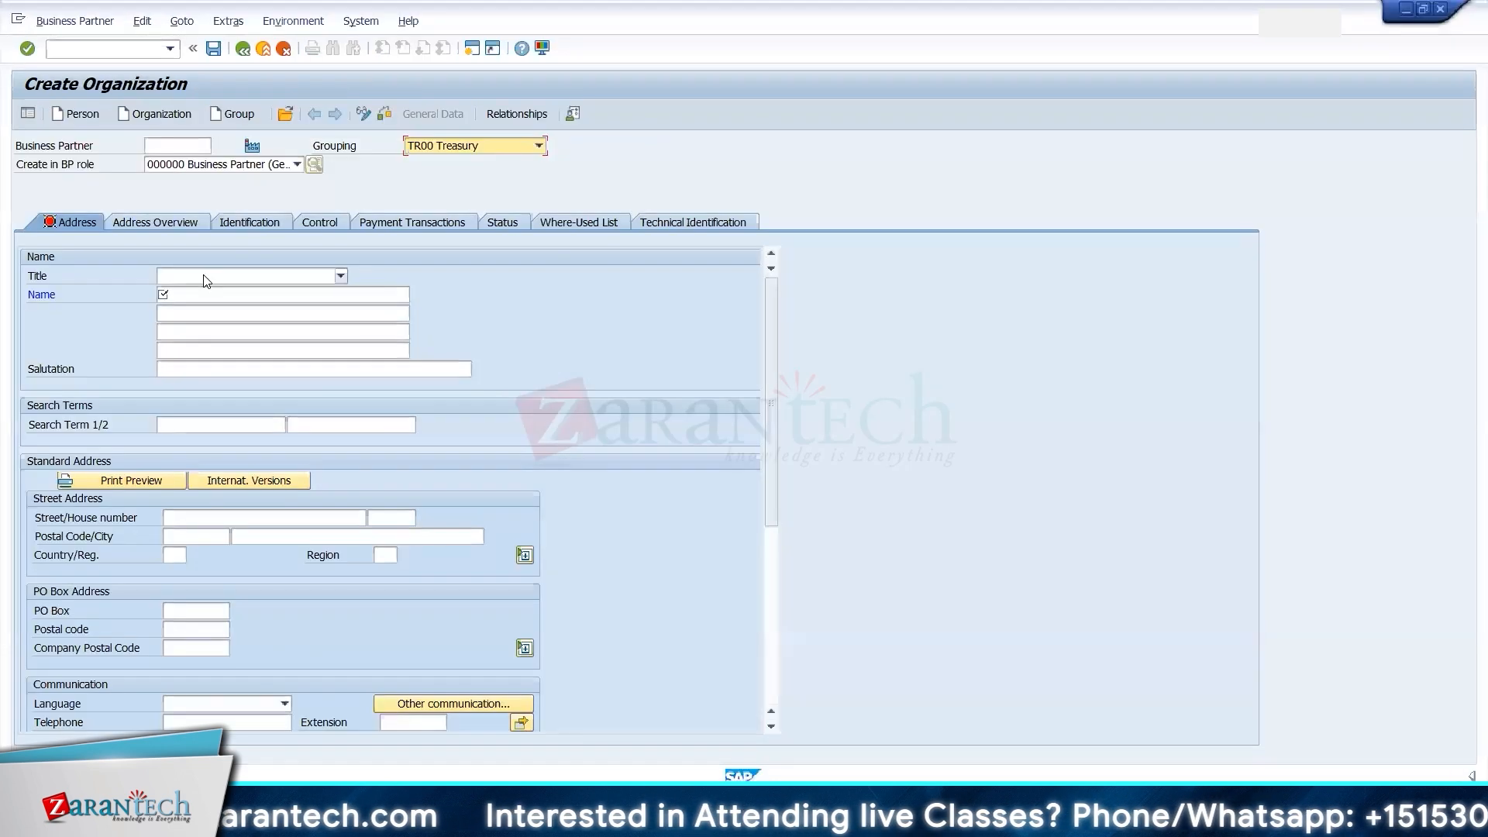
- Set the organization's title to 0003 Company and enter the name HDFC Bank Ltd
left_click(206, 280)
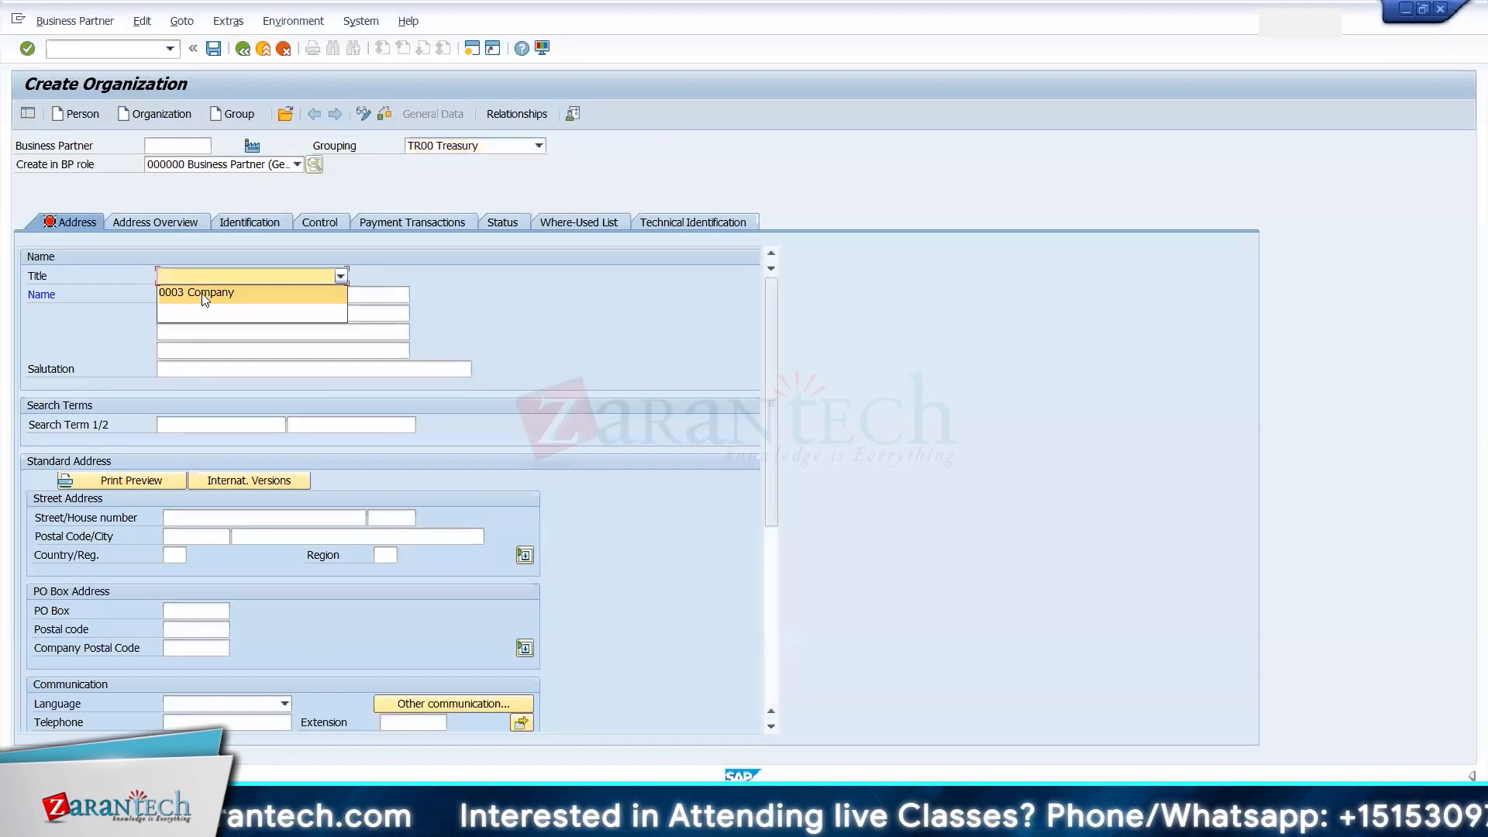
left_click(204, 295)
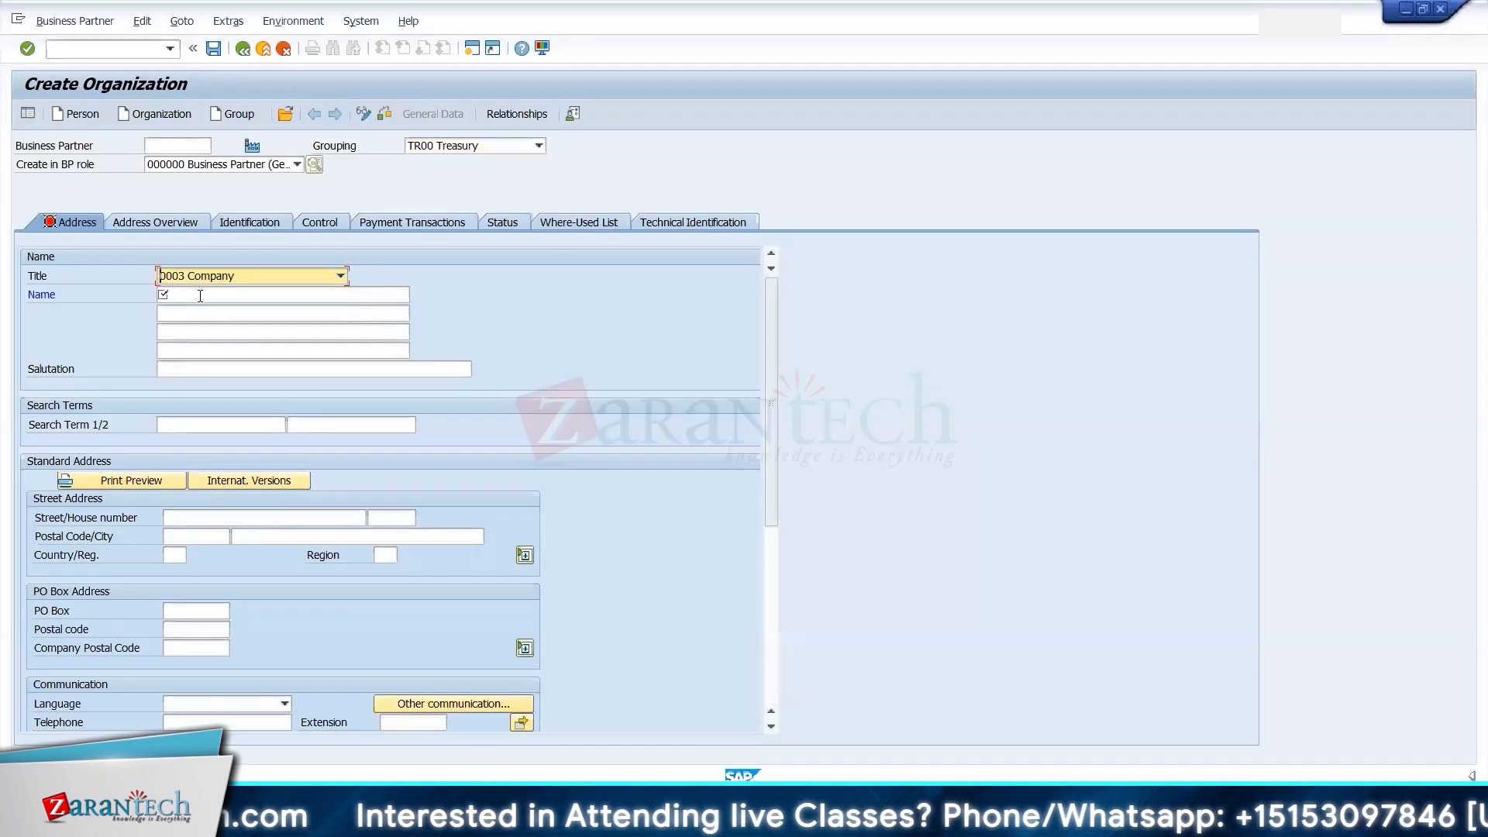
left_click(200, 296)
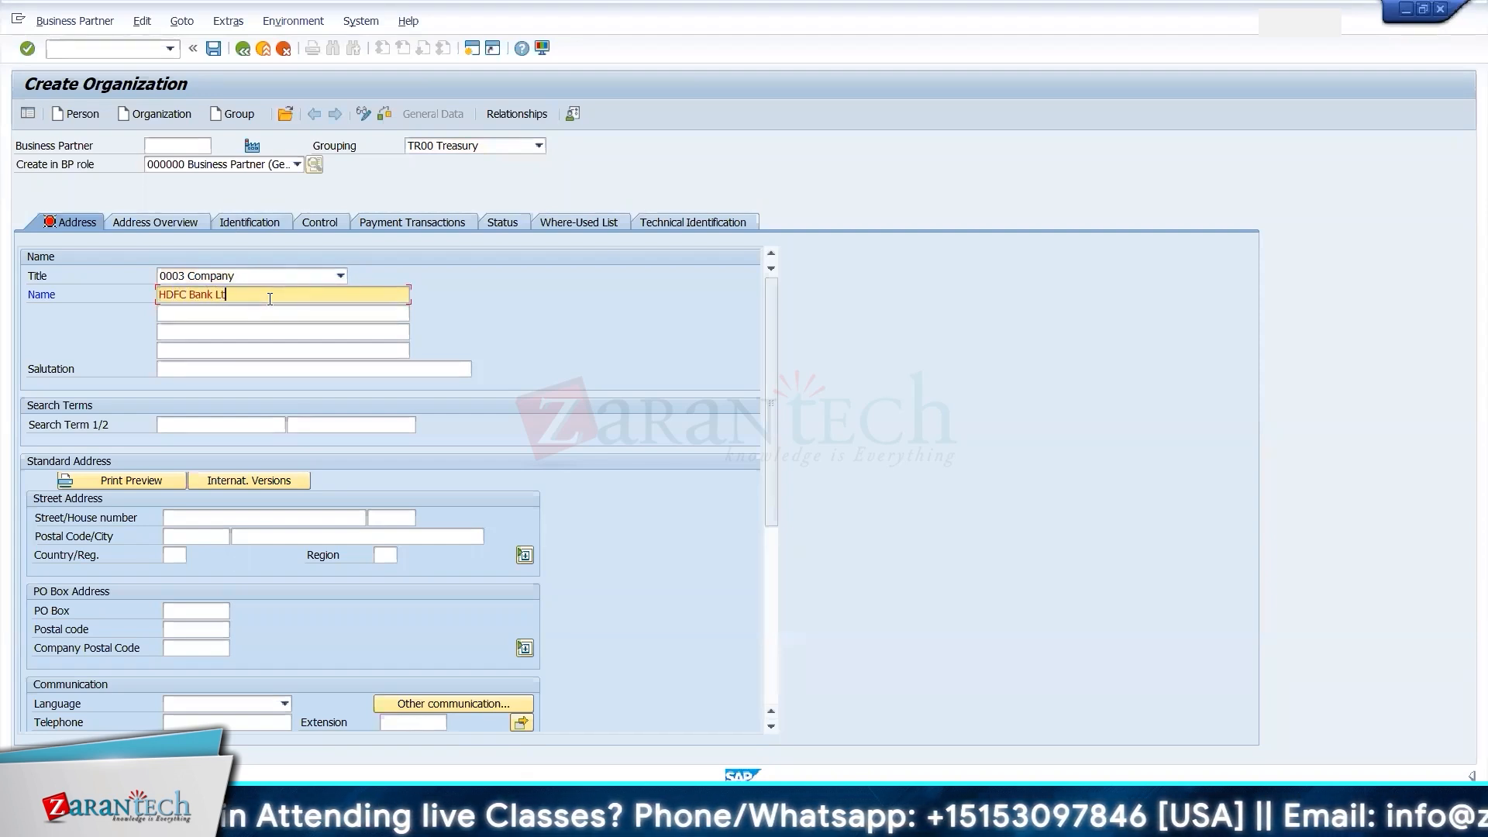
- Fill in the two search terms as Bank and Treasury
left_click(179, 426)
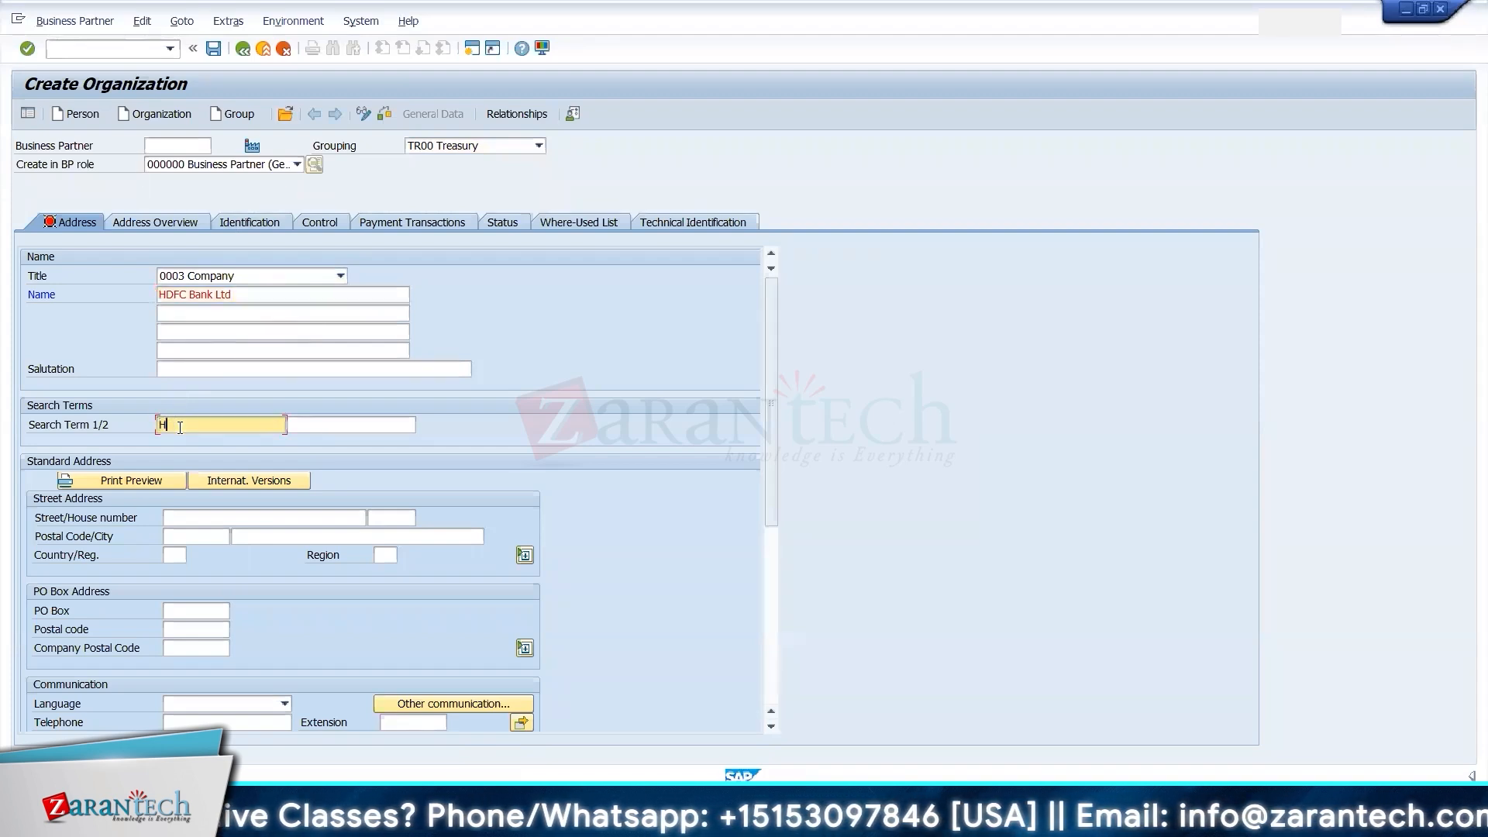
key("Tab")
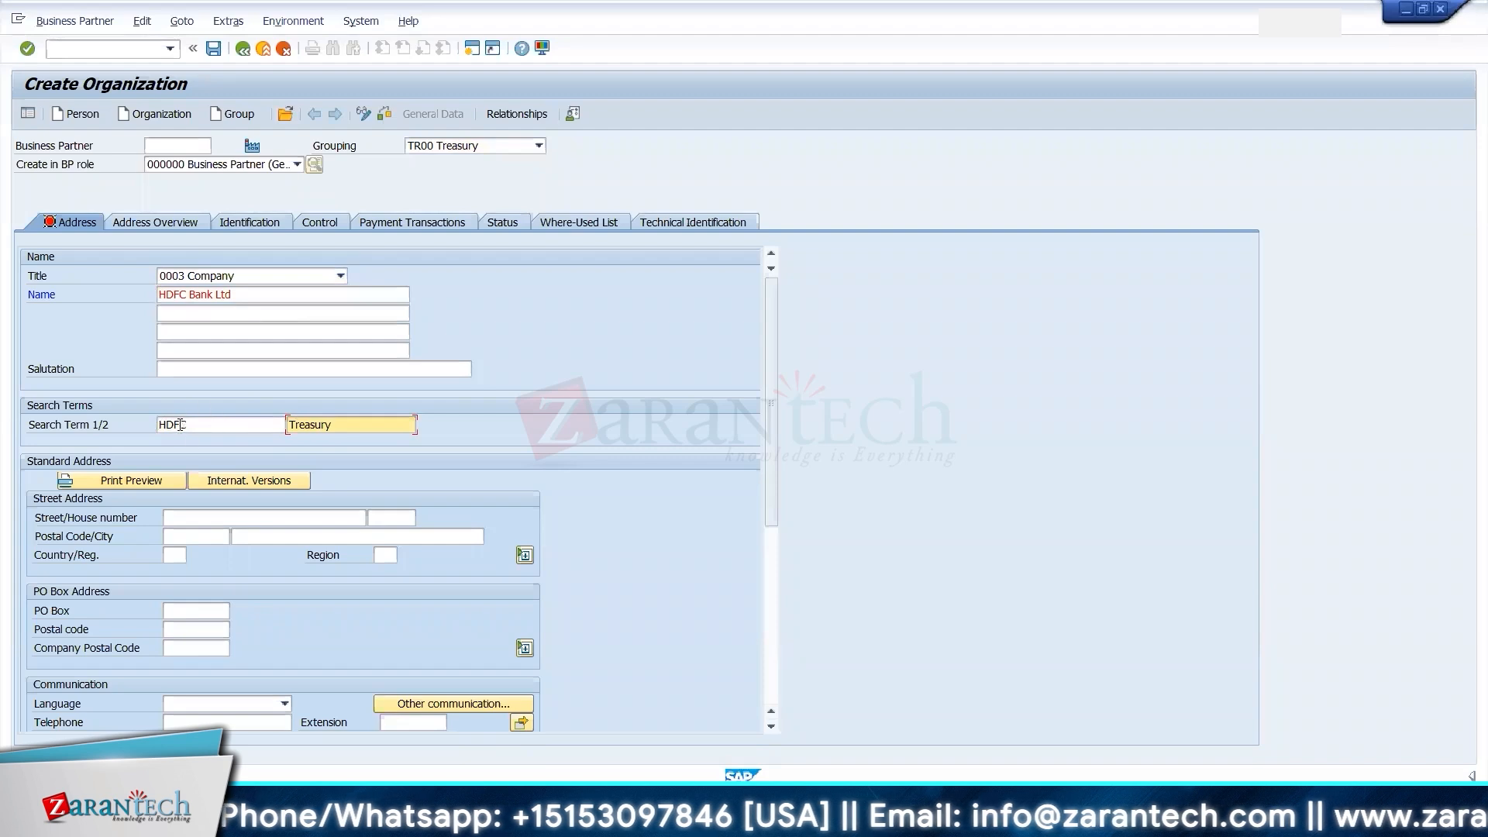
left_click(190, 427)
type("Ban")
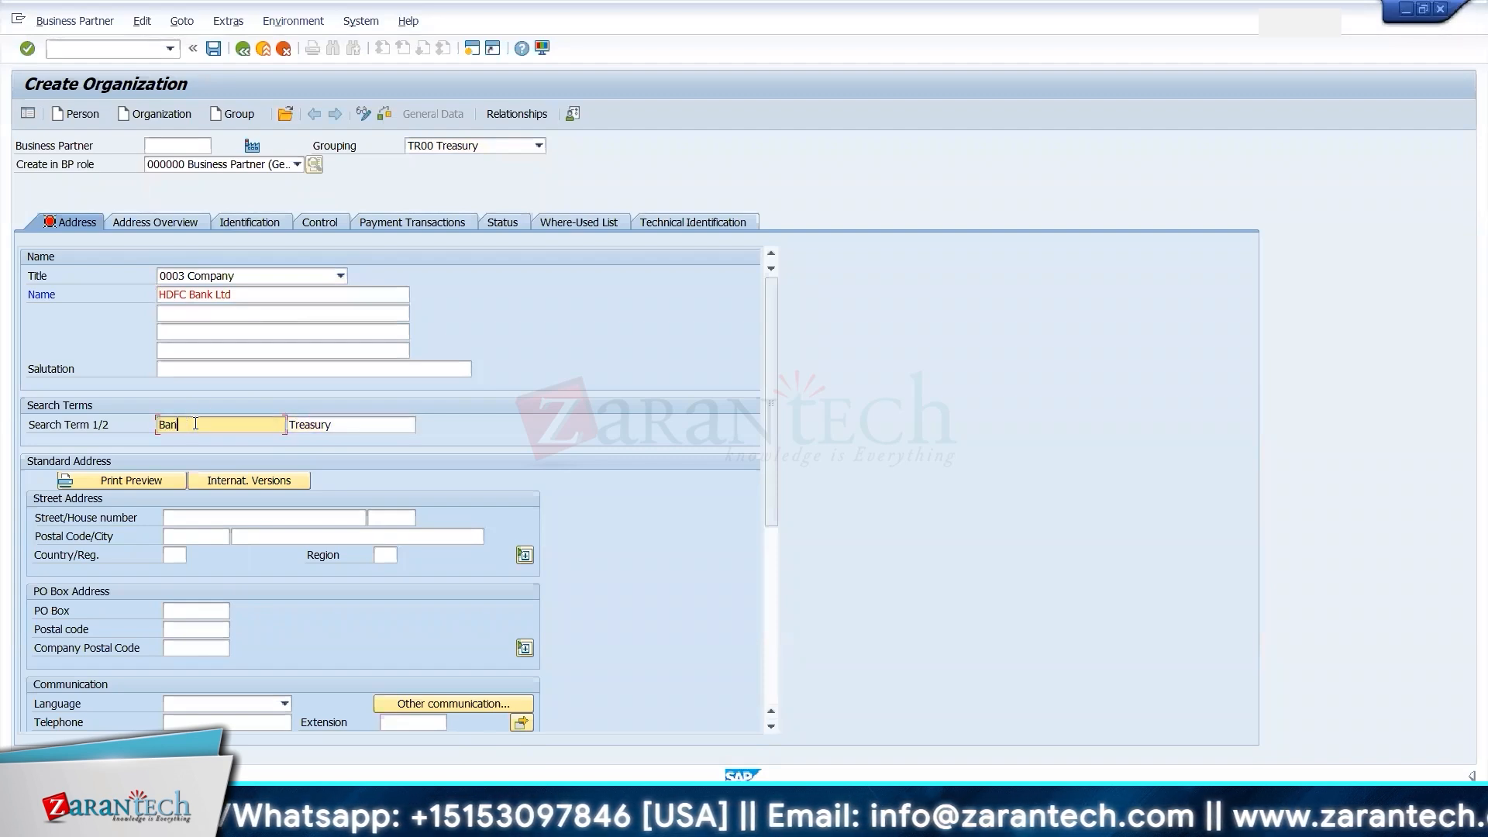
type("k")
key("Tab")
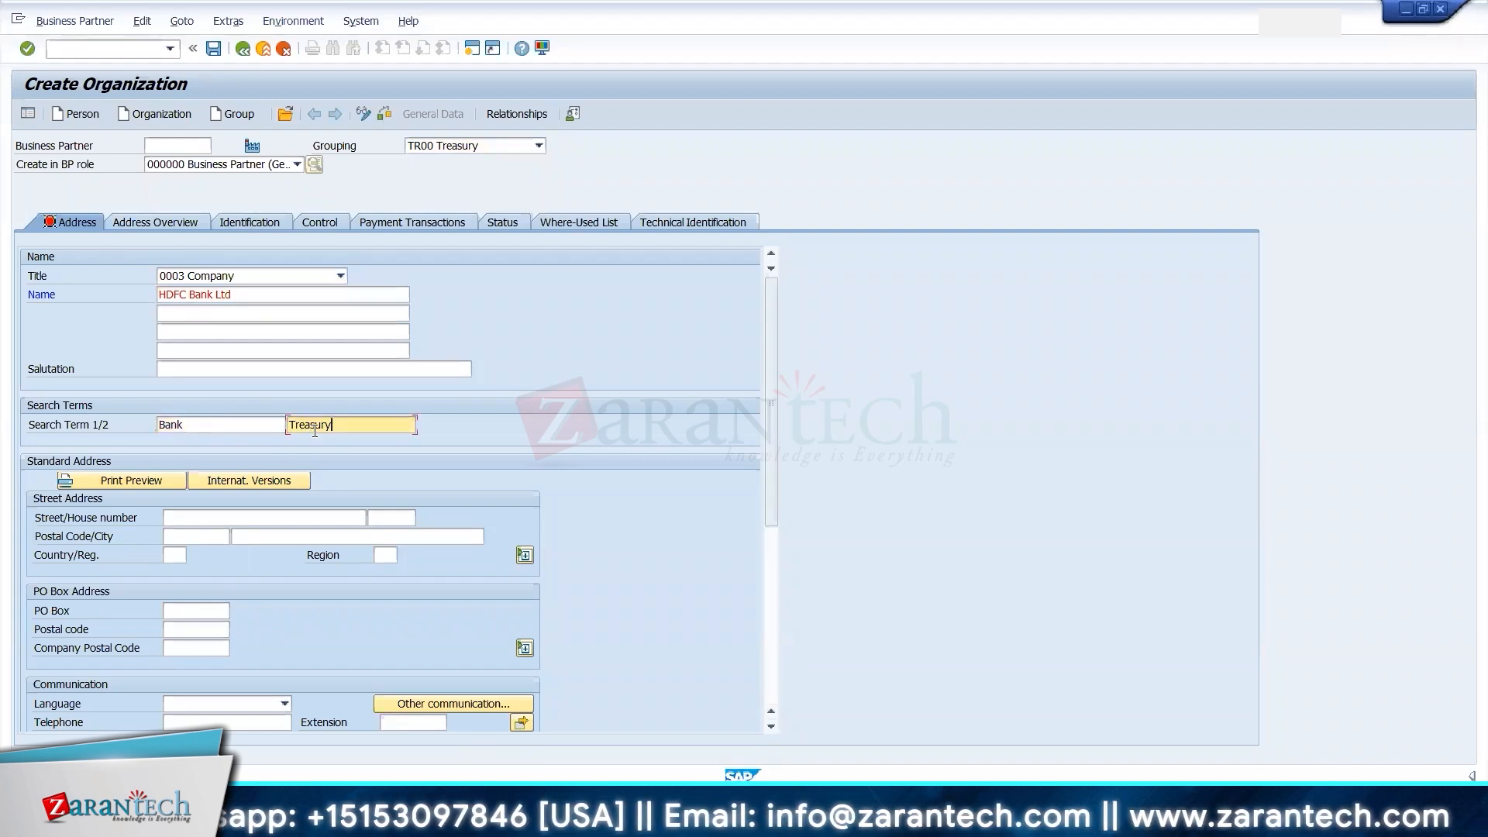
- Enter the street and house number in the organization's standard address
left_click(186, 518)
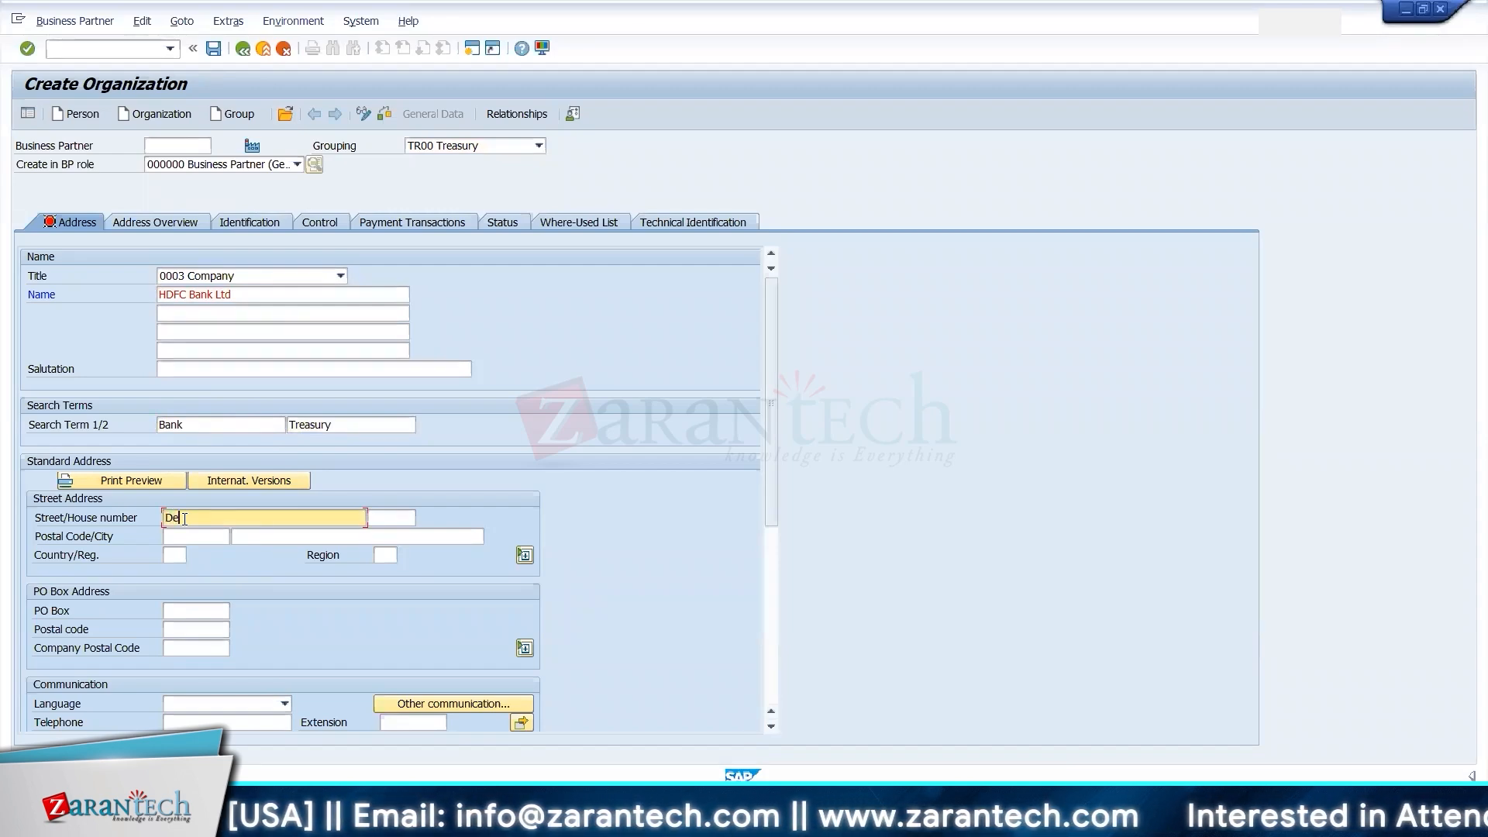
type("Delhi")
key("Tab")
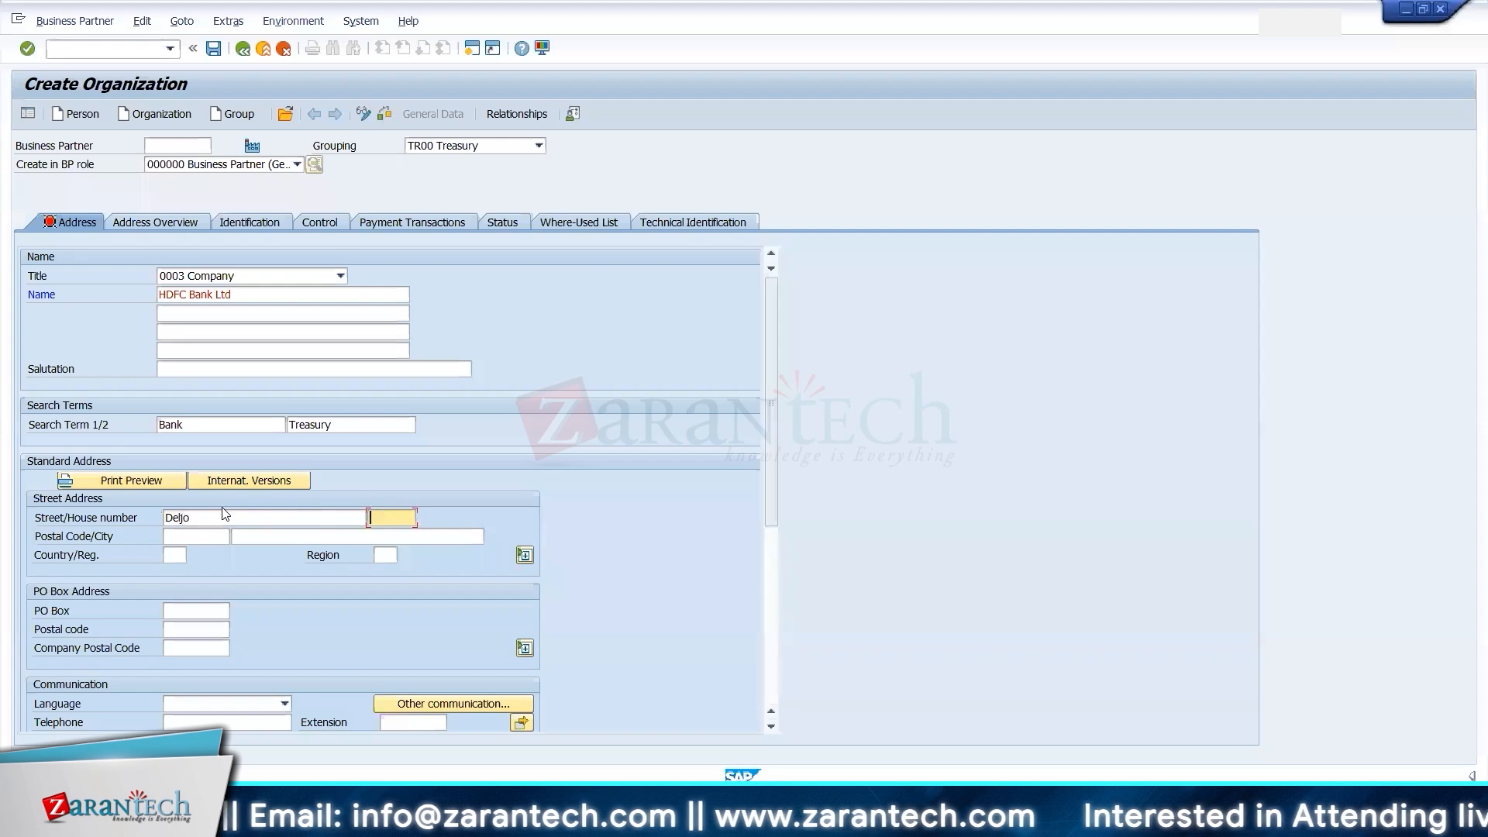
left_click(214, 511)
key("BackSpace")
key("BackSpace")
key("BackSpace")
type("lh")
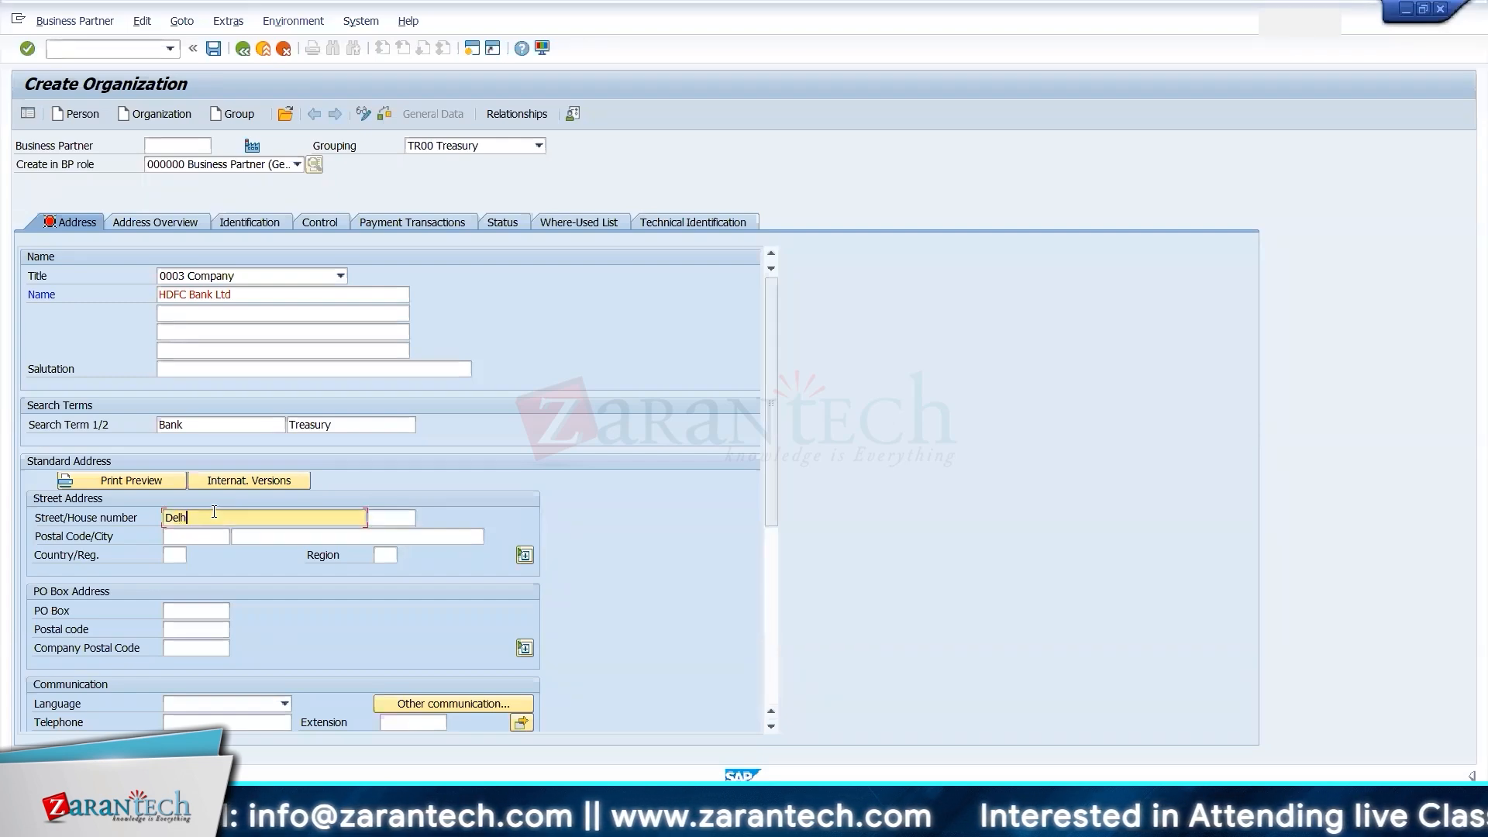
type("i")
key("Tab")
type("10")
key("Tab")
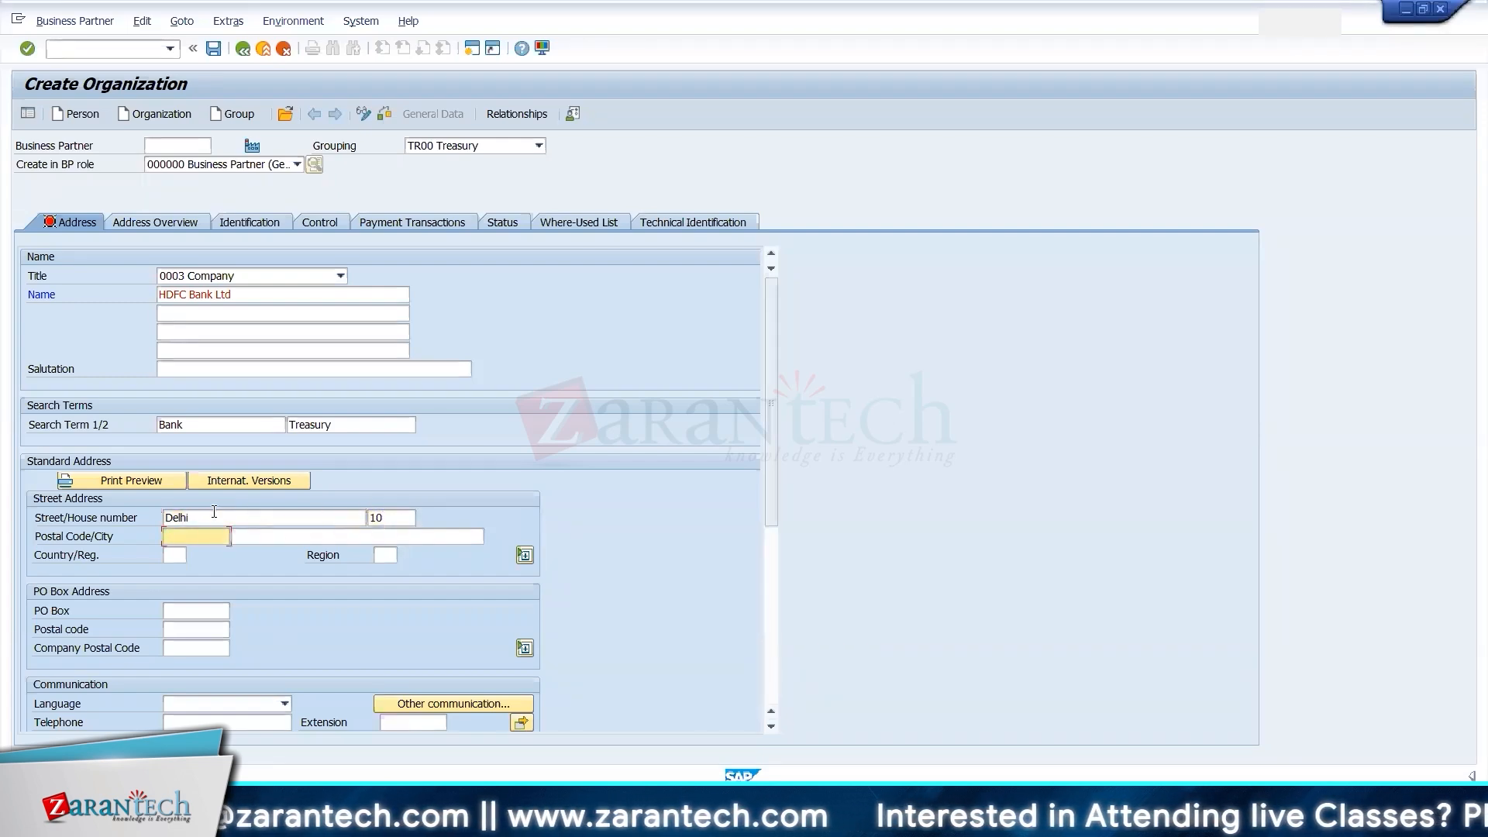
- Complete the standard address with the postal code, the city and the country IN
type("10010")
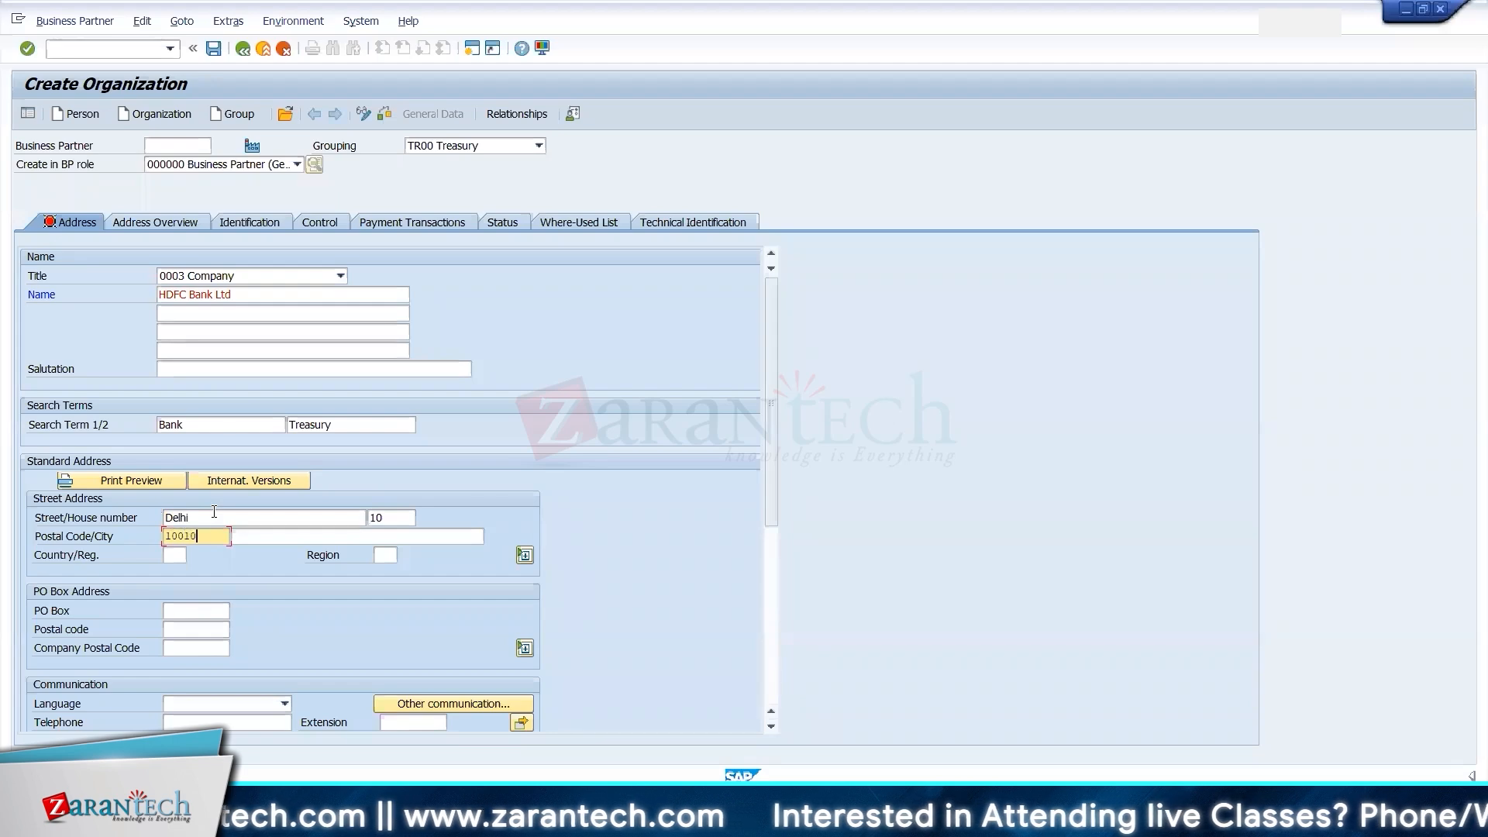
type("0")
key("Tab")
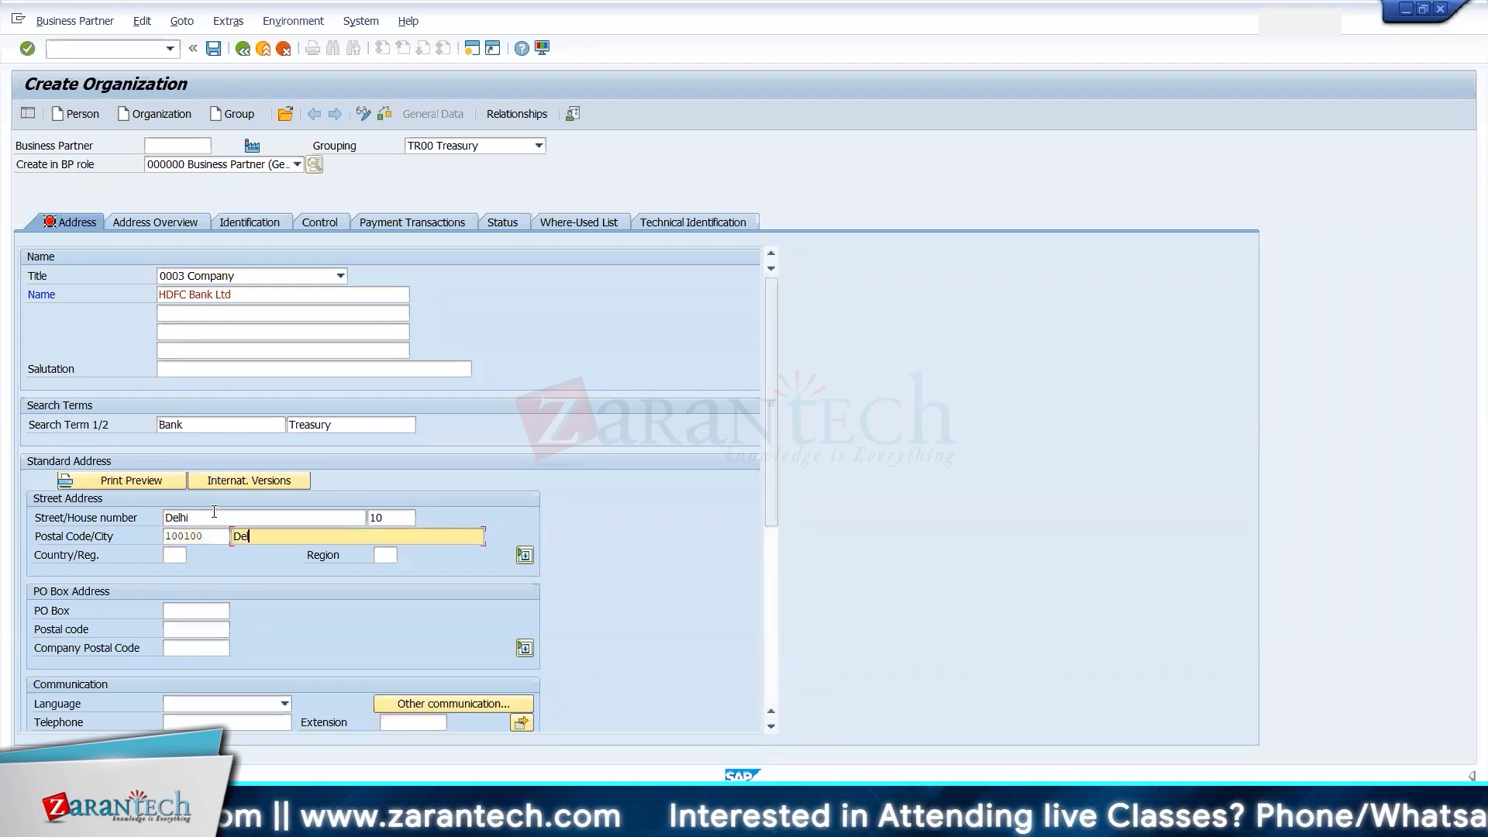
type("Delhi")
key("Tab")
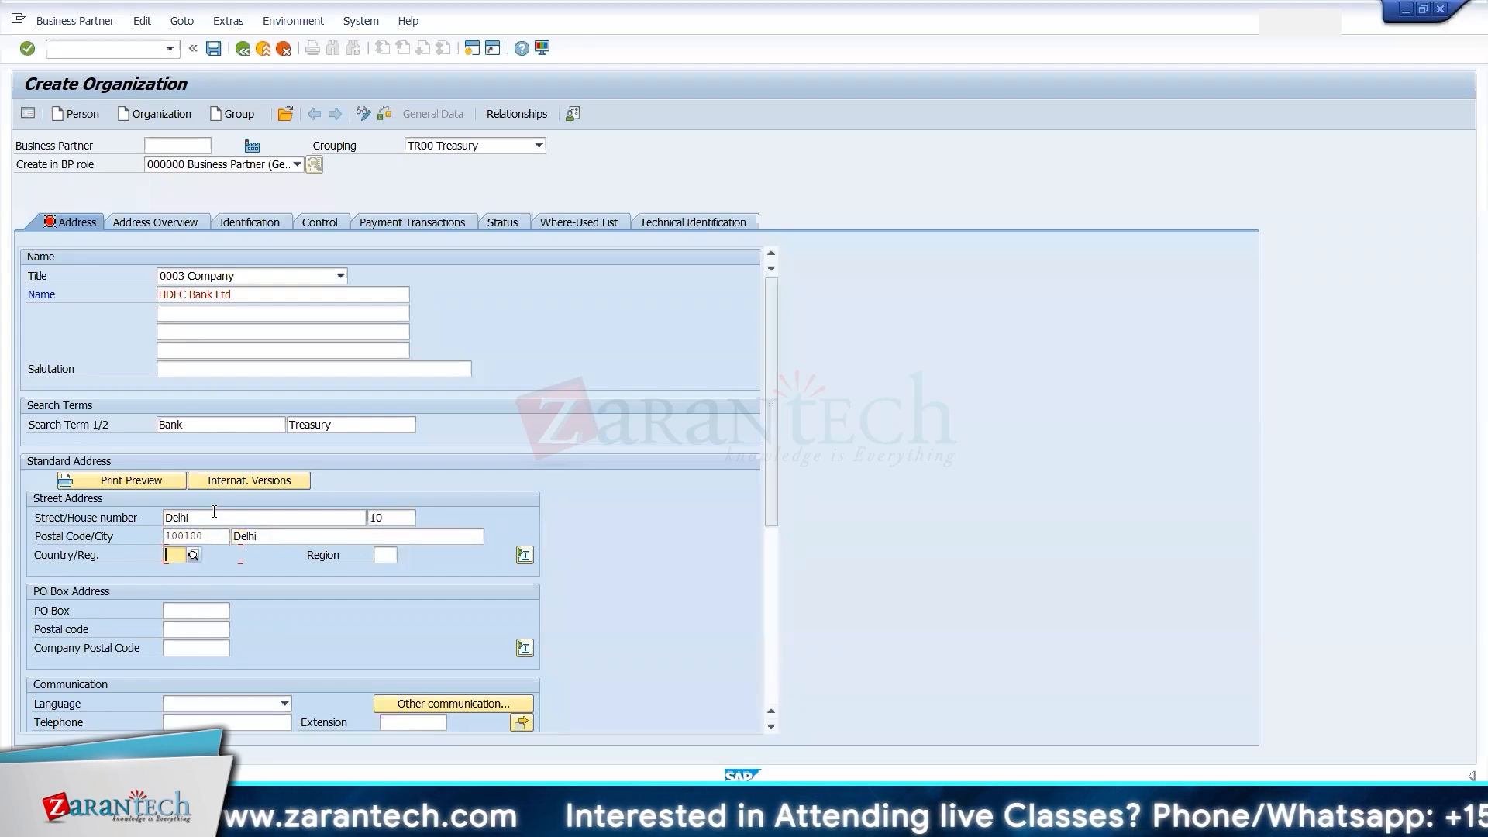
type("In")
key("Tab")
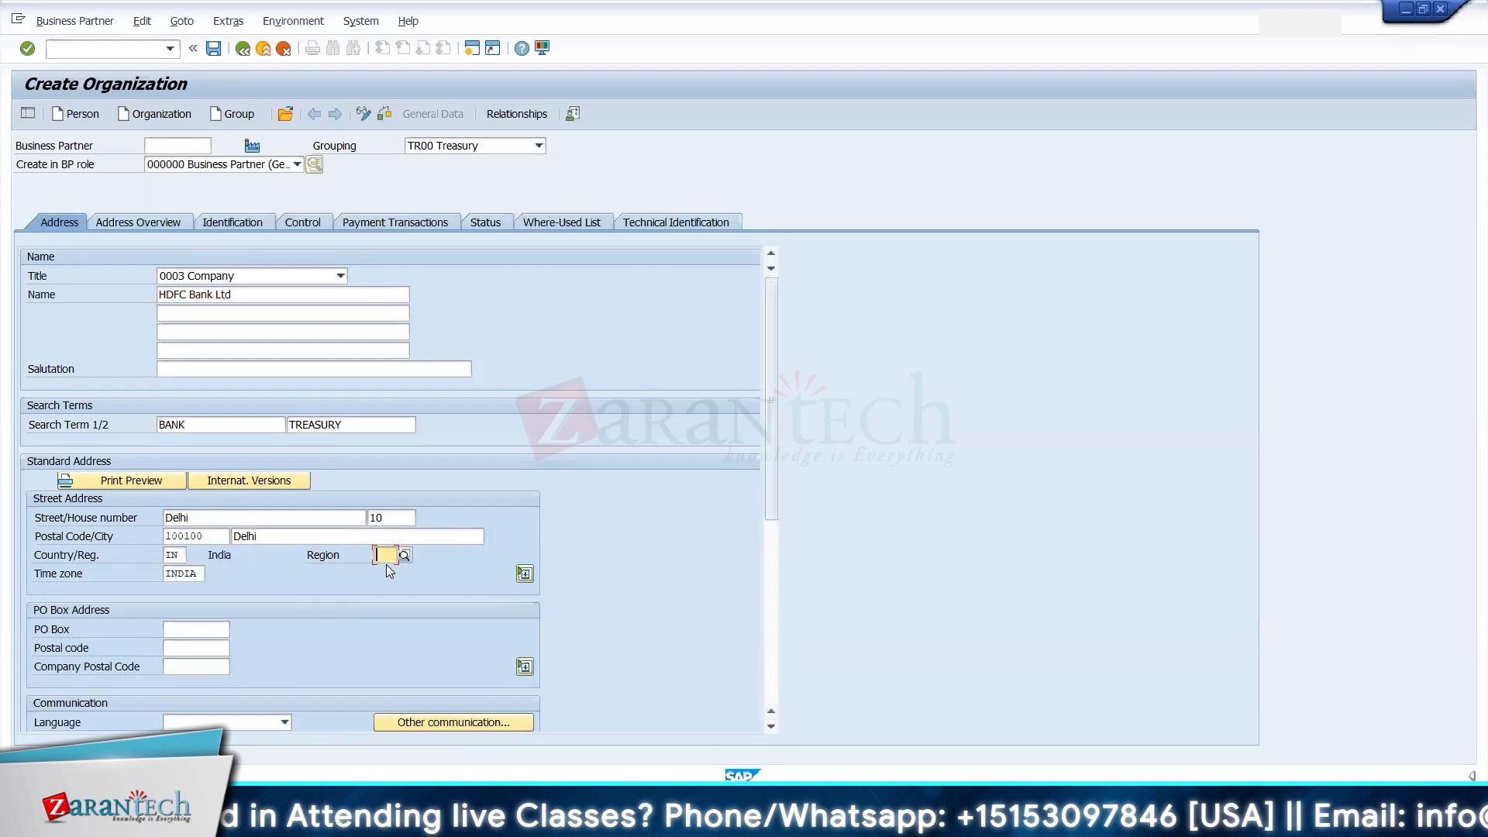
- Look up the regions for India and assign region DL Delhi to the address
left_click(403, 555)
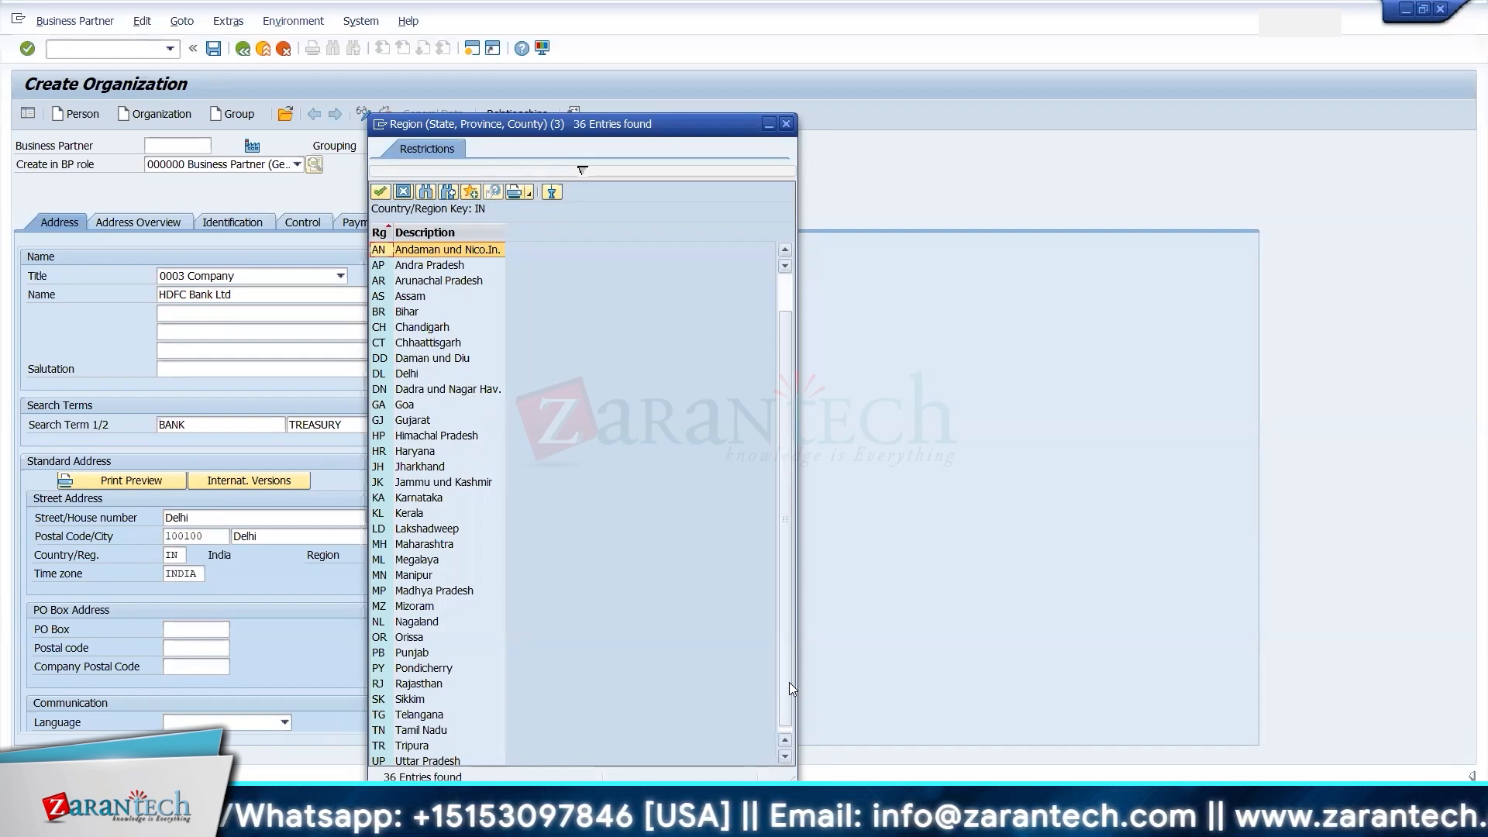
scroll(788, 696, "down", 1)
scroll(786, 610, "up", 1)
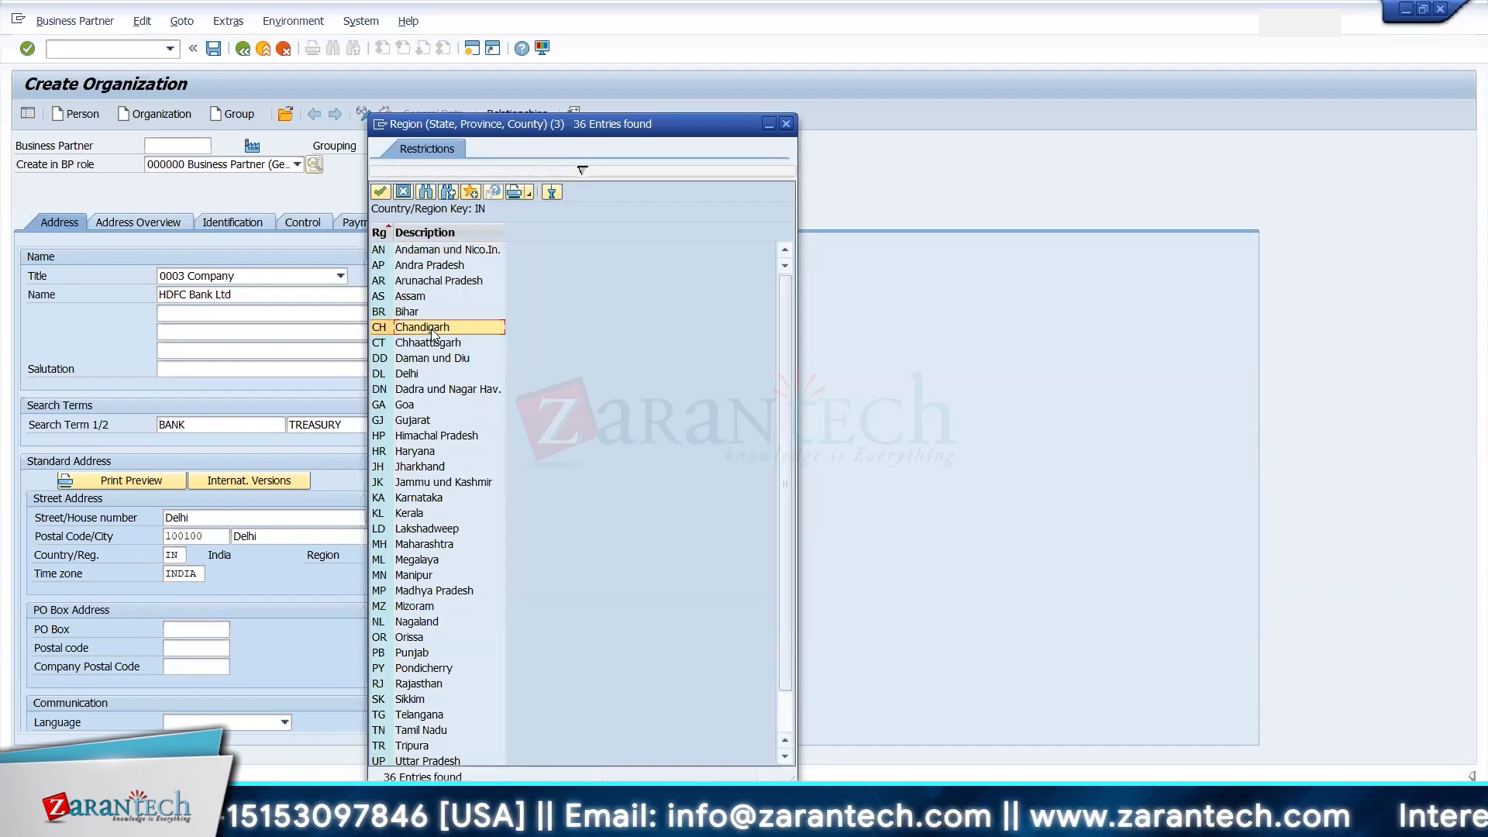
key("Up")
key("Up")
key("Up")
key("Up")
key("Up")
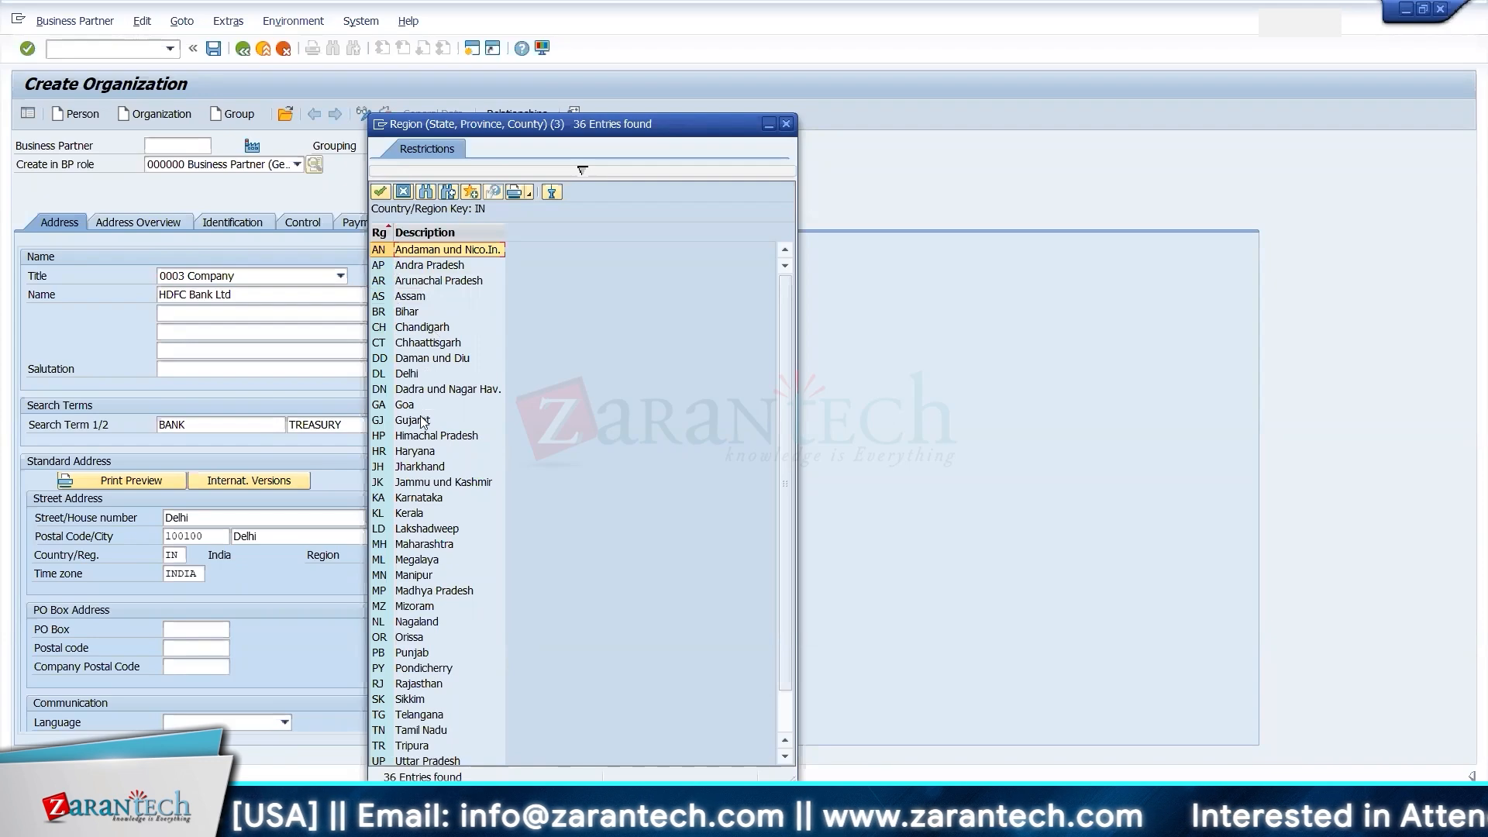
double_click(422, 373)
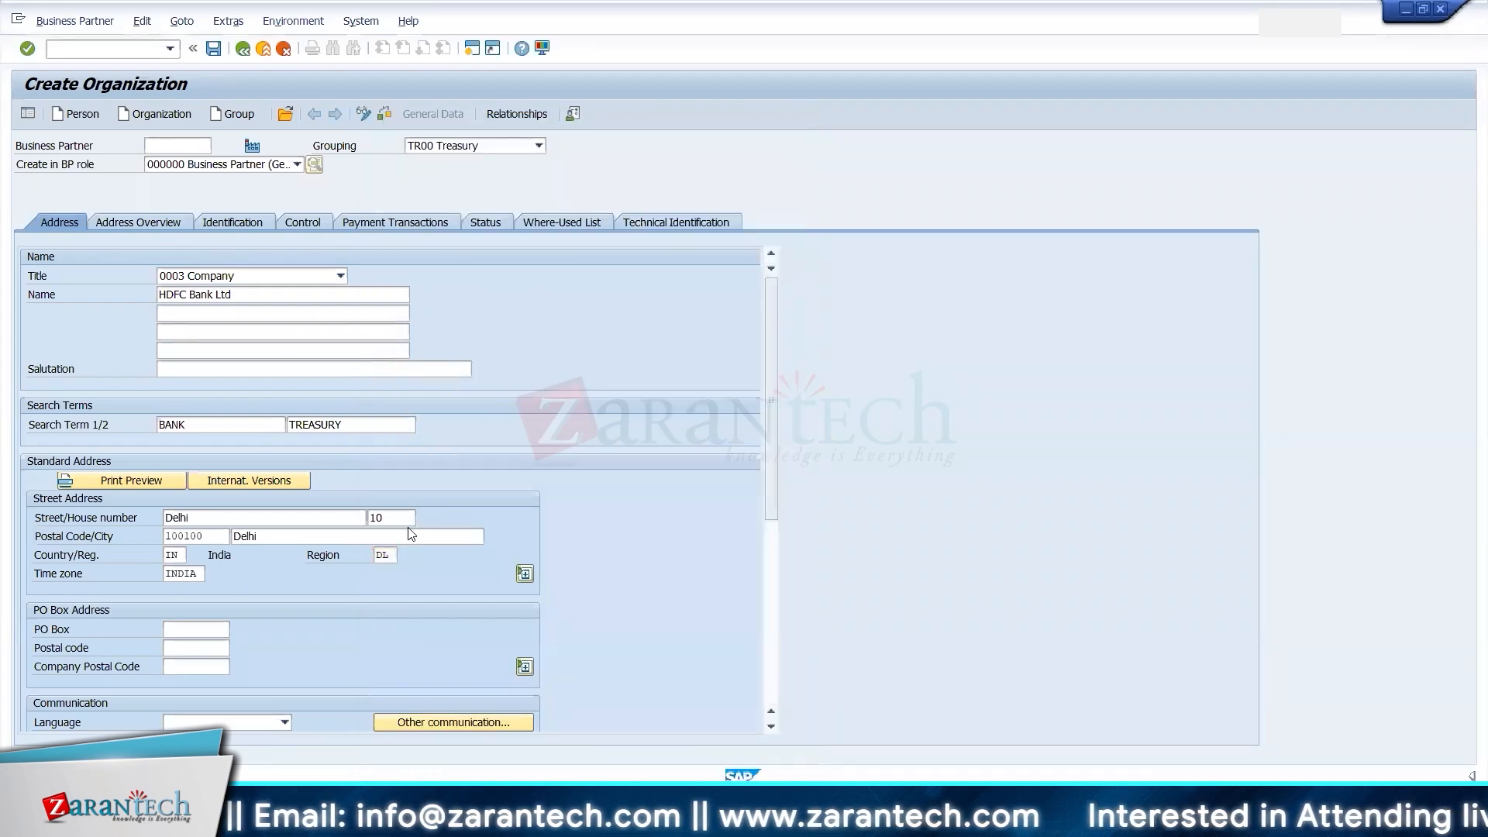
- Start a bank details entry in the organization's payment transactions with ID 01 and country IN
left_click(146, 223)
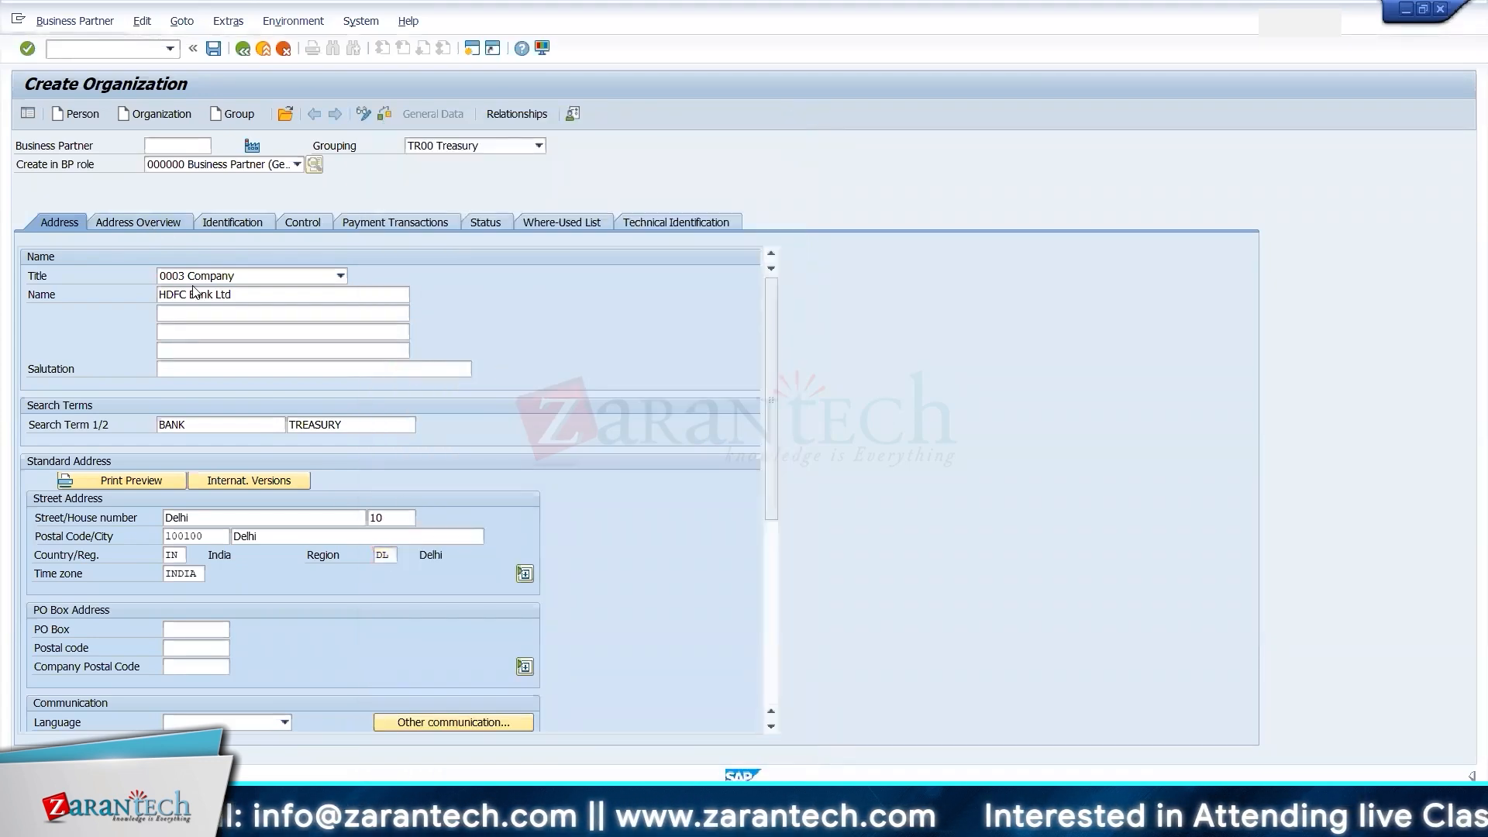
left_click(242, 225)
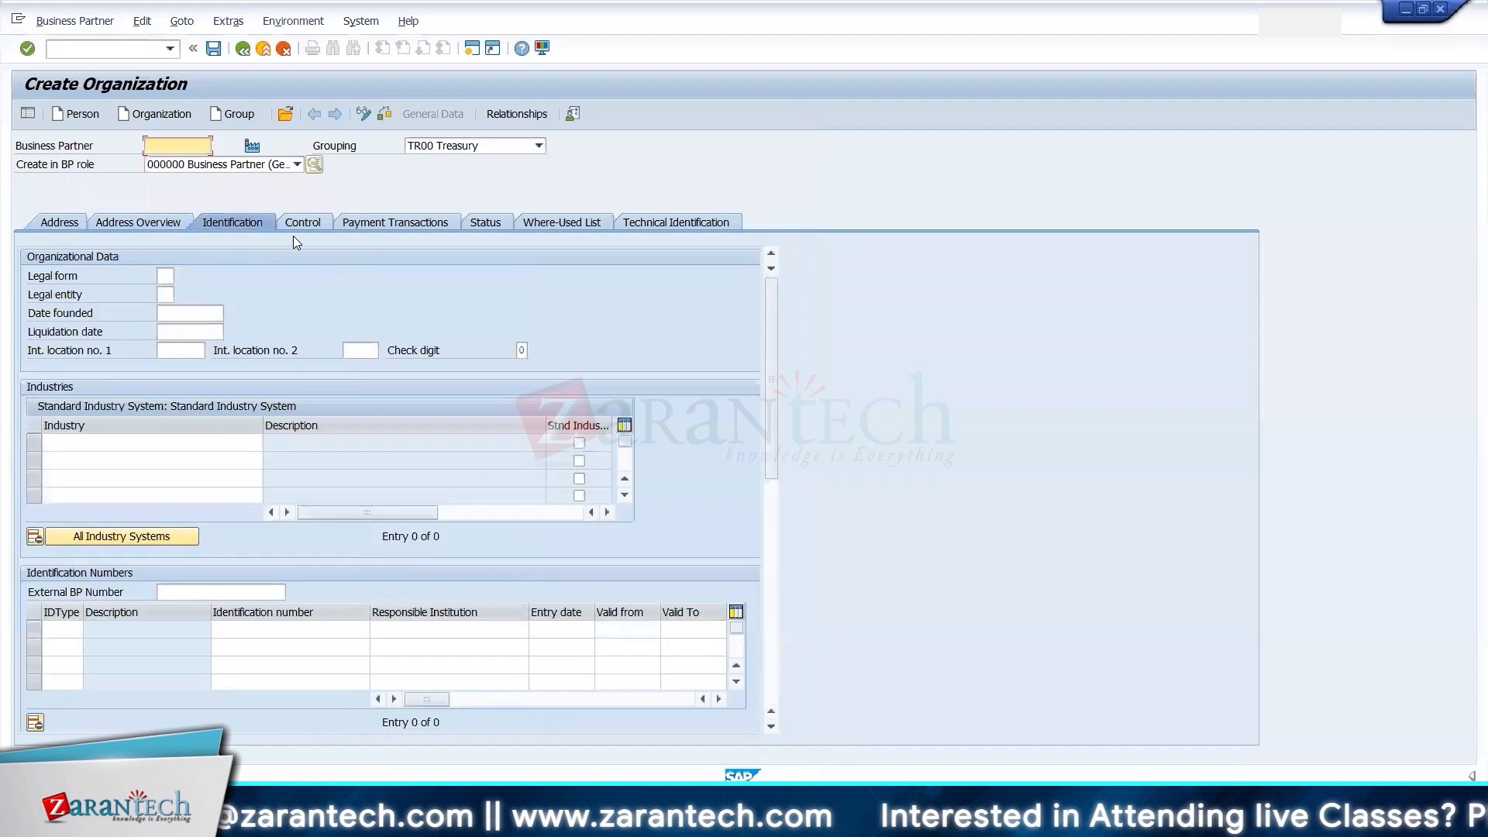
left_click(297, 220)
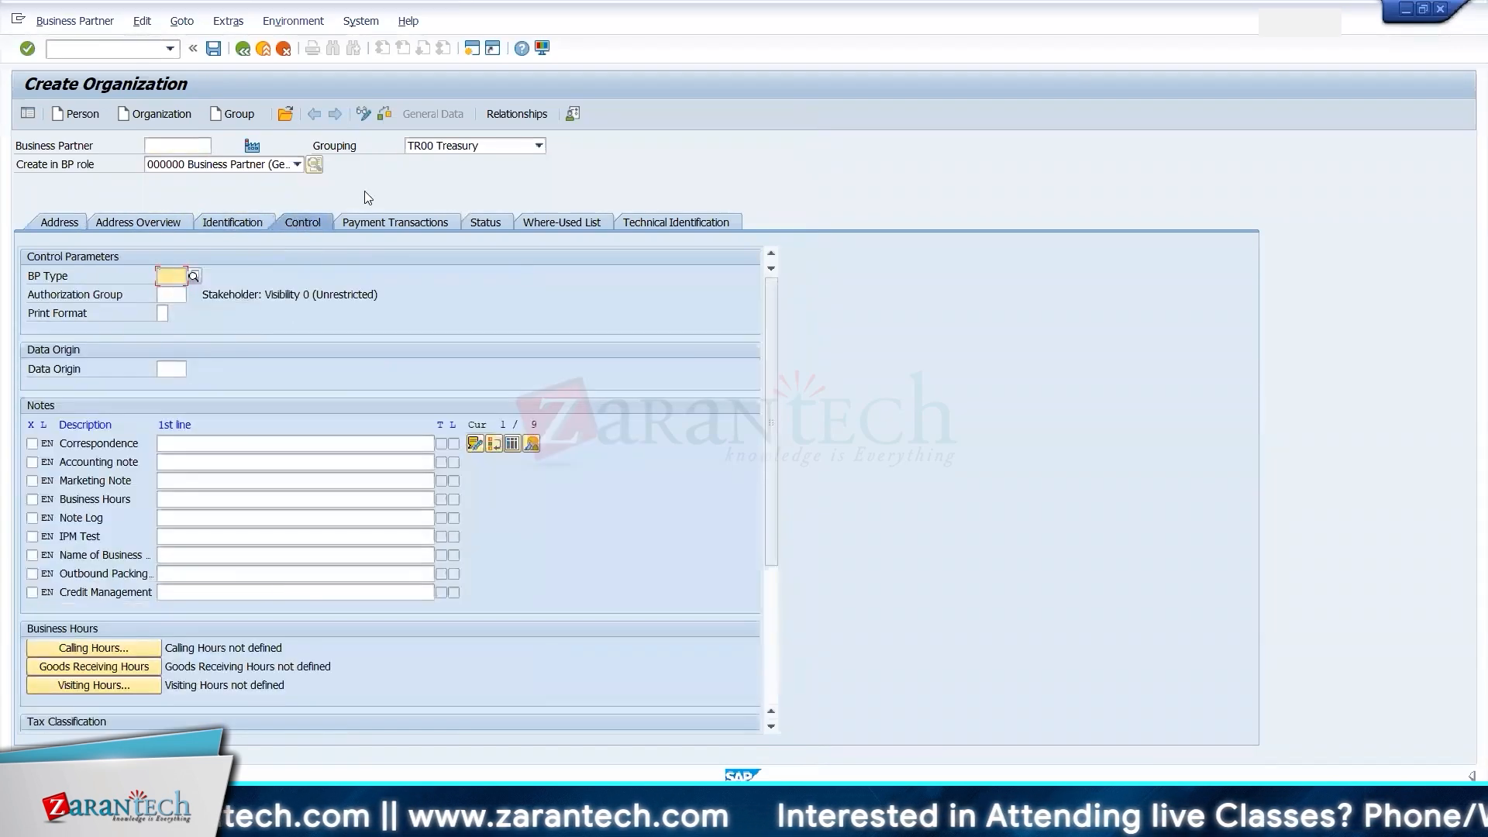
left_click(407, 220)
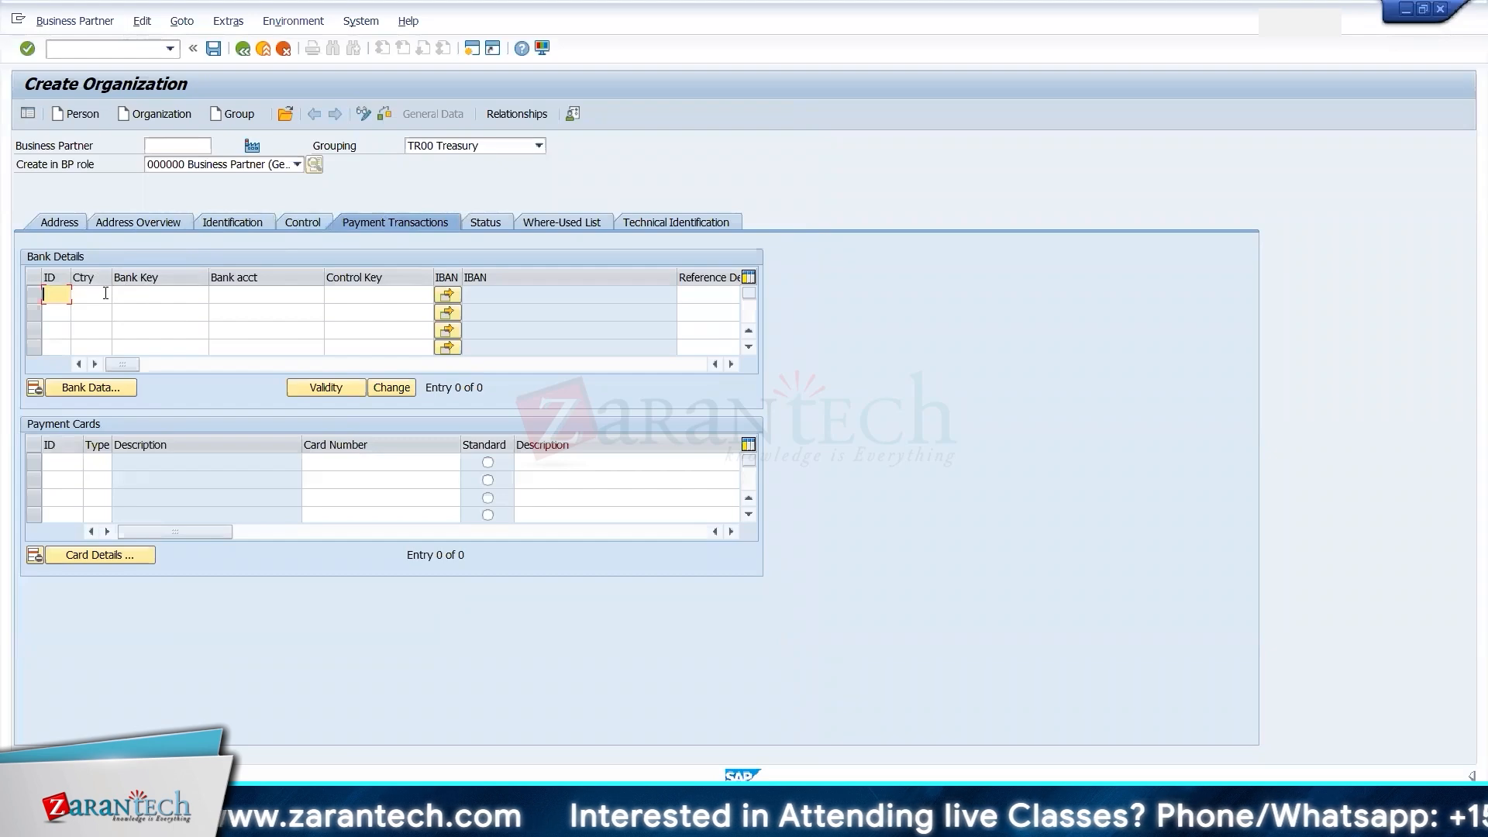
left_click(106, 293)
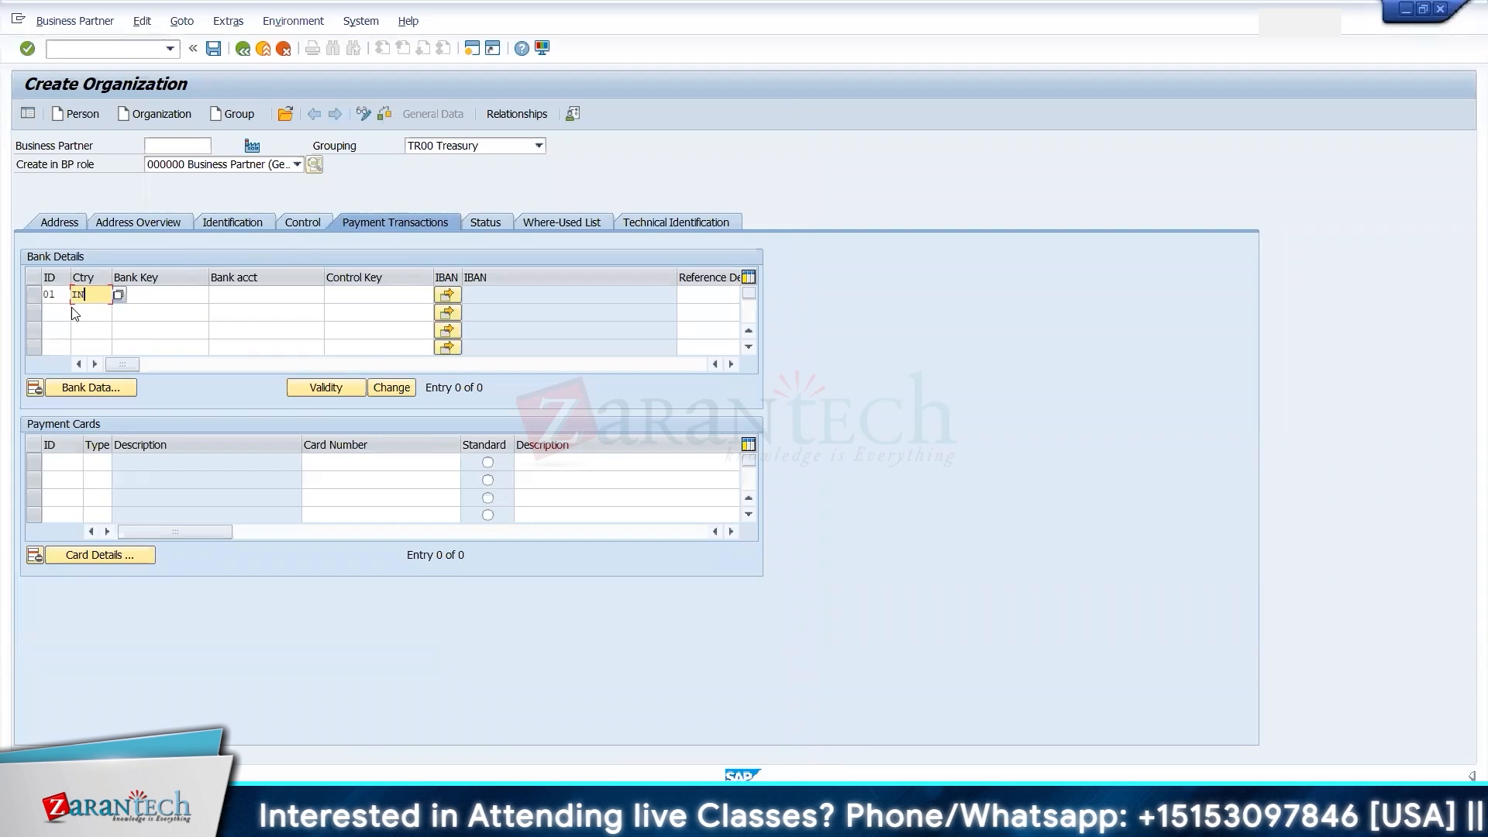
key("Tab")
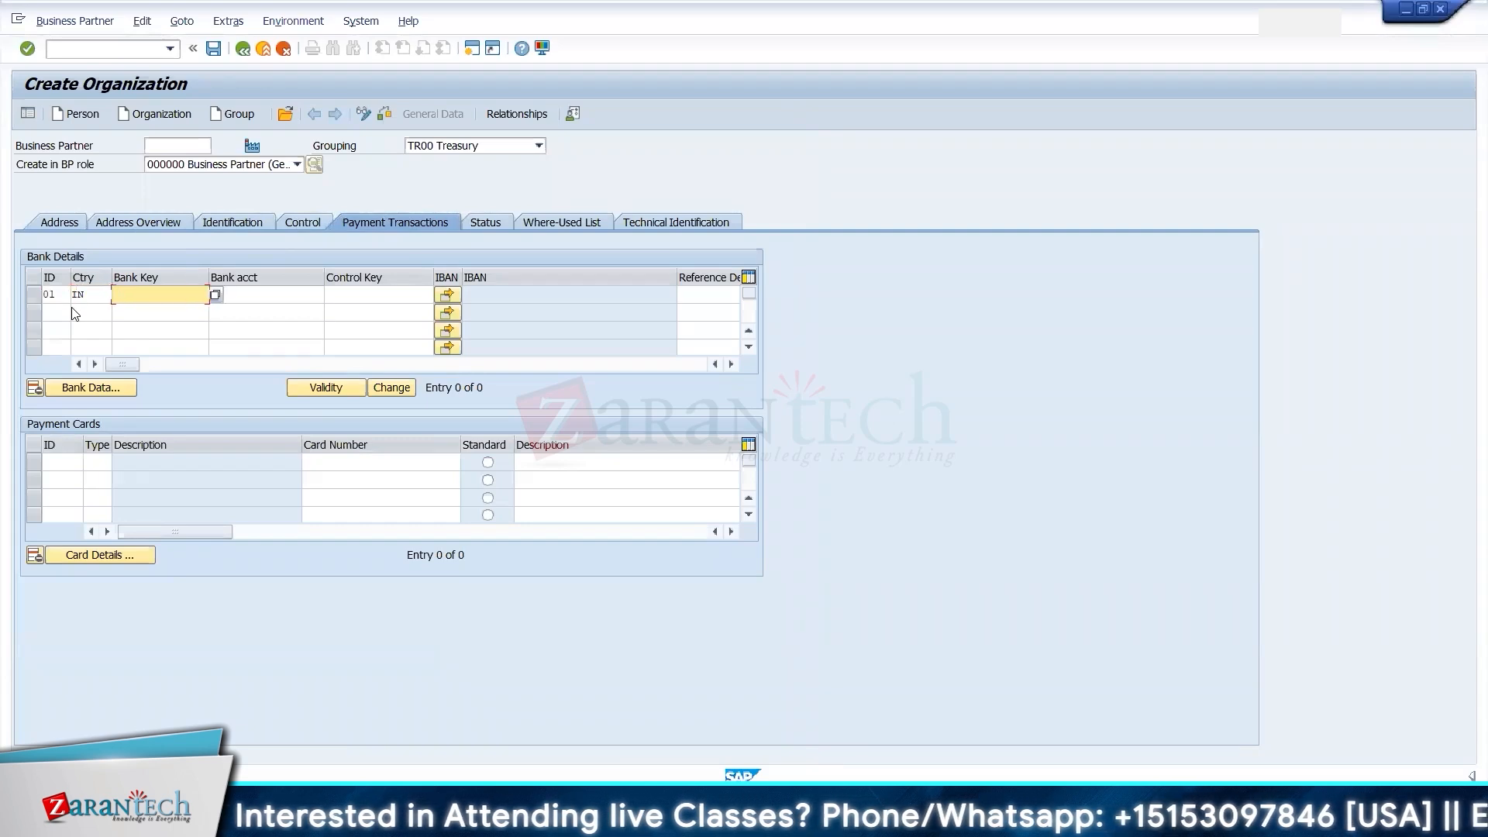
- Look up the Indian banks, assign bank key 1234 (HSBC Main branch) and enter the bank account number
left_click(215, 296)
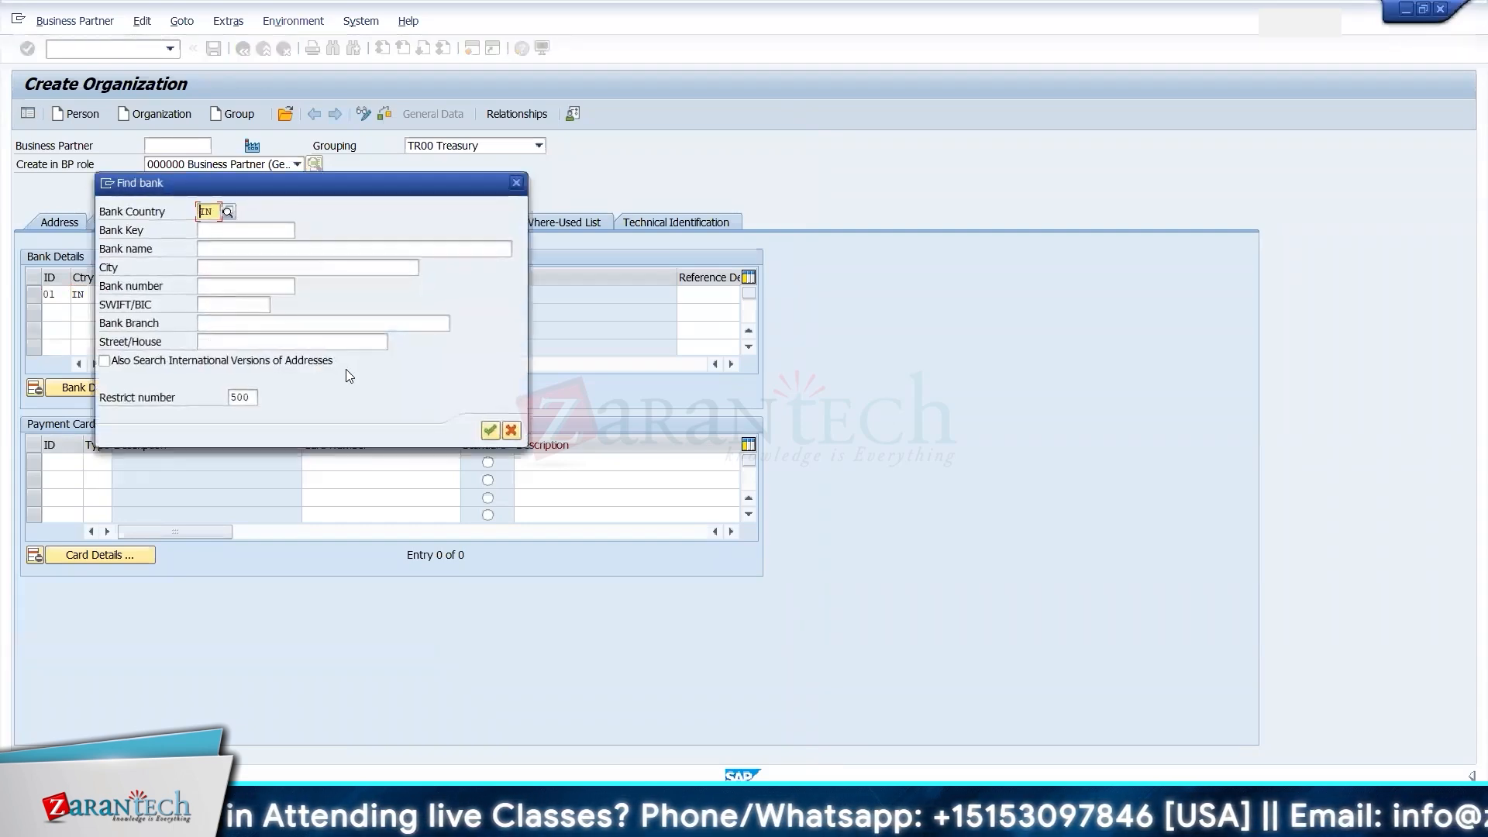
left_click(489, 430)
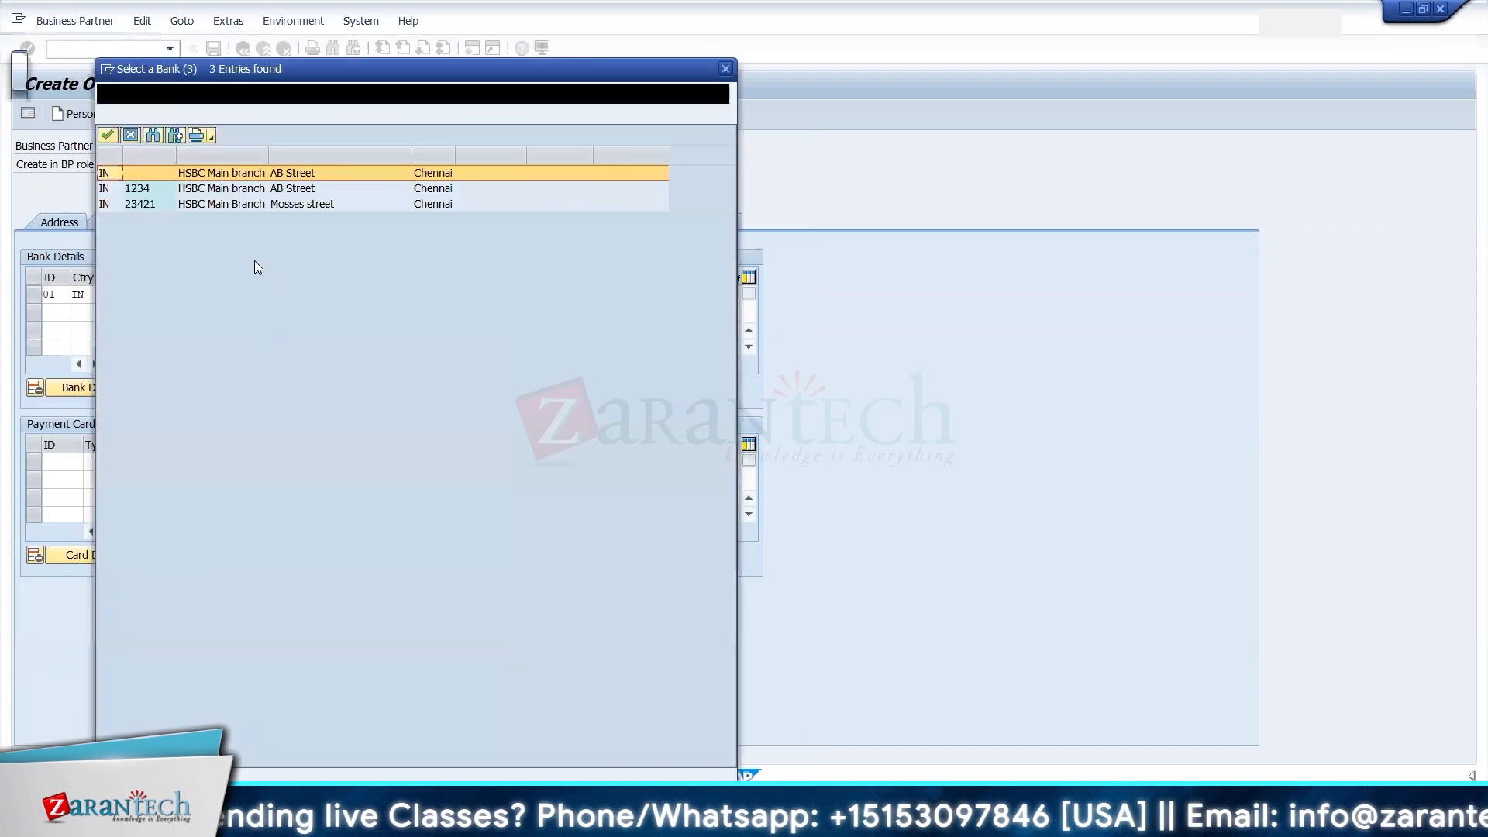
left_click(200, 193)
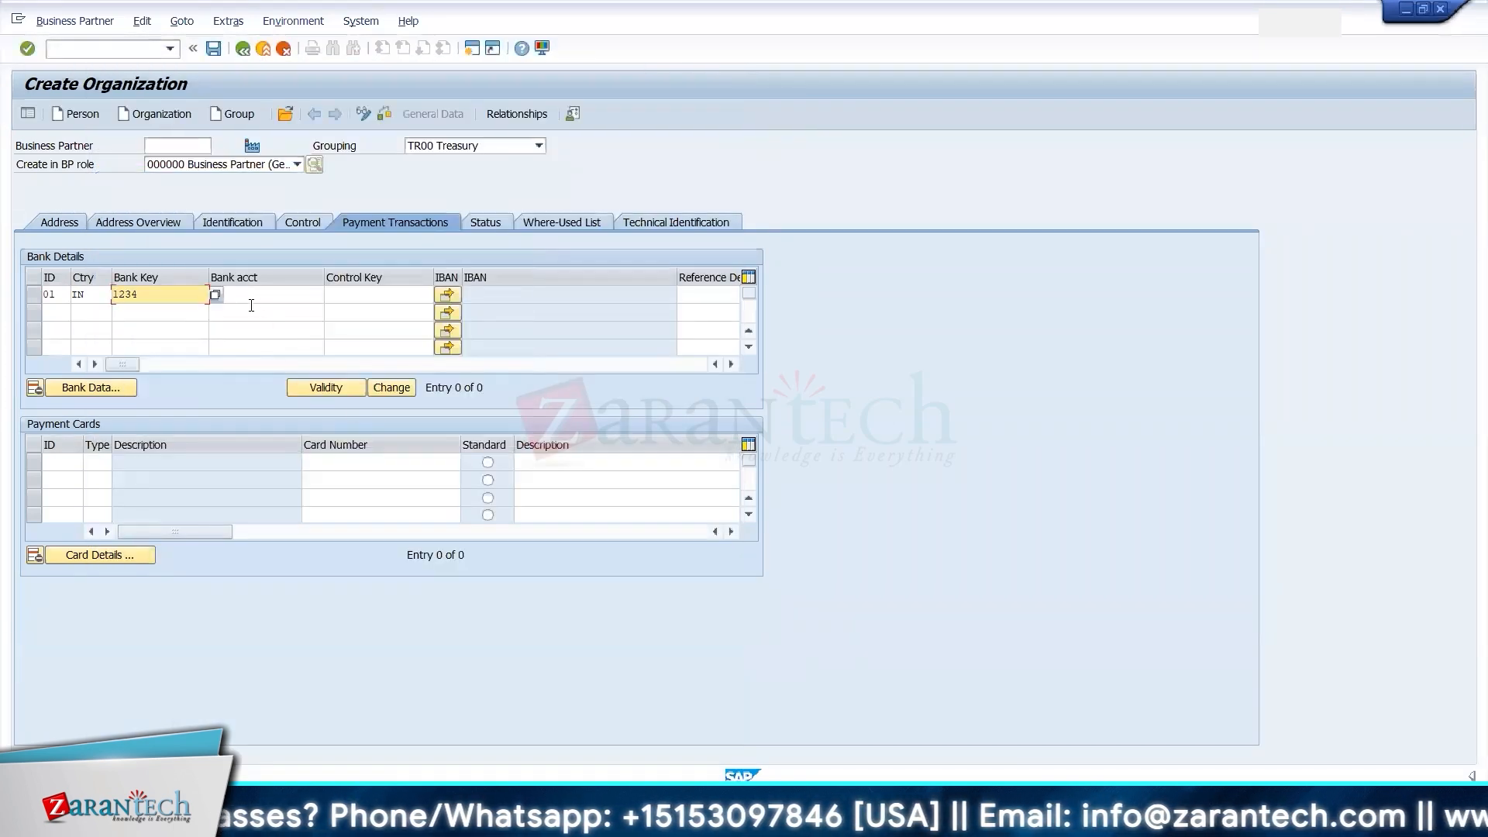
left_click(248, 294)
type("101010")
key("Return")
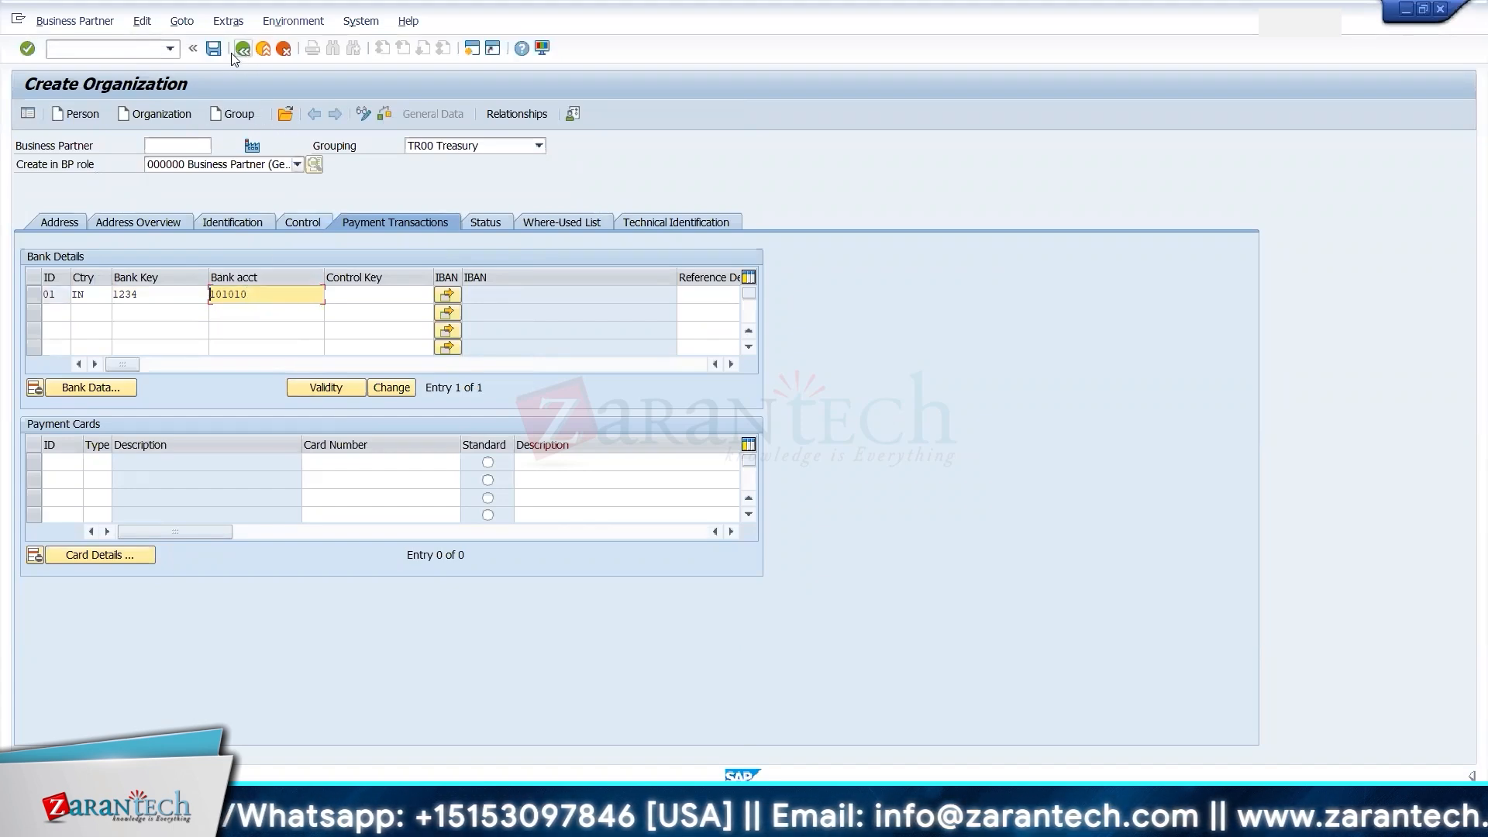
- Check the organization's status data and save the new business partner
left_click(484, 225)
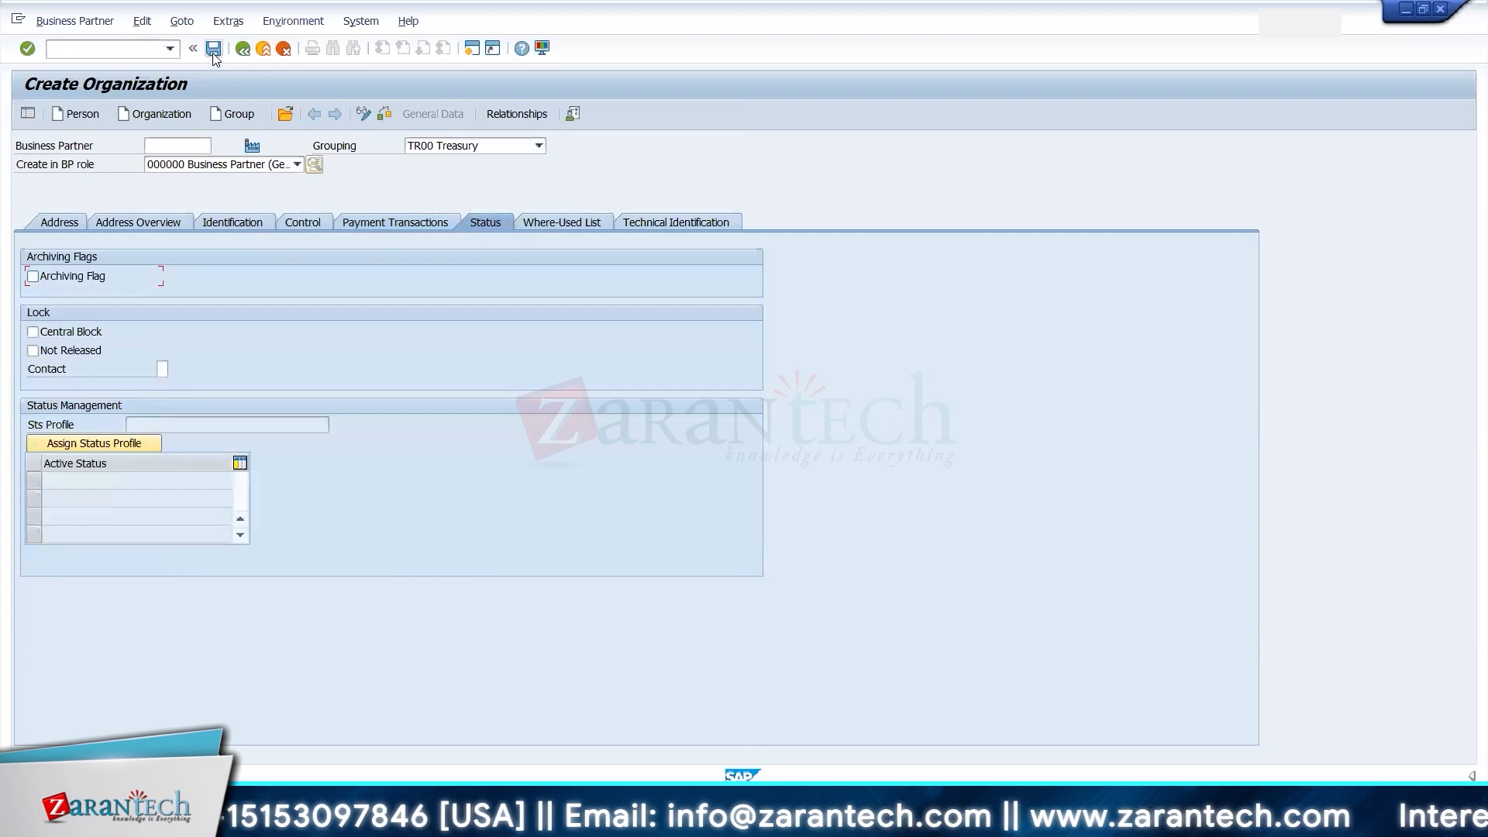
left_click(214, 50)
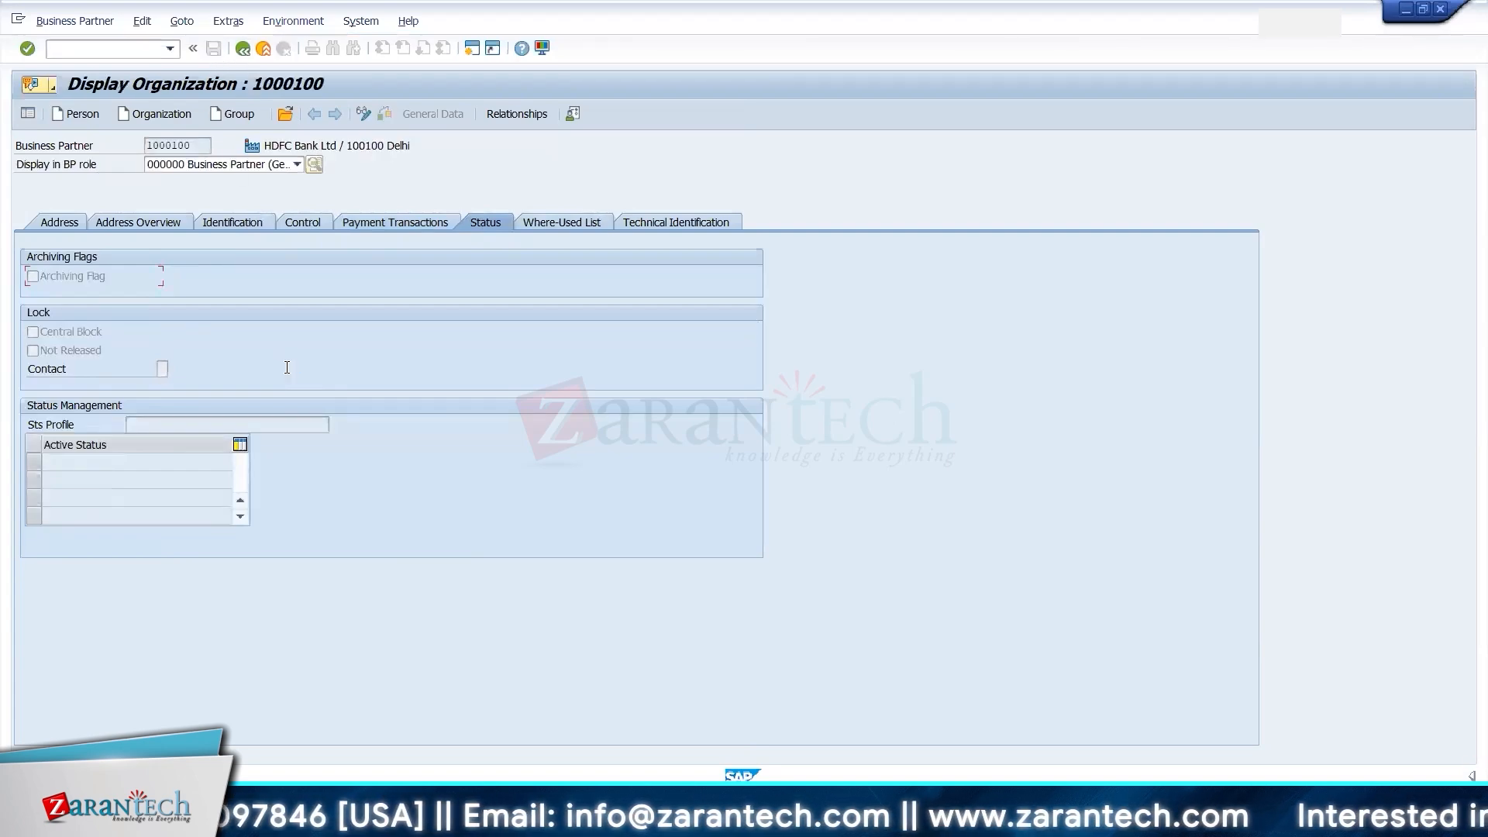
- Switch the saved organization to change mode and add the BP role TR0151 Counterparty
left_click(186, 166)
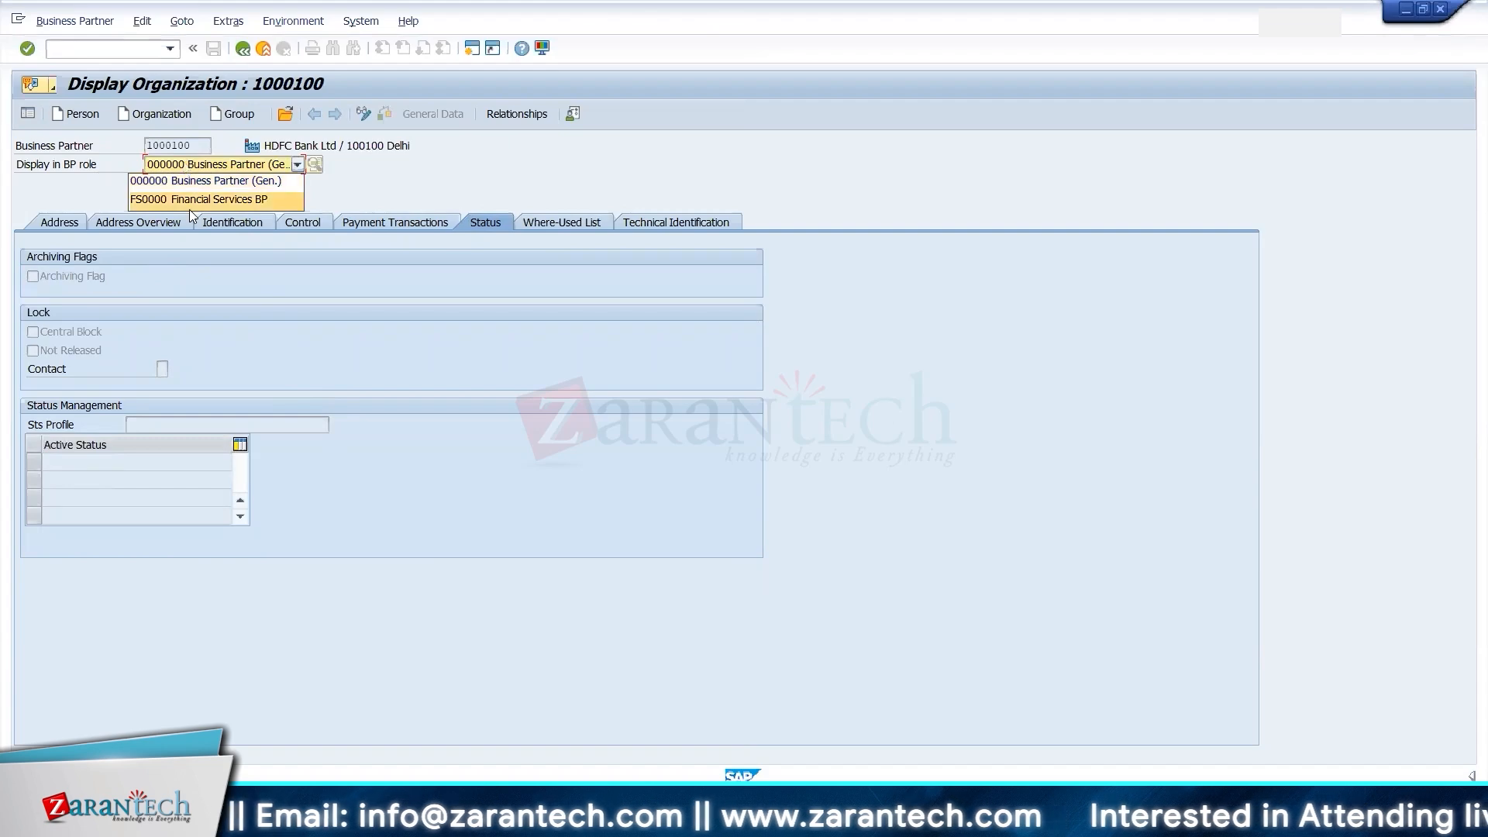
left_click(365, 117)
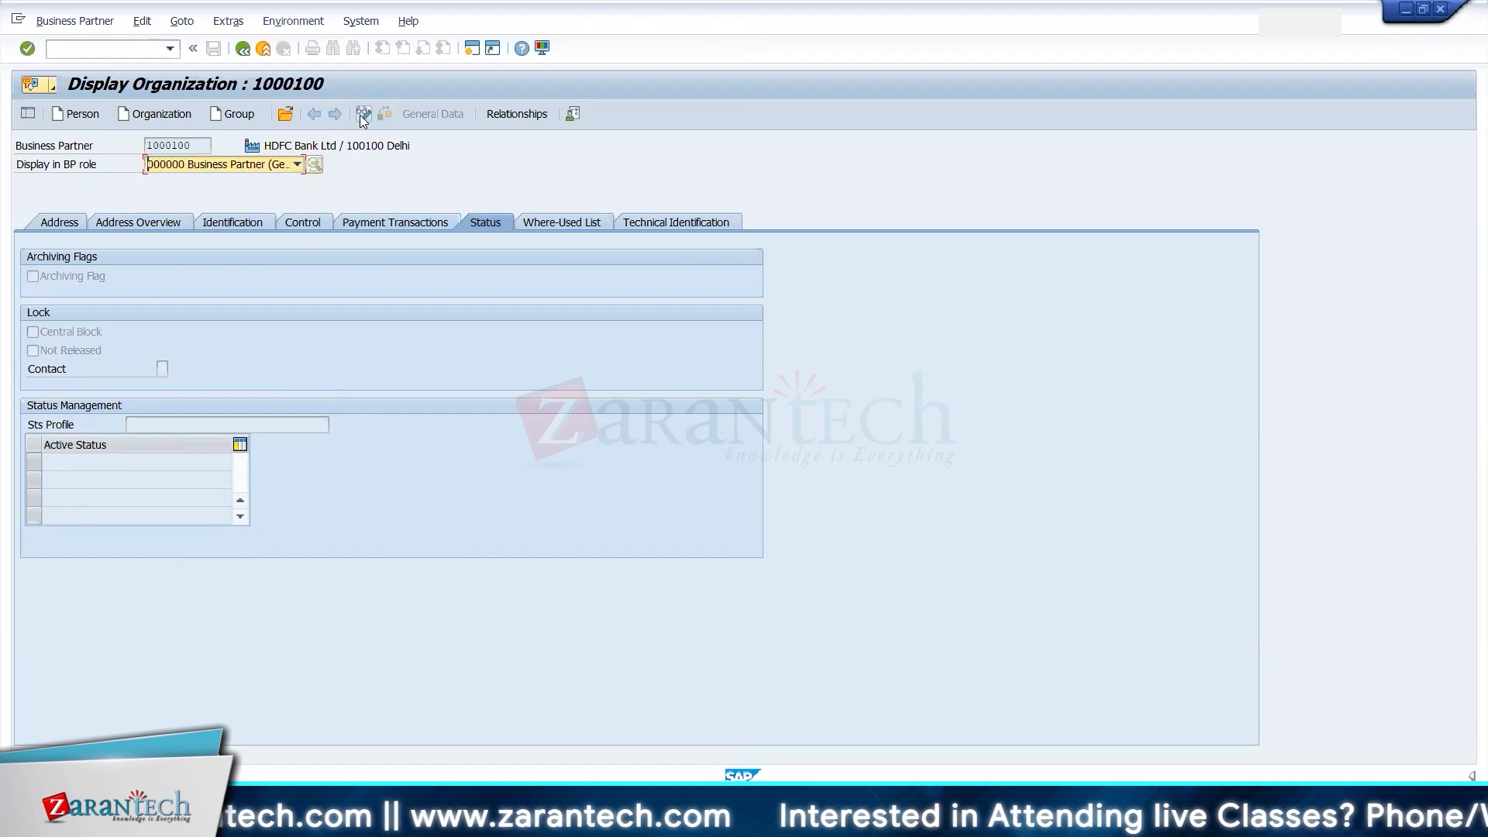
left_click(287, 167)
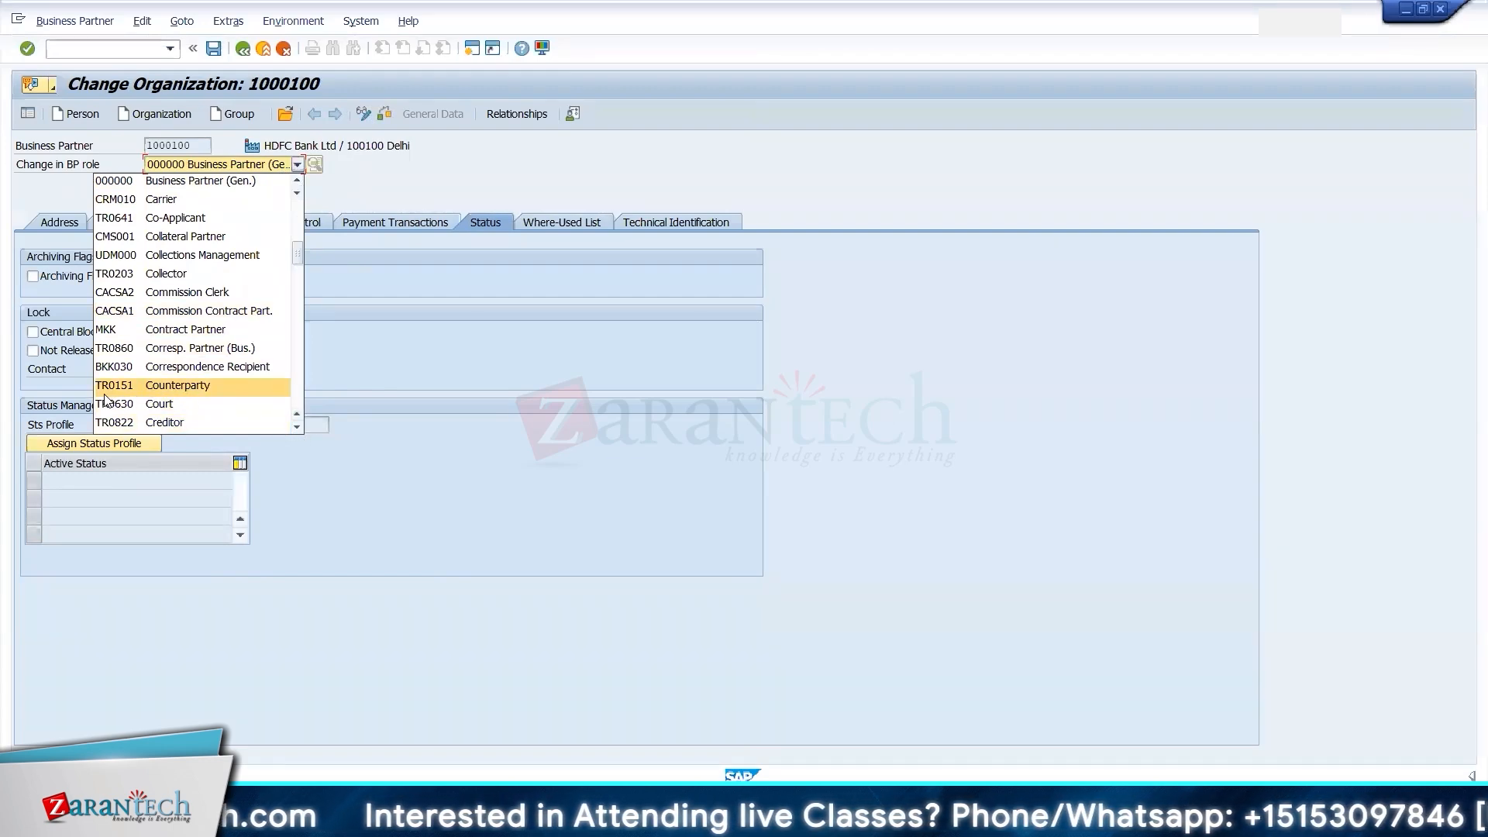
left_click(154, 387)
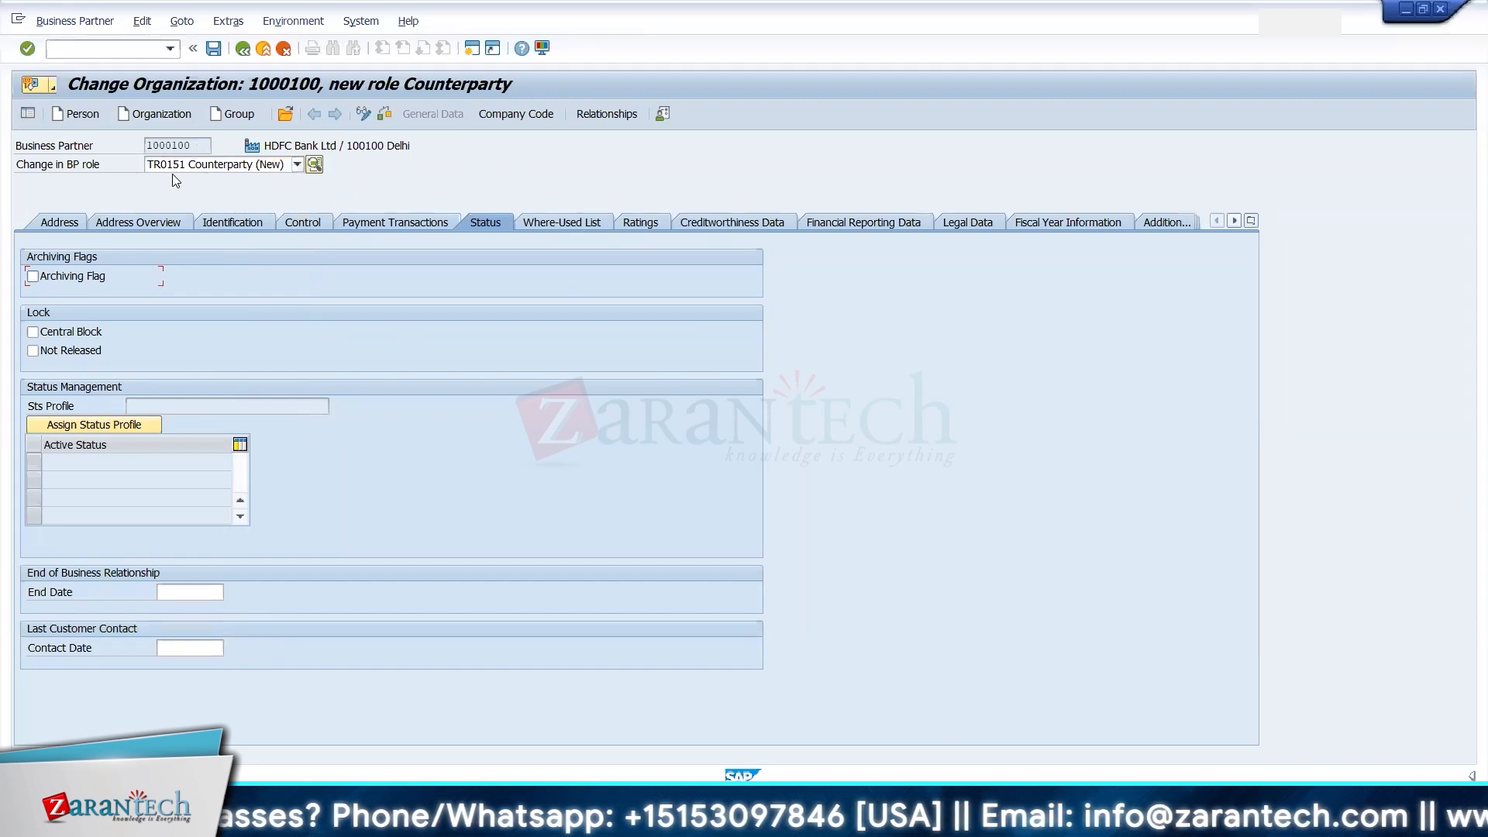
- Set the communication language in the organization's address data to EN English
left_click(65, 224)
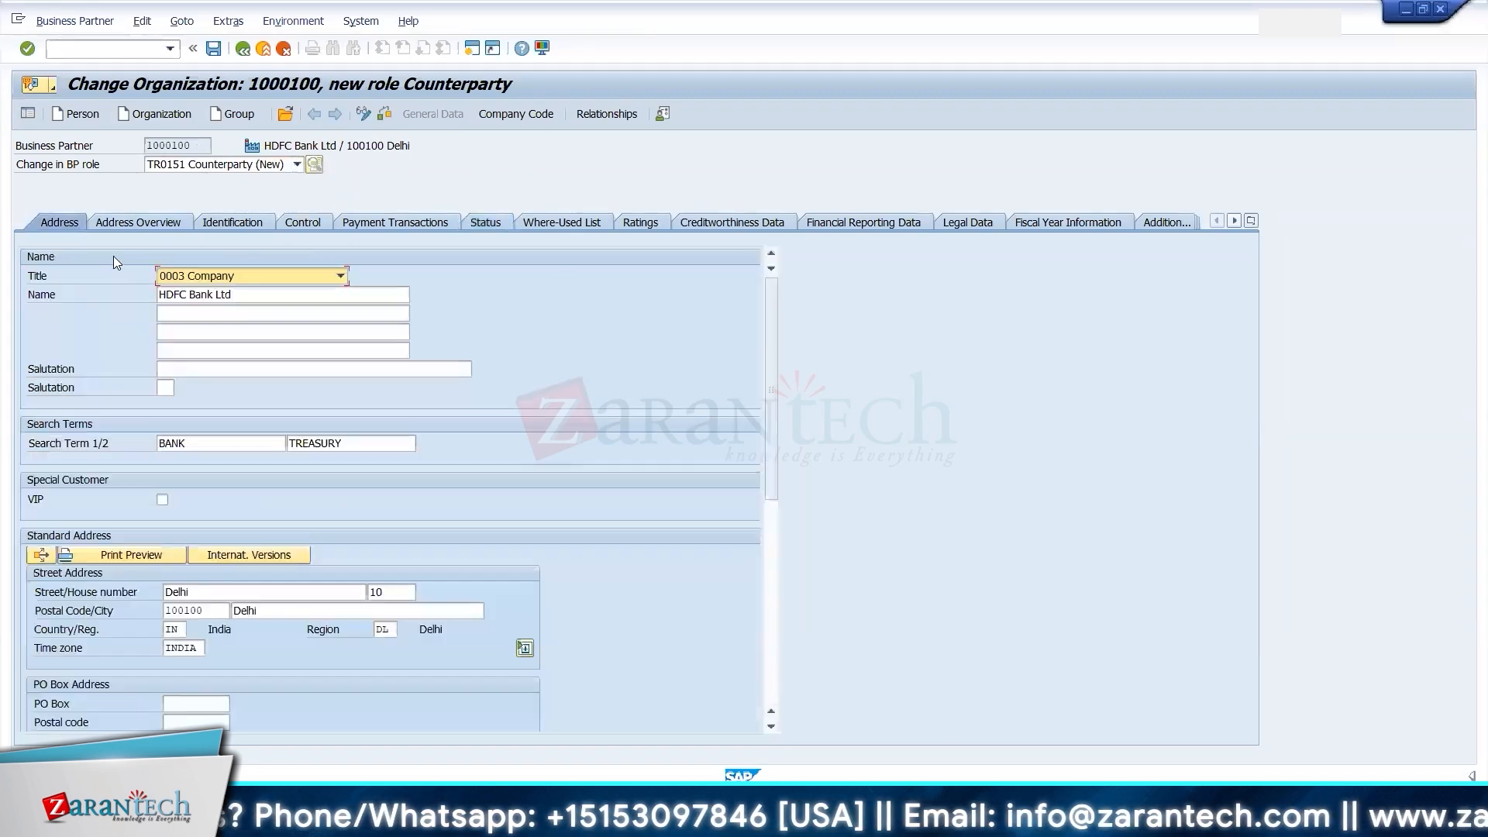
left_click(140, 221)
left_click(68, 223)
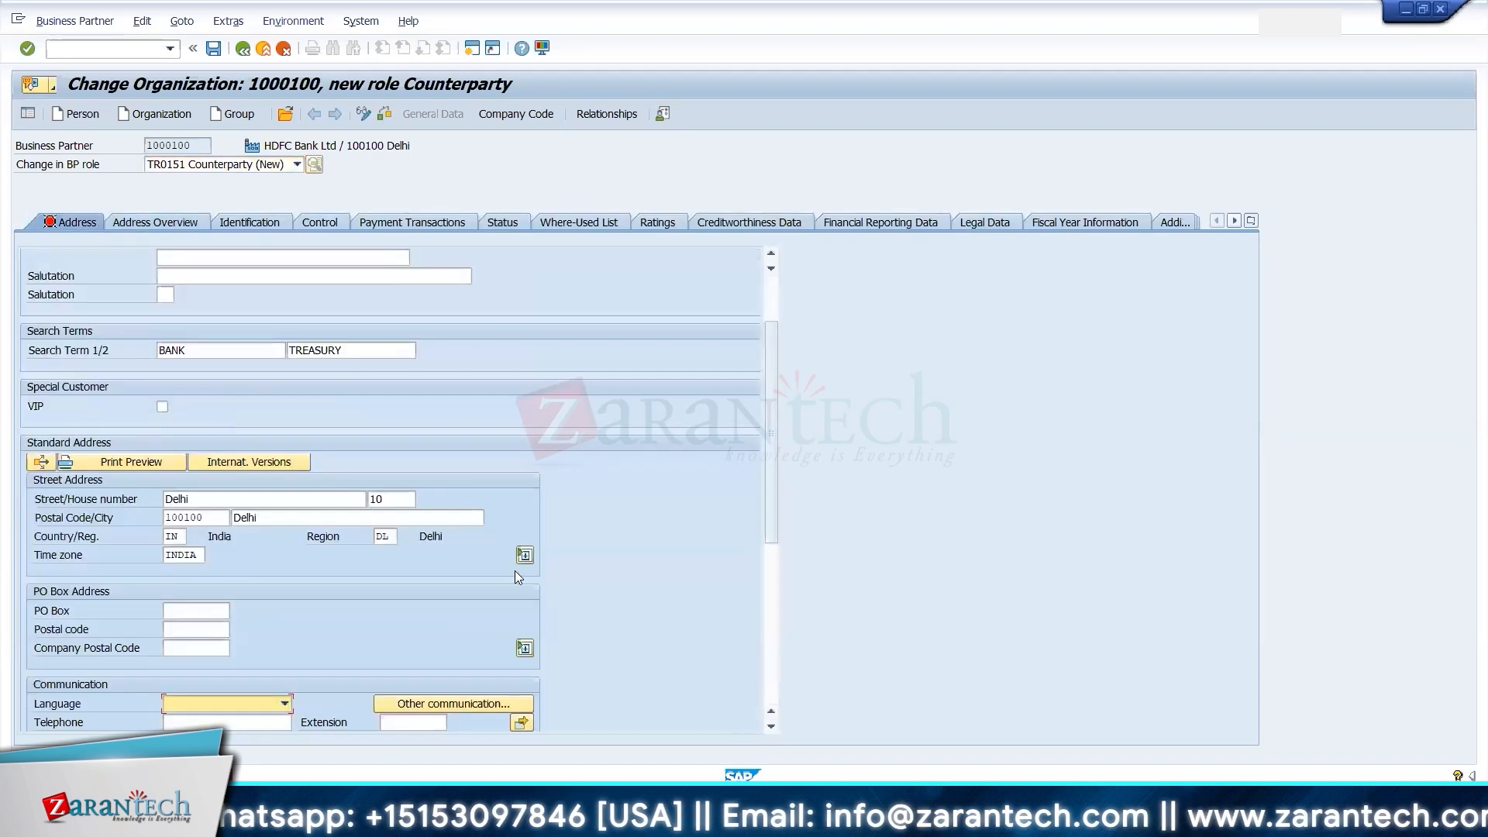
left_click(264, 707)
scroll(264, 706, "down", 2)
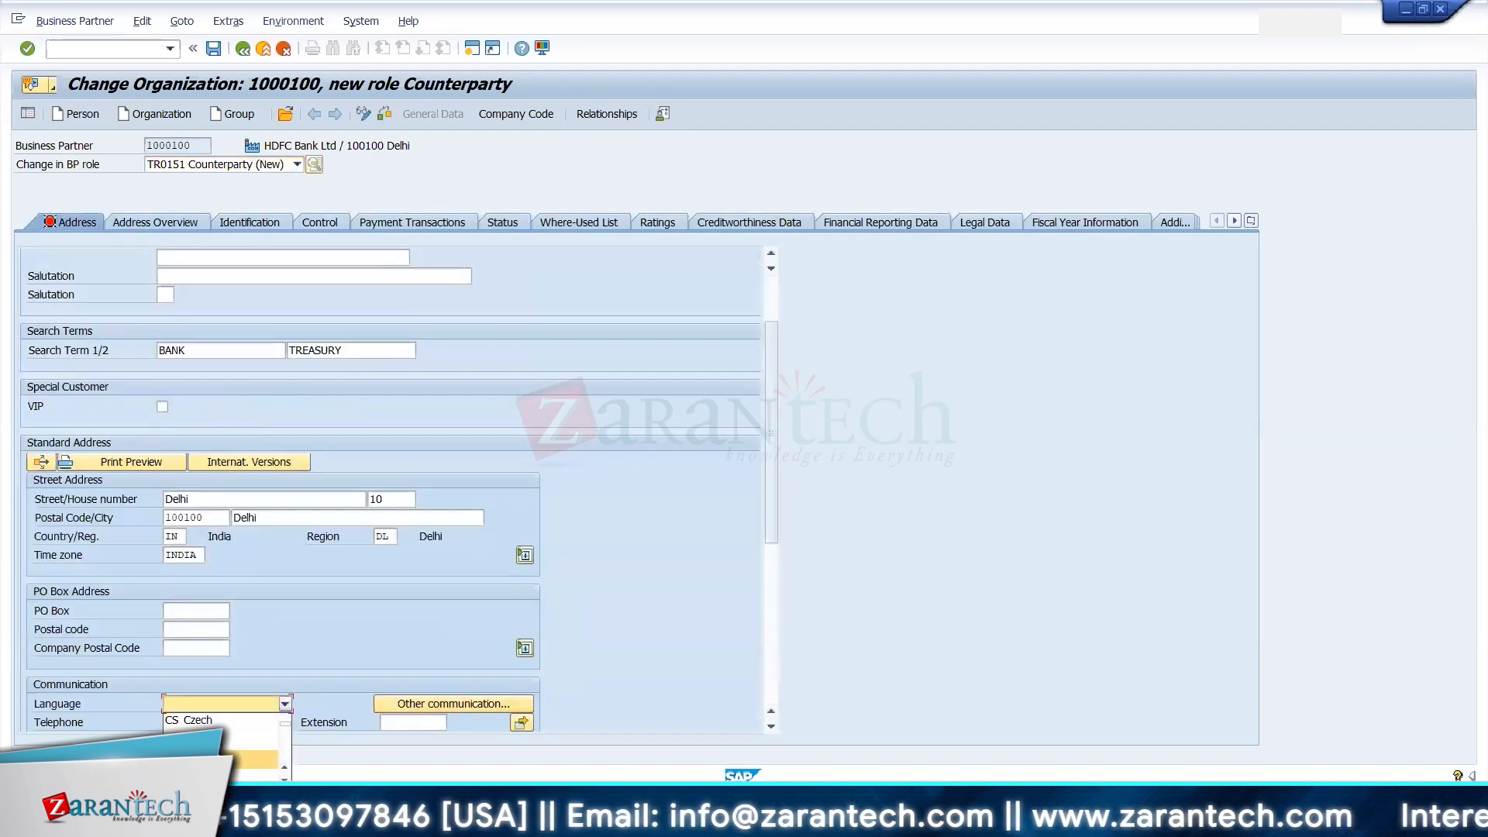
left_click(254, 759)
left_click(147, 776)
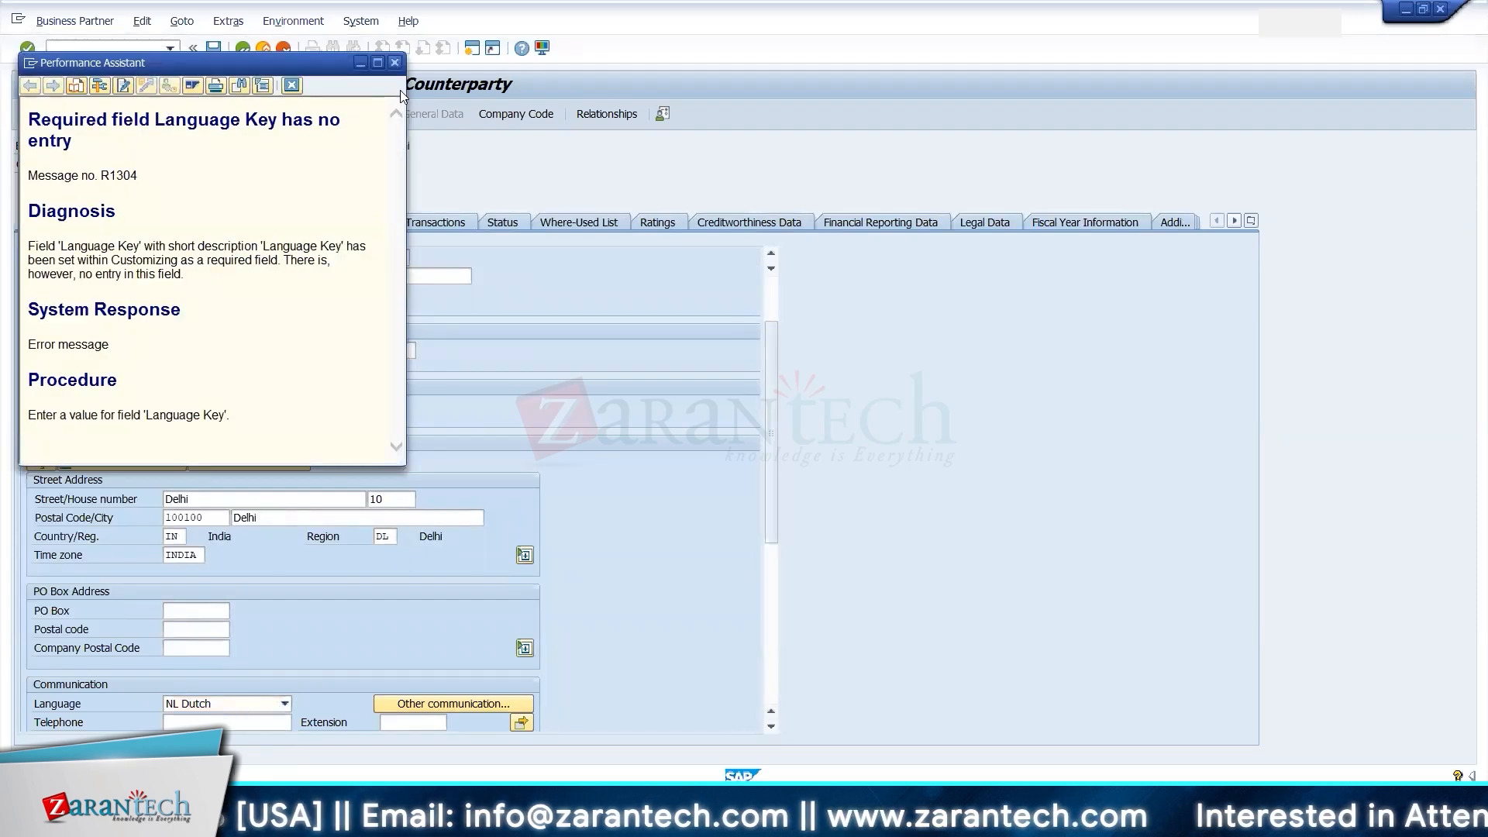
left_click(396, 64)
left_click(234, 709)
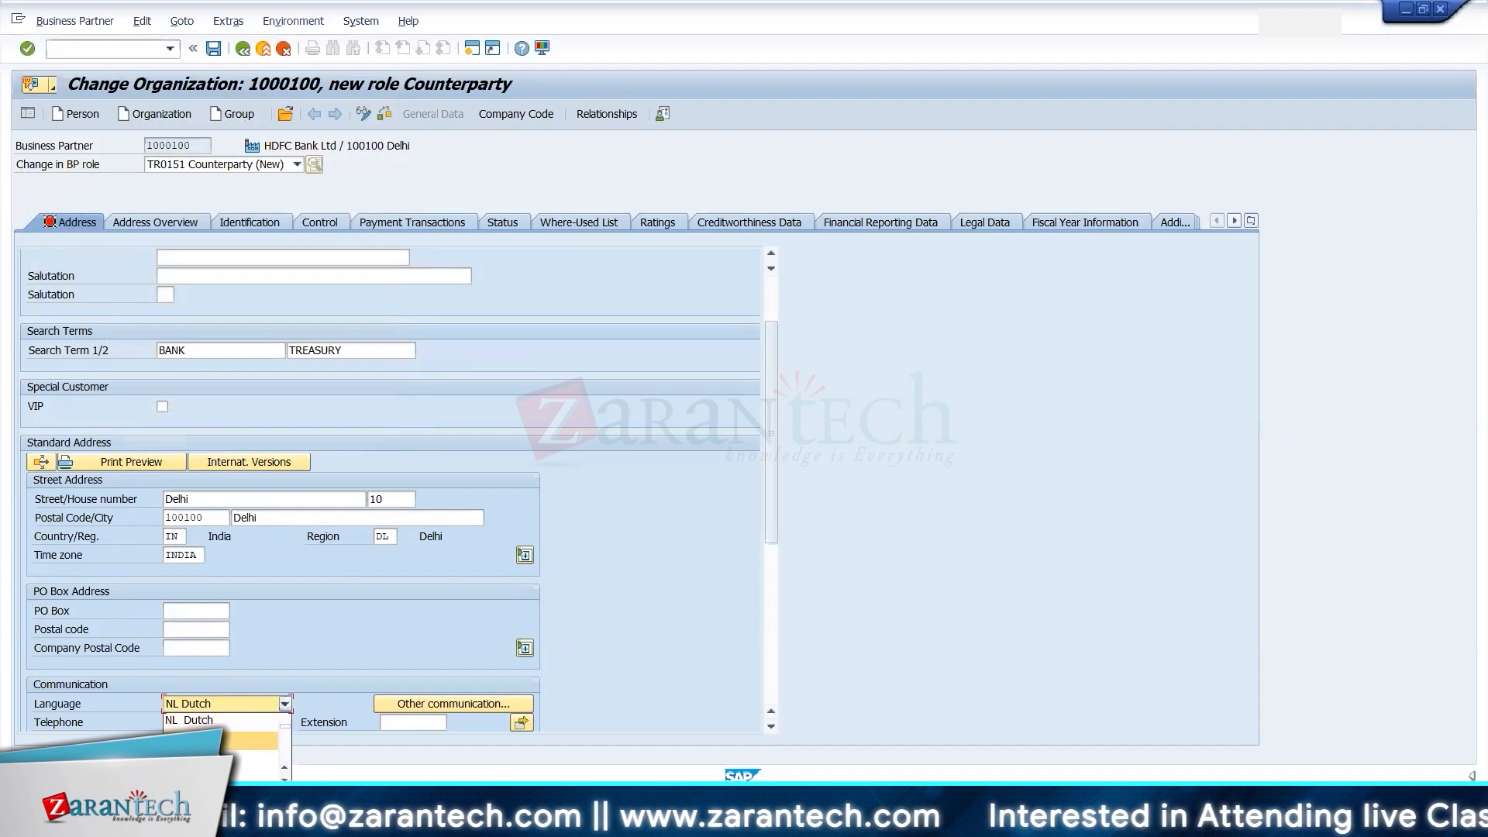
left_click(242, 740)
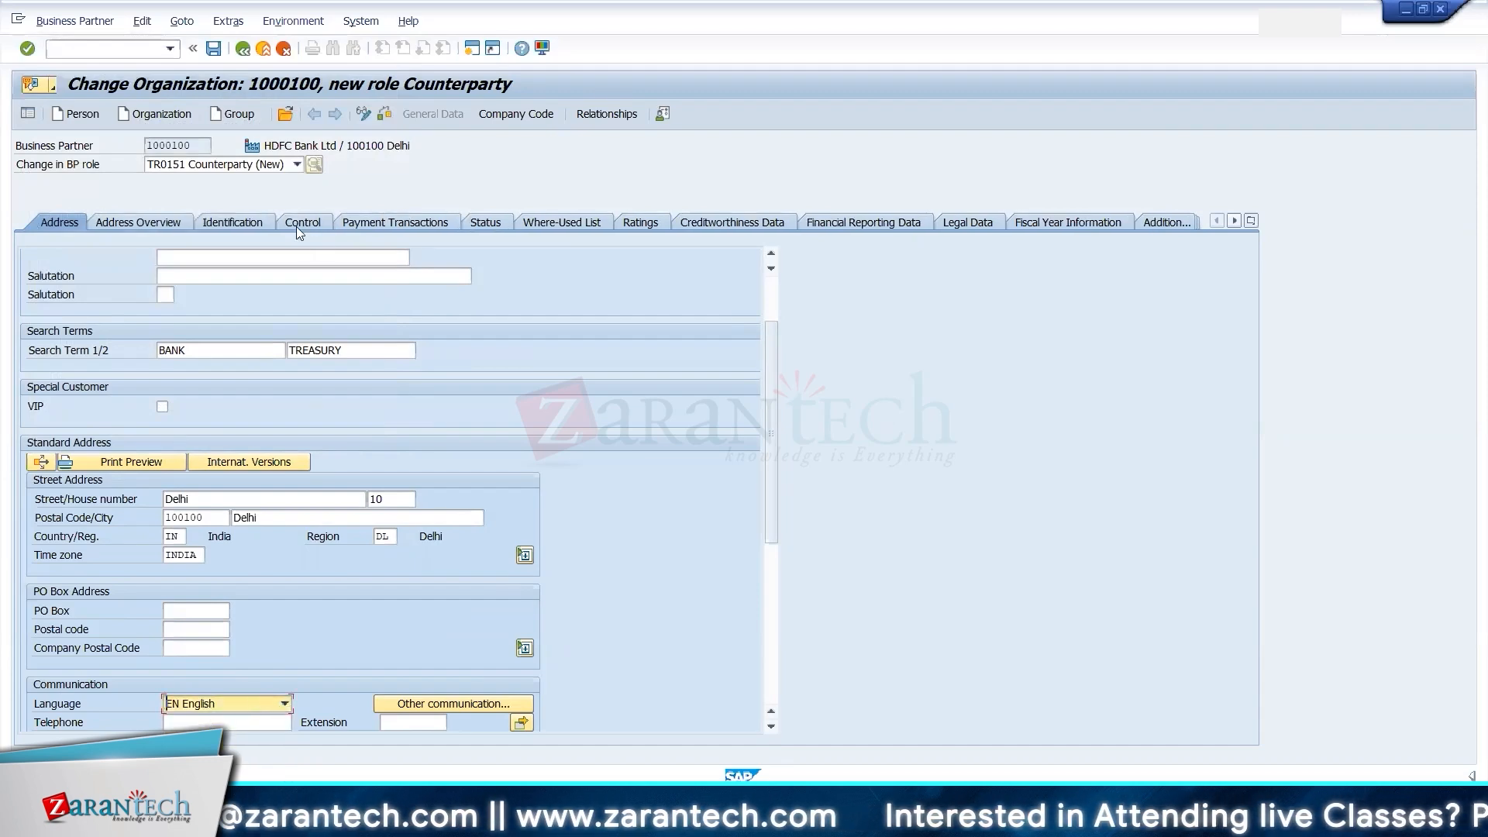
- Enter company code IN10 for the new Counterparty role and save the business partner
left_click(510, 115)
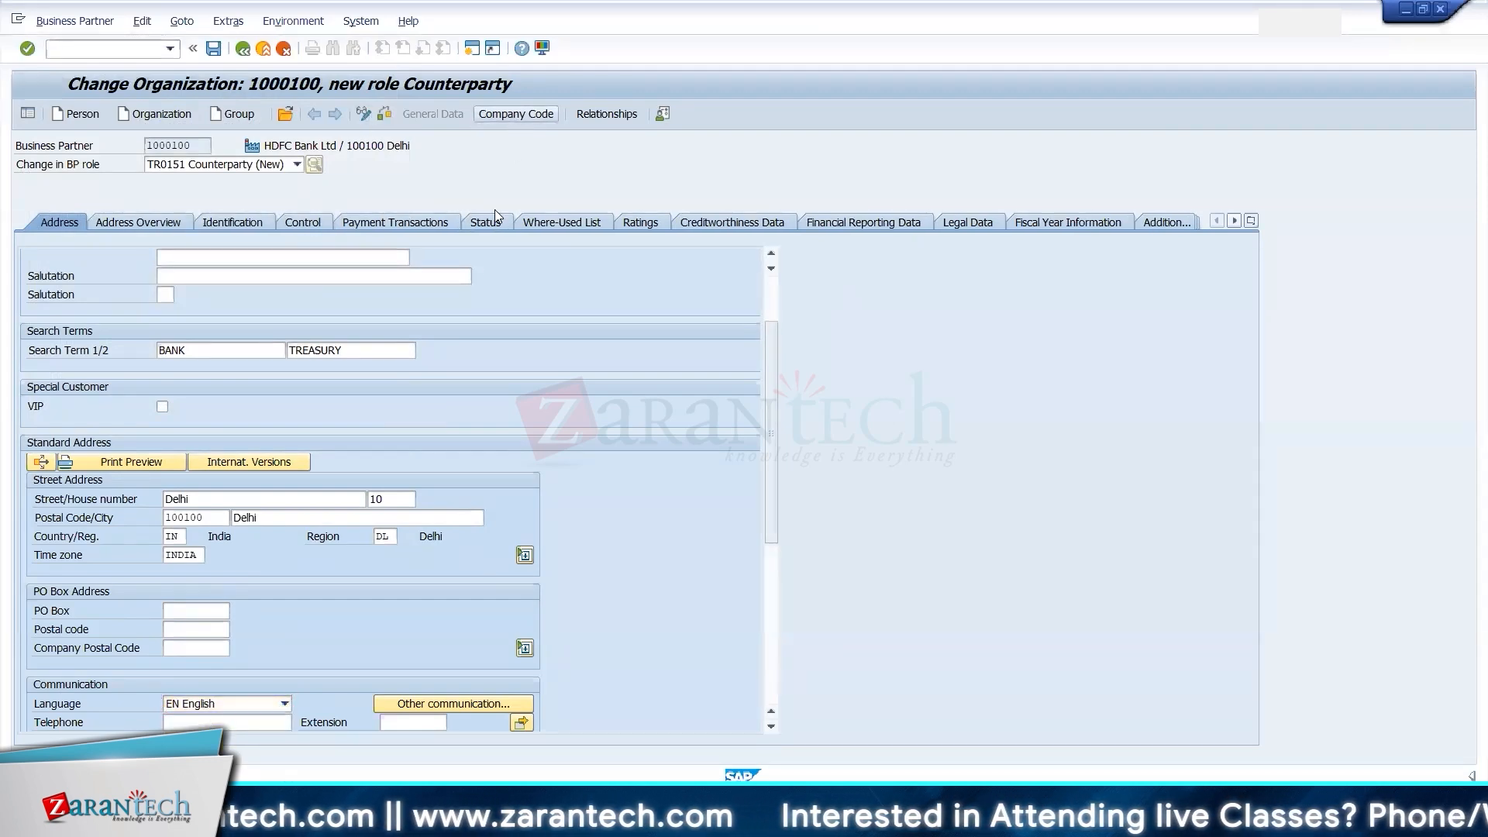
type("In10")
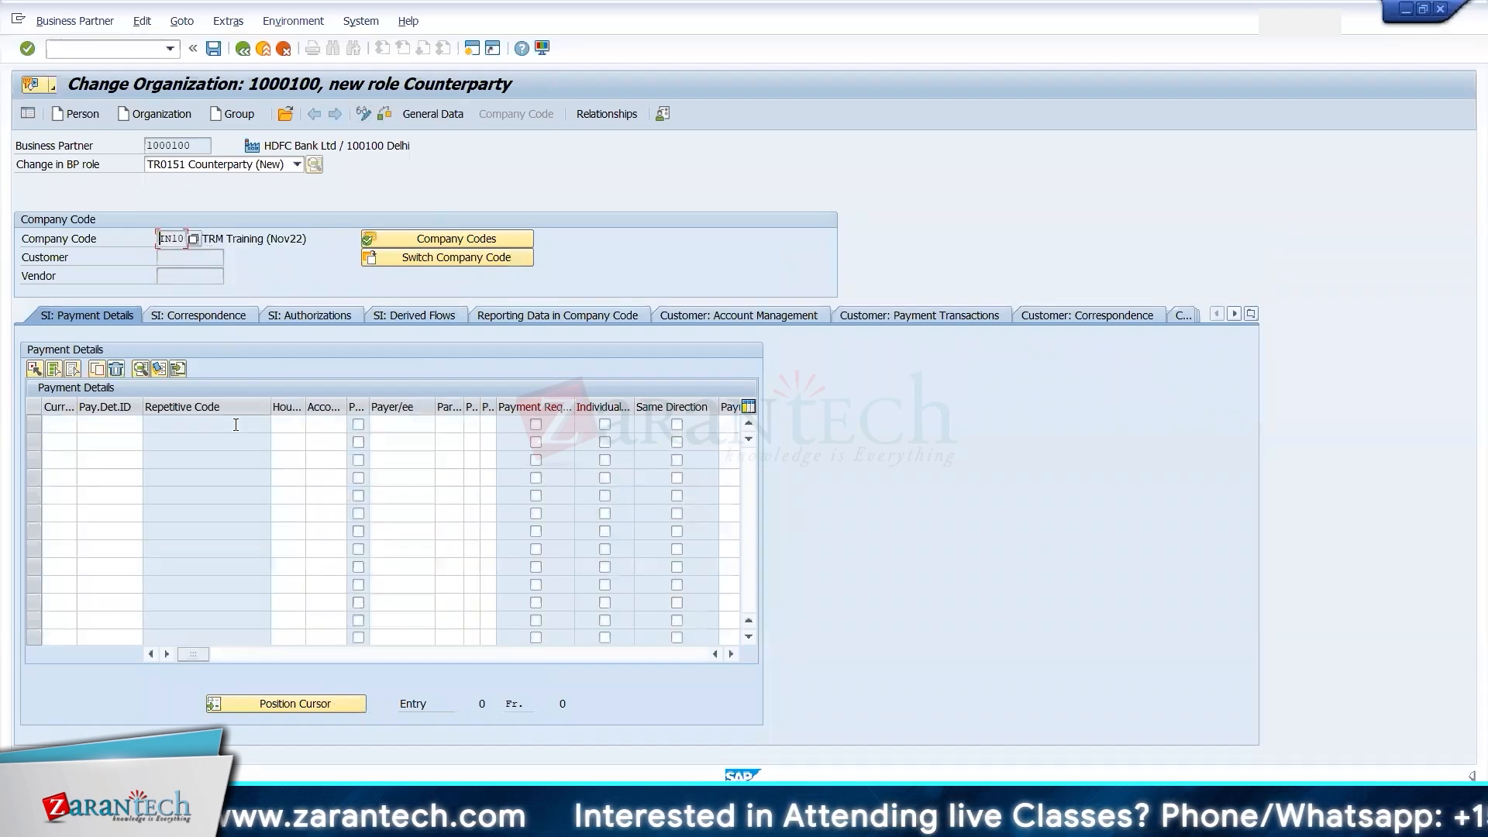
left_click(214, 53)
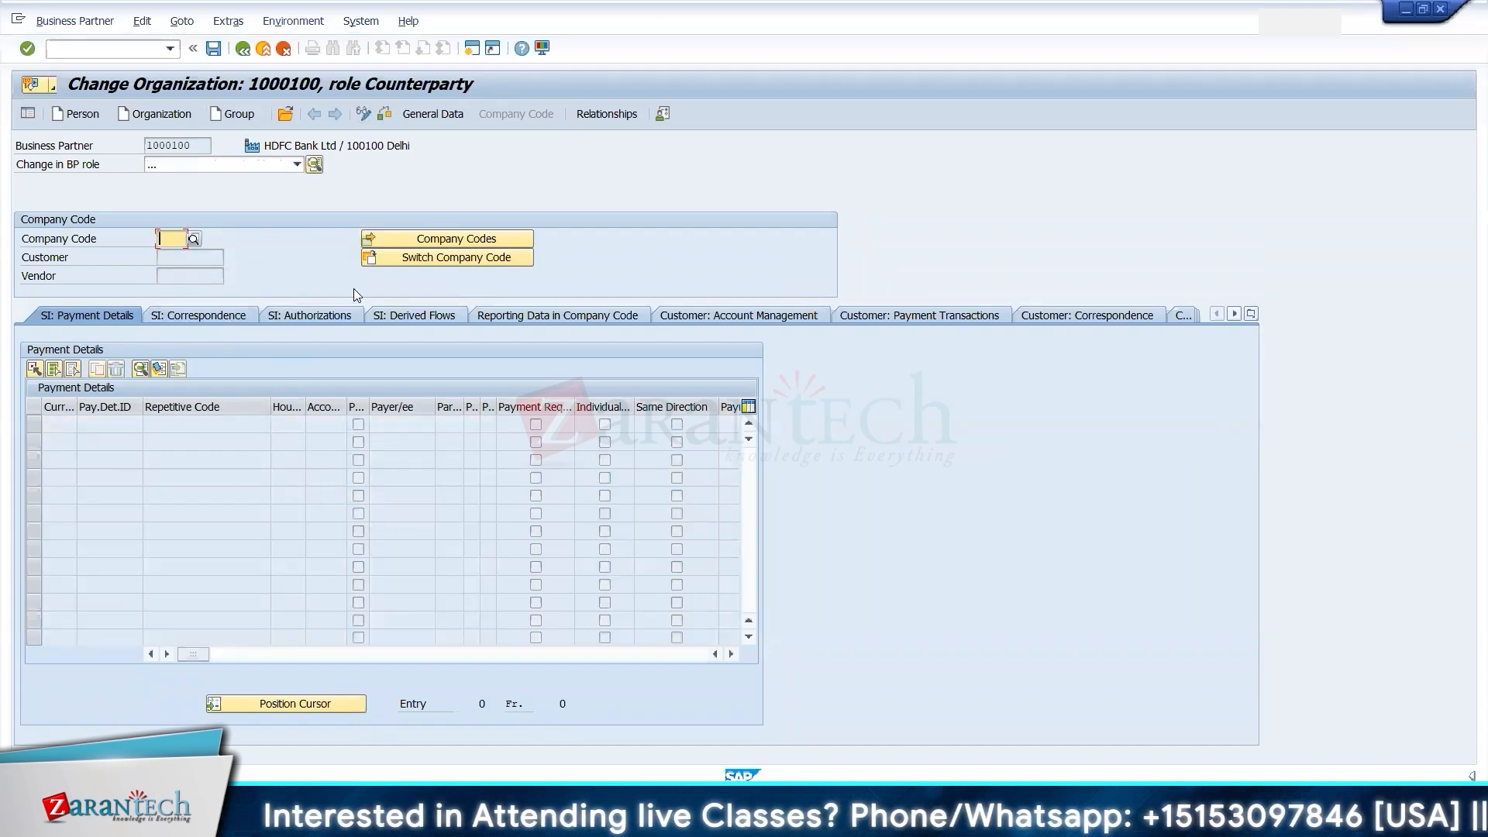
- Call up the counterparty's company code data again for IN10
left_click(396, 241)
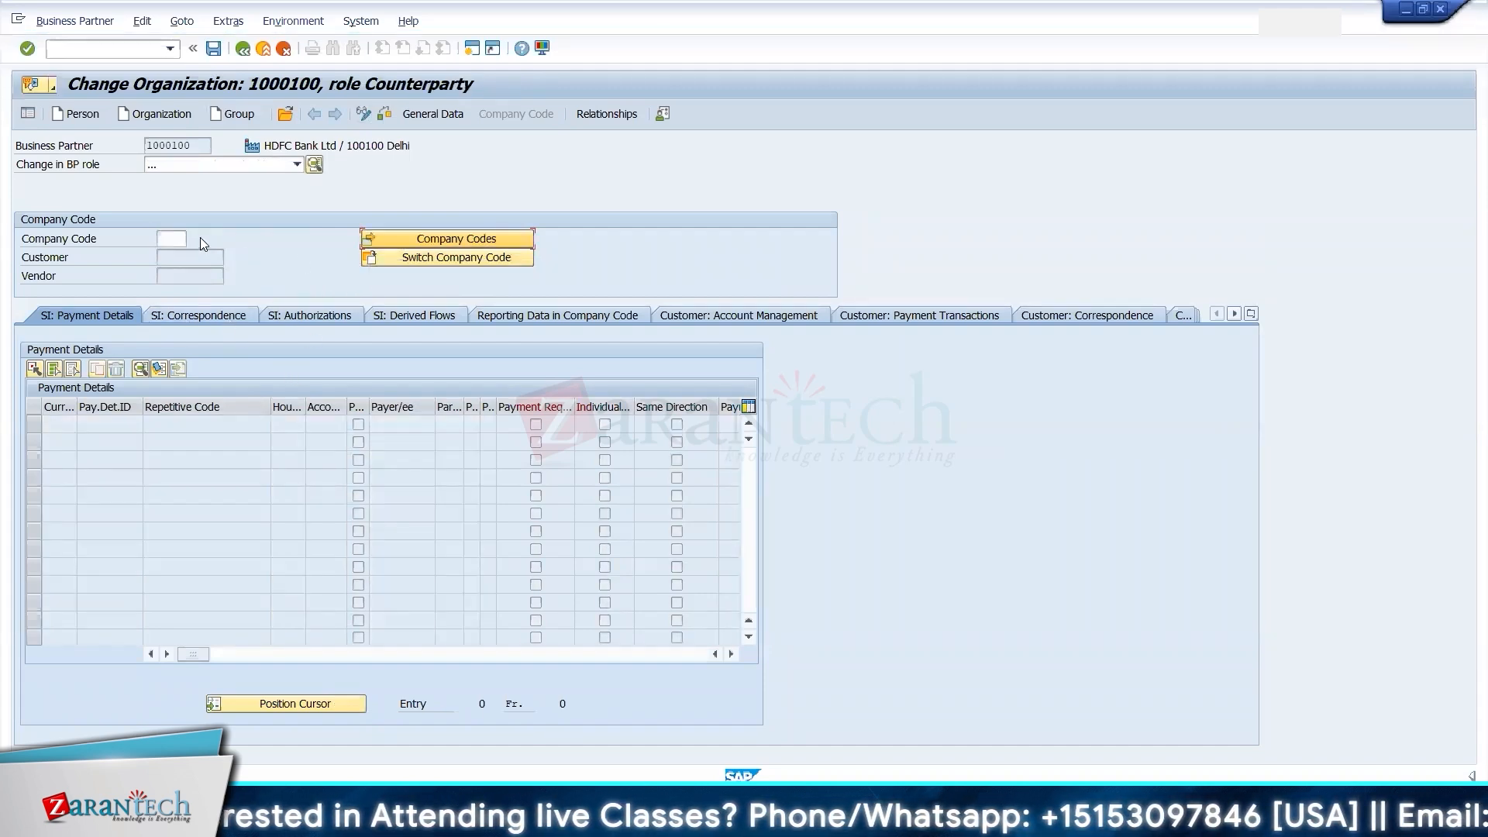
left_click(172, 238)
type("in10")
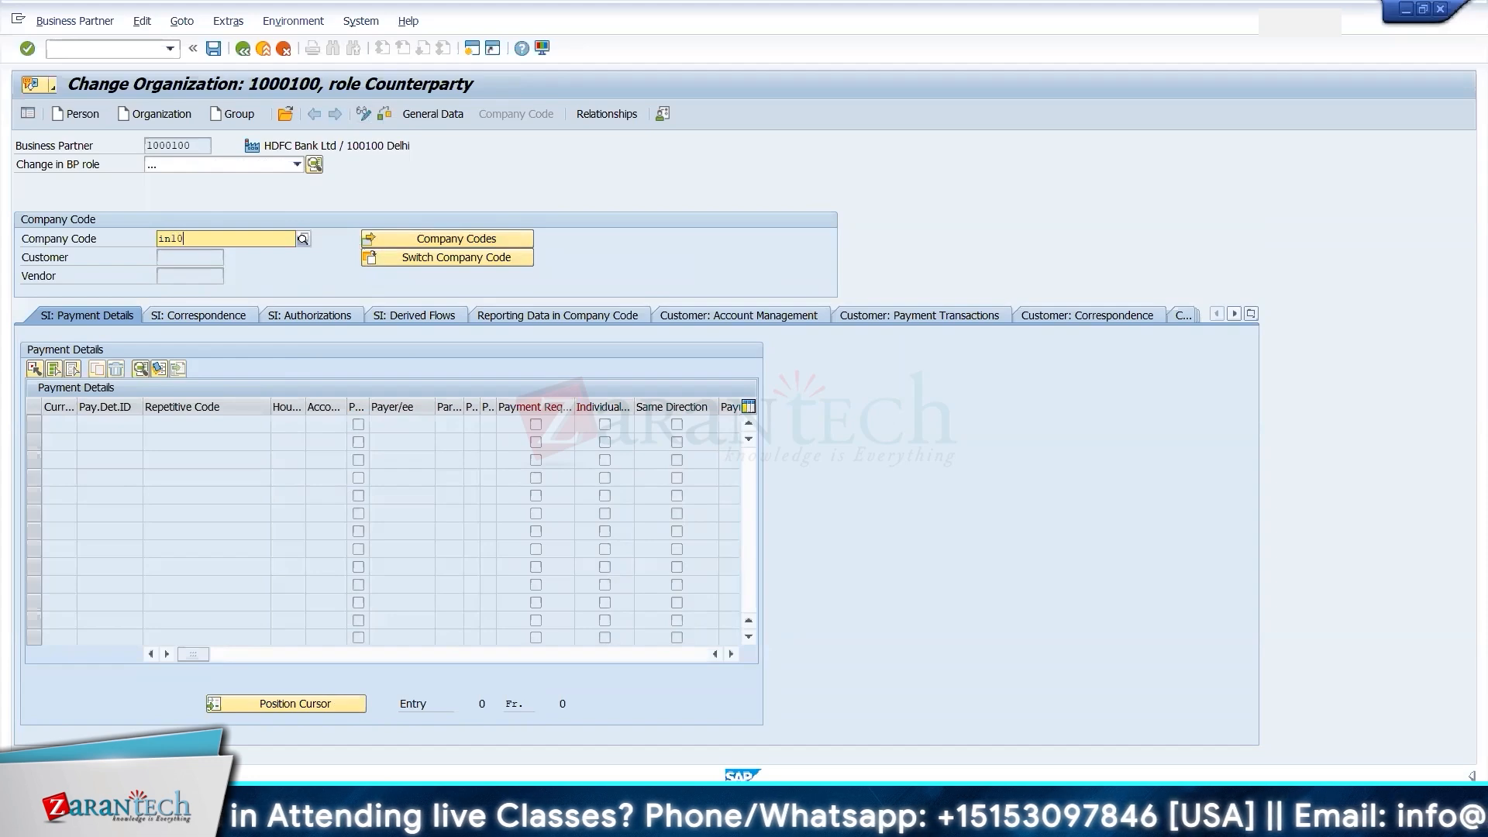
key("Return")
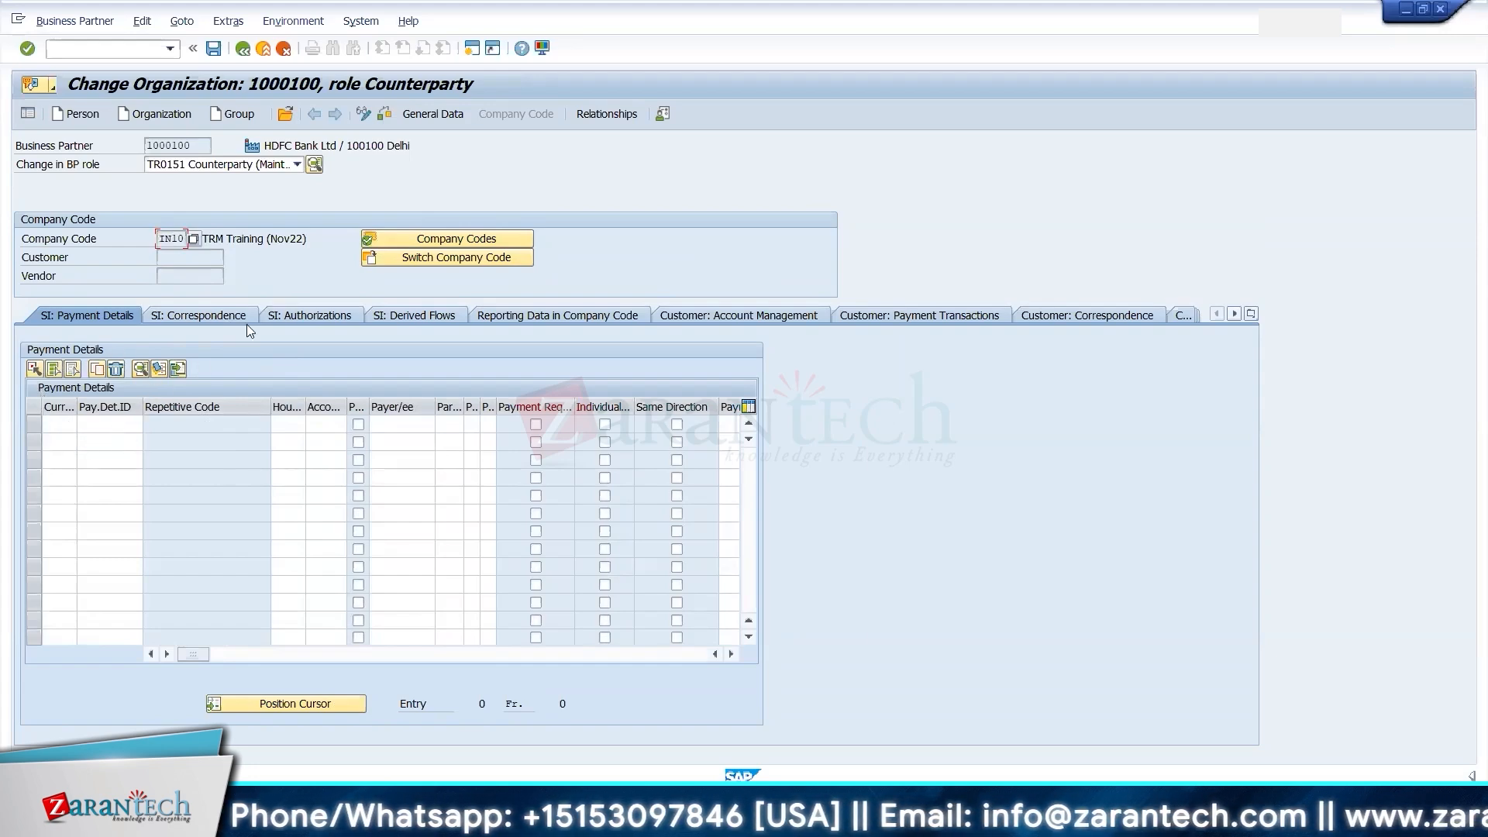
- Authorize the counterparty for all Money Market transactions, including Fixed-Term Deposit, in the company code's authorizations
left_click(279, 311)
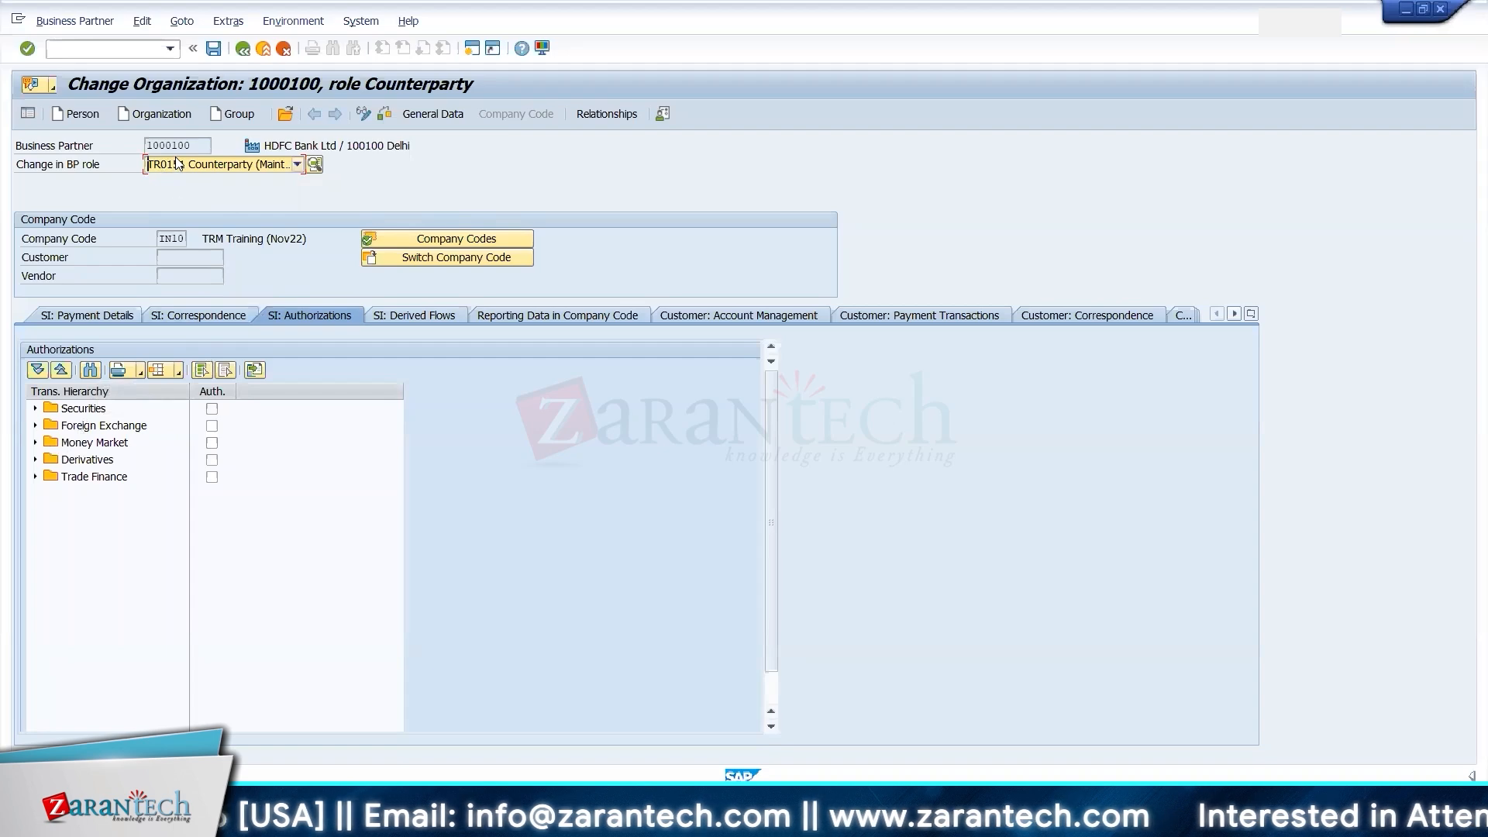
left_click(35, 443)
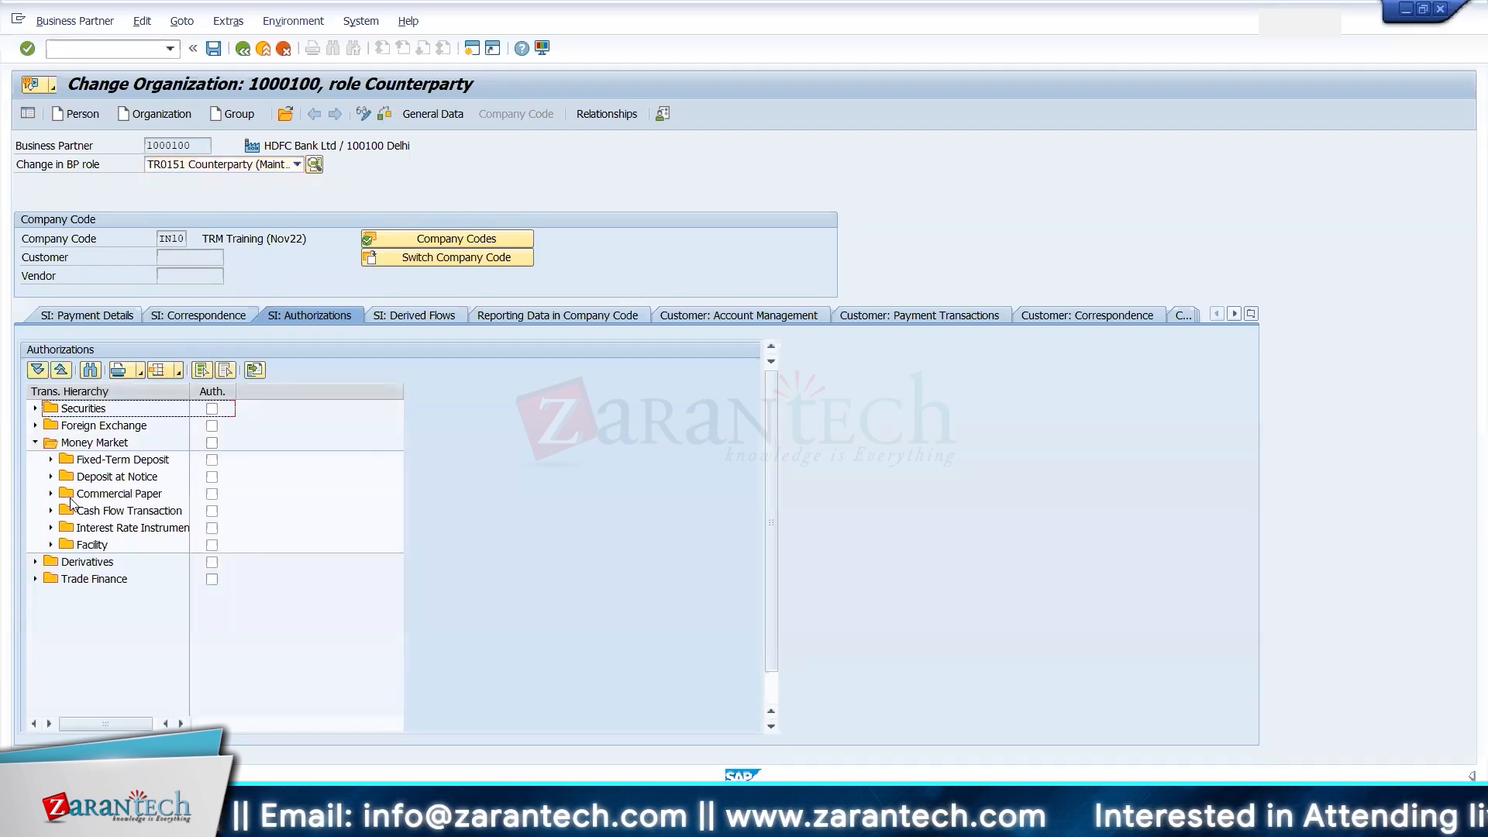
left_click(51, 459)
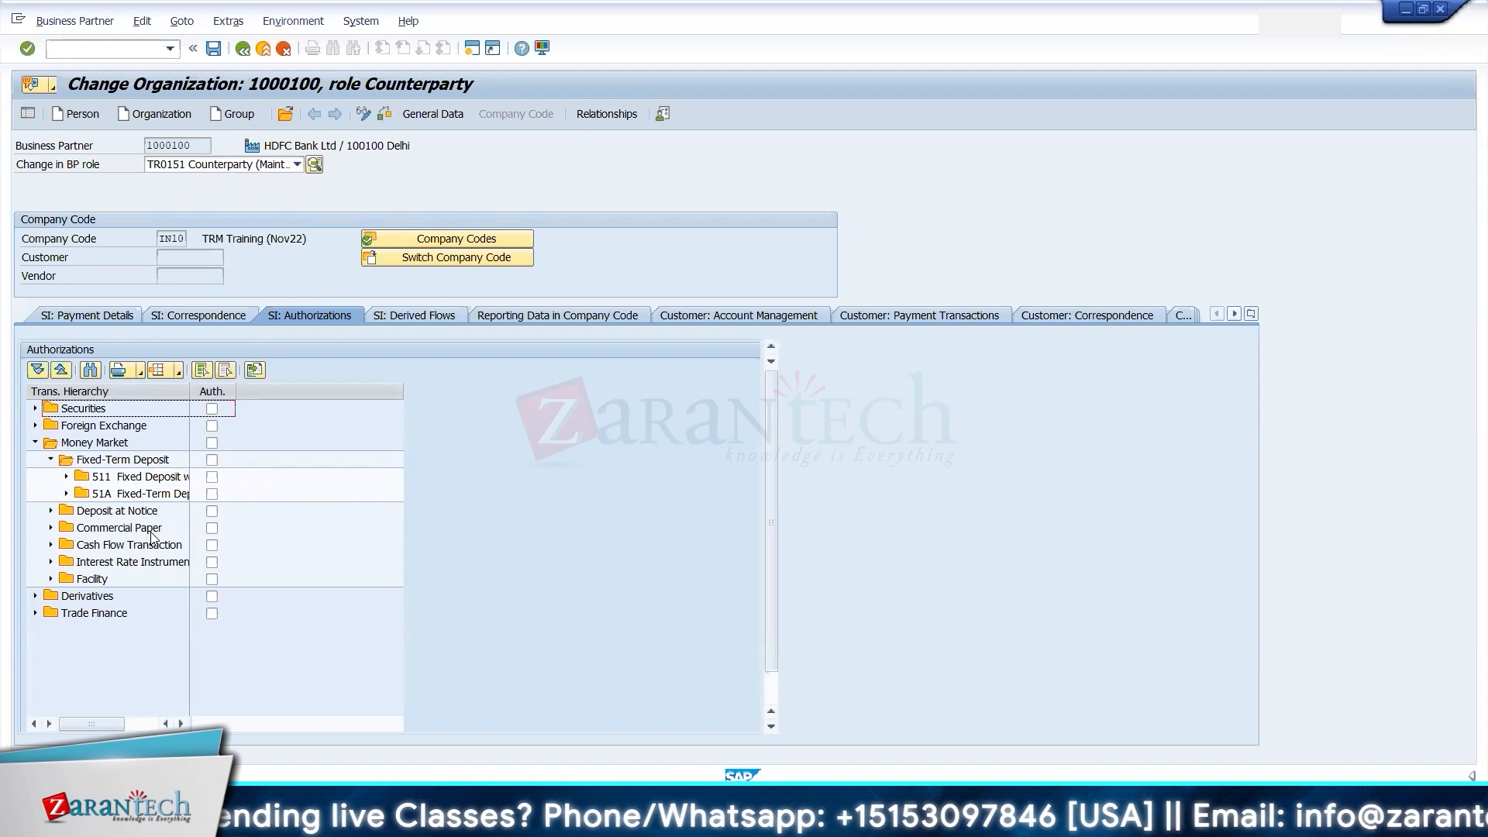
left_click(212, 443)
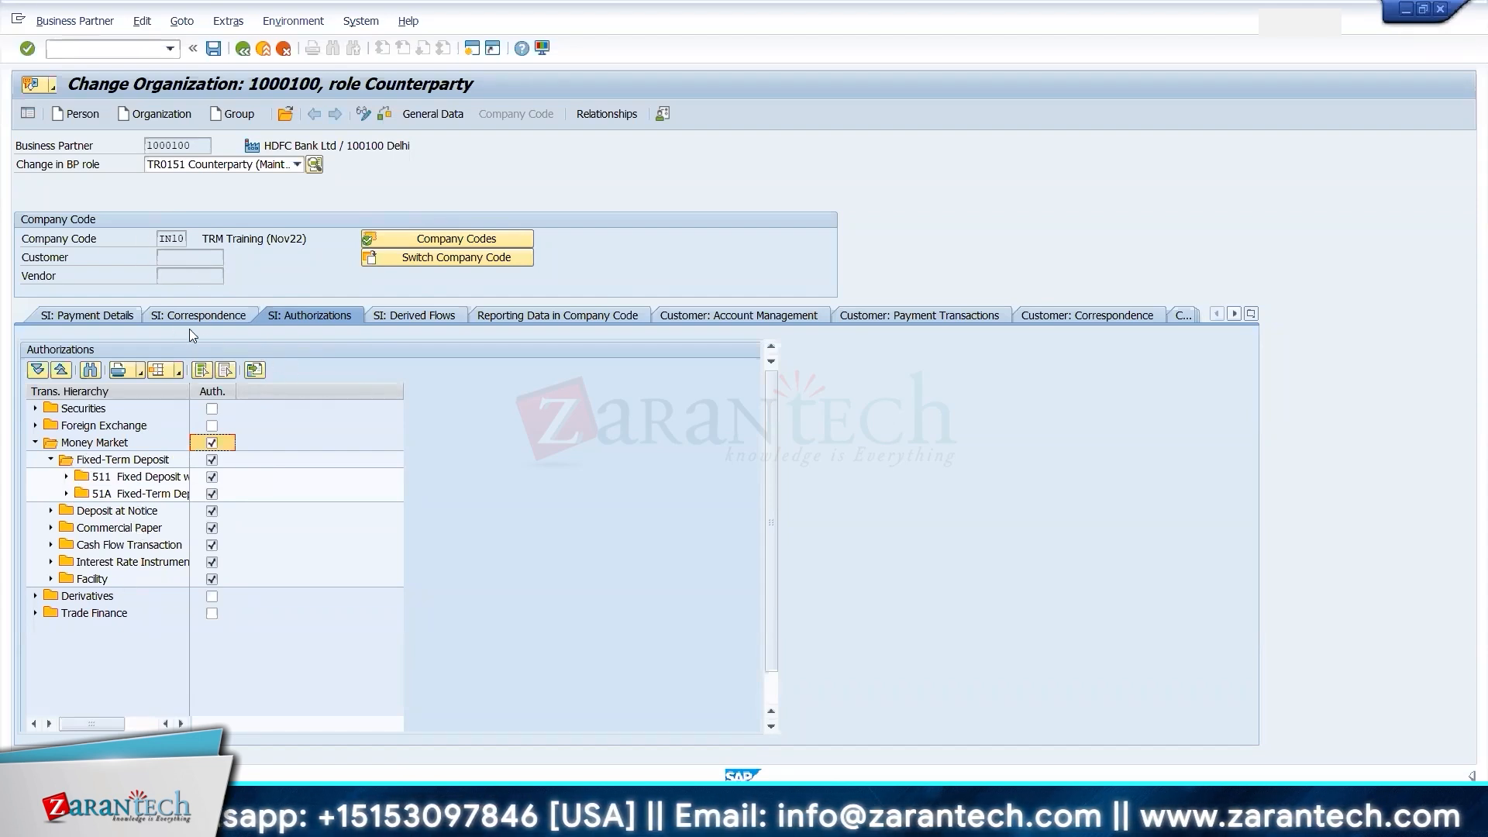
- Check the derived flows, correspondence, payment details and customer account management, and save and leave the business partner
left_click(399, 314)
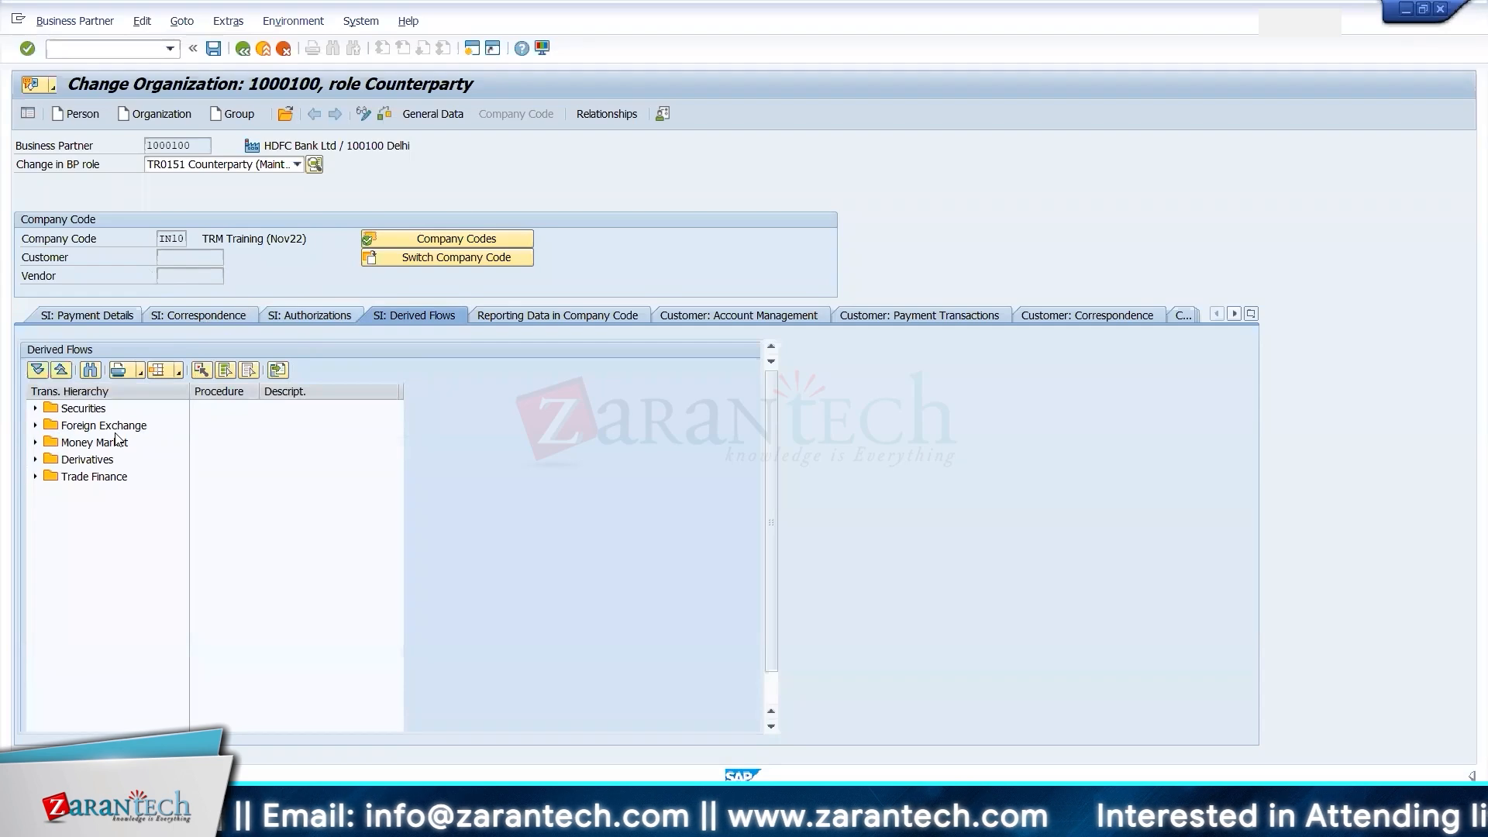
key("alt+Tab")
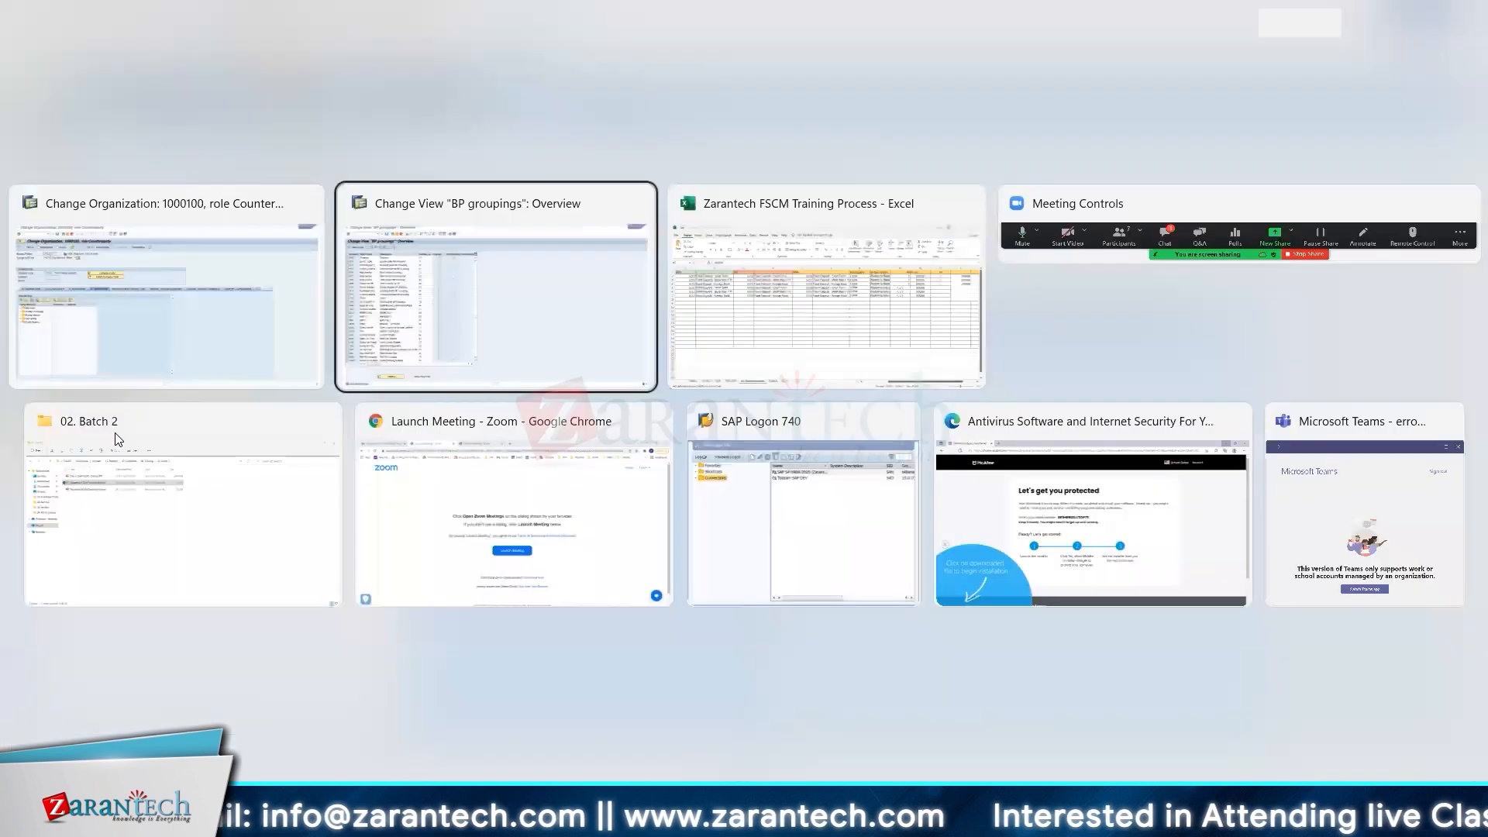
key("alt+Tab")
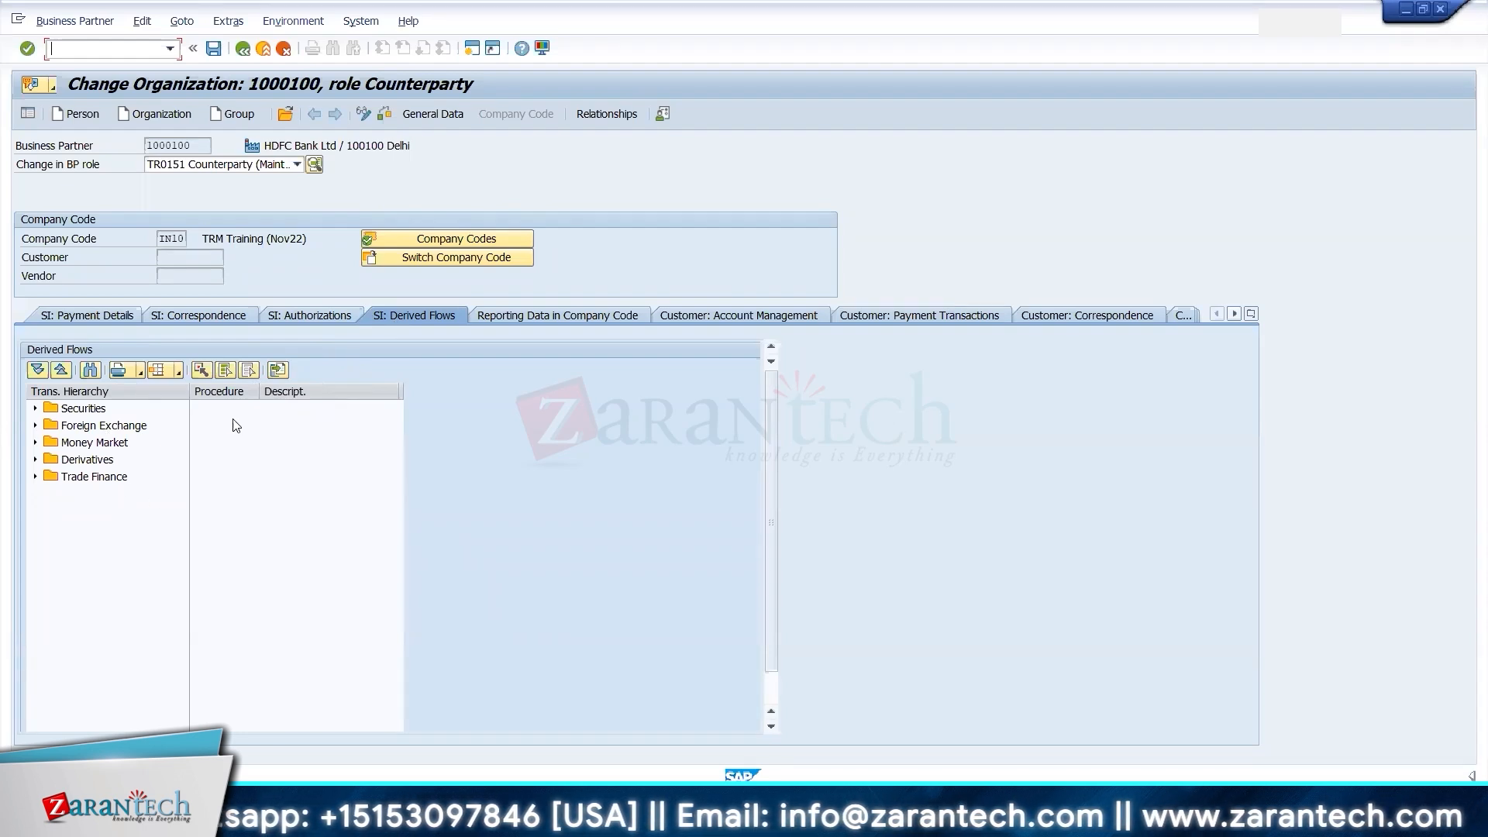
left_click(298, 315)
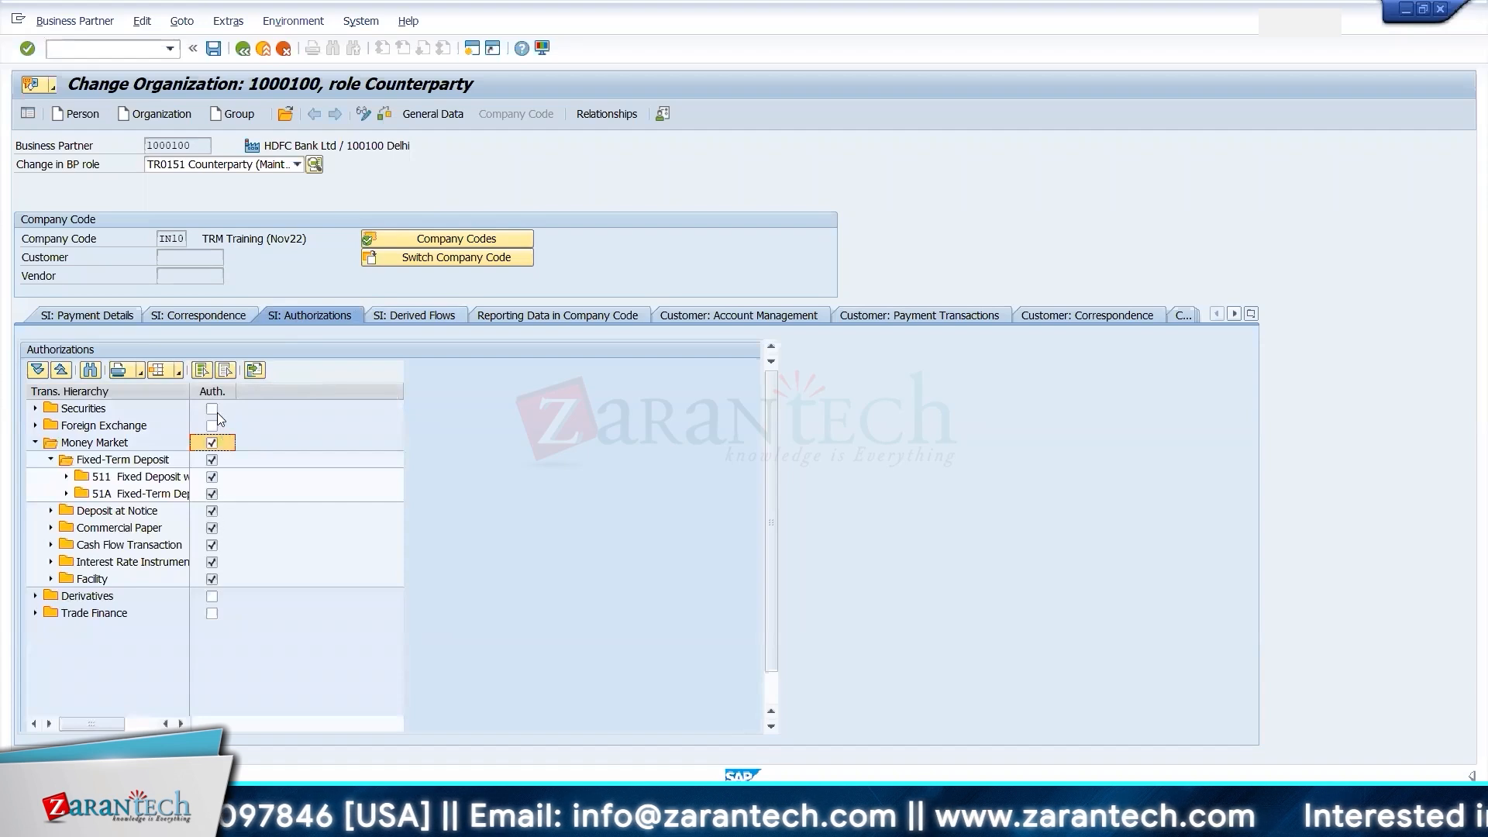
left_click(207, 318)
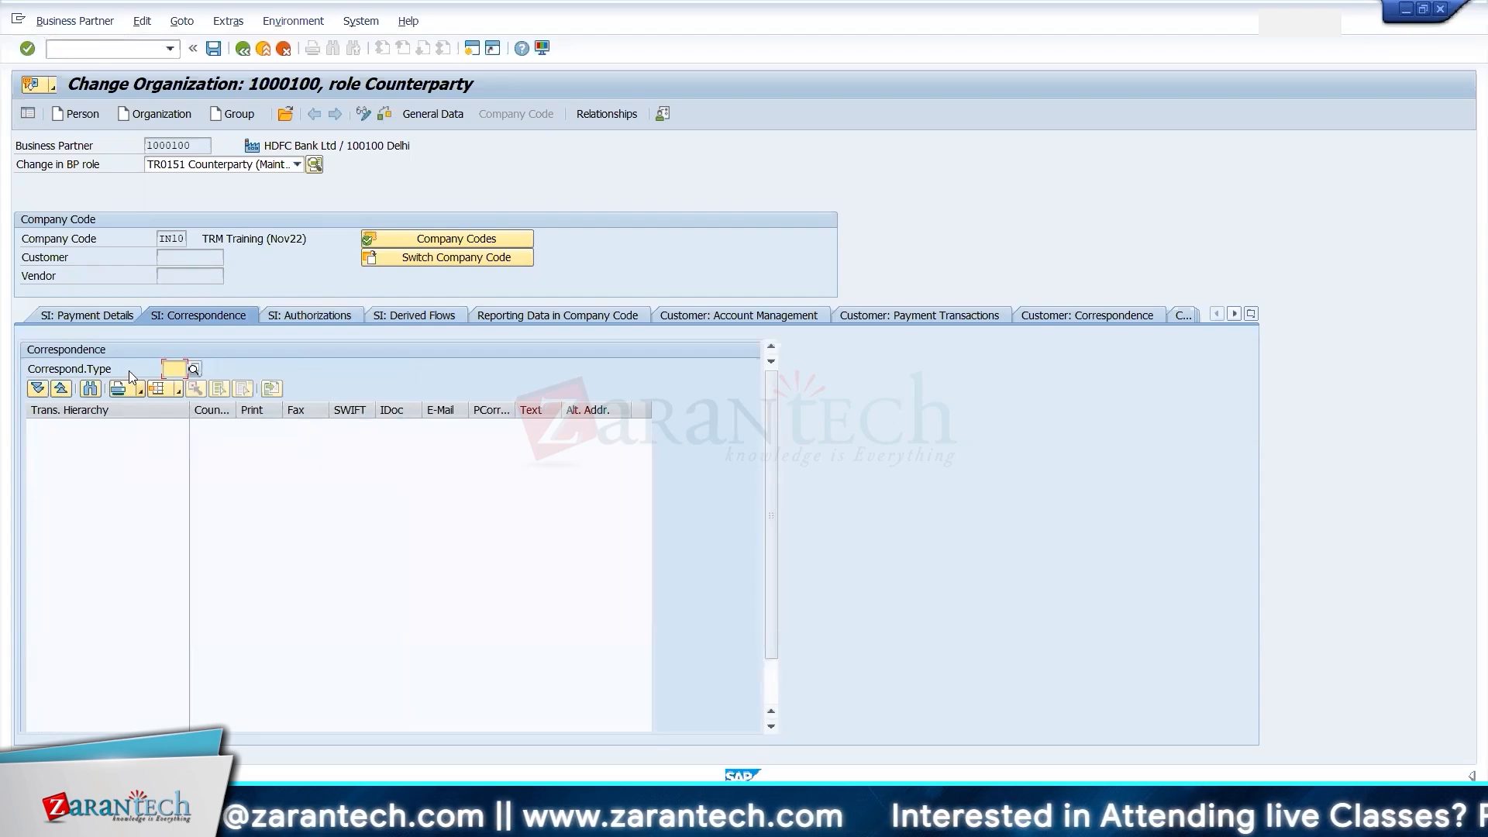
left_click(97, 317)
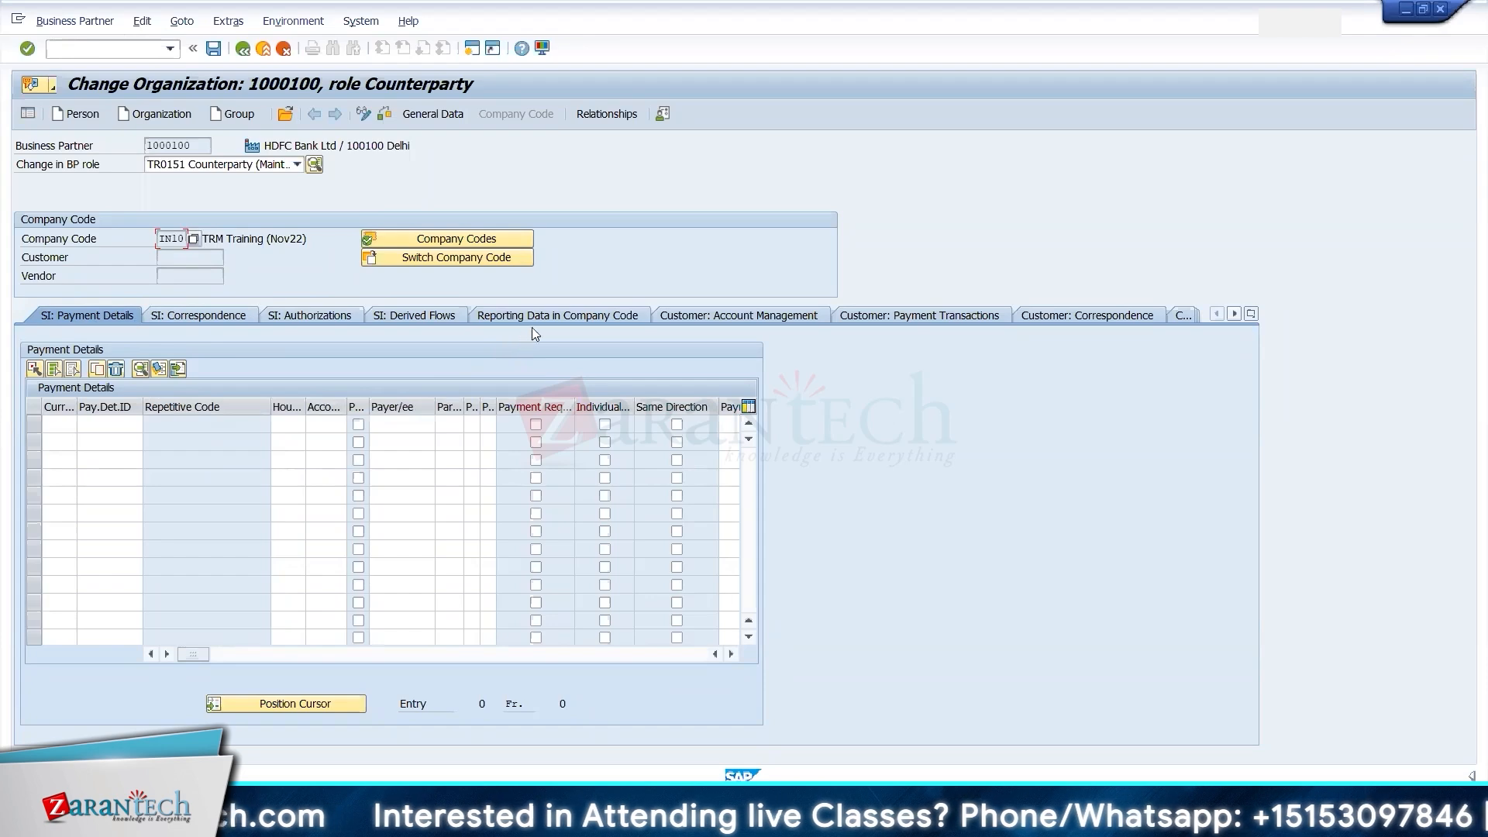
left_click(713, 318)
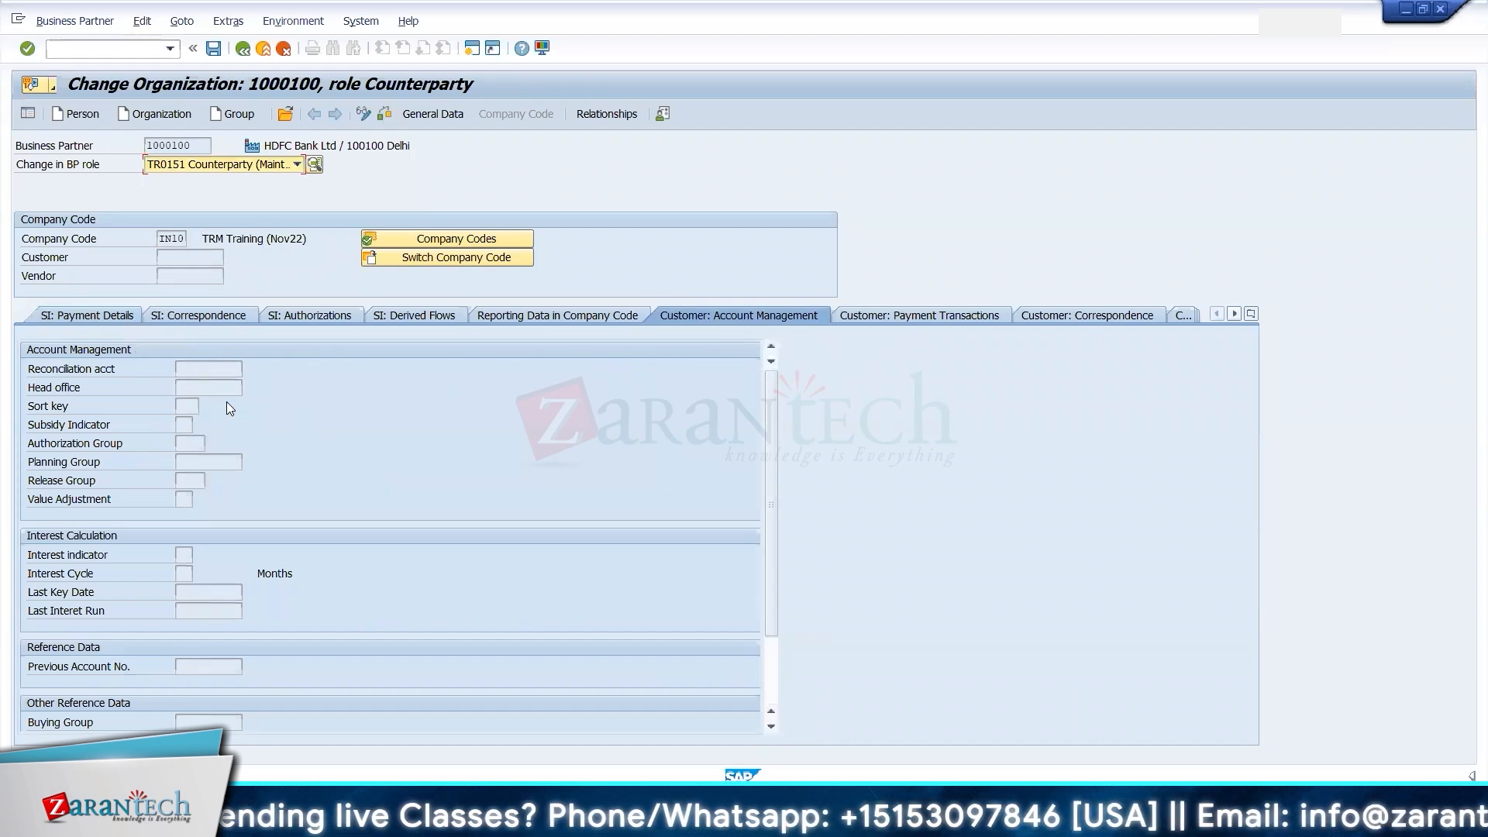
left_click(217, 55)
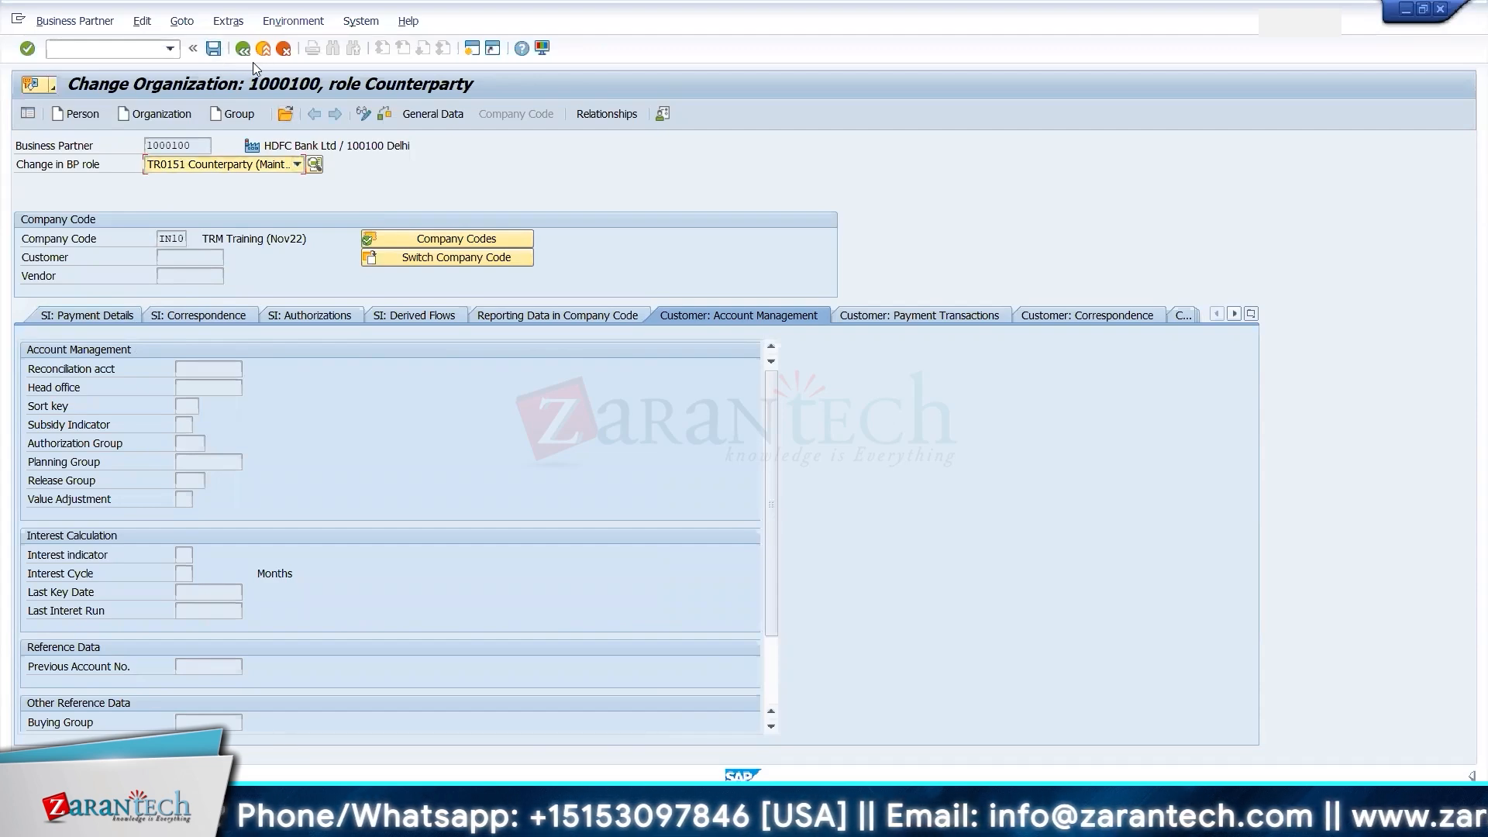
left_click(242, 48)
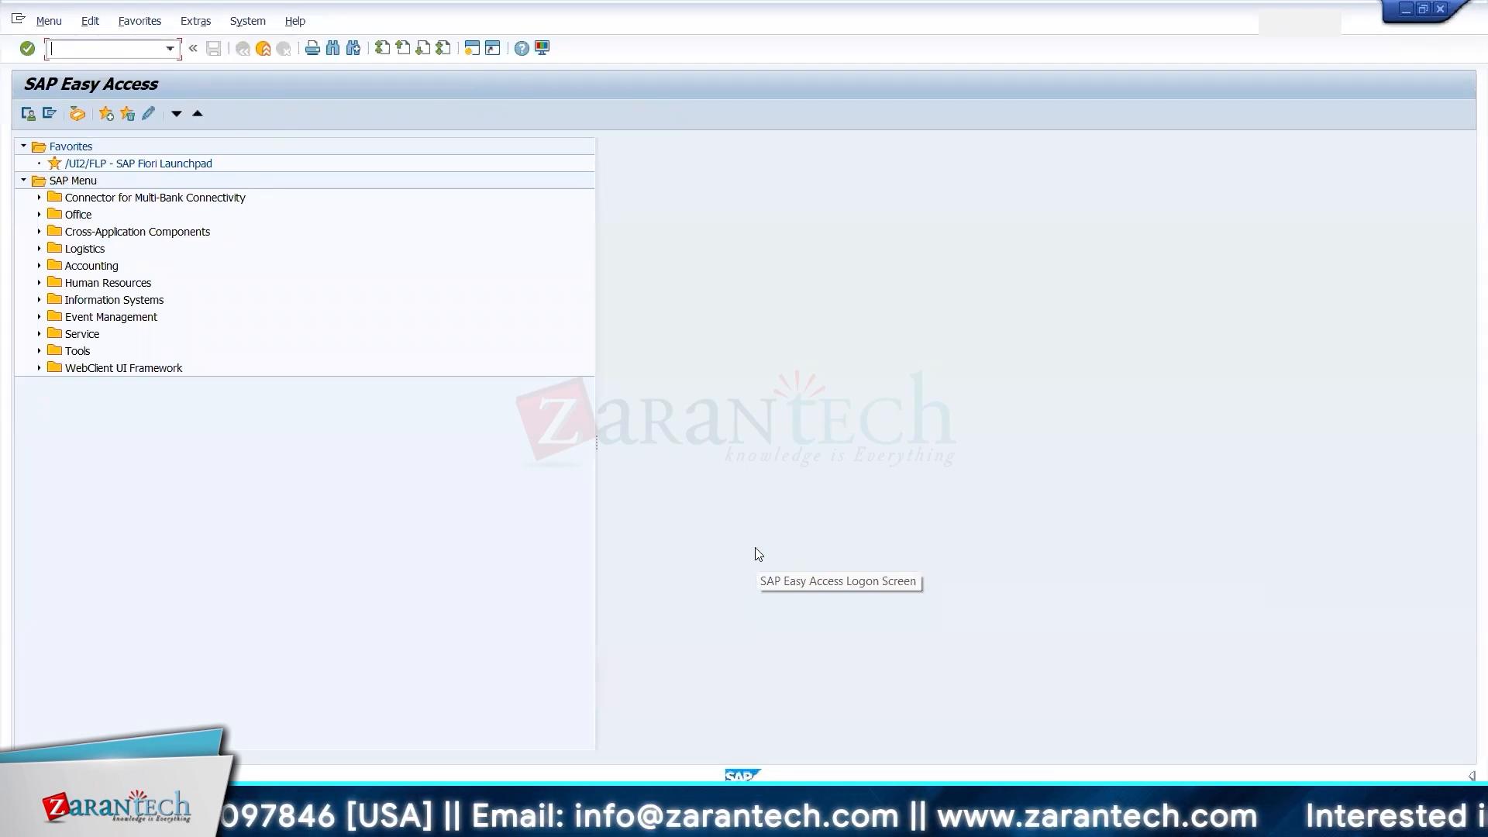
- Open FTR_CREATE (Create Financial Transaction) from the Money Market trading functions of Treasury and Risk Management's Transaction Manager
mouse_move(958, 822)
mouse_move(1042, 822)
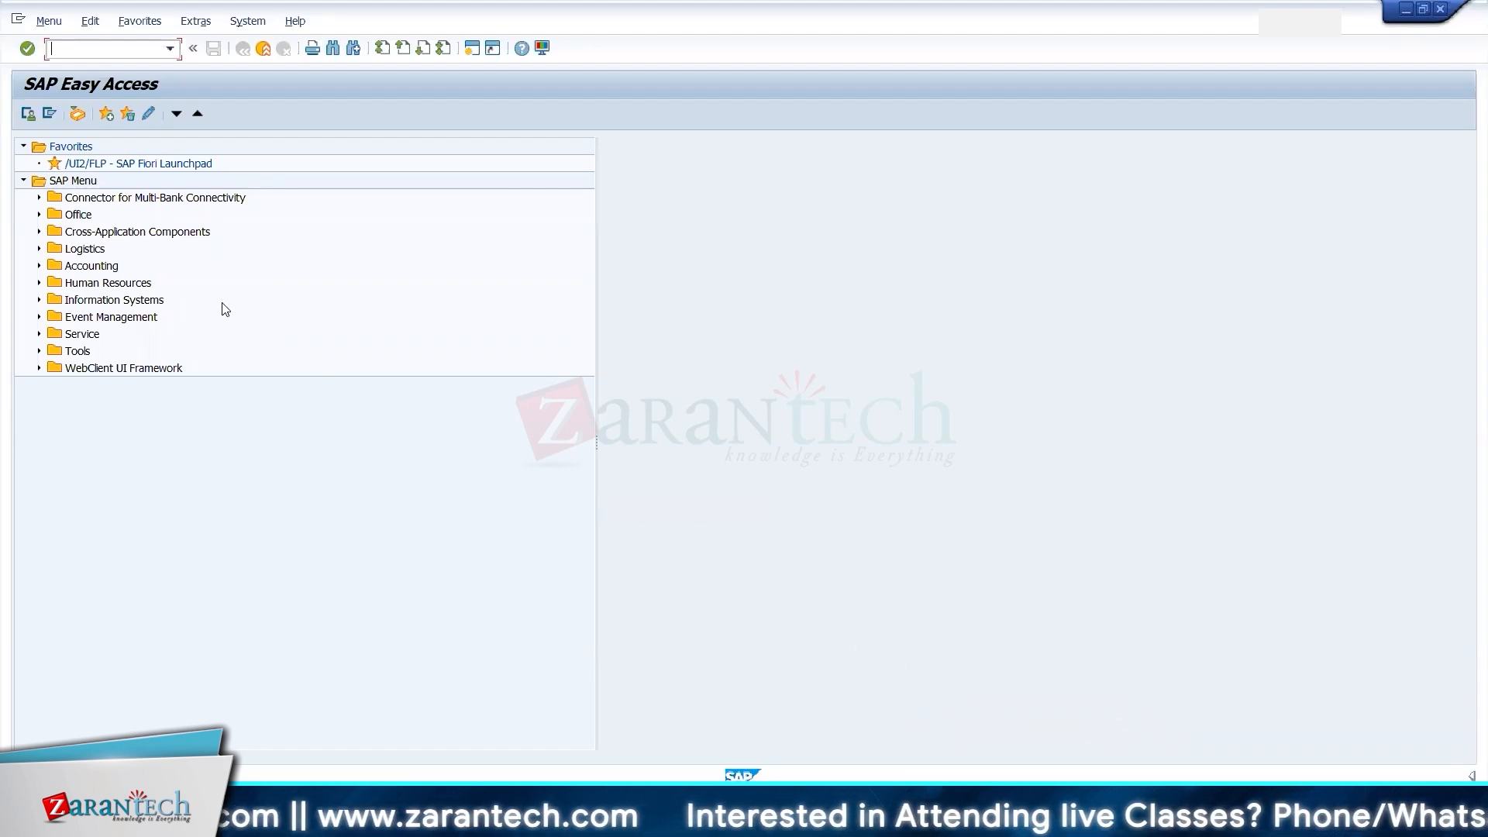
left_click(39, 266)
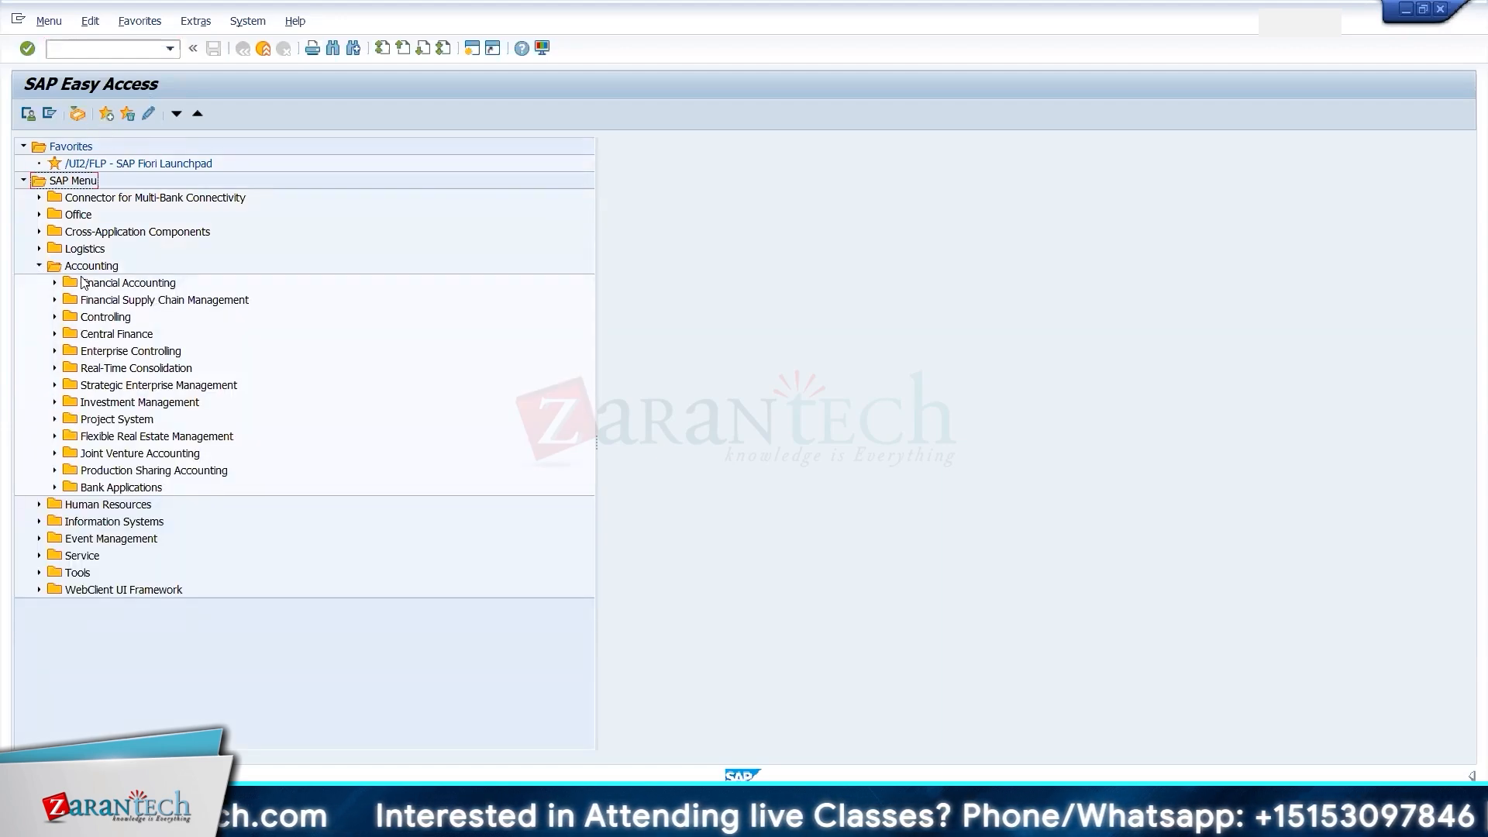
left_click(54, 300)
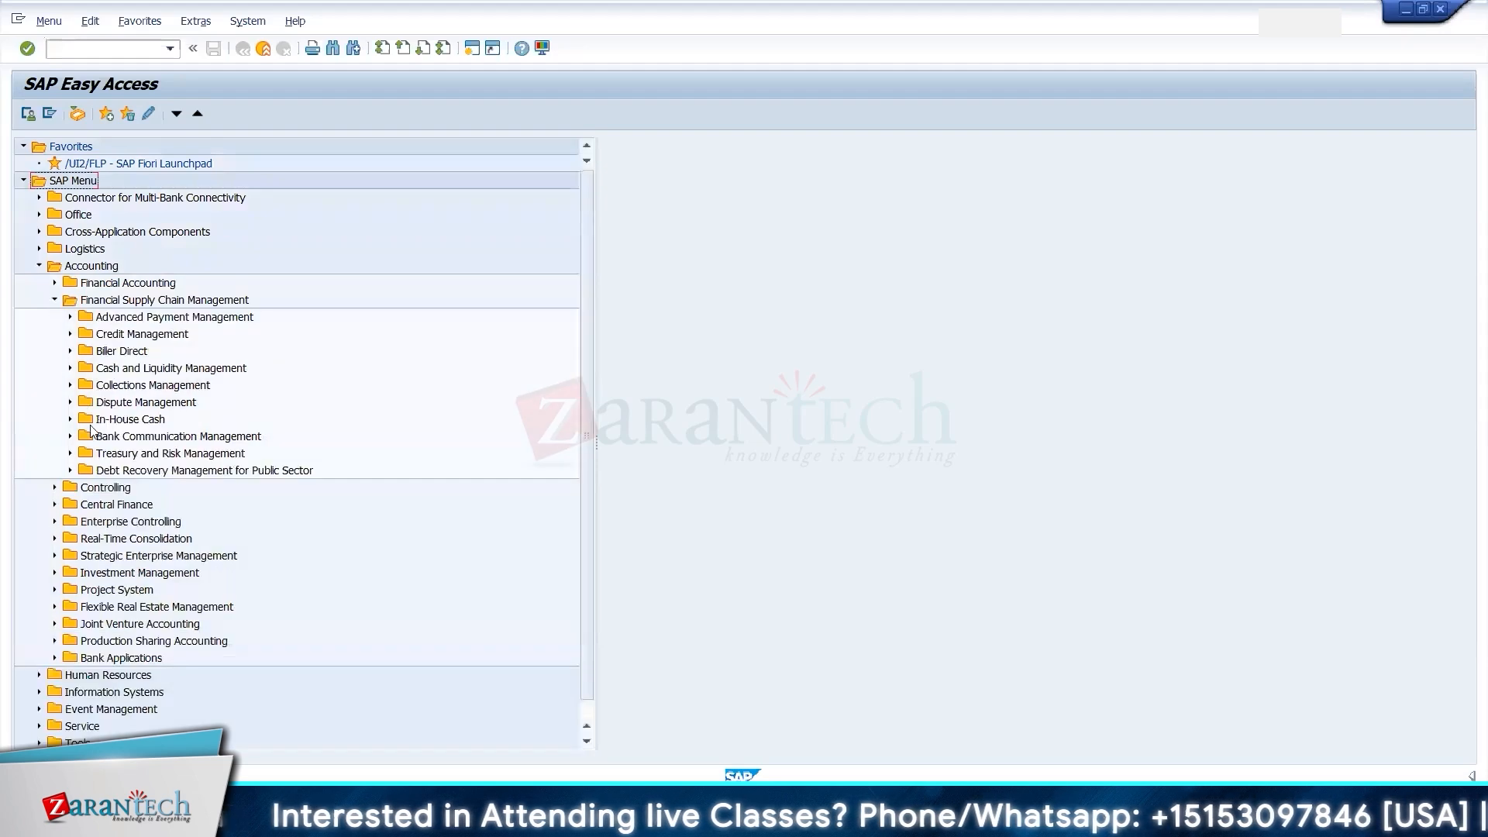
left_click(69, 455)
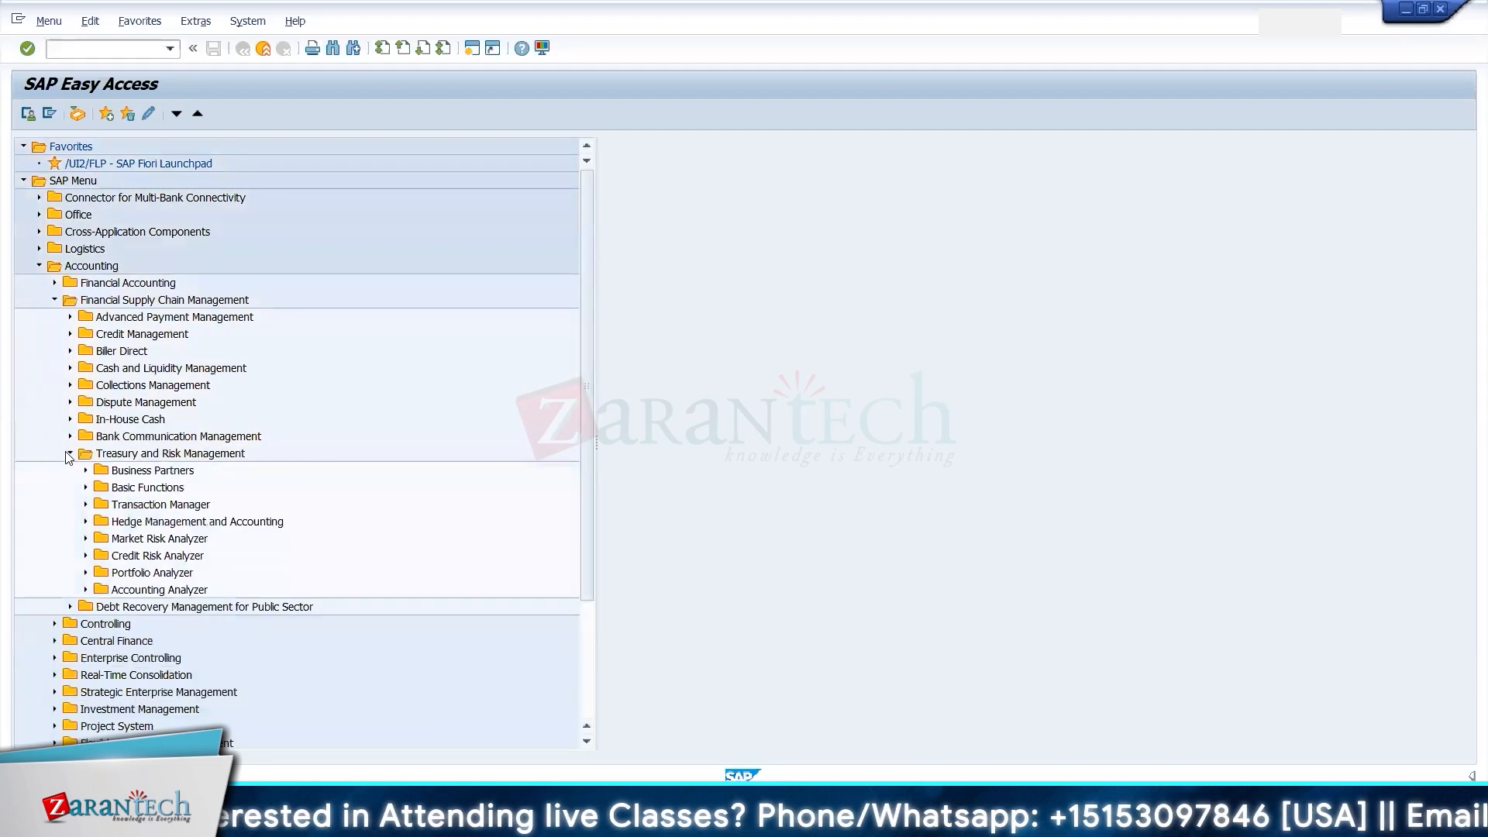
left_click(82, 505)
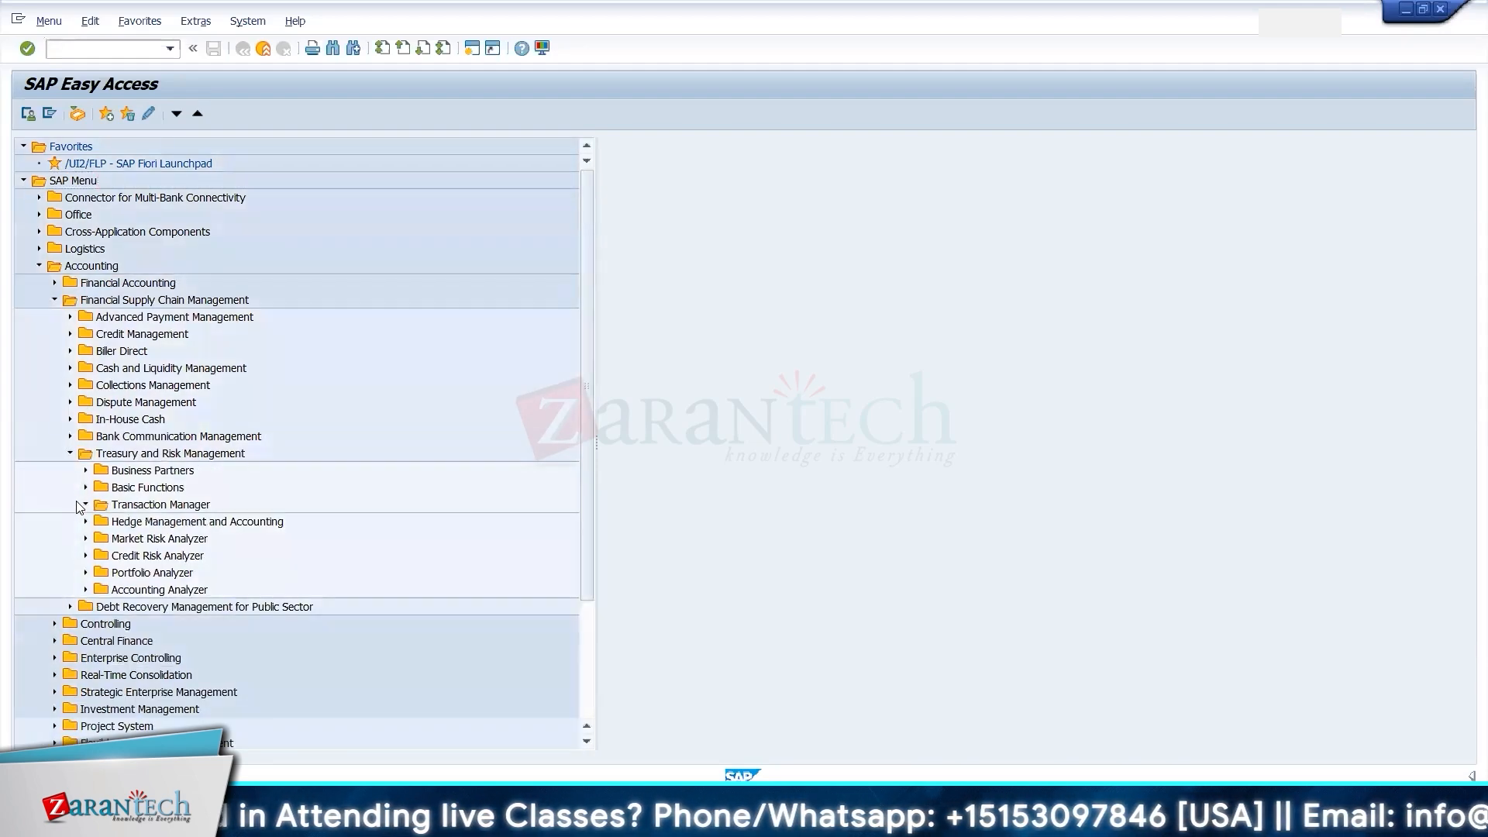
left_click(101, 539)
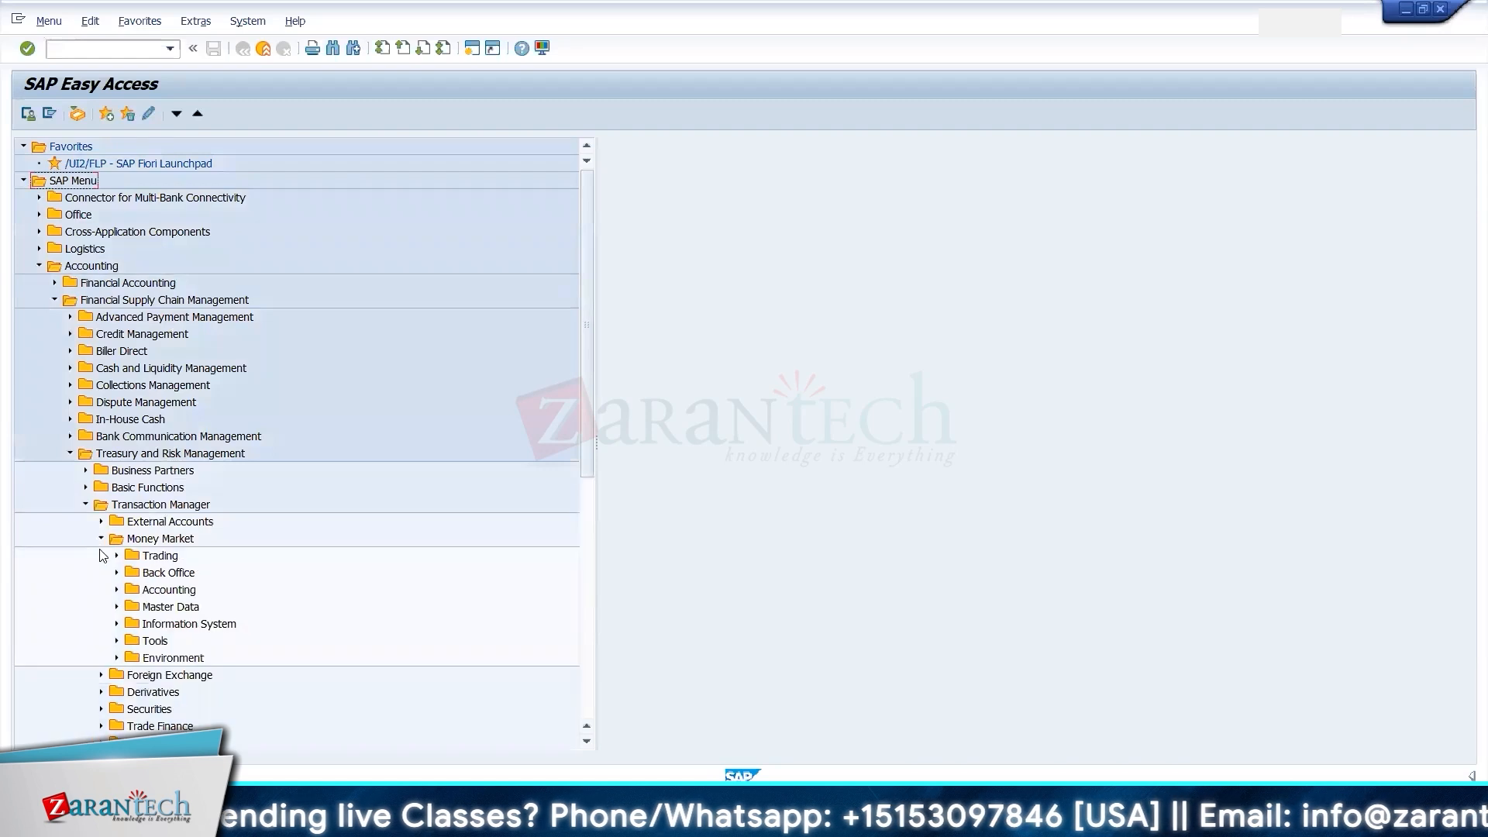
left_click(116, 557)
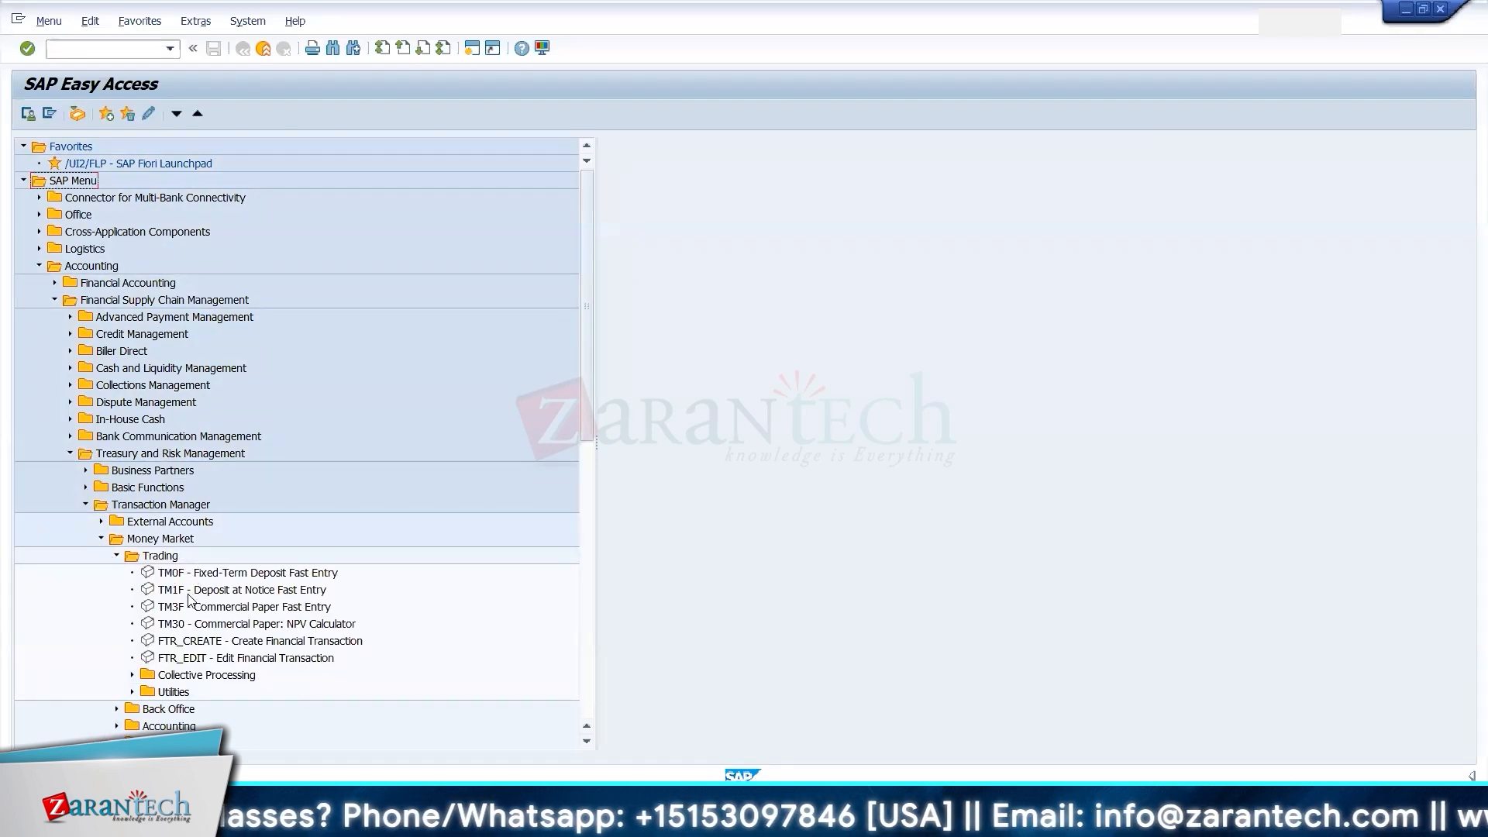
left_click(179, 643)
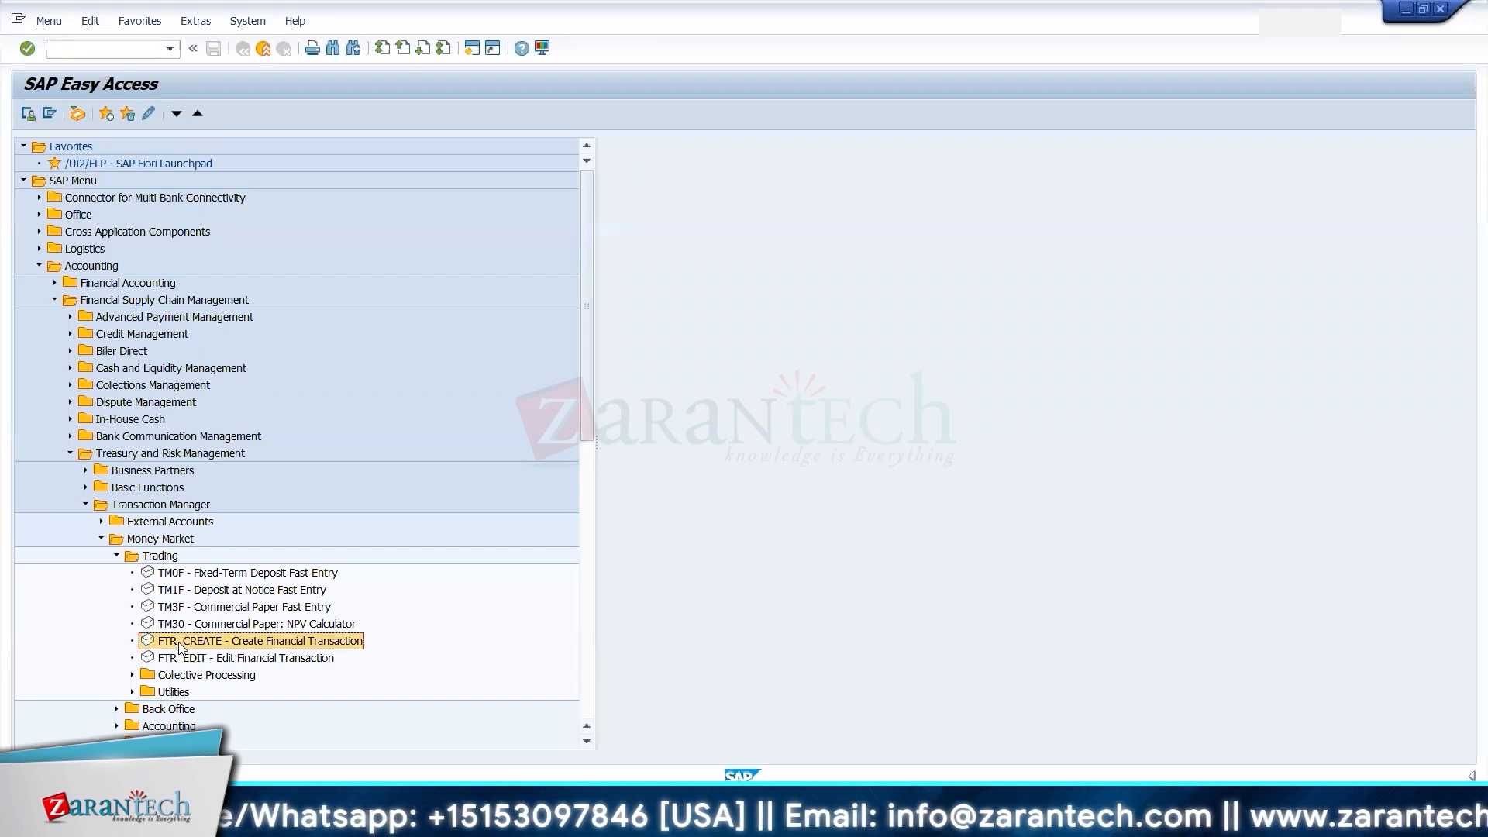
double_click(180, 643)
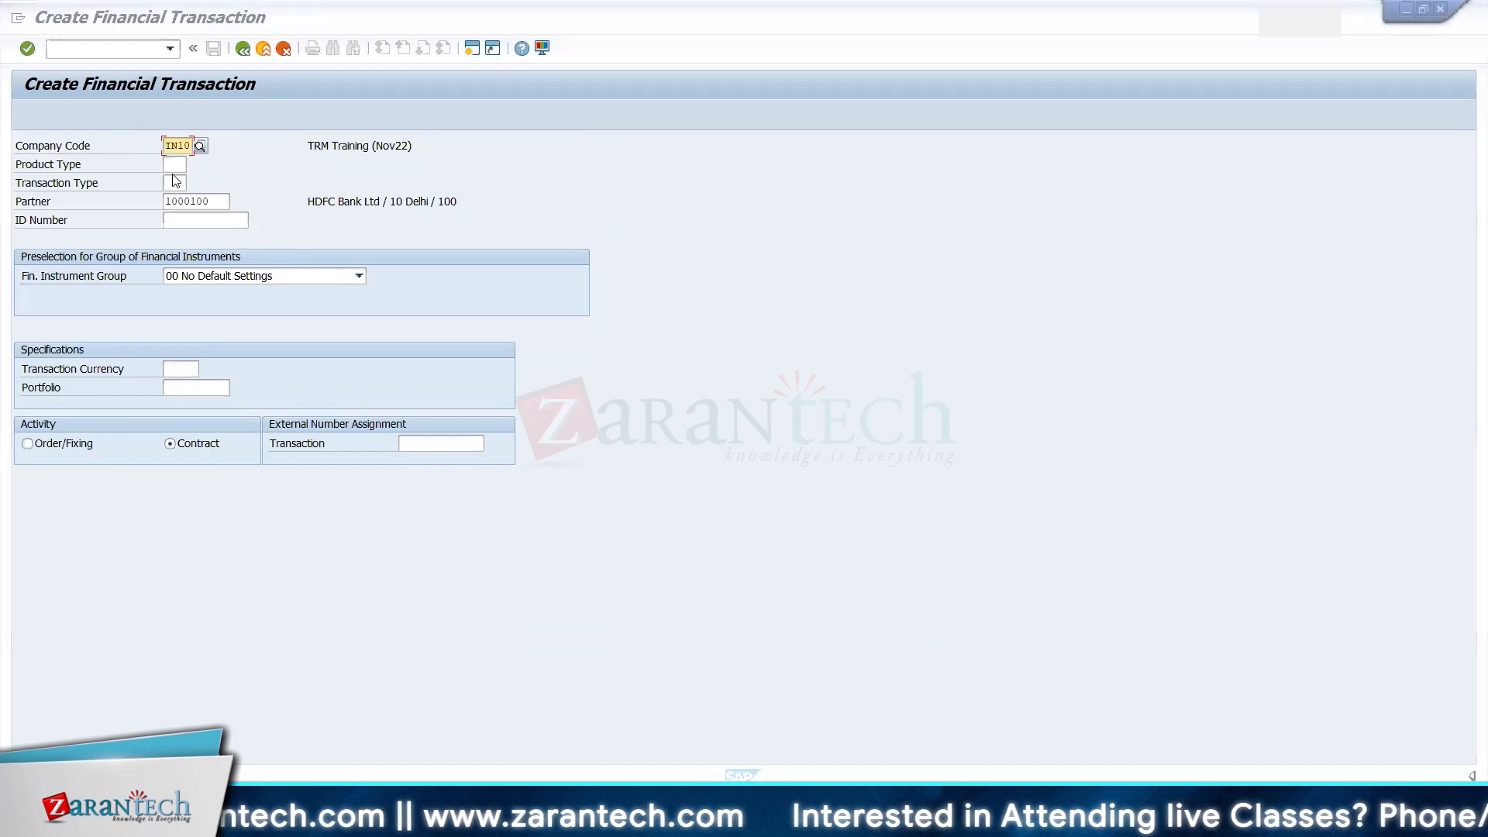
- Switch to the FSCM training workbook in Excel, review the Fixed Deposit example's bank, dates, amount and interest, and return to SAP
key("alt+Tab")
key("alt+Tab")
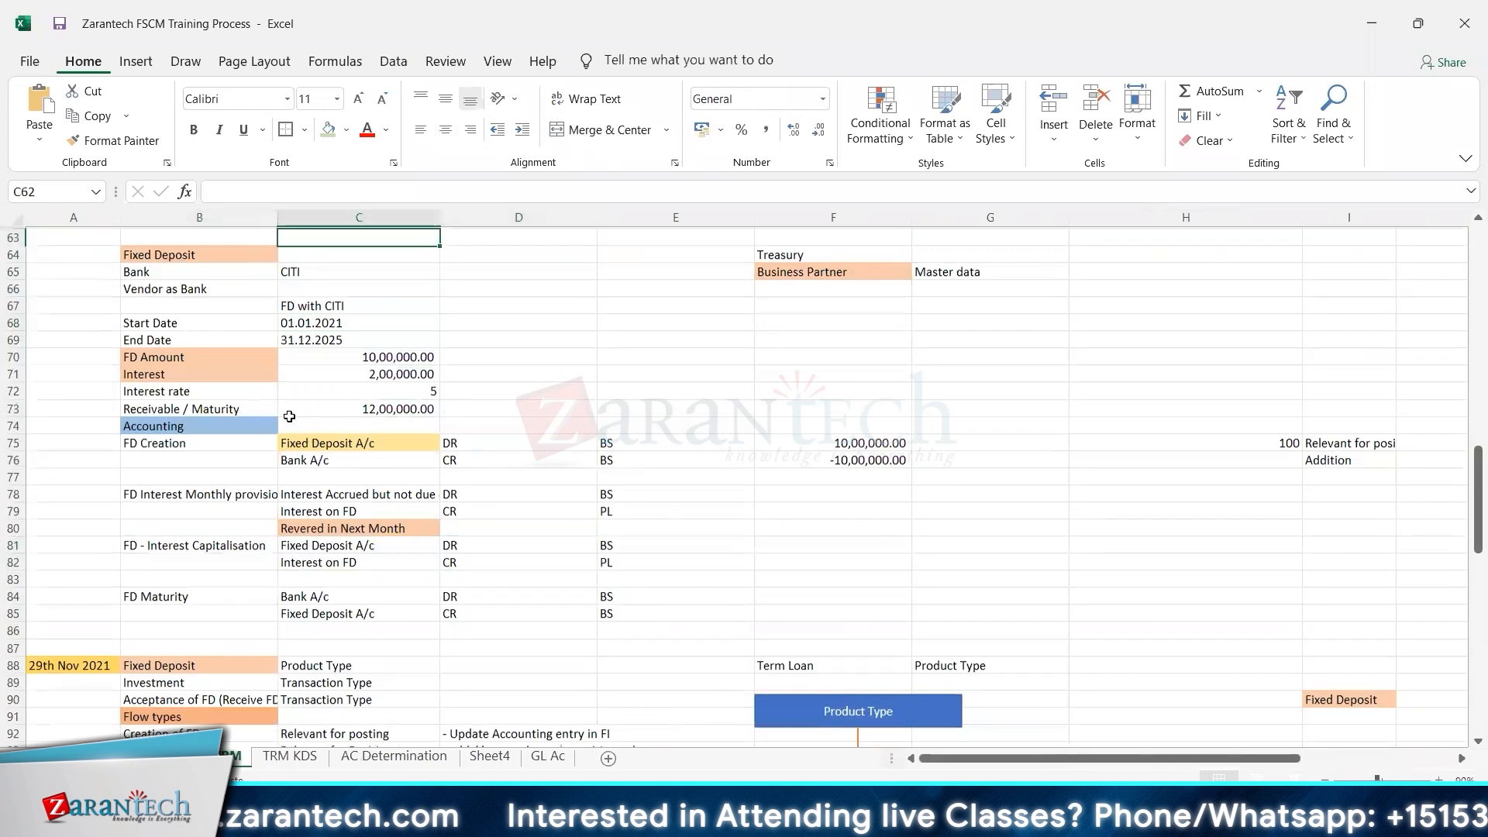
scroll(289, 416, "up", 4)
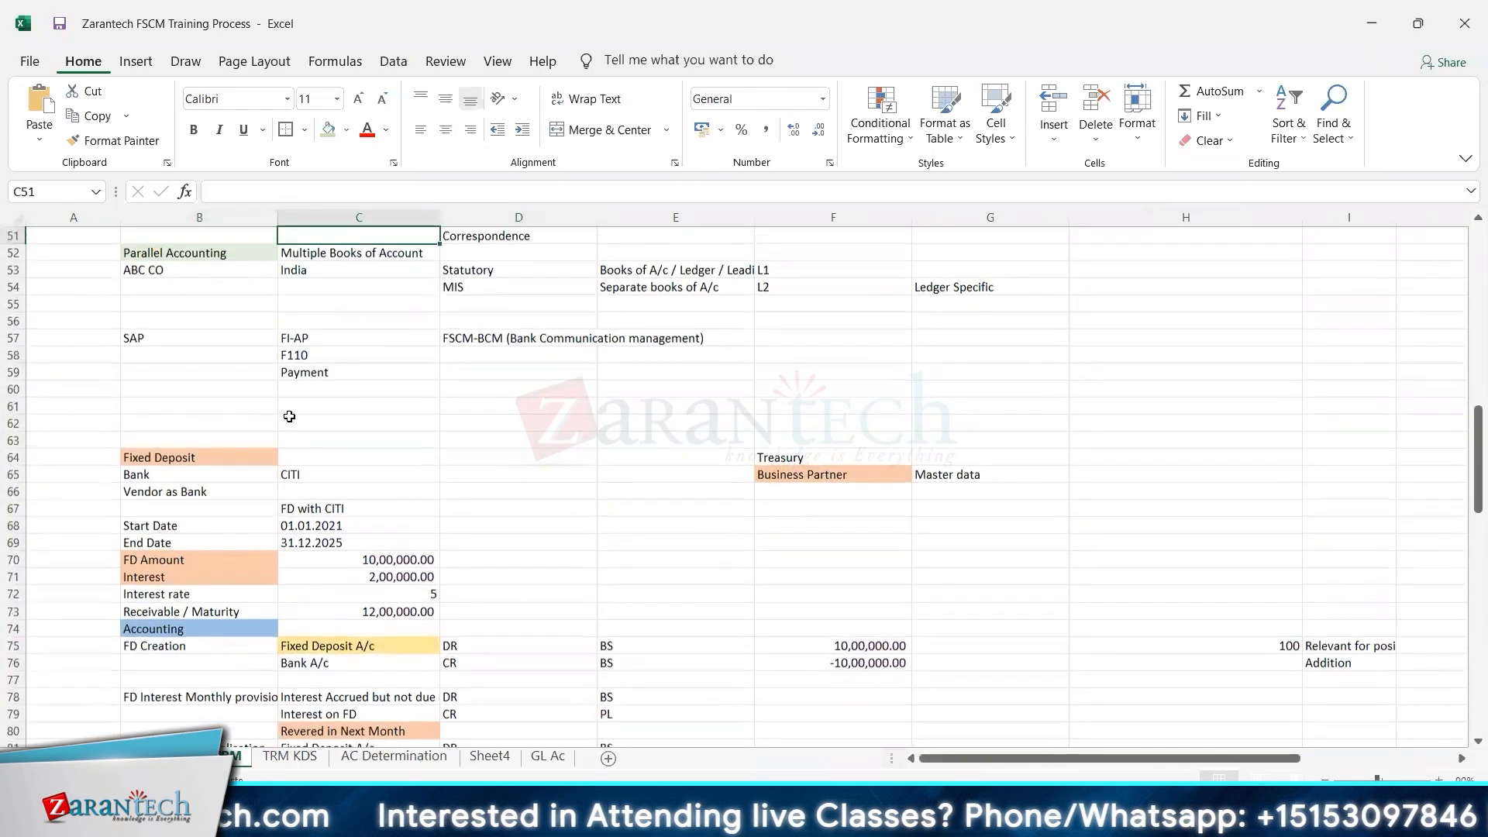
key("Down")
key("Down")
key("Down")
key("Down")
key("Down")
key("Down")
key("Down")
key("Down")
key("Down")
key("Down")
key("Down")
key("Down")
key("Down")
key("Down")
key("Down")
key("Down")
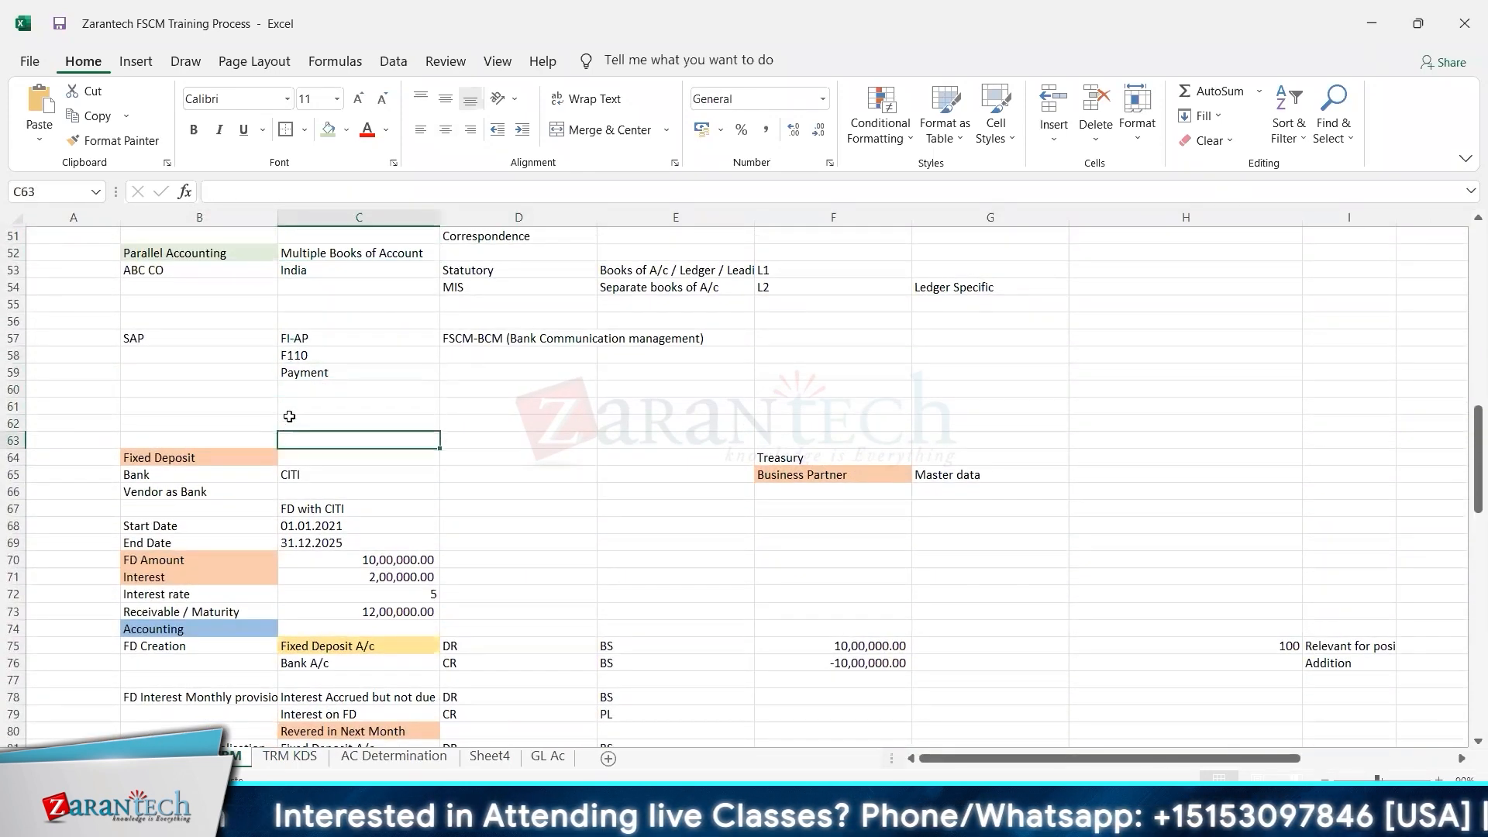
key("Up")
key("Up")
key("Left")
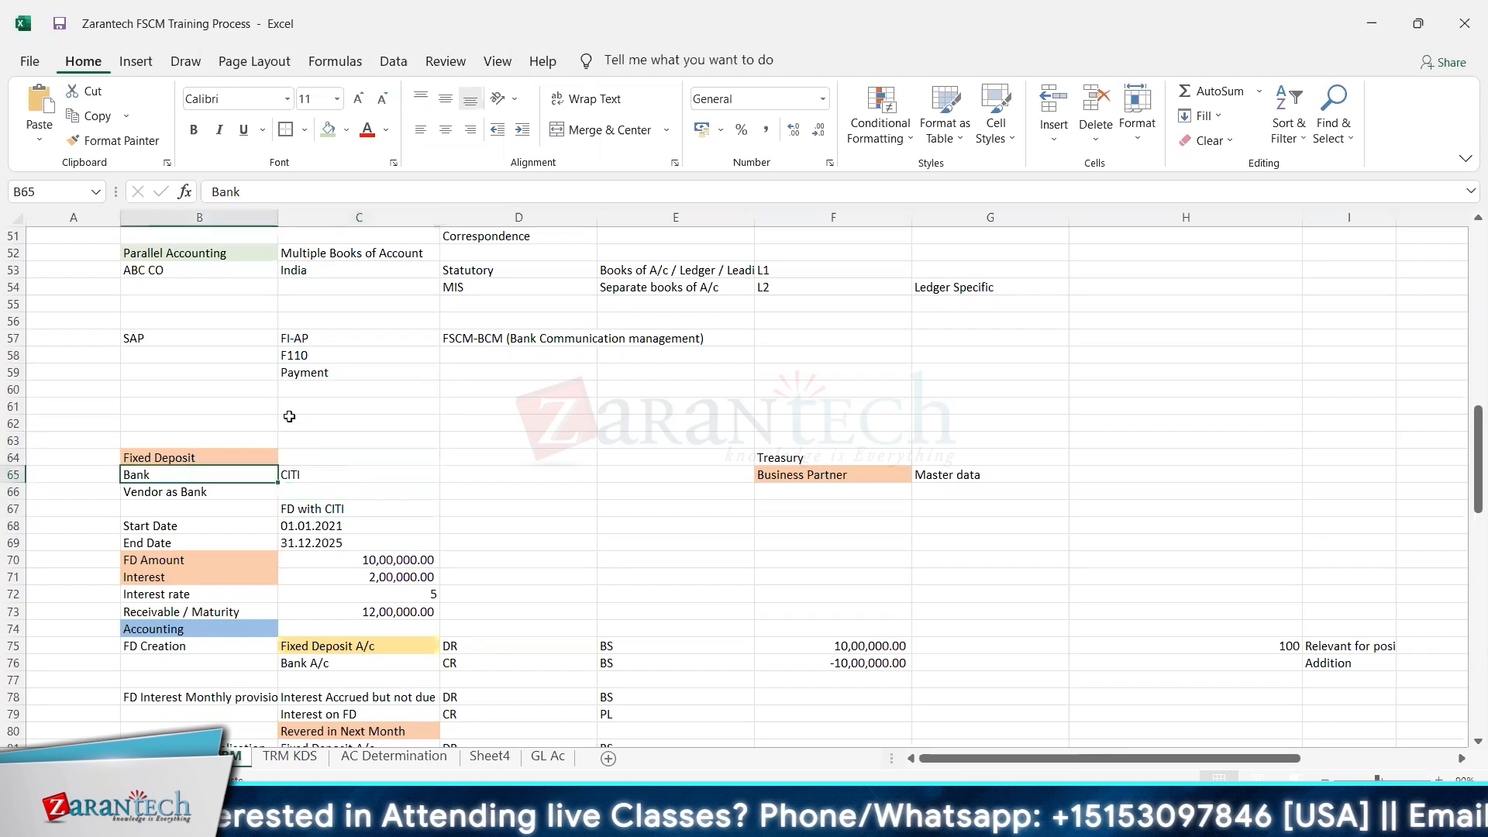
key("Up")
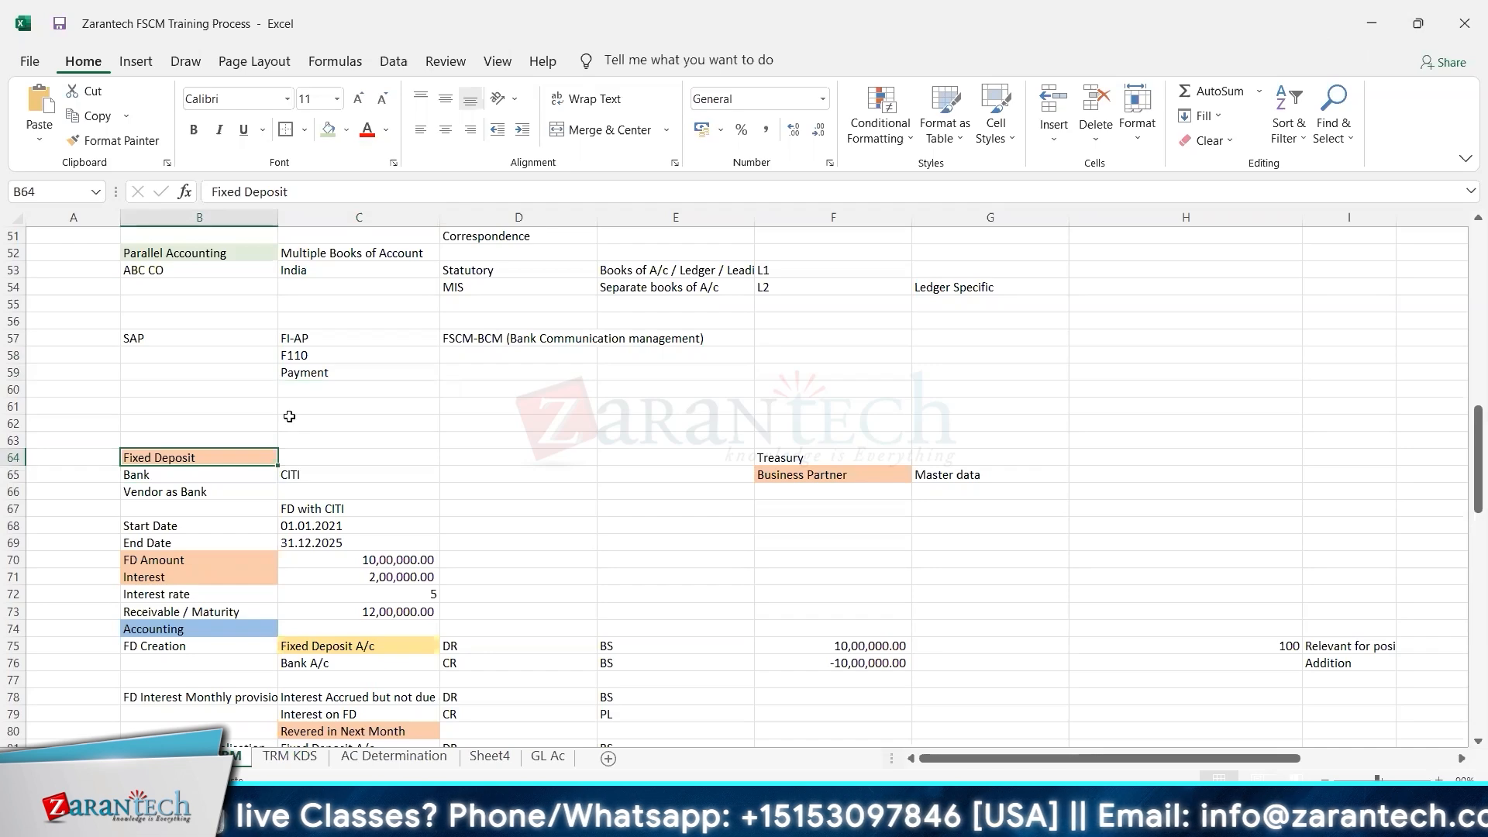
key("alt+Tab")
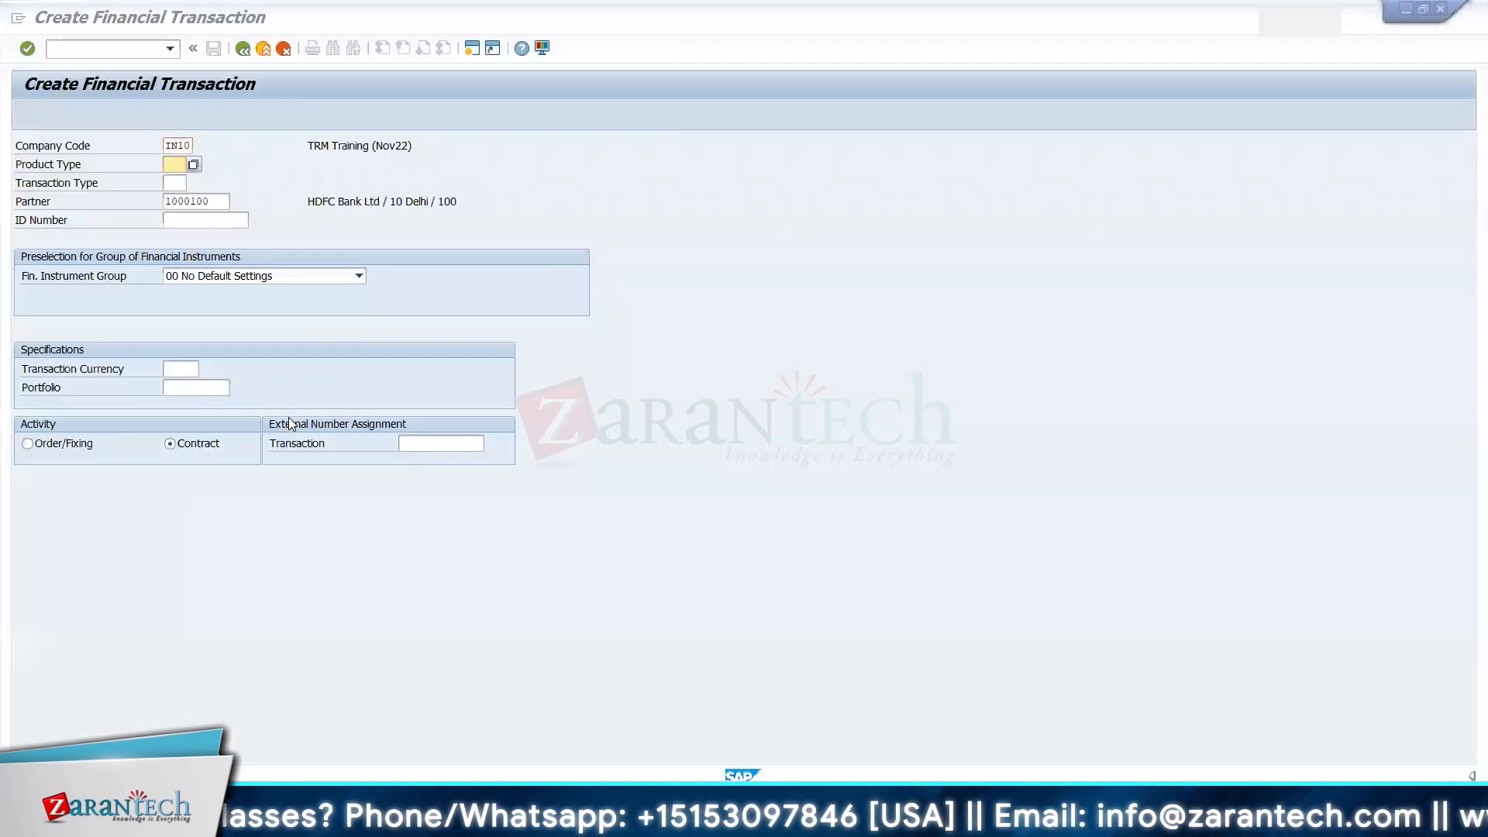
- Copy product type 511 from the workbook's TRM KDS sheet into SAP's product type and select Fixed Deposit with Bank (IN10)
key("alt+Tab")
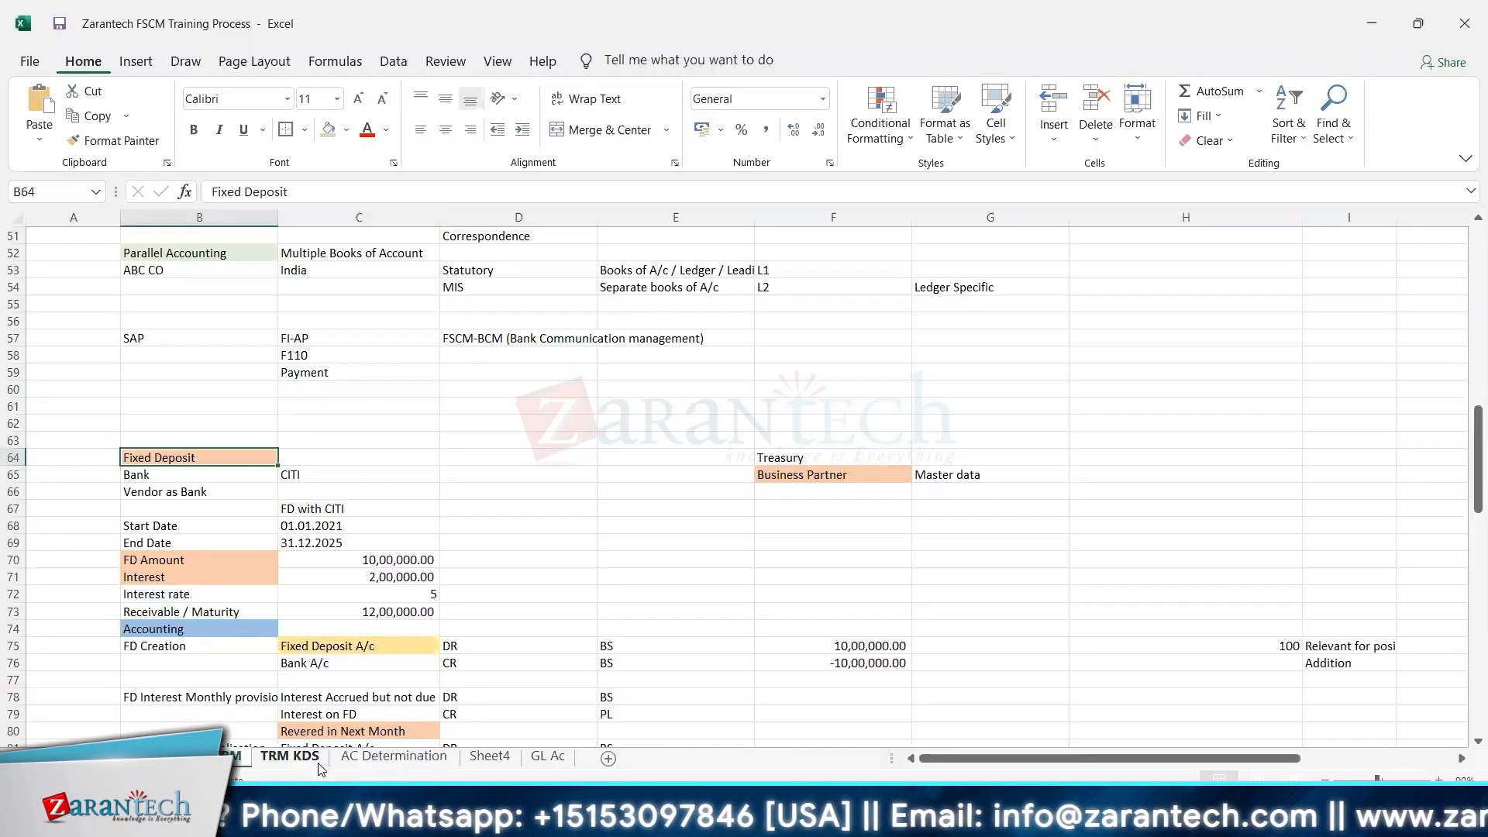
left_click(290, 756)
key("ctrl+Home")
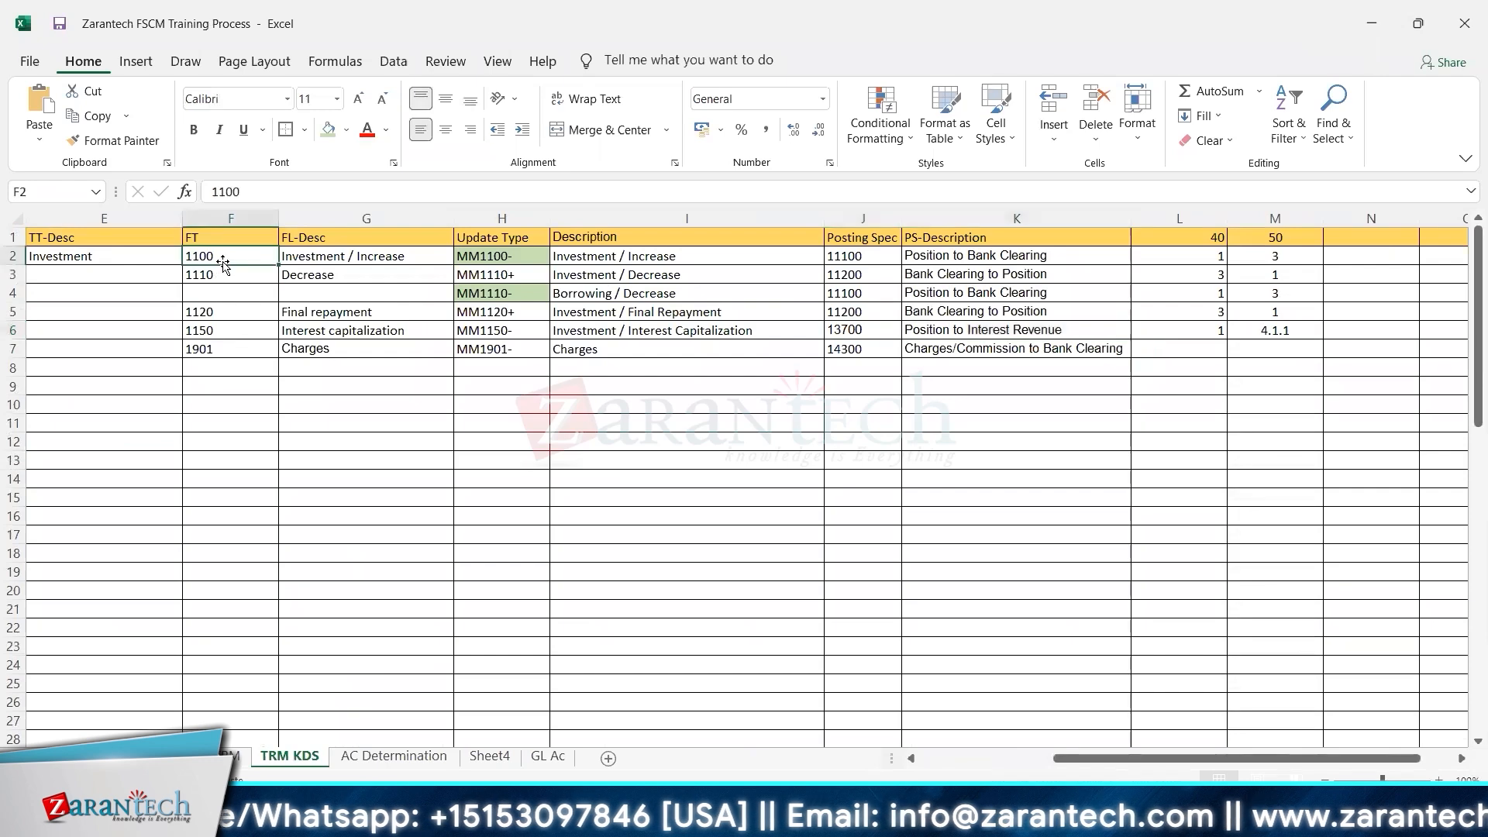
key("Left")
key("Left")
key("Right")
key("Left")
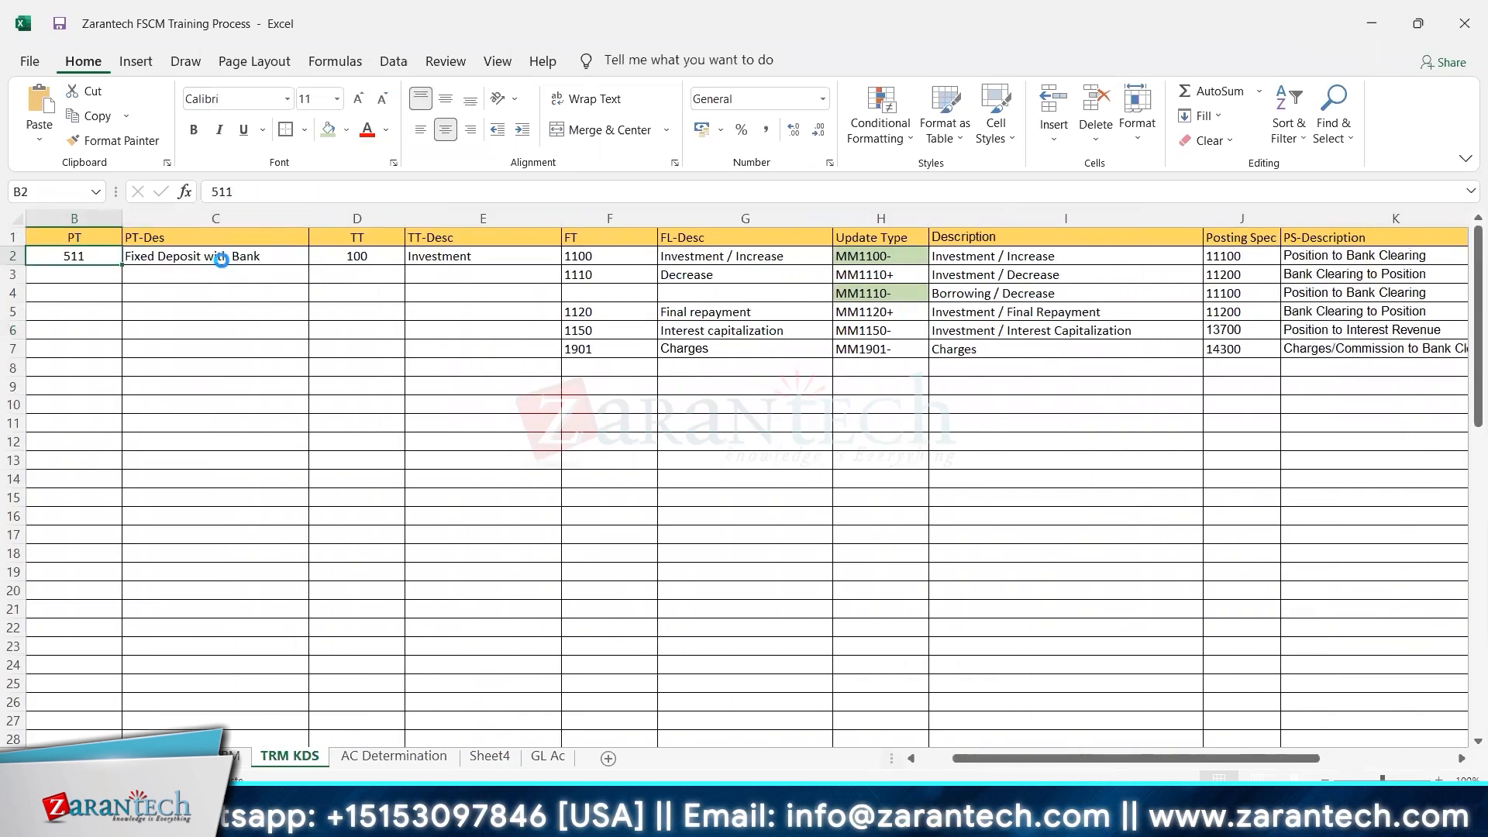
key("ctrl+c")
key("alt+Tab")
key("ctrl+v")
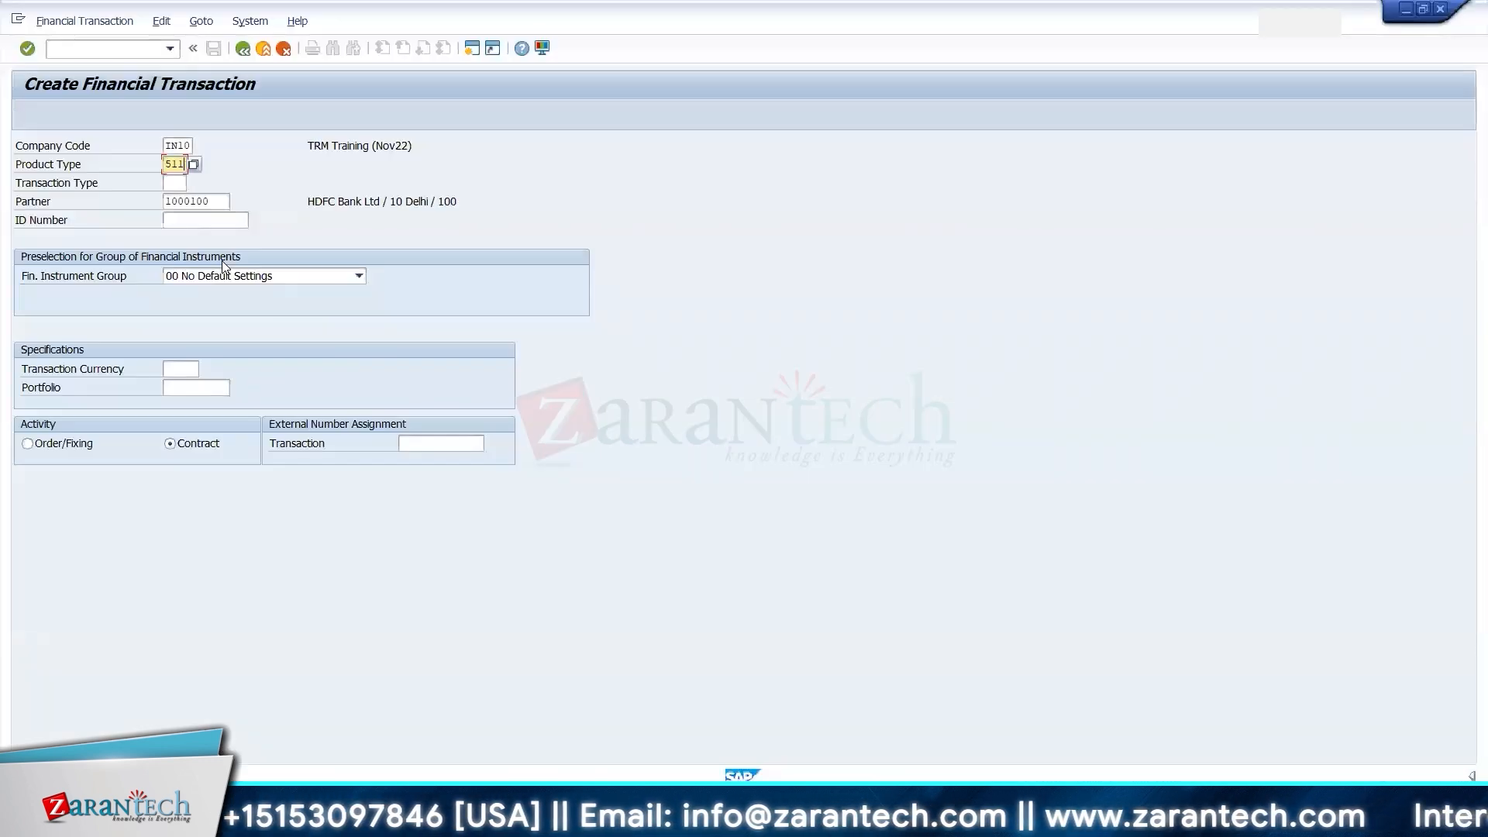
left_click(195, 164)
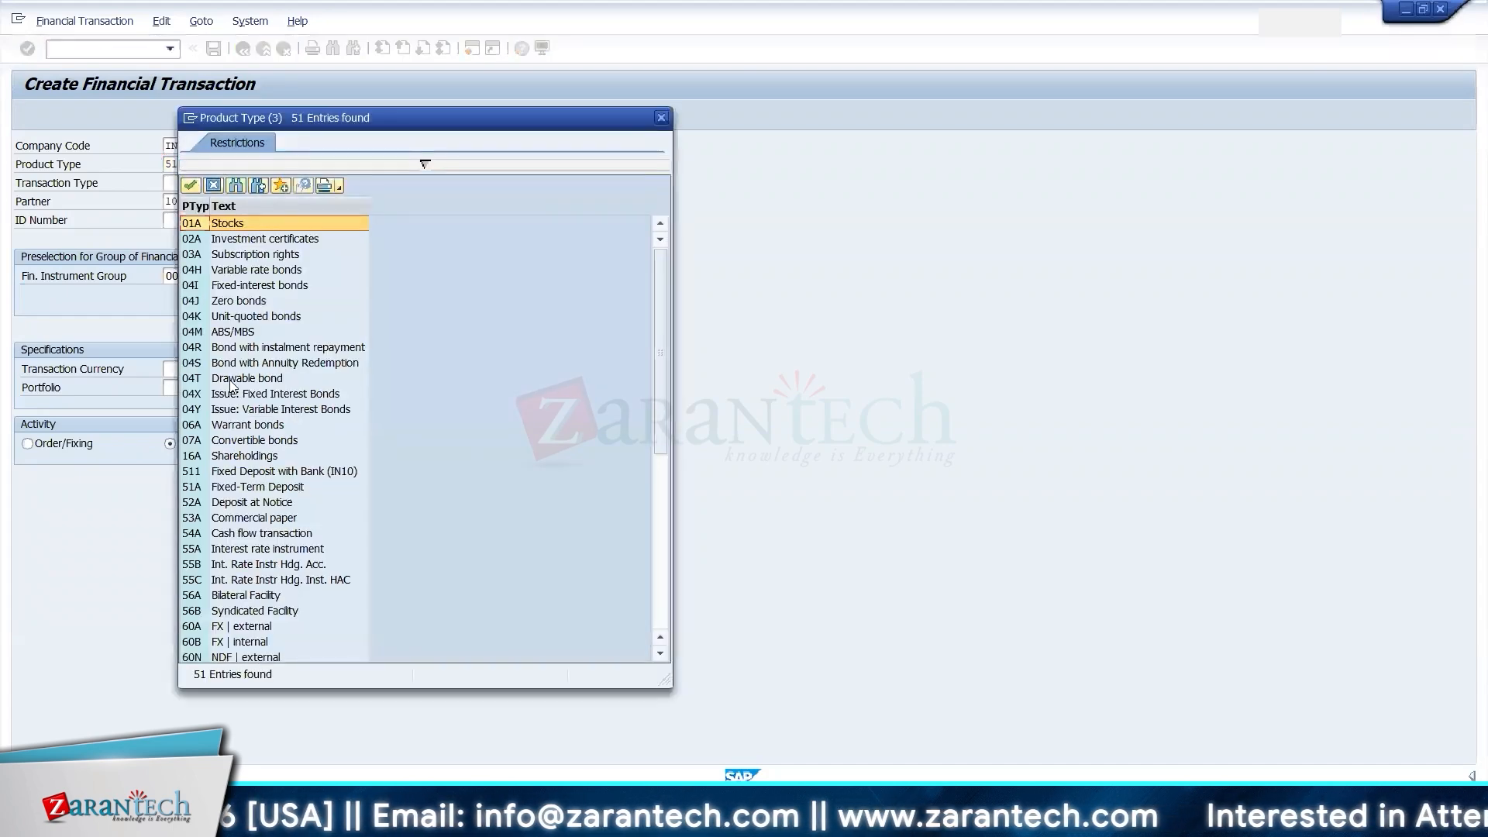
double_click(216, 474)
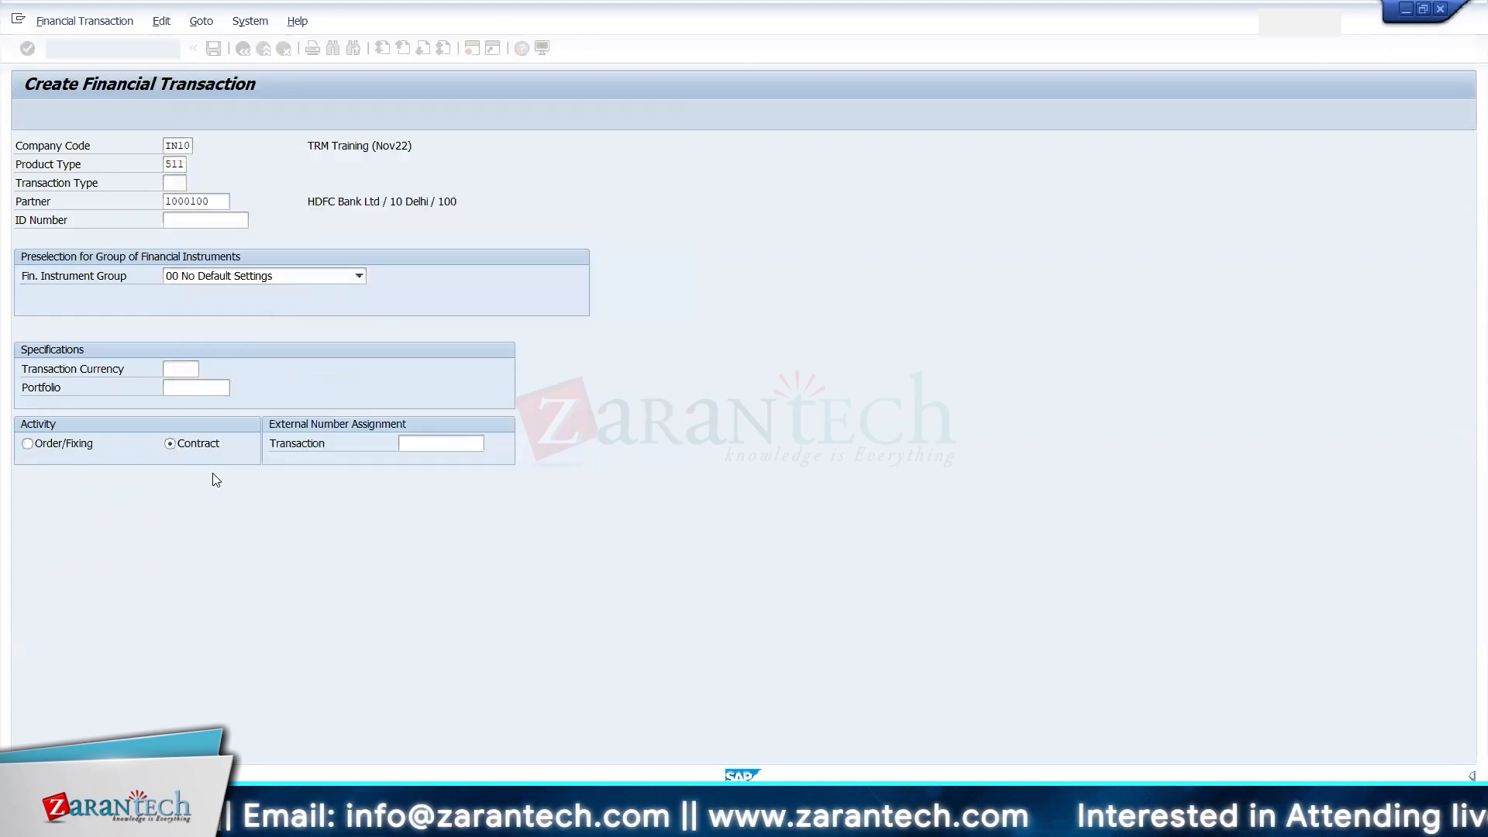
- Choose transaction type 100 (Investment) for product type 511 and continue to the fixed-term deposit entry
left_click(175, 185)
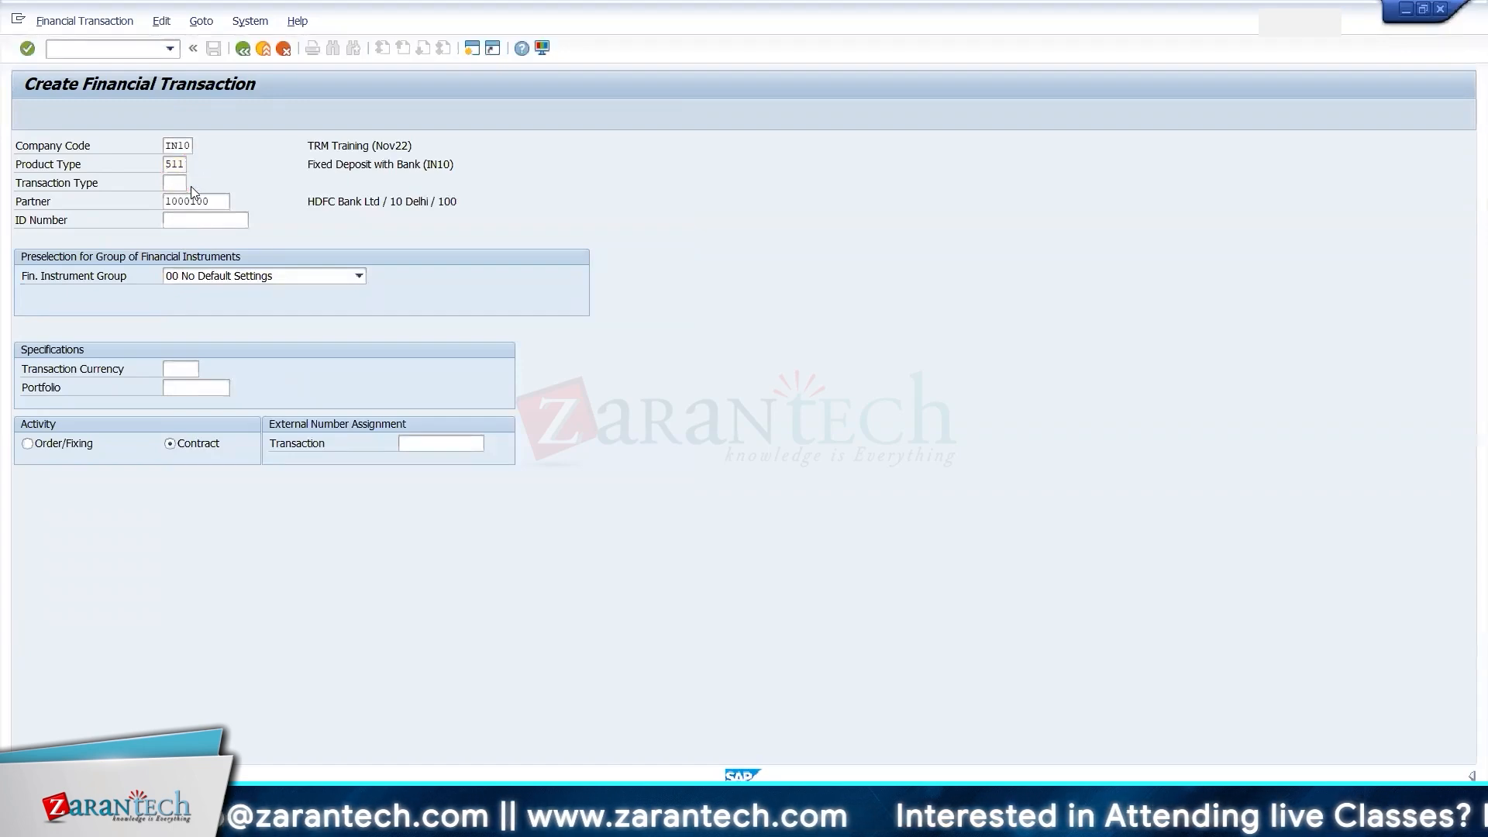
left_click(191, 186)
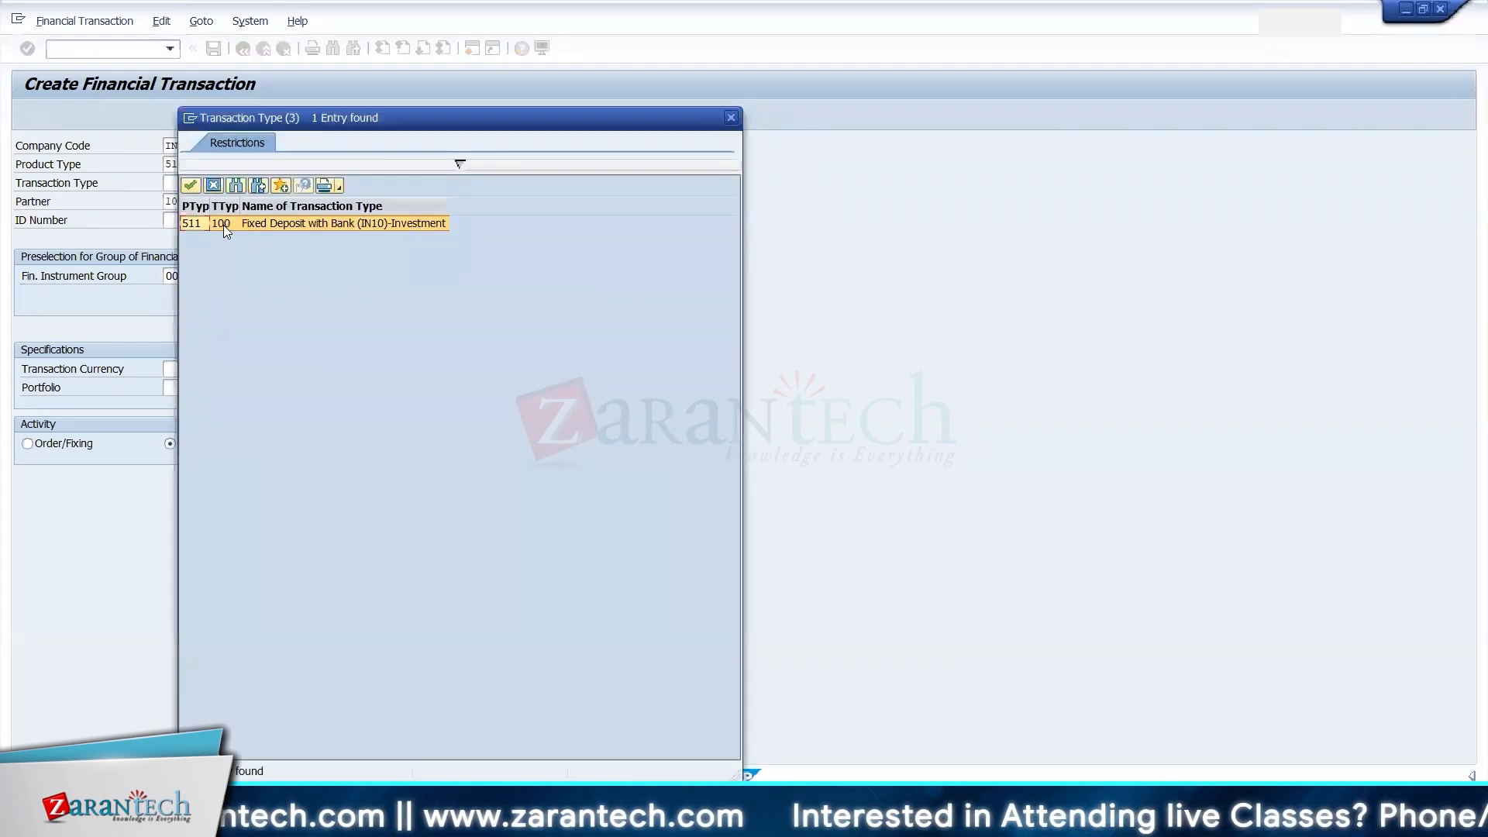
double_click(223, 225)
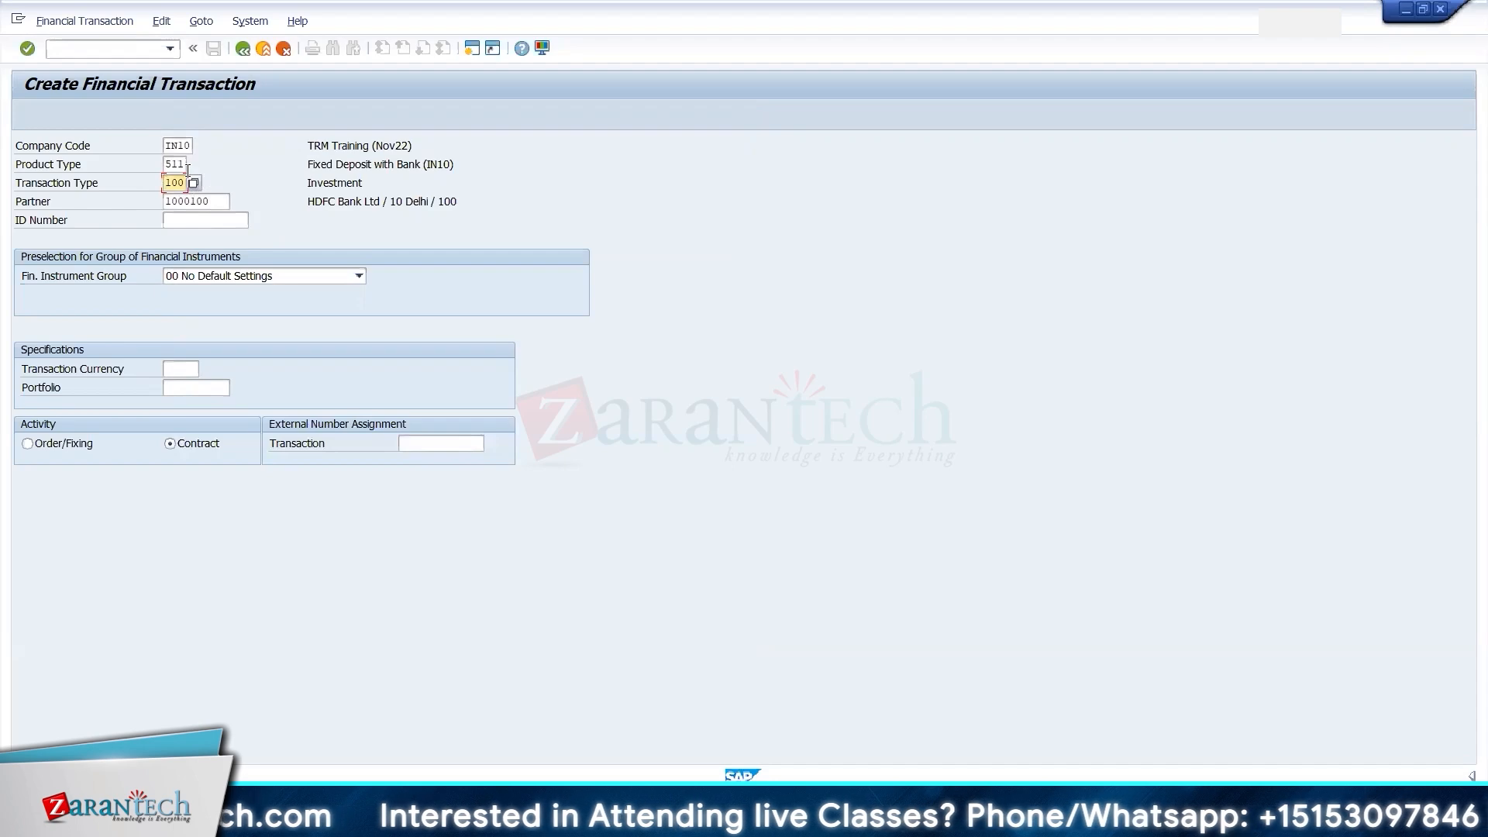
key("Return")
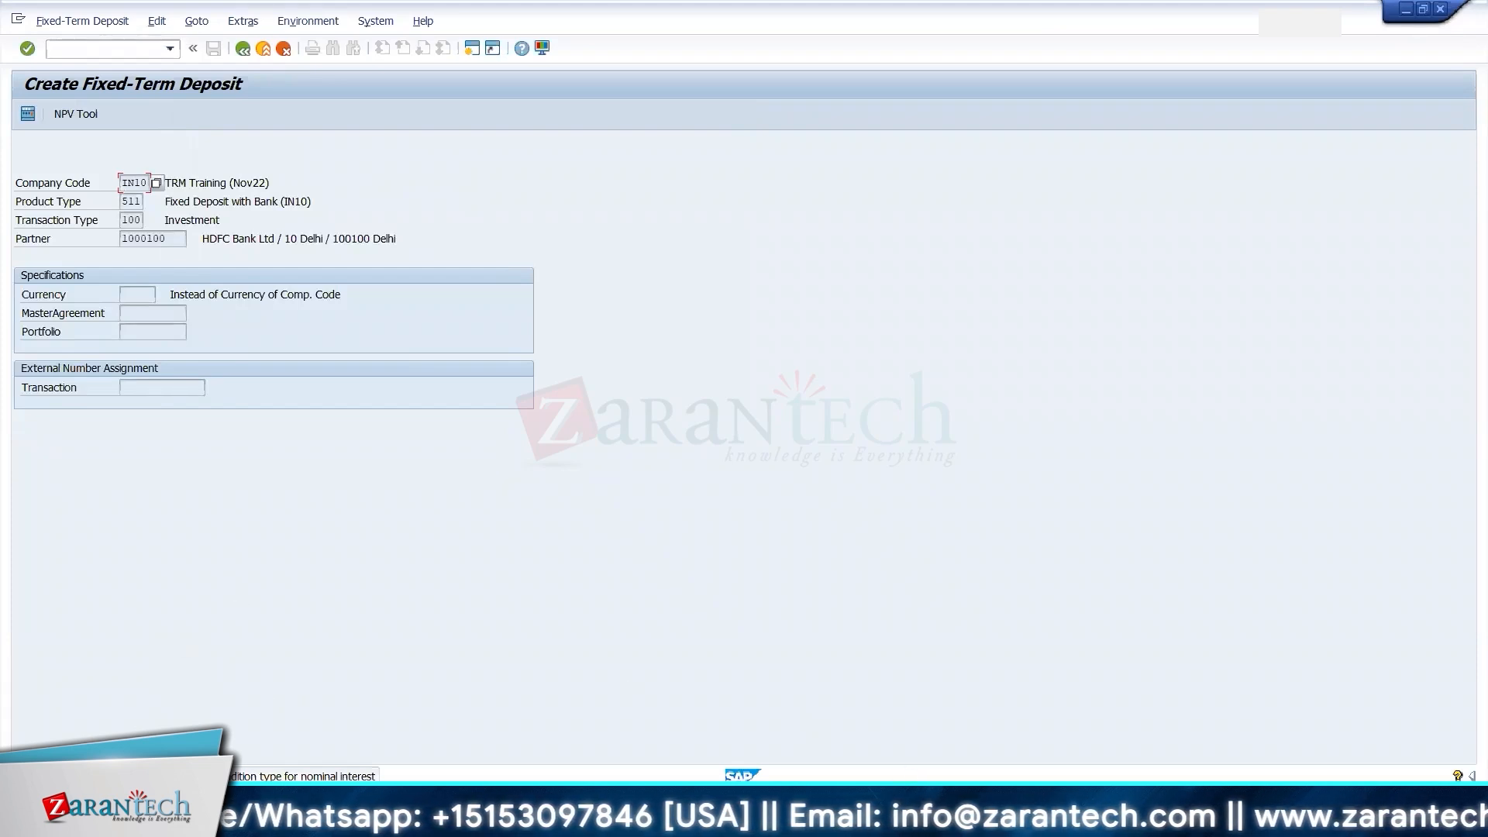
mouse_move(944, 777)
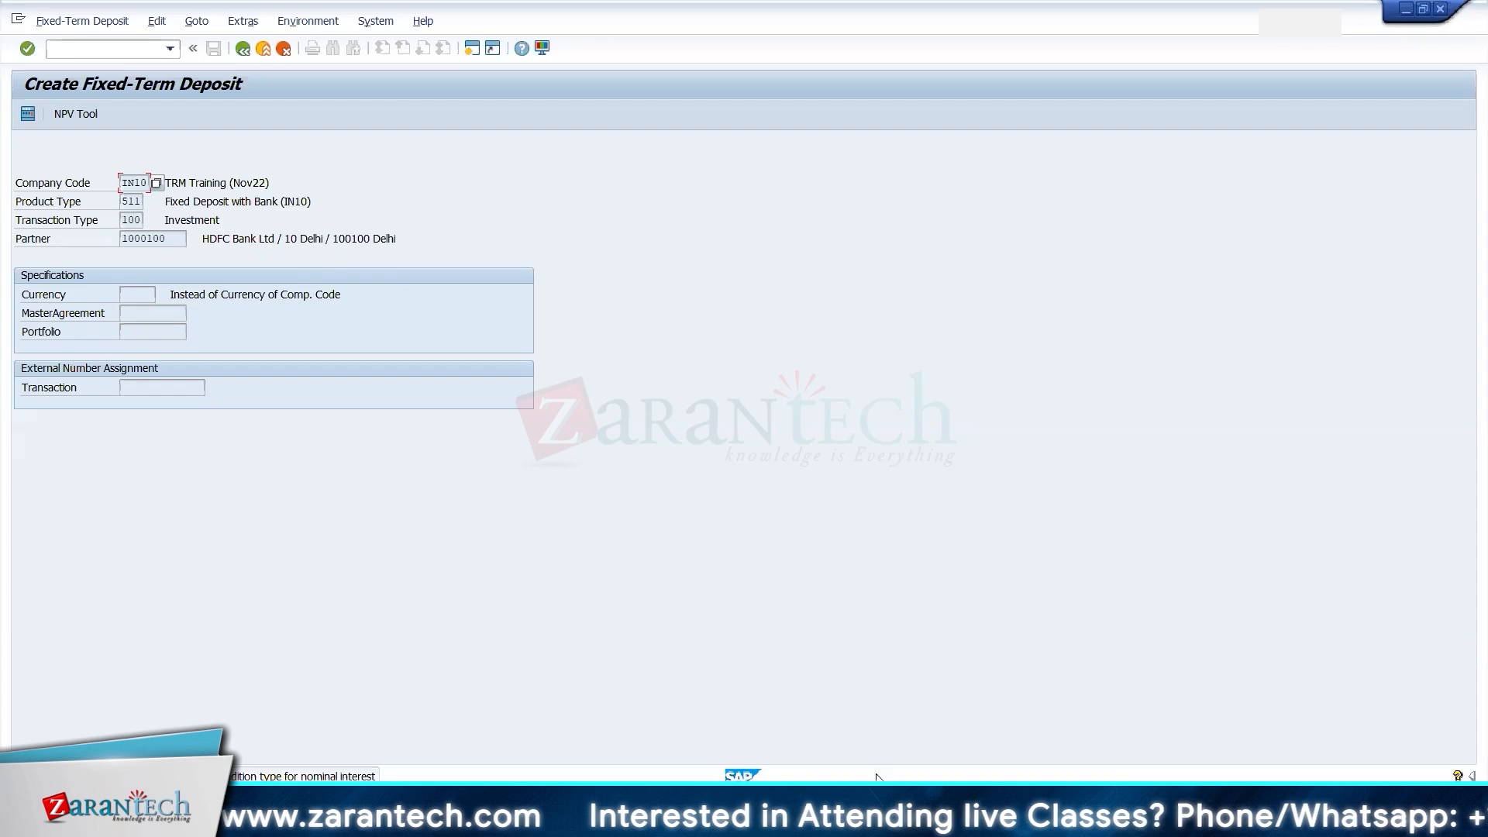
- Examine the fixed deposit accounting entries in the Excel workbook, highlighting the interest capitalisation rows
key("alt+Tab")
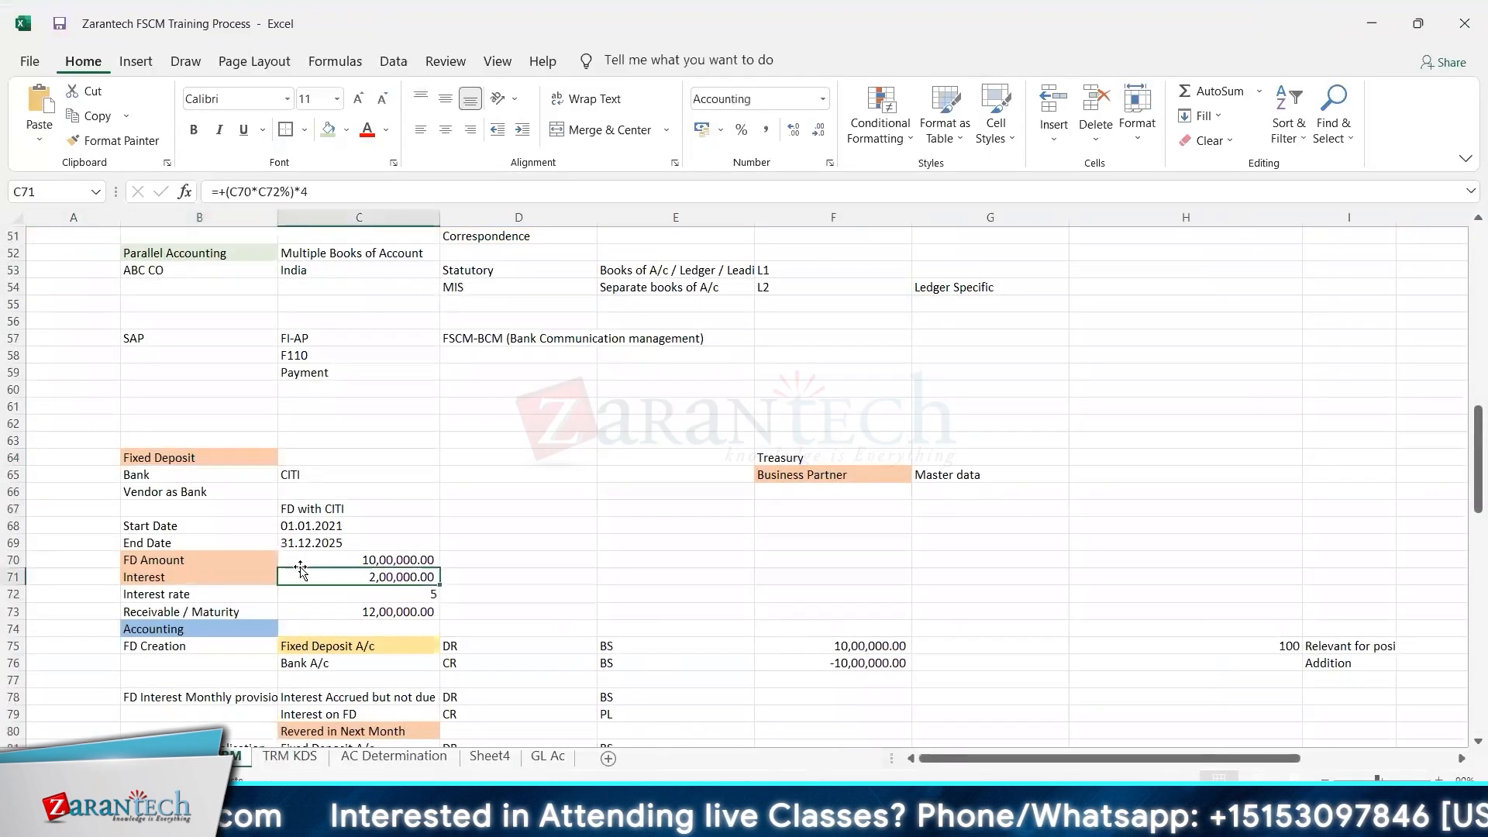
key("Down")
key("Down")
key("Down")
key("Down")
key("Down")
key("Down")
key("Down")
key("Down")
key("Down")
key("Down")
key("Down")
key("Down")
key("Down")
key("Down")
key("Down")
key("Down")
key("Down")
key("Down")
key("Down")
key("Down")
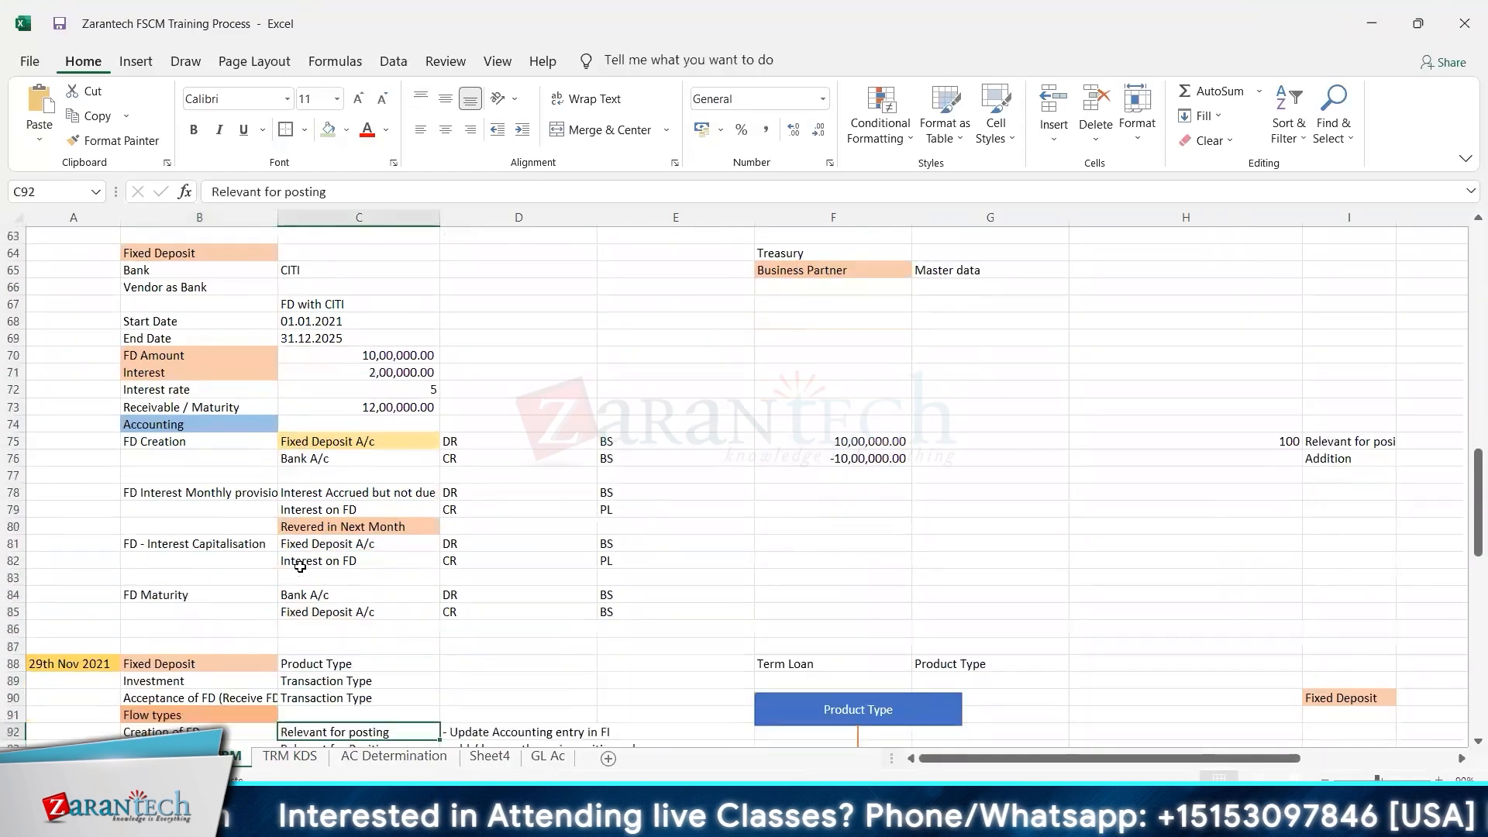
key("Down")
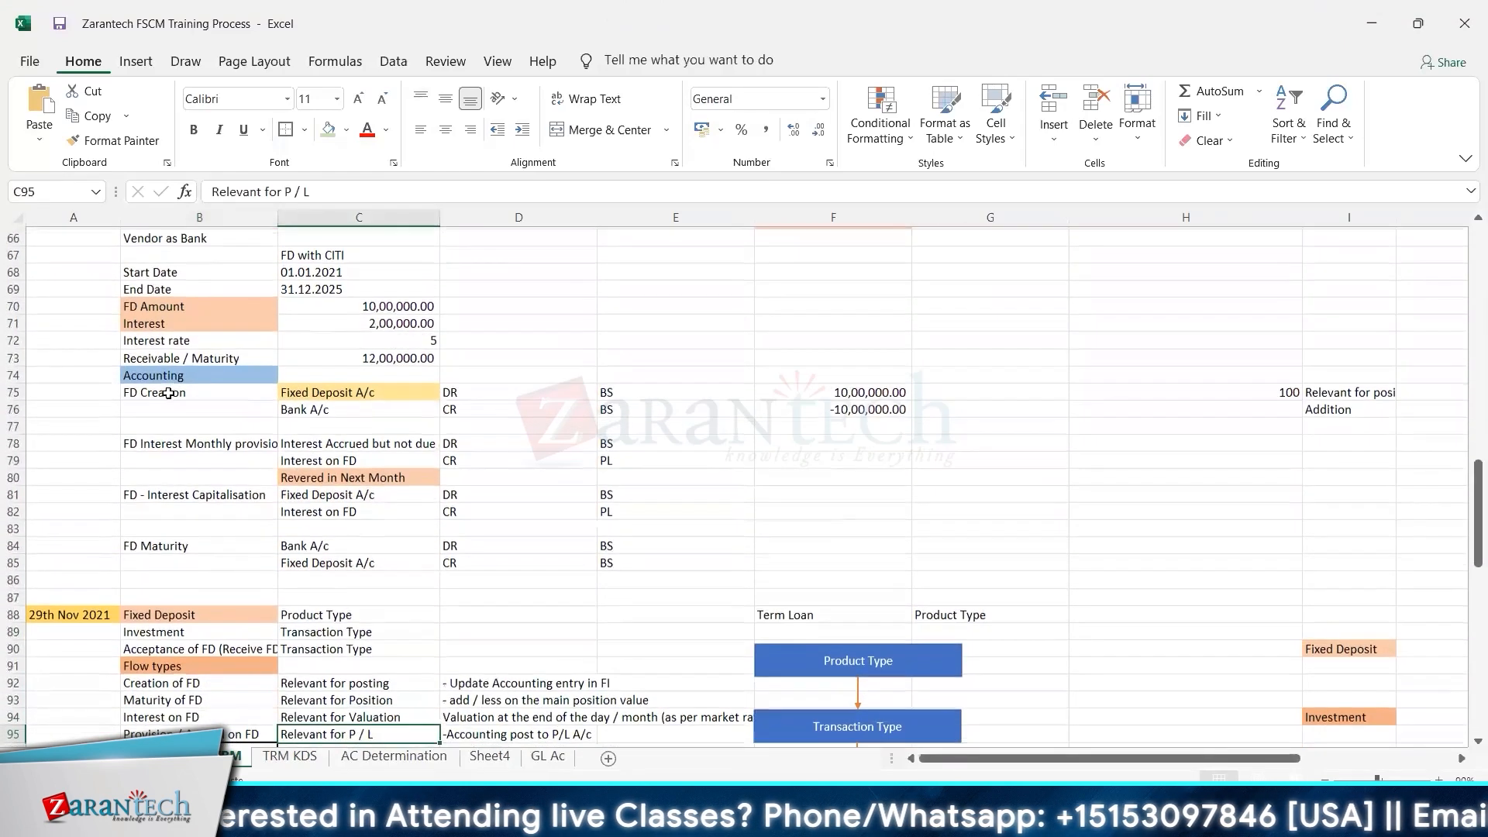
left_click_drag(148, 481, 475, 523)
left_click_drag(609, 536, 756, 535)
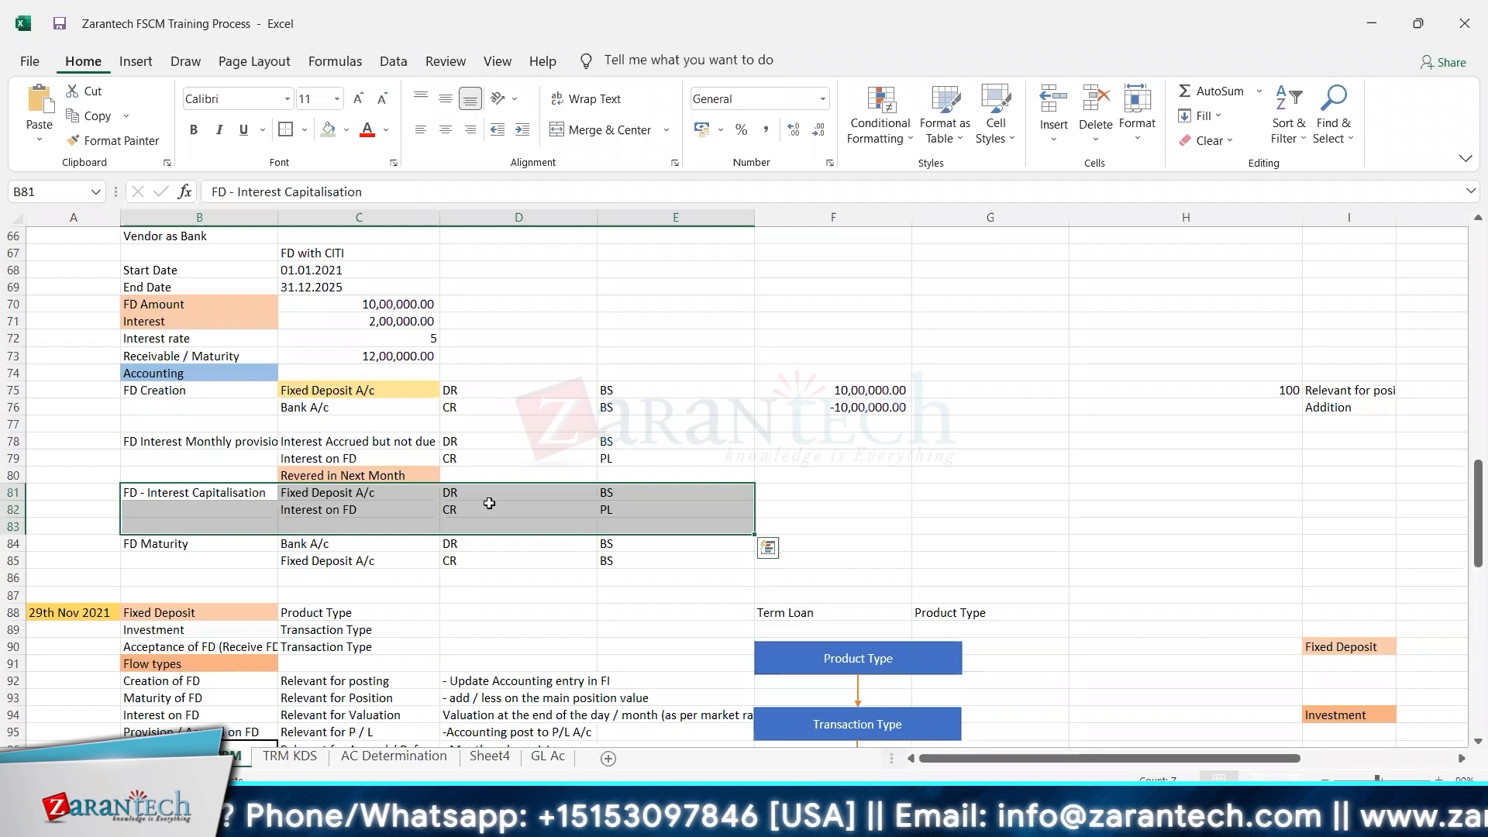
left_click(776, 494)
- Switch to the SAP session showing the BP groupings and leave that view for the implementation guide
key("alt+Tab")
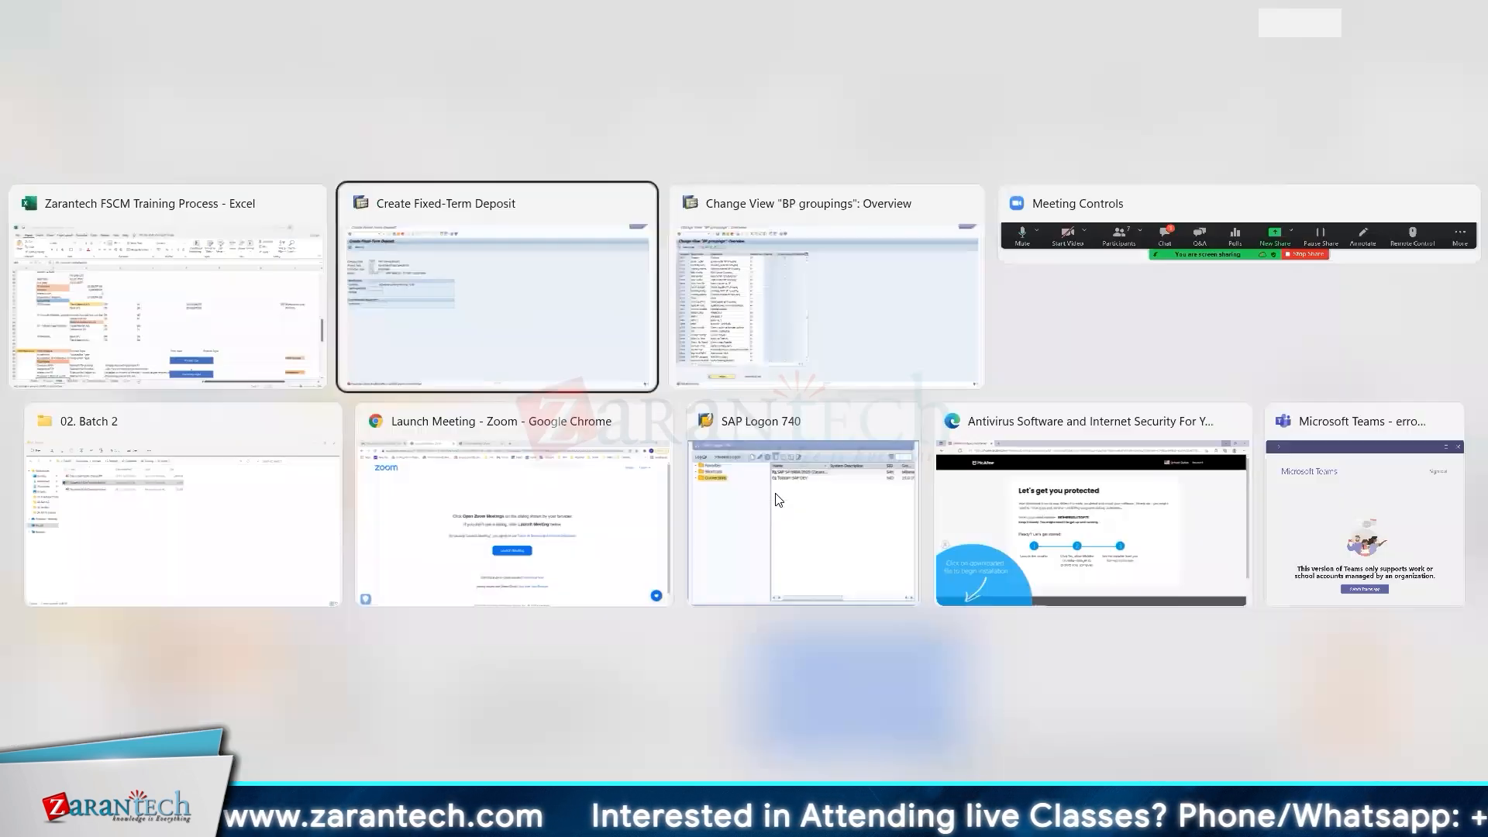
key("alt+Tab")
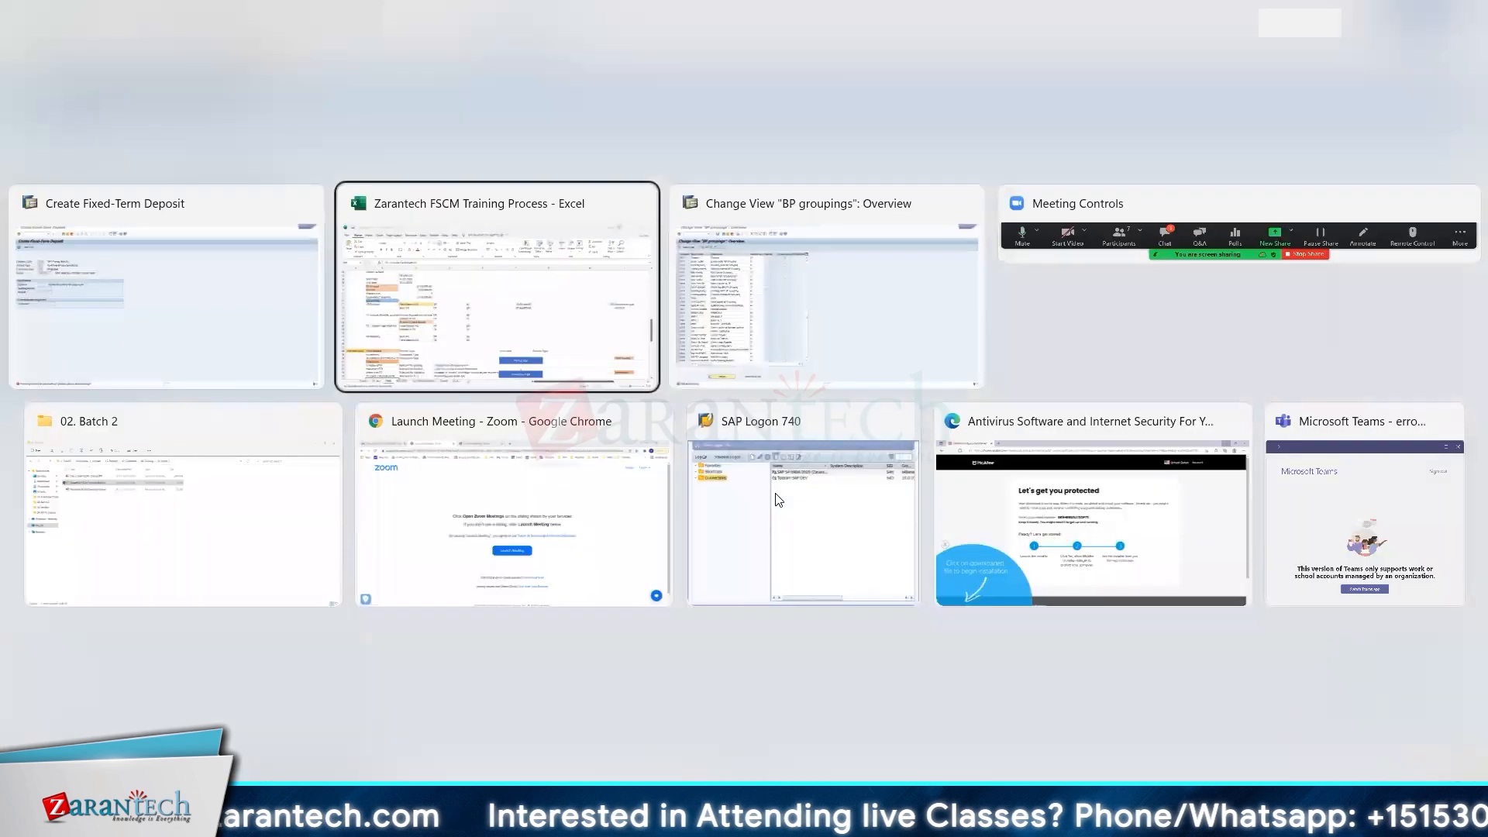
key("alt+Tab")
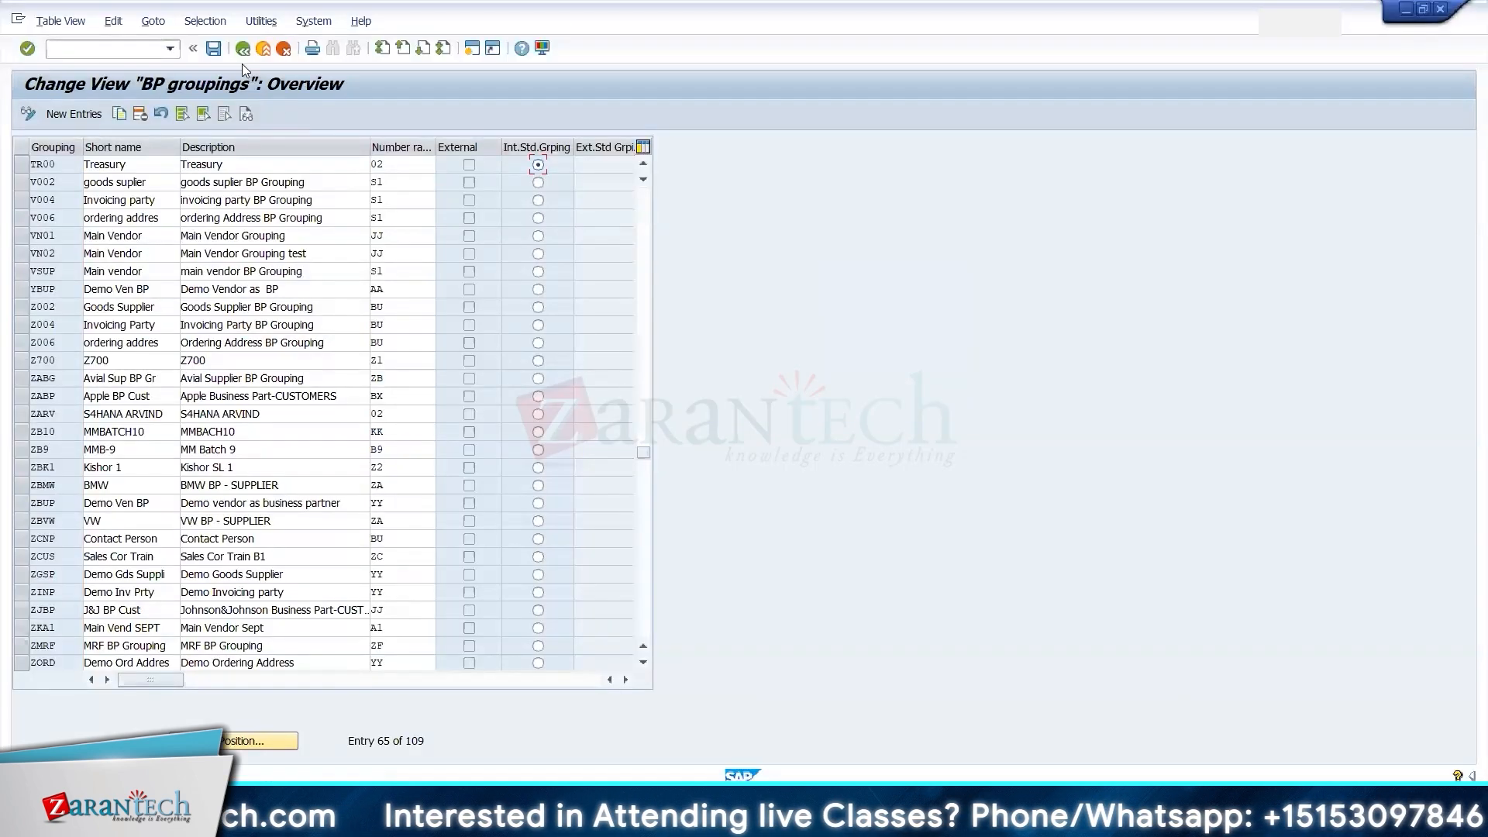
left_click(243, 49)
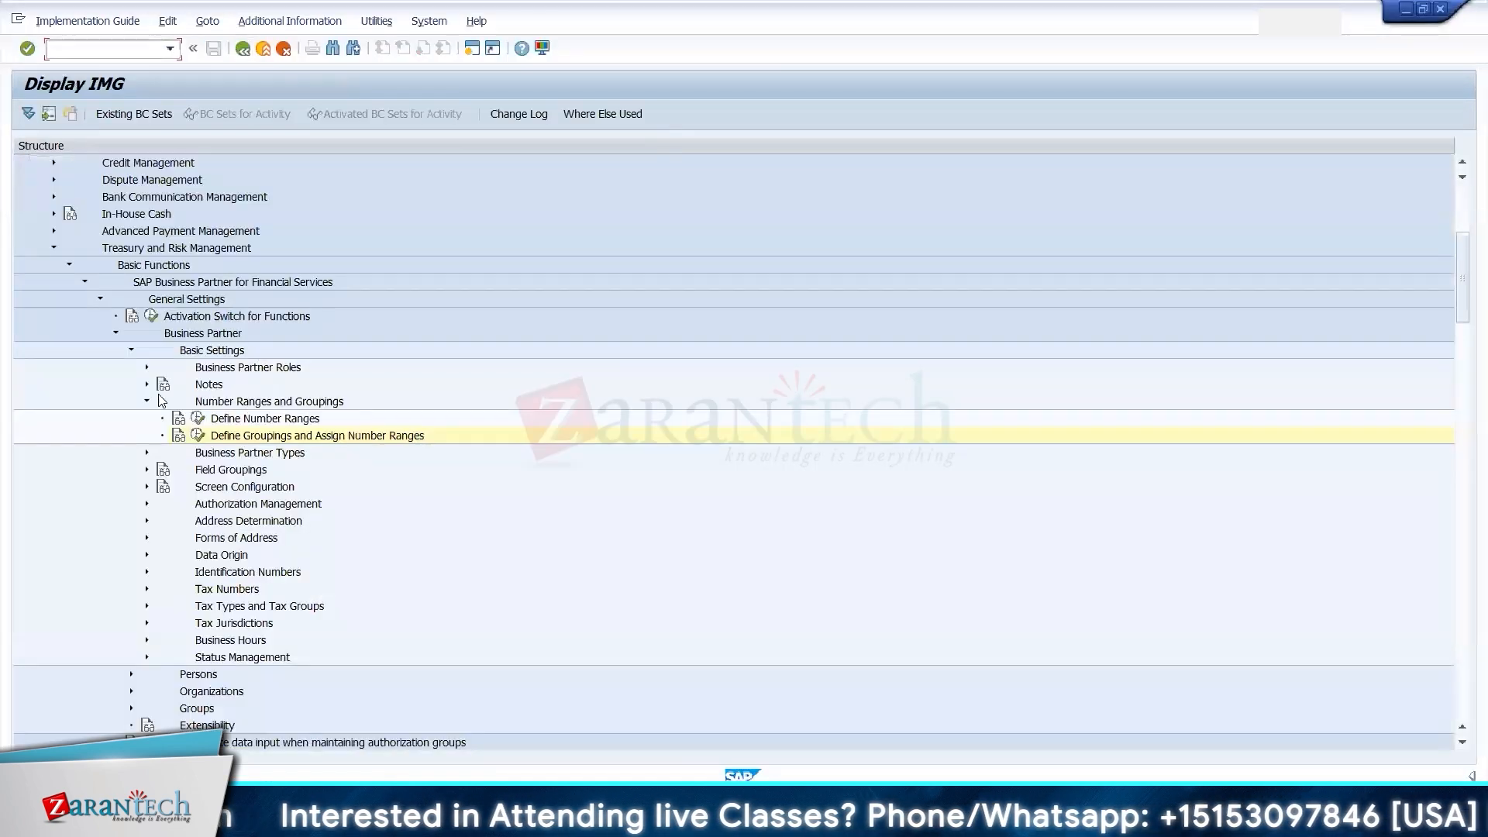
- Collapse the business partner and Transaction Manager general settings, and expand Condition Types under Money Market's Transaction Management
left_click(145, 403)
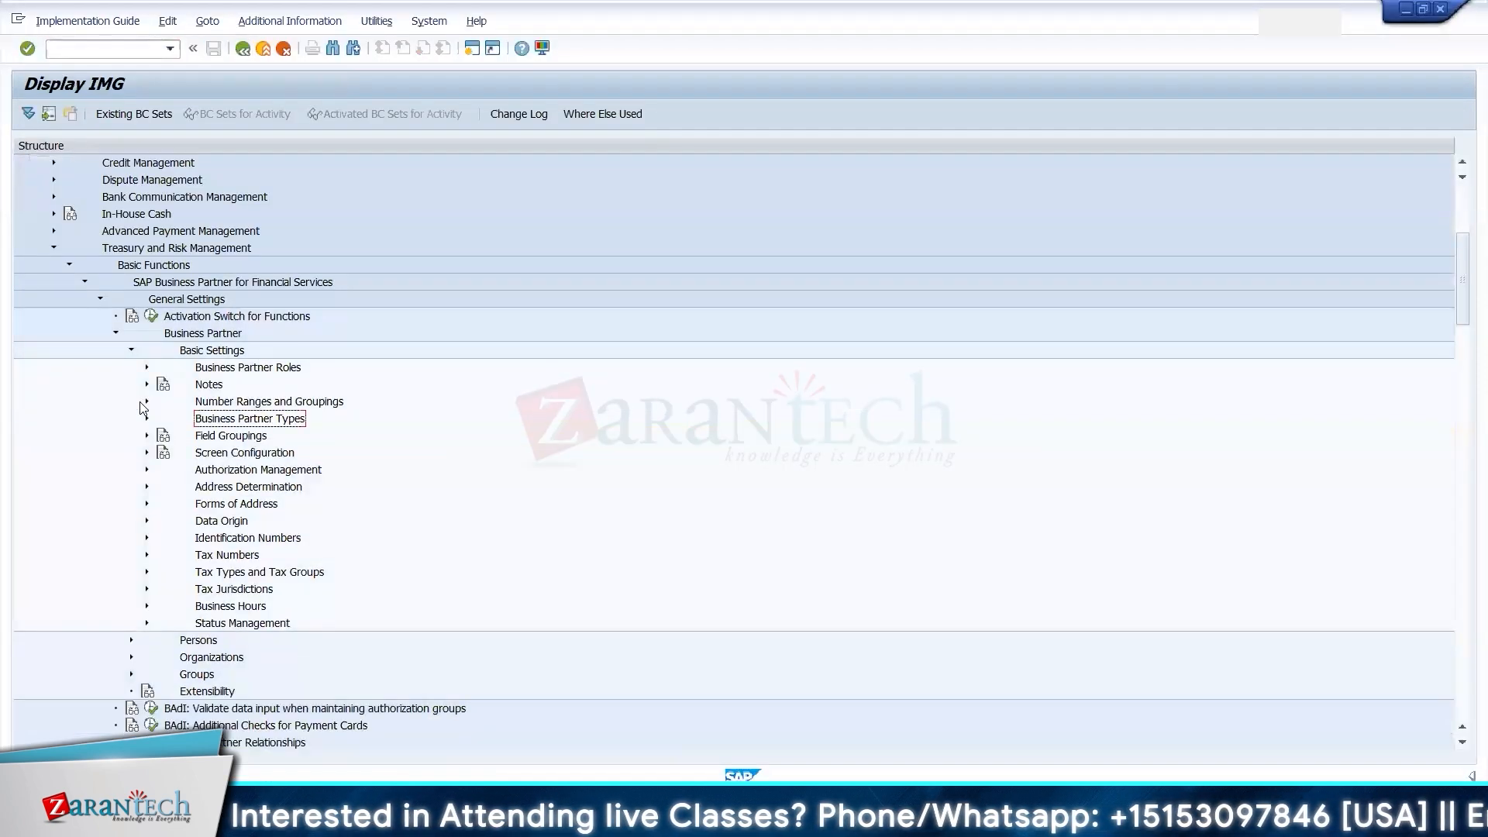
left_click(131, 351)
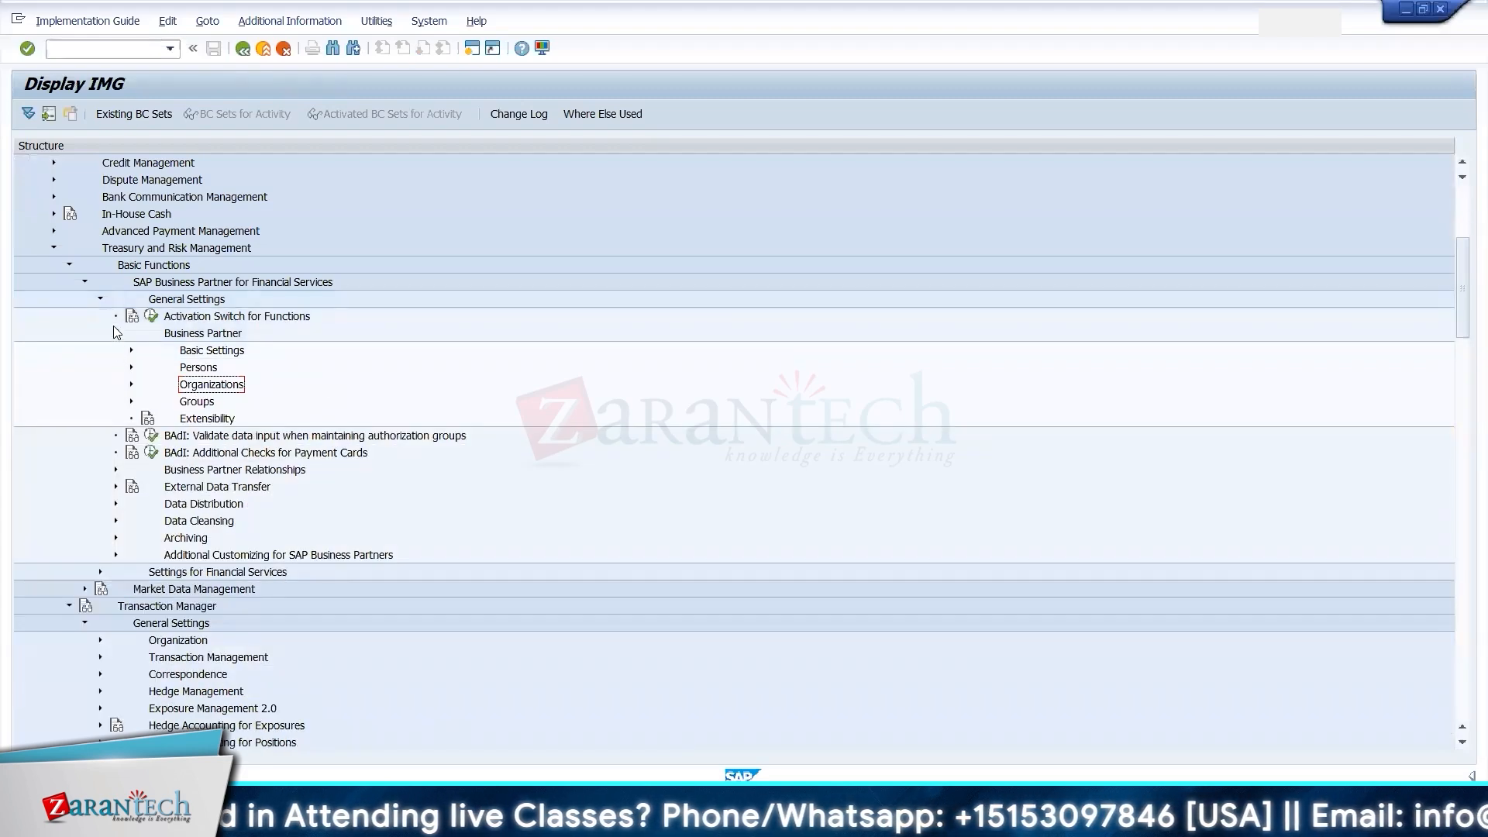
left_click(101, 297)
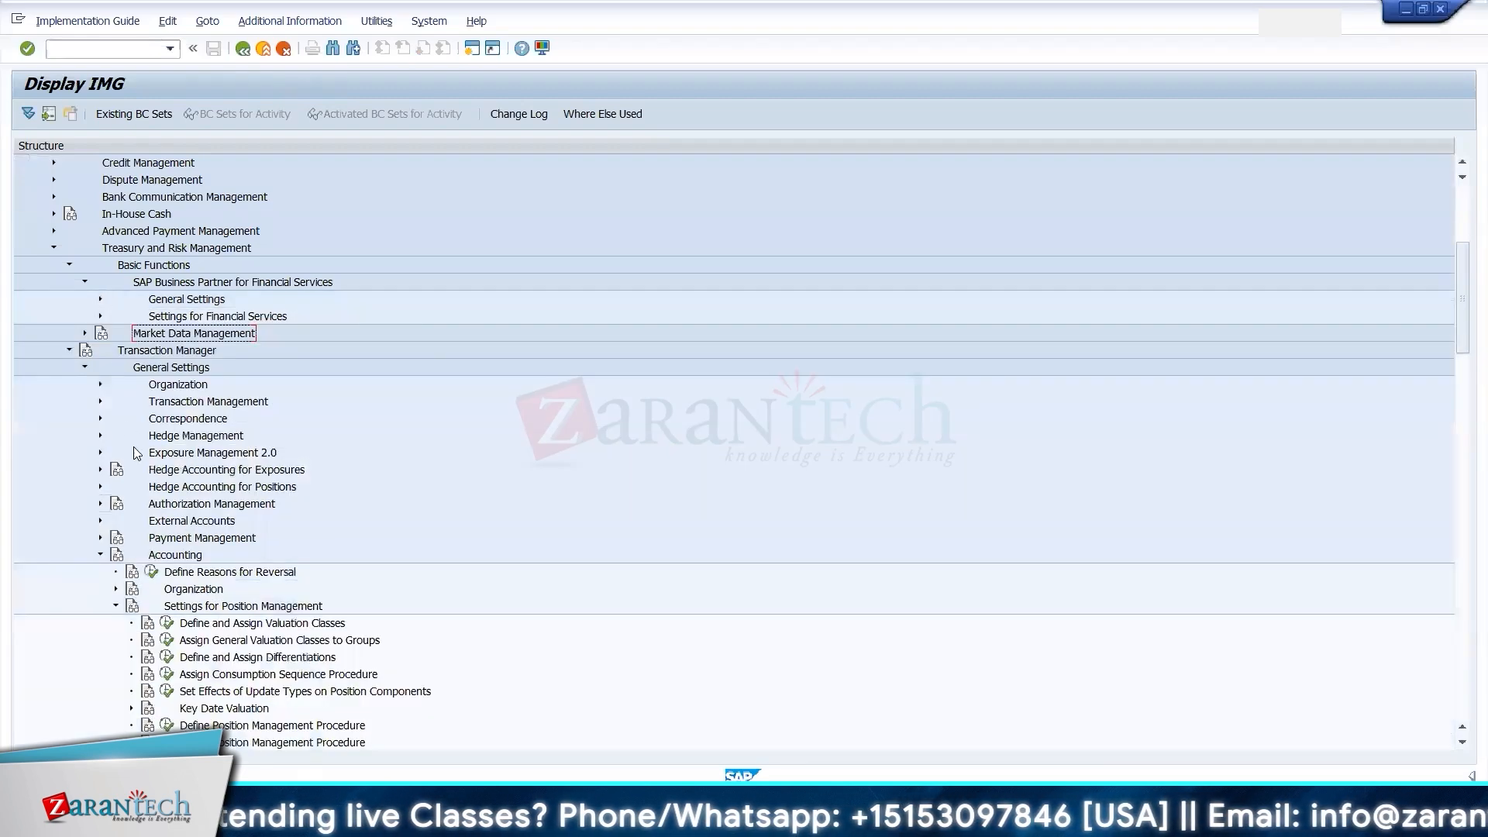
left_click(84, 367)
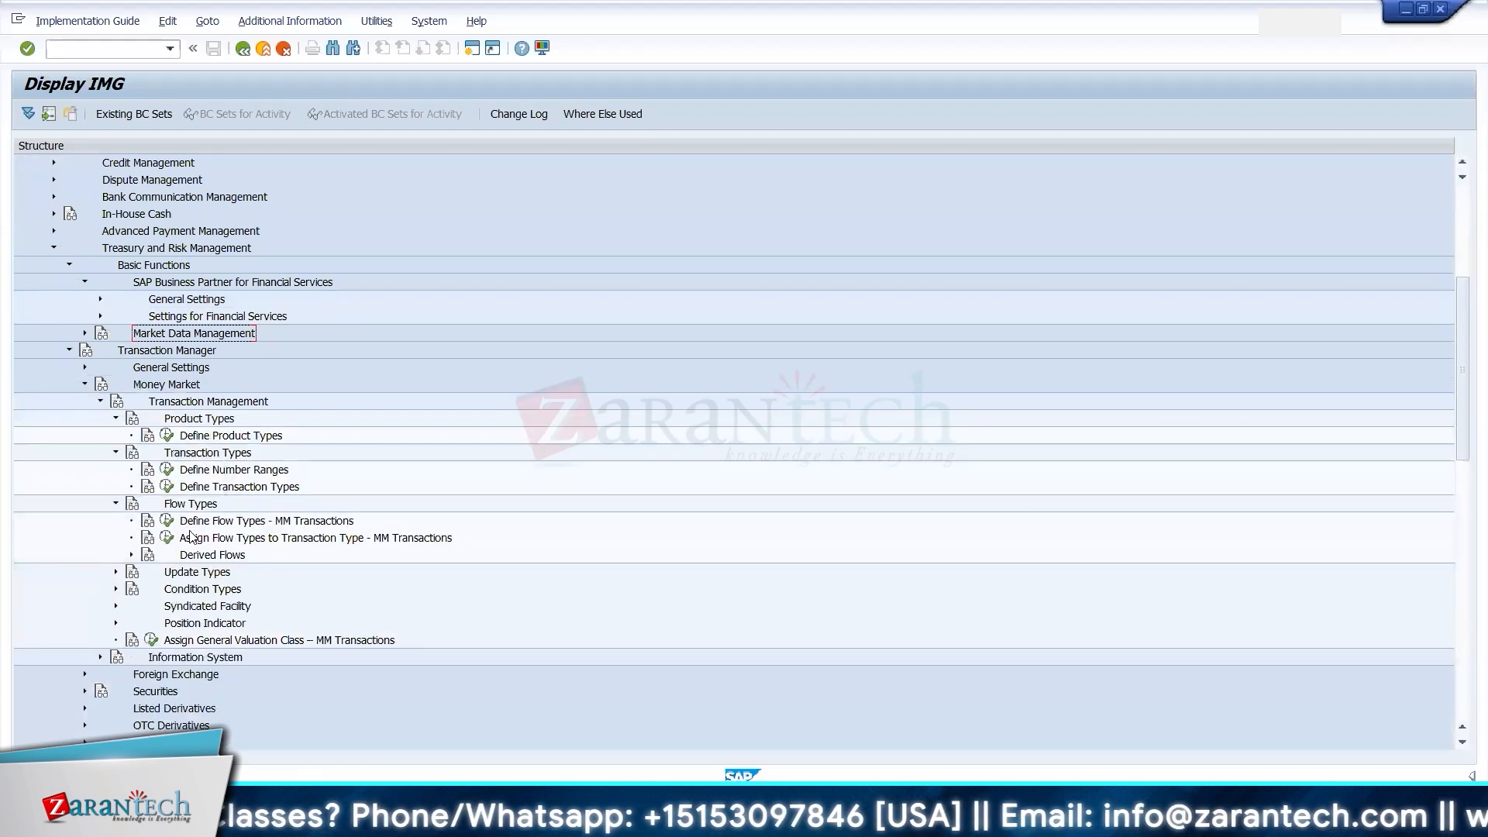
left_click(200, 592)
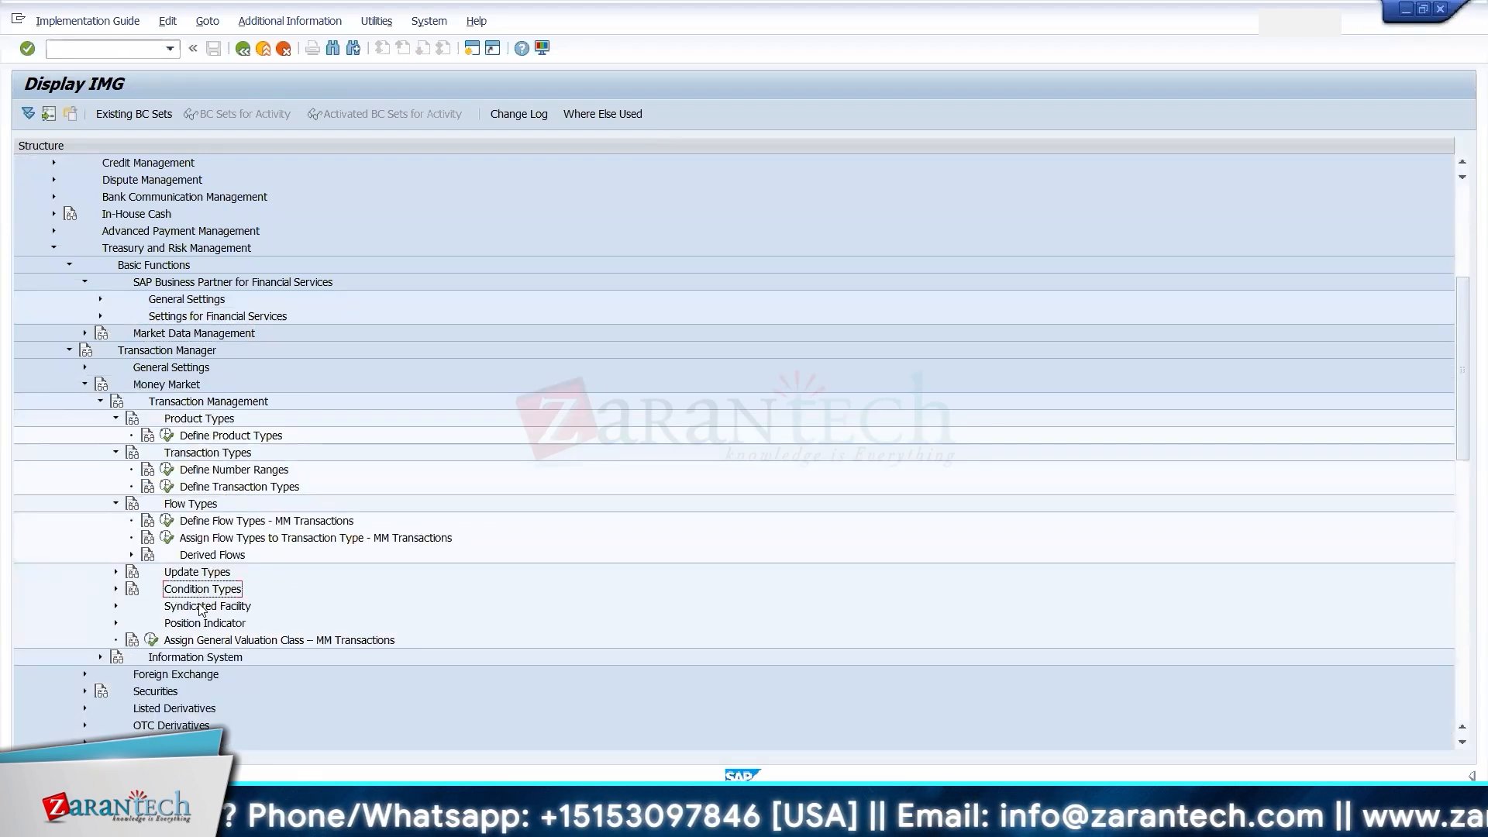
left_click(116, 590)
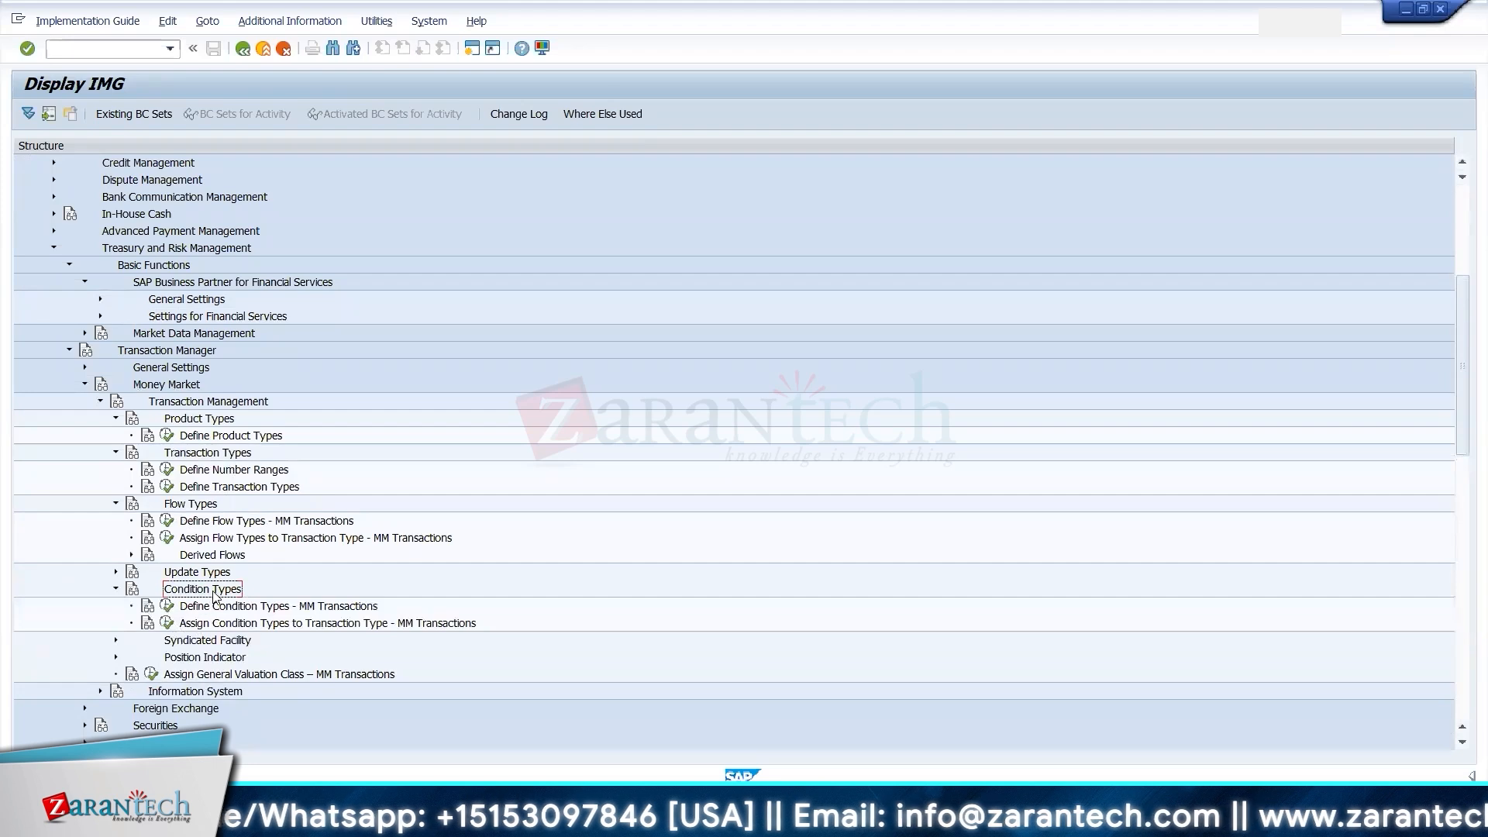
- Collapse Product Types, Transaction Types and Flow Types under Money Market's Transaction Management, and review the configuration nodes through Update Types
left_click(116, 418)
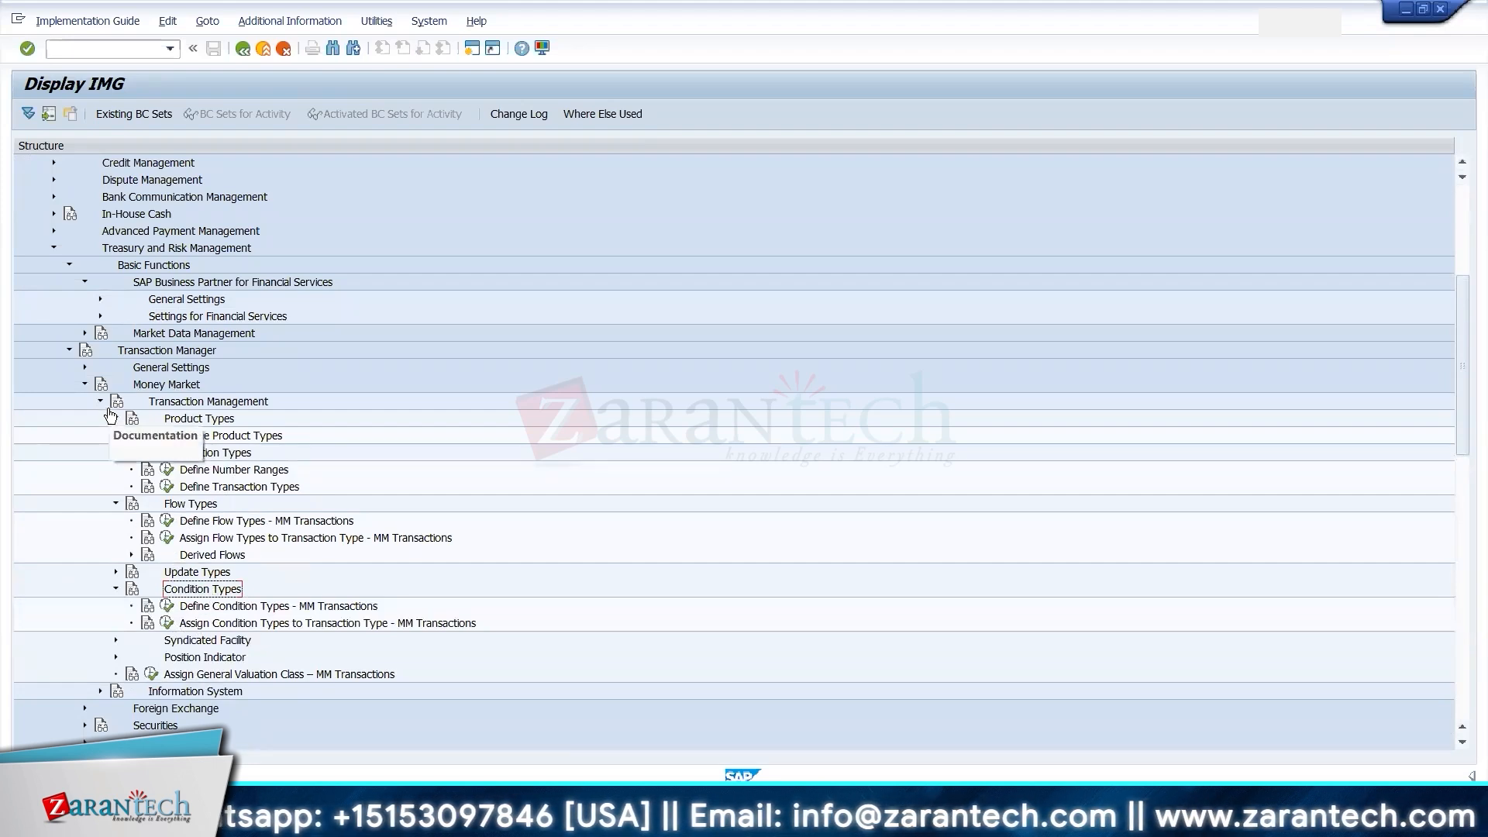
left_click(116, 436)
left_click(115, 452)
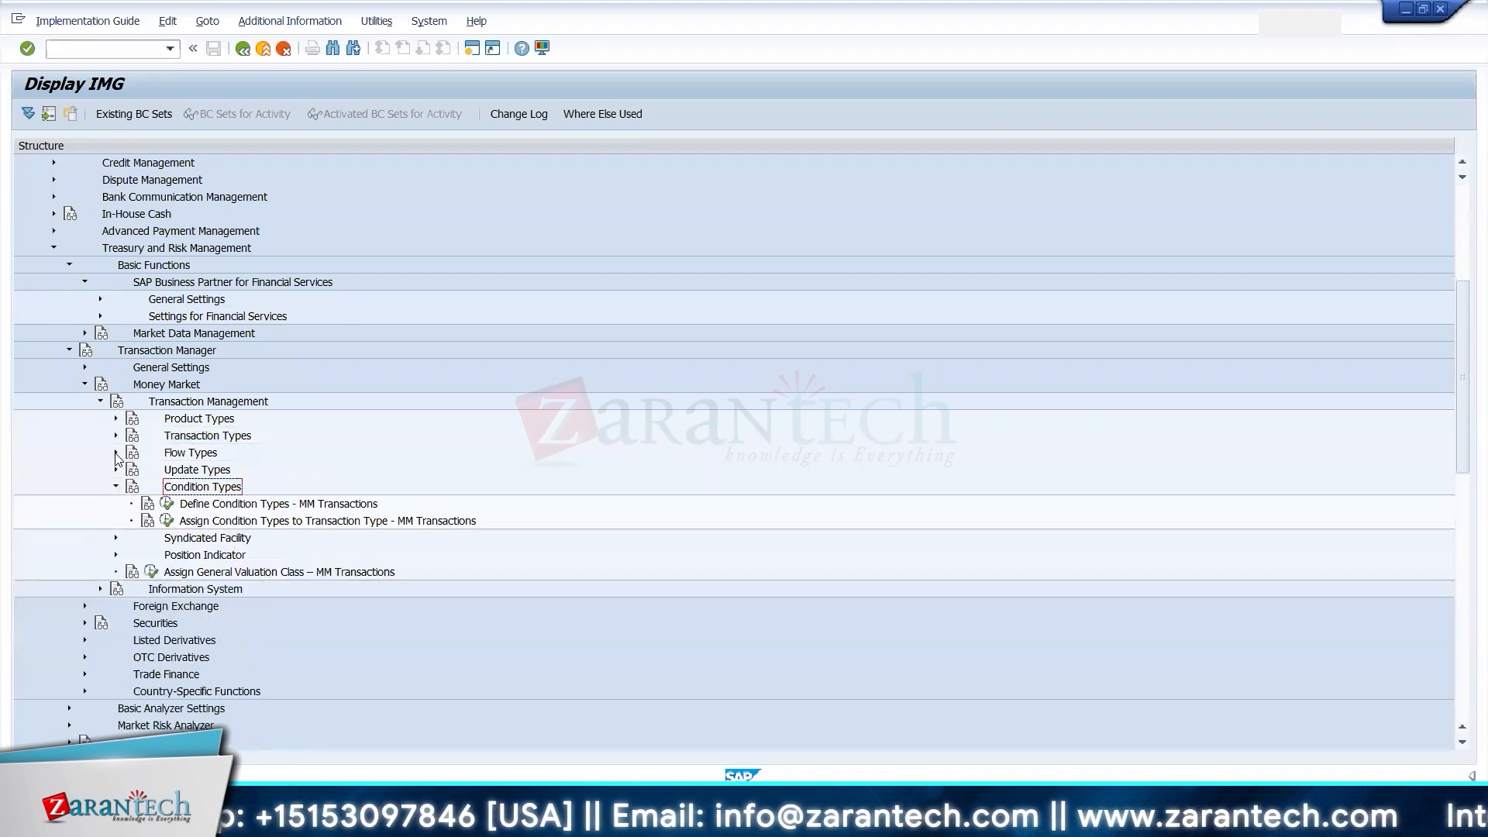
left_click(192, 422)
left_click(194, 439)
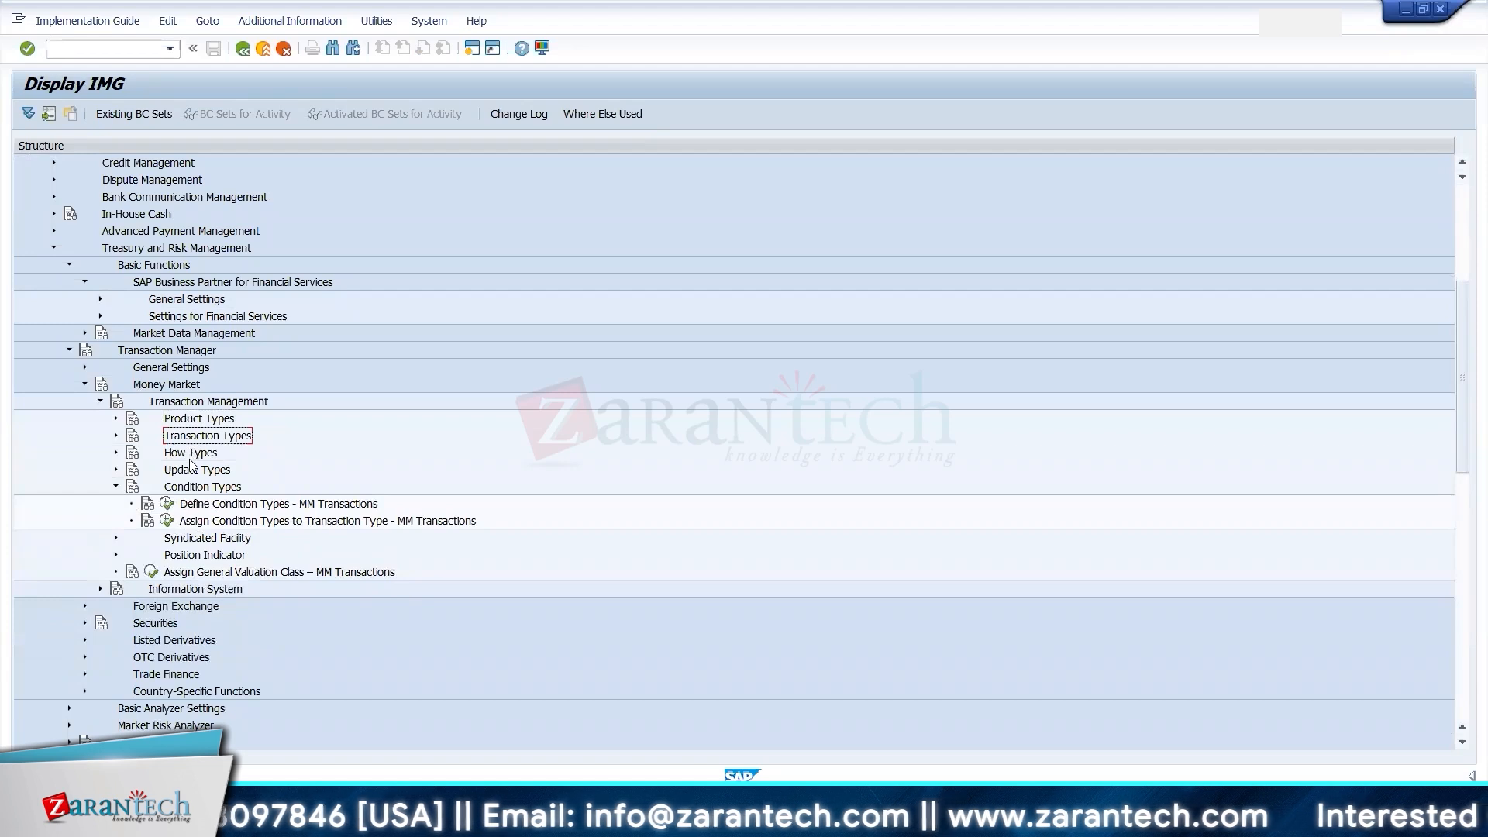
left_click(192, 457)
left_click(190, 475)
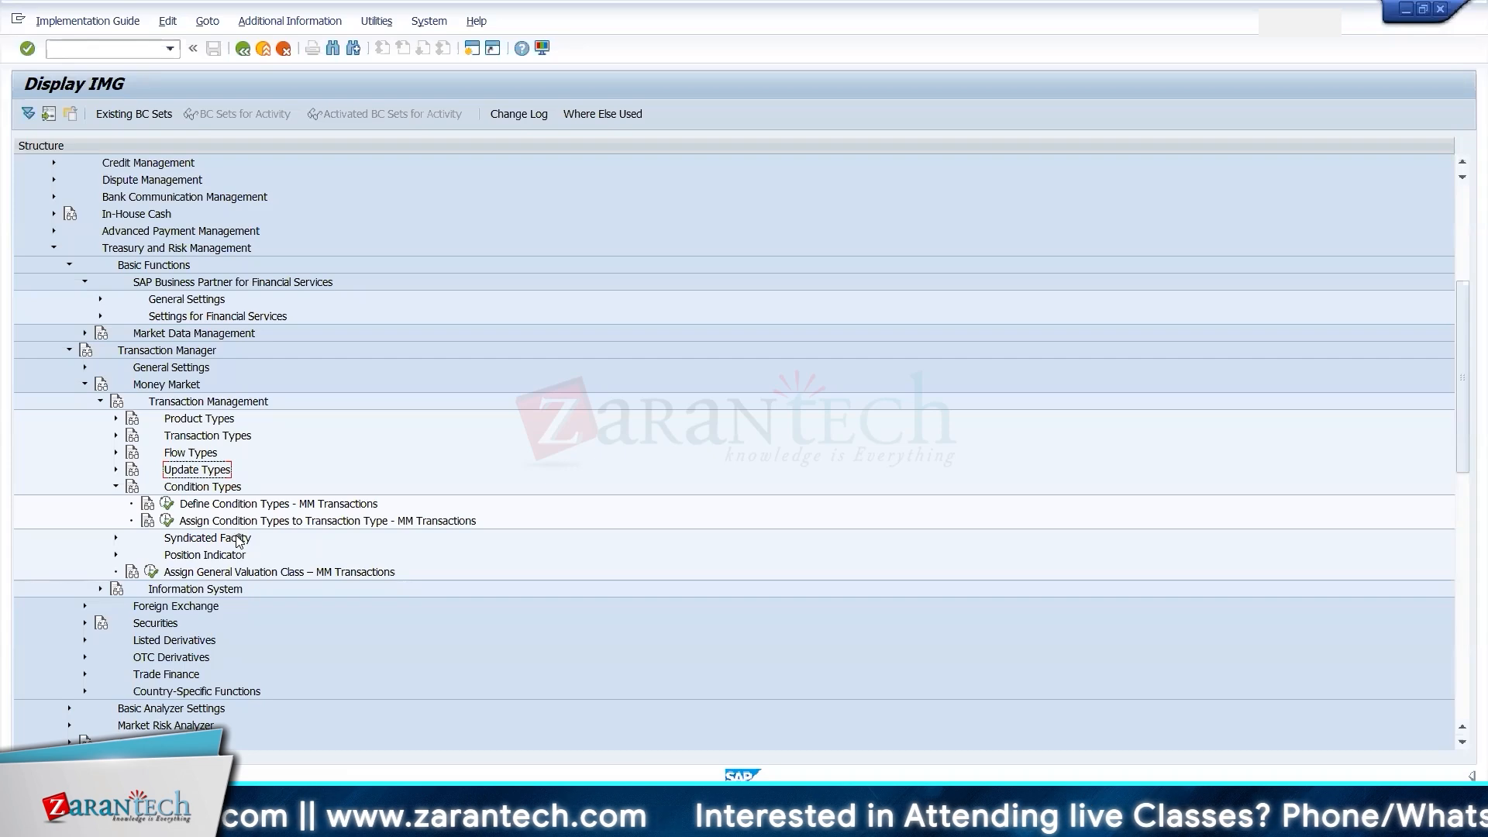
- Open the money market condition type definitions and compare condition type 1150 Interest capitalization with flow type 1150 in the TRM KDS worksheet
left_click(170, 503)
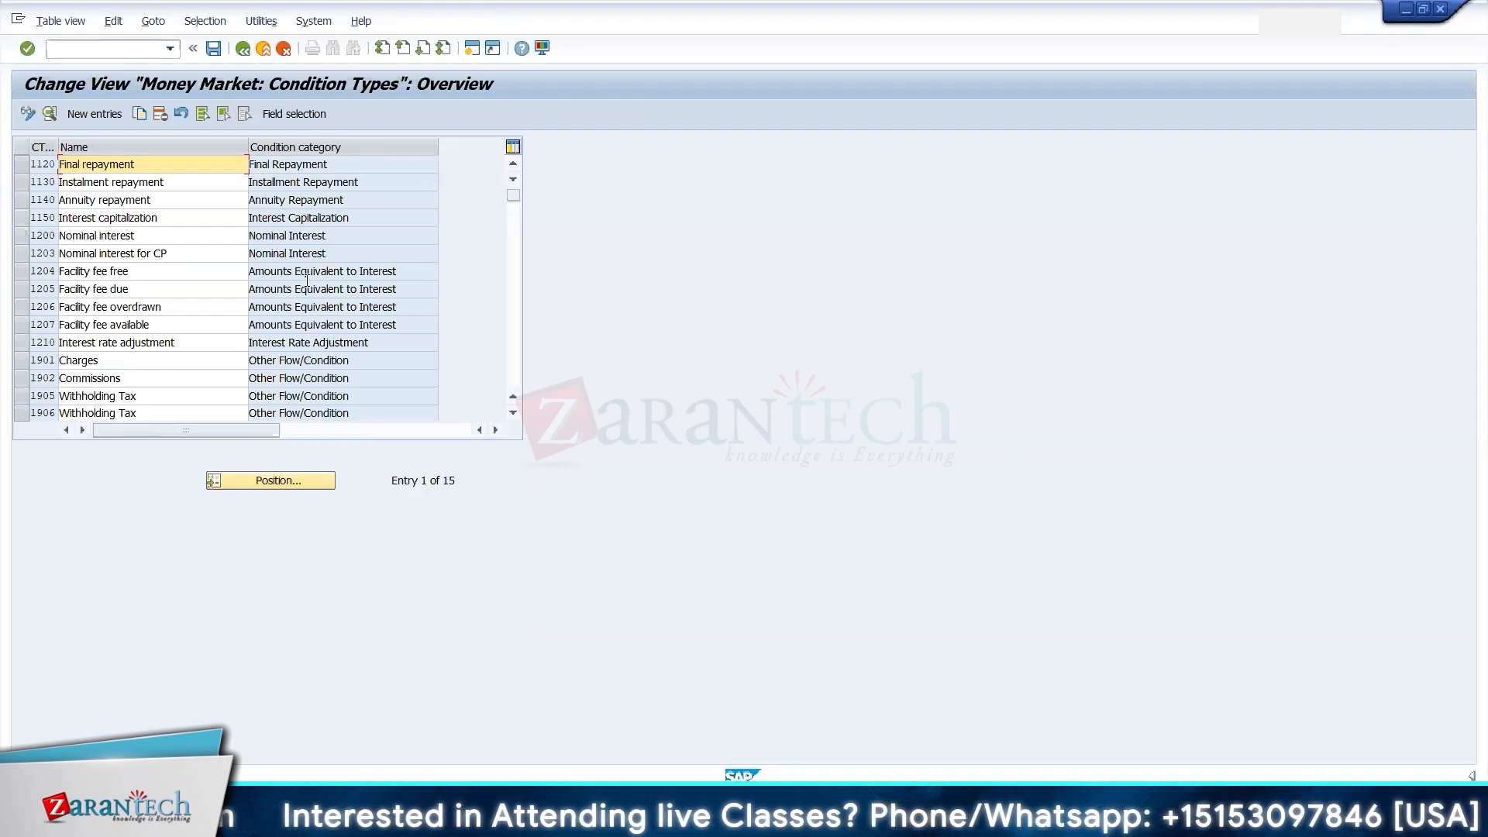
left_click(22, 220)
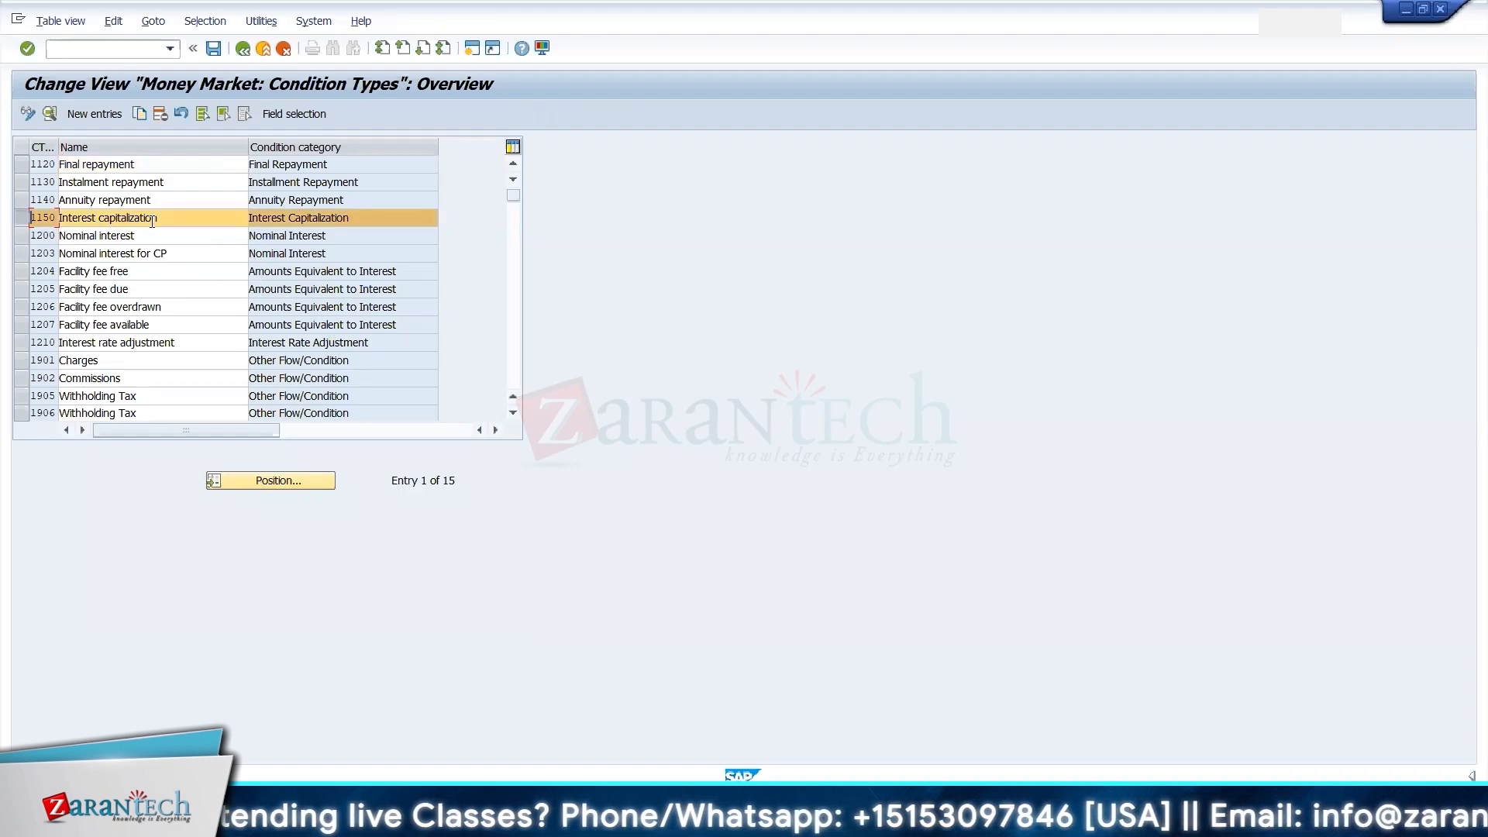
key("alt+Tab")
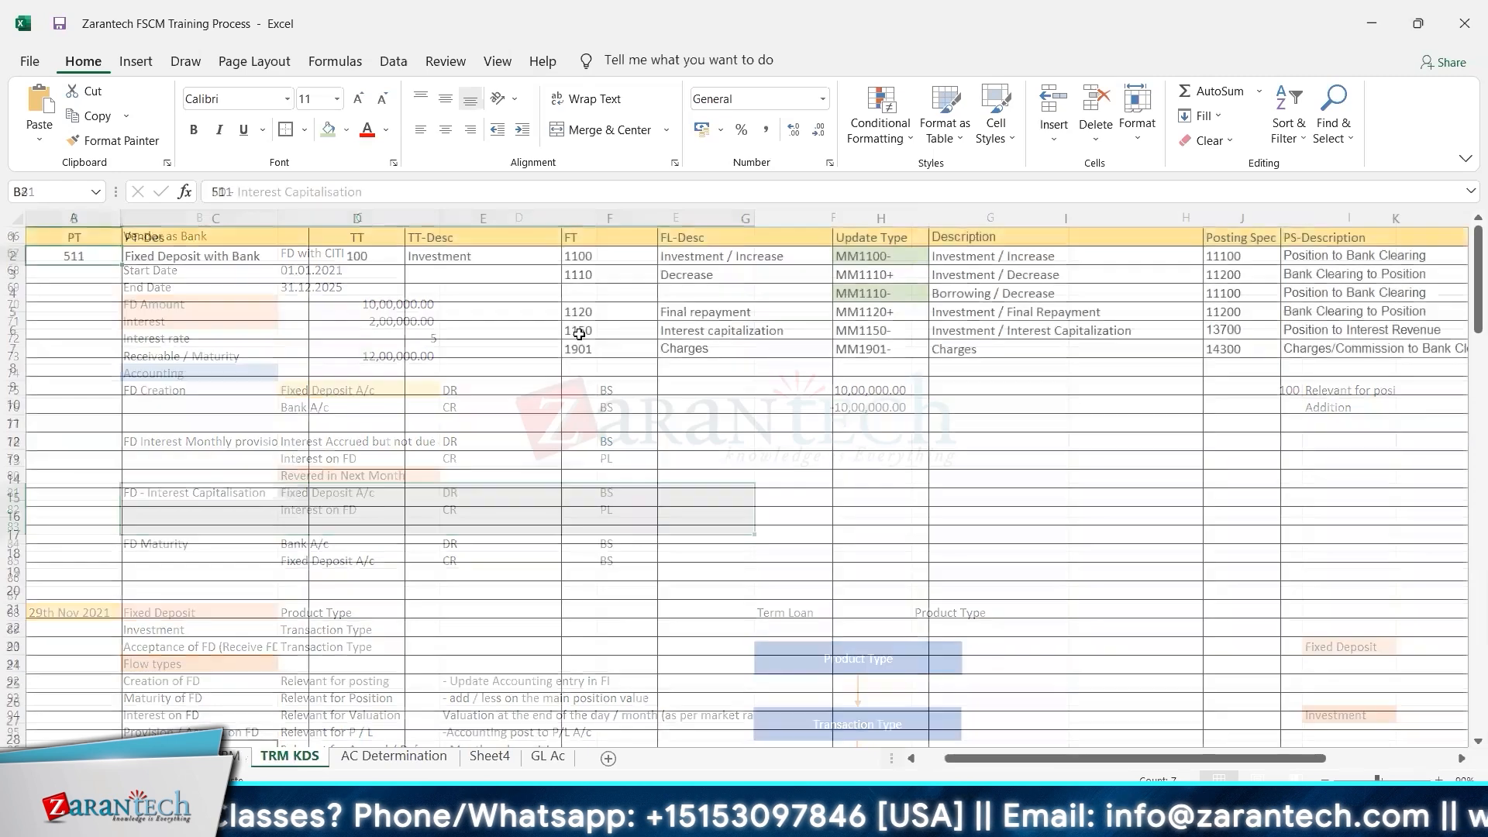
left_click(577, 334)
key("shift+Right")
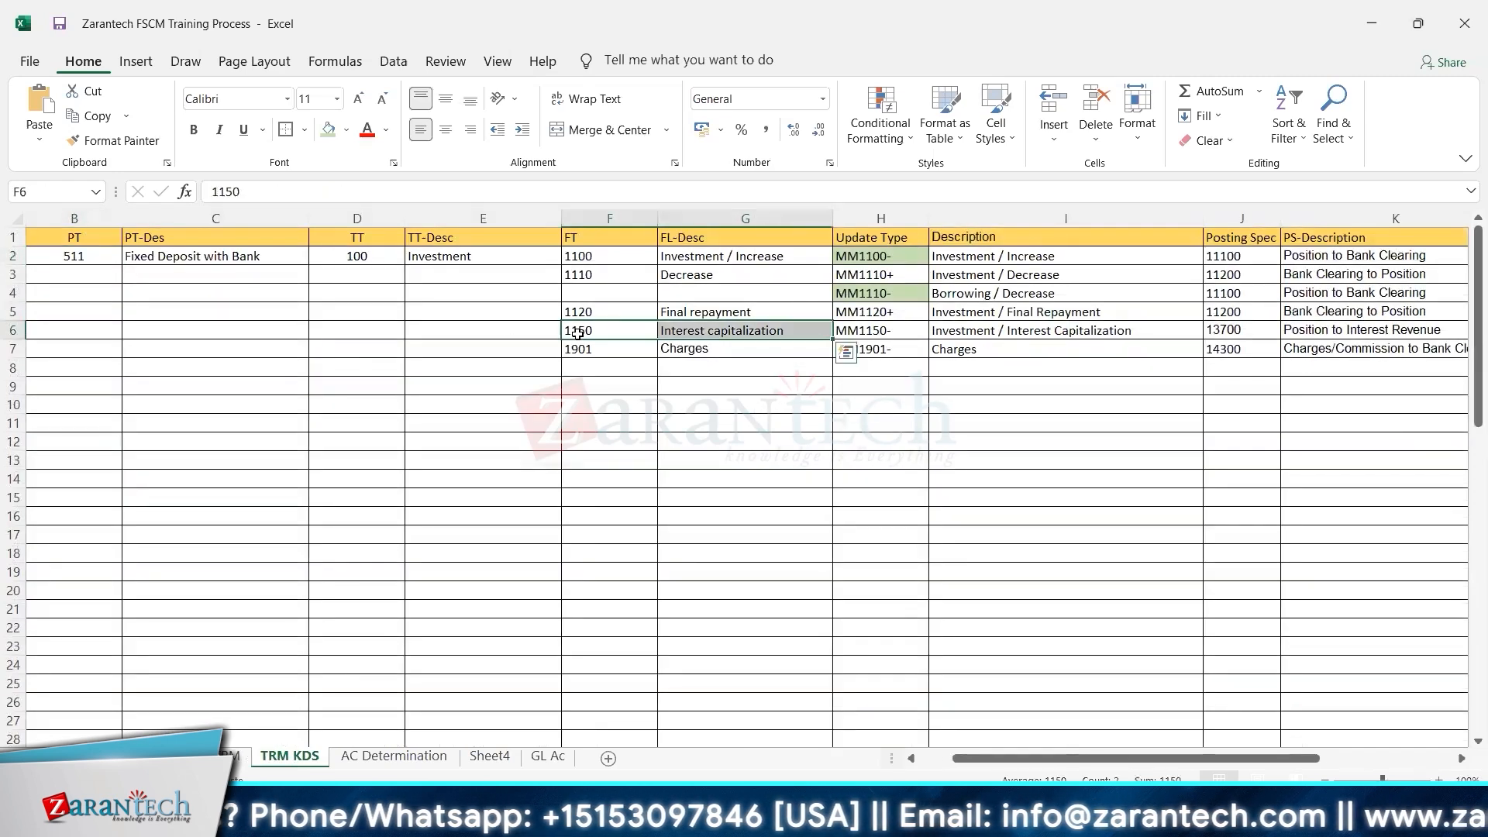
key("alt+Tab")
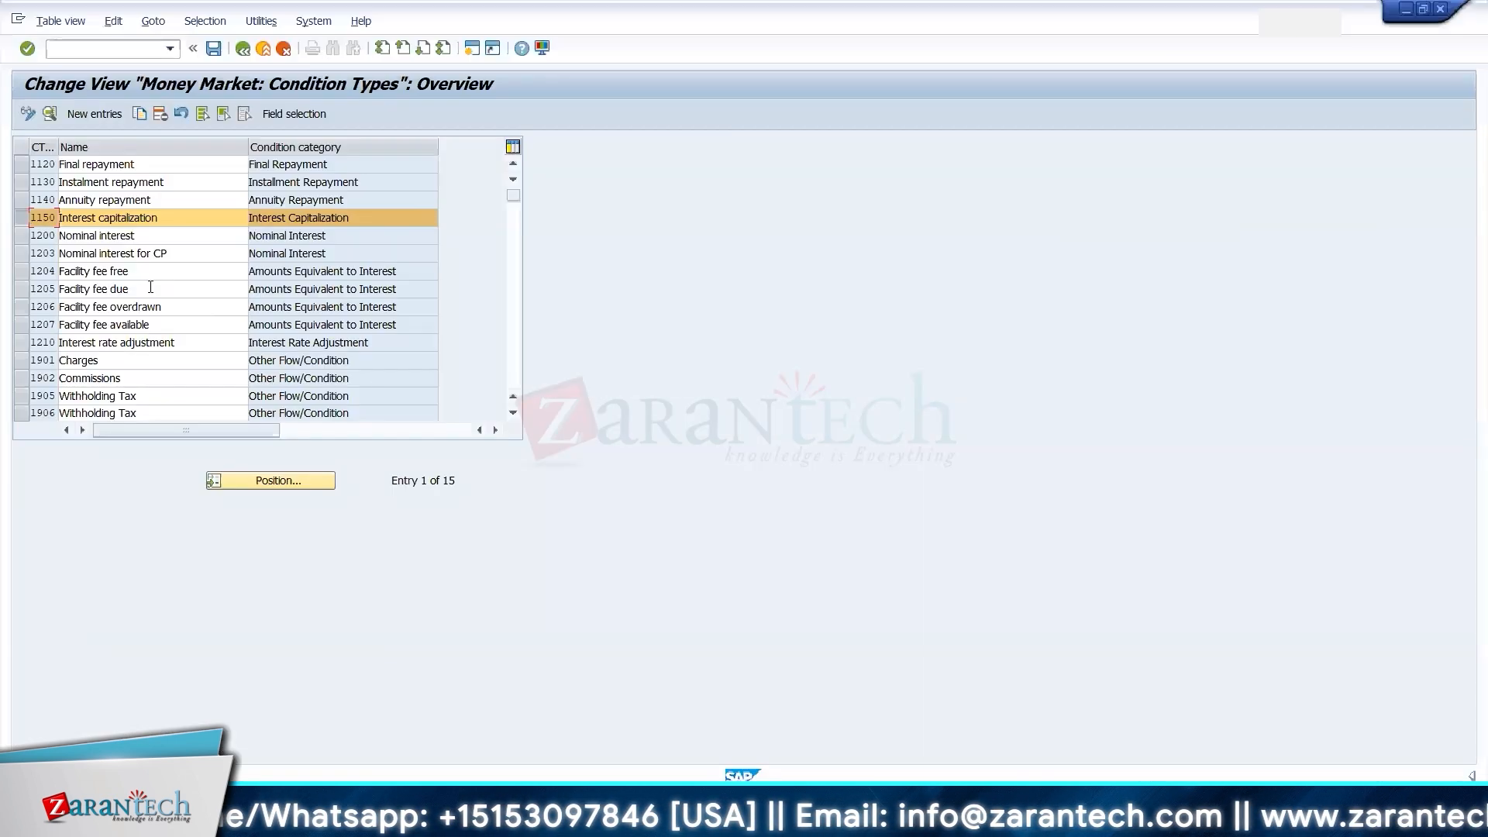
- Review the detailed settings of condition type 1150 Interest capitalization and return to the implementation guide
double_click(149, 217)
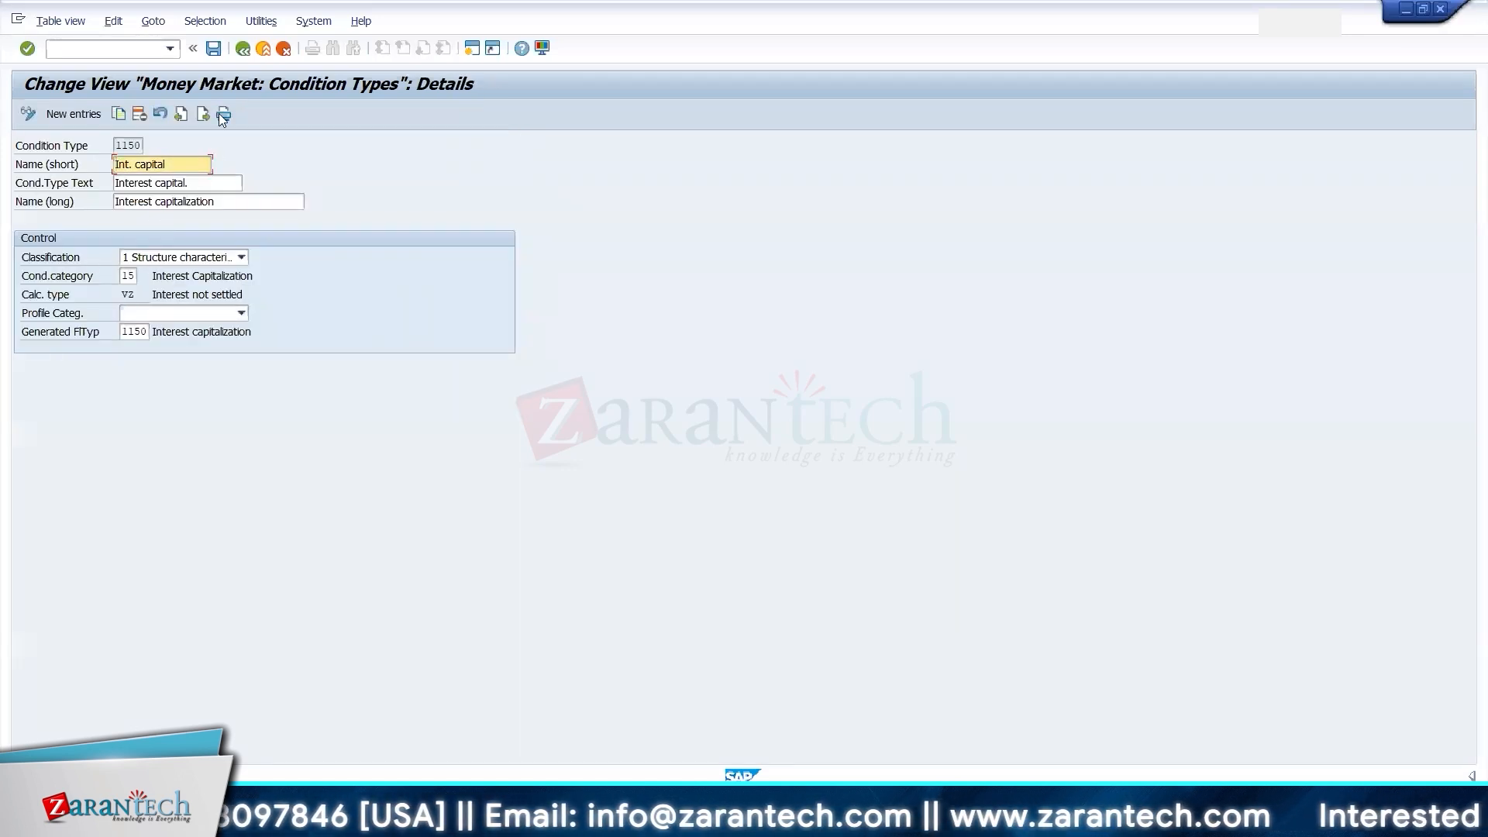
left_click(243, 49)
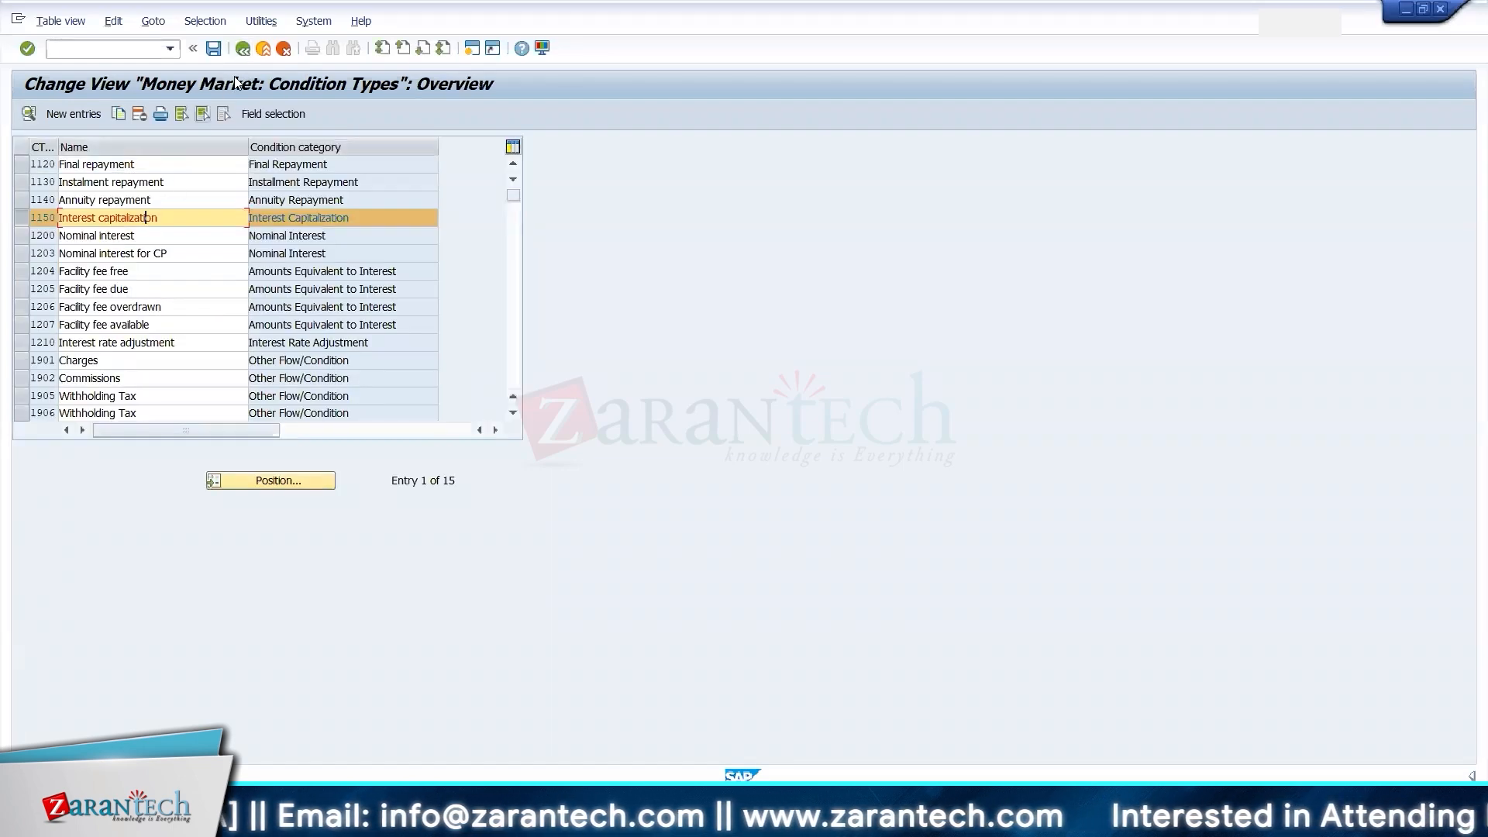
left_click(243, 49)
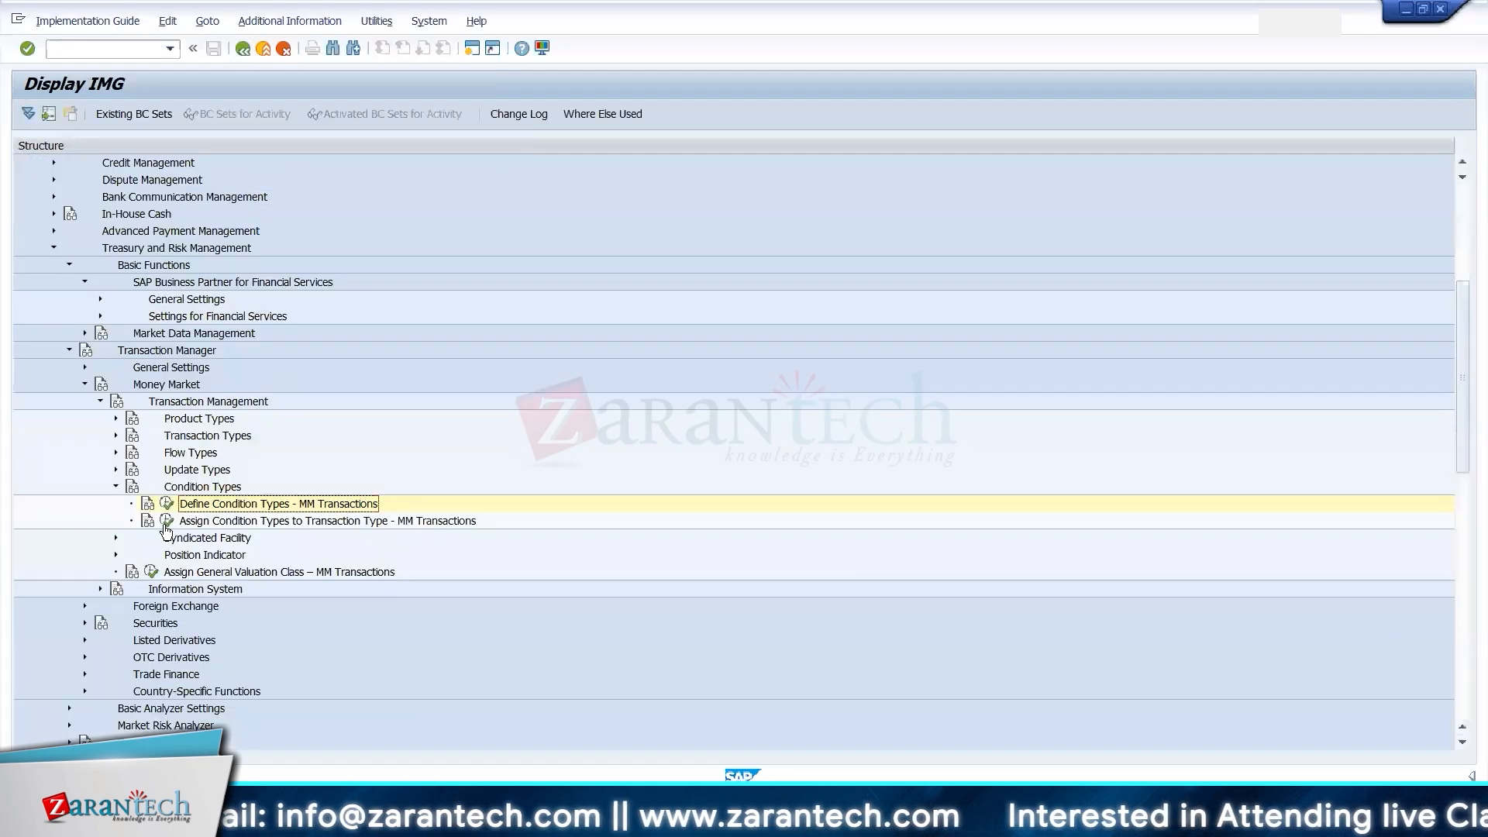
- Copy the 1150 condition type allocation of product type 51A, transaction type 100, to product type 511 and save it in the TRM TEST SET-UP request
left_click(164, 523)
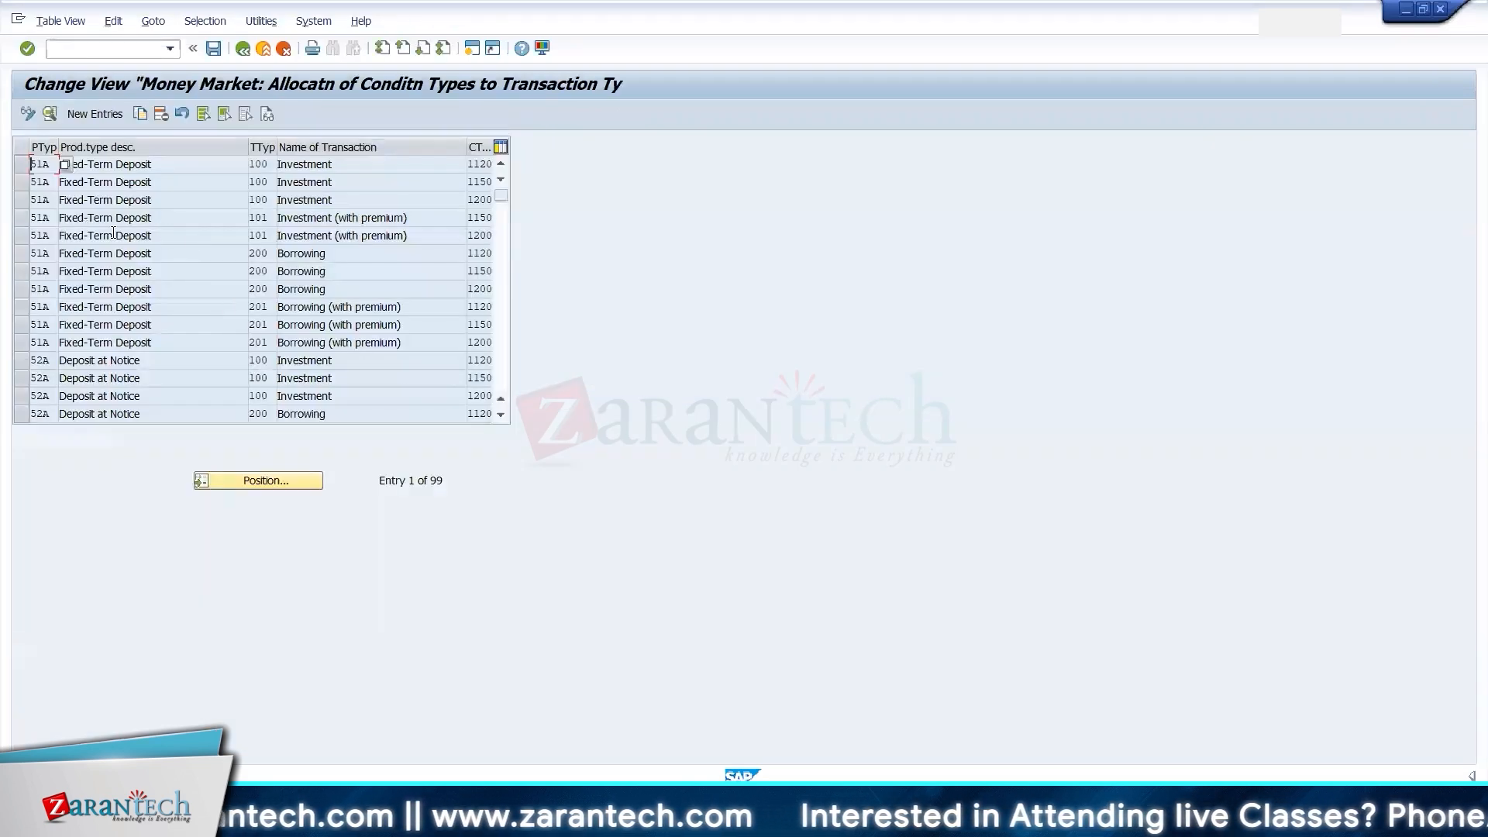
left_click(22, 182)
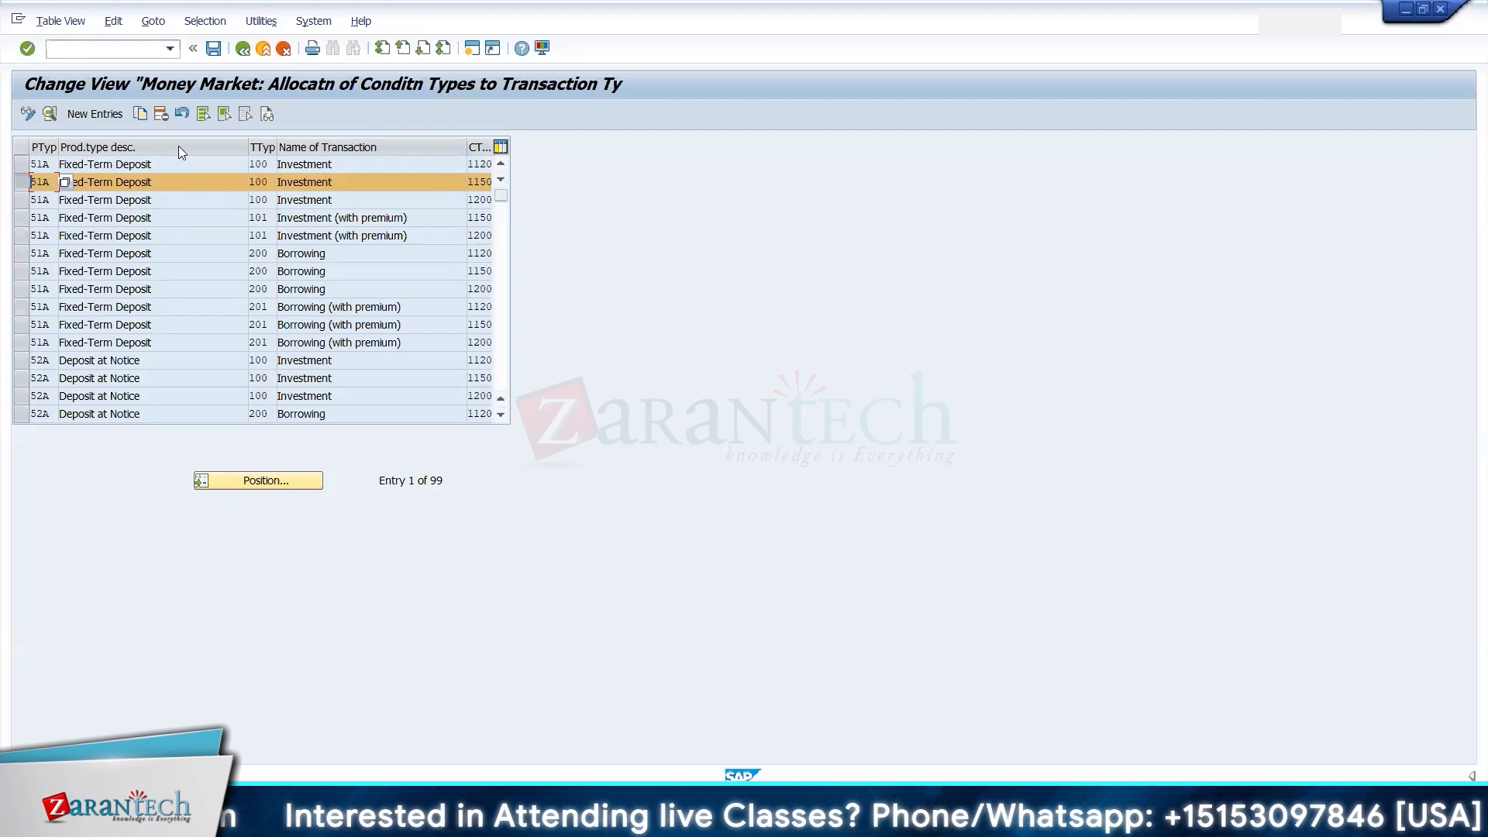
left_click(142, 114)
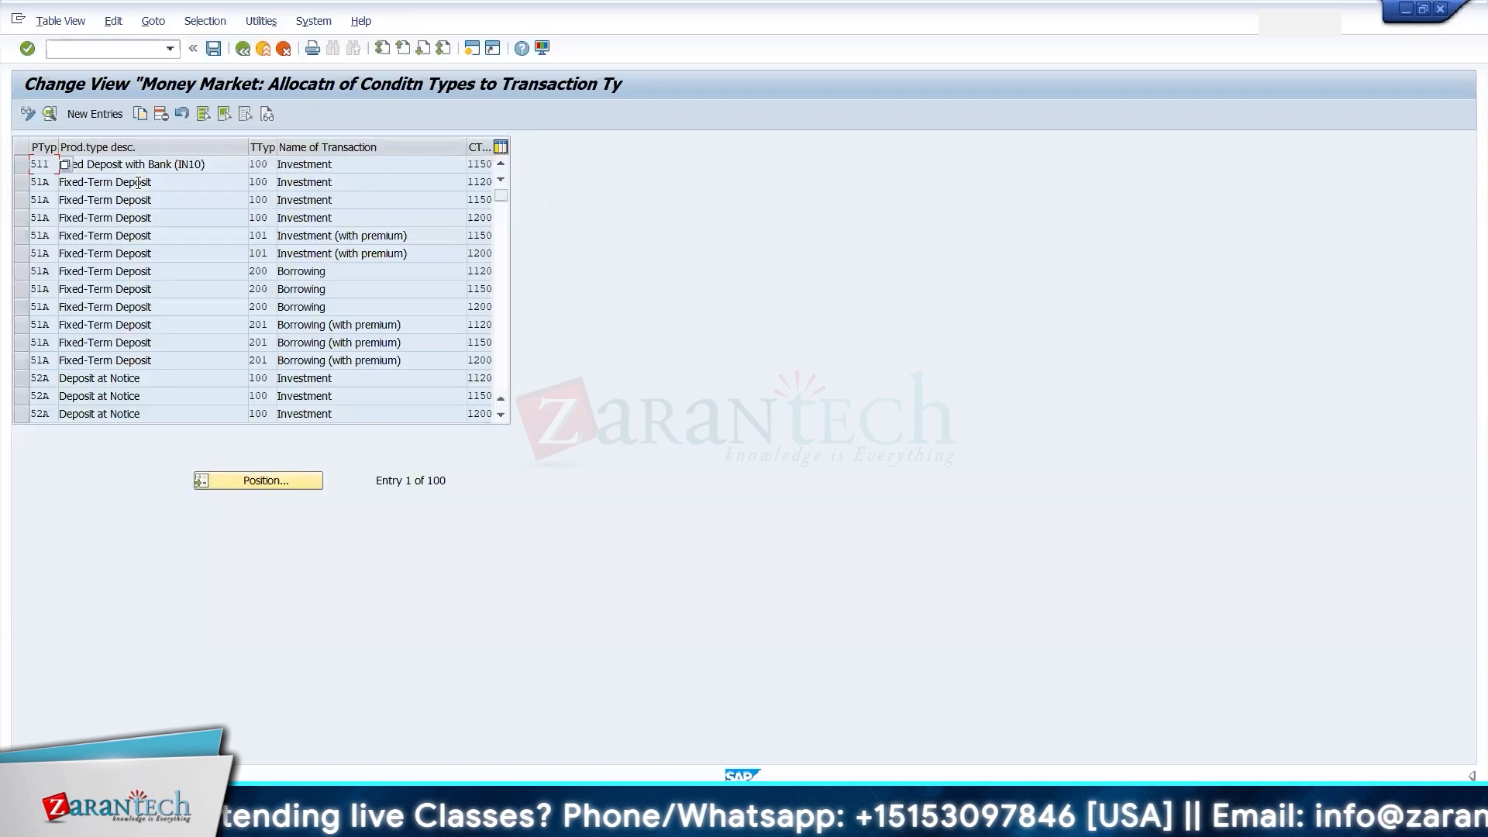
left_click(216, 50)
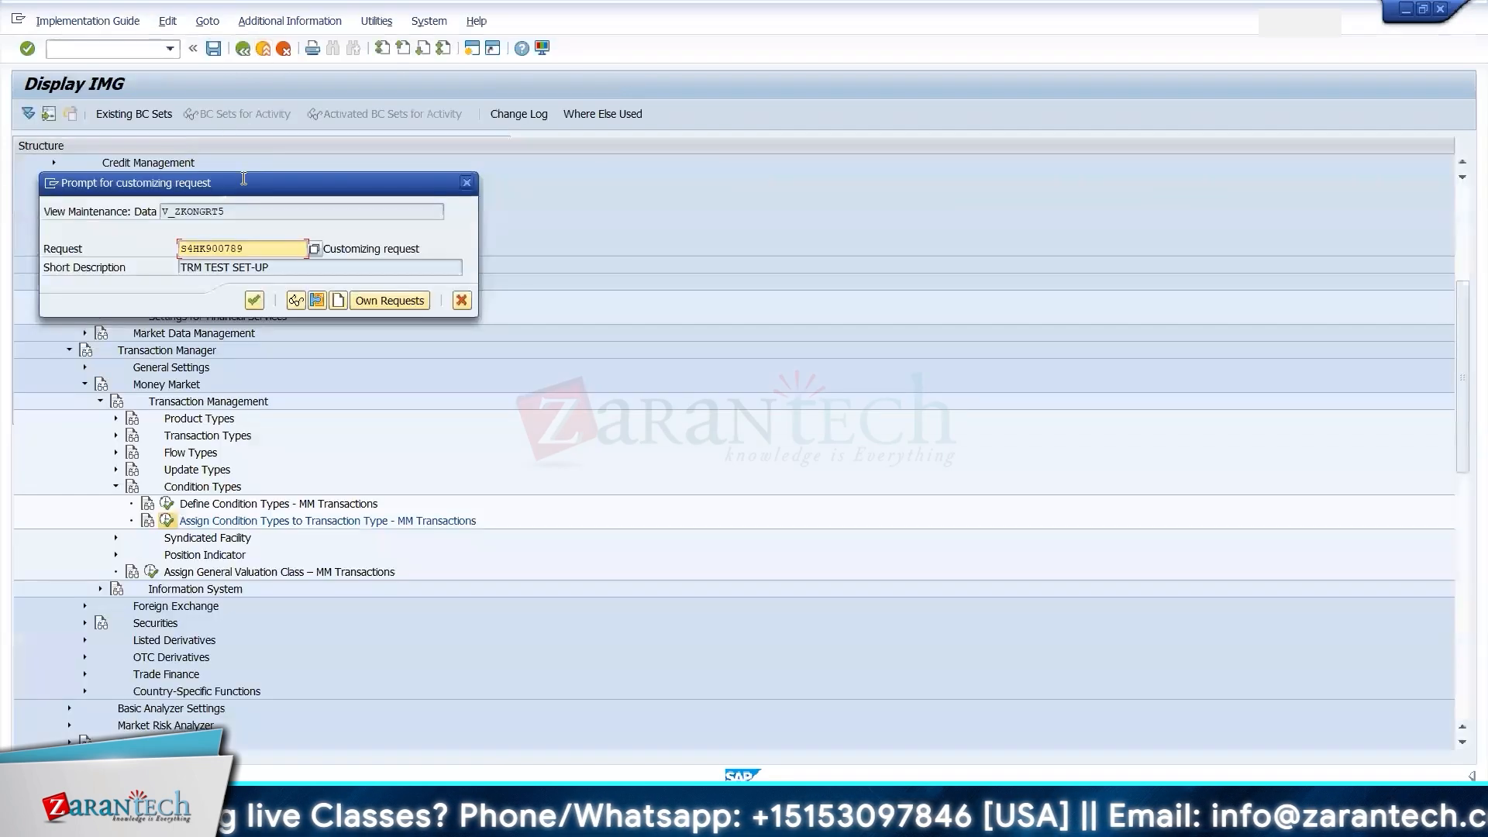
left_click(255, 300)
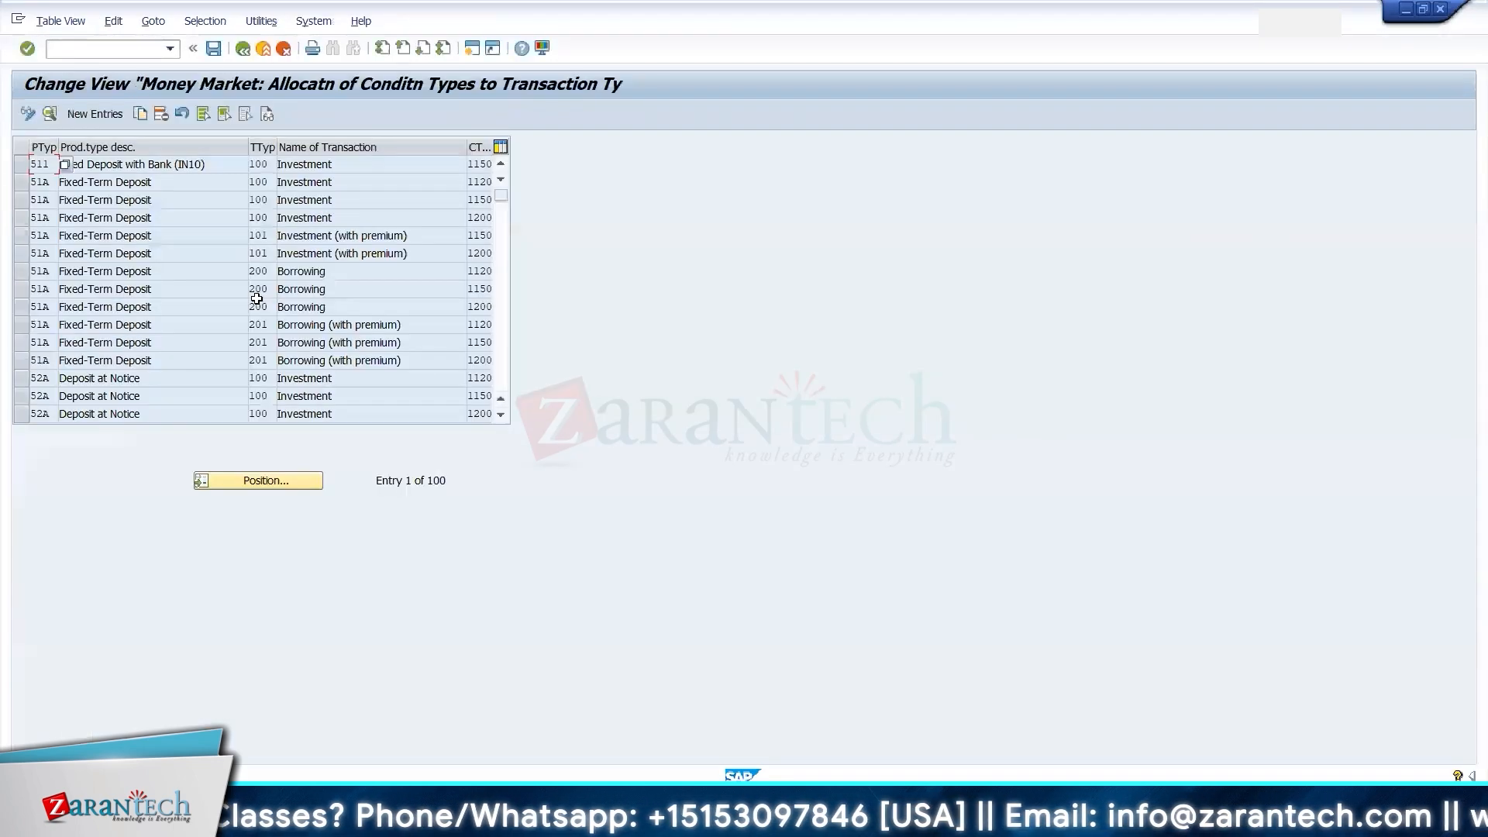
- Check the Create Fixed-Term Deposit session, then switch to the workbook's fixed deposit accounting entries and locate the FD creation amount
key("alt+Tab")
key("alt+Tab")
key("alt+Tab")
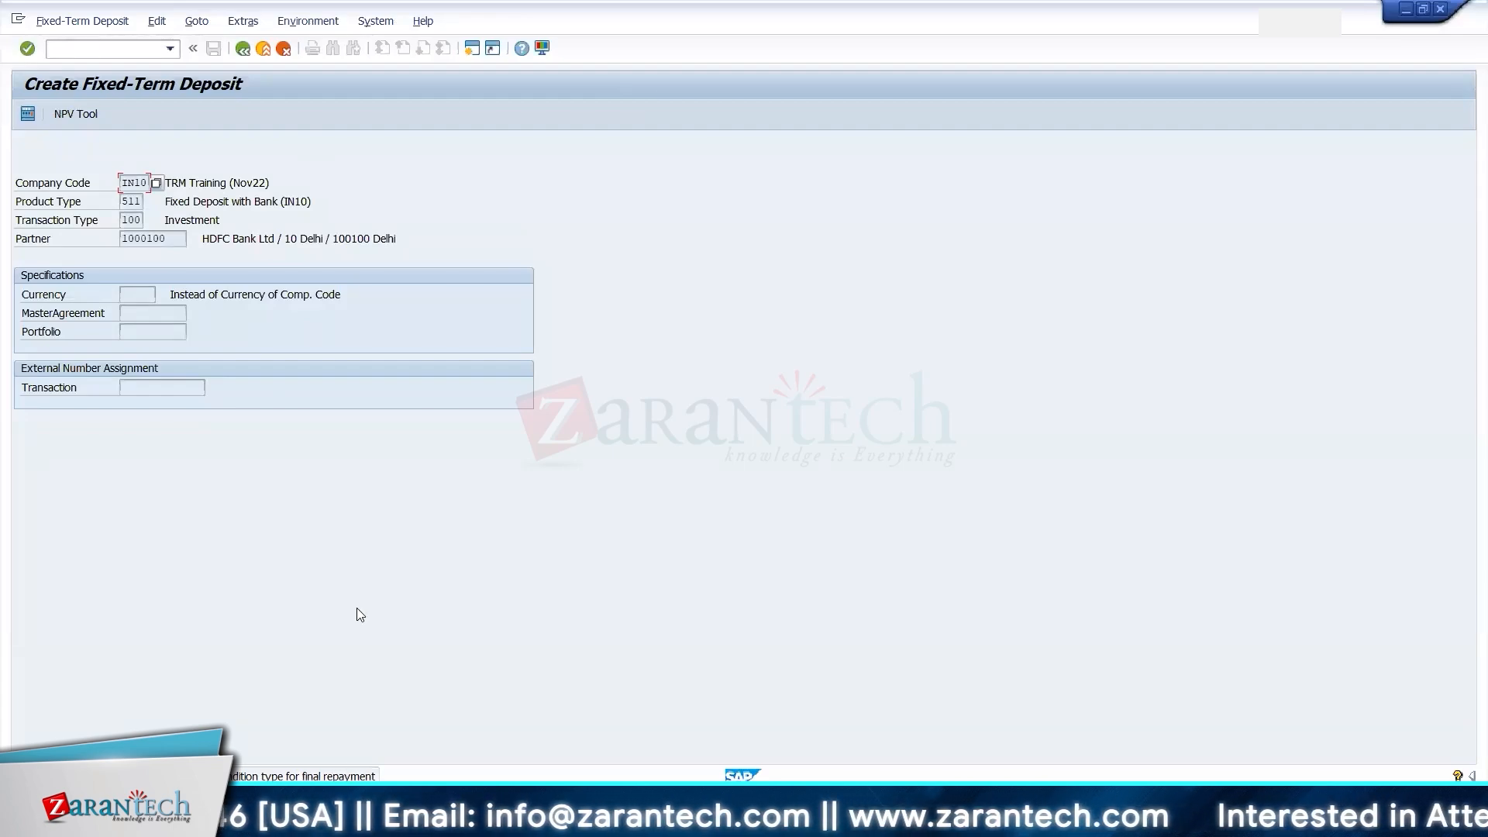
key("alt+Tab")
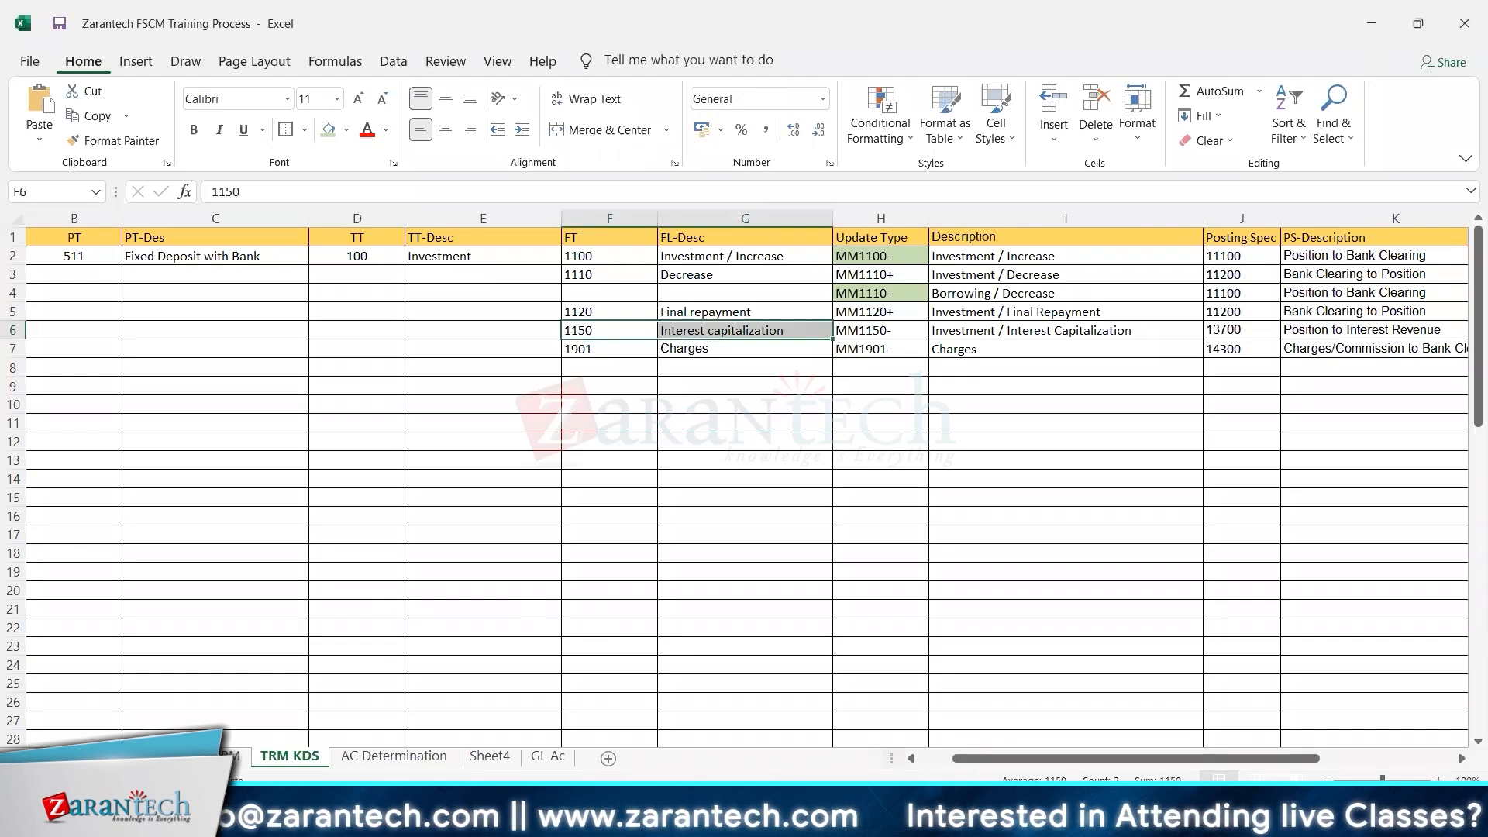
left_click(231, 757)
left_click(235, 759)
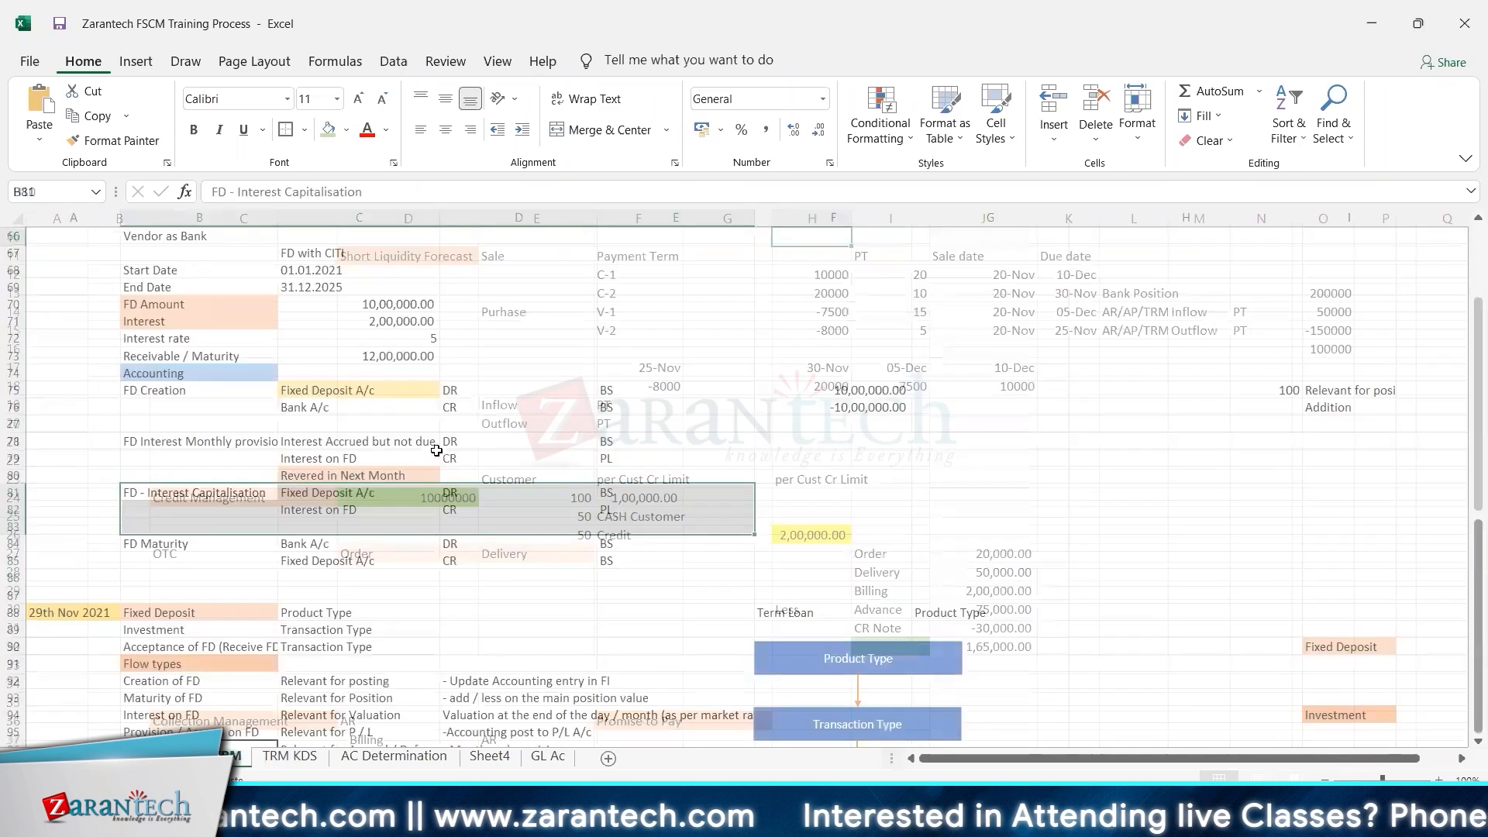
left_click(823, 390)
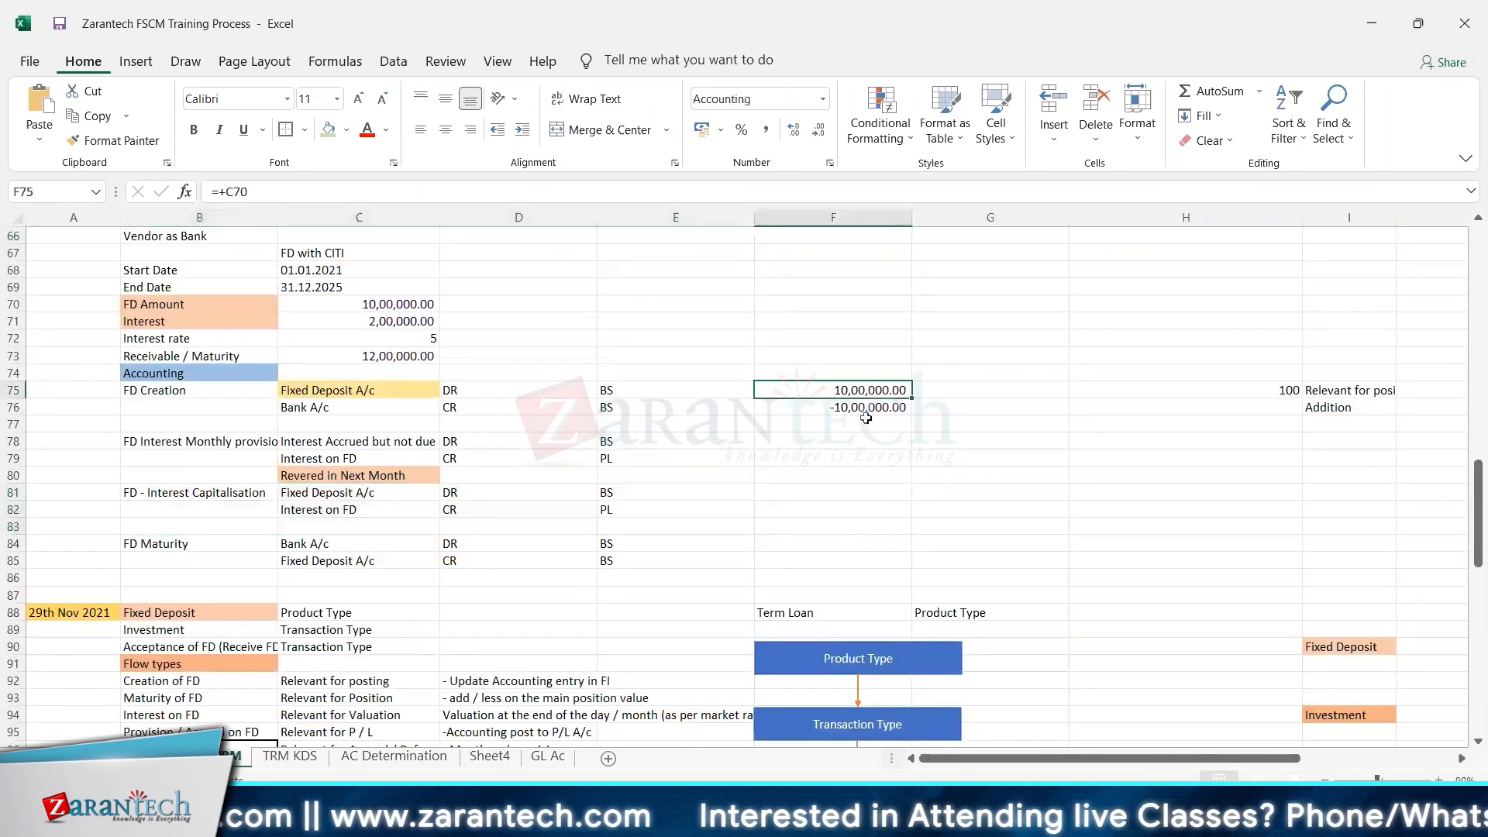
- Enter 1000 in cell G75 as the example amount for the FD Creation entry
left_click(930, 393)
type("1-")
key("BackSpace")
key("BackSpace")
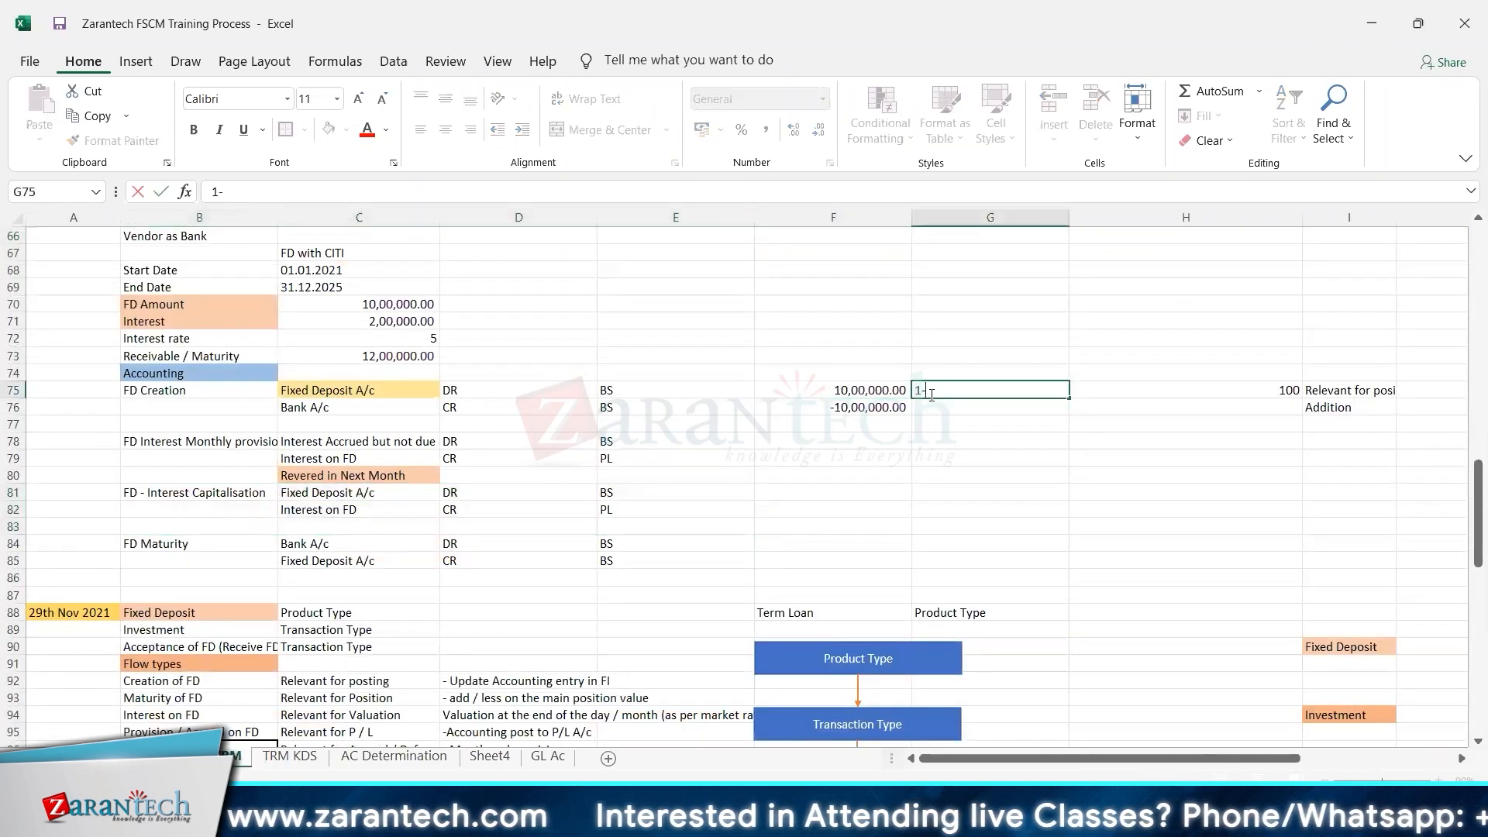
type("100")
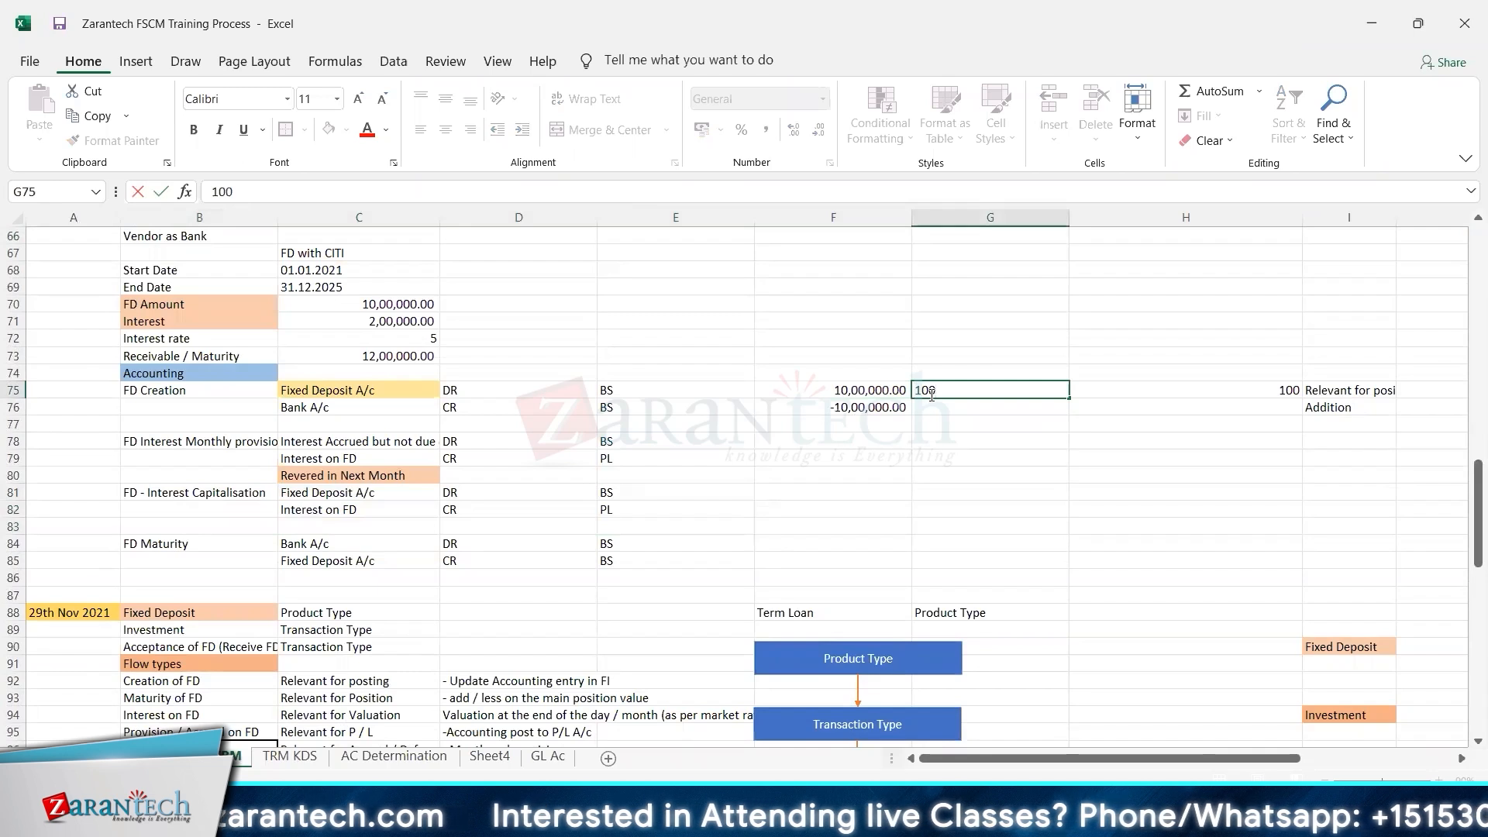
type("0")
key("Return")
- Enter example amounts of 100 in G82 for interest capitalisation and 1100 in G85 for FD maturity
key("Down")
key("Down")
key("Down")
key("Down")
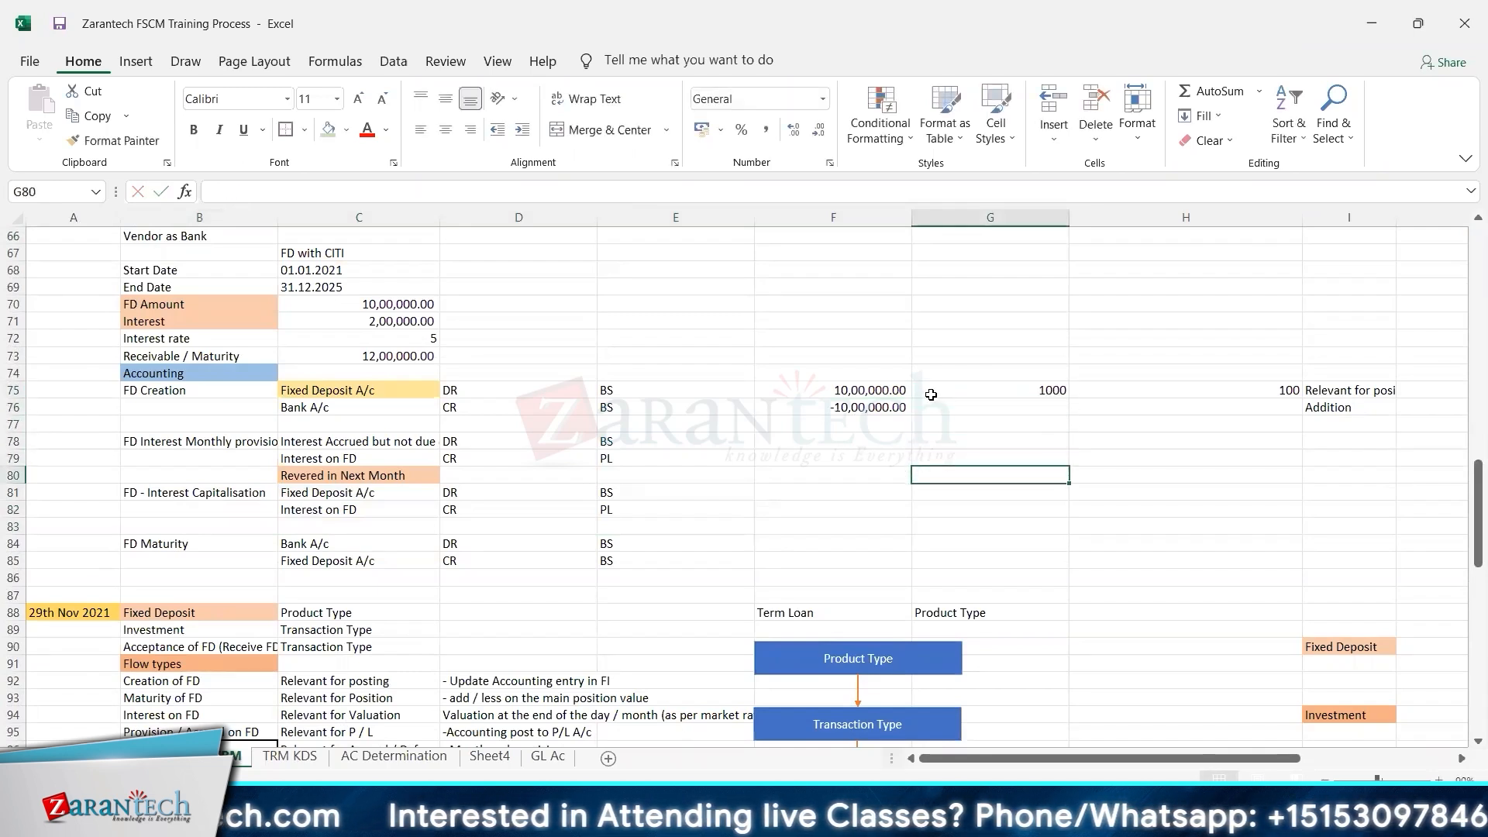
key("Down")
key("Down")
type("10")
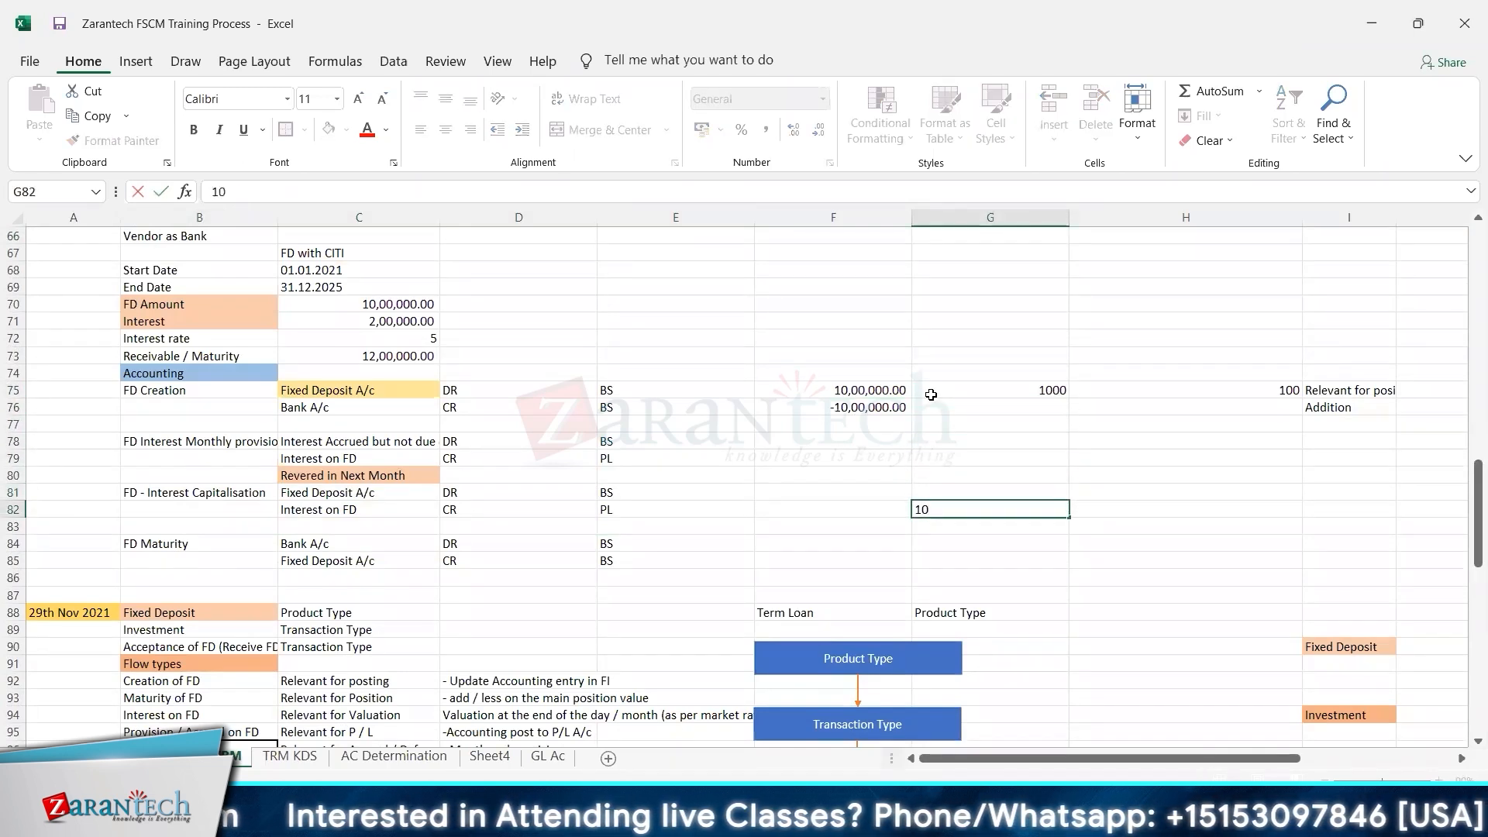
type("0")
key("Return")
key("Down")
key("Down")
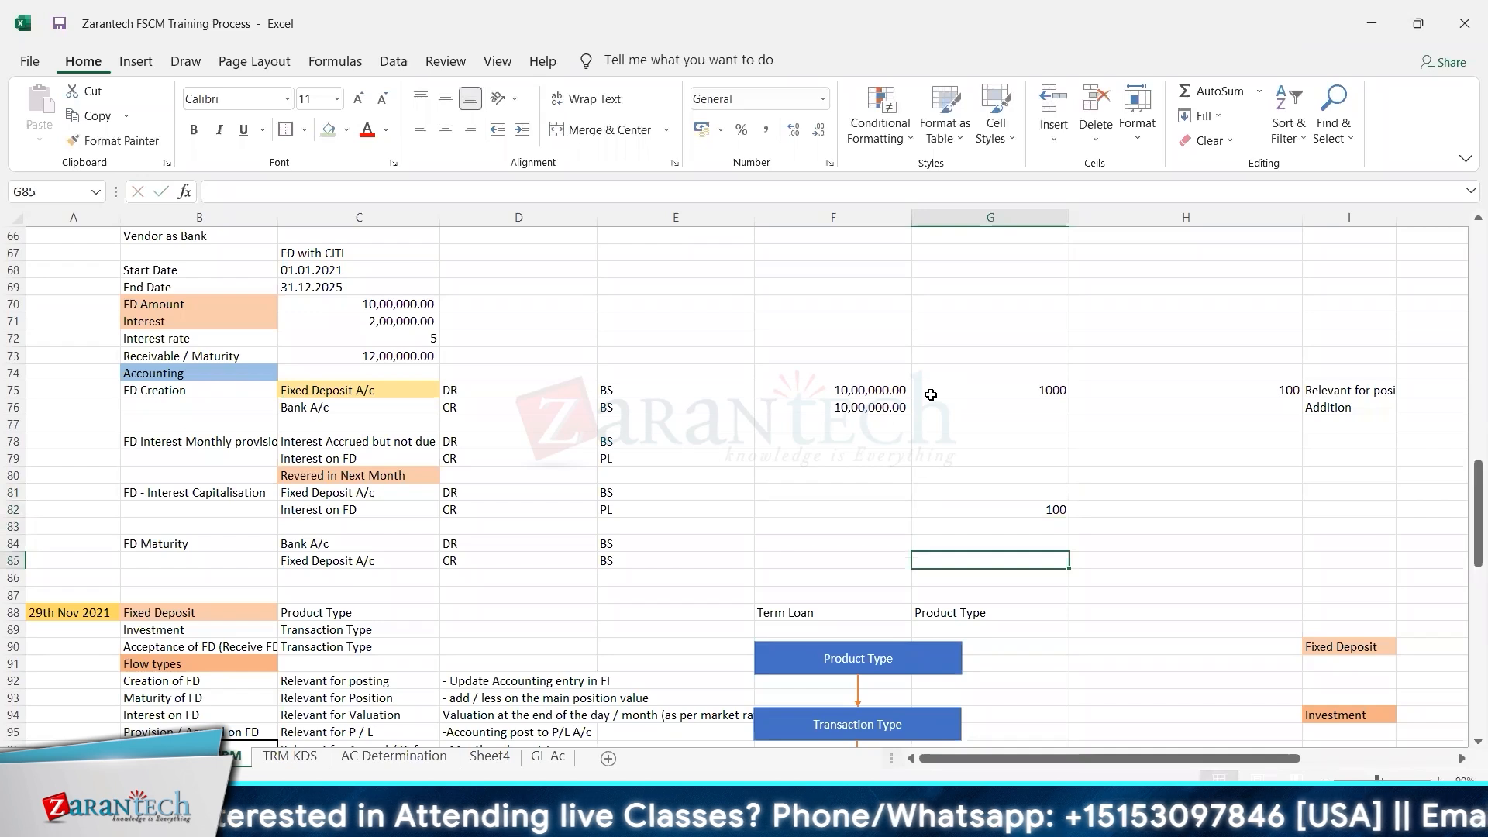
type("1100")
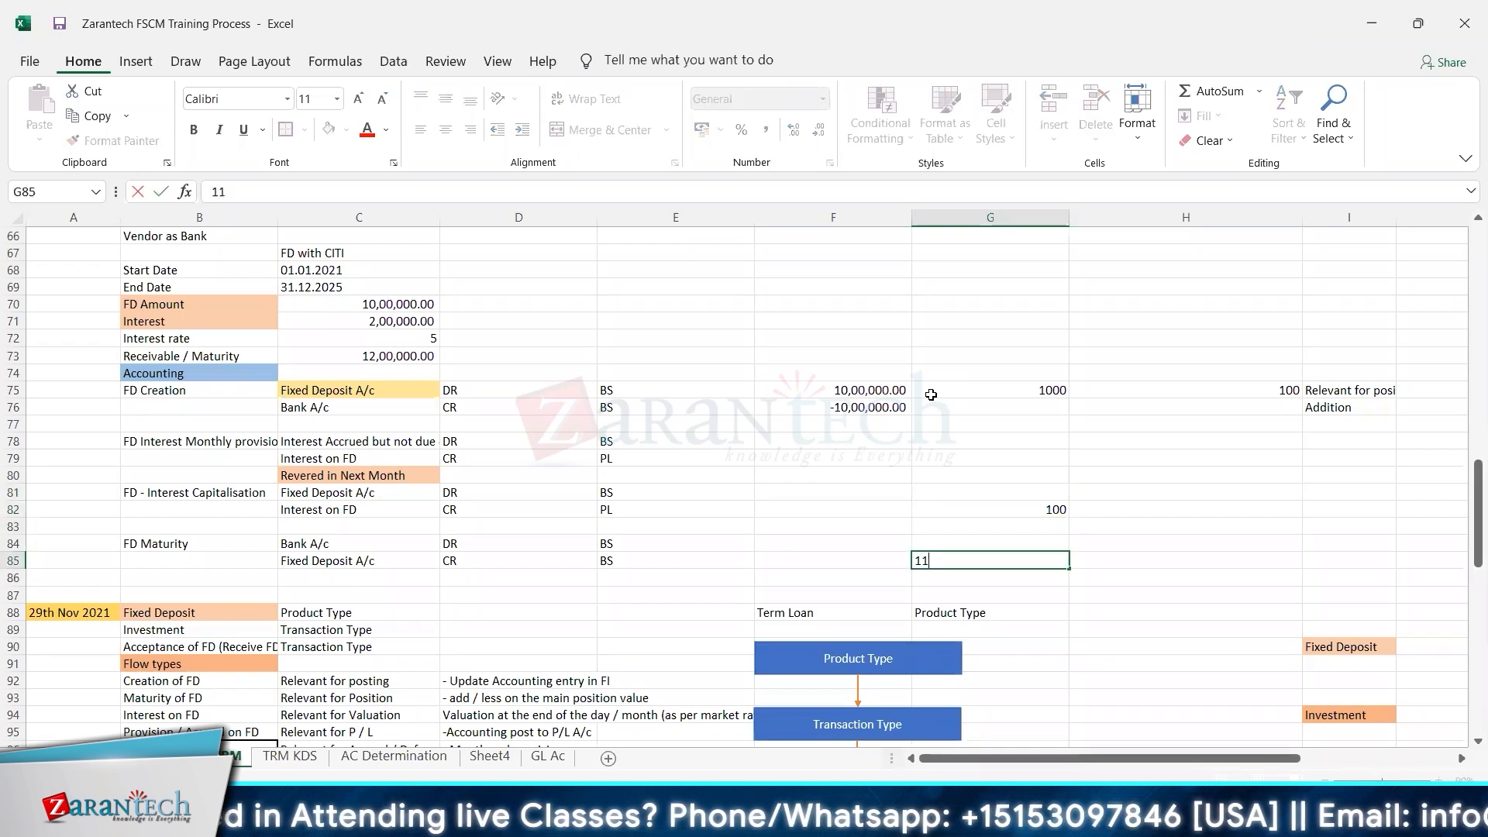
key("Return")
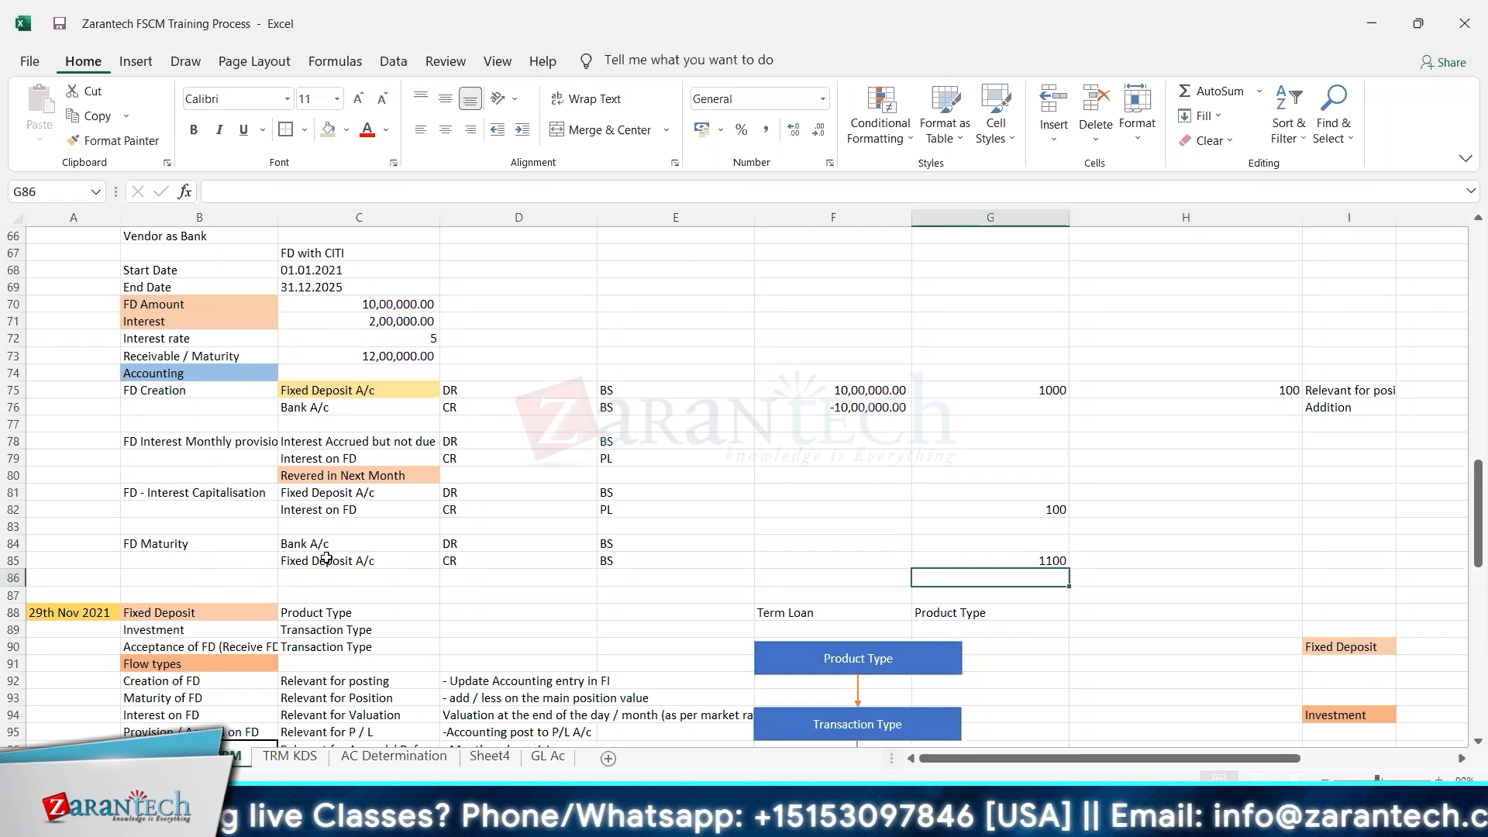
- Check the Create Fixed-Term Deposit session again, then highlight flow type 1120 Final repayment in the workbook's TRM KDS sheet
key("alt+Tab")
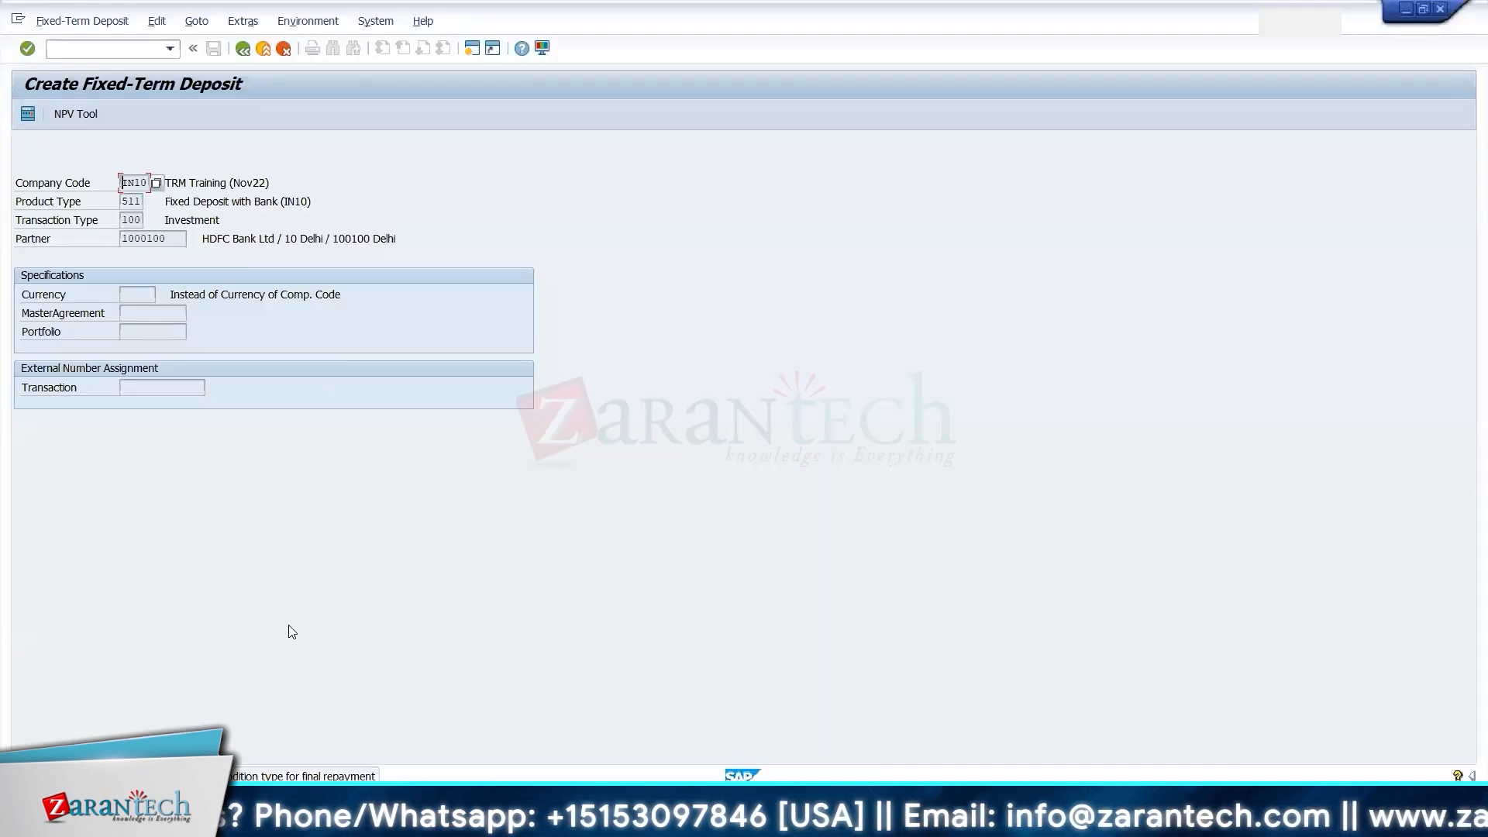
key("alt+Tab")
key("alt+Tab")
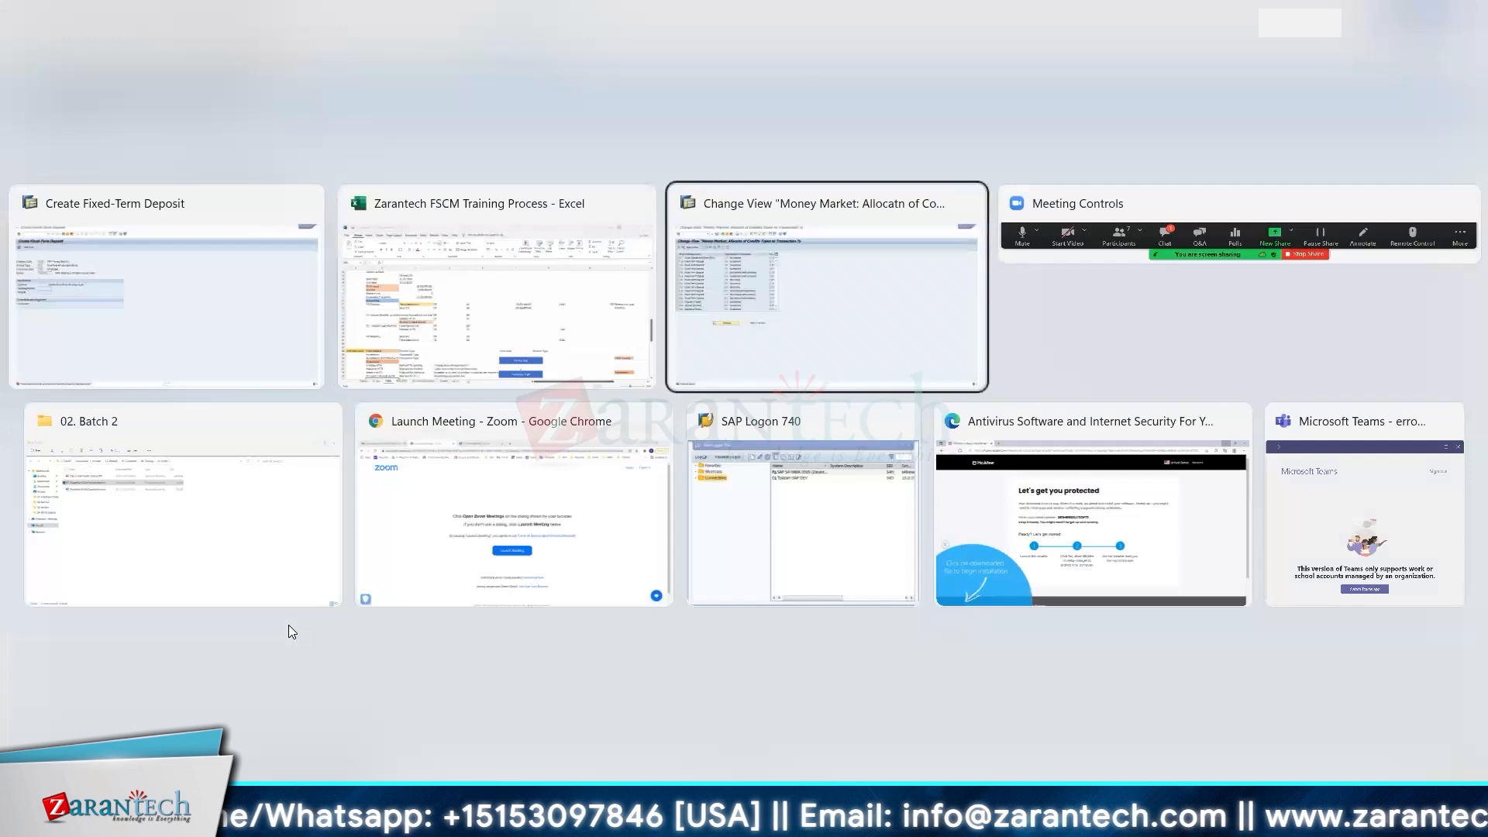
key("alt+Tab")
key("alt+Tab")
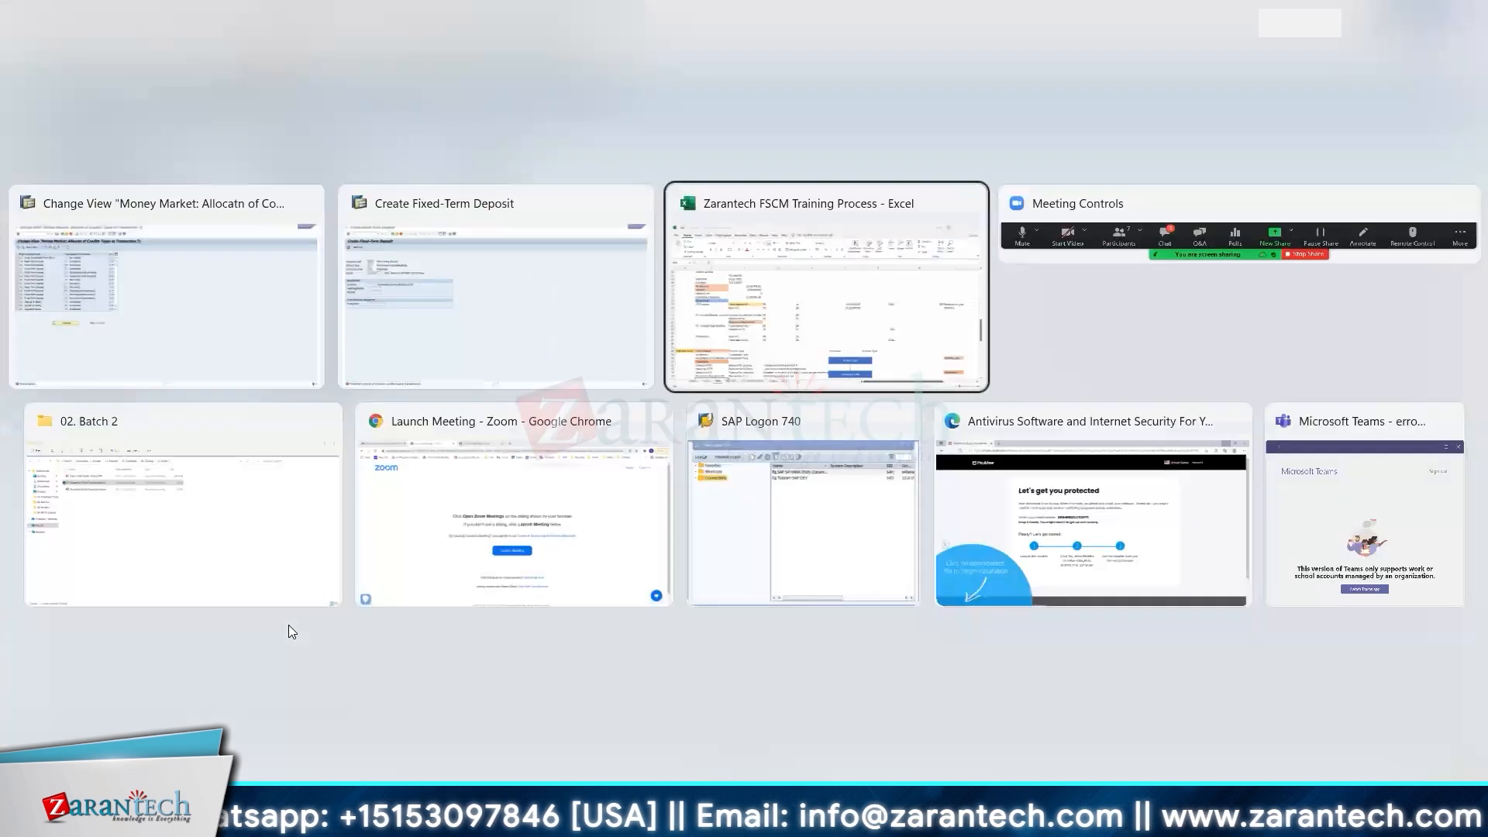
left_click(291, 757)
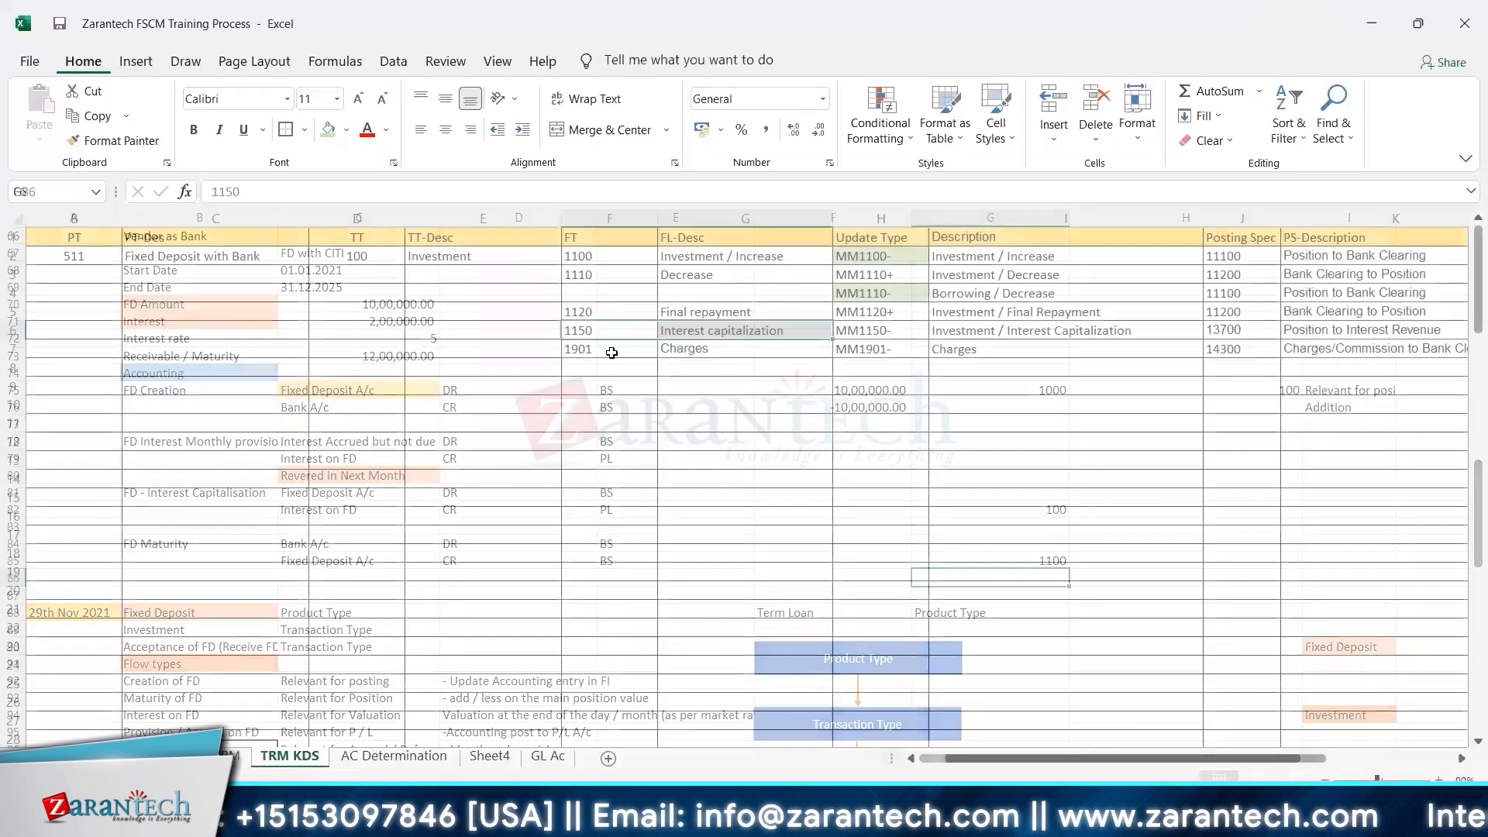
left_click_drag(579, 310, 719, 312)
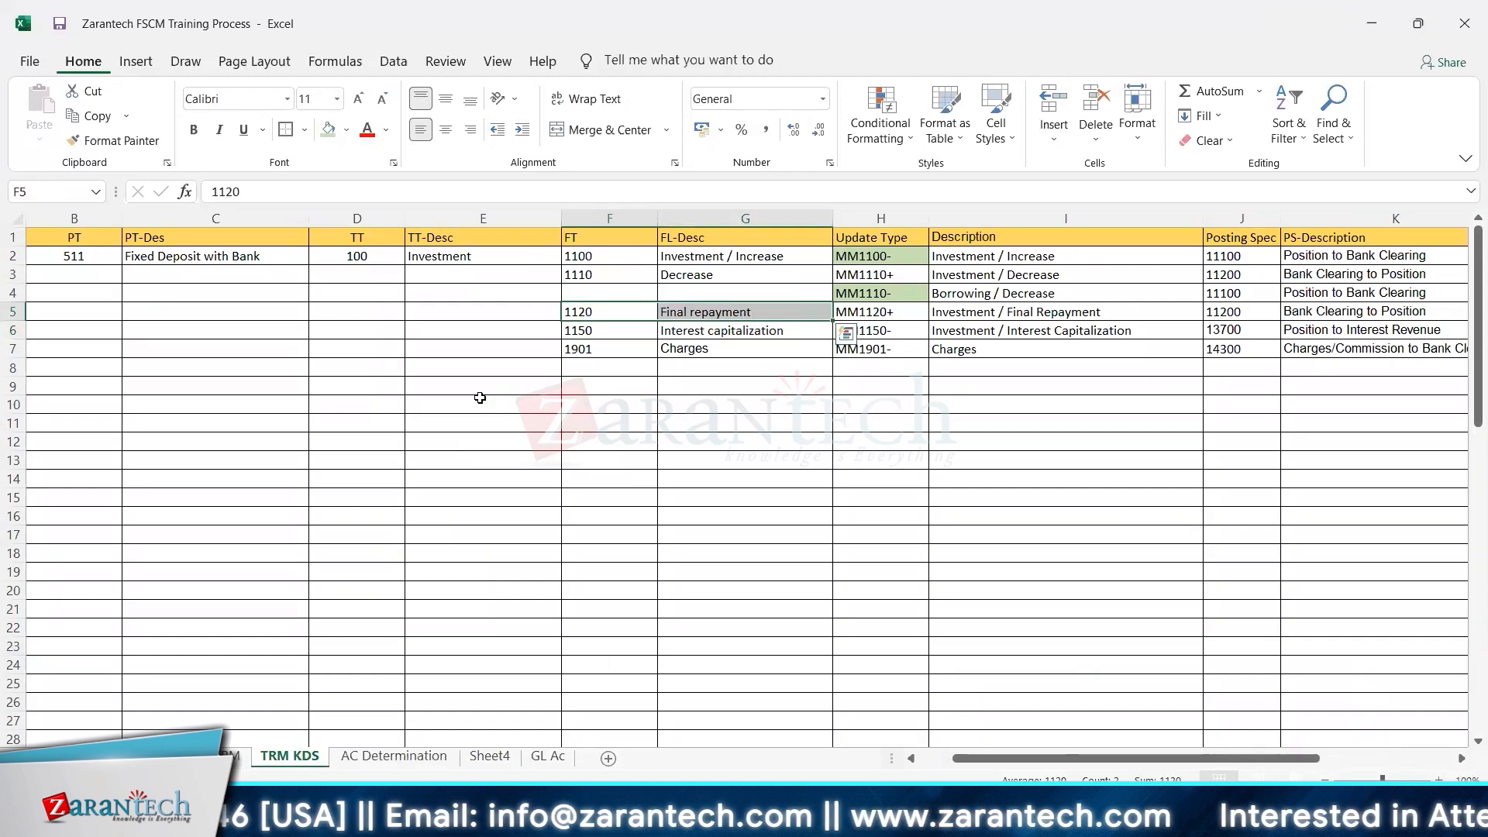
- Switch to the SAP allocation view and copy the 51A, transaction type 100, condition type 1120 Final repayment entry to product type 511
key("alt+Tab")
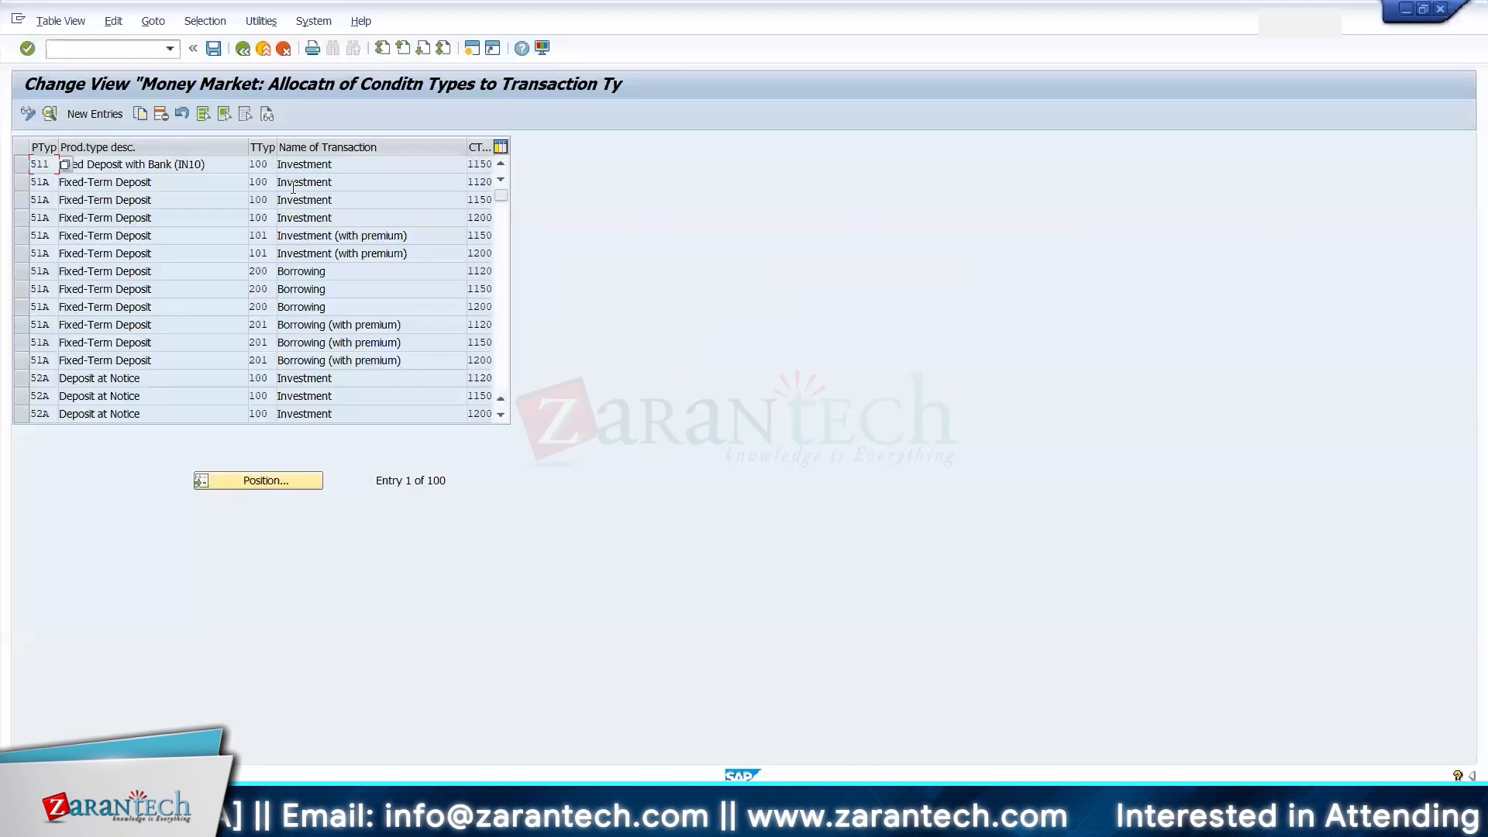
left_click(23, 183)
left_click(49, 114)
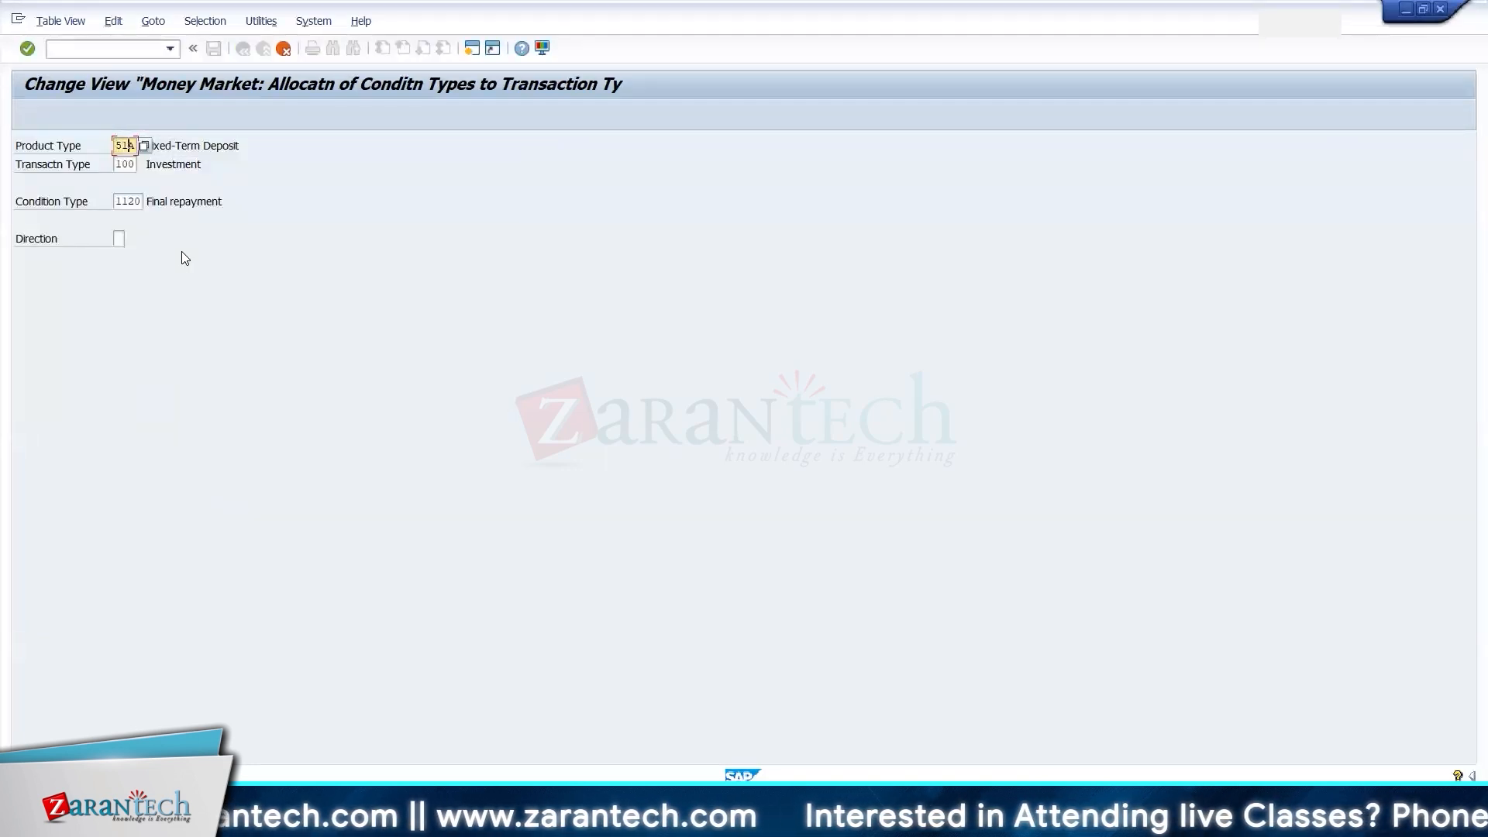
key("F3")
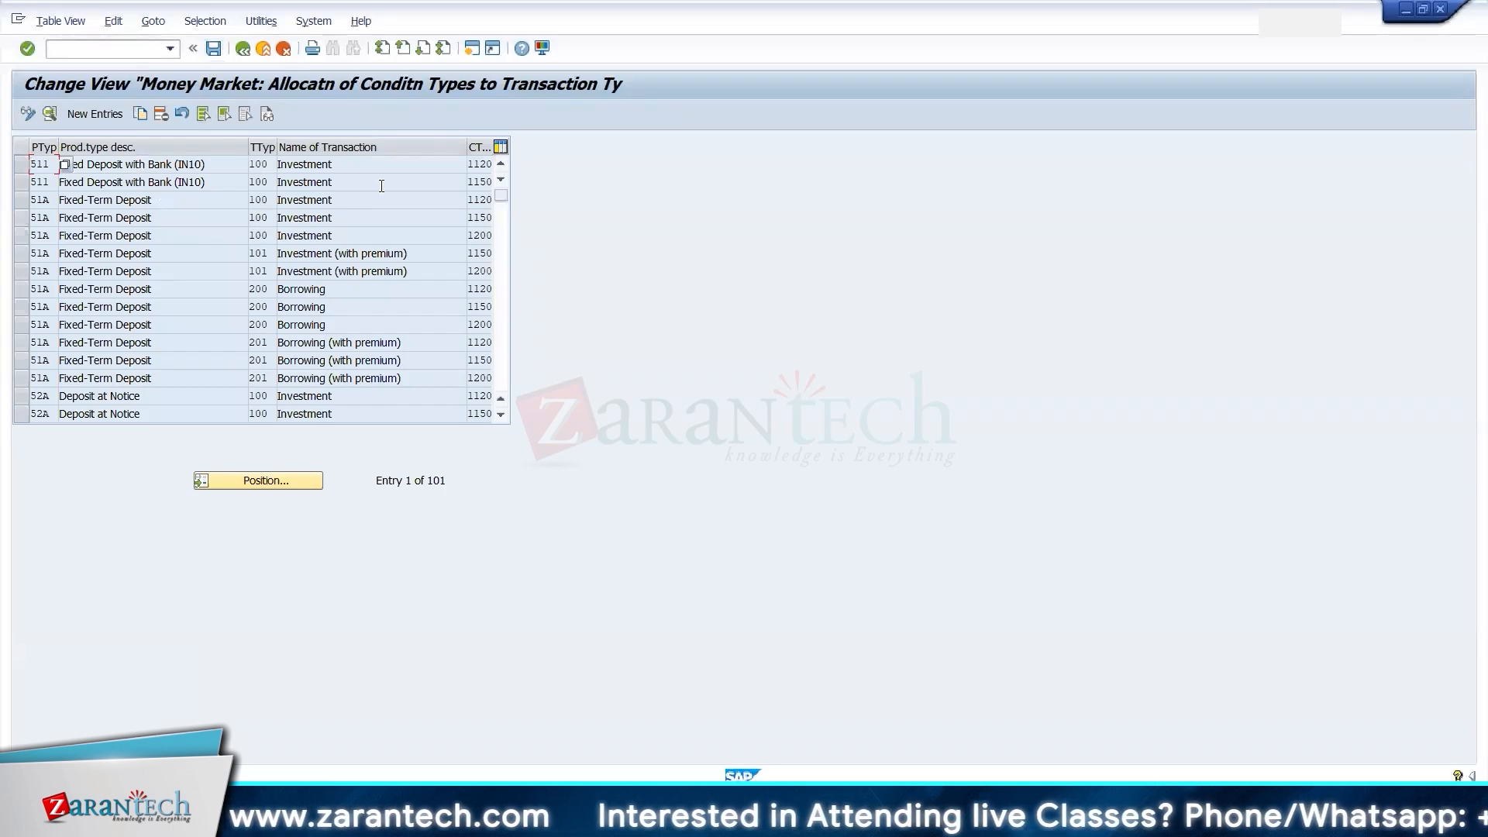
- Switch to the fixed-term deposit creation and open the deposit structure for company code IN10, product type 511, transaction type 100
key("alt+Tab")
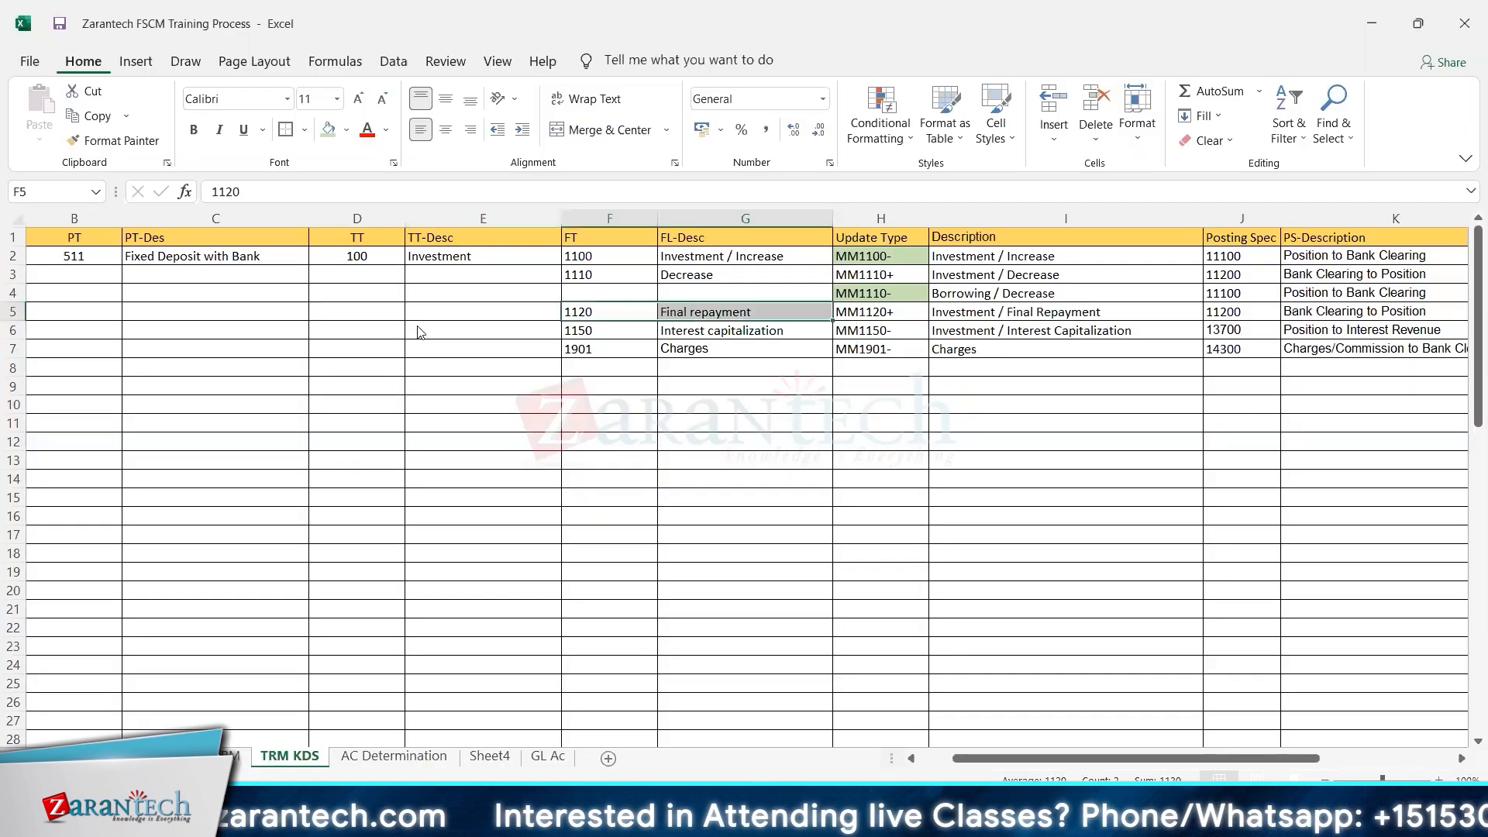
key("alt+Tab")
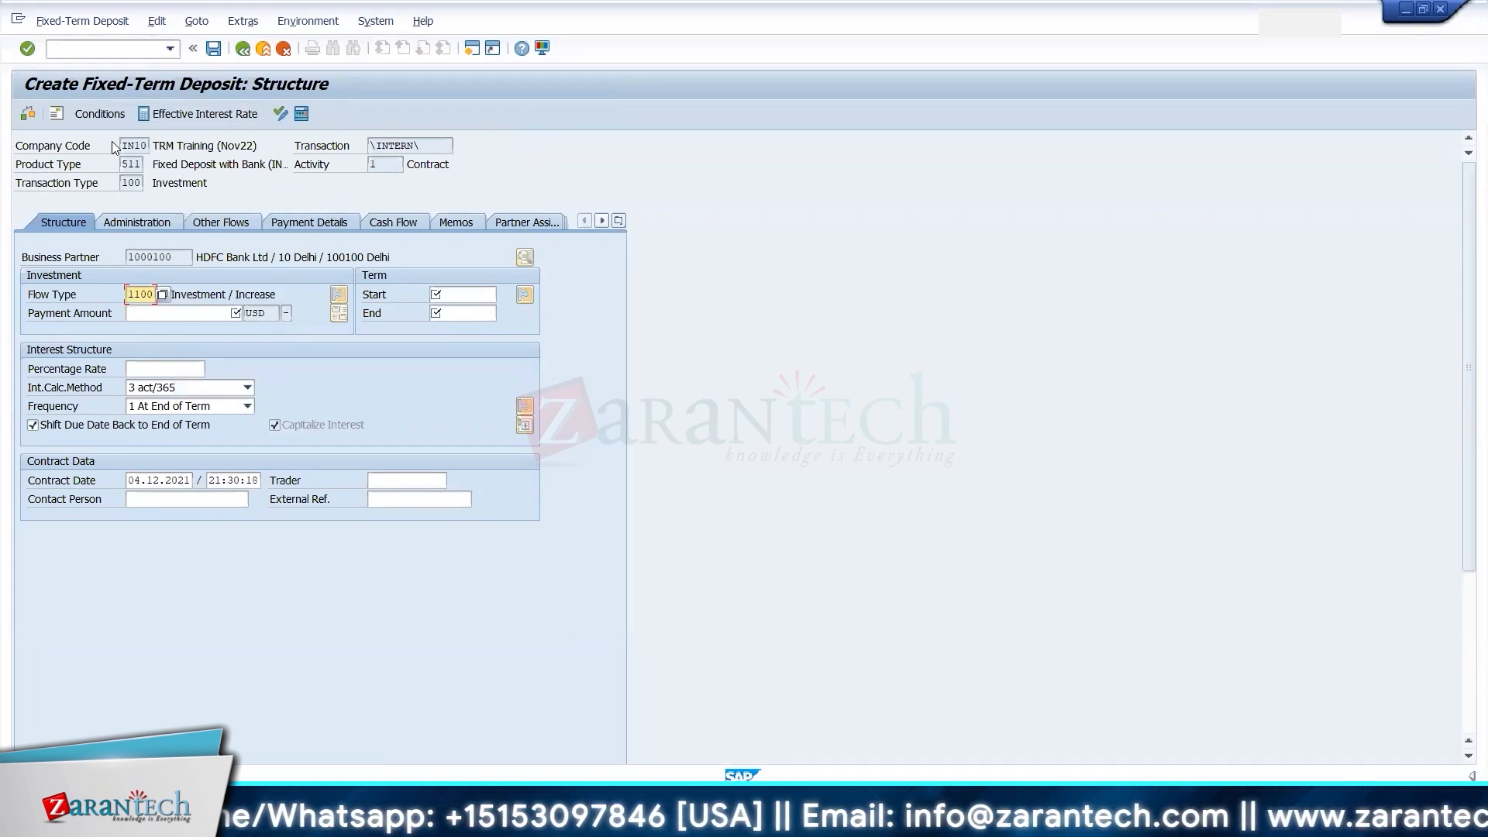
left_click(132, 146)
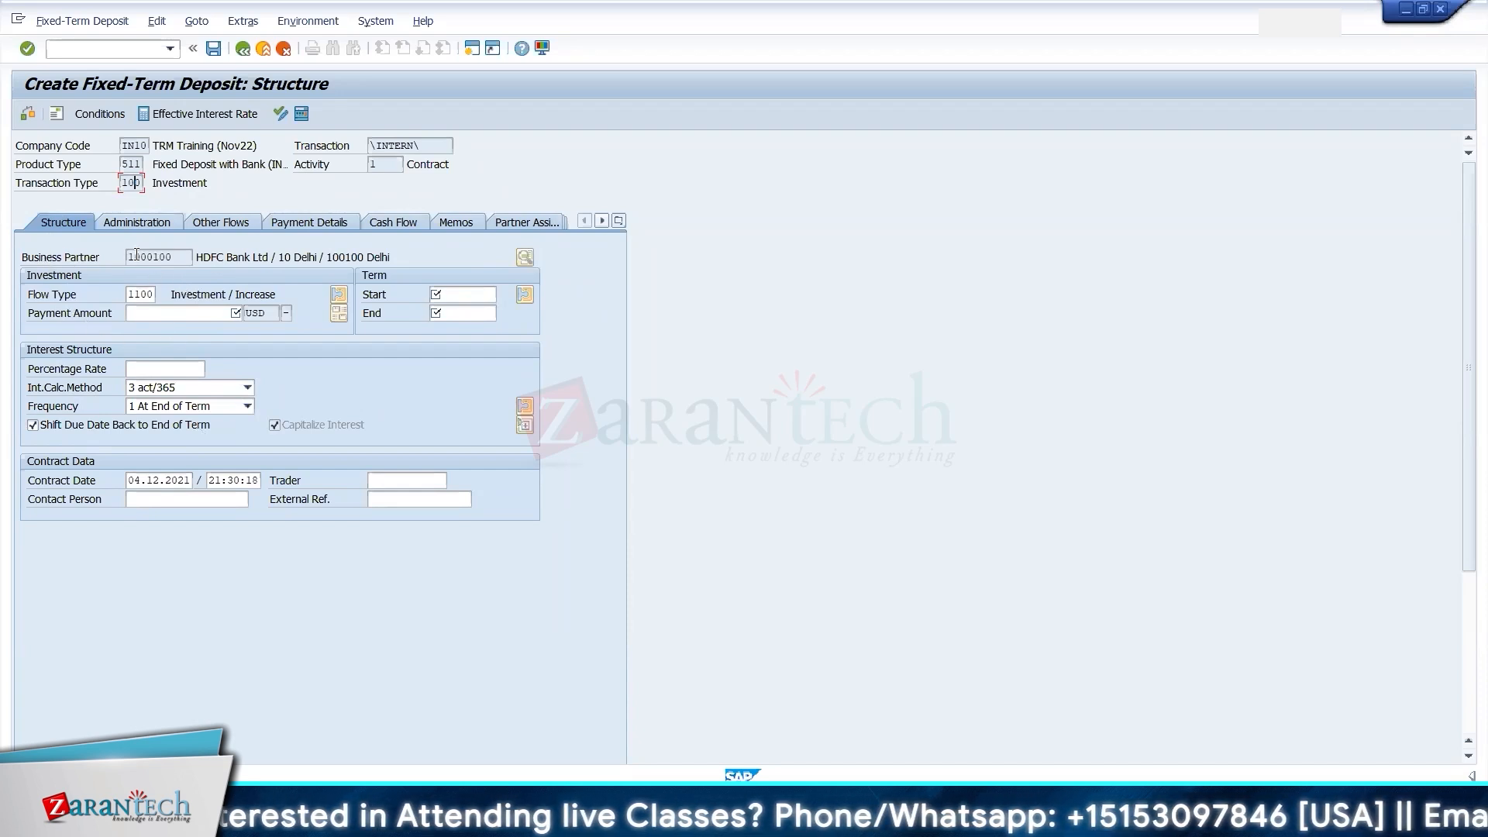
- Set the payment amount of the HDFC Bank deposit to 1m in USD
left_click(252, 260)
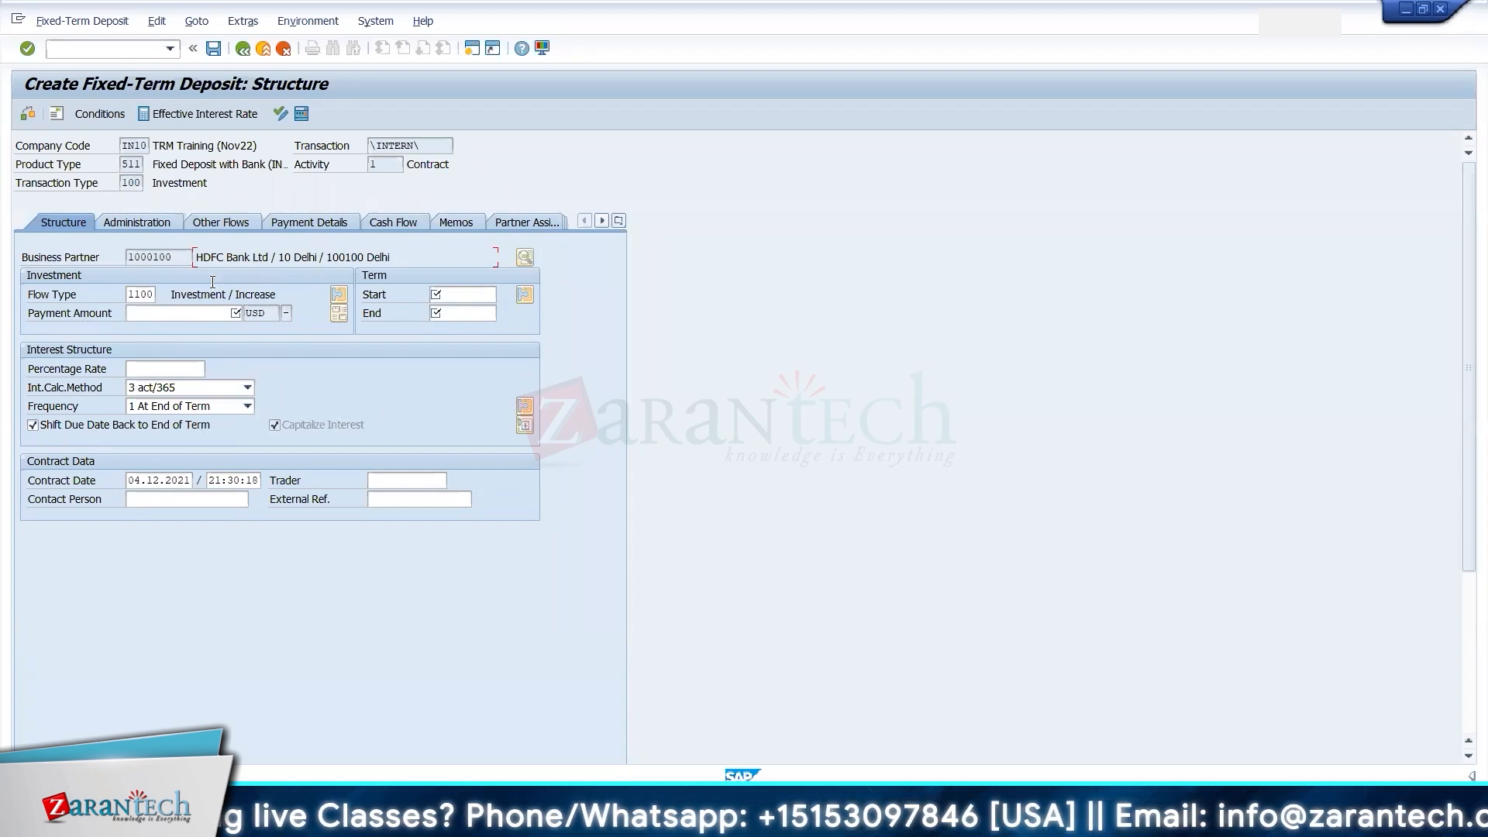
left_click(220, 316)
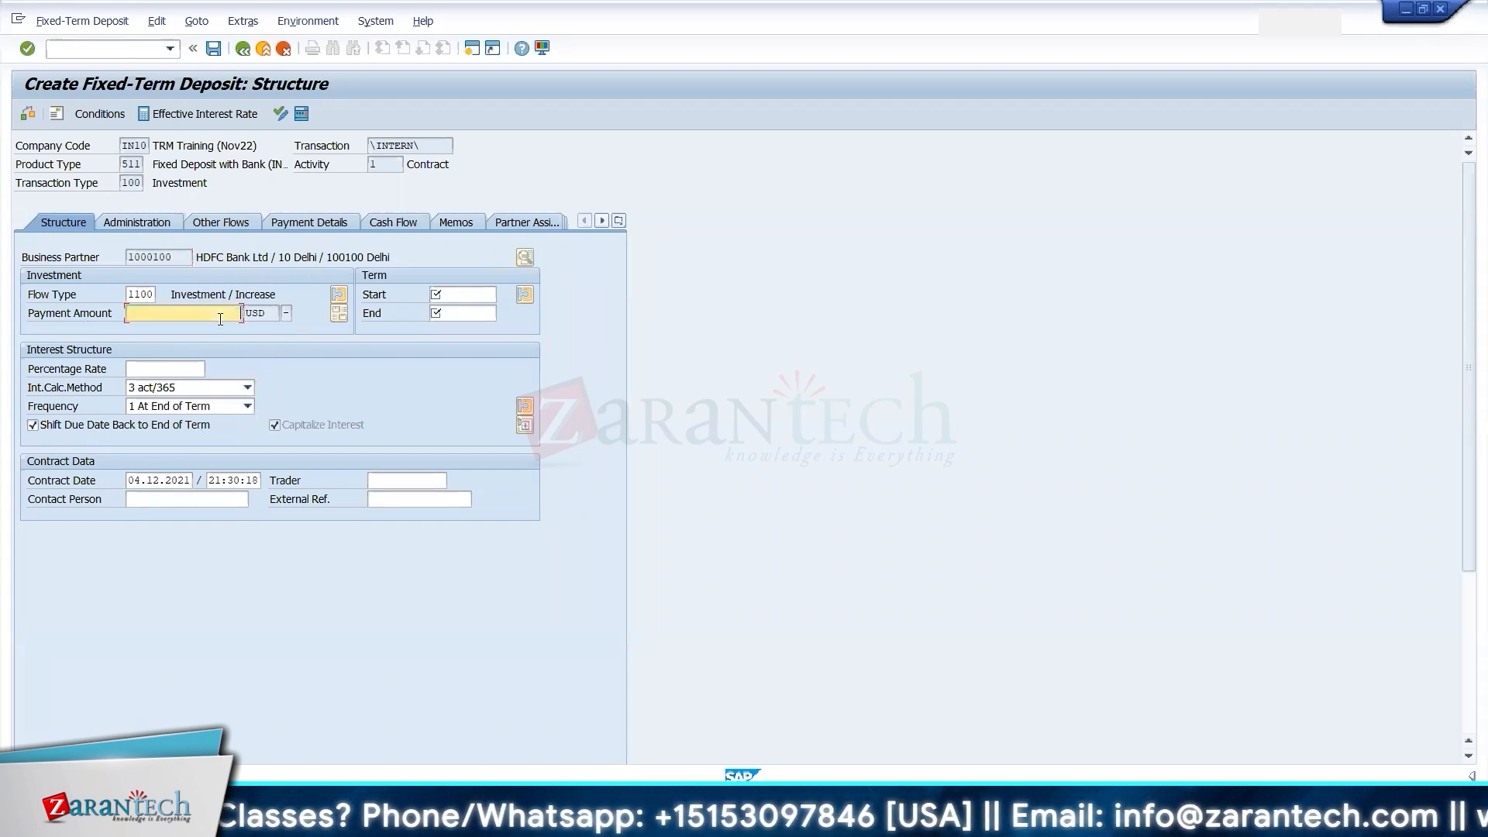
type("1m")
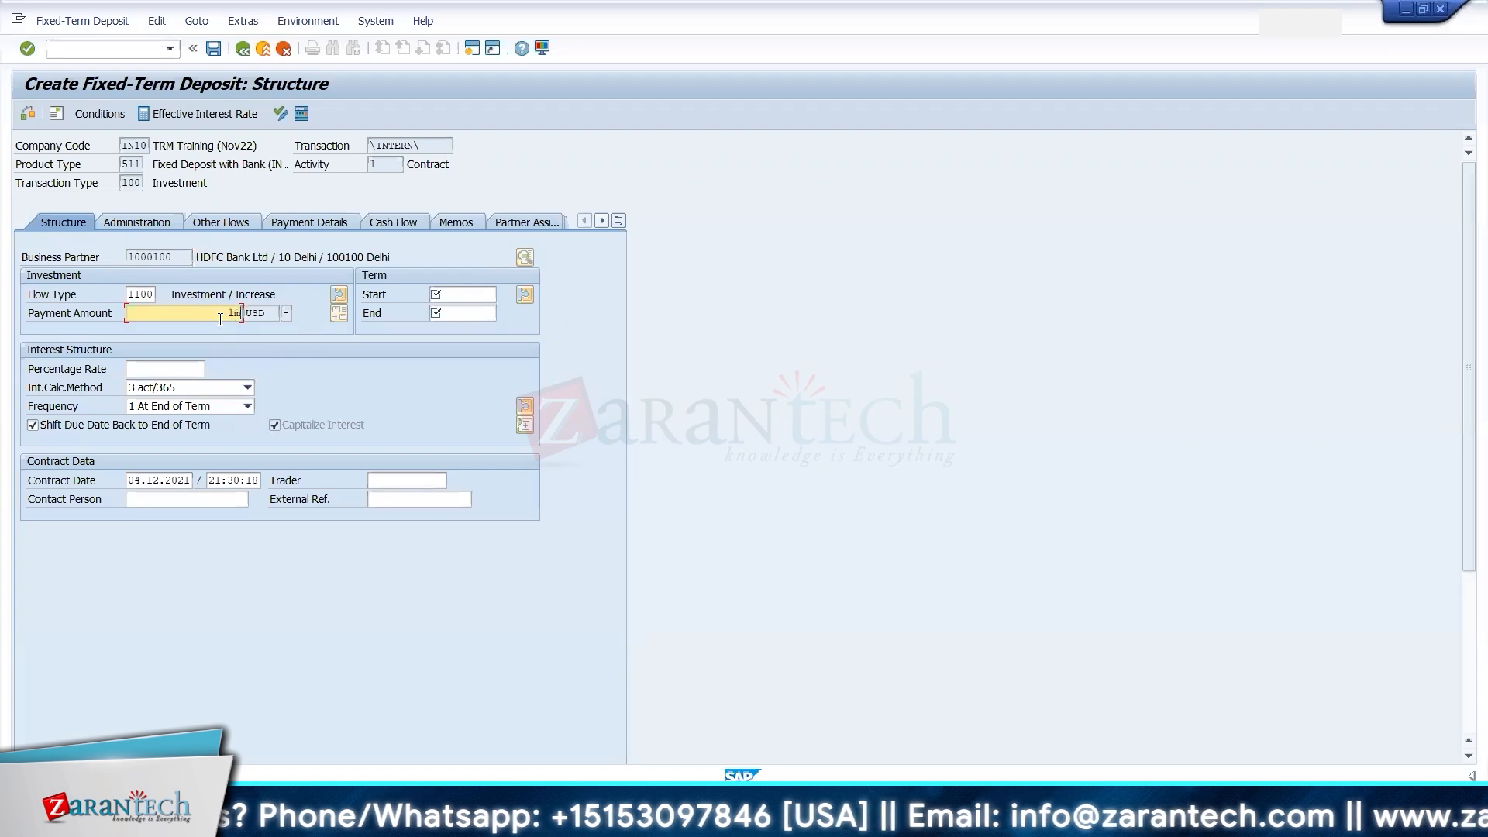
- Set the deposit term to start on 01.12.2021 and end on 30.11.2022
left_click(456, 294)
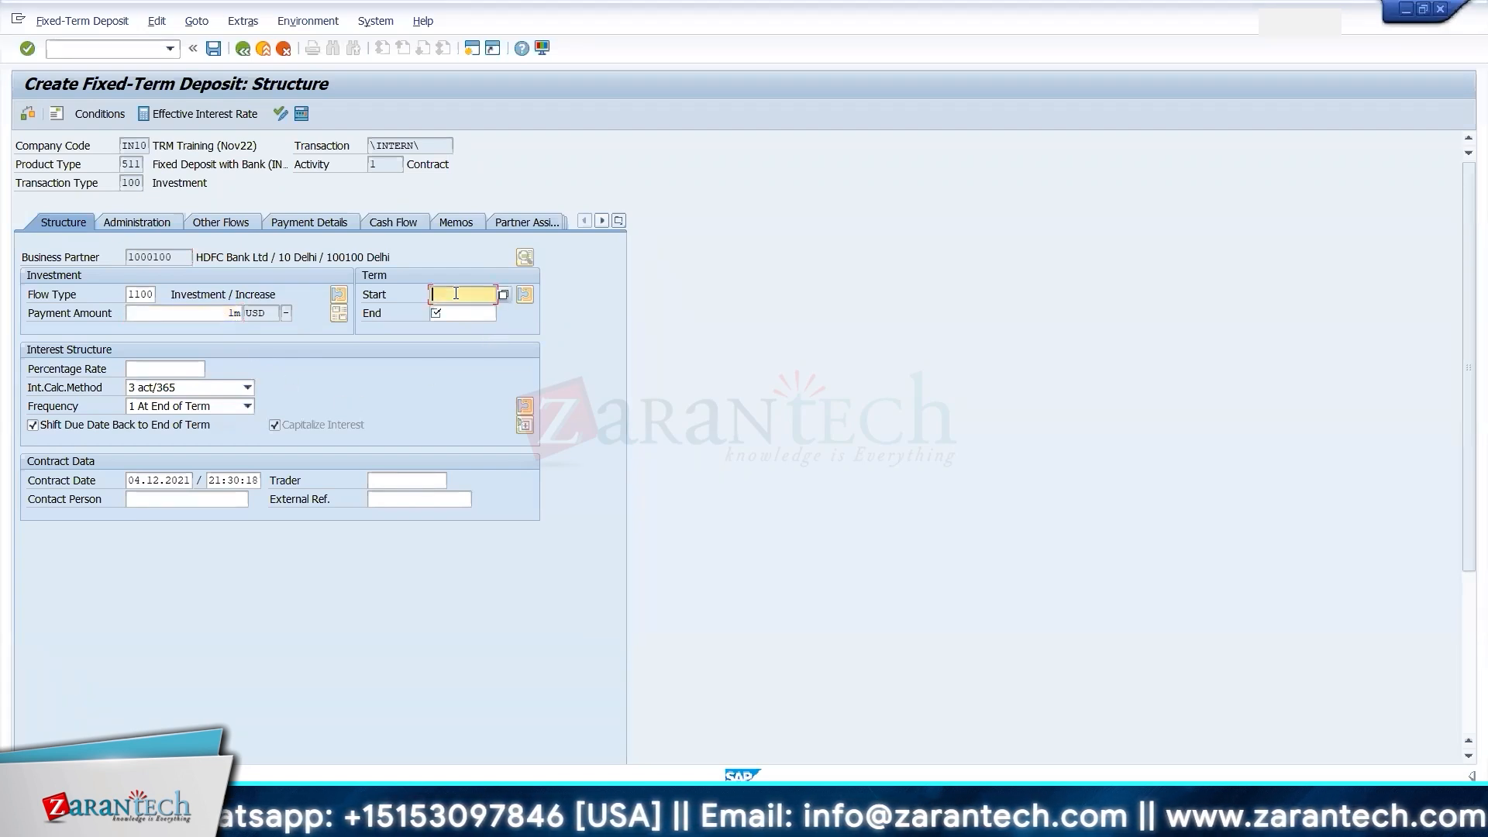
type("0")
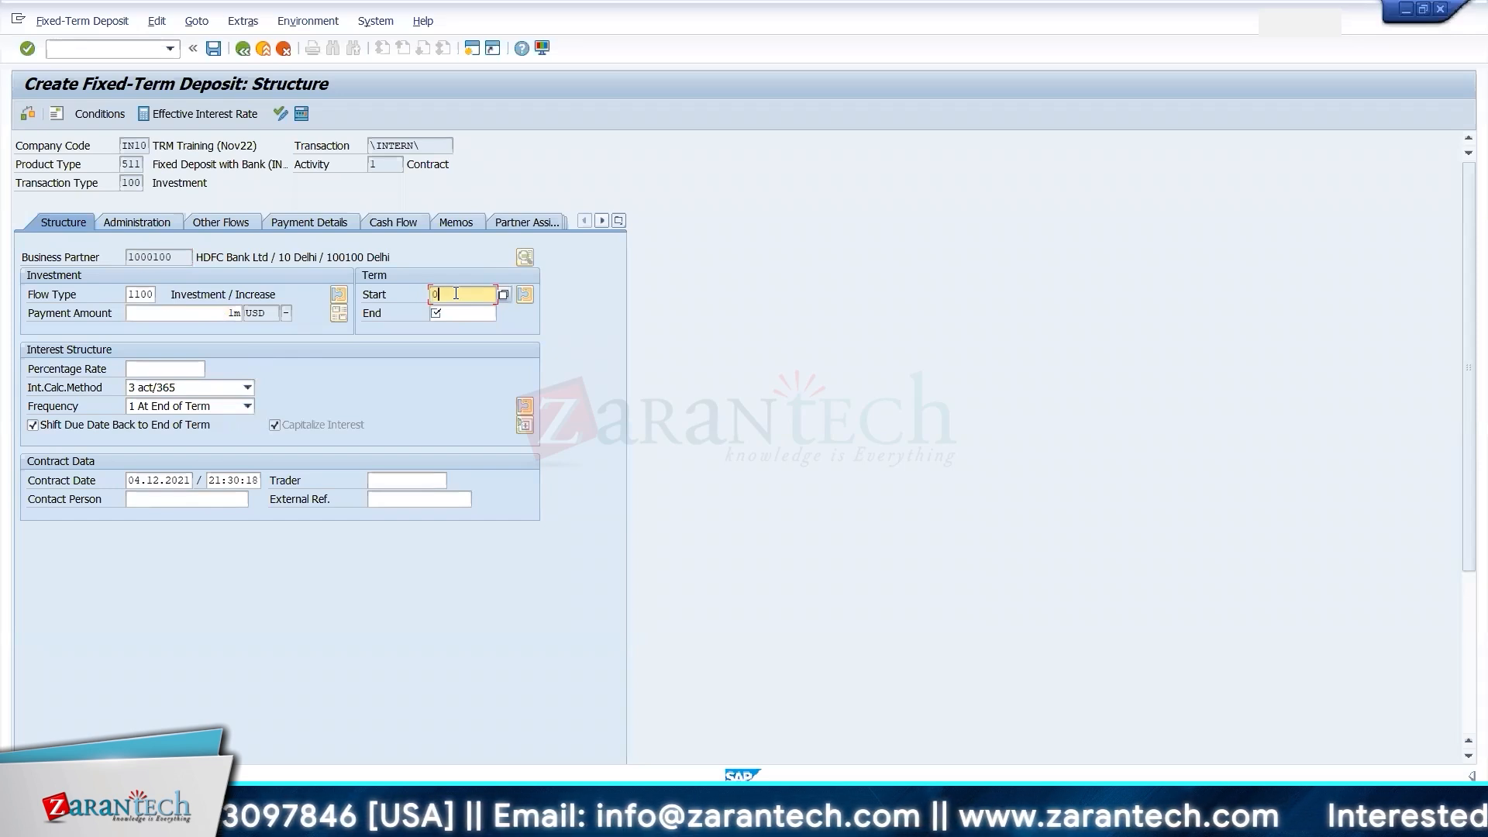
type("1.")
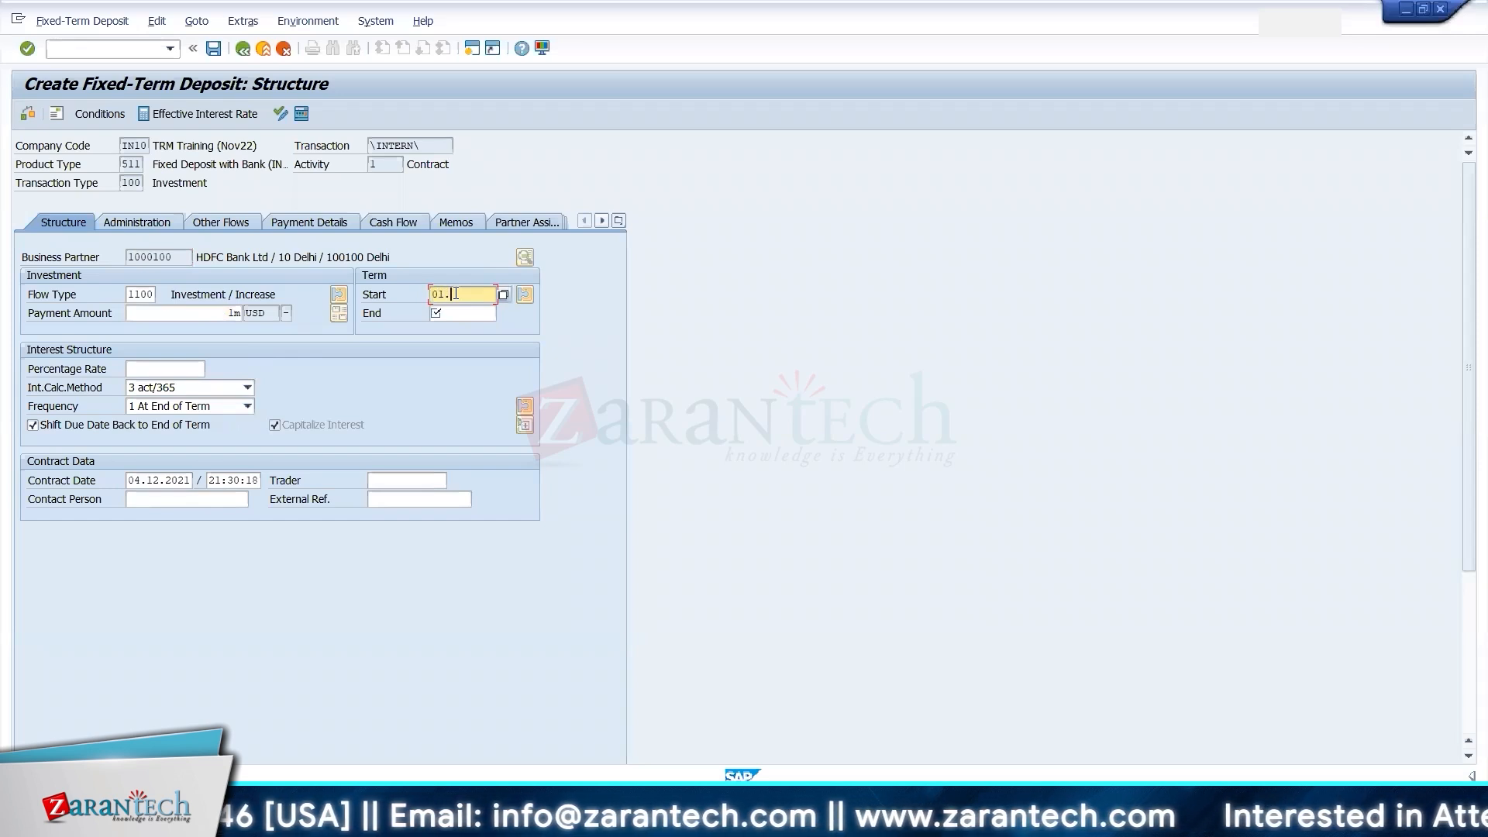
type("10.202")
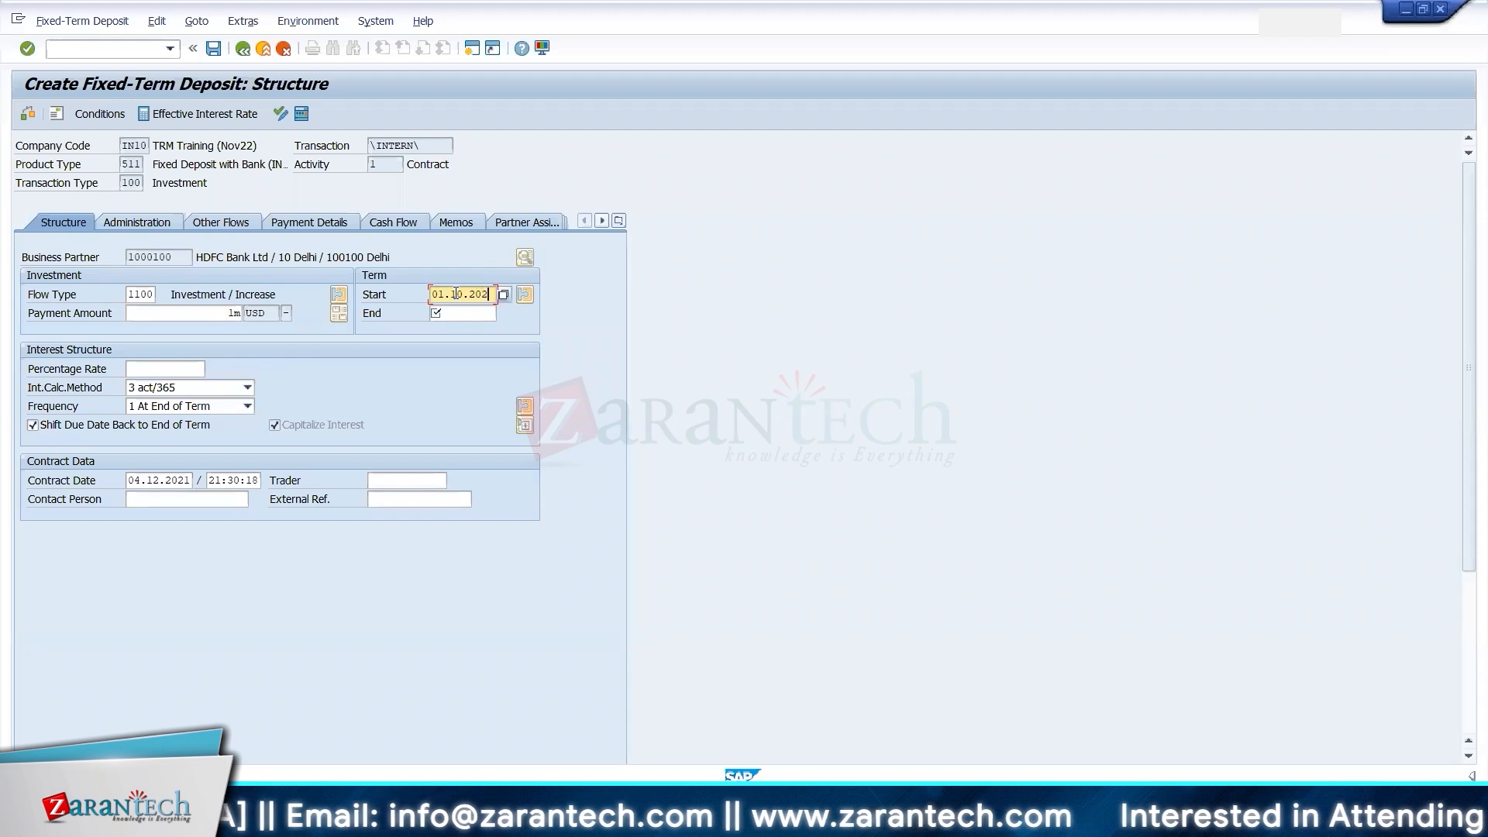
type("1")
key("Tab")
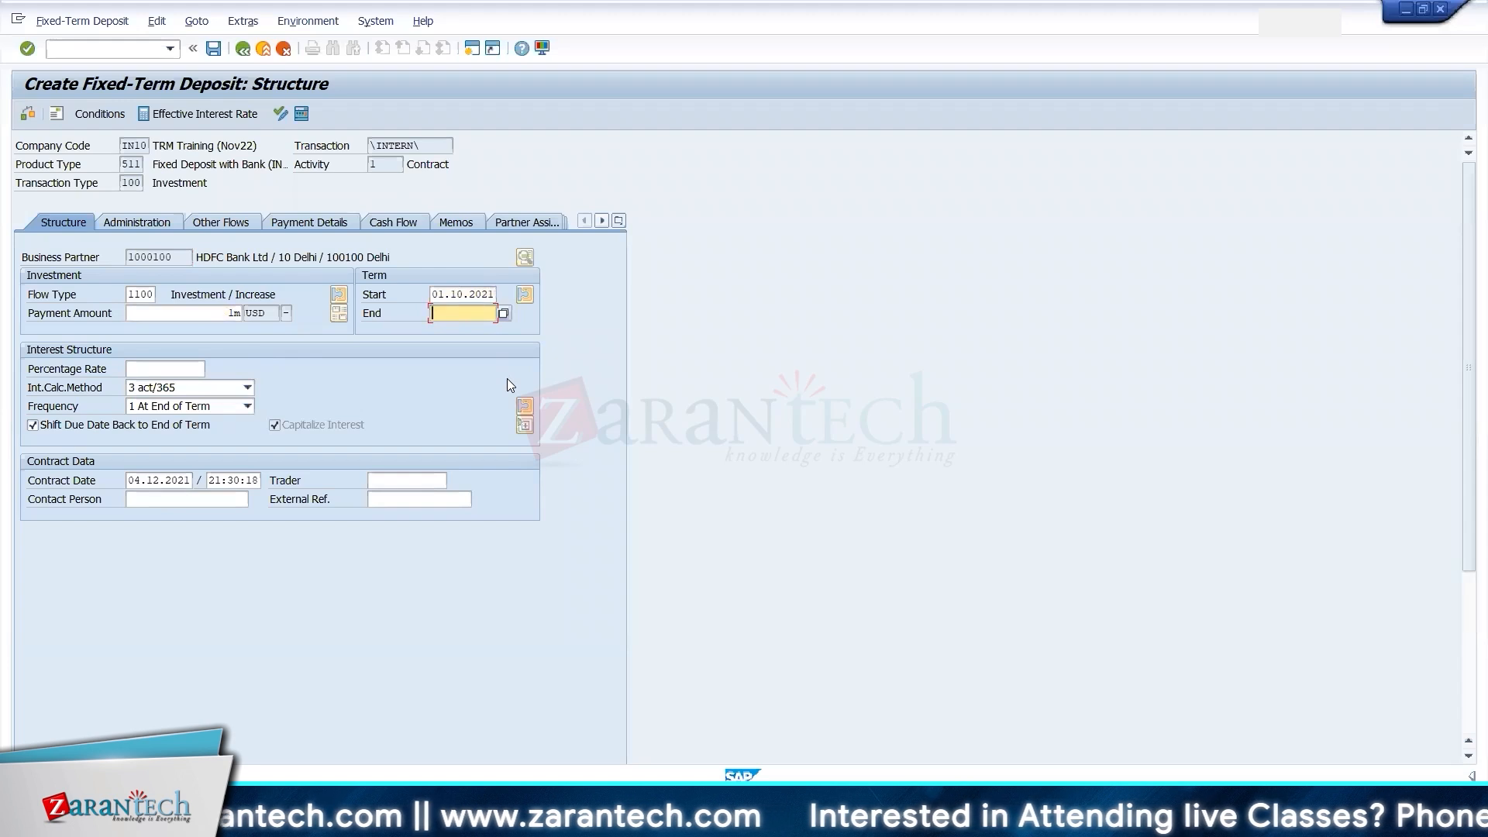
key("shift+Tab")
key("Right")
key("Right")
key("Right")
key("Right")
type("2")
key("Tab")
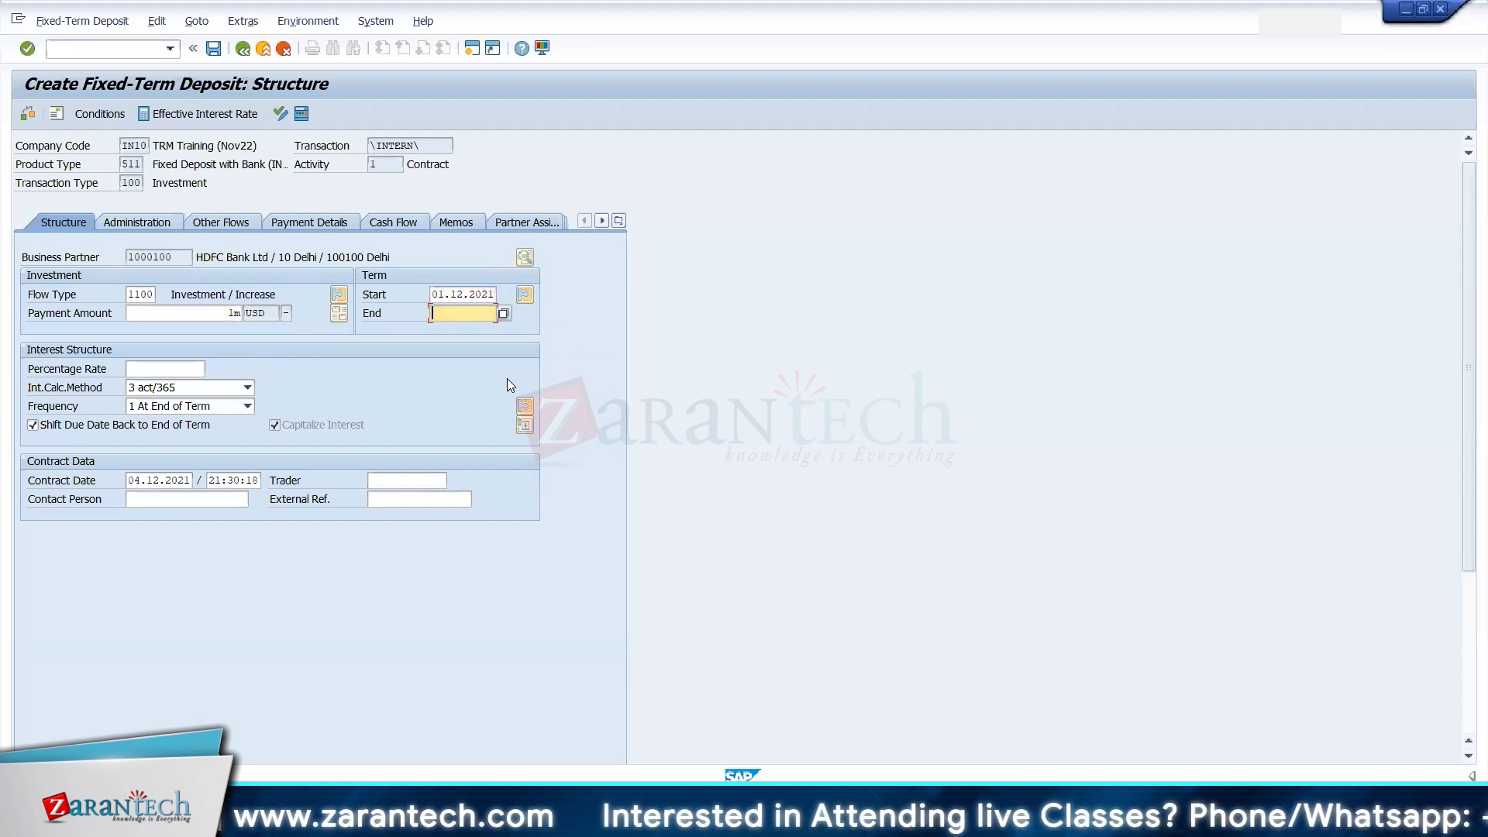
type("30.1")
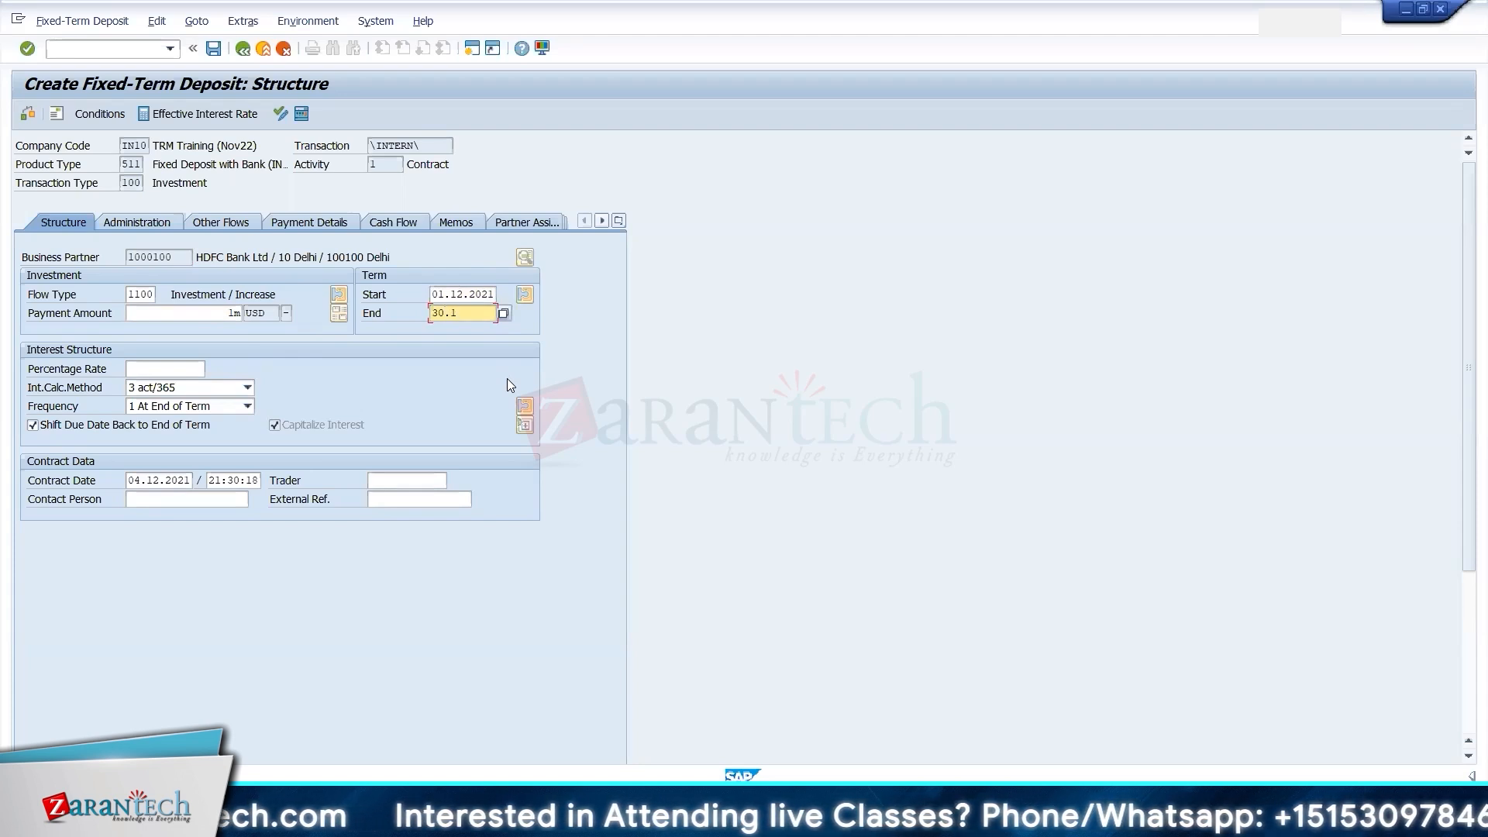
type("1.2022")
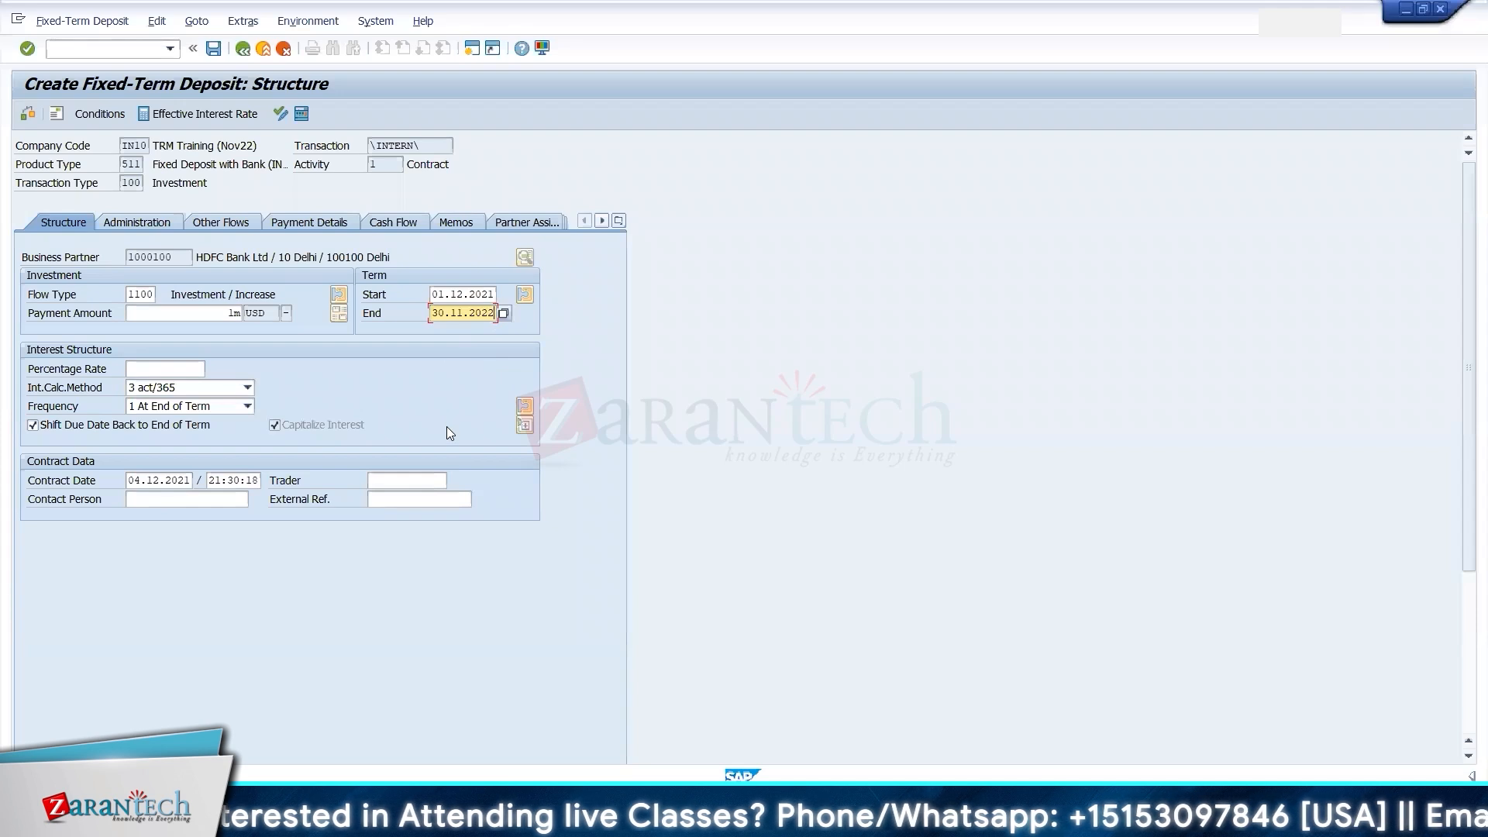
- Set the percentage rate to 10 and the interest frequency to 3 Monthly, every 3 months
left_click(150, 369)
type("10")
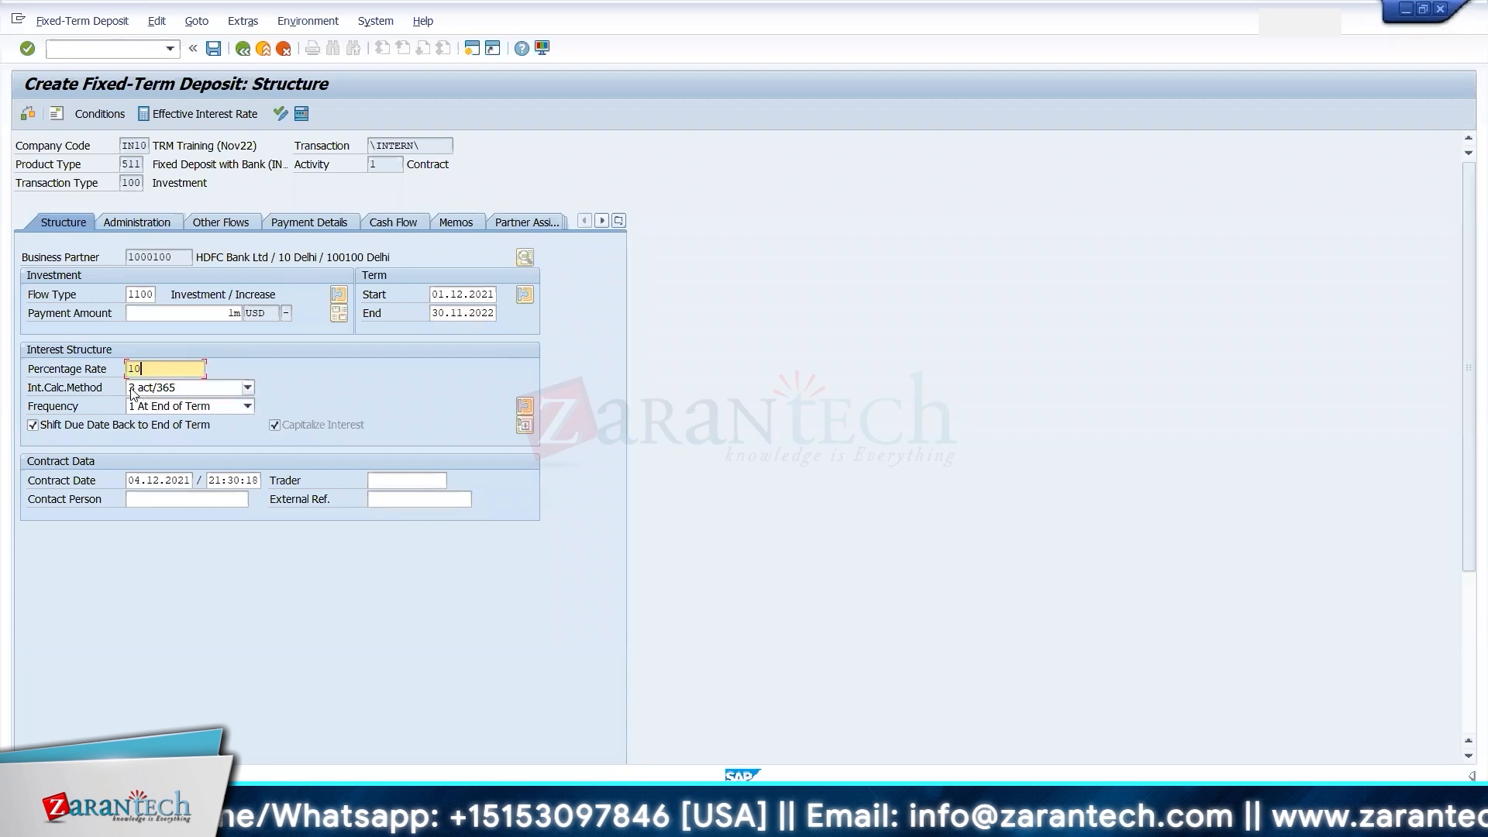
left_click(168, 409)
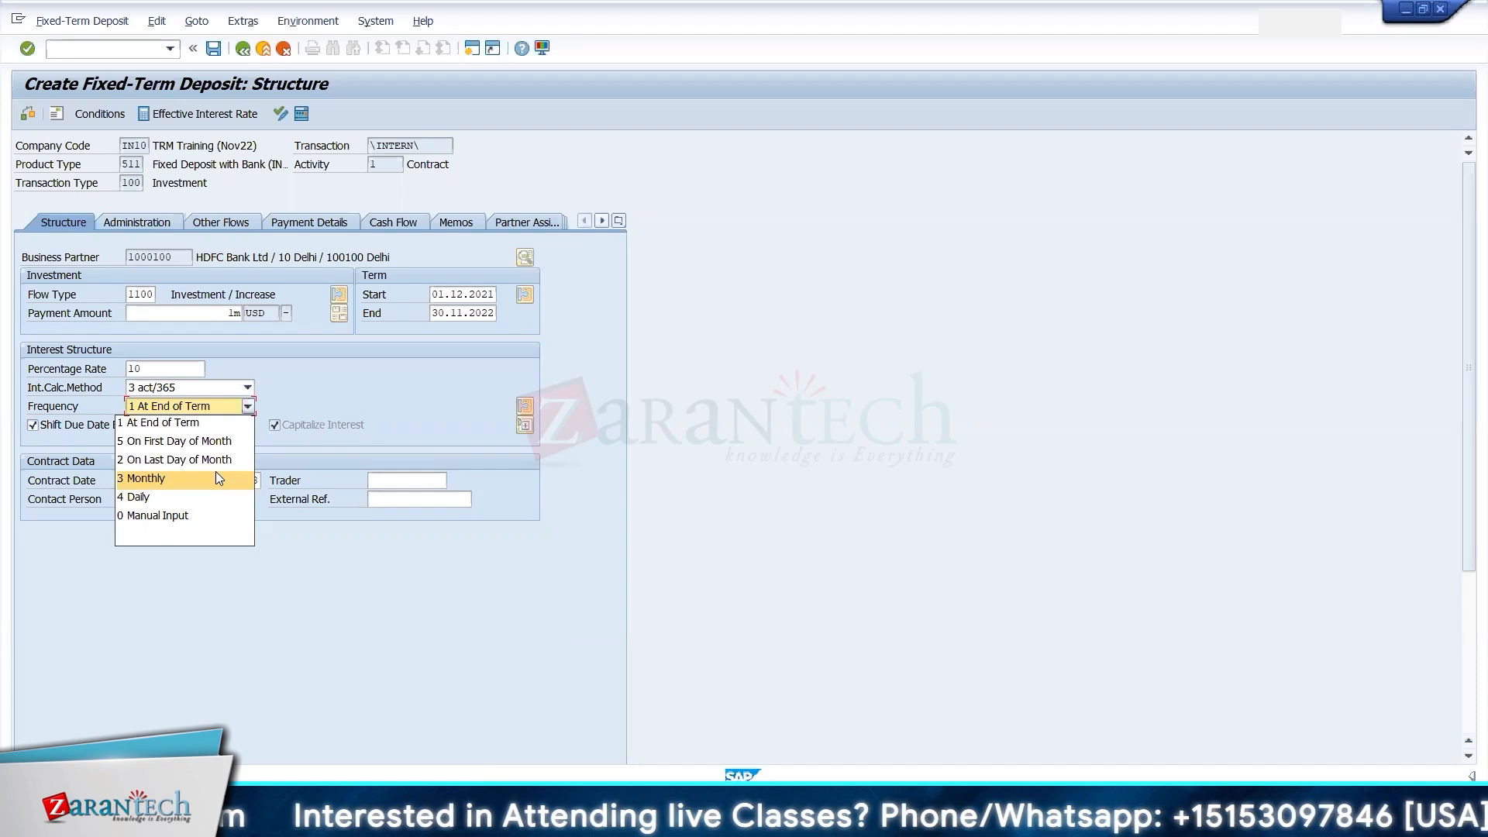
left_click(176, 411)
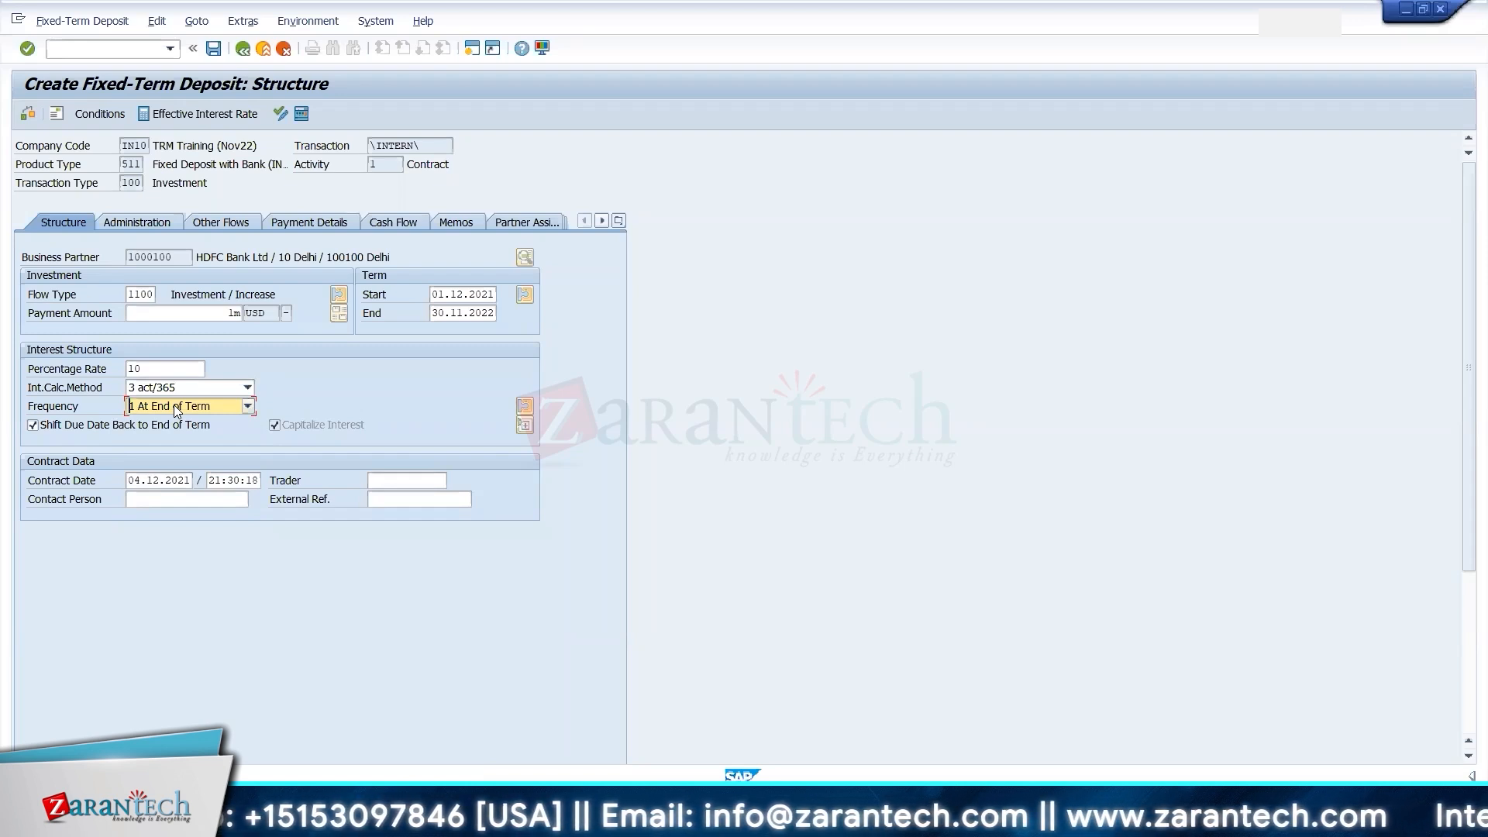
left_click(175, 408)
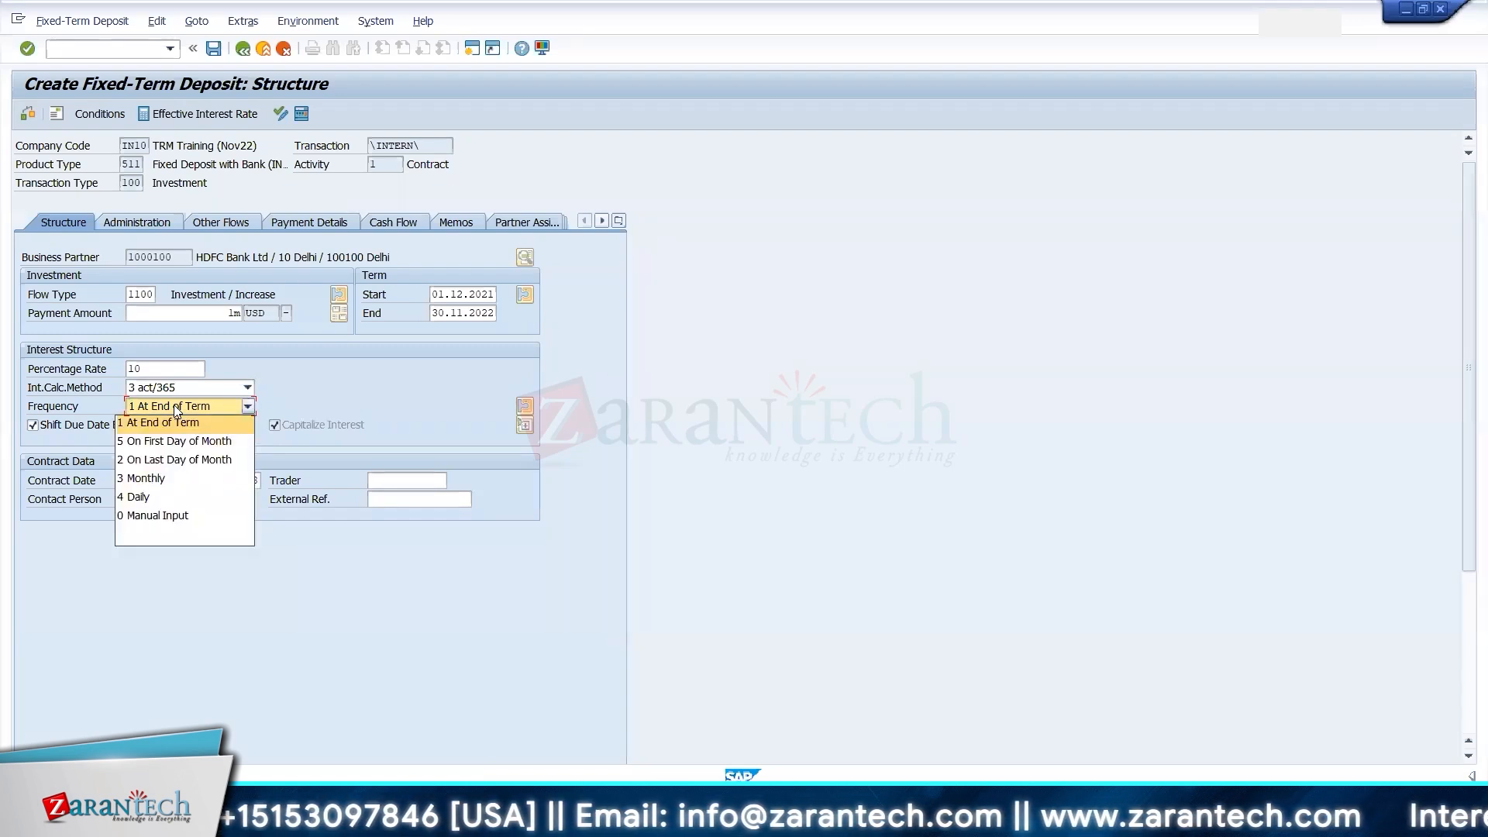
left_click(153, 478)
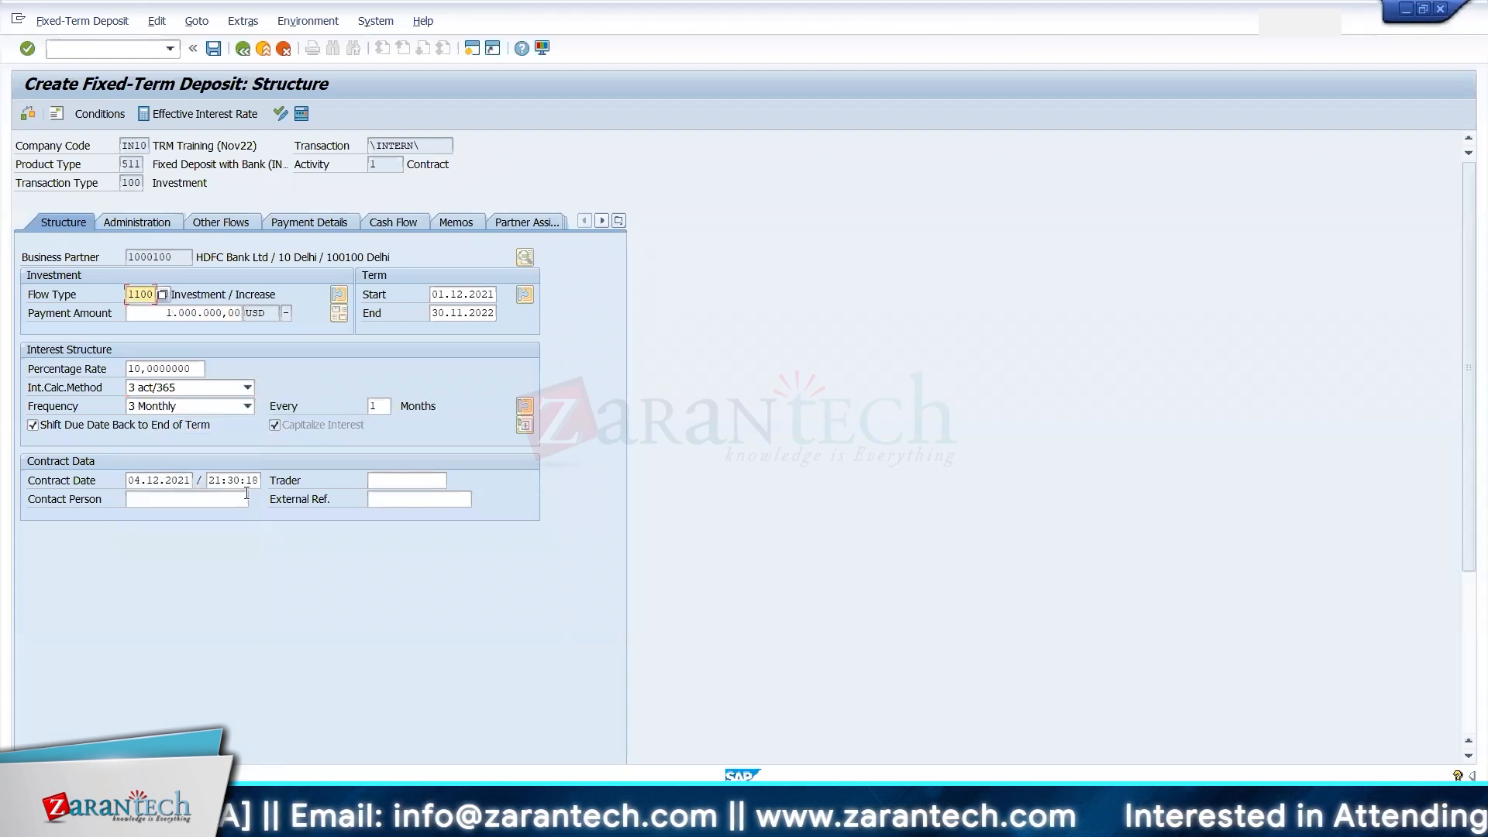
left_click(382, 404)
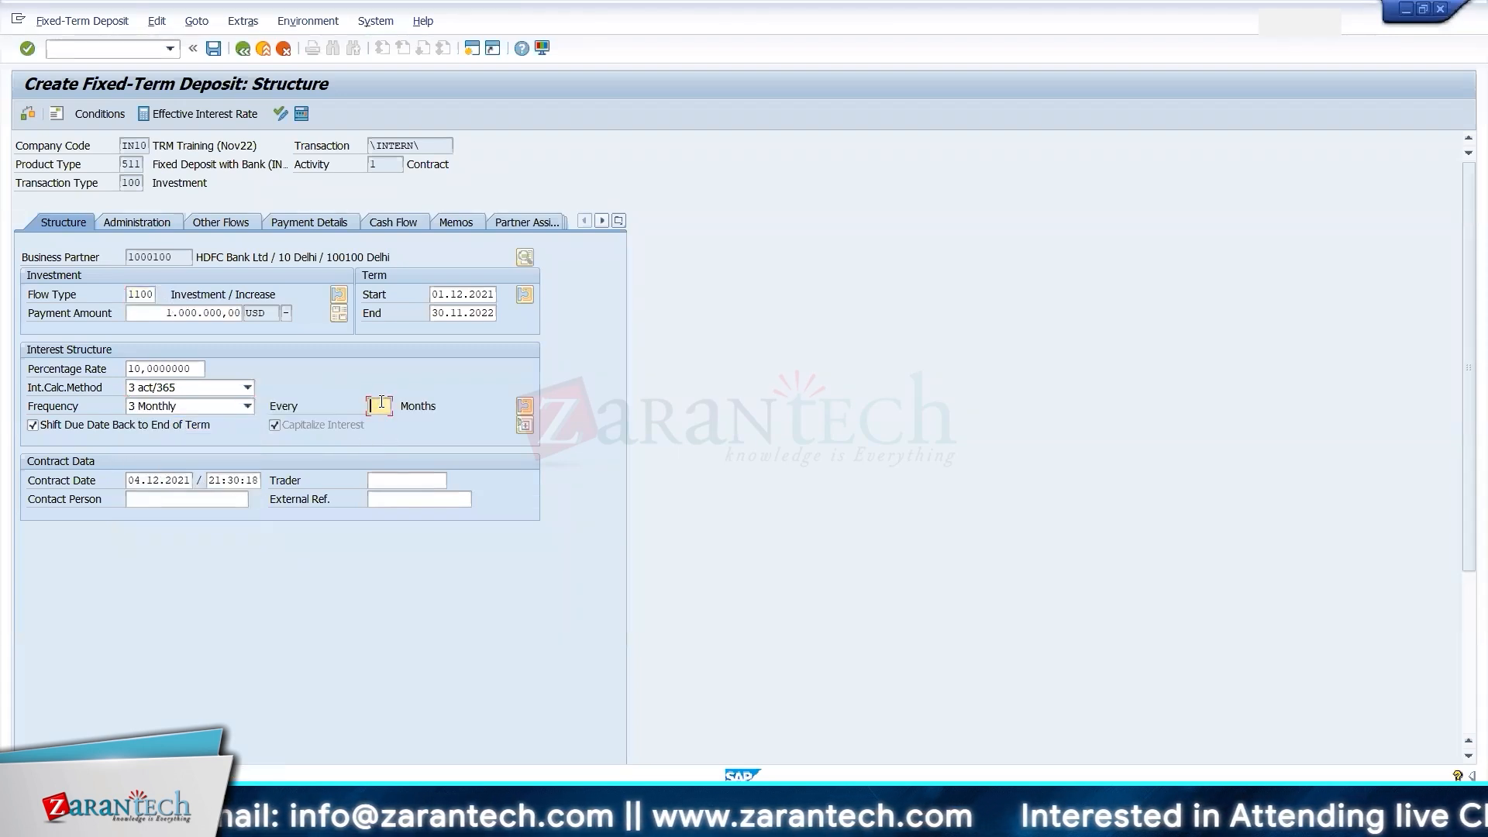
type("3")
key("Return")
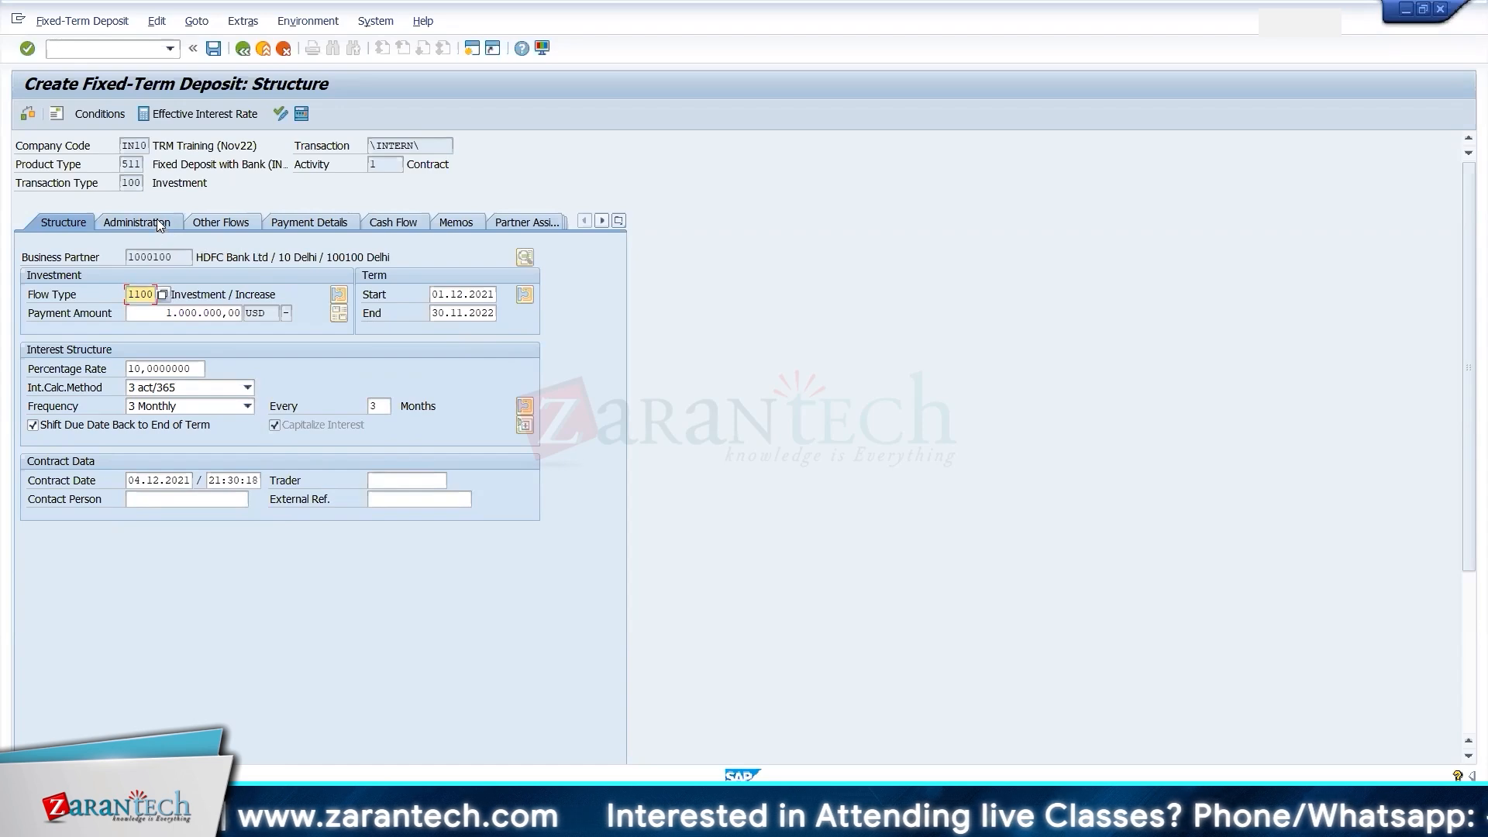
- Set the contract date to 01.12.2021 and review the deposit's cash flow from investment to final repayment
left_click(133, 479)
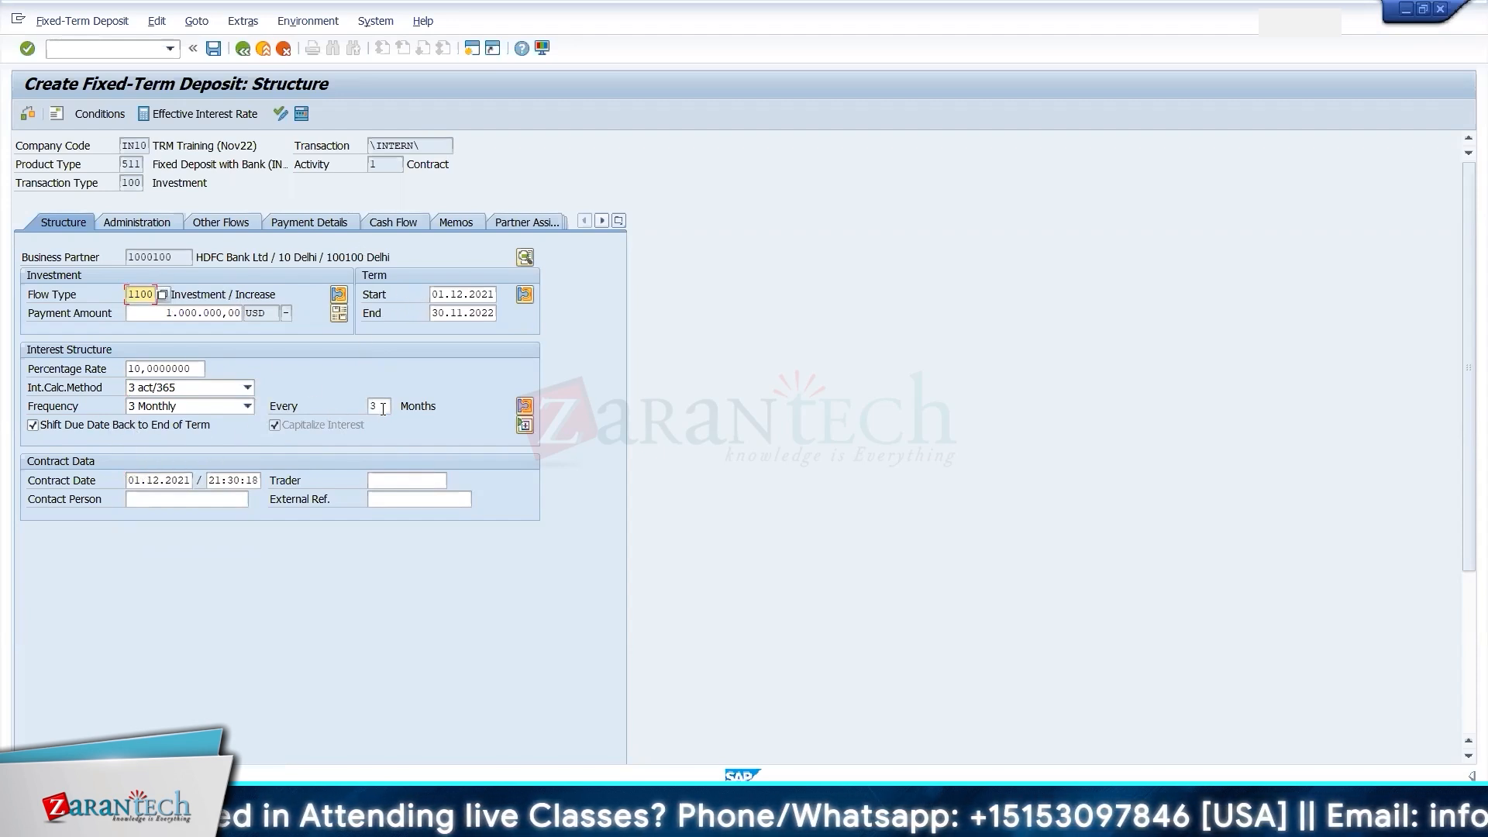
left_click(395, 221)
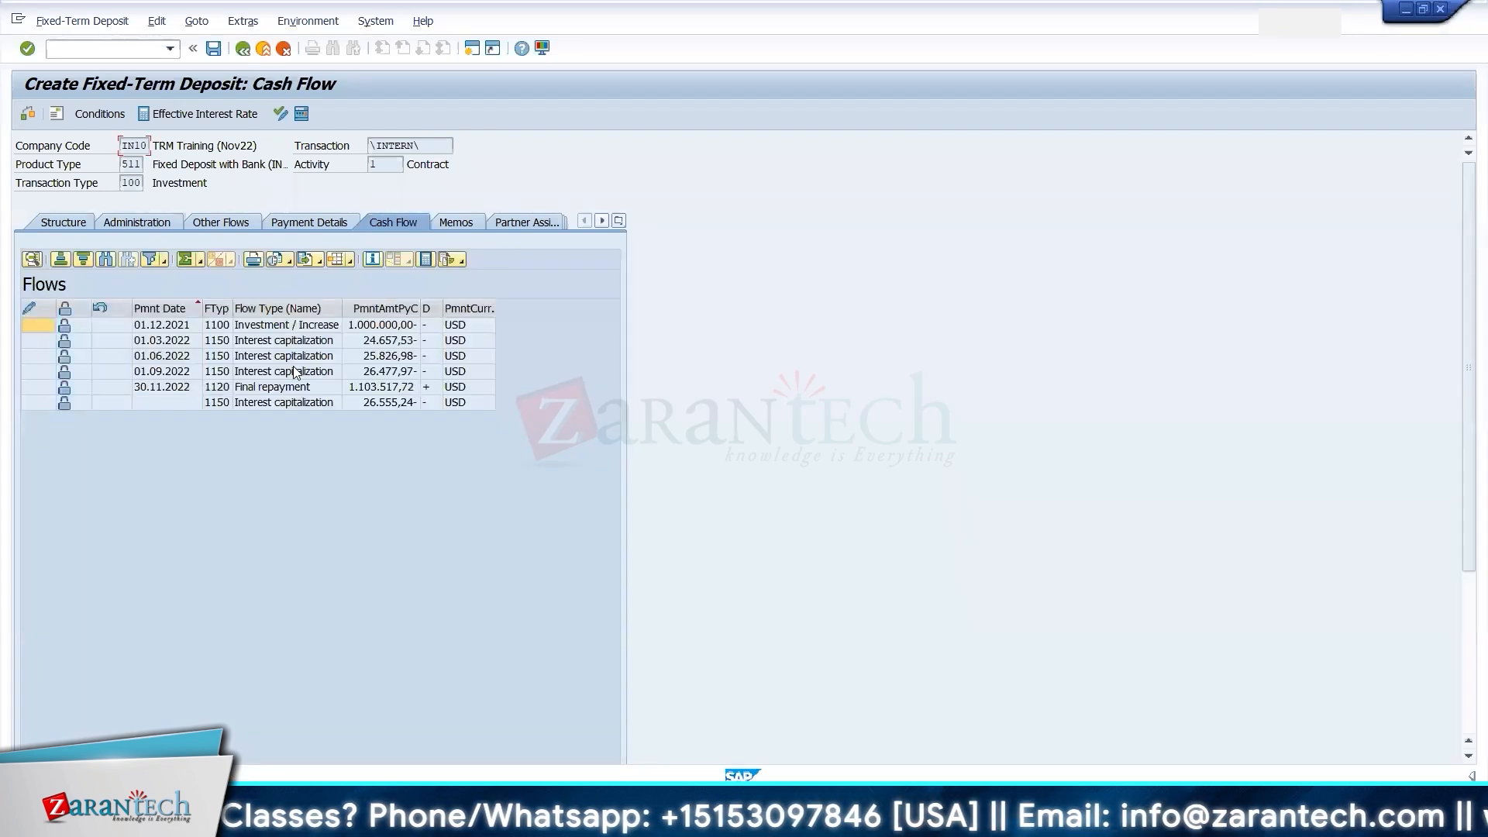
left_click(186, 326)
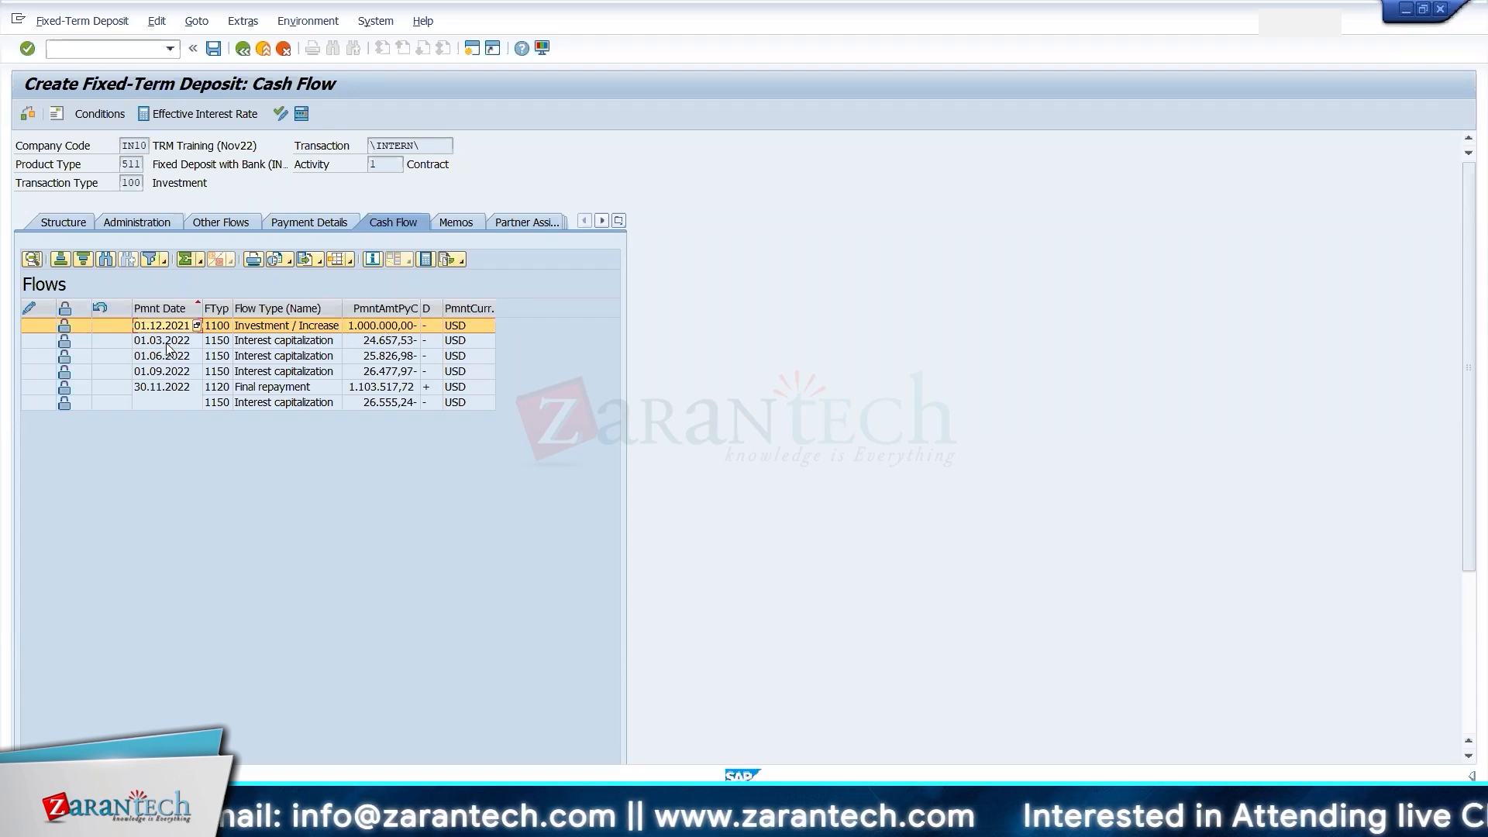
left_click(372, 341)
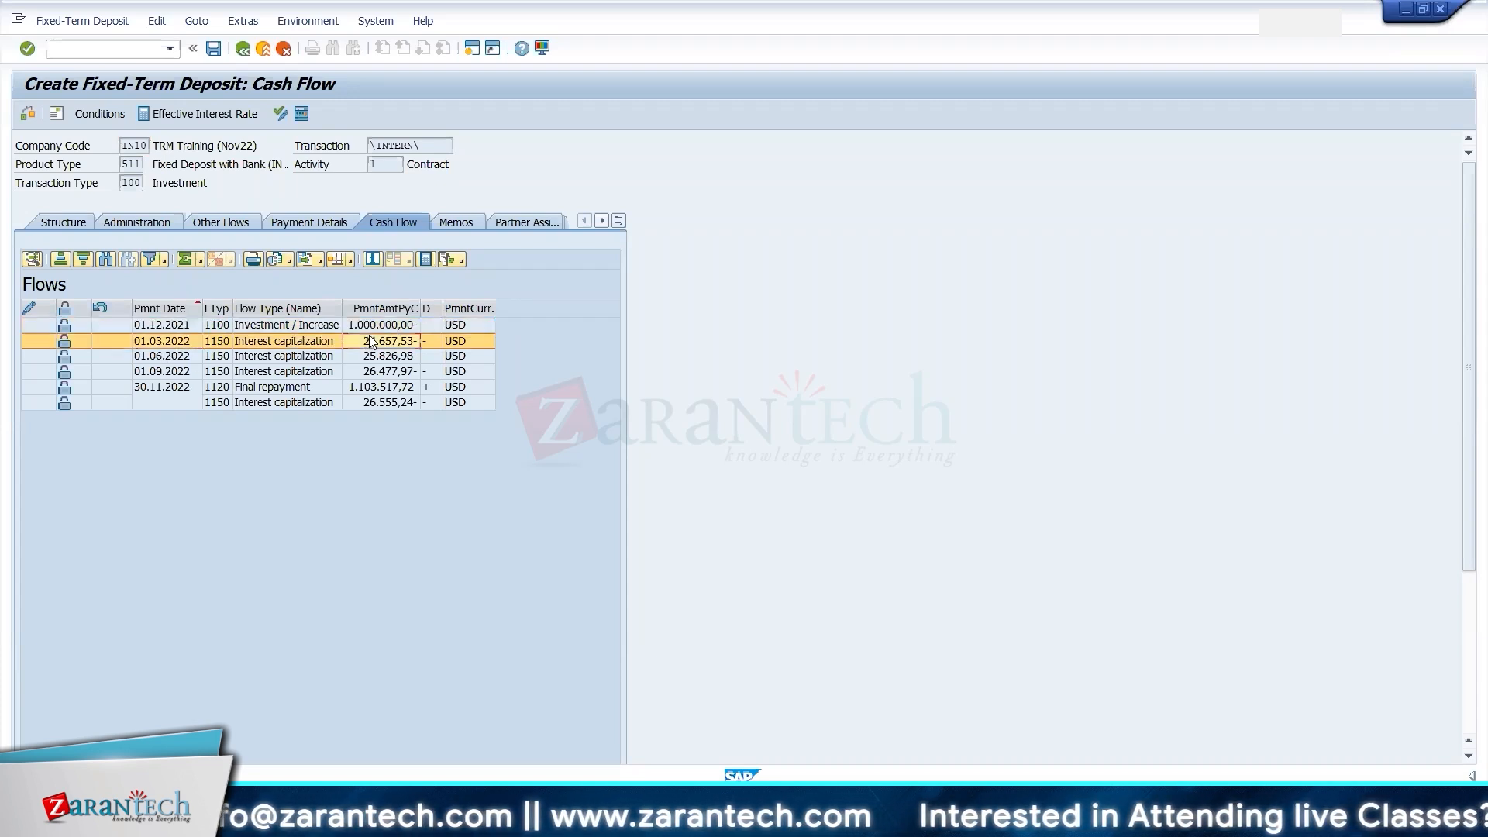
key("Down")
key("Down")
key("Up")
key("Down")
key("Down")
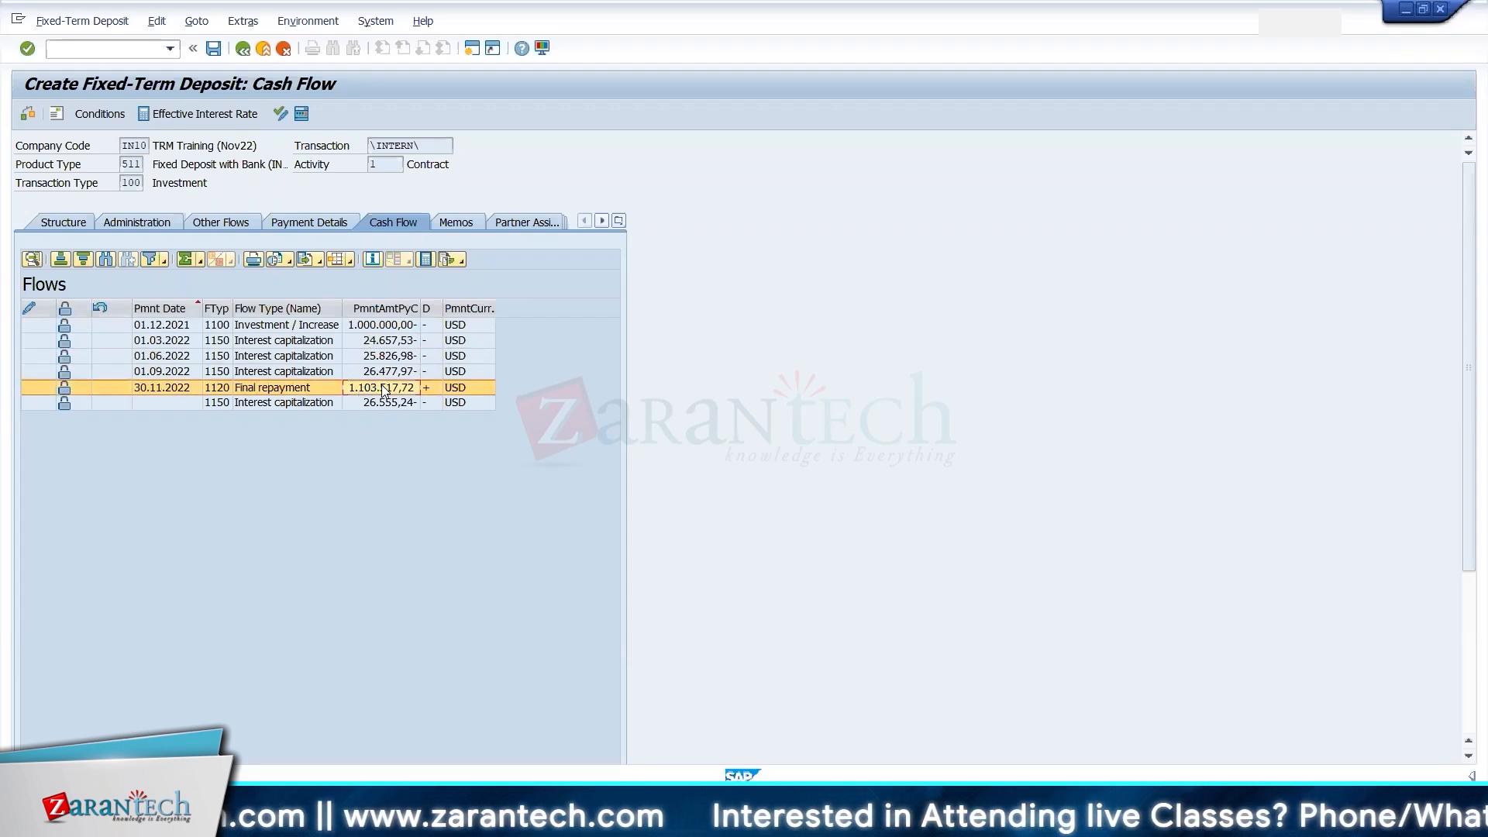
- Set the interest frequency to 1 At End of Term and review the investment, interest capitalization and final repayment flows
left_click(60, 219)
left_click(183, 408)
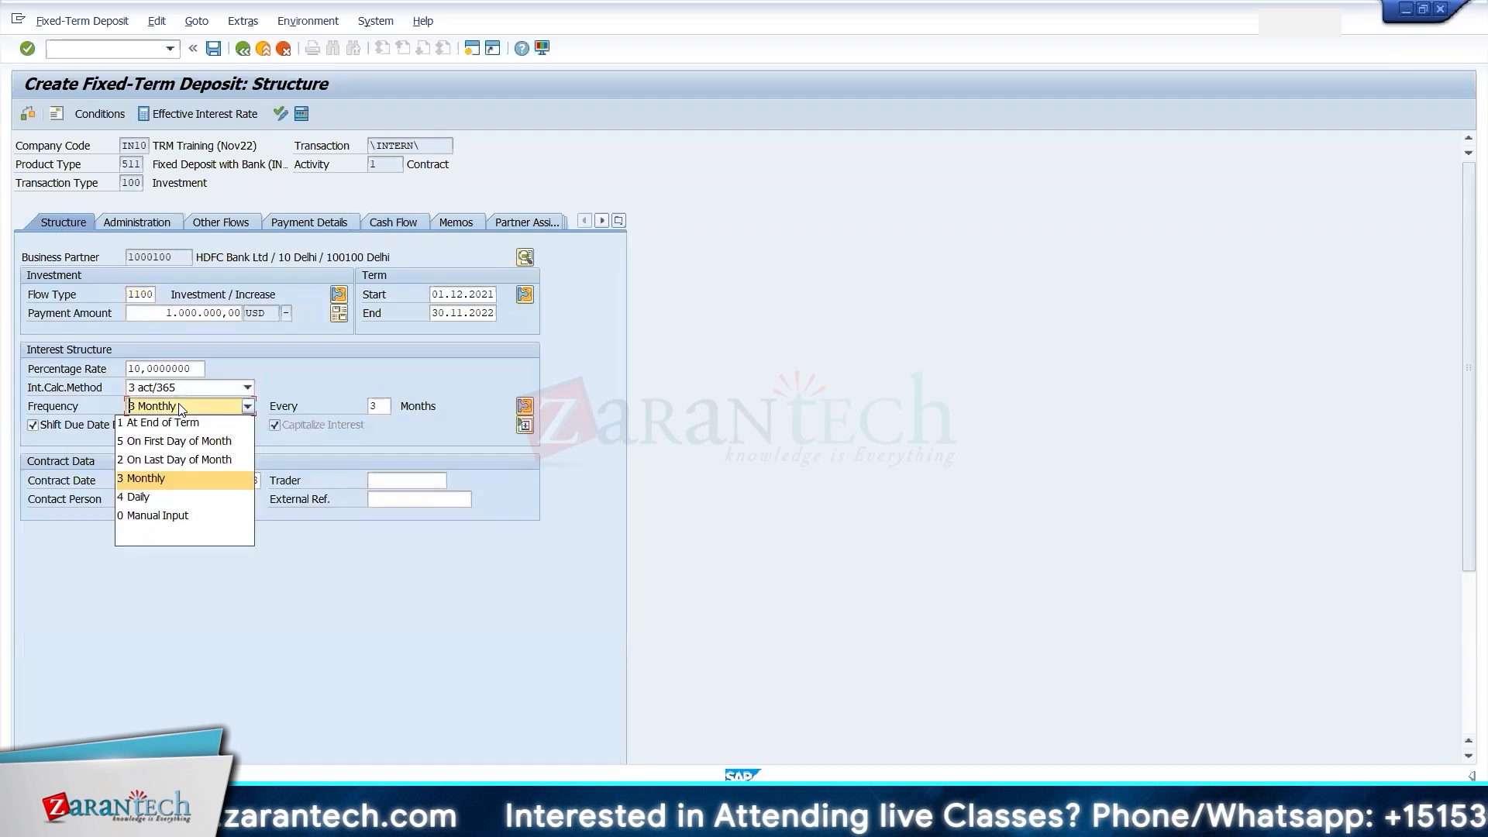
left_click(161, 423)
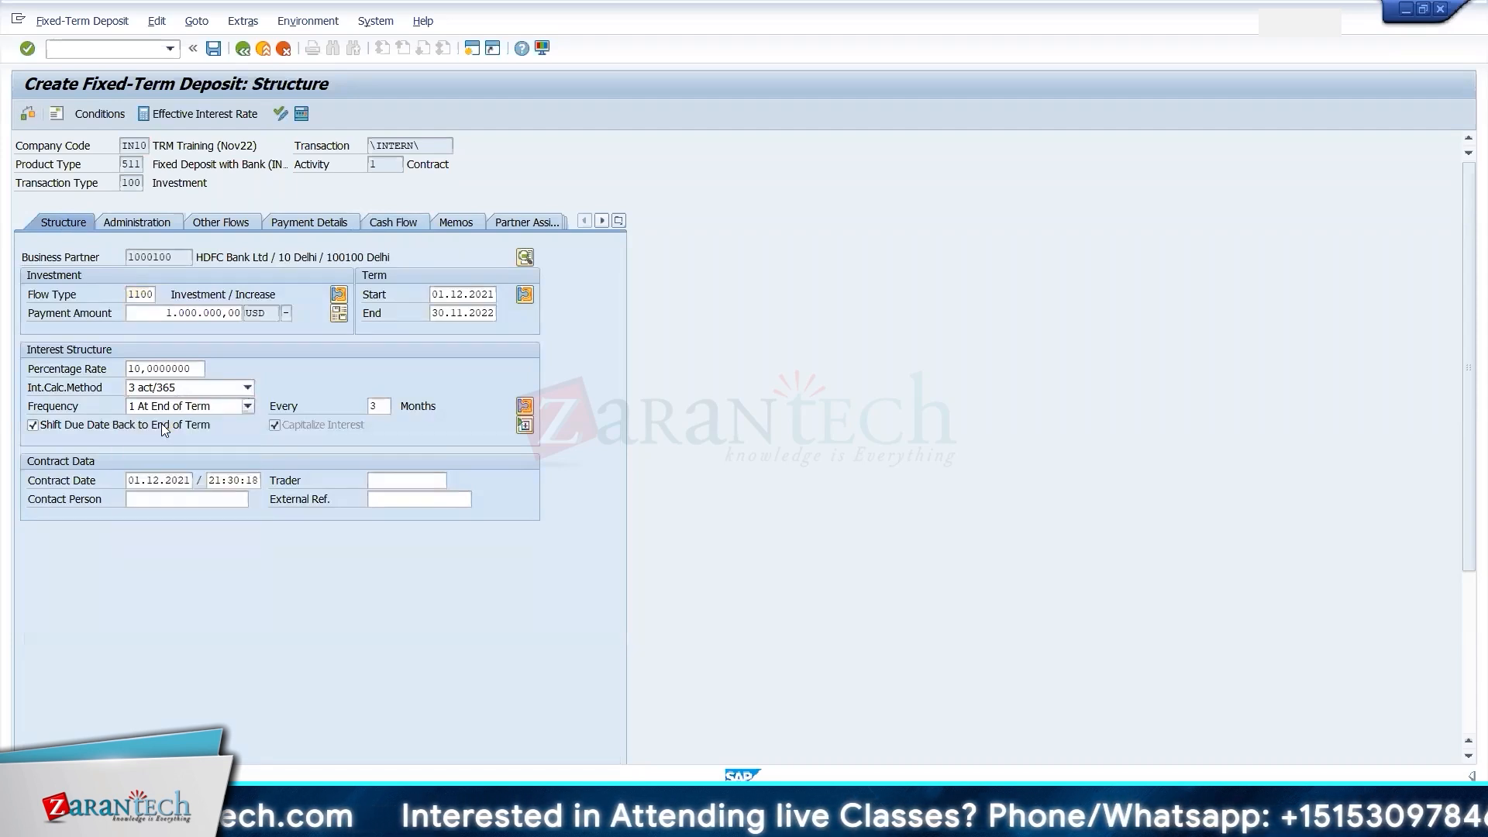
left_click(397, 222)
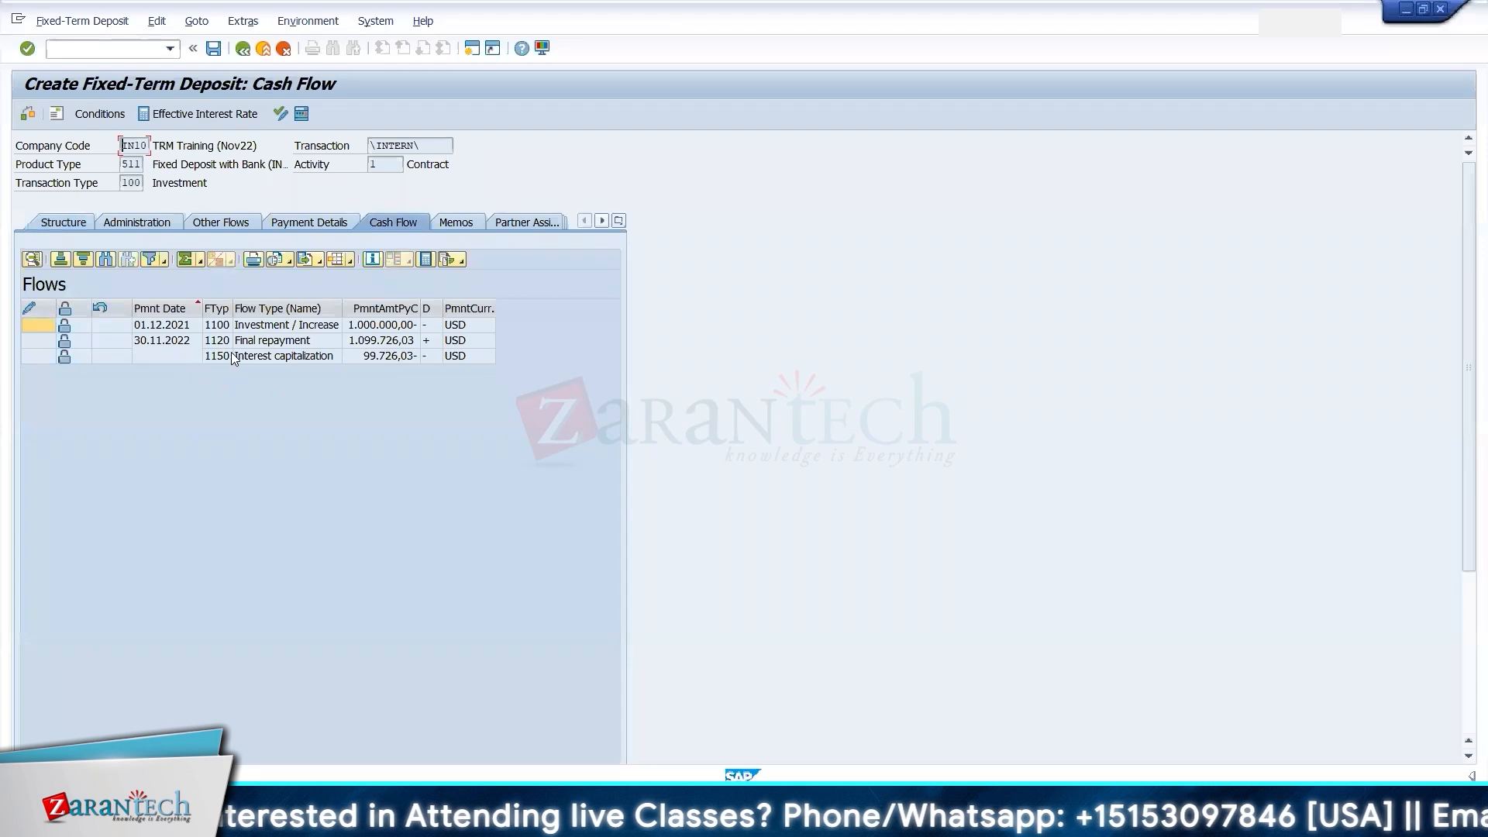
left_click(264, 328)
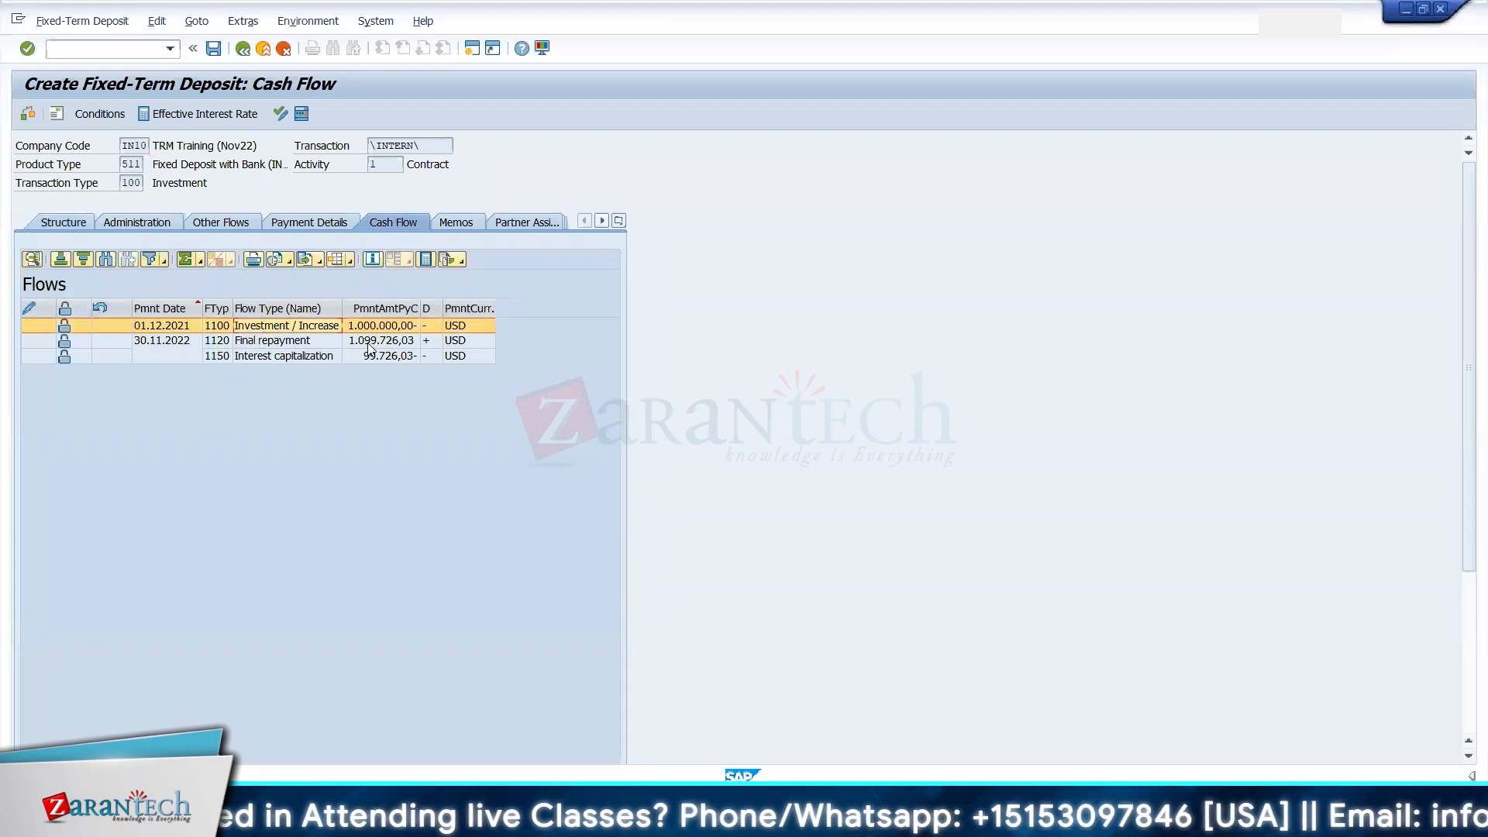
left_click(367, 354)
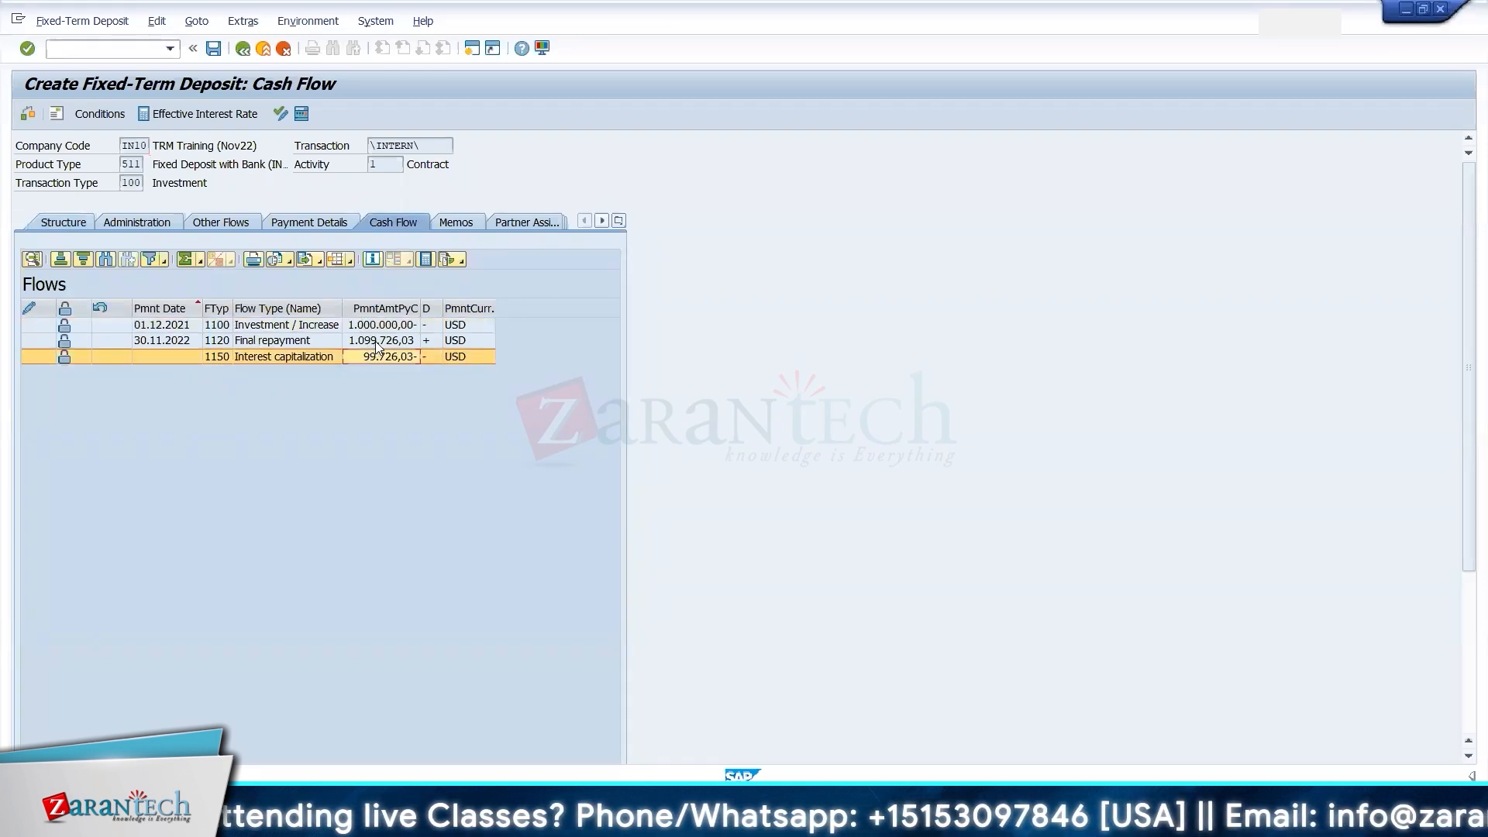
left_click(377, 342)
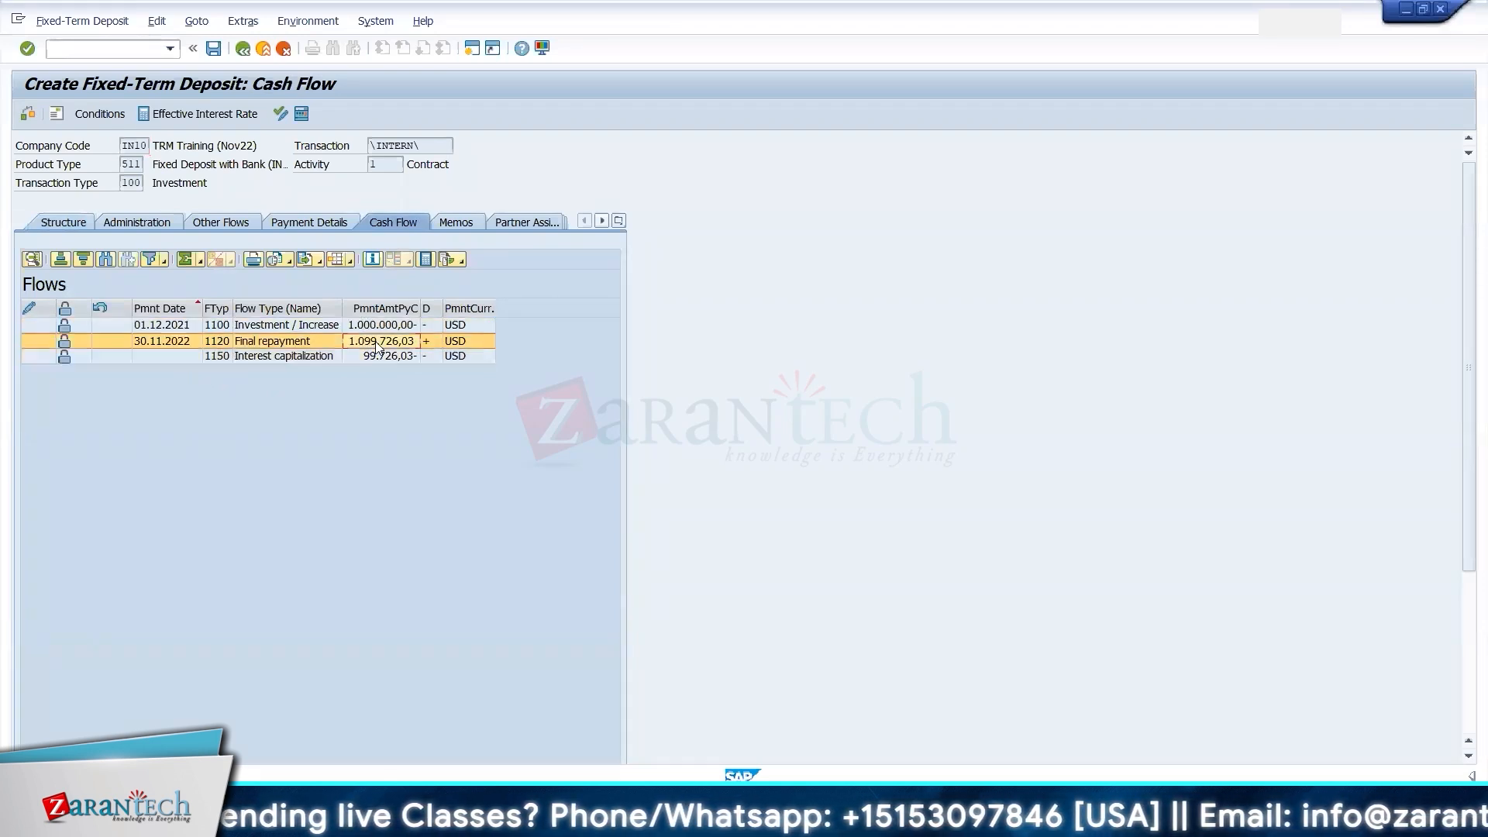
- Set the interest frequency to 3 Monthly, every 1 month, and review the cash flow
left_click(66, 223)
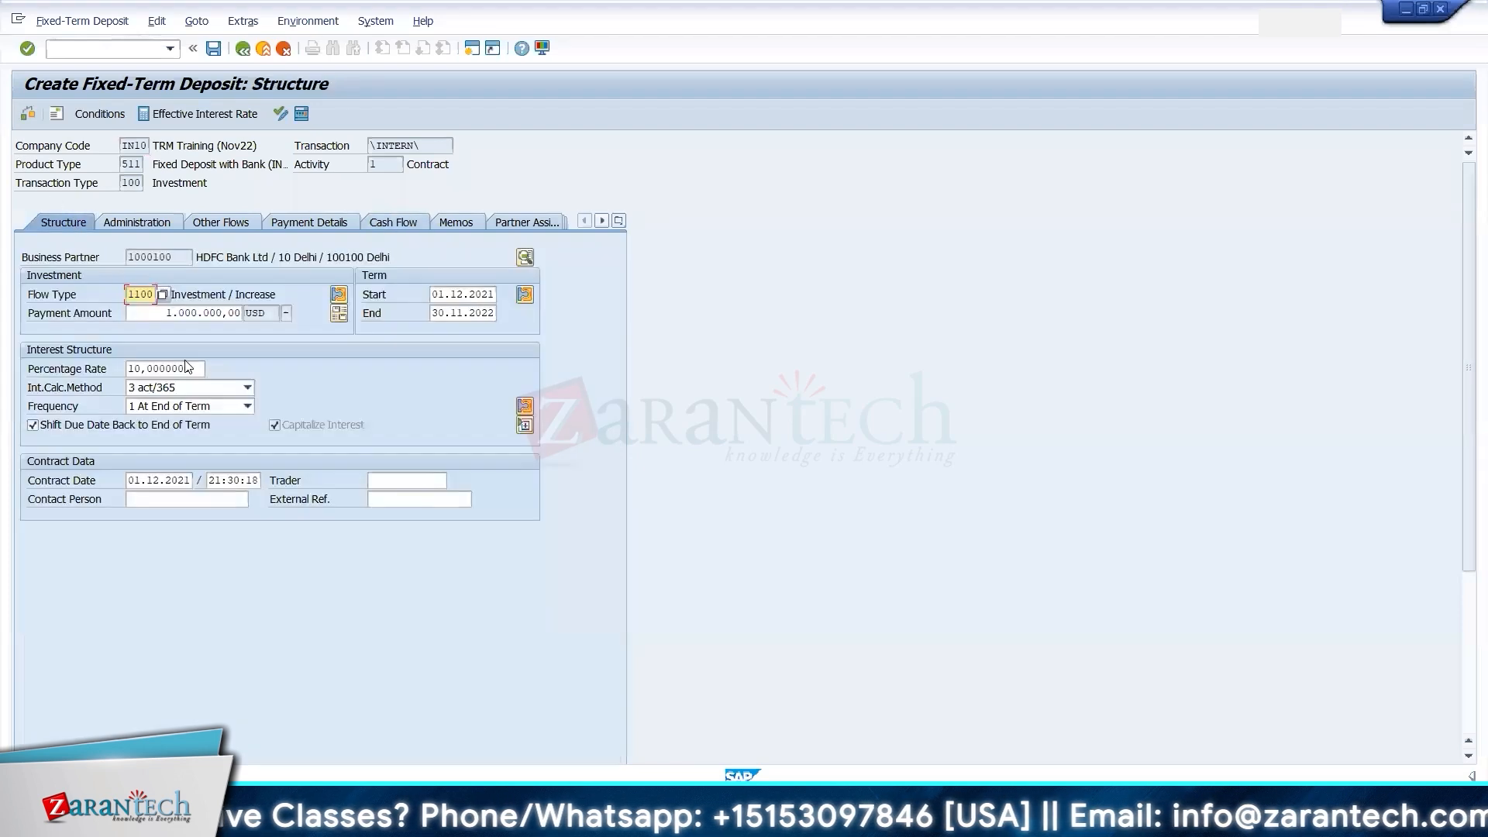
left_click(175, 407)
left_click(165, 480)
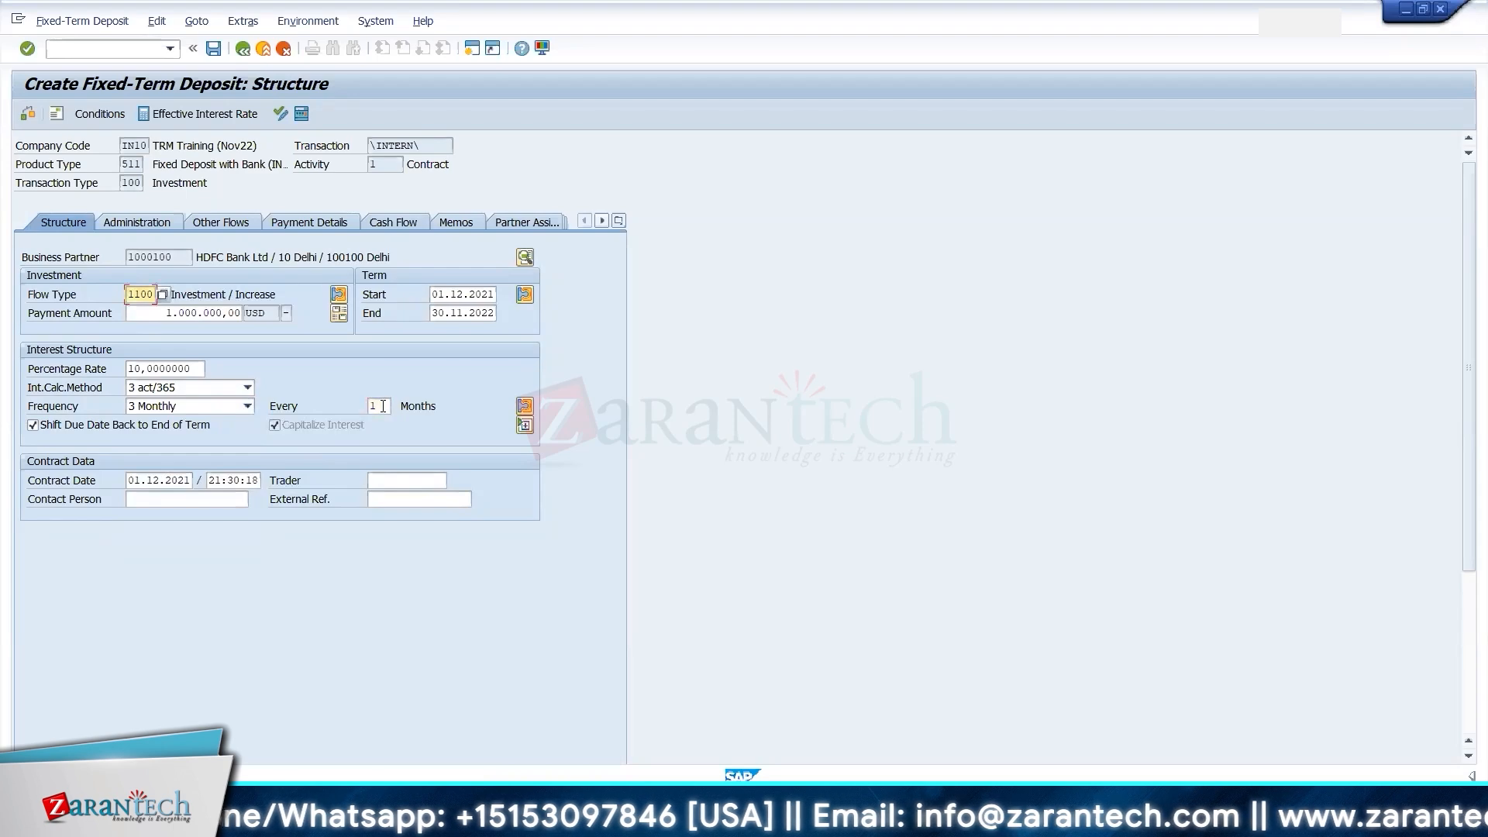
left_click(393, 222)
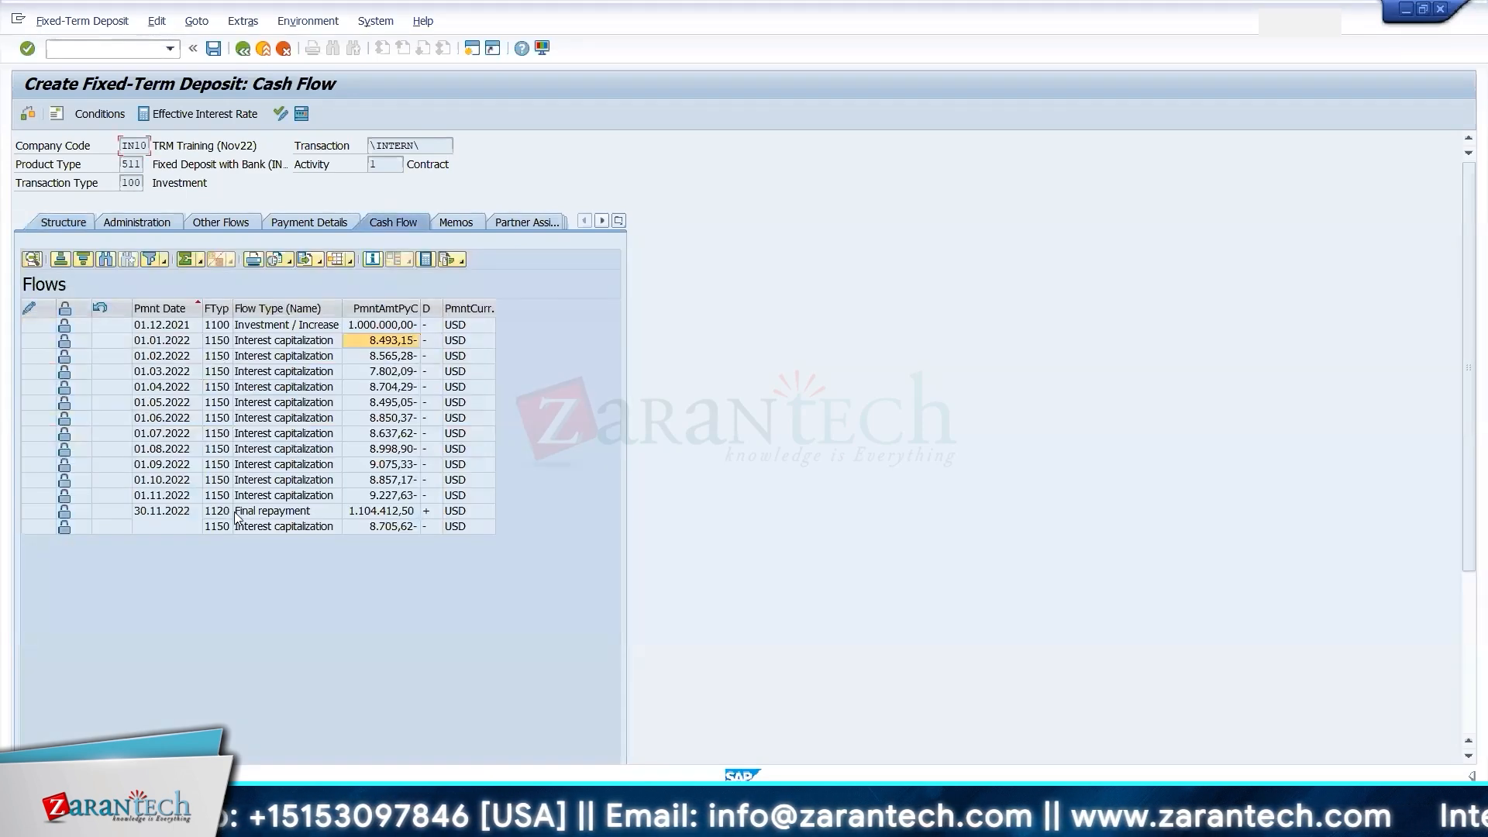
- Return to the deposit structure and check which interest calculation methods are available
left_click(72, 221)
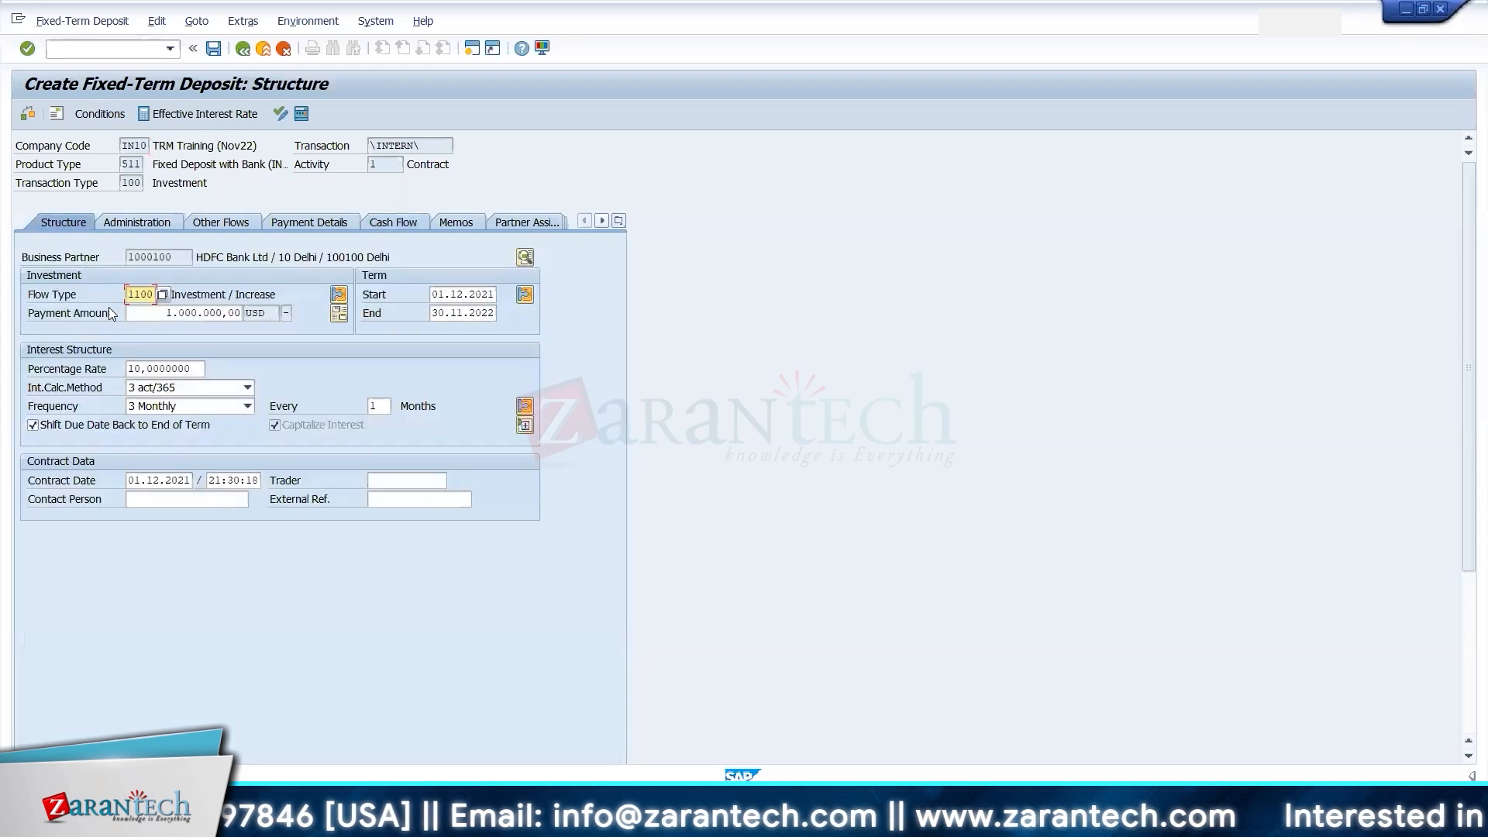
left_click(174, 389)
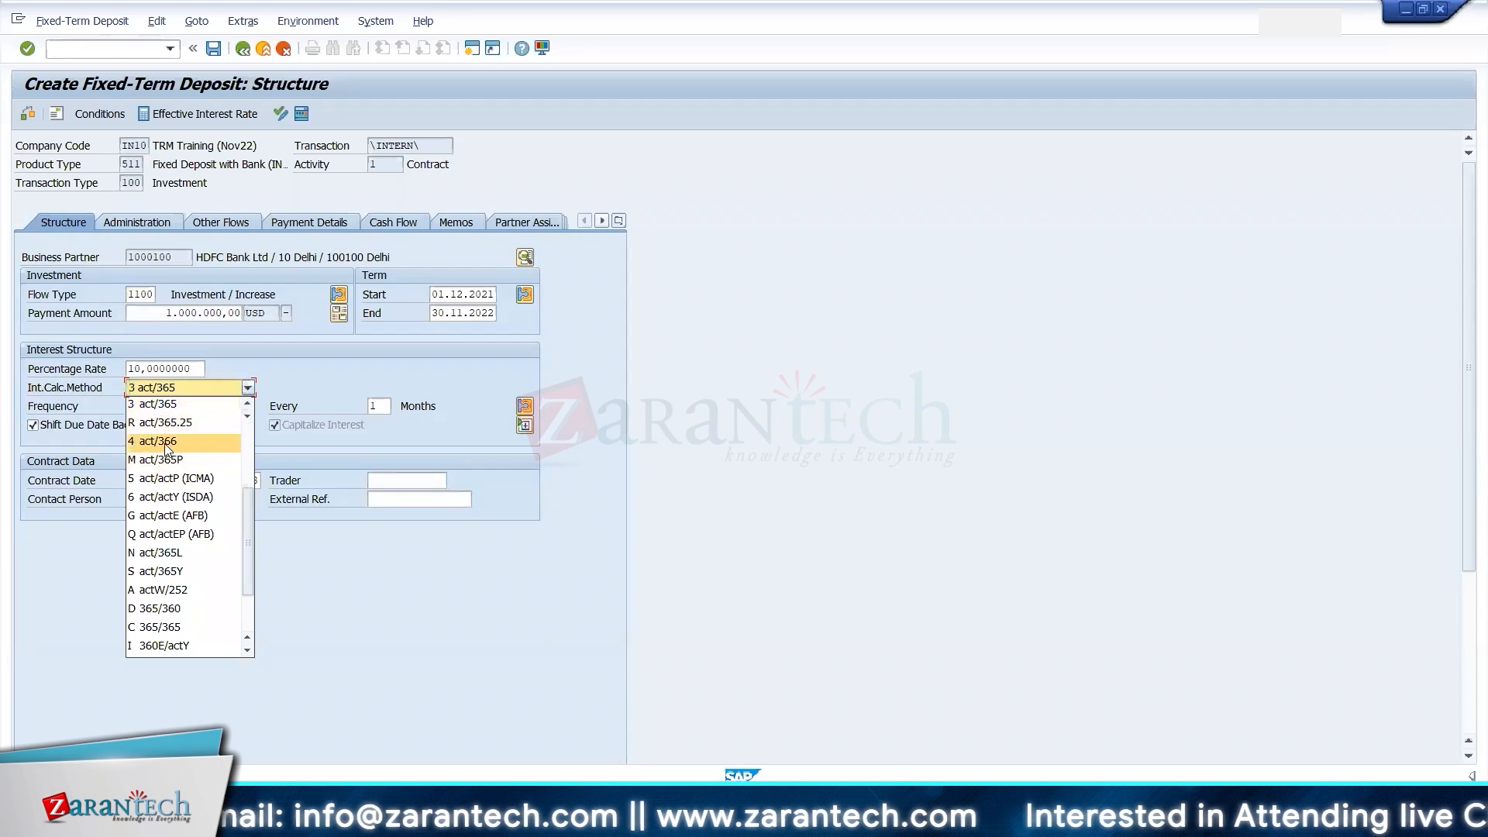
left_click(309, 353)
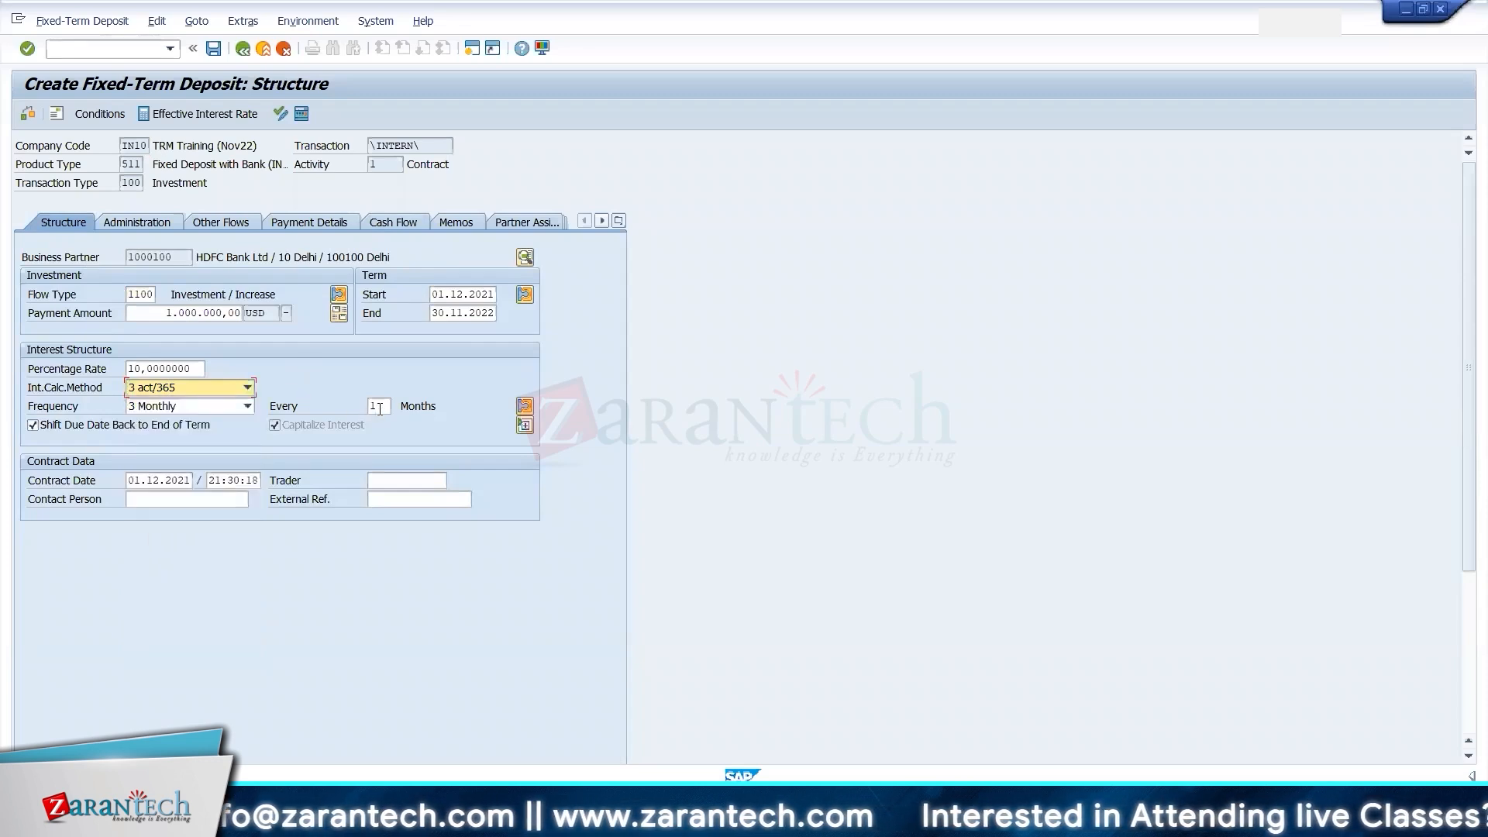
- Set the interest frequency back to 1 At End of Term and review the deposit's cash flow
left_click(211, 409)
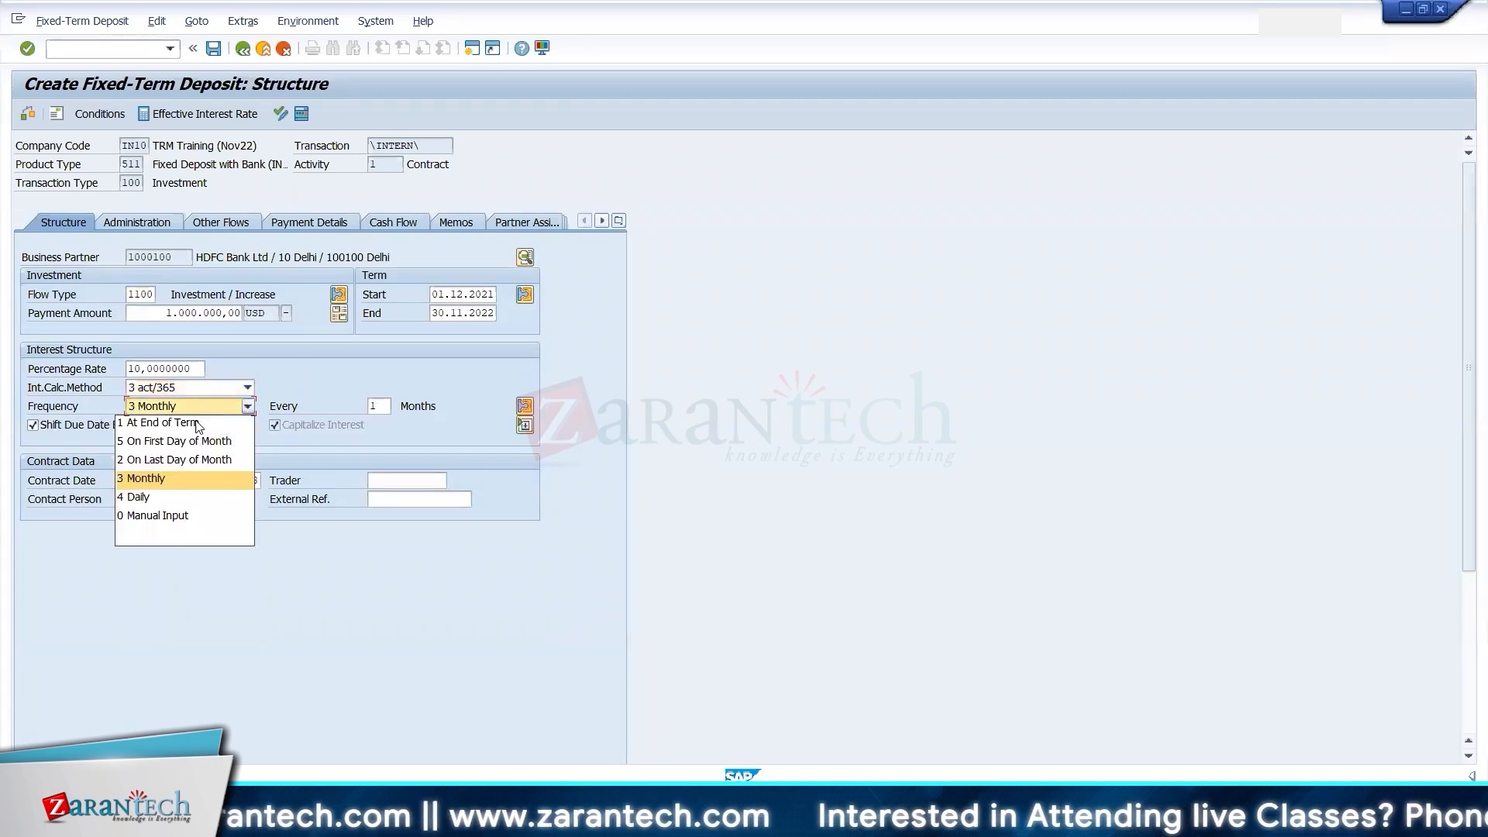
left_click(184, 425)
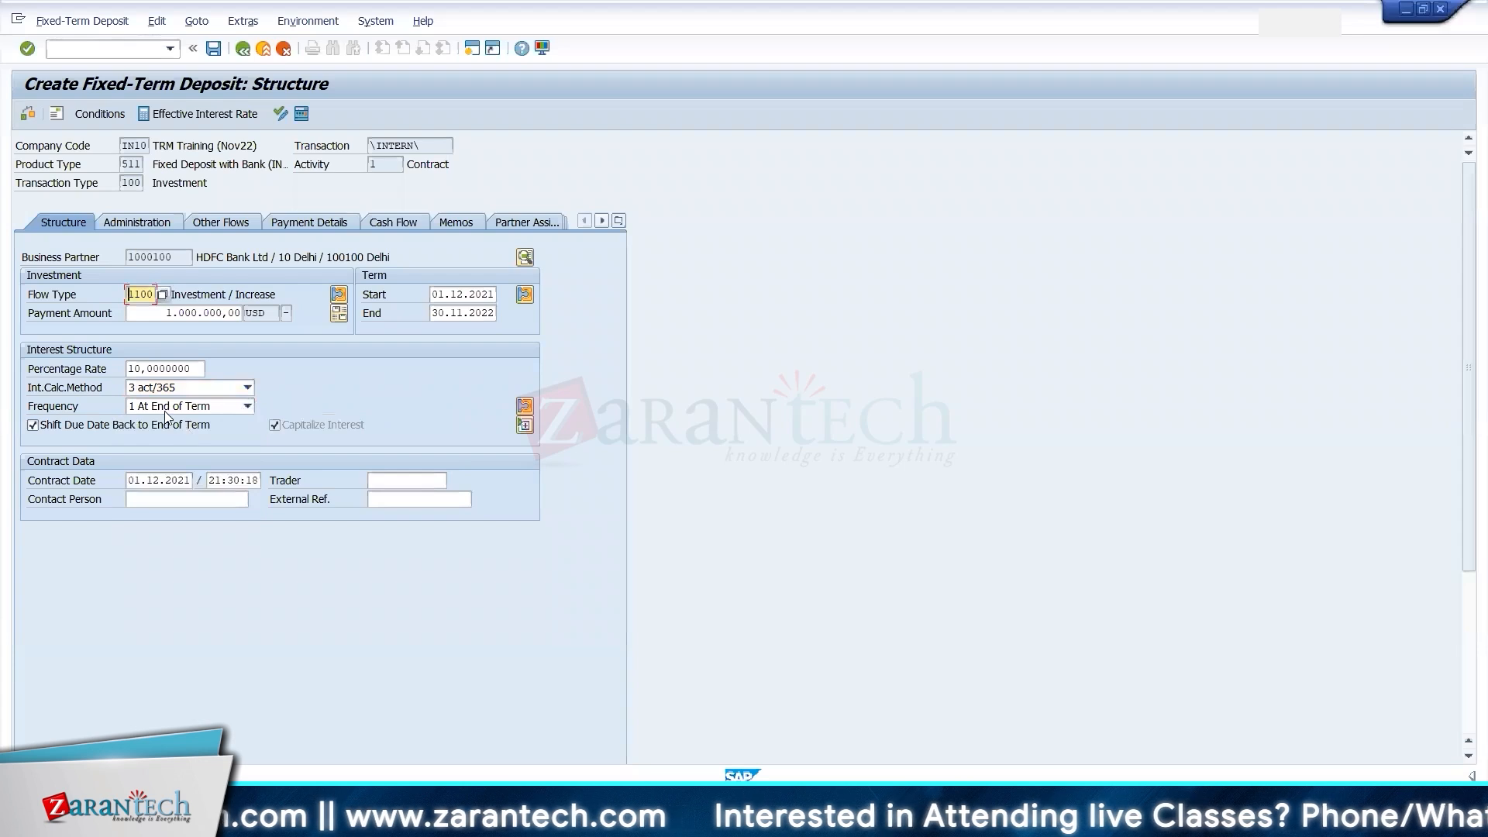
left_click(395, 226)
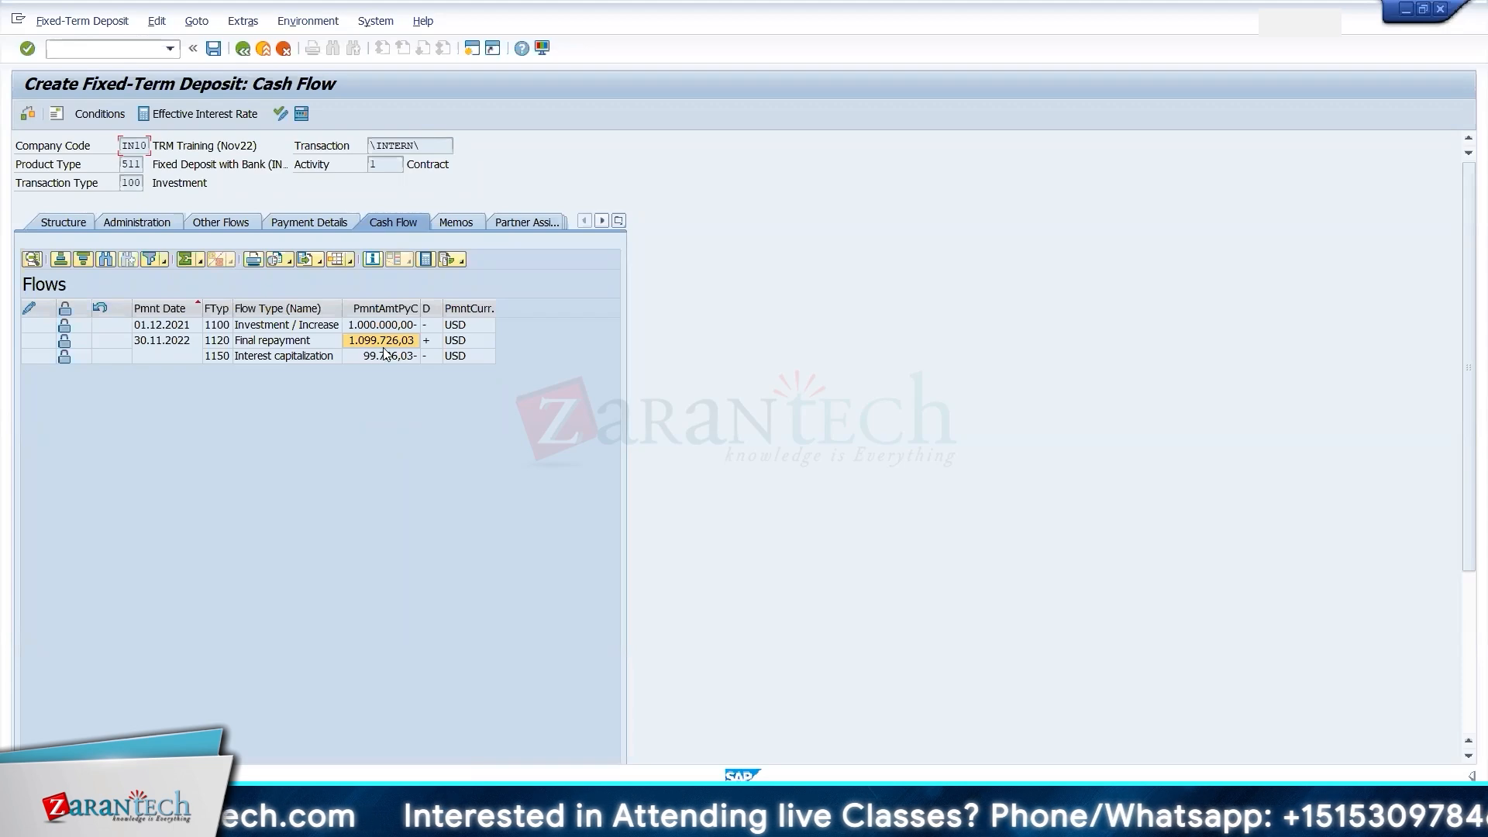
- Change the interest calculation method to 4 act/366 and review its effect on the deposit's cash flow
left_click(76, 221)
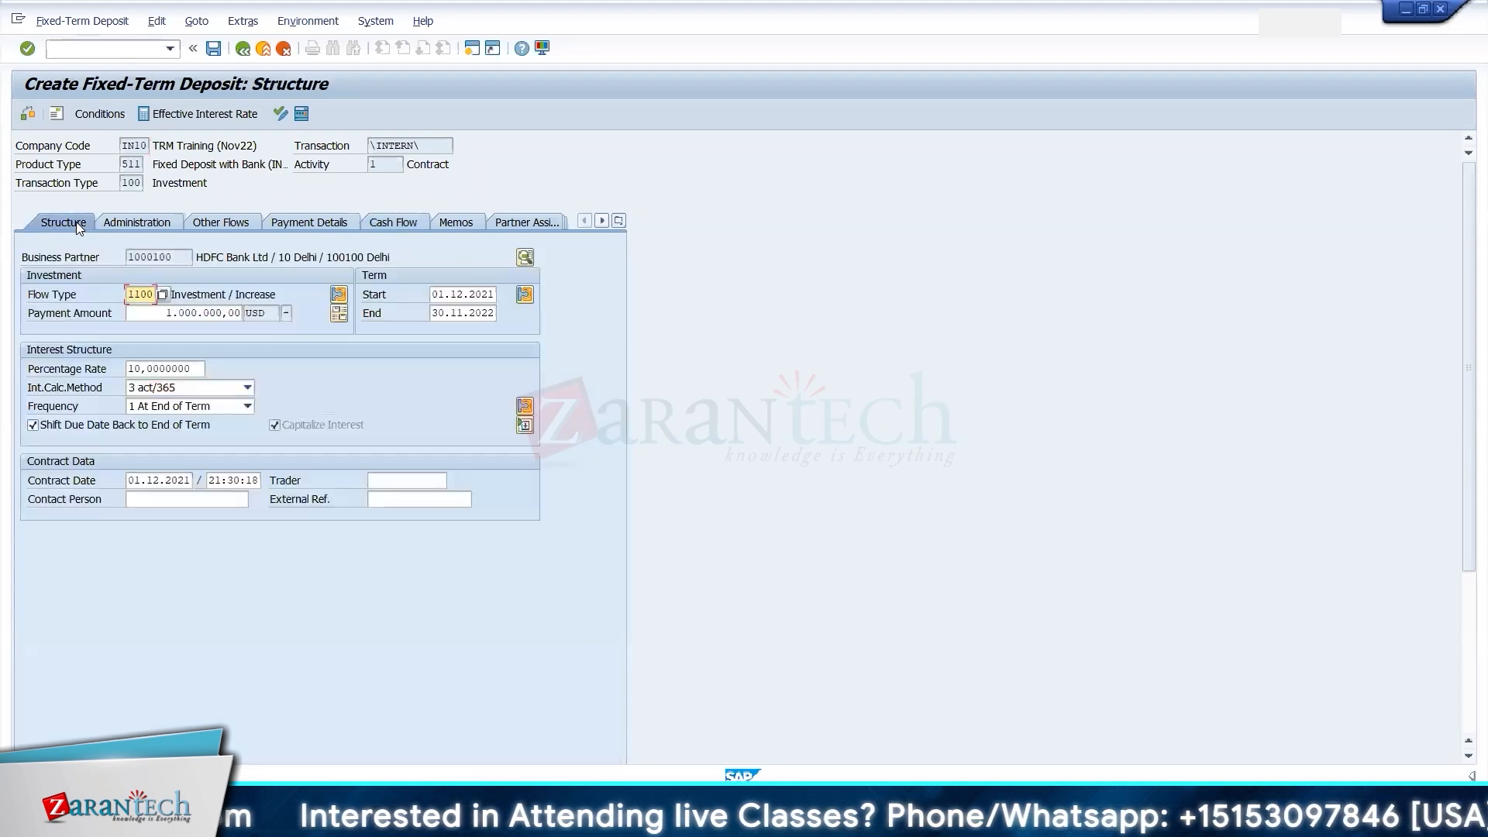
left_click(166, 390)
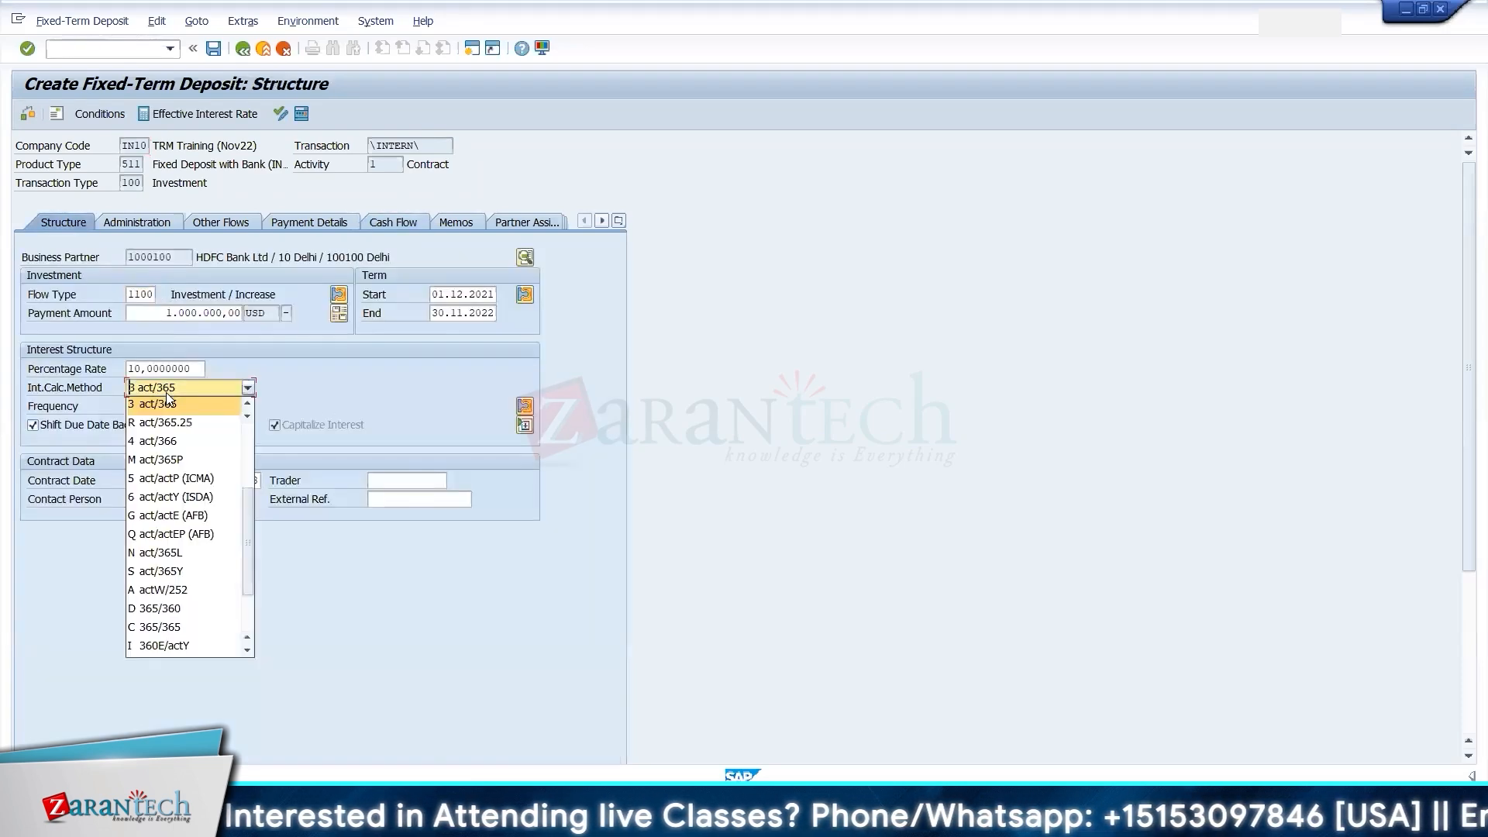
left_click(185, 442)
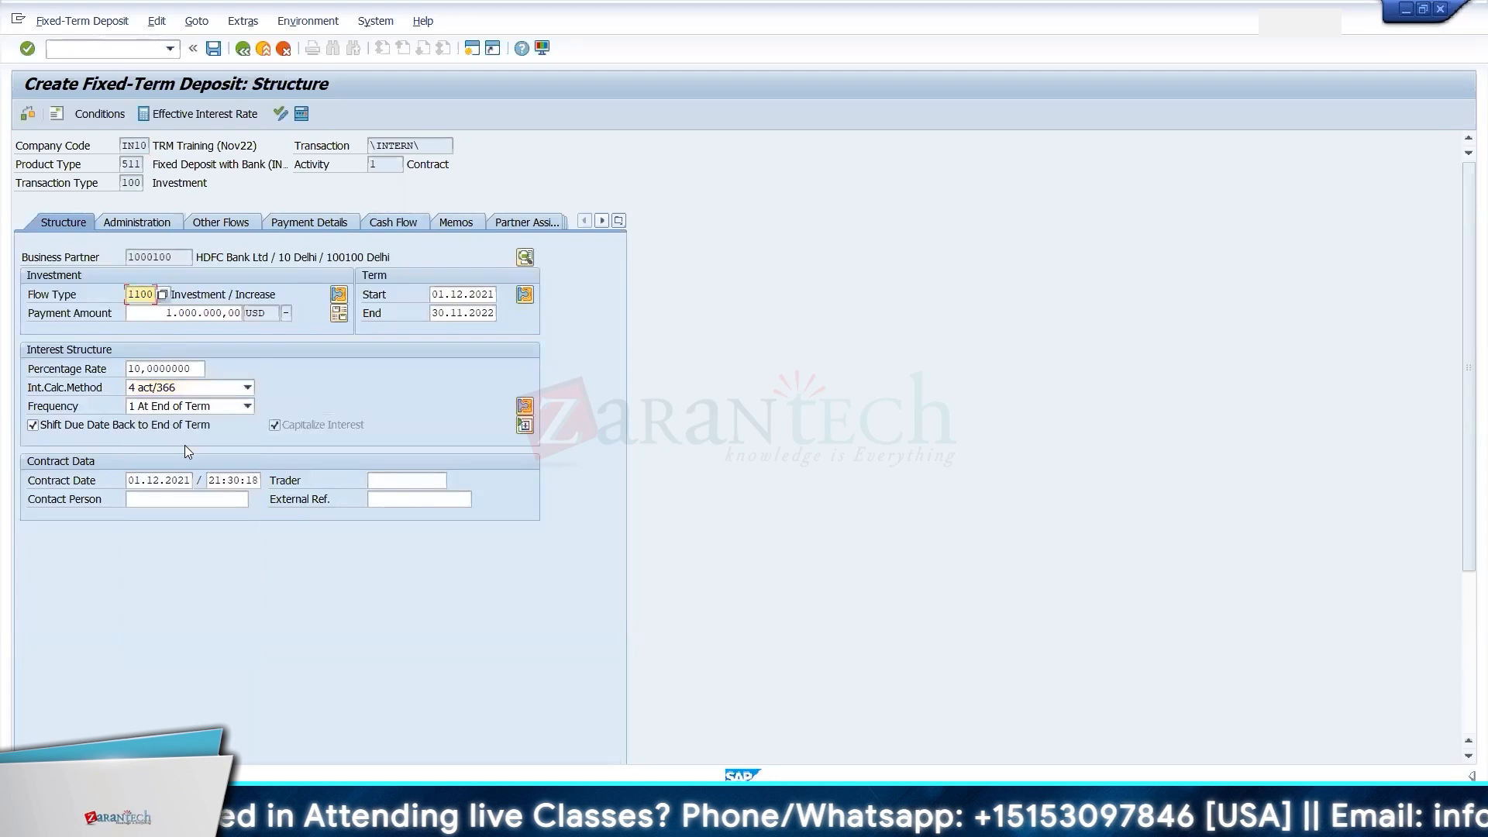
left_click(399, 220)
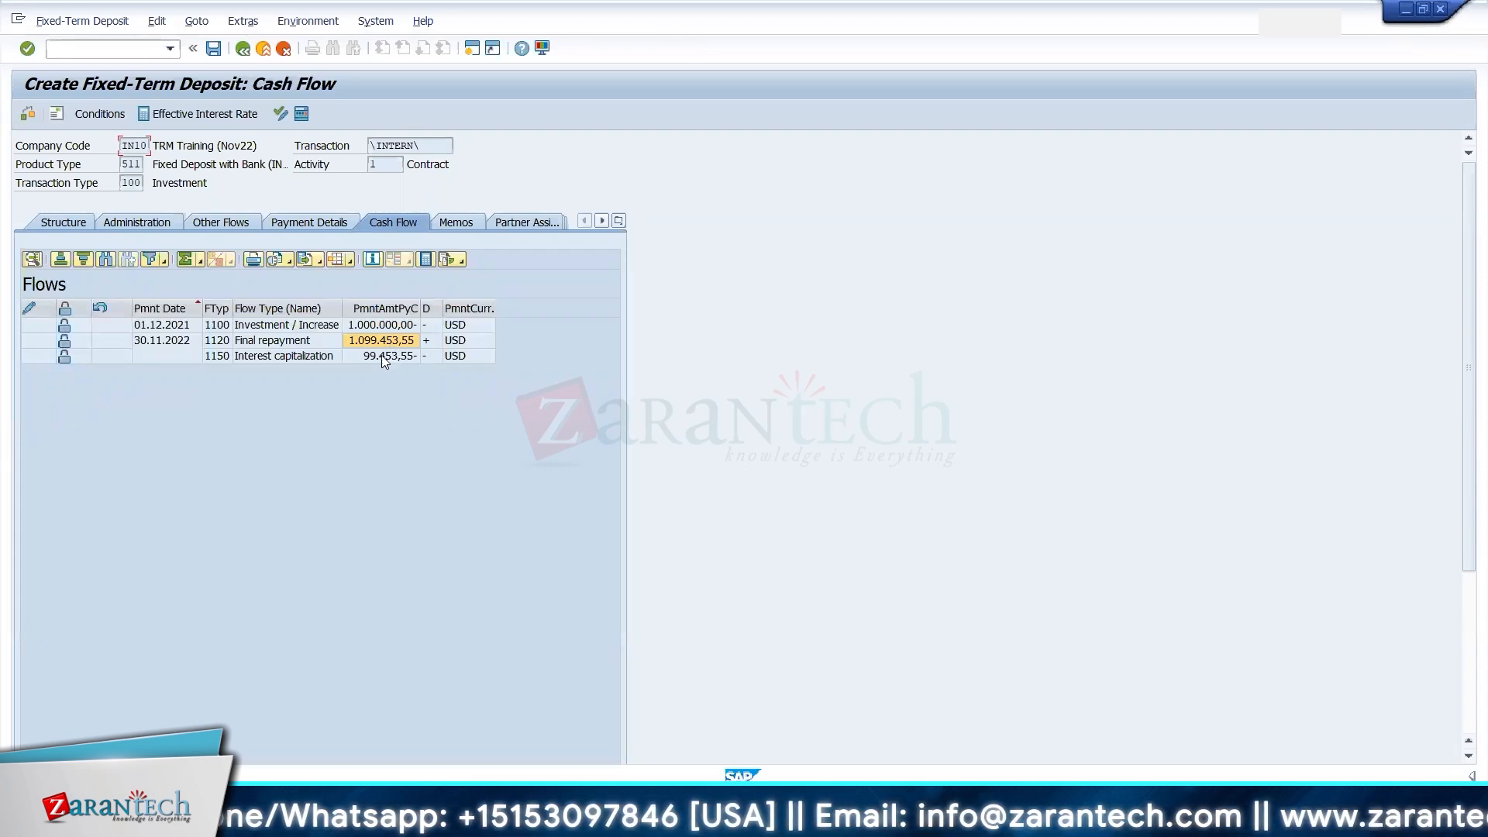
- Recheck the deposit structure and display the details of the final repayment flow in the cash flow
left_click(63, 221)
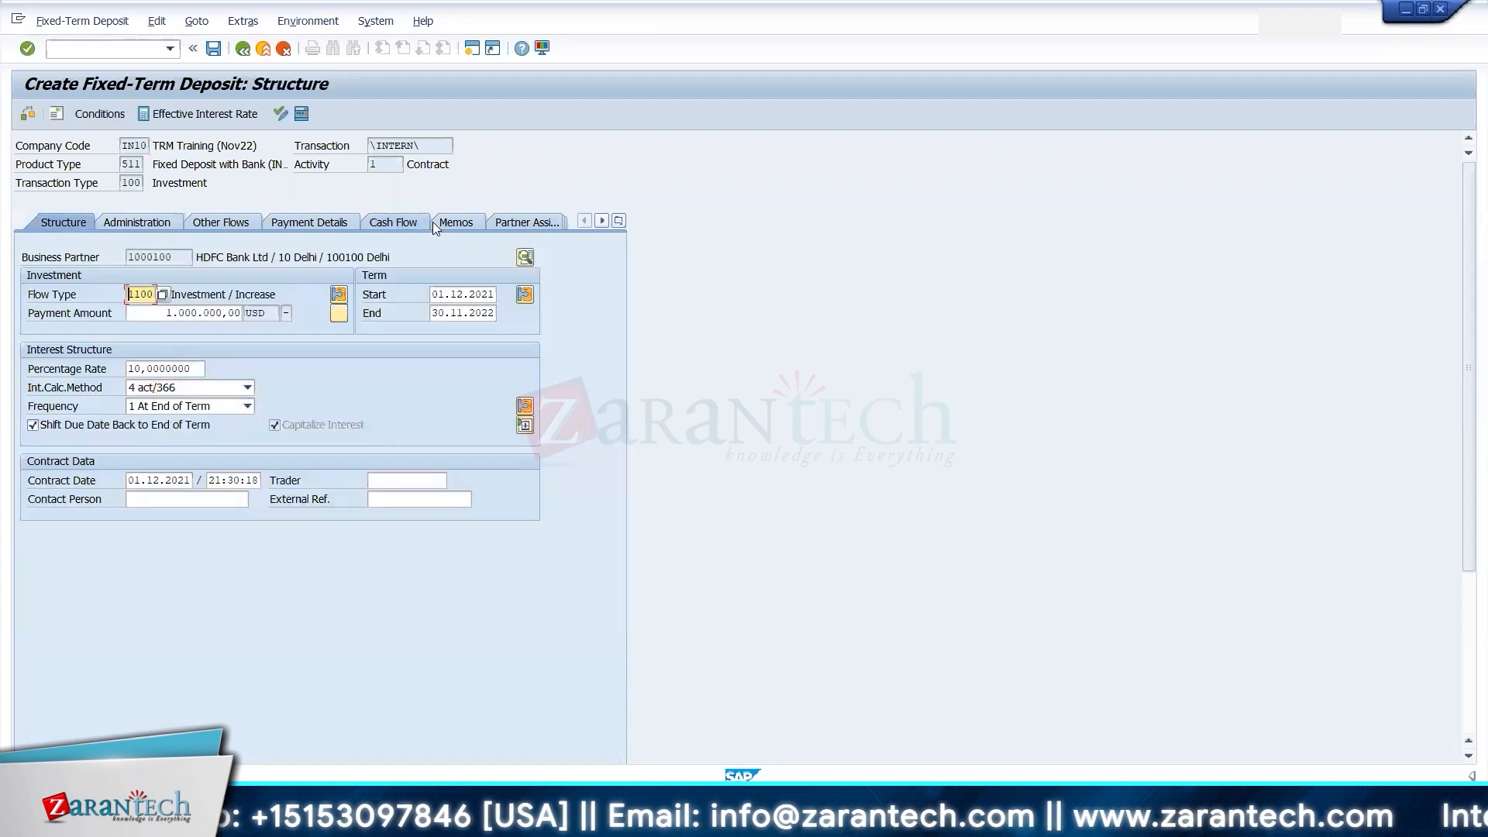
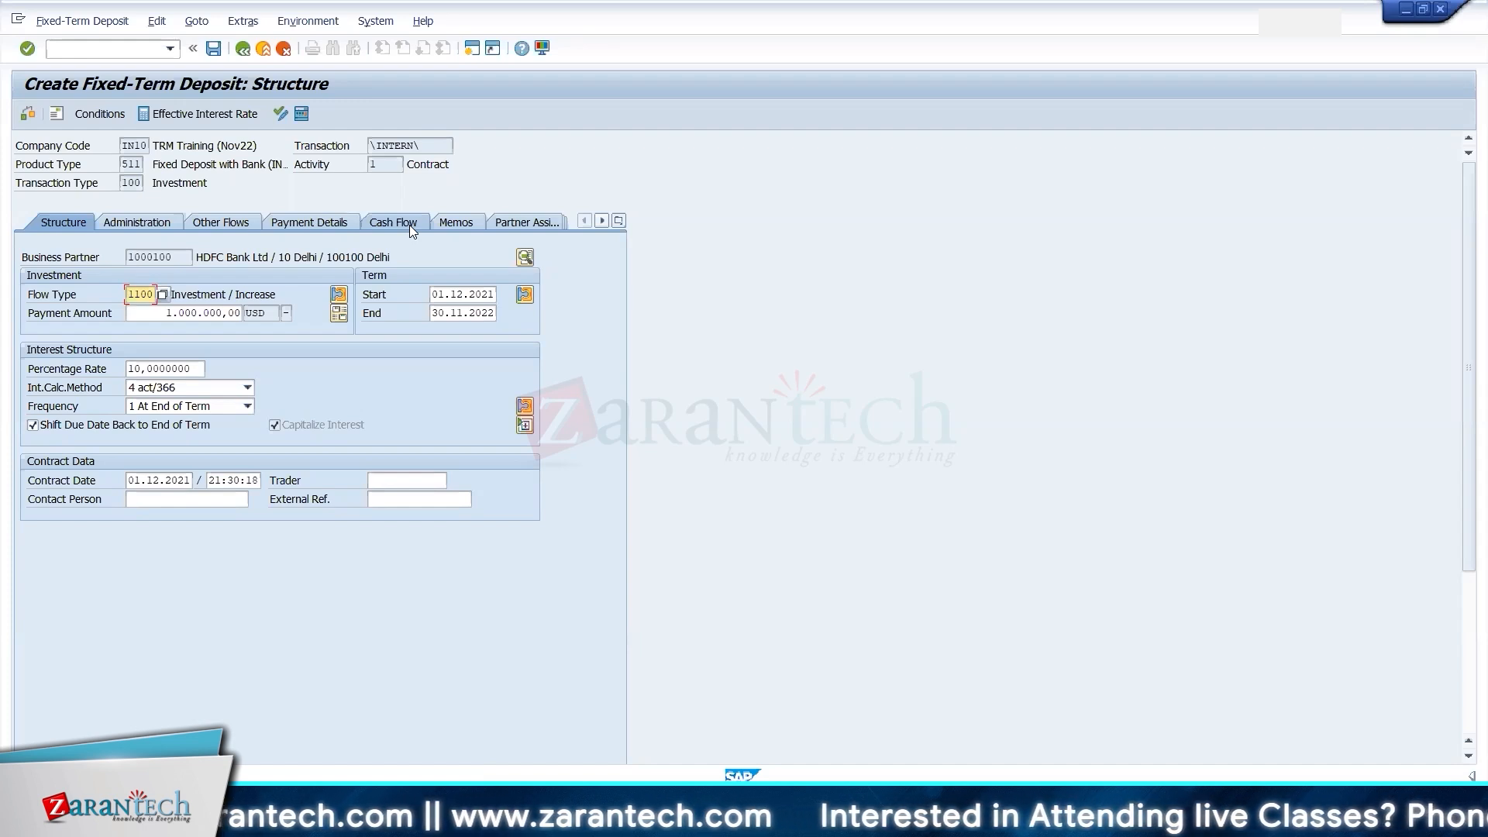
left_click(409, 223)
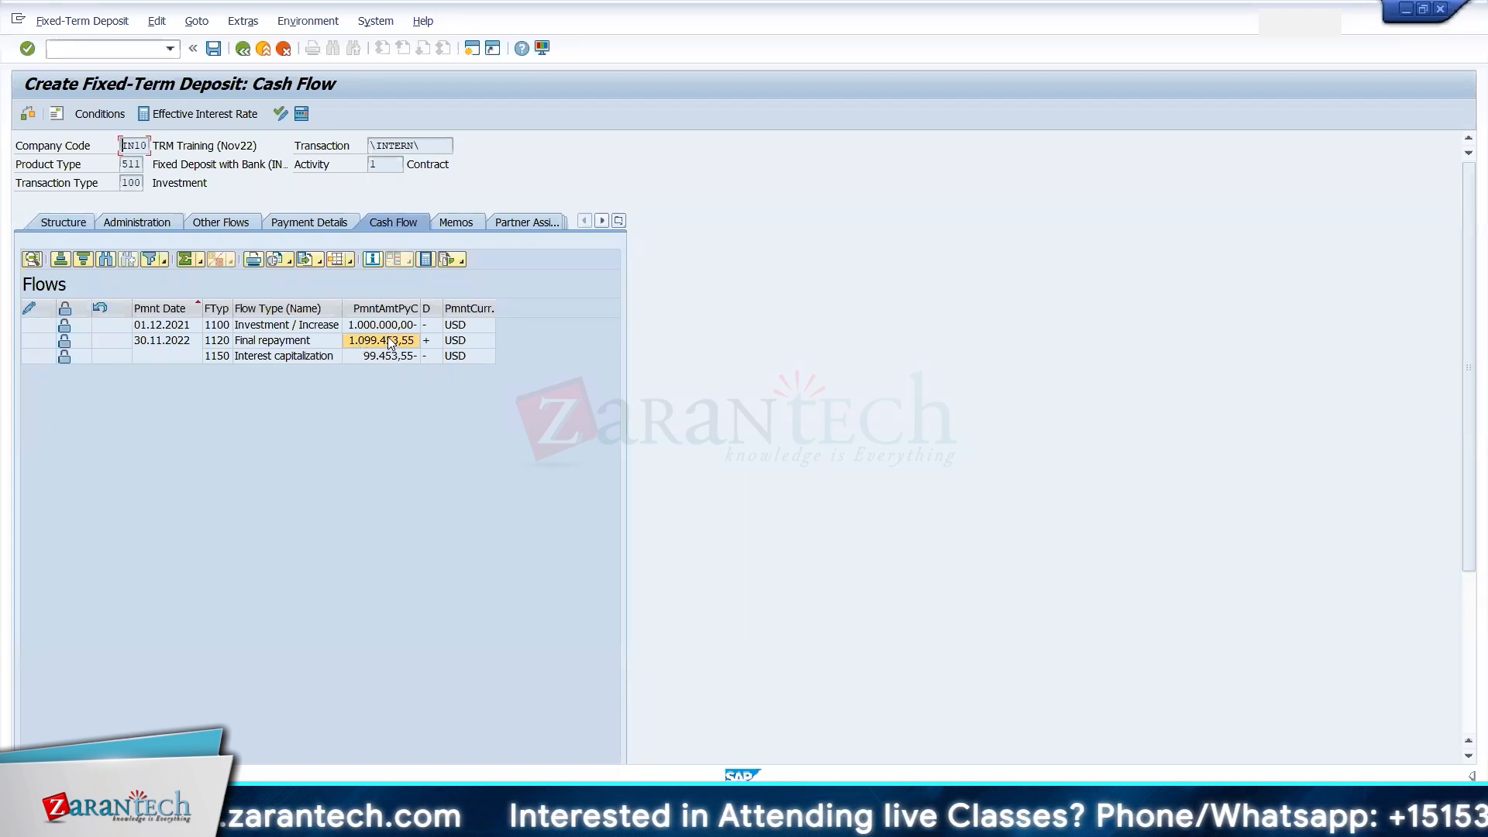
right_click(390, 343)
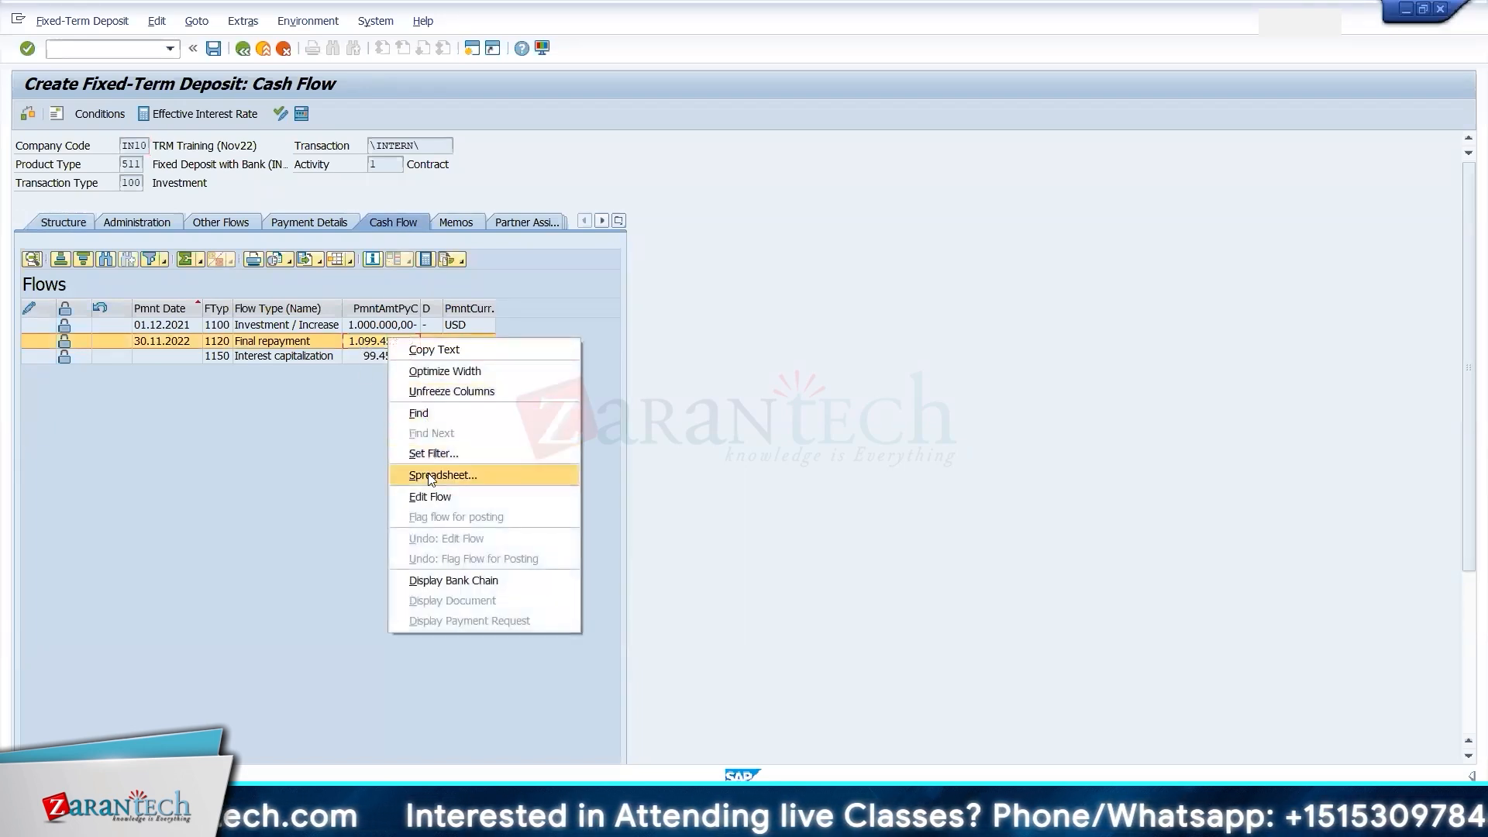
left_click(359, 341)
double_click(360, 341)
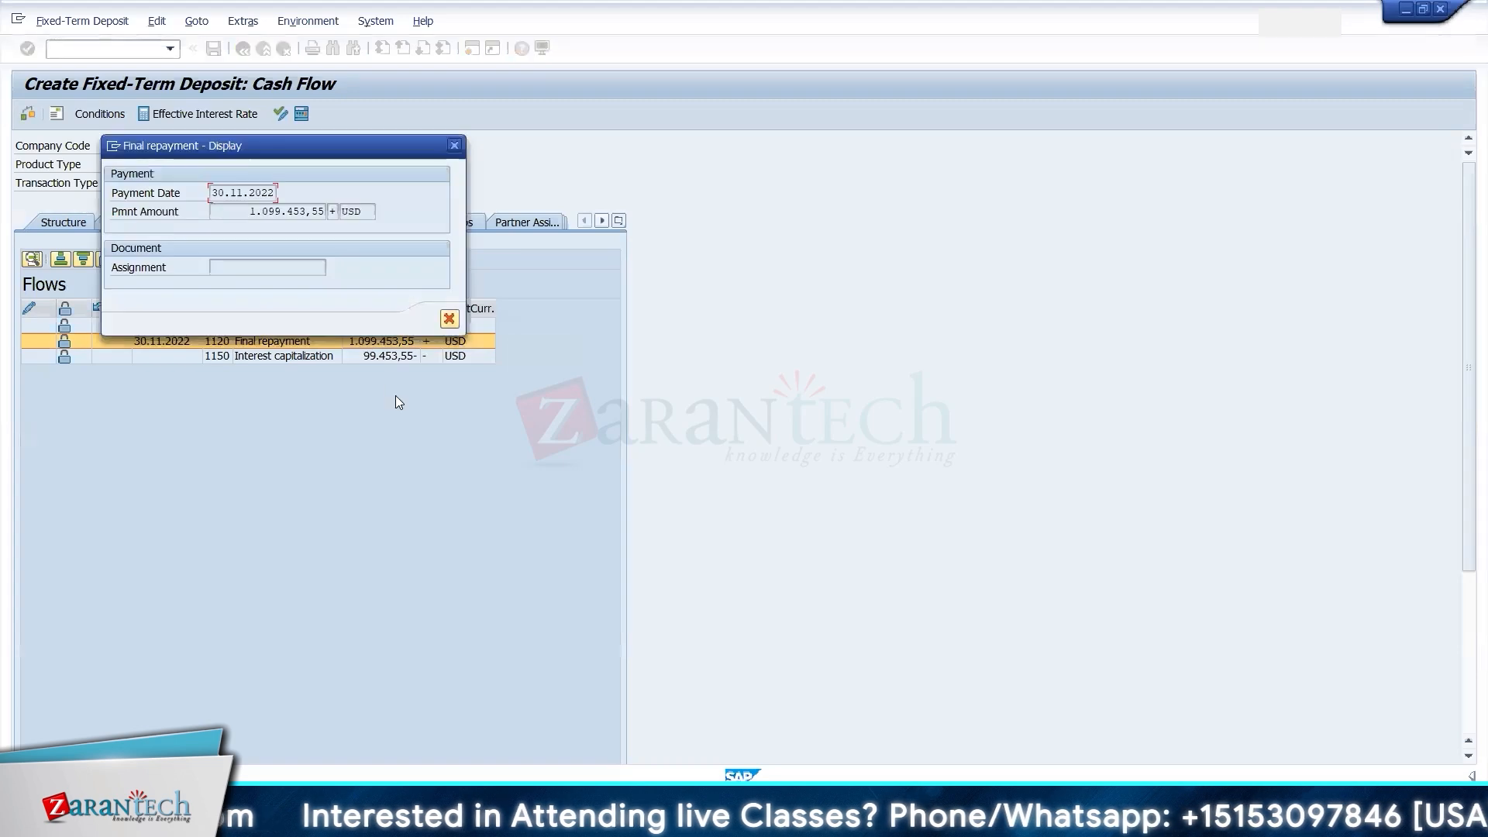
left_click(449, 319)
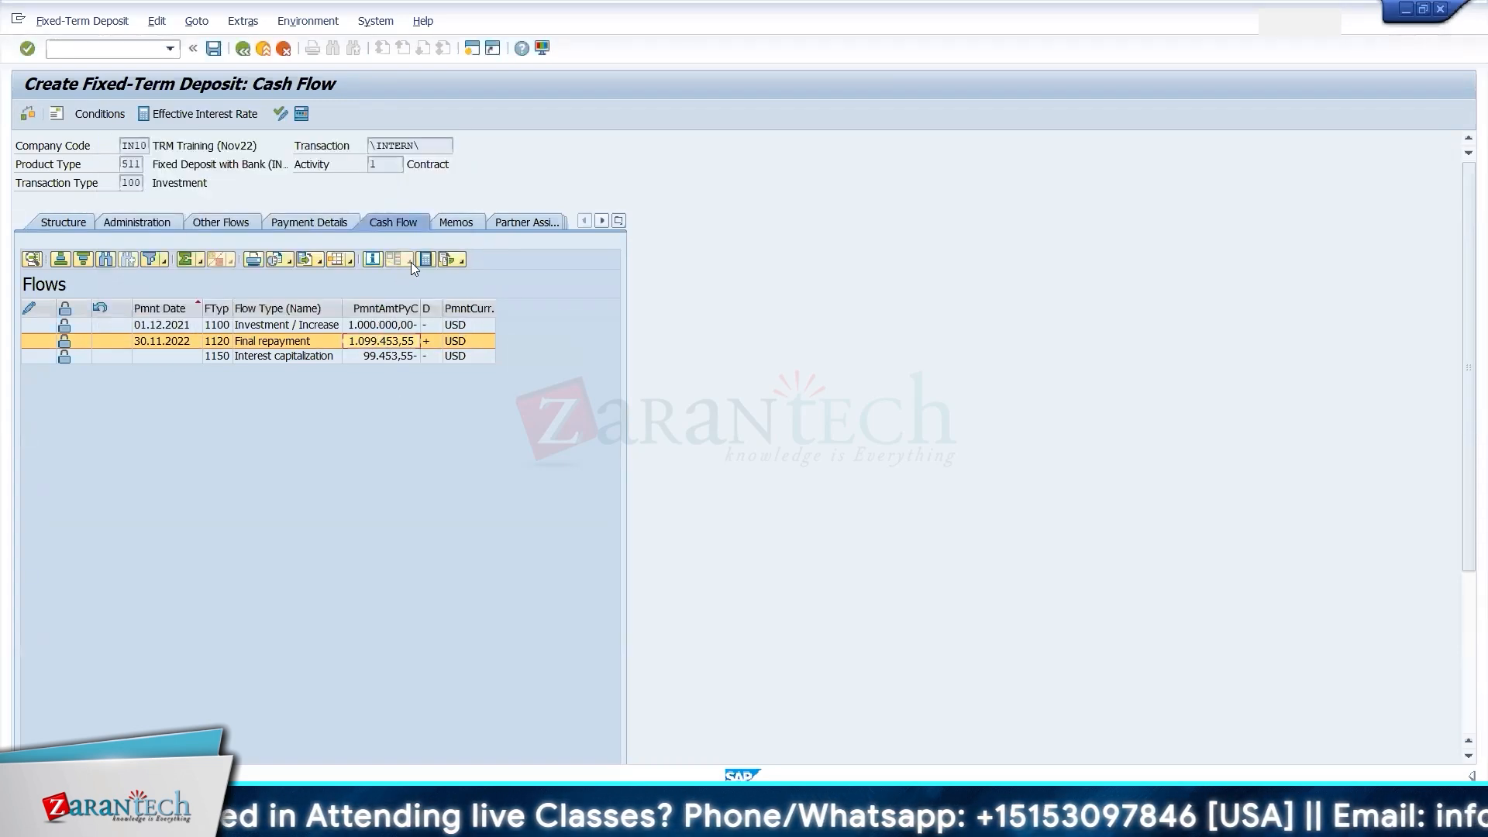
- Open the final repayment flow for editing, review its payment amount and copy it back to the cash flow
left_click(459, 263)
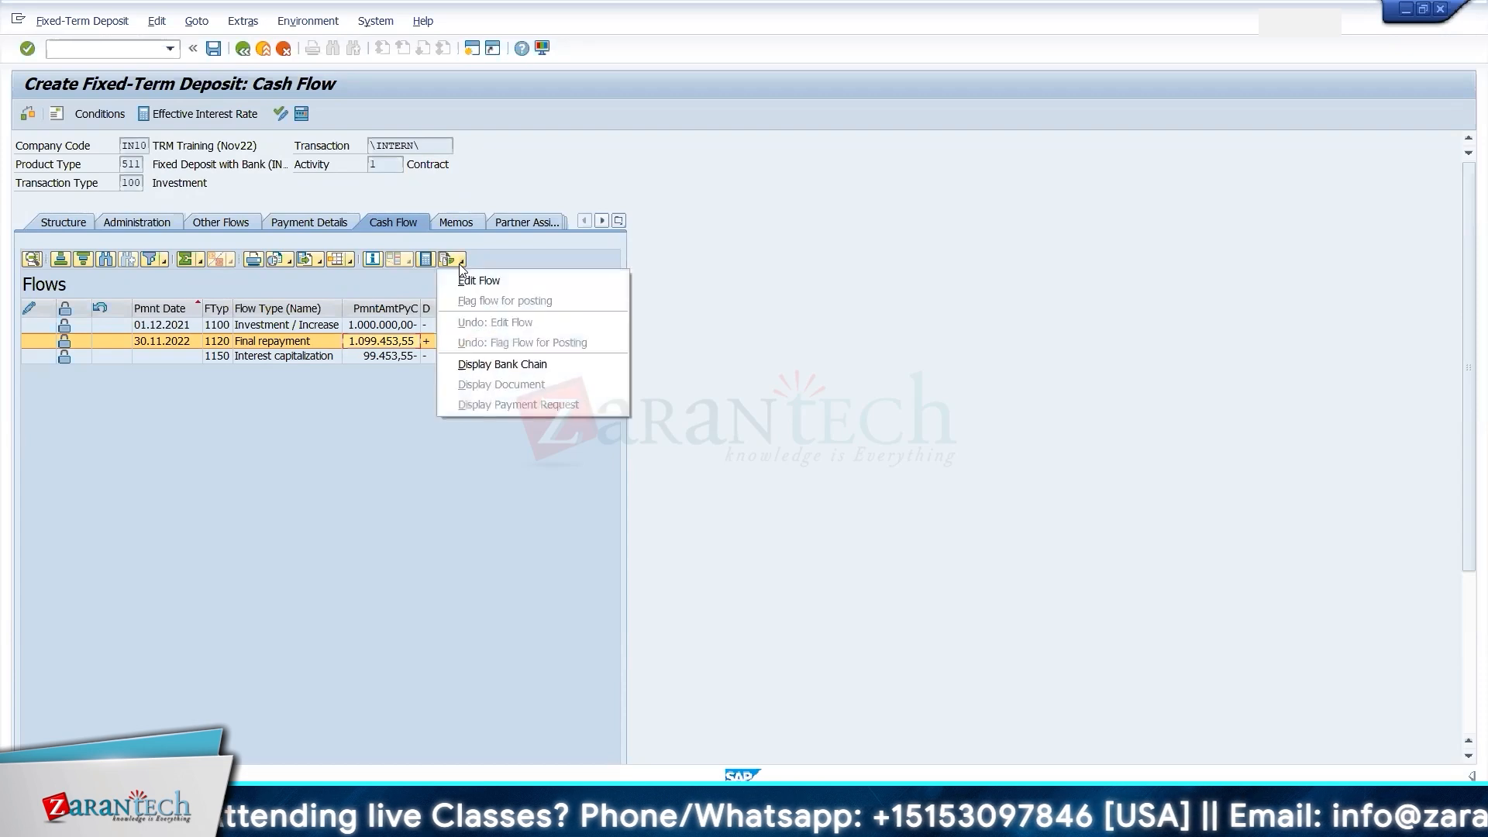
left_click(474, 280)
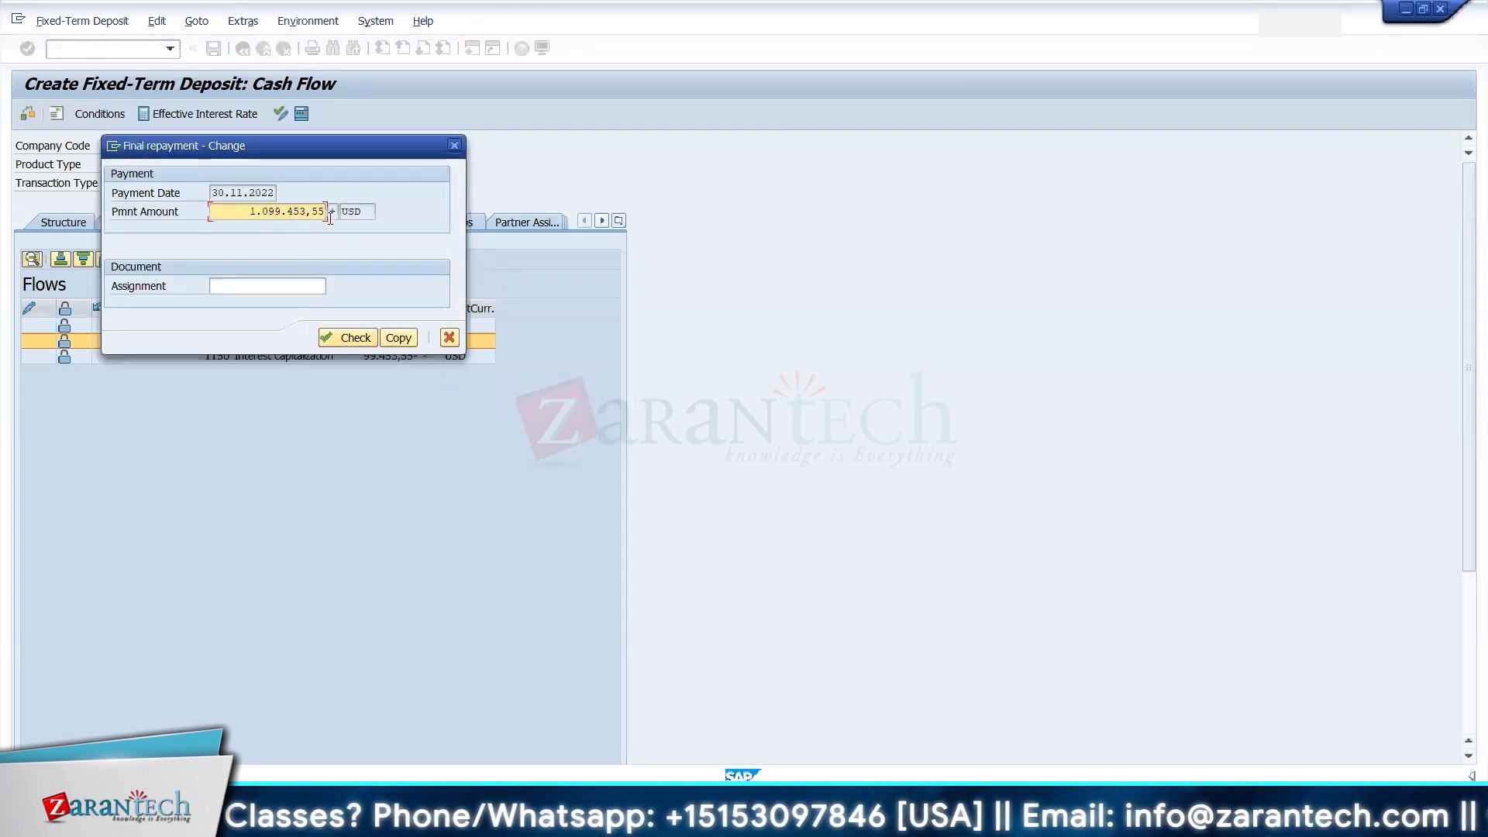
left_click(398, 340)
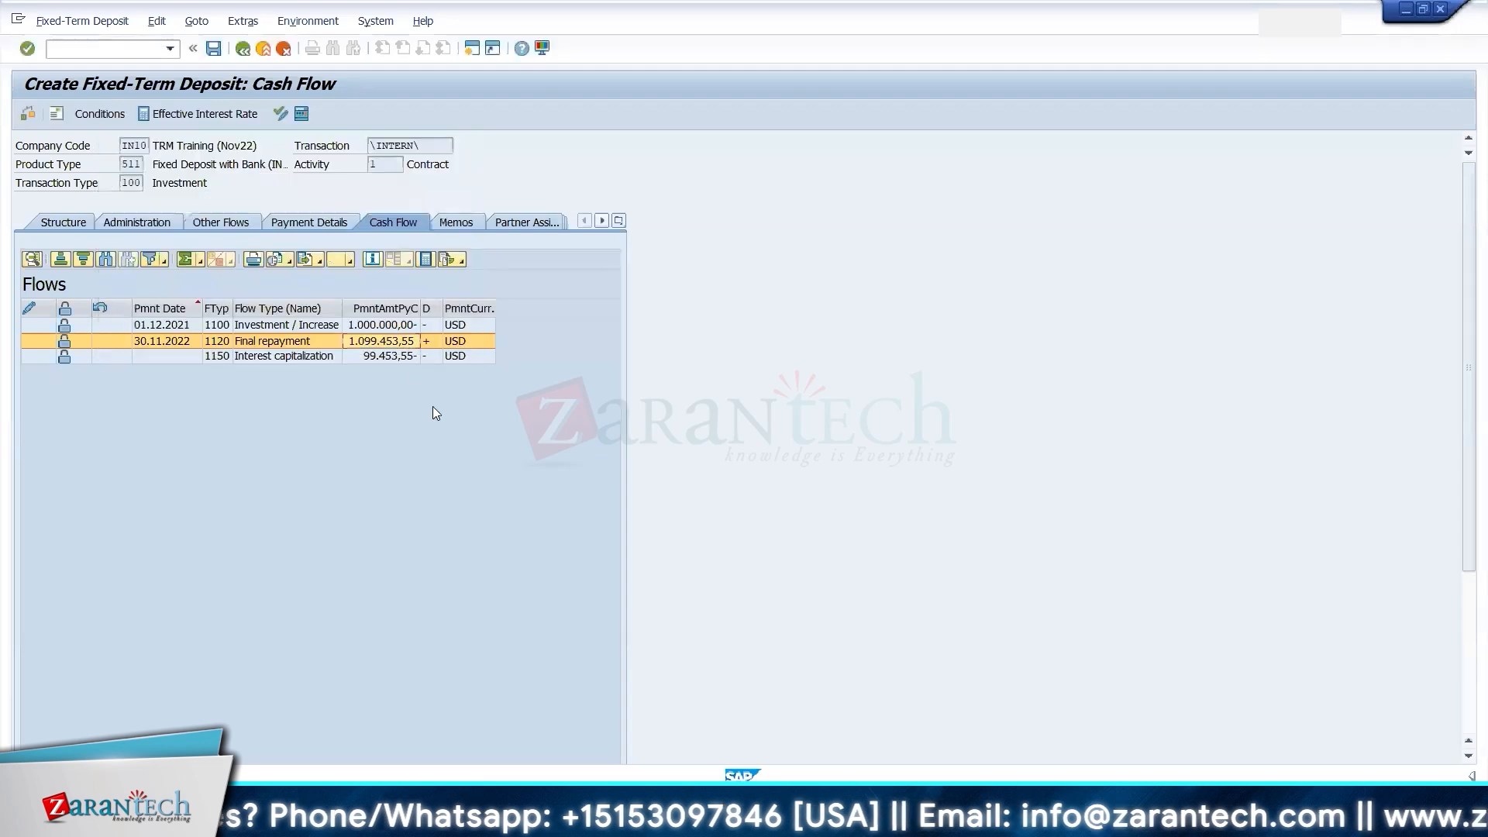
- Try an interest frequency of 3 Monthly, every 3 months, and return it to 1 At End of Term
left_click(70, 224)
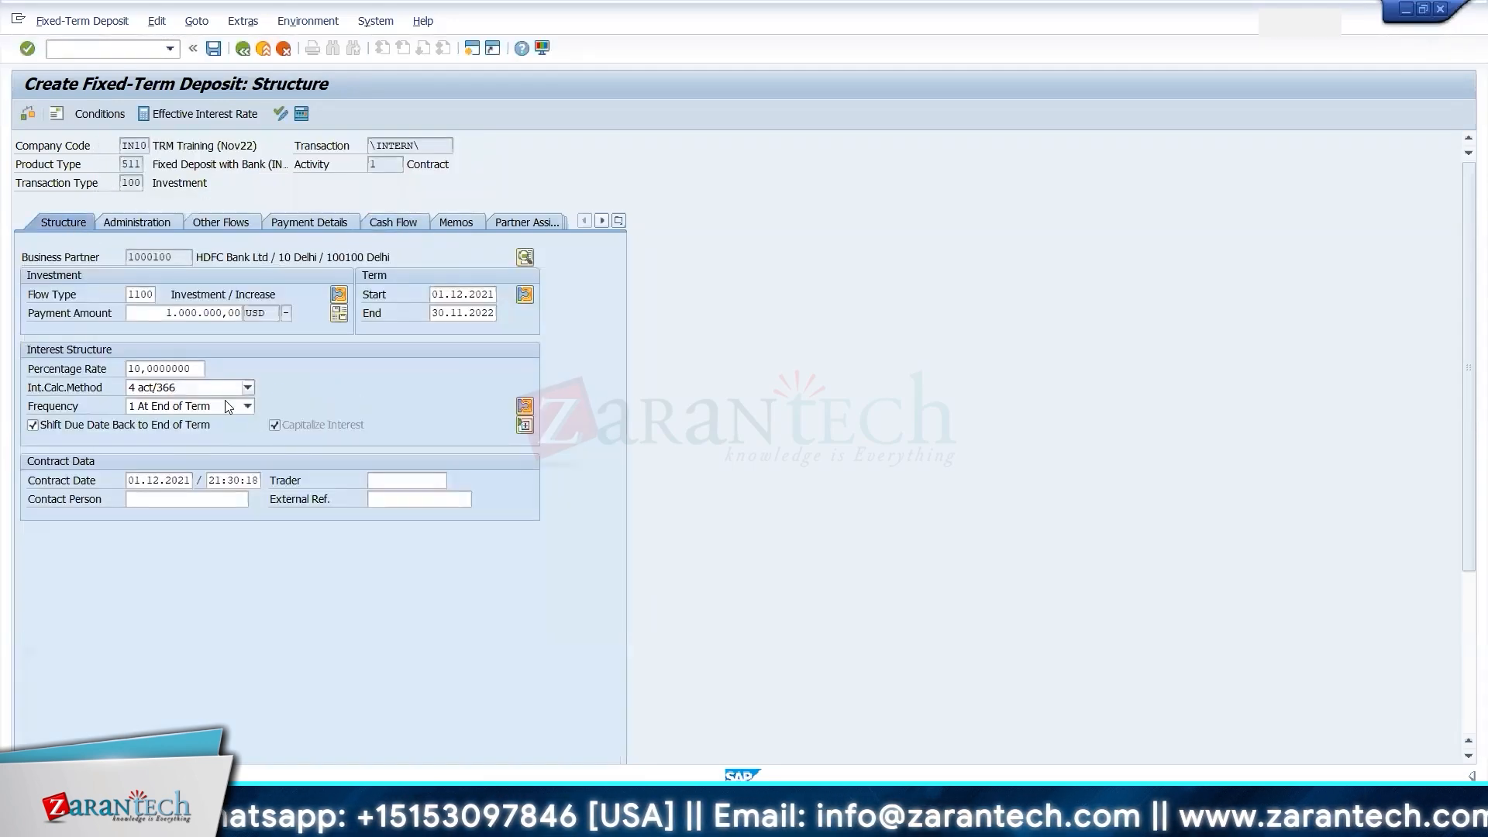
left_click(222, 408)
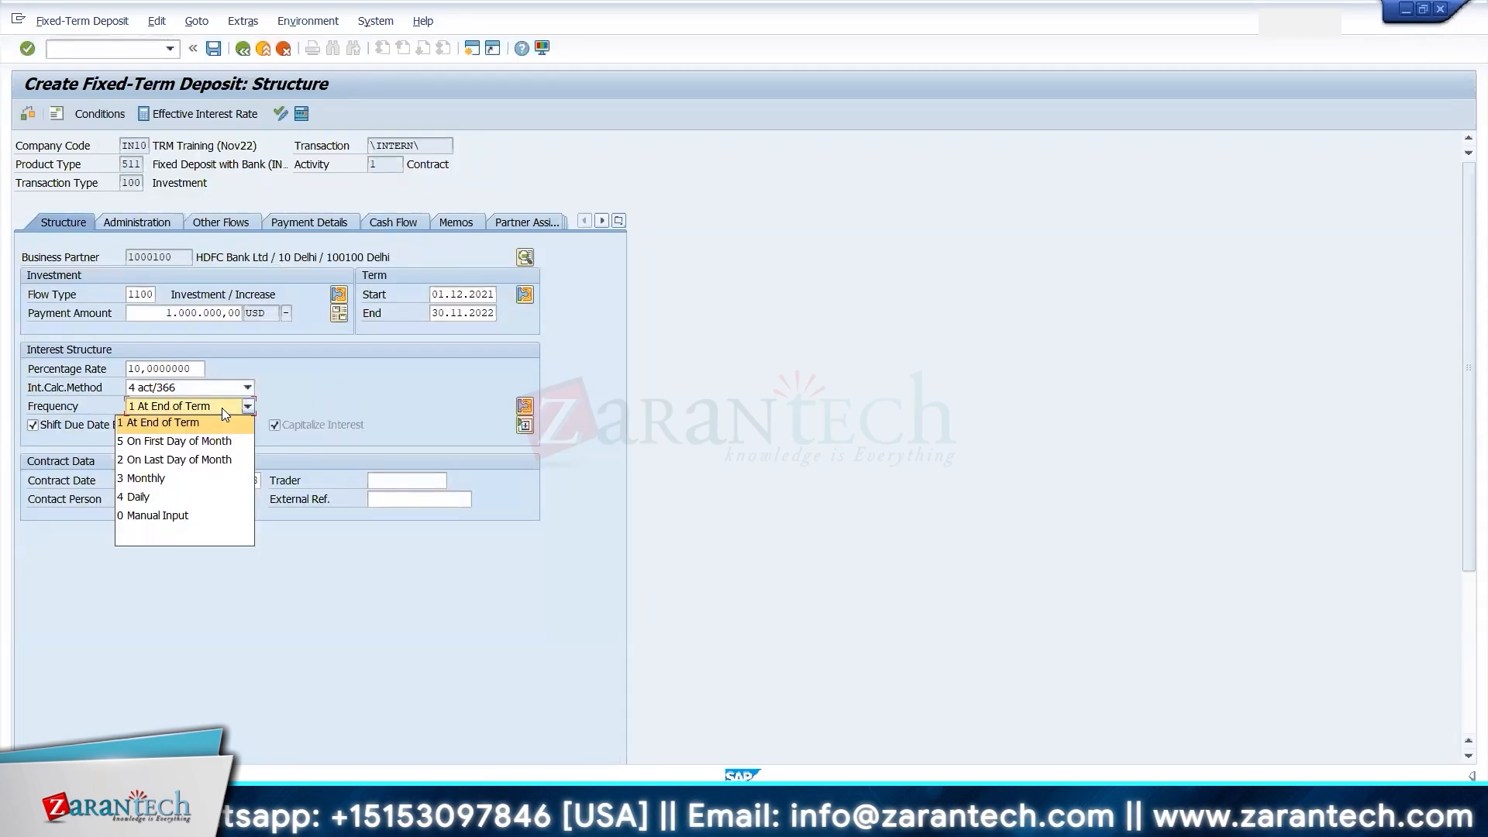
left_click(179, 480)
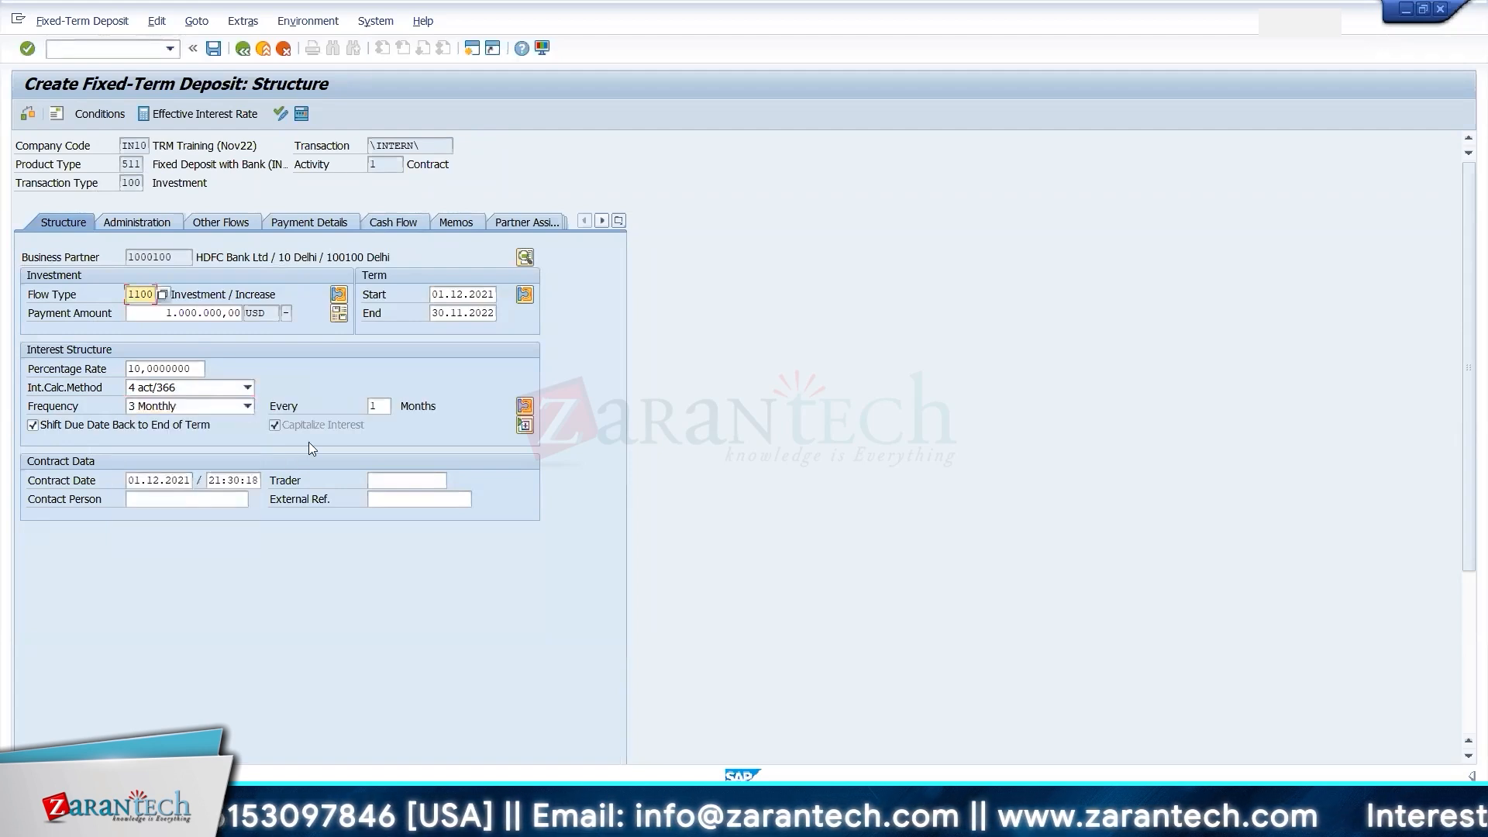
left_click(382, 408)
type("3")
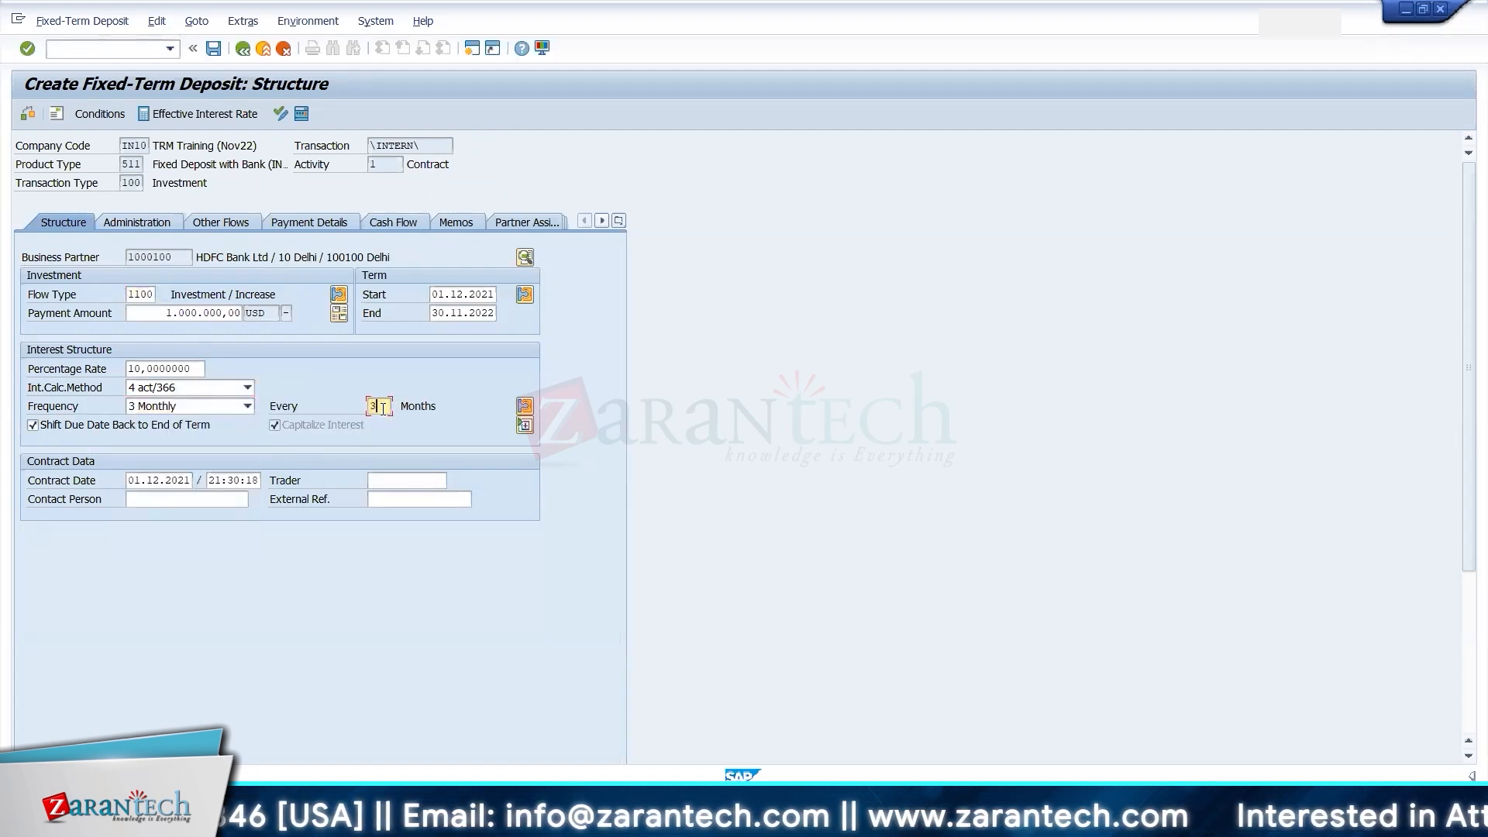
key("Return")
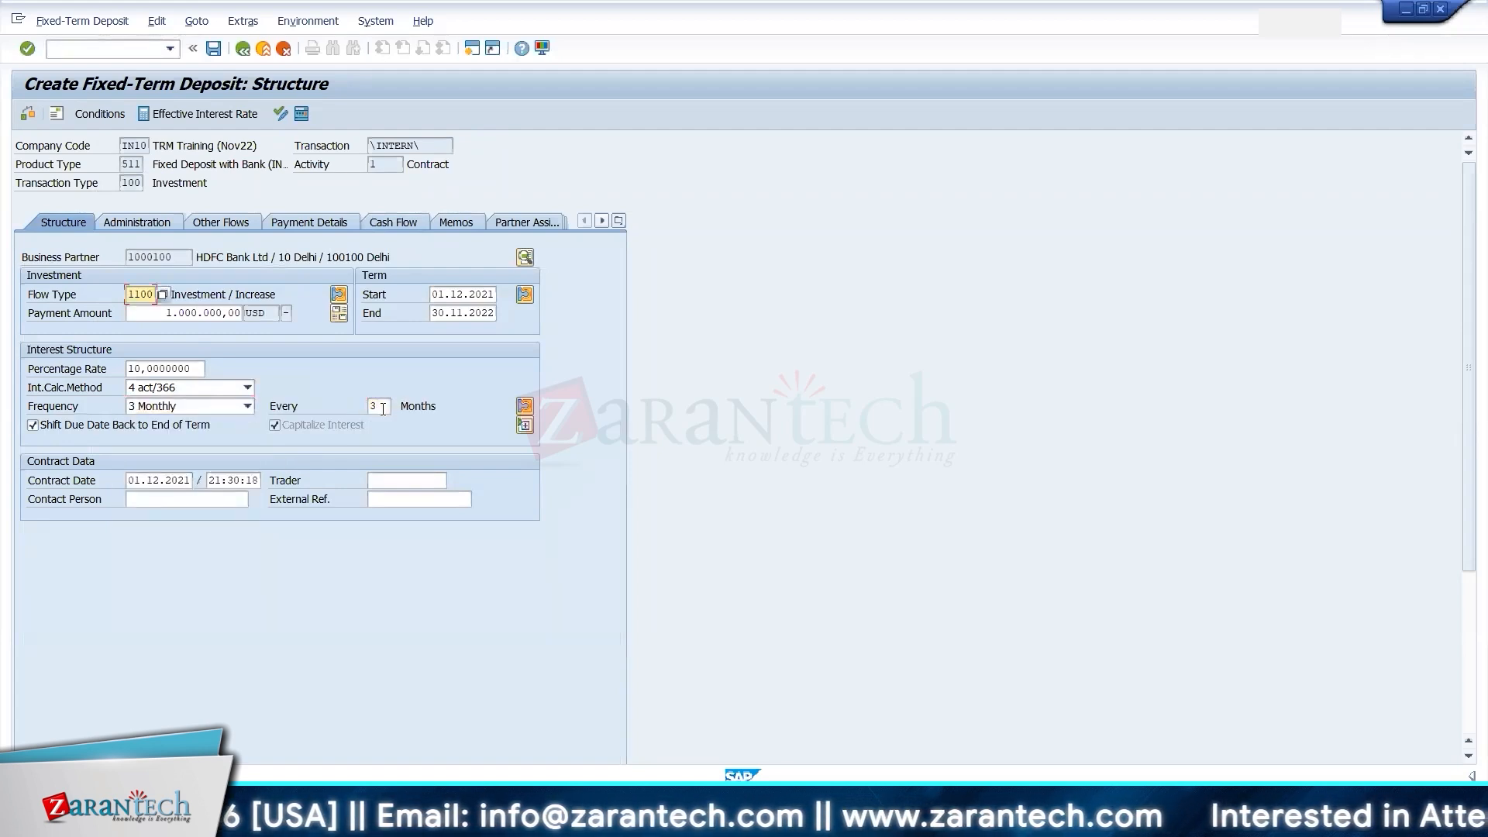
left_click(205, 407)
left_click(173, 424)
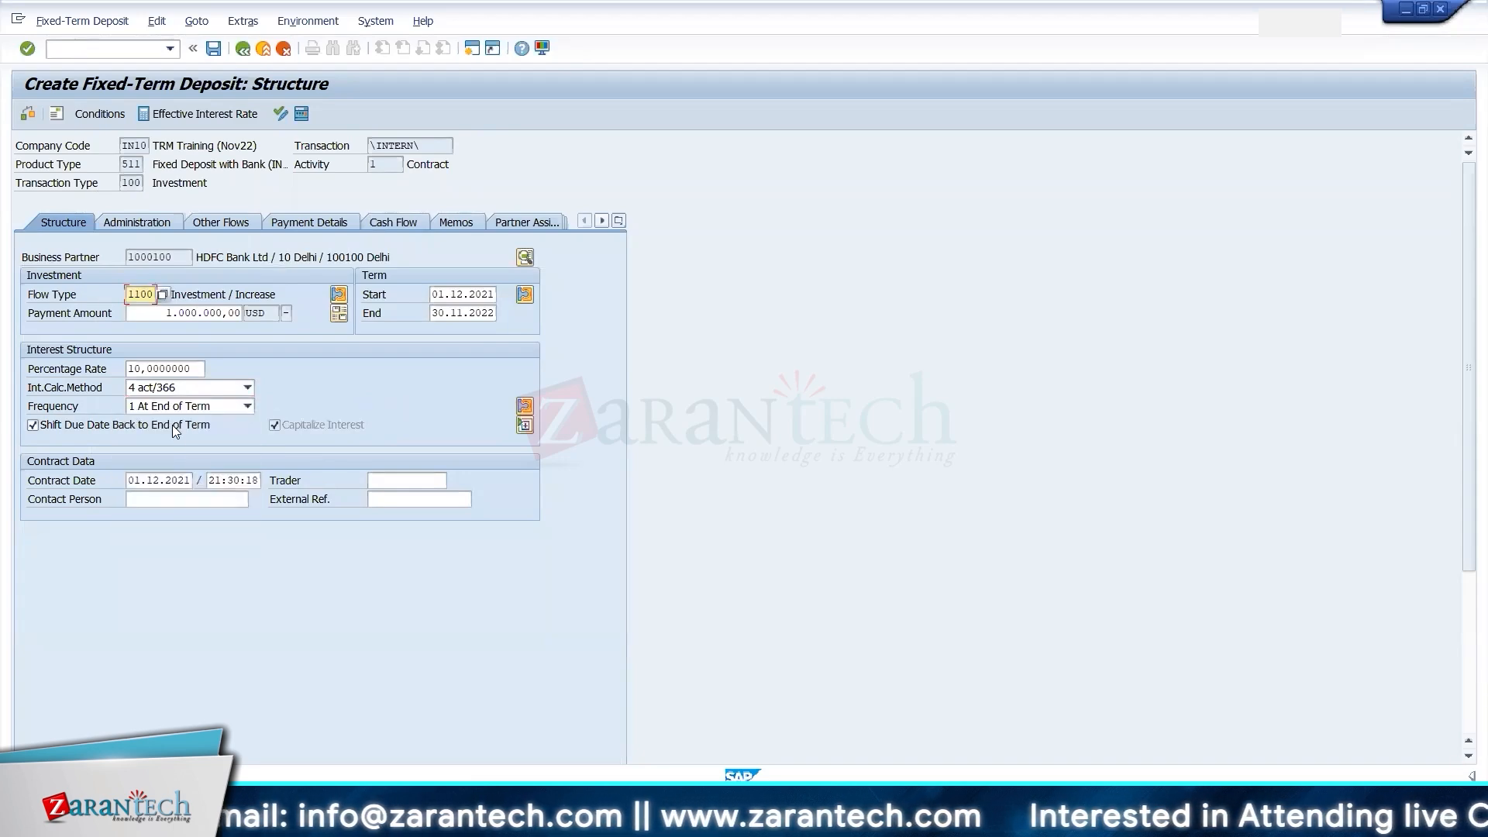
- In the deposit's administration data, set the general valuation class to 5110 Fixed Deposit - Short Term
left_click(164, 219)
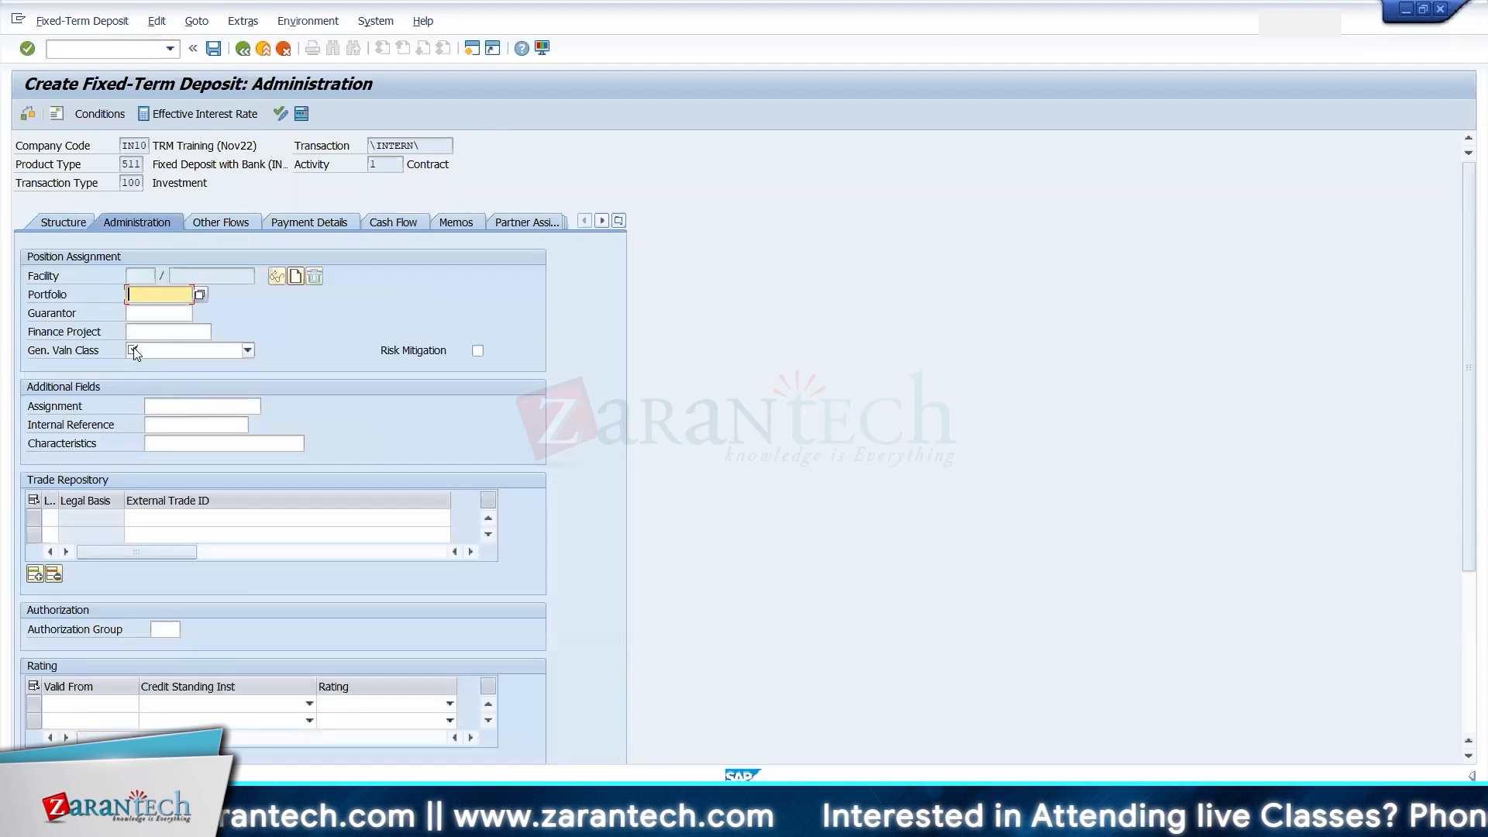
left_click(31, 352)
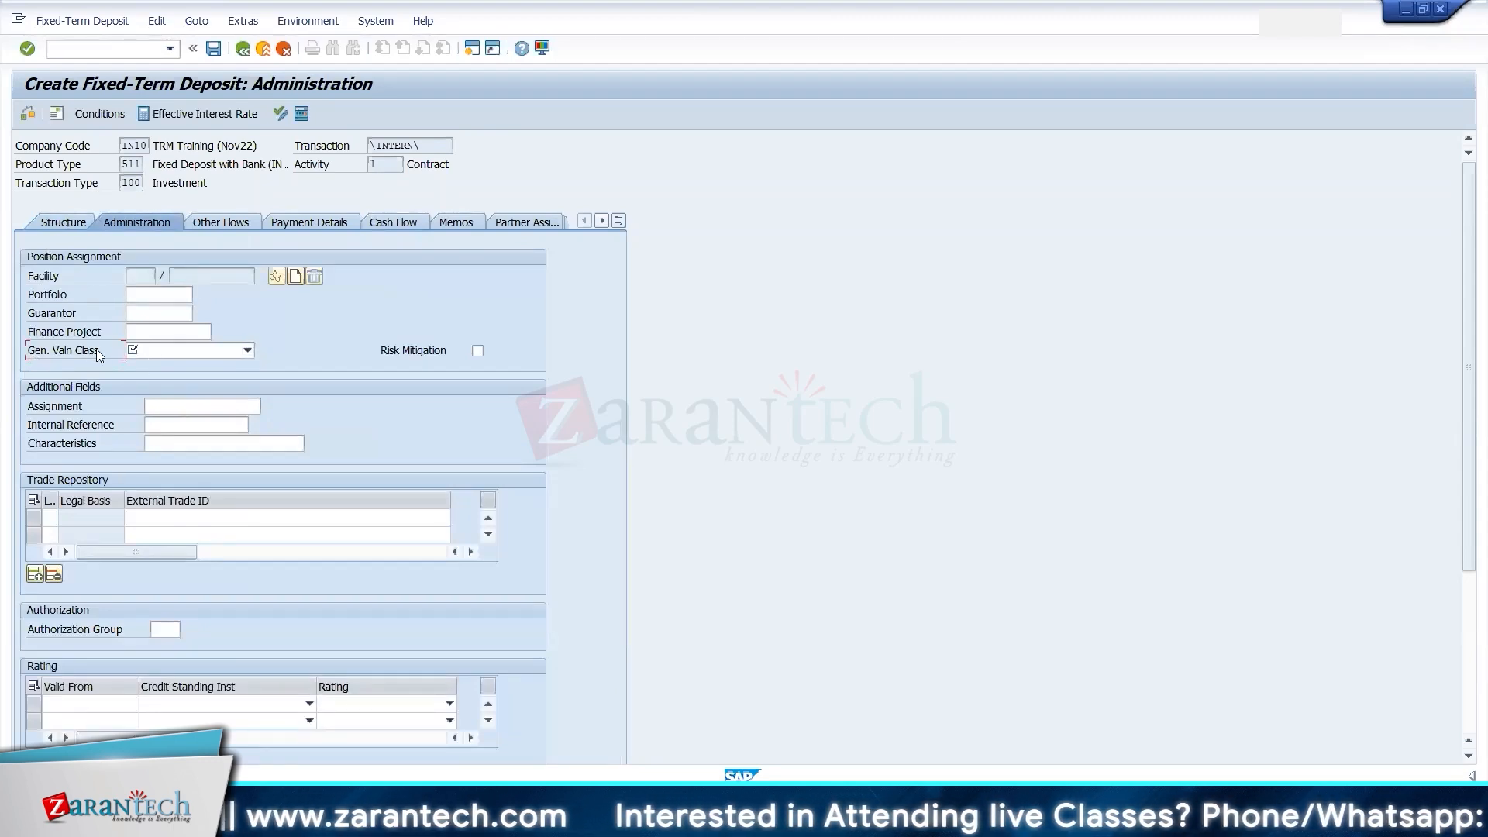
left_click(247, 350)
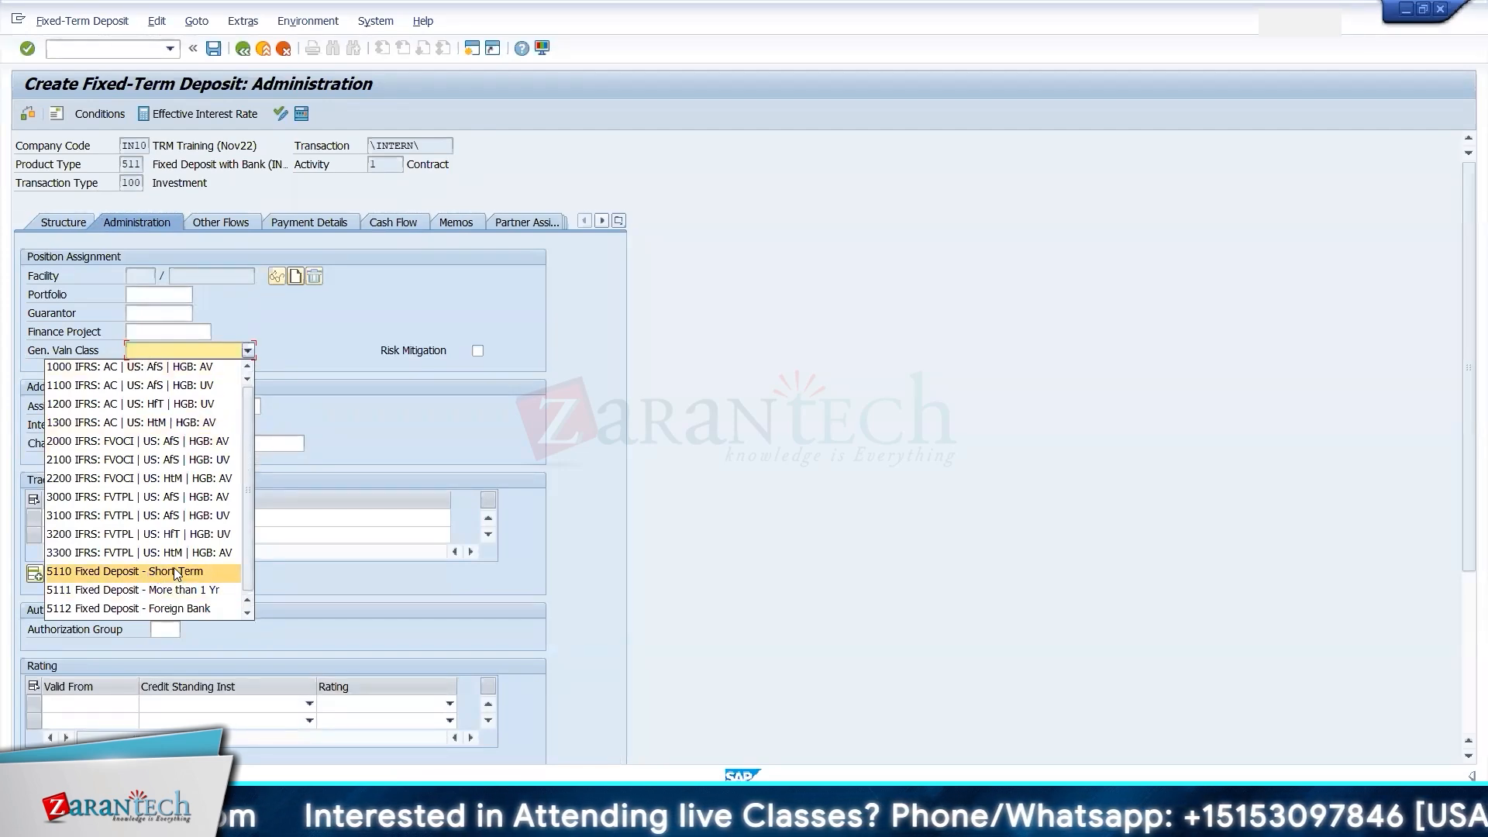
left_click(110, 577)
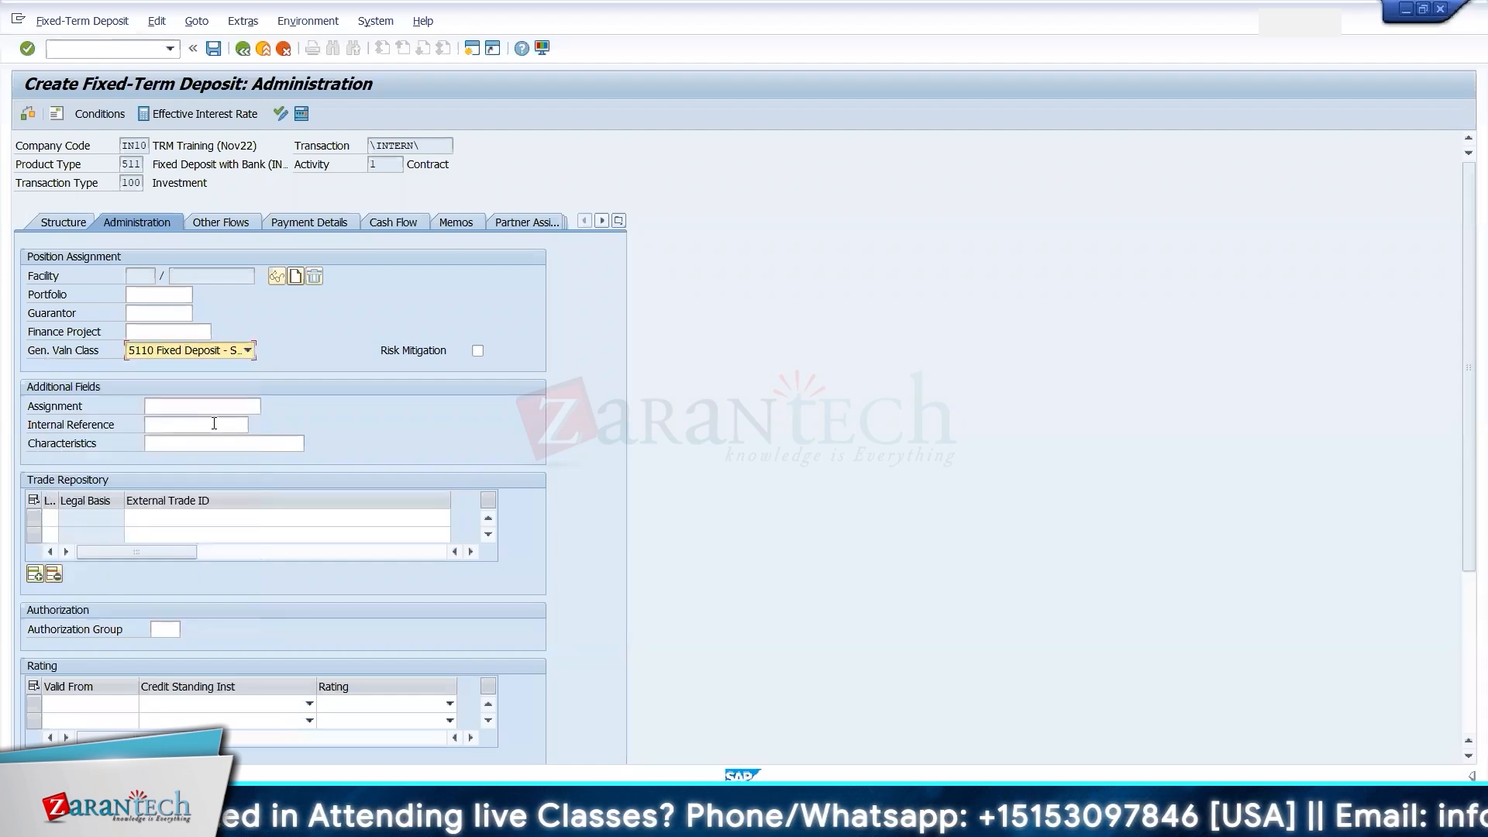
- Switch to the Excel training workbook and check the G/L account for short-term fixed deposits on the AC Determination sheet
key("alt+Tab")
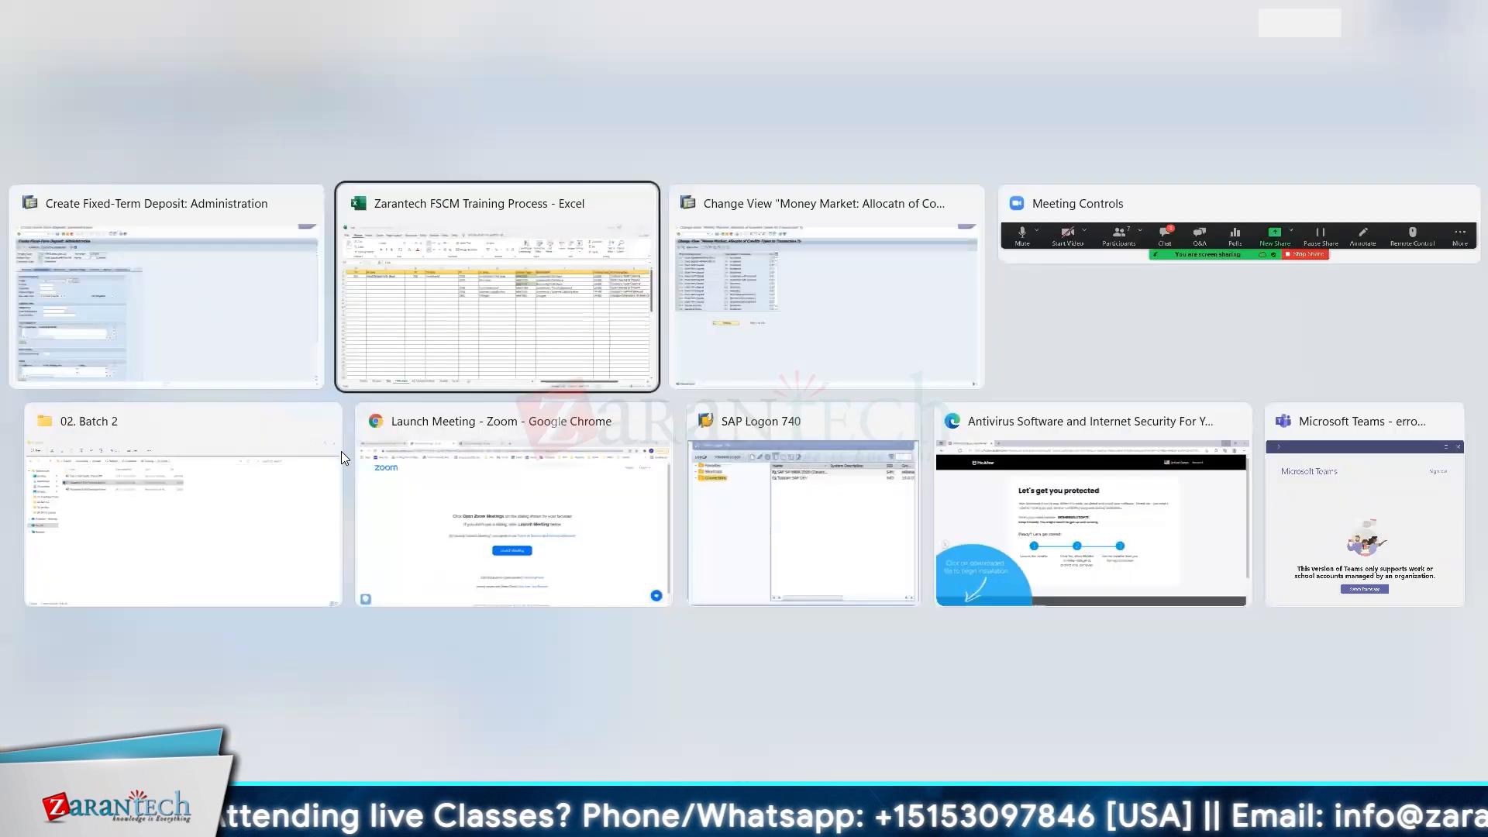
left_click(1049, 298)
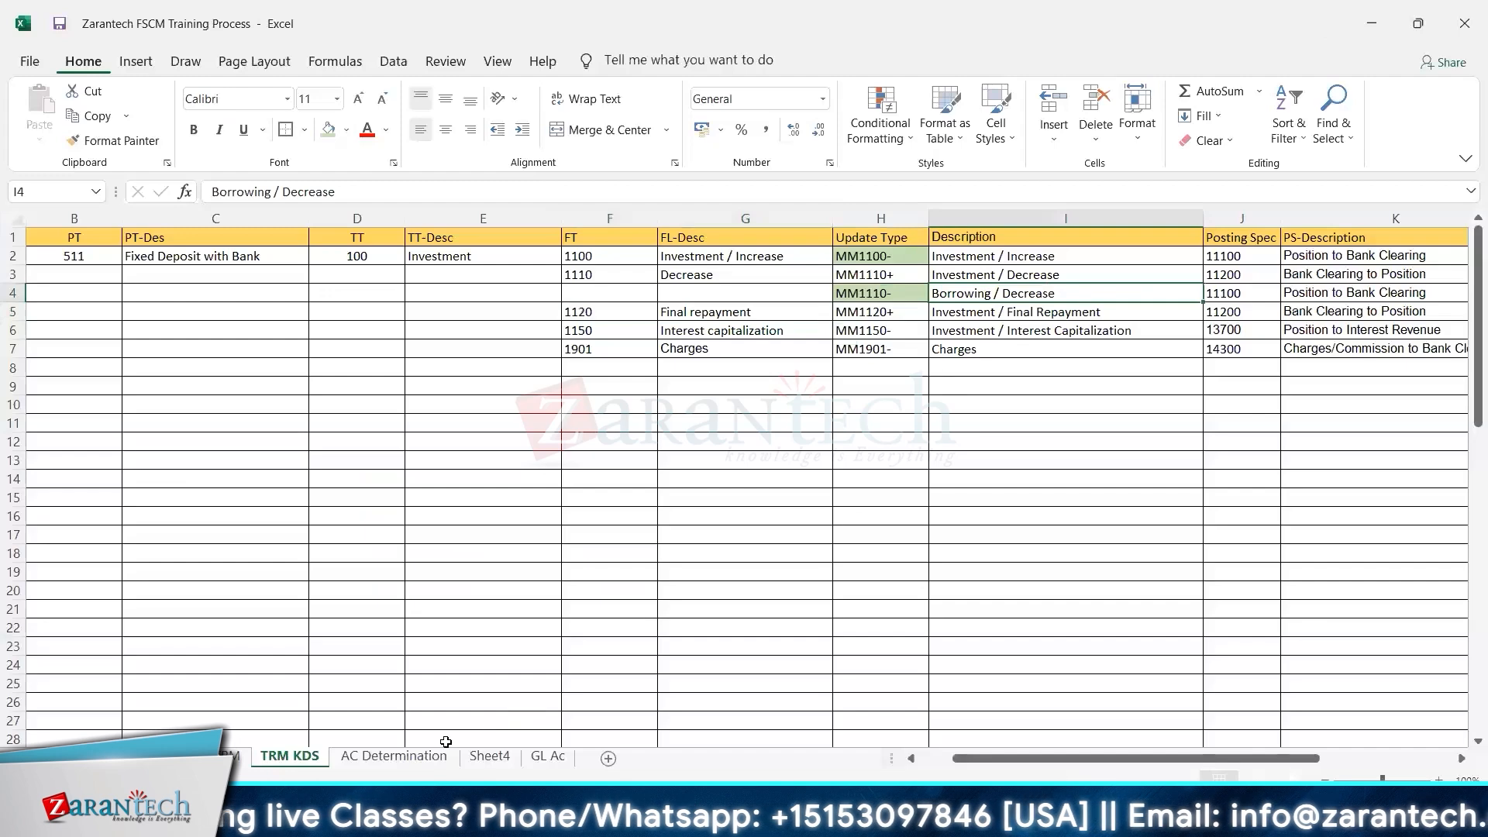
left_click(429, 758)
left_click(1178, 266)
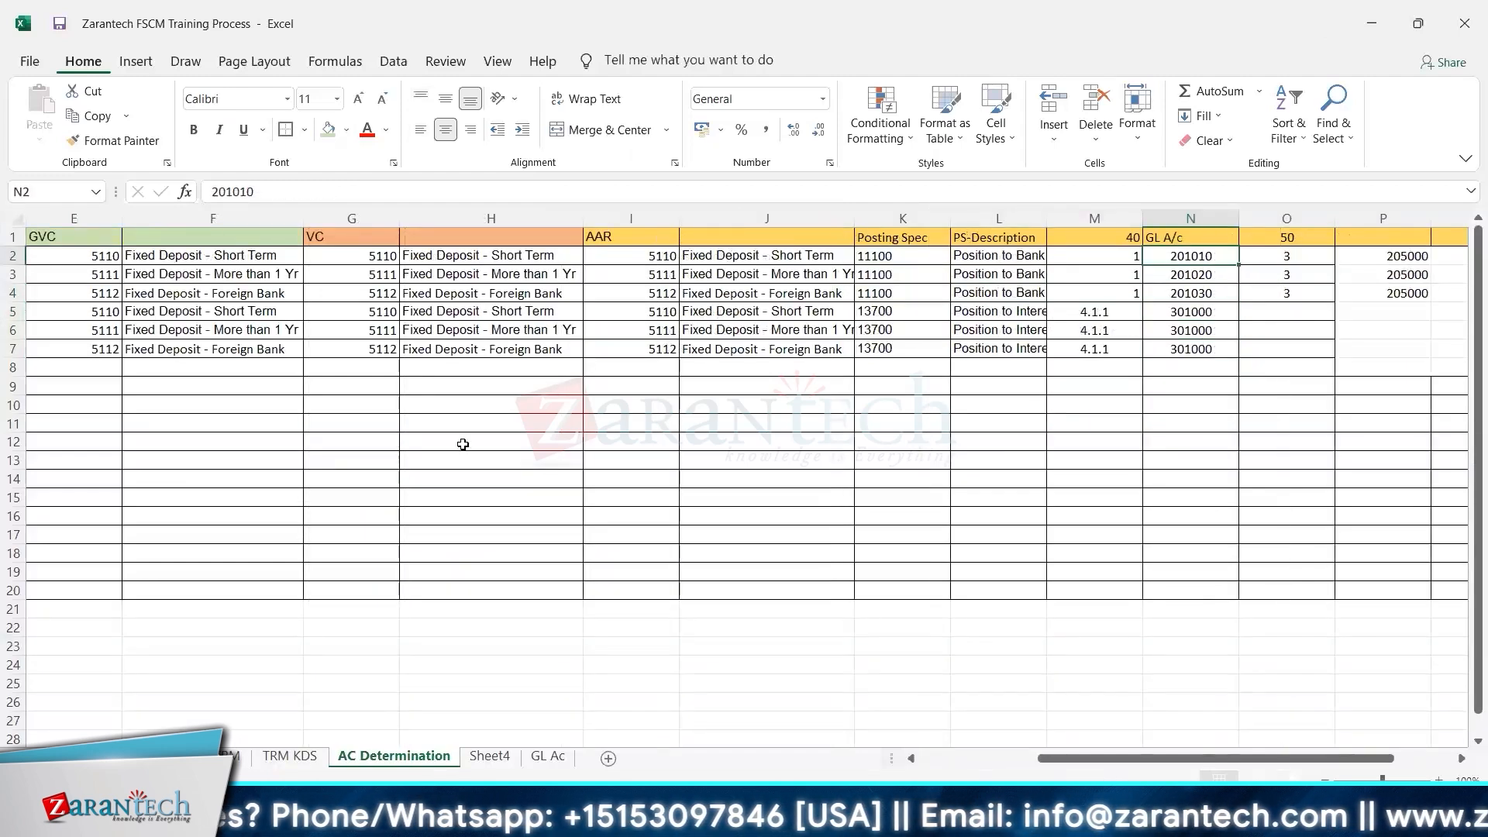
- Back in SAP, set the general valuation class to 5111 Fixed Deposit - More than 1 Yr and check its G/L account in the workbook
key("alt+Tab")
left_click(192, 355)
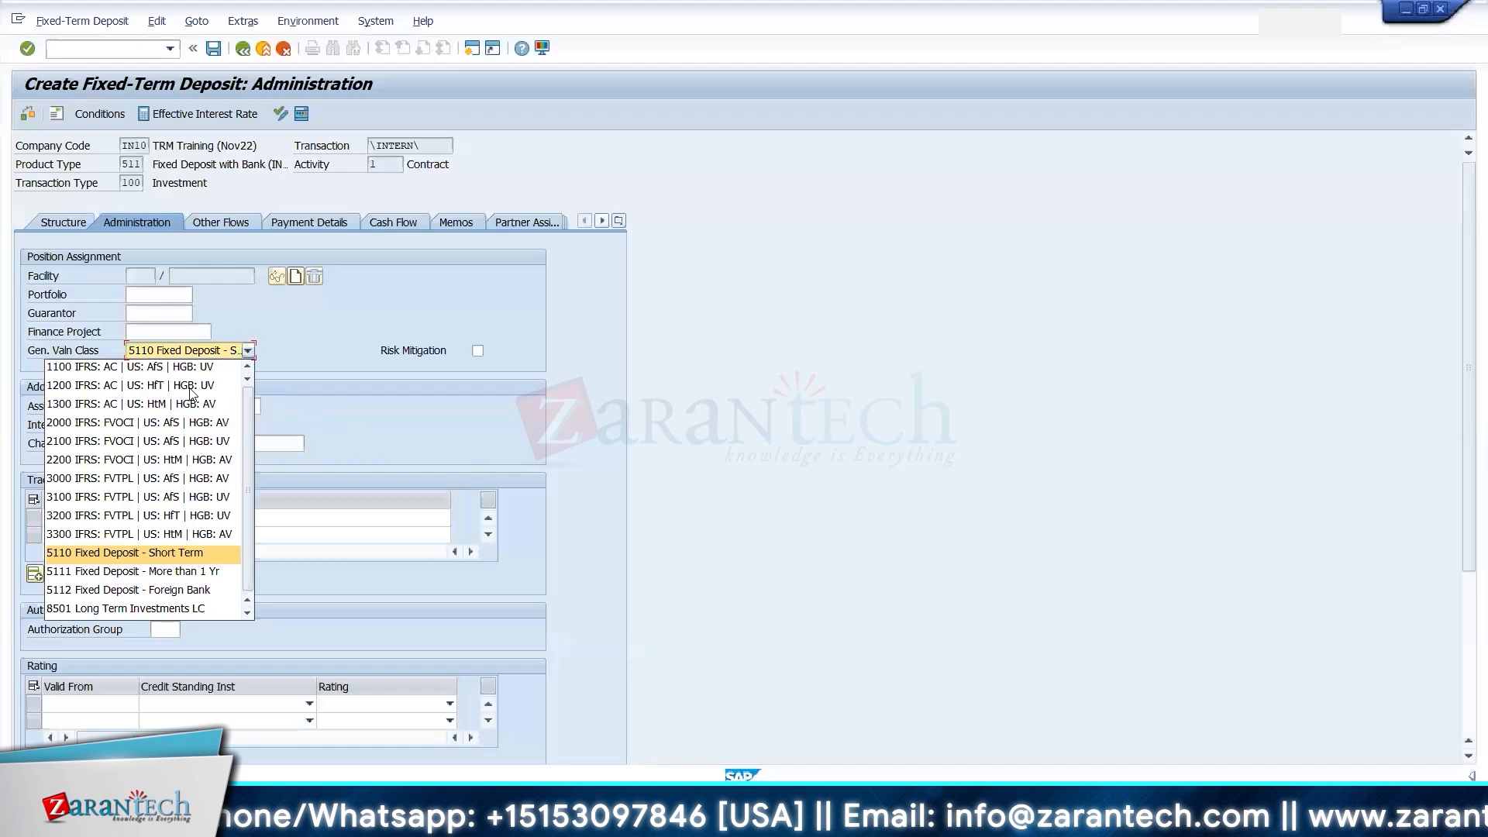
left_click(143, 569)
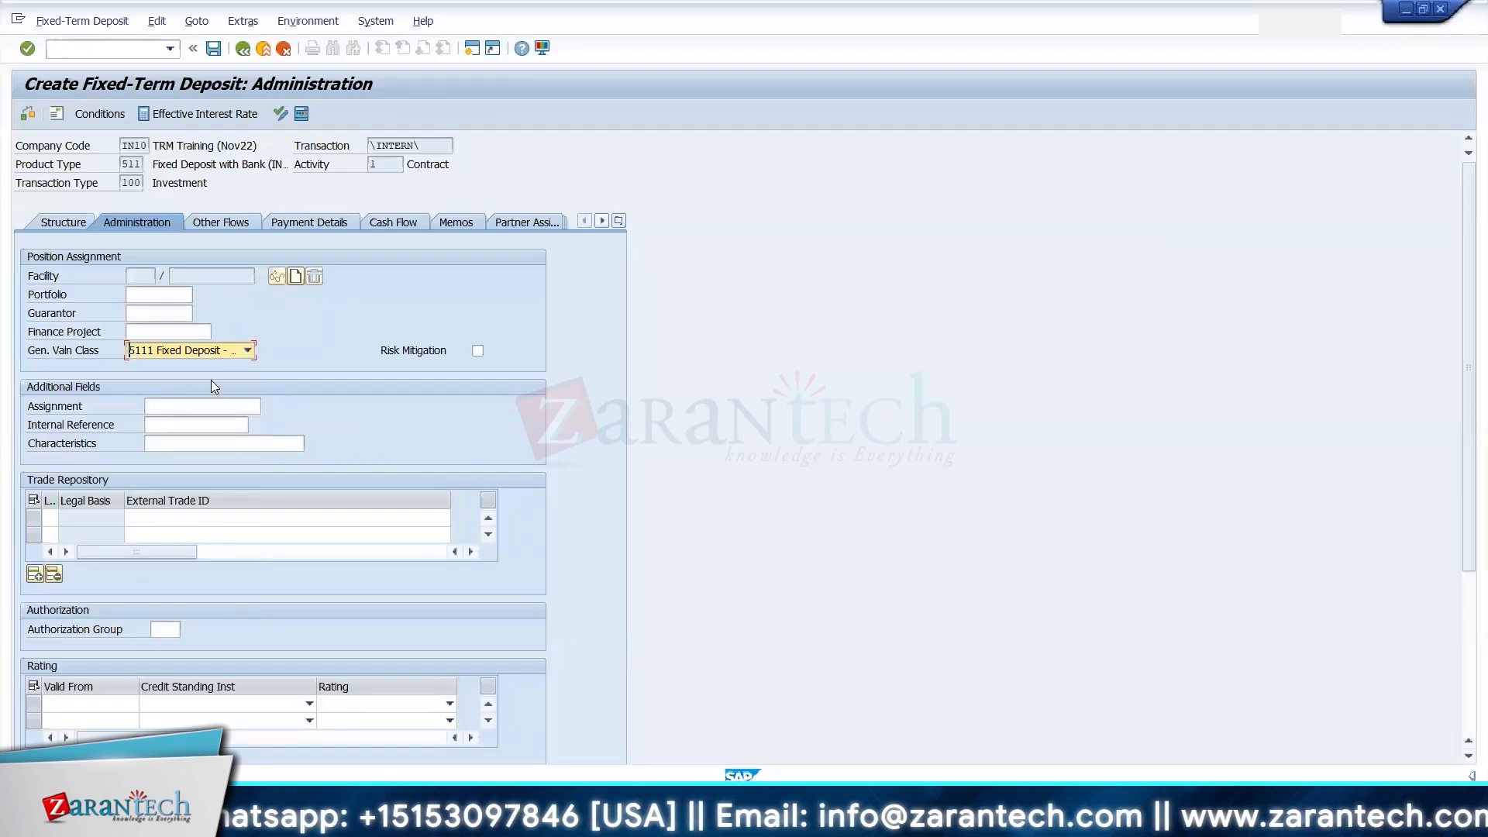
key("alt+Tab")
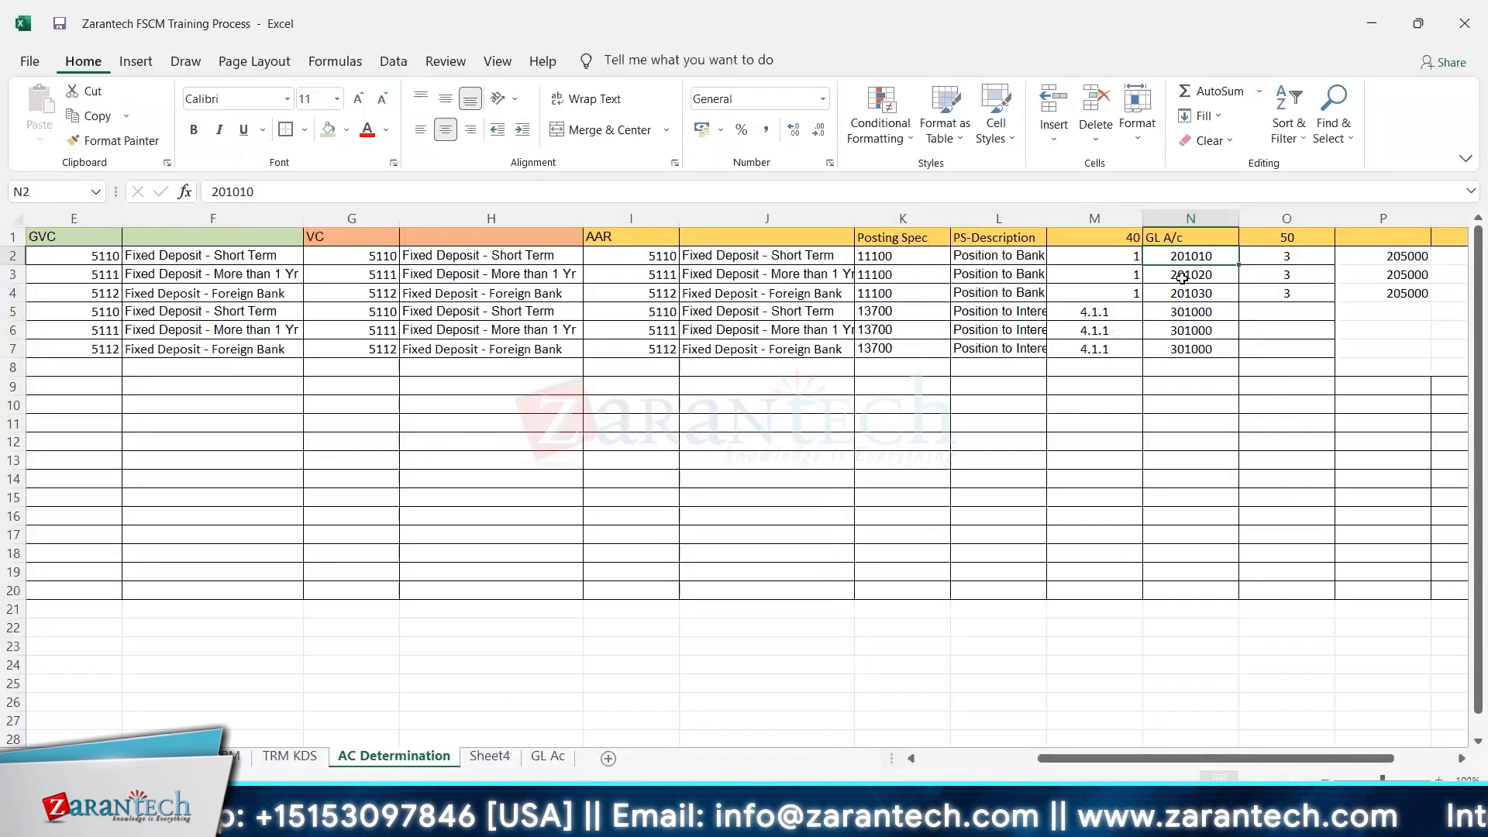
key("alt+Tab")
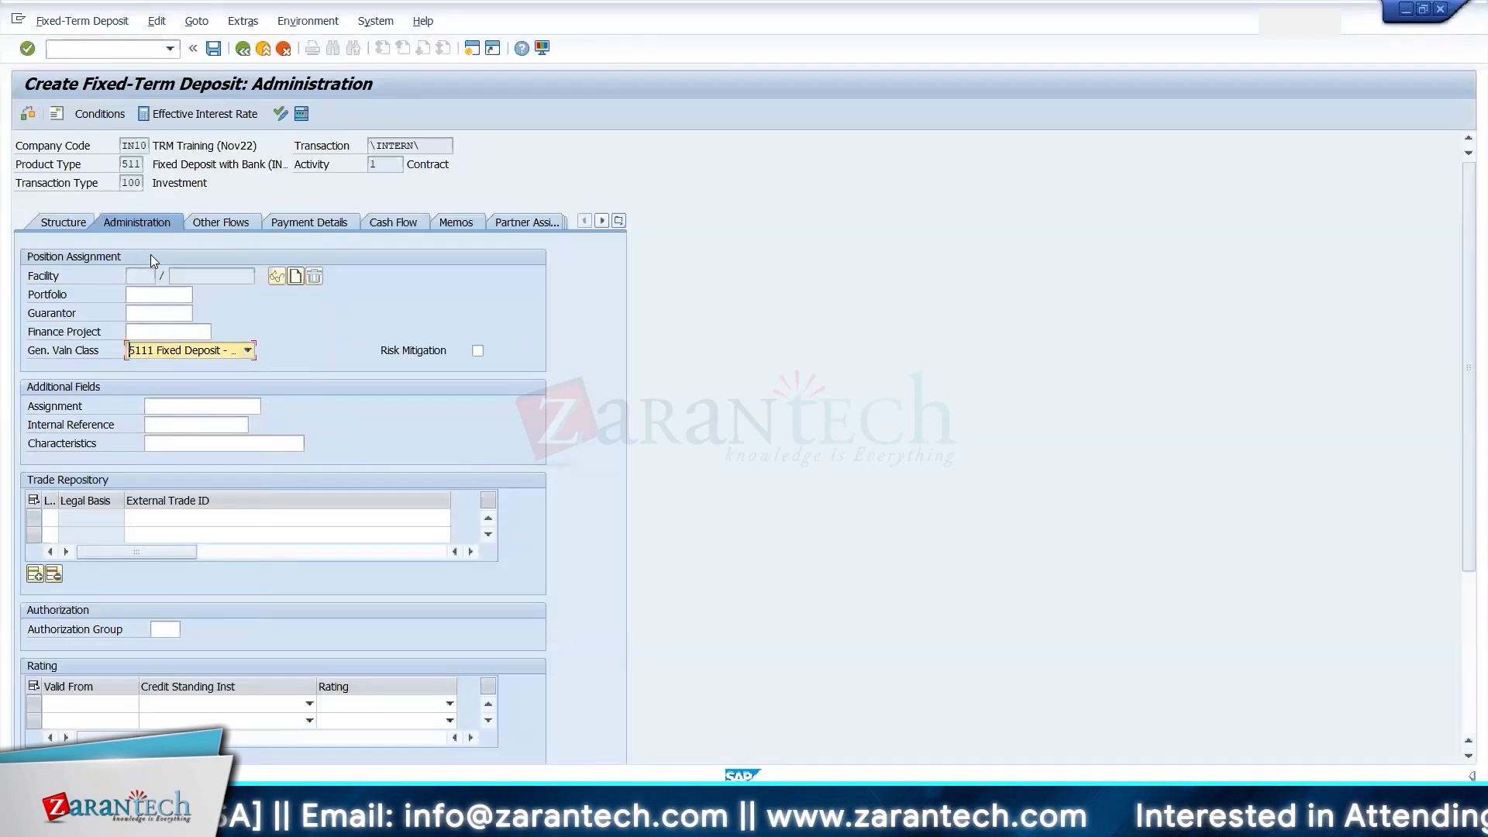
- Review the deposit's general valuation class options and reselect 5111 Fixed Deposit - More than 1 Yr
left_click(190, 354)
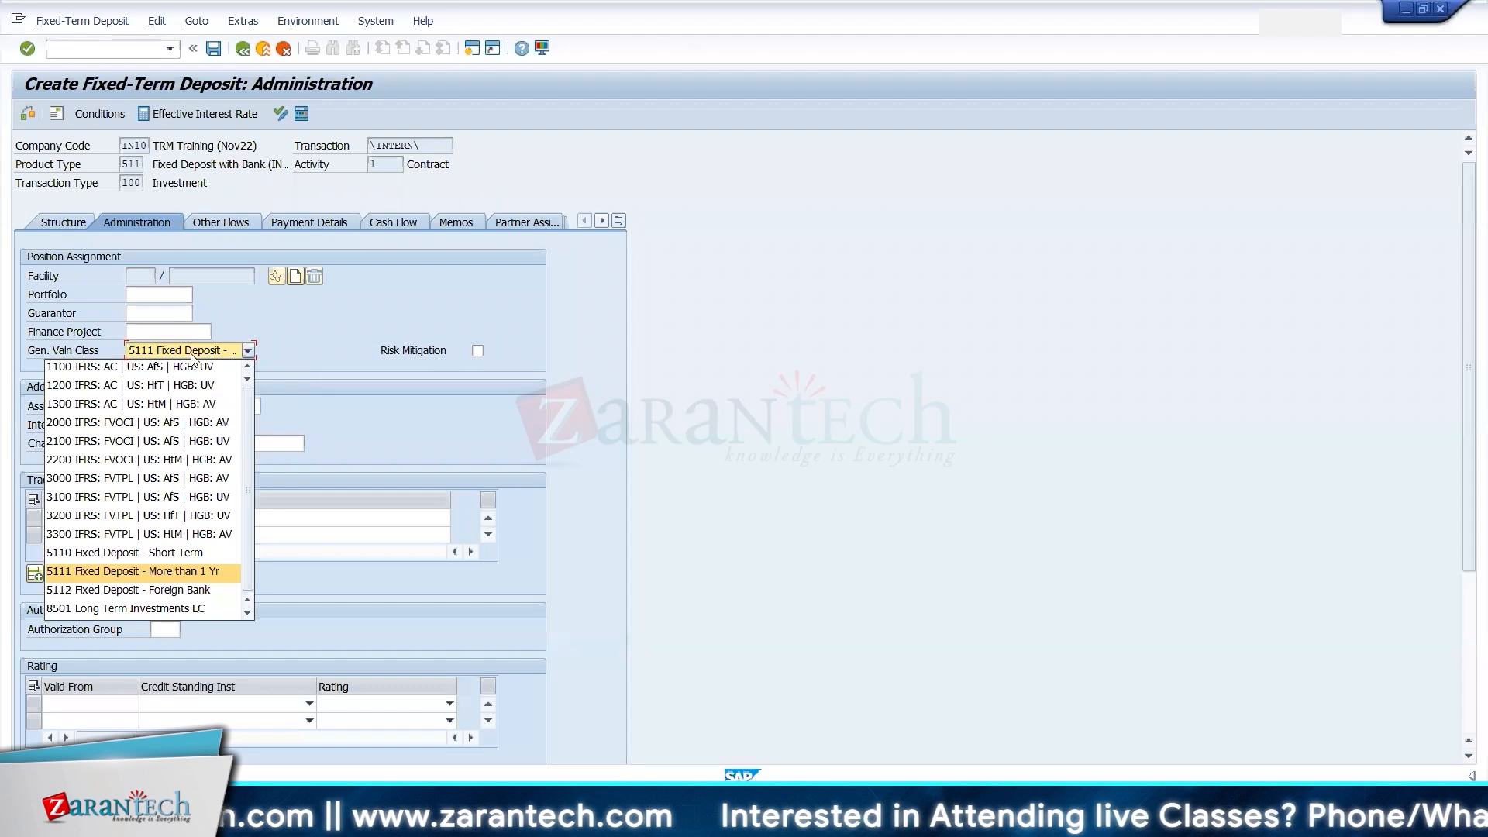
left_click(192, 354)
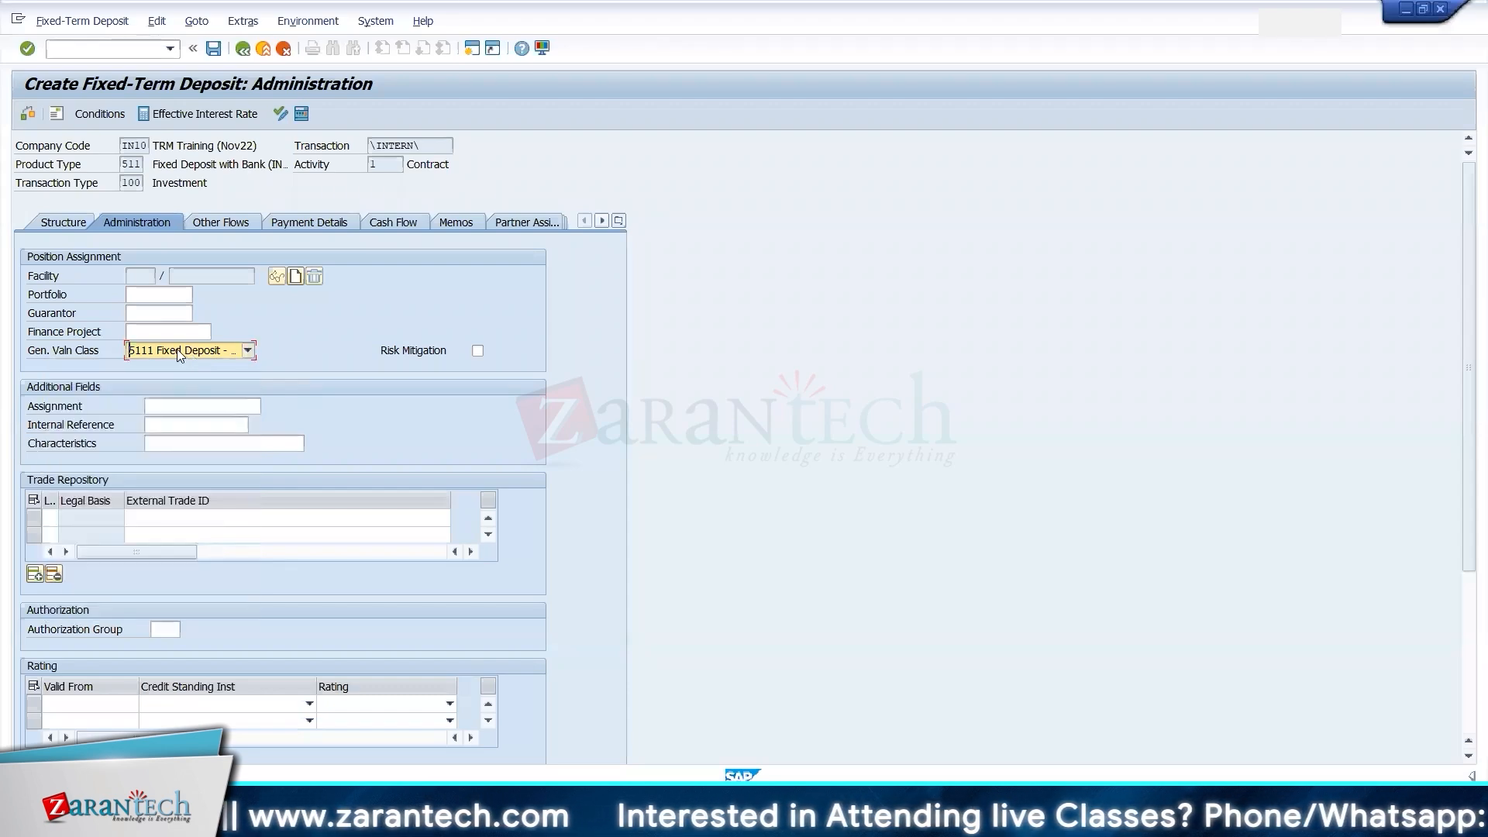
left_click(178, 352)
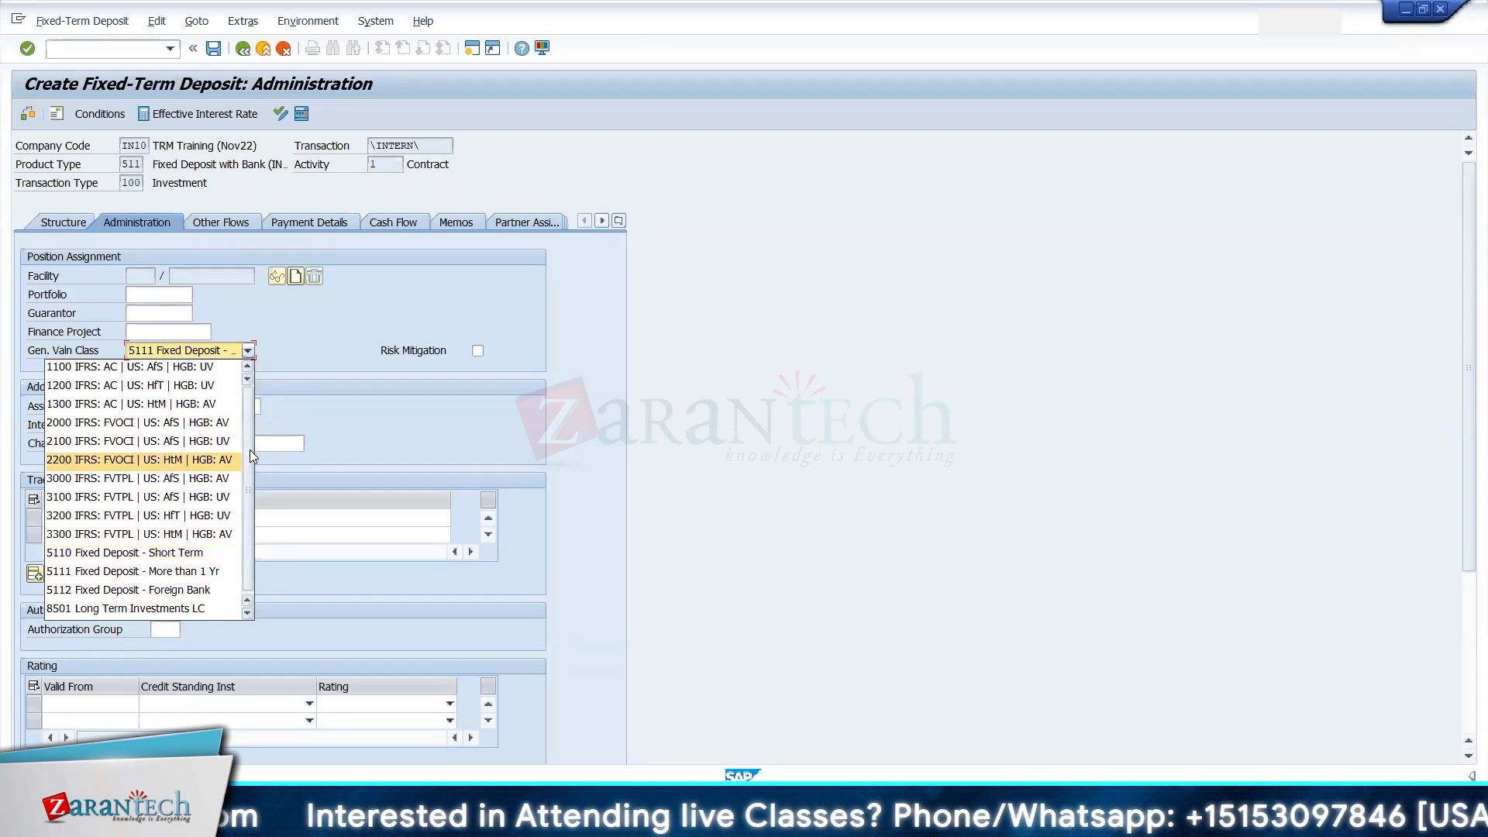
left_click(247, 366)
left_click(162, 362)
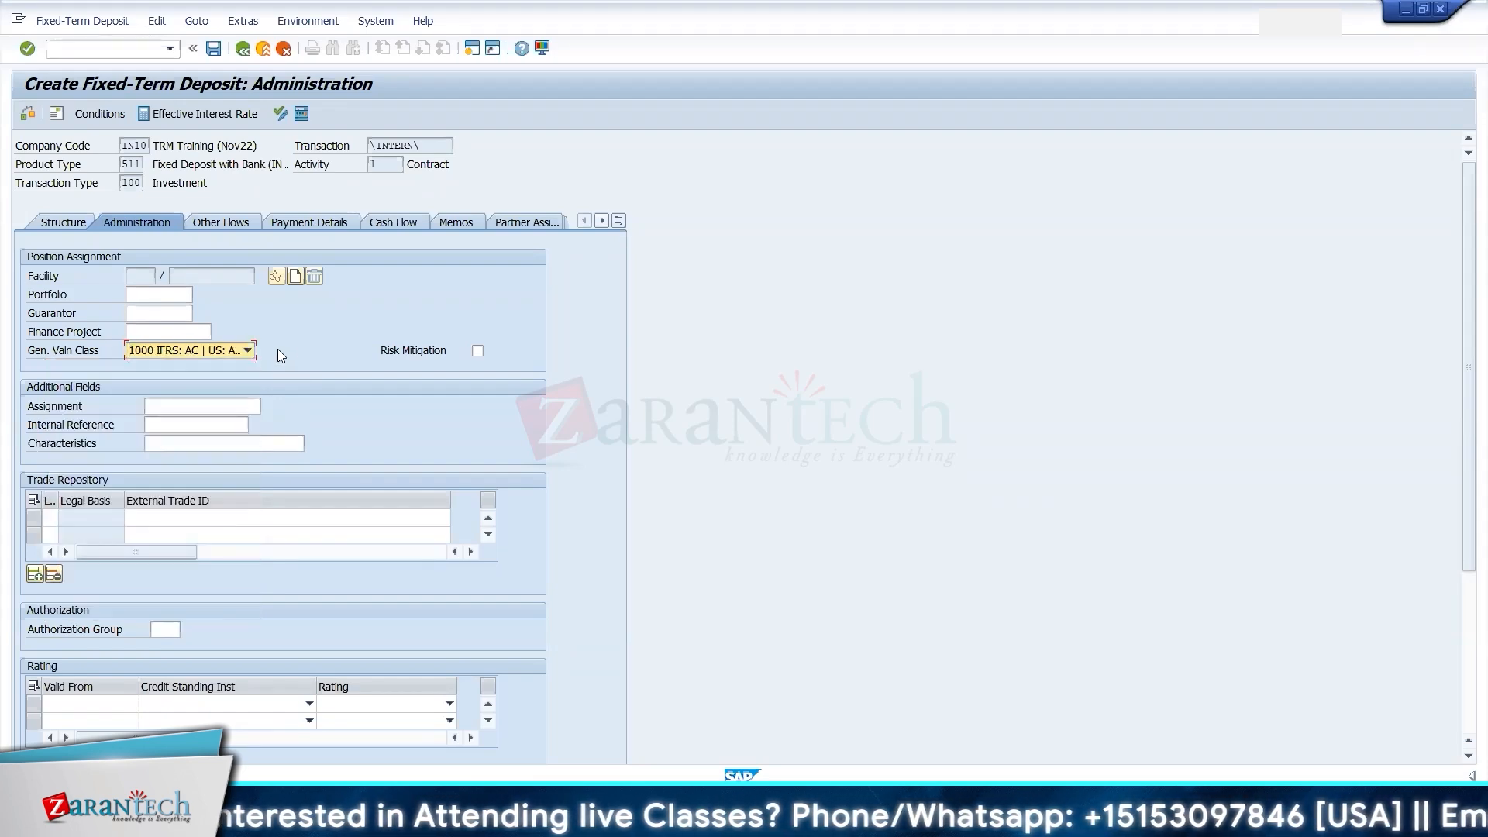
left_click(210, 352)
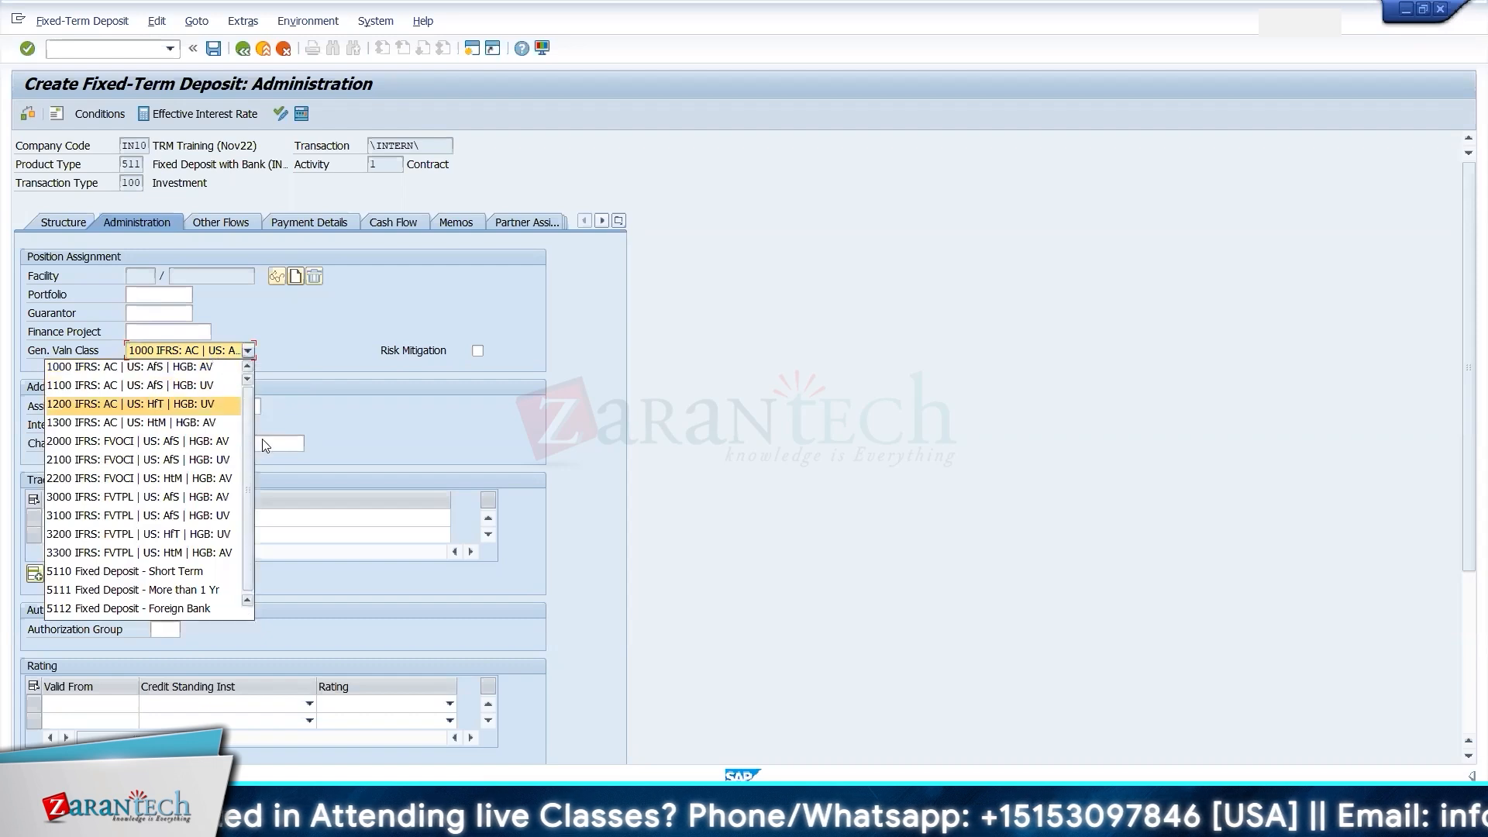
left_click_drag(246, 443, 250, 507)
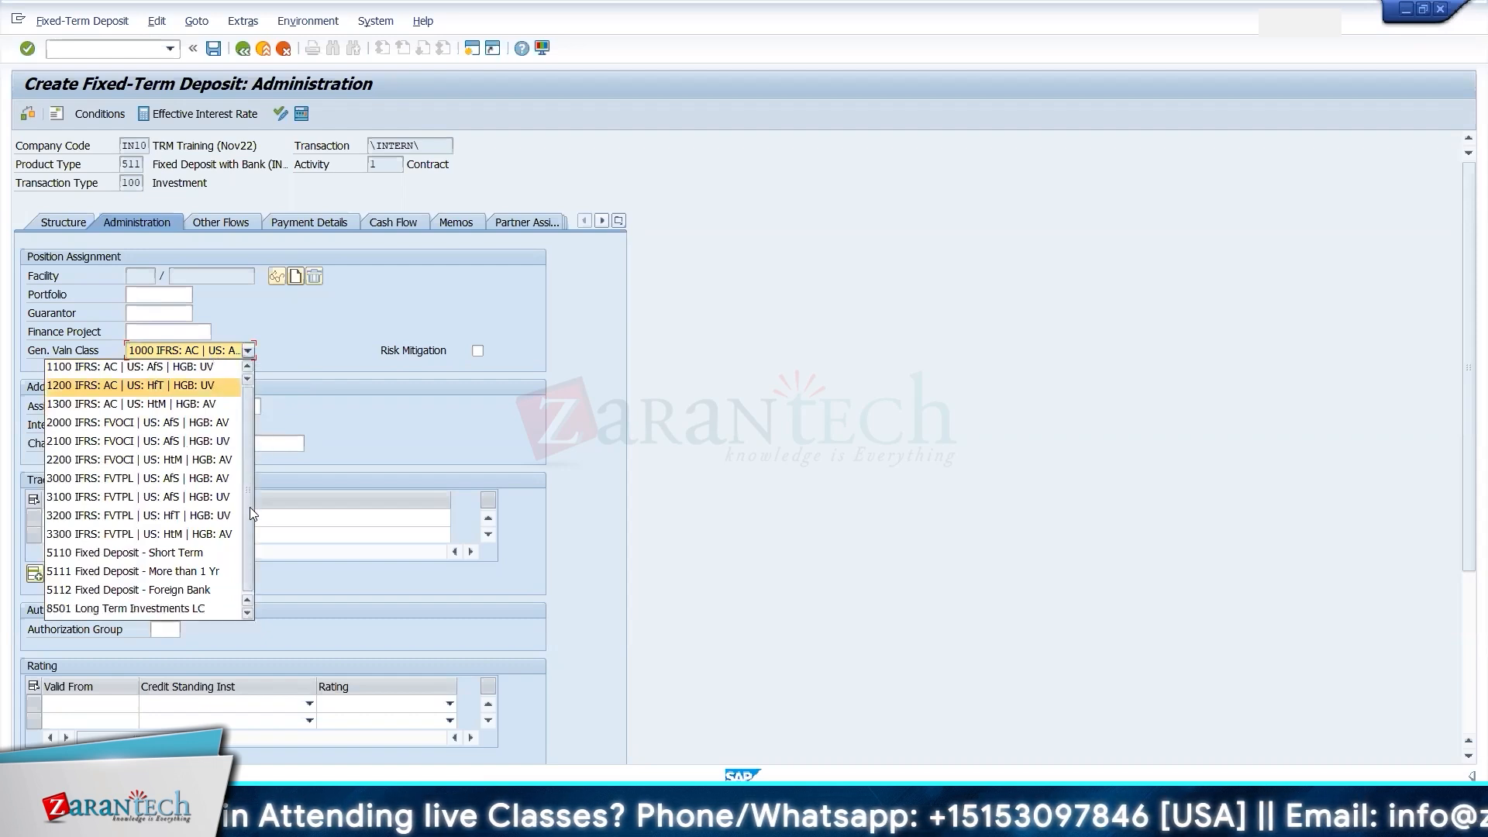
left_click(172, 572)
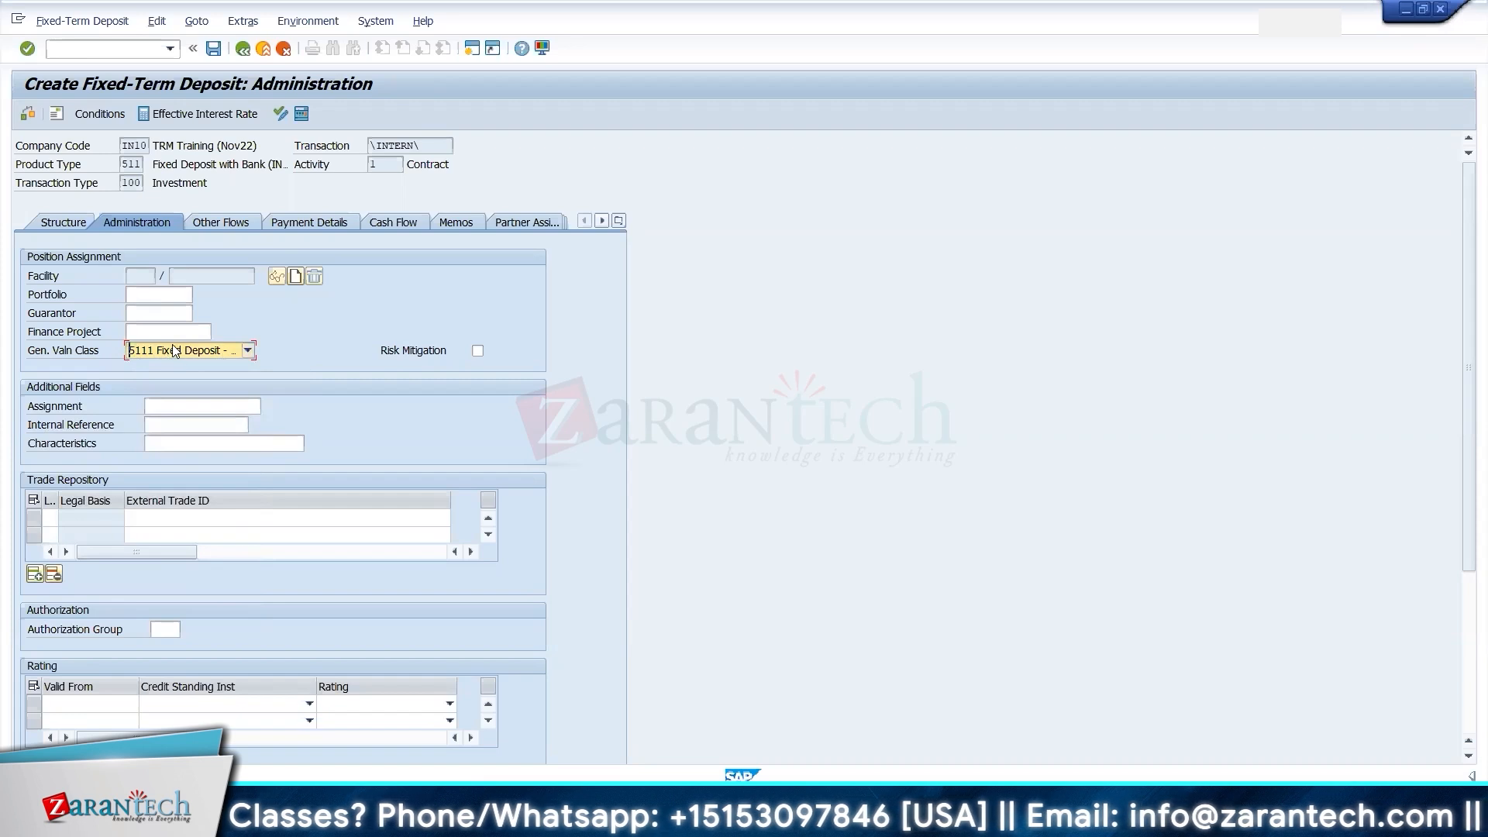
left_click(129, 165)
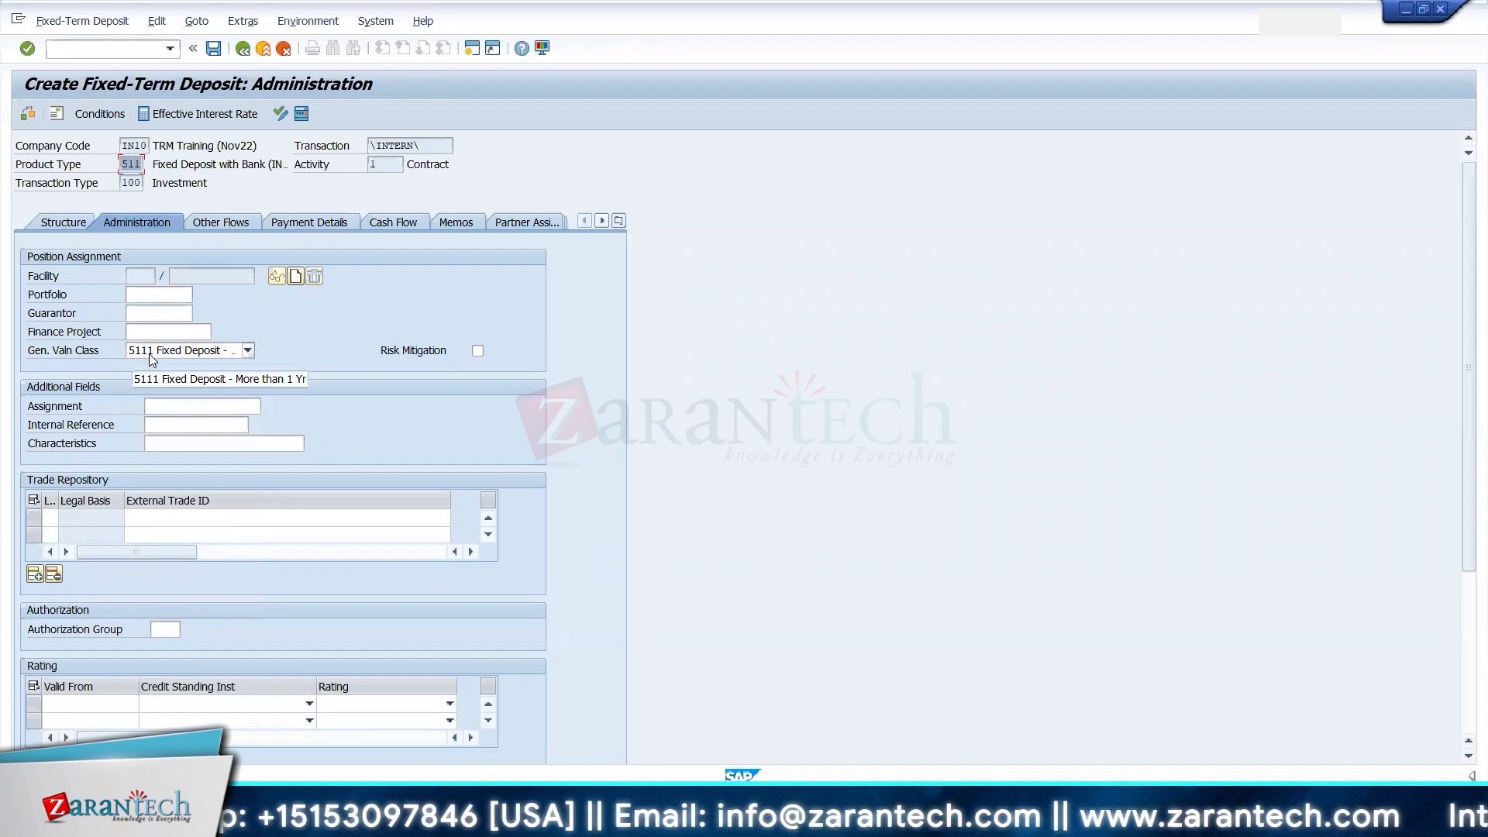
- Switch to the customizing session, leave the condition type allocation, and open Assign General Valuation Class – MM Transactions
key("alt+Tab")
key("alt+Tab")
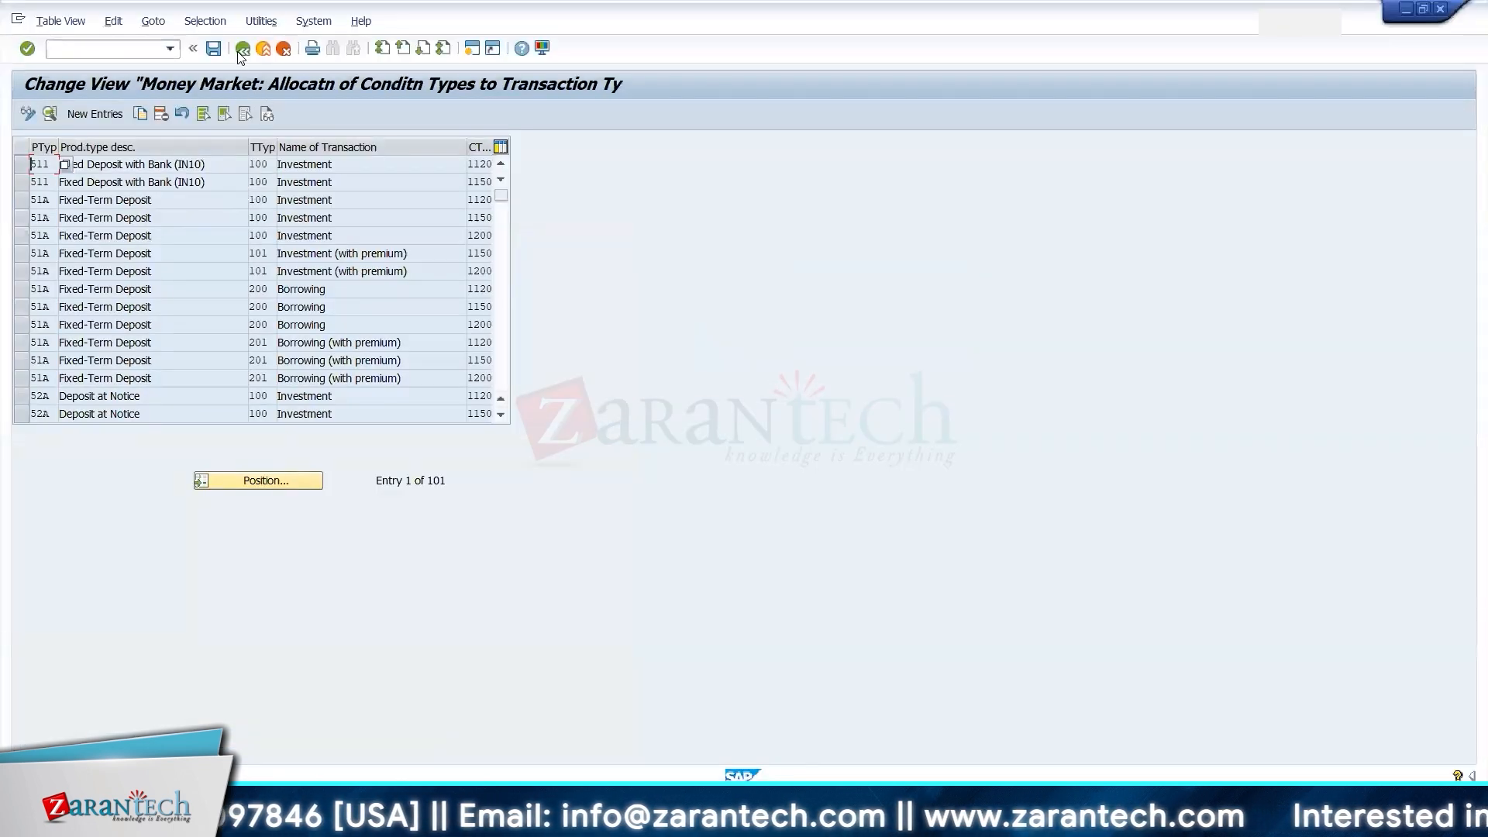
left_click(242, 49)
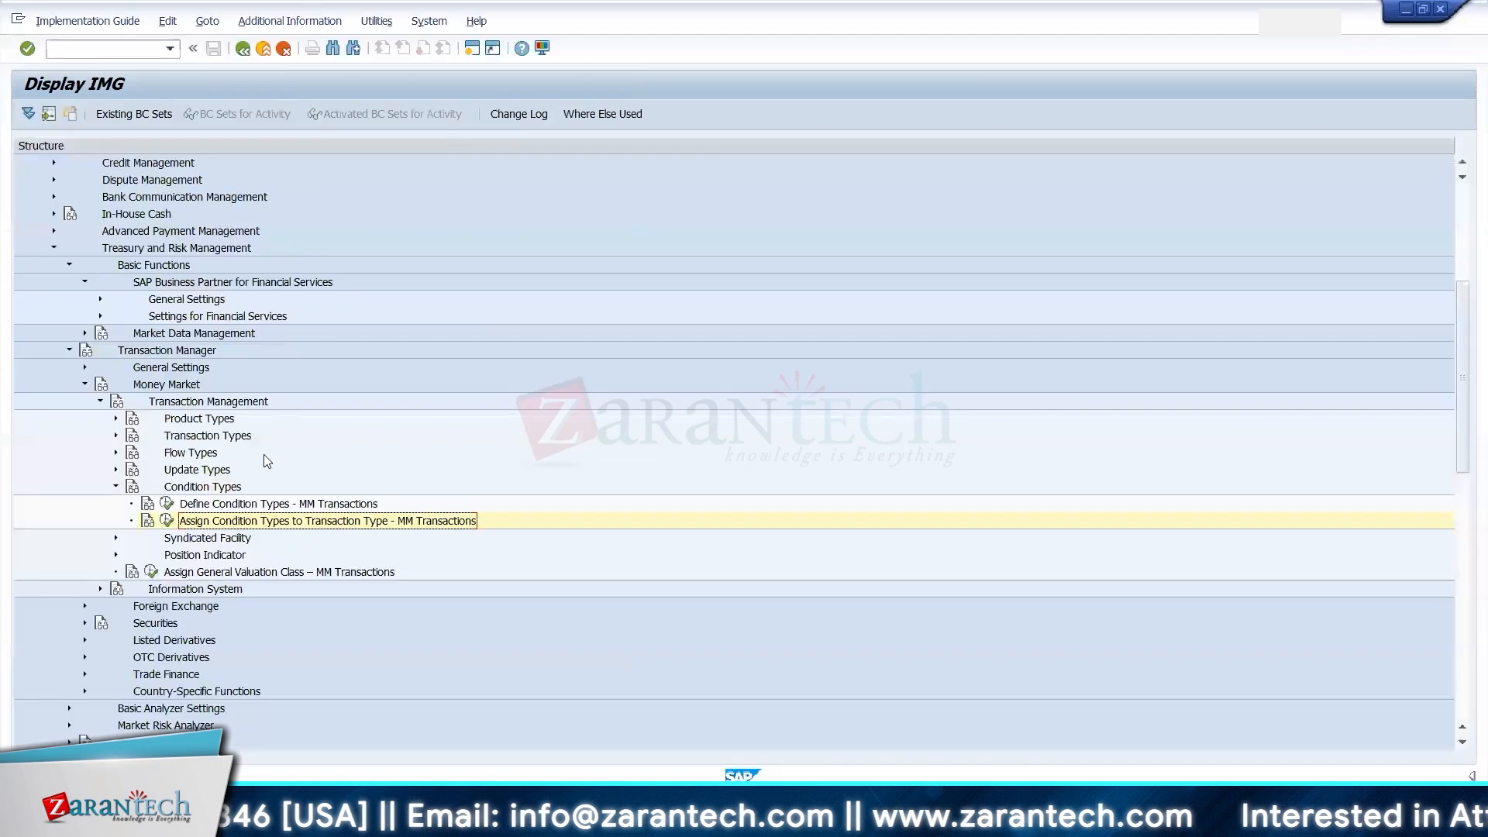
left_click(181, 574)
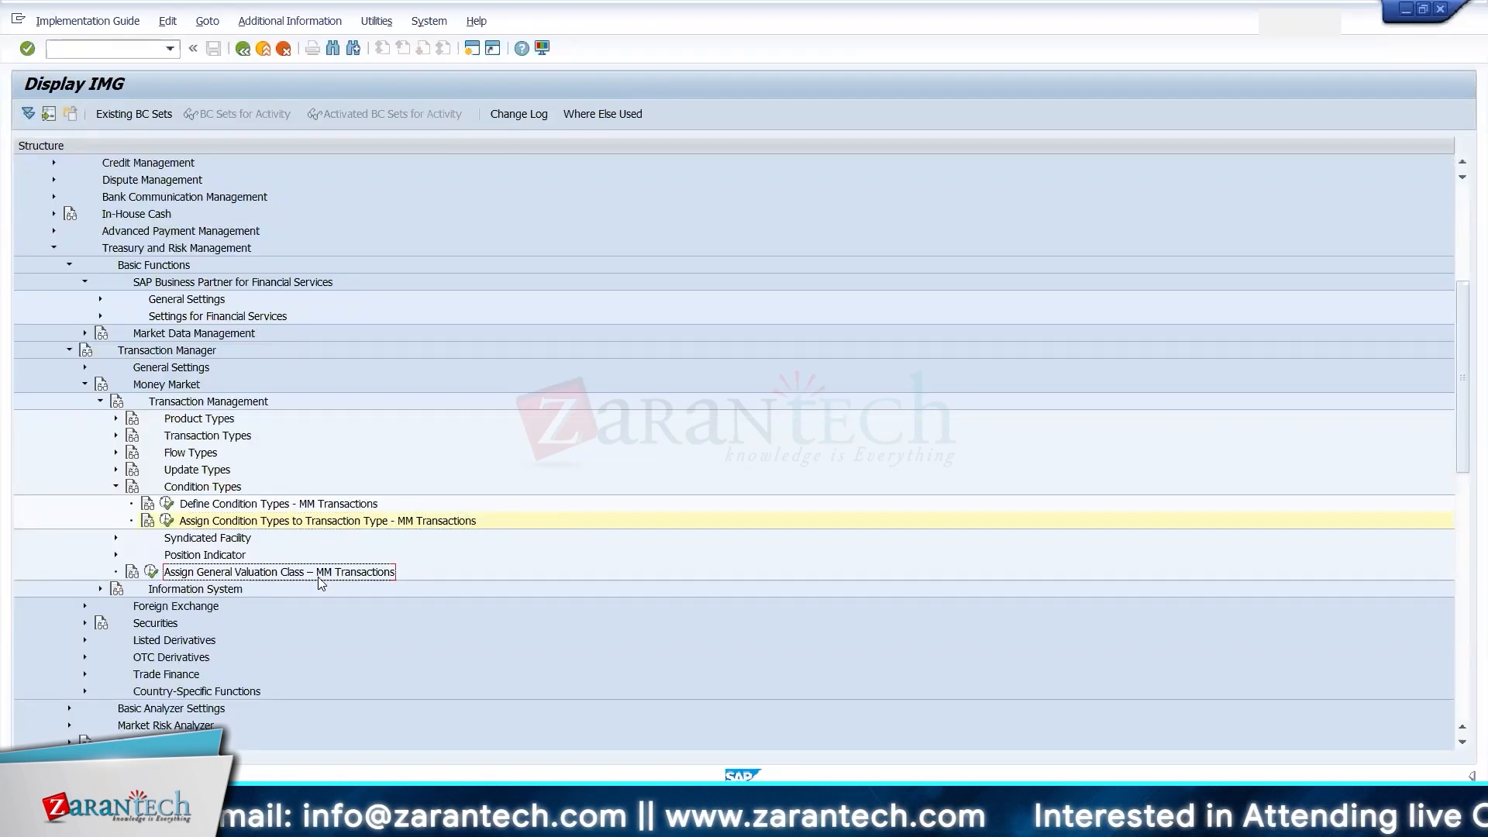
left_click(151, 573)
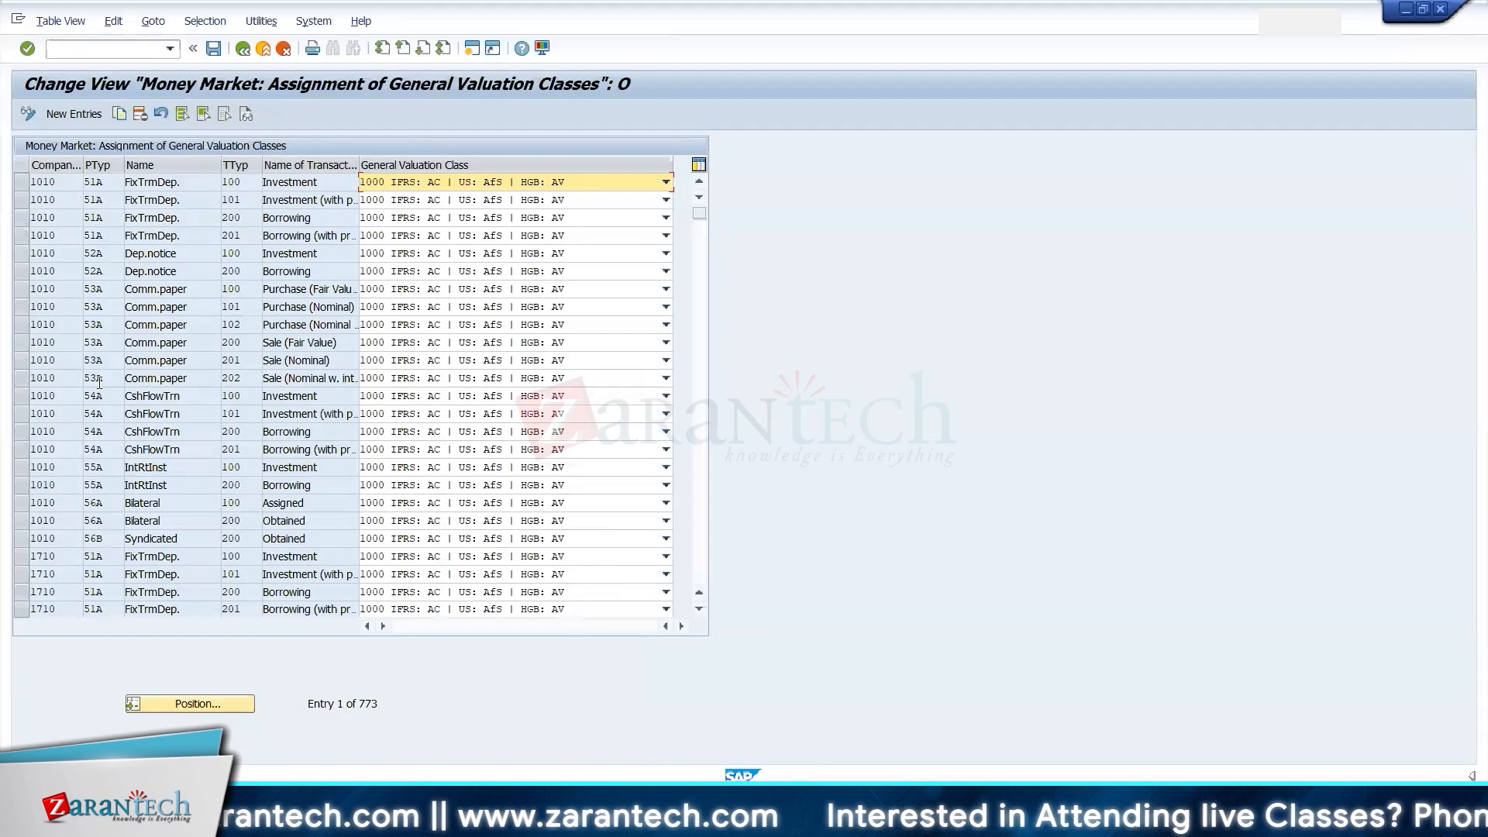
- Copy the first assignment row (1010, 51A, 100) as a new entry with company code IN10 and product type 511
left_click(89, 183)
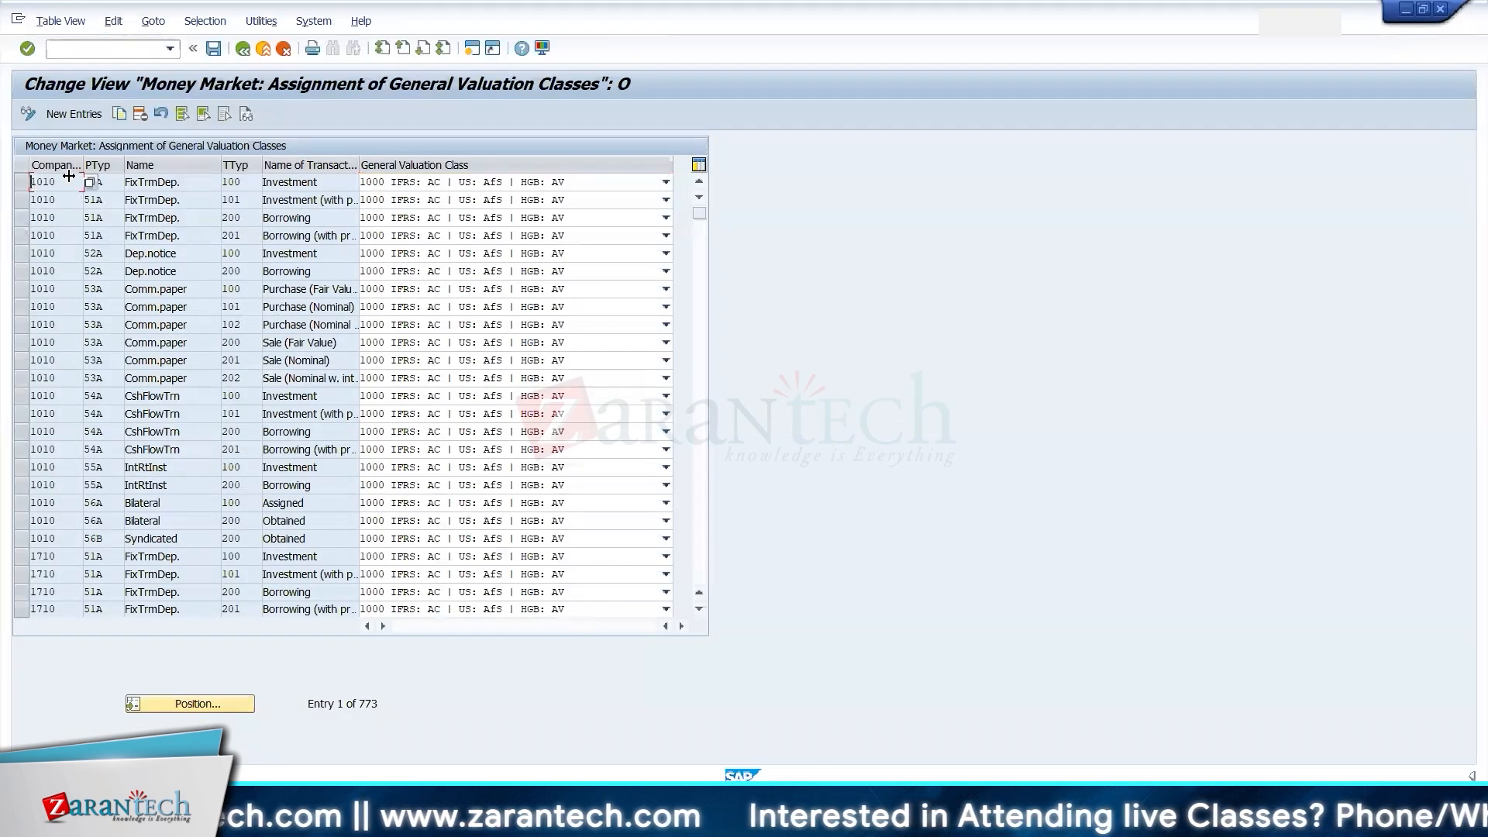
left_click(21, 182)
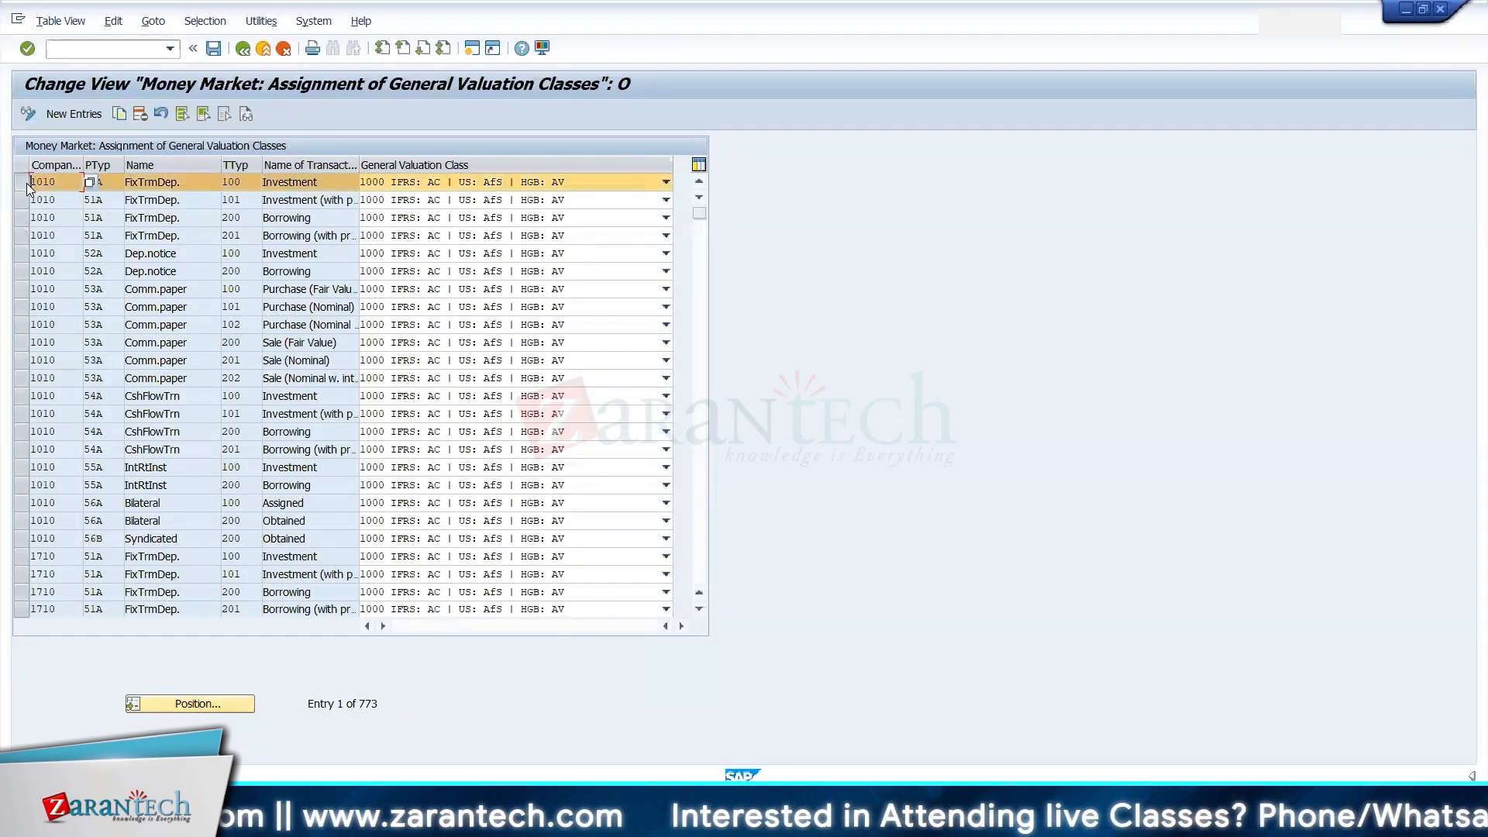
left_click(118, 114)
type("IN100")
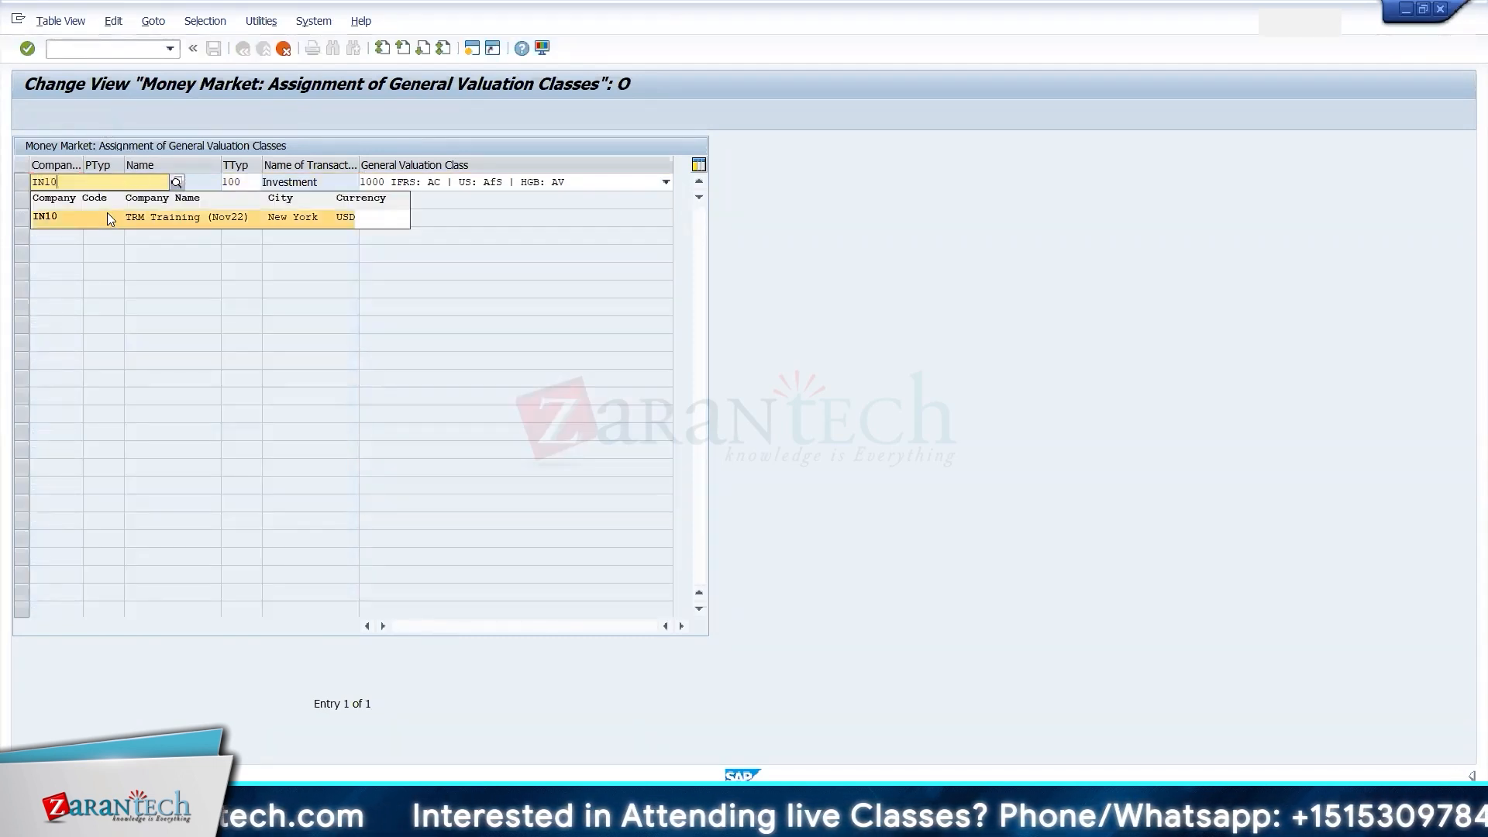
left_click(105, 217)
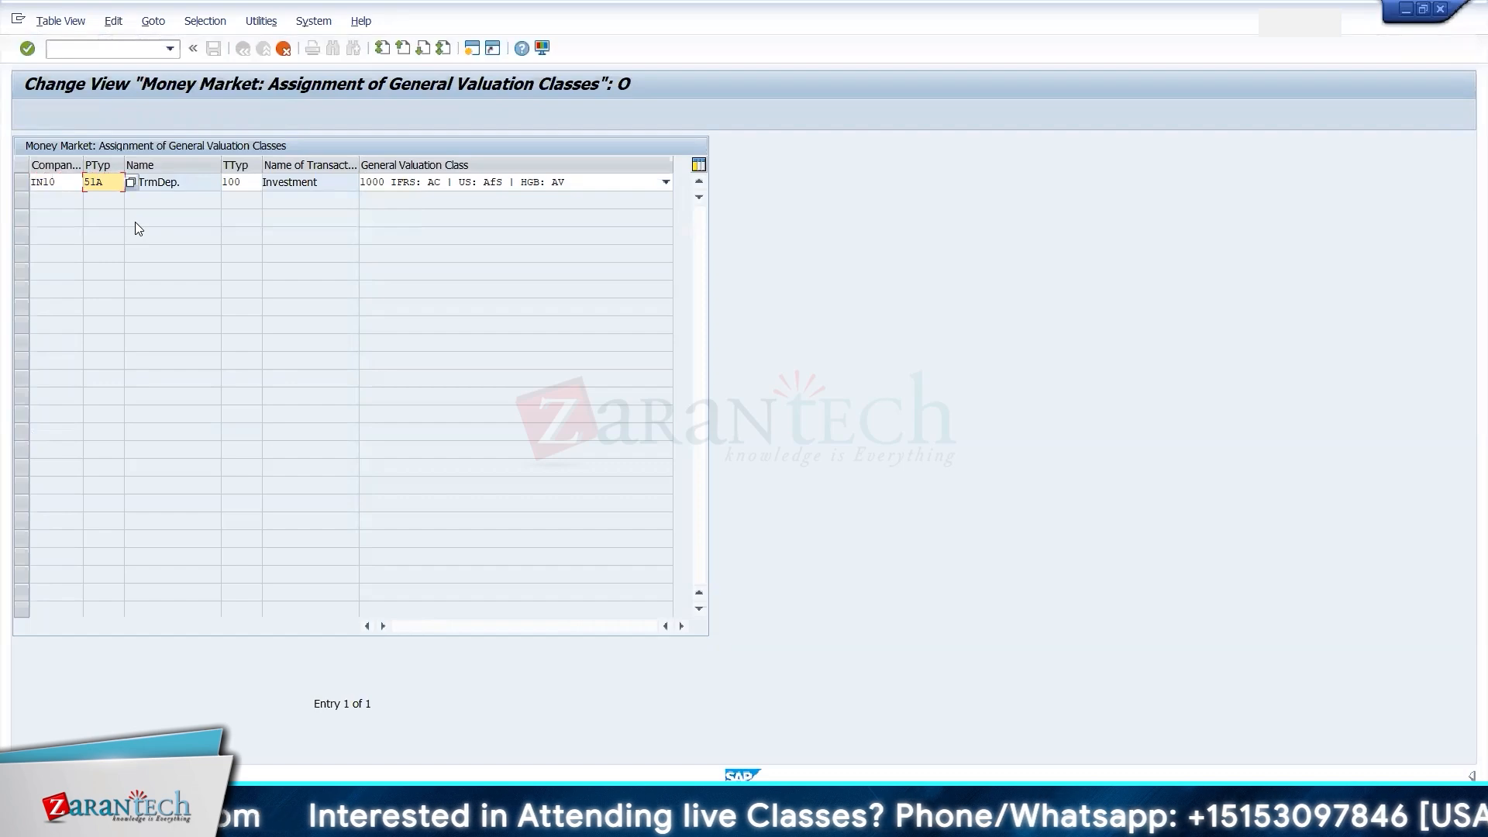
key("Right")
key("Caps_Lock")
type("1")
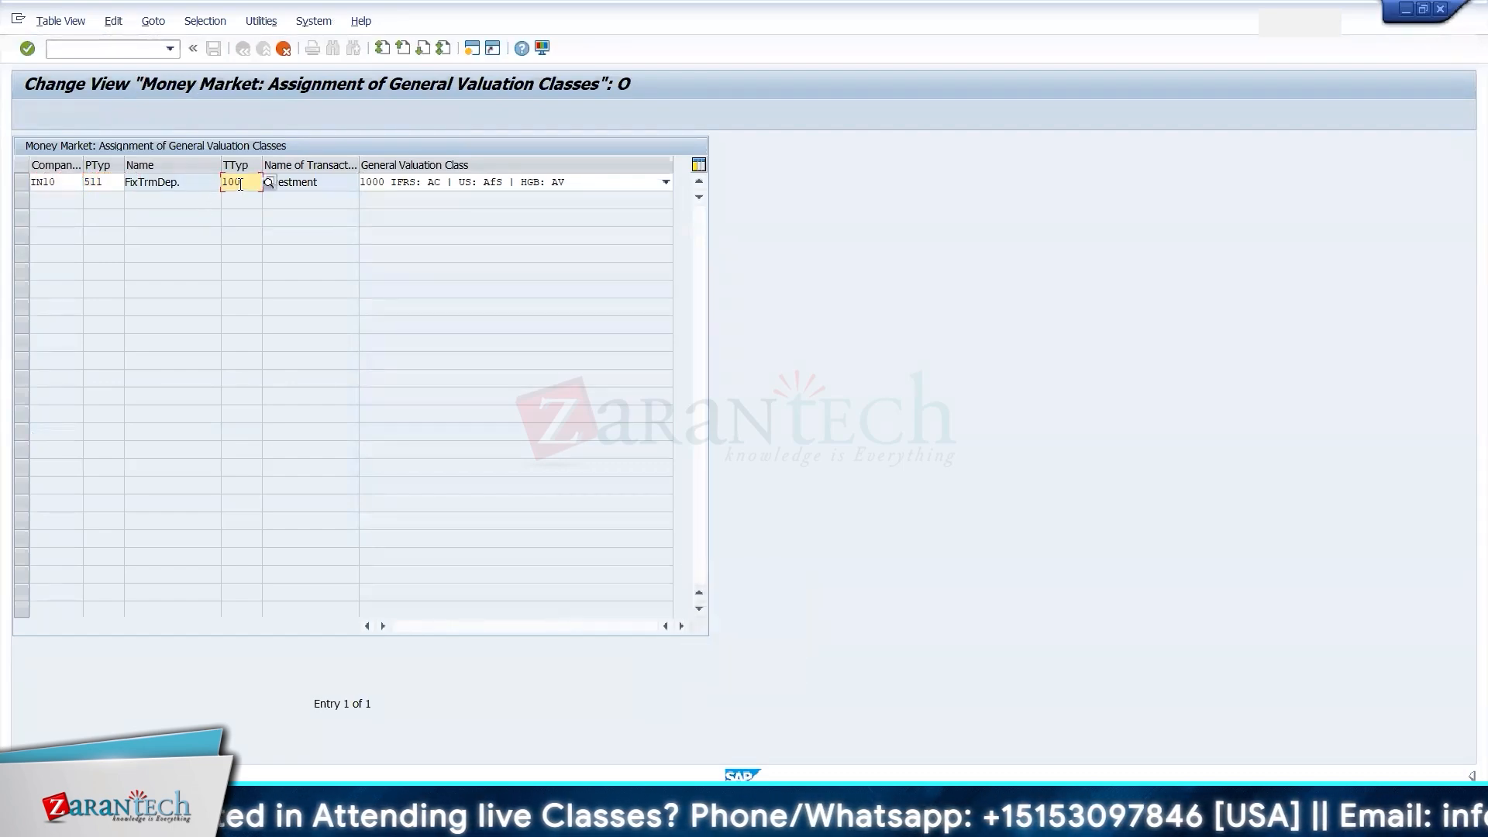
- Assign general valuation class 5111 Fixed Deposit - More than 1 Yr to the copied entry and save it in the TRM TEST SET-UP customizing request
left_click(393, 184)
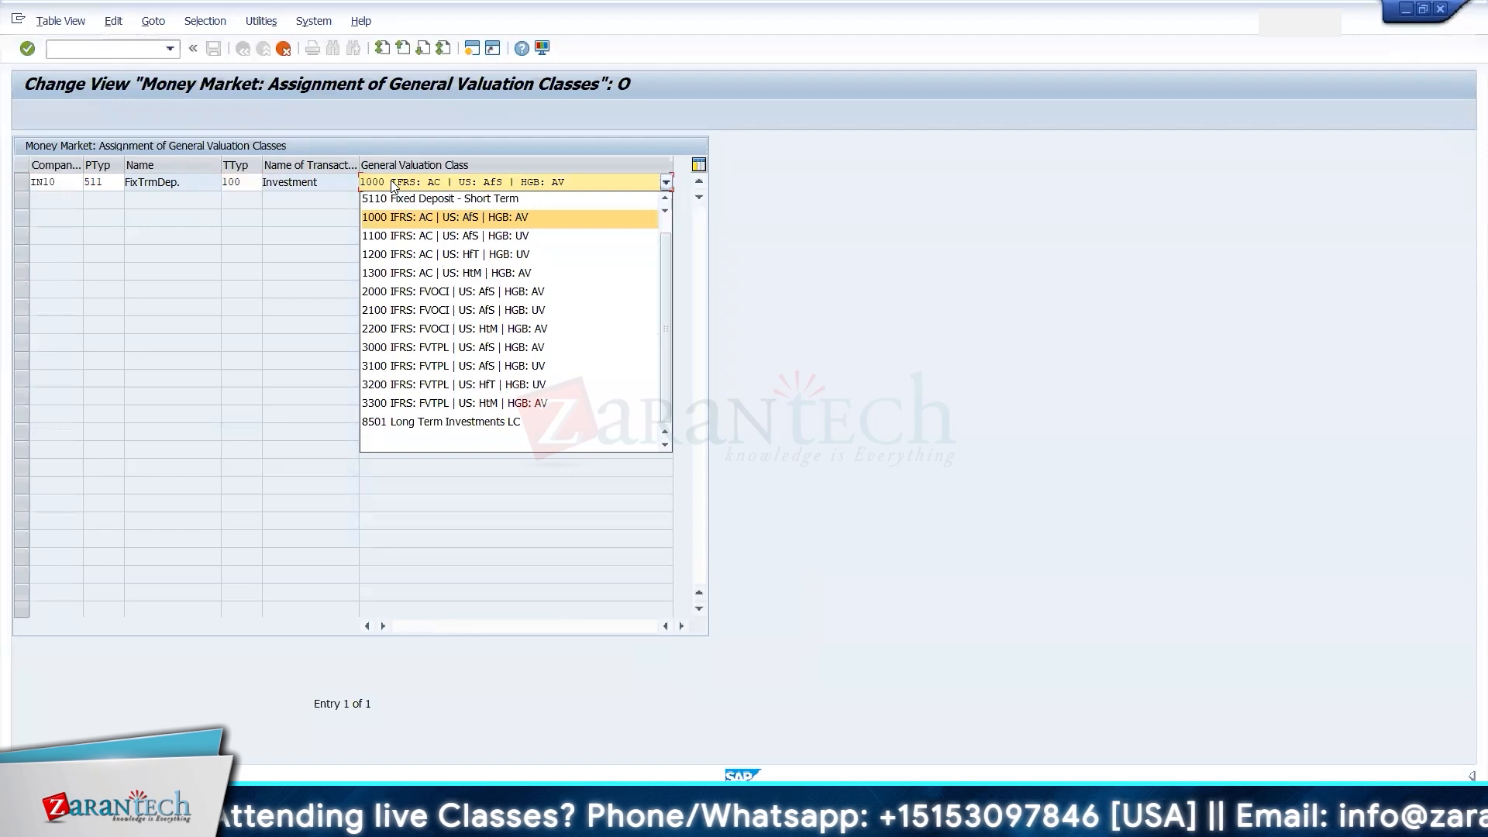
scroll(393, 186, "up", 1)
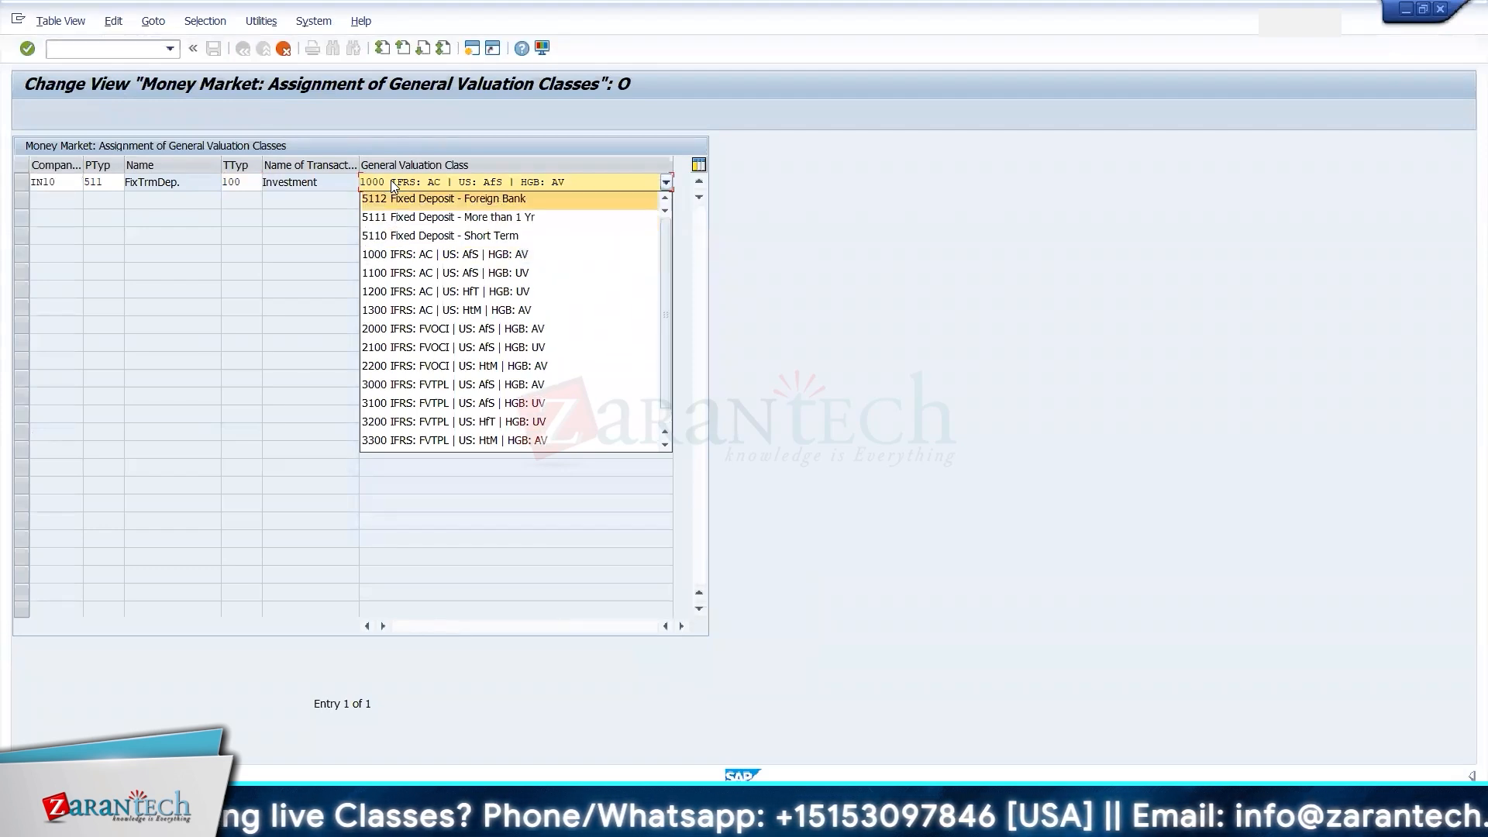
left_click(425, 218)
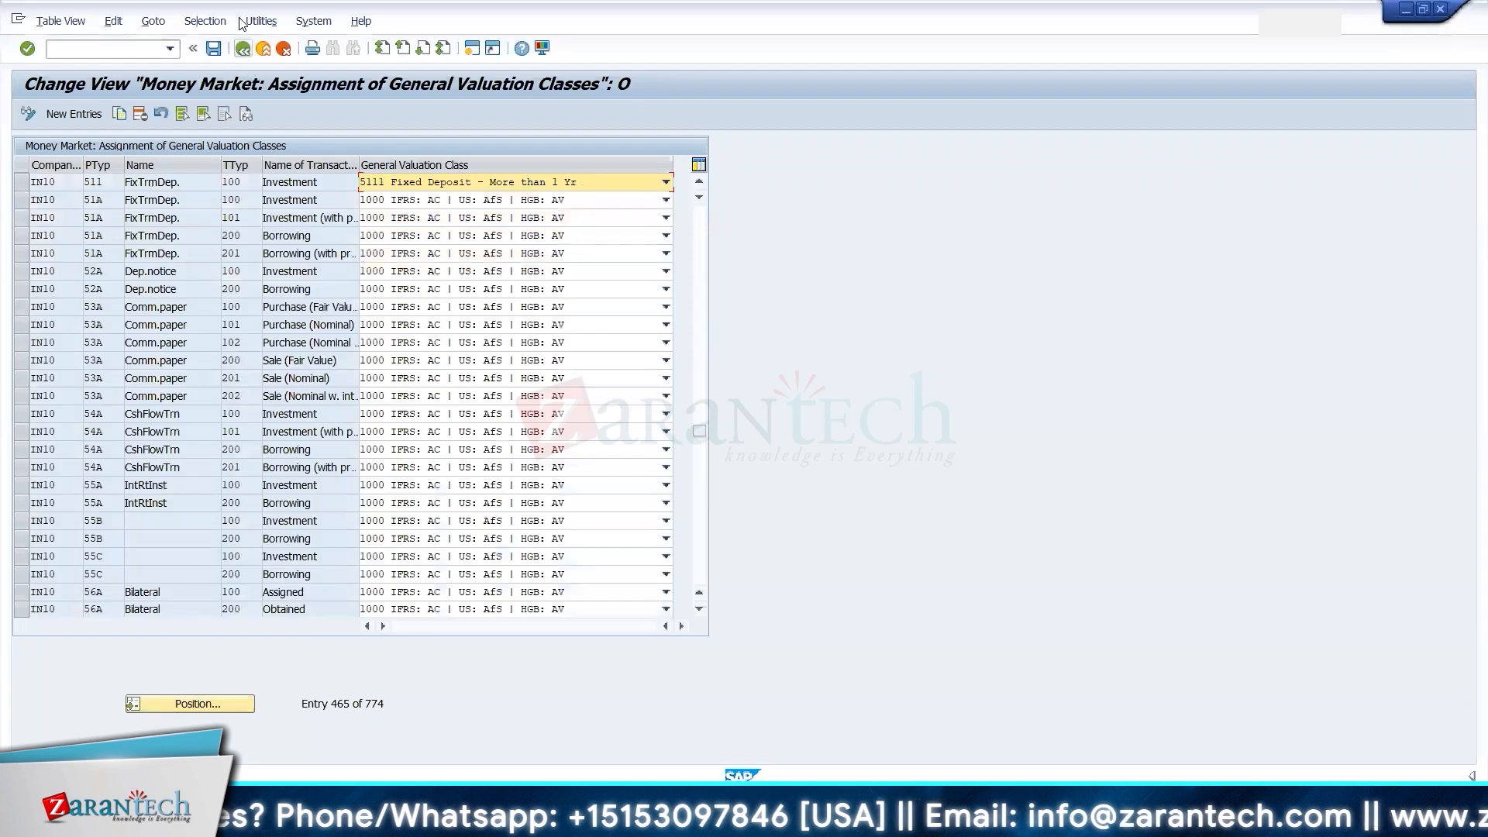
left_click(221, 50)
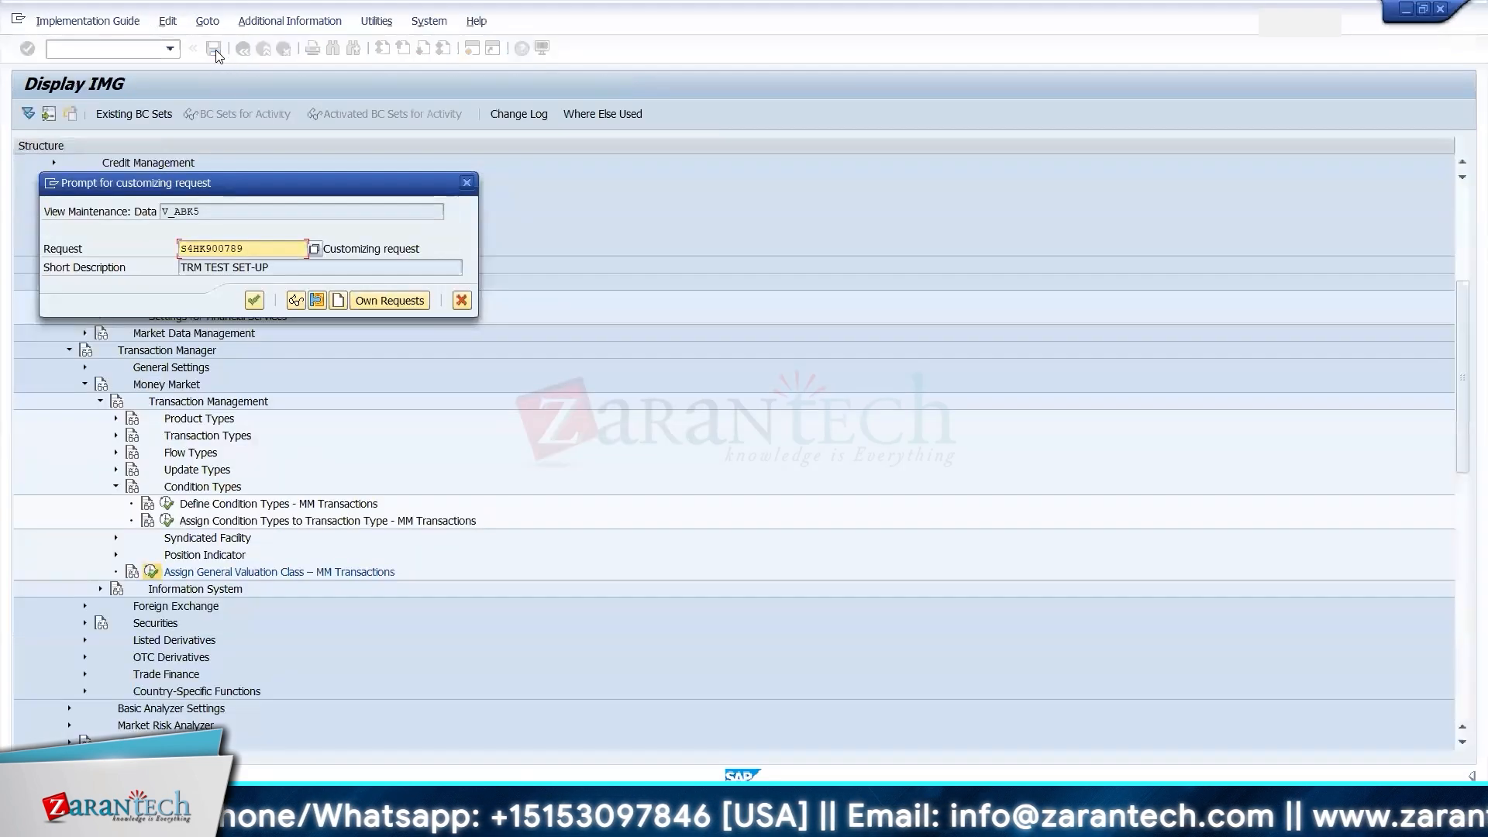
left_click(254, 302)
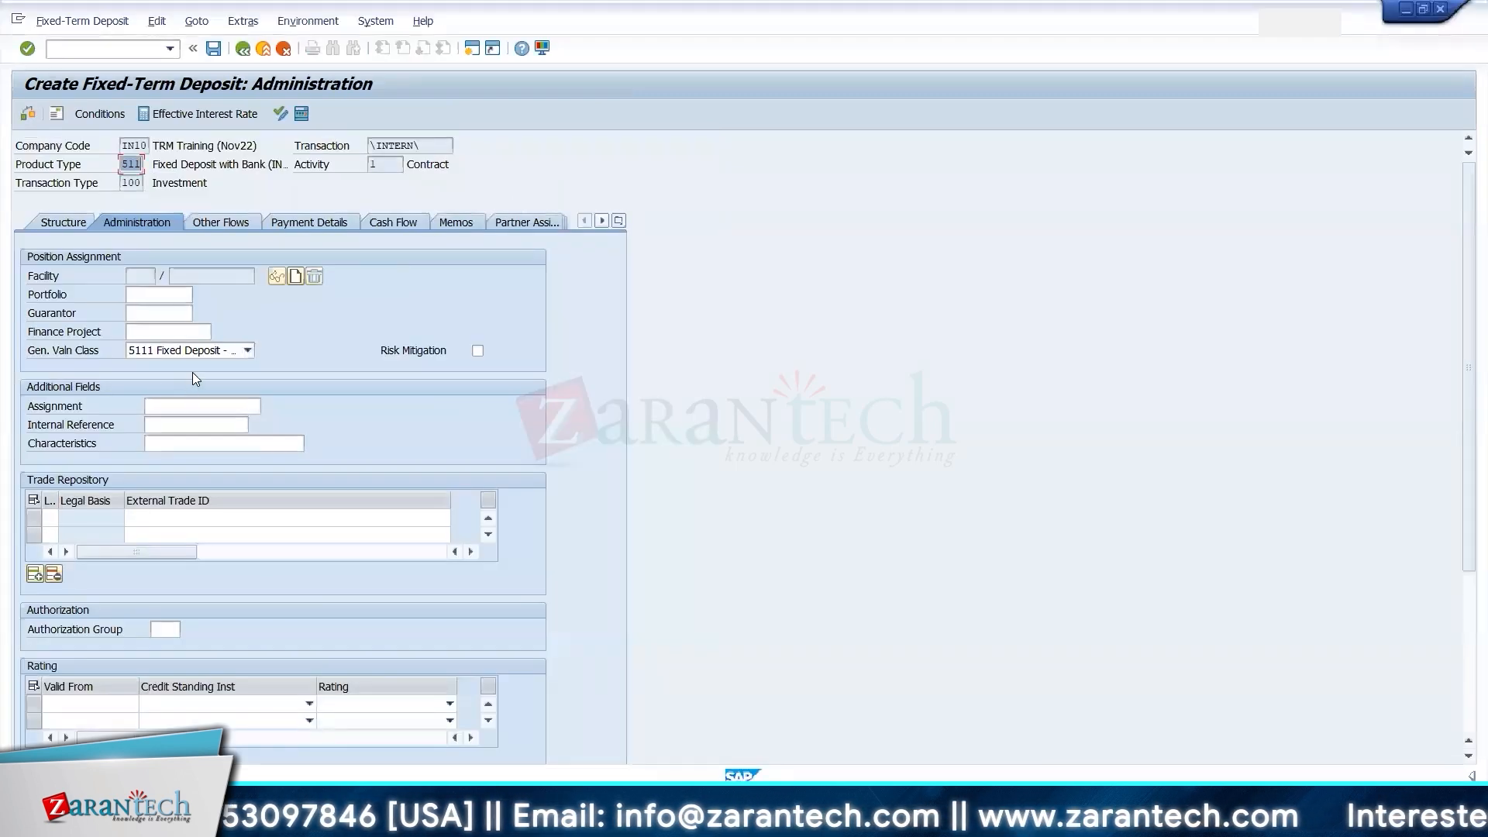
- Exit the open fixed-term deposit without saving and start a new one with the same initial data
left_click(265, 48)
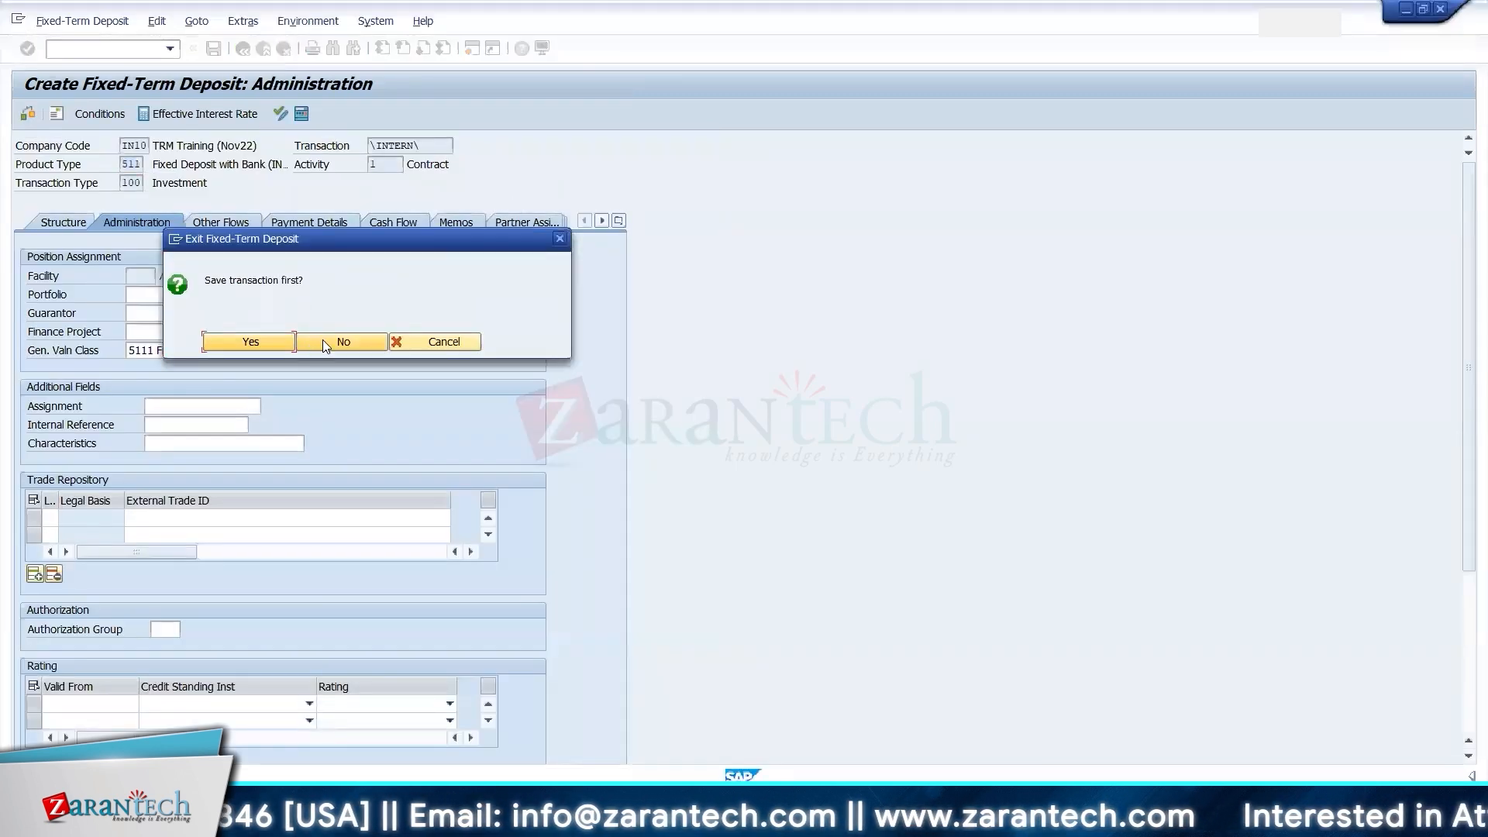
left_click(324, 341)
key("Return")
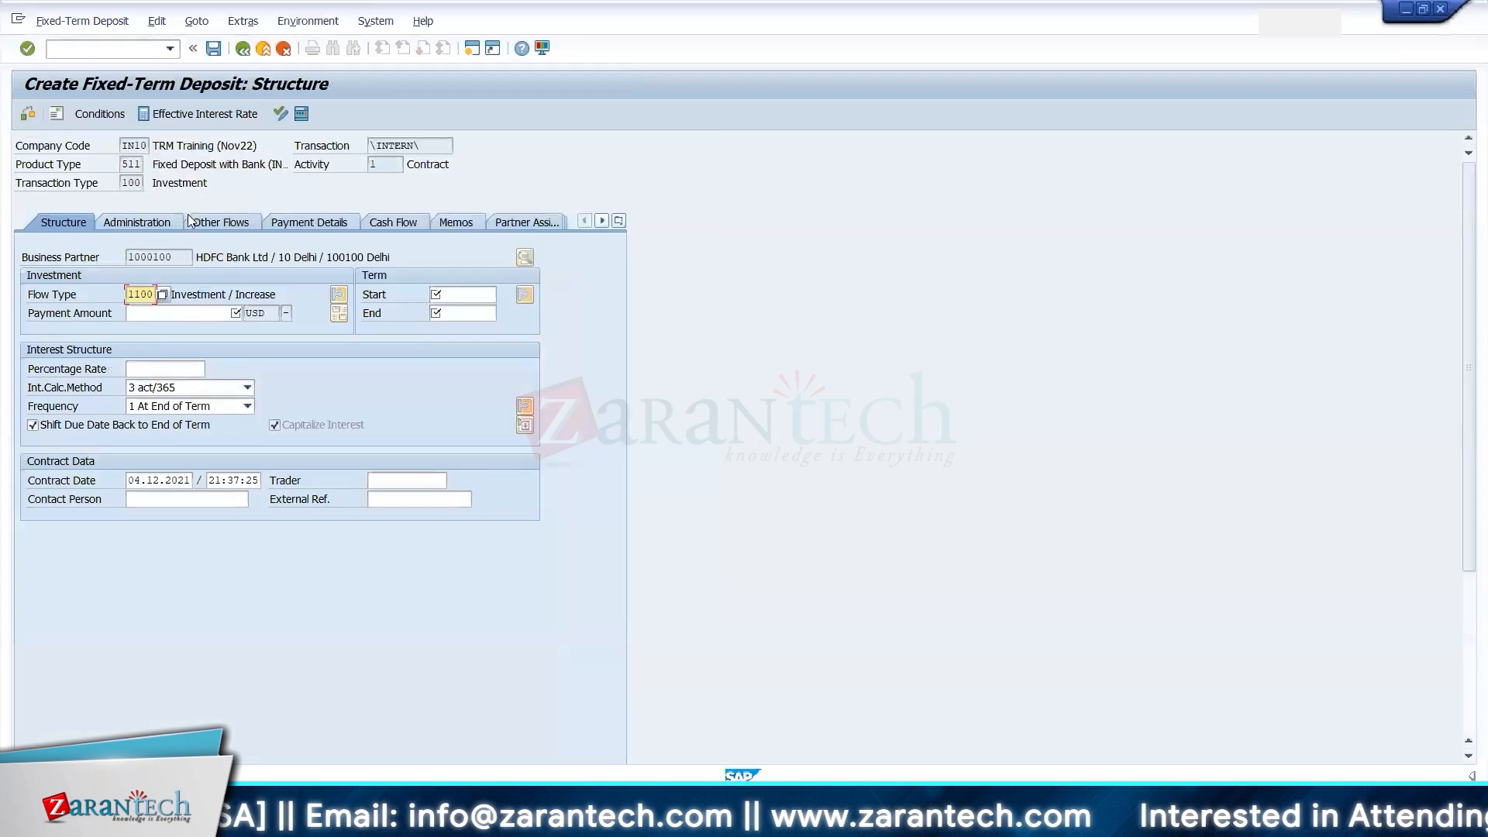
- Enter a payment amount of 1m USD and a term from 01.12.2021 to 30.11.2022
left_click(183, 318)
type("1m")
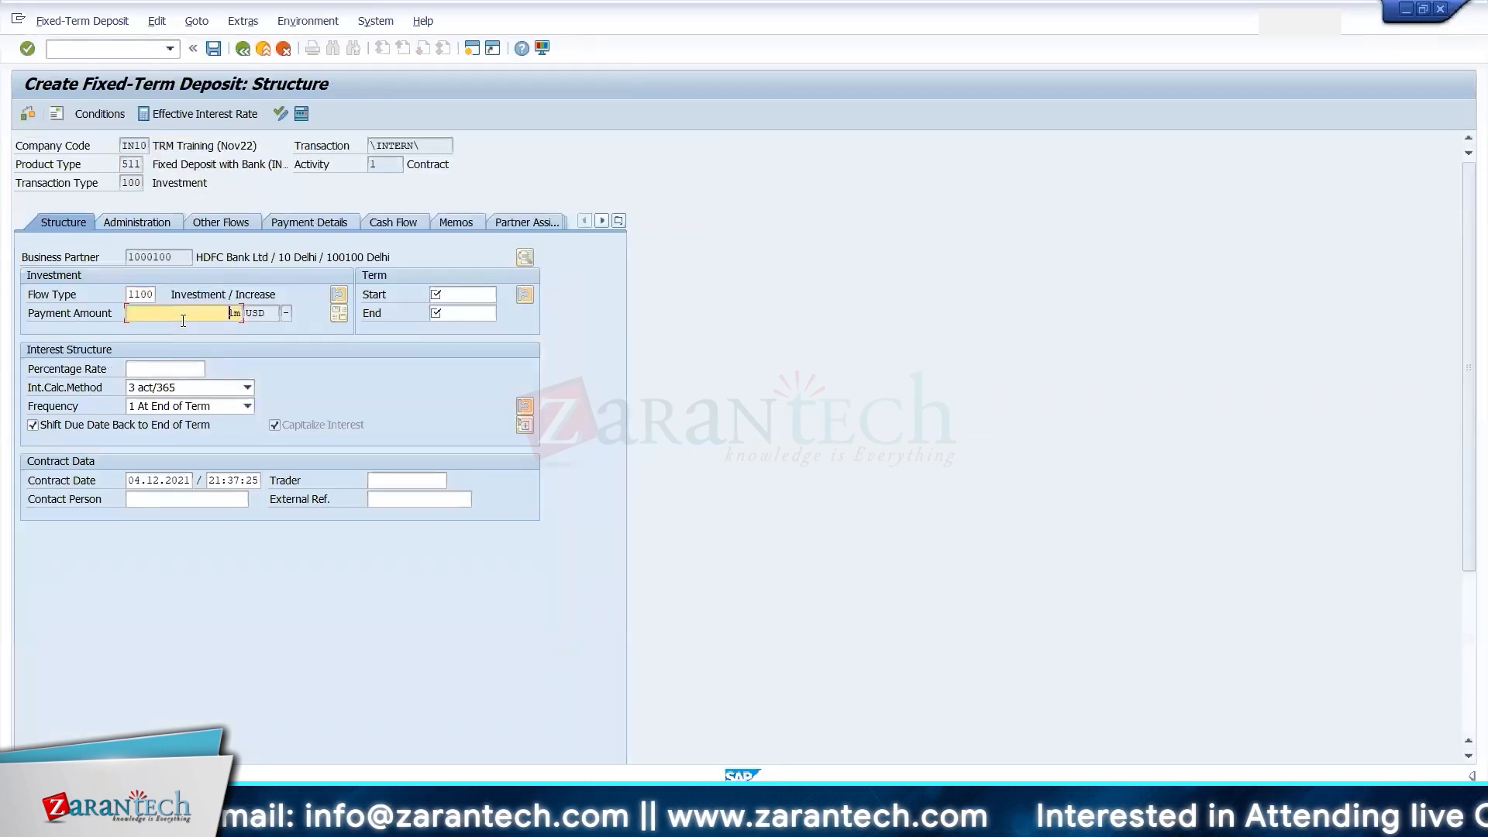
key("Tab")
key("Down")
key("Return")
key("Tab")
key("space")
key("Return")
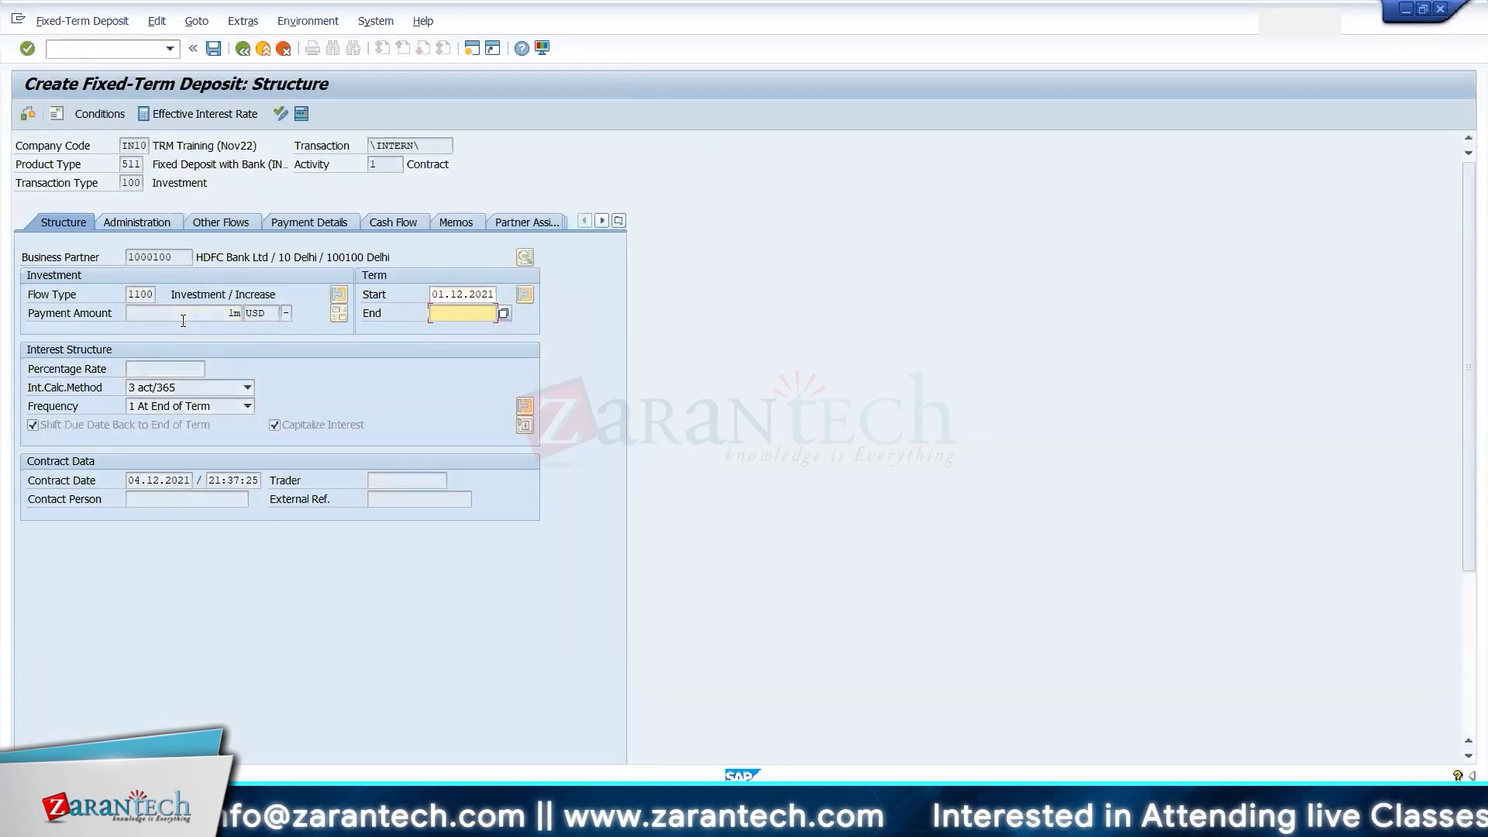
key("space")
key("Down")
key("Return")
key("Return")
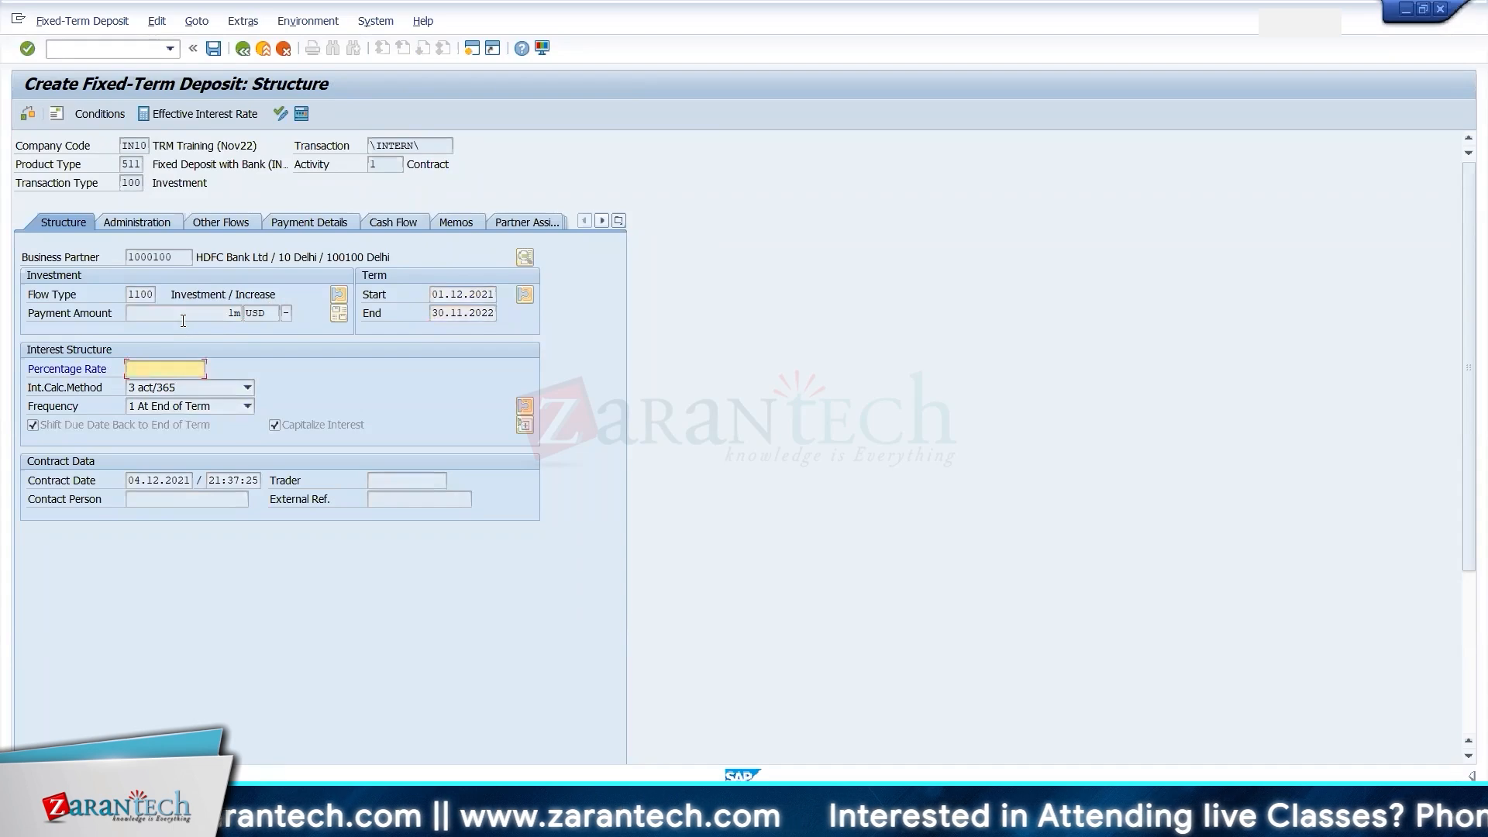
- Set the percentage rate to 10 and the contract date to 01.12.2021
type("10")
key("Return")
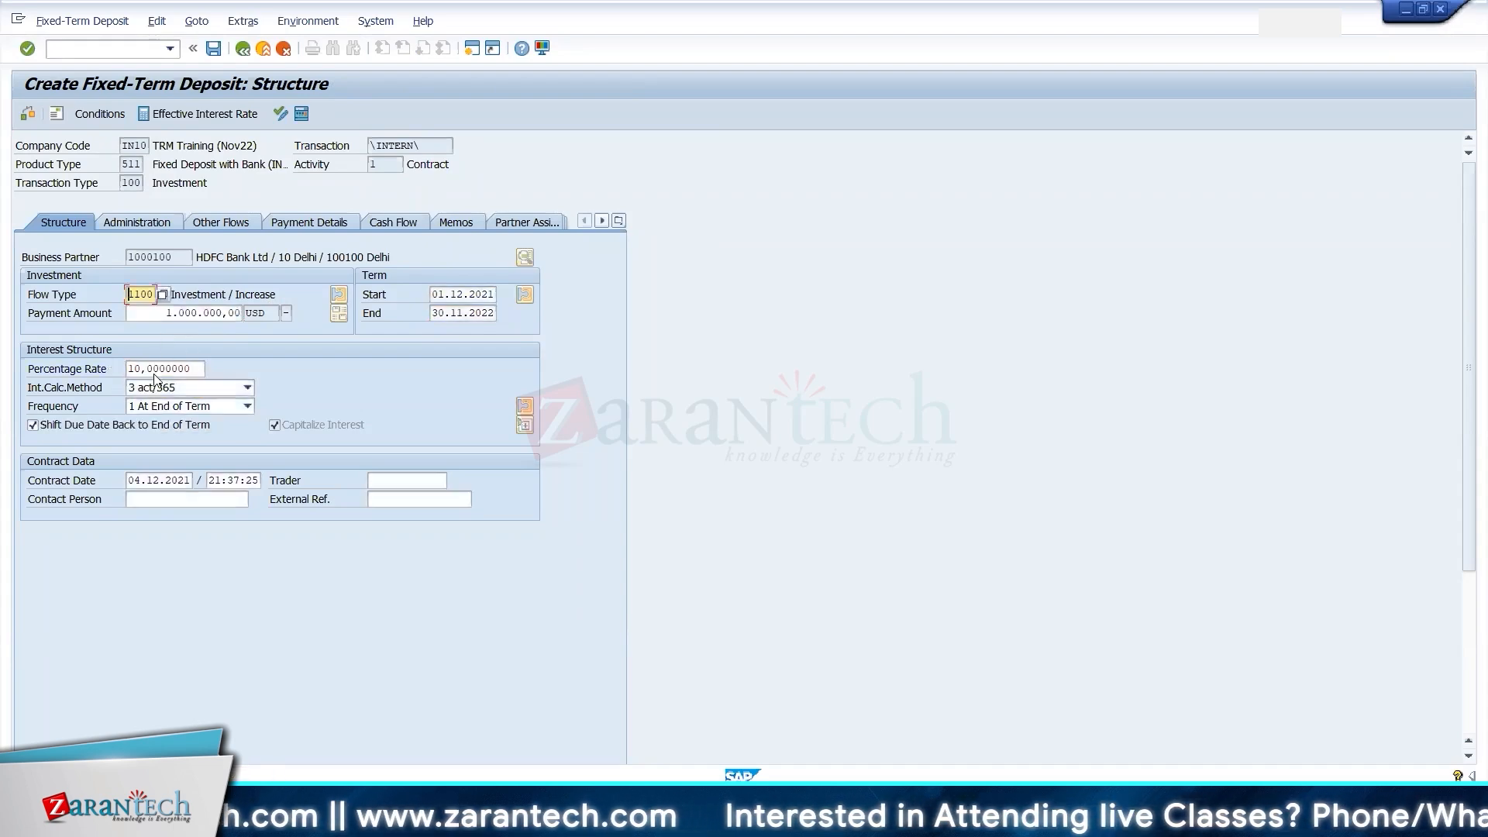
double_click(138, 487)
type("01.12.2021")
key("Return")
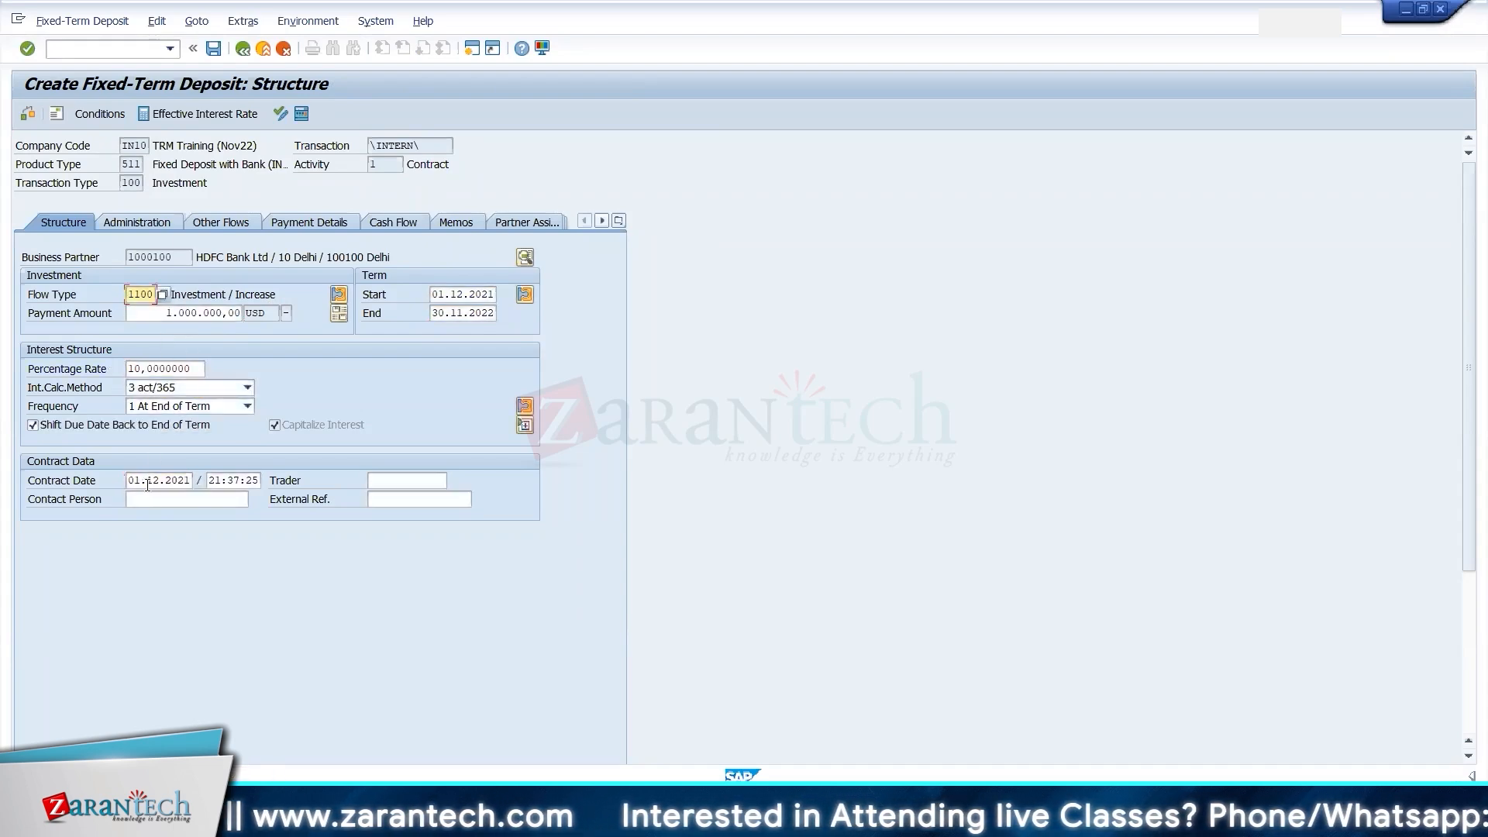
- Check the general valuation class proposed in the deposit's administration data
left_click(158, 224)
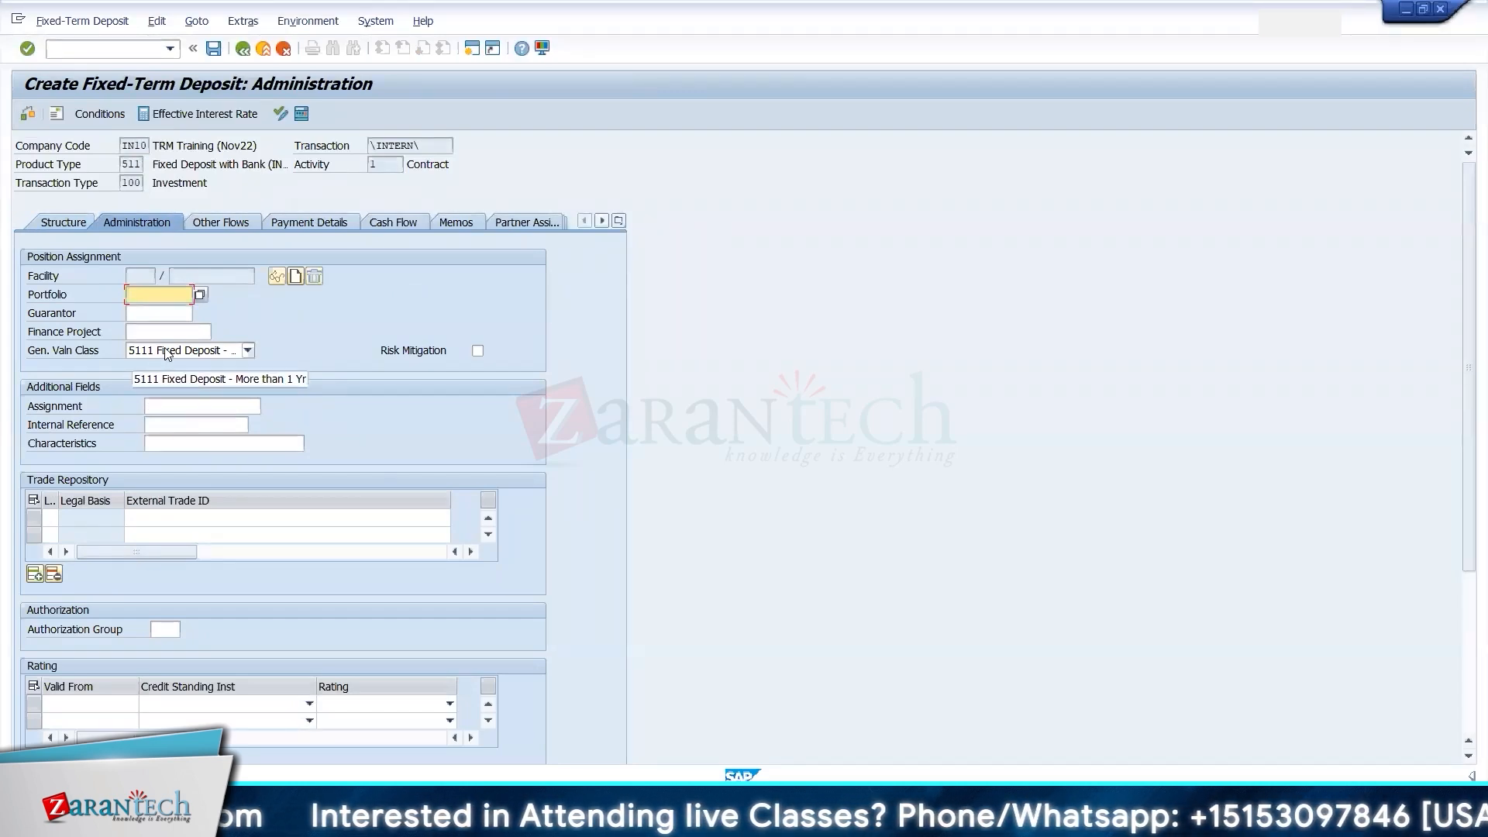
left_click(168, 352)
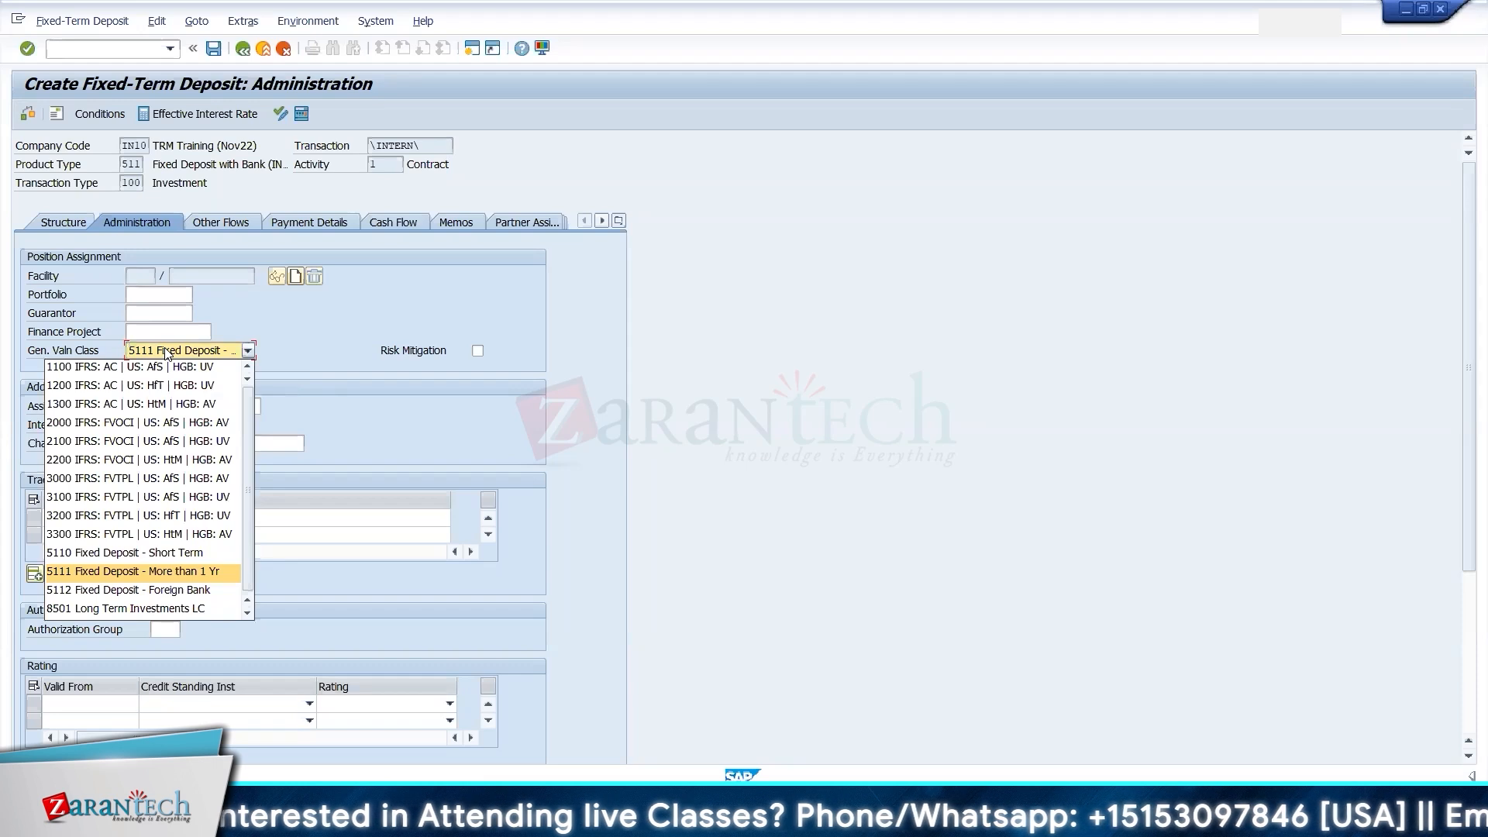
left_click(167, 352)
- Look up the flow types available for the deposit's other flows without selecting one, and open the payment details
left_click(221, 223)
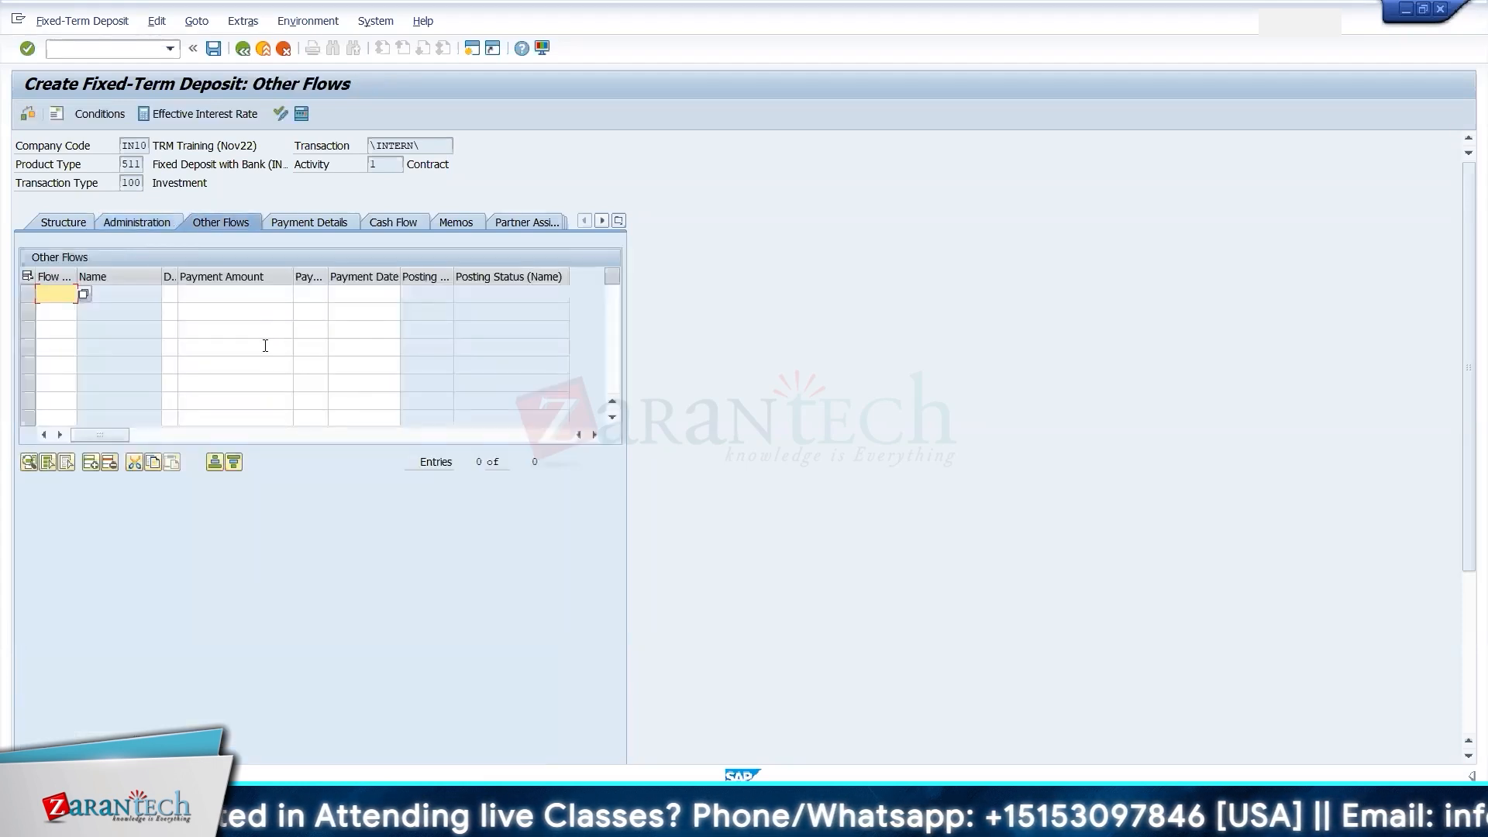
left_click(83, 295)
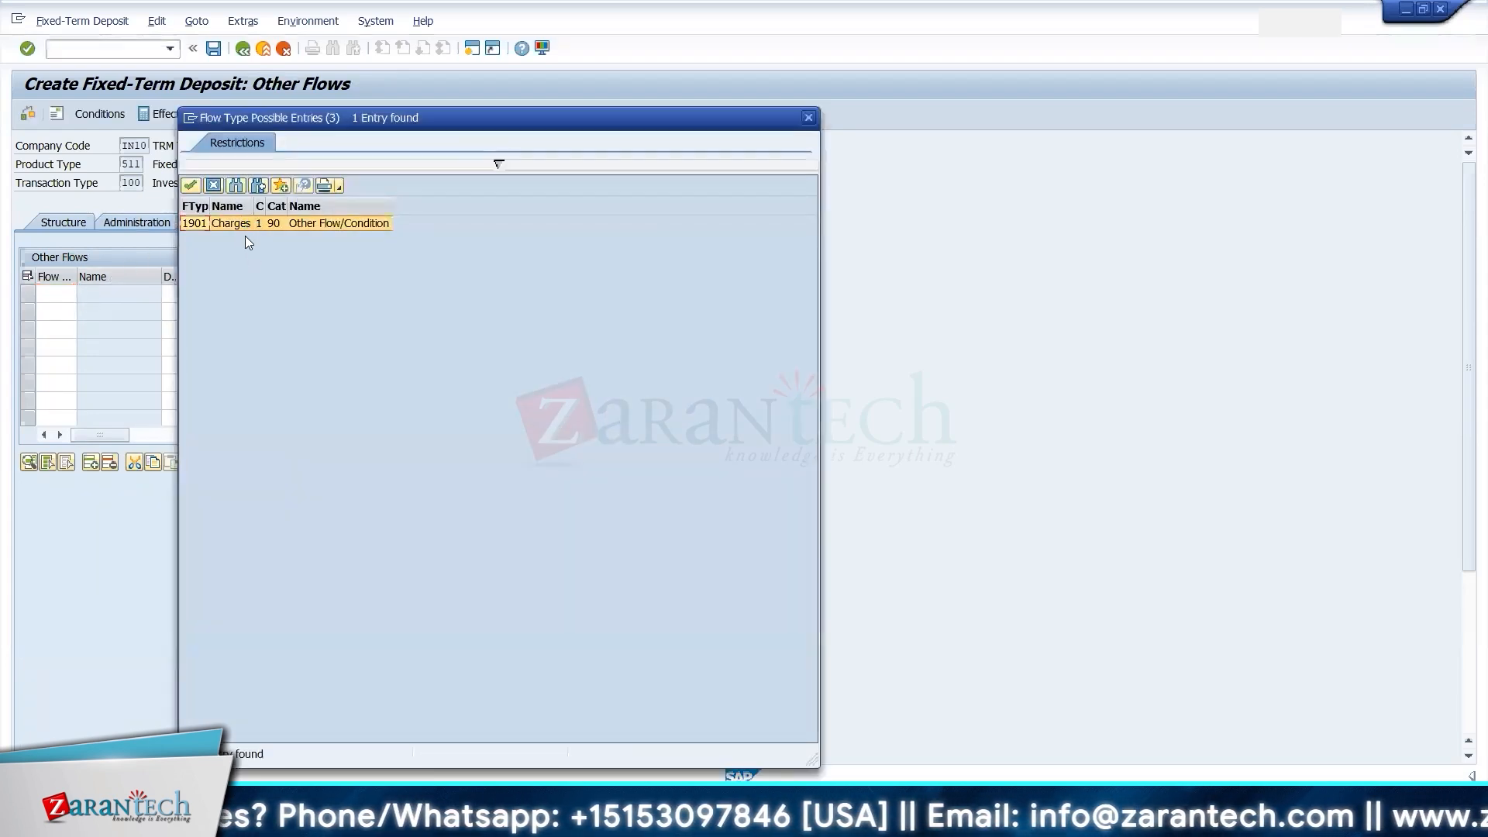
left_click(808, 118)
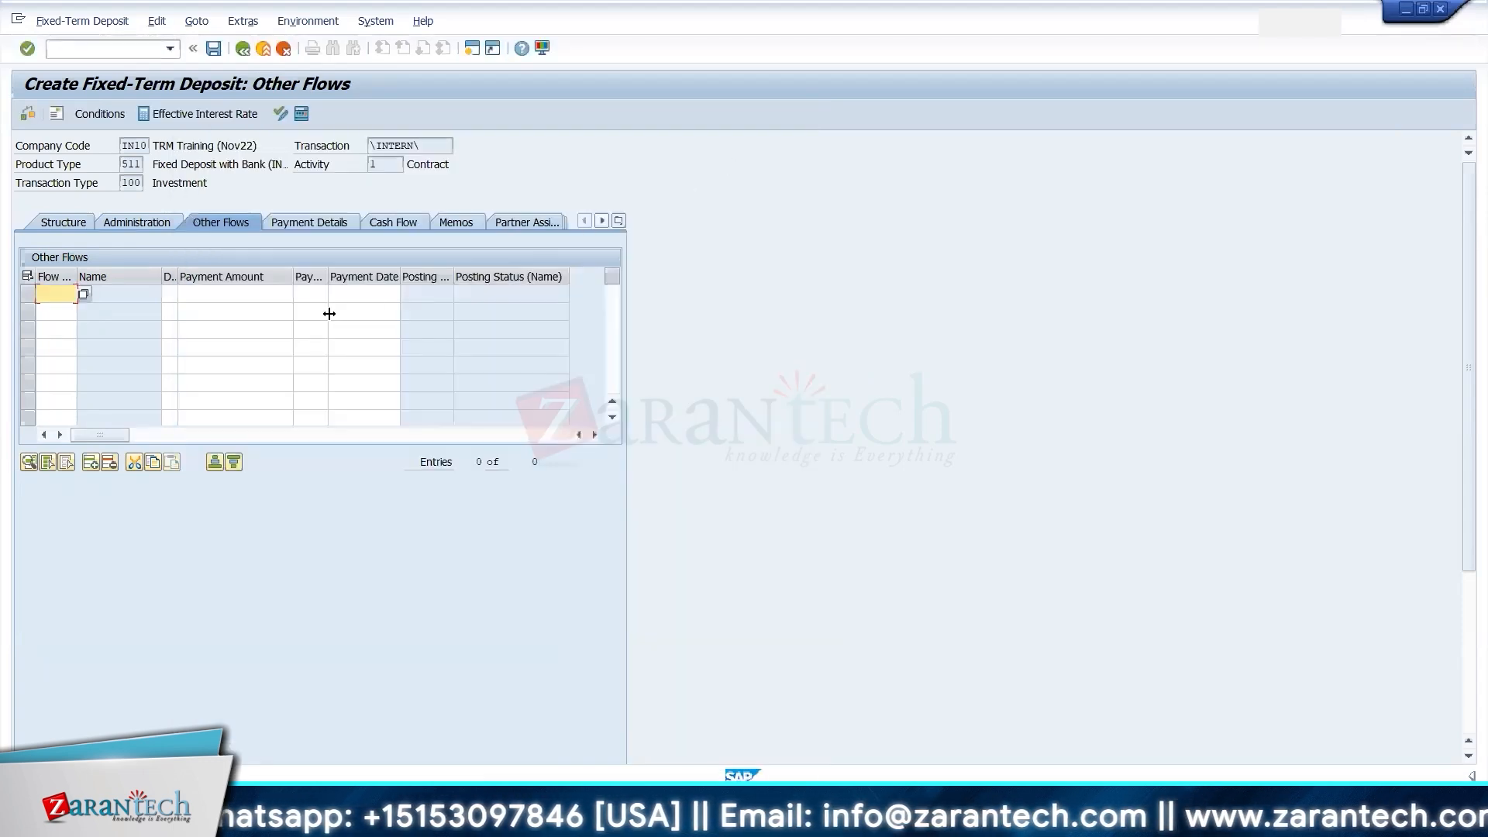
left_click(292, 226)
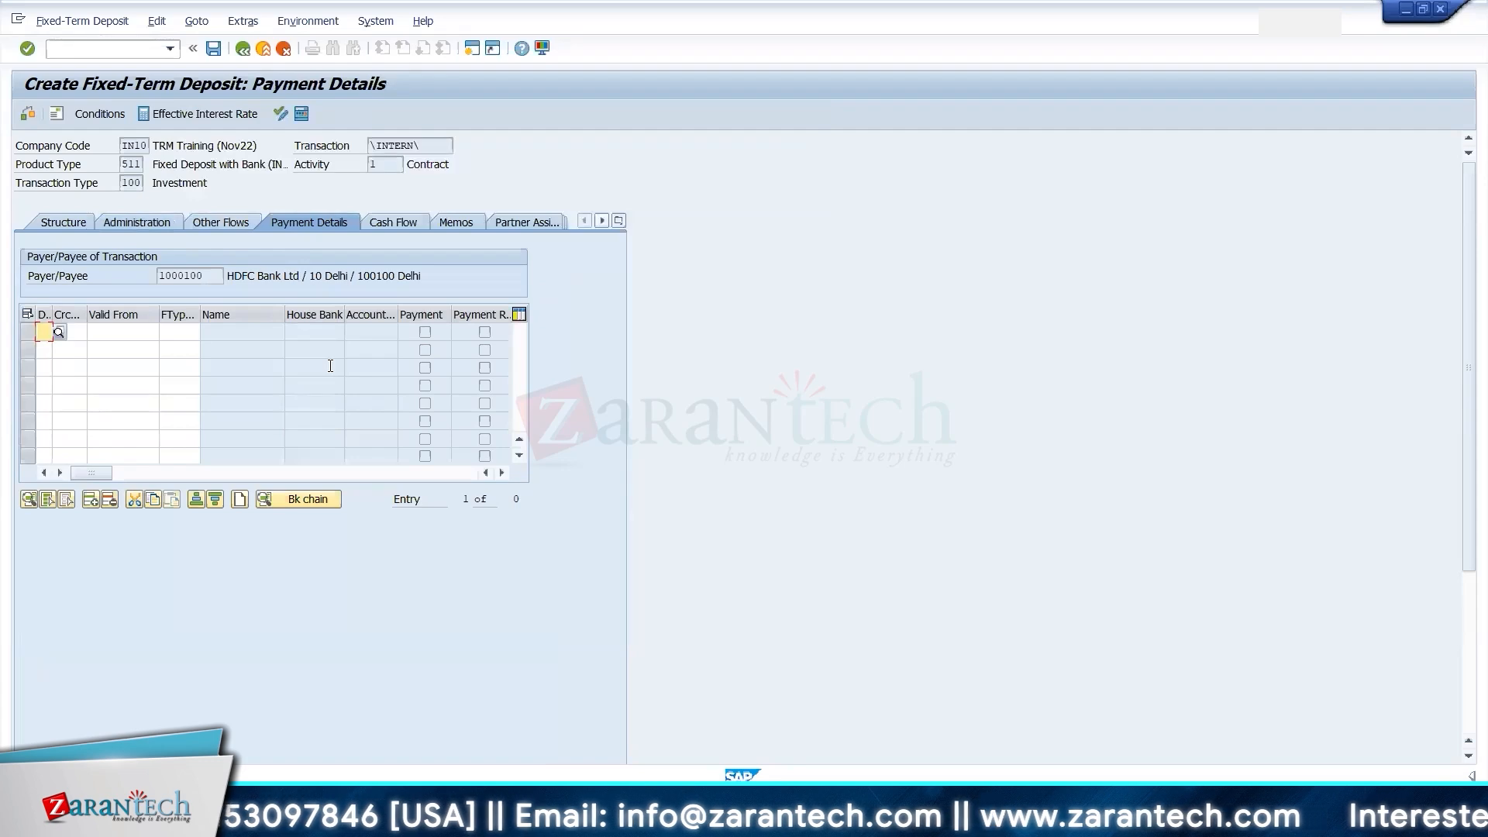
- Look up the HDFC main, payment and receipt bank accounts in the workbook's GL Ac sheet, and return to the deposit's payment details
key("alt+Tab")
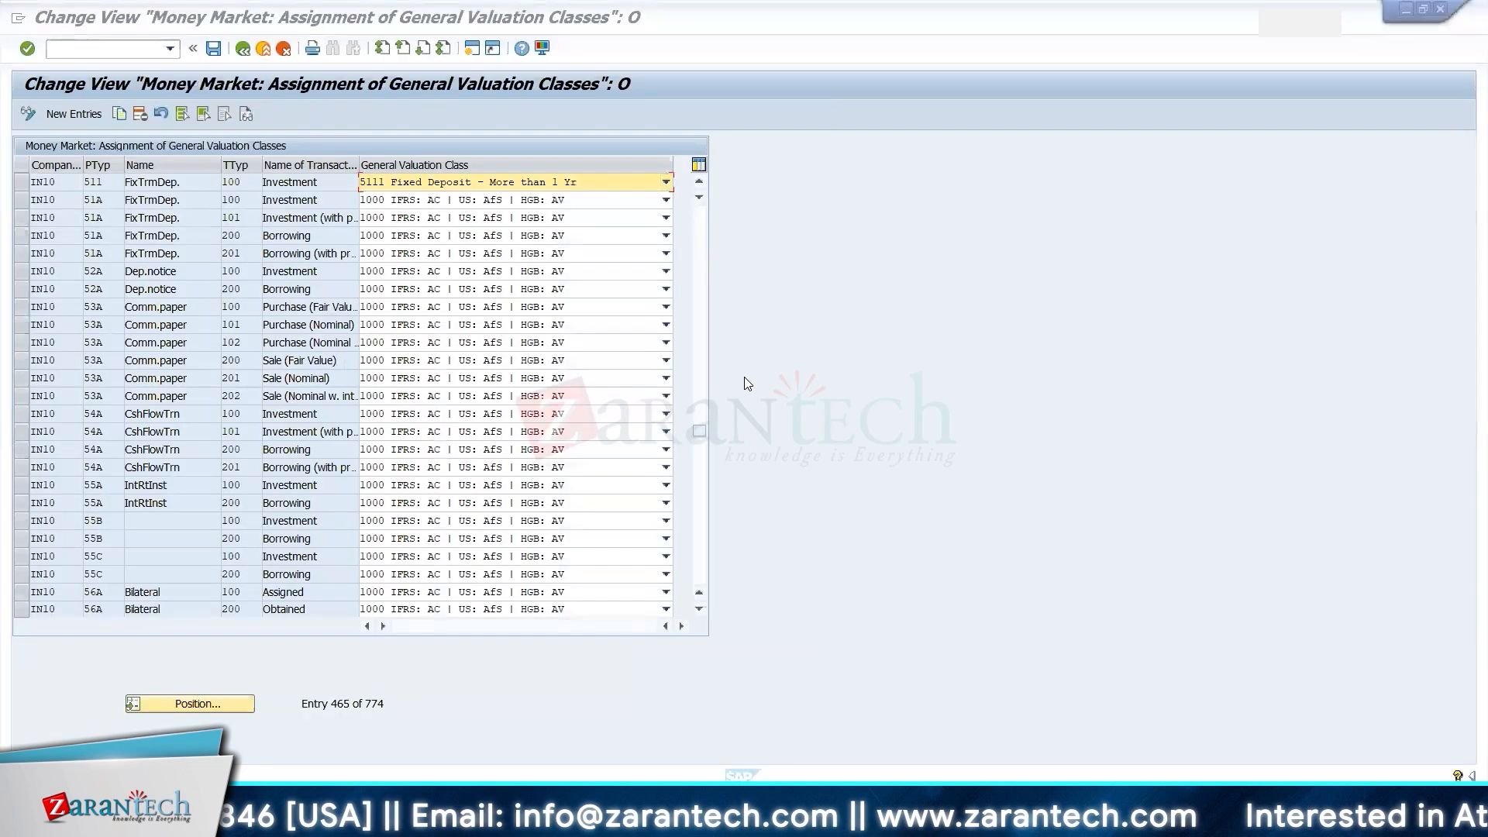
key("alt+Tab")
key("alt+Tab")
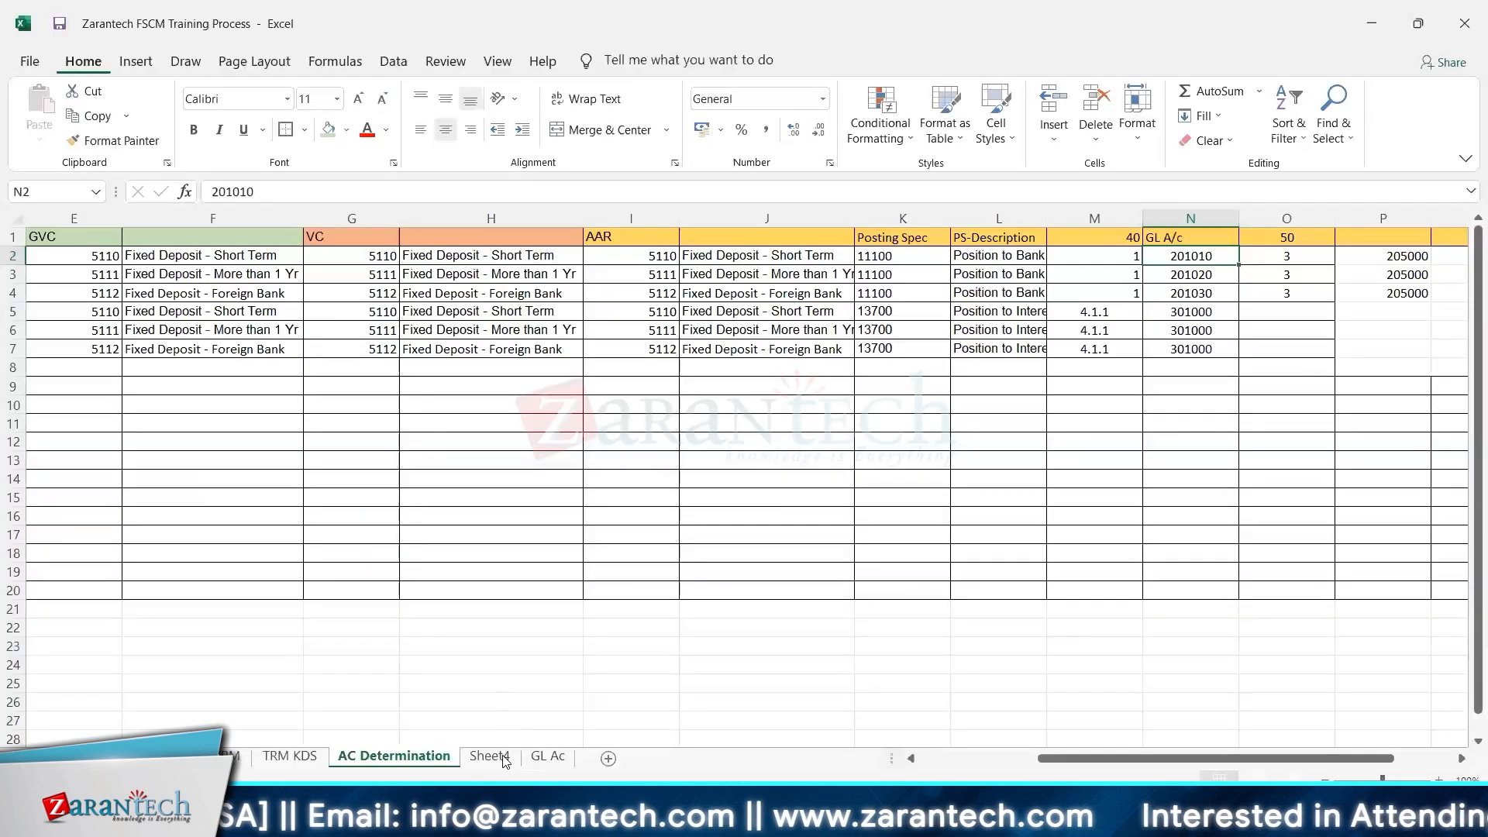
left_click(541, 759)
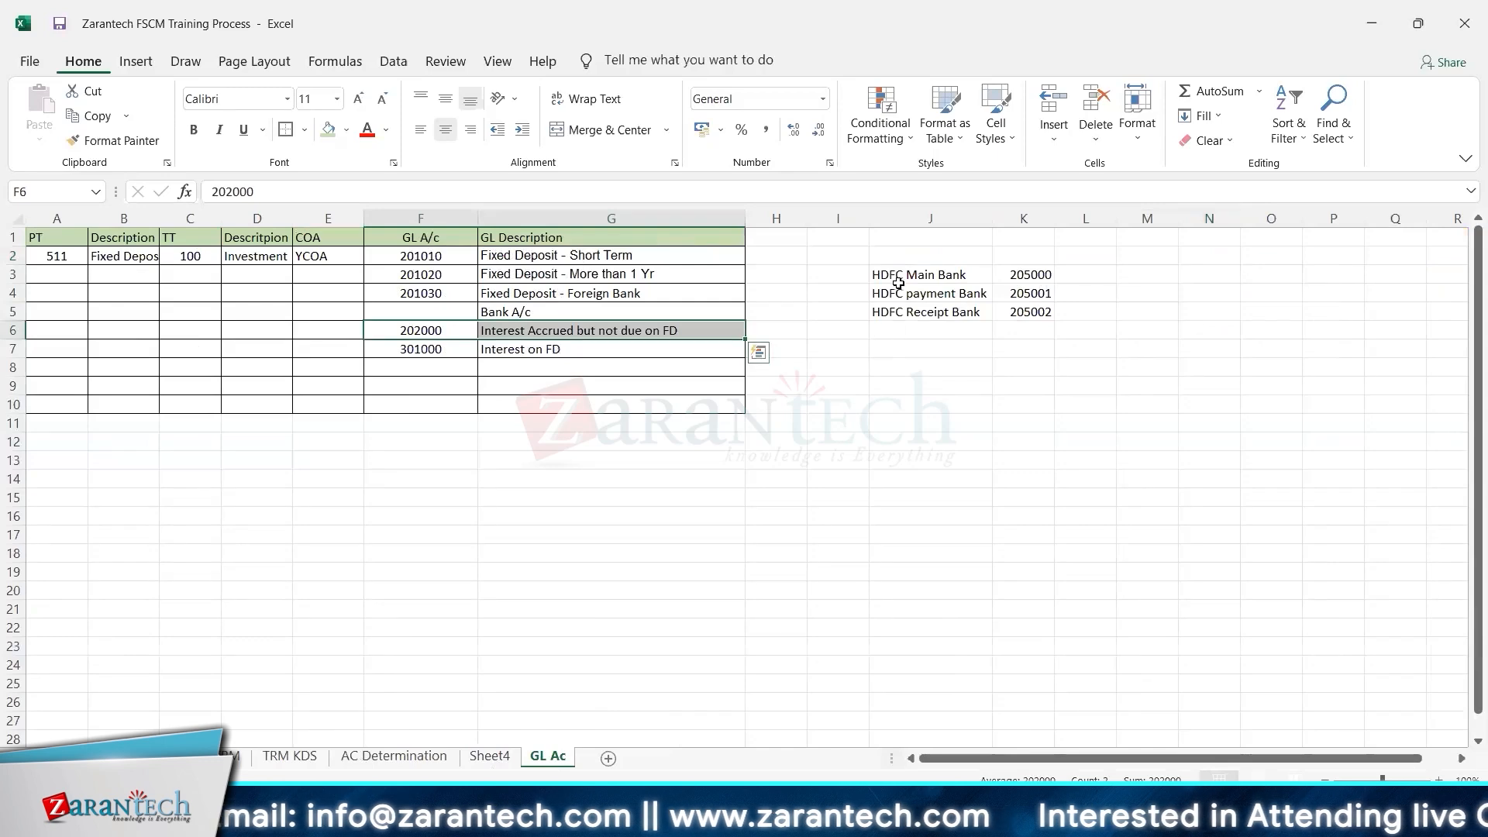
left_click(897, 276)
left_click_drag(898, 276, 1034, 313)
key("alt+Tab")
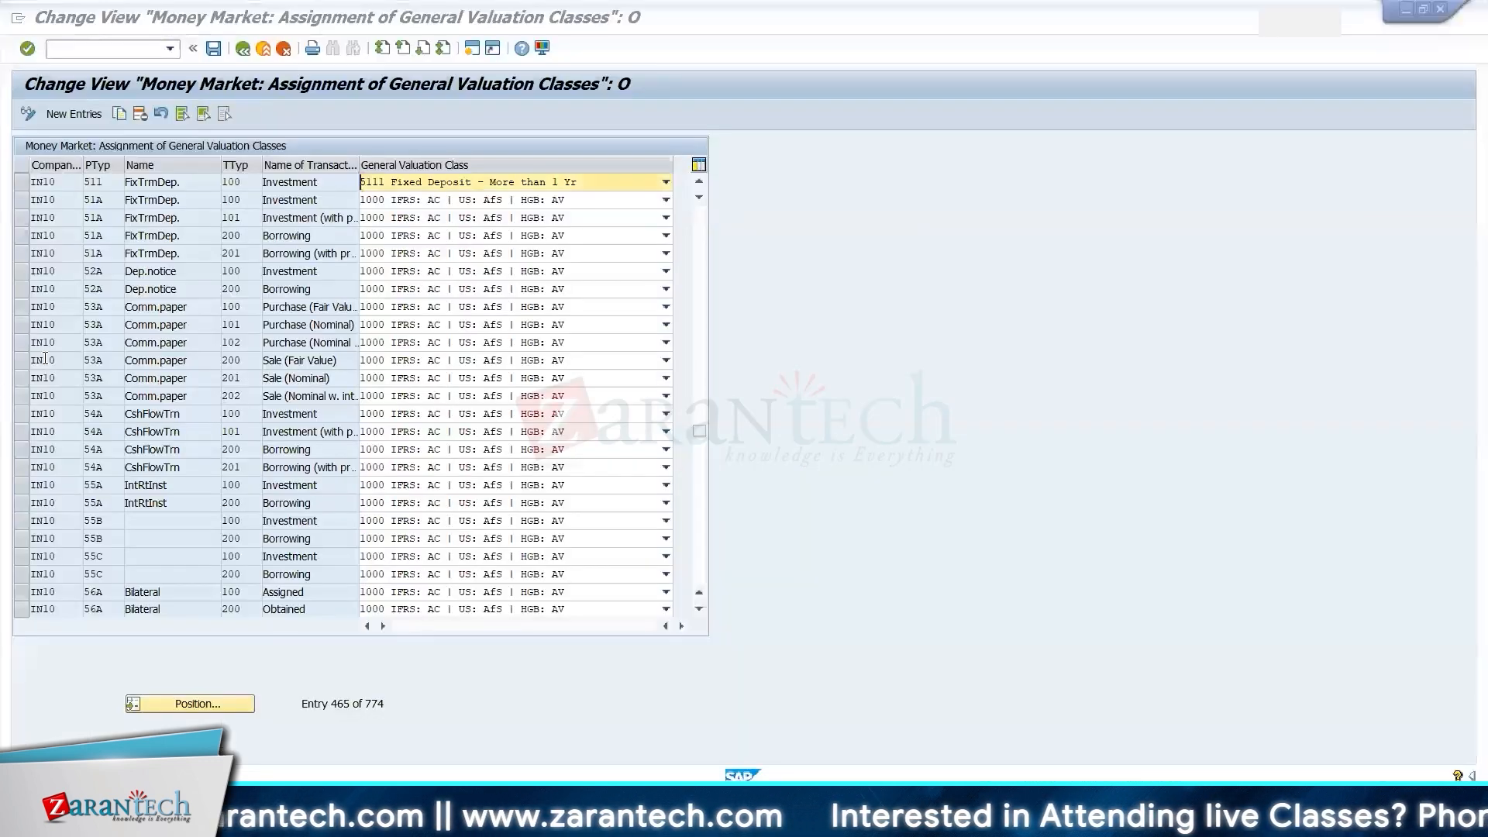
key("alt+Tab")
key("Tab")
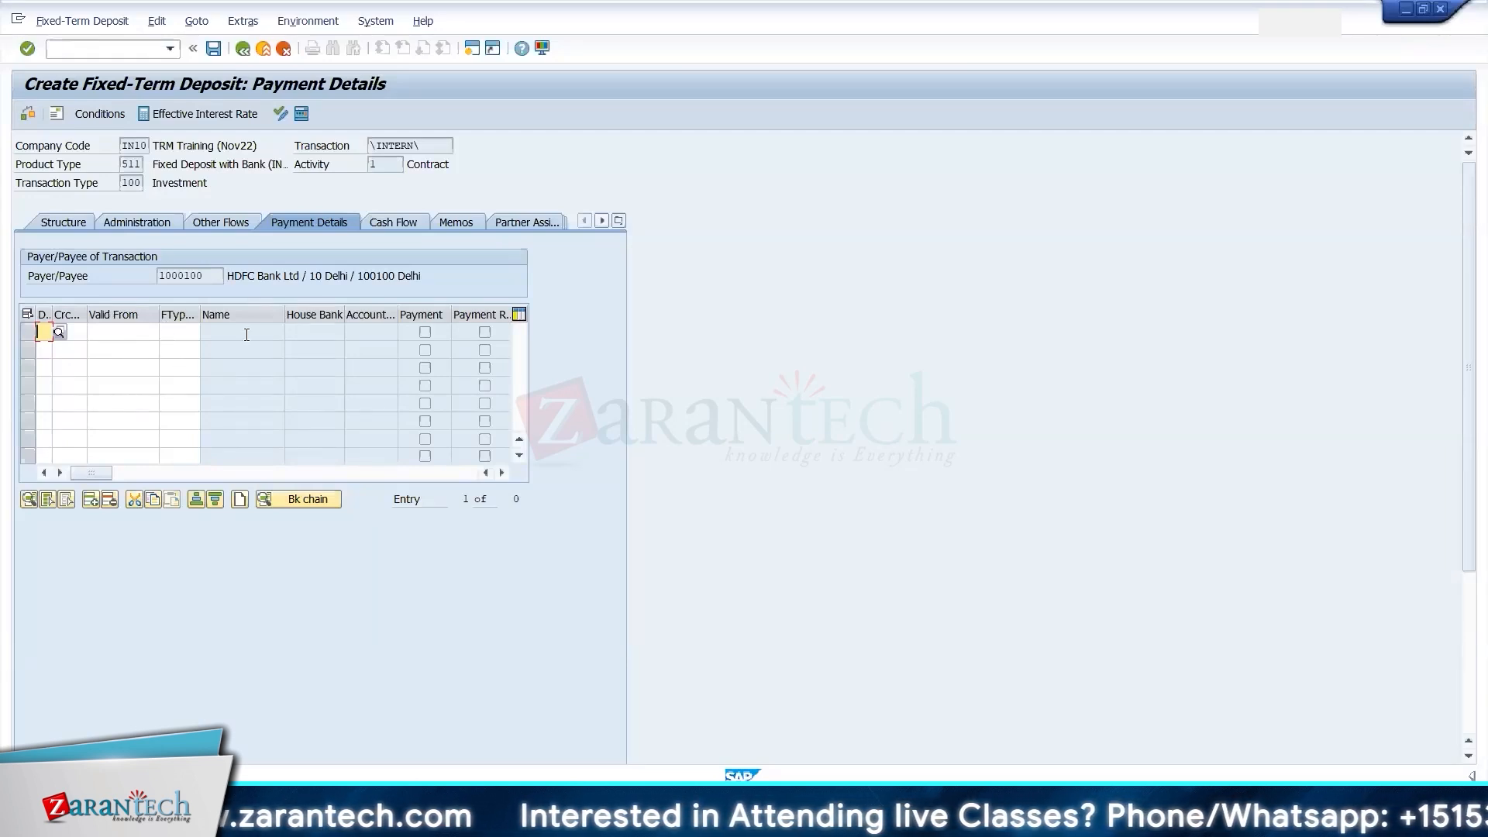
- Review the deposit's cash flow, run the transaction check and close its message list
left_click(386, 221)
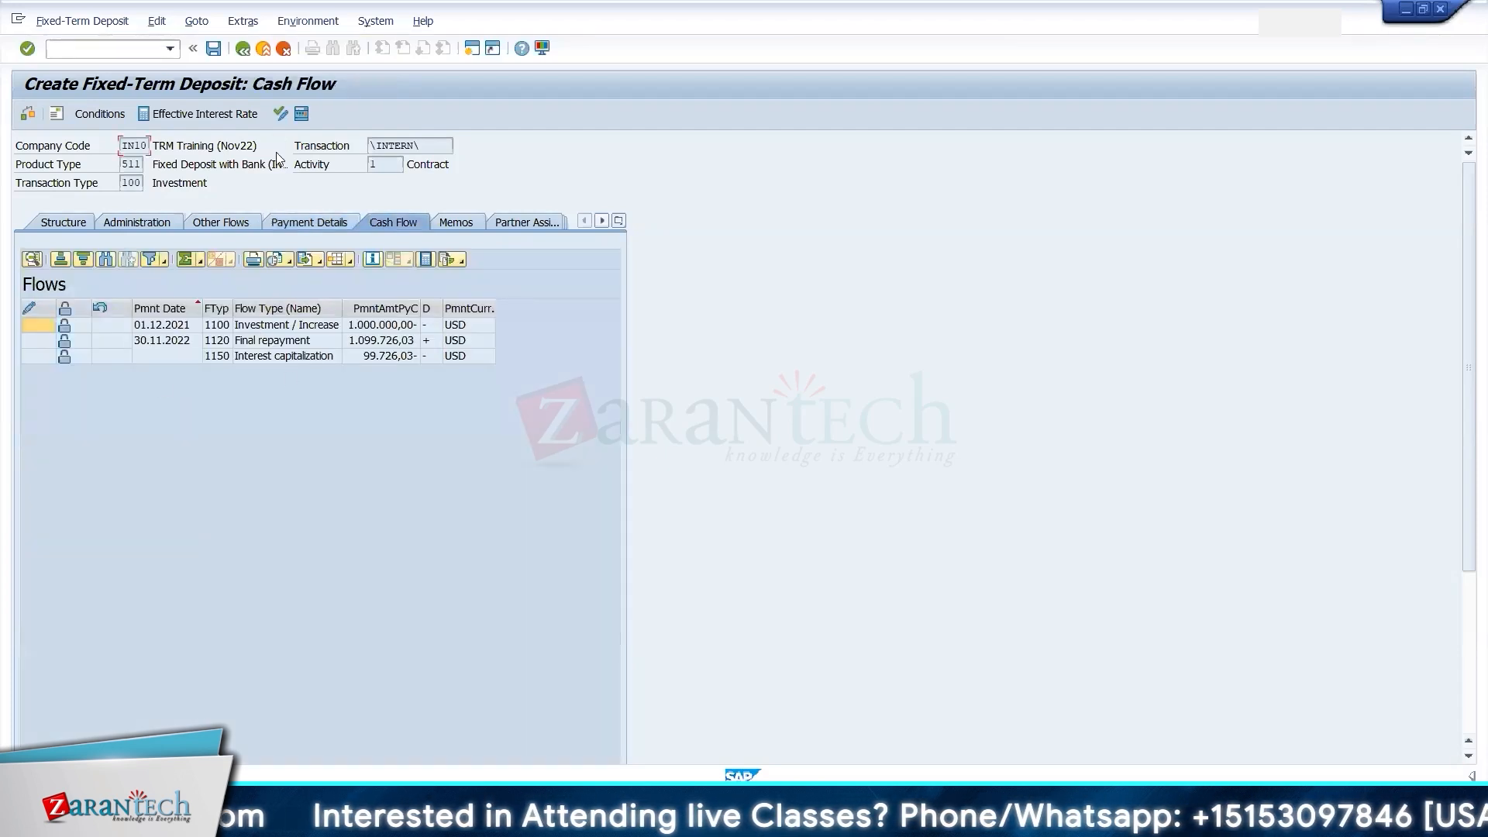
left_click(29, 116)
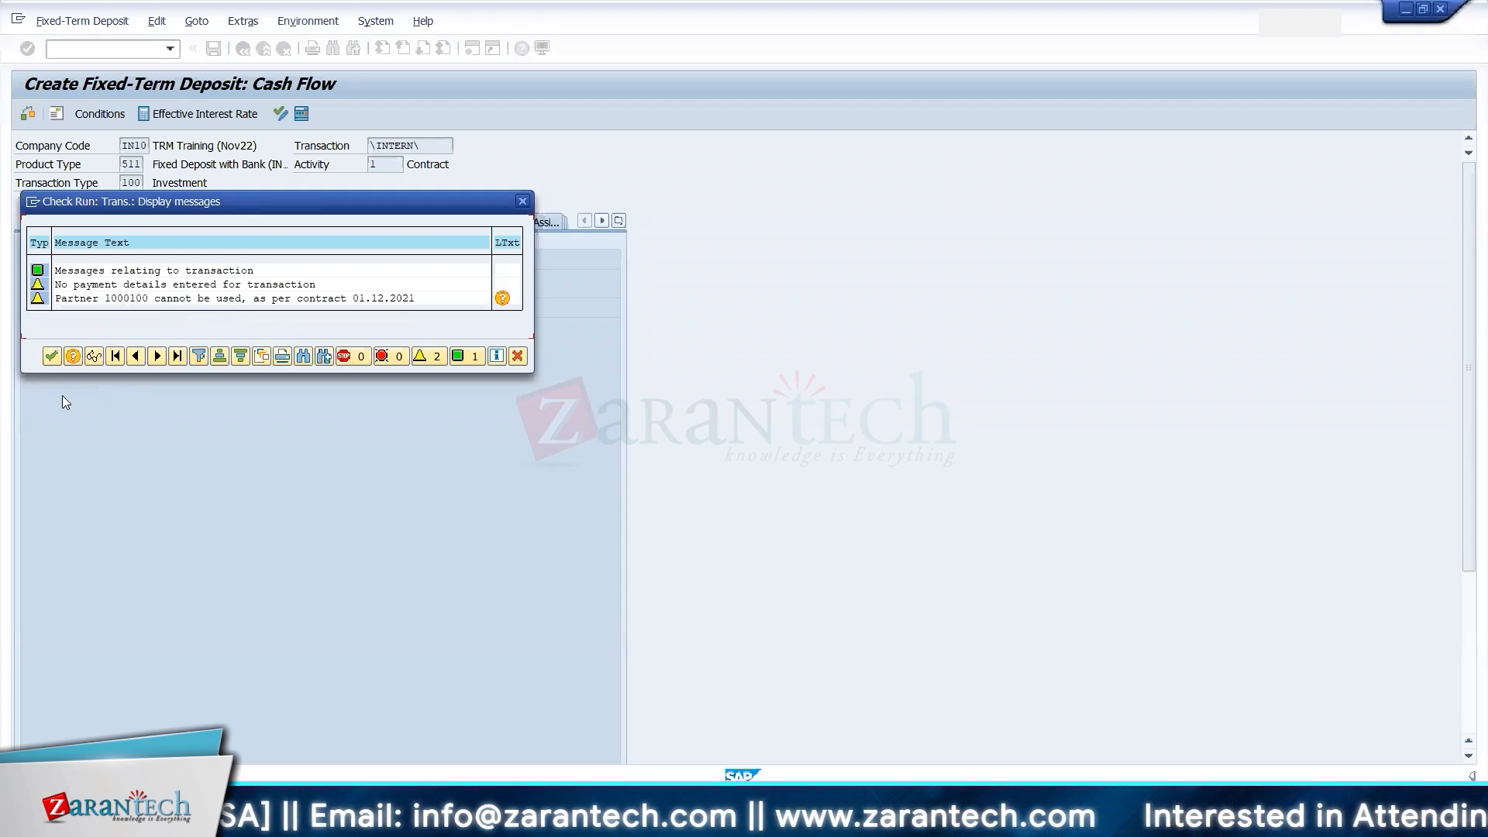
left_click(52, 356)
- Save the new fixed-term deposit, accepting the messages of the check run
left_click(213, 48)
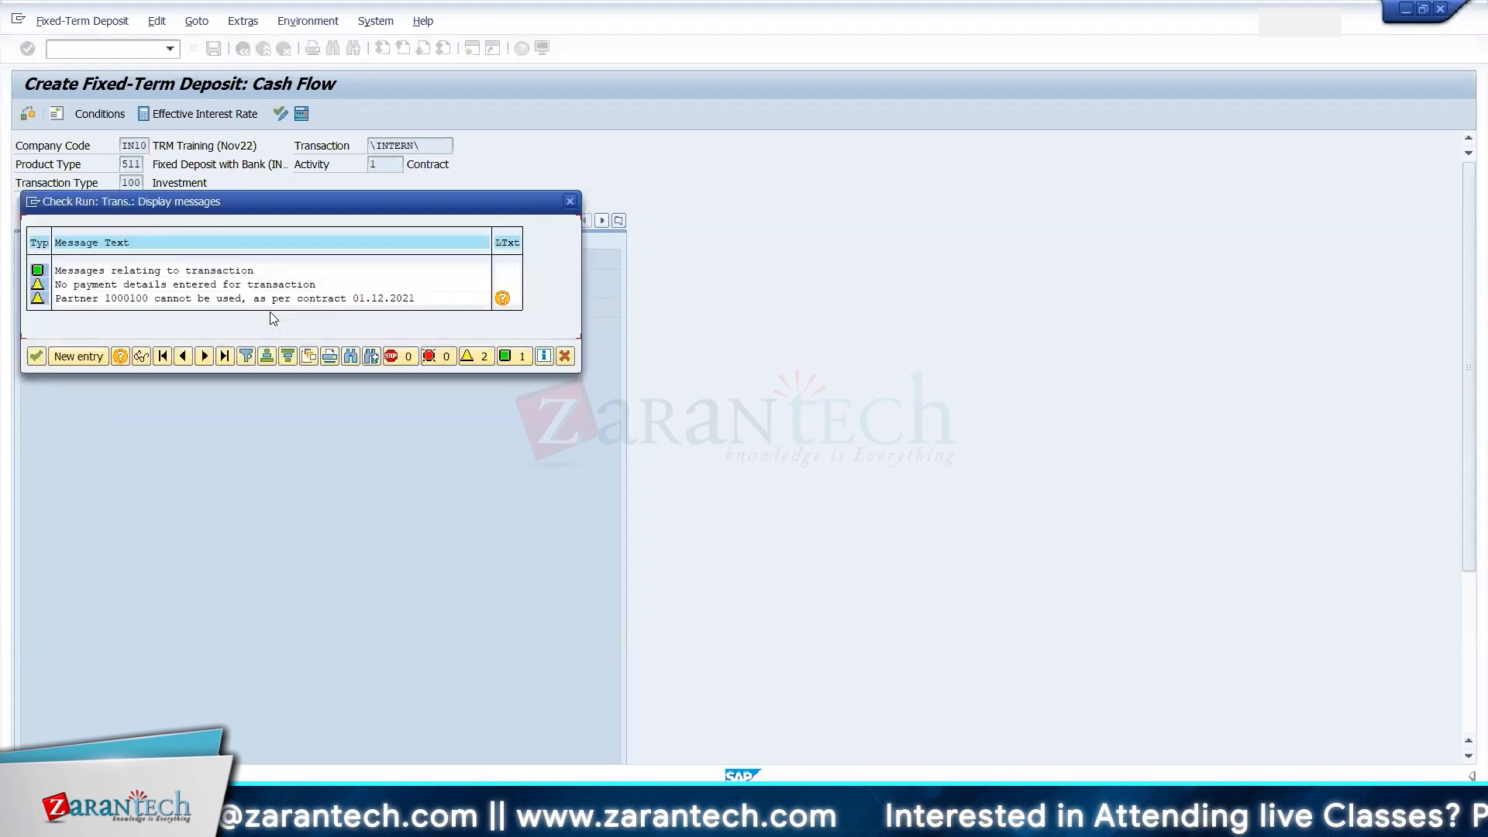
left_click(35, 356)
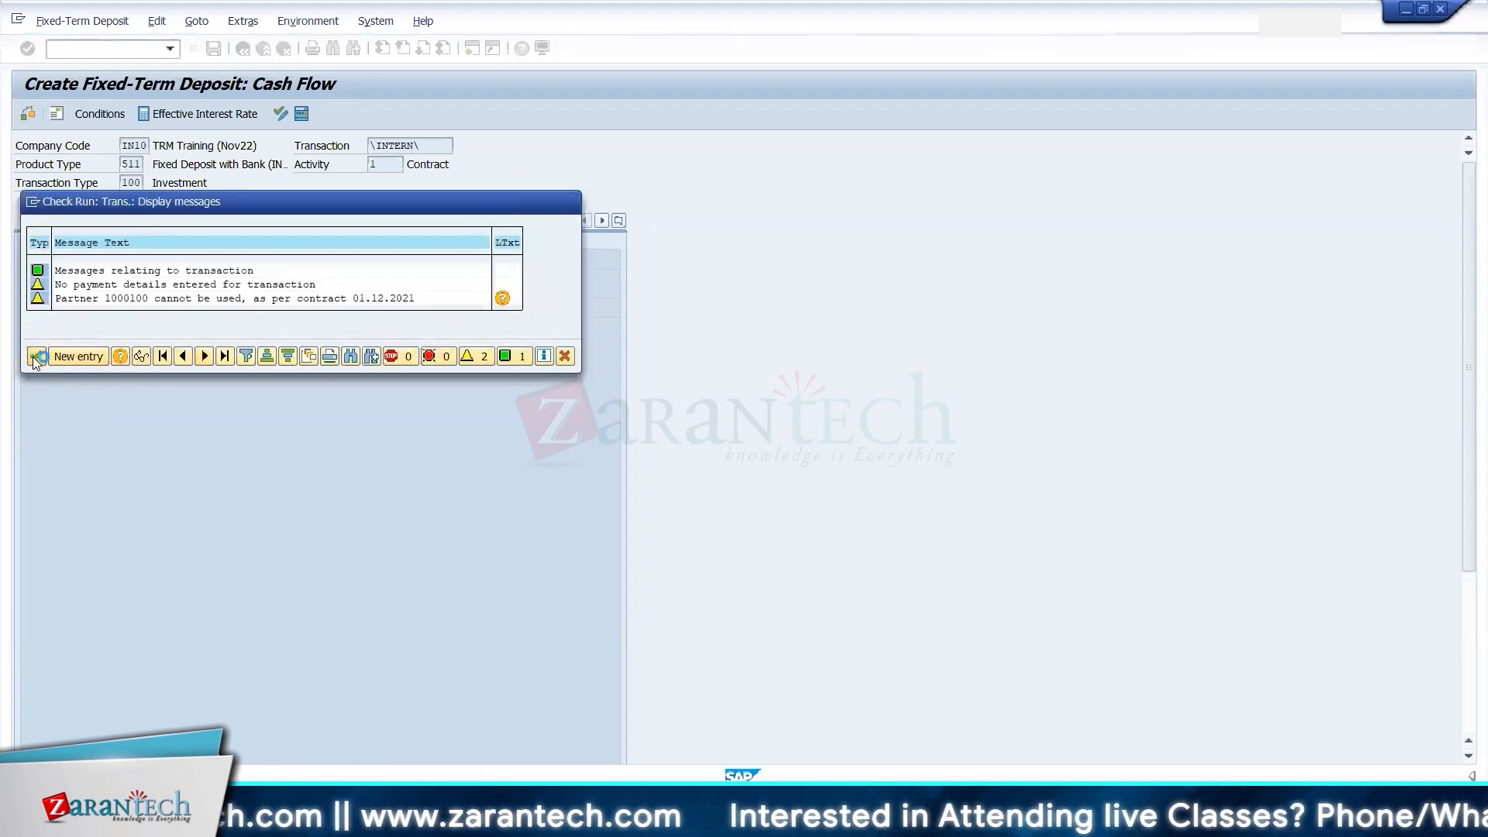
left_click(33, 356)
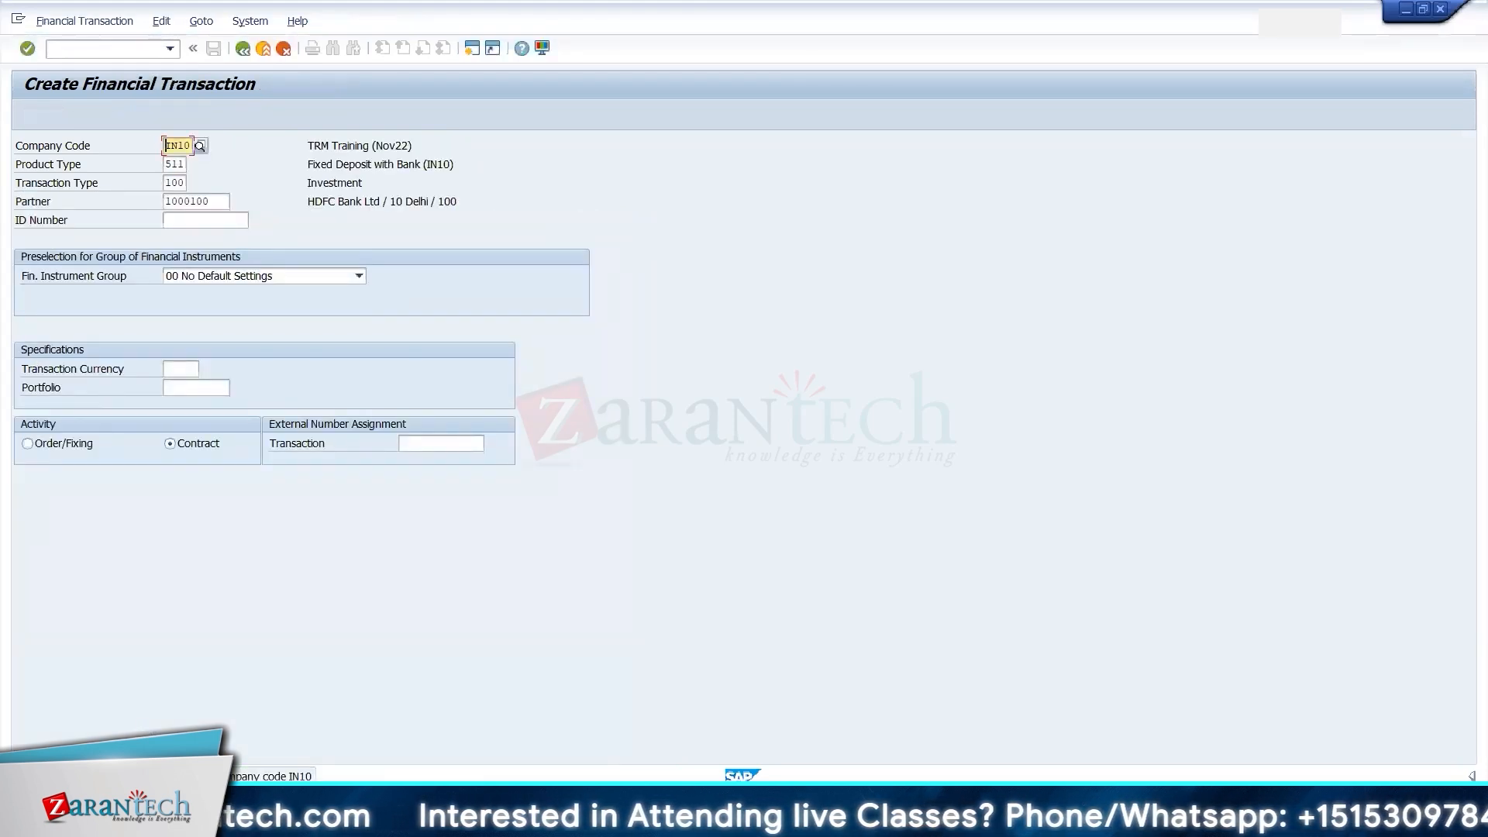
- Switch to editing financial transactions and display the cash flow of the saved fixed-term deposit
left_click(77, 21)
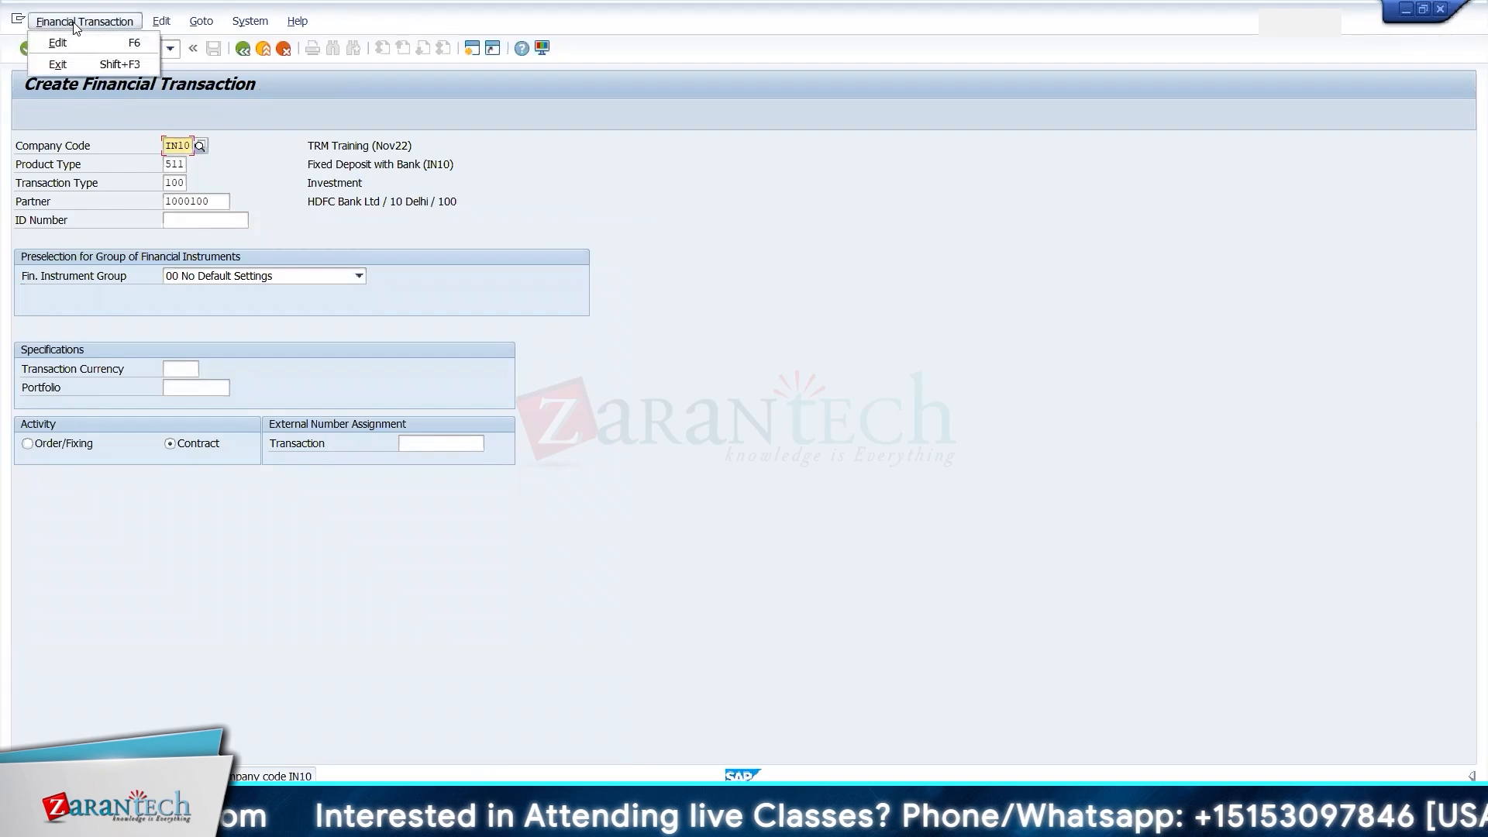
left_click(75, 42)
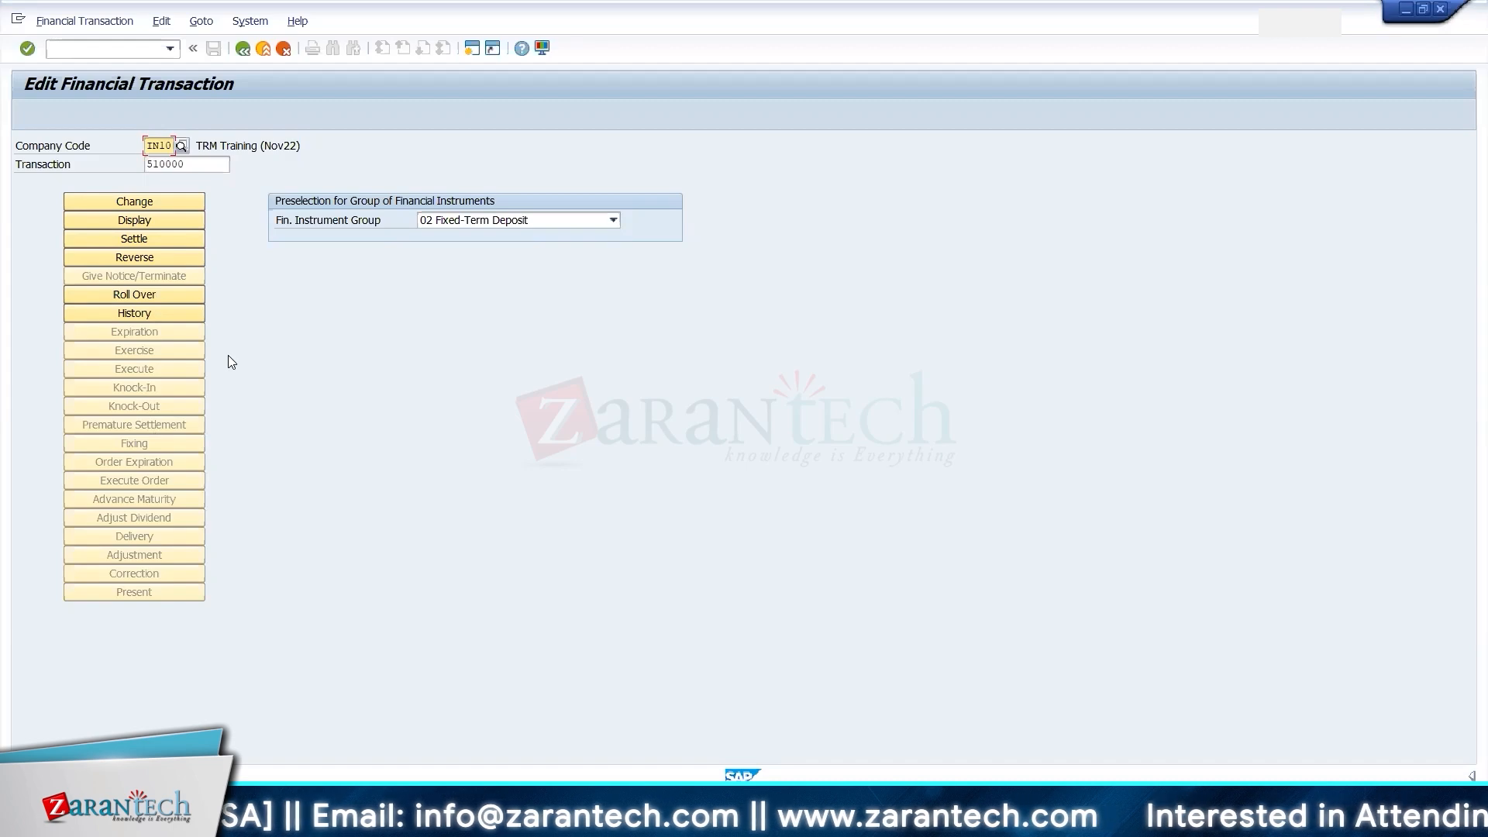
left_click(143, 221)
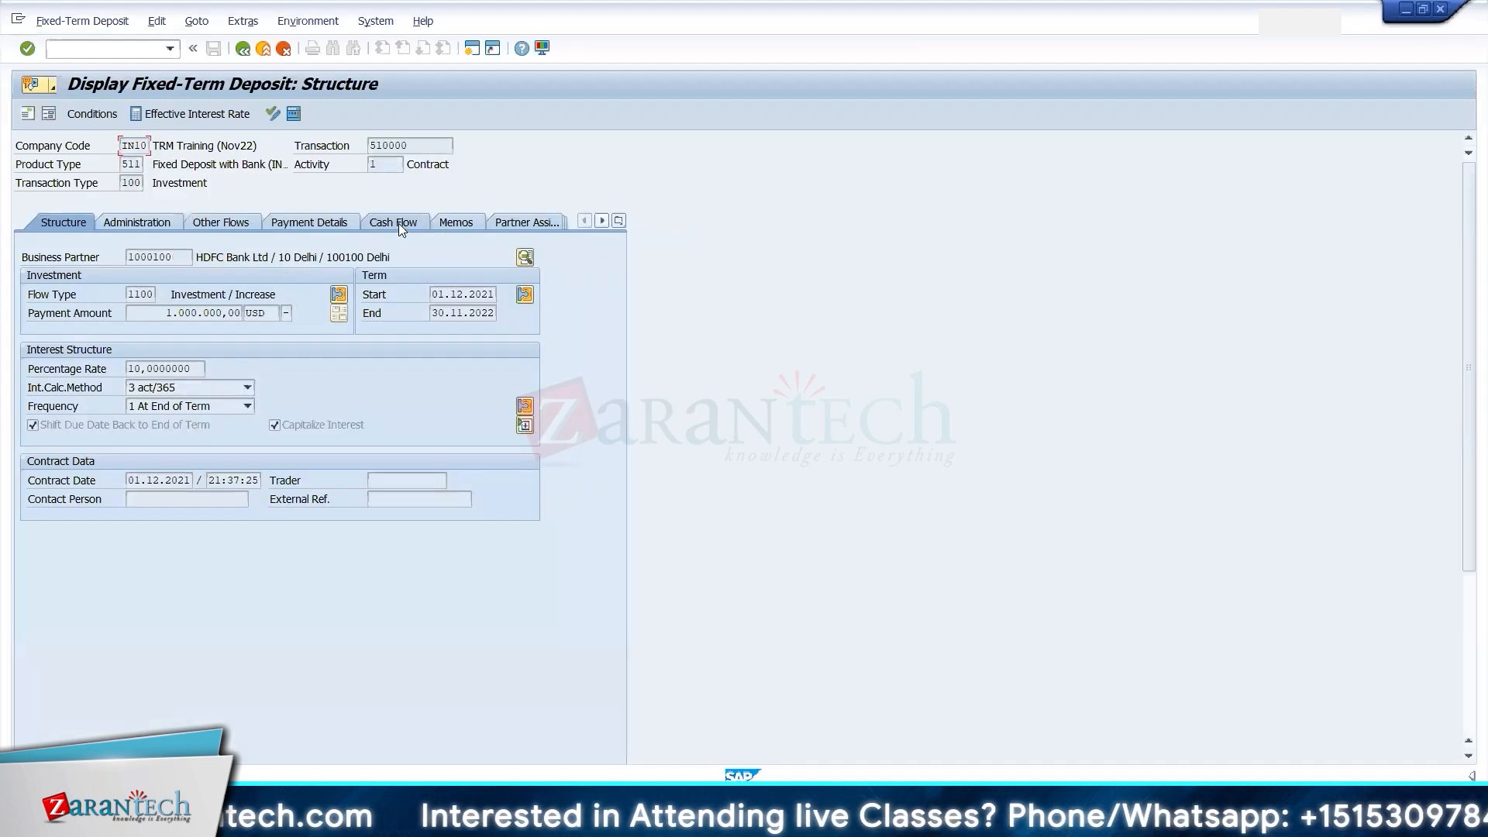
left_click(398, 223)
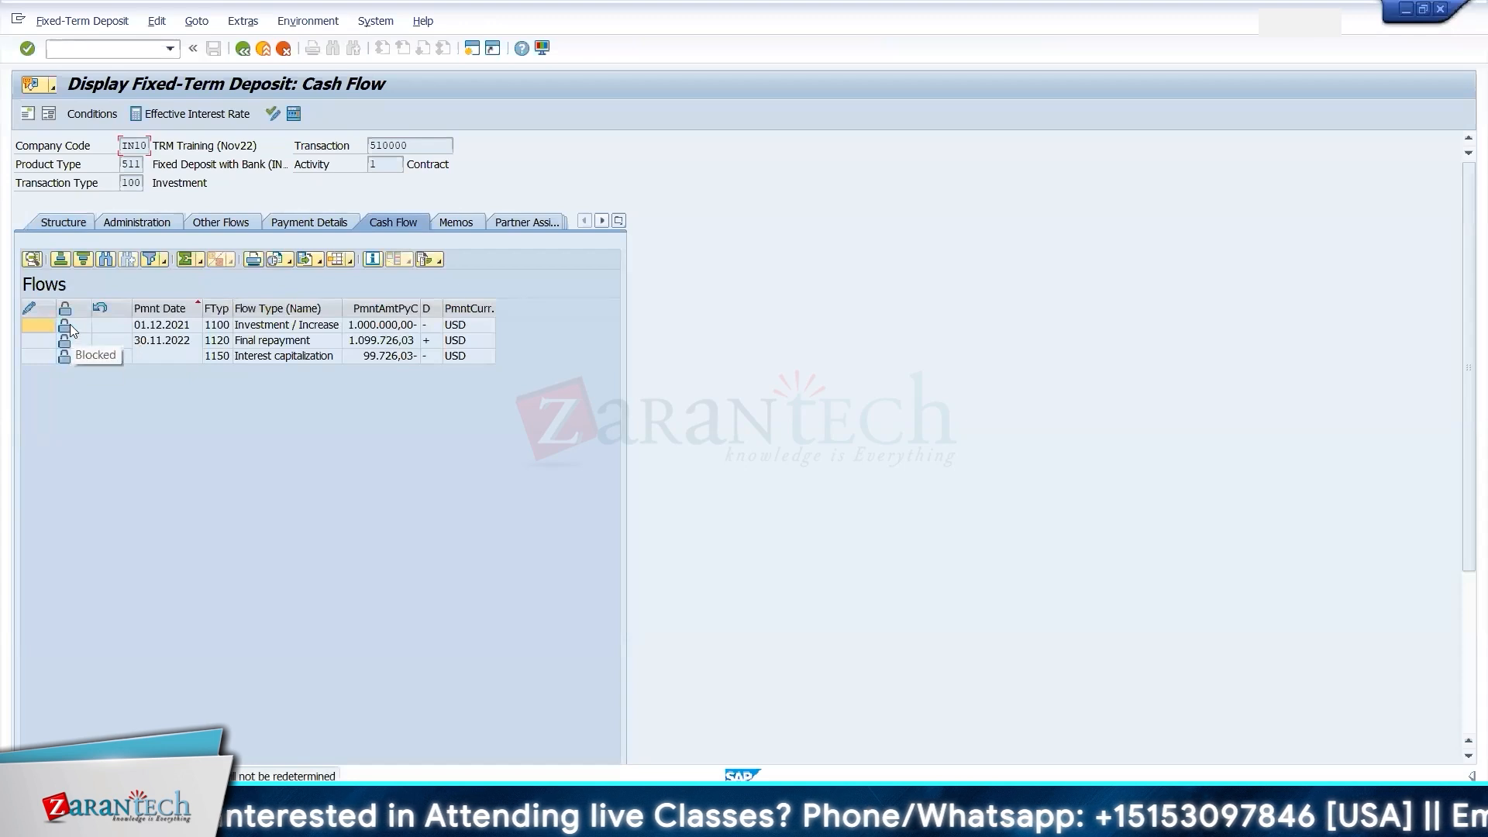
- Find the Posting Status column in the cash flow layout's column set and add it to the displayed columns after the Change Indicator
left_click(349, 260)
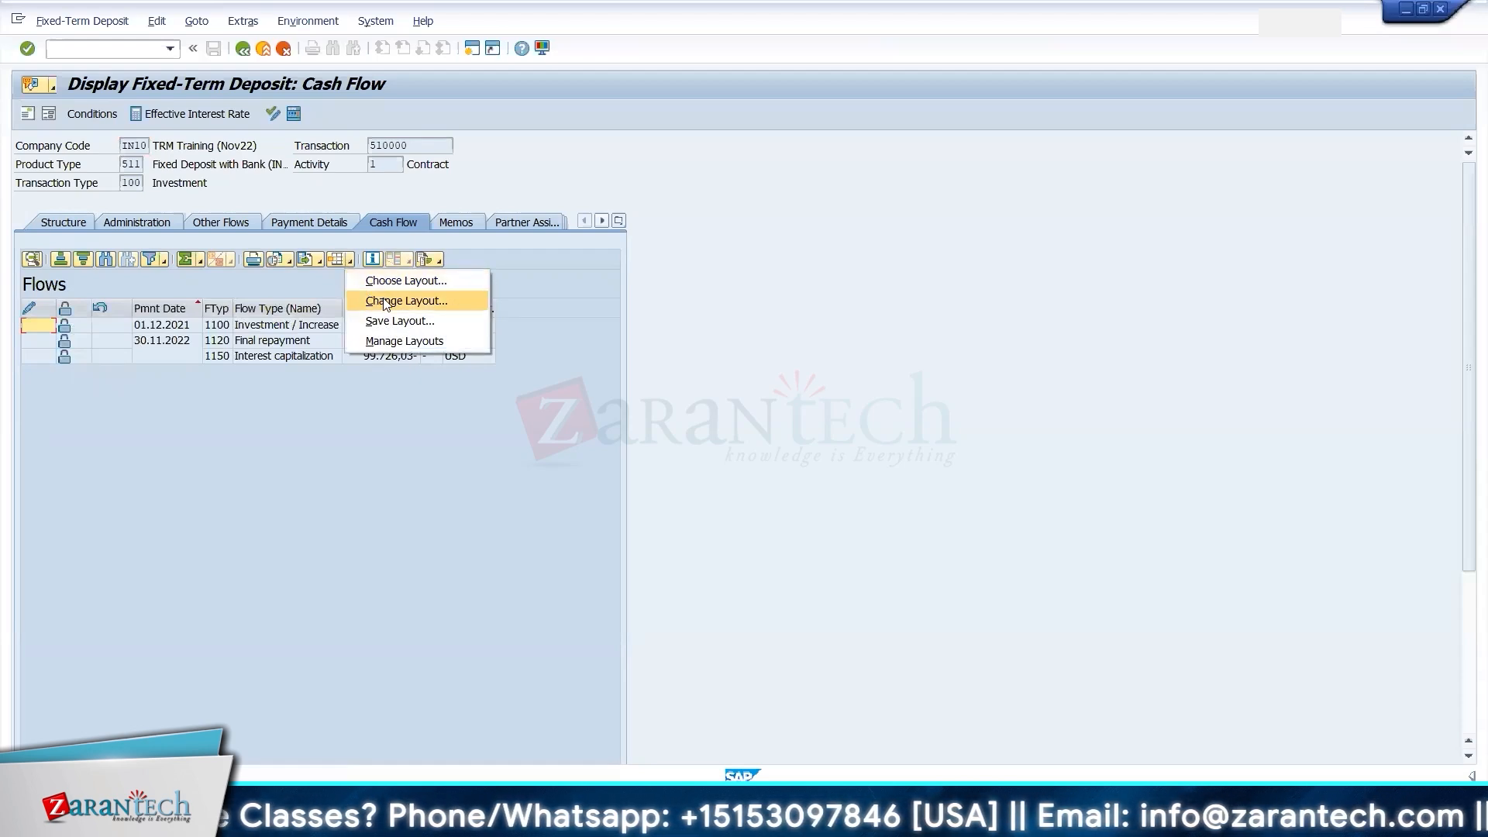
left_click(377, 300)
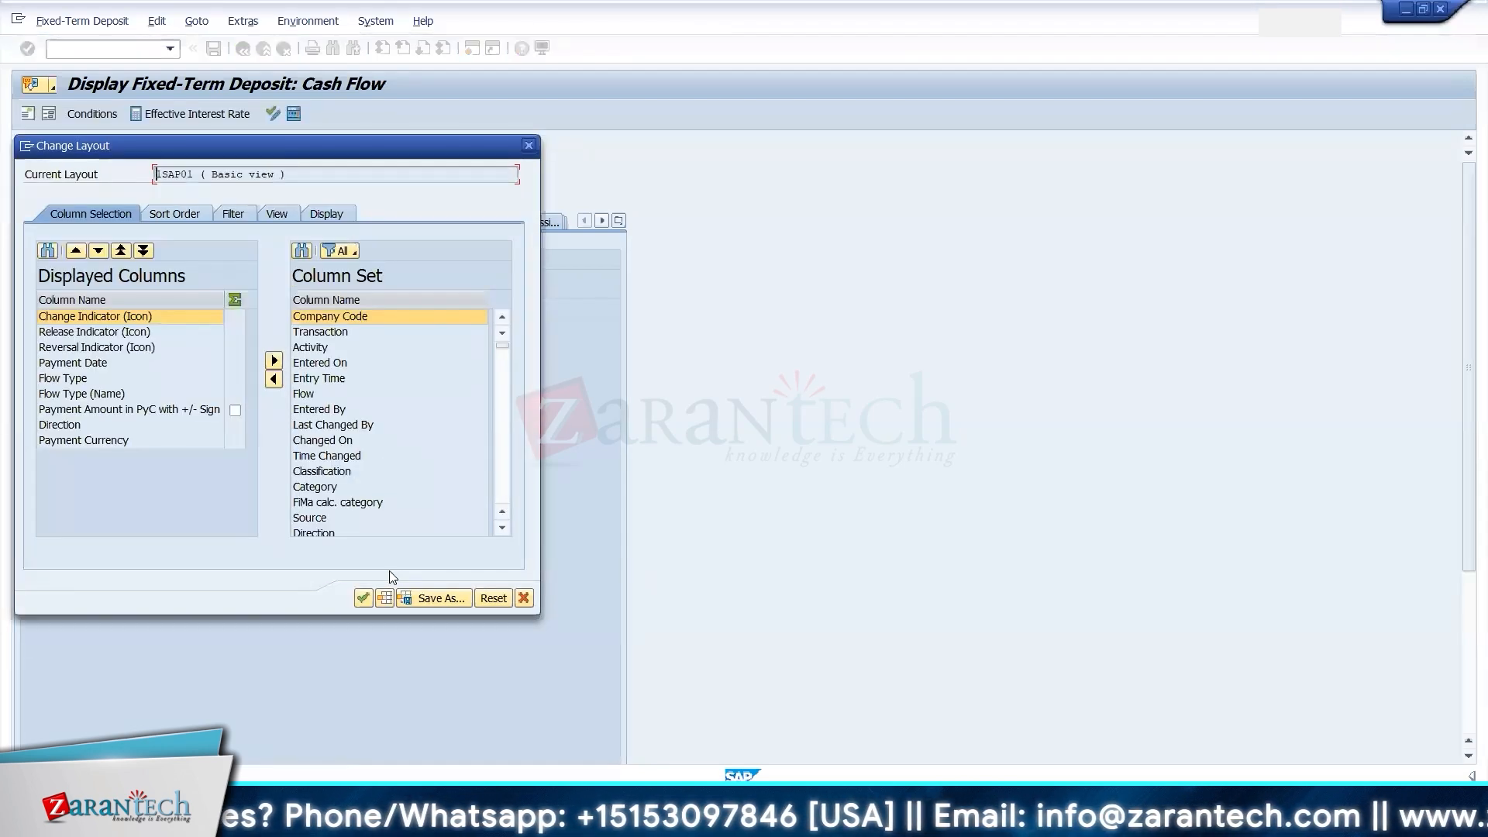
left_click(303, 251)
type("STATUS")
key("Return")
left_click_drag(256, 220, 380, 497)
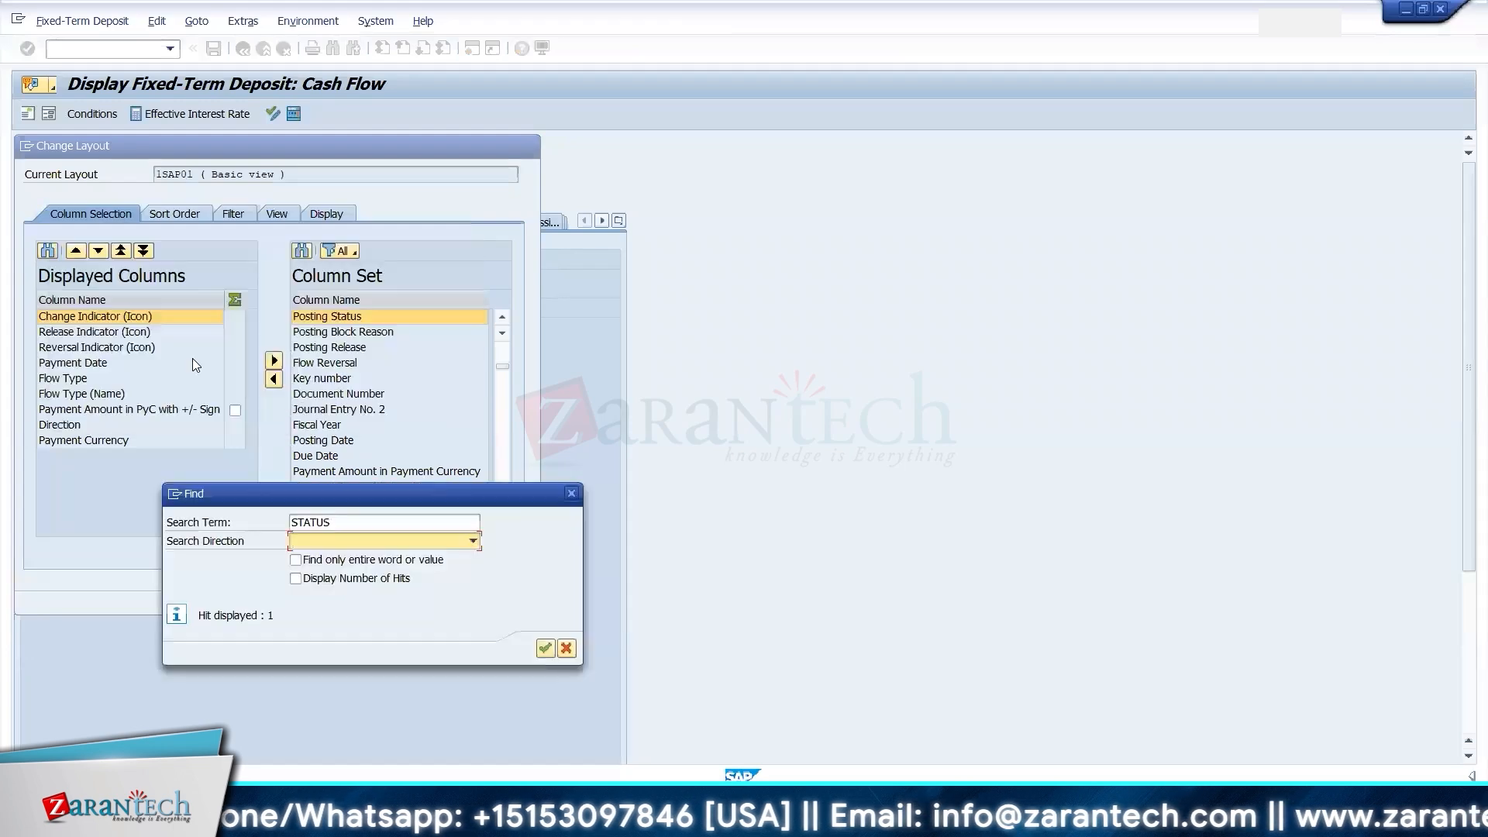
left_click(567, 650)
left_click(317, 317)
left_click(122, 332)
left_click(273, 380)
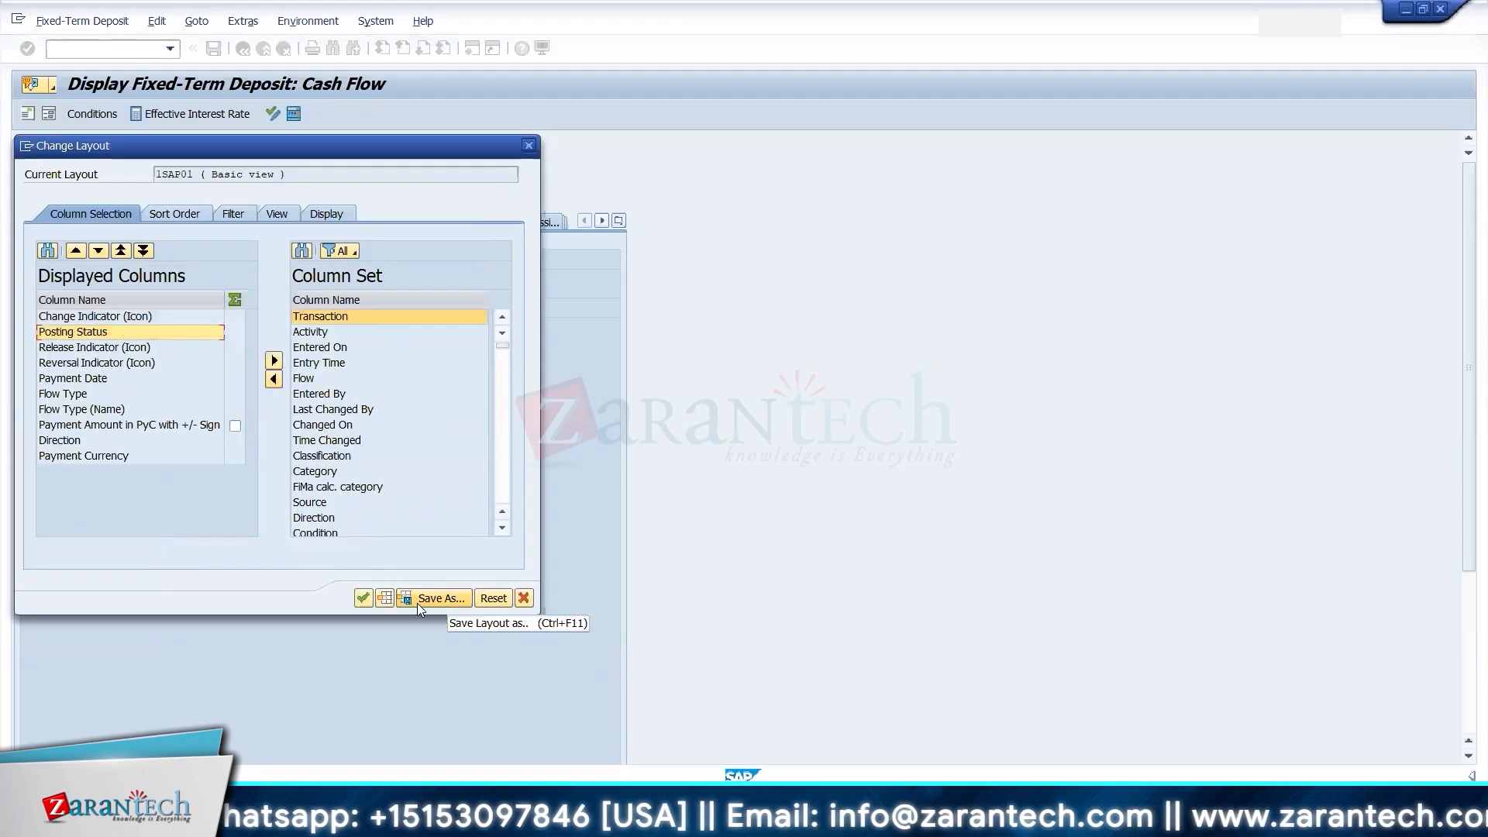
- Save the changed cash flow layout as a new layout named /in10
left_click(362, 598)
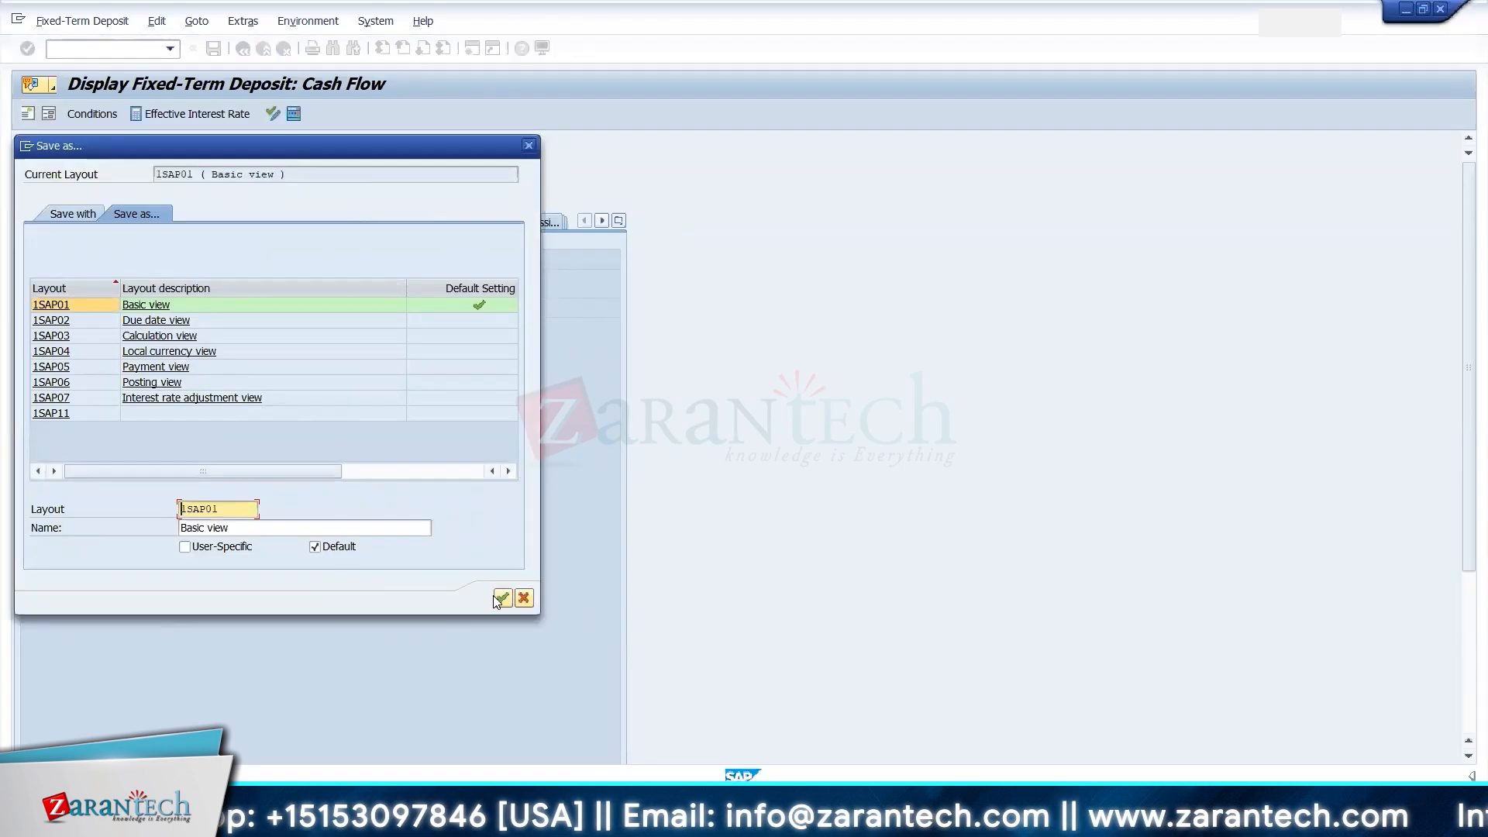
left_click(503, 598)
left_click(421, 508)
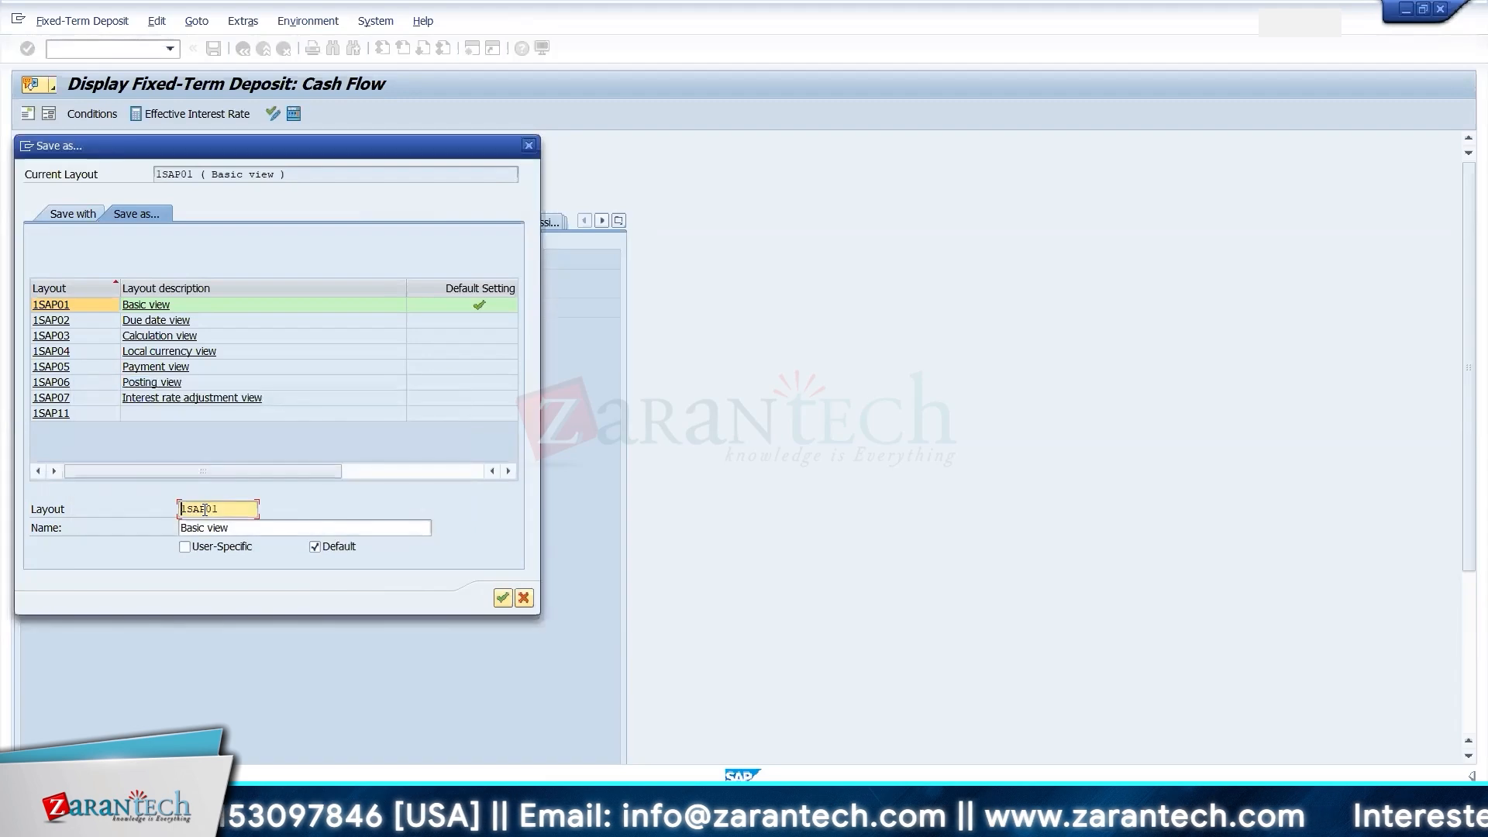
key("Delete")
key("Delete")
key("Delete")
key("Delete")
key("Delete")
key("Delete")
type("/in10")
left_click(503, 597)
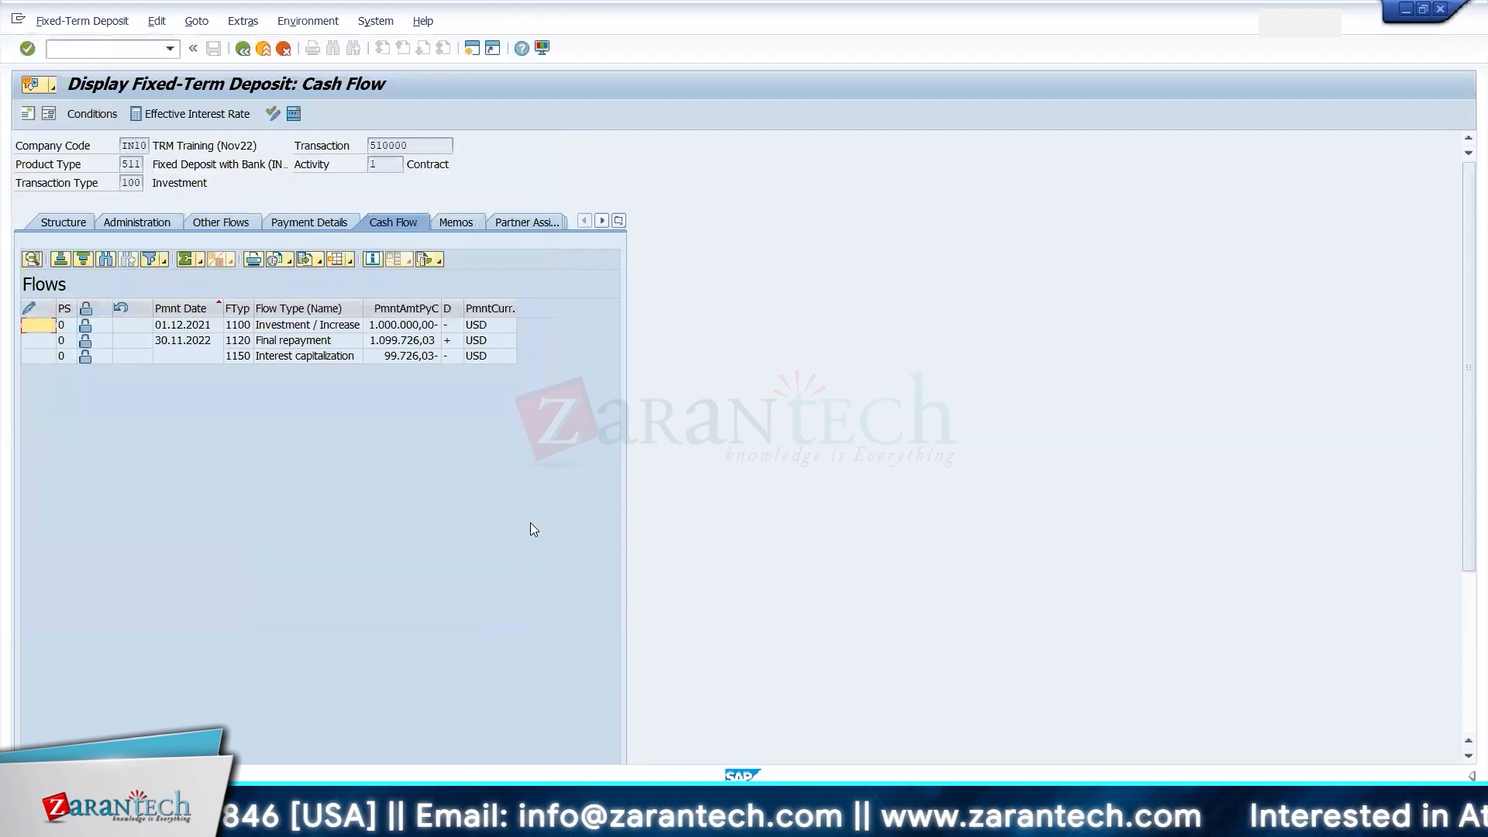
- Look up the possible posting status values for the investment flow, and leave the deposit display
double_click(62, 324)
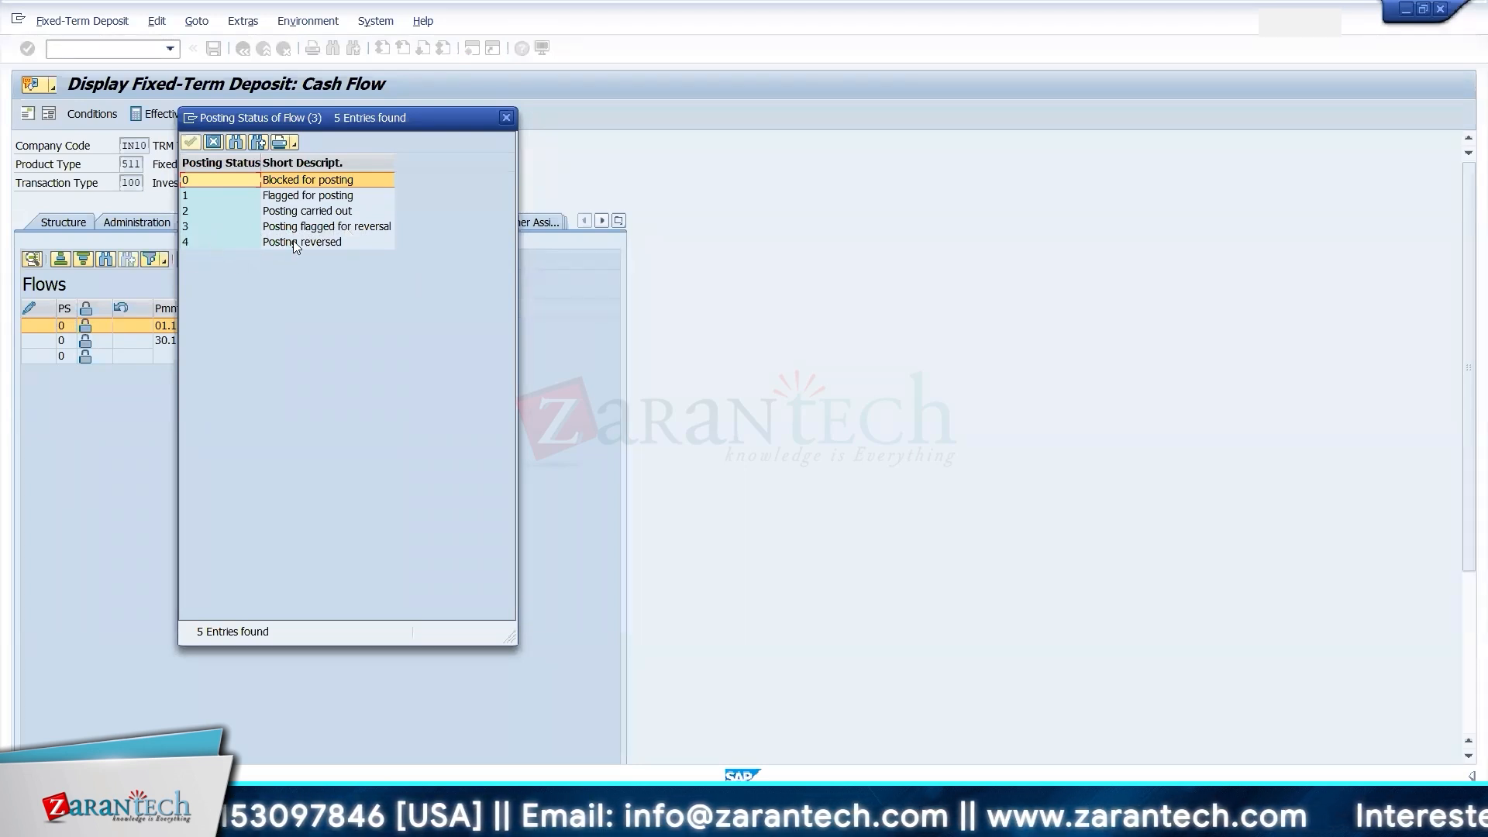
left_click(506, 118)
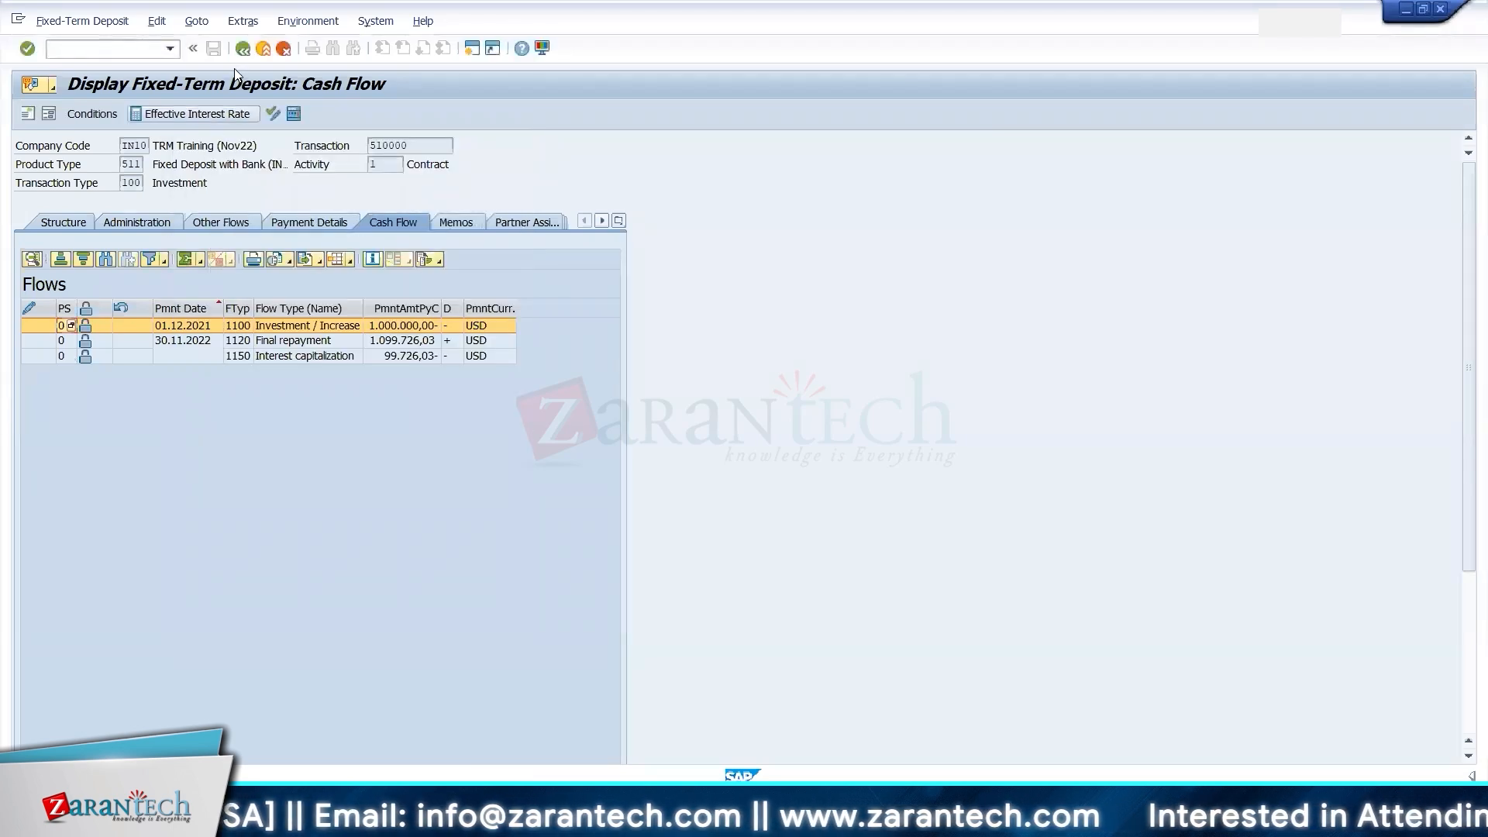
left_click(242, 49)
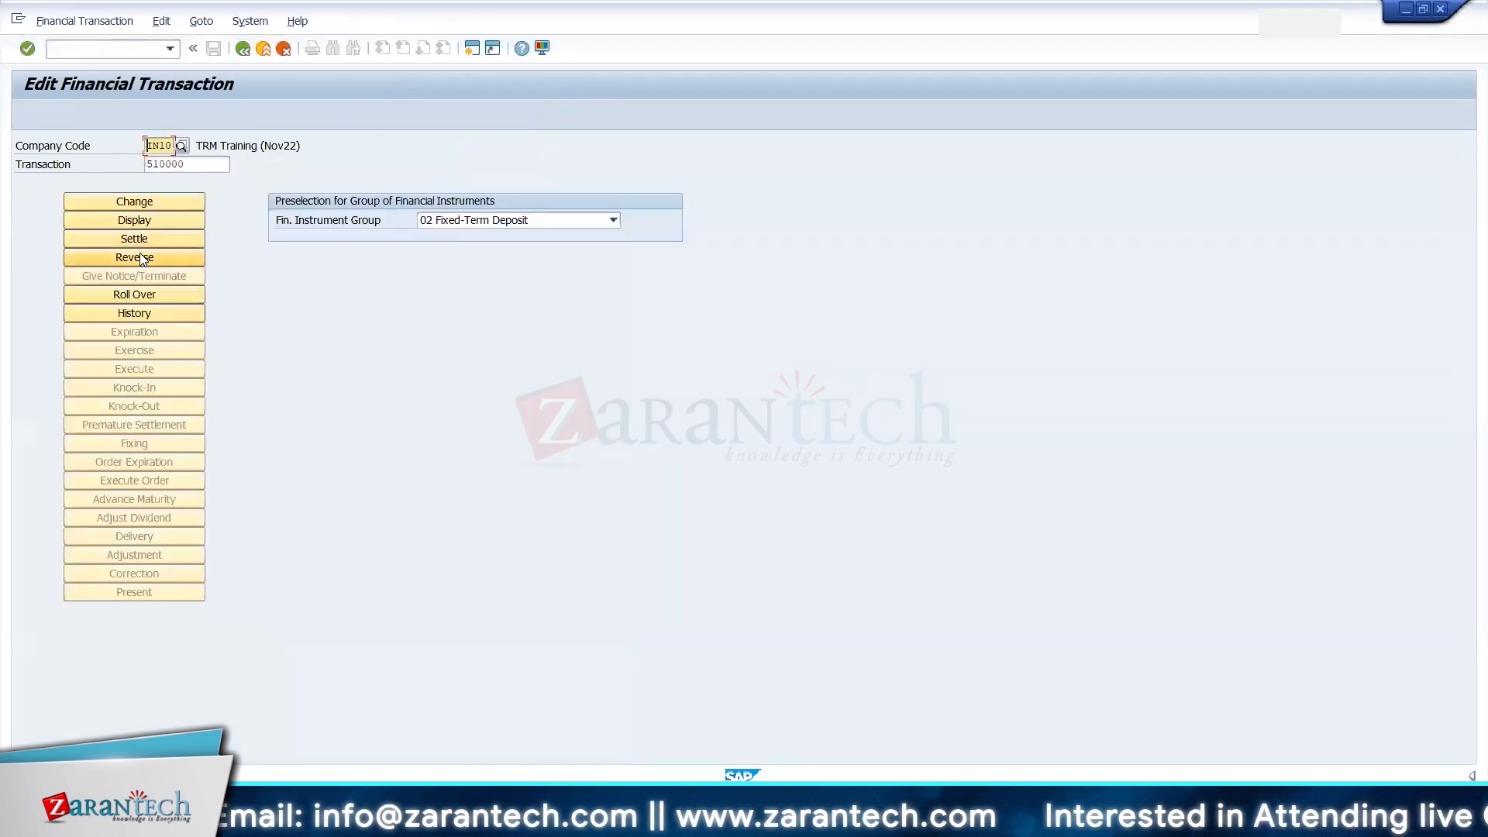
- Settle the fixed-term deposit, reviewing its cash flow and saving the contract settlement despite the check messages
left_click(139, 239)
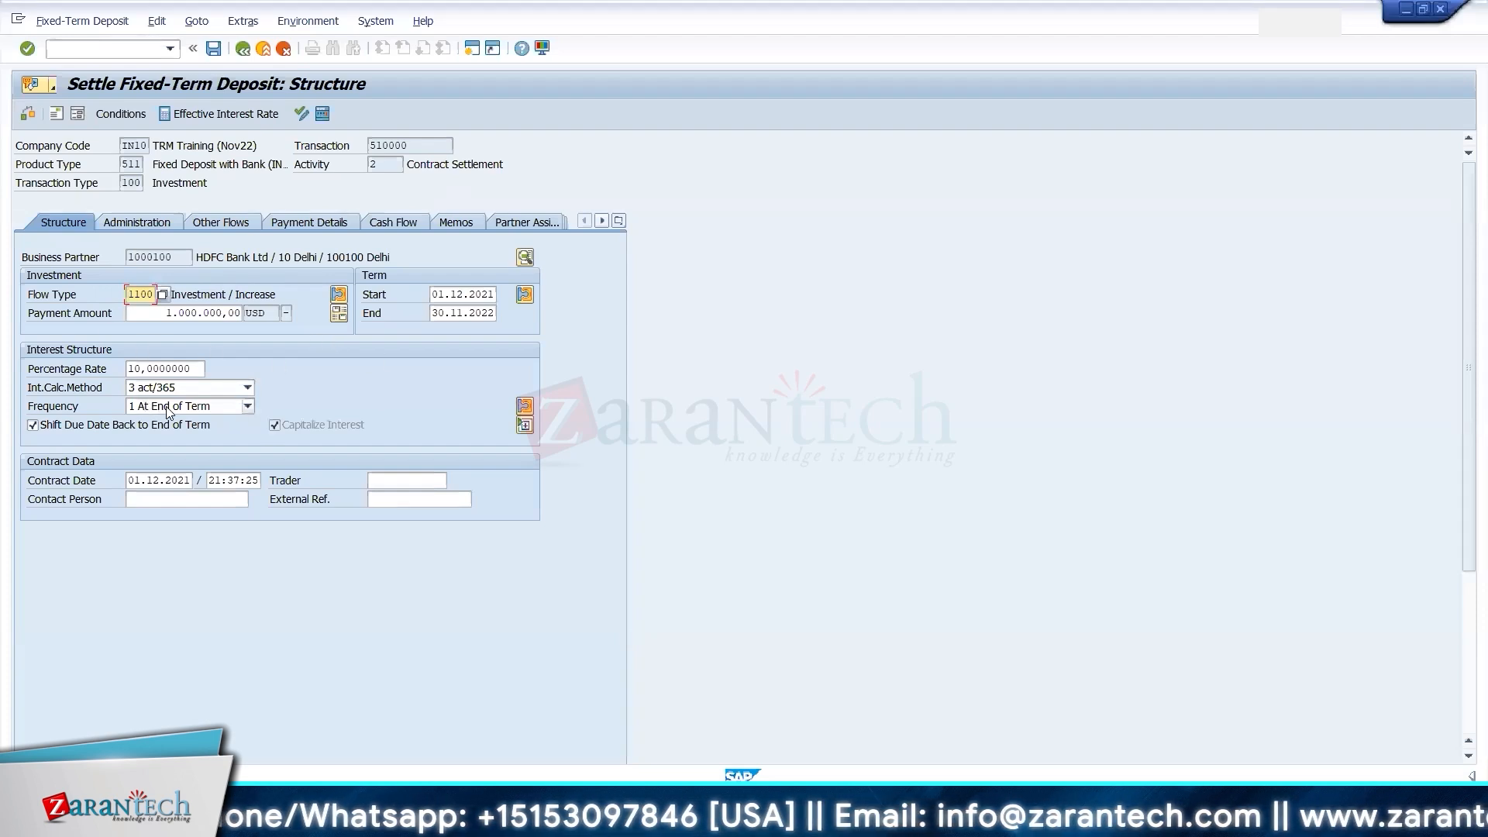
left_click(393, 222)
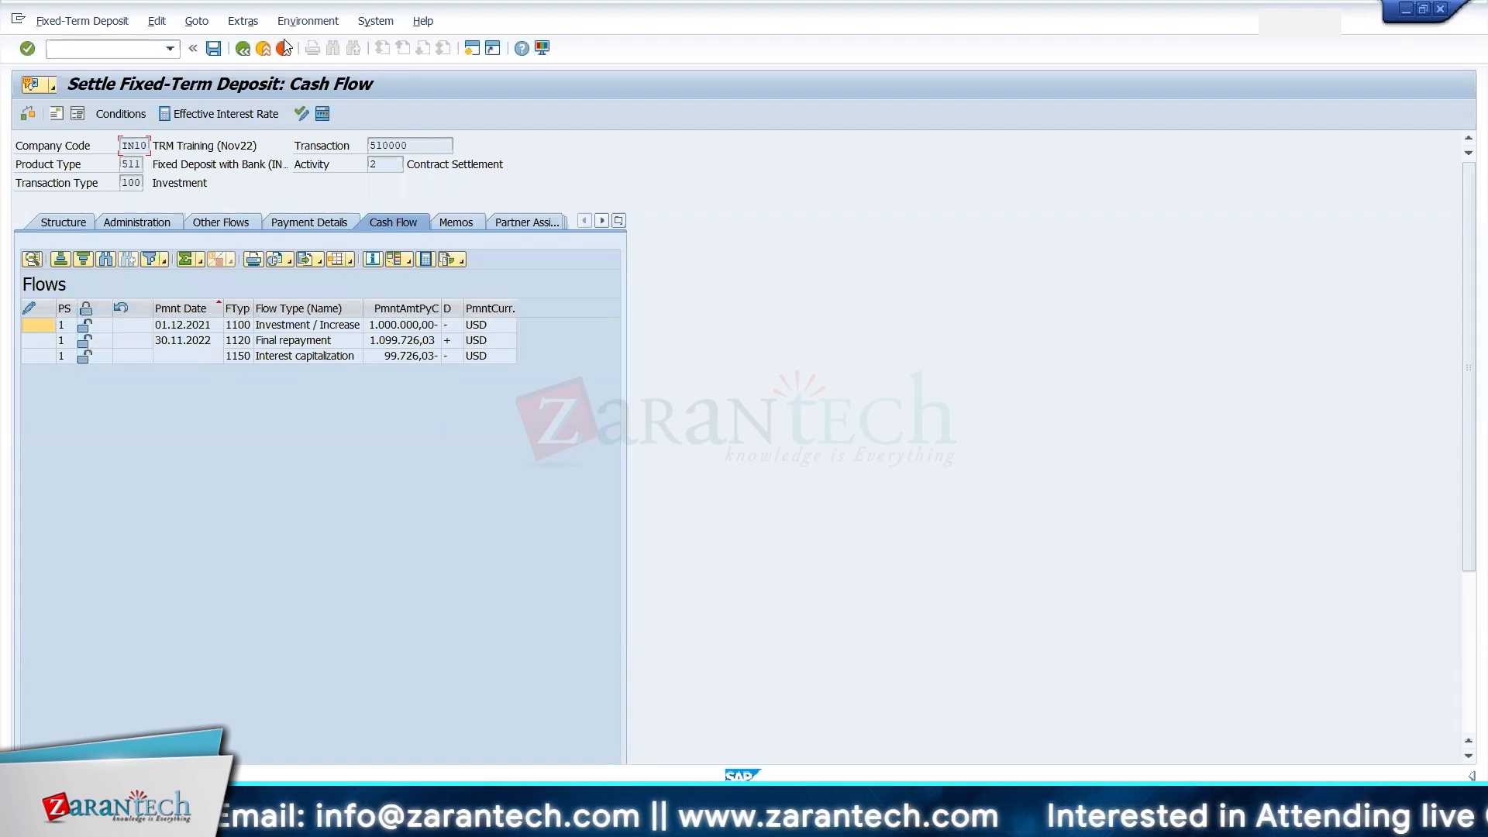
left_click(212, 49)
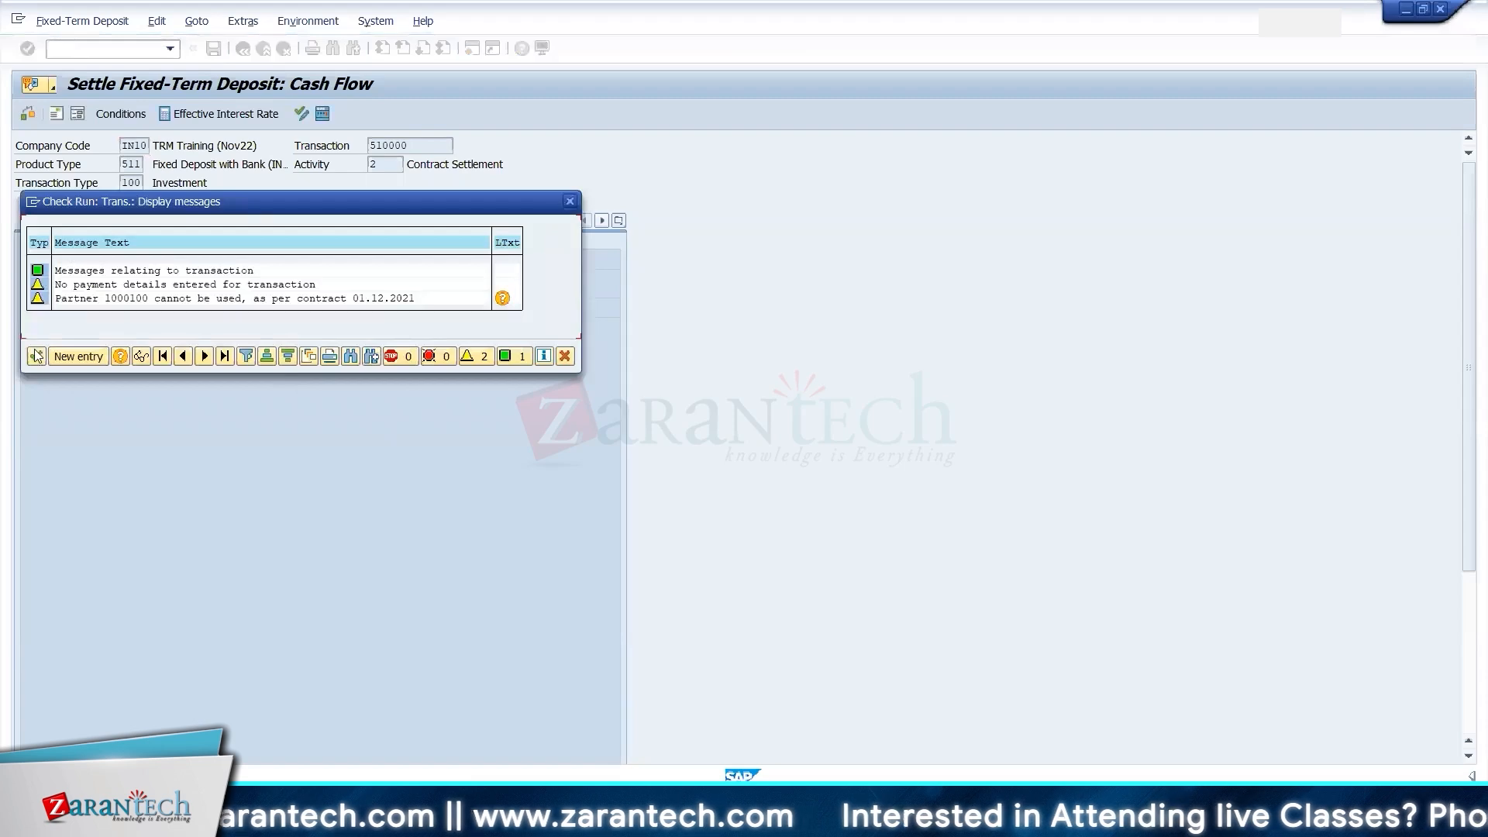
left_click(37, 356)
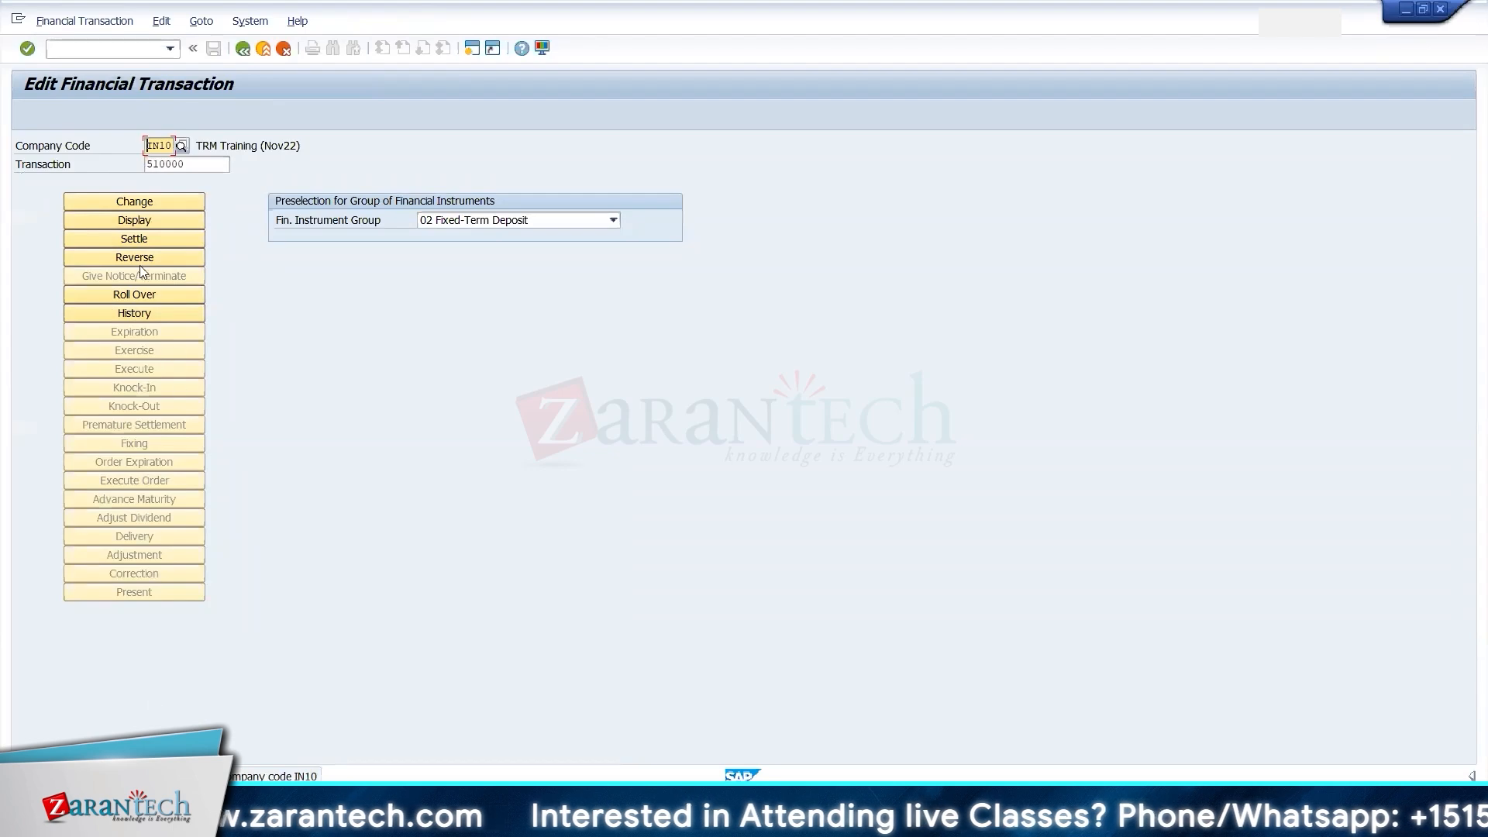
- Leave transaction editing and open TBB1 - Post Flows from the Money Market accounting postings, with the company code selected
left_click(243, 49)
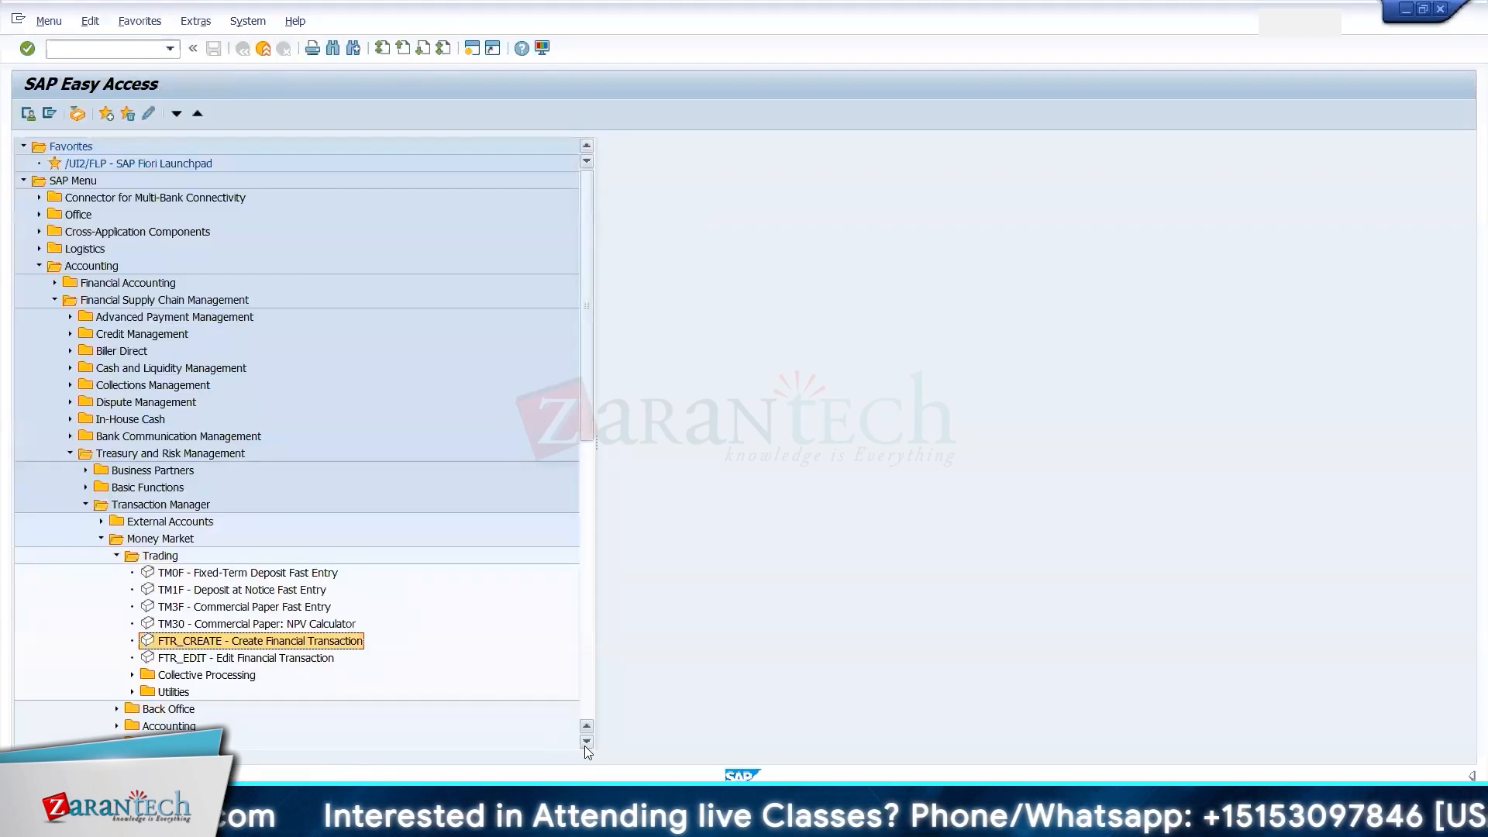
left_click(589, 744)
left_click(589, 745)
left_click(589, 744)
left_click(589, 745)
left_click(589, 744)
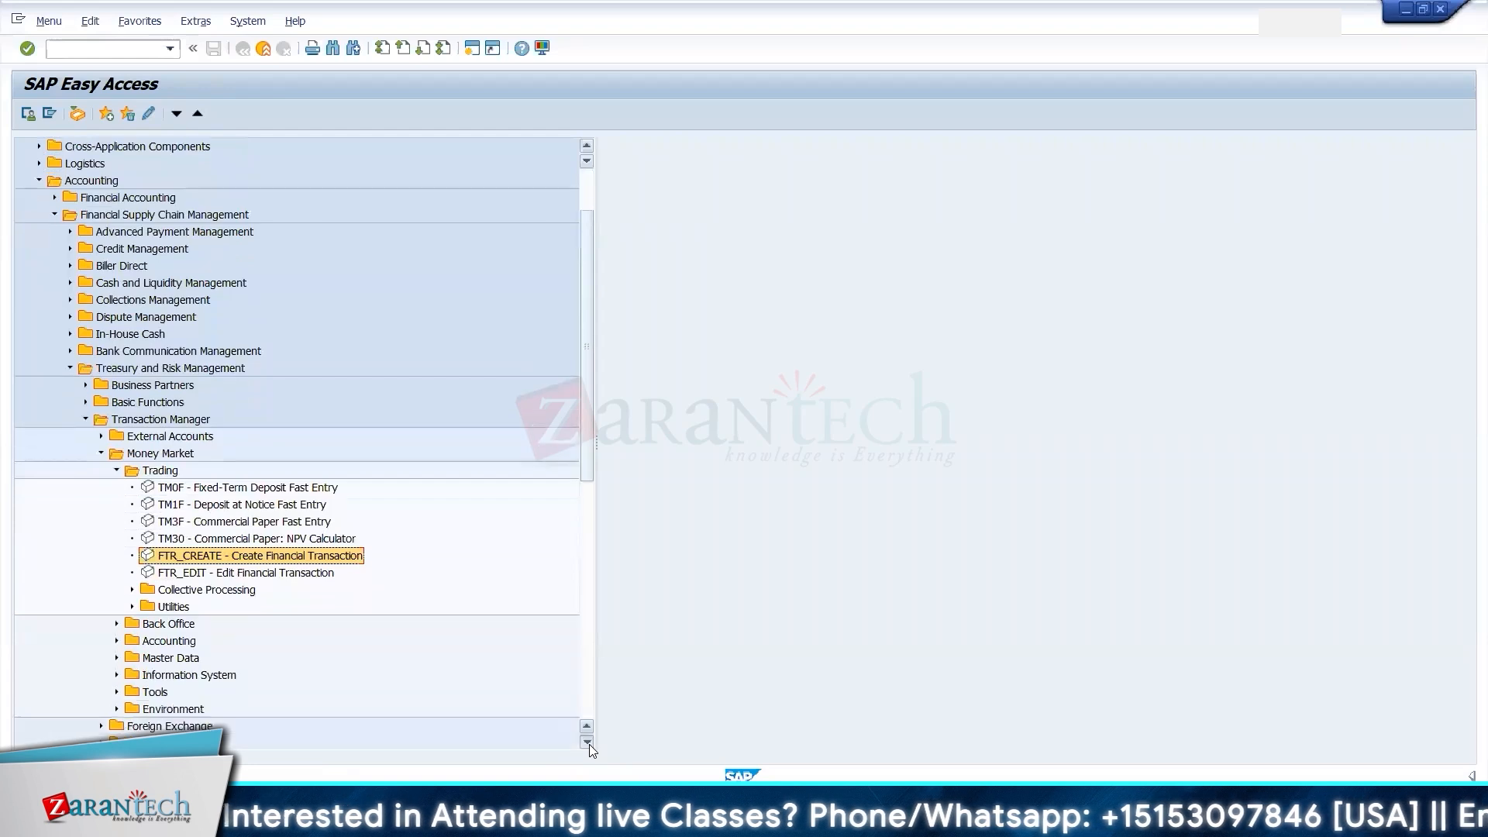
left_click(589, 744)
left_click(589, 744)
left_click(589, 744)
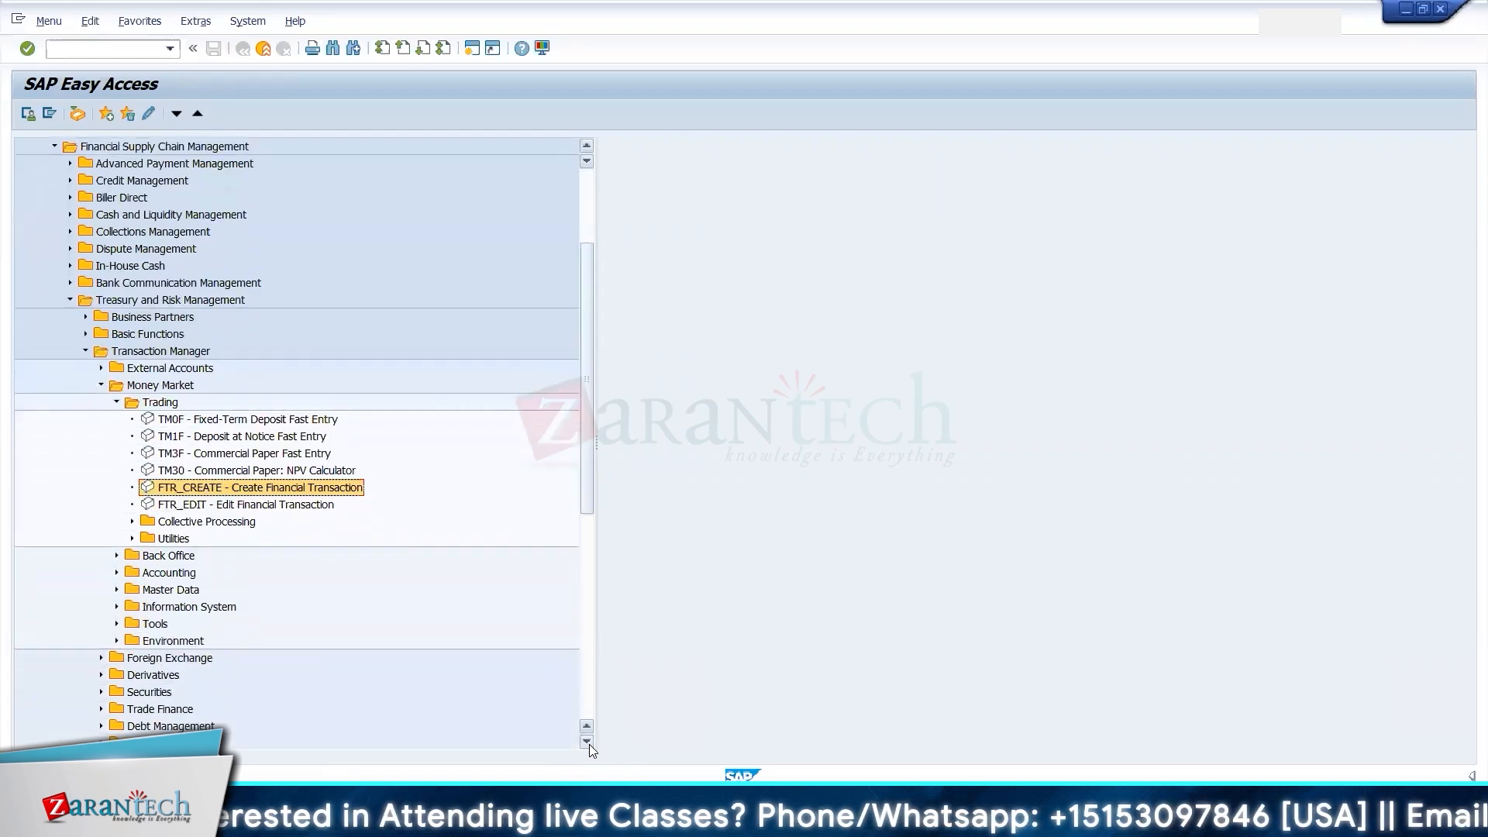
left_click(117, 573)
left_click(133, 591)
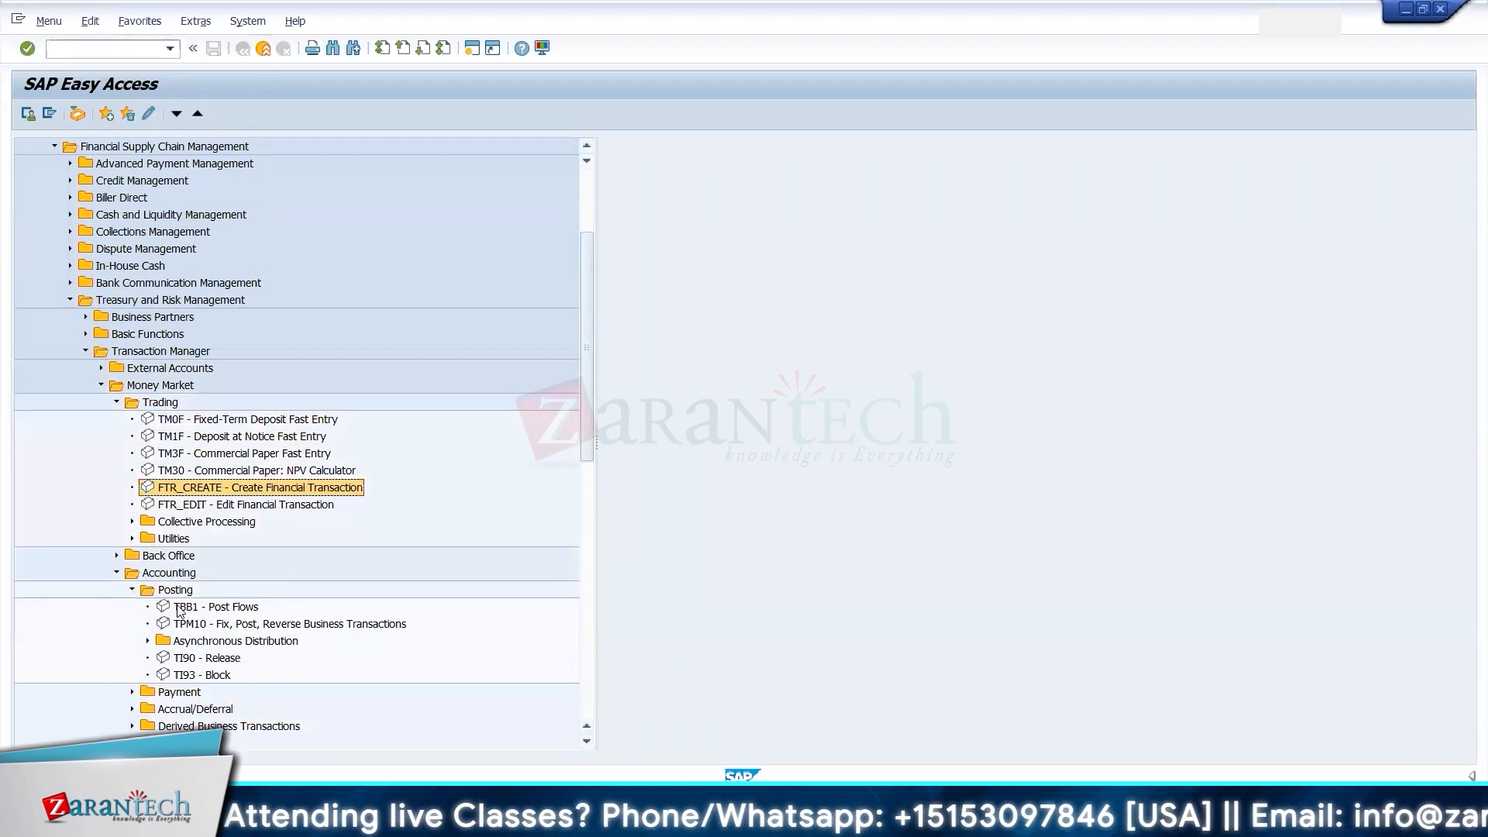
left_click(214, 613)
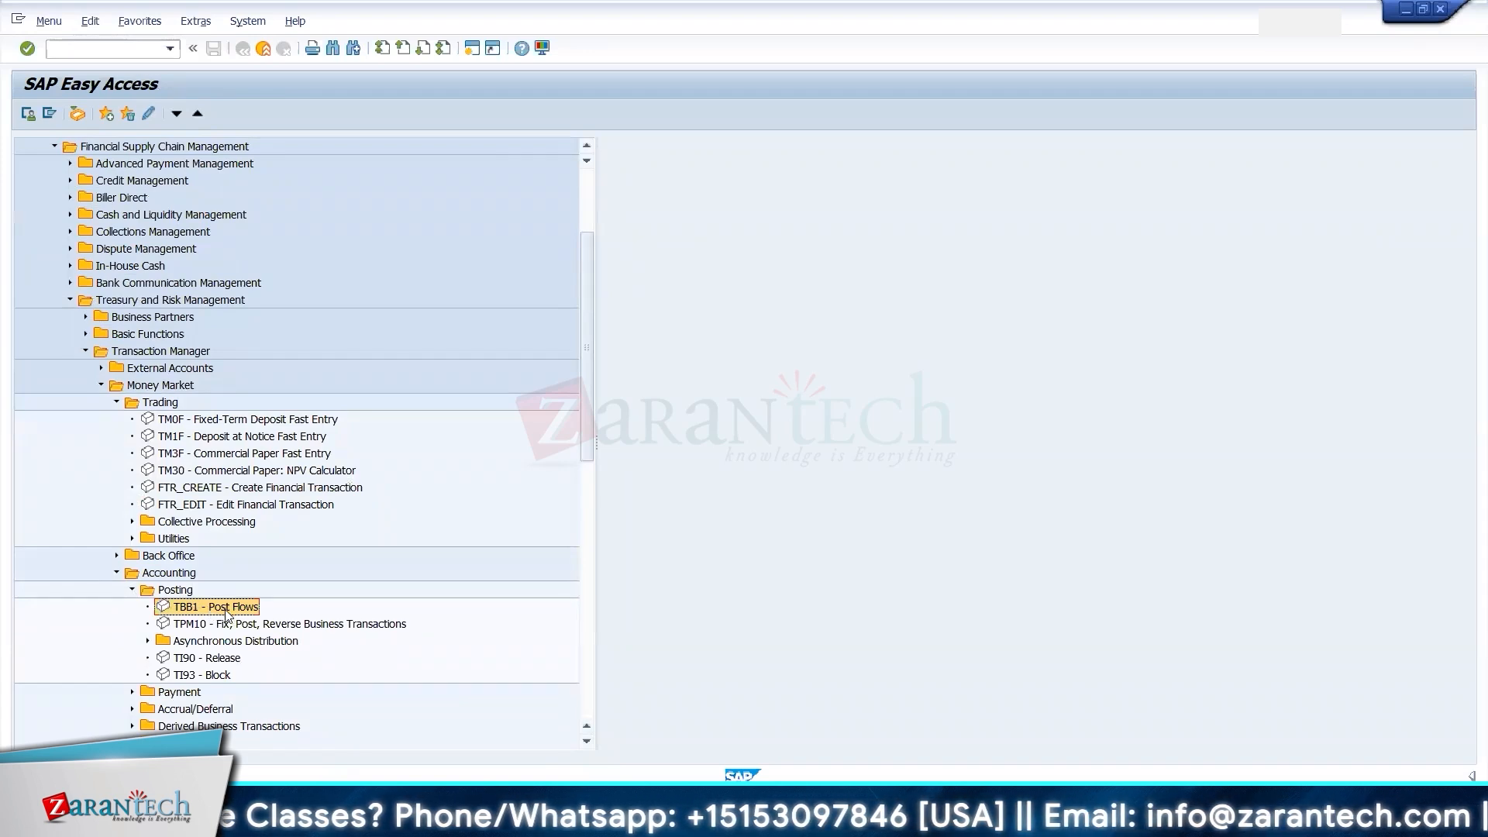
double_click(226, 609)
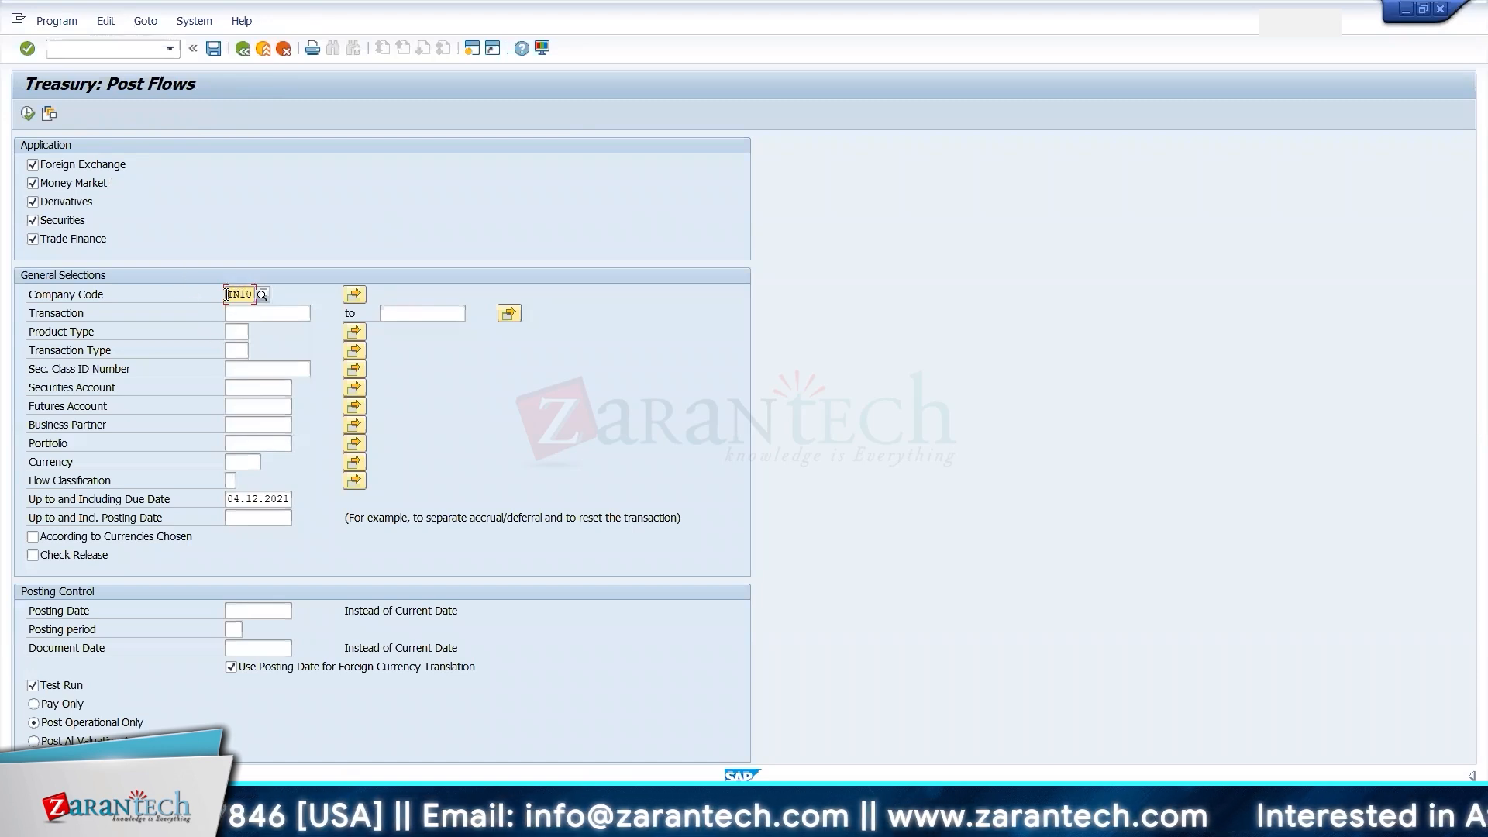
left_click_drag(232, 294, 261, 295)
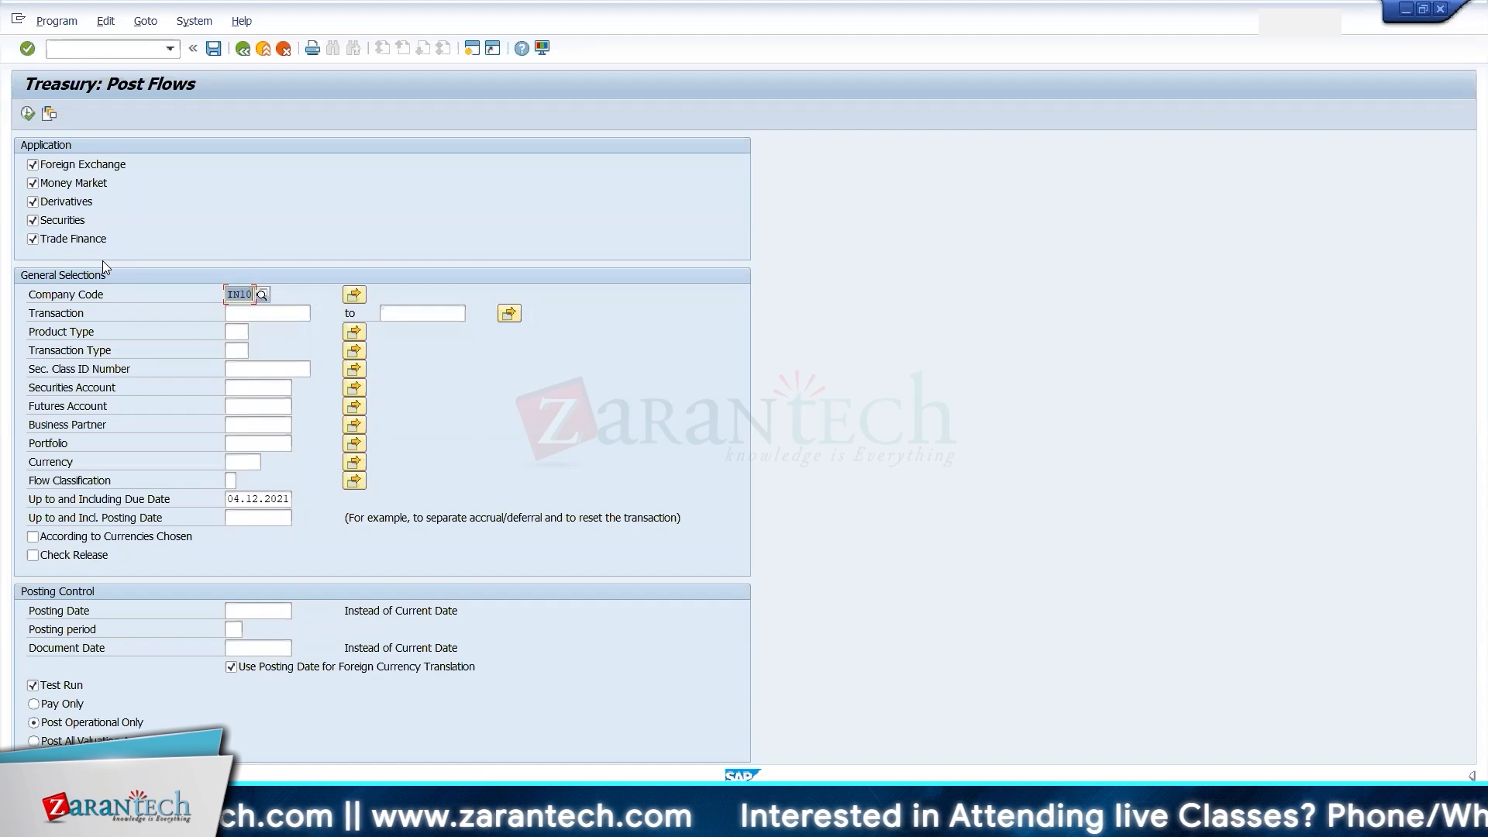
- Find the deposit through the general transactions search by product type 511 and enter transaction 510000 as the posting selection
left_click(266, 314)
left_click(318, 313)
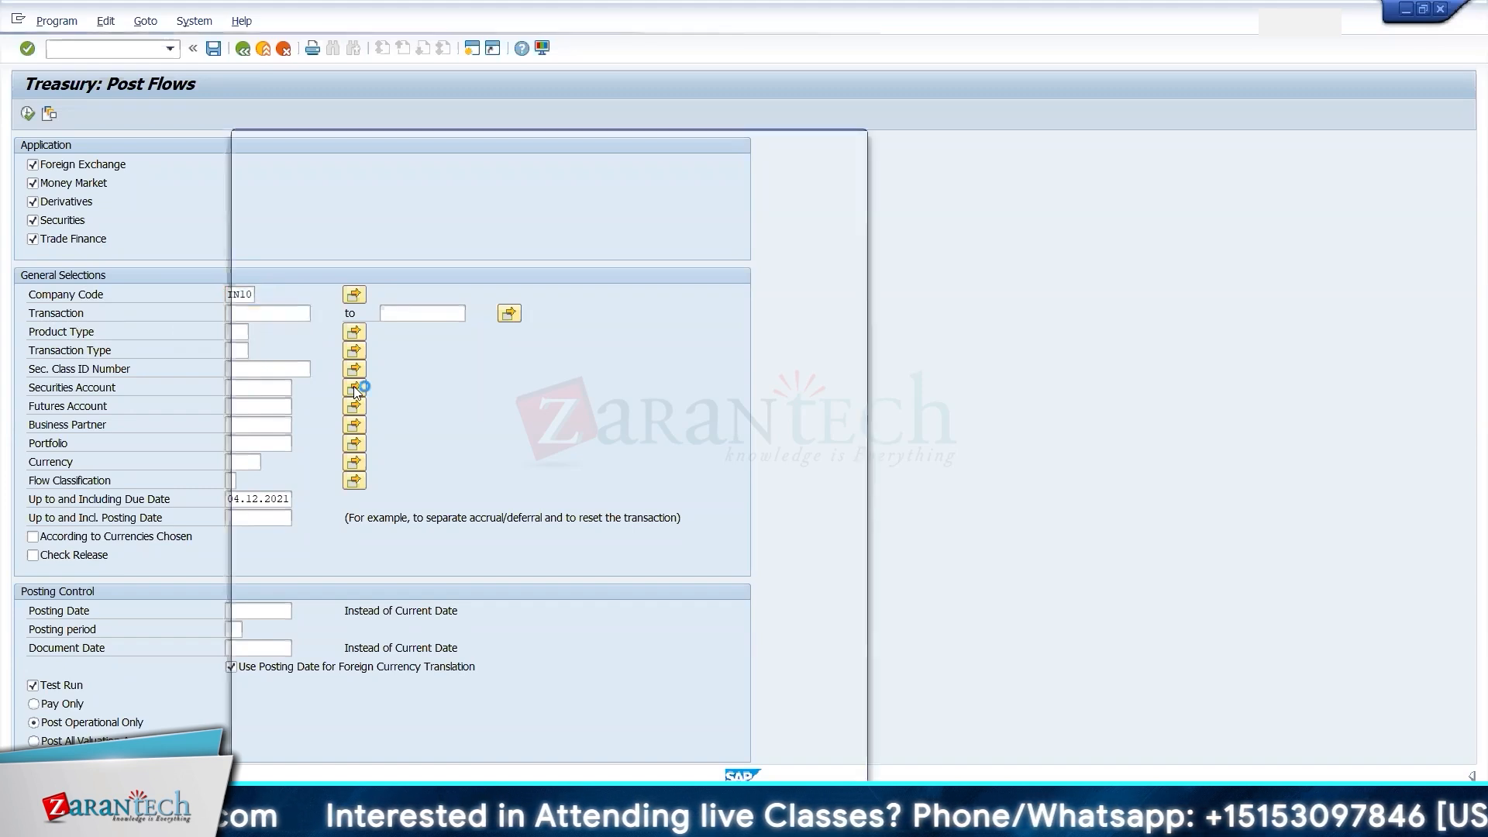
left_click(479, 168)
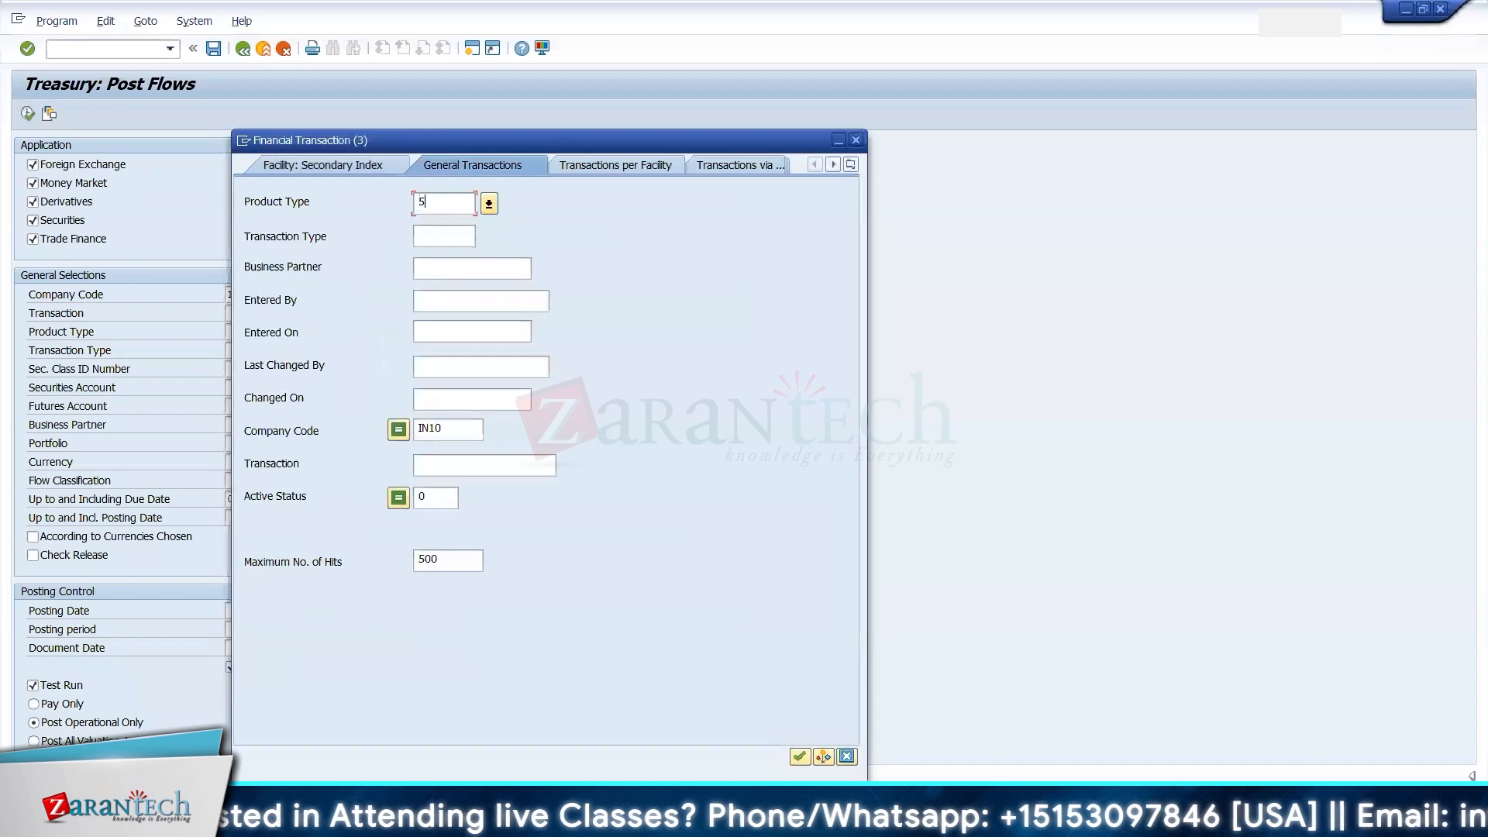
type("51a")
key("Return")
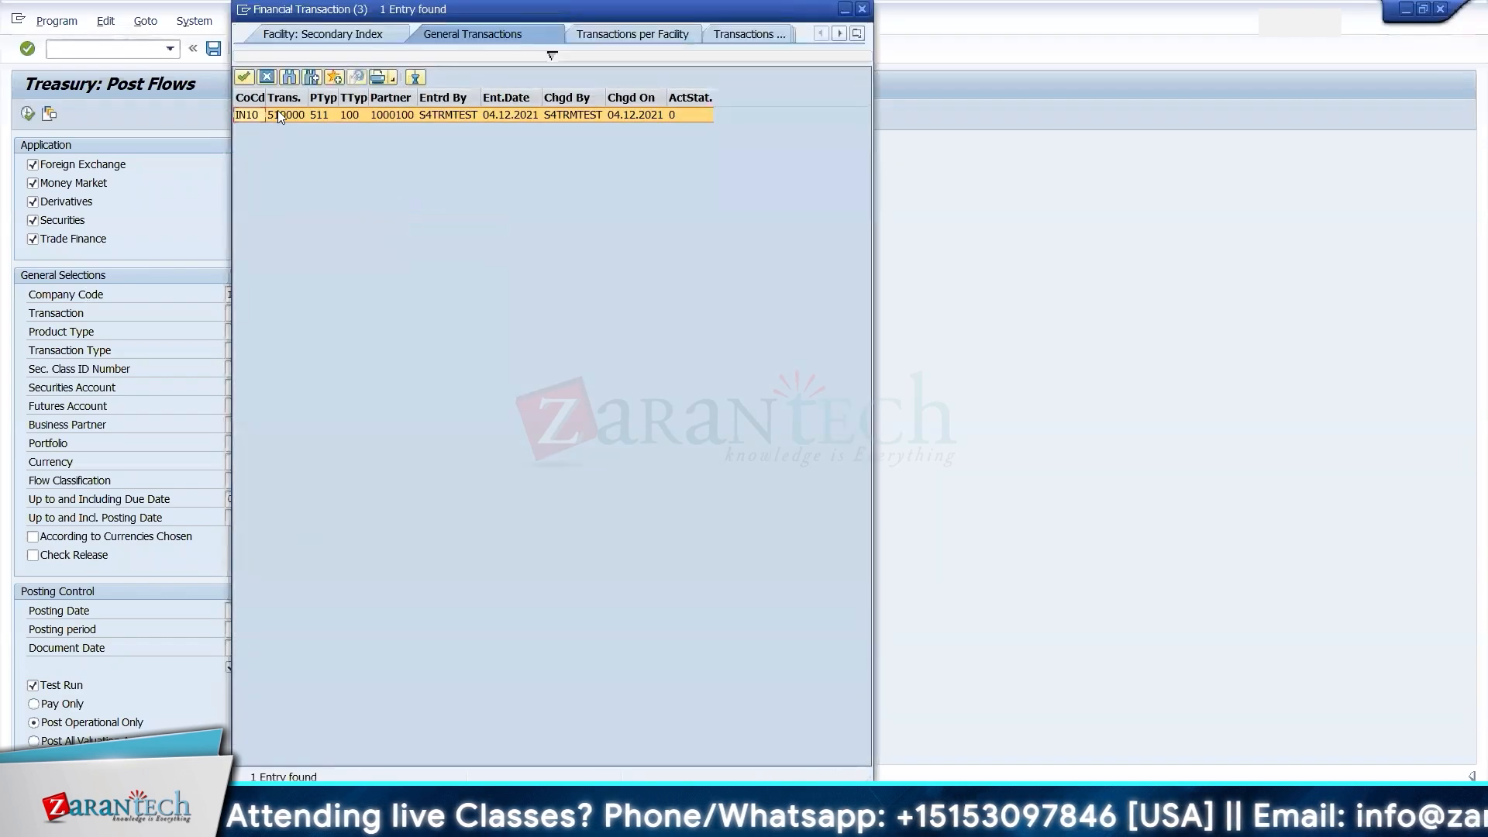
double_click(279, 116)
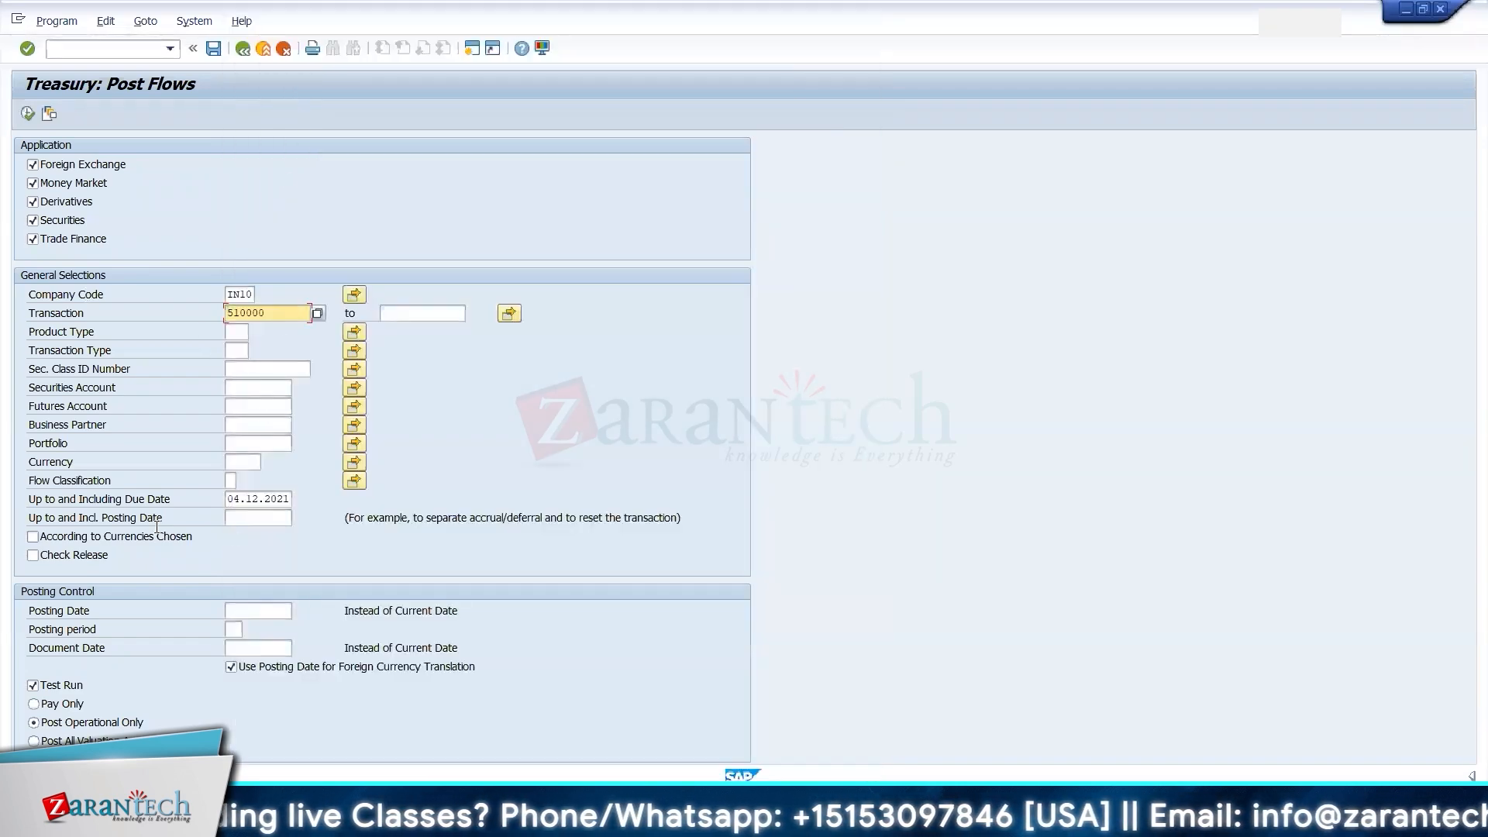
- Execute the flow posting as a test run with due dates up to 04.12.2021 and examine both line items in the posting log
left_click_drag(31, 500, 181, 493)
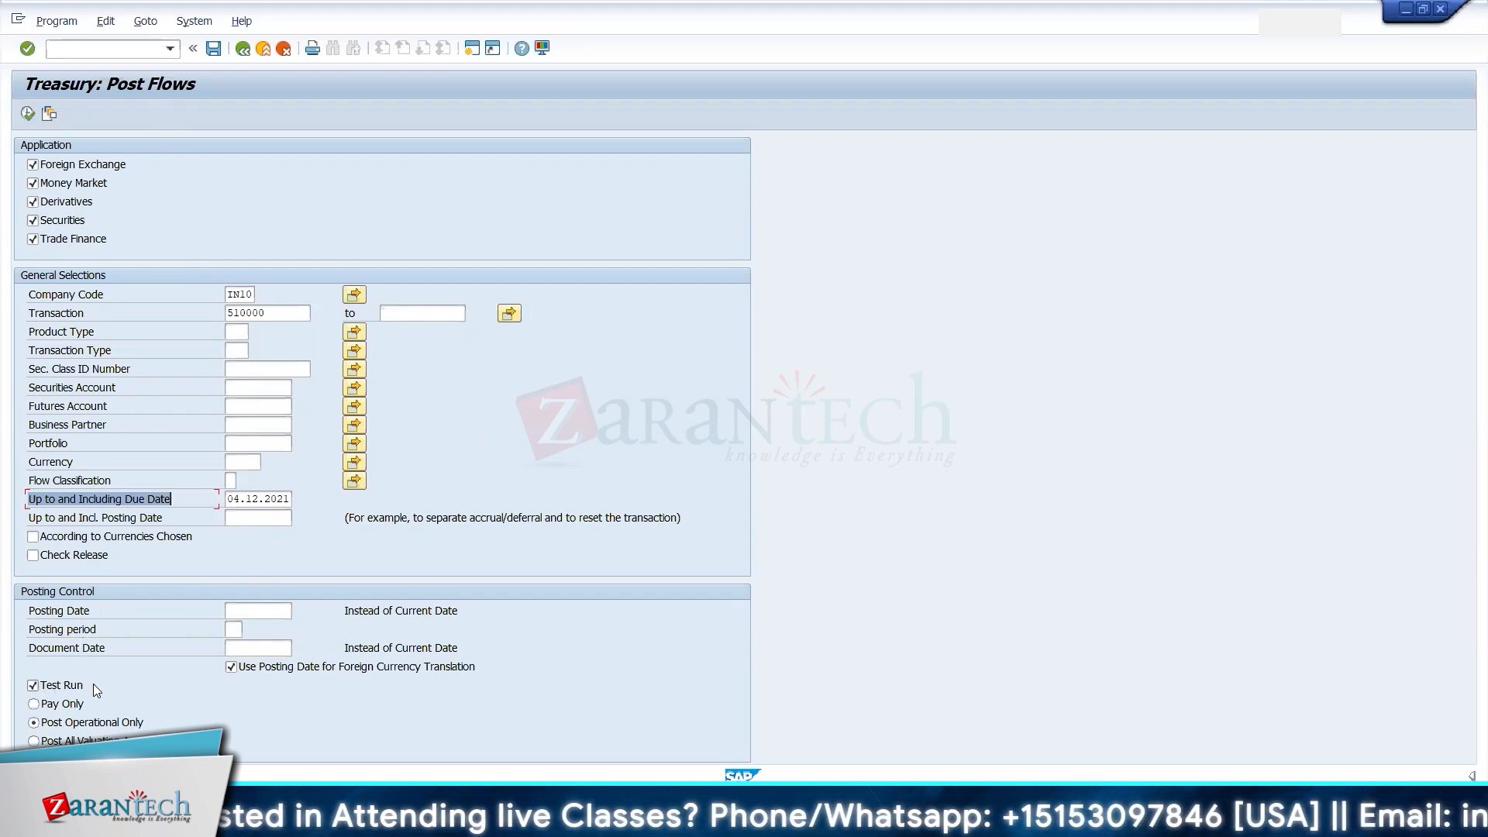
left_click(24, 118)
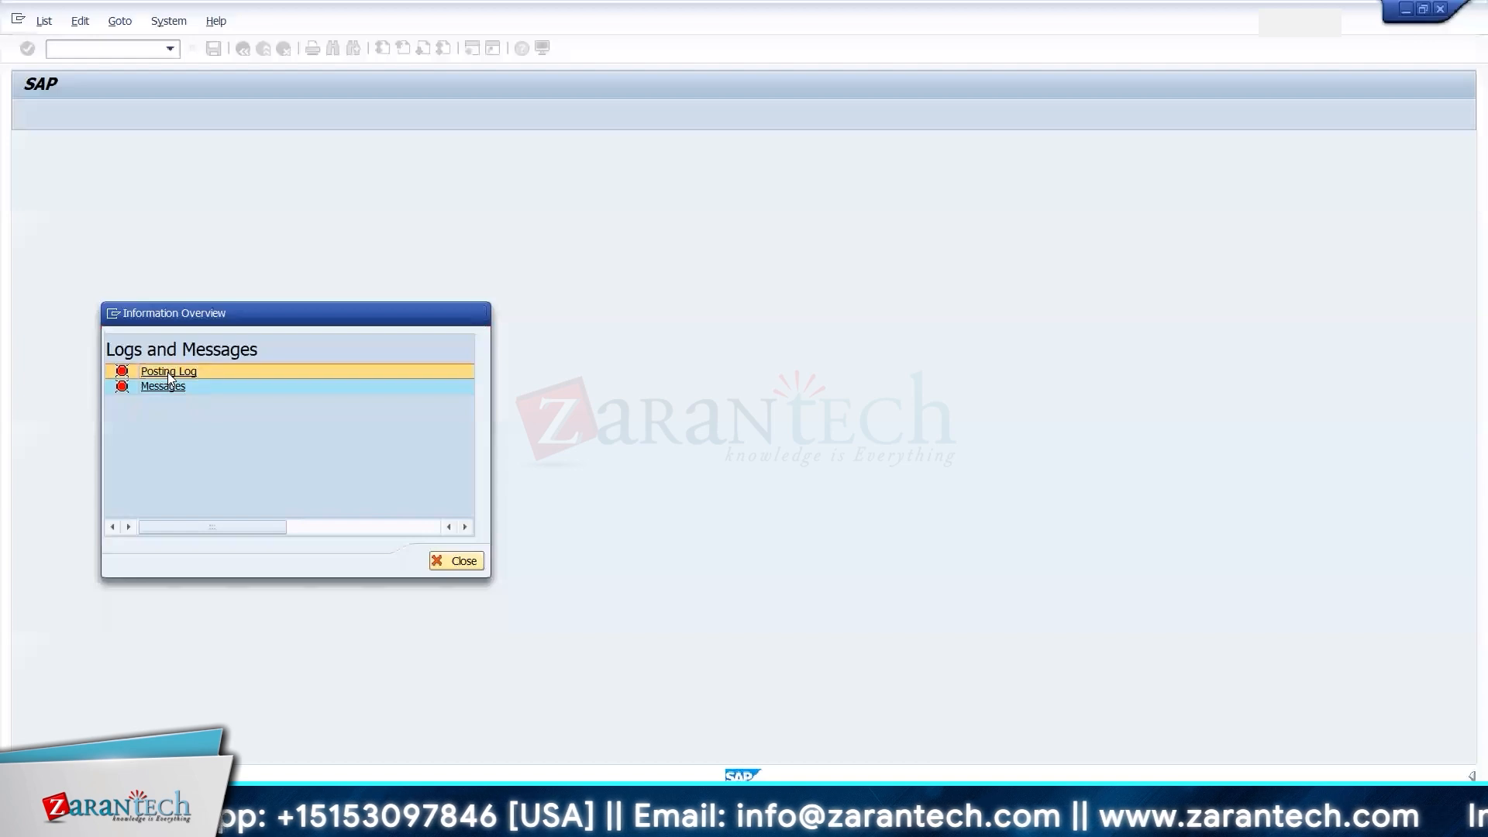
left_click(168, 372)
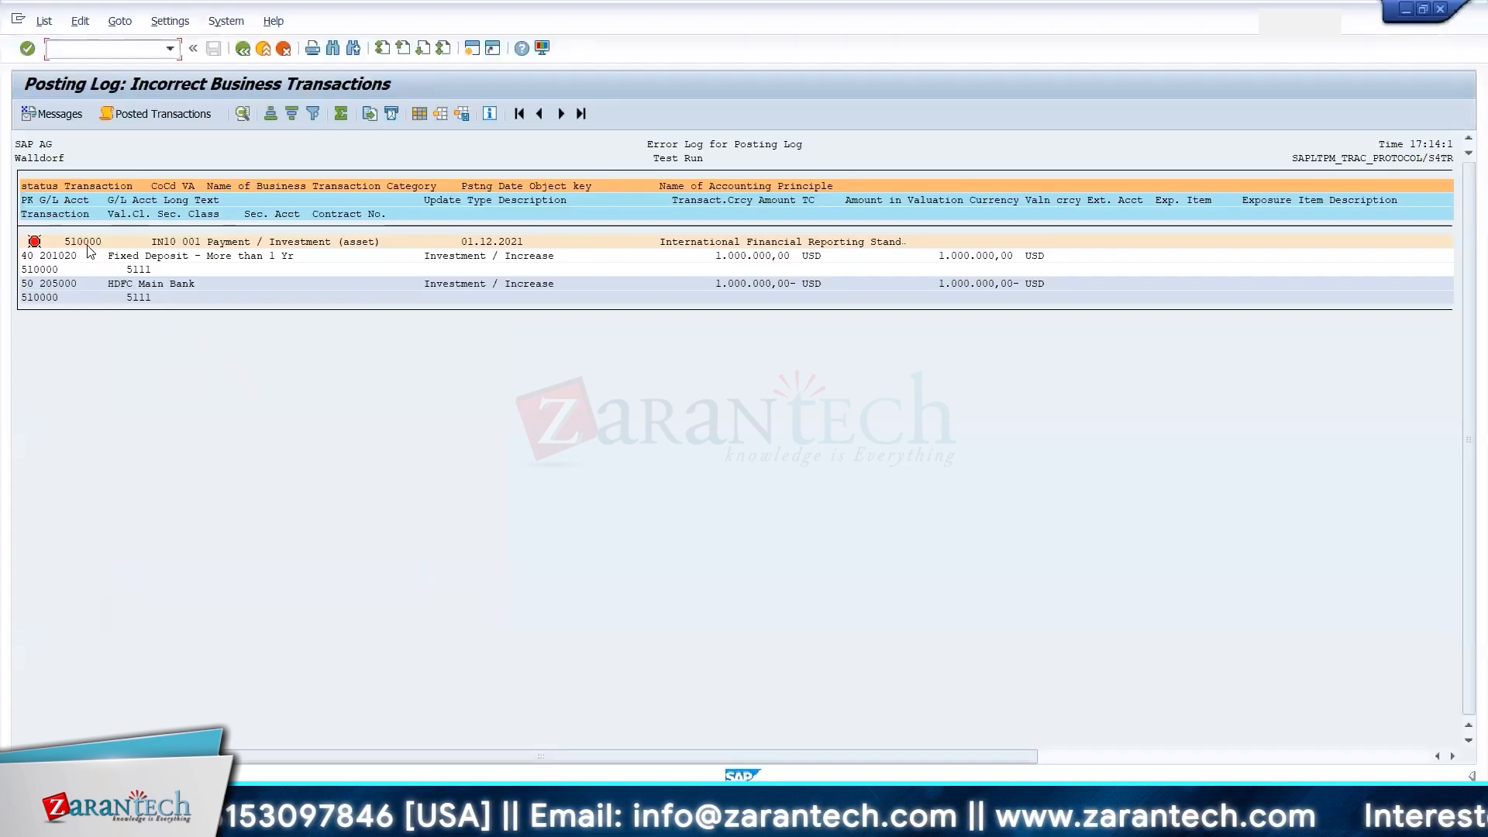
left_click(143, 257)
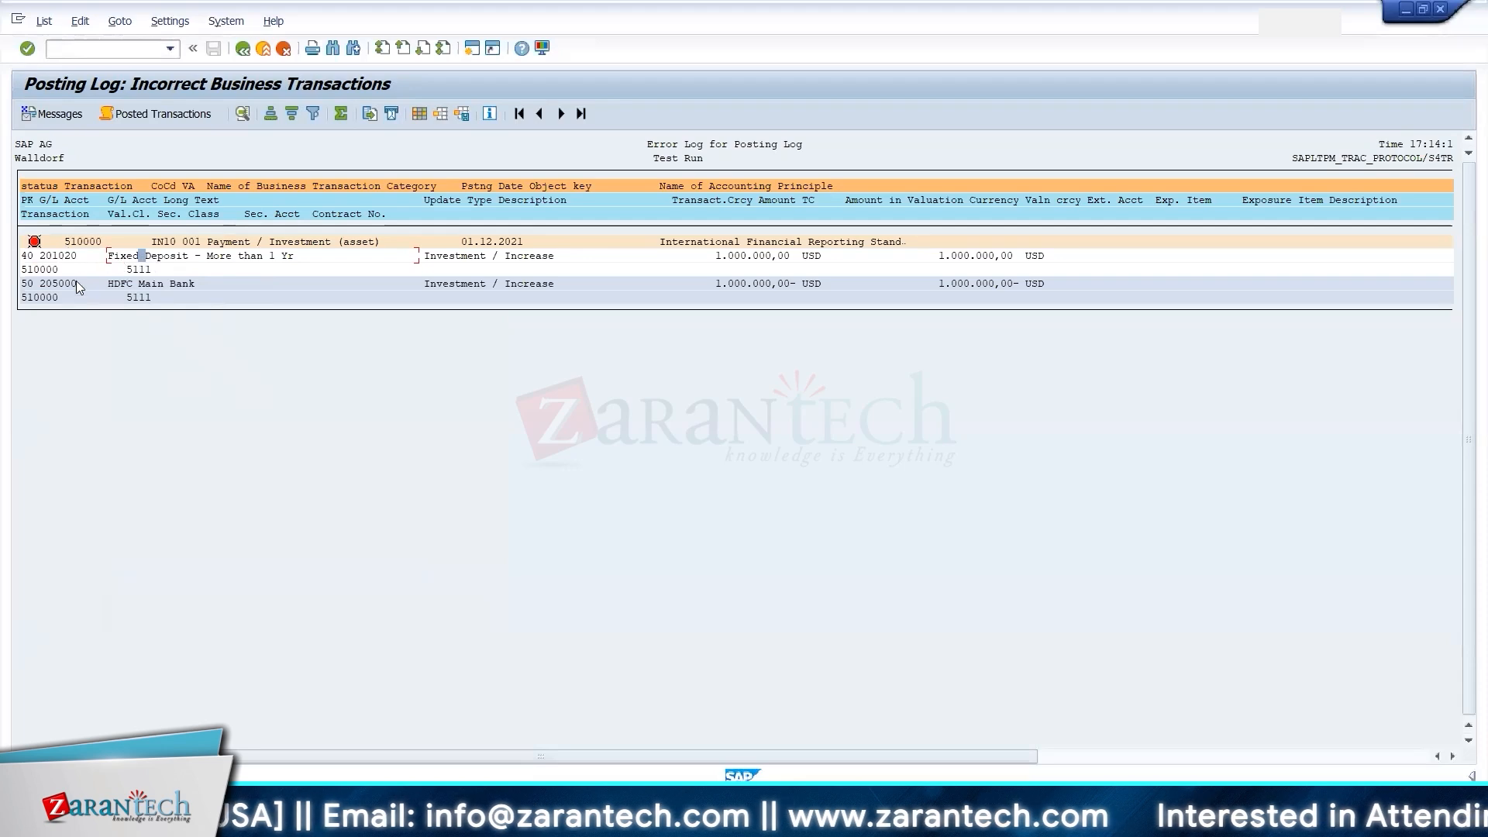
left_click(129, 284)
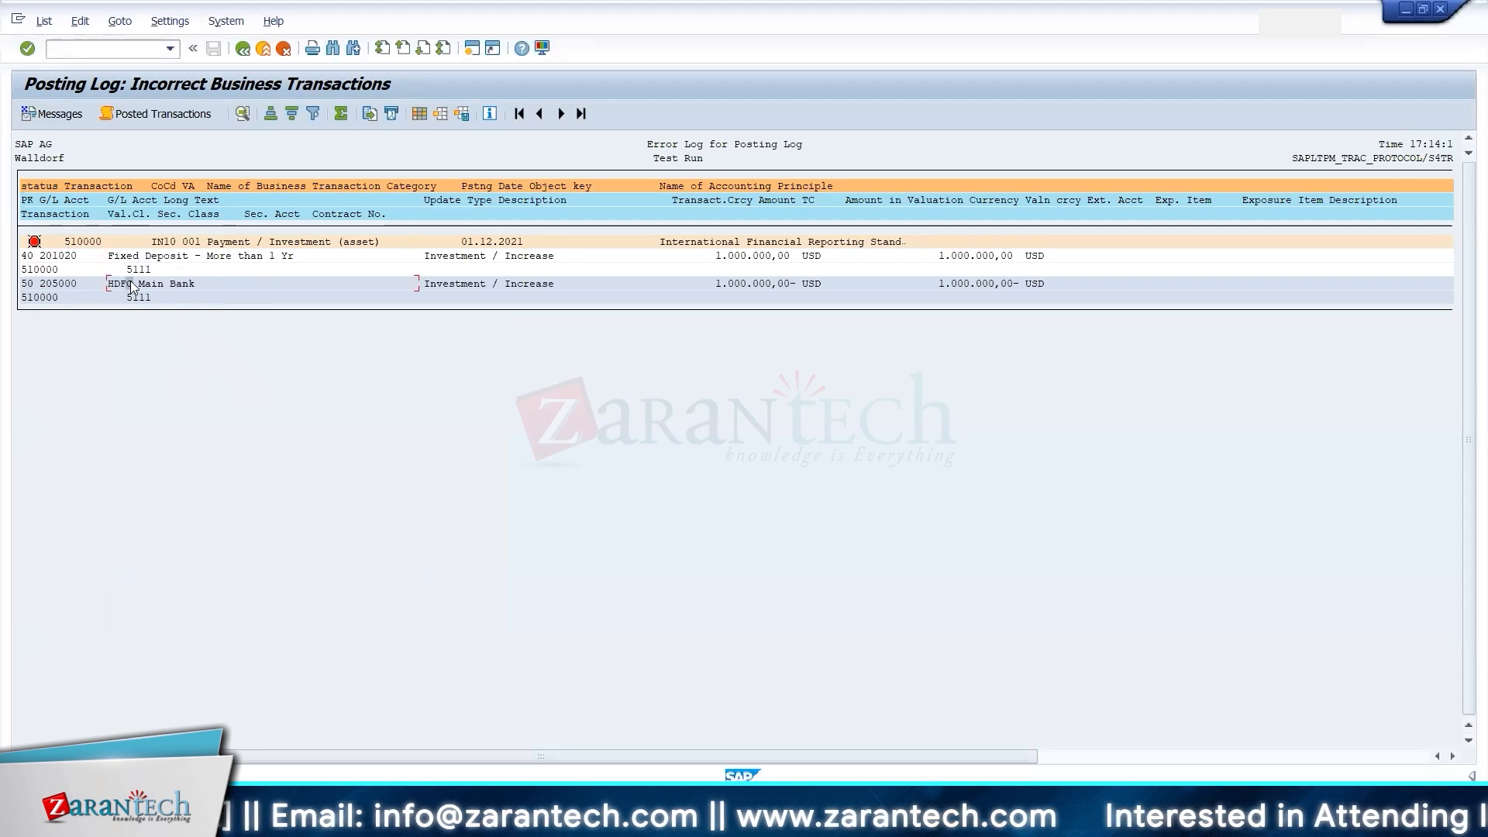
- Leave the posting log and examine the test run's messages, selecting the one about the missing item category
left_click(243, 48)
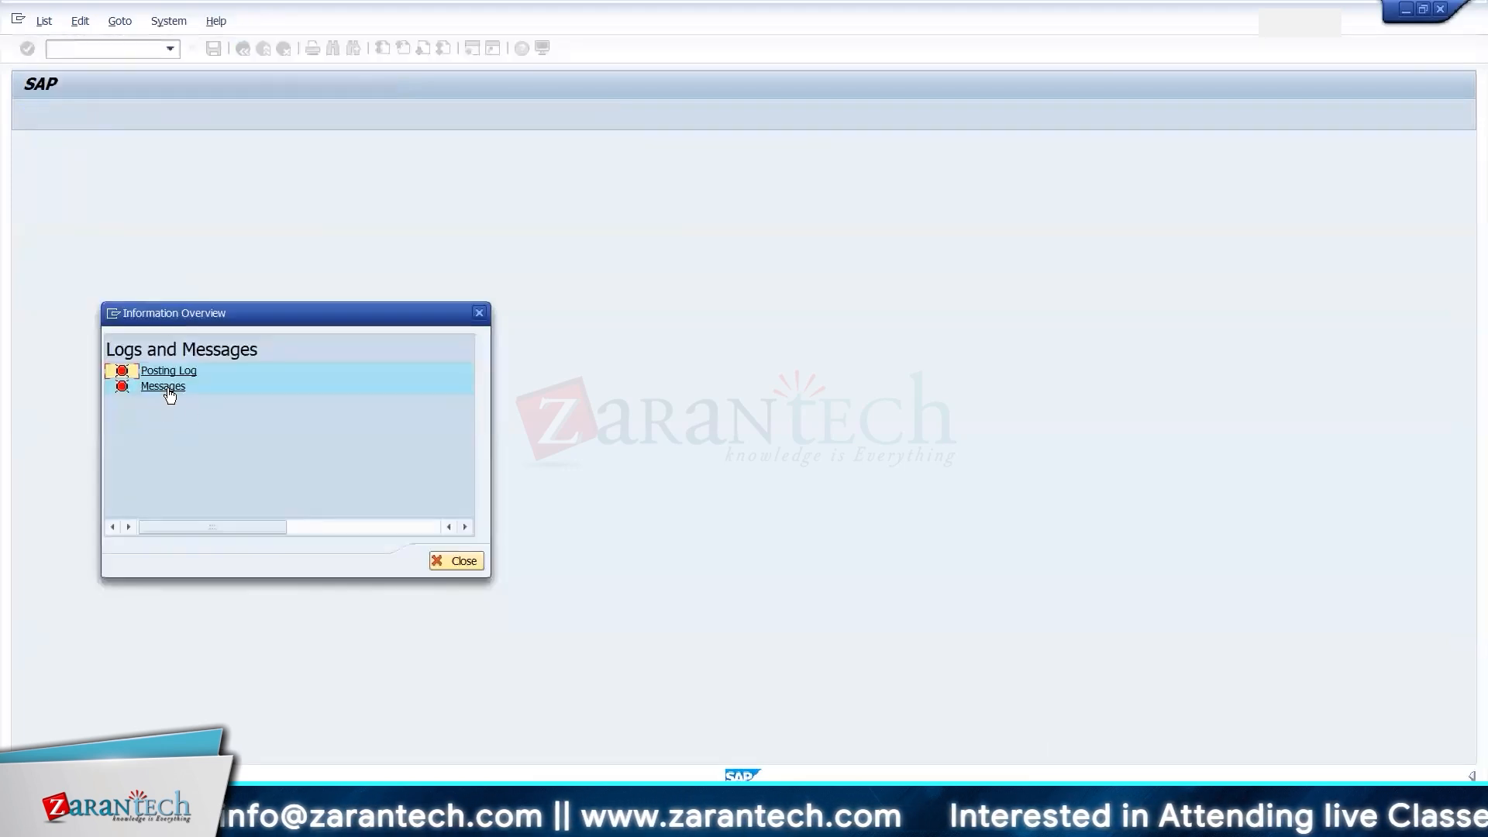
left_click(166, 389)
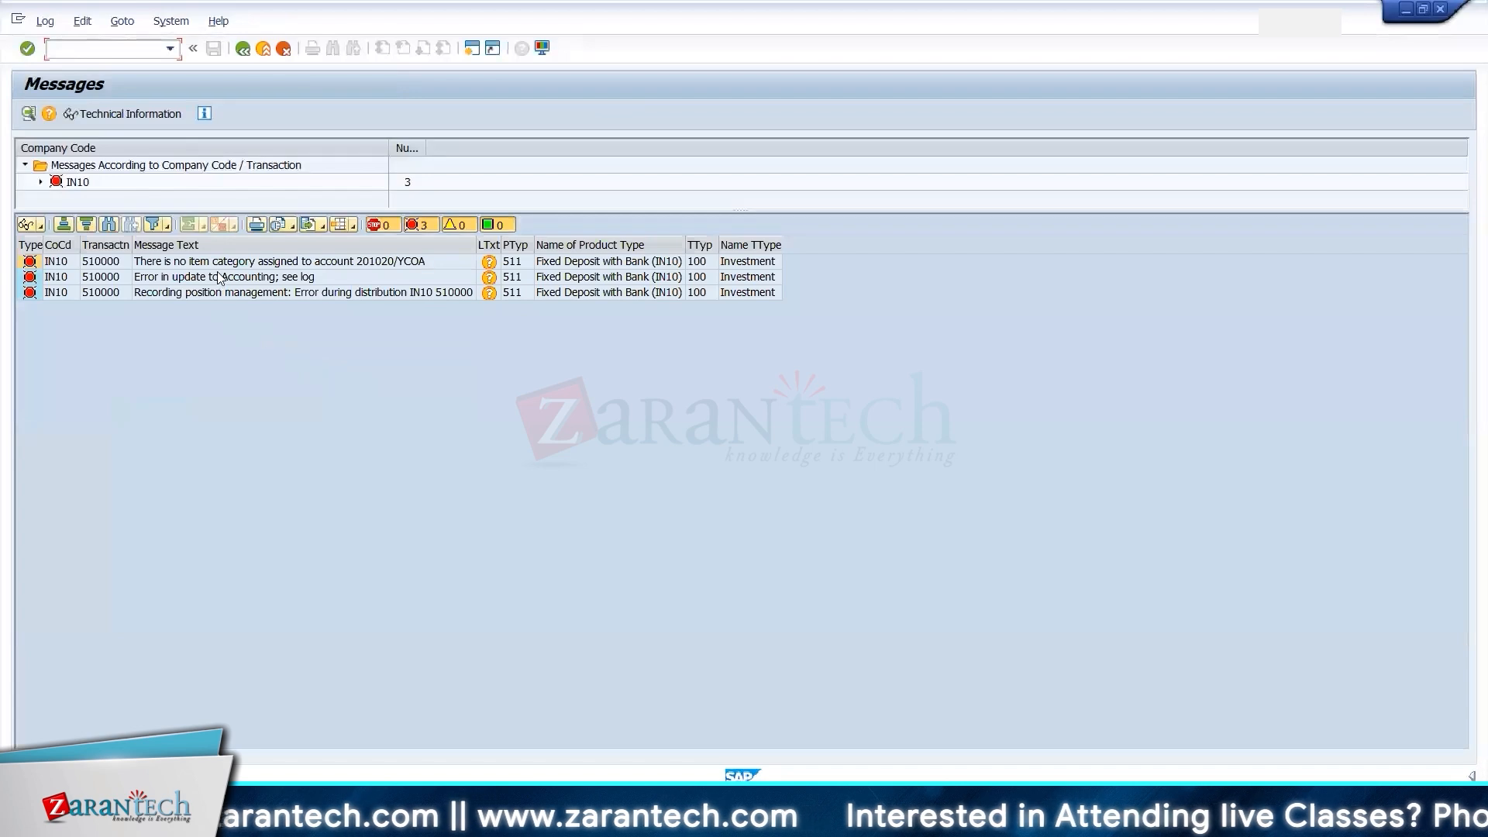
left_click(174, 265)
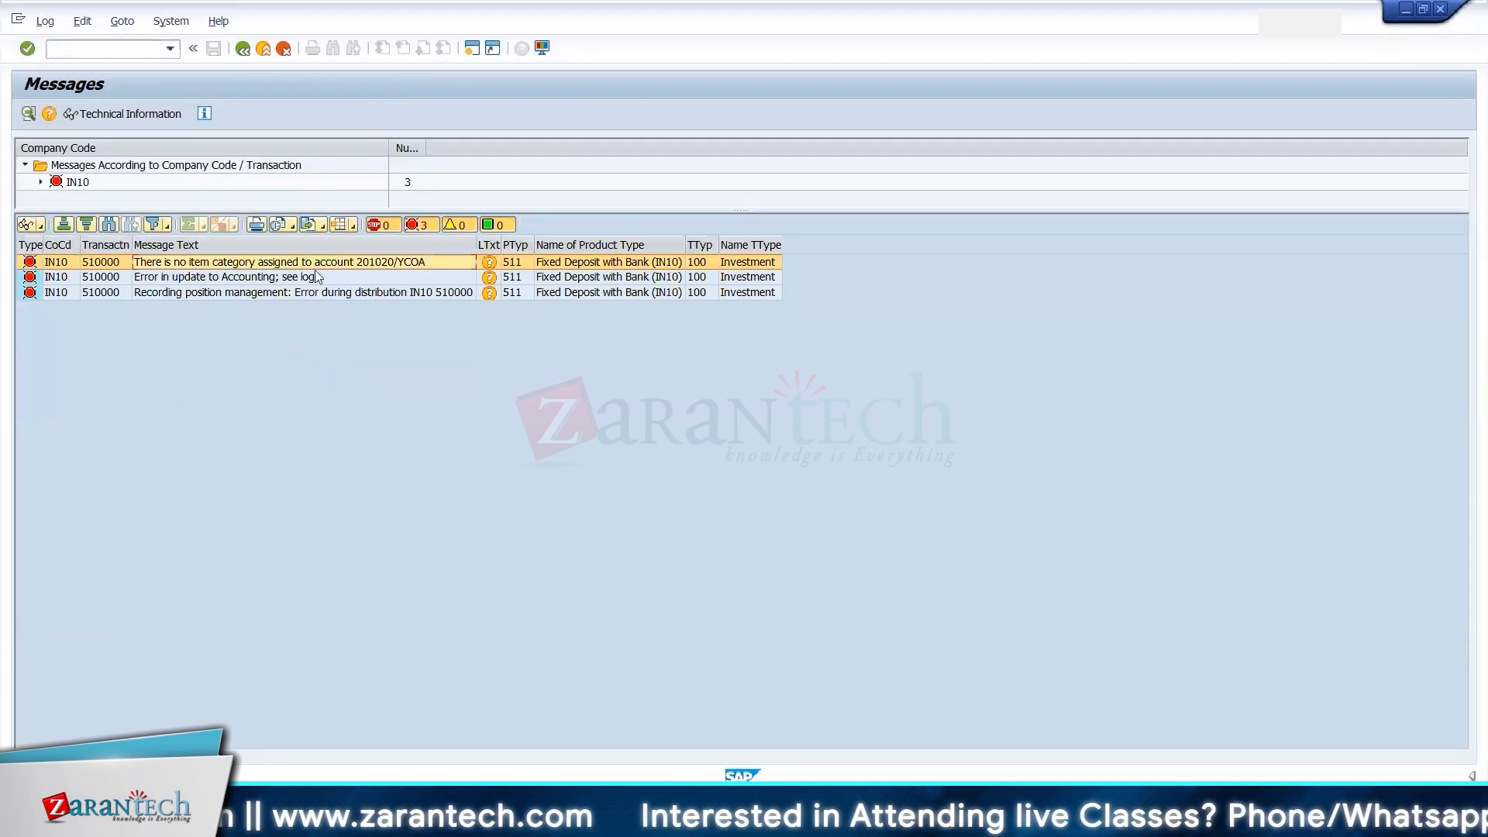
- Switch to the customizing session and open Activate Document Splitting under Financial Accounting, General Ledger Accounting, Business Transactions, Document Splitting
key("alt+Tab")
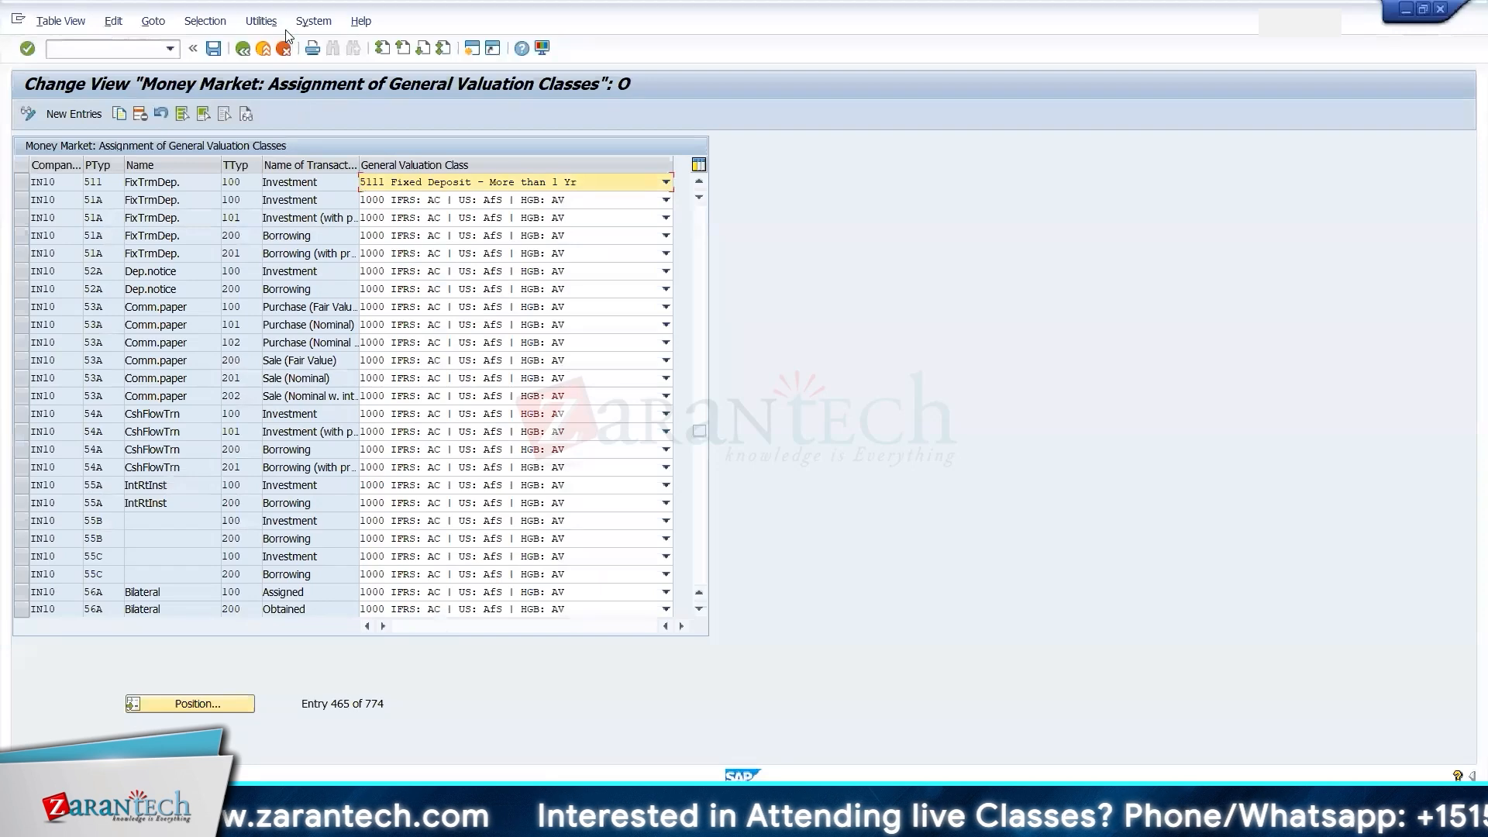
left_click(243, 48)
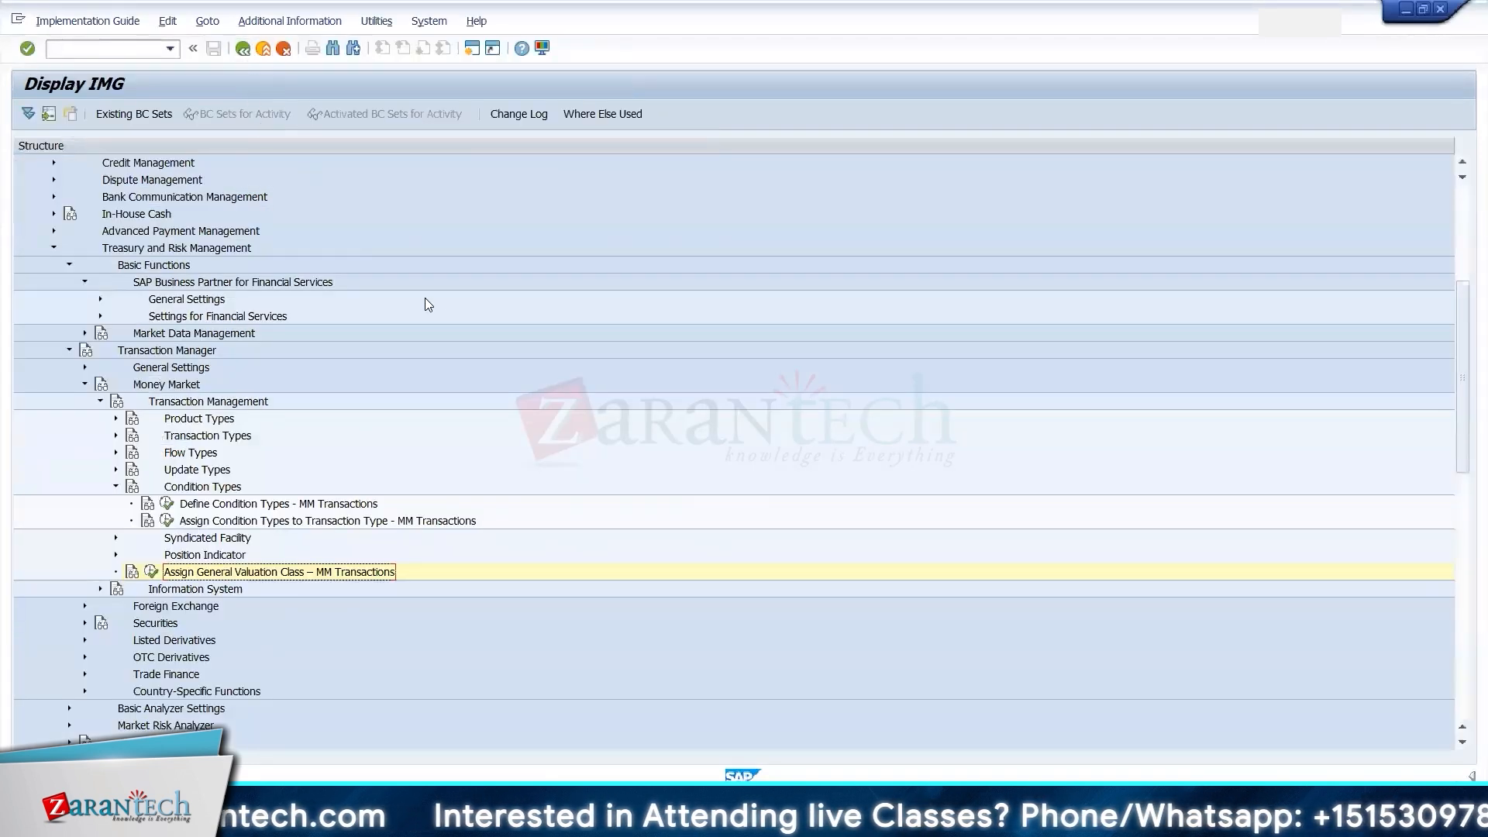
scroll(1453, 304, "up", 5)
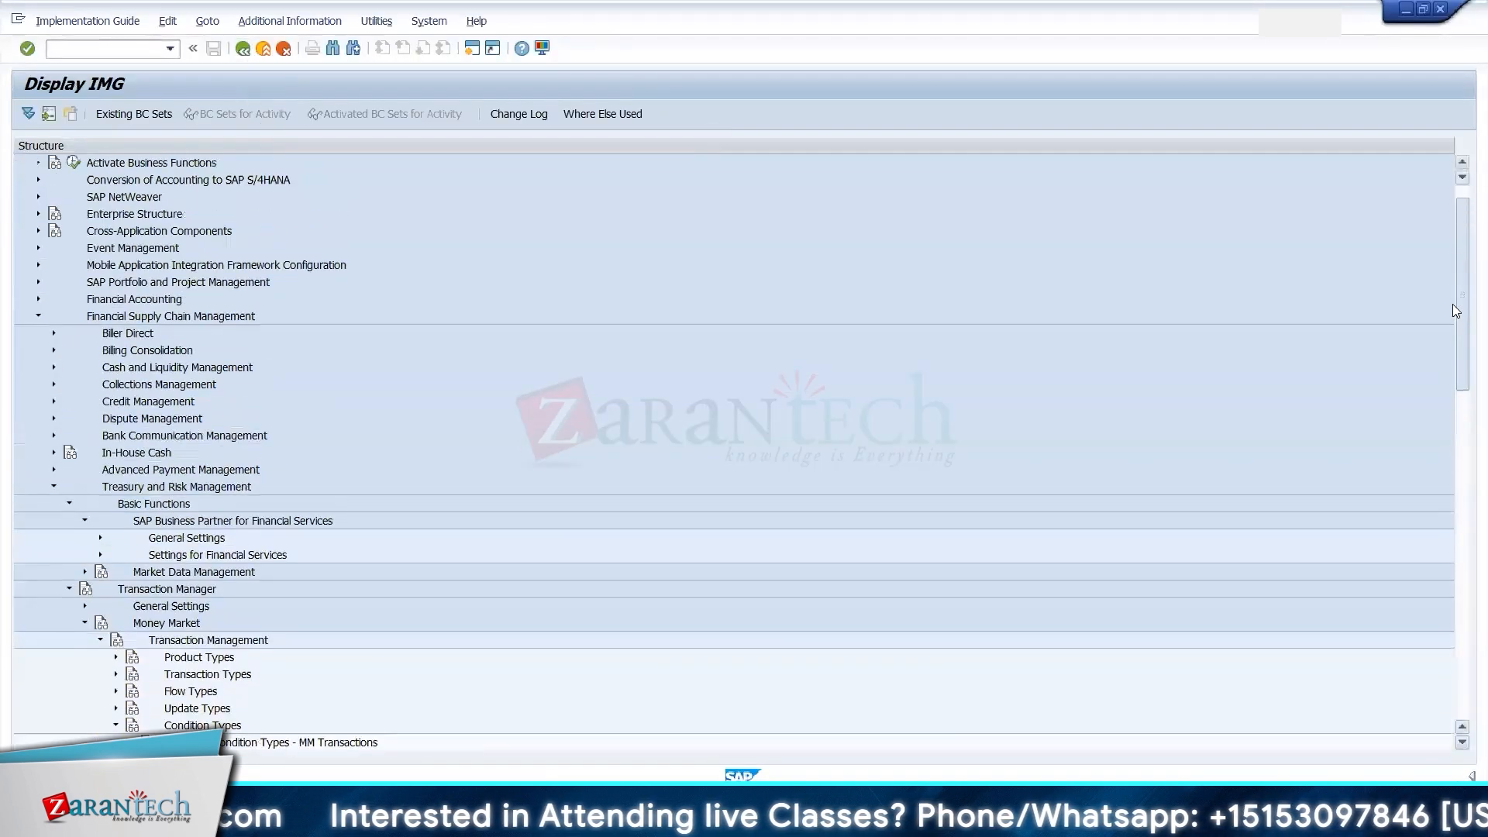
scroll(1452, 304, "up", 1)
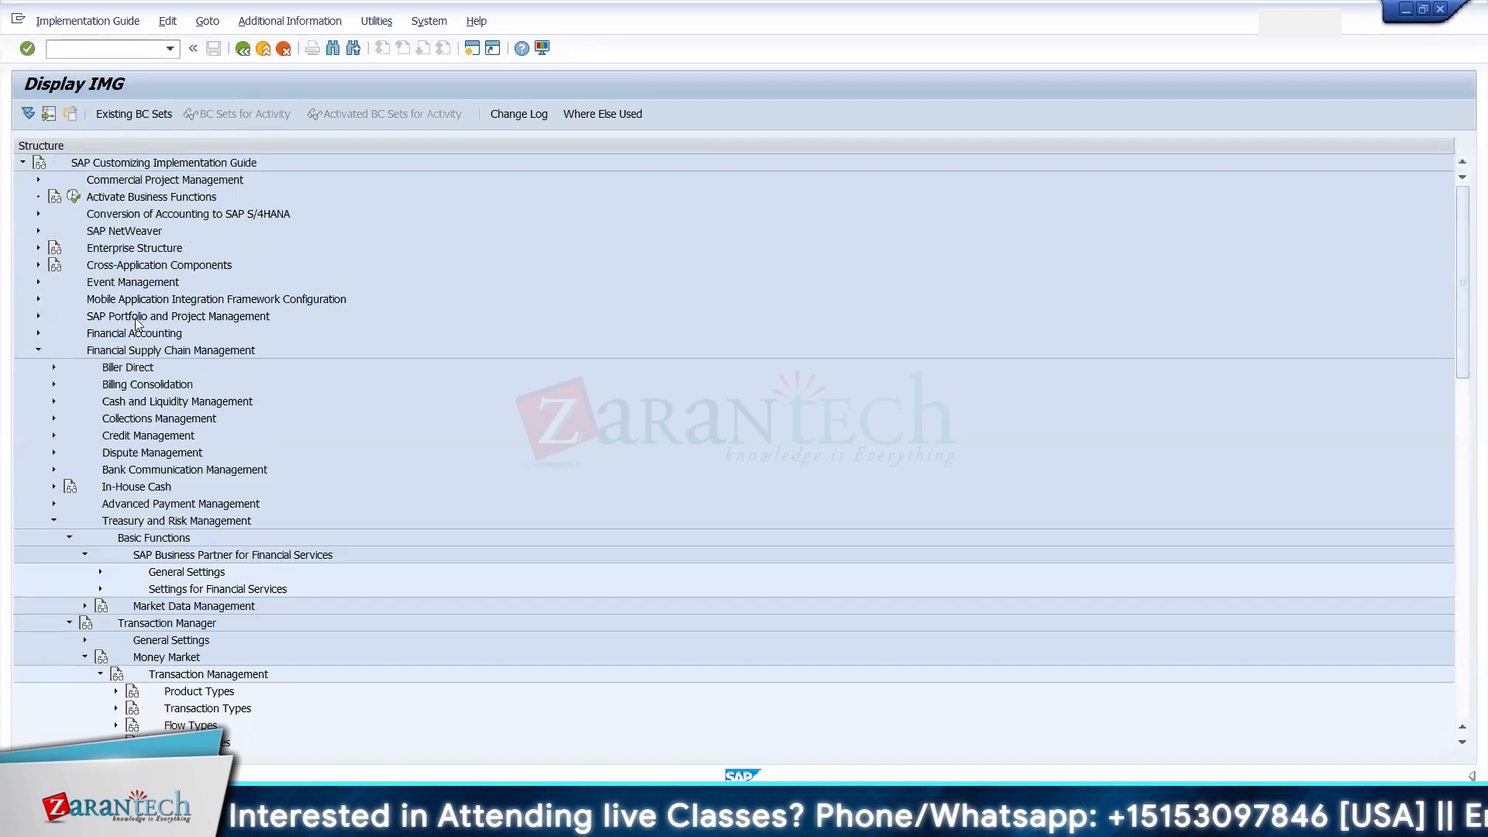
left_click(37, 346)
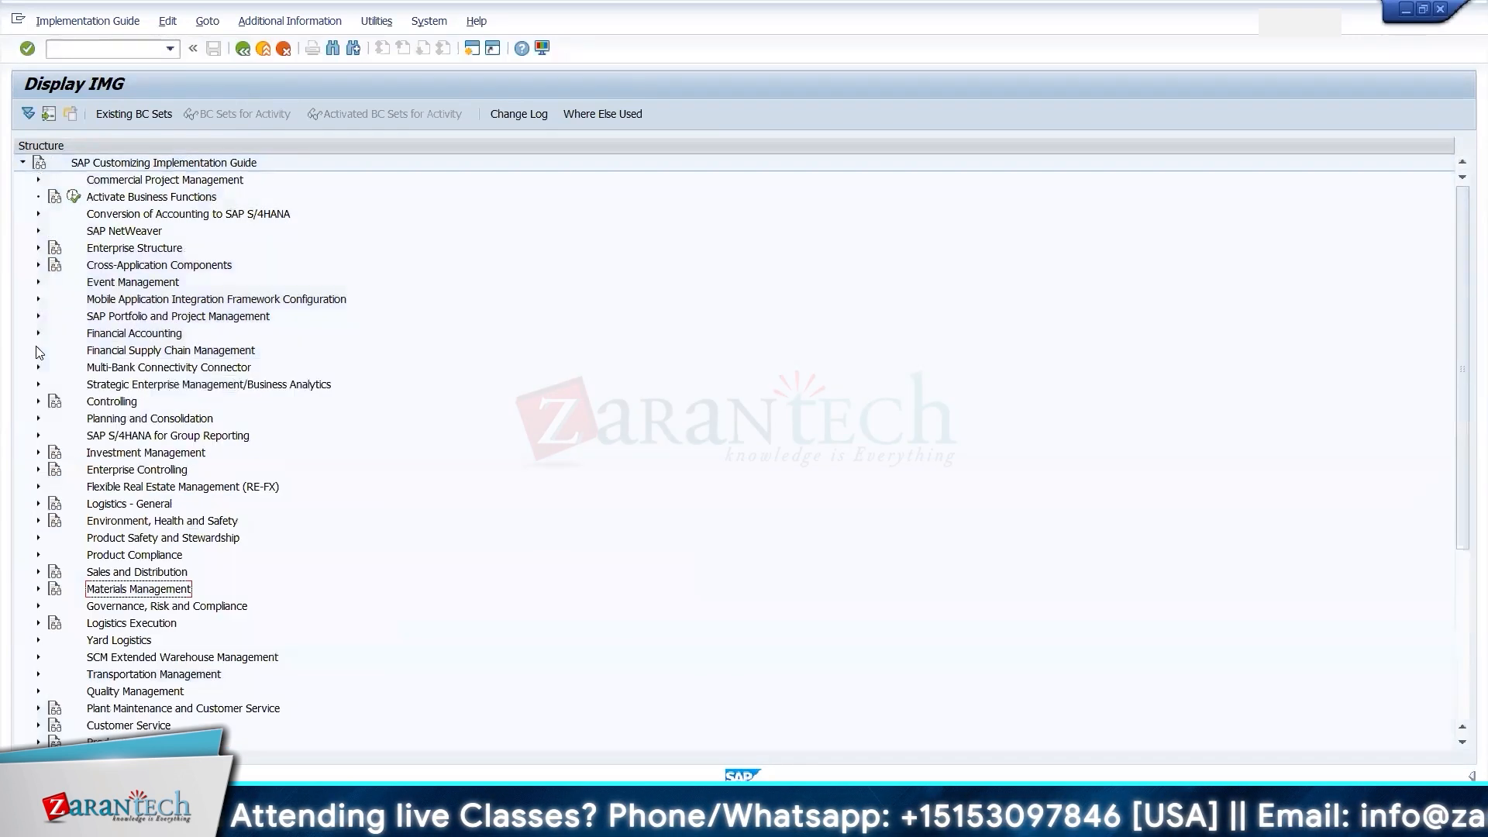
left_click(37, 333)
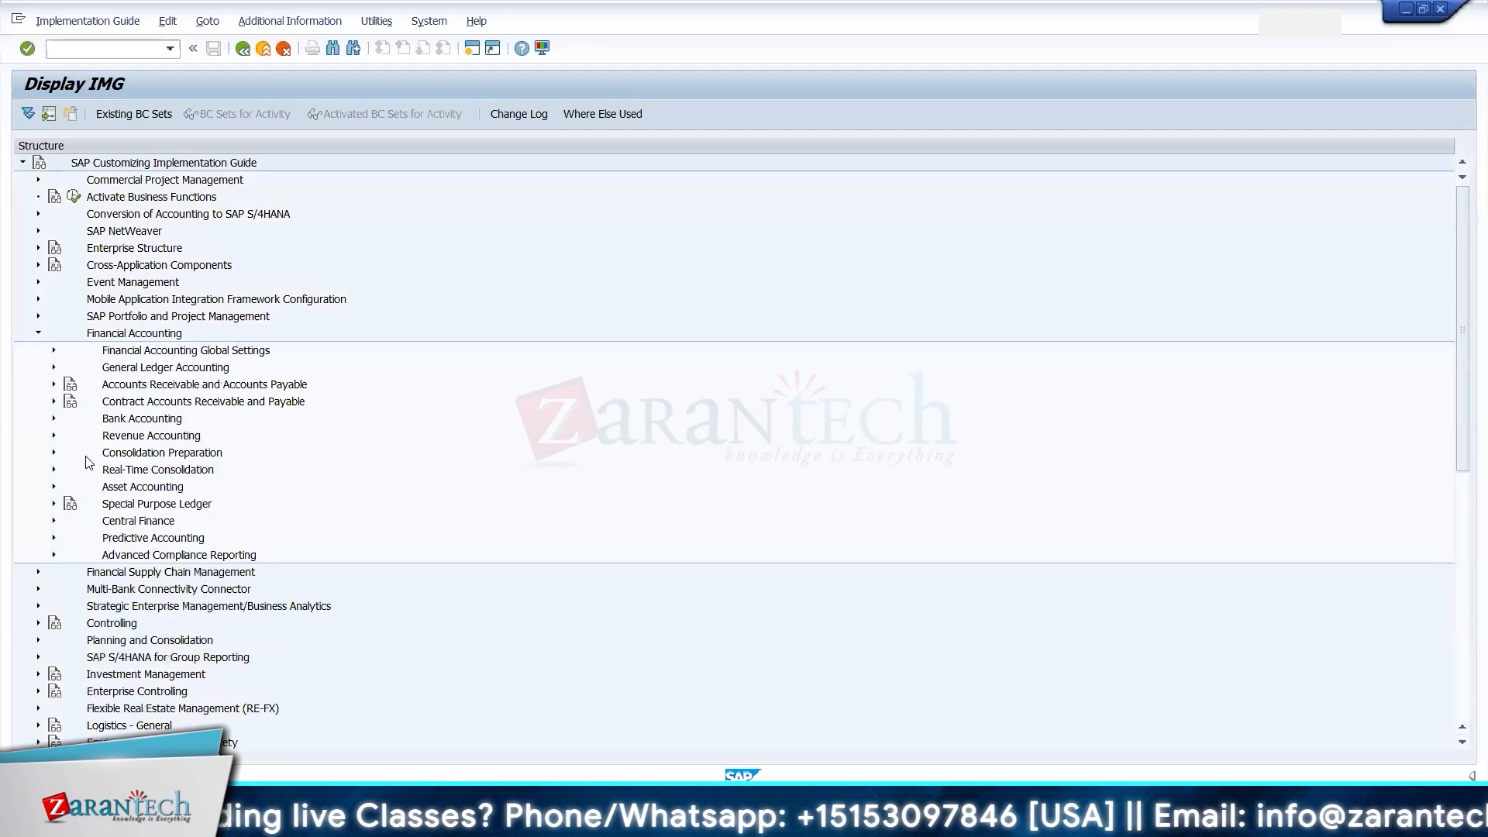
left_click(53, 368)
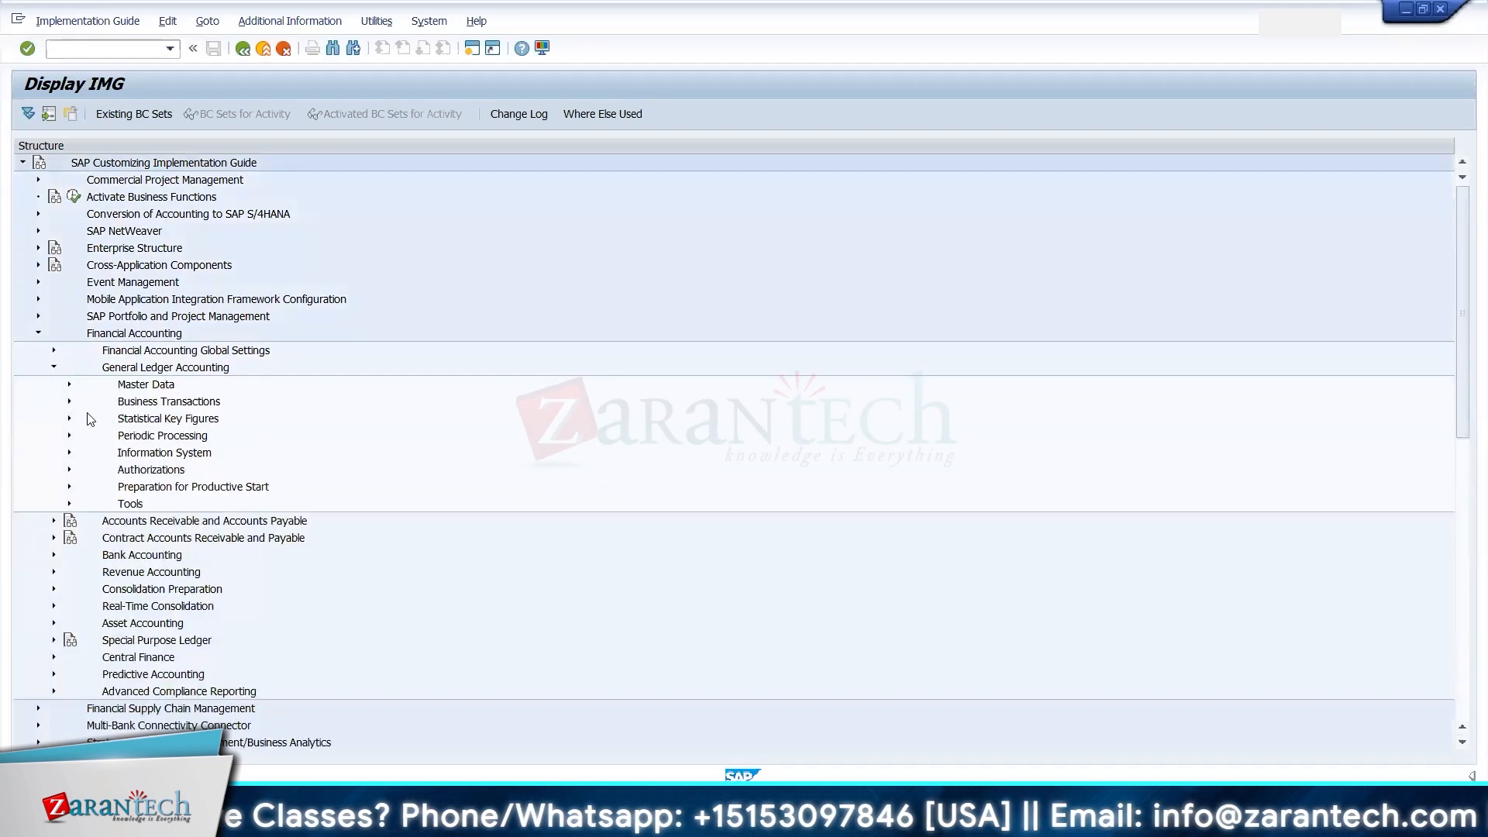
left_click(69, 403)
left_click(85, 435)
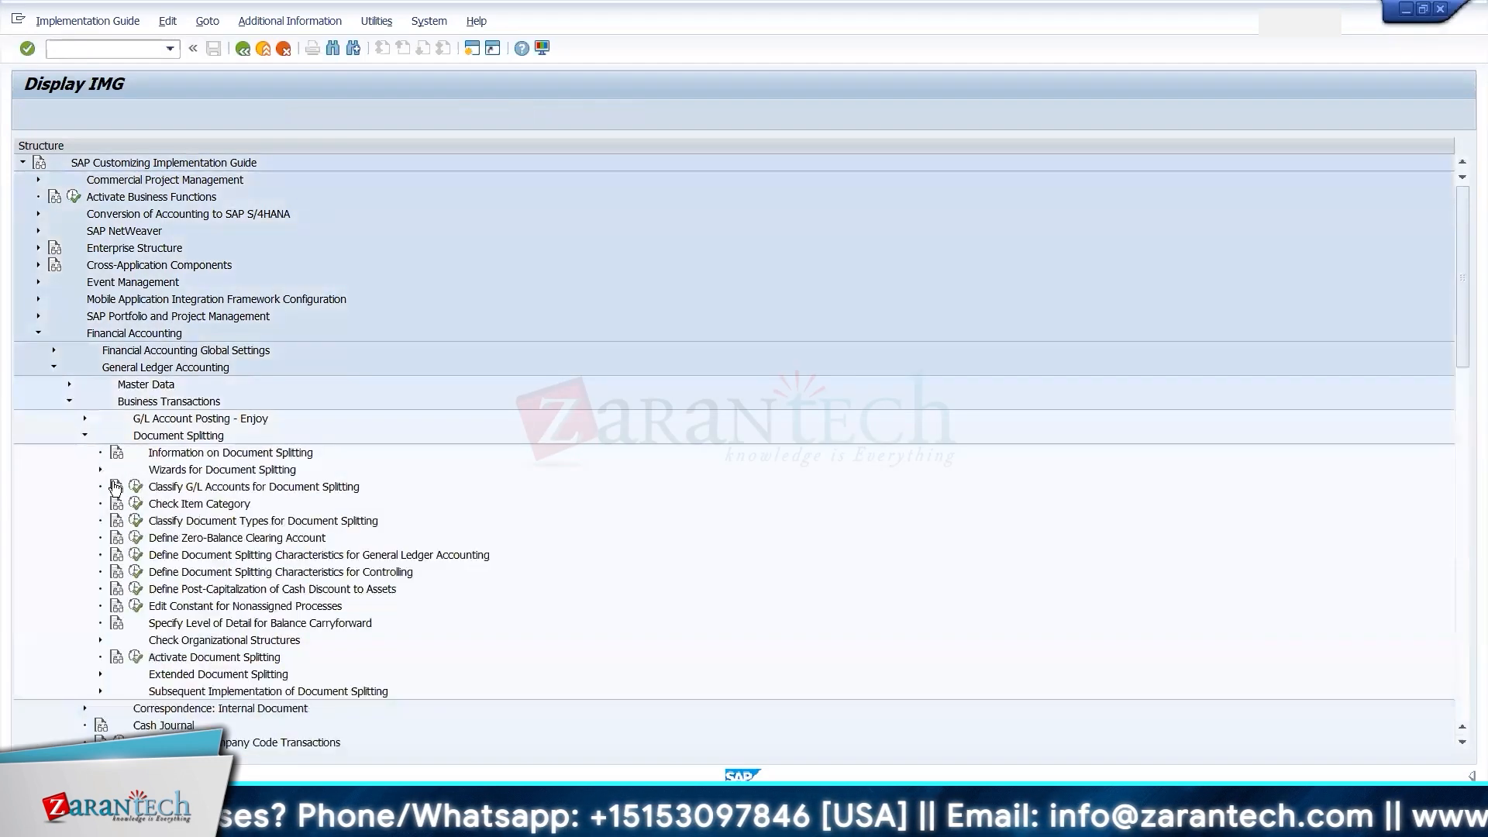
left_click(136, 658)
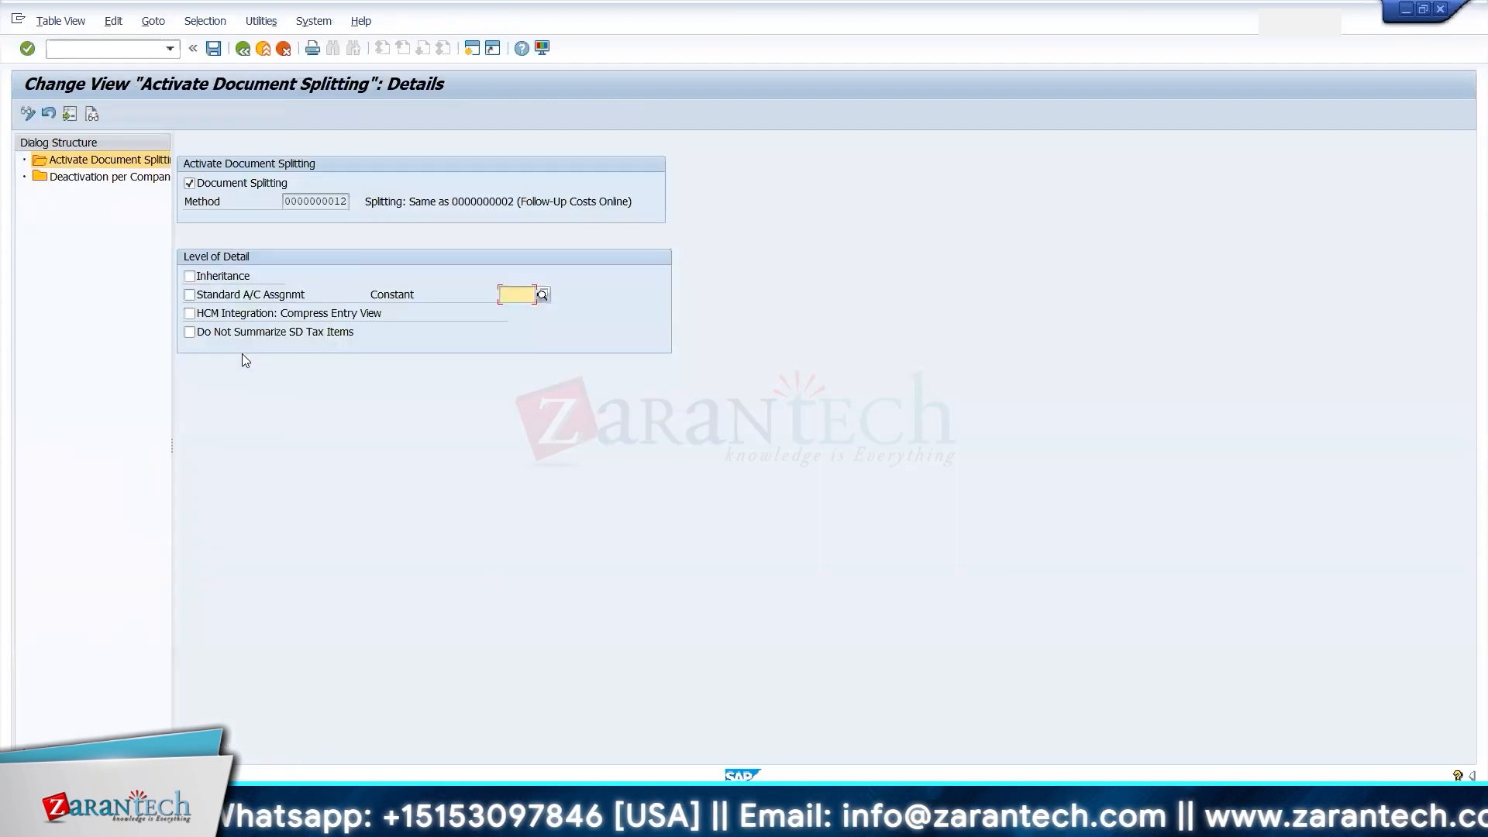
- Set document splitting to inactive for company code IN10 and save the change in the TRM TEST SET-UP customizing request
double_click(108, 177)
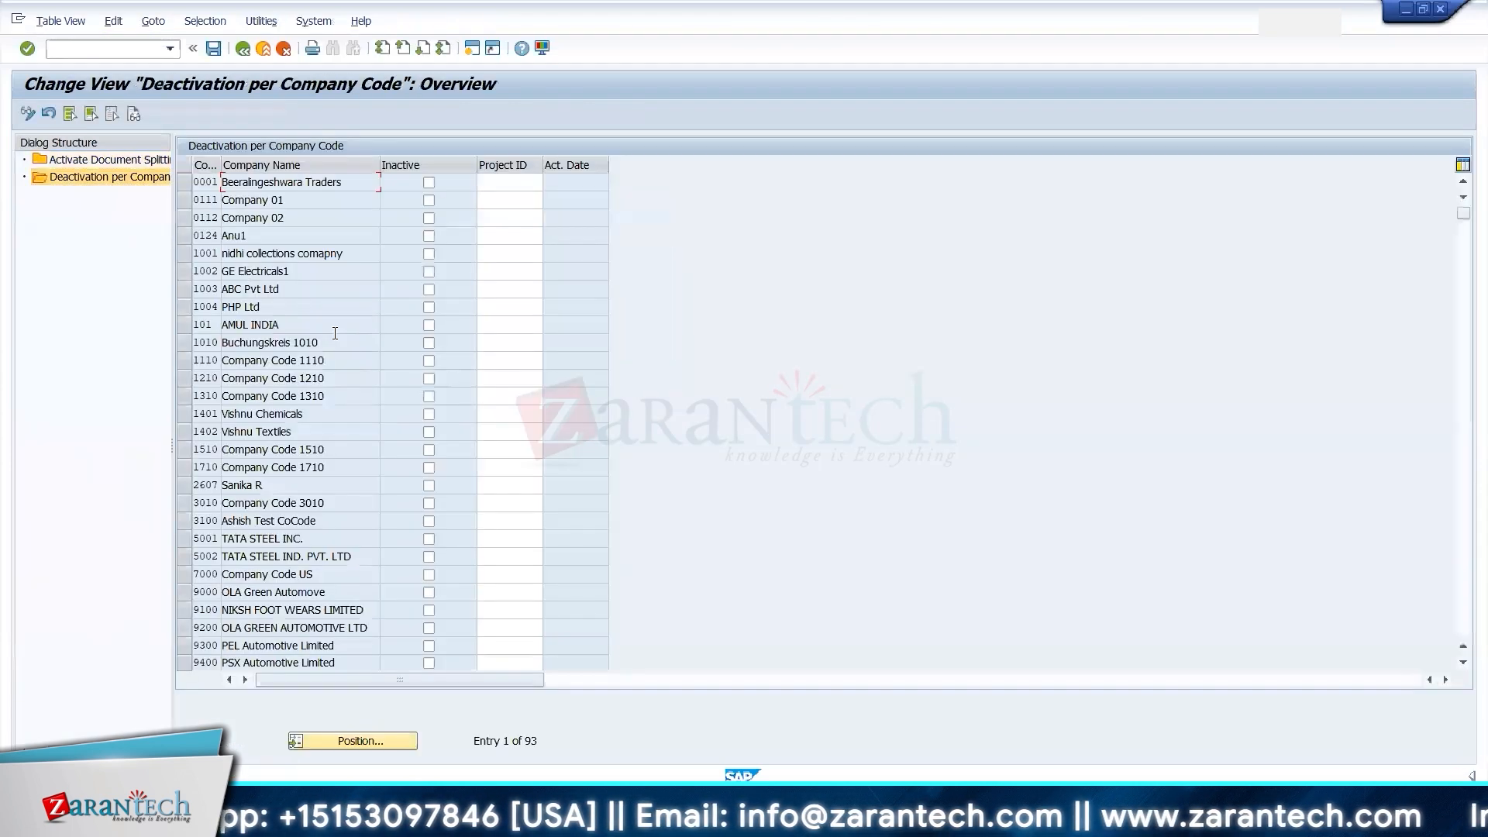
left_click(338, 743)
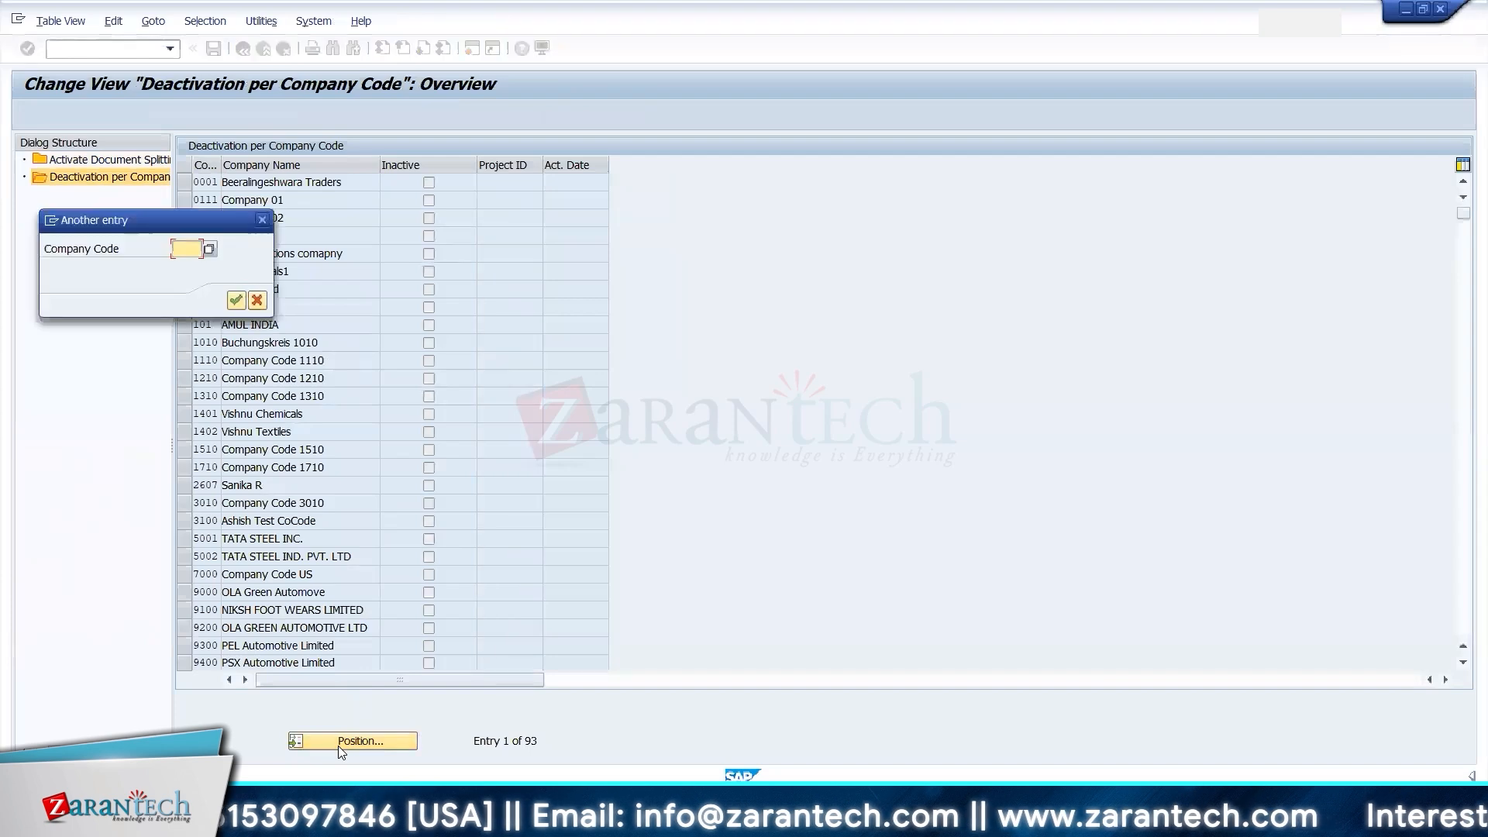
type("IN10")
key("Return")
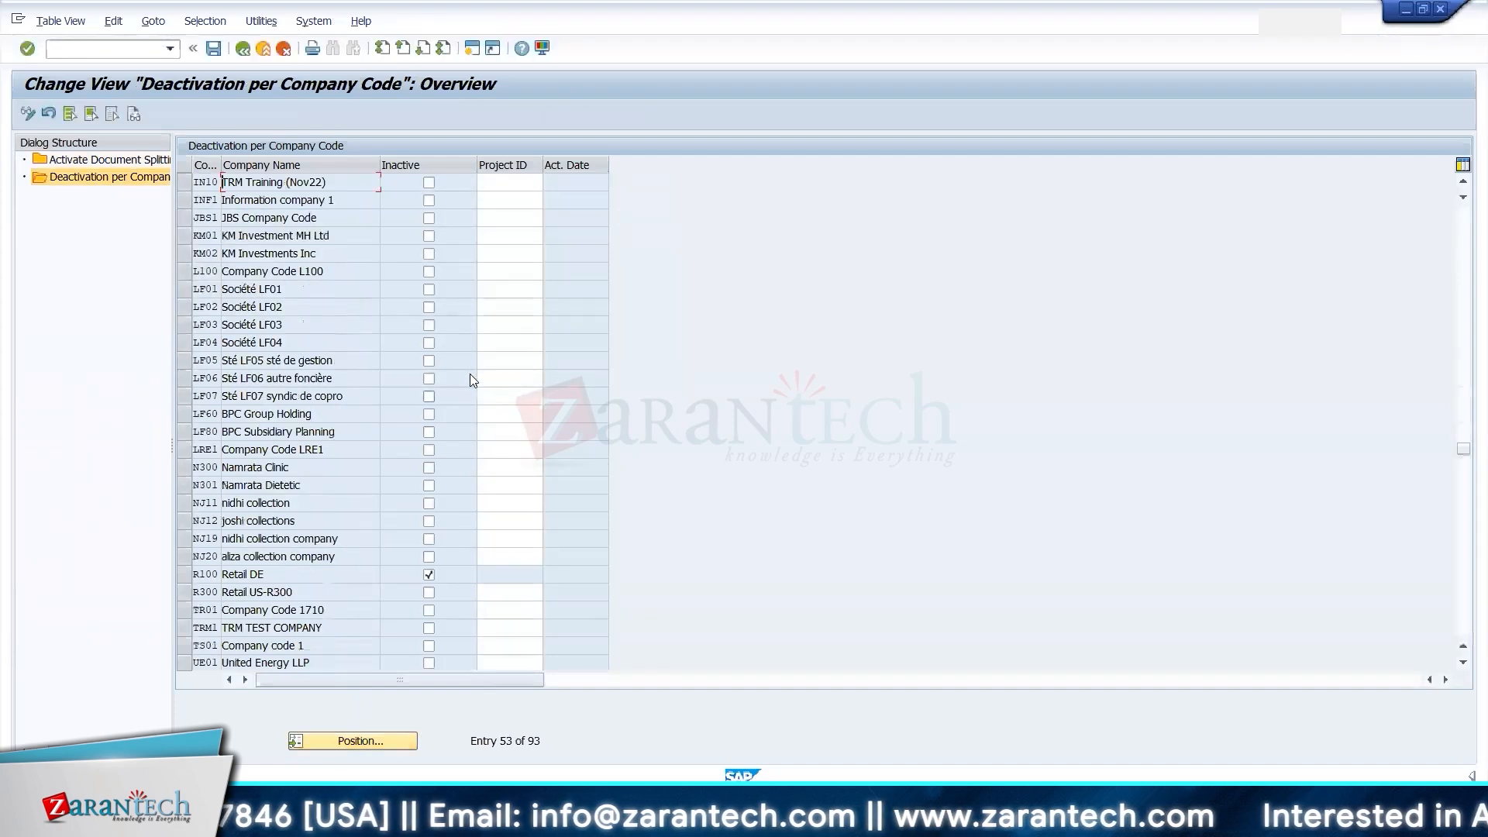
left_click(430, 181)
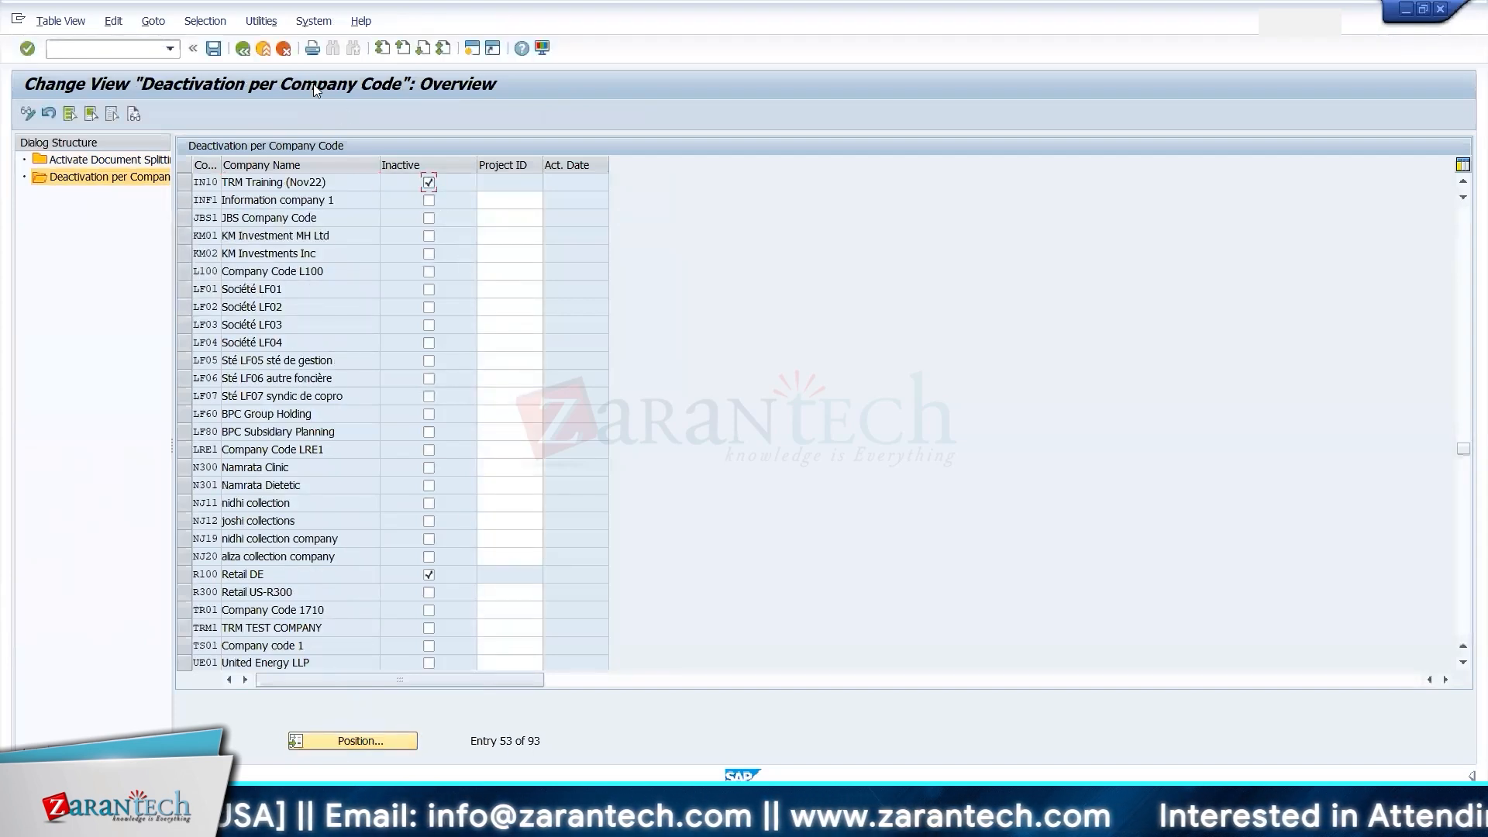
left_click(213, 50)
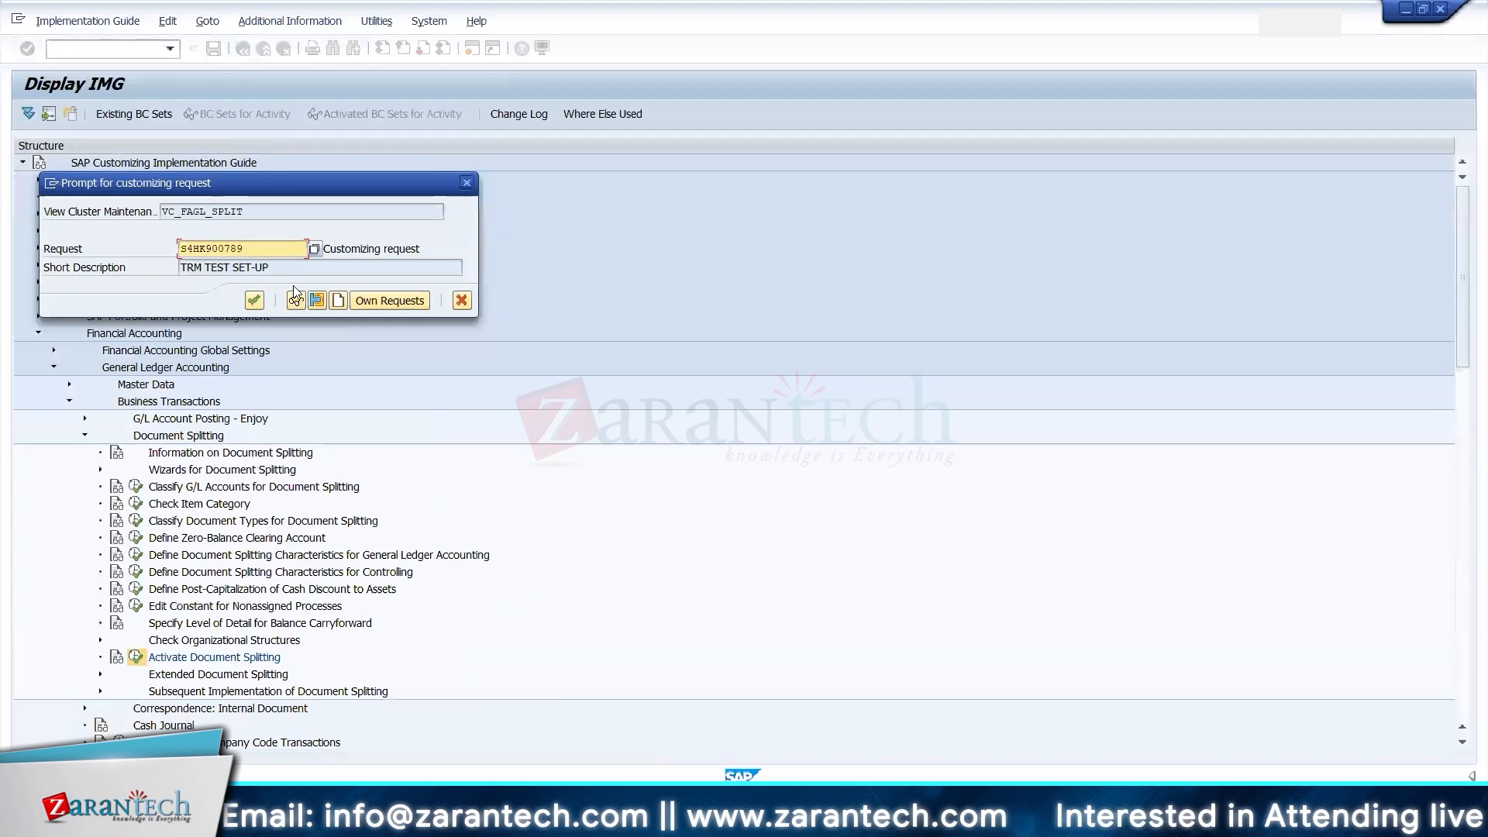
left_click(253, 301)
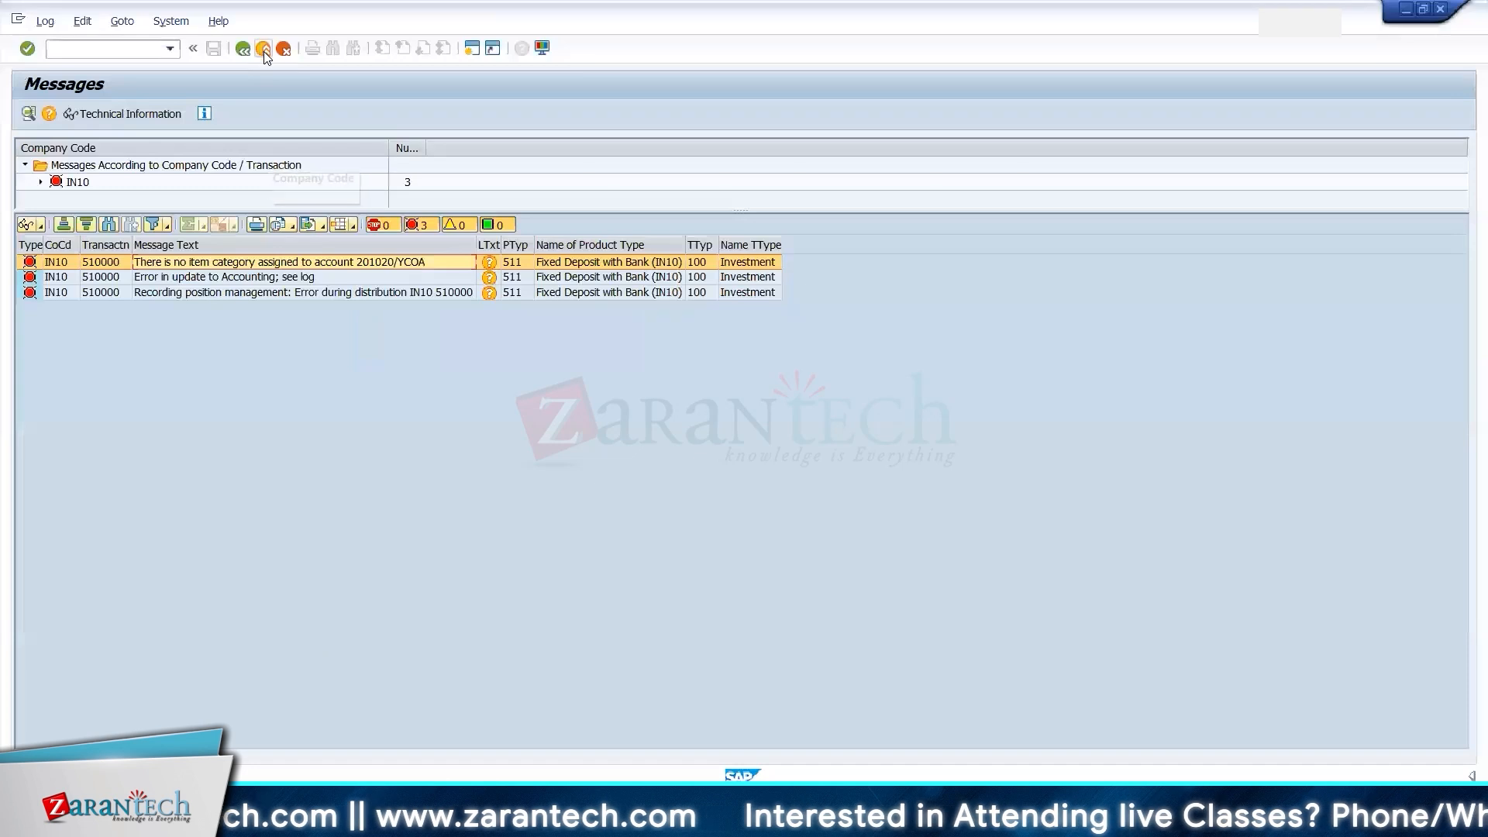
- Return to the Post Flows selection, repeat the test run for transaction 510000, and examine the fixed deposit and bank line items
left_click(264, 49)
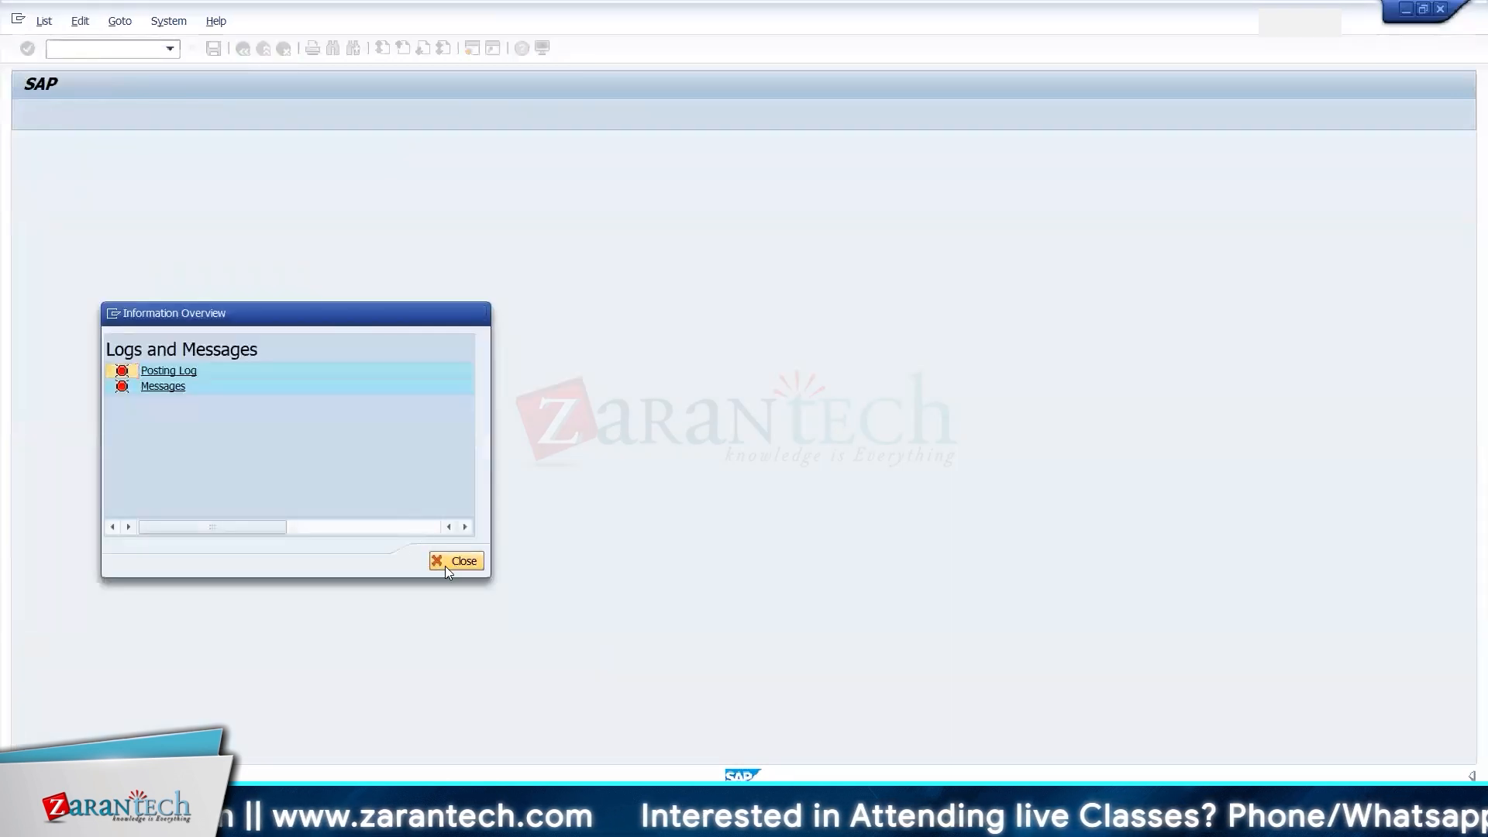
left_click(444, 566)
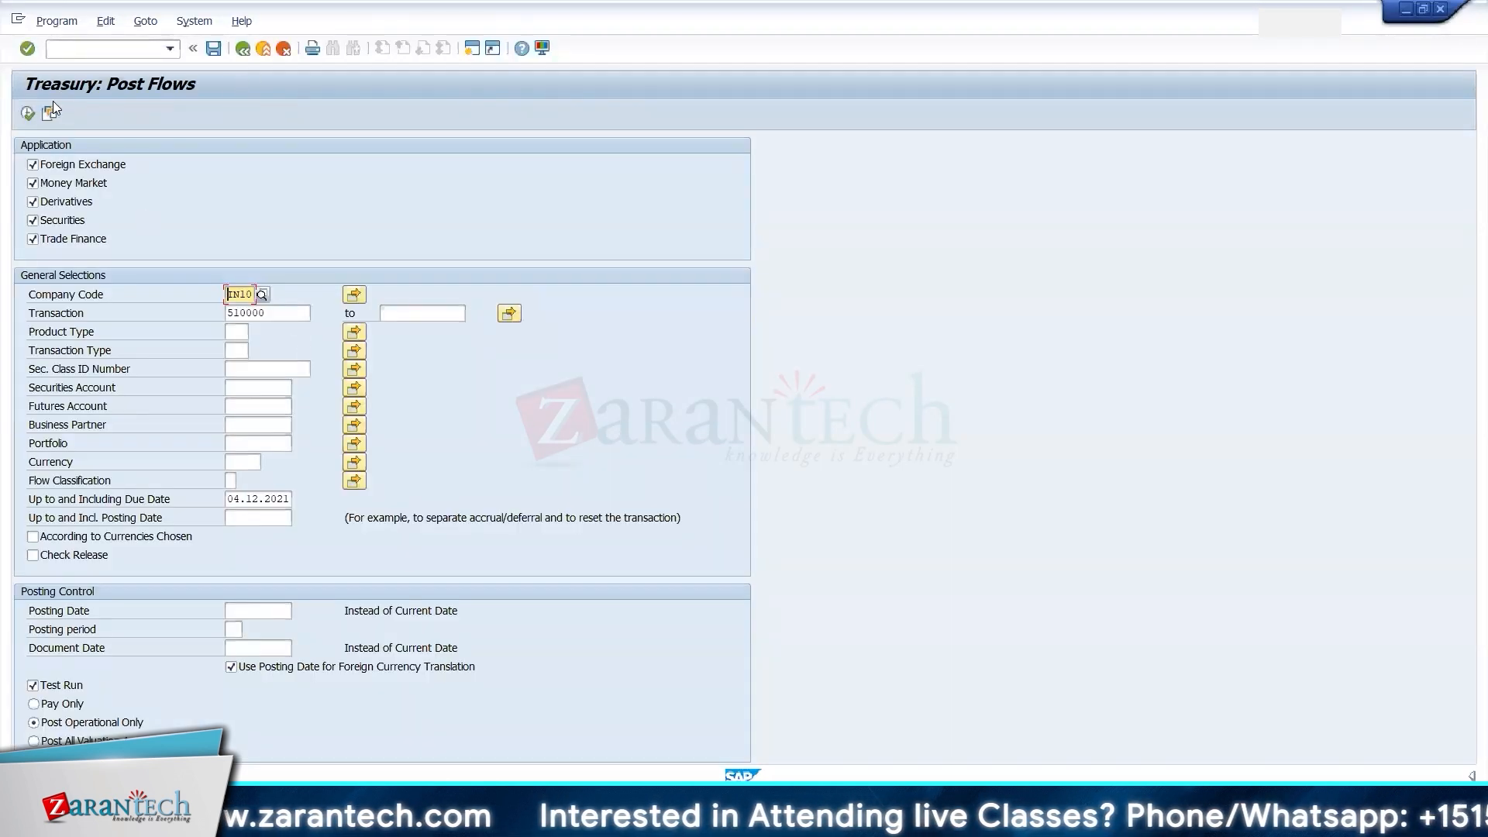
left_click(27, 115)
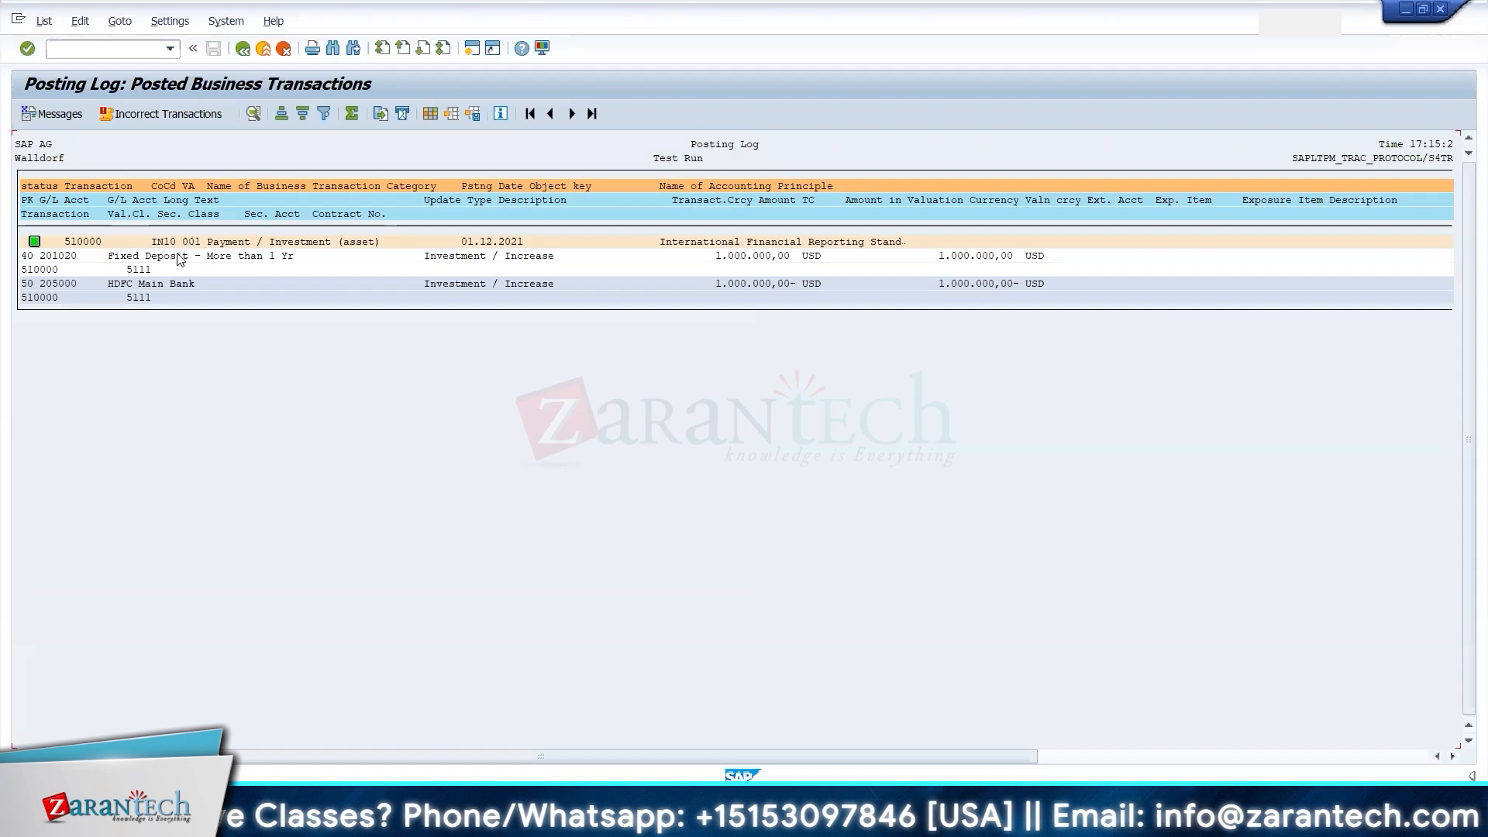
left_click(36, 255)
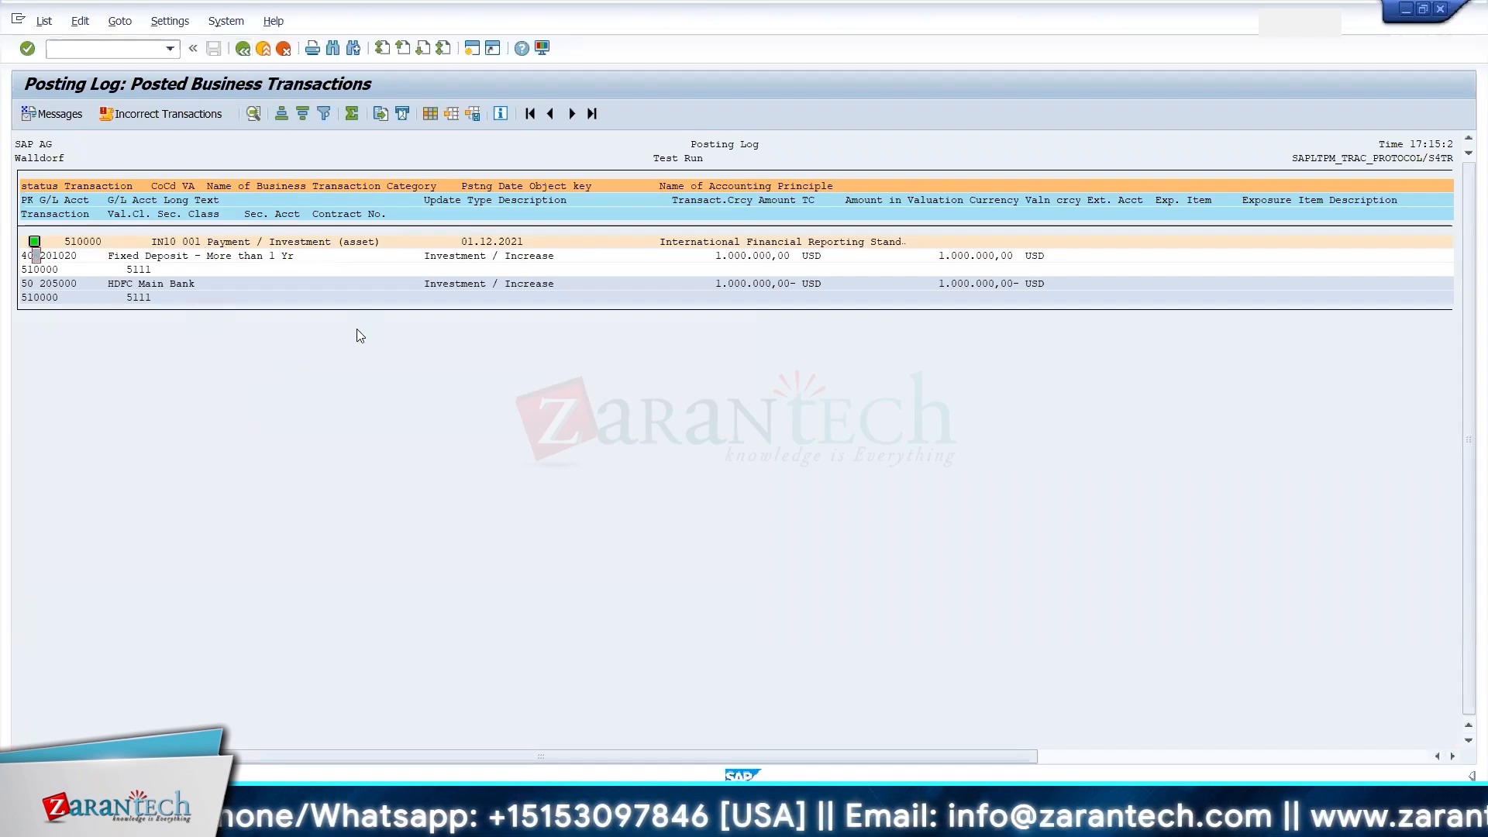
left_click(161, 259)
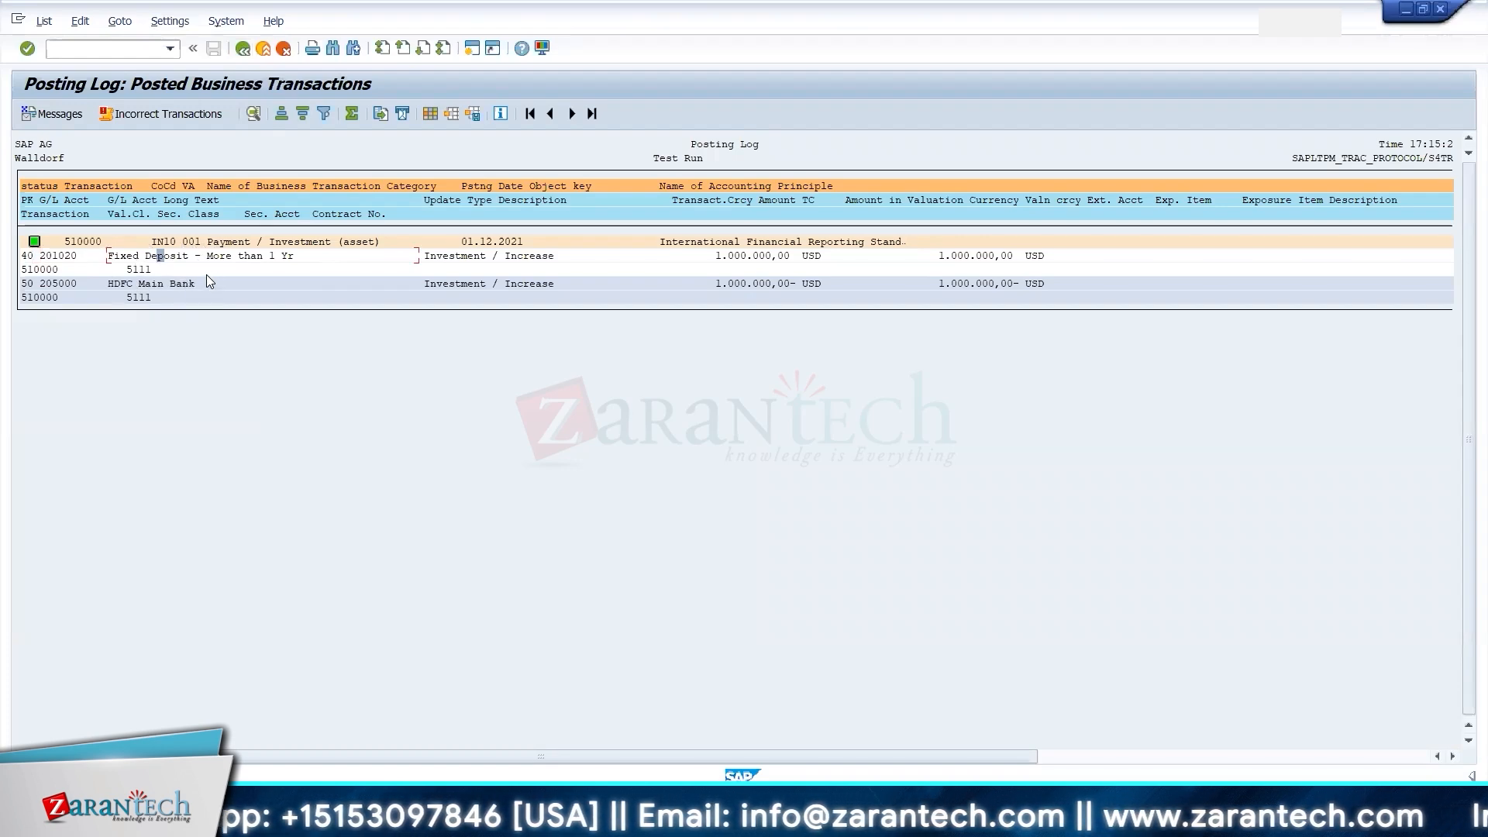
- Return to the selection, turn off Test Run, and post the flows of transaction 510000 for real
left_click(243, 50)
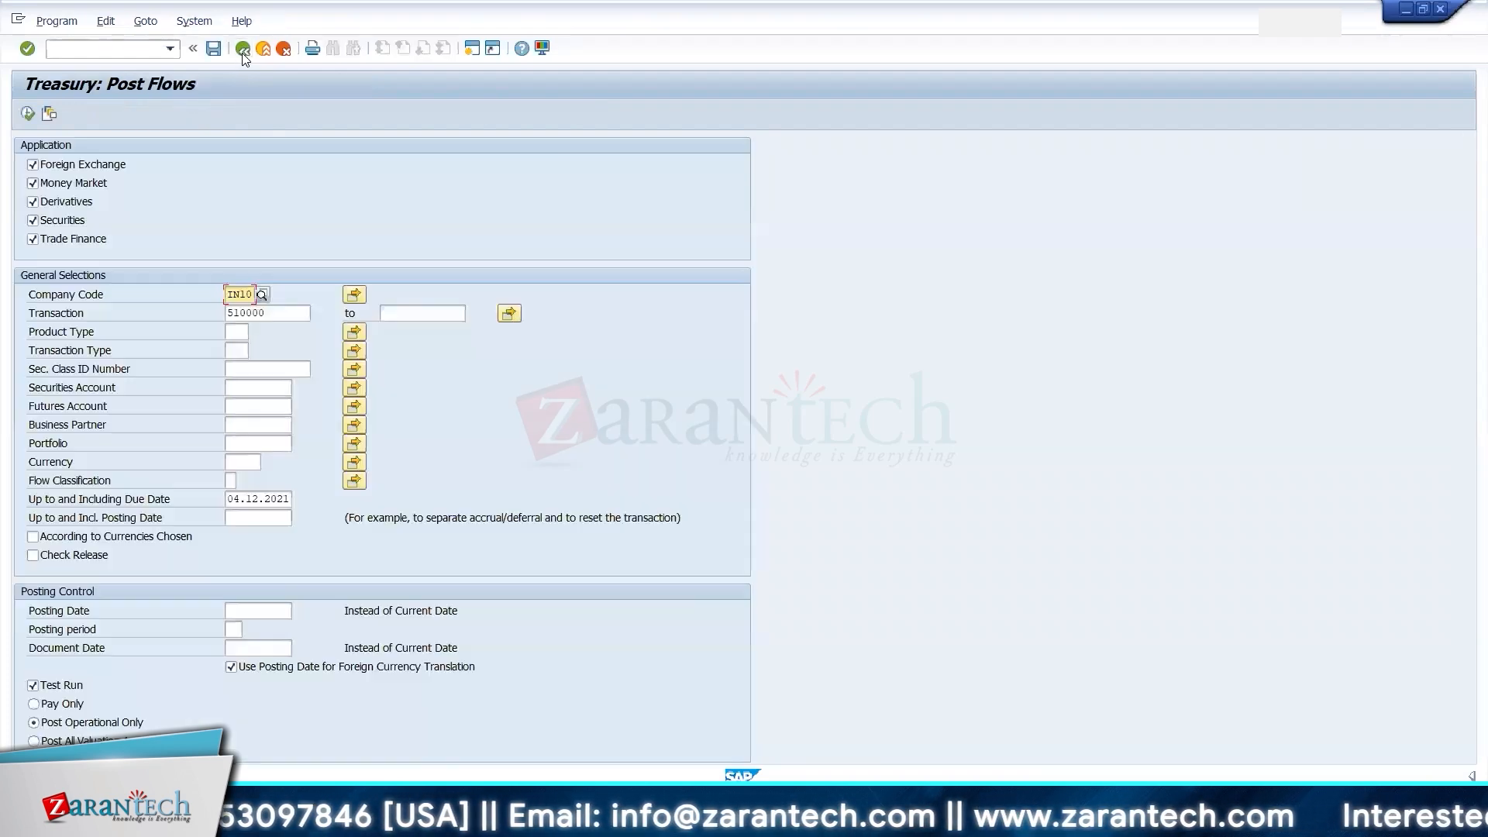
left_click(45, 688)
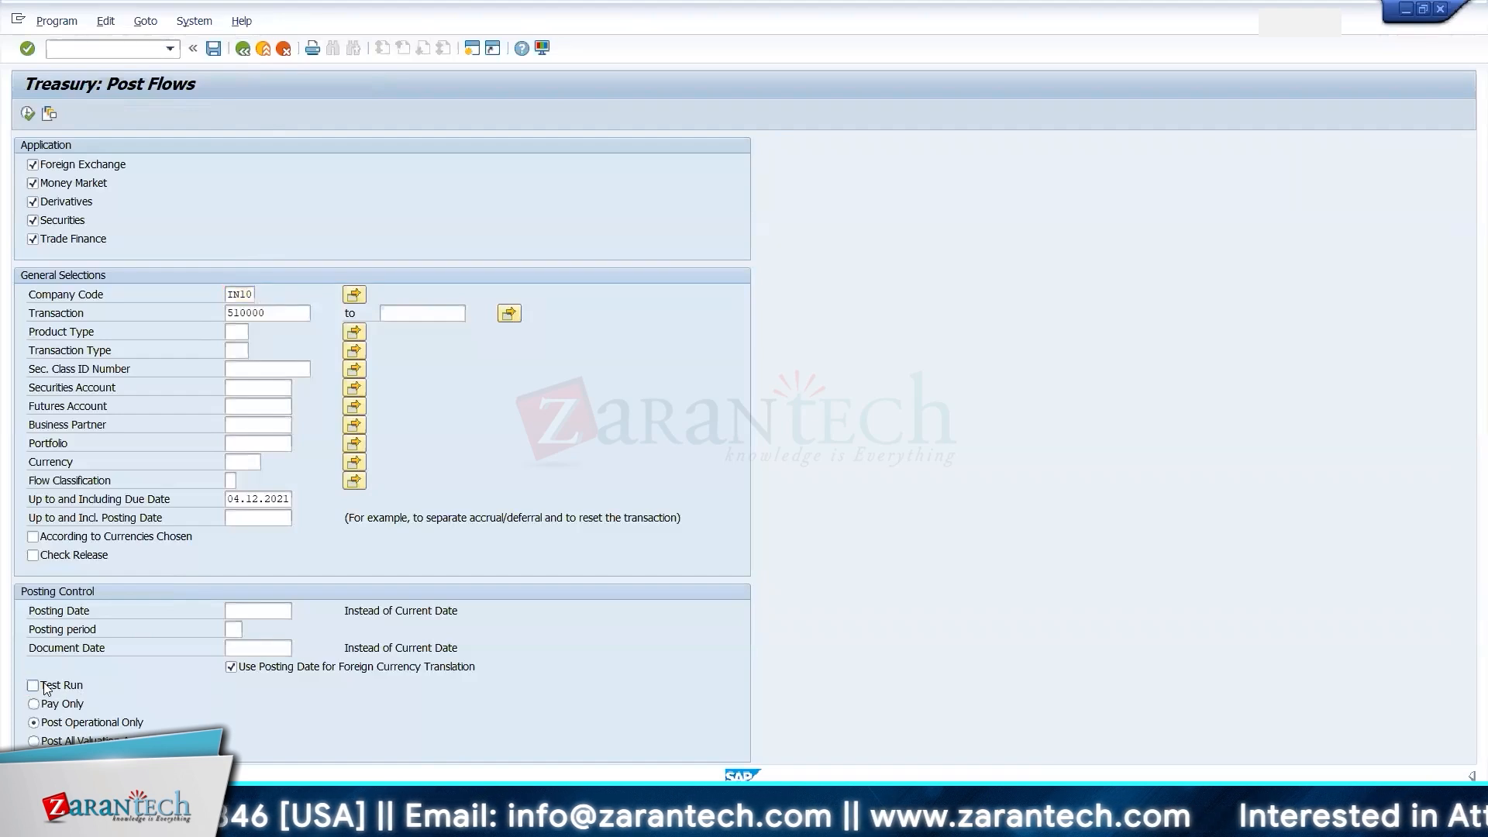
left_click(28, 114)
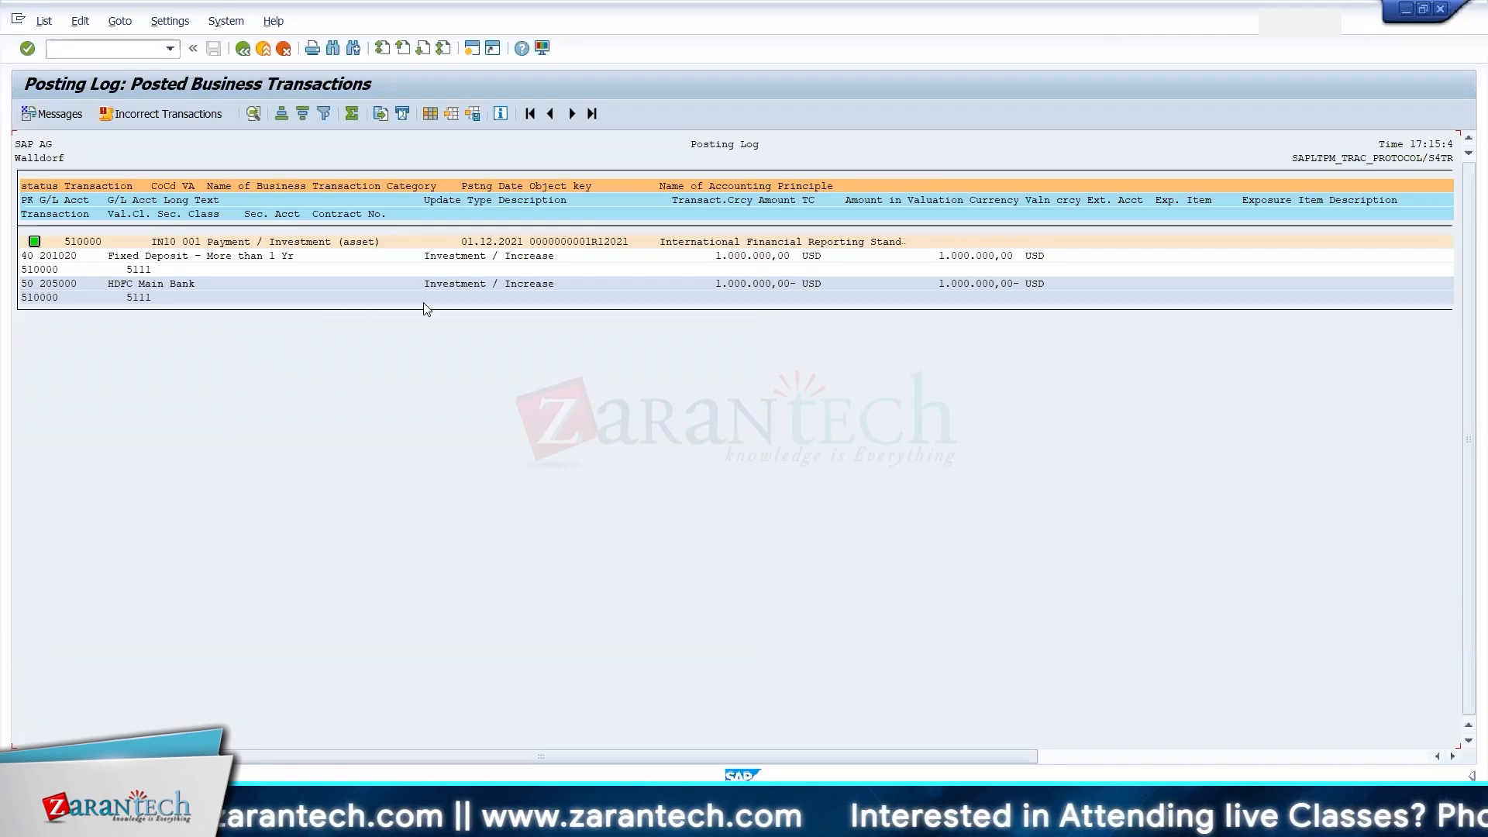
- Open the accounting document behind transaction 510000 from the posting log and examine its fixed deposit and bank line items
left_click(545, 246)
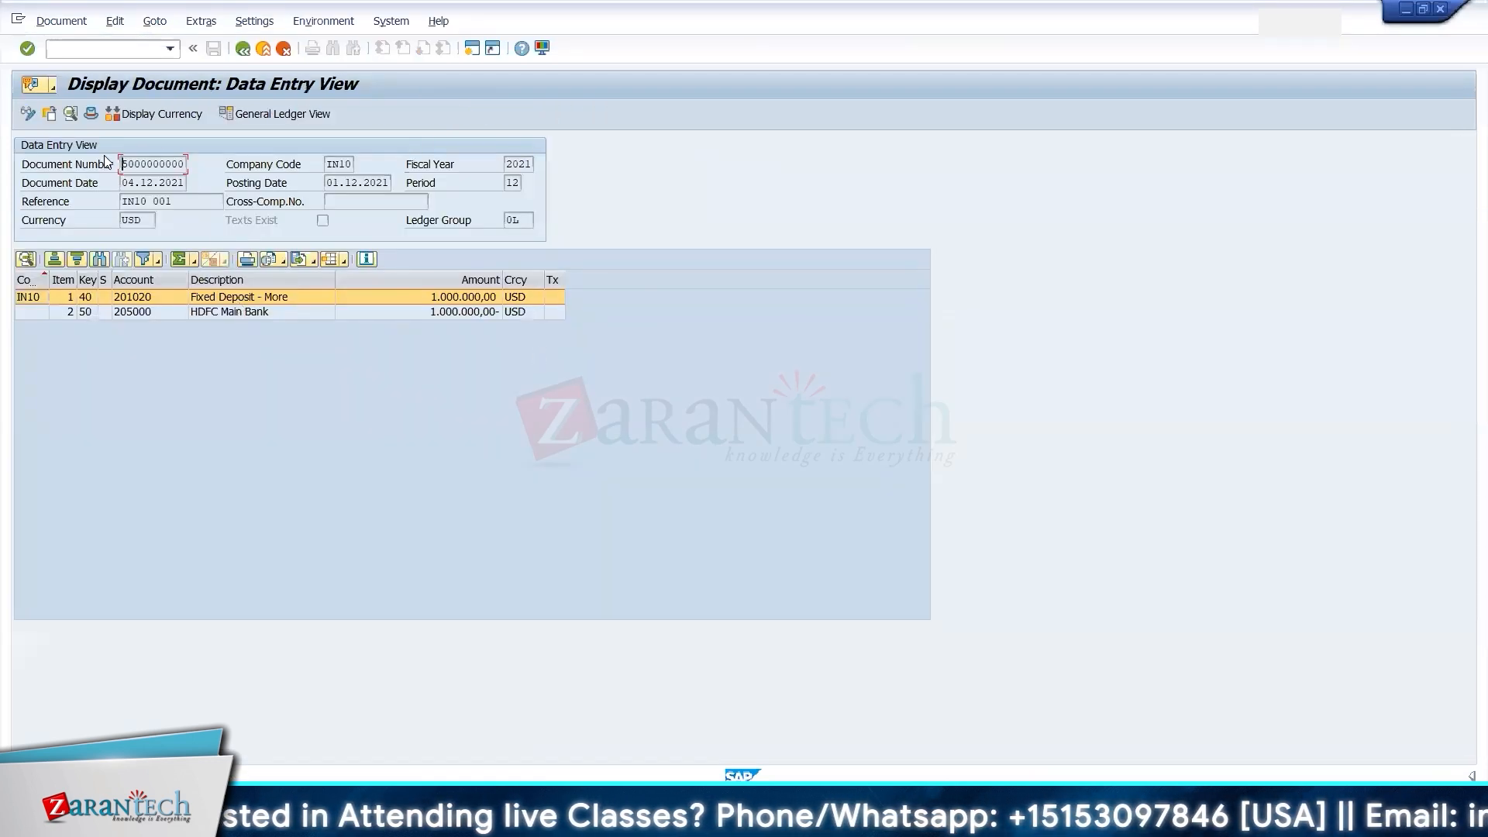
left_click(235, 298)
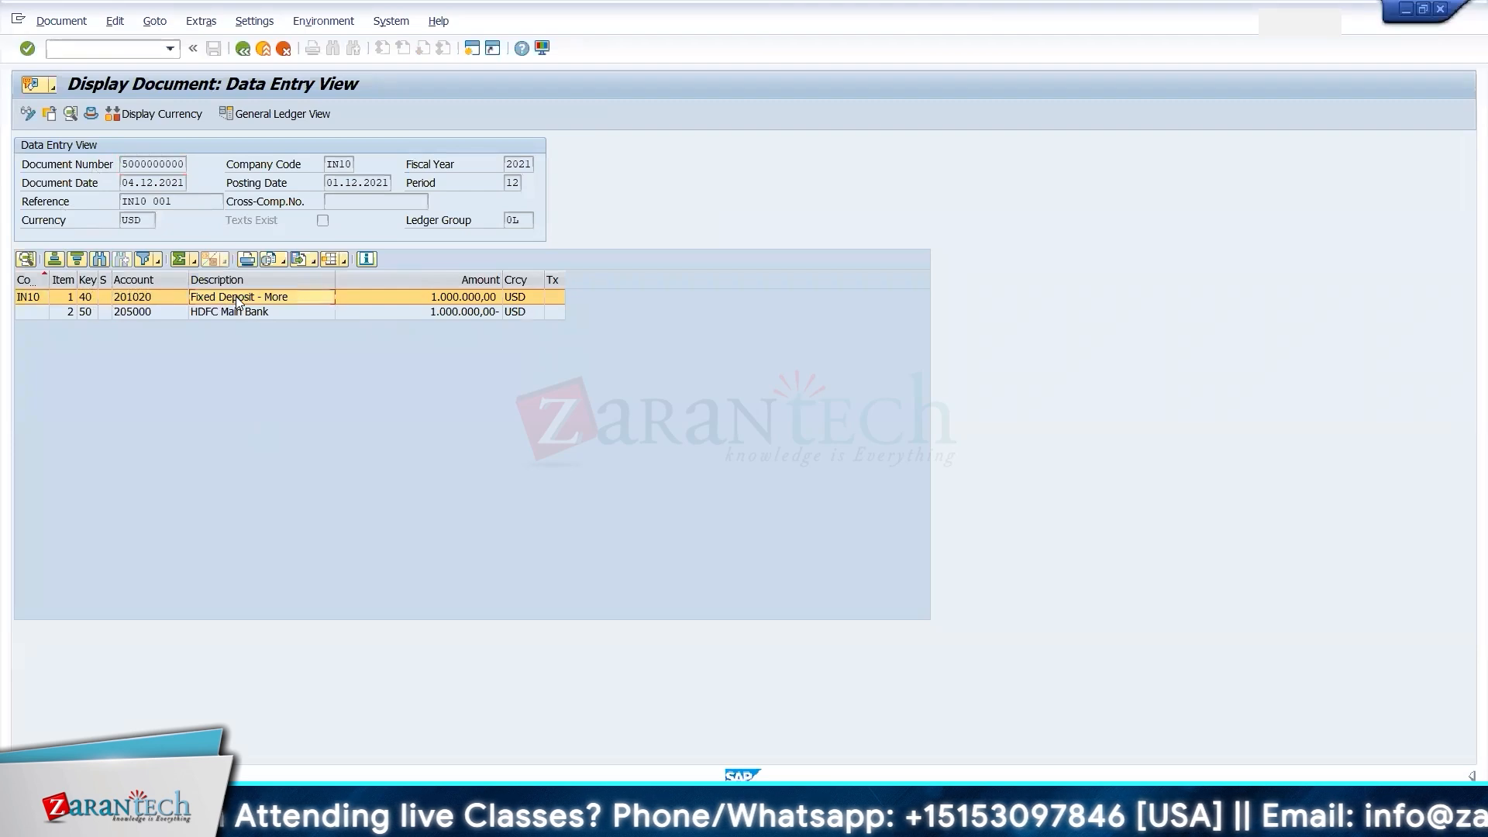
left_click(234, 312)
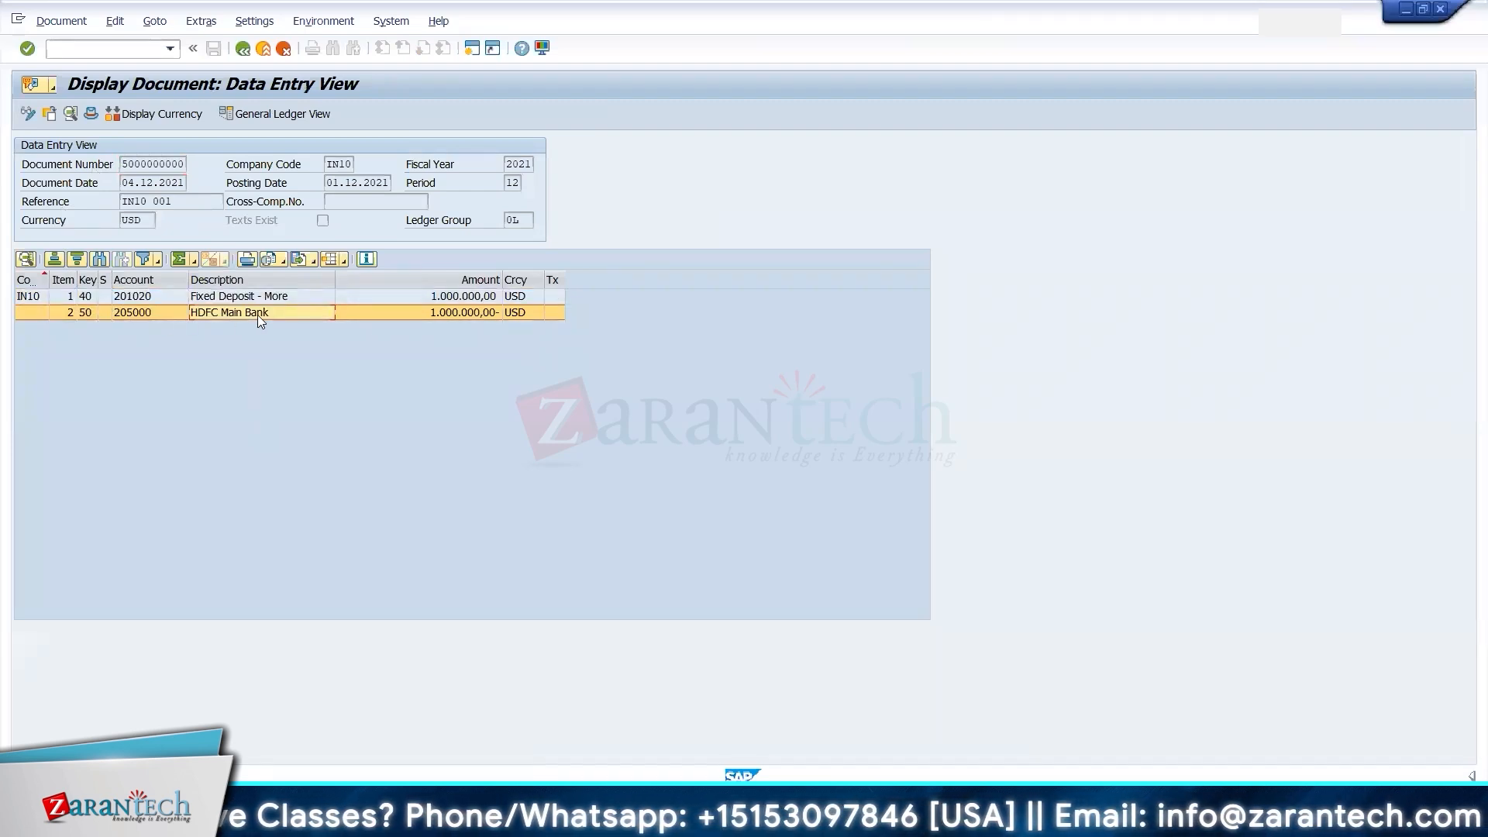
- Examine the document type in the accounting document's header, and return to the SAP Easy Access menu
left_click(91, 115)
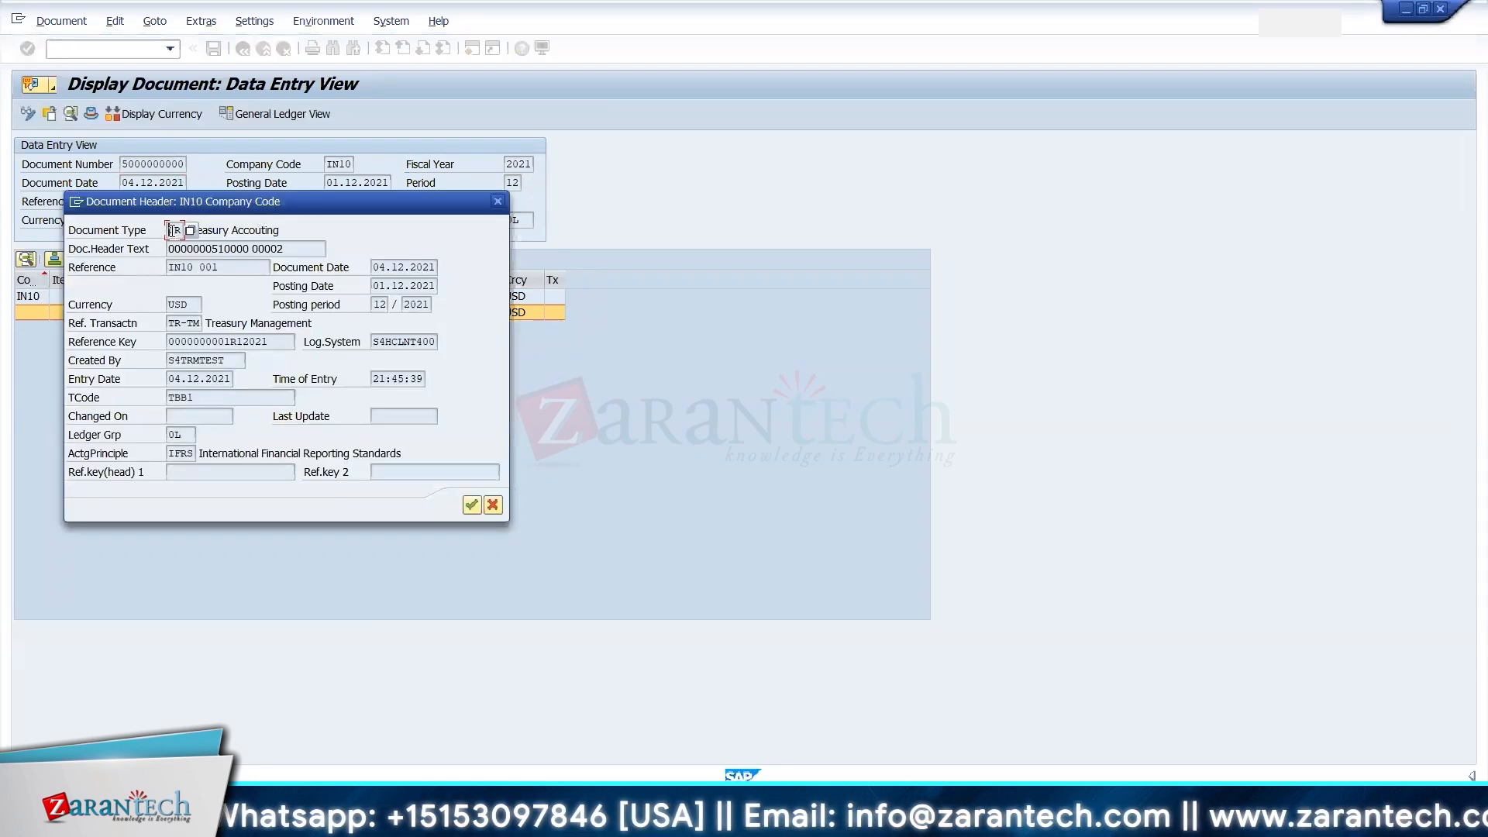
left_click_drag(171, 230, 195, 232)
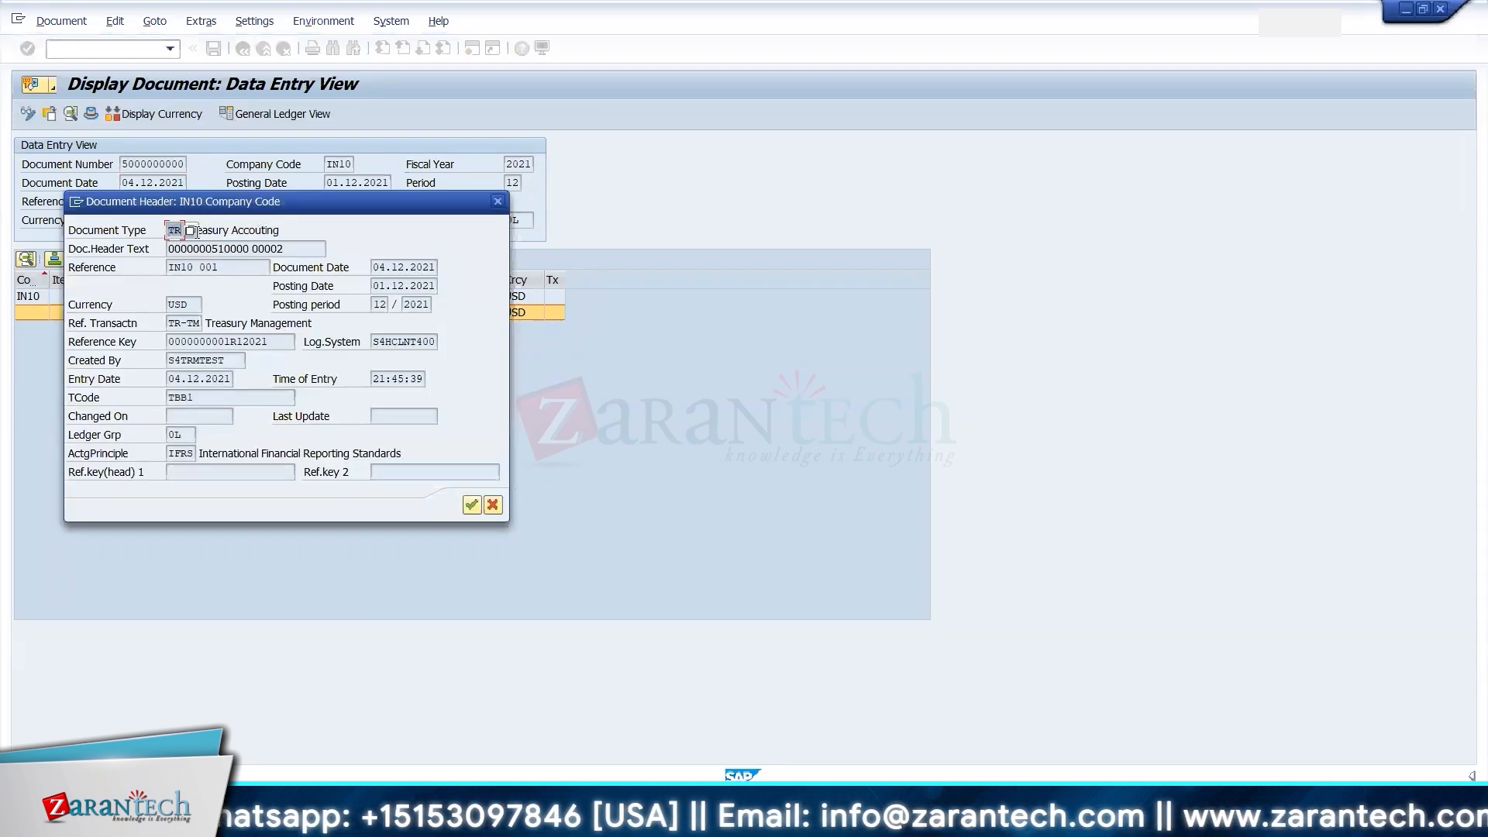
left_click(493, 506)
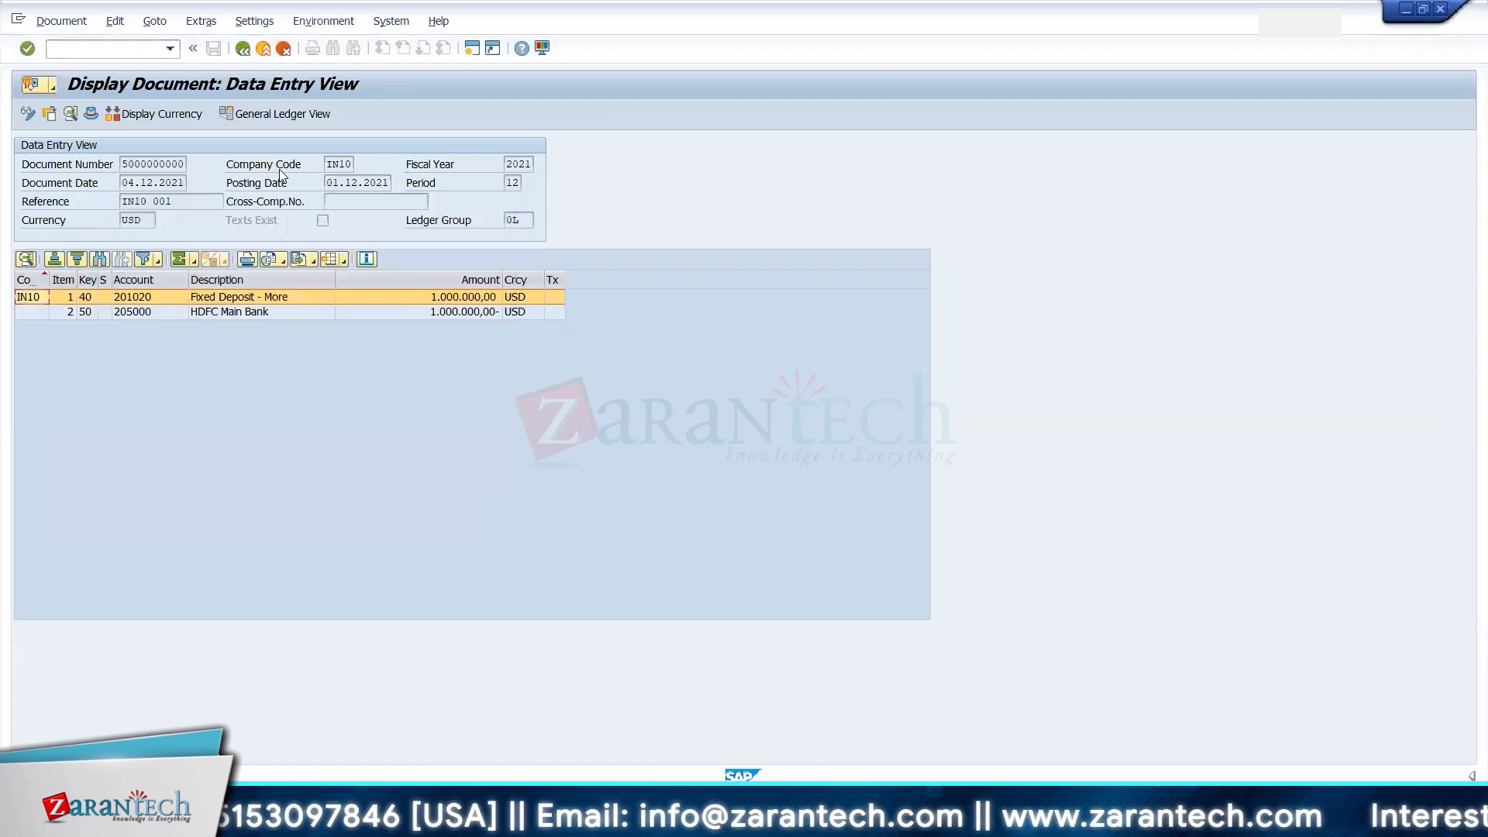
left_click(243, 49)
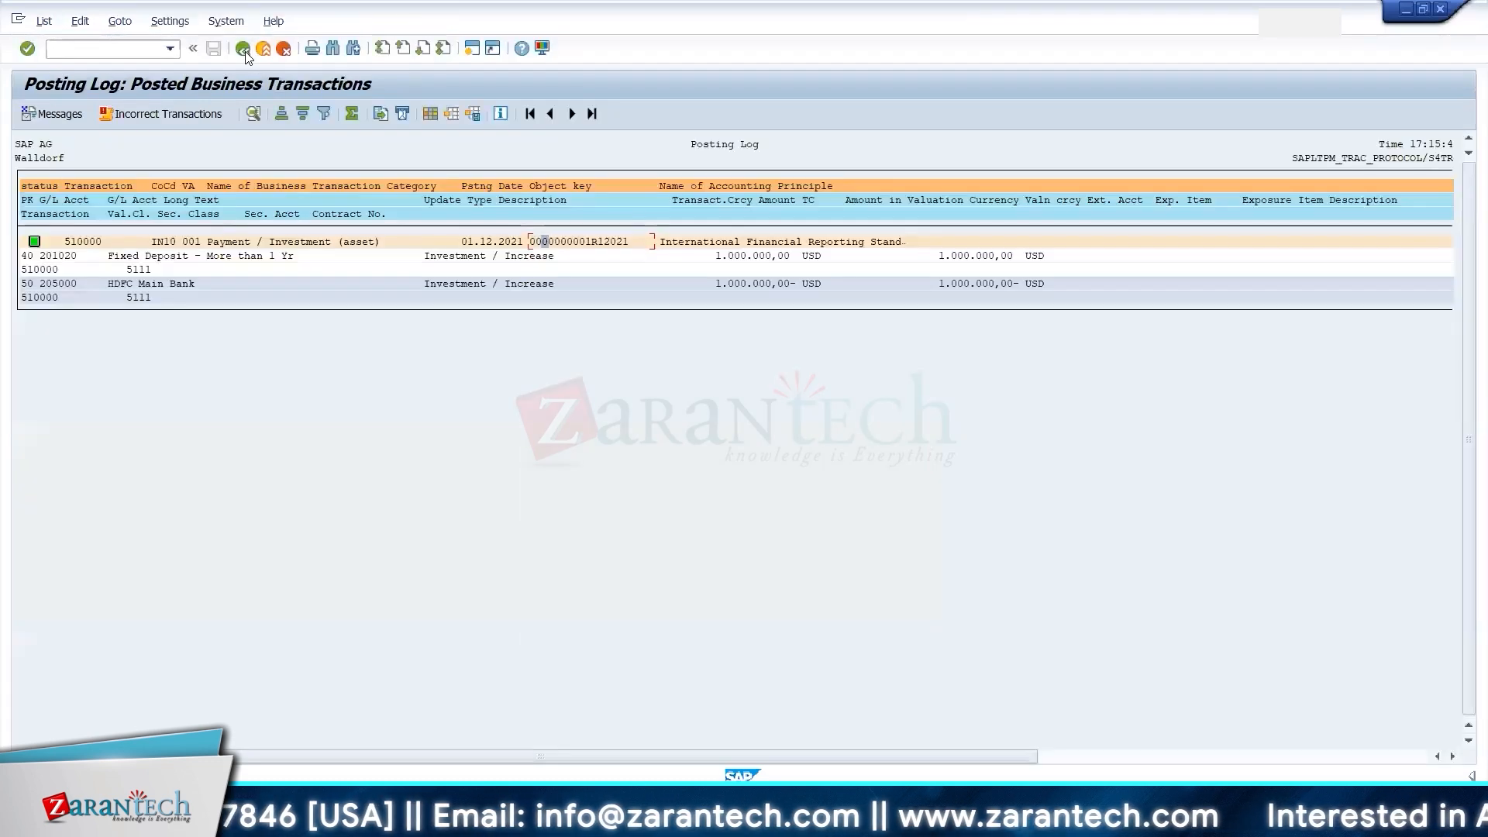
left_click(242, 48)
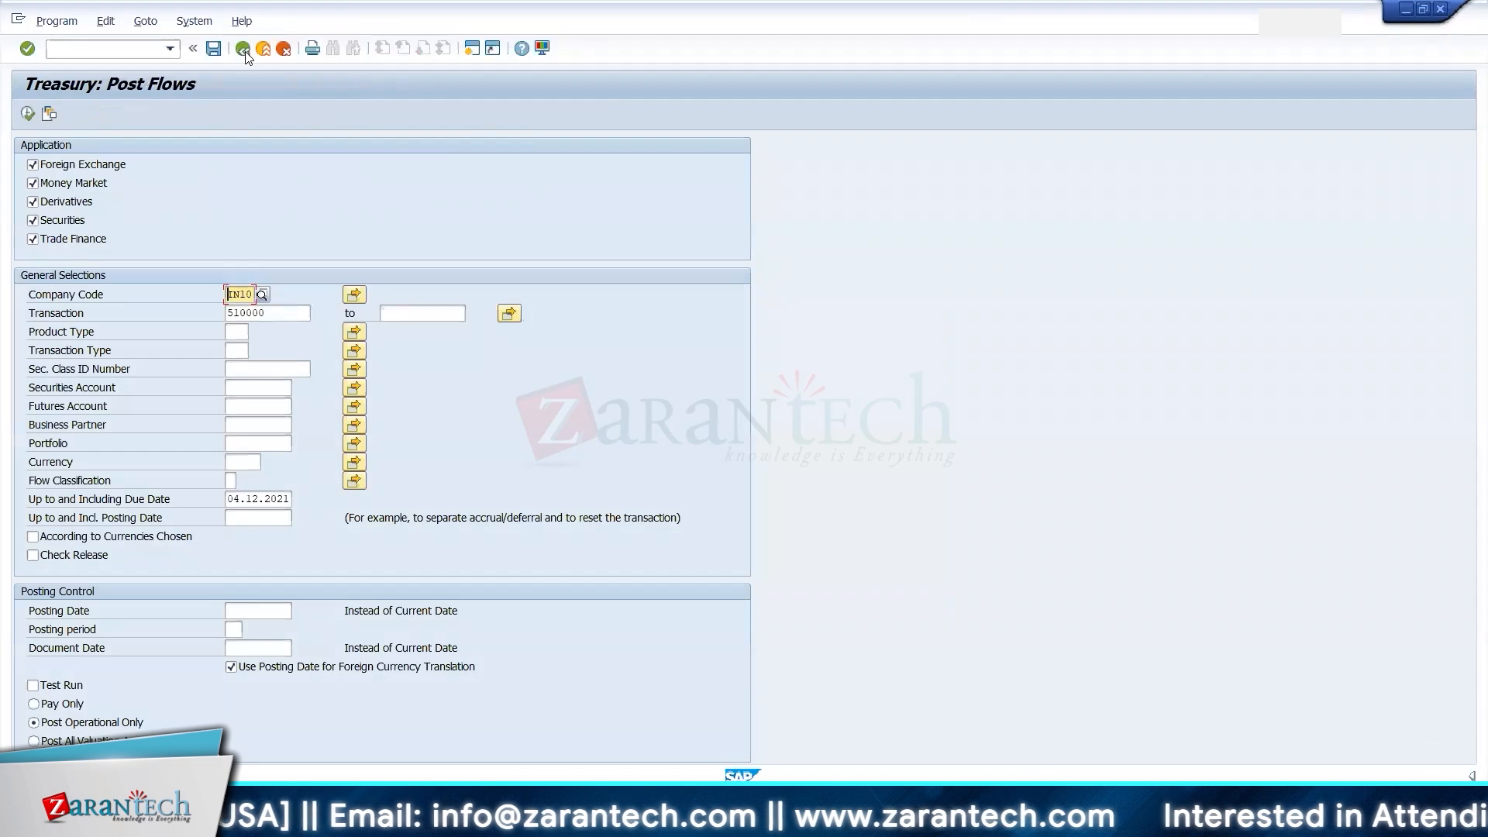
left_click(243, 49)
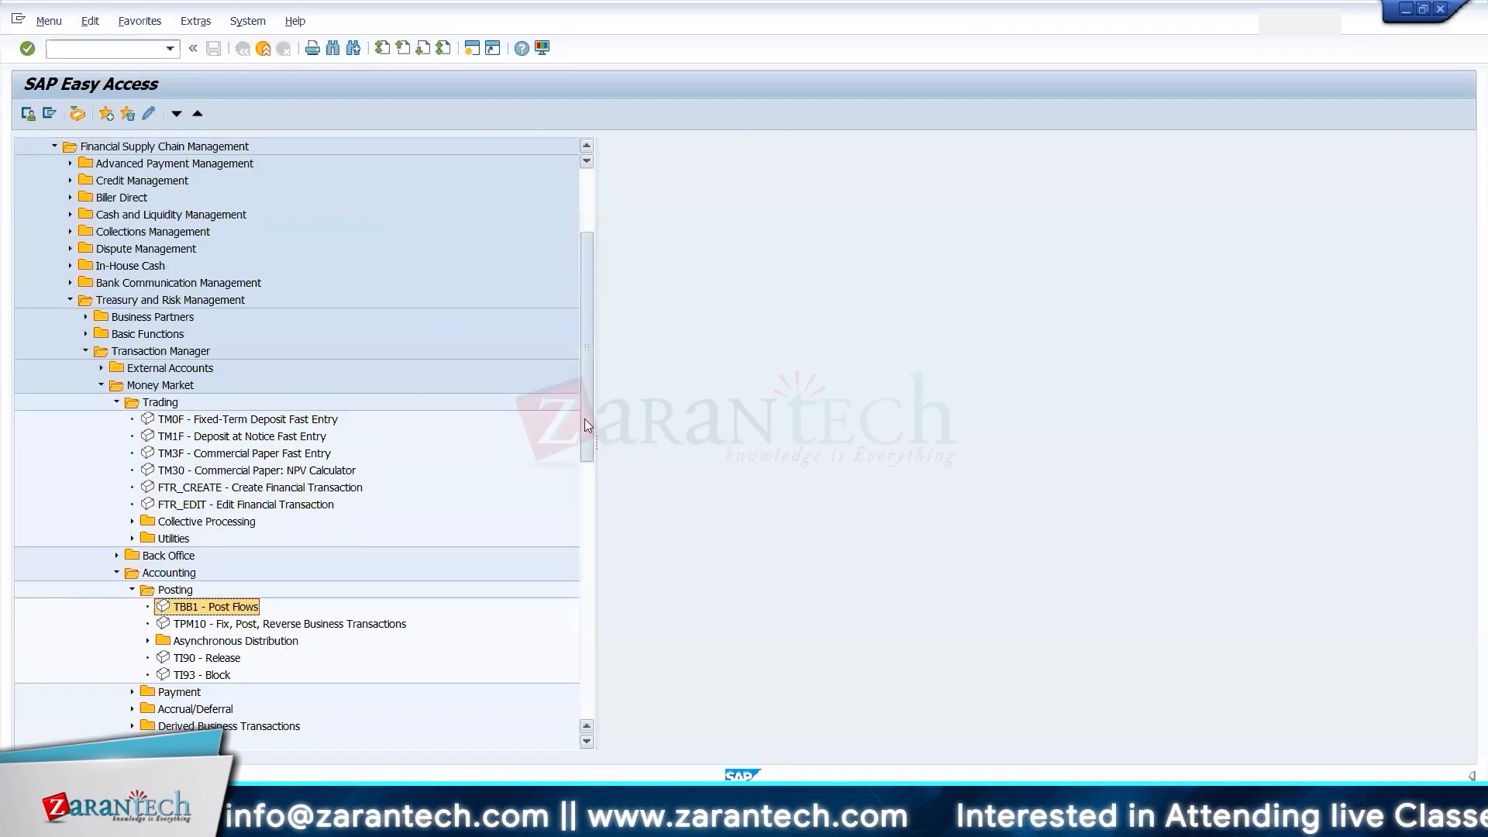
- Expand the Position and Accounting report folders in the Money Market Information System
left_click_drag(584, 418, 605, 555)
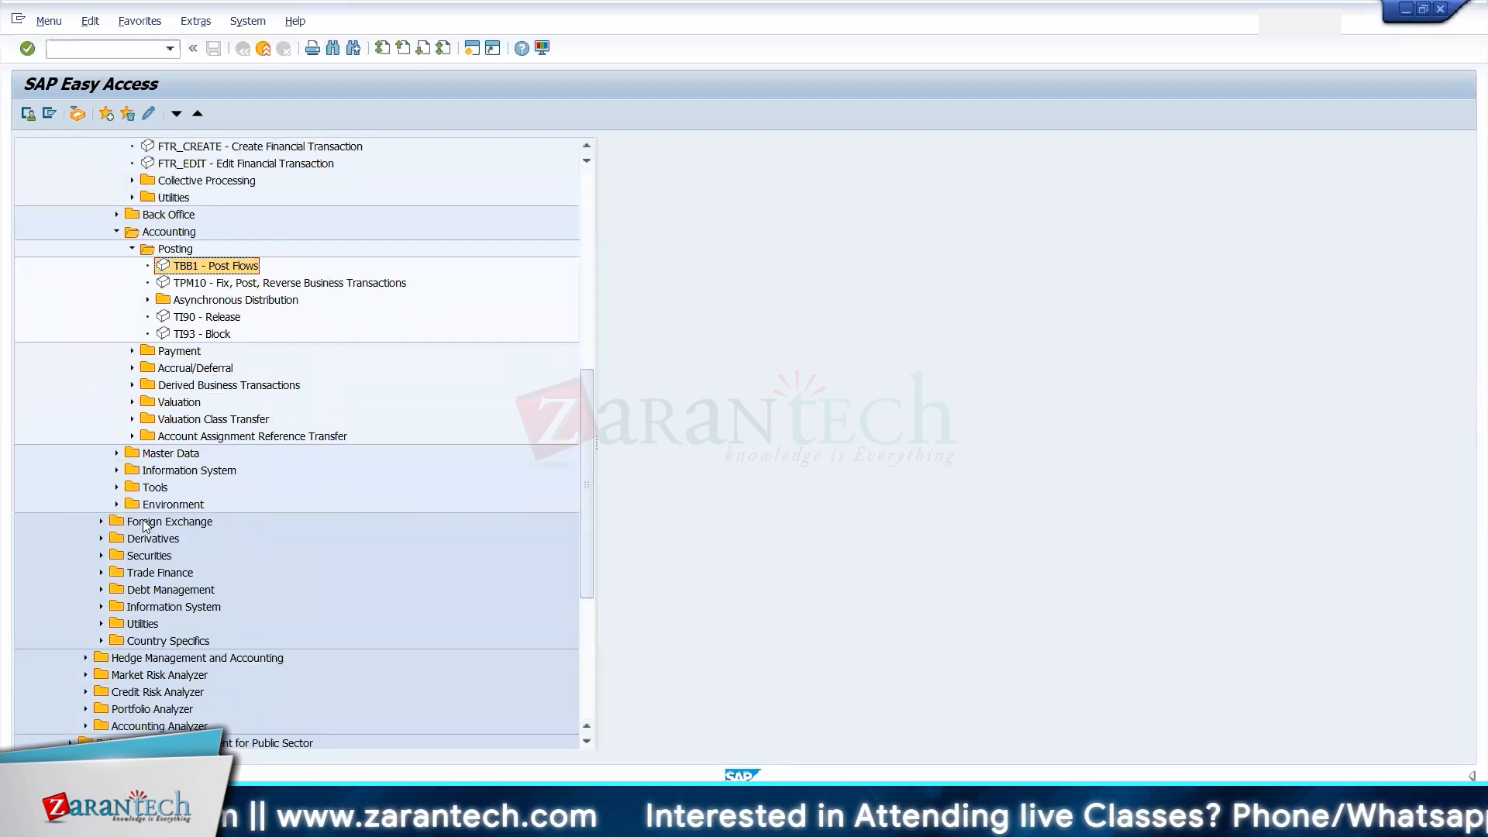
left_click(117, 471)
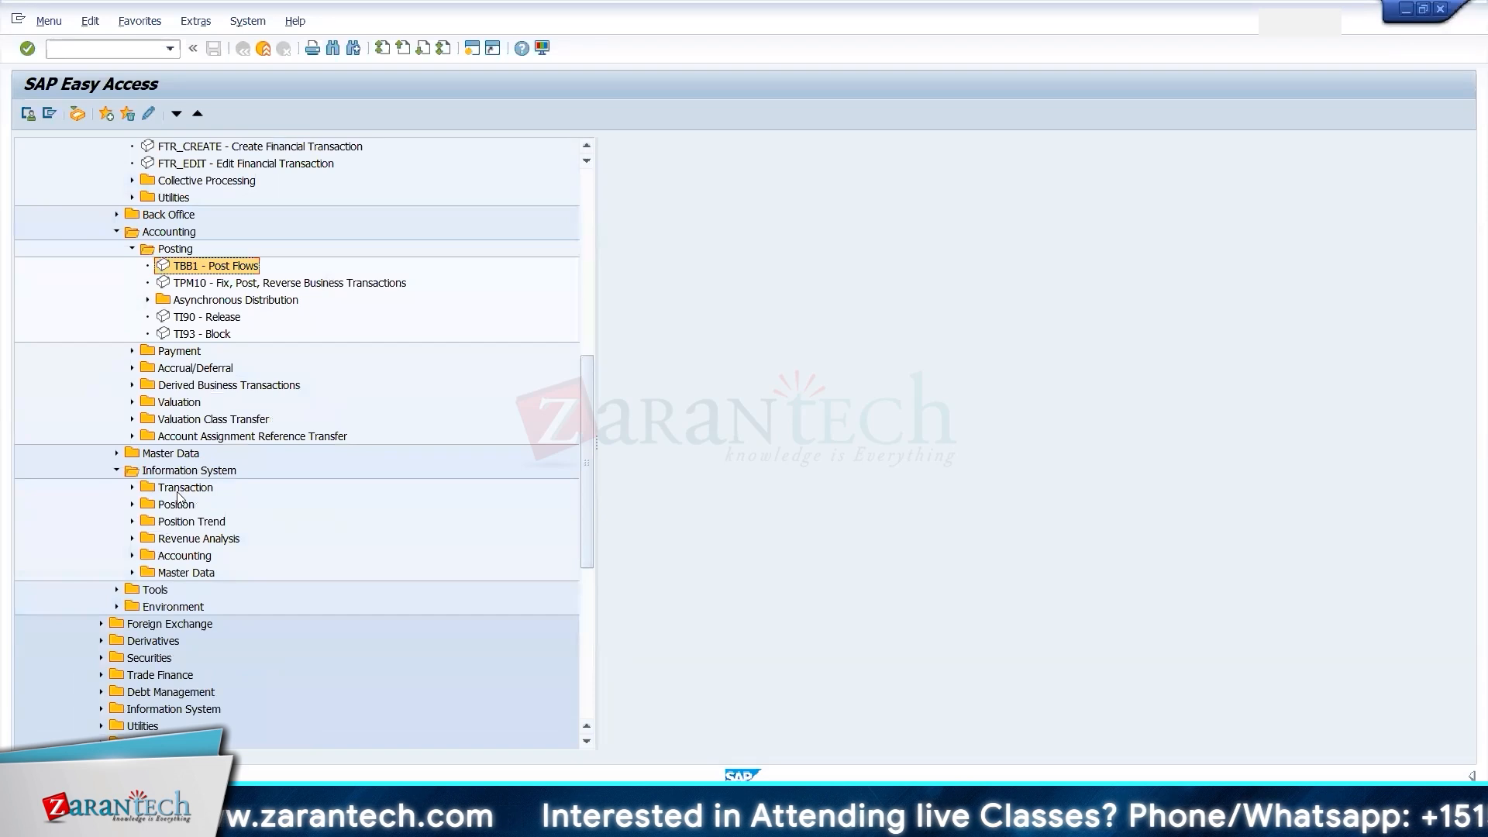
left_click(131, 490)
left_click(132, 488)
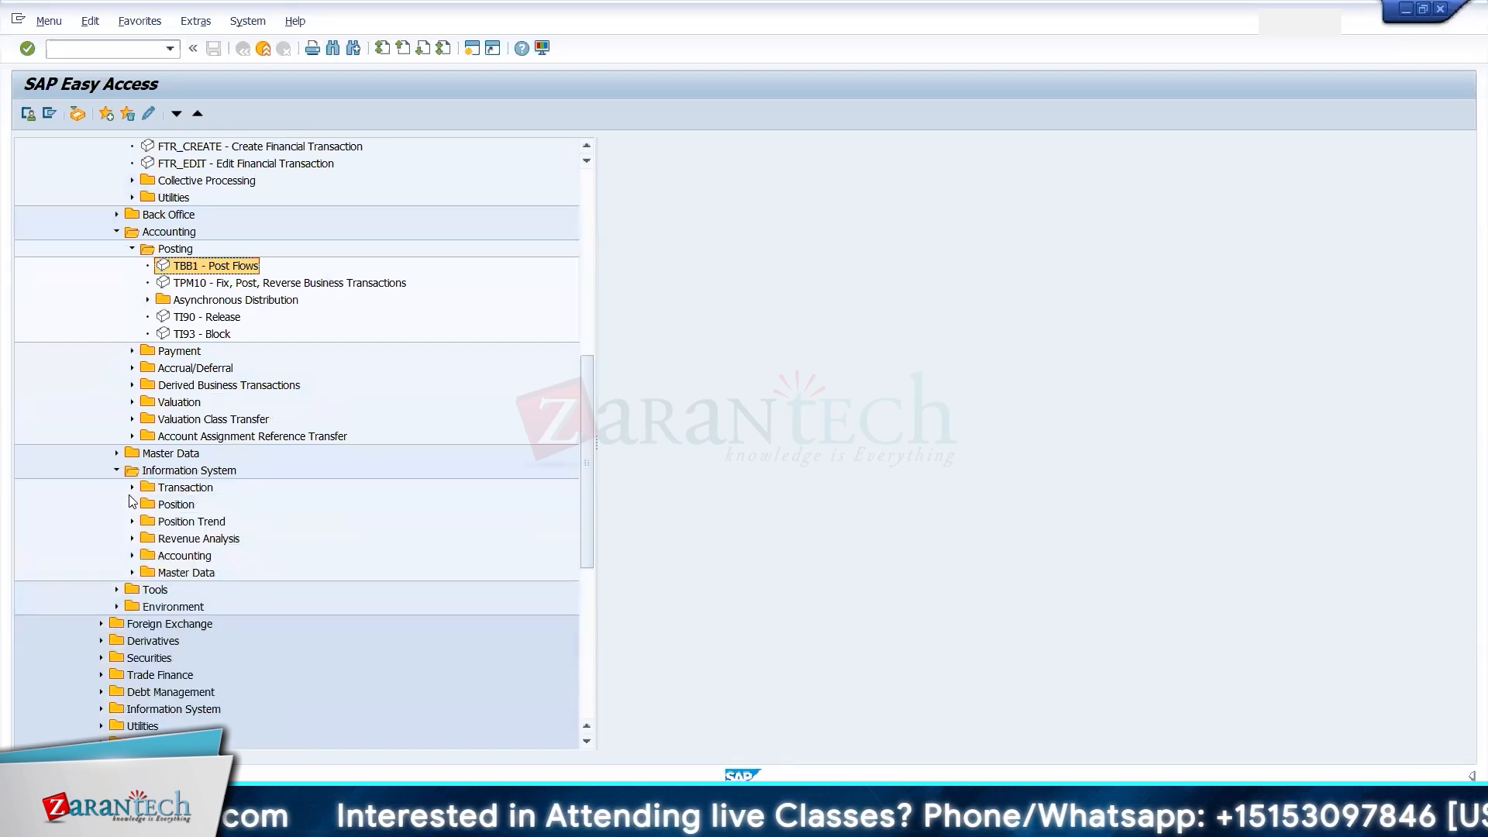
left_click(132, 505)
left_click(209, 525)
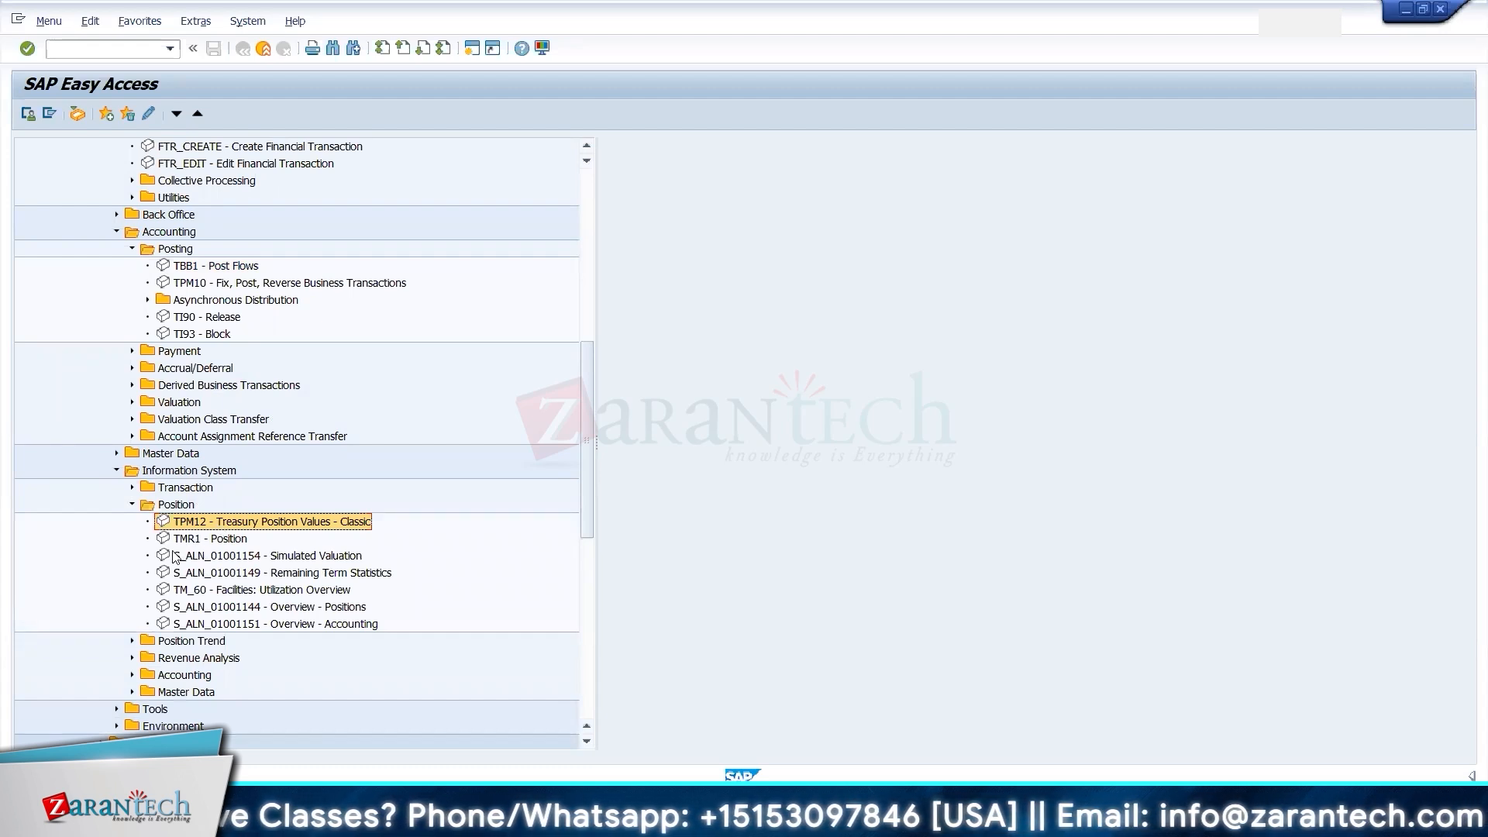
left_click(132, 676)
left_click(199, 660)
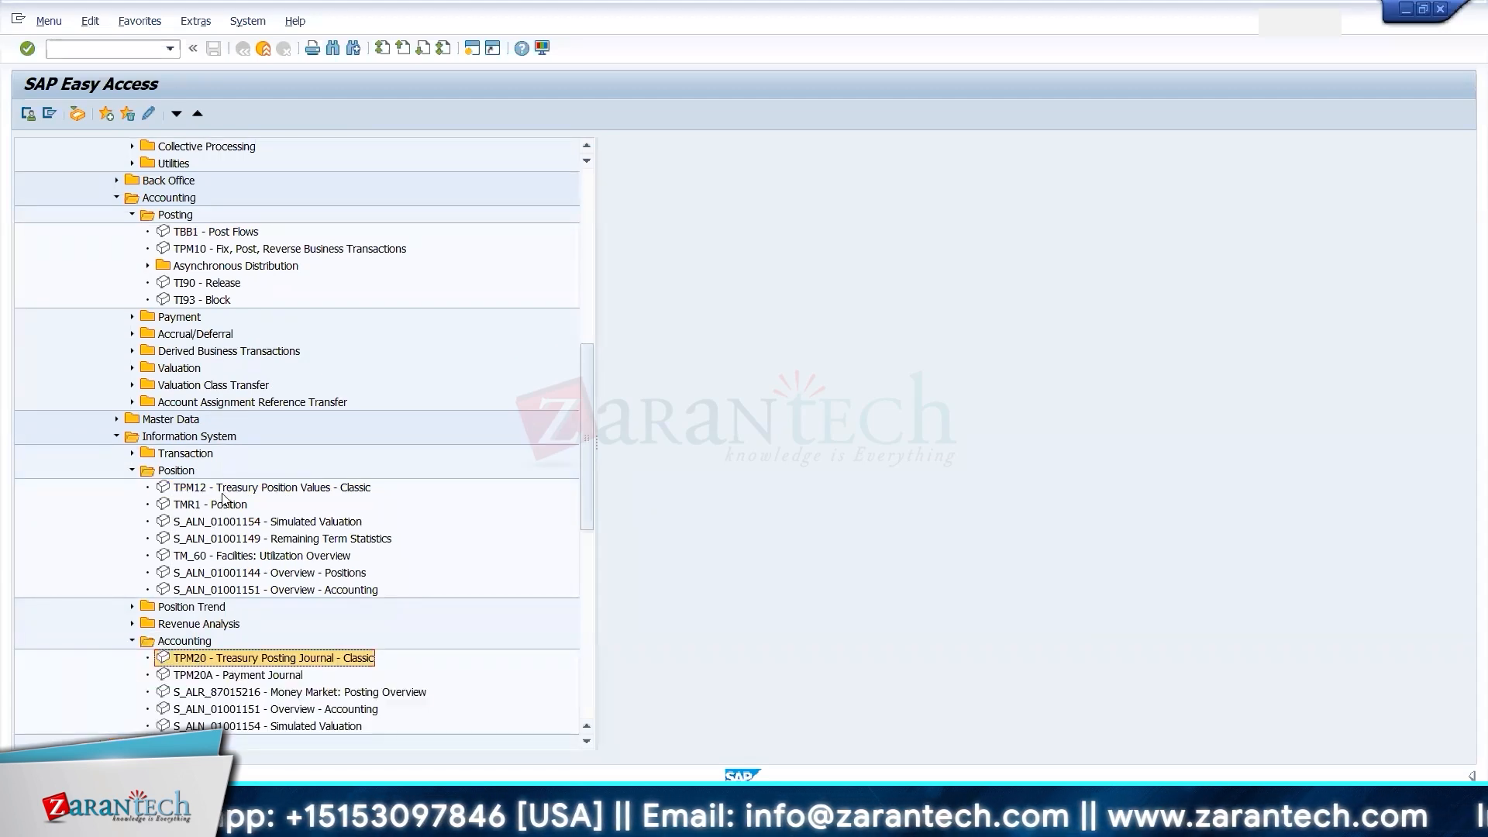
double_click(223, 488)
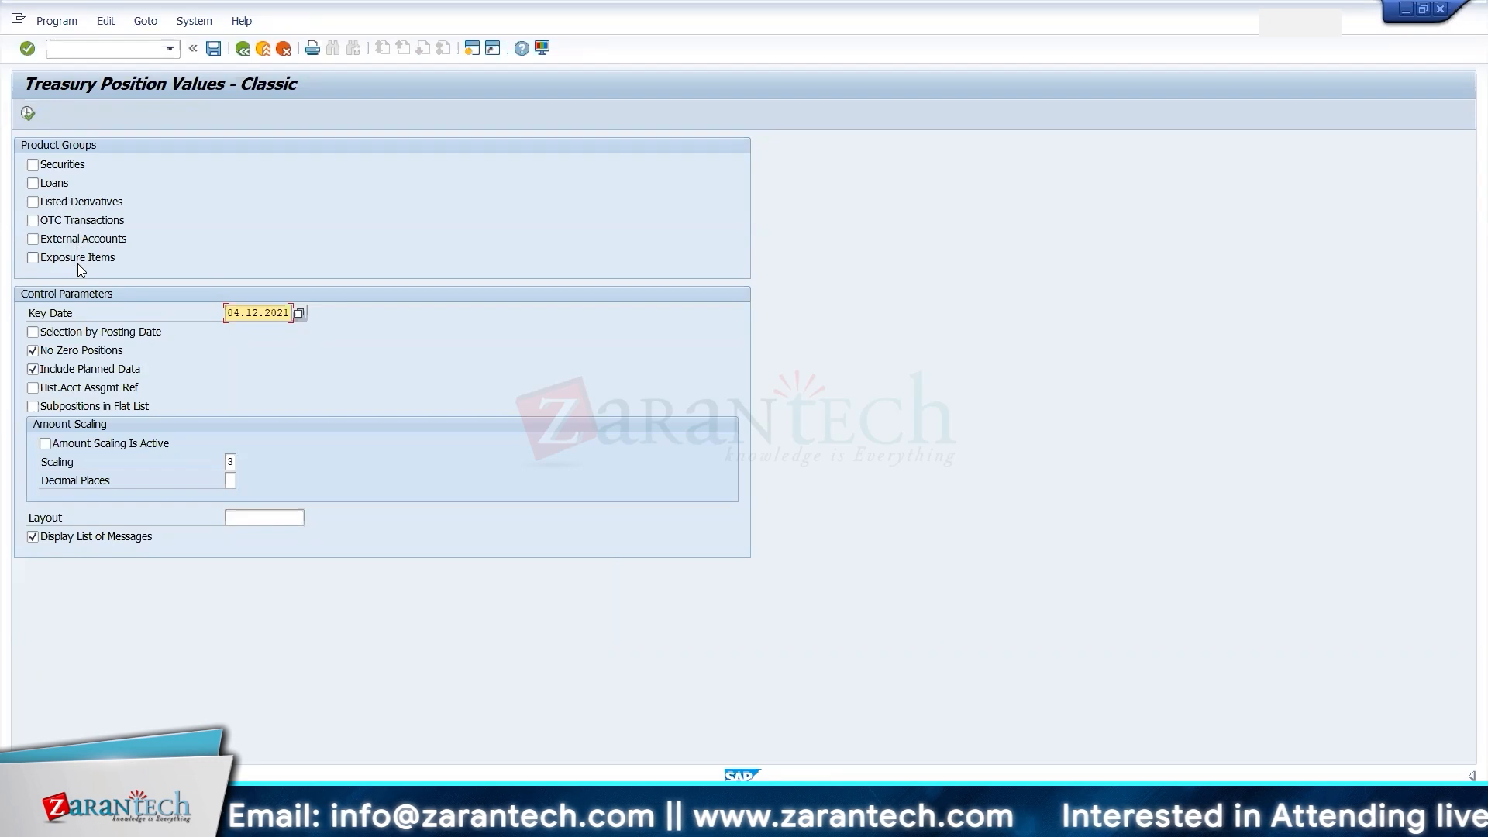
left_click(243, 48)
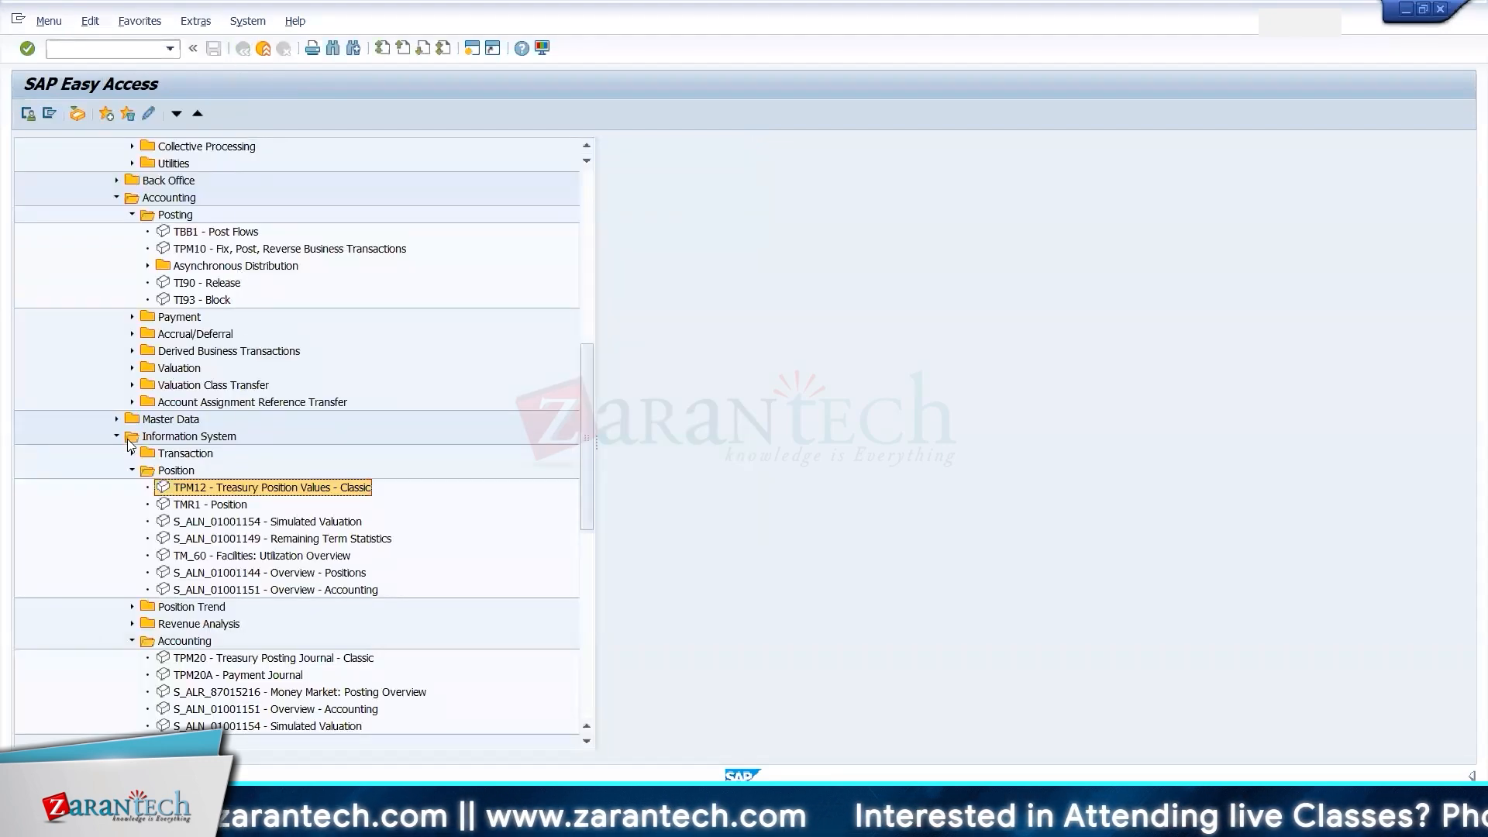
left_click(132, 453)
left_click(132, 455)
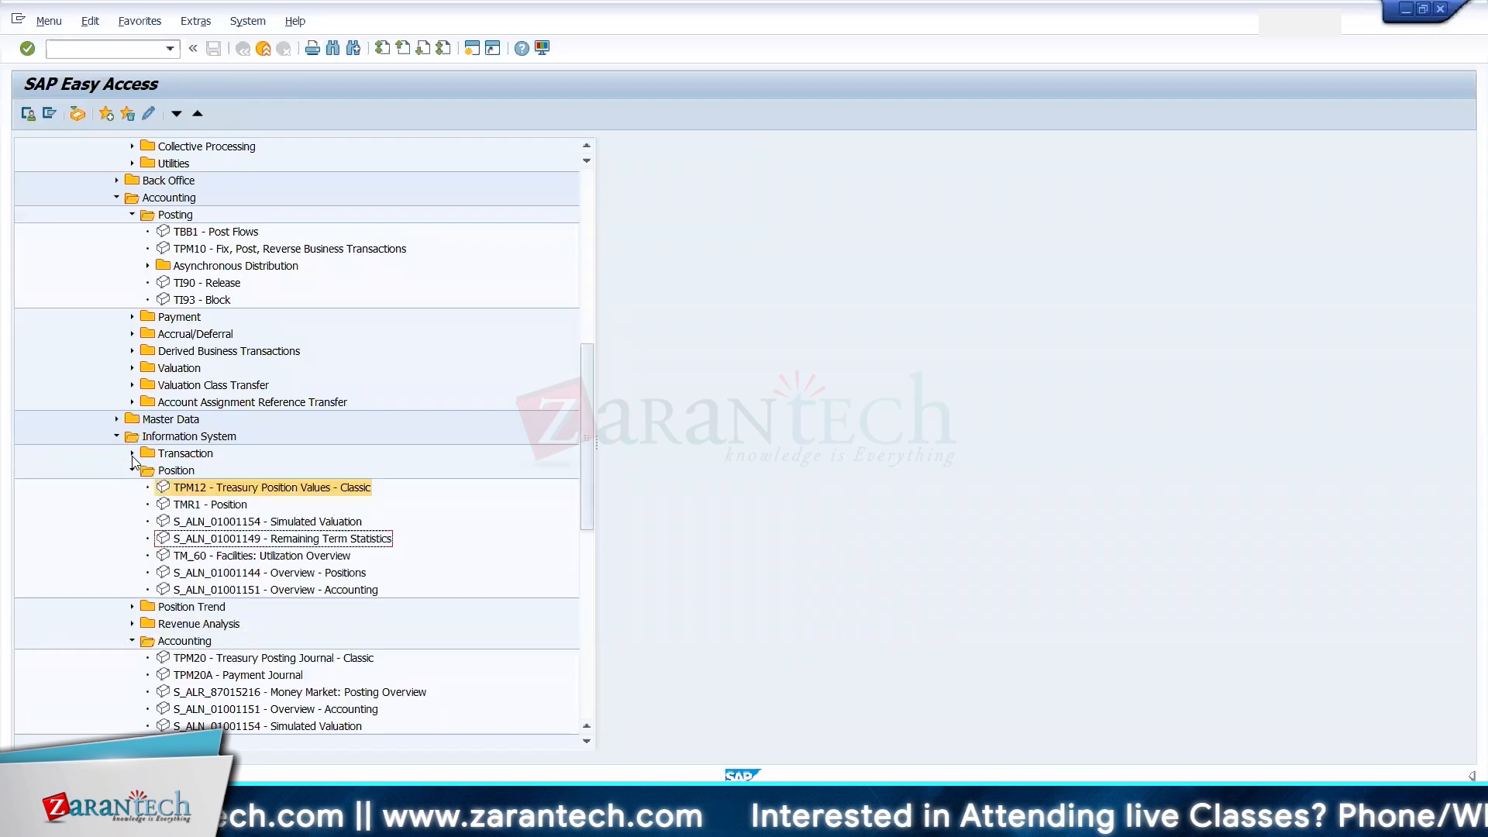
- Open TPM12 - Treasury Position Values - Classic and select OTC Transactions as the product group
double_click(197, 496)
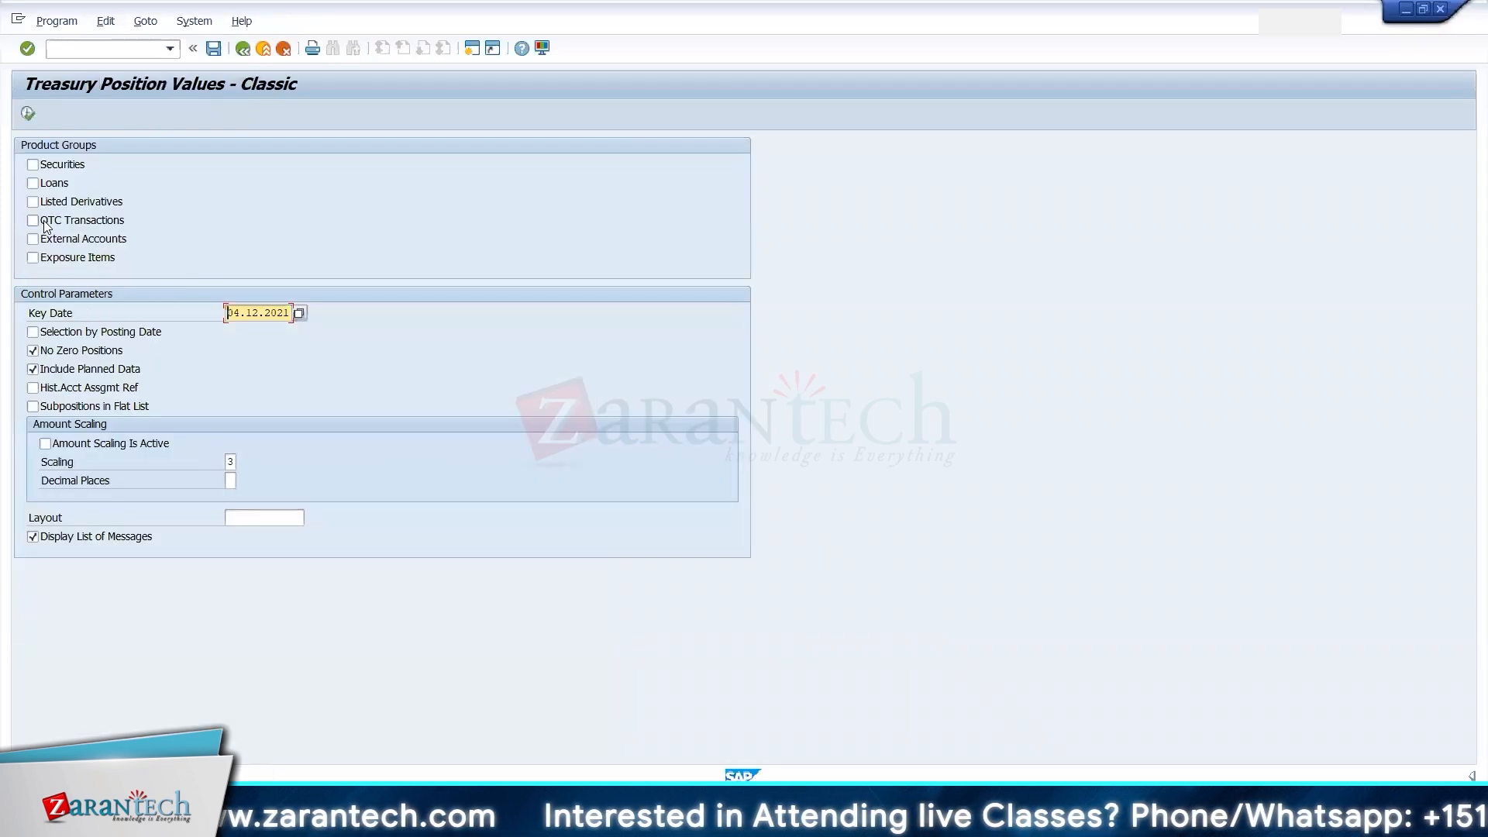
left_click(47, 225)
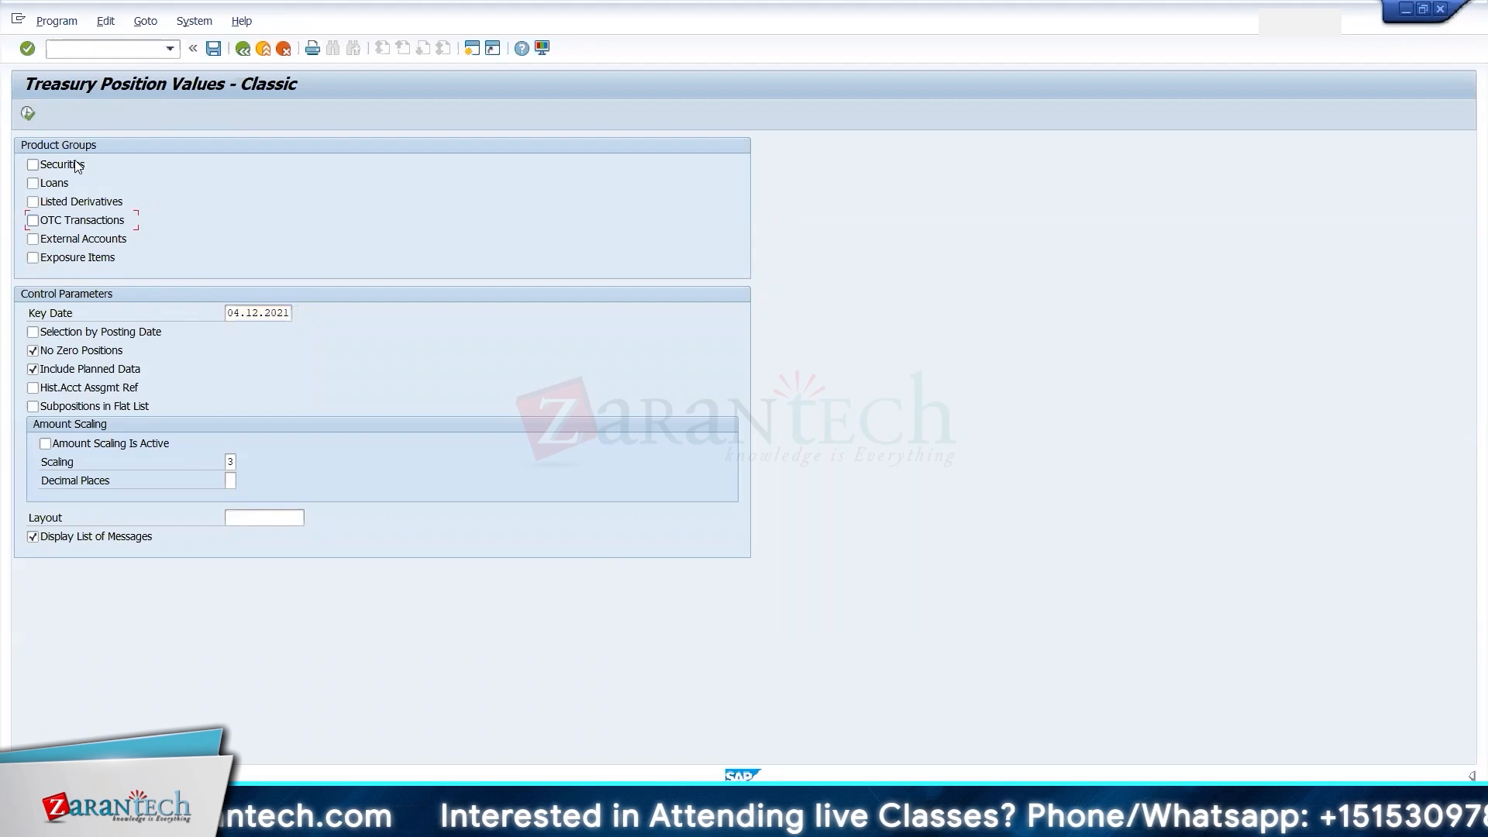
left_click(28, 113)
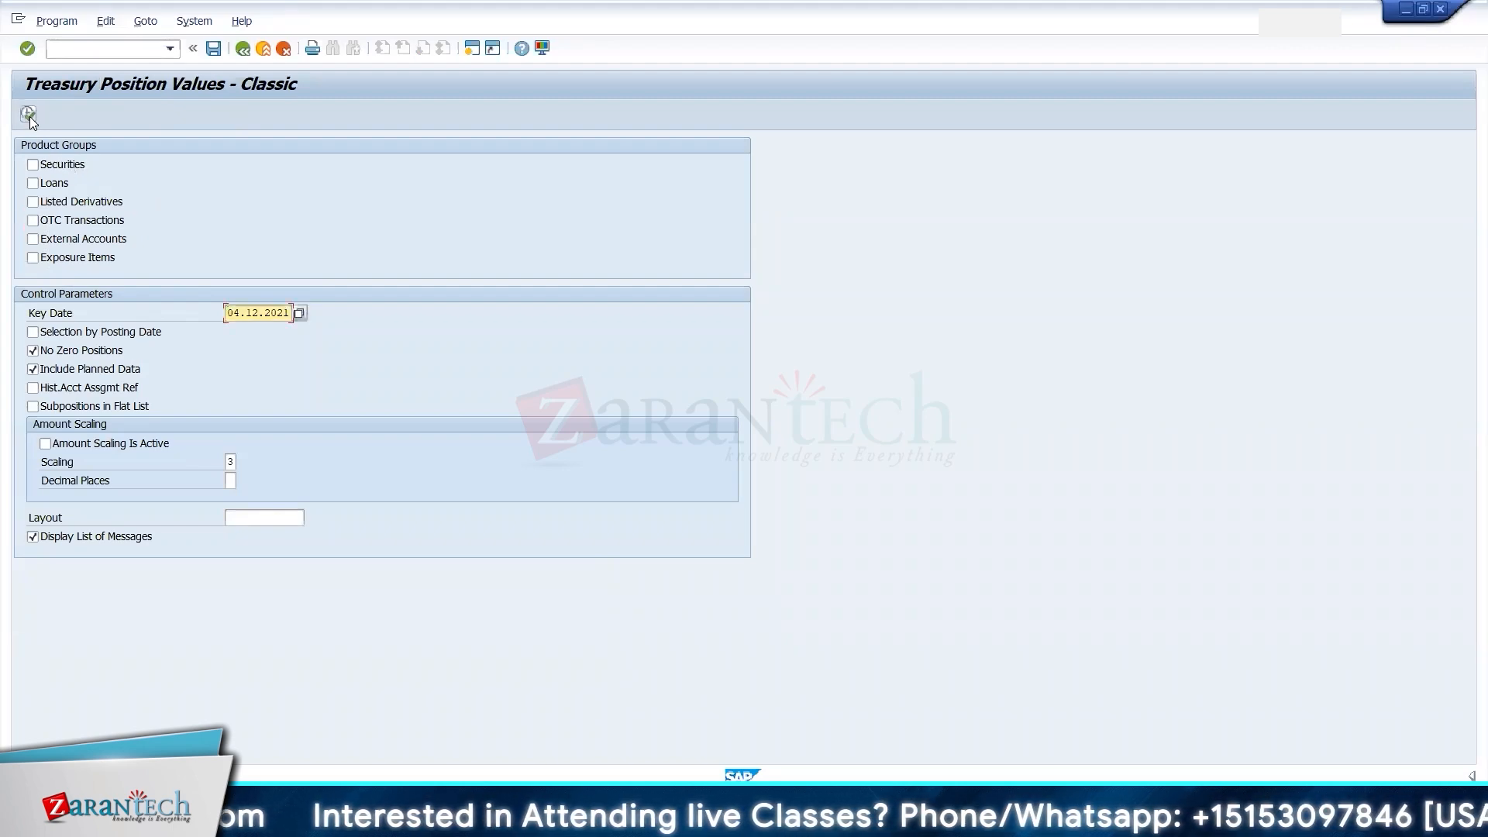
left_click(51, 220)
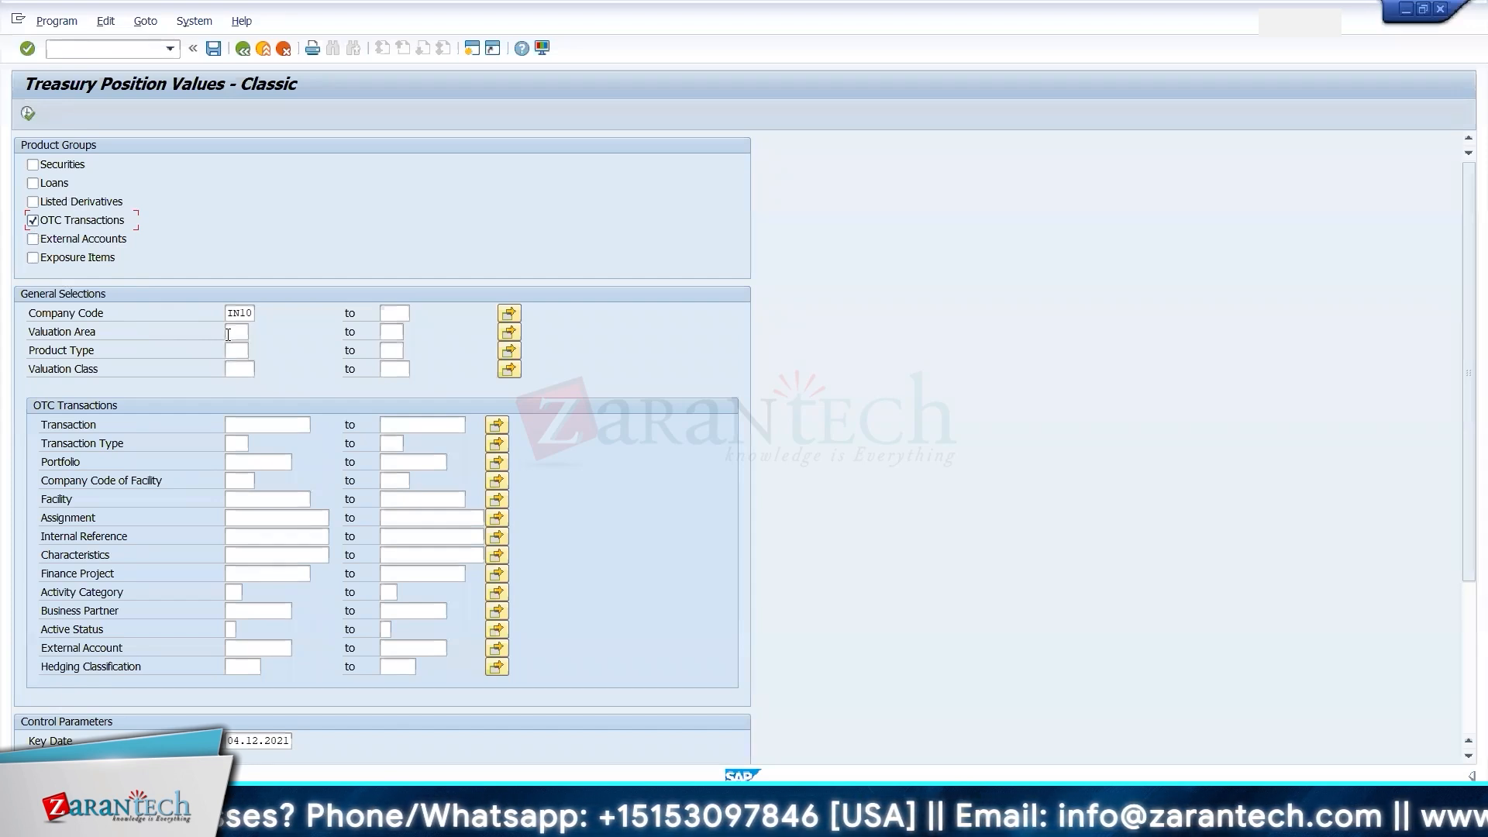
- Look up the transaction by product type 511 in company code IN10 and choose 510000 for the OTC selection
left_click(251, 424)
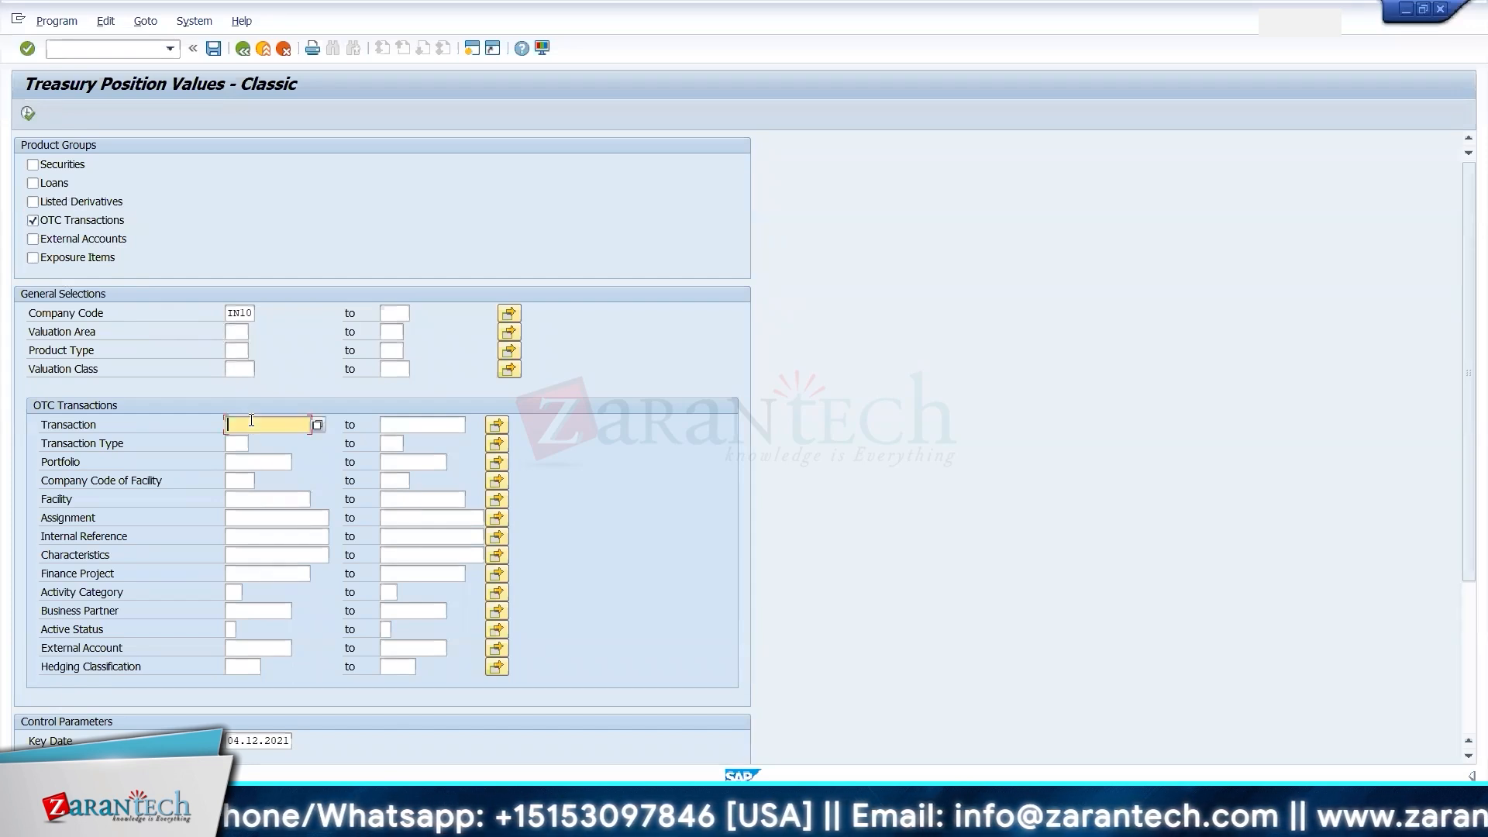
left_click(317, 425)
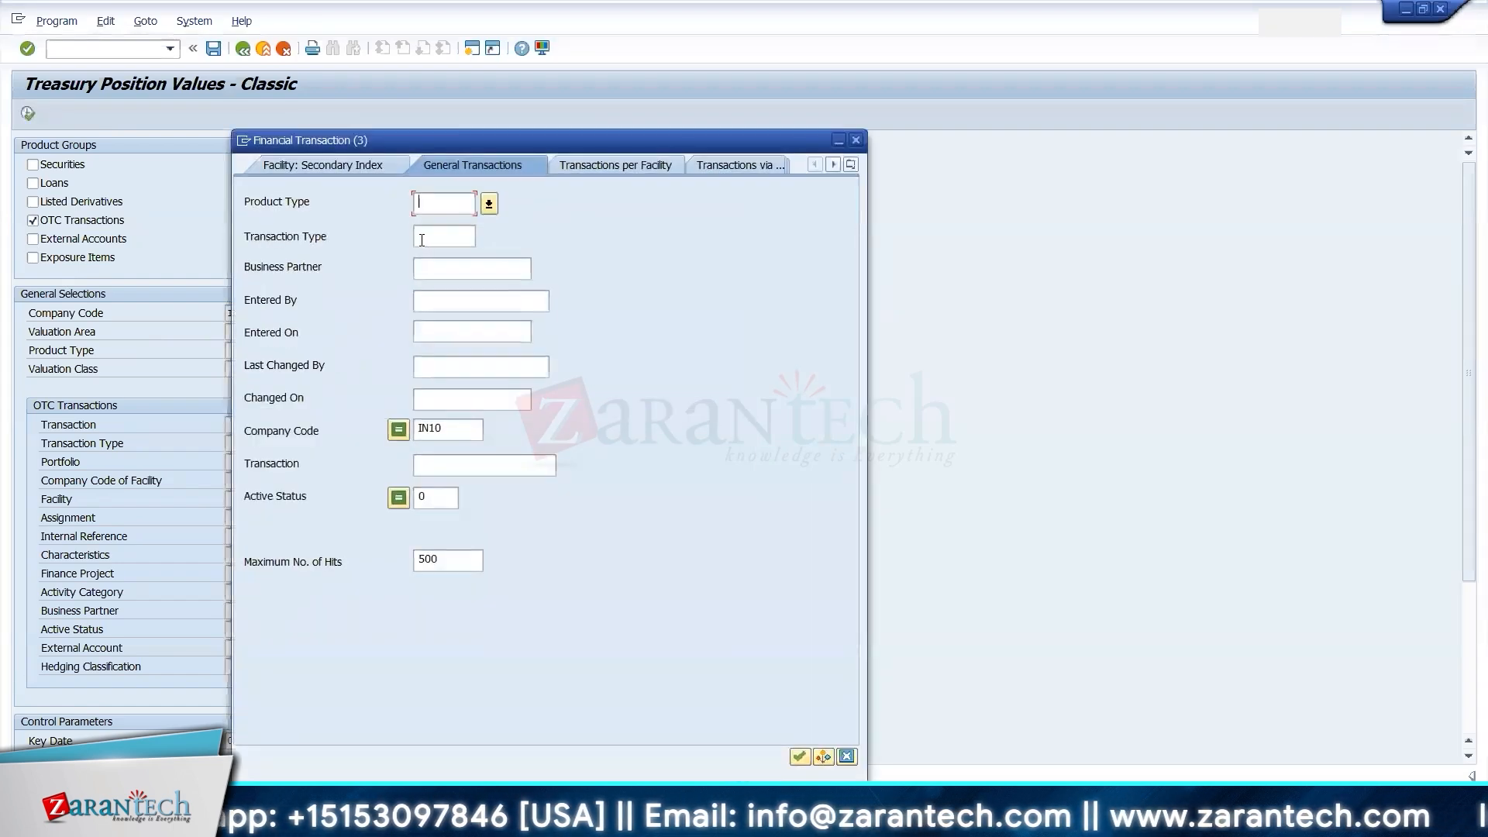
type("511")
key("Return")
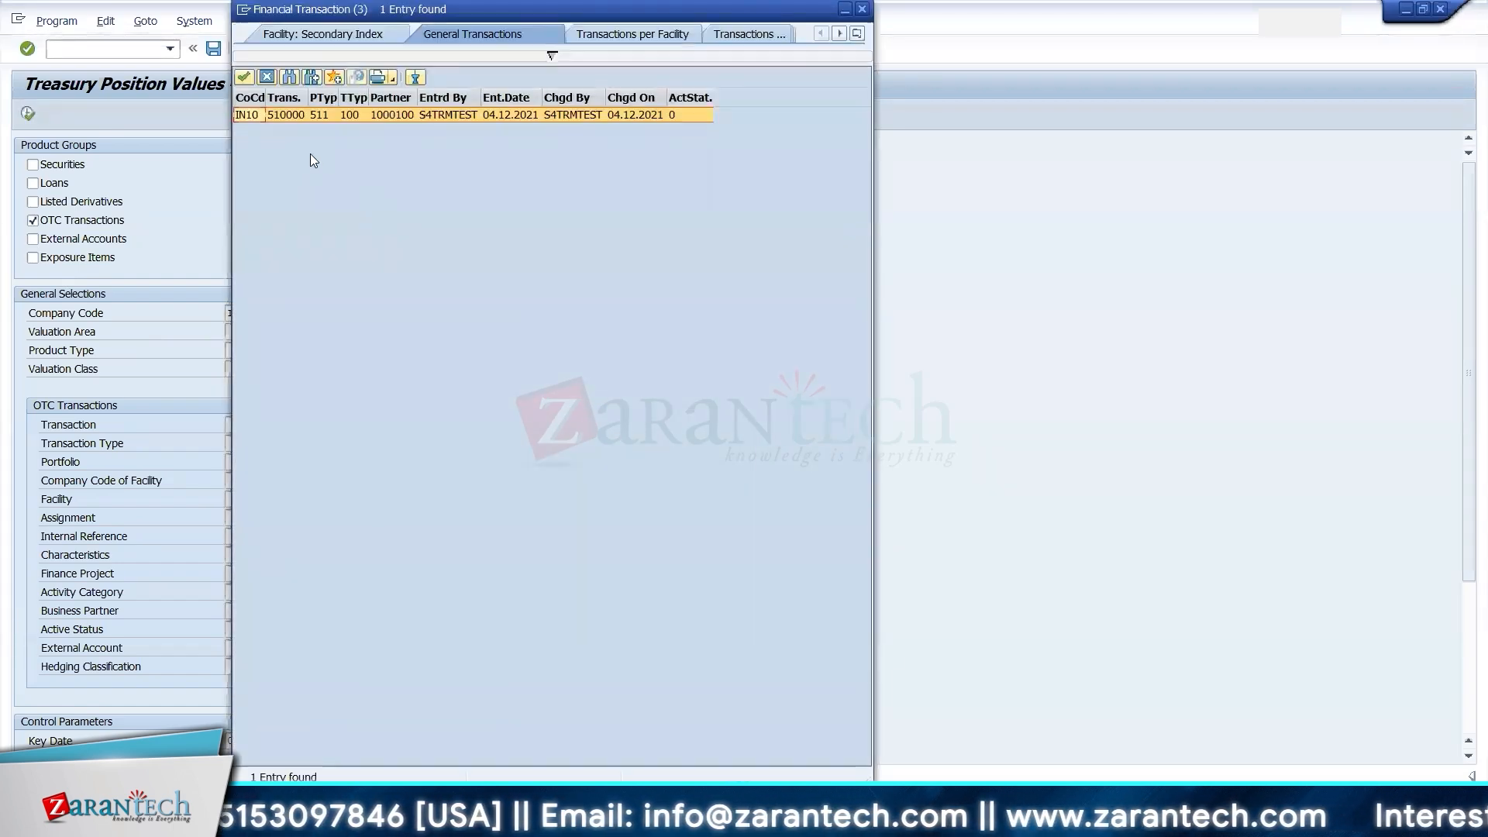
double_click(297, 117)
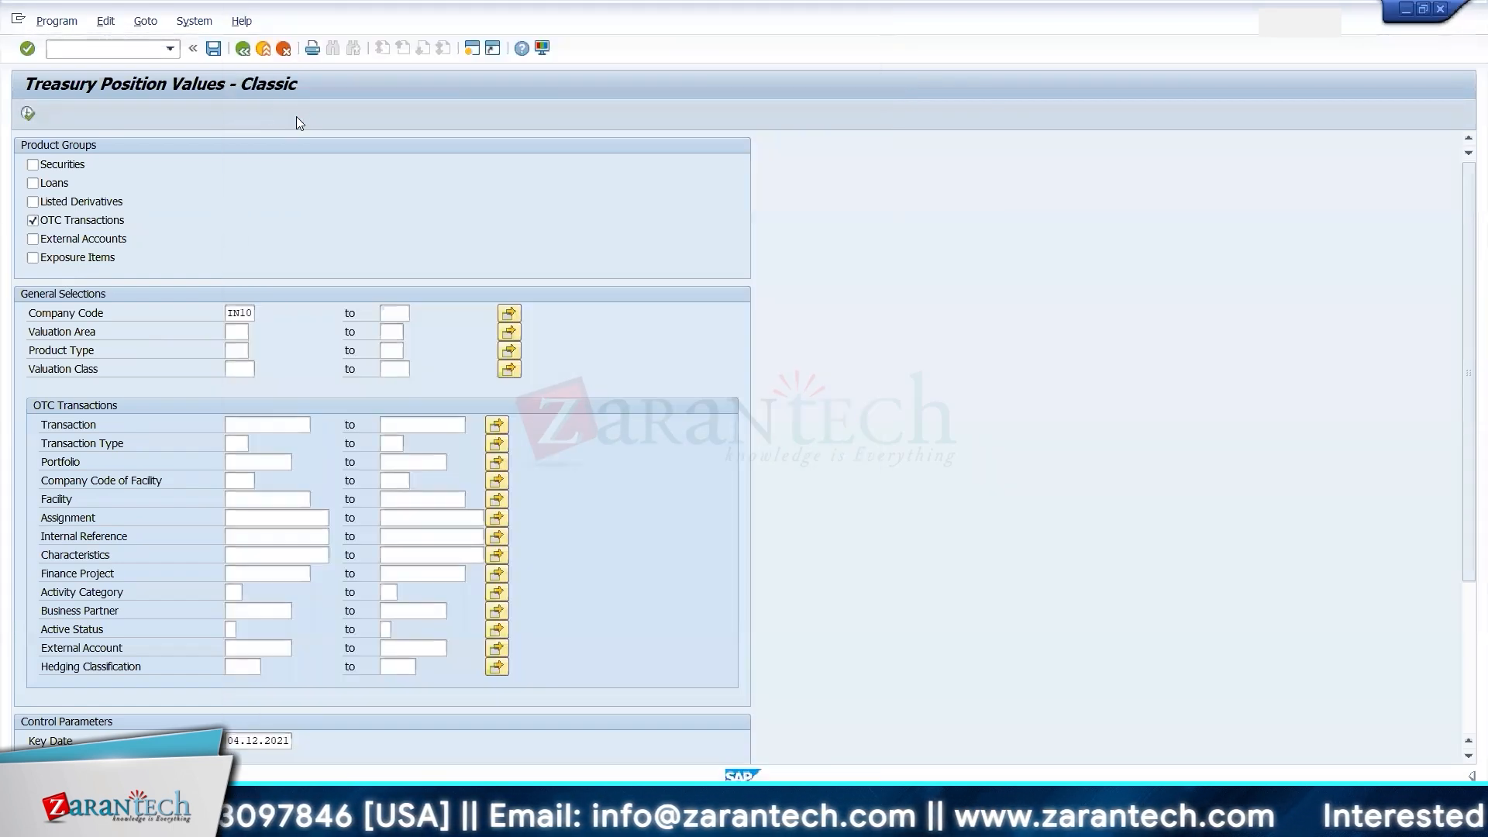
- Run the position values report, examine the transaction and its nominal amount, and return to the SAP Easy Access menu
left_click(28, 115)
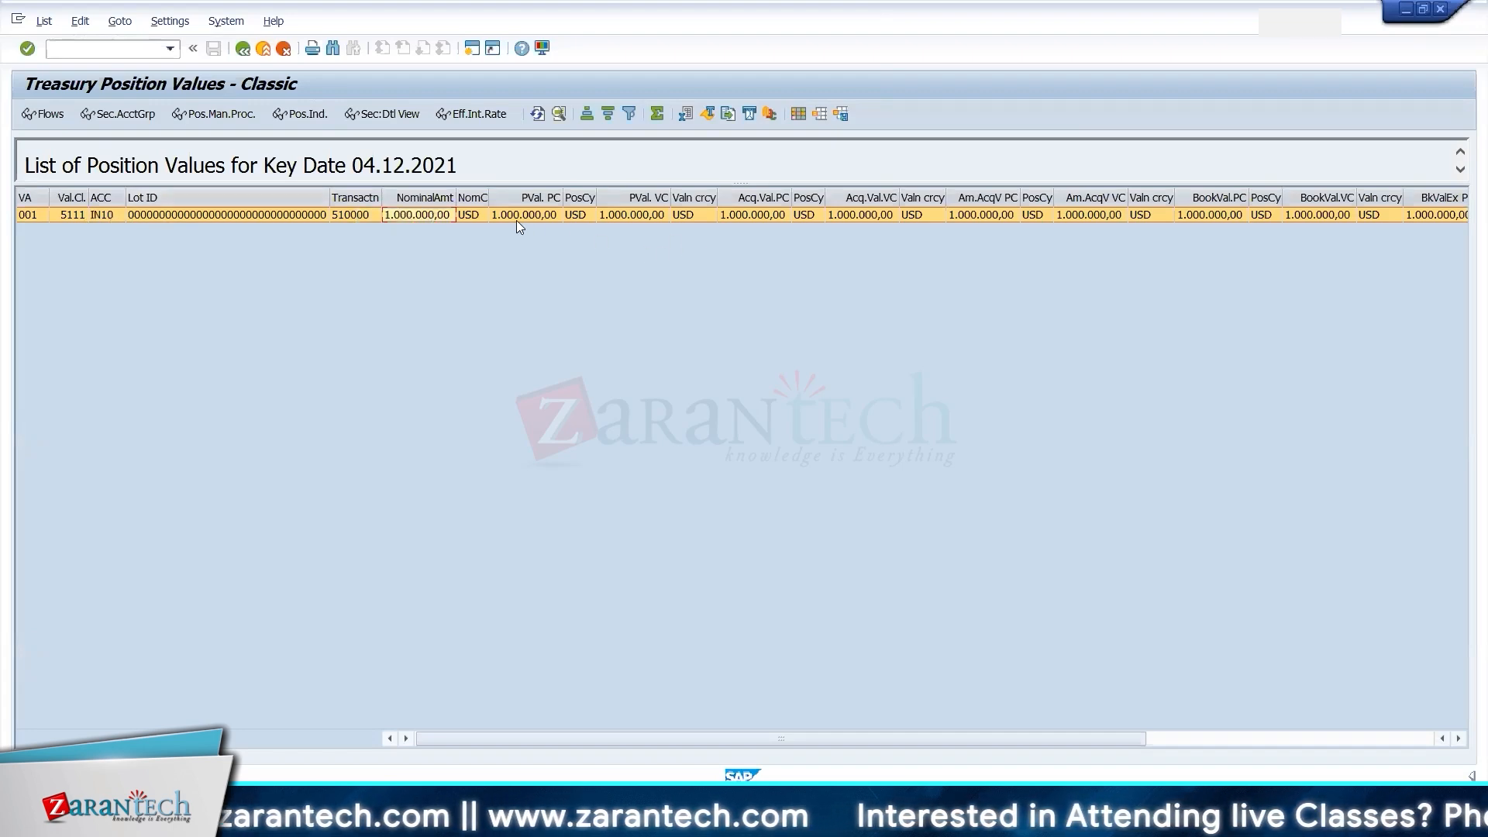
left_click(352, 215)
left_click(418, 215)
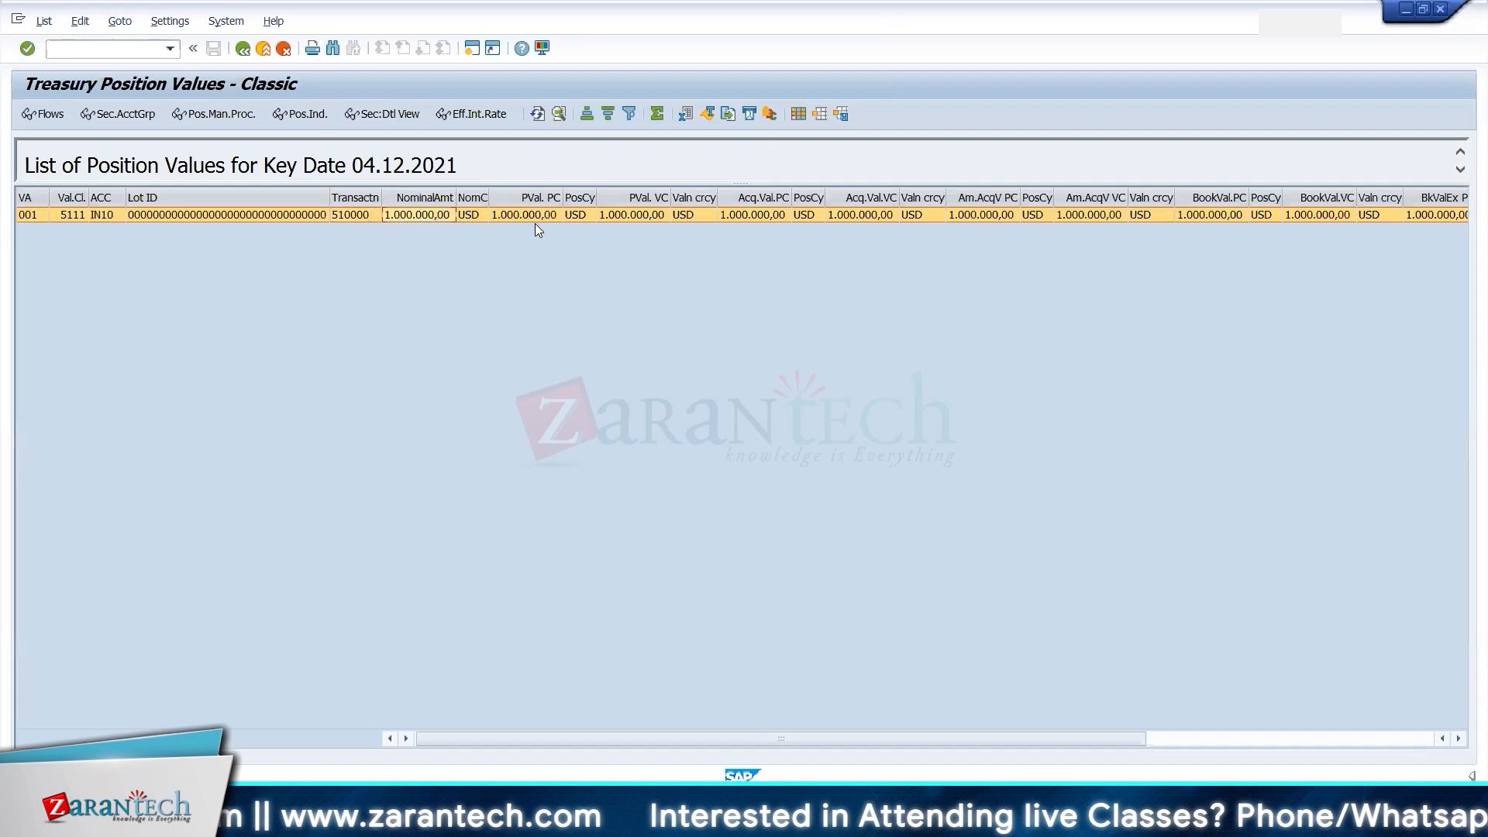
left_click(242, 49)
left_click(243, 49)
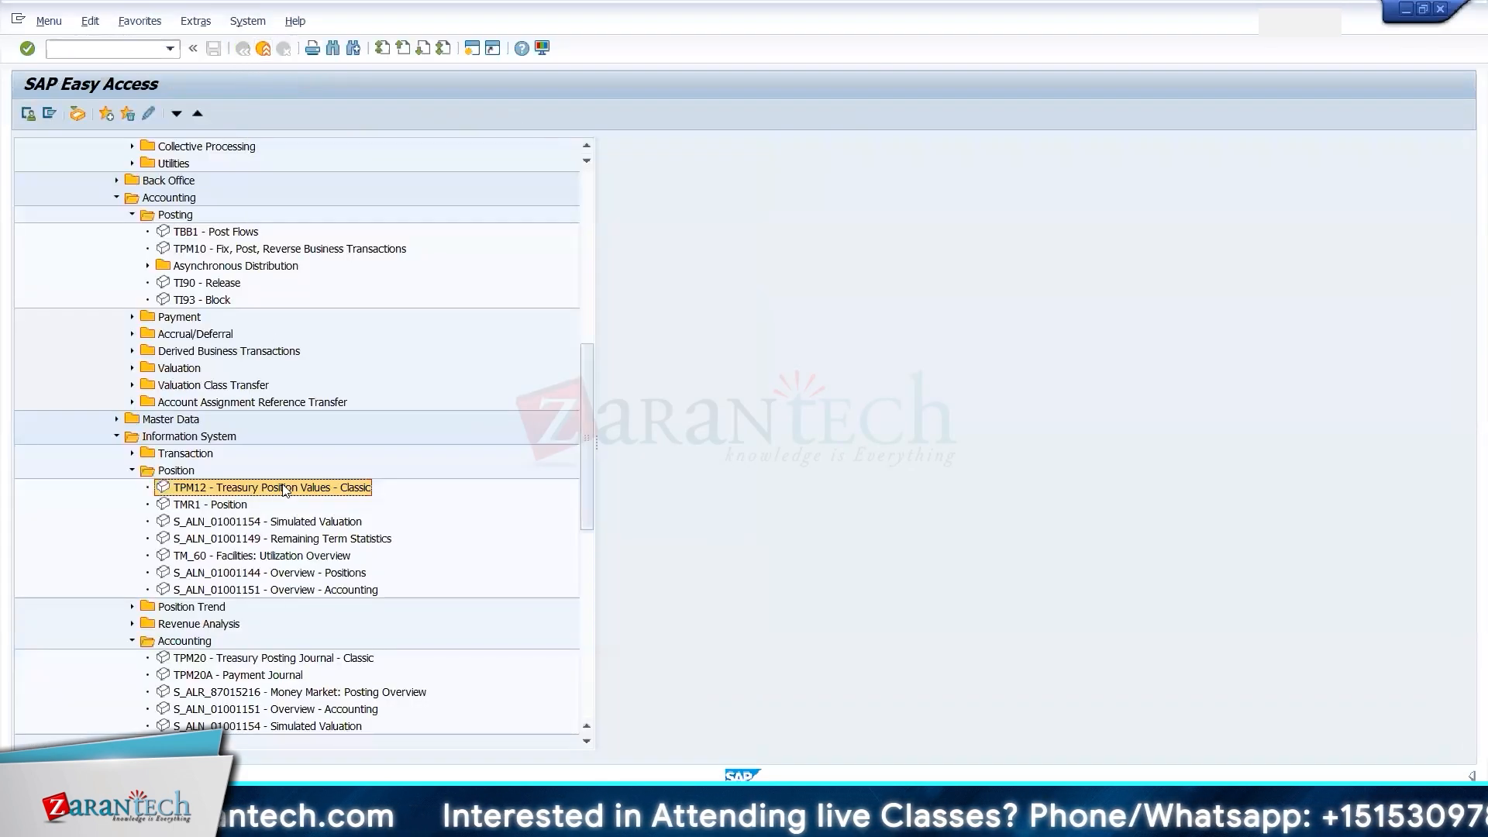
- Open TPM13 - Treasury Position Flows - Classic from the Position Trend reports
left_click(133, 607)
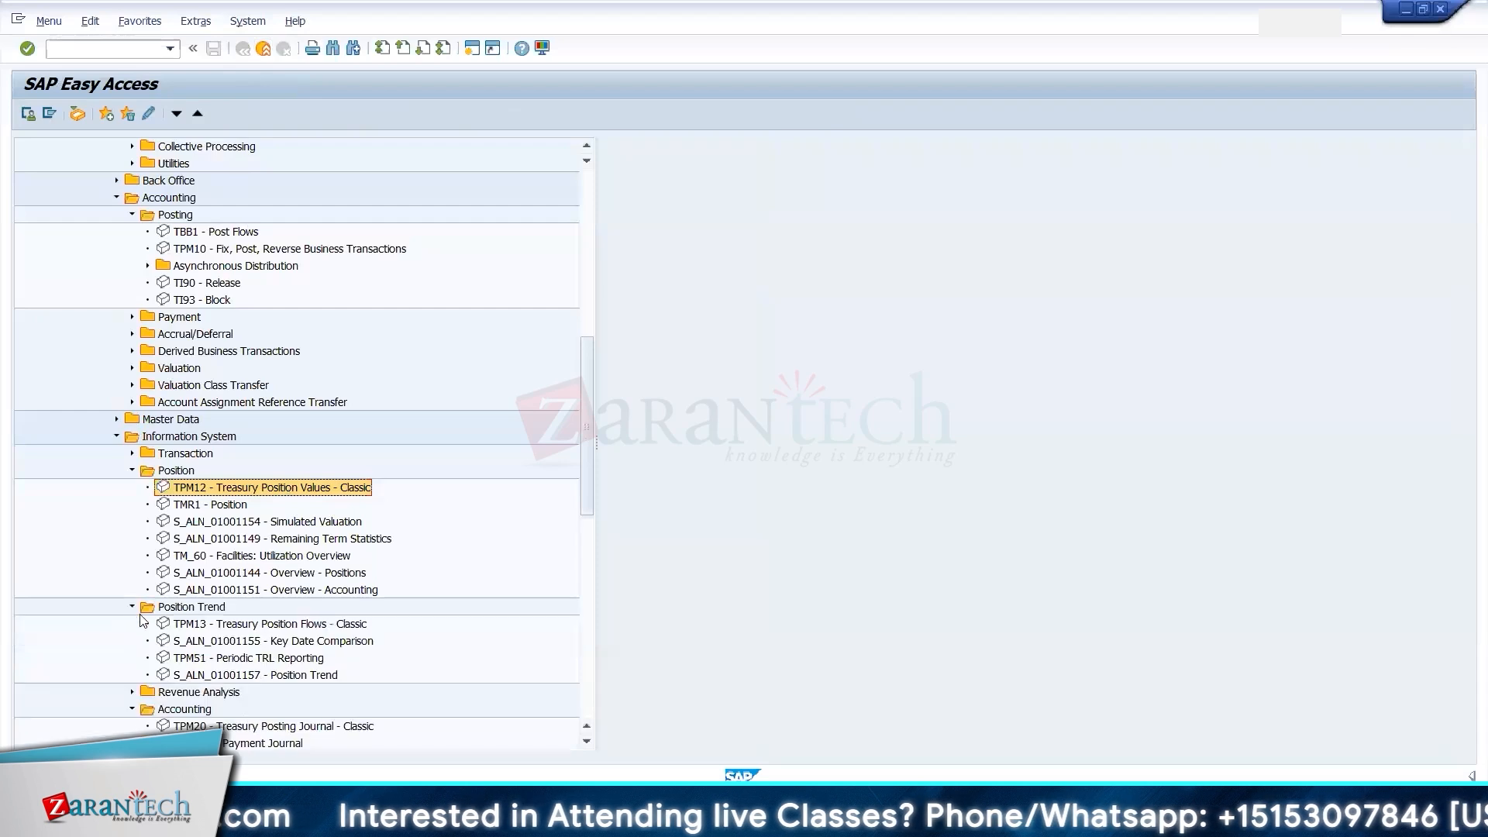
left_click(194, 628)
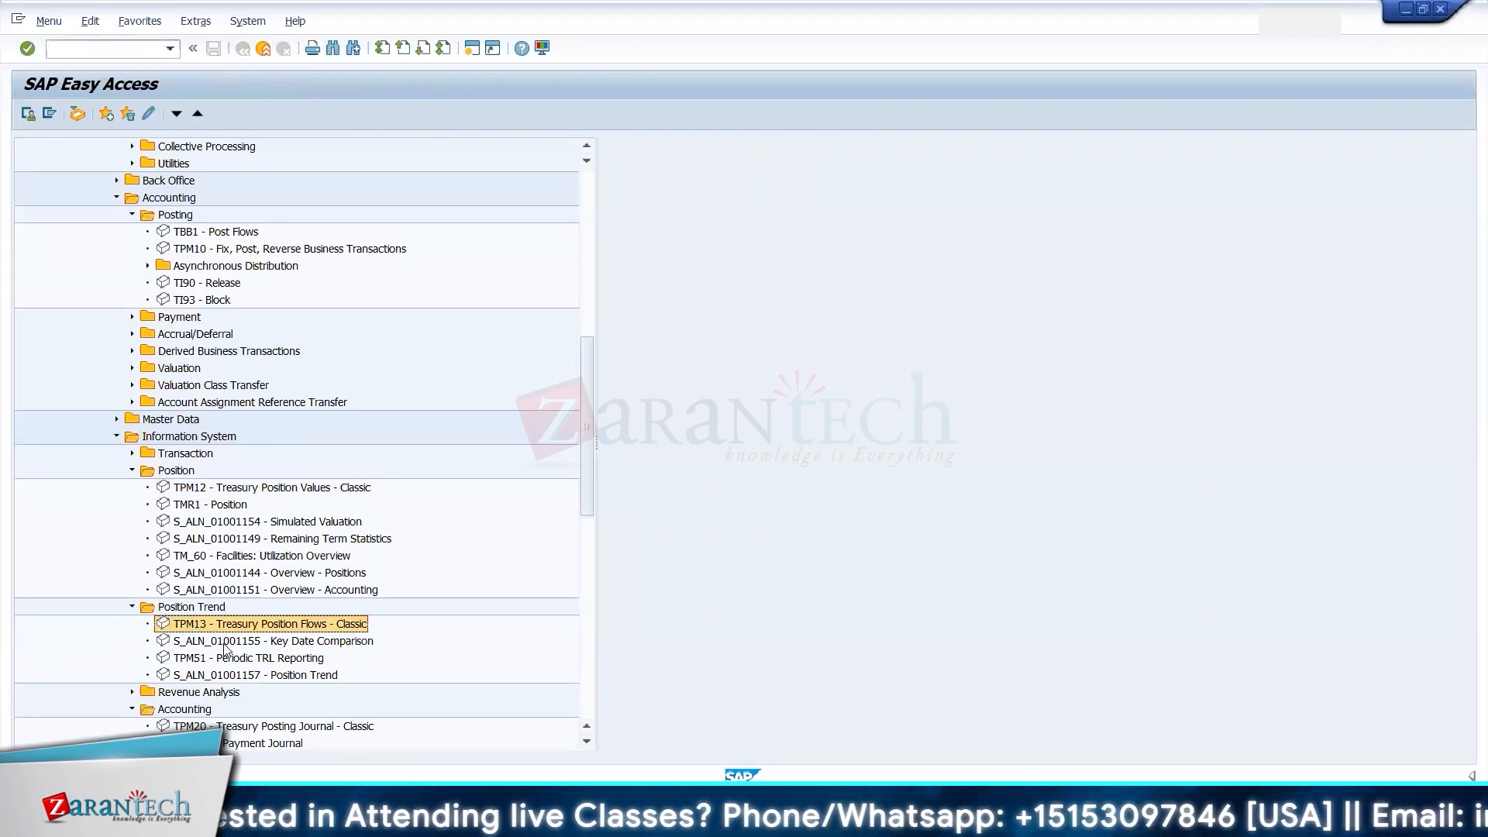
double_click(228, 631)
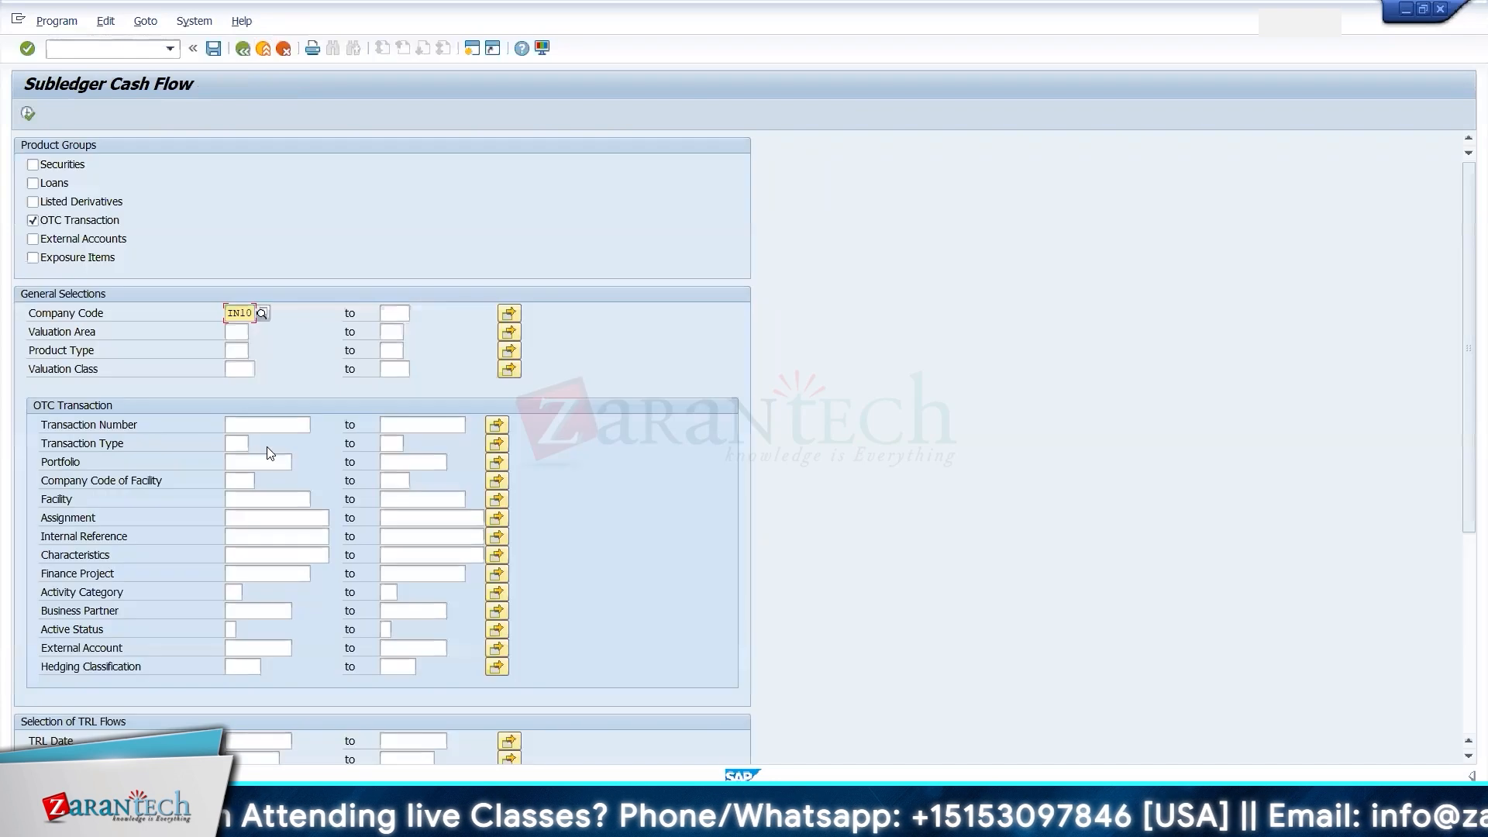
- Run the subledger cash flow report for transaction 510000 and examine the Investment / Increase flow's status and nominal amount
left_click(242, 420)
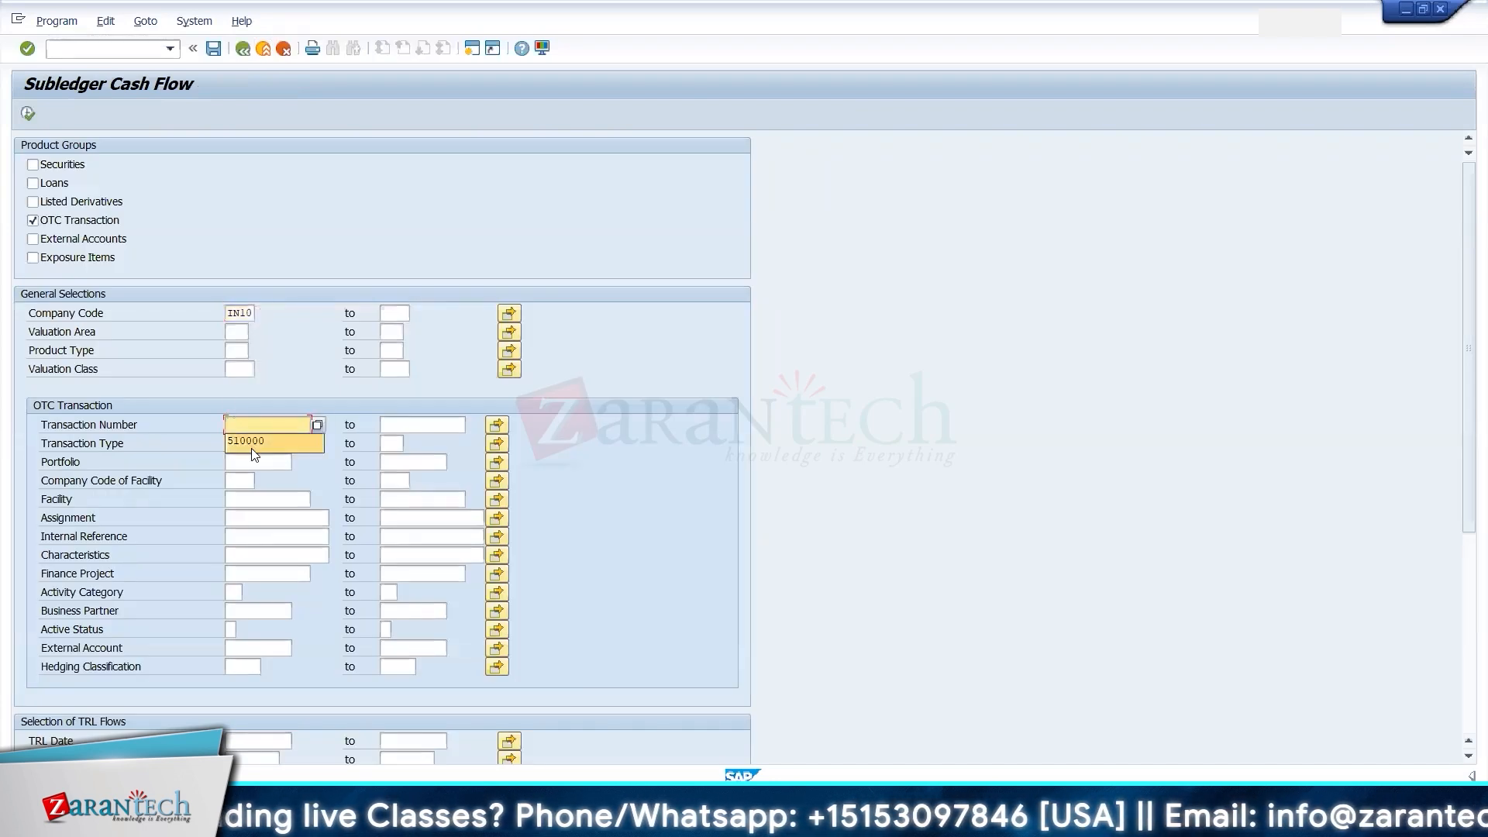
left_click(251, 435)
left_click(29, 113)
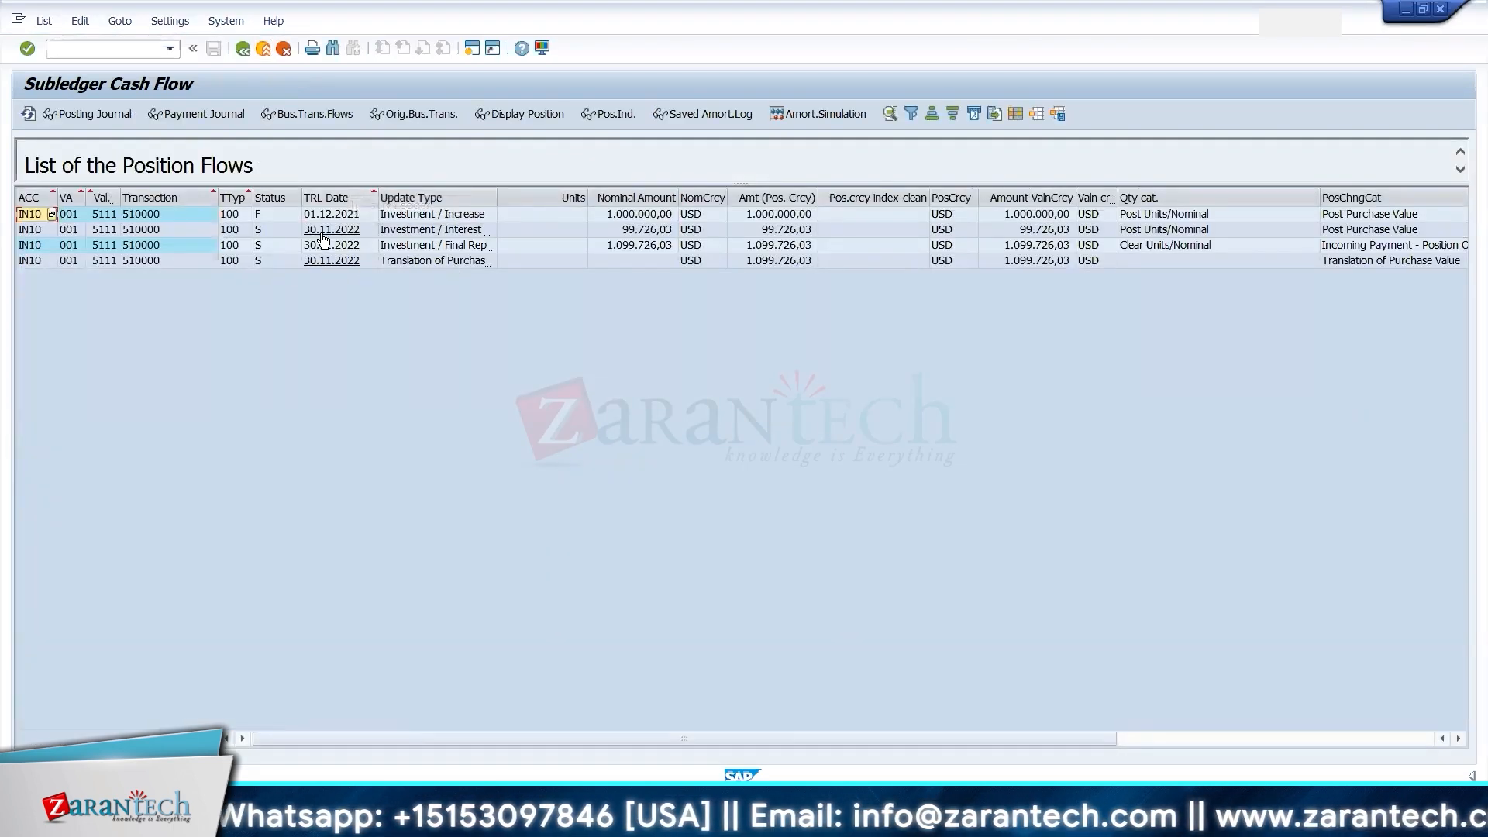
left_click(260, 215)
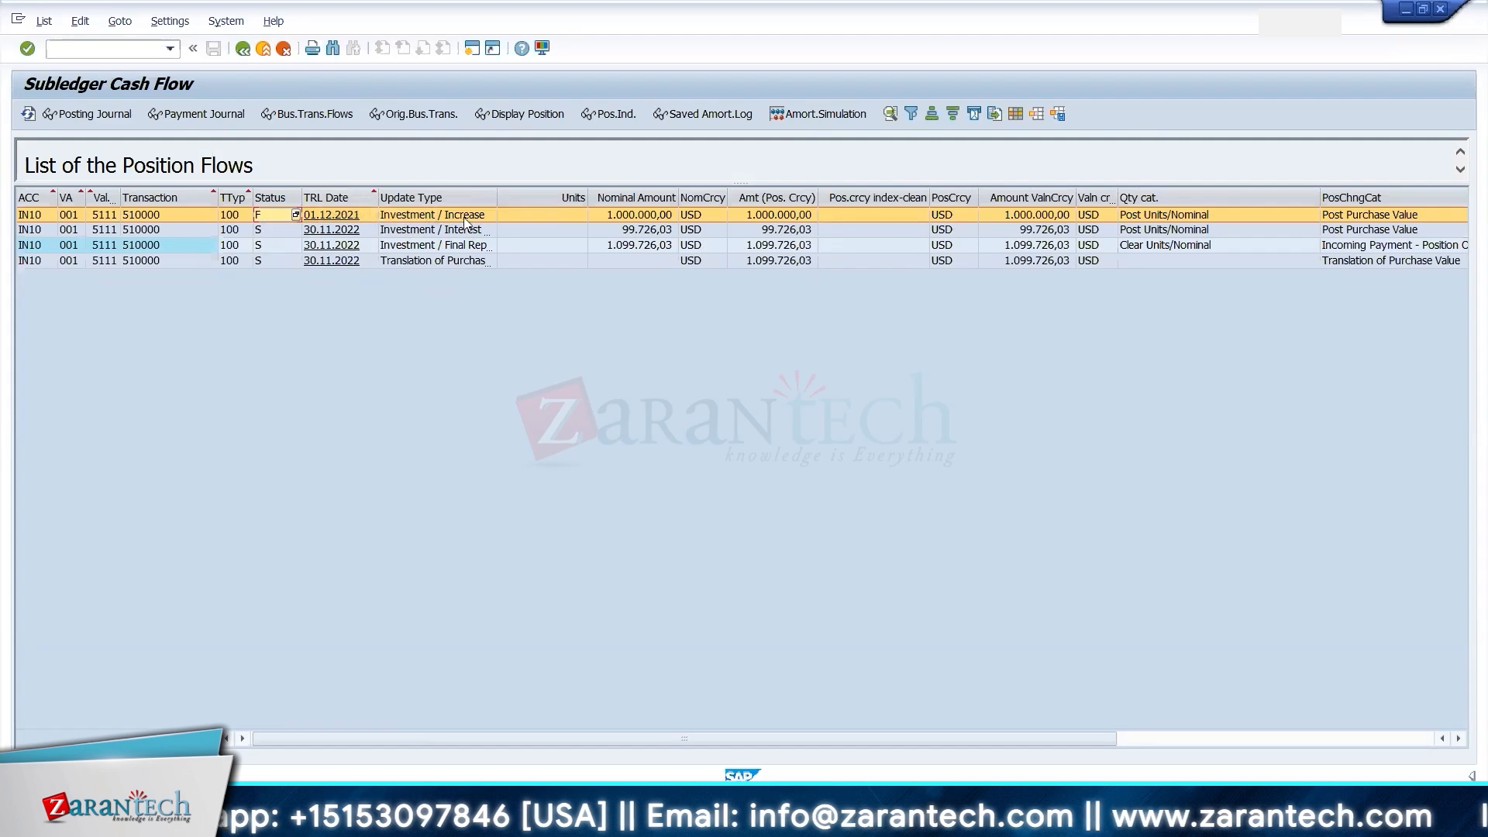
left_click(646, 215)
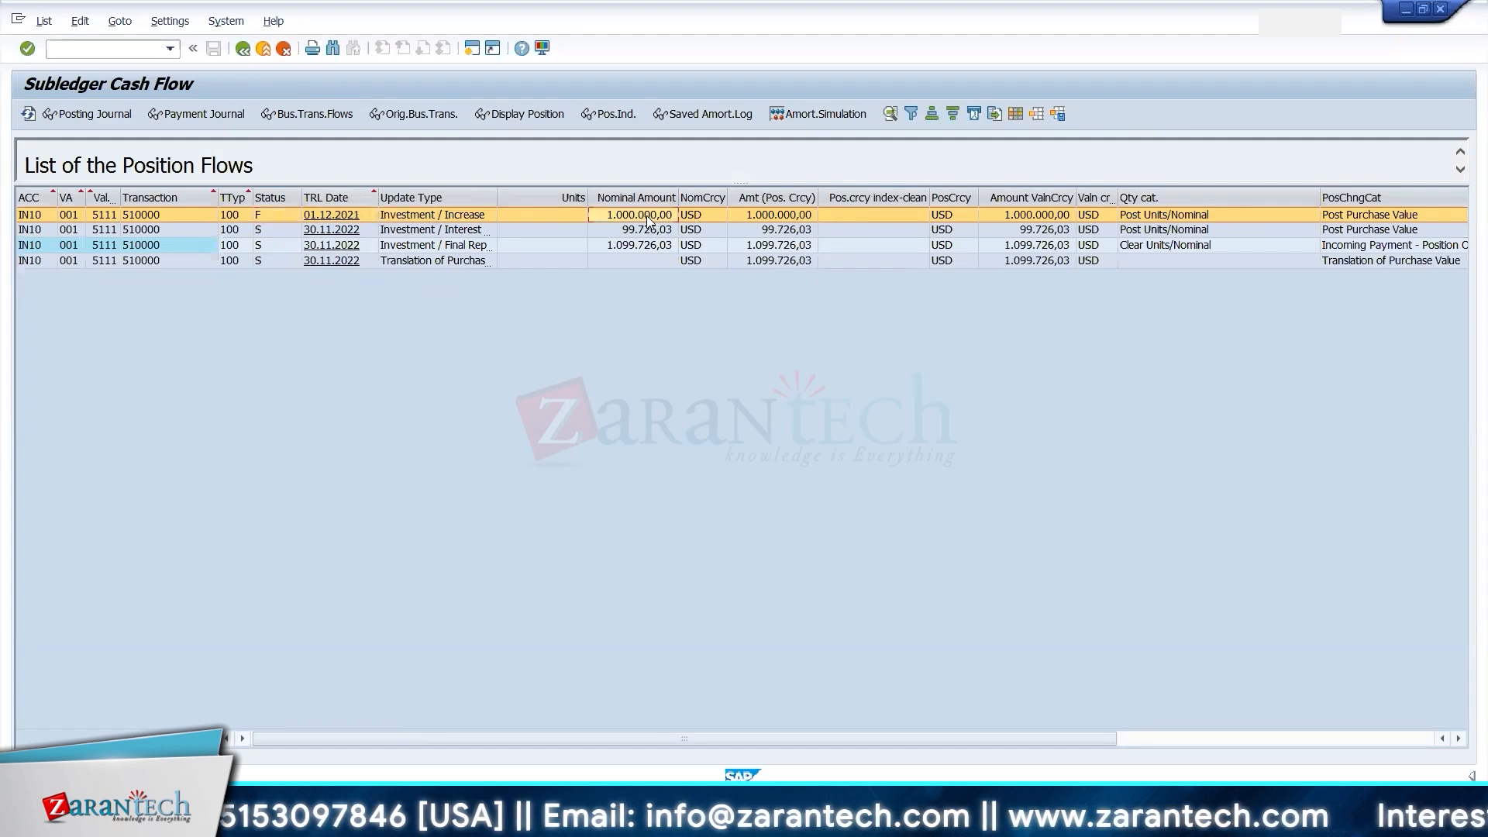
- Examine the interest and final repayment flows' nominal amounts, look up the possible posting status values, and return to the SAP Easy Access menu
left_click(632, 230)
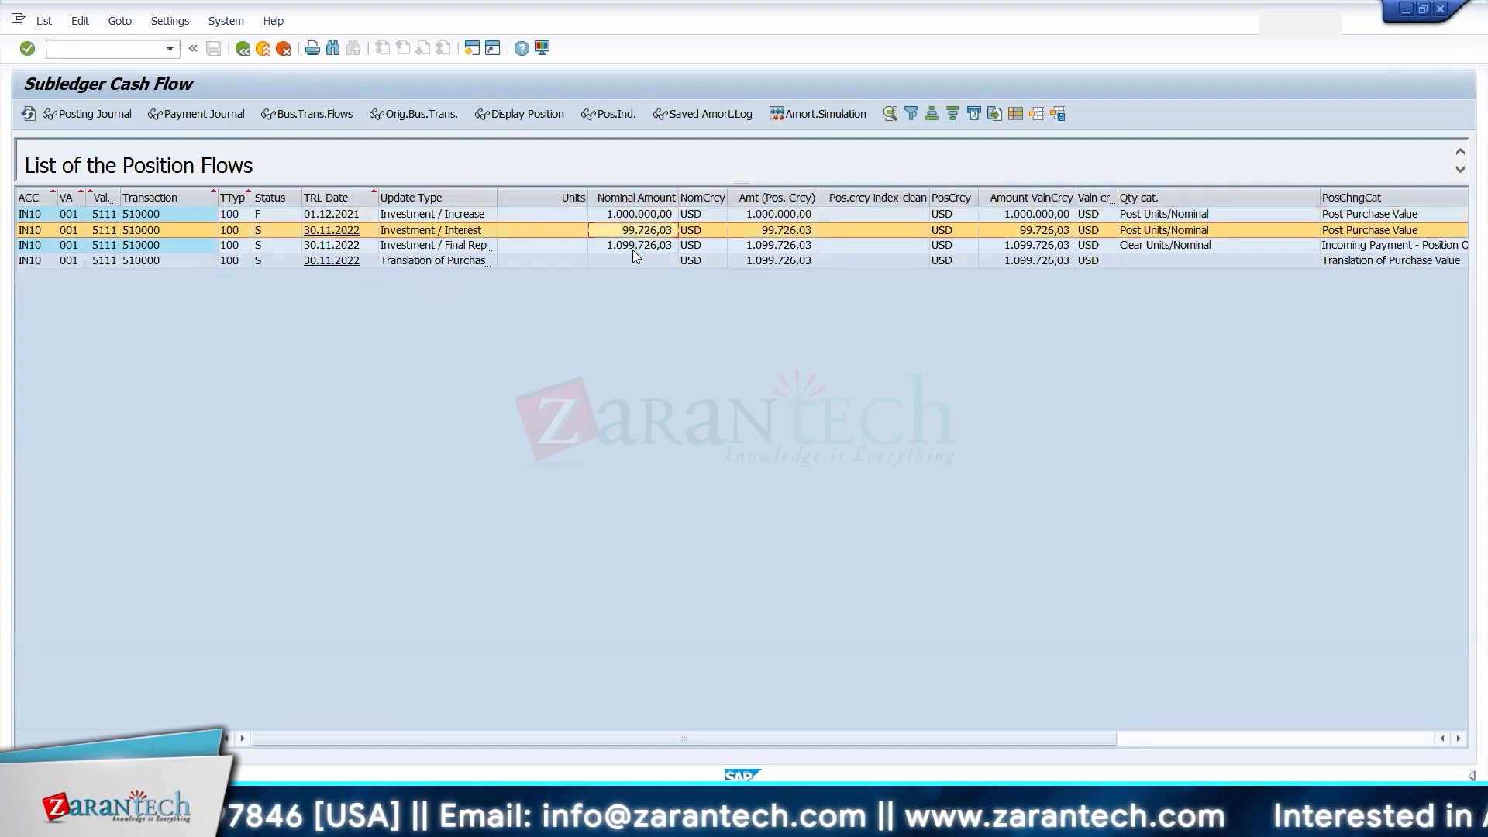
left_click(634, 250)
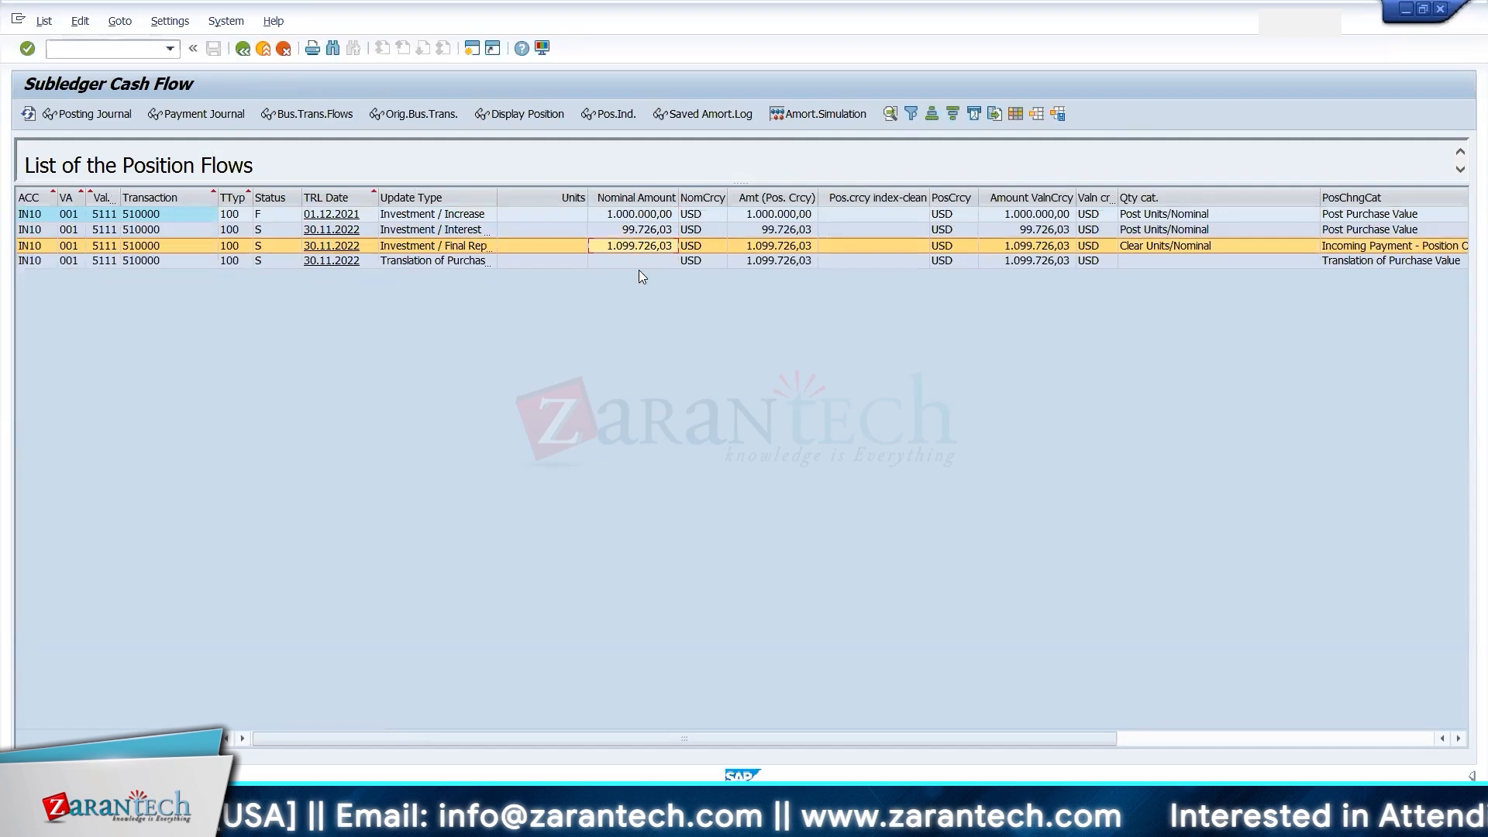
left_click(268, 215)
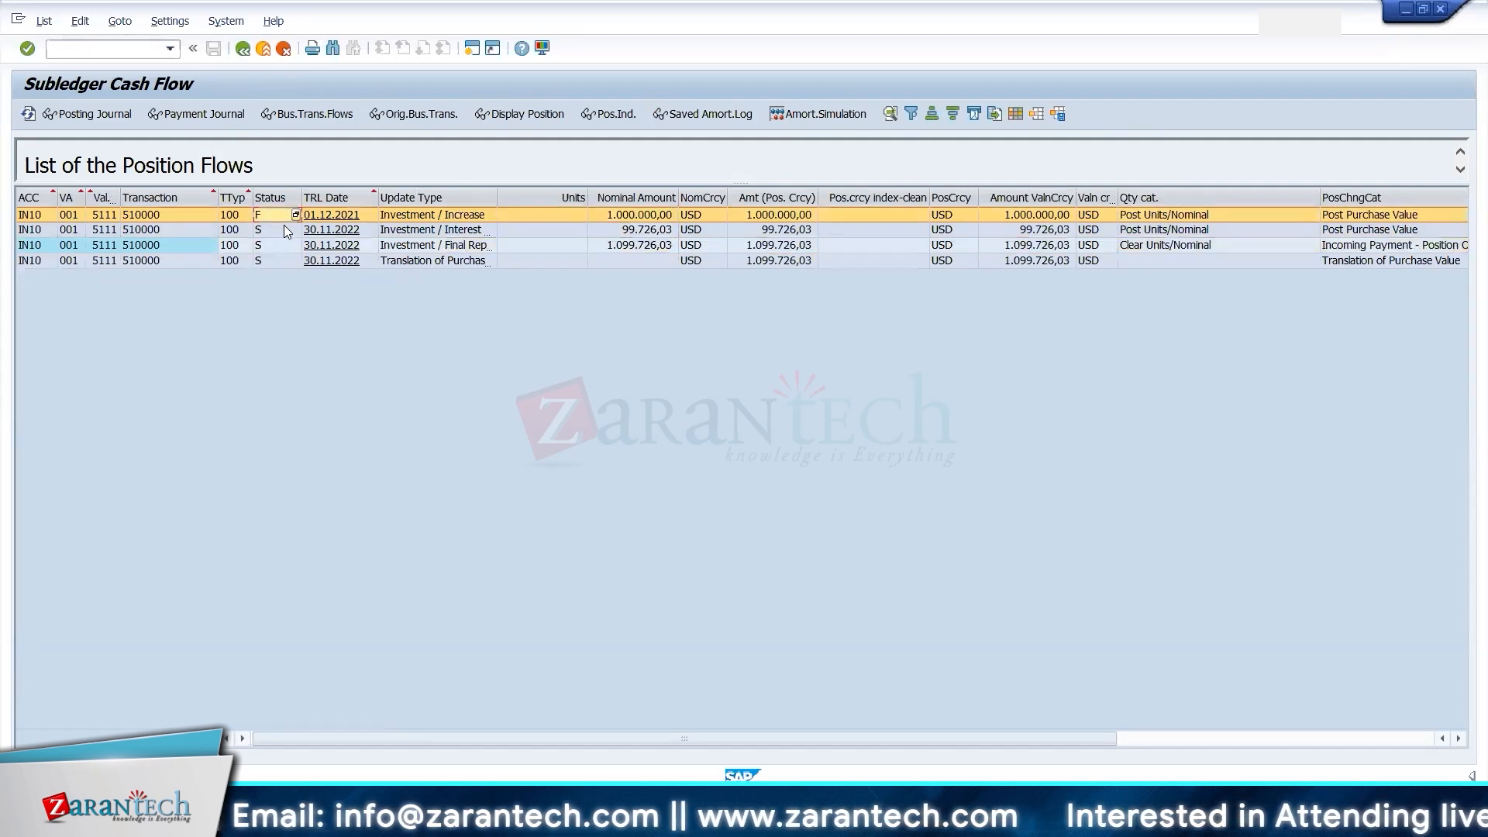
left_click(295, 215)
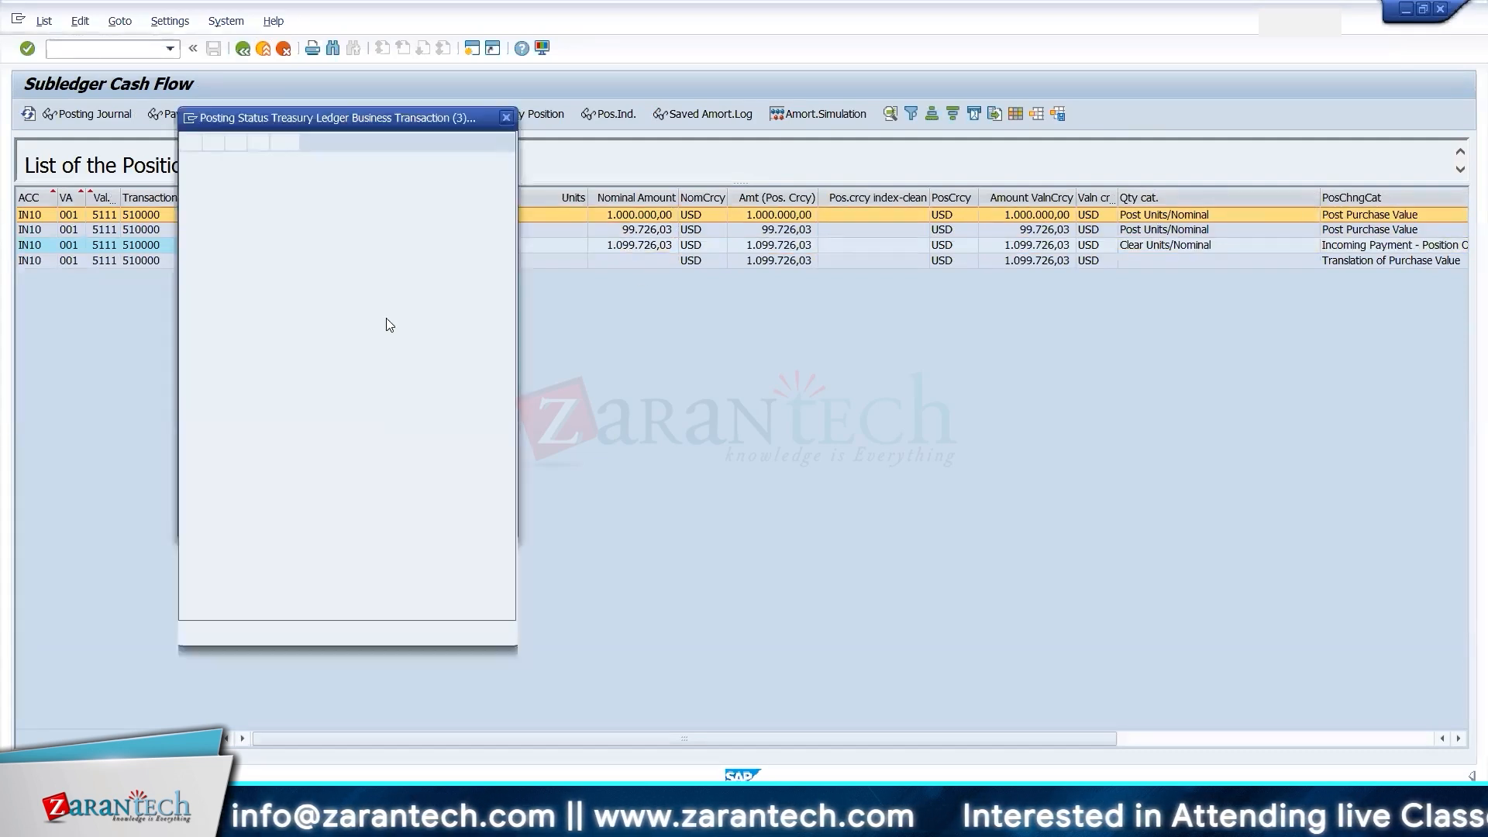
left_click(505, 118)
left_click(297, 216)
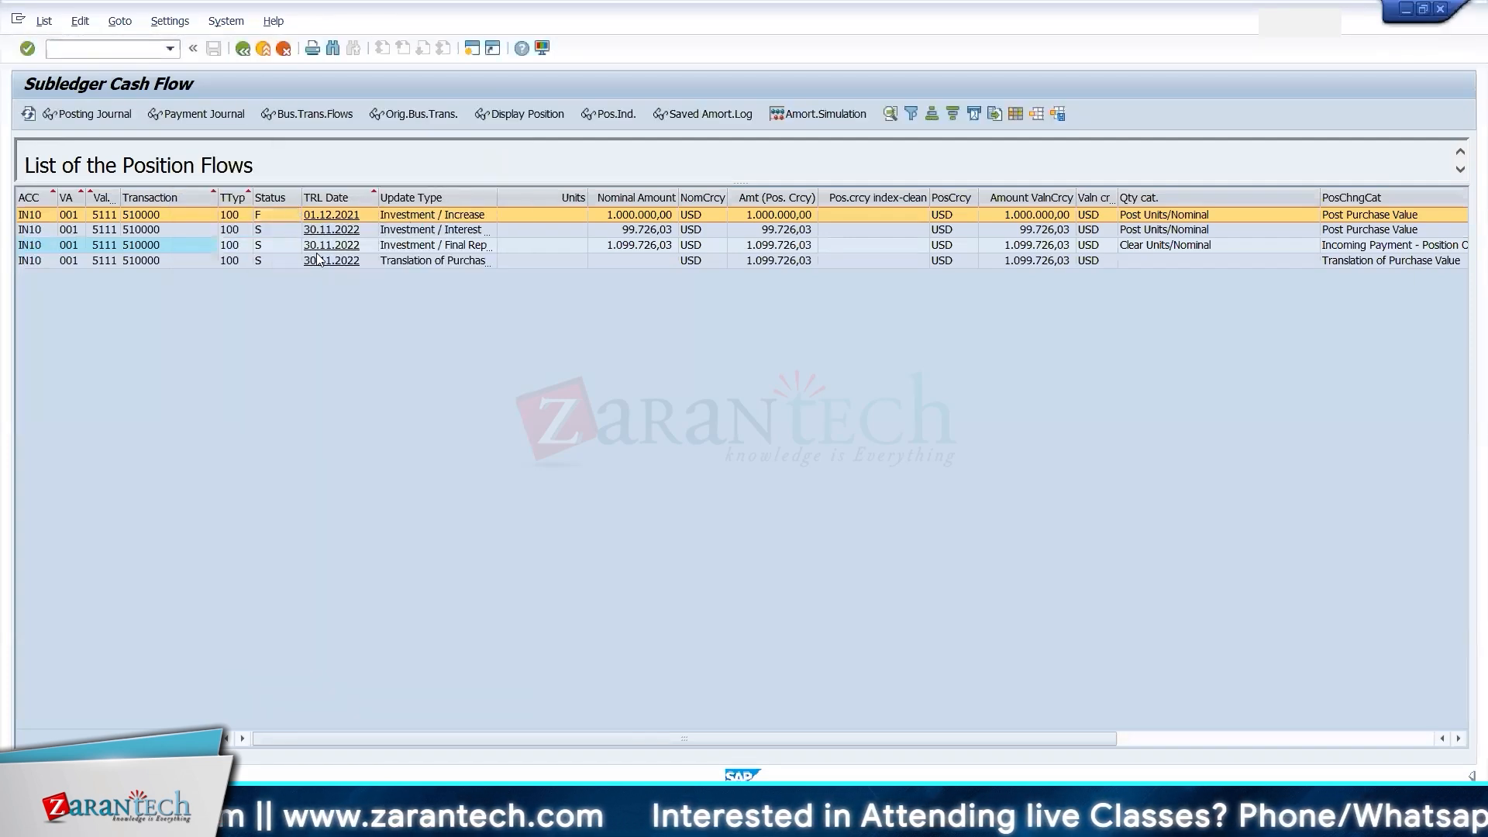
left_click(214, 197)
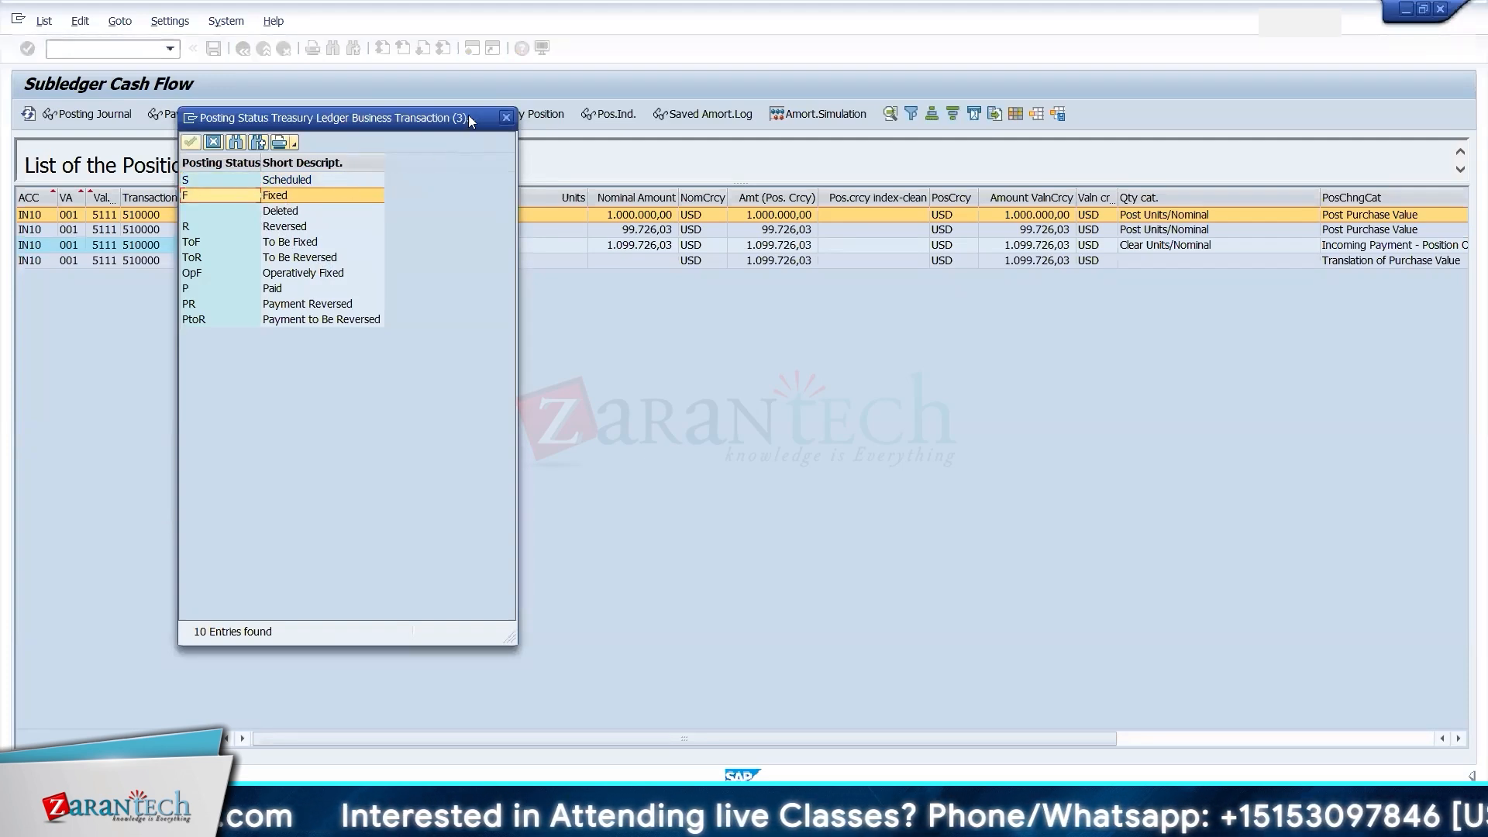
left_click(506, 117)
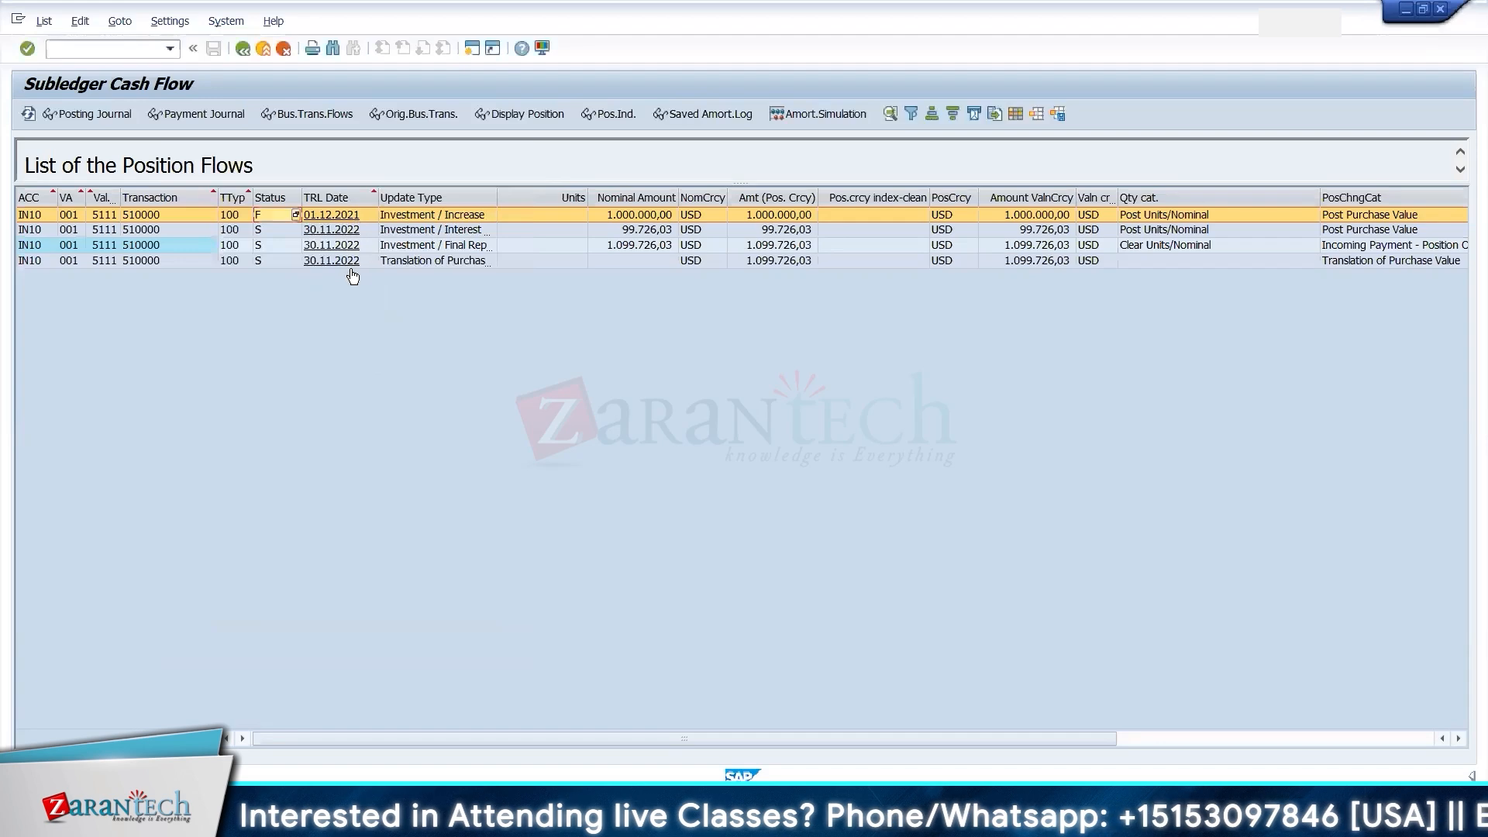
left_click(243, 49)
left_click(243, 49)
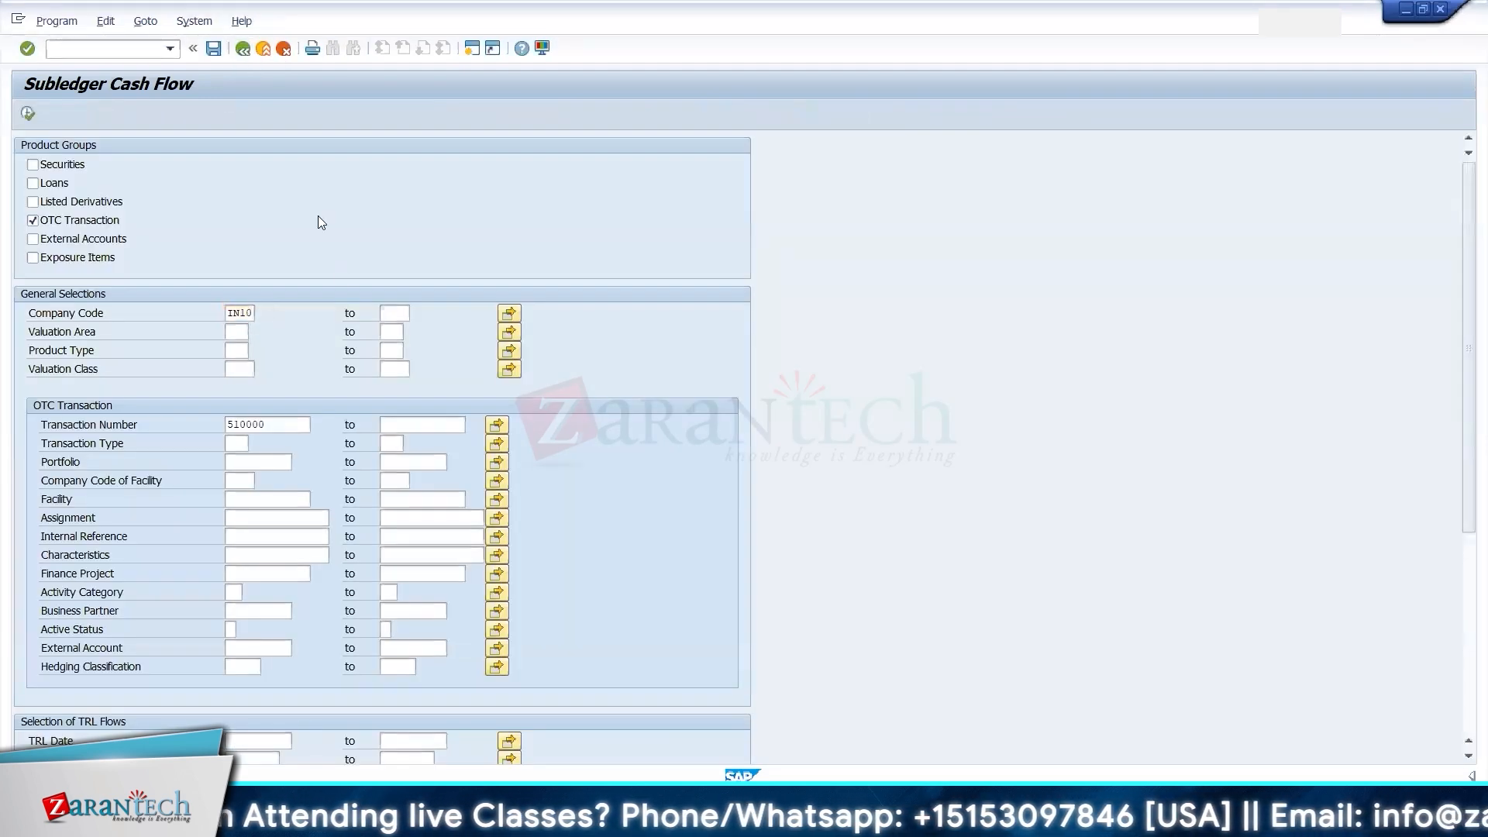
- Open TPM20 - Treasury Posting Journal - Classic and run the posting journal for OTC transaction 510000 in company code IN10
scroll(581, 495, "down", 8)
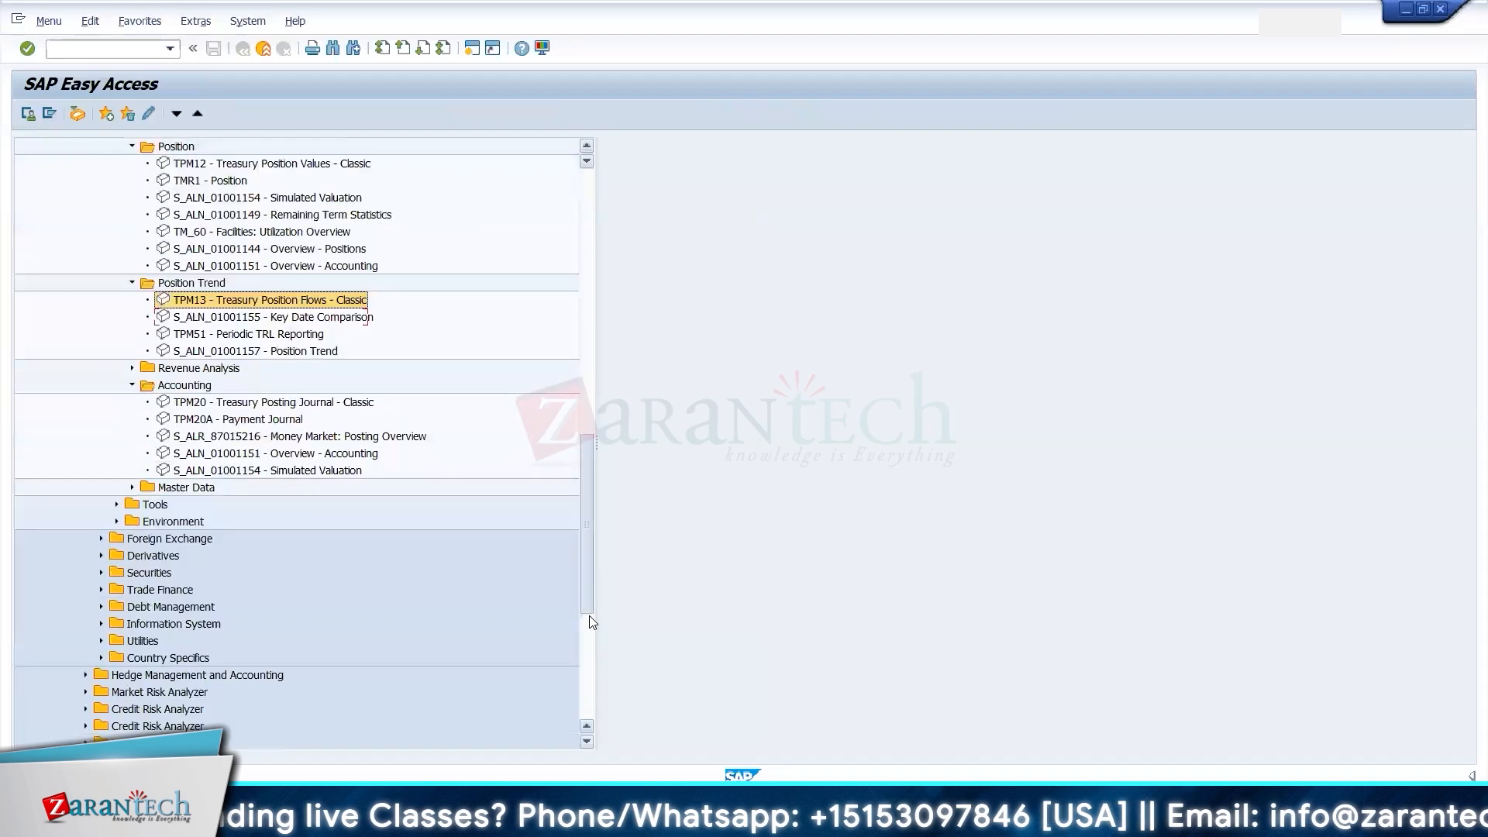
double_click(200, 317)
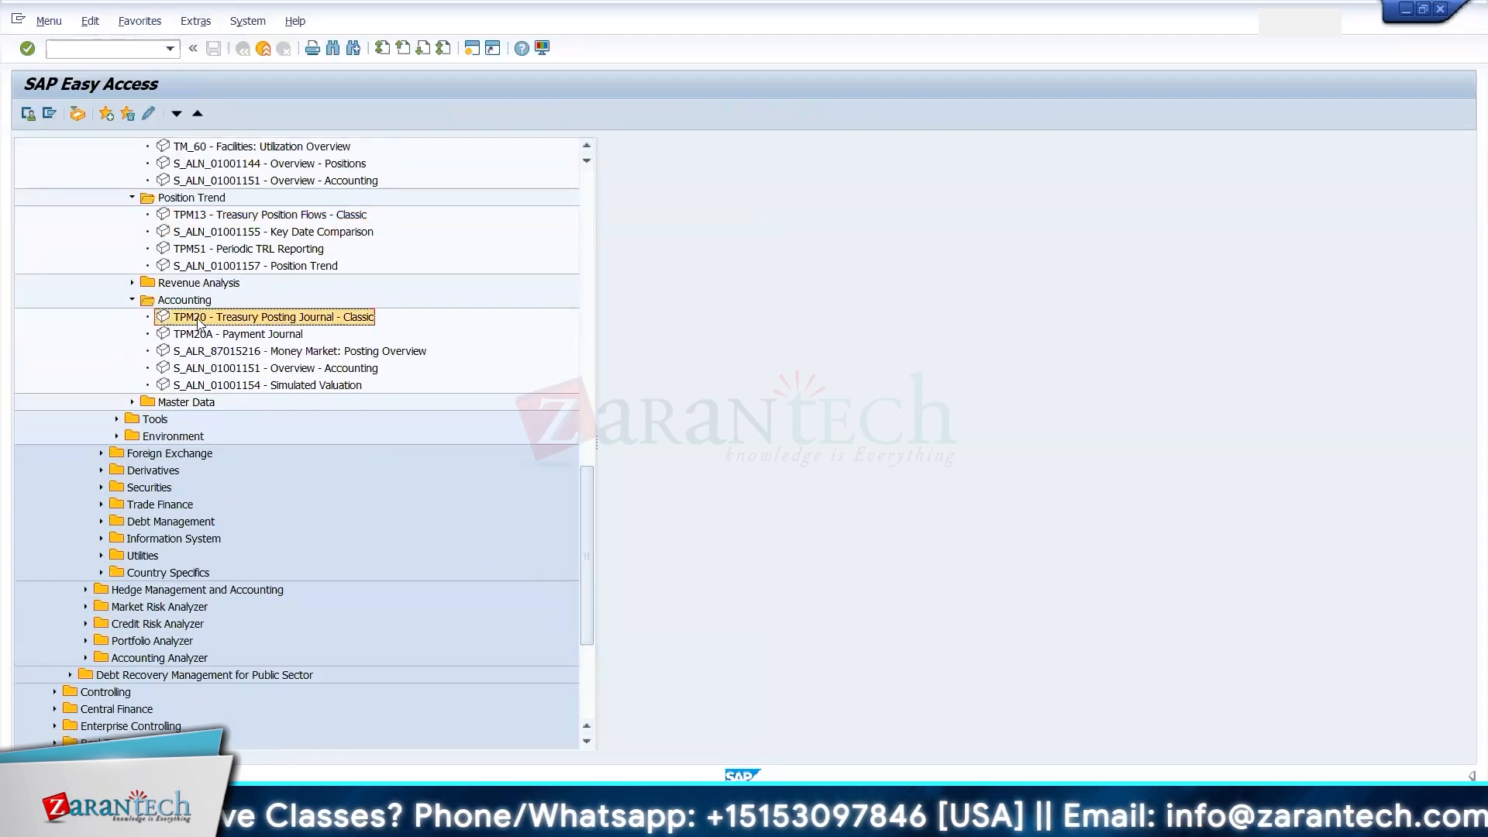
left_click(256, 425)
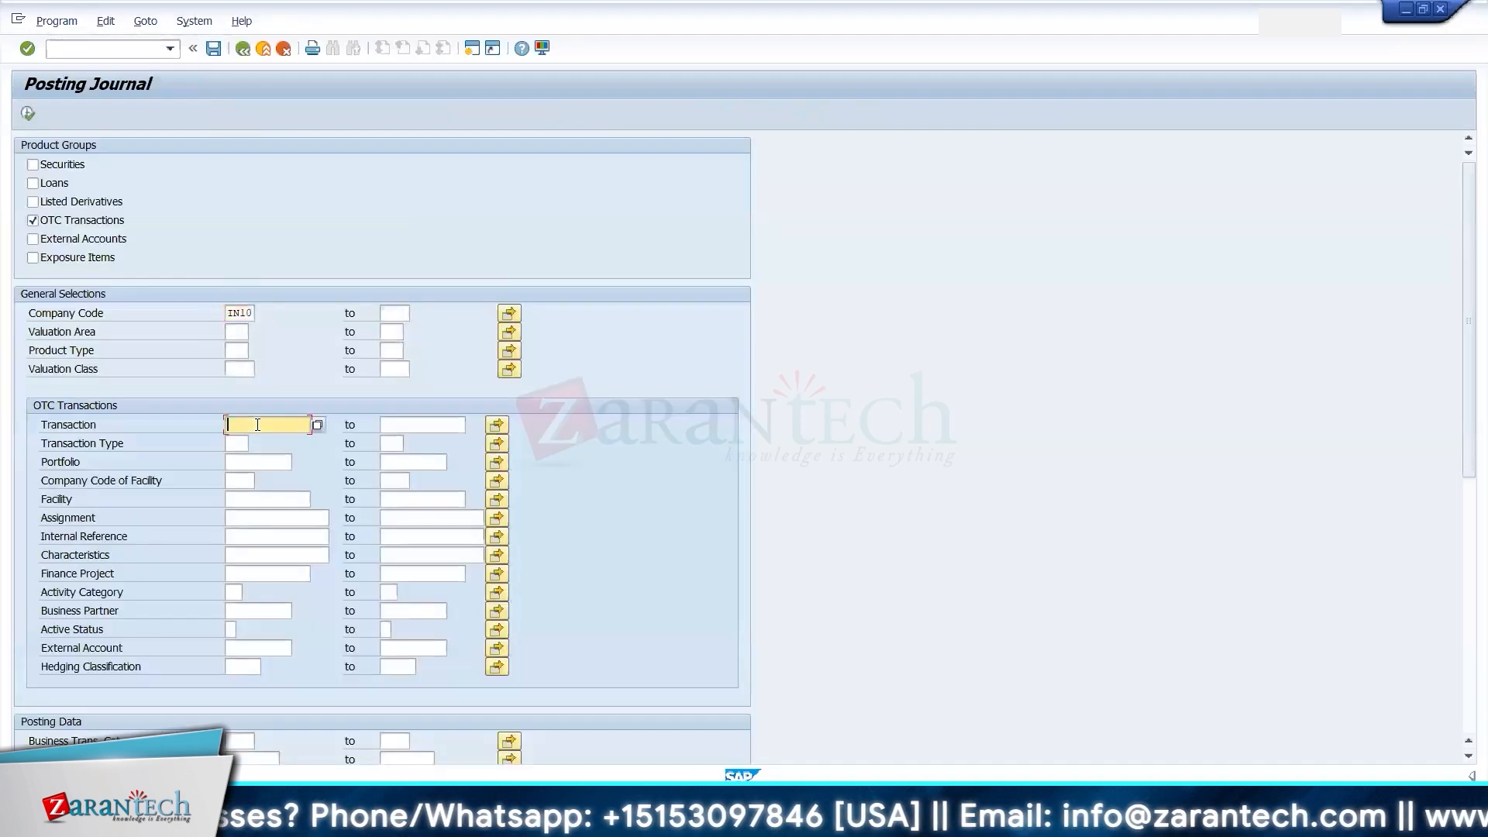
type("510000")
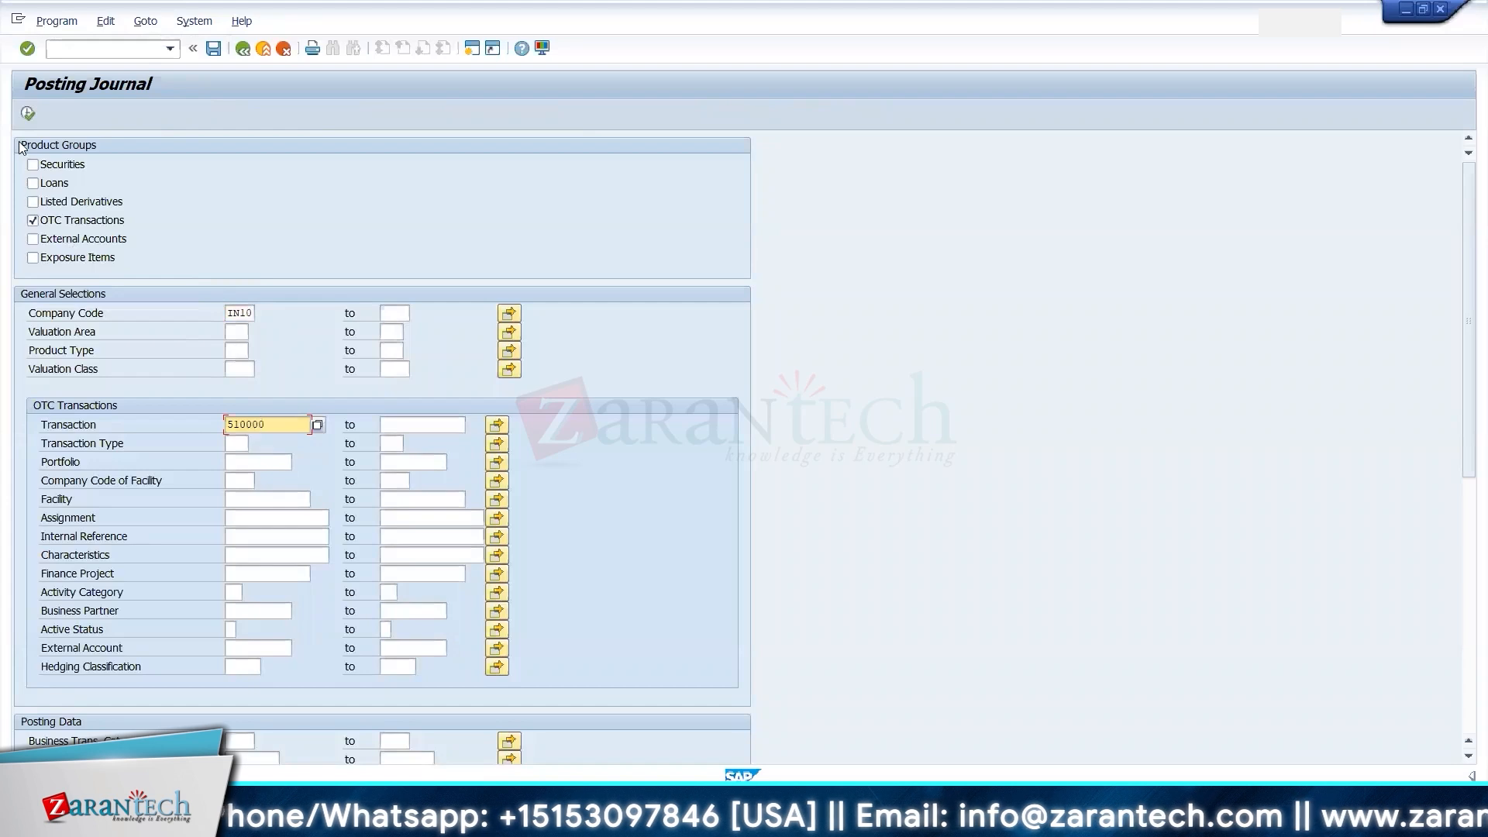
left_click(27, 111)
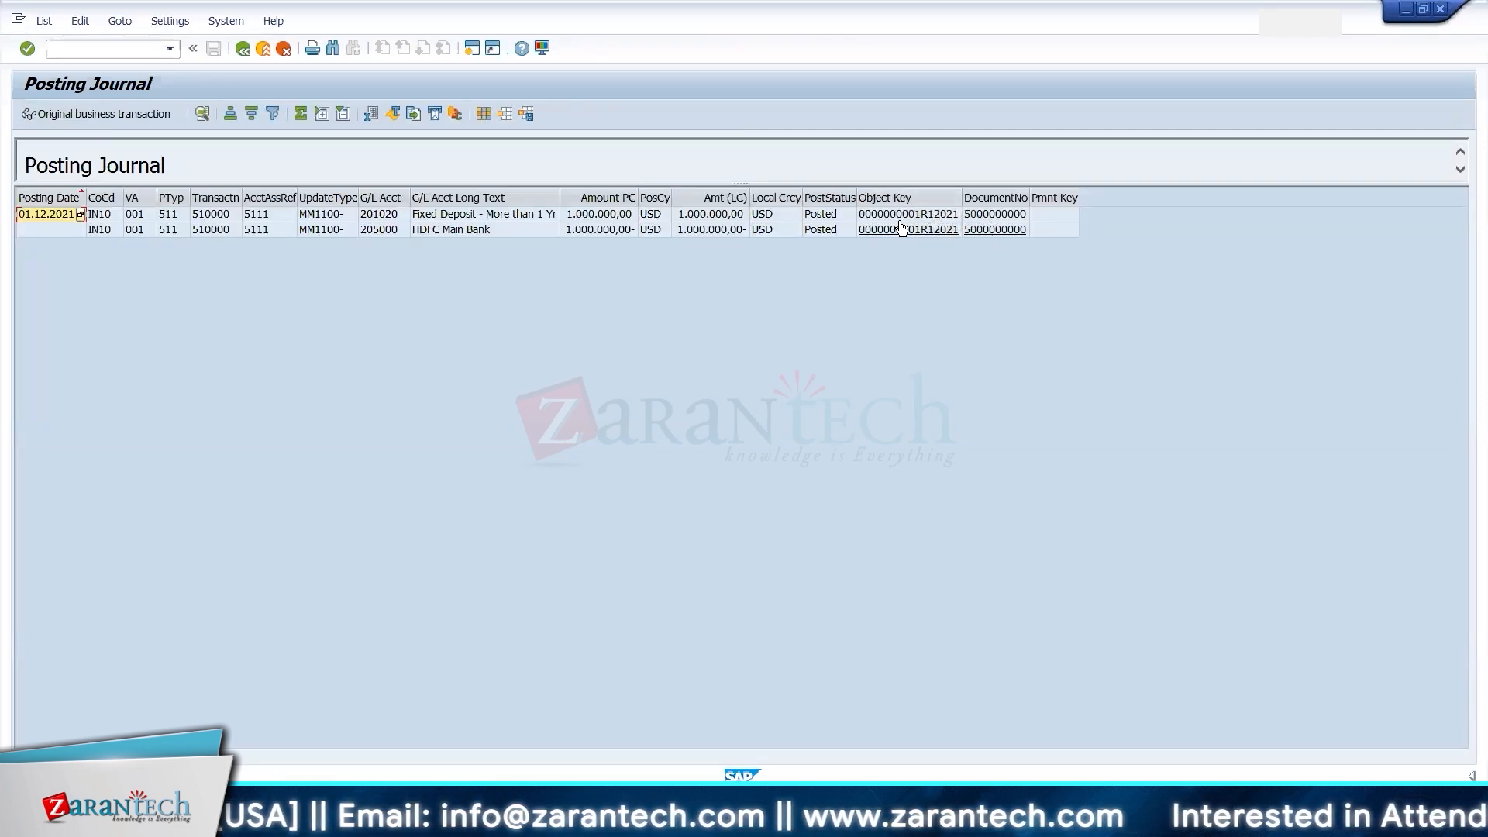
- Examine the fixed deposit and bank account lines in the posting journal, and return to the SAP Easy Access menu
left_click(171, 215)
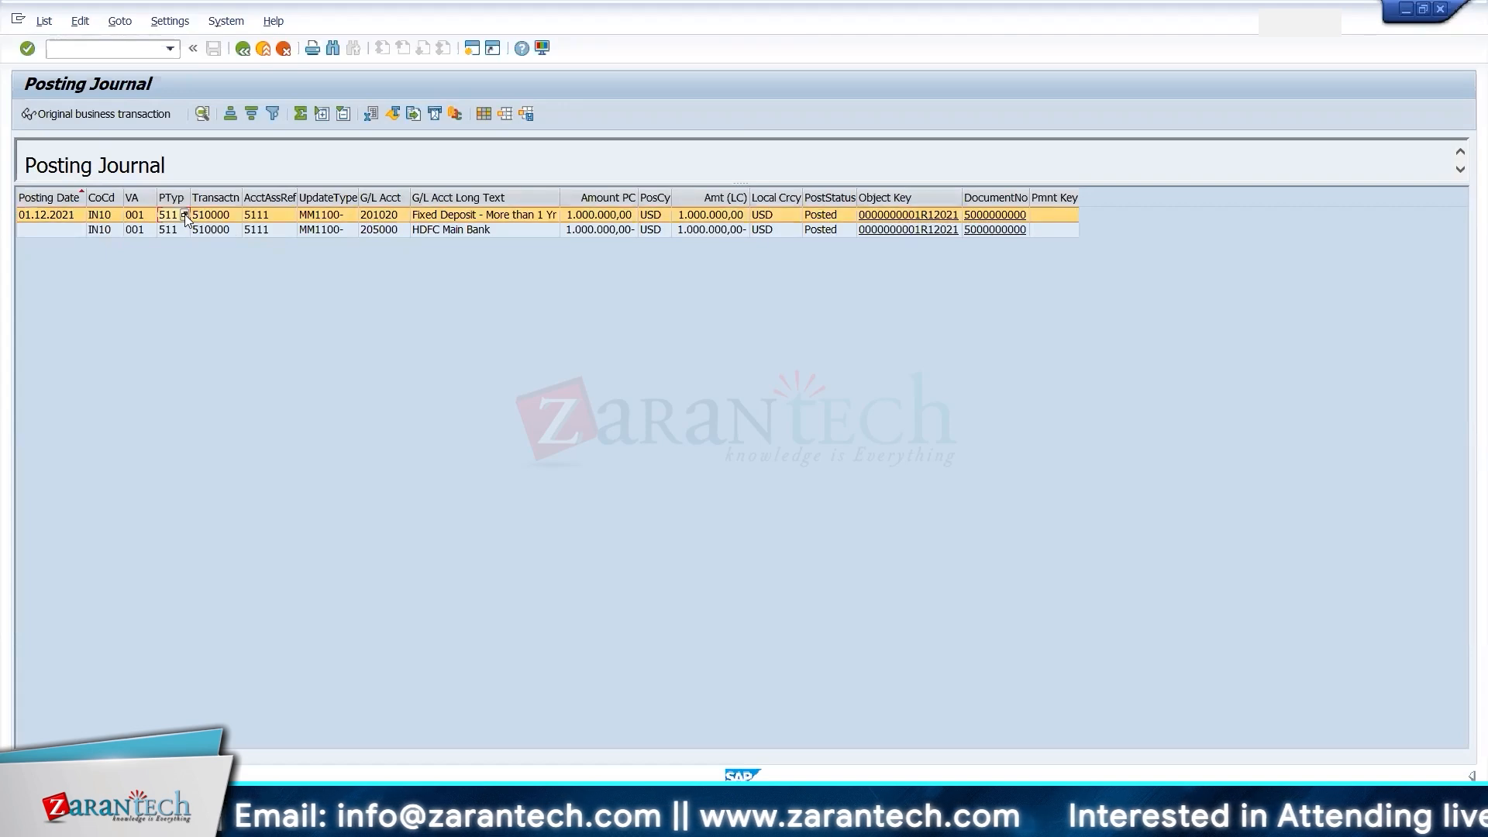
left_click(428, 231)
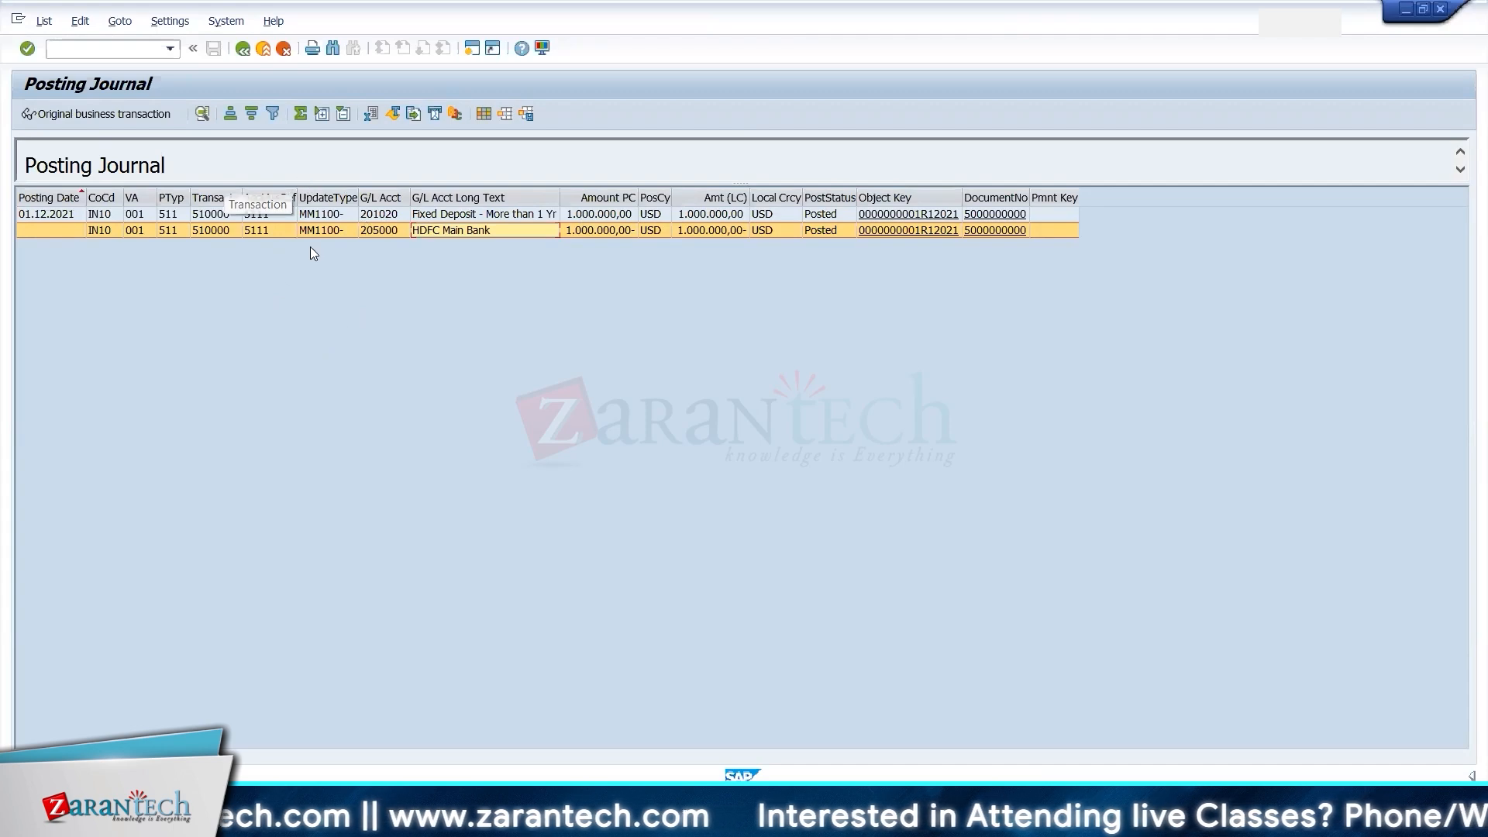
left_click(242, 54)
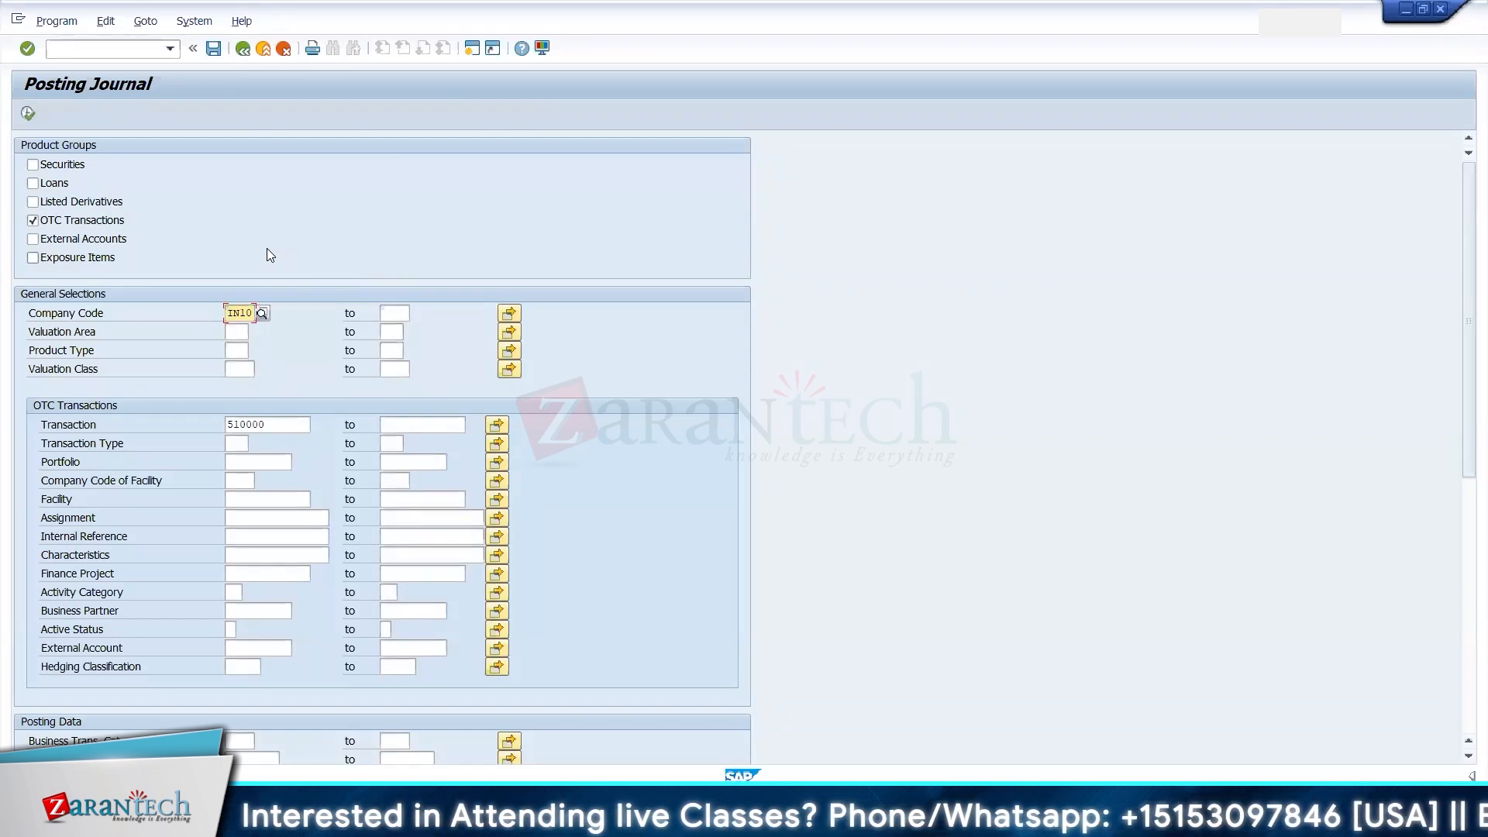
left_click(241, 52)
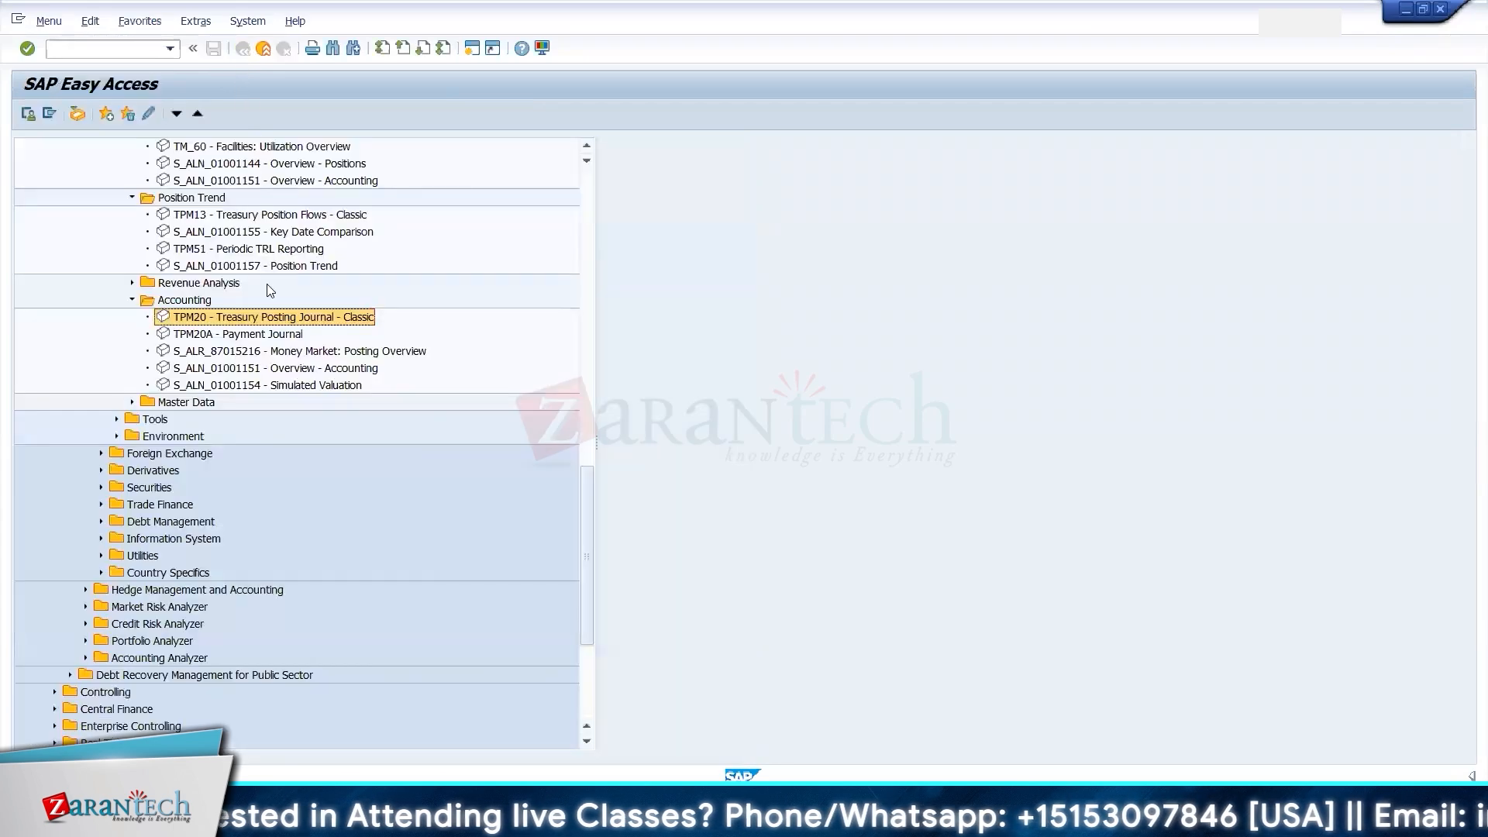
- Rerun the TPM13 - Treasury Position Flows - Classic report for company code IN10, review the position flows, and return to the menu
left_click_drag(583, 498, 584, 464)
double_click(263, 318)
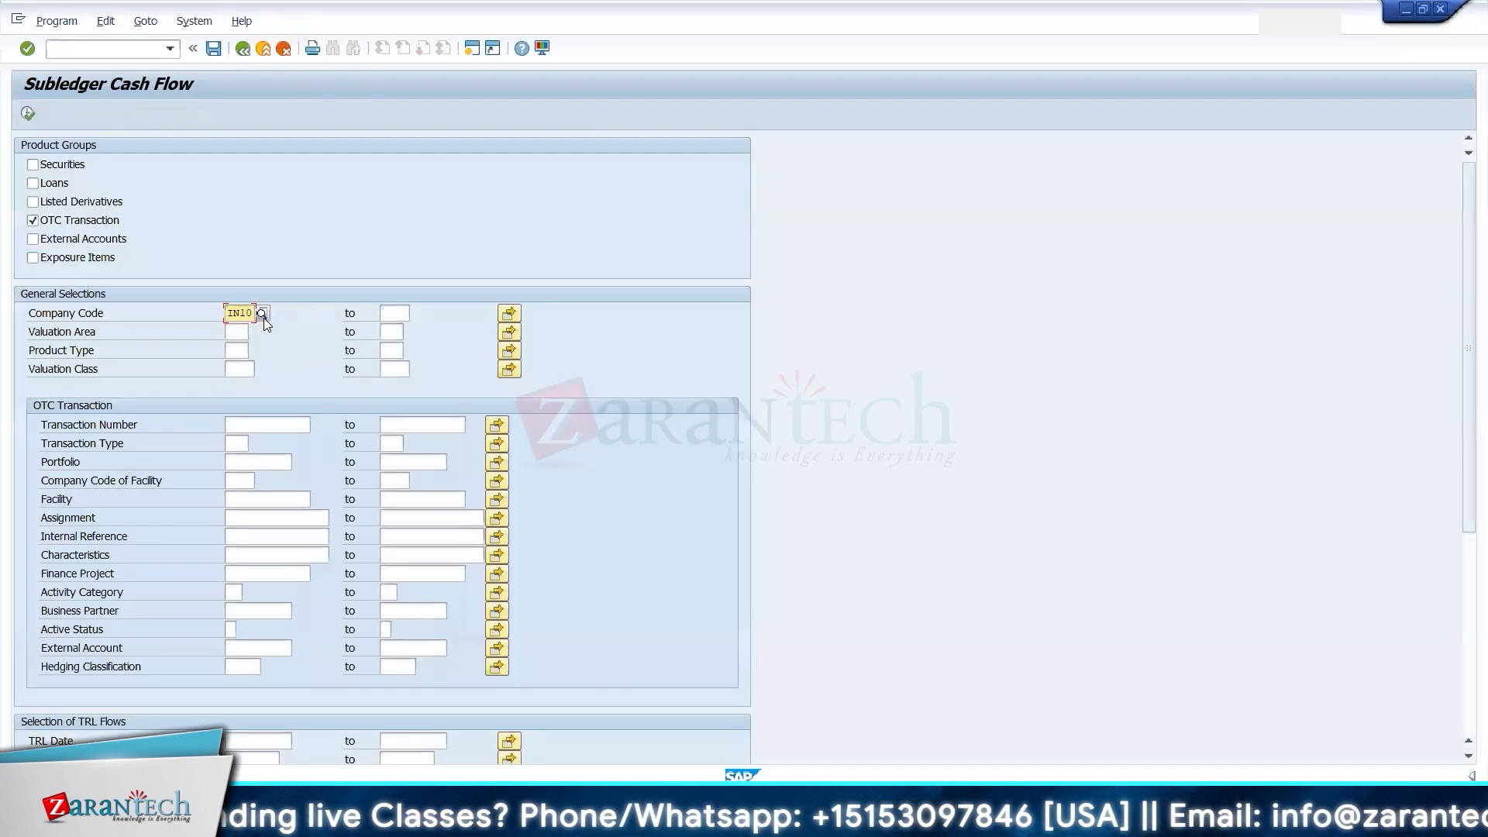
left_click(28, 115)
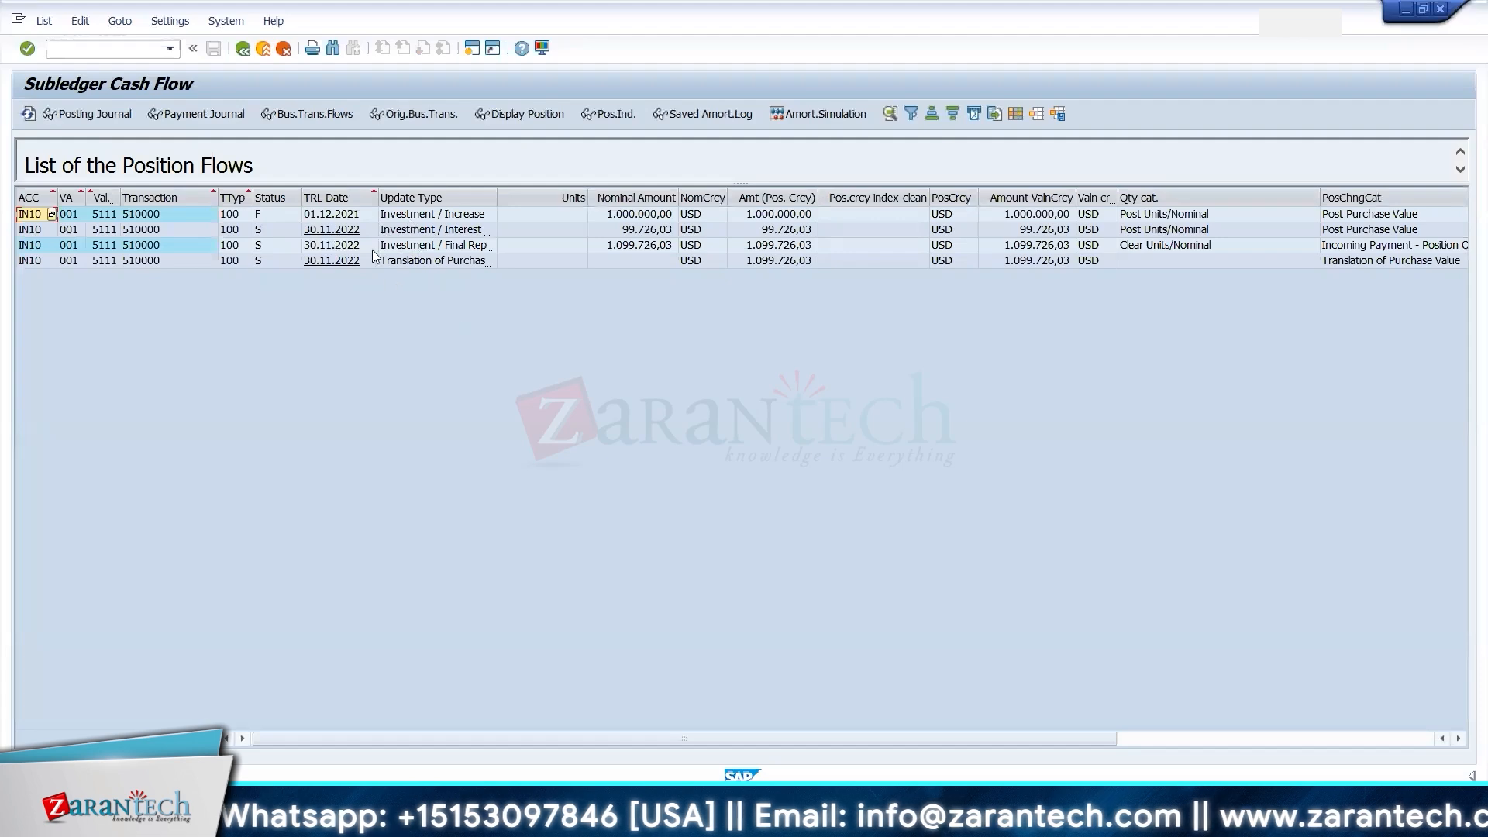
left_click(243, 50)
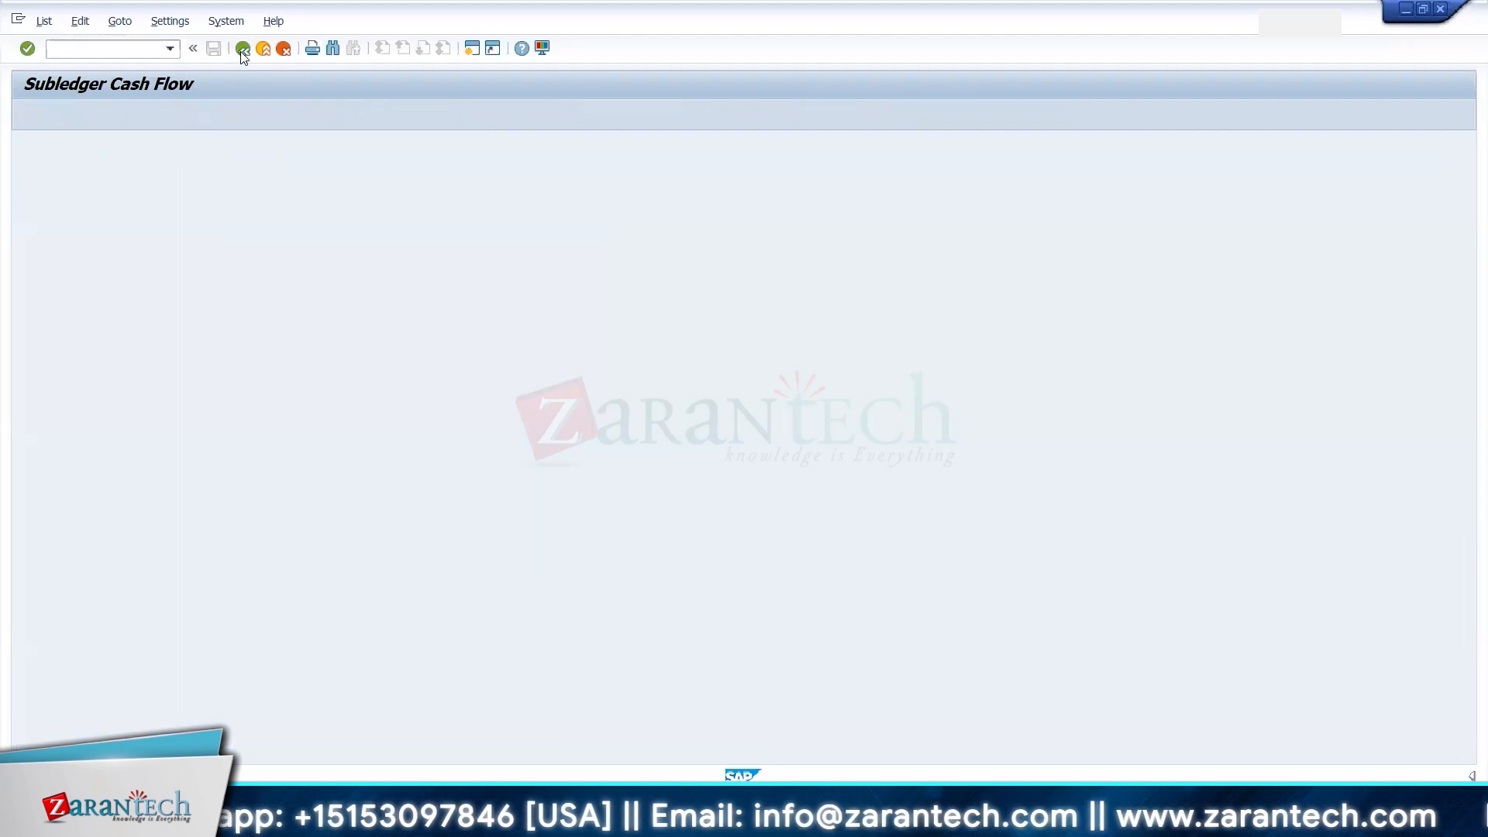
left_click(242, 50)
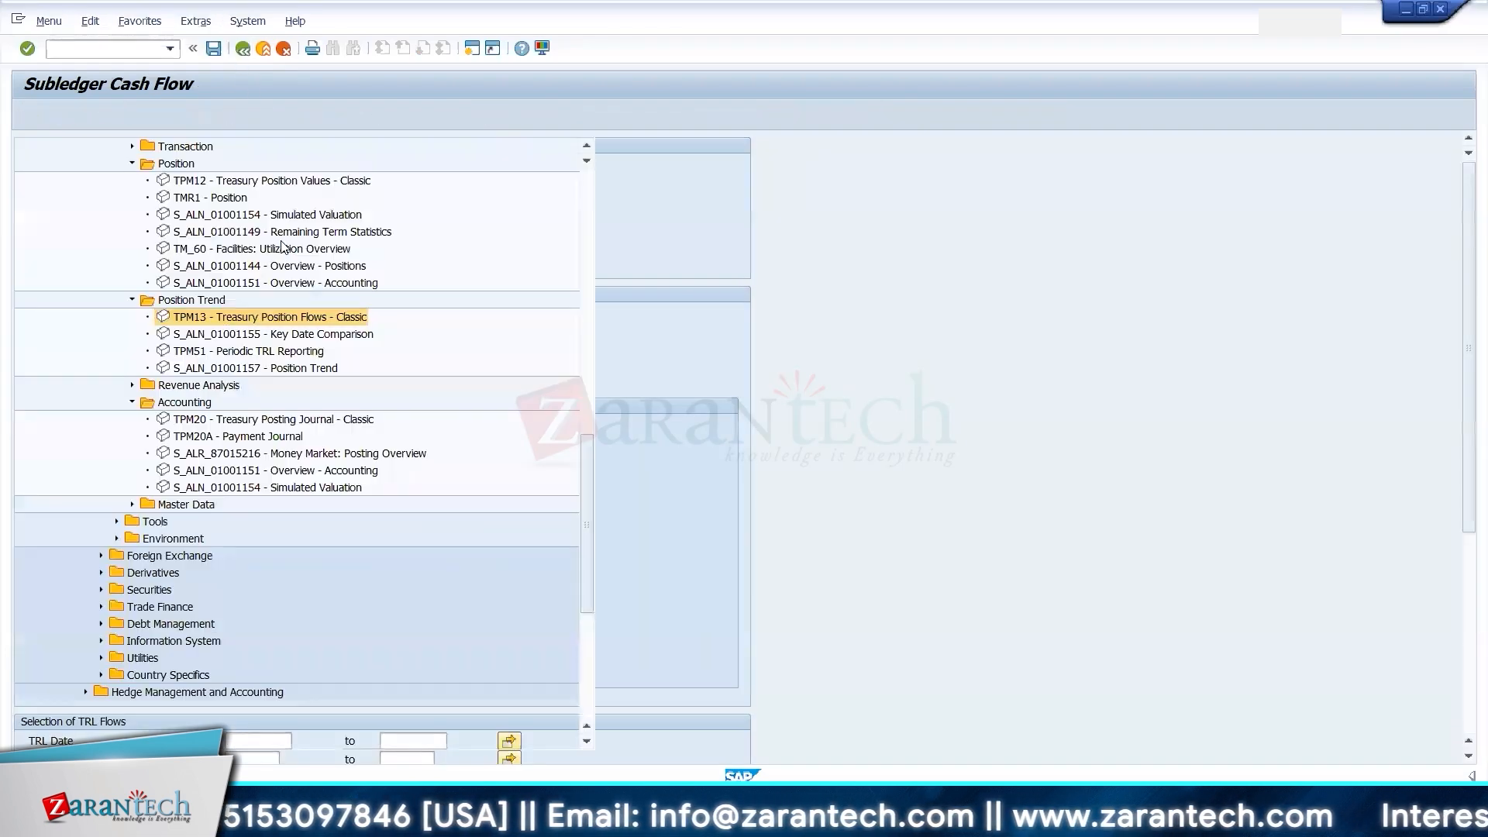
- Display fixed-term deposit 510000 through FTR_EDIT and examine the posting status of the Investment / Increase flow in its cash flow
left_click_drag(587, 476, 581, 365)
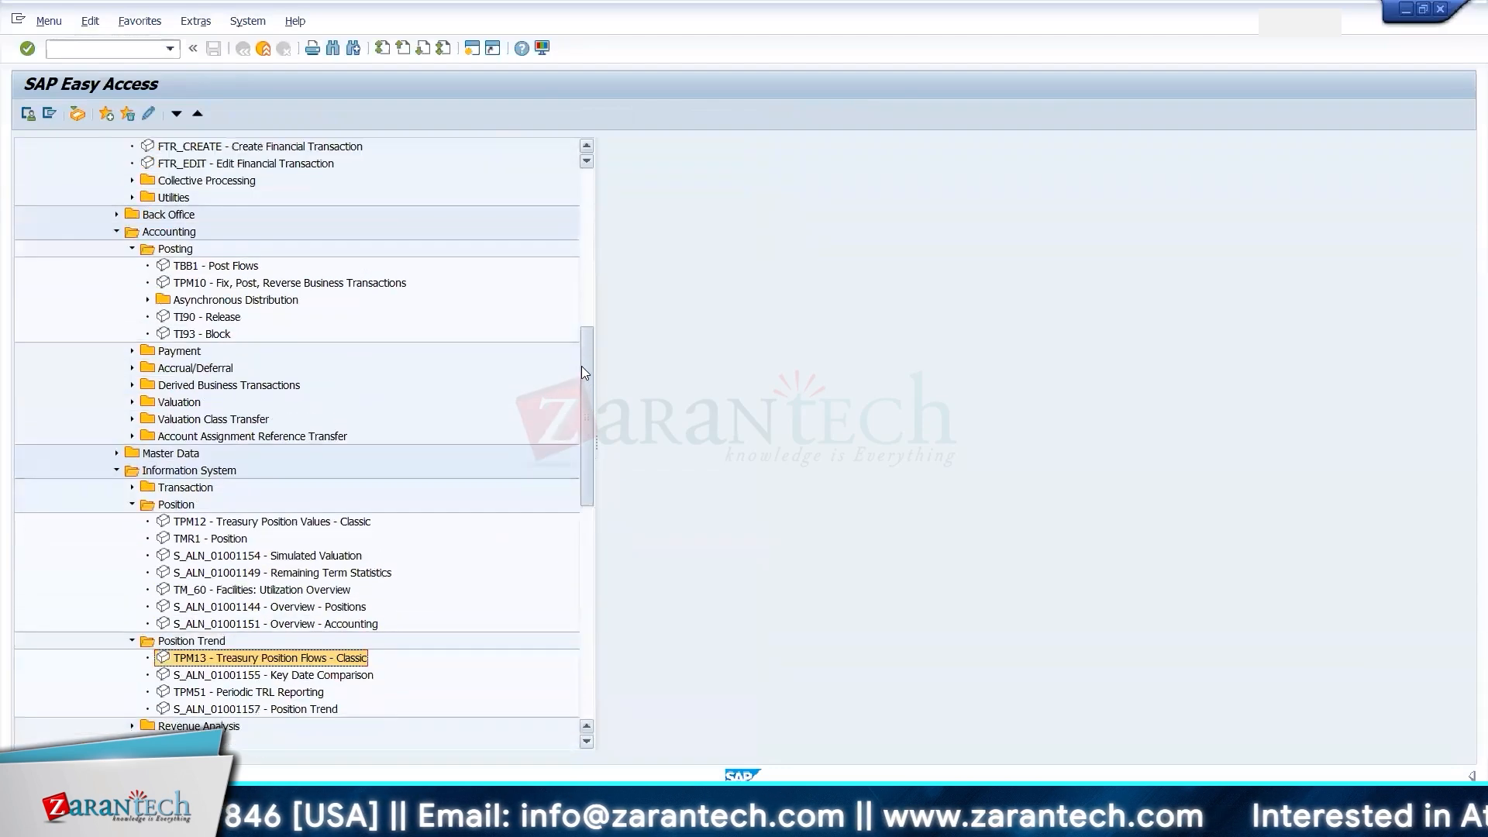
double_click(236, 164)
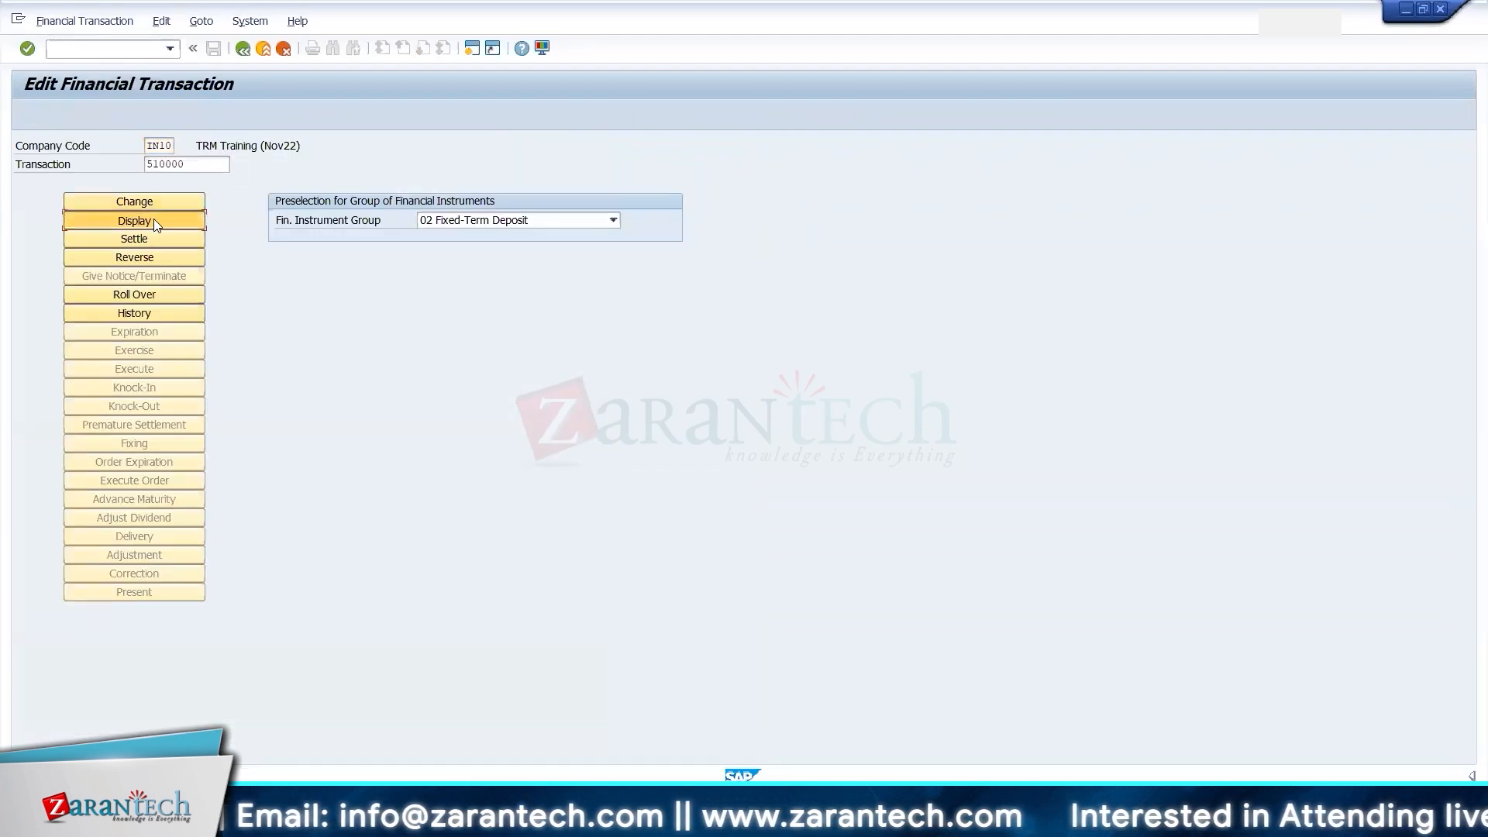
left_click(154, 222)
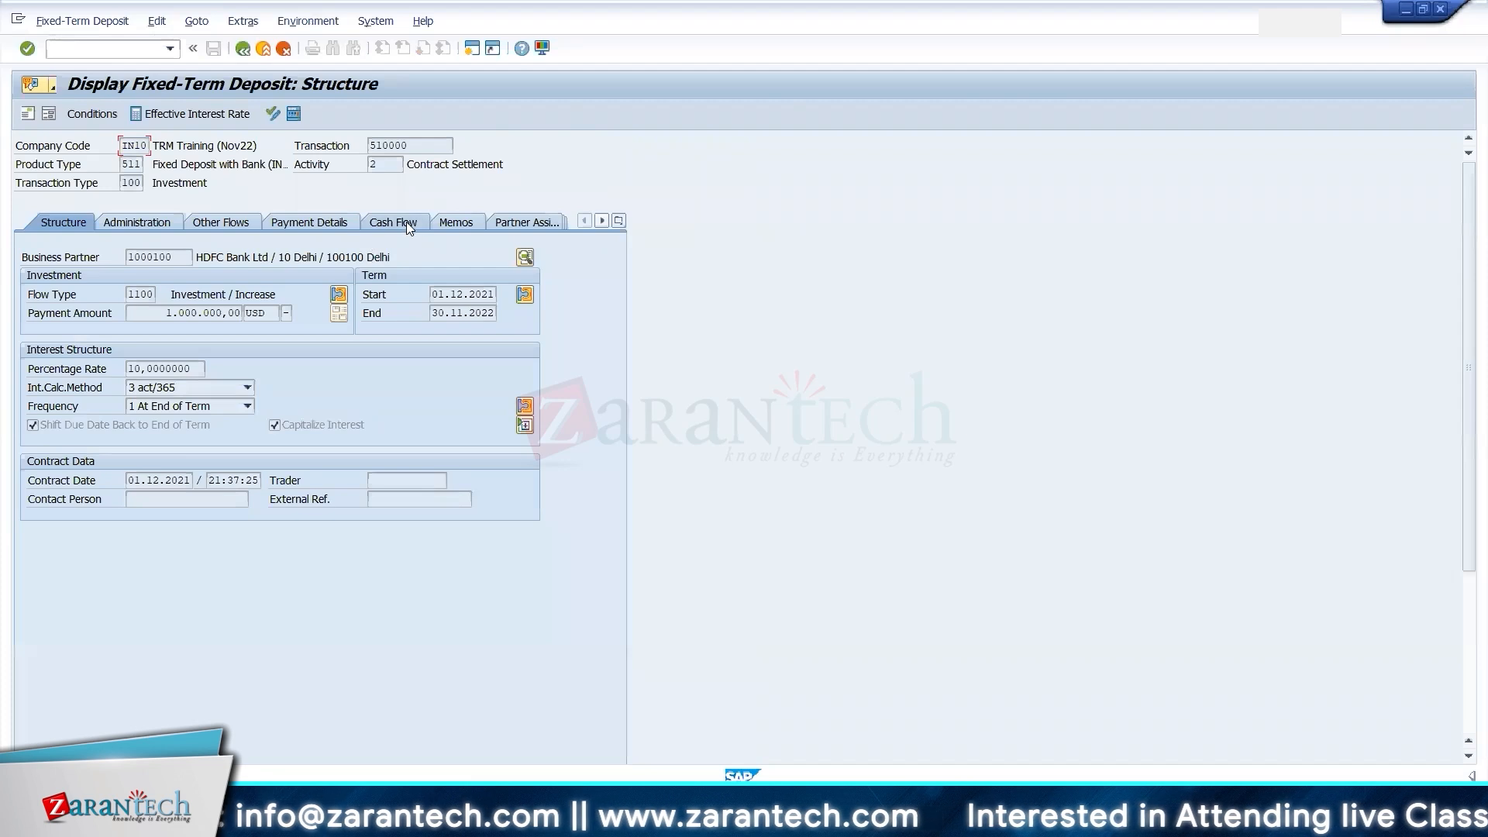
left_click(406, 222)
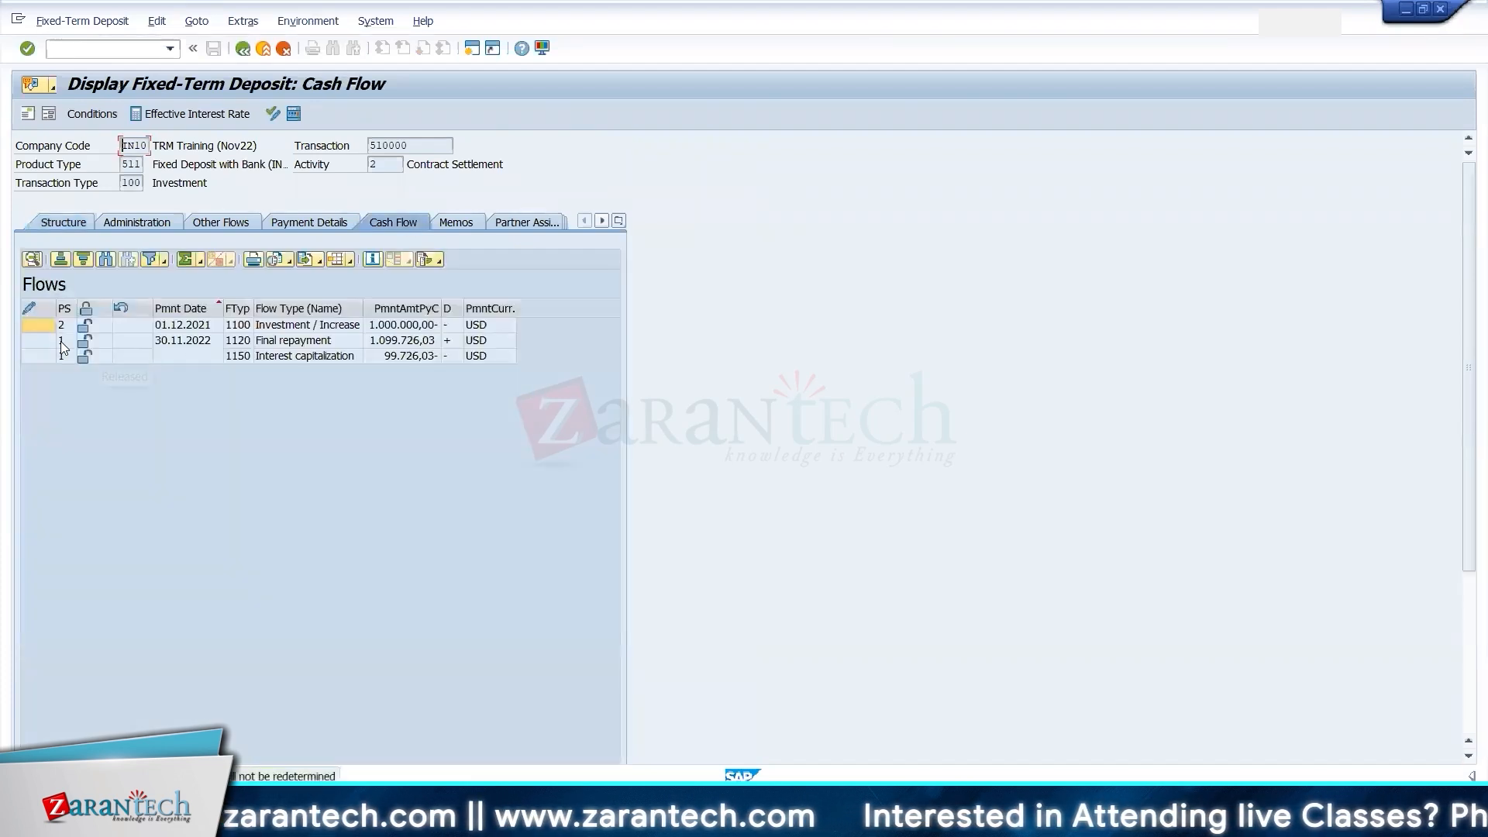
left_click(45, 326)
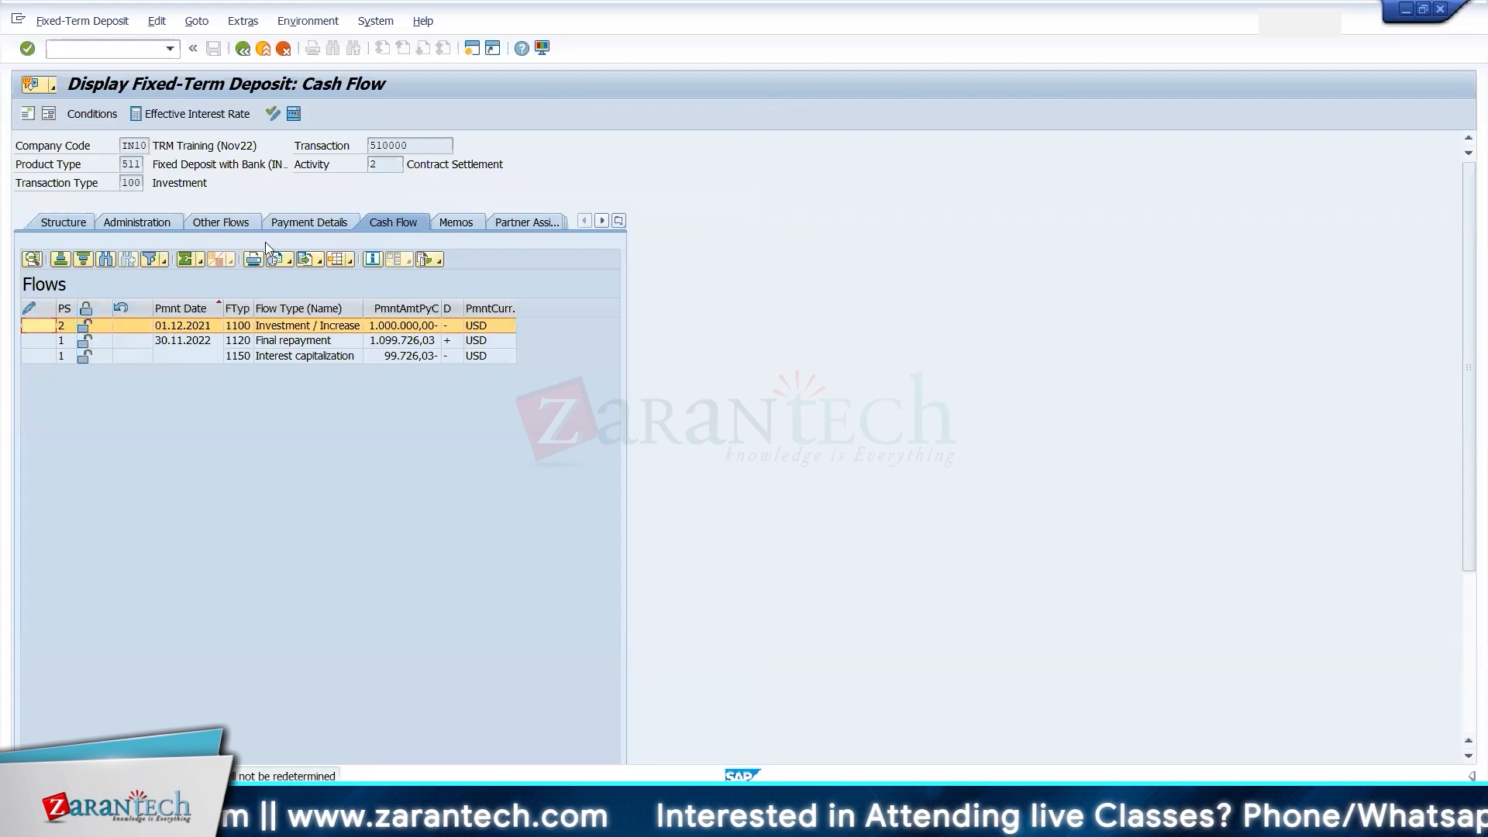
- Go to transaction TBB1 to post treasury flows
left_click(135, 49)
type("/")
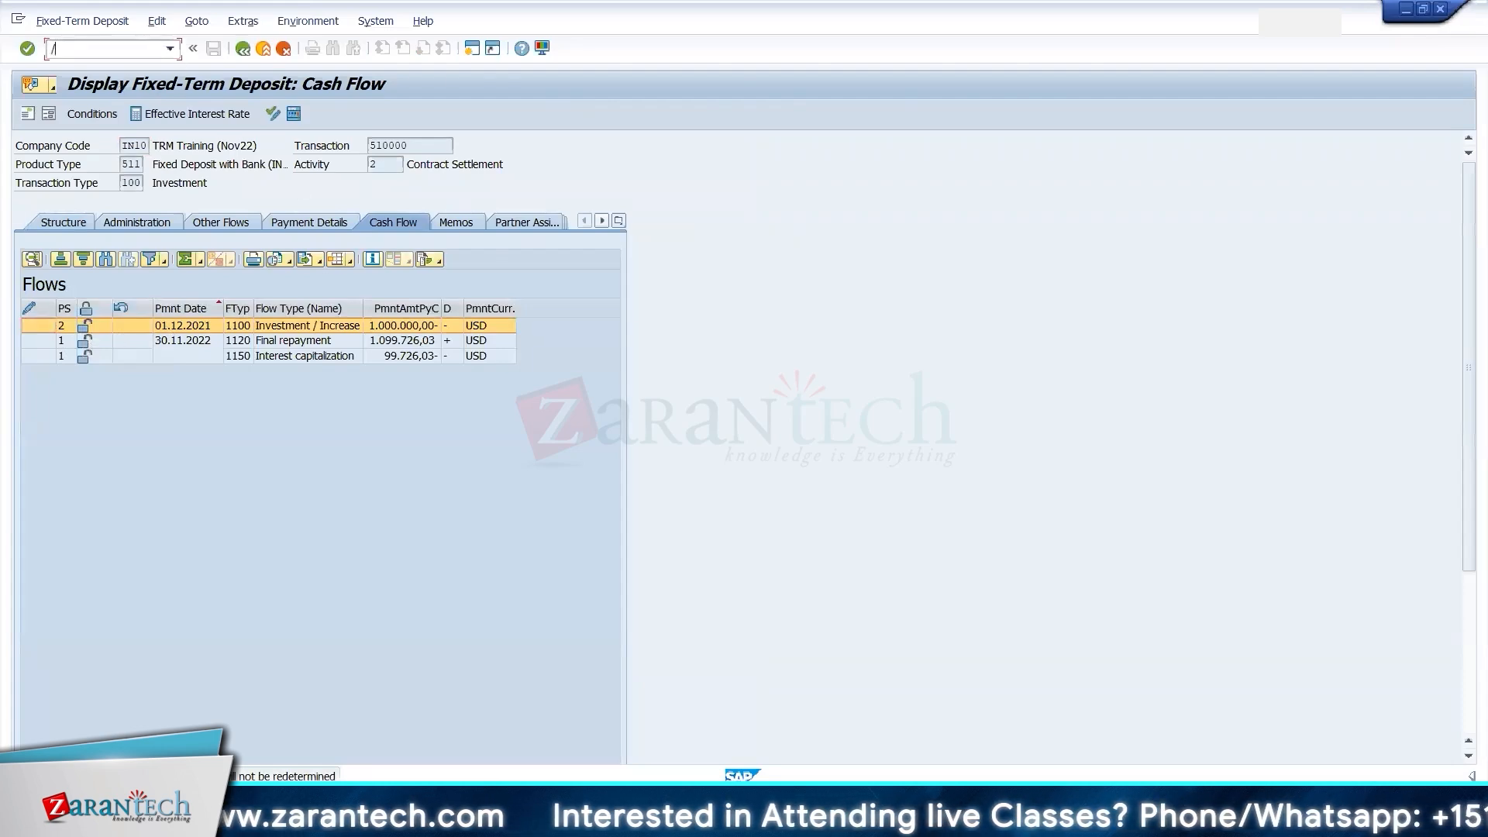
type("NTBB1")
key("Return")
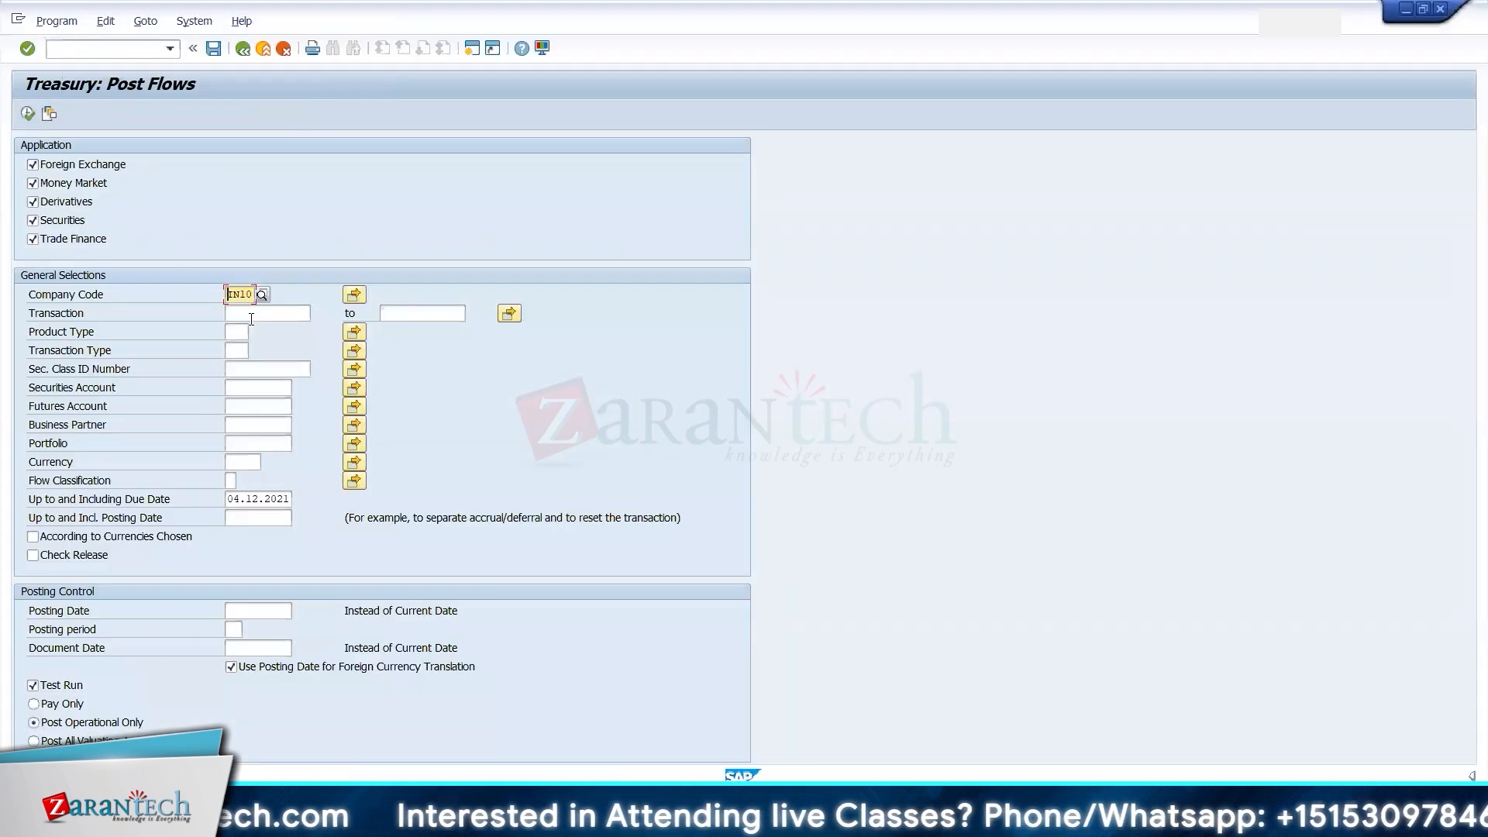
- Execute a test posting run for transaction 510000 in company code IN10, up to and including due date 30.11.2022
left_click(251, 313)
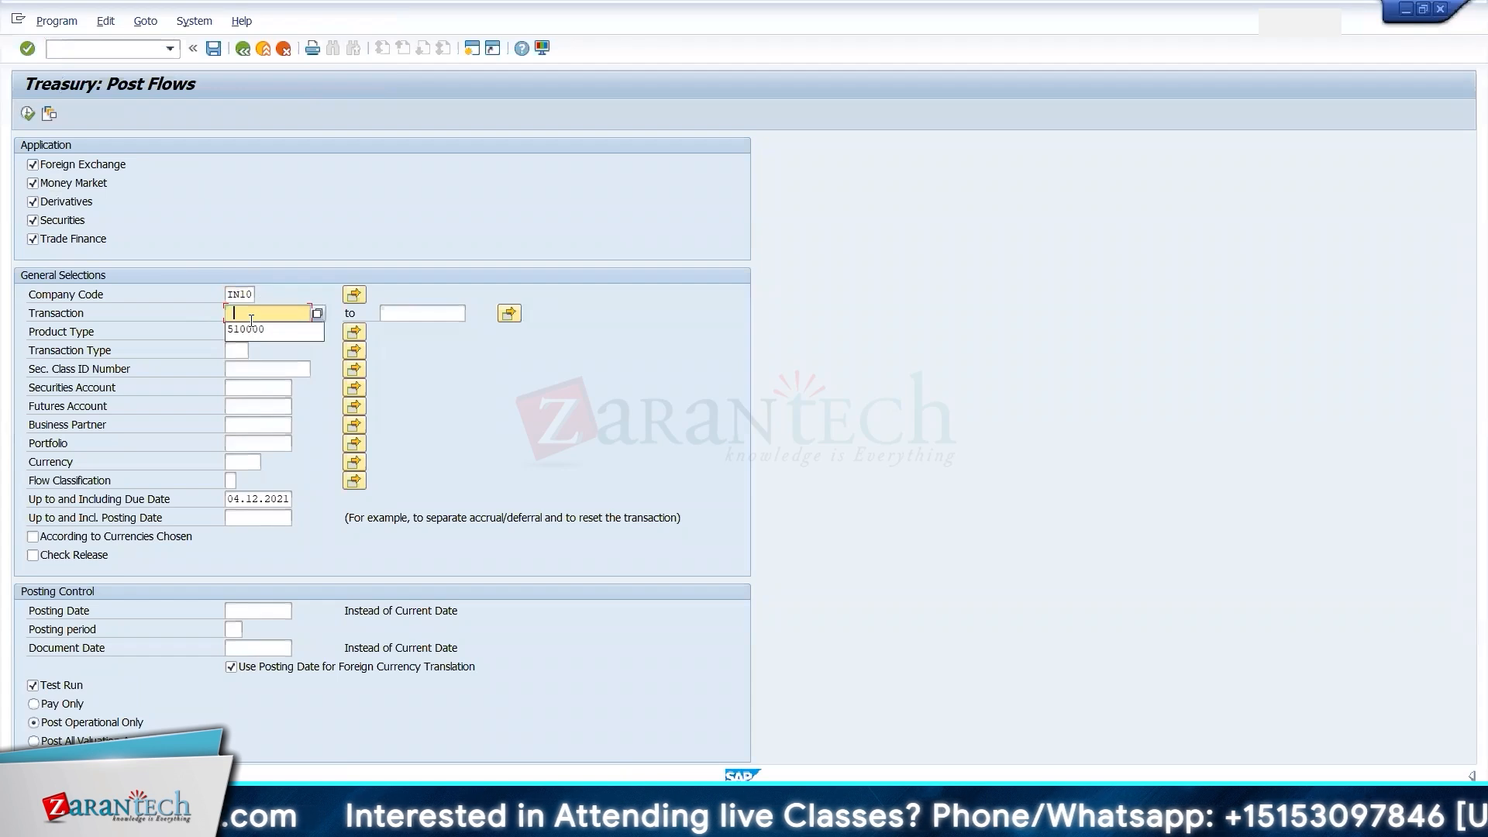
left_click(248, 328)
left_click(227, 500)
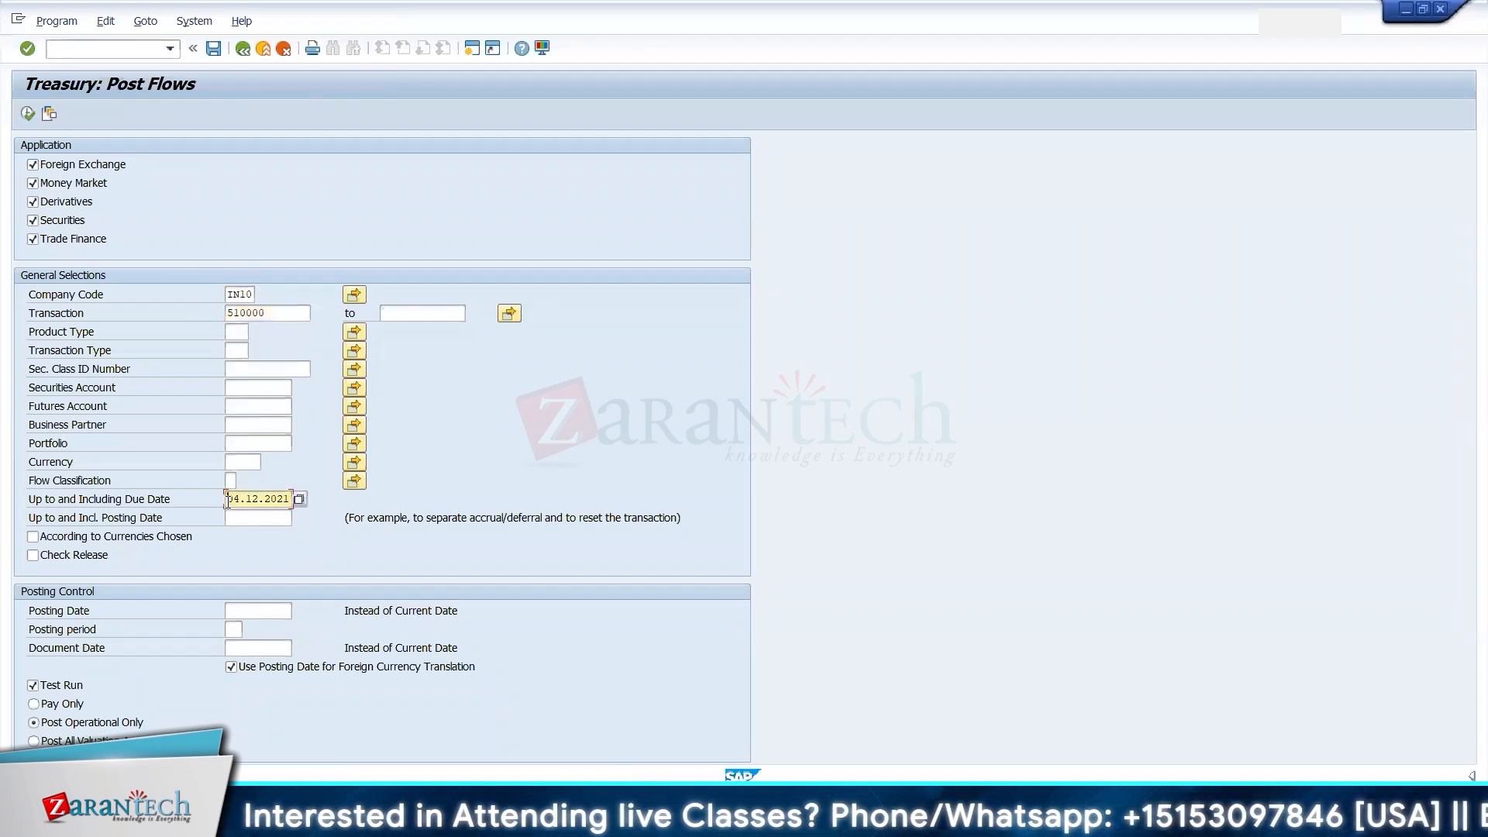
type("30.11.")
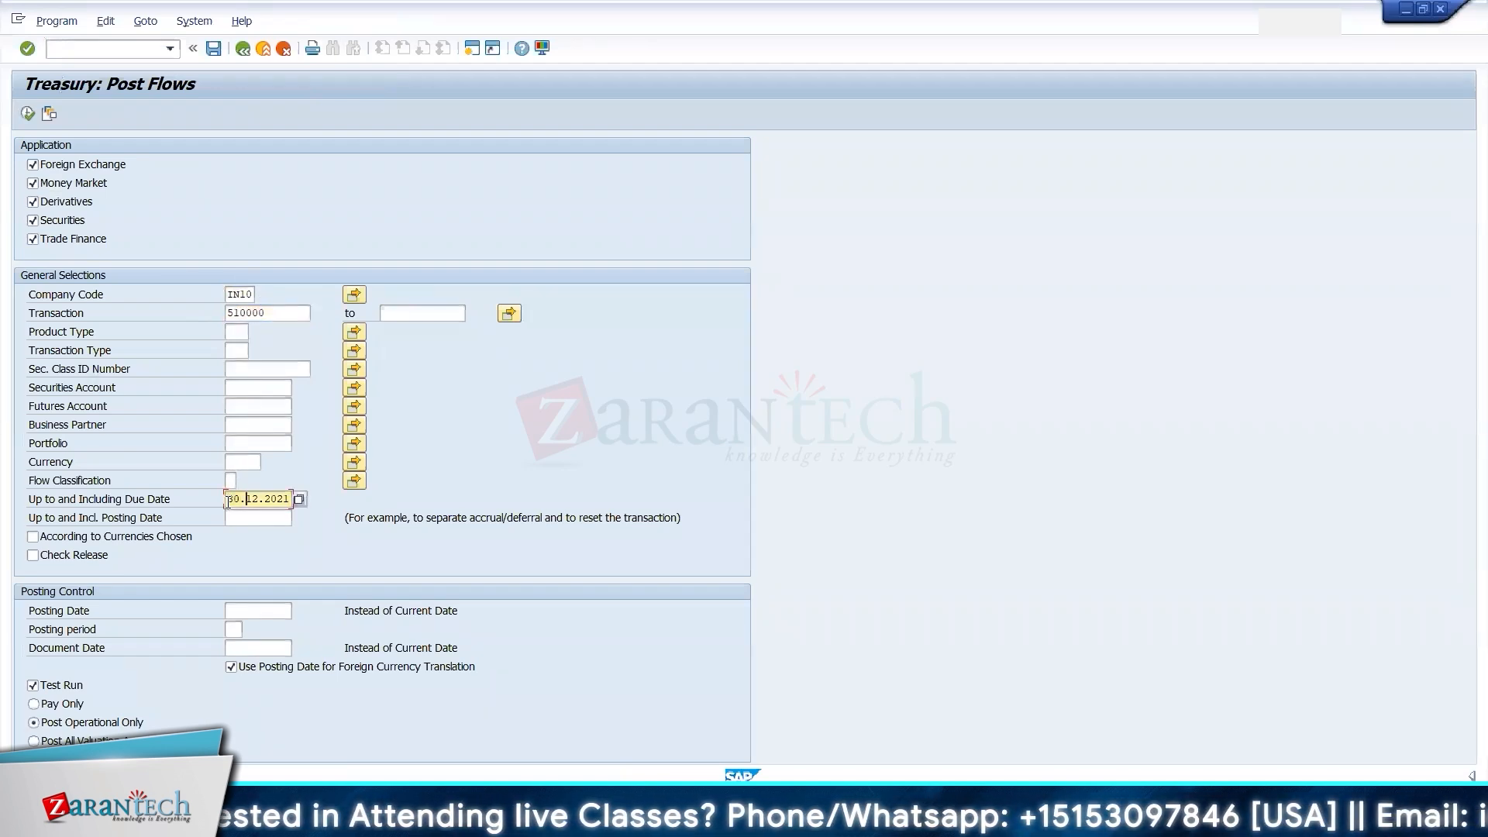
type("2")
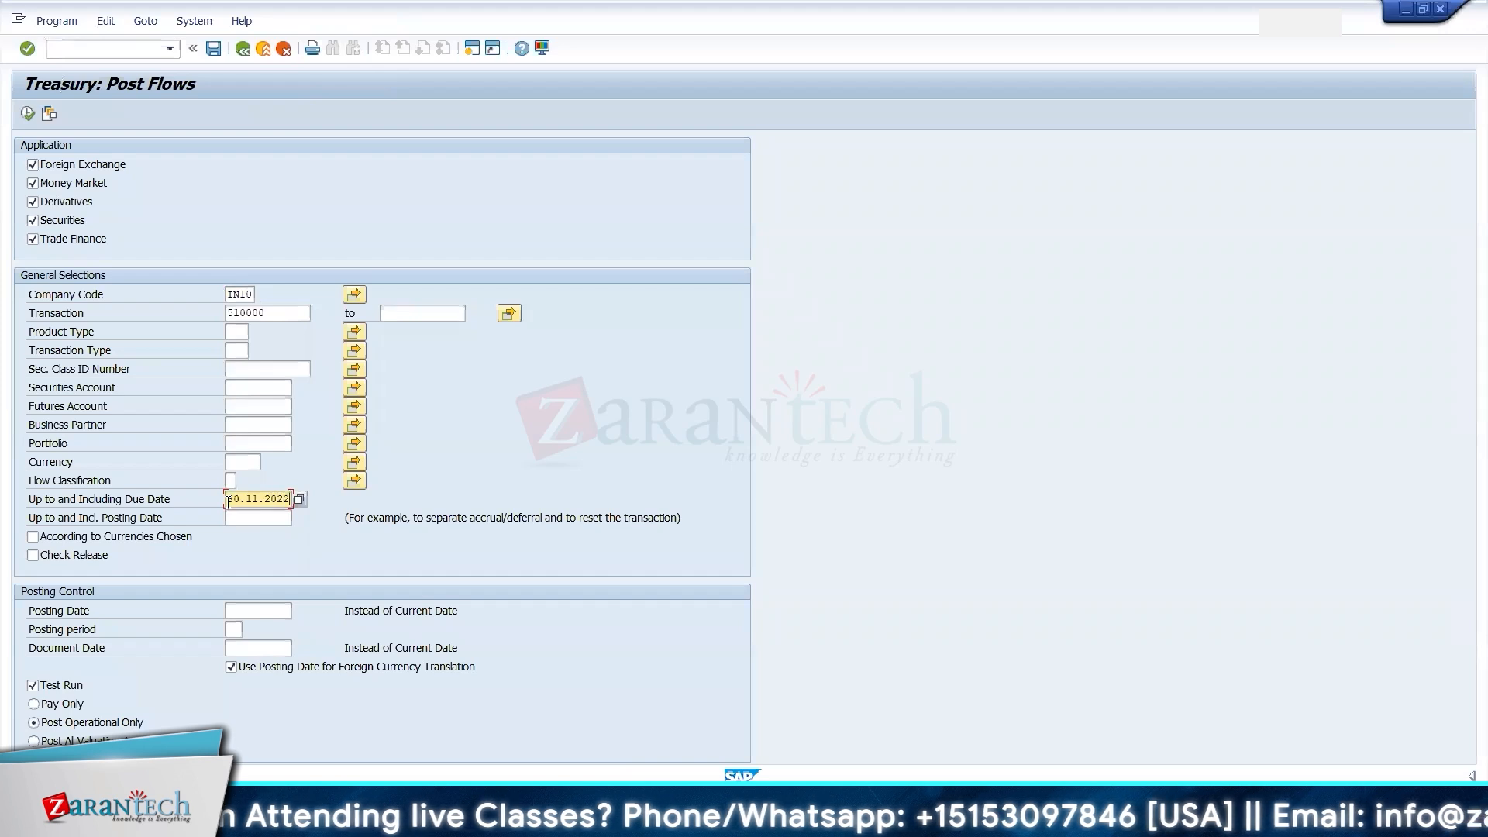
left_click(29, 116)
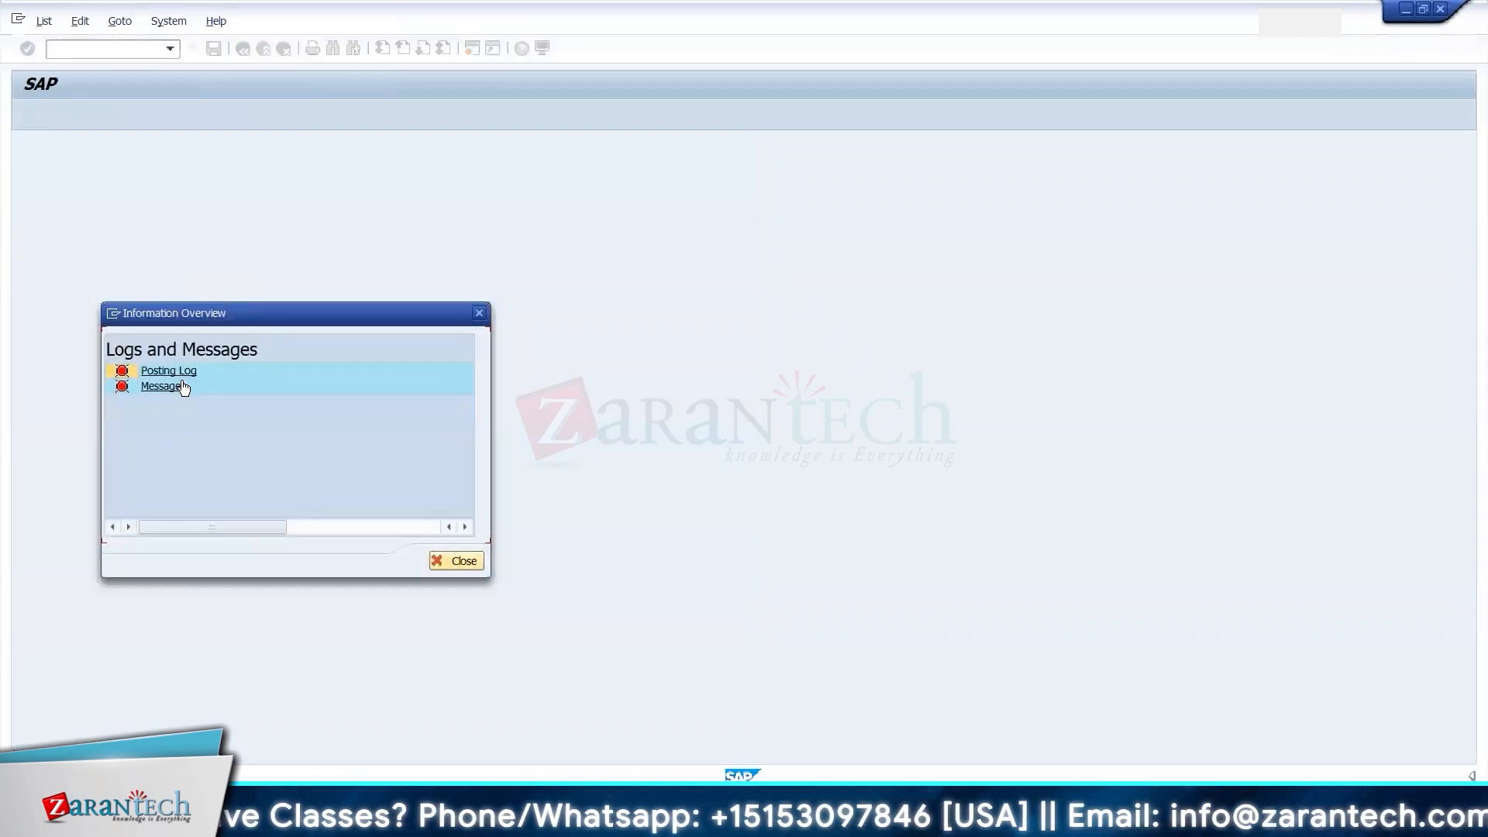
- Open the messages from the test posting run and examine the posting period message for transaction 510000
left_click(166, 388)
left_click(178, 371)
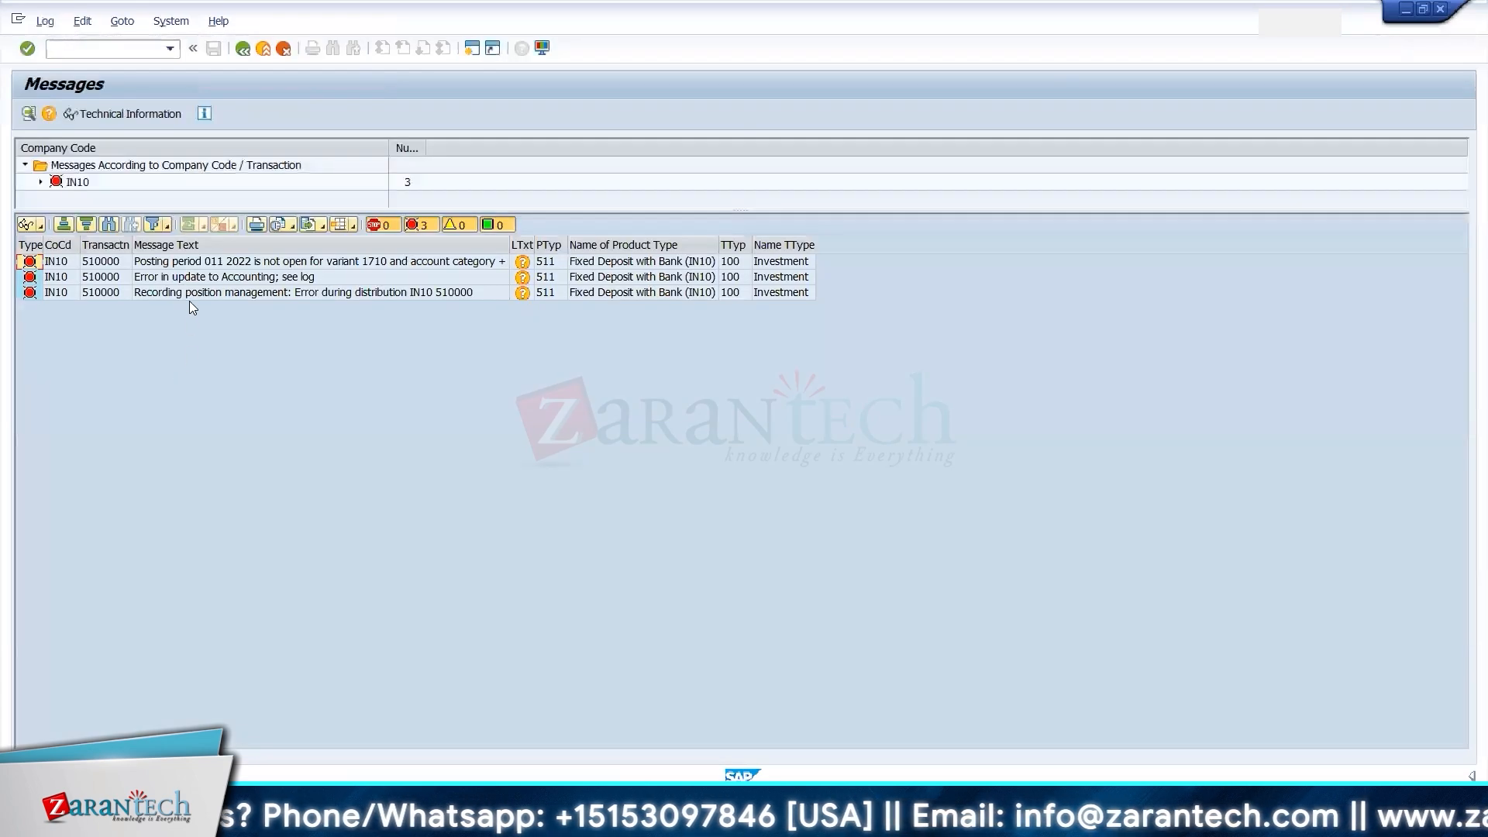
left_click(288, 264)
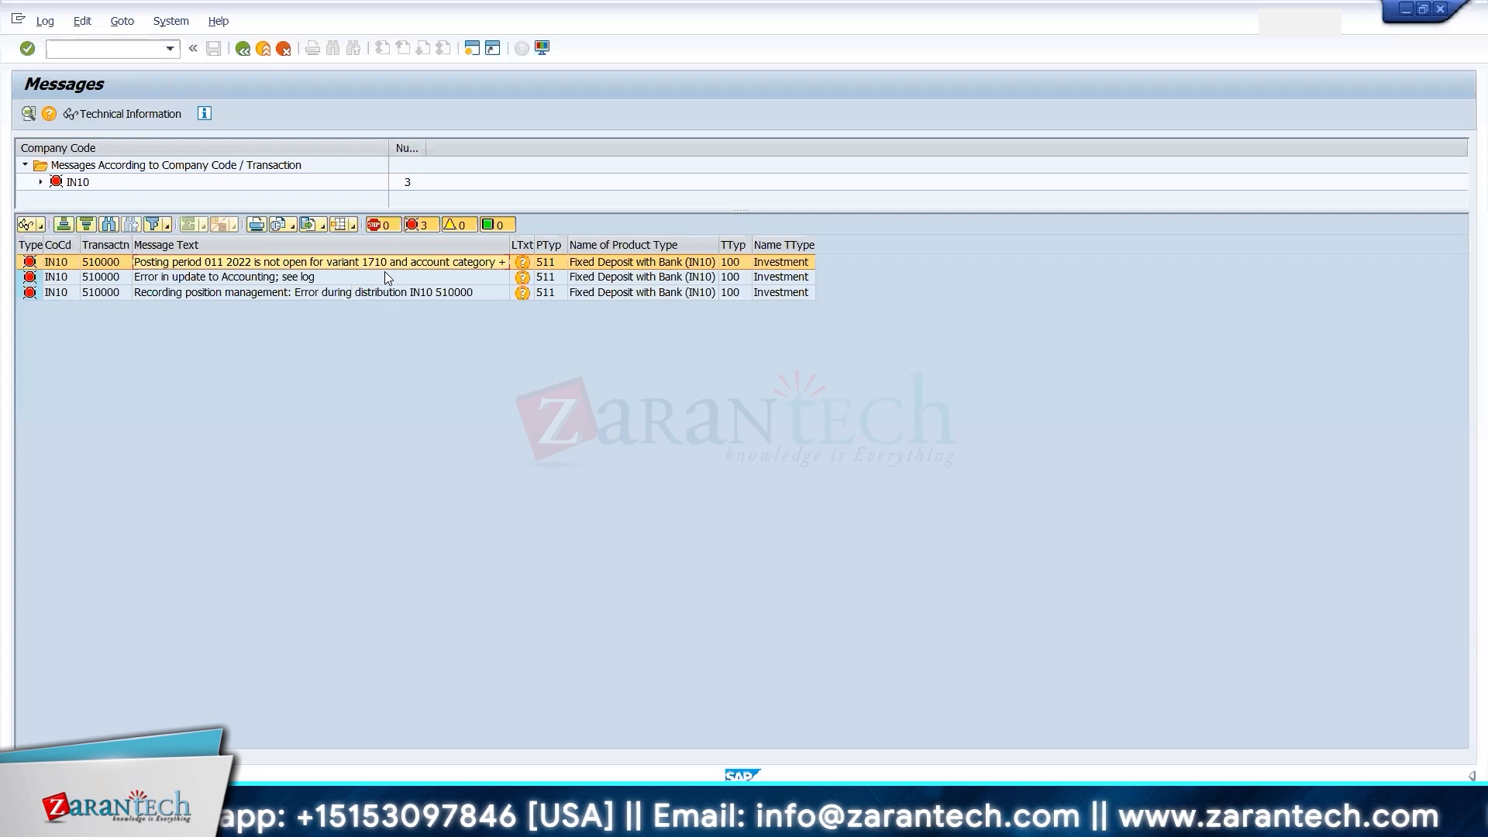
- Open the posting period time intervals for variant 1710 through OB52 in a new session
left_click_drag(510, 240, 733, 241)
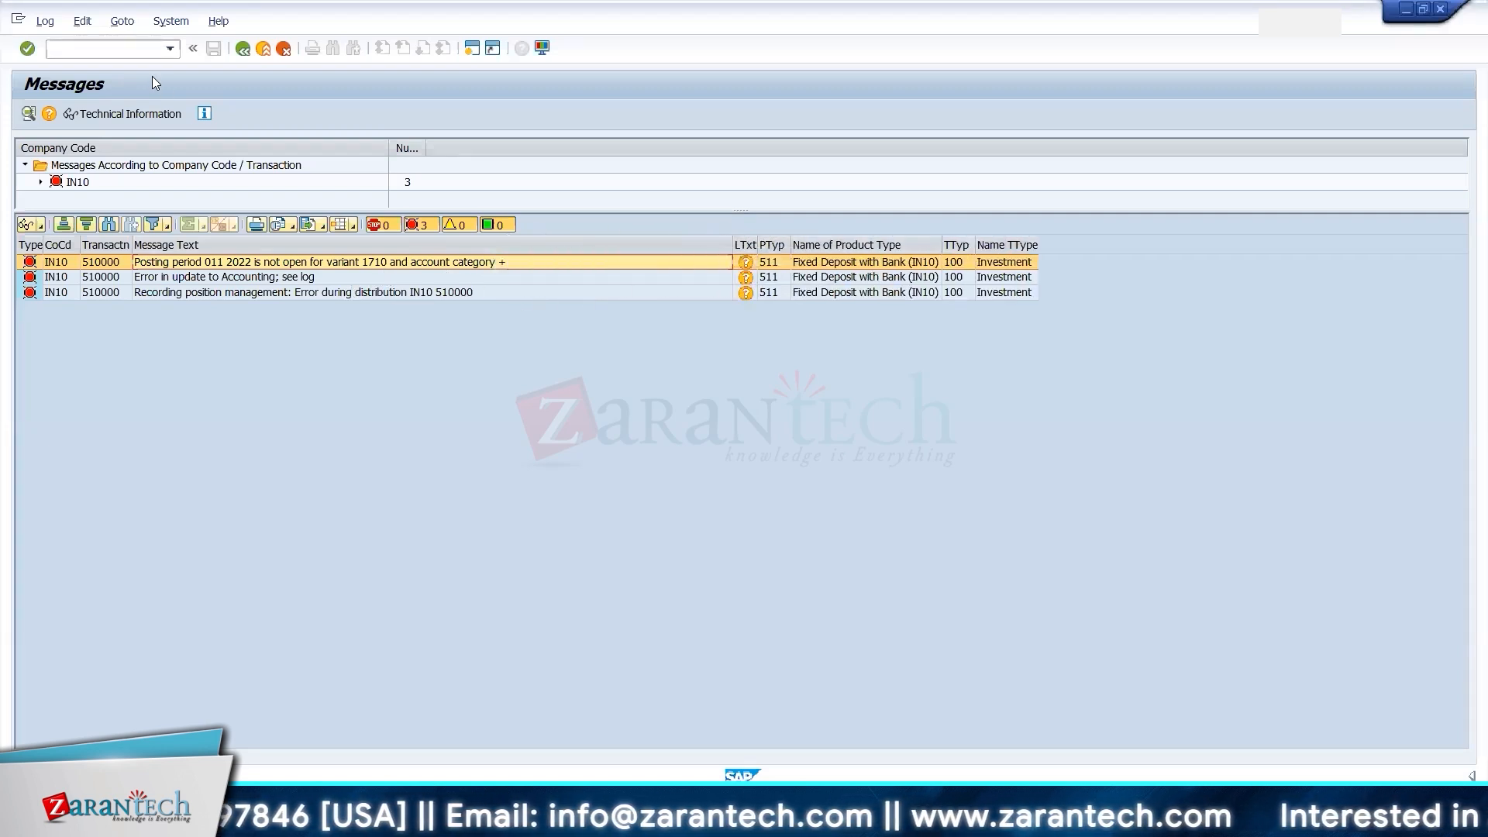
left_click(122, 49)
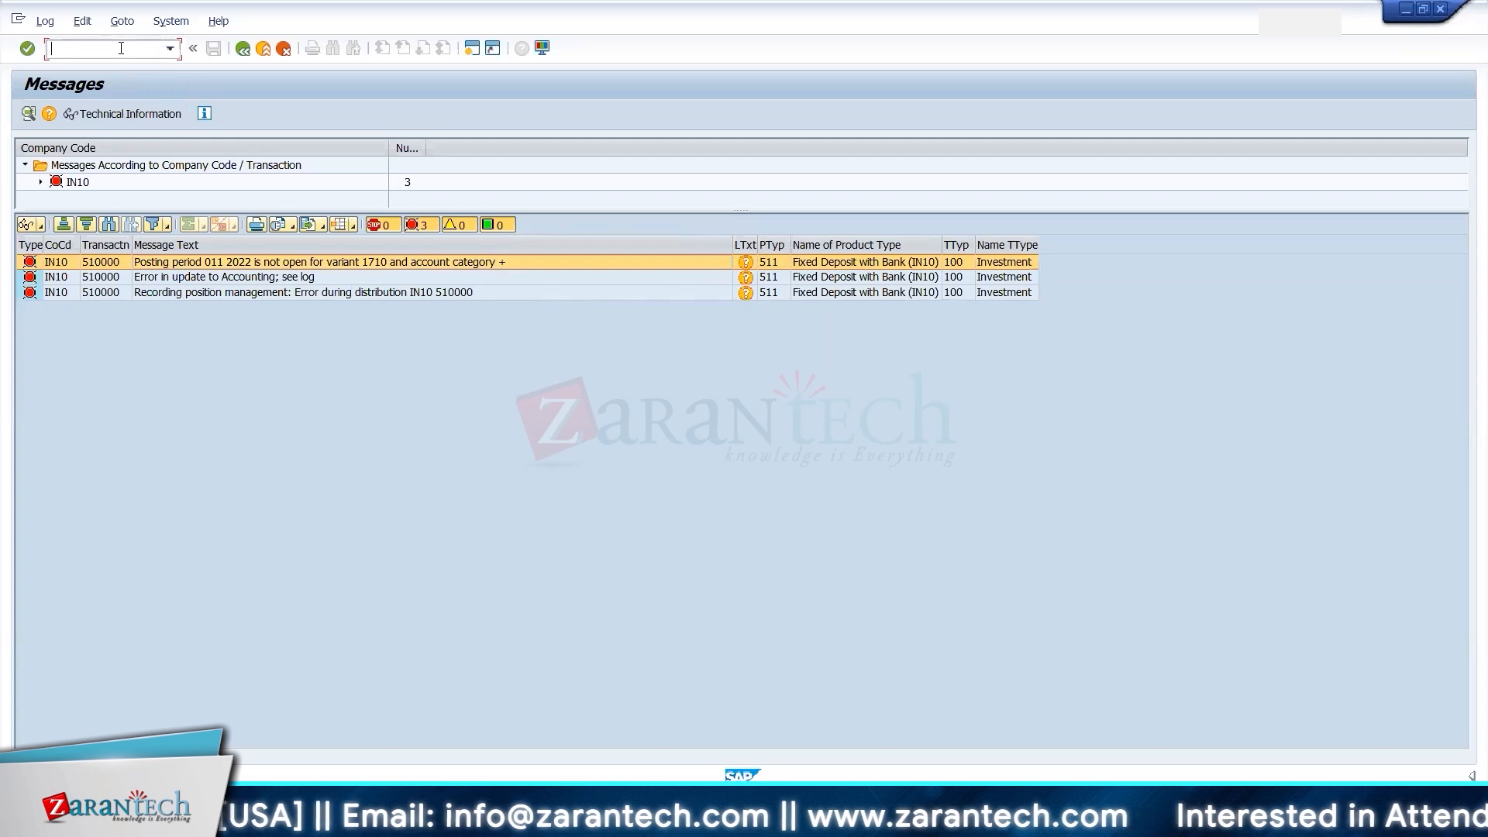
type("/OOB52")
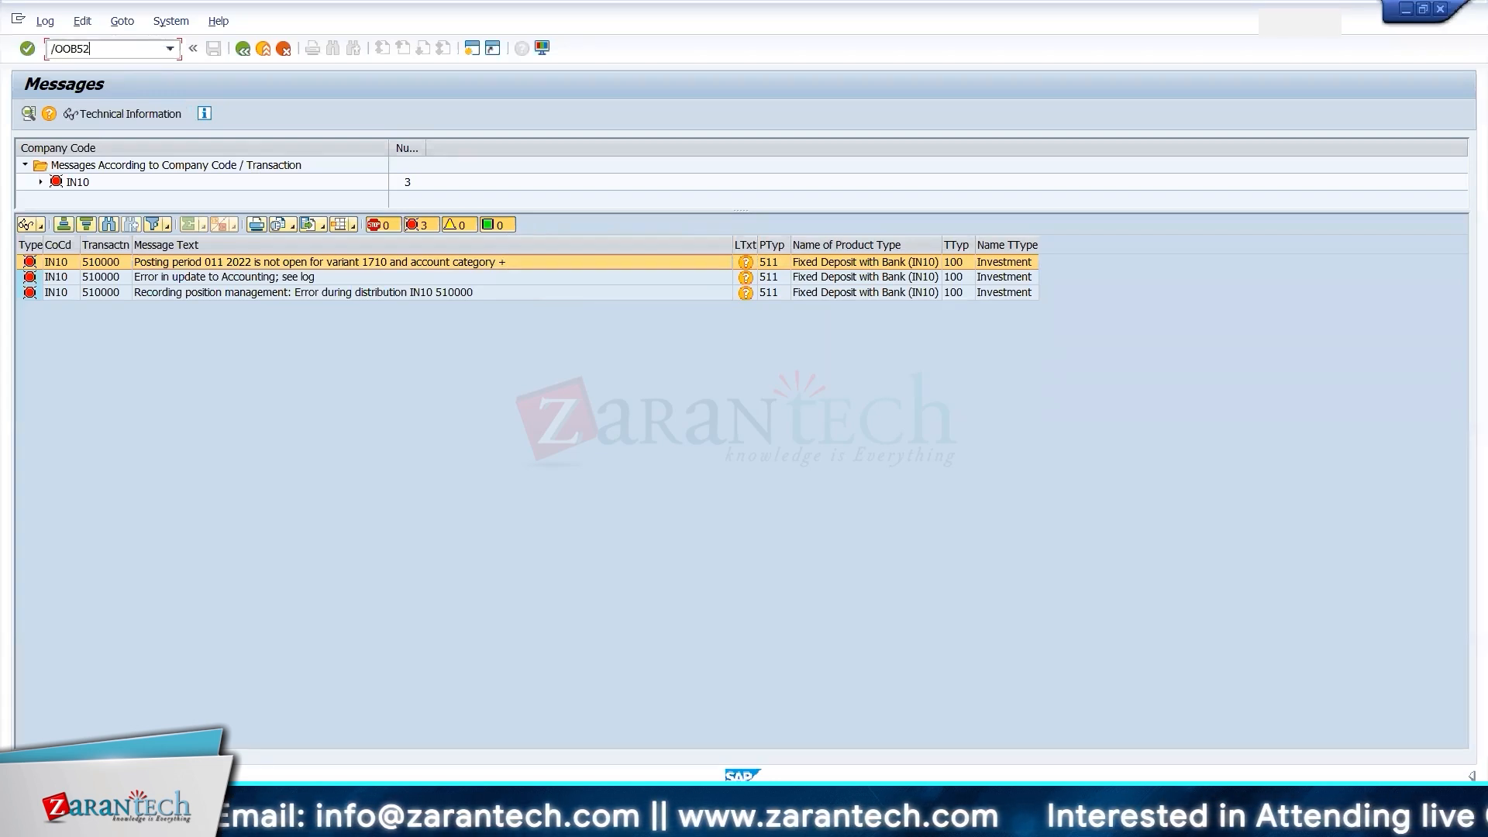
key("Return")
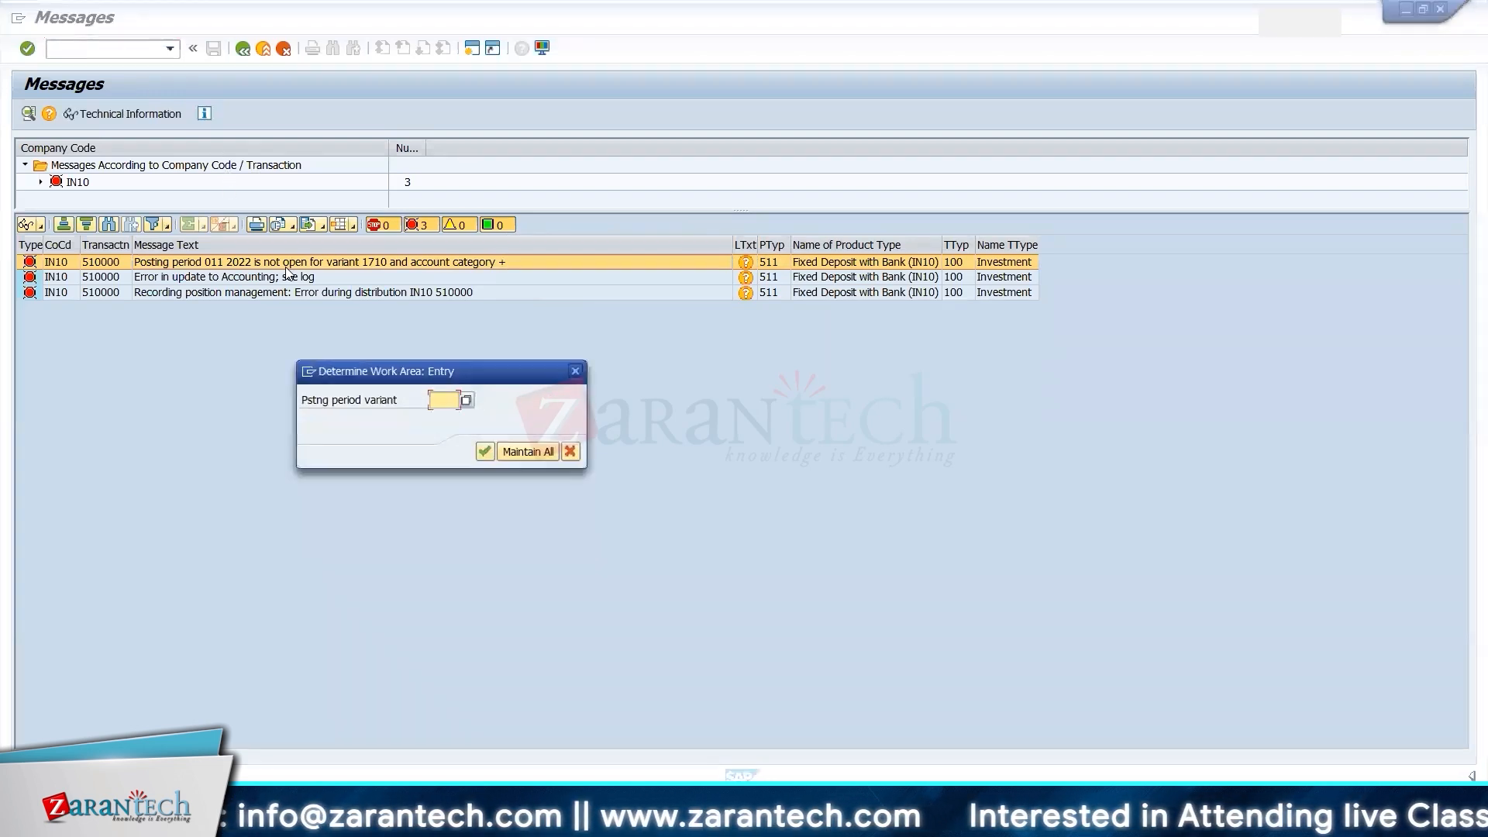
type("1710")
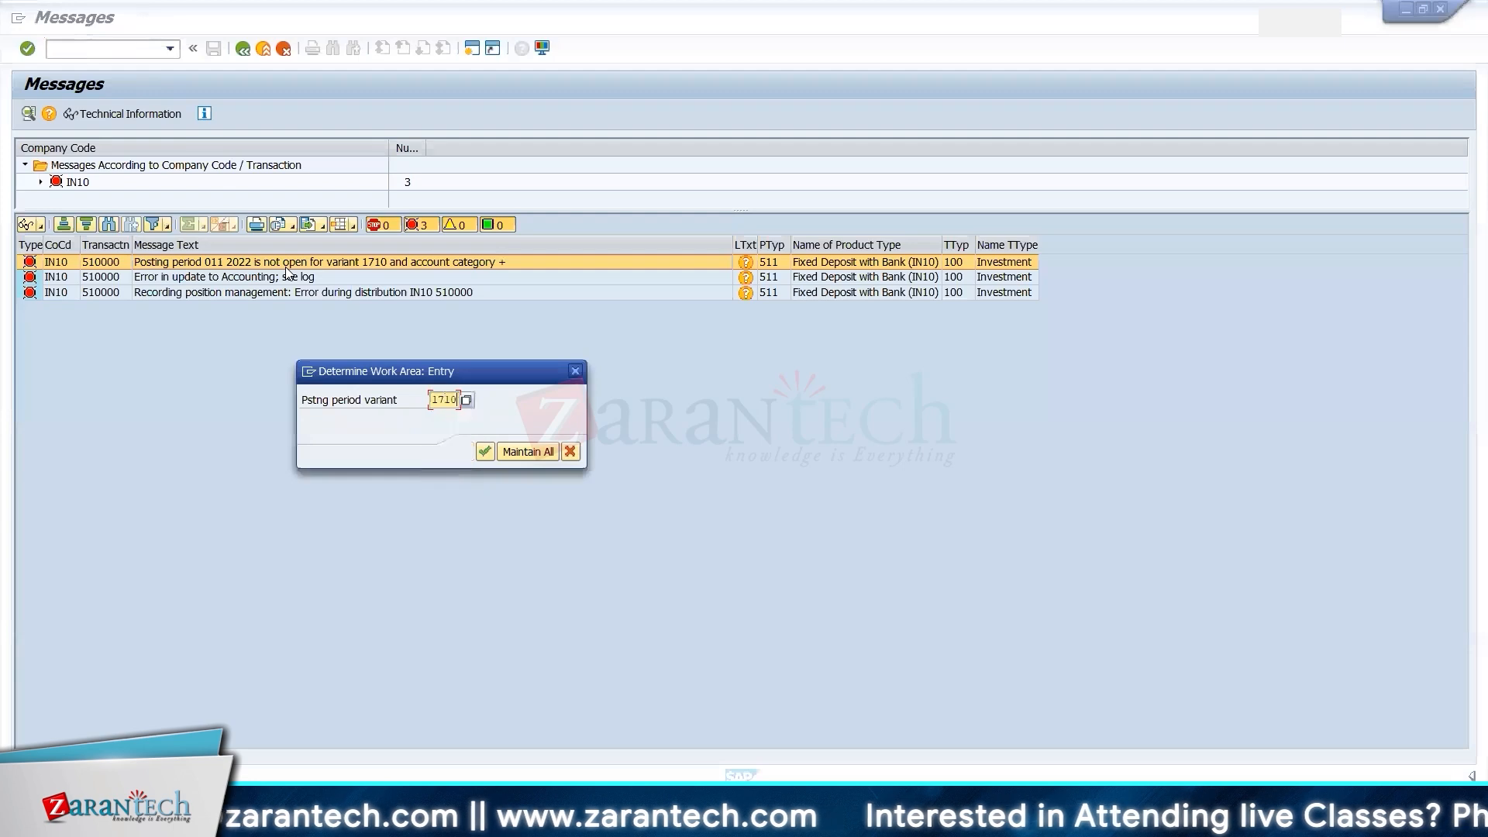
key("Return")
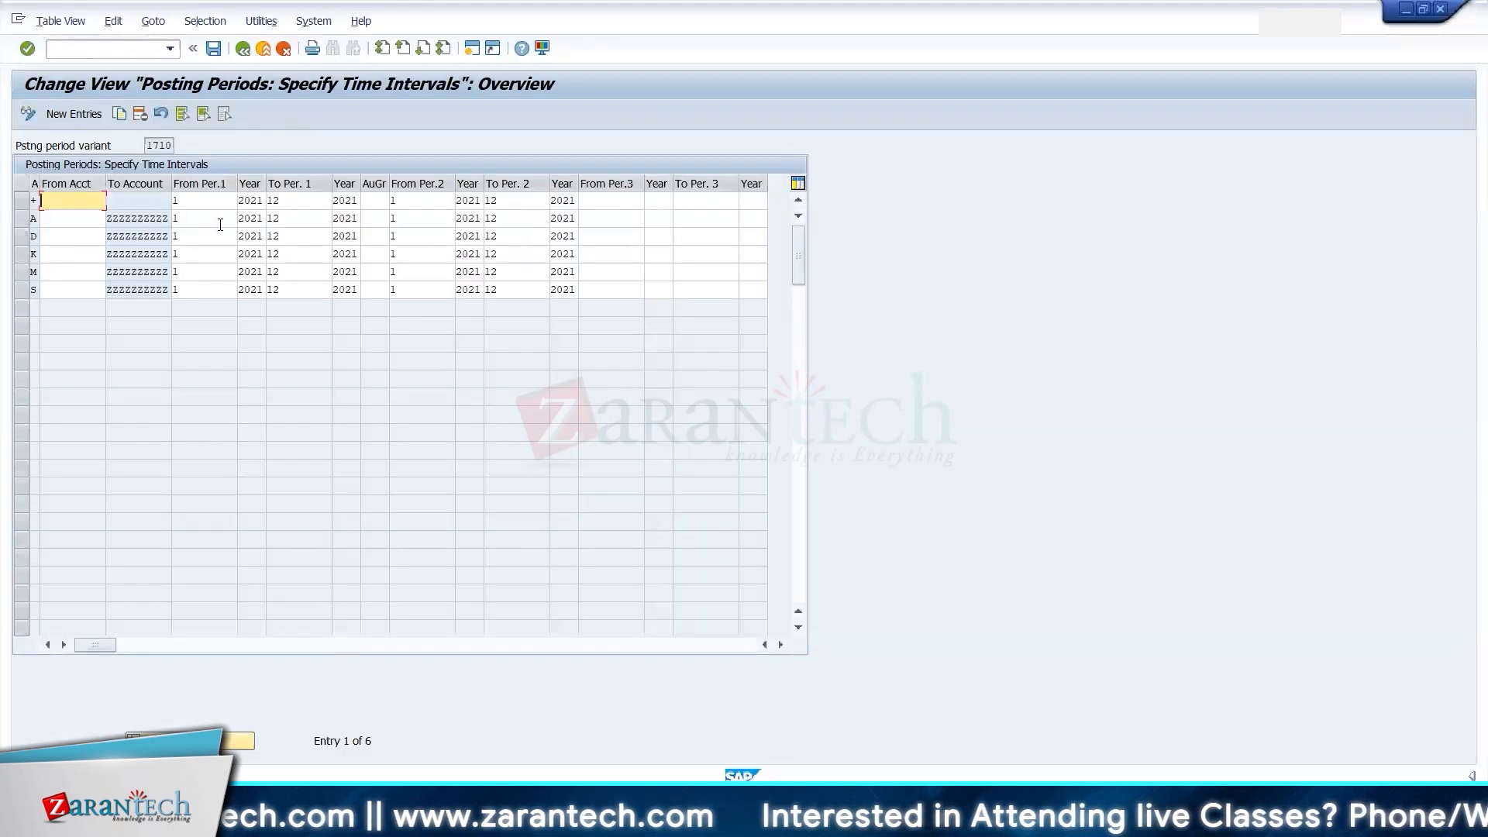
- Set the ending year of the first period interval to 2025 for account types +, A, D, K, M and S
left_click(349, 201)
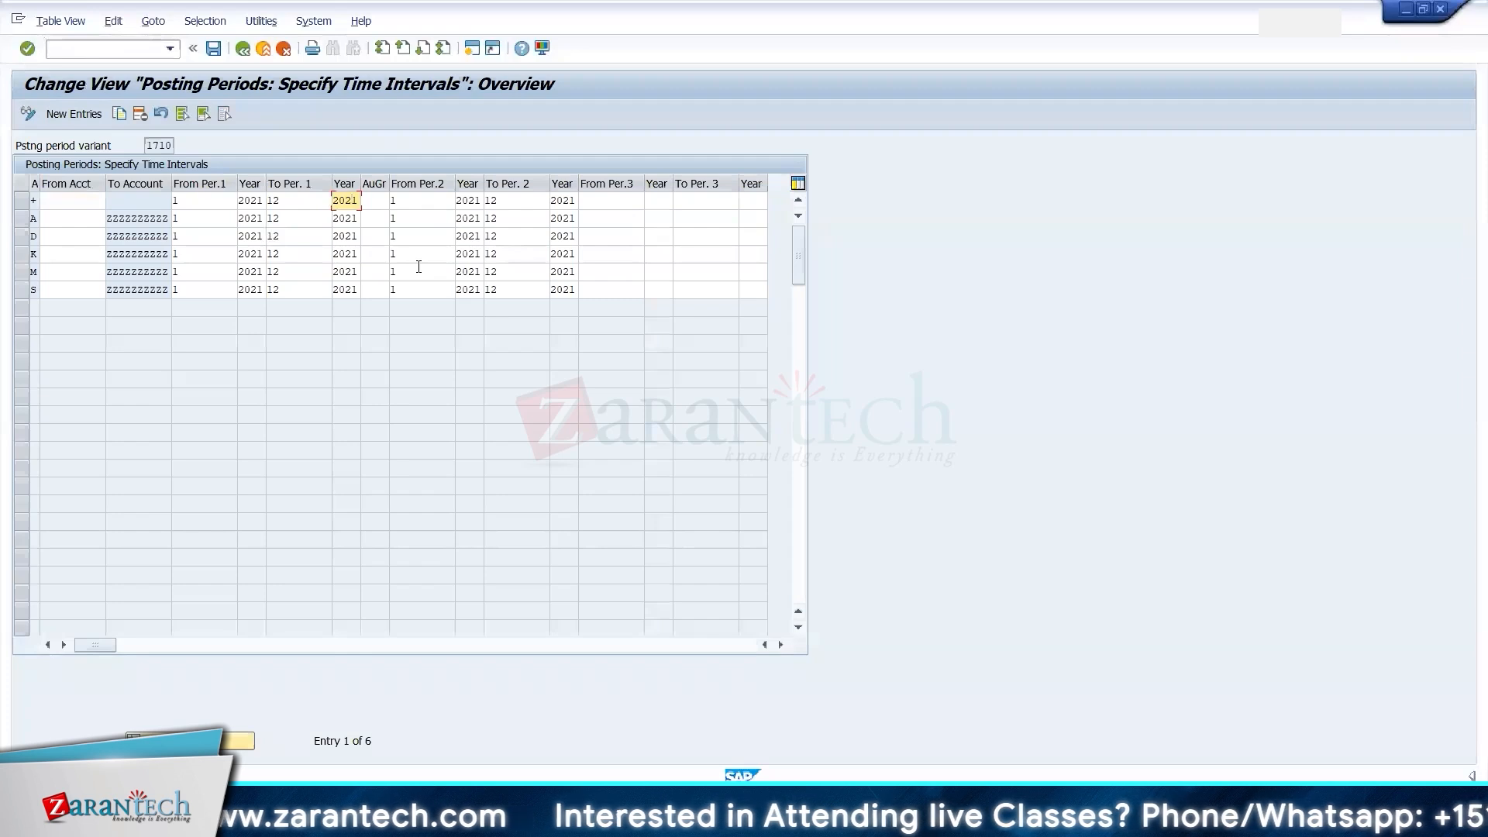
key("BackSpace")
type("5")
key("Down")
key("Down")
key("BackSpace")
type("5")
key("Down")
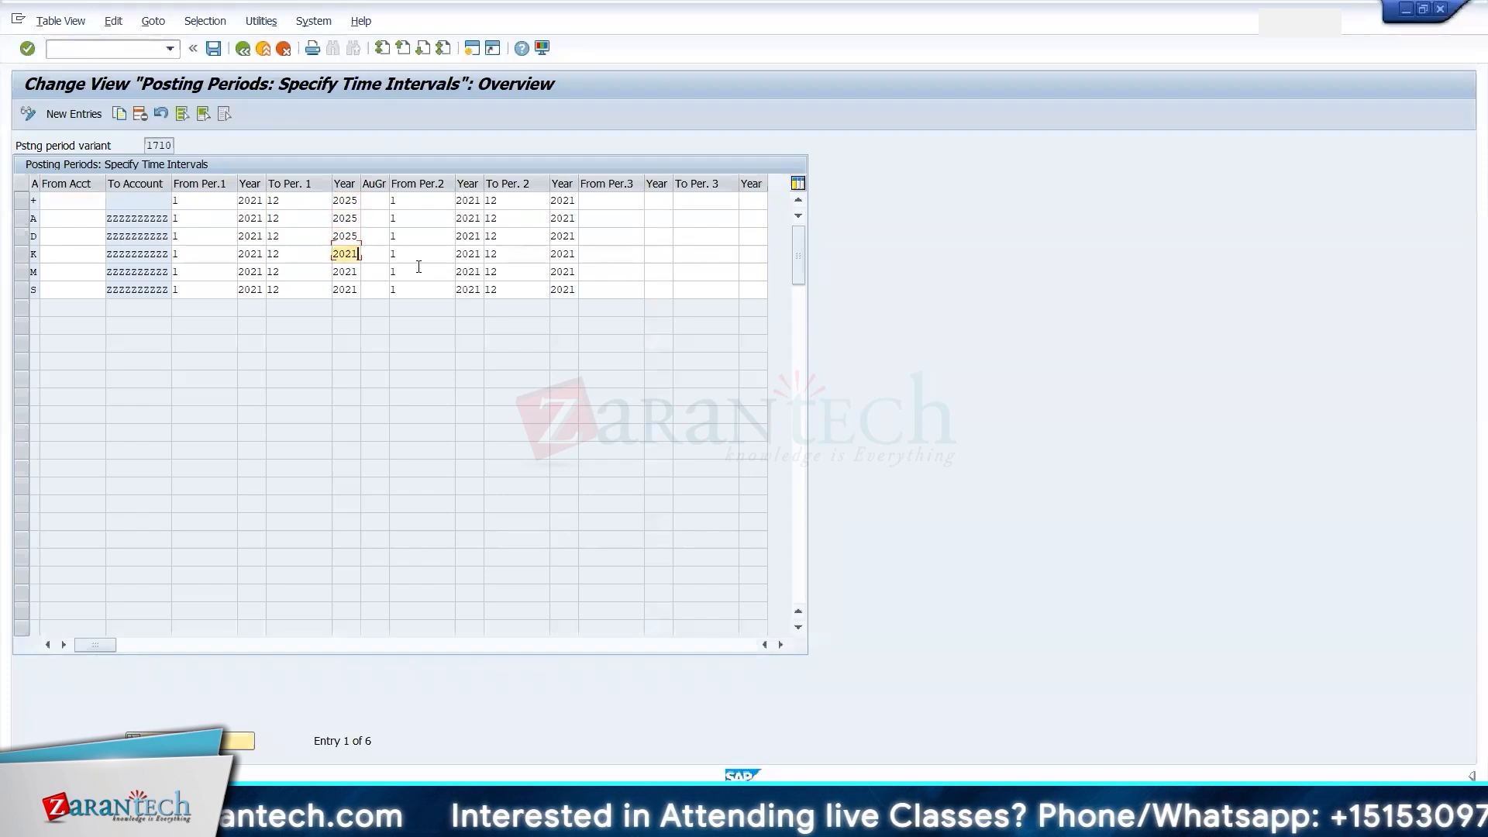
key("BackSpace")
type("5")
key("Down")
key("BackSpace")
type("5")
key("Down")
key("BackSpace")
type("5")
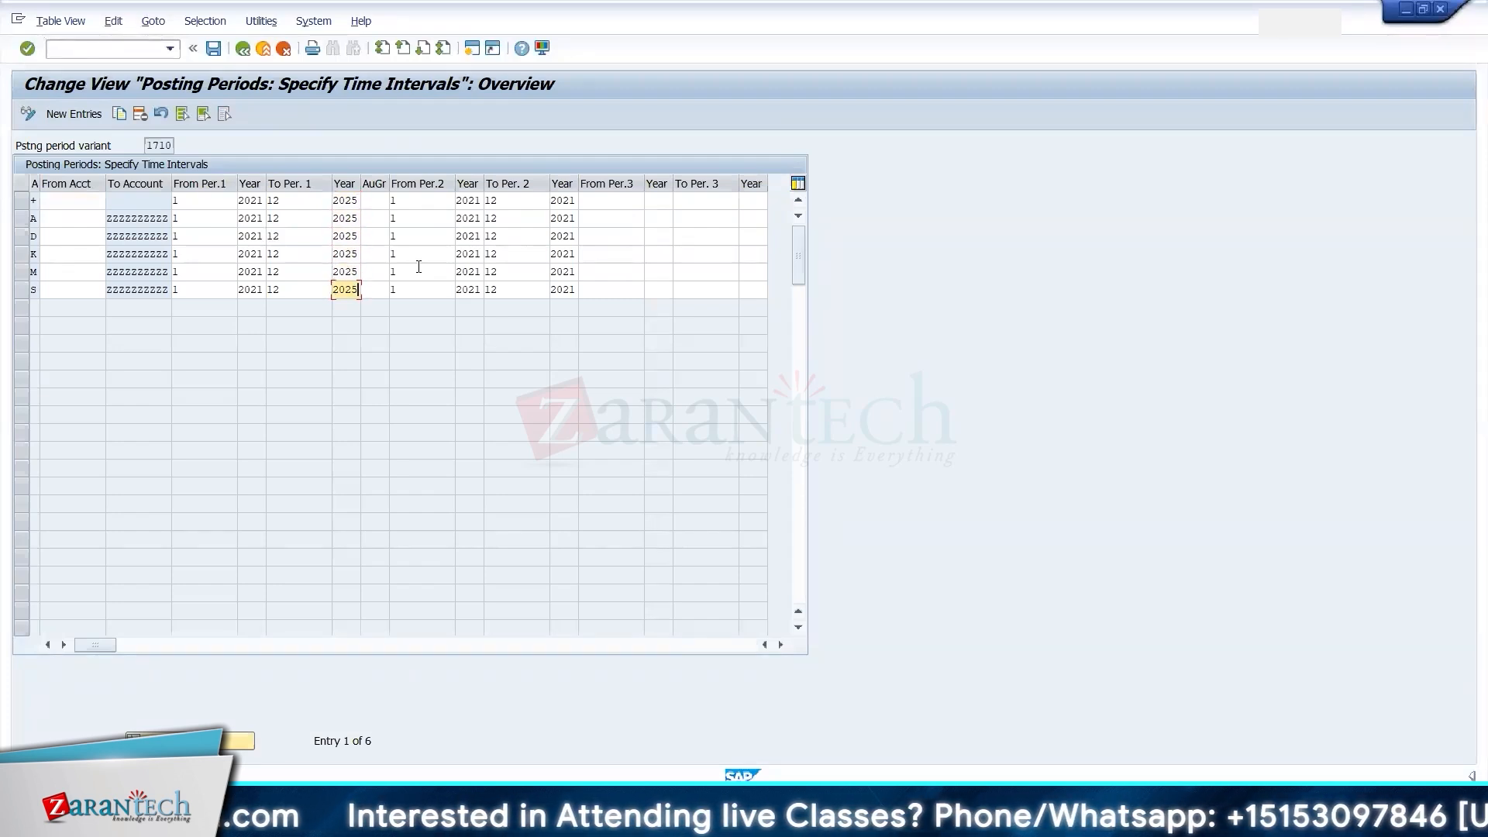
- Save the posting period changes under customizing request S4HK900789 and leave the view
left_click(213, 51)
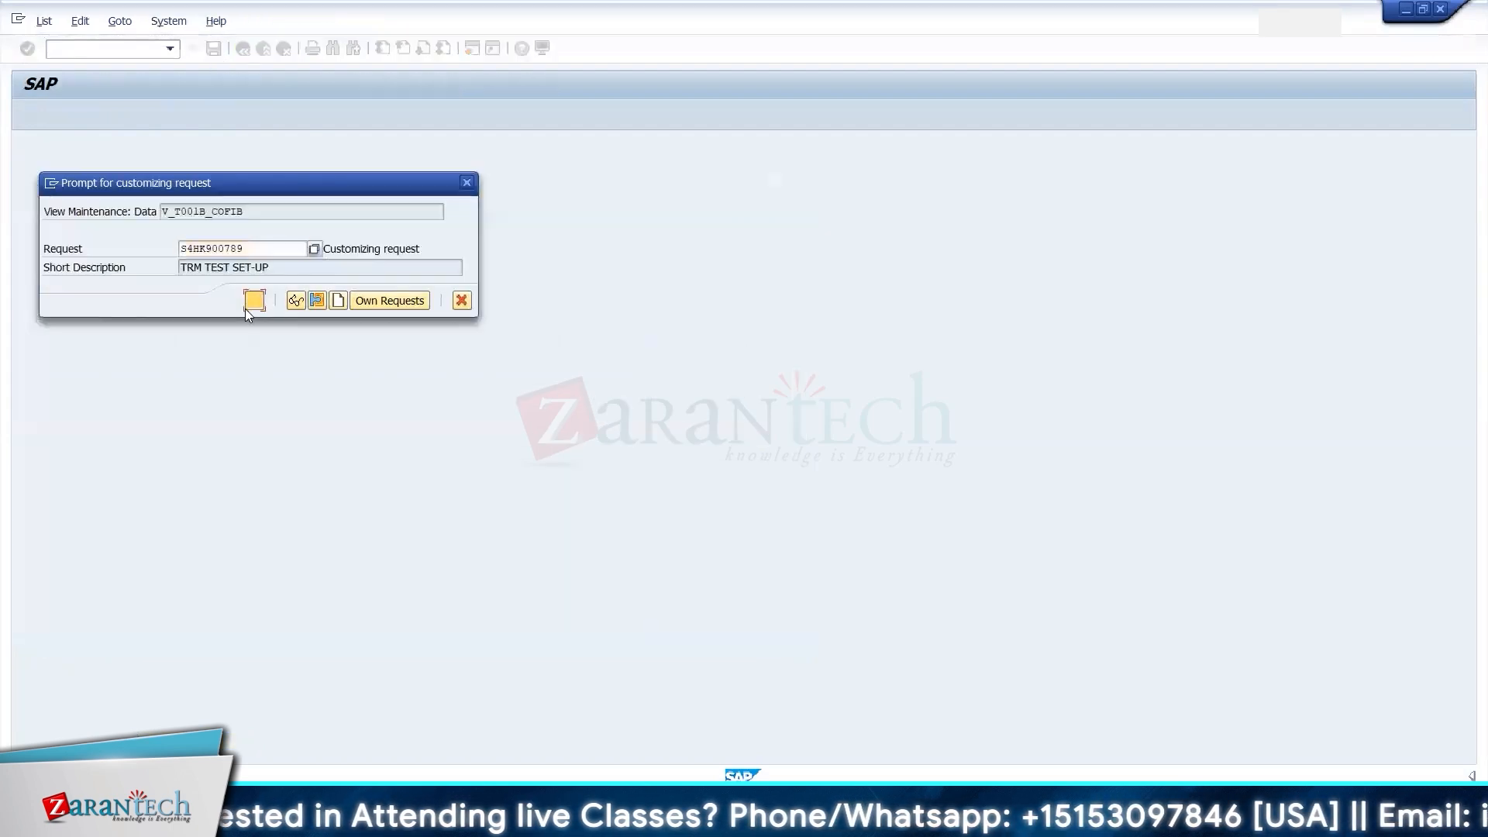
left_click(248, 303)
left_click(242, 49)
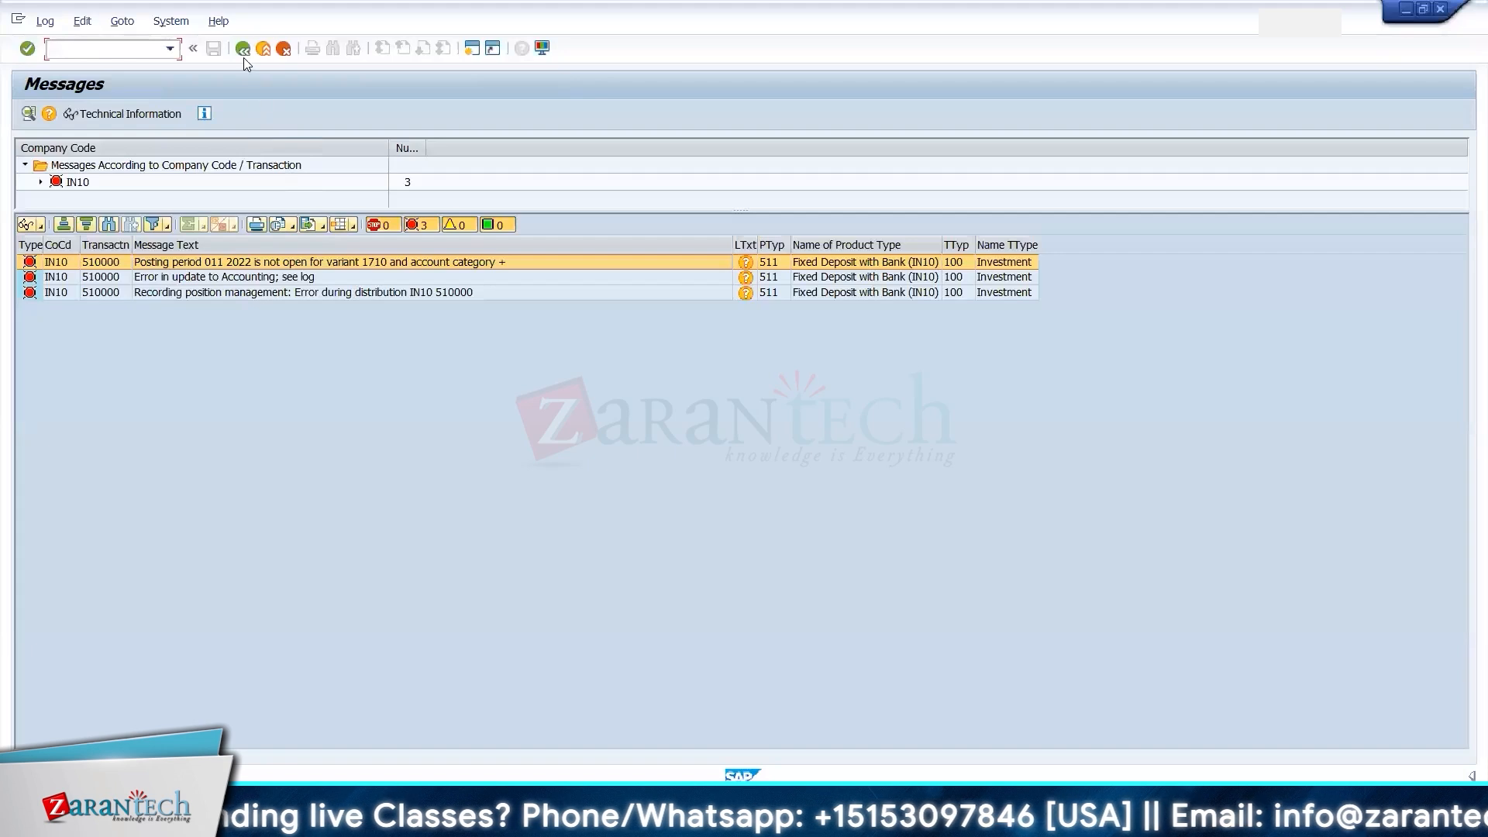
- Close the old logs, repeat the test posting run for transaction 510000 and open its posting log
left_click(242, 51)
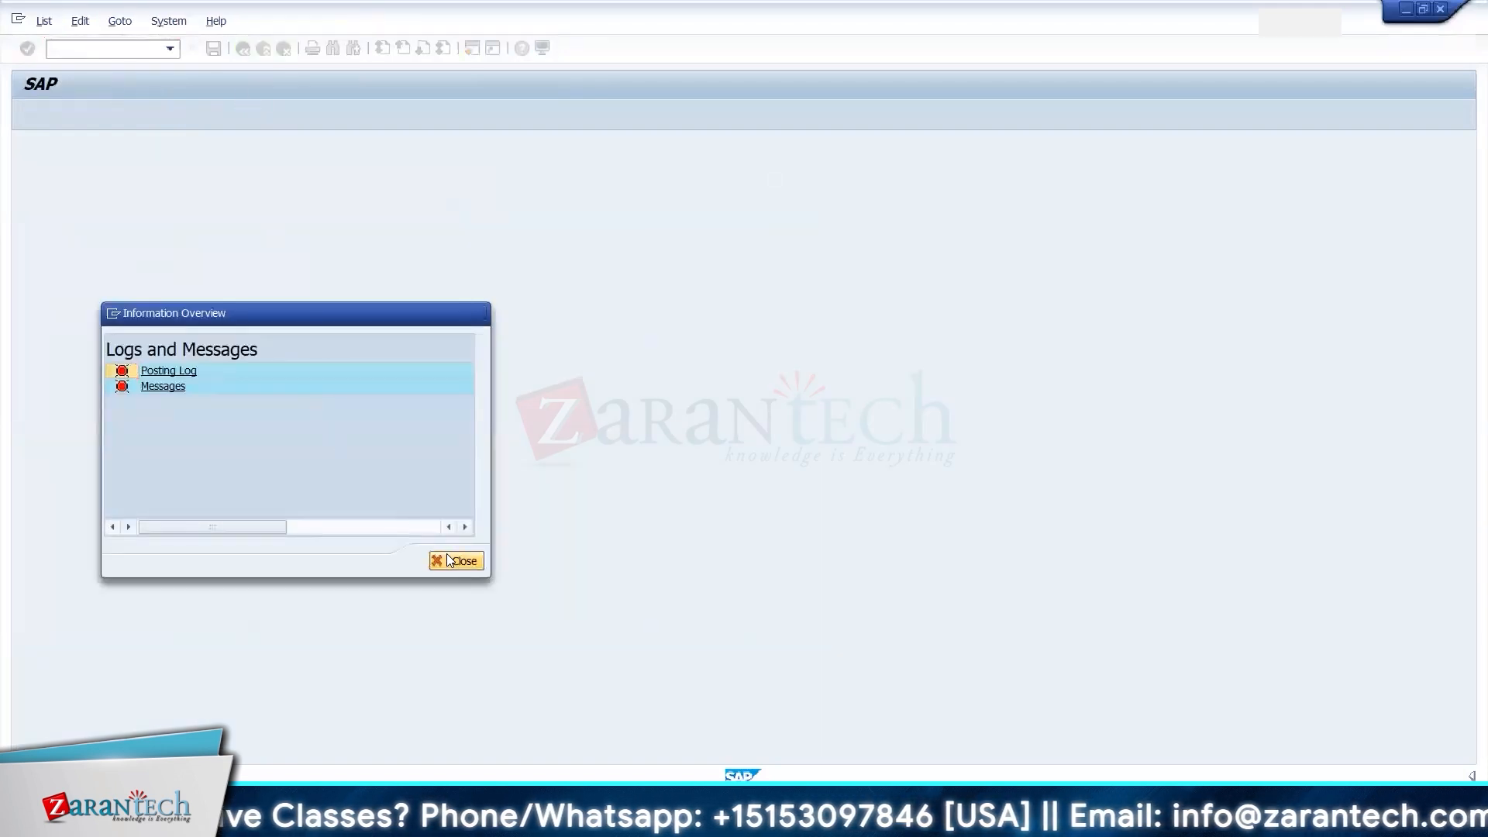
left_click(447, 553)
left_click(28, 114)
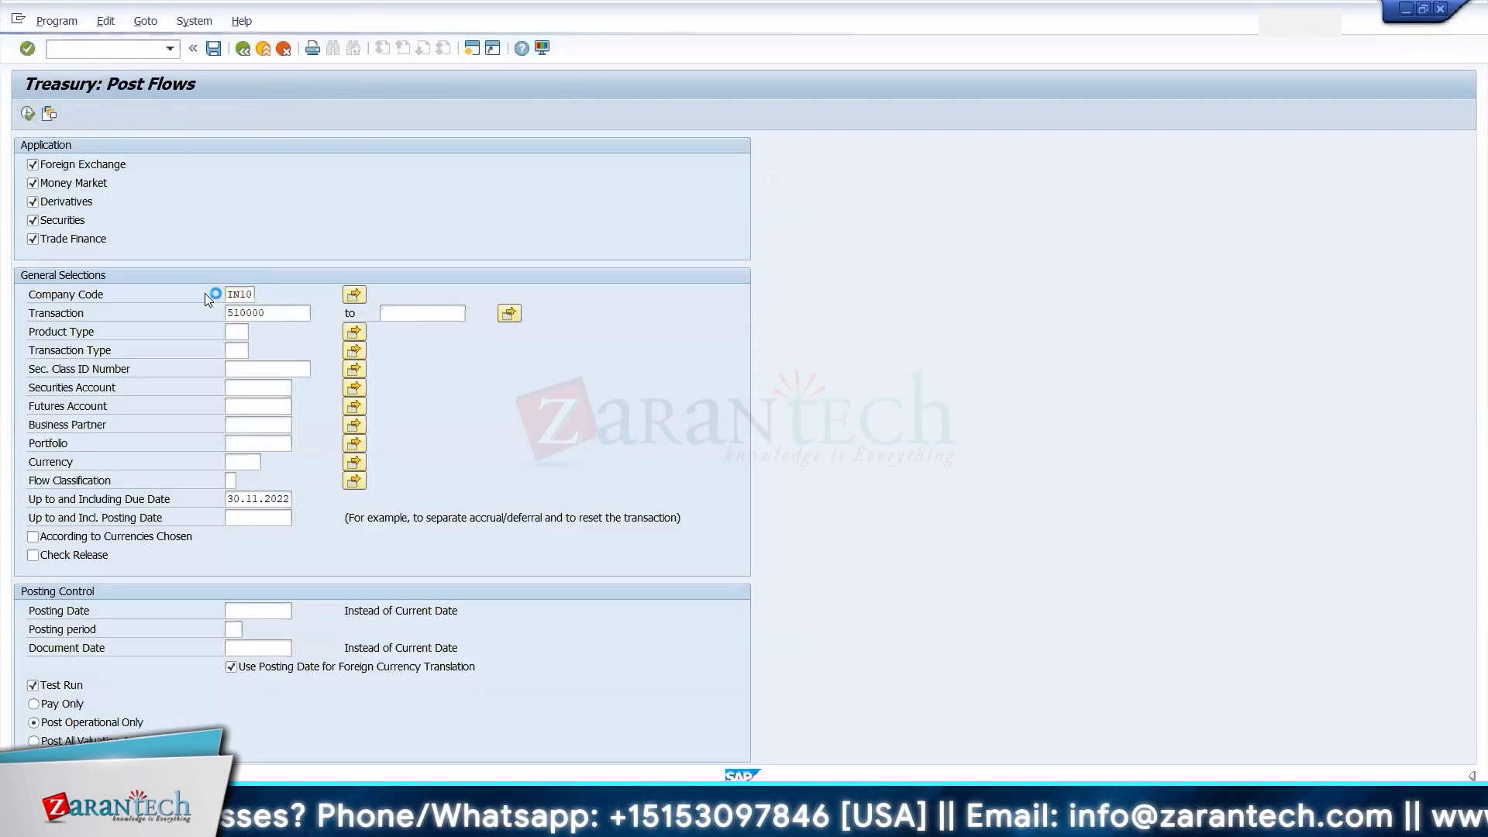
left_click(169, 372)
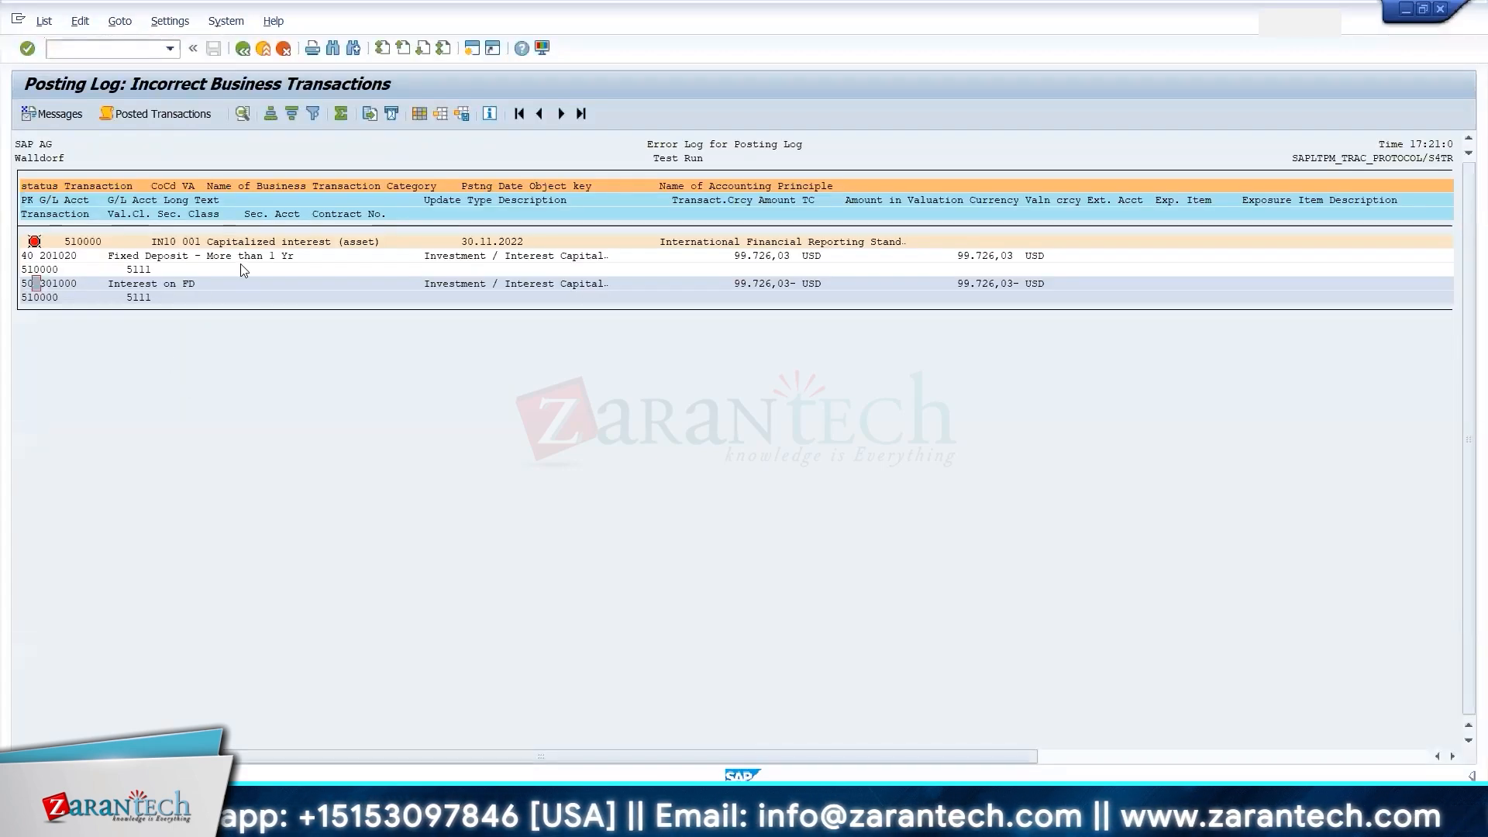
- Open the messages from the repeated test run and examine the CO object assignment message for account 301000
left_click(242, 49)
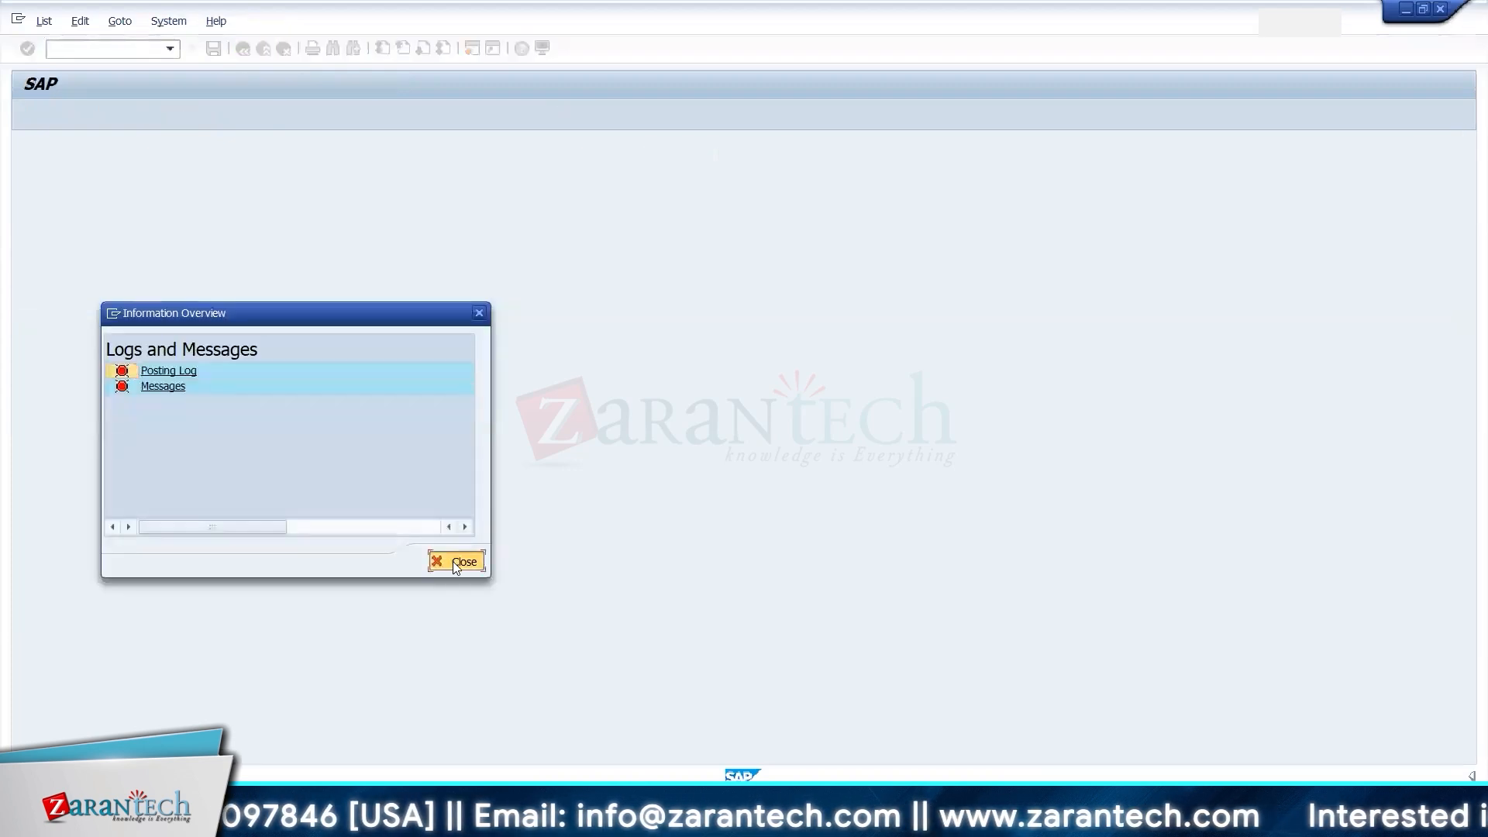
left_click(151, 387)
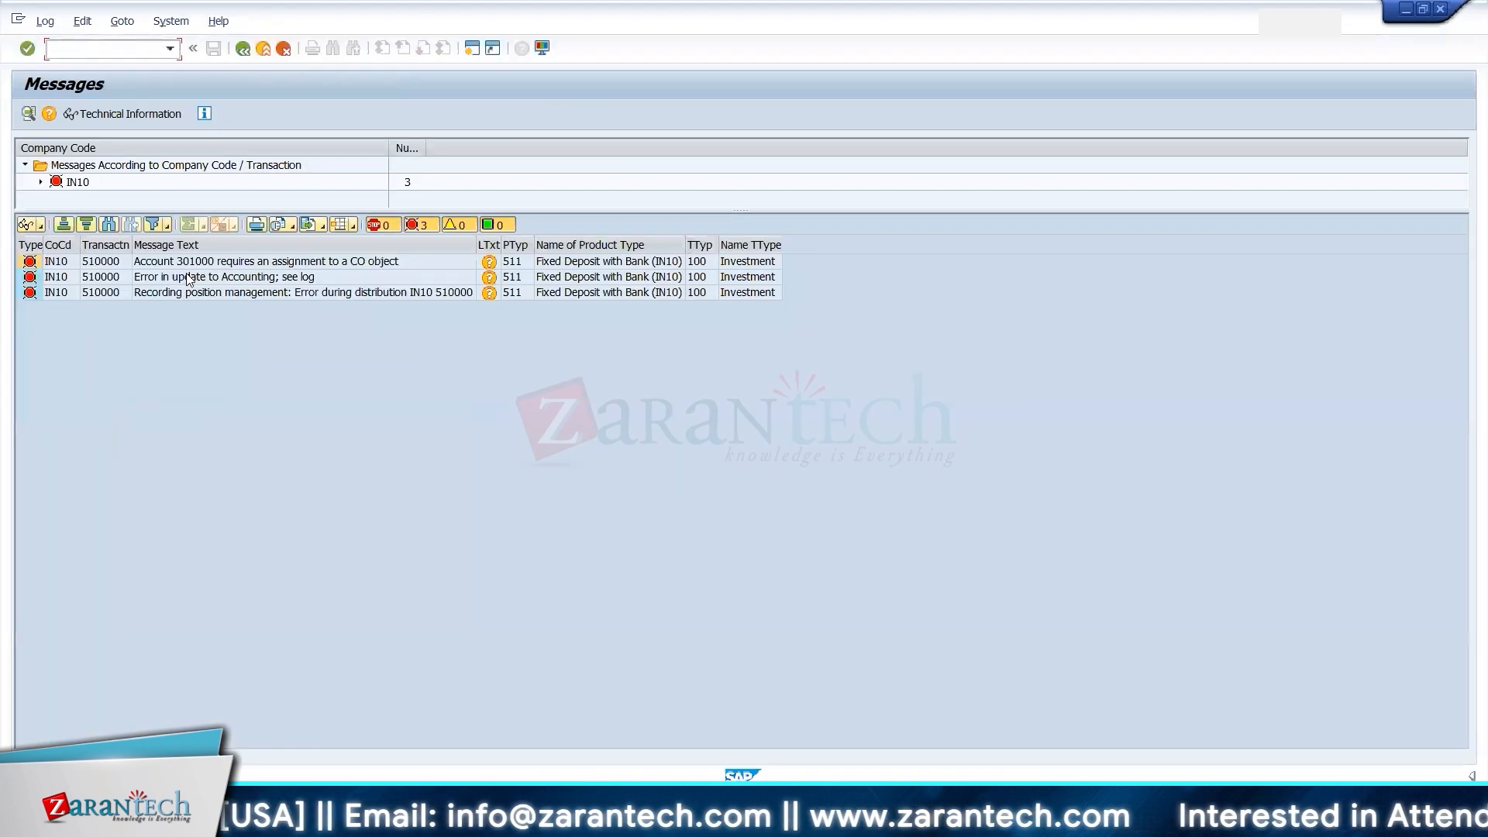
left_click(359, 264)
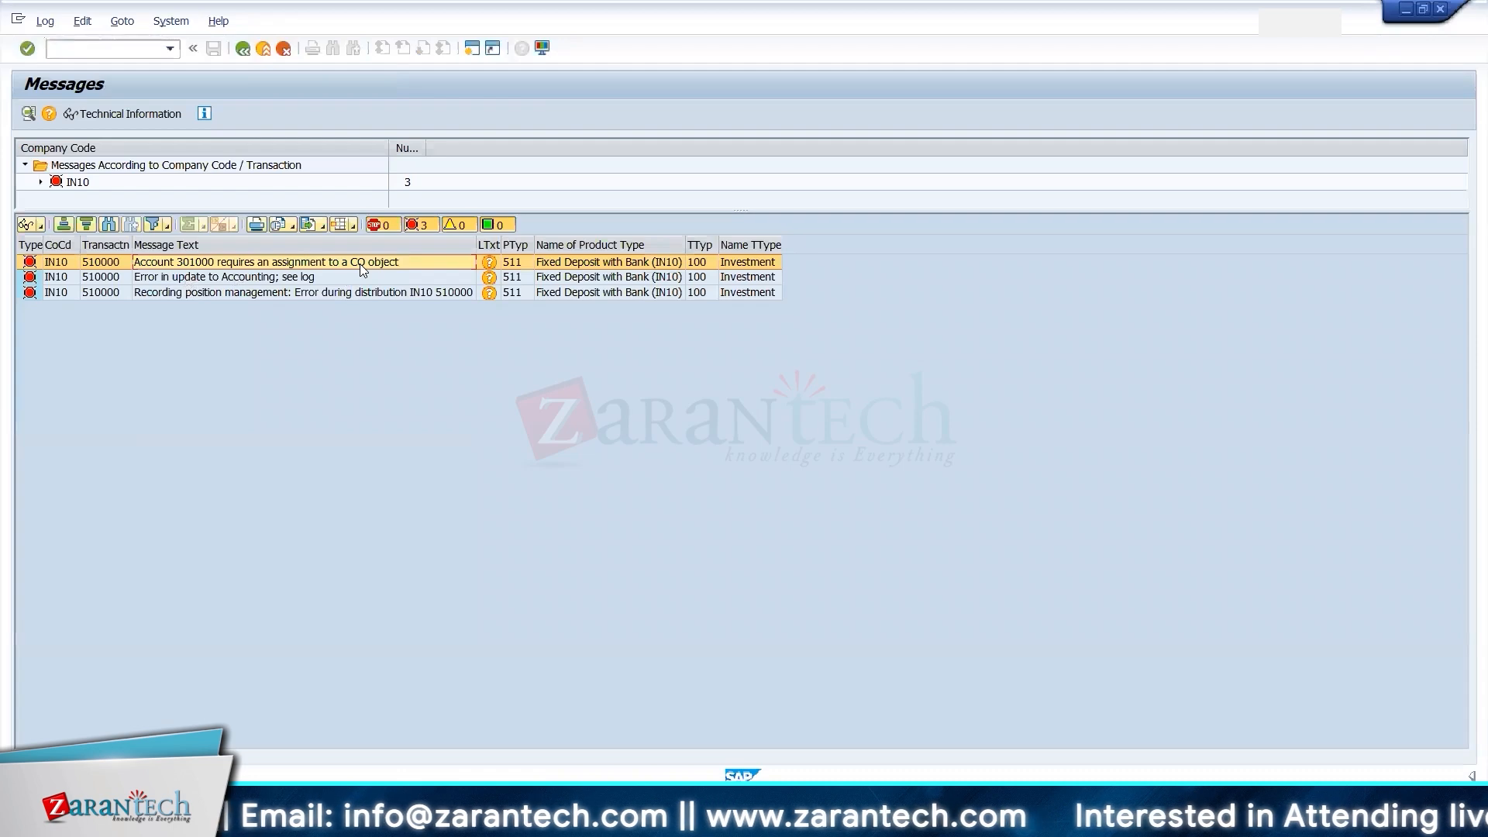
- Switch to the session with the Deactivation per Company Code view and return to the Display IMG structure
left_click(103, 51)
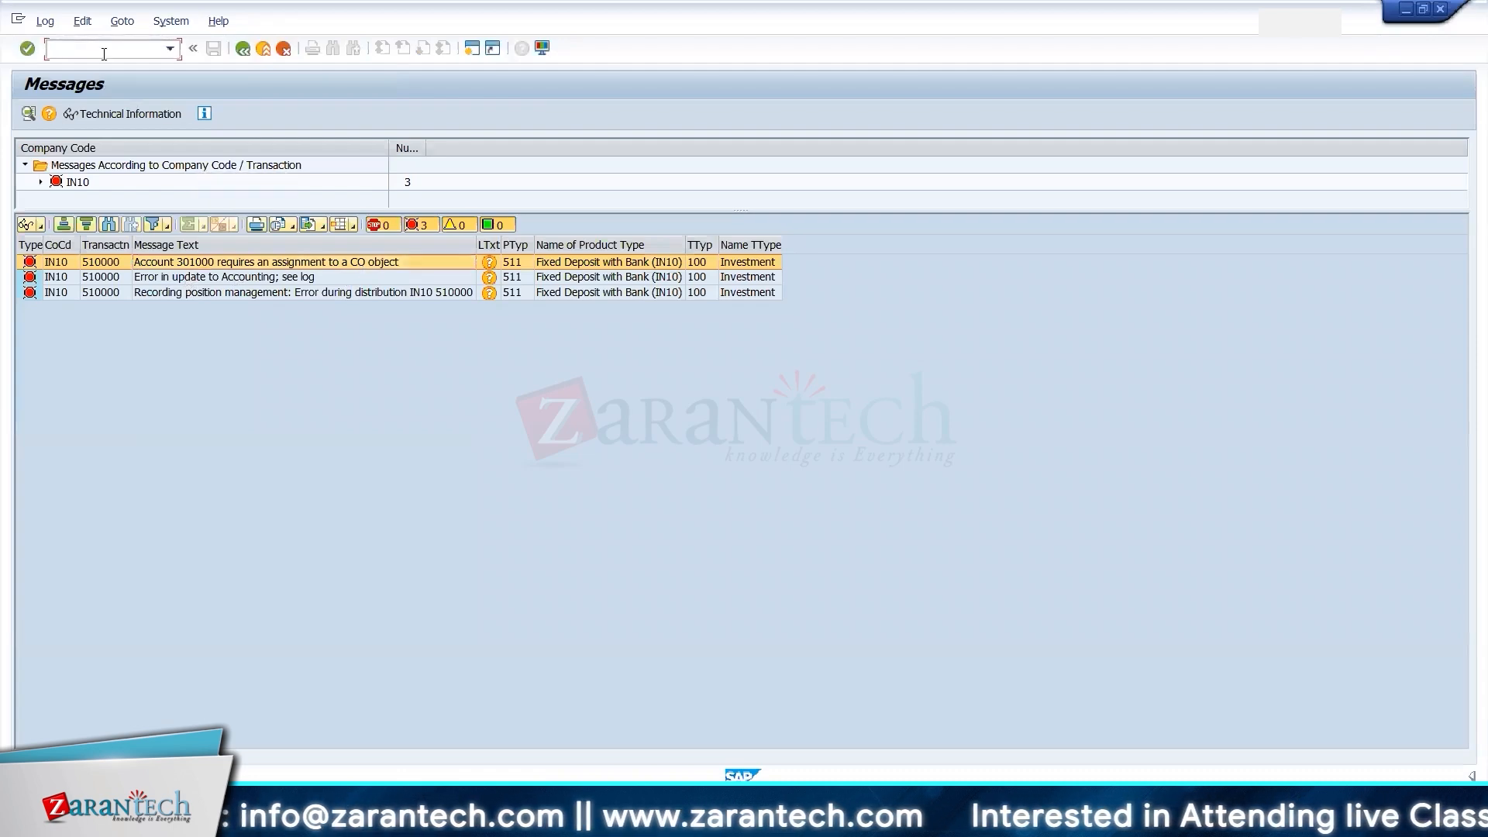
key("alt+Tab")
key("alt+Tab")
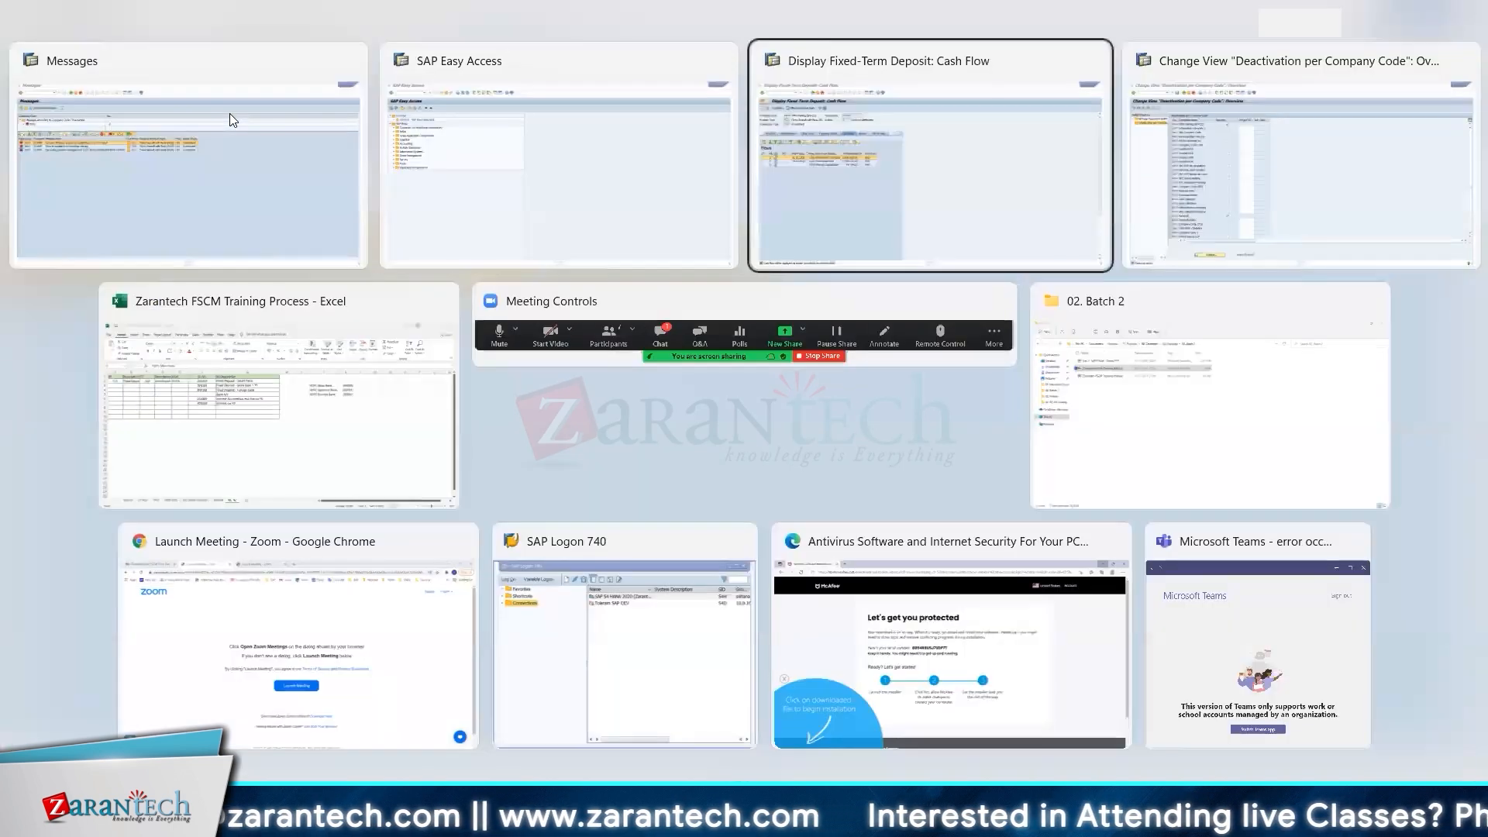
key("alt+Tab")
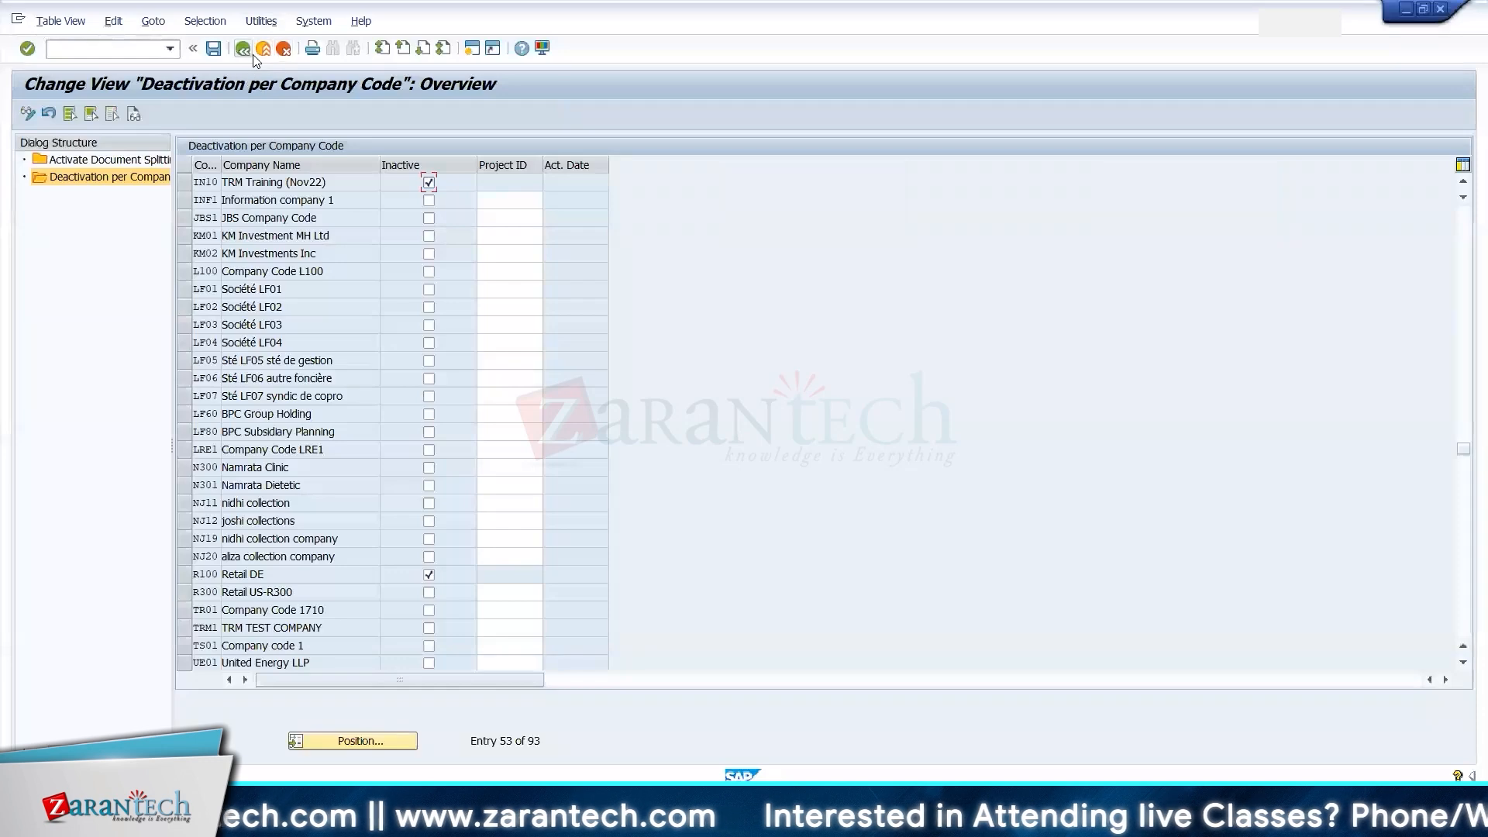
left_click(243, 49)
left_click(242, 49)
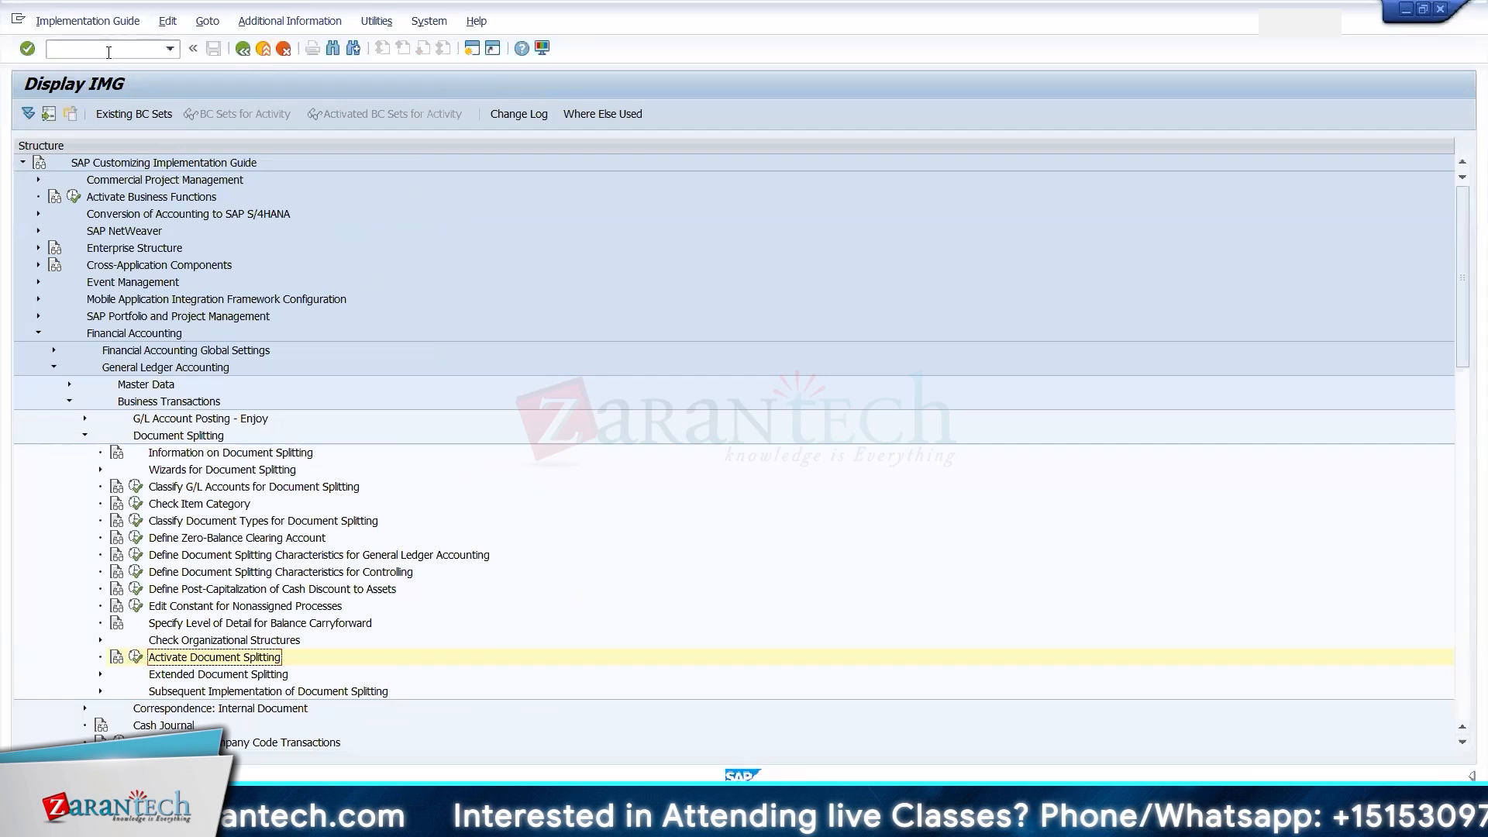
- Open transaction FS00 in a new session for central G/L account maintenance
left_click(109, 51)
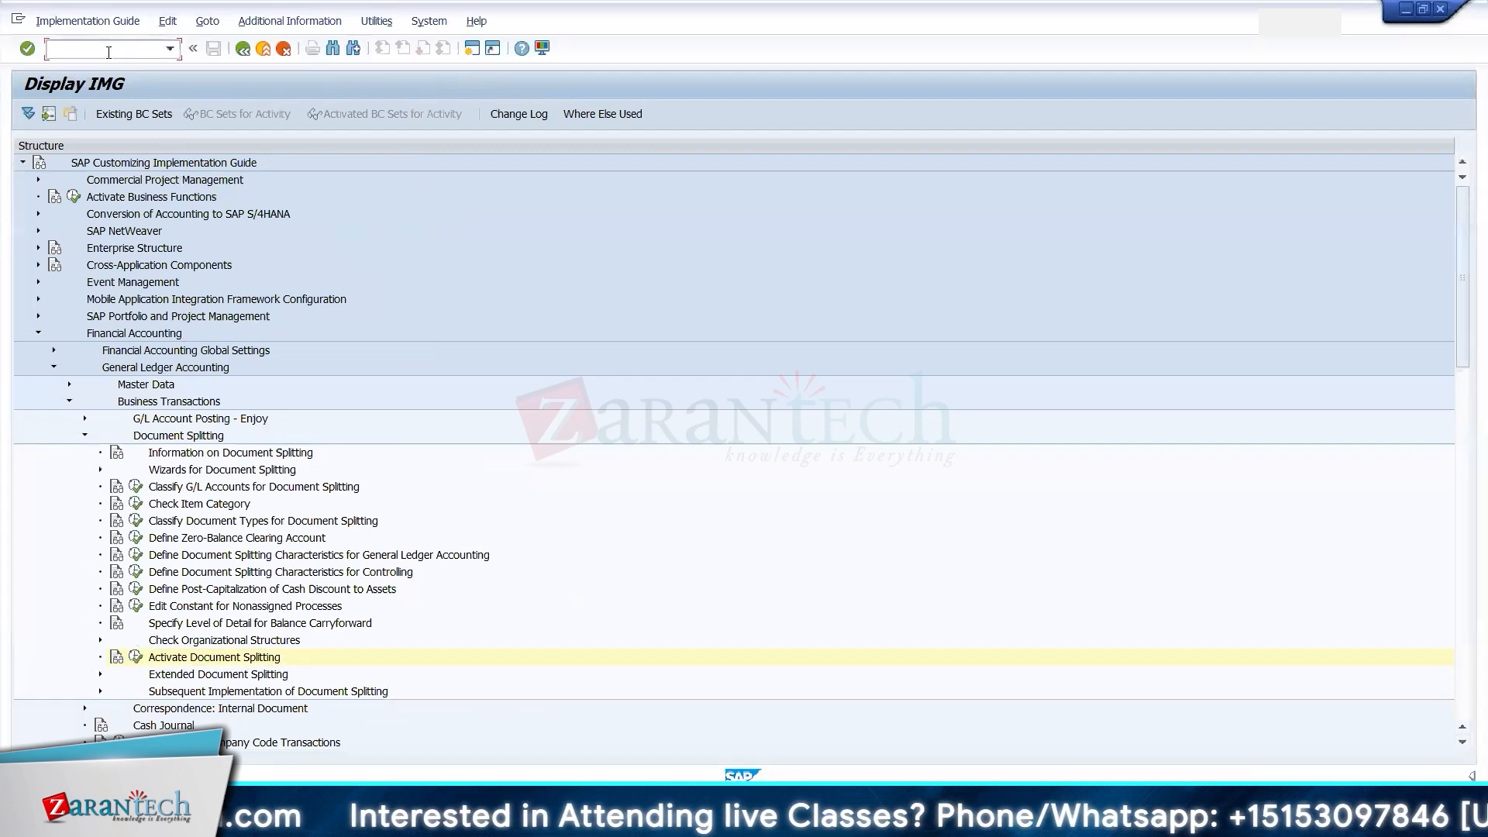
type("/OFS")
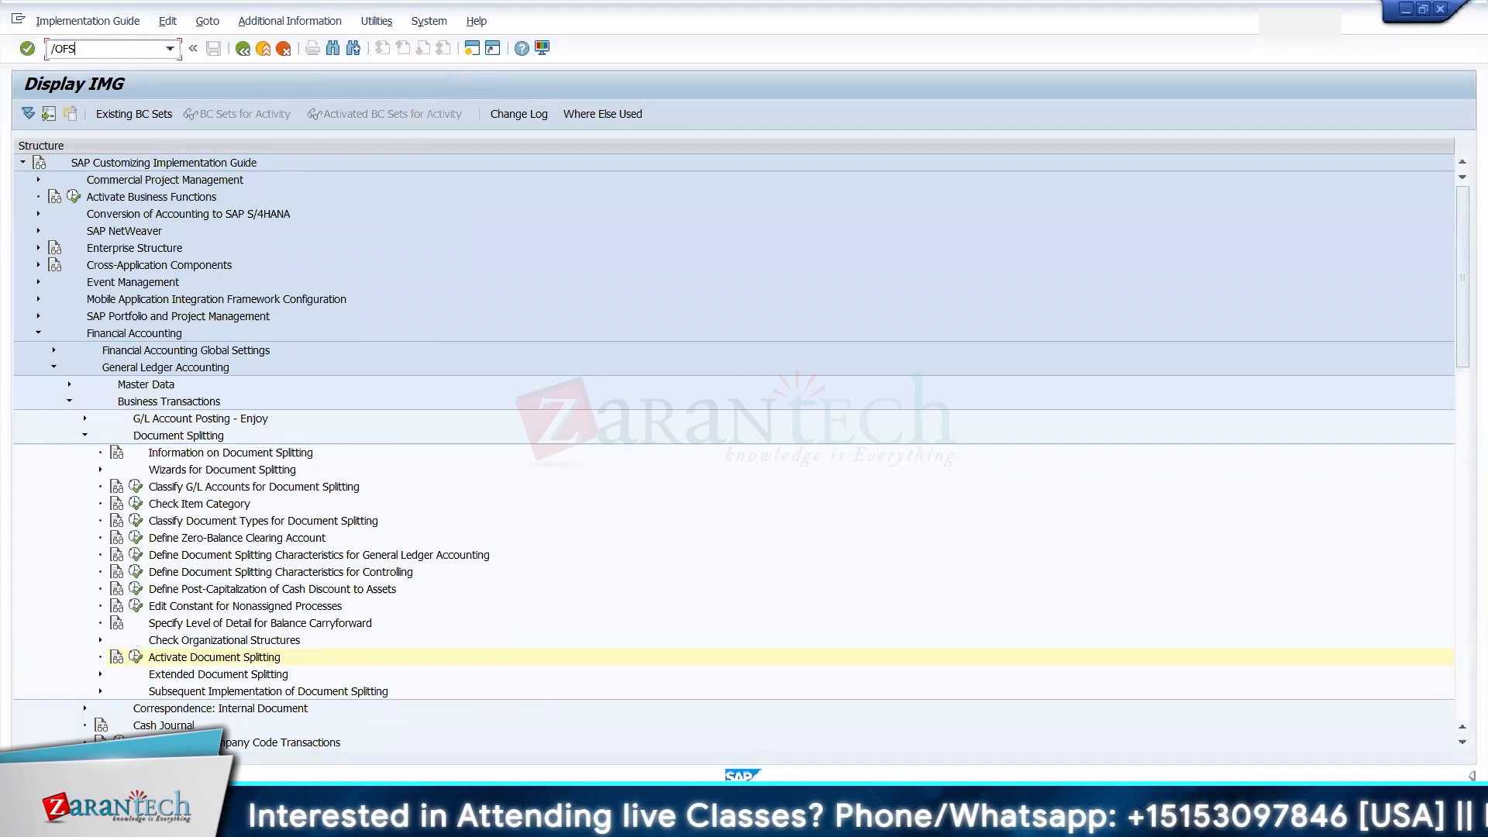
type("00")
key("Return")
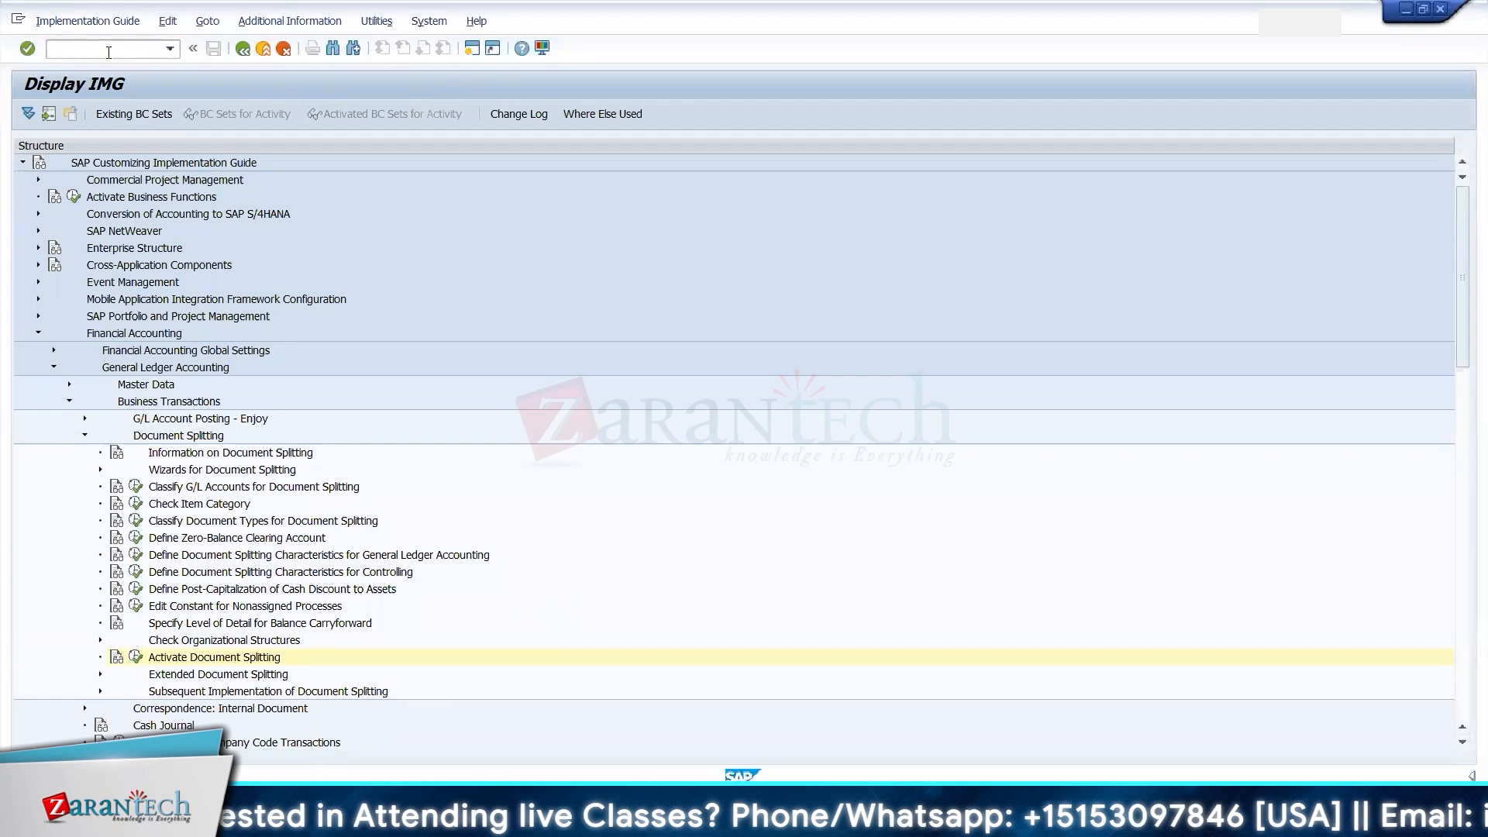
- Display G/L account 301000 in company code IN10 and examine its control data
key("Delete")
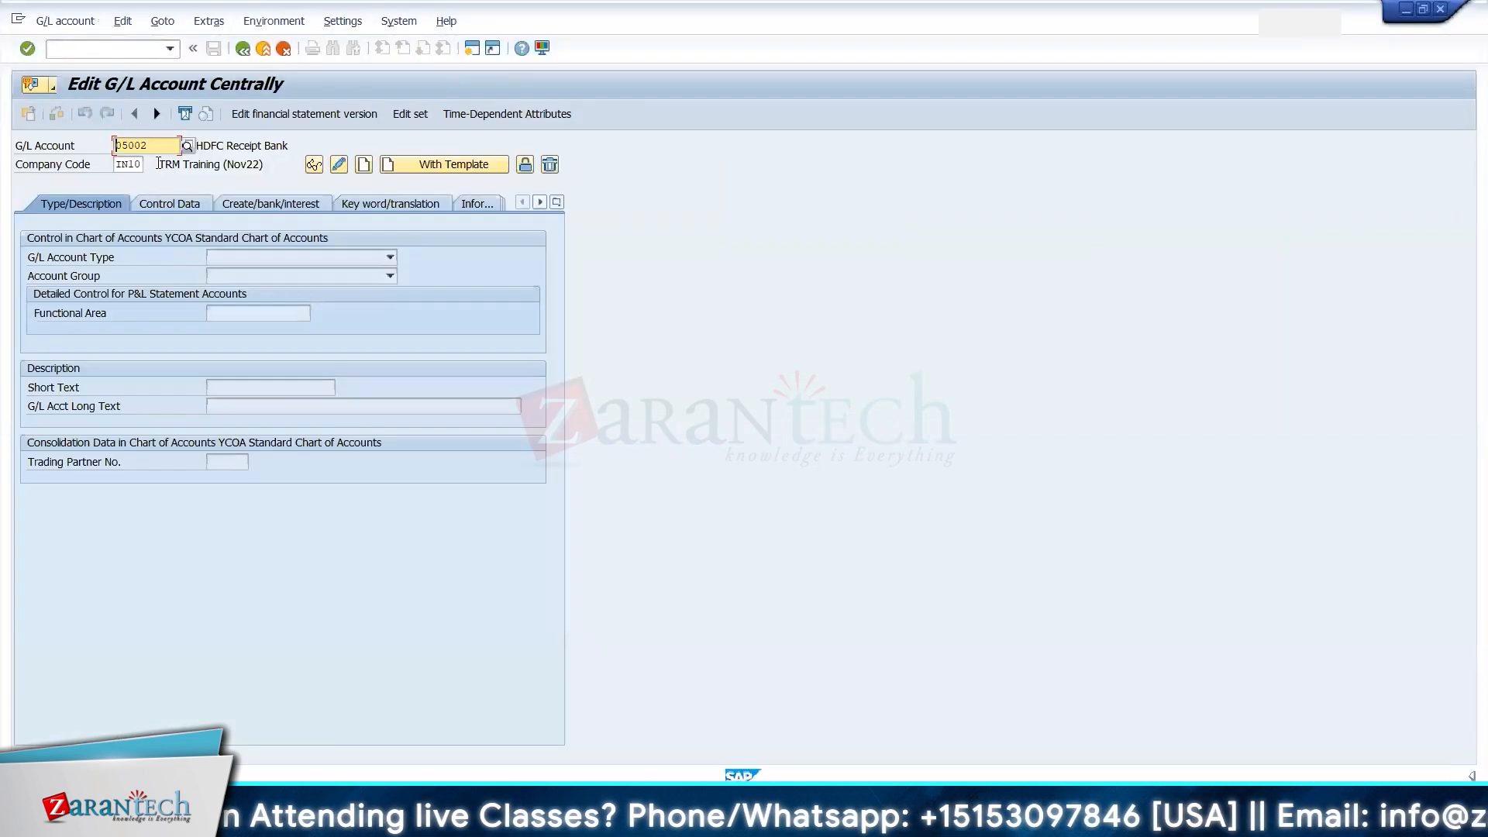
key("Delete")
key("Delete")
key("Delete")
key("Delete")
key("Delete")
key("Down")
key("Down")
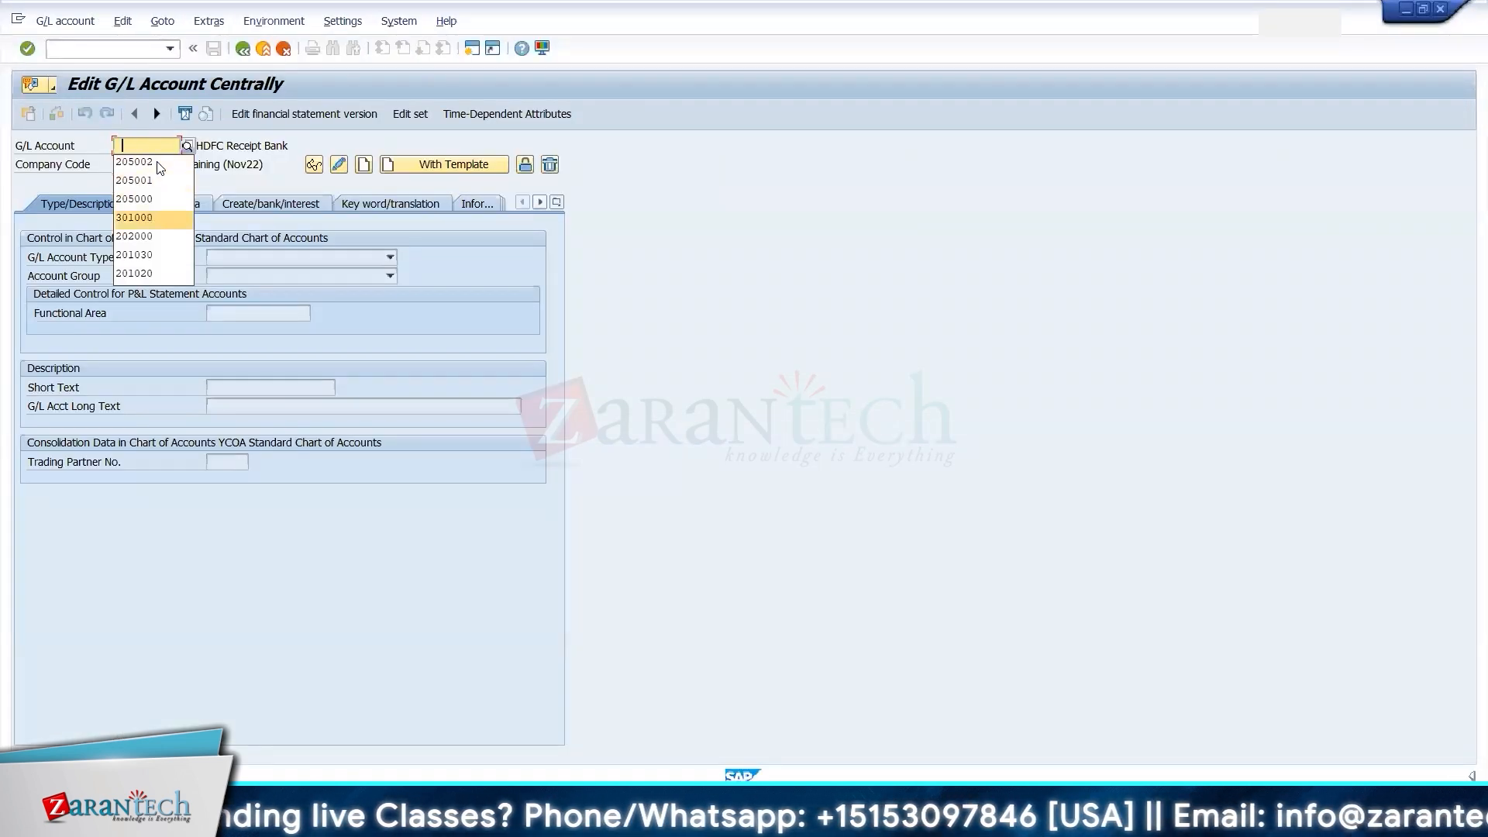
key("Return")
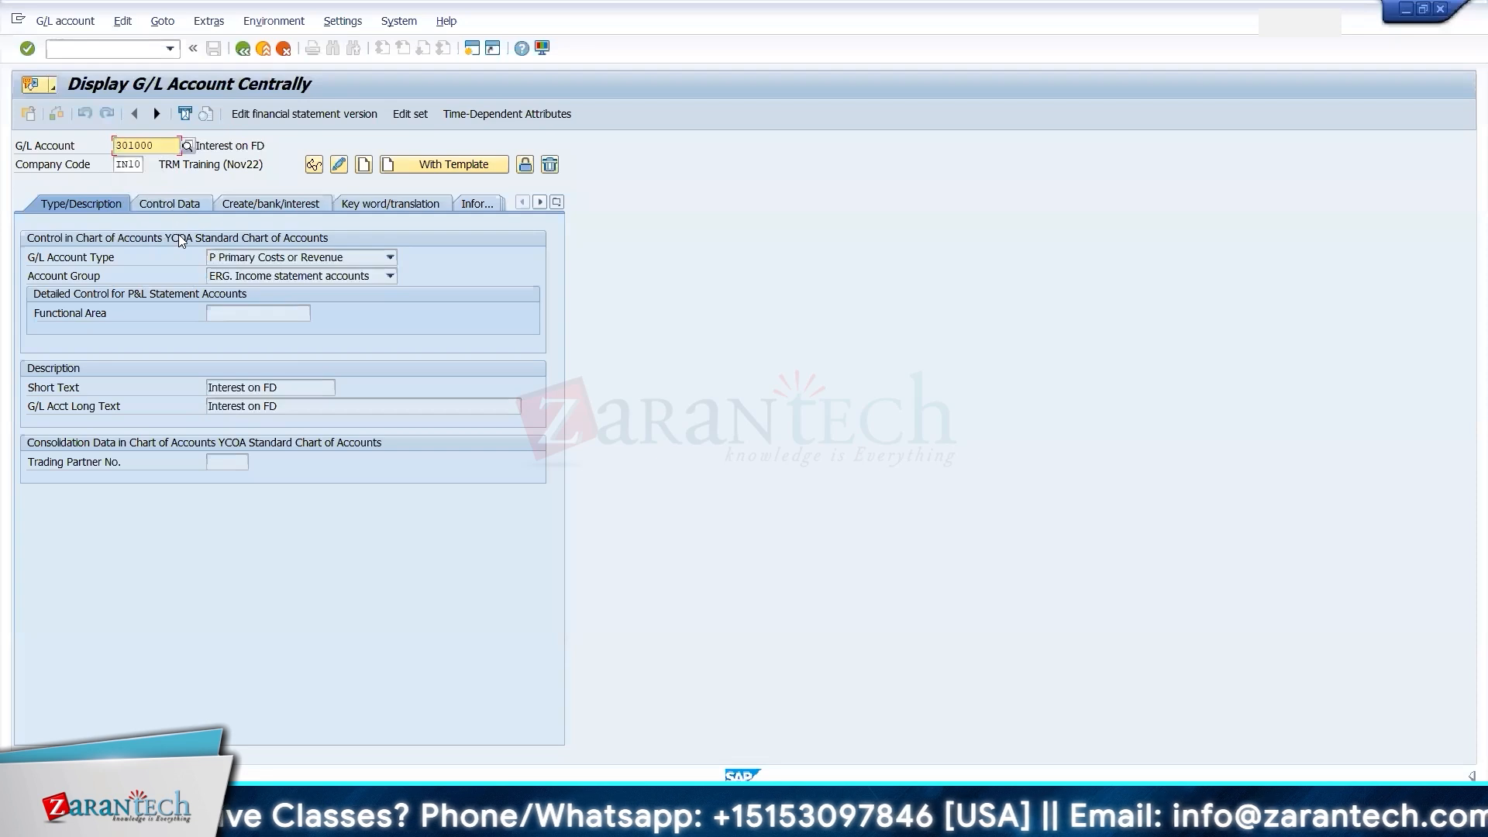
left_click(172, 209)
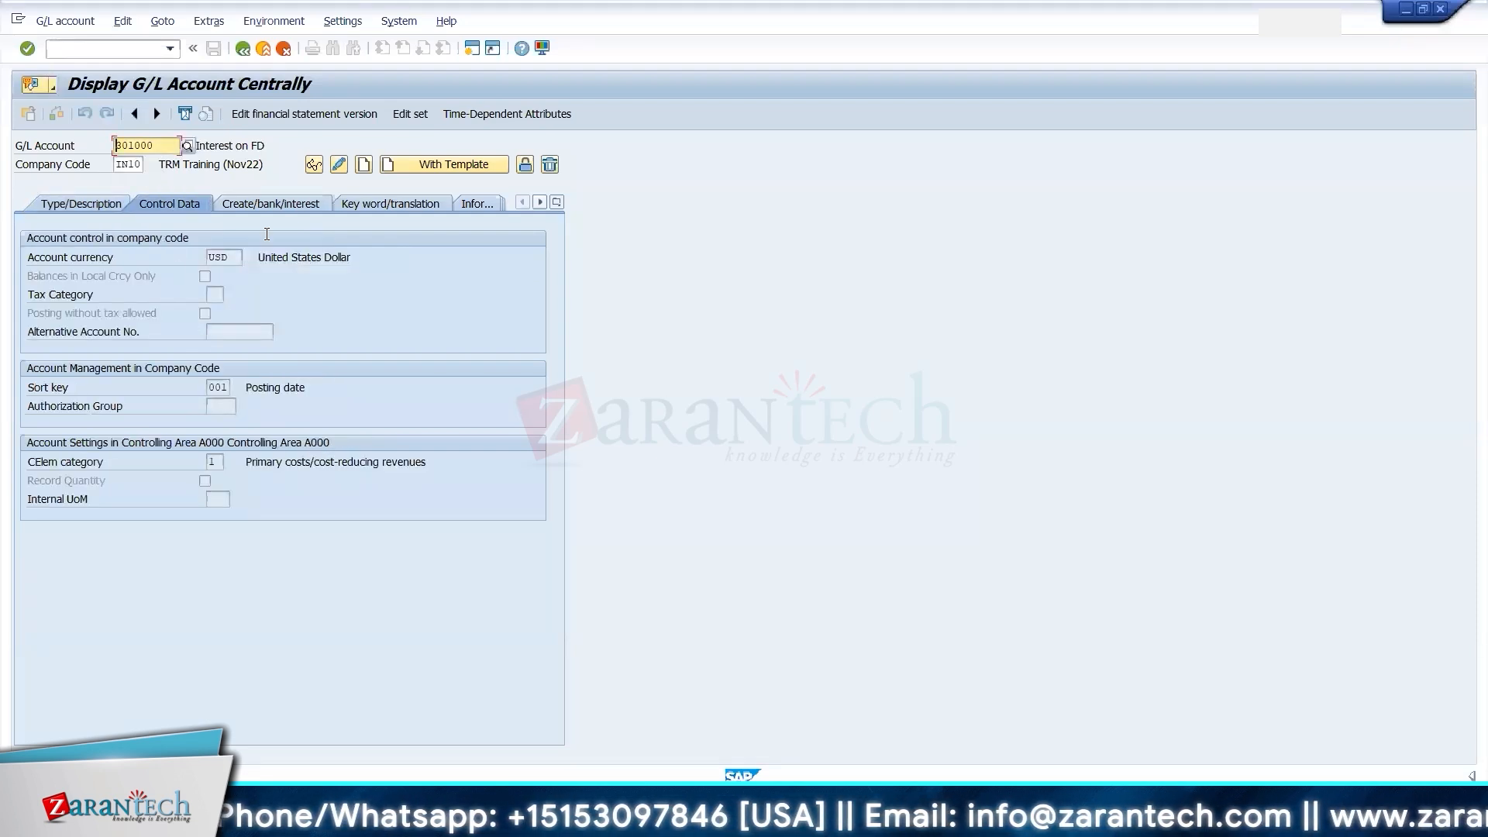
- Leave the G/L account display and open individual cost center creation in the Controlling master data
left_click(242, 53)
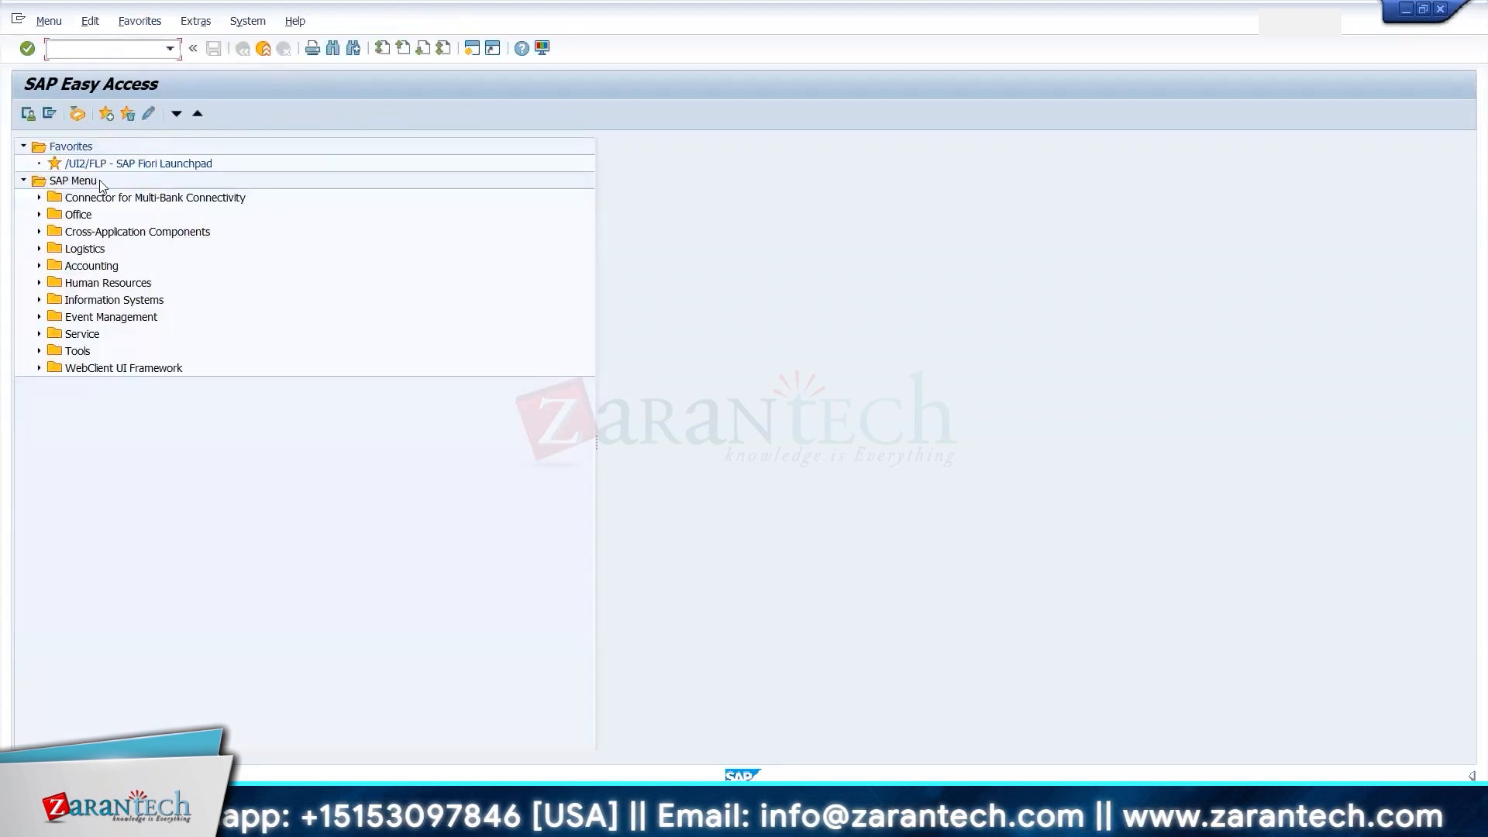
left_click(38, 266)
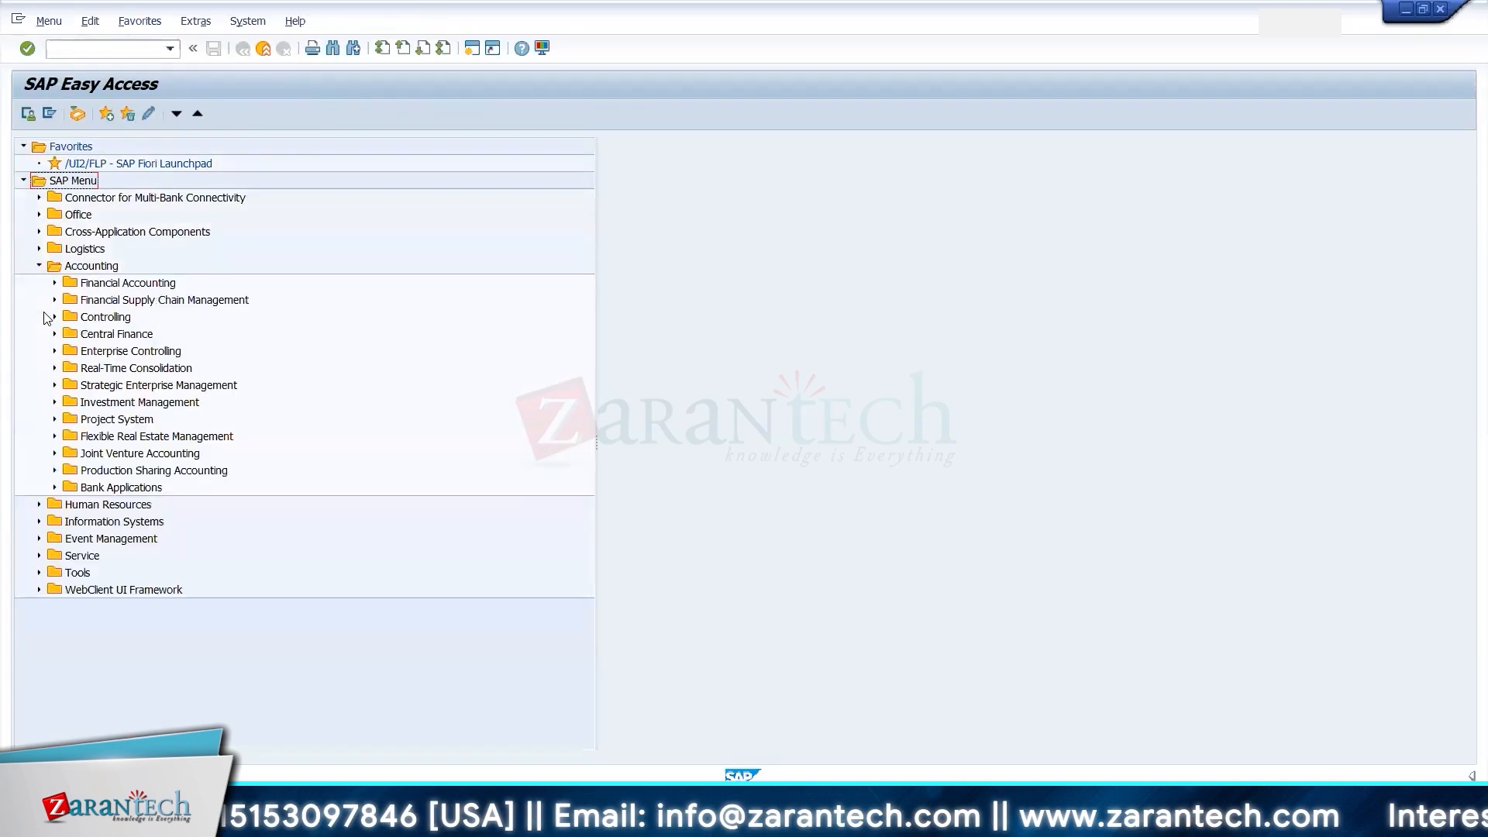
left_click(54, 283)
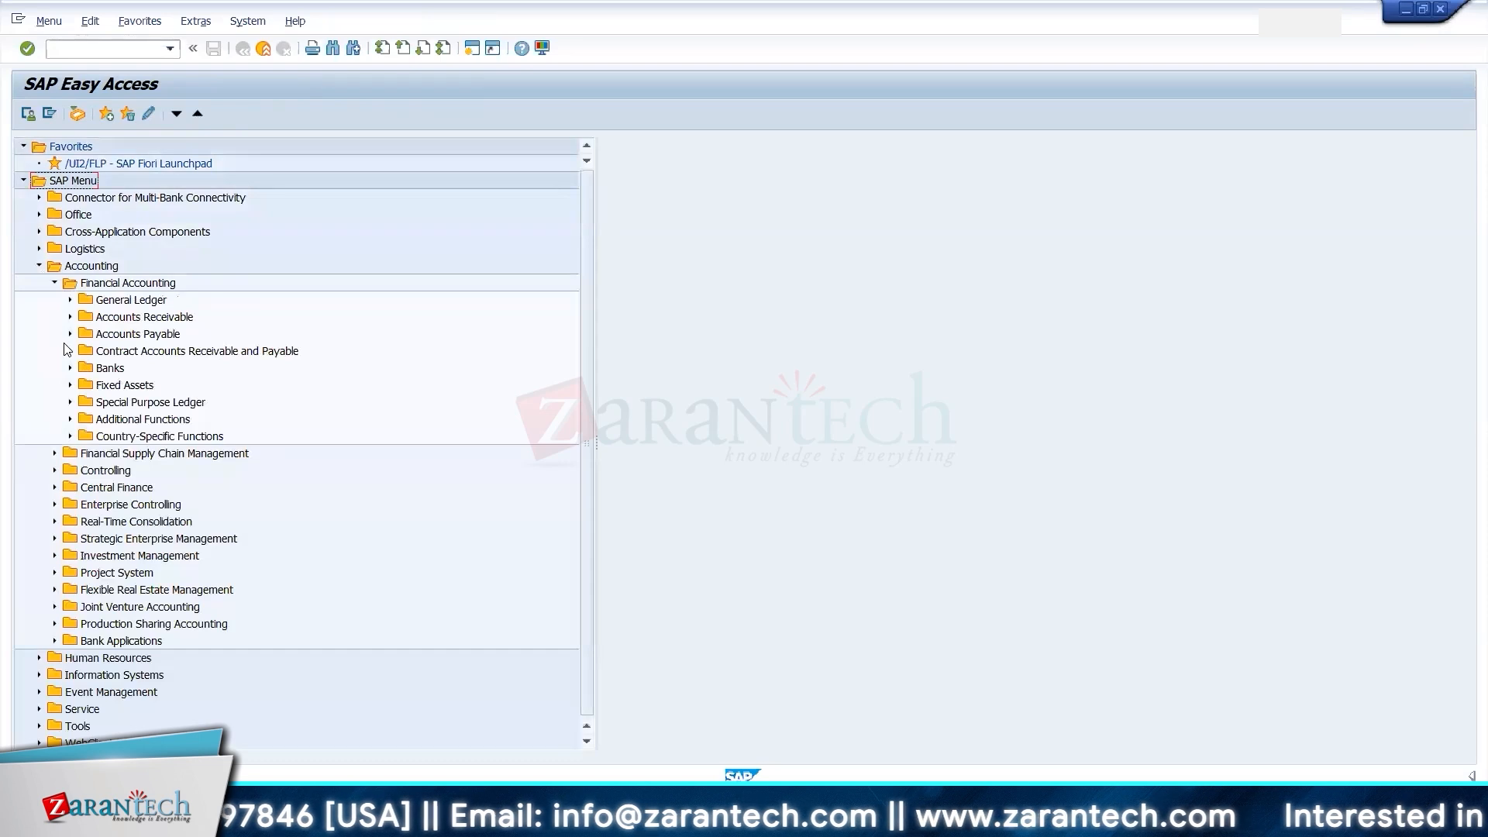
left_click(55, 283)
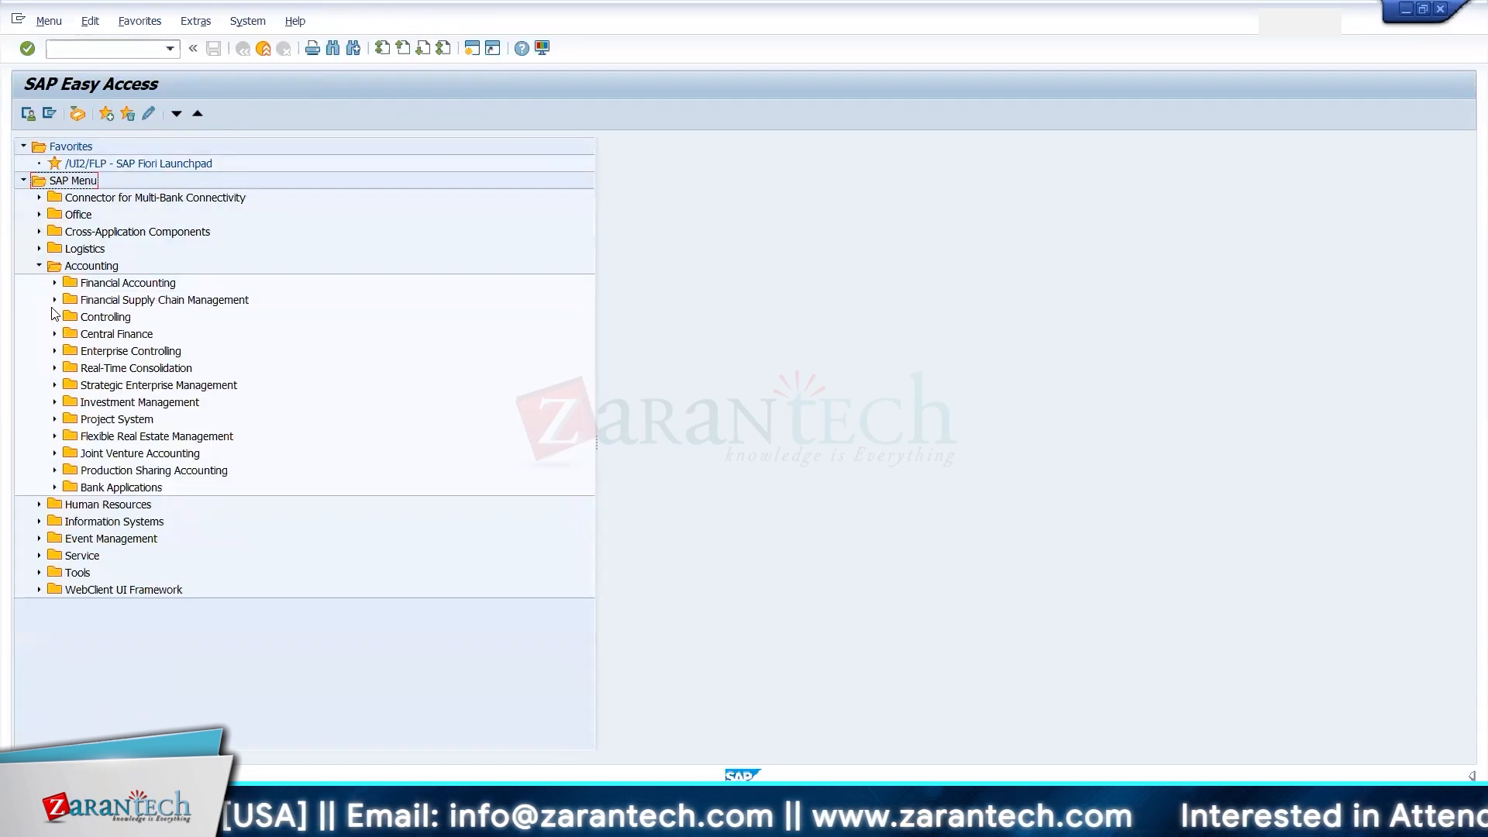
left_click(54, 317)
left_click(70, 351)
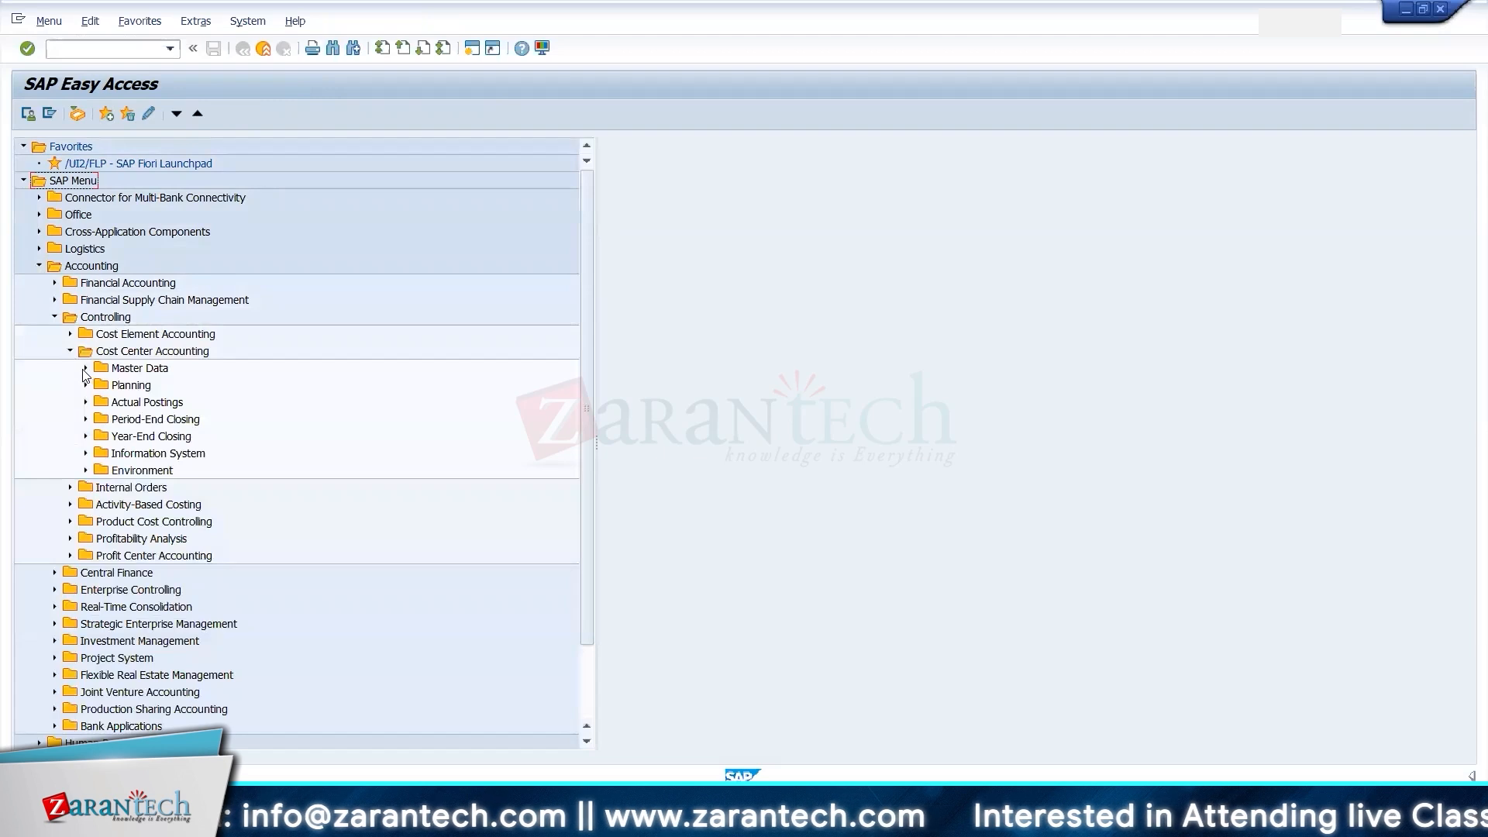
left_click(85, 369)
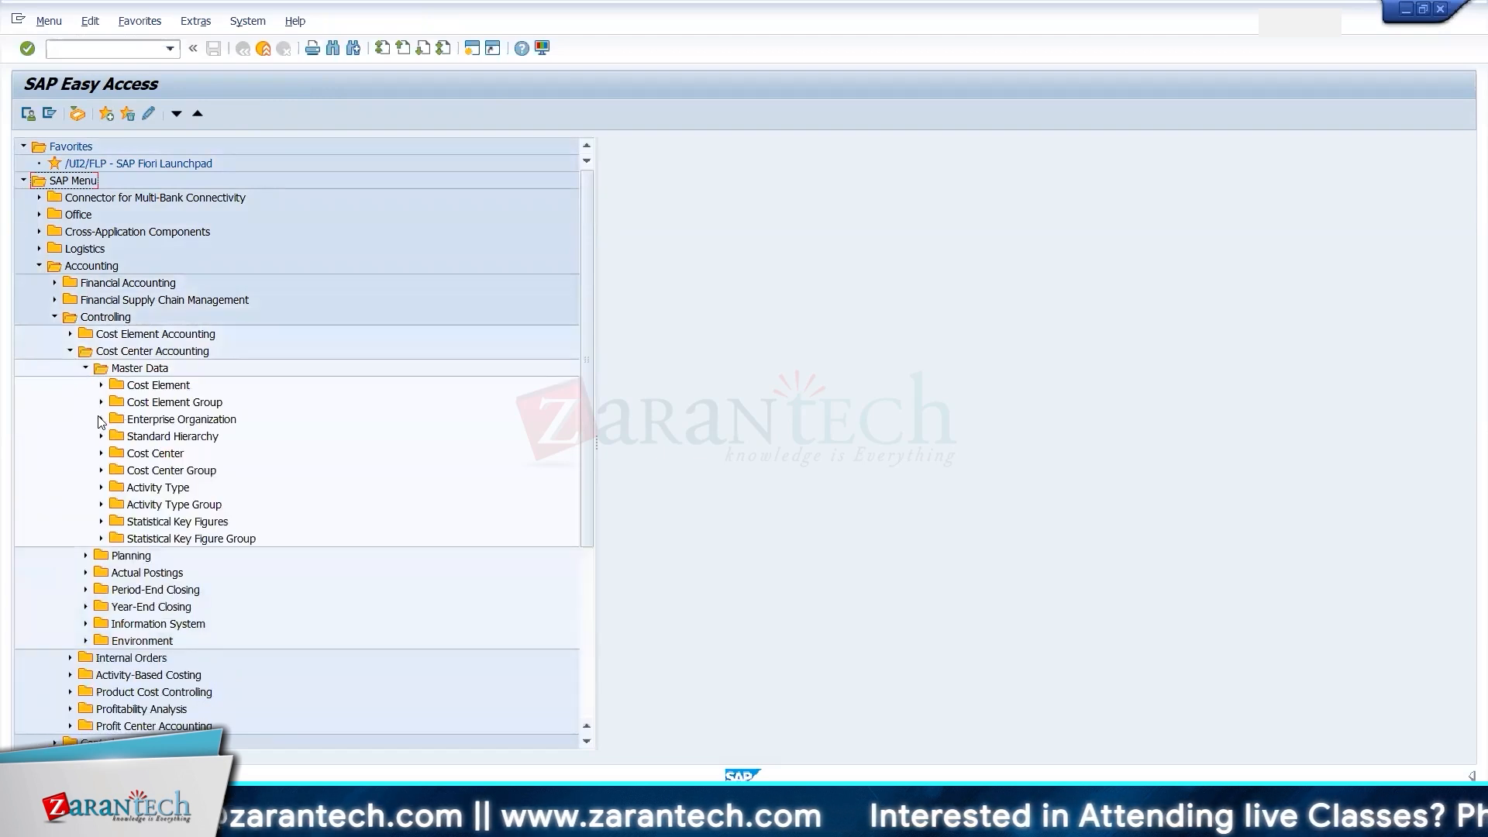
left_click(101, 454)
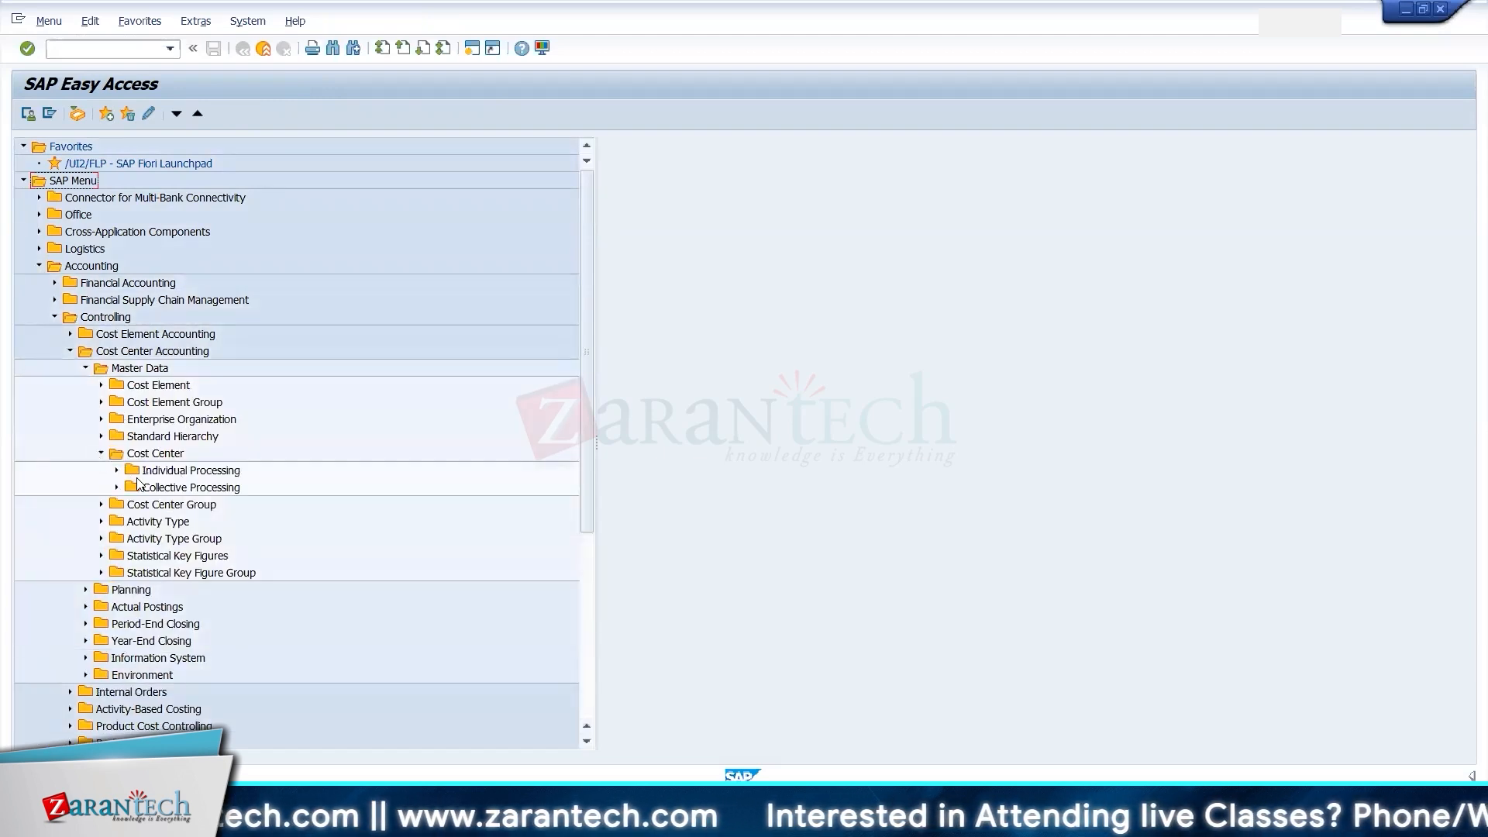
left_click(117, 471)
double_click(172, 489)
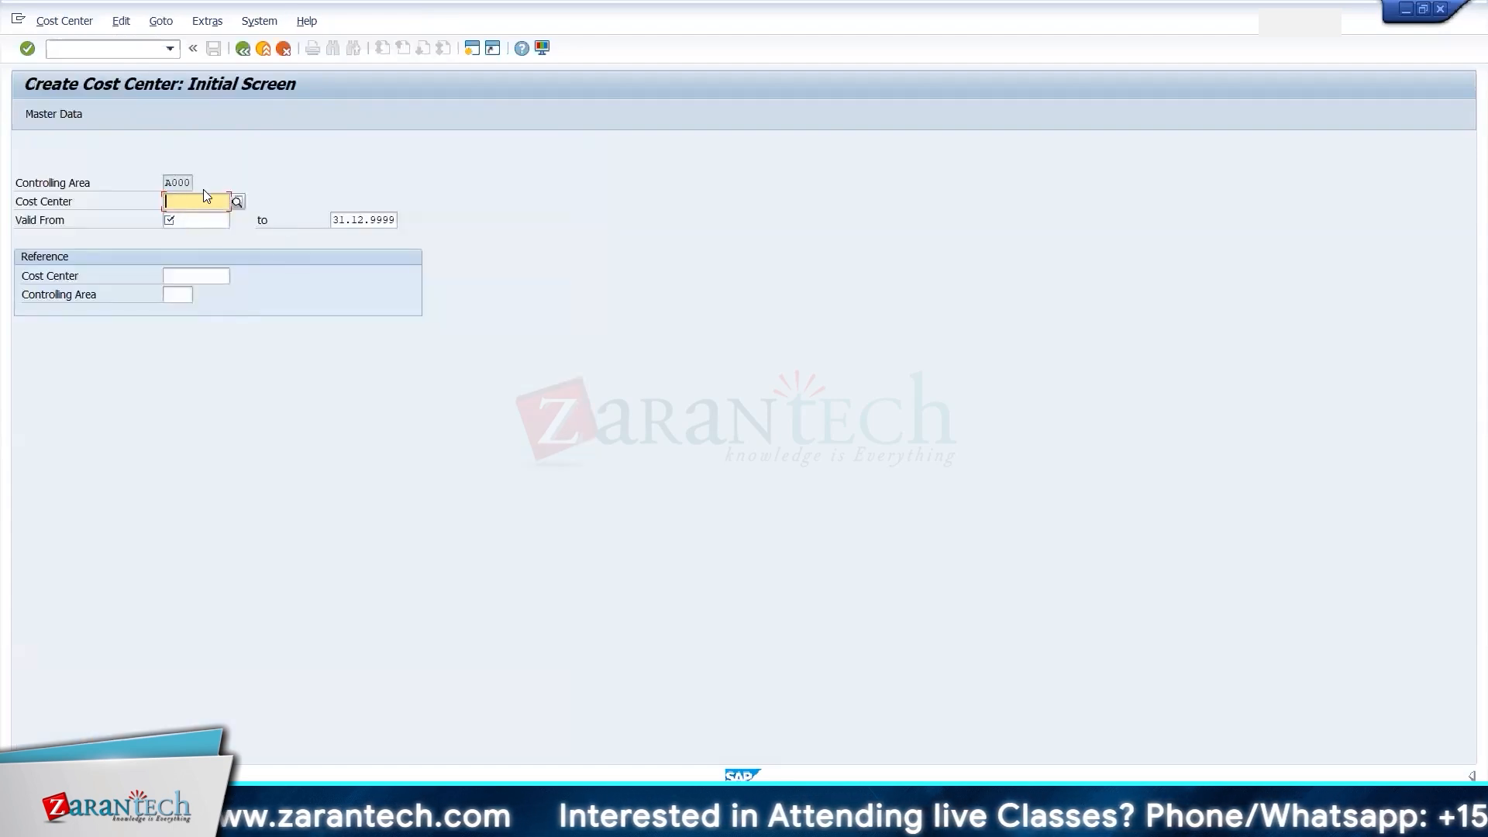
- Start creating cost center TREASURY in controlling area A000, valid from 01.01.2021
type("fi")
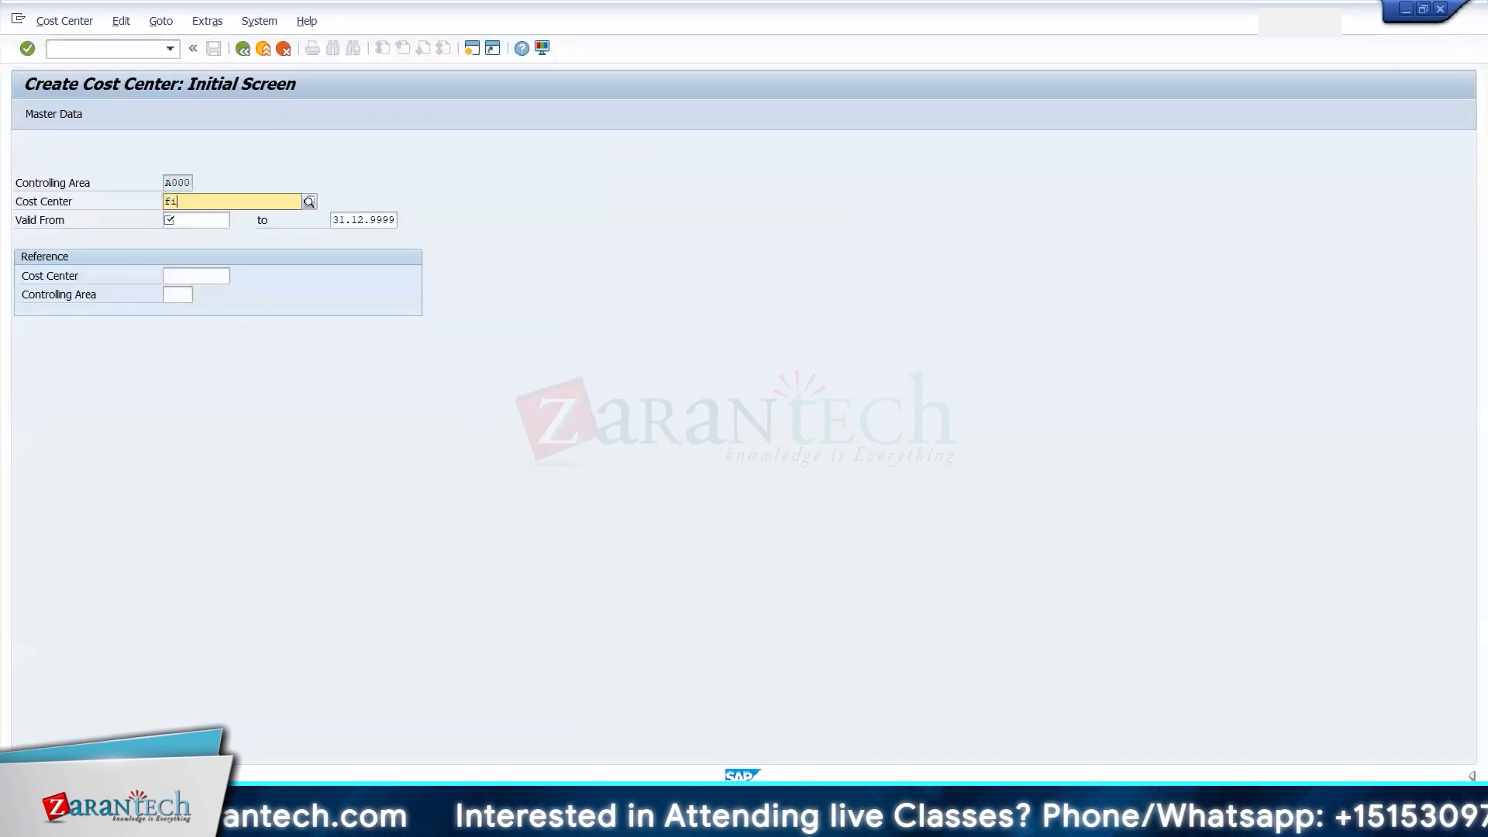
key("BackSpace")
key("BackSpace")
type("tre")
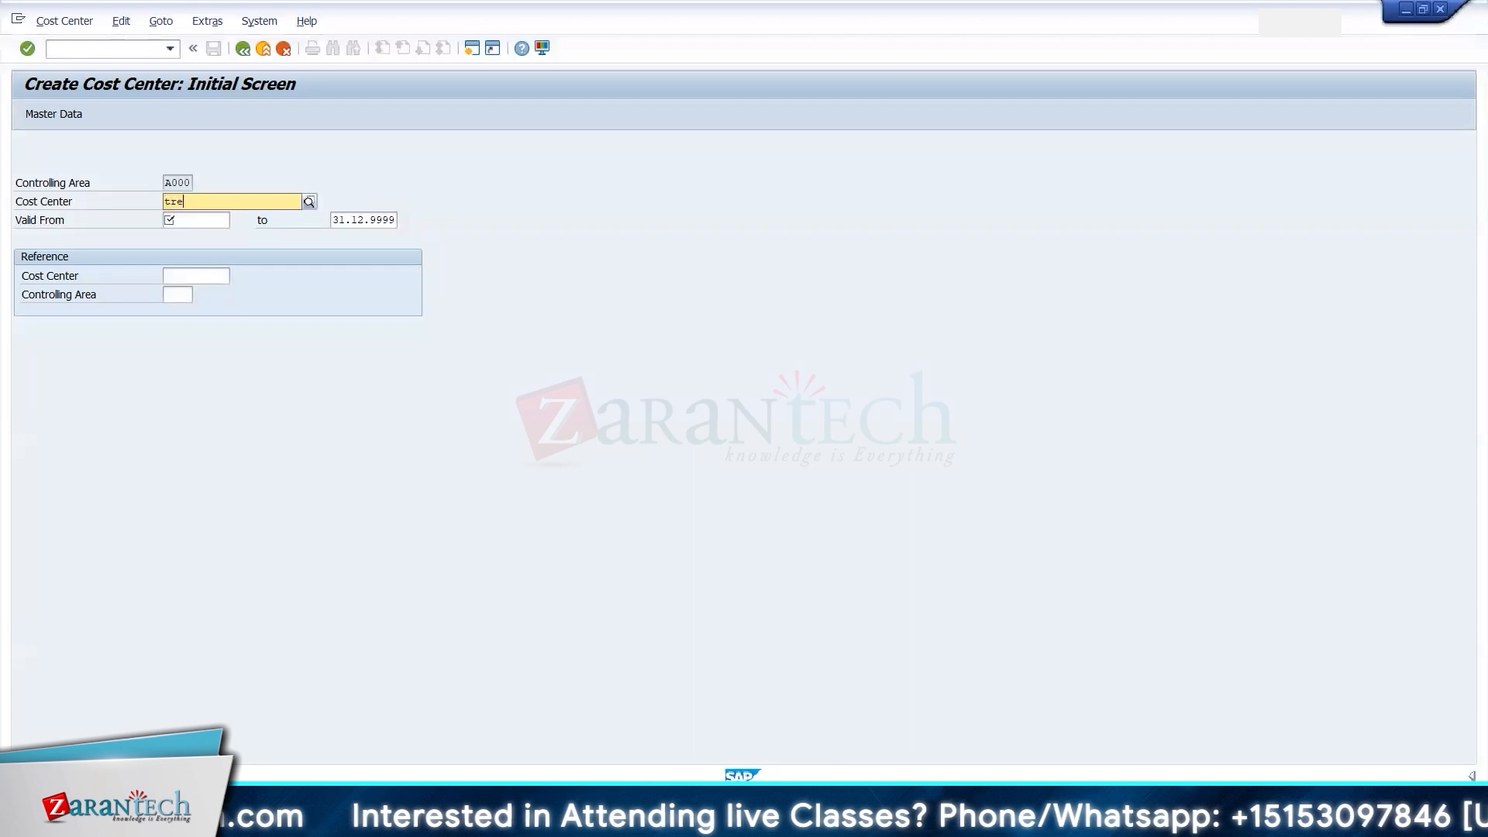
type("asury")
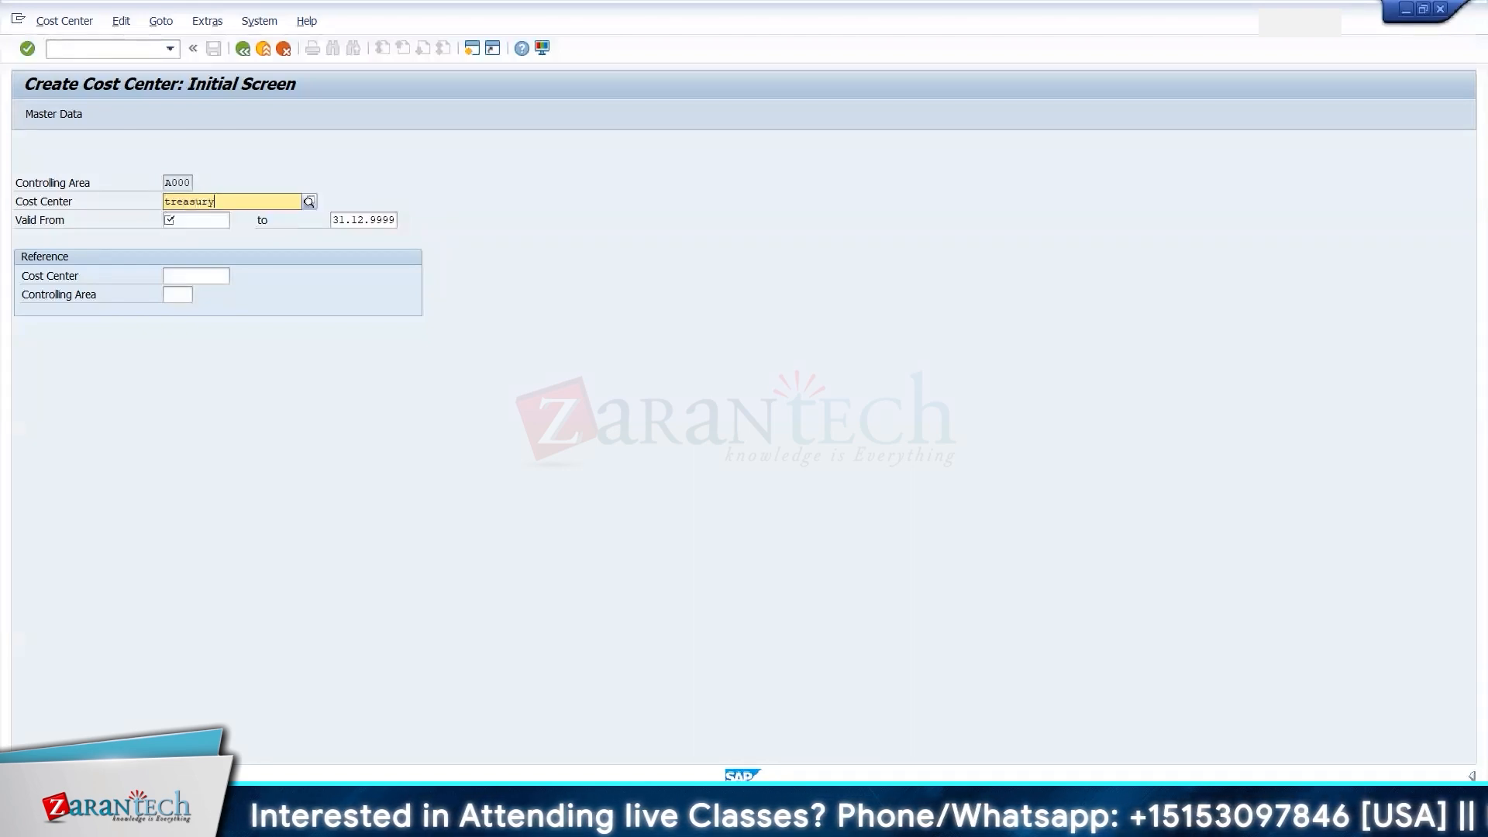
left_click(296, 306)
left_click(200, 222)
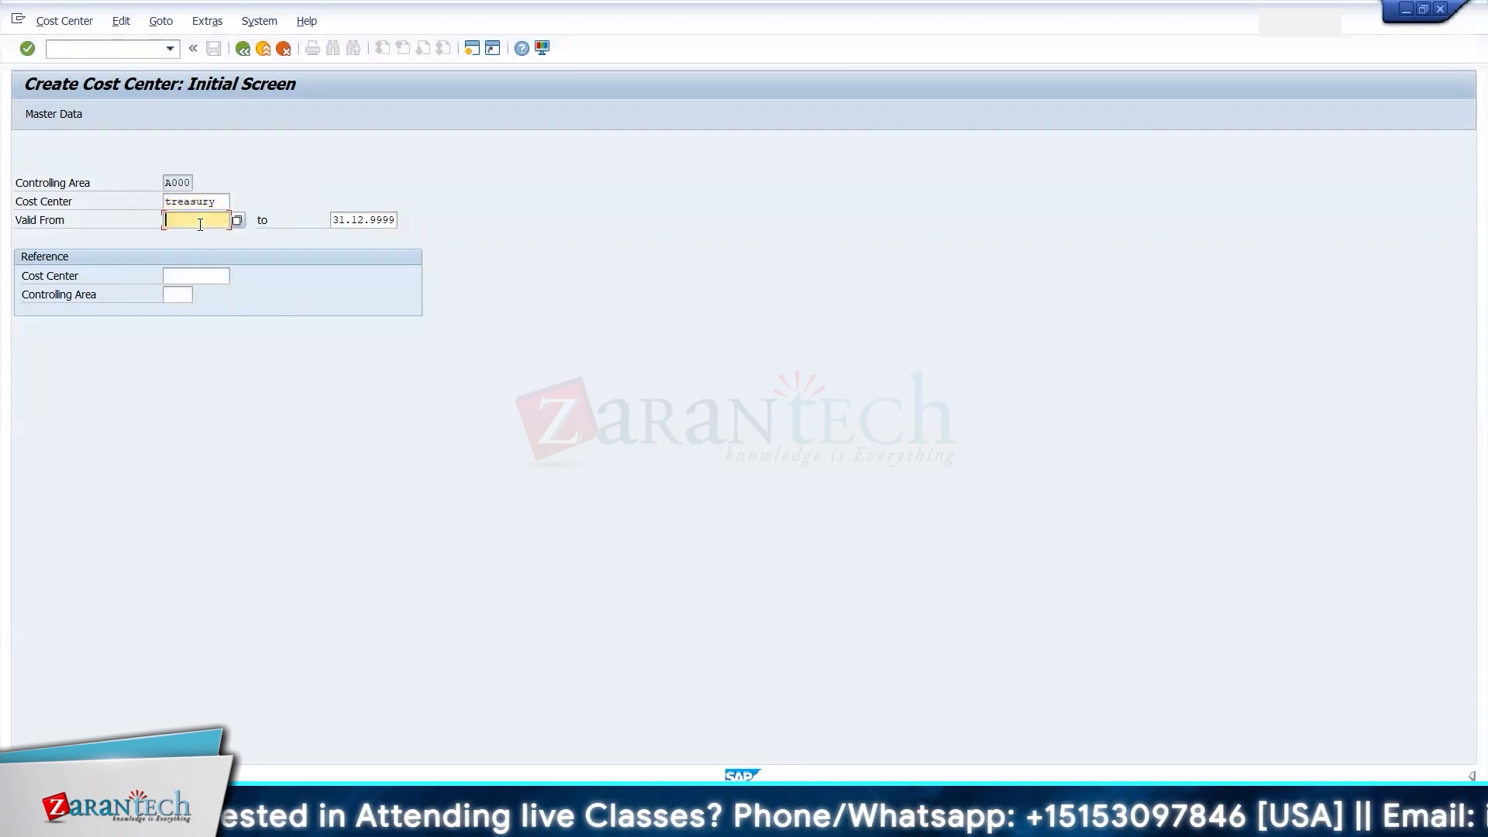
type("01012021")
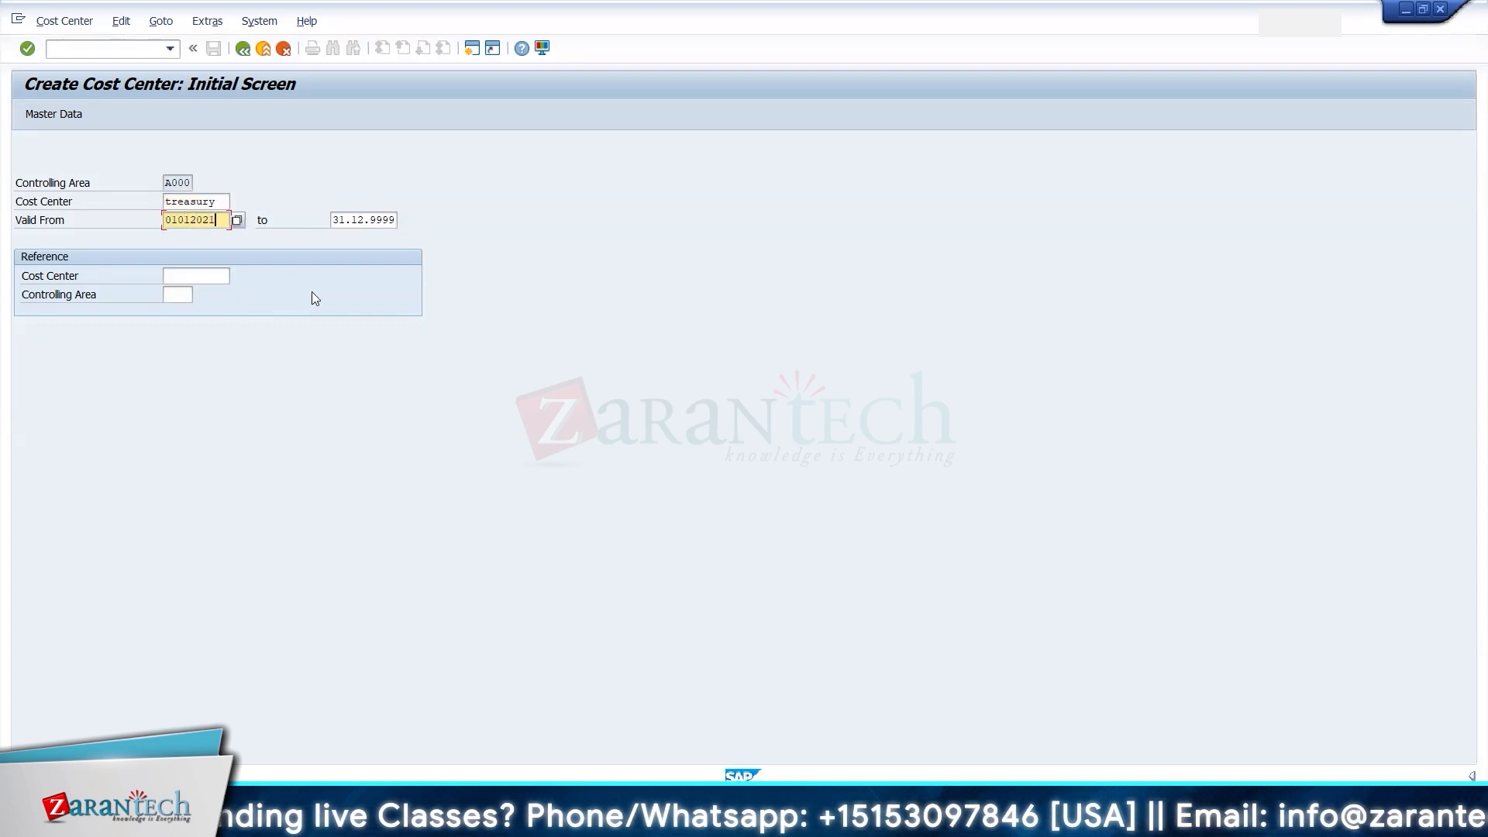
key("Return")
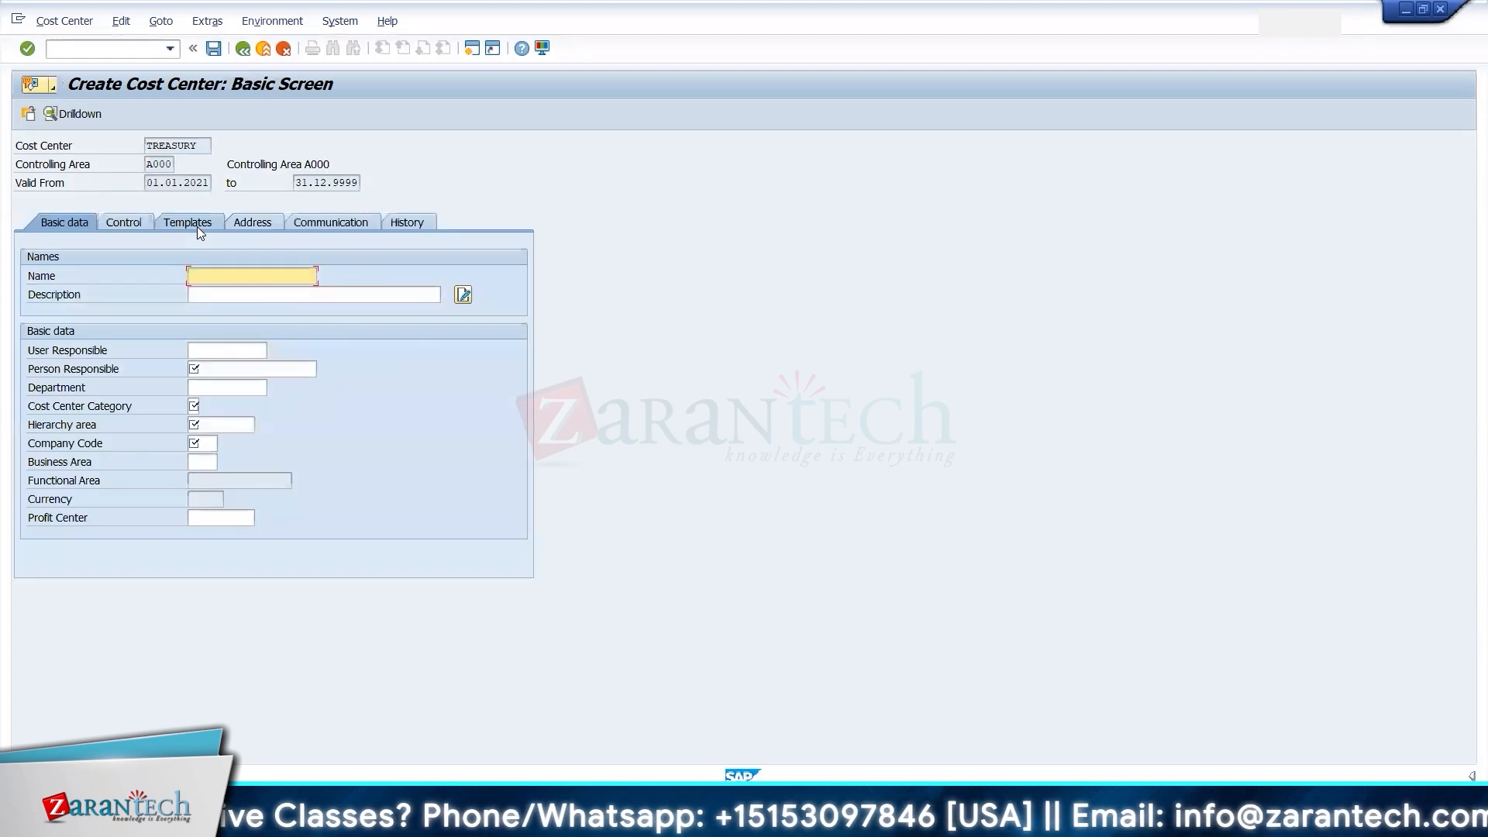
- Enter Treasury as the new cost center's name
type("TREA")
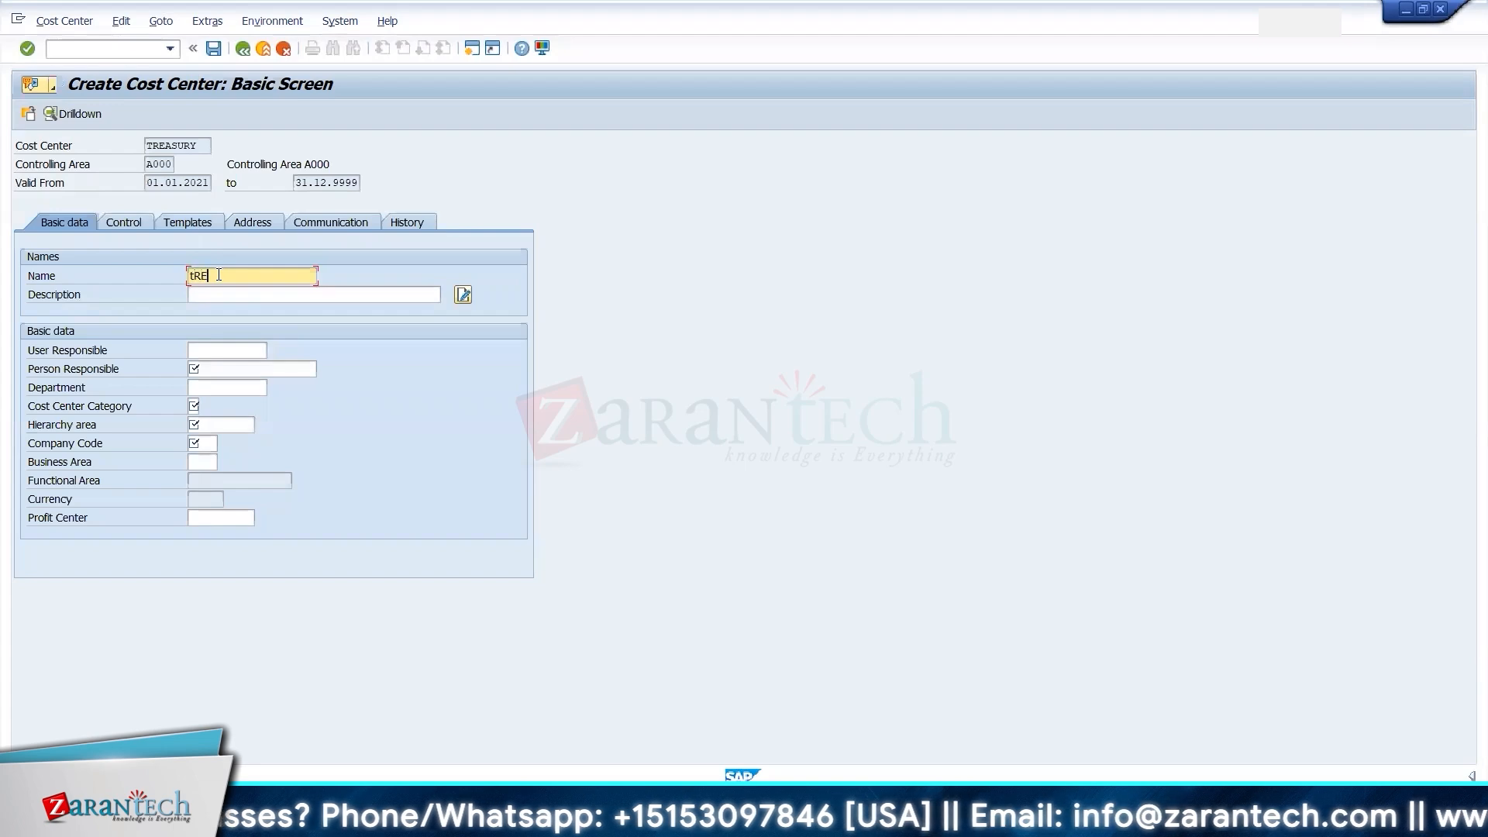
key("BackSpace")
key("BackSpace")
key("BackSpace")
key("BackSpace")
key("Caps_Lock")
type("T")
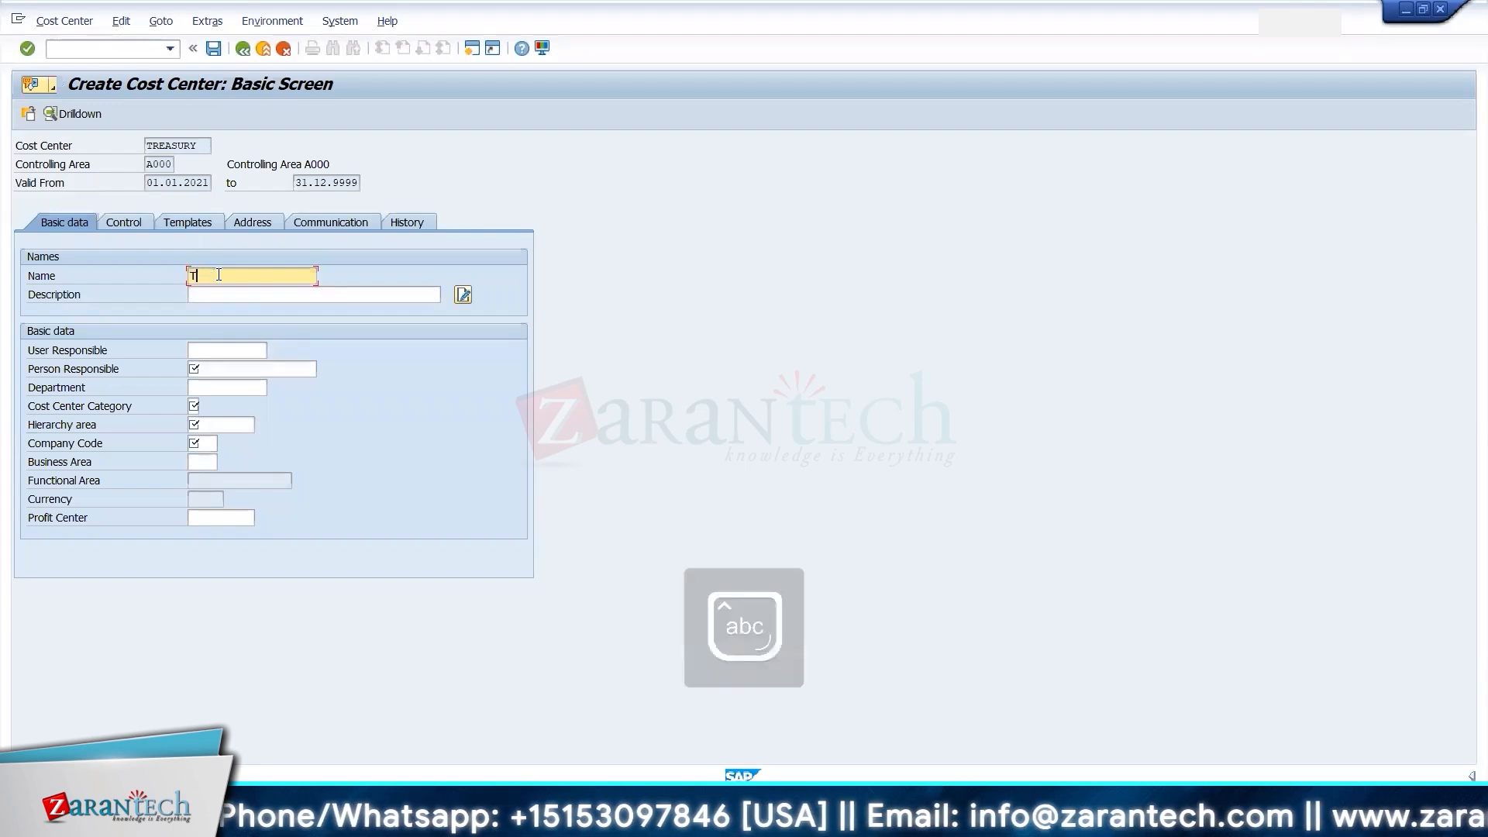
type("reasury")
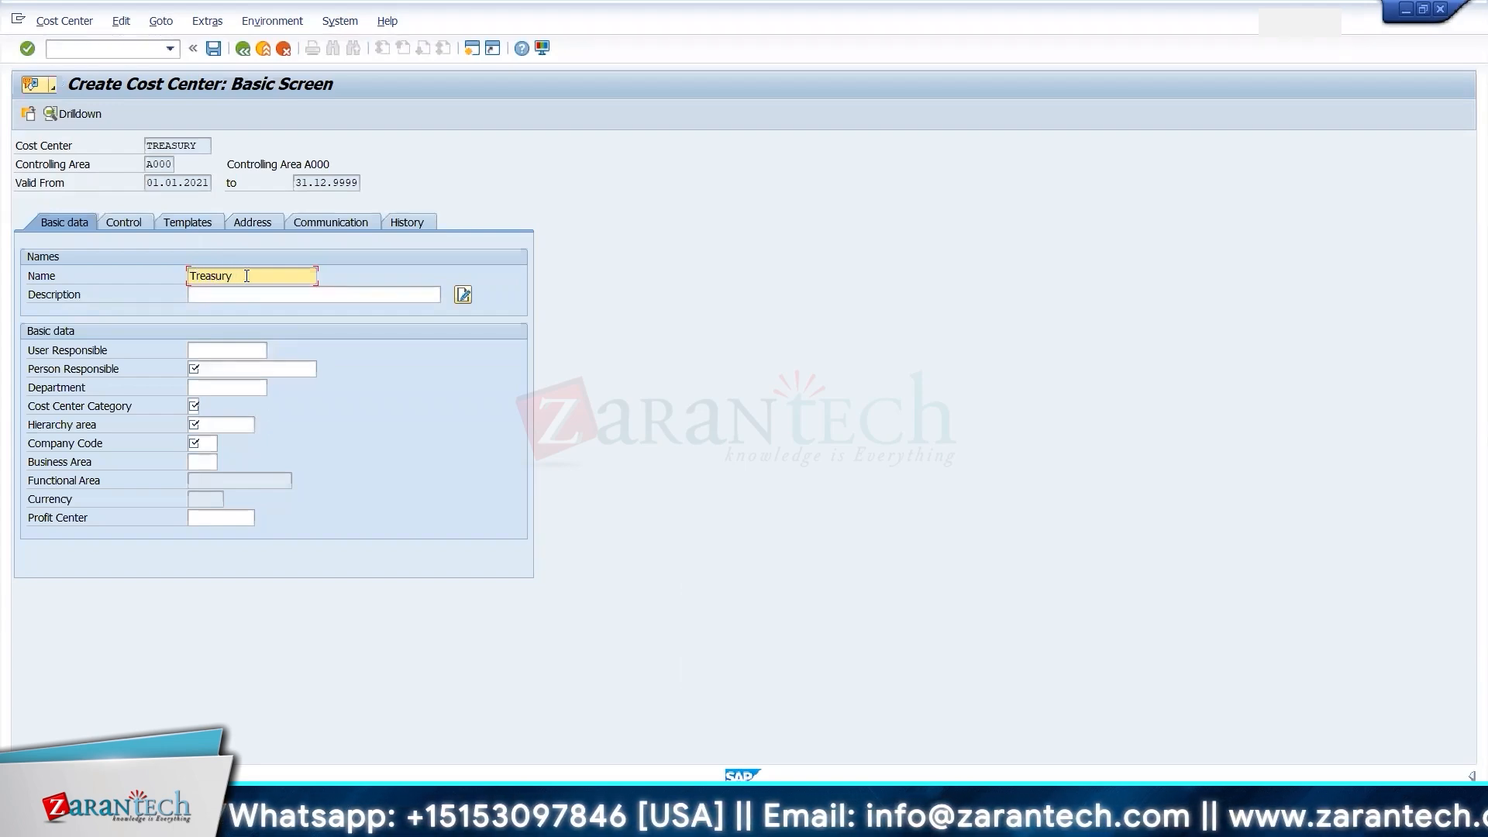
- Enter Treasury as the cost center's description
left_click_drag(247, 275, 189, 278)
left_click(221, 296)
right_click(219, 299)
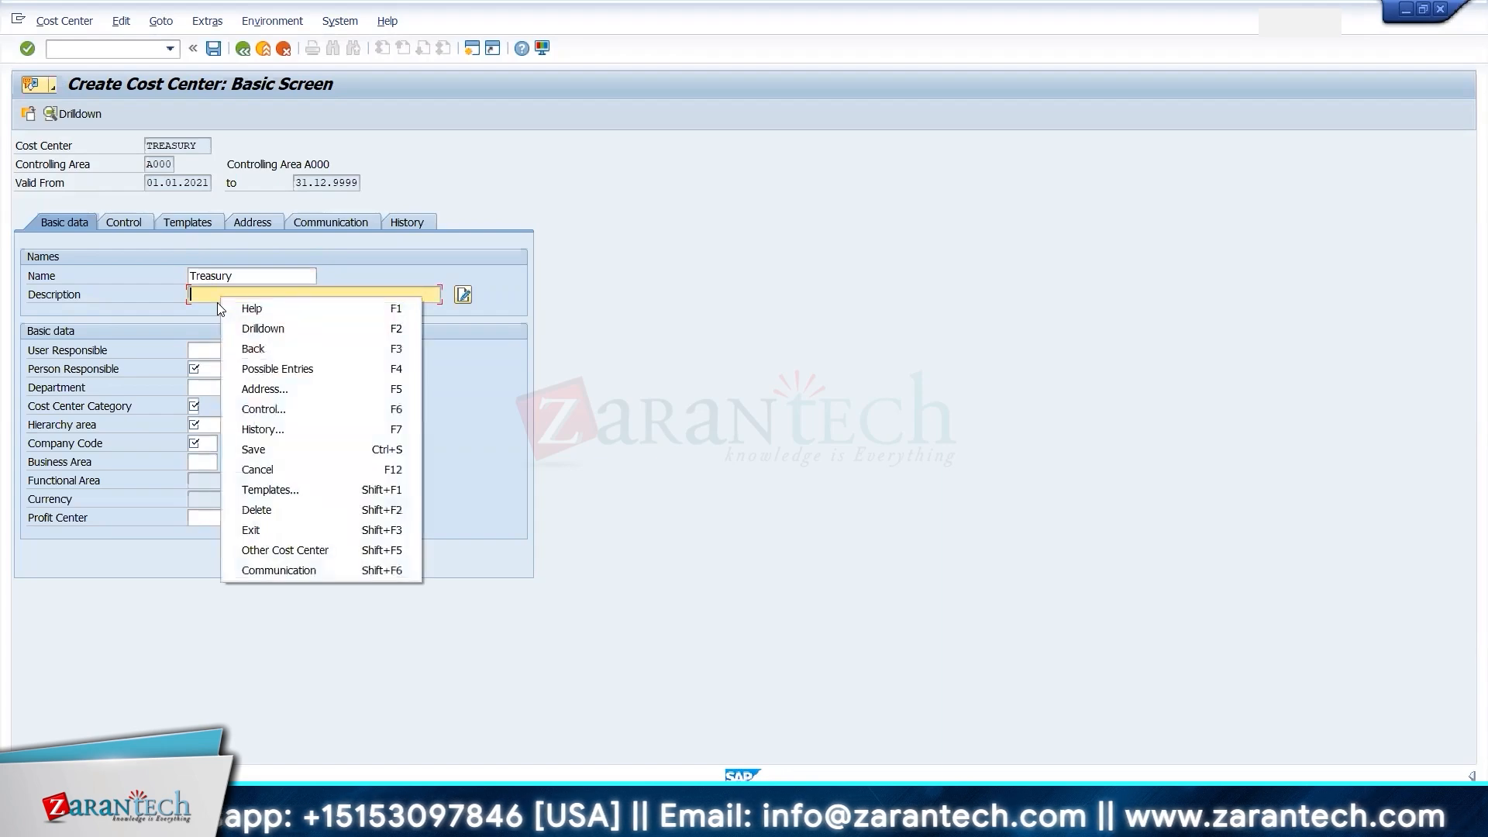
left_click(217, 302)
type("Treasur")
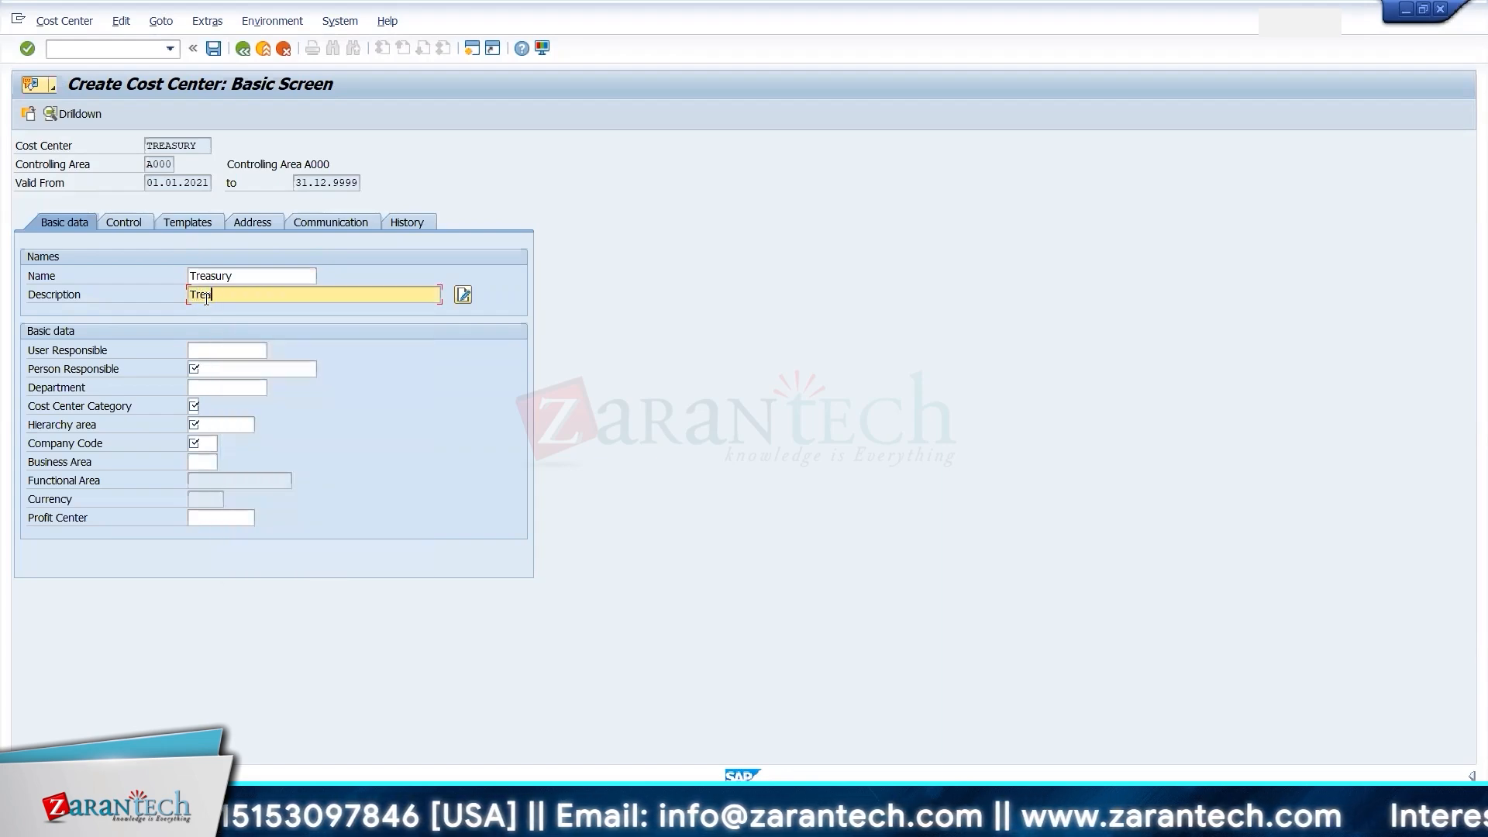
key("BackSpace")
key("BackSpace")
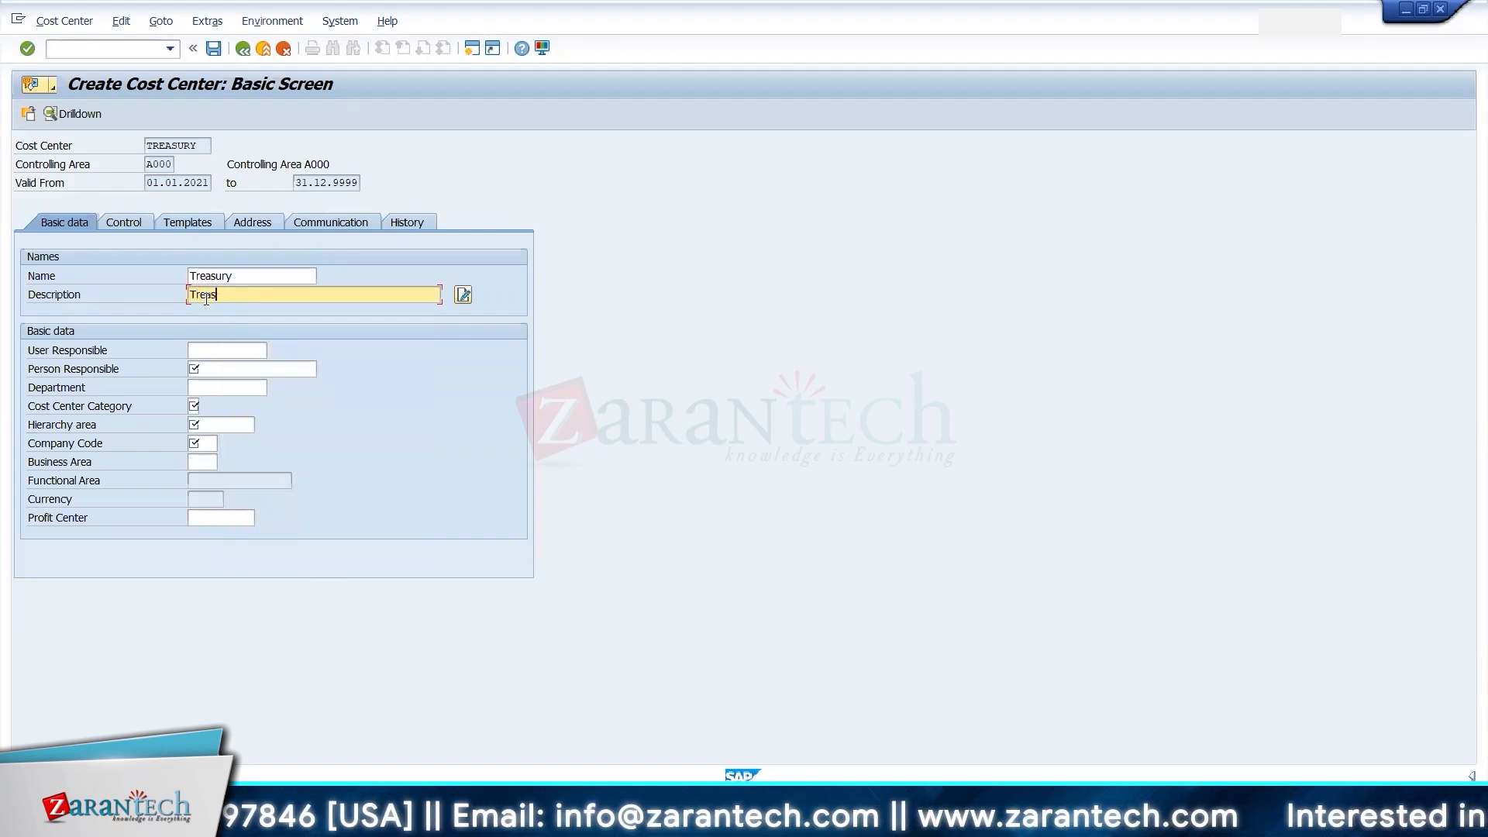
type("ury")
- Set the person responsible to Manager and choose cost center category L (Management)
left_click(205, 367)
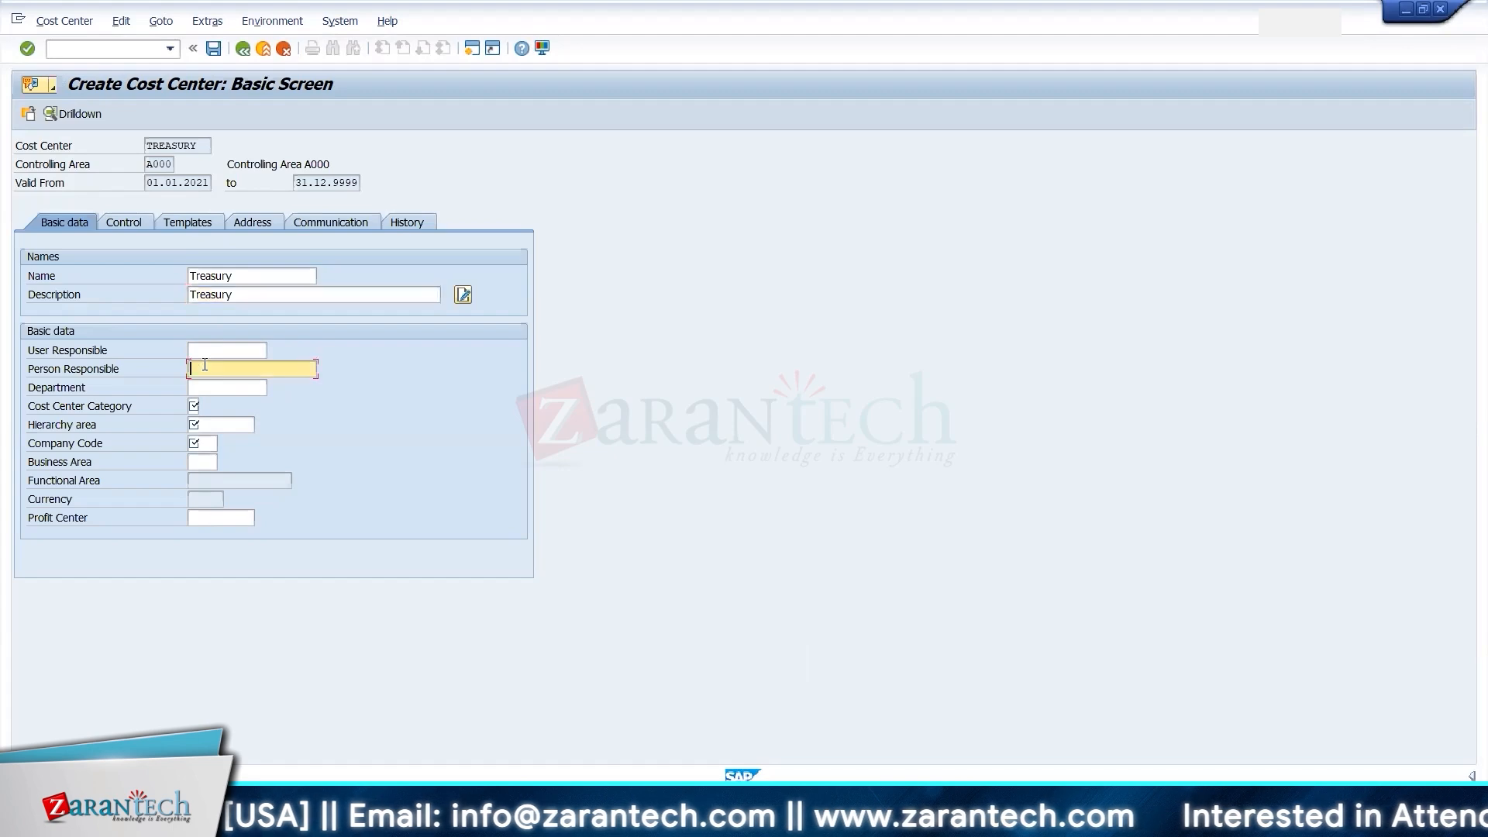
type("Manager")
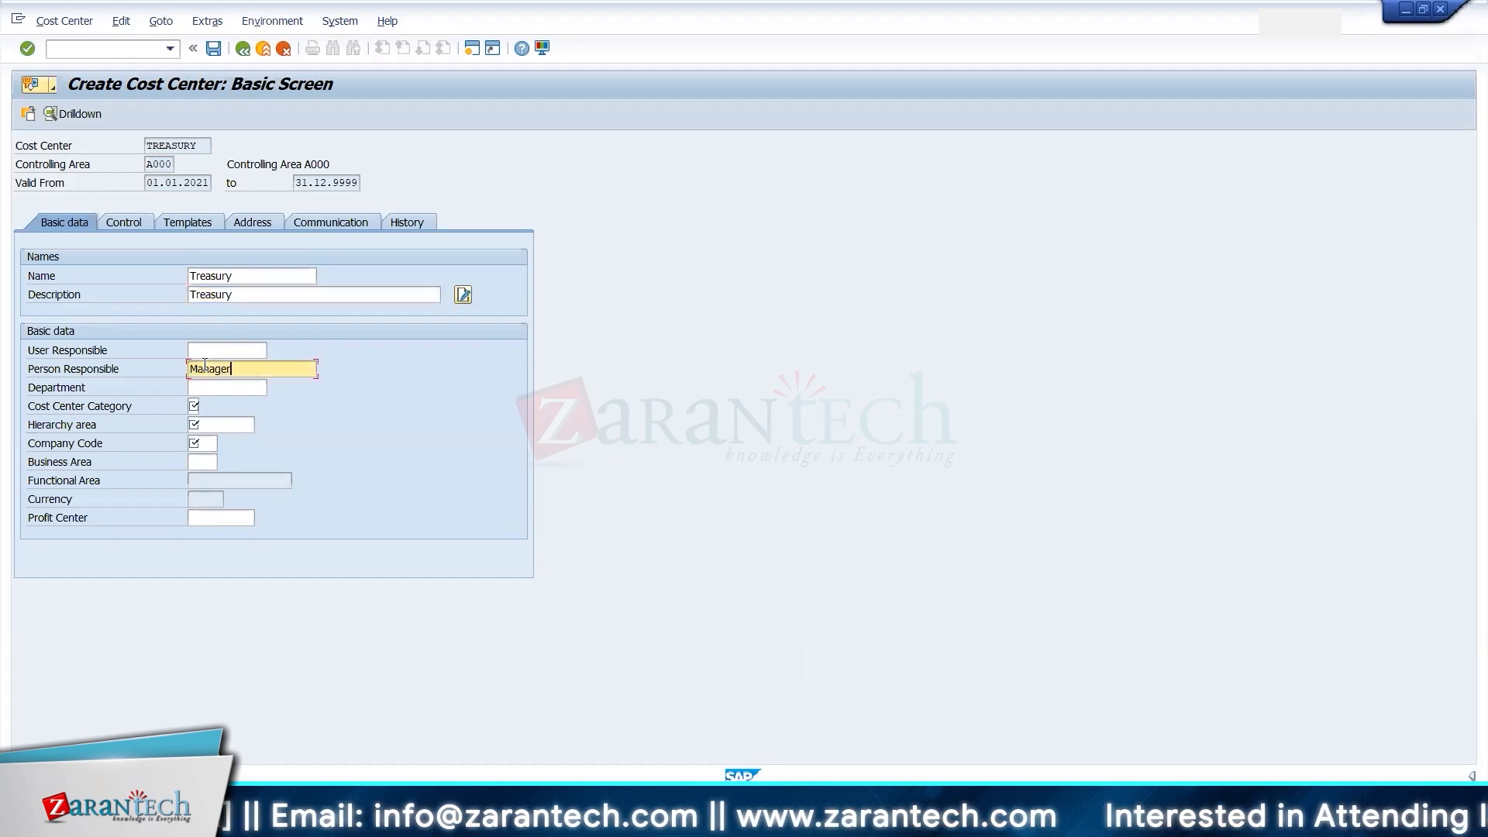
left_click(199, 404)
left_click(208, 406)
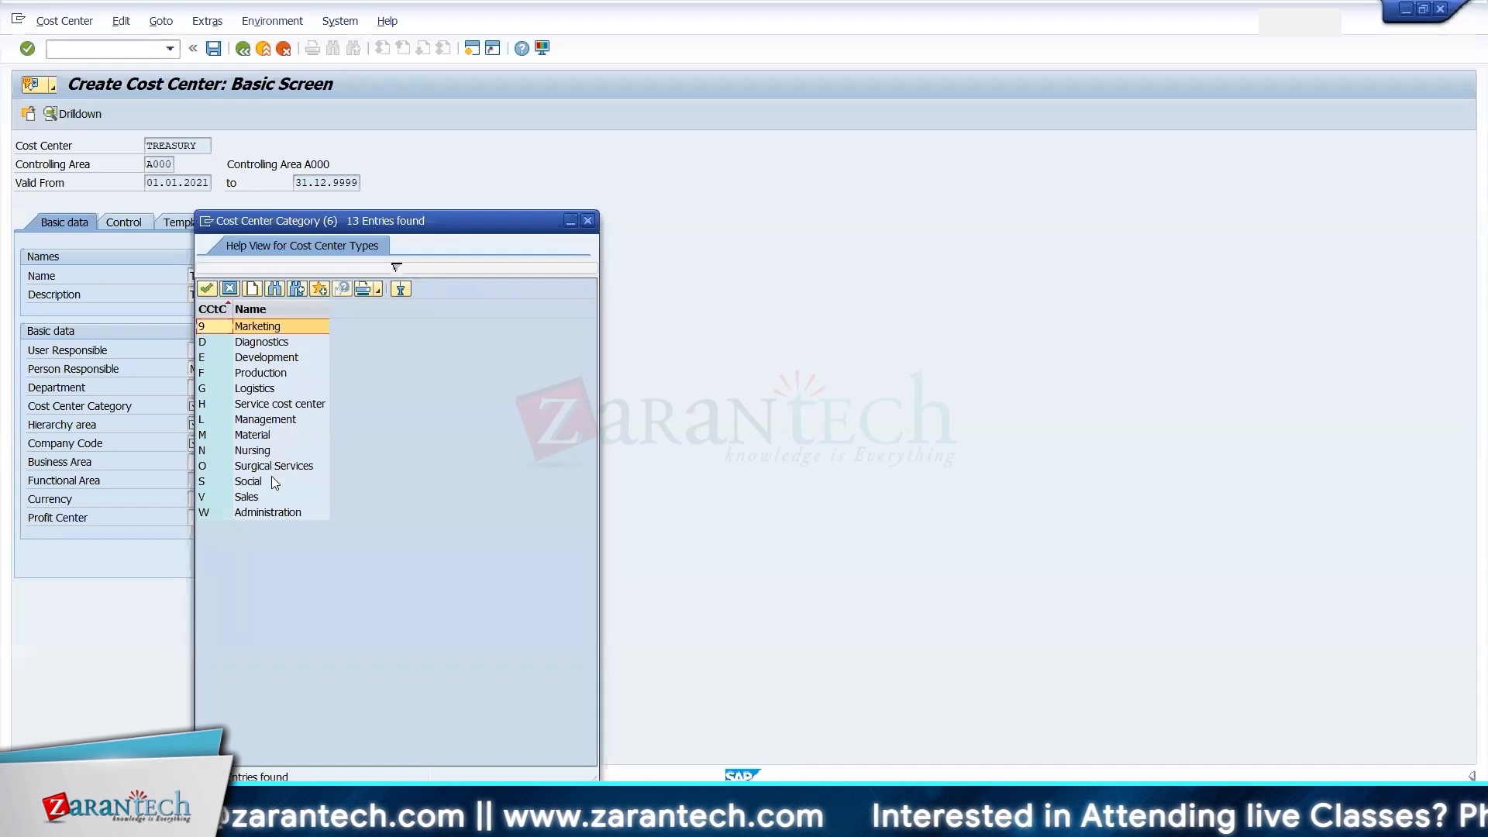
left_click(255, 423)
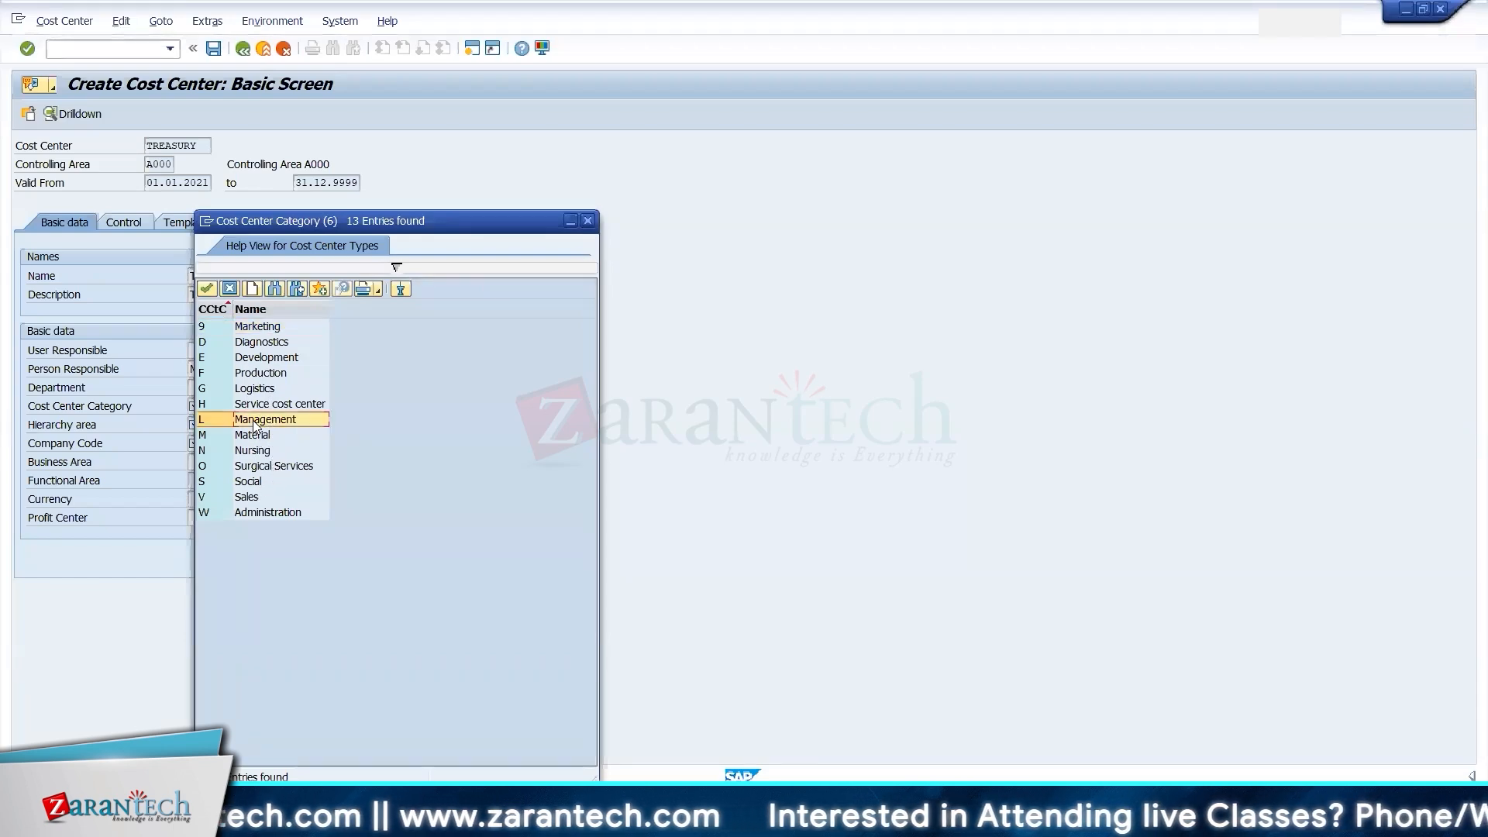
double_click(255, 423)
- Assign hierarchy area 0001, Standard Hierachy Best Practices, to the cost center
left_click(245, 425)
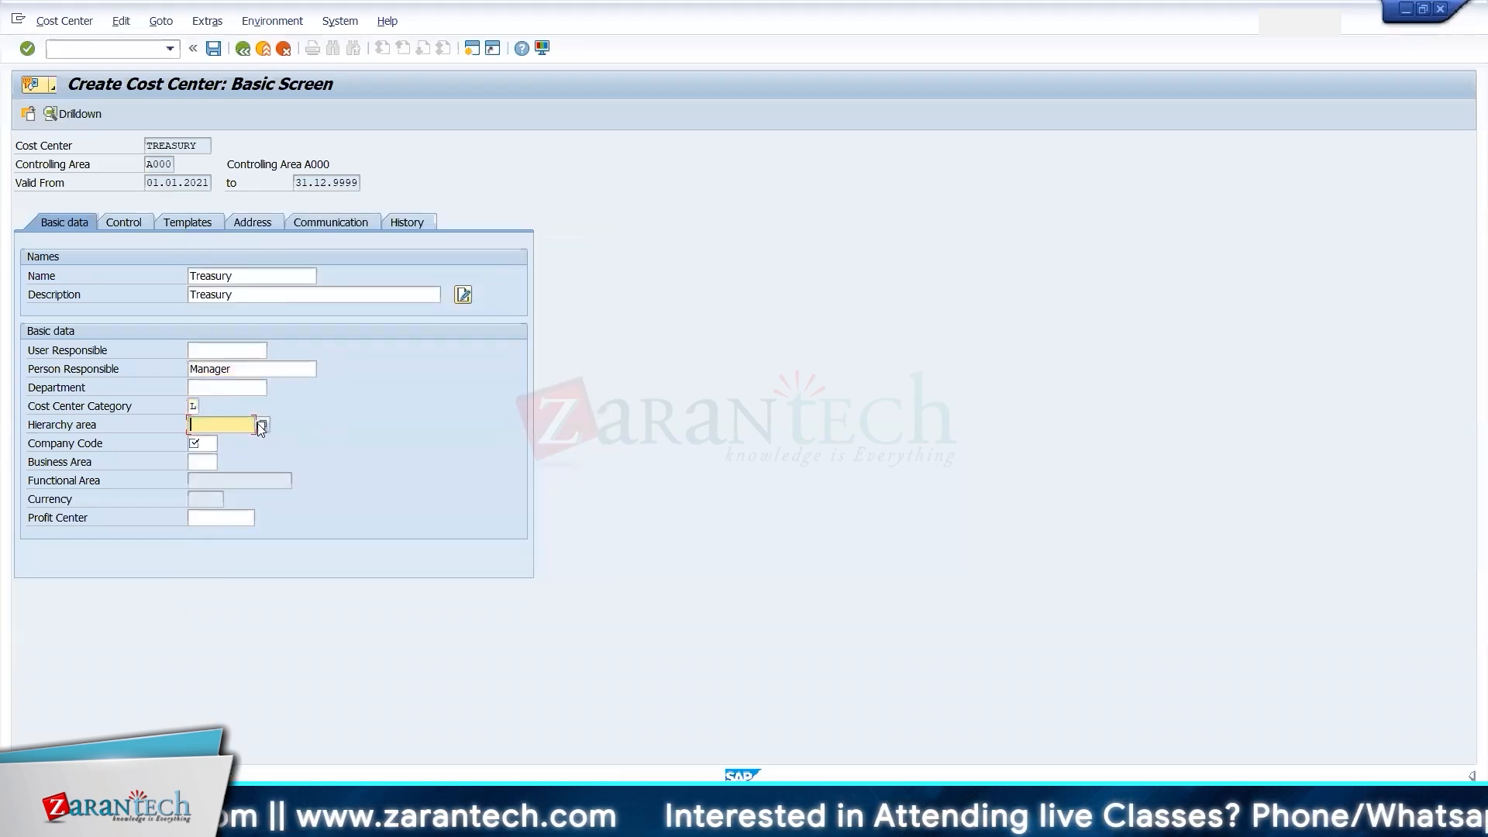
left_click(261, 427)
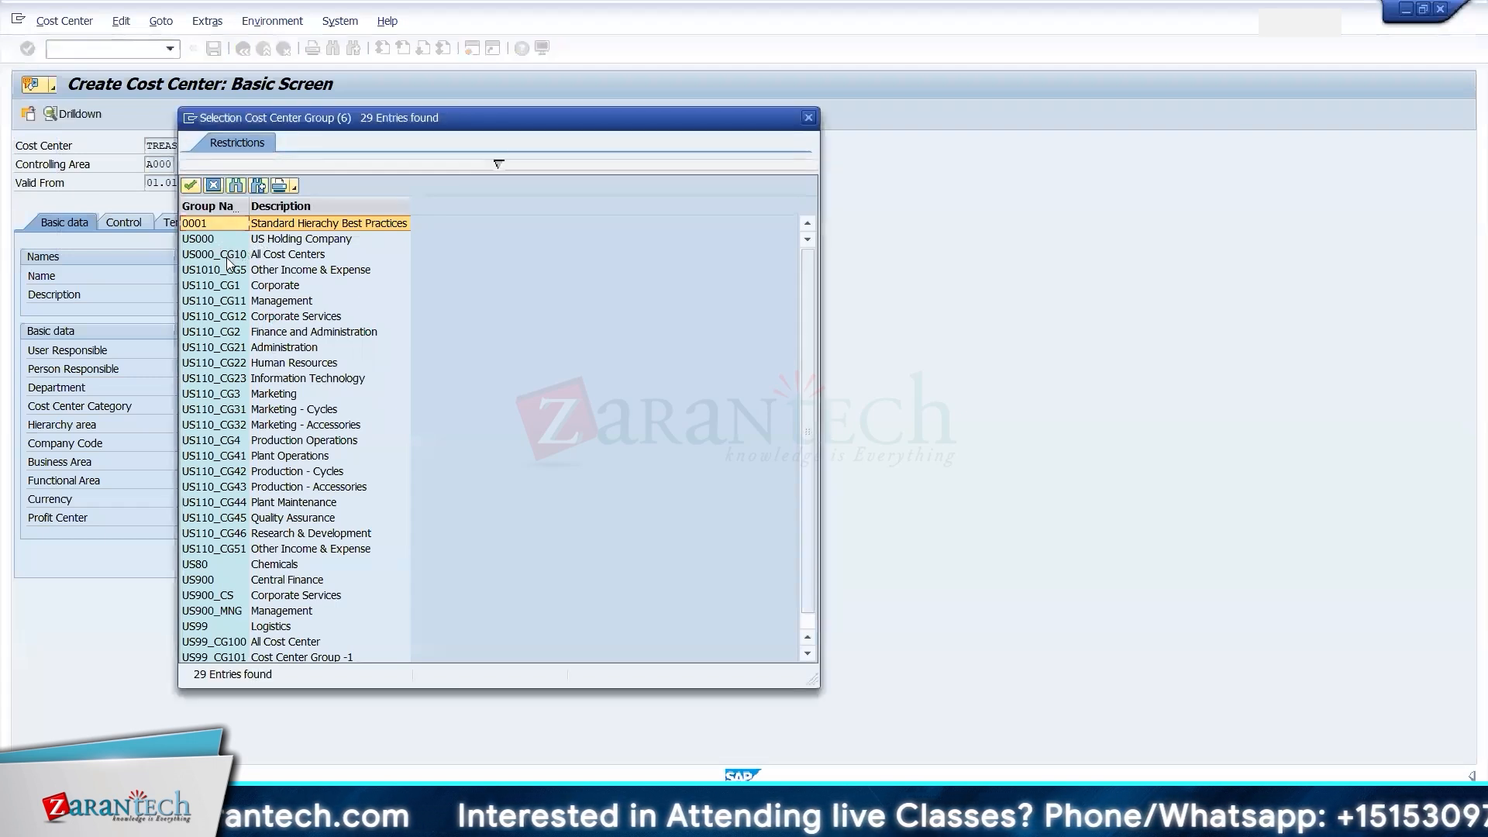
left_click(226, 257)
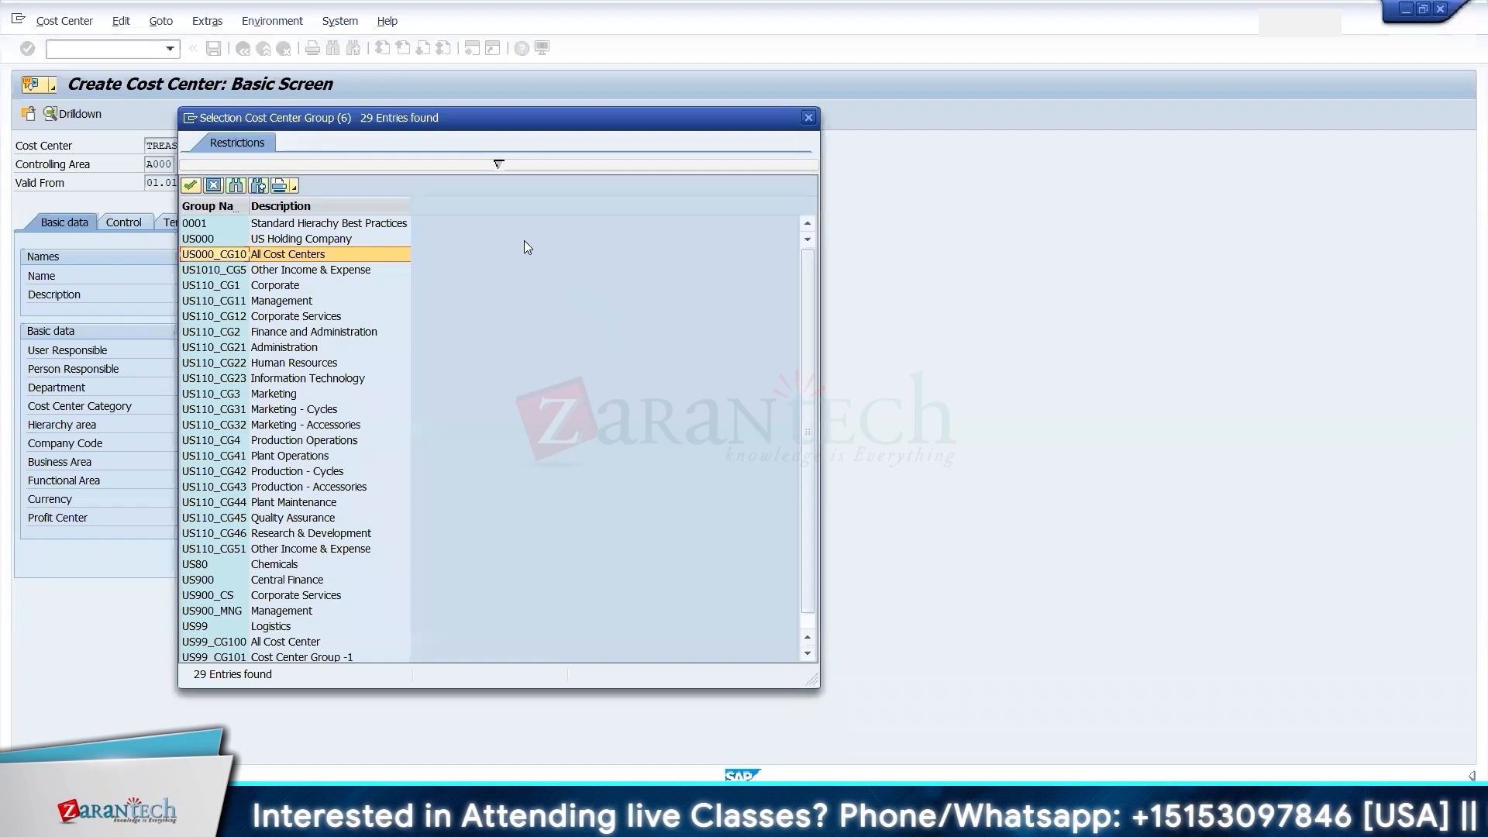
left_click(498, 165)
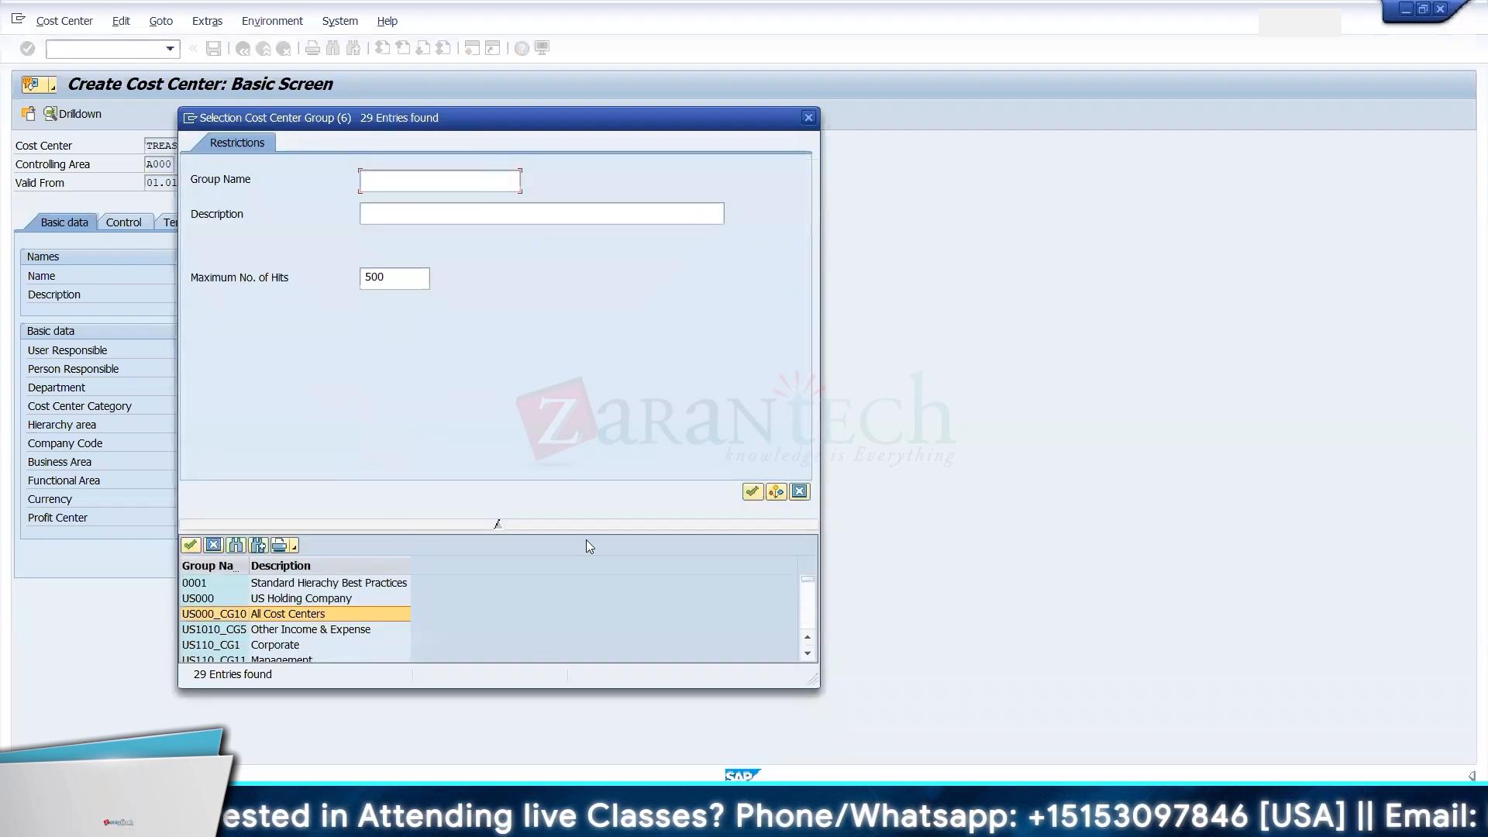
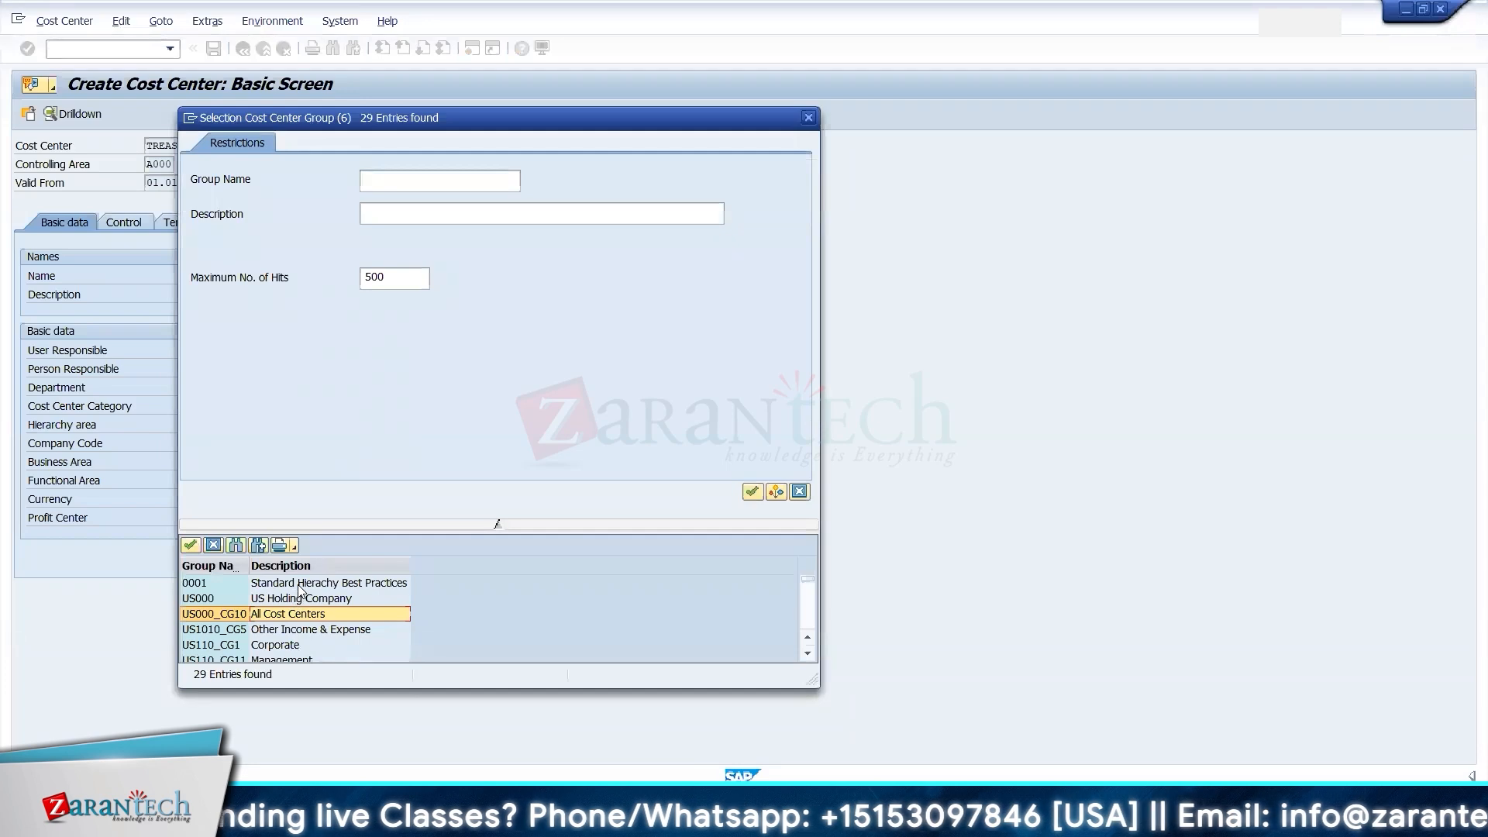
double_click(297, 584)
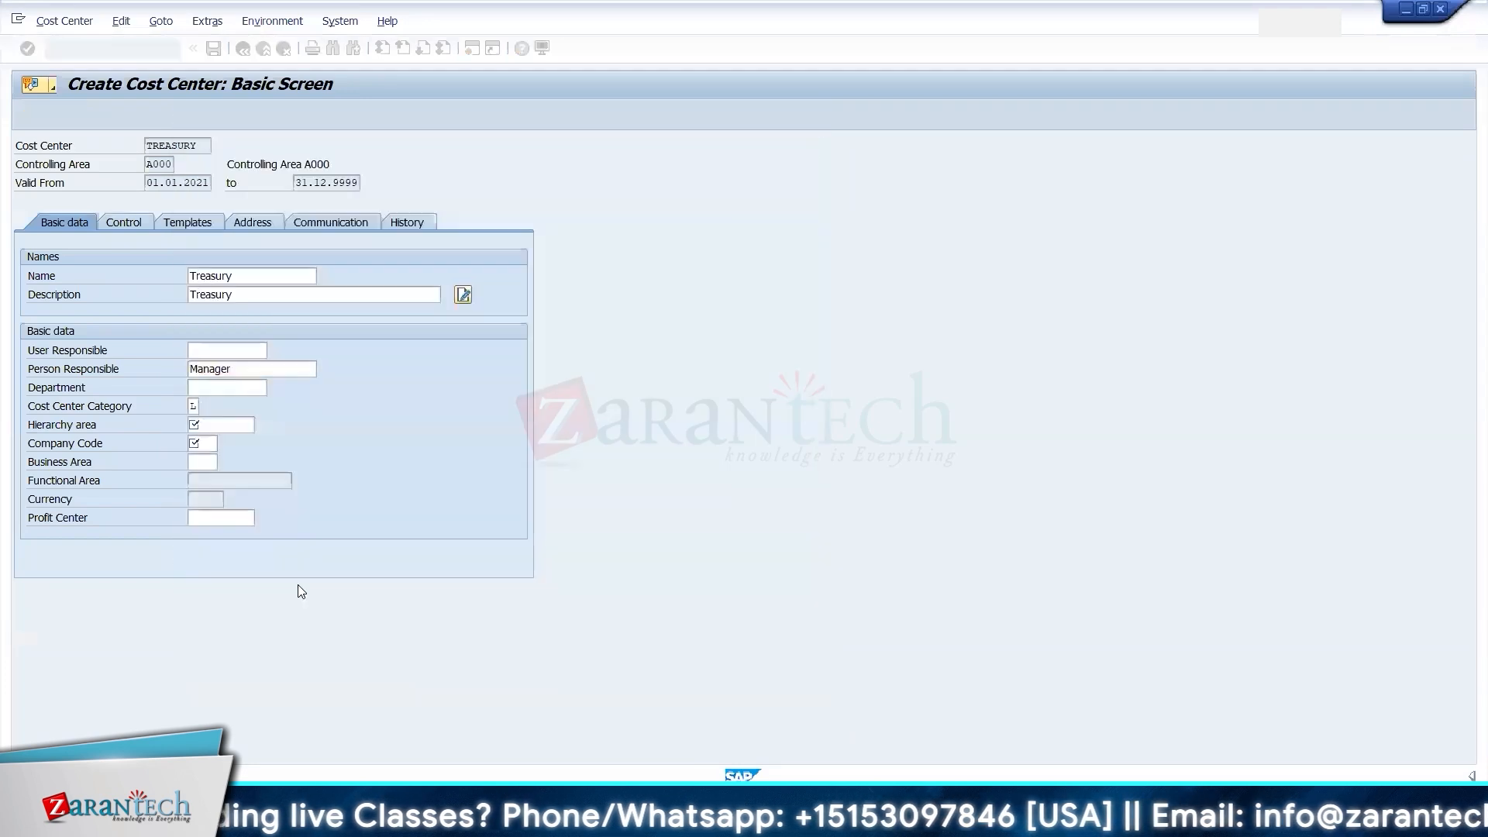
- Assign company code IN10 to the cost center and confirm the basic data without a profit center
left_click(209, 440)
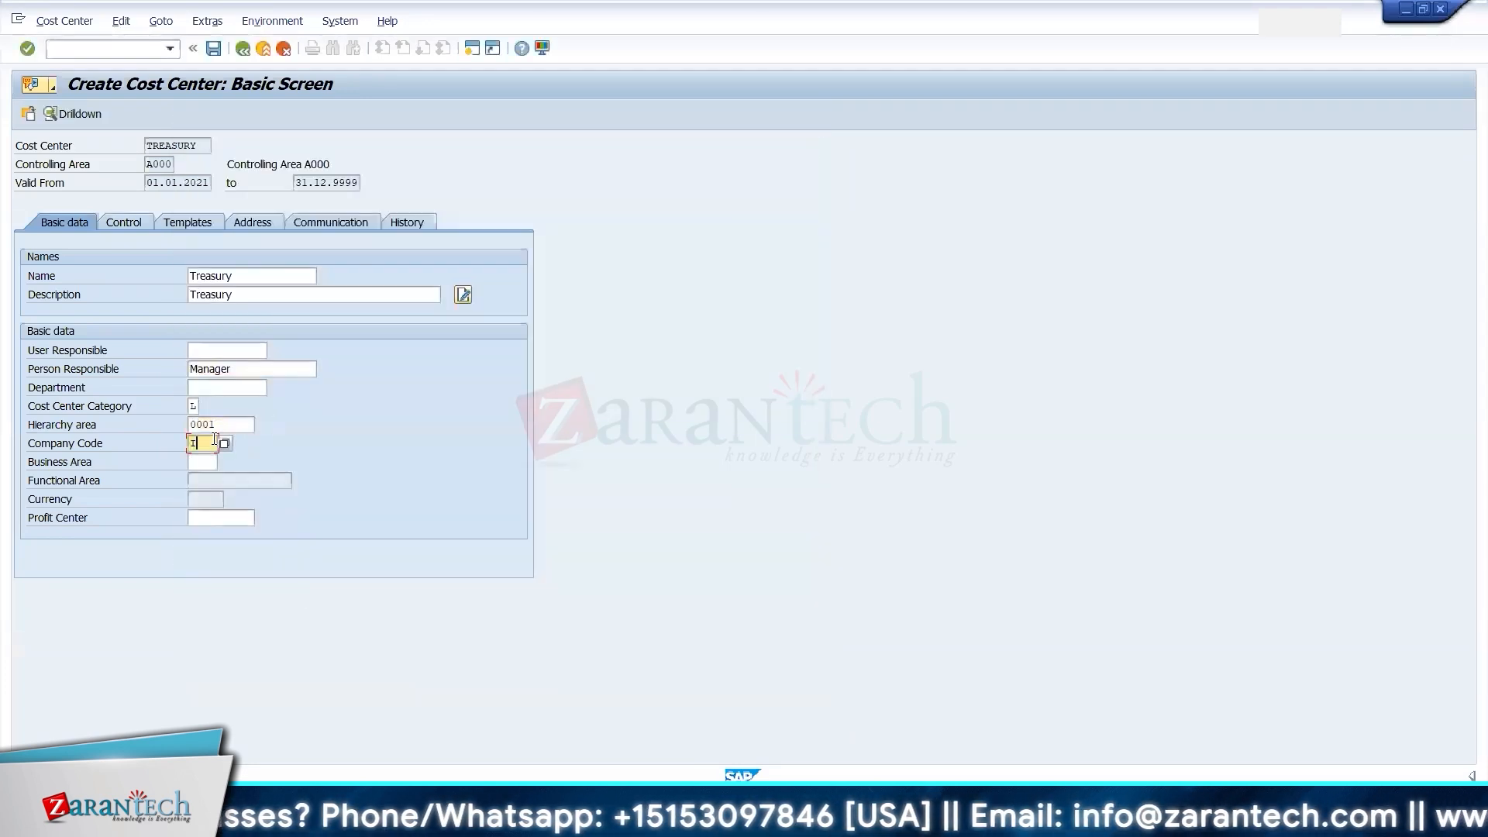
type("In10")
key("Return")
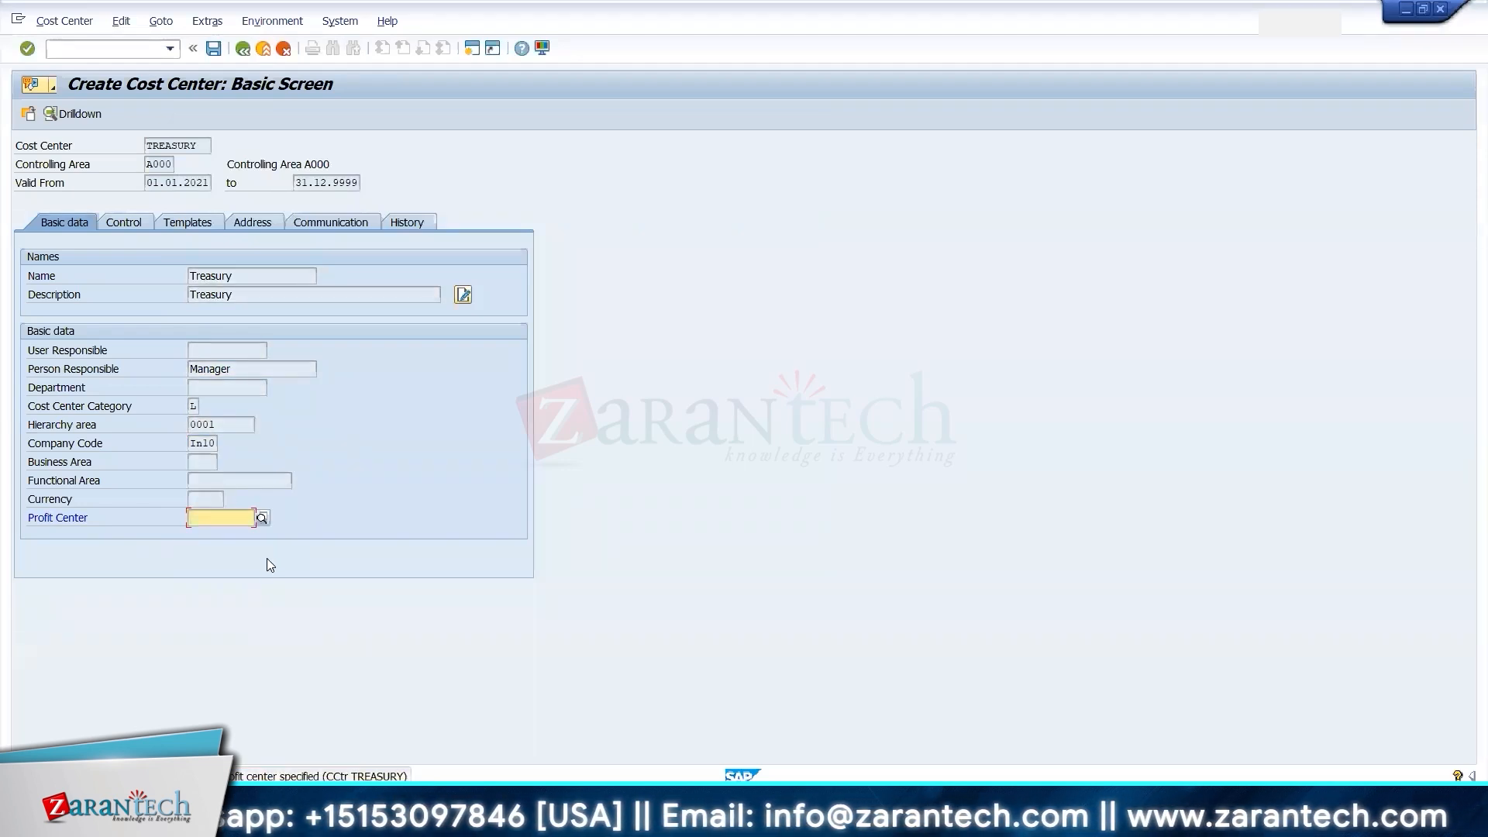
key("Return")
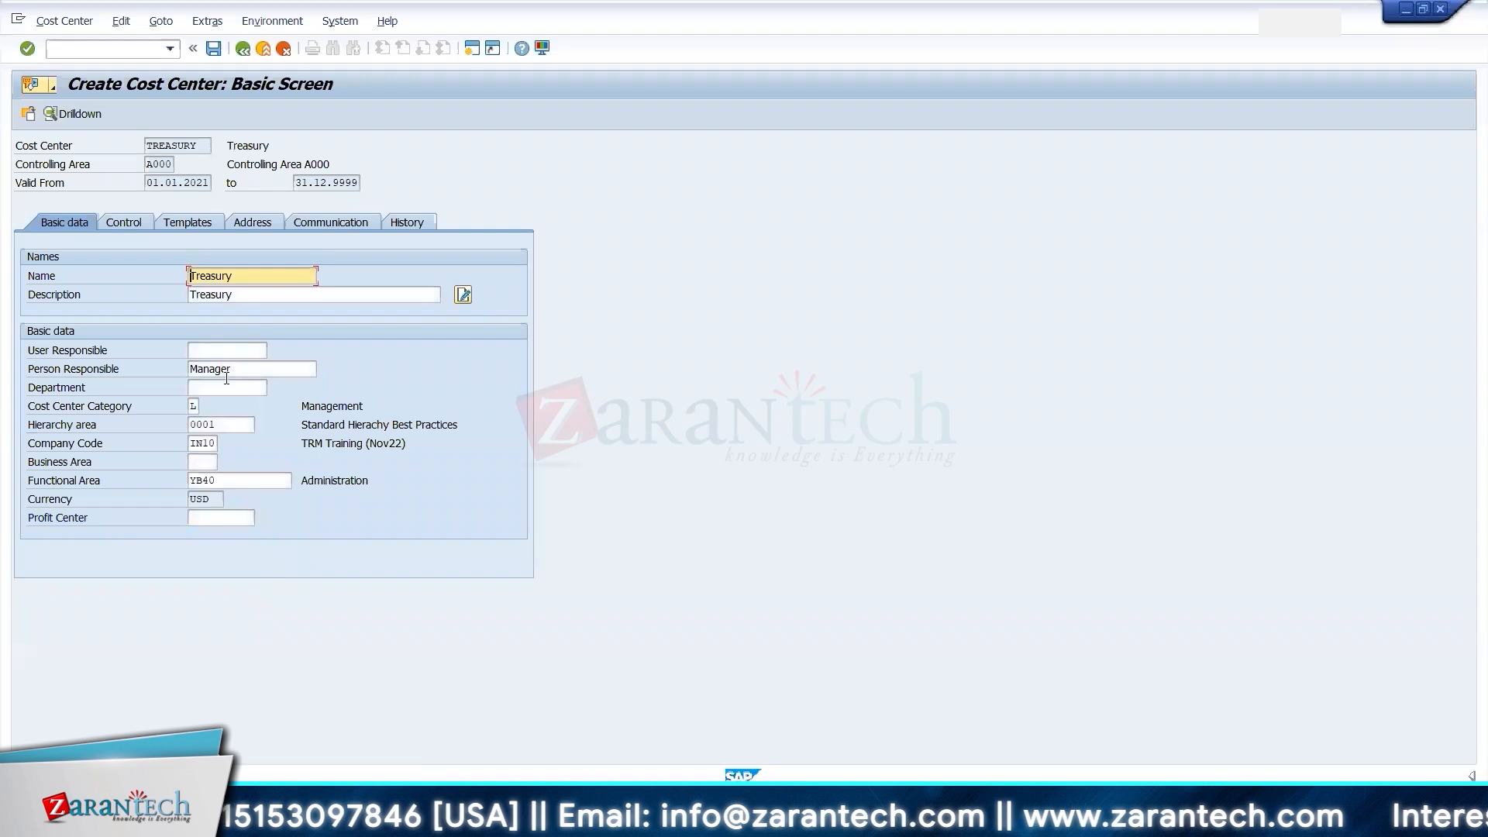
- Remove the Actual Revenues lock from cost center TREASURY, save it and leave cost center creation
left_click(141, 219)
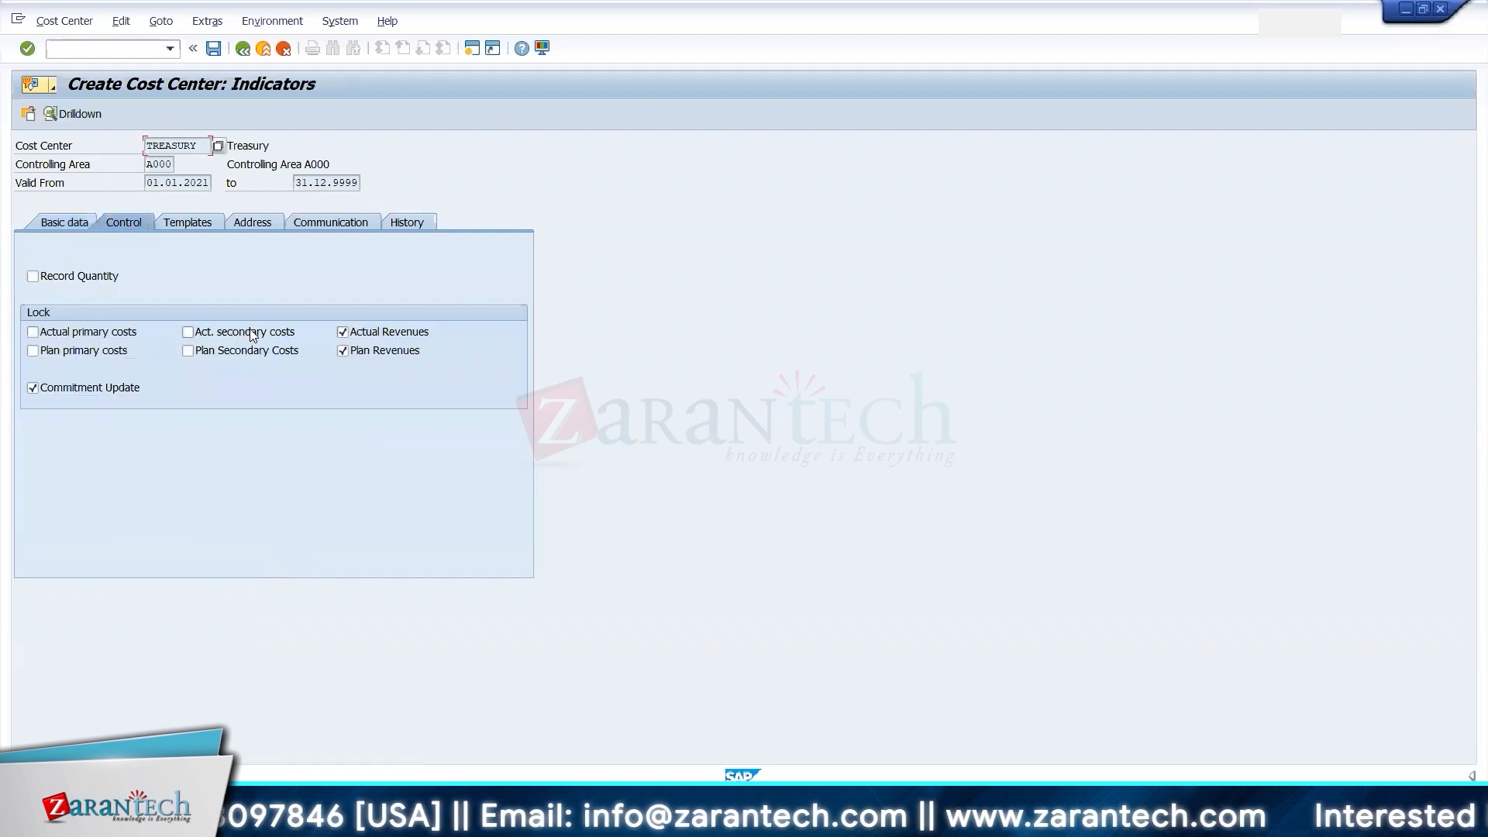
left_click(379, 333)
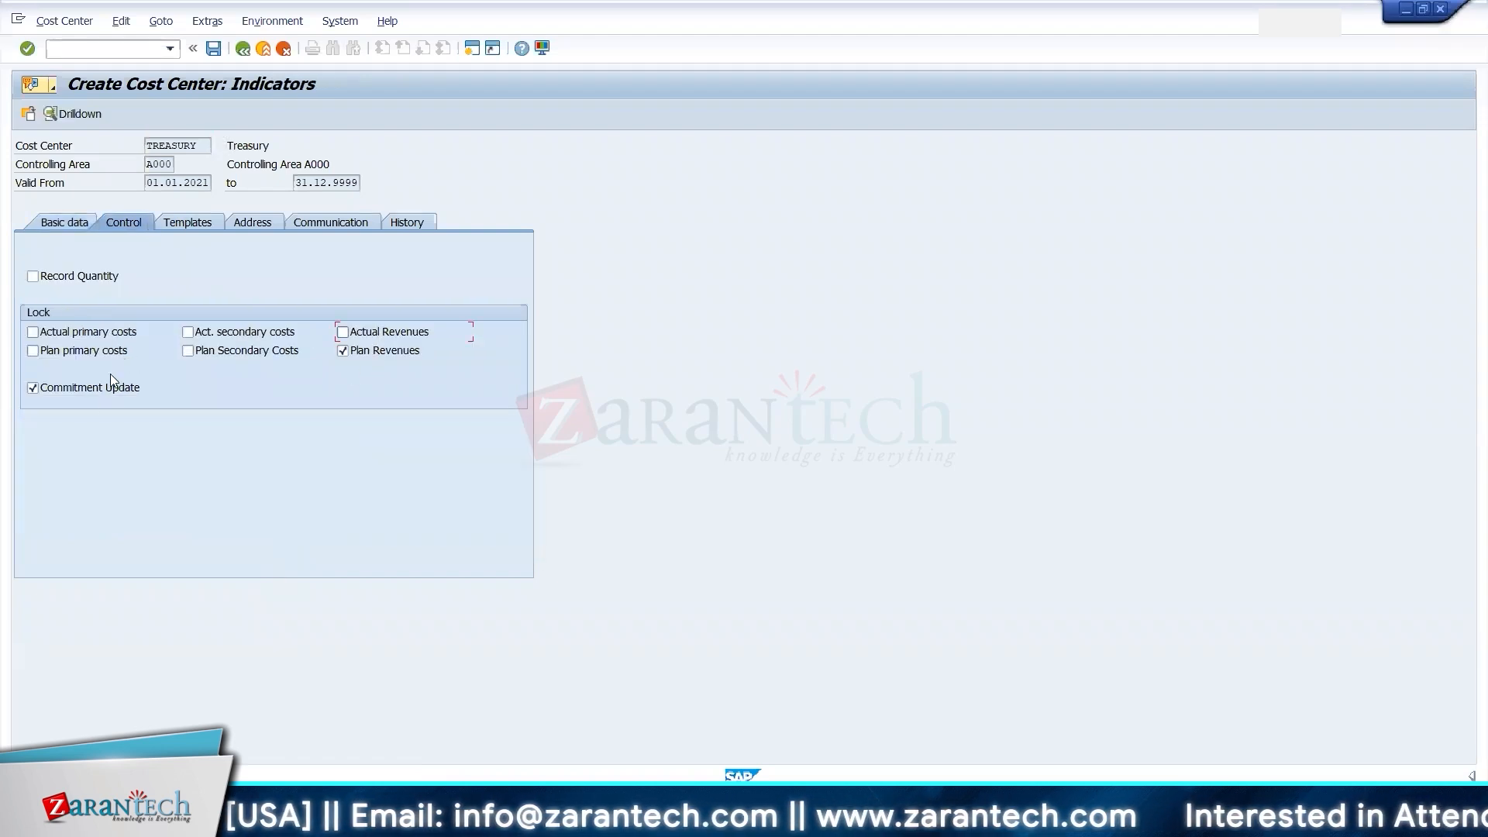
left_click(212, 48)
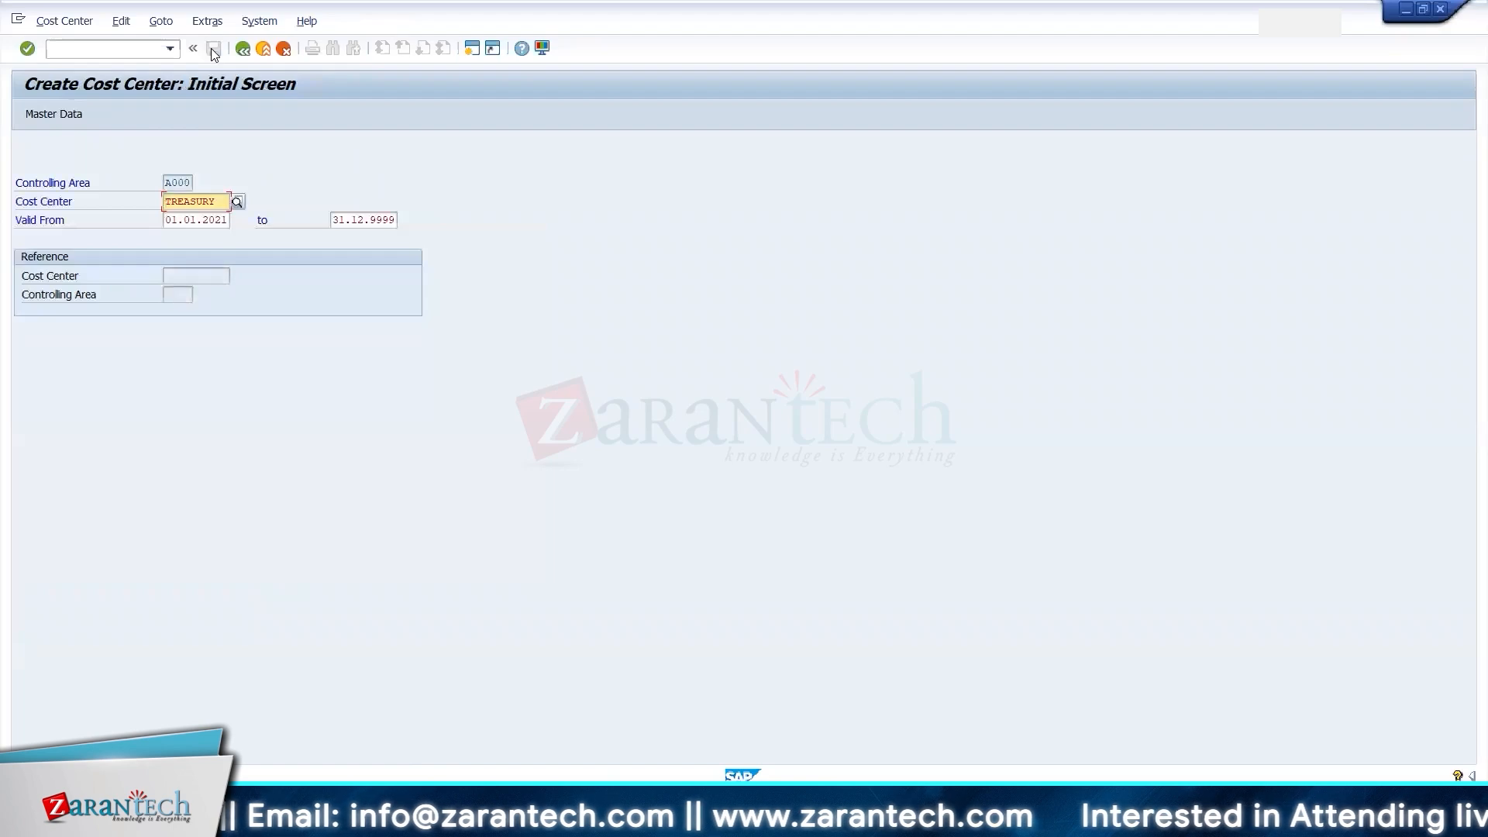
double_click(187, 200)
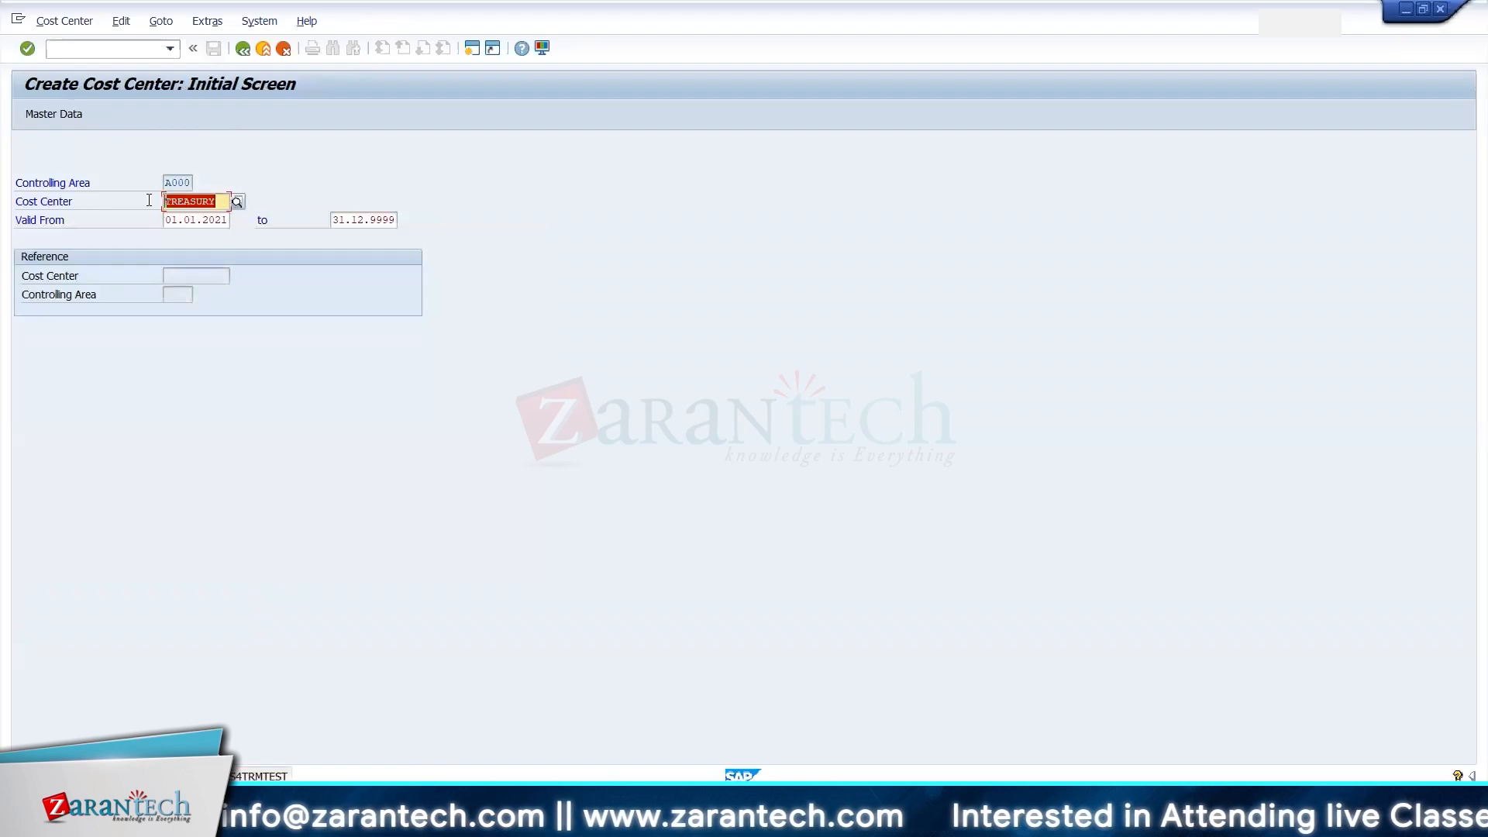
left_click(243, 48)
- In the IMG, expand Financial Supply Chain Management and the General Settings of the Treasury Transaction Manager
key("alt+Tab")
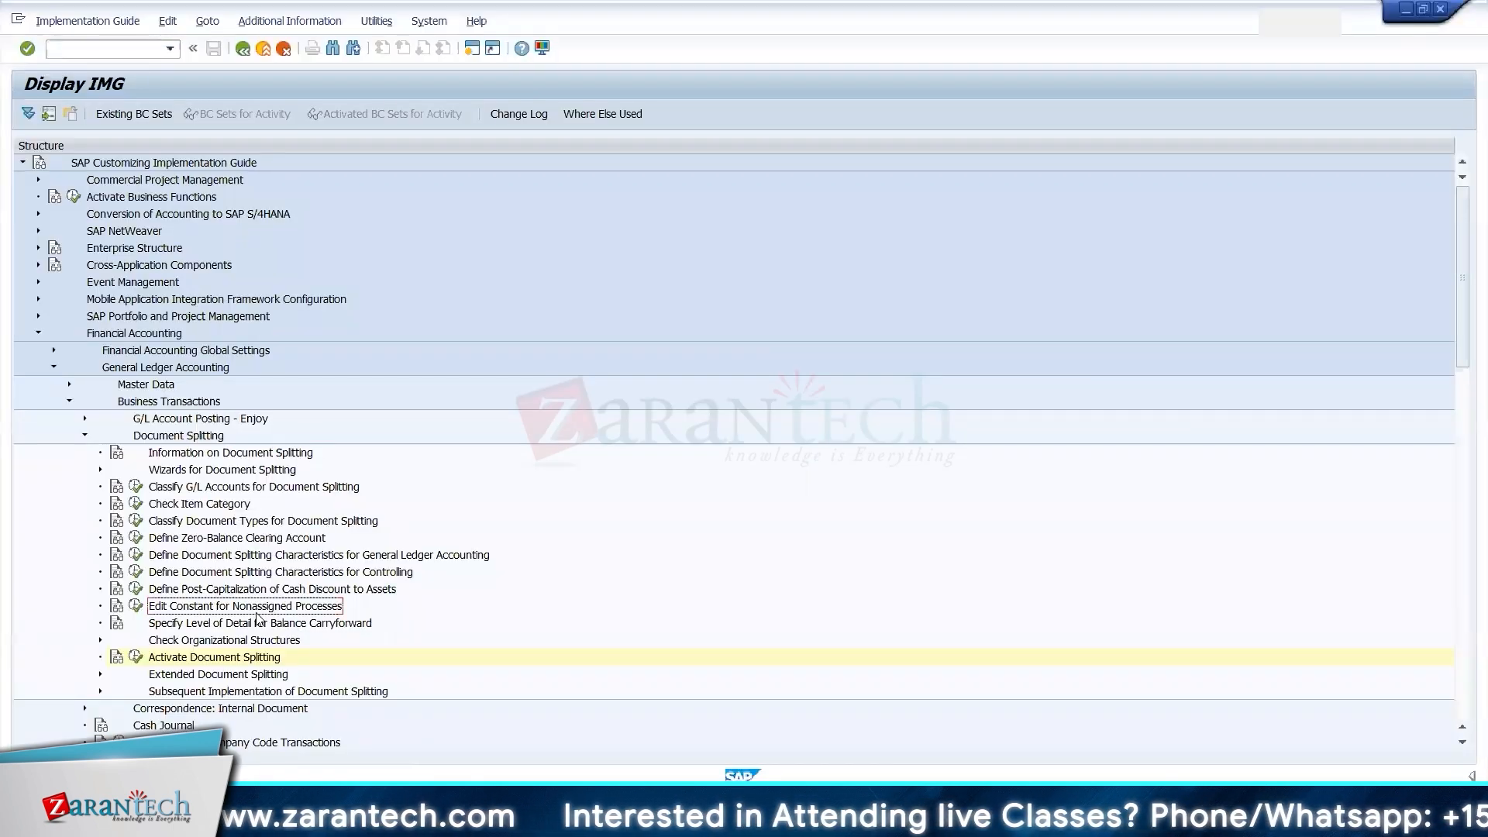
scroll(259, 618, "down", 6)
scroll(258, 617, "down", 9)
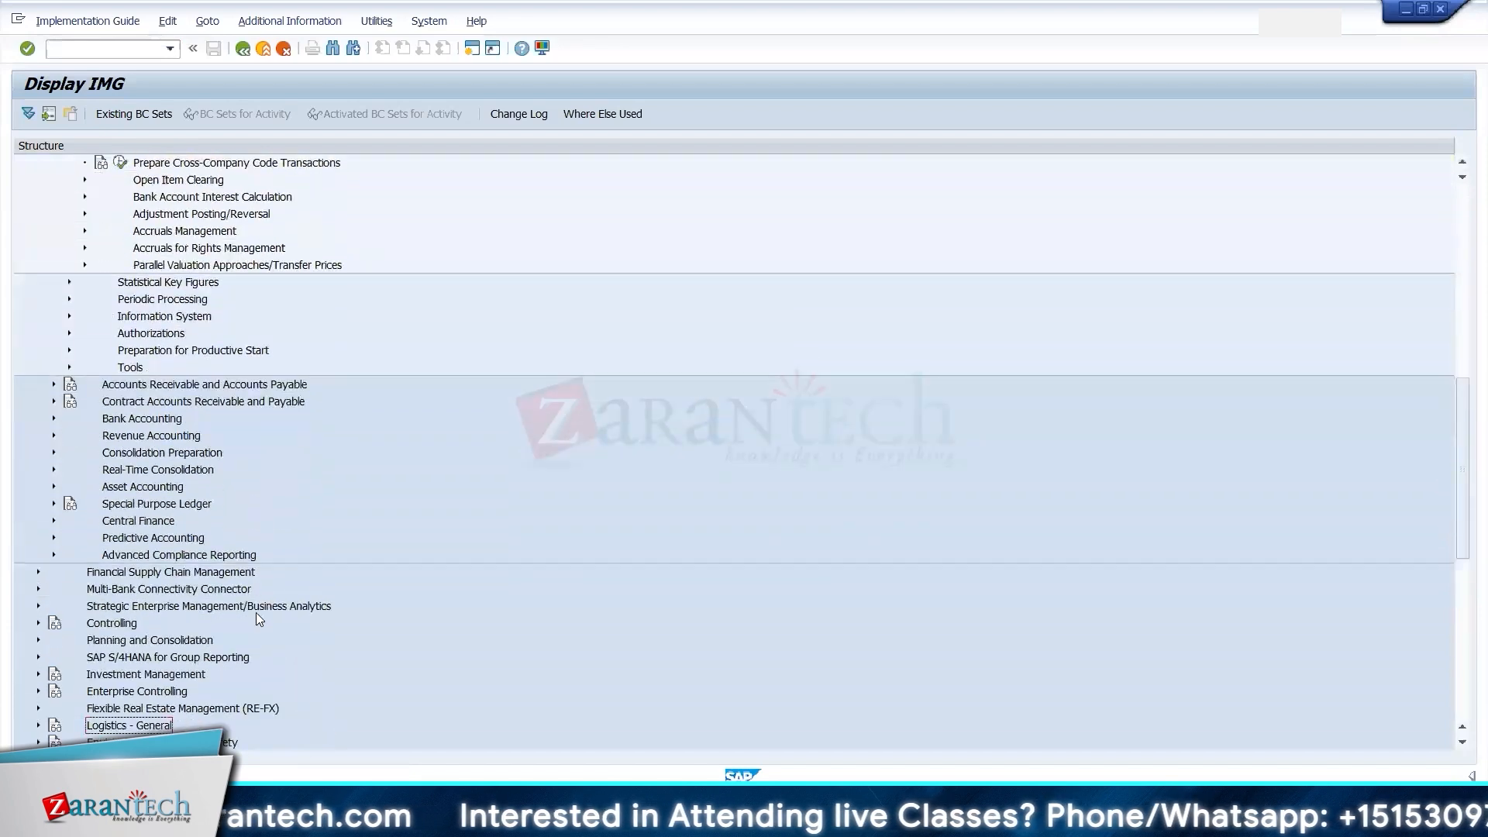
key("Down")
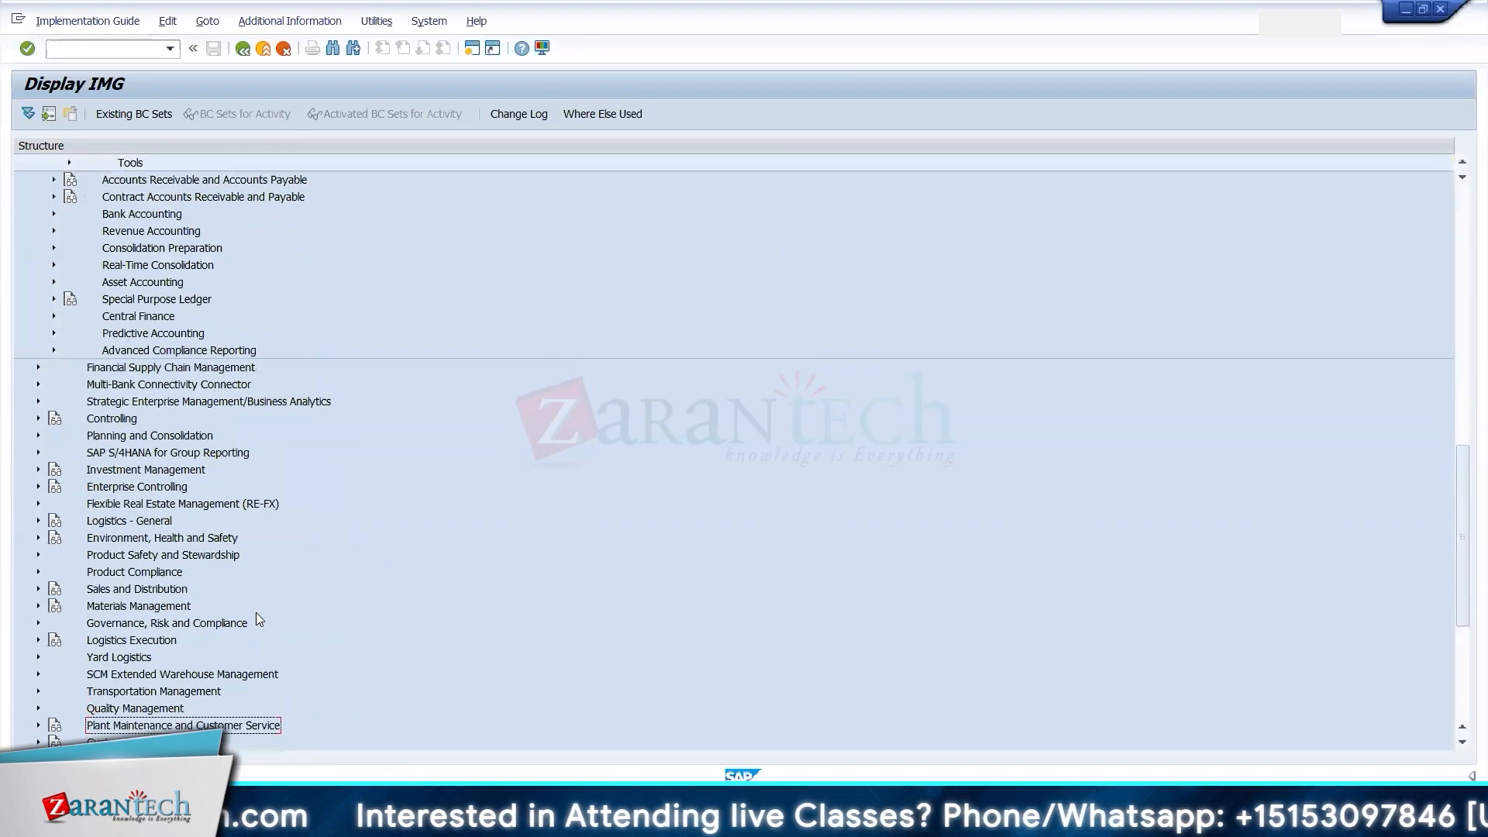
left_click(38, 369)
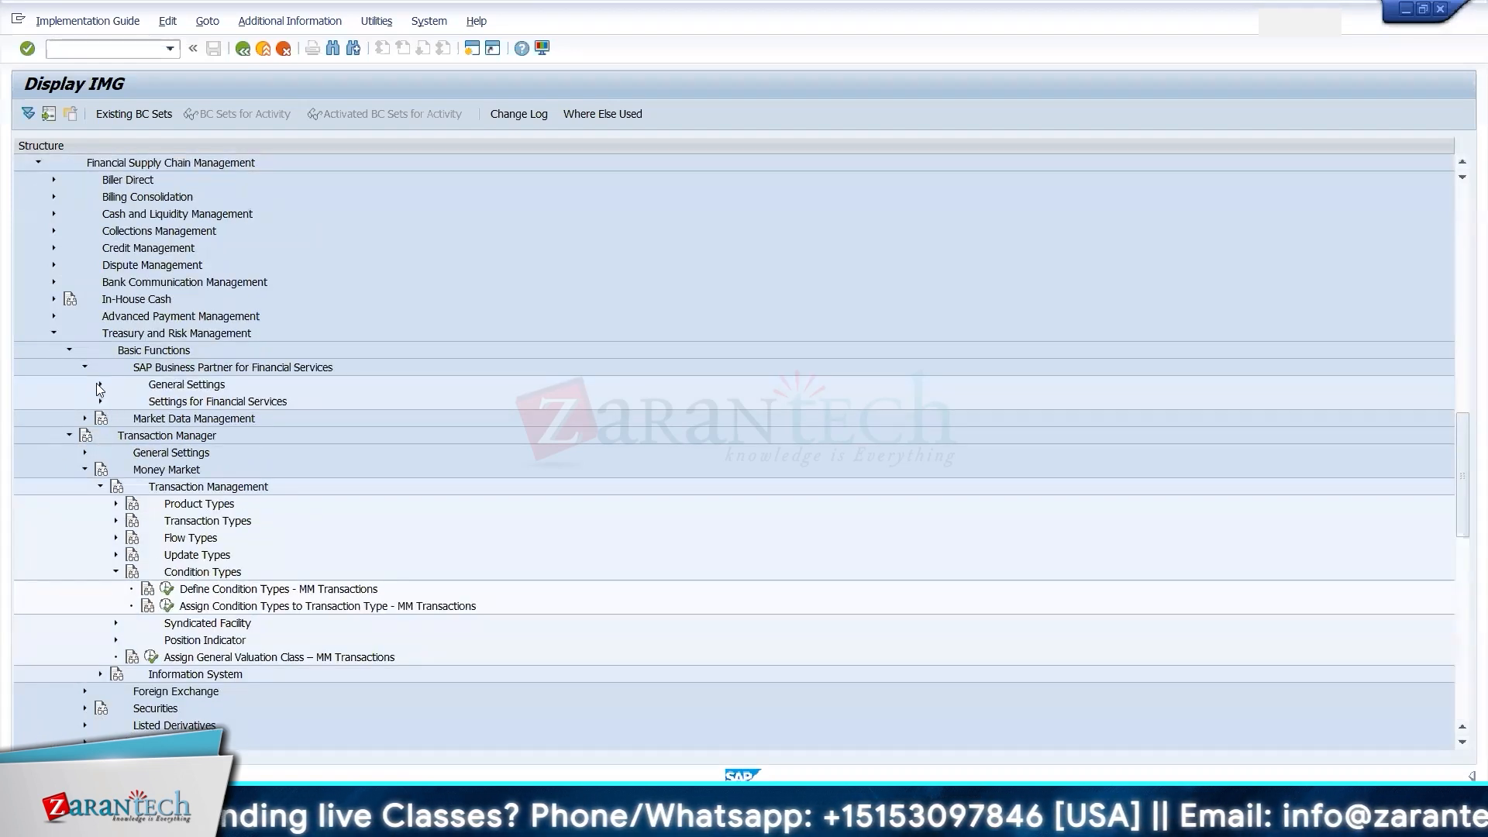
left_click(83, 454)
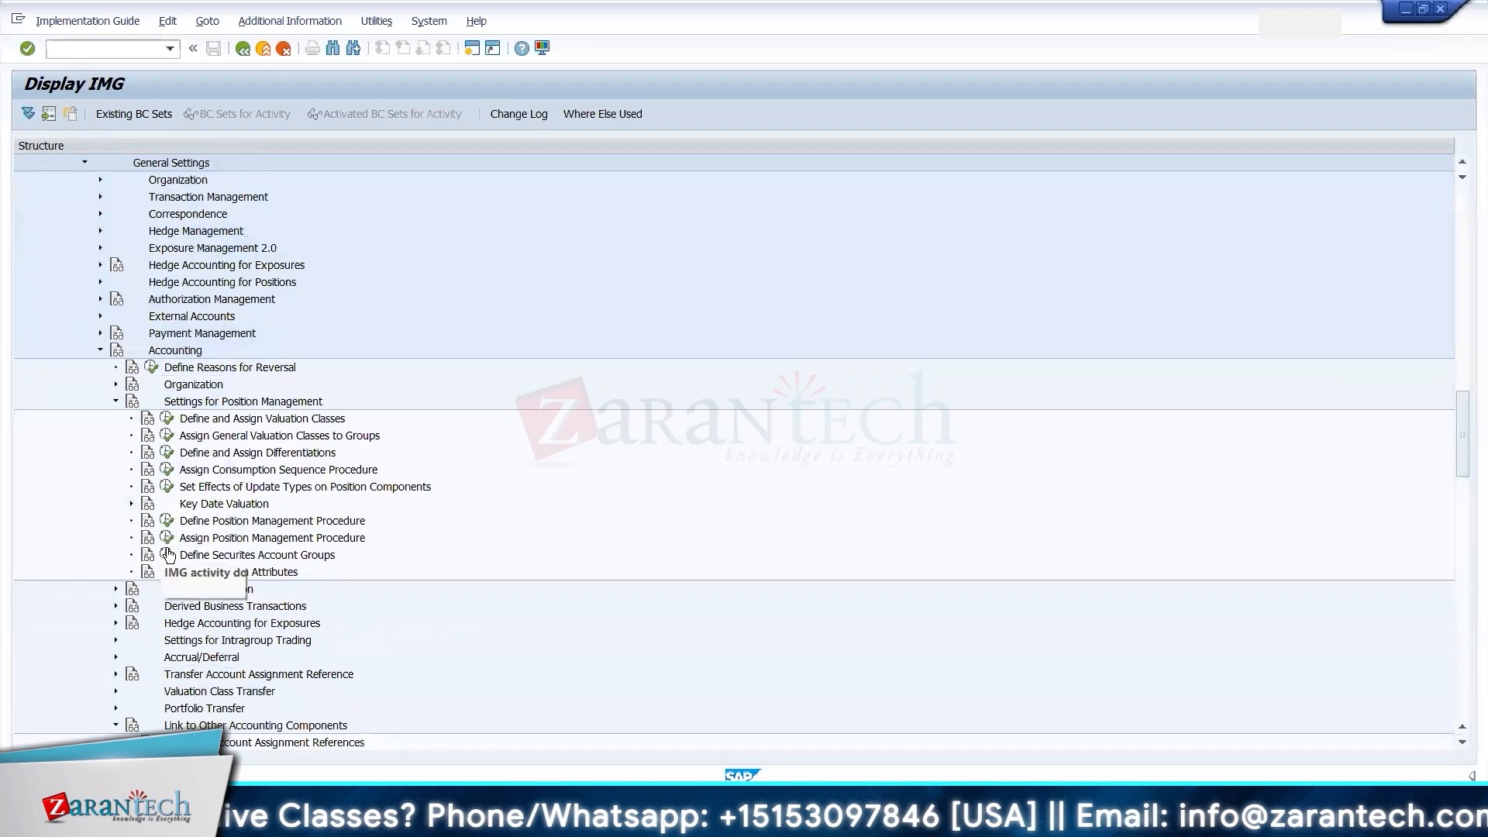
- Open the activity Allocate Additional Account Assignments to Account Assignment References under Link to Other Accounting Components
left_click(198, 675)
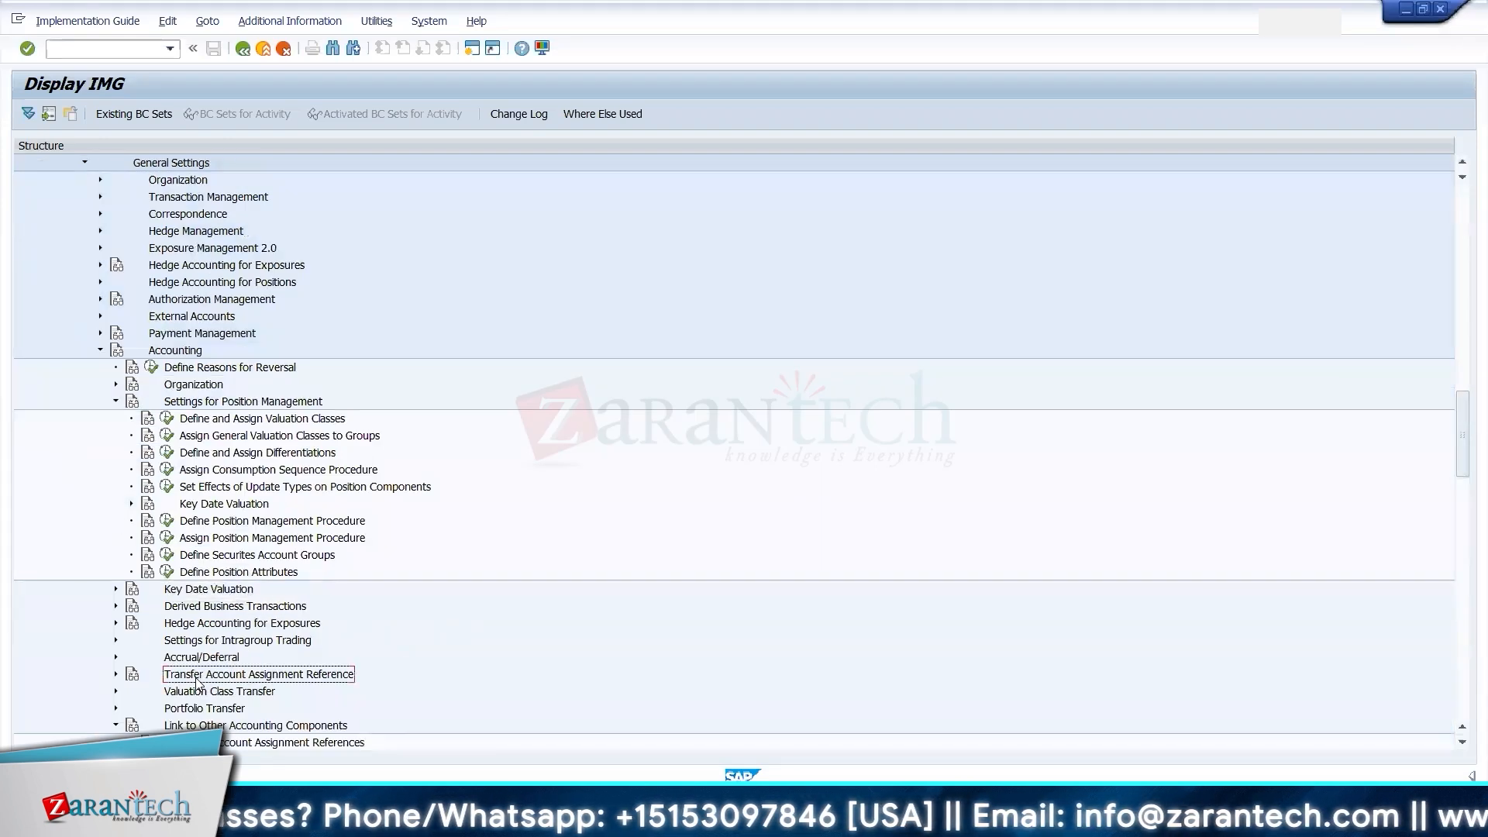
key("Right")
key("Down")
key("Down")
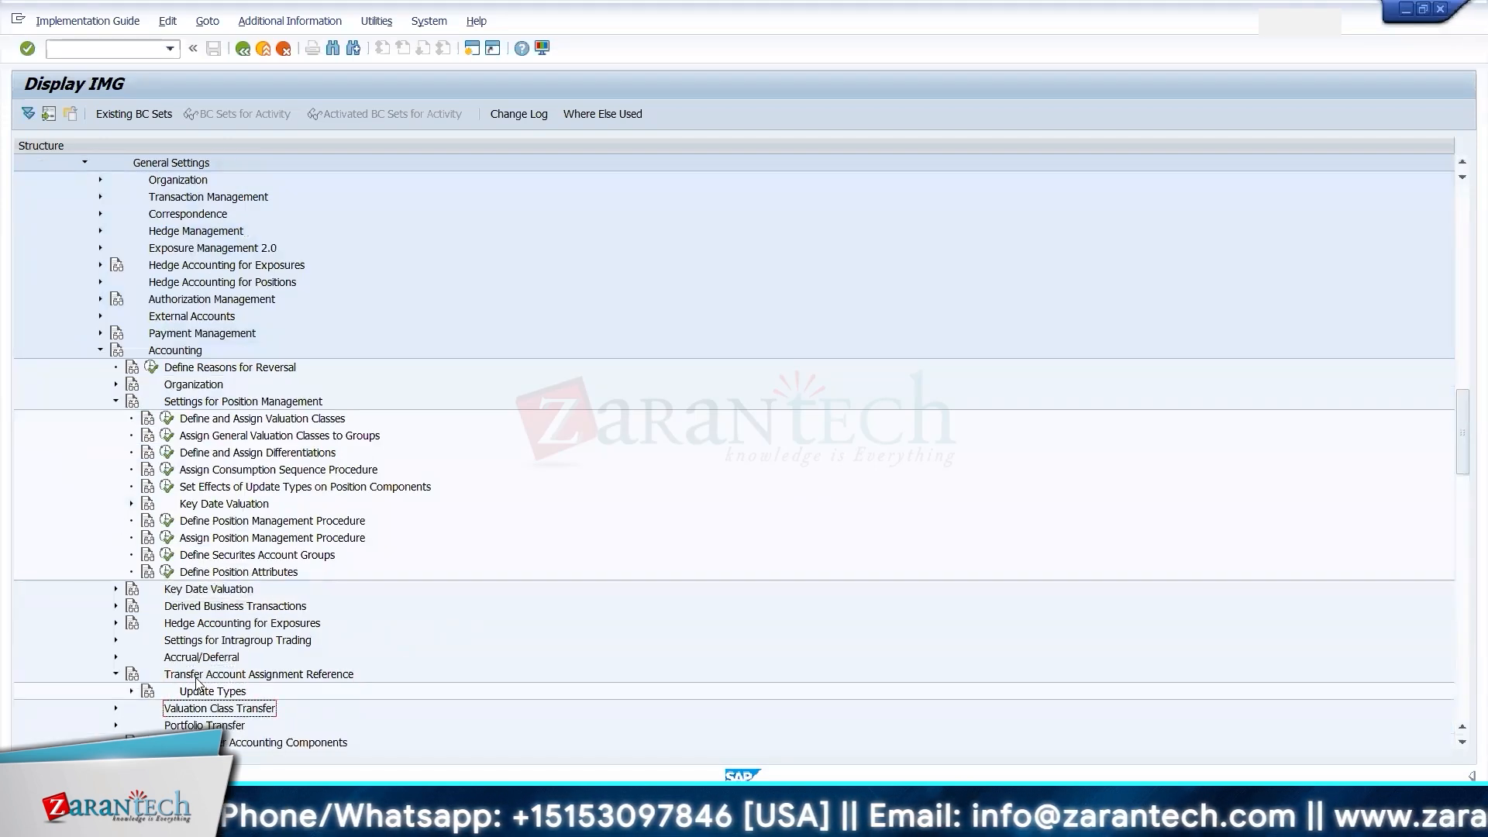
key("Down")
key("Down")
key("Down")
key("Down")
key("Down")
key("Down")
key("Down")
key("Down")
key("Down")
key("Down")
key("Down")
key("Up")
key("Up")
key("Up")
key("Up")
key("Up")
key("Down")
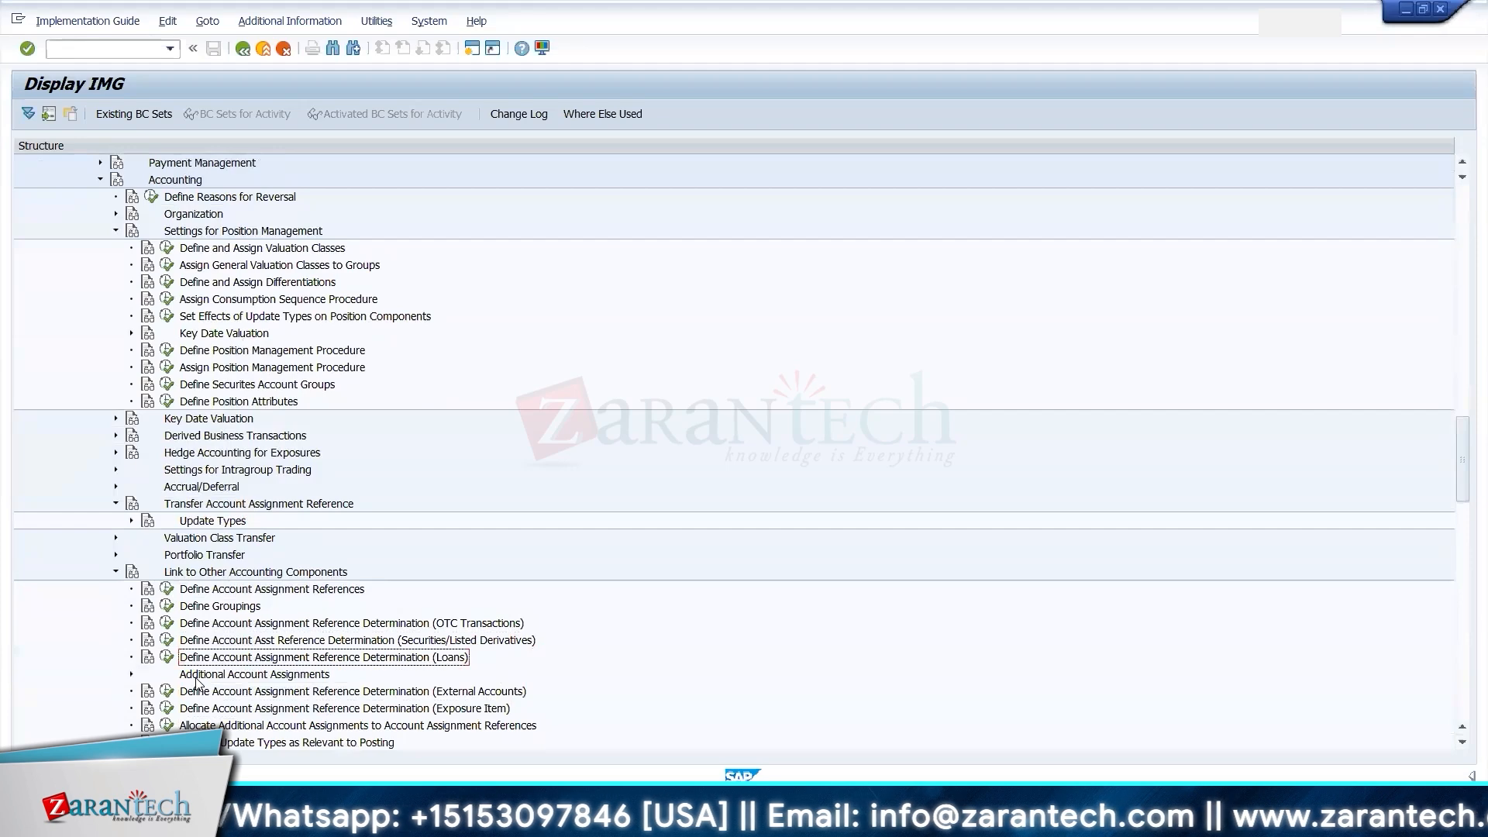
key("Down")
key("Down")
key("Down")
key("Down")
key("Down")
key("Down")
key("Down")
key("Down")
key("Down")
key("Down")
key("Down")
key("Down")
key("Down")
key("Down")
key("Down")
key("Down")
key("Down")
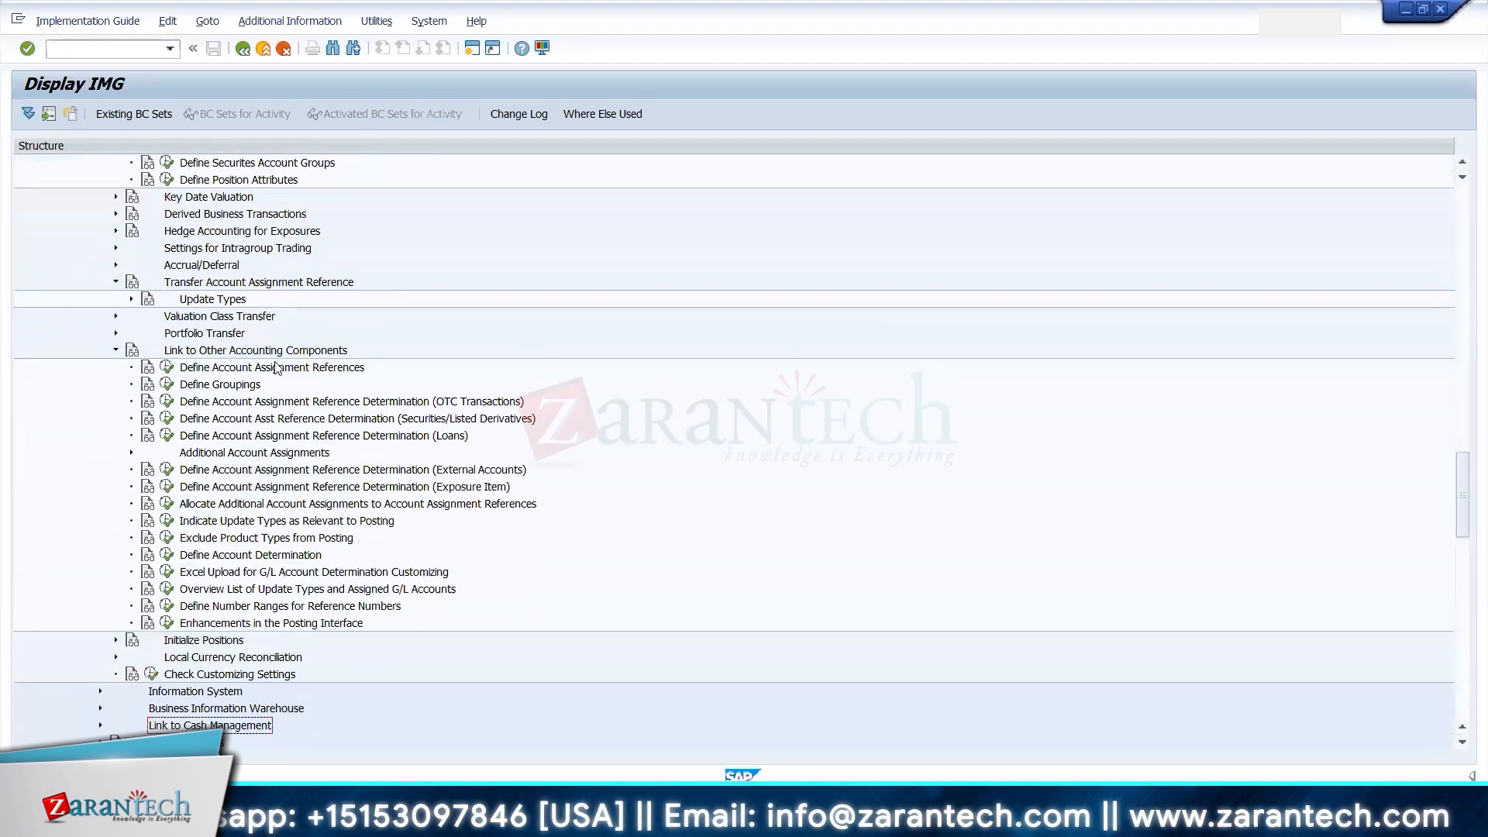
left_click(192, 512)
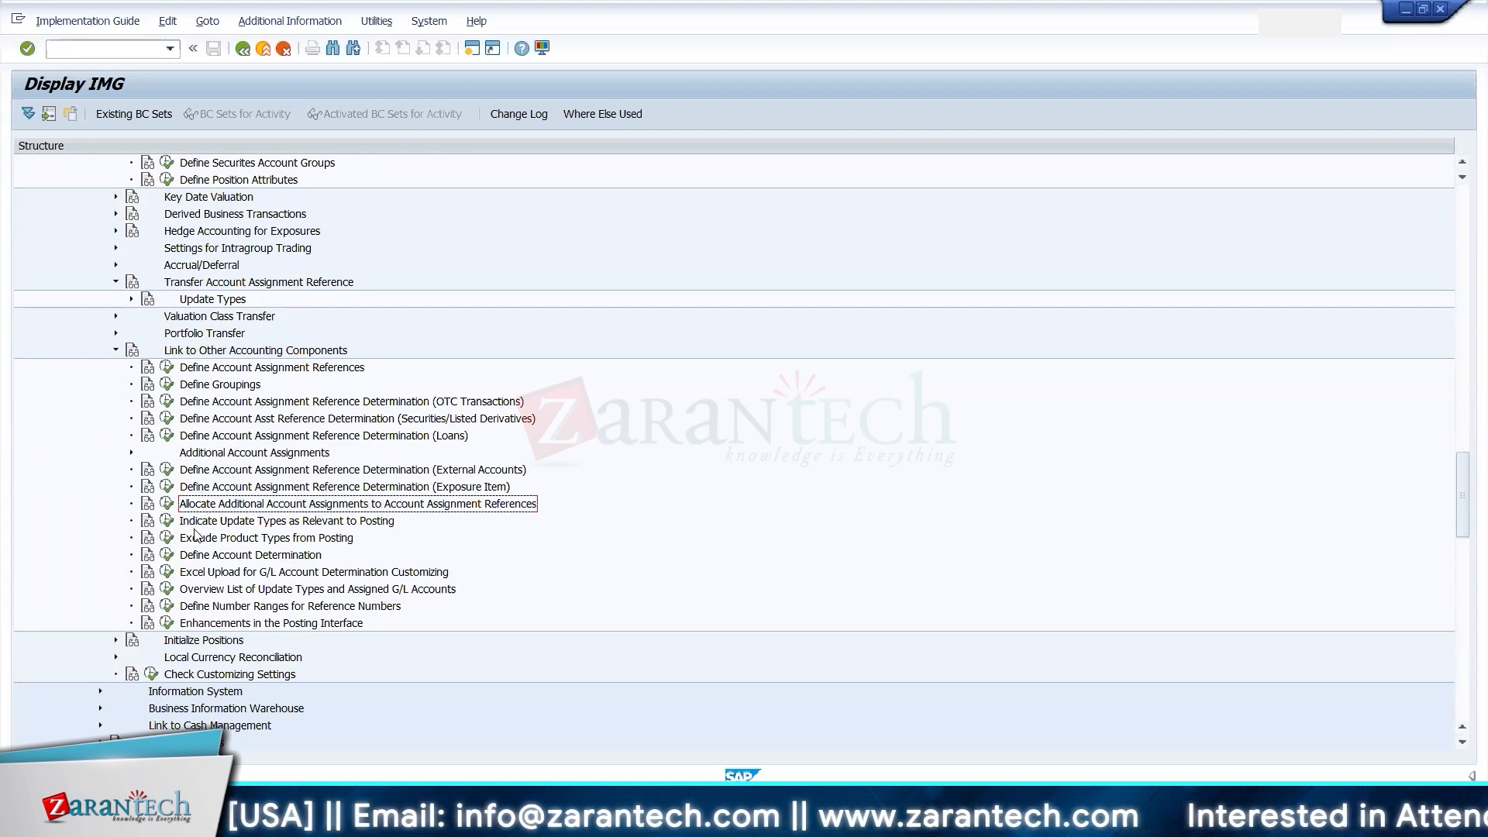
left_click(167, 504)
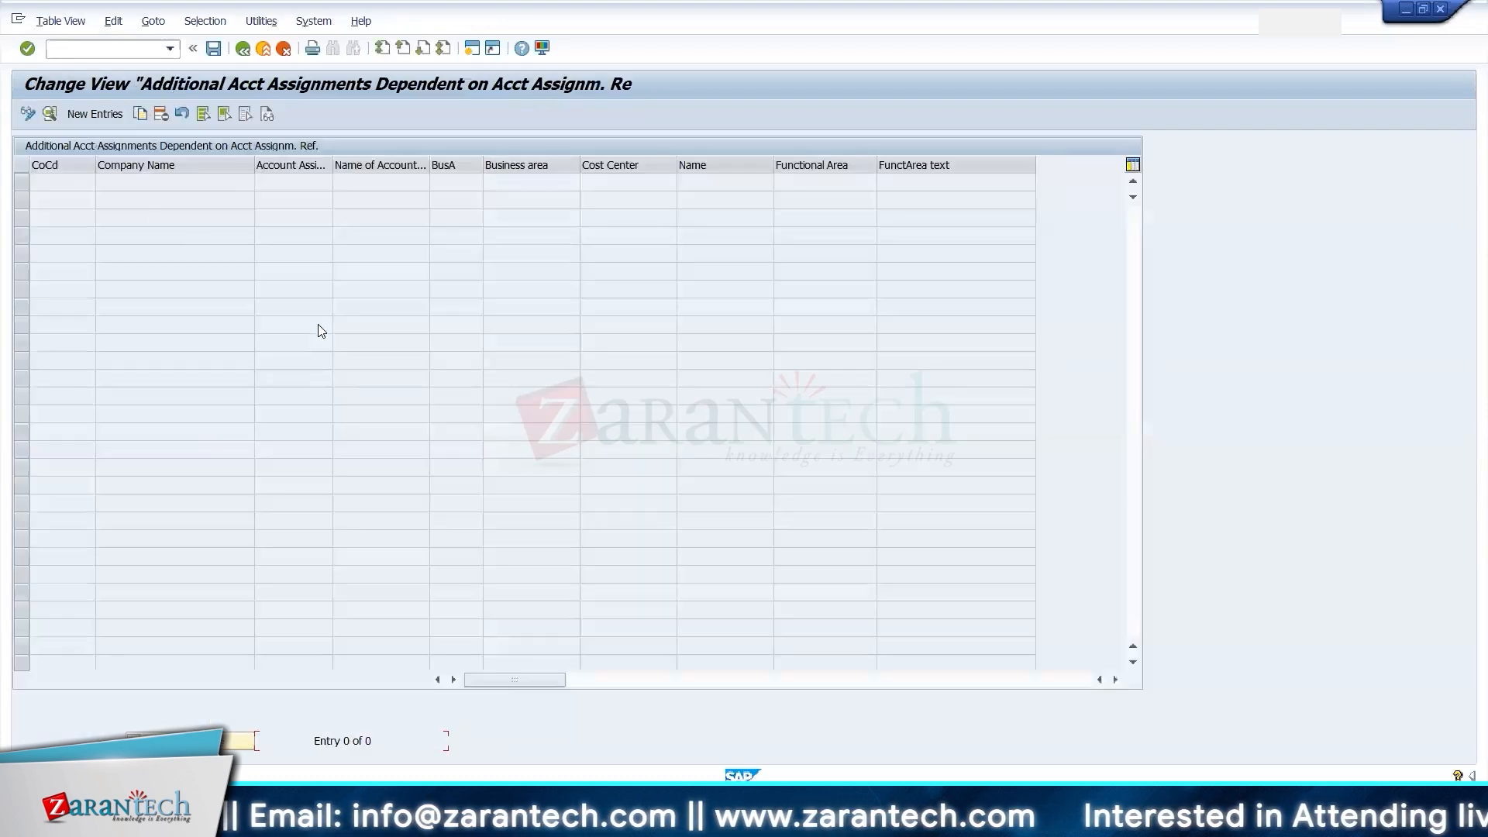
- Start a new additional account assignment entry for company code IN10
left_click(81, 114)
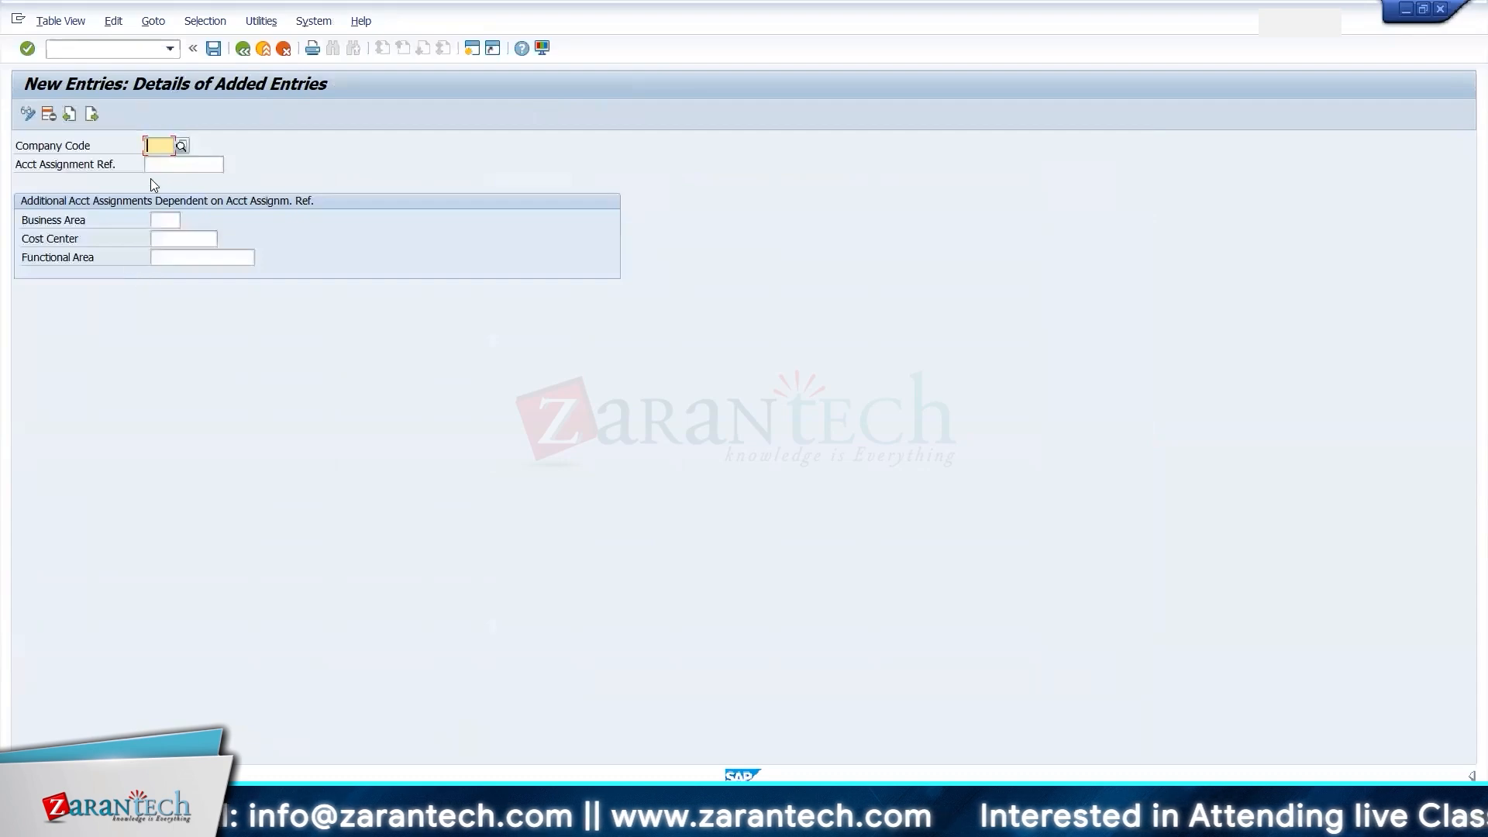
type("In")
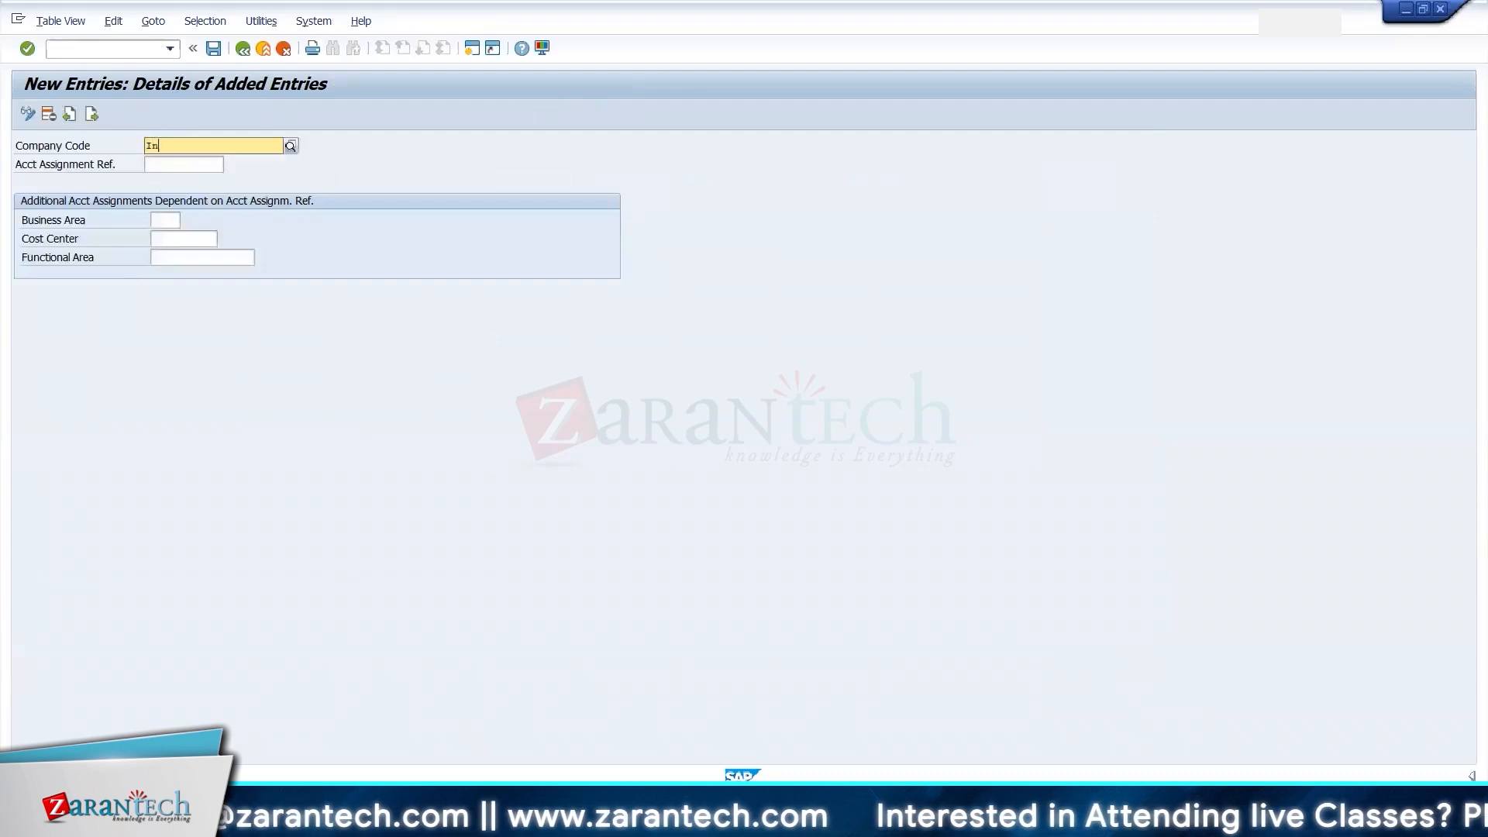
type("10")
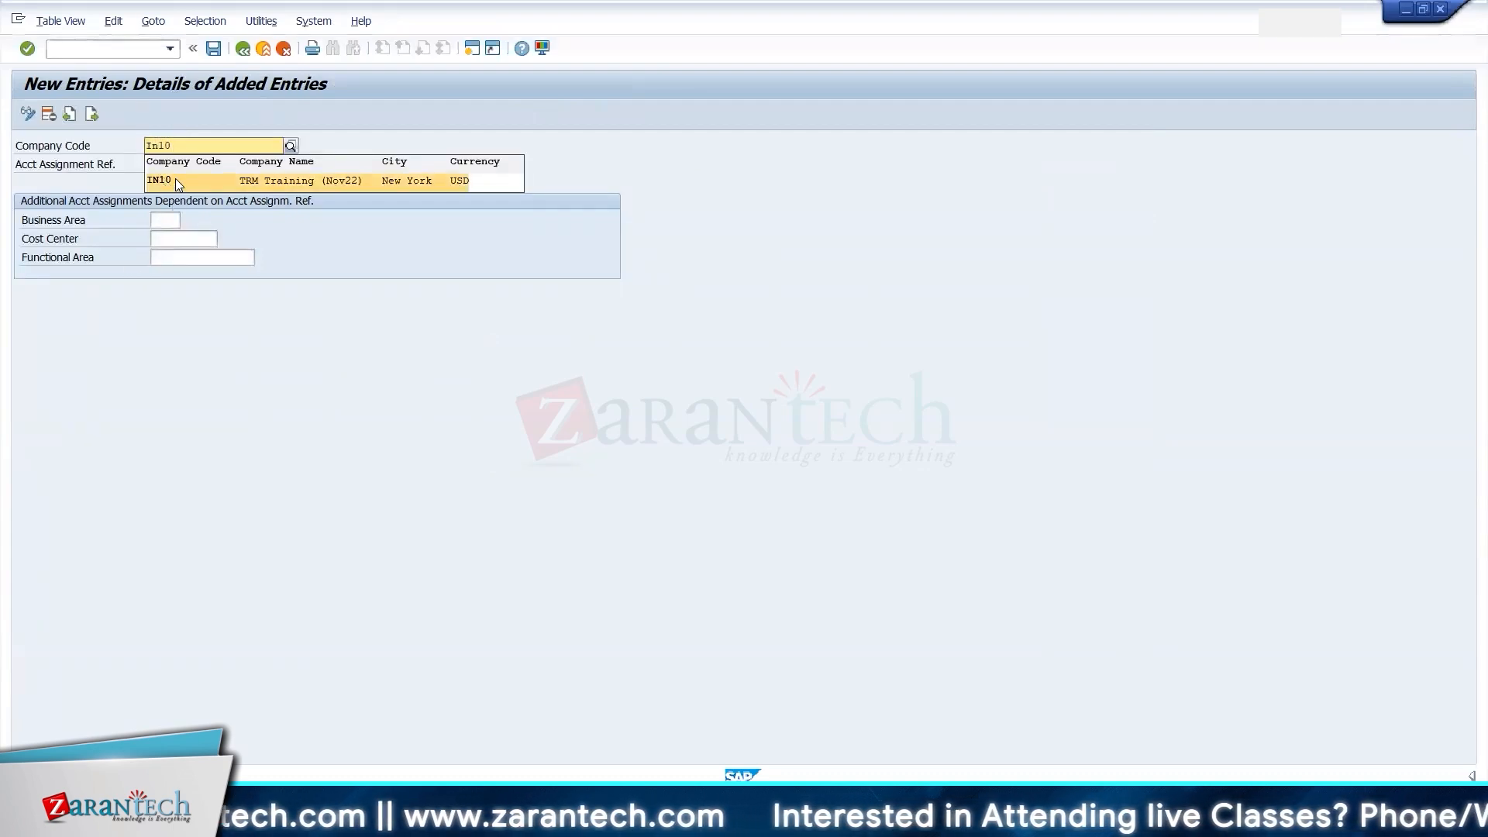
left_click(175, 179)
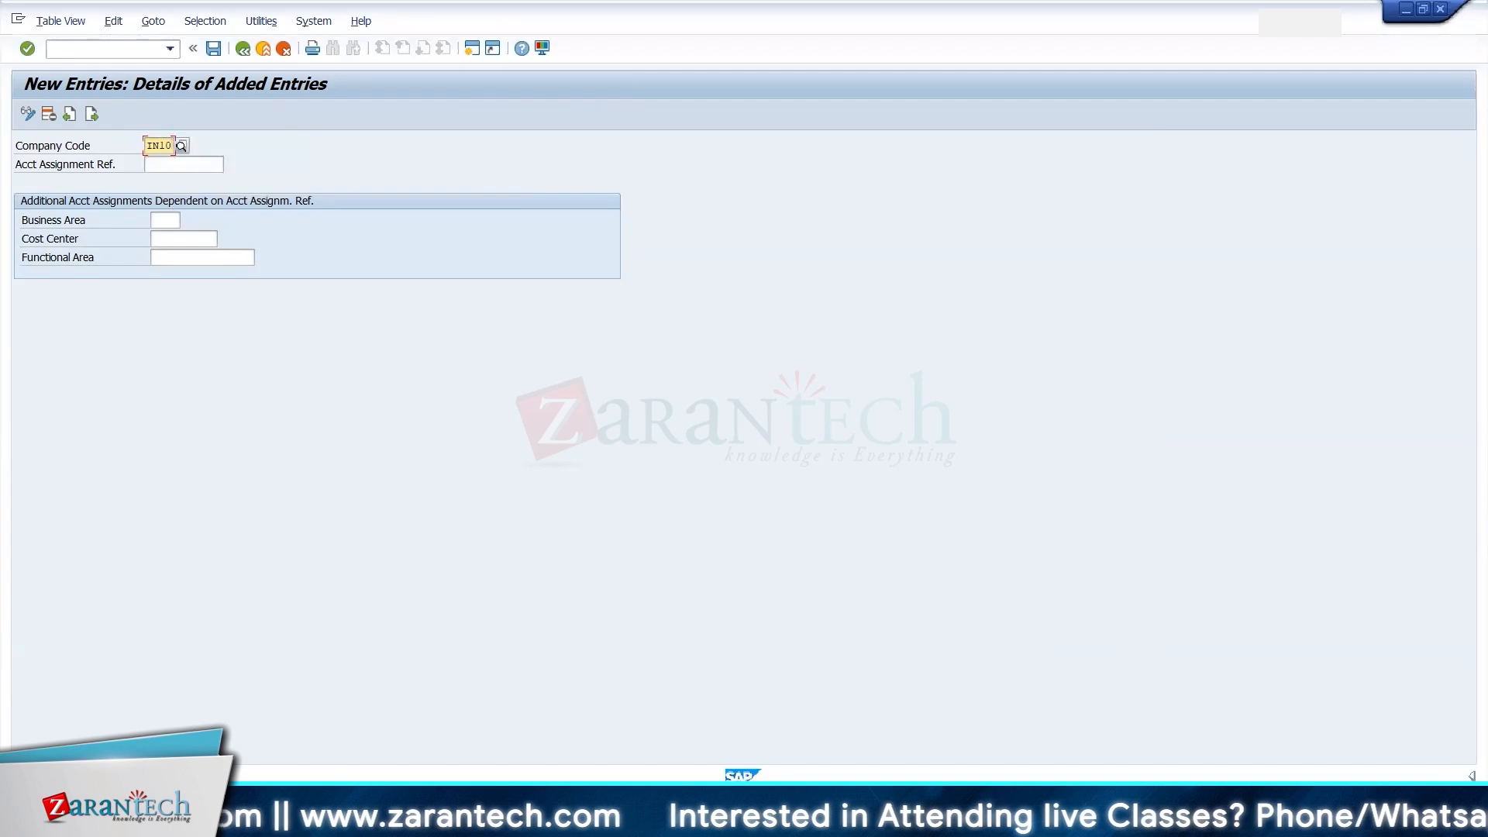
- Switch to the Excel training workbook and create a copy of the AC Determination sheet before Sheet2
key("alt+Tab")
left_click(731, 555)
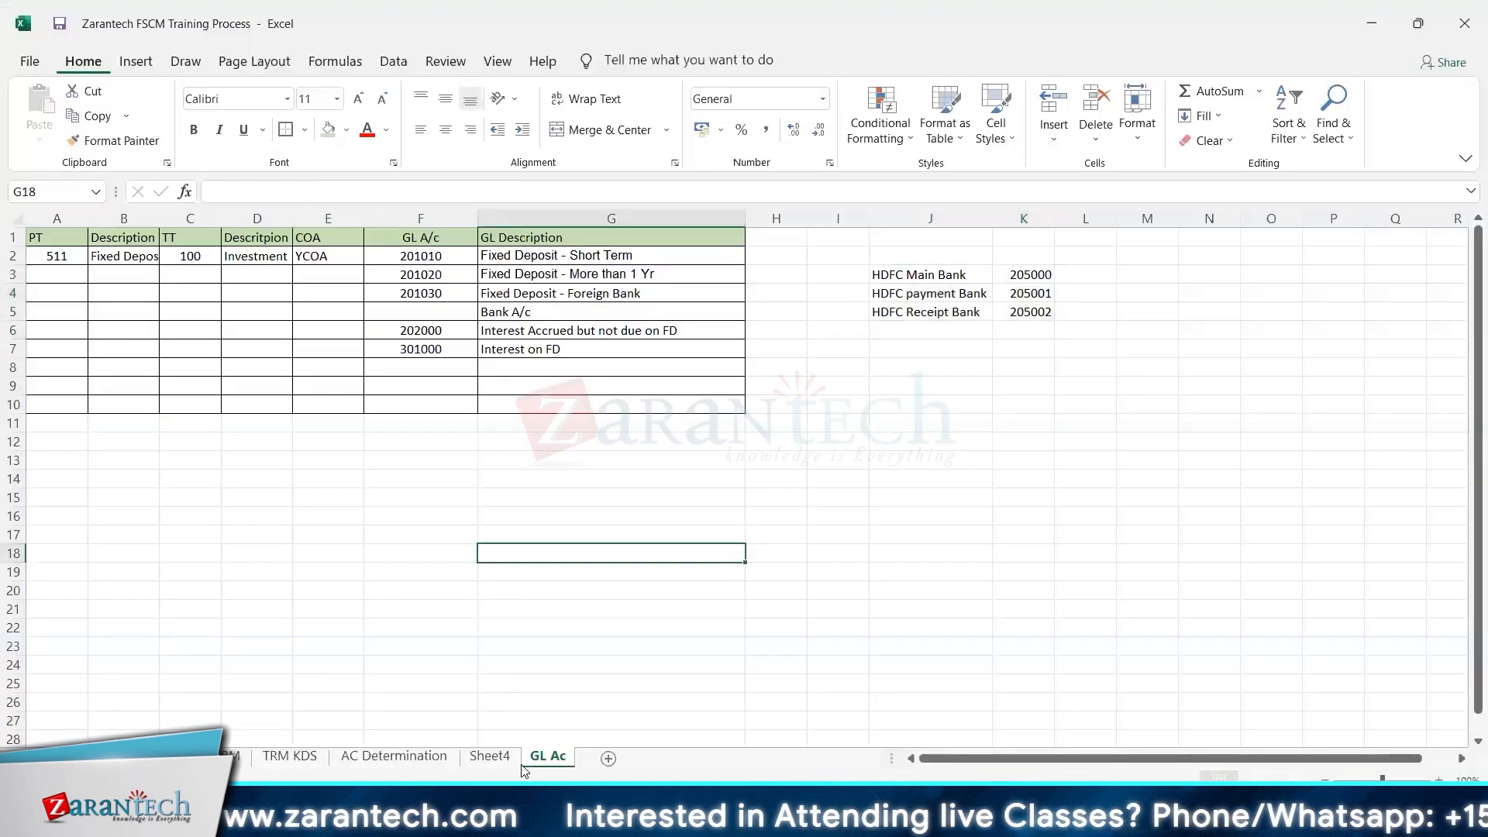
left_click(393, 756)
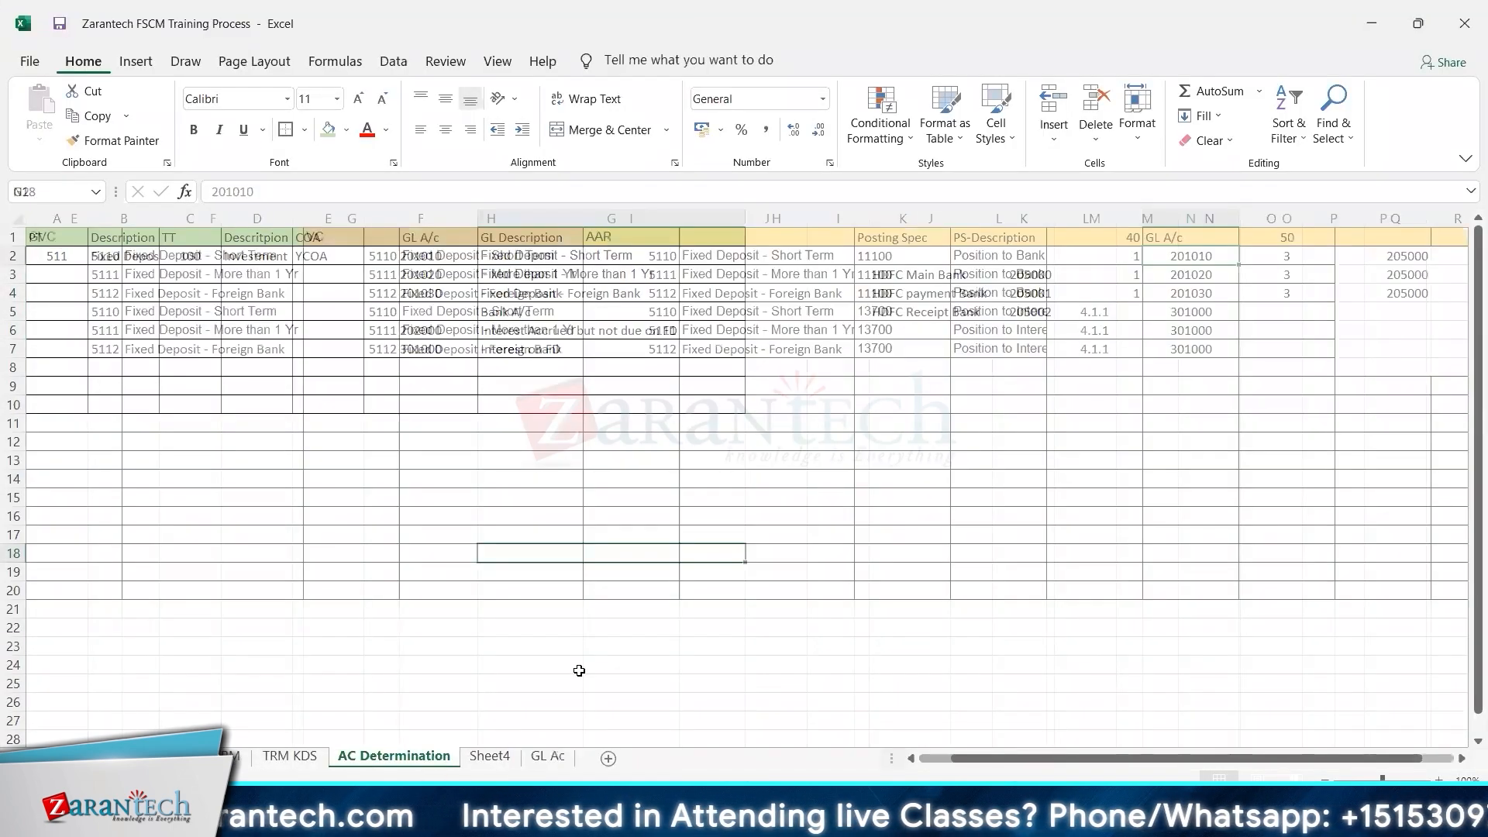
right_click(405, 758)
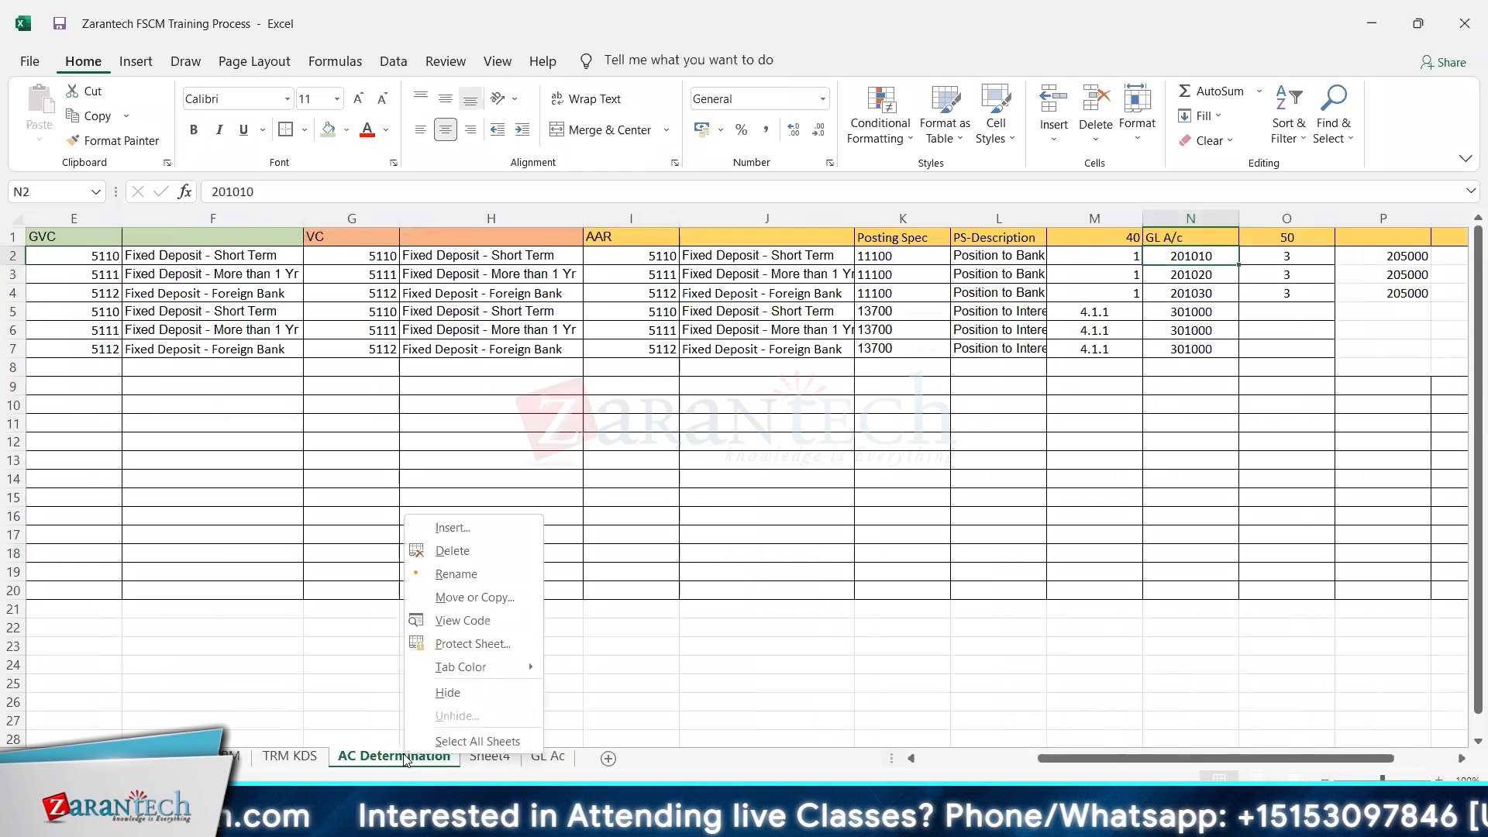
left_click(448, 598)
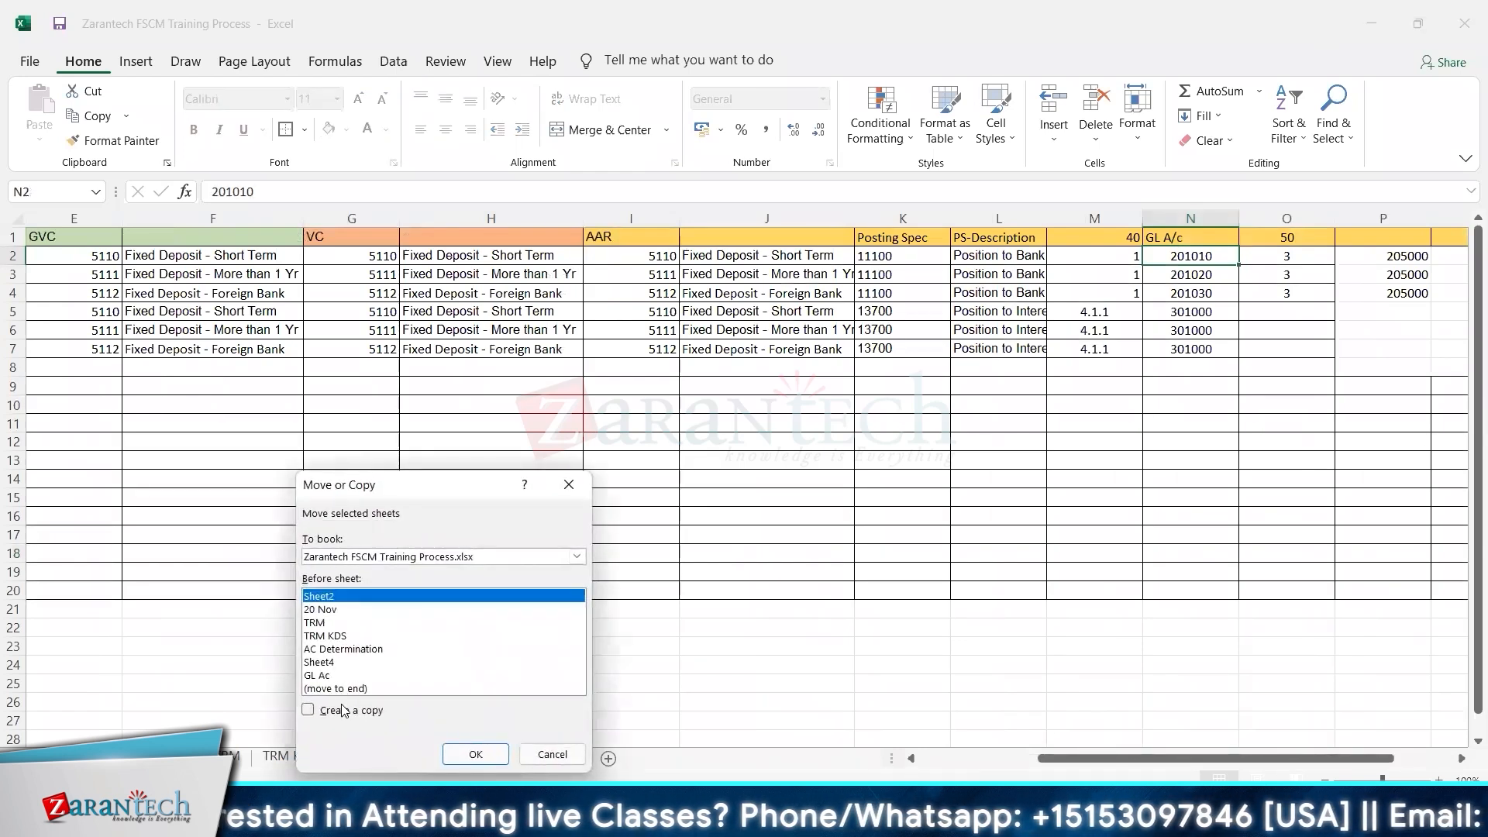
left_click(344, 711)
left_click(475, 754)
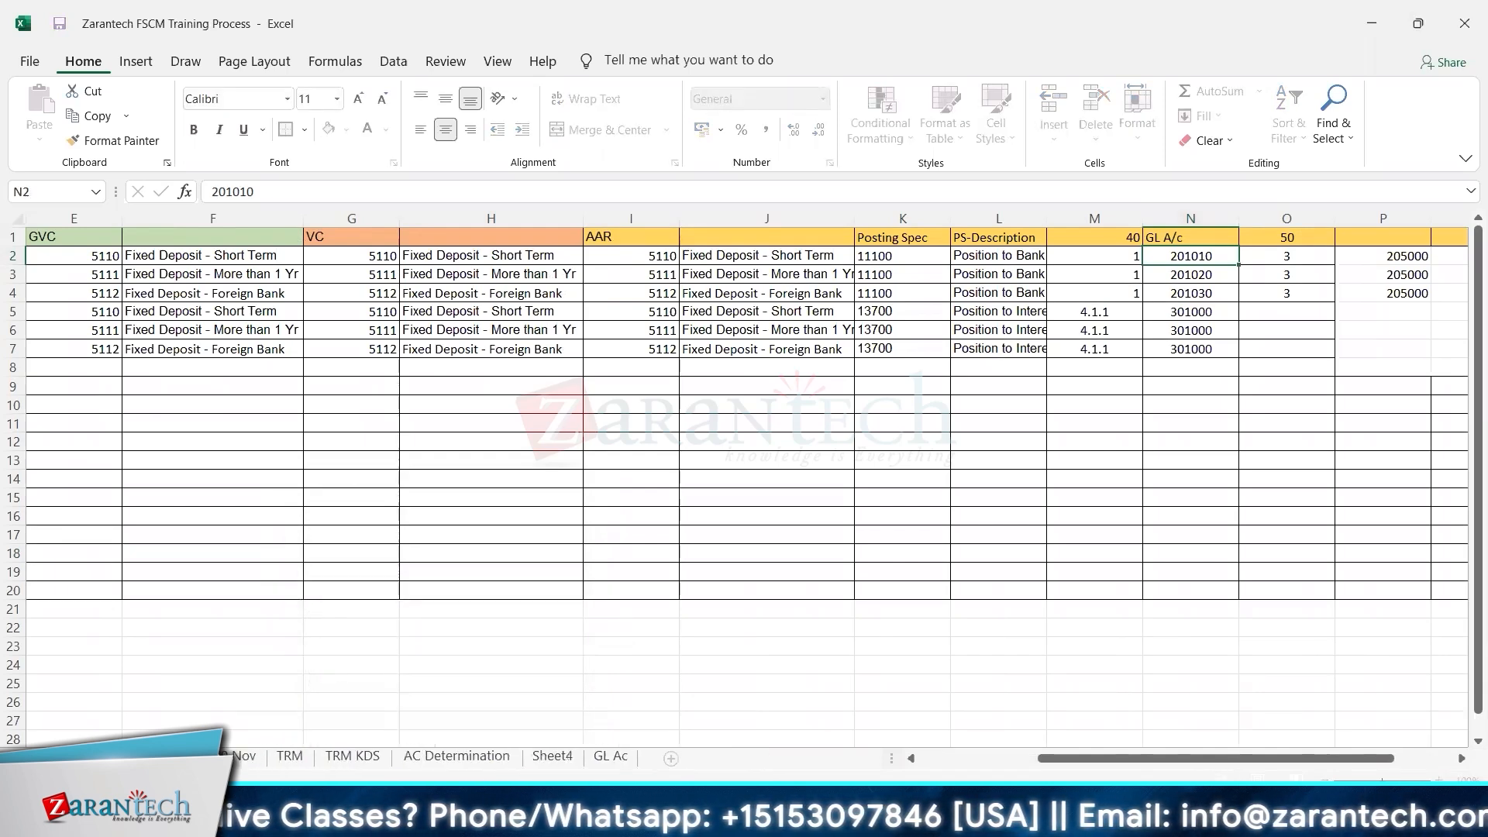
- Delete columns B to H, from PT through the VC description, in the copied sheet
left_click(195, 512)
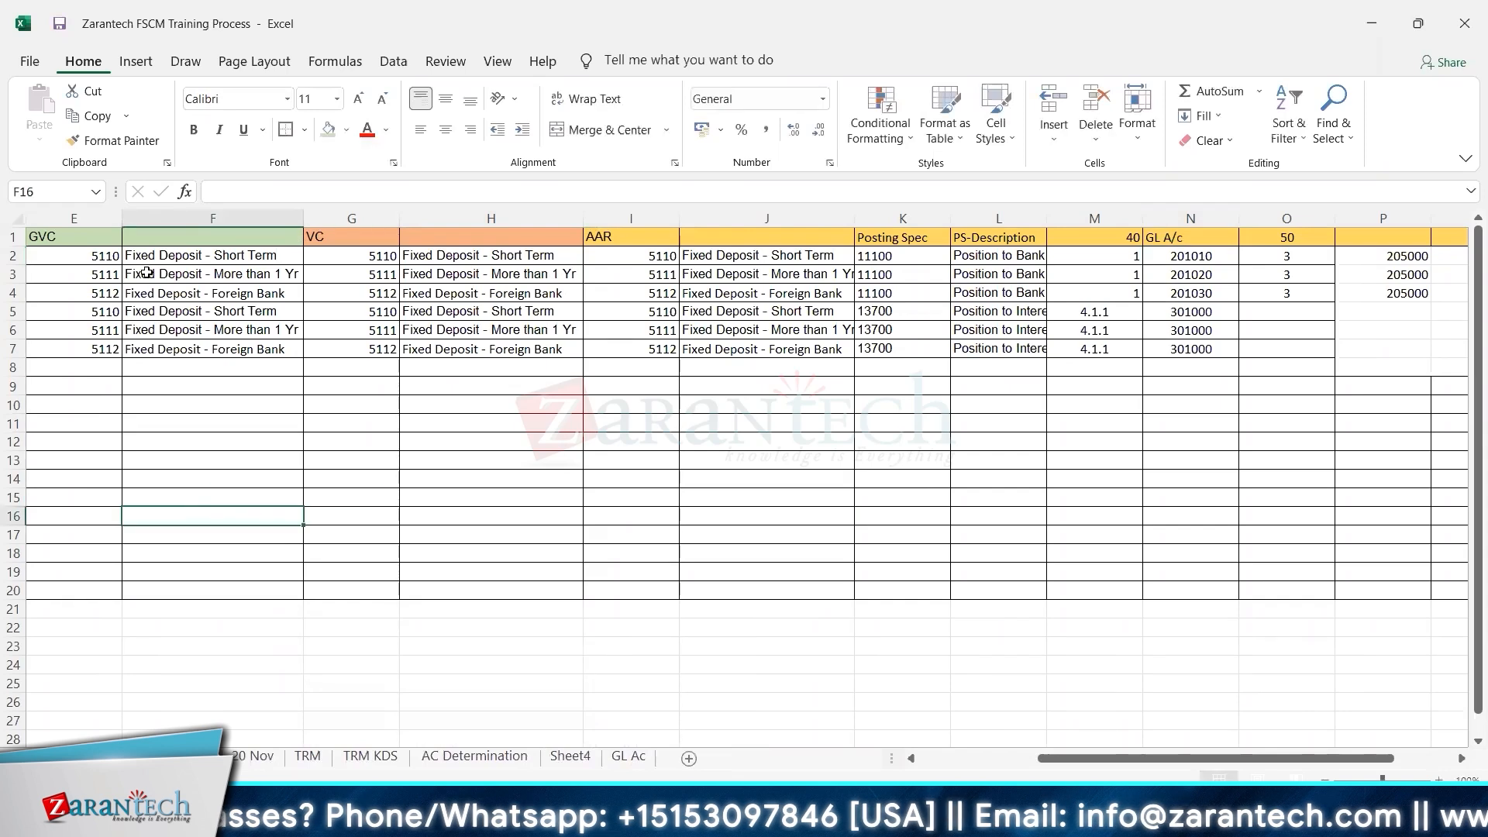
left_click(139, 265)
key("Left")
key("Home")
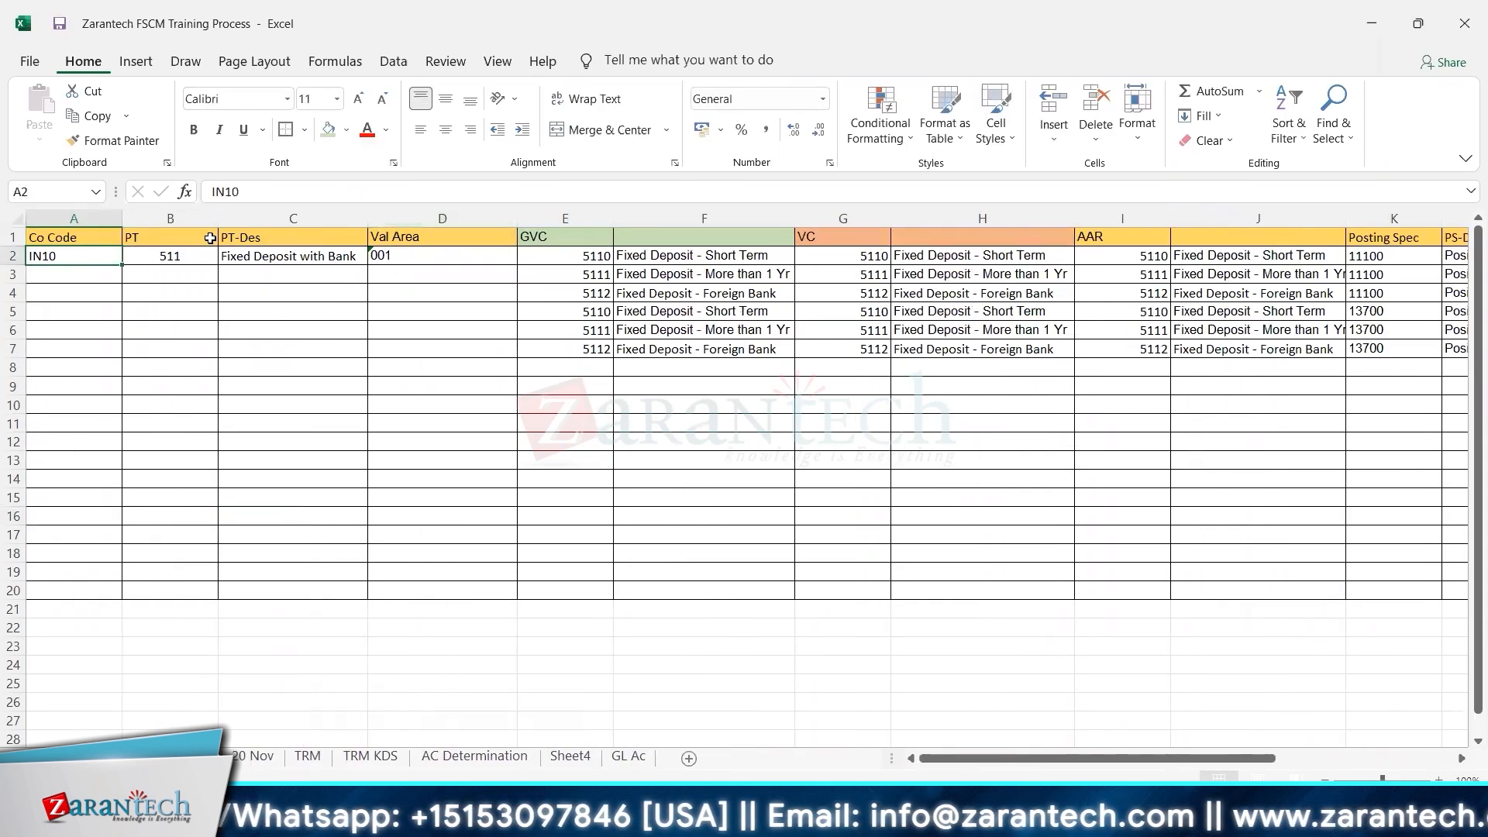
key("alt+Tab")
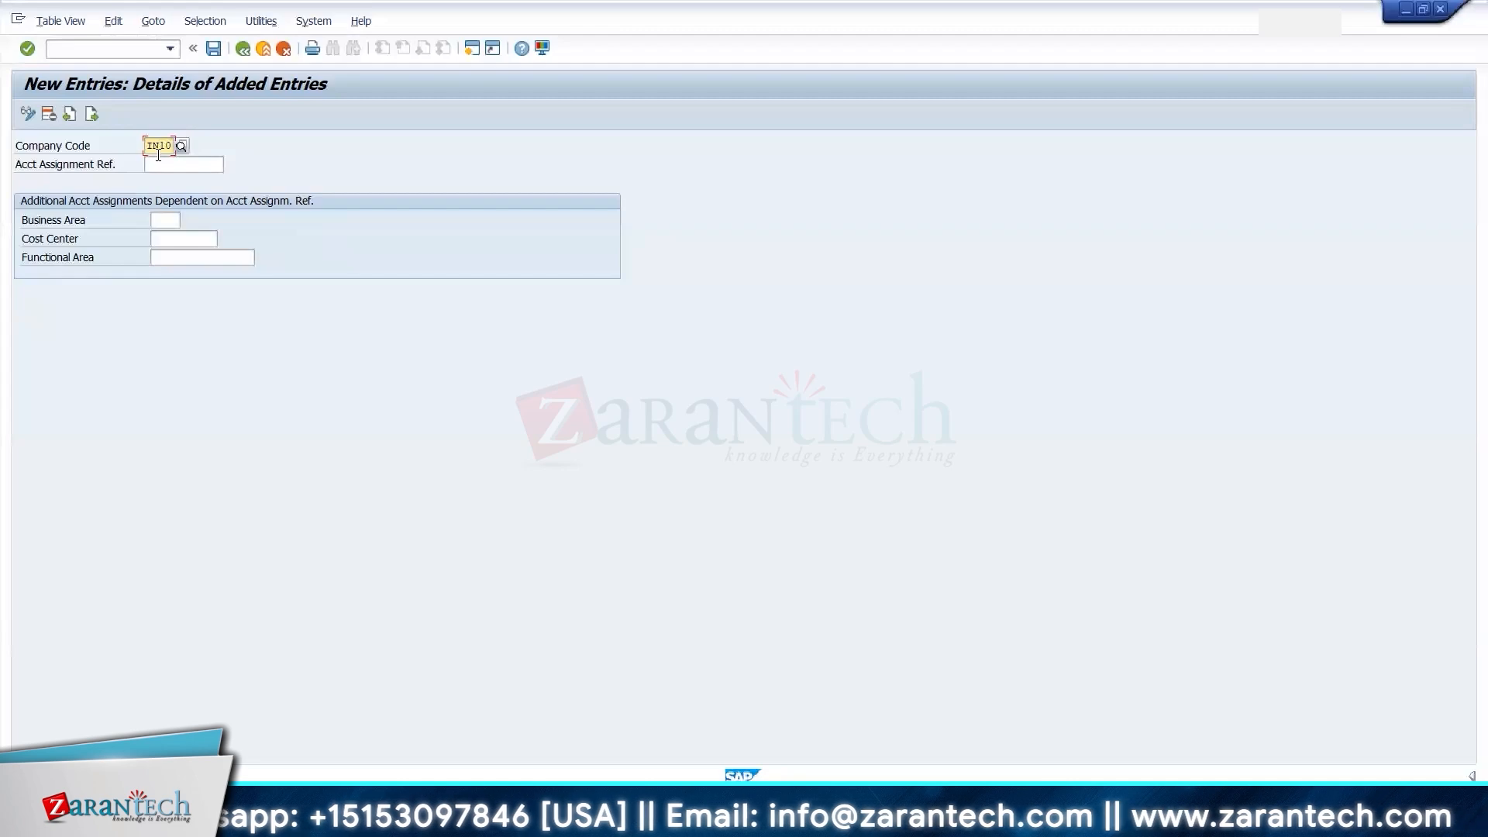
key("alt+Tab")
key("alt+Tab")
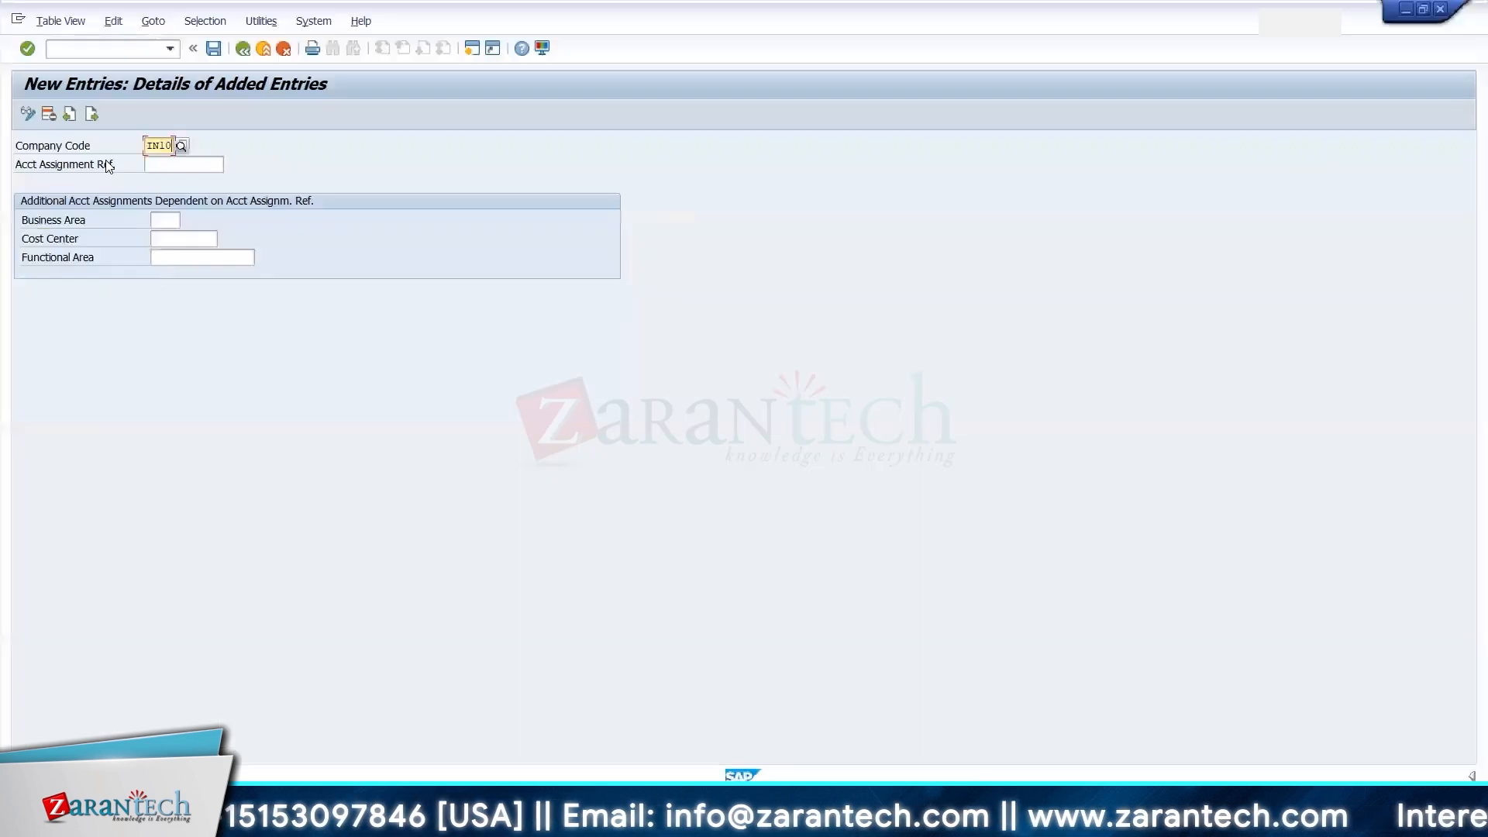
key("alt+Tab")
left_click_drag(190, 214, 1043, 290)
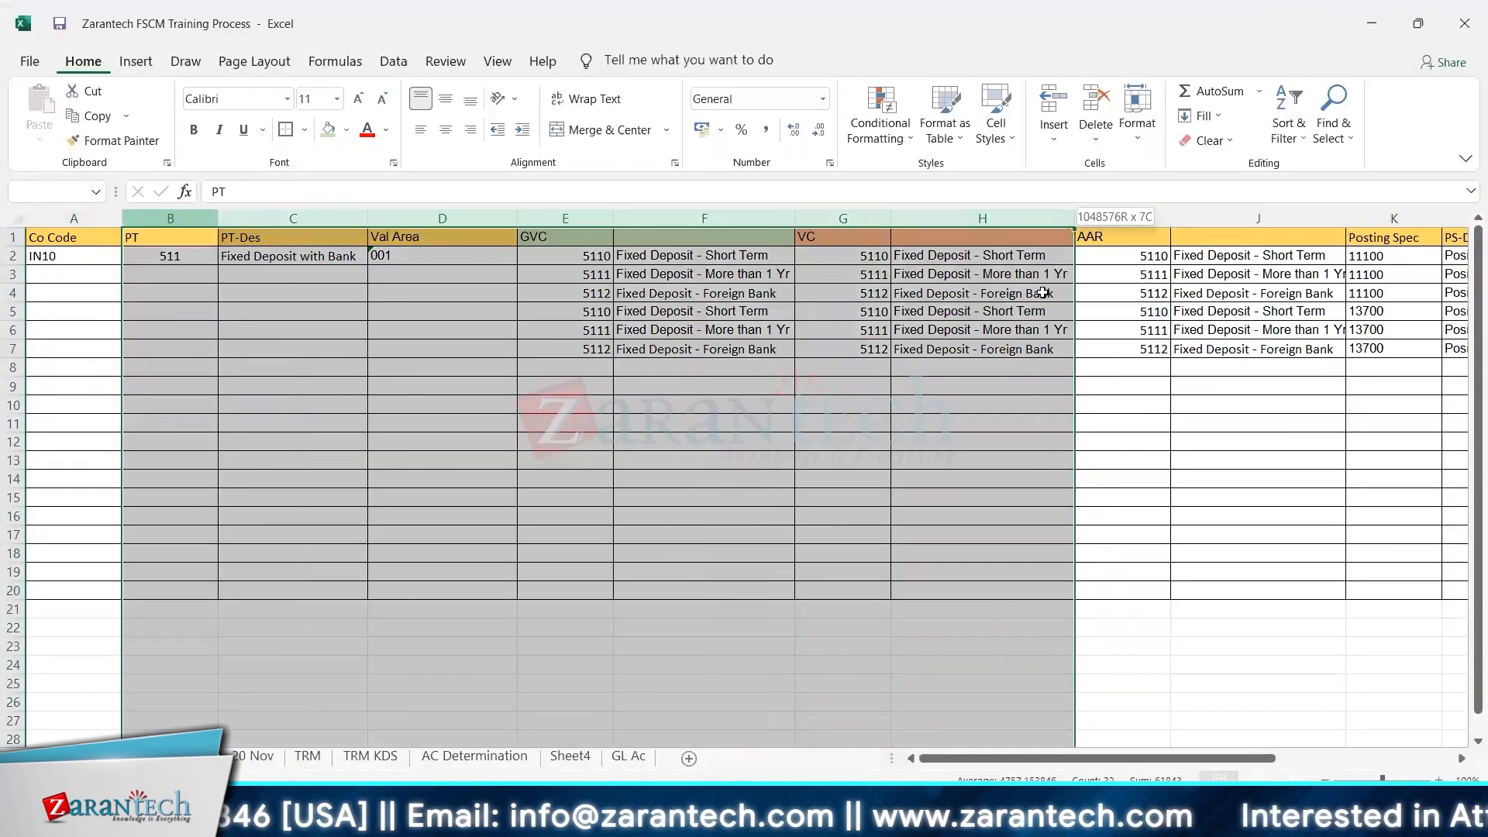
left_click(1096, 104)
left_click(672, 389)
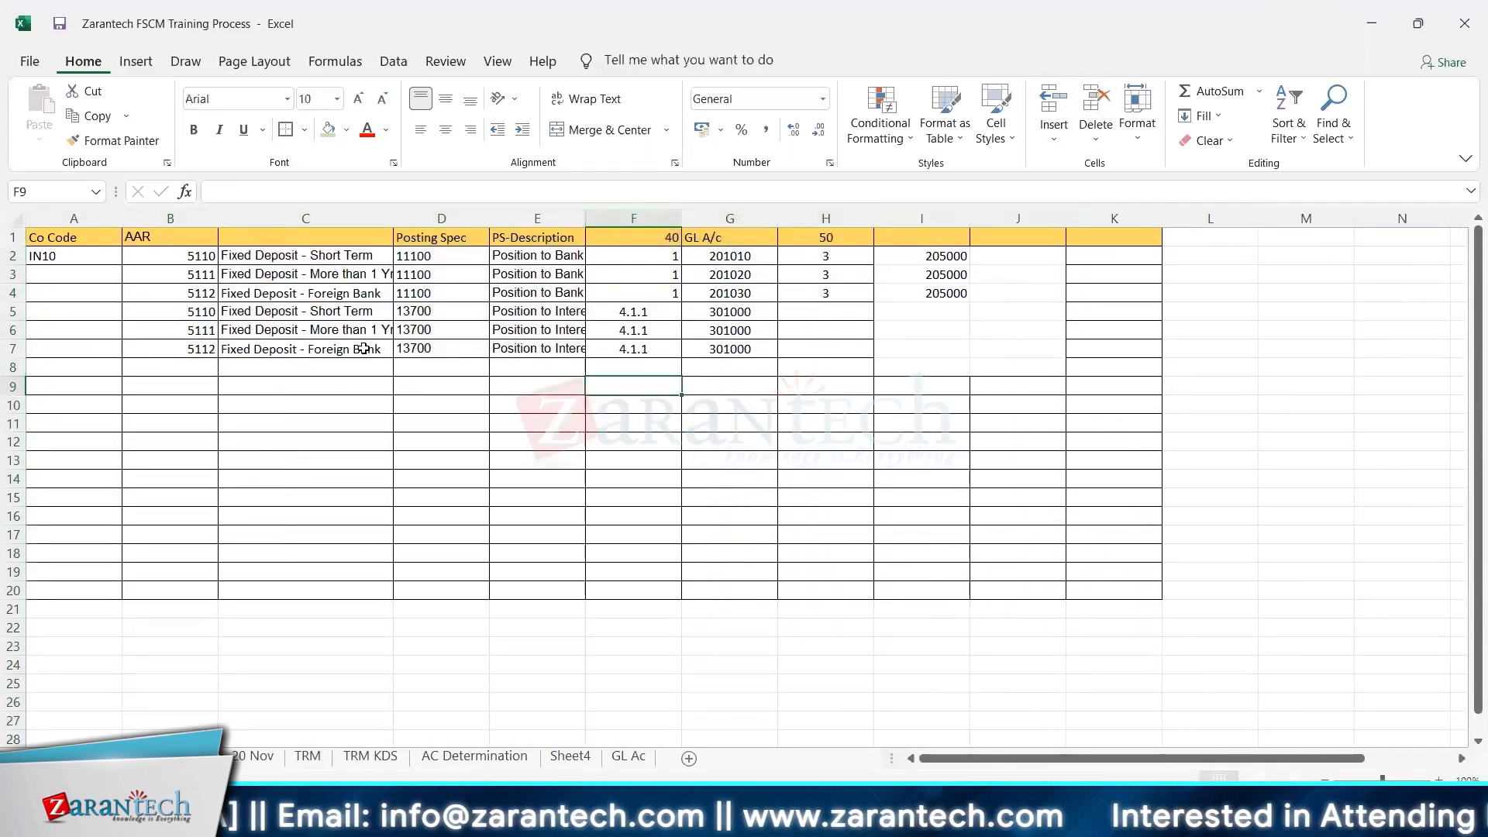
- Retitle the Posting Spec column as CC and enter TREASURY as the cost center for reference 5110
left_click(419, 244)
type("CC")
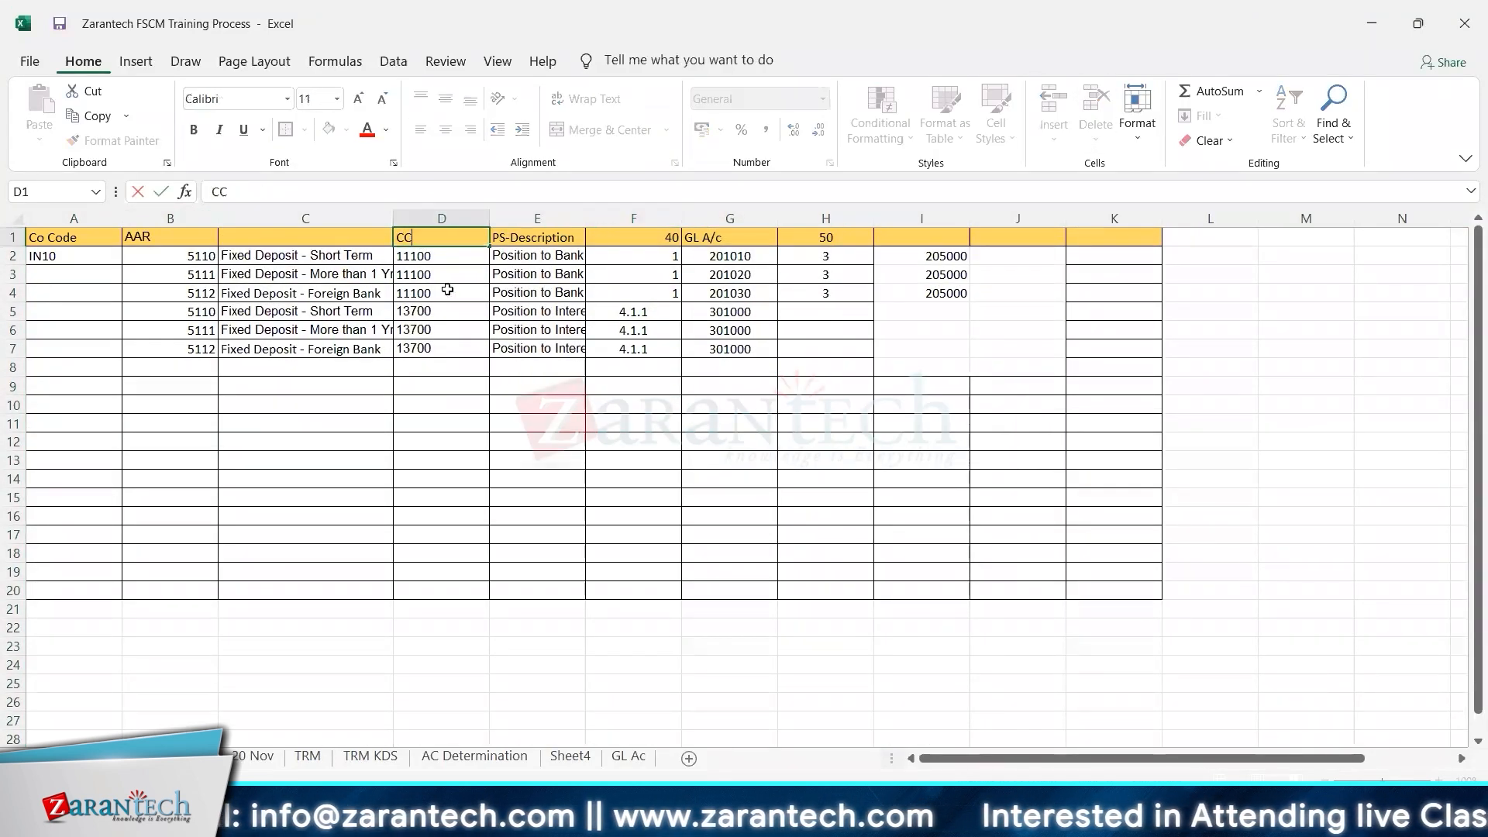
key("Return")
type("TREASURY")
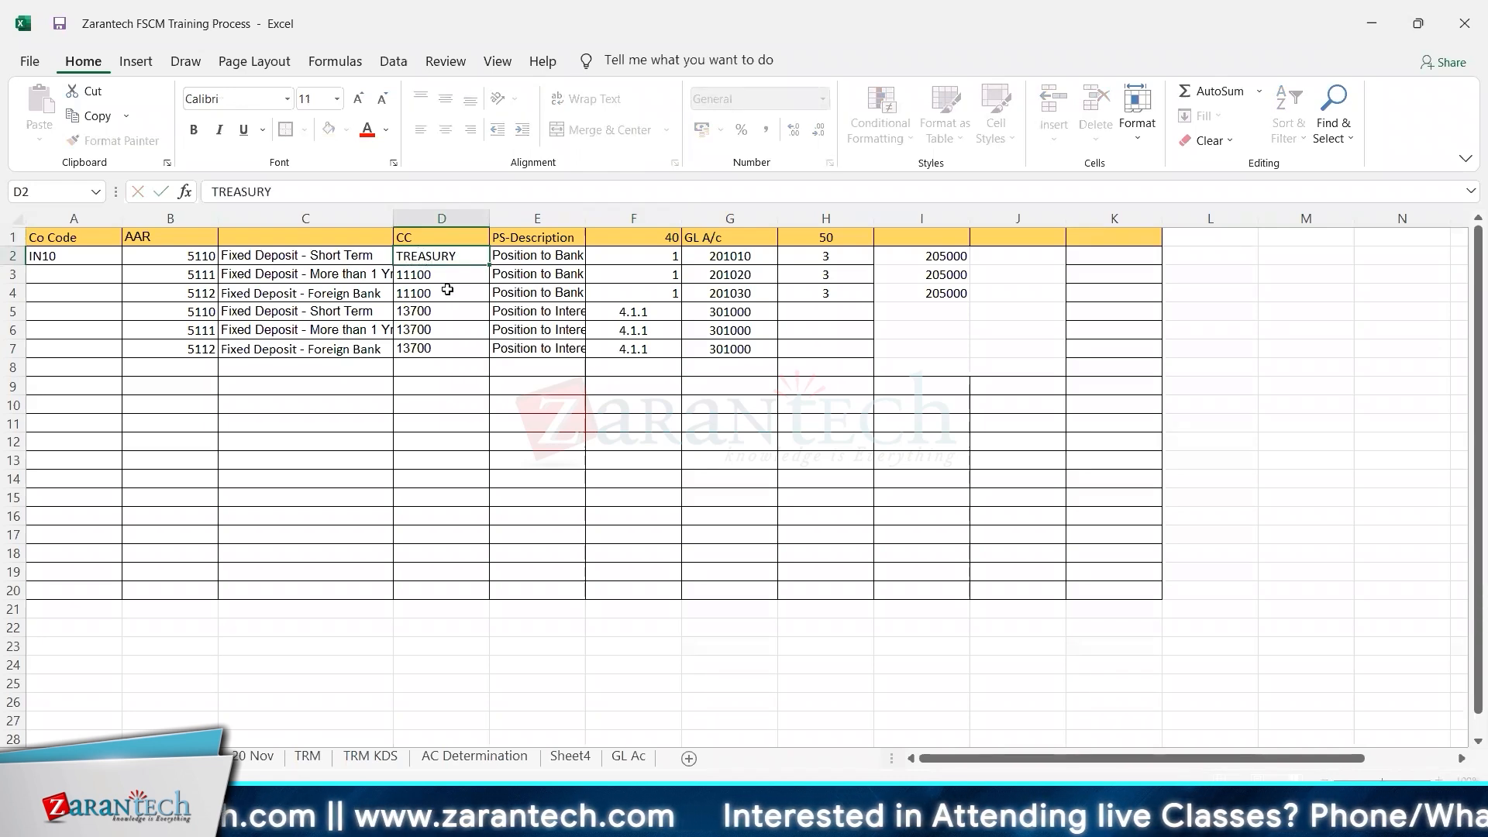
key("Return")
- Copy TREASURY down the CC column to the rows for references 5111 and 5112
key("Up")
key("ctrl+c")
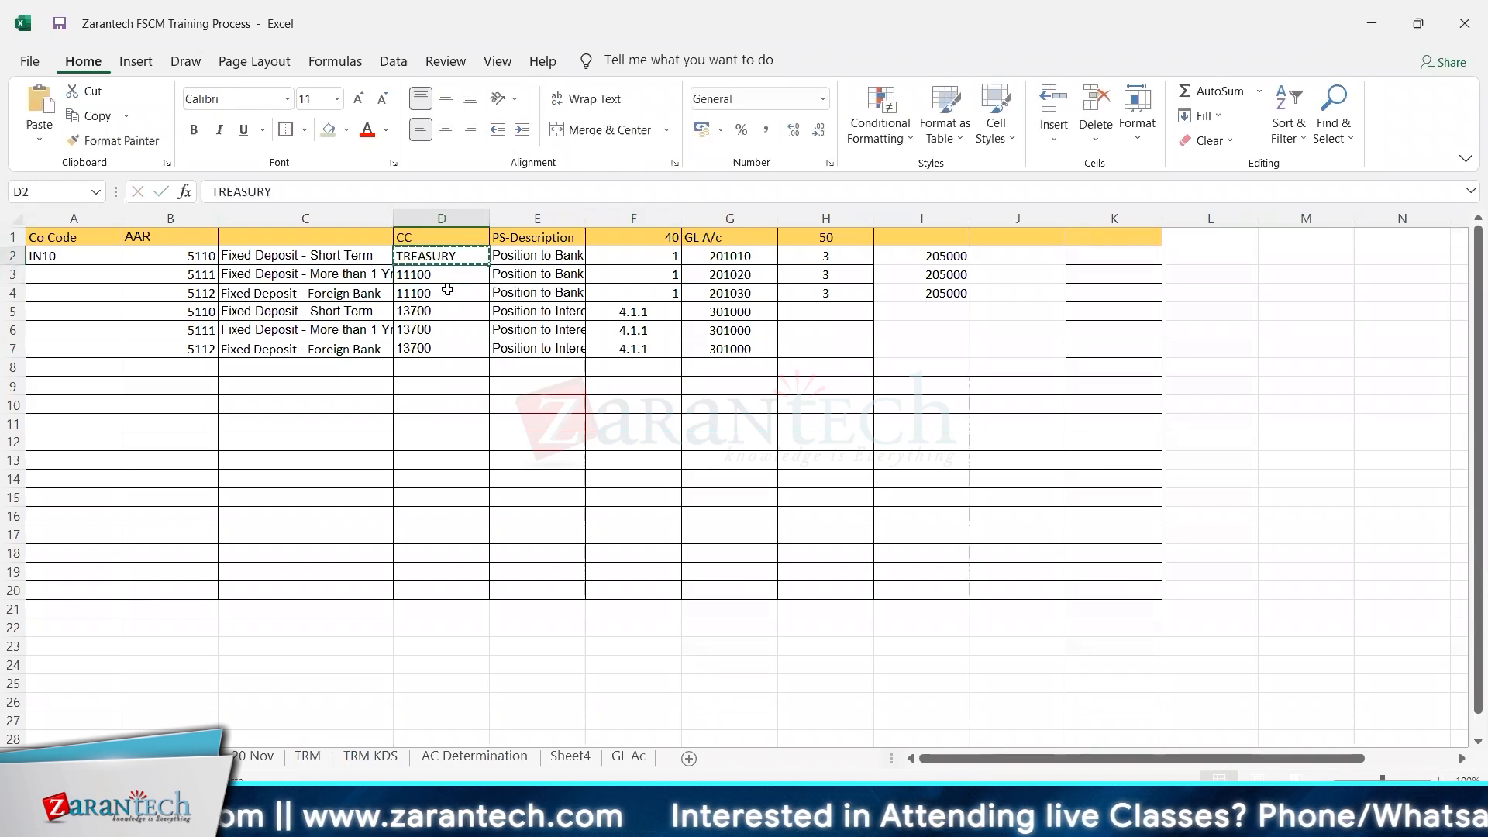
key("shift+Down")
key("shift+Down")
key("Return")
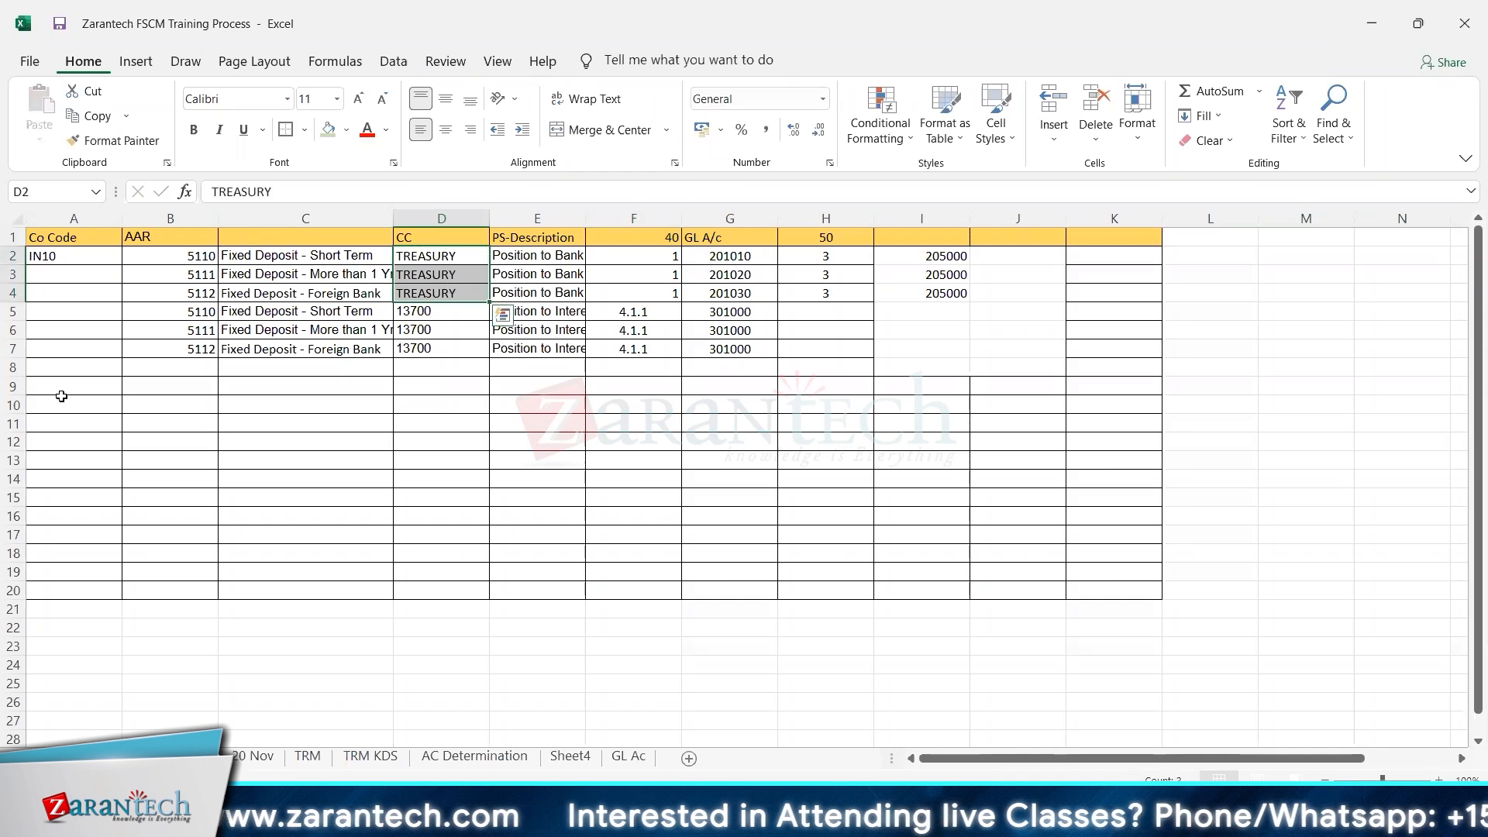
- Clear the contents of rows 5 to 10 and delete columns E to L, starting at PS-Description
left_click_drag(11, 308, 12, 404)
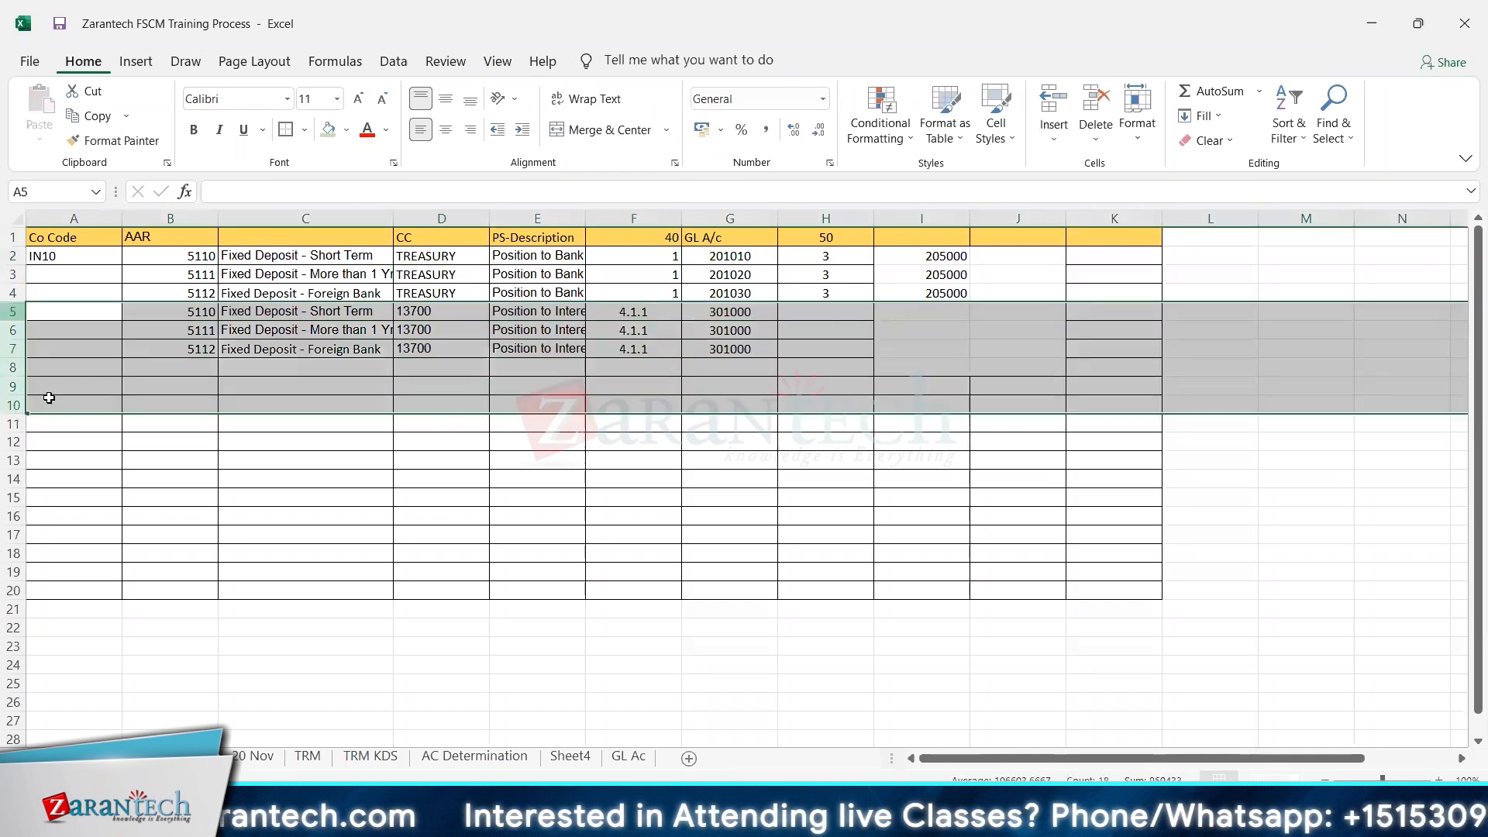
key("Delete")
left_click(514, 342)
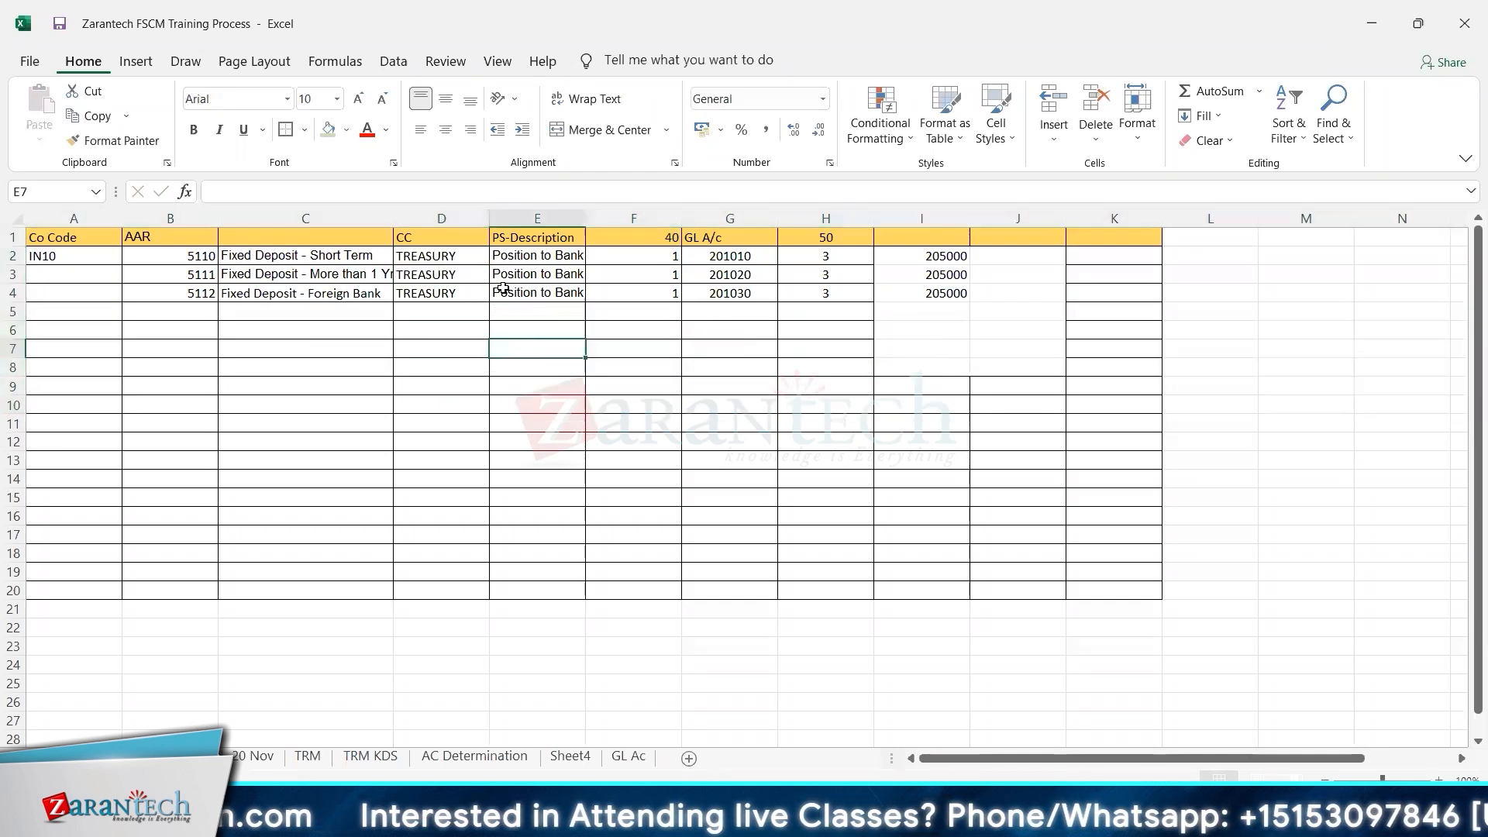
left_click_drag(516, 219, 1233, 220)
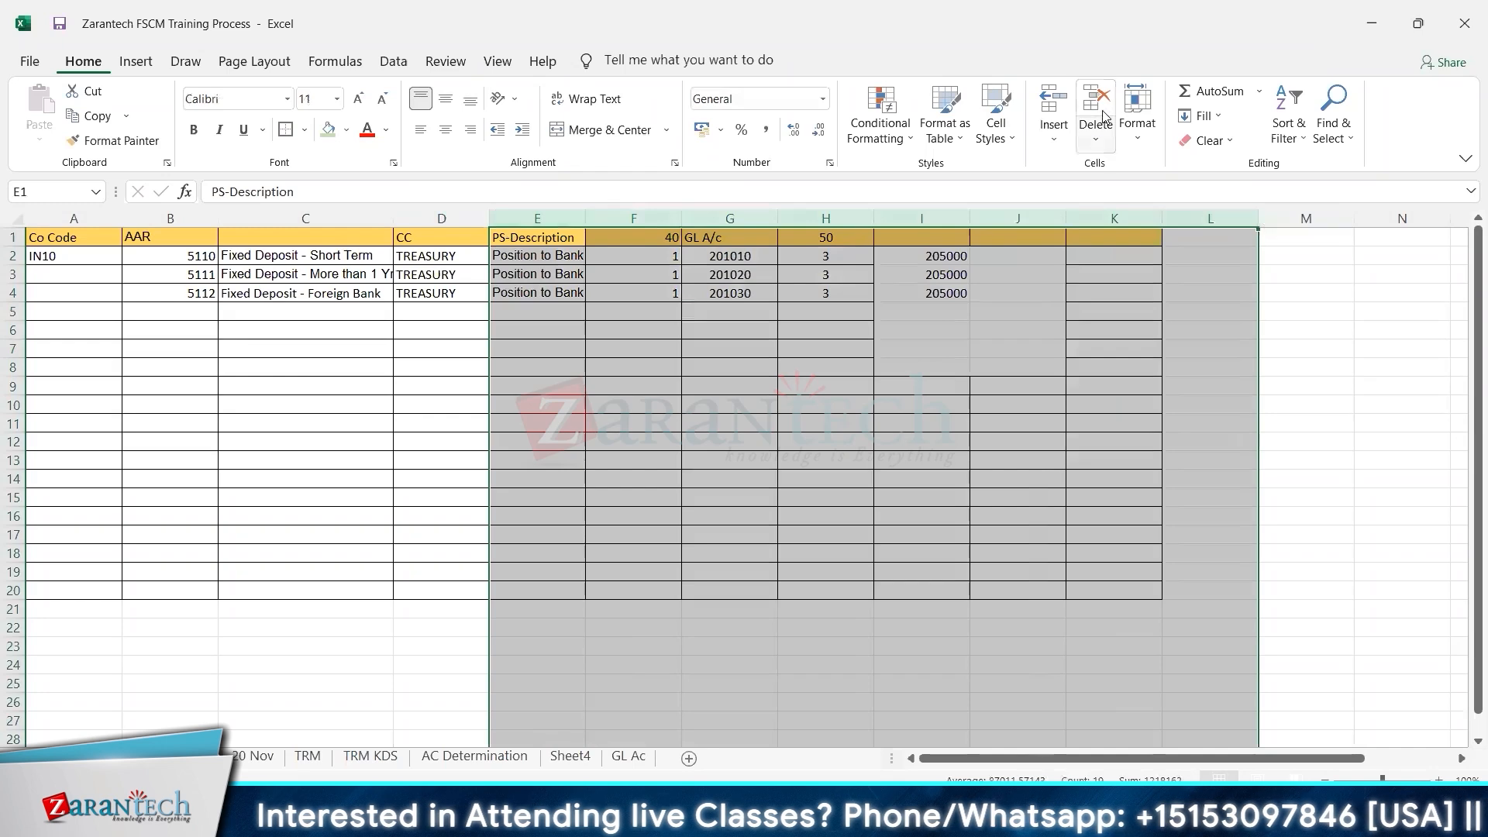
left_click(1096, 116)
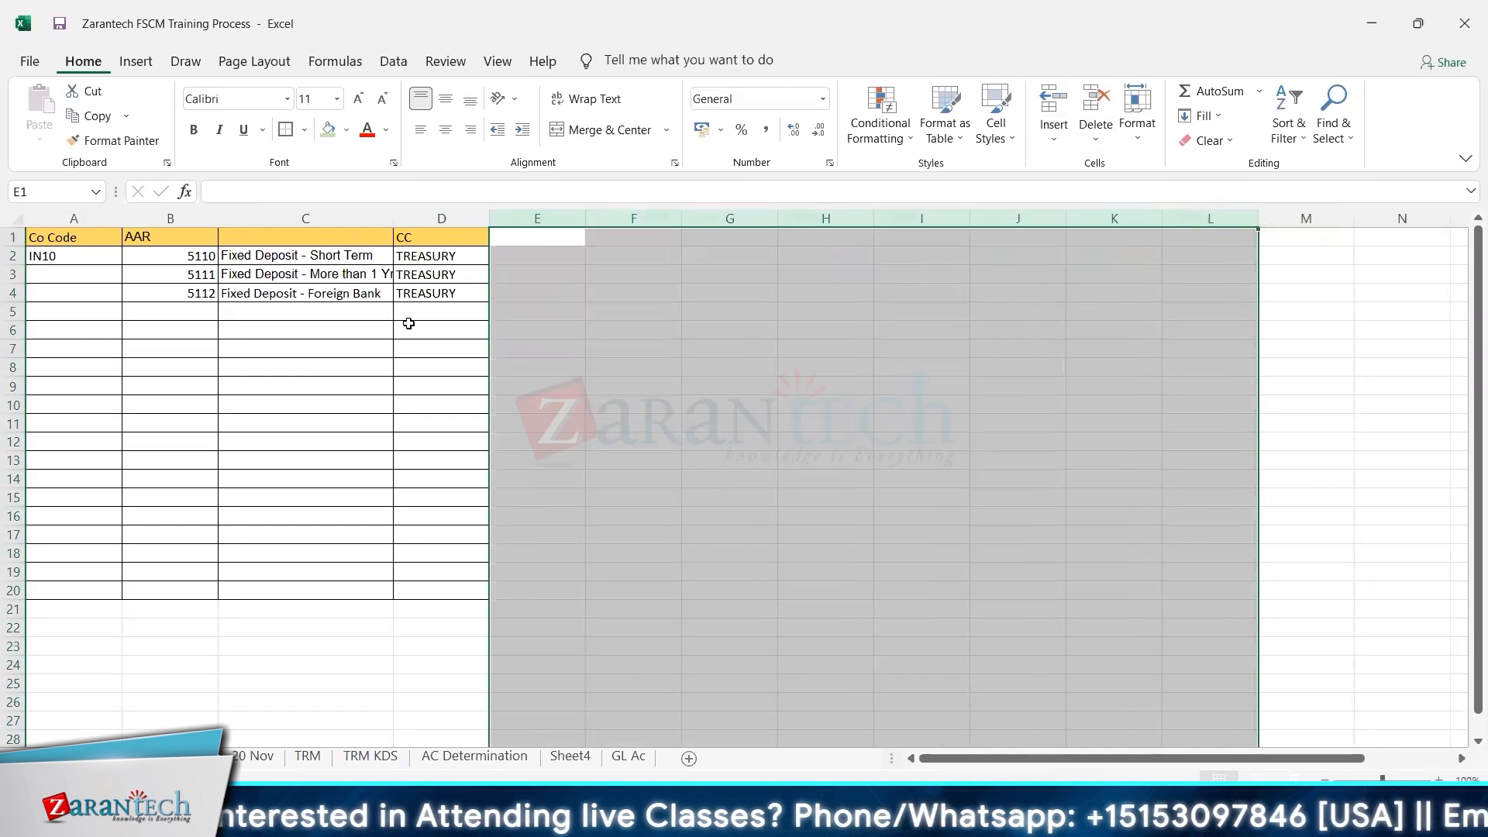
- Copy account assignment reference 5110 from the sheet into the Acct Assignment Ref. of the new IN10 entry in SAP
left_click(188, 258)
key("ctrl+c")
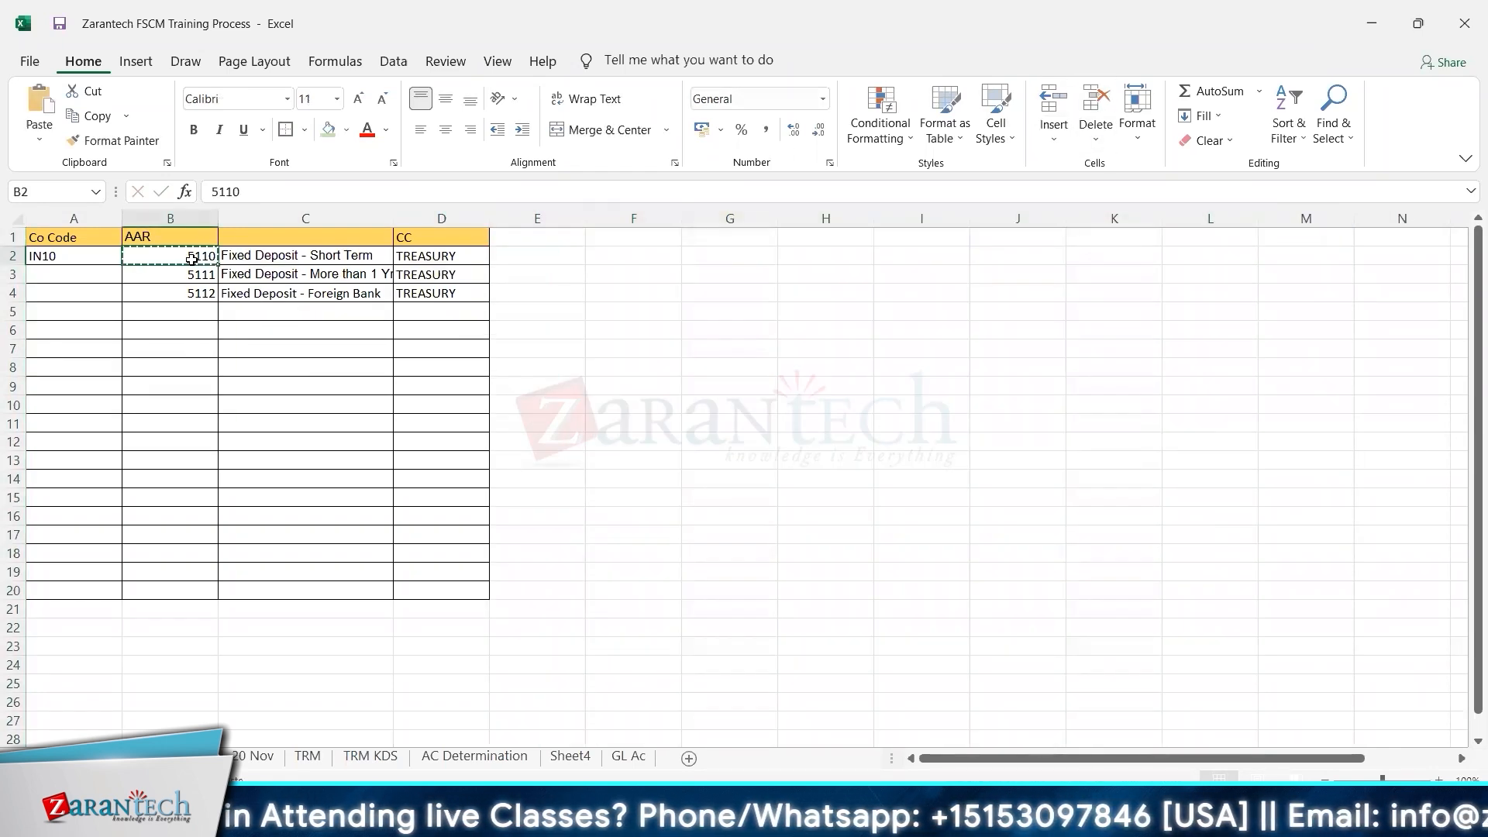
key("alt+Tab")
key("ctrl+v")
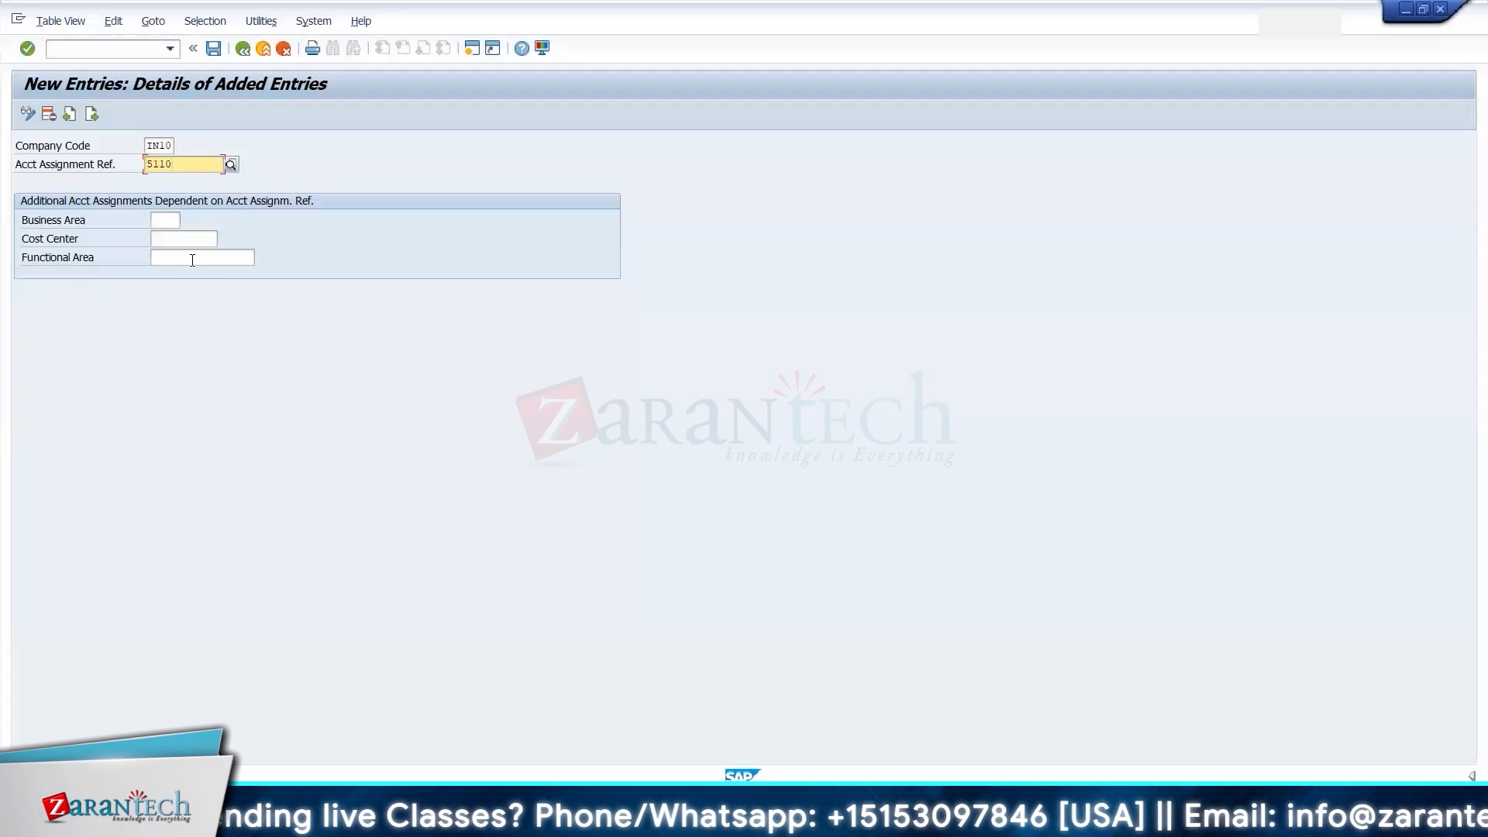
- Copy TREASURY from the sheet's CC column into the Cost Center of the 5110 entry and validate it
key("Tab")
key("Tab")
key("alt+Tab")
key("Right")
key("Right")
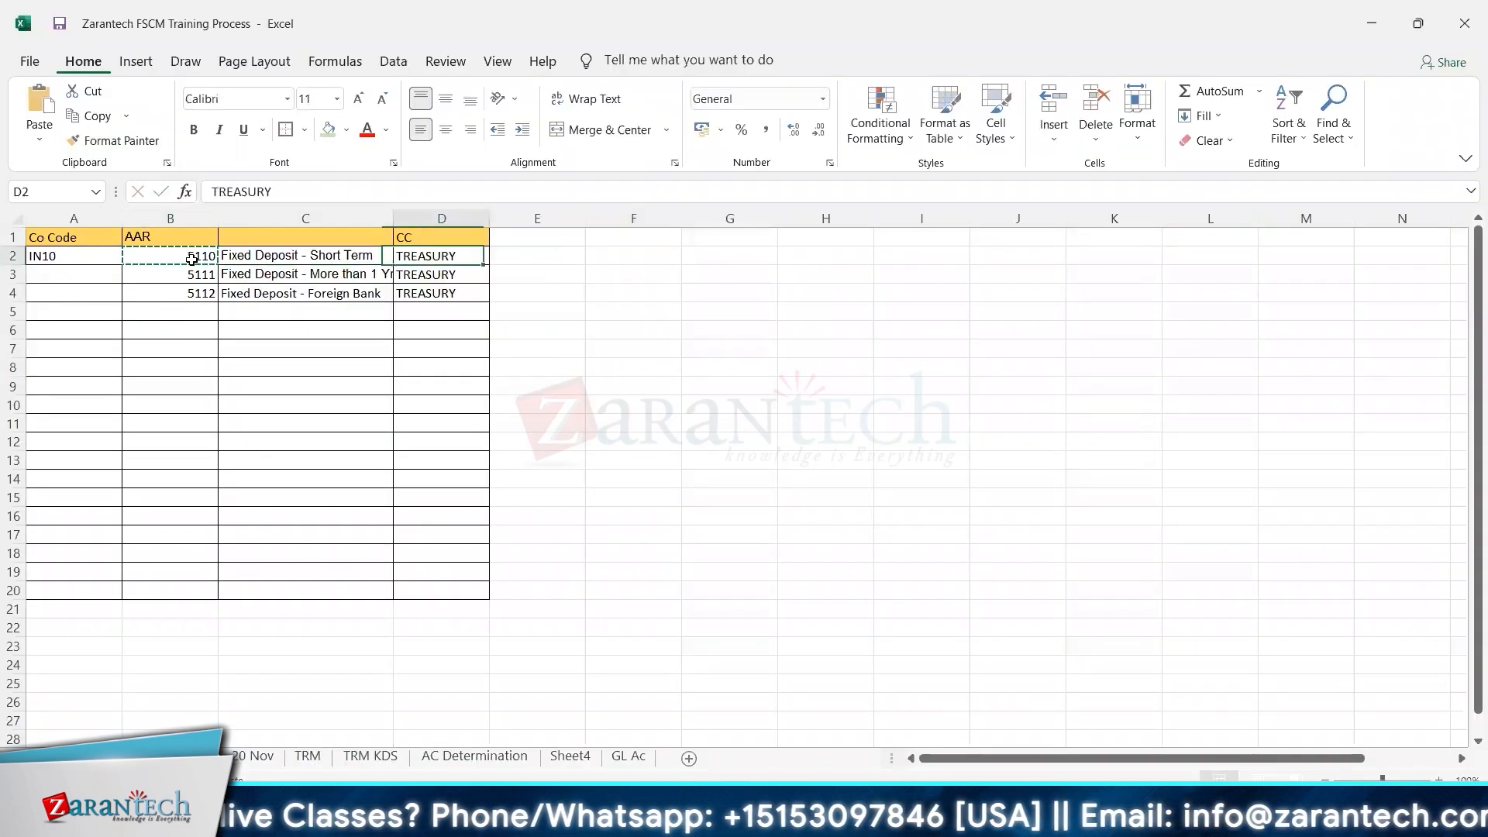
key("ctrl+c")
key("alt+Tab")
key("Return")
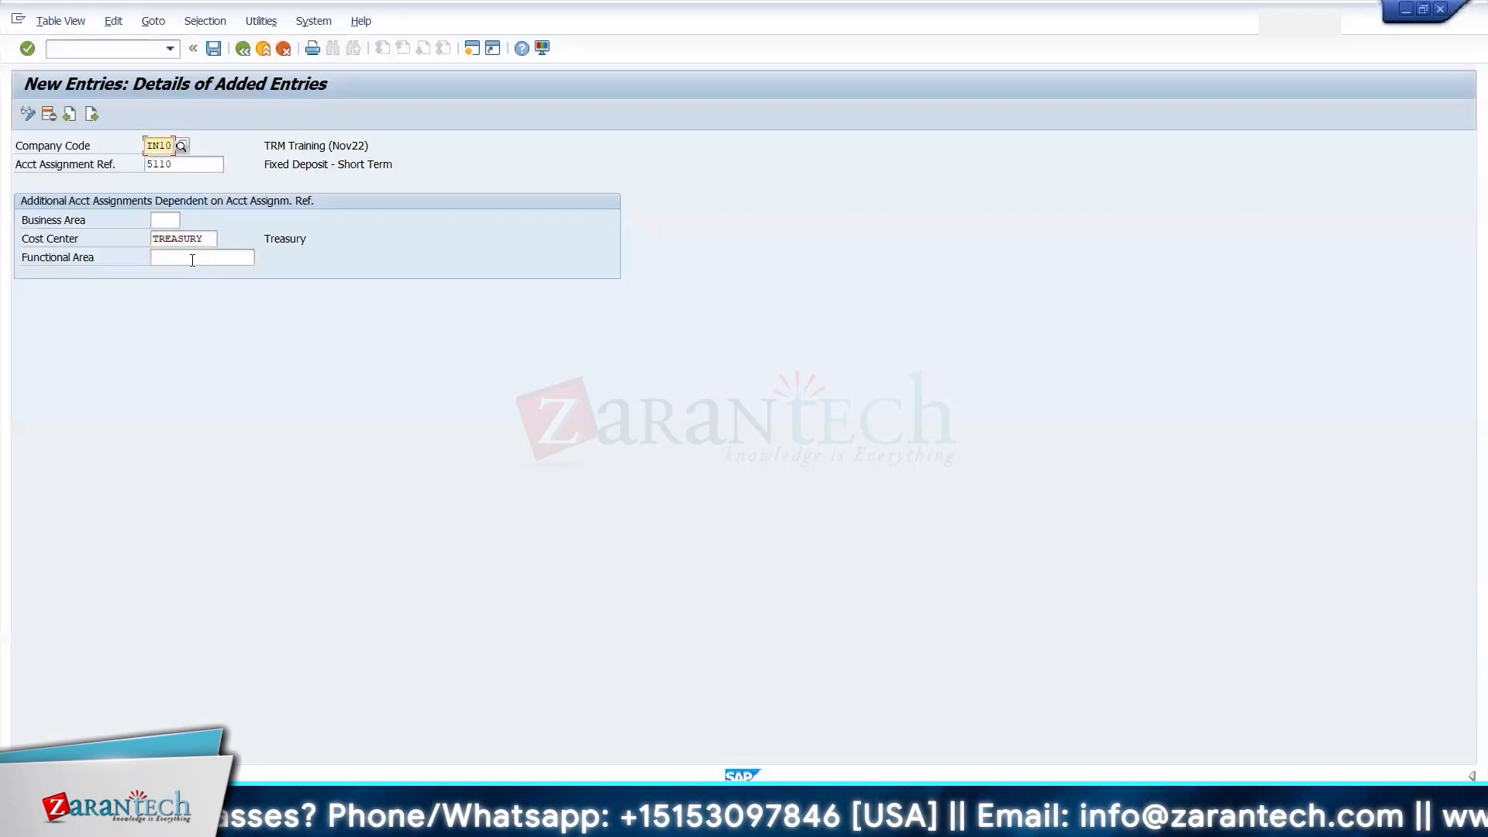
- Save the 5110 allocation to customizing request TRM TEST SET-UP and return to the overview of additional account assignments
left_click(214, 49)
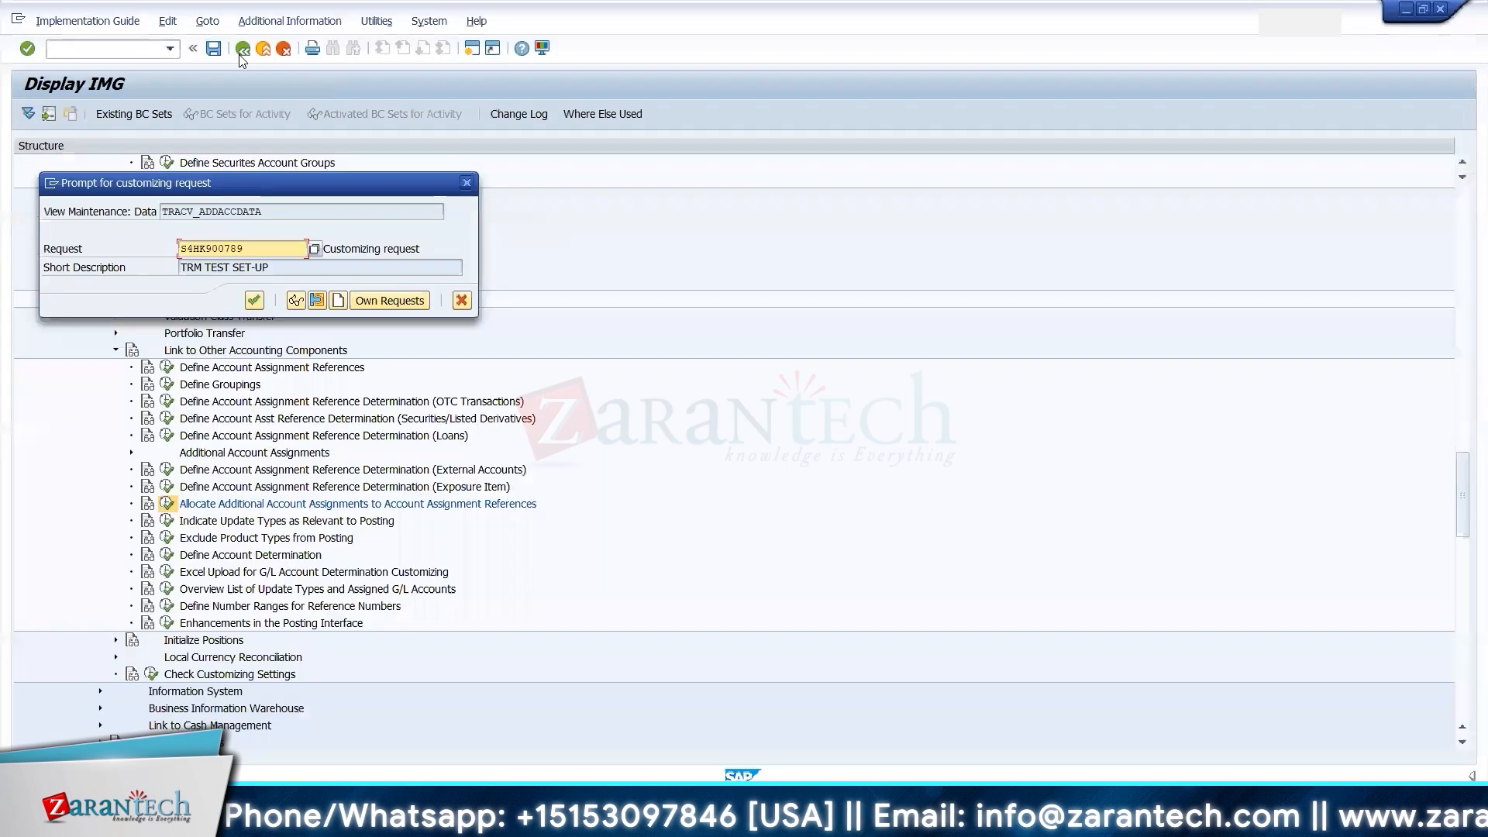
left_click(258, 306)
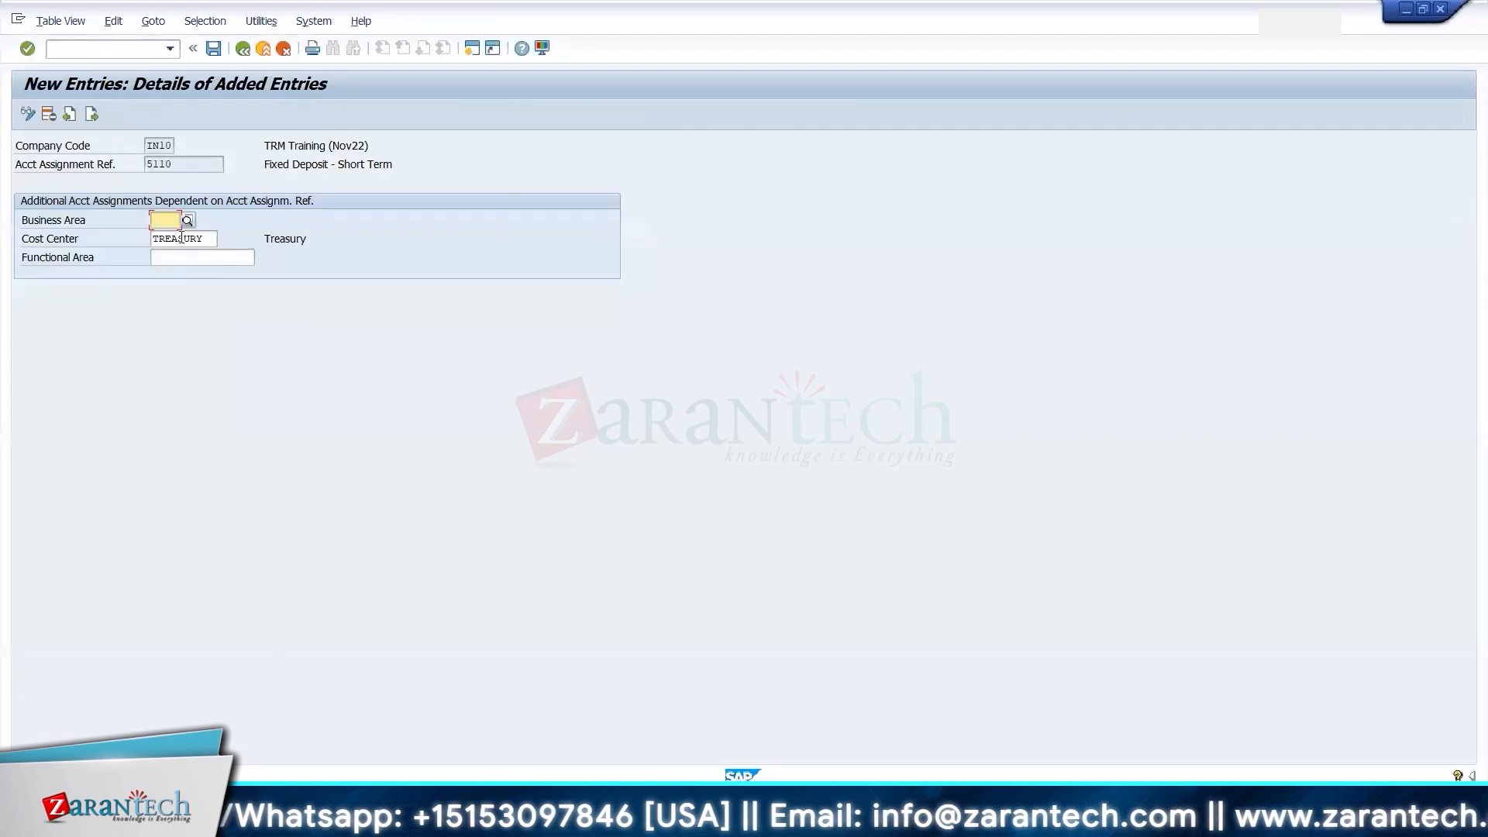
left_click(242, 49)
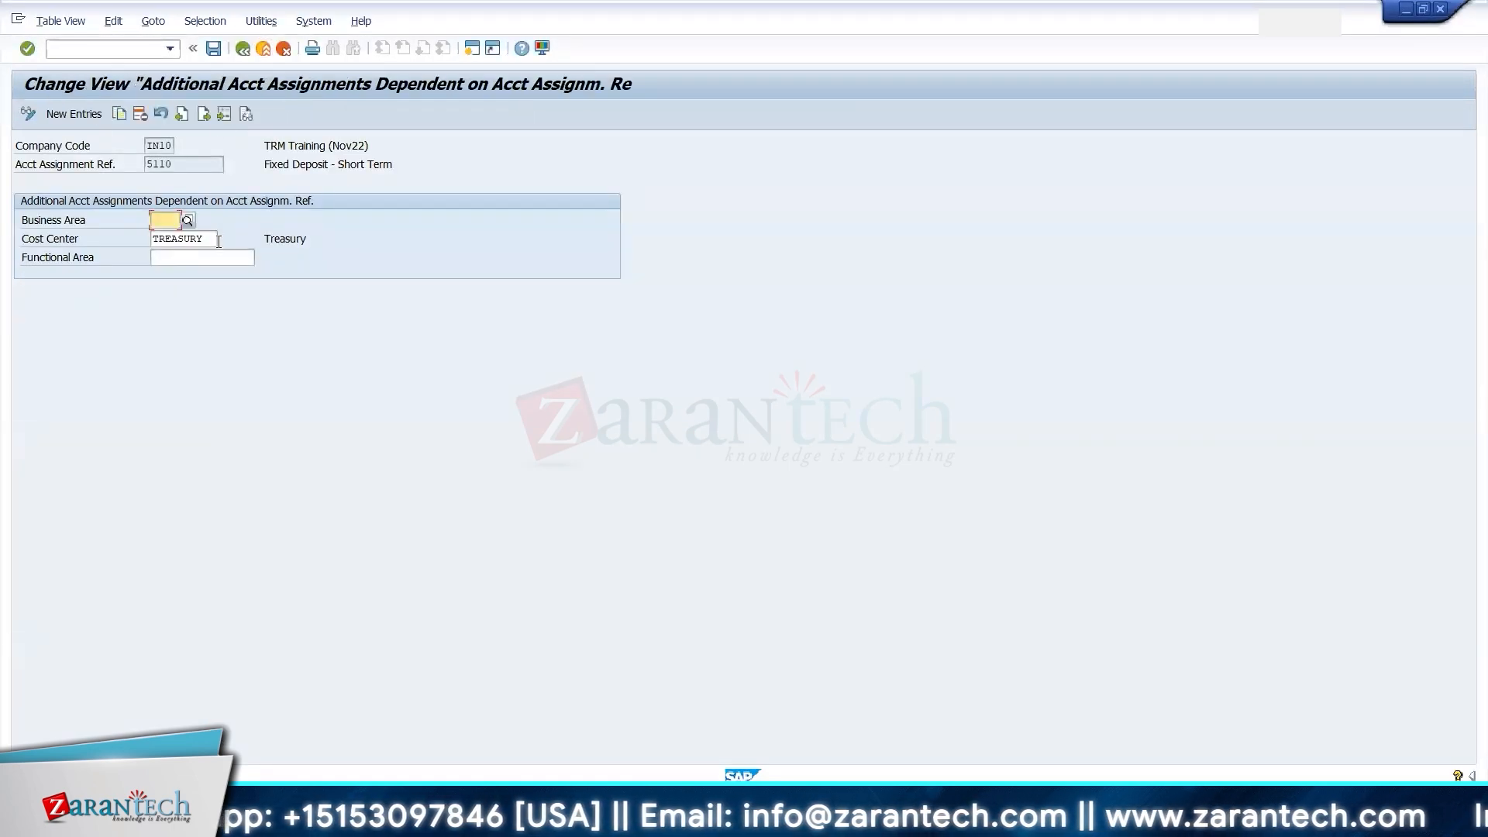
left_click(244, 54)
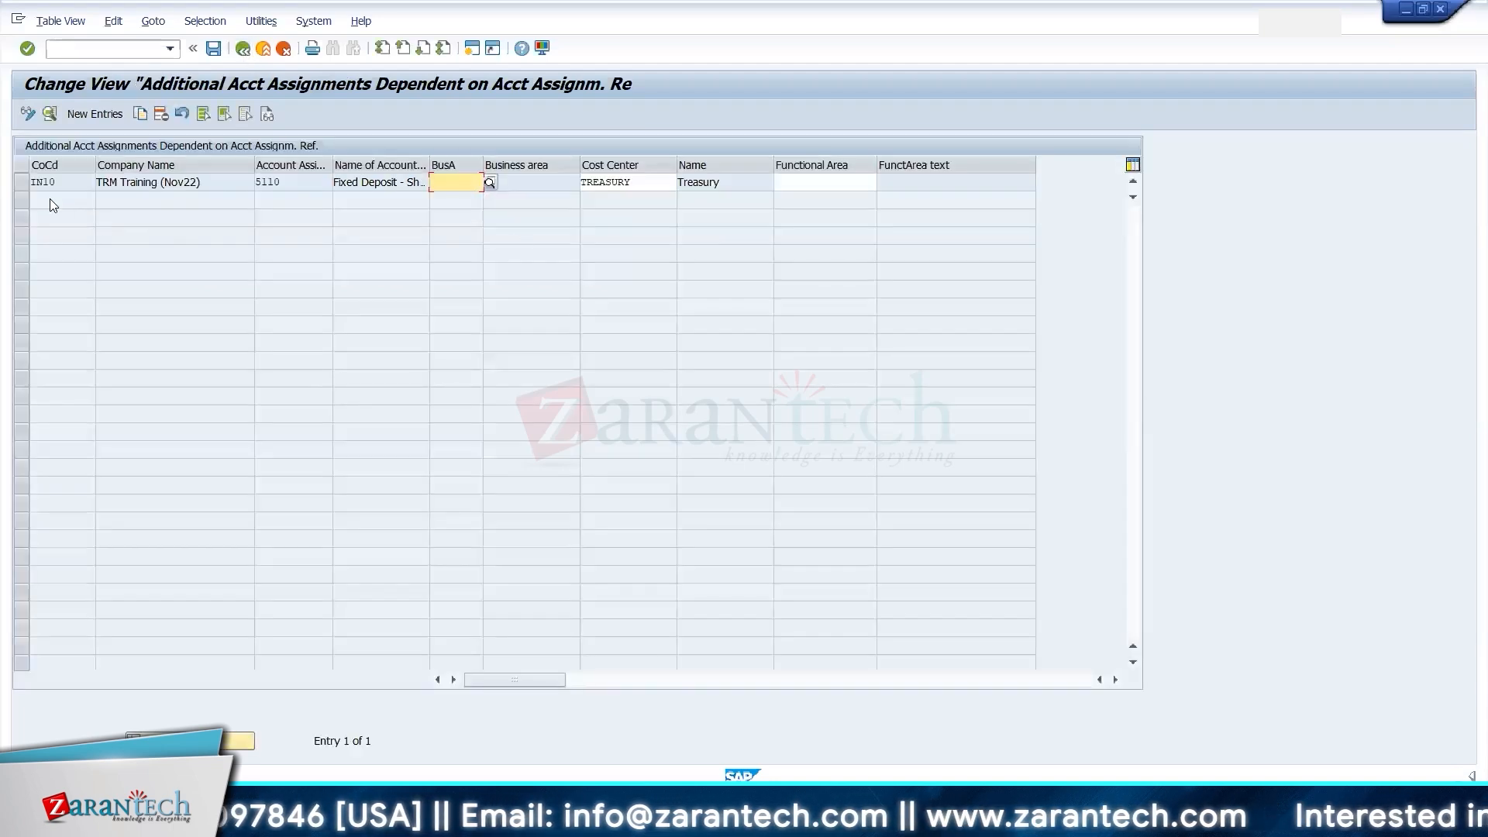
- Copy the IN10 entry for reference 5110 as a new entry for reference 5111 with cost center TREASURY
left_click(22, 182)
left_click(138, 117)
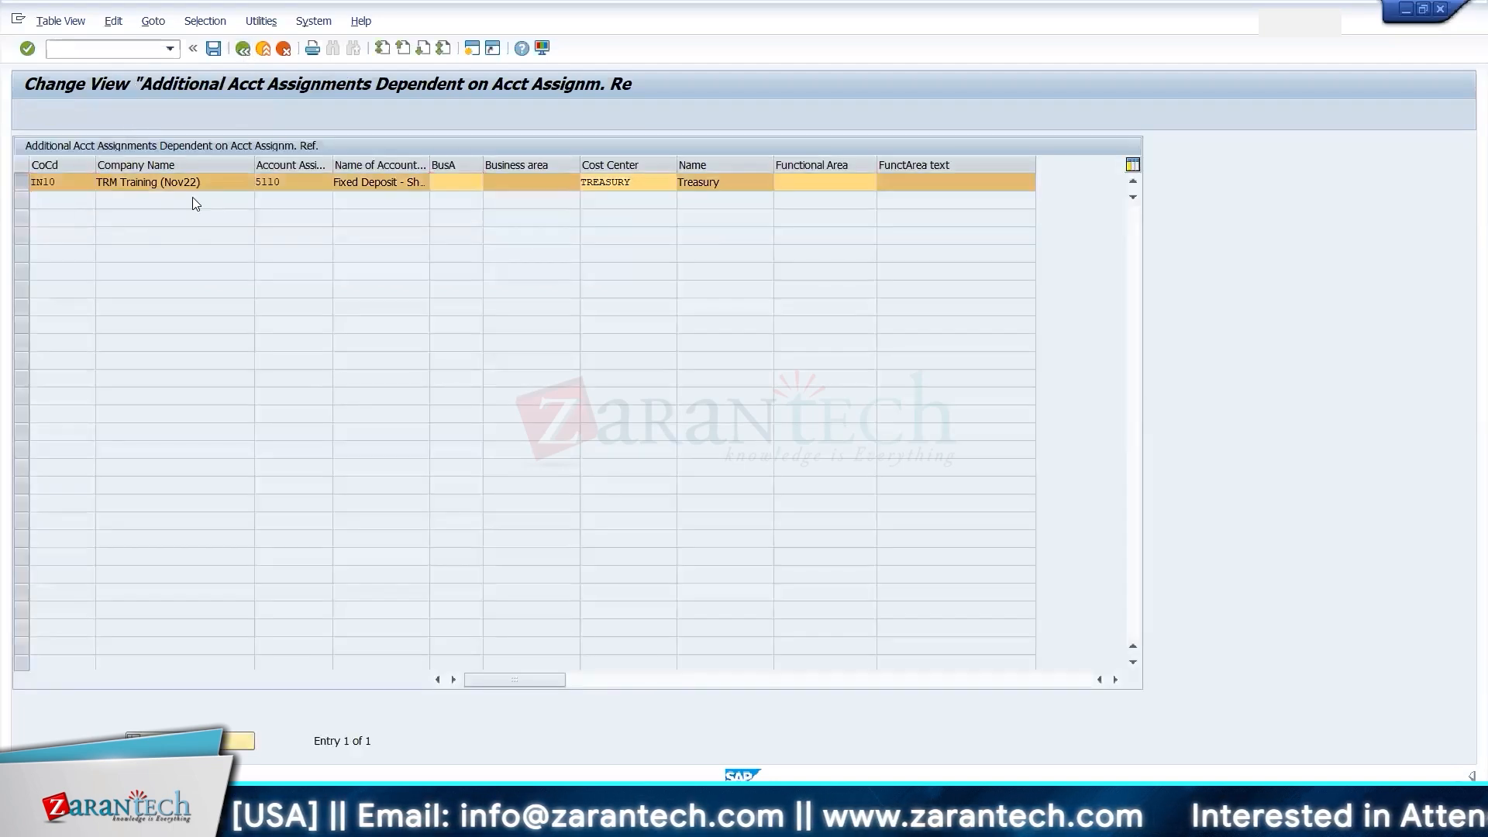
key("Tab")
key("Right")
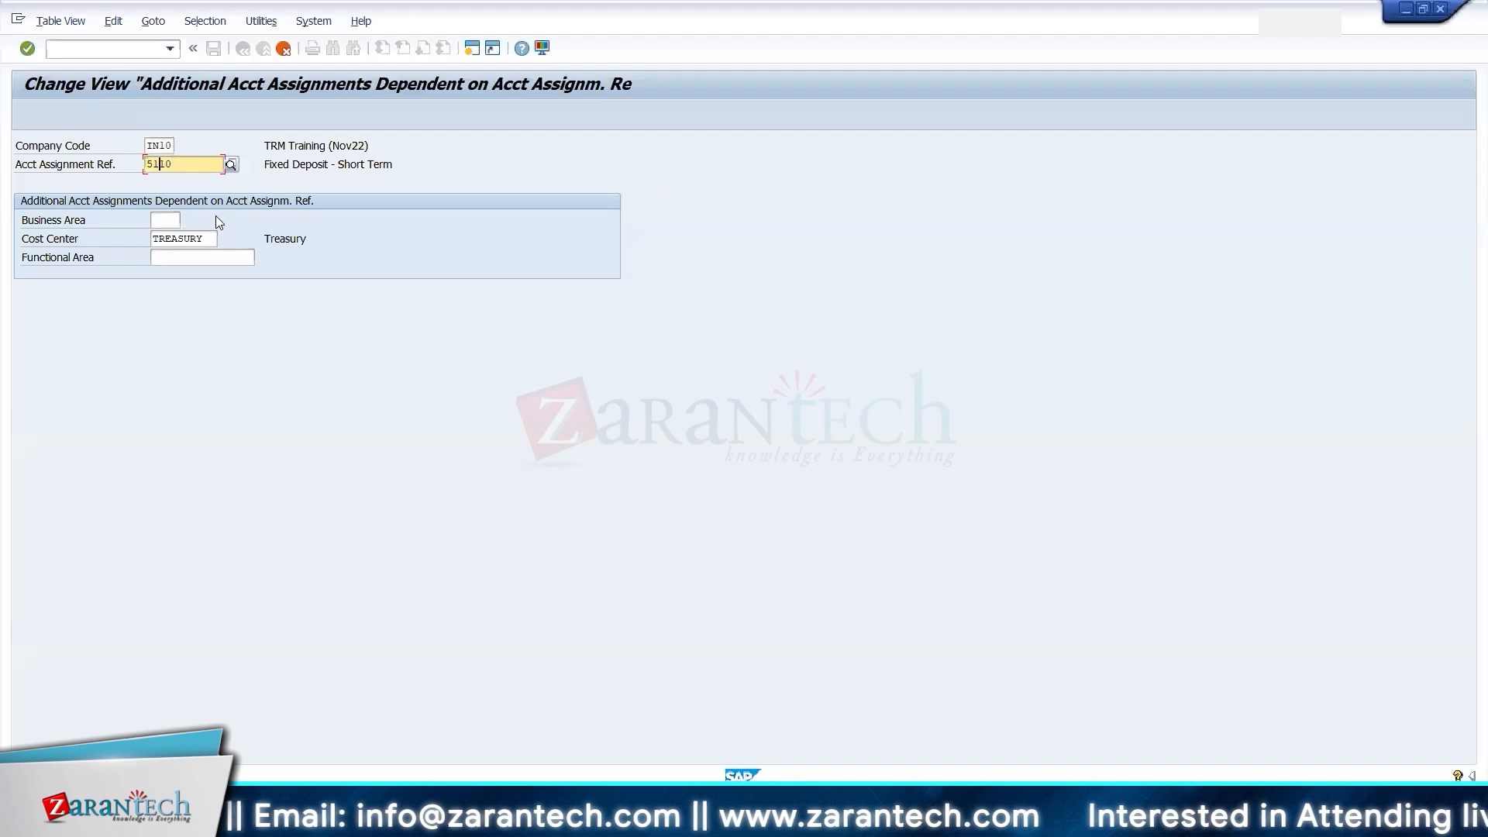
type("1")
key("Right")
key("Right")
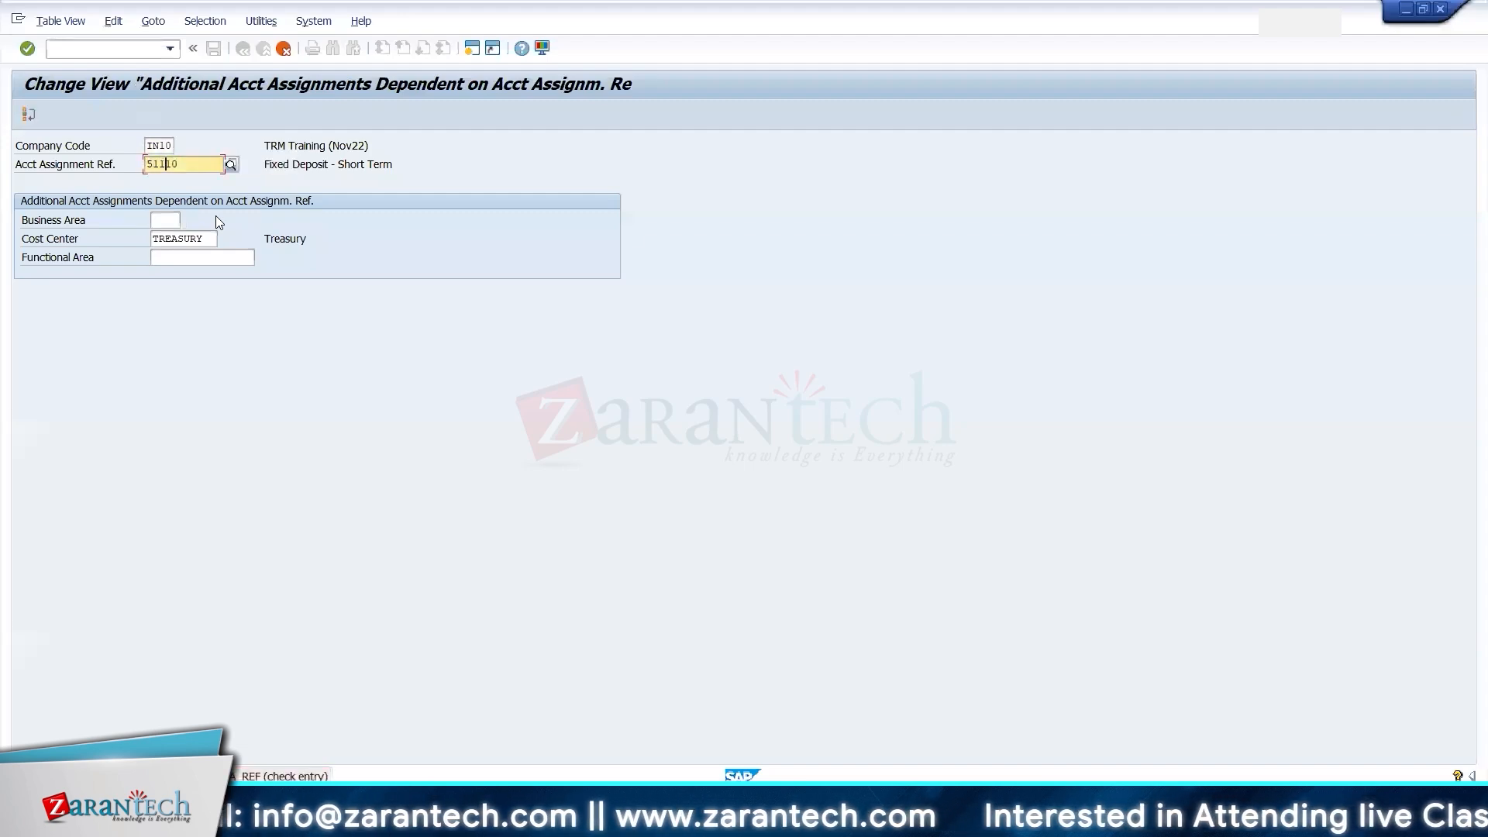
key("Return")
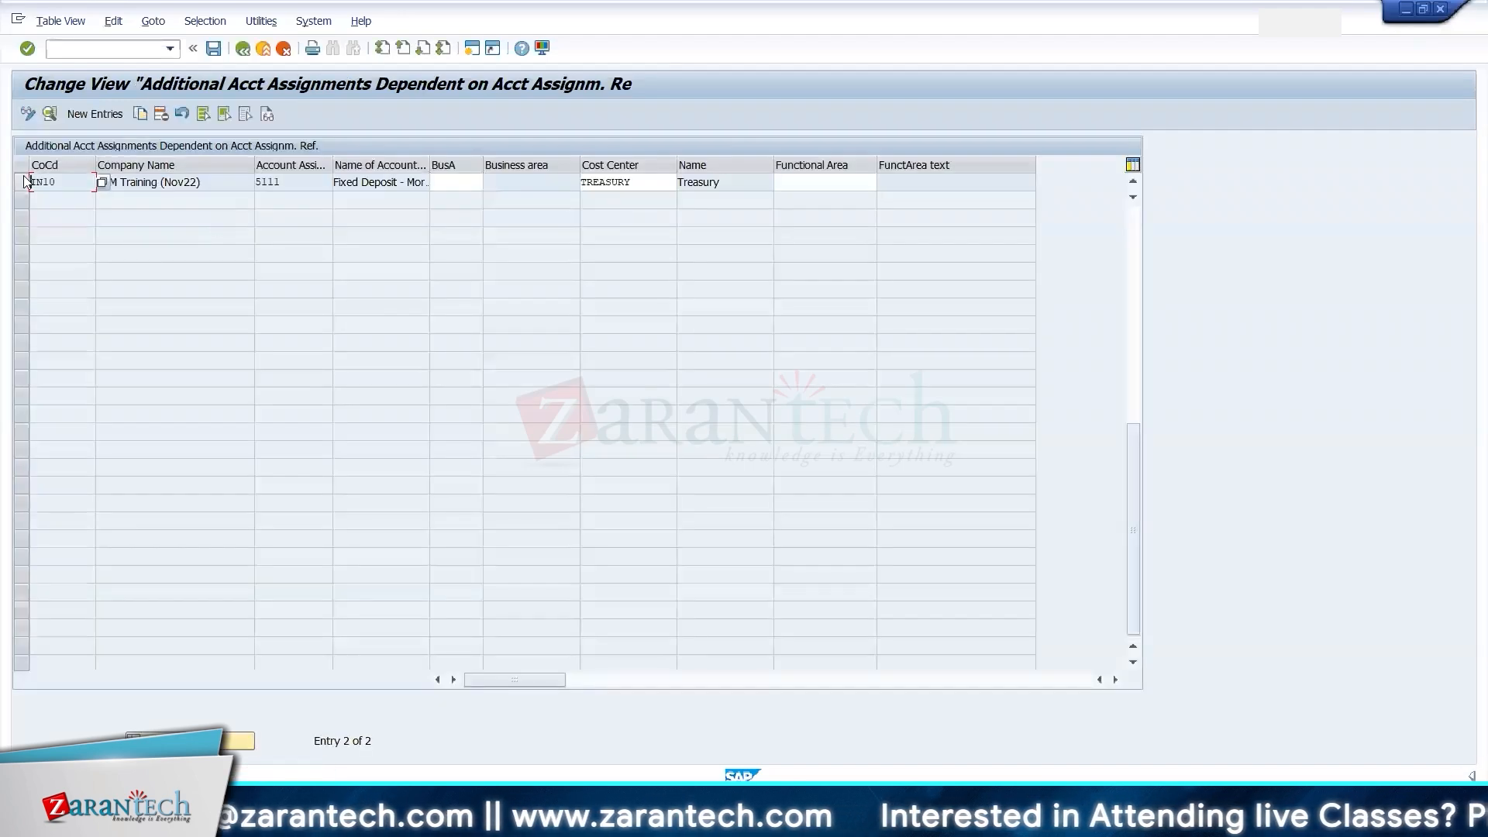
- Copy the IN10 entry for reference 5111 as a new entry for reference 5112 with cost center TREASURY
left_click(20, 185)
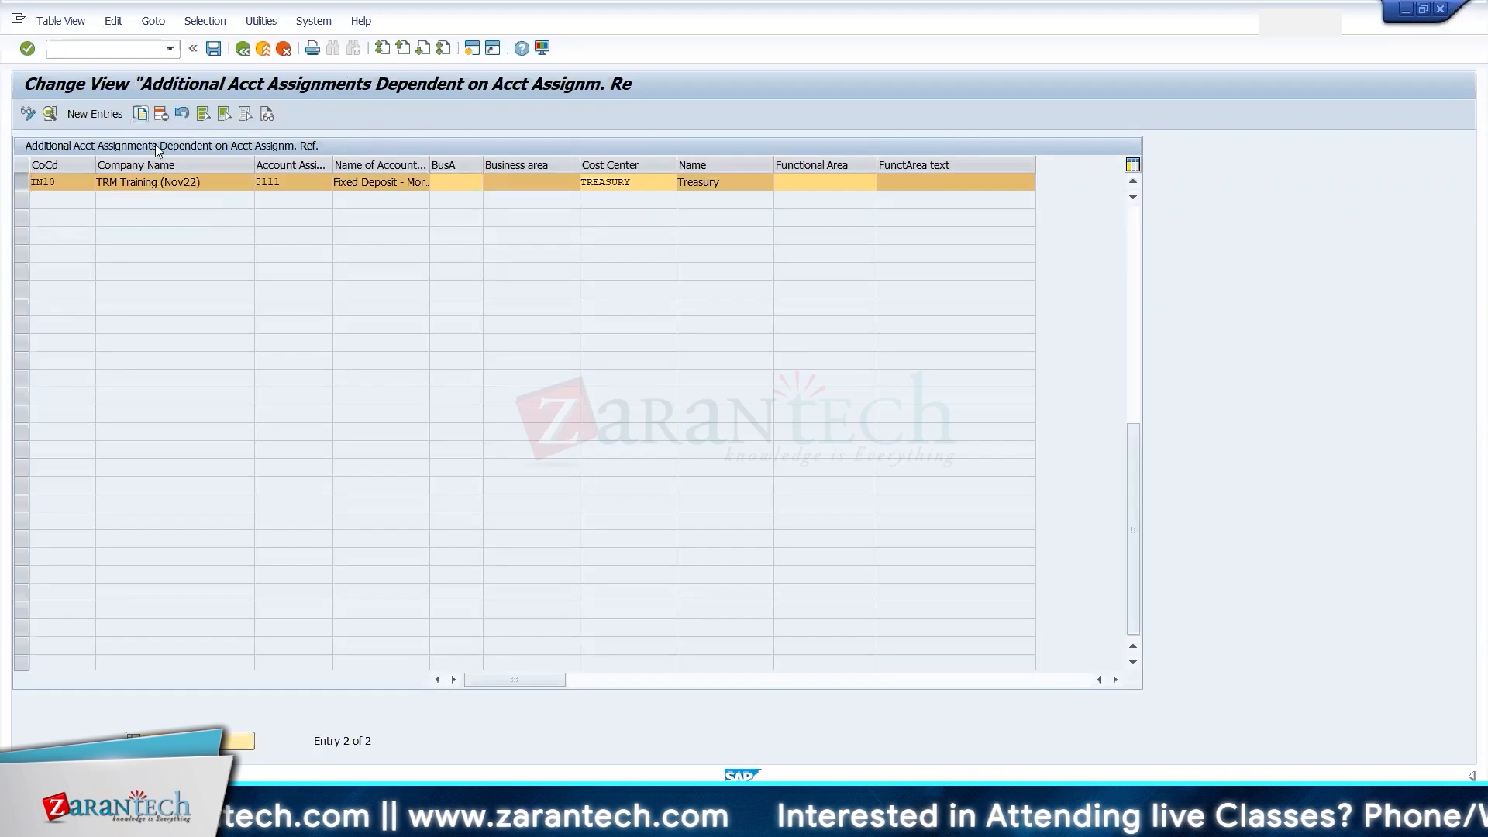
left_click(189, 167)
key("BackSpace")
type("2")
key("Return")
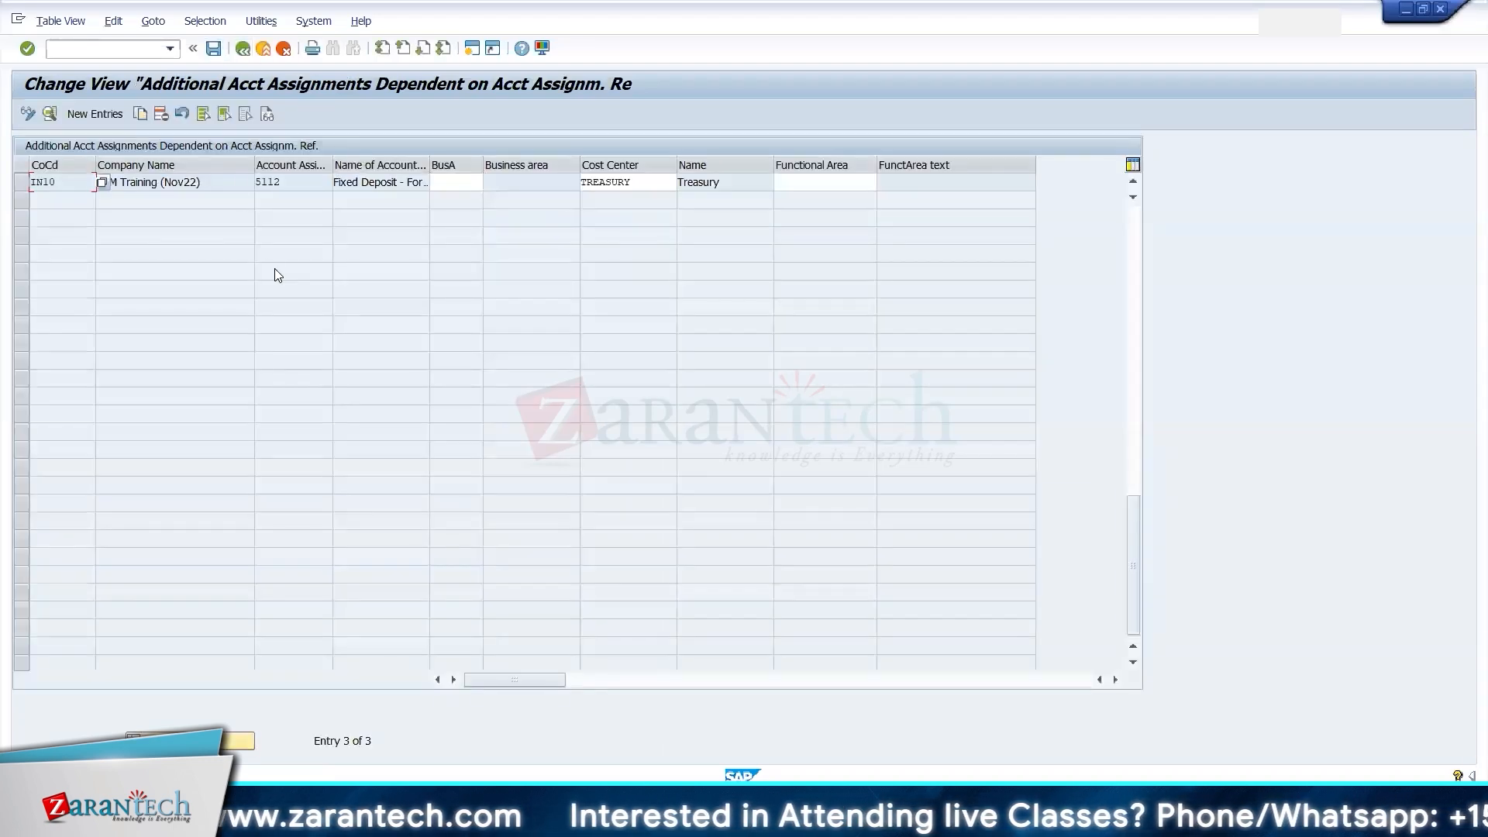
- Switch to the deposit posting session, close the old message log, try the posting again and open its messages
key("alt+Tab")
key("alt+Tab")
key("alt+Tab")
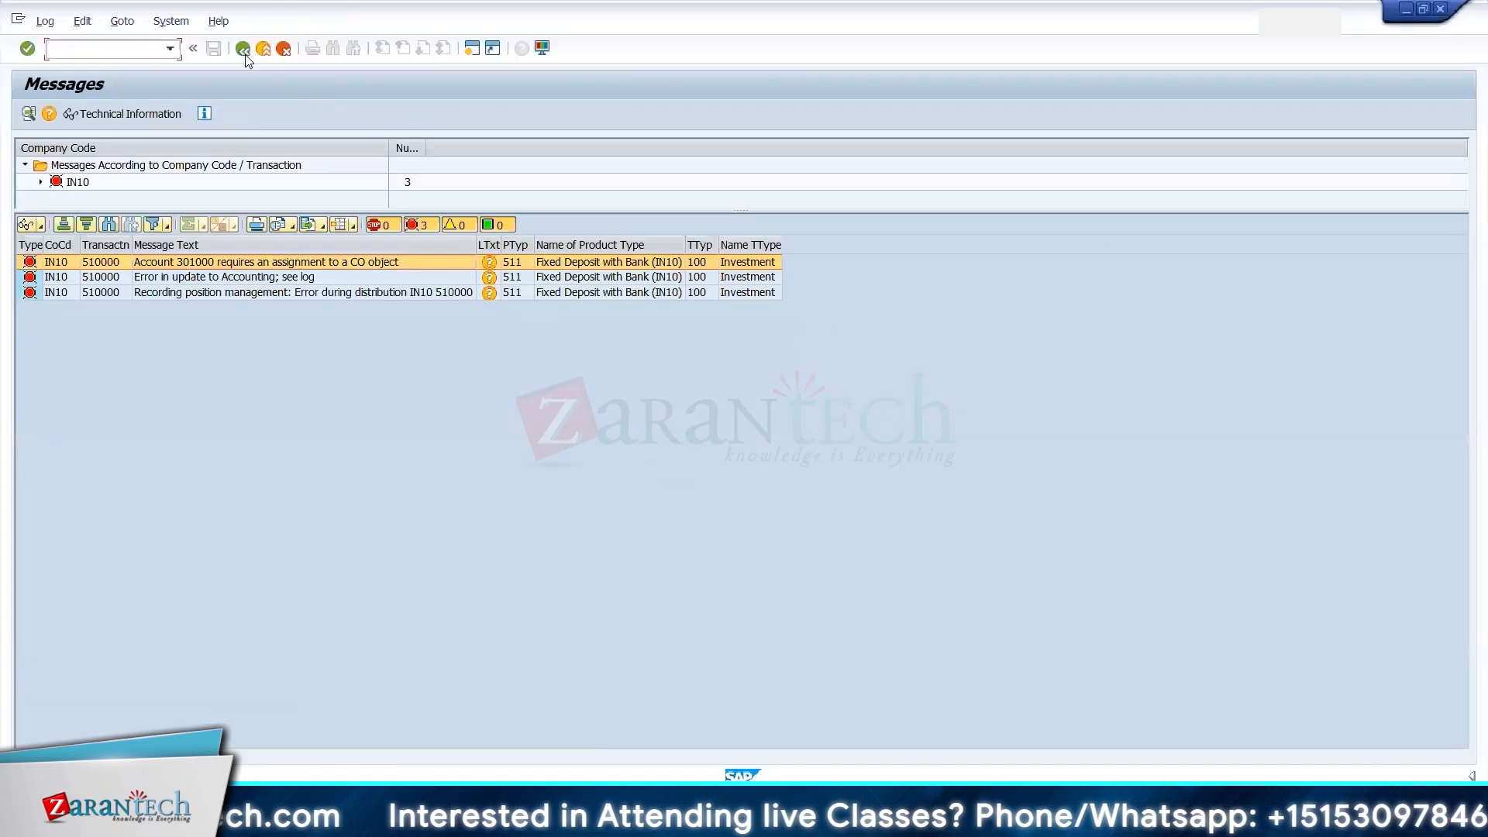
left_click(243, 49)
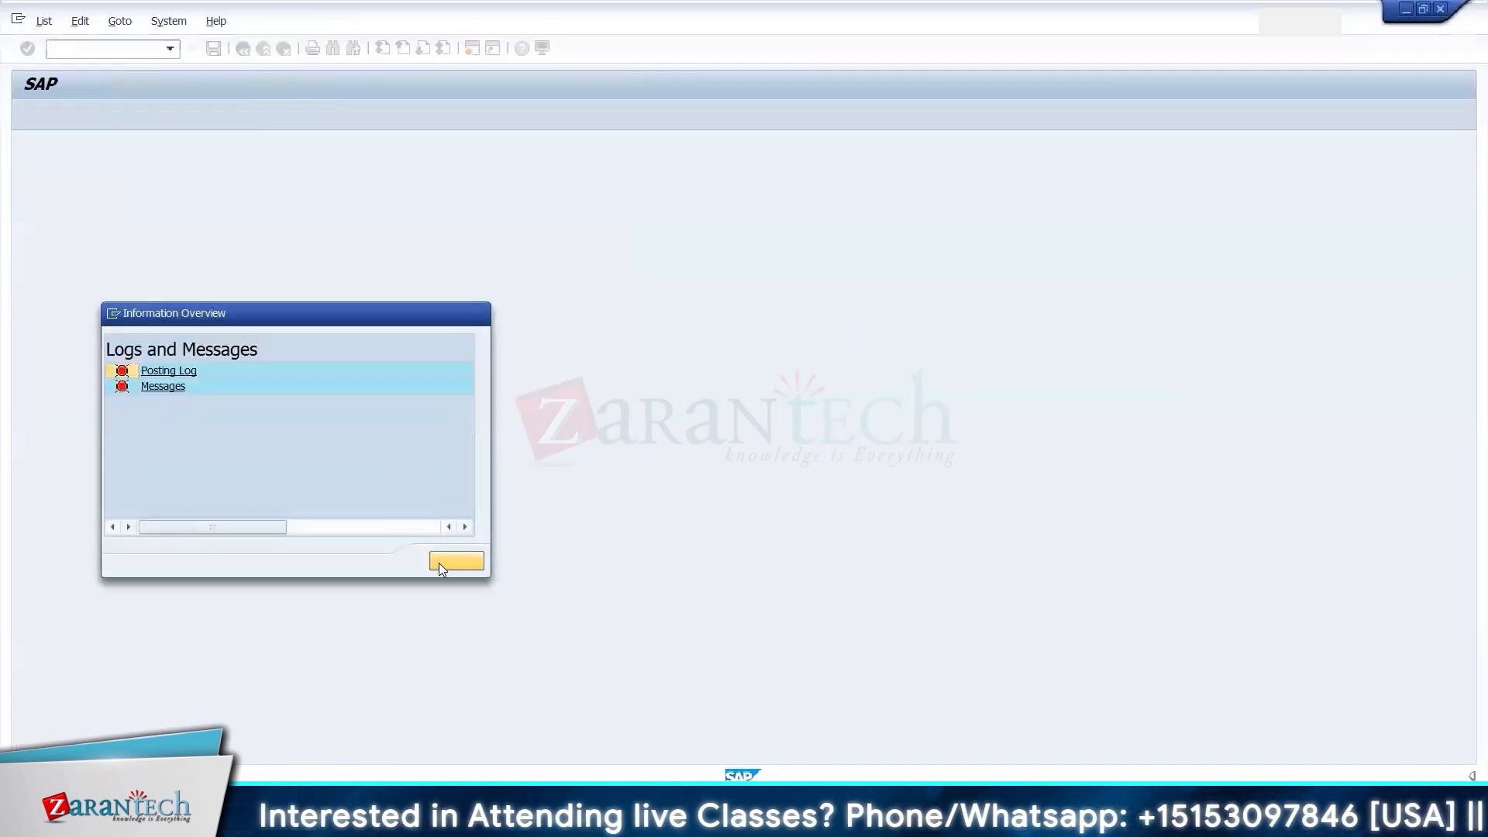
left_click(442, 561)
left_click(29, 114)
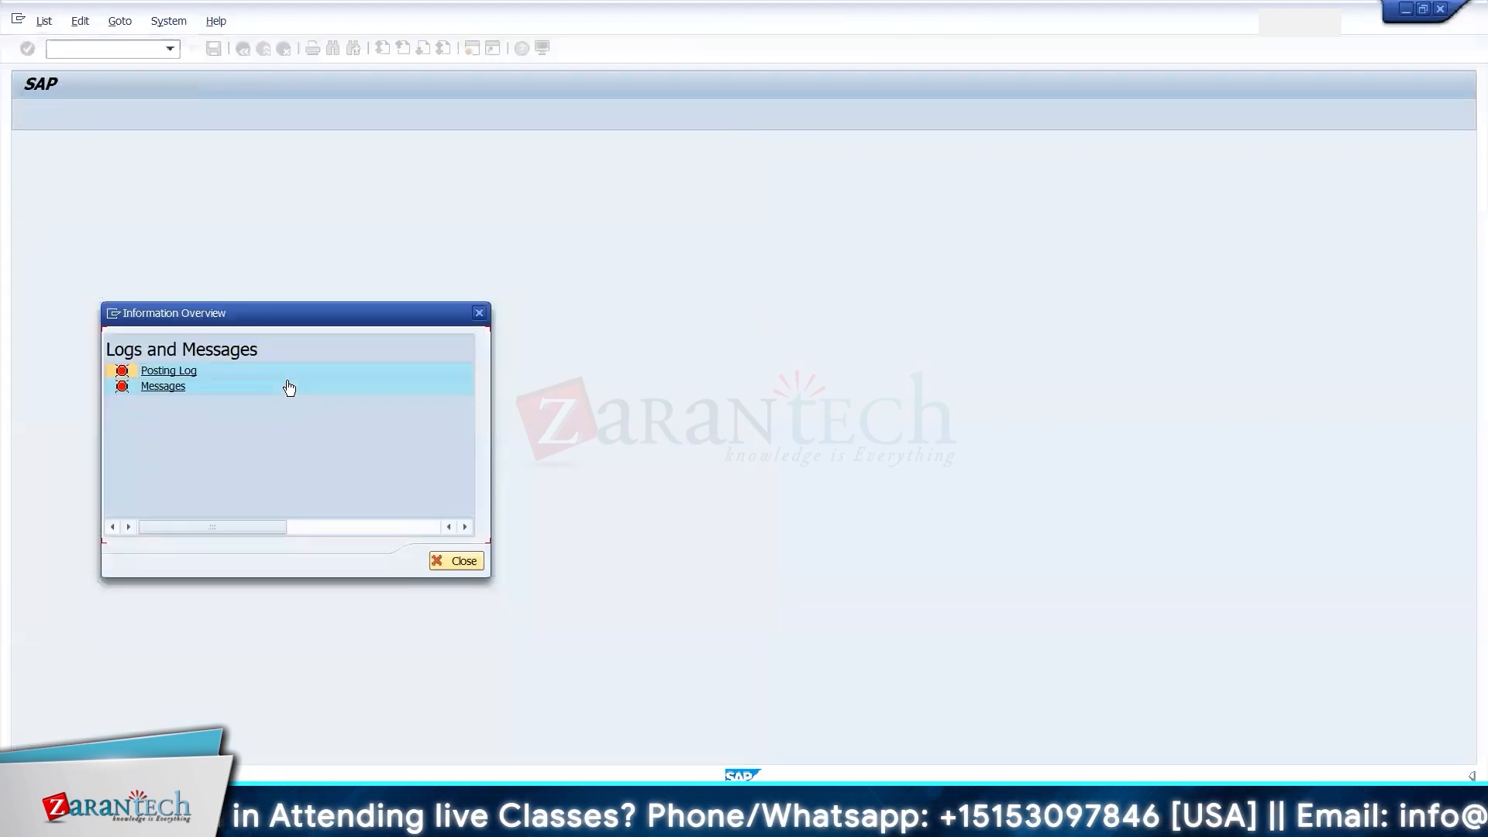
left_click(156, 385)
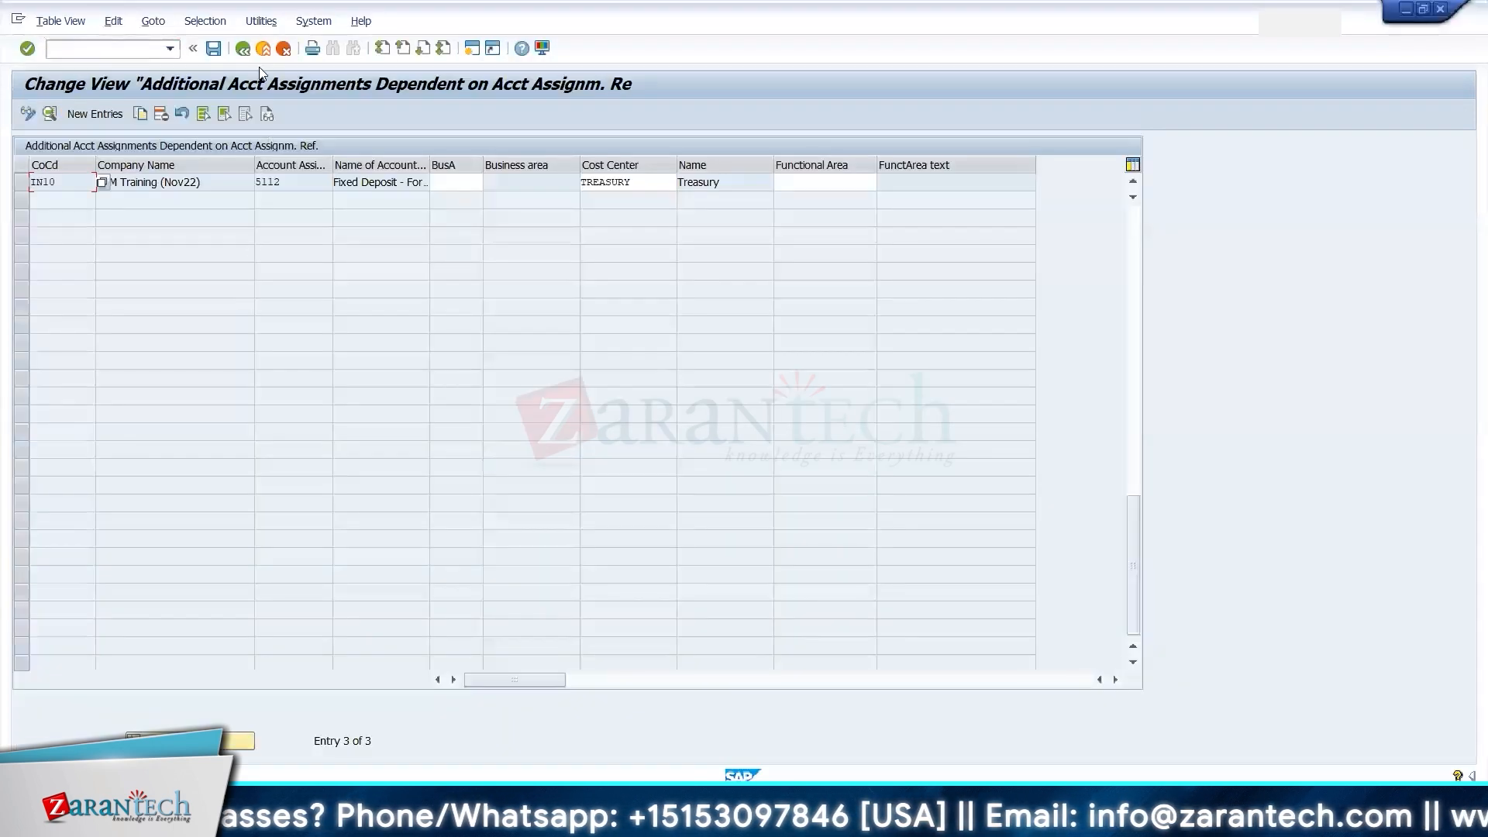
- Return to the IMG and collapse the General Ledger Accounting, Financial Accounting and Financial Supply Chain Management nodes
left_click(243, 48)
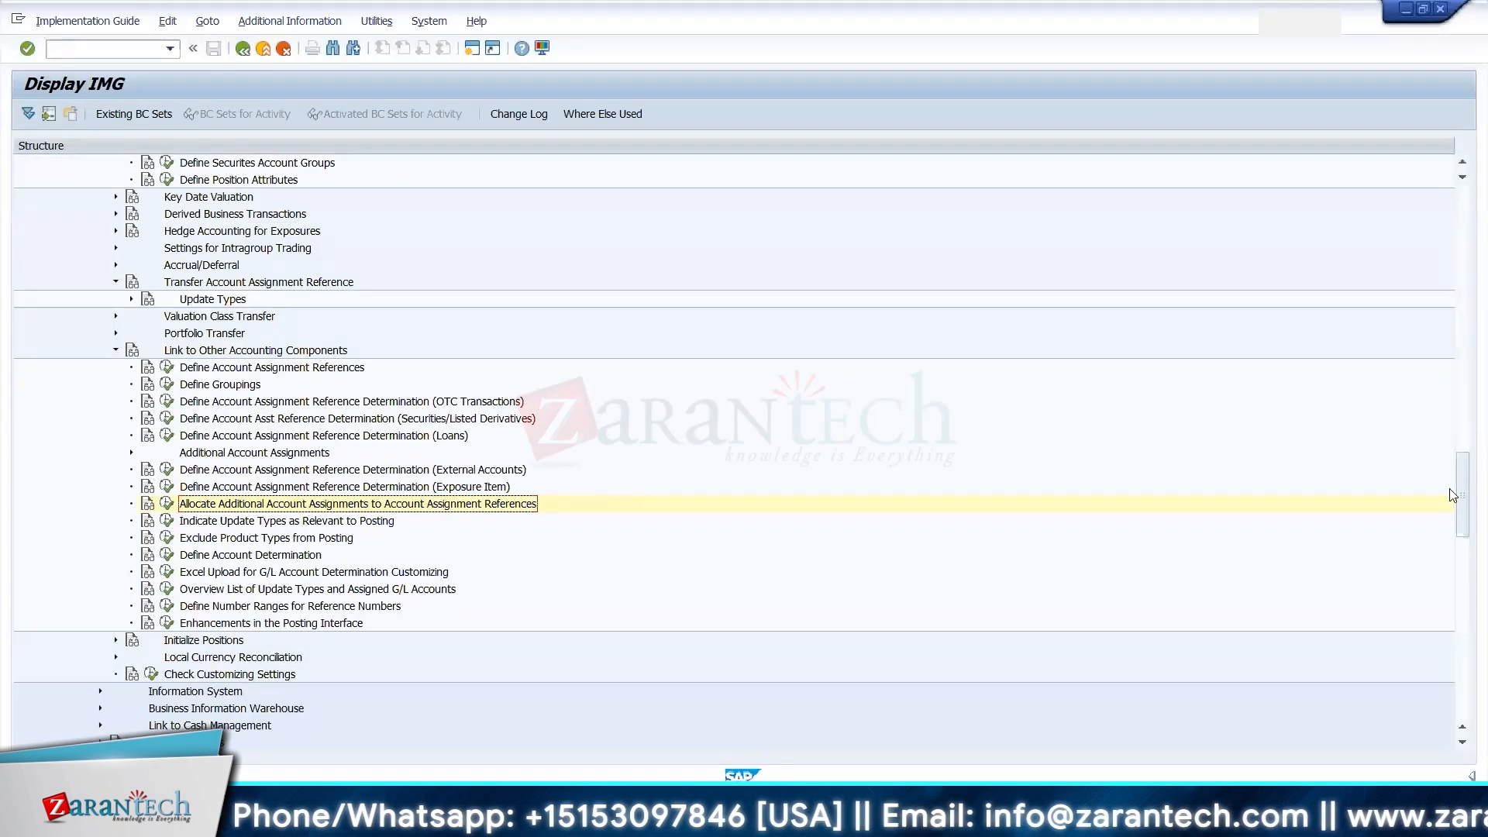
left_click_drag(1450, 488, 1216, 355)
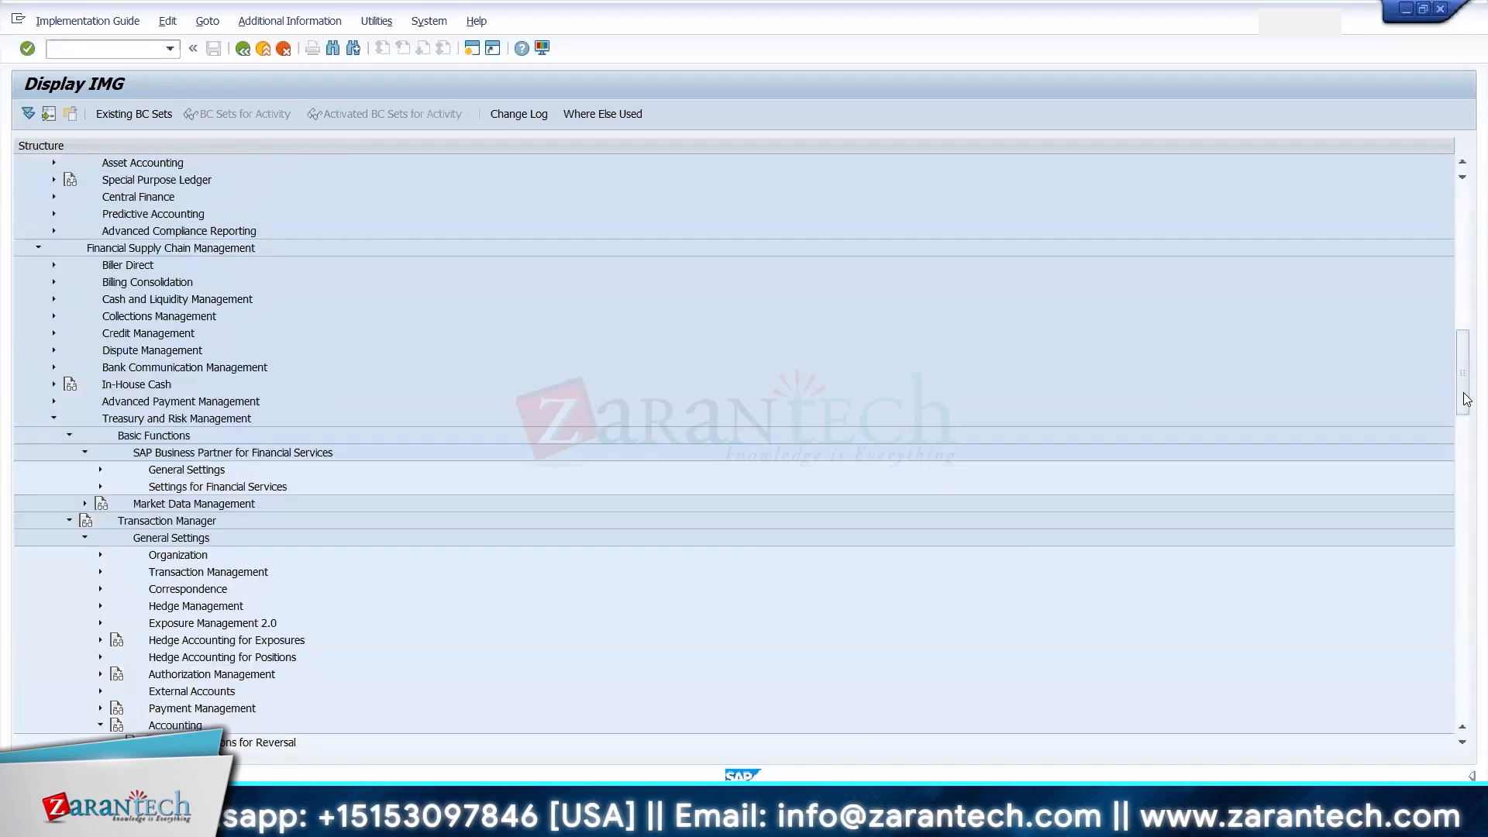
left_click_drag(1467, 399, 1457, 231)
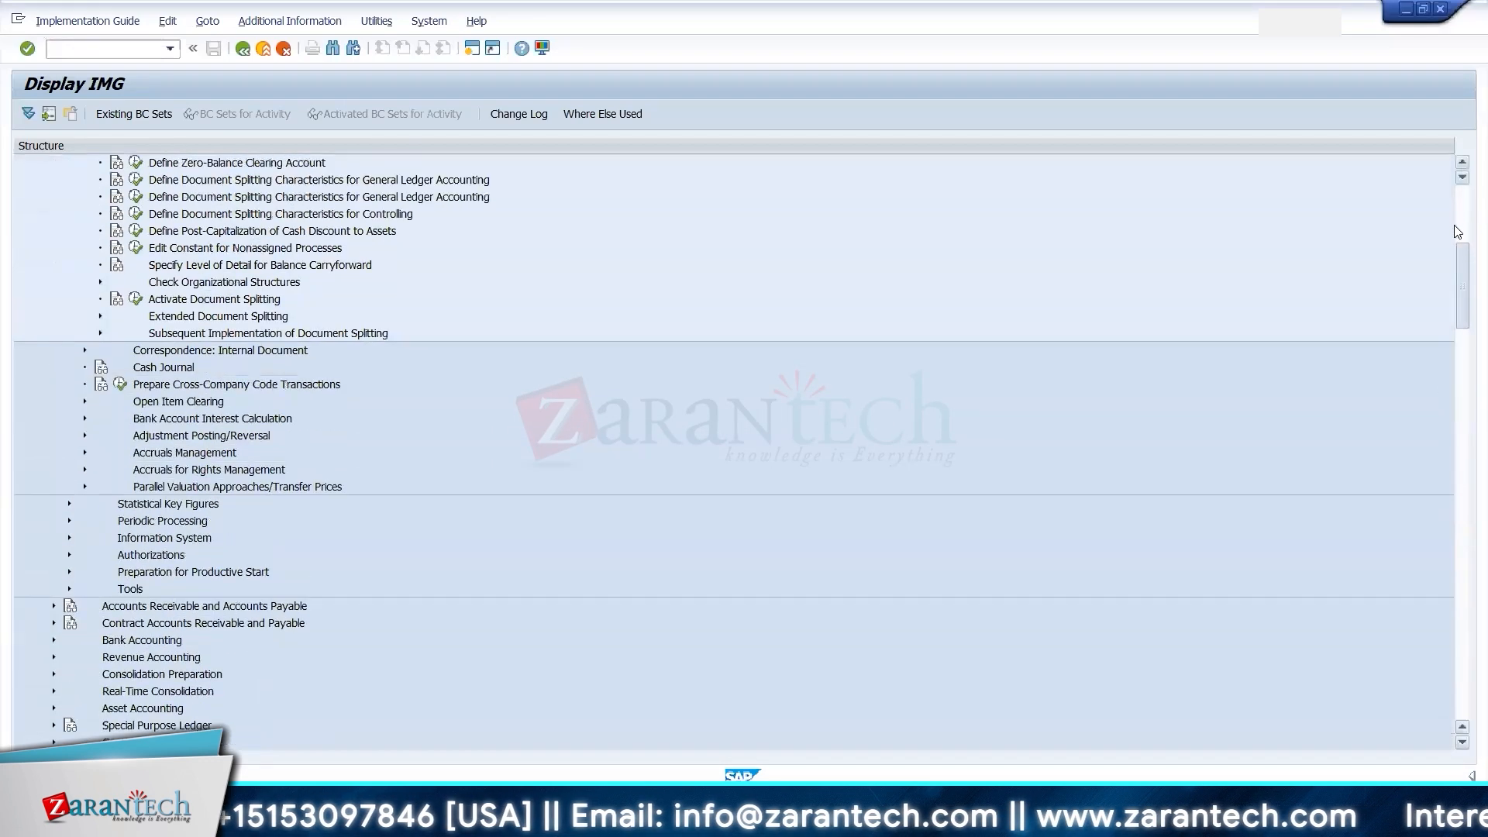
scroll(1456, 237, "up", 7)
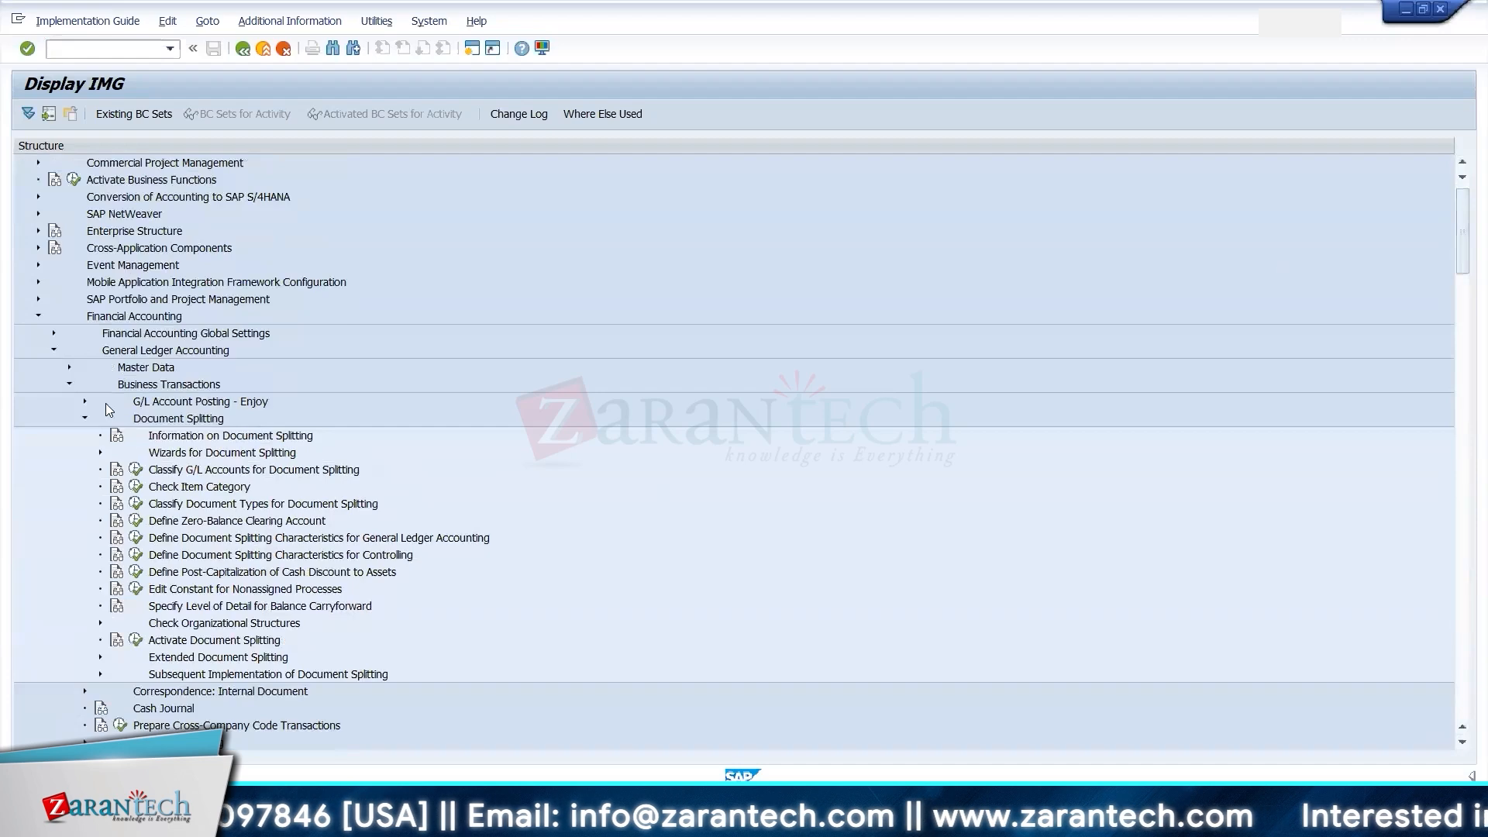
left_click(53, 351)
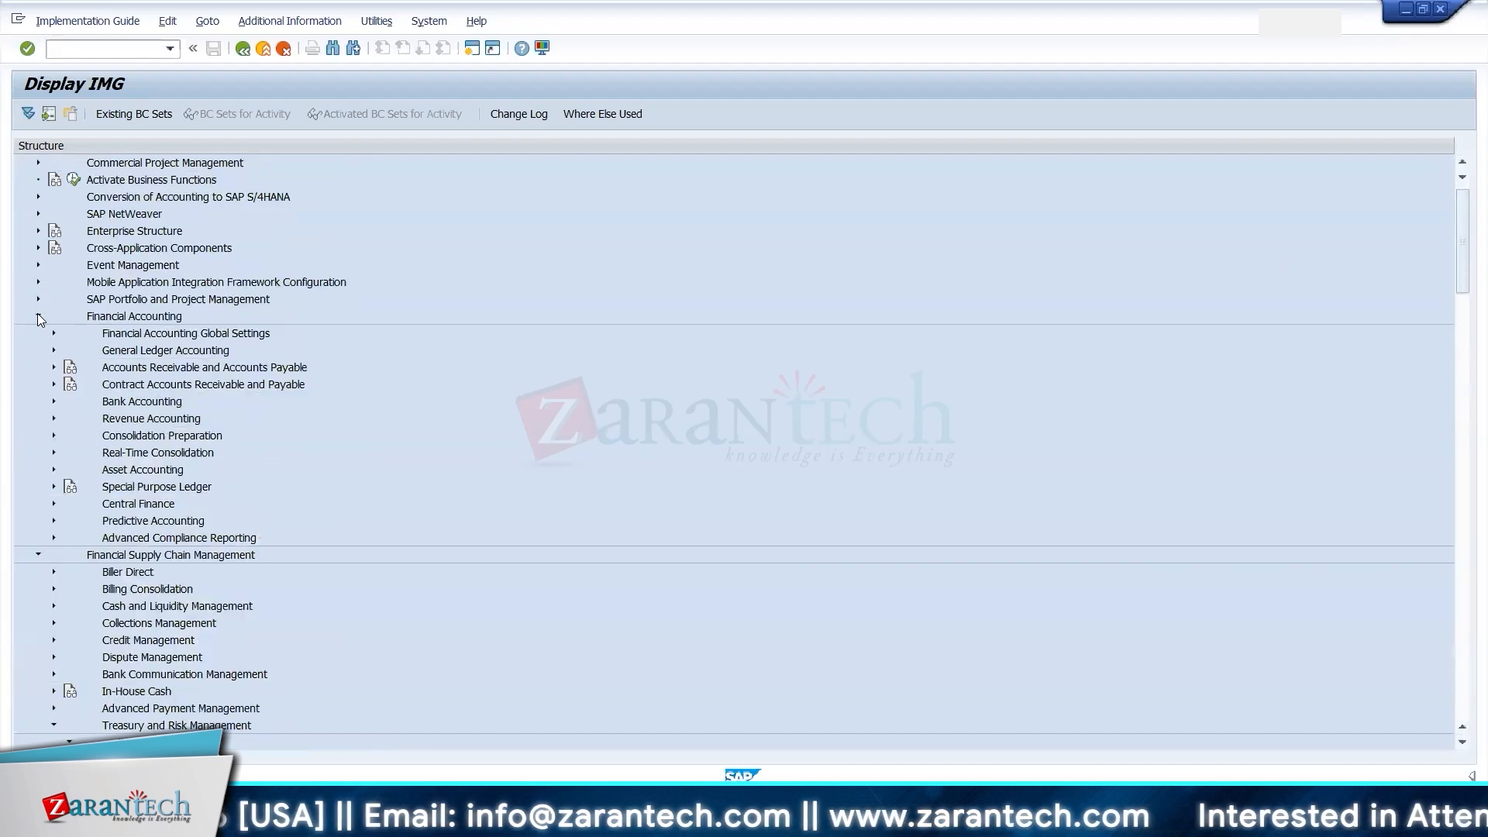
left_click(38, 317)
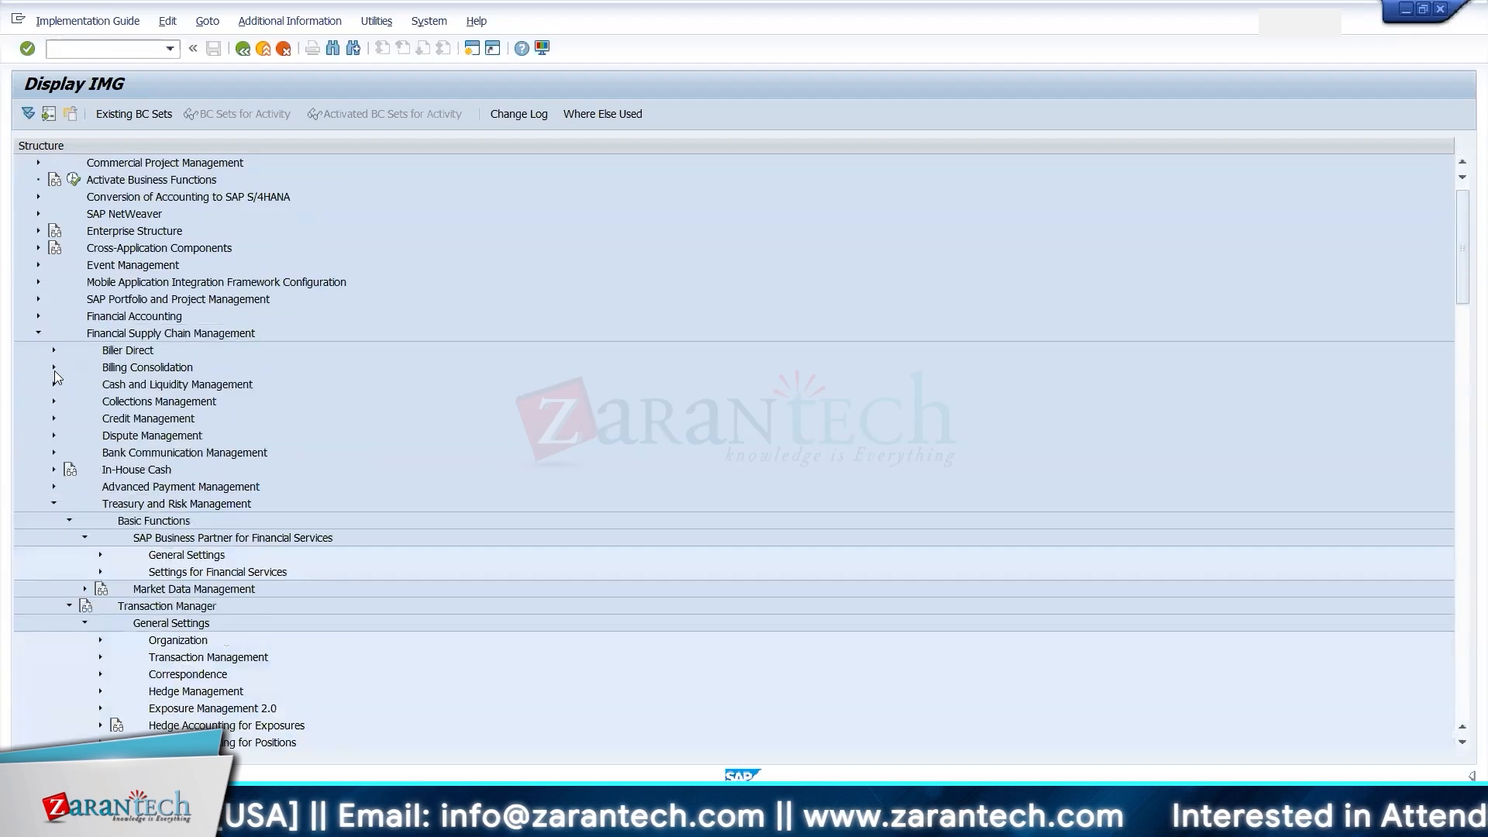
left_click(38, 334)
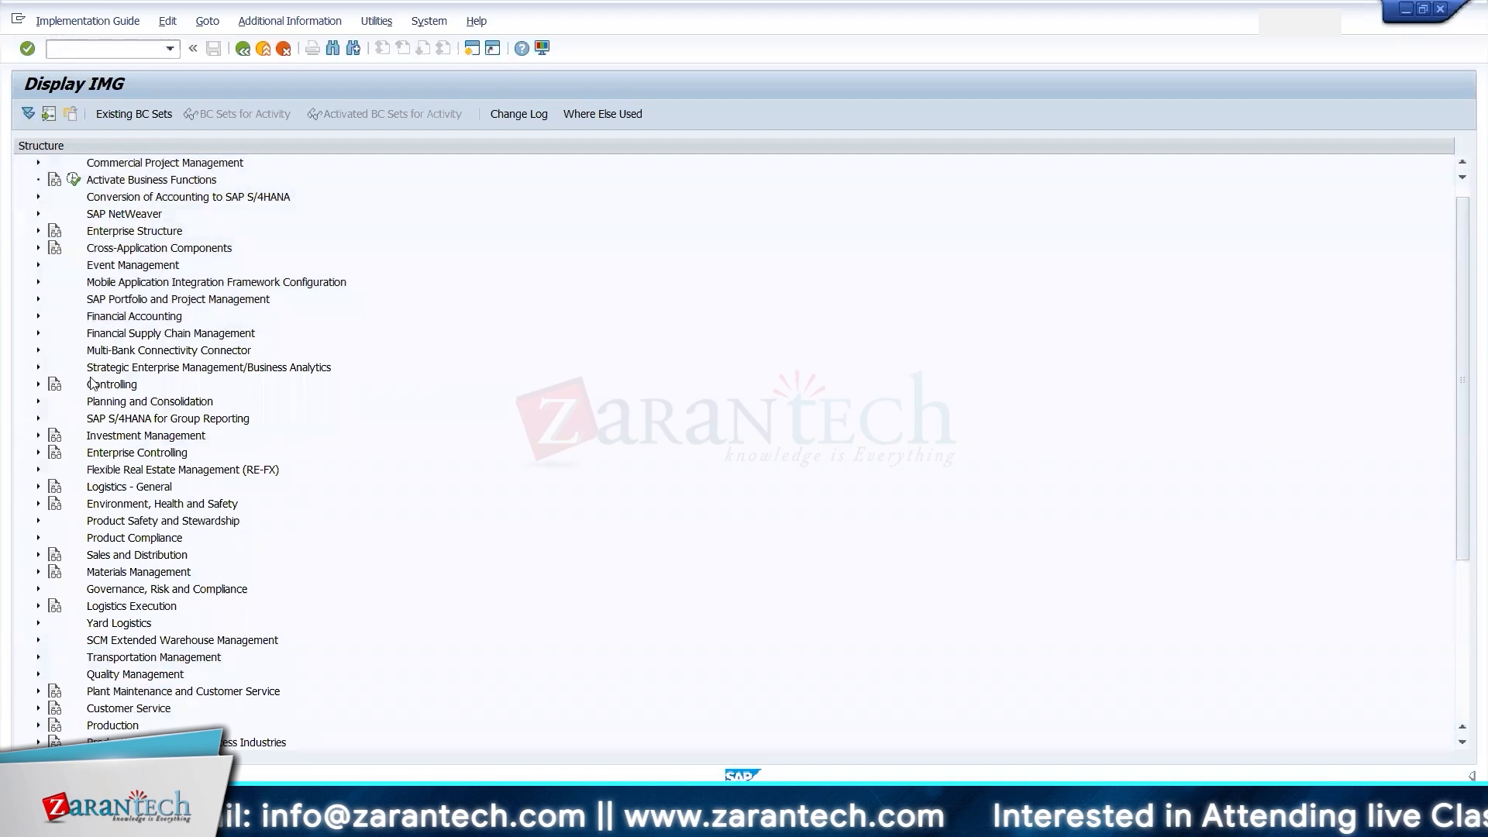
- Run Maintain Versions under Controlling, General Controlling, Organization, and open the controlling area settings for version 0
left_click(38, 384)
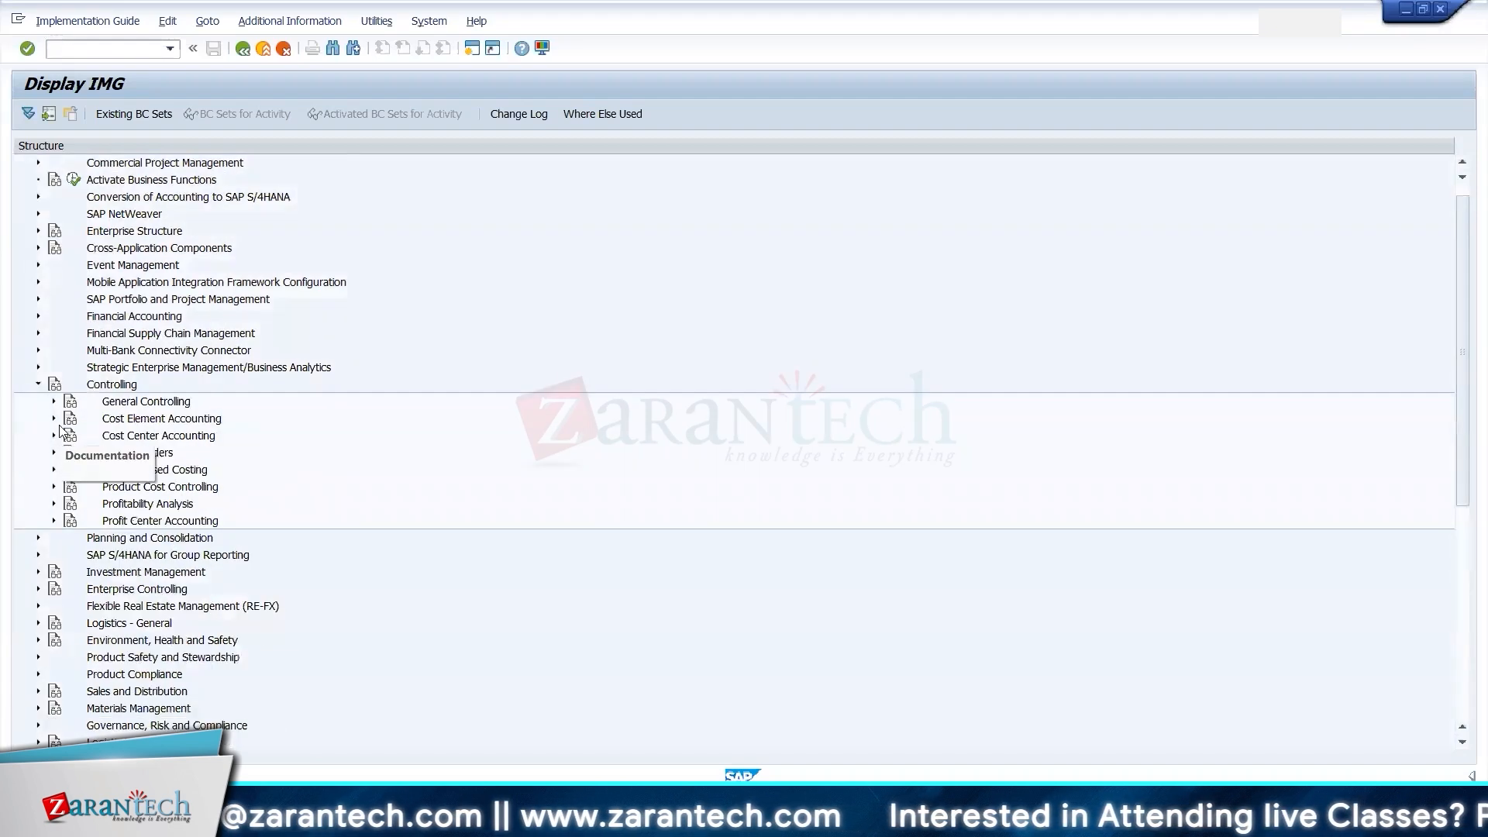
left_click(54, 402)
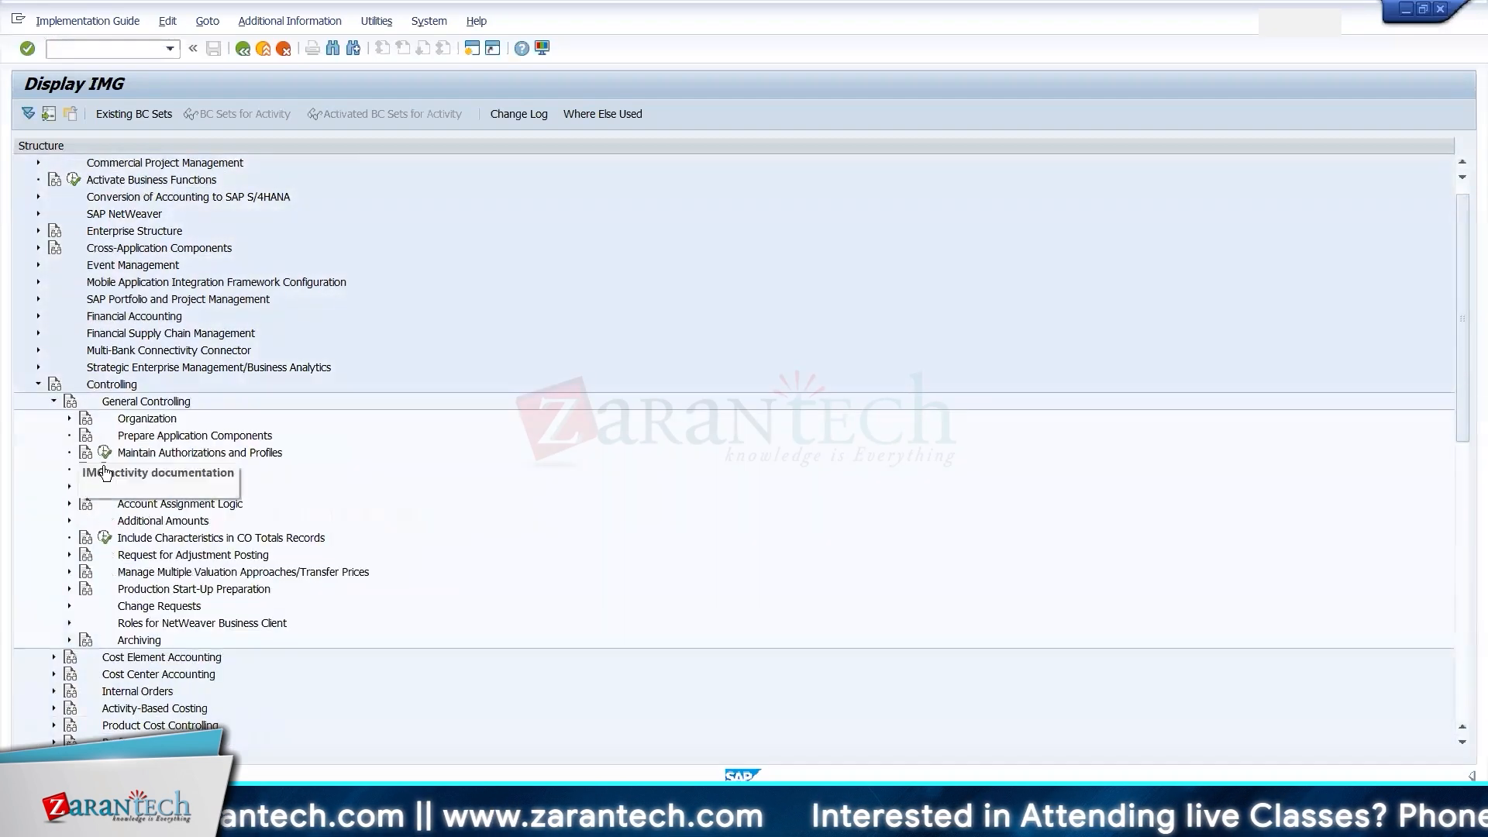
left_click(69, 419)
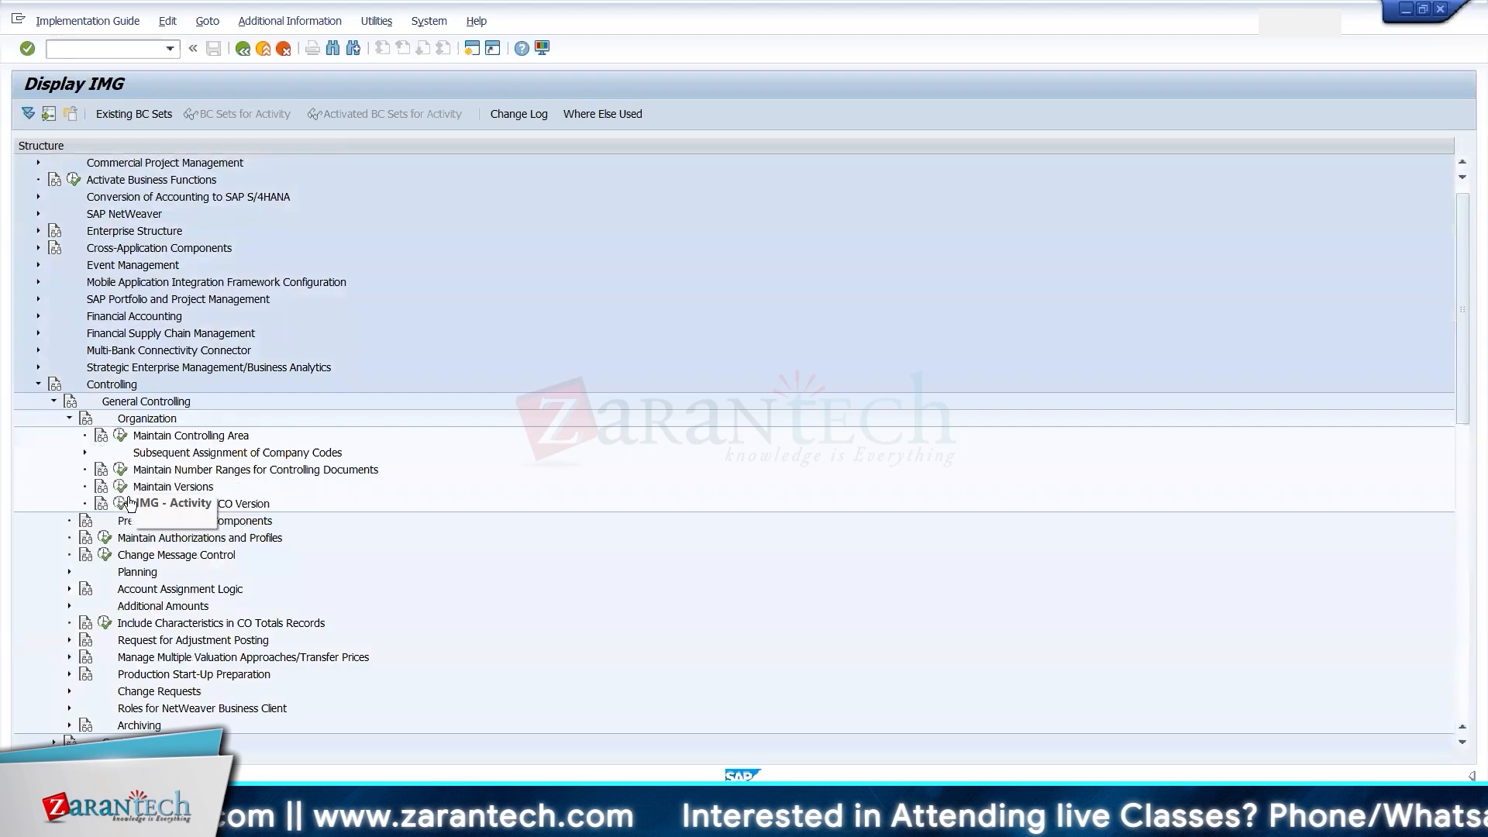
left_click(121, 487)
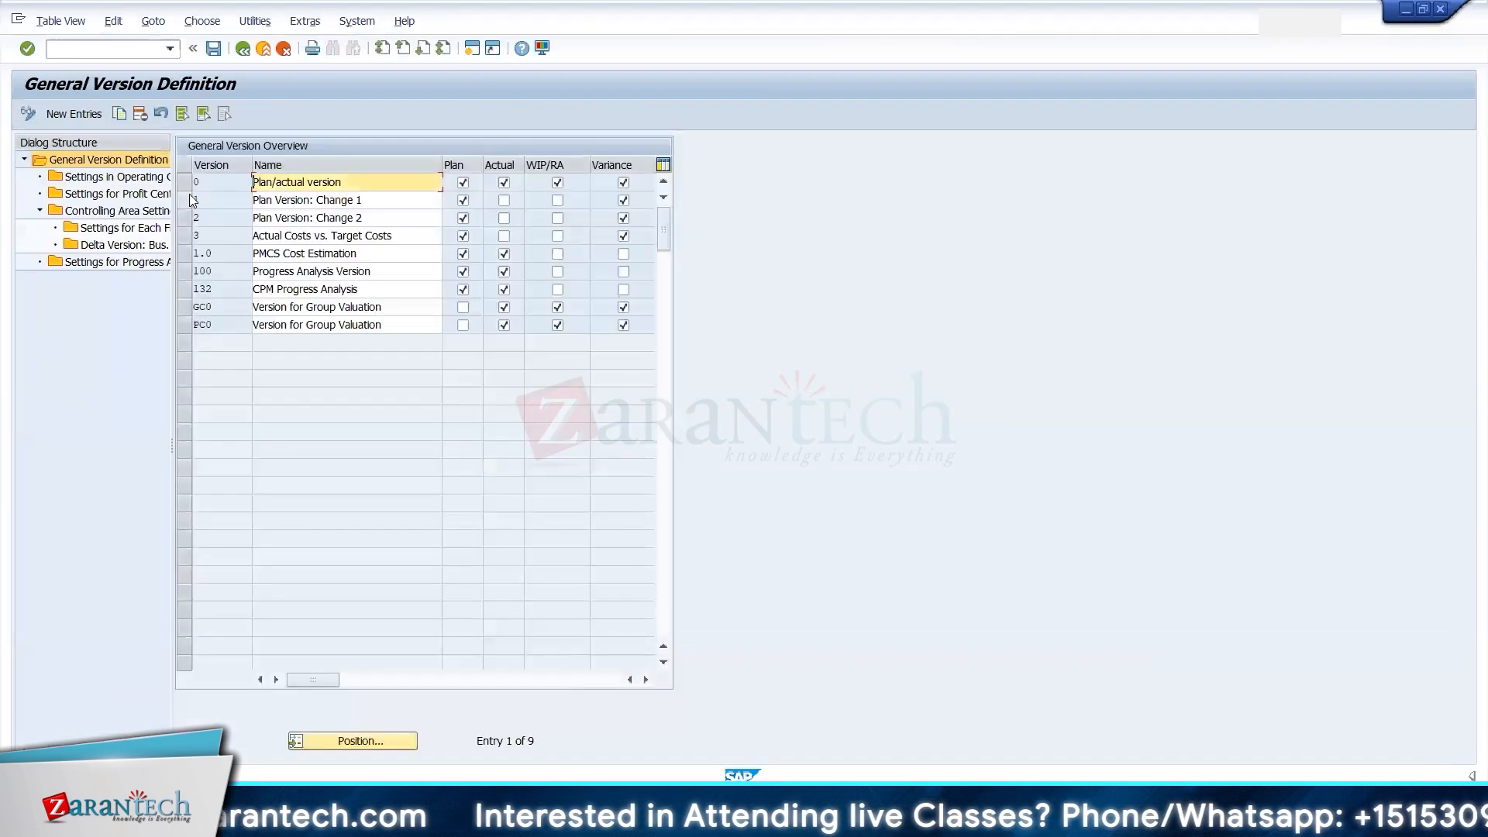
left_click(187, 185)
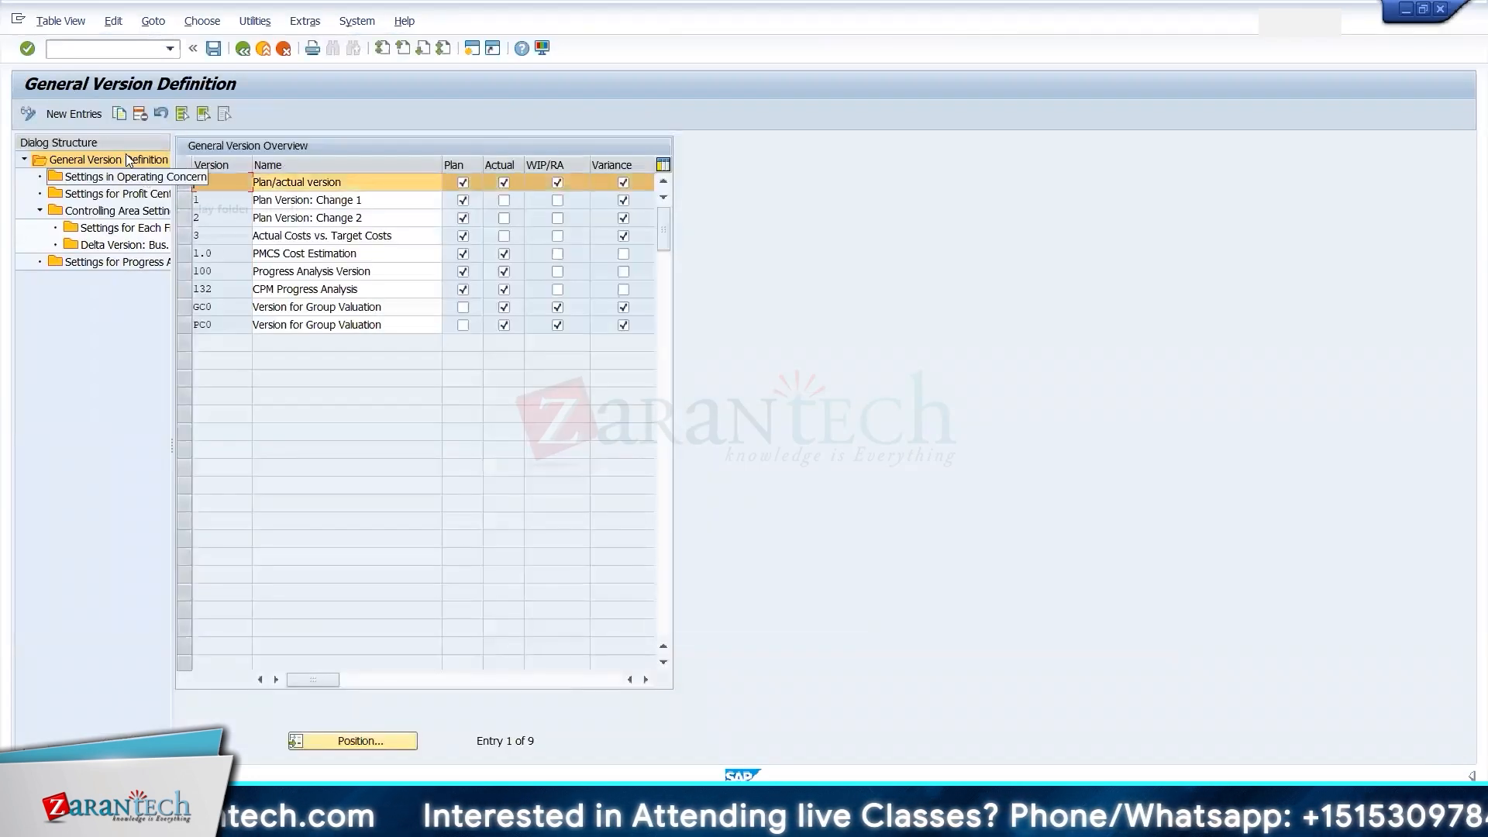
double_click(120, 213)
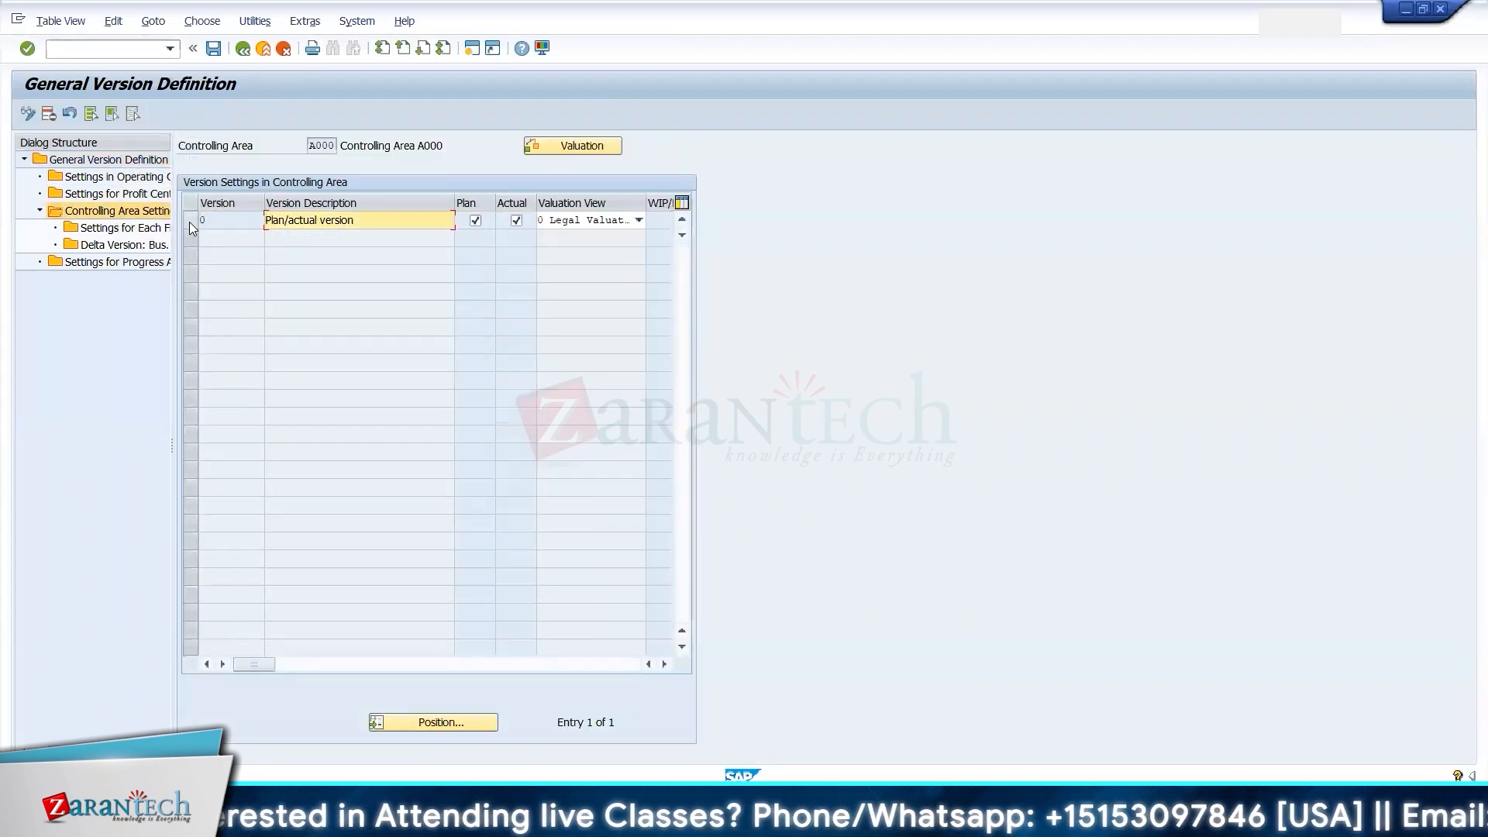
- Check the fiscal-year settings of version 0 in controlling area A000, then return to the IMG
left_click(188, 220)
double_click(120, 228)
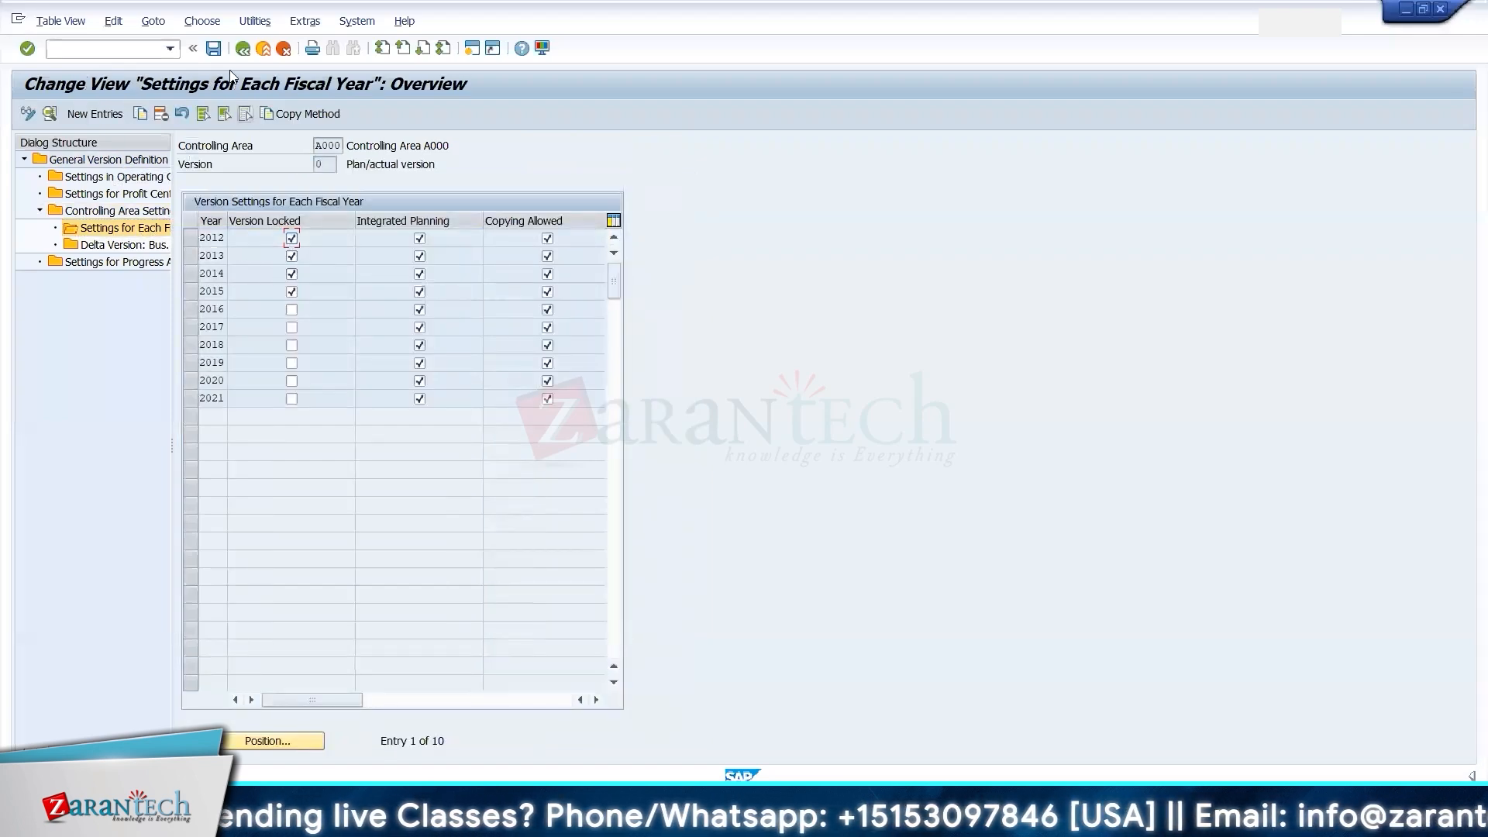
left_click(243, 49)
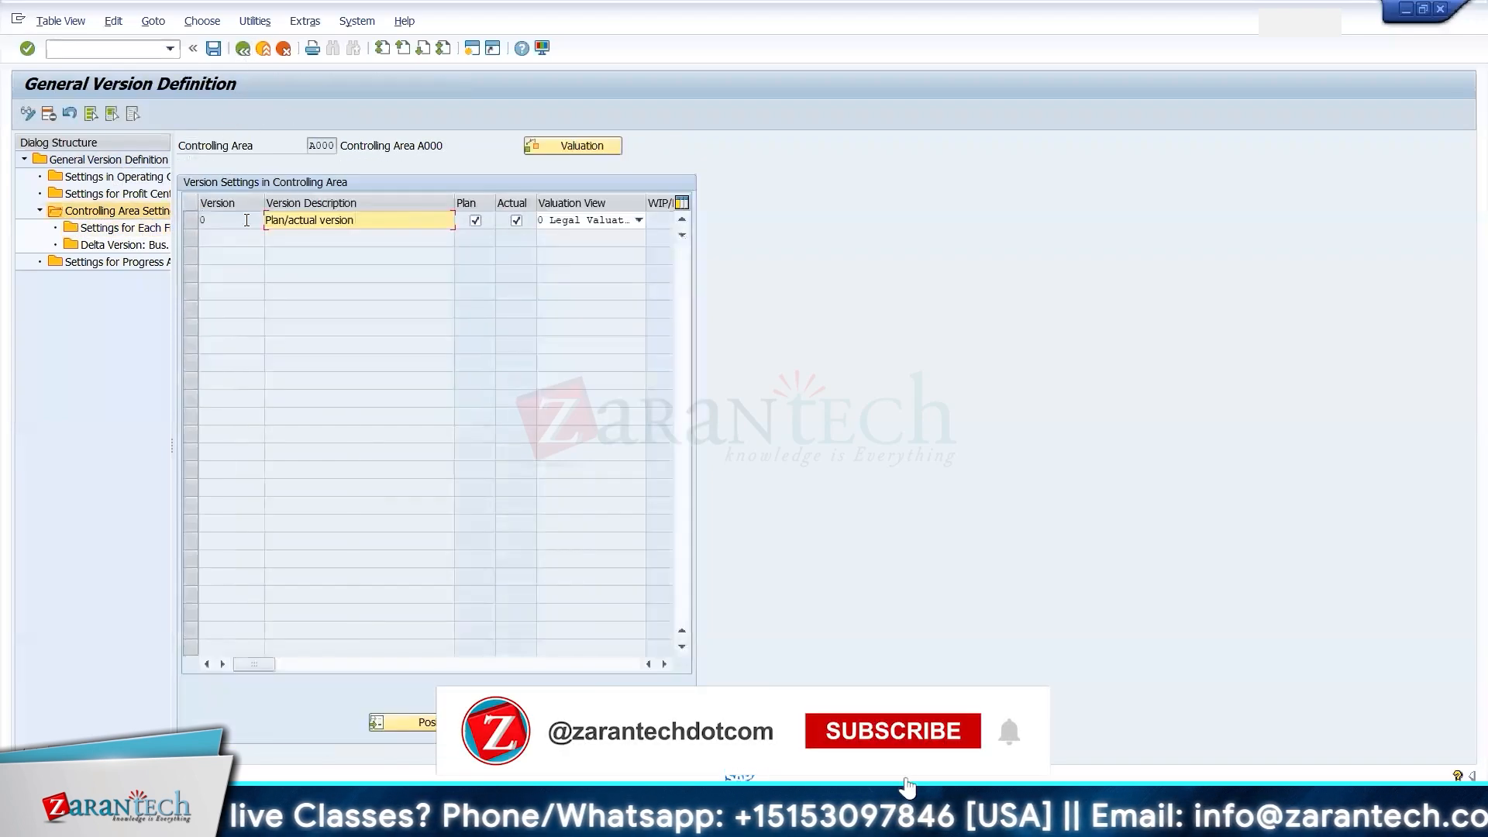
left_click(242, 48)
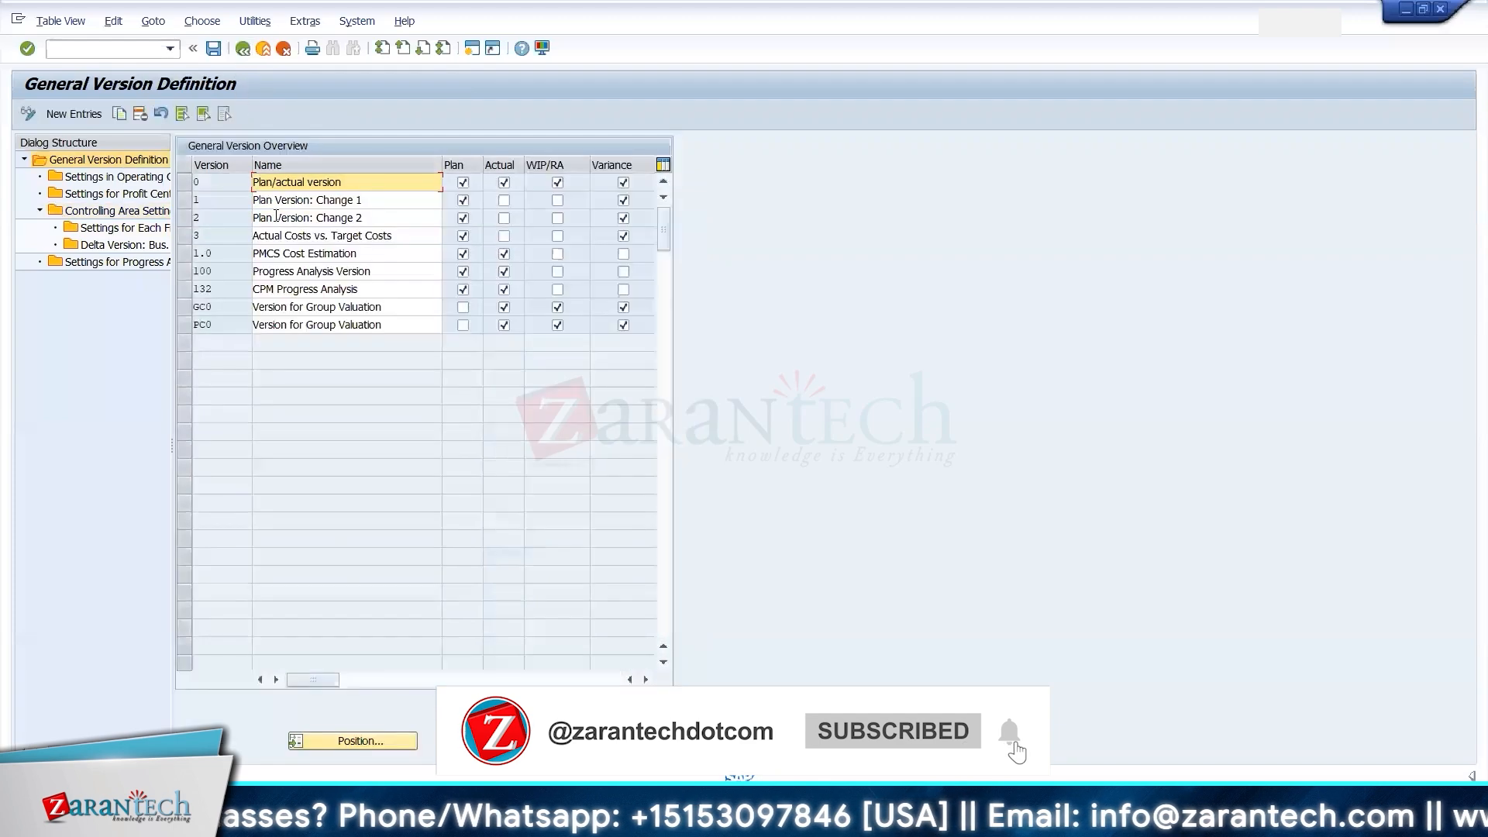
left_click(185, 183)
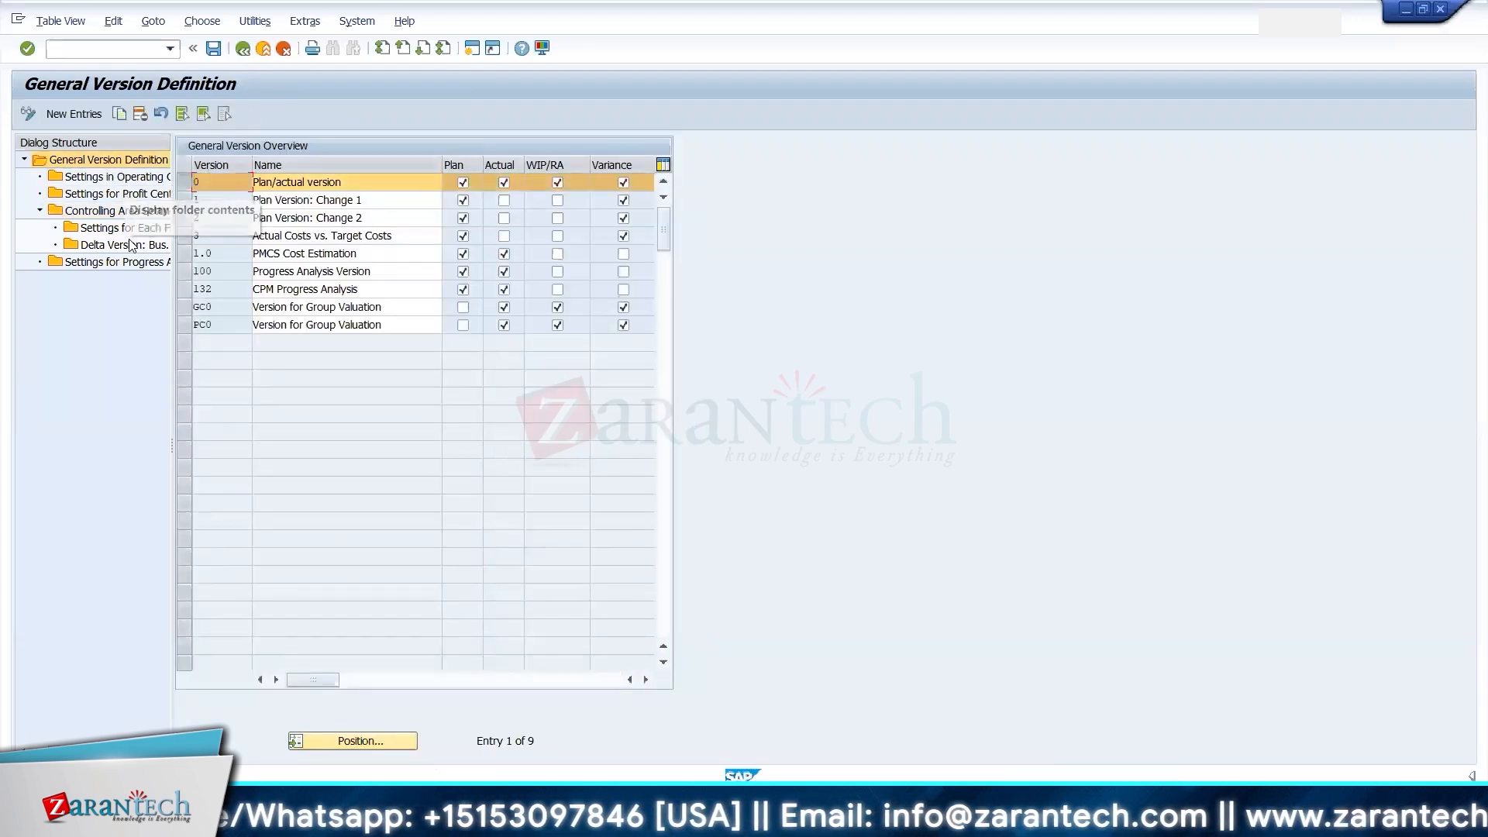
left_click(242, 48)
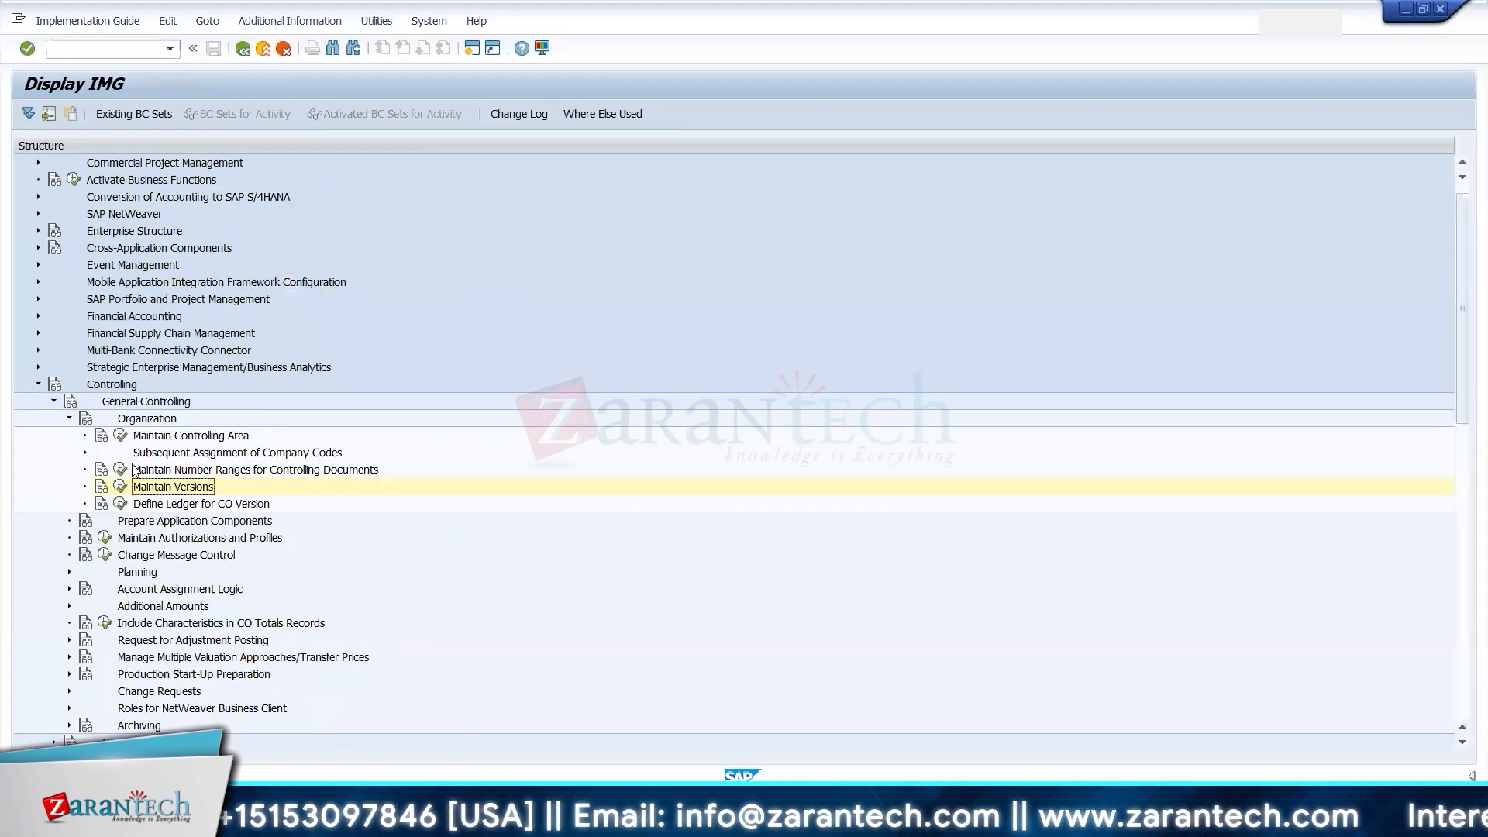
- Expand Subsequent Assignment of Company Codes, and check the Define Ledger for CO Version settings against the posting messages
left_click(85, 457)
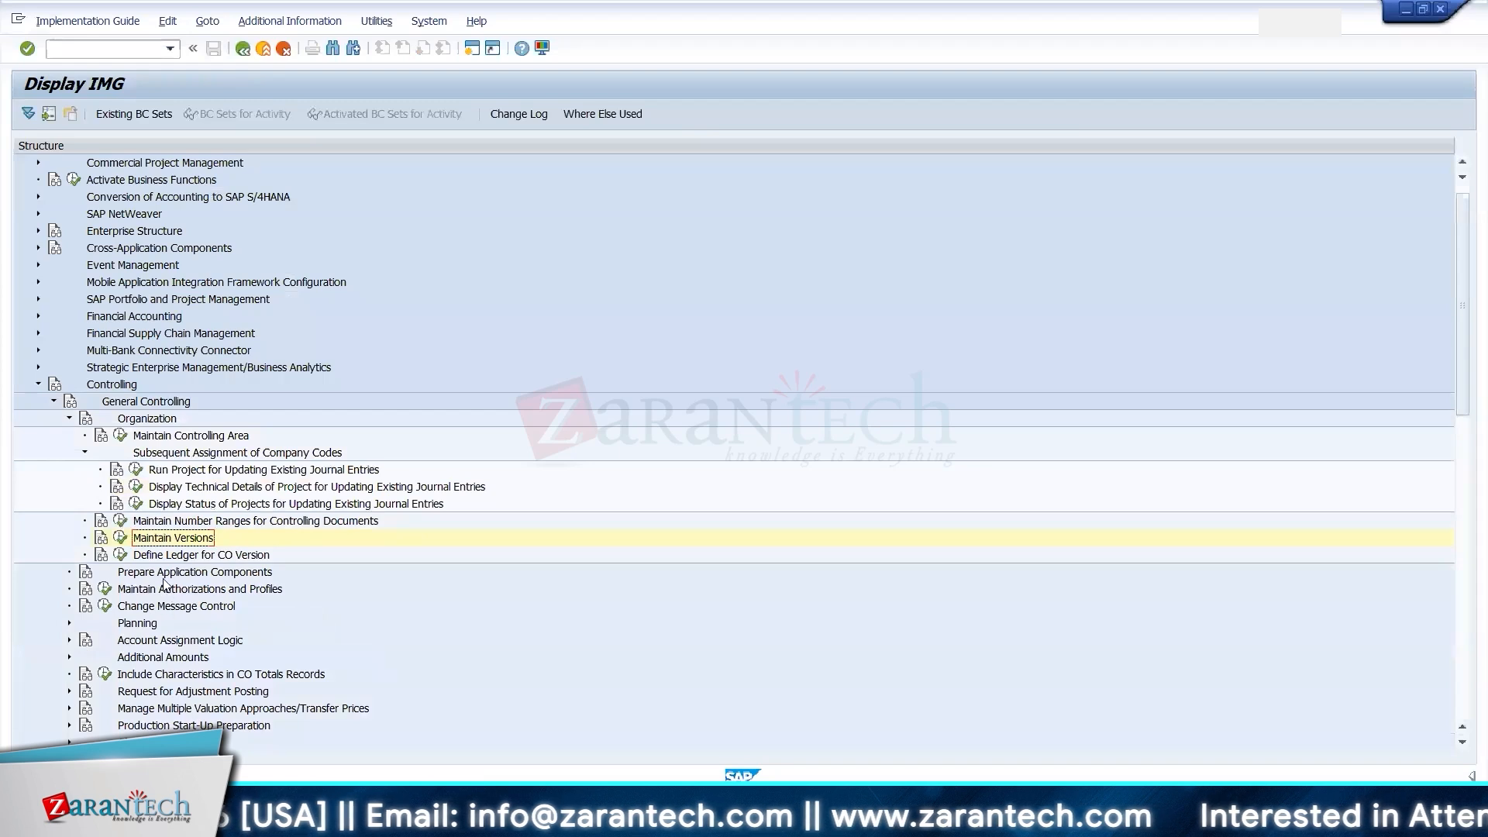
left_click(120, 554)
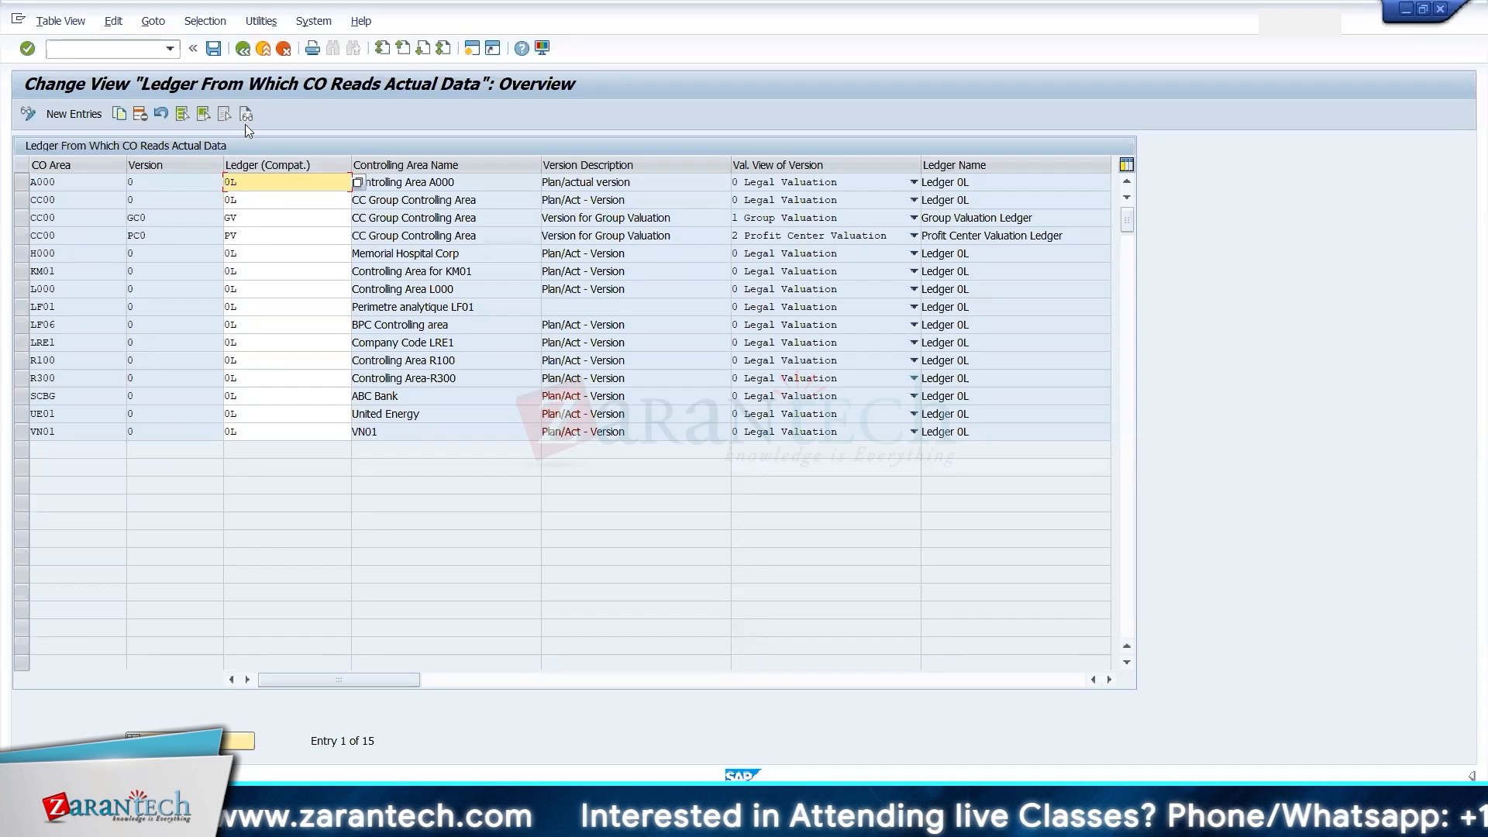
left_click(243, 49)
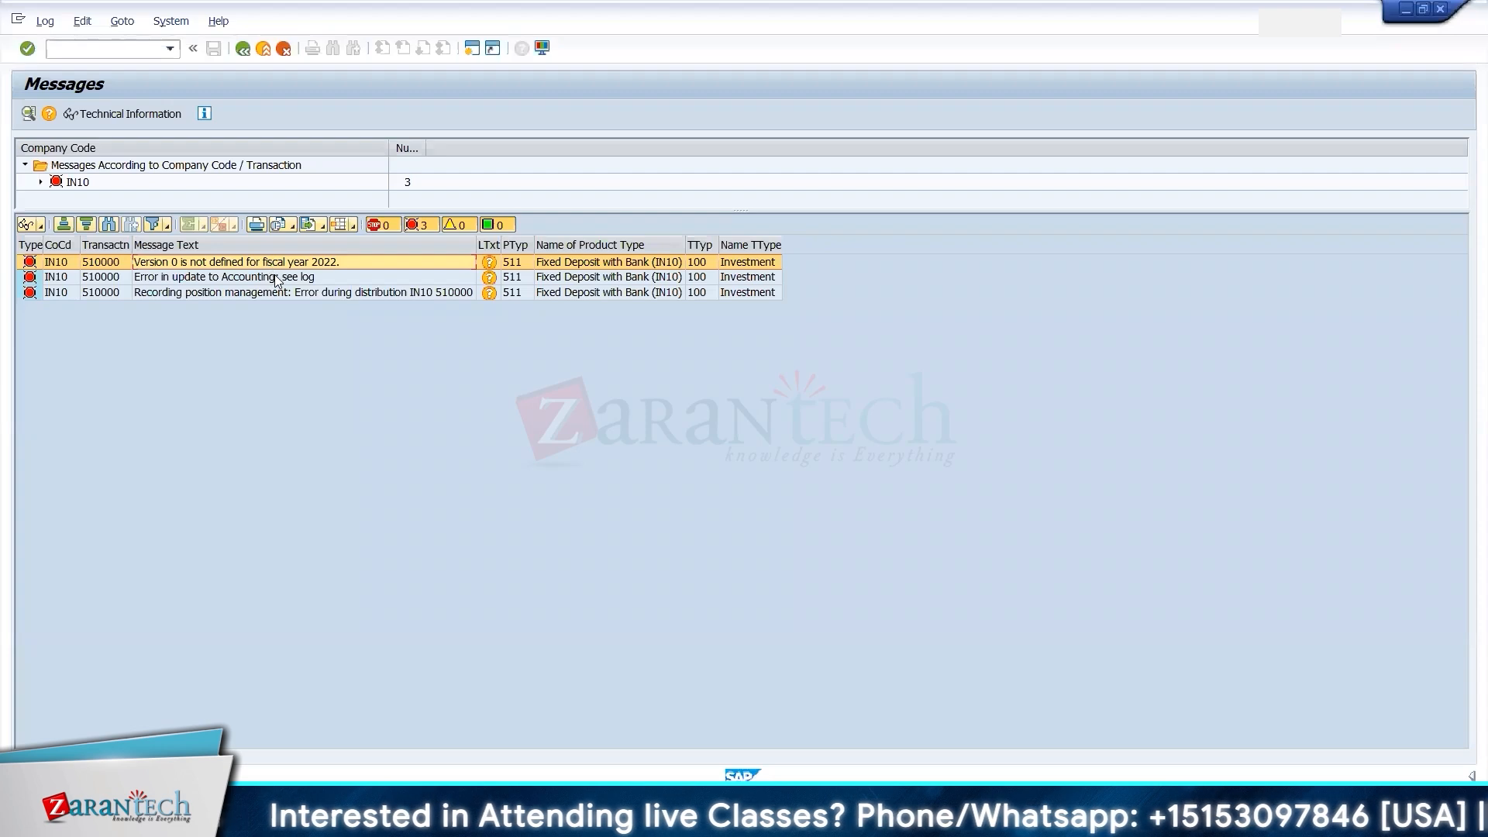
key("alt+Tab")
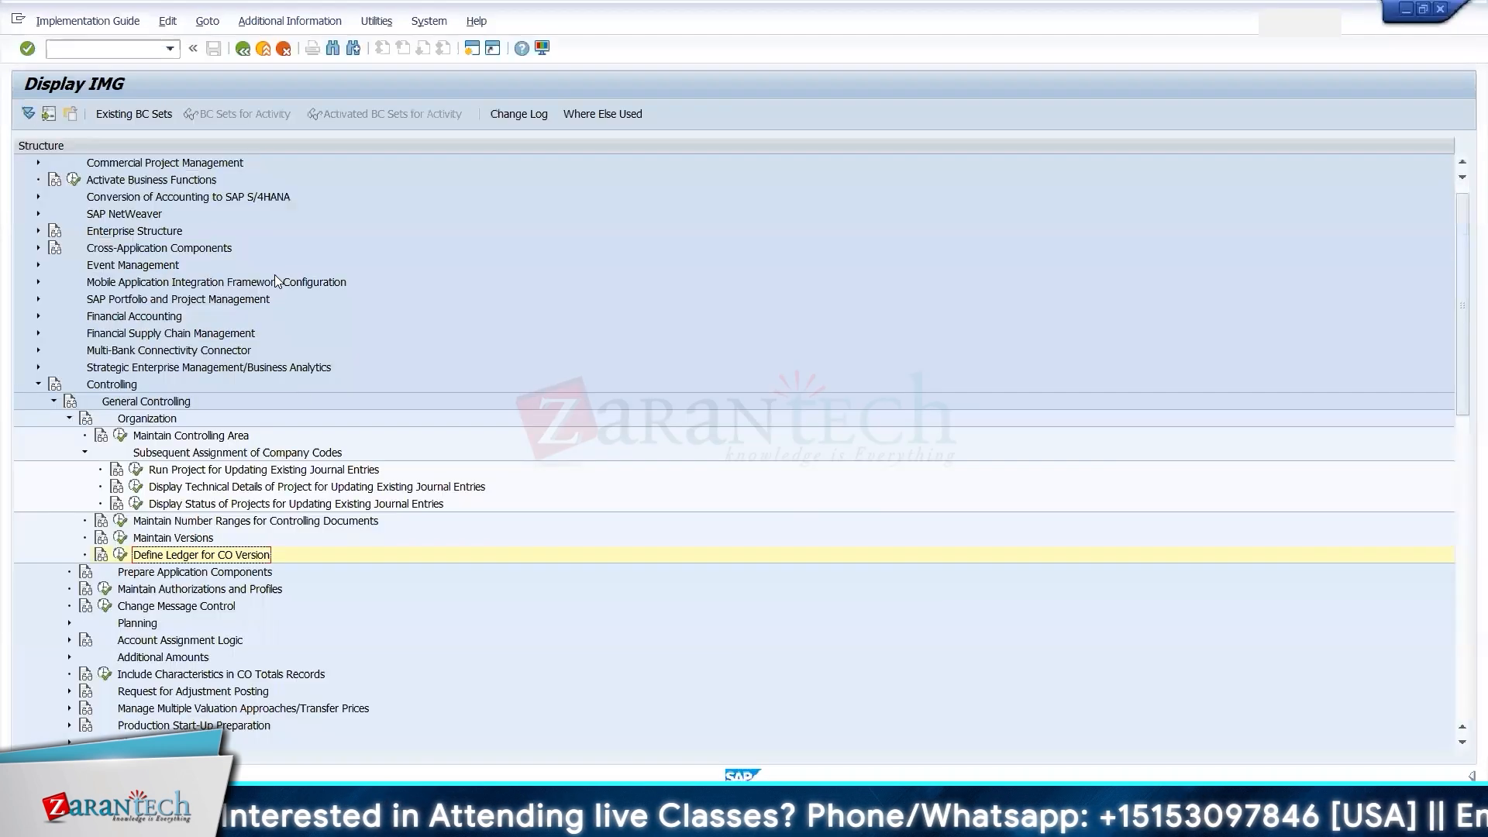
left_click(121, 554)
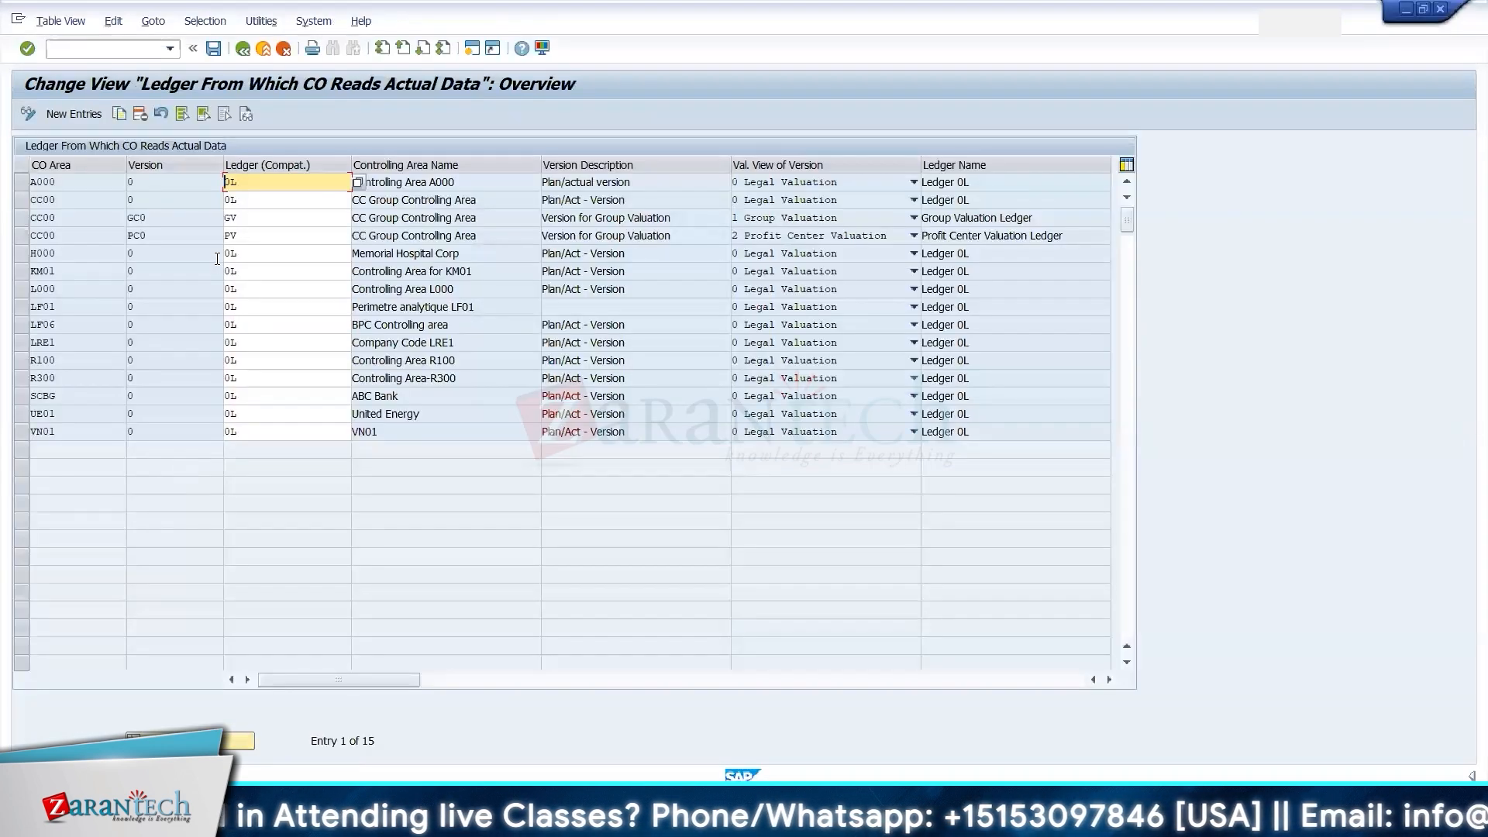
left_click(241, 51)
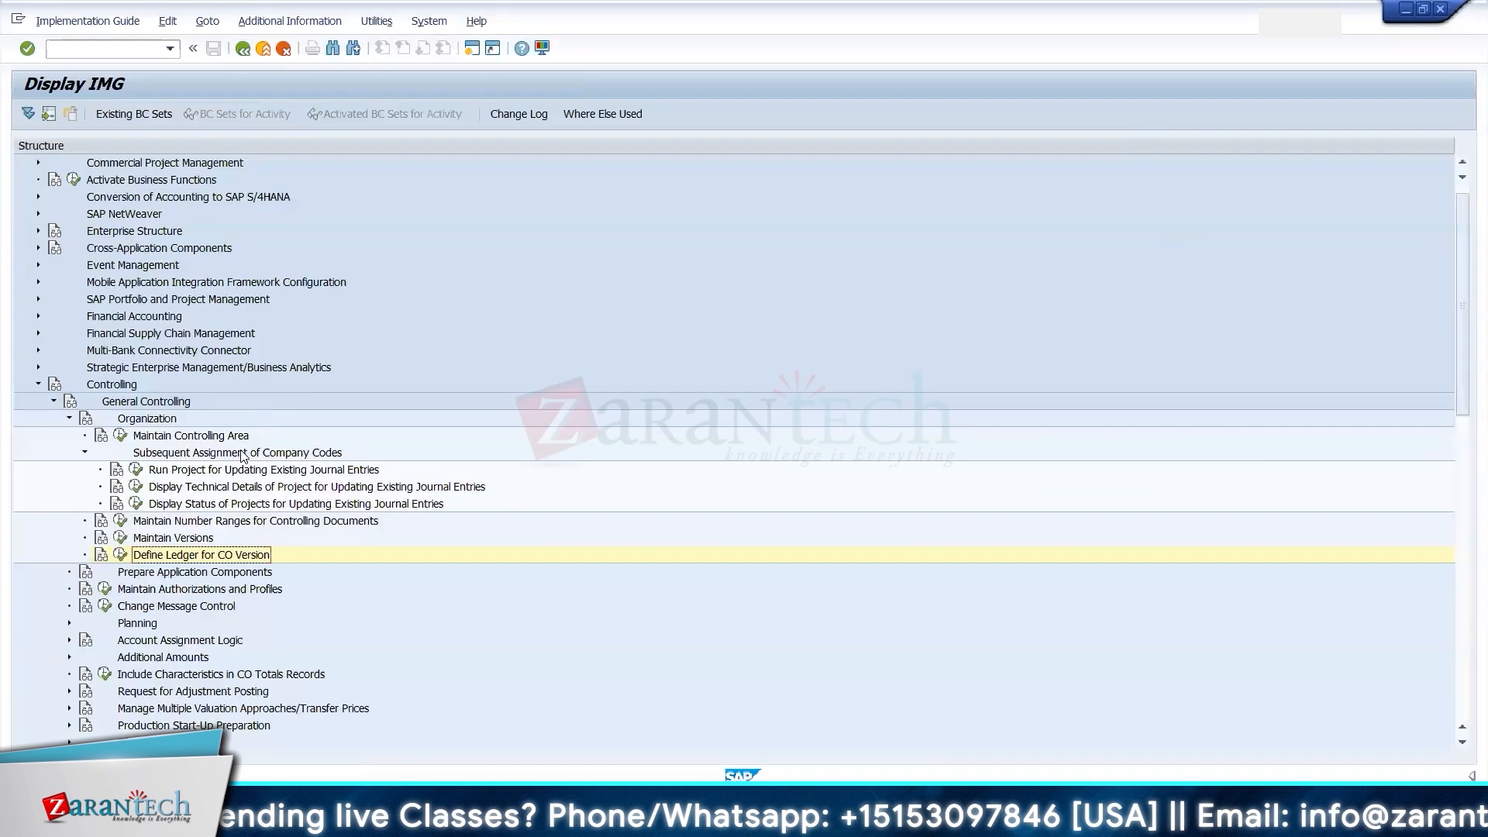
- Run Maintain Versions and open the fiscal-year settings for version 0 of controlling area A000
left_click(120, 538)
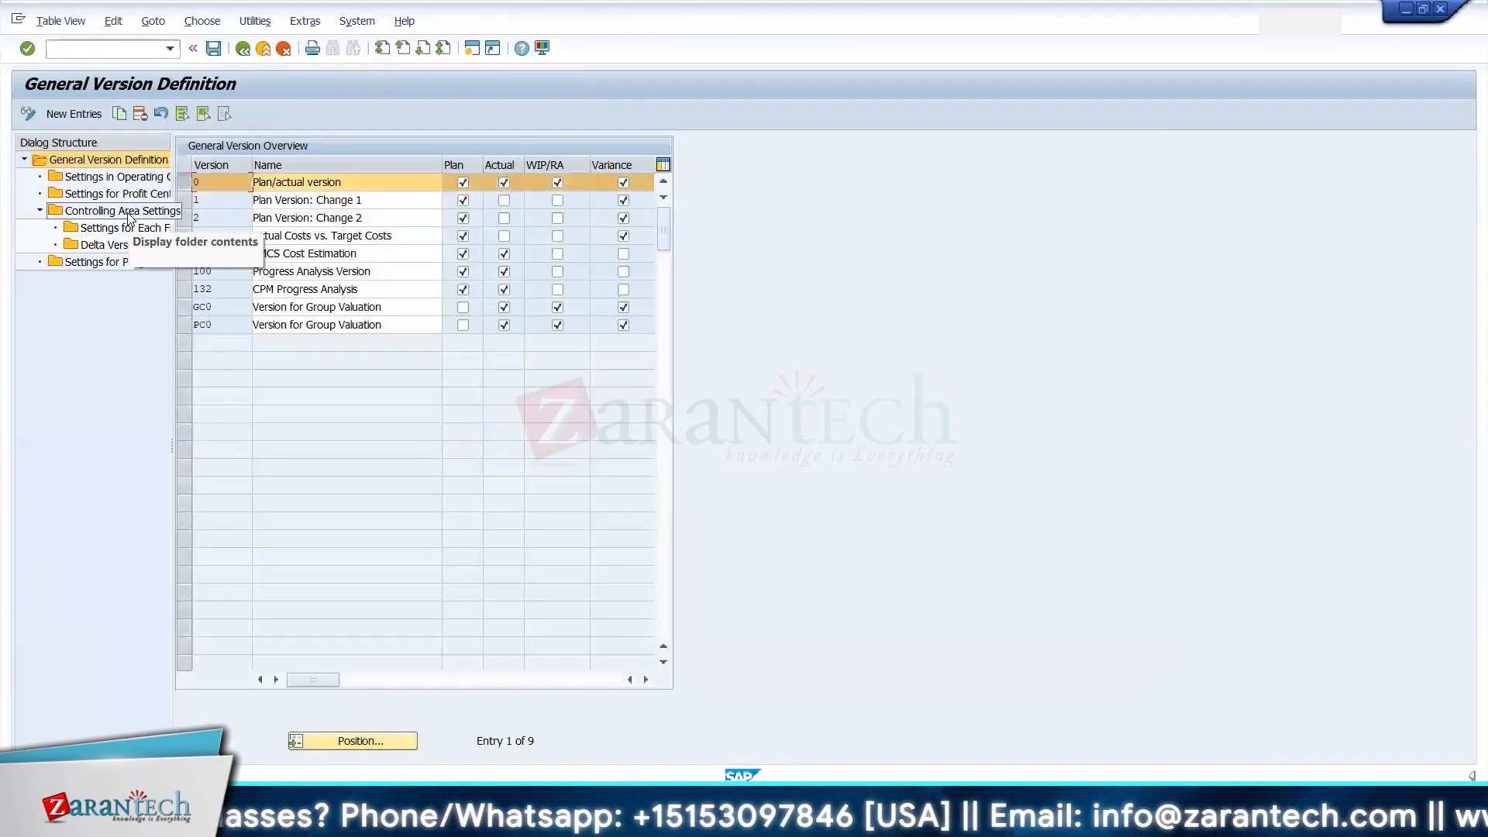
double_click(132, 212)
left_click(188, 221)
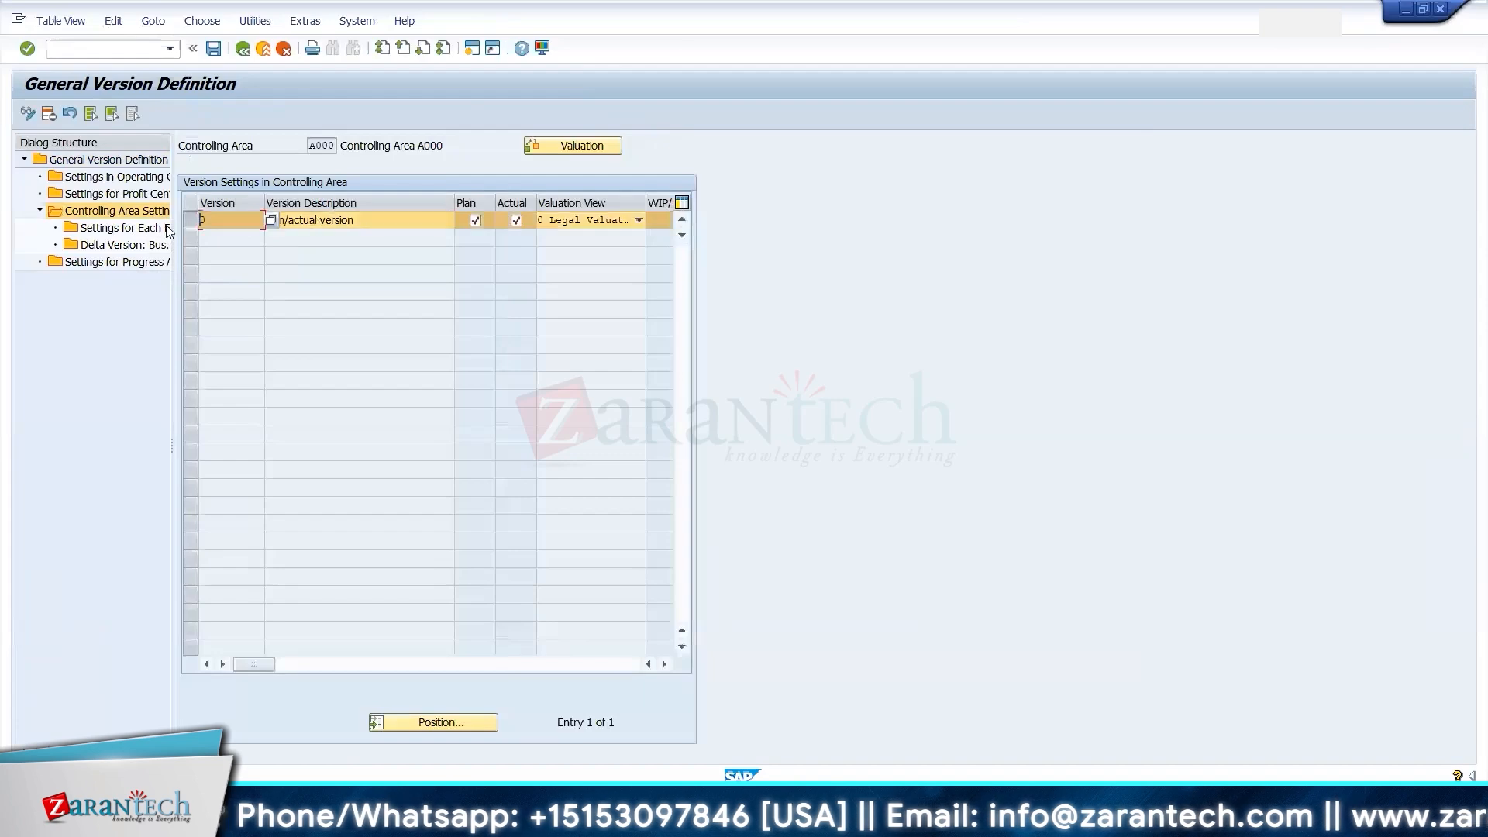
double_click(139, 228)
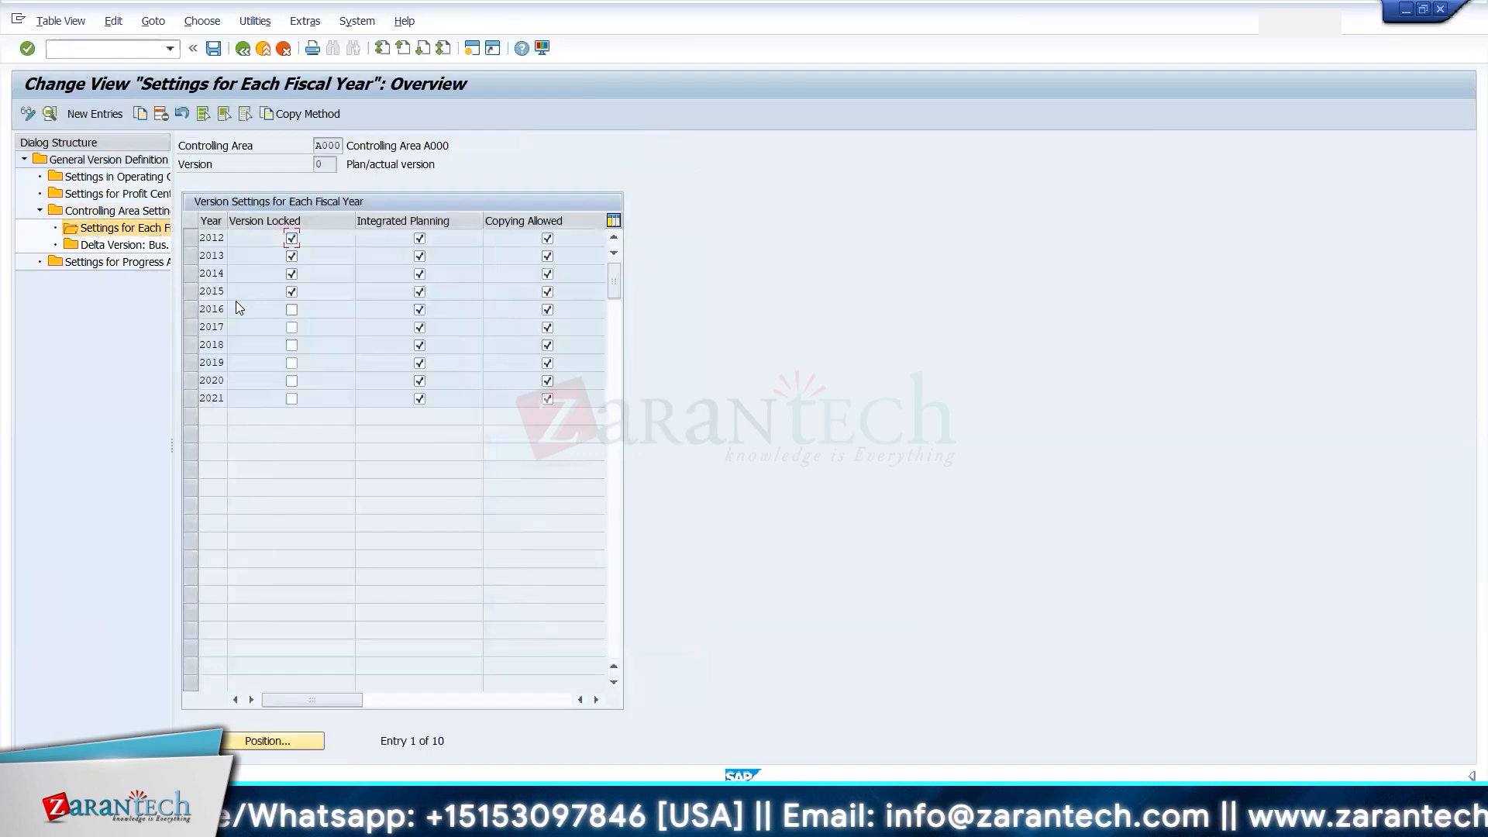
- Copy the version 0 settings of fiscal year 2021 as a new entry for fiscal year 2022
left_click(190, 397)
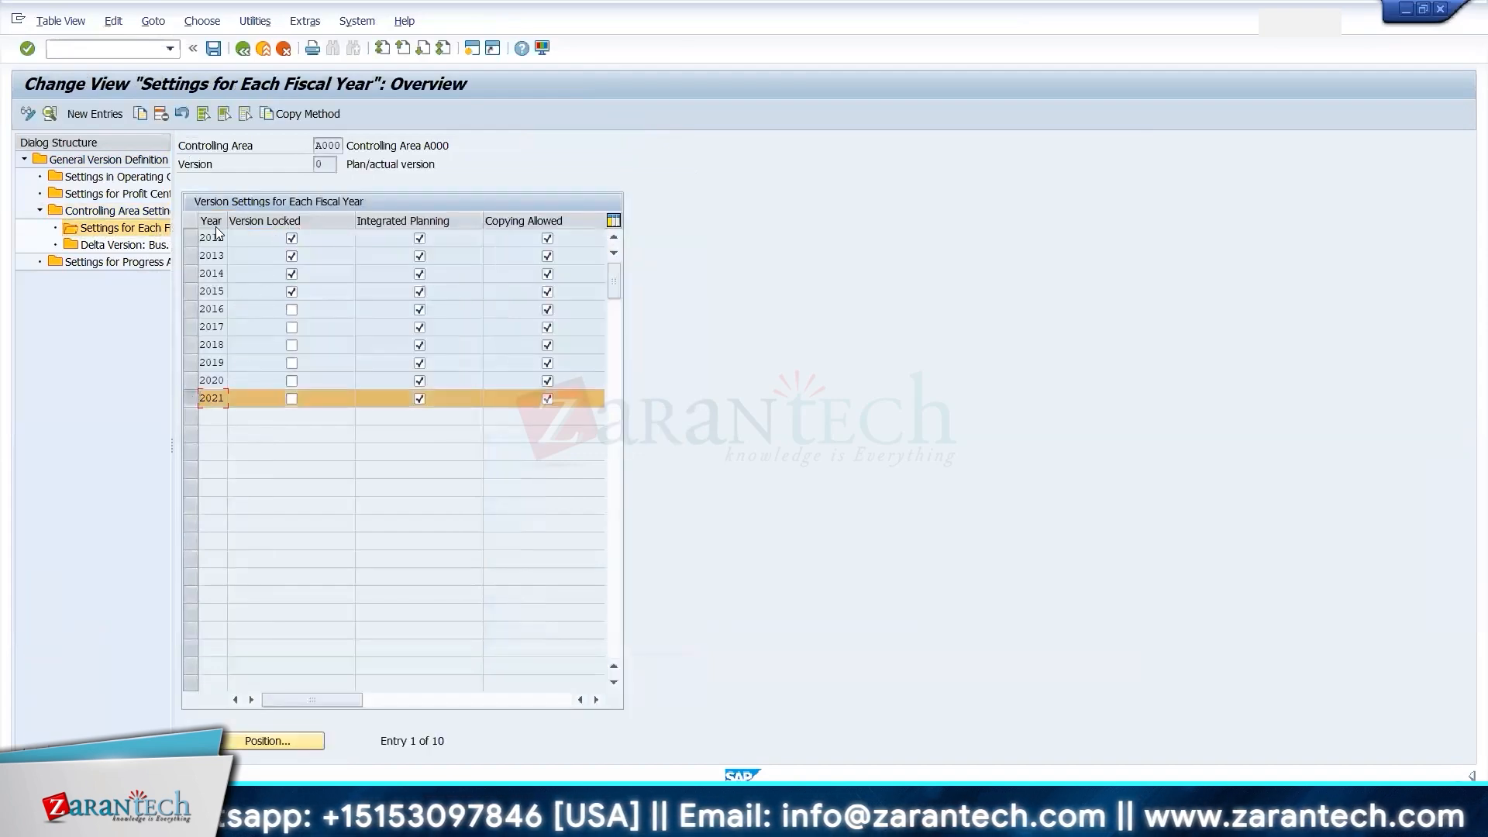
left_click(140, 114)
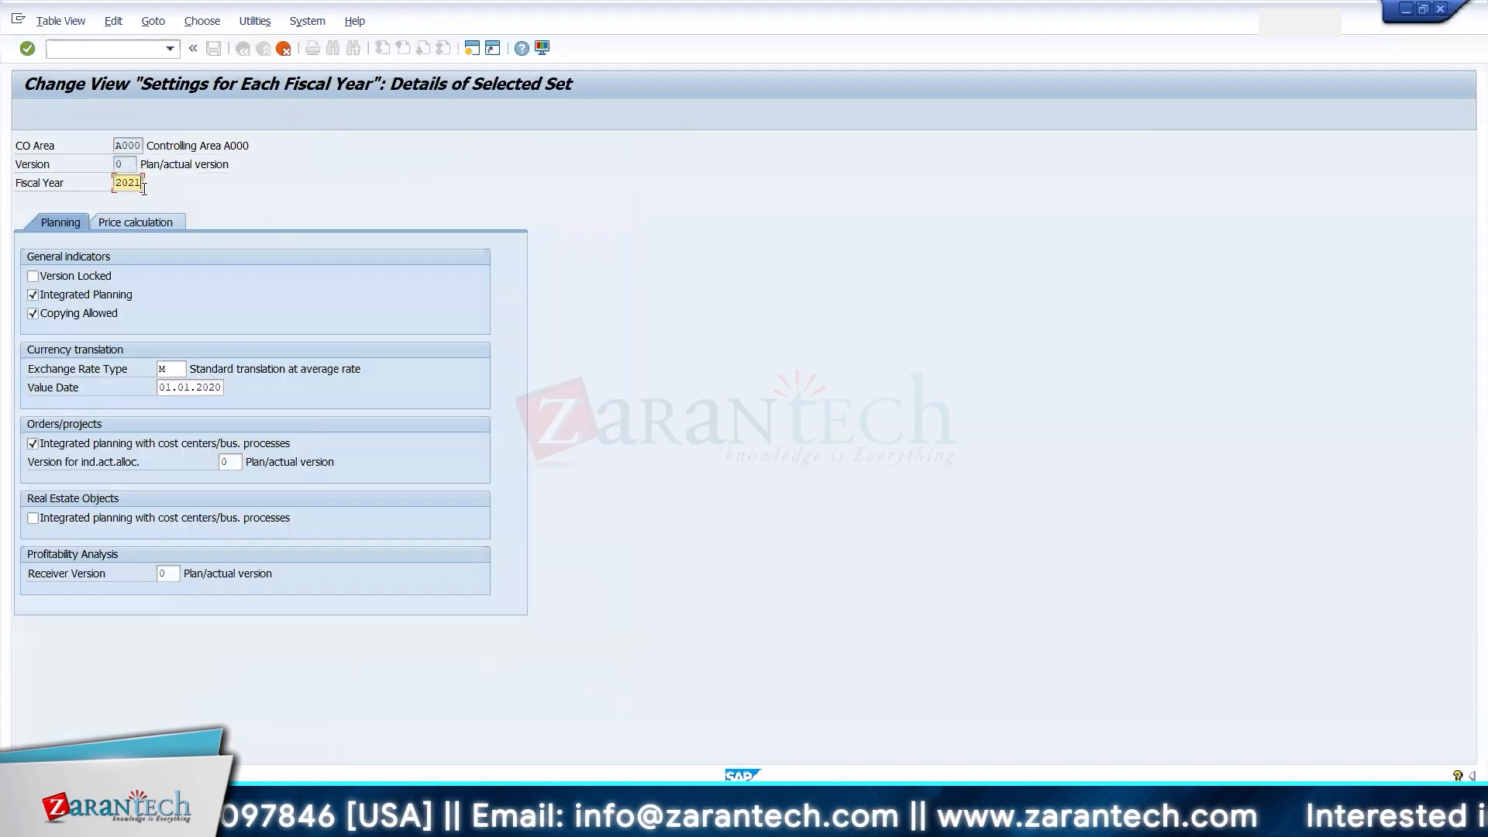
key("BackSpace")
type("2")
key("Return")
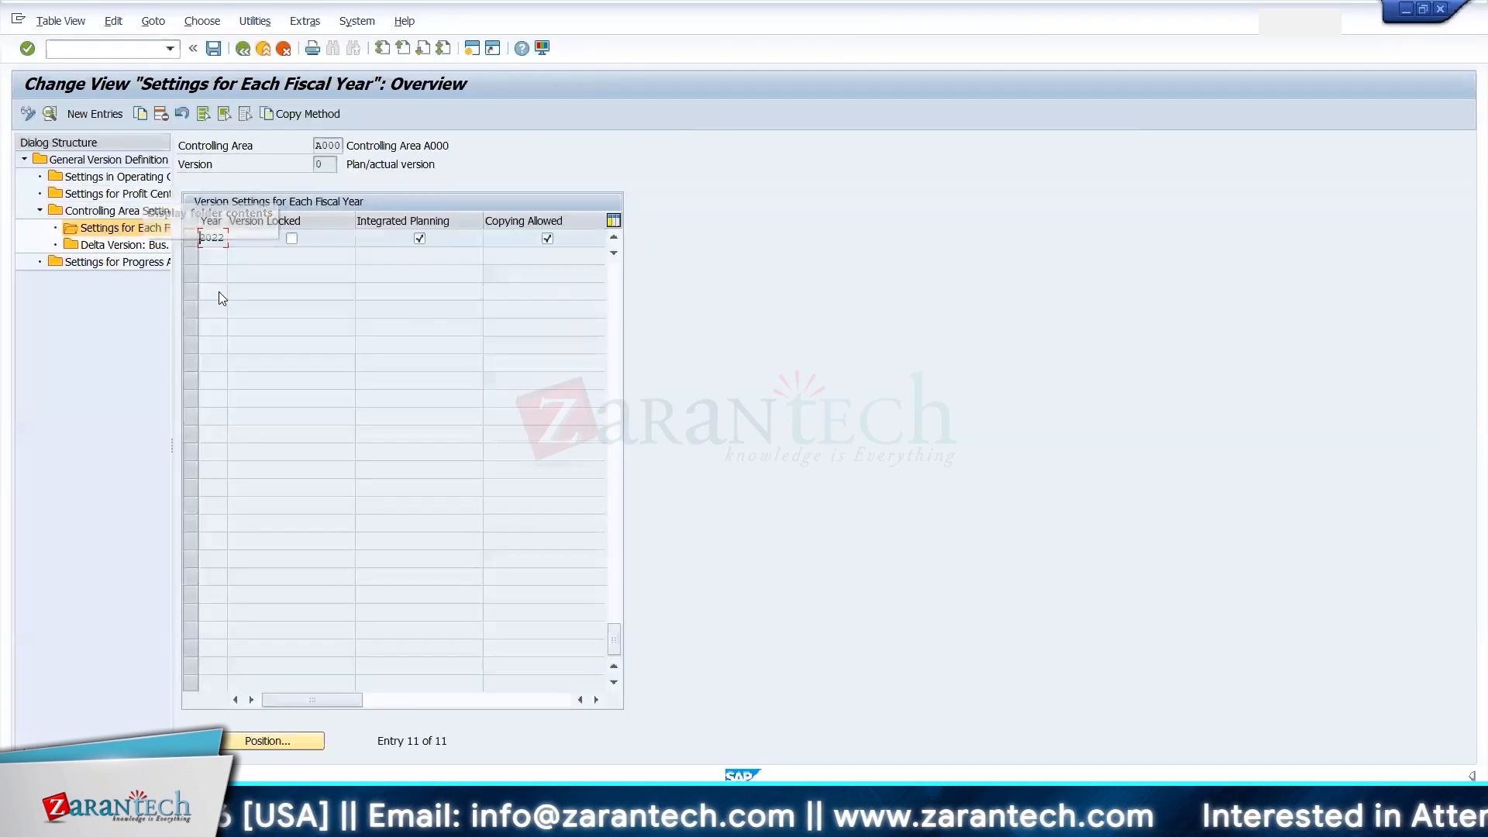
- Copy the fiscal year 2022 version settings as a new entry for fiscal year 2023
left_click(140, 114)
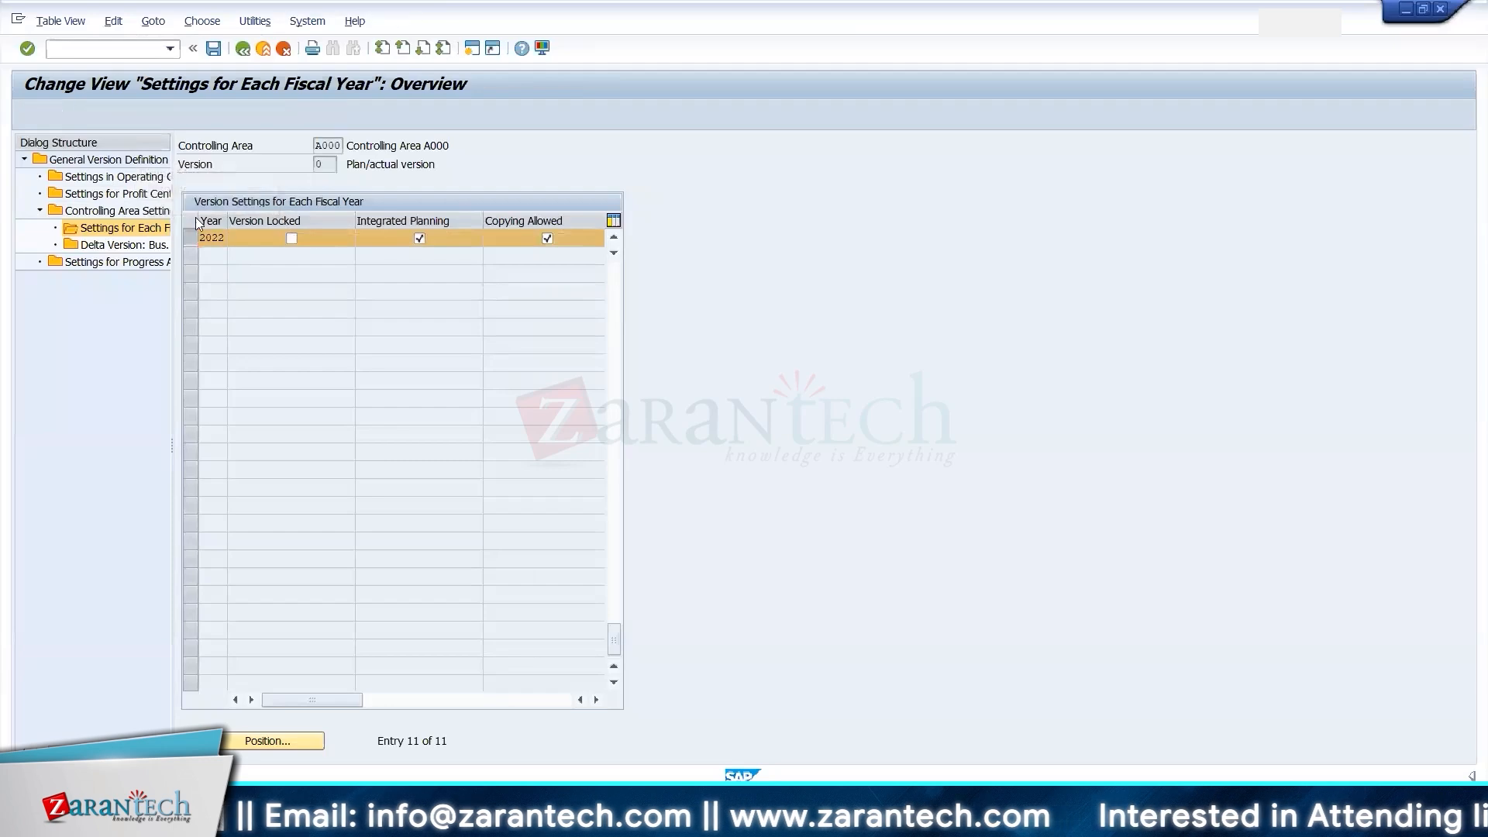
key("Right")
key("Right")
key("Right")
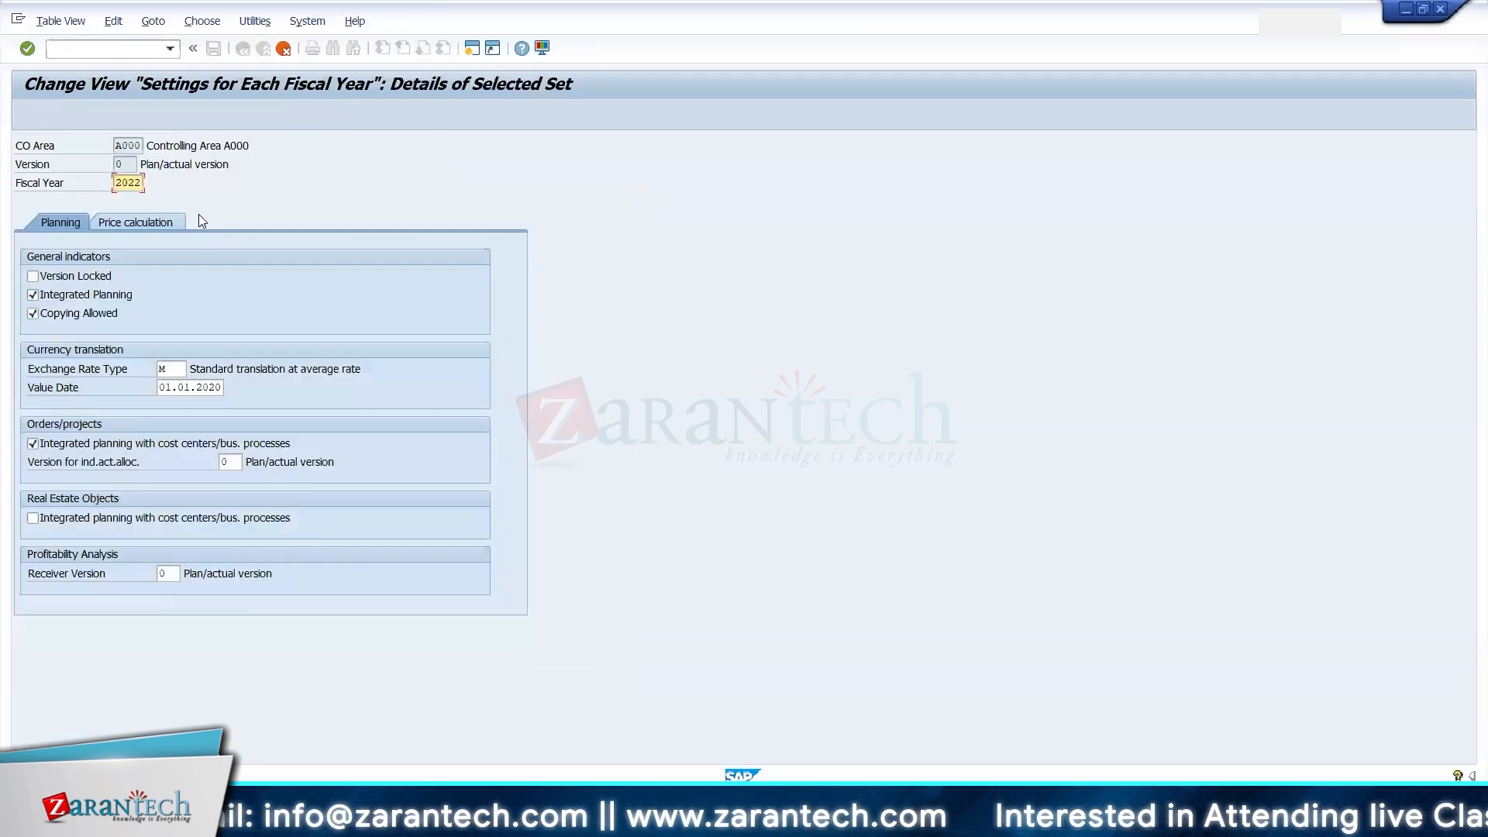
type("3")
key("Return")
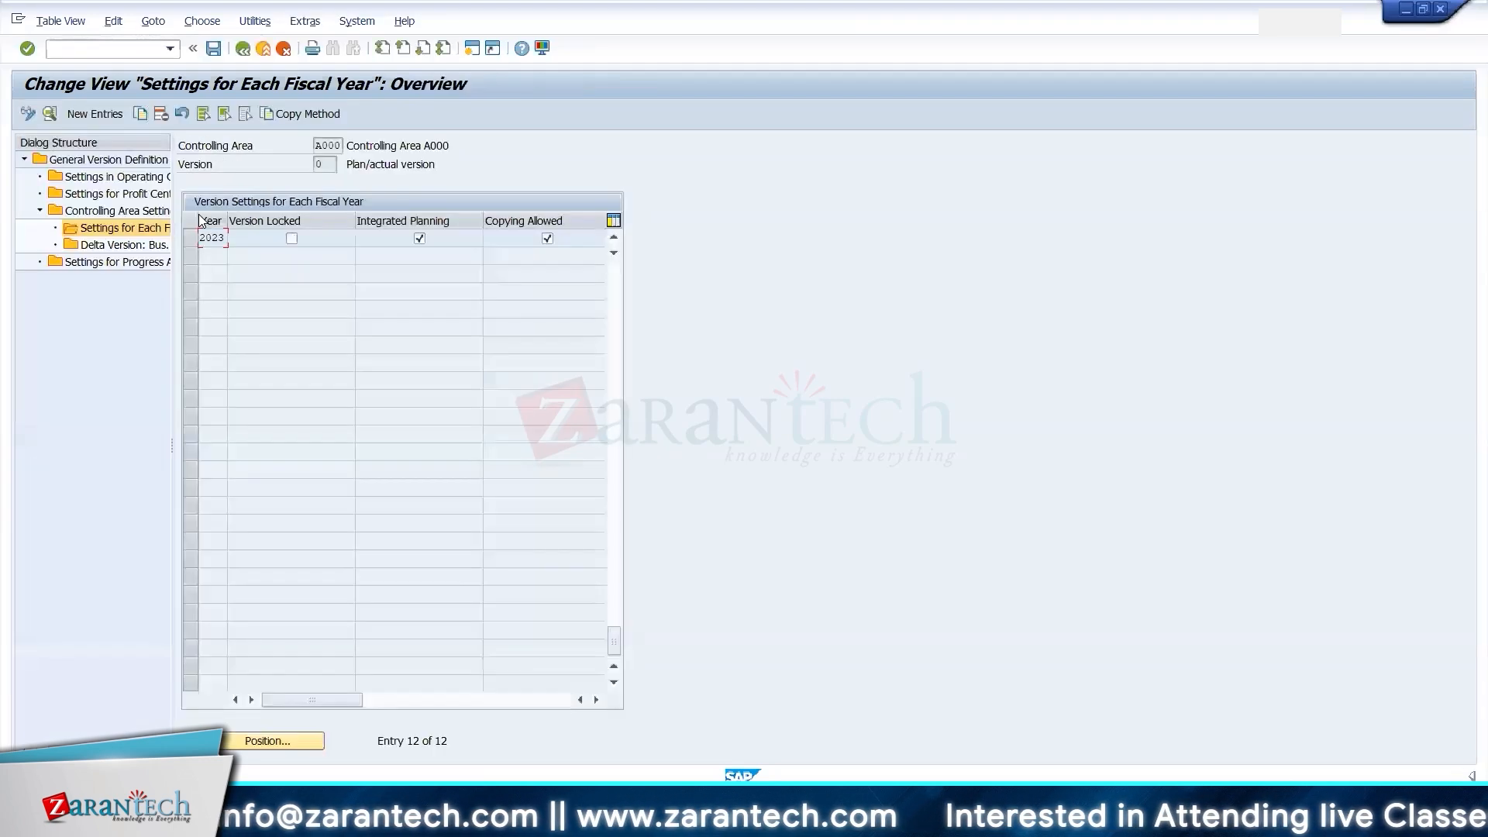
- Save the new fiscal-year settings to the customizing request TRM TEST SET-UP and leave the version maintenance
left_click(213, 48)
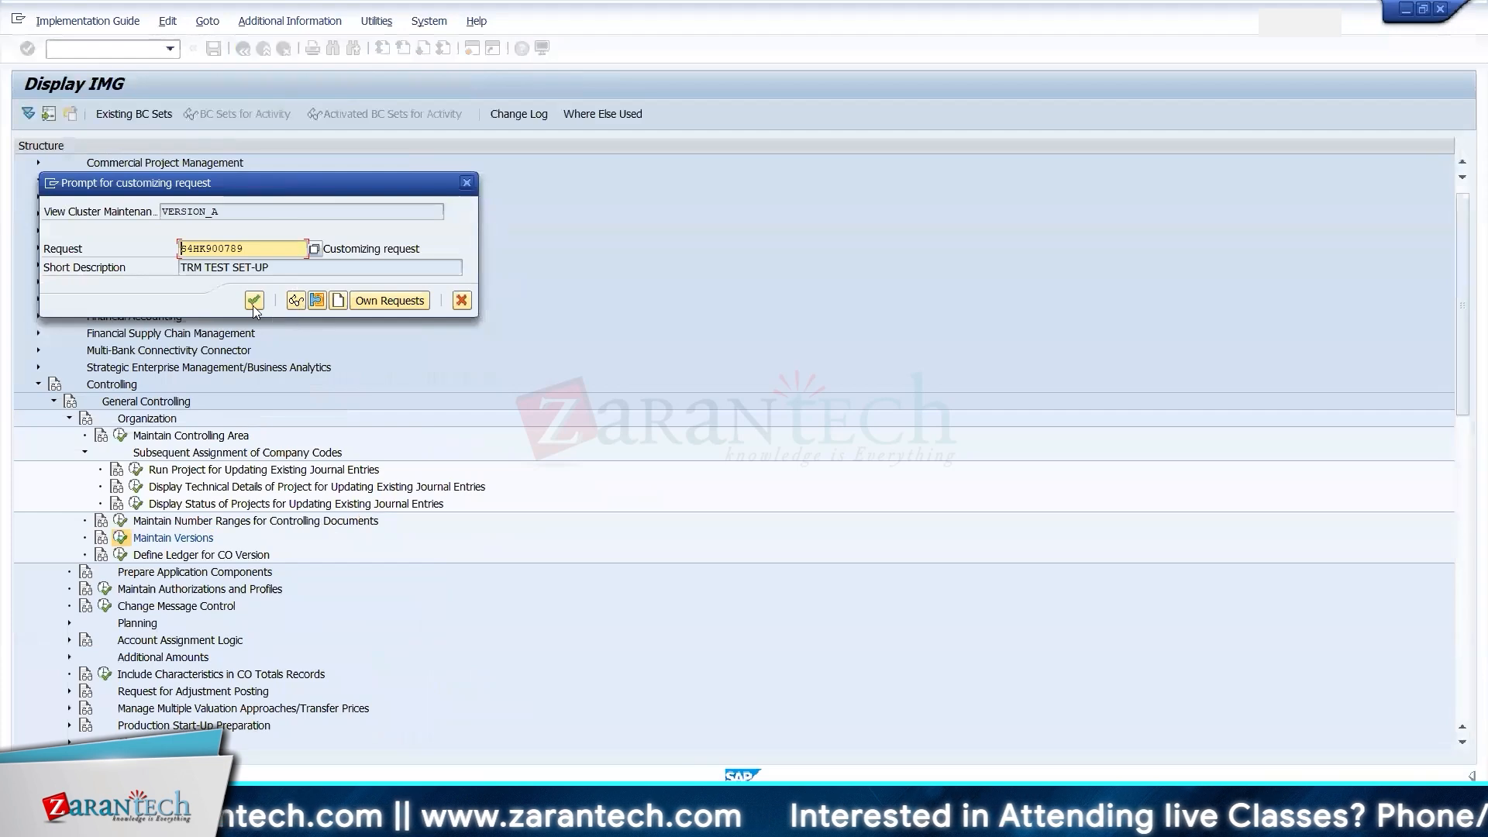
left_click(249, 299)
left_click(244, 54)
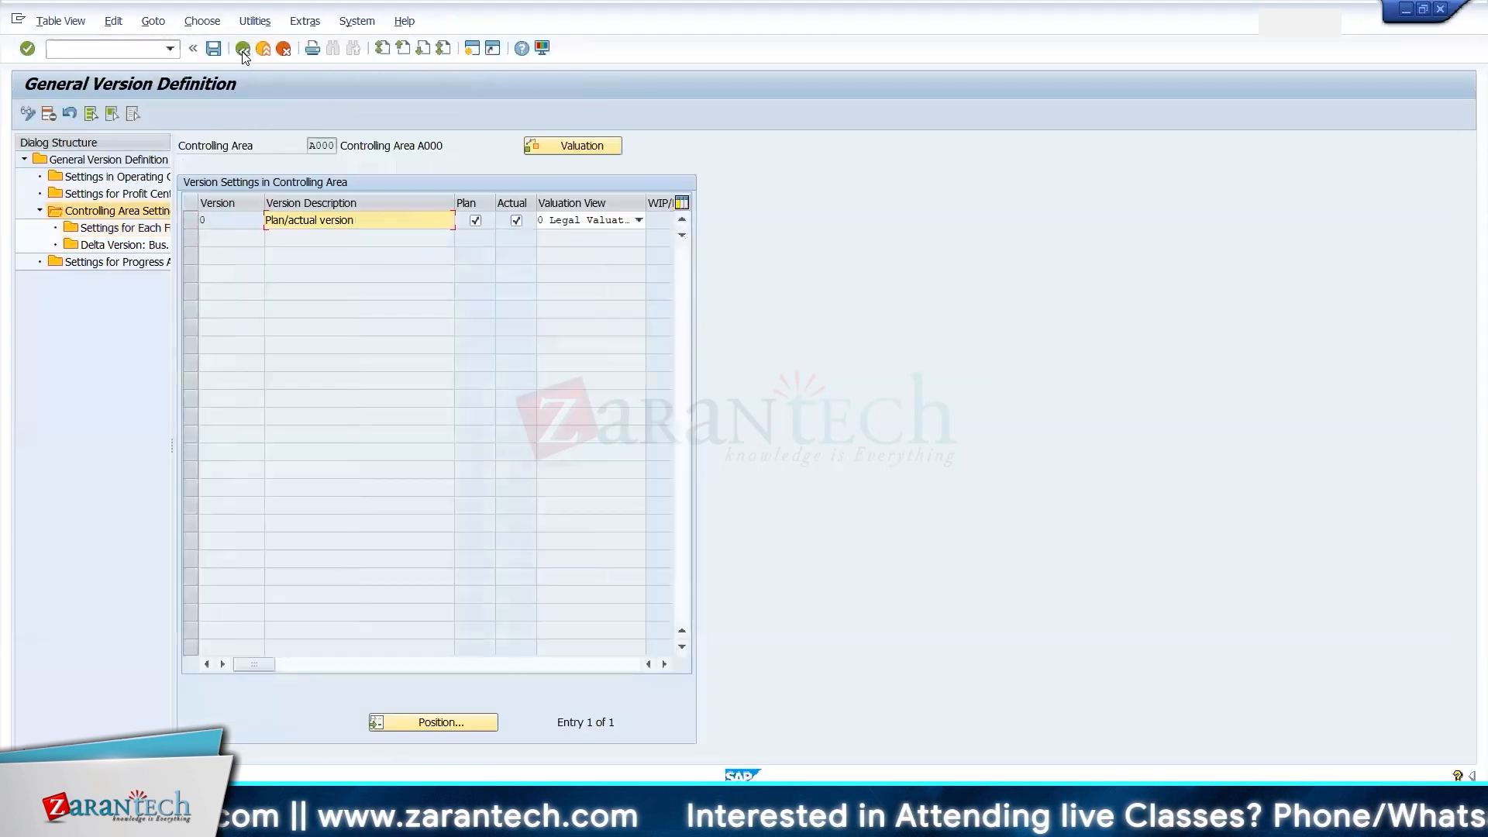
left_click(244, 54)
- Switch to the deposit posting session, close the old messages, repeat the test-run posting and open its posting log
key("alt+Tab")
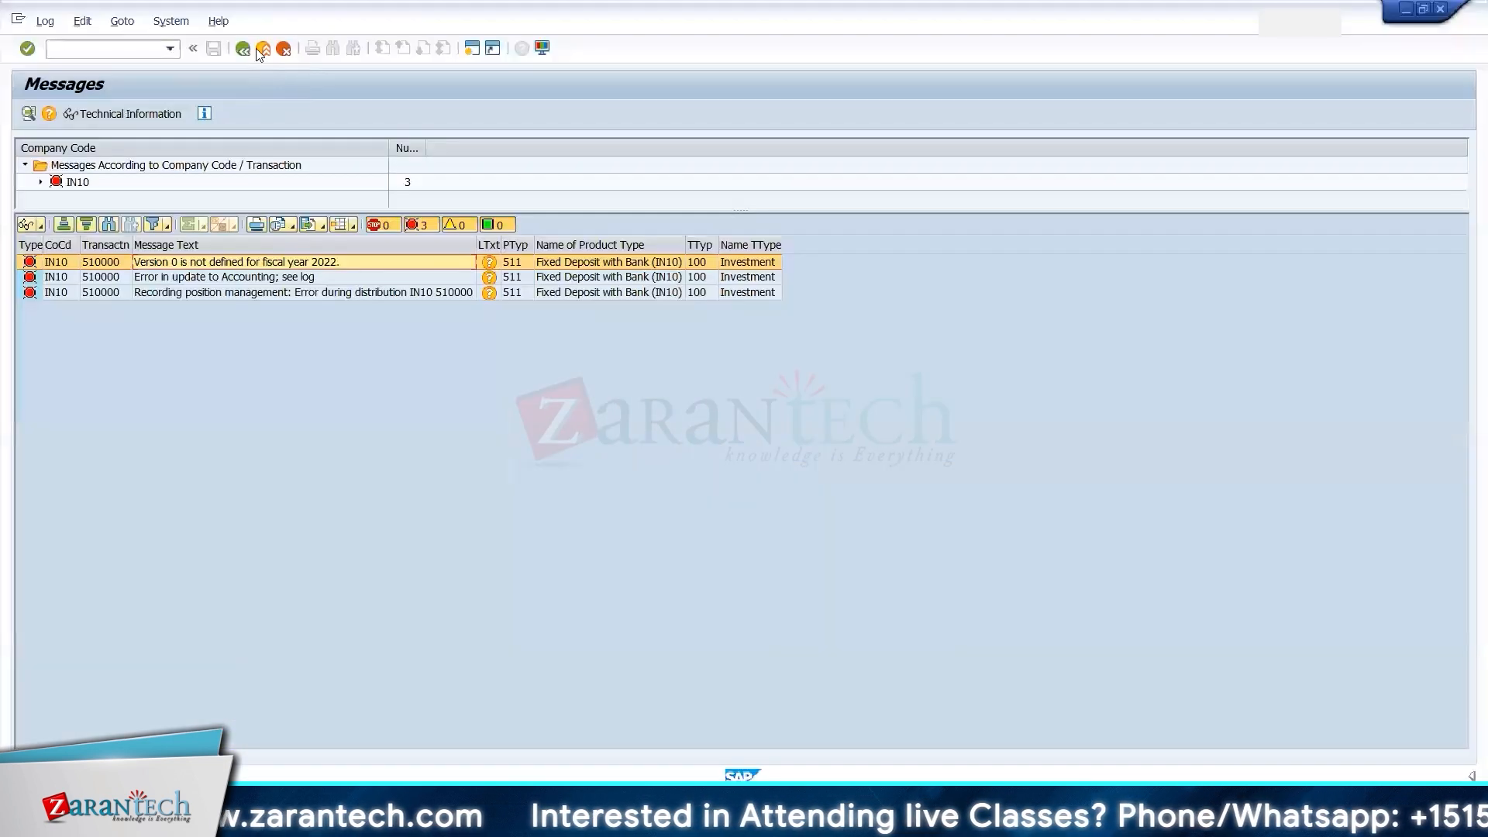
left_click(244, 52)
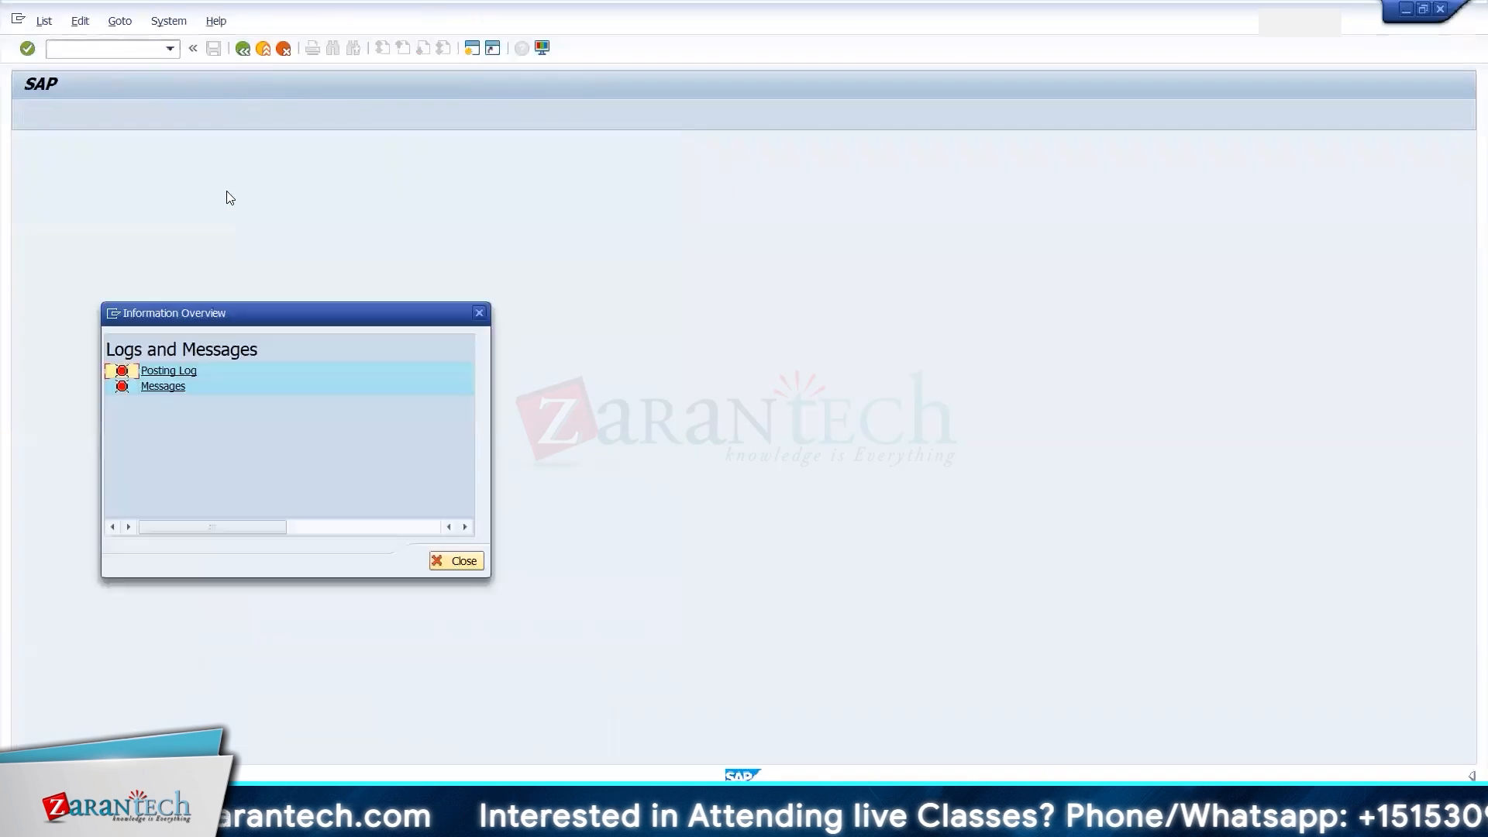
left_click(448, 563)
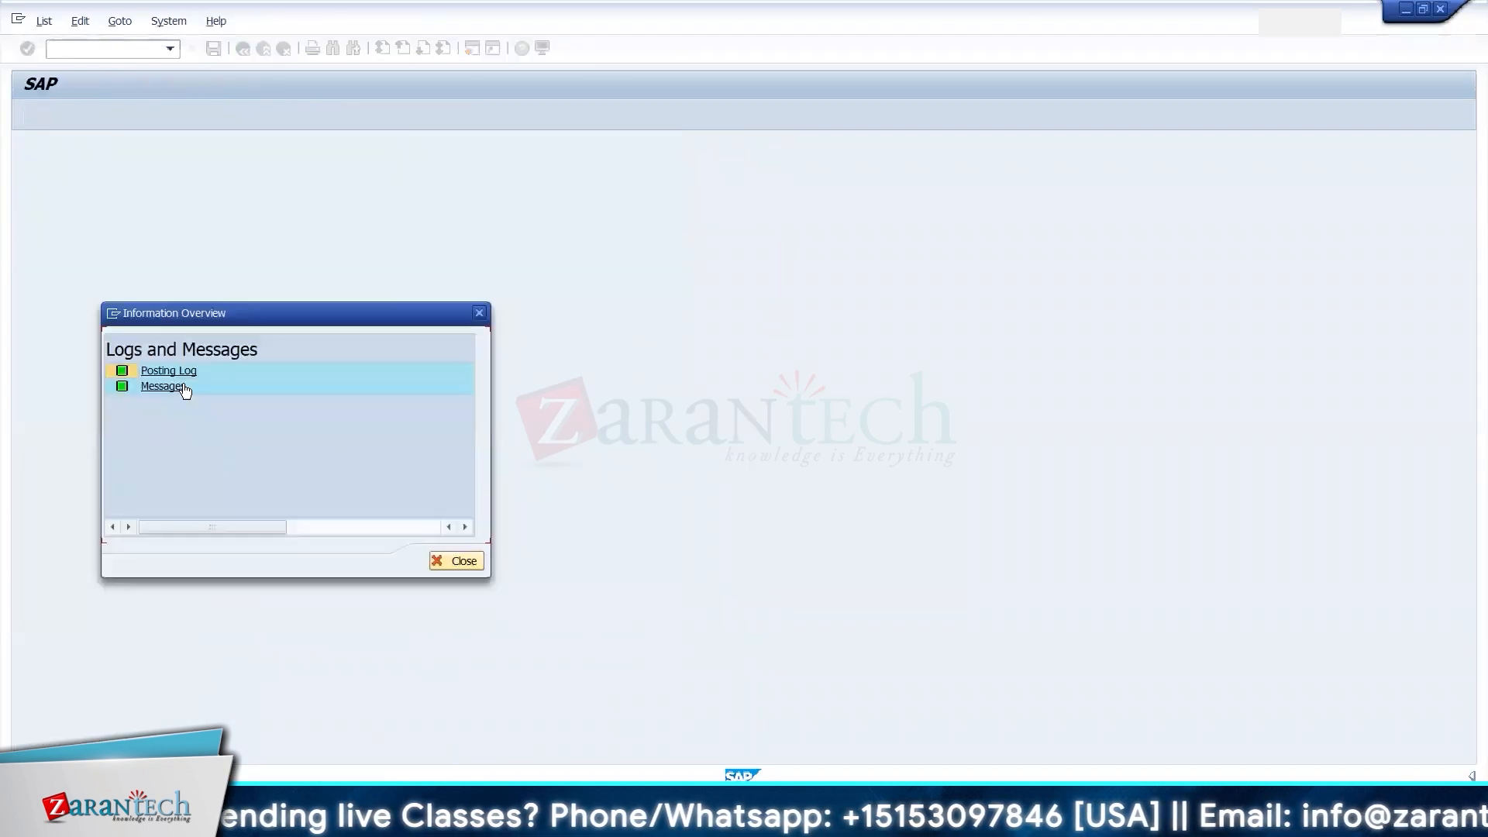
left_click(166, 372)
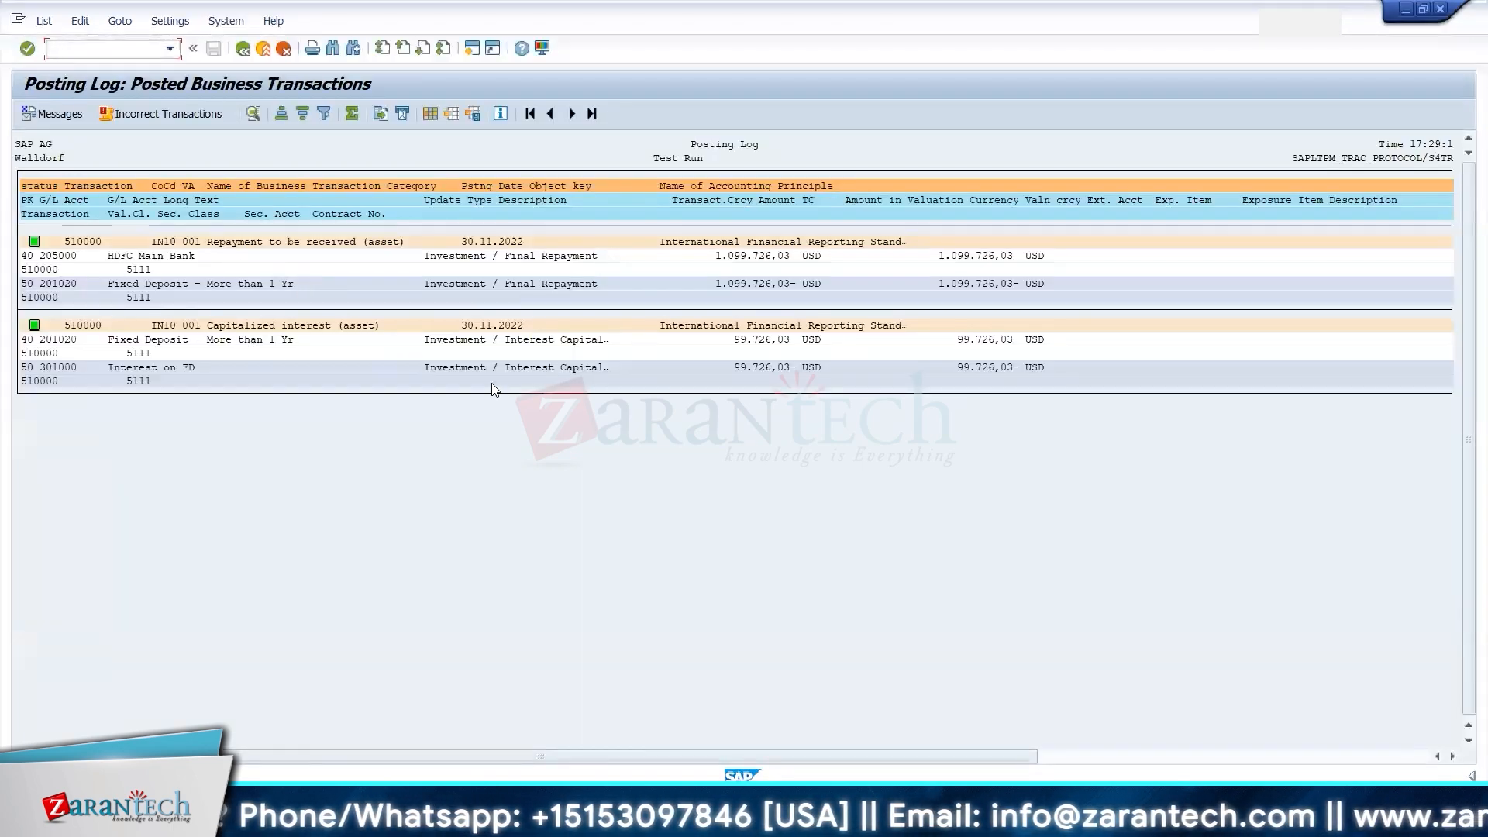
- Examine the accounts and amounts of the final repayment and capitalized interest postings in the posting log
left_click(92, 341)
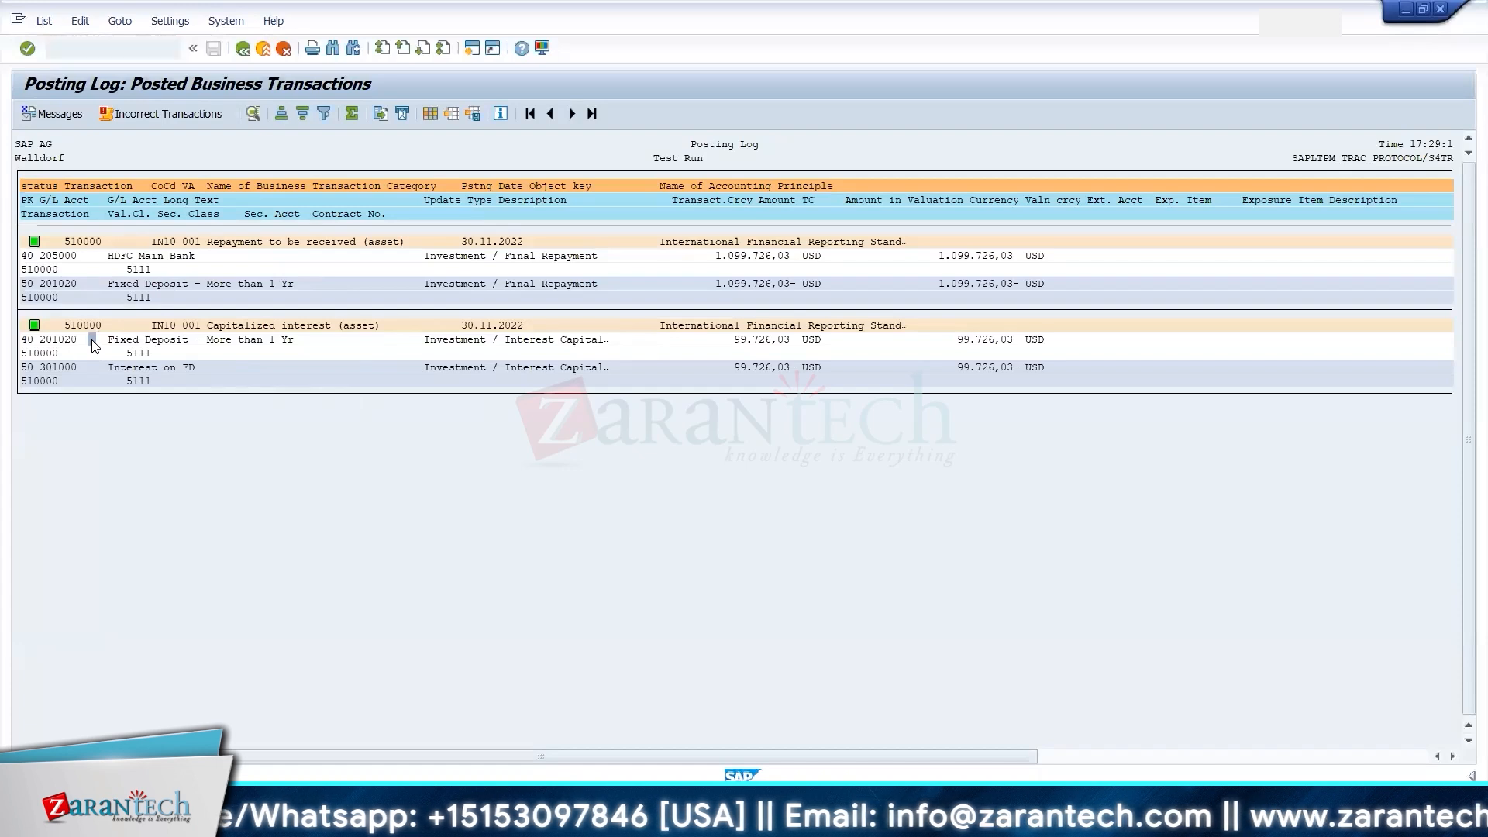
left_click(137, 342)
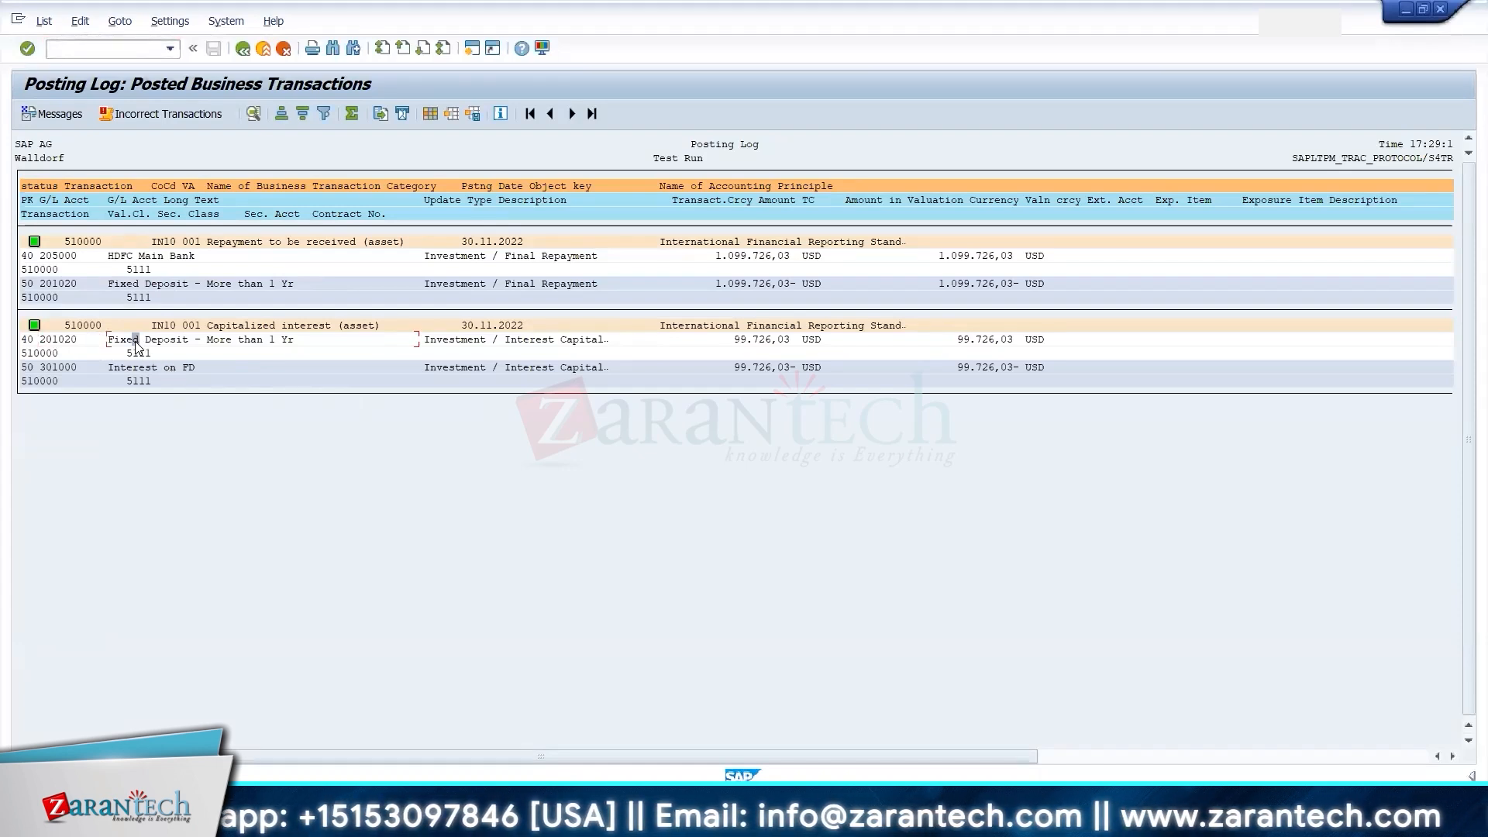
left_click(218, 341)
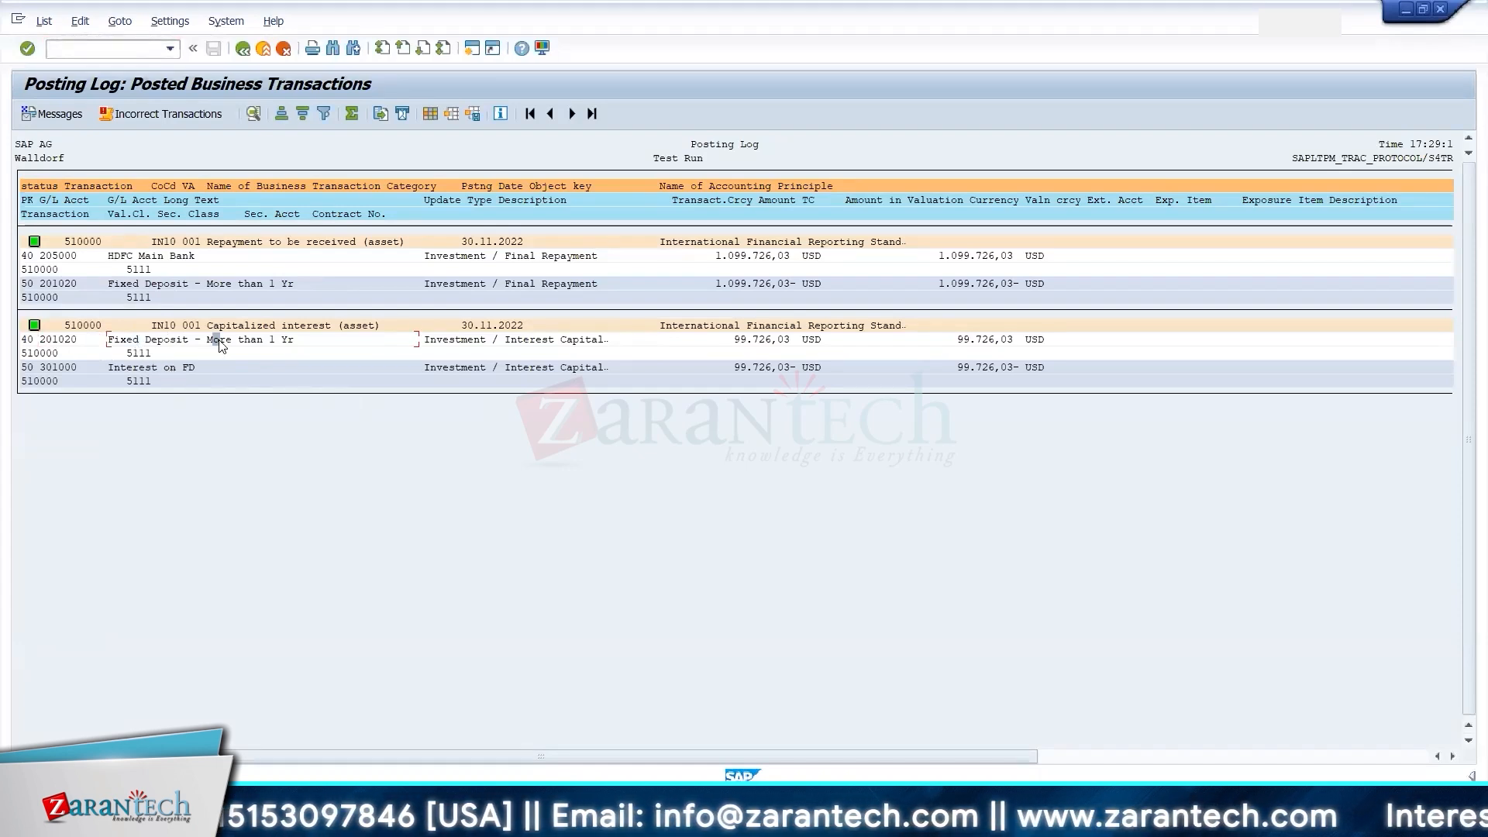
left_click(161, 256)
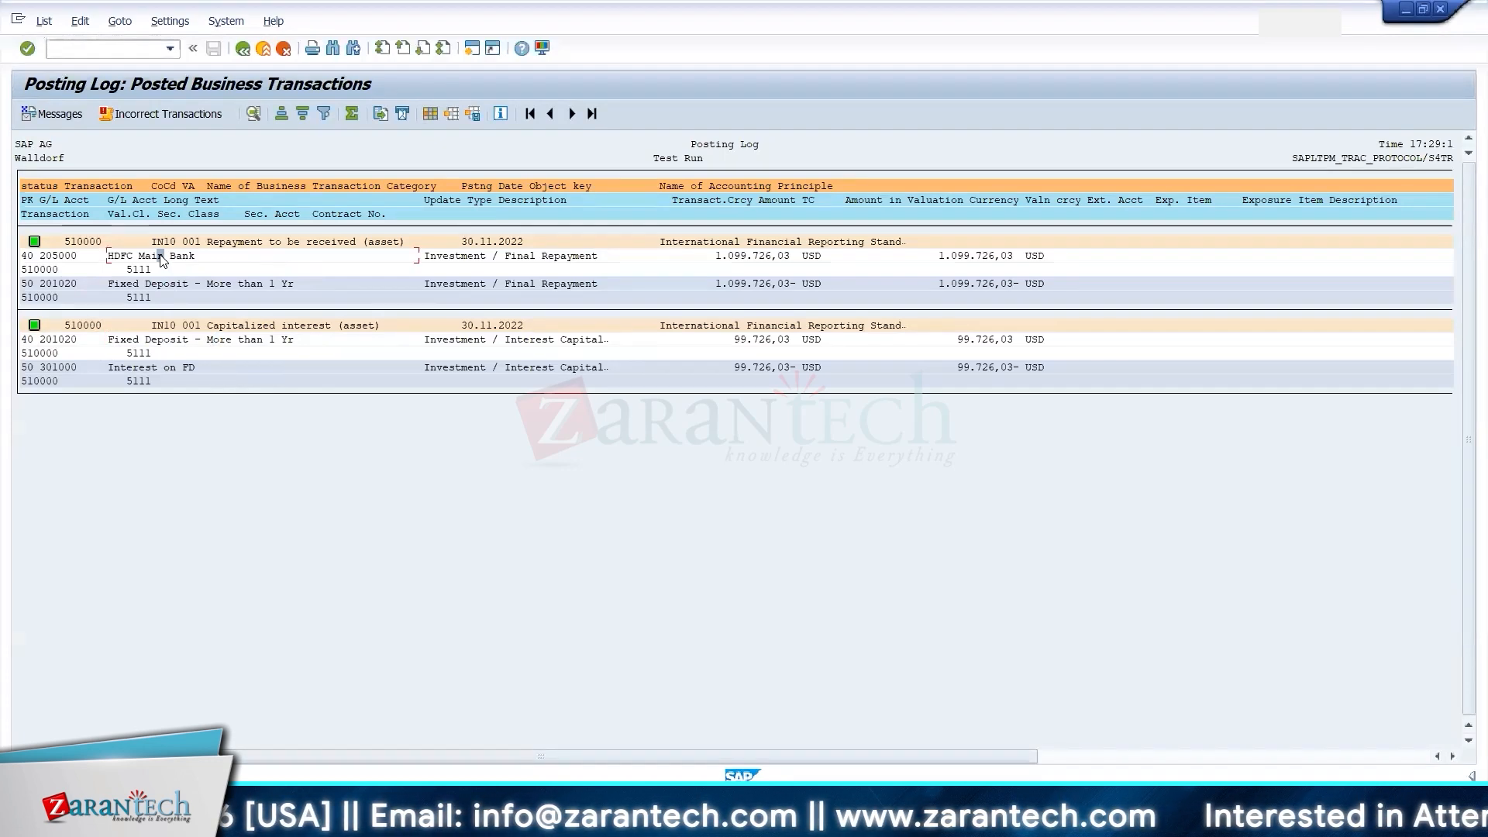
left_click(110, 257)
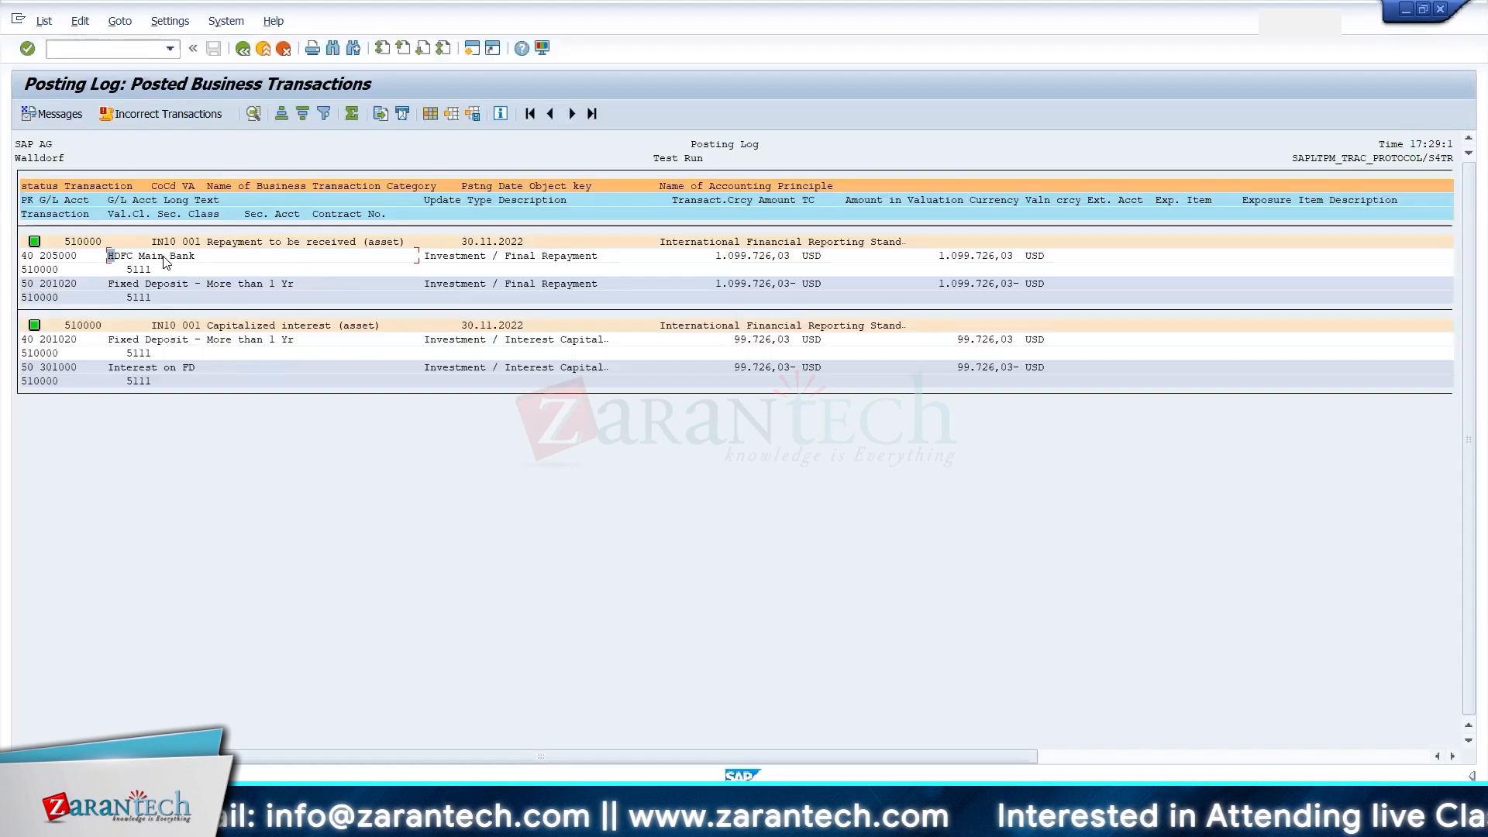
left_click(694, 258)
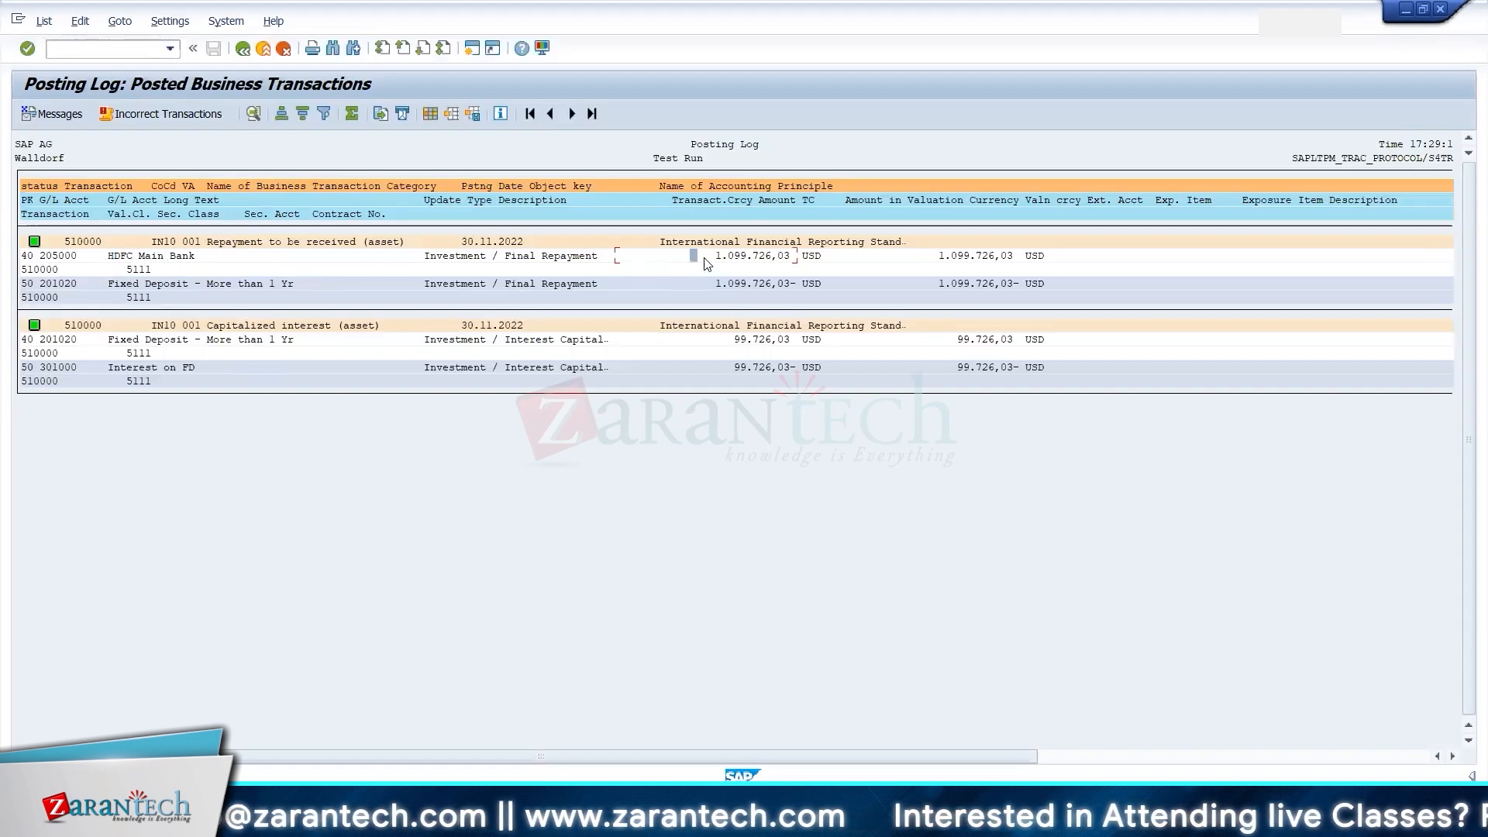
left_click(179, 284)
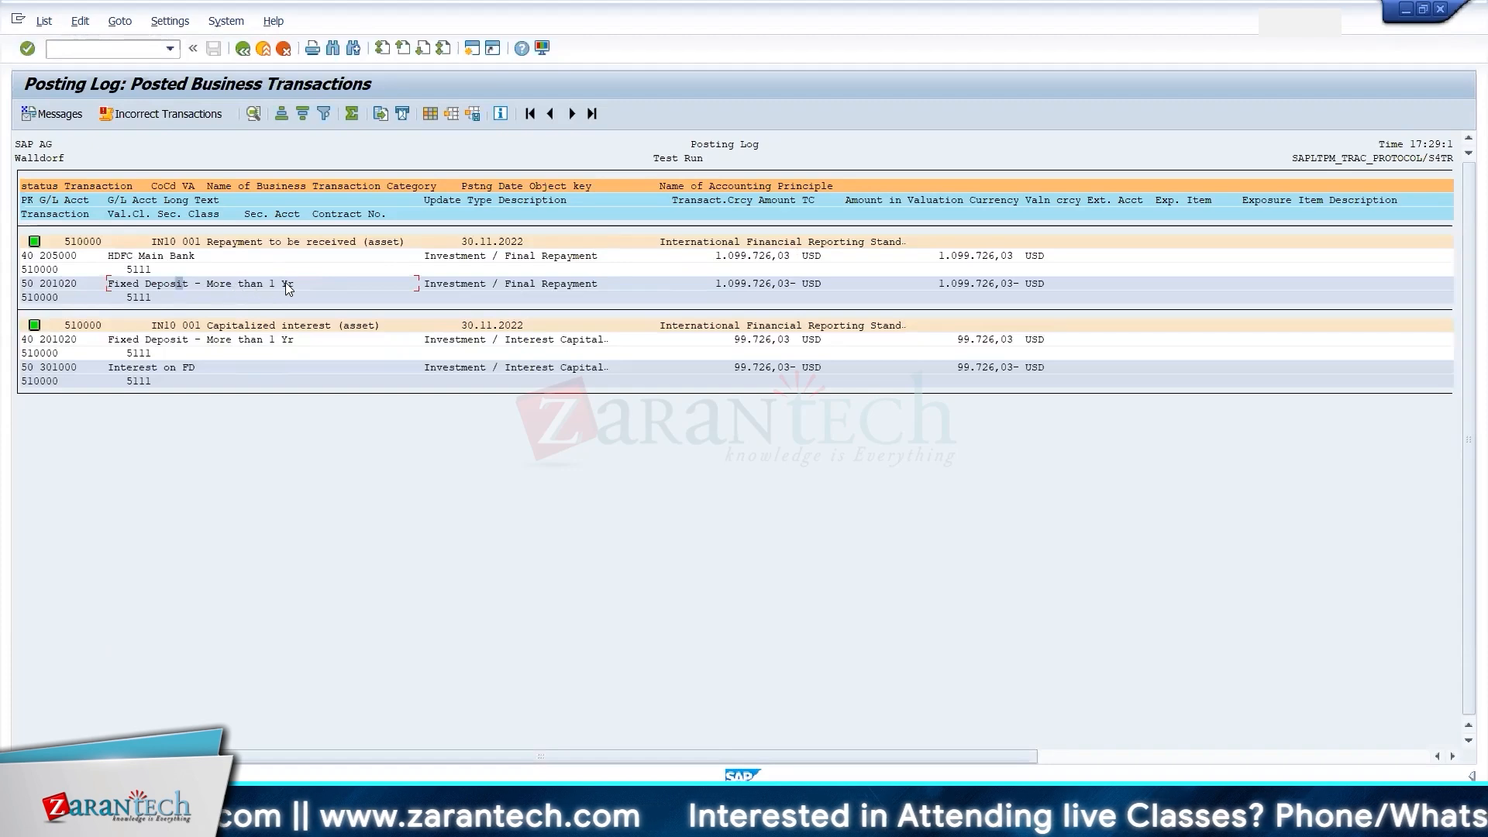
left_click(742, 285)
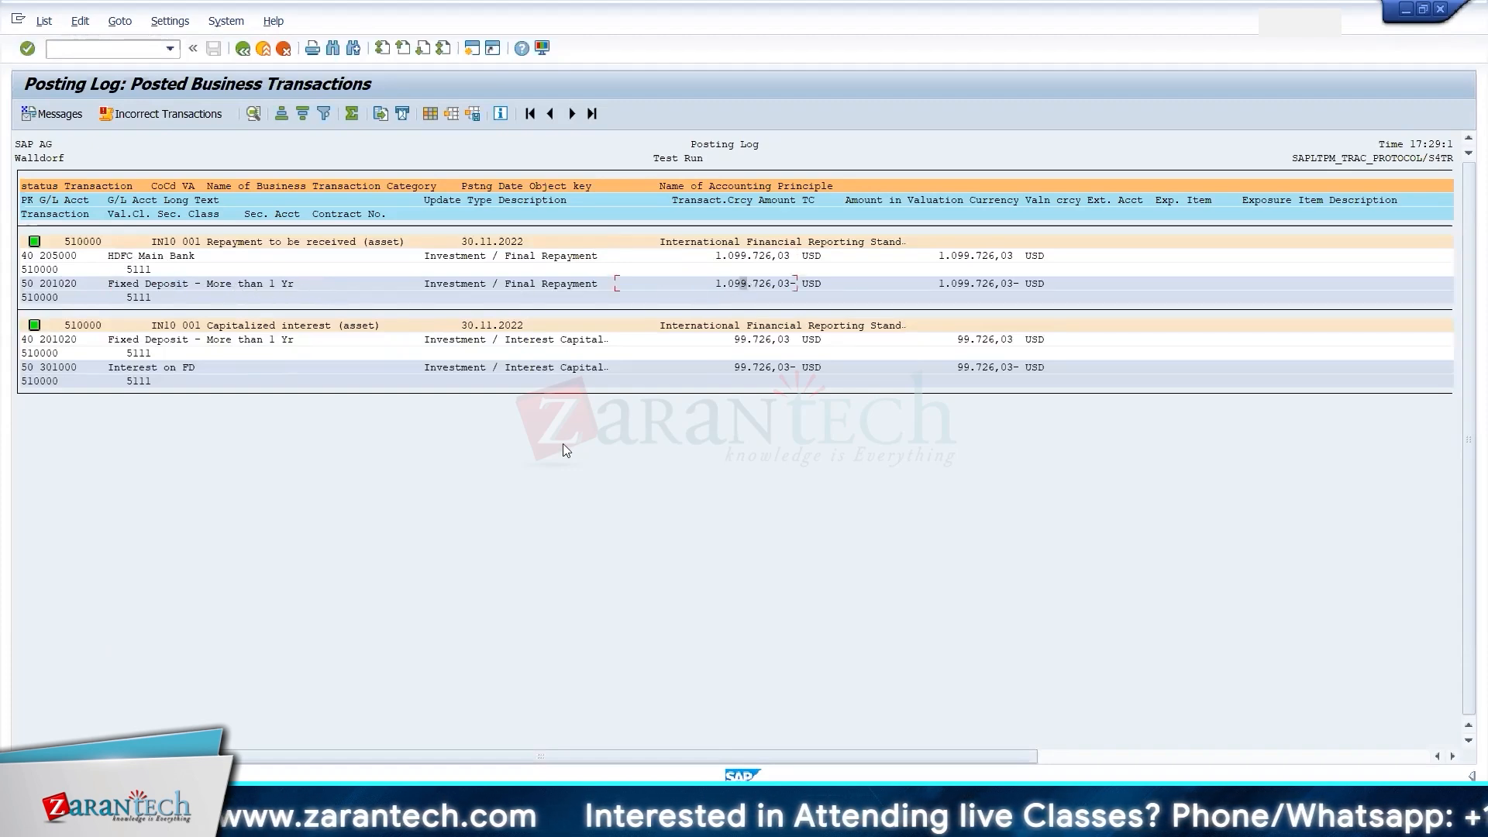
left_click(185, 341)
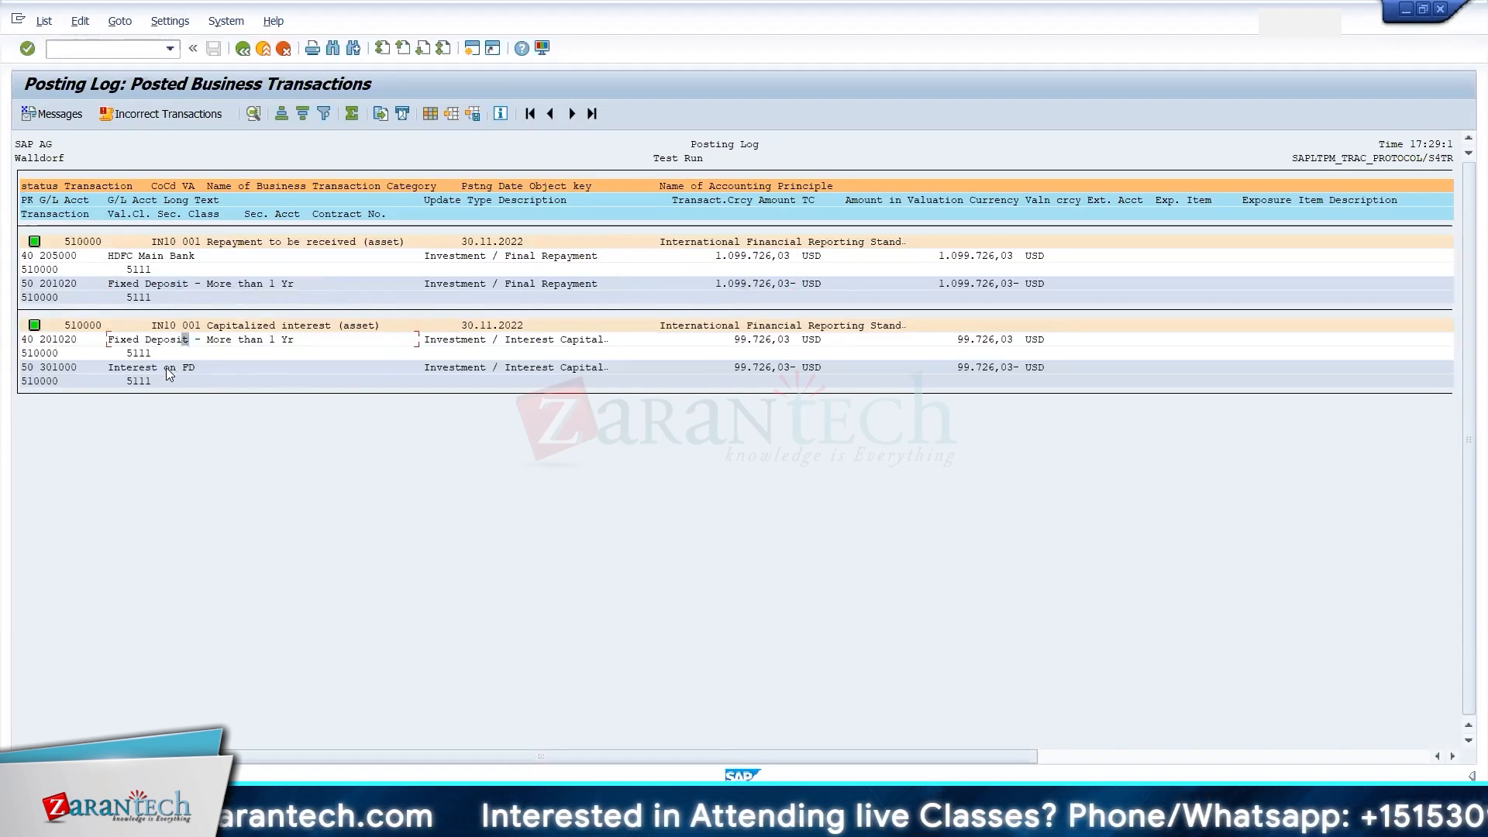
- Leave the test-run log, post the flows of transaction 510000 in IN10 up to 30.11.2022 with Test Run off, and open the posting log
left_click(118, 341)
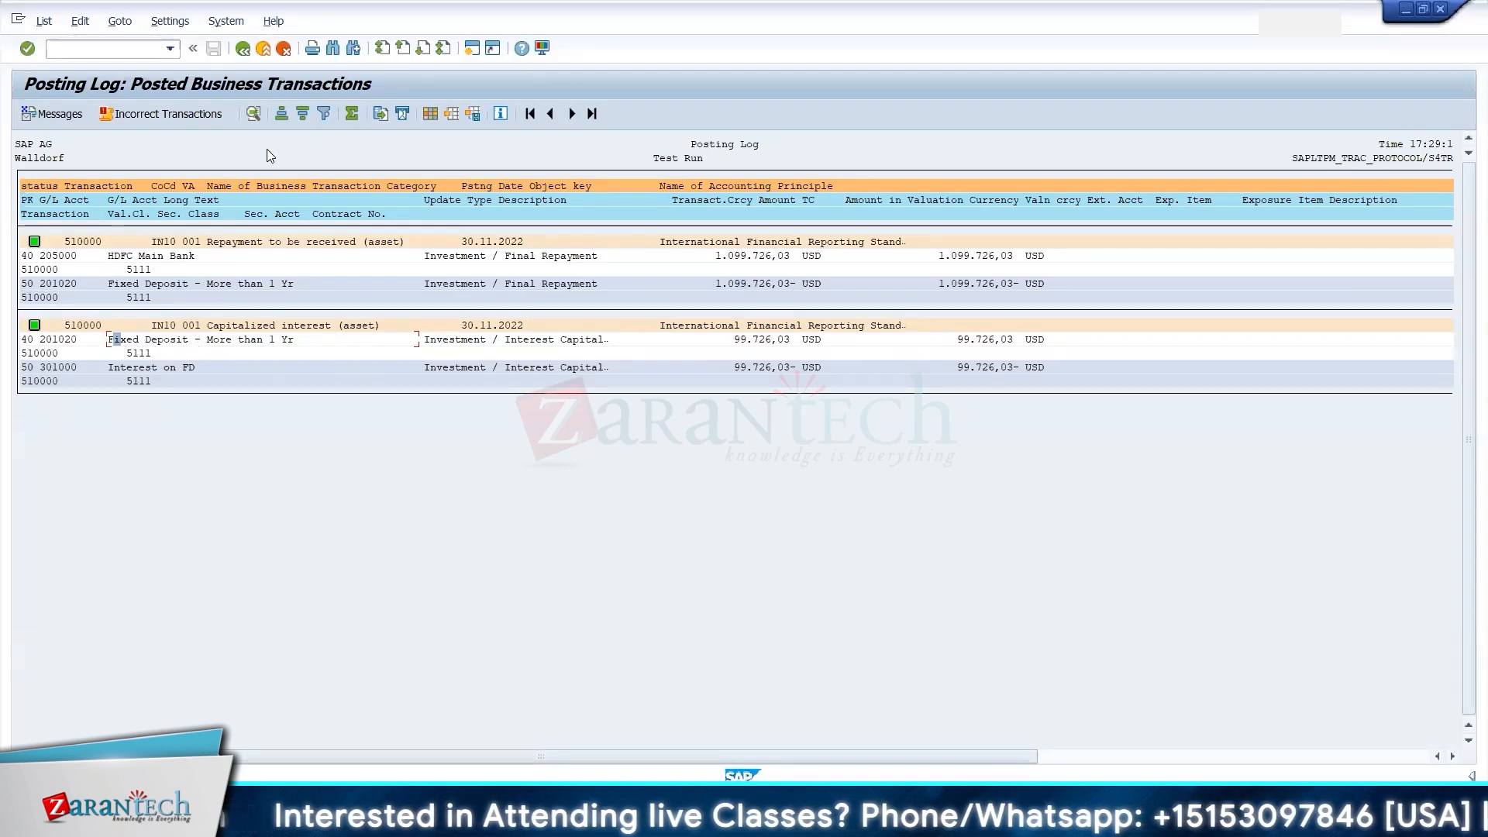
left_click(243, 50)
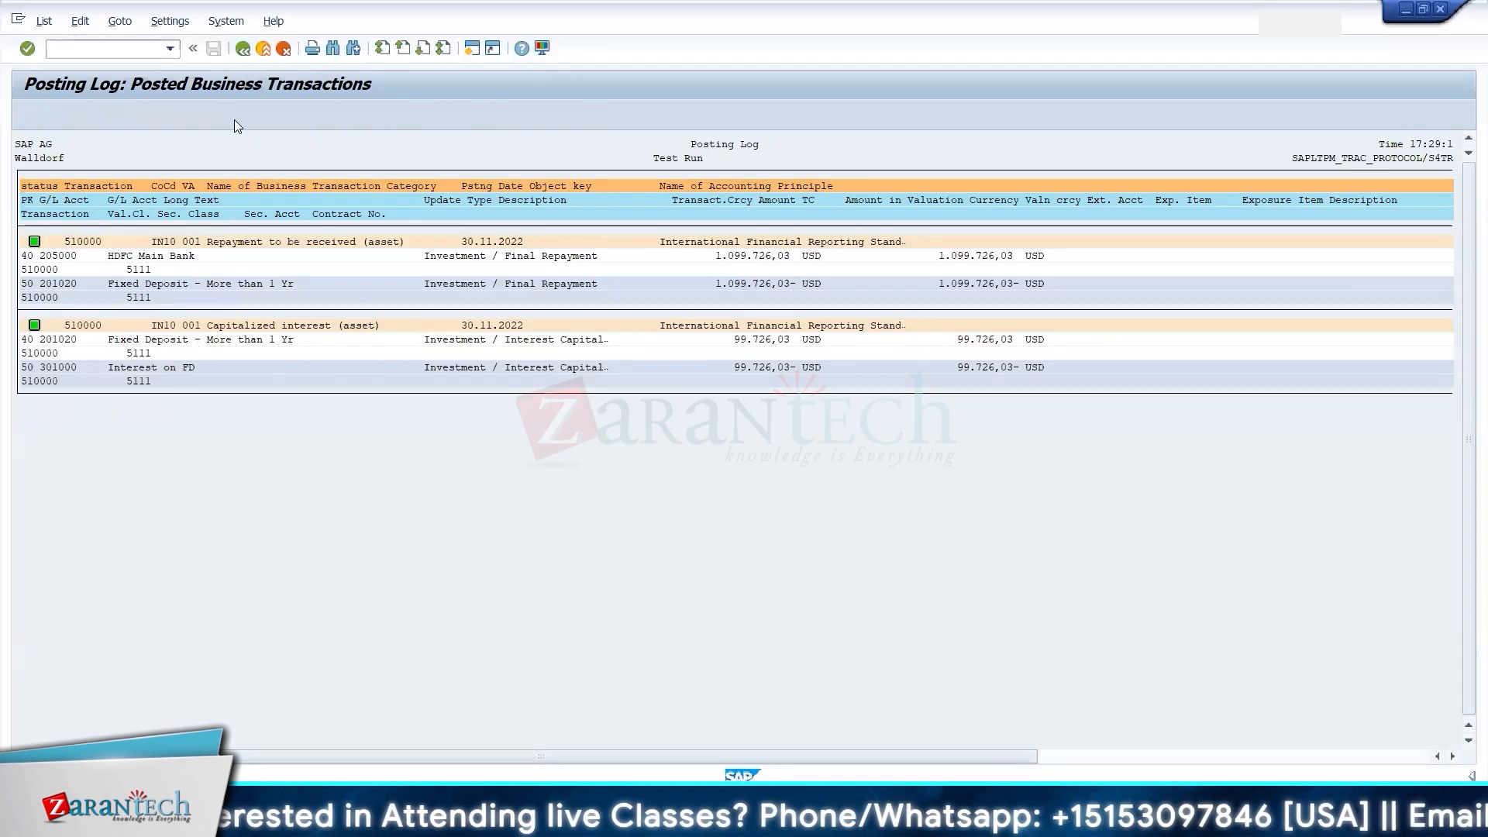
left_click(459, 559)
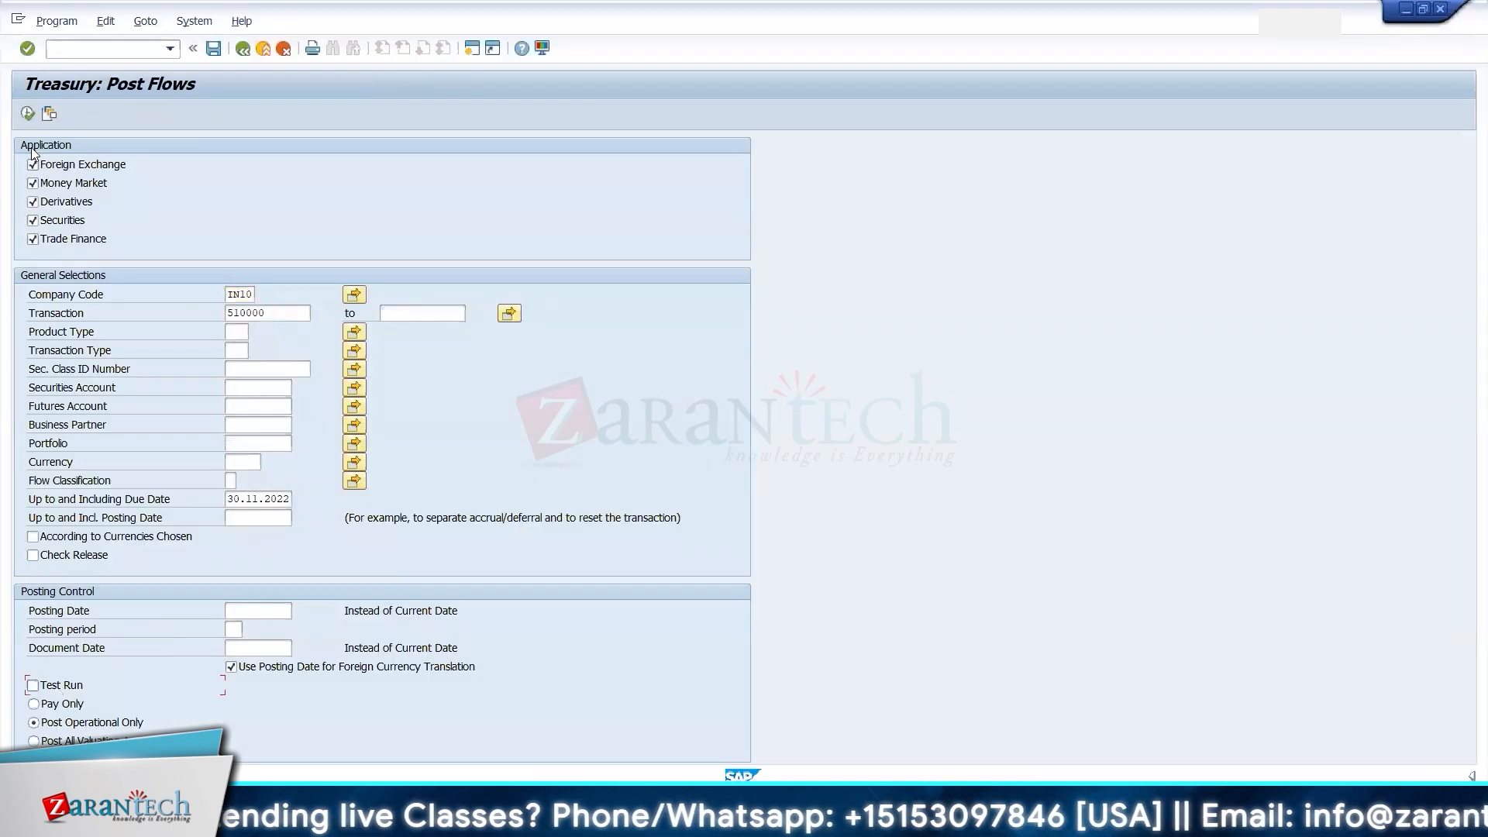
left_click(26, 114)
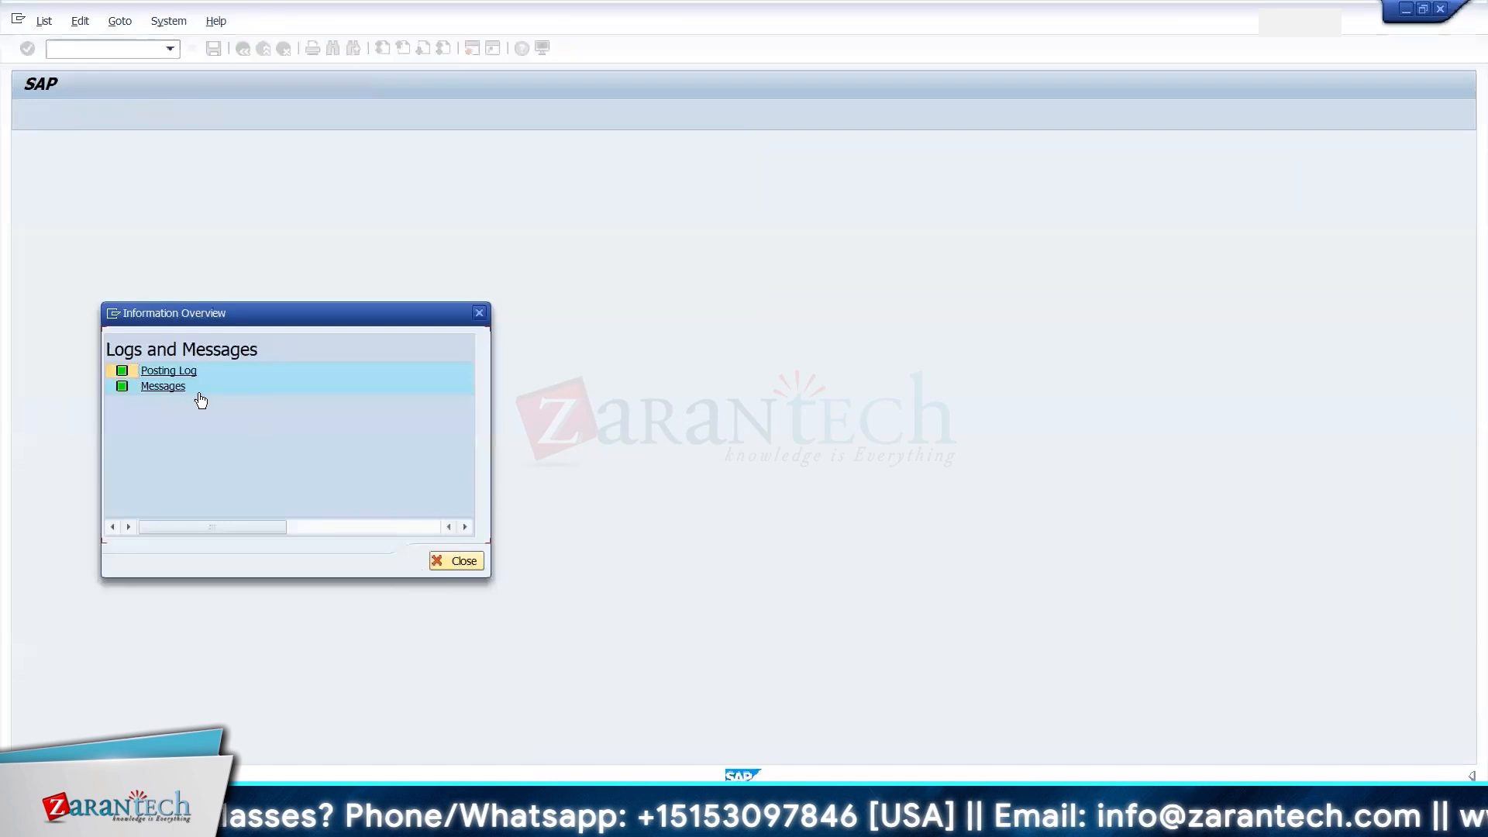
left_click(182, 378)
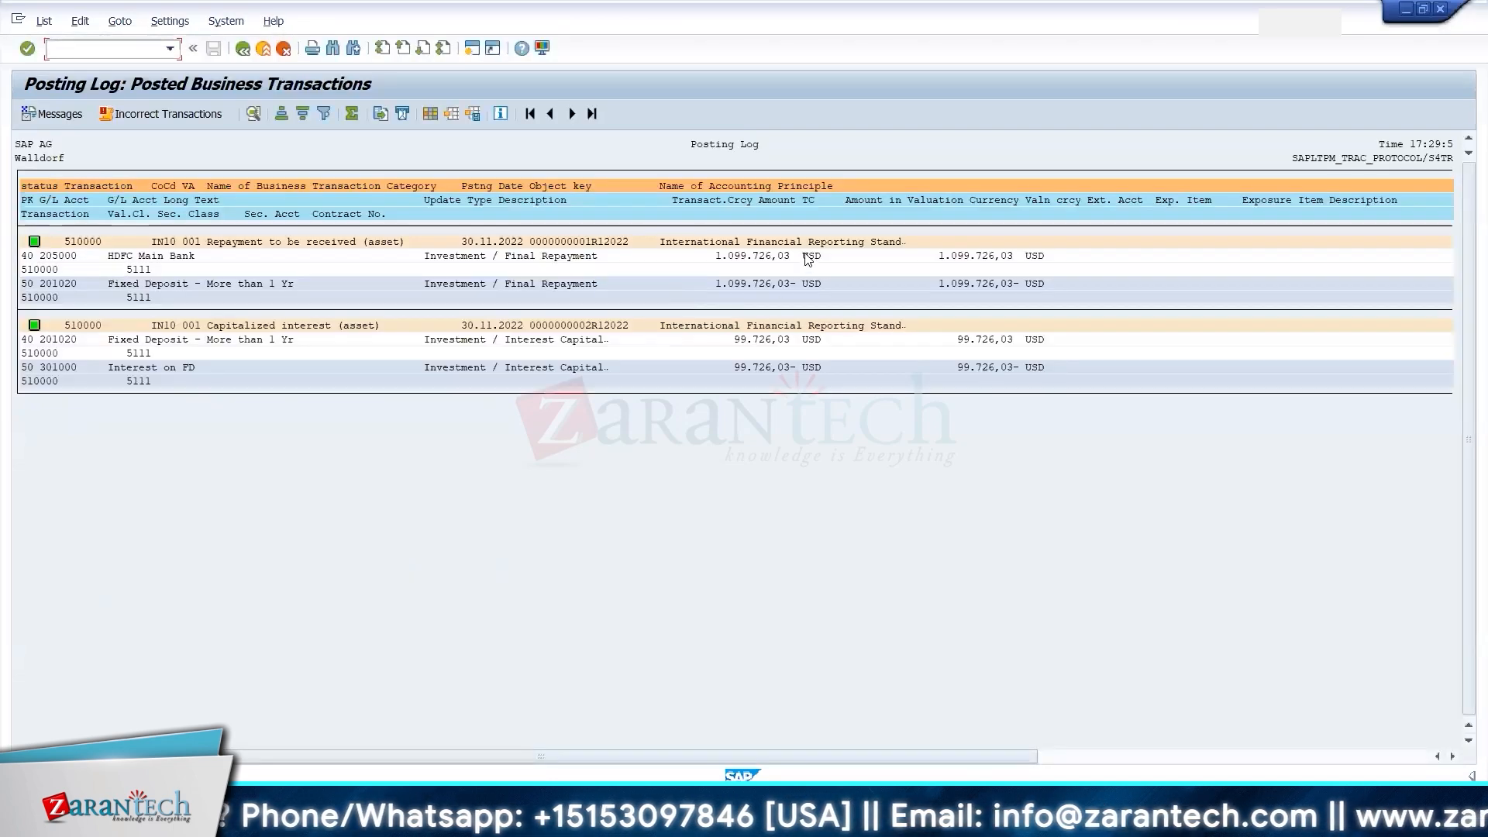
- Display the accounting documents of the final repayment and the capitalized interest from their object keys in the posting log
double_click(577, 243)
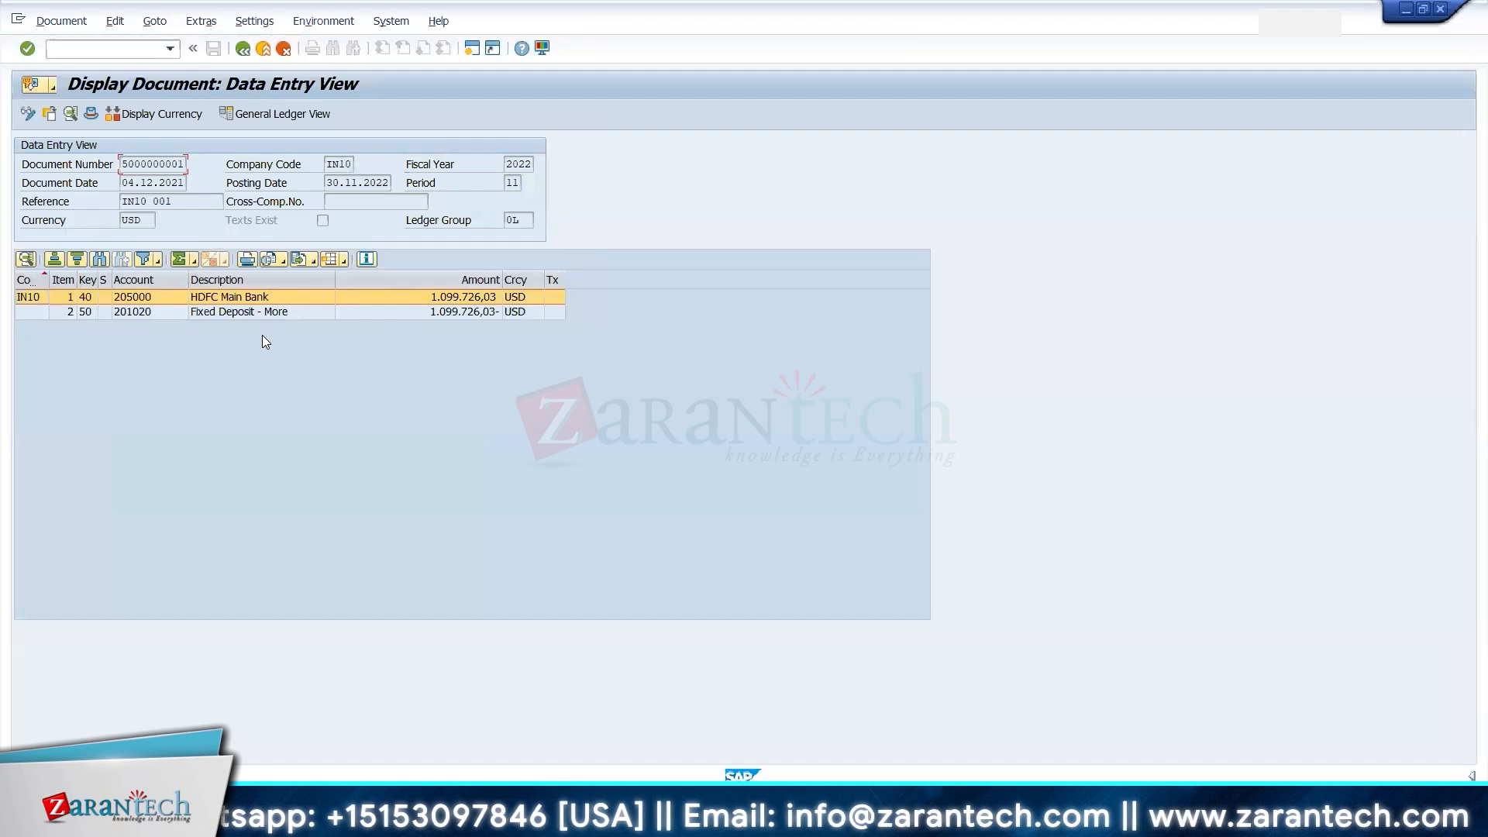
left_click(225, 311)
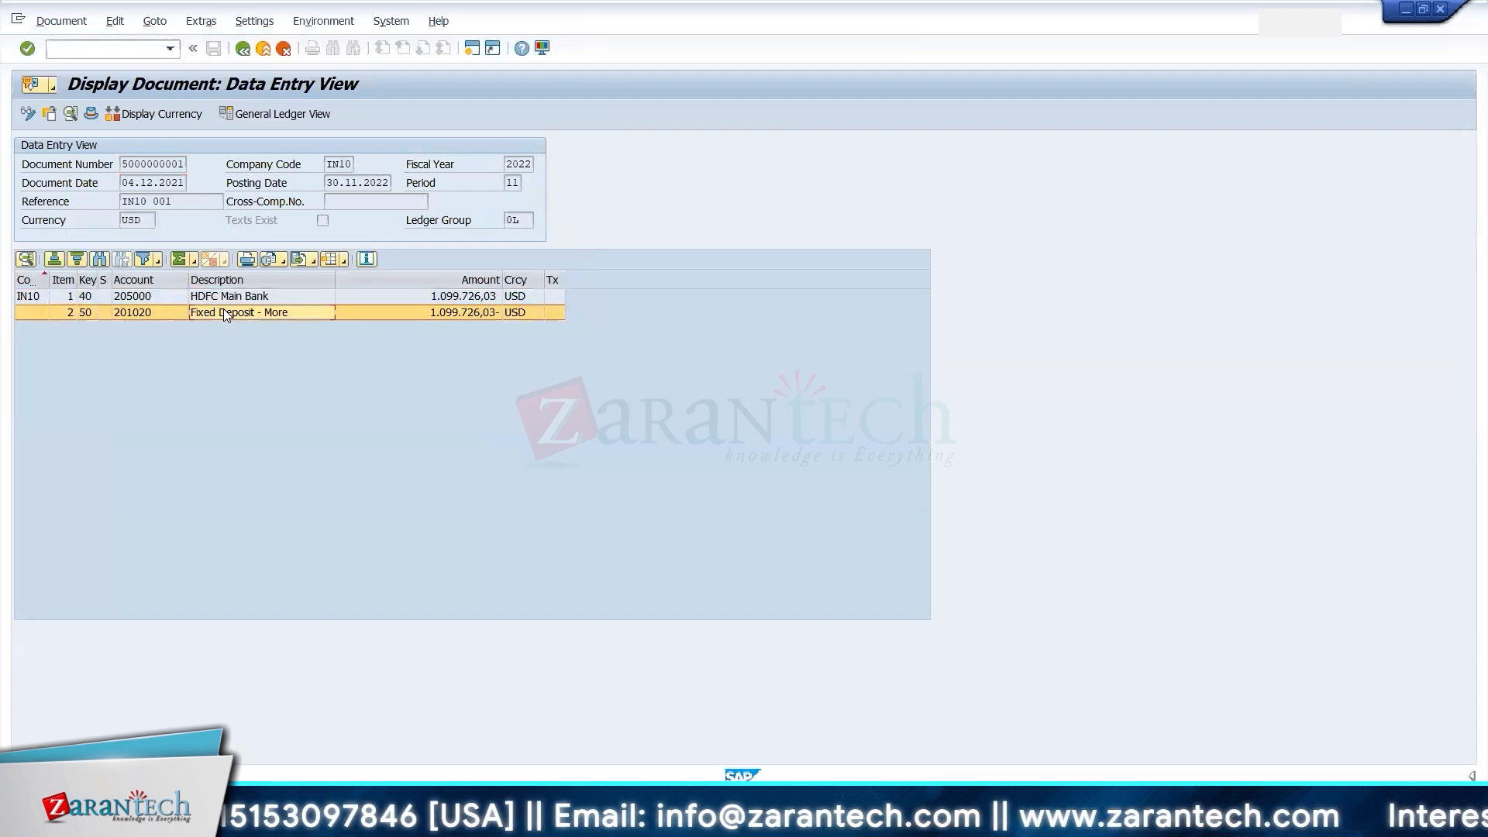
left_click(243, 49)
left_click(614, 332)
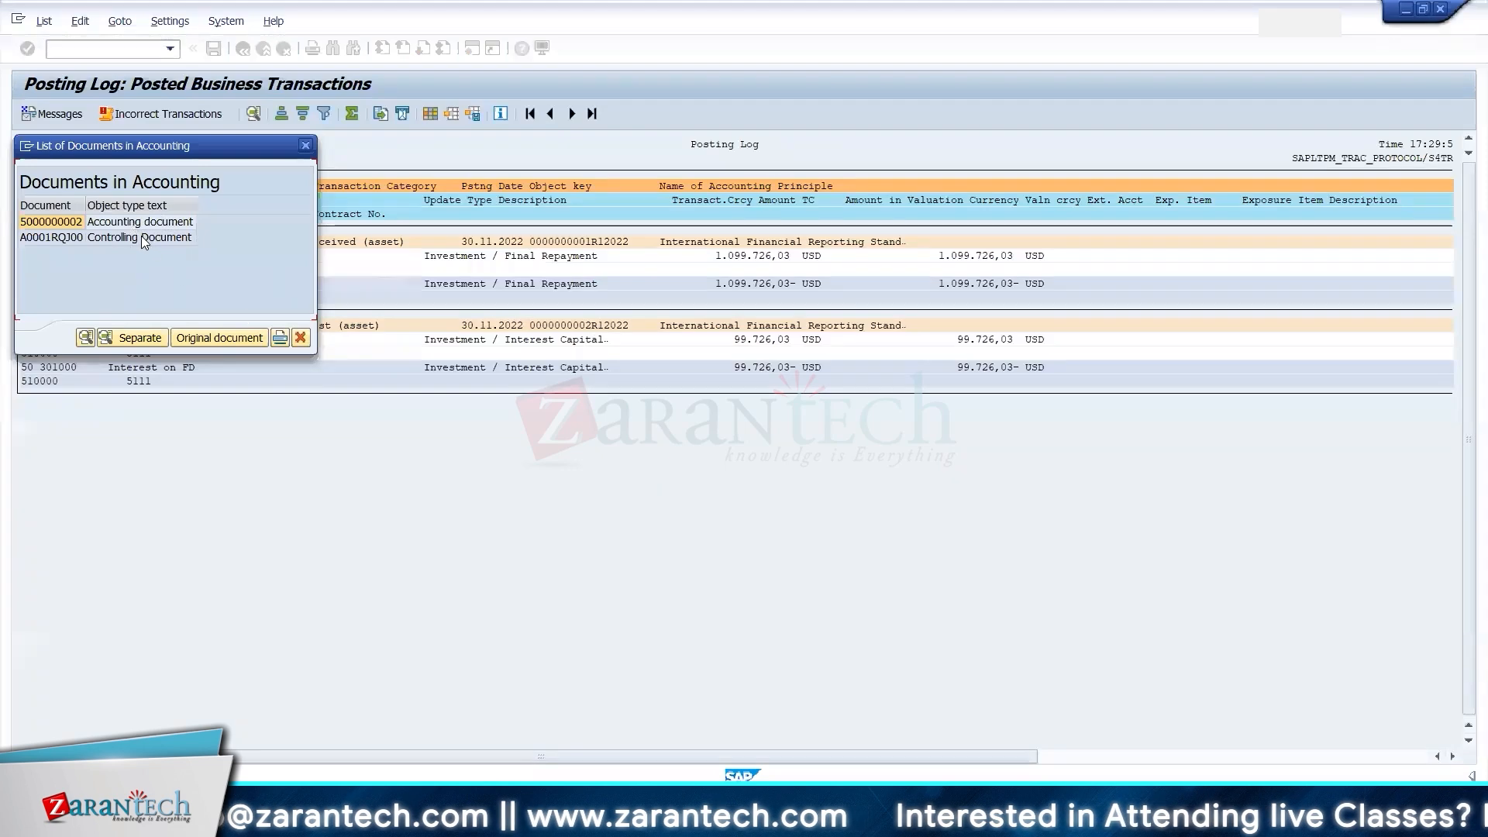
double_click(138, 226)
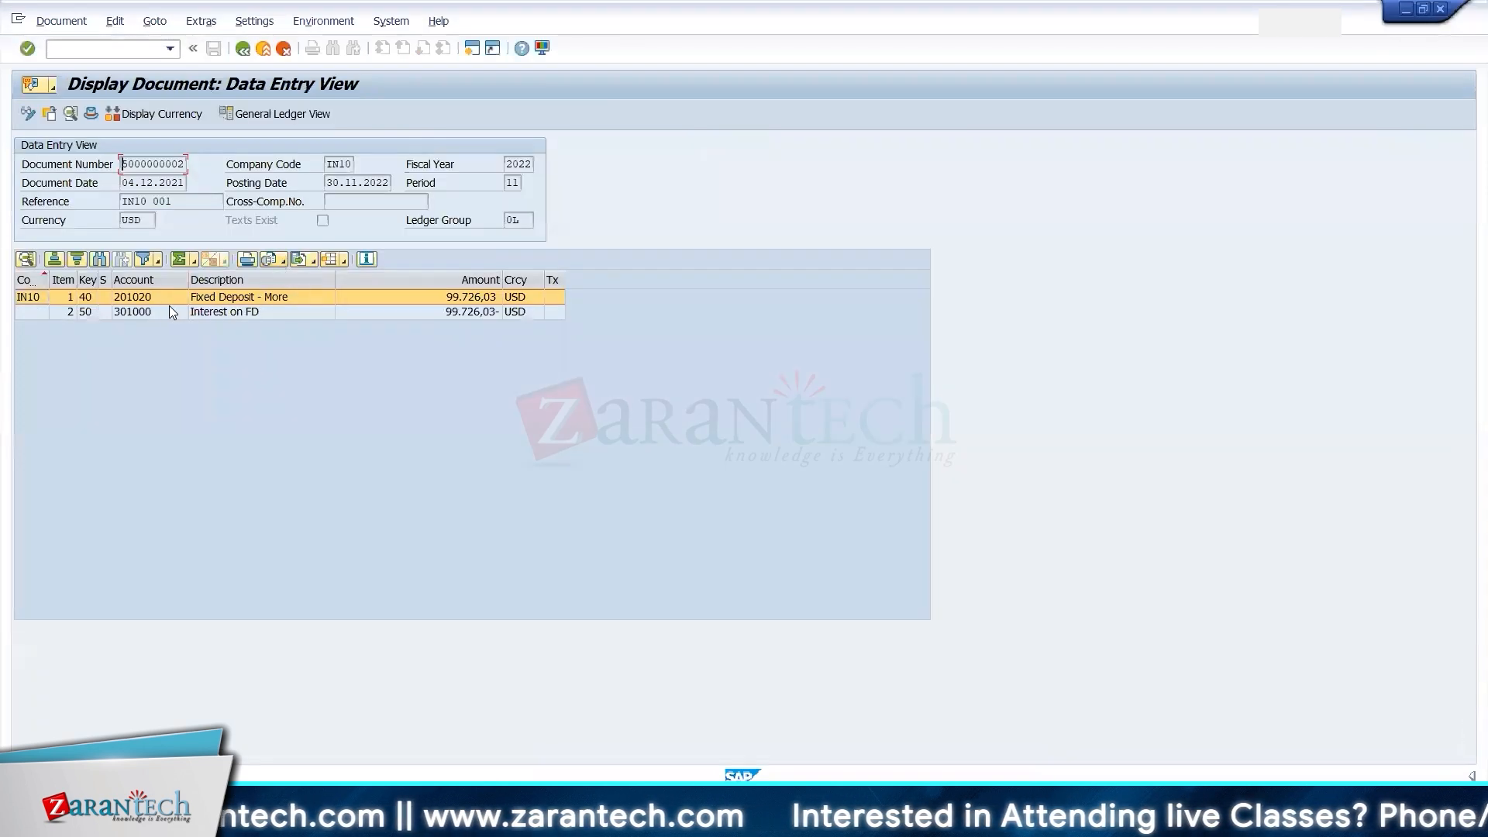
left_click(243, 48)
- Display the controlling document of the capitalized interest, expand its cost center line, and leave the log and the Post Flows program
double_click(140, 237)
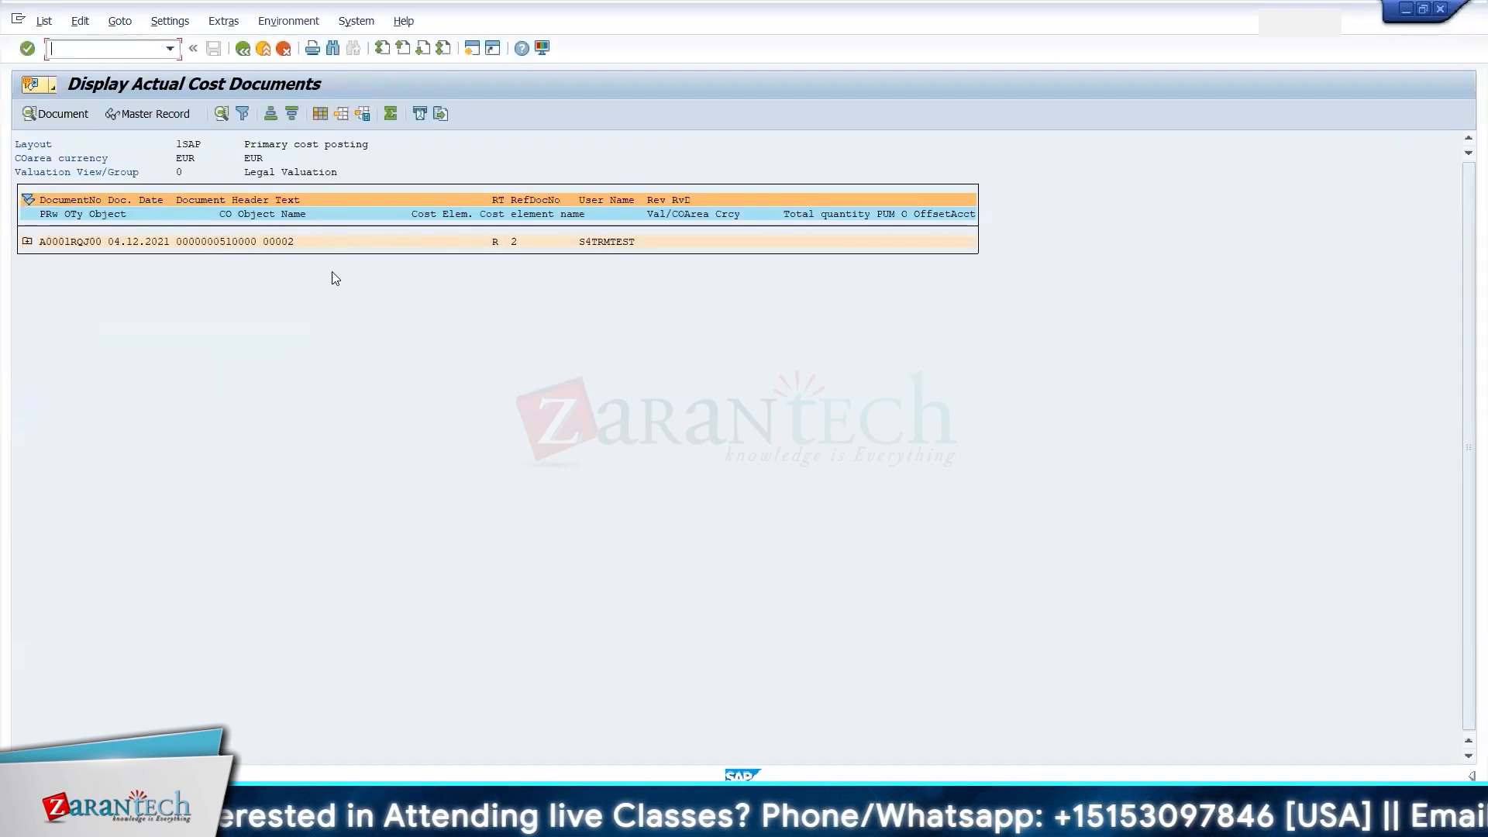
left_click(27, 242)
left_click(90, 256)
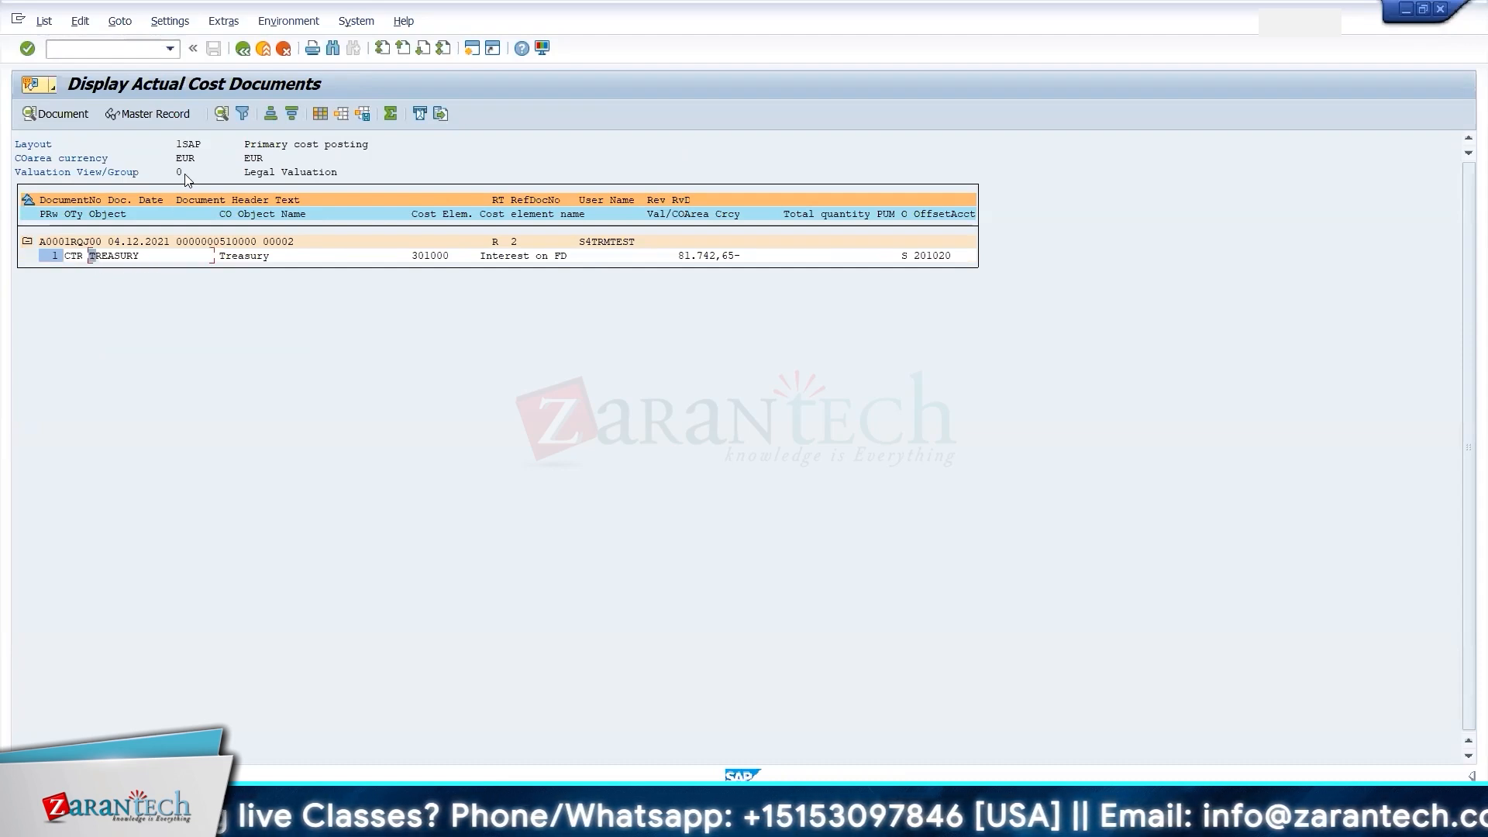
left_click(243, 53)
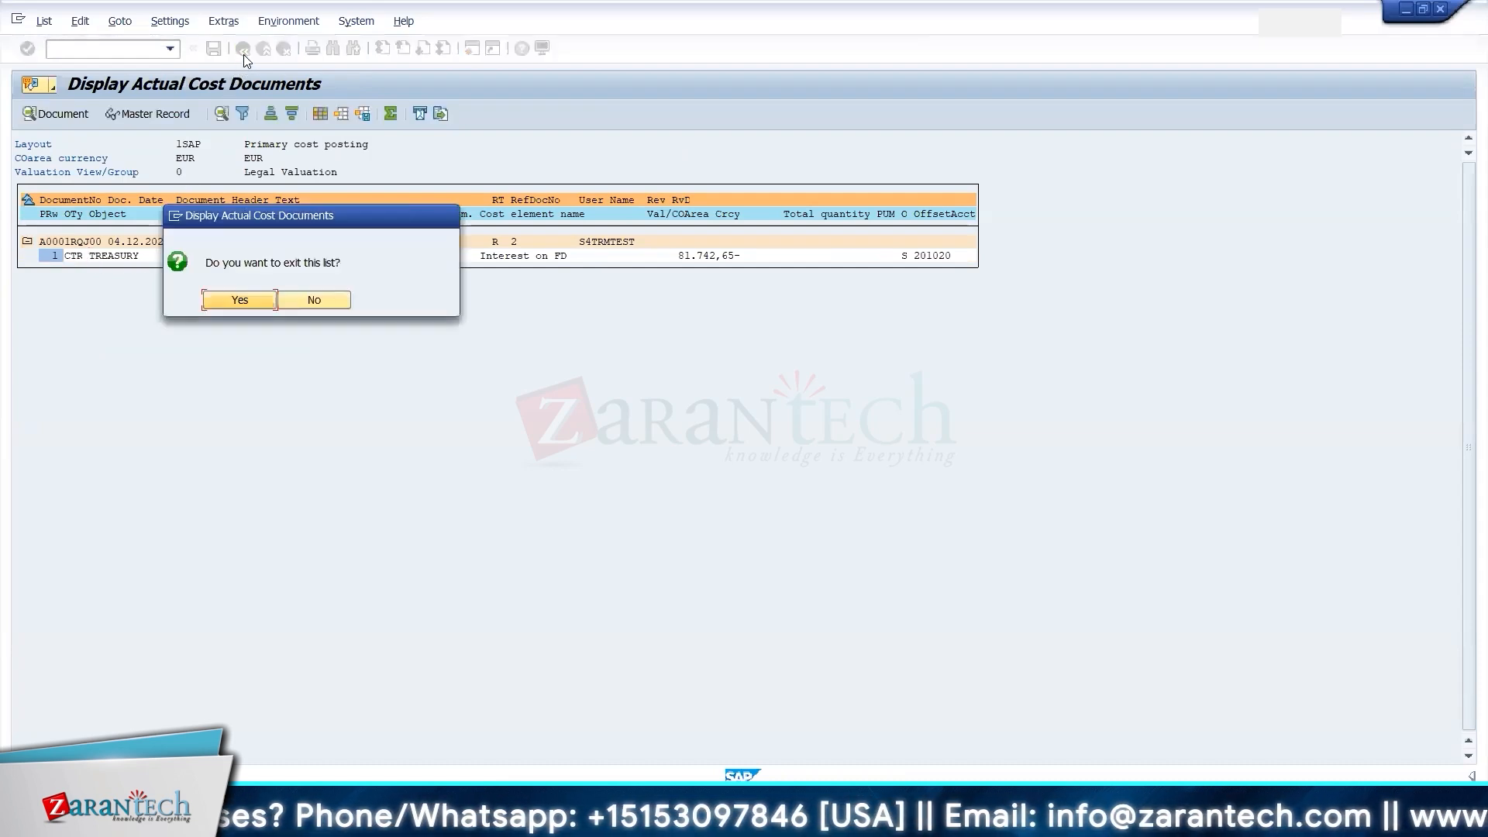
left_click(230, 300)
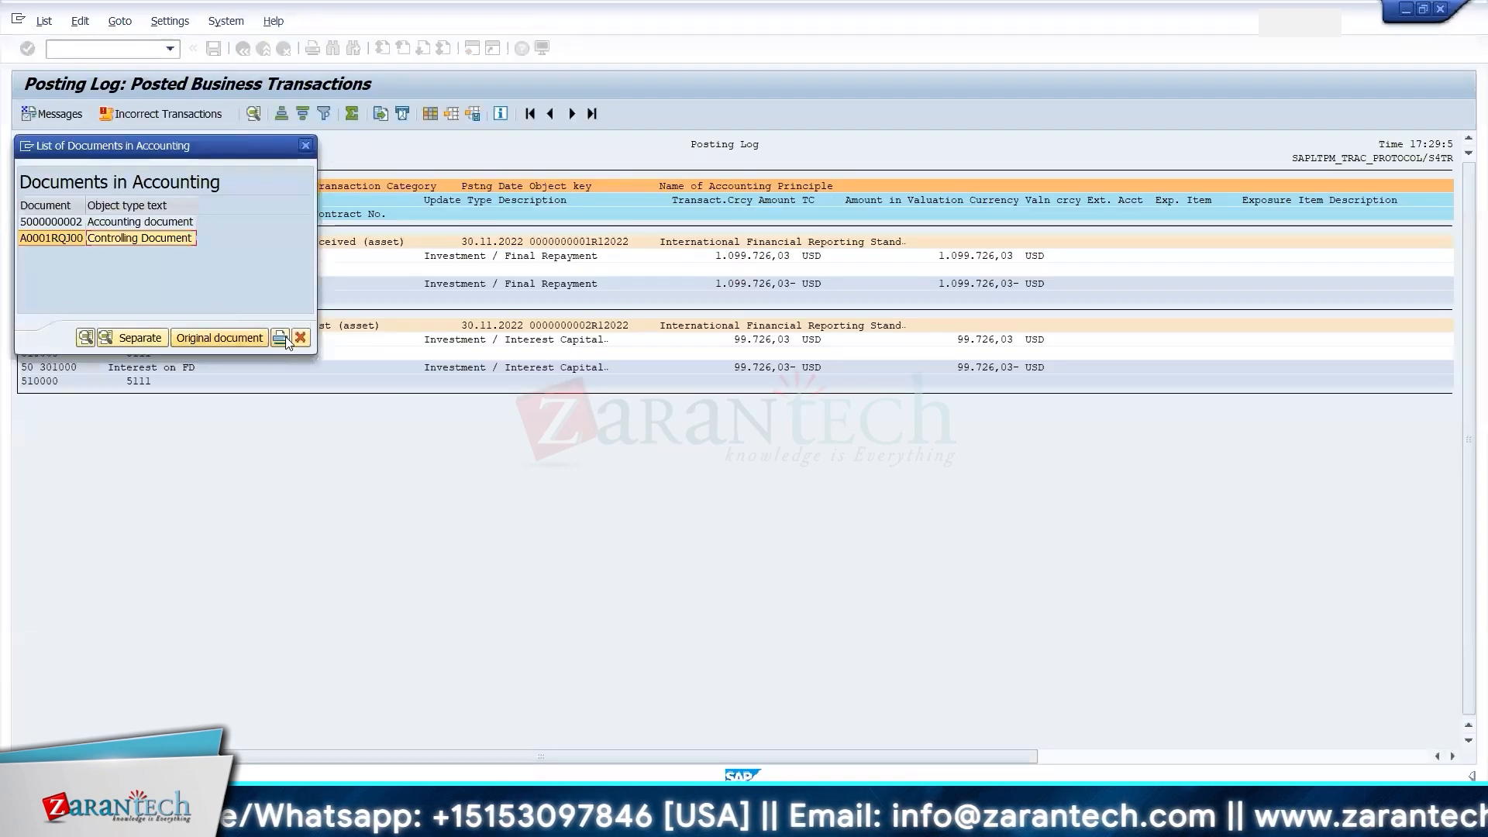
left_click(300, 337)
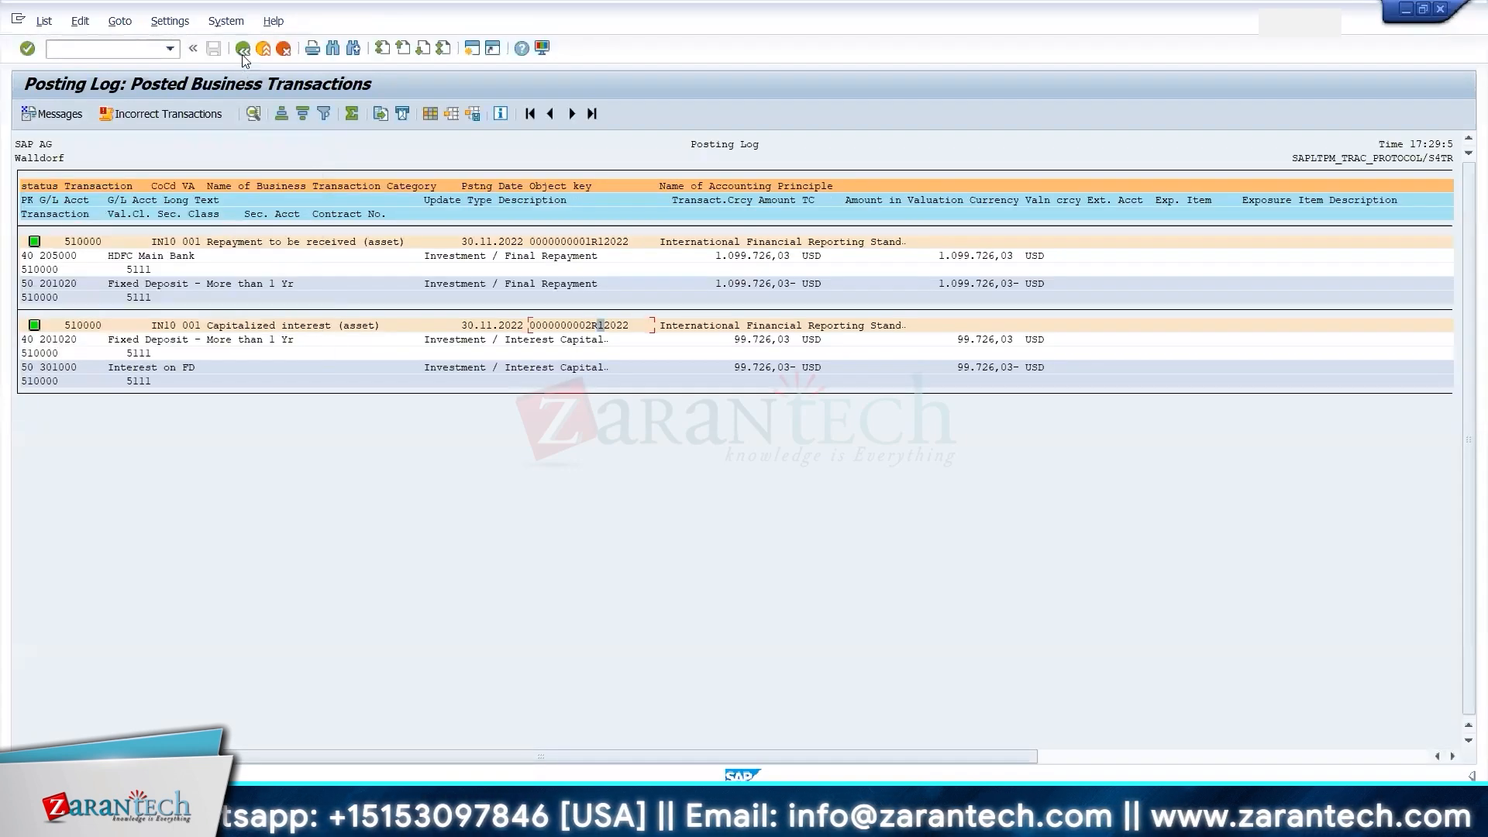
left_click(242, 54)
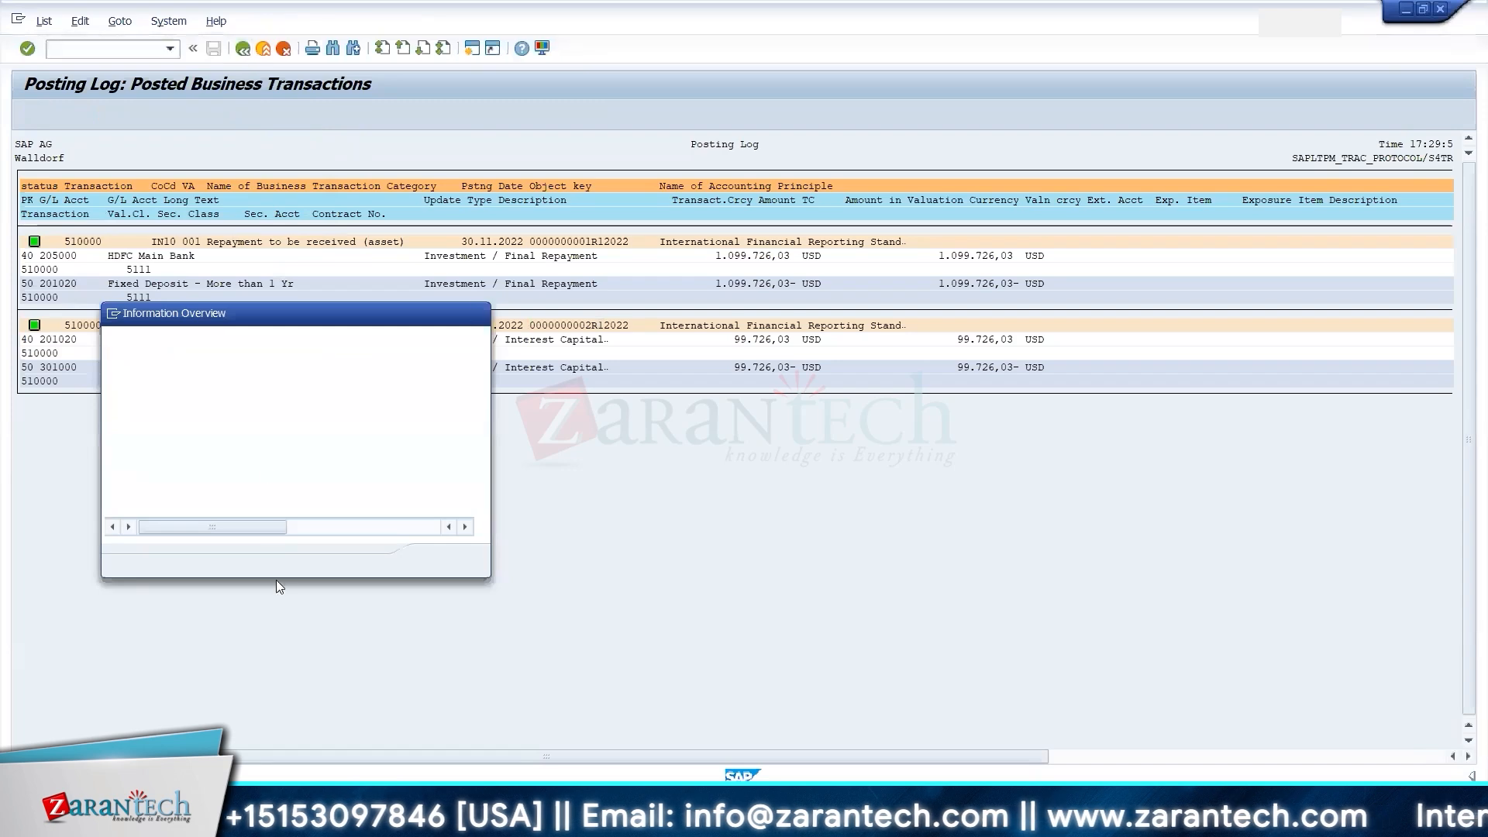
left_click(434, 562)
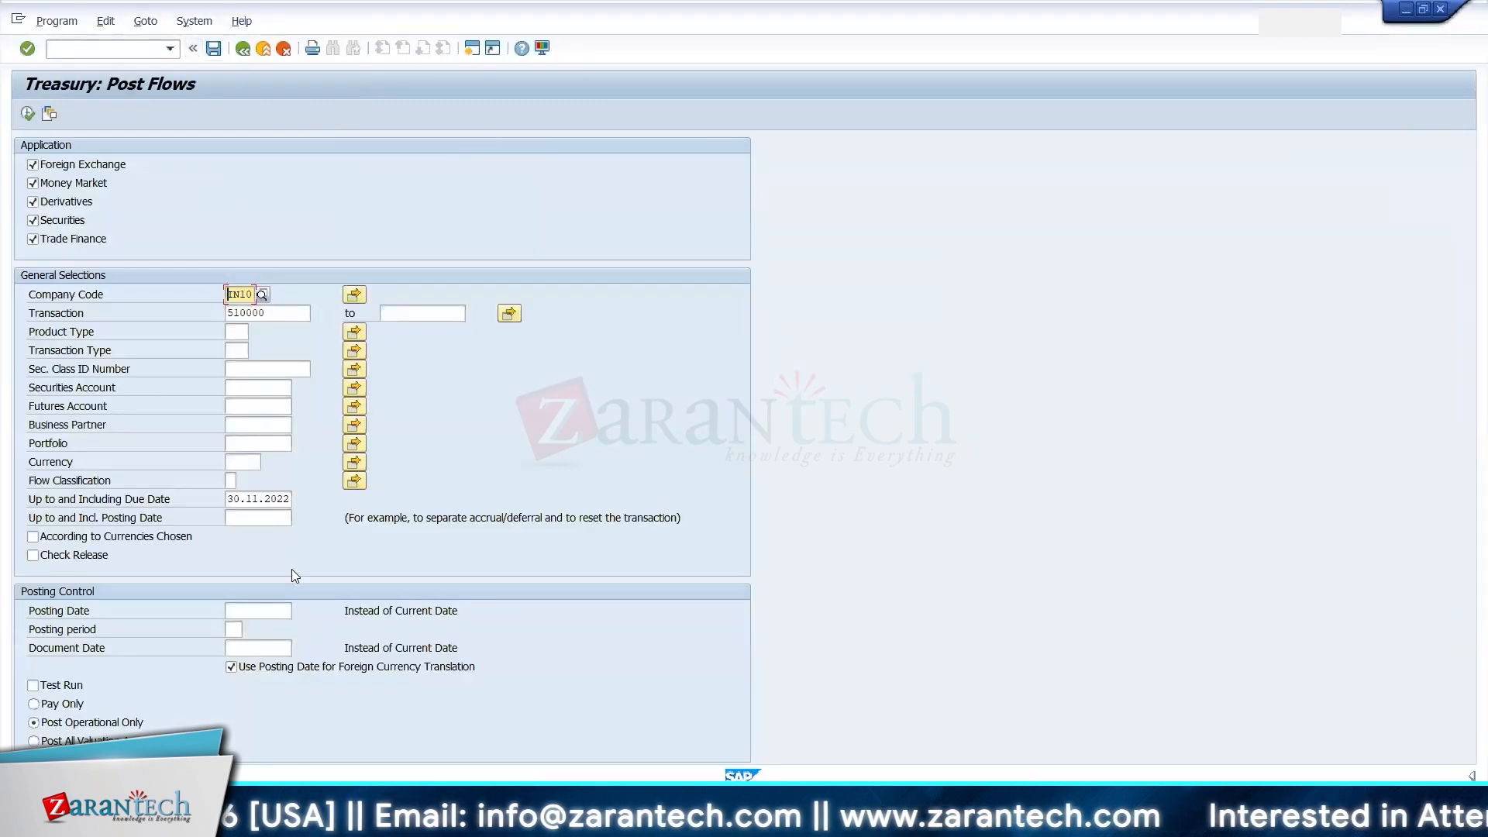
left_click(243, 49)
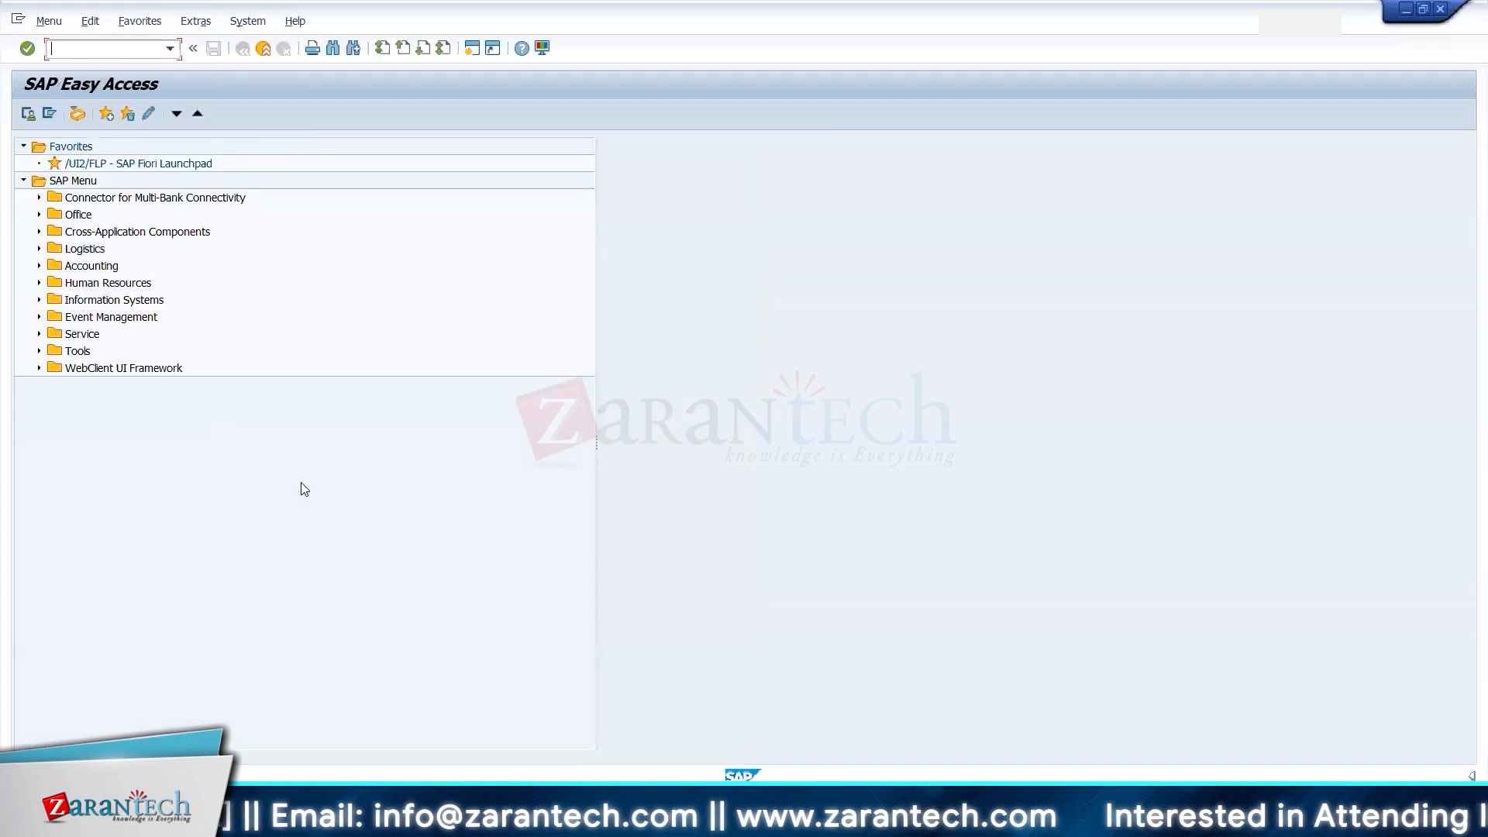
- Switch to the deposit session, check the posting status in the fixed-term deposit's cash flow, and leave the deposit display
key("alt+Tab")
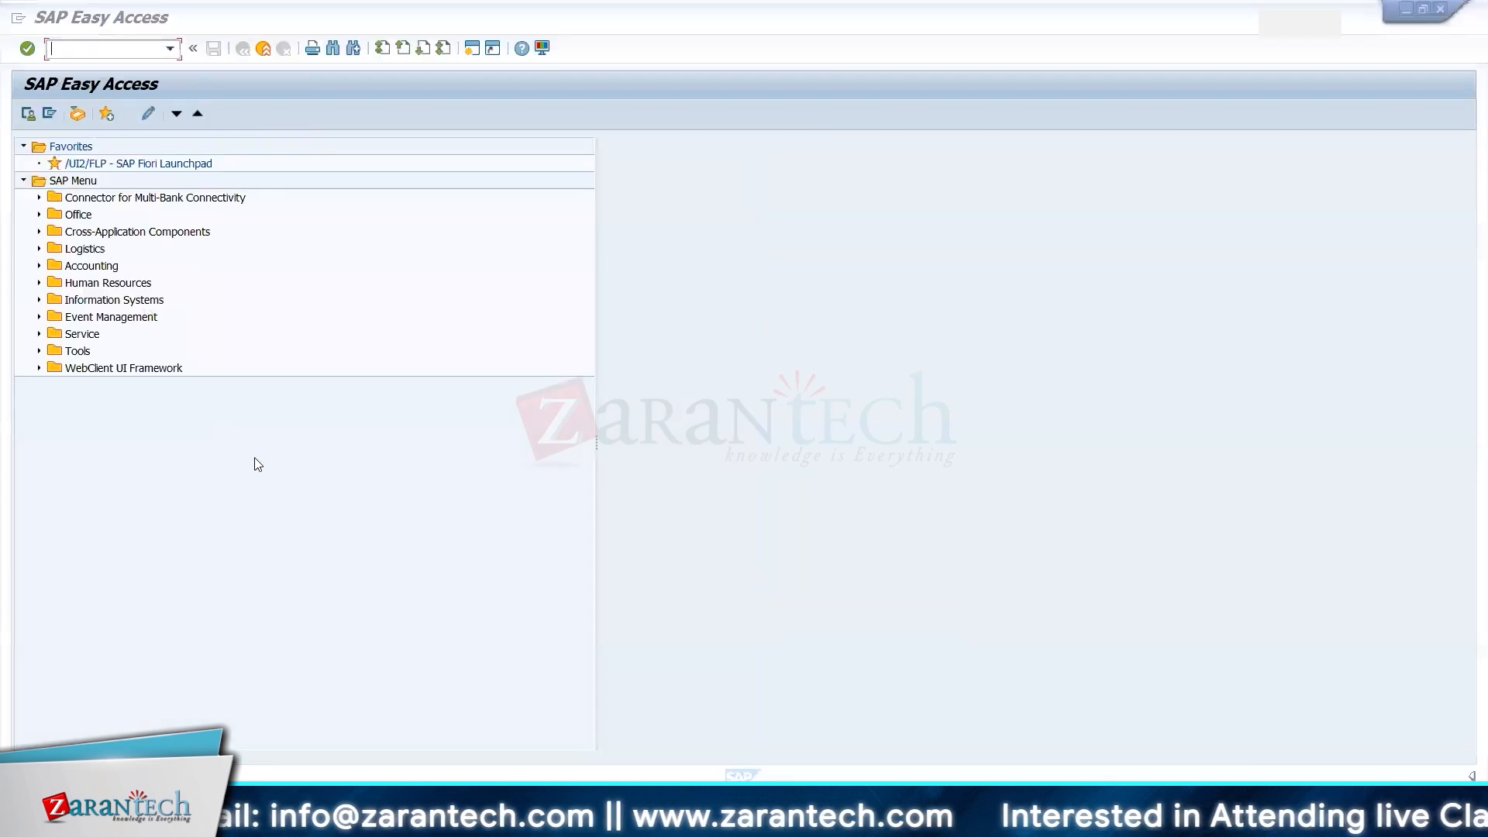
left_click(242, 49)
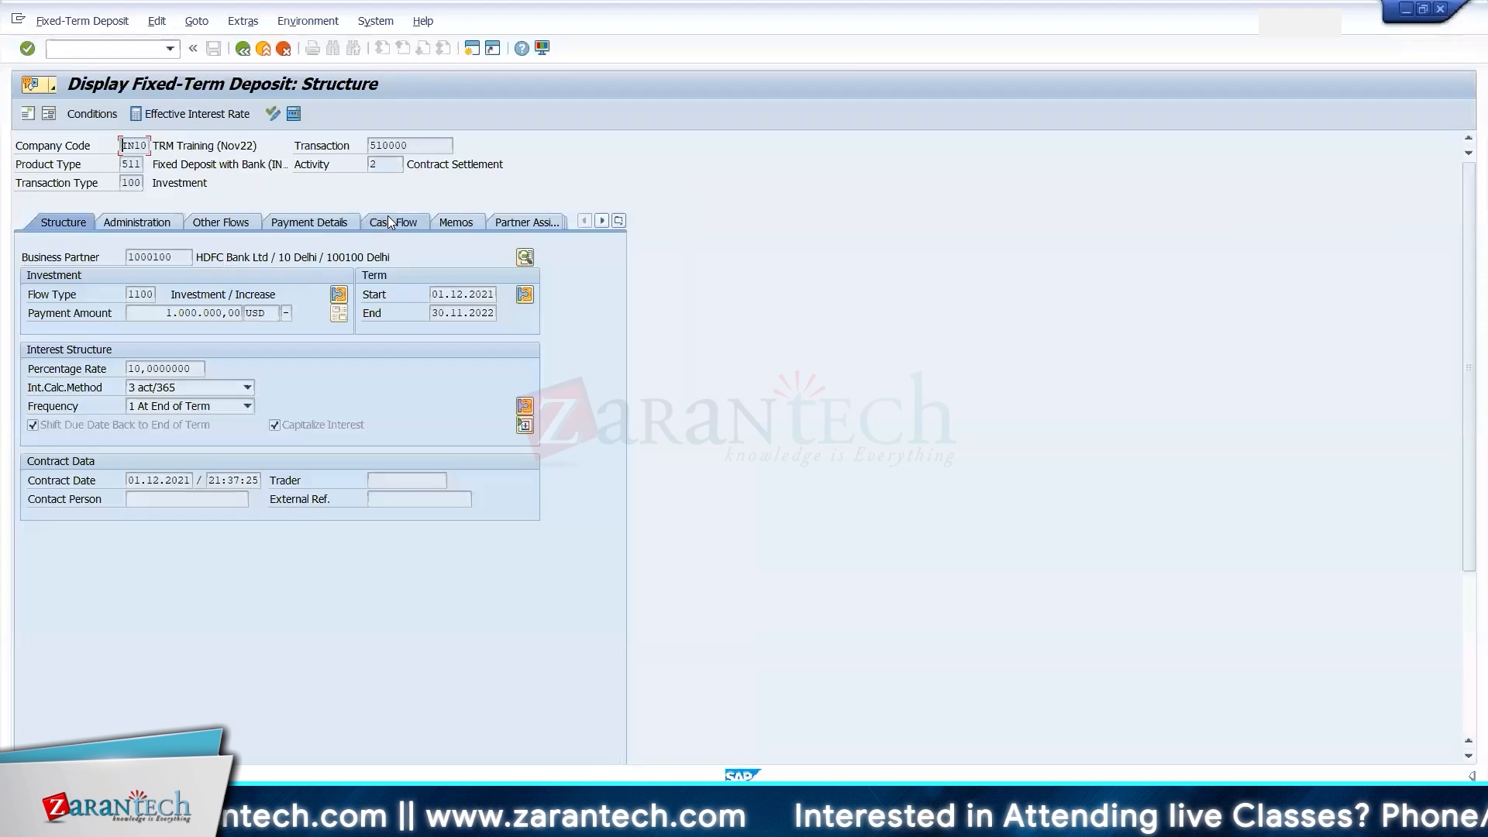
left_click(391, 220)
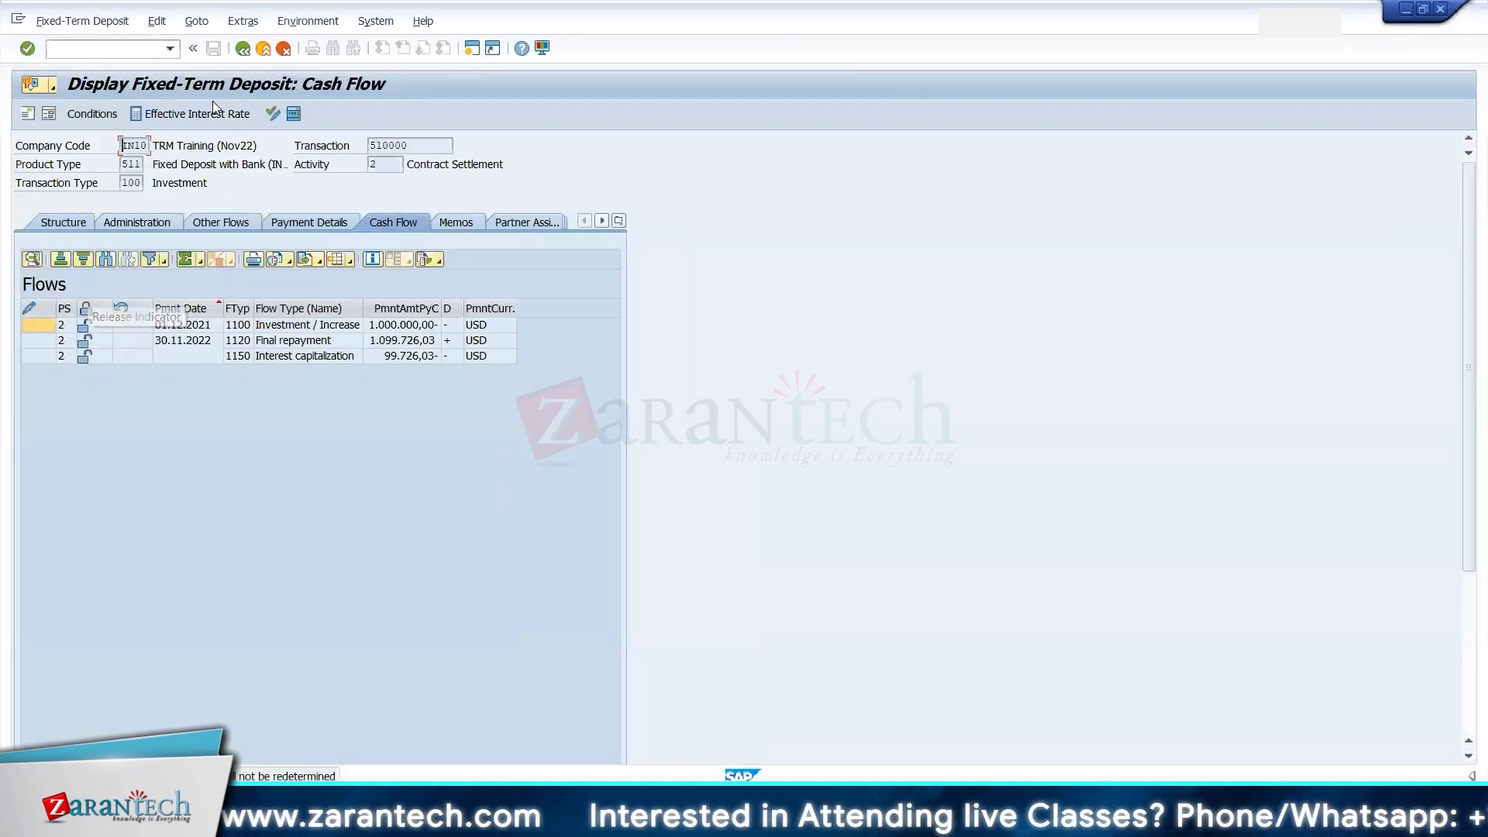
left_click(241, 52)
left_click(241, 54)
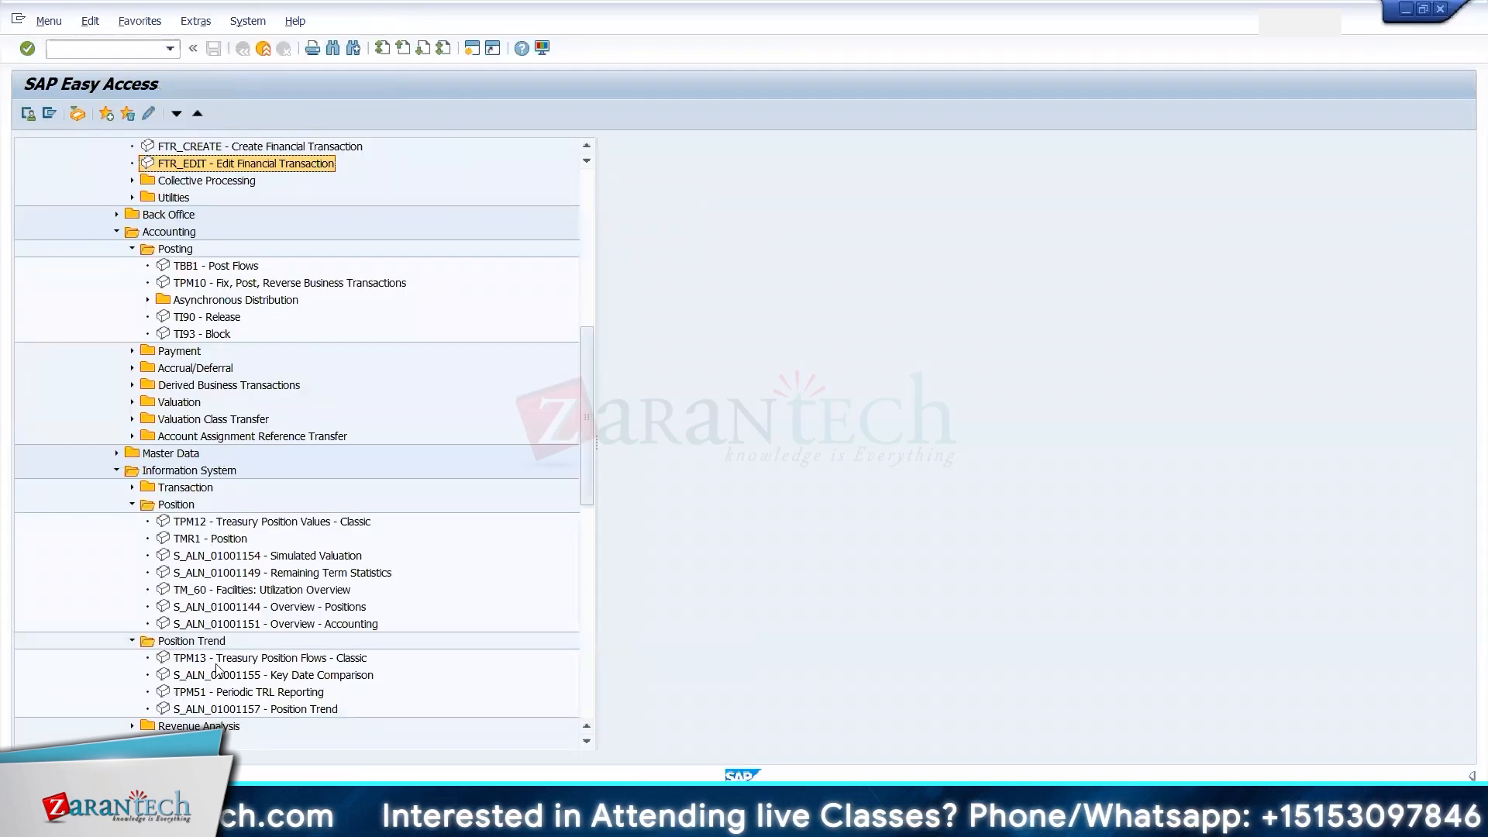
- Run the TPM13 Treasury Position Flows report for OTC transaction 510000 in company code IN10, check the flow statuses and leave the report
double_click(217, 658)
left_click(240, 424)
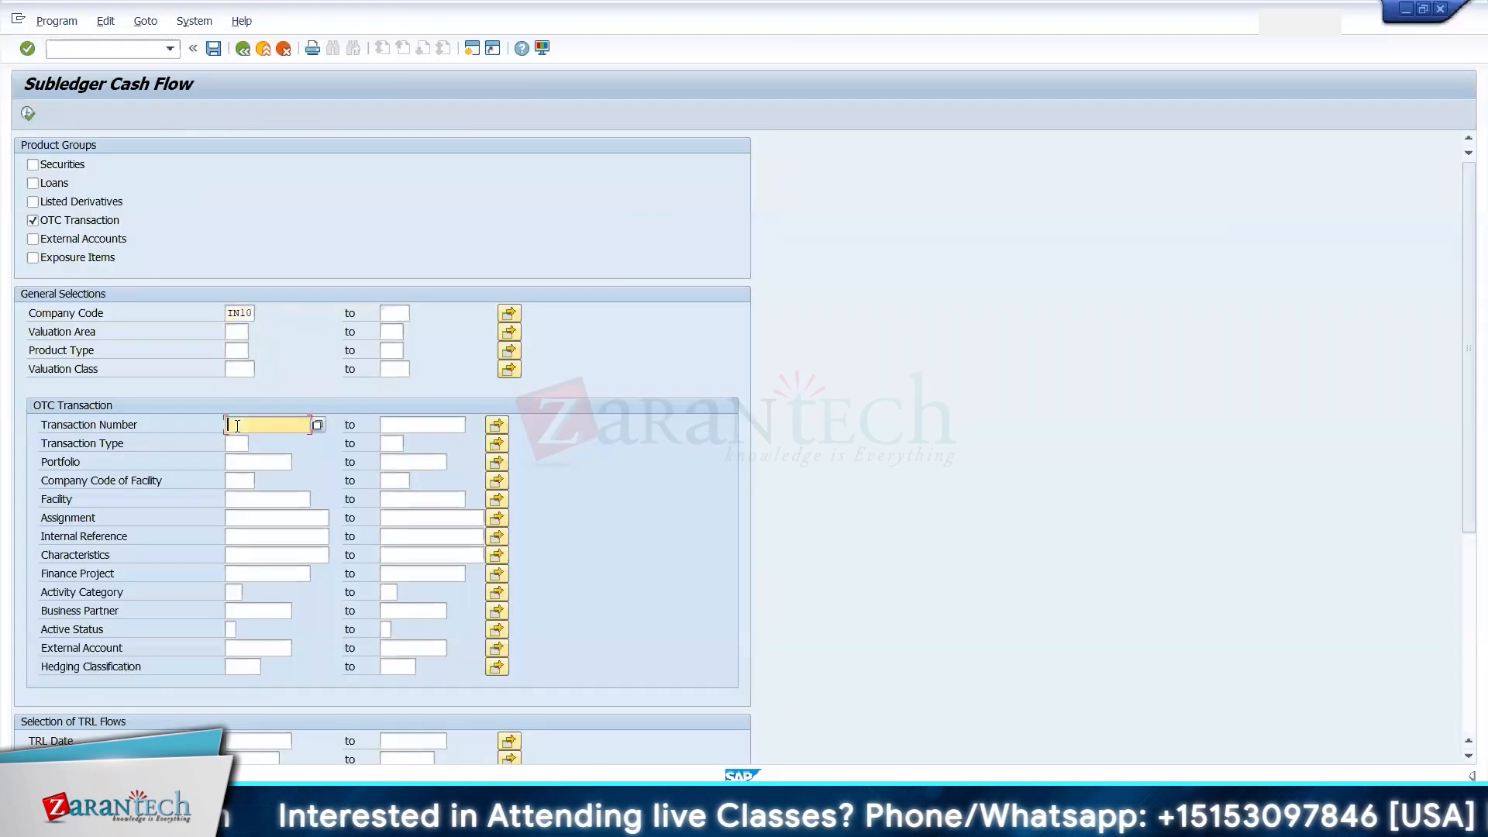
left_click(241, 448)
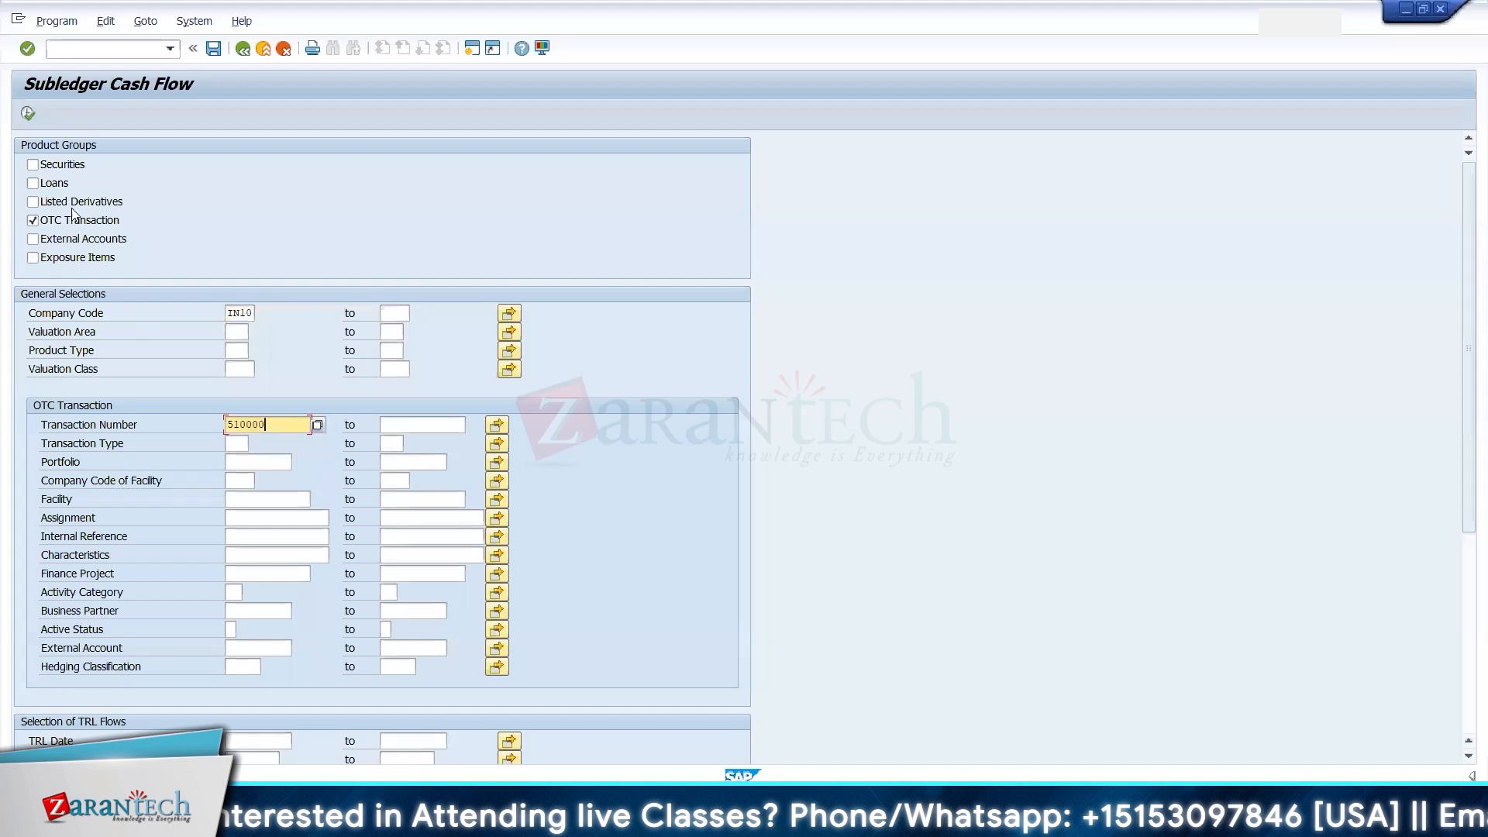
left_click(28, 114)
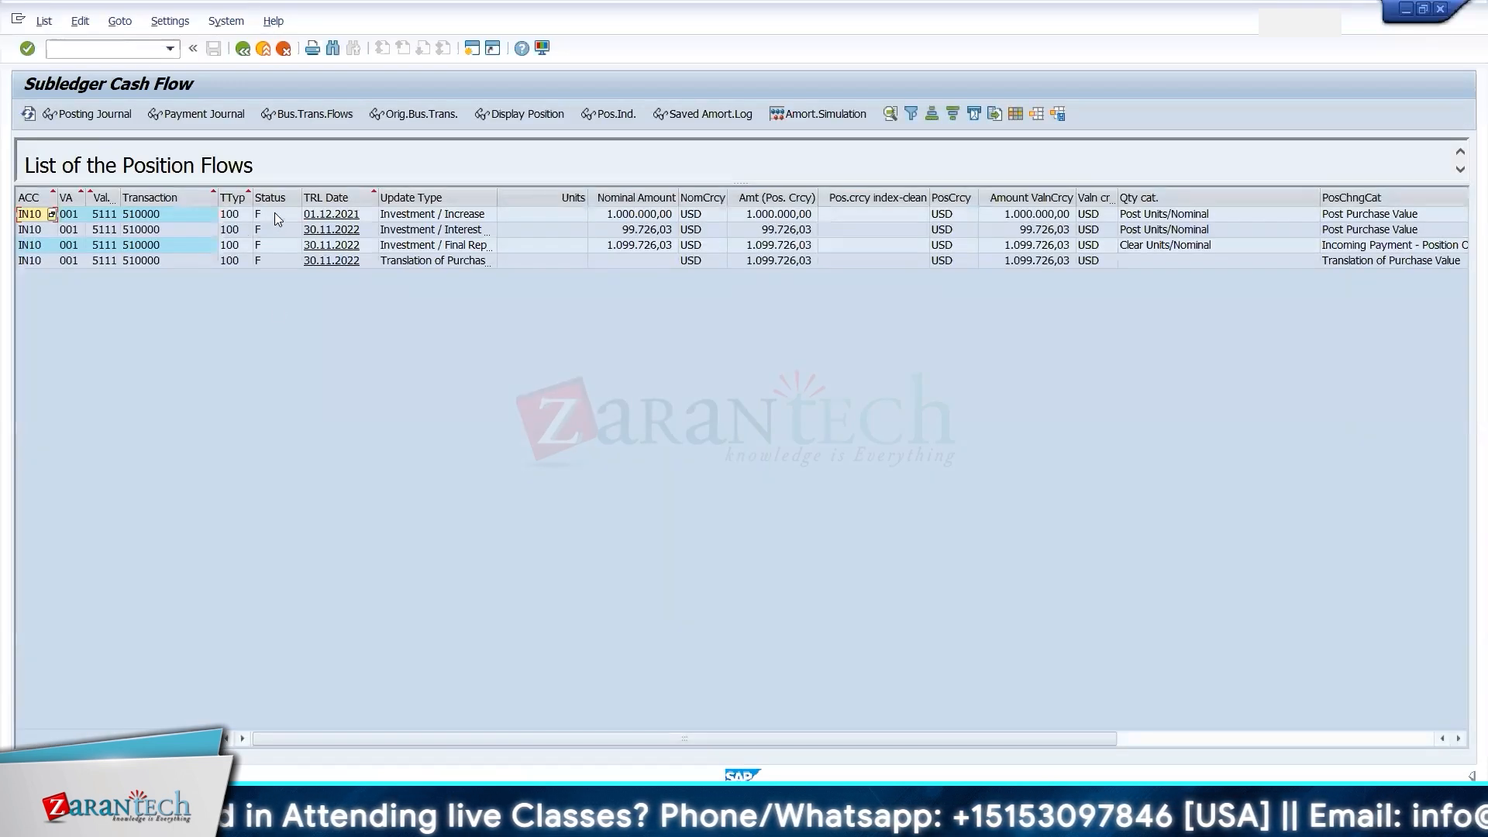
left_click(244, 51)
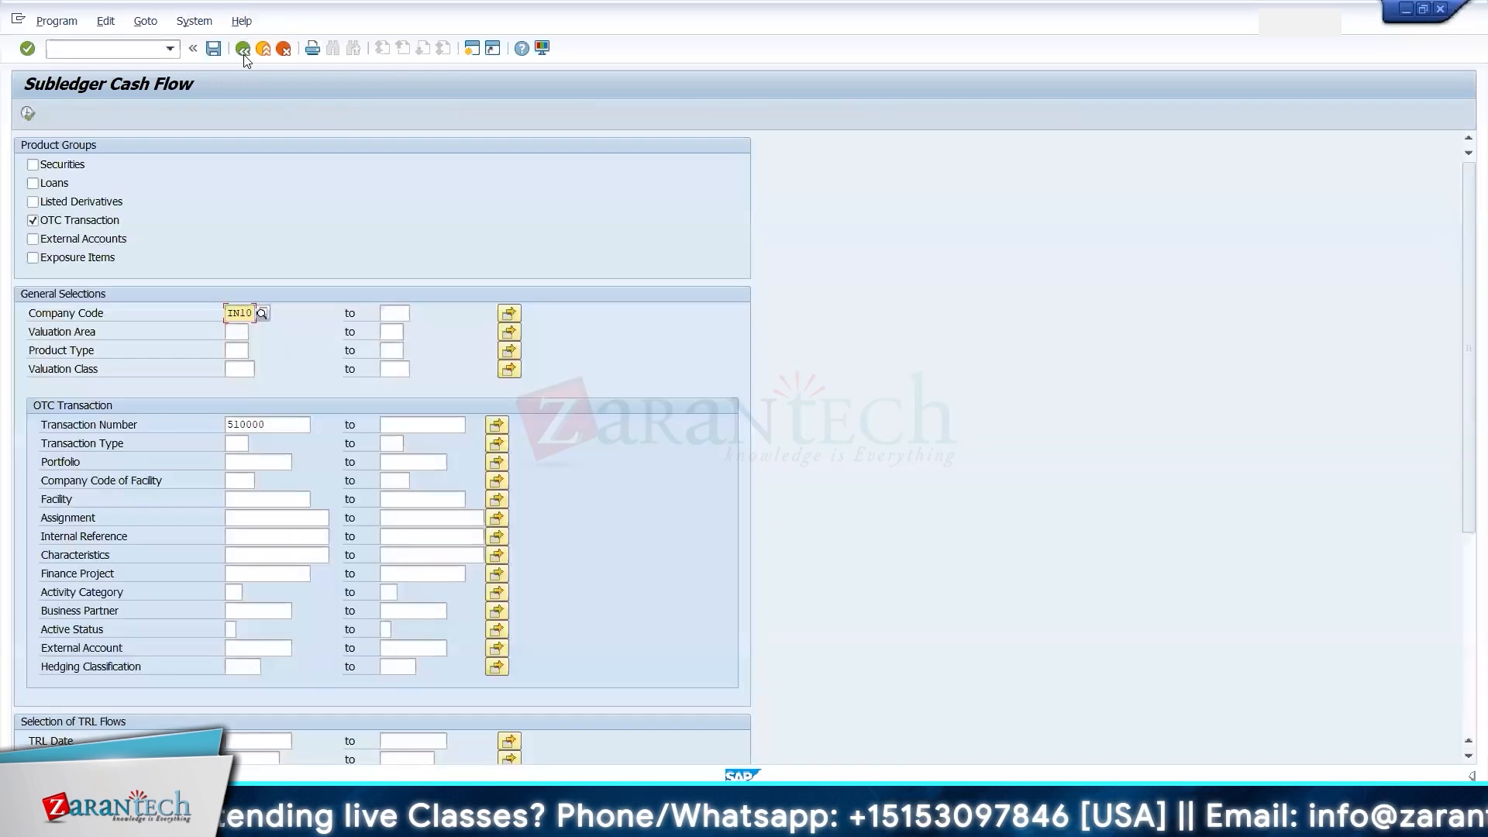
left_click(243, 51)
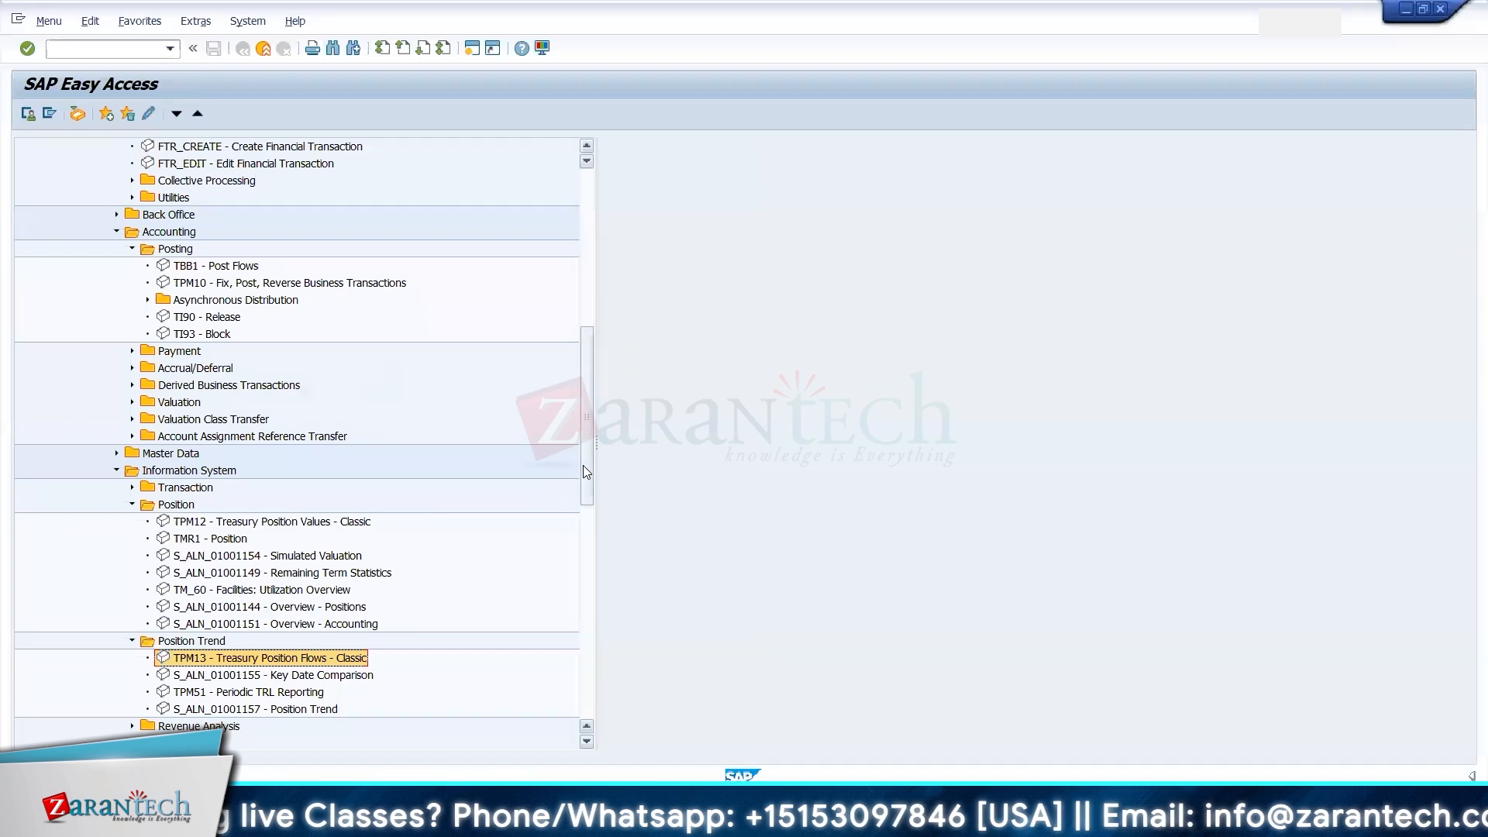
- Run the TPM20 Treasury Posting Journal for OTC transaction 510000 in company code IN10, review its posted entries and leave the report
left_click_drag(583, 465, 577, 546)
double_click(247, 505)
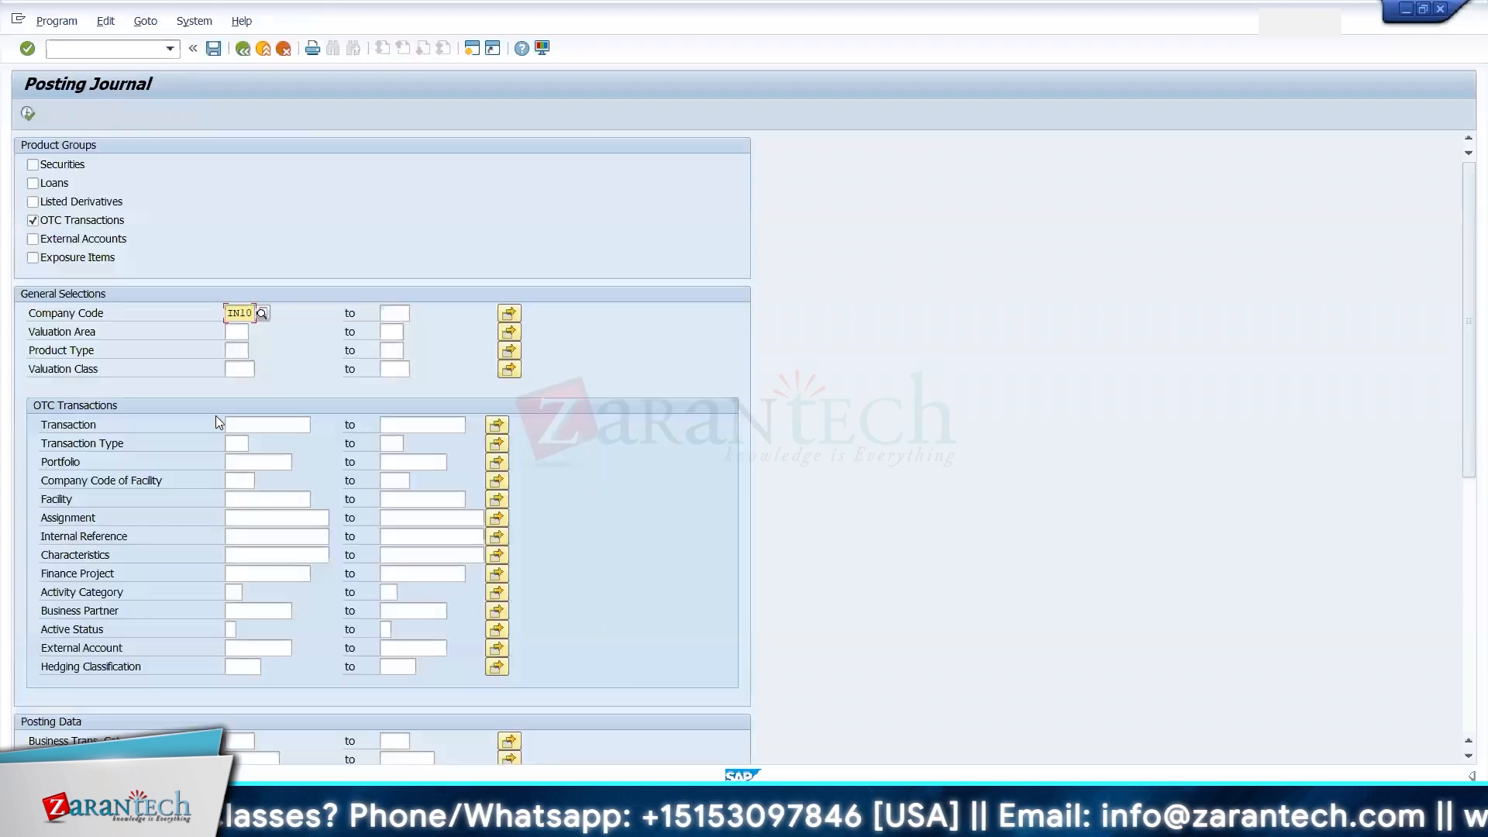
left_click(240, 425)
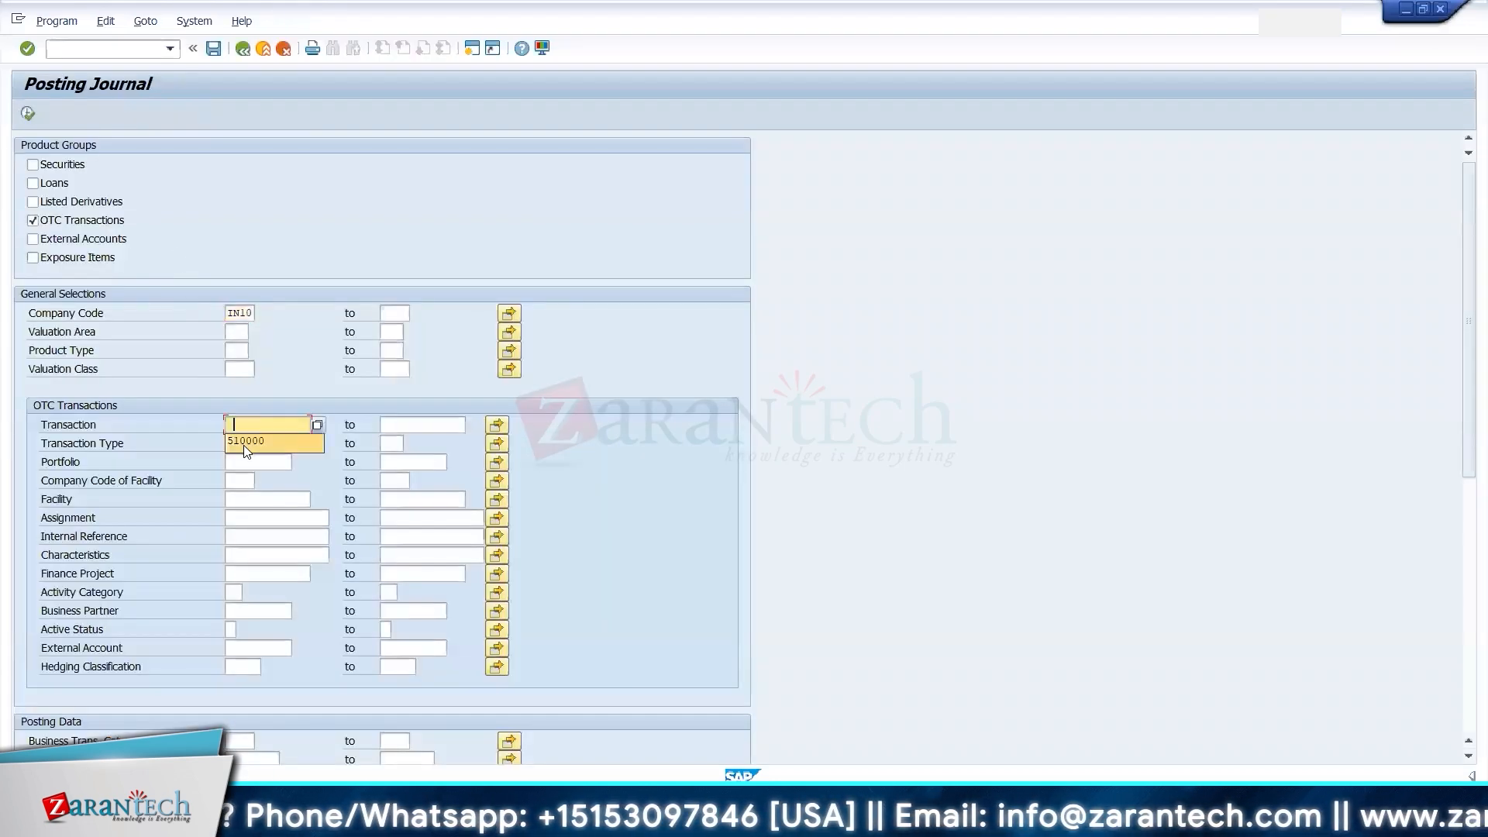
left_click(245, 445)
left_click(28, 114)
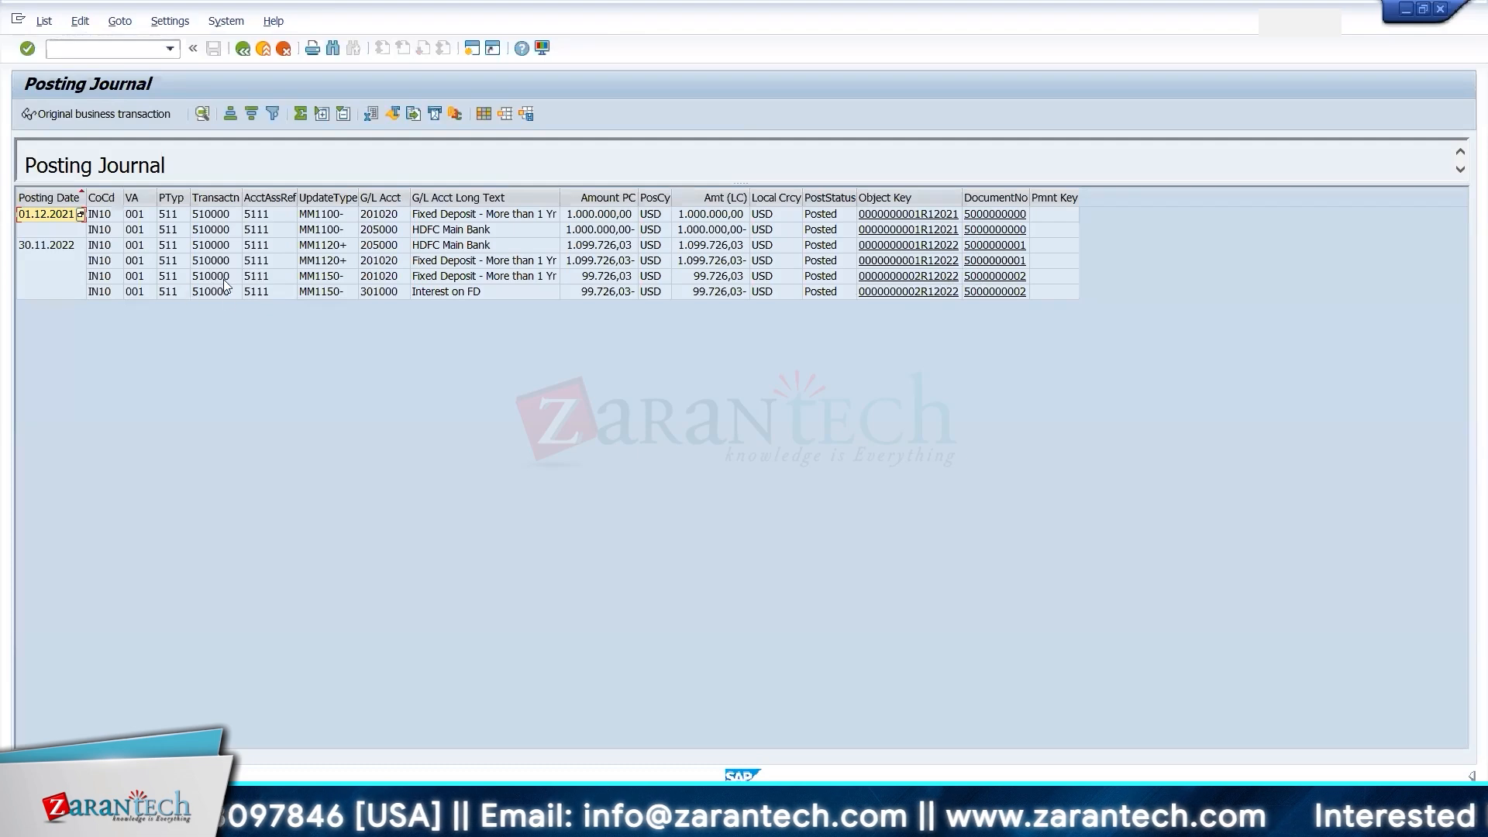
left_click(242, 48)
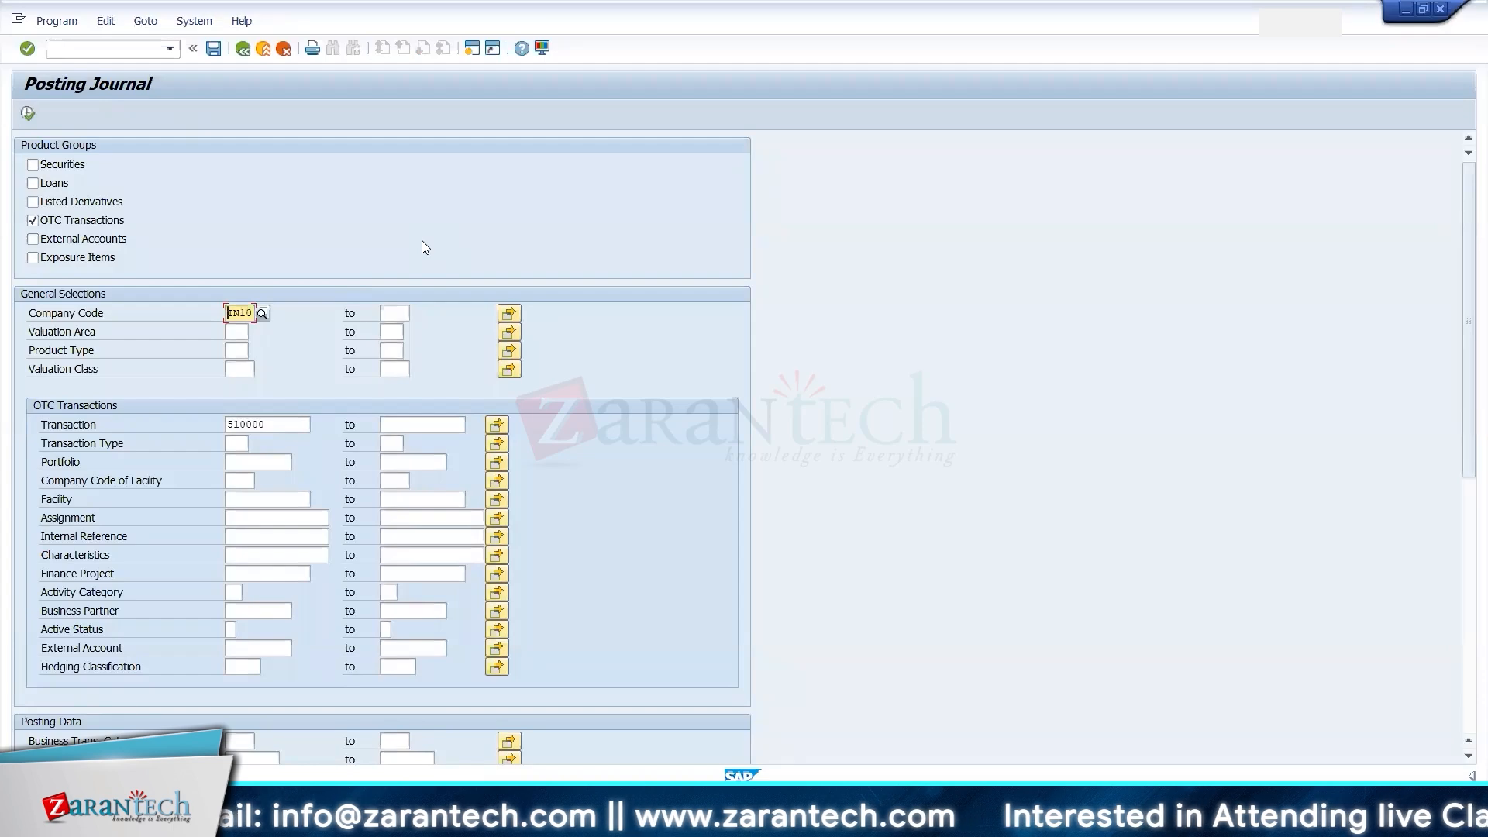
left_click(242, 46)
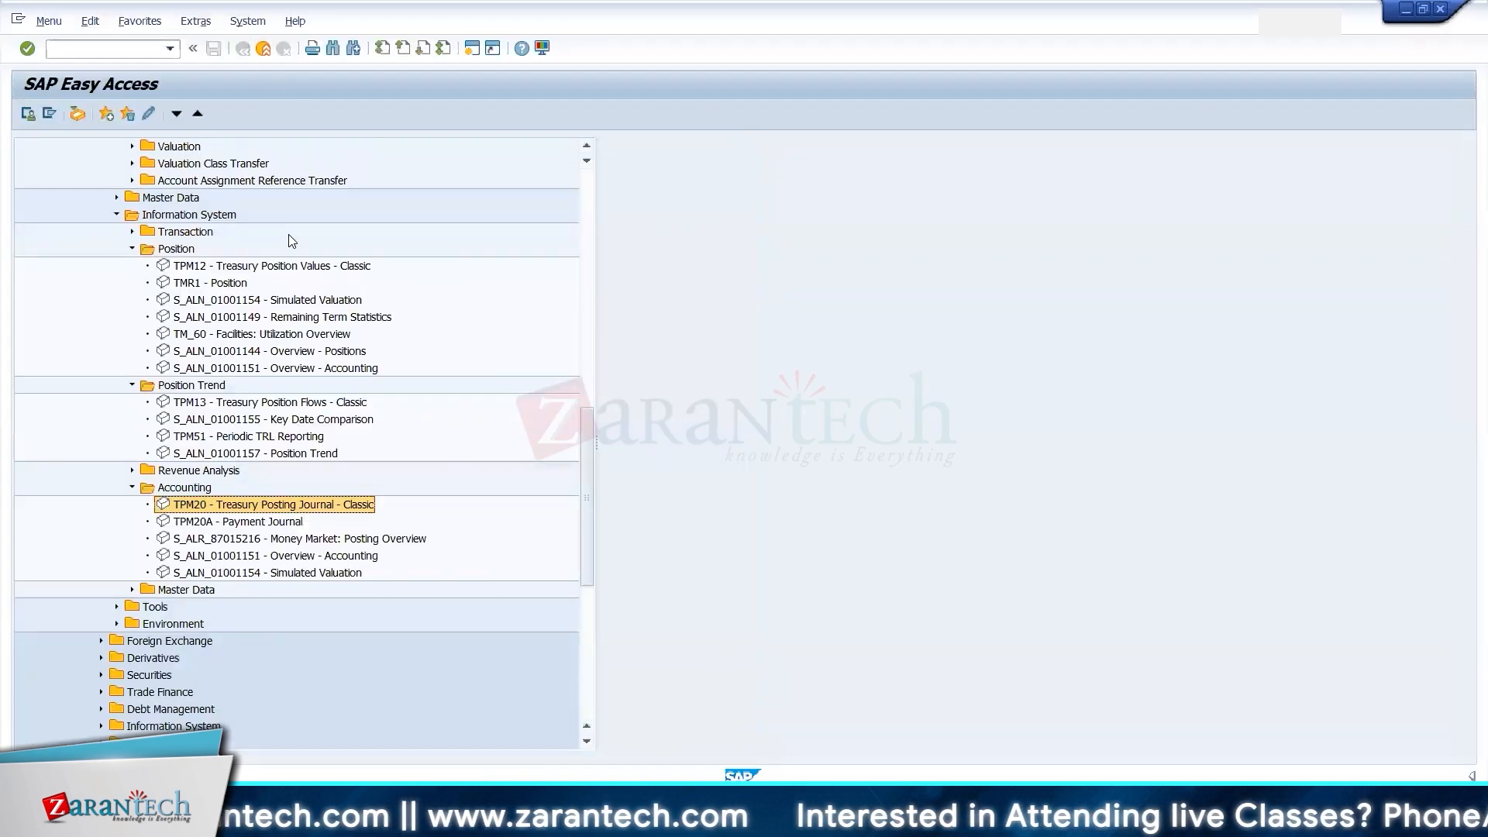